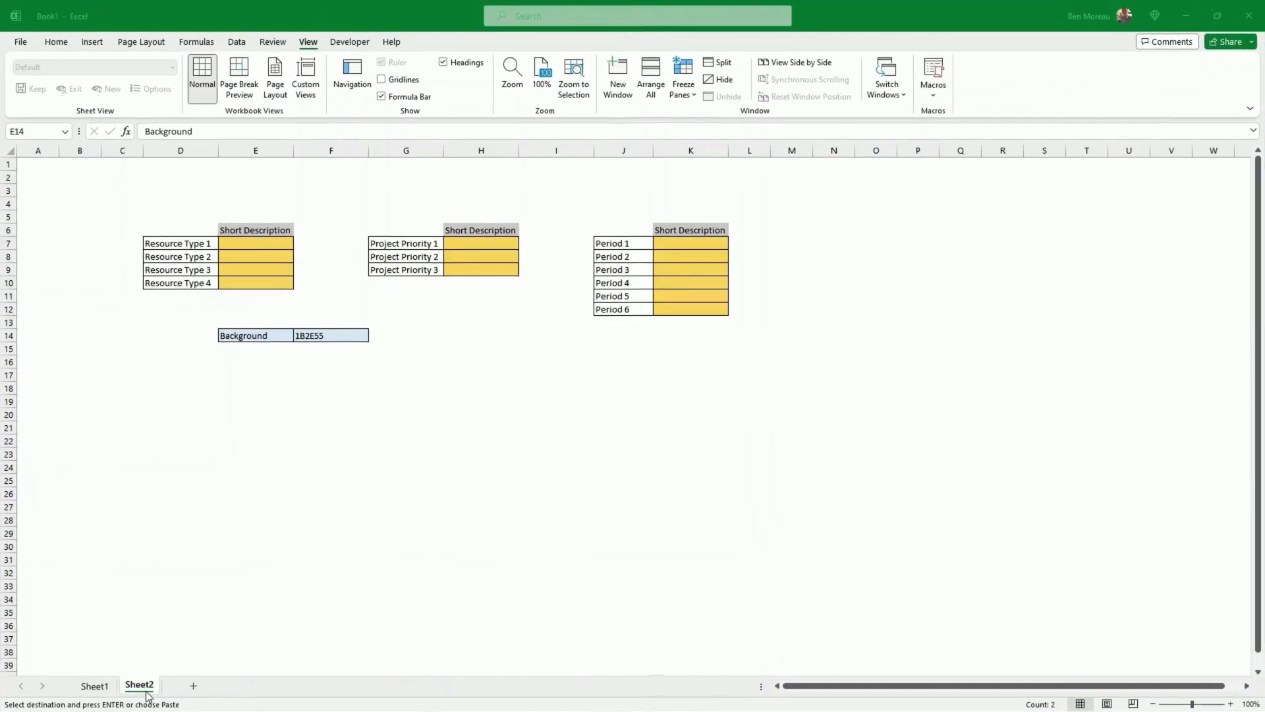
# - Rename the worksheet Sheet2 as "Settings"
pyautogui.rightClick(146, 693)
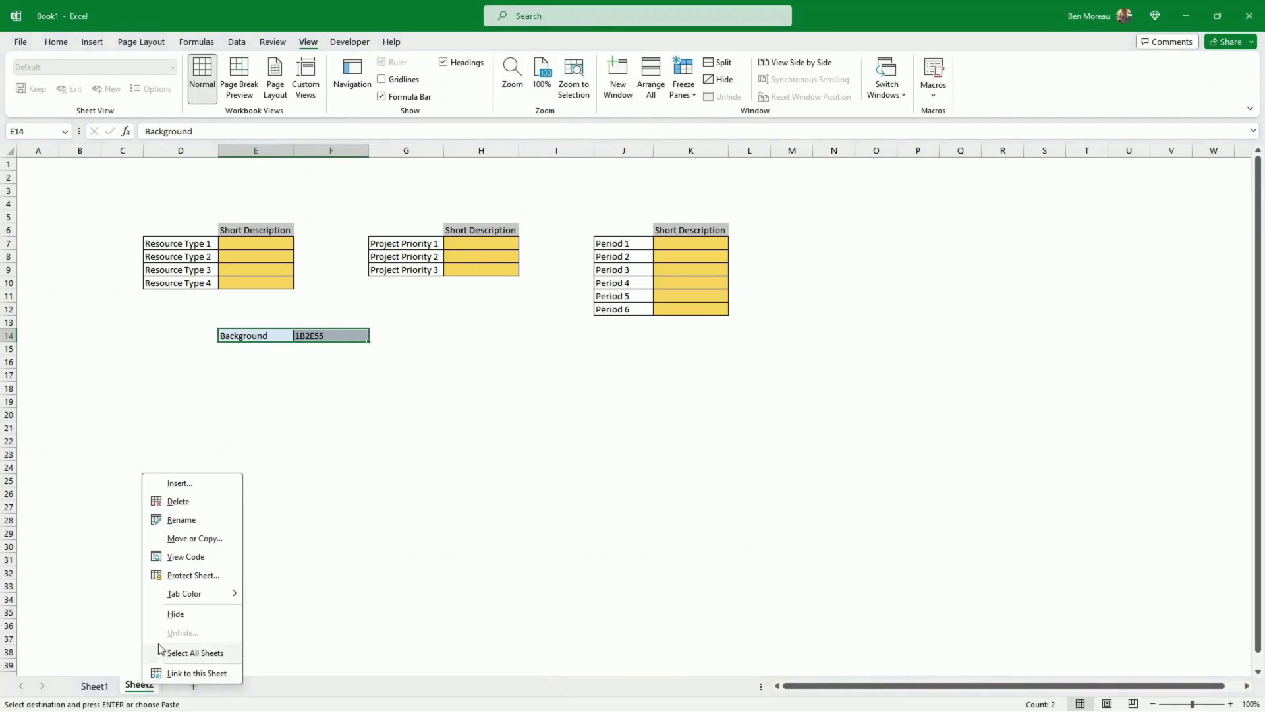
pyautogui.click(183, 519)
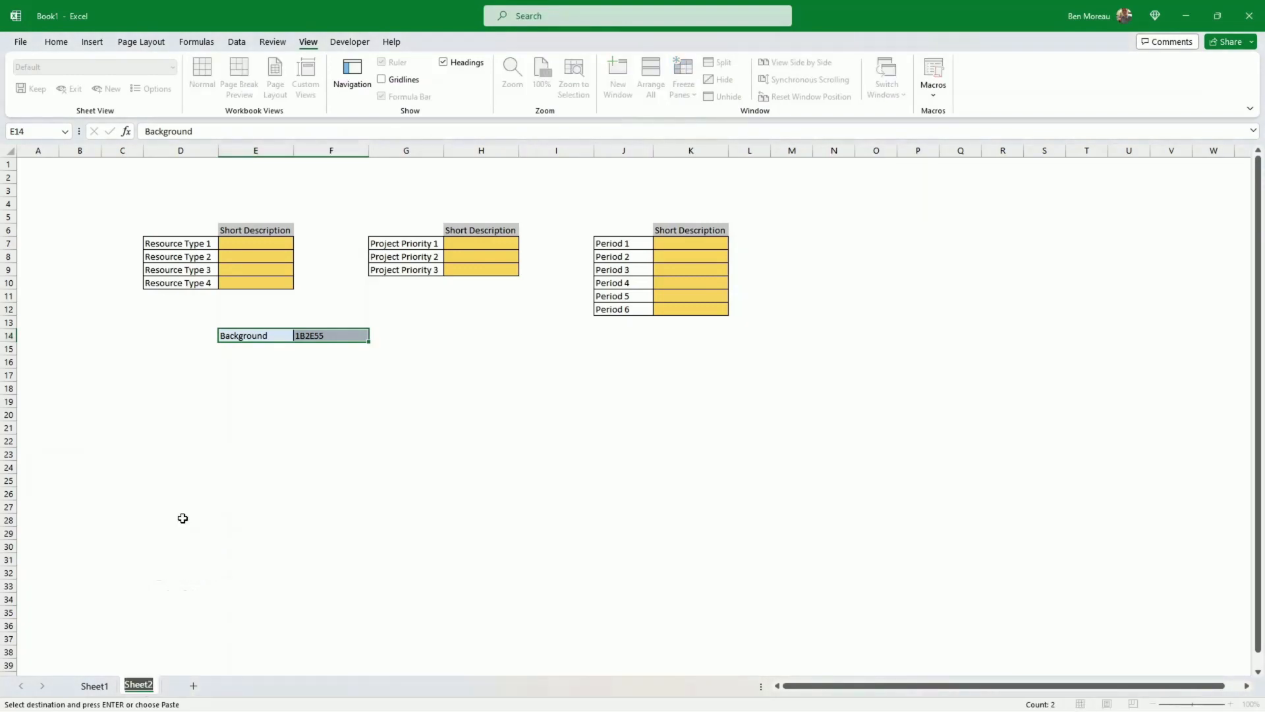
pyautogui.write('Settings')
pyautogui.press('Return')
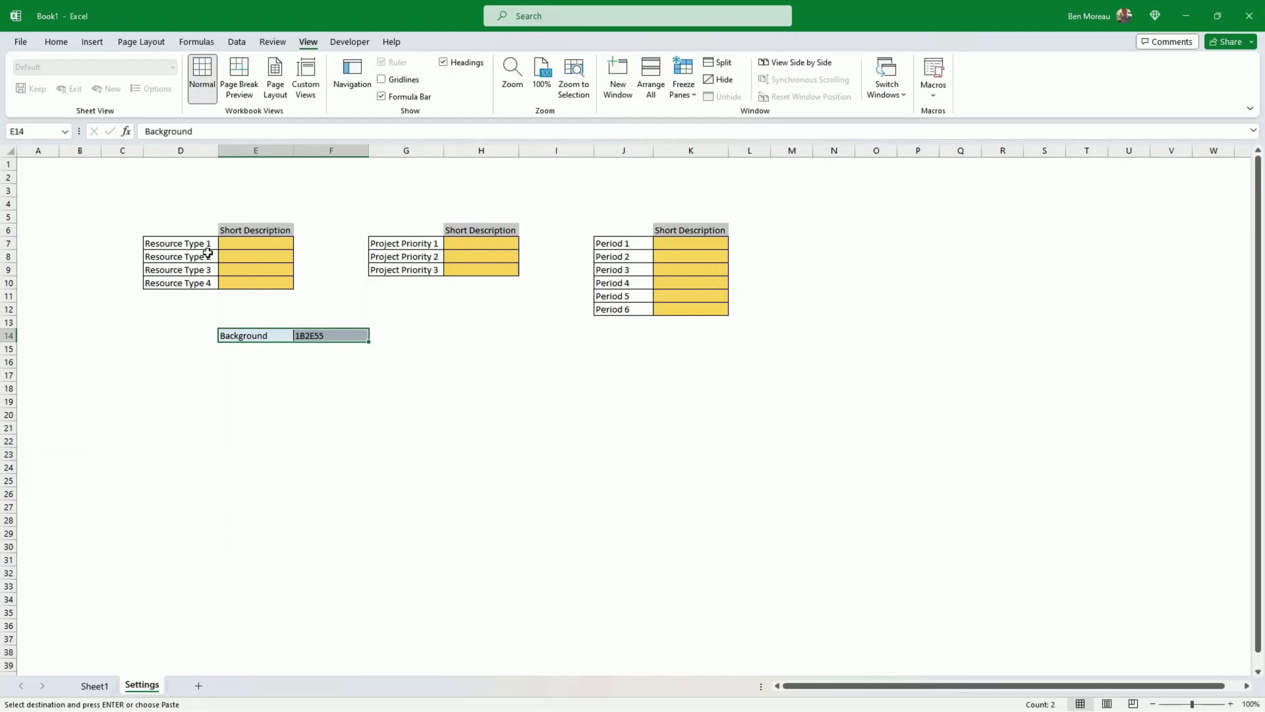
pyautogui.moveTo(208, 243); pyautogui.dragTo(212, 282)
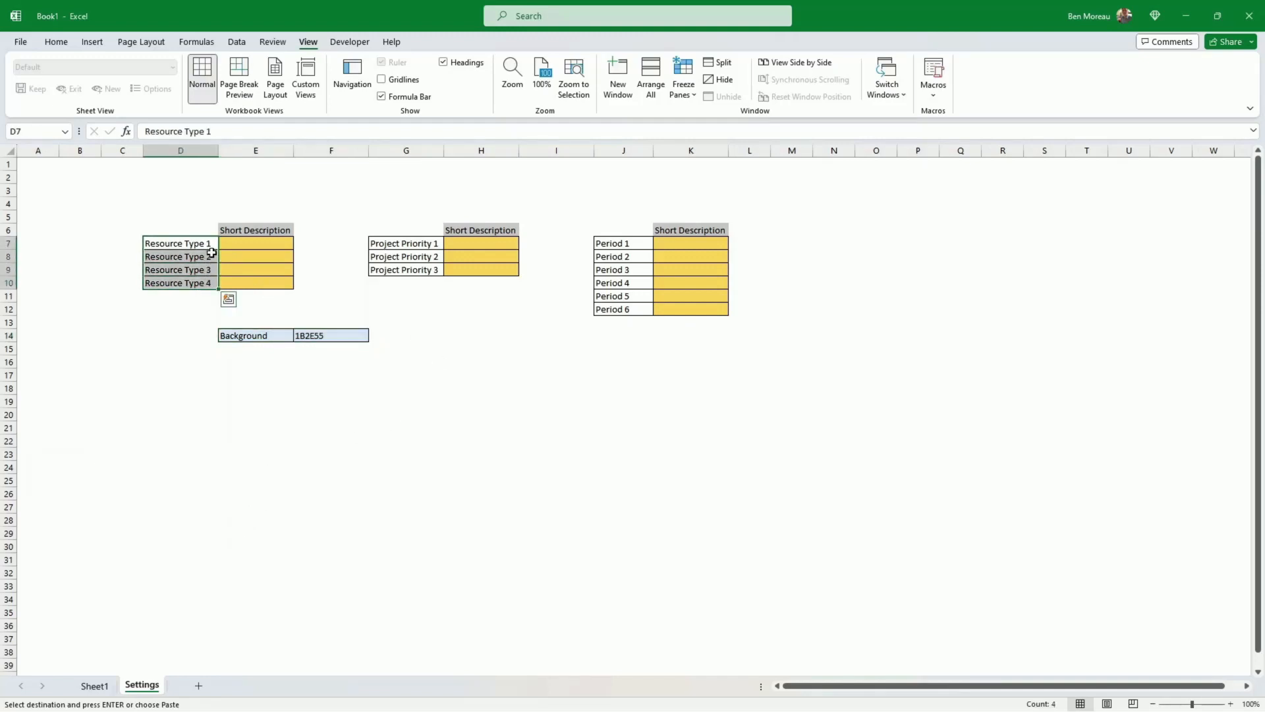
pyautogui.click(413, 240)
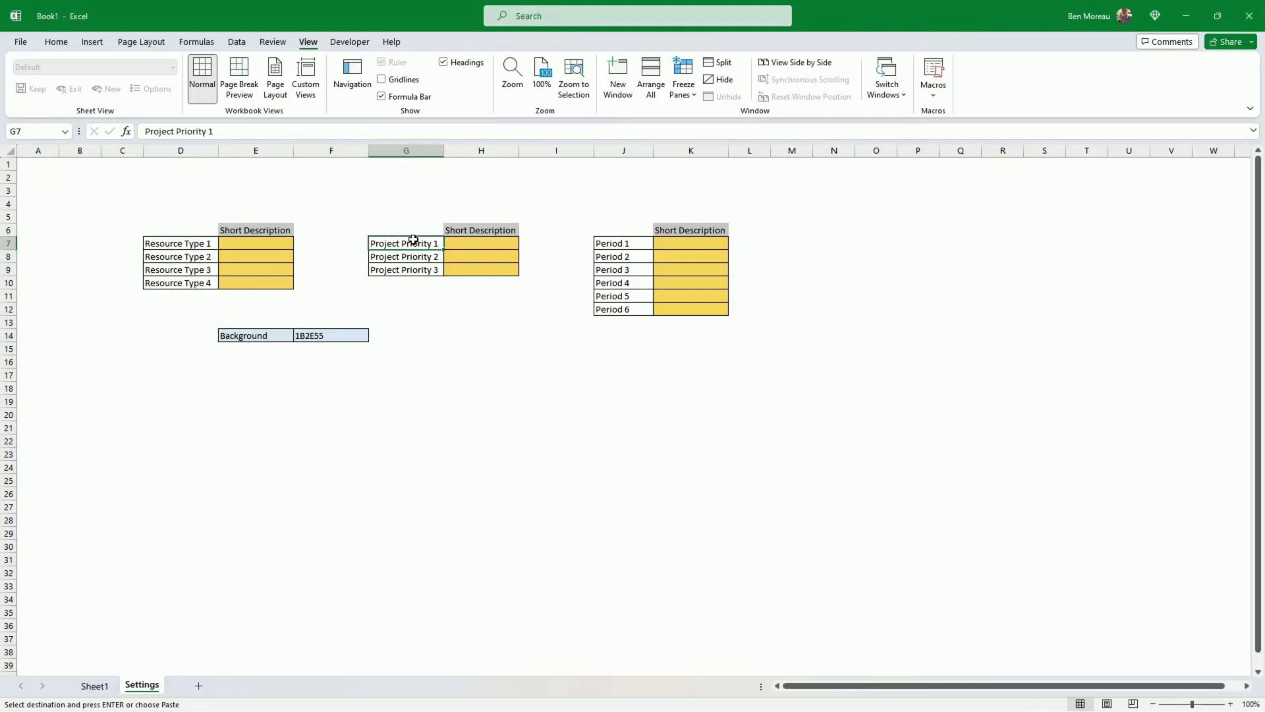
pyautogui.moveTo(413, 239); pyautogui.dragTo(438, 272)
pyautogui.moveTo(629, 245); pyautogui.dragTo(634, 310)
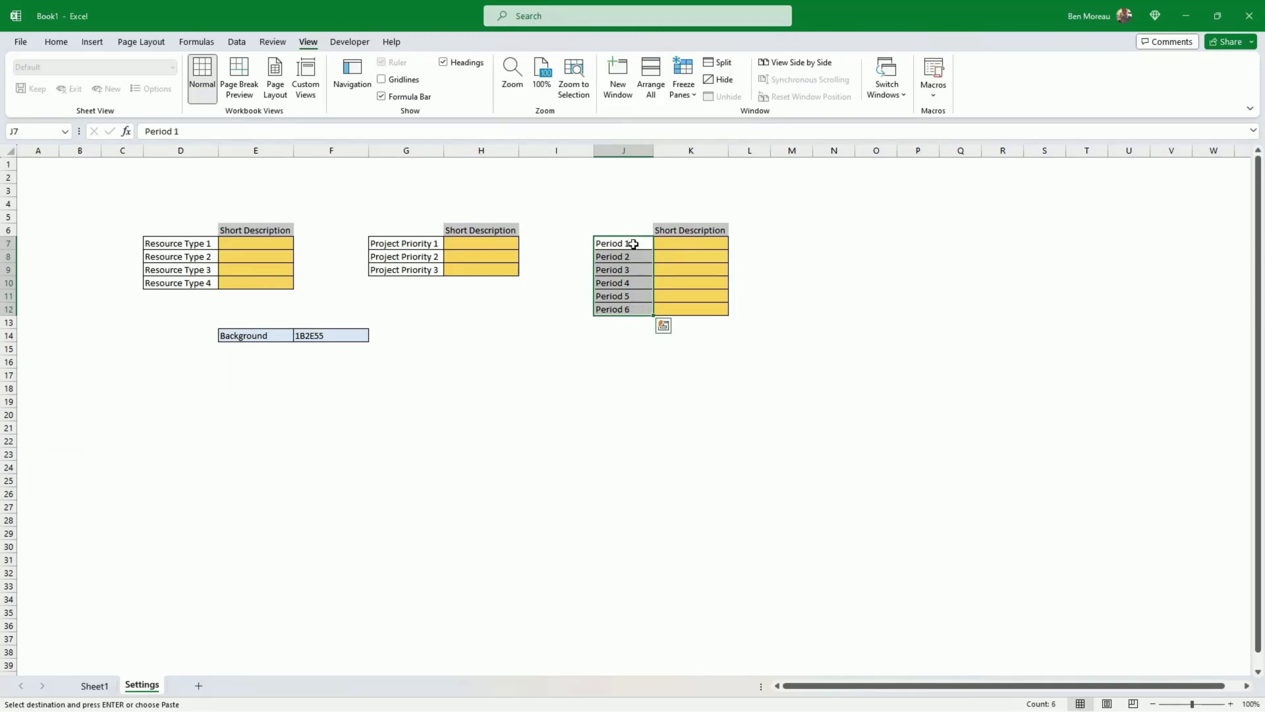
# - Enter the short descriptions "Business Analysts" for Resource Type 1 and "Developers" for Resource Type 2
pyautogui.click(260, 244)
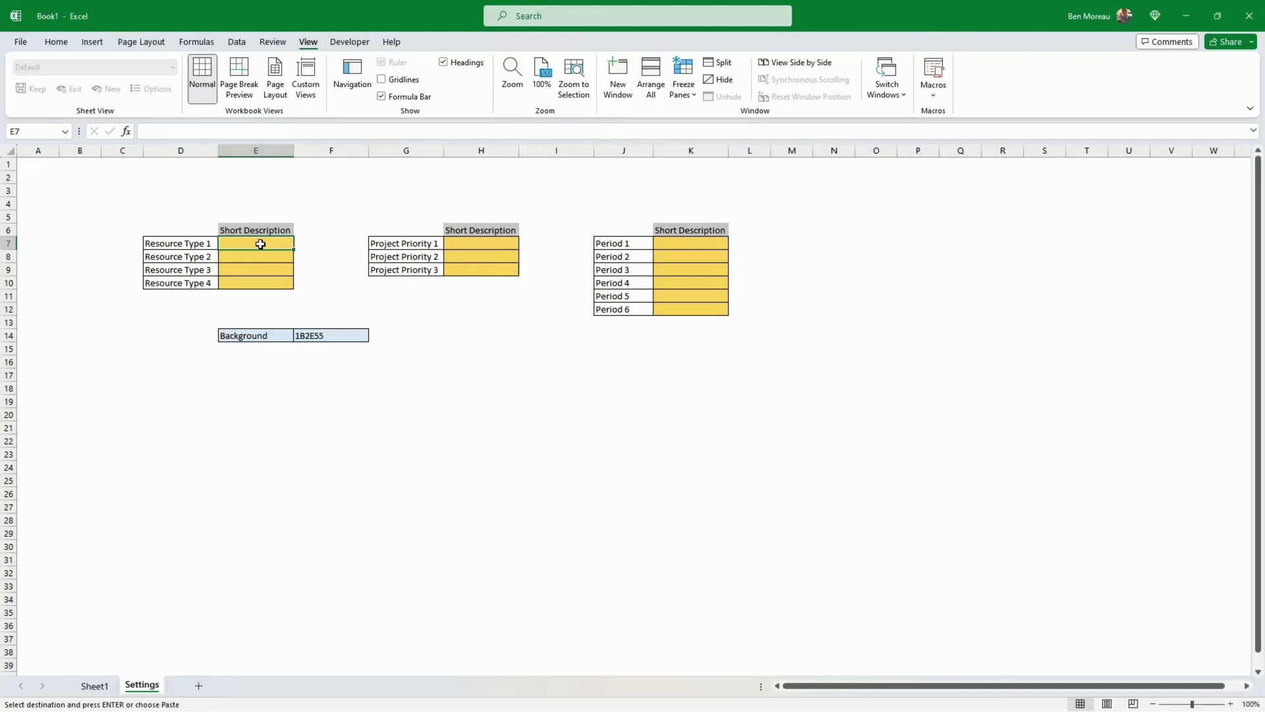
pyautogui.write('Business Anal')
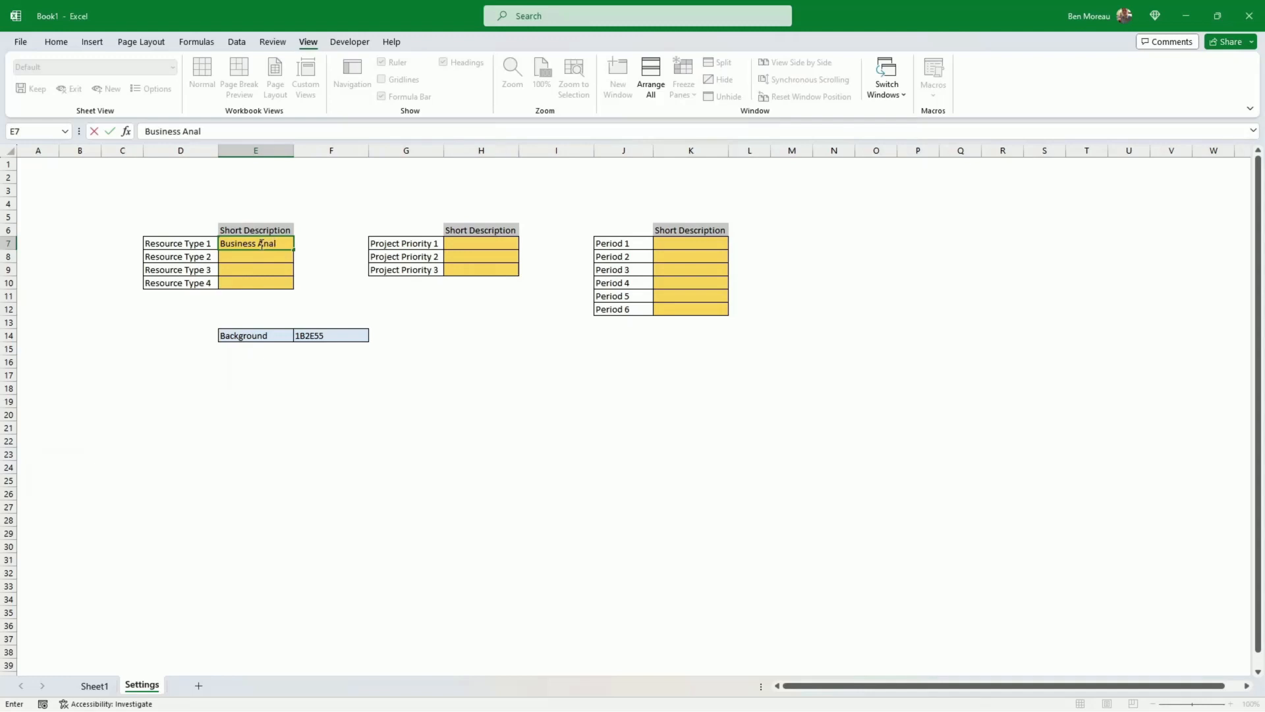
pyautogui.write('ysts')
pyautogui.press('Return')
pyautogui.write('D')
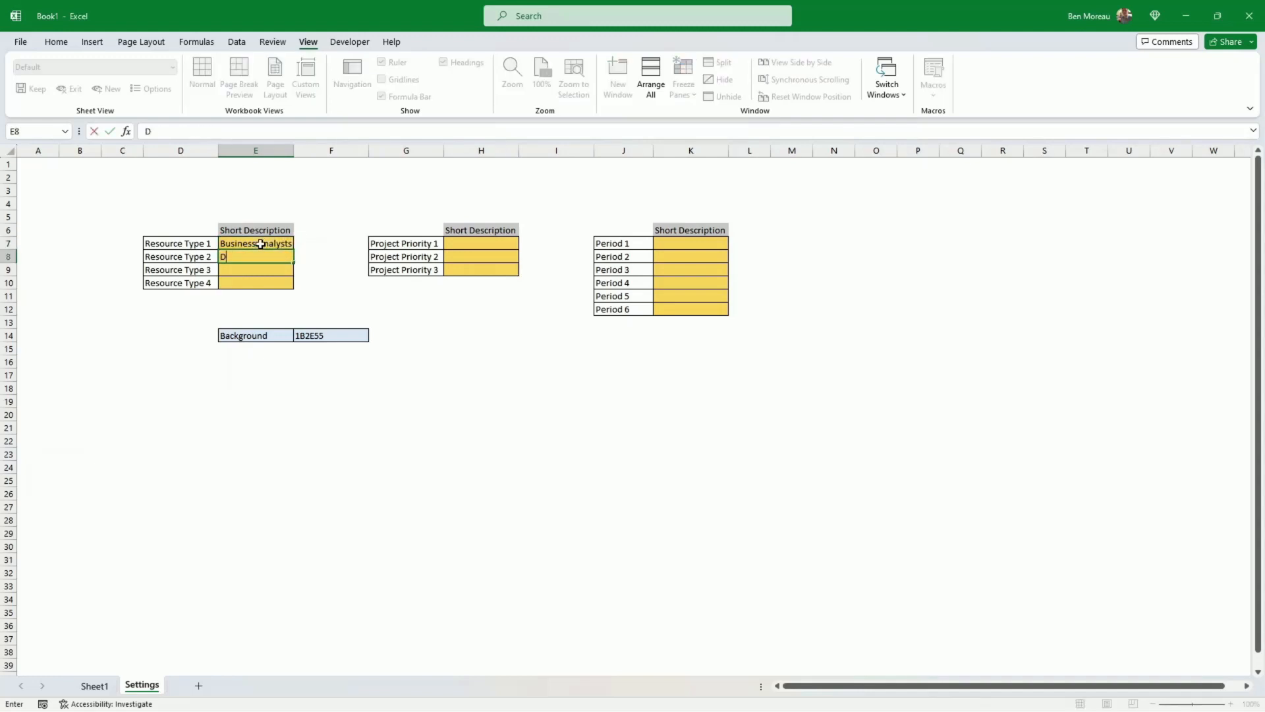
pyautogui.write('evelopers')
pyautogui.press('Return')
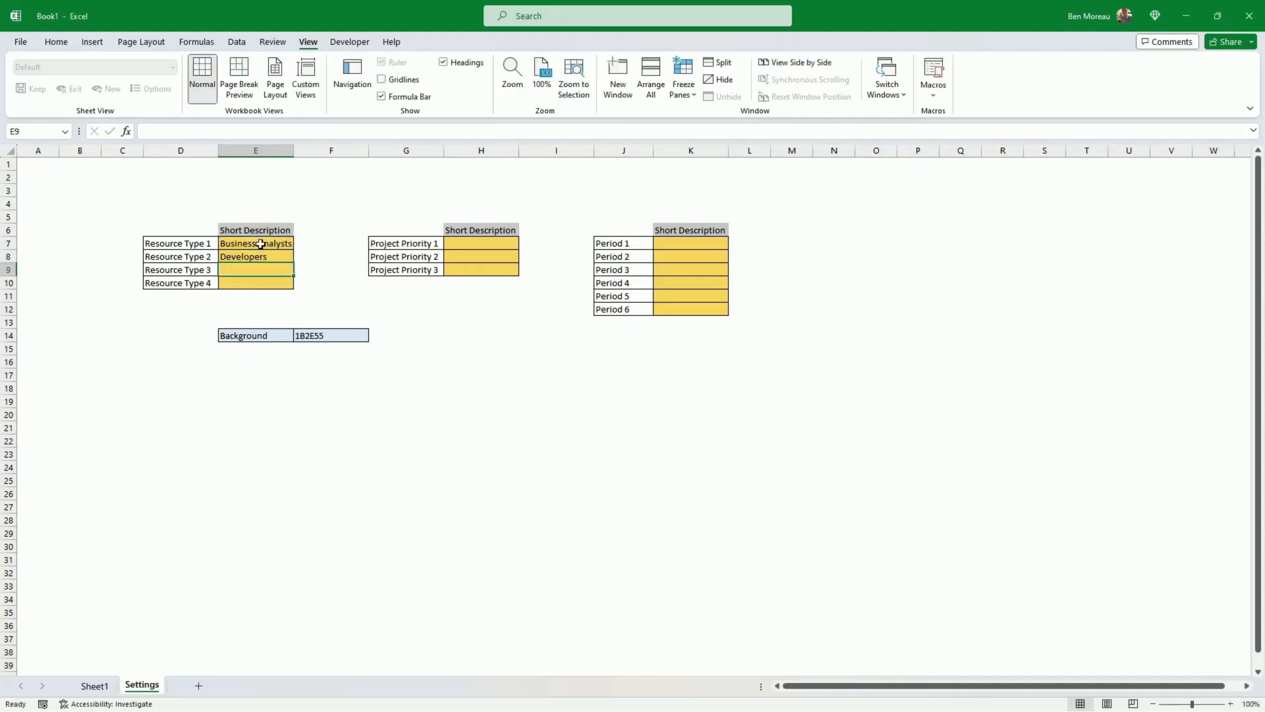
# - Enter the short descriptions "Test Analysters" for Resource Type 3 and "Admin" for Resource Type 4
pyautogui.write('Test Ana')
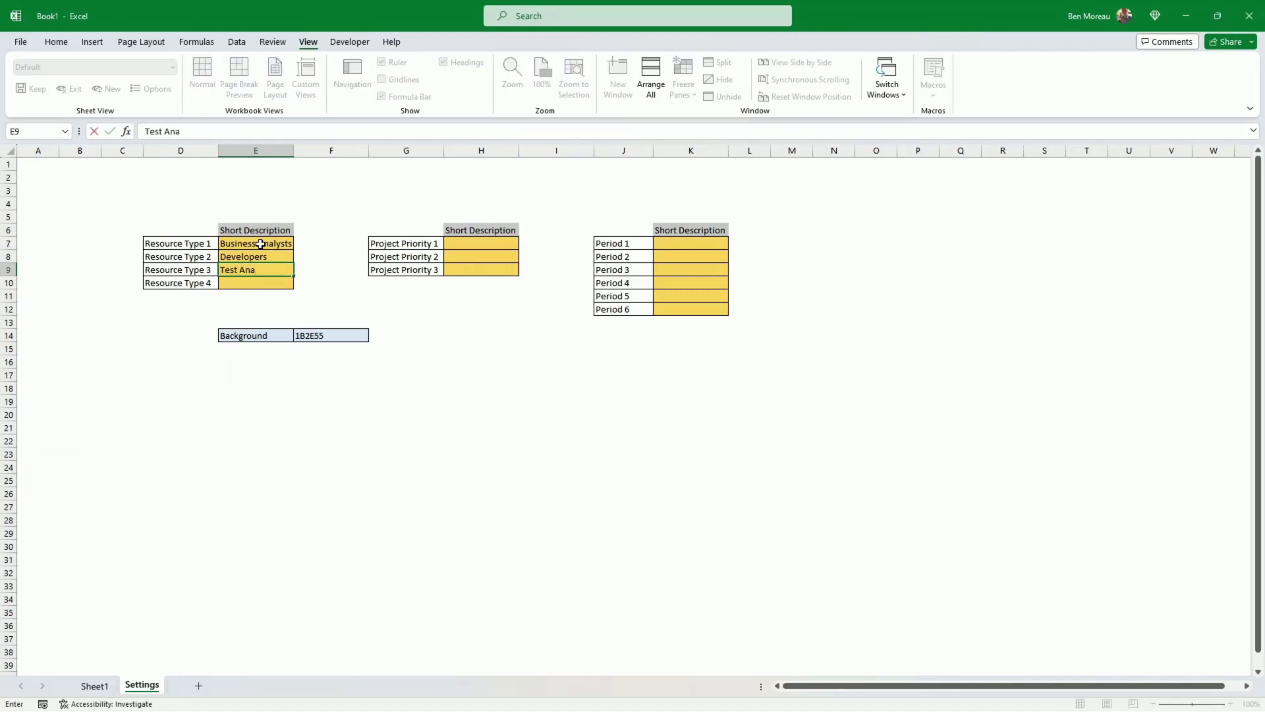
pyautogui.write('lysters')
pyautogui.press('Return')
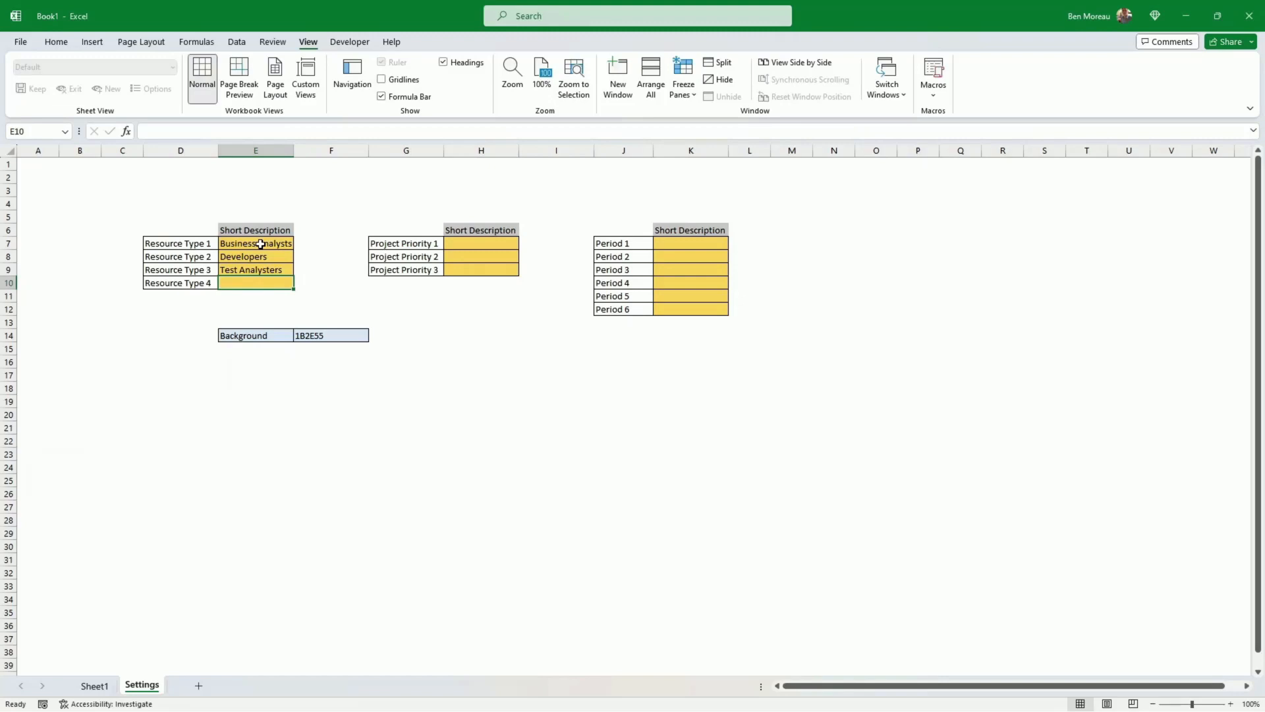
pyautogui.write('Admi')
pyautogui.press('Up')
pyautogui.press('Up')
pyautogui.press('Up')
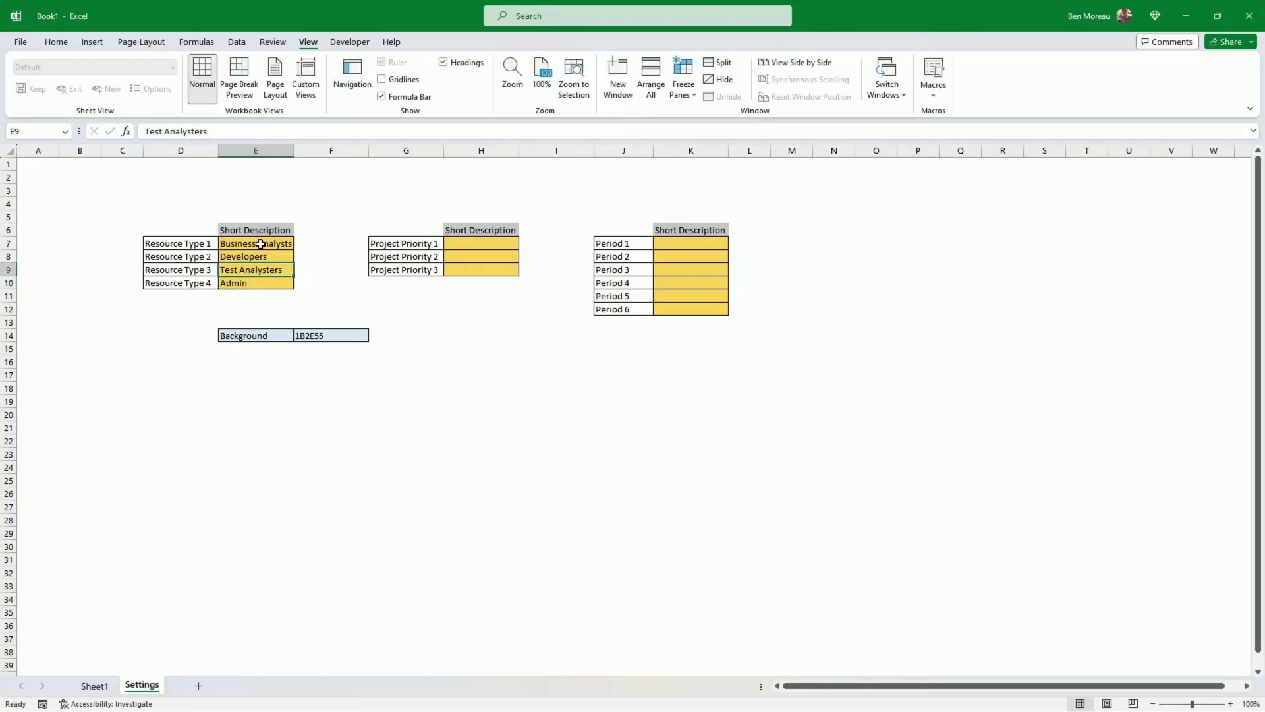
# - Enter "Project 1" as the description of Project Priority 1 and fill the series down to "Project 3" for Project Priority 3
pyautogui.press('Right')
pyautogui.press('Right')
pyautogui.press('Right')
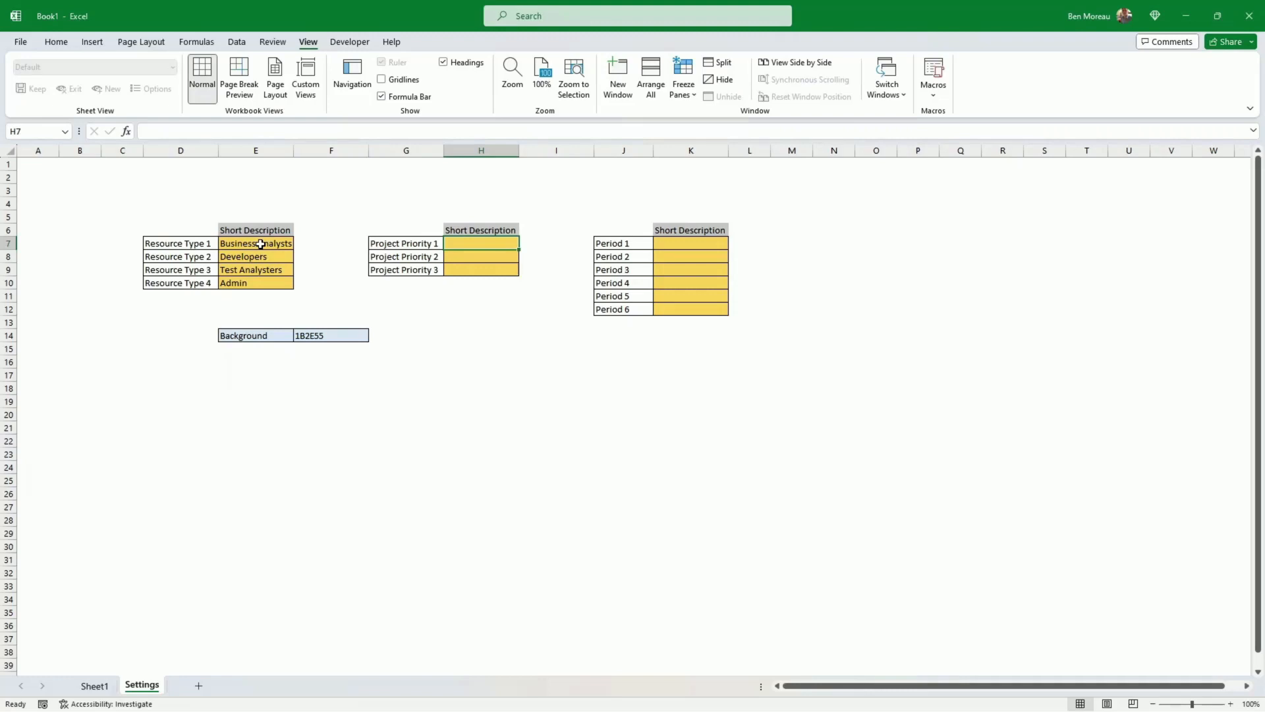
pyautogui.write('Pro')
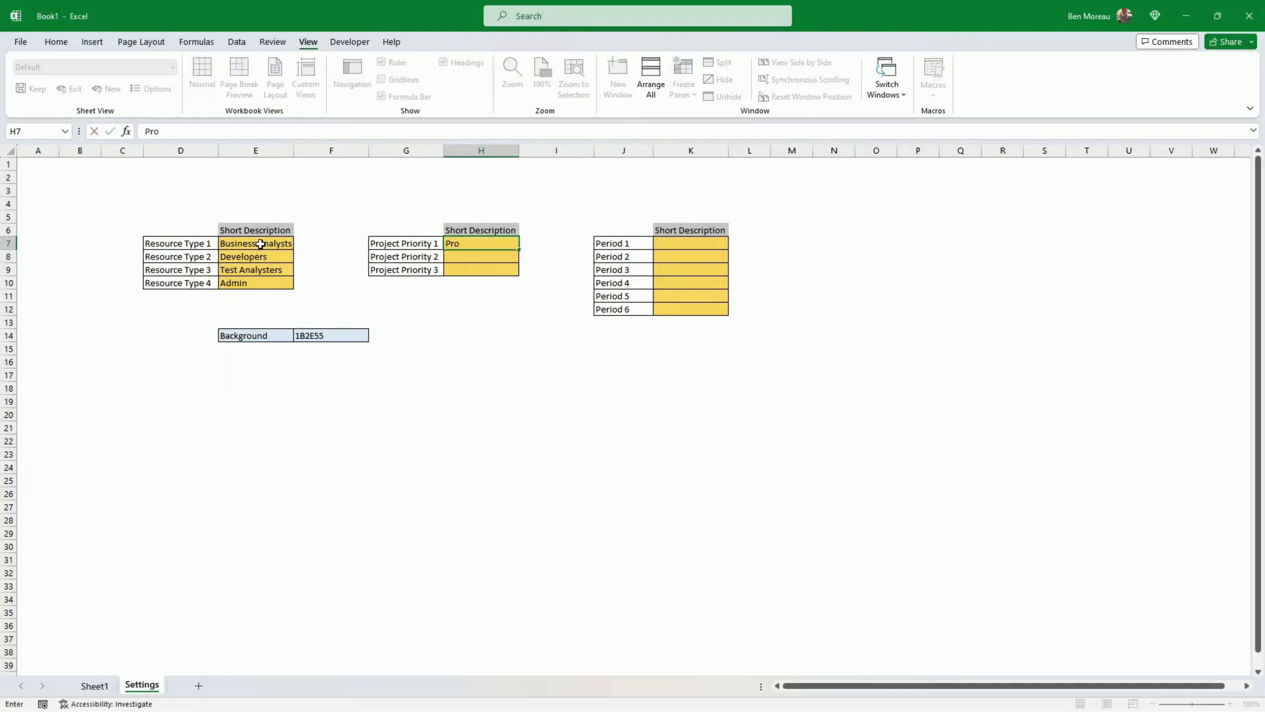
pyautogui.write('ject 1')
pyautogui.press('Return')
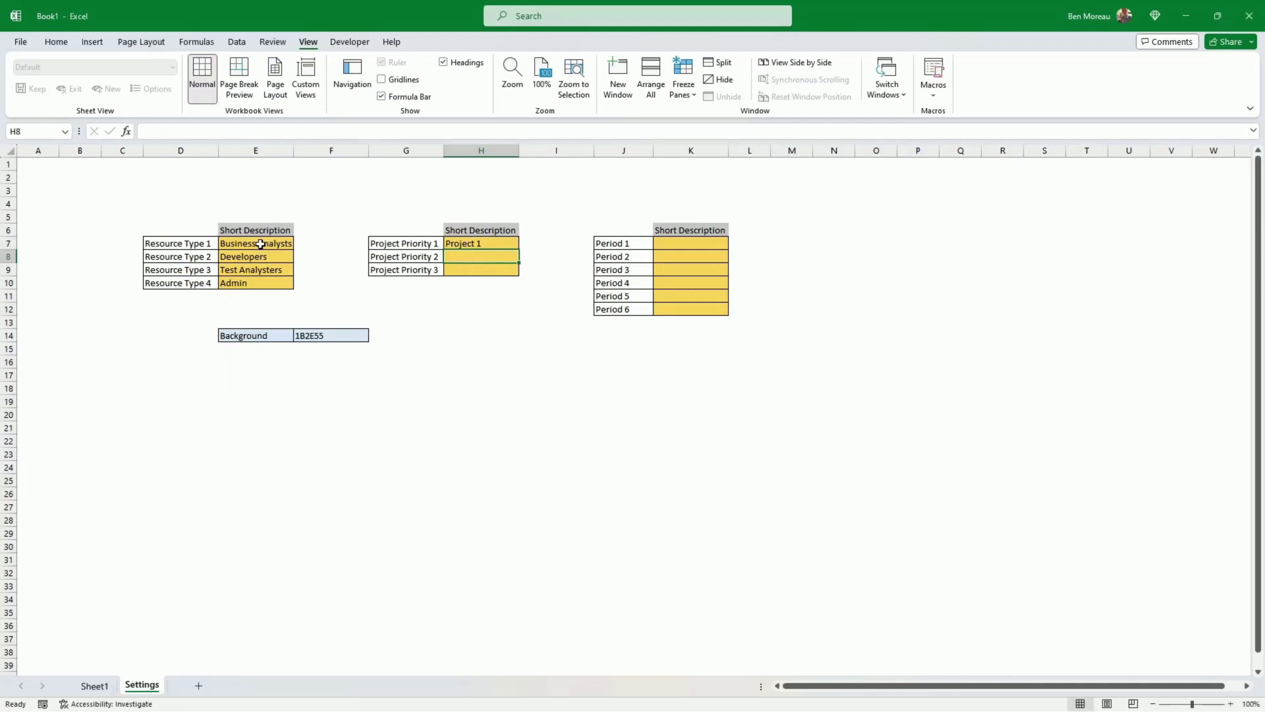
pyautogui.click(510, 242)
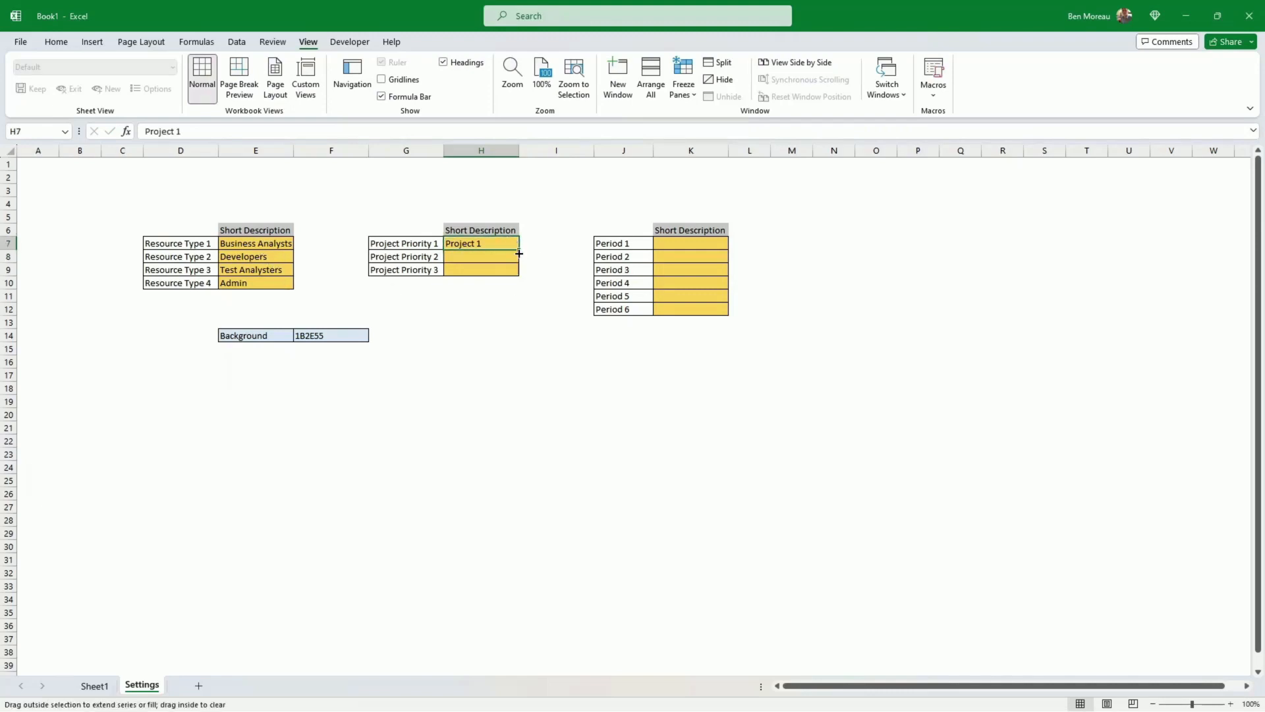
pyautogui.moveTo(519, 253); pyautogui.dragTo(521, 275)
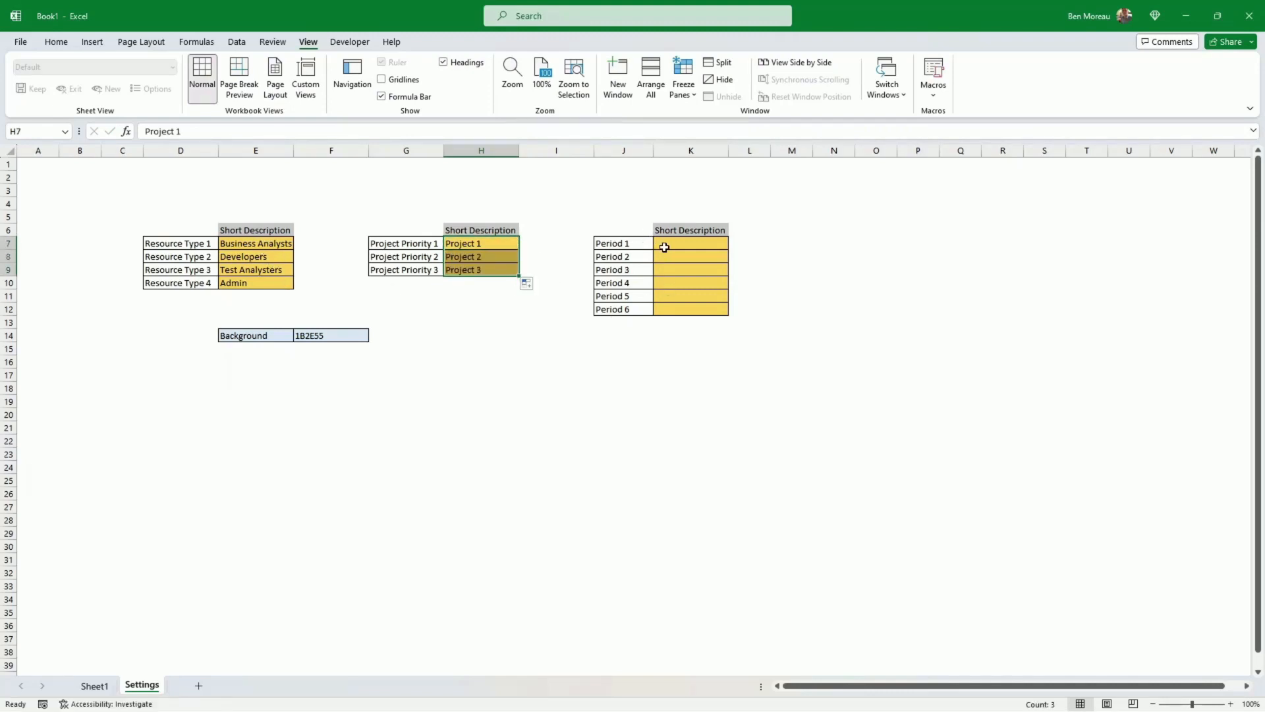
# - Enter "January" as the description of Period 1 and fill the month series down to "June" for Period 6
pyautogui.click(690, 243)
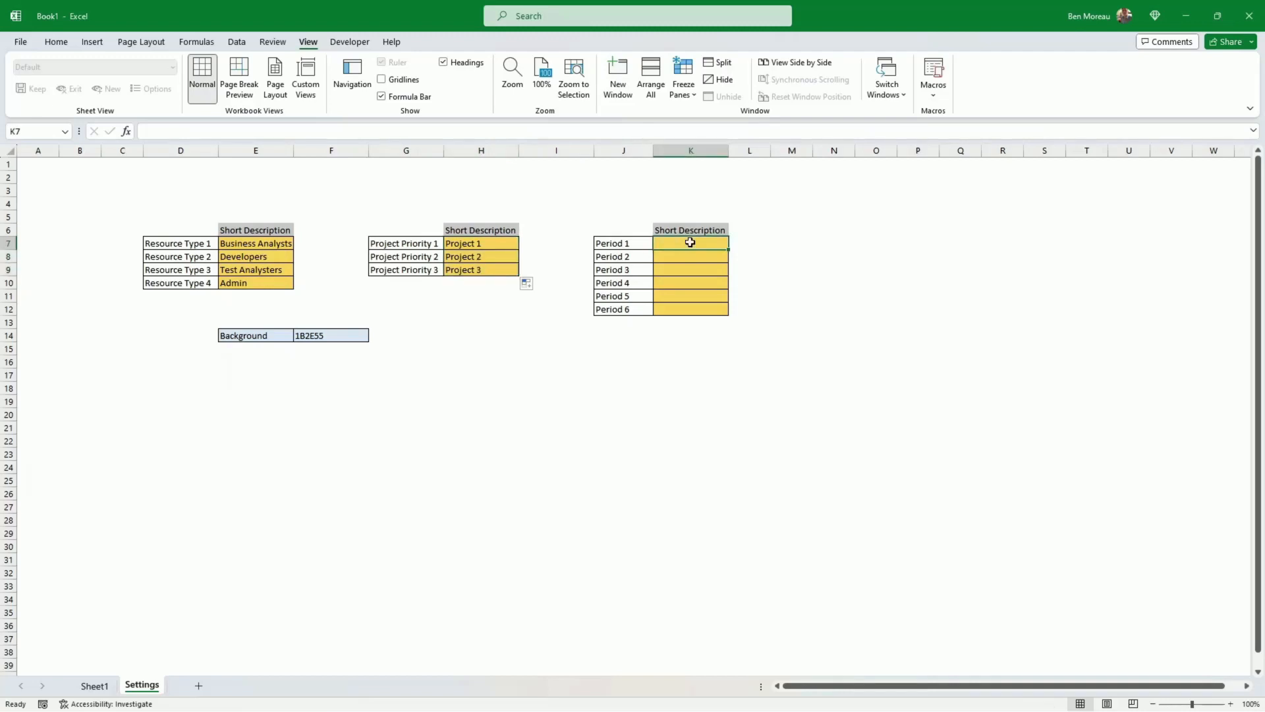
pyautogui.write('J')
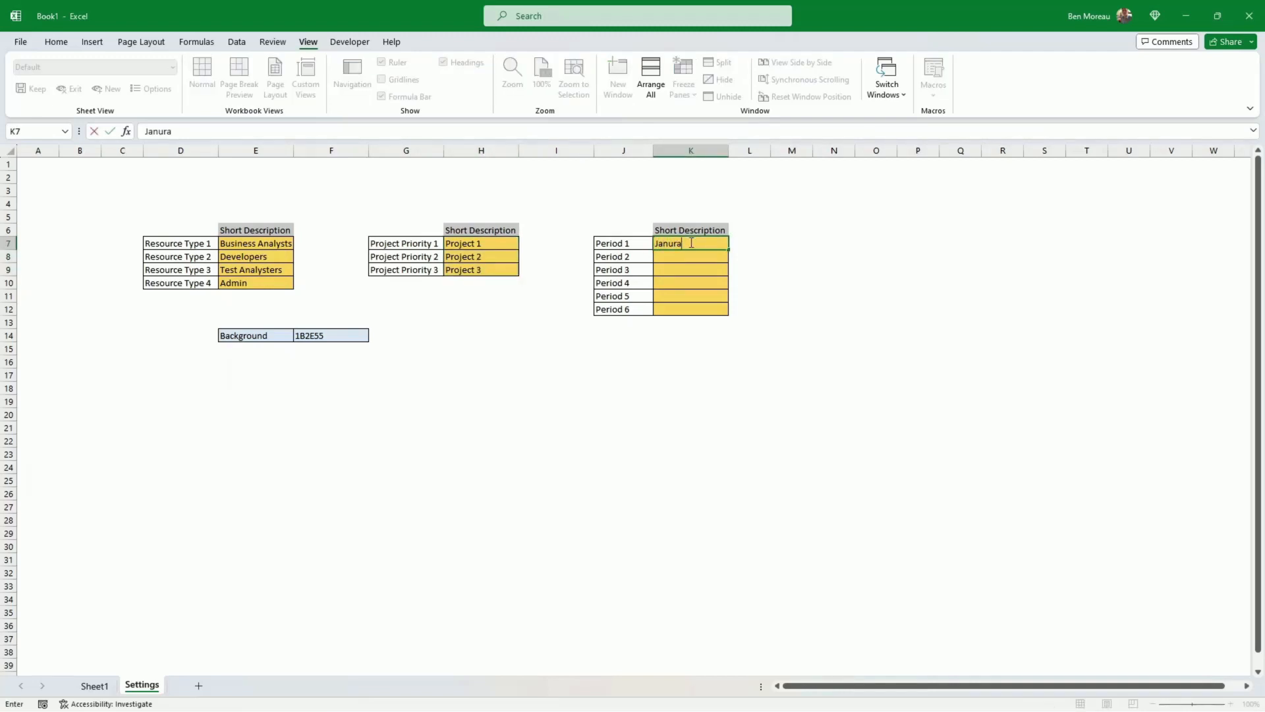
pyautogui.write('anuary')
pyautogui.press('Return')
pyautogui.click(690, 242)
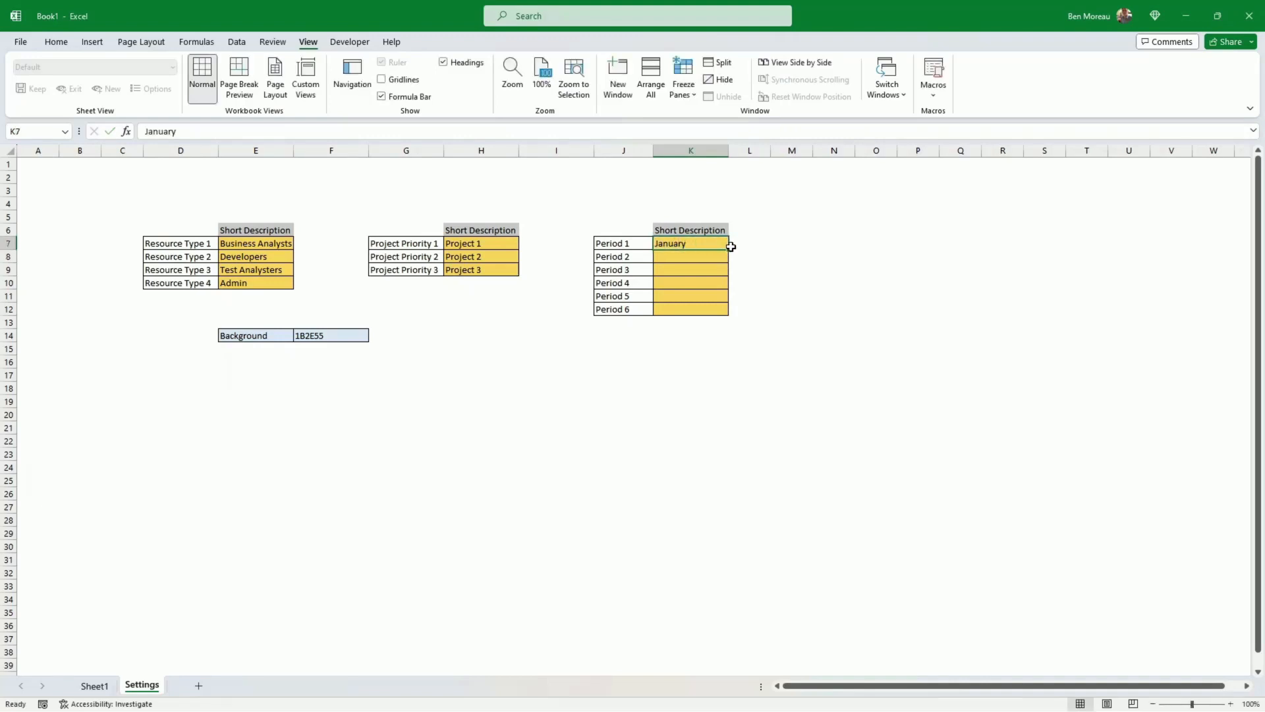
pyautogui.moveTo(729, 249); pyautogui.dragTo(729, 311)
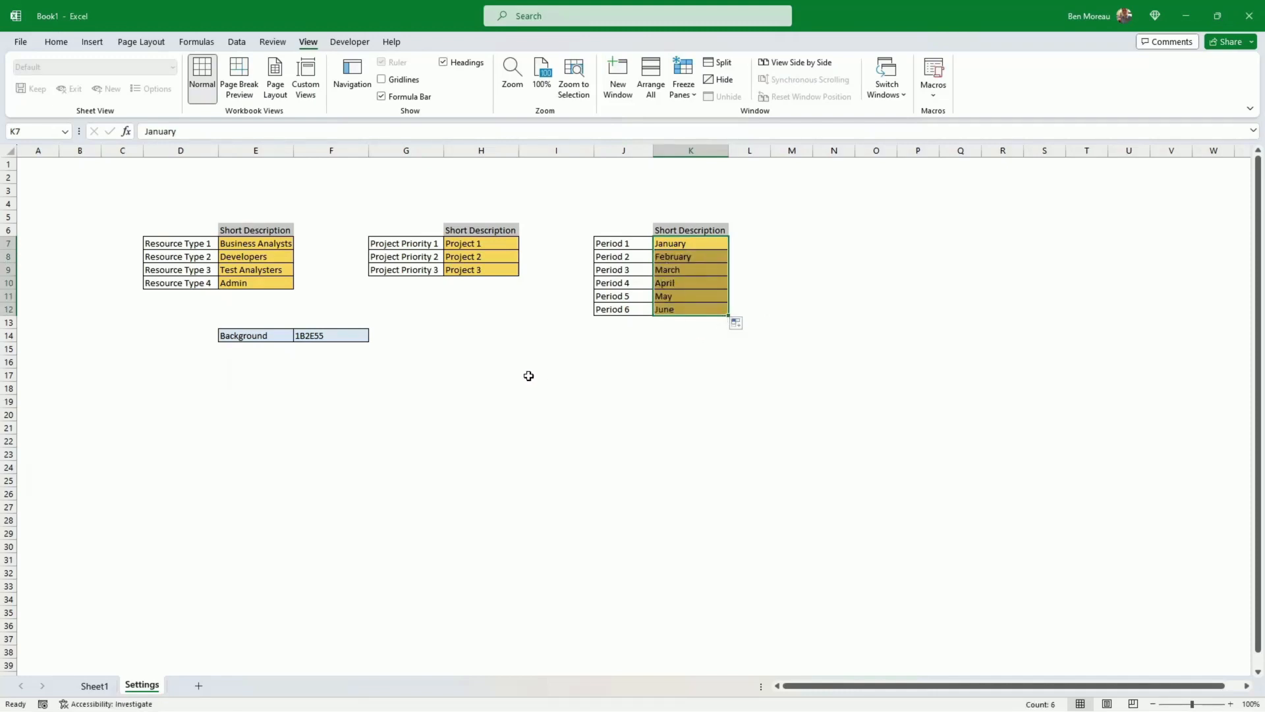
pyautogui.click(462, 376)
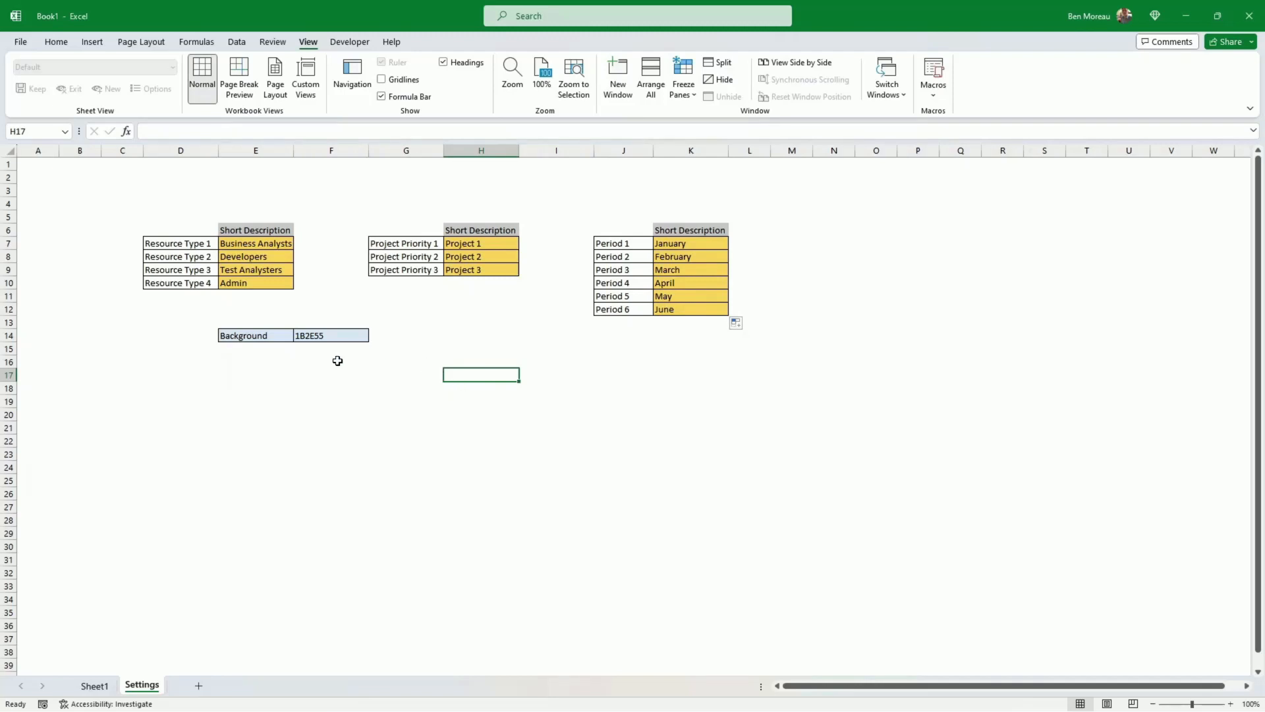
# - Open the Normal cell style for modification and show its fill formatting options
pyautogui.click(334, 338)
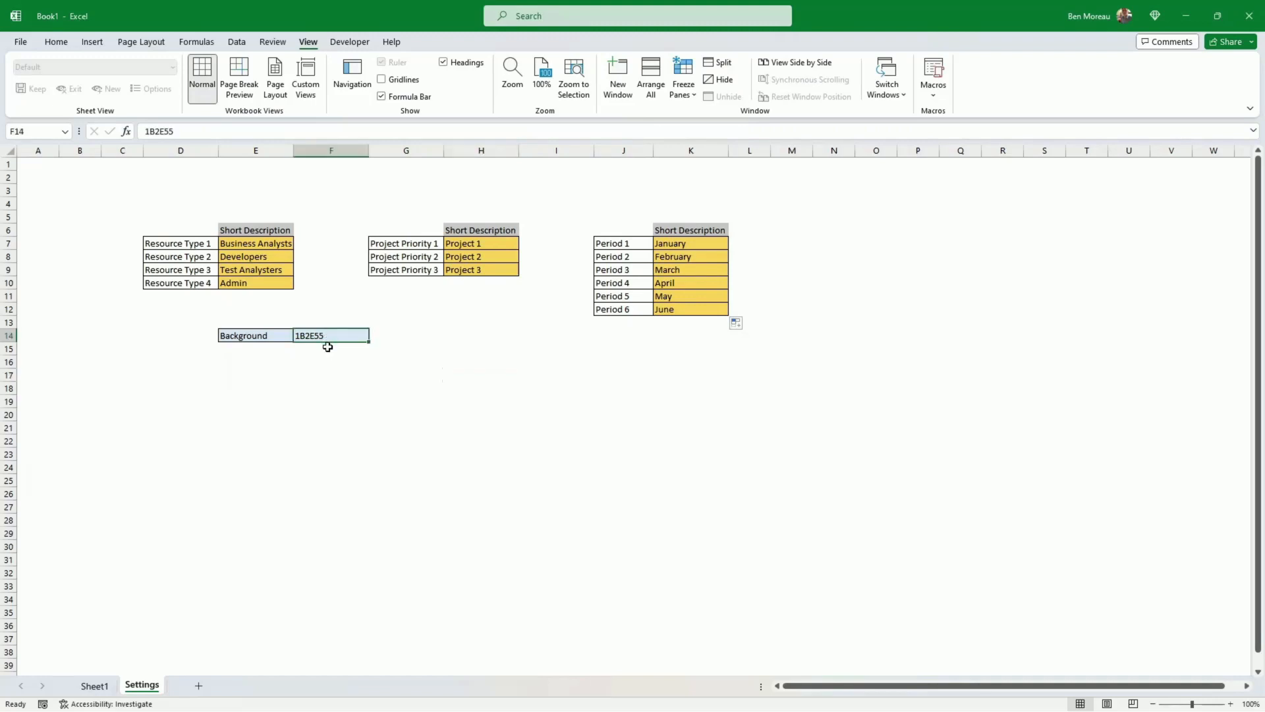
pyautogui.click(329, 347)
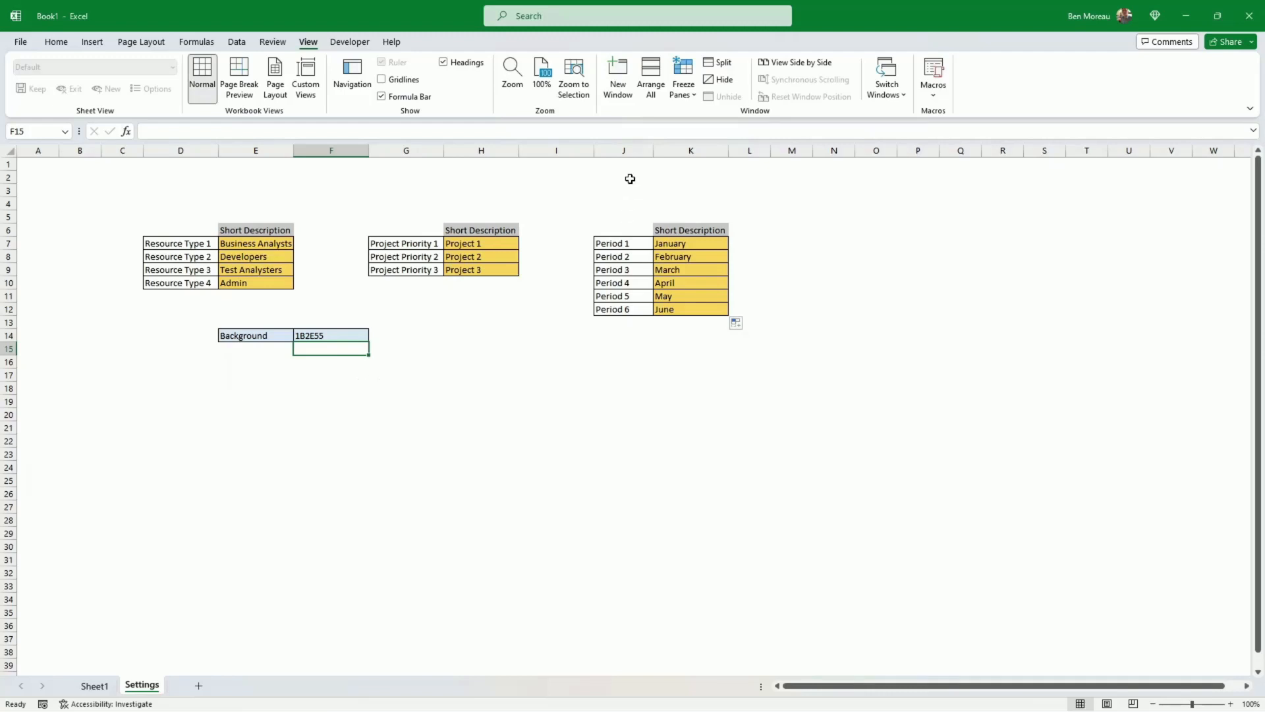
pyautogui.click(56, 43)
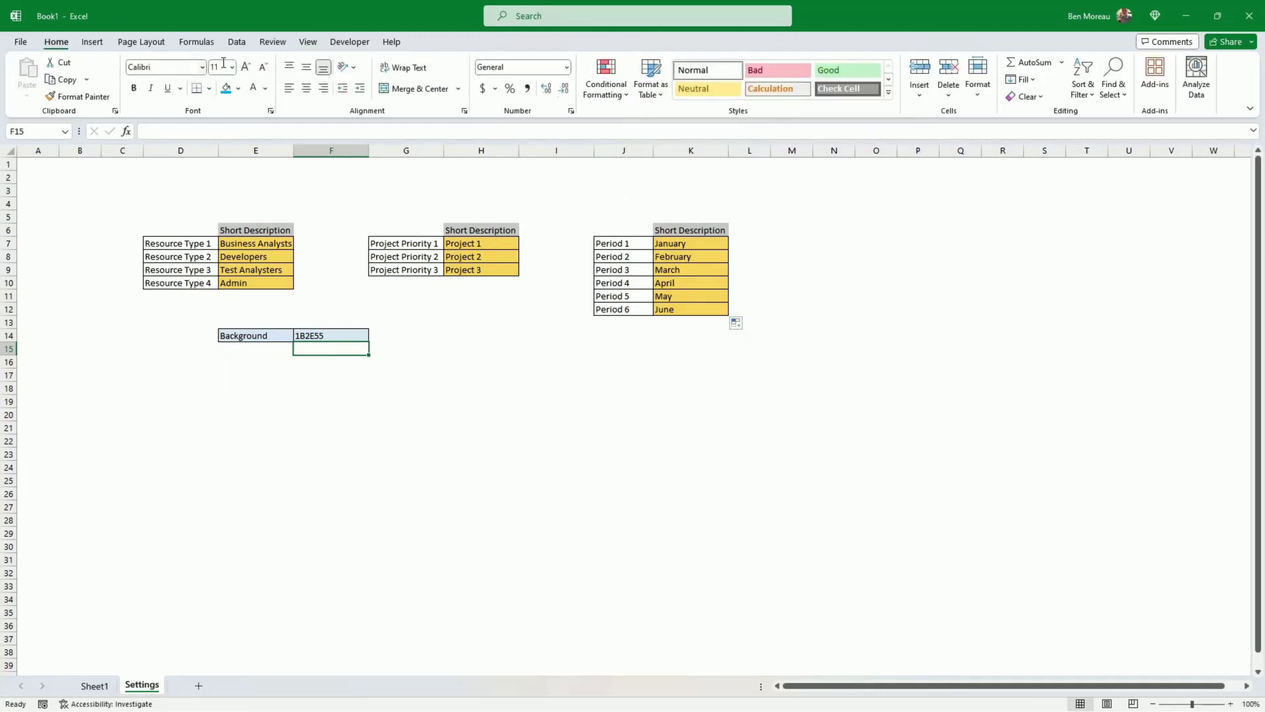
pyautogui.rightClick(700, 75)
pyautogui.click(740, 102)
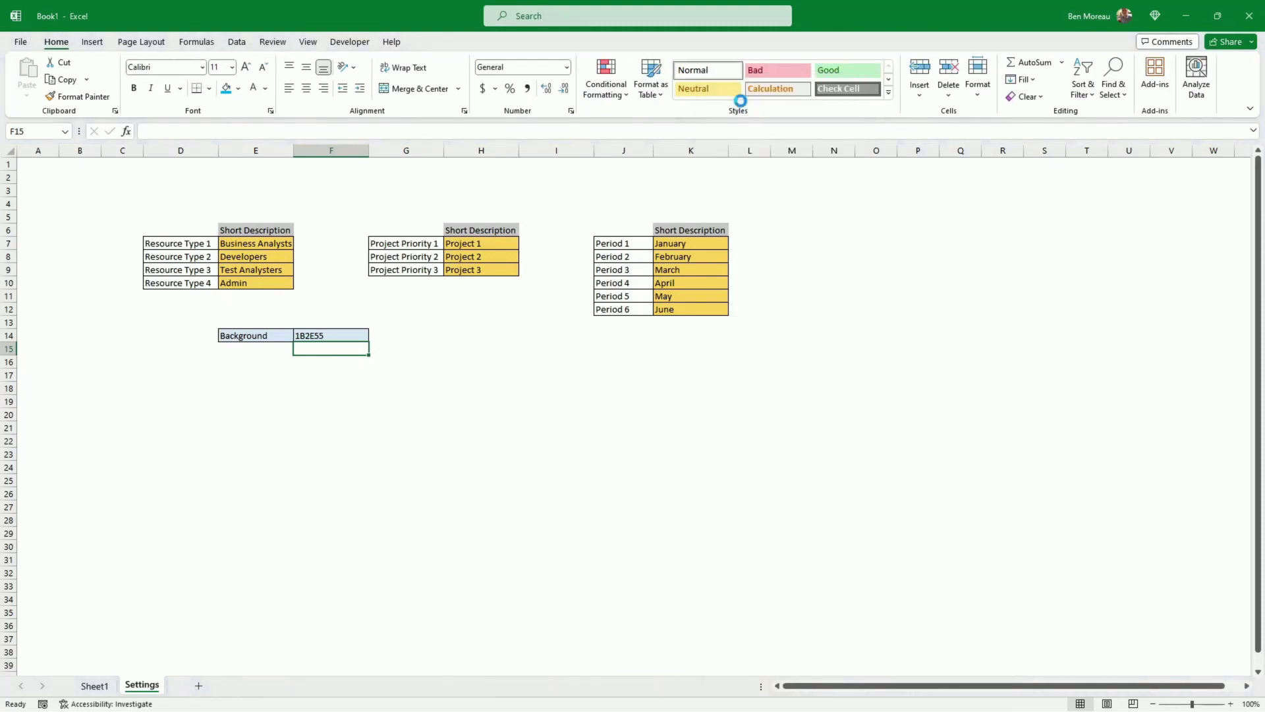
pyautogui.click(630, 505)
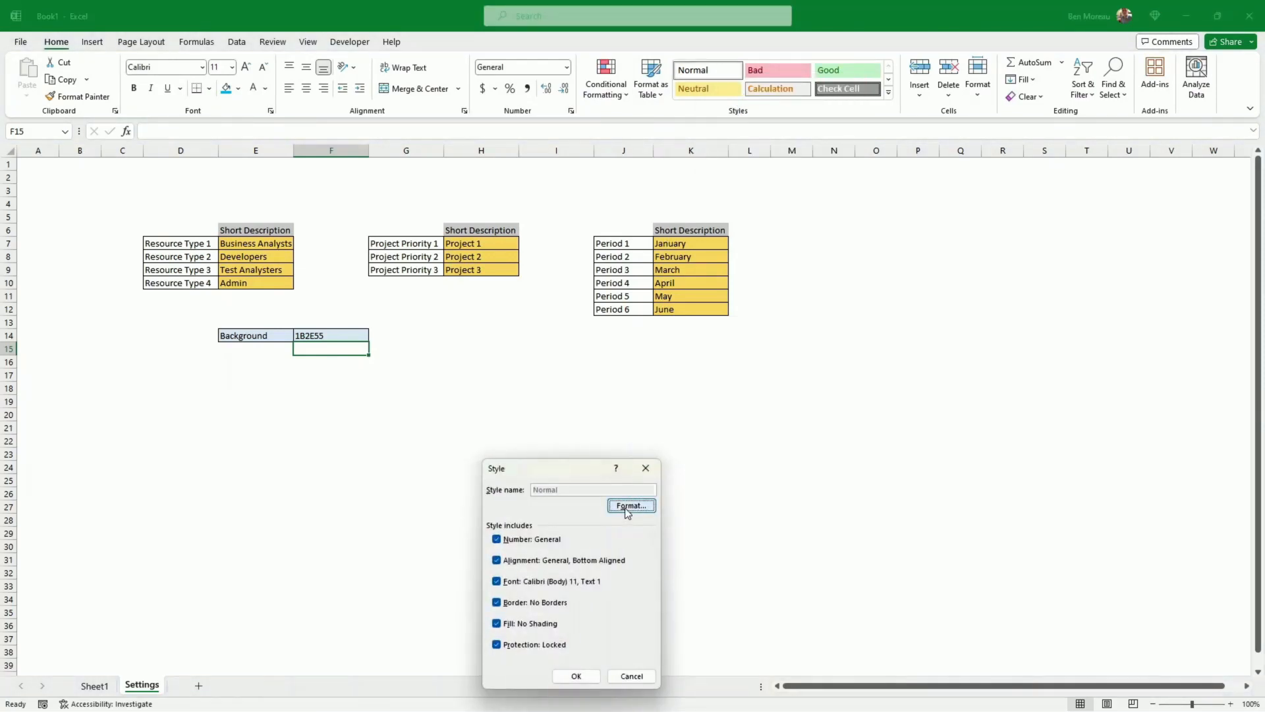
pyautogui.click(625, 424)
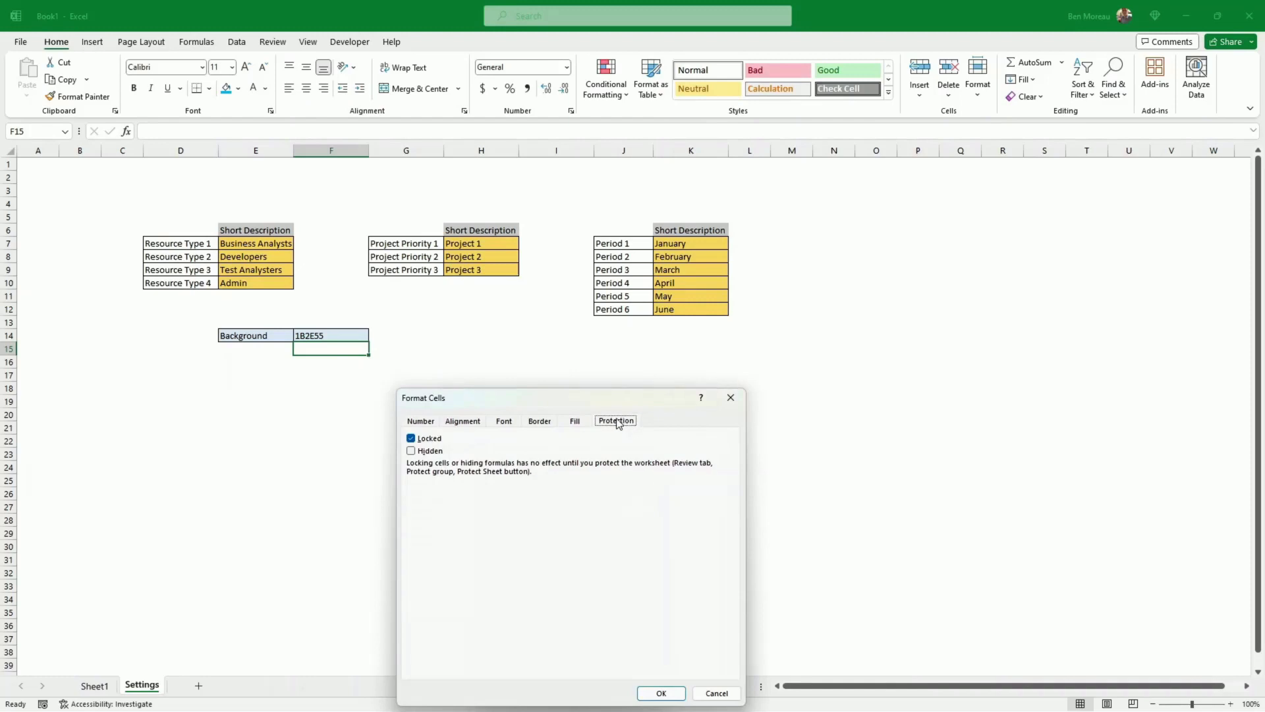
pyautogui.click(575, 425)
pyautogui.moveTo(605, 408); pyautogui.dragTo(709, 226)
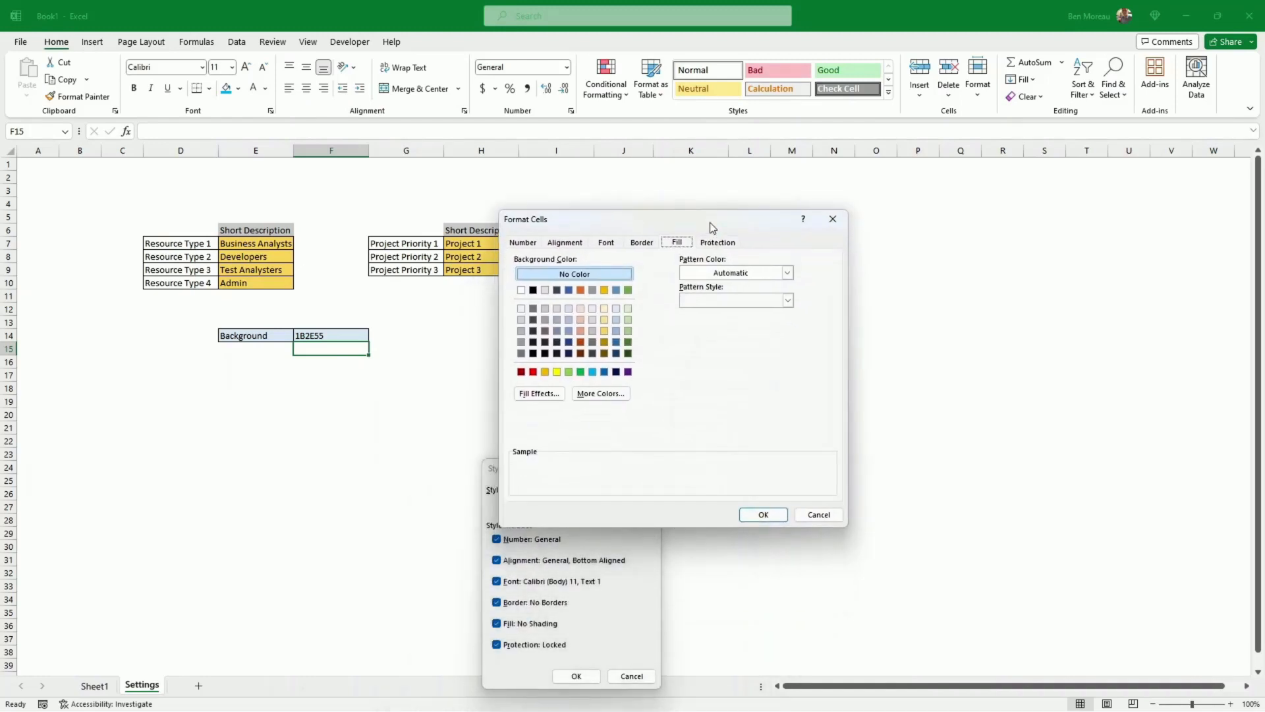
# - Set the Normal style's fill to the custom hex colour #1B2E55 and apply the style change
pyautogui.click(597, 393)
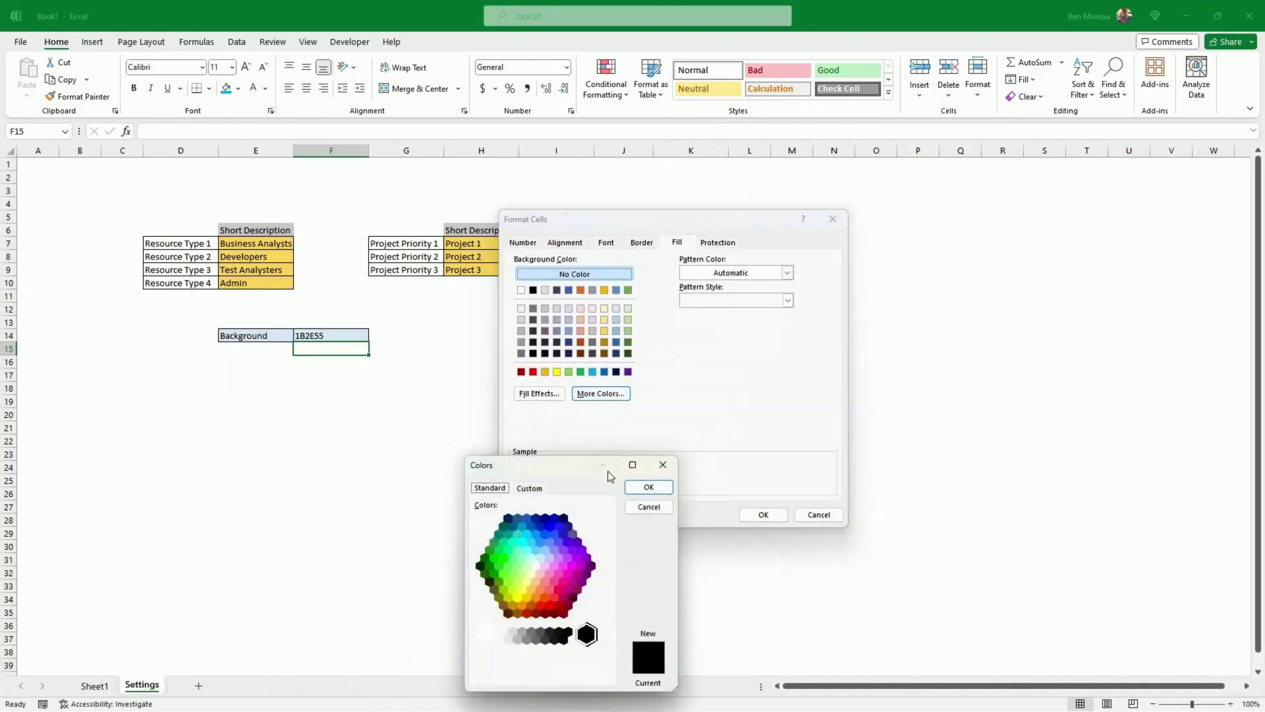
pyautogui.moveTo(576, 479); pyautogui.dragTo(646, 344)
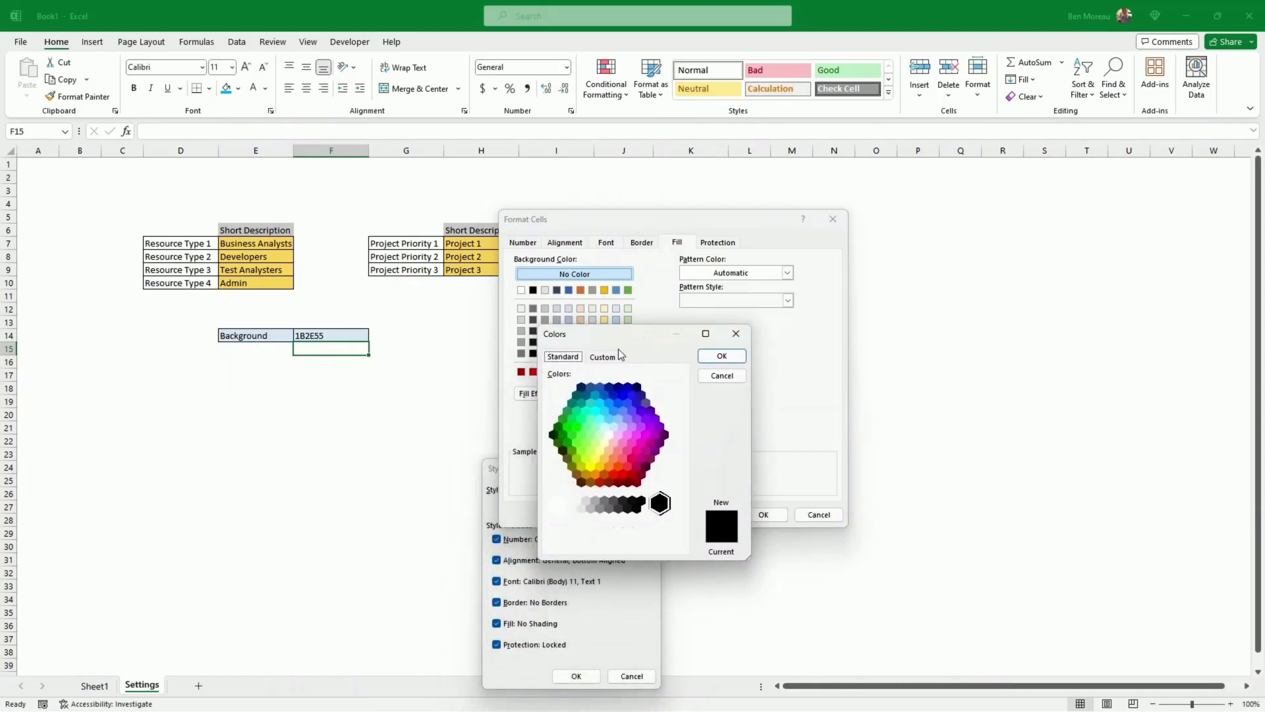
pyautogui.click(603, 357)
pyautogui.moveTo(604, 544); pyautogui.dragTo(637, 546)
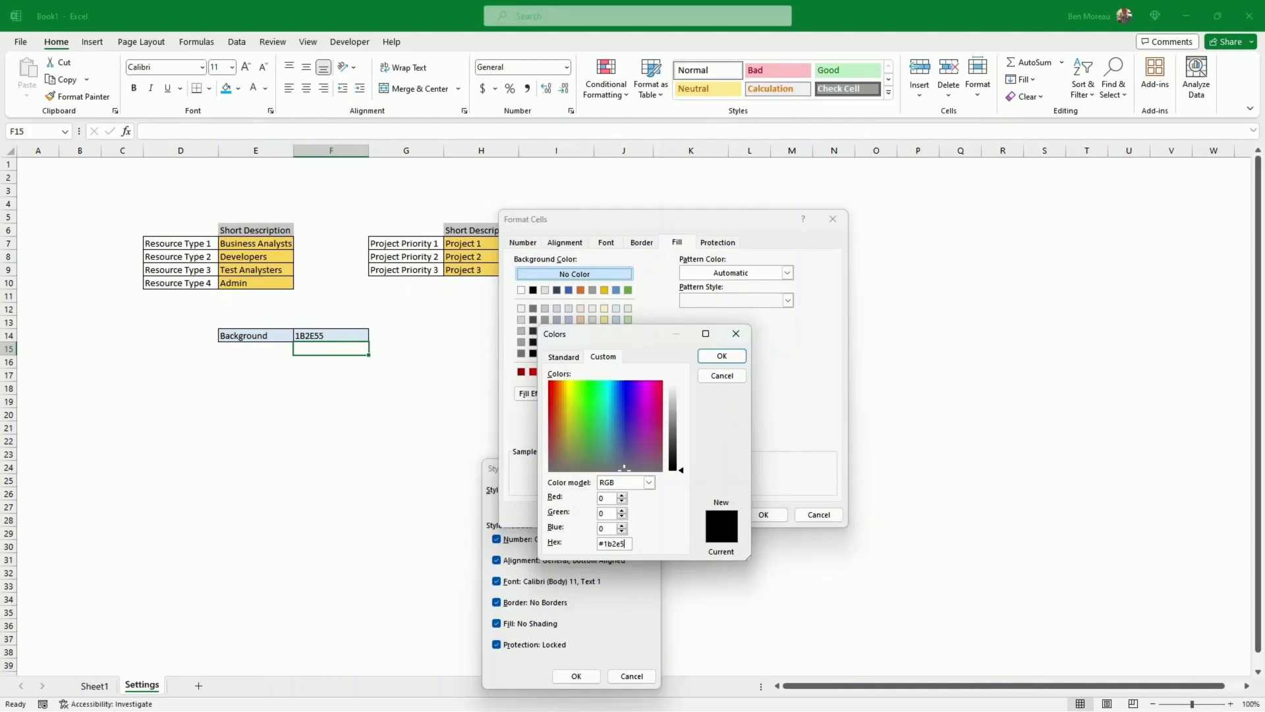
pyautogui.write('1b2e55')
pyautogui.click(721, 356)
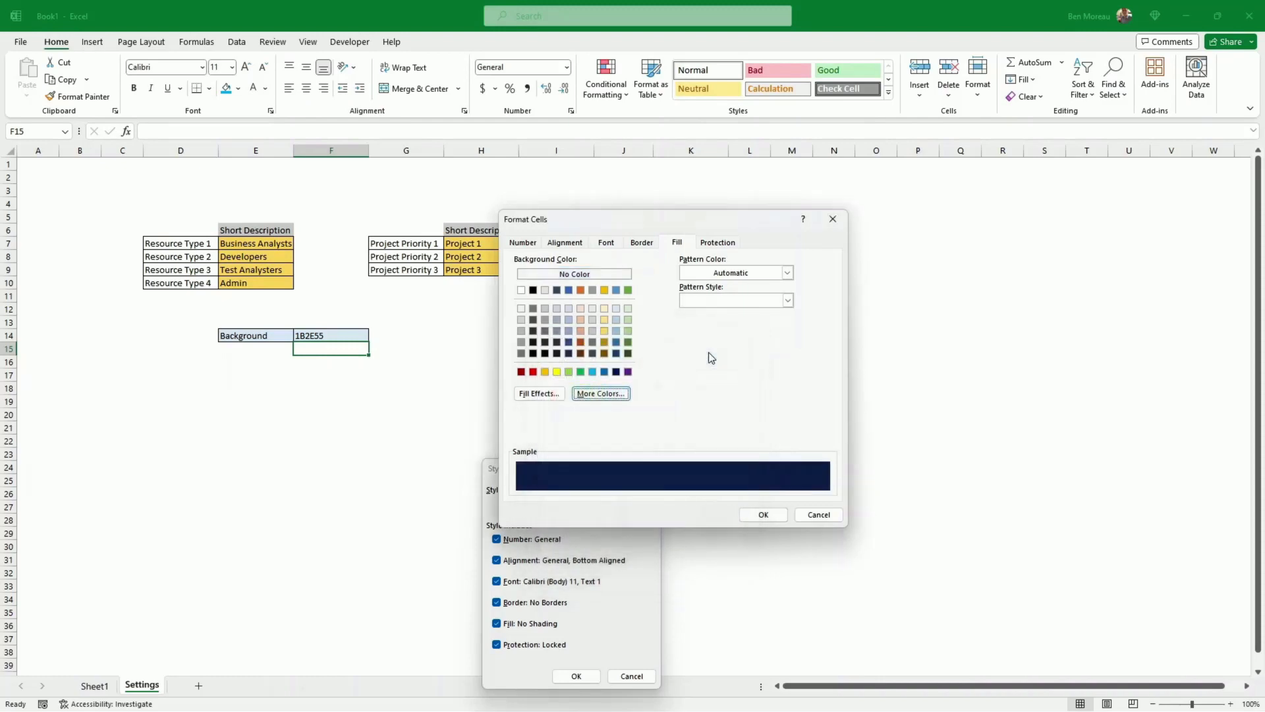
pyautogui.click(764, 515)
pyautogui.click(584, 678)
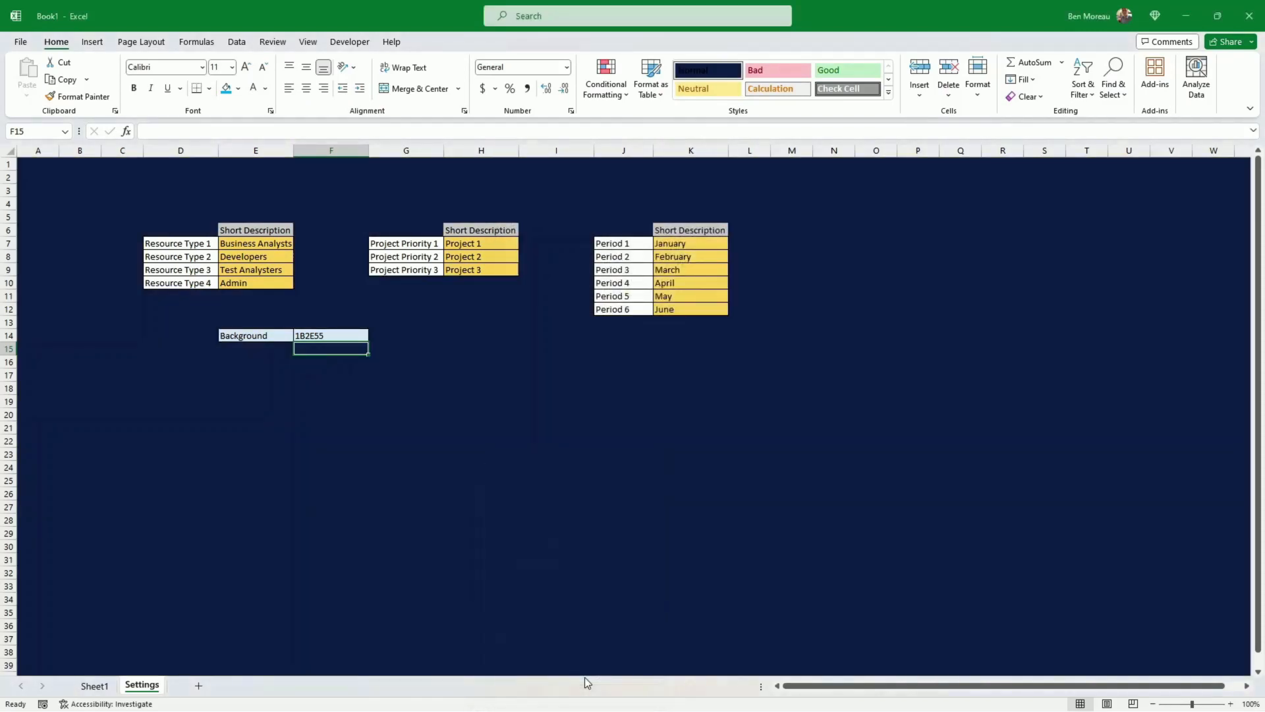
pyautogui.click(577, 507)
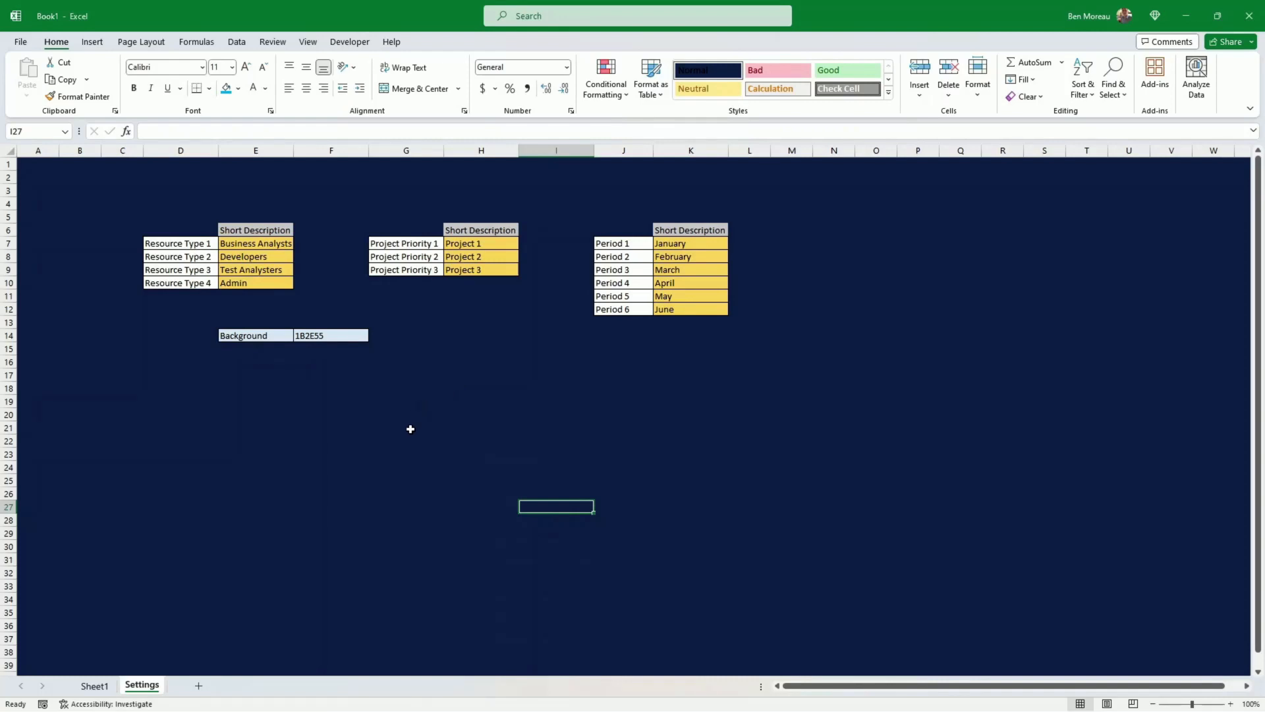
pyautogui.click(491, 376)
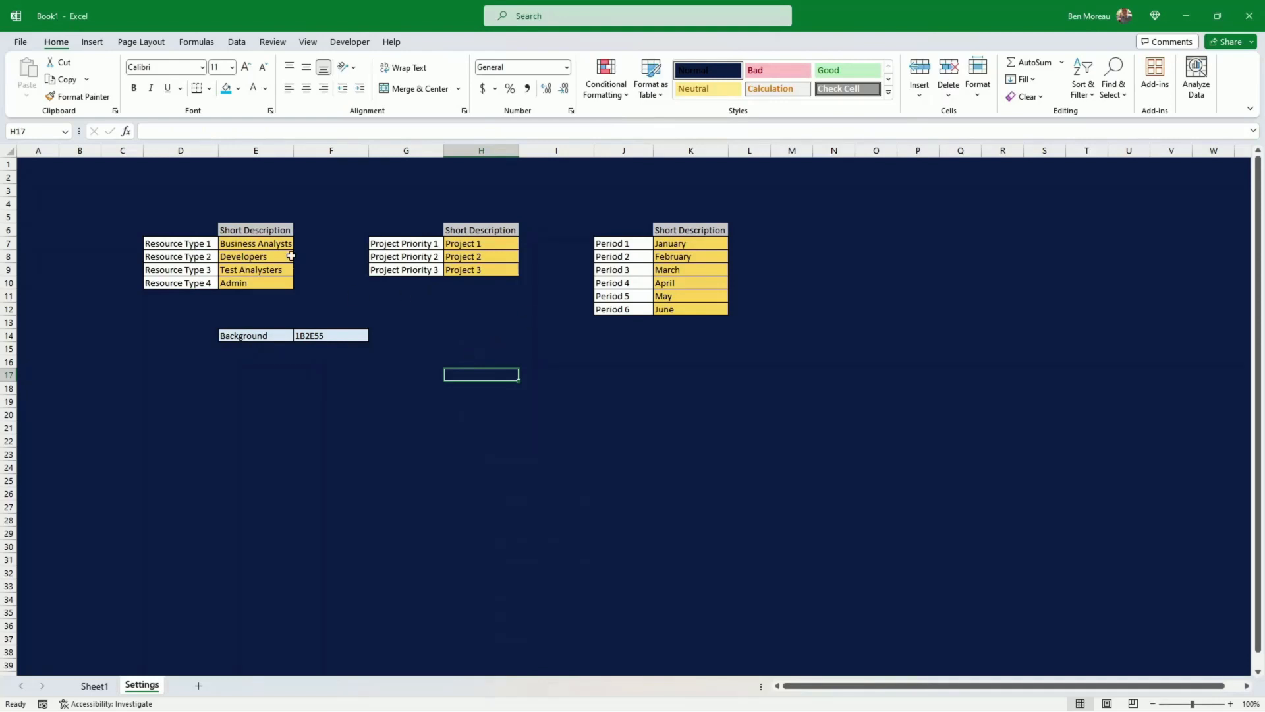
pyautogui.moveTo(247, 243); pyautogui.dragTo(248, 279)
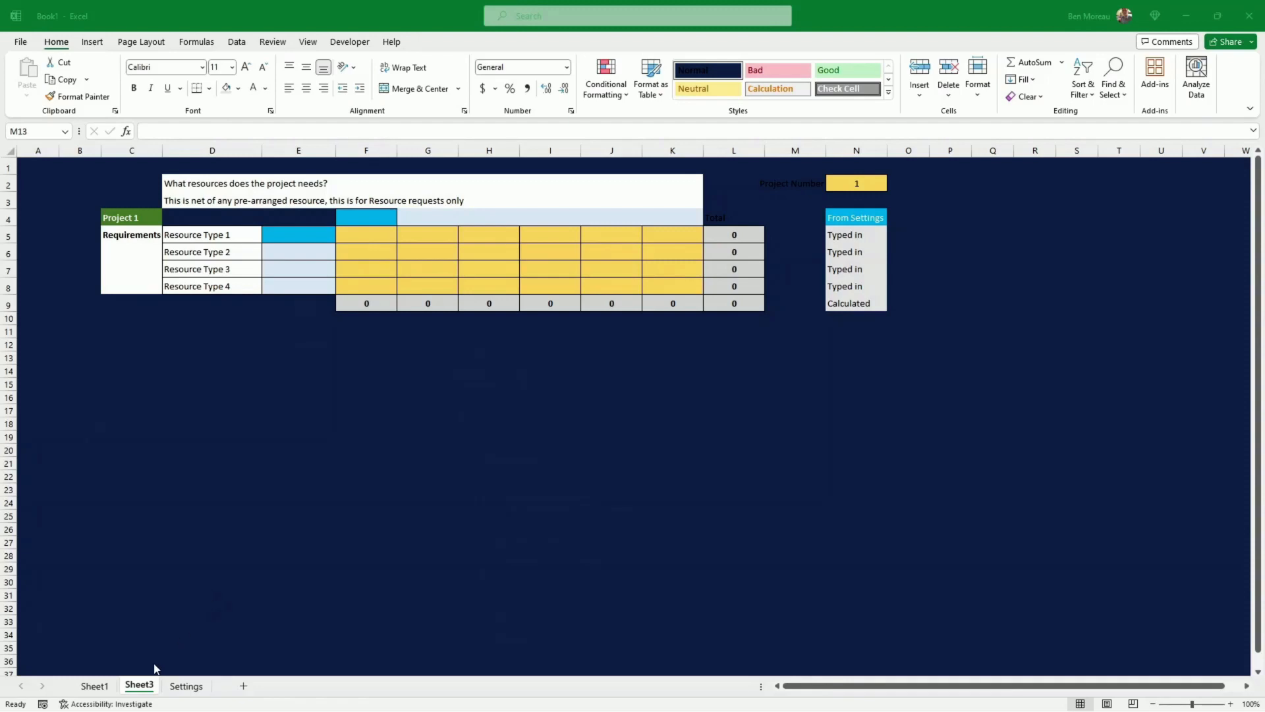
# - Rename Sheet3 as "Project1"
pyautogui.click(145, 687)
pyautogui.rightClick(146, 688)
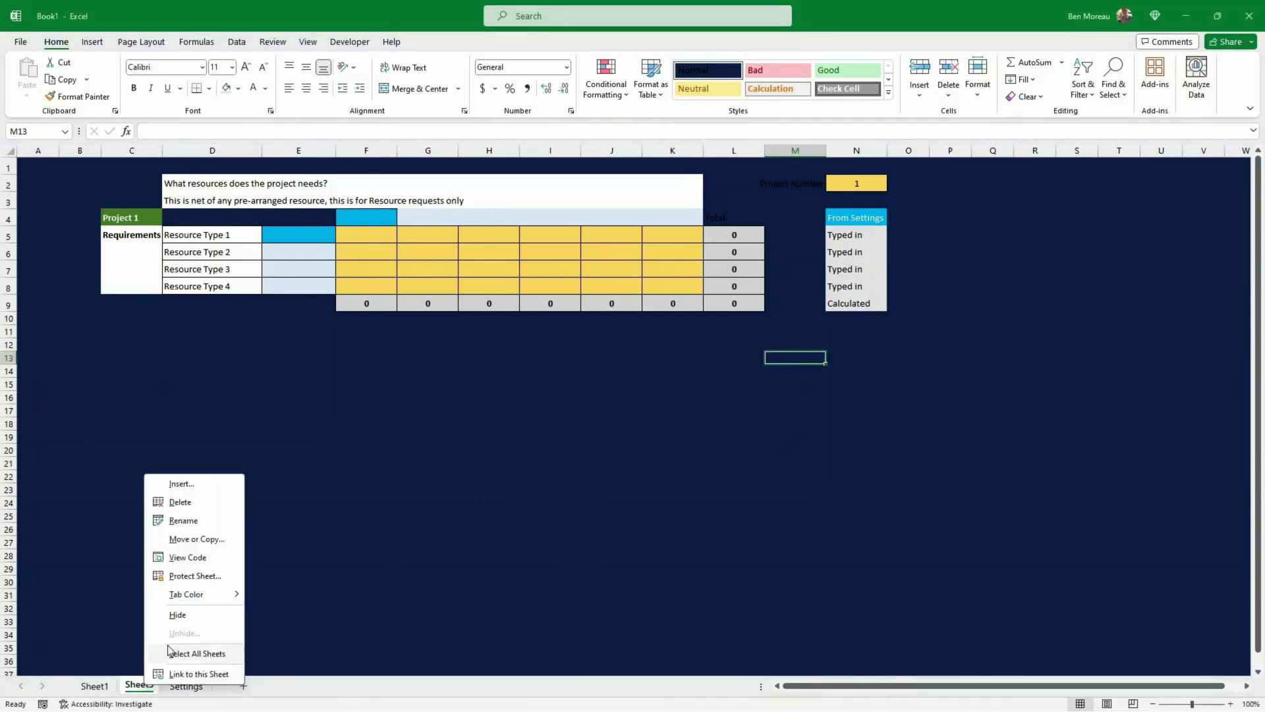
pyautogui.click(193, 522)
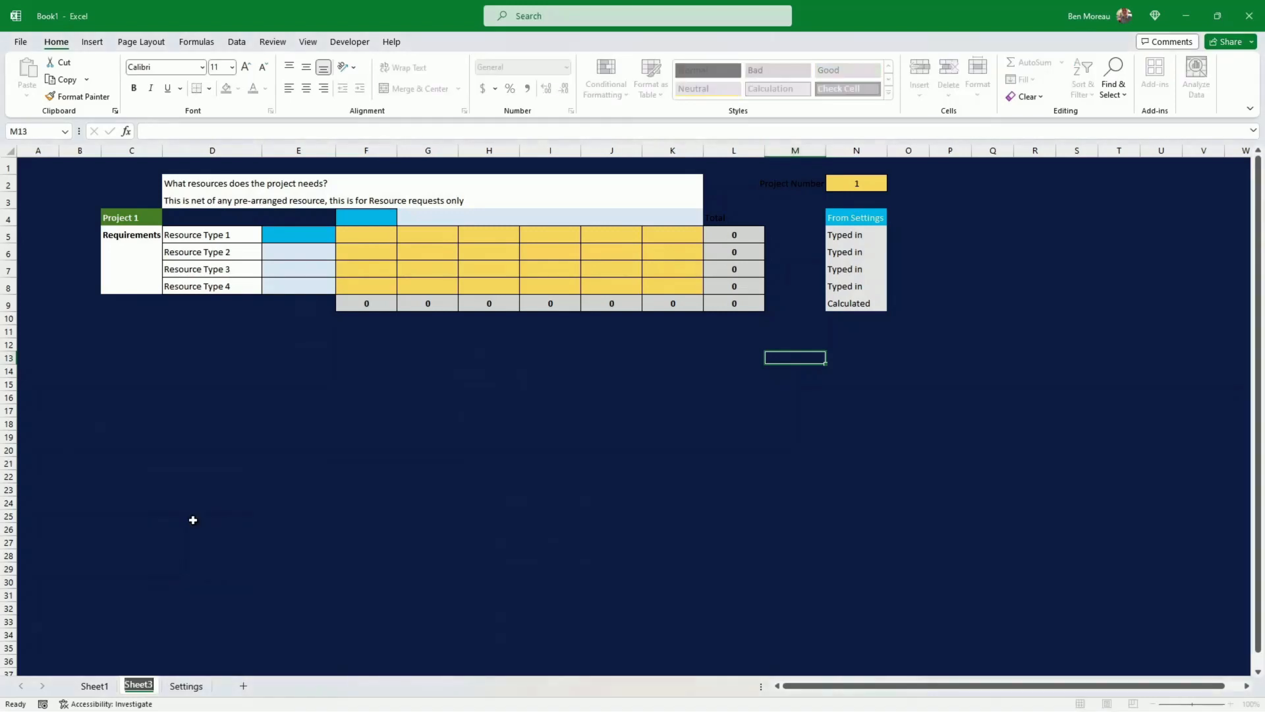
pyautogui.write('Project')
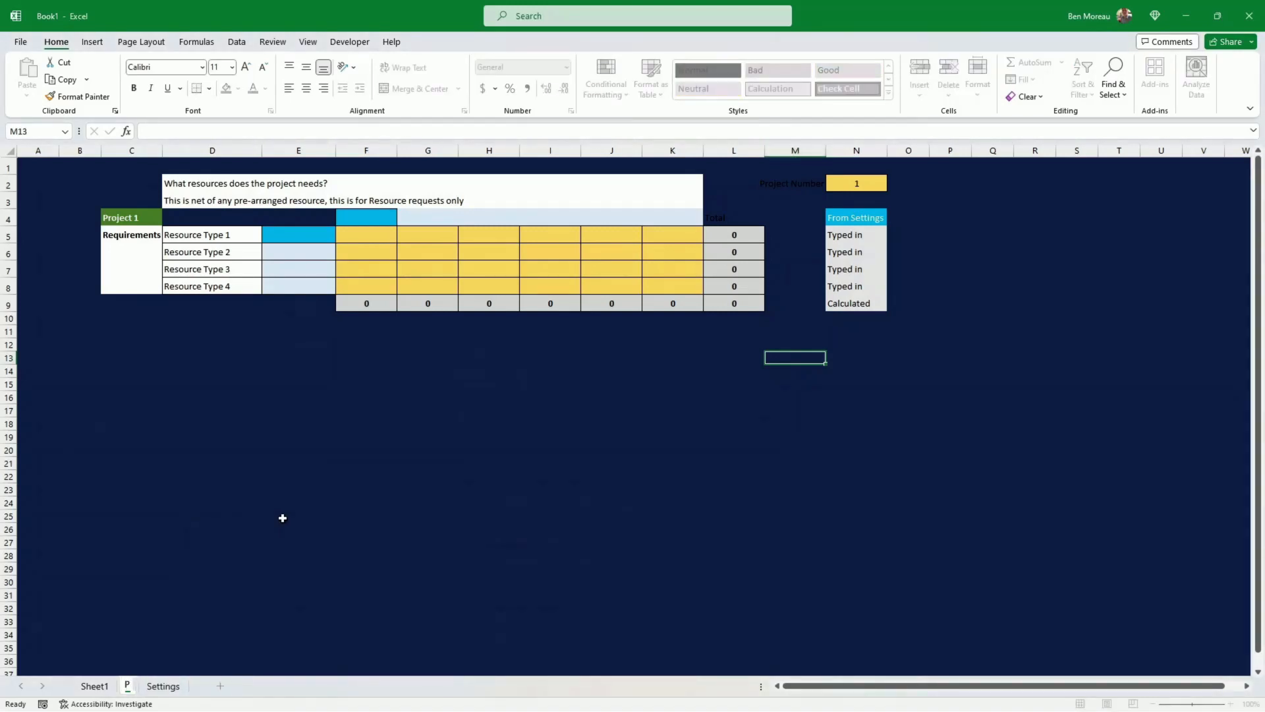
pyautogui.press('Return')
pyautogui.write('1')
pyautogui.press('Return')
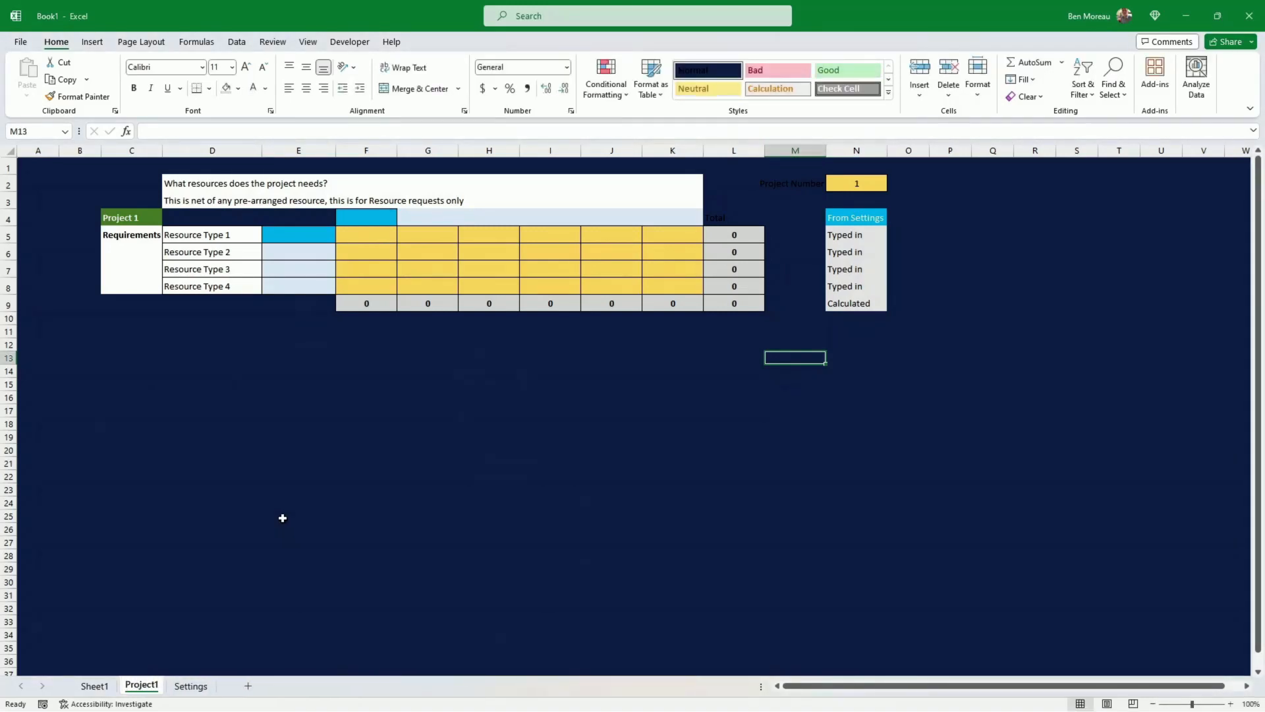
# - Examine the monthly entry cells F5:K8, the resource description cells E5:E8 and the period header row of the requirements table
pyautogui.click(317, 465)
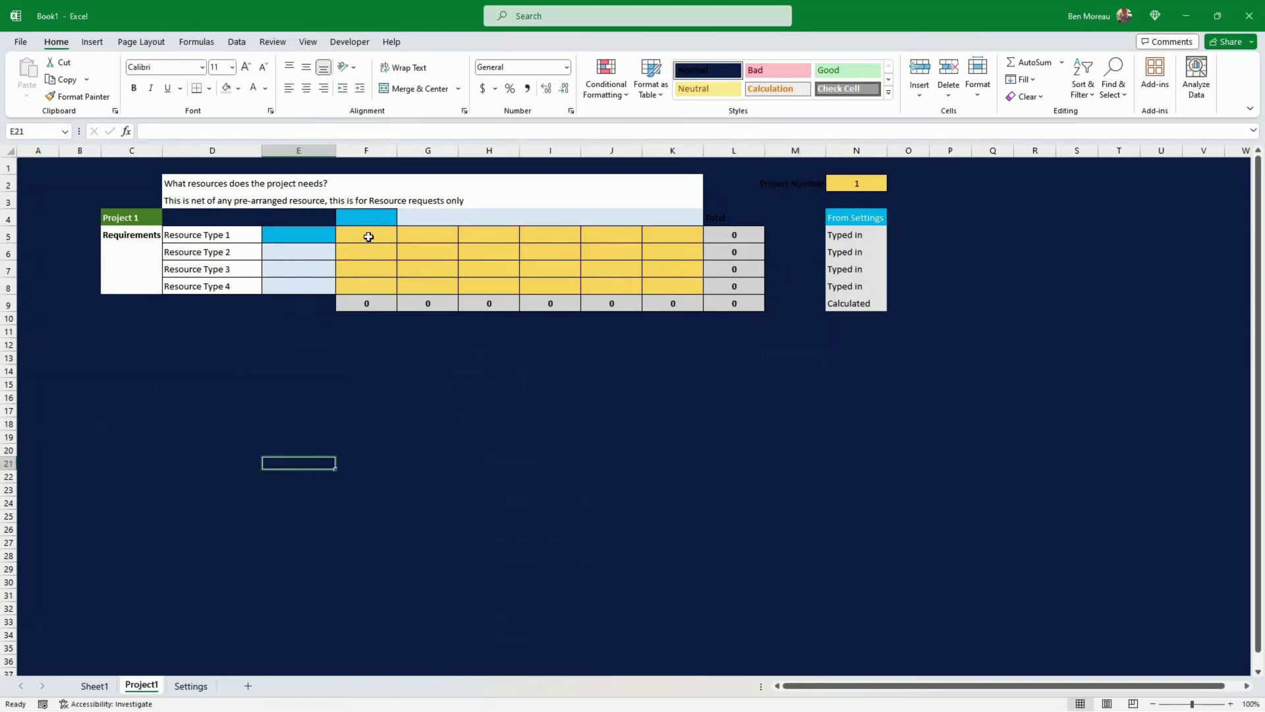
pyautogui.moveTo(369, 236); pyautogui.dragTo(665, 283)
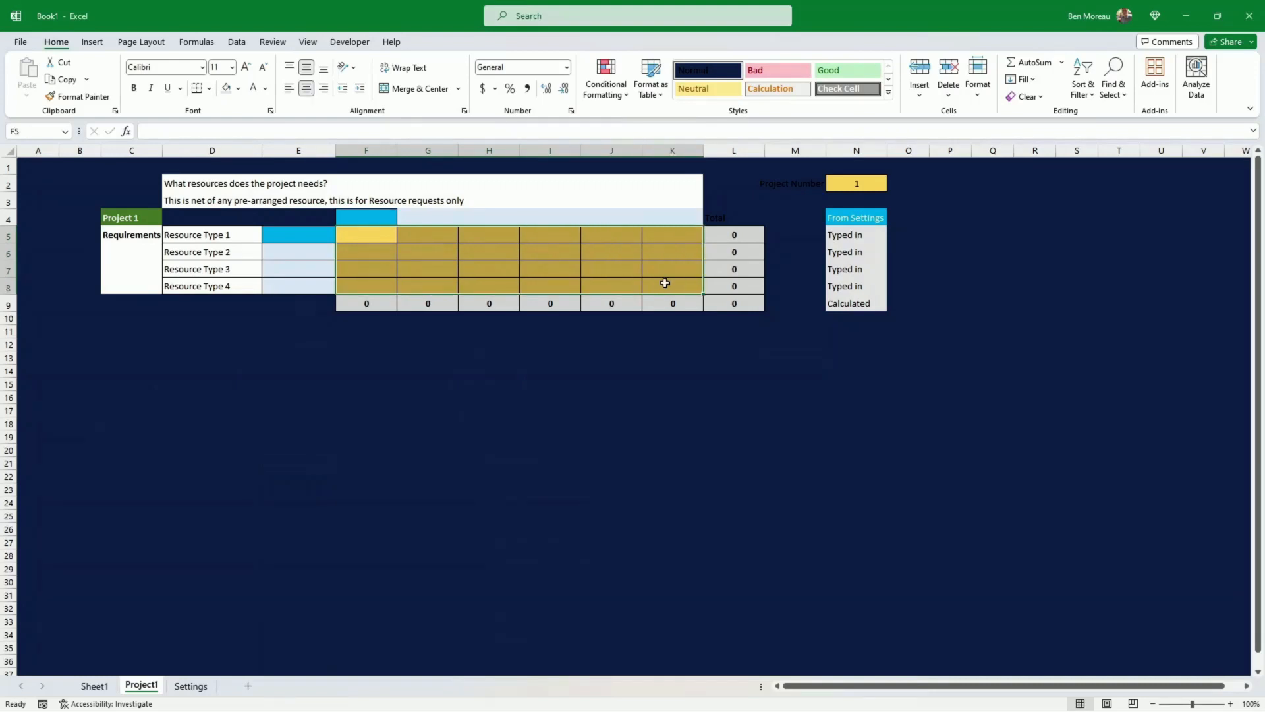
pyautogui.click(527, 264)
pyautogui.moveTo(276, 255); pyautogui.dragTo(288, 276)
pyautogui.moveTo(425, 222); pyautogui.dragTo(672, 218)
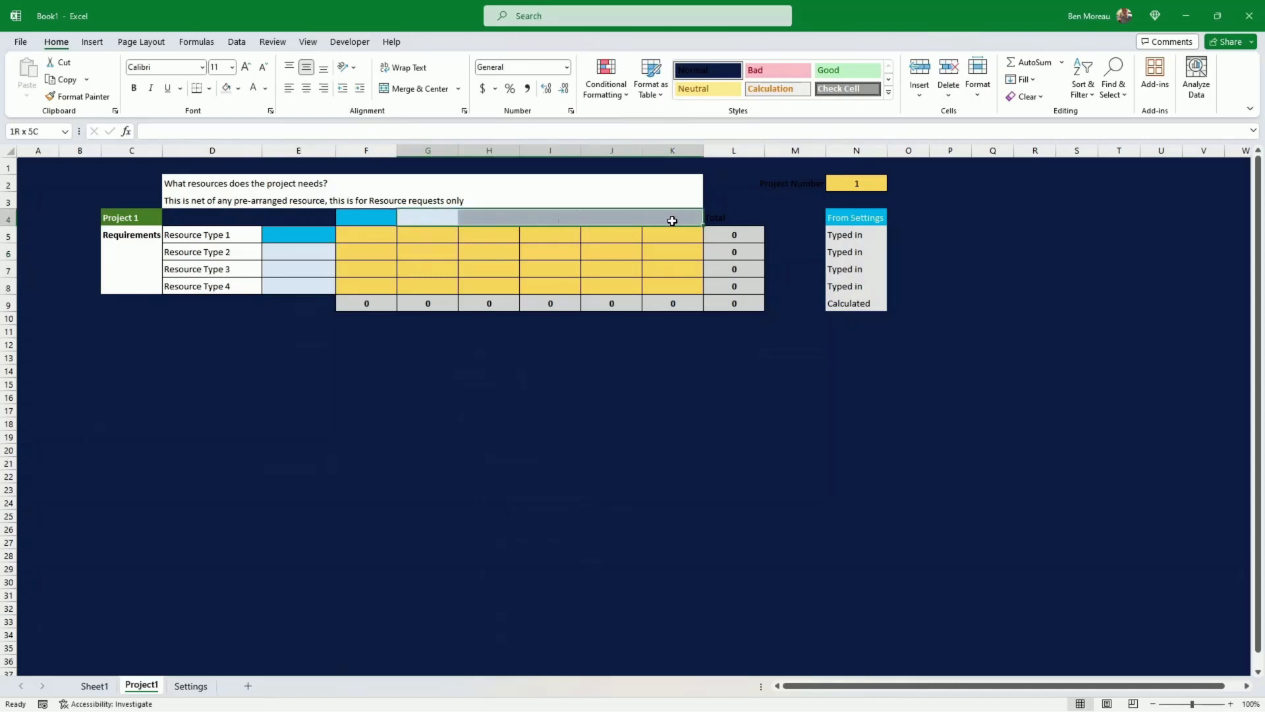
pyautogui.click(372, 221)
pyautogui.click(325, 232)
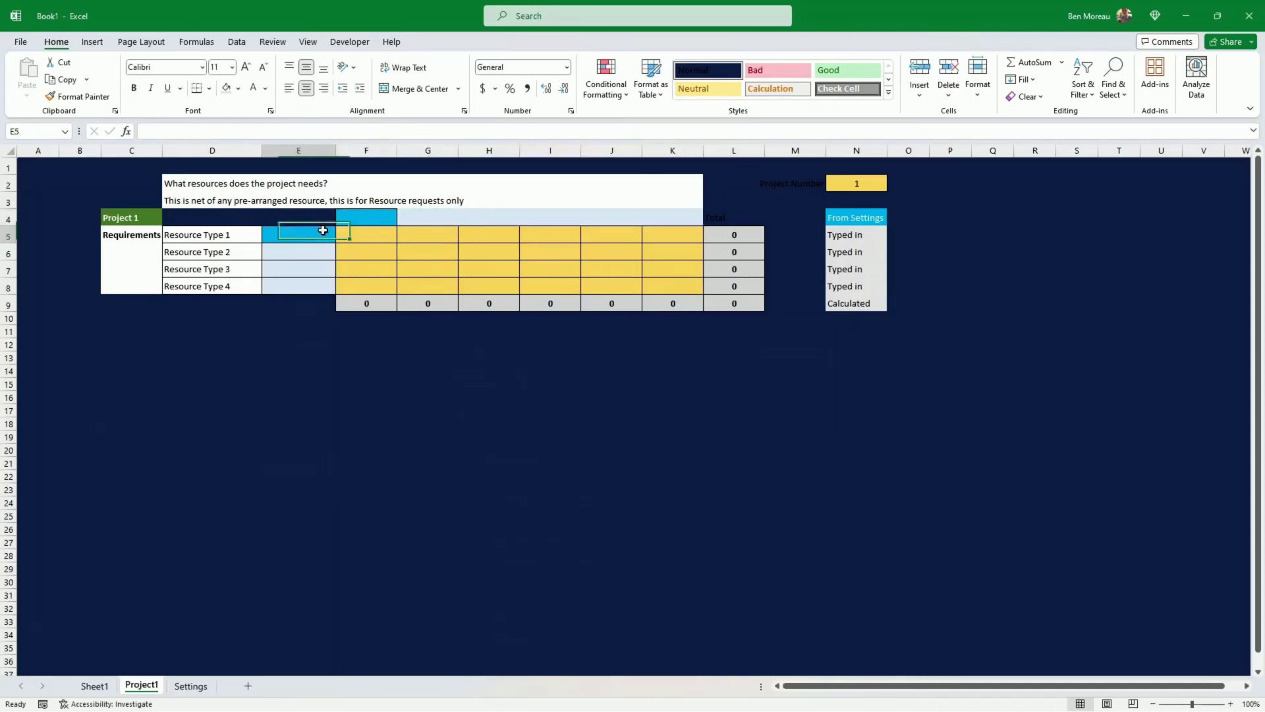
# - Link the first period header, cell F4, to the Period 1 description with the formula =Settings!K7
pyautogui.click(362, 223)
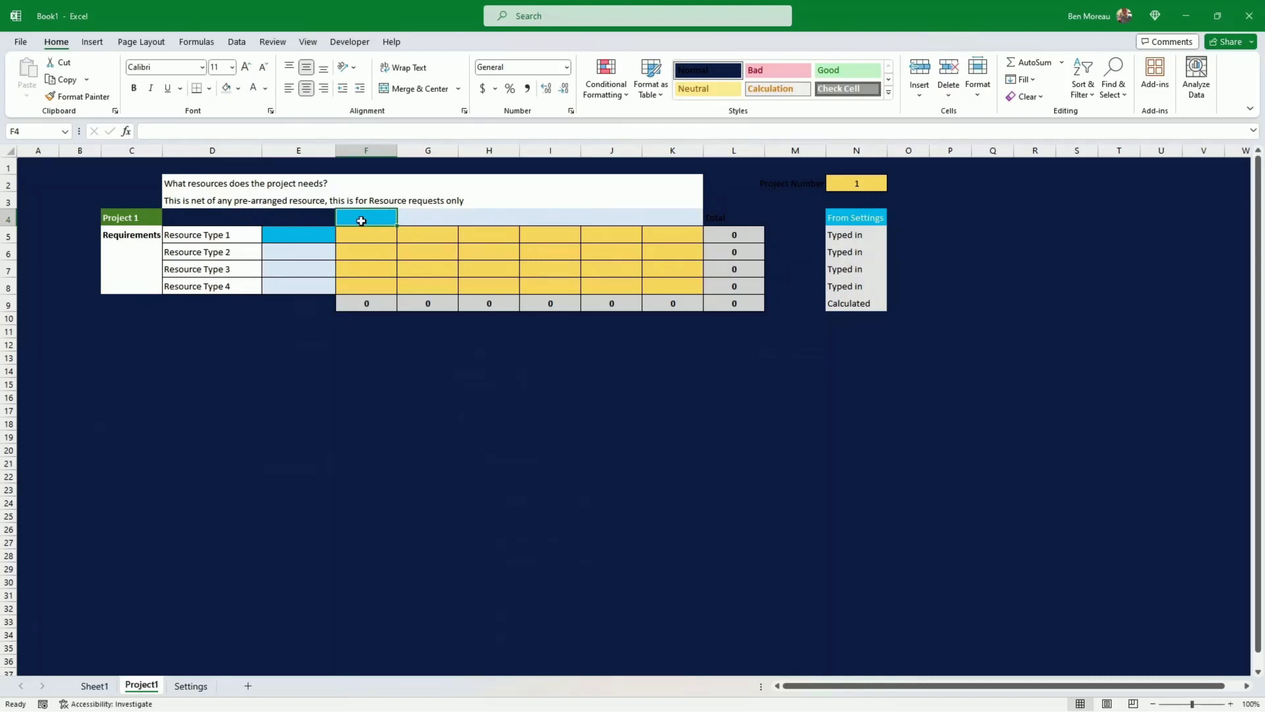
pyautogui.write('=')
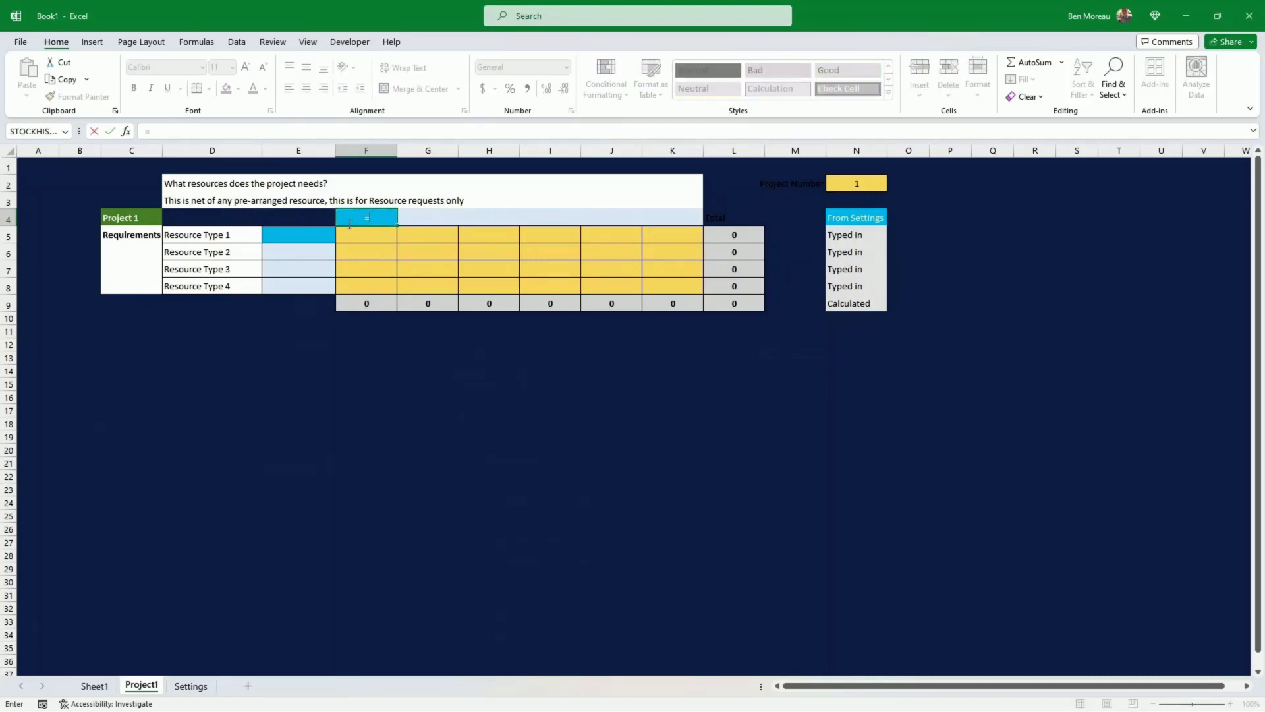
pyautogui.click(190, 686)
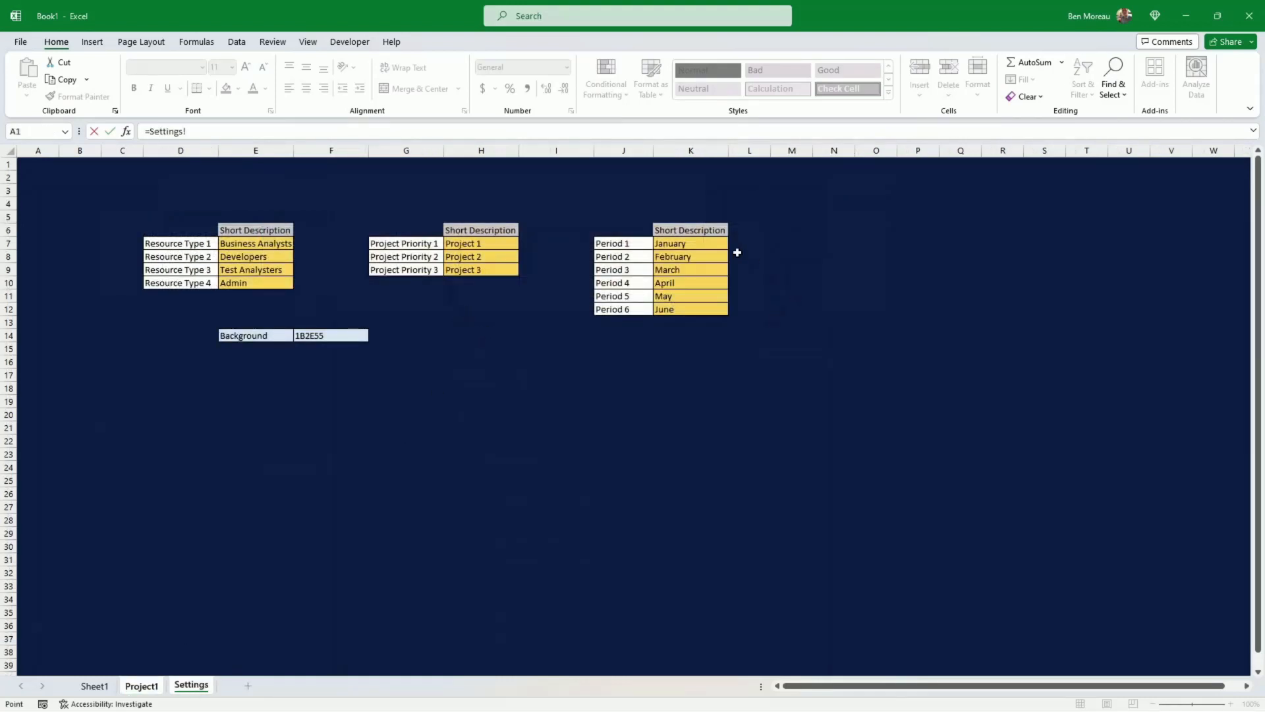
pyautogui.click(688, 245)
pyautogui.press('Return')
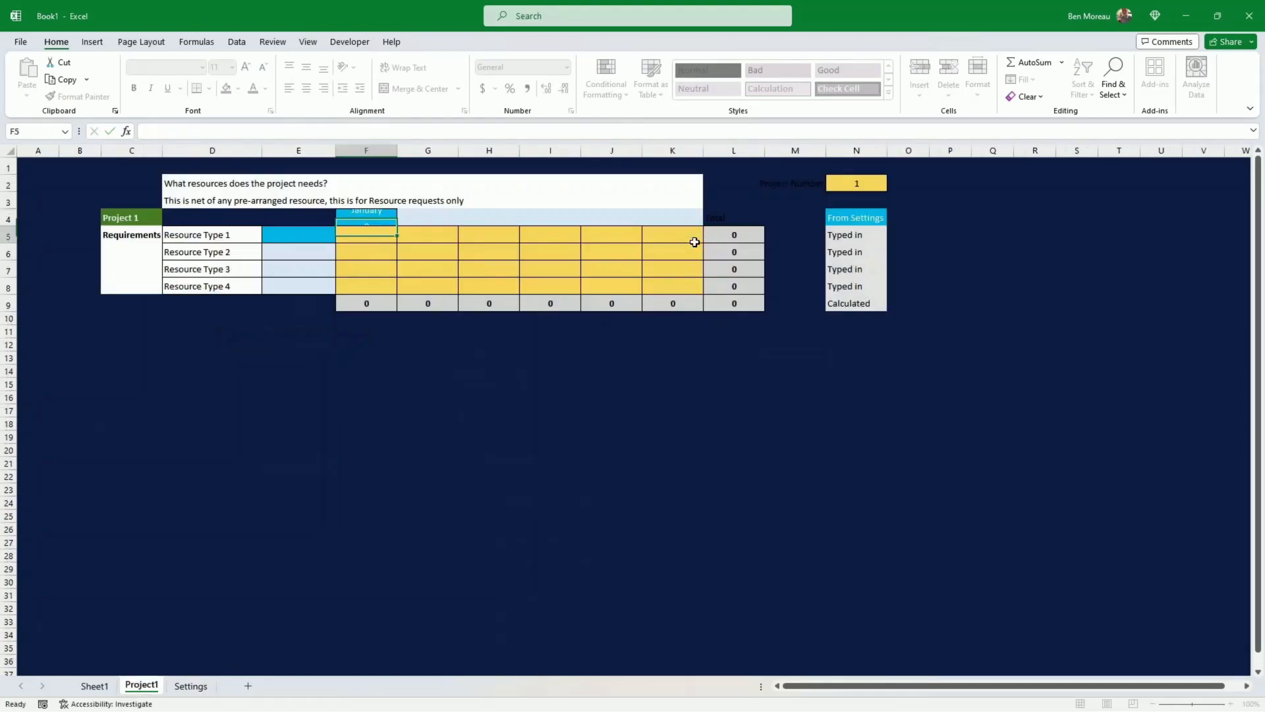
# - Extend the formula in F4 to =TRANSPOSE(Settings!K7:Settings!K12) so that all six period descriptions fill the header row
pyautogui.moveTo(384, 219); pyautogui.dragTo(665, 211)
pyautogui.click(371, 214)
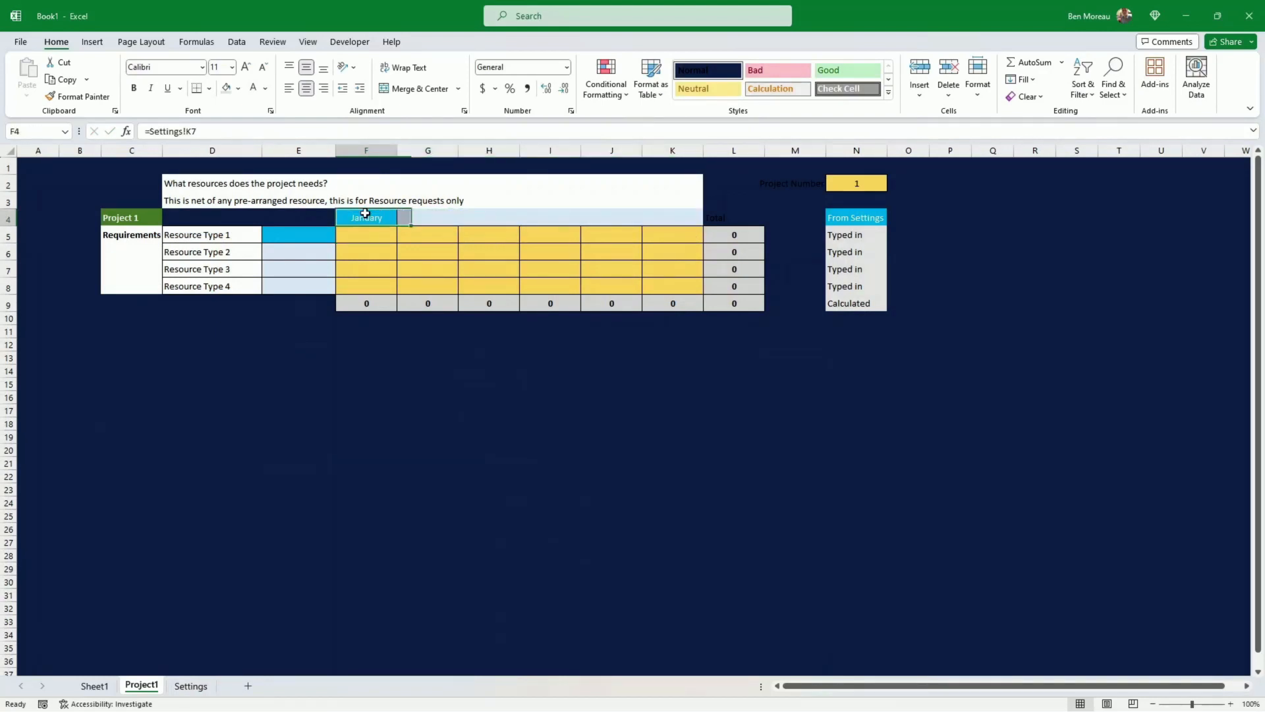
pyautogui.click(162, 133)
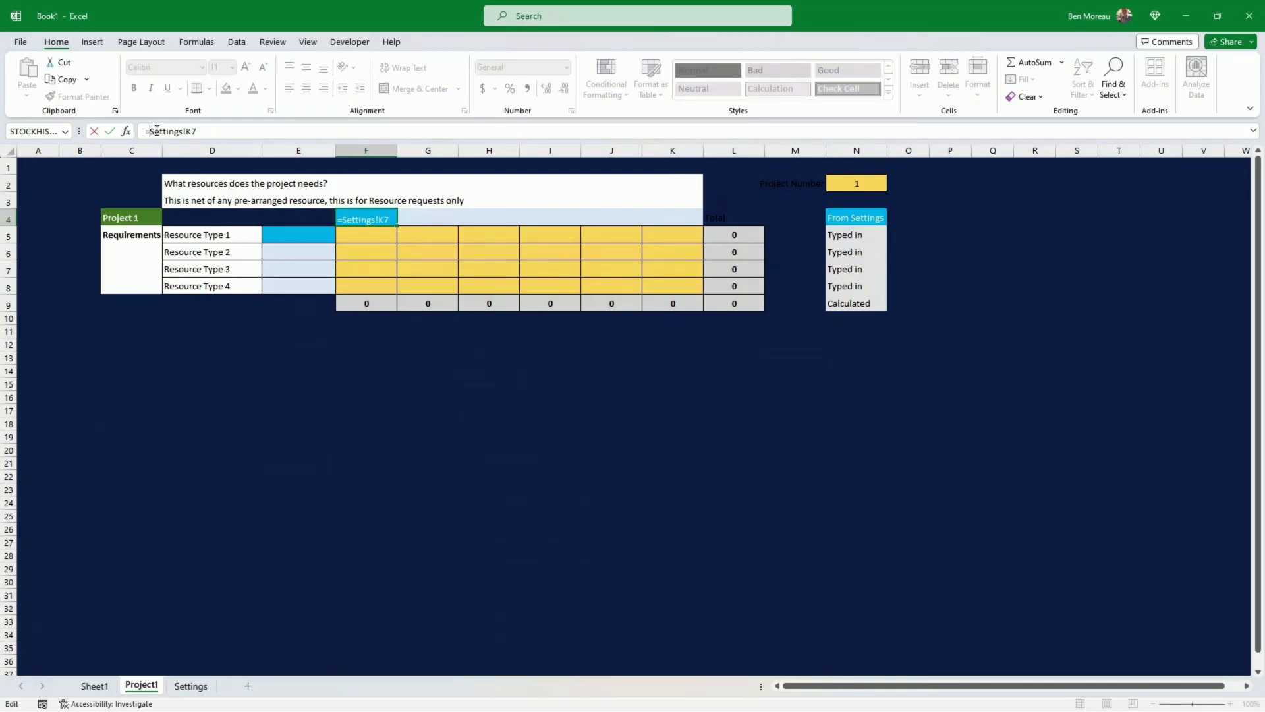
pyautogui.write('tr')
pyautogui.write('anspose')
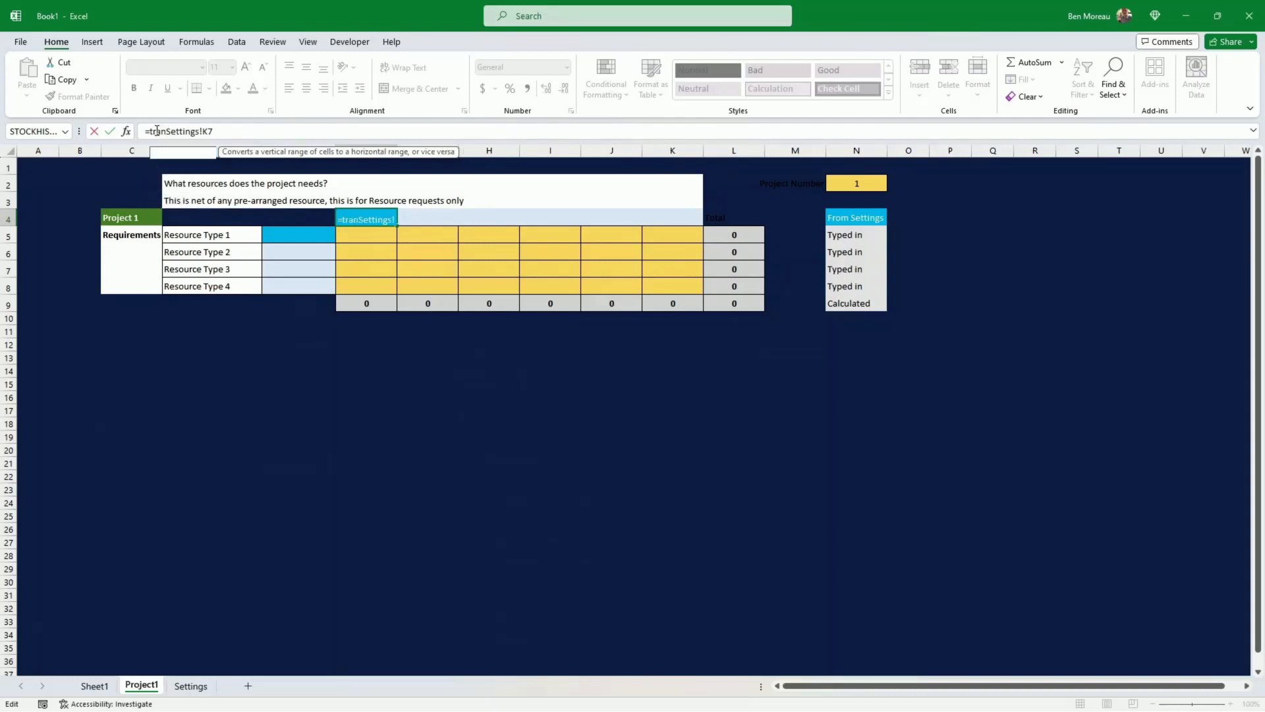
pyautogui.write('(')
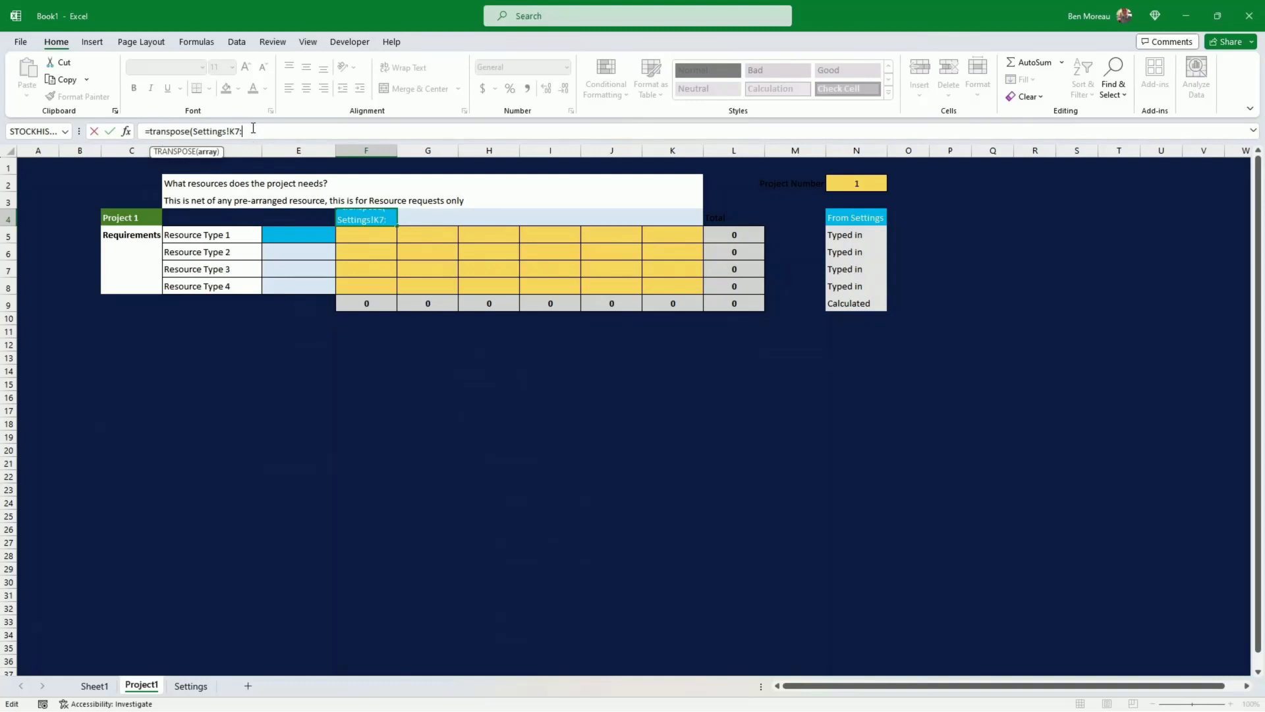
pyautogui.click(190, 686)
pyautogui.click(698, 310)
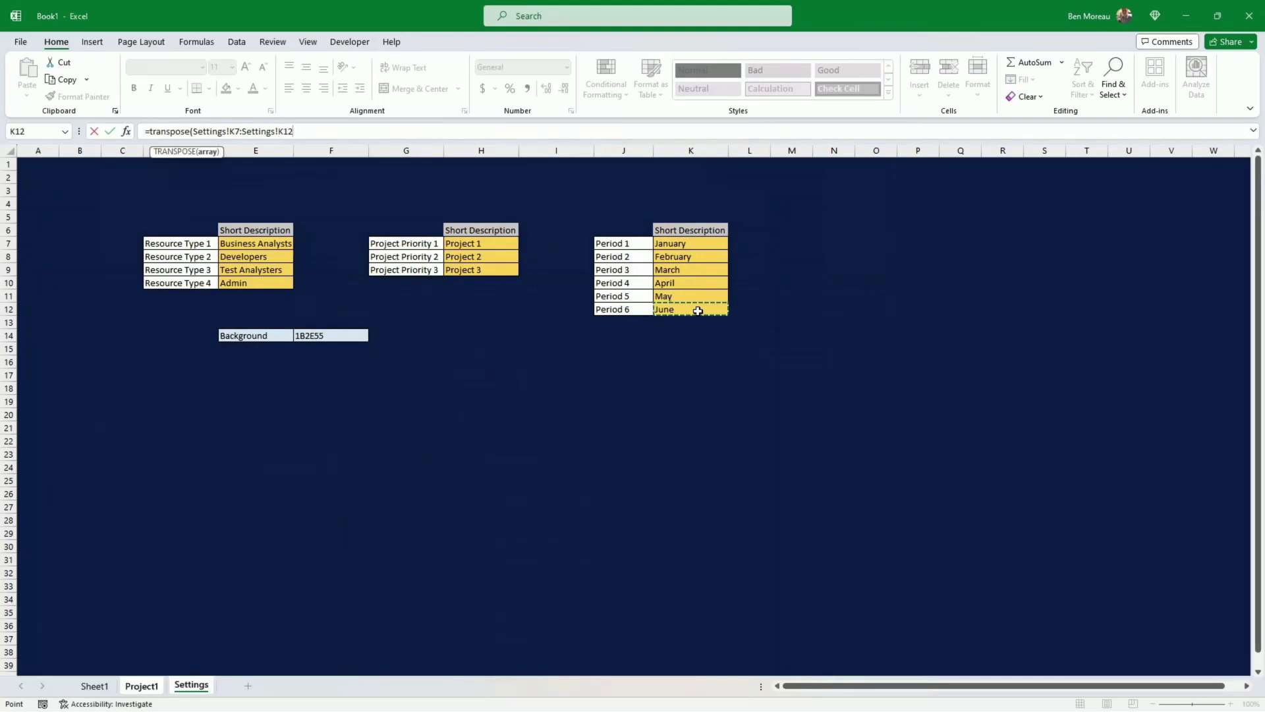
pyautogui.press('Return')
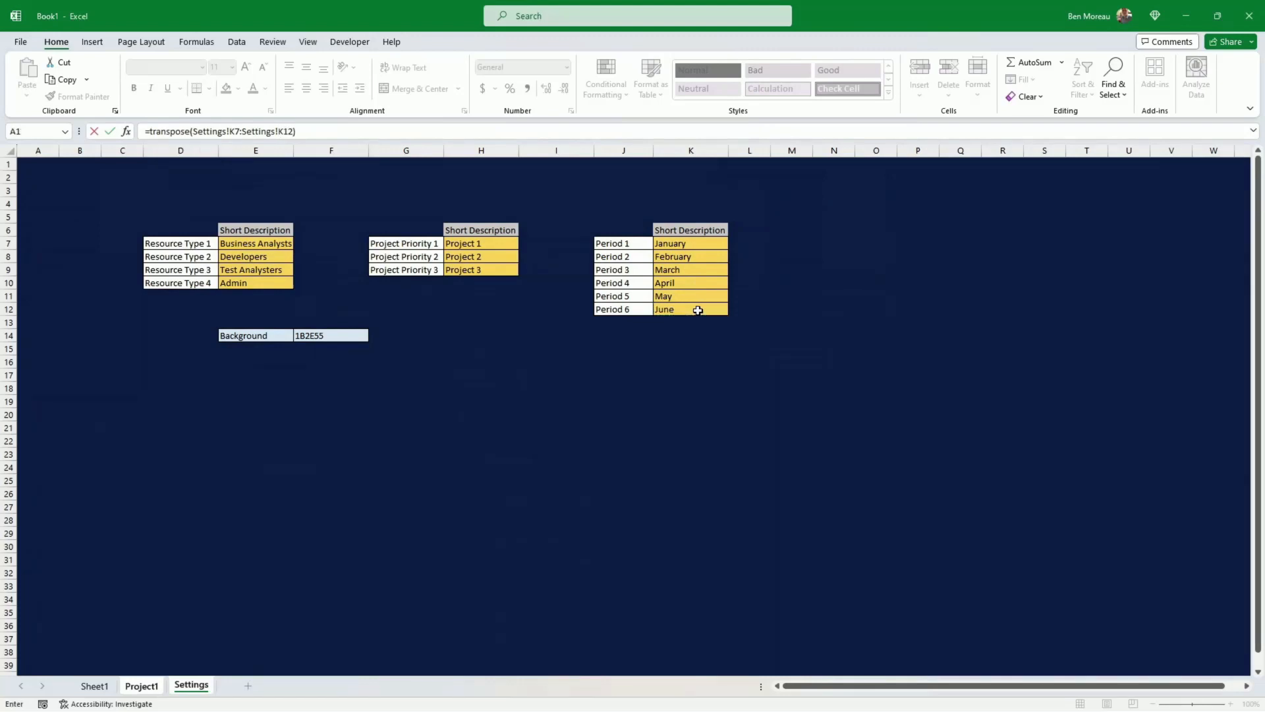
pyautogui.press('Up')
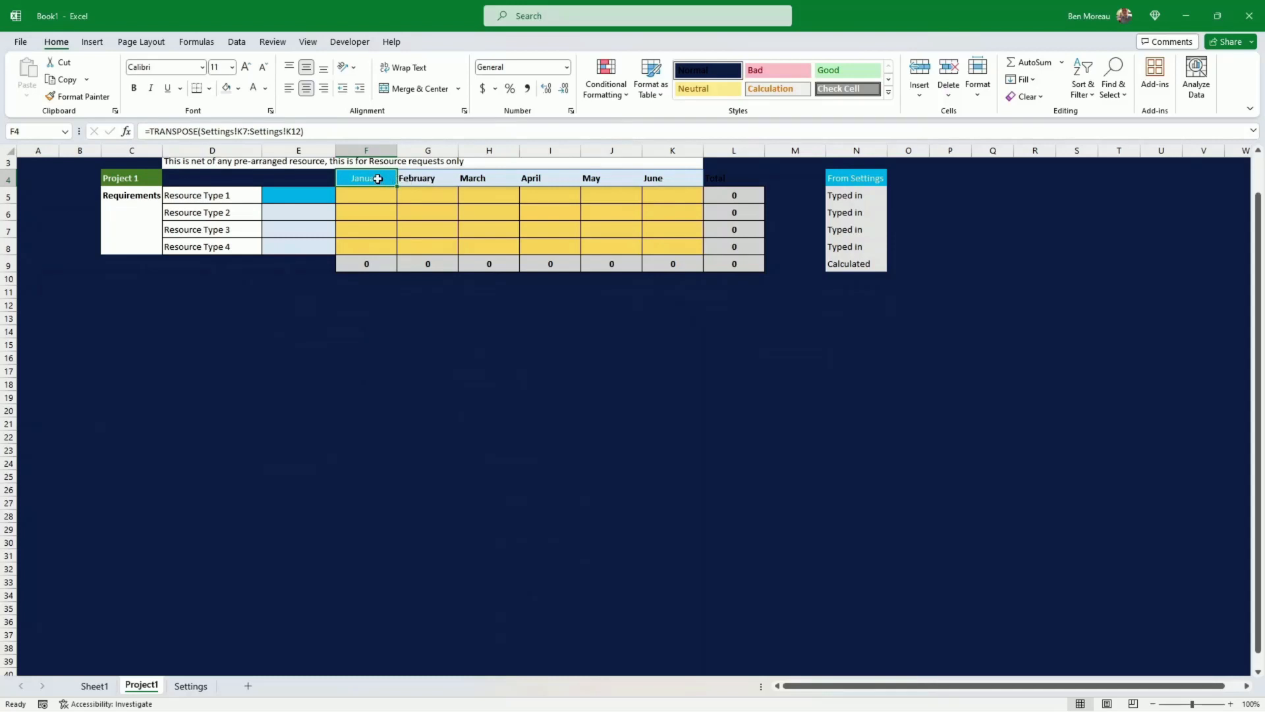
# - Apply all borders to the February to June header cells G4:K4
pyautogui.moveTo(413, 179); pyautogui.dragTo(696, 178)
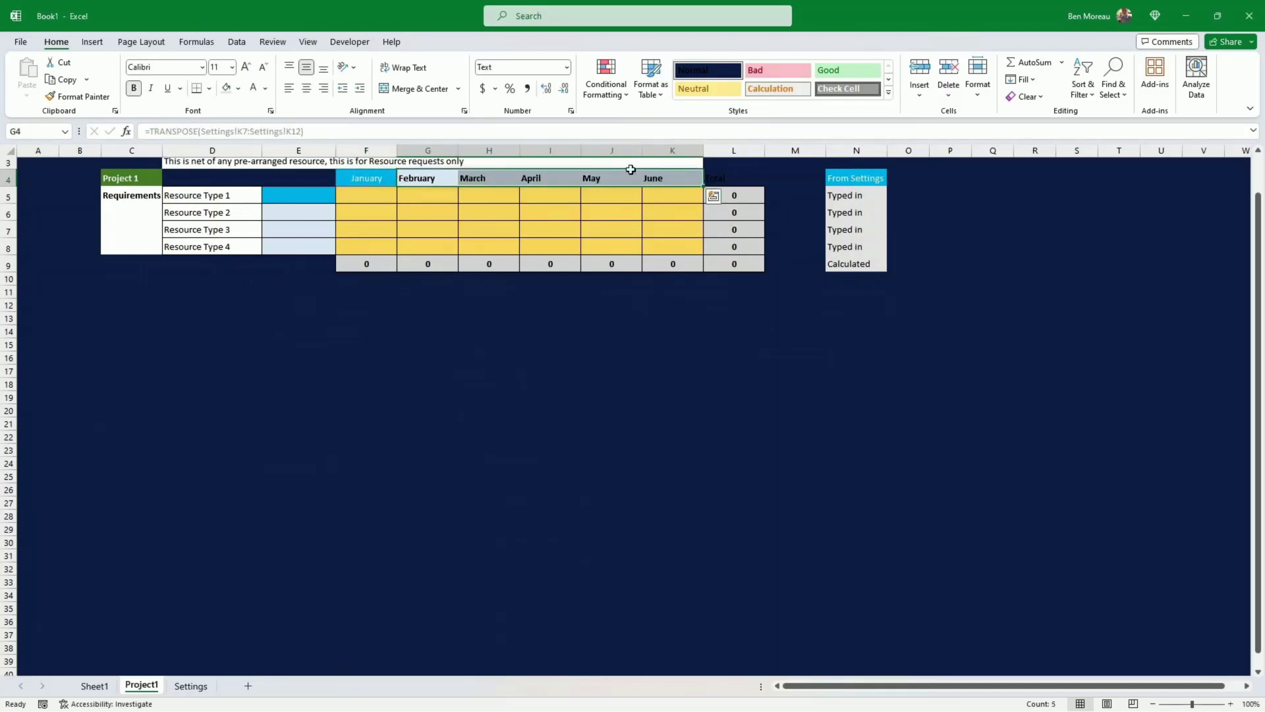
pyautogui.click(209, 89)
pyautogui.click(234, 221)
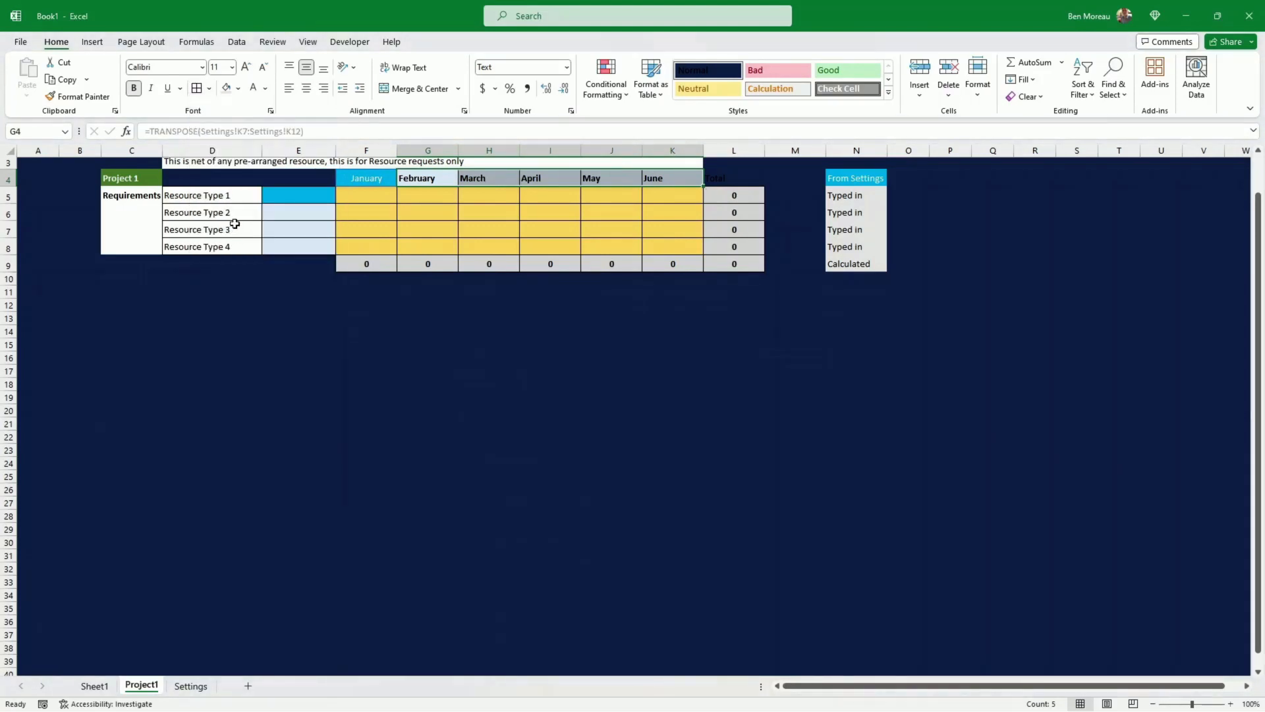
pyautogui.click(422, 227)
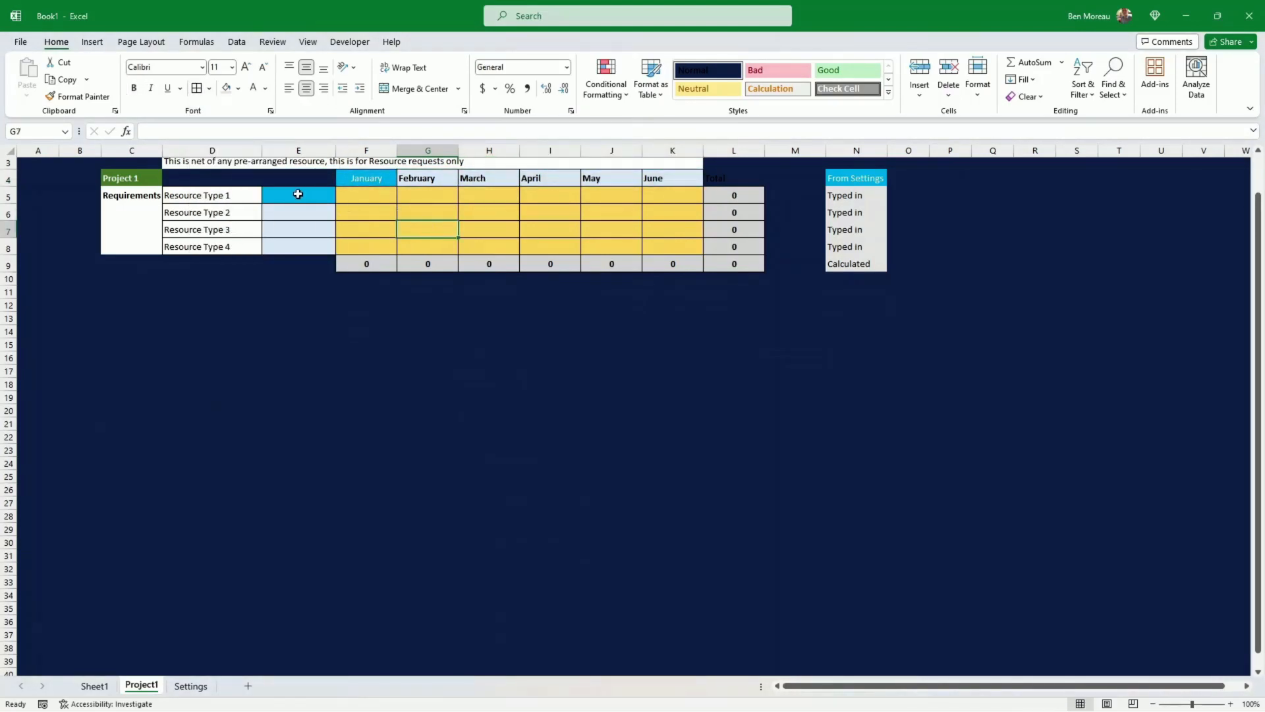
# - Link E5 to the Resource Type 1 description with =Settings!E7 and fill the formula down to E8
pyautogui.moveTo(227, 194); pyautogui.dragTo(226, 245)
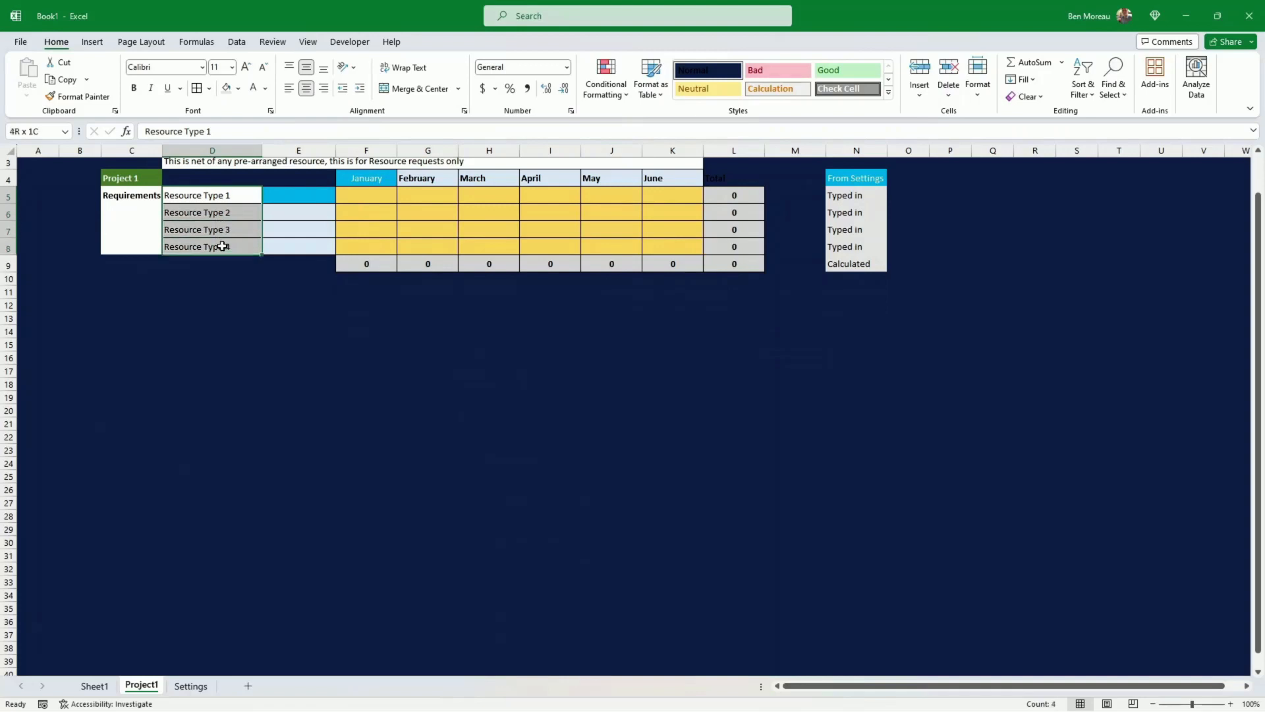
pyautogui.click(282, 192)
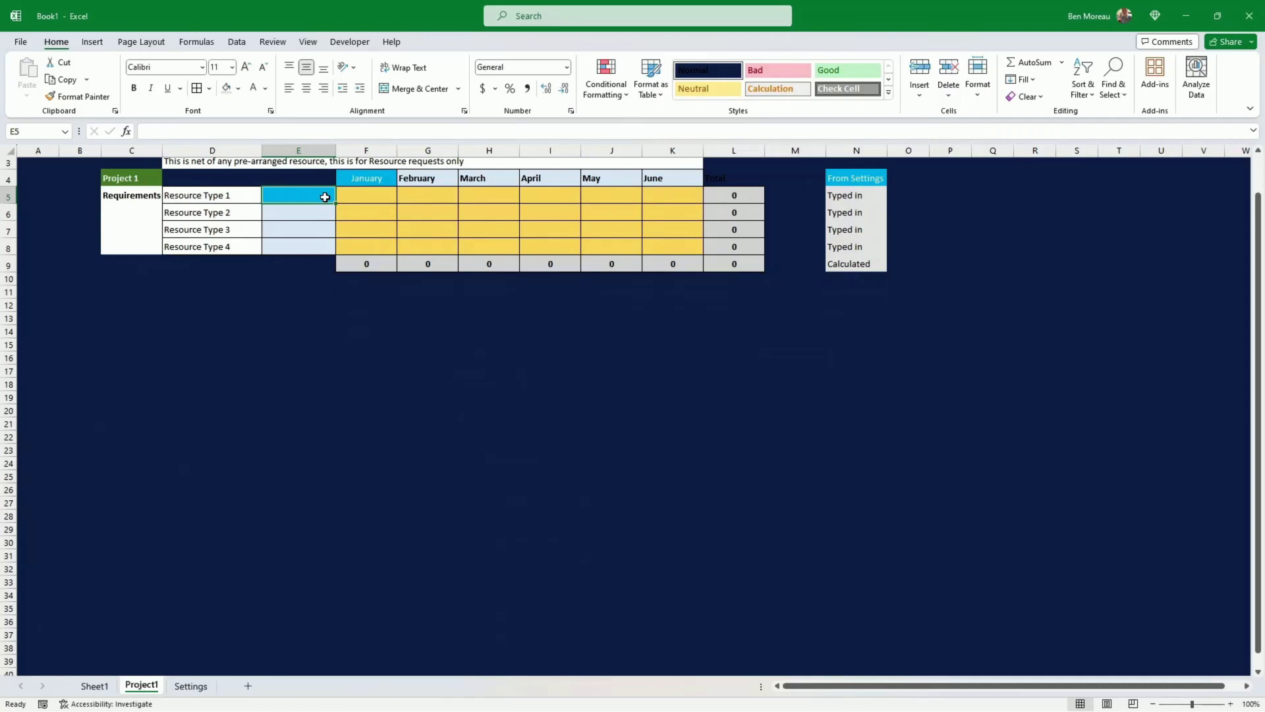
pyautogui.write('=')
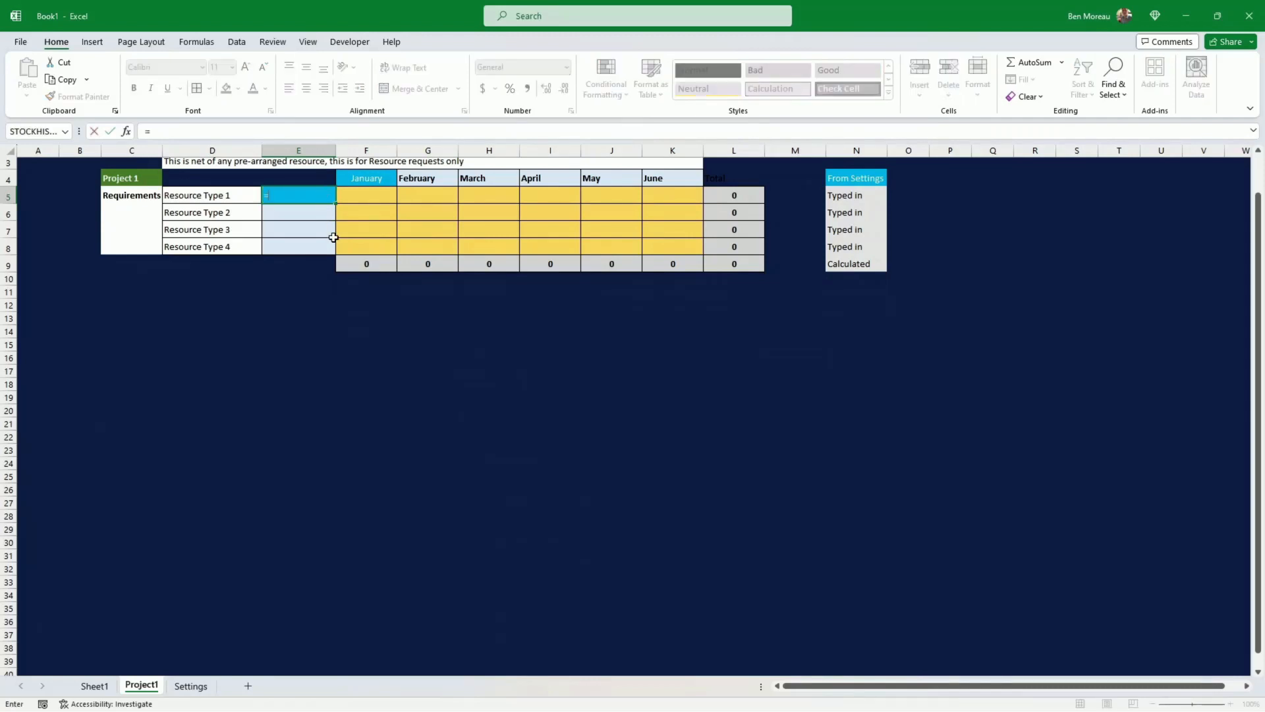
pyautogui.click(185, 686)
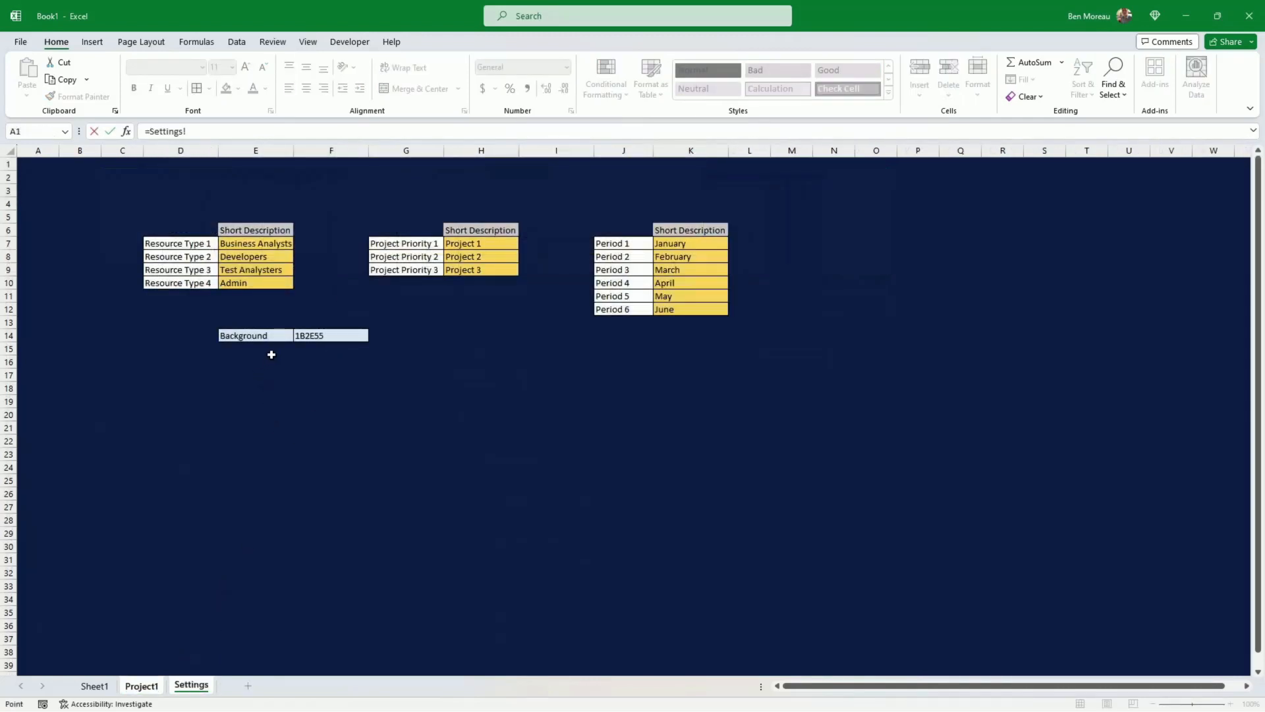
pyautogui.click(259, 243)
pyautogui.press('Return')
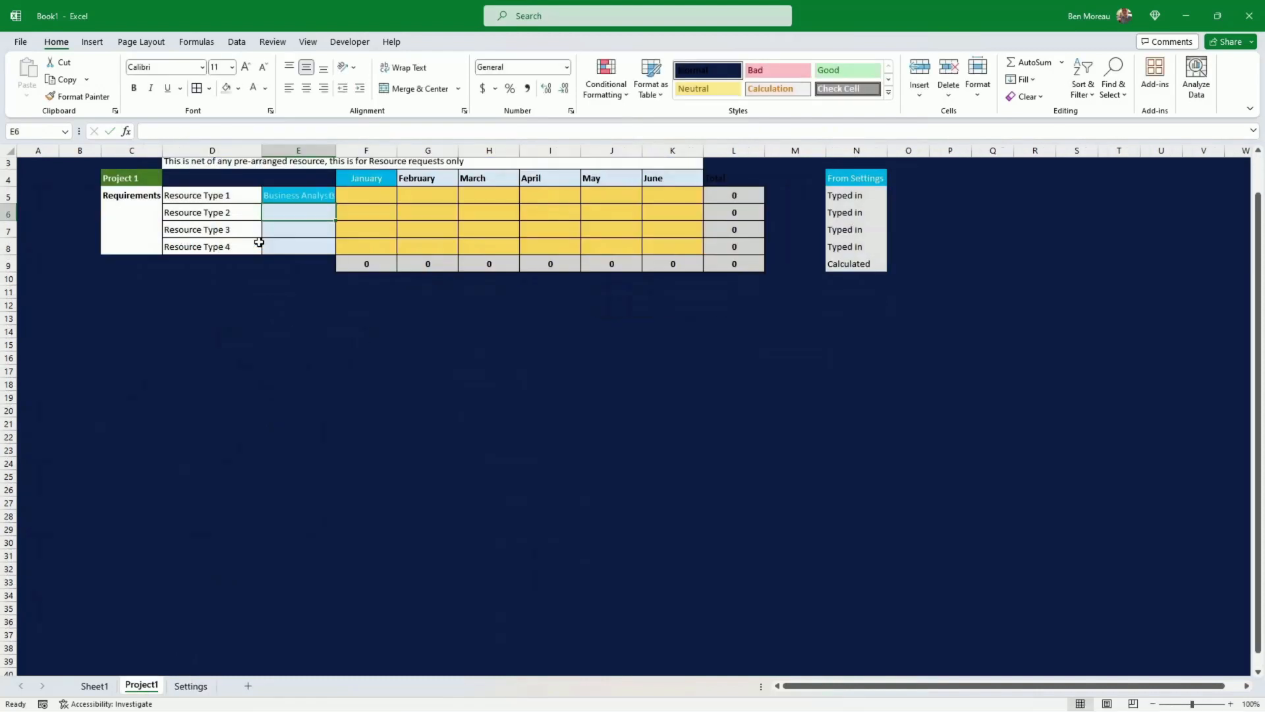
pyautogui.click(294, 195)
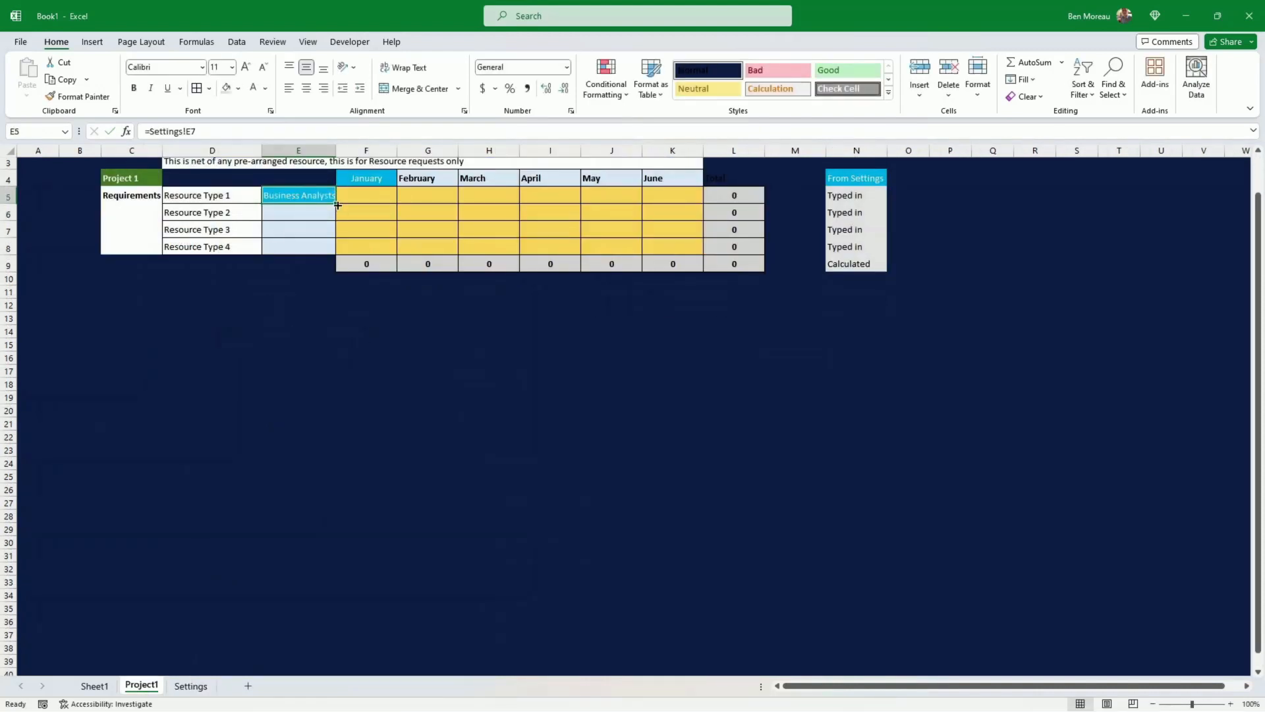
pyautogui.moveTo(337, 205); pyautogui.dragTo(336, 254)
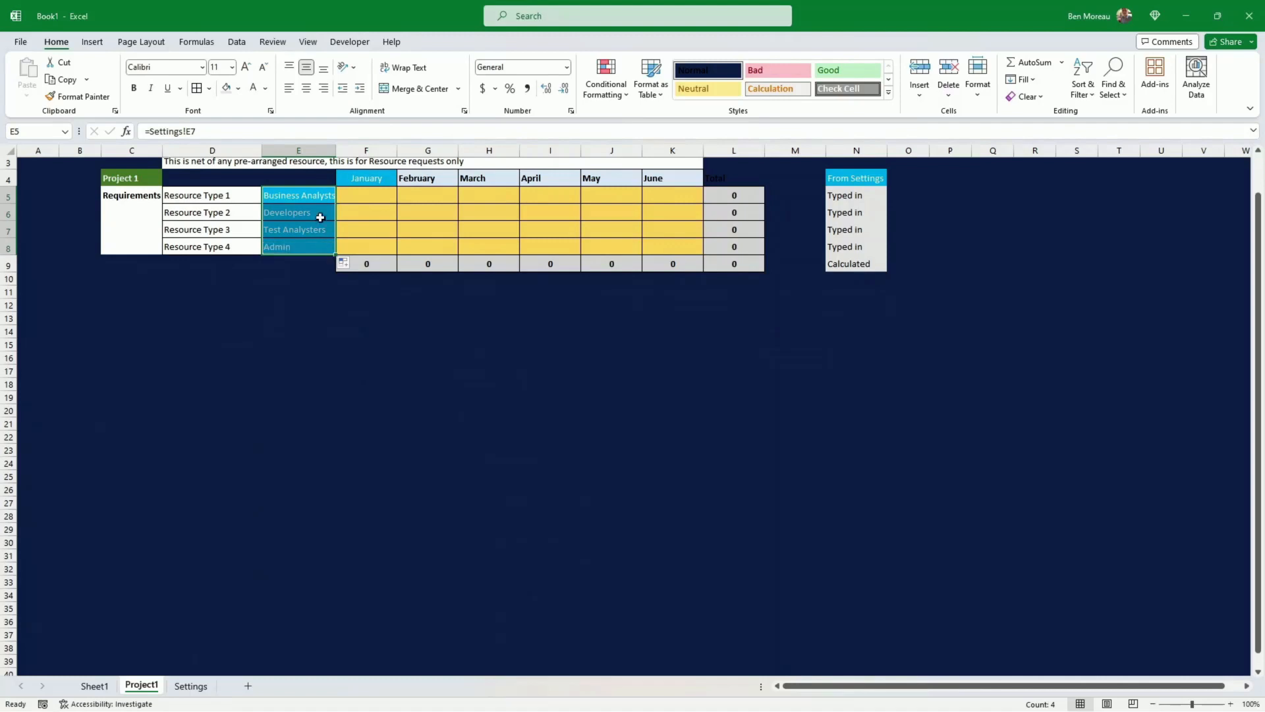
# - Give the resource description cells E6:E8 a light blue fill and black font colour
pyautogui.moveTo(311, 210); pyautogui.dragTo(311, 245)
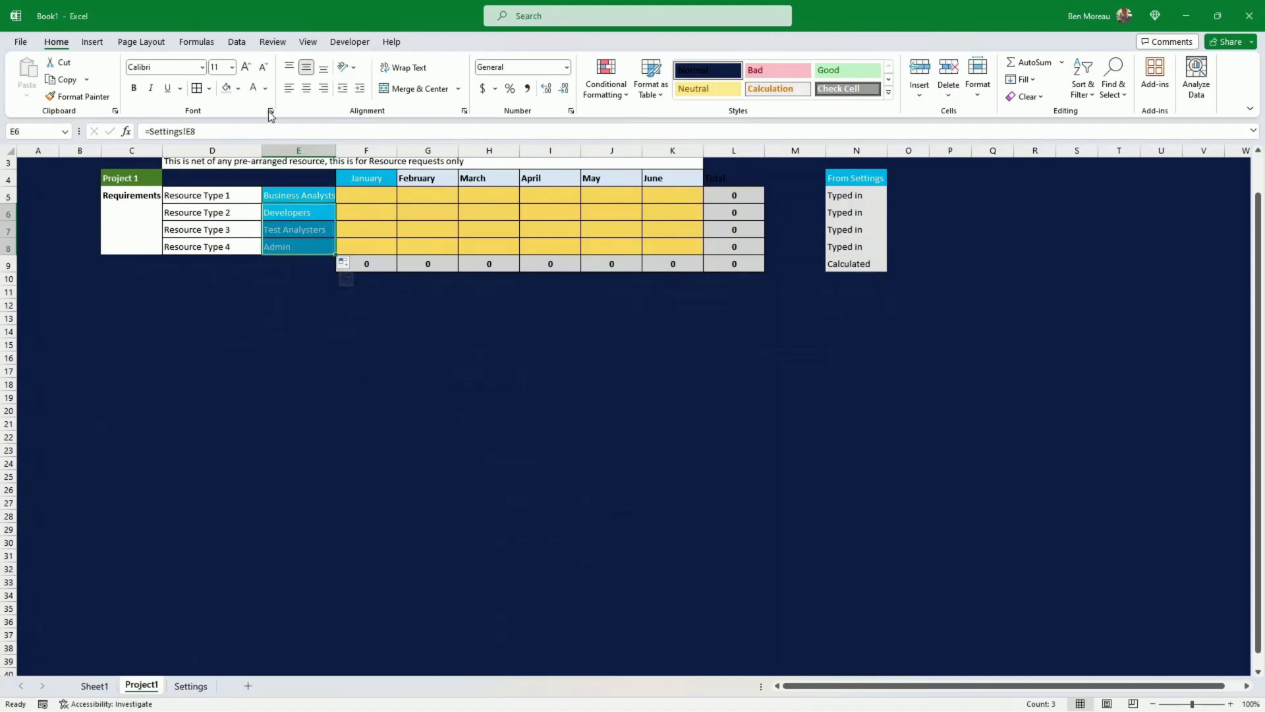
pyautogui.click(238, 88)
pyautogui.click(313, 142)
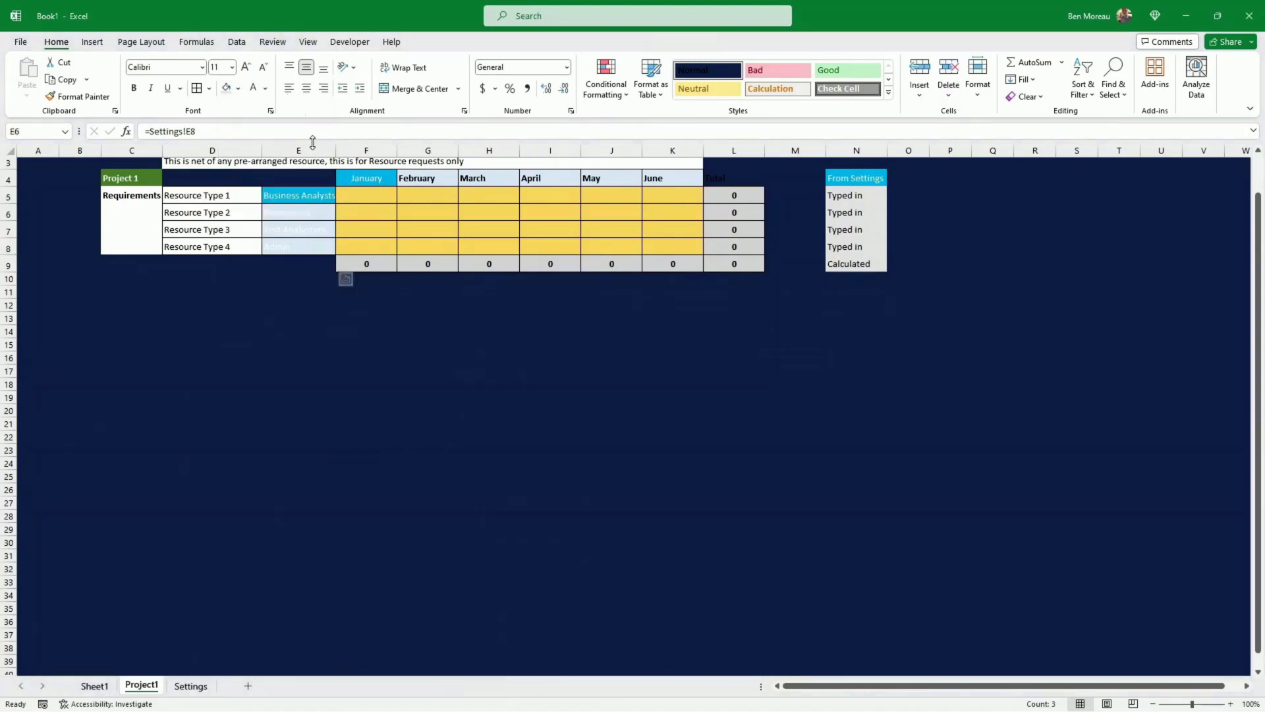
pyautogui.click(266, 89)
pyautogui.click(267, 111)
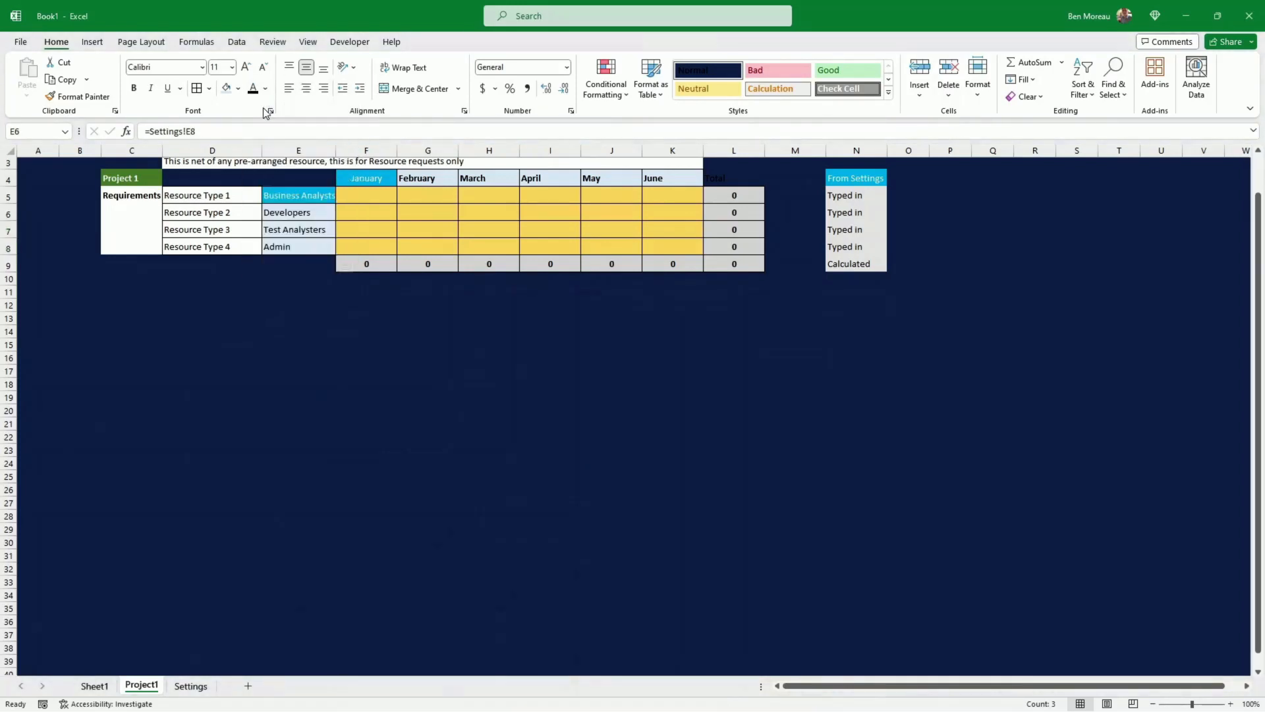
# - Review the Project1 layout: period and resource links, the monthly input grid, the total header, the project number and the Provided resource rows
pyautogui.click(318, 212)
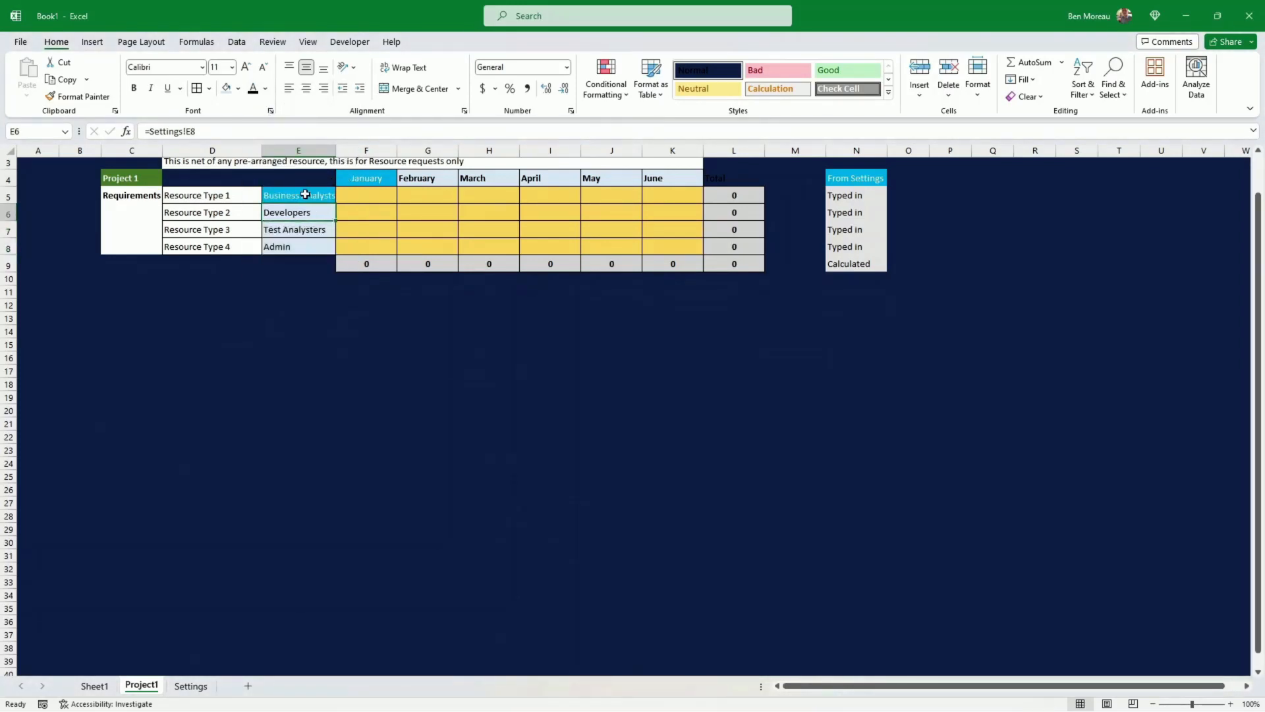
pyautogui.click(363, 178)
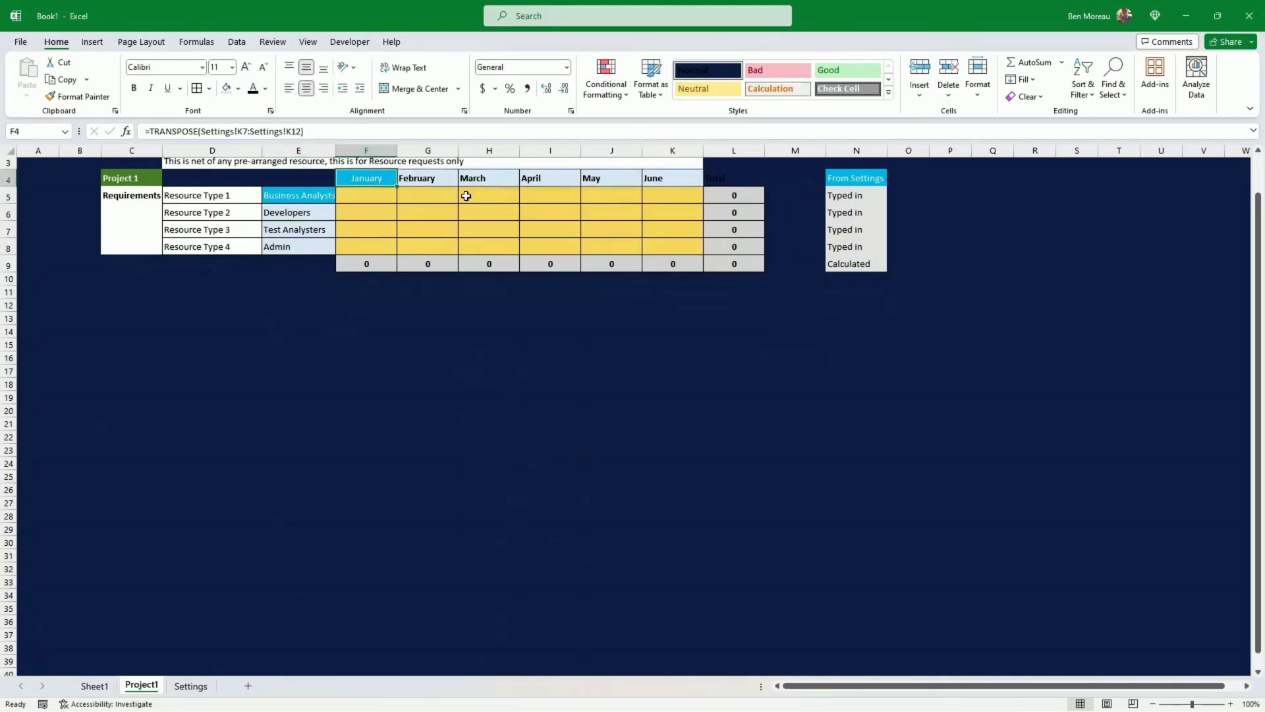
pyautogui.press('Down')
pyautogui.press('Left')
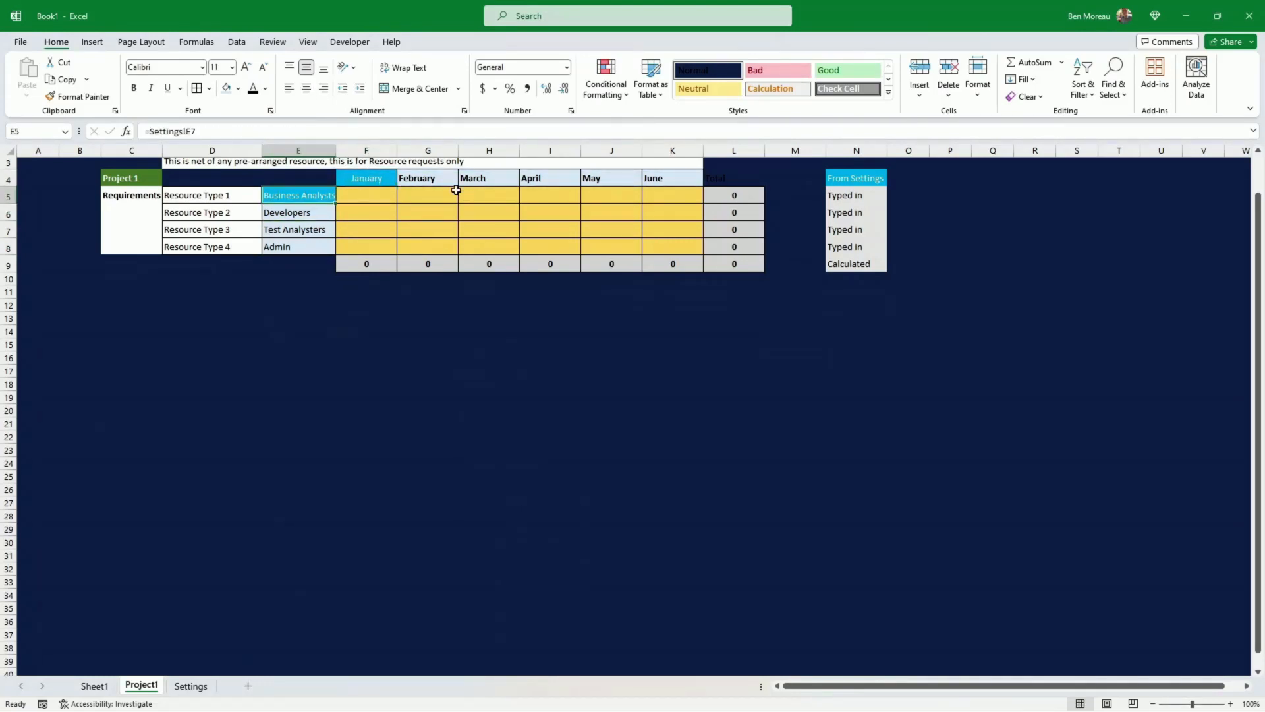
pyautogui.moveTo(387, 195); pyautogui.dragTo(656, 244)
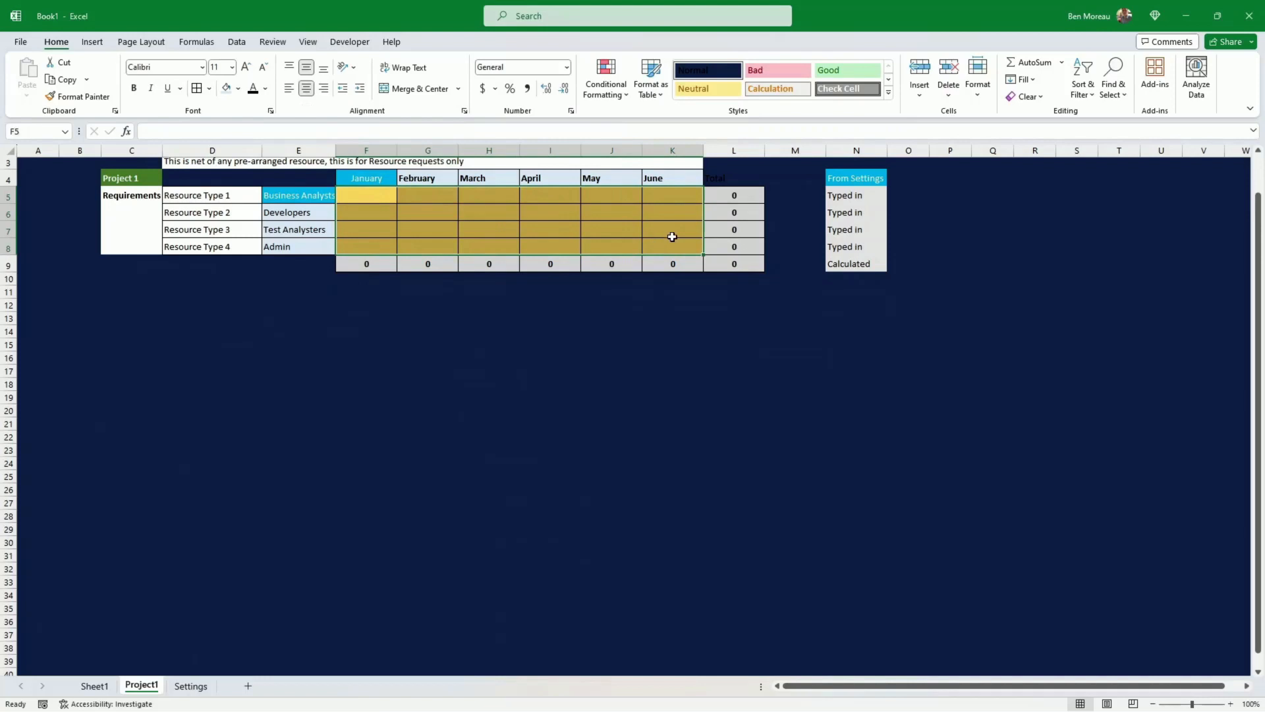
pyautogui.click(747, 175)
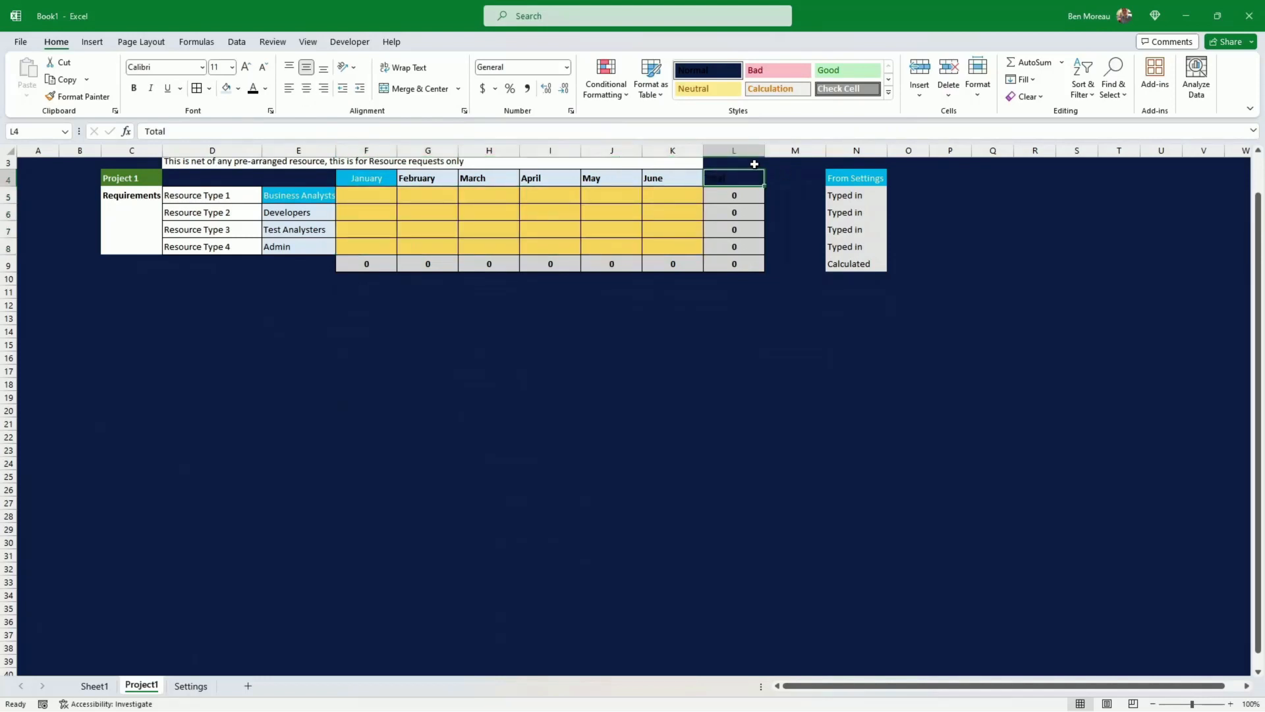
pyautogui.click(777, 165)
pyautogui.scroll(1, 797, 191)
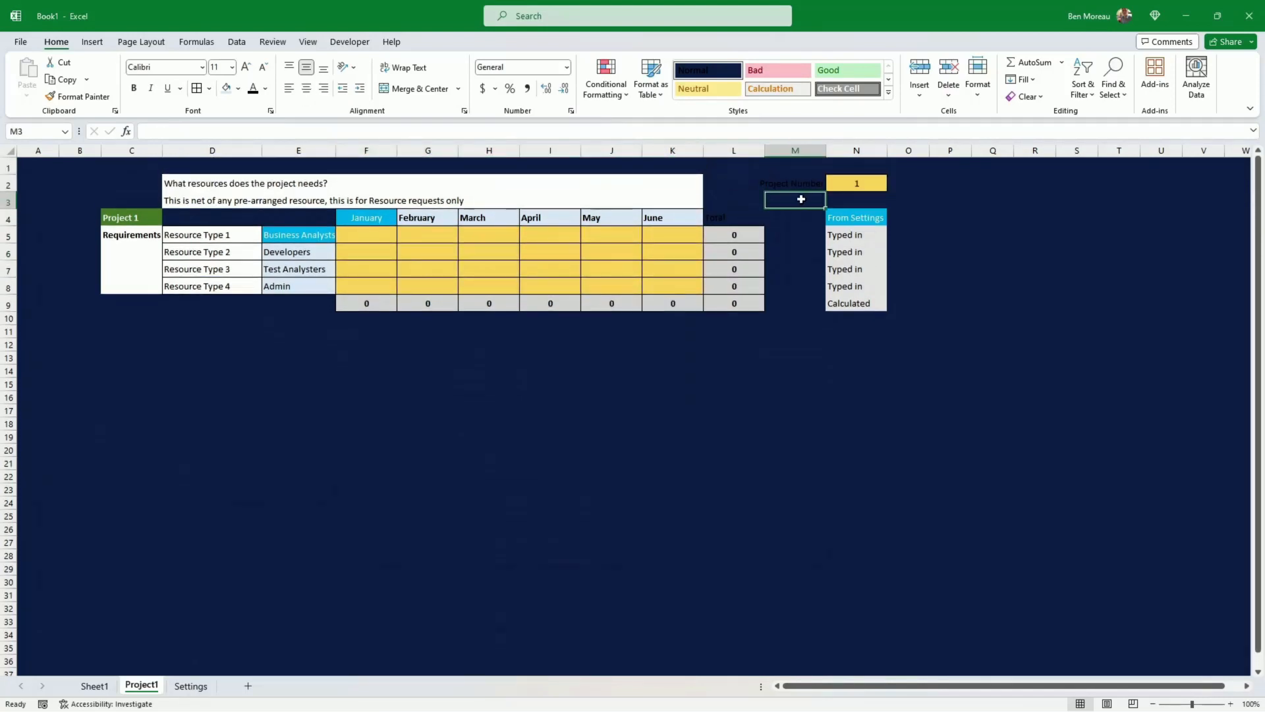
pyautogui.click(872, 182)
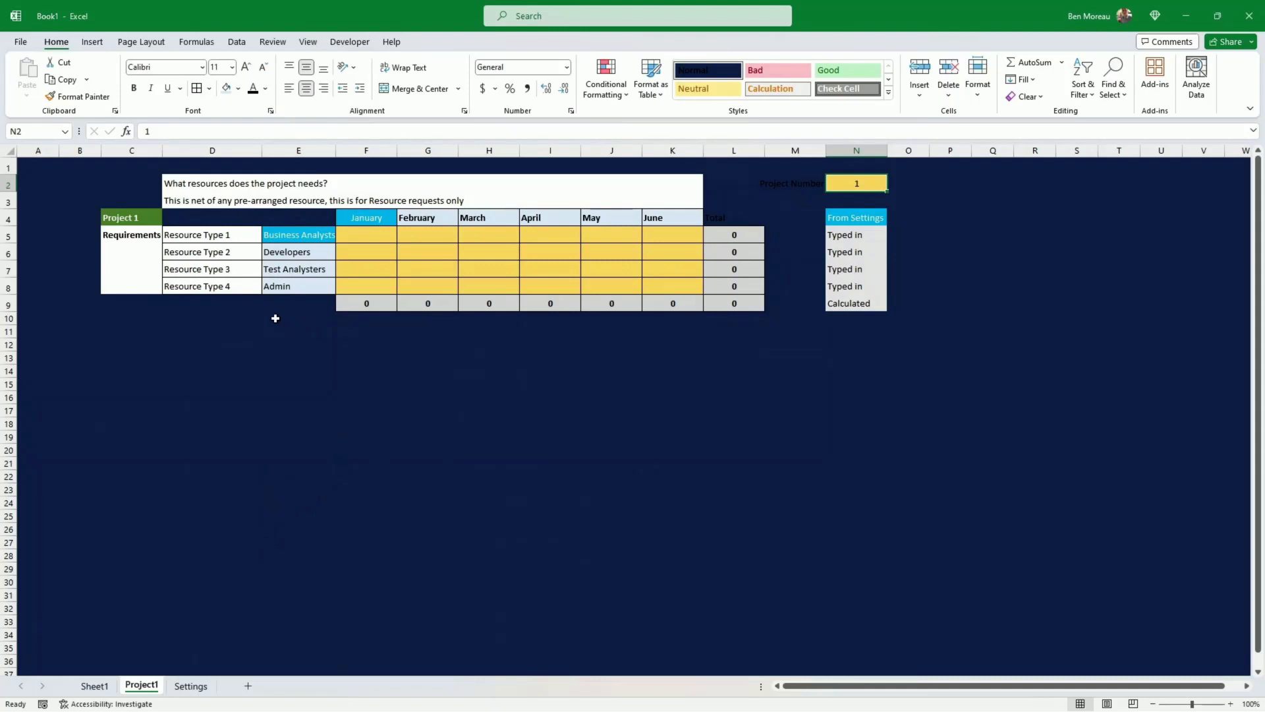
pyautogui.moveTo(134, 222); pyautogui.dragTo(730, 307)
pyautogui.click(350, 237)
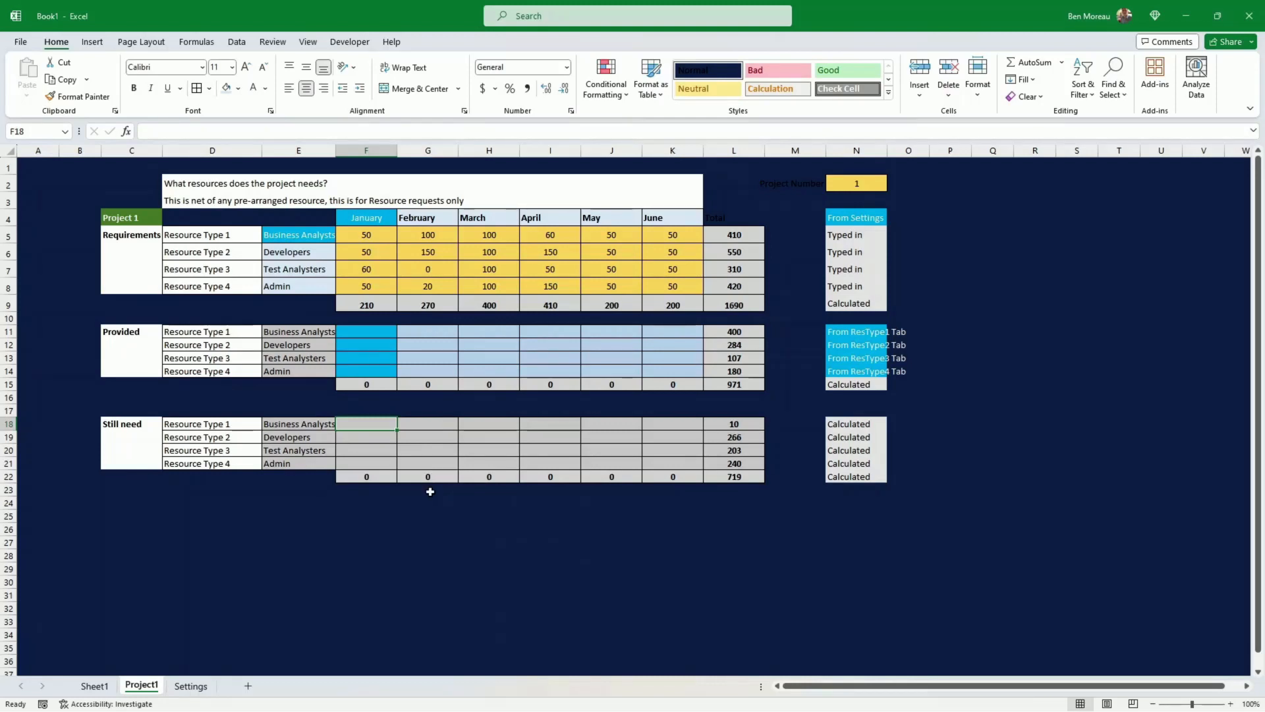
pyautogui.click(381, 238)
pyautogui.moveTo(381, 238); pyautogui.dragTo(646, 286)
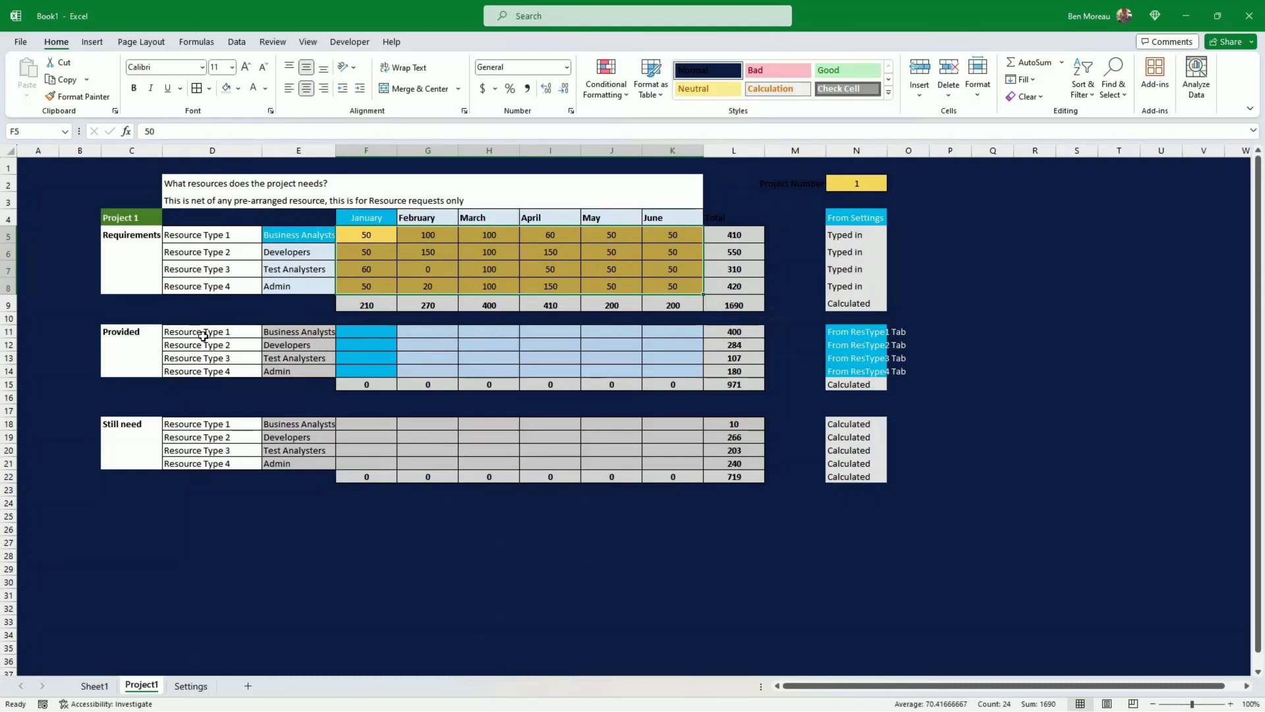
pyautogui.moveTo(226, 333); pyautogui.dragTo(234, 369)
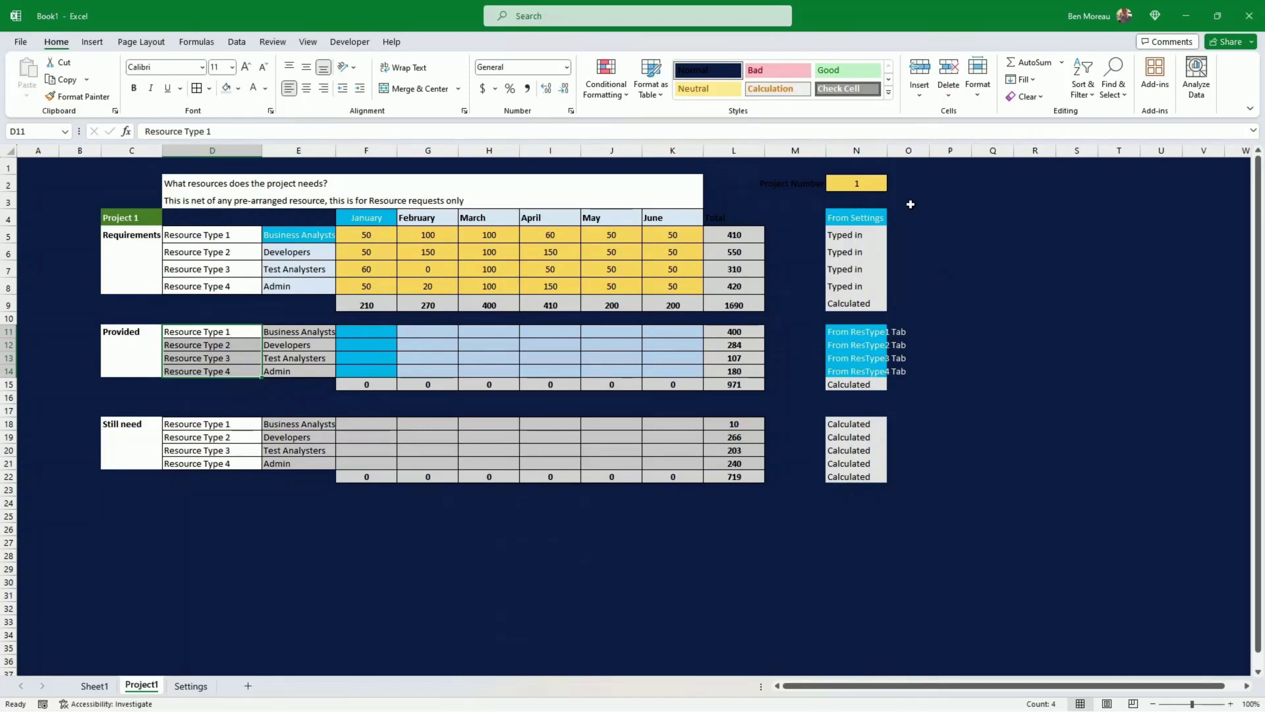
# - Widen column N to fit its source notes, and compare the notes for the Provided rows with their January cells
pyautogui.moveTo(889, 151); pyautogui.dragTo(925, 151)
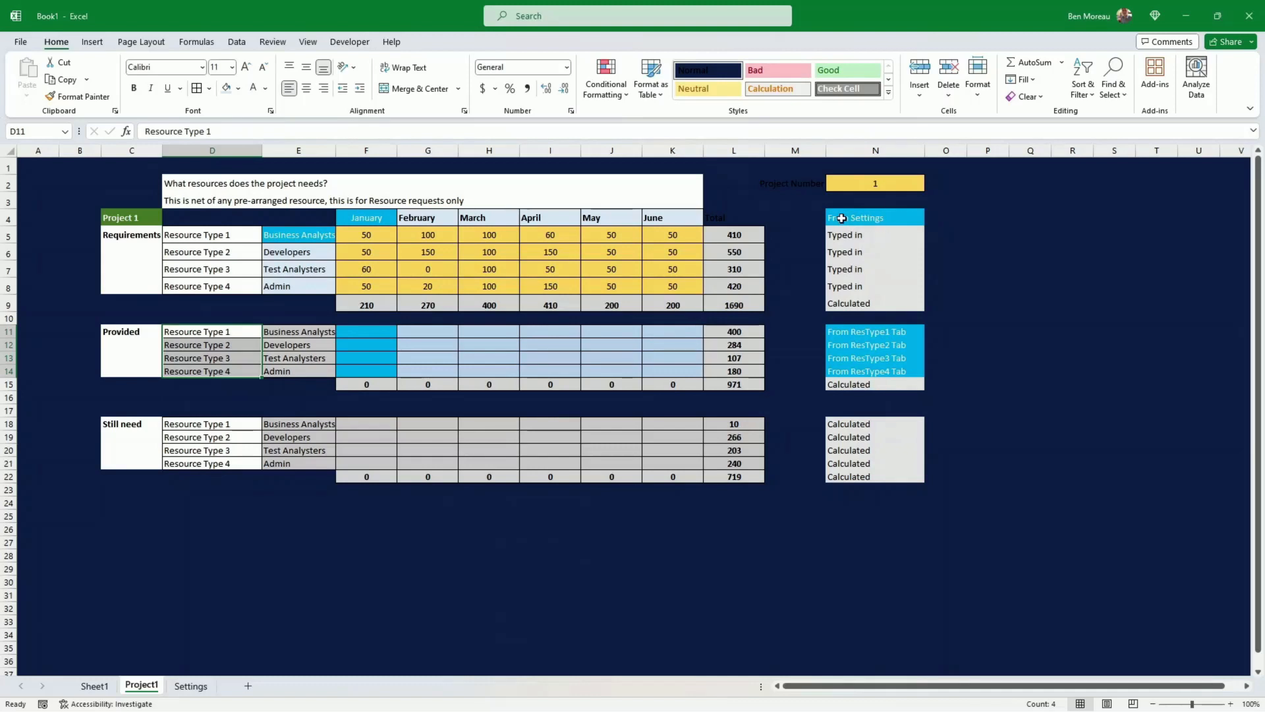
pyautogui.click(859, 220)
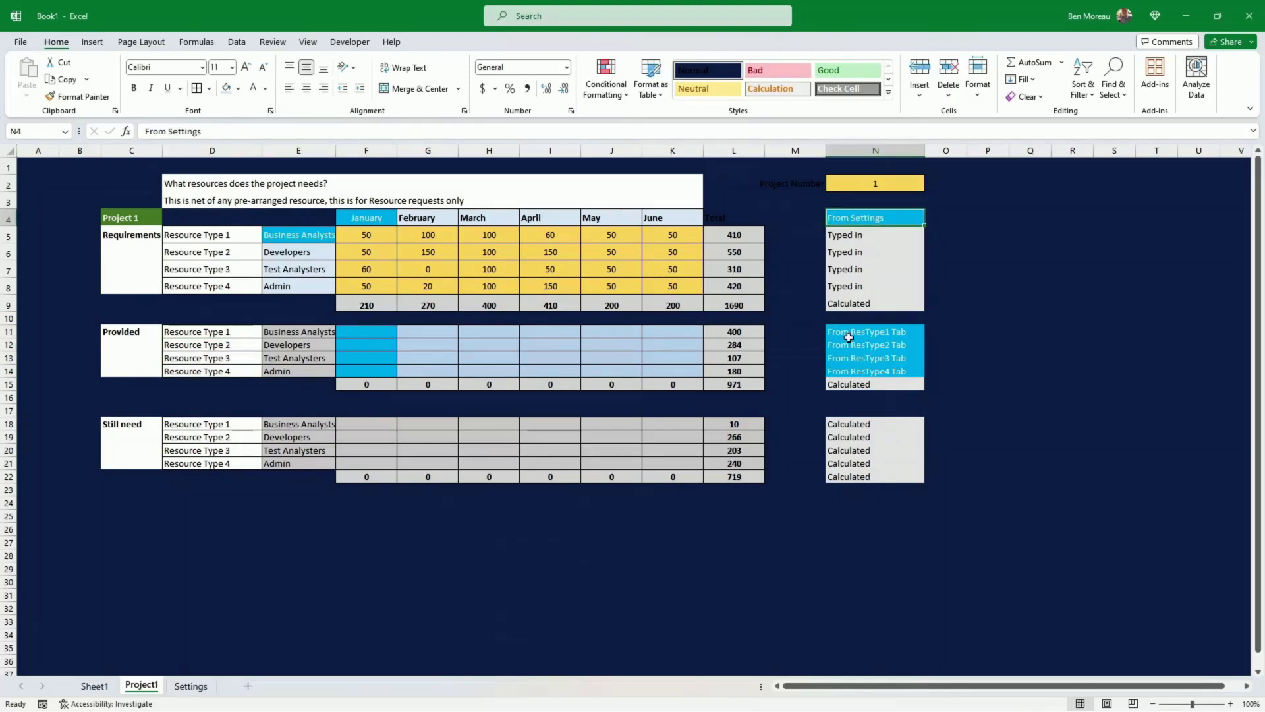
pyautogui.moveTo(847, 333); pyautogui.dragTo(848, 372)
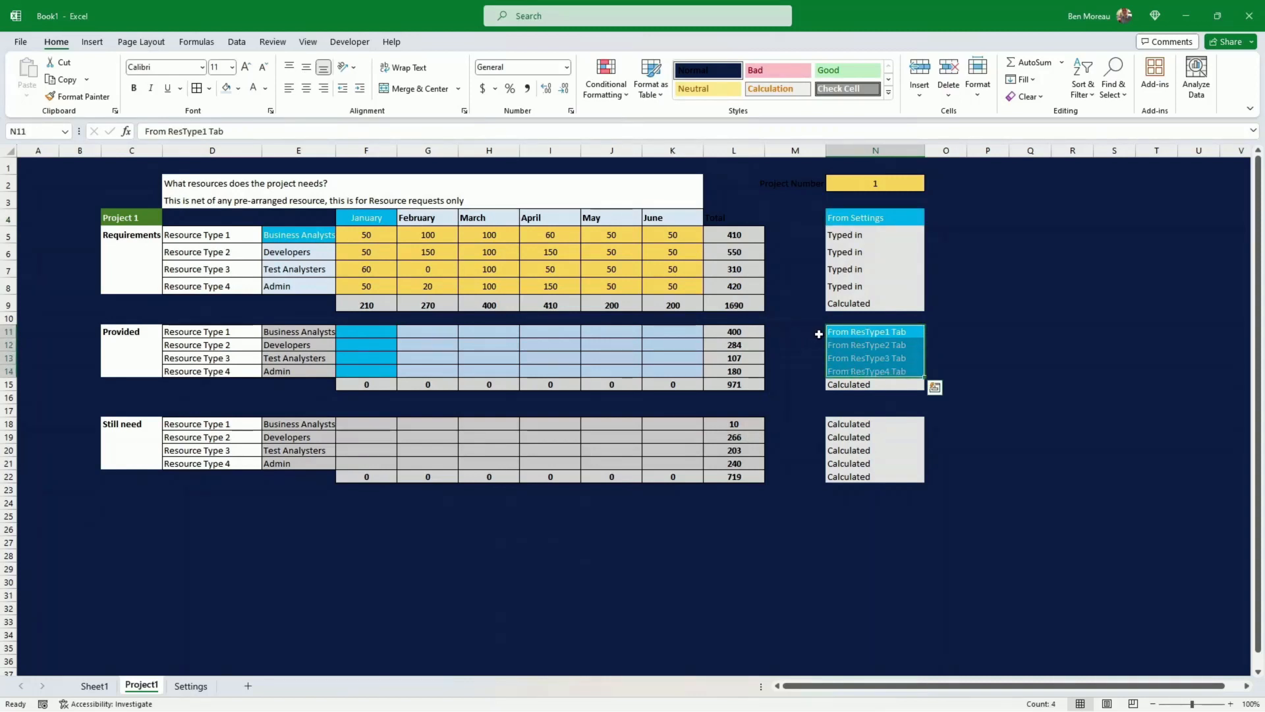
pyautogui.moveTo(359, 357); pyautogui.dragTo(359, 369)
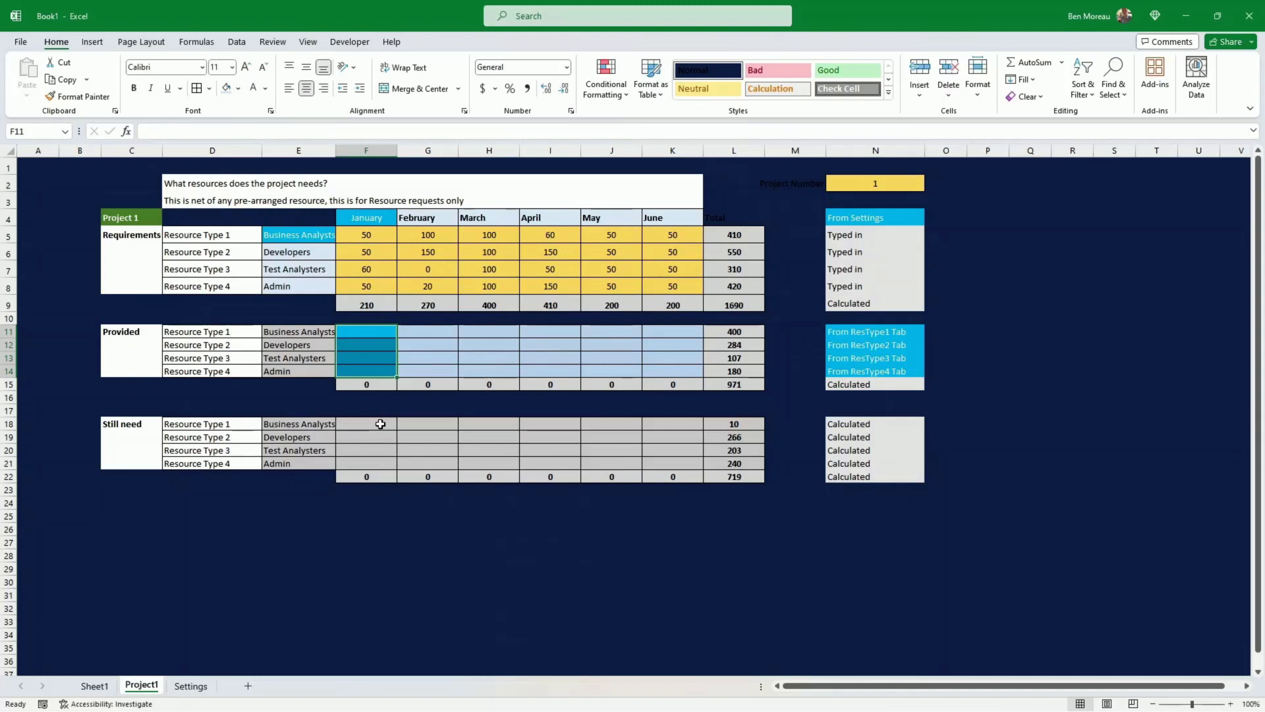
# - Calculate the January Still need figure for Resource Type 1 in F18 with =F5-F11
pyautogui.click(381, 424)
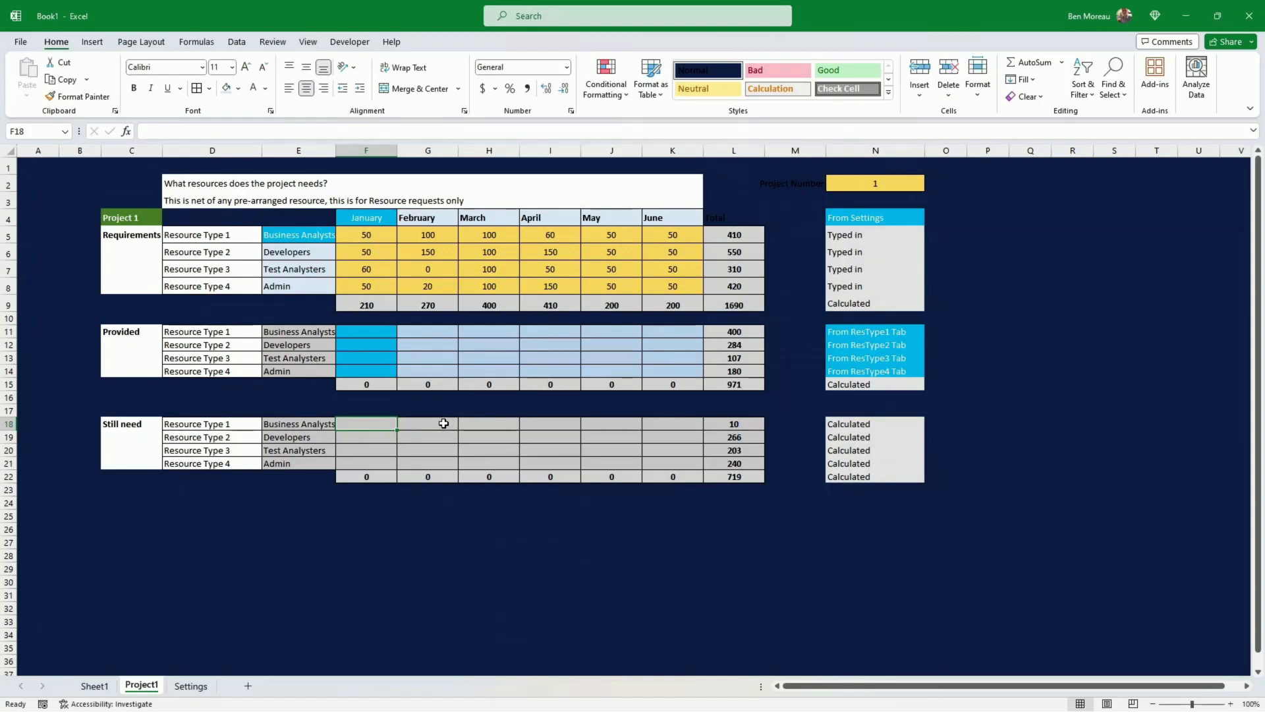
pyautogui.write('=')
pyautogui.press('Up')
pyautogui.press('Up')
pyautogui.press('Up')
pyautogui.press('Up')
pyautogui.press('Up')
pyautogui.press('Up')
pyautogui.press('Up')
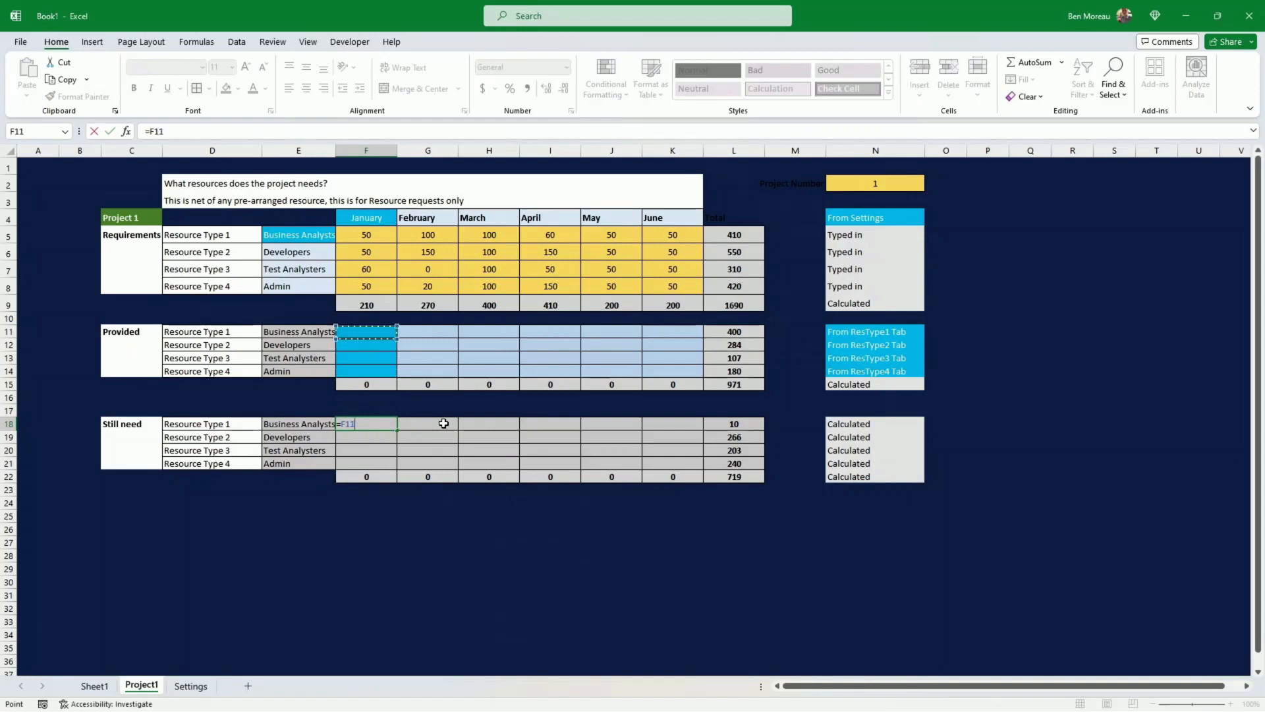
pyautogui.press('Up')
pyautogui.press('Up')
pyautogui.press('Up')
pyautogui.press('Up')
pyautogui.press('Up')
pyautogui.press('Up')
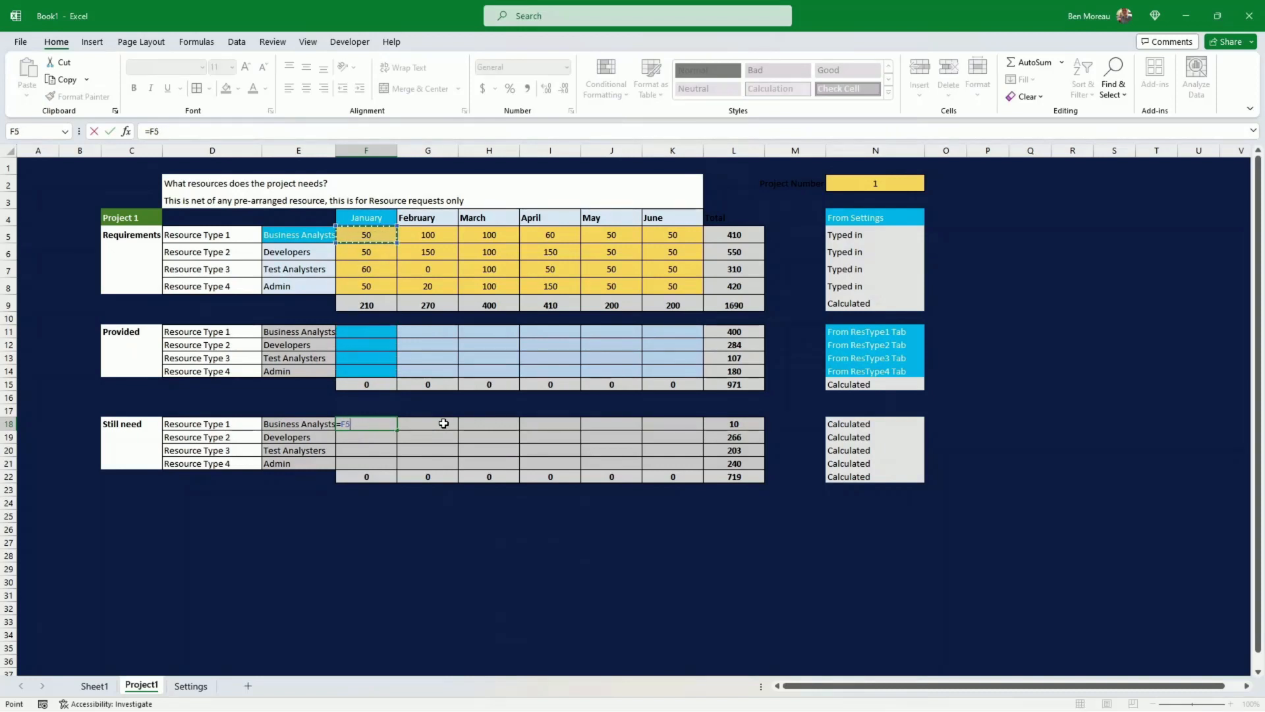
pyautogui.write('-')
pyautogui.press('Up')
pyautogui.press('Up')
pyautogui.press('Up')
pyautogui.press('Up')
pyautogui.press('Up')
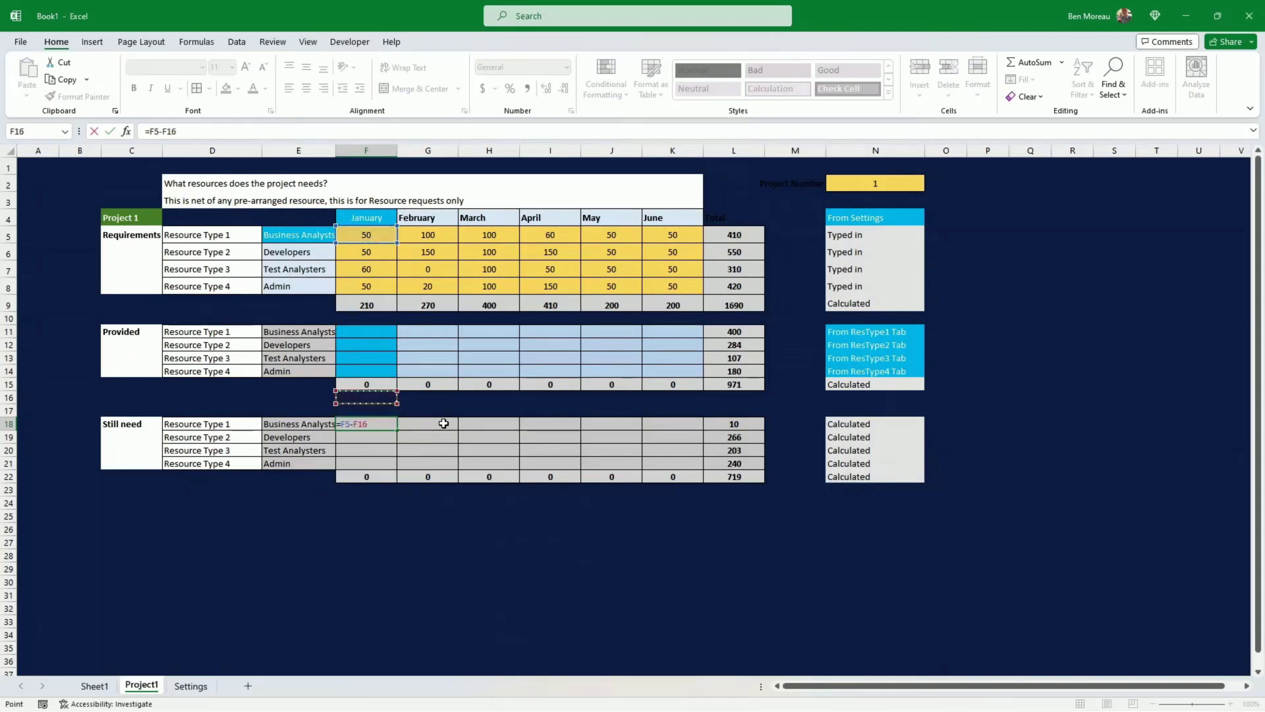
pyautogui.press('Up')
pyautogui.press('Up')
pyautogui.press('Return')
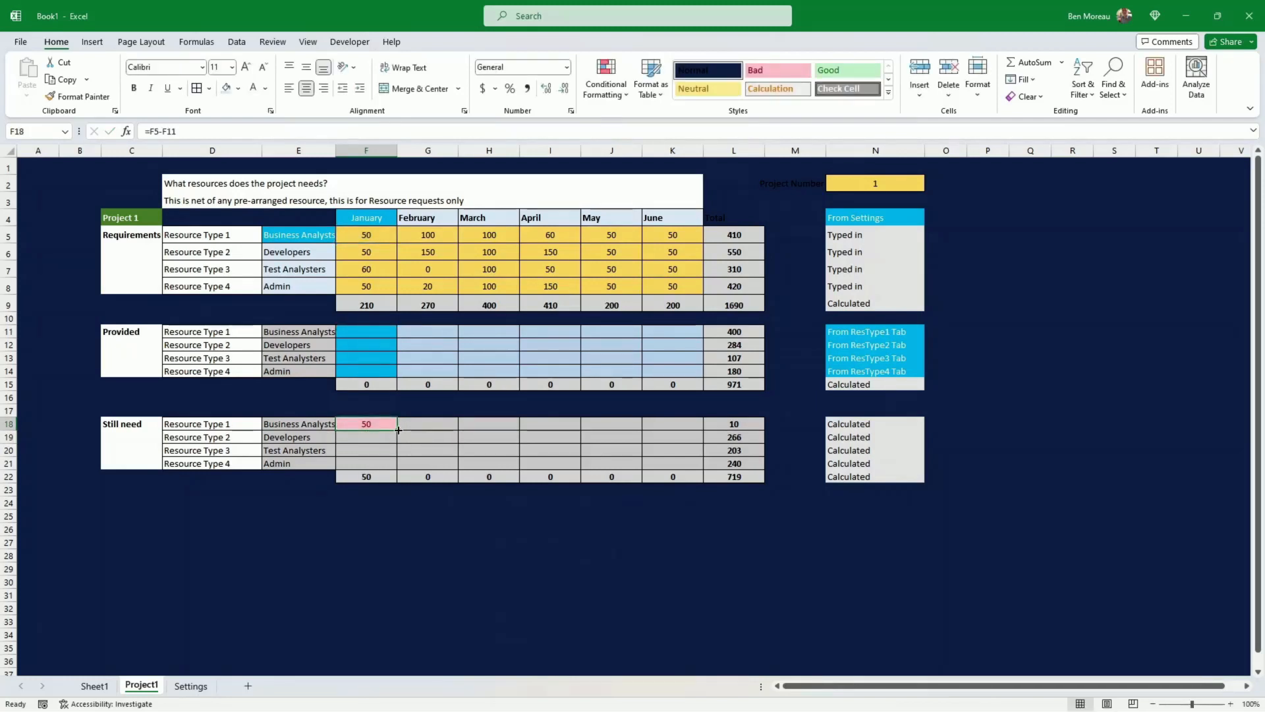
# - Fill the F18 formula through the Still need grid to K21, and check the block's totals and the Provided grid
pyautogui.moveTo(398, 430); pyautogui.dragTo(702, 470)
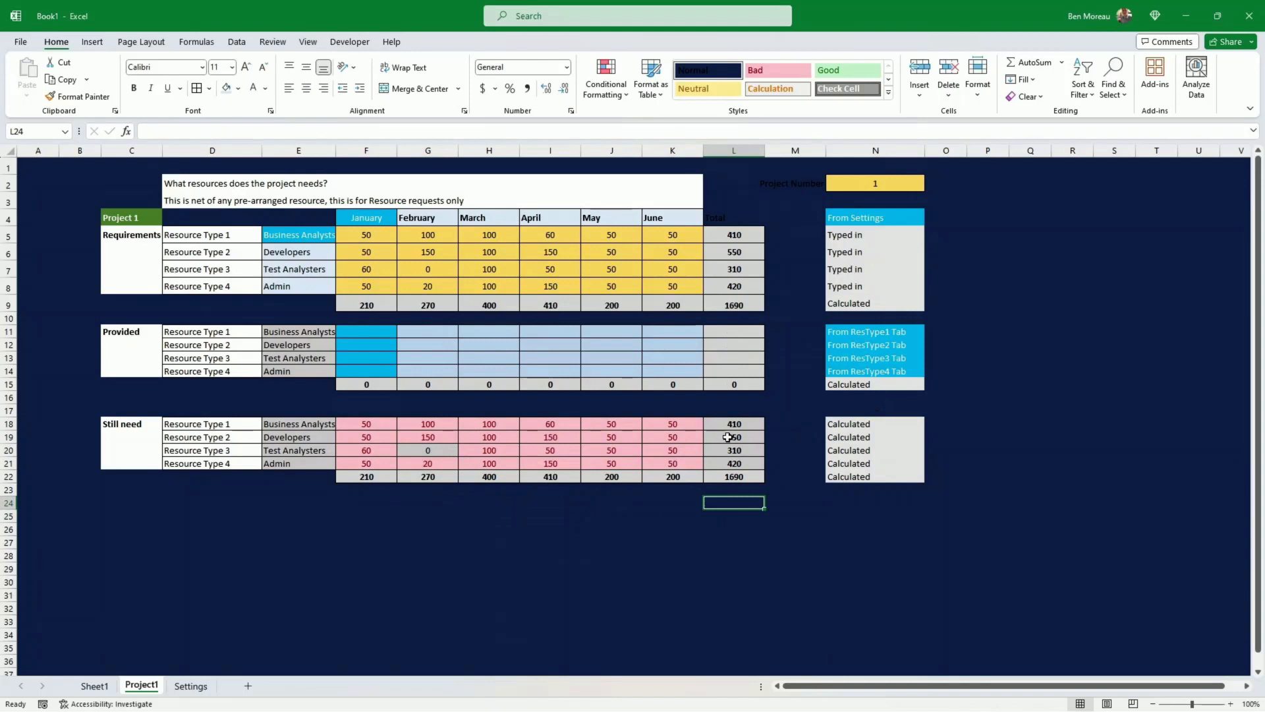
pyautogui.moveTo(732, 426); pyautogui.dragTo(733, 454)
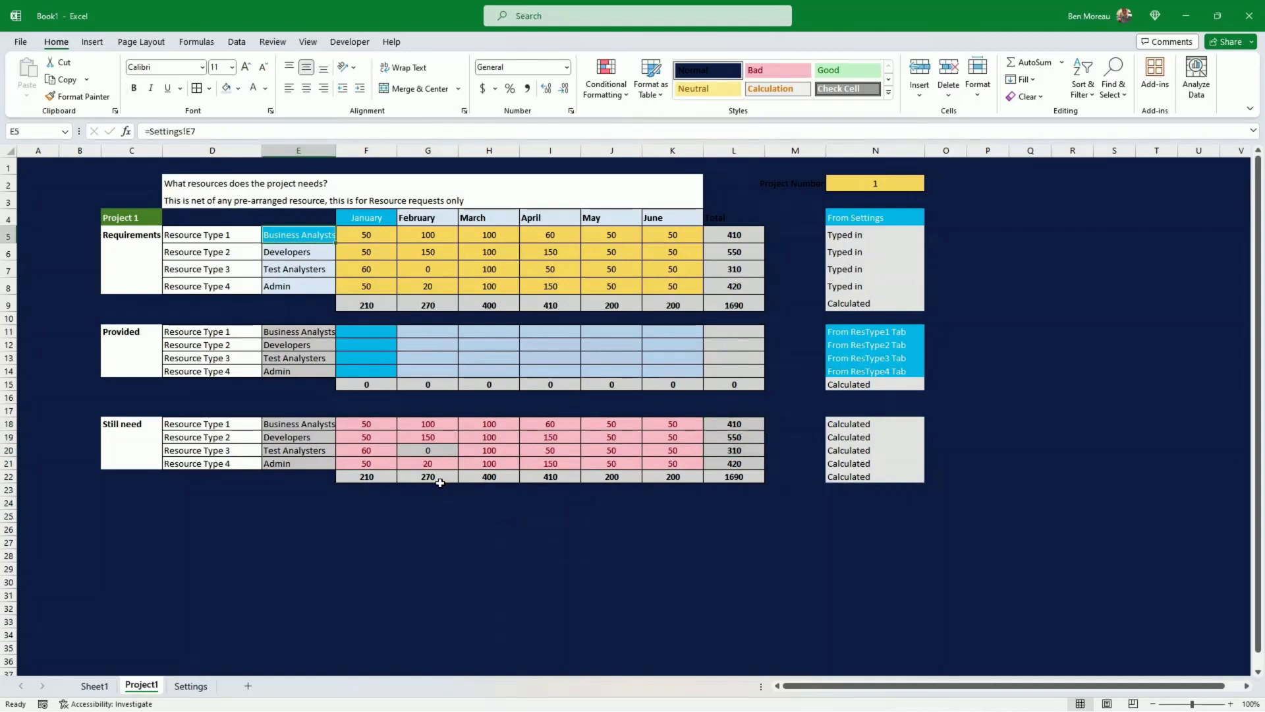
pyautogui.moveTo(373, 332); pyautogui.dragTo(757, 363)
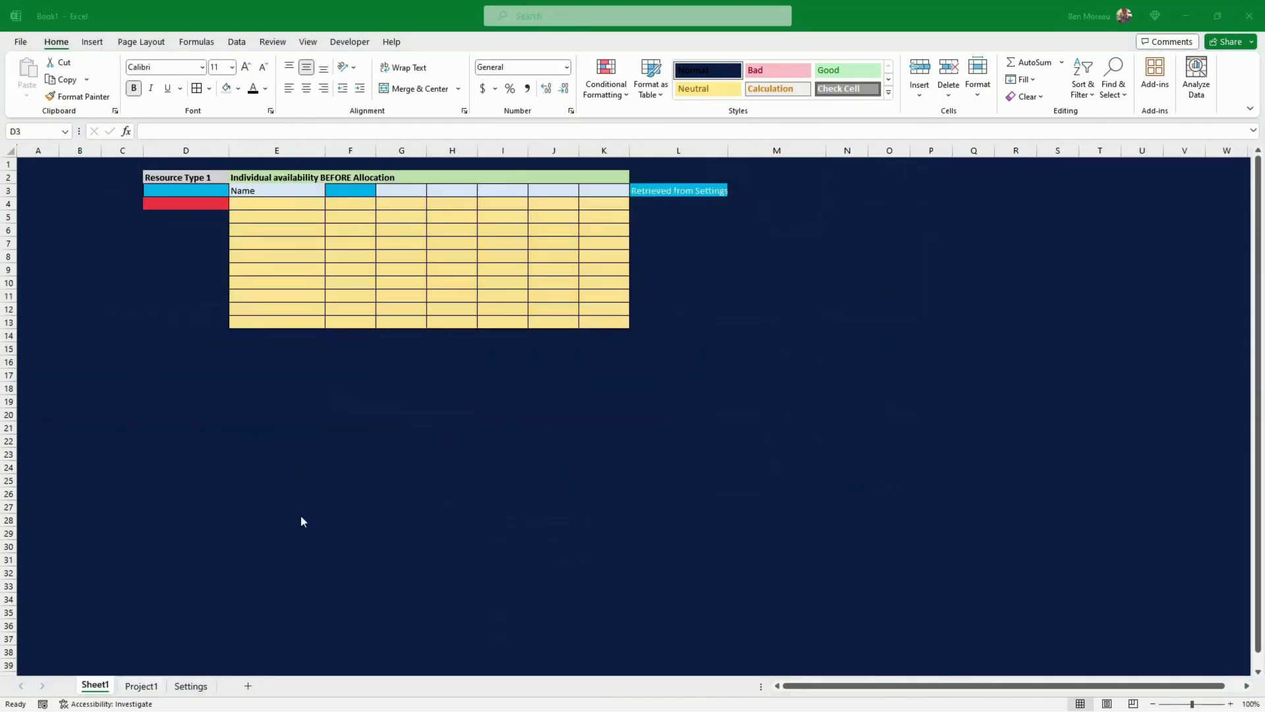
# - Rename Sheet1 as Restype1
pyautogui.click(97, 687)
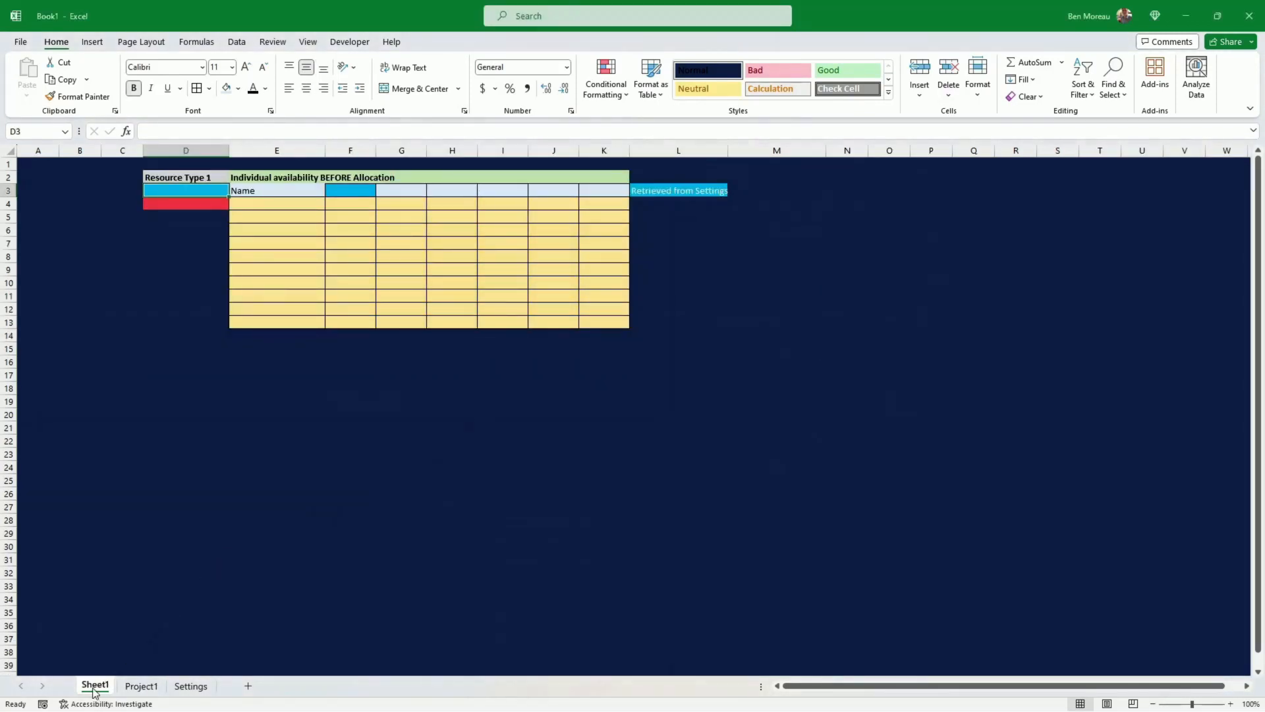
pyautogui.rightClick(104, 687)
pyautogui.click(174, 524)
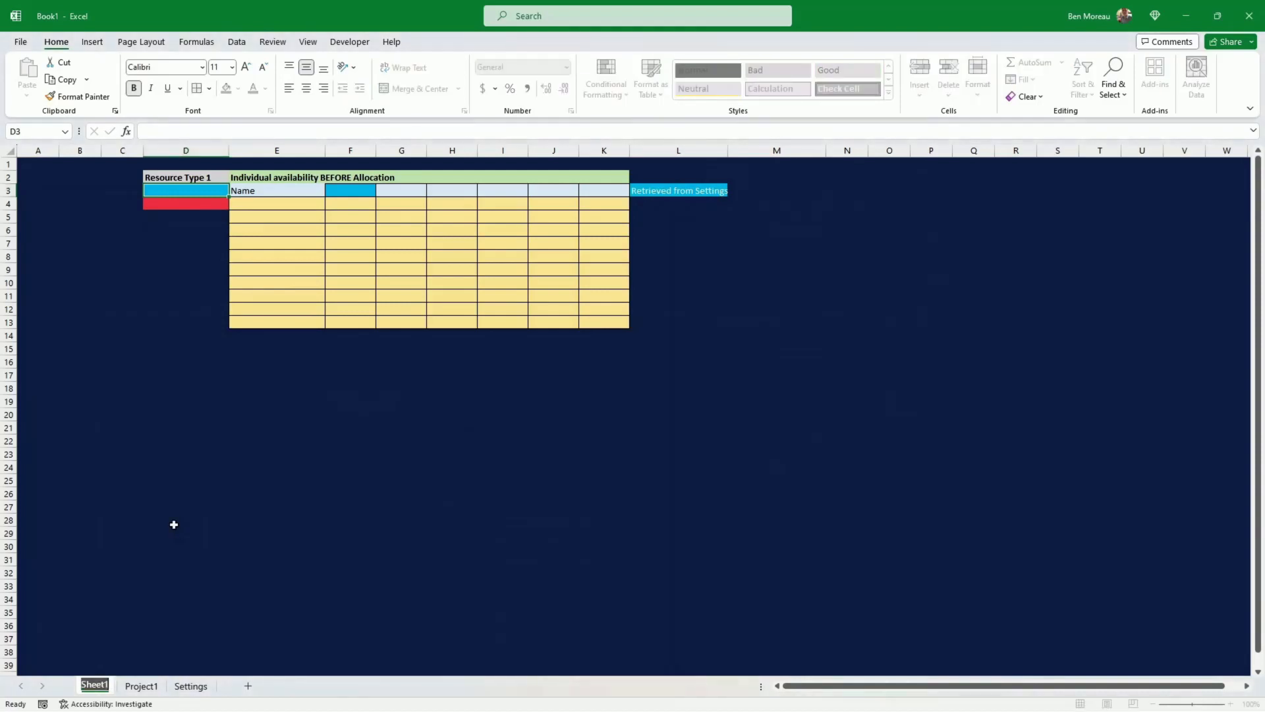
pyautogui.write('Rest')
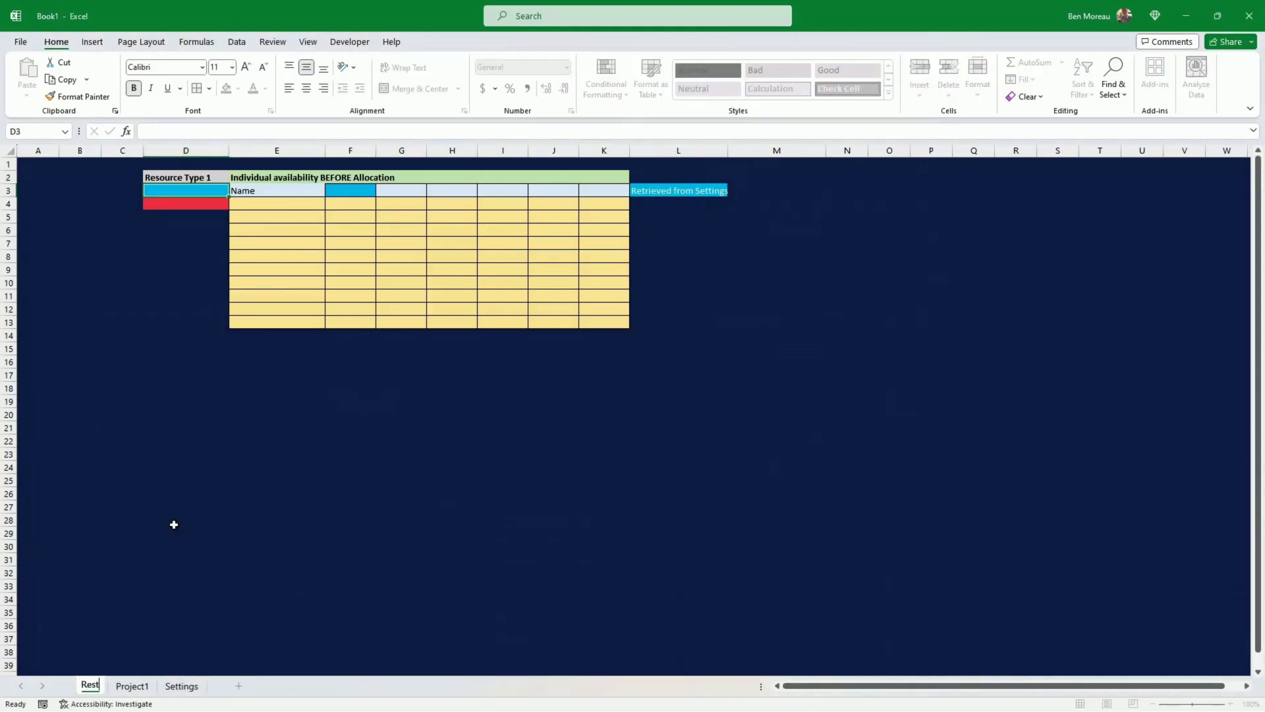
pyautogui.write('ype1')
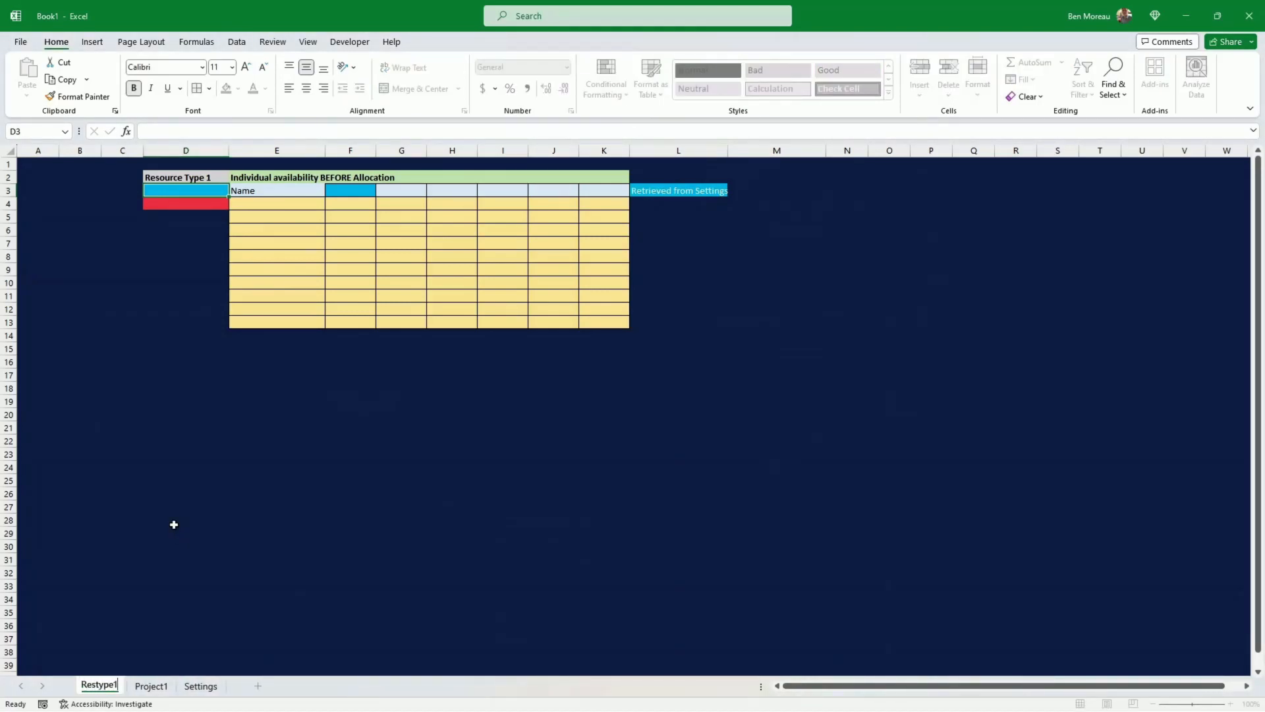
pyautogui.press('Return')
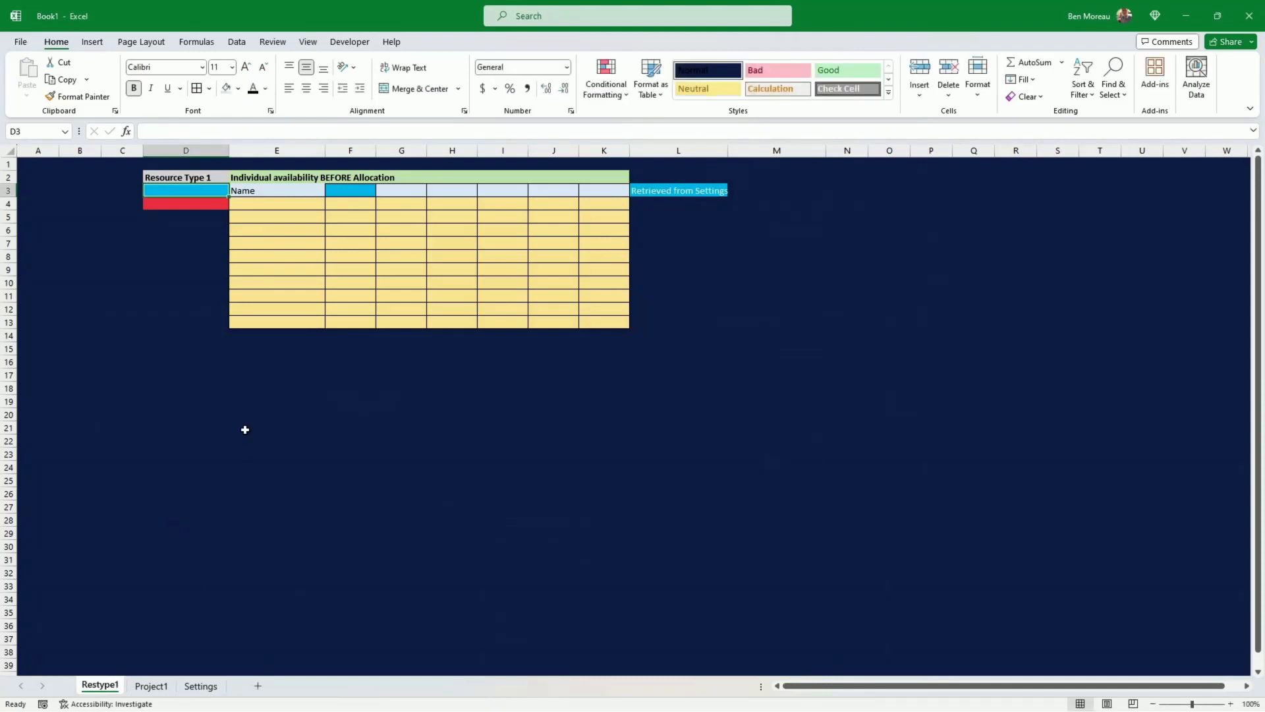
# - Fill the Restype1 period headers from F3 with a TRANSPOSE formula on Settings!K7:K12
pyautogui.click(346, 193)
pyautogui.write('=')
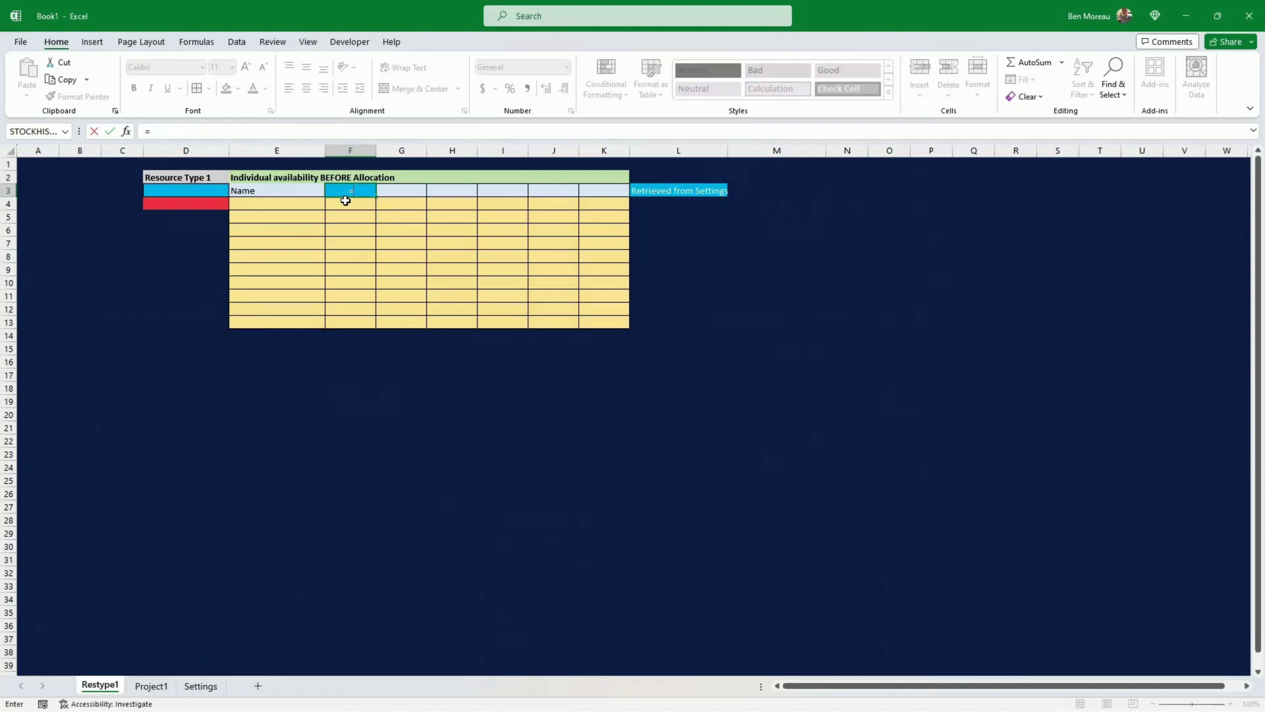
pyautogui.write('transp')
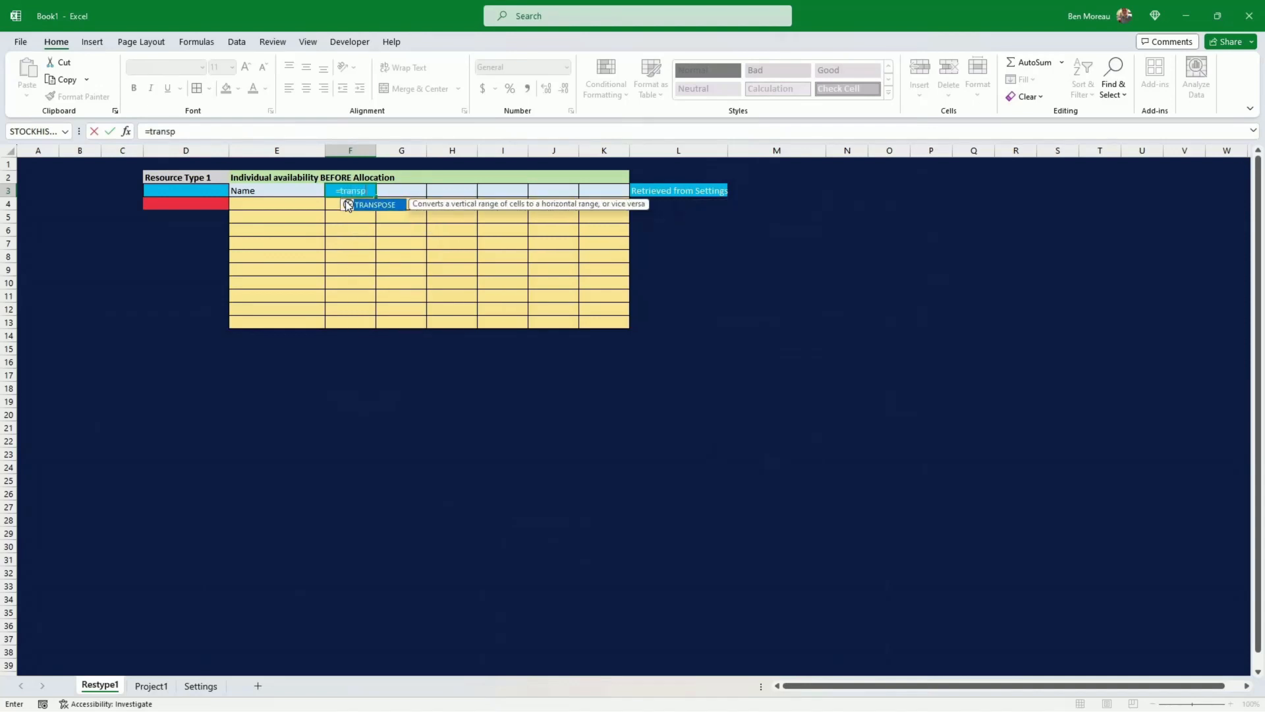
pyautogui.write('ose(')
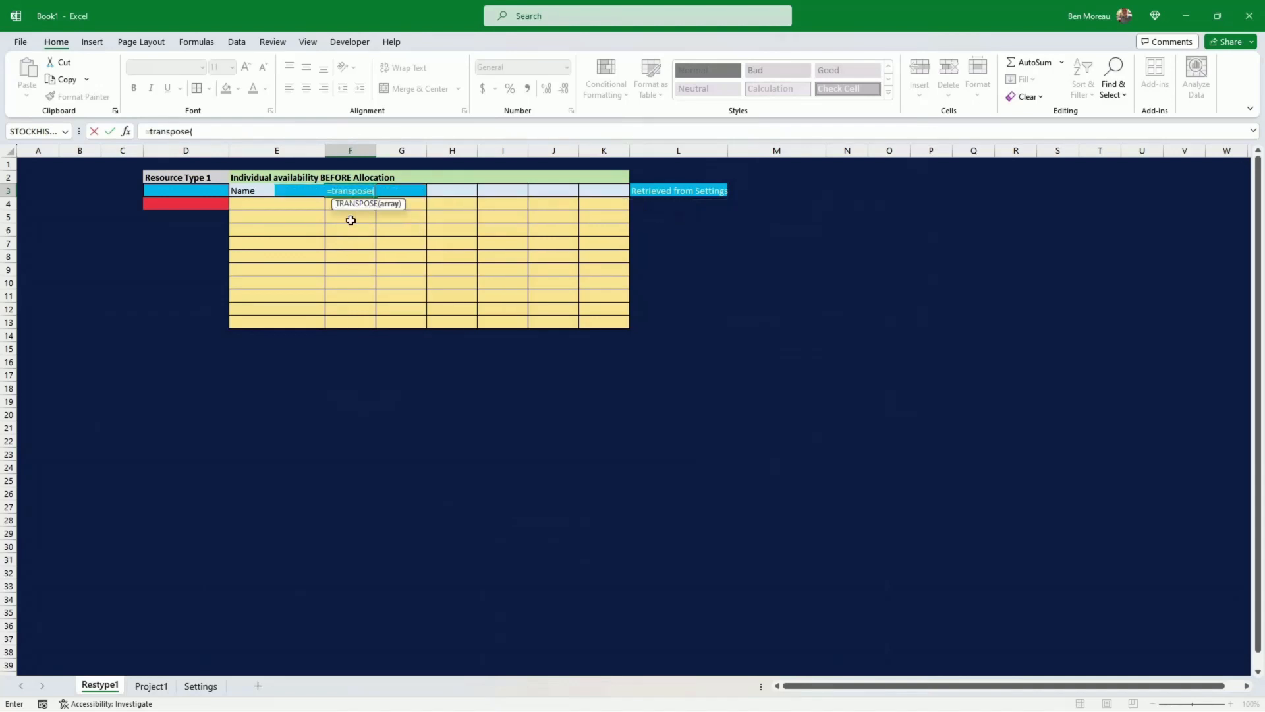
pyautogui.click(202, 685)
pyautogui.moveTo(665, 243); pyautogui.dragTo(665, 309)
pyautogui.click(317, 133)
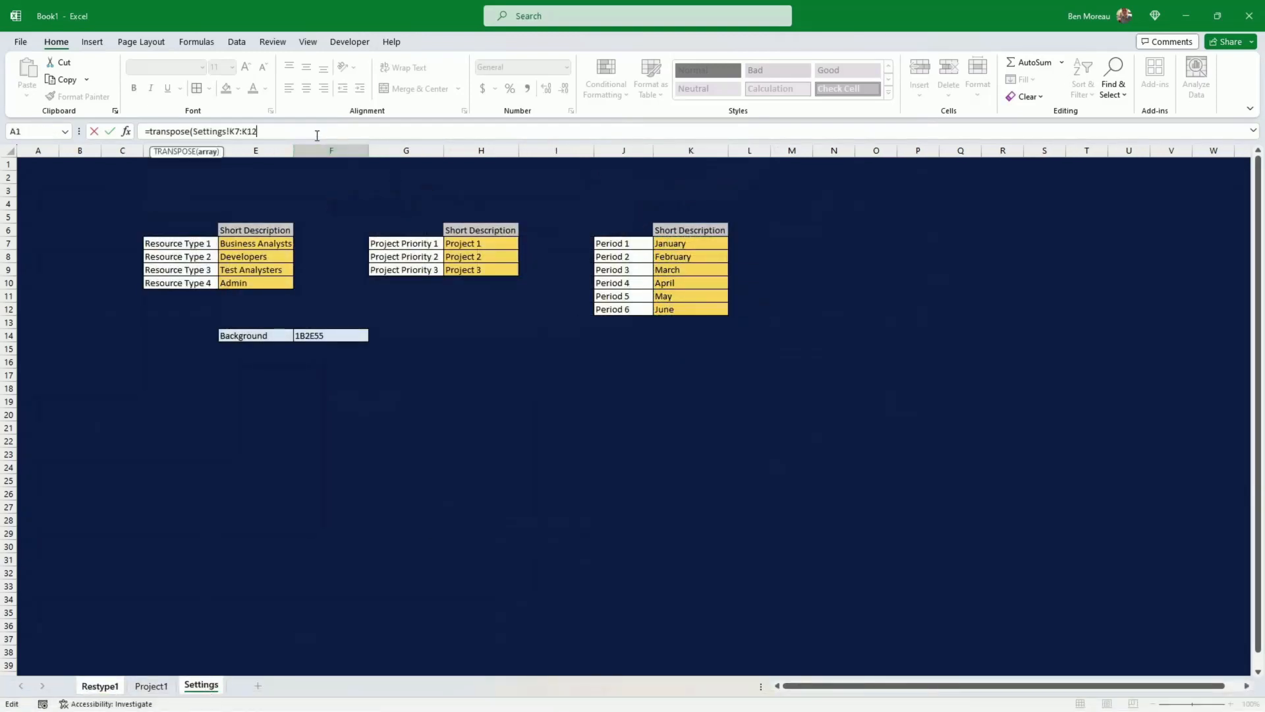
pyautogui.press('Return')
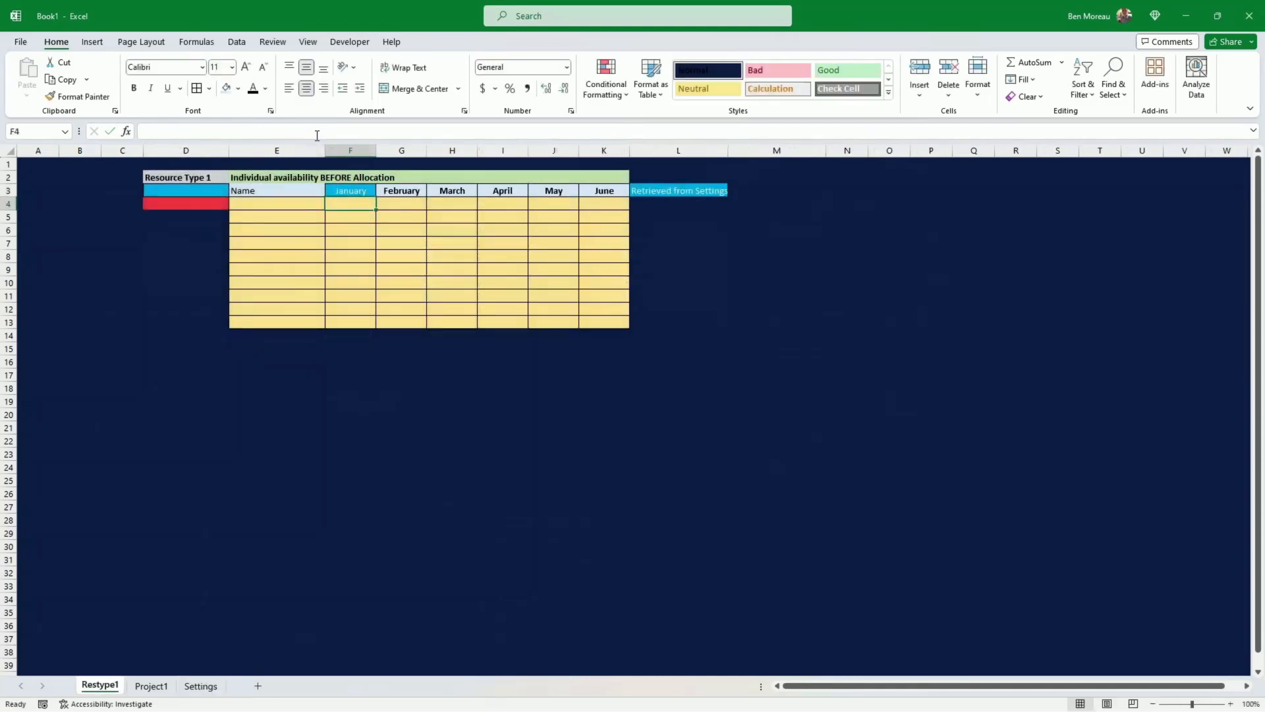
# - Link the resource type name in D3 of Restype1 to the Resource Type 1 short description in Settings!E7
pyautogui.click(202, 190)
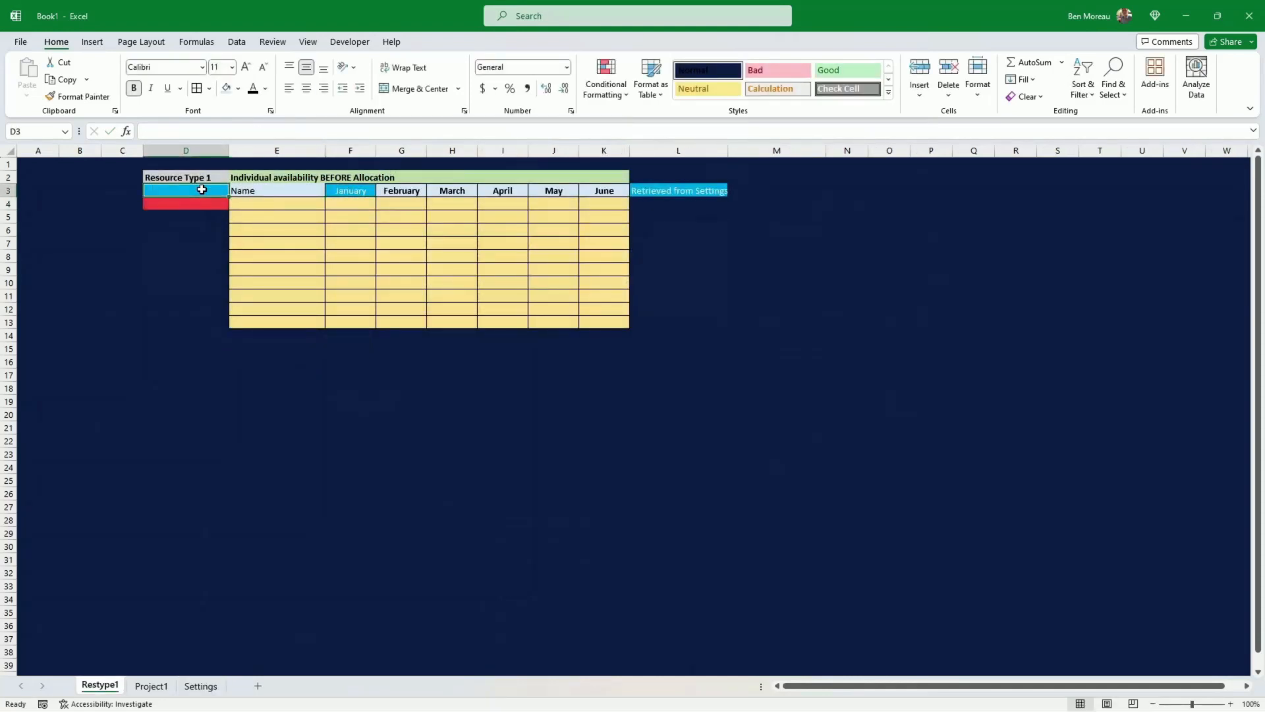
pyautogui.write('=')
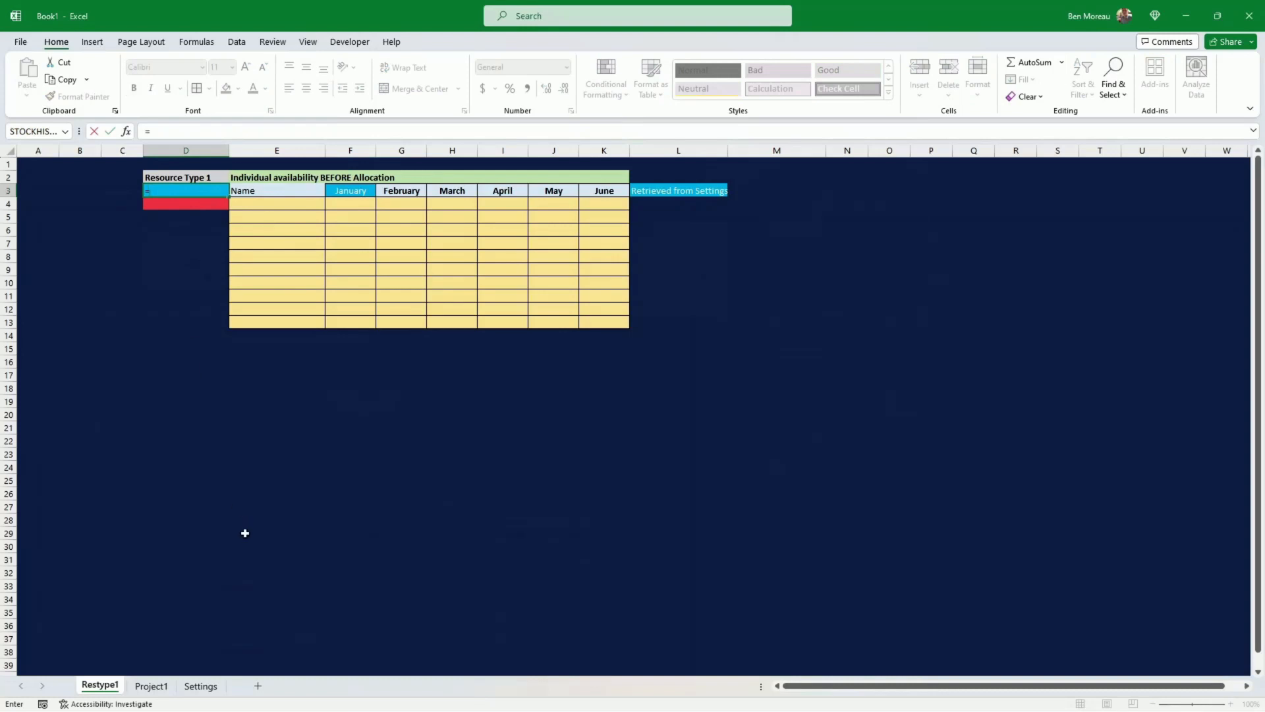
pyautogui.click(202, 687)
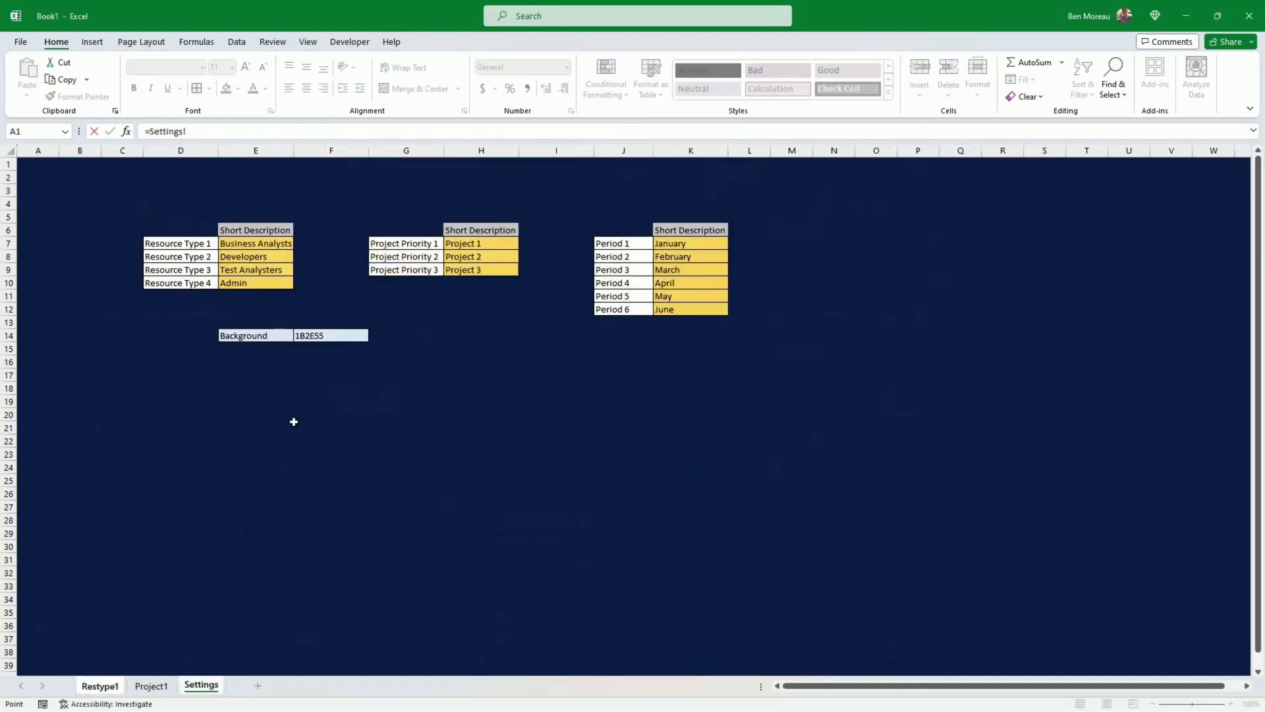
pyautogui.click(257, 242)
pyautogui.press('Return')
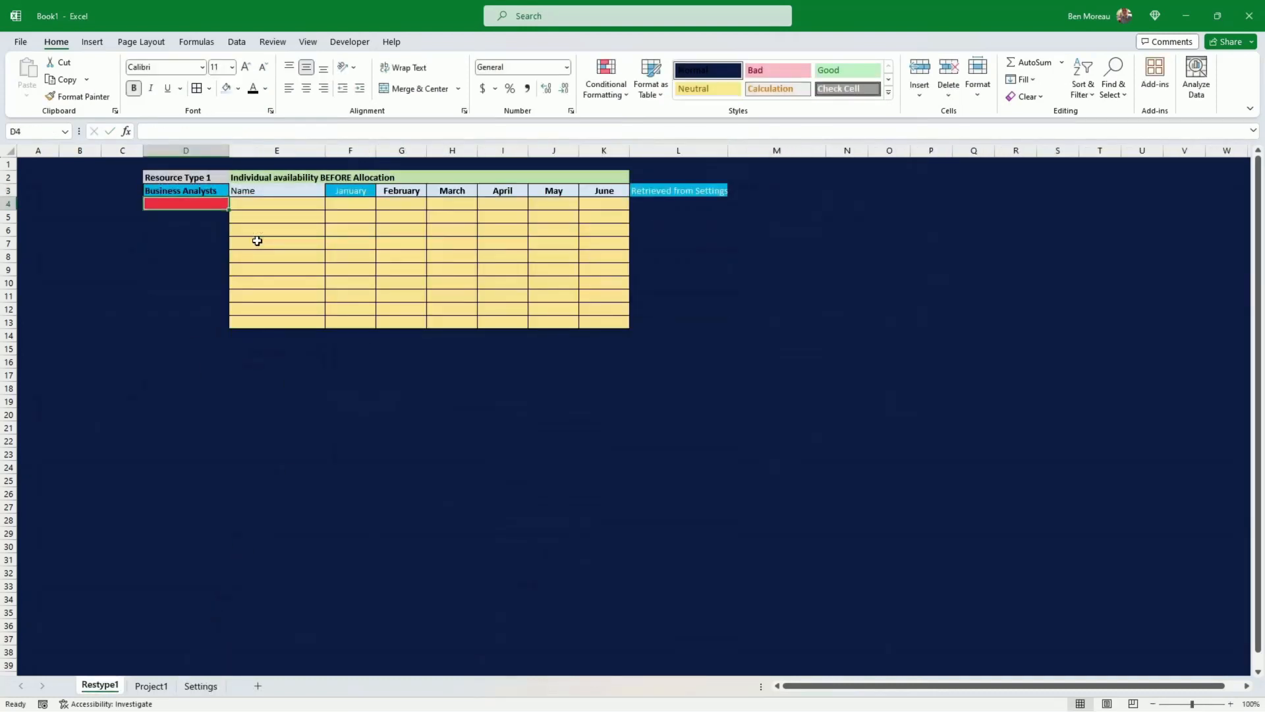
# - Paste the copied resource names and their January to June availability into the table starting at E4
pyautogui.click(282, 205)
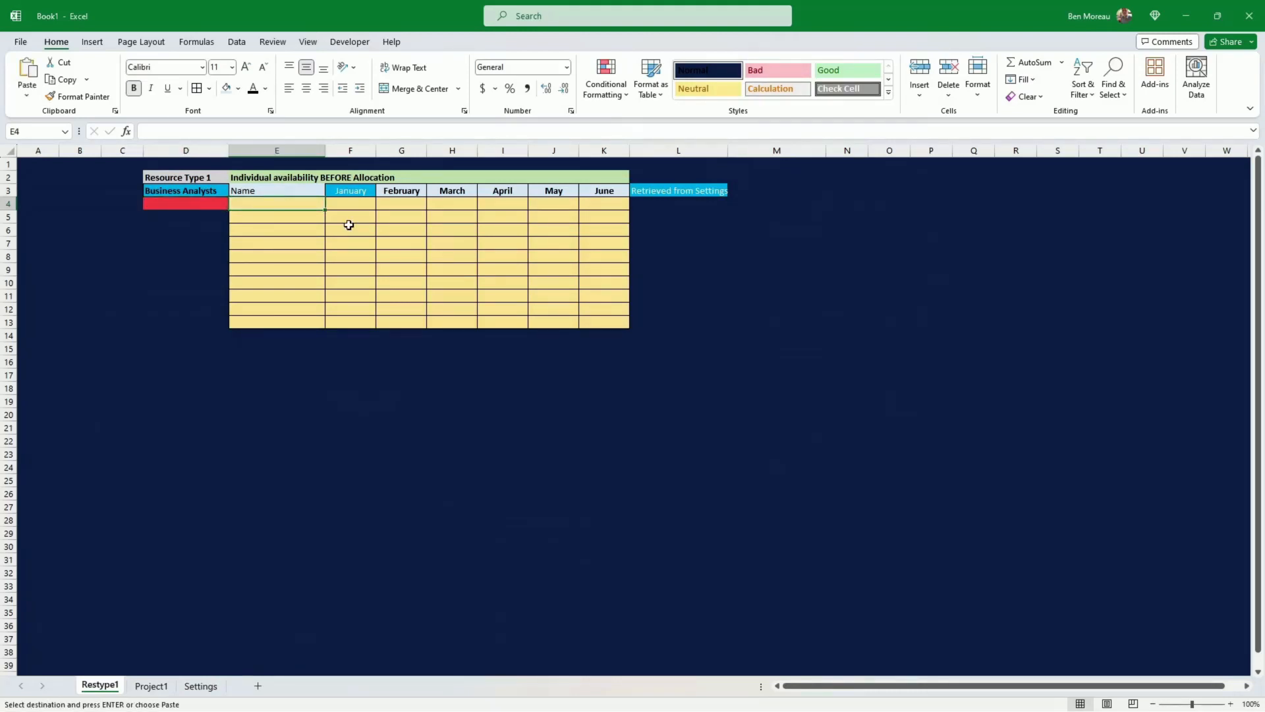
pyautogui.hotkey('ctrl', 'v')
pyautogui.click(385, 279)
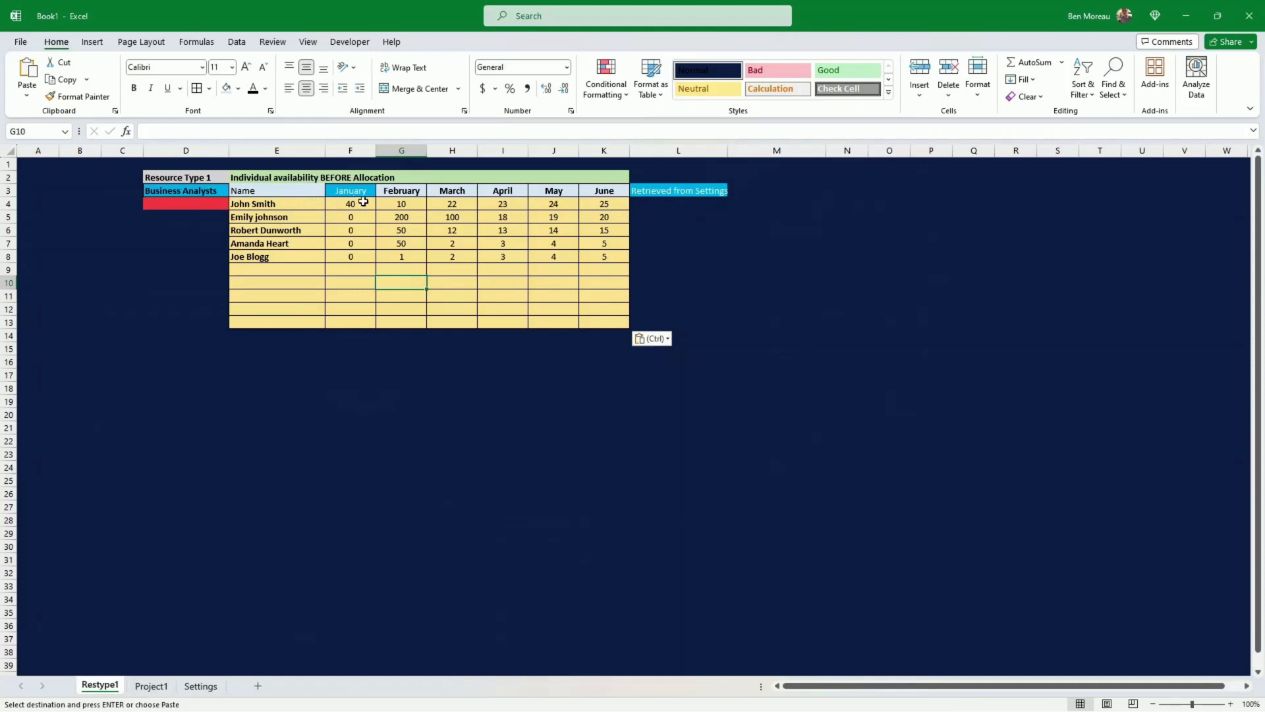
pyautogui.moveTo(360, 202); pyautogui.dragTo(594, 257)
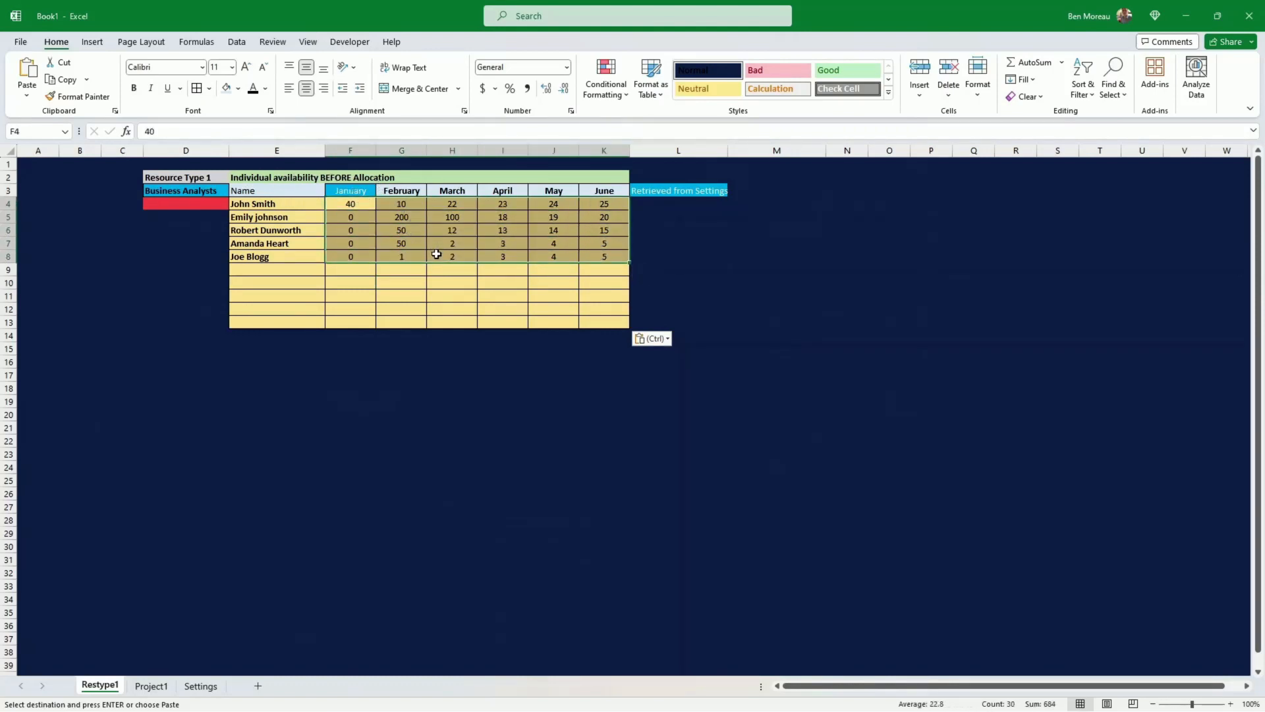
pyautogui.click(597, 257)
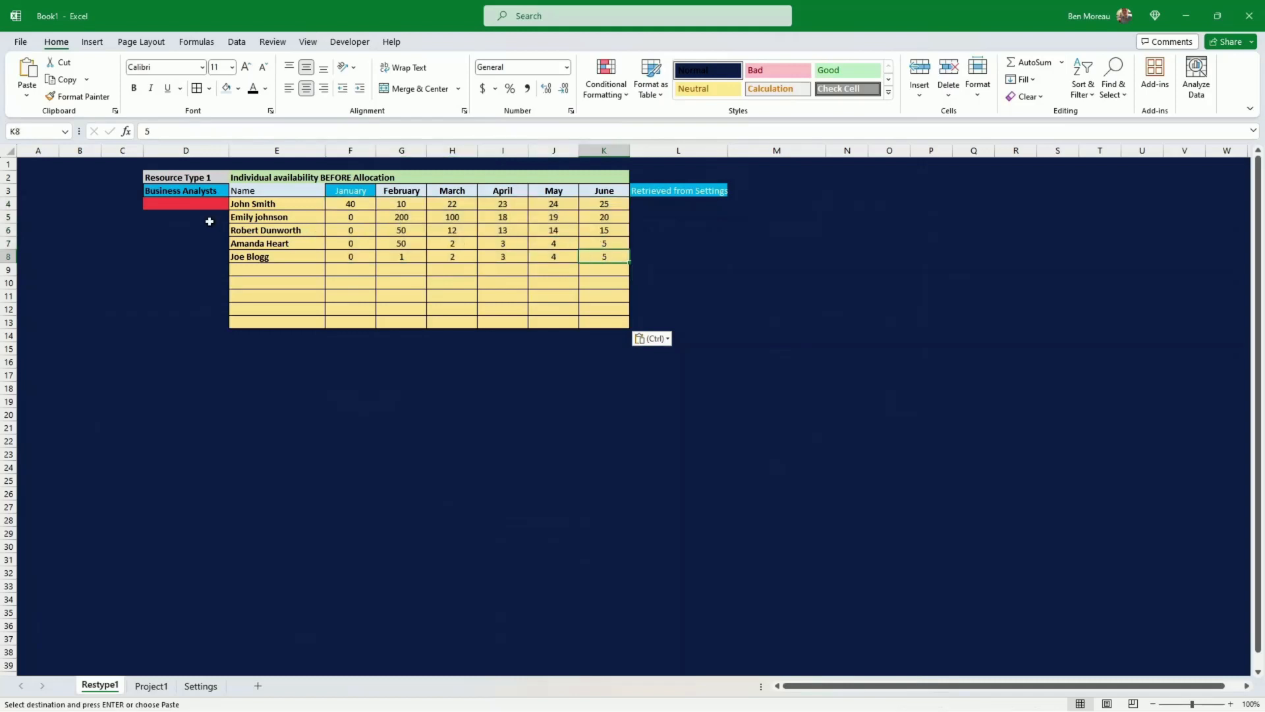
# - Count the listed resources in D4 with =COUNTA(E4:E13)&" resources"
pyautogui.click(193, 203)
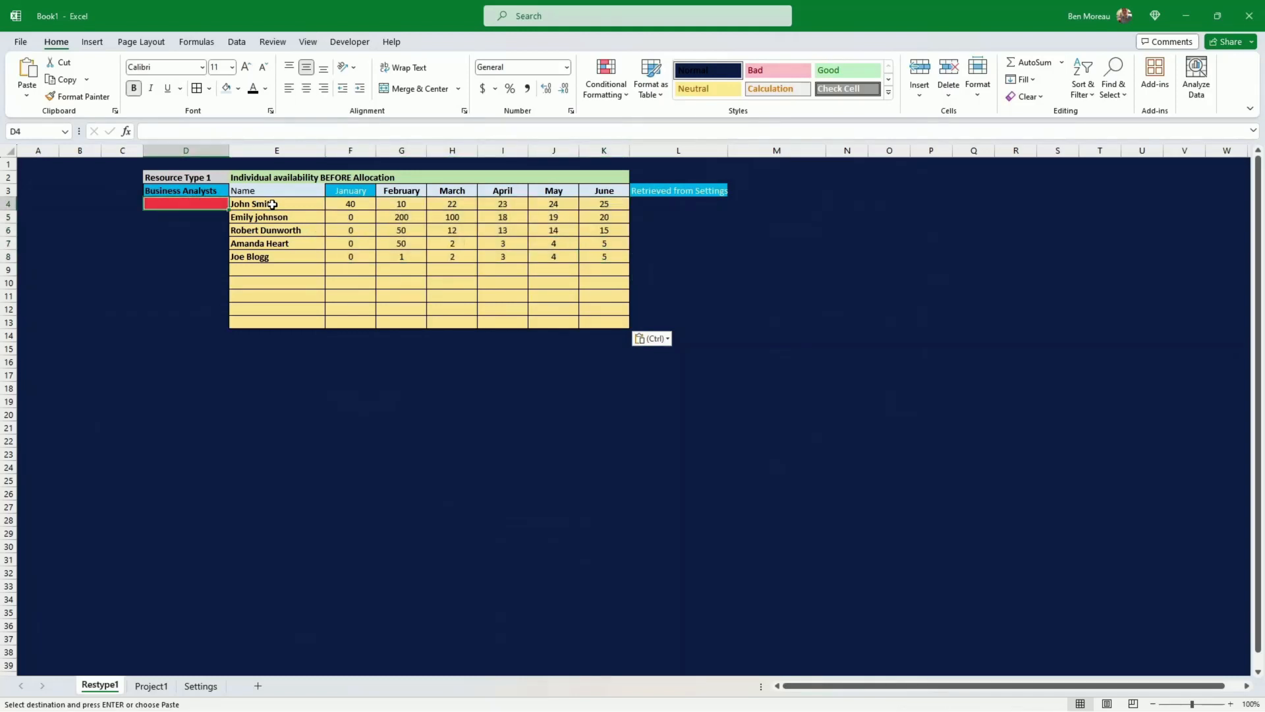
pyautogui.write('=')
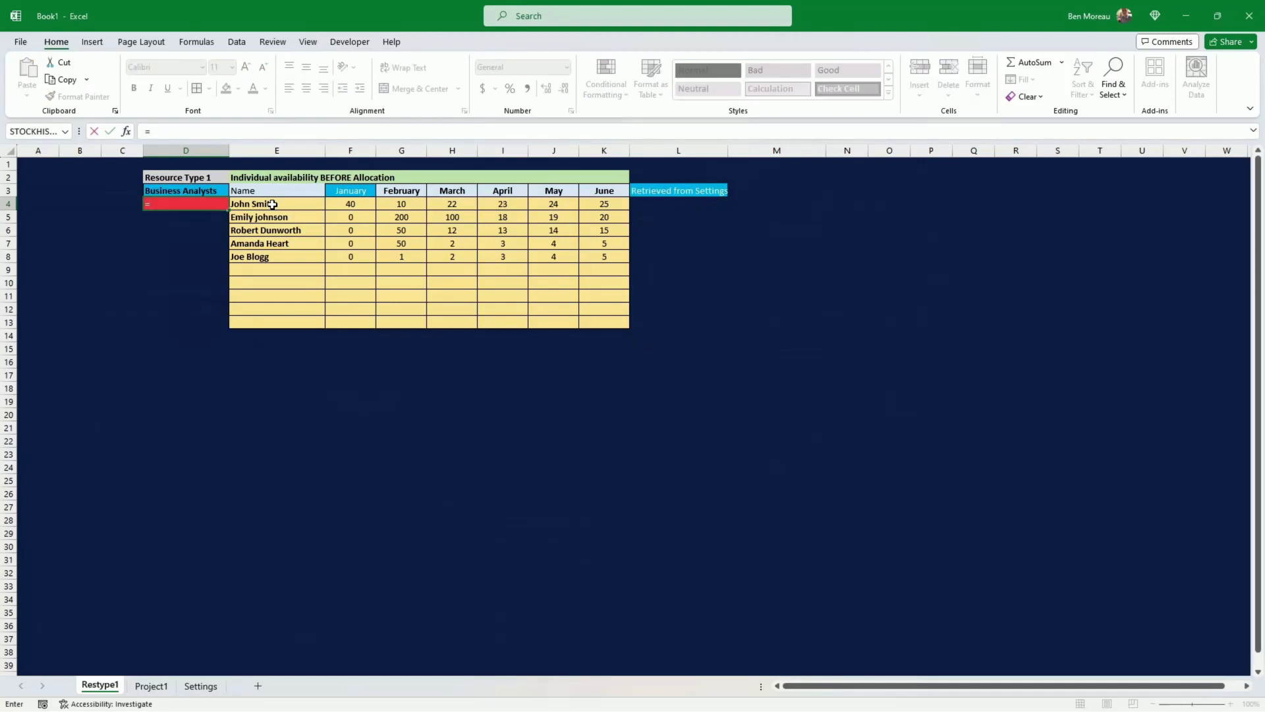
pyautogui.write('counta(')
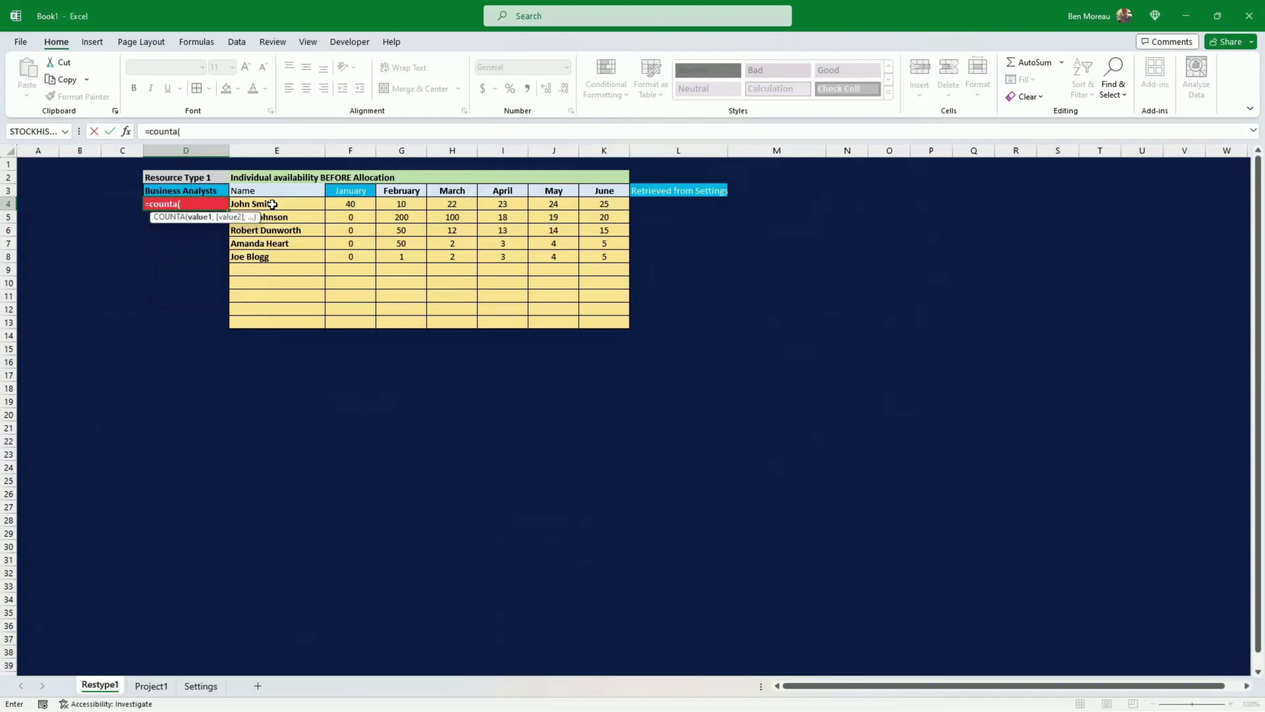
pyautogui.moveTo(272, 204); pyautogui.dragTo(291, 324)
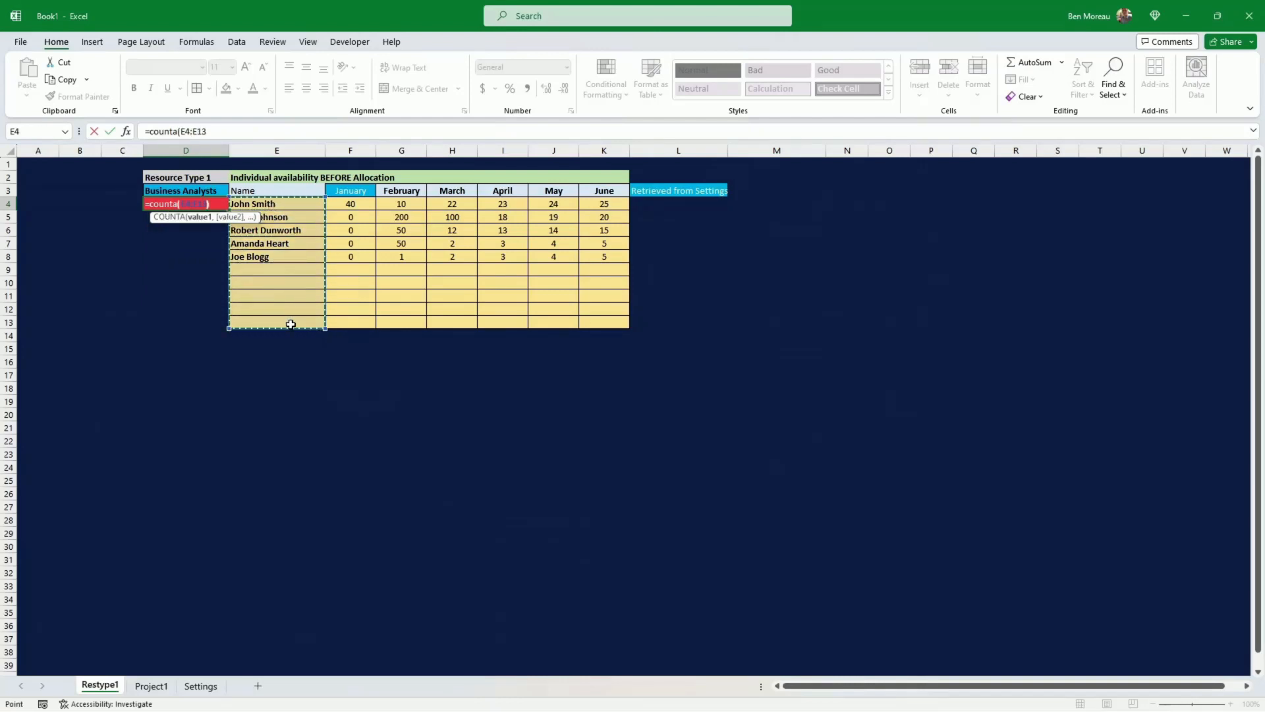
pyautogui.write(')')
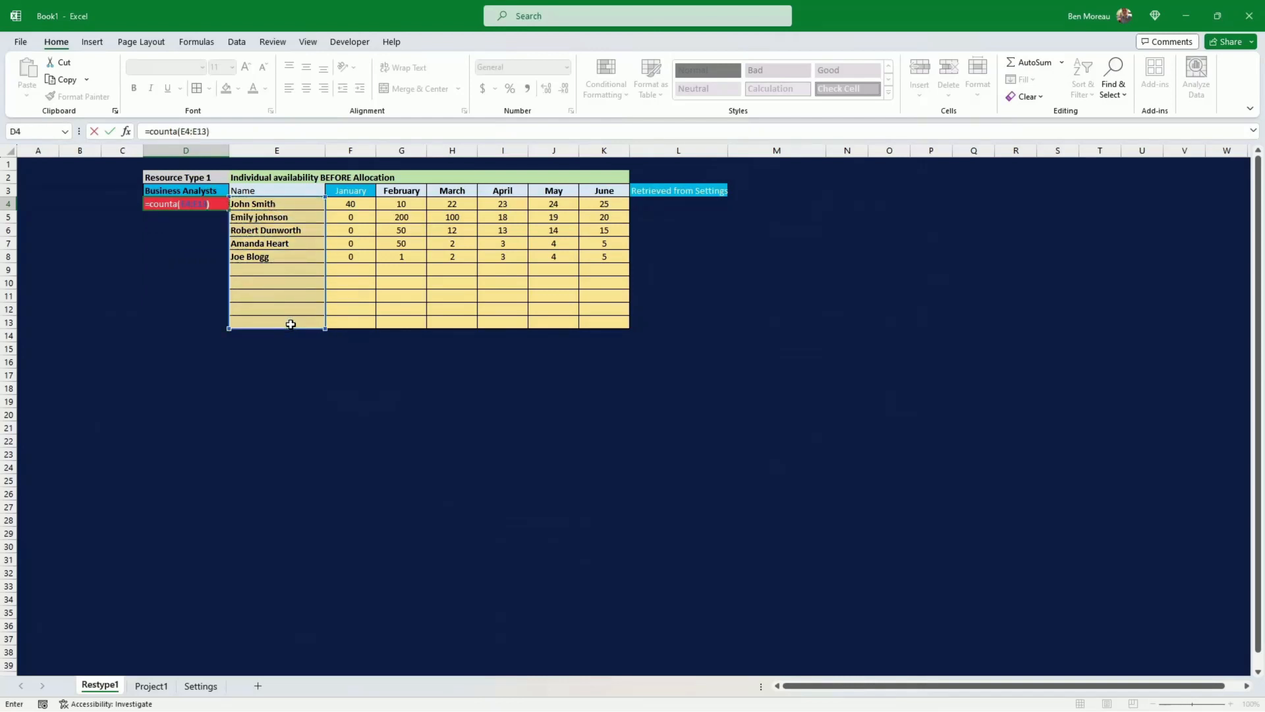
pyautogui.click(222, 131)
pyautogui.write('&" resource')
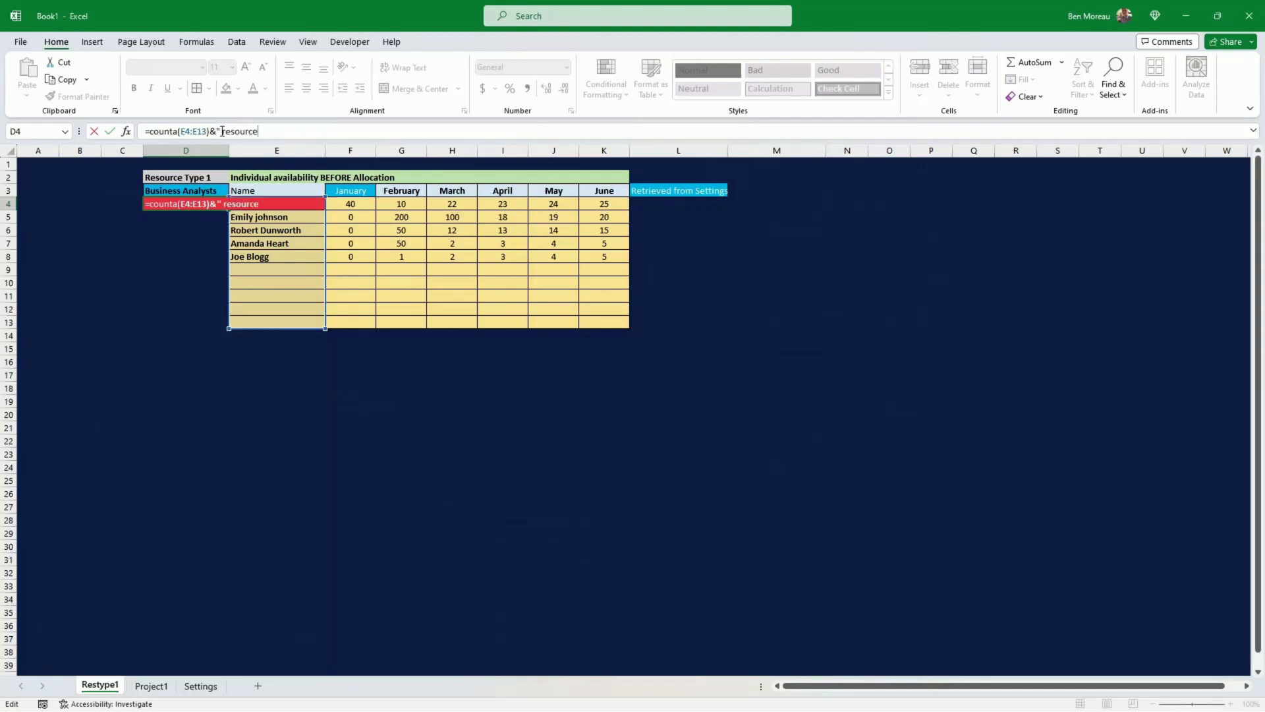
pyautogui.write('s"')
pyautogui.press('Return')
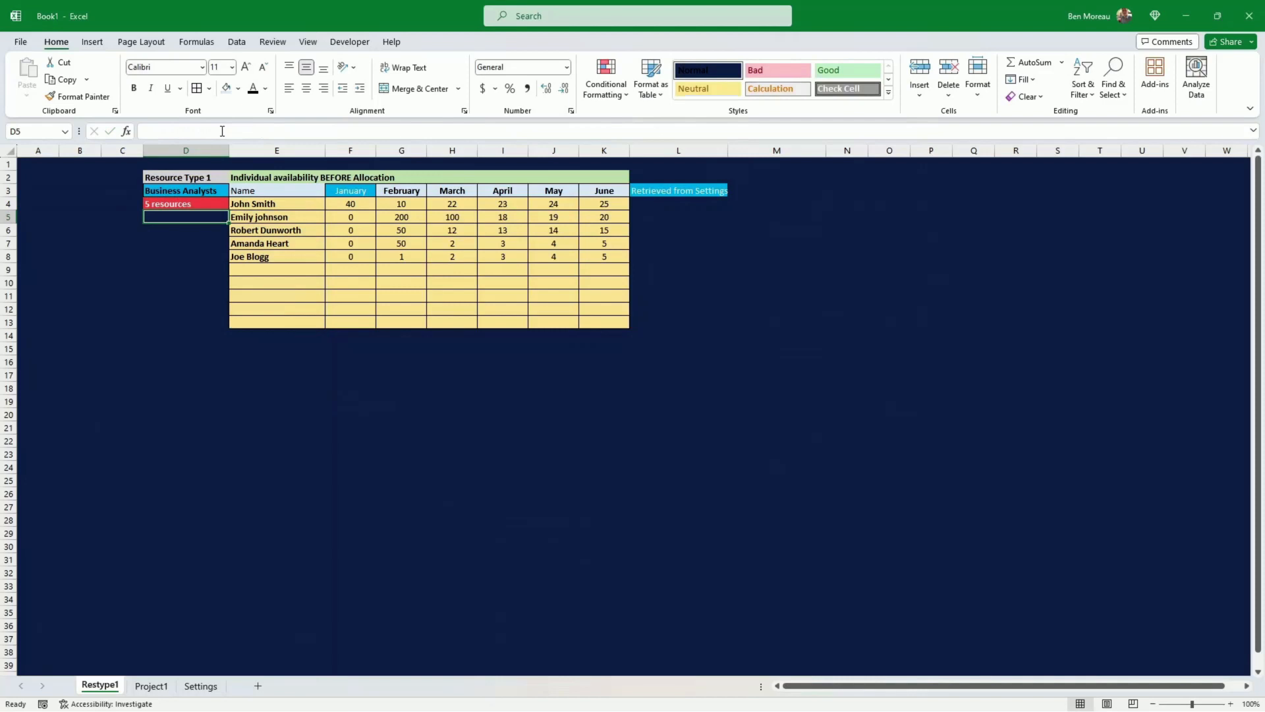
pyautogui.press('Up')
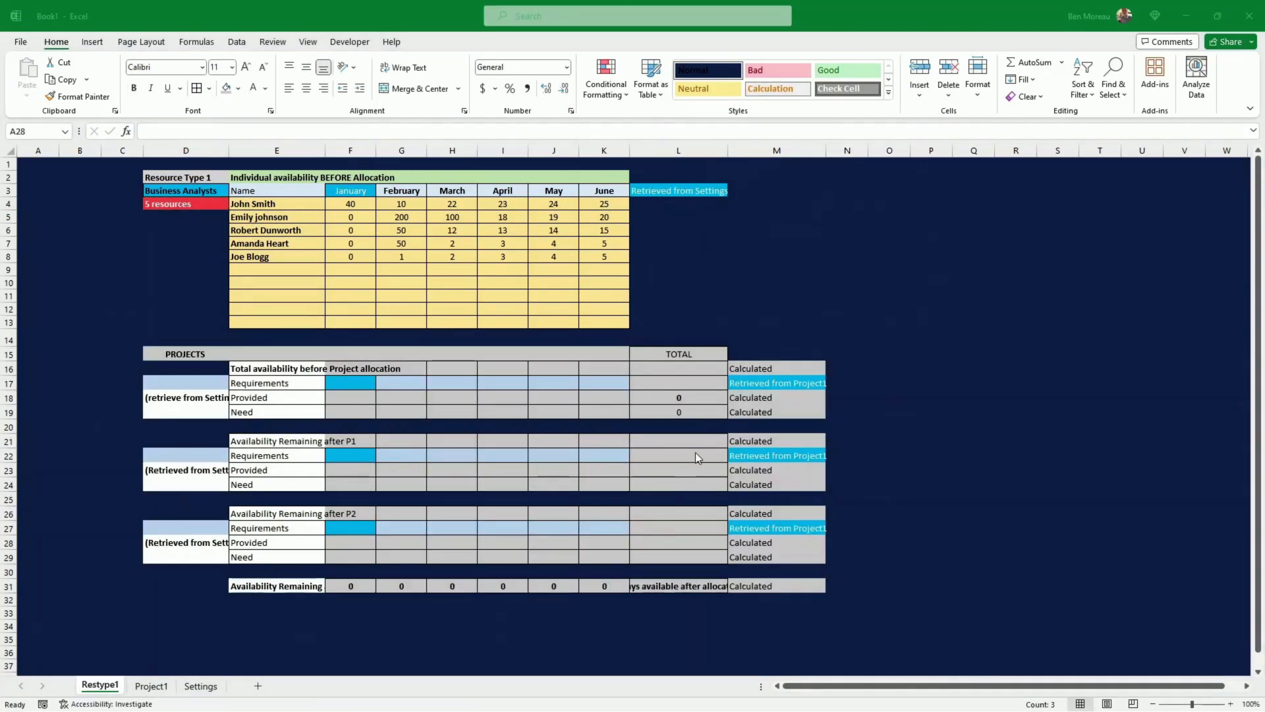
# - Clear the TOTAL cells L18:L19 for the first project's Provided and Need rows
pyautogui.moveTo(692, 398); pyautogui.dragTo(695, 407)
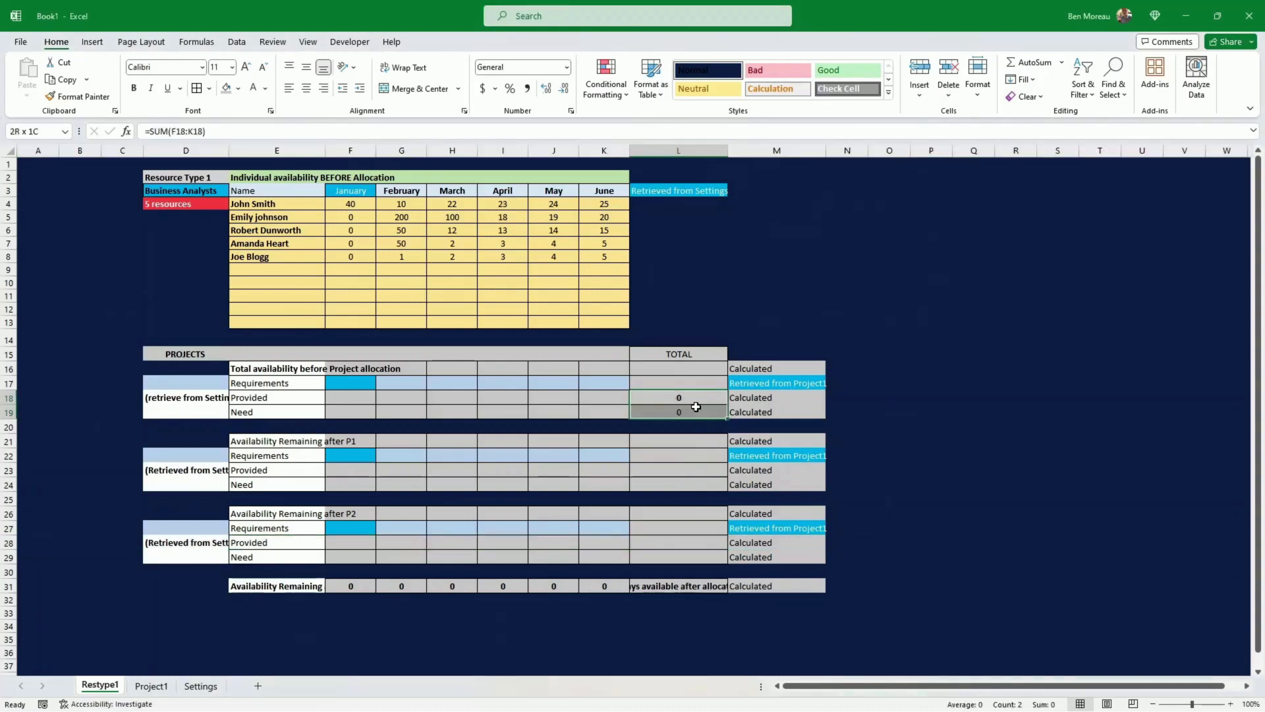
pyautogui.press('Delete')
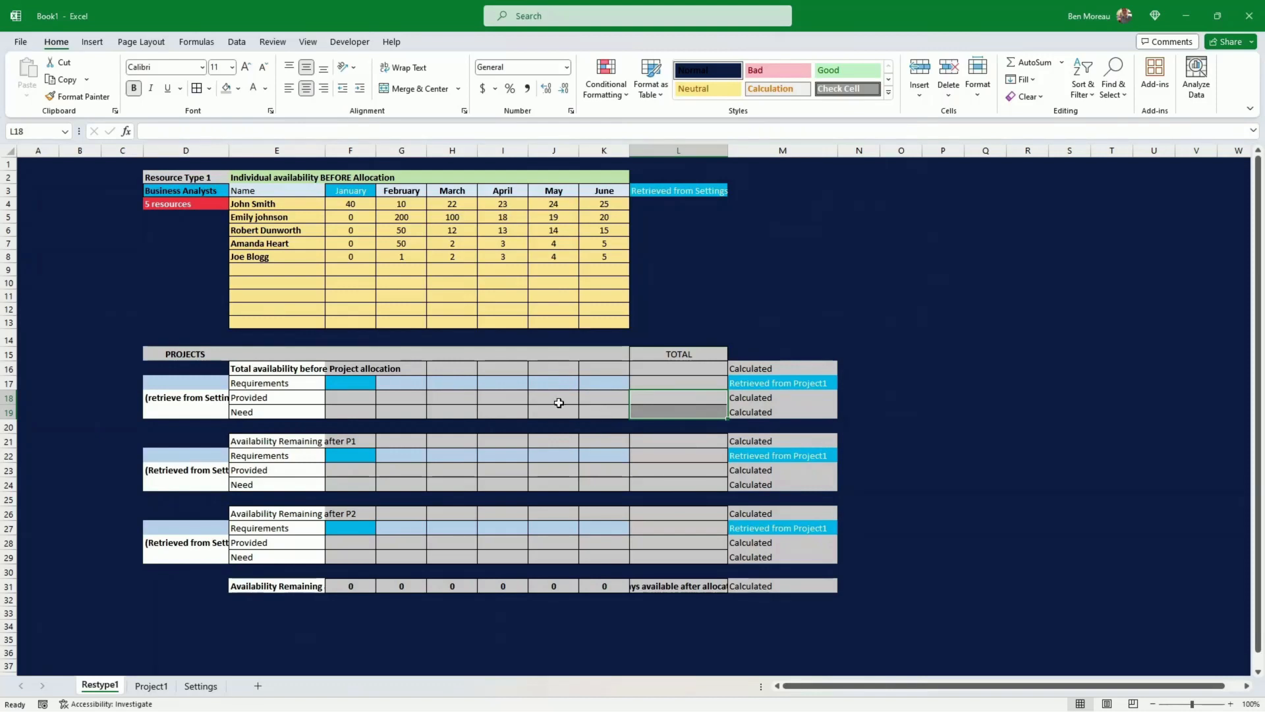
pyautogui.click(747, 387)
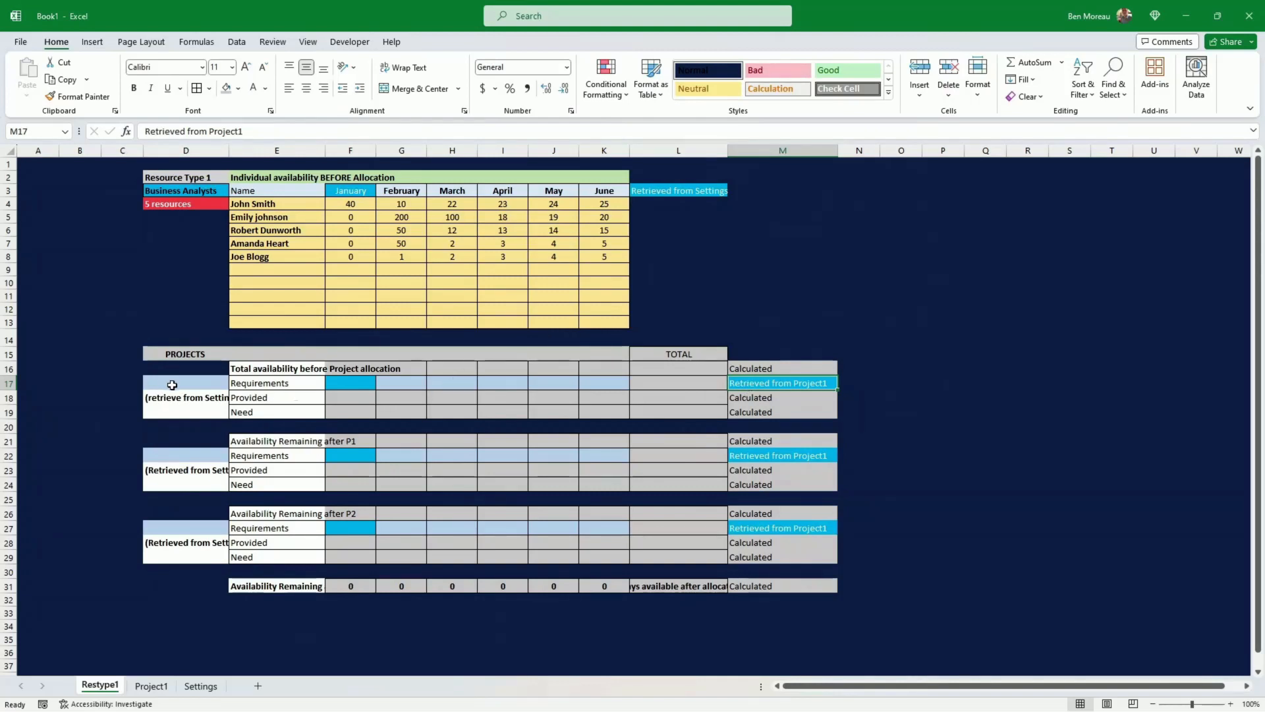
# - Link the first project name in D17 to the Project Priority 1 description in Settings!H7
pyautogui.click(172, 386)
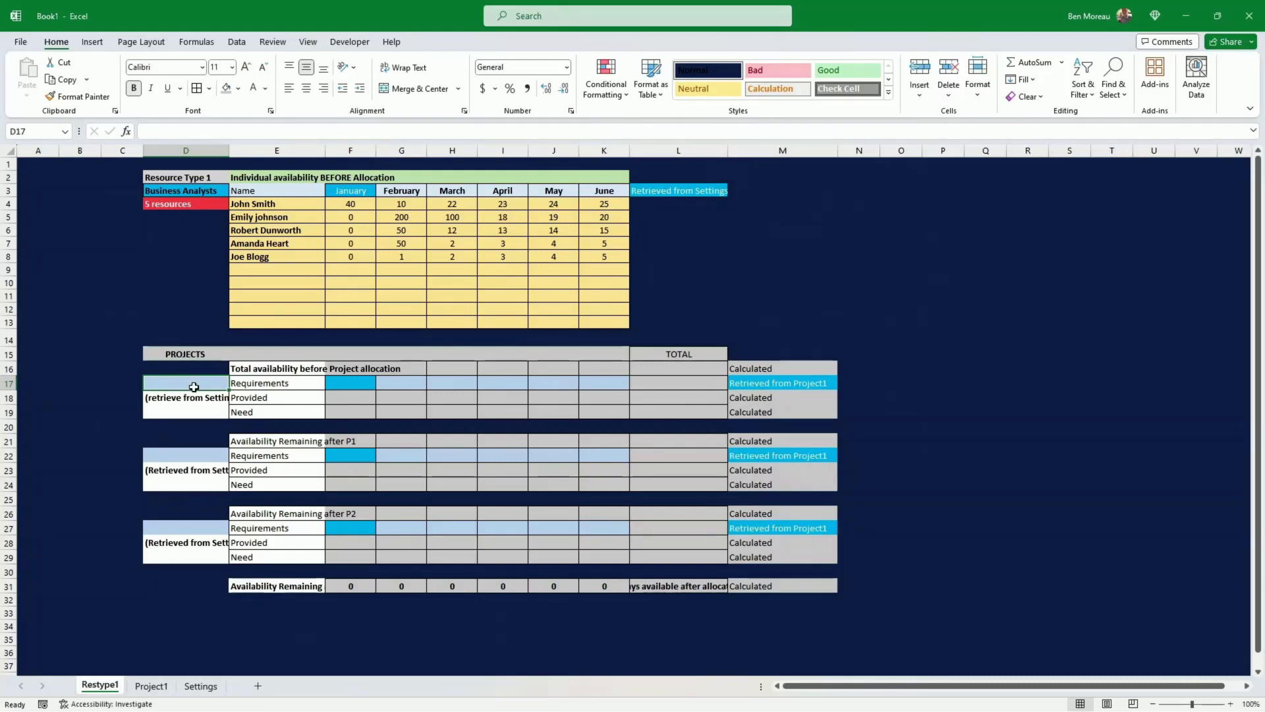
pyautogui.write('=')
pyautogui.click(204, 685)
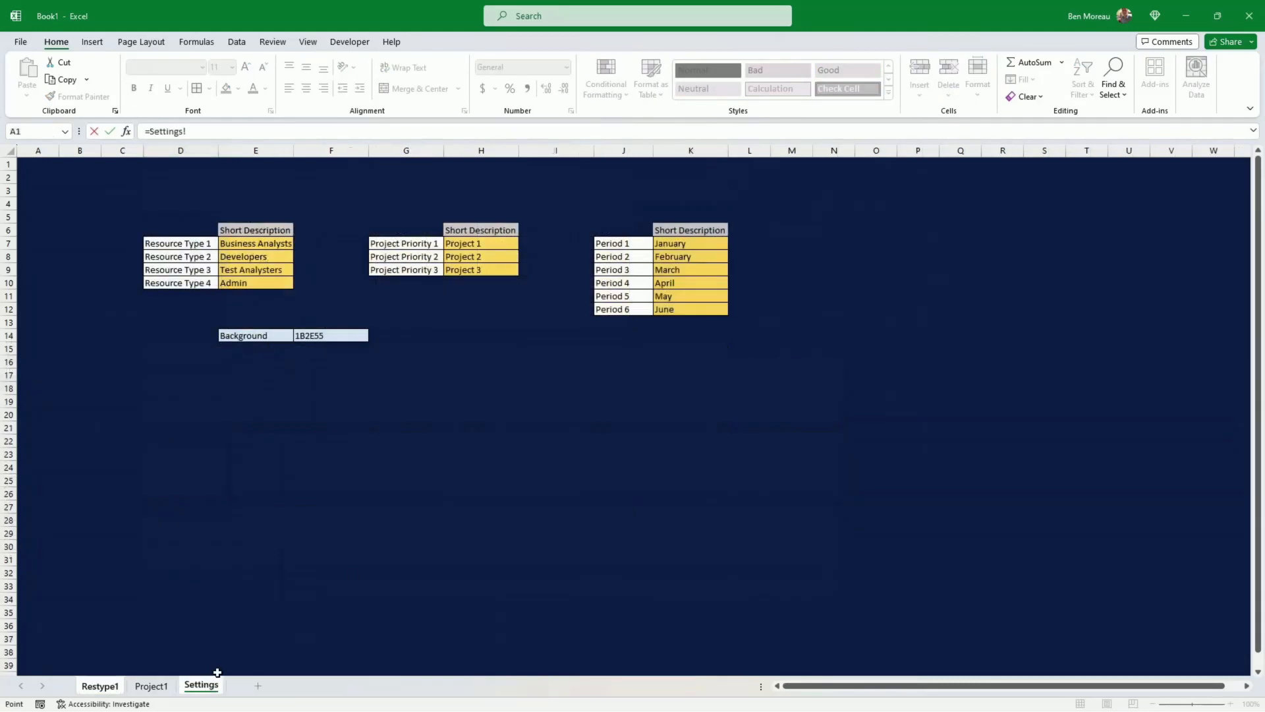
pyautogui.click(489, 247)
pyautogui.press('Return')
# - Link the second project name in D22 to the Project Priority 2 description in Settings!H8
pyautogui.click(185, 455)
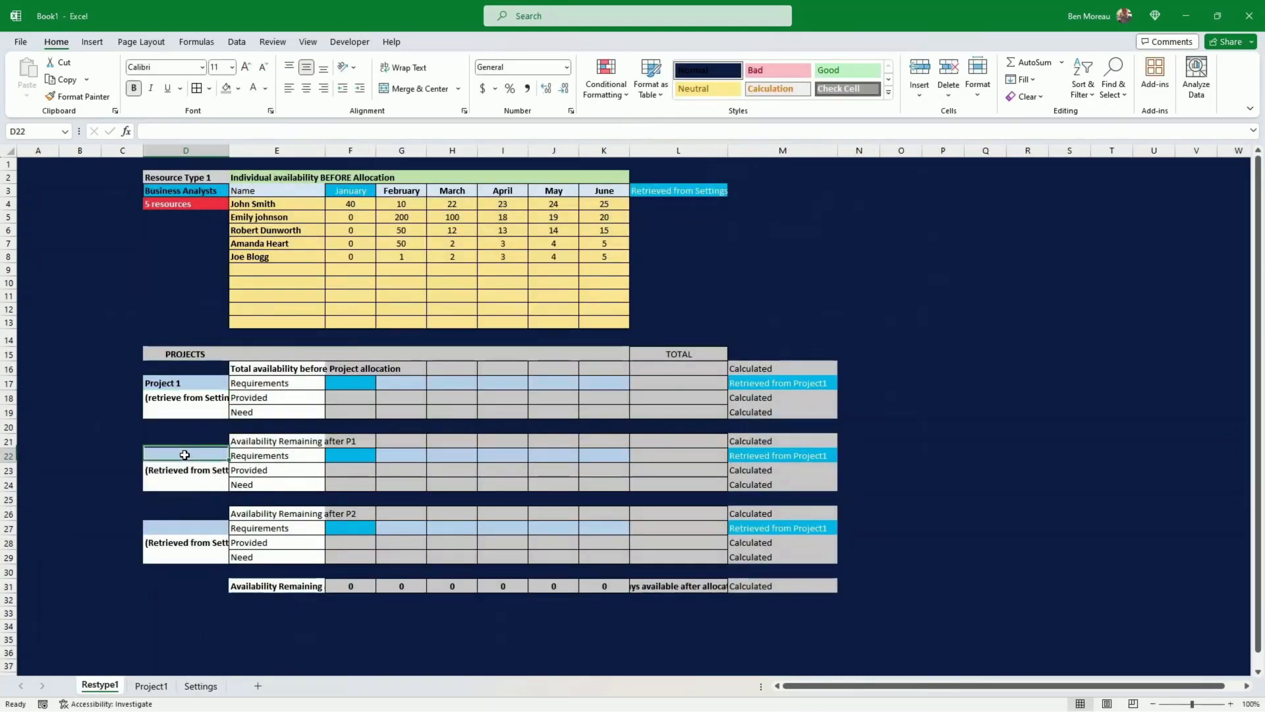
pyautogui.write('=')
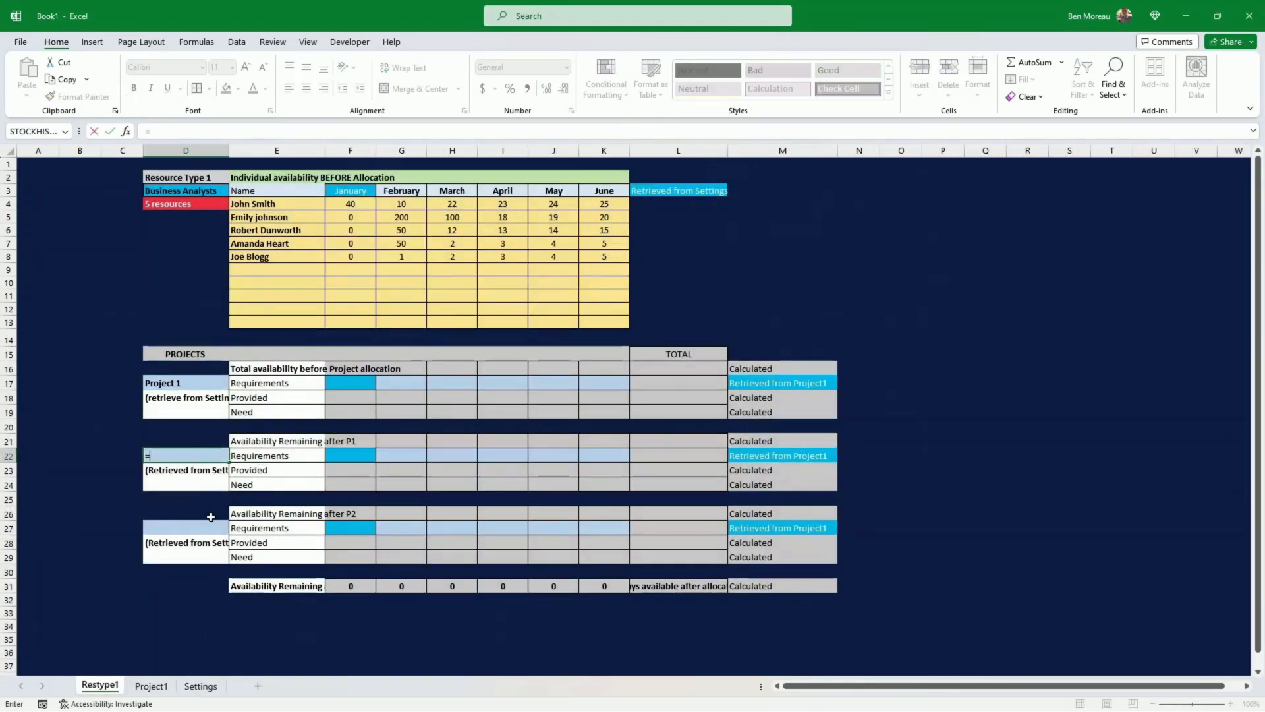
pyautogui.click(193, 688)
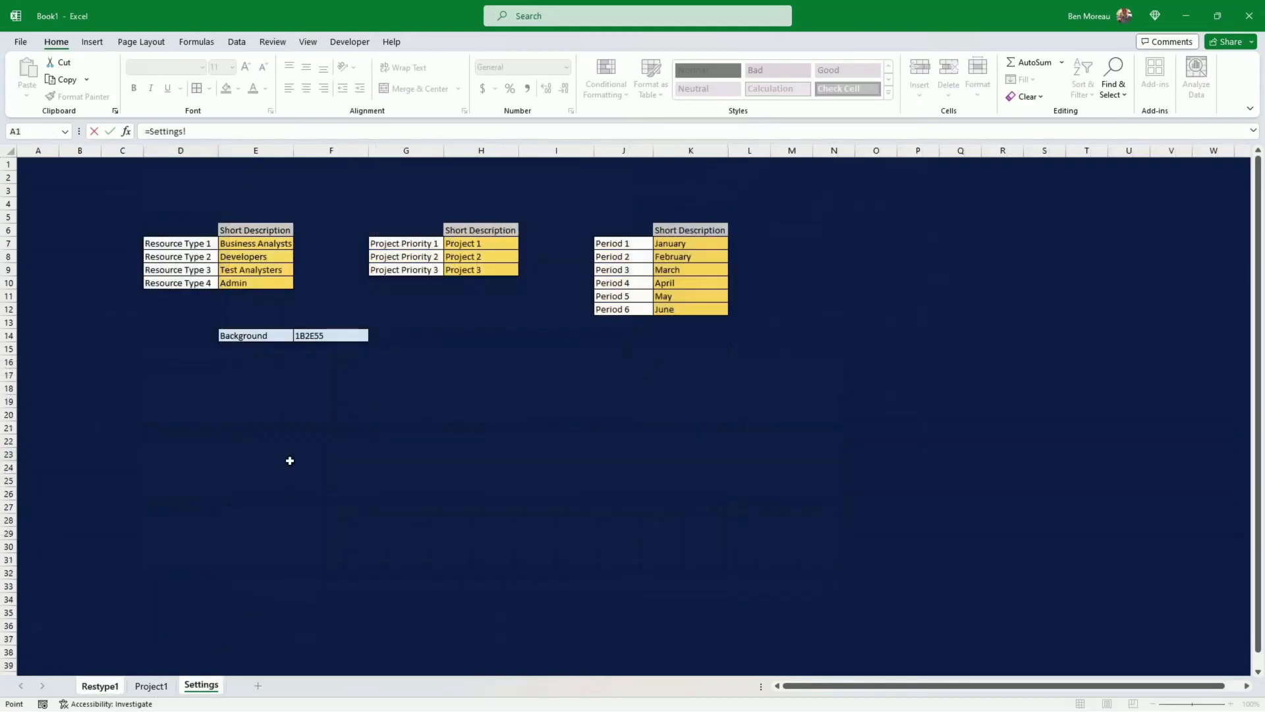
pyautogui.click(444, 256)
pyautogui.press('Return')
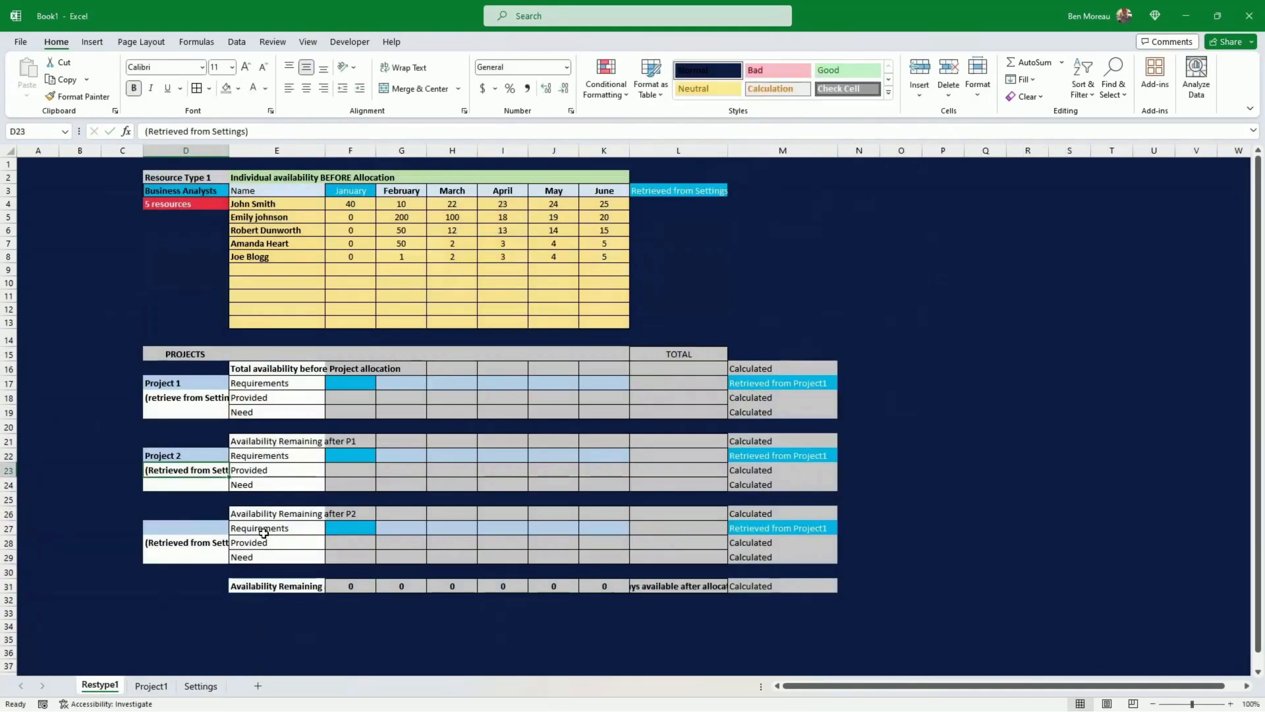
# - Link the third project name in D27 to the Project Priority 3 description in Settings!H9
pyautogui.click(215, 530)
pyautogui.write('=')
pyautogui.click(201, 686)
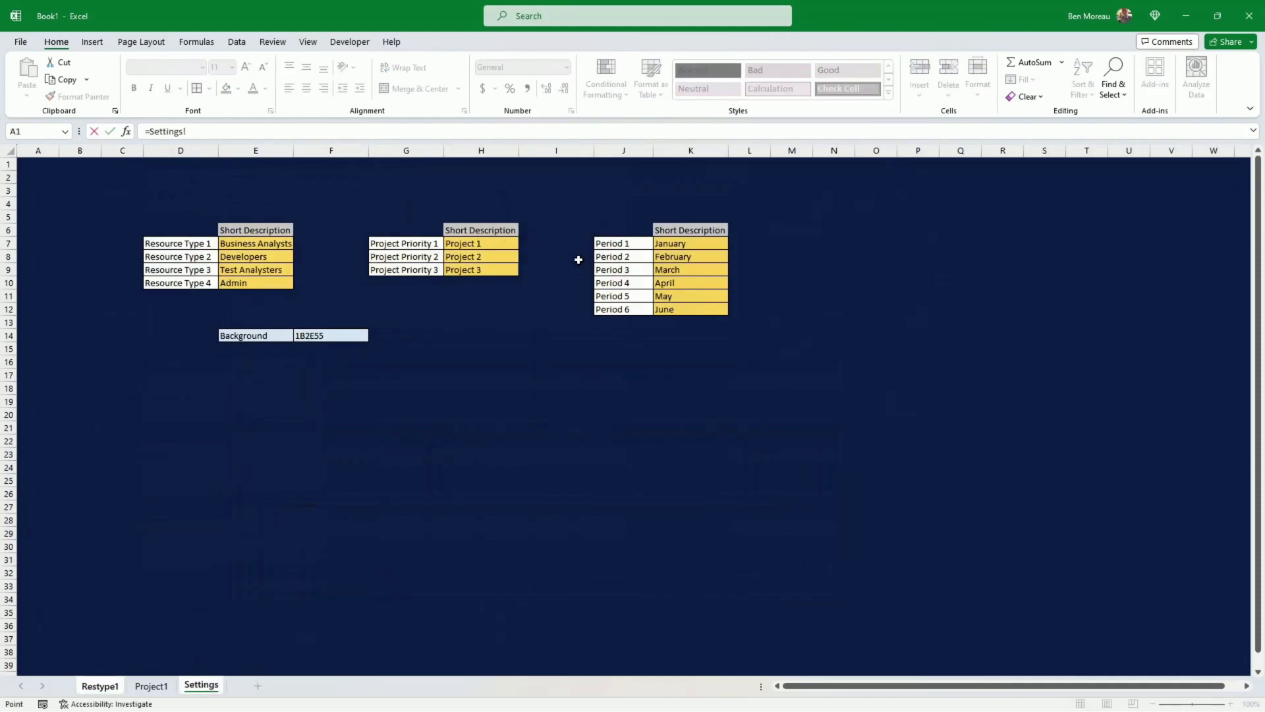
pyautogui.click(489, 270)
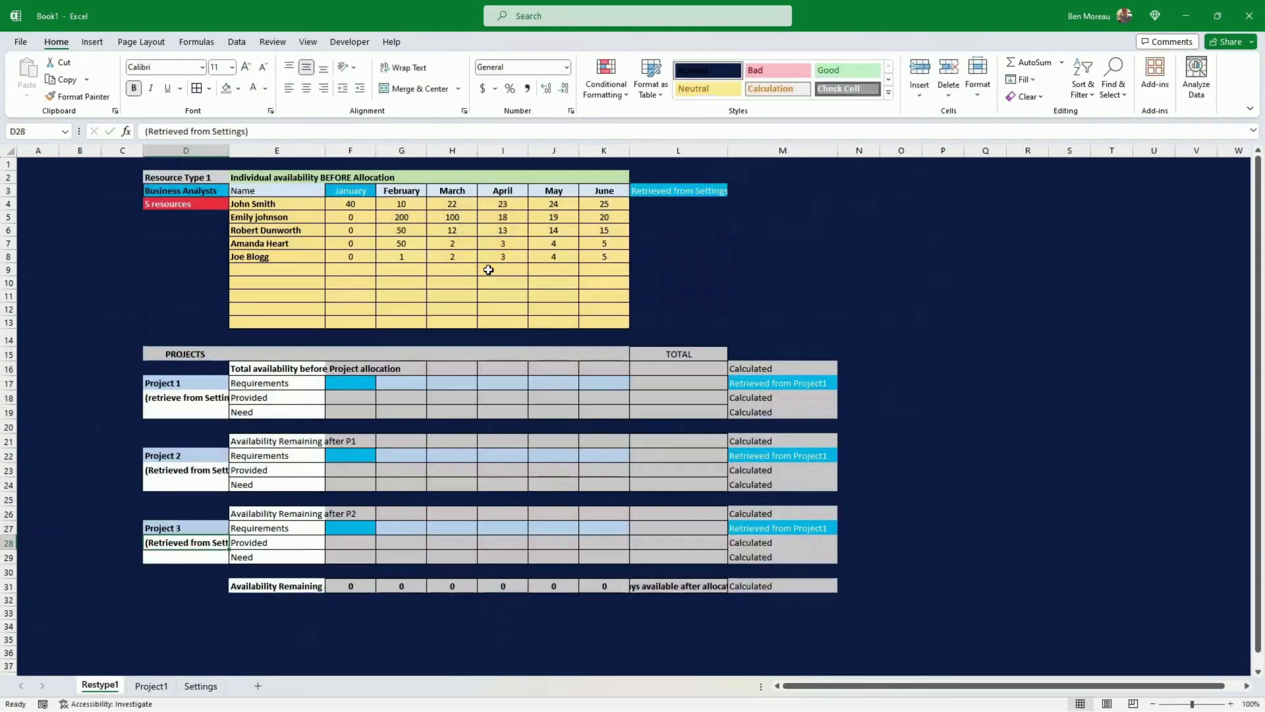
# - Retrieve Project 1's January requirement for Business Analysts in F17 with =Project1!F5
pyautogui.click(353, 383)
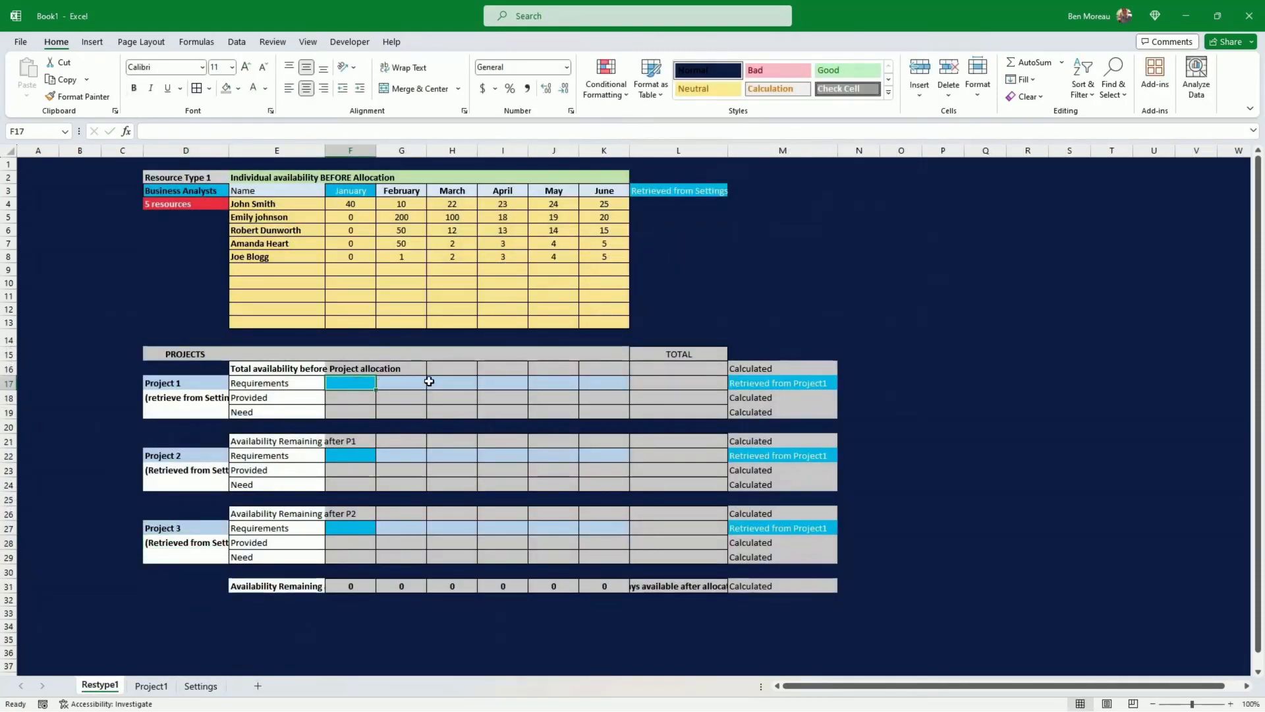
pyautogui.write('=')
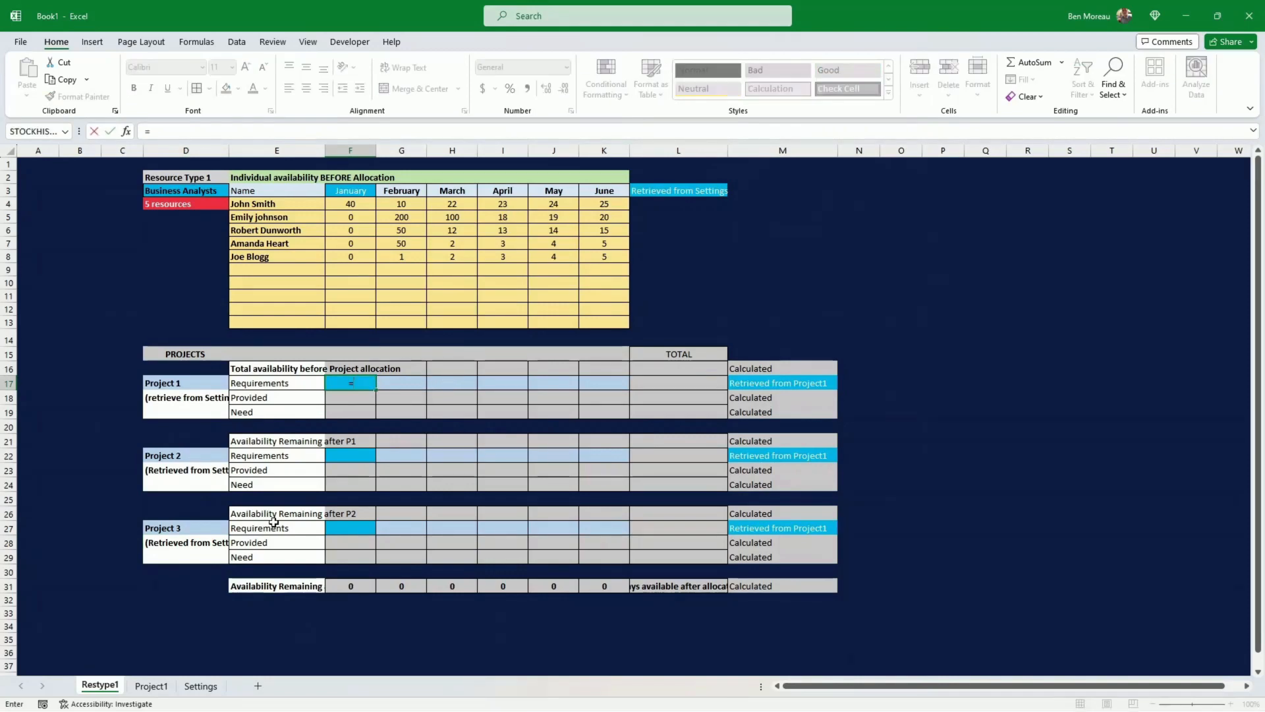
pyautogui.click(153, 686)
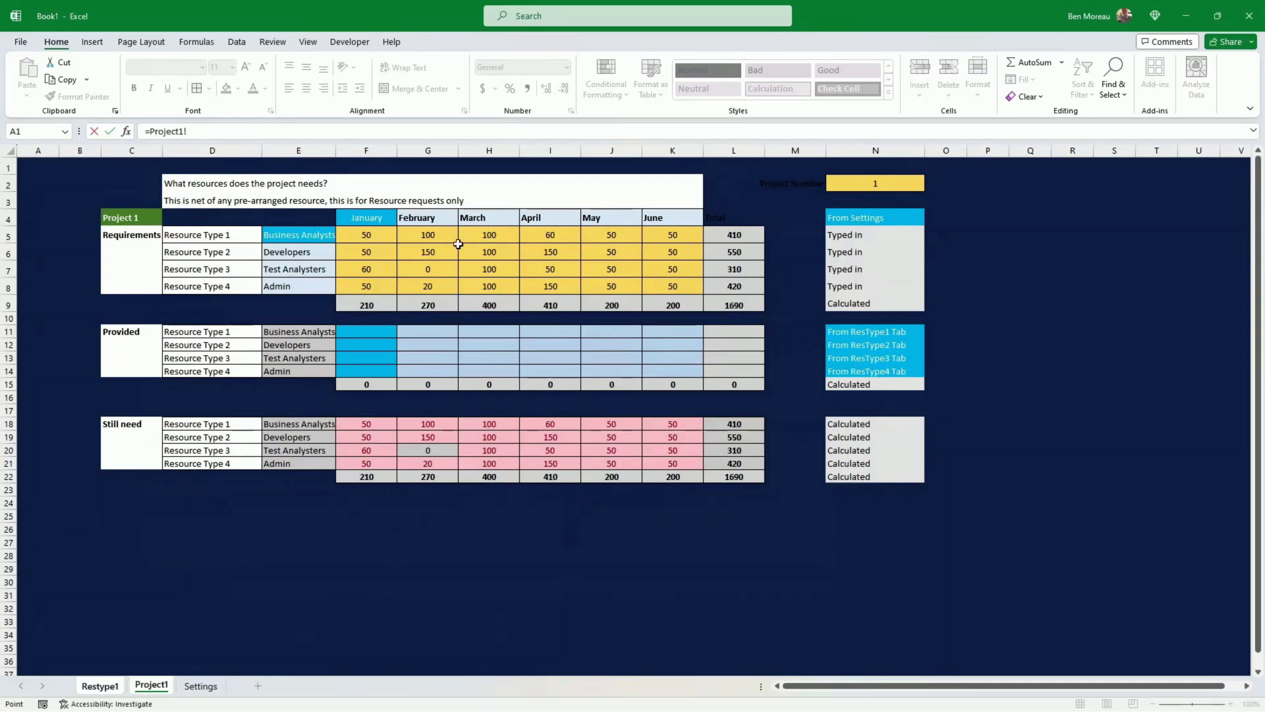
pyautogui.click(373, 235)
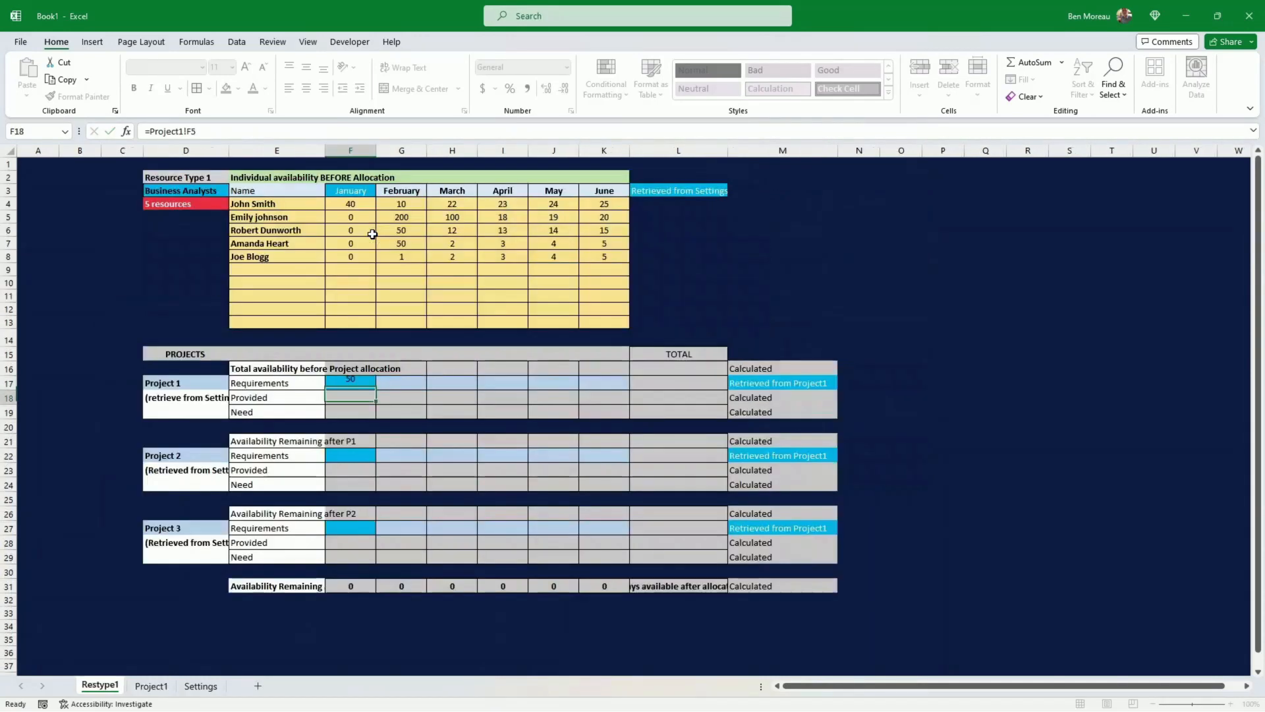
pyautogui.press('Return')
# - Copy the F17 requirement formula across G17:K17, pasting formulas only, for February to June
pyautogui.click(353, 383)
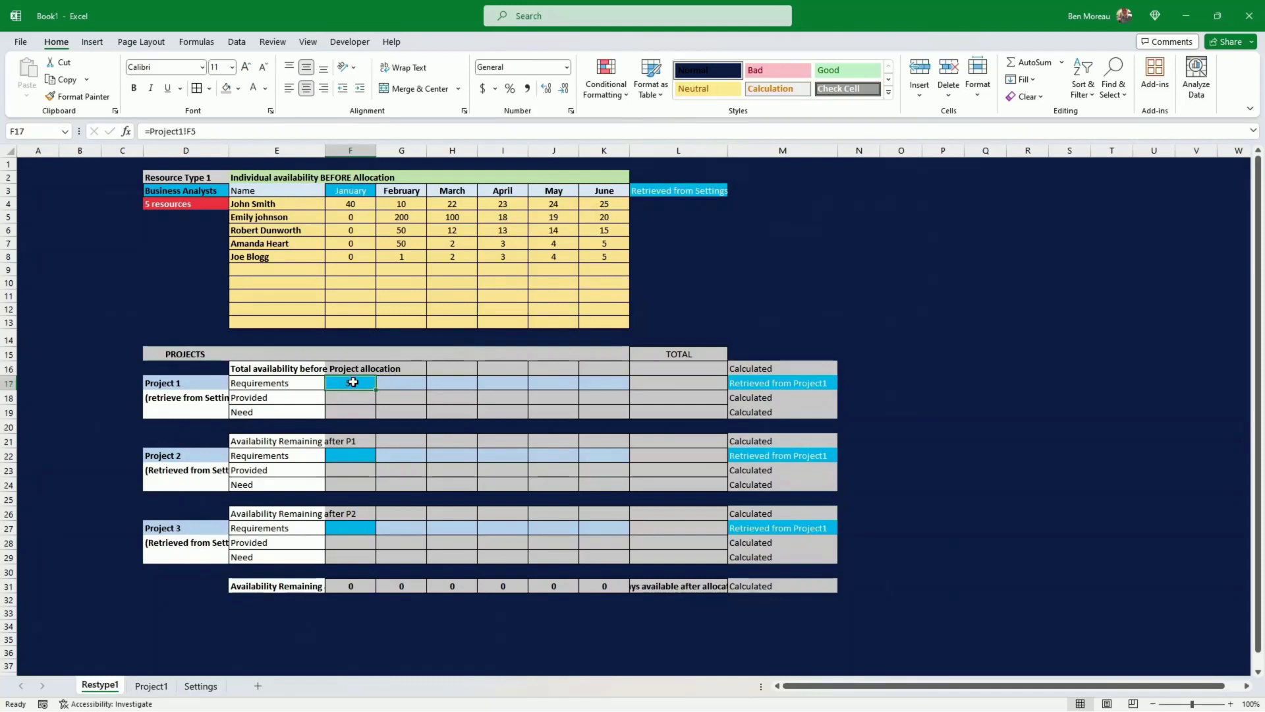
pyautogui.hotkey('ctrl', 'c')
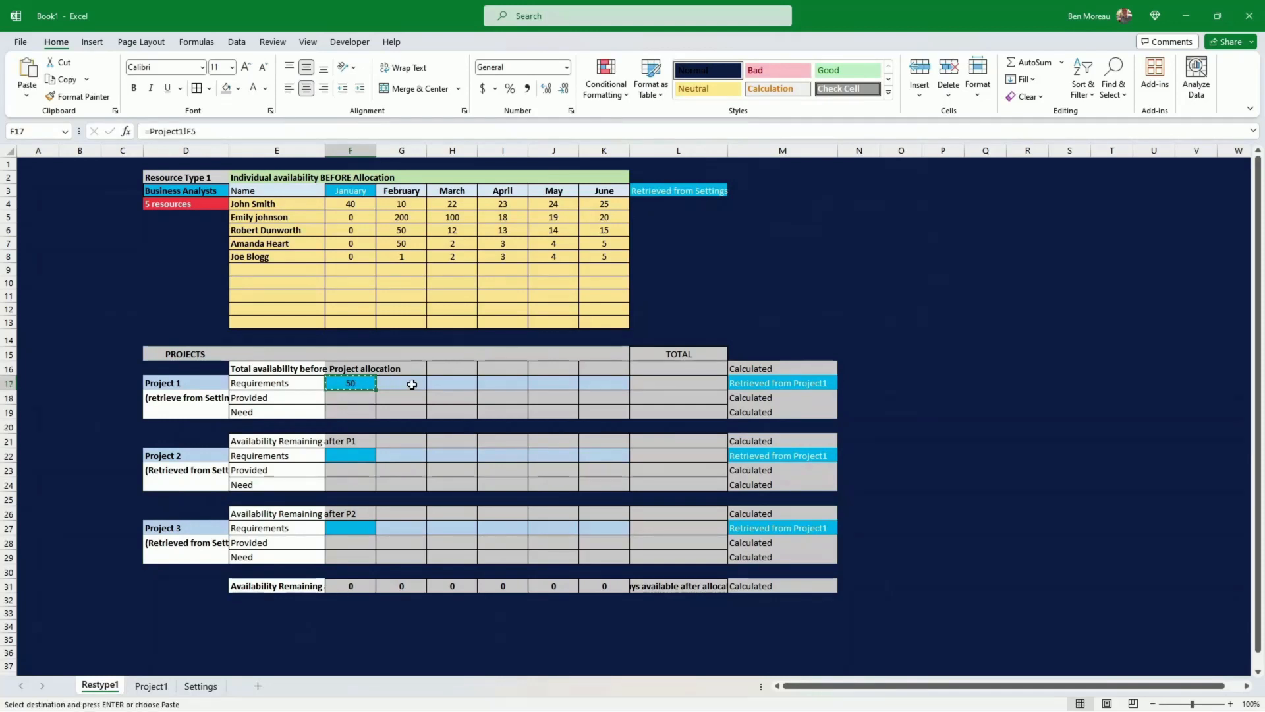
pyautogui.moveTo(412, 382); pyautogui.dragTo(598, 381)
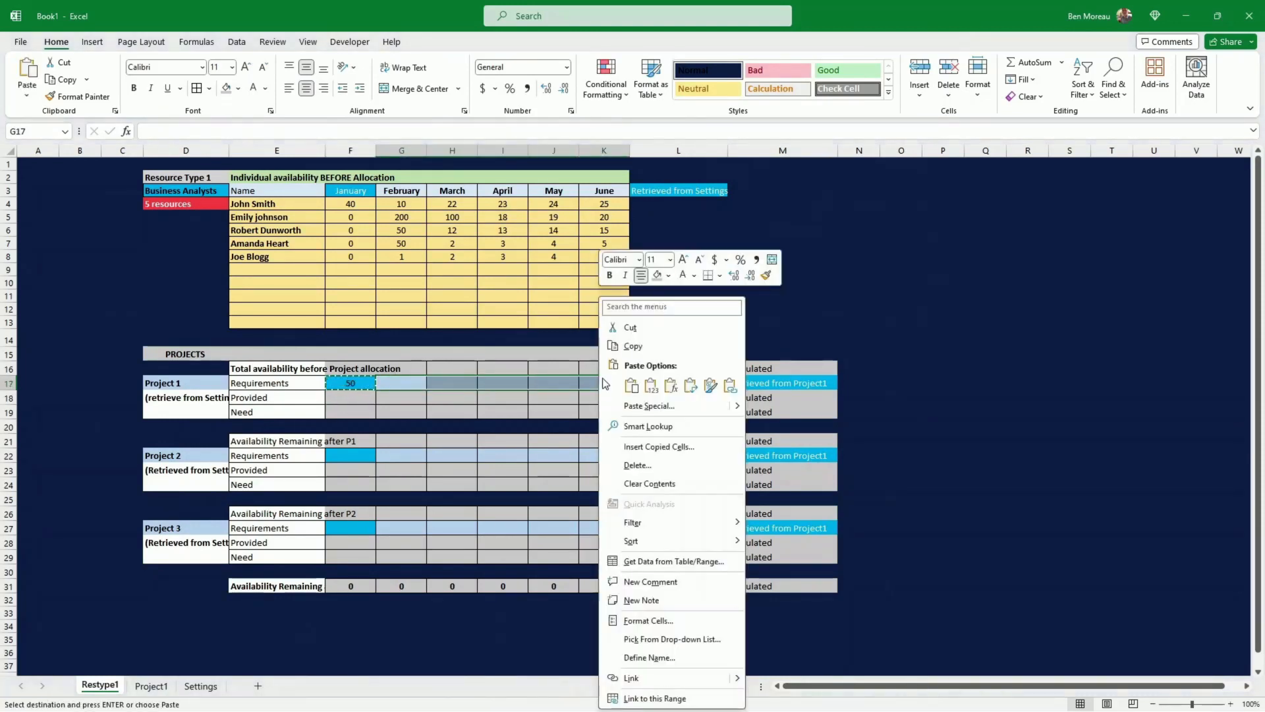
pyautogui.click(671, 386)
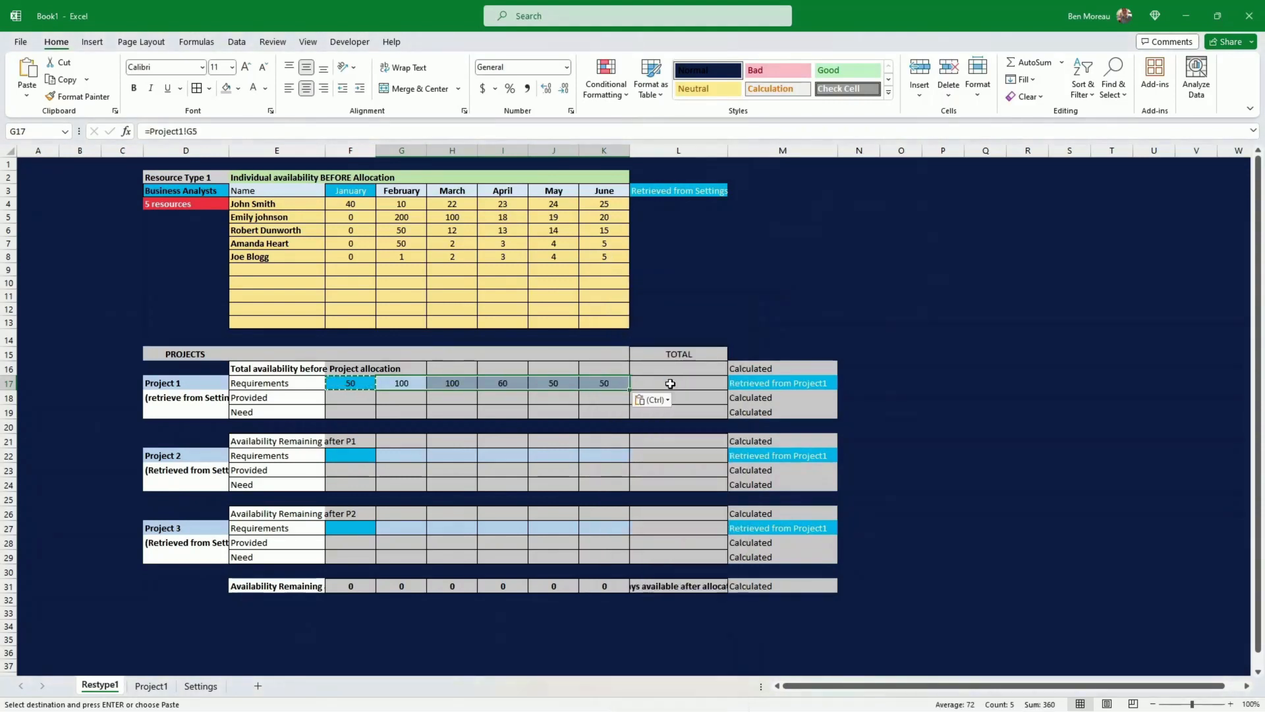
# - Change the source notes for the Project 2 and Project 3 requirements in M22 and M27 to "Retrieved from Project2"
pyautogui.click(586, 410)
pyautogui.click(881, 393)
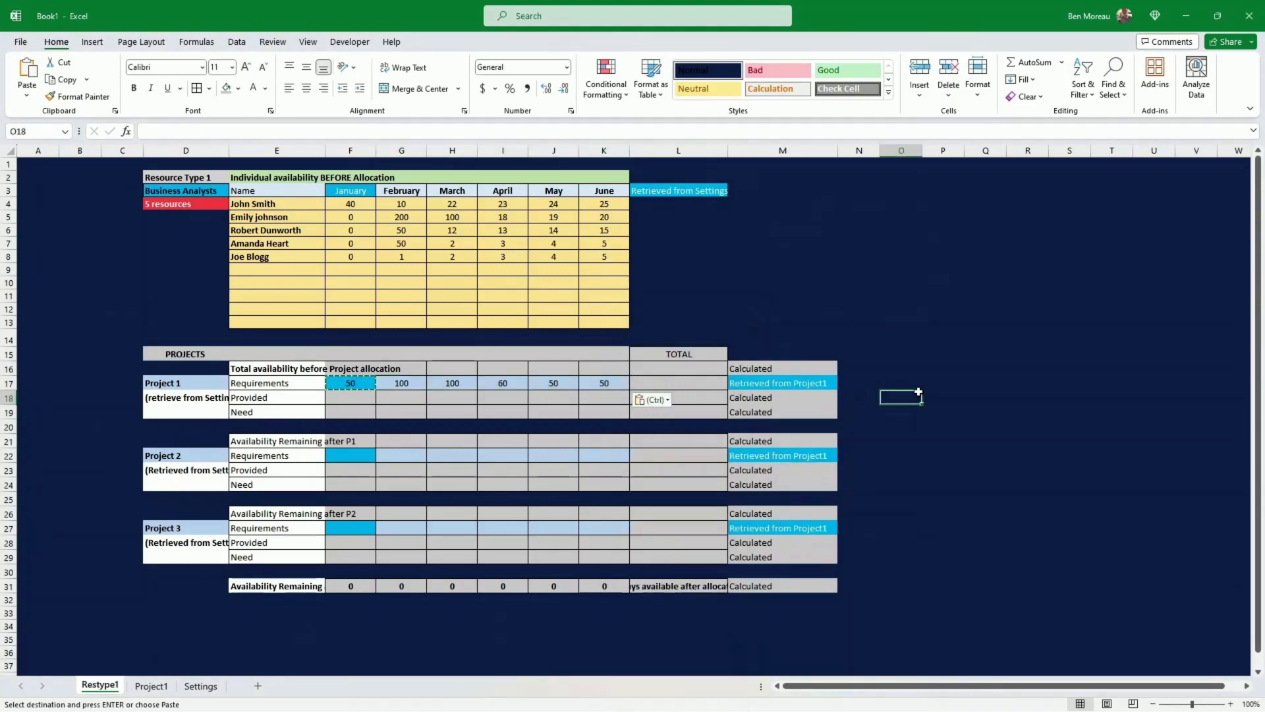
pyautogui.doubleClick(916, 397)
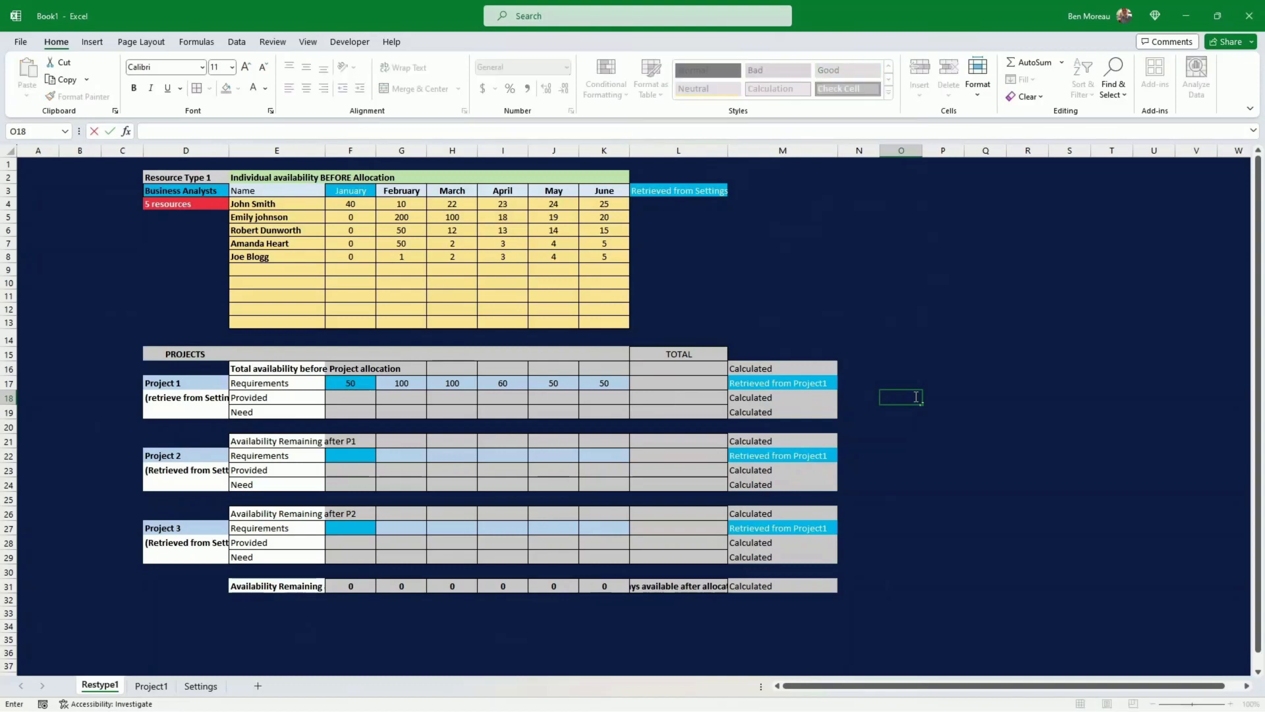
pyautogui.click(742, 460)
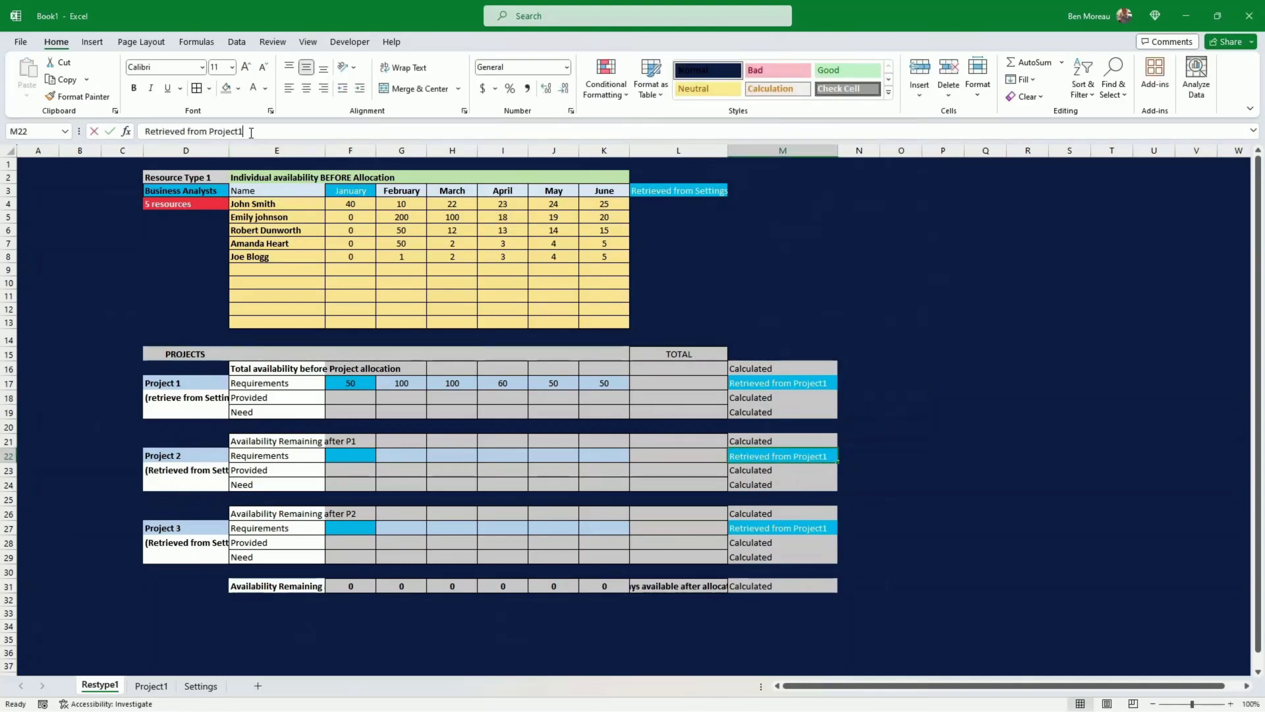
pyautogui.press('Return')
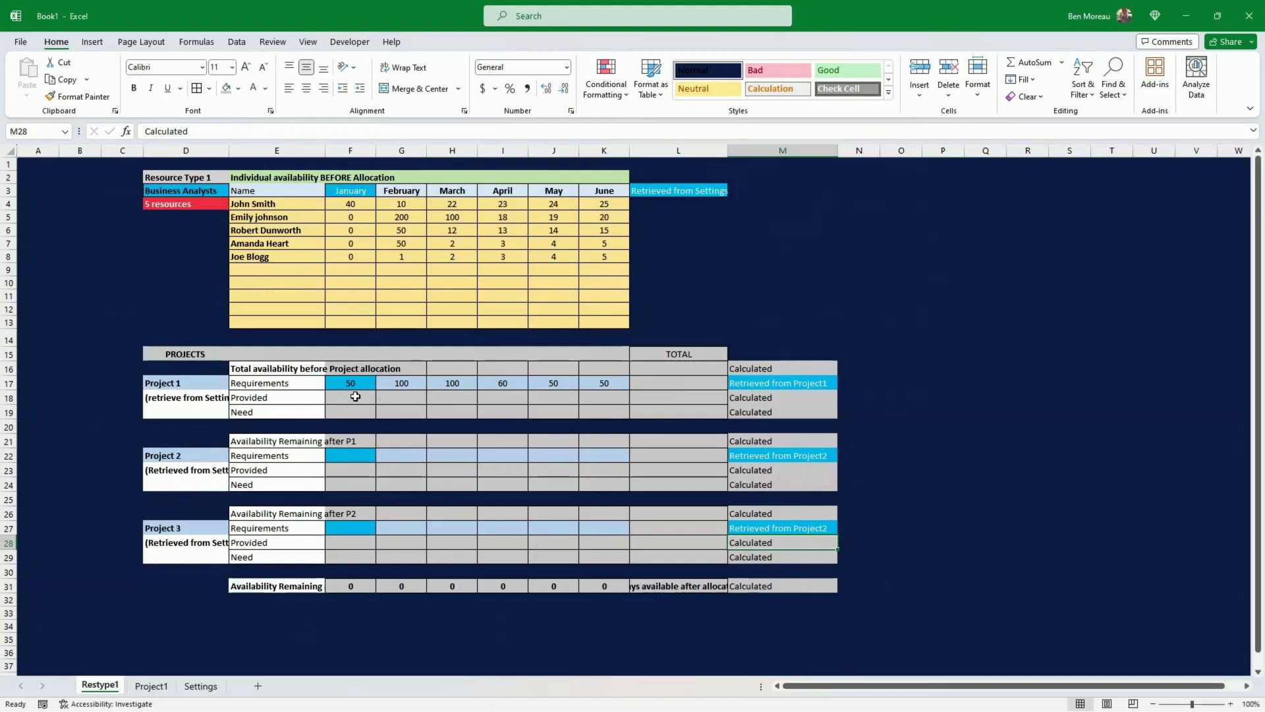
# - Calculate January's total availability before project allocation in F16 by summing F4:F13
pyautogui.click(308, 367)
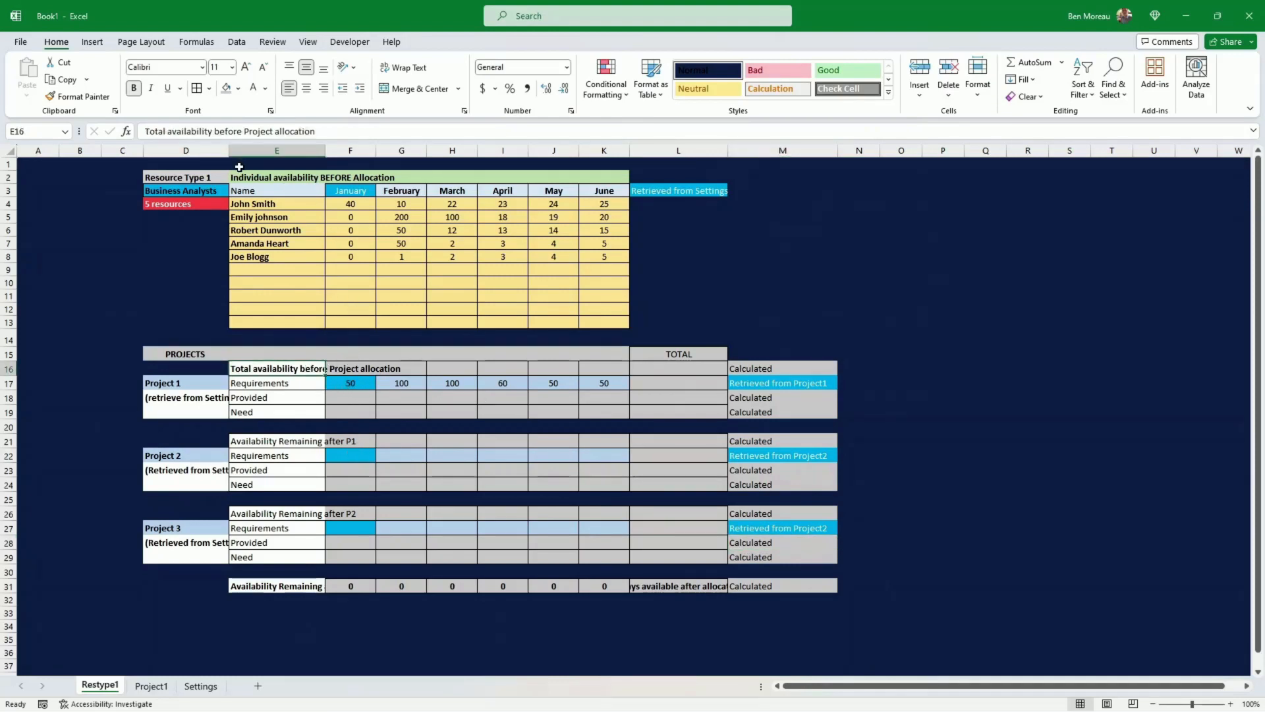
pyautogui.click(268, 178)
pyautogui.moveTo(268, 177); pyautogui.dragTo(585, 280)
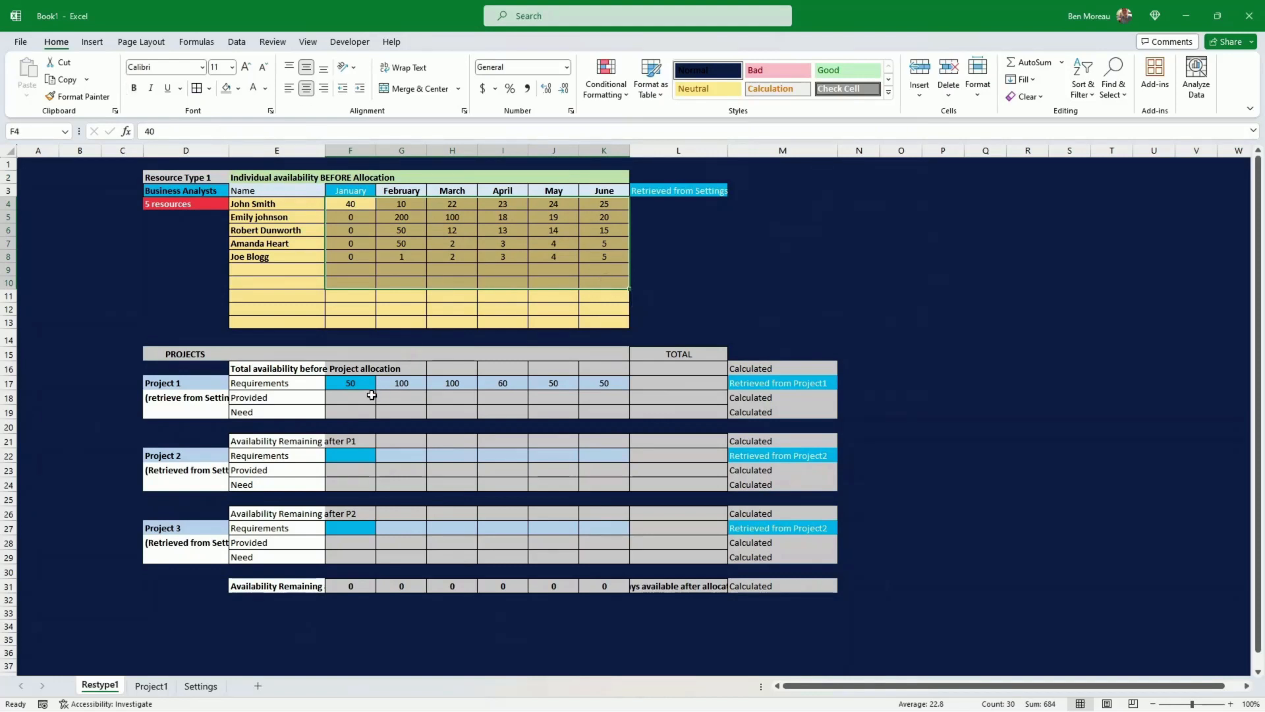
pyautogui.moveTo(347, 382); pyautogui.dragTo(573, 381)
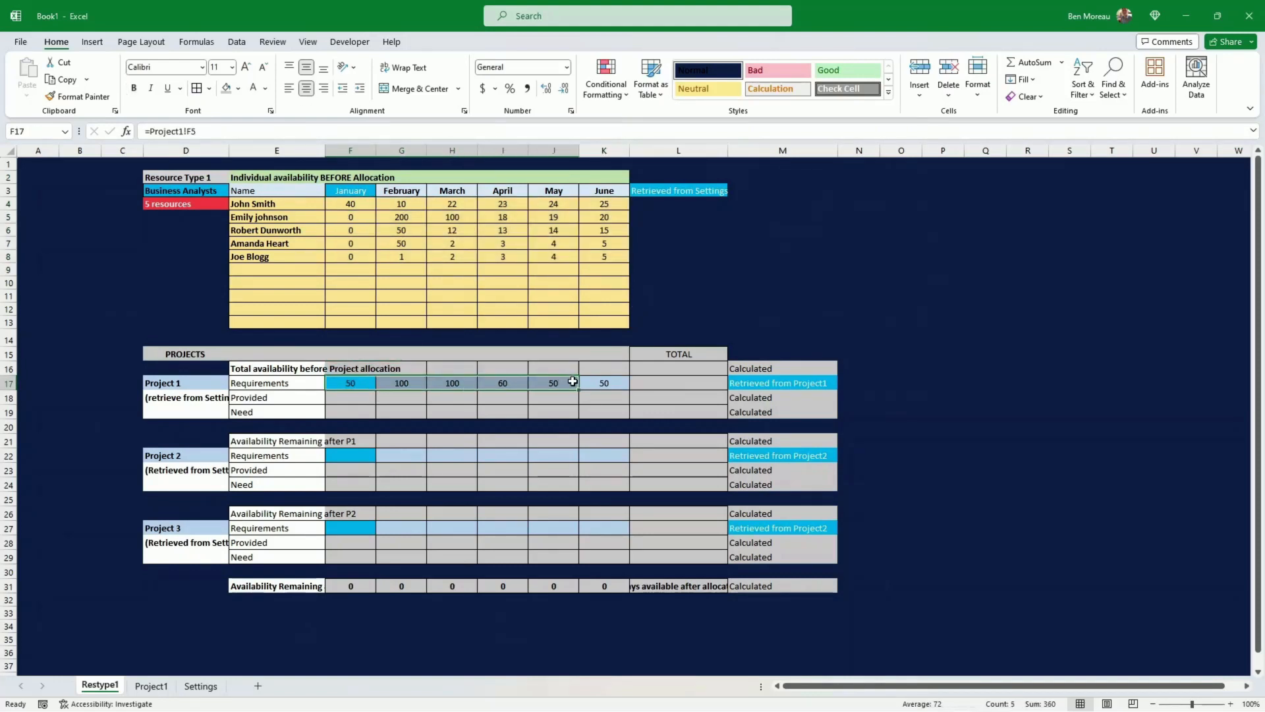
pyautogui.click(354, 367)
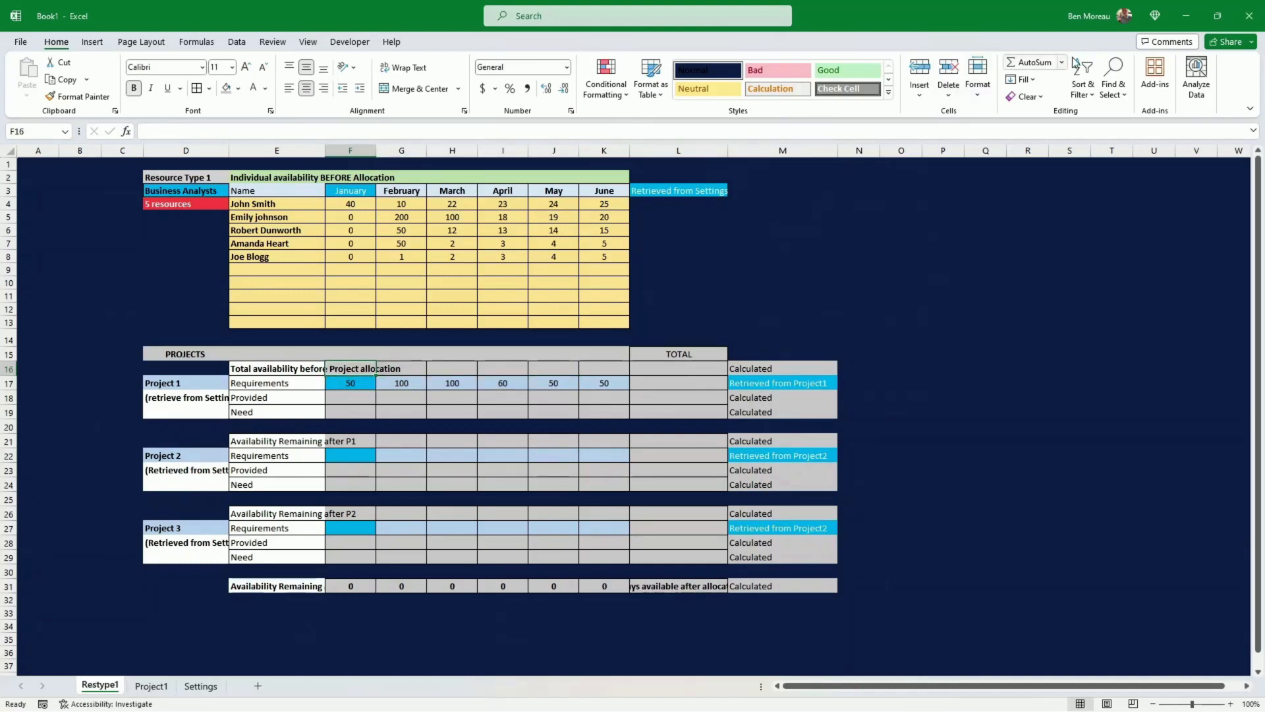
pyautogui.click(1030, 62)
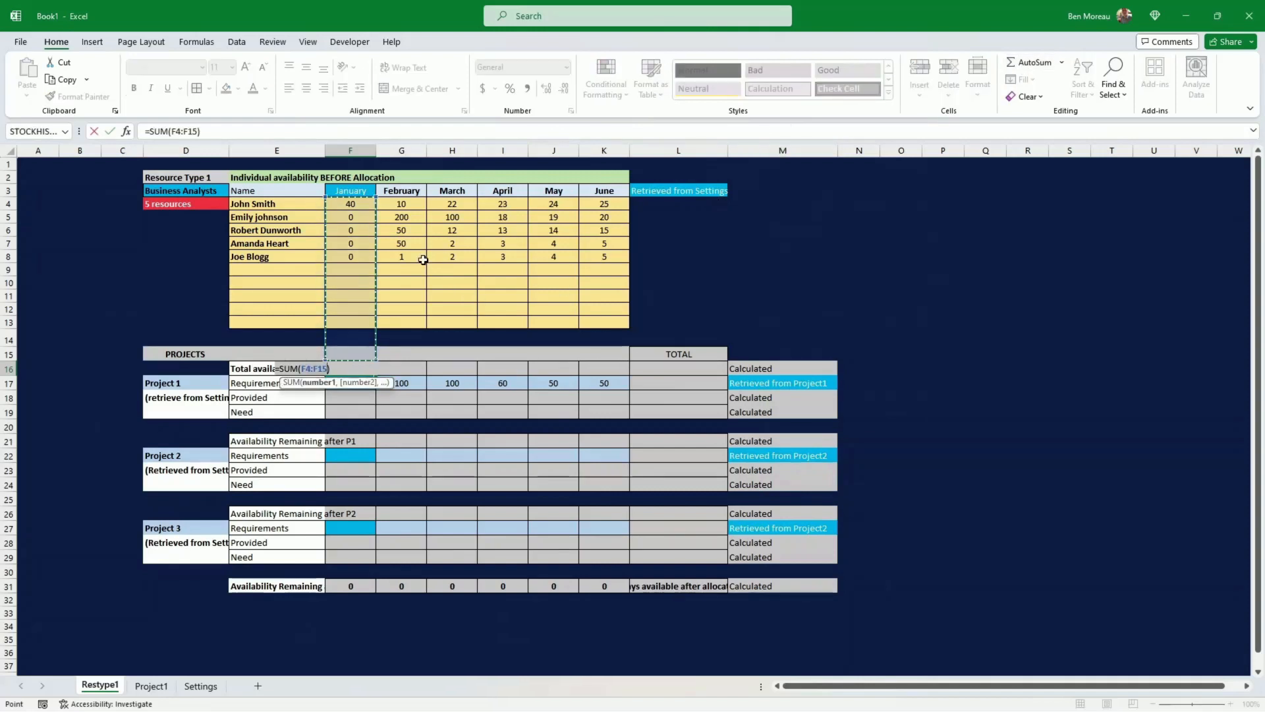
pyautogui.moveTo(350, 204); pyautogui.dragTo(353, 318)
pyautogui.press('Return')
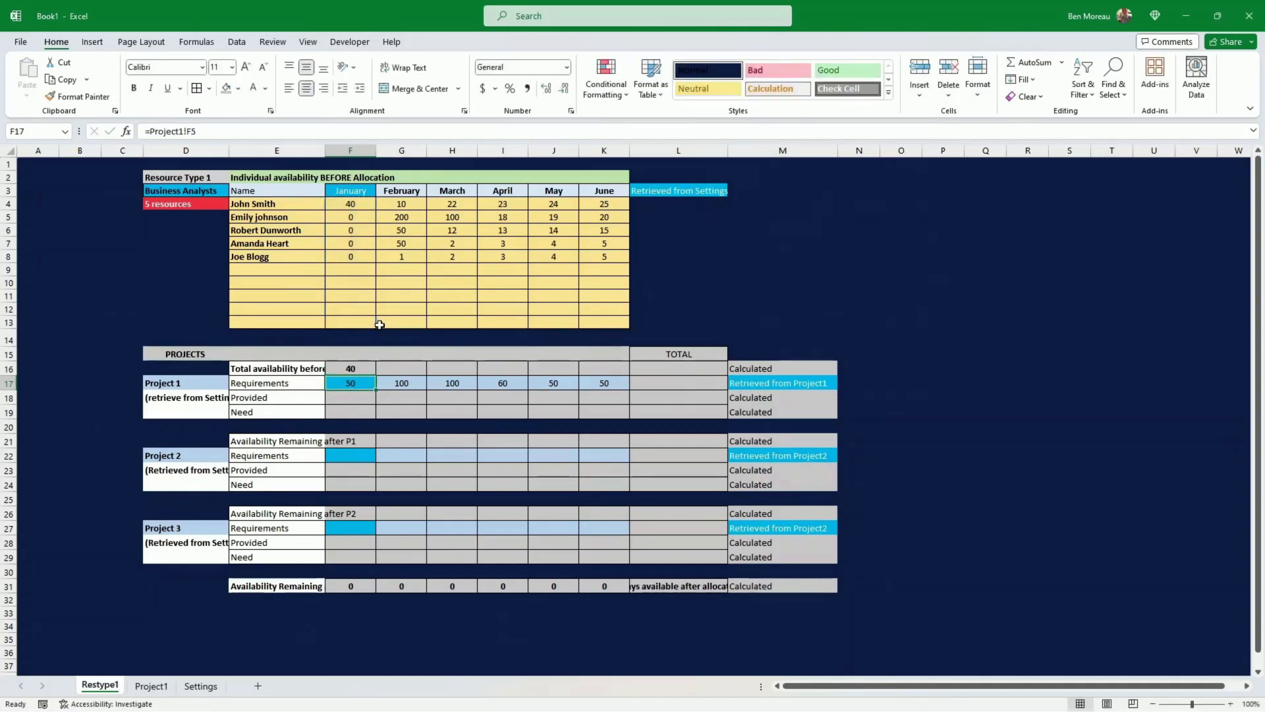
# - Copy the F16 total availability formula across G16:K16 for February to June
pyautogui.press('Up')
pyautogui.hotkey('ctrl', 'c')
pyautogui.press('Right')
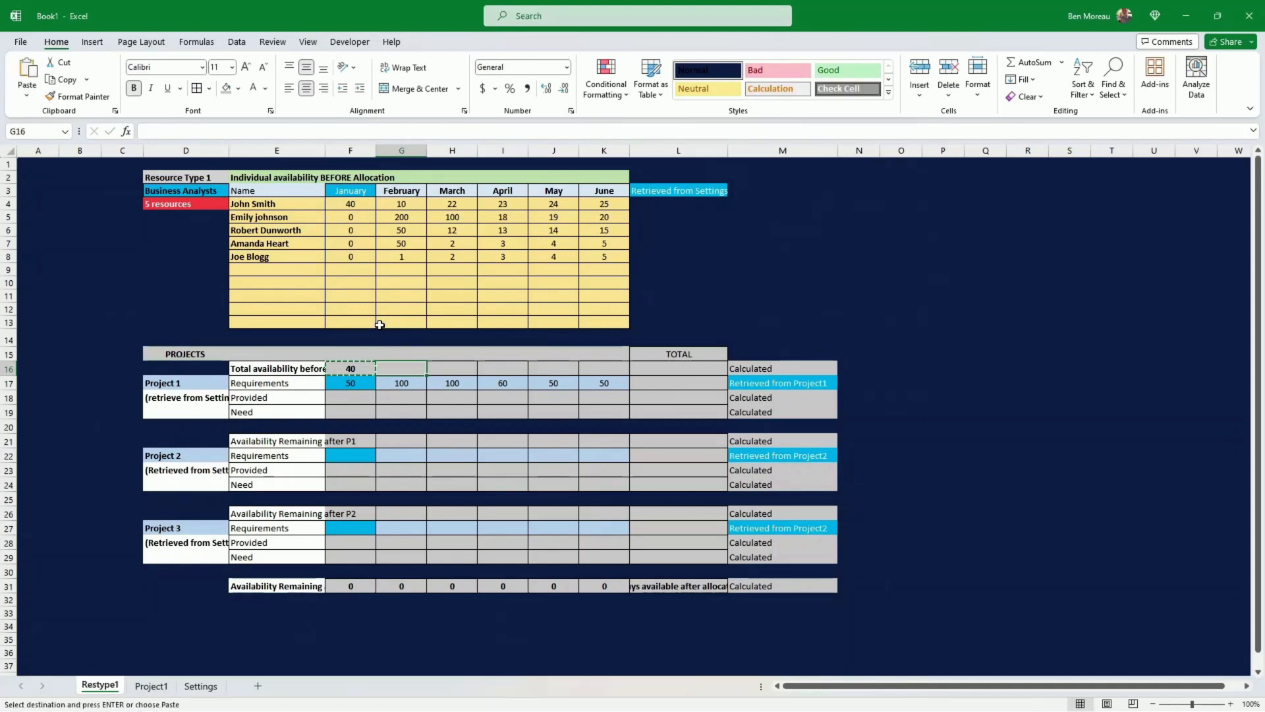
pyautogui.hotkey('shift', 'Right')
pyautogui.hotkey('shift', 'Right')
pyautogui.hotkey('shift', 'Right')
pyautogui.hotkey('shift', 'Right')
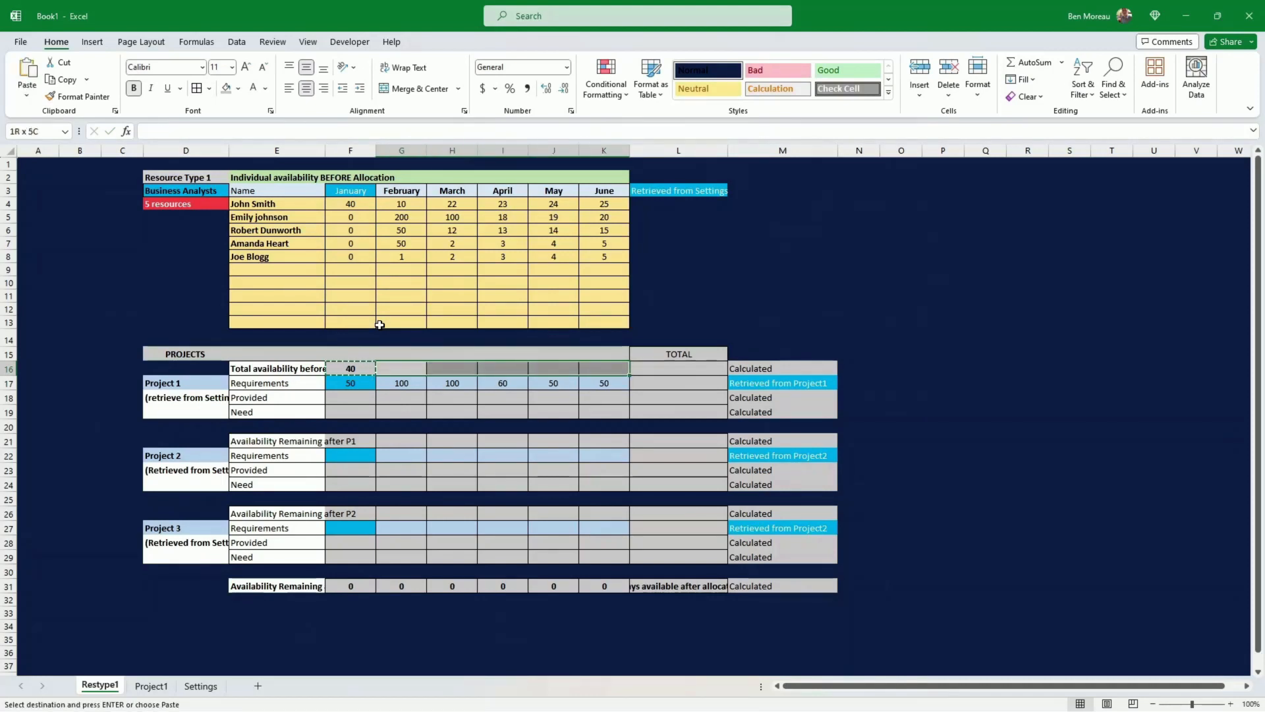
pyautogui.hotkey('ctrl', 'v')
# - Sum the January to June availability in L16 and fill the total down through L19 for Project 1's rows
pyautogui.press('Down')
pyautogui.press('Up')
pyautogui.press('Right')
pyautogui.press('Right')
pyautogui.press('Right')
pyautogui.press('Right')
pyautogui.press('Right')
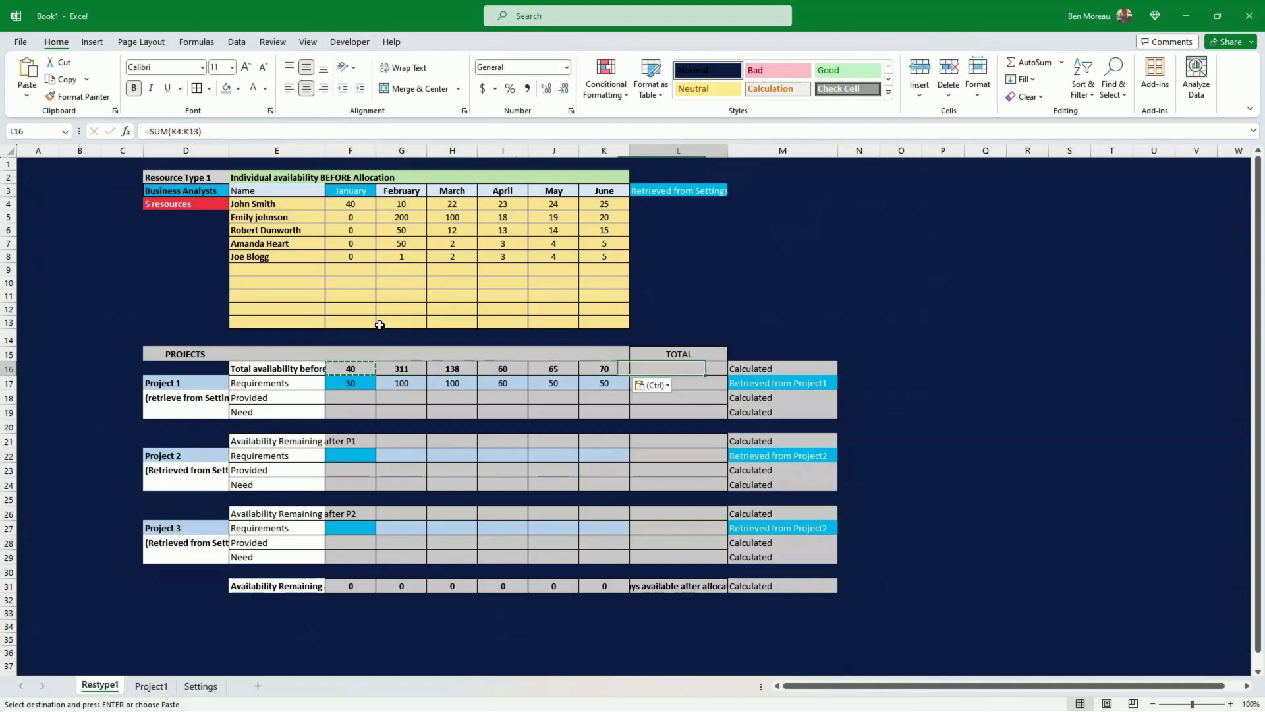
pyautogui.click(1051, 62)
pyautogui.press('Return')
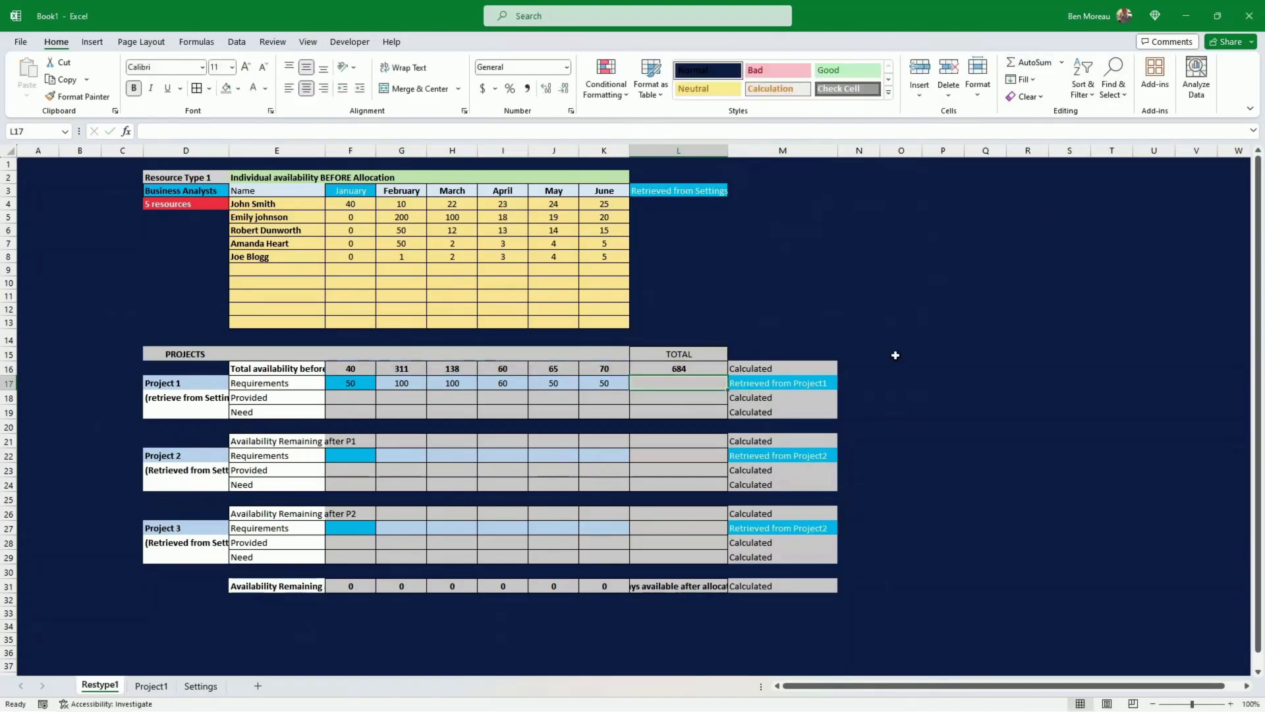
pyautogui.click(701, 369)
pyautogui.moveTo(727, 375); pyautogui.dragTo(723, 416)
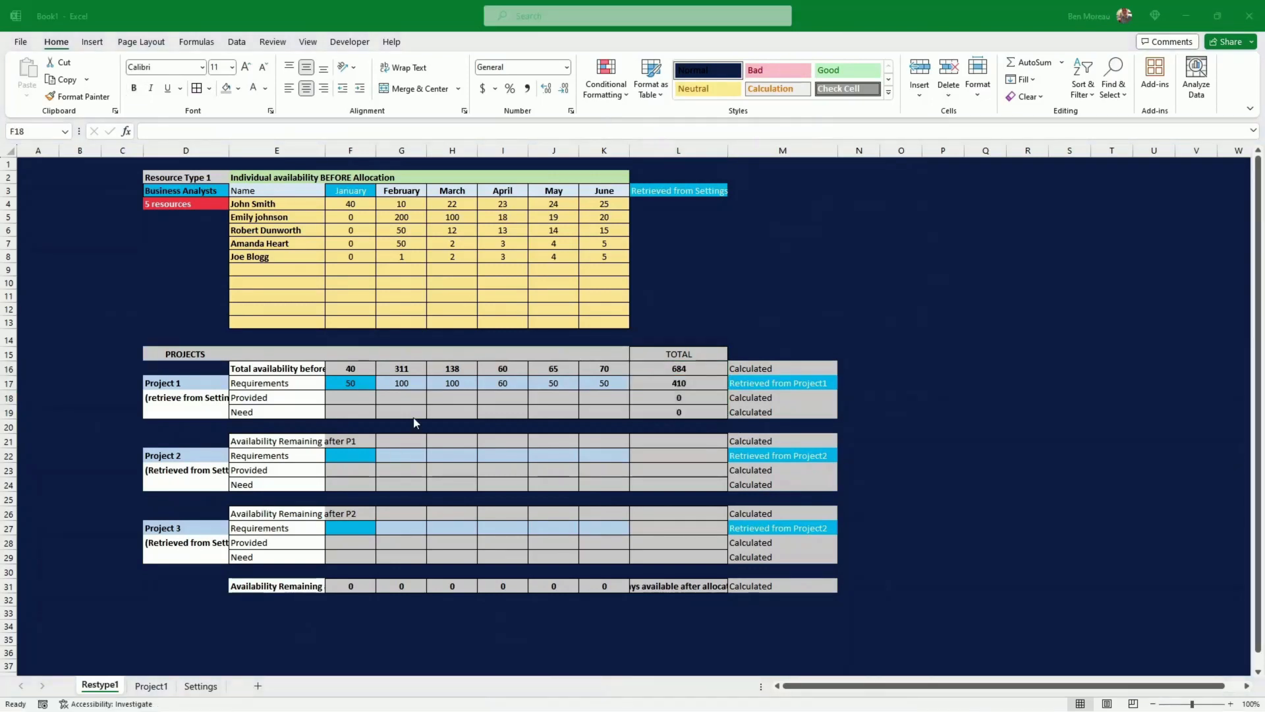
# - Calculate Project 1's provided January days in F18 with =IF(F16>=F17,F17,F16)
pyautogui.click(345, 401)
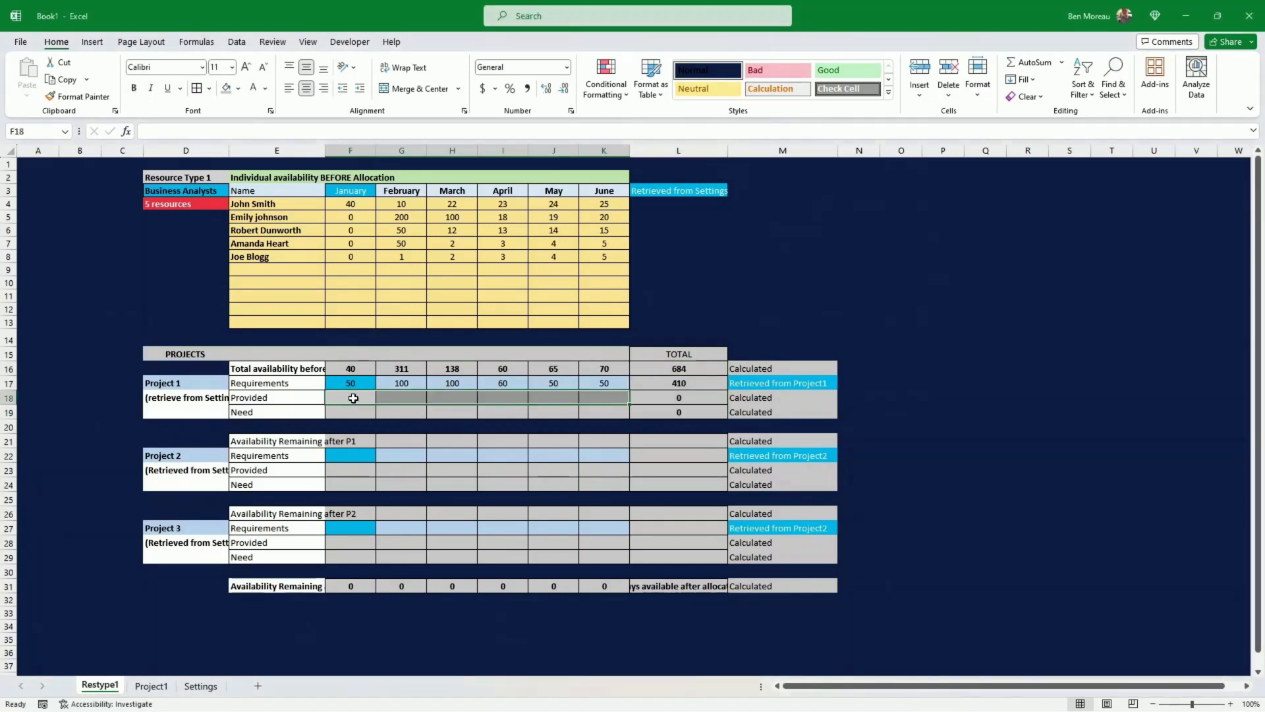
pyautogui.click(354, 398)
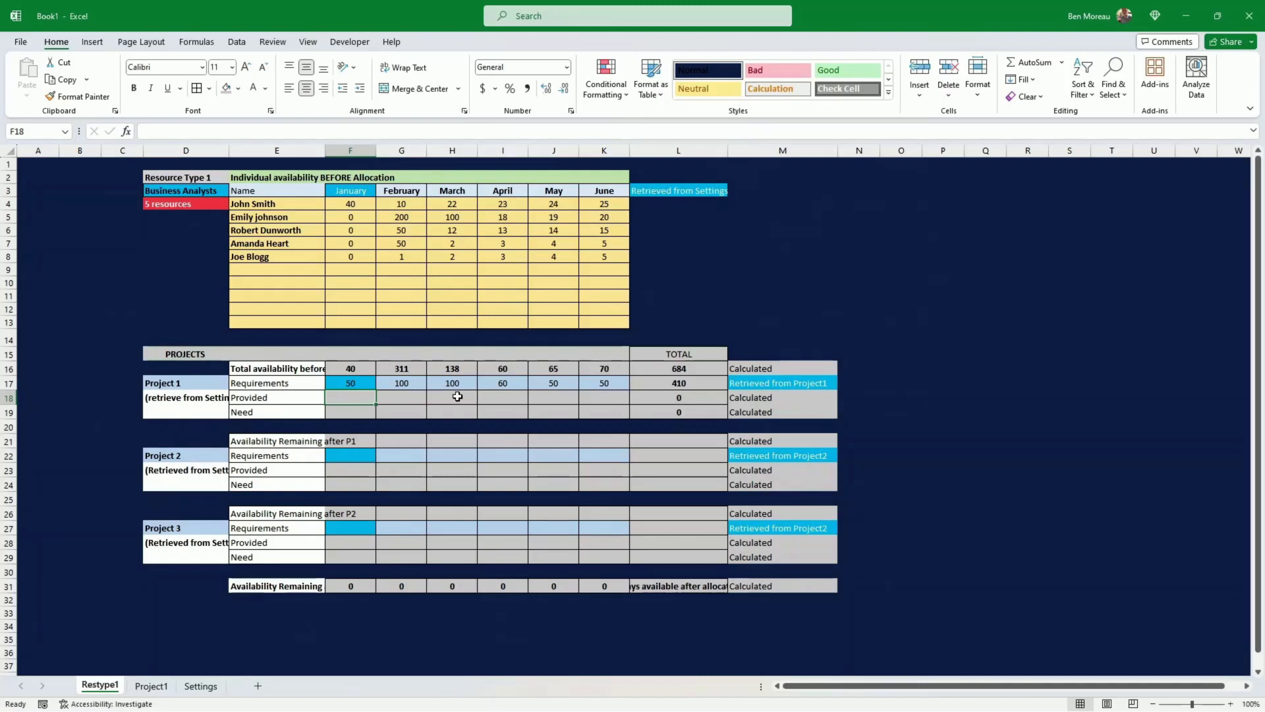
pyautogui.click(352, 381)
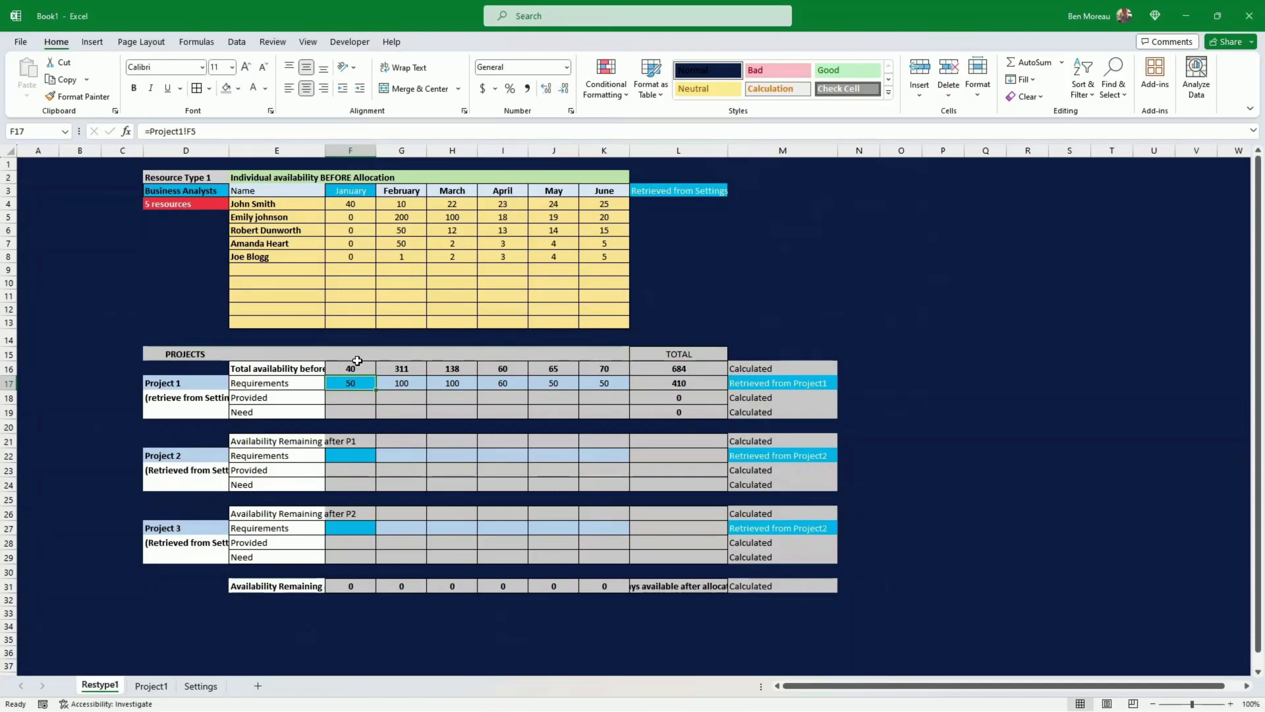
pyautogui.click(358, 398)
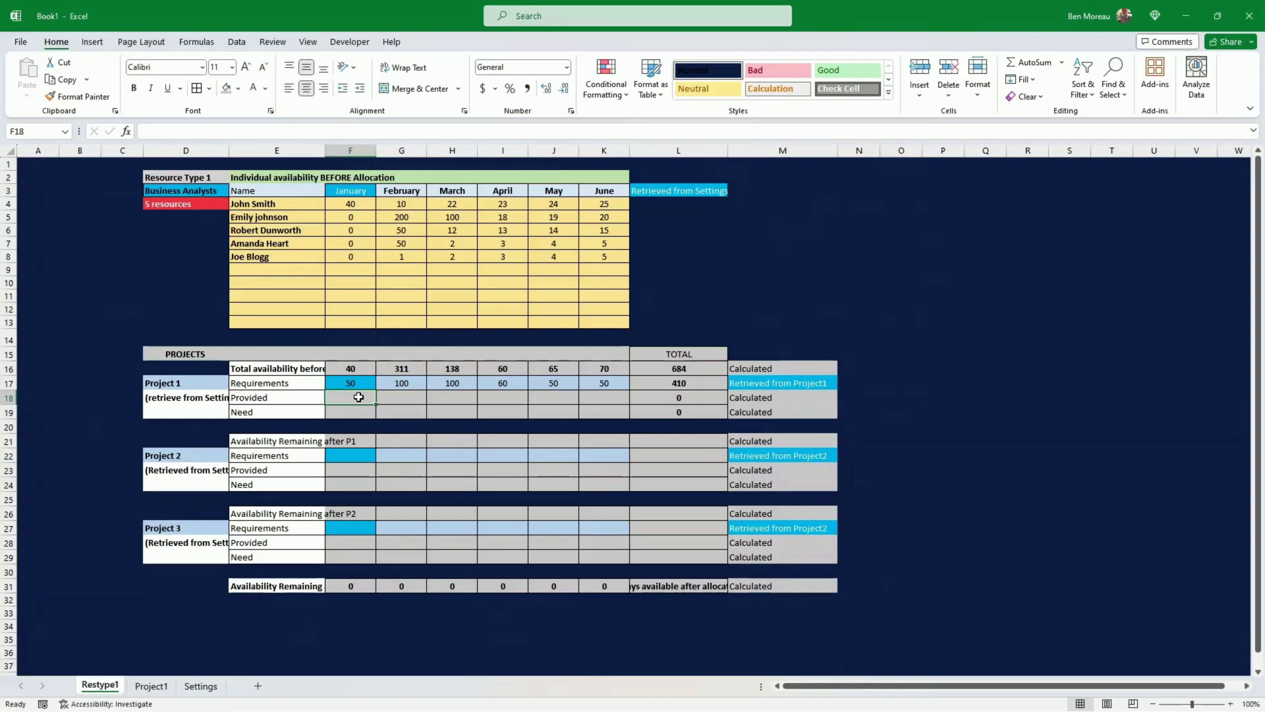
pyautogui.write('=if')
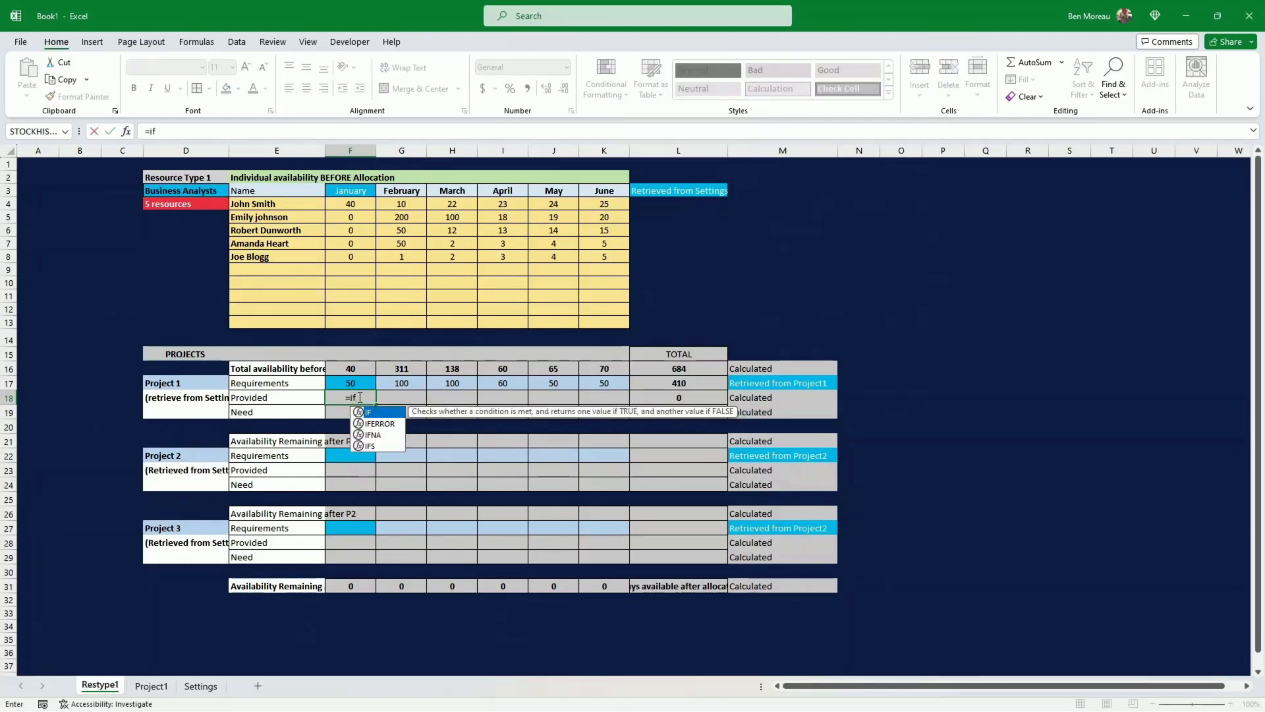
pyautogui.write('(')
pyautogui.press('Up')
pyautogui.press('Up')
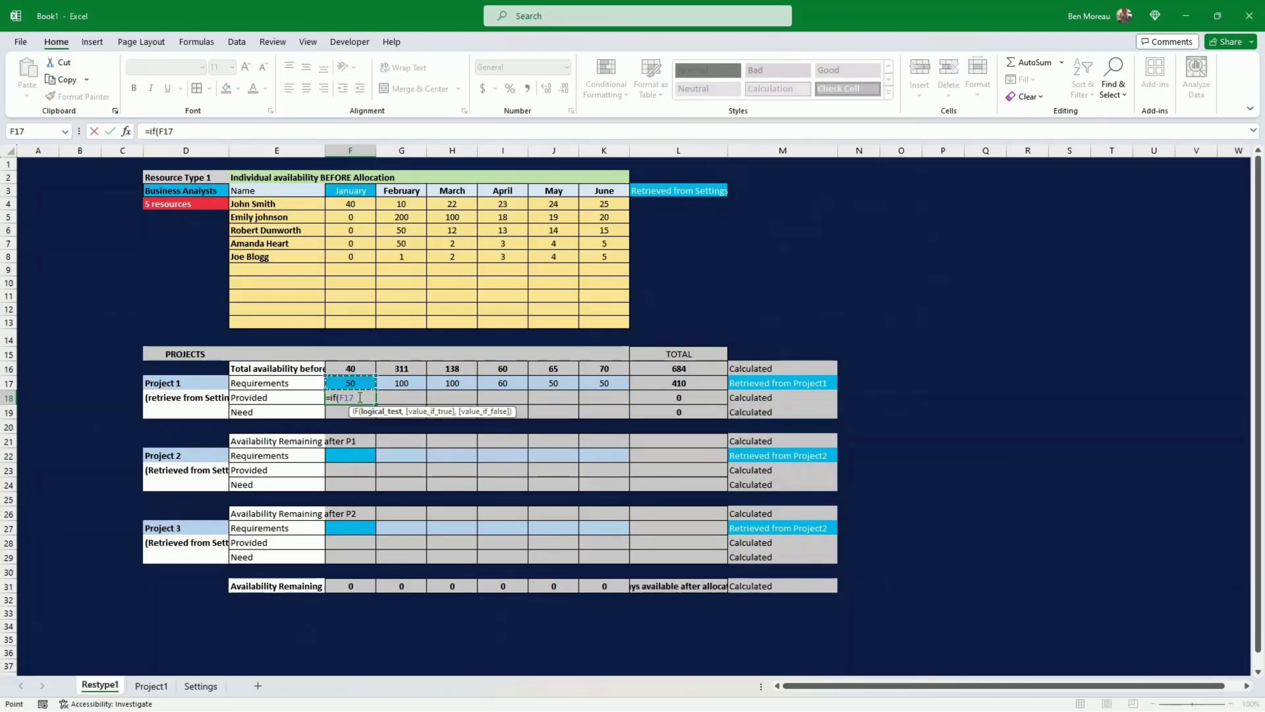
pyautogui.write('>')
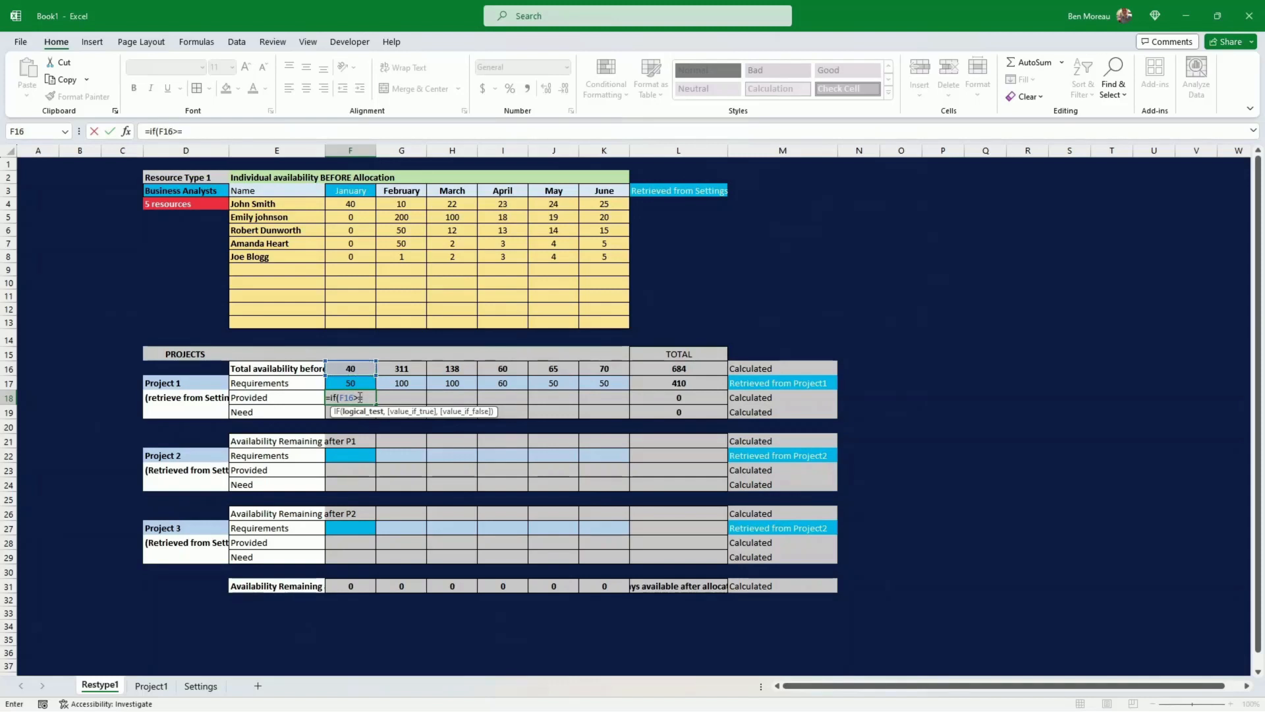
pyautogui.write('=')
pyautogui.press('Up')
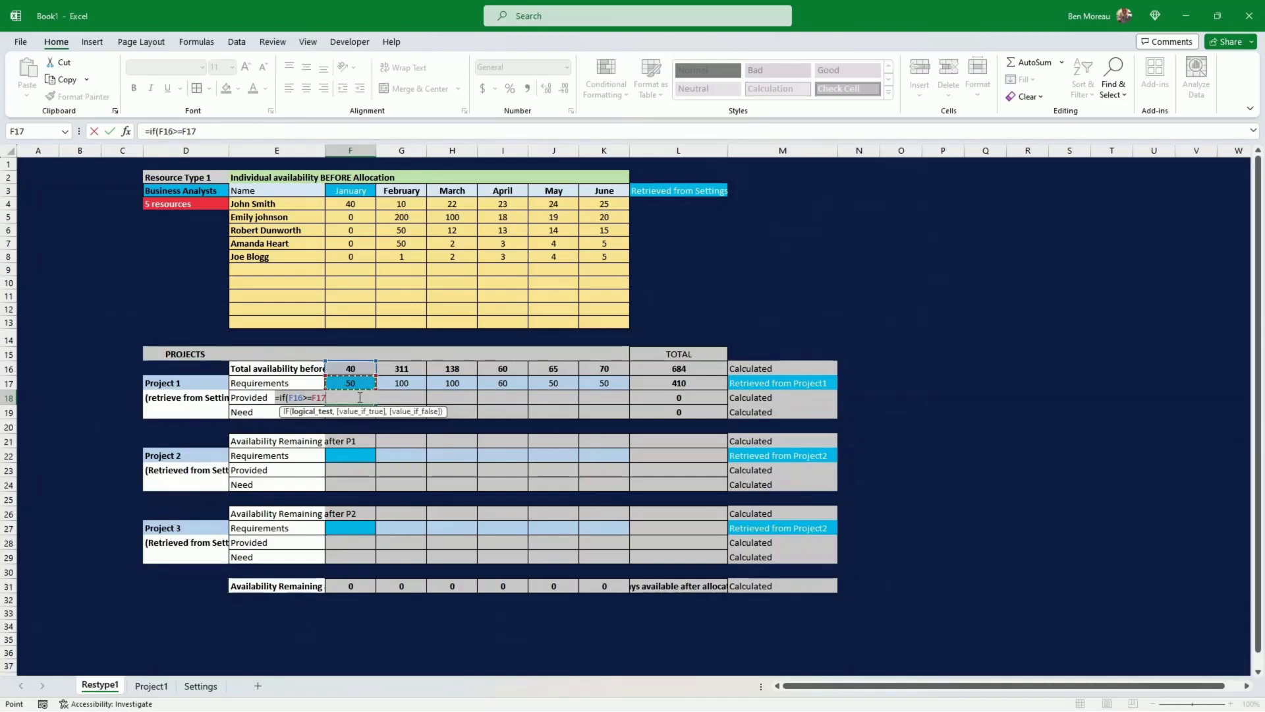
pyautogui.write(',')
pyautogui.press('Up')
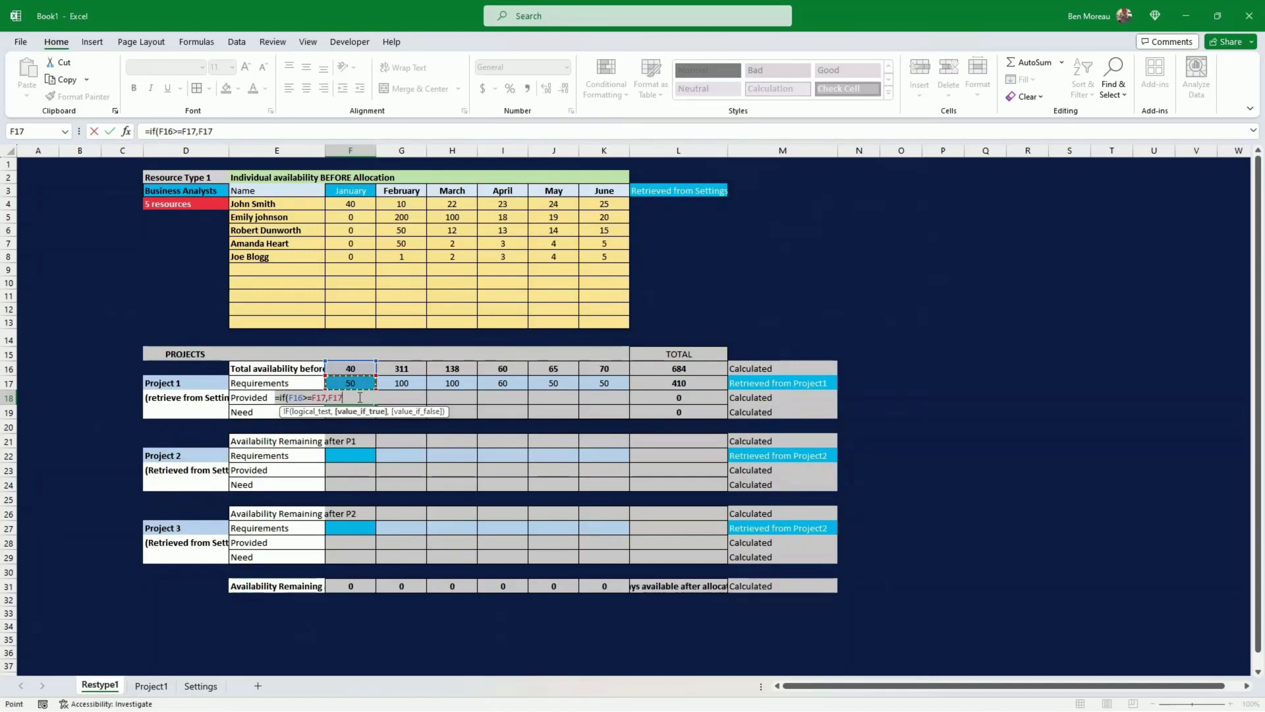
pyautogui.write(',')
pyautogui.press('Up')
pyautogui.press('Up')
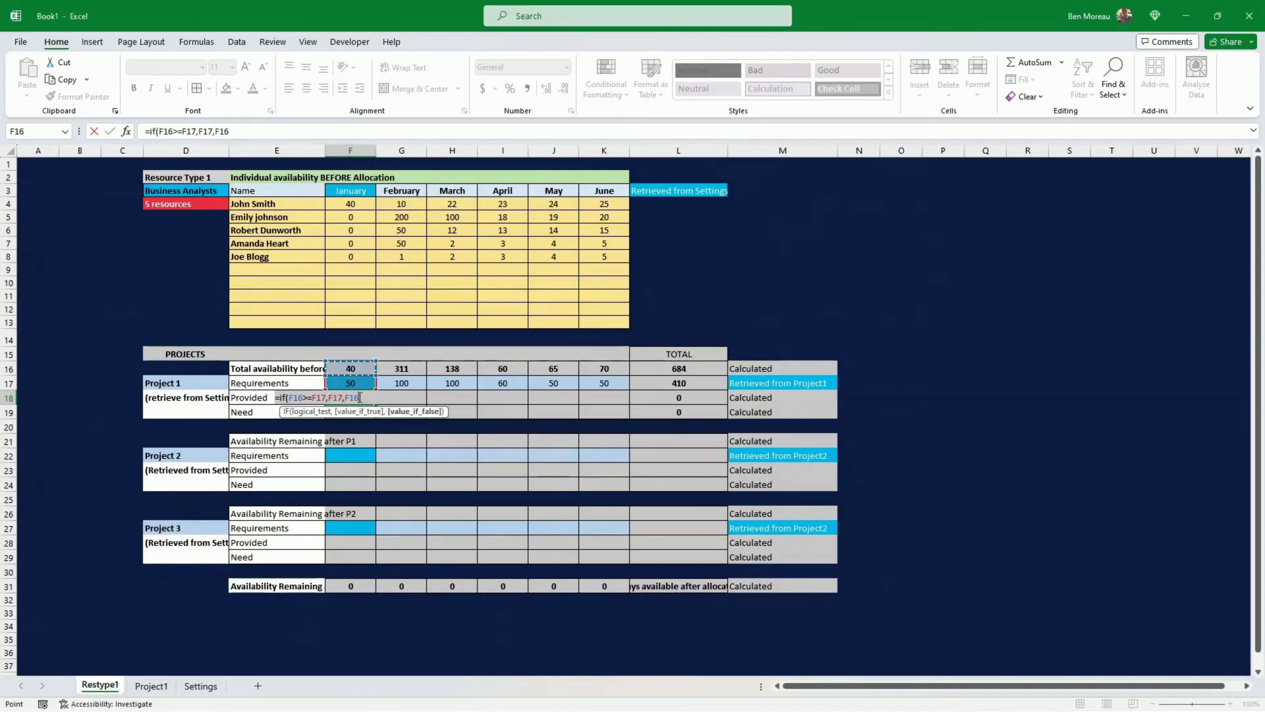
pyautogui.hotkey('ctrl', 'Return')
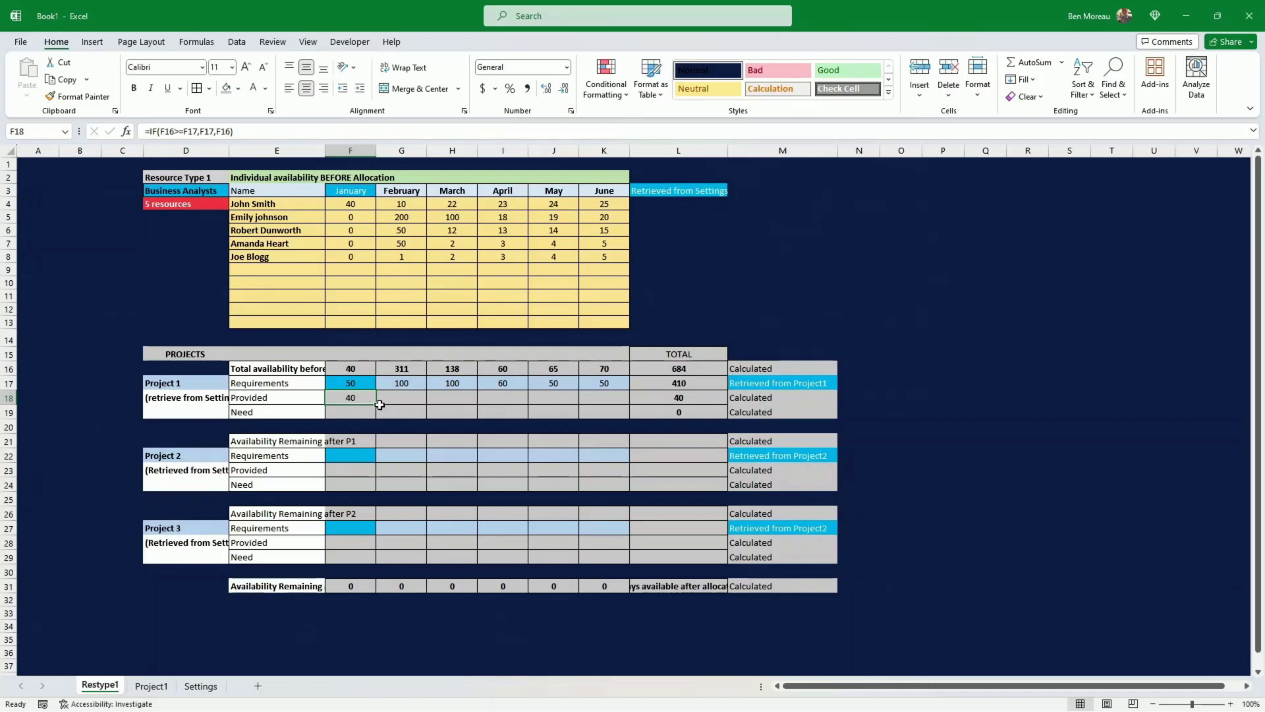
# - Fill the F18 Provided formula across to K18 for February to June
pyautogui.moveTo(375, 406); pyautogui.dragTo(607, 400)
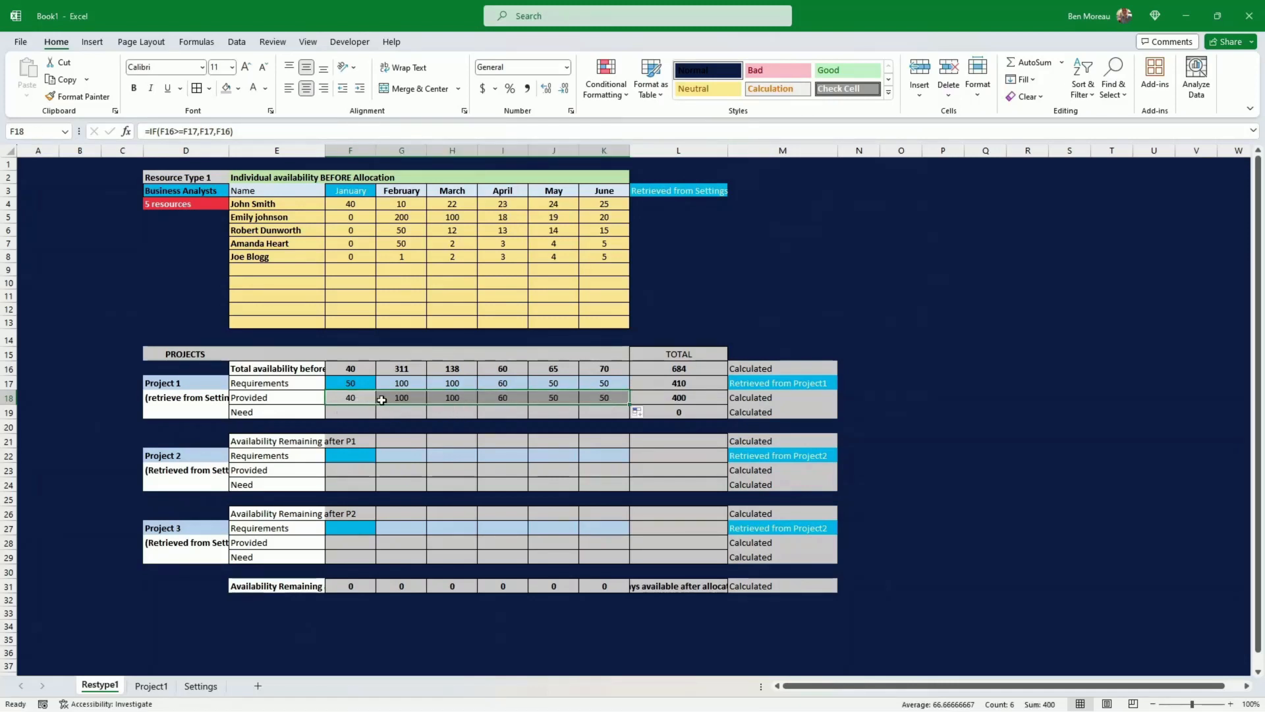
pyautogui.click(419, 401)
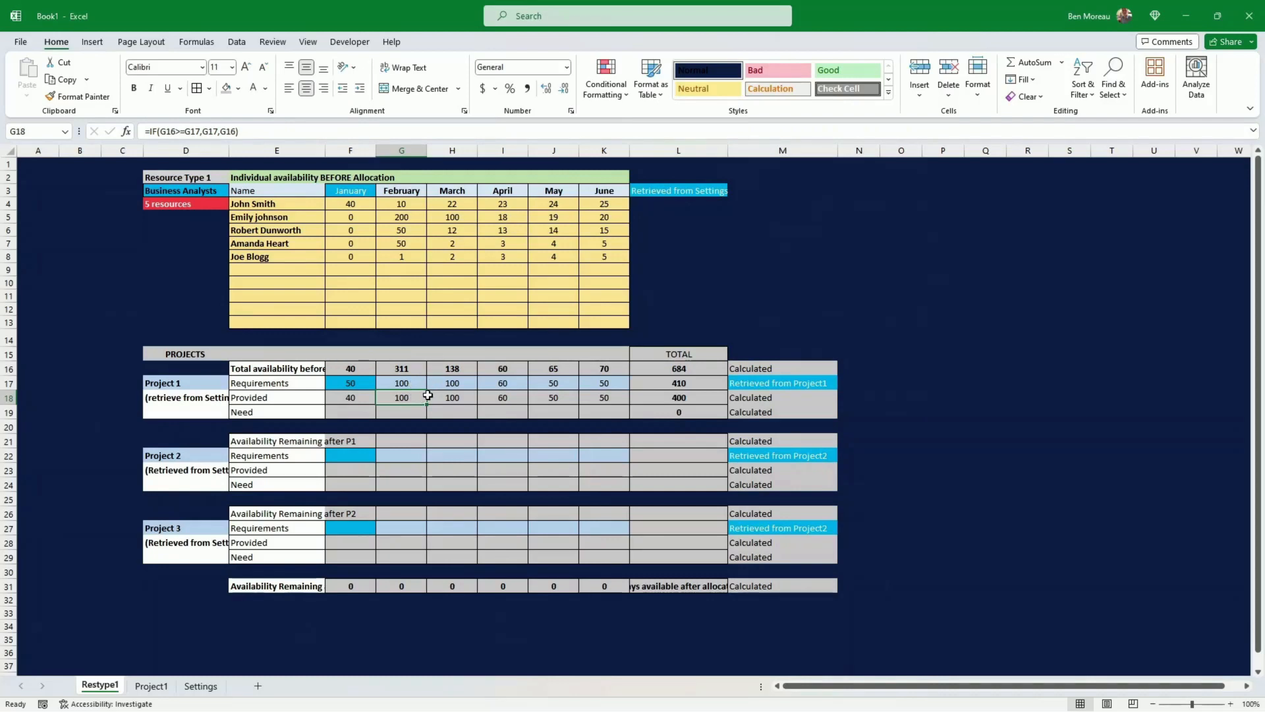
pyautogui.moveTo(412, 398); pyautogui.dragTo(598, 398)
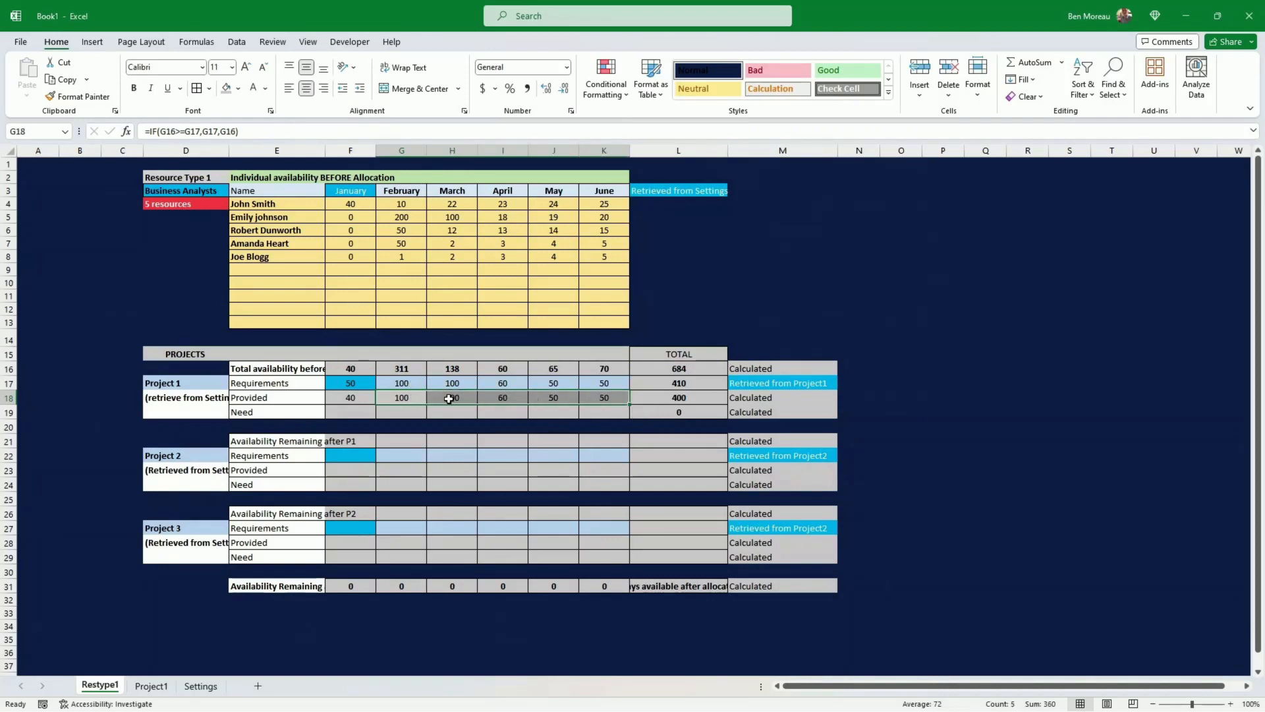
pyautogui.click(356, 398)
# - Calculate Project 1's remaining January need in F19 with =F17-F18
pyautogui.click(365, 409)
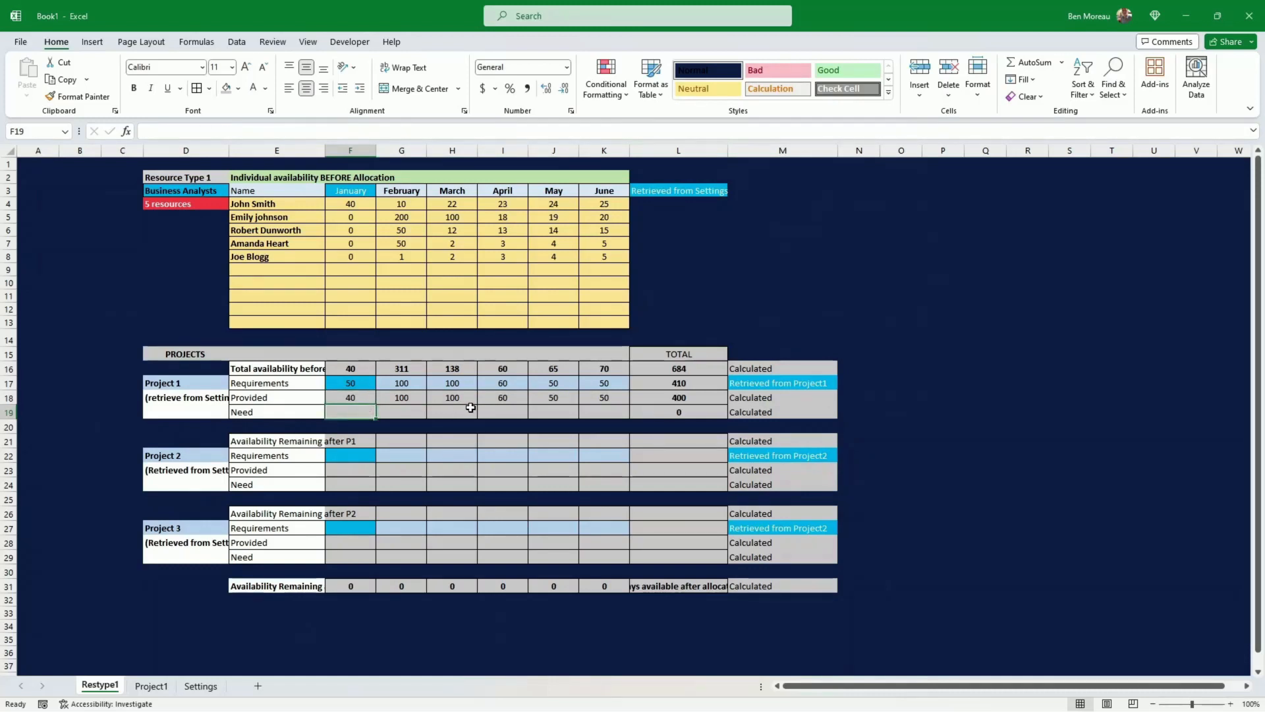
pyautogui.write('=')
pyautogui.press('Up')
pyautogui.press('Up')
pyautogui.write('-')
pyautogui.press('Up')
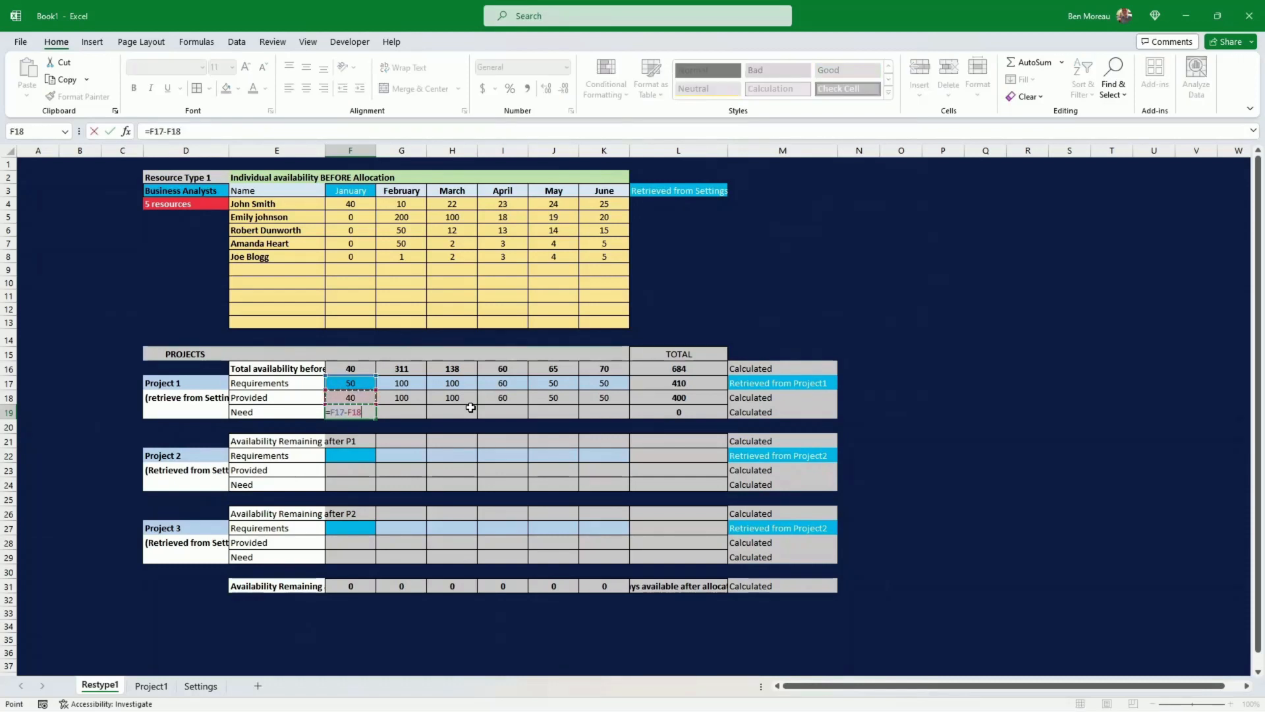
pyautogui.press('Return')
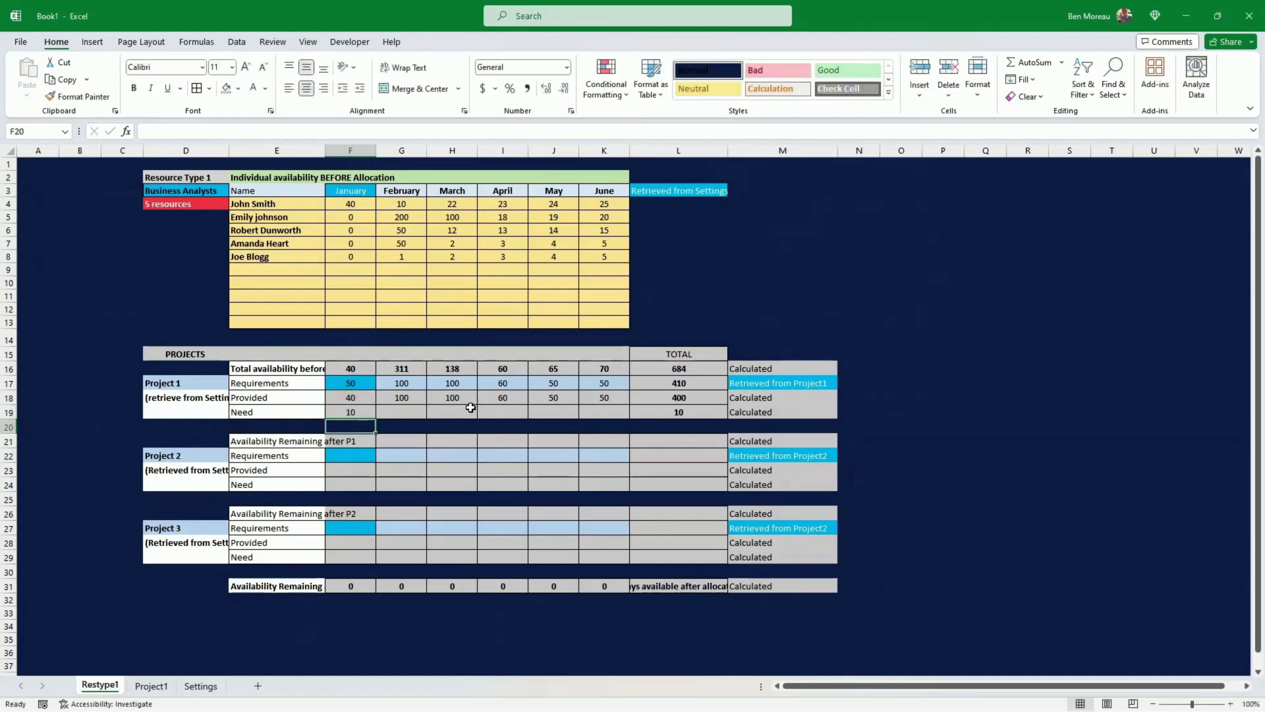
# - Fill the F19 Need formula across to K19 for February to June
pyautogui.click(366, 412)
pyautogui.moveTo(377, 418); pyautogui.dragTo(605, 423)
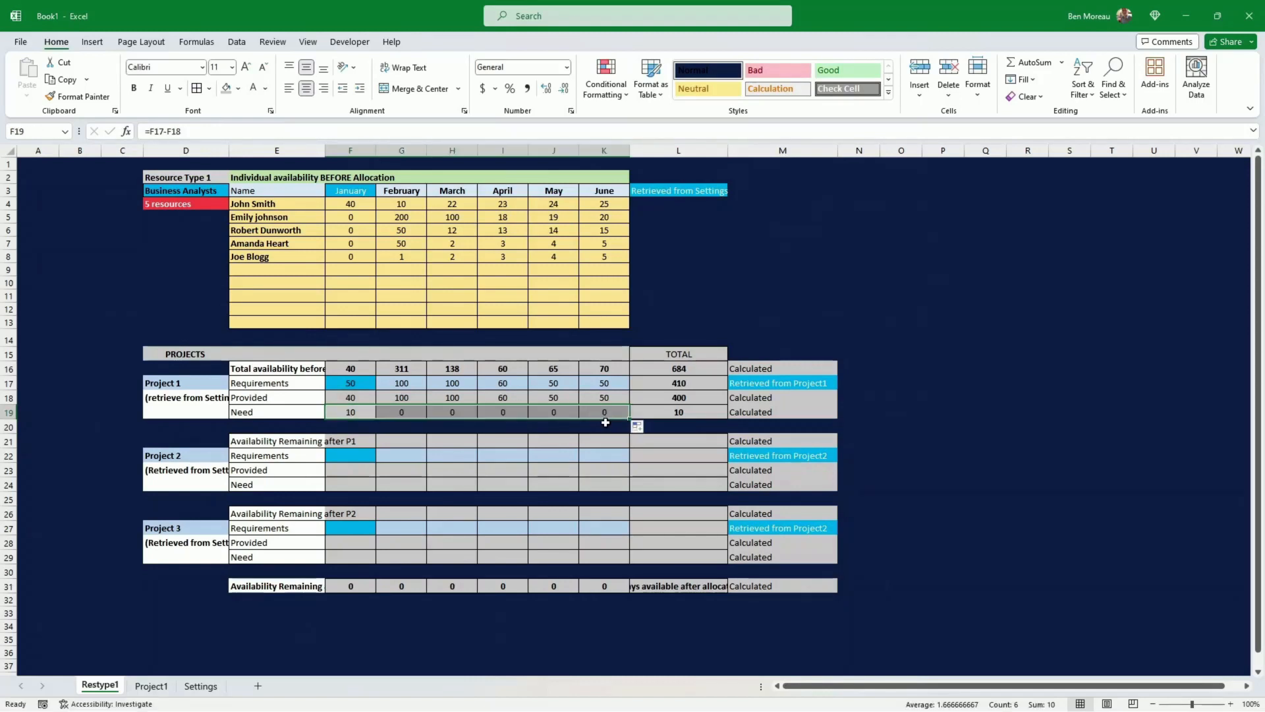
pyautogui.click(595, 430)
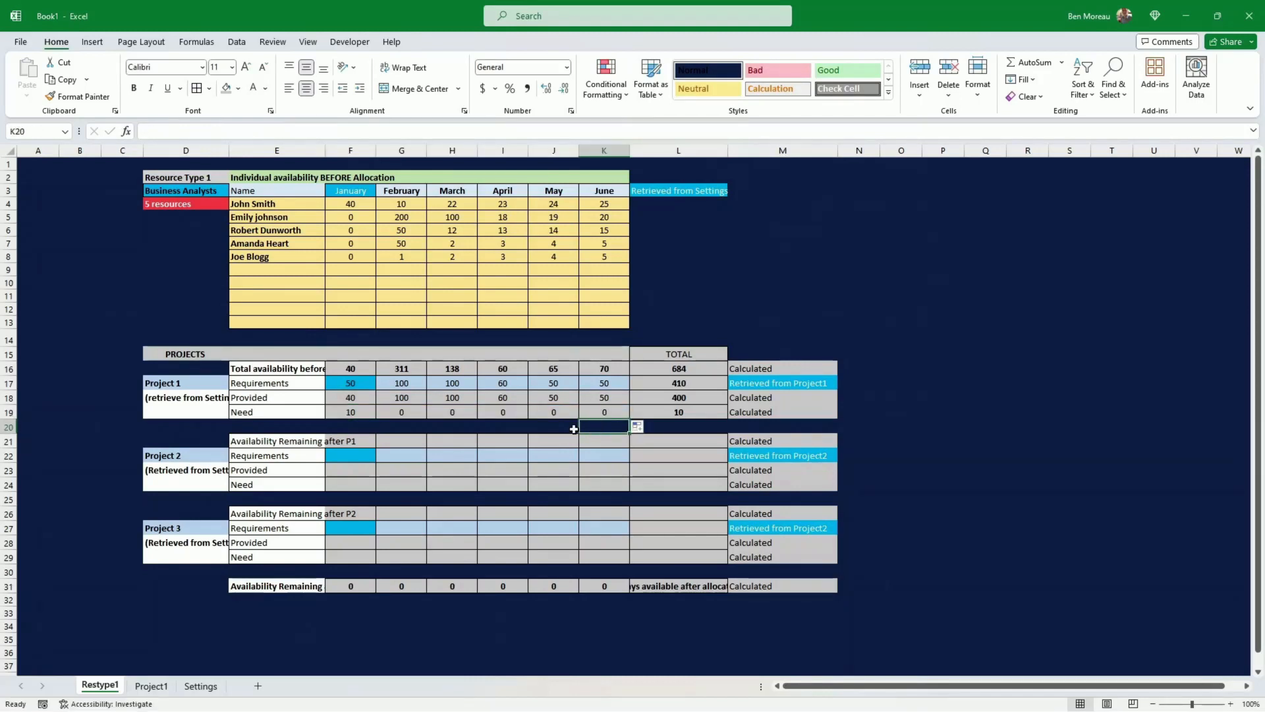
pyautogui.click(365, 414)
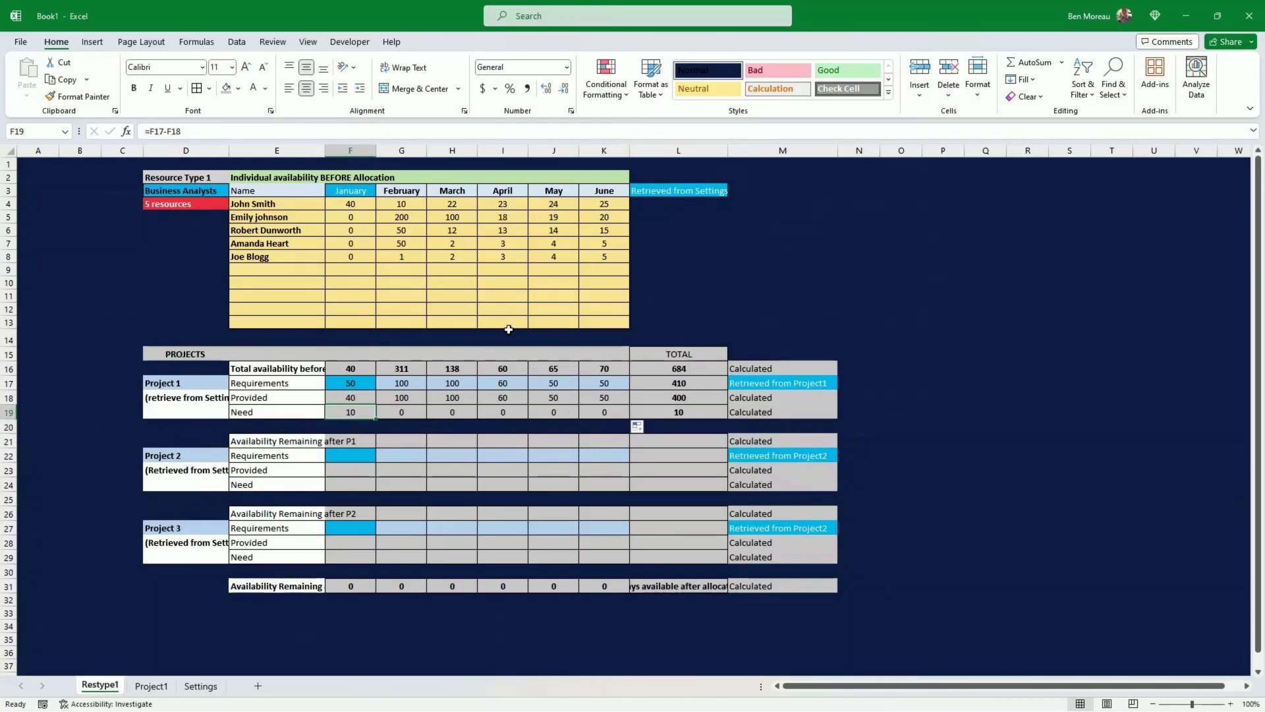
# - Set the second resource's February and March availability in G5 and H5 to 20 days each
pyautogui.click(403, 219)
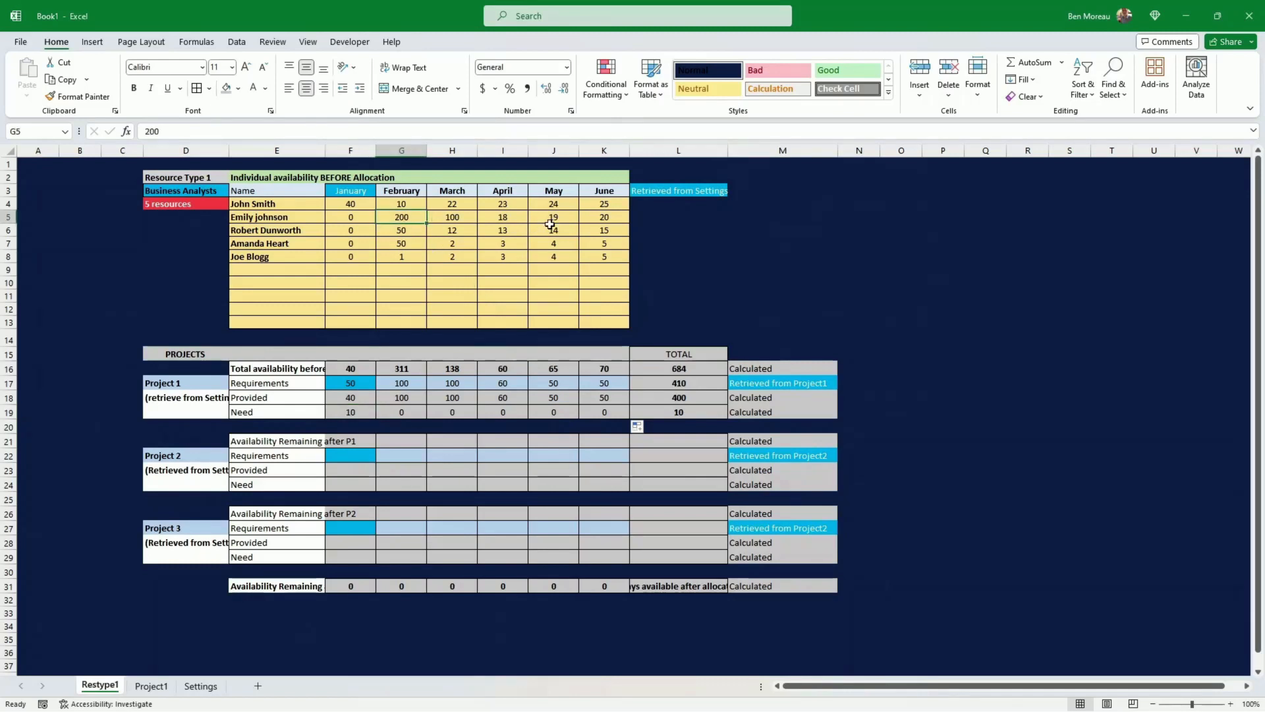
pyautogui.write('20')
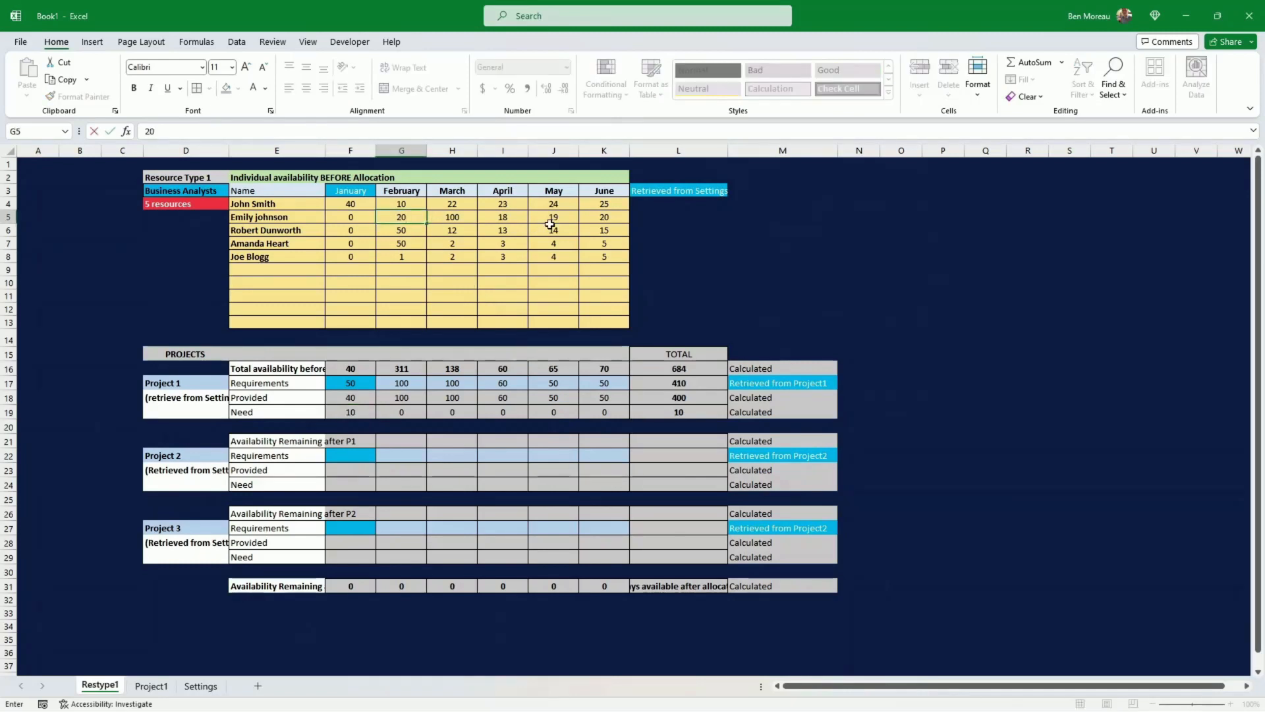
pyautogui.press('Tab')
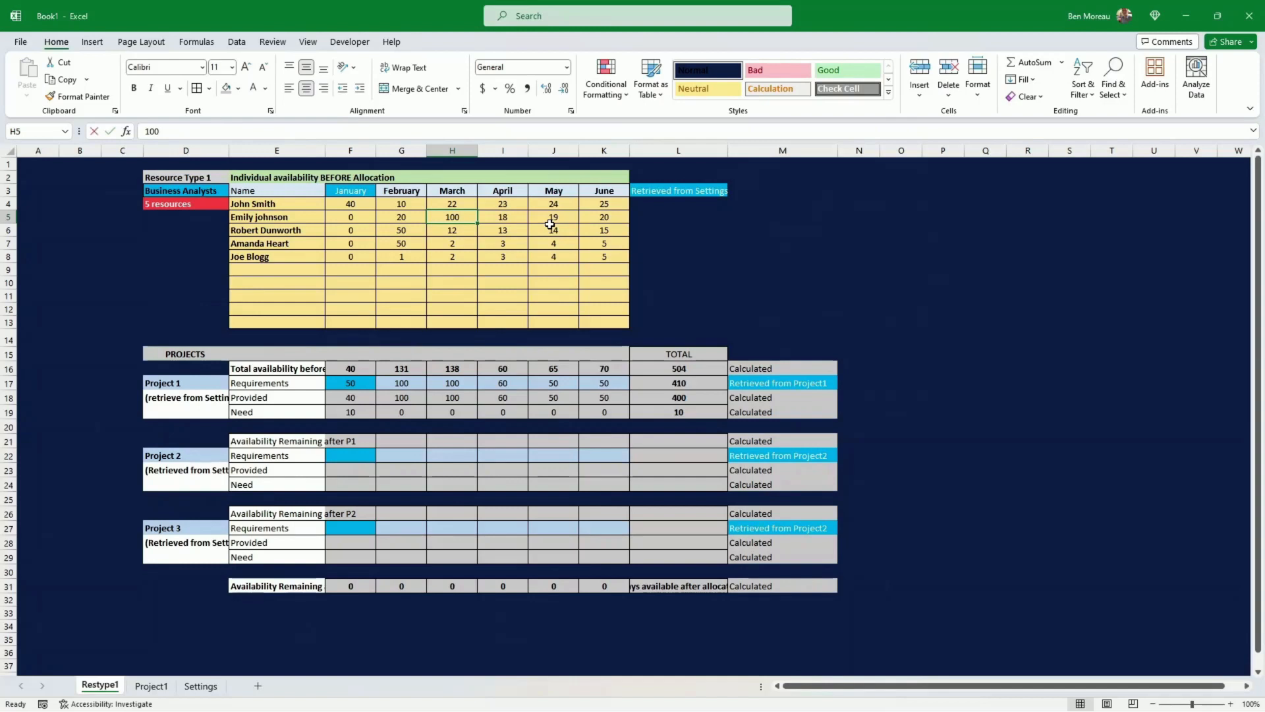
pyautogui.write('20')
pyautogui.press('Return')
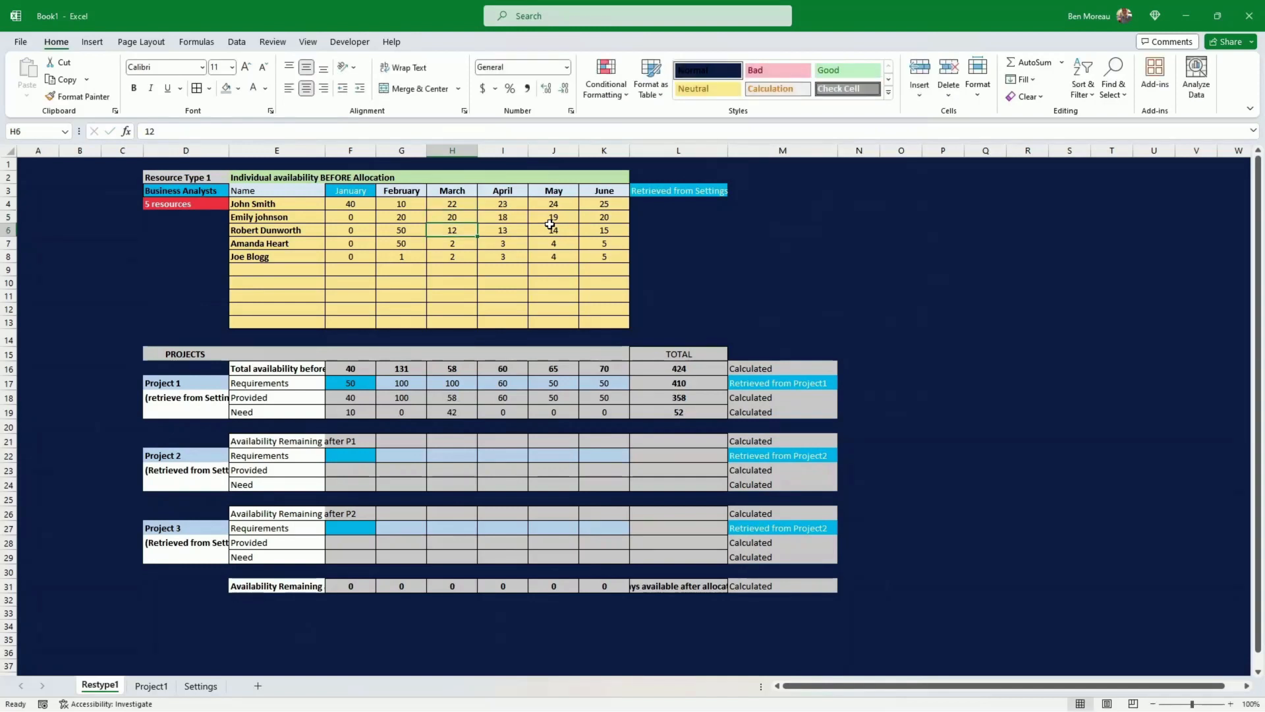
pyautogui.press('Down')
pyautogui.press('Down')
pyautogui.press('Down')
pyautogui.press('Left')
pyautogui.press('Left')
pyautogui.press('Left')
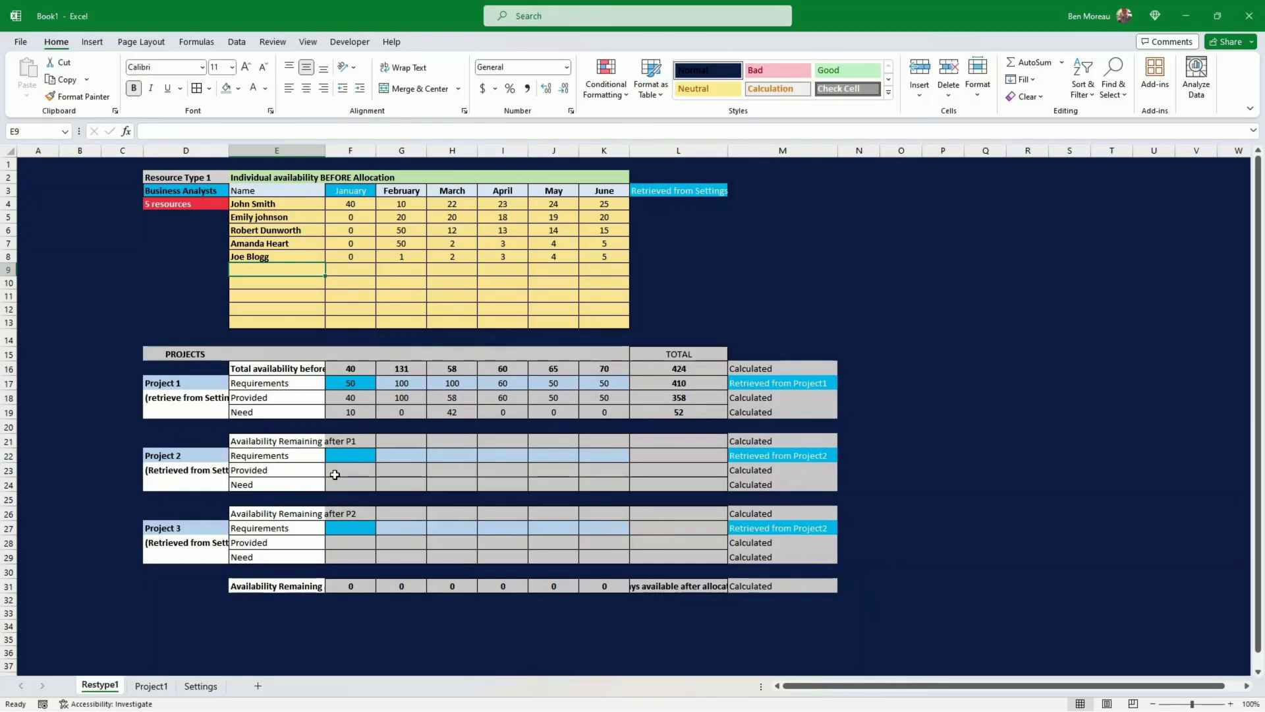
# - Widen column E so that the Availability Remaining labels fit
pyautogui.click(360, 440)
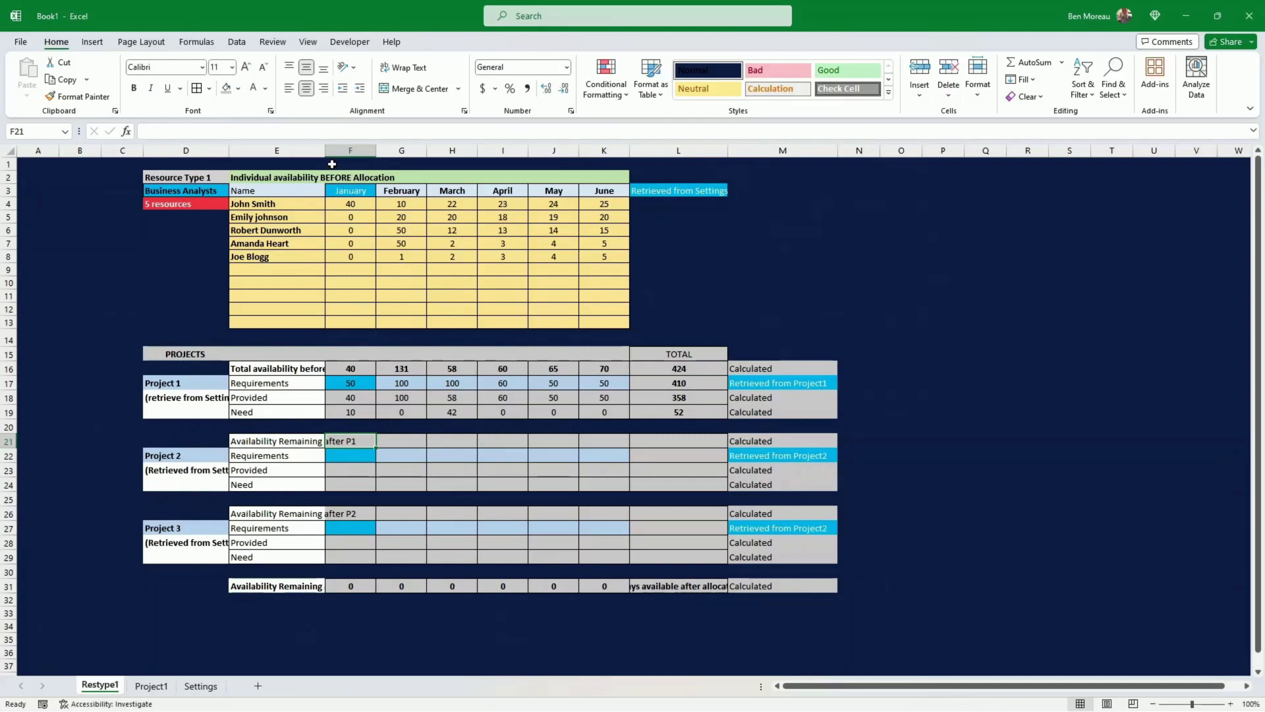
pyautogui.moveTo(325, 157); pyautogui.dragTo(371, 157)
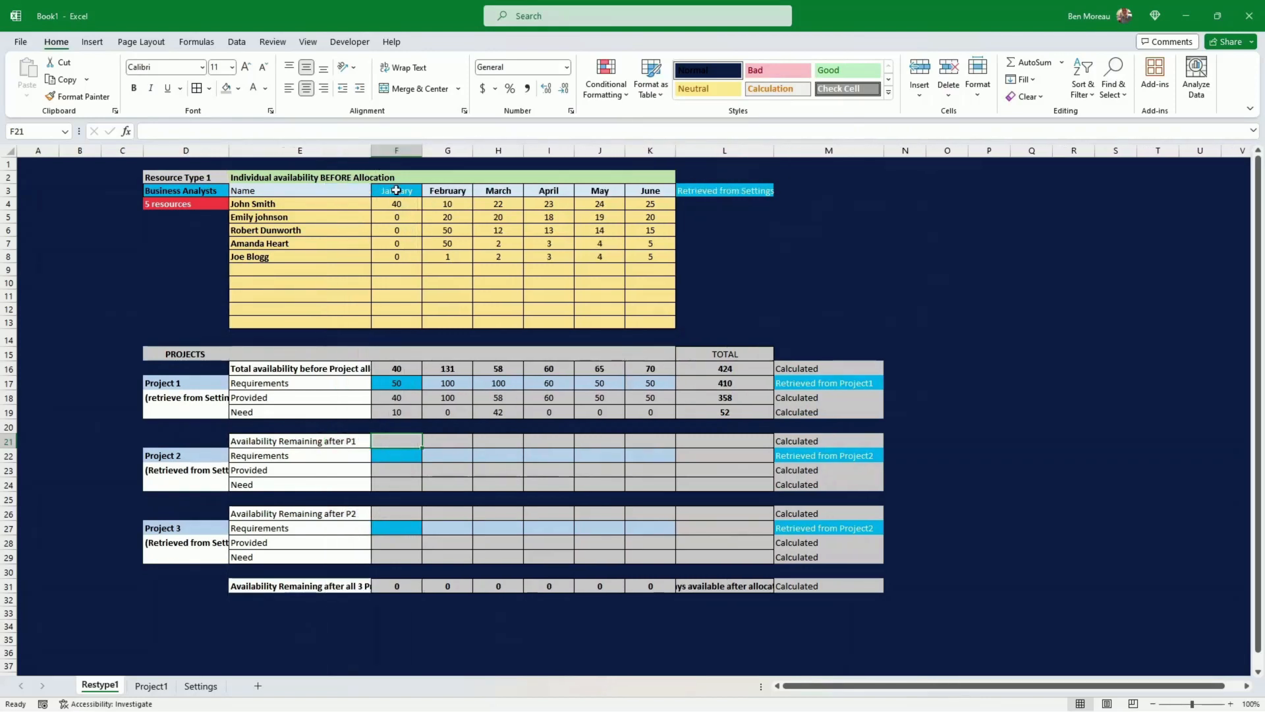
pyautogui.click(290, 440)
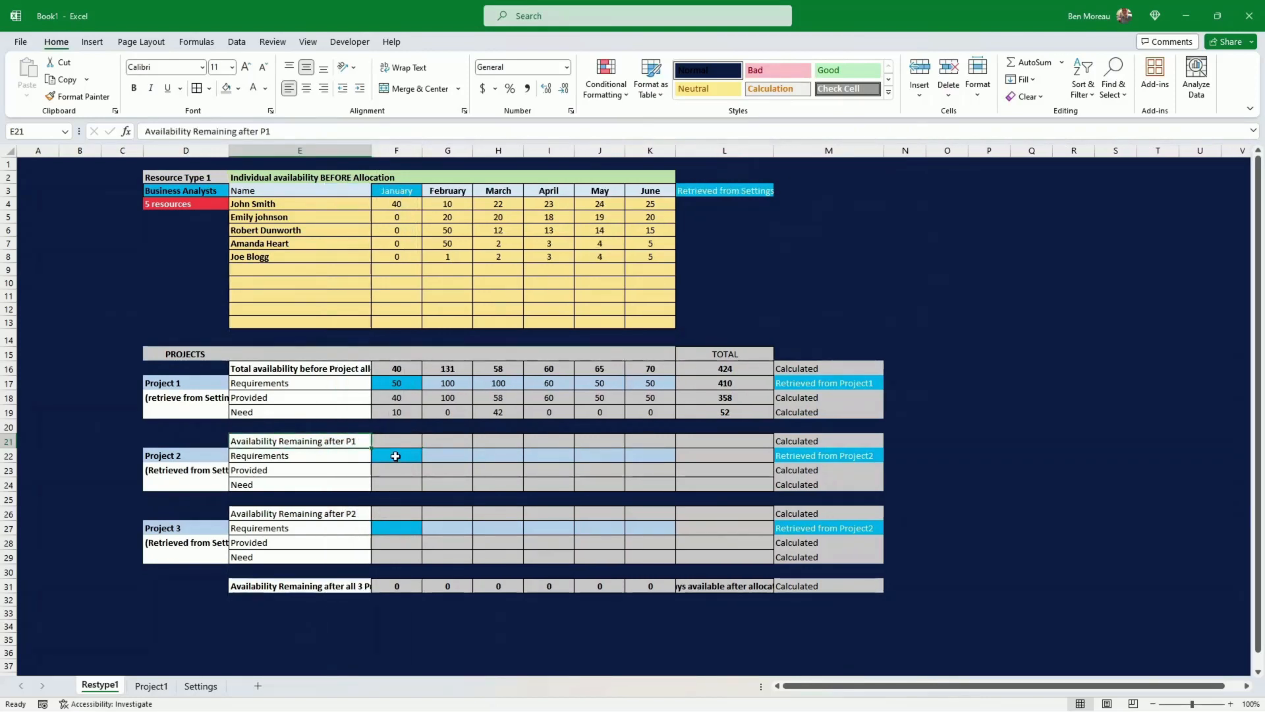
# - Calculate the January availability remaining after Project 1 in F21 with =F16-F18 and fill it across to K21
pyautogui.click(385, 441)
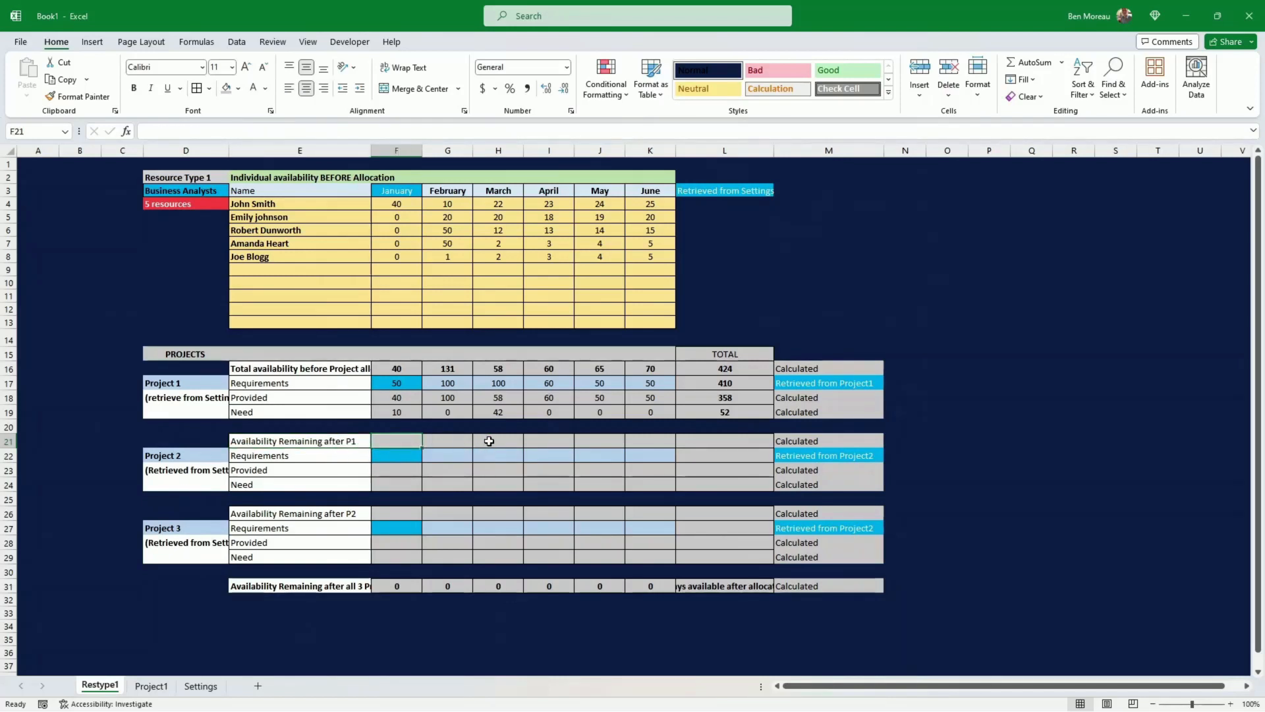
pyautogui.write('=')
pyautogui.press('Up')
pyautogui.press('Up')
pyautogui.press('Up')
pyautogui.press('Up')
pyautogui.press('Up')
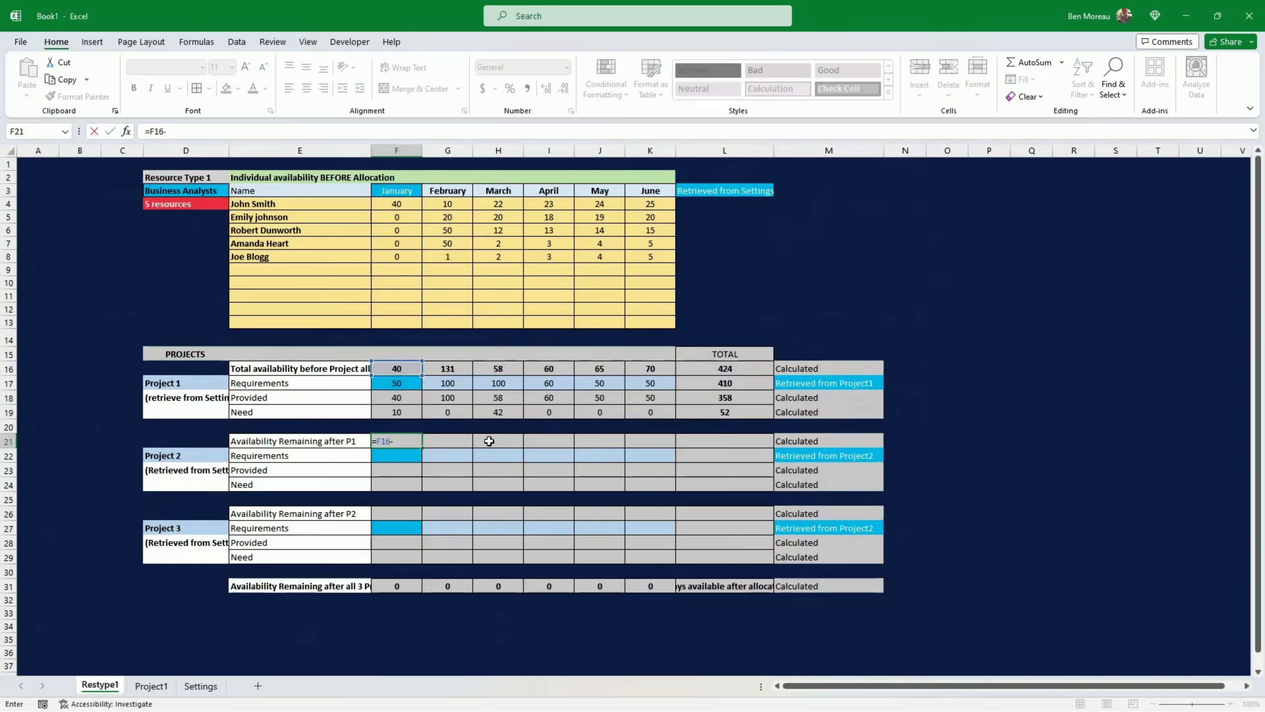
pyautogui.write('-')
pyautogui.press('Up')
pyautogui.press('Up')
pyautogui.press('Up')
pyautogui.press('Up')
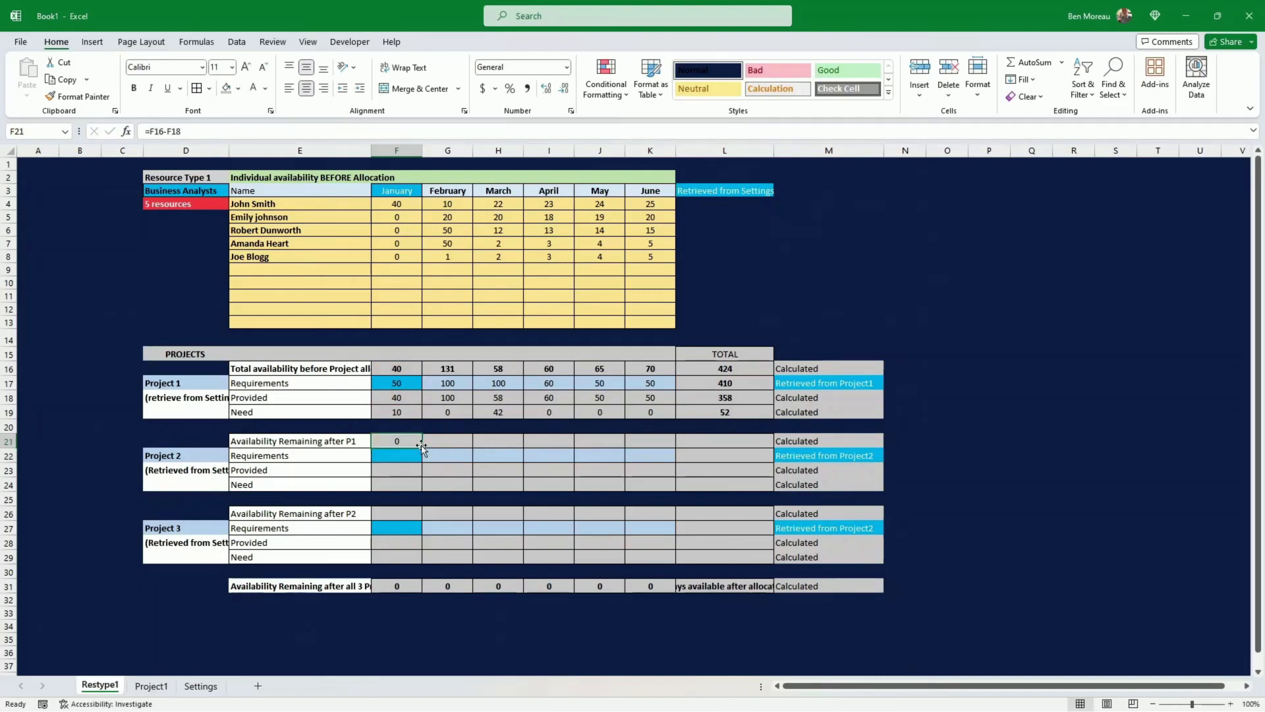
pyautogui.moveTo(422, 449); pyautogui.dragTo(680, 446)
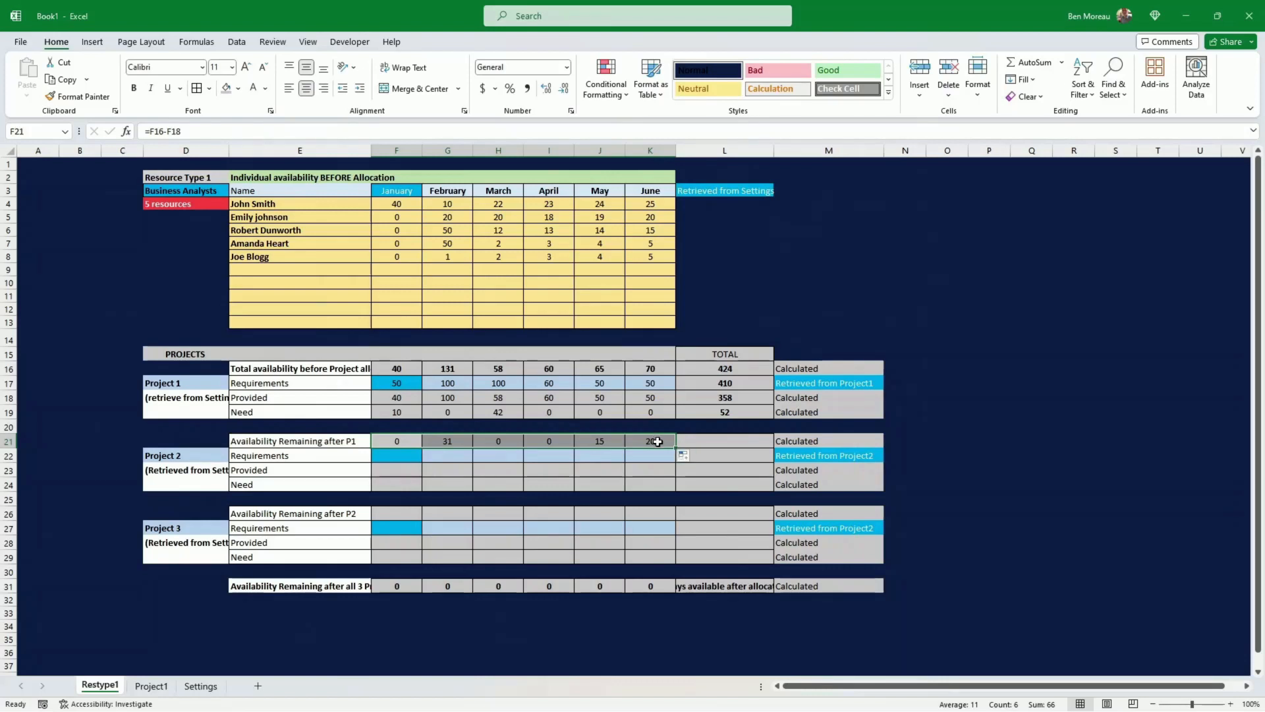
pyautogui.click(659, 441)
# - Copy the Project 1 total formulas from L16:L19 into L21:L24 for Project 2
pyautogui.moveTo(719, 368); pyautogui.dragTo(717, 409)
pyautogui.hotkey('ctrl', 'c')
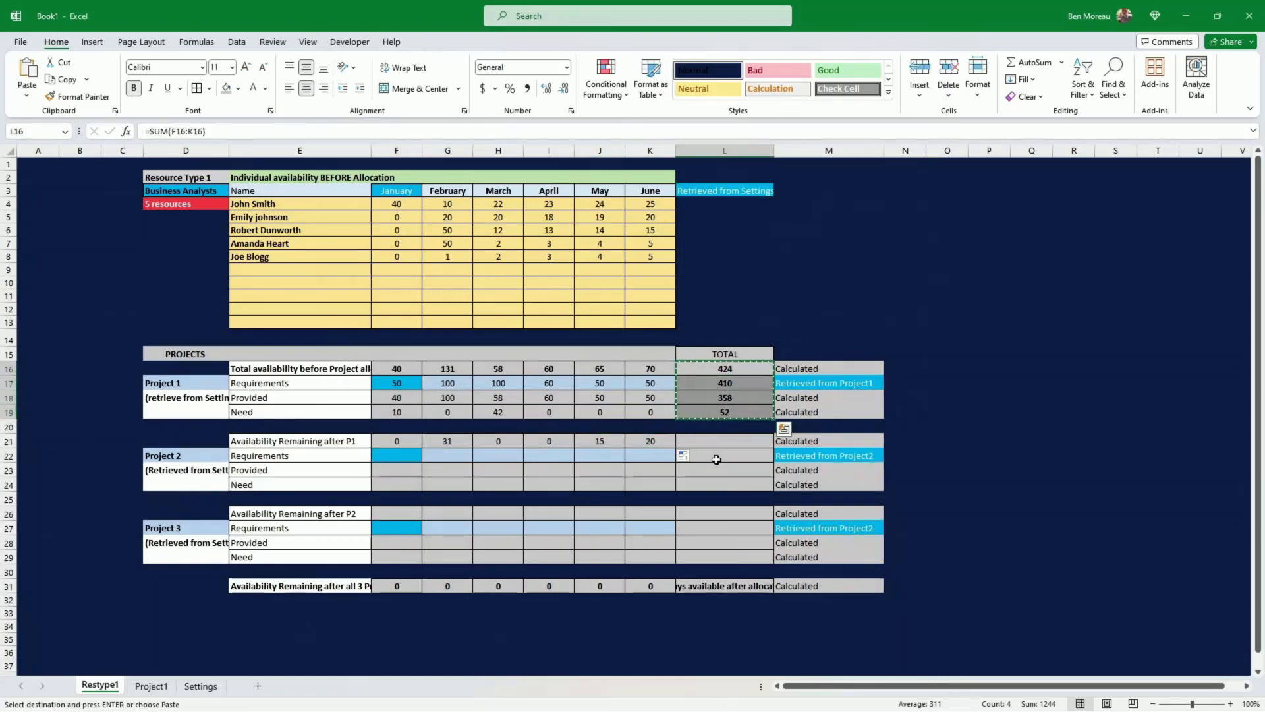
pyautogui.click(713, 439)
pyautogui.hotkey('ctrl', 'v')
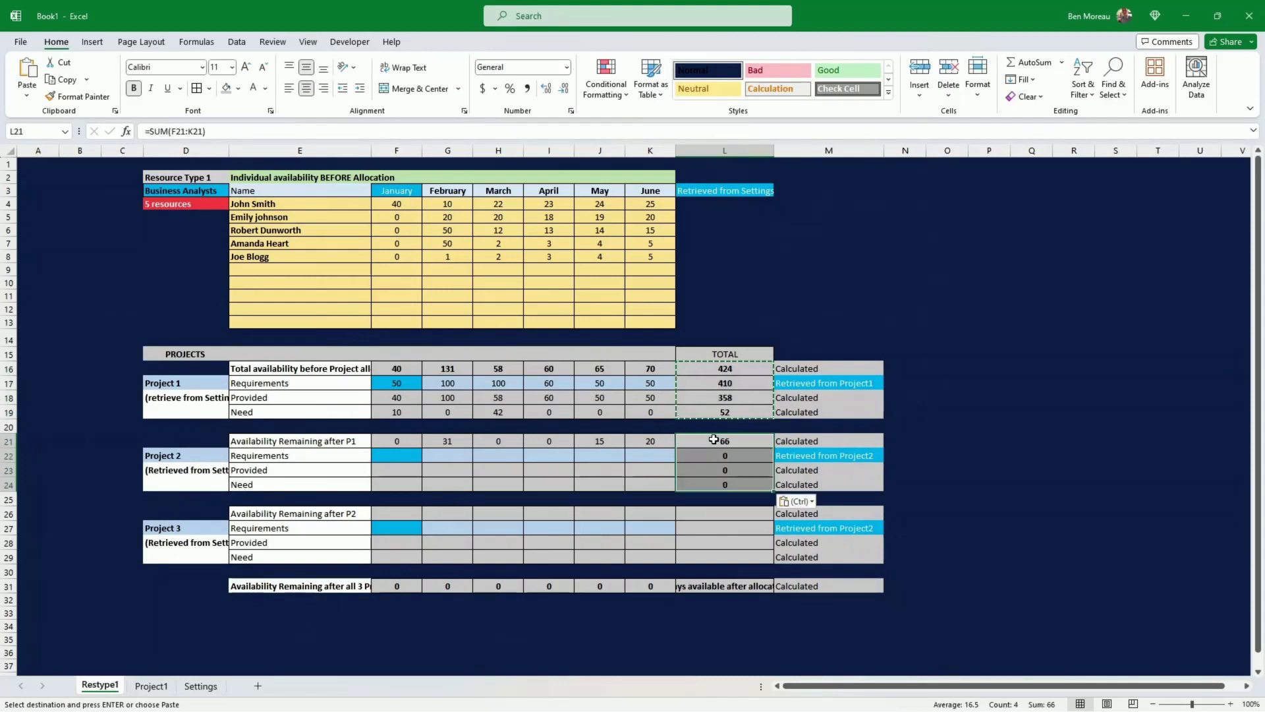
pyautogui.click(627, 465)
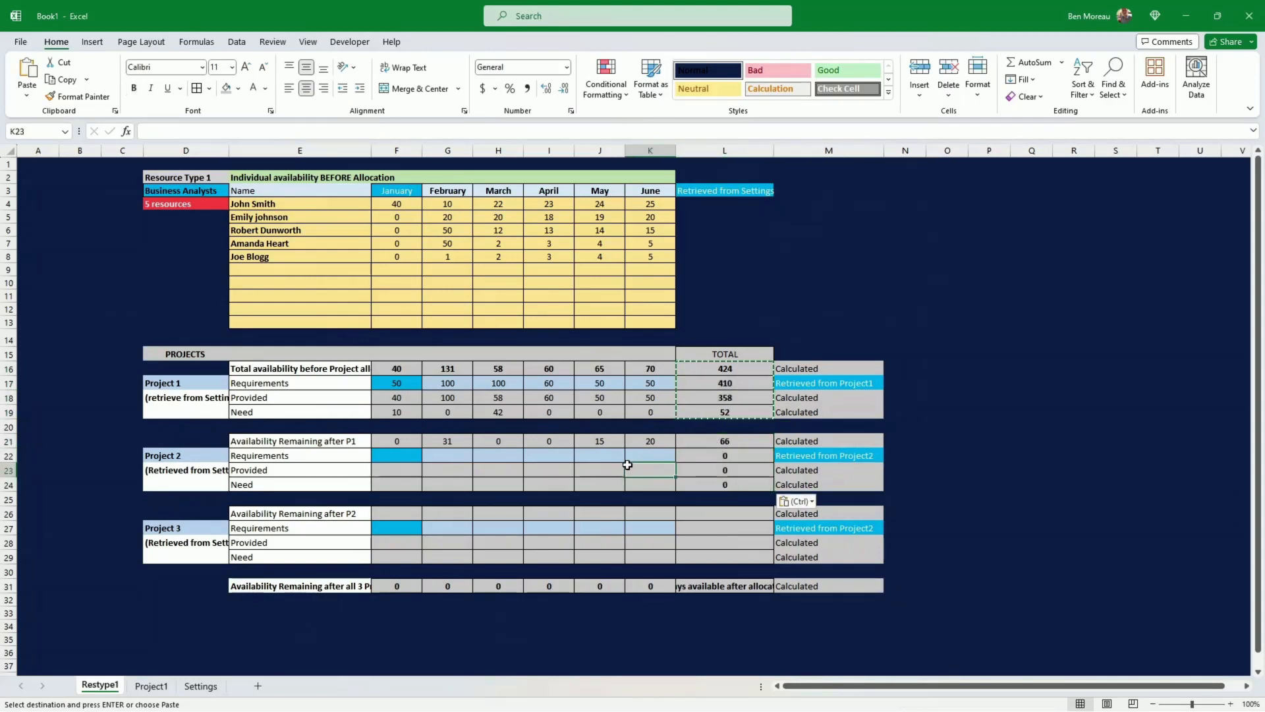
pyautogui.click(721, 371)
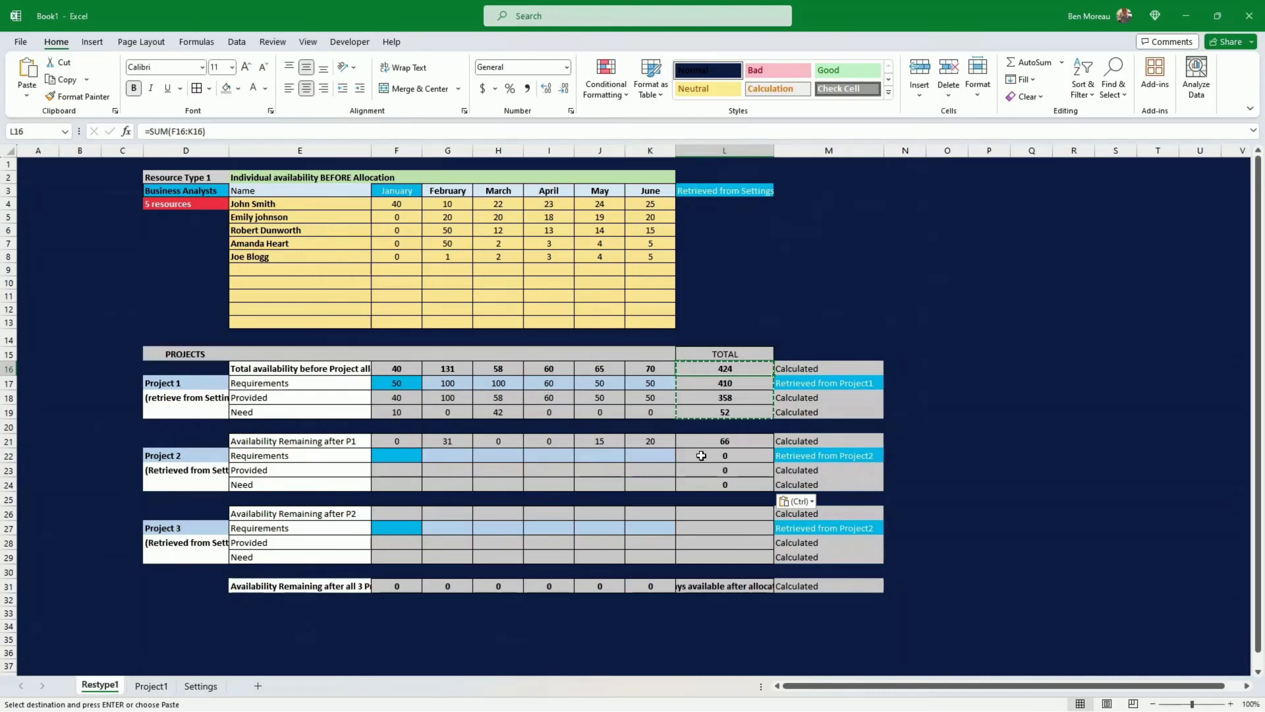
pyautogui.click(714, 442)
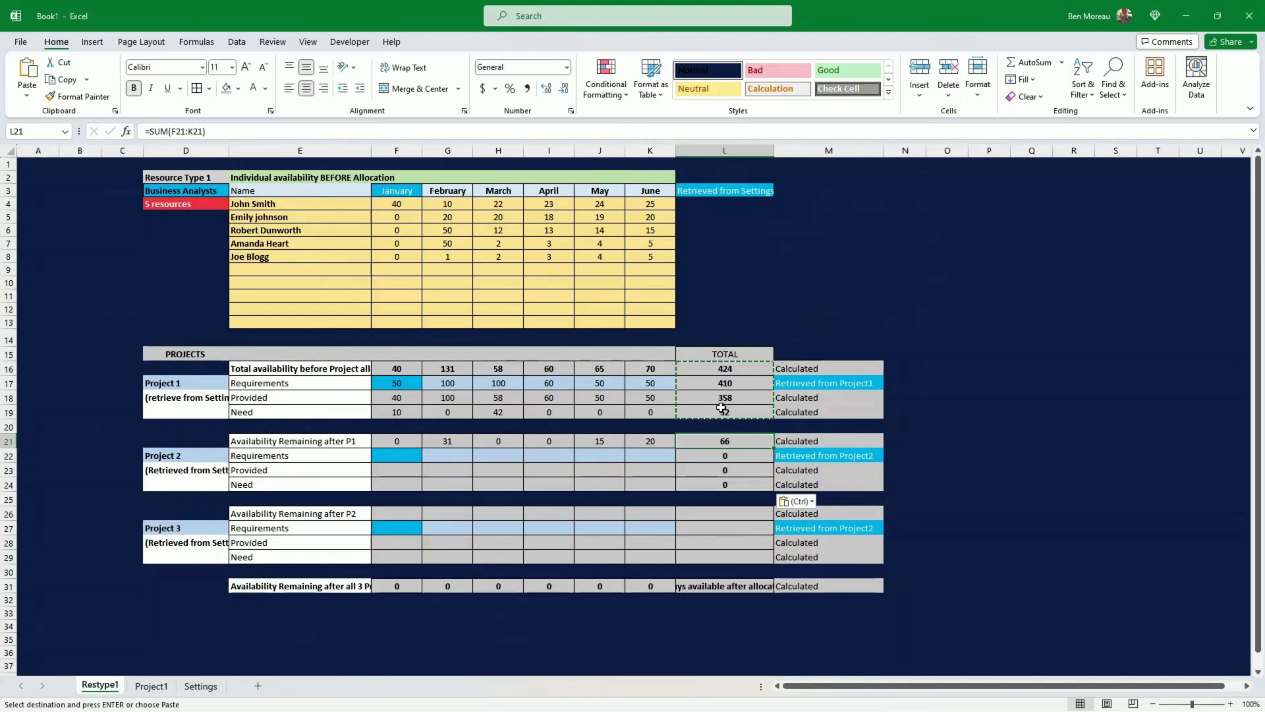
pyautogui.press('Escape')
# - Sum the three projects' January requirements in summary cell F33 with =F17+F22+F27 and fill it across to K33
pyautogui.scroll(-4, 722, 409)
pyautogui.click(296, 481)
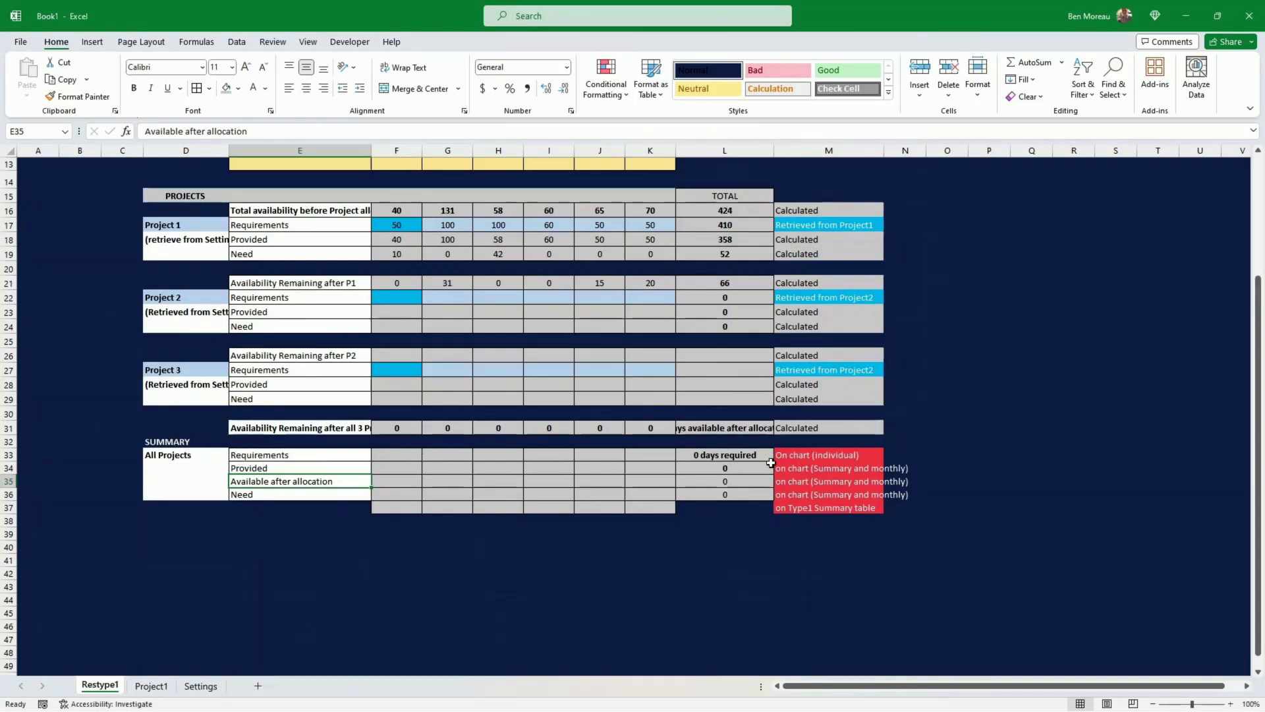
pyautogui.click(752, 456)
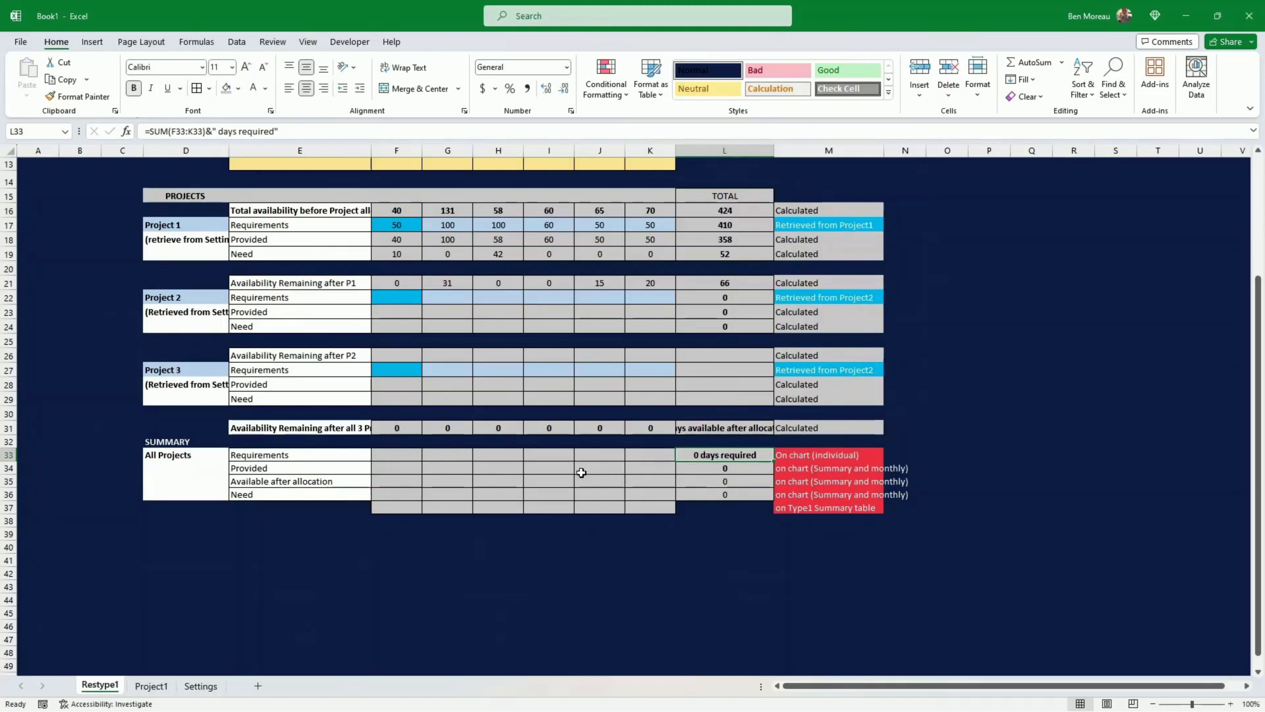
pyautogui.click(394, 453)
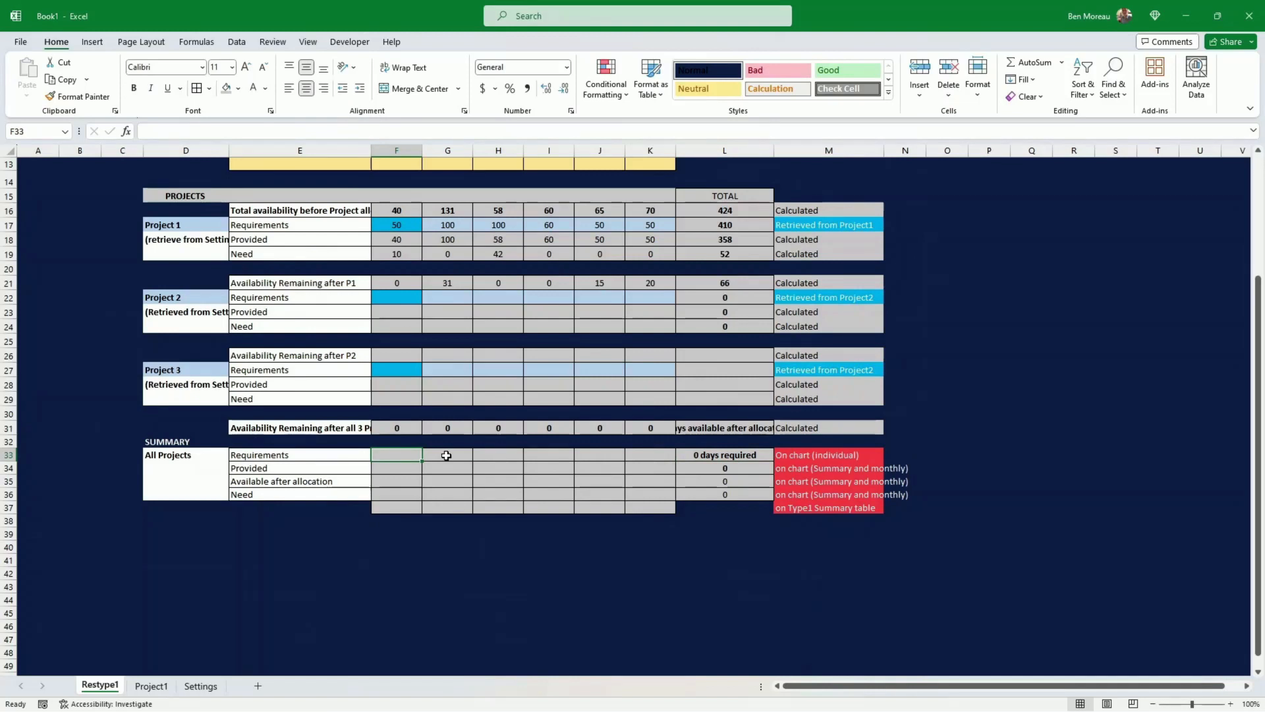
pyautogui.write('=')
pyautogui.press('Up')
pyautogui.press('Up')
pyautogui.press('Up')
pyautogui.press('Up')
pyautogui.press('Up')
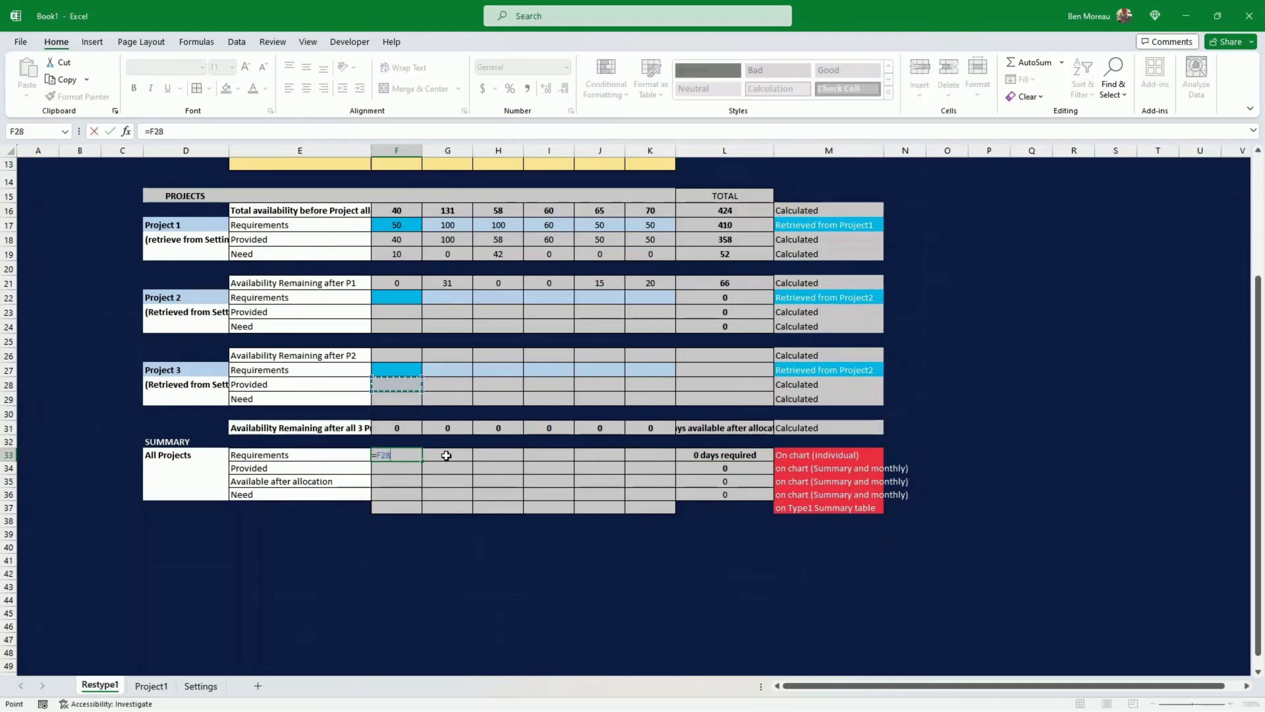
pyautogui.press('Up')
pyautogui.press('Up')
pyautogui.press('Up')
pyautogui.press('Up')
pyautogui.press('Up')
pyautogui.press('Up')
pyautogui.press('Up')
pyautogui.press('Up')
pyautogui.press('Up')
pyautogui.press('Up')
pyautogui.press('Up')
pyautogui.write('+')
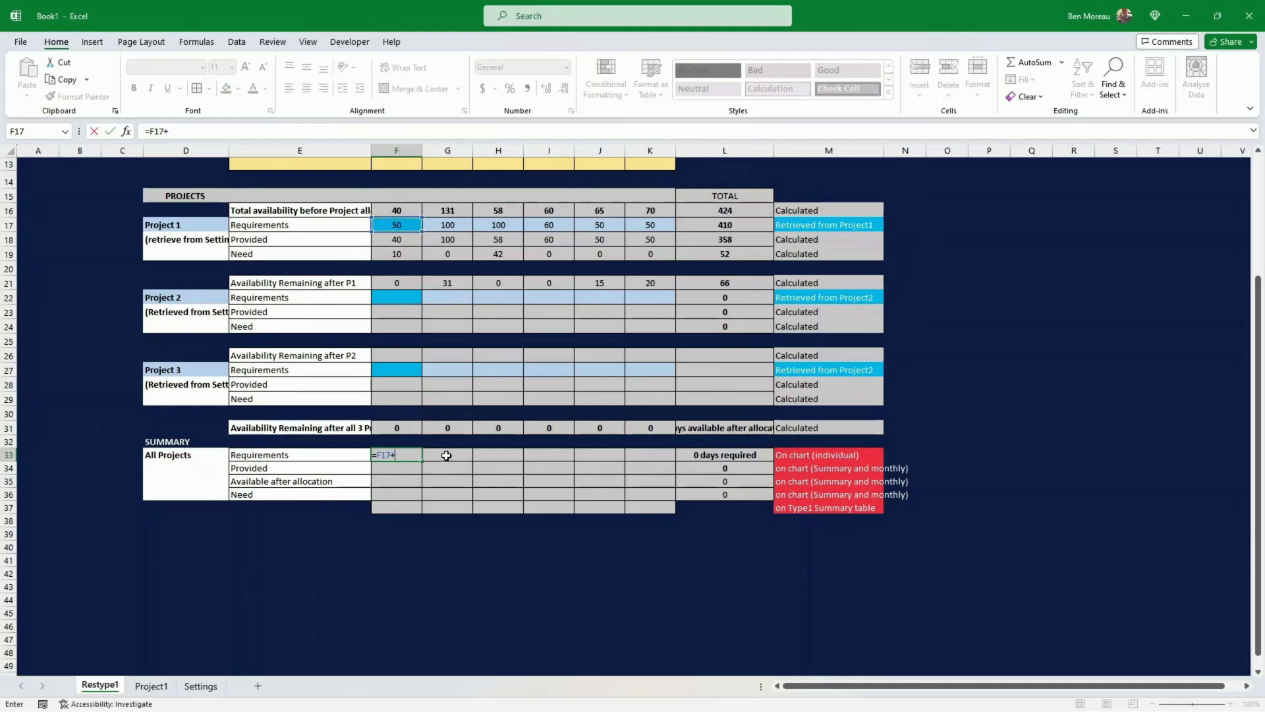
pyautogui.press('Up')
pyautogui.press('Up')
pyautogui.press('Up')
pyautogui.press('Up')
pyautogui.press('Up')
pyautogui.press('Up')
pyautogui.press('Up')
pyautogui.press('Up')
pyautogui.press('Up')
pyautogui.press('Up')
pyautogui.press('Up')
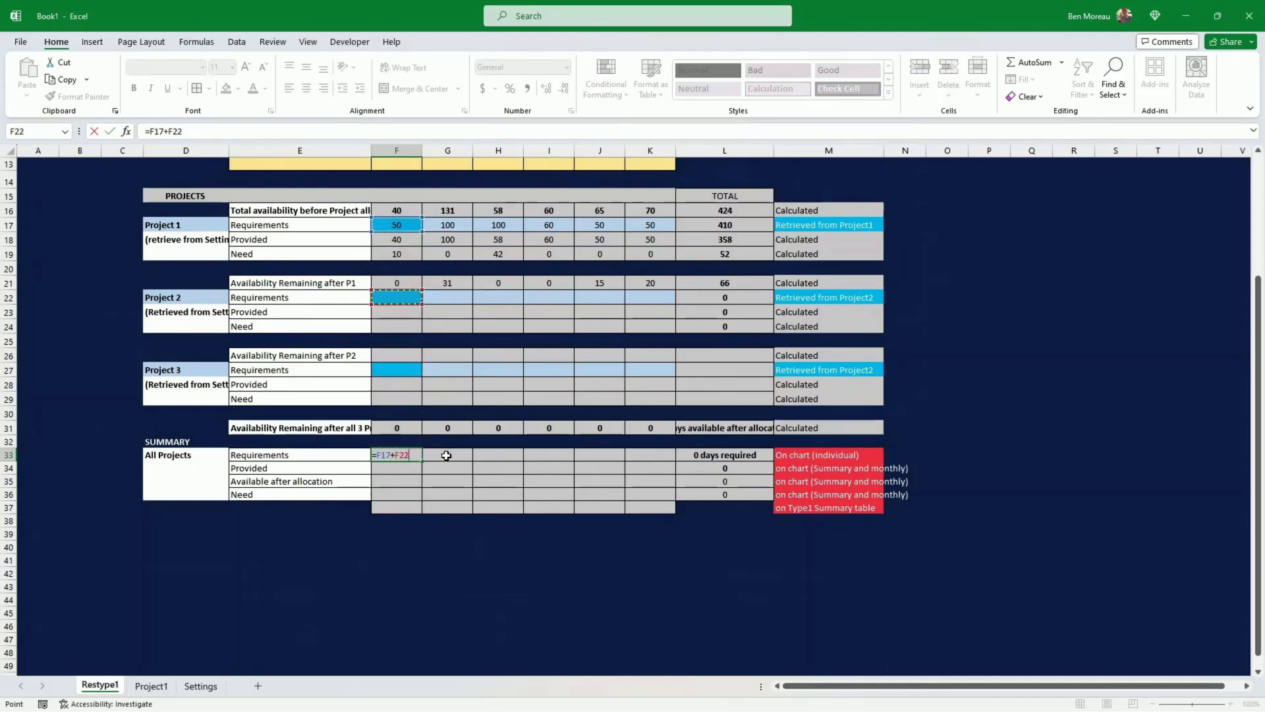
pyautogui.write('+')
pyautogui.press('Up')
pyautogui.press('Up')
pyautogui.press('Up')
pyautogui.press('Up')
pyautogui.press('Up')
pyautogui.press('Up')
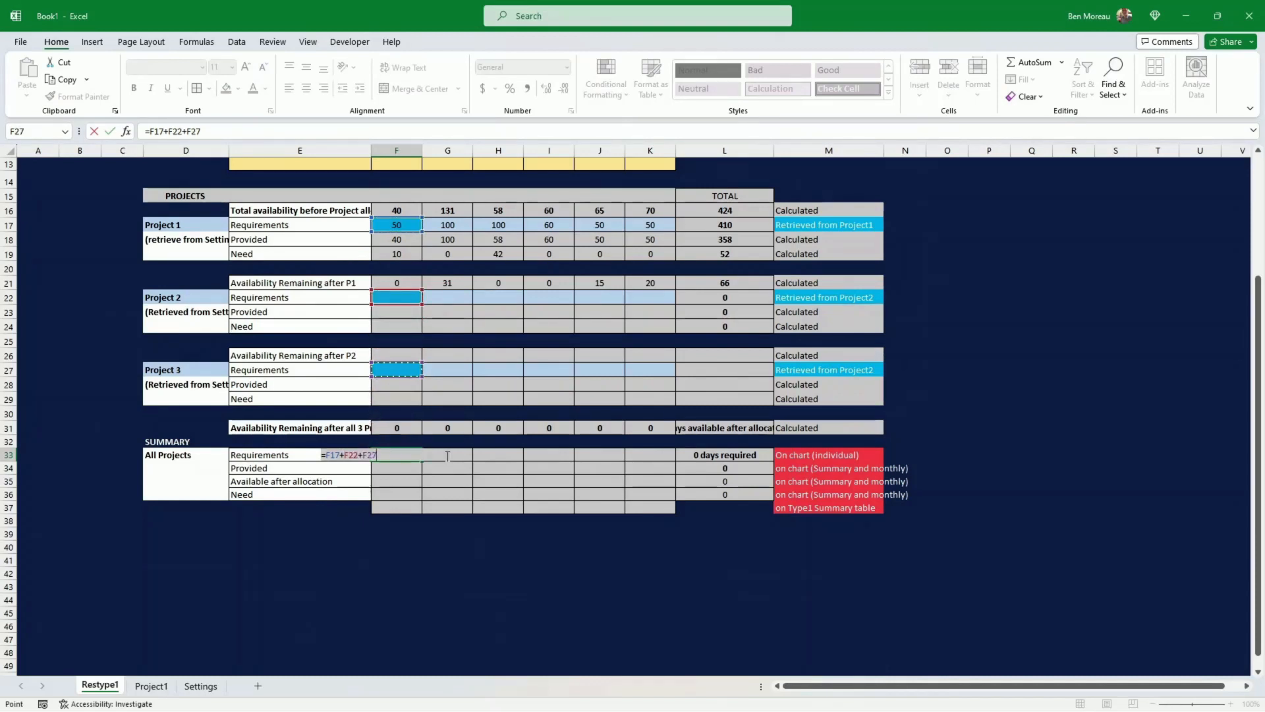
pyautogui.press('Return')
pyautogui.click(415, 457)
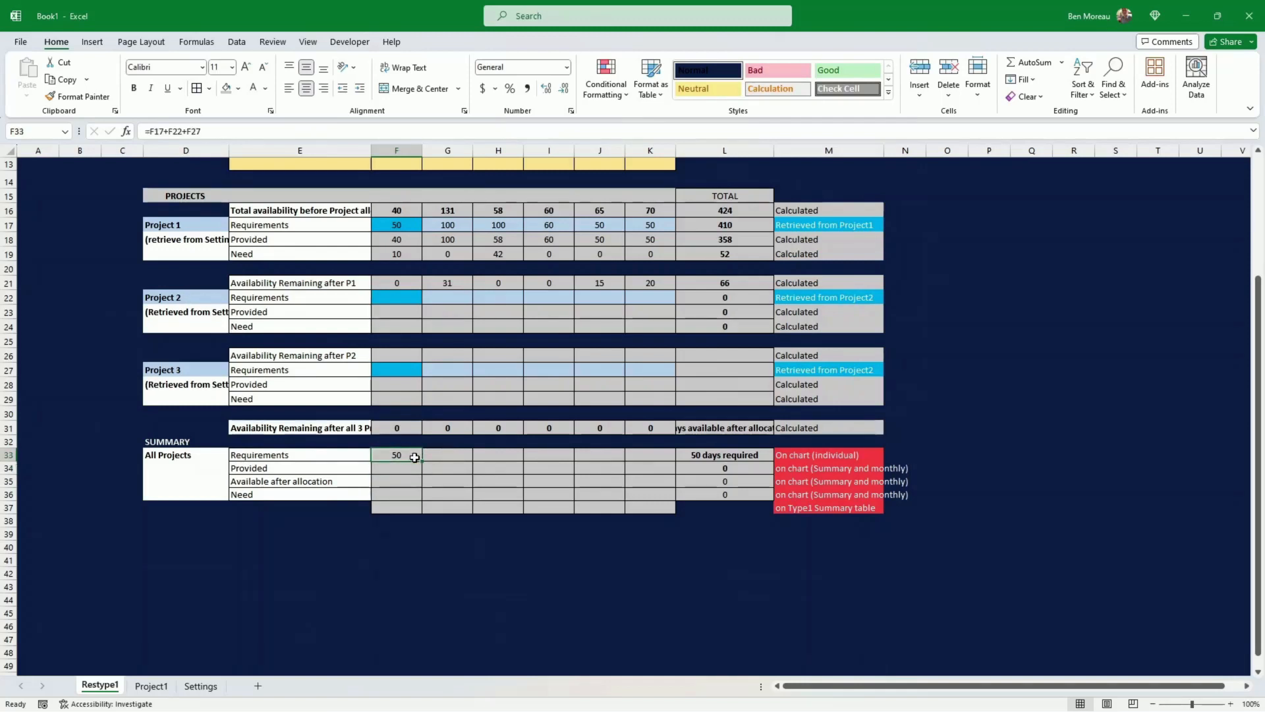
pyautogui.moveTo(414, 457); pyautogui.dragTo(656, 461)
# - Sum the three projects' provided January days in F34 with =F18+F23+F28 and fill it across to K34
pyautogui.click(389, 467)
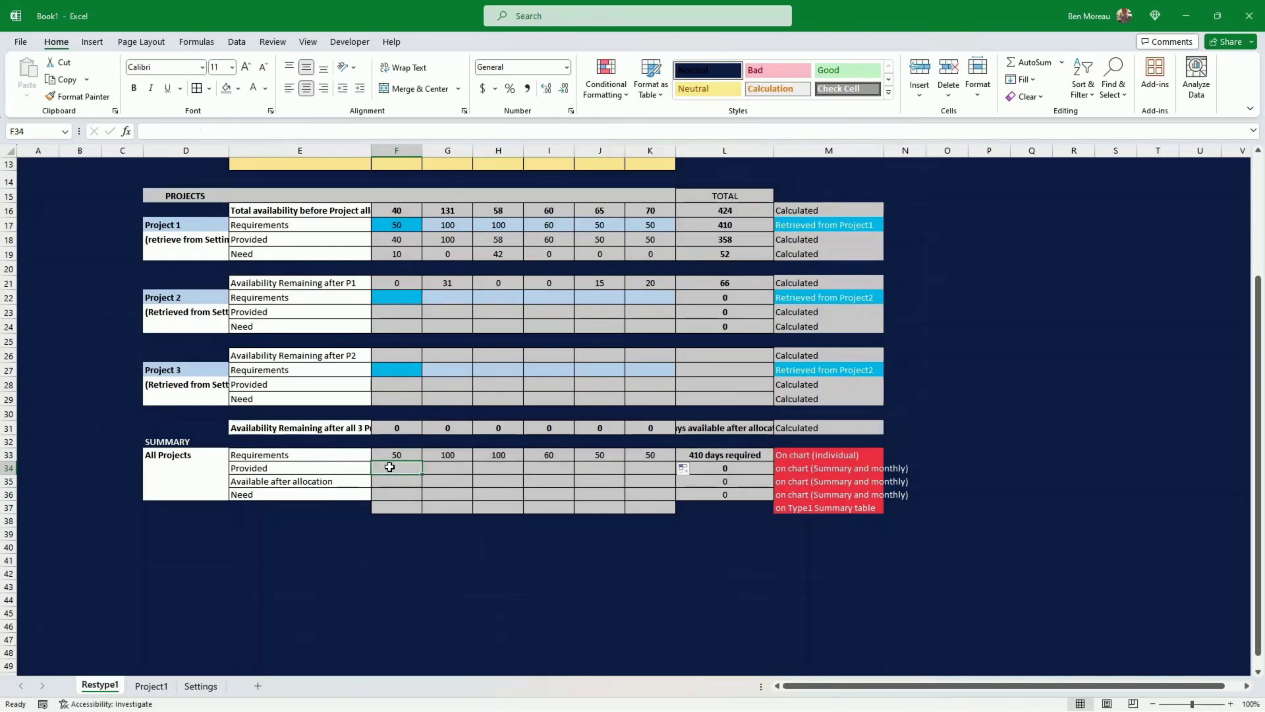
pyautogui.write('=')
pyautogui.press('Up')
pyautogui.press('Up')
pyautogui.press('Up')
pyautogui.press('Up')
pyautogui.press('Up')
pyautogui.press('Up')
pyautogui.press('Up')
pyautogui.press('Up')
pyautogui.press('Up')
pyautogui.press('Up')
pyautogui.press('Up')
pyautogui.press('Up')
pyautogui.press('Up')
pyautogui.press('Up')
pyautogui.press('Up')
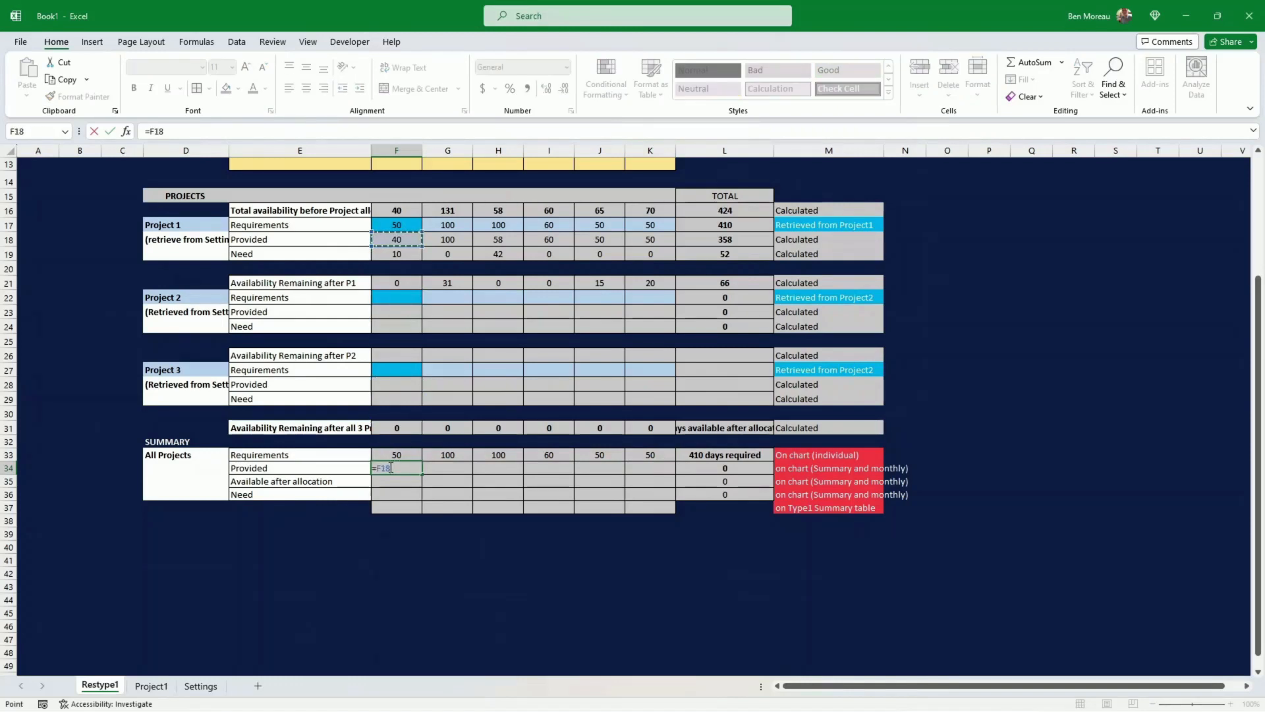
pyautogui.write('+')
pyautogui.press('Up')
pyautogui.press('Up')
pyautogui.press('Up')
pyautogui.press('Up')
pyautogui.press('Up')
pyautogui.press('Up')
pyautogui.press('Up')
pyautogui.press('Up')
pyautogui.press('Up')
pyautogui.press('Up')
pyautogui.press('Up')
pyautogui.write('+')
pyautogui.press('Up')
pyautogui.press('Up')
pyautogui.press('Up')
pyautogui.press('Up')
pyautogui.press('Up')
pyautogui.press('Up')
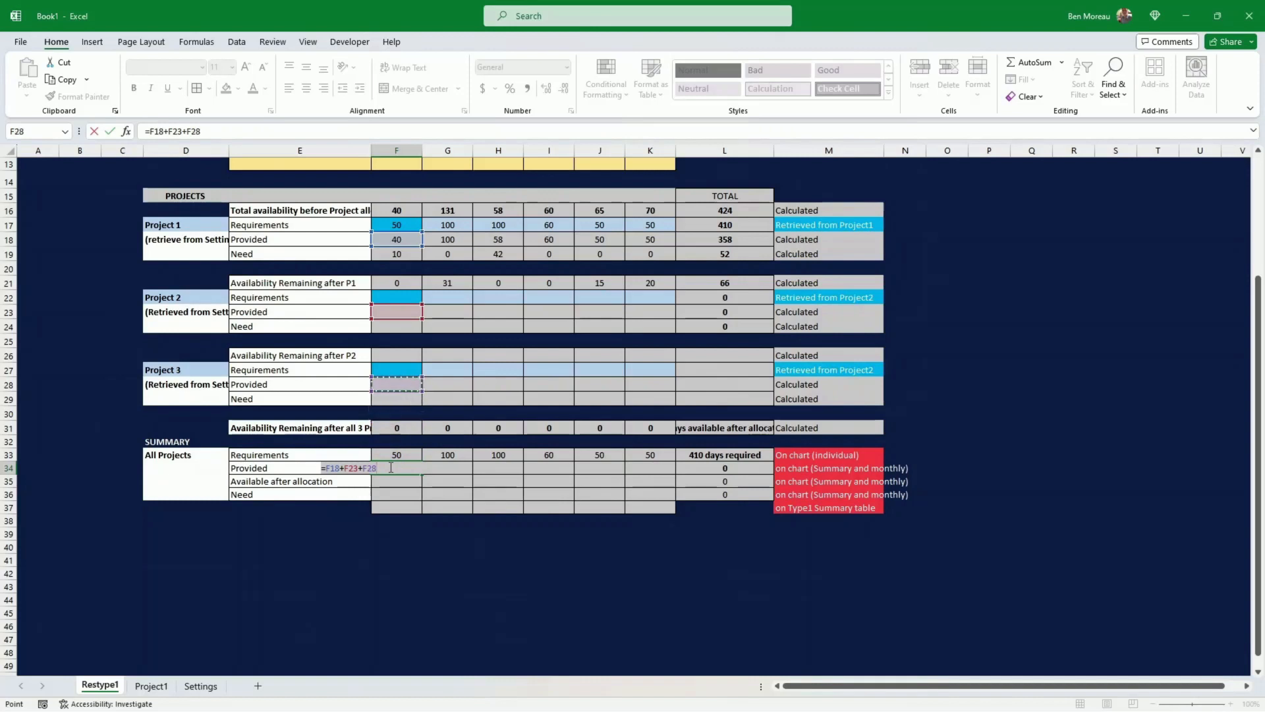
pyautogui.press('Return')
pyautogui.click(390, 466)
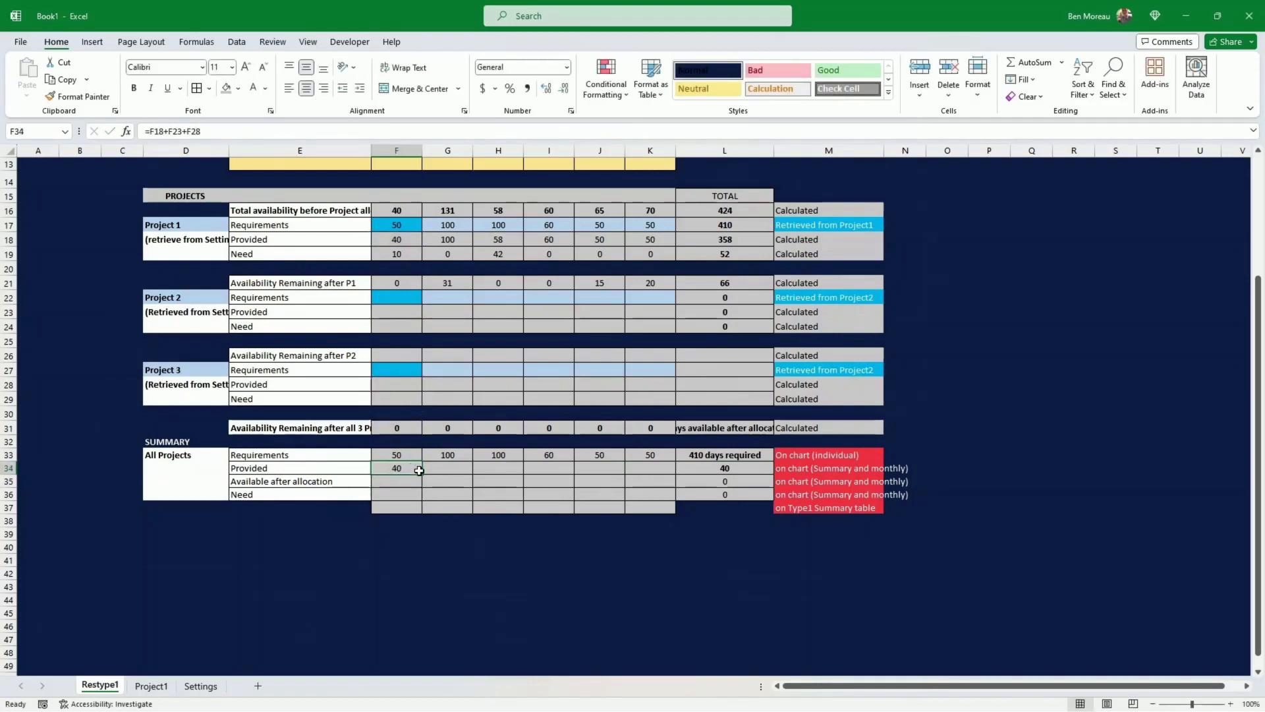
pyautogui.moveTo(423, 473); pyautogui.dragTo(651, 476)
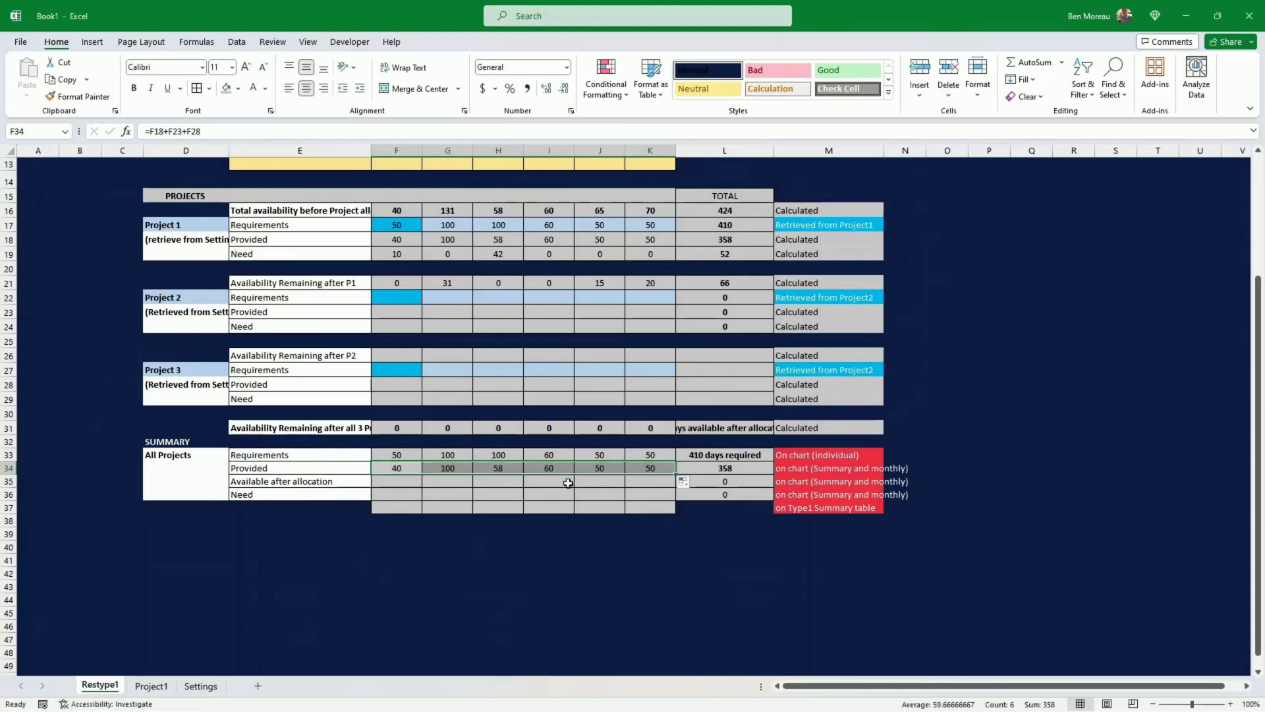
# - Bring row 31's remaining availability into F35:K35, and copy the F21:K21 formulas into F26:K26 for availability after P2
pyautogui.click(338, 429)
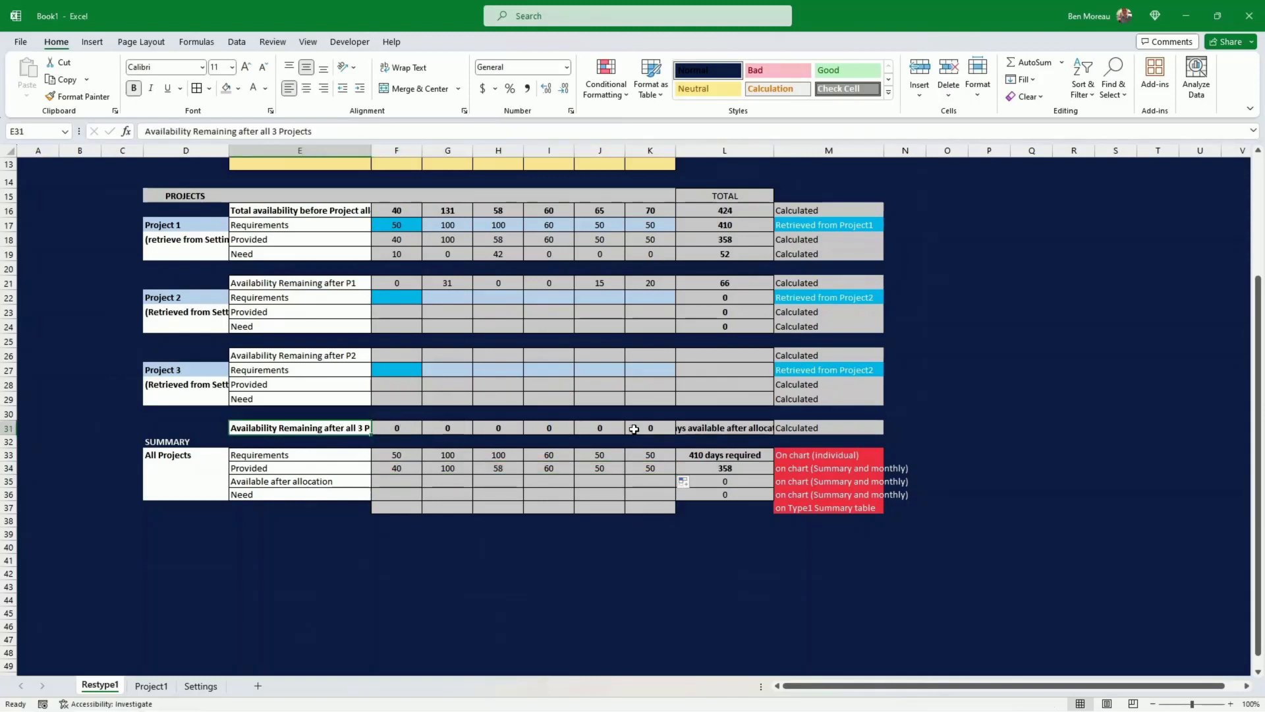
pyautogui.click(393, 481)
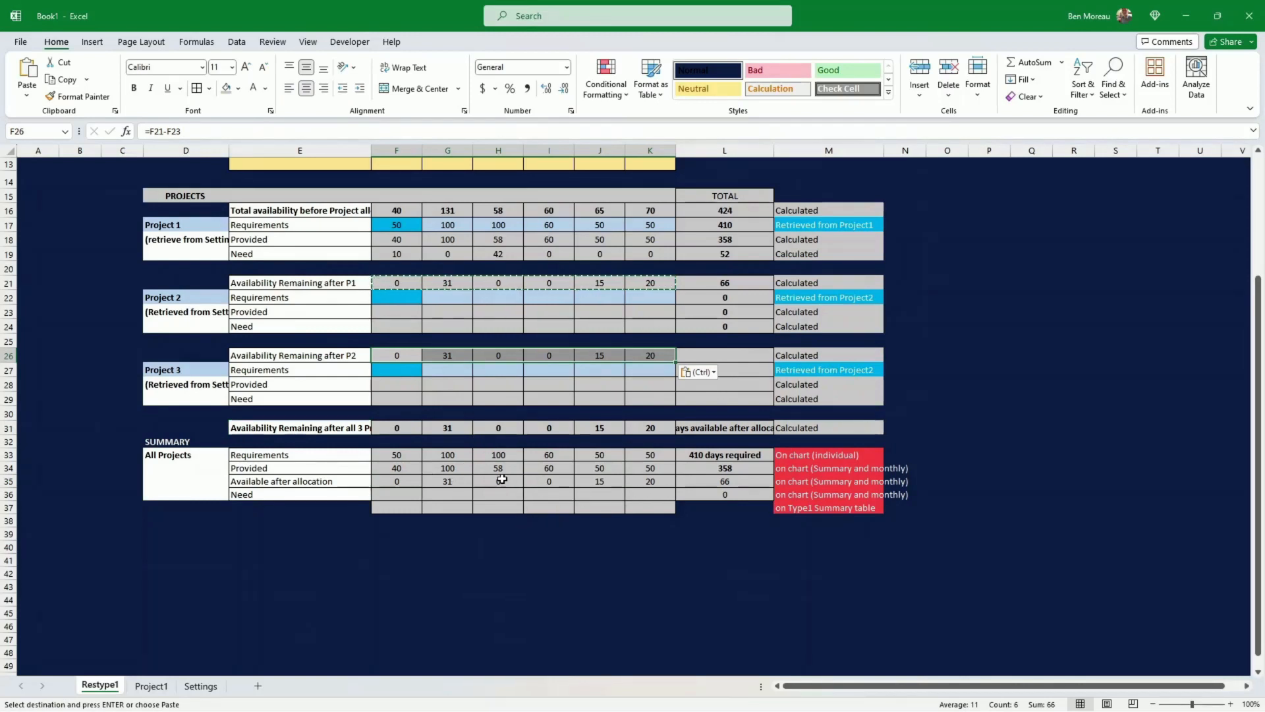
pyautogui.moveTo(404, 355); pyautogui.dragTo(649, 356)
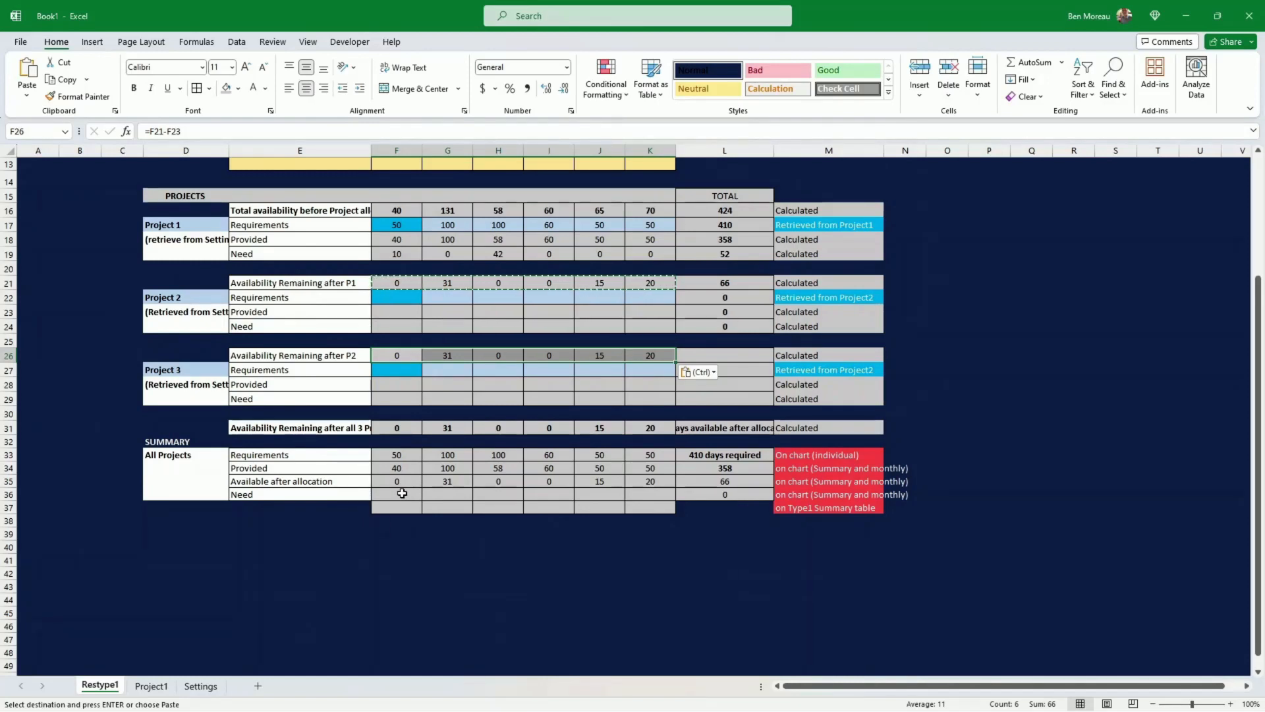
# - Calculate January's summary need in F36 with =F33-F34 and fill it across to K36
pyautogui.click(402, 493)
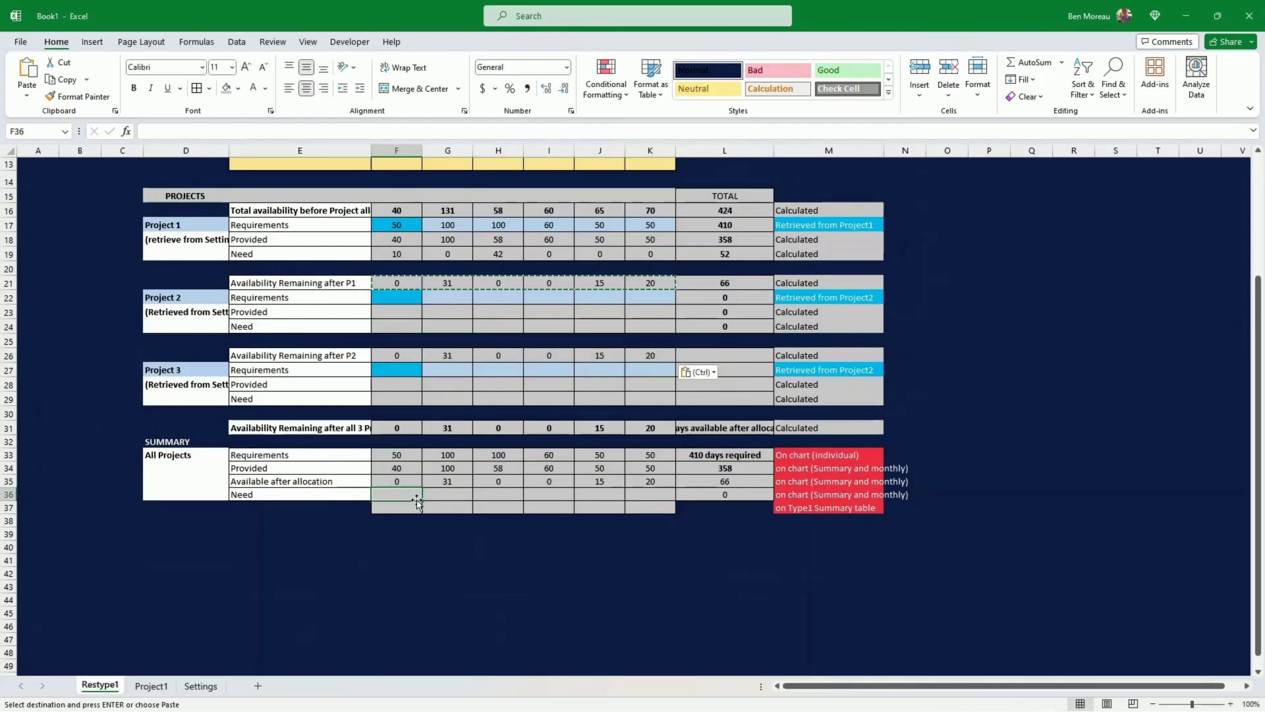
pyautogui.write('=')
pyautogui.press('Up')
pyautogui.press('Up')
pyautogui.press('Up')
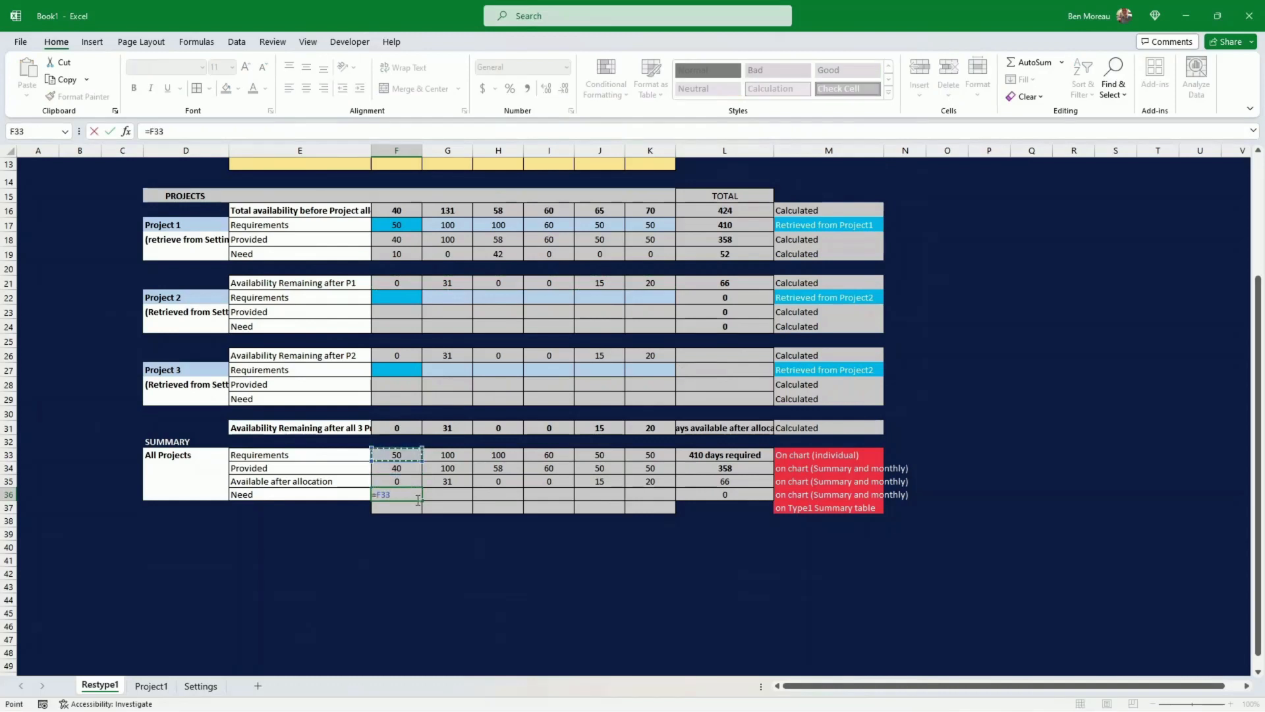
pyautogui.write('-')
pyautogui.press('Up')
pyautogui.press('Return')
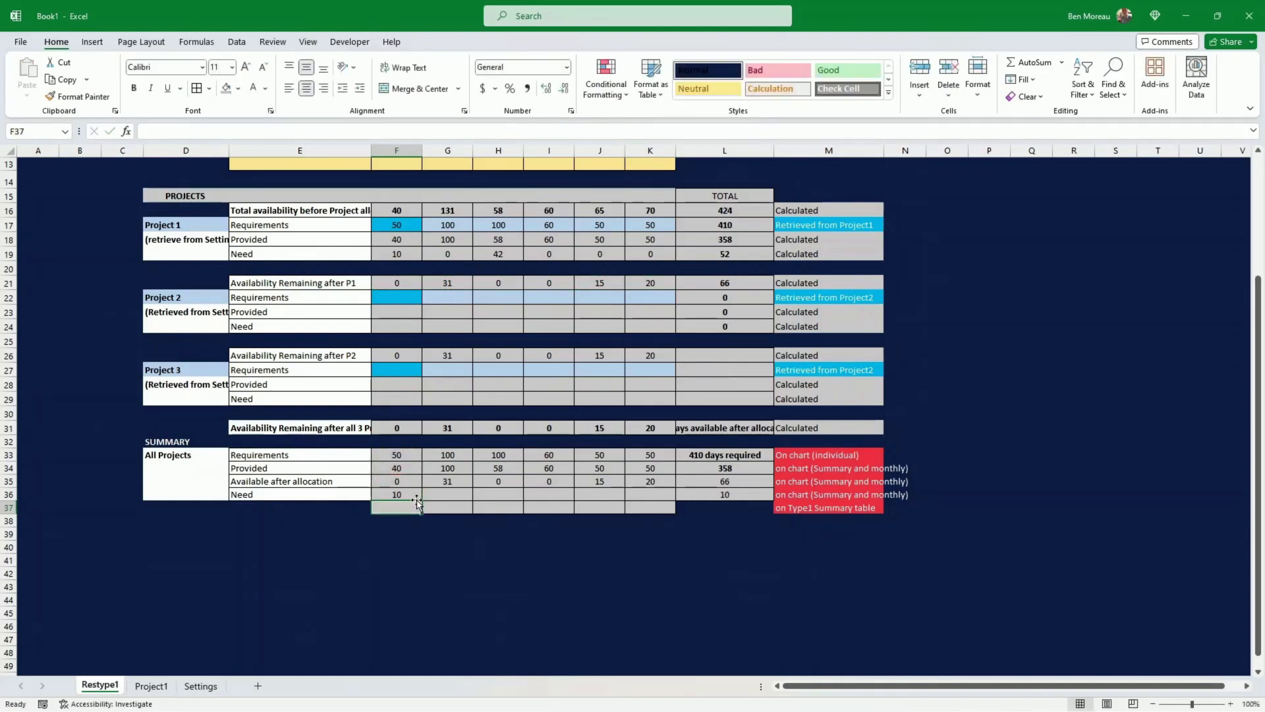
pyautogui.click(415, 494)
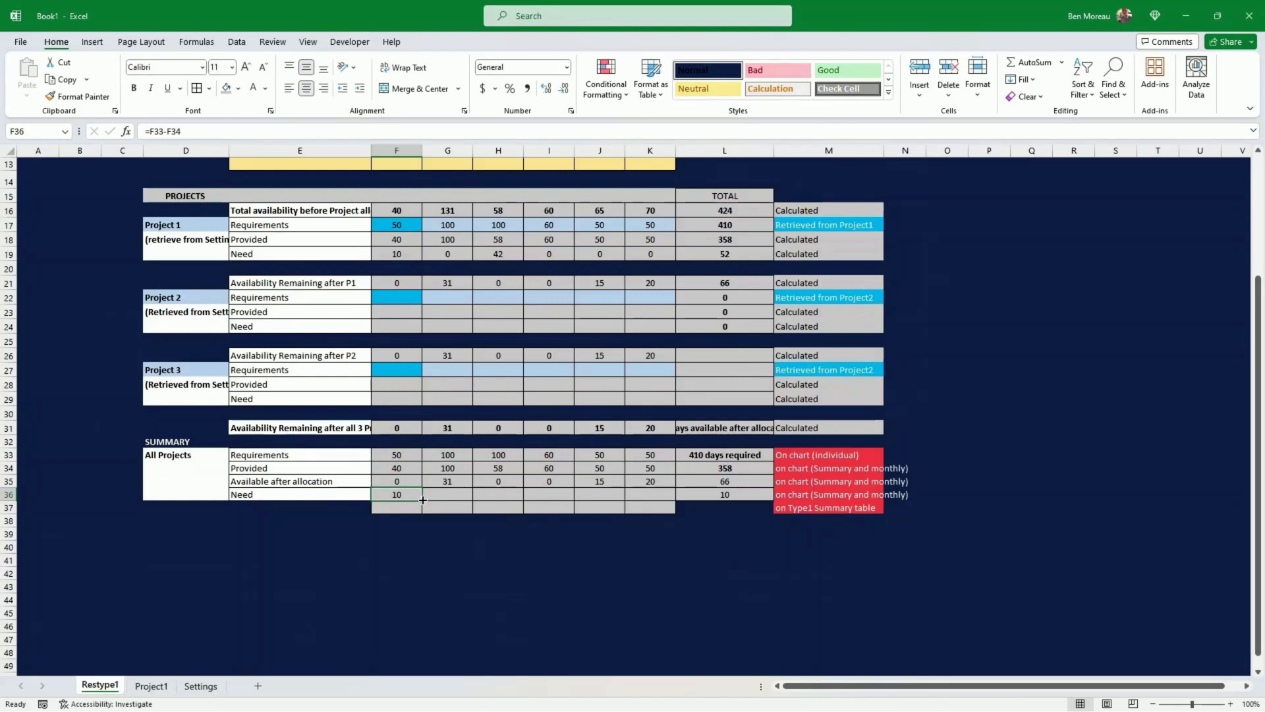
pyautogui.moveTo(423, 499); pyautogui.dragTo(675, 502)
# - Enter =IF(F36>0,-F36,F35) in F37 to show need as negative or else remaining availability, and fill it across to K37
pyautogui.press('Down')
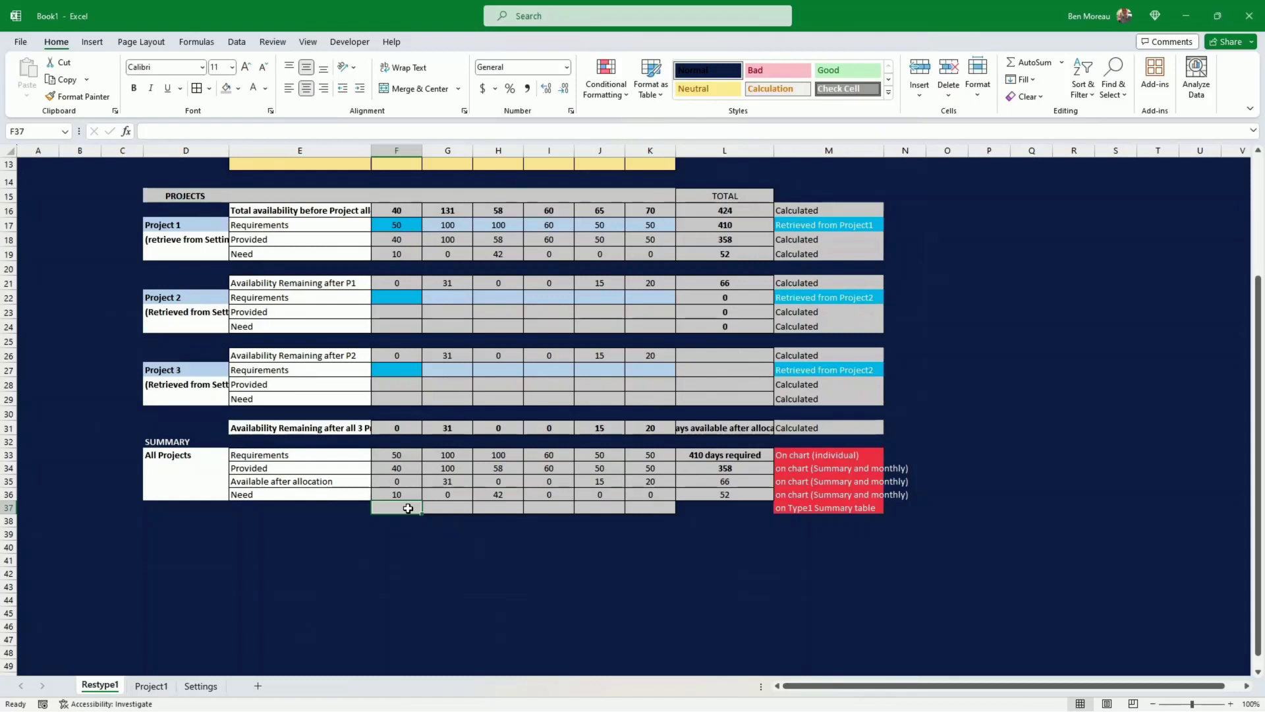
pyautogui.write('=')
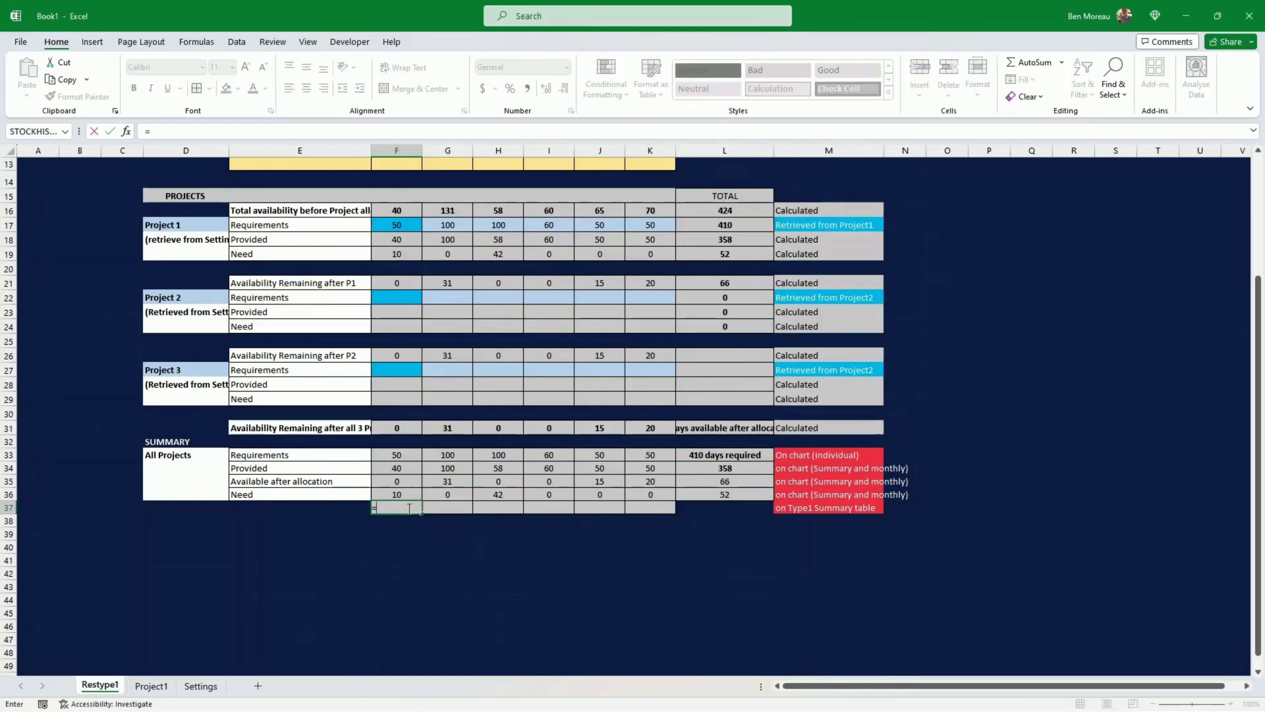
pyautogui.write('if(')
pyautogui.press('Up')
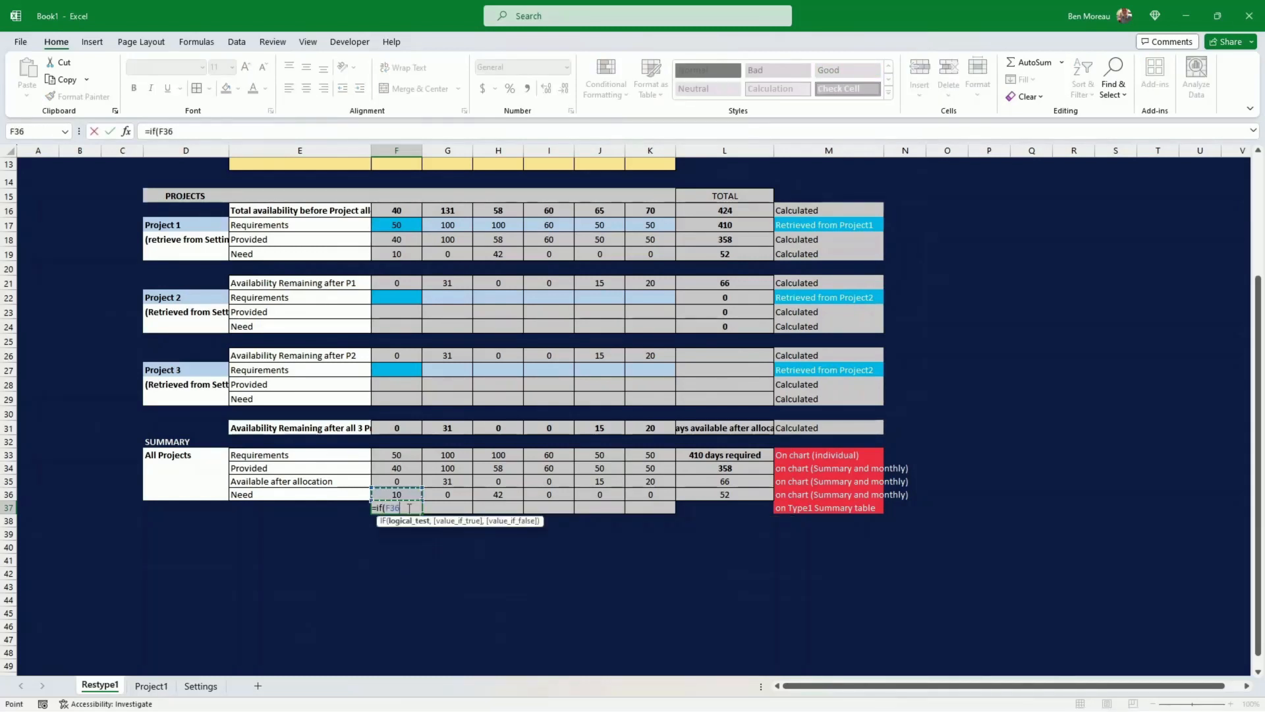
pyautogui.write('>0,')
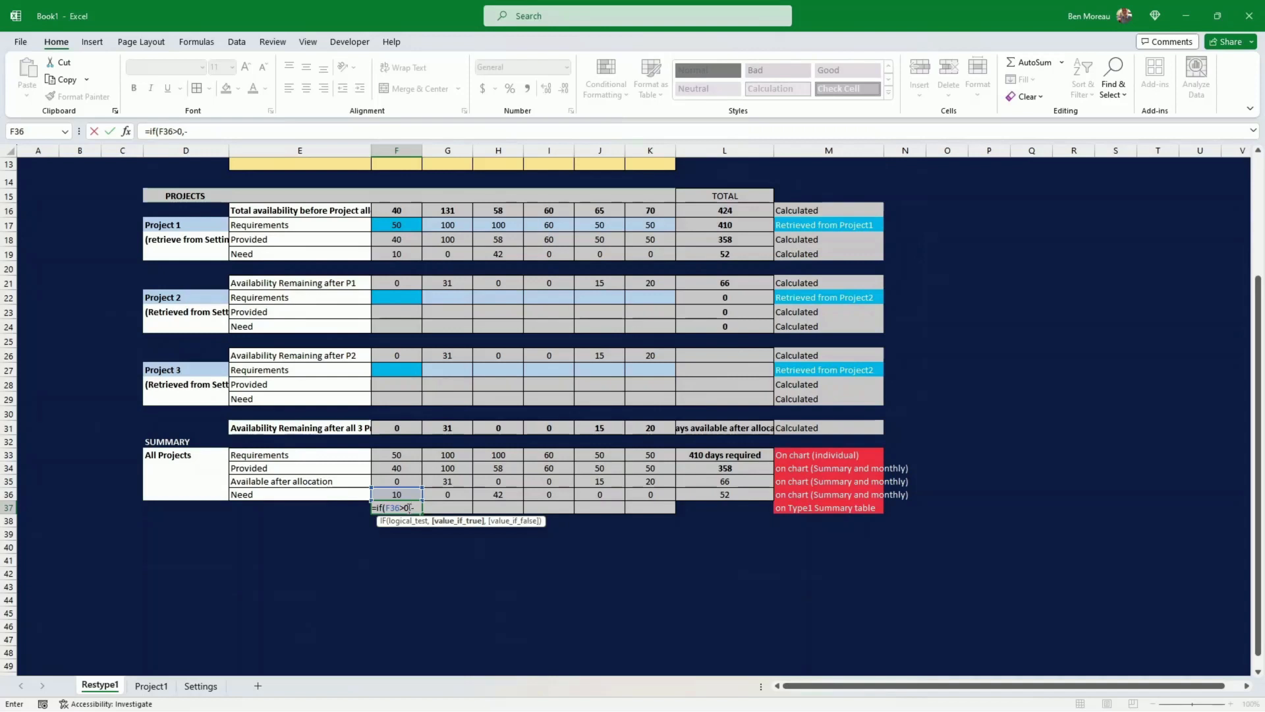
pyautogui.write('-')
pyautogui.press('Up')
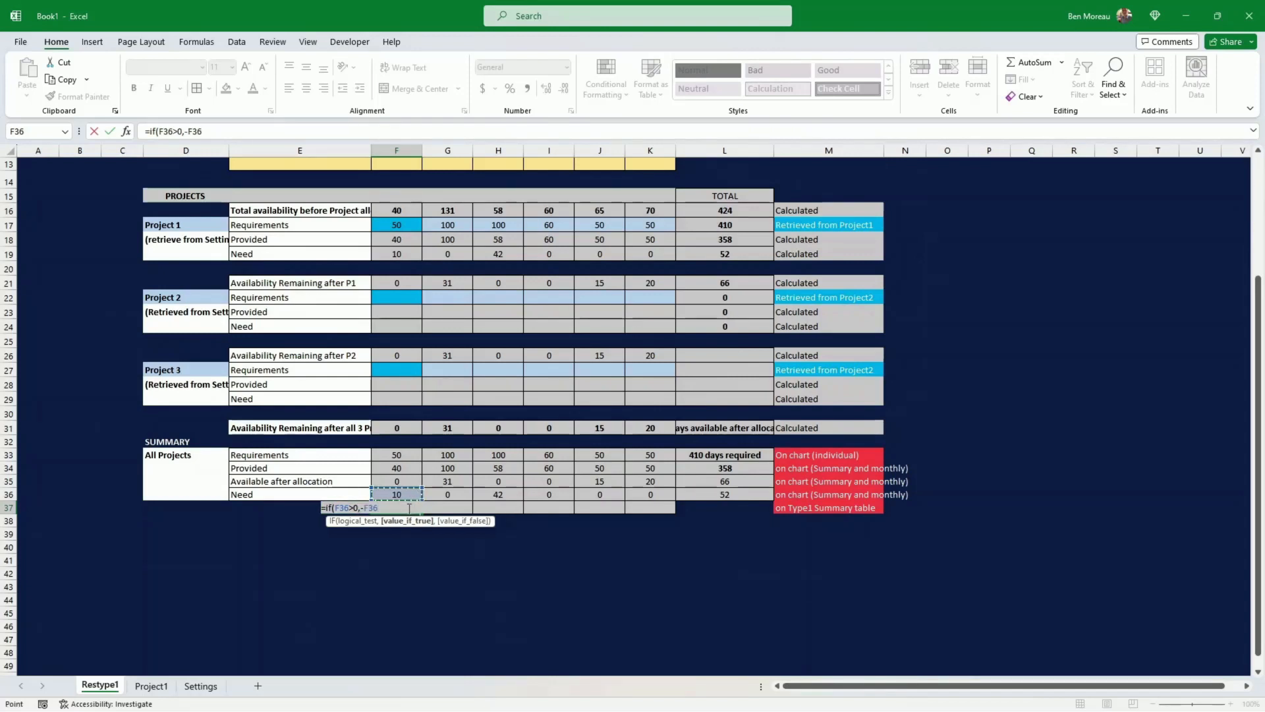
pyautogui.write(',')
pyautogui.press('Up')
pyautogui.press('Up')
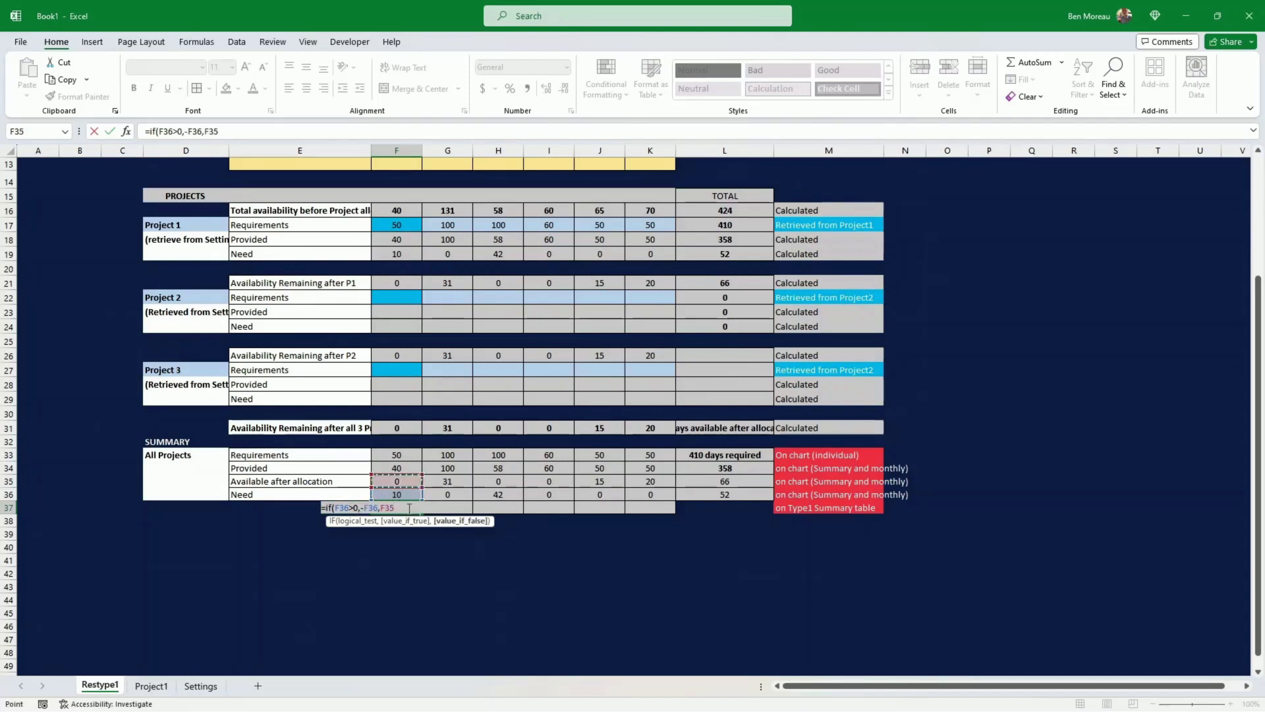
pyautogui.press('Return')
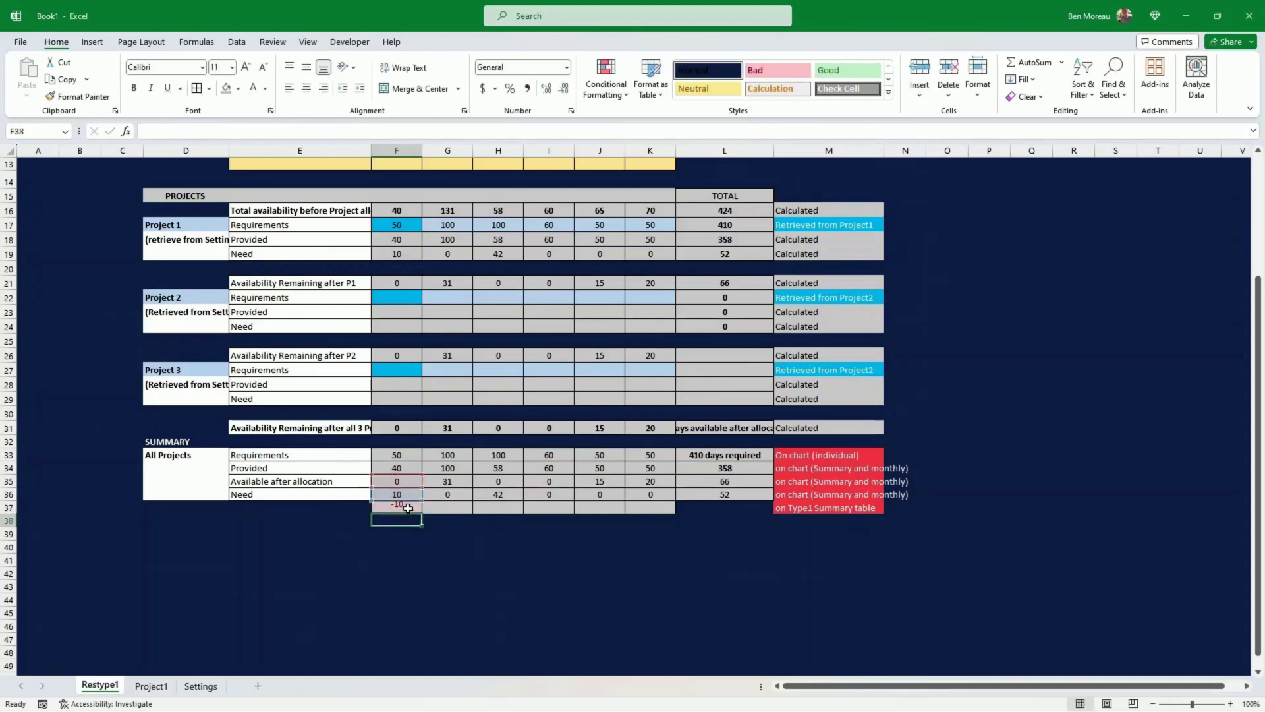
pyautogui.click(405, 508)
pyautogui.scroll(-1, 405, 508)
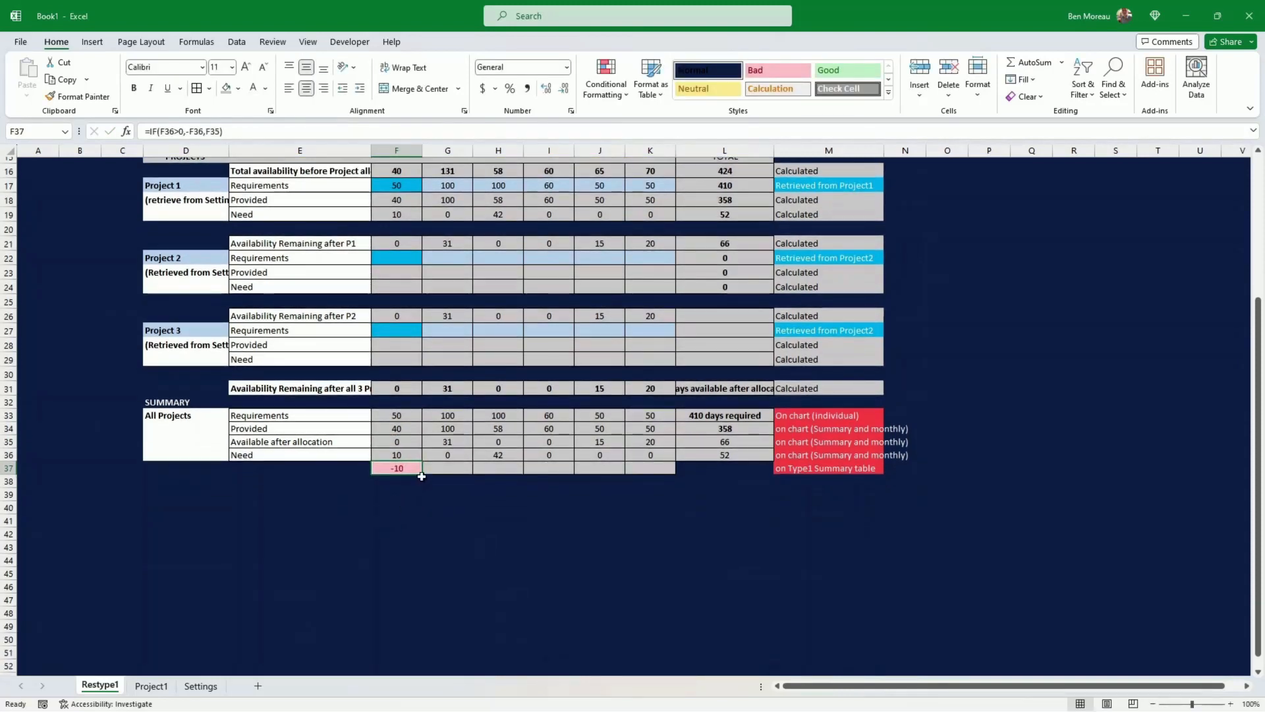
pyautogui.moveTo(421, 475); pyautogui.dragTo(664, 466)
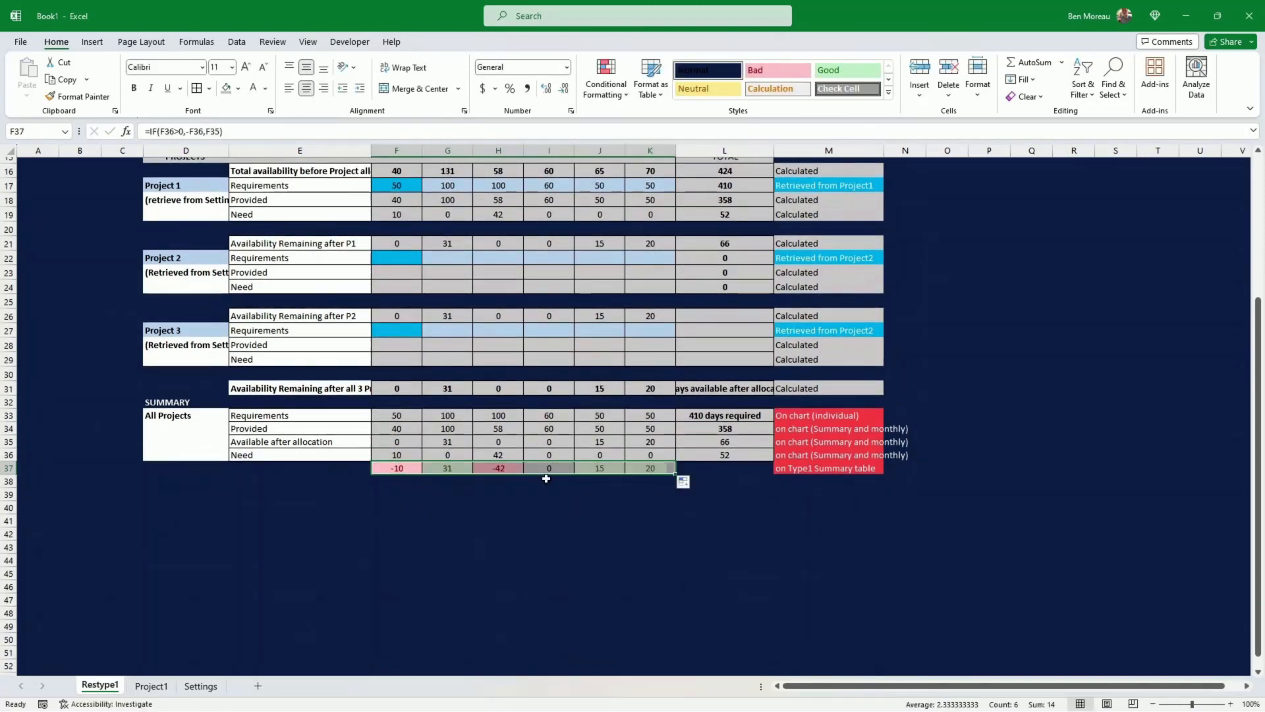
# - Look at the Highlight Cells Rules available under conditional formatting and inspect the coloured results in F37:K37
pyautogui.click(399, 469)
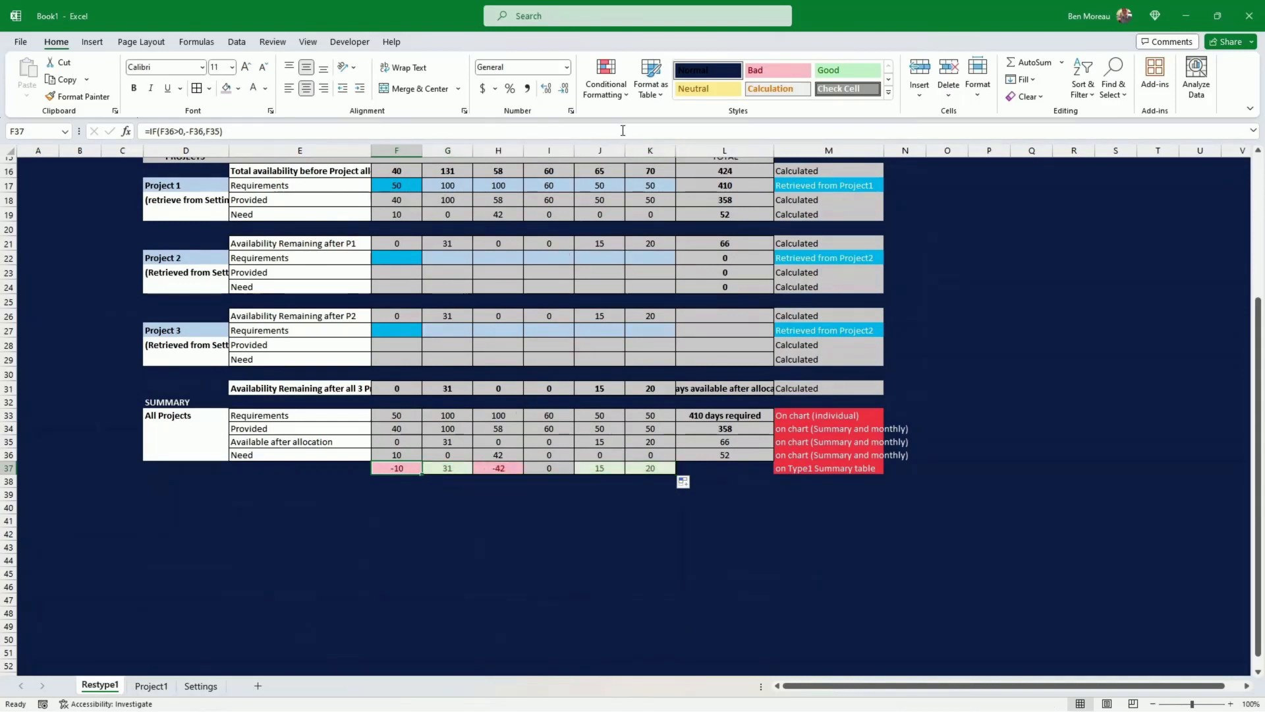
pyautogui.click(620, 98)
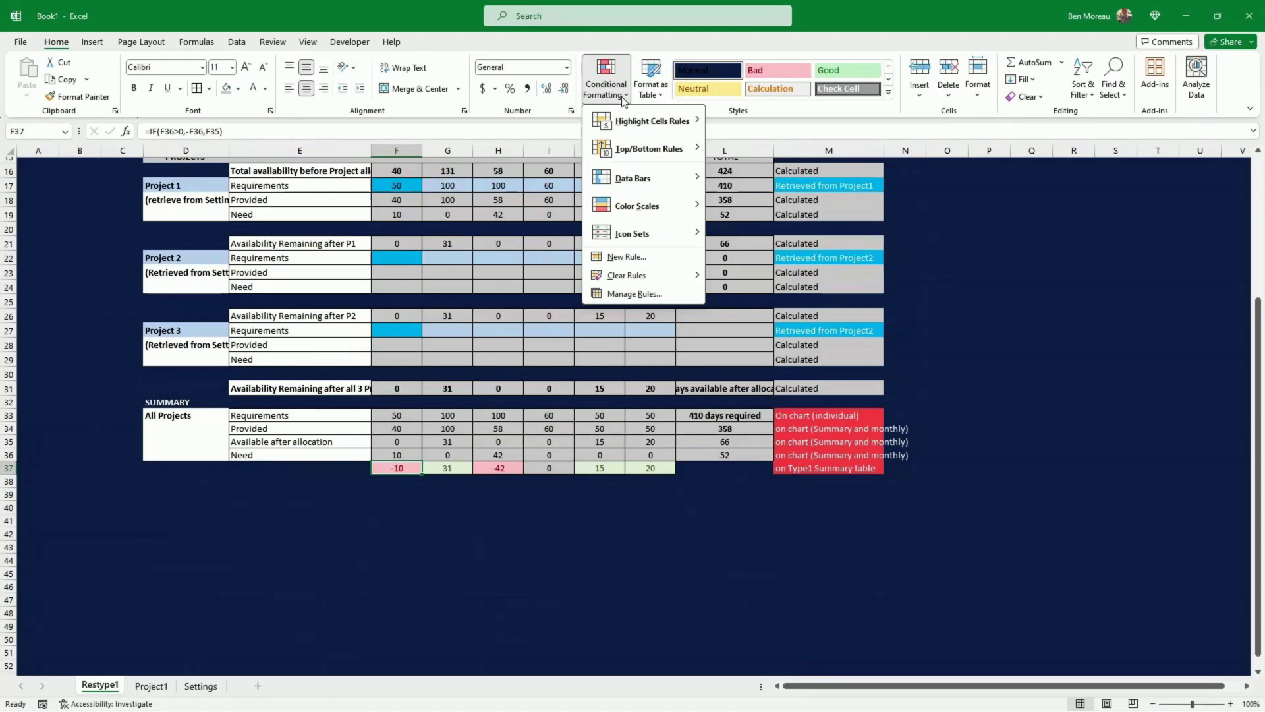
pyautogui.moveTo(652, 121)
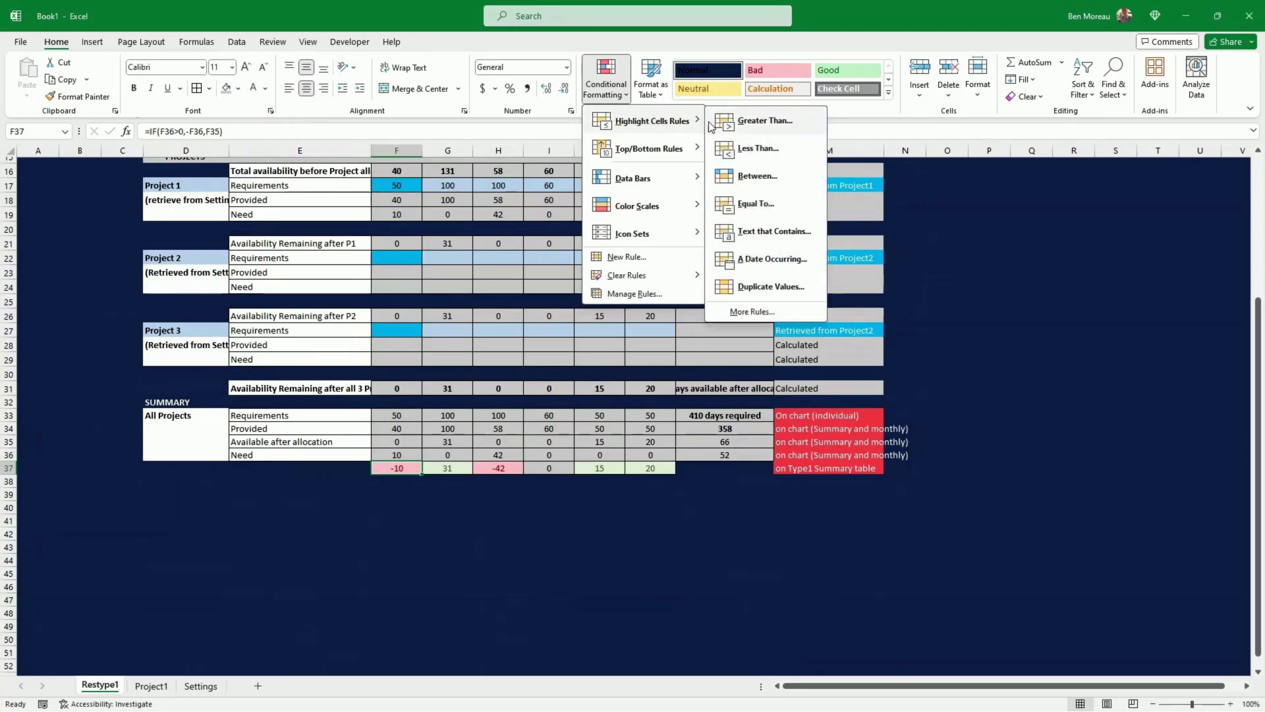
pyautogui.click(404, 471)
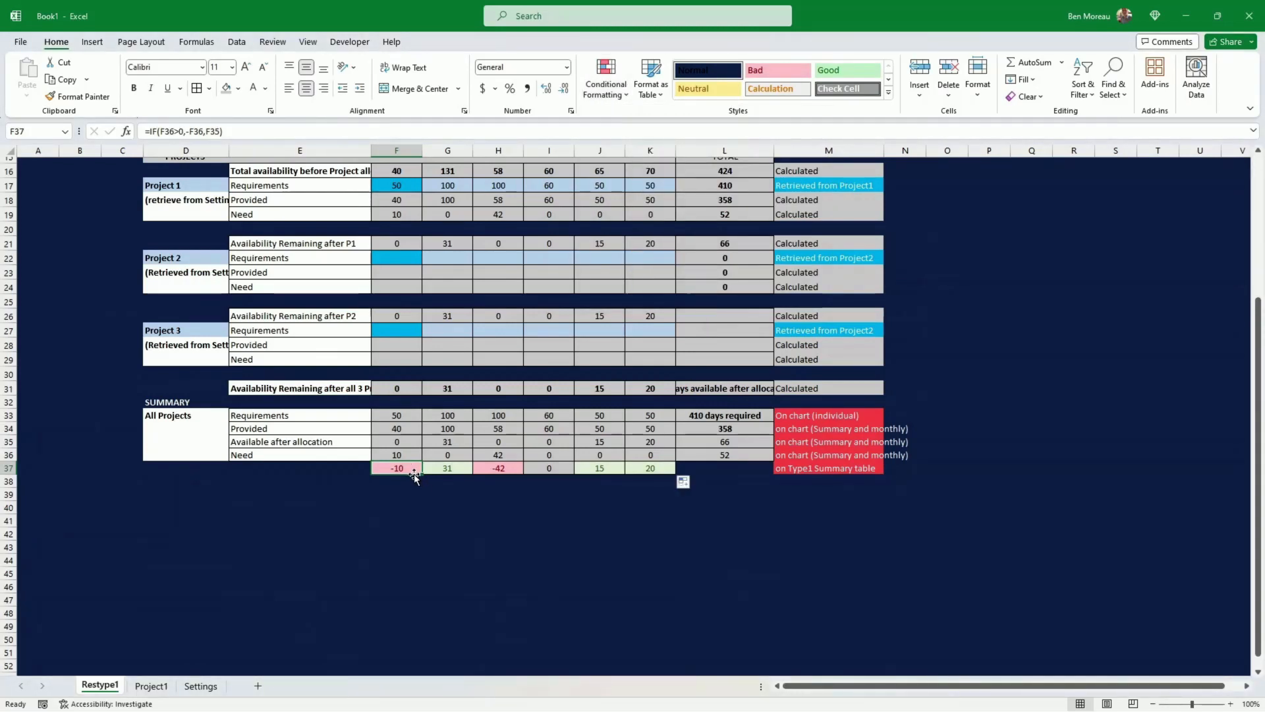
pyautogui.moveTo(403, 470); pyautogui.dragTo(662, 472)
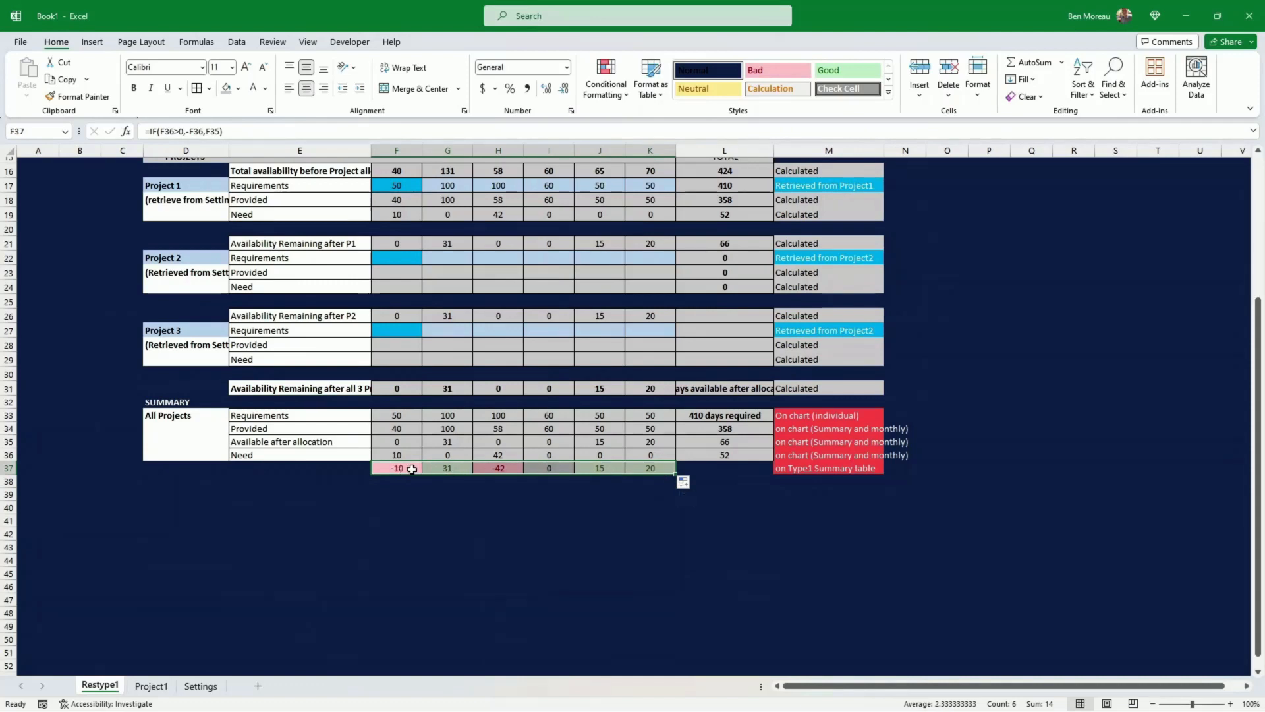
pyautogui.click(445, 469)
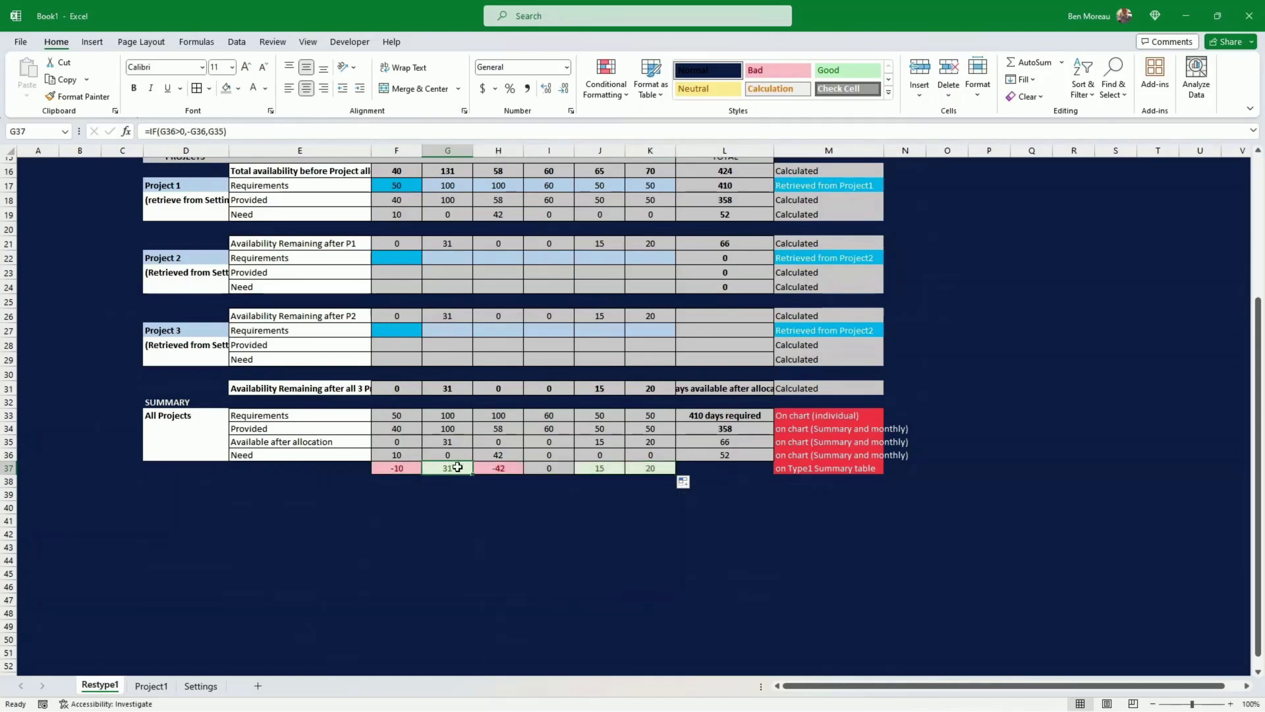
pyautogui.click(402, 469)
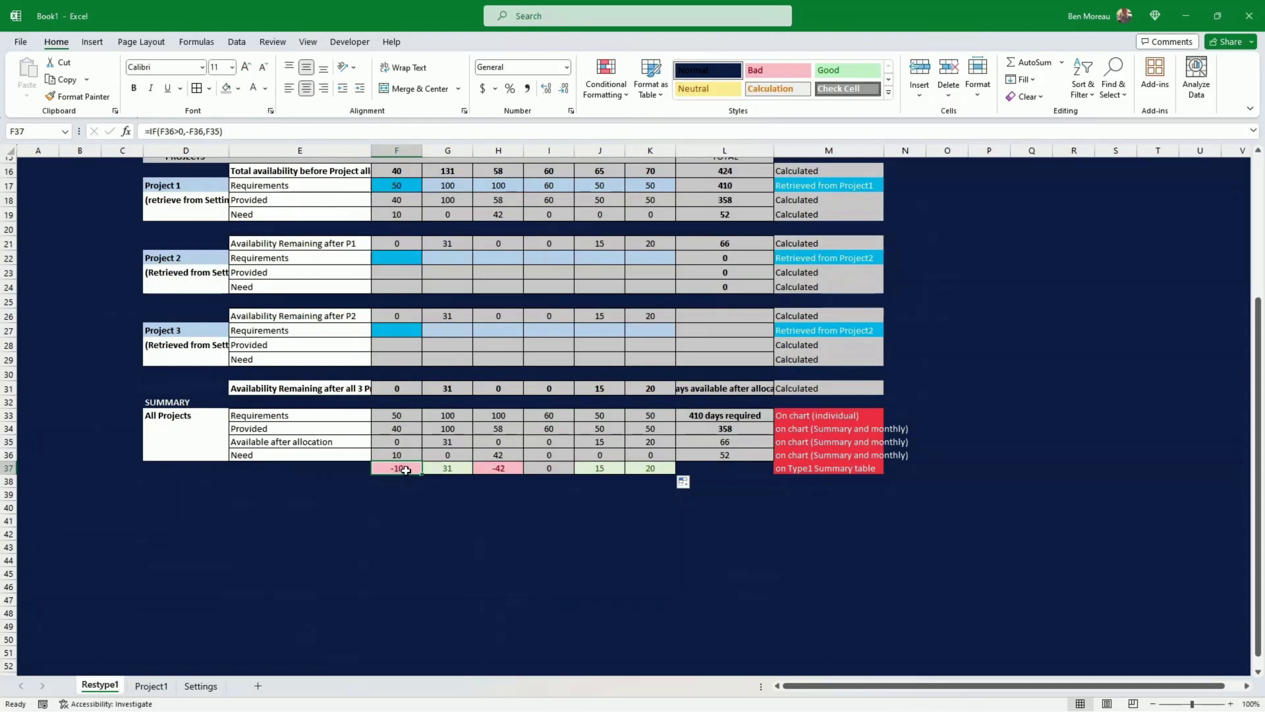
# - Review the completed Restype1 sheet, from the resource count formula in D4 down to the All Projects summary
pyautogui.scroll(4, 783, 402)
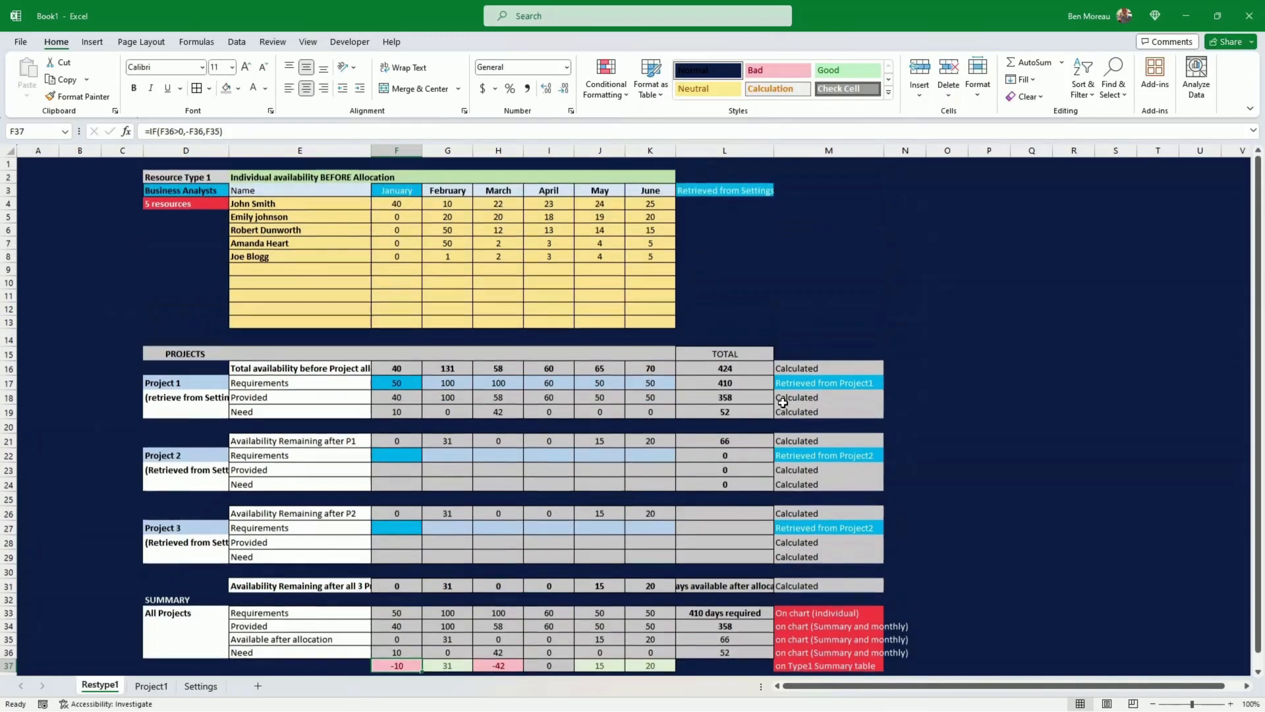
pyautogui.scroll(2, 783, 402)
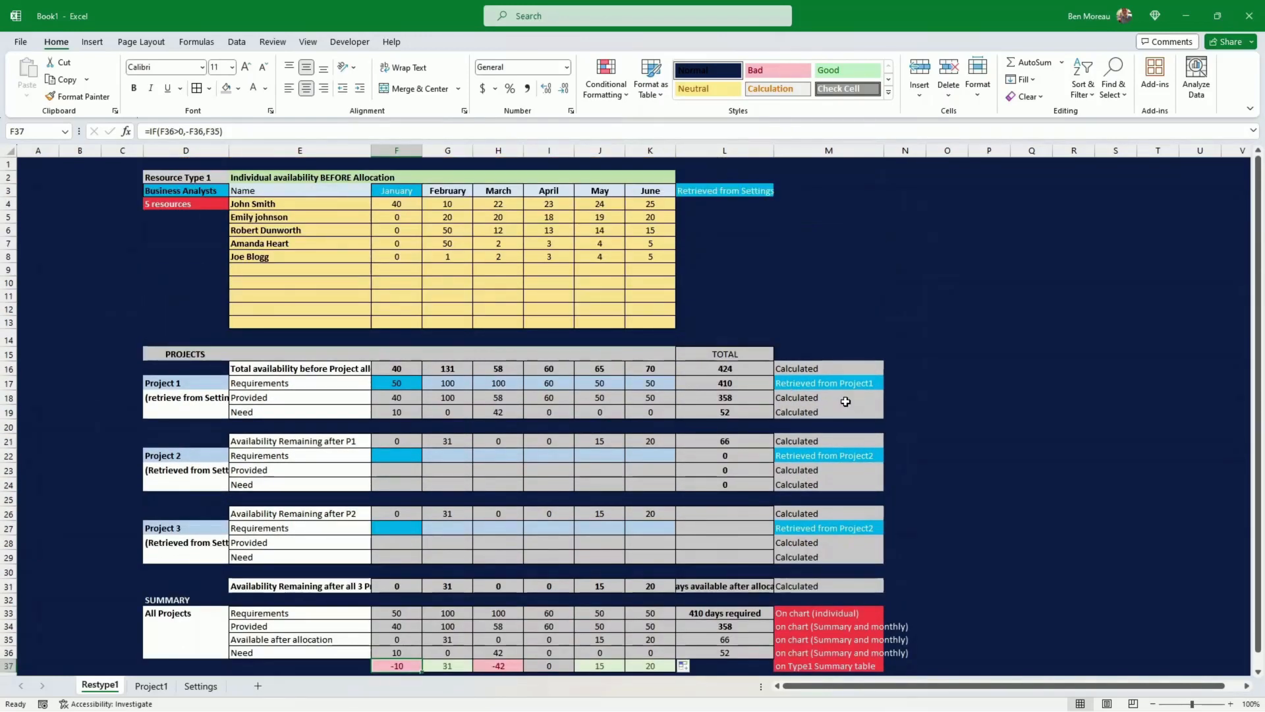
pyautogui.click(185, 201)
pyautogui.scroll(-5, 692, 244)
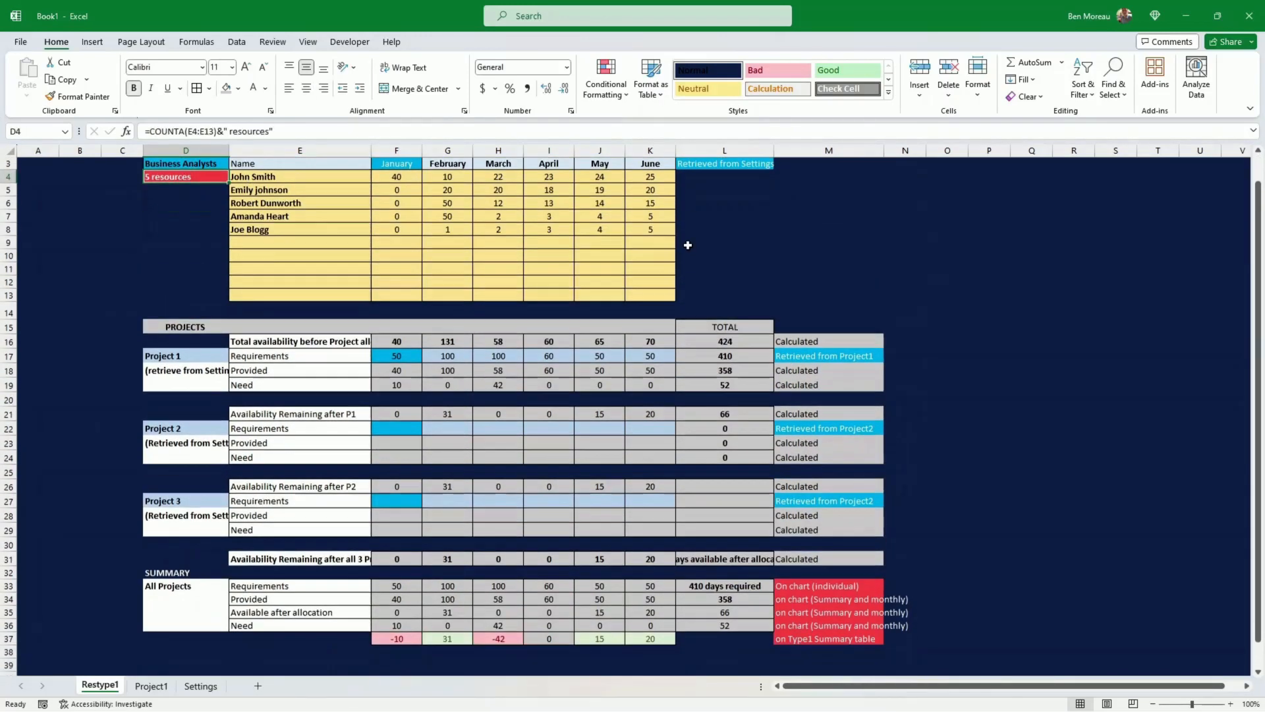
pyautogui.moveTo(799, 417); pyautogui.dragTo(805, 465)
pyautogui.click(719, 494)
pyautogui.scroll(3, 725, 461)
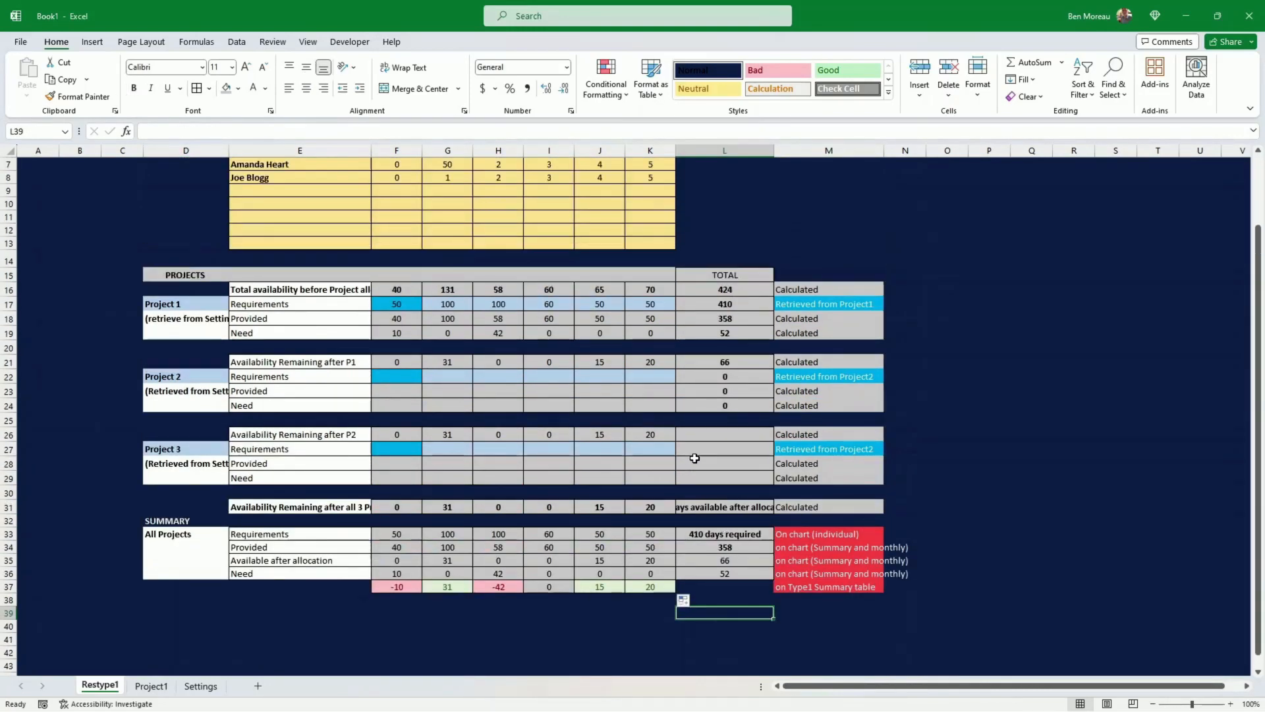
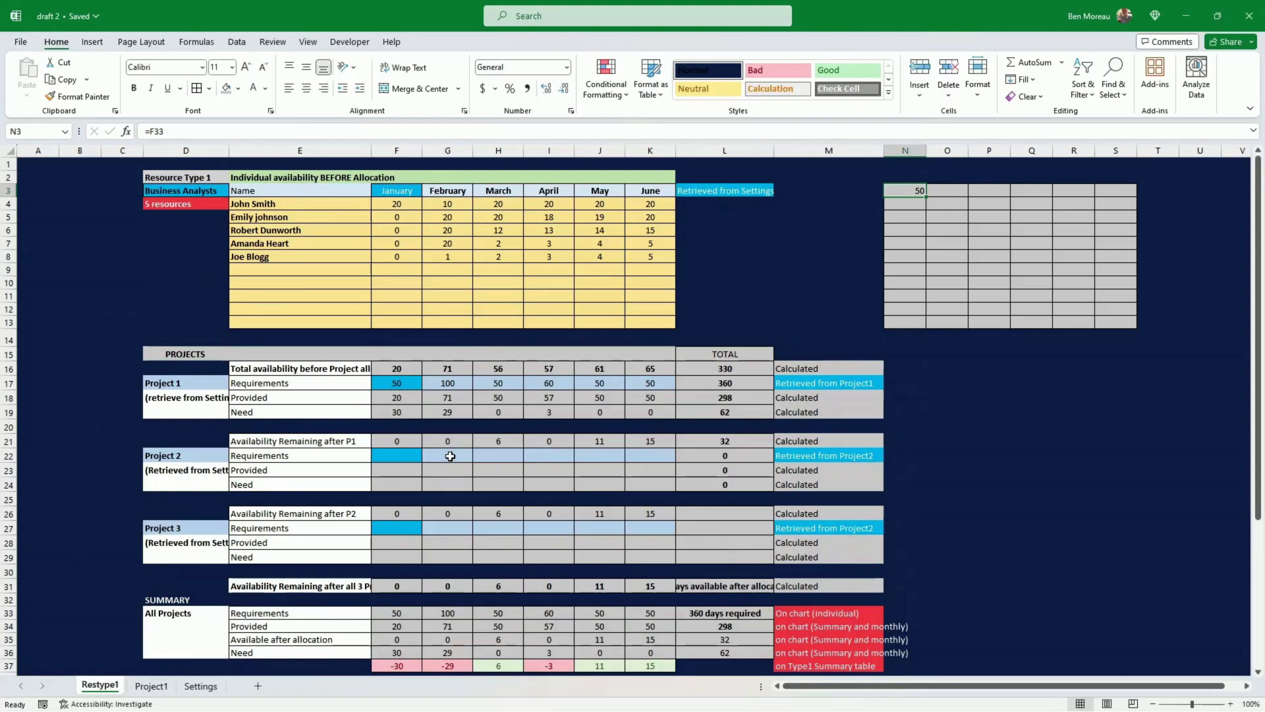
# - Link N3 to the January summary requirement with =F33 and fill it across to S3
pyautogui.write('=')
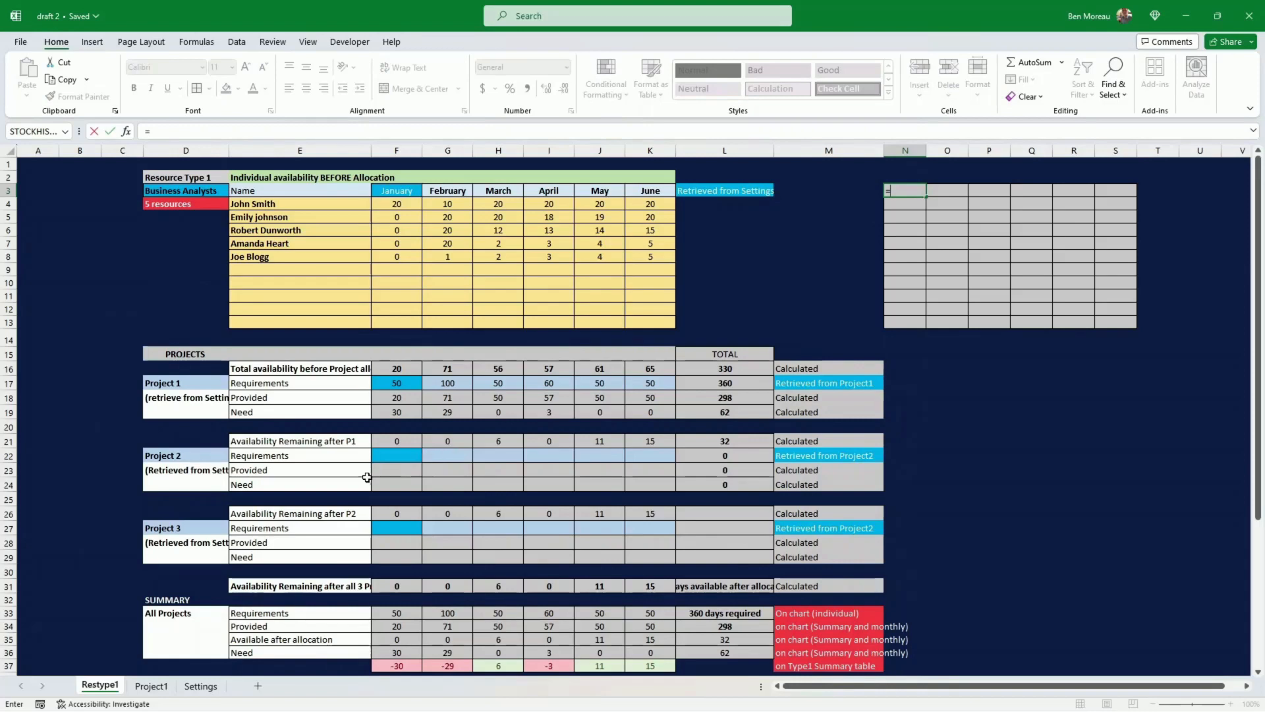
pyautogui.scroll(-1, 596, 408)
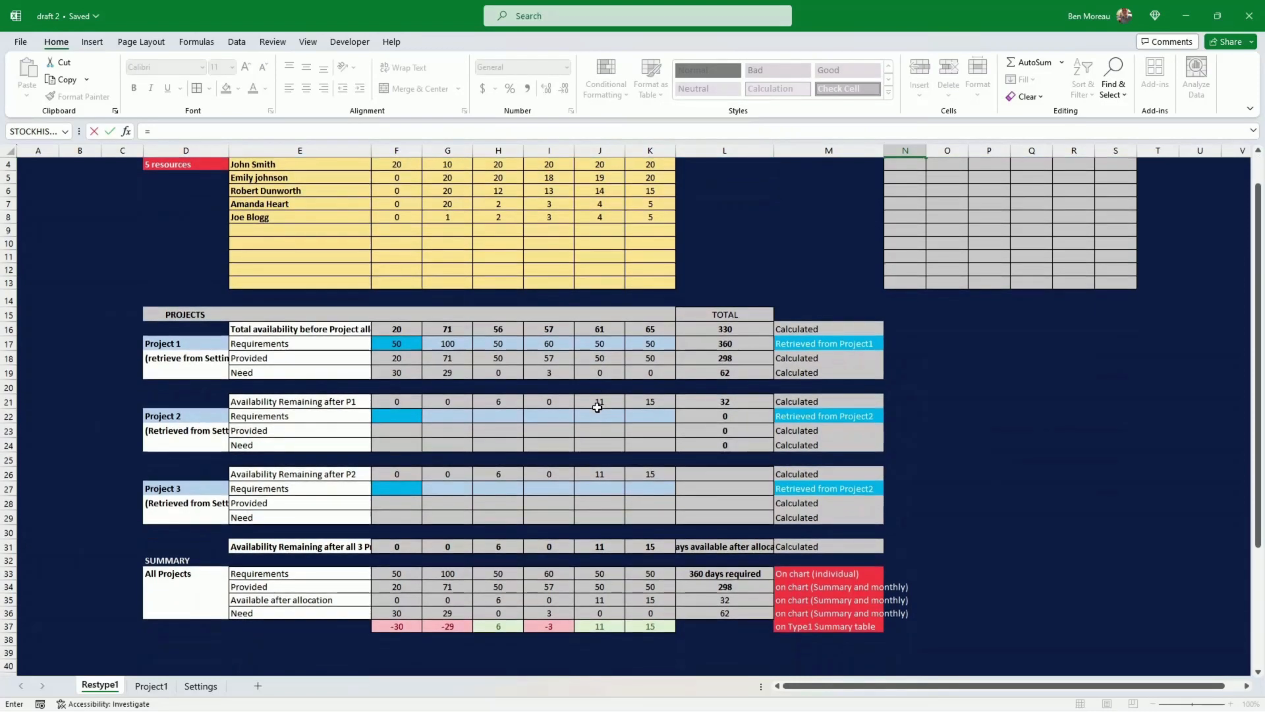
pyautogui.click(386, 574)
pyautogui.press('Return')
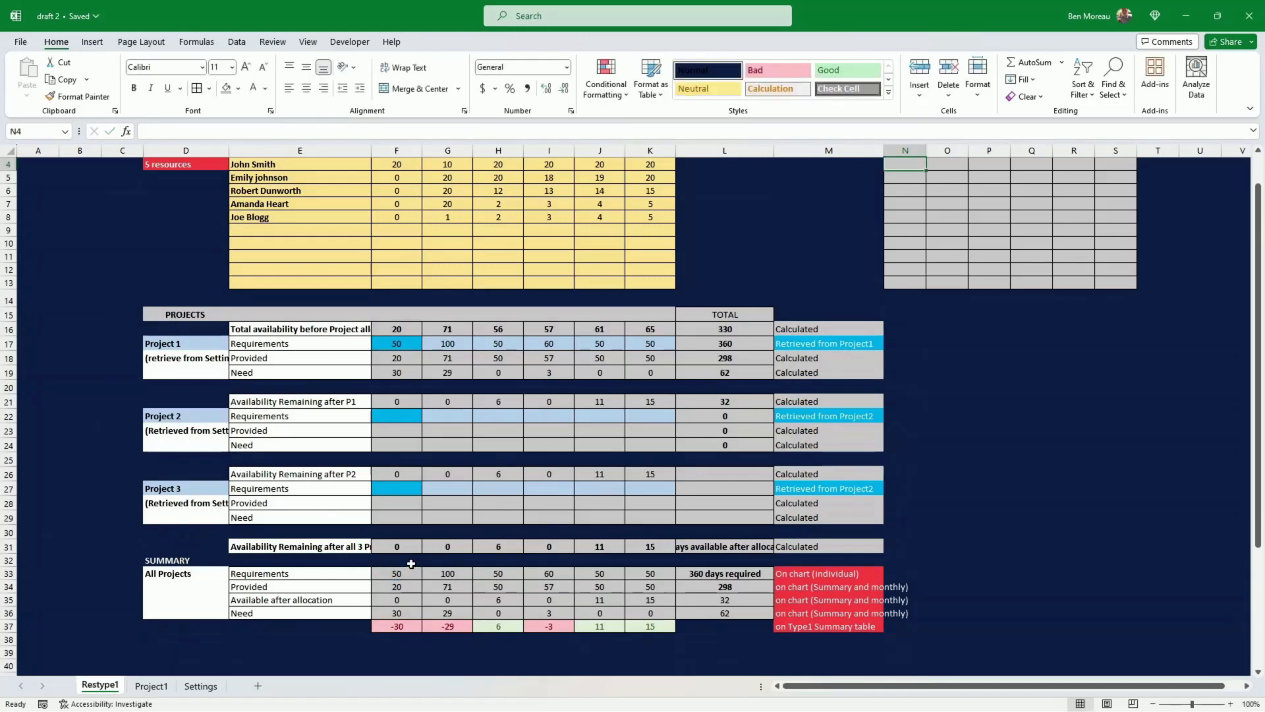
pyautogui.scroll(1, 716, 309)
pyautogui.click(921, 188)
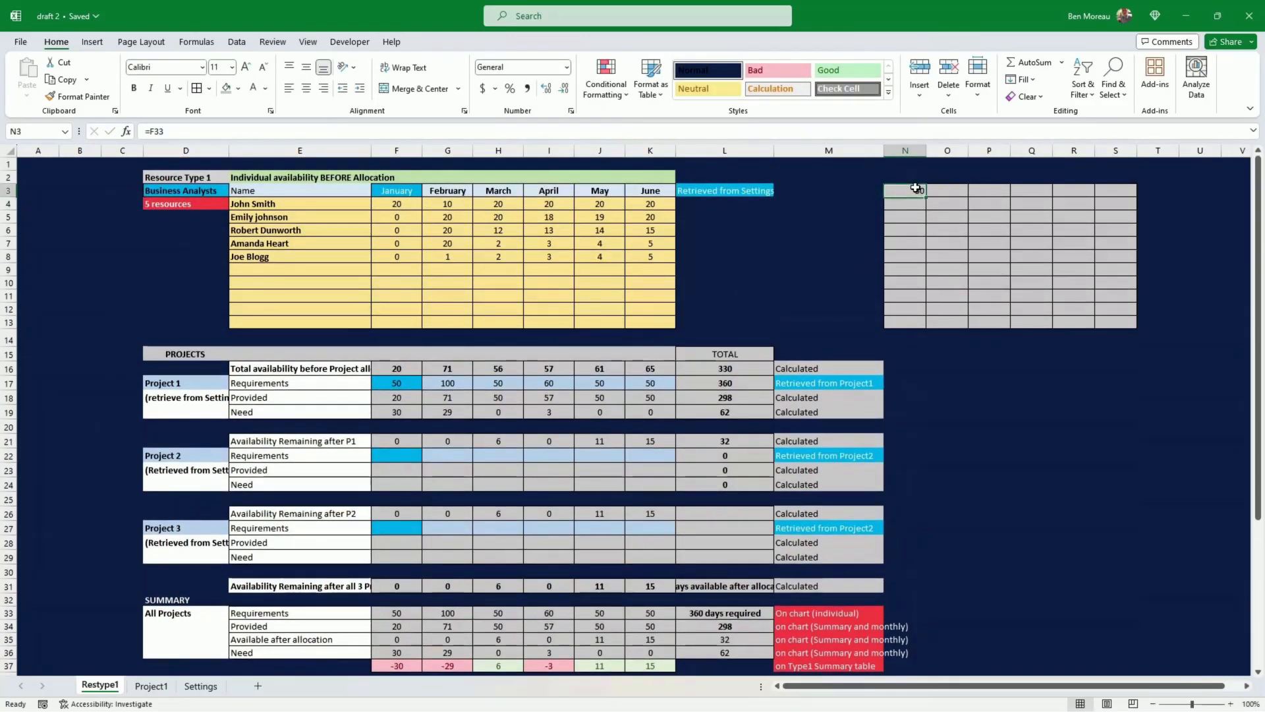
pyautogui.moveTo(926, 195); pyautogui.dragTo(1133, 190)
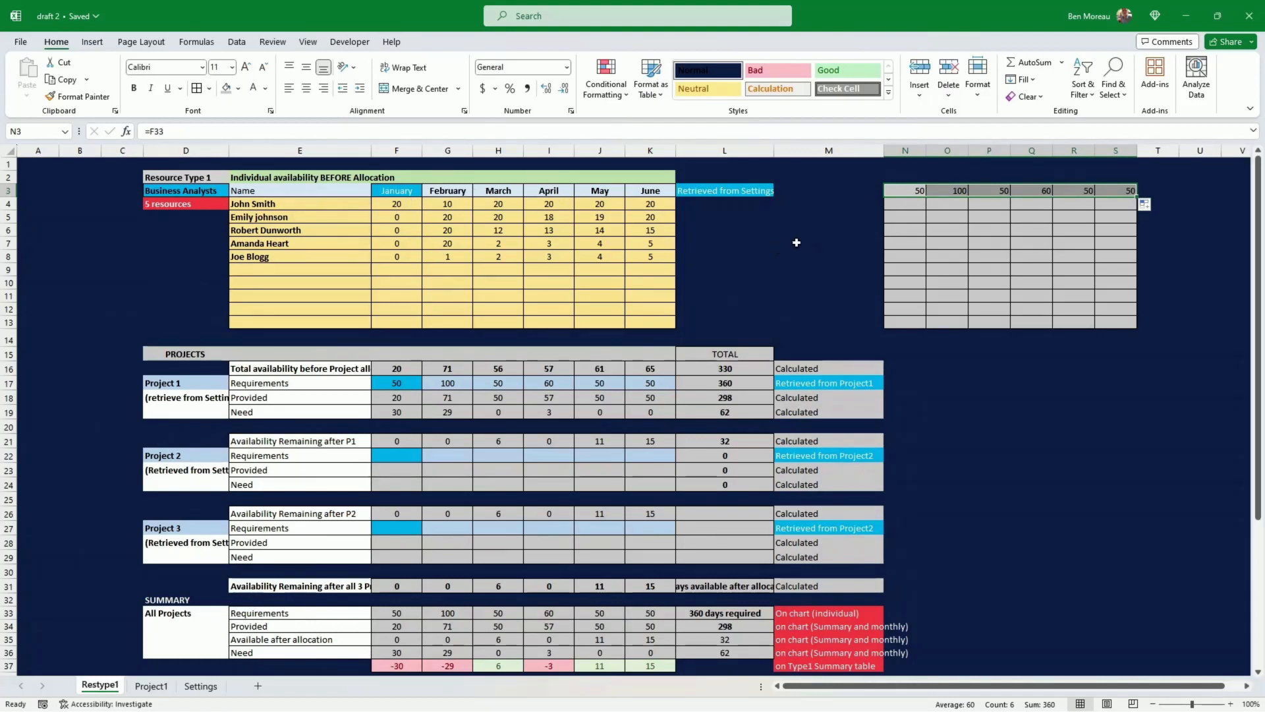
# - Examine the Individual availability AFTER Allocation table starting at row 43 and the linked requirement formula in N3
pyautogui.click(912, 204)
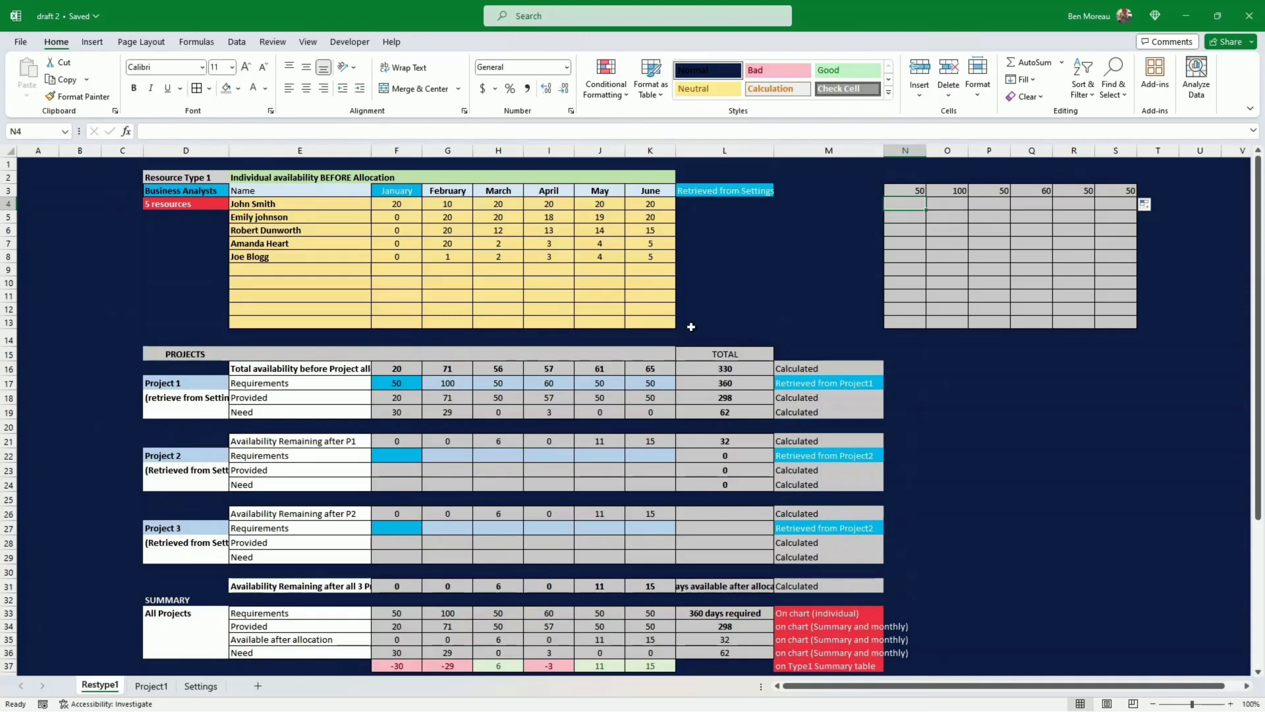
pyautogui.scroll(-2, 493, 401)
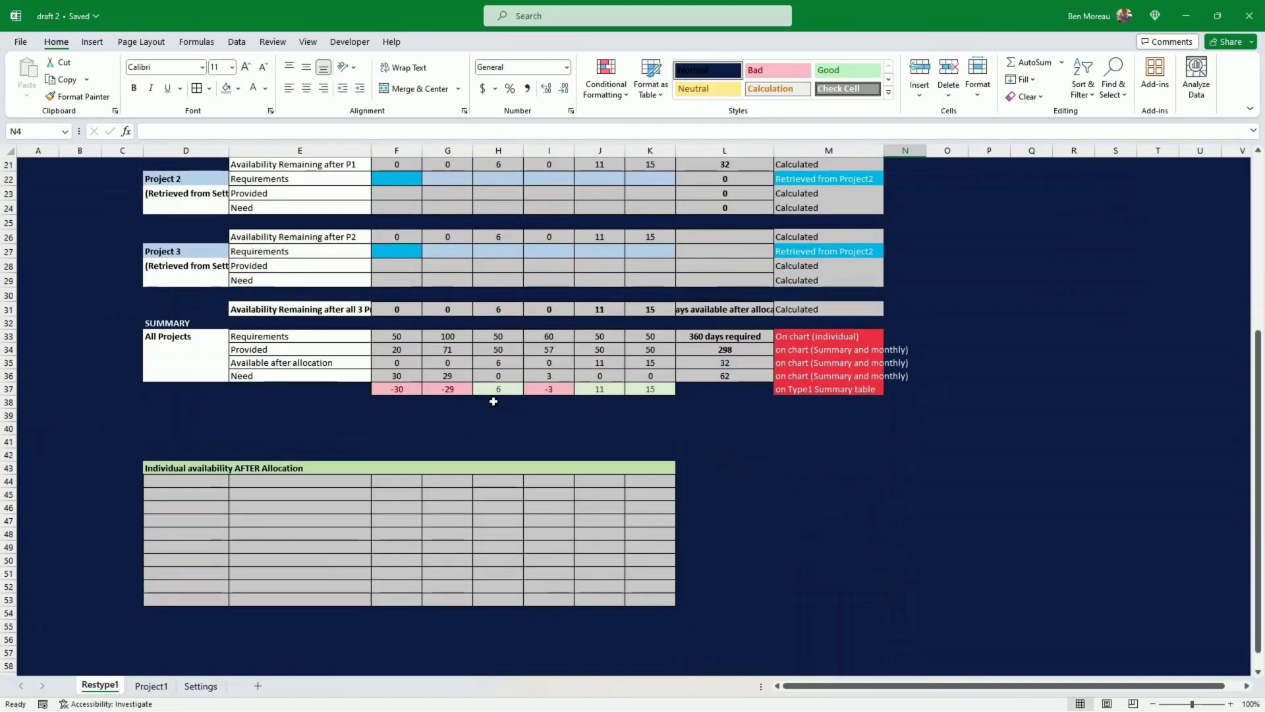
pyautogui.click(172, 468)
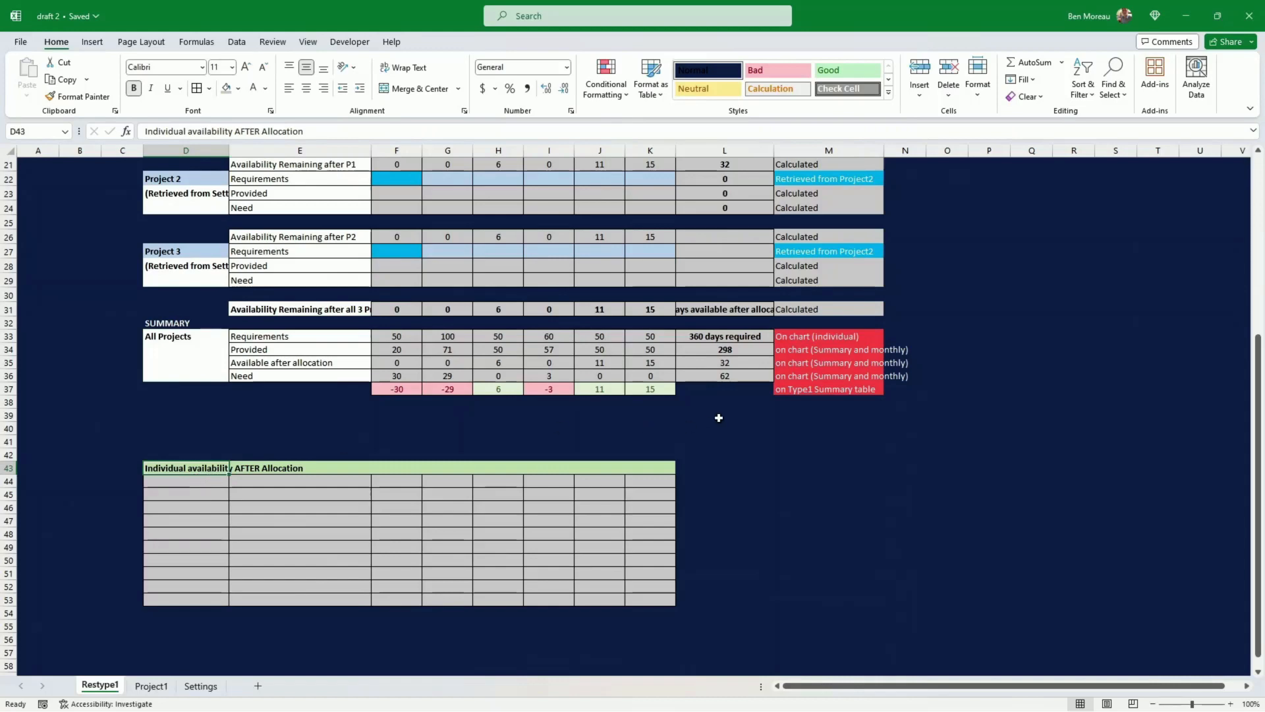
pyautogui.scroll(7, 718, 418)
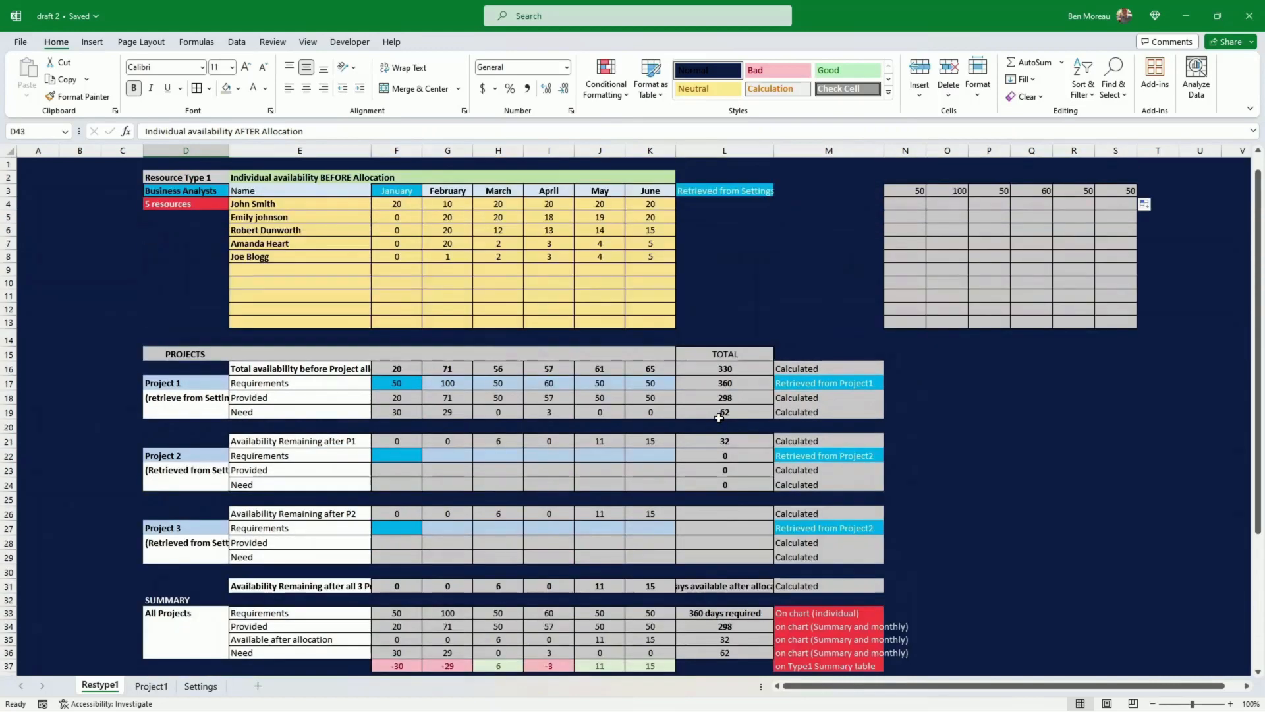
pyautogui.click(908, 190)
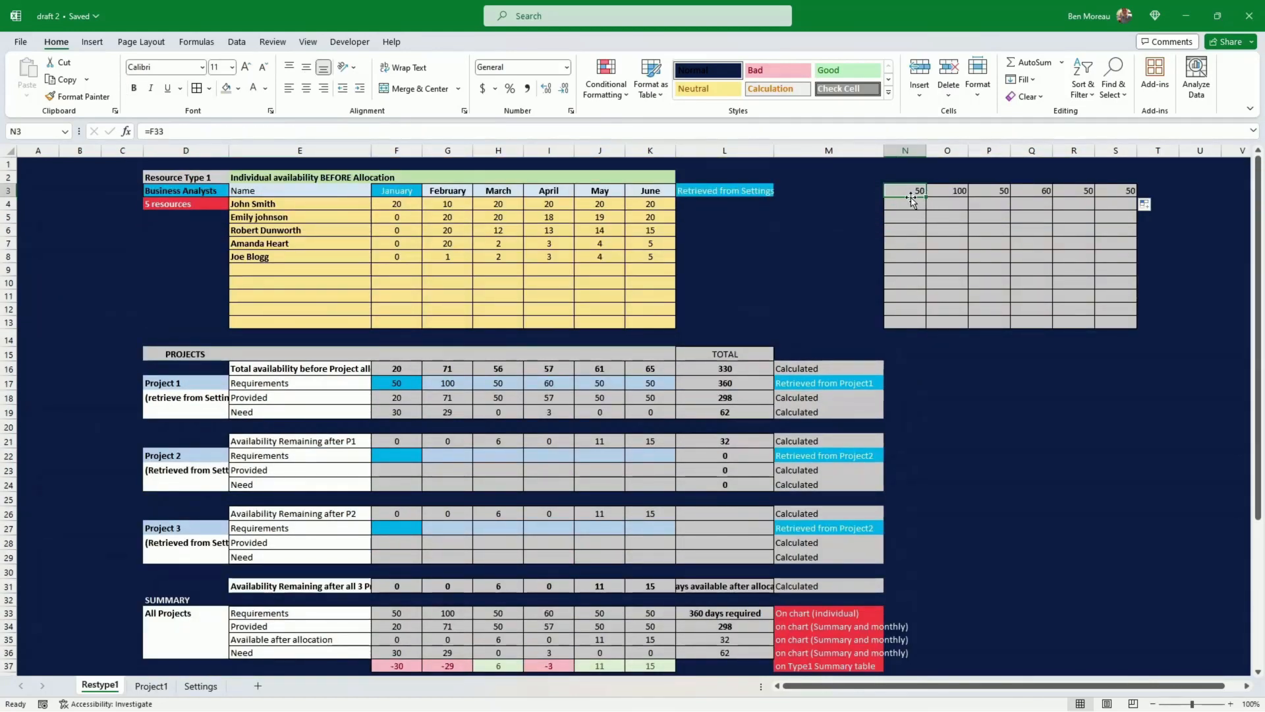
# - Enter =IF(N3>=F4,N3-F4,0) in N4 to calculate the January requirement left after the first person's availability
pyautogui.click(912, 202)
pyautogui.write('=')
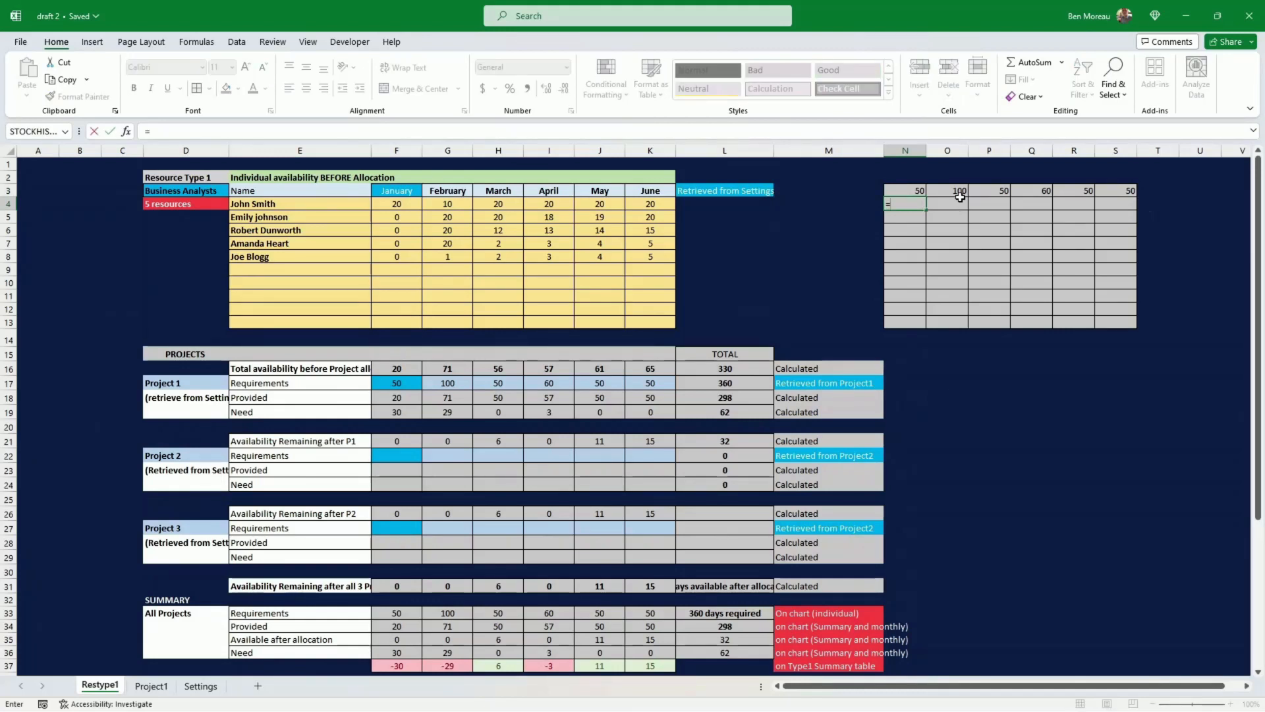
pyautogui.write('if(')
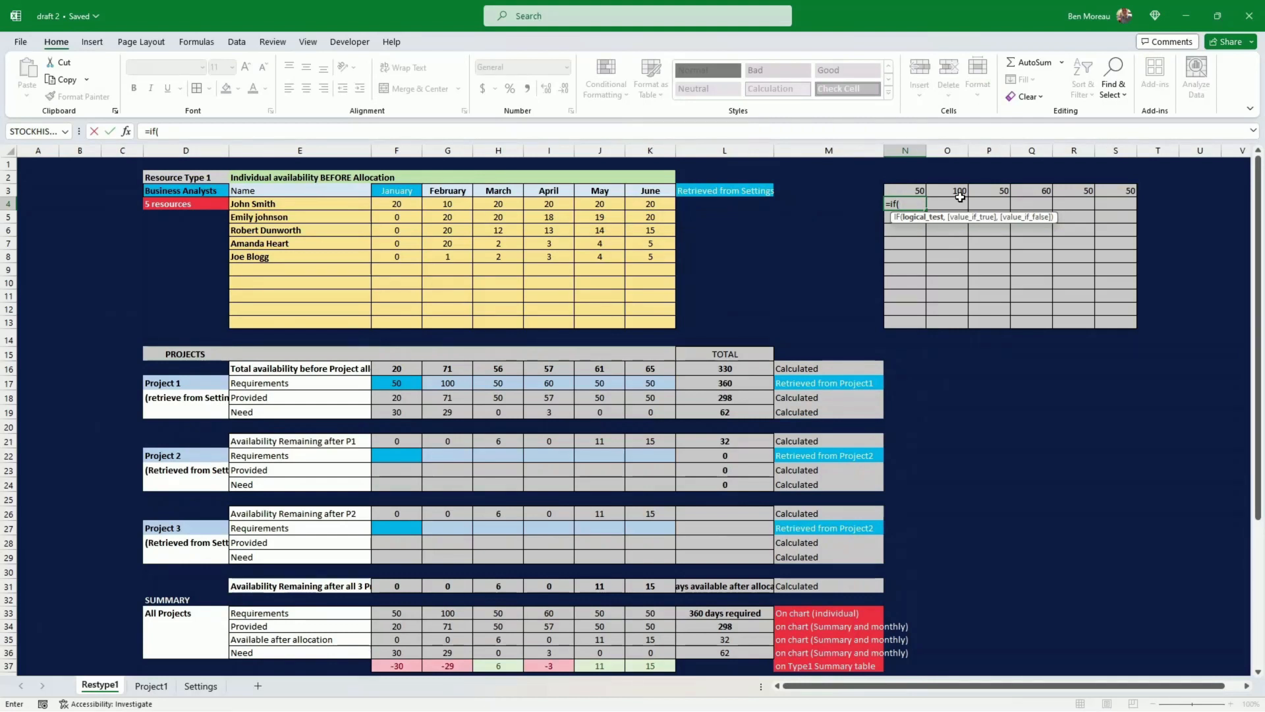
pyautogui.press('Up')
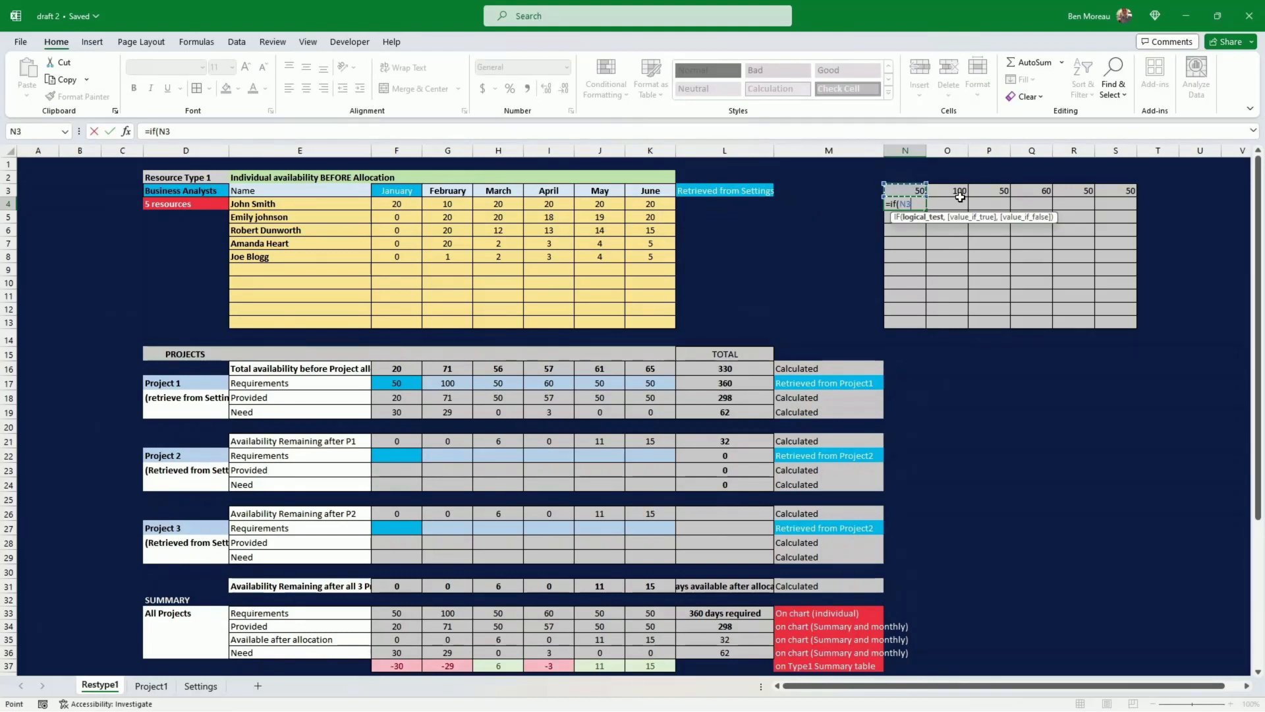
pyautogui.write('>=')
pyautogui.press('Left')
pyautogui.press('Left')
pyautogui.press('Left')
pyautogui.press('Left')
pyautogui.press('Left')
pyautogui.press('Left')
pyautogui.press('Left')
pyautogui.press('Left')
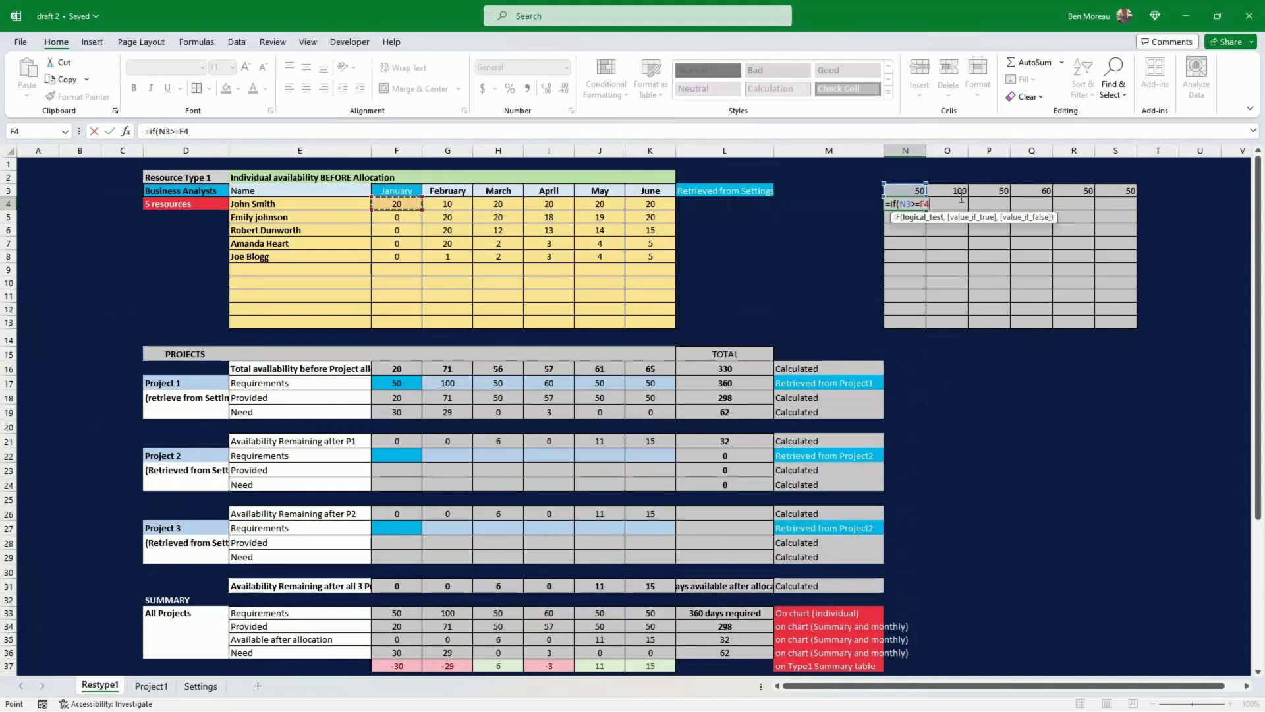
pyautogui.write(',N3-')
pyautogui.press('Left')
pyautogui.press('Left')
pyautogui.press('Left')
pyautogui.press('Left')
pyautogui.press('Left')
pyautogui.press('Left')
pyautogui.press('Left')
pyautogui.press('Left')
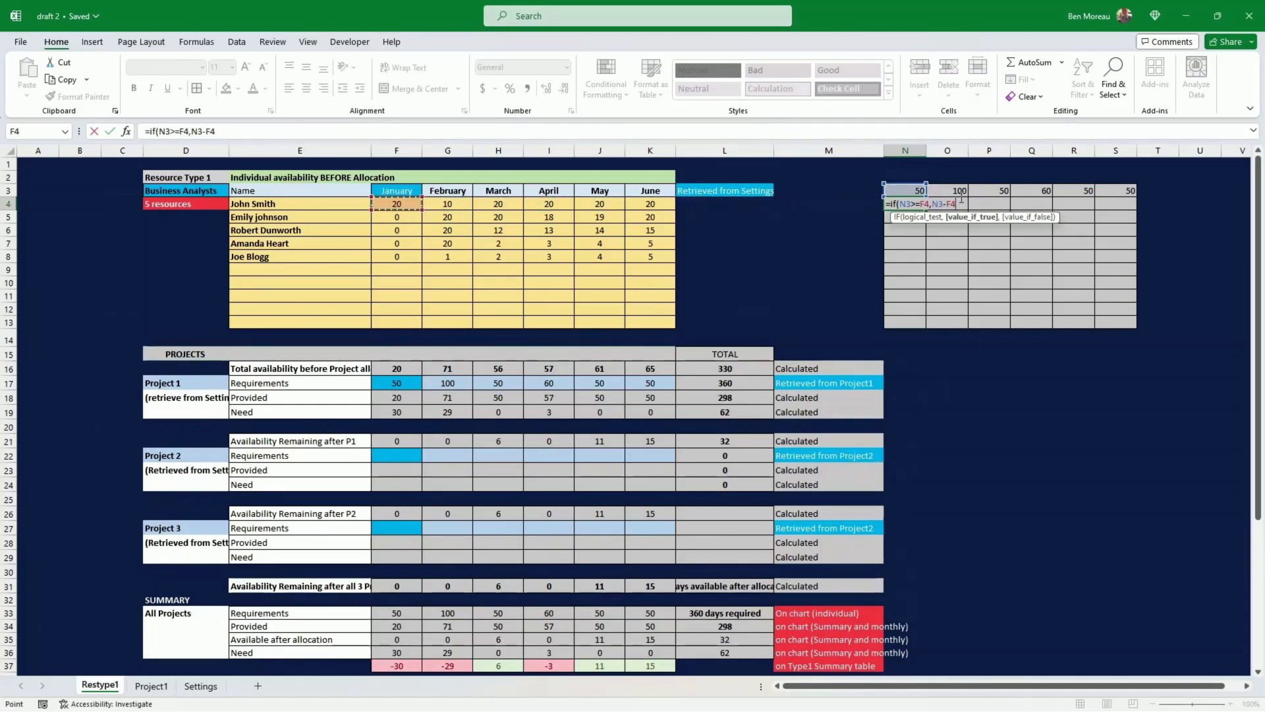
pyautogui.write(',0')
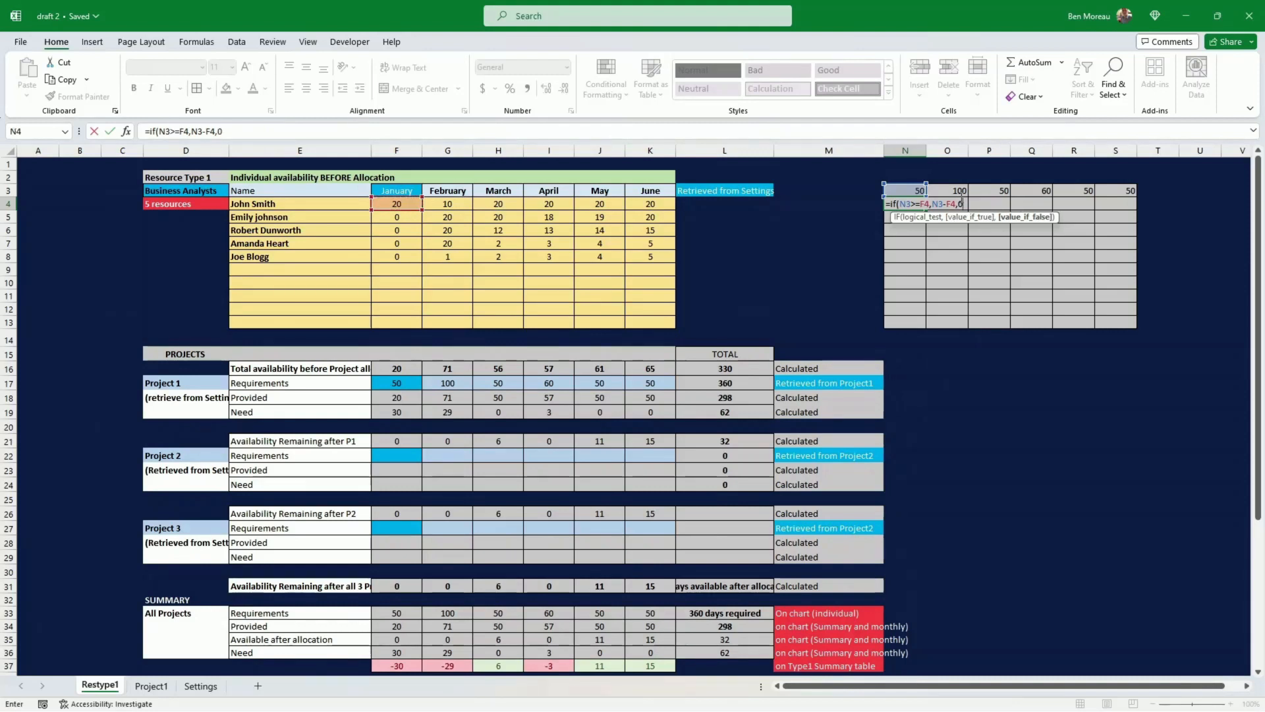
pyautogui.hotkey('ctrl', 'Return')
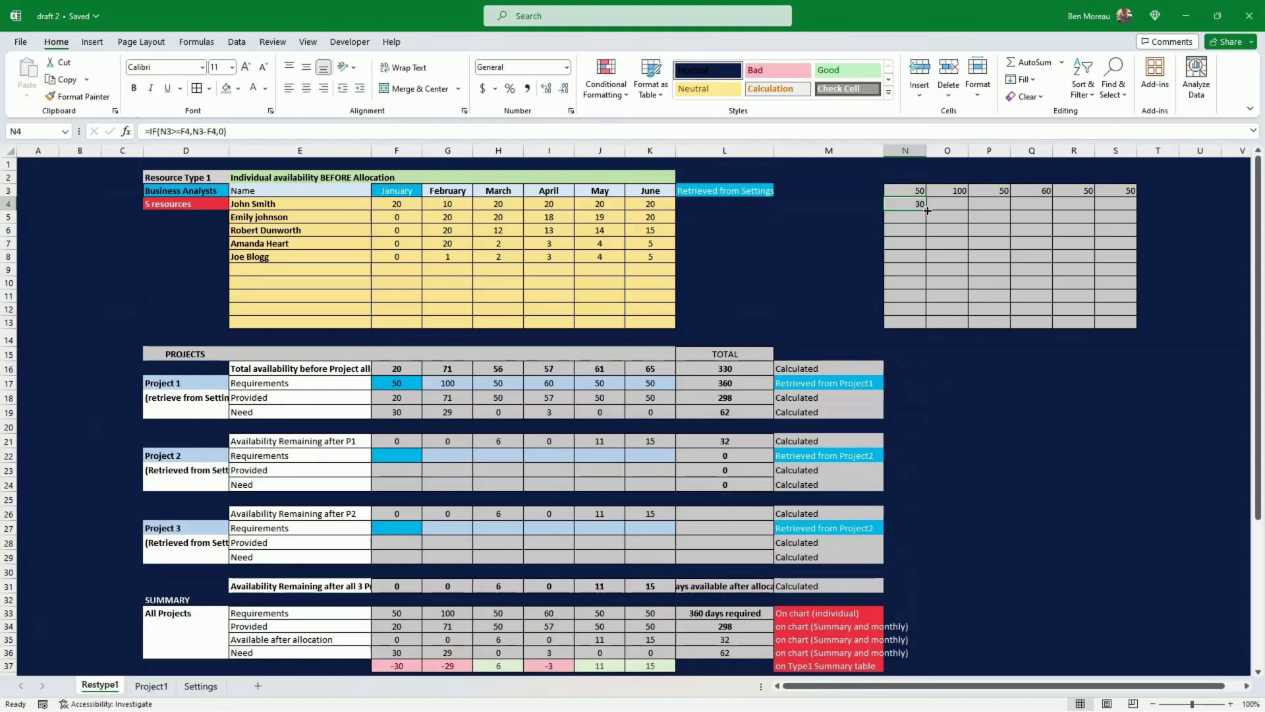
# - Fill the N4 remaining-requirement formula down and across the helper grid to S13
pyautogui.moveTo(927, 210); pyautogui.dragTo(940, 316)
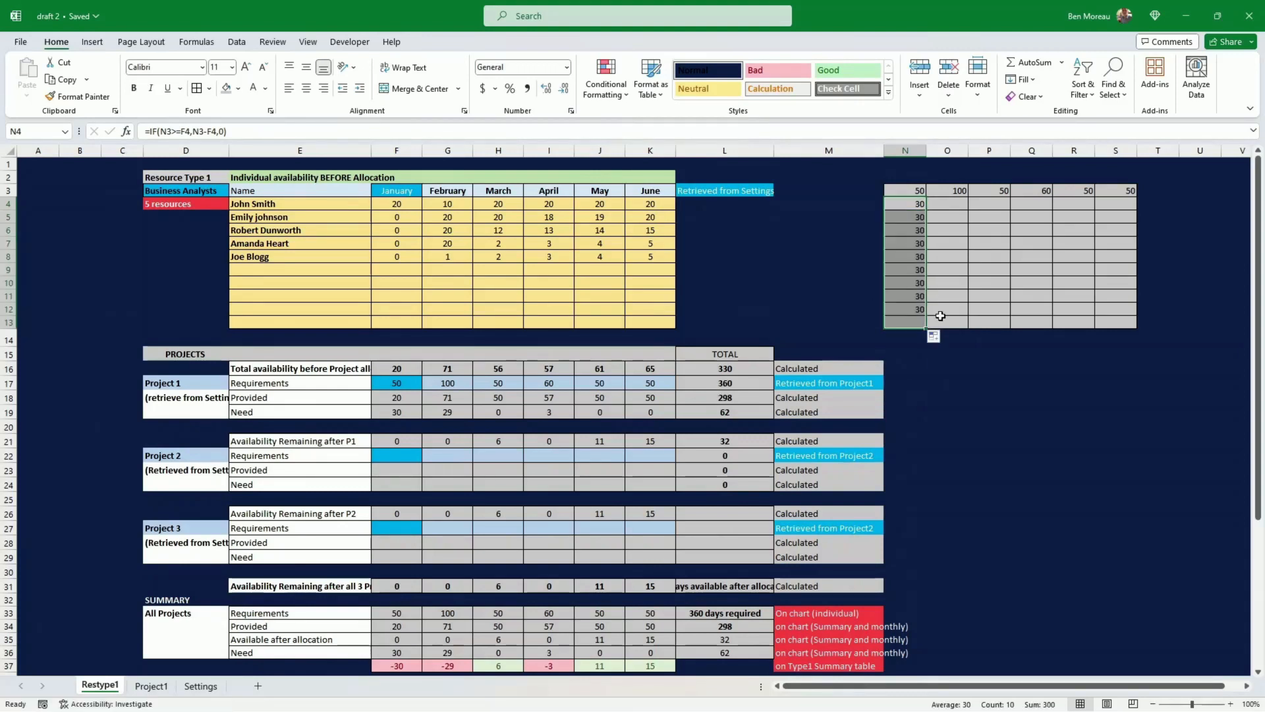
pyautogui.click(912, 206)
pyautogui.moveTo(927, 210); pyautogui.dragTo(1135, 325)
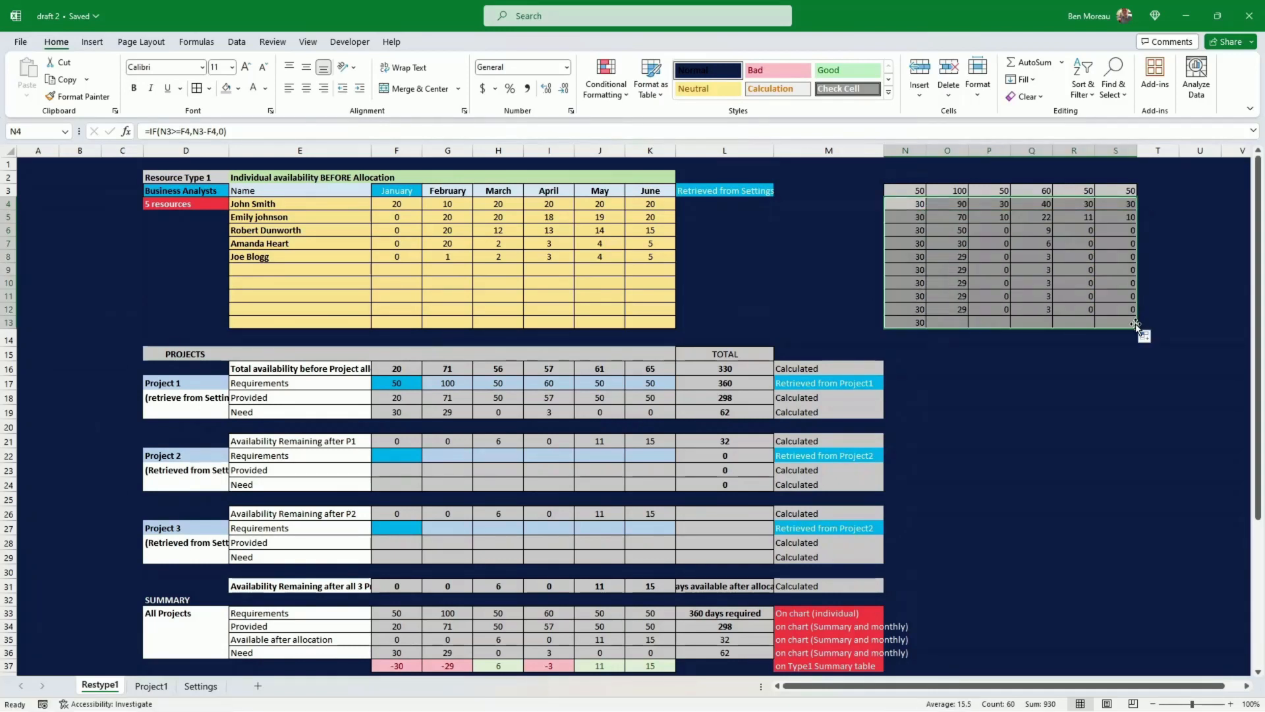
# - Examine the March remaining requirements in P4:P6 against the availability of the last two people in H7:H8
pyautogui.click(1027, 281)
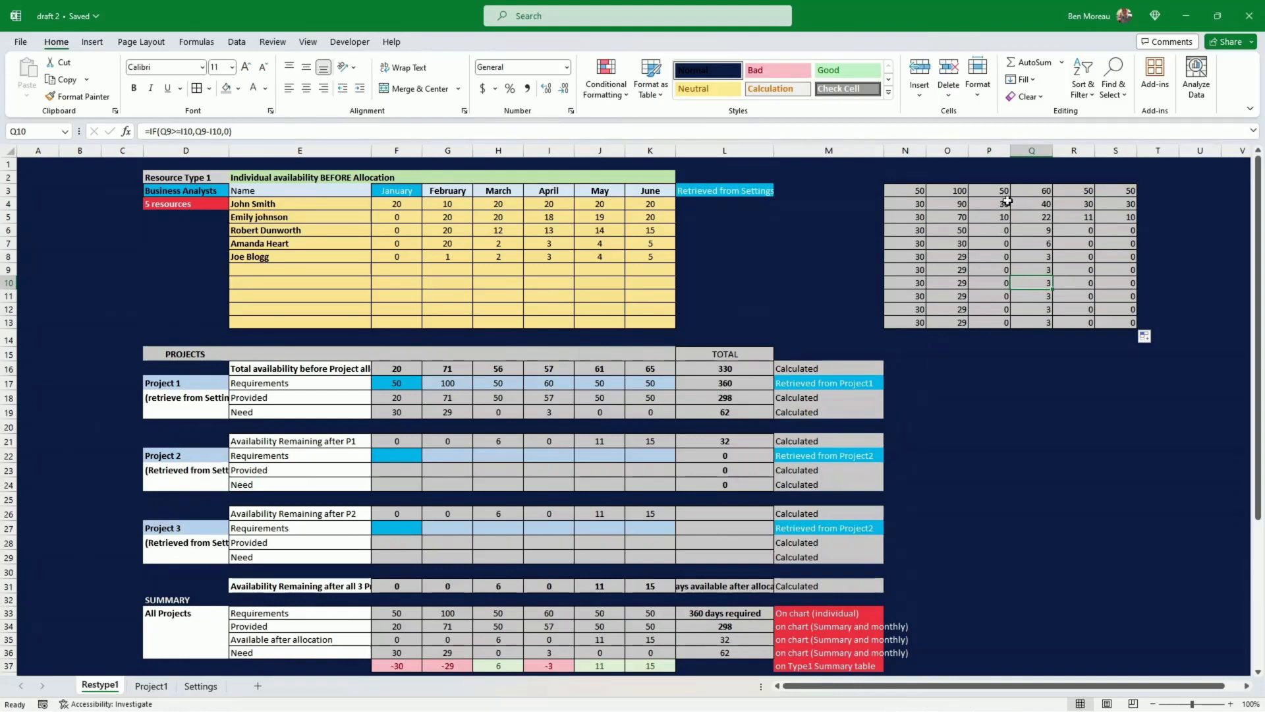
pyautogui.moveTo(1004, 202); pyautogui.dragTo(1003, 218)
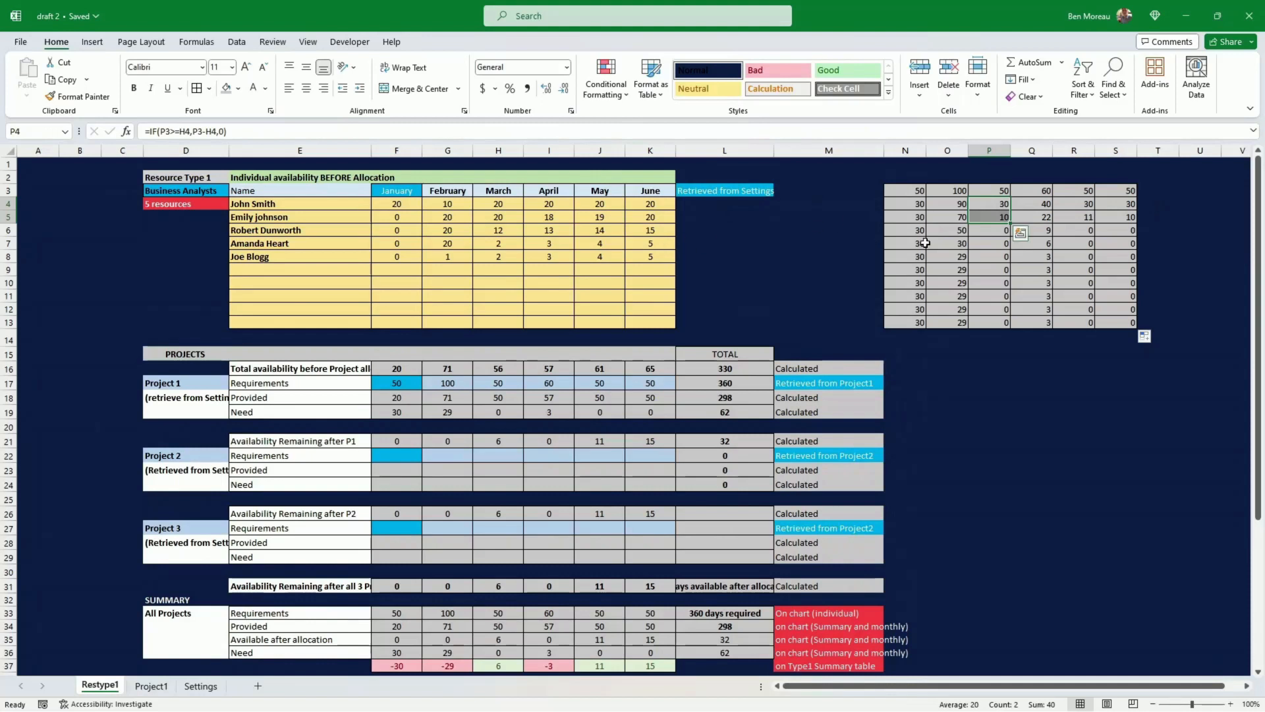
pyautogui.click(1001, 232)
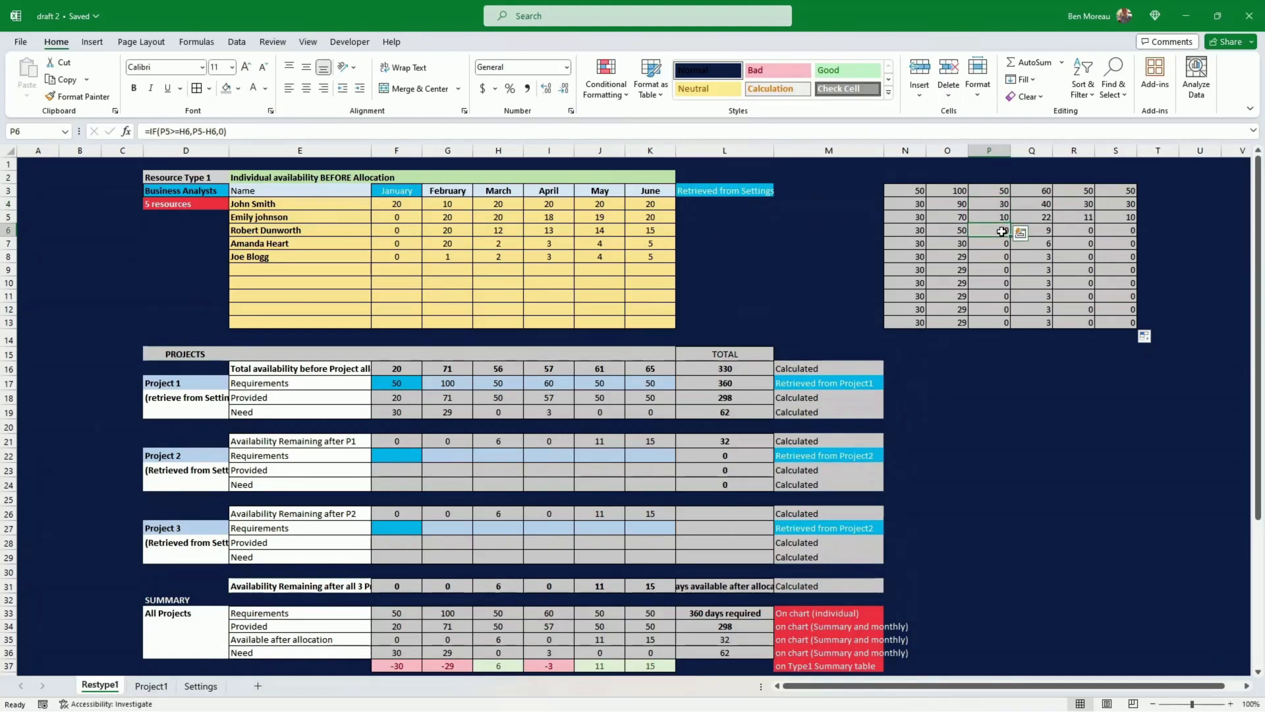
pyautogui.click(499, 245)
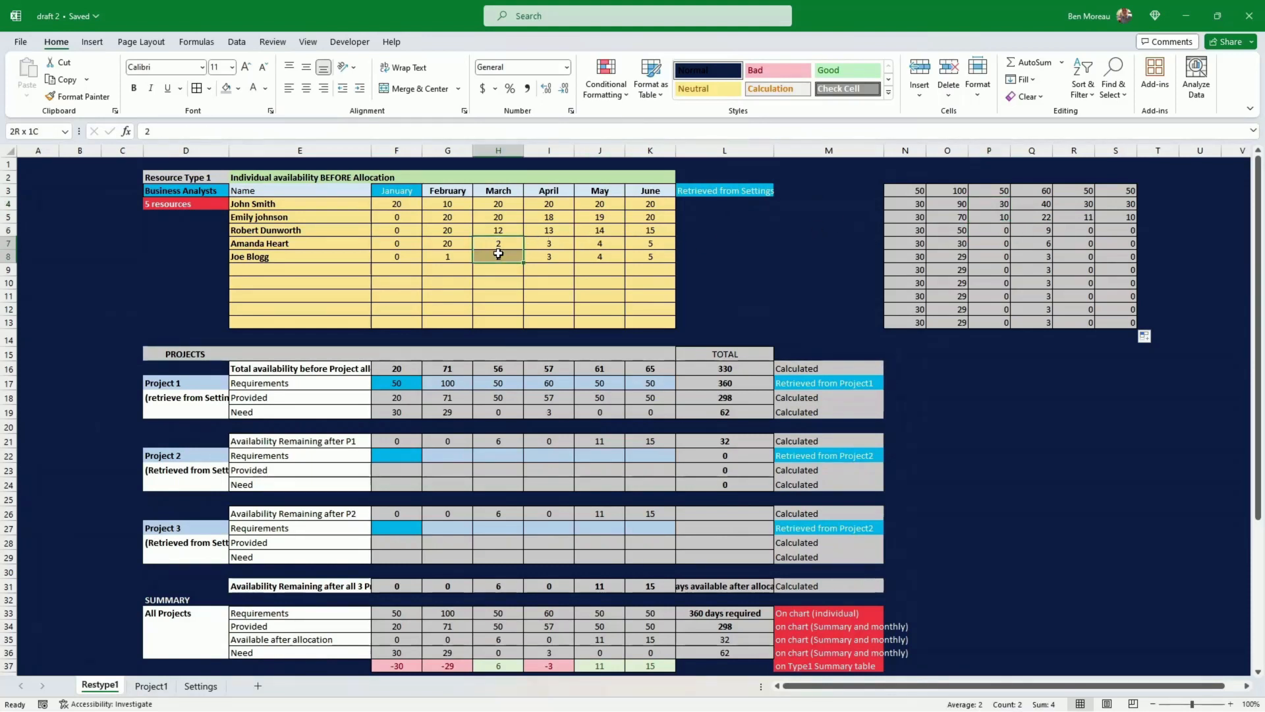
pyautogui.write('2')
pyautogui.click(562, 248)
# - Link E44 in the Individual availability AFTER Allocation table to the first resource name with =E4 and fill it down to E53
pyautogui.scroll(-8, 562, 248)
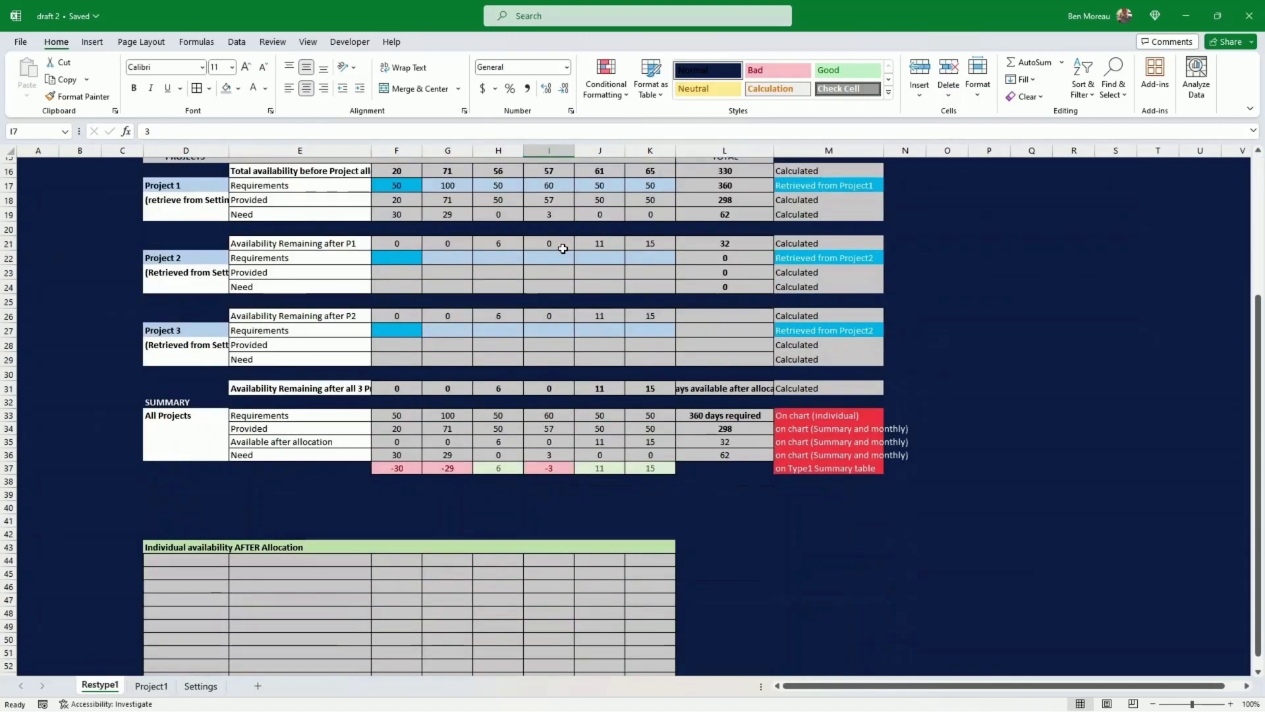
pyautogui.click(202, 445)
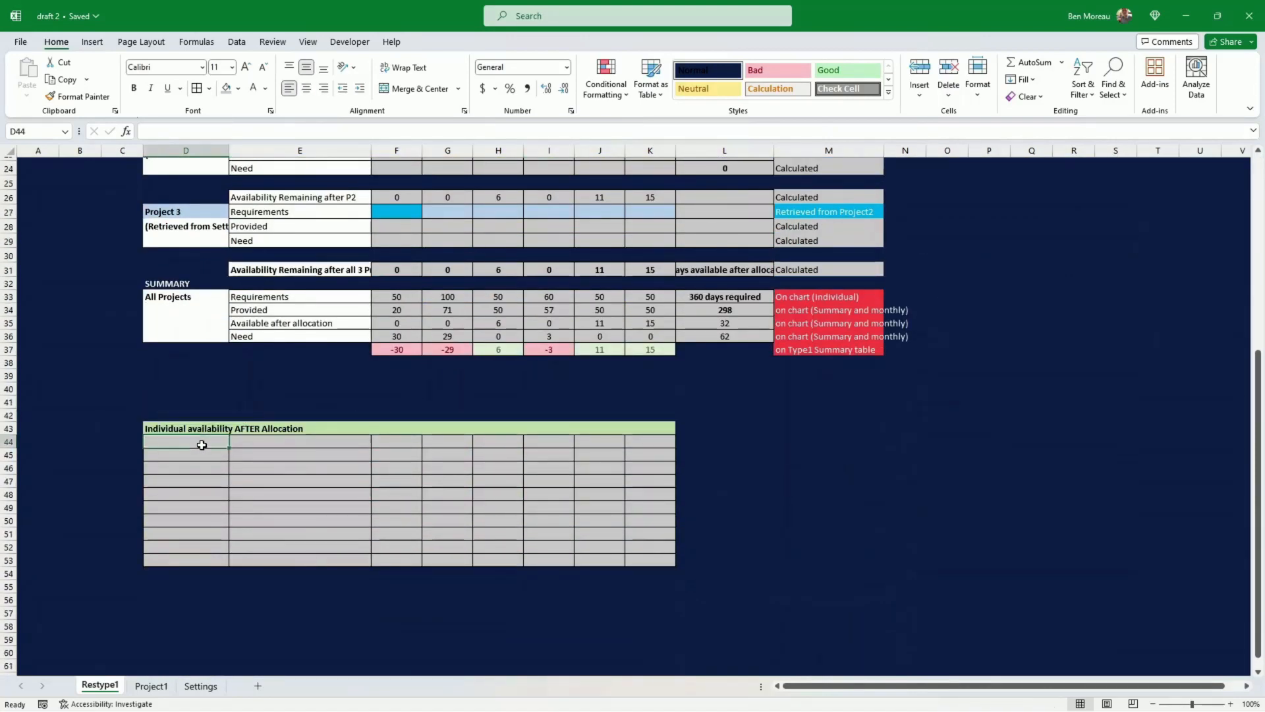
pyautogui.click(248, 441)
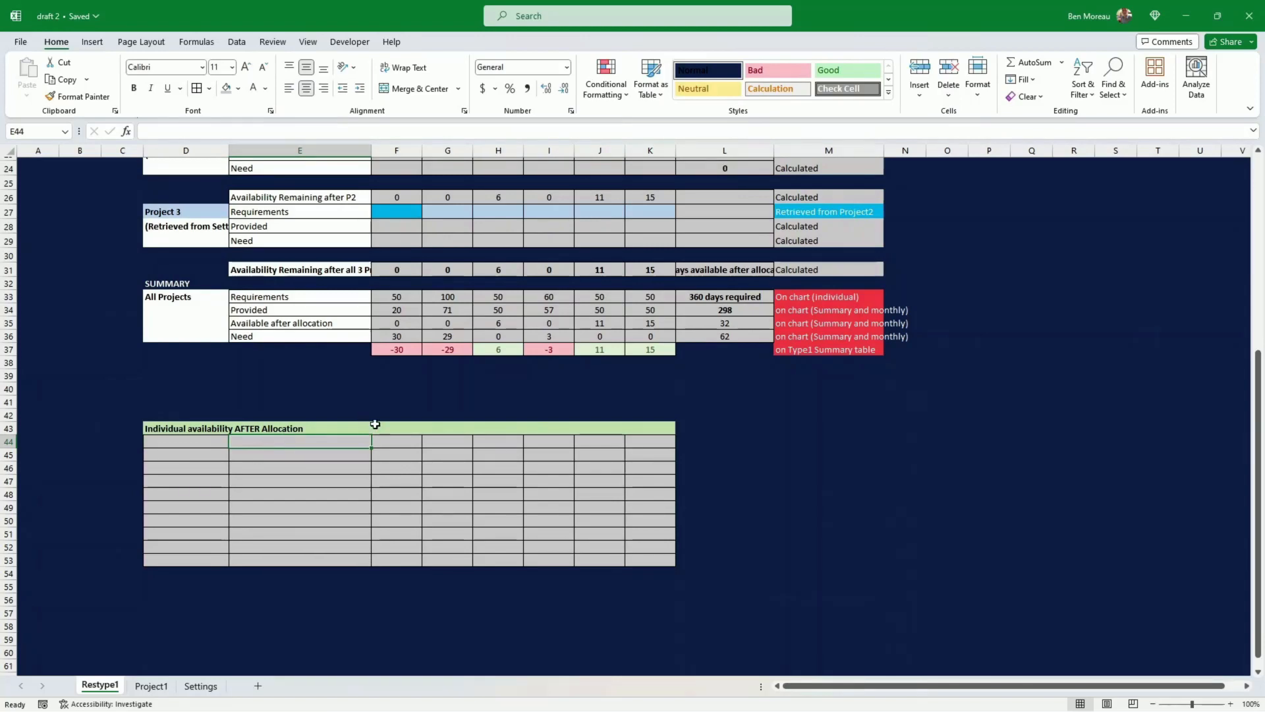
pyautogui.write('=')
pyautogui.scroll(8, 426, 371)
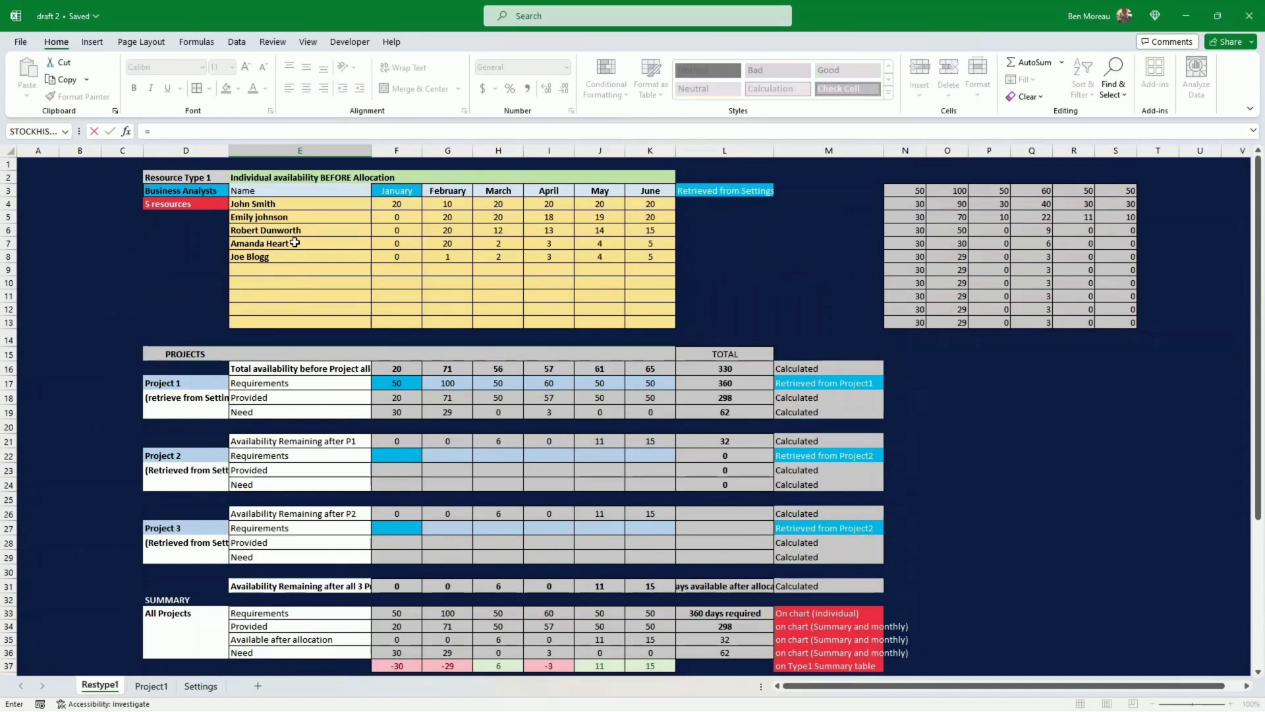
pyautogui.click(280, 201)
pyautogui.press('Return')
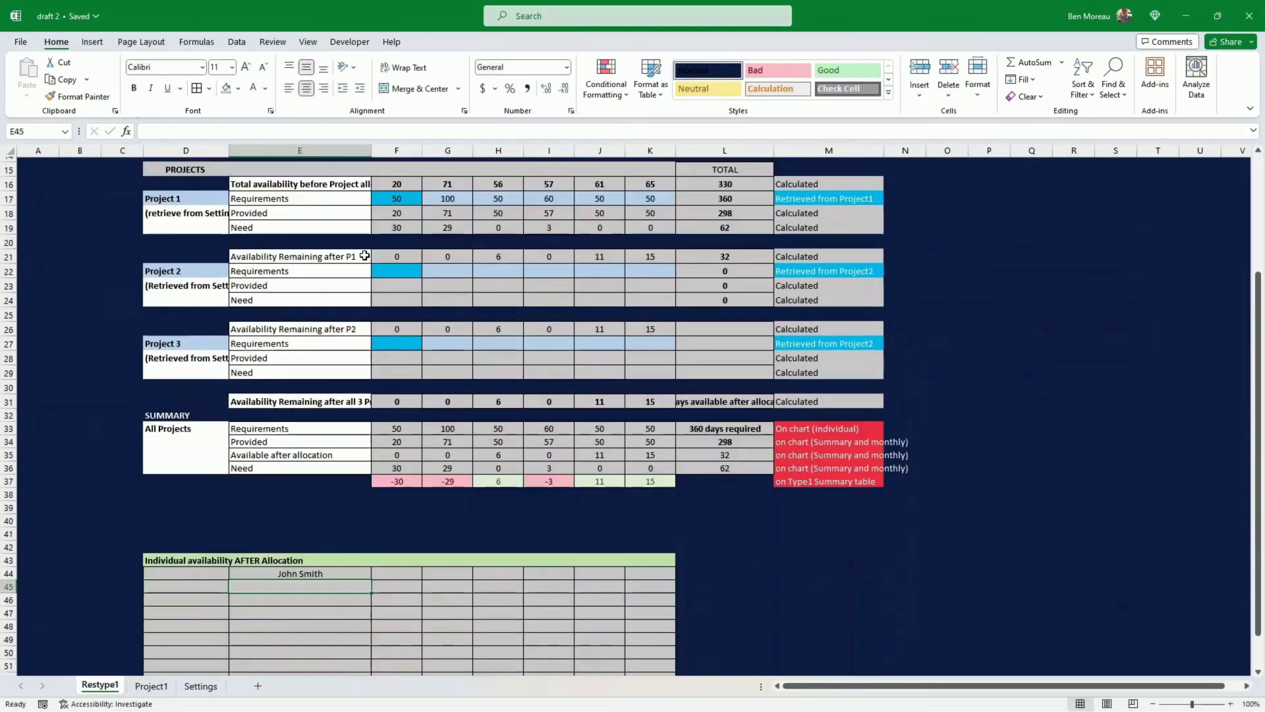
pyautogui.click(365, 499)
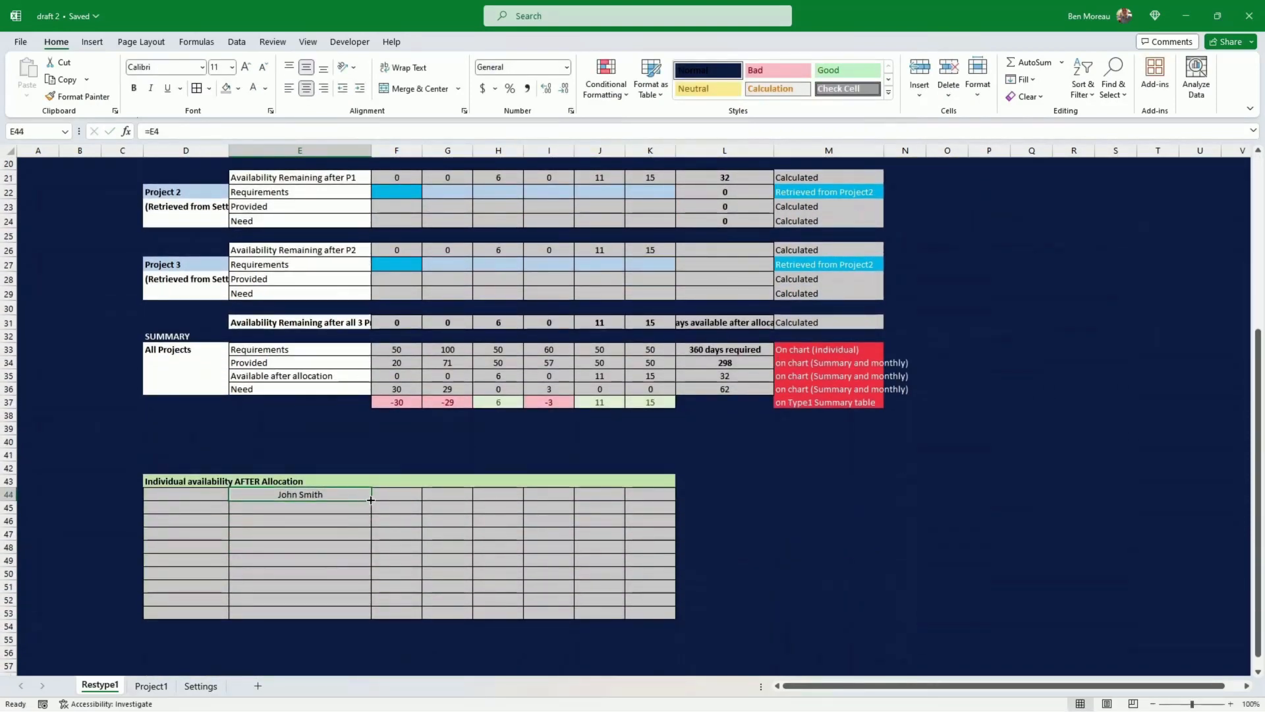
pyautogui.moveTo(371, 500); pyautogui.dragTo(371, 620)
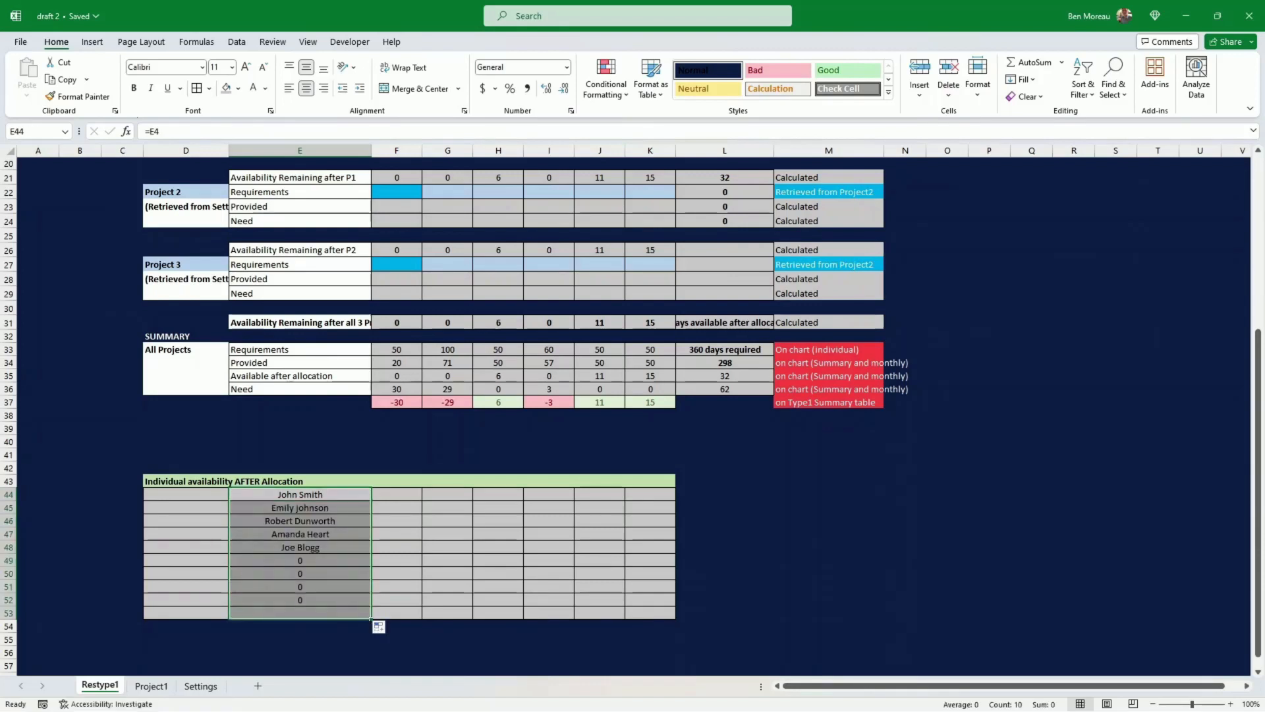
# - Left-align the linked resource names in E44:E53
pyautogui.scroll(-1, 300, 461)
pyautogui.moveTo(290, 441); pyautogui.dragTo(291, 561)
pyautogui.click(289, 88)
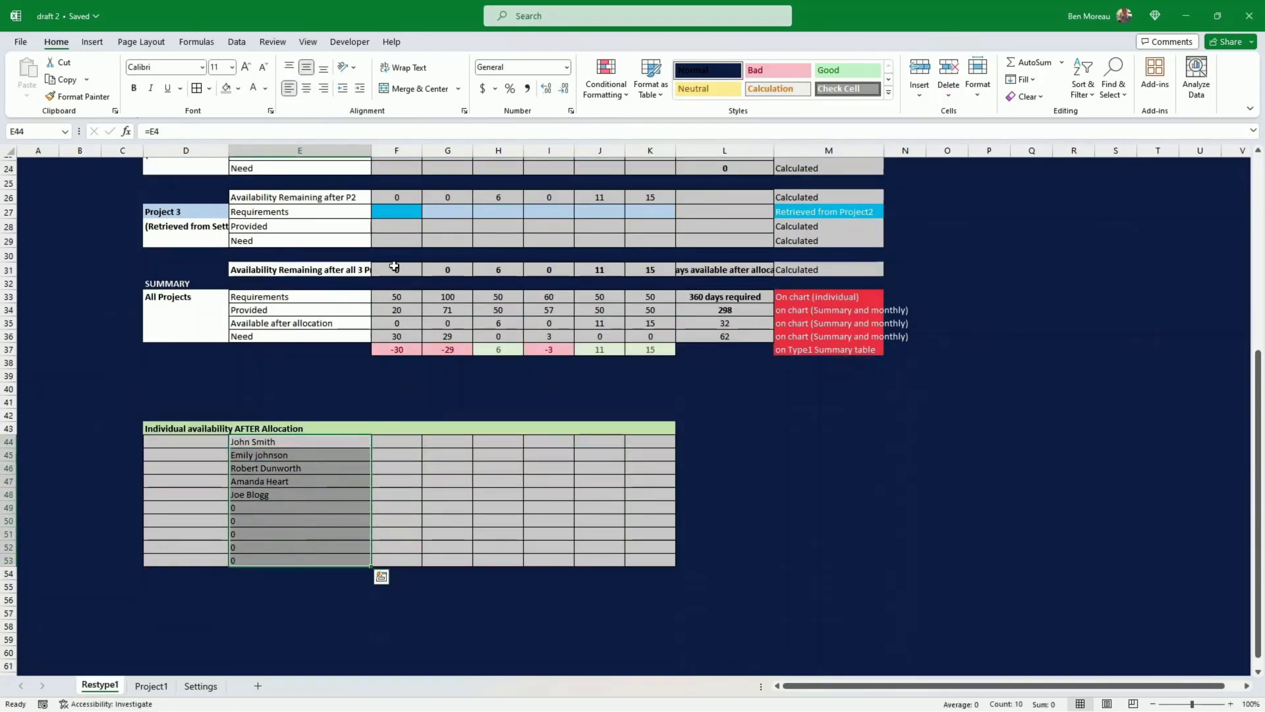
# - Enter =IF(N3>=F4,0,F4-N3) in F44 to calculate the first person's January availability after allocation
pyautogui.click(394, 444)
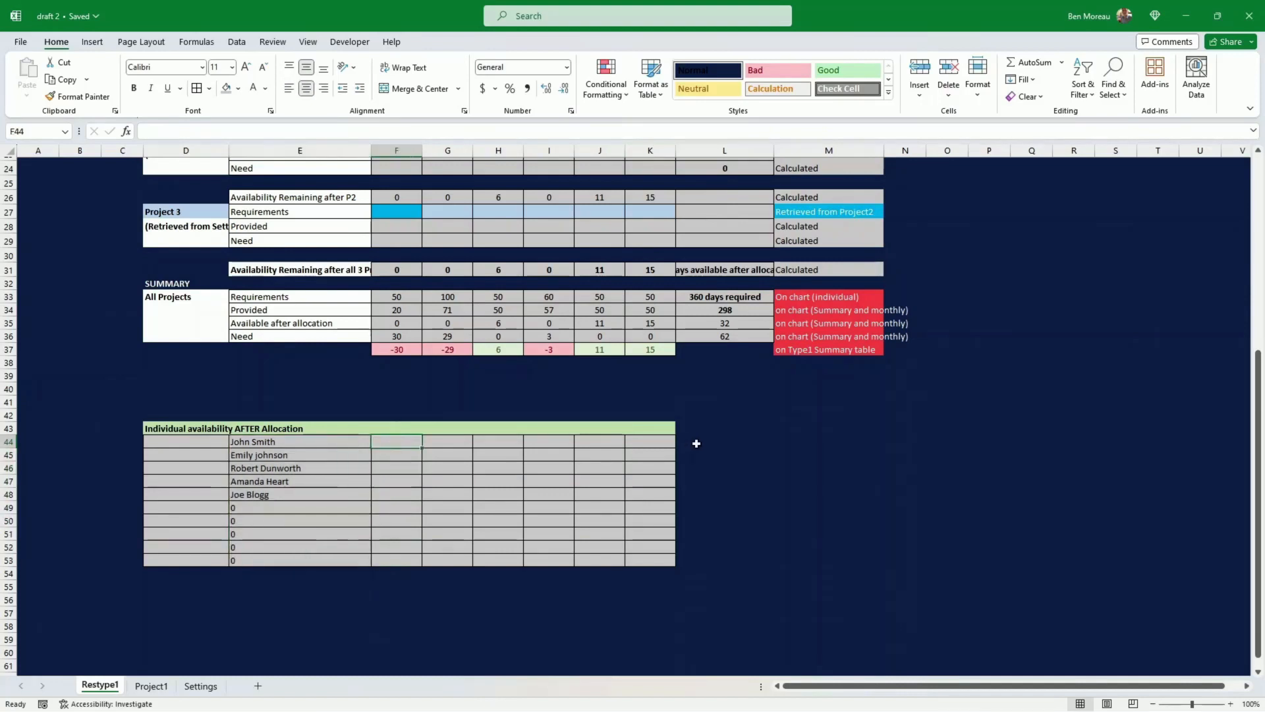
pyautogui.write('=')
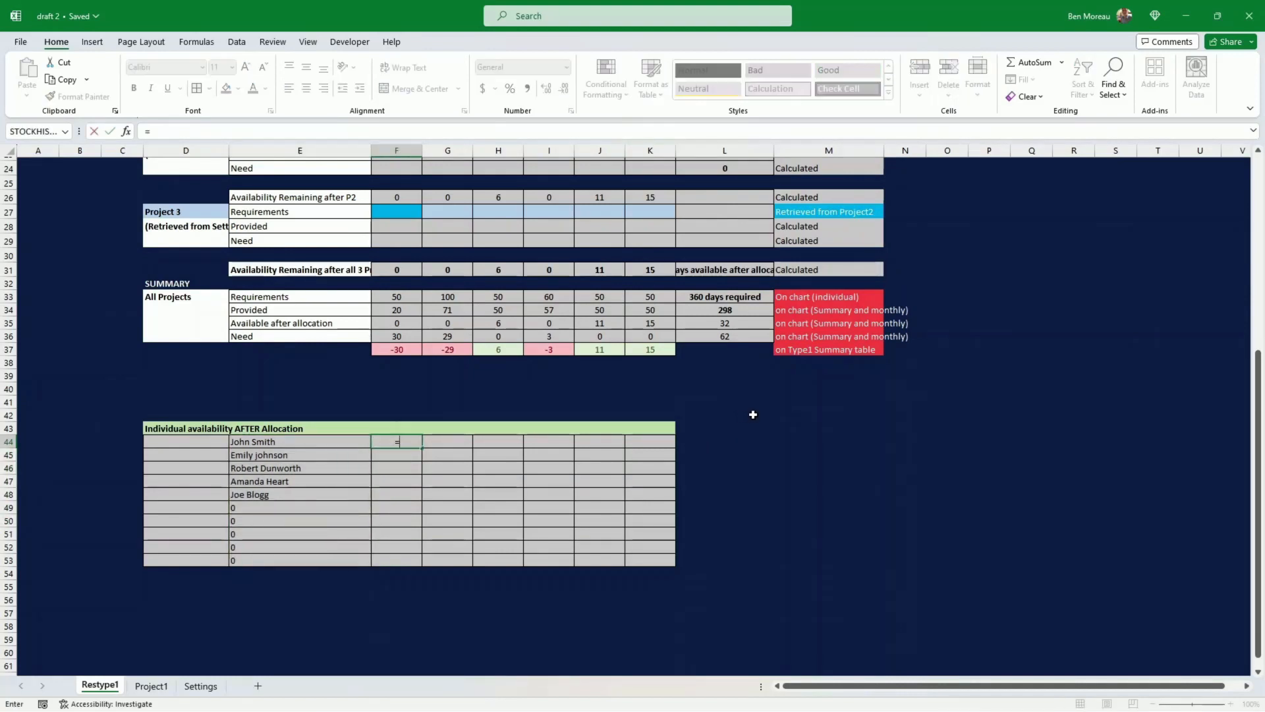
pyautogui.scroll(1, 753, 415)
pyautogui.write('if(')
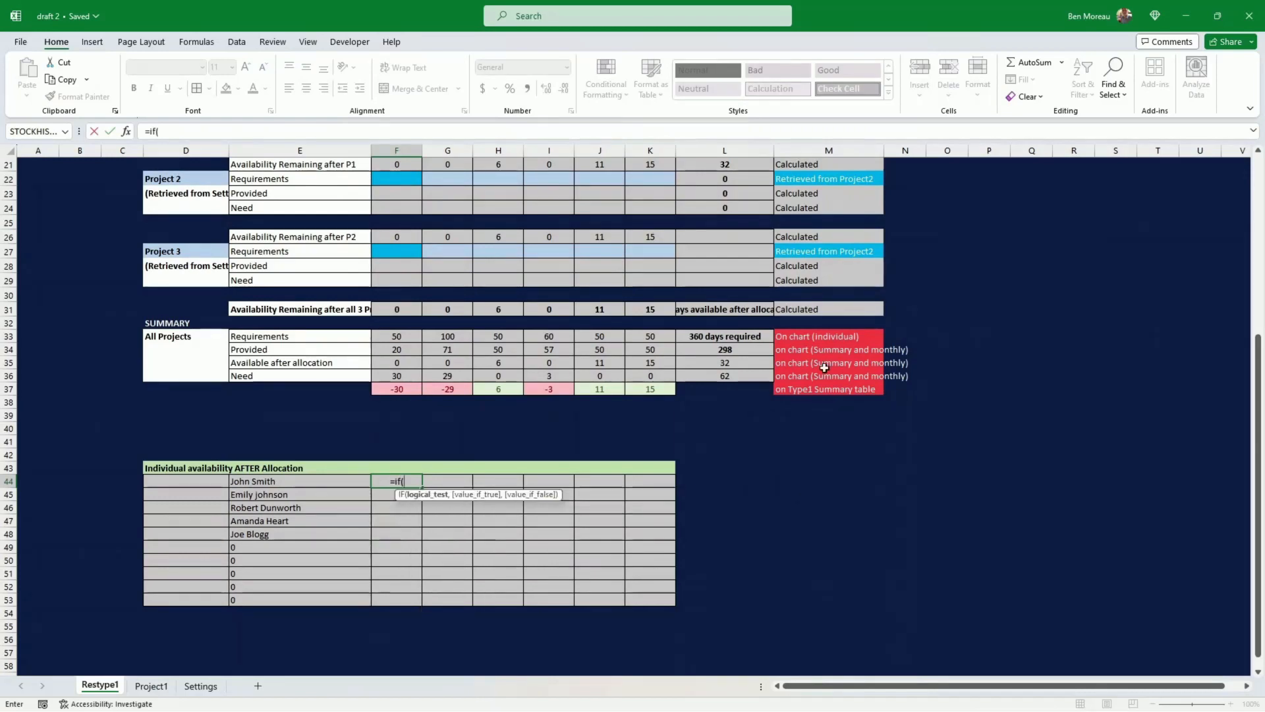
pyautogui.scroll(7, 971, 282)
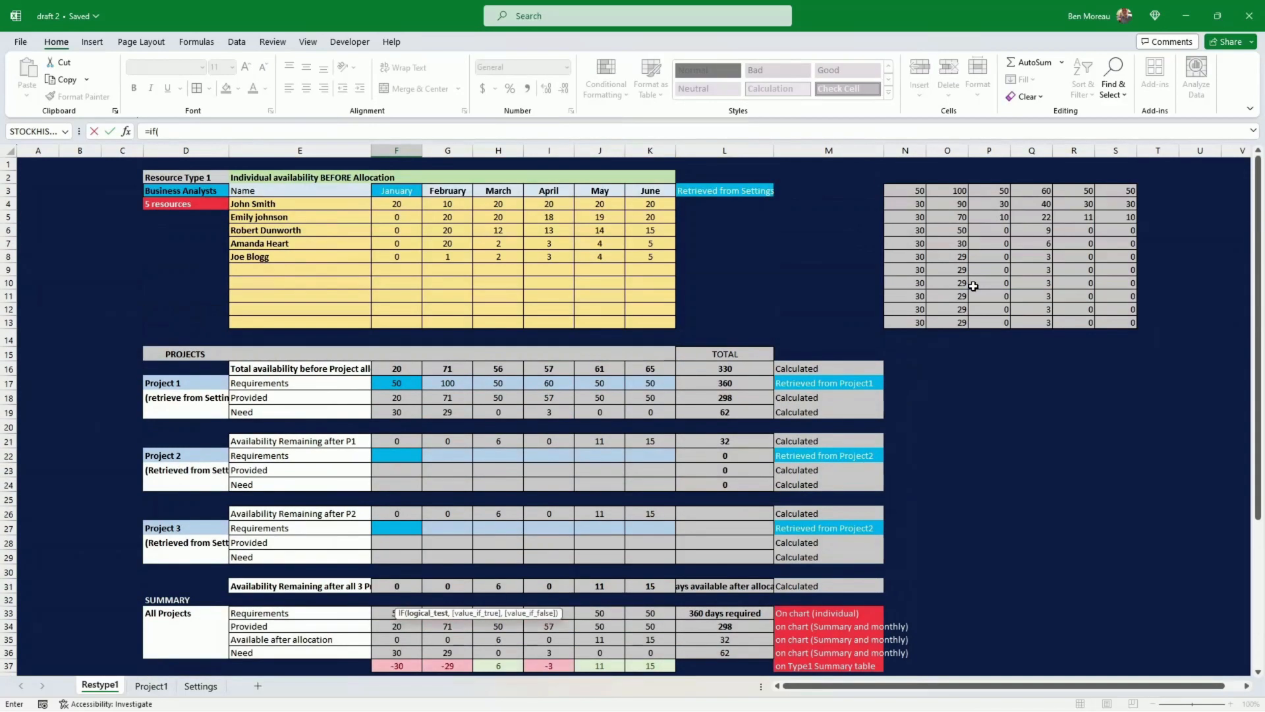
pyautogui.click(914, 194)
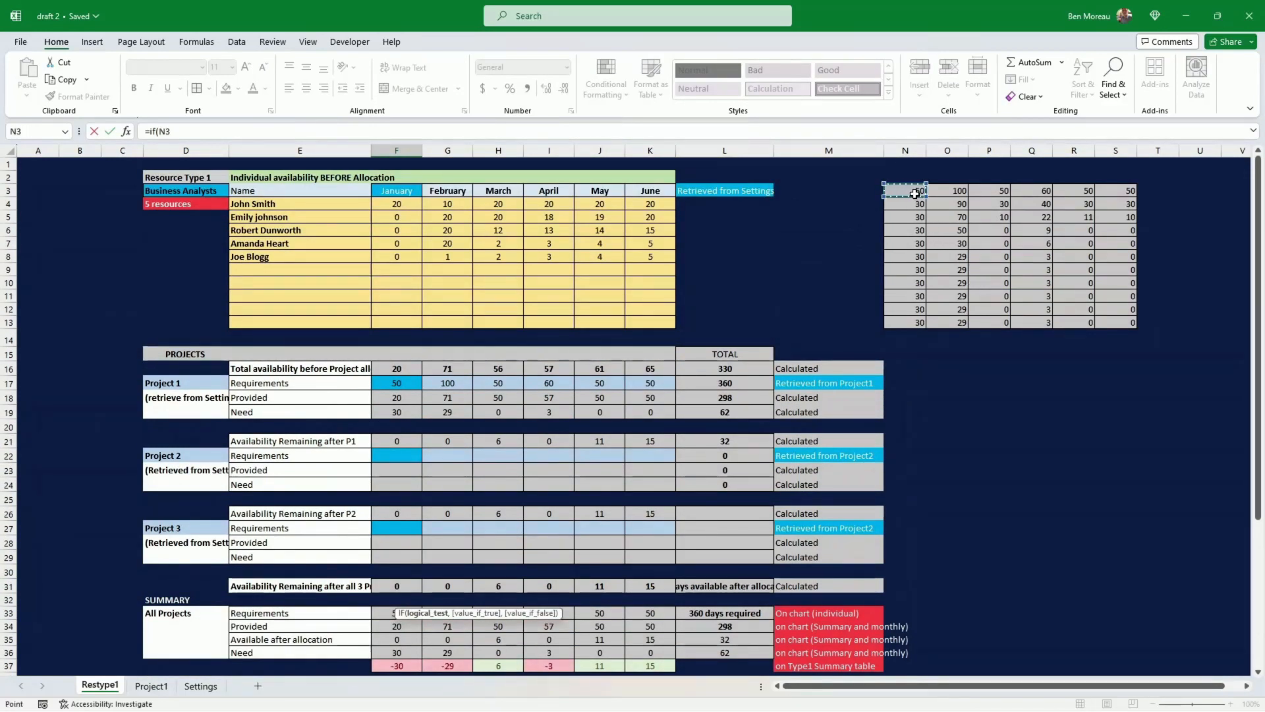
pyautogui.write('>=')
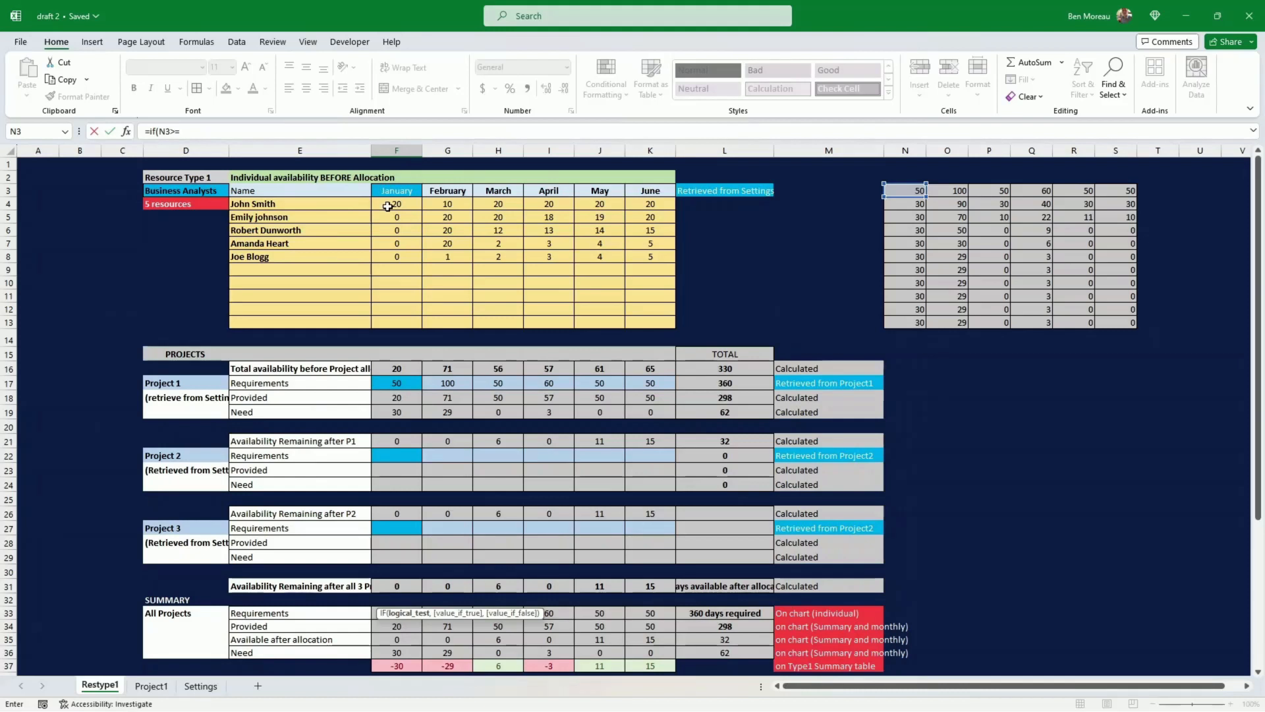
pyautogui.click(389, 206)
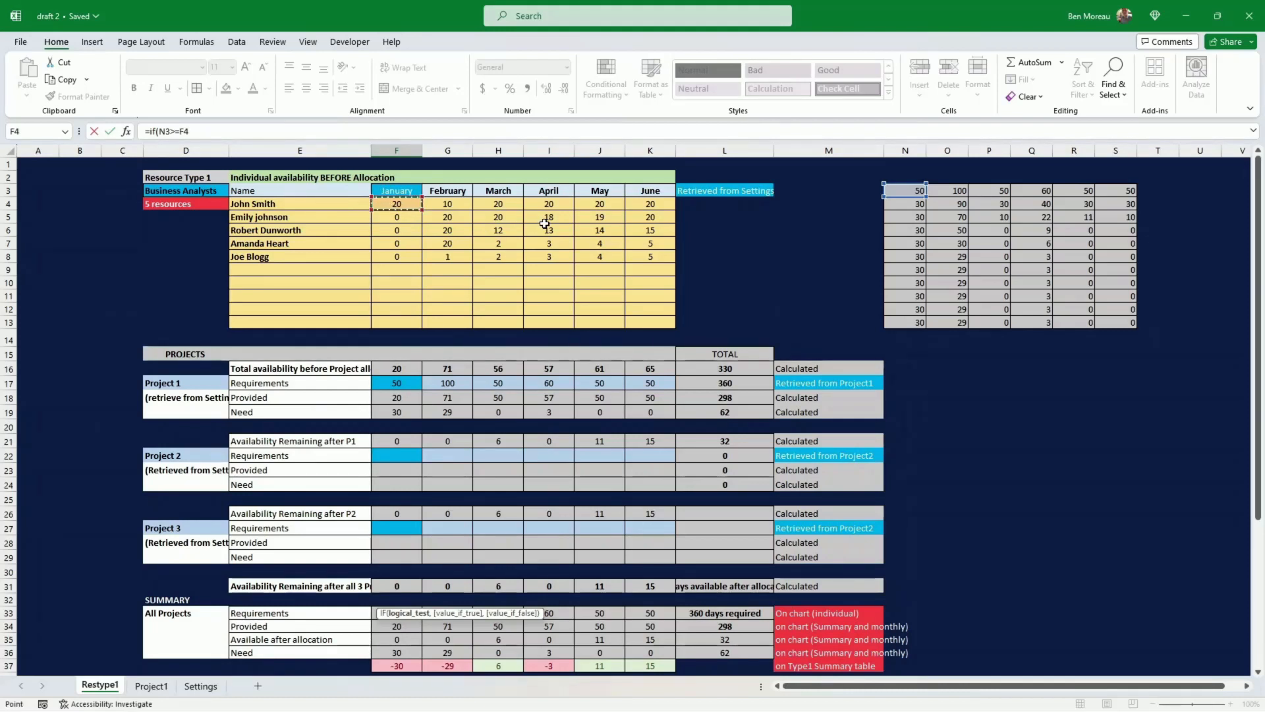
pyautogui.write(',0')
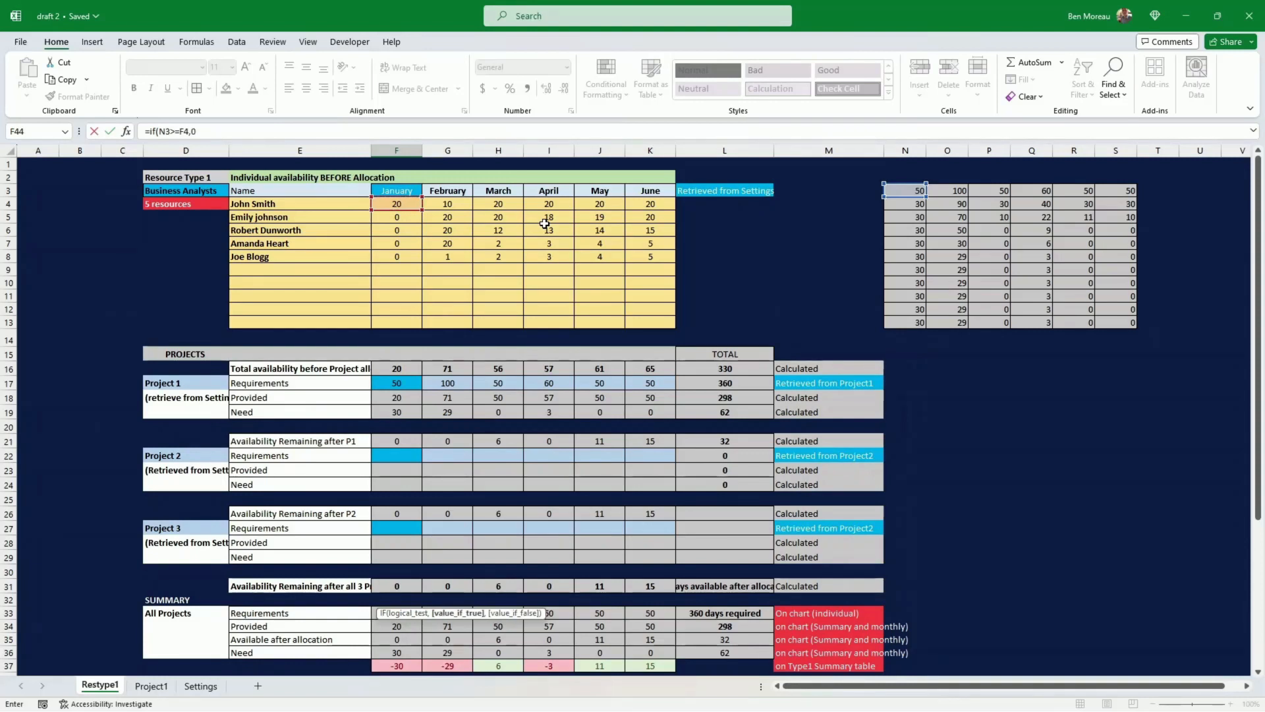
pyautogui.write(',')
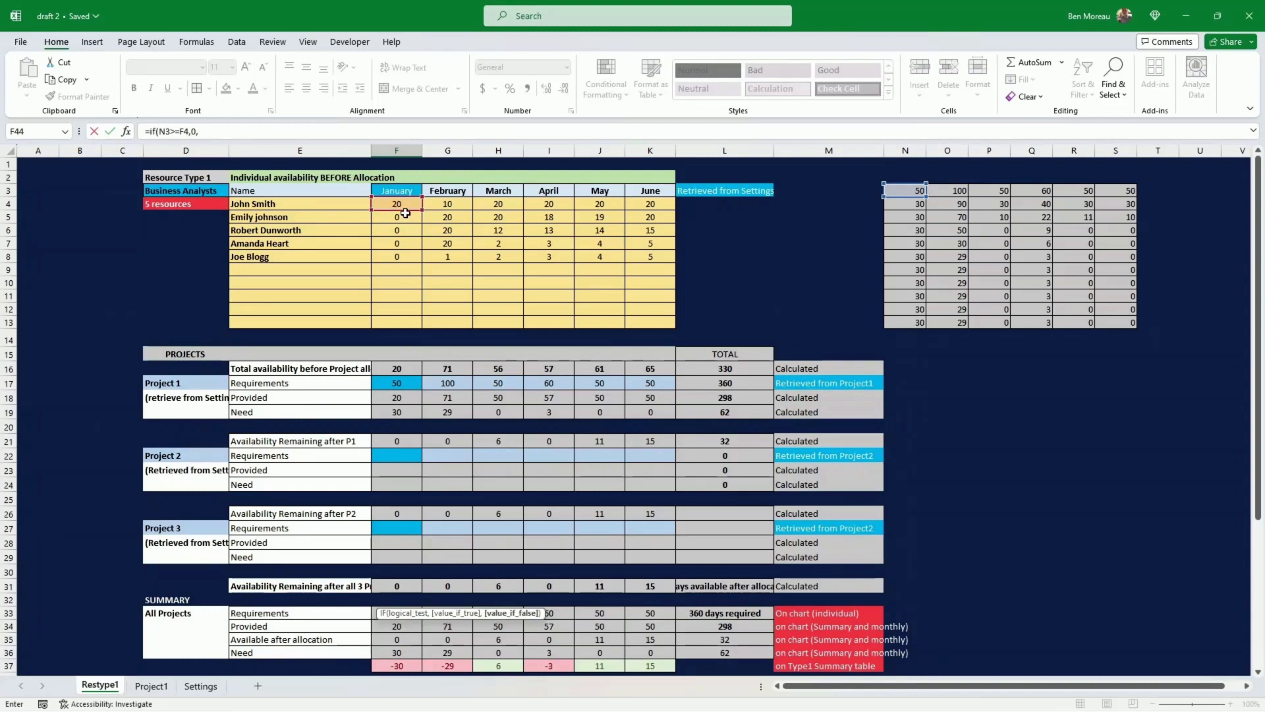
pyautogui.click(405, 204)
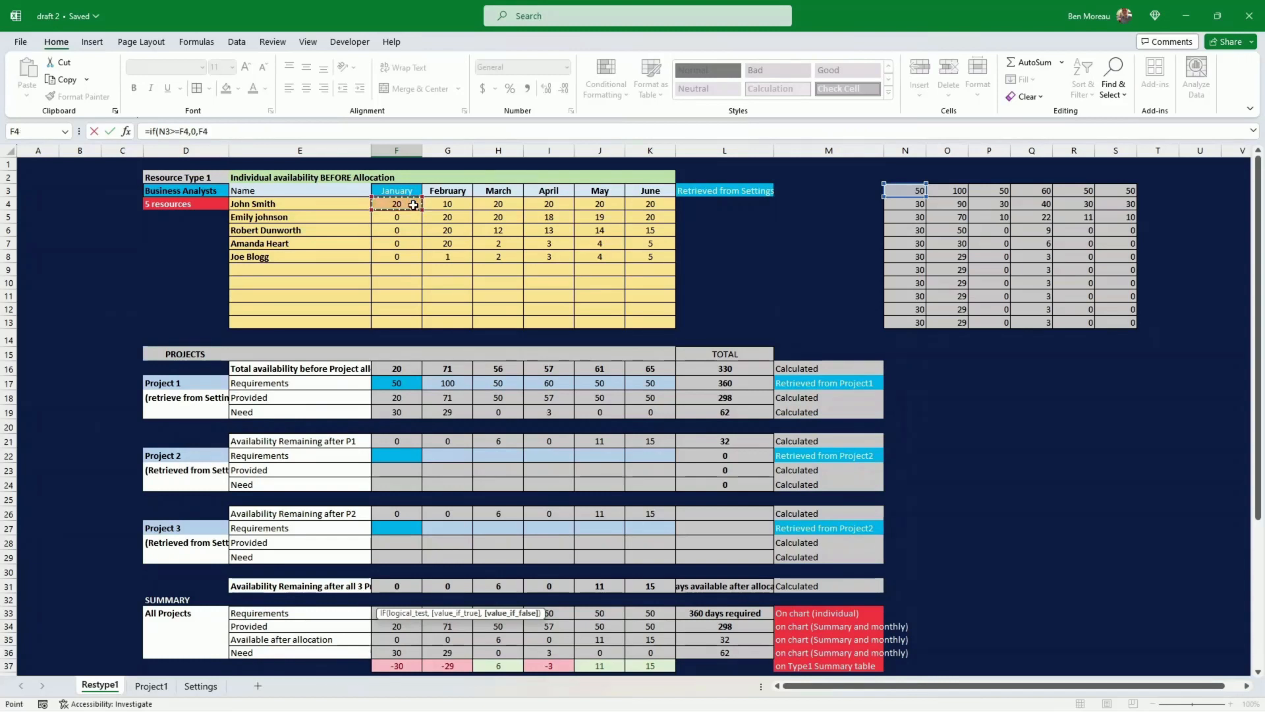
pyautogui.write('-')
pyautogui.click(912, 191)
pyautogui.press('Return')
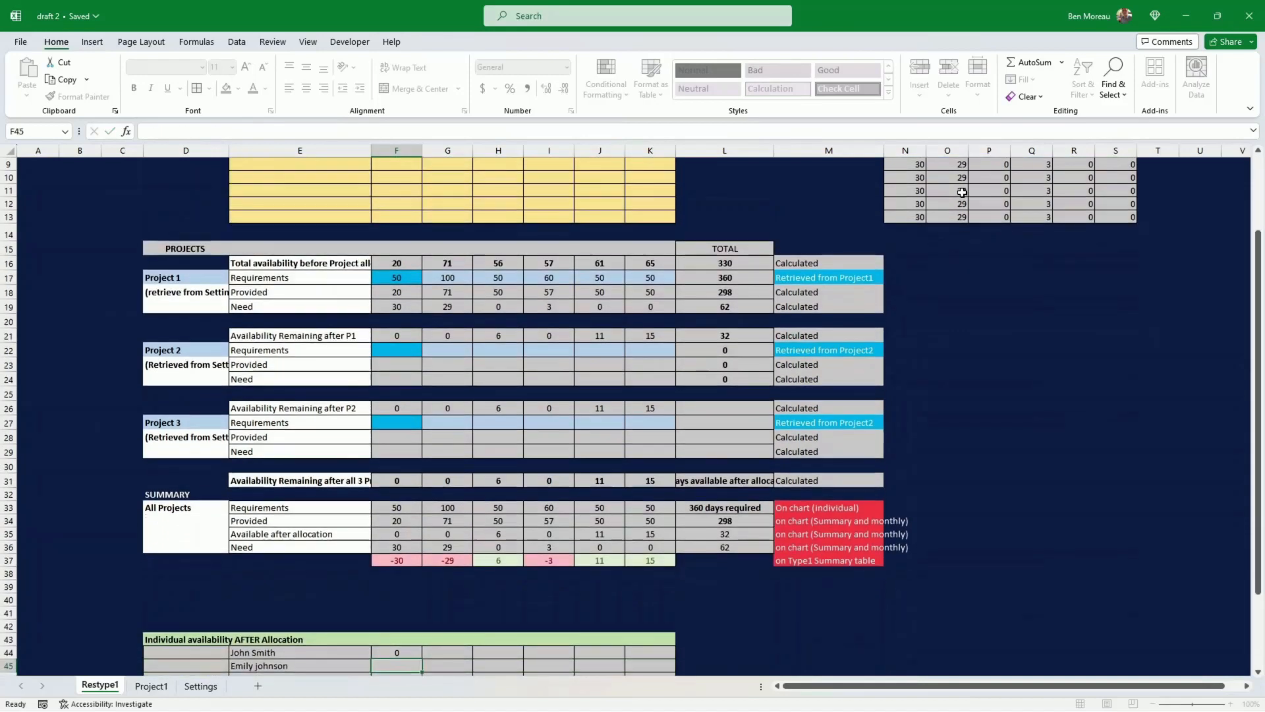
# - Fill the F44 availability formula across and down the AFTER Allocation table to K53
pyautogui.scroll(-3, 624, 373)
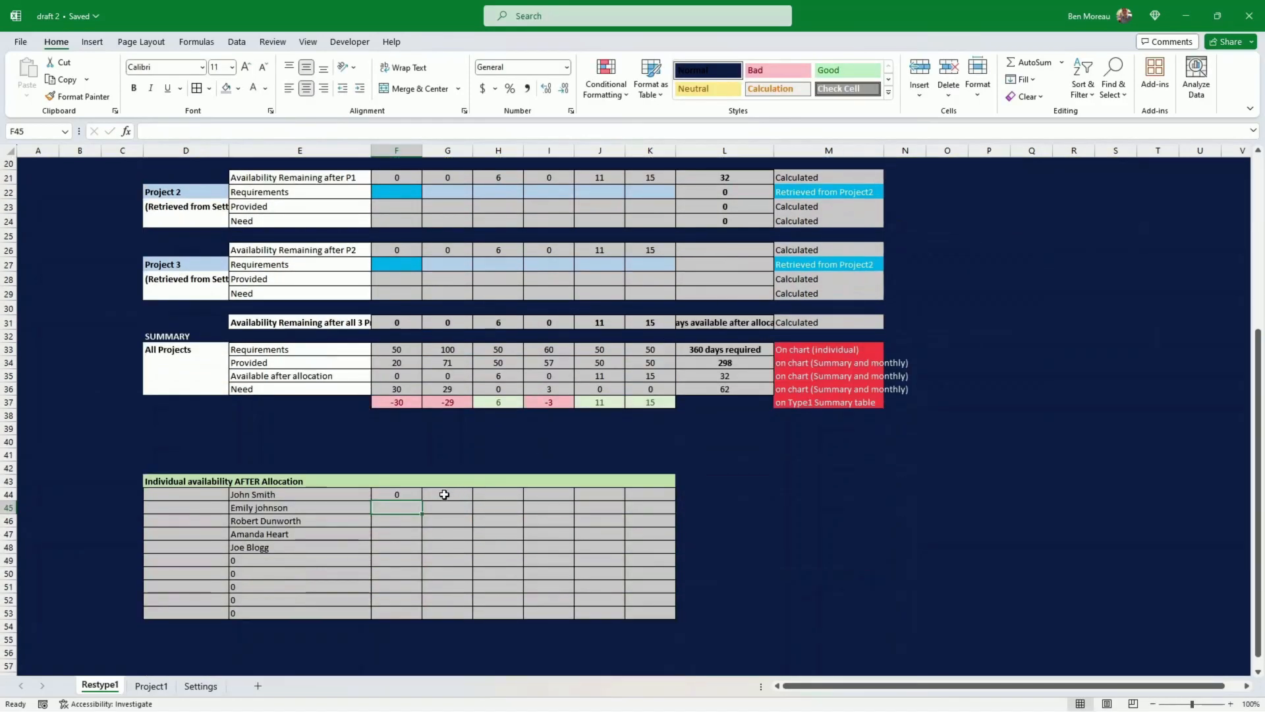
pyautogui.click(414, 494)
pyautogui.moveTo(423, 501); pyautogui.dragTo(655, 619)
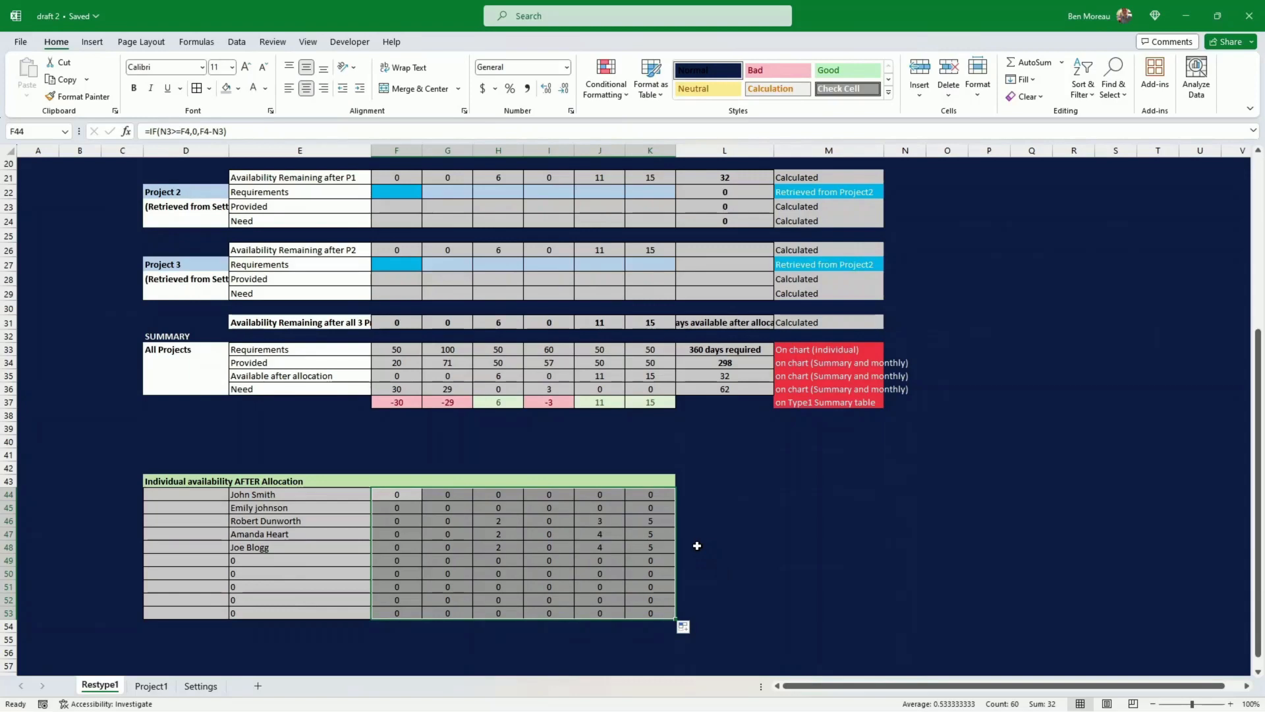
pyautogui.scroll(5, 700, 543)
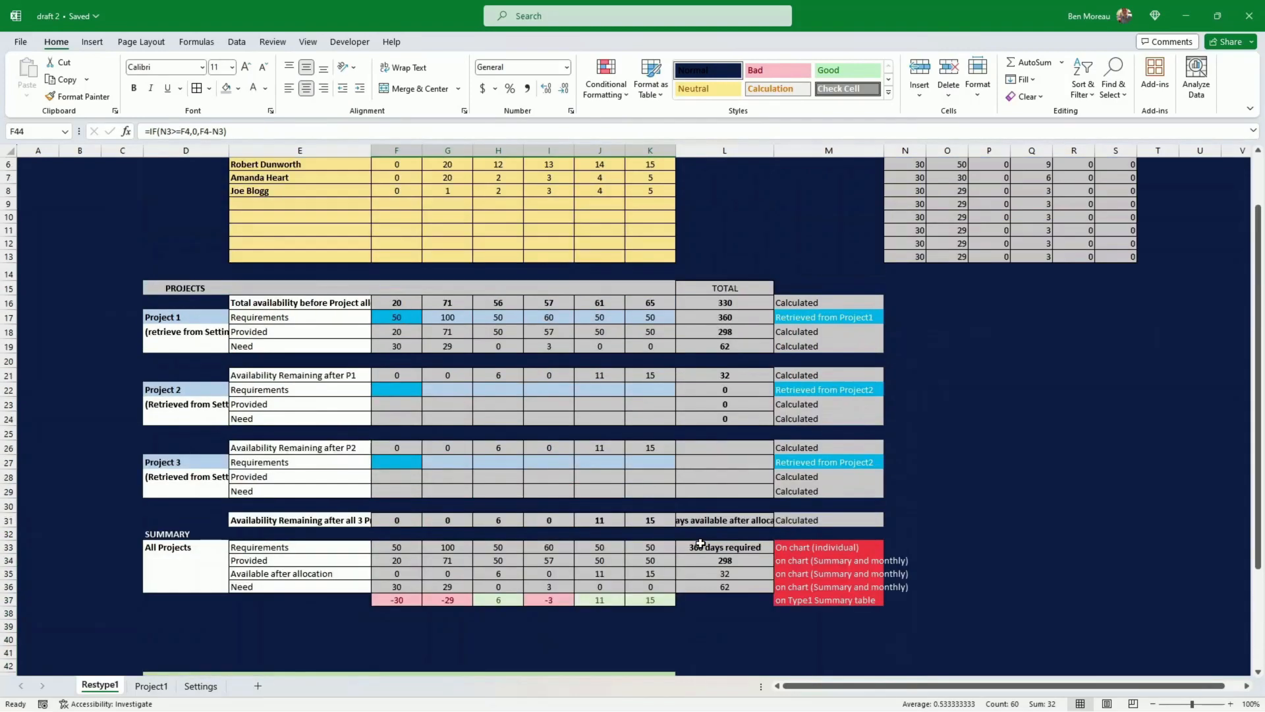
# - Compare the June availability of the first five resources before allocation with their June values in the AFTER Allocation table
pyautogui.scroll(-5, 698, 536)
pyautogui.moveTo(652, 521); pyautogui.dragTo(659, 547)
pyautogui.scroll(6, 666, 527)
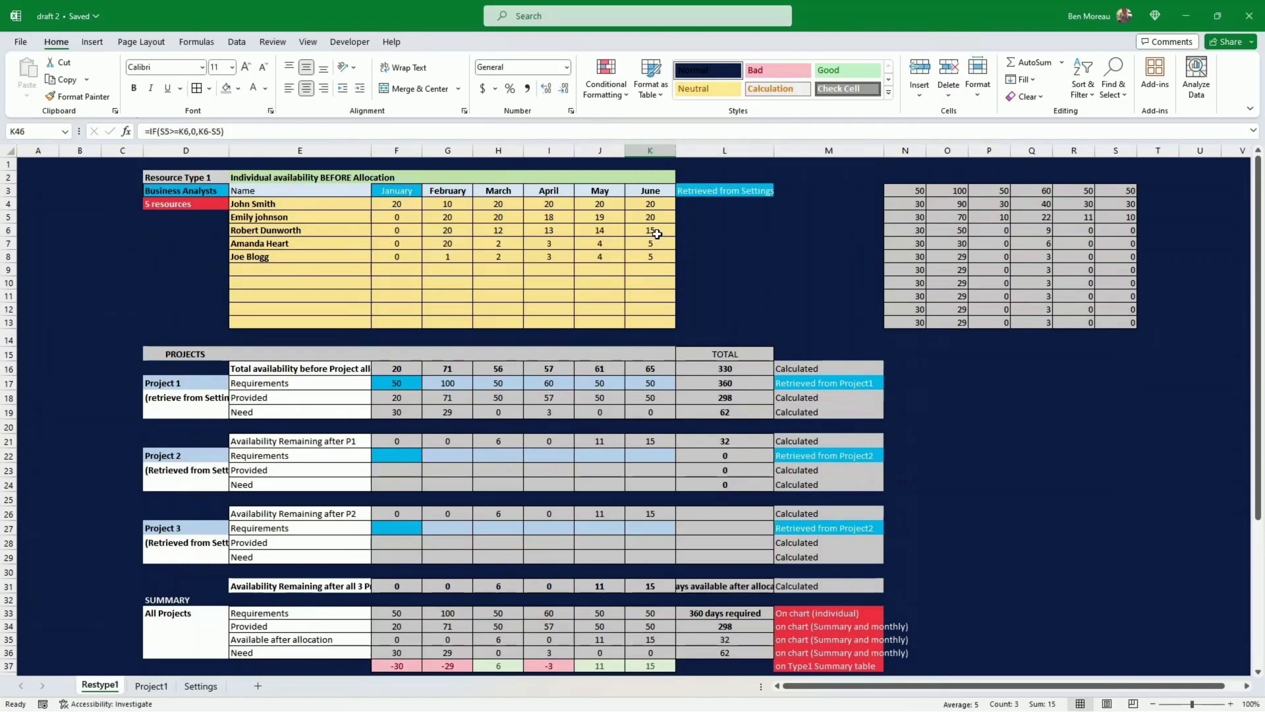
pyautogui.click(660, 230)
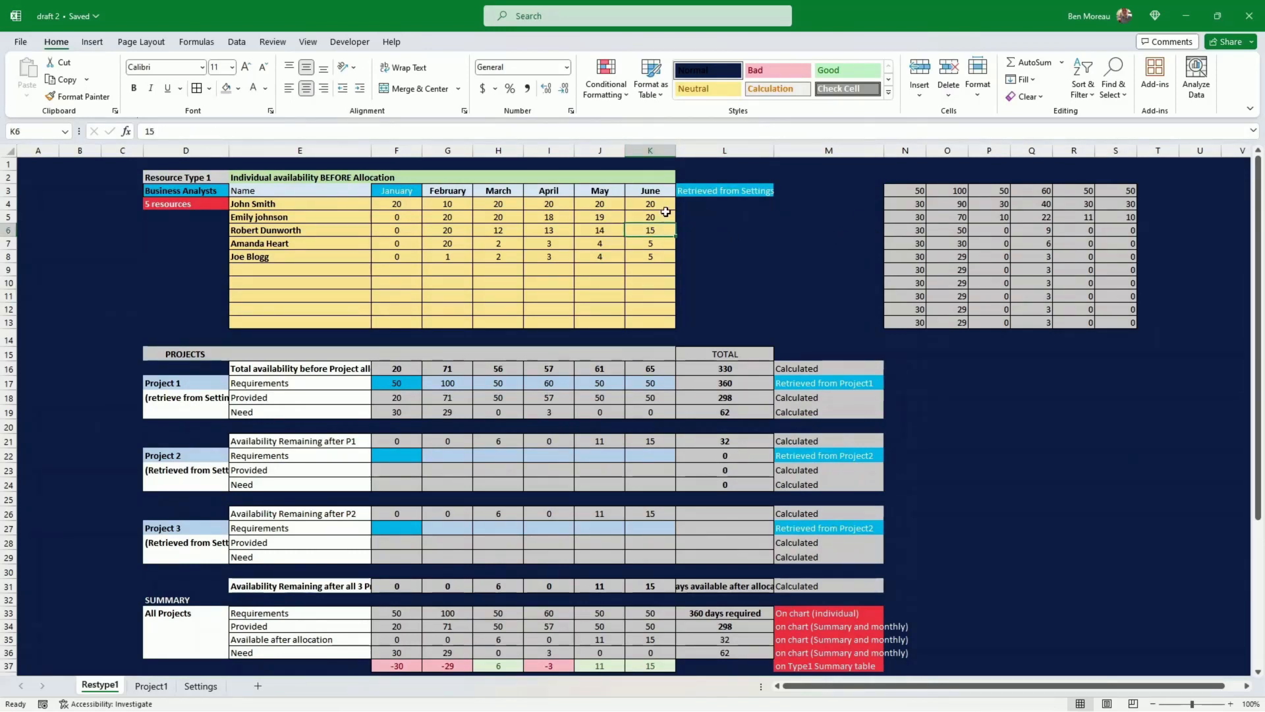
pyautogui.moveTo(660, 204); pyautogui.dragTo(659, 231)
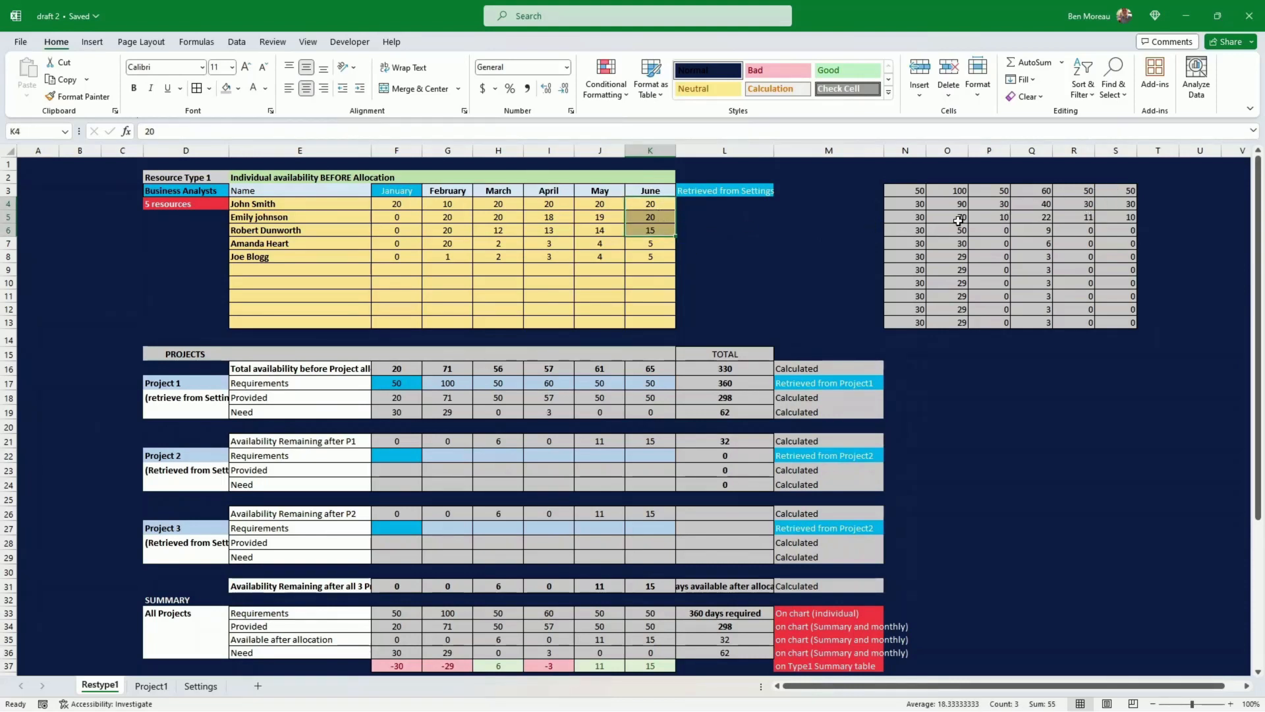
pyautogui.click(657, 226)
pyautogui.scroll(-7, 662, 241)
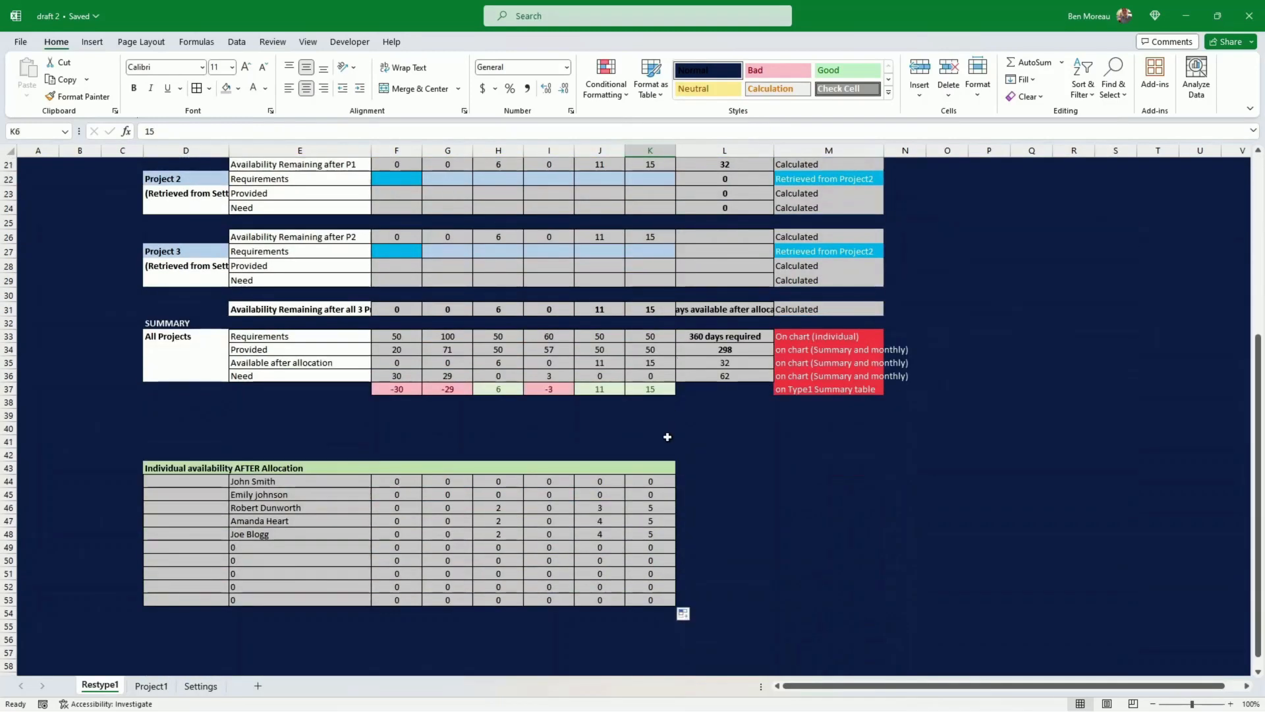
pyautogui.moveTo(661, 505); pyautogui.dragTo(671, 535)
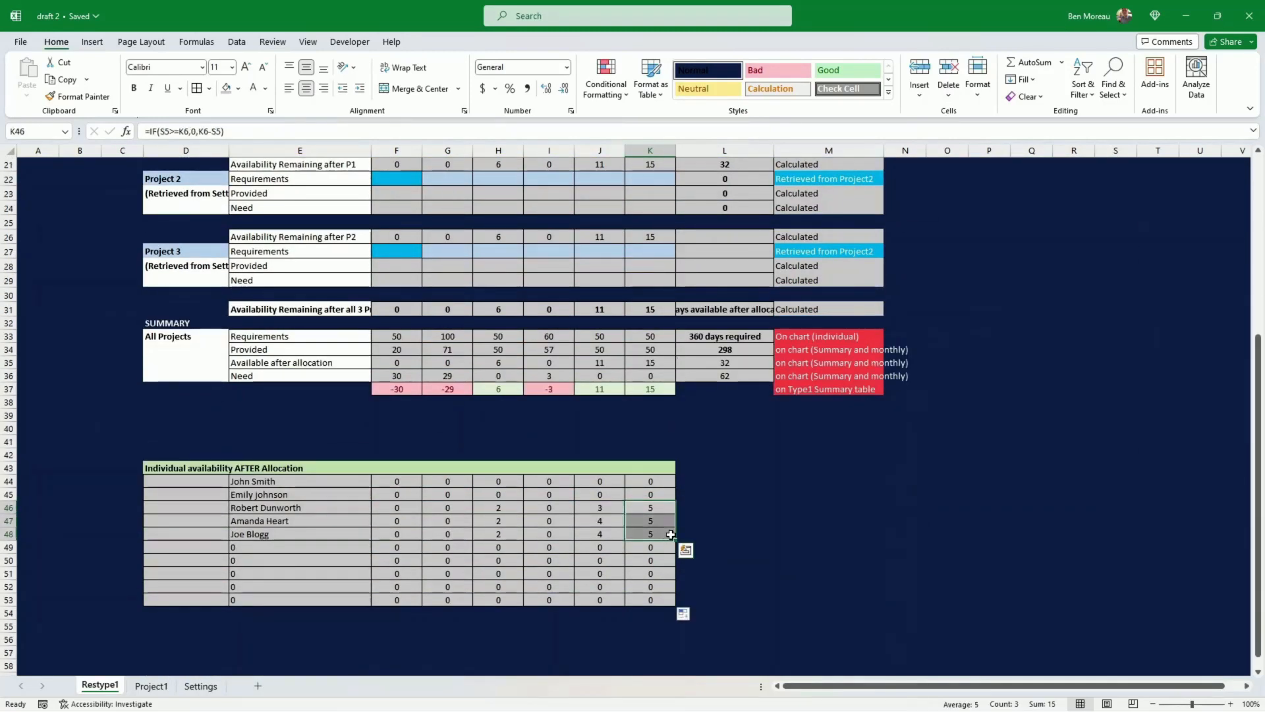
pyautogui.click(707, 506)
# - Duplicate the AFTER Allocation table's blank layout at D56:K66 and copy its title from D43 into D56
pyautogui.scroll(-4, 712, 504)
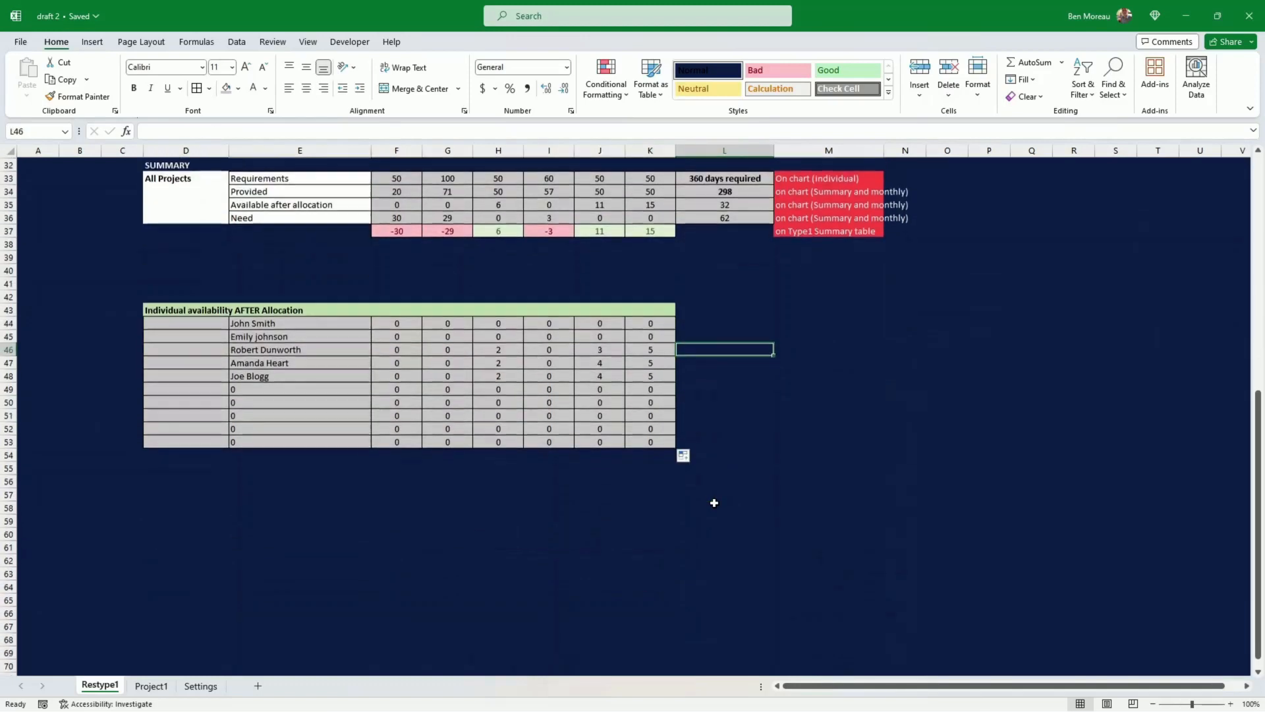
pyautogui.click(185, 481)
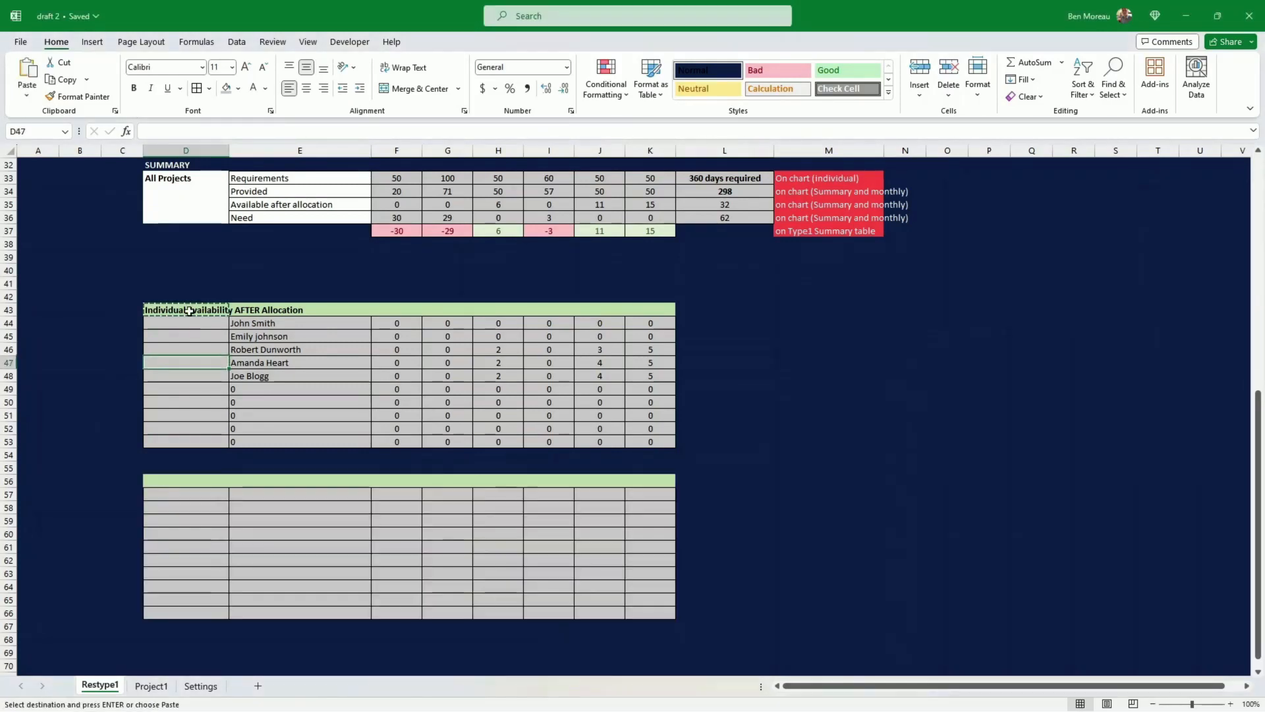
pyautogui.press('Down')
pyautogui.press('Down')
pyautogui.press('Down')
pyautogui.press('Down')
pyautogui.press('Down')
pyautogui.press('Down')
pyautogui.press('Down')
pyautogui.press('Down')
pyautogui.press('Down')
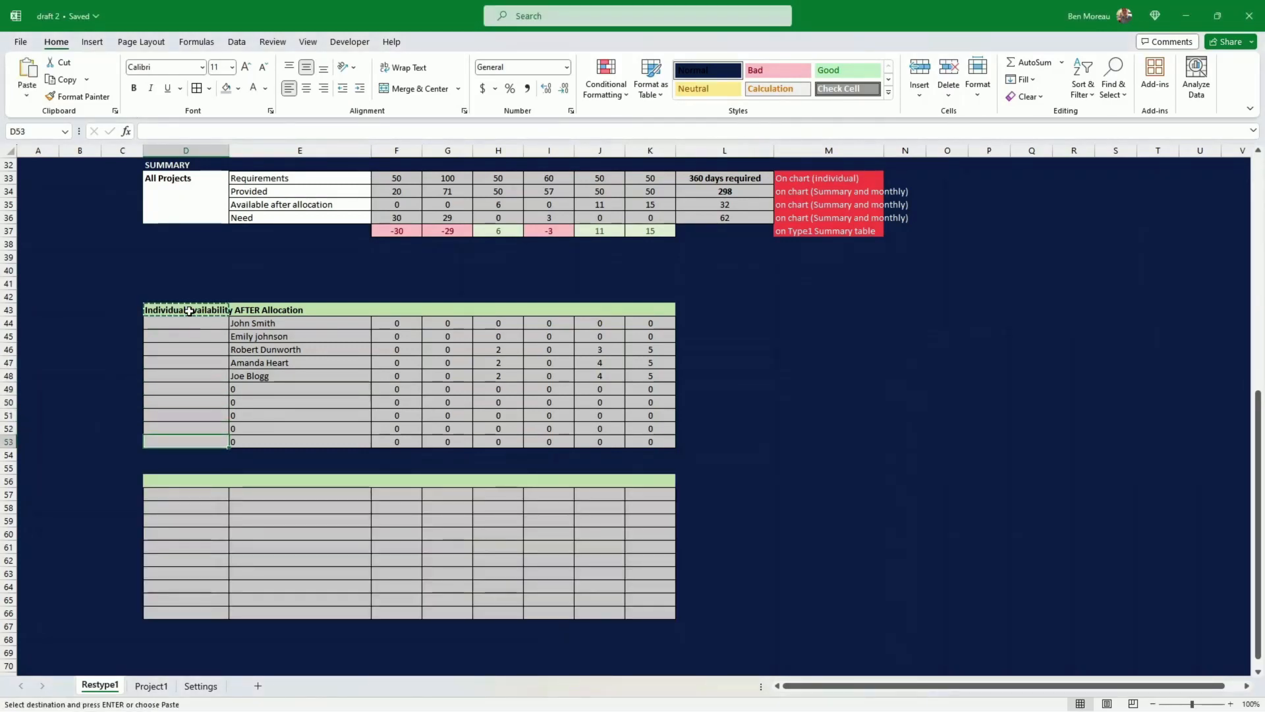
pyautogui.hotkey('ctrl', 'v')
# - Label the second AFTER Allocation table as SORTED in F56
pyautogui.press('Right')
pyautogui.press('Right')
pyautogui.press('Right')
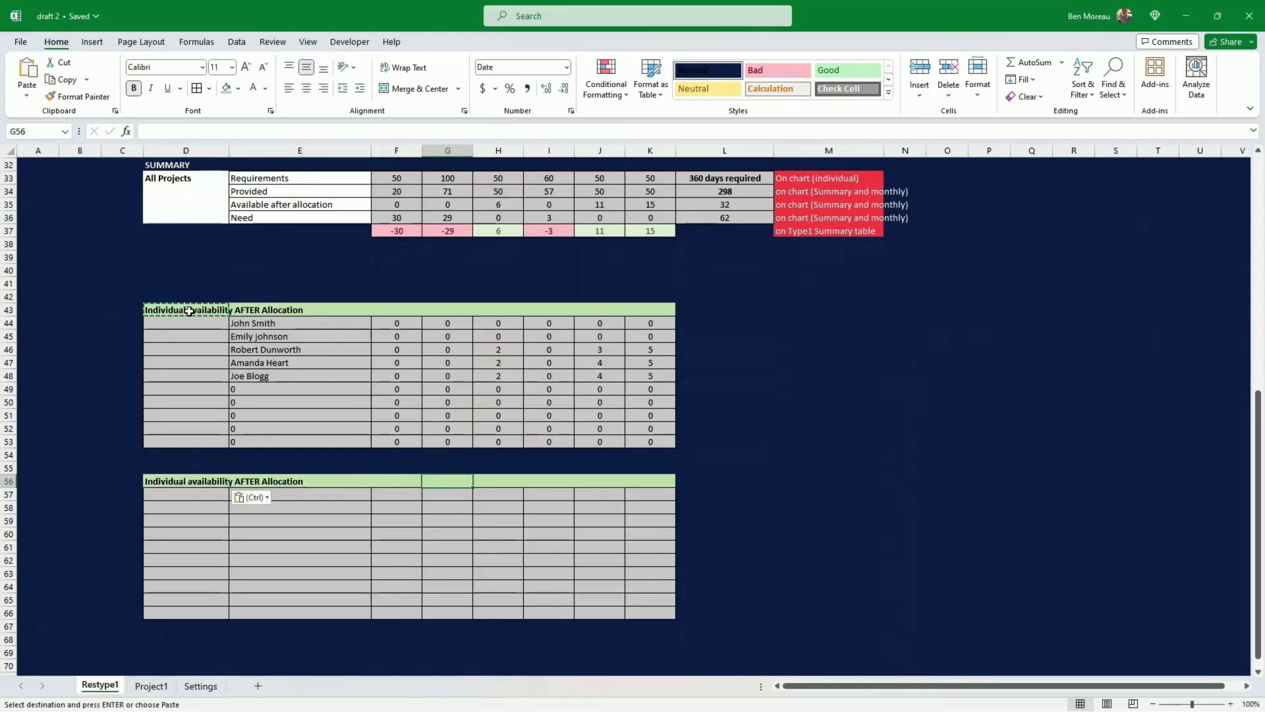
pyautogui.press('Left')
pyautogui.write('S')
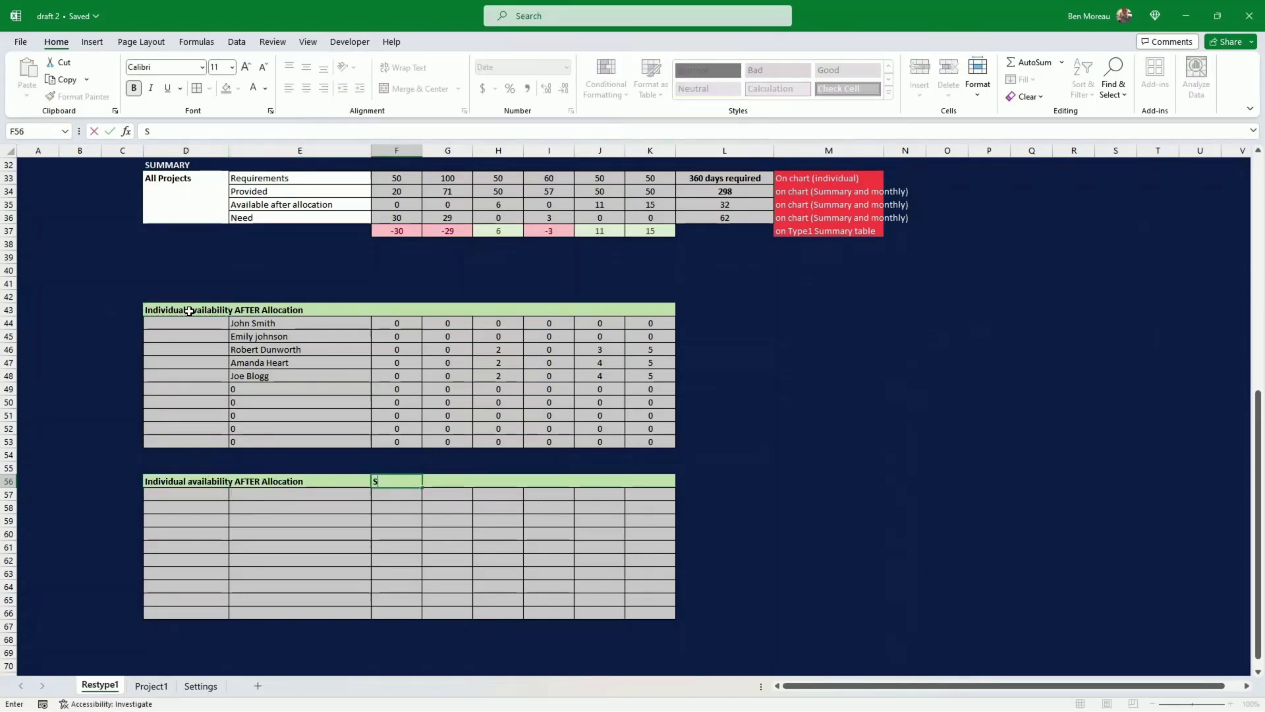
pyautogui.write('ORTED')
pyautogui.press('Return')
pyautogui.press('Left')
pyautogui.press('Left')
pyautogui.press('Left')
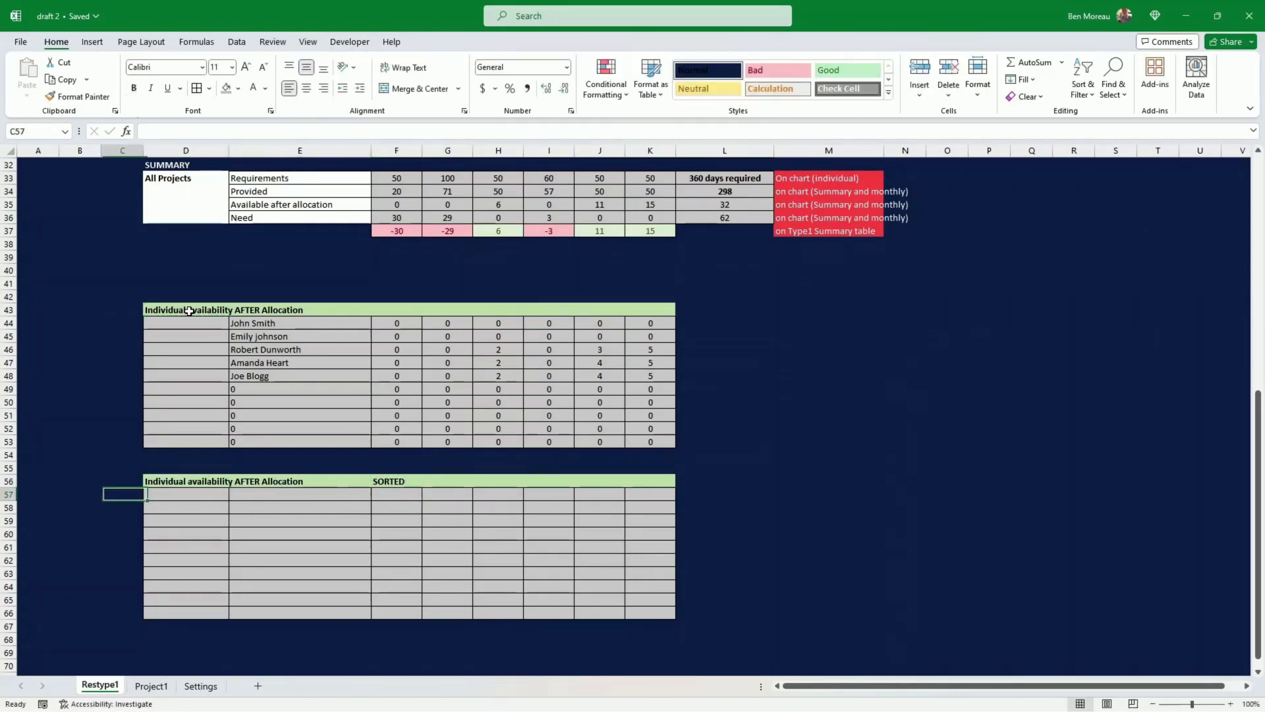
pyautogui.press('Right')
pyautogui.press('Right')
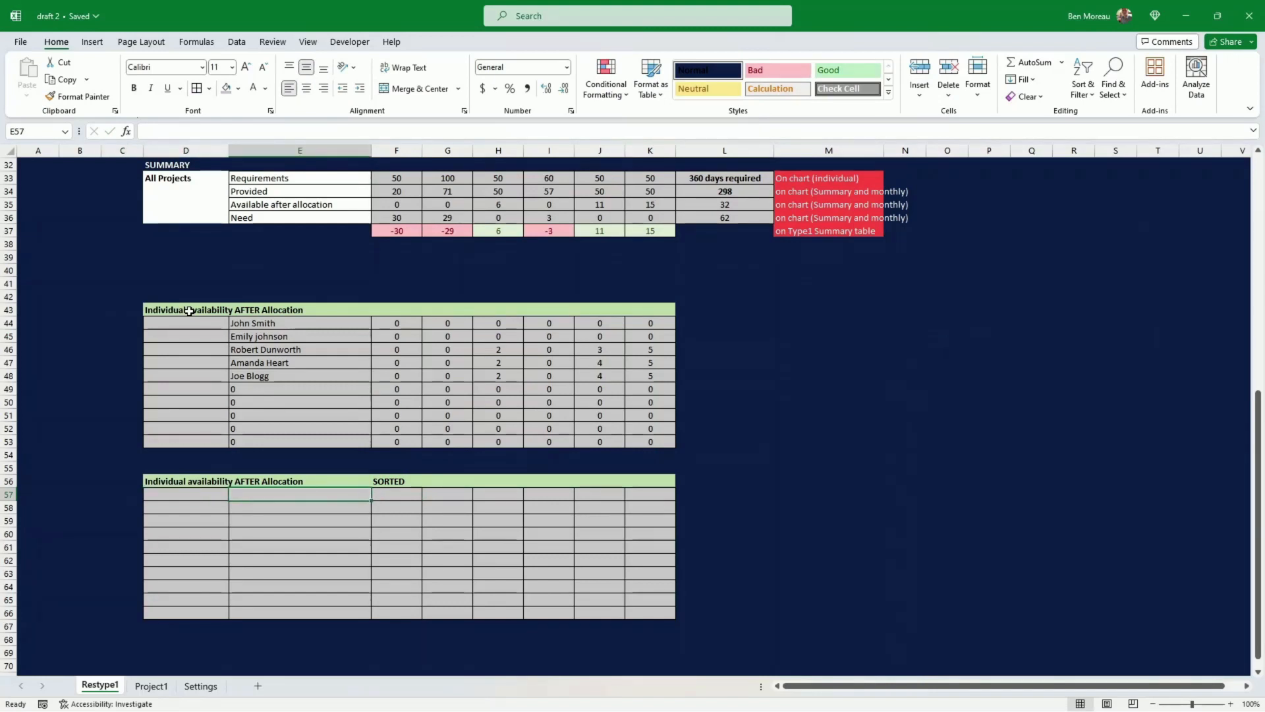
pyautogui.write('=sort')
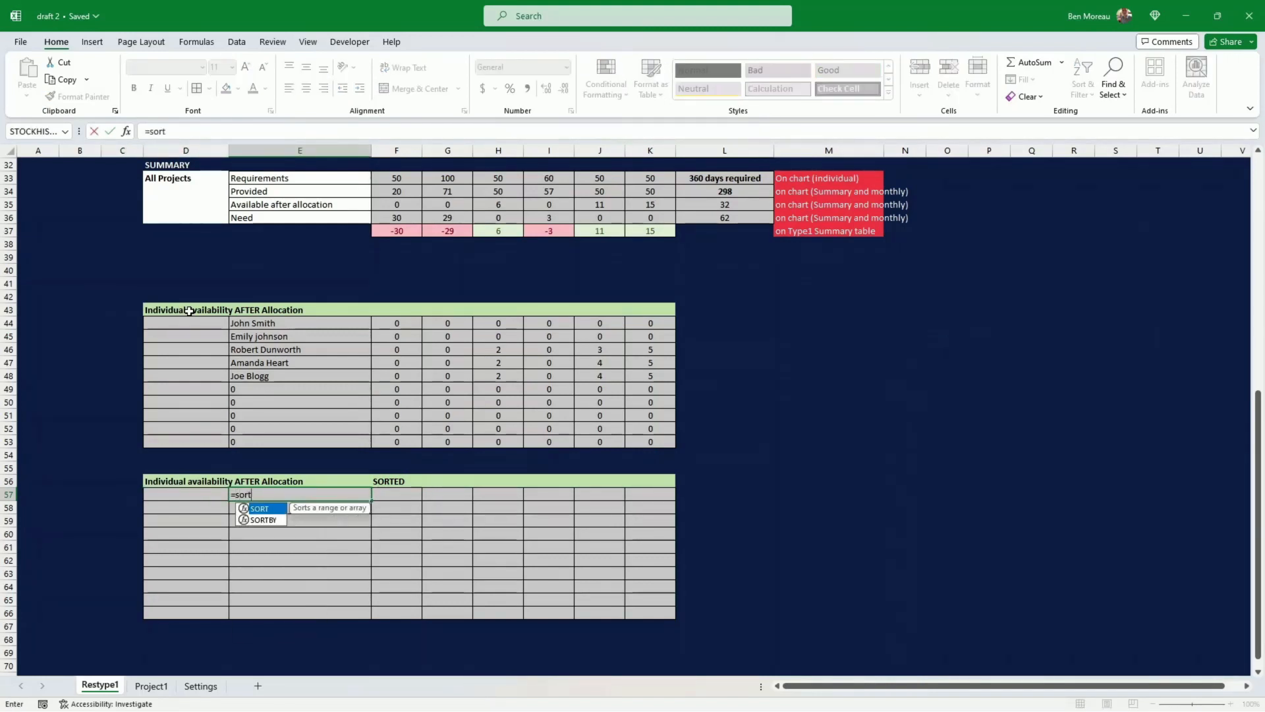
pyautogui.write('(')
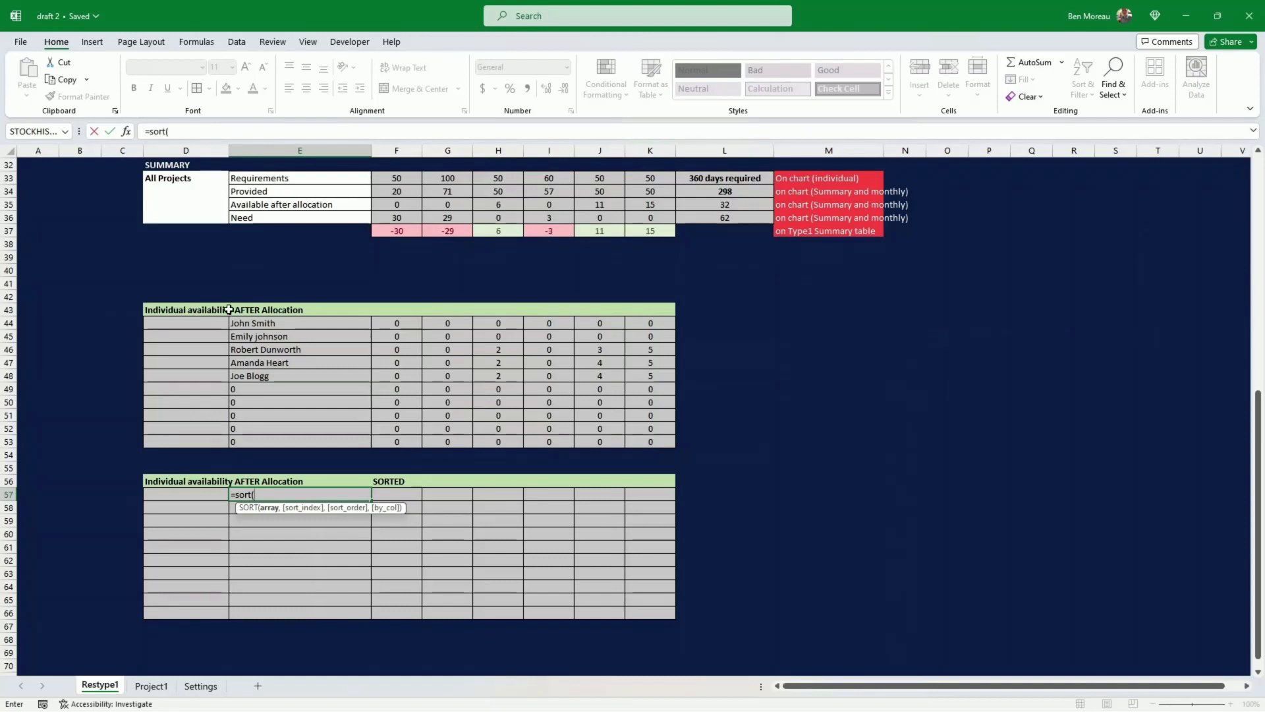
pyautogui.moveTo(251, 319); pyautogui.dragTo(305, 338)
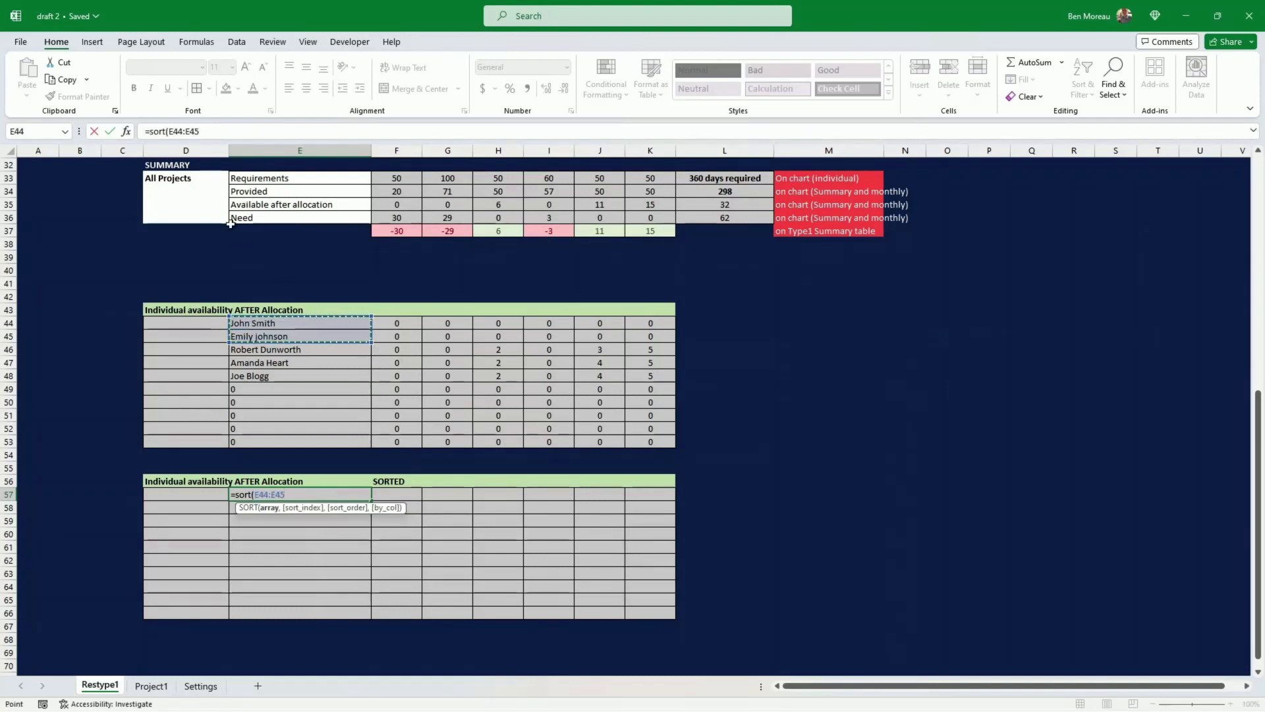
pyautogui.click(95, 132)
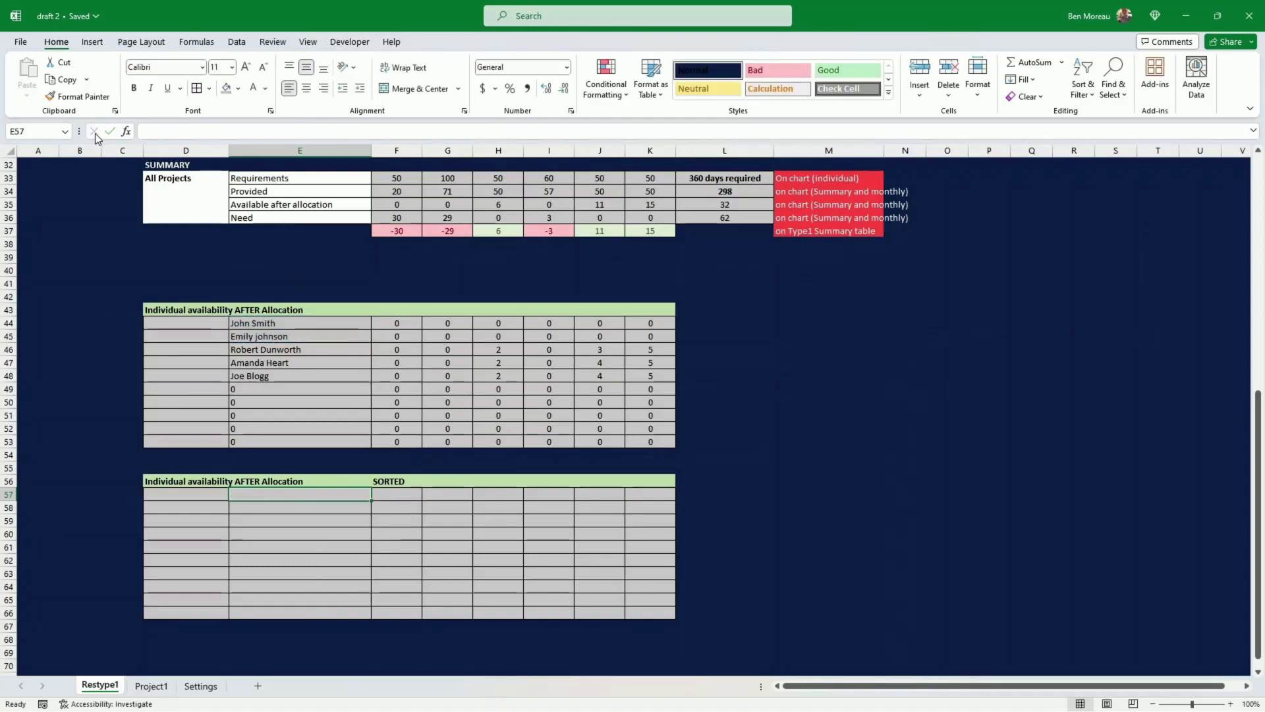
# - Total the first person's remaining availability in L44 with =SUM(F44:K44) and fill it down to L53
pyautogui.click(681, 320)
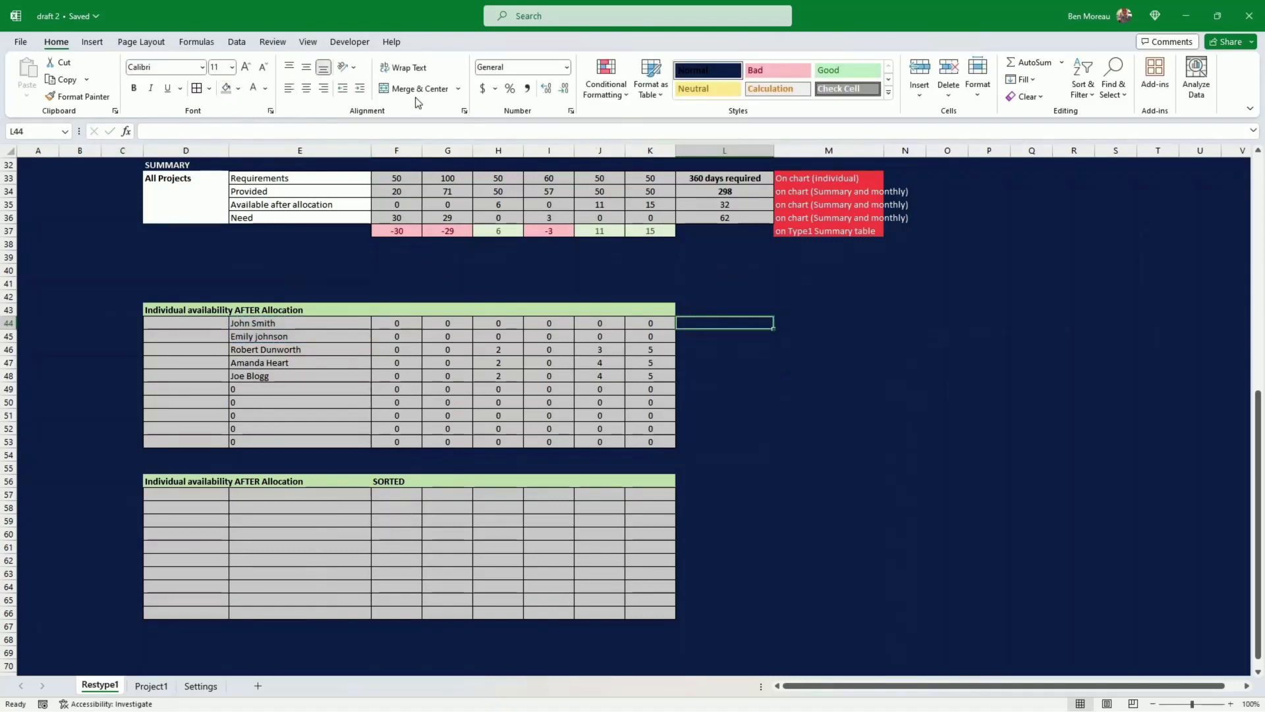
pyautogui.click(1028, 62)
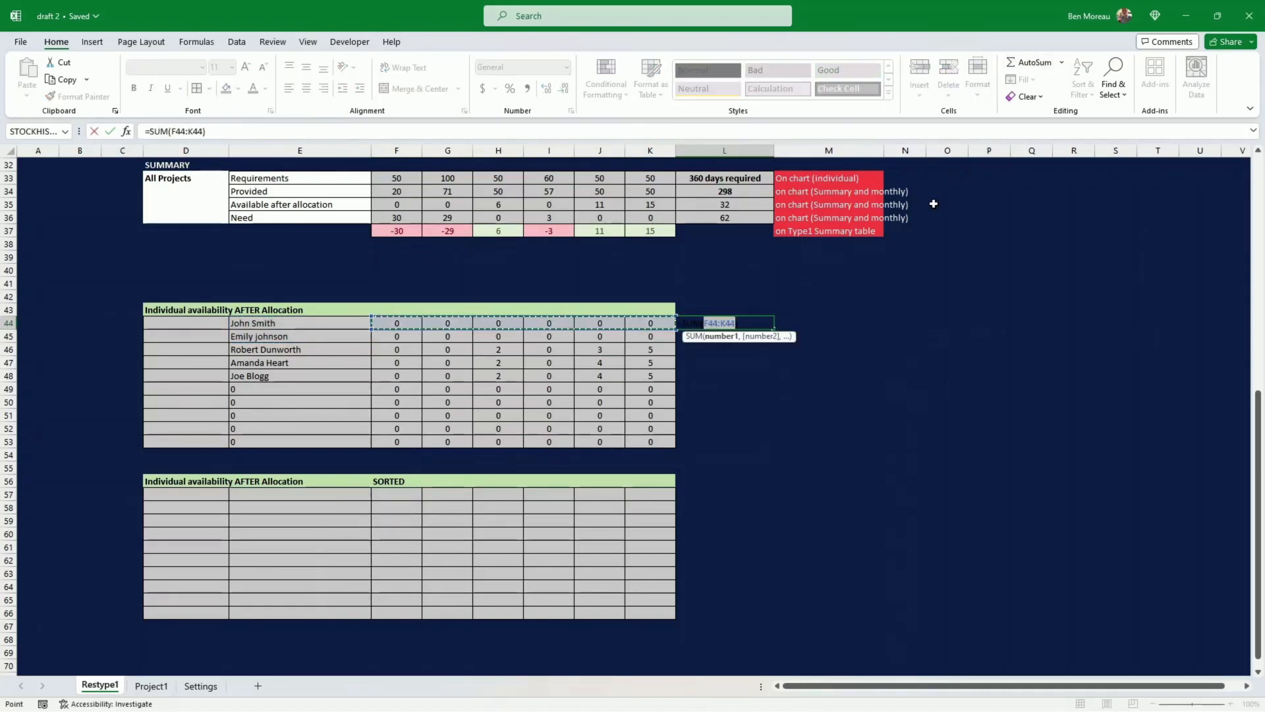
pyautogui.press('Return')
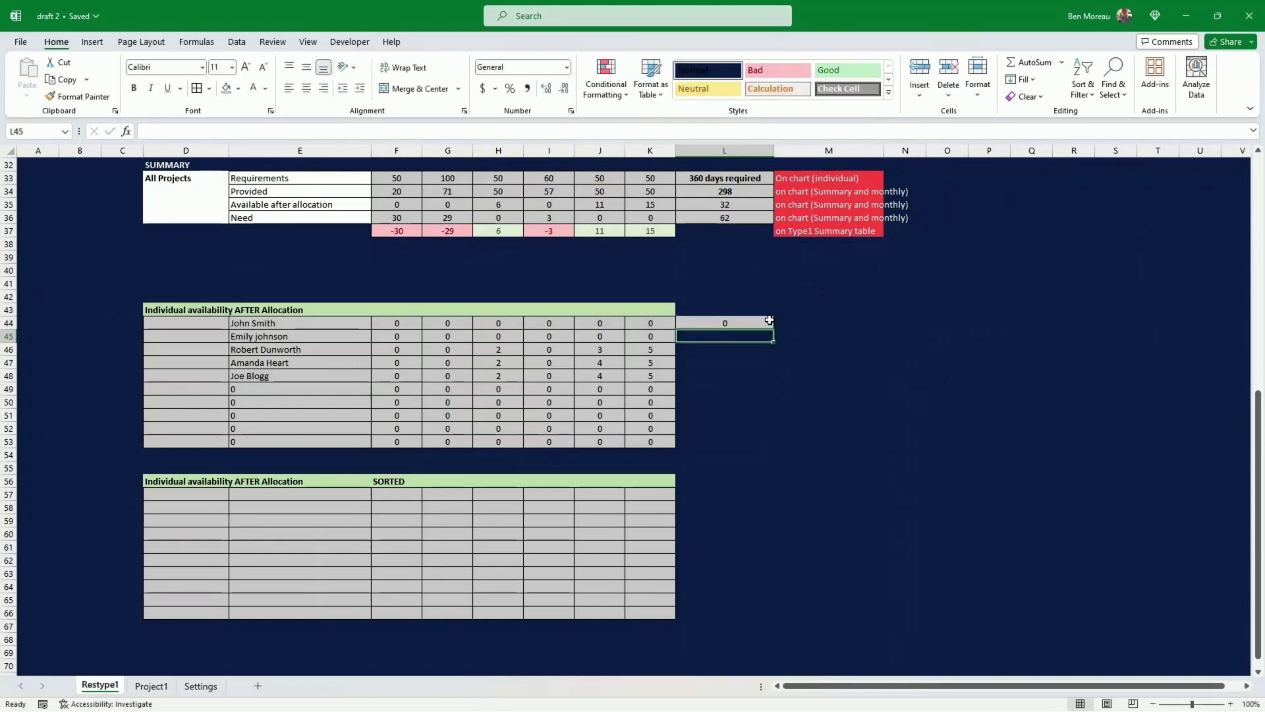
pyautogui.click(769, 320)
pyautogui.moveTo(773, 329); pyautogui.dragTo(769, 445)
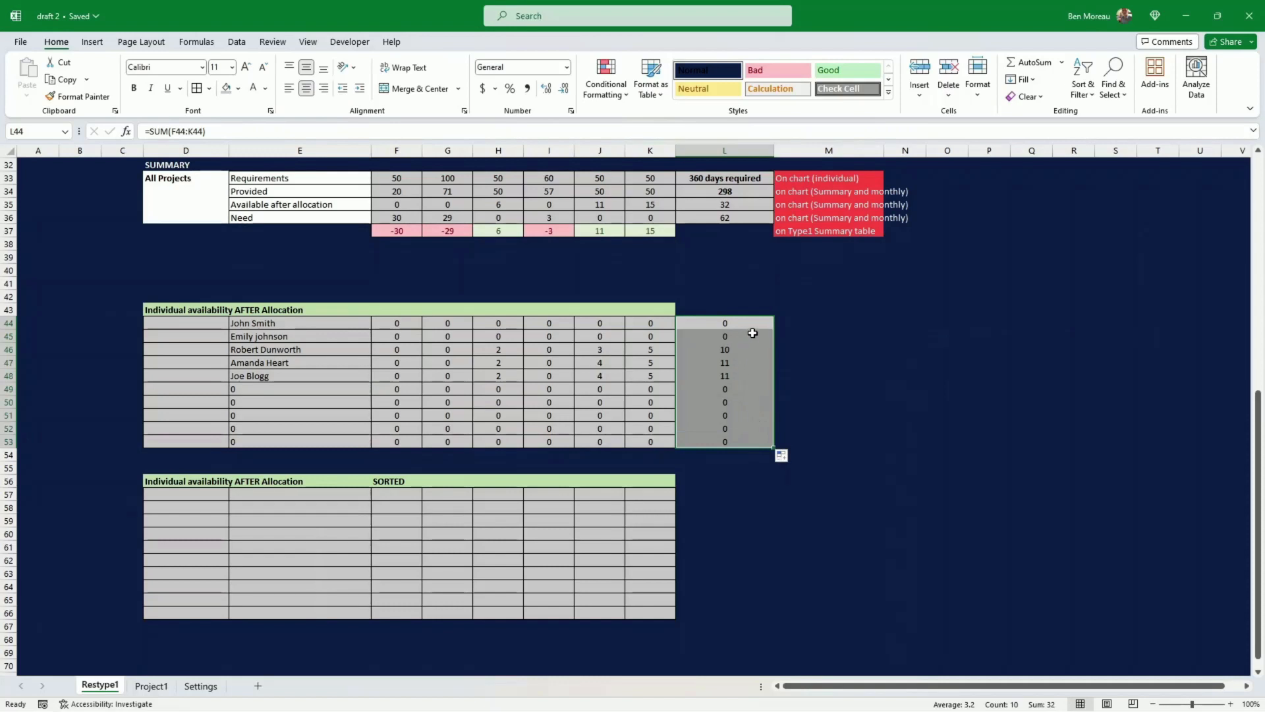
# - Enter =SORT(E44:L53,8,-1) in E57 to list the resources by total remaining availability in descending order
pyautogui.click(342, 496)
pyautogui.write('=s')
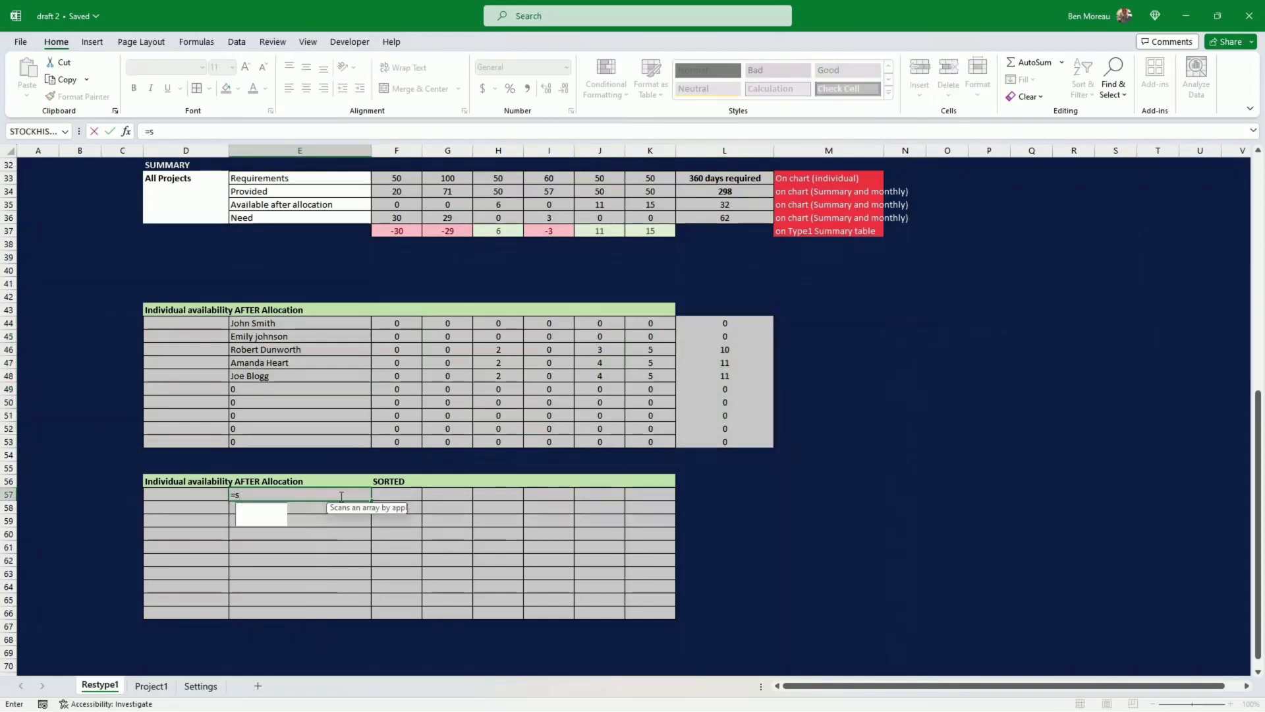
pyautogui.write('ort(')
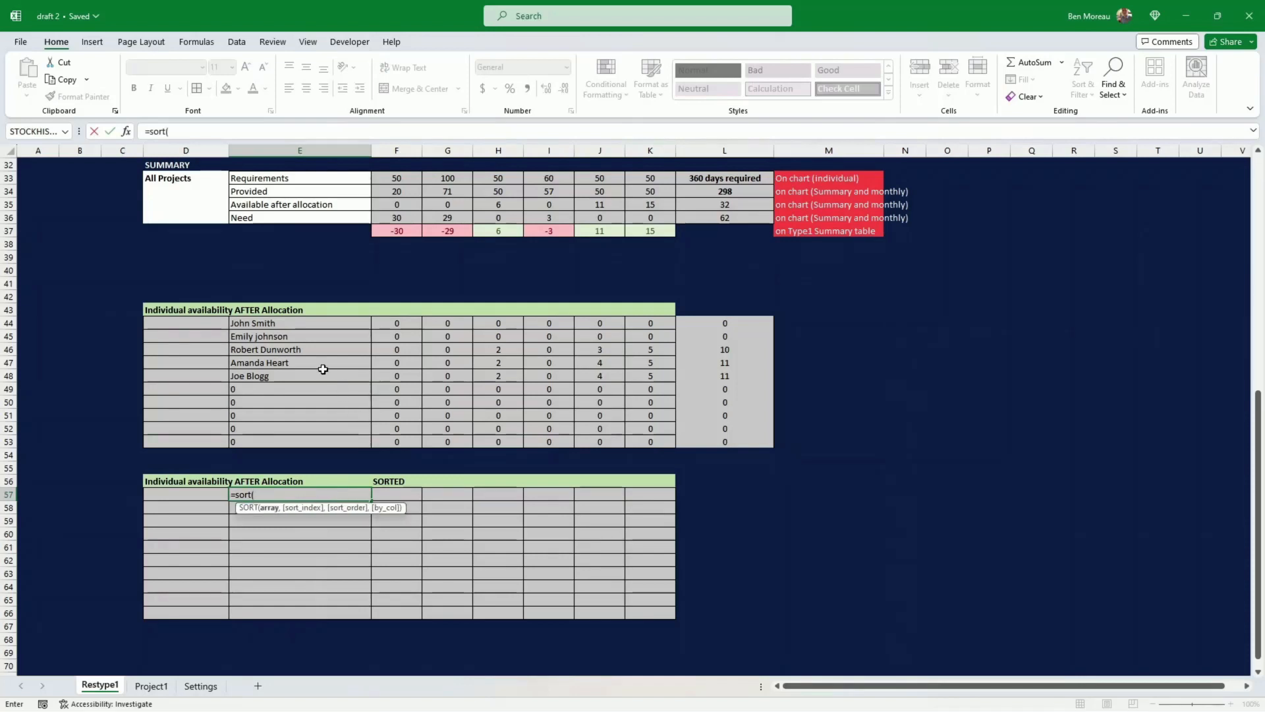
pyautogui.moveTo(312, 326); pyautogui.dragTo(693, 440)
pyautogui.click(217, 132)
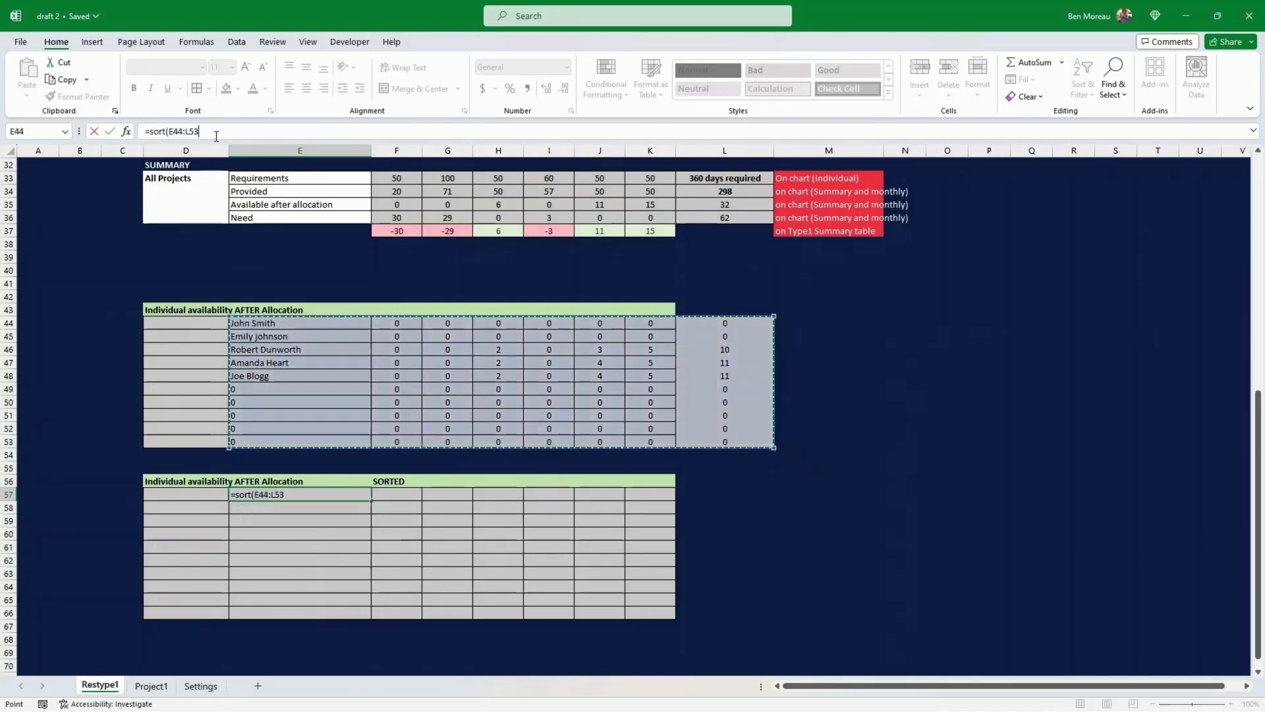
pyautogui.write(',')
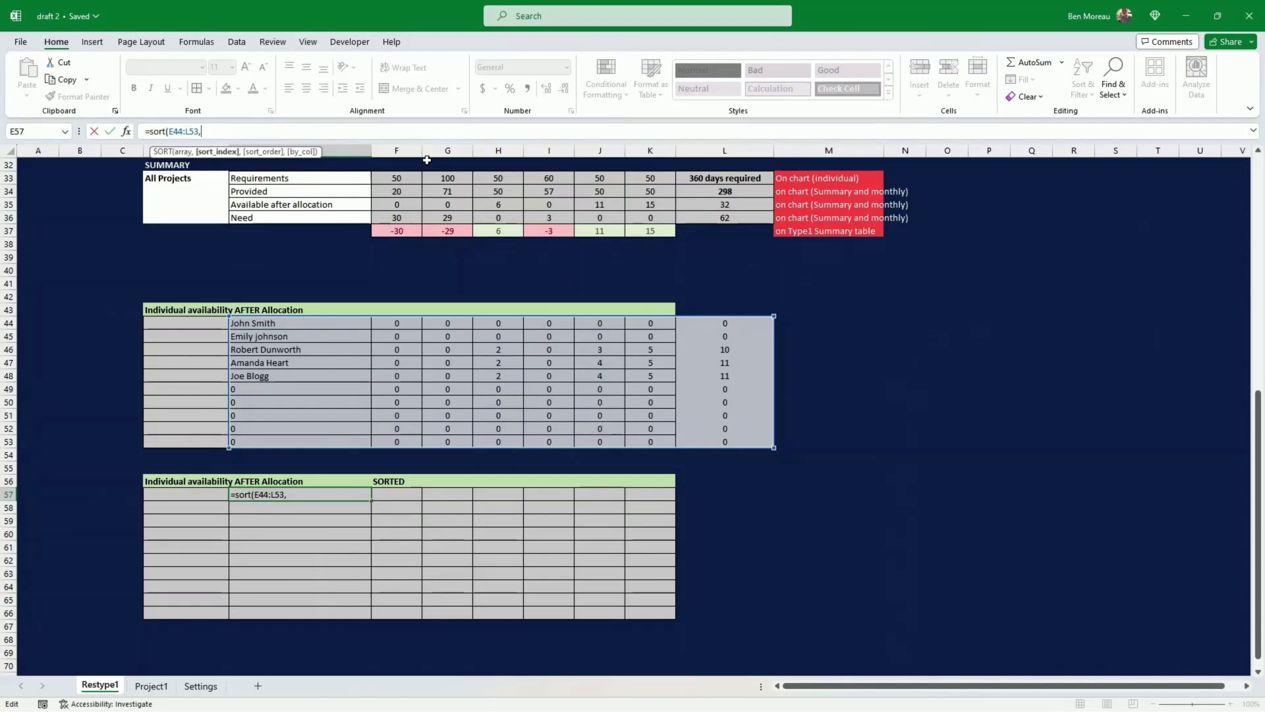
pyautogui.write('8,-1)')
pyautogui.press('Return')
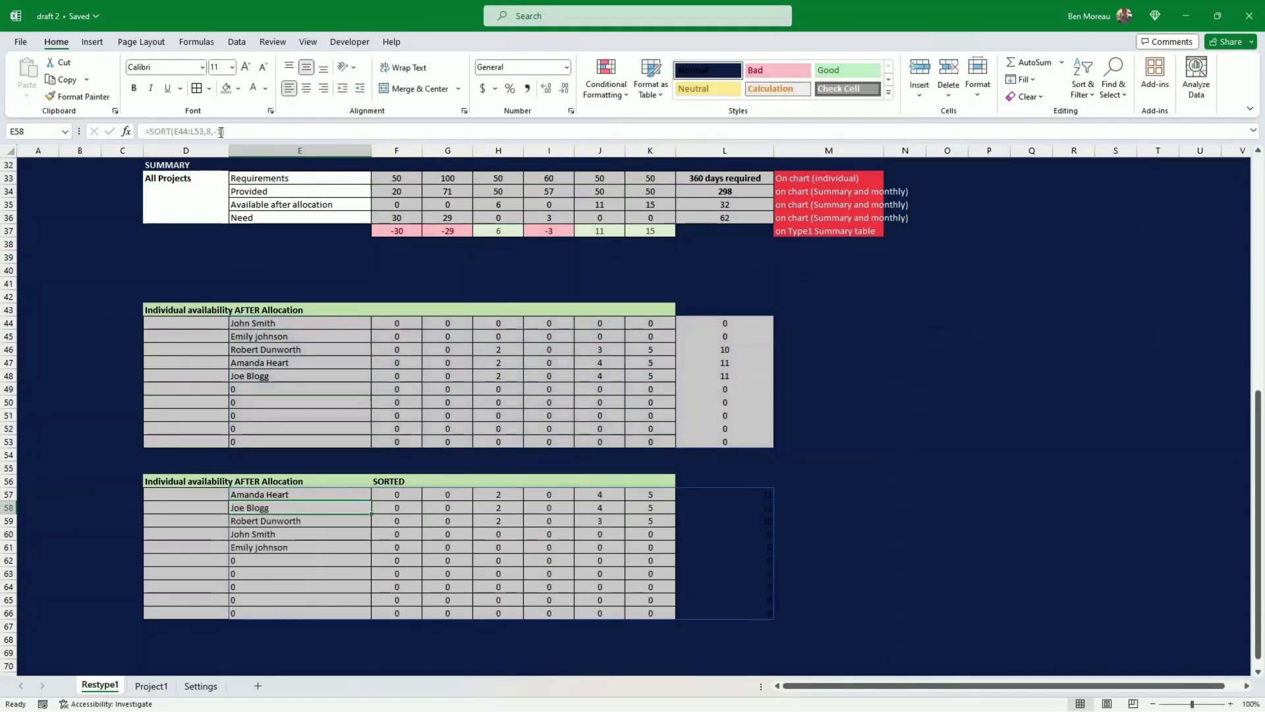
pyautogui.press('Up')
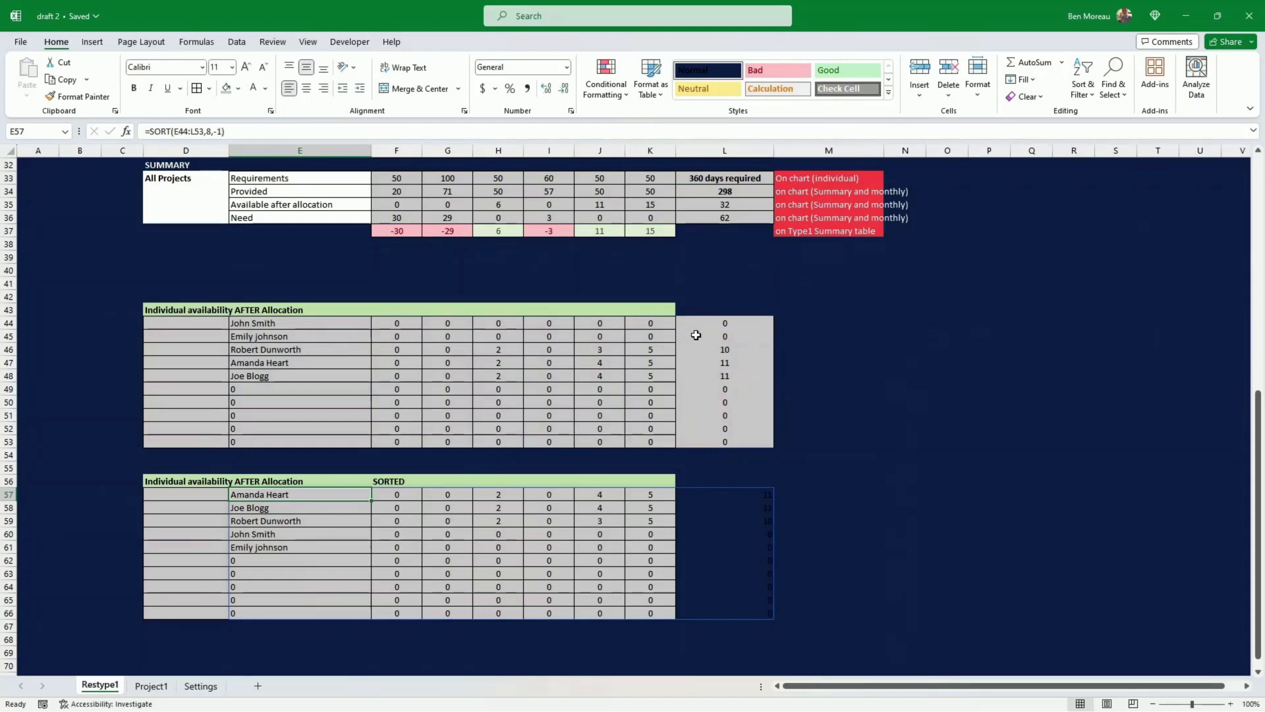
# - Copy the formatting of the totals in L44:L53 onto the sorted totals in L57:L66
pyautogui.moveTo(696, 325); pyautogui.dragTo(699, 438)
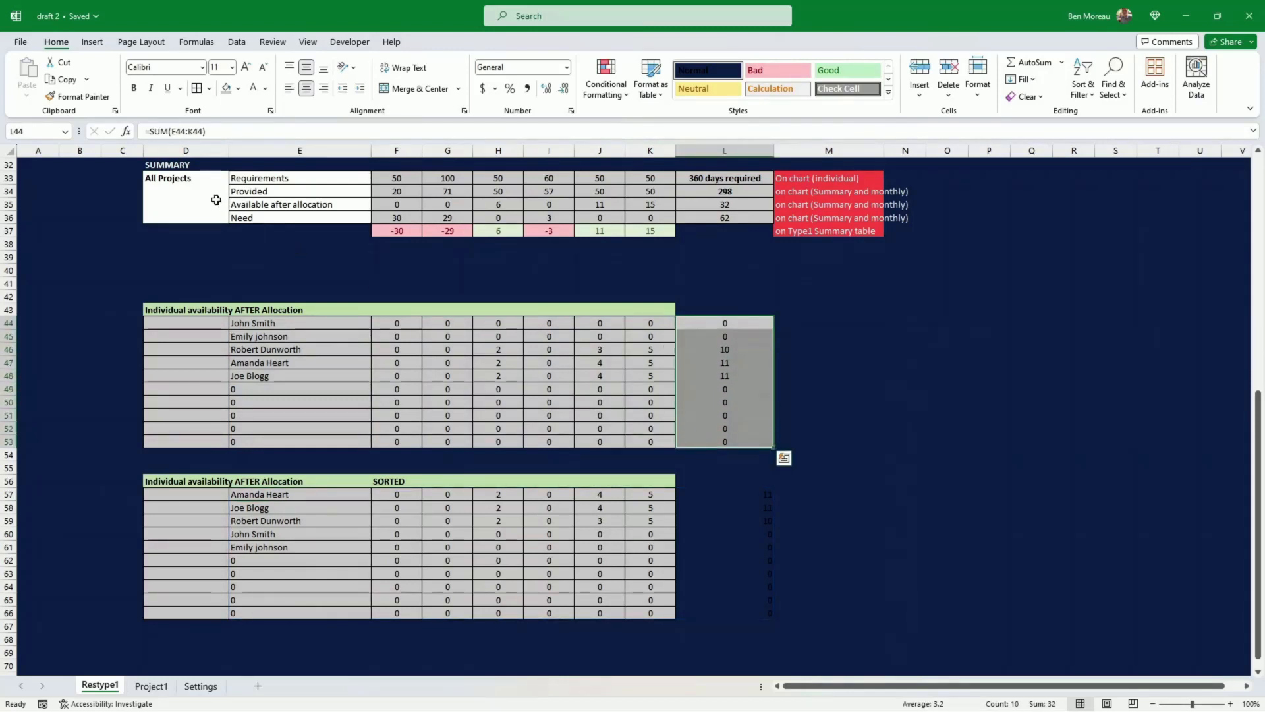
pyautogui.click(77, 96)
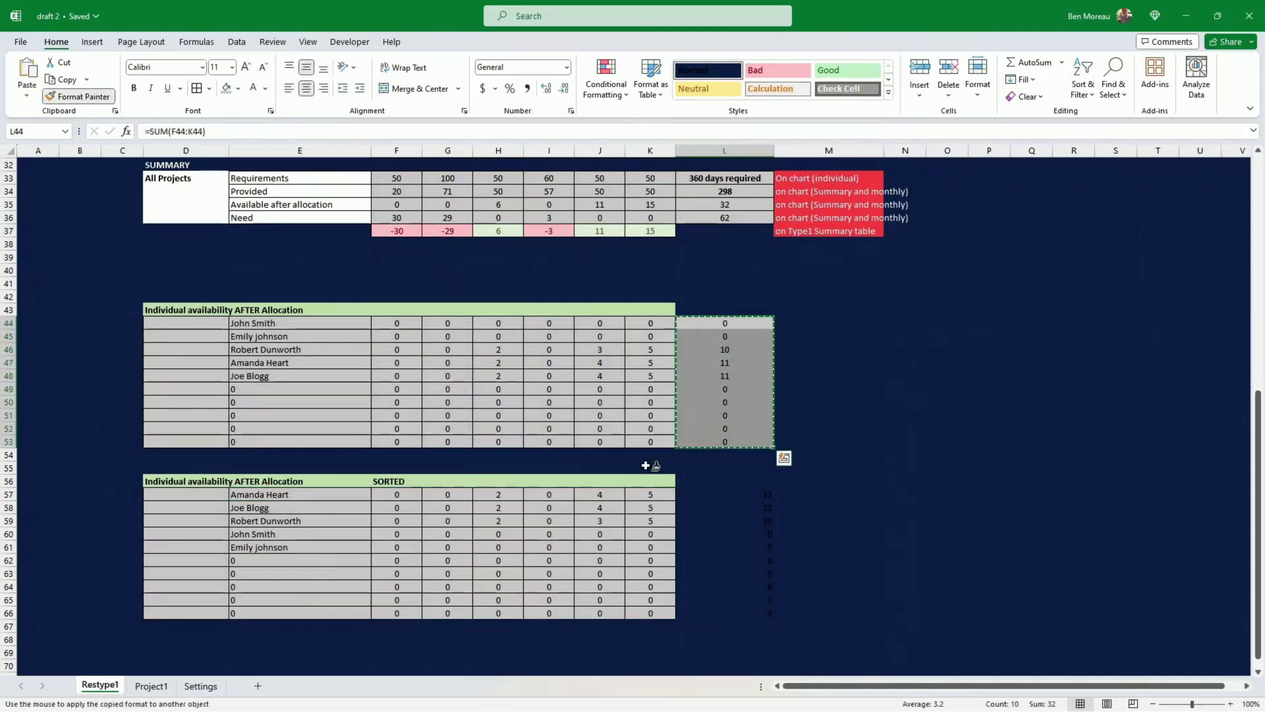
pyautogui.click(699, 494)
pyautogui.click(682, 476)
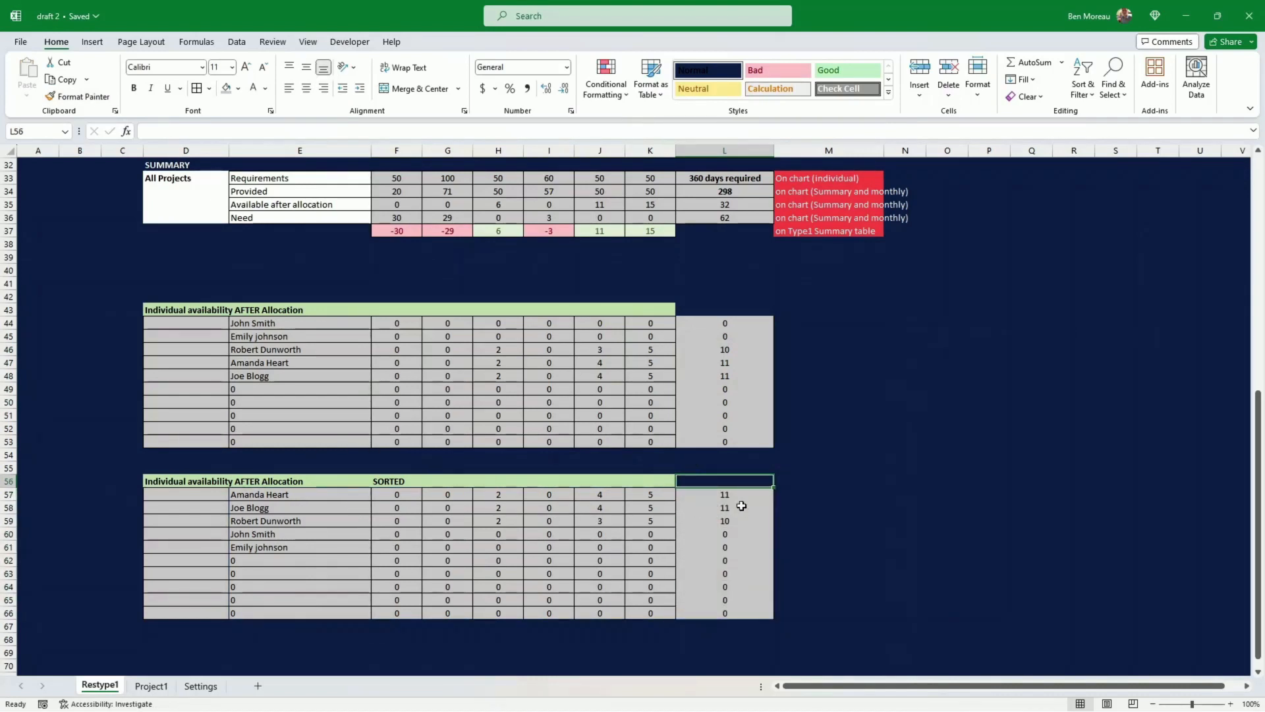
# - Review the order of names and totals in the SORTED table against the availability and project tables above
pyautogui.click(735, 498)
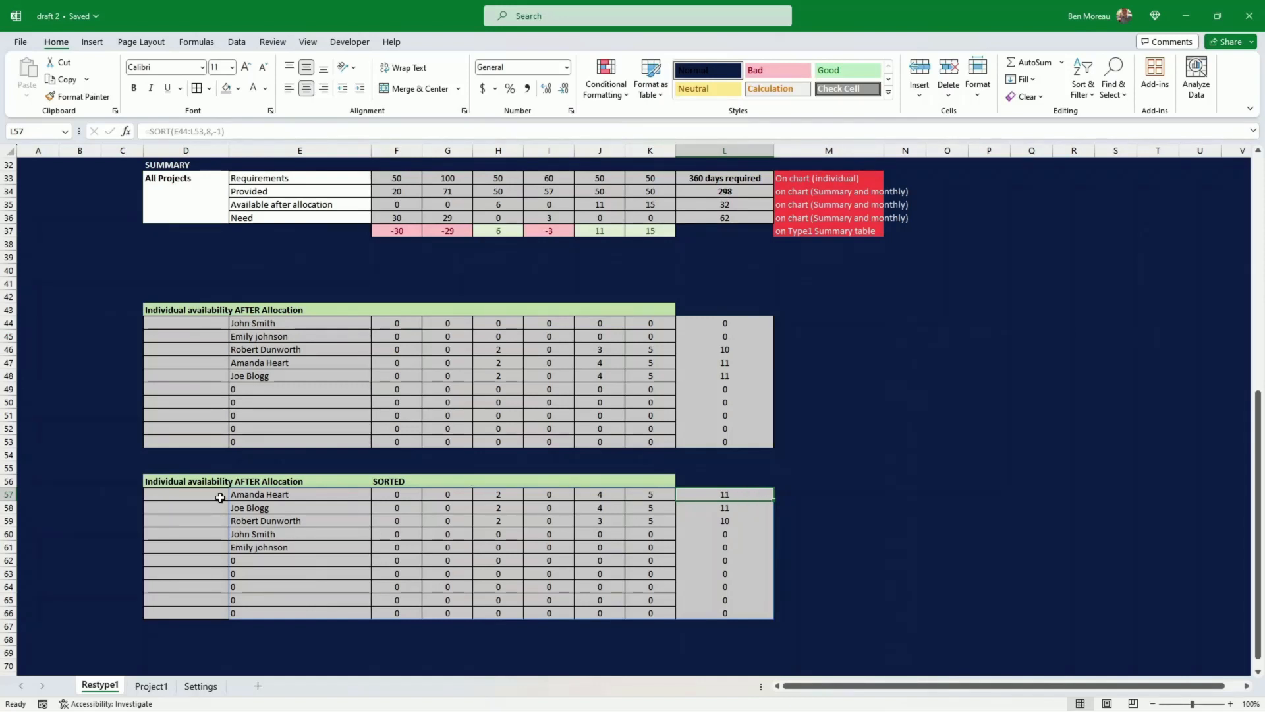
pyautogui.click(252, 493)
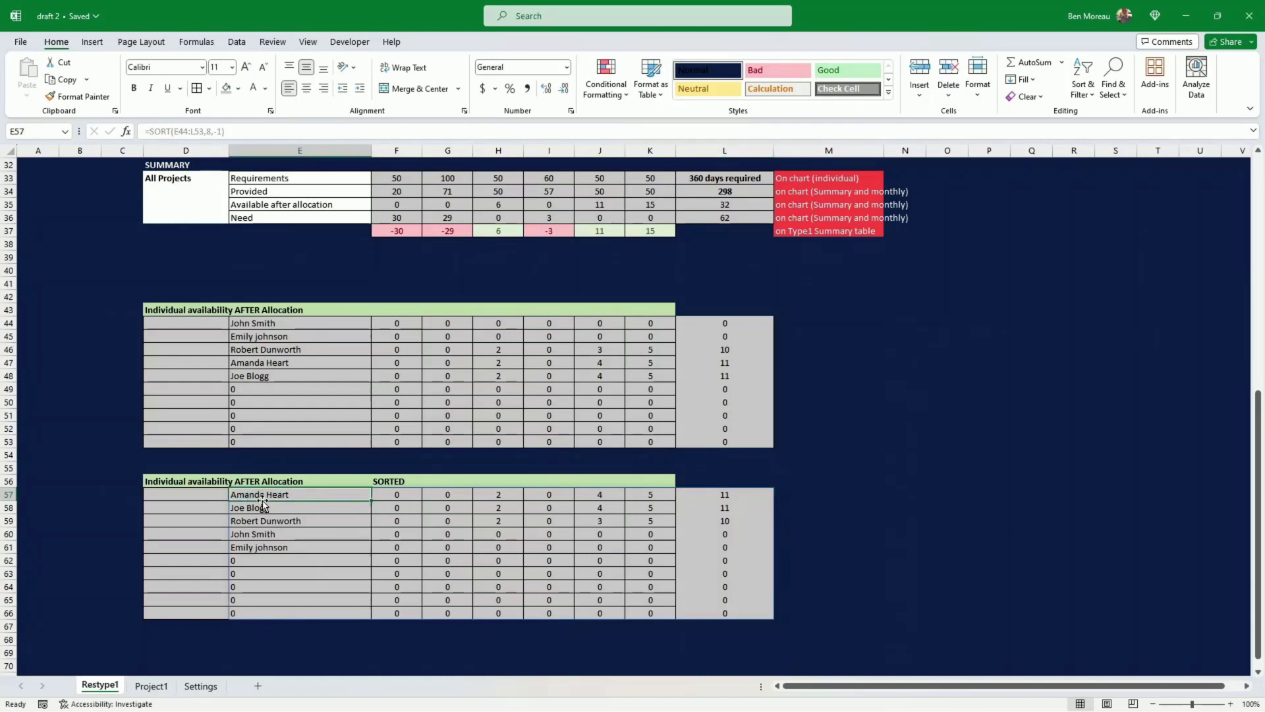
pyautogui.moveTo(257, 493); pyautogui.dragTo(266, 544)
pyautogui.click(267, 545)
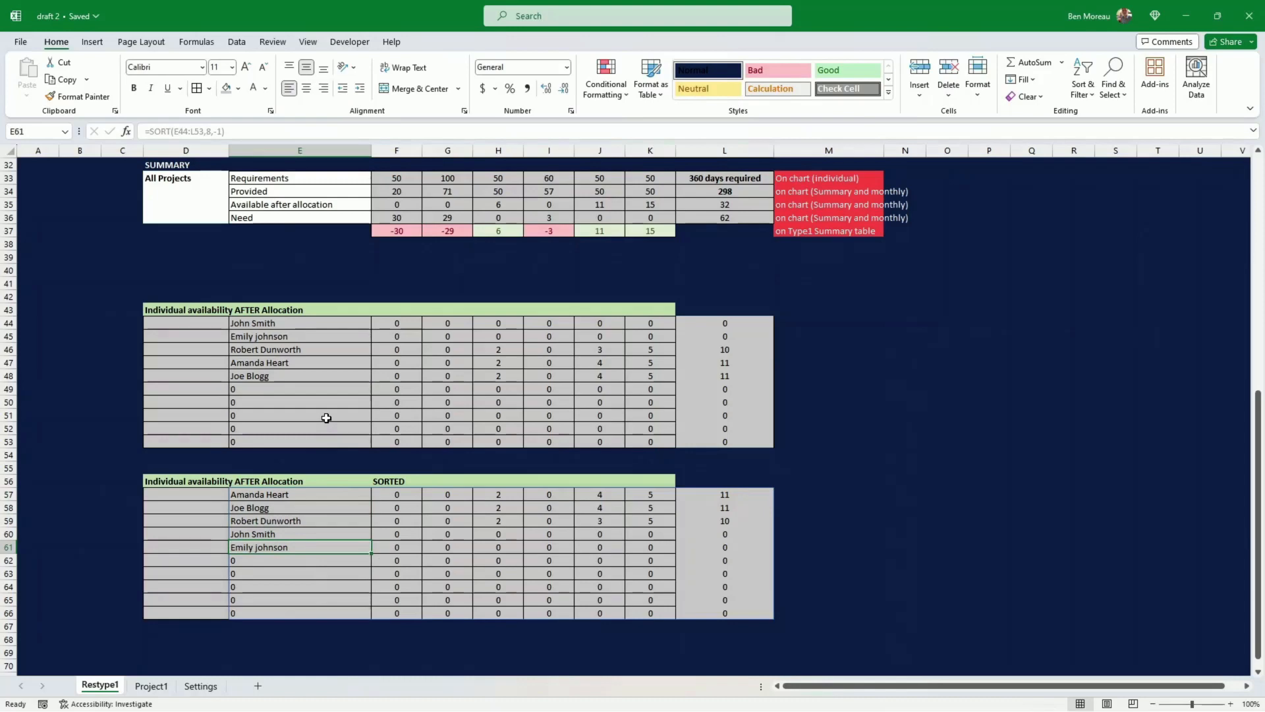
pyautogui.scroll(10, 327, 418)
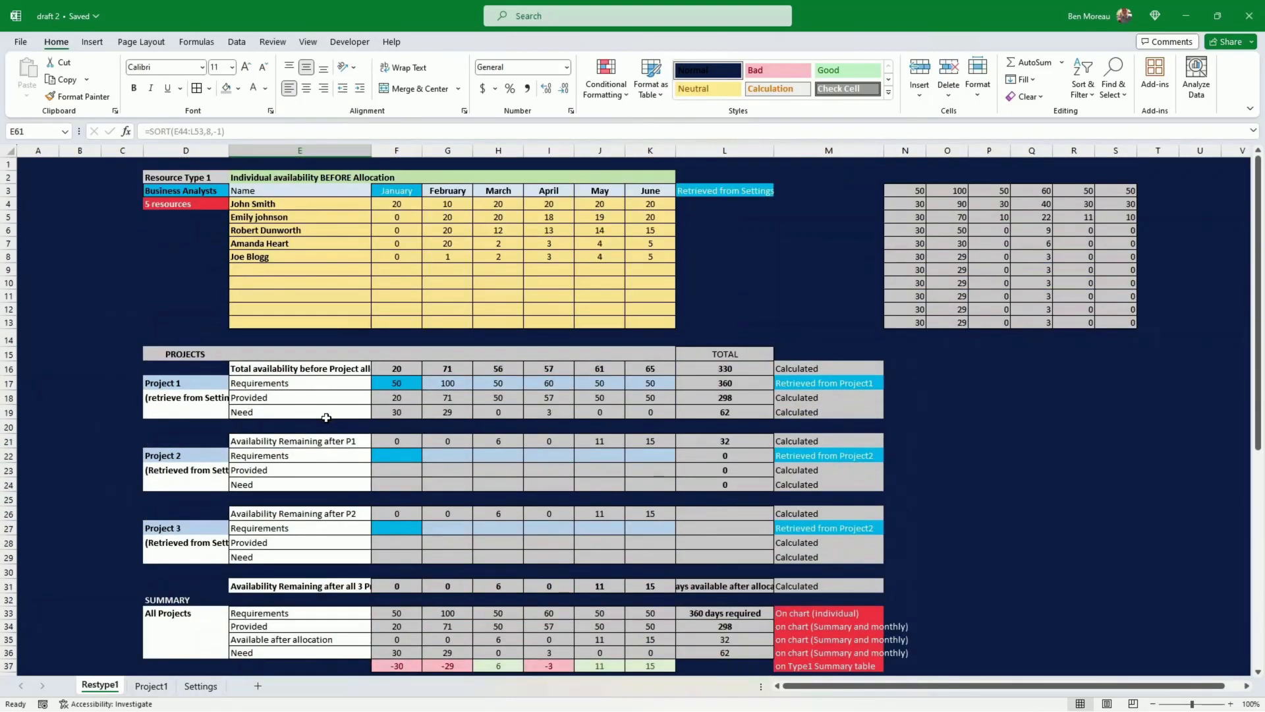
pyautogui.scroll(-9, 326, 418)
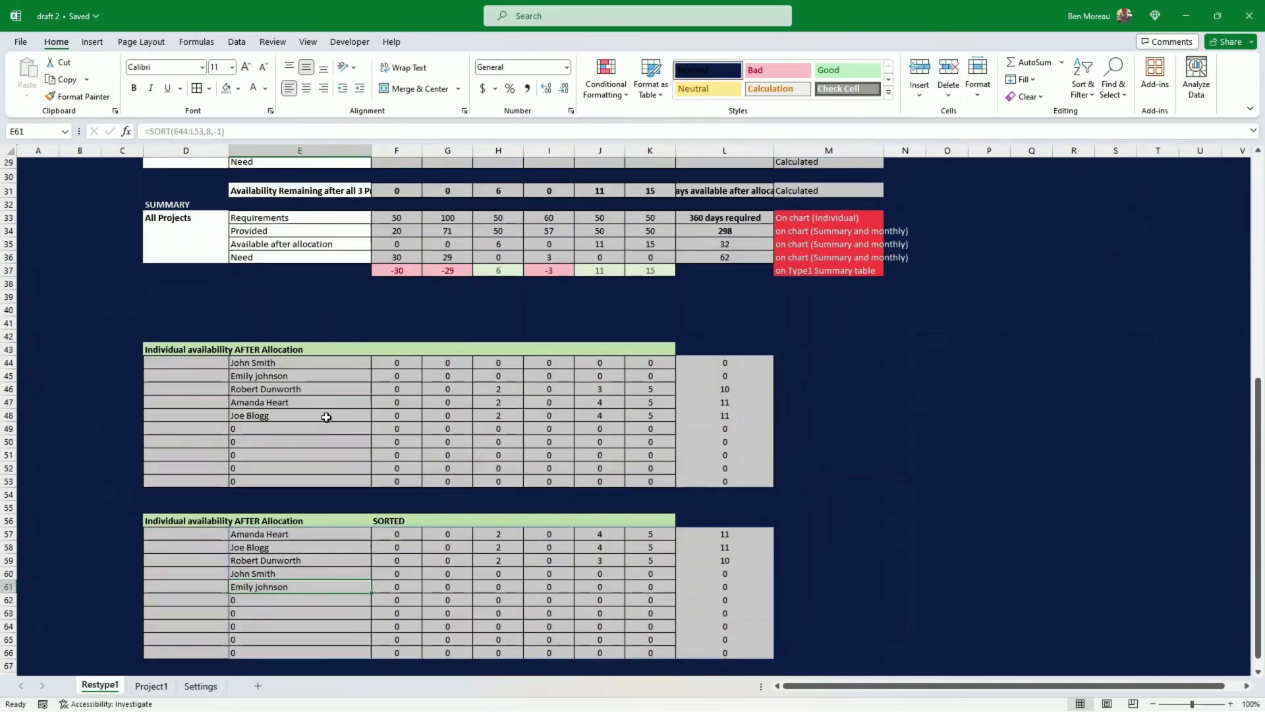
pyautogui.scroll(9, 327, 416)
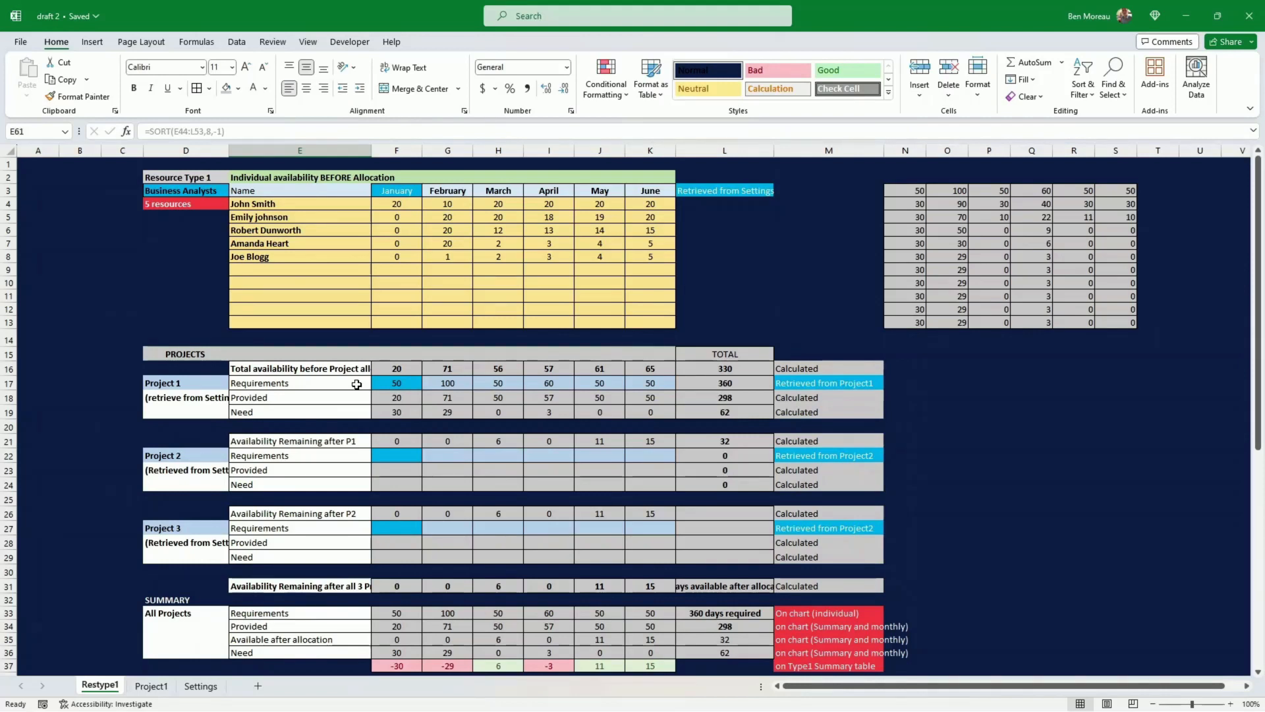
# - Link Project1's January Provided cell for Business Analysts, F11, to Project 1's Provided value with =Restype1!F18
pyautogui.scroll(-1, 310, 461)
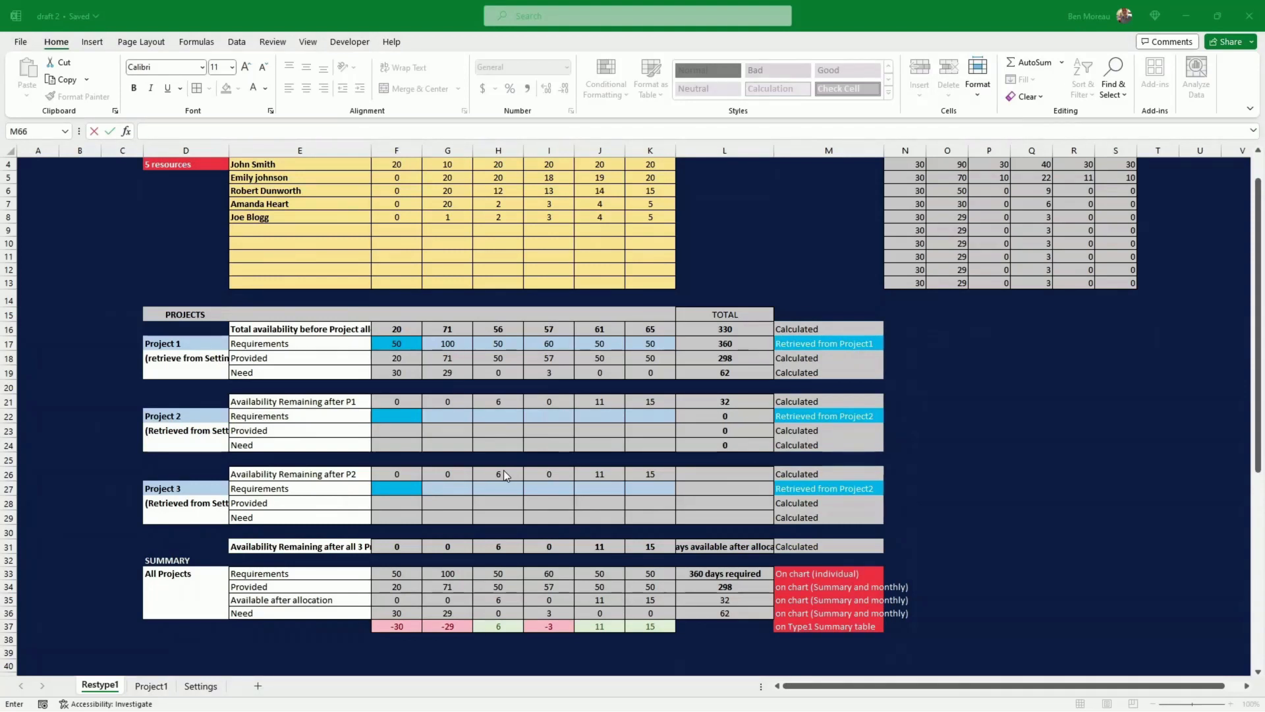
pyautogui.scroll(1, 511, 469)
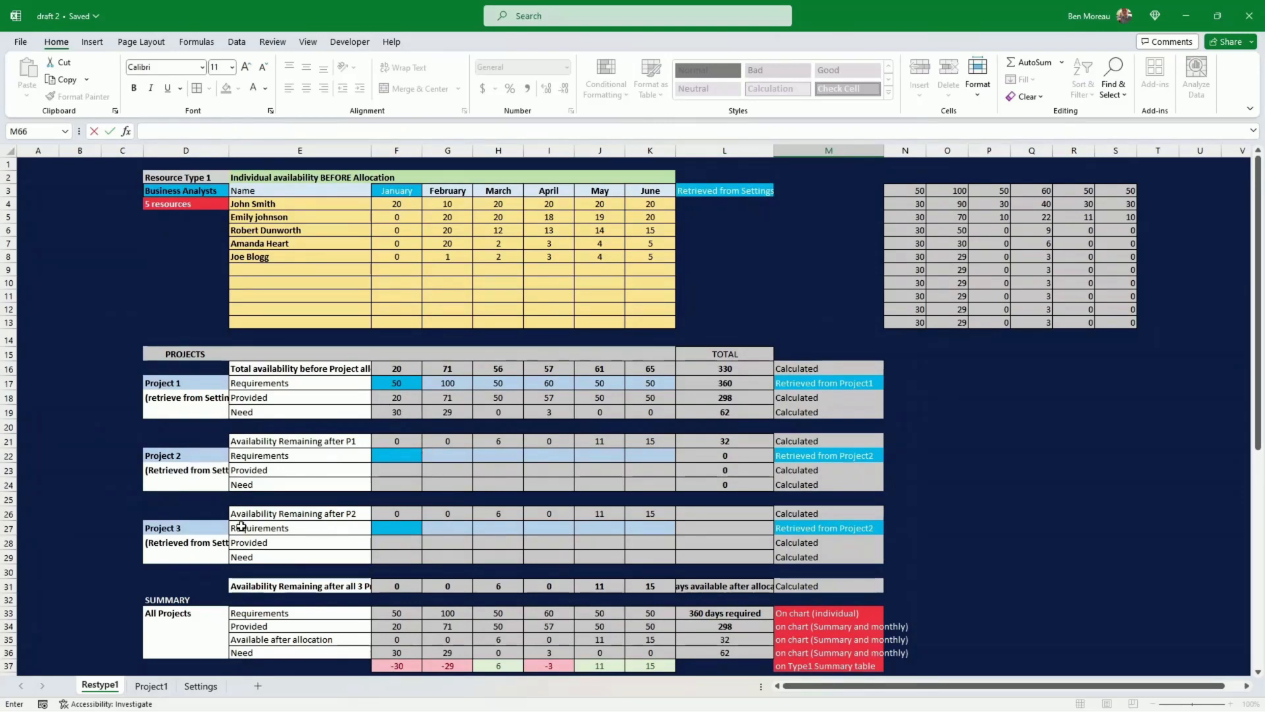
pyautogui.click(152, 686)
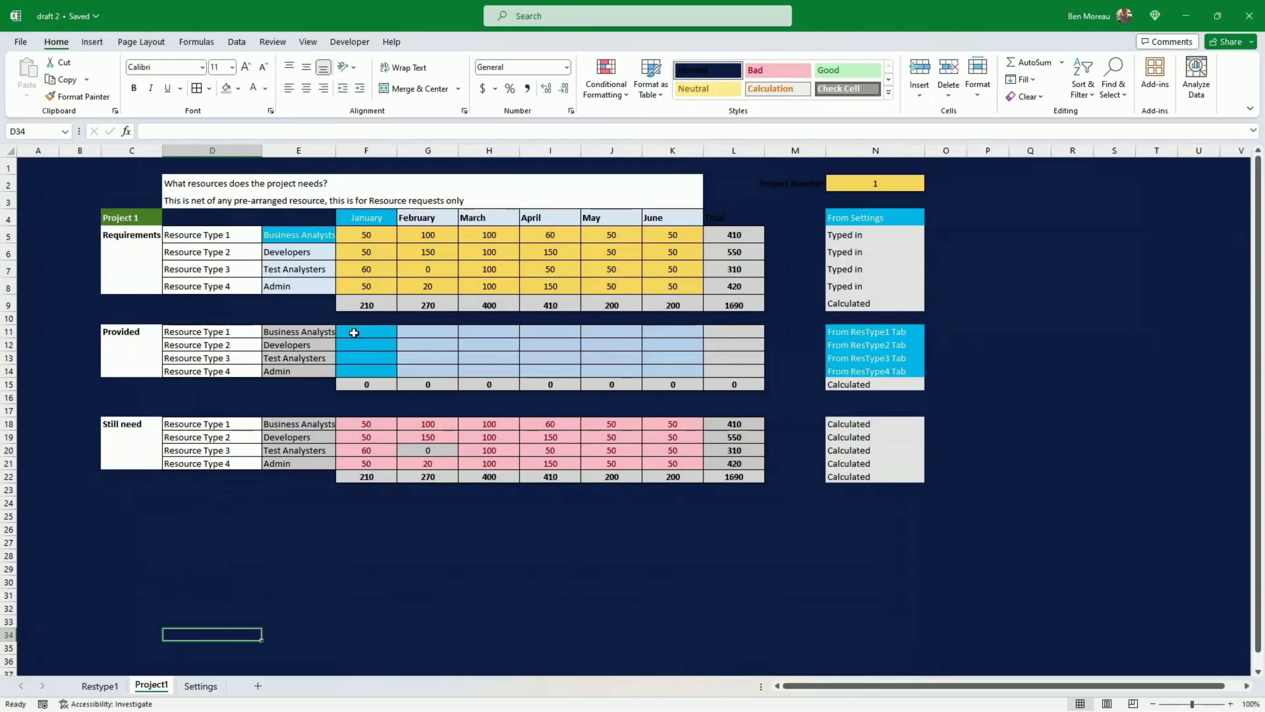
pyautogui.click(358, 332)
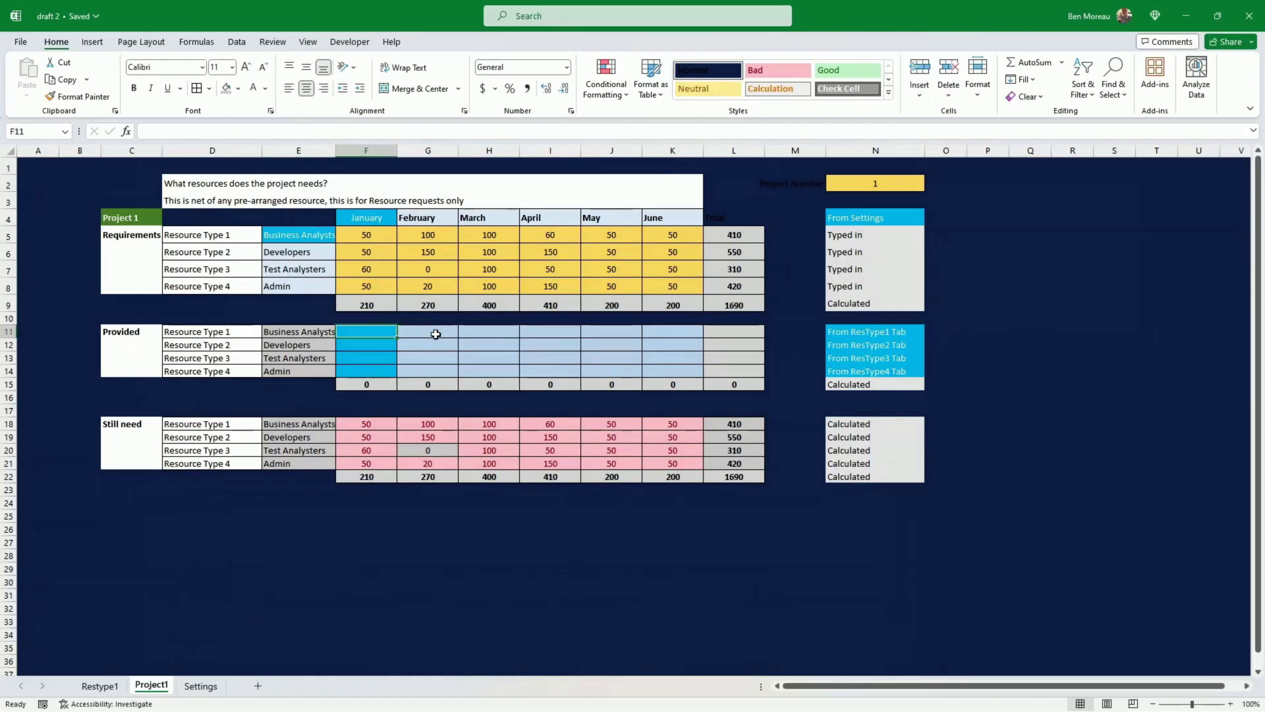
pyautogui.write('=')
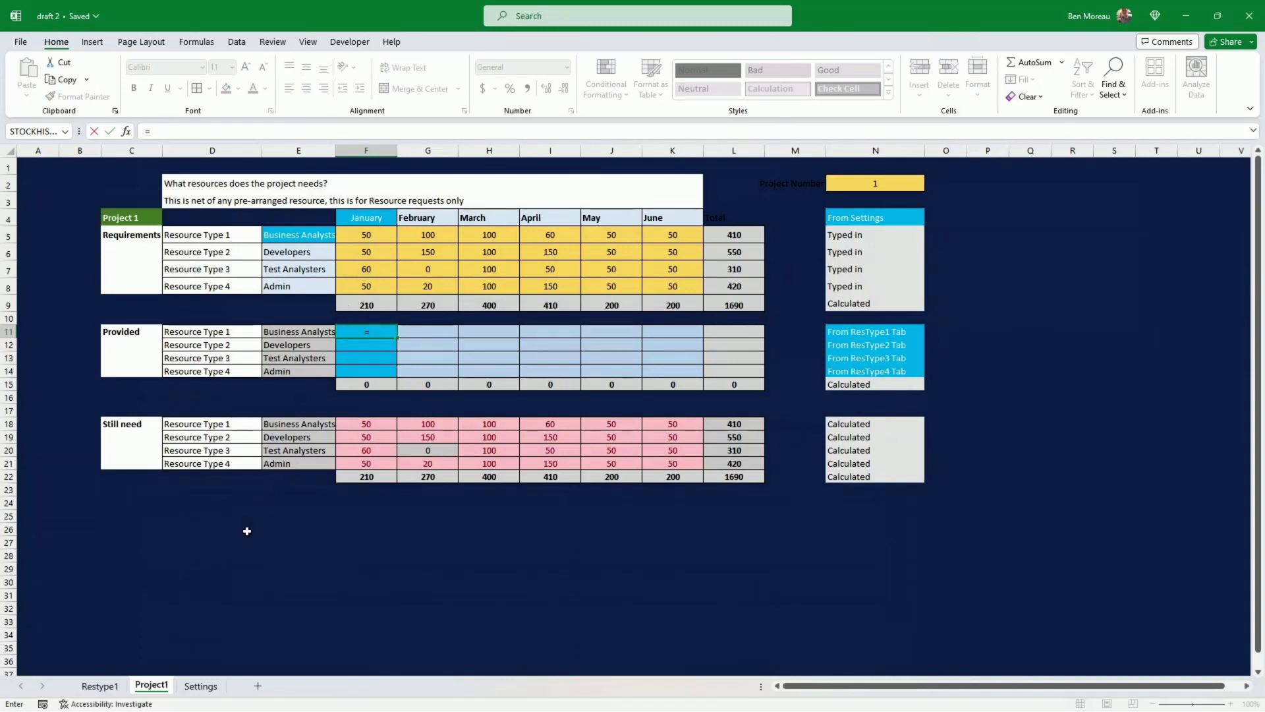
pyautogui.click(102, 688)
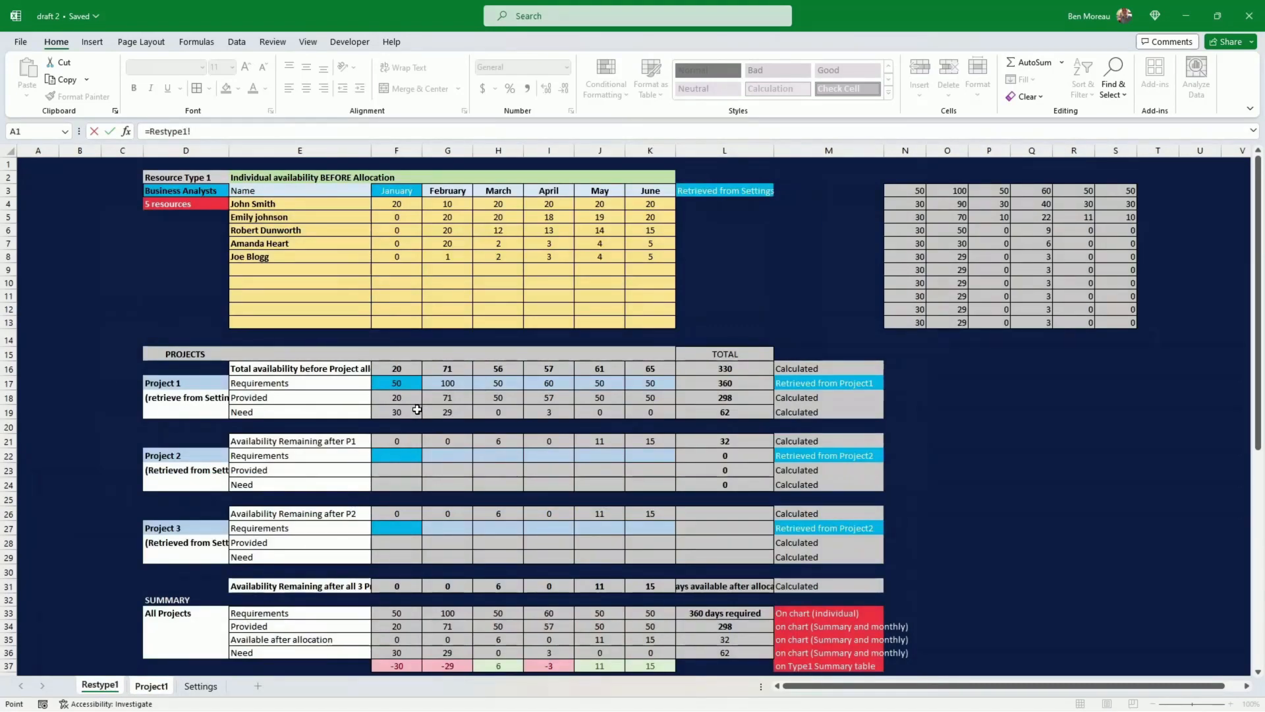
pyautogui.click(398, 398)
pyautogui.press('Return')
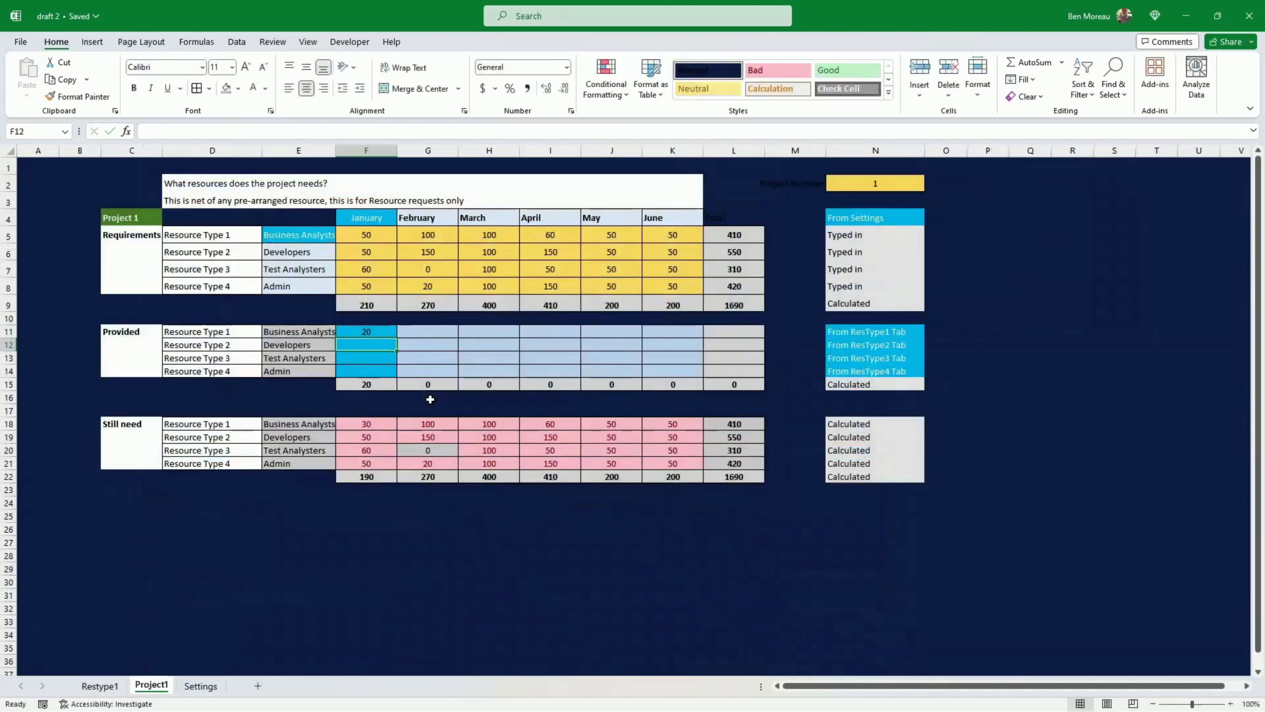
# - Copy the formula in F11 across February to June, G11:K11, pasting formulas only to keep the cell formatting
pyautogui.click(388, 331)
pyautogui.moveTo(412, 330); pyautogui.dragTo(666, 330)
pyautogui.rightClick(667, 332)
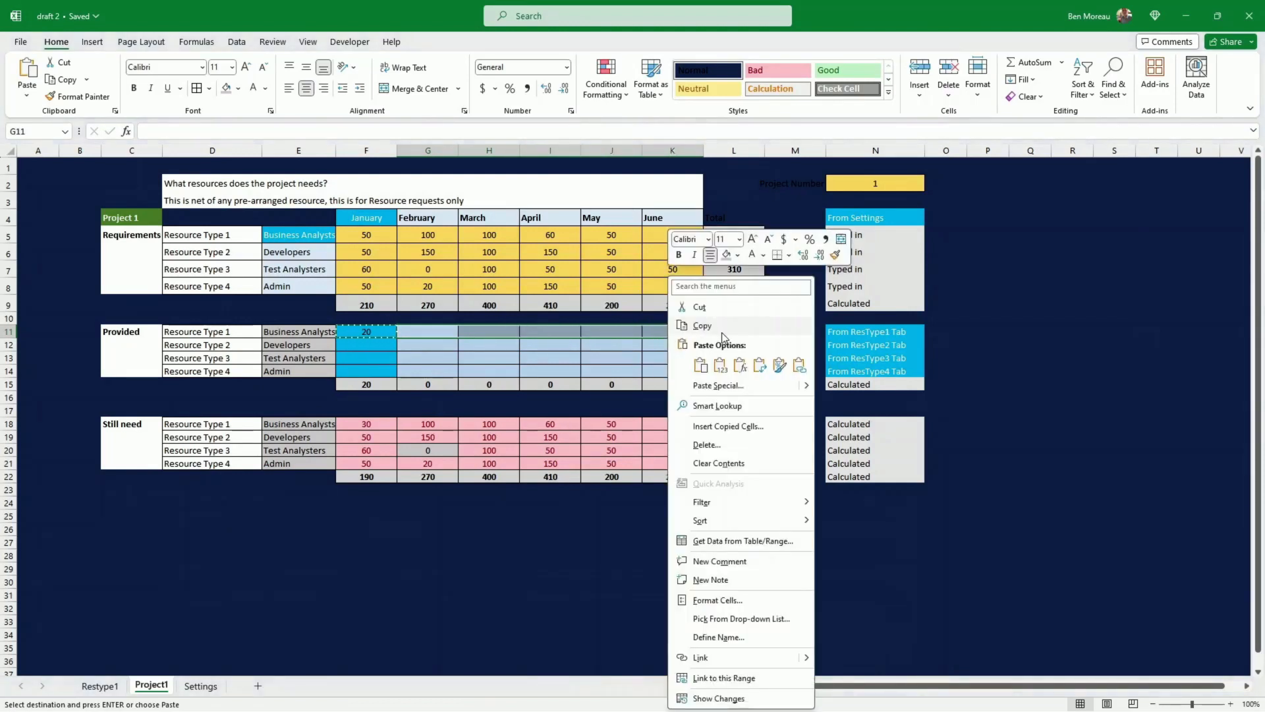
pyautogui.click(740, 365)
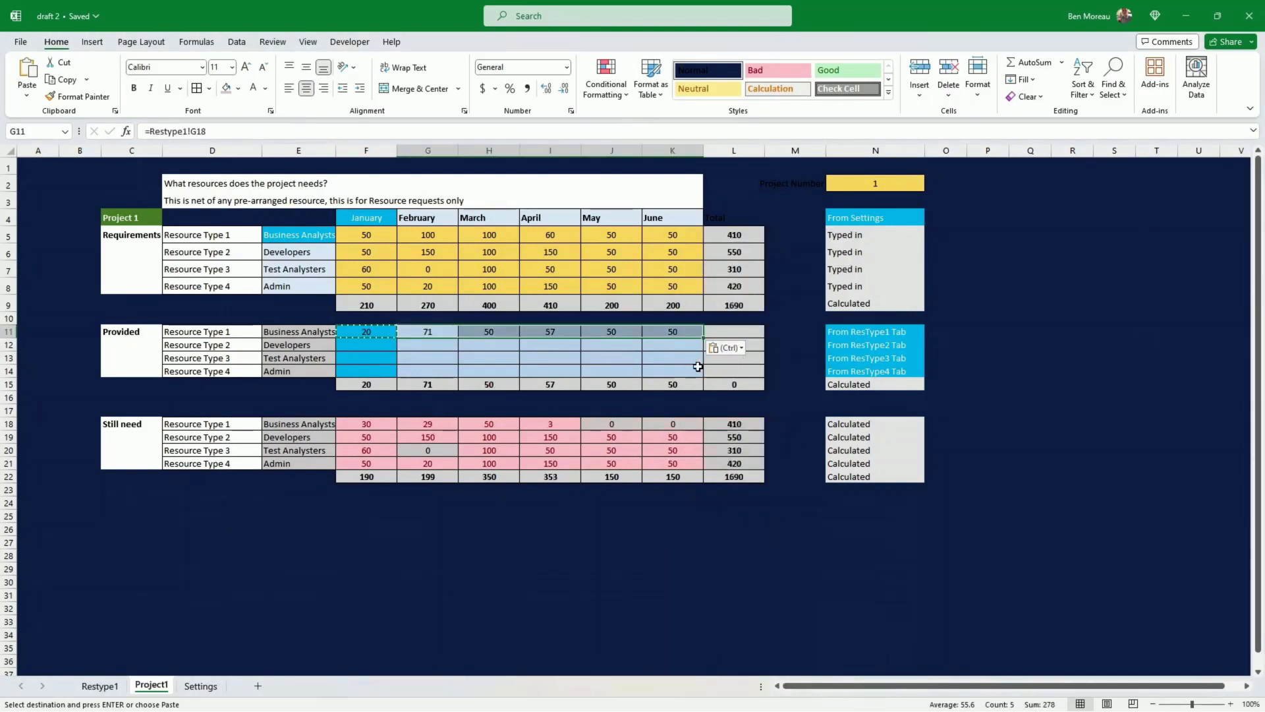
pyautogui.click(670, 351)
# - Compare the monthly Requirements, Provided and Still need values for Business Analysts, and examine the Still need formulas
pyautogui.click(443, 341)
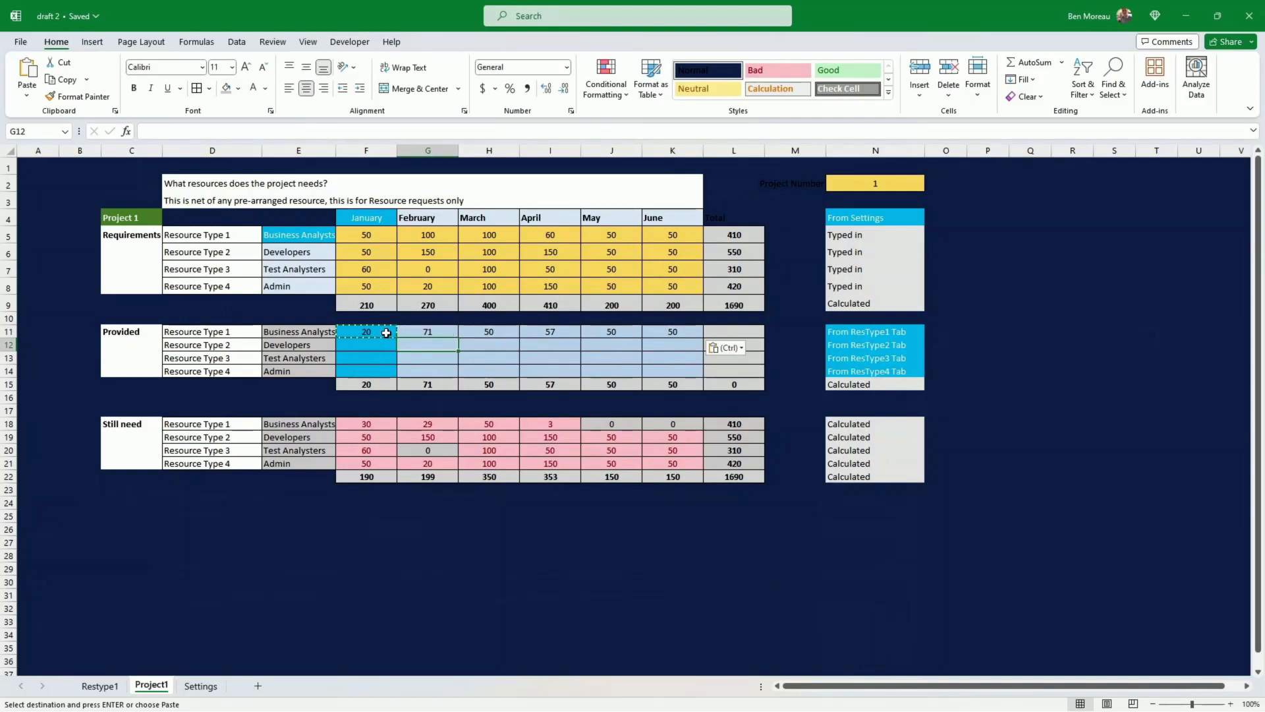
pyautogui.click(377, 236)
pyautogui.click(377, 331)
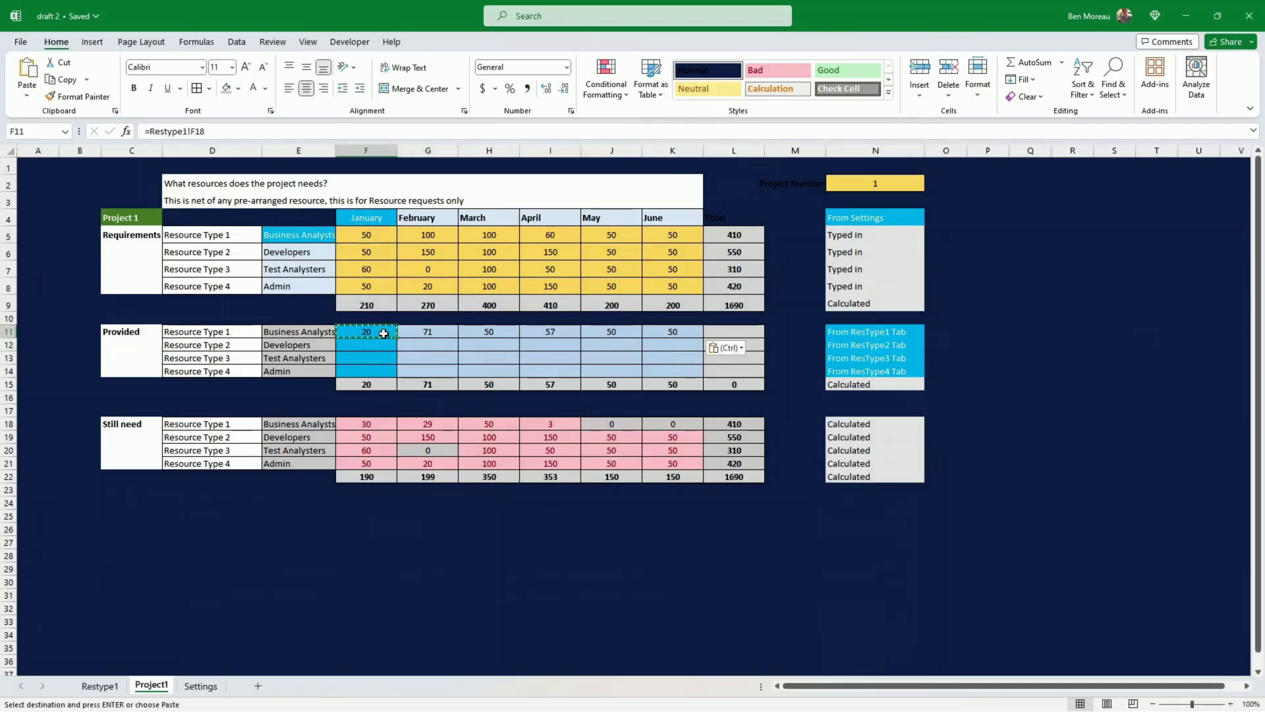
pyautogui.click(380, 424)
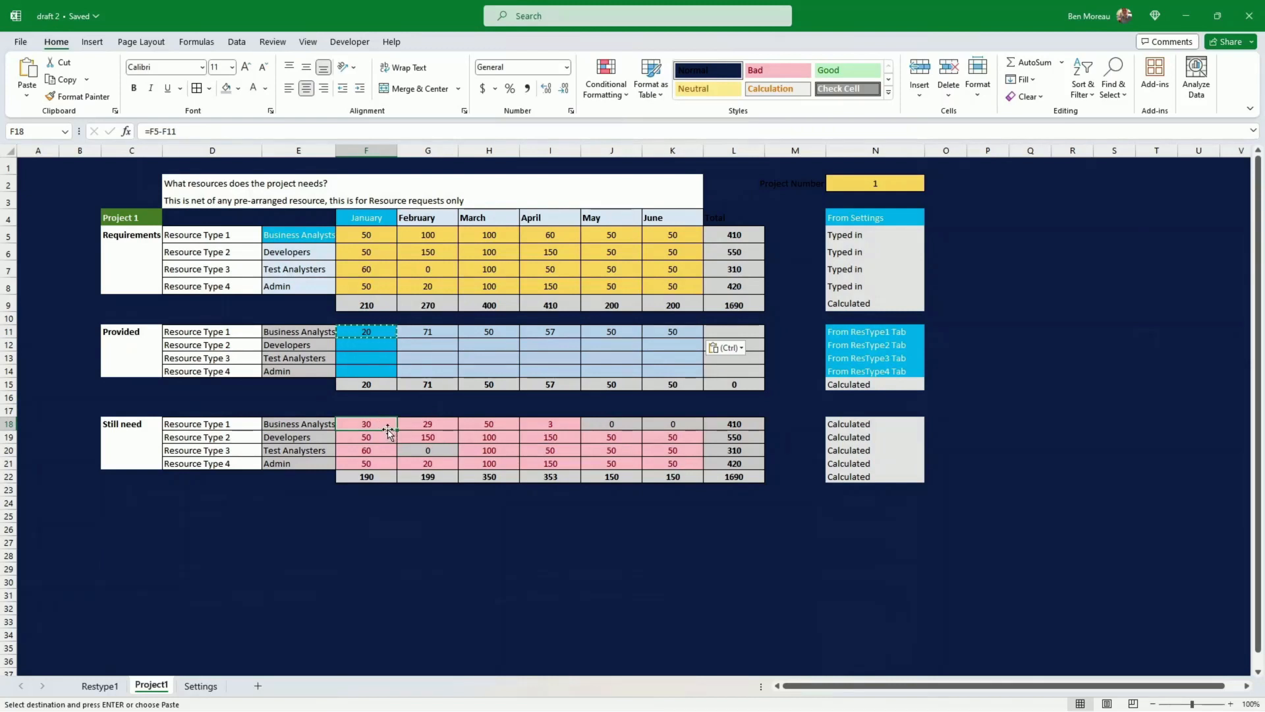
pyautogui.click(437, 234)
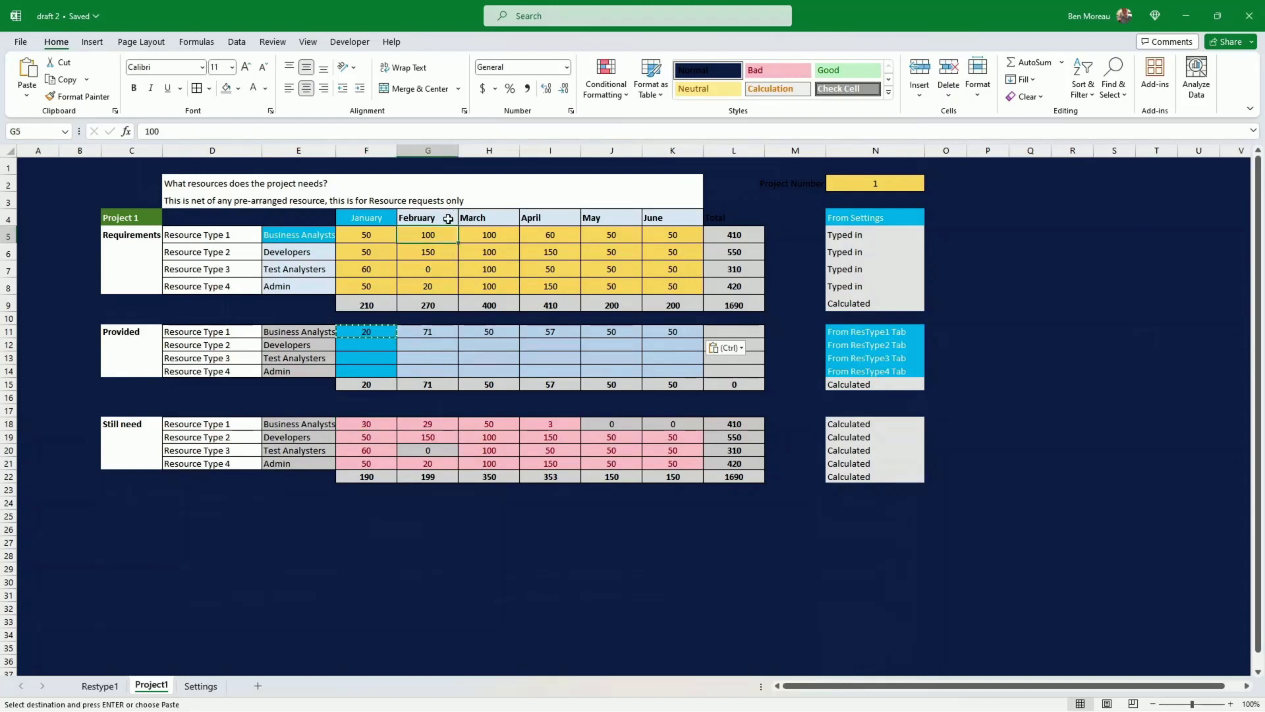
pyautogui.click(436, 334)
pyautogui.click(438, 424)
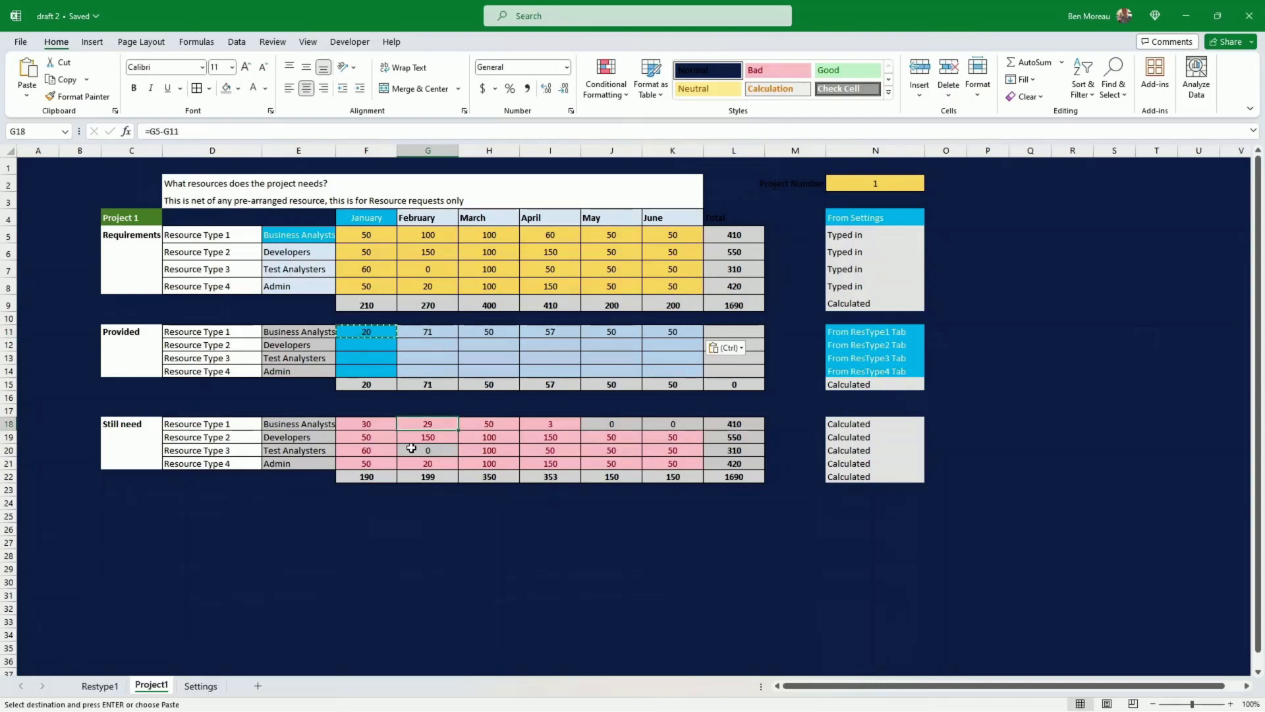
pyautogui.moveTo(377, 437); pyautogui.dragTo(691, 459)
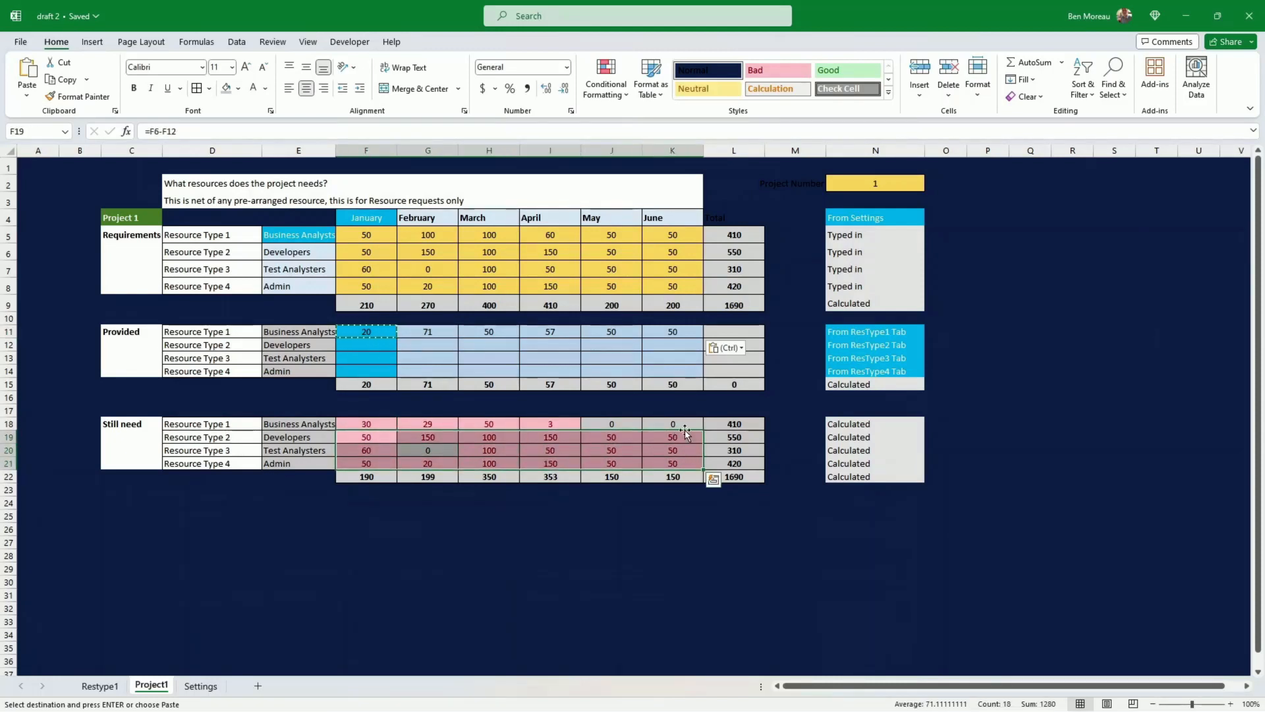
pyautogui.click(685, 435)
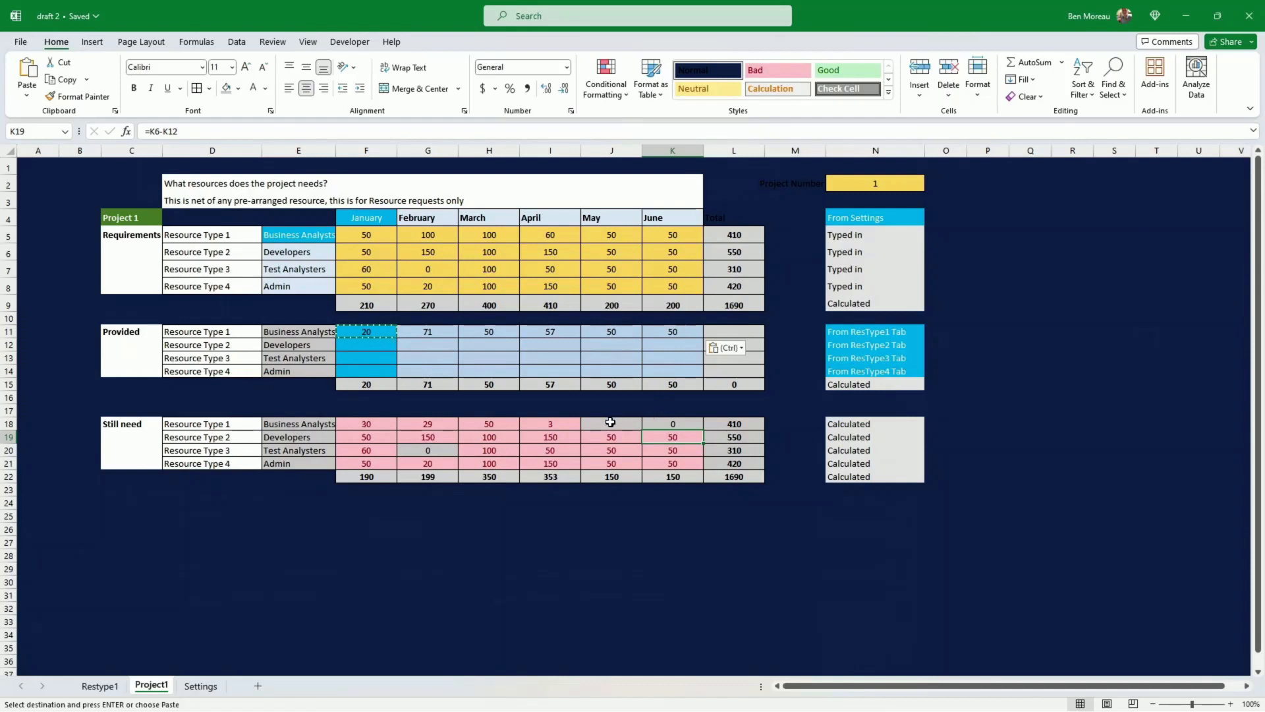
pyautogui.moveTo(610, 422); pyautogui.dragTo(667, 426)
pyautogui.click(669, 425)
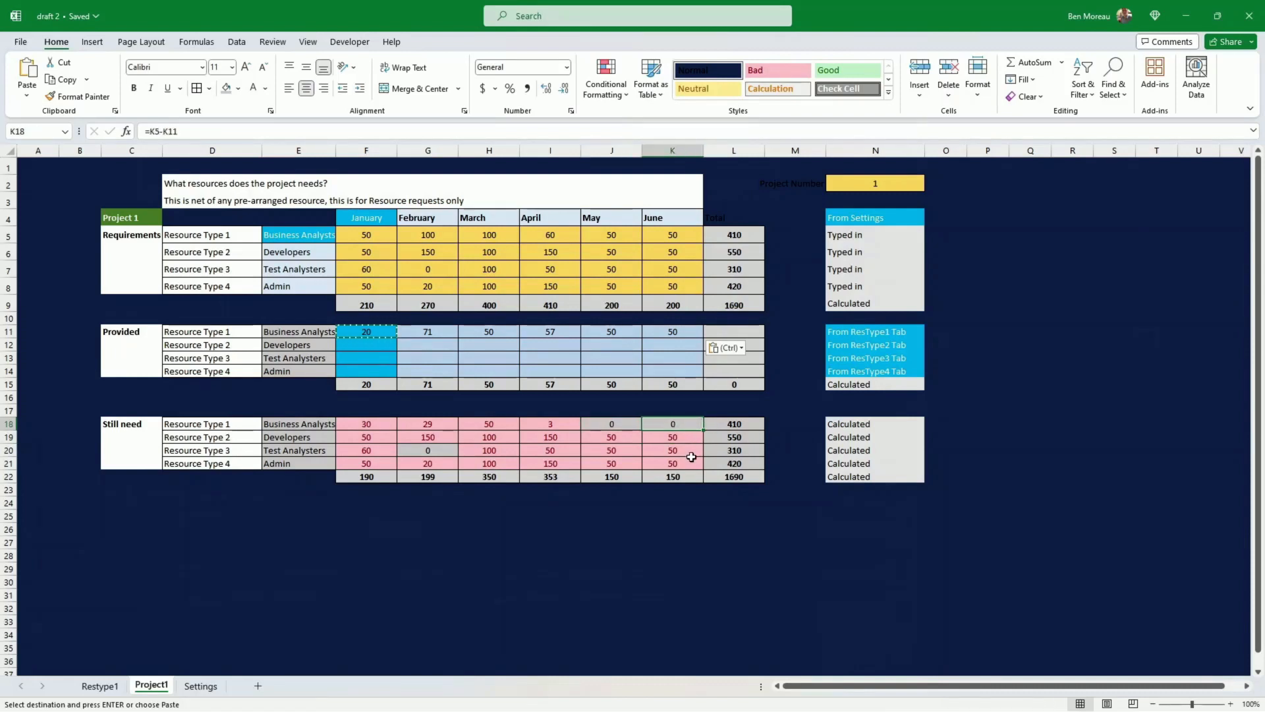
pyautogui.moveTo(671, 425); pyautogui.dragTo(632, 426)
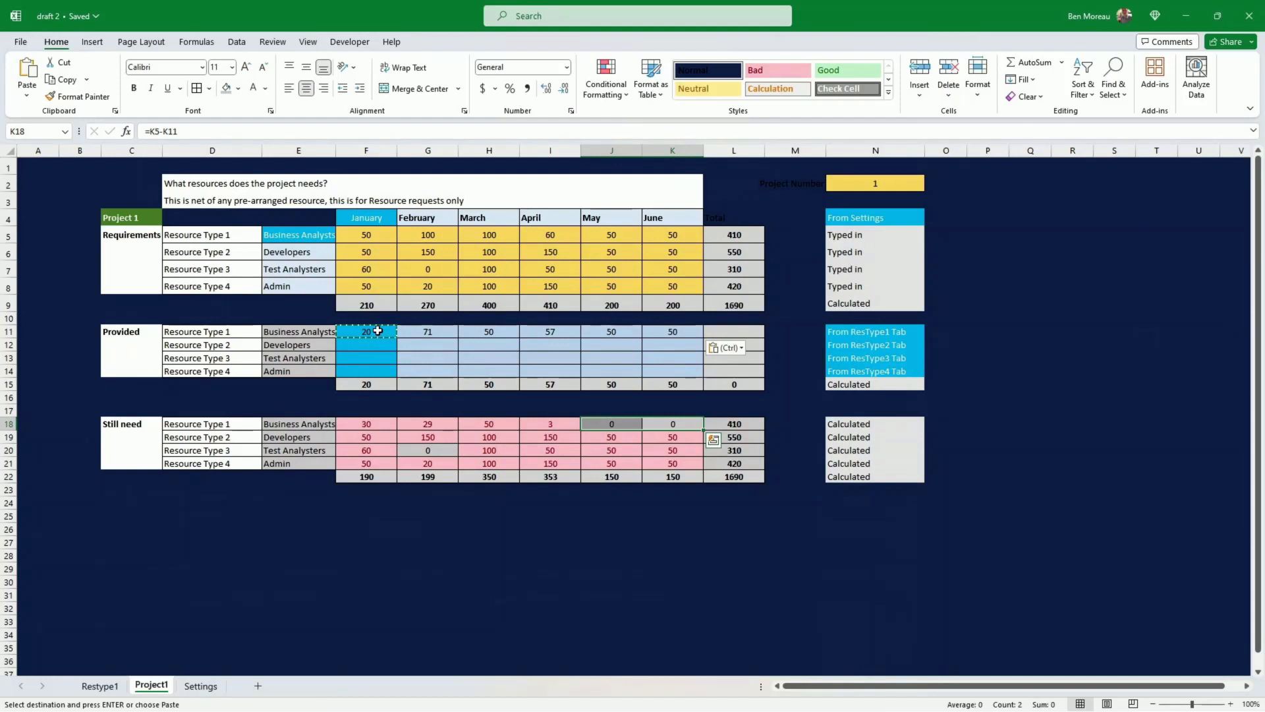
pyautogui.click(378, 530)
pyautogui.press('Escape')
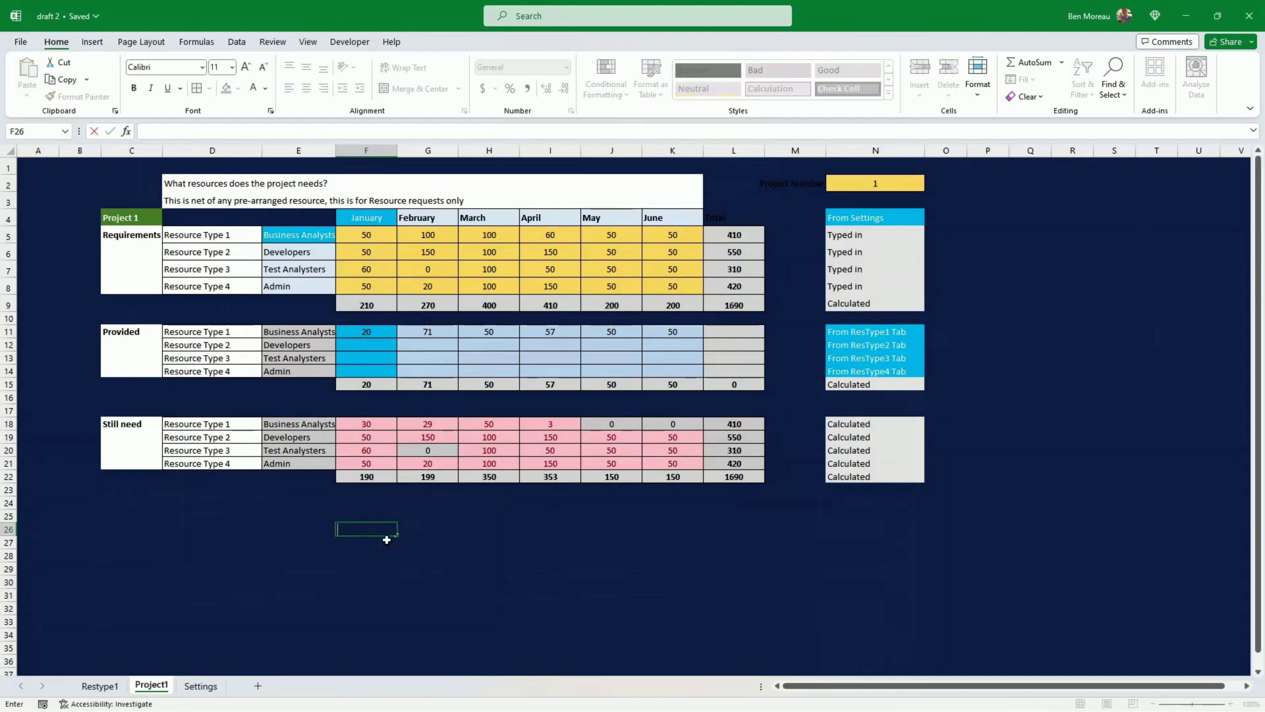
pyautogui.click(363, 473)
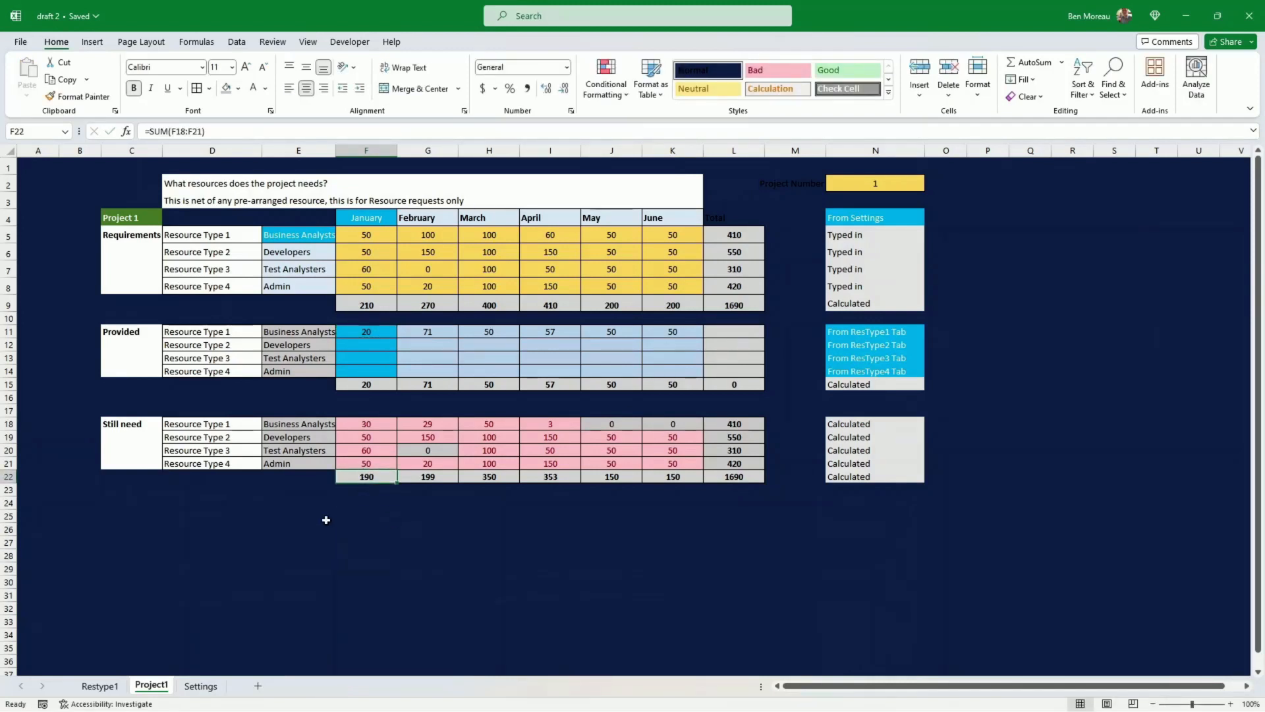
# - Create a copy of the Project1 sheet in the same workbook, placed before Project1
pyautogui.rightClick(165, 686)
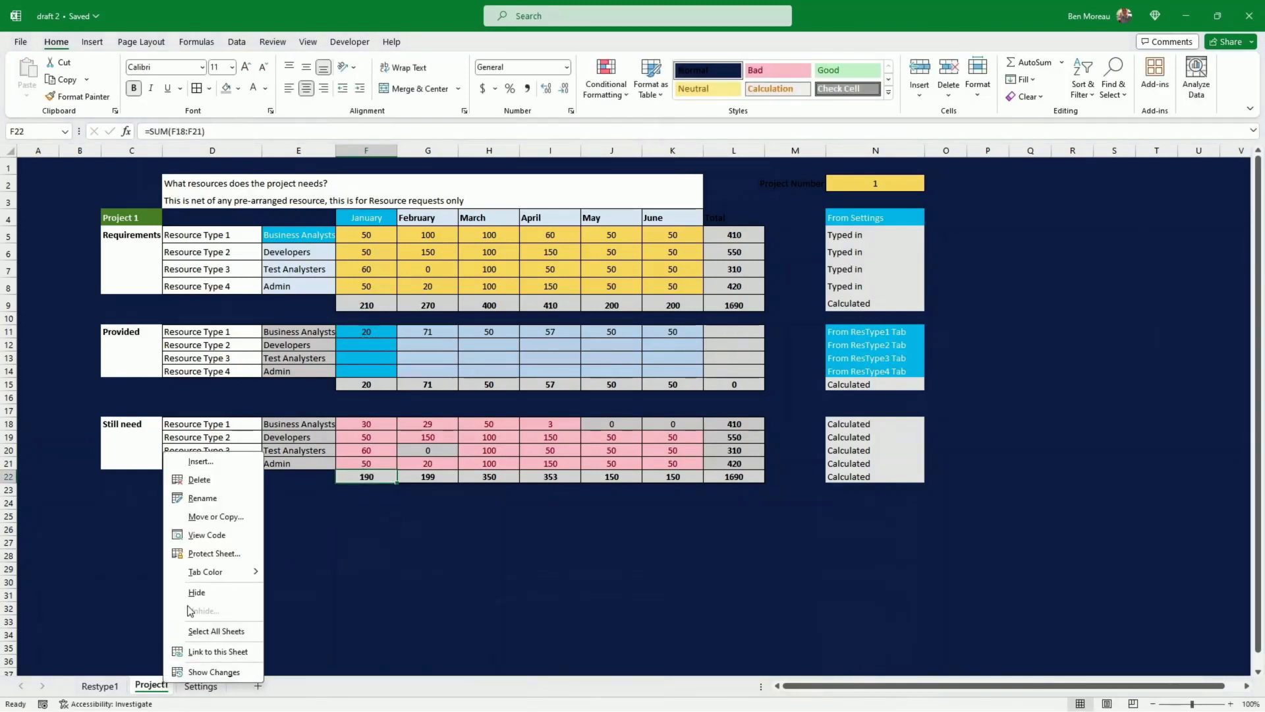
pyautogui.click(200, 518)
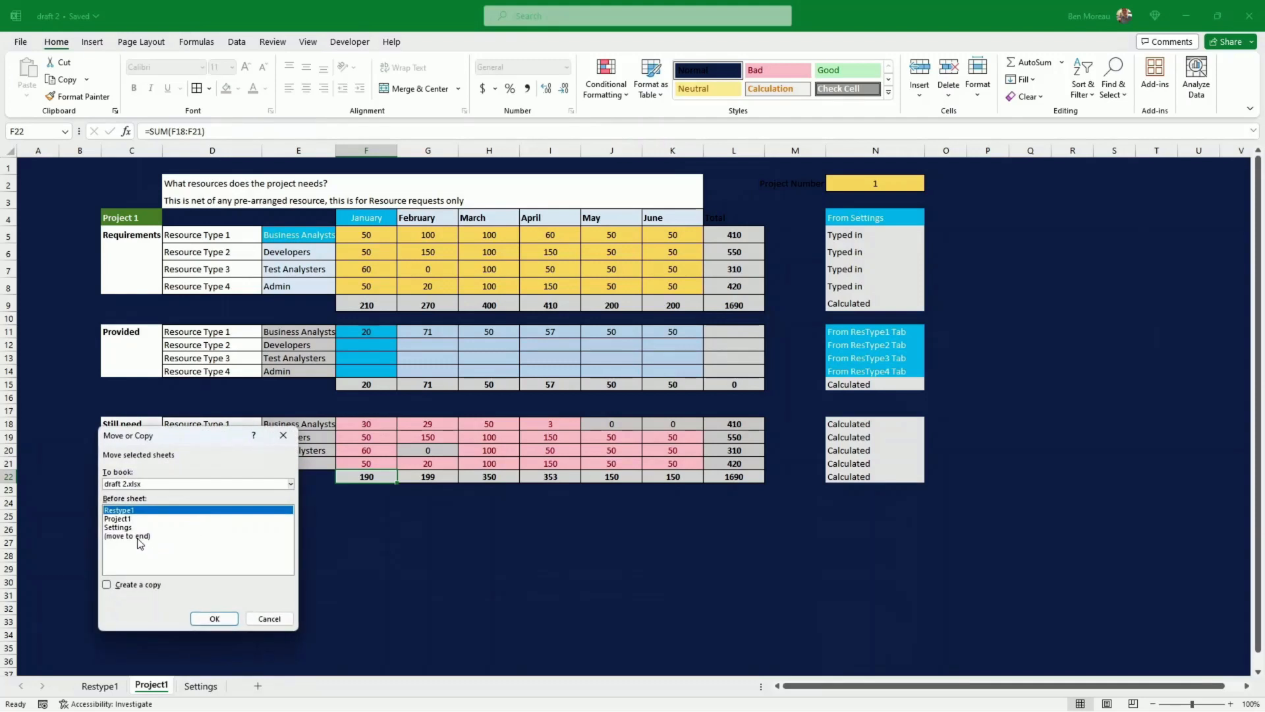
pyautogui.click(131, 584)
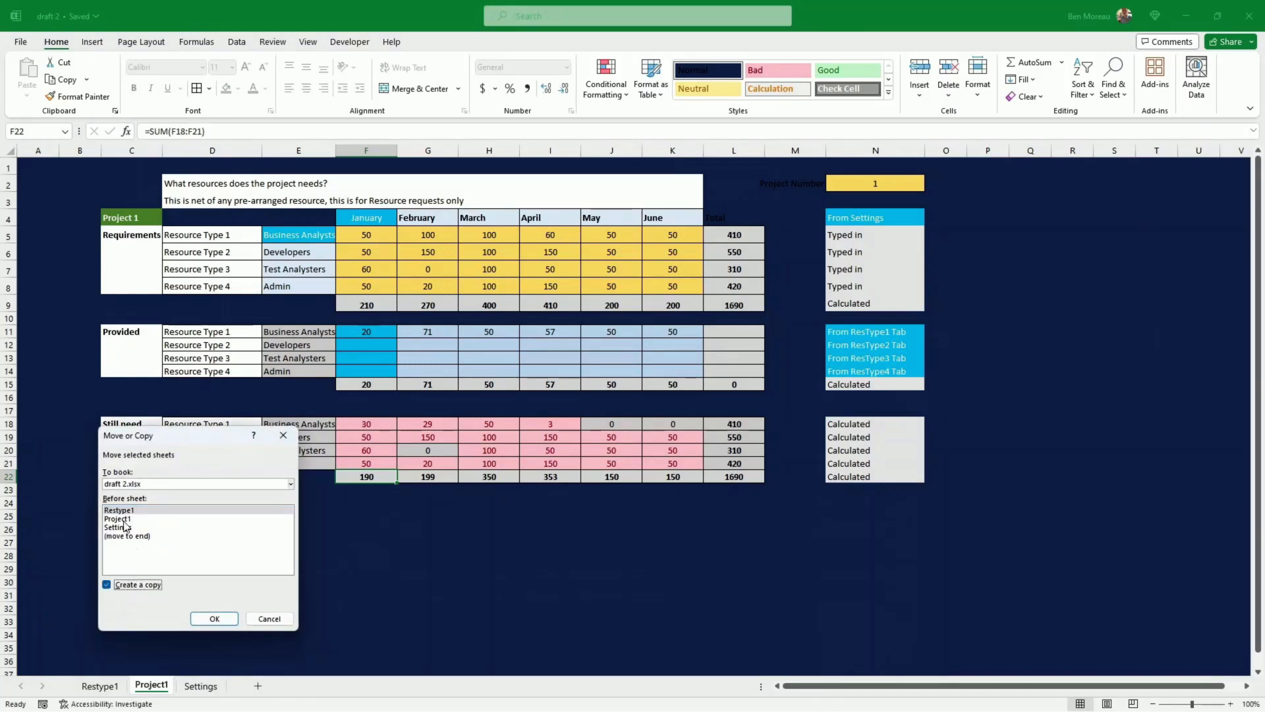
pyautogui.click(122, 519)
pyautogui.click(214, 619)
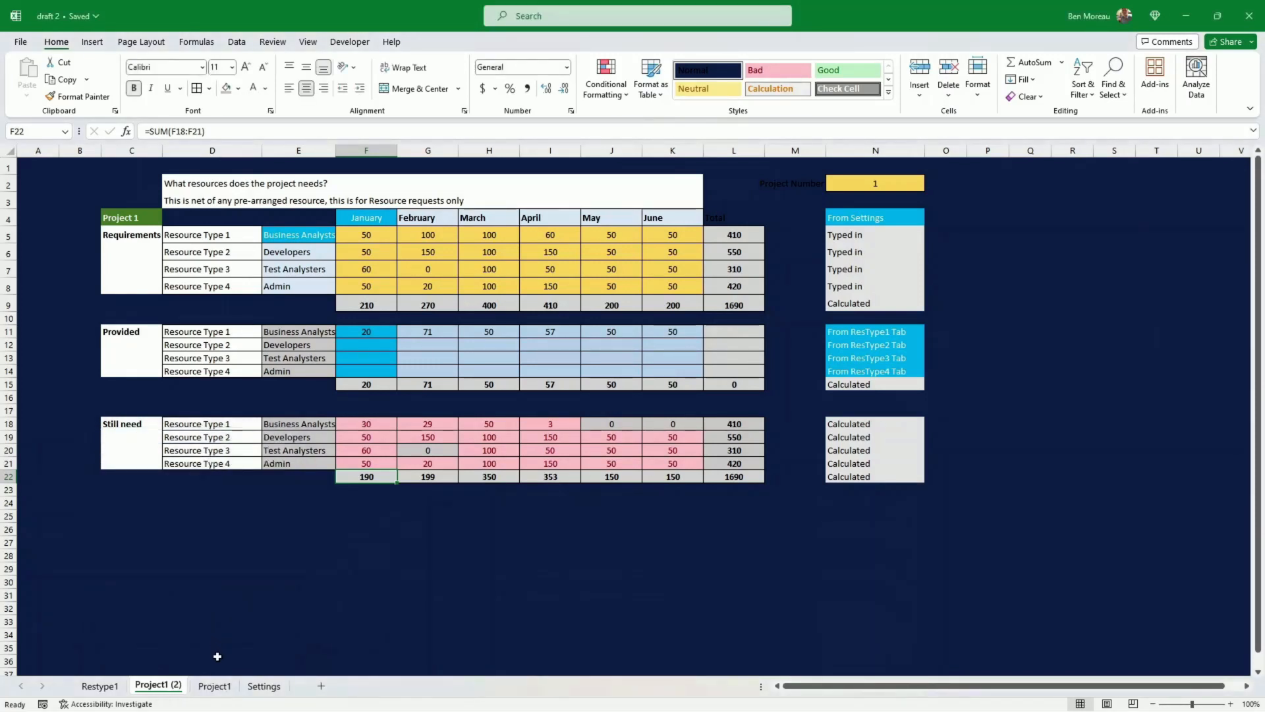
# - Rename the copied sheet Project2 and move it between the Project1 and Settings sheets
pyautogui.rightClick(178, 685)
pyautogui.click(248, 504)
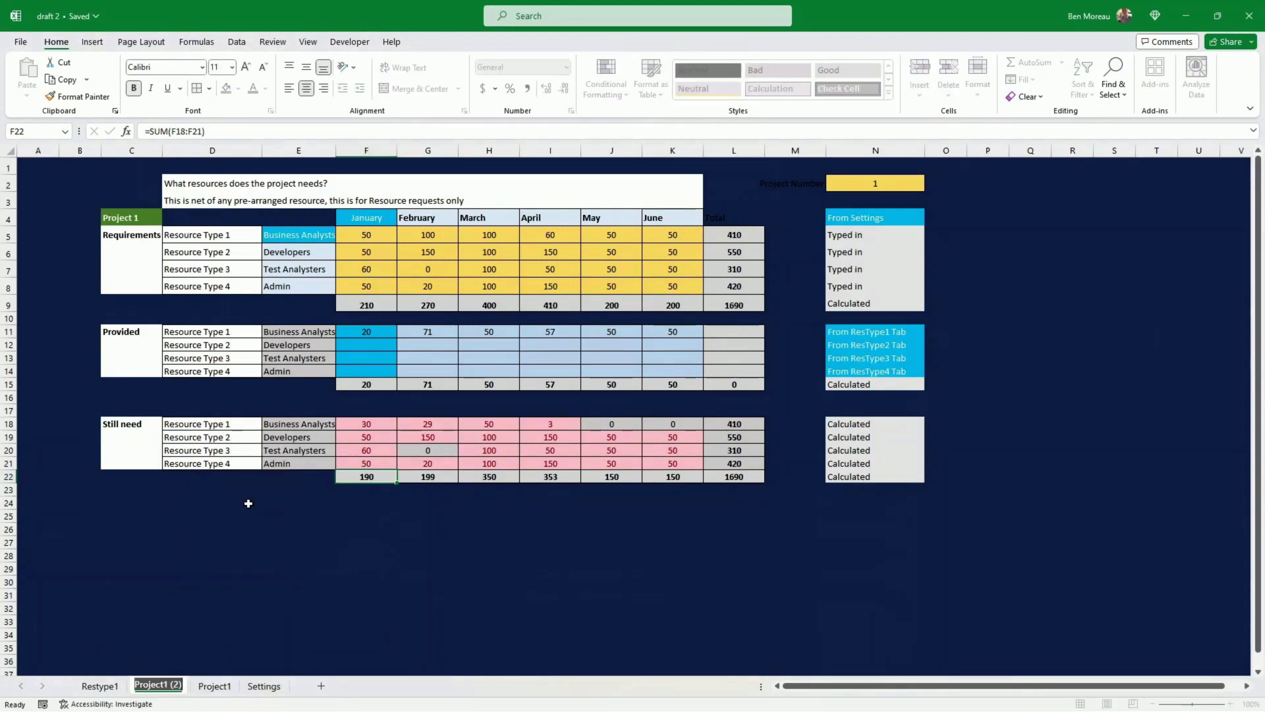
pyautogui.write('Proj')
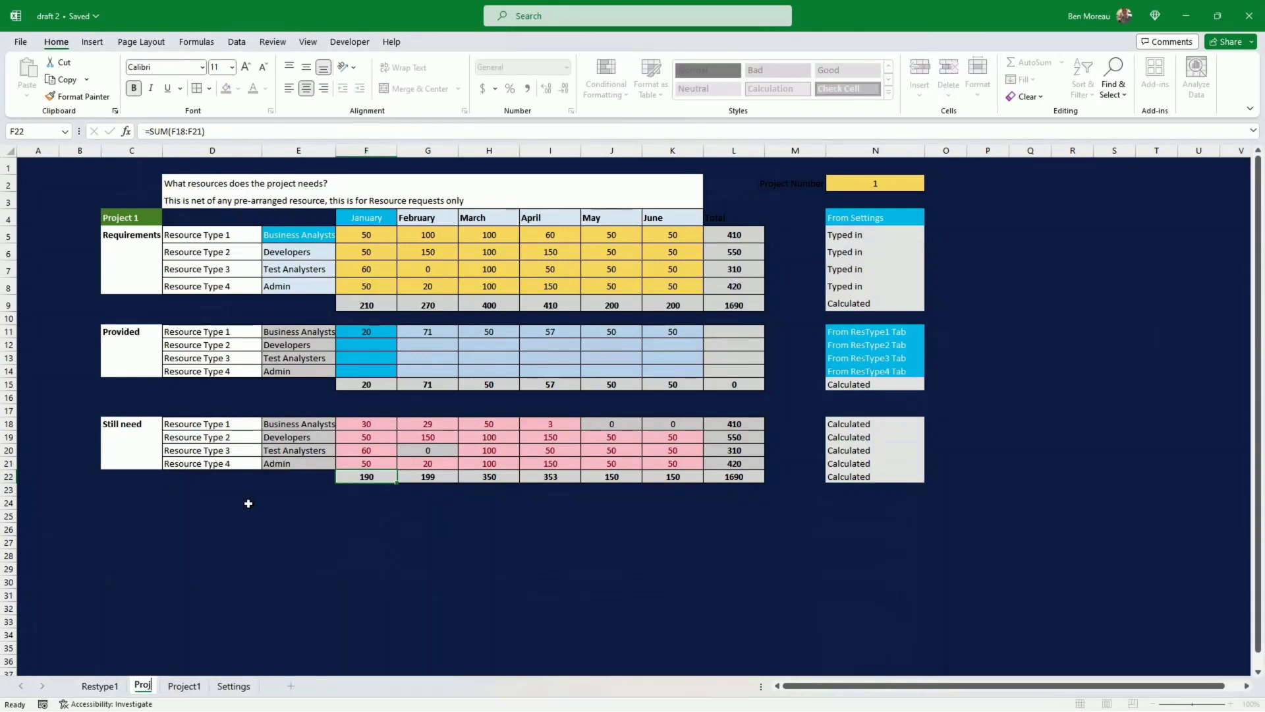
pyautogui.write('ect2')
pyautogui.press('Return')
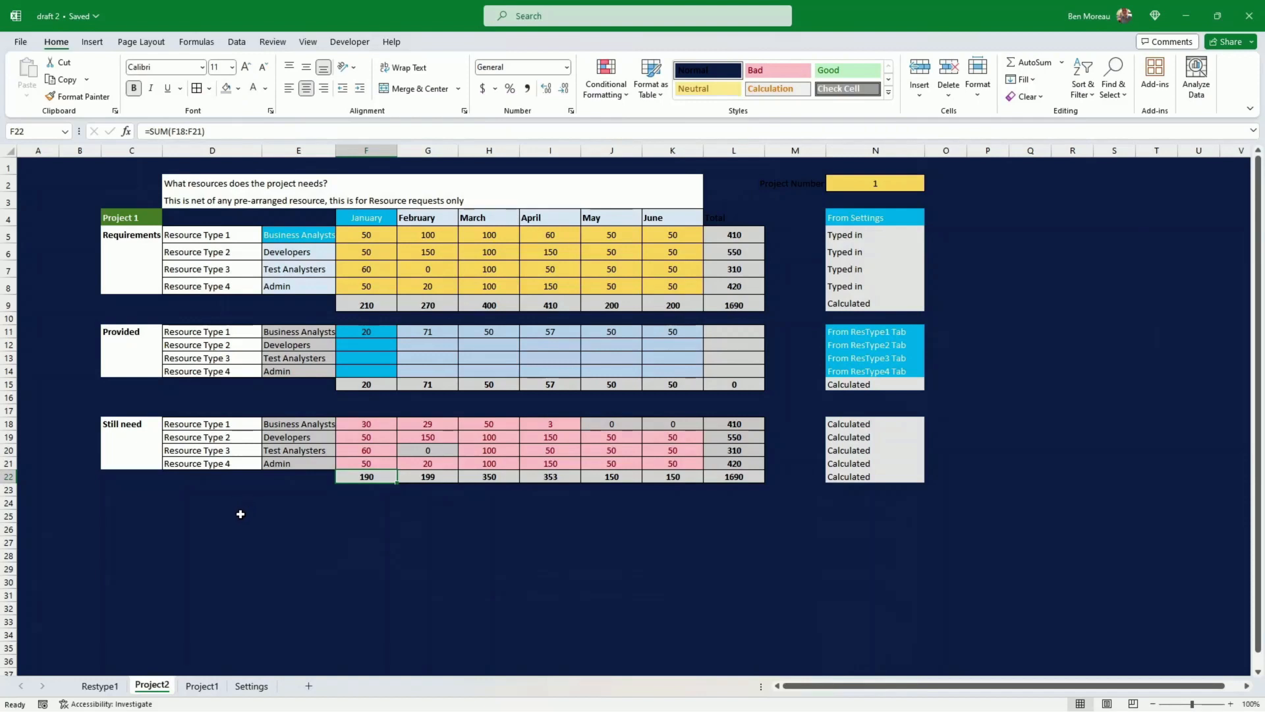
pyautogui.click(240, 514)
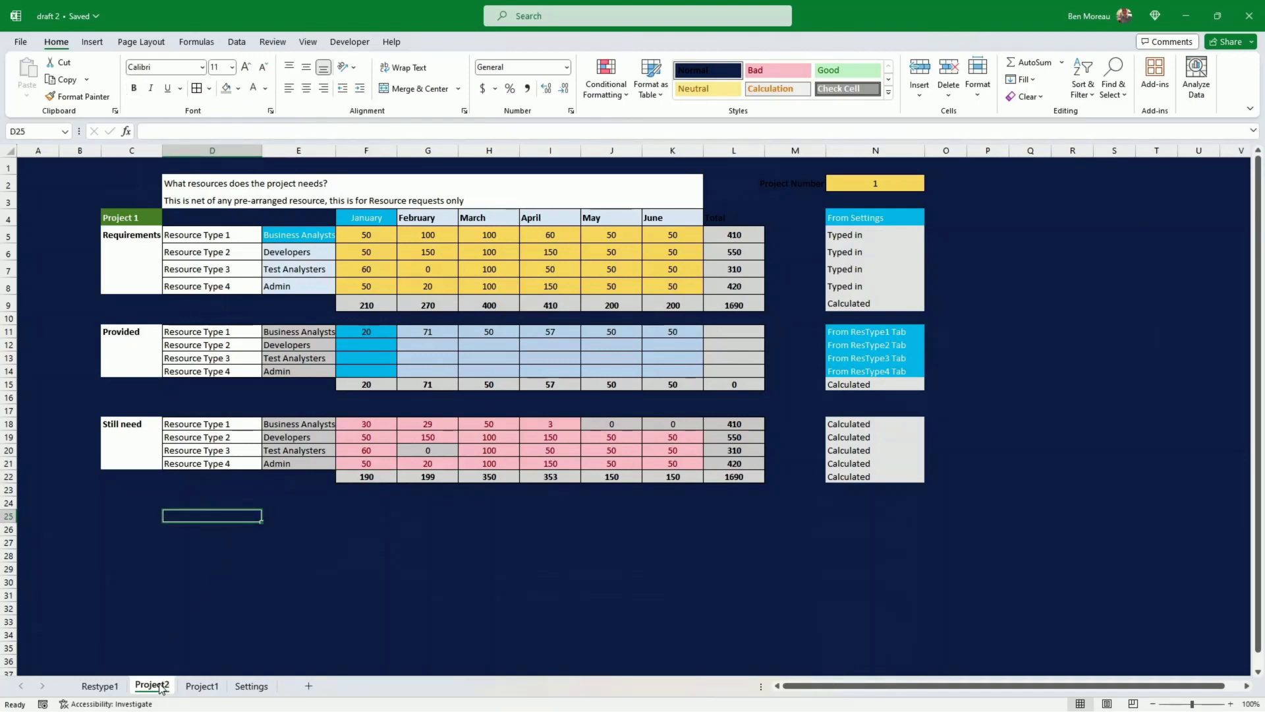
pyautogui.moveTo(160, 687); pyautogui.dragTo(234, 691)
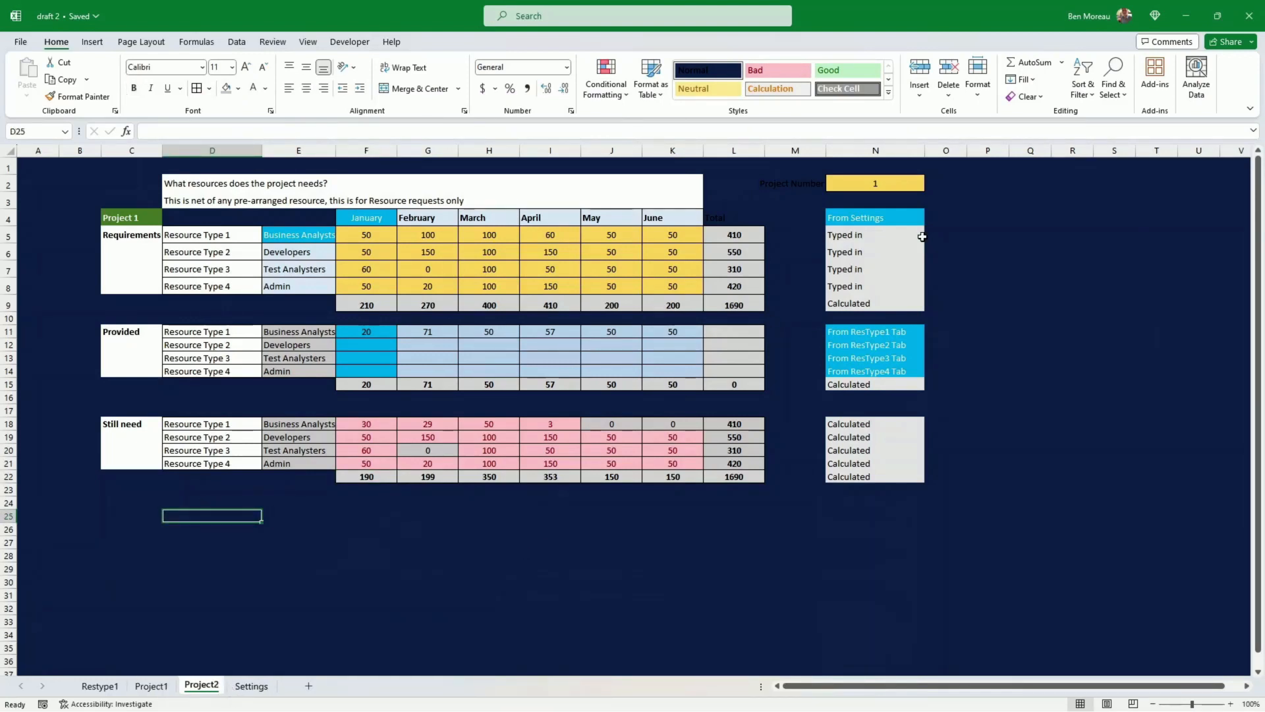
# - Set the project number in N2 of the Project2 sheet to 2
pyautogui.click(898, 184)
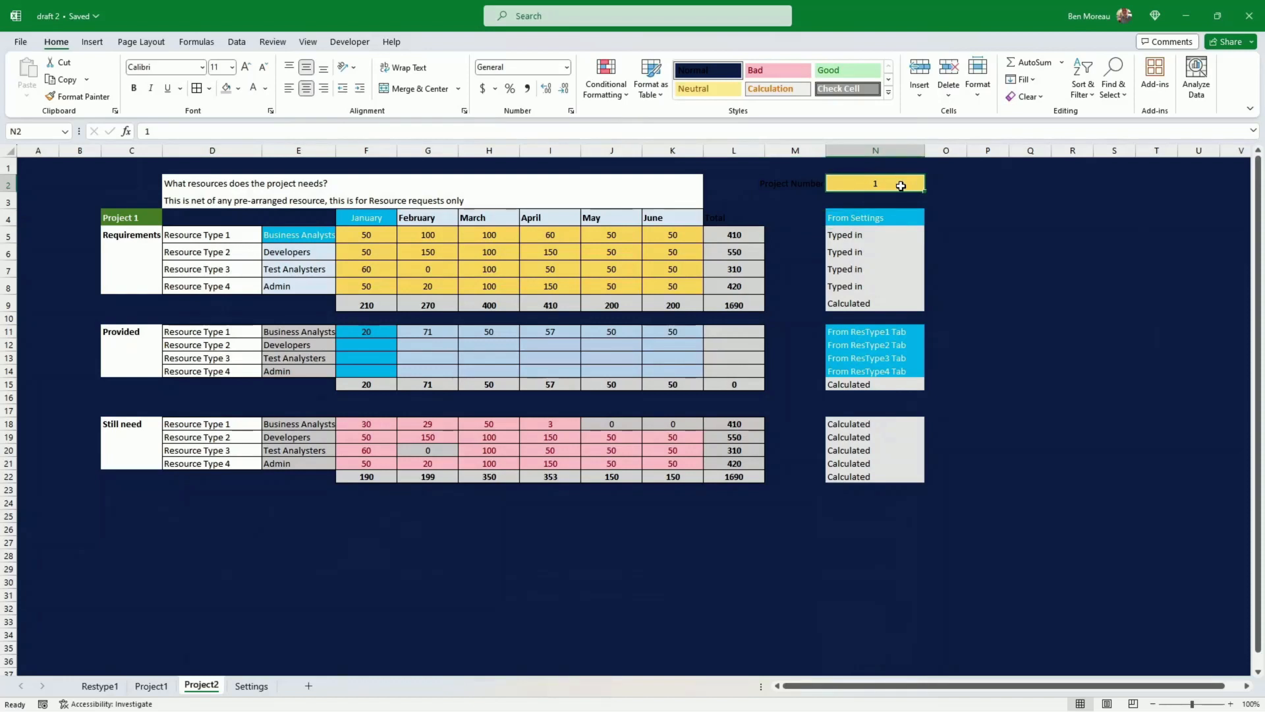
pyautogui.write('2')
pyautogui.press('Return')
# - Link the project title in C4 of the Project2 sheet to the Project 2 description in Settings H8
pyautogui.press('Down')
pyautogui.press('Left')
pyautogui.press('Left')
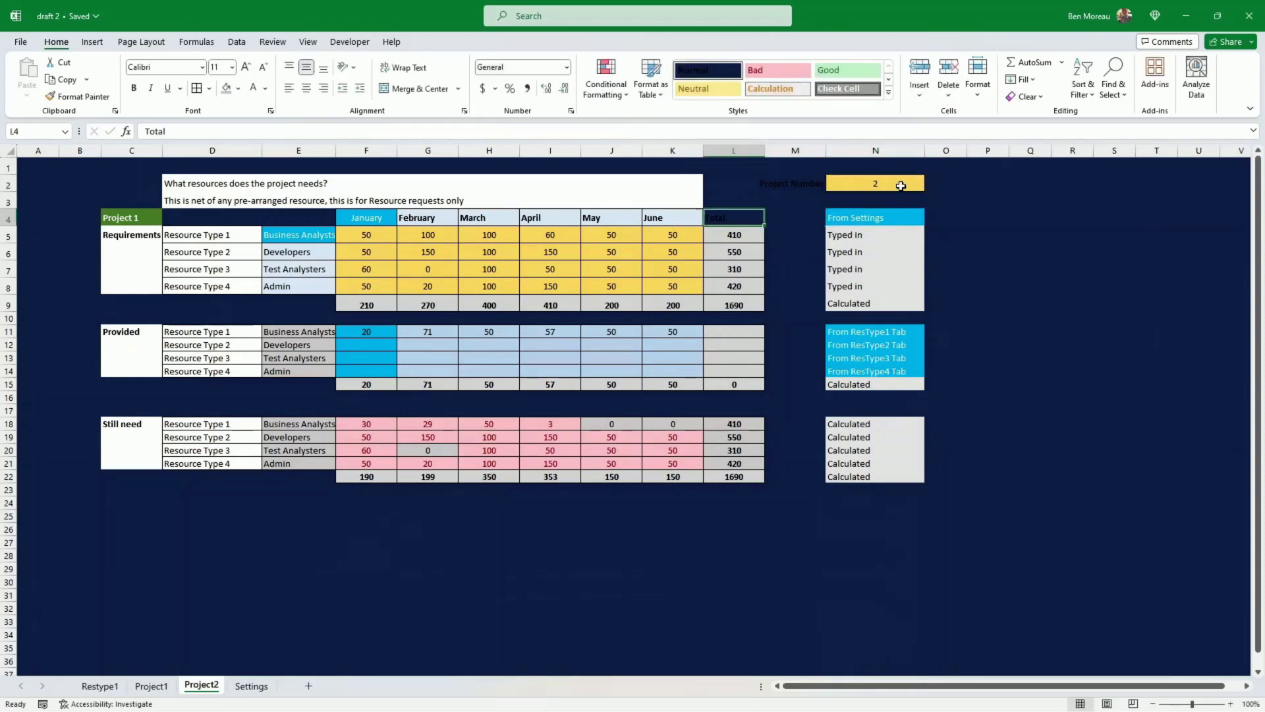
pyautogui.press('Left')
pyautogui.press('Left')
pyautogui.press('Left')
pyautogui.press('Left')
pyautogui.press('Left')
pyautogui.press('Left')
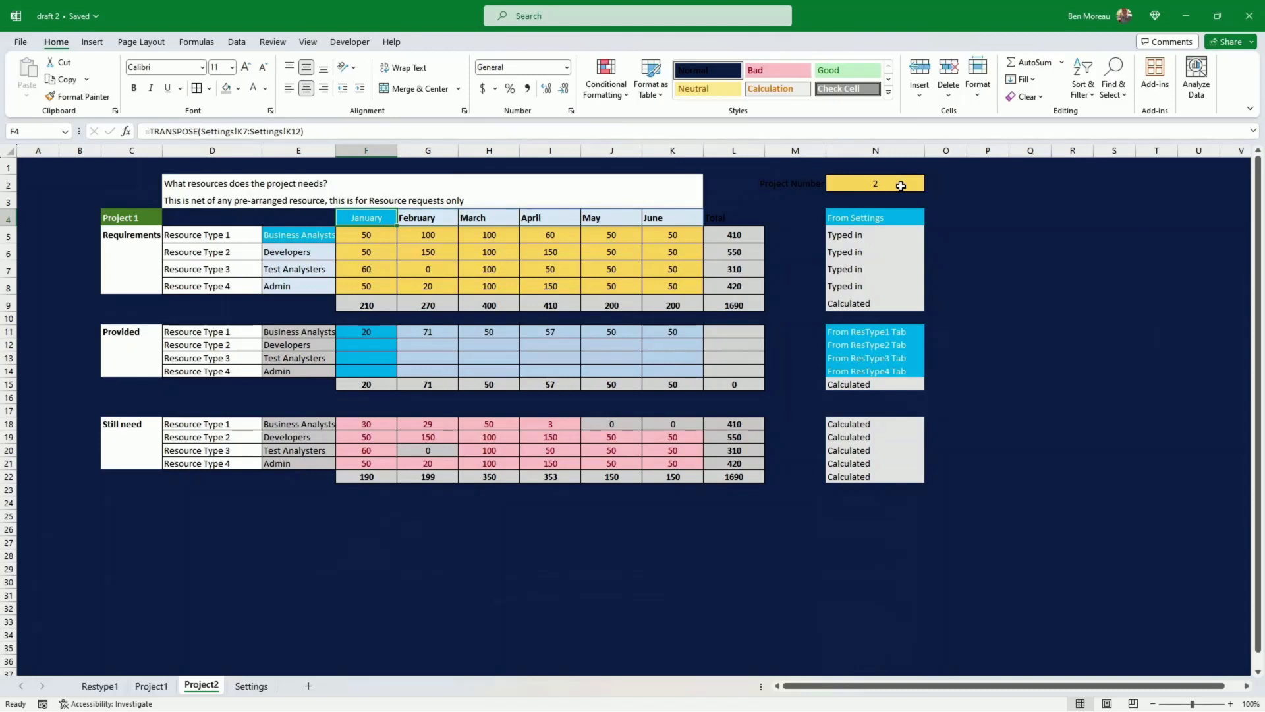
pyautogui.press('Down')
pyautogui.press('Left')
pyautogui.press('Left')
pyautogui.press('Left')
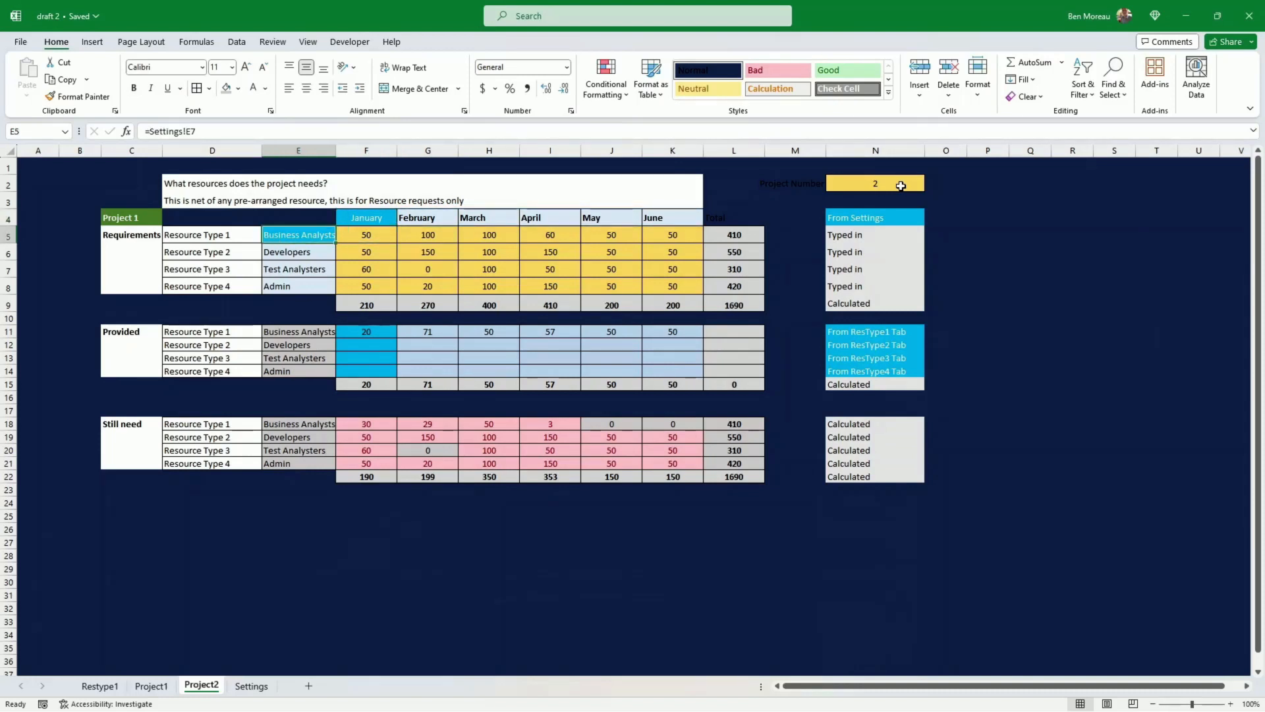
pyautogui.press('Up')
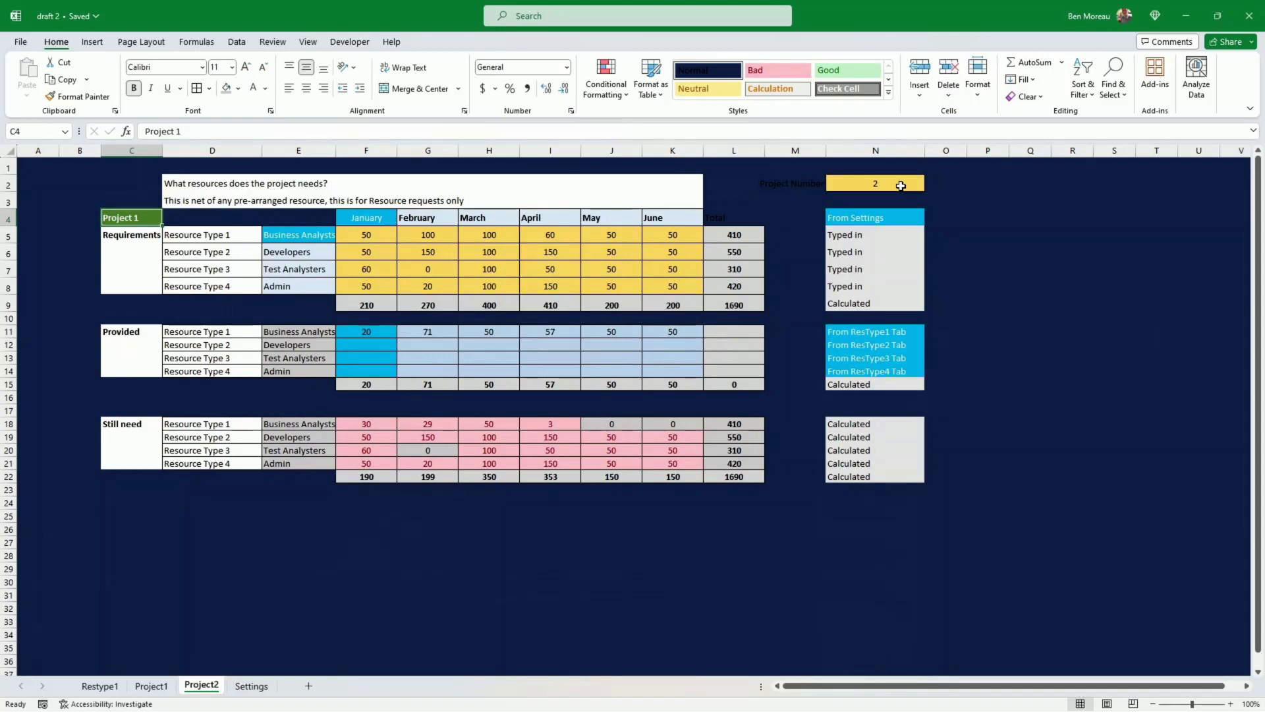
pyautogui.write('=')
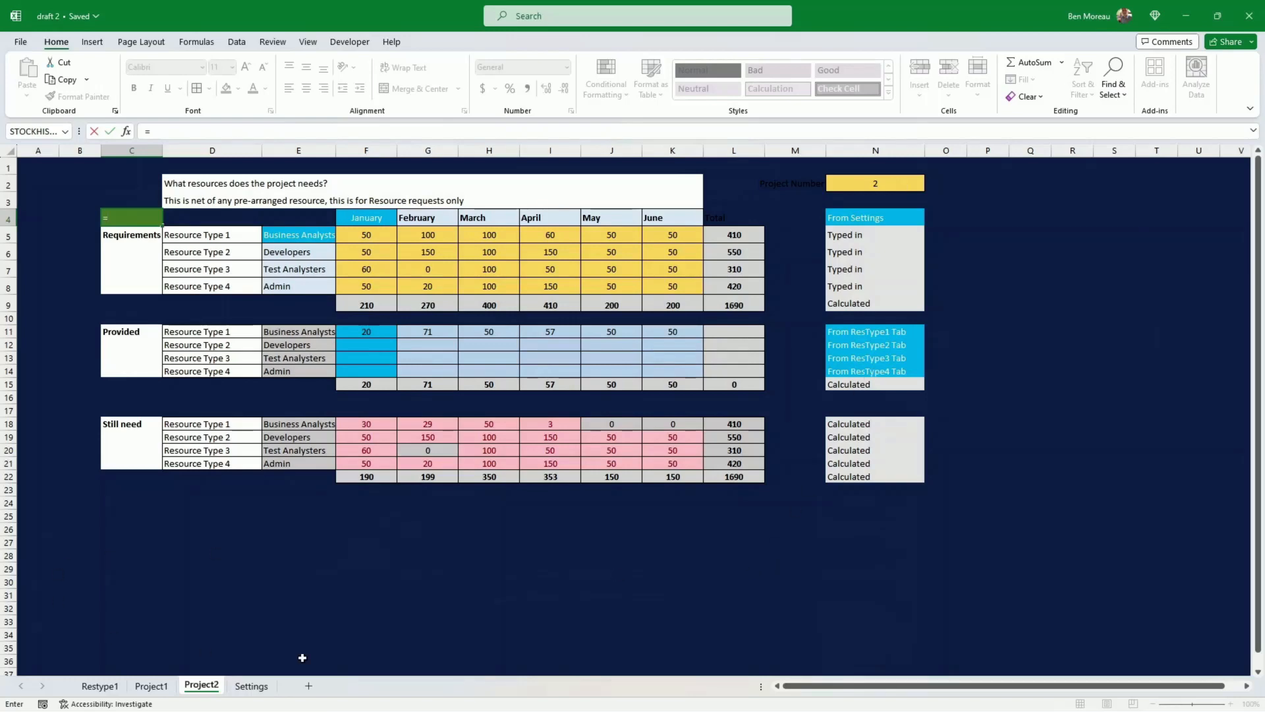
pyautogui.click(253, 686)
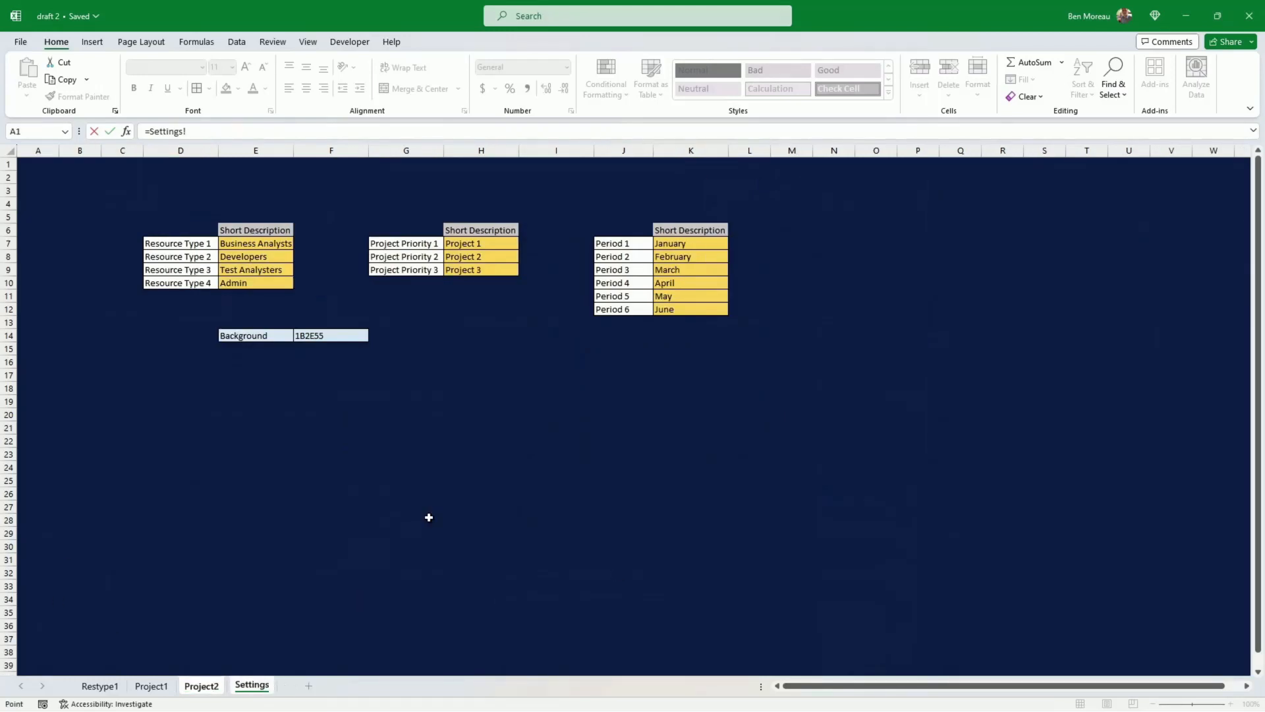
pyautogui.click(465, 256)
pyautogui.press('Return')
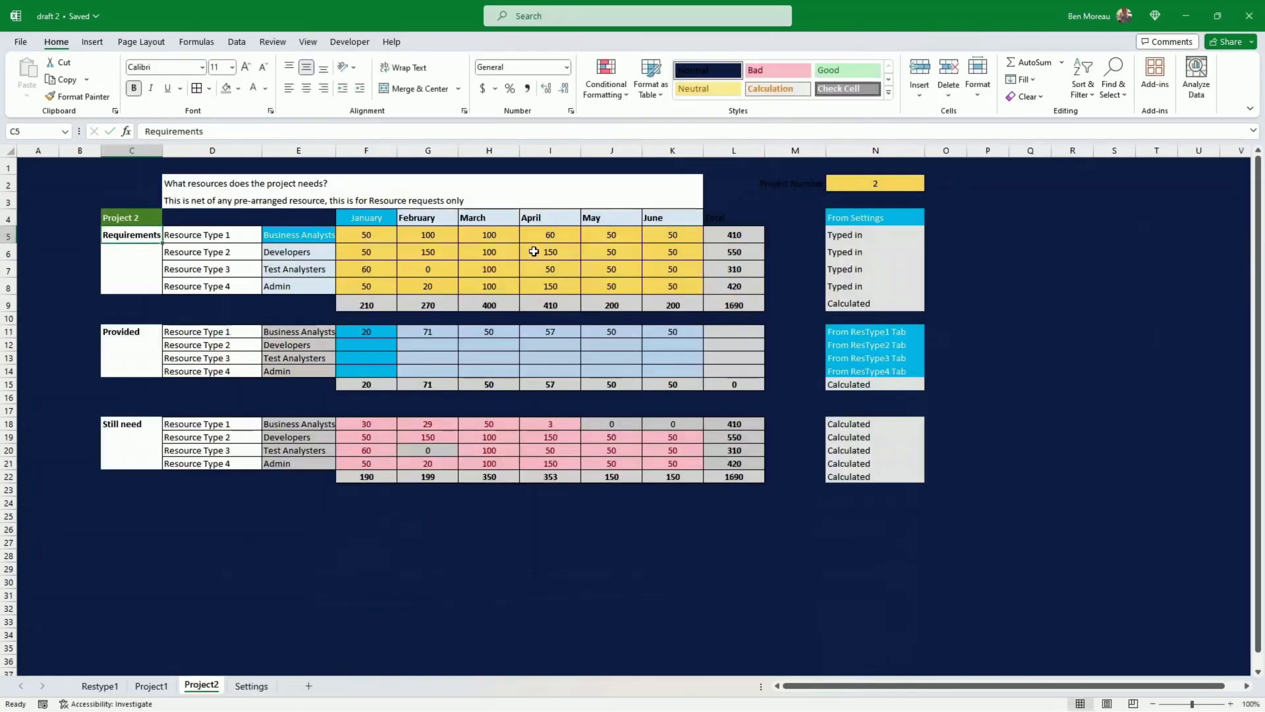
# - Copy the formatting of the January header in F4 onto the project title in C4
pyautogui.click(139, 217)
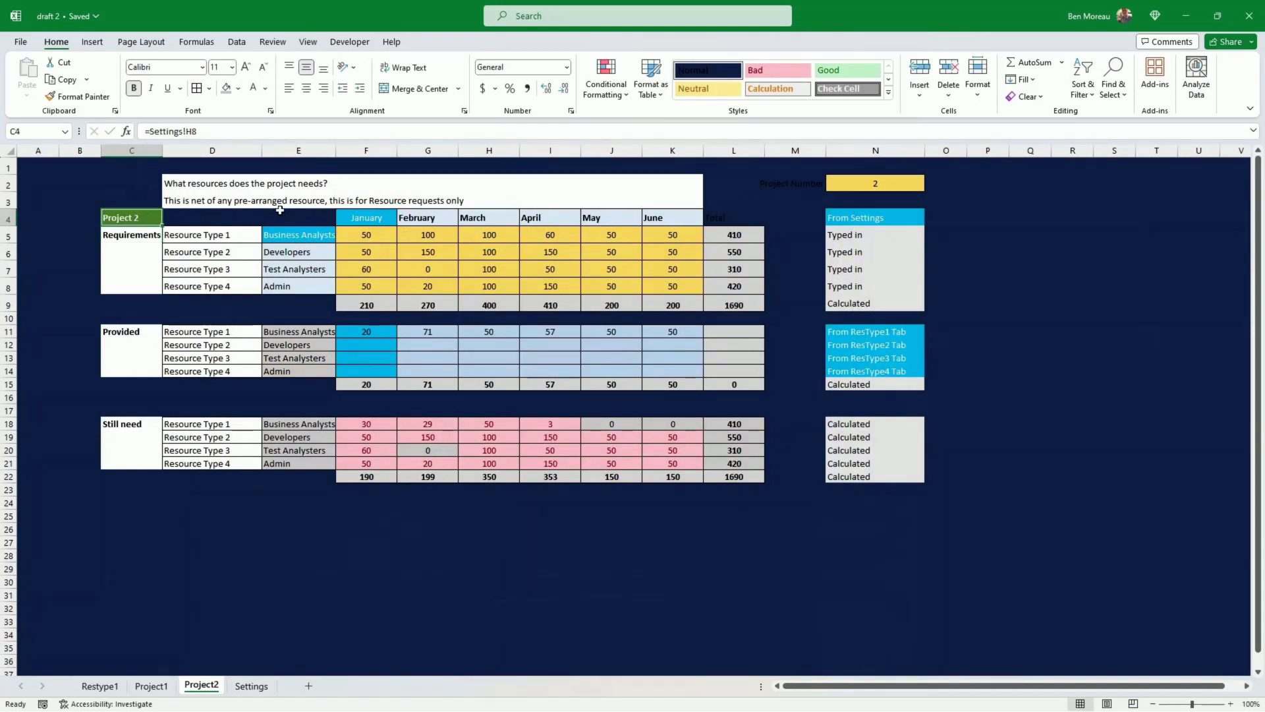
pyautogui.click(349, 219)
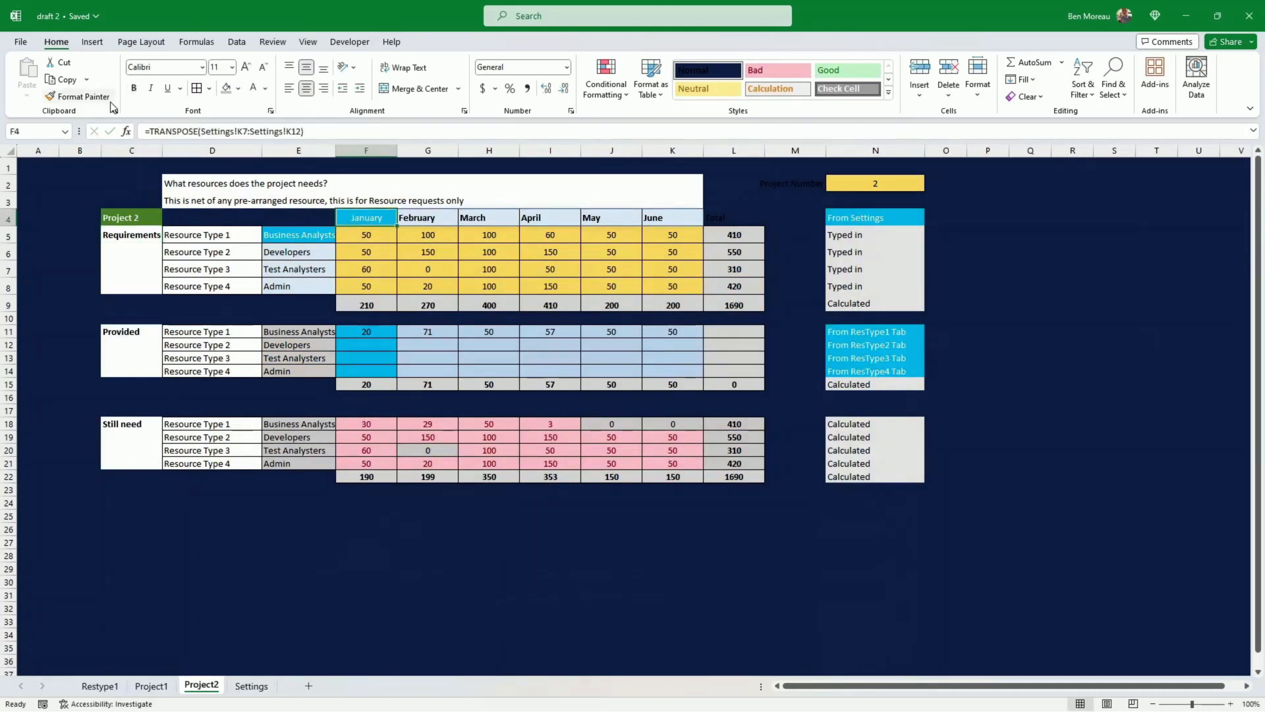
pyautogui.click(78, 96)
pyautogui.click(145, 216)
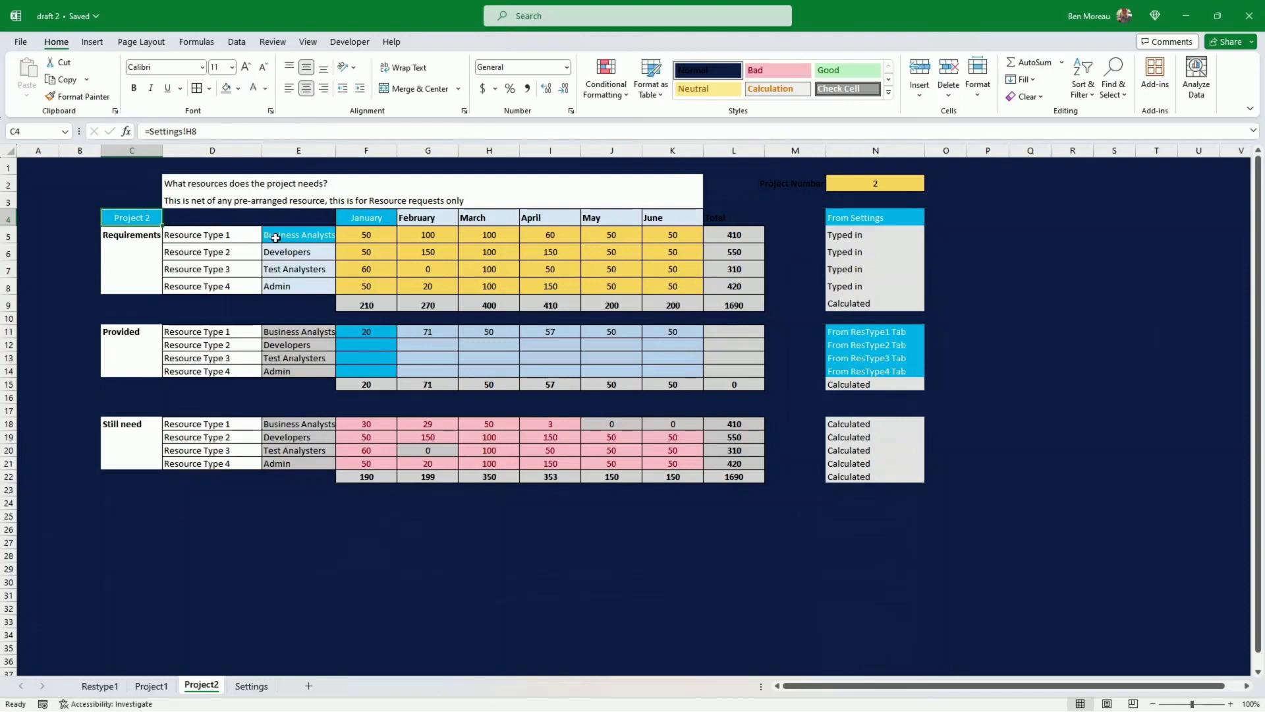
# - Clear all monthly requirement values for the four resource types in F5:K8 of the Project2 sheet
pyautogui.click(287, 236)
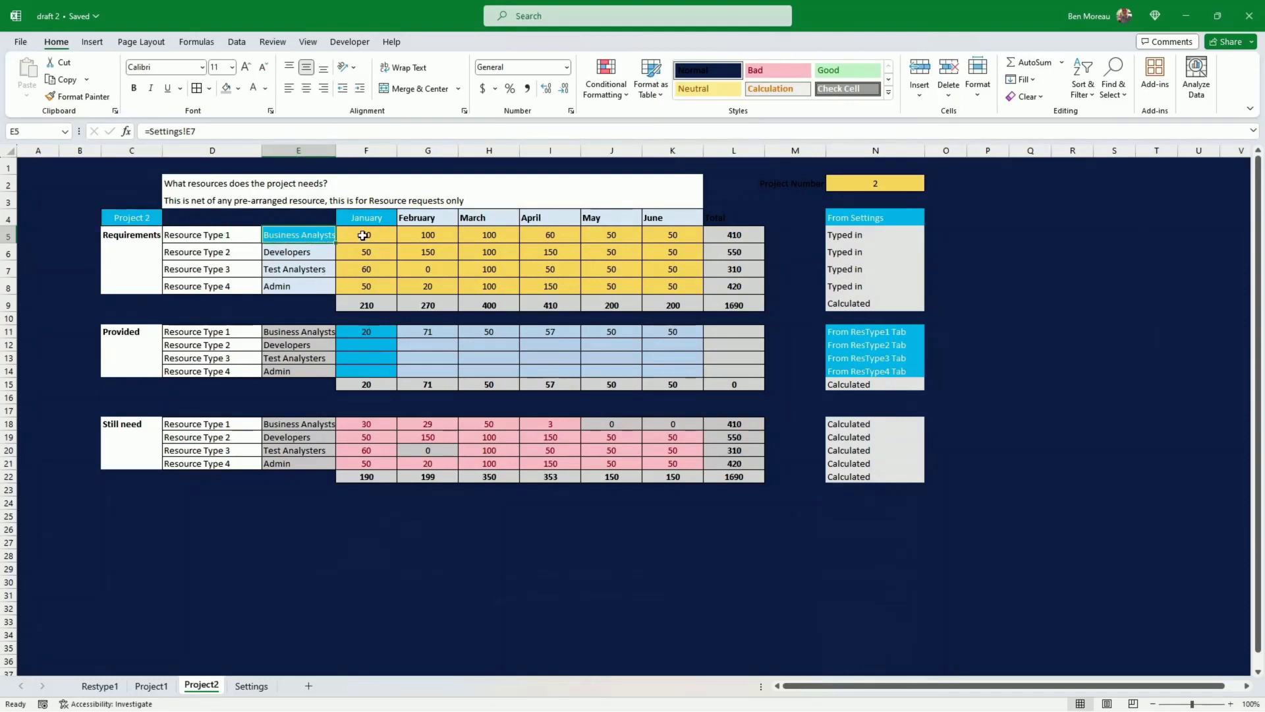
pyautogui.moveTo(362, 235)
pyautogui.mouseDown()
pyautogui.moveTo(533, 248)
pyautogui.moveTo(616, 283)
pyautogui.moveTo(686, 292)
pyautogui.mouseUp()
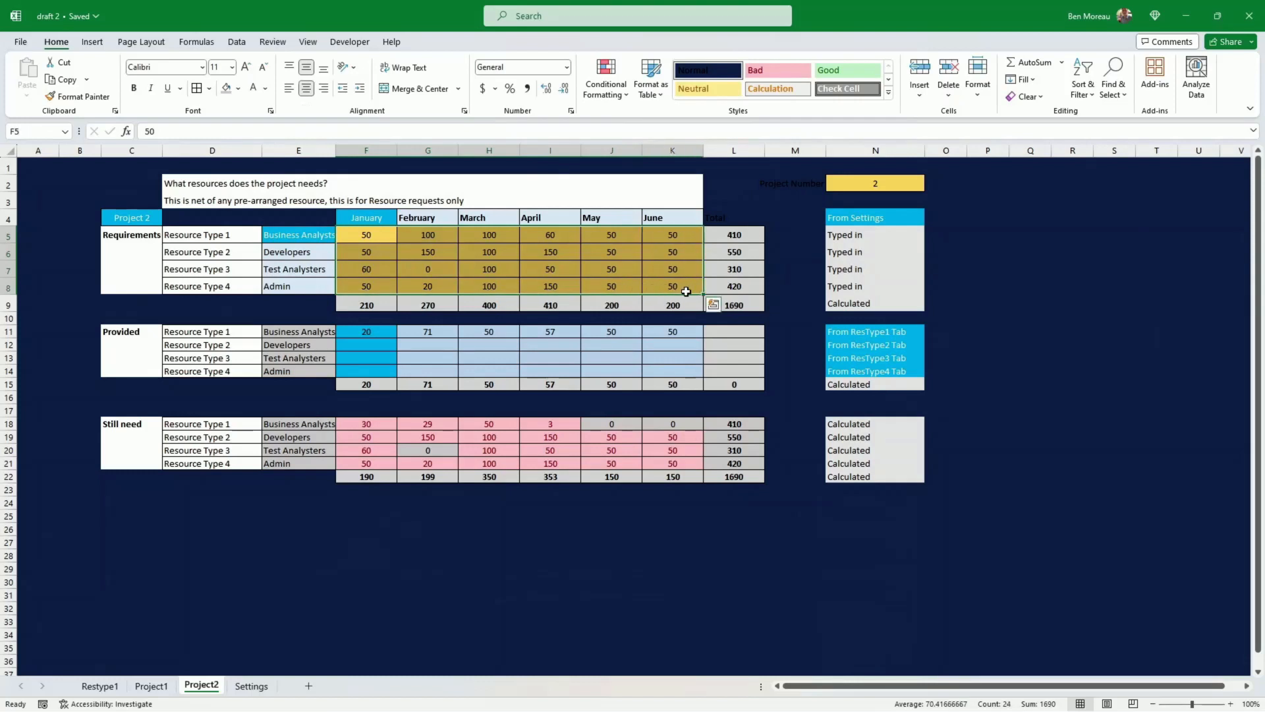
pyautogui.press('Delete')
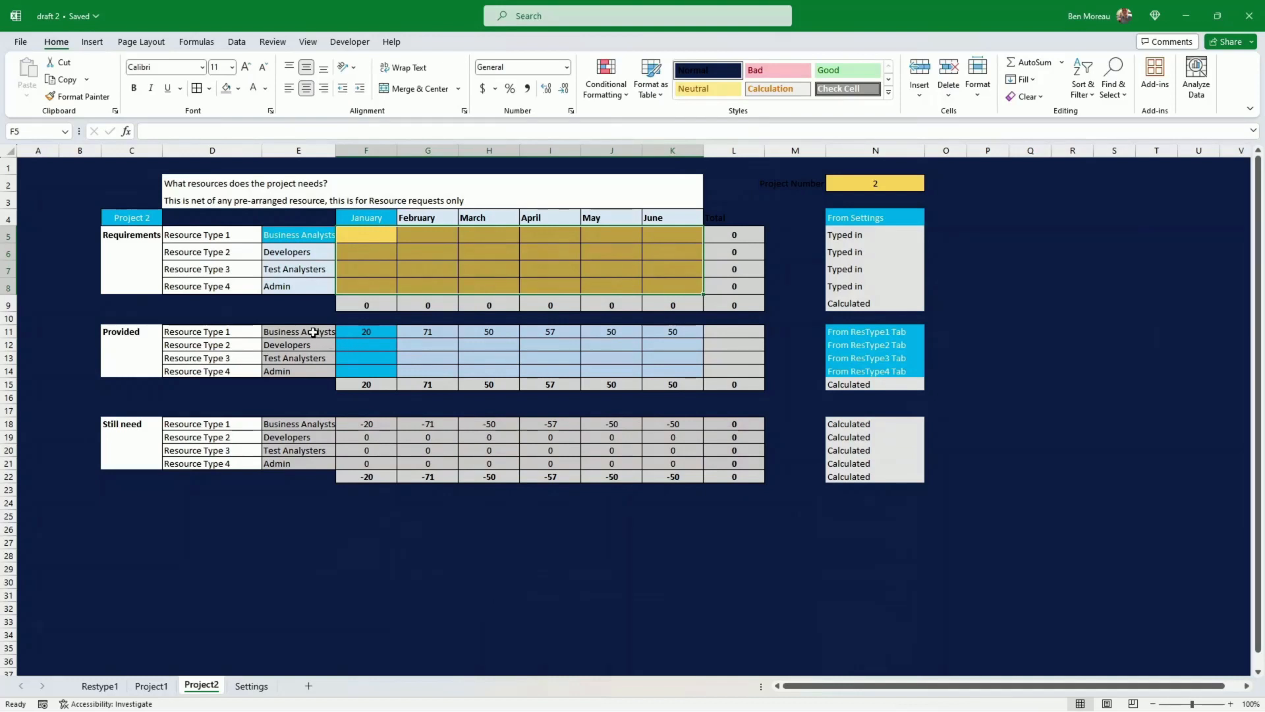
# - Link the January Provided value for Business Analysts in F11 of Project2 to Restype1 F23
pyautogui.click(369, 328)
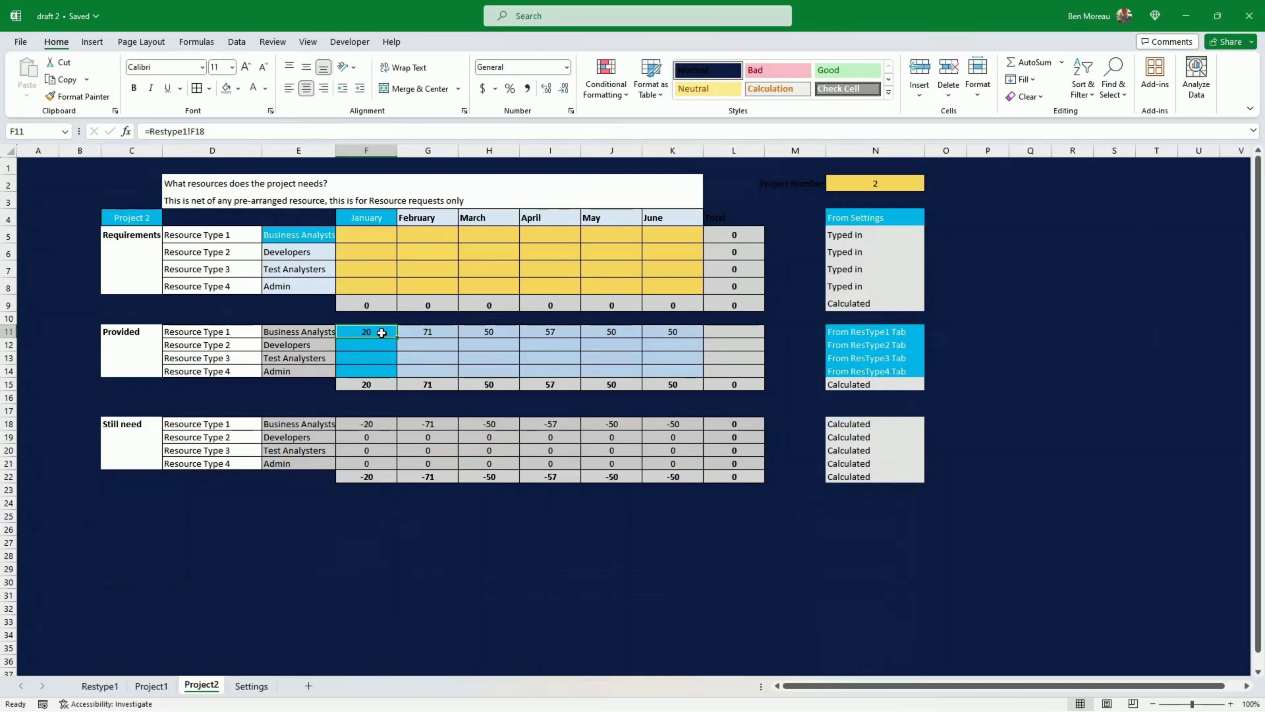
pyautogui.write('=')
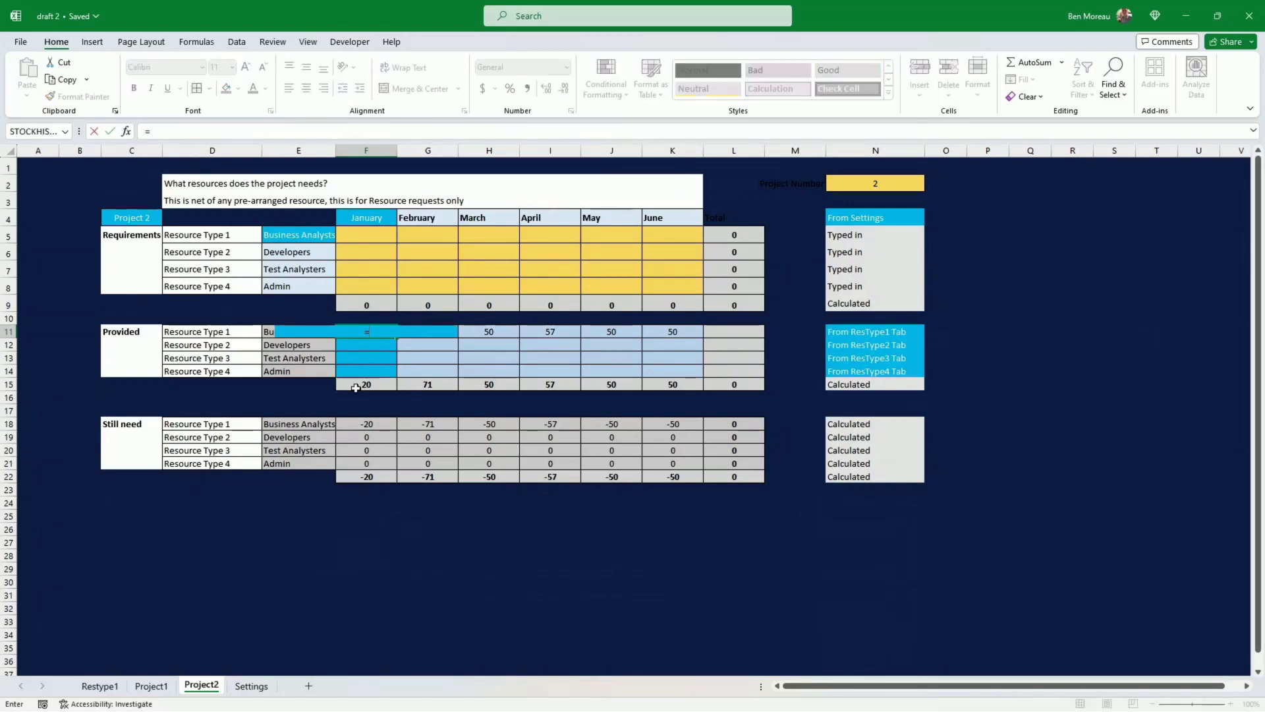
pyautogui.click(111, 687)
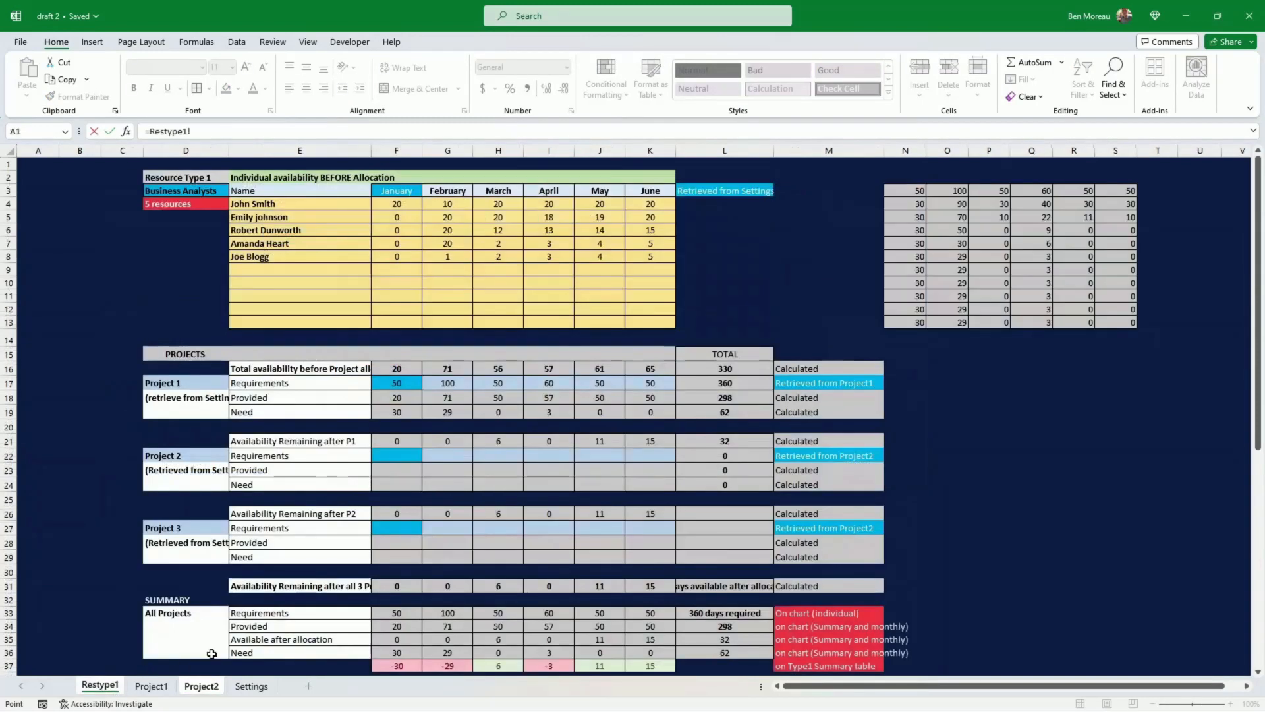
pyautogui.click(389, 456)
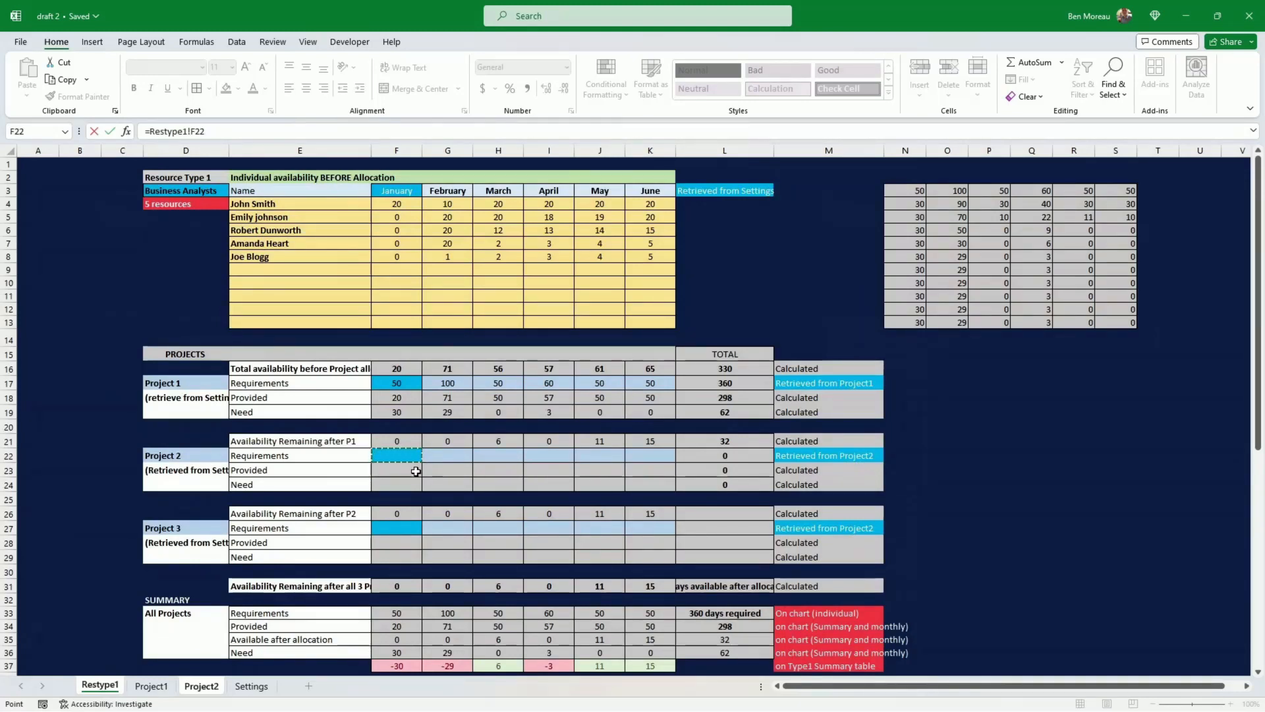
pyautogui.press('Return')
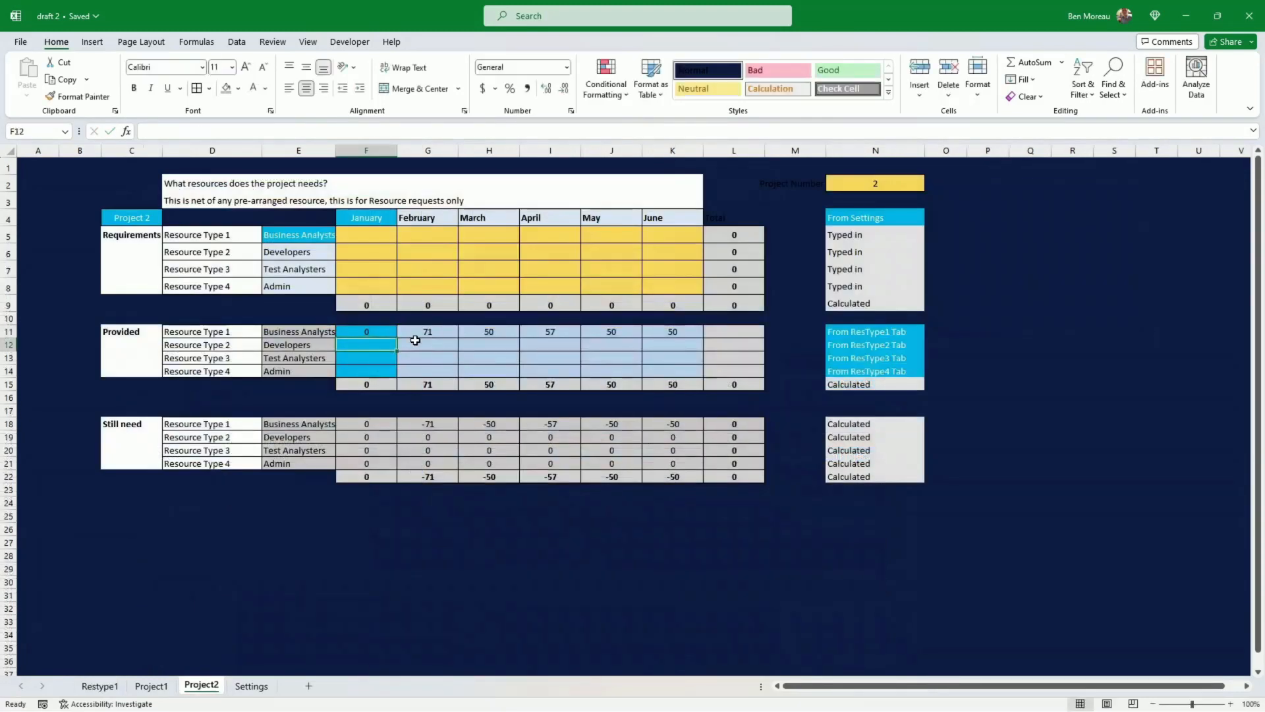
# - Copy the F11 link and paste only its formula into February to June, G11:K11, then check the Provided row
pyautogui.press('Up')
pyautogui.hotkey('ctrl', 'c')
pyautogui.moveTo(416, 333); pyautogui.dragTo(656, 332)
pyautogui.rightClick(656, 333)
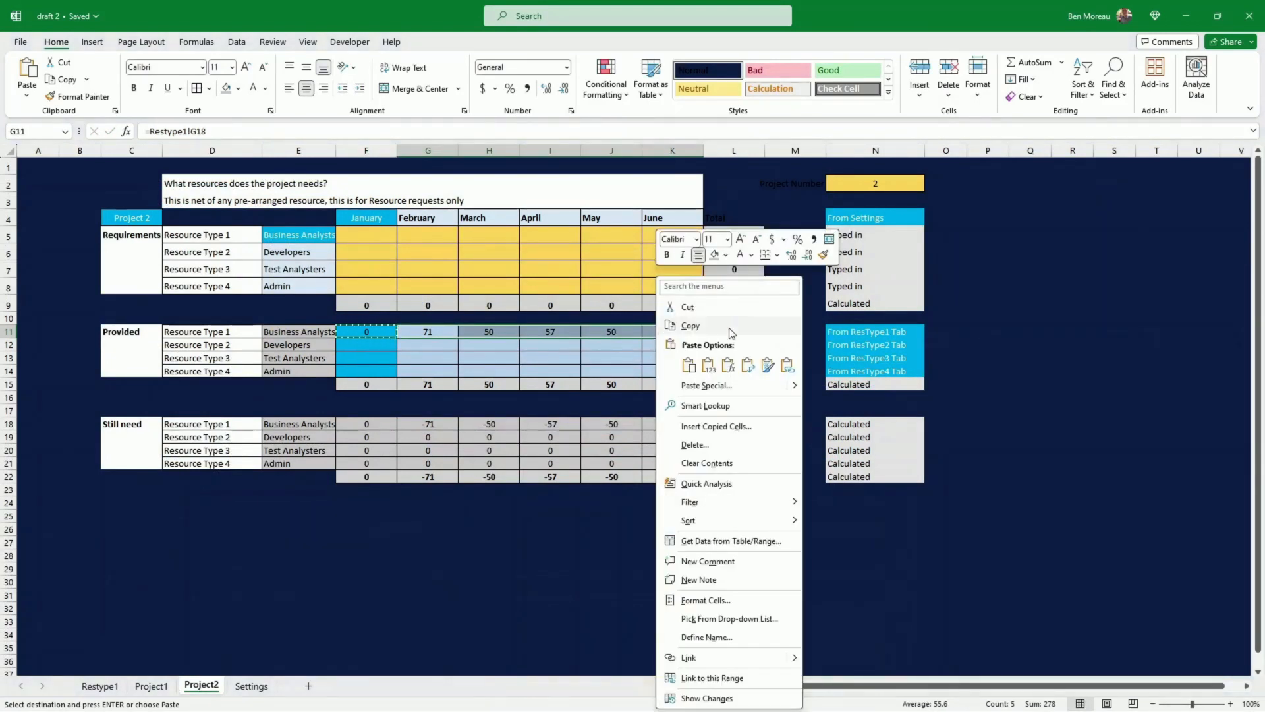
pyautogui.click(751, 363)
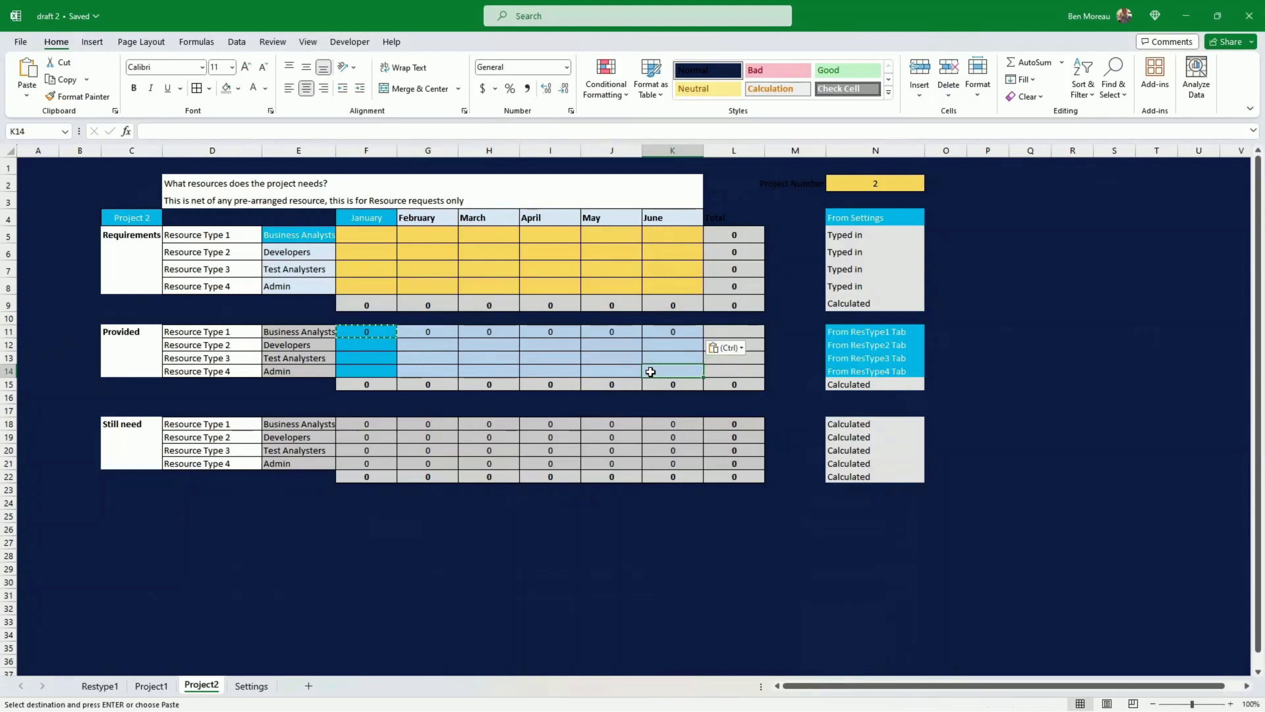
pyautogui.click(667, 420)
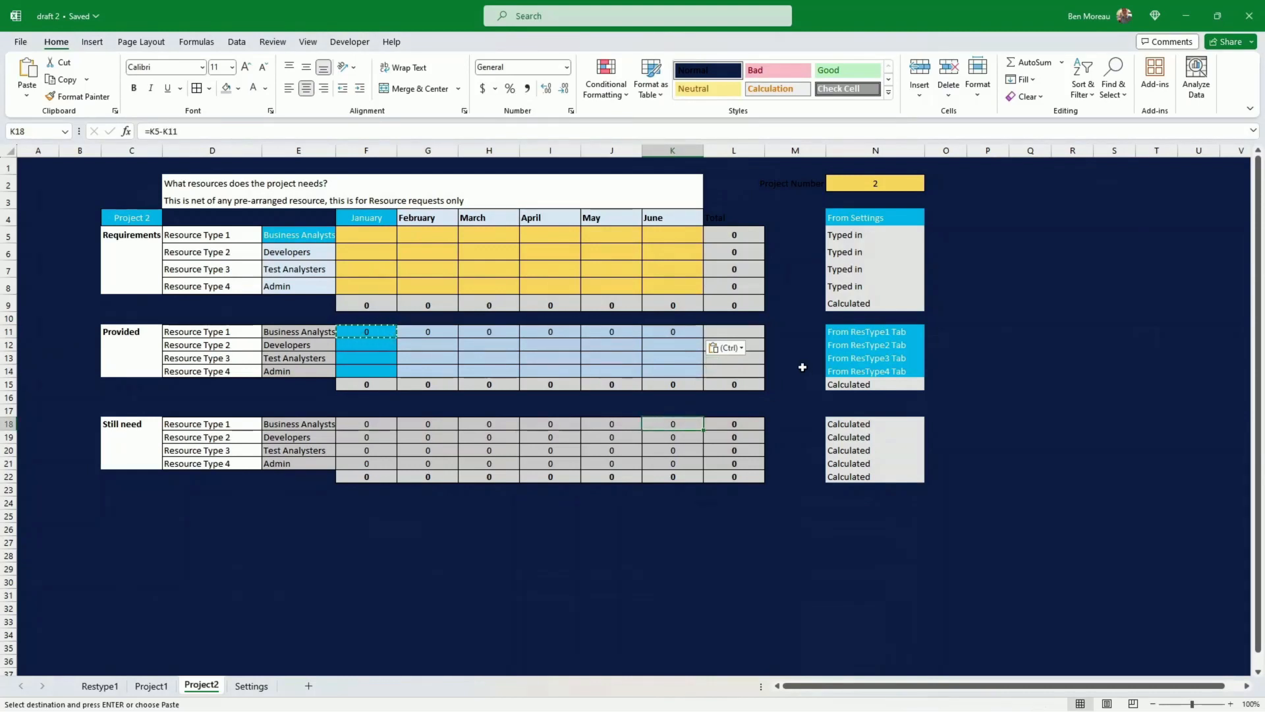
pyautogui.click(857, 332)
pyautogui.moveTo(370, 331); pyautogui.dragTo(663, 329)
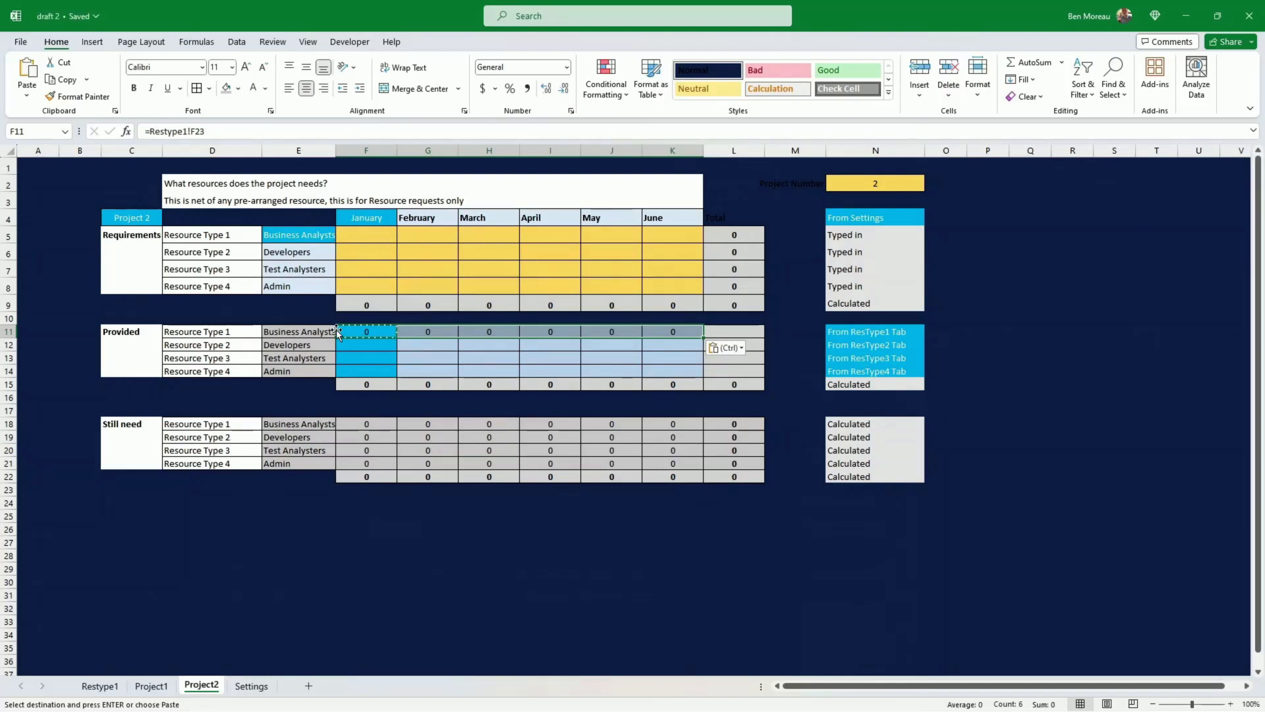
pyautogui.click(242, 554)
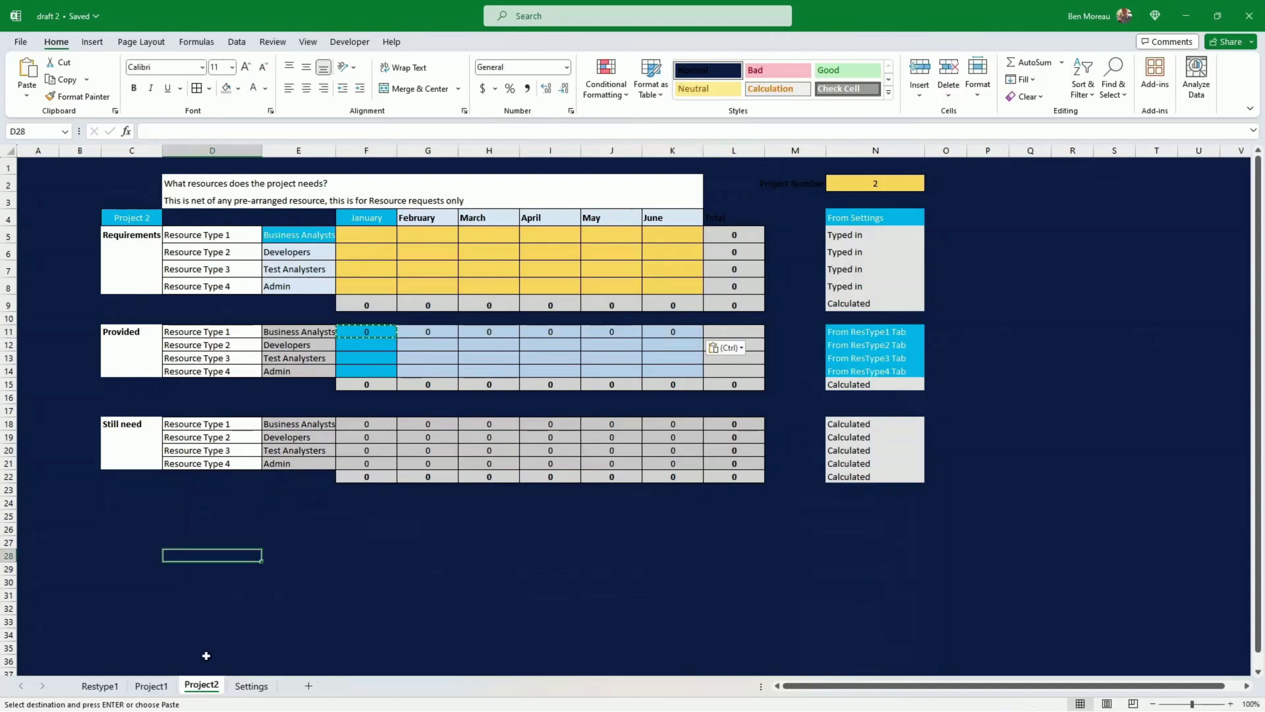
# - Create a copy of the Project2 sheet in the same workbook, placed before Settings
pyautogui.rightClick(196, 689)
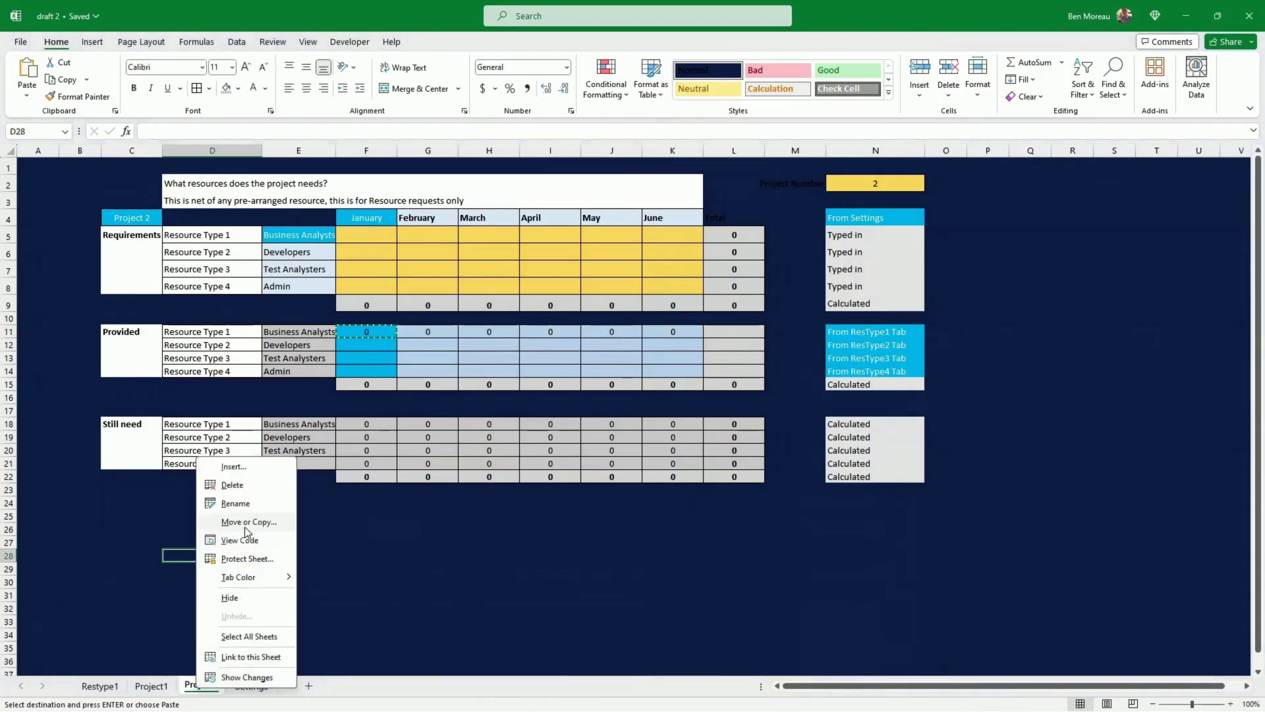
pyautogui.click(247, 528)
pyautogui.click(195, 595)
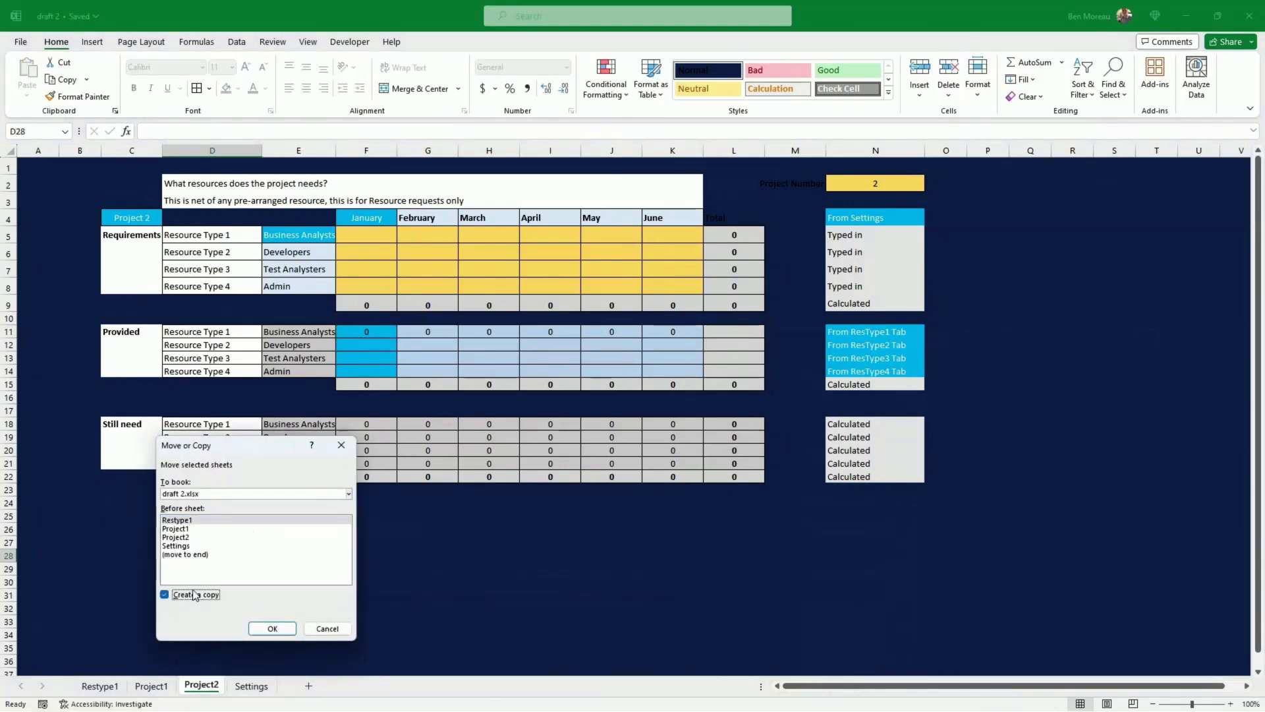
pyautogui.click(186, 554)
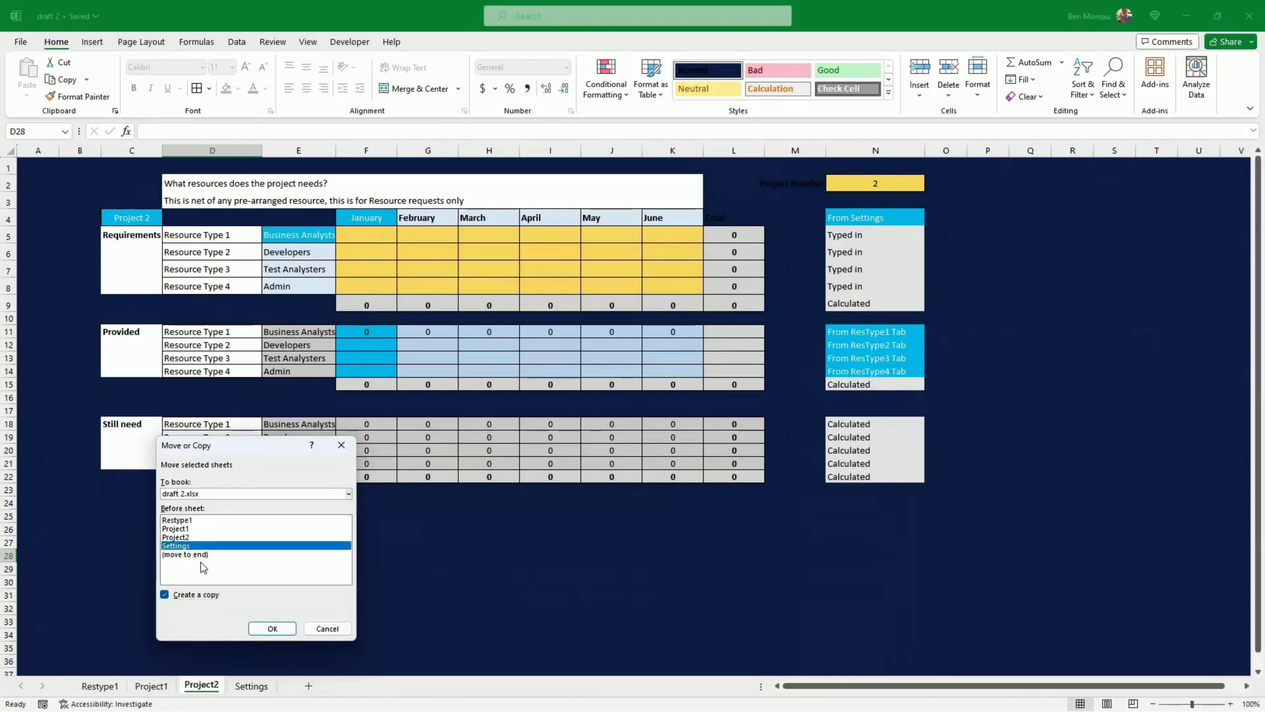
pyautogui.click(271, 628)
# - Rename the copied Project2 sheet as Project3
pyautogui.rightClick(246, 689)
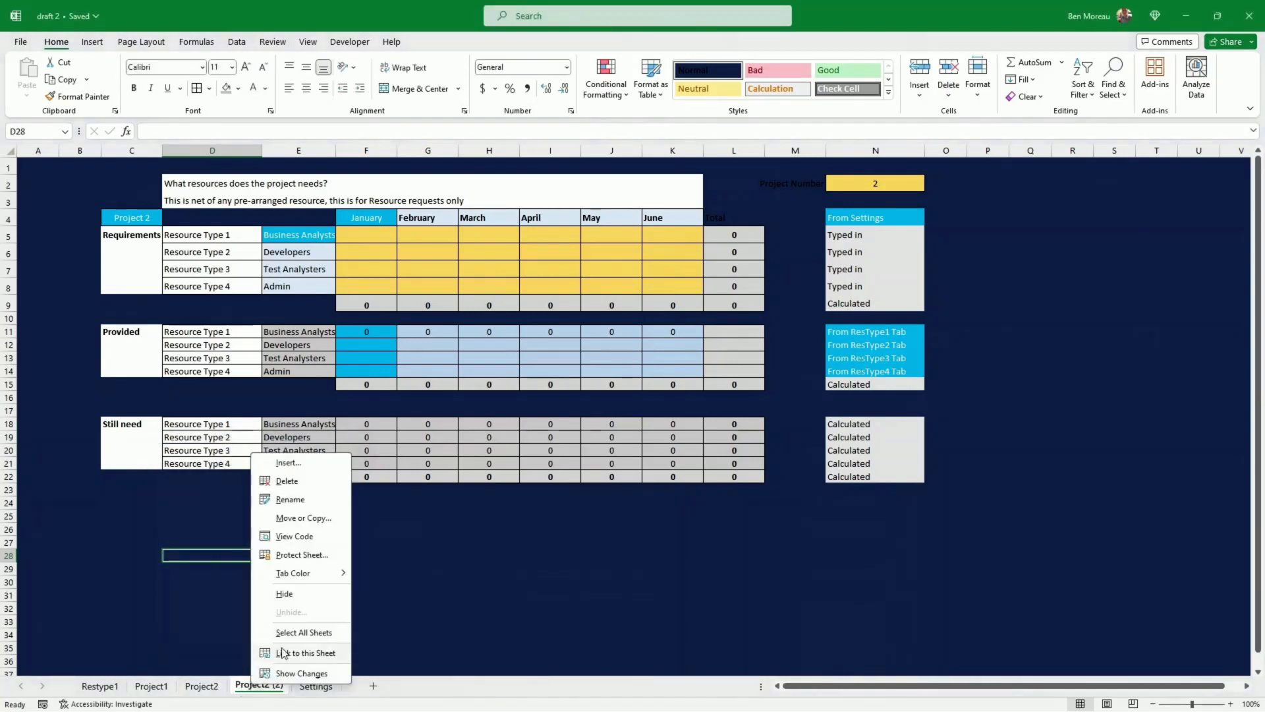
pyautogui.click(289, 499)
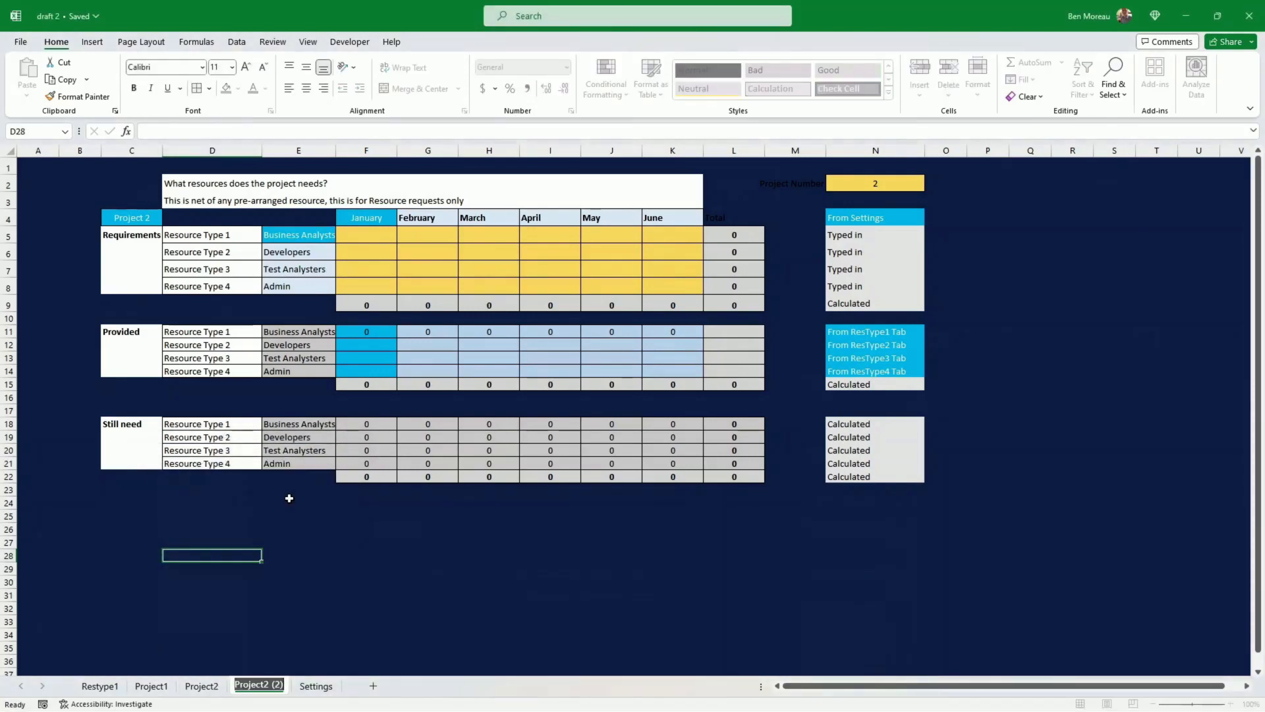
pyautogui.write('Project')
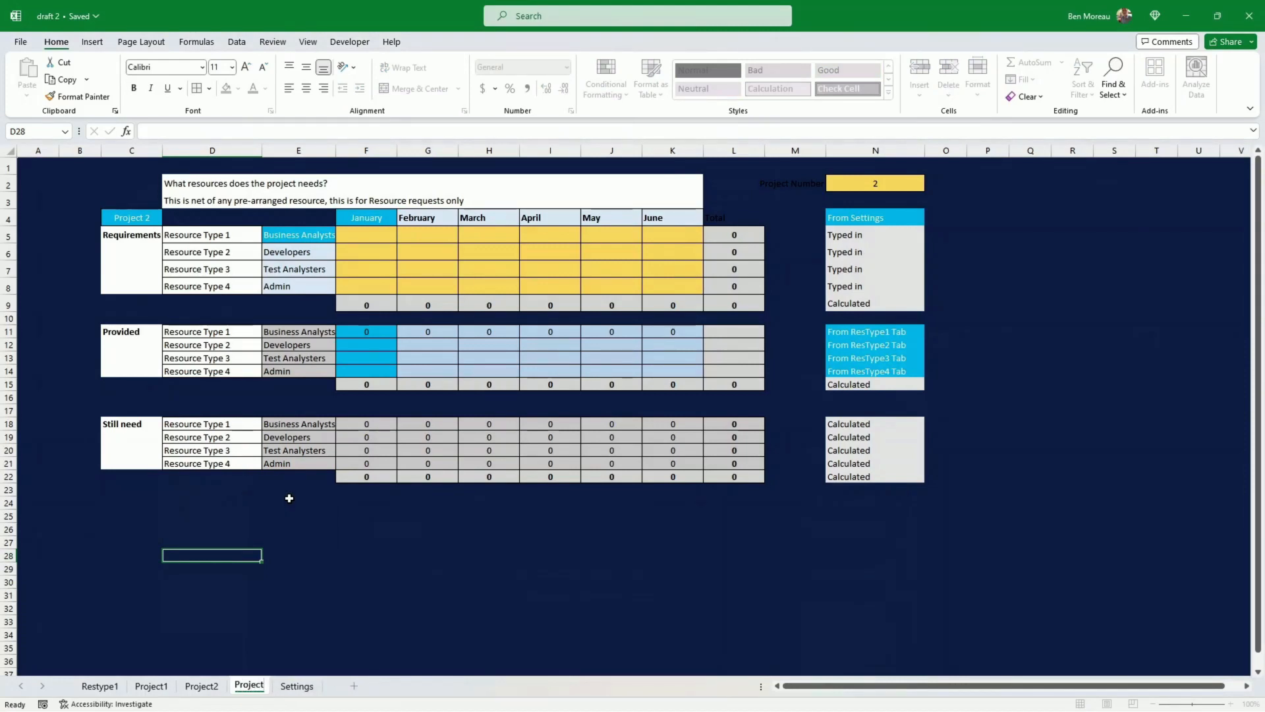
pyautogui.write('3')
pyautogui.press('Return')
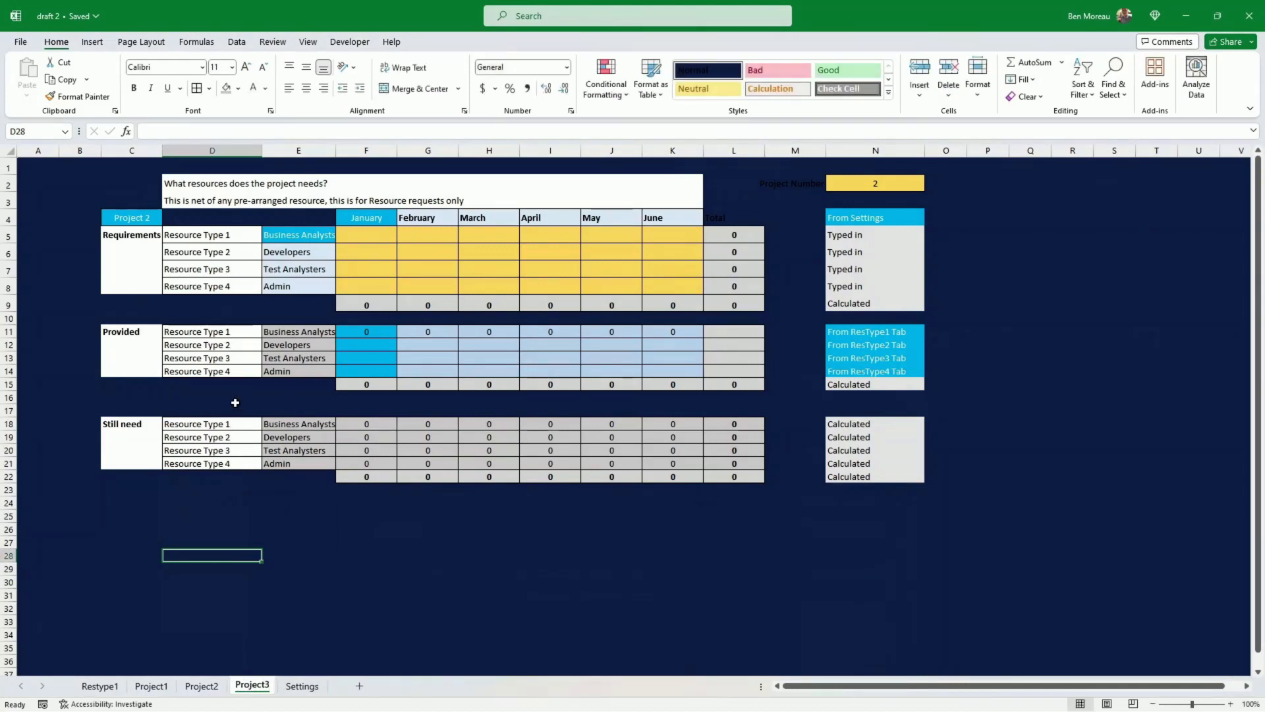
# - Change the project title formula in C4 of the Project3 sheet to =Settings!H9
pyautogui.click(145, 217)
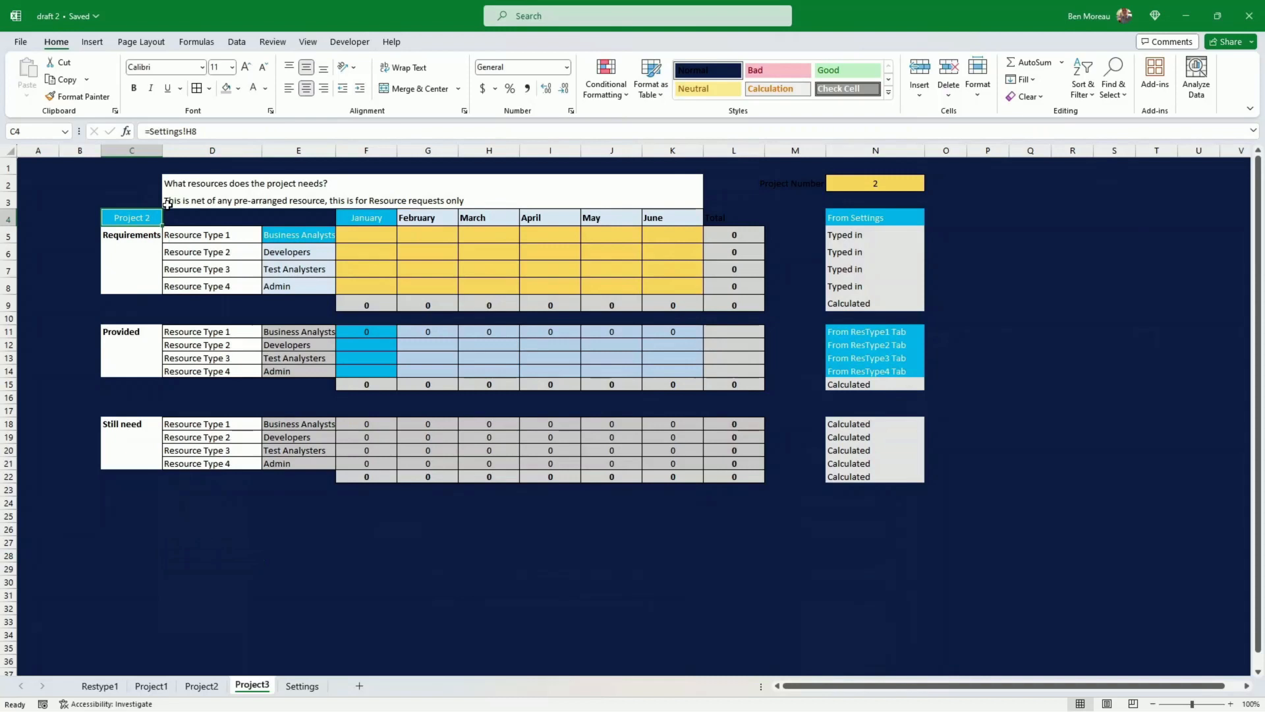
pyautogui.click(219, 128)
pyautogui.write('9')
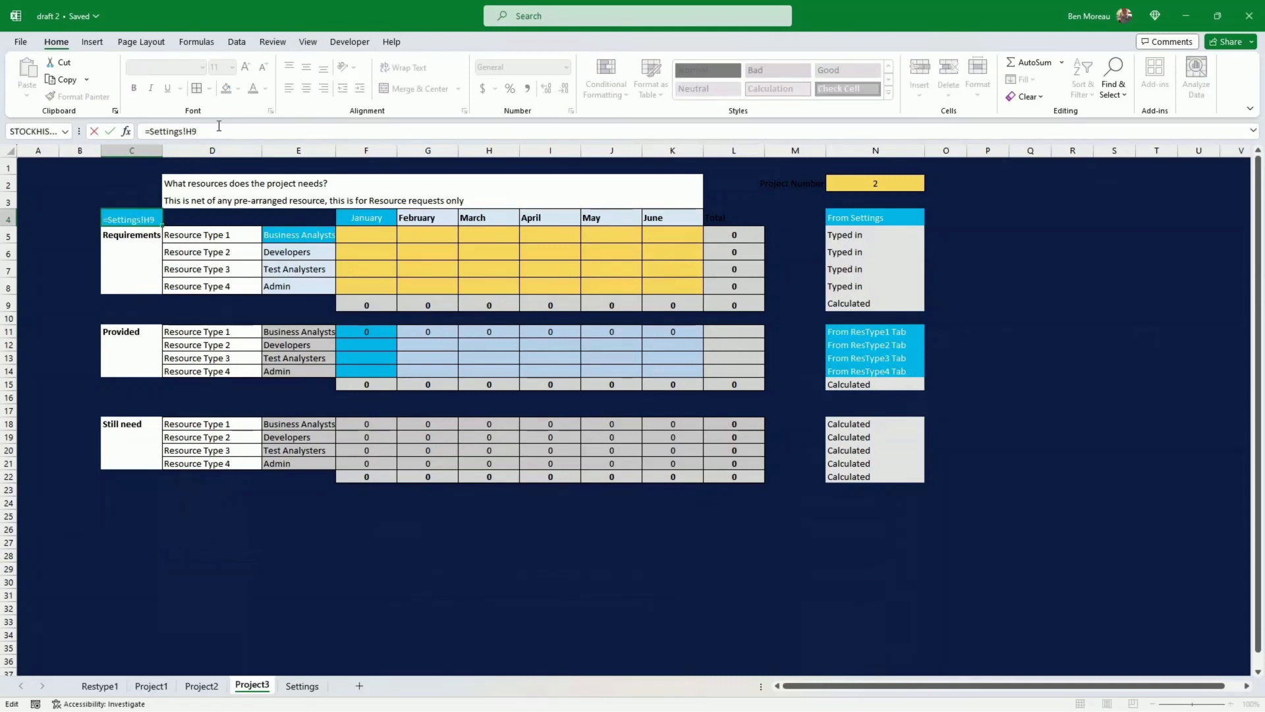
pyautogui.press('Return')
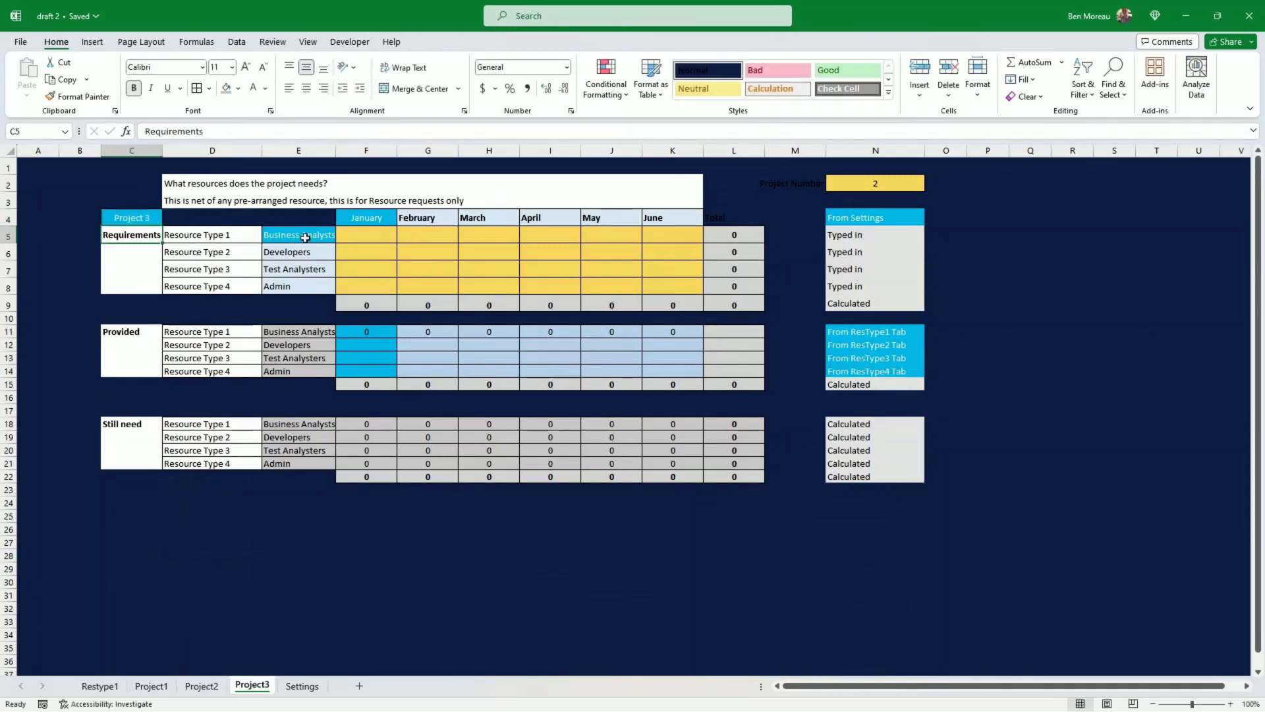
# - Replace the January Provided formula in F11 of the Project3 sheet with a link to =Restype1!F28
pyautogui.click(372, 331)
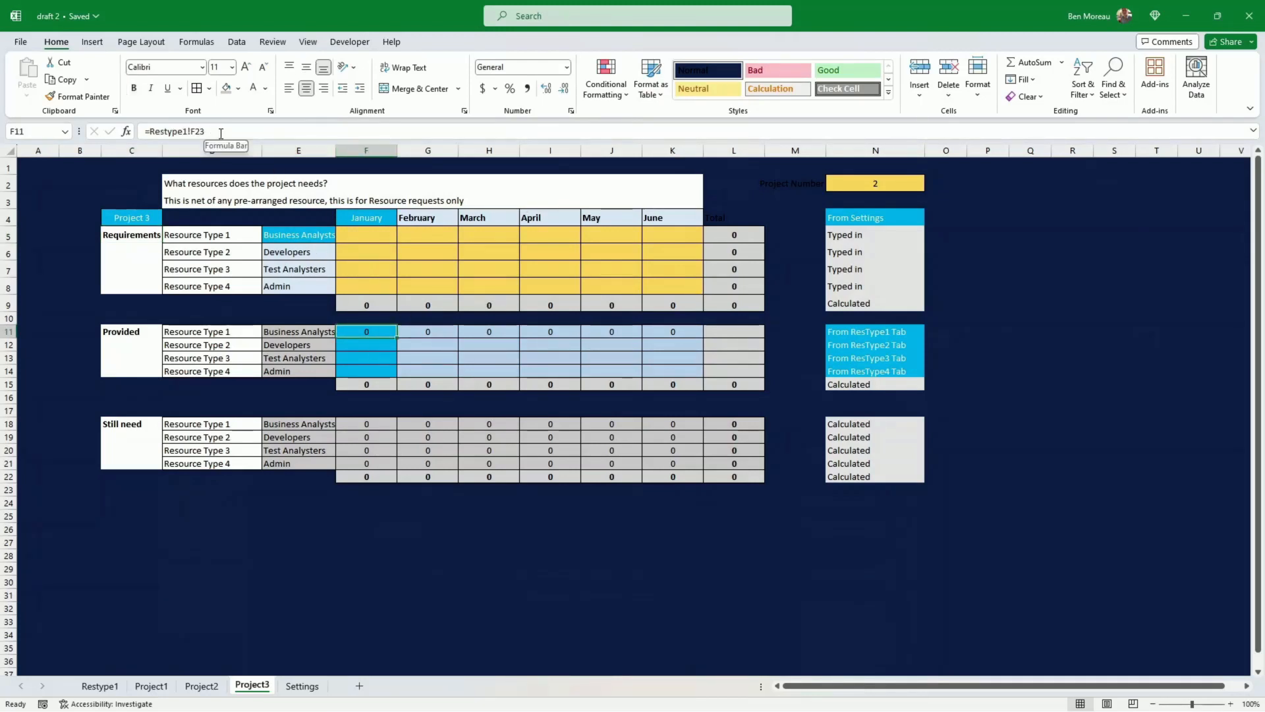
pyautogui.press('BackSpace')
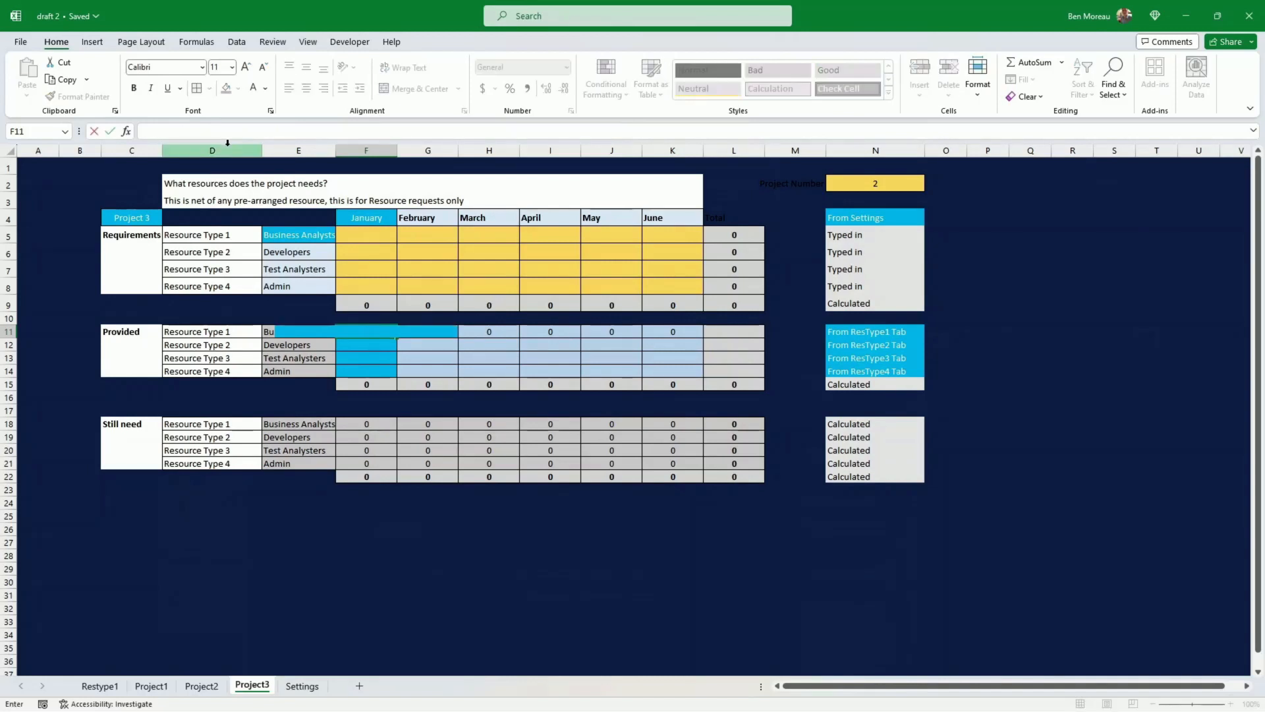
pyautogui.write('=')
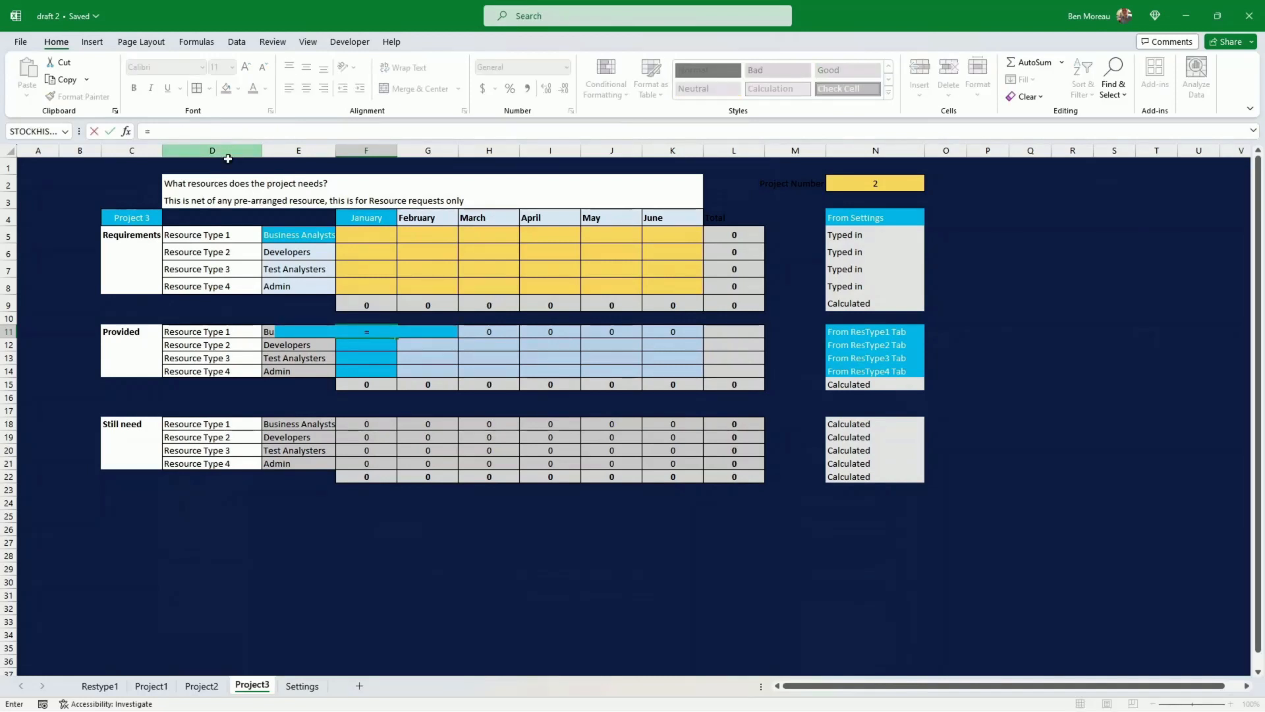
pyautogui.click(112, 688)
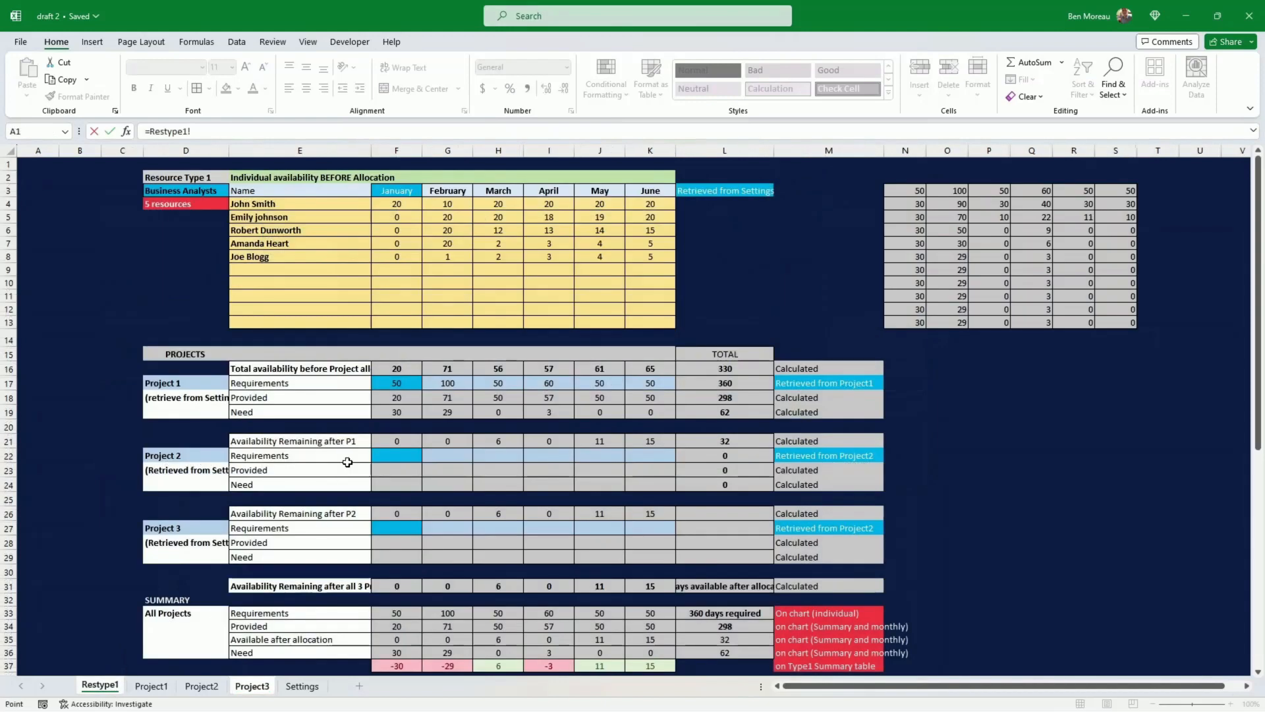
pyautogui.click(391, 544)
pyautogui.press('Return')
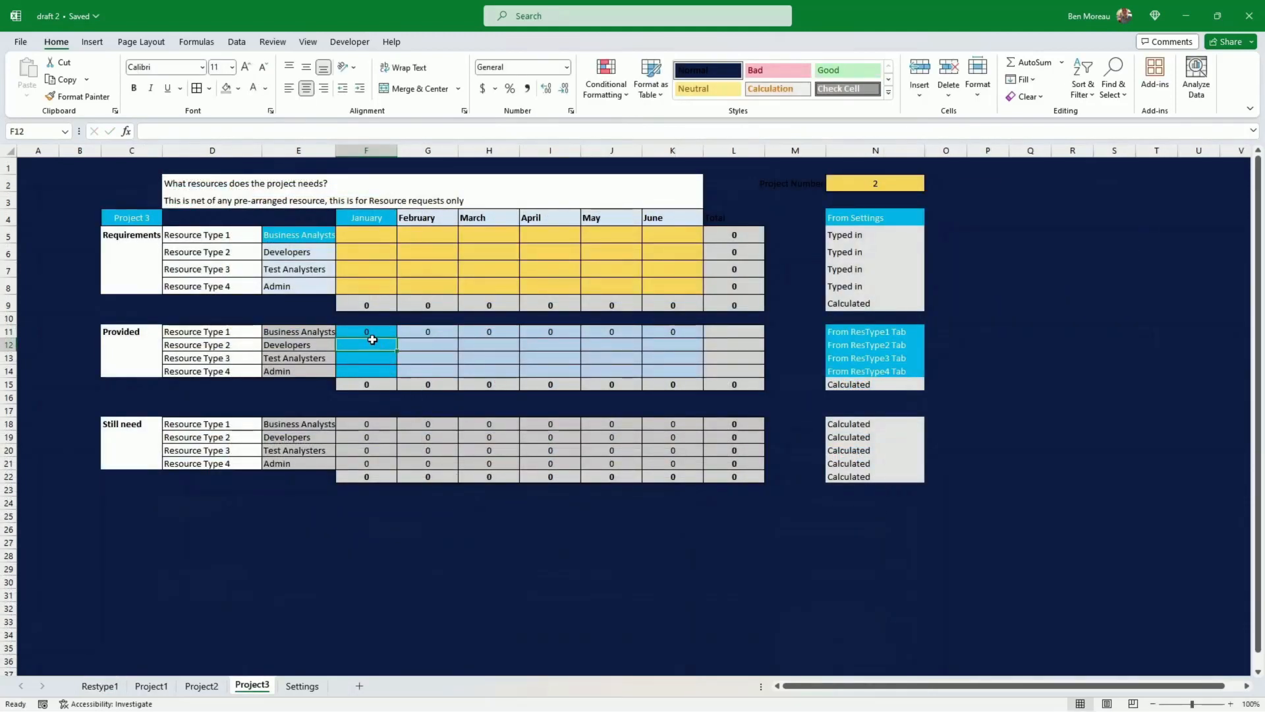
# - Copy the F11 link on Project3 and paste only its formula into February to June, G11:K11
pyautogui.click(376, 332)
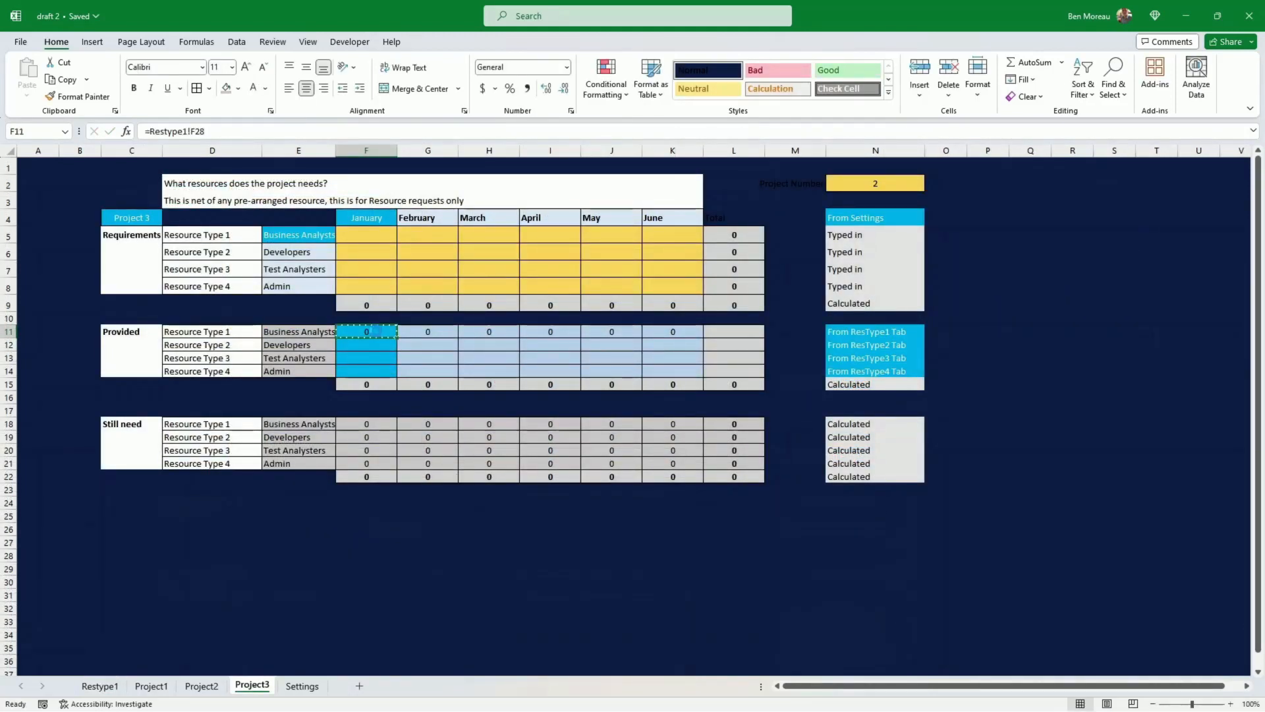
pyautogui.hotkey('ctrl', 'c')
pyautogui.moveTo(427, 331); pyautogui.dragTo(679, 332)
pyautogui.rightClick(678, 331)
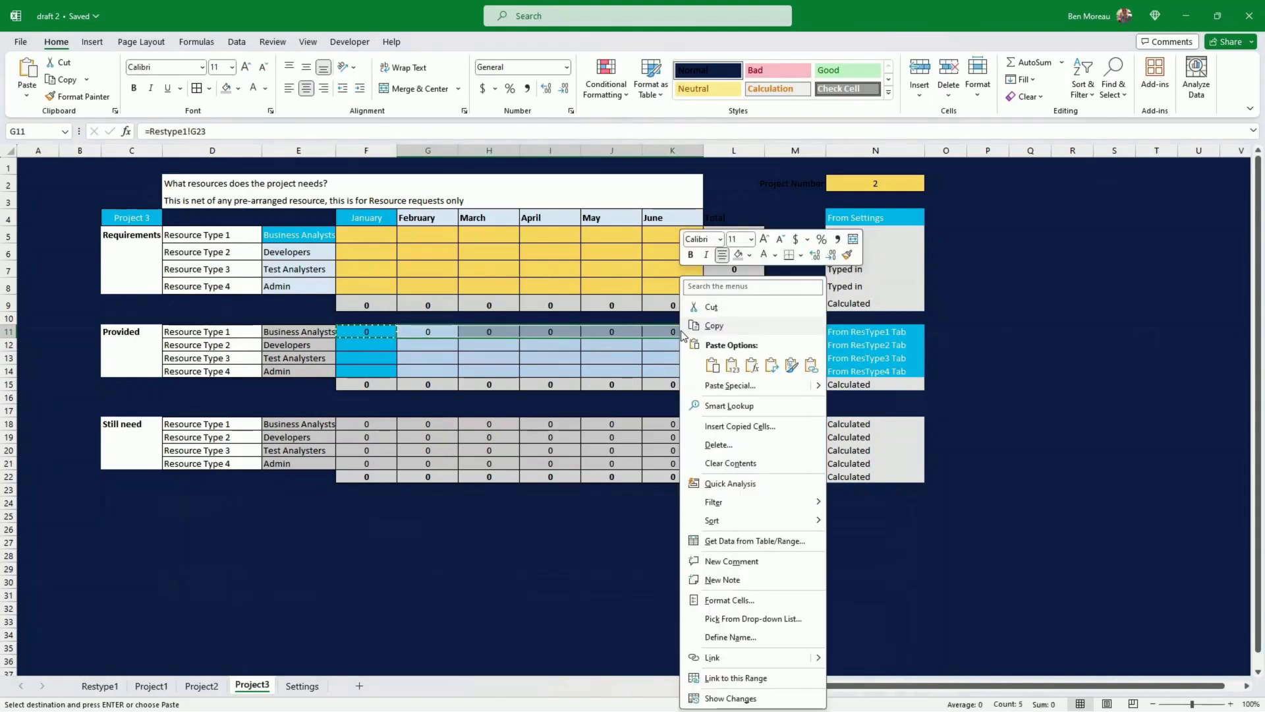
pyautogui.click(753, 365)
pyautogui.click(654, 373)
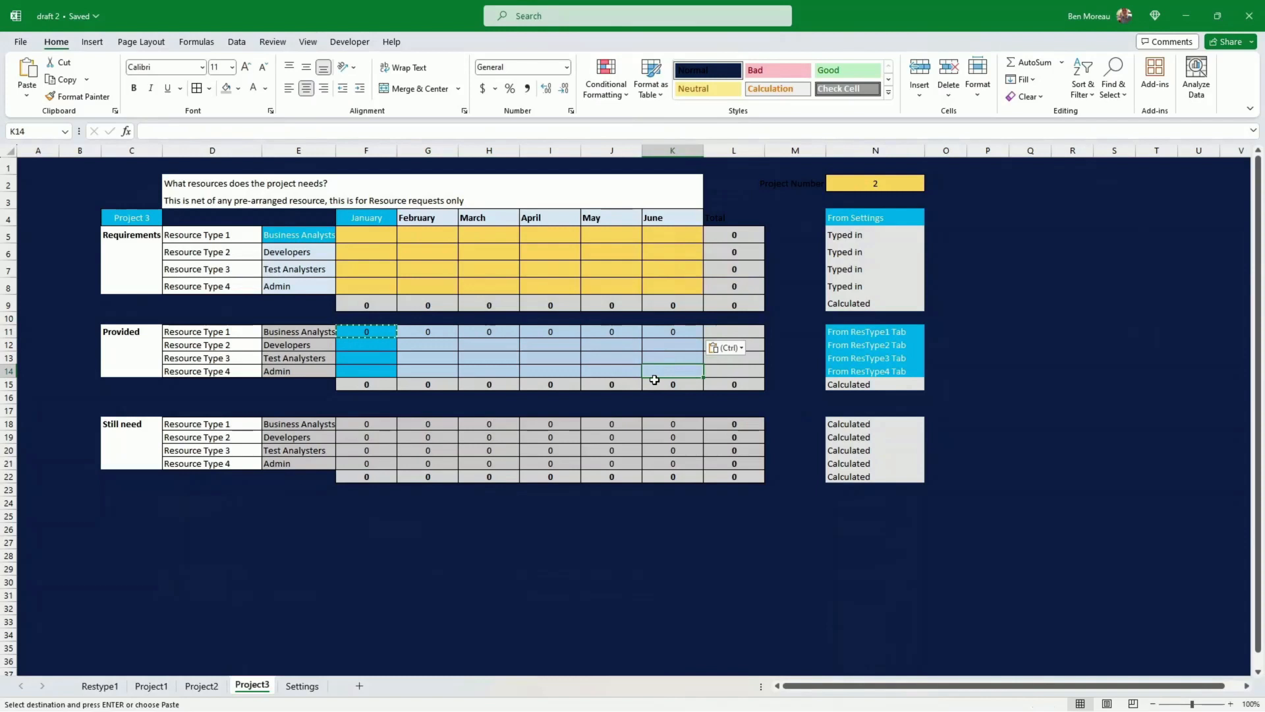
pyautogui.click(502, 521)
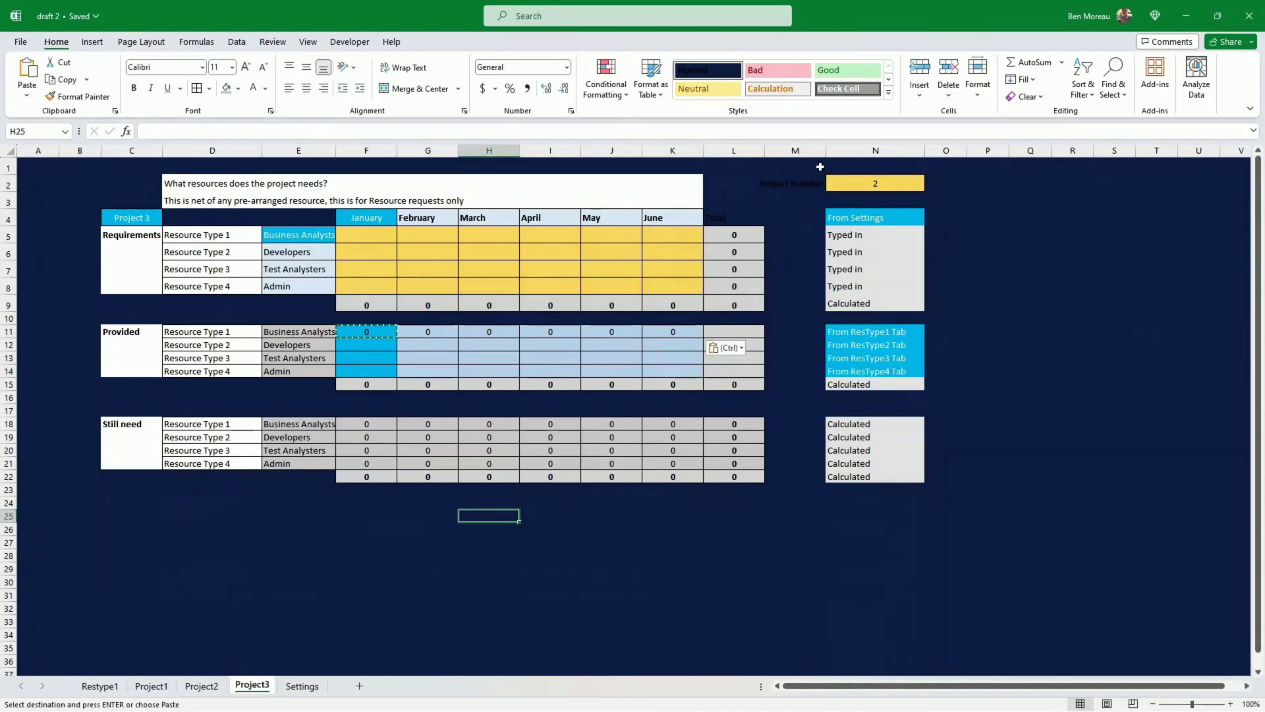
# - Set the project number in N2 of the Project3 sheet to 3
pyautogui.click(859, 184)
pyautogui.write('3')
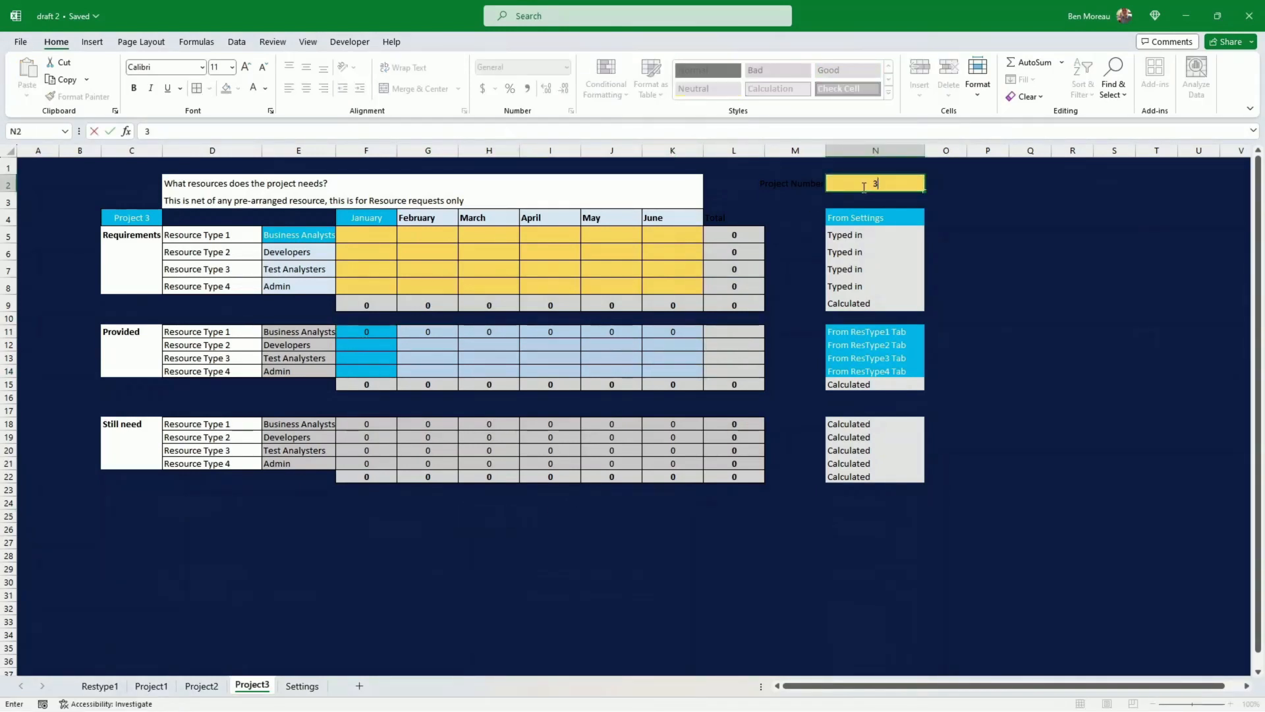
pyautogui.press('Return')
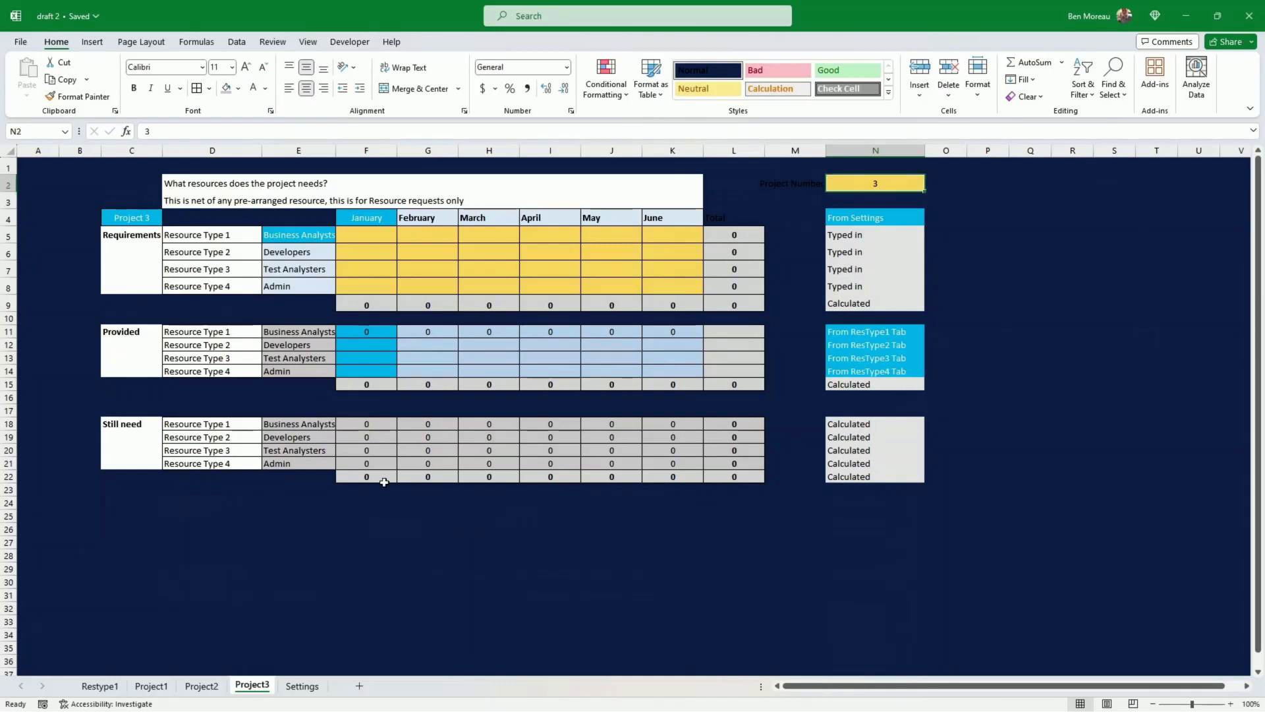
pyautogui.click(277, 528)
pyautogui.moveTo(271, 526); pyautogui.dragTo(291, 576)
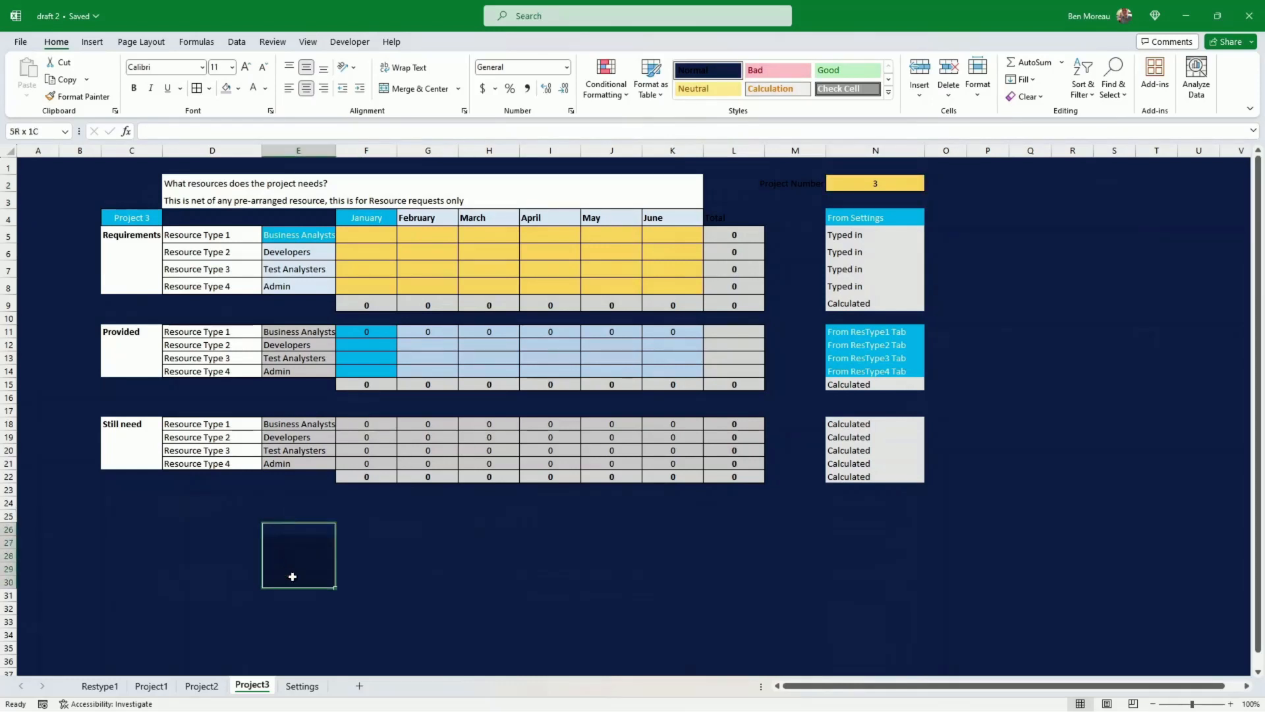
pyautogui.click(448, 560)
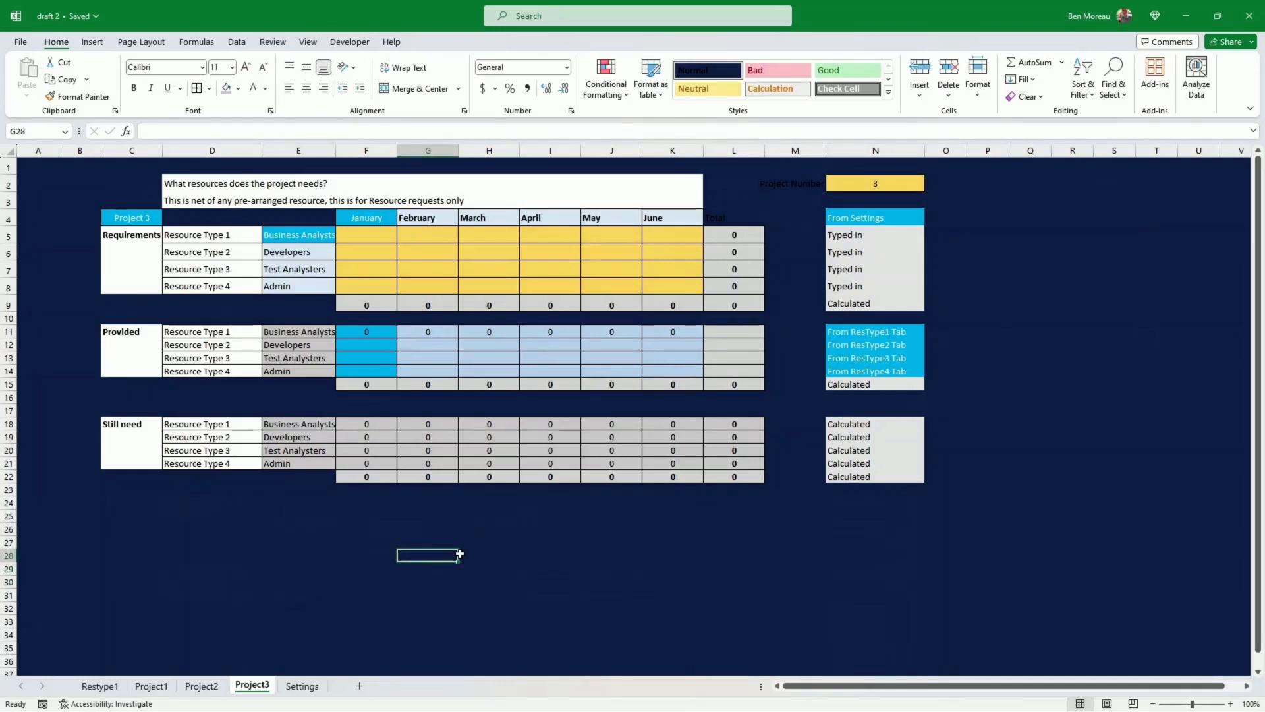
# - Open the Move or Copy options for the Restype1 sheet
pyautogui.rightClick(99, 686)
pyautogui.click(149, 521)
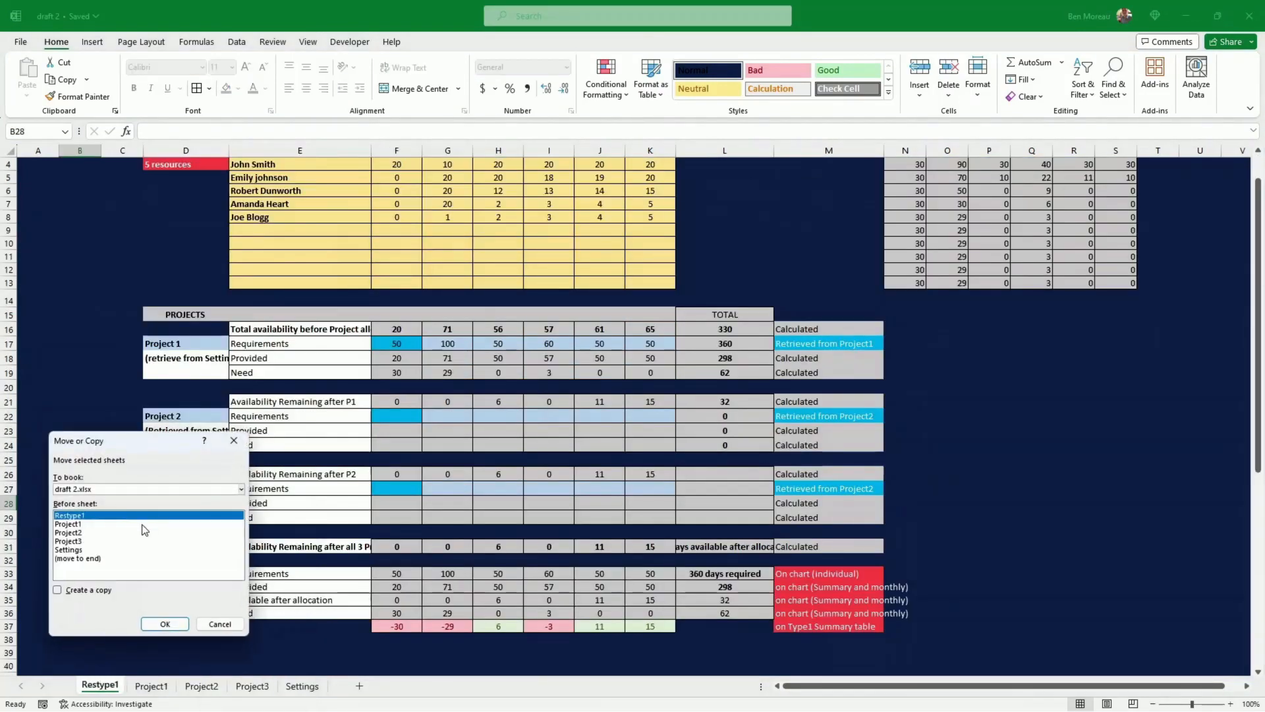
# - Create a copy of the Restype1 sheet and place it before Project1 in the same workbook
pyautogui.click(80, 589)
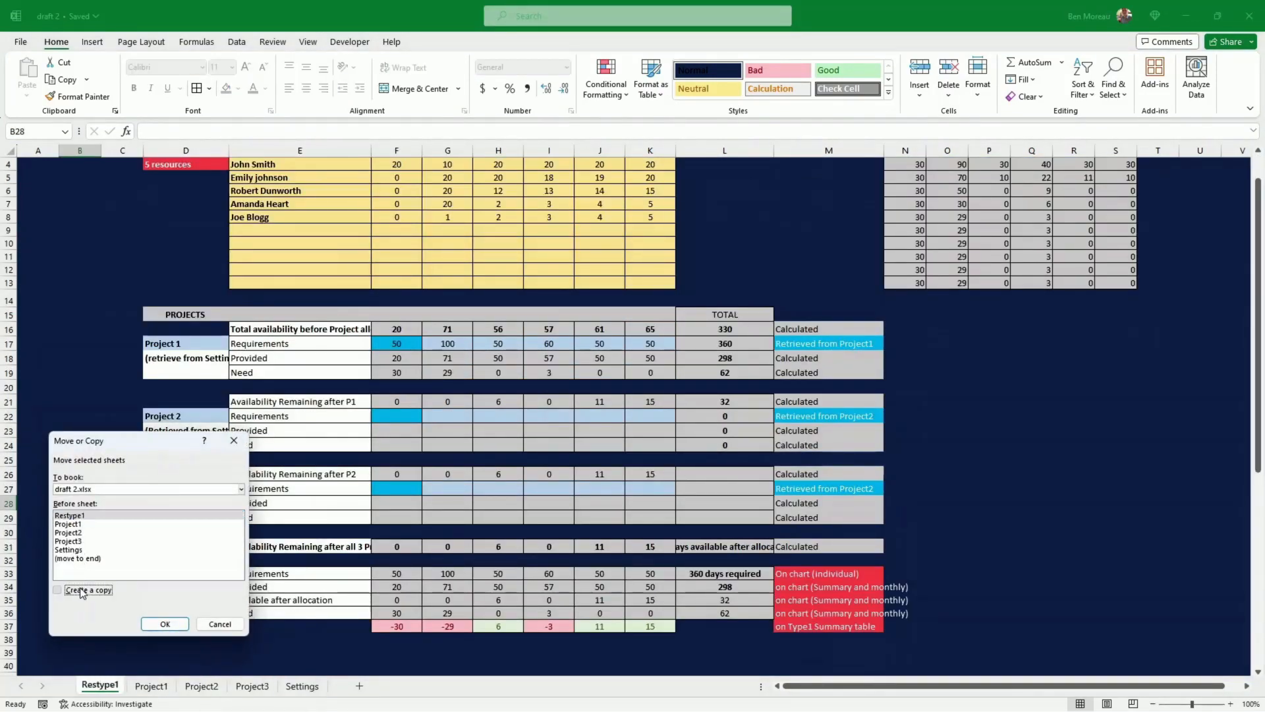
pyautogui.click(72, 523)
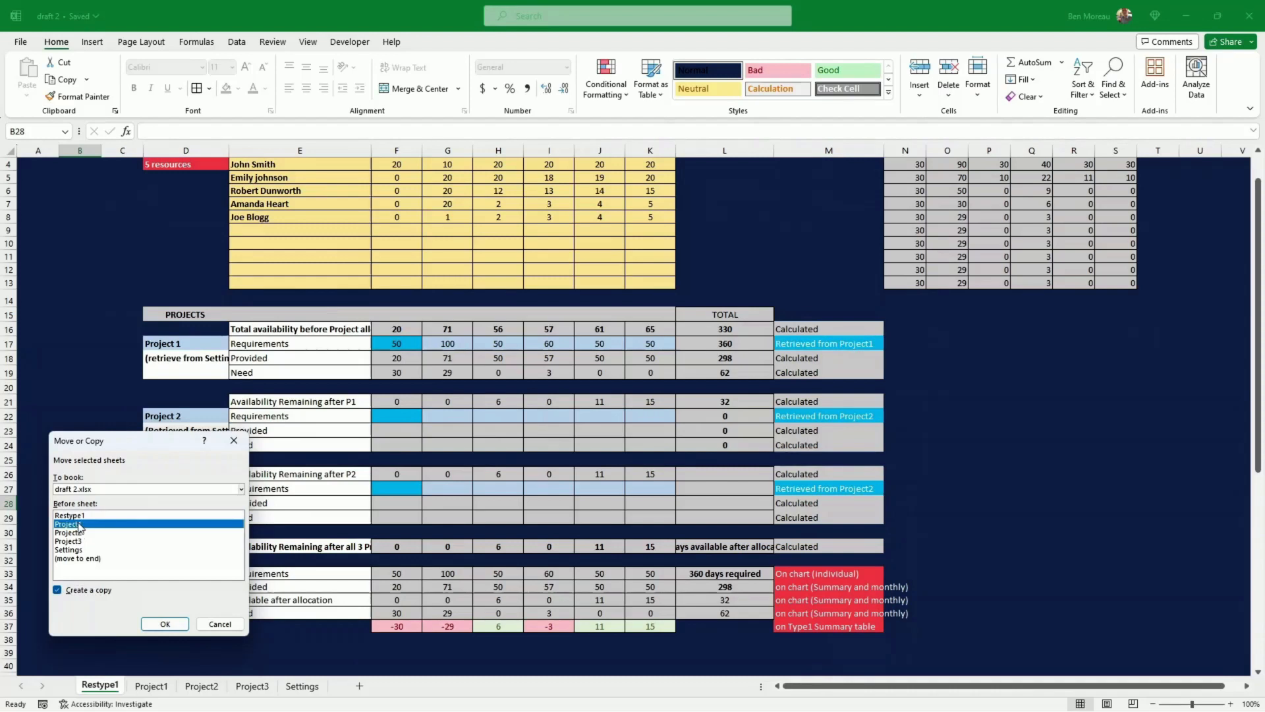
pyautogui.click(166, 624)
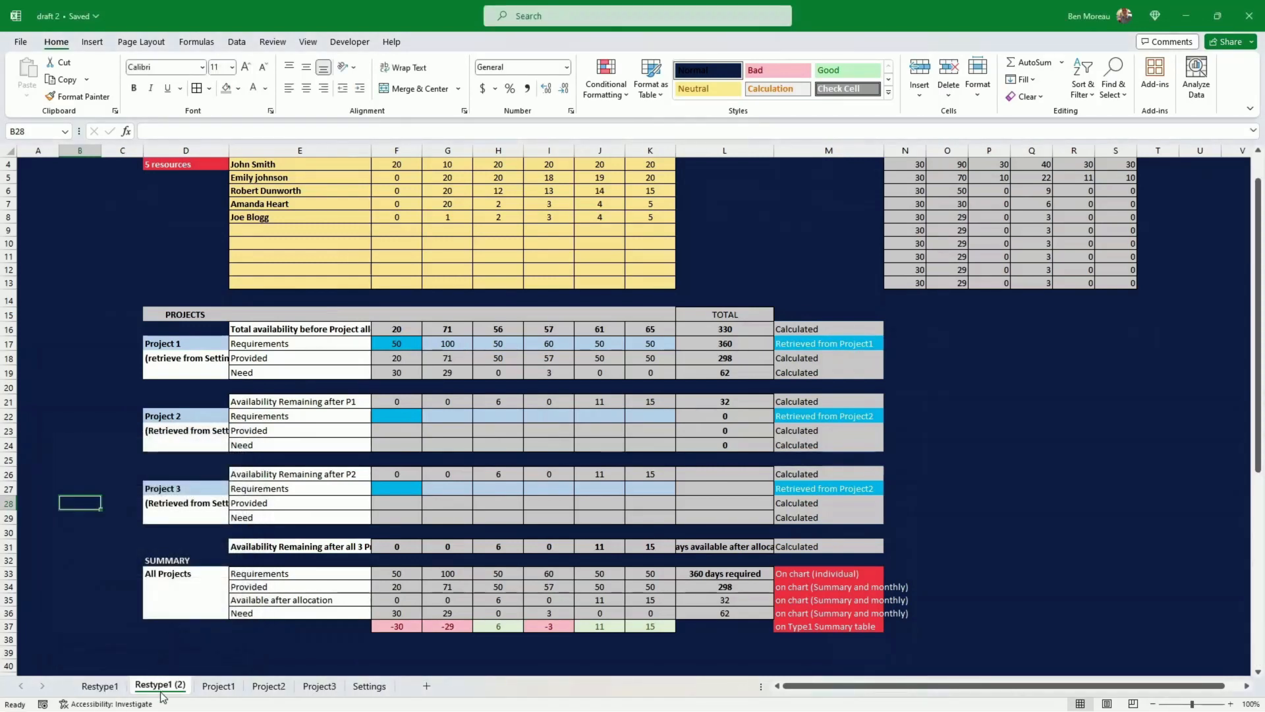
# - Rename the copied sheet as Restype2
pyautogui.rightClick(163, 696)
pyautogui.click(196, 504)
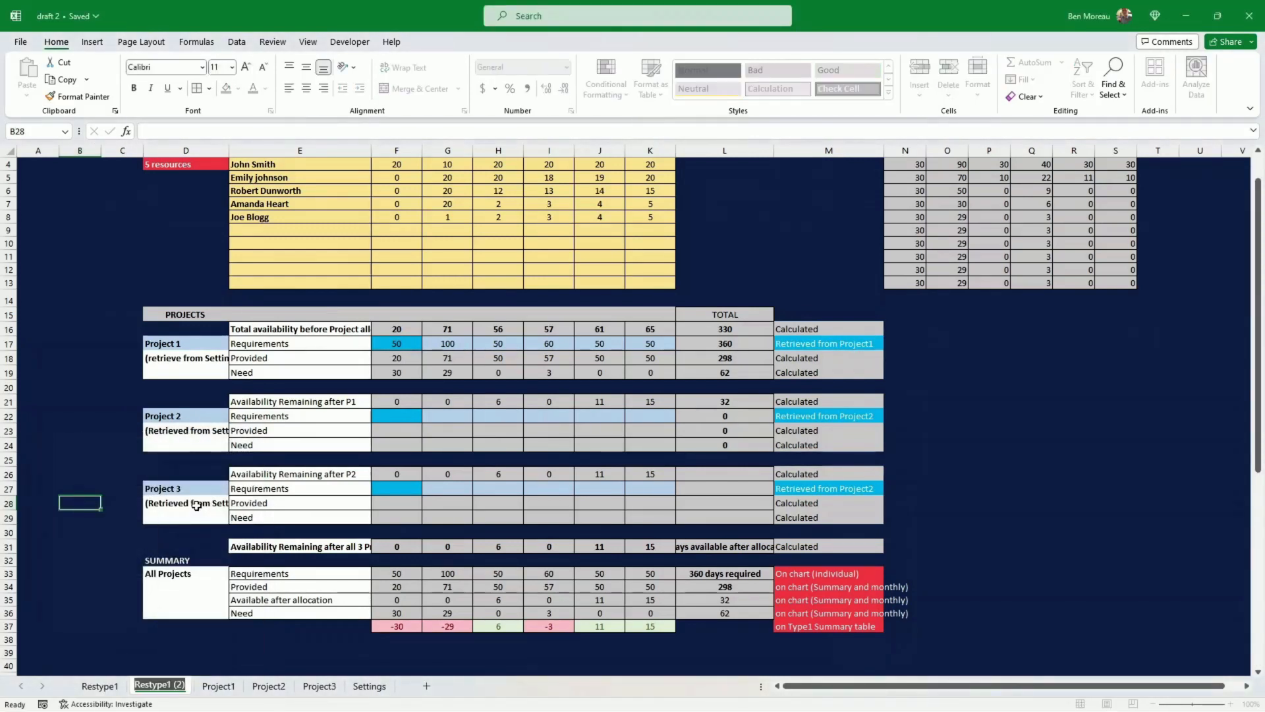
pyautogui.write('Resty')
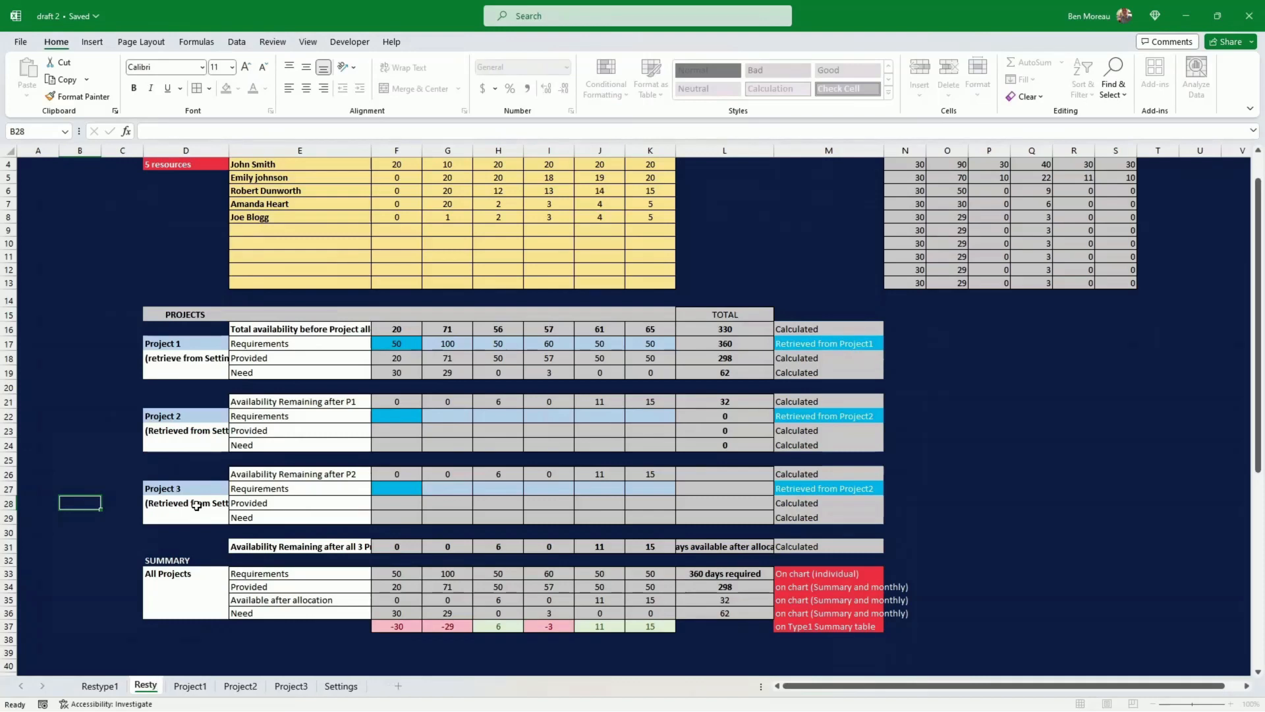
pyautogui.write('pe3')
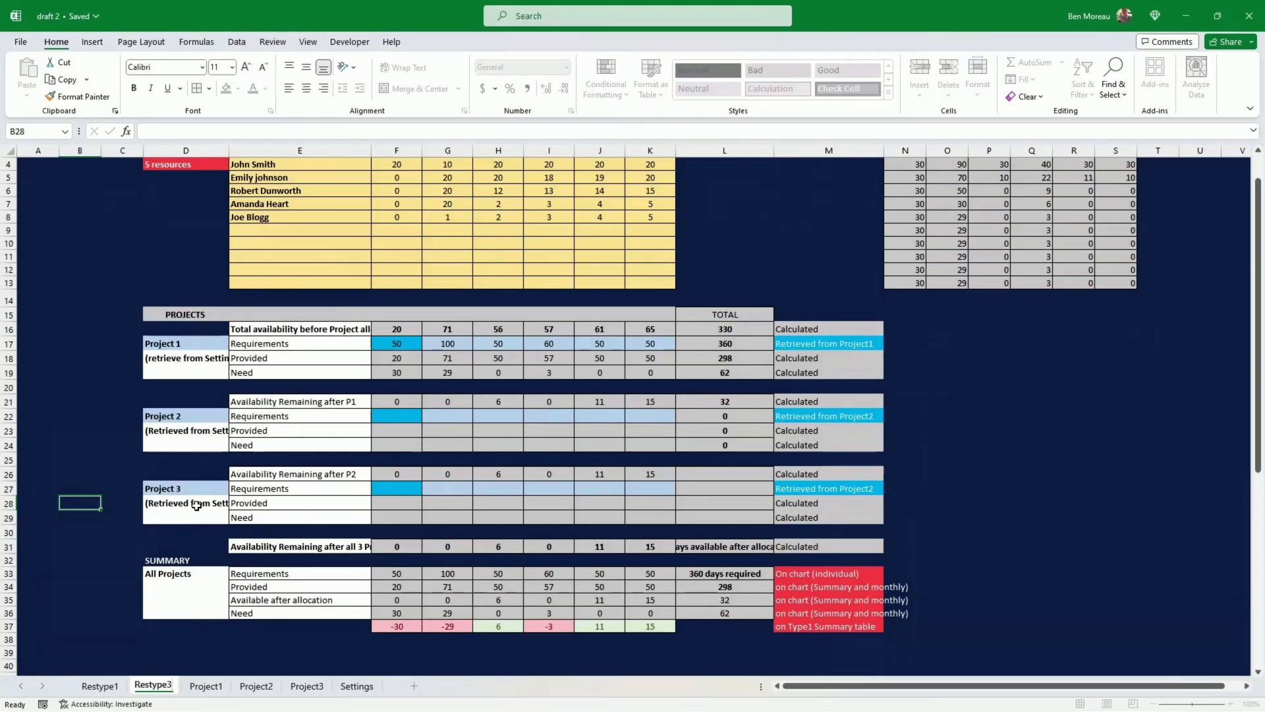
pyautogui.press('BackSpace')
pyautogui.write('2')
pyautogui.click(185, 474)
# - Link the resource type name in D3 to the Developers description in cell E8 of the Settings sheet
pyautogui.scroll(1, 288, 380)
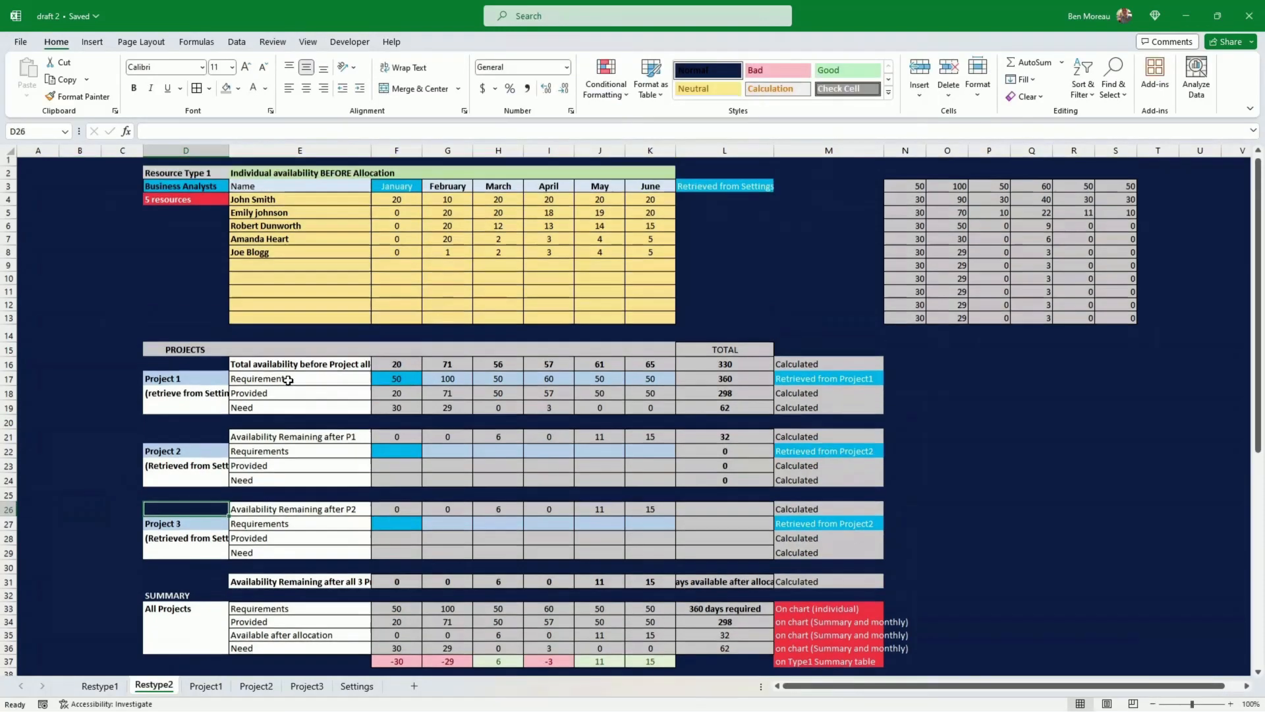
pyautogui.click(193, 188)
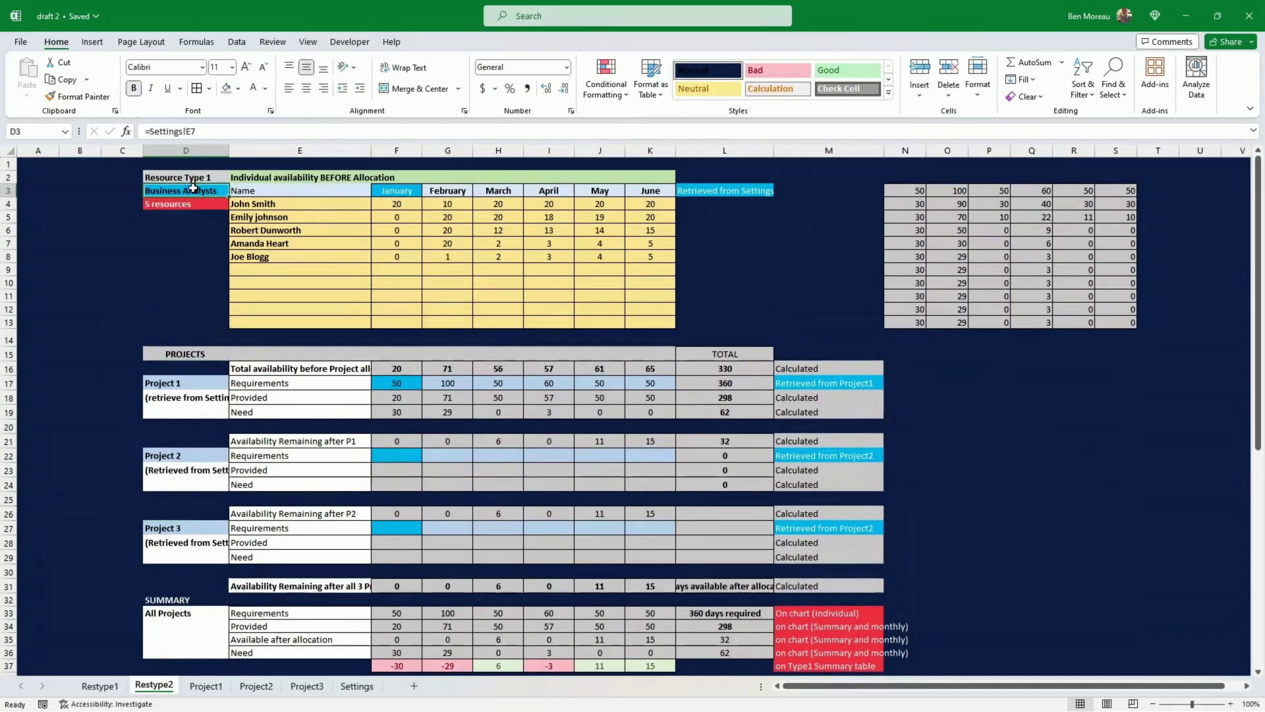
pyautogui.write('=')
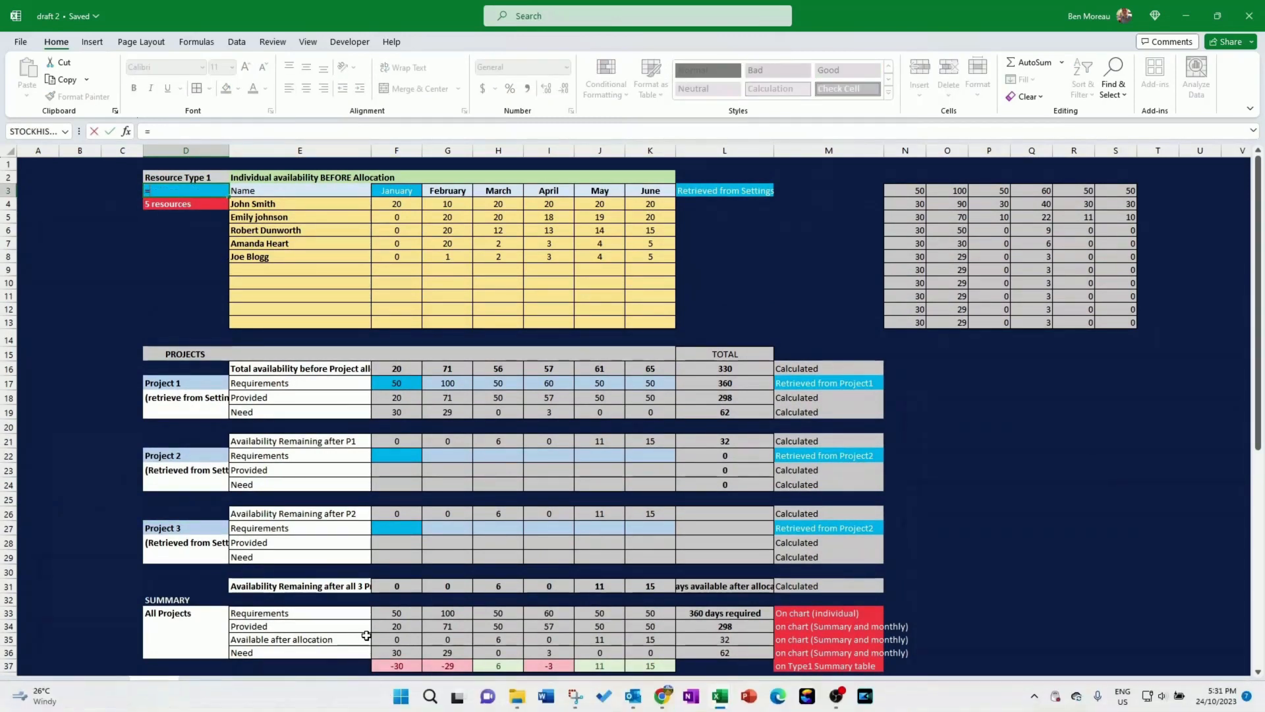
pyautogui.click(358, 685)
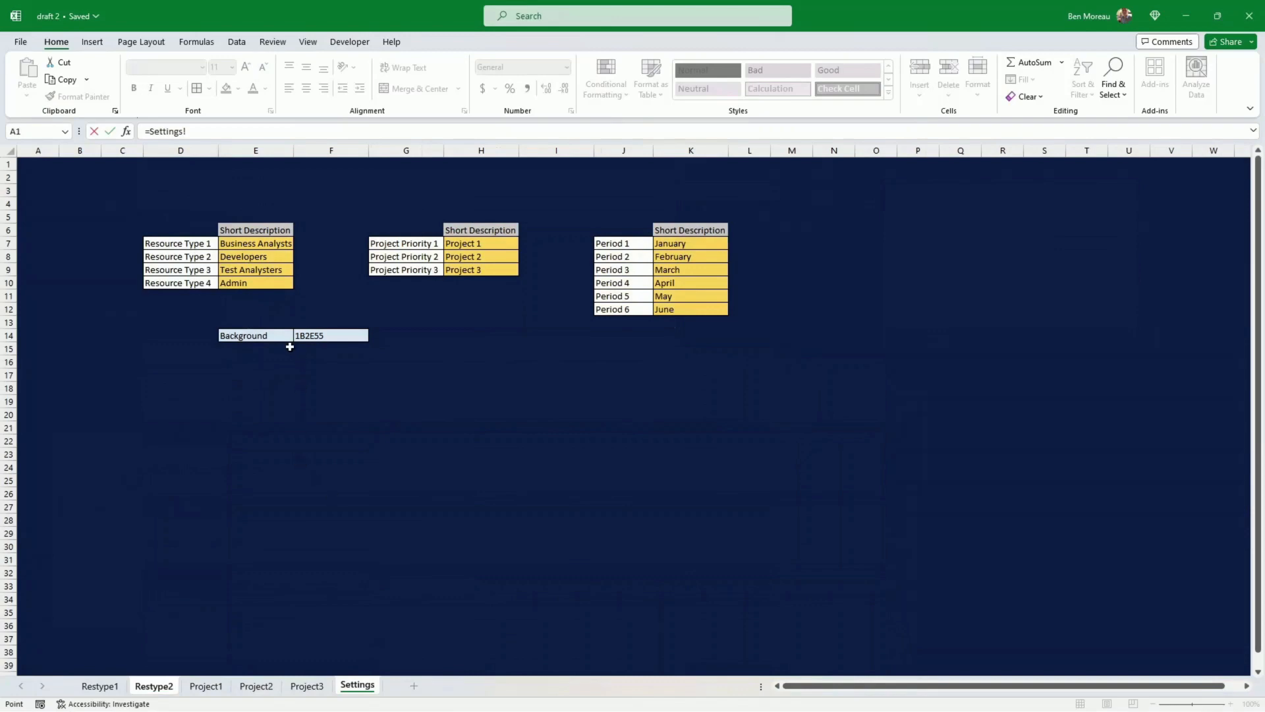
pyautogui.click(239, 257)
pyautogui.press('Return')
# - Clear the resource names and their January to June availability in E4:K8 of Restype2
pyautogui.scroll(-1, 353, 256)
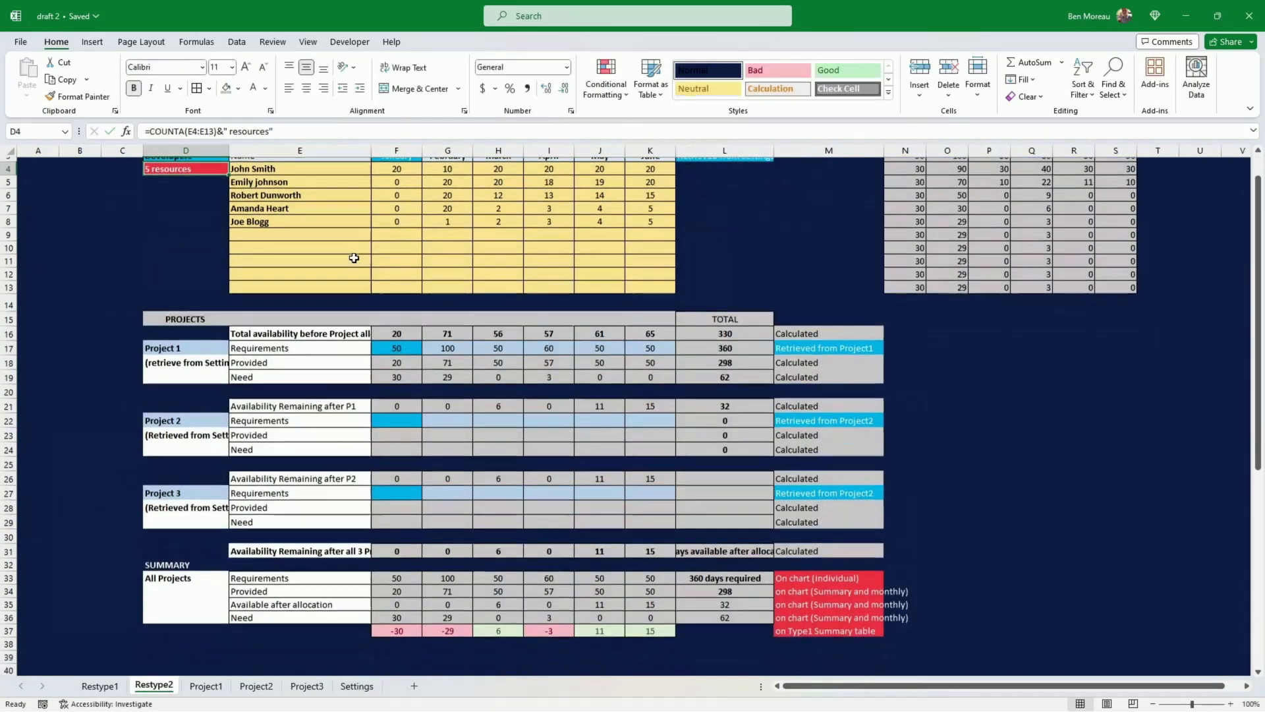
pyautogui.scroll(1, 379, 243)
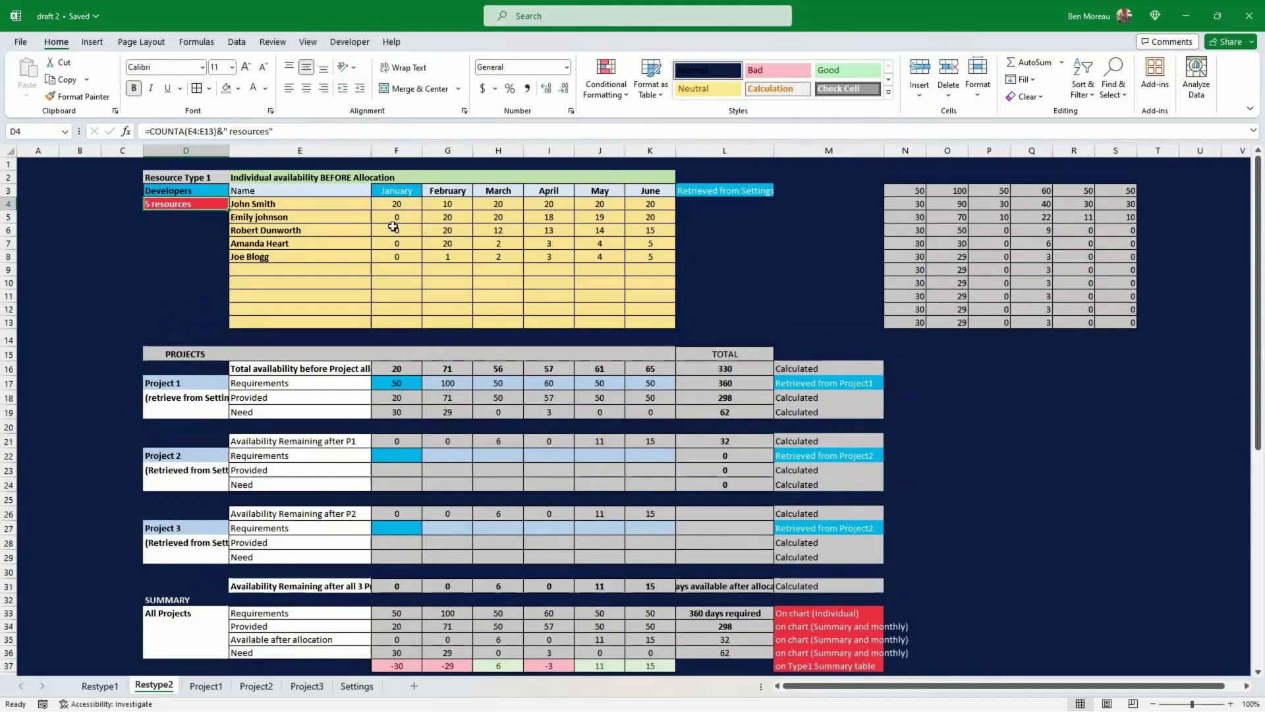
pyautogui.click(326, 204)
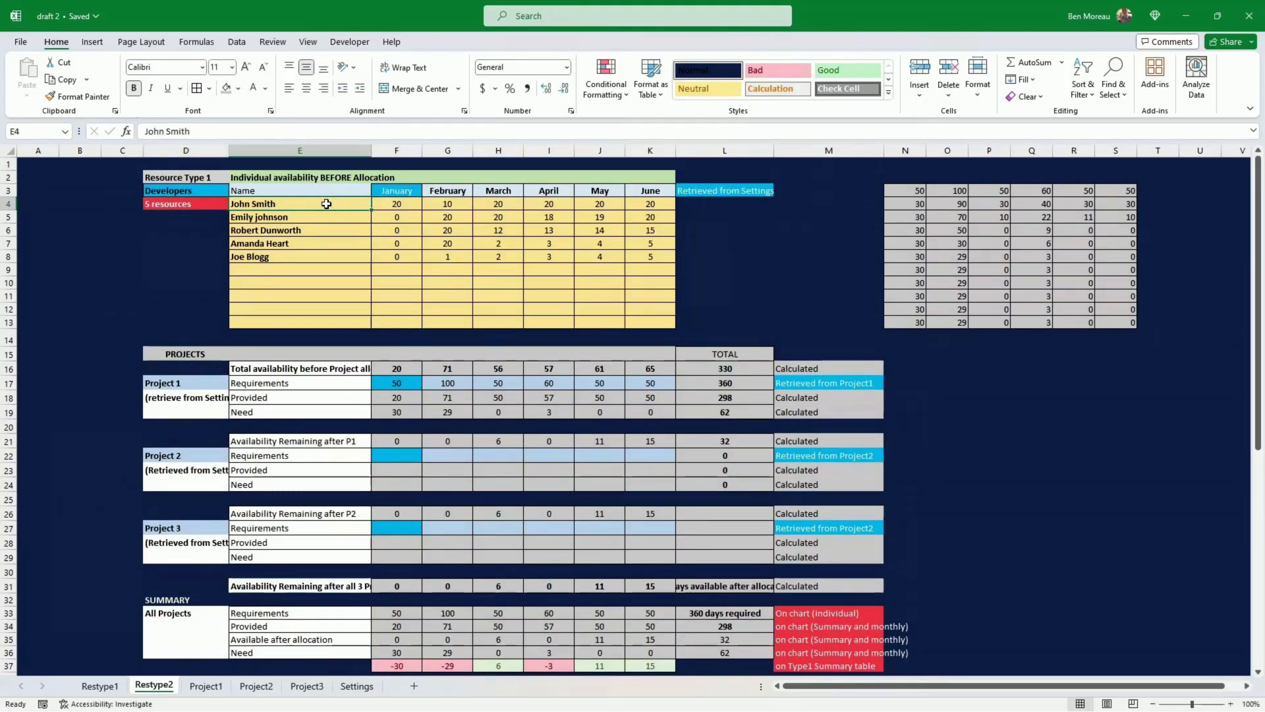
pyautogui.moveTo(327, 205); pyautogui.dragTo(326, 256)
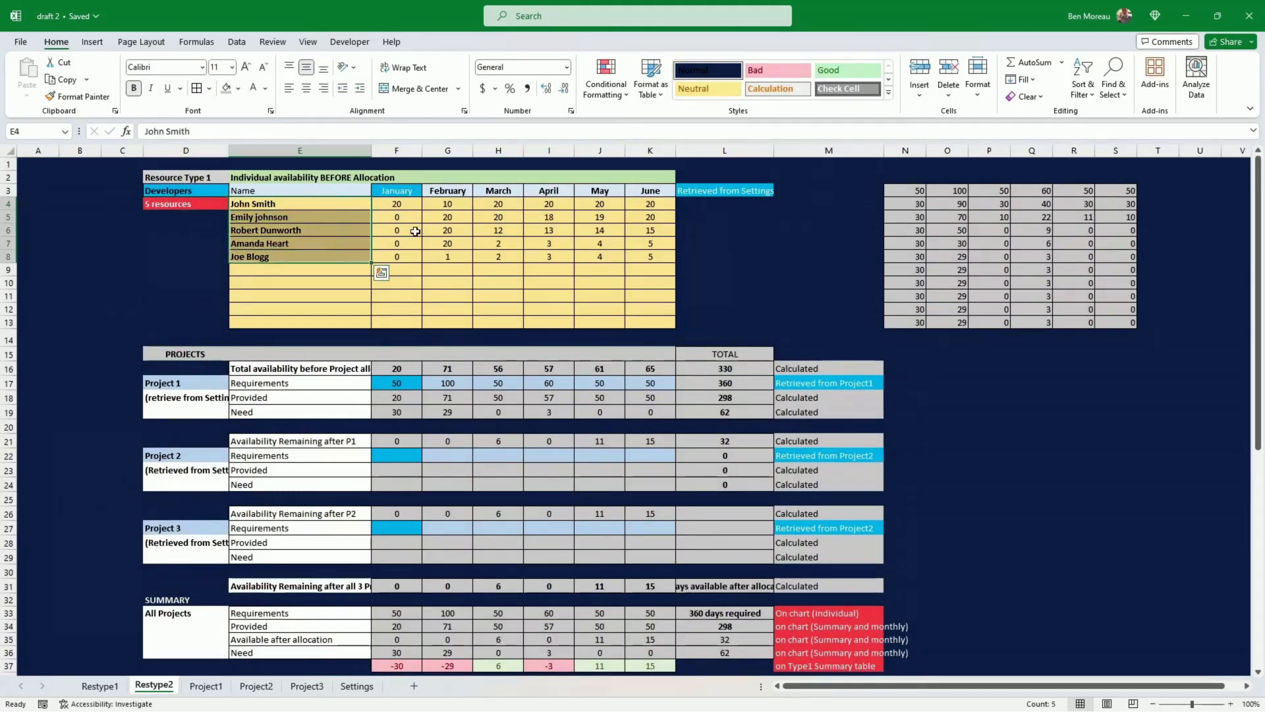
pyautogui.hotkey('shift', 'Right')
pyautogui.hotkey('shift', 'Right')
pyautogui.hotkey('shift', 'Right')
pyautogui.hotkey('shift', 'Right')
pyautogui.hotkey('shift', 'Right')
pyautogui.hotkey('shift', 'Right')
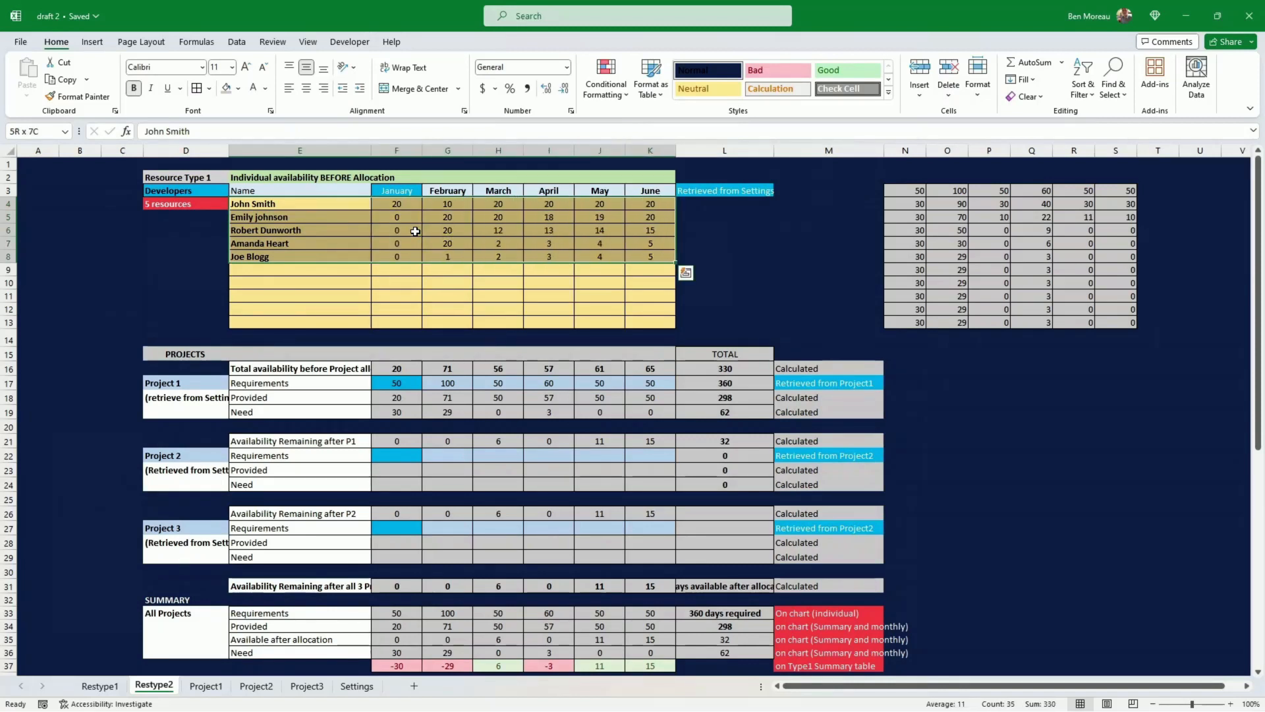
pyautogui.press('Delete')
pyautogui.press('Down')
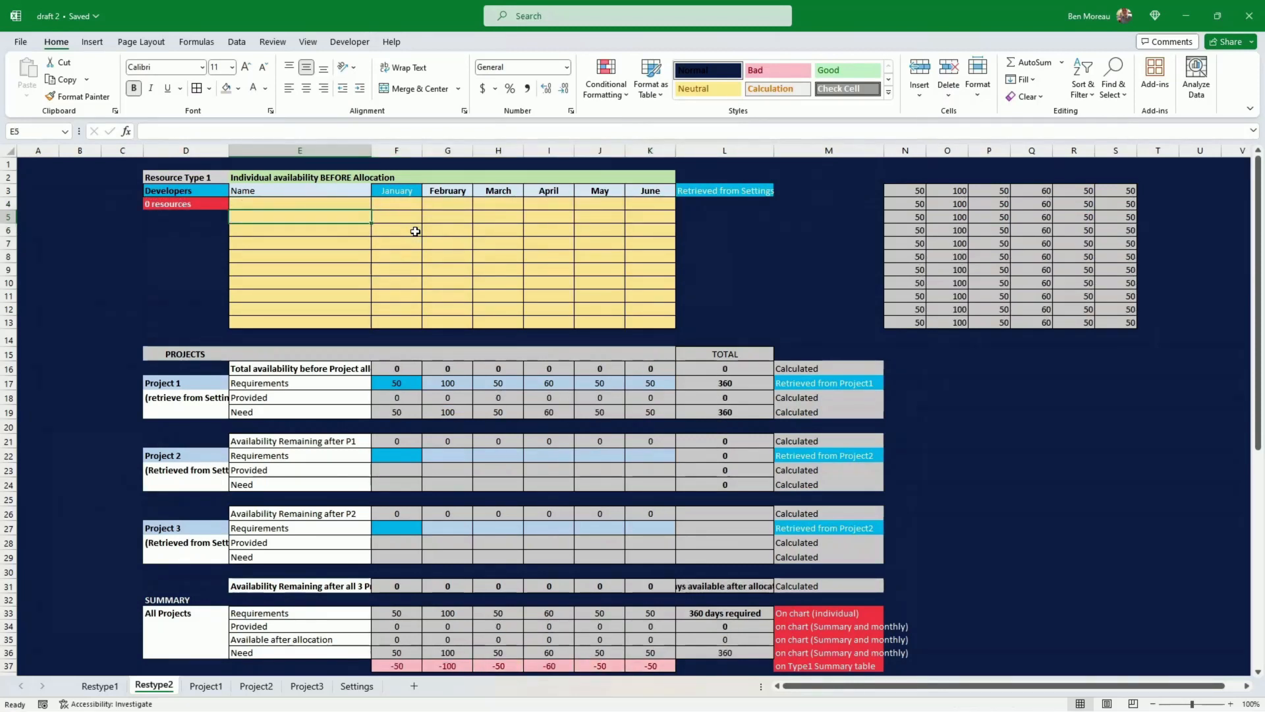
pyautogui.click(411, 267)
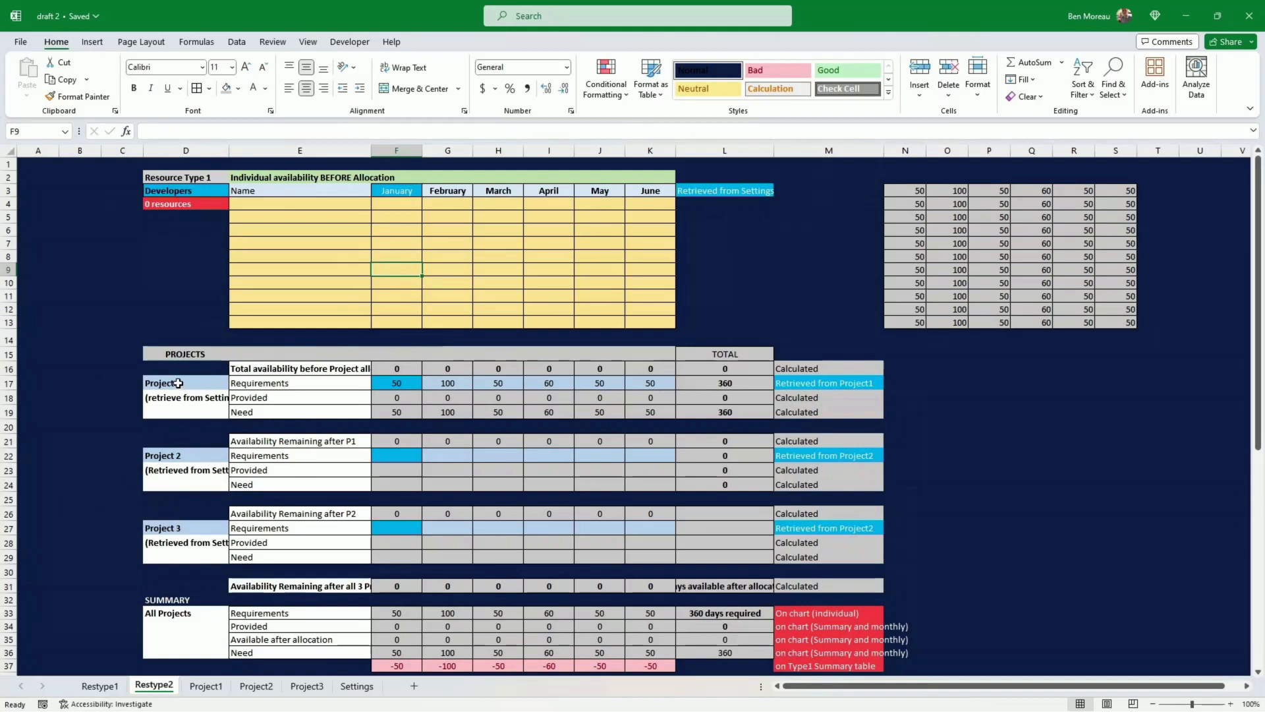
# - Link the January requirement for Project 1 in F17 to the Developers requirement with =Project1!F6
pyautogui.click(405, 384)
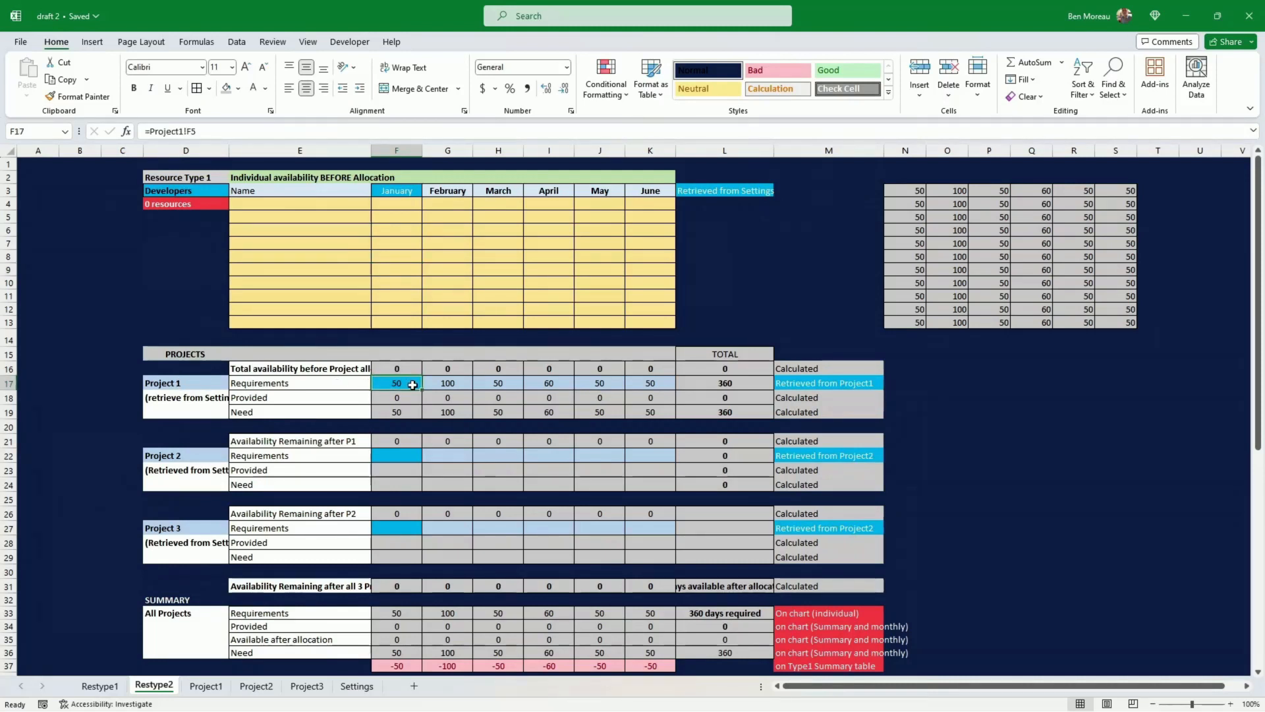
pyautogui.write('=')
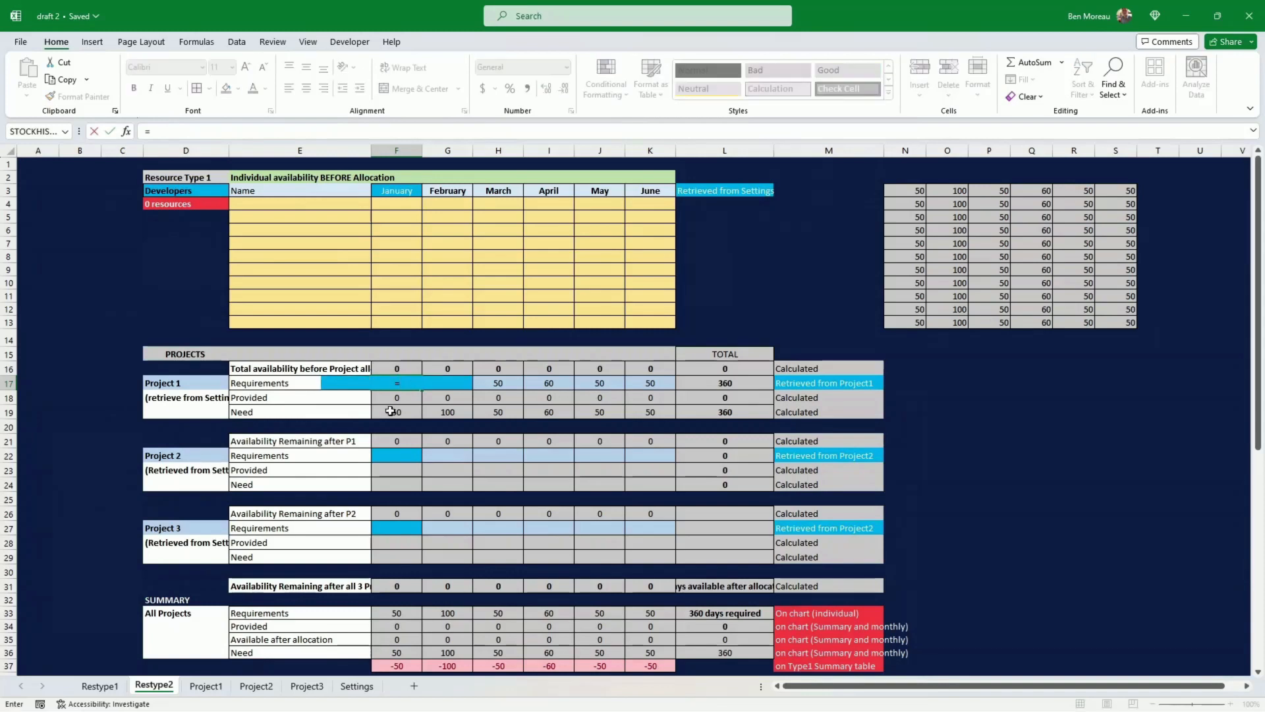
pyautogui.click(207, 686)
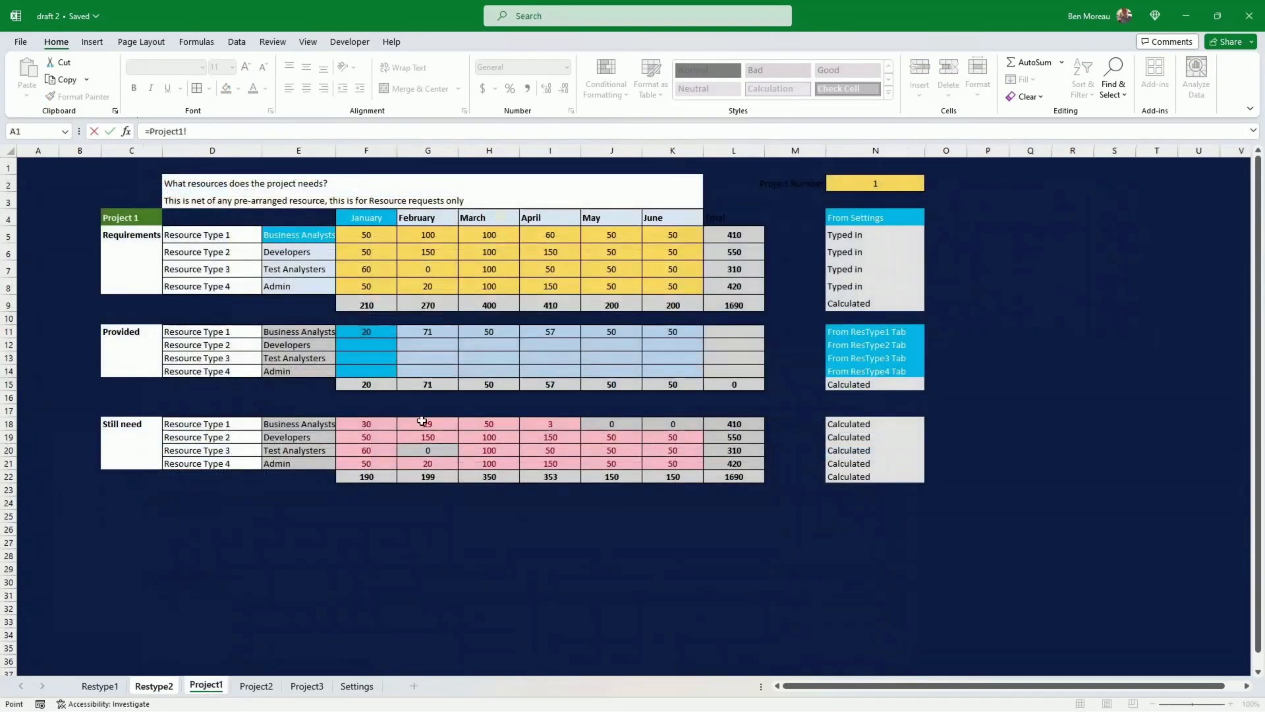
pyautogui.click(363, 253)
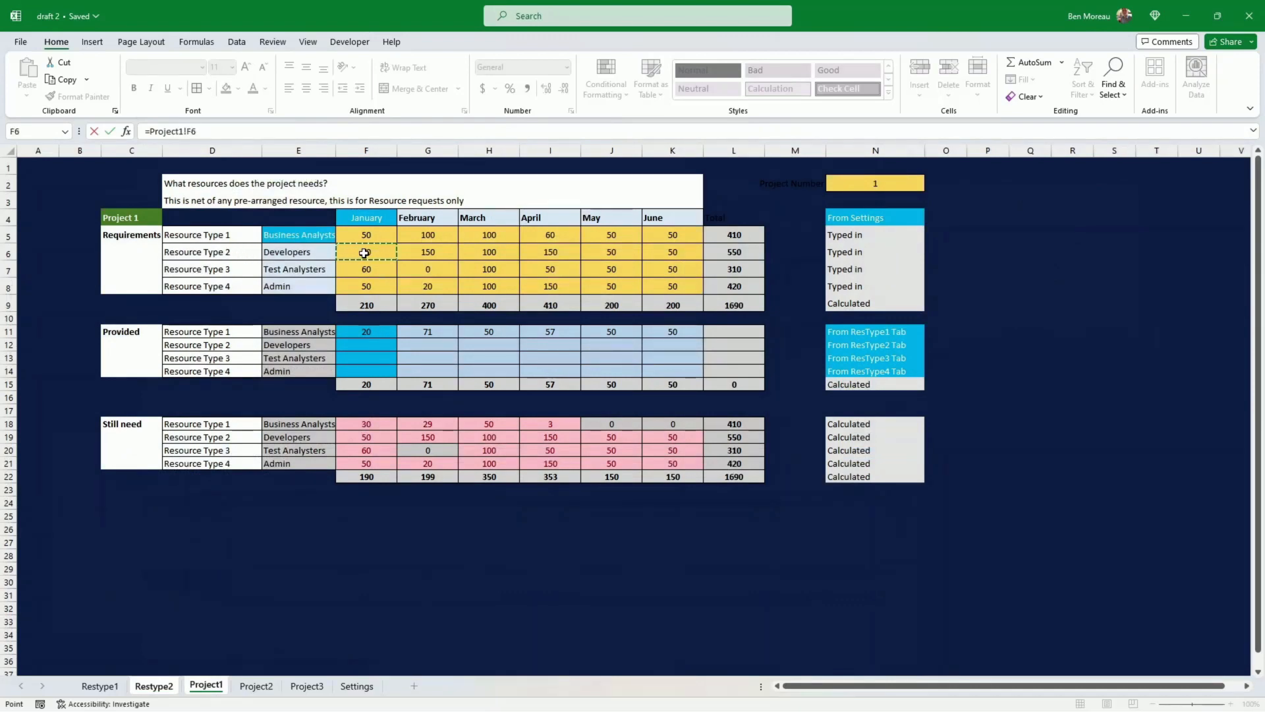
pyautogui.press('Return')
# - Copy the Project 1 requirement formula from F17 to February through June (G17:K17), pasting formulas only
pyautogui.click(390, 385)
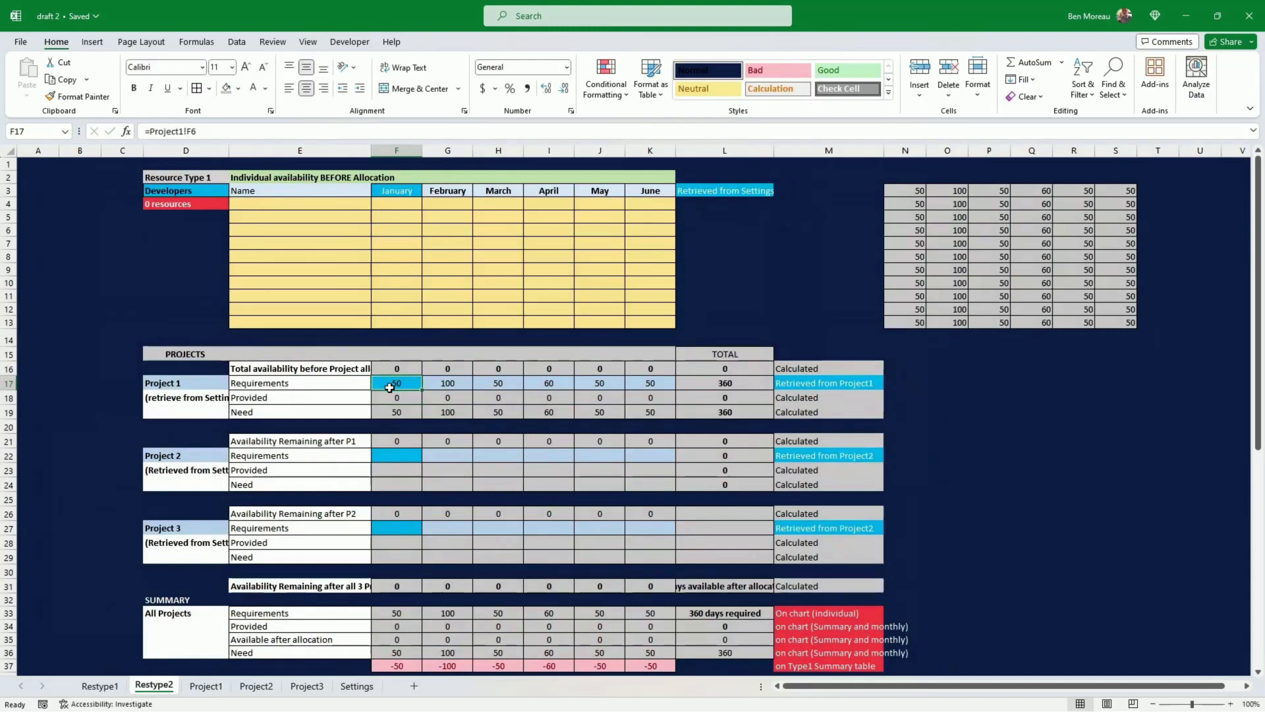
pyautogui.hotkey('ctrl', 'c')
pyautogui.click(446, 382)
pyautogui.moveTo(446, 382); pyautogui.dragTo(638, 384)
pyautogui.rightClick(638, 384)
pyautogui.click(706, 365)
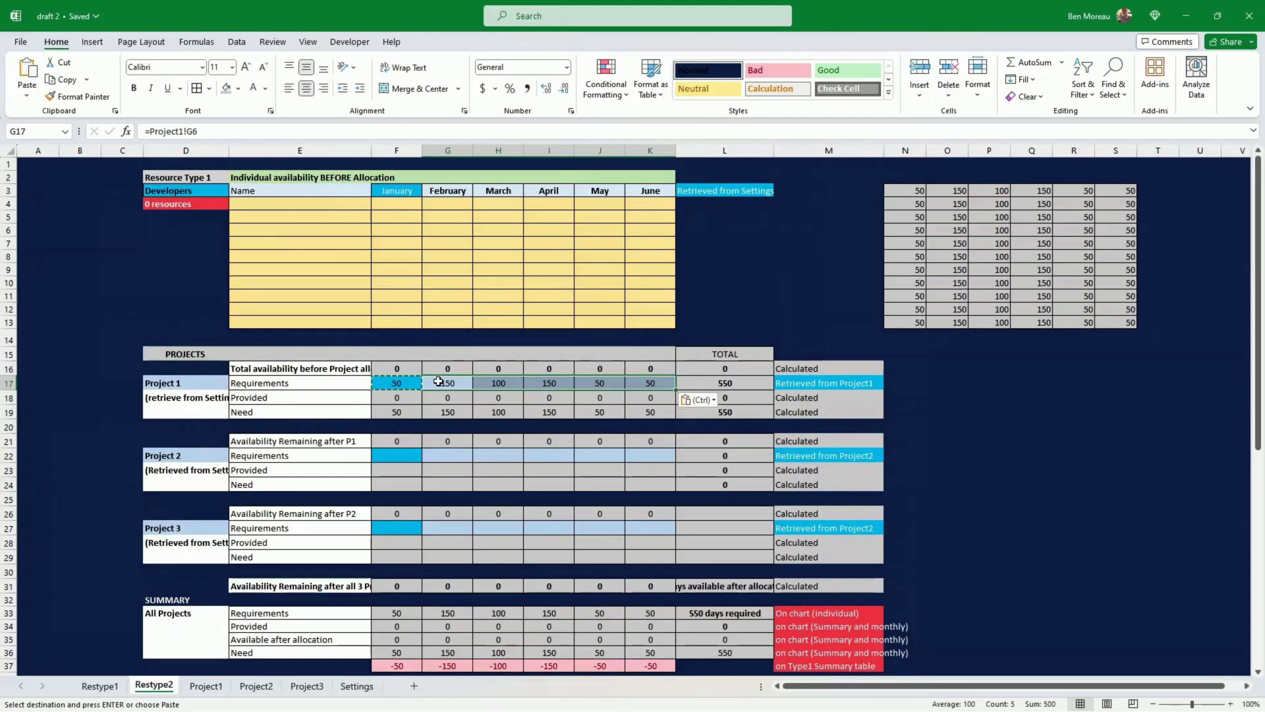
pyautogui.click(412, 383)
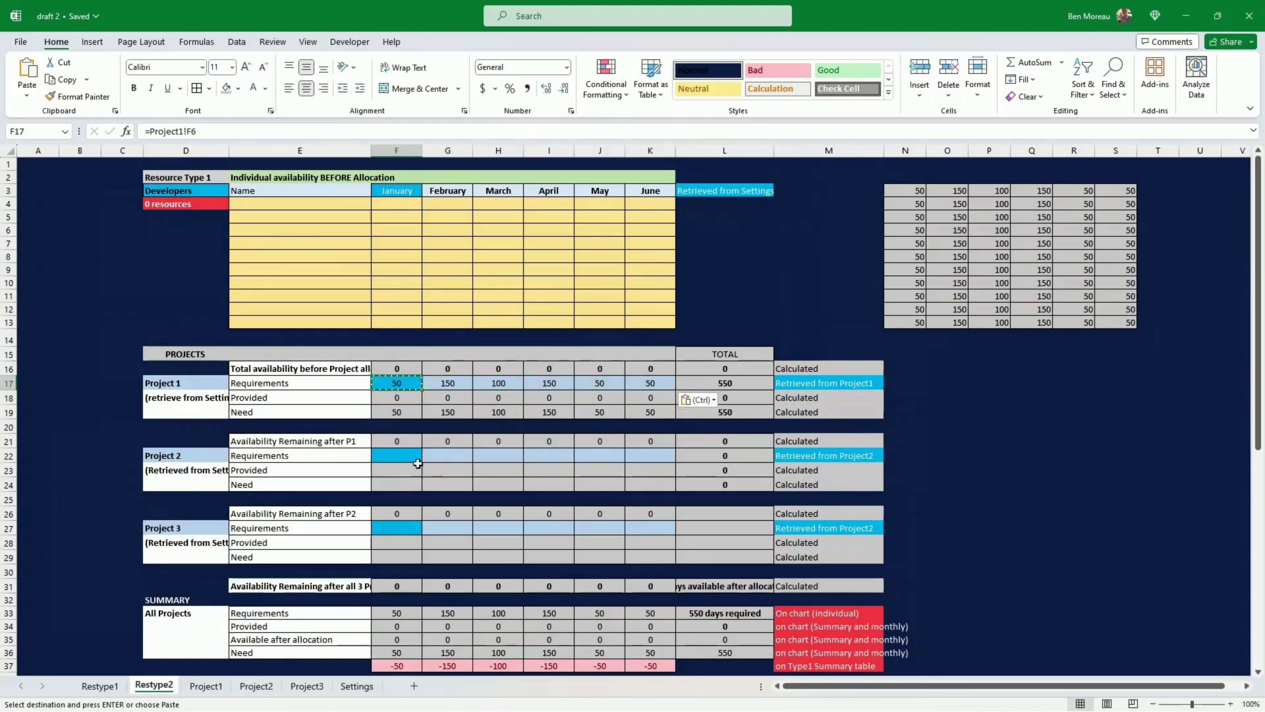
# - Link the January requirement for Project 2 in F22 to the Developers requirement with =Project2!F6
pyautogui.click(398, 458)
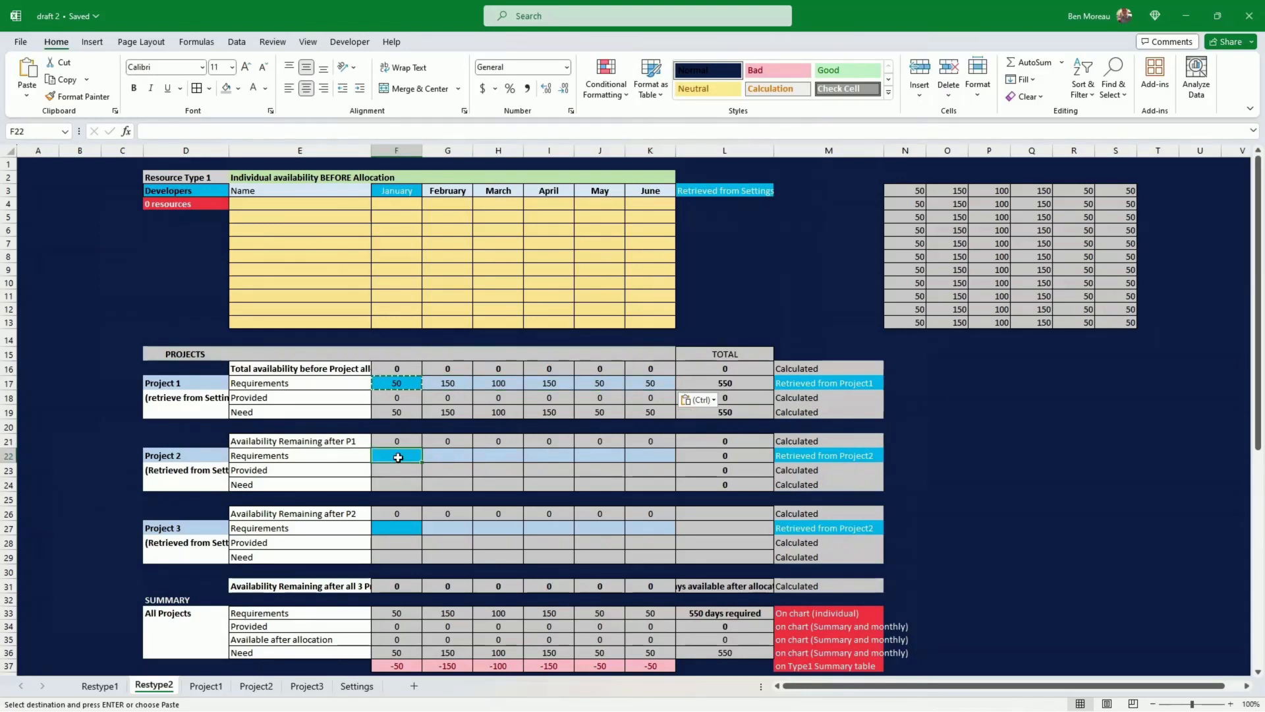
pyautogui.write('=')
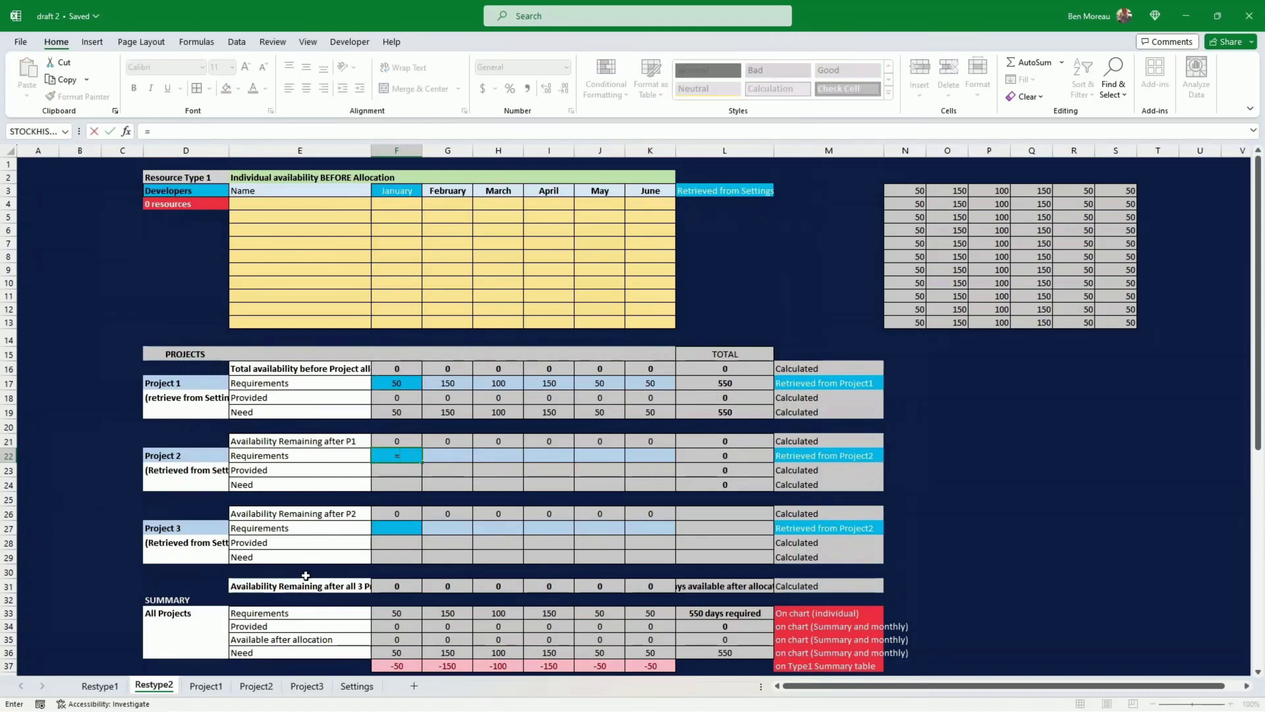
pyautogui.click(256, 685)
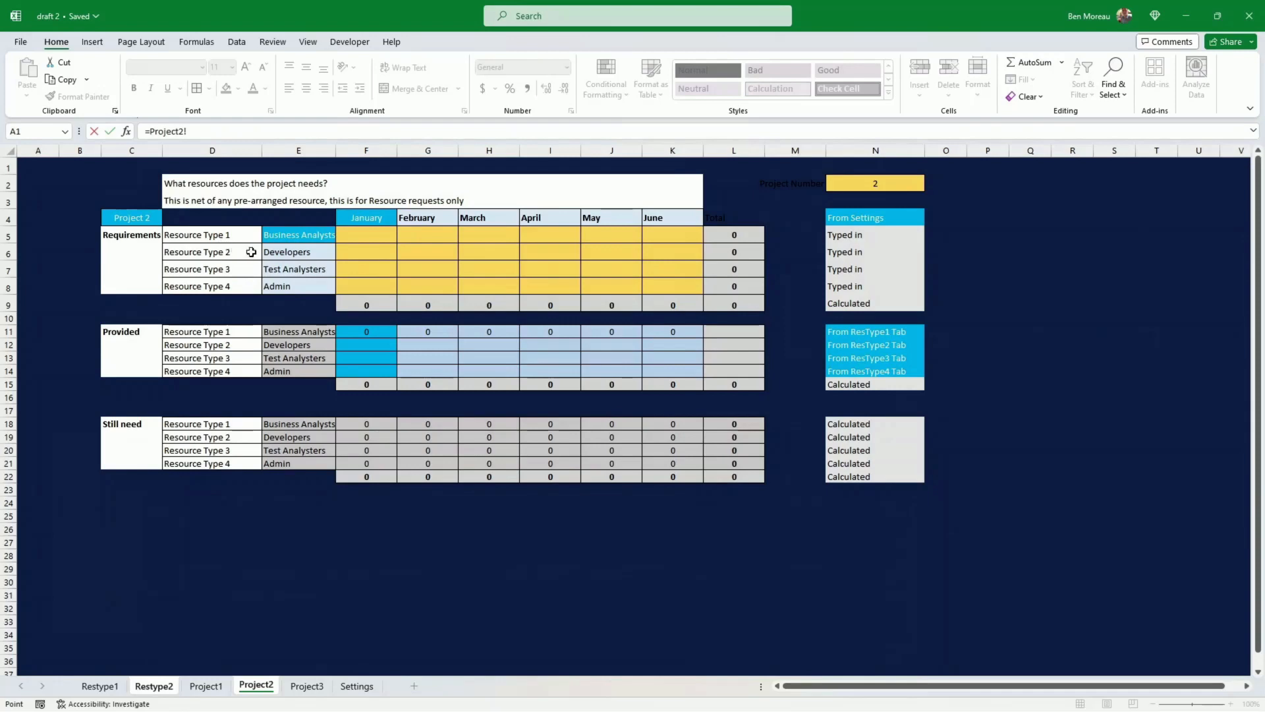
pyautogui.click(364, 247)
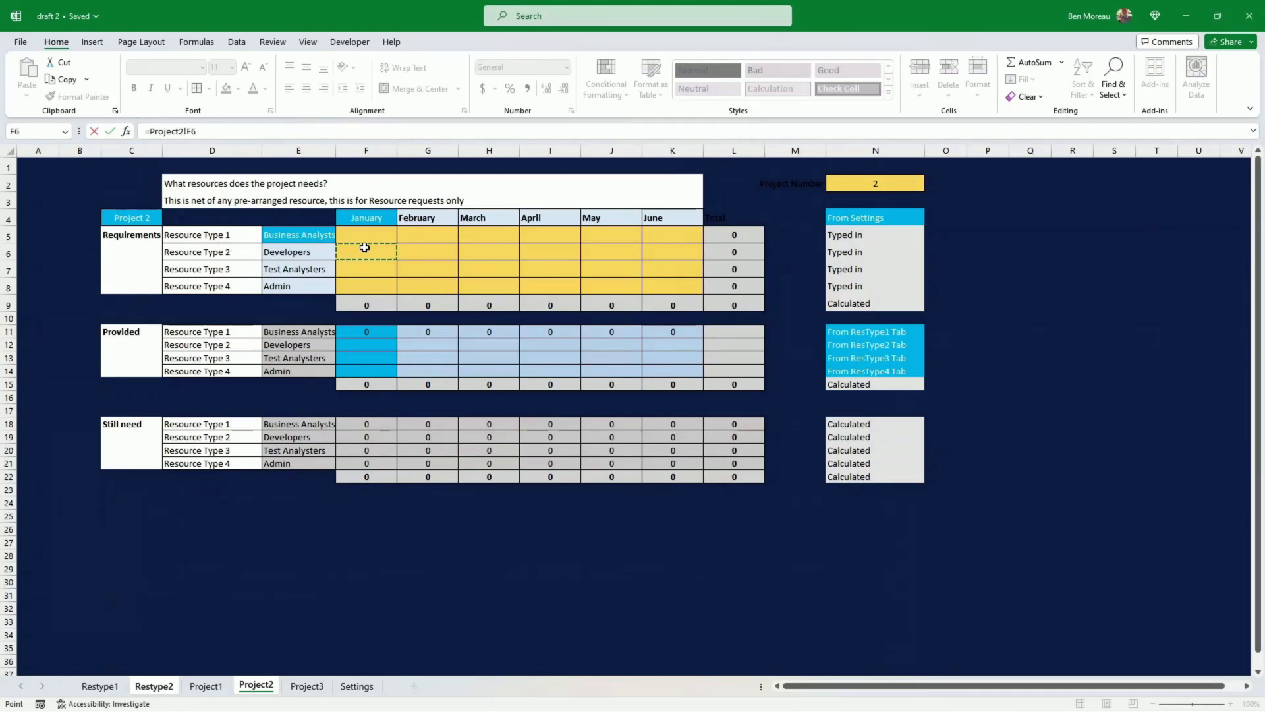
pyautogui.press('Return')
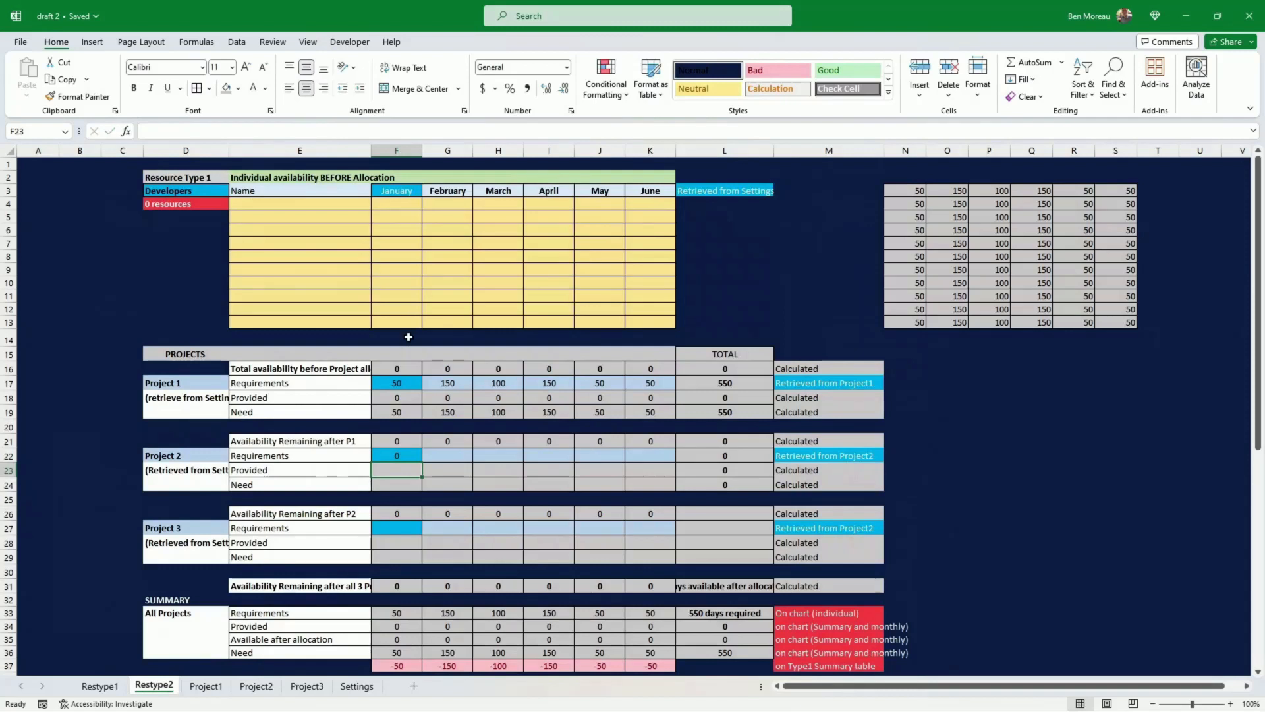
# - Copy the Project 2 requirement formula from F22 to February through June (G22:K22), pasting formulas only
pyautogui.click(414, 458)
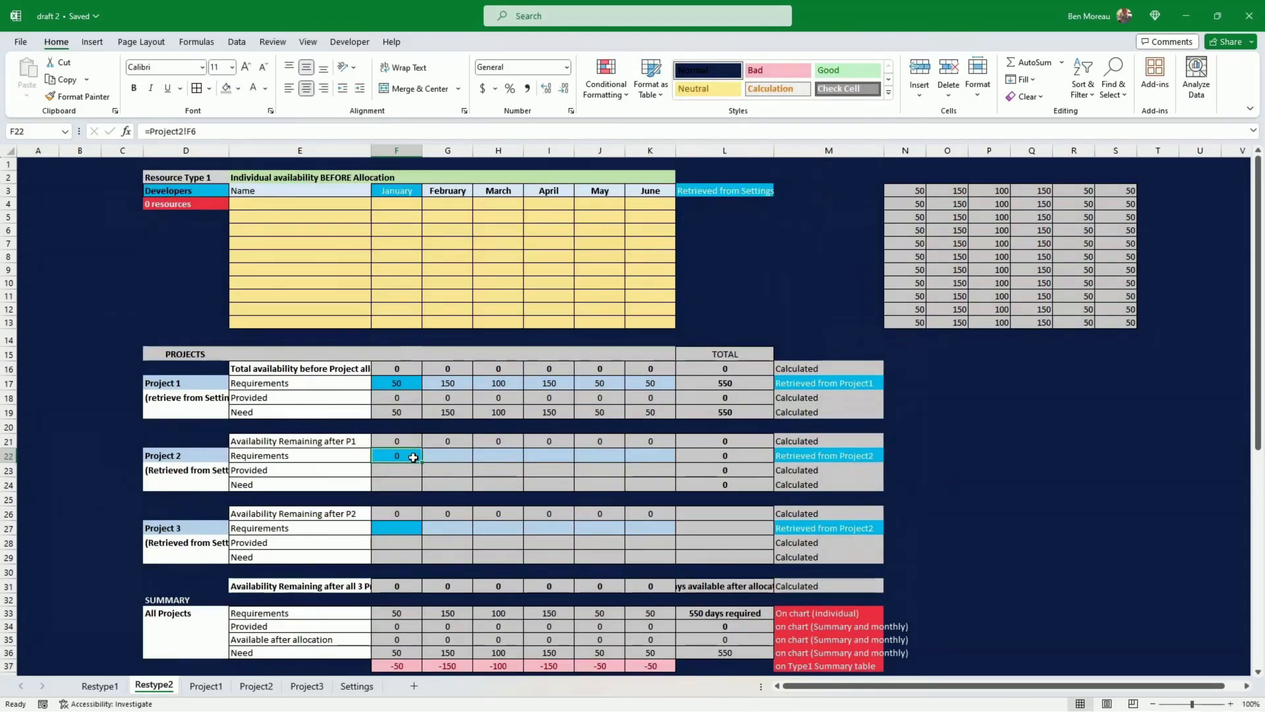
pyautogui.hotkey('ctrl', 'c')
pyautogui.moveTo(448, 455); pyautogui.dragTo(642, 455)
pyautogui.rightClick(591, 454)
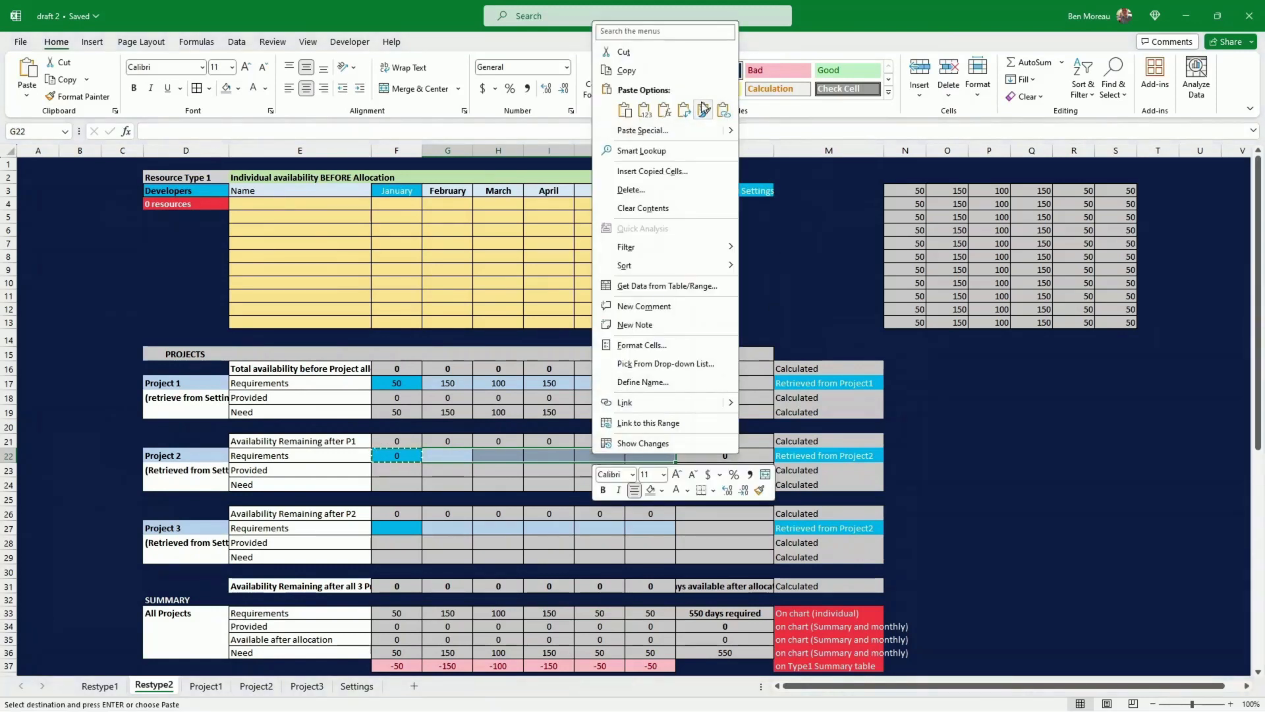
pyautogui.click(665, 113)
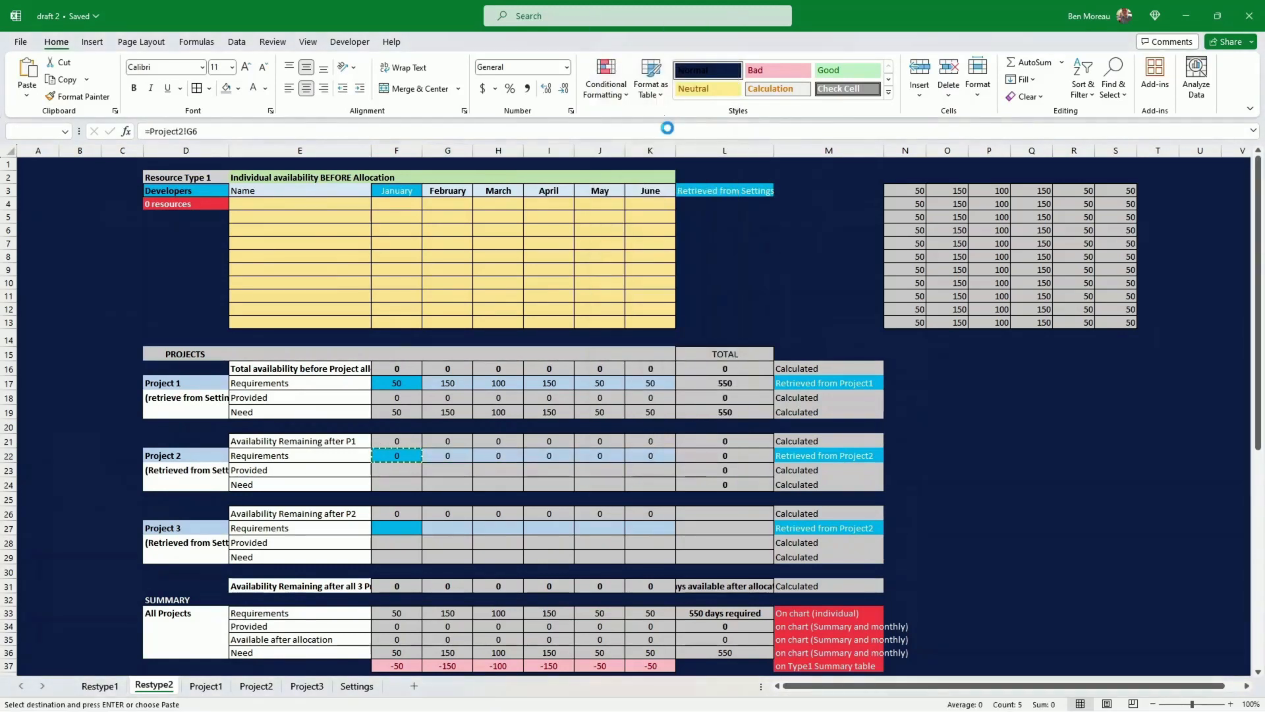
# - Link the January requirement for Project 3 in F27 to the Developers requirement with =Project3!F6
pyautogui.click(388, 525)
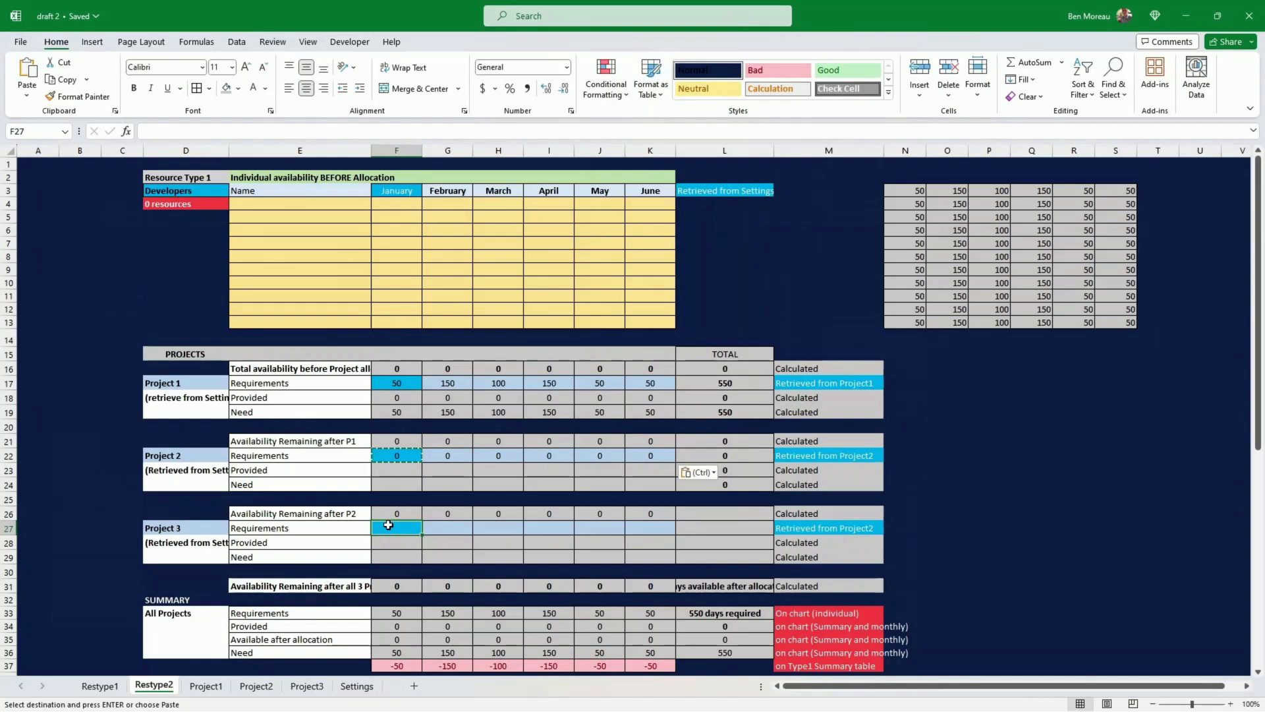
pyautogui.write('=')
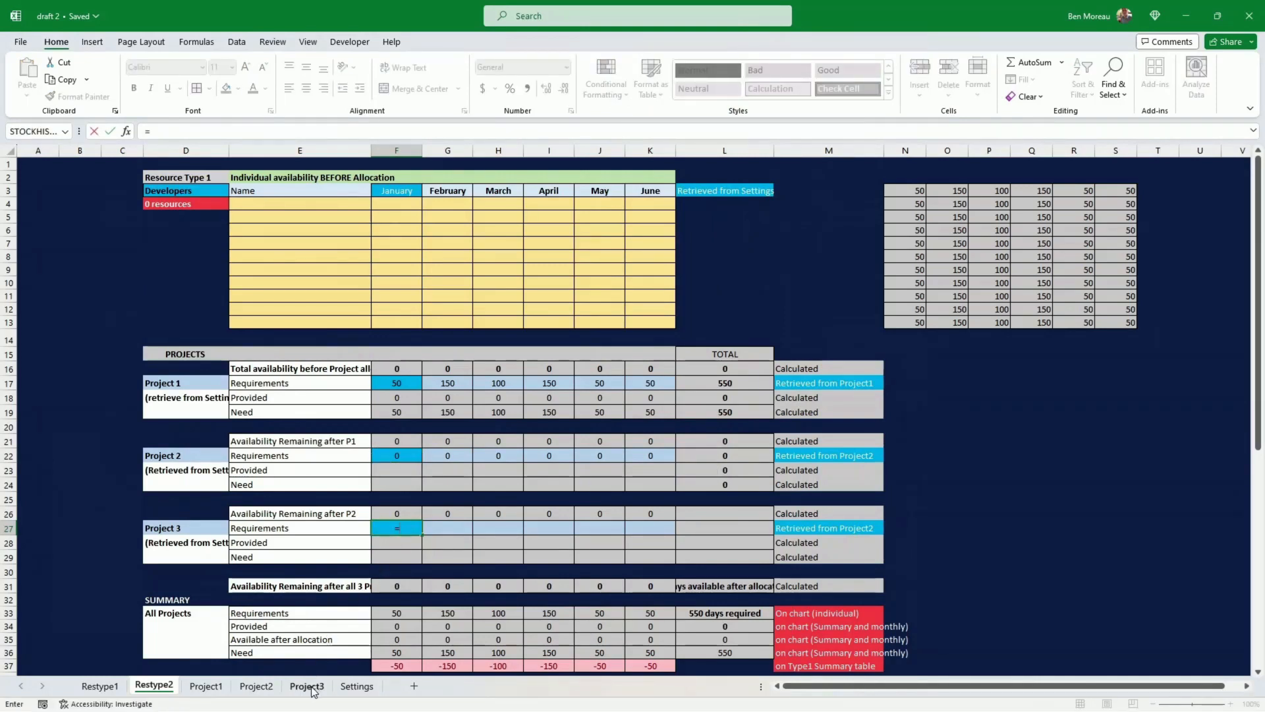
pyautogui.click(308, 686)
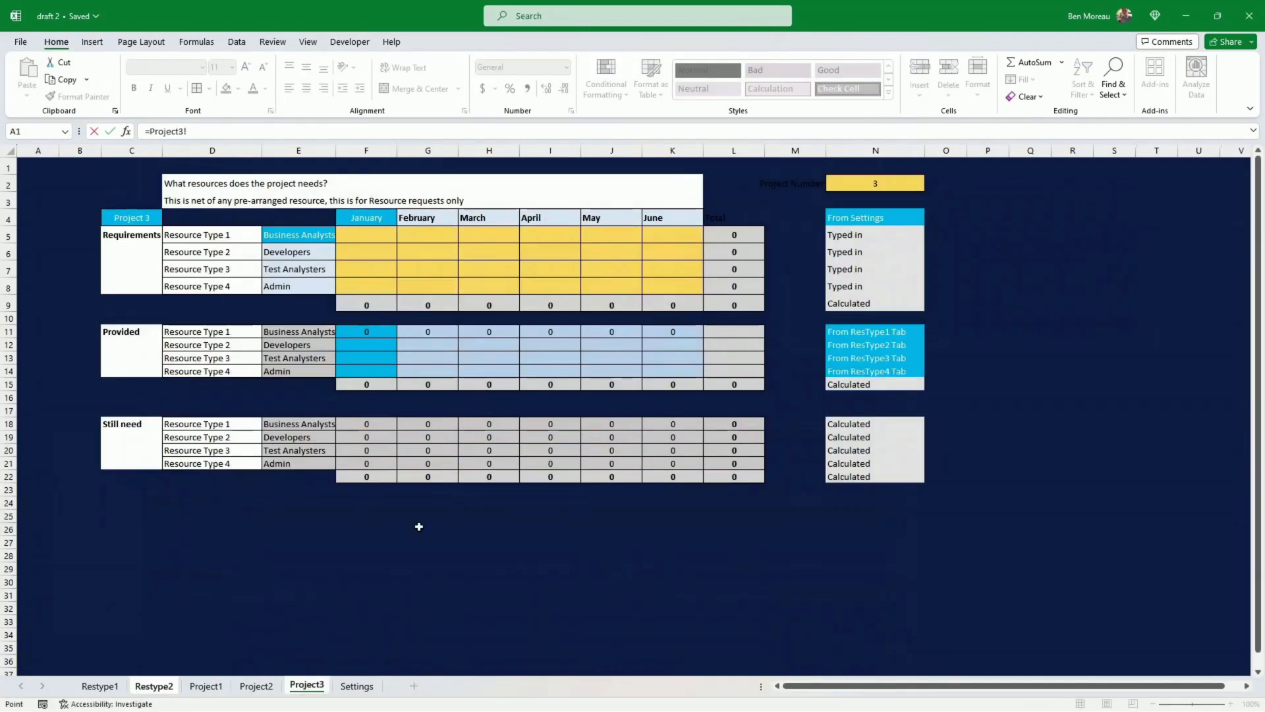
pyautogui.click(362, 252)
pyautogui.press('Return')
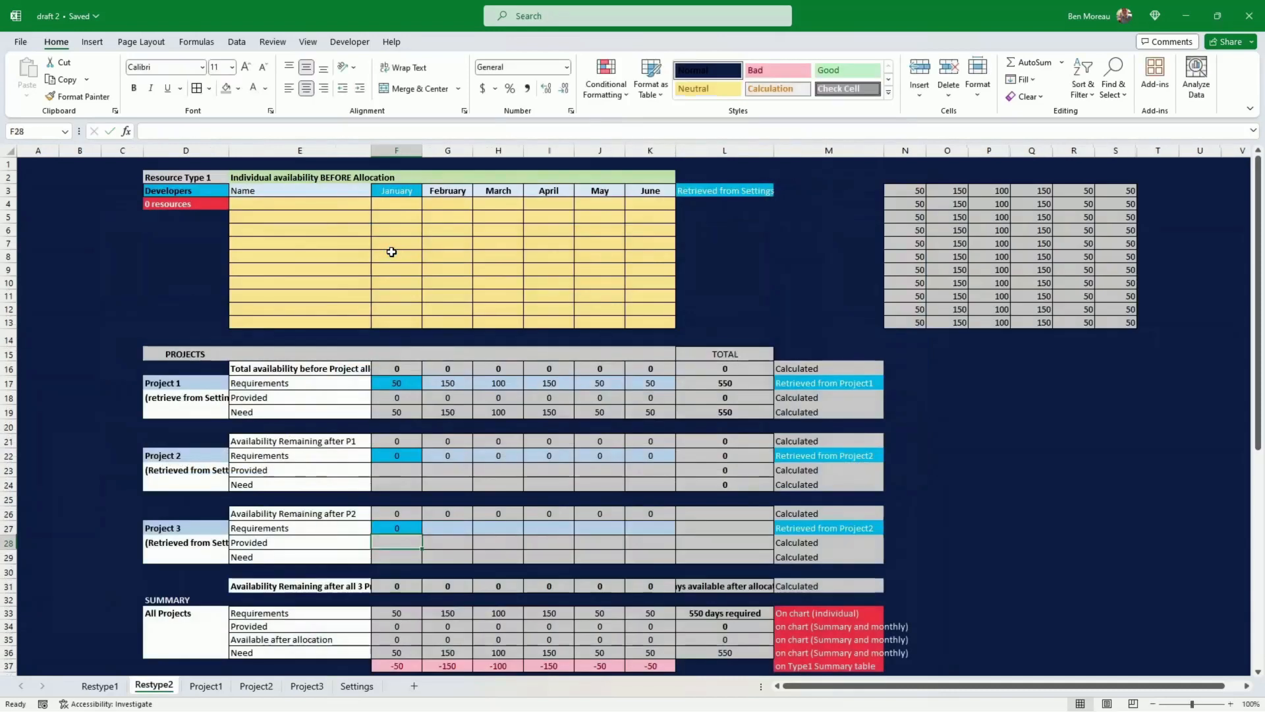
# - Copy the Project 3 requirement formula from F27 to February through June (G27:K27), pasting formulas only
pyautogui.click(395, 528)
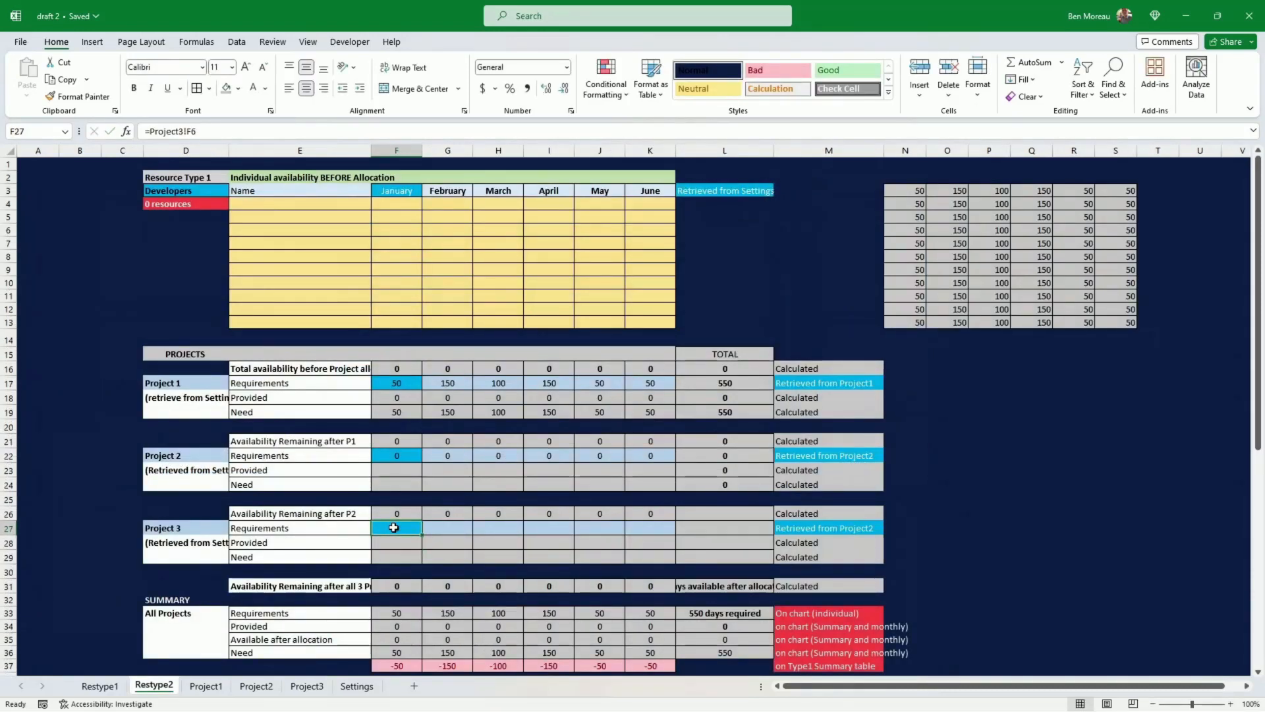
pyautogui.hotkey('ctrl', 'c')
pyautogui.moveTo(452, 531); pyautogui.dragTo(610, 525)
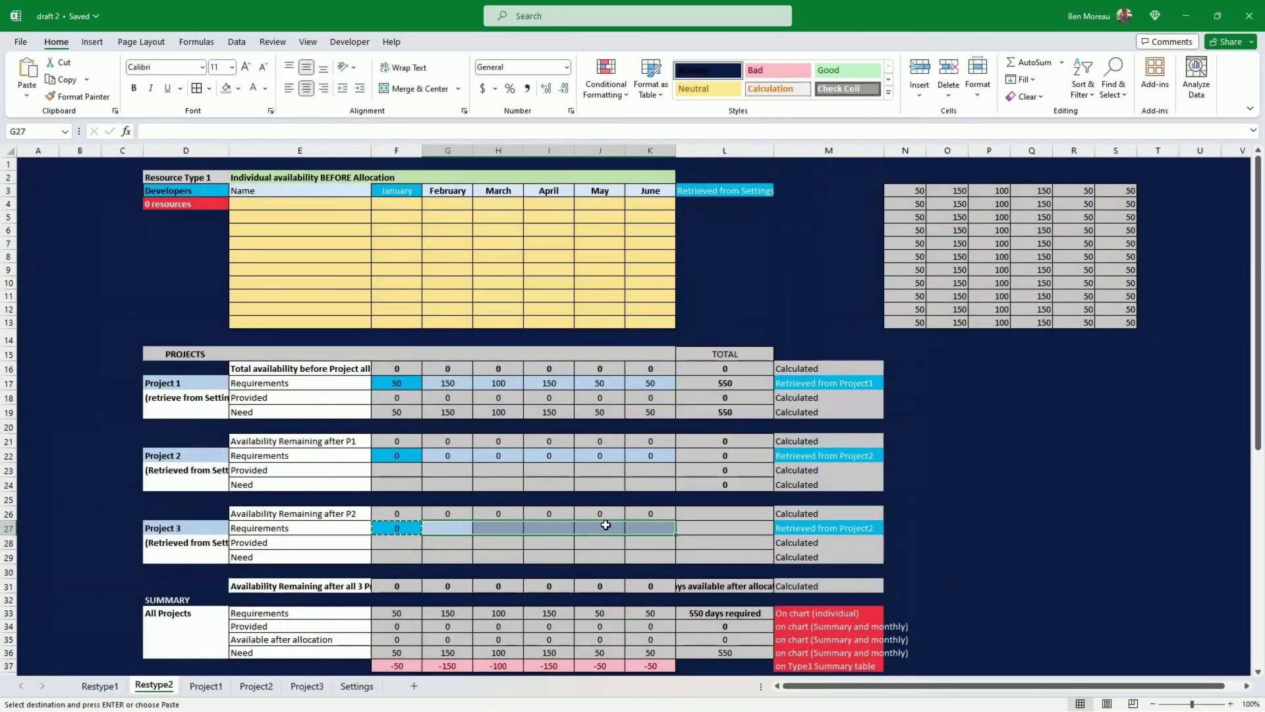
pyautogui.rightClick(610, 525)
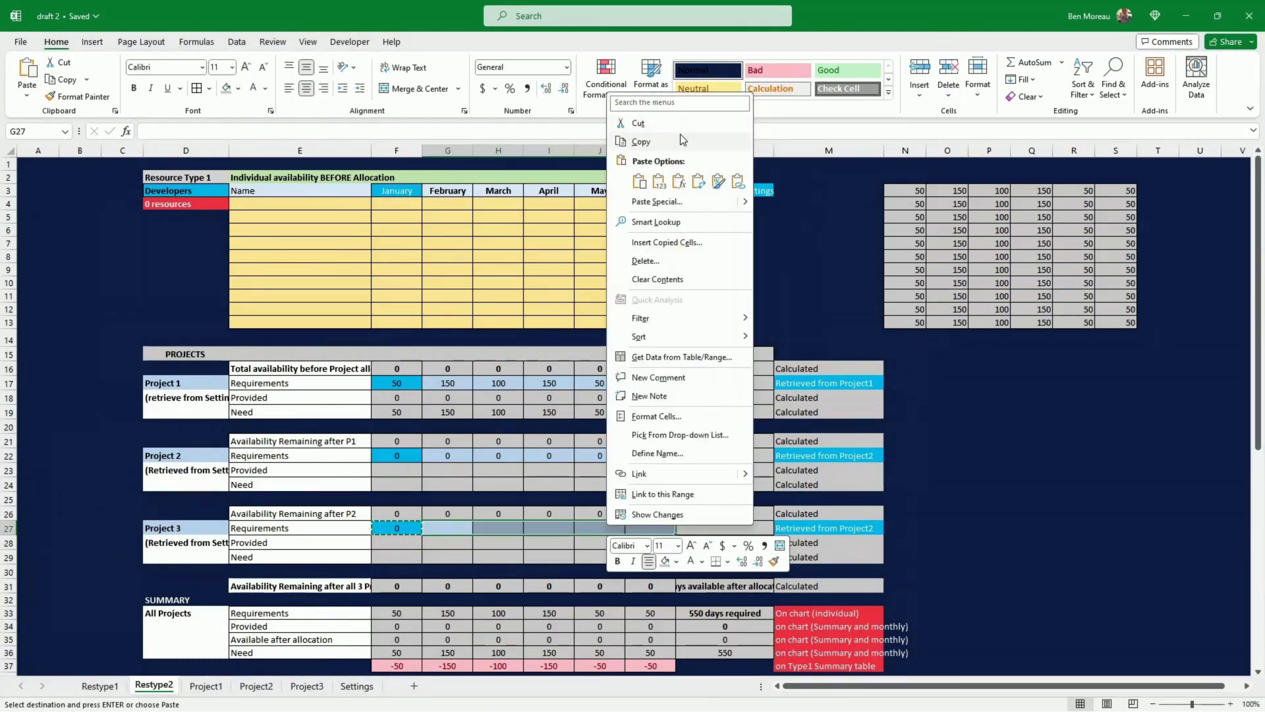
pyautogui.click(679, 182)
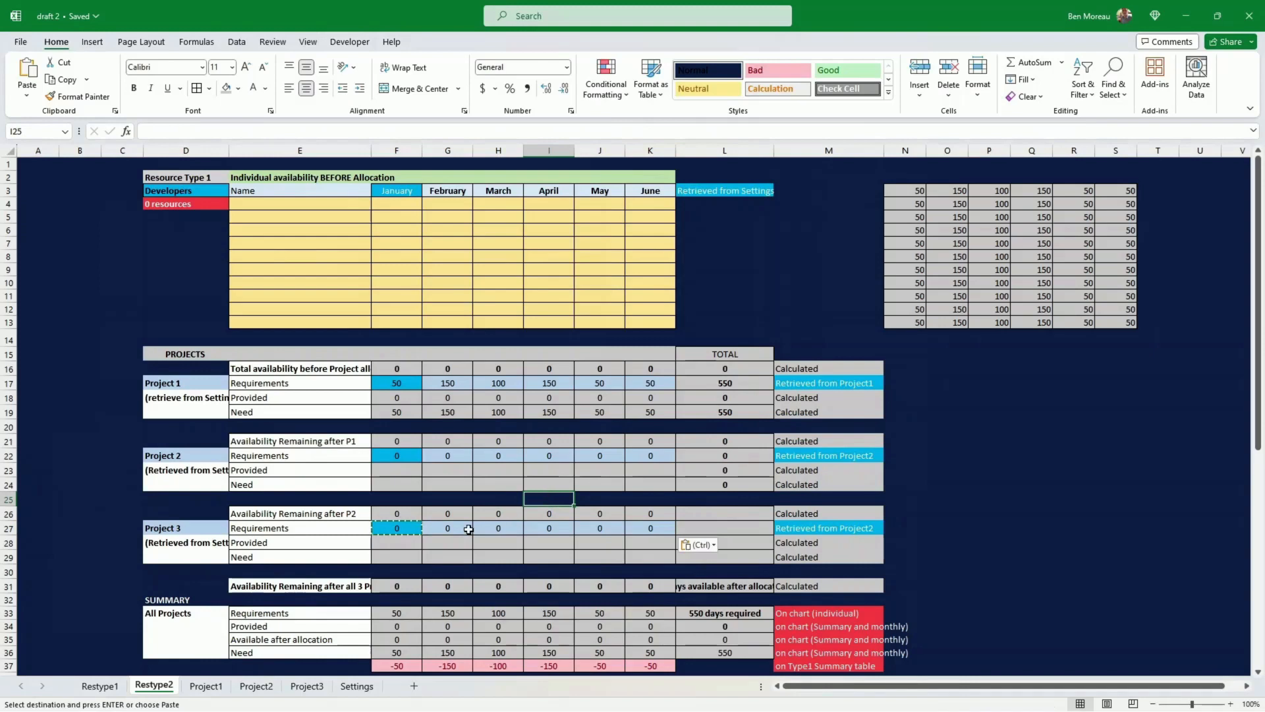
pyautogui.click(100, 686)
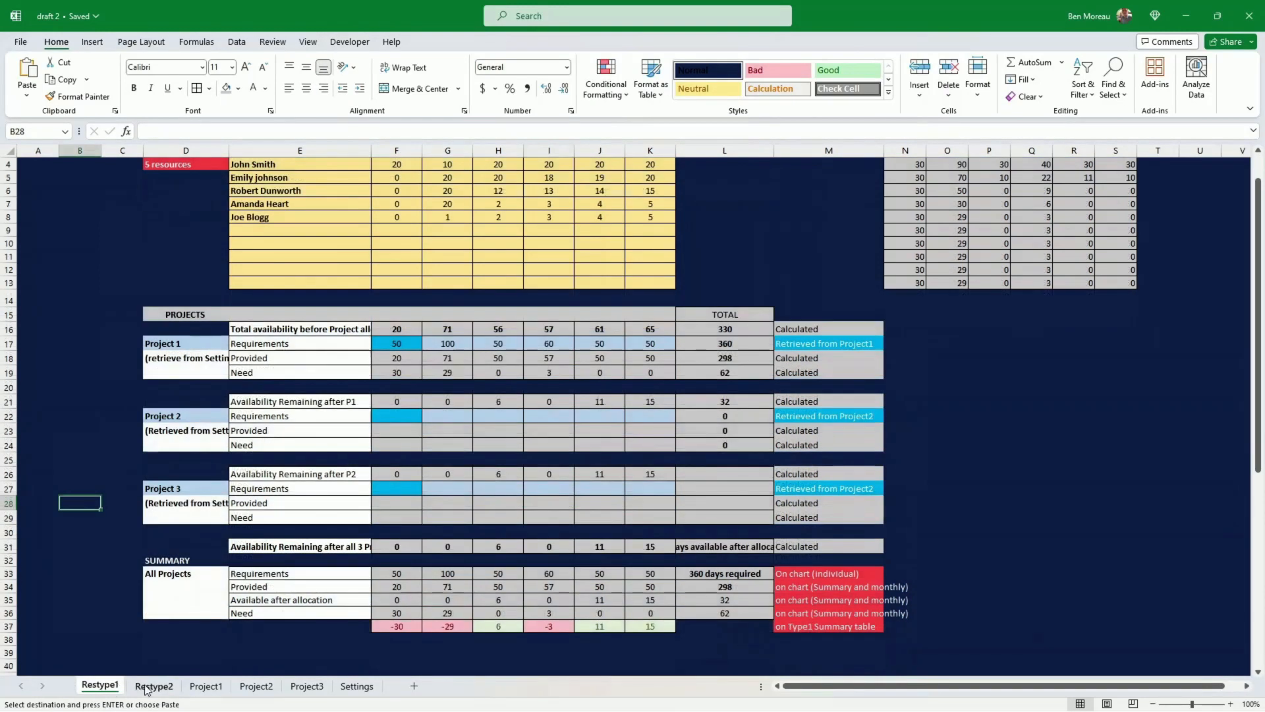
pyautogui.click(148, 688)
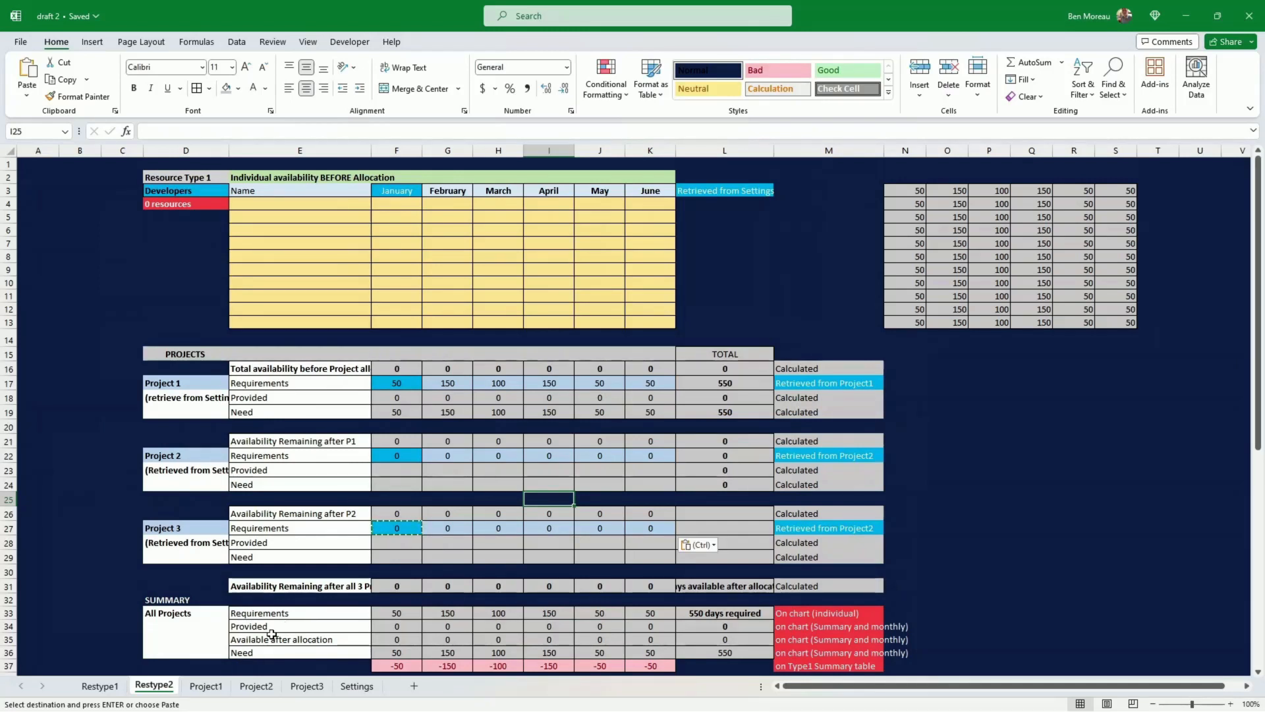
pyautogui.click(302, 429)
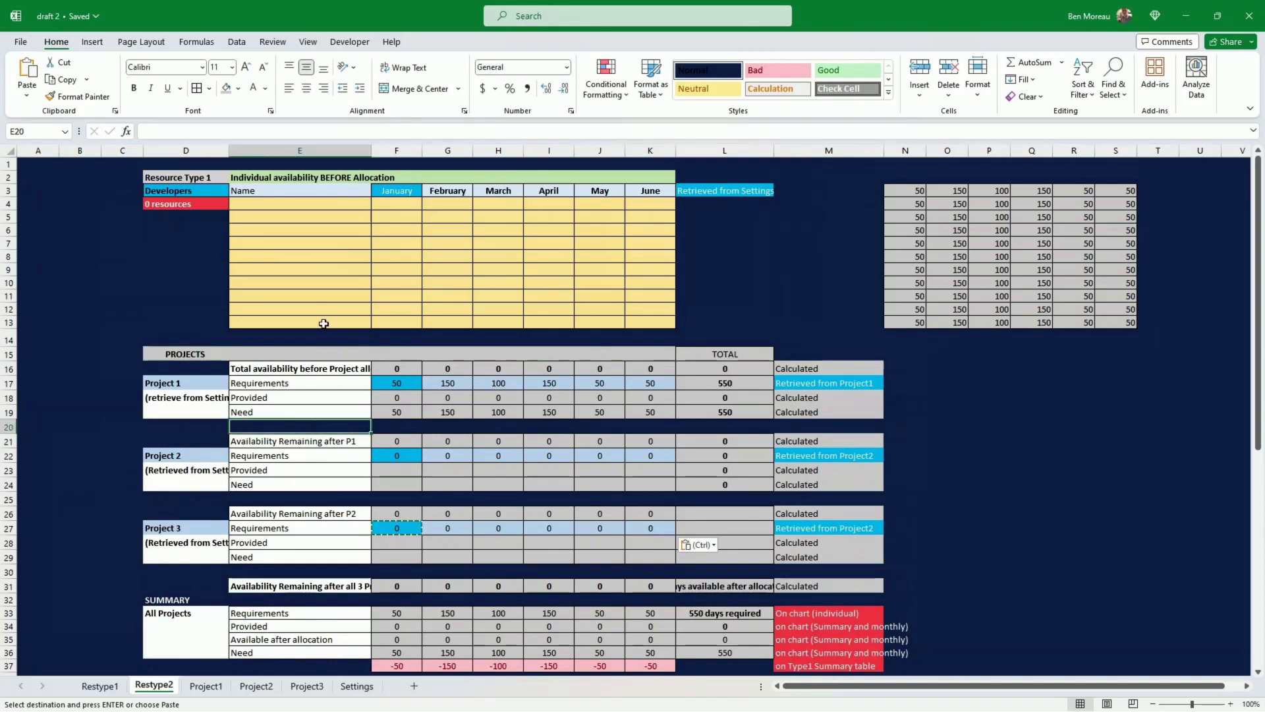
pyautogui.moveTo(306, 203); pyautogui.dragTo(366, 281)
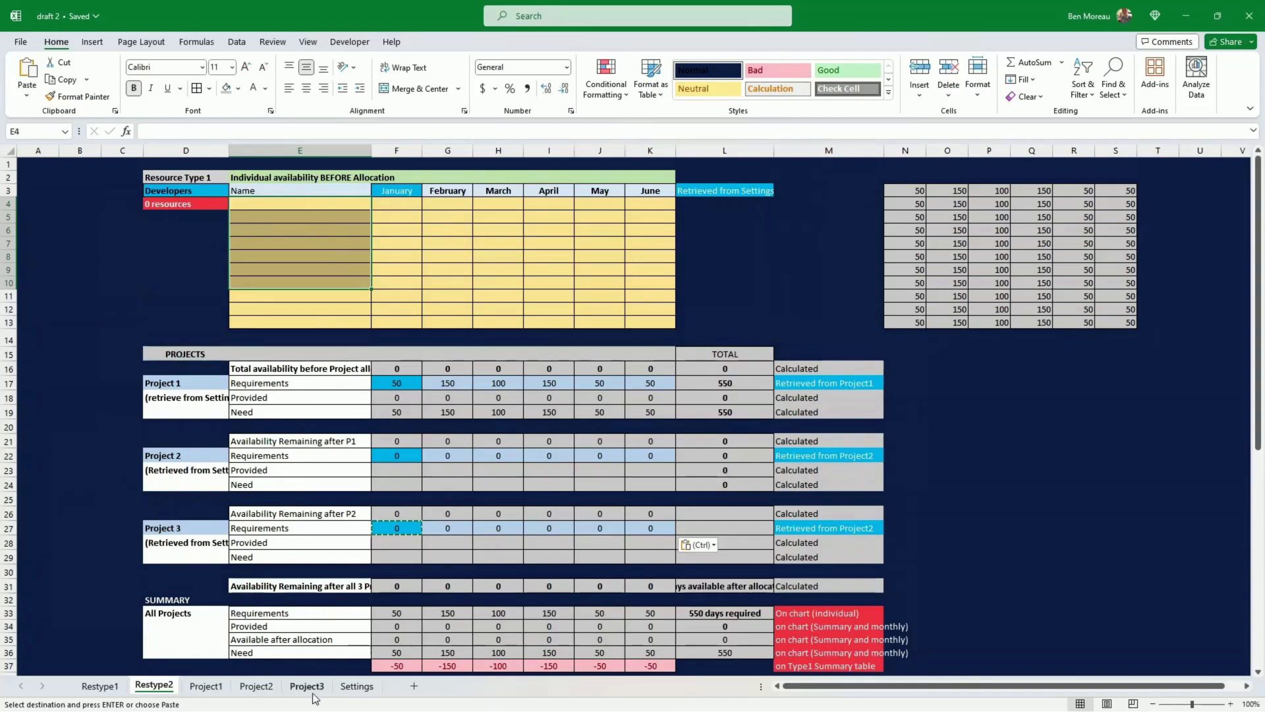
pyautogui.click(207, 686)
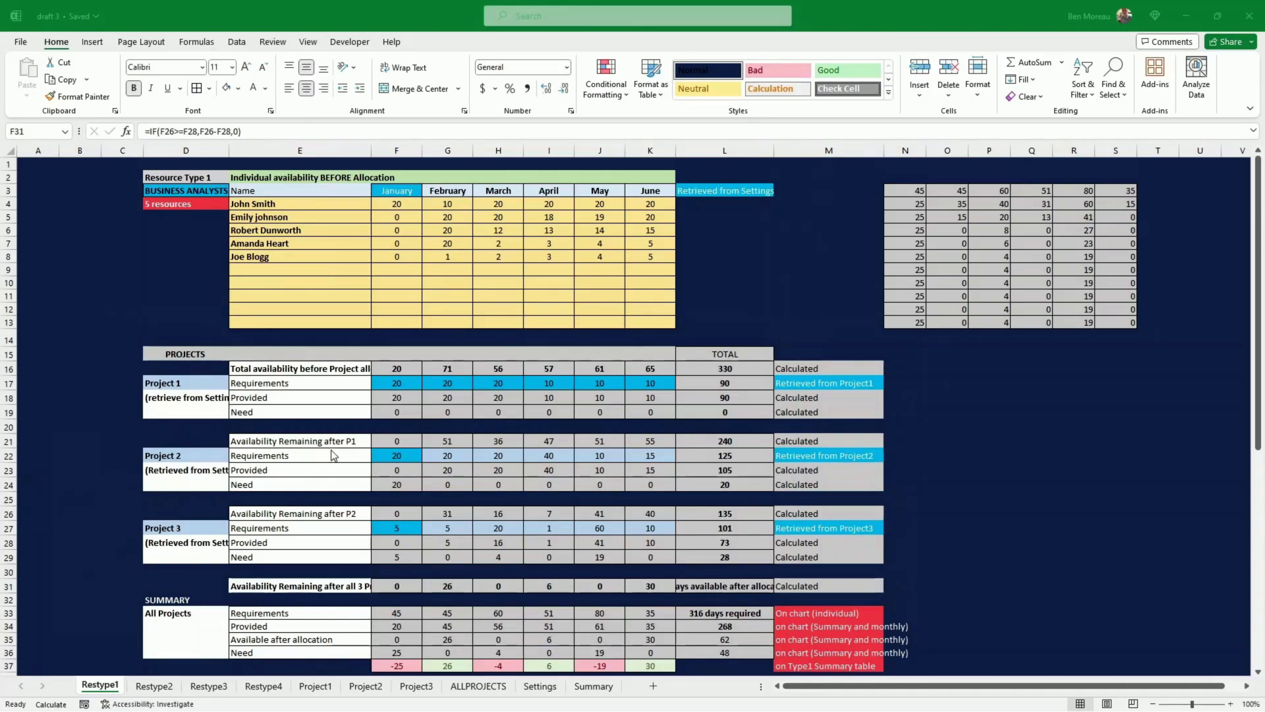
# - Review the resource names, availability and project allocations across the Restype2 to Restype4 and Project1 to Project3 sheets of draft 3
pyautogui.hotkey('ctrl', 'pagedown')
pyautogui.hotkey('ctrl', 'pagedown')
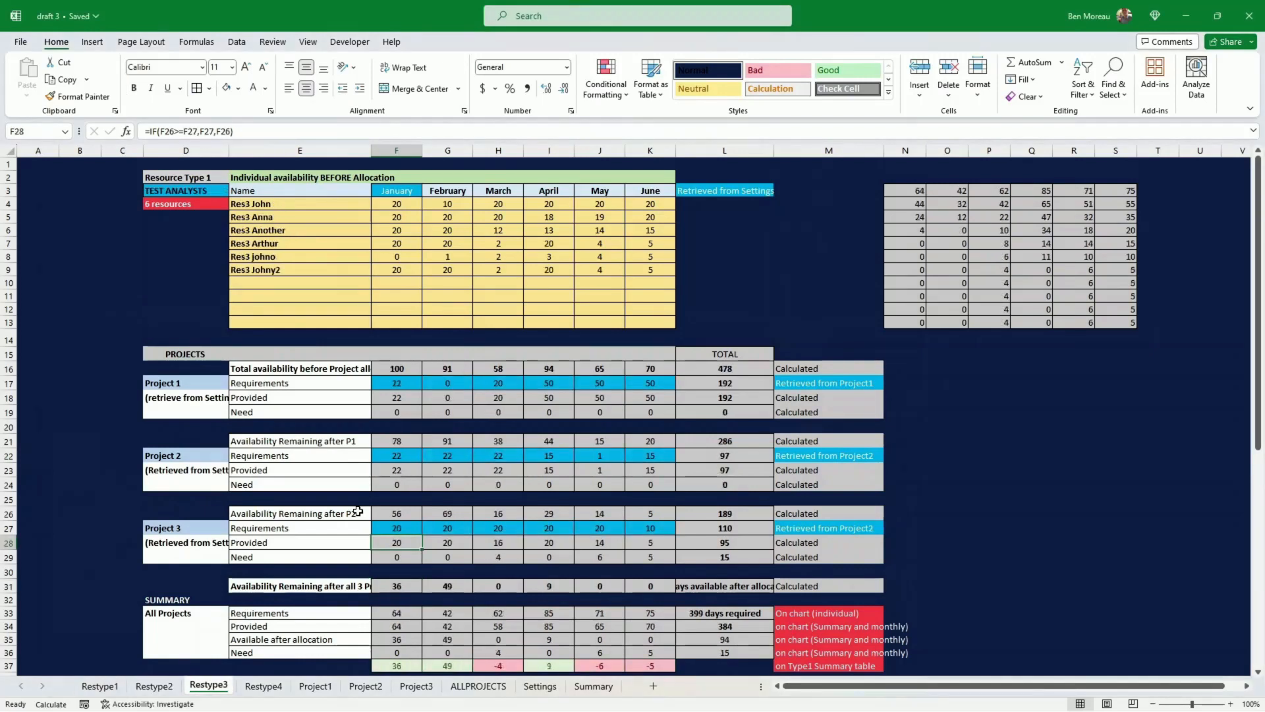
pyautogui.hotkey('ctrl', 'pagedown')
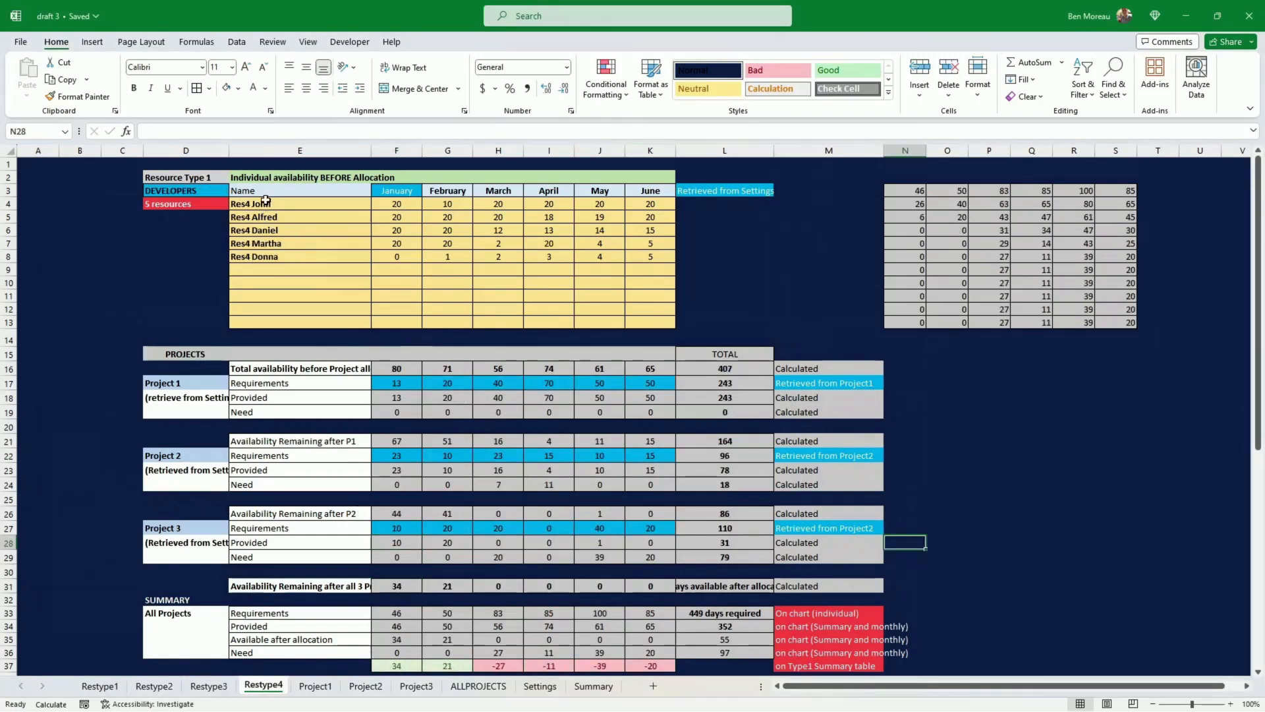
pyautogui.moveTo(265, 201); pyautogui.dragTo(270, 258)
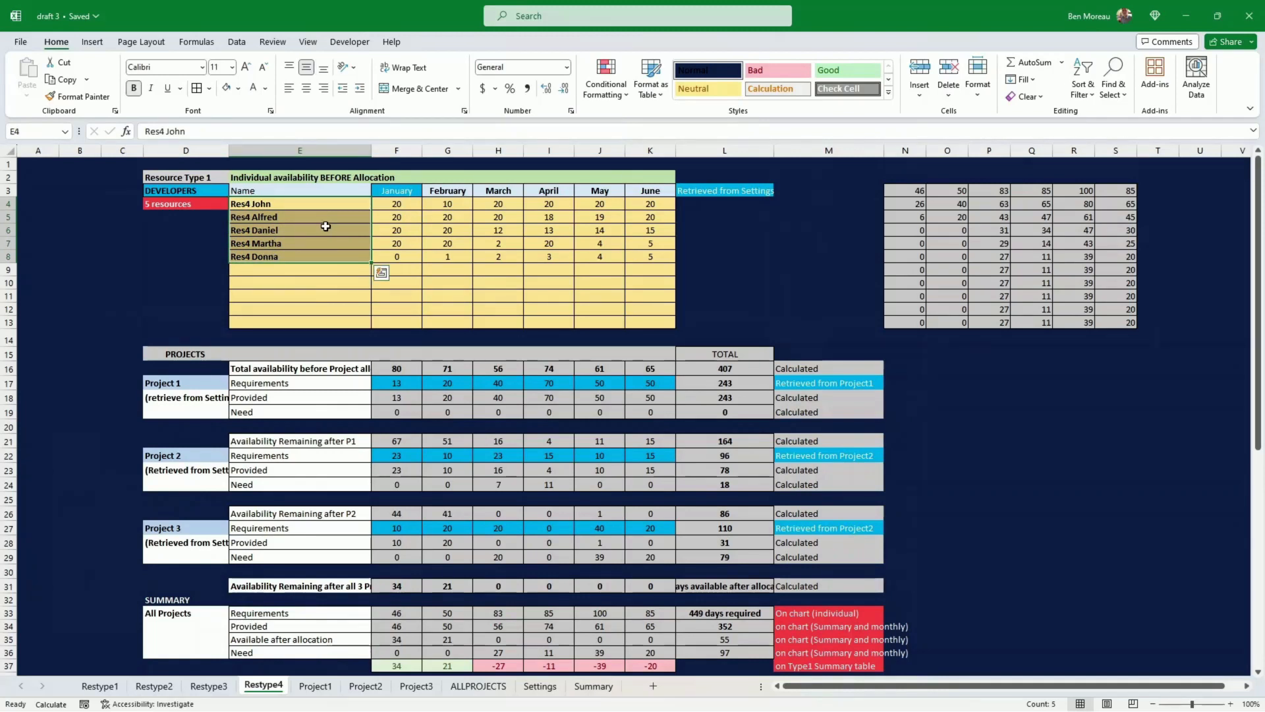
pyautogui.hotkey('ctrl', 'pagedown')
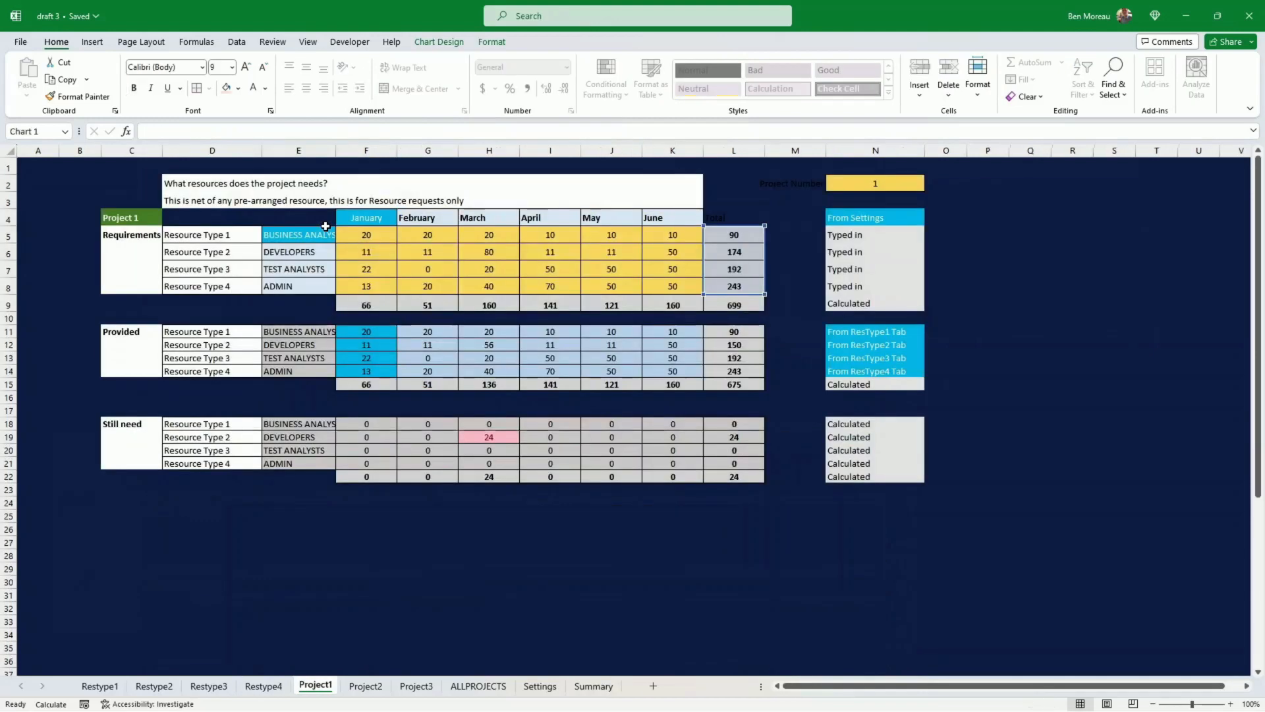
pyautogui.hotkey('ctrl', 'pagedown')
pyautogui.hotkey('ctrl', 'pagedown')
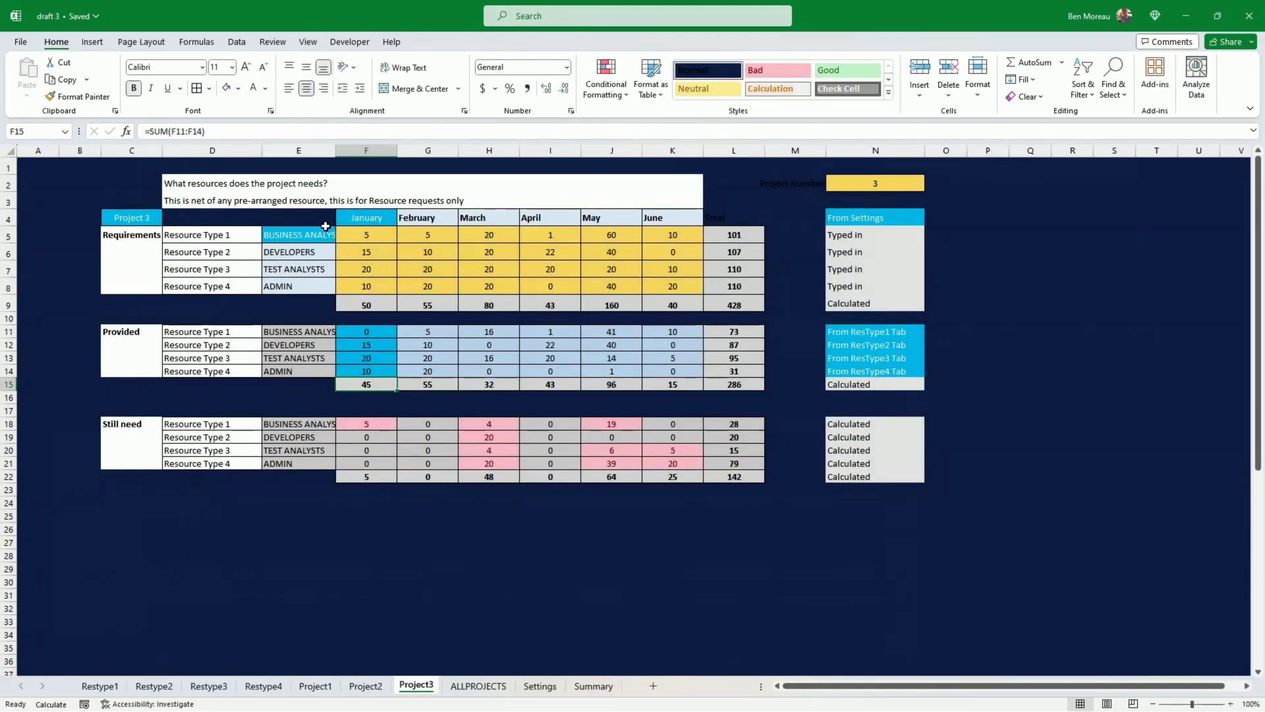
pyautogui.press('Left')
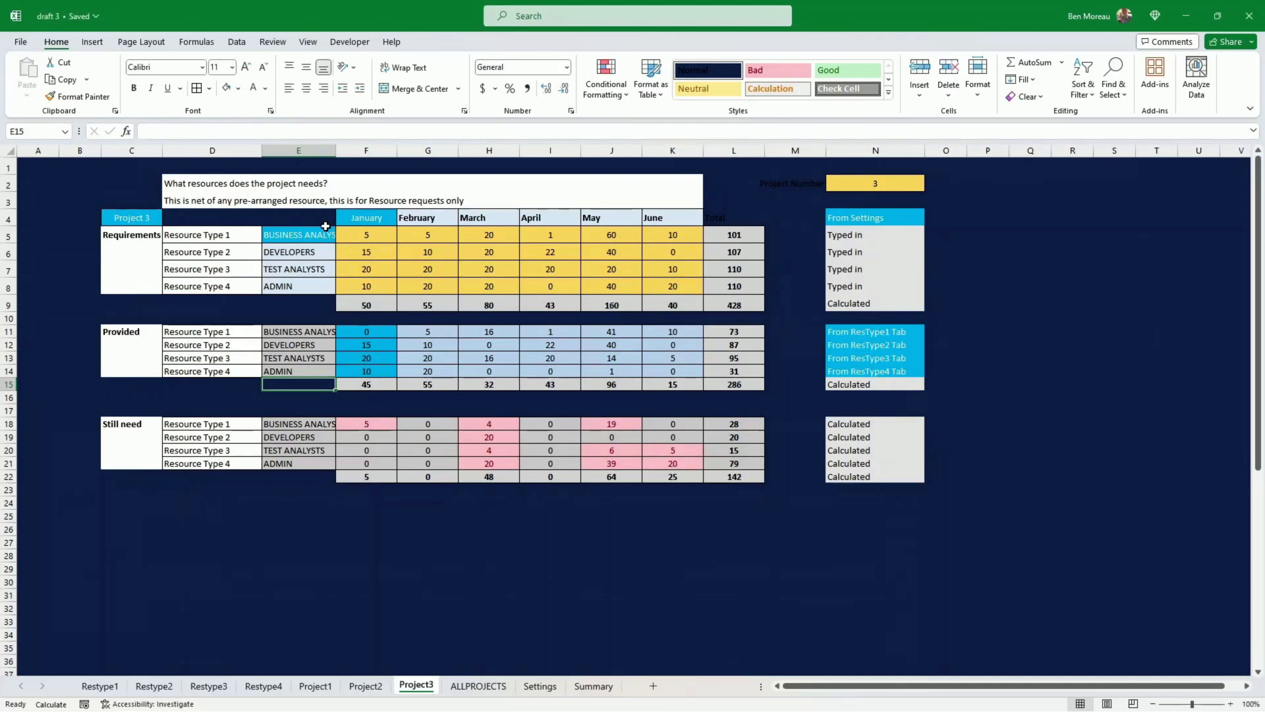
# - Give the Still Needed heading in D13 of the ALLPROJECTS sheet the same white fill as the Provided heading
pyautogui.hotkey('ctrl', 'pagedown')
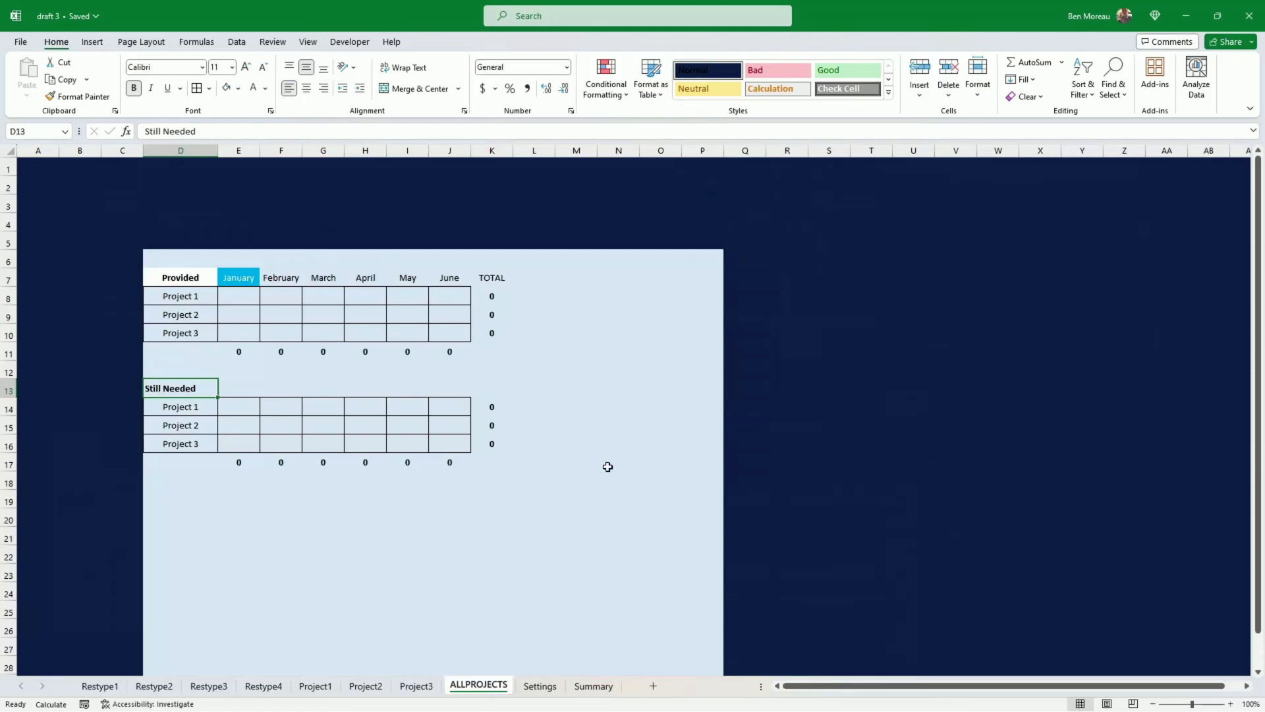
pyautogui.click(480, 607)
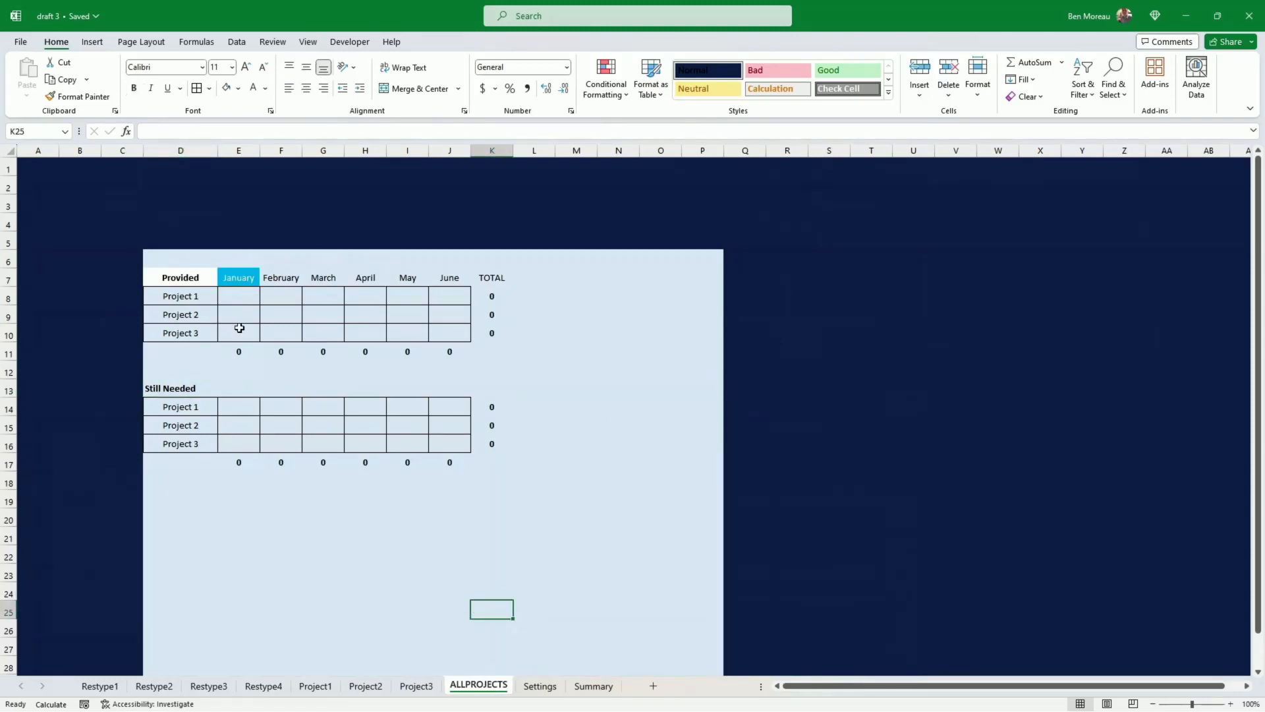
pyautogui.click(186, 388)
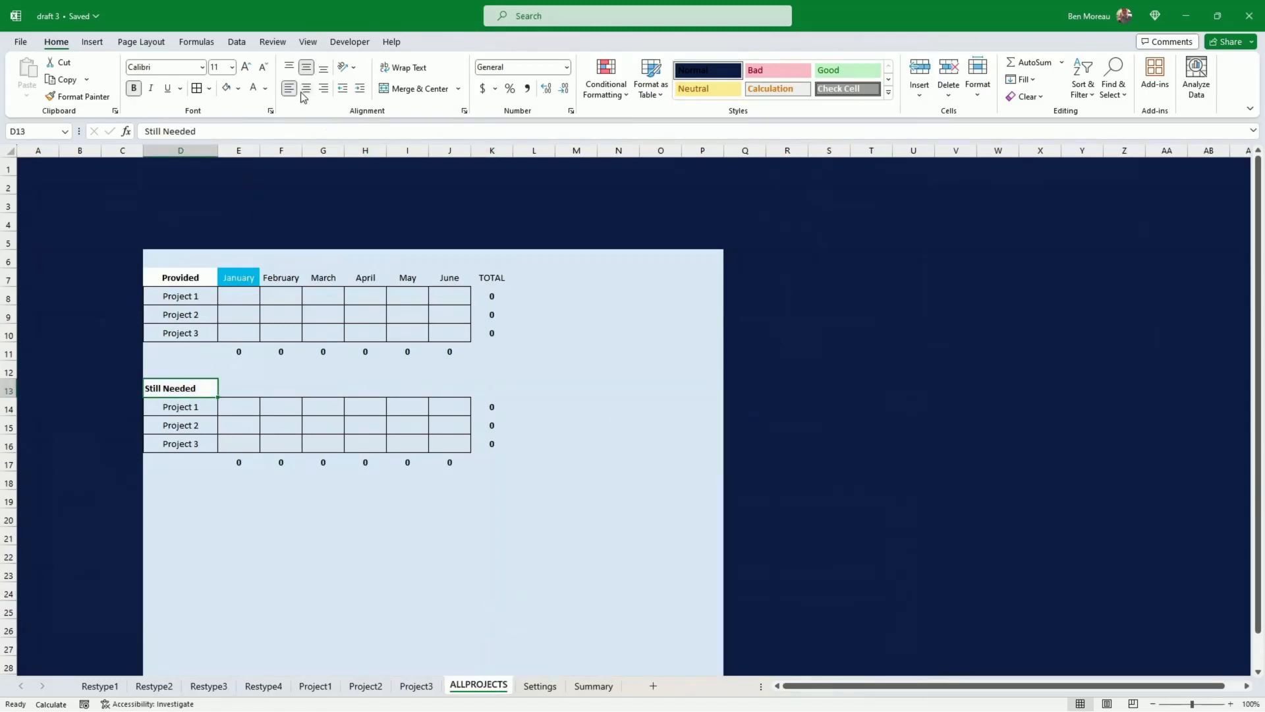
pyautogui.click(176, 273)
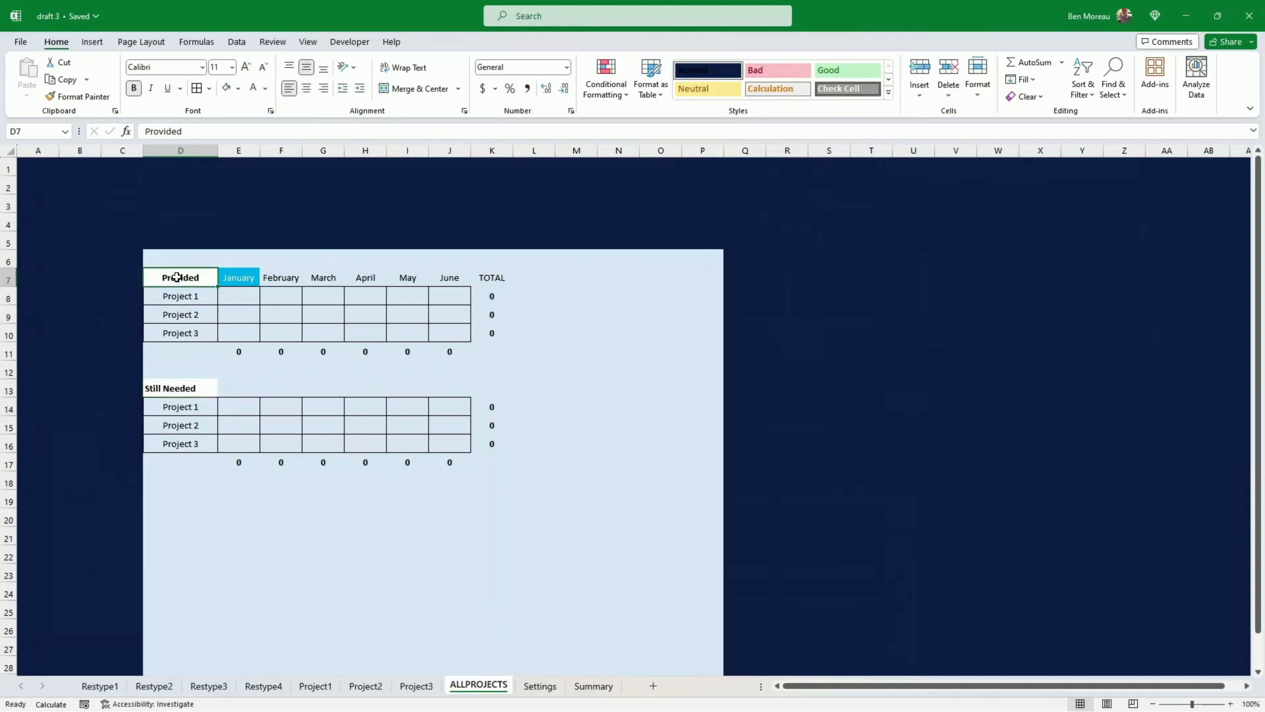
pyautogui.click(184, 387)
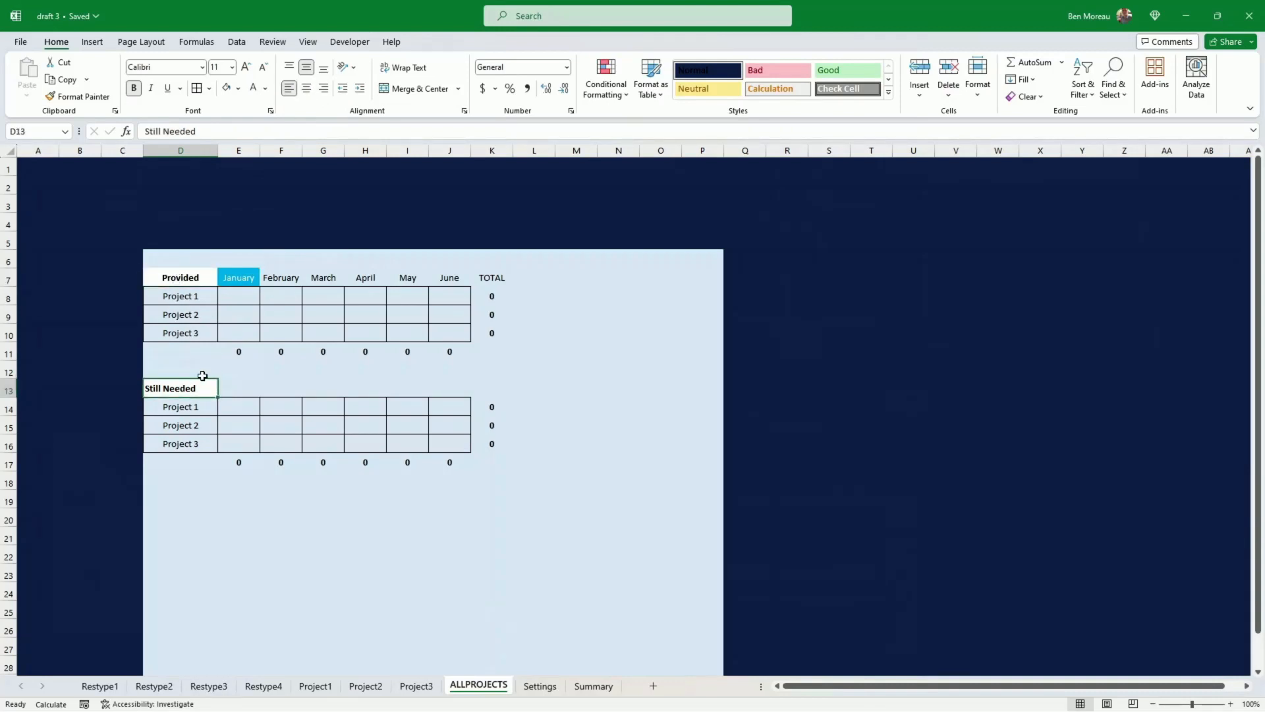
# - Link the January Provided value for Project 1 in E8 to the January Provided total in F15 of the Project1 sheet
pyautogui.click(242, 352)
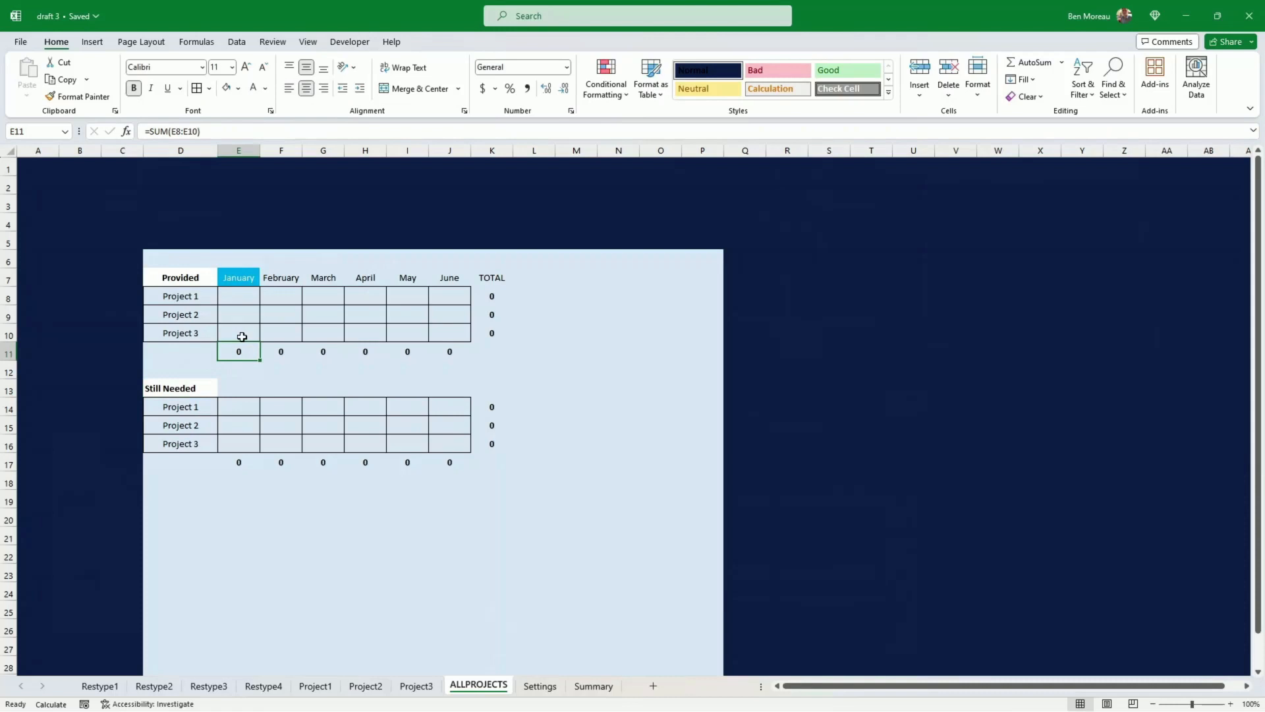
pyautogui.click(241, 294)
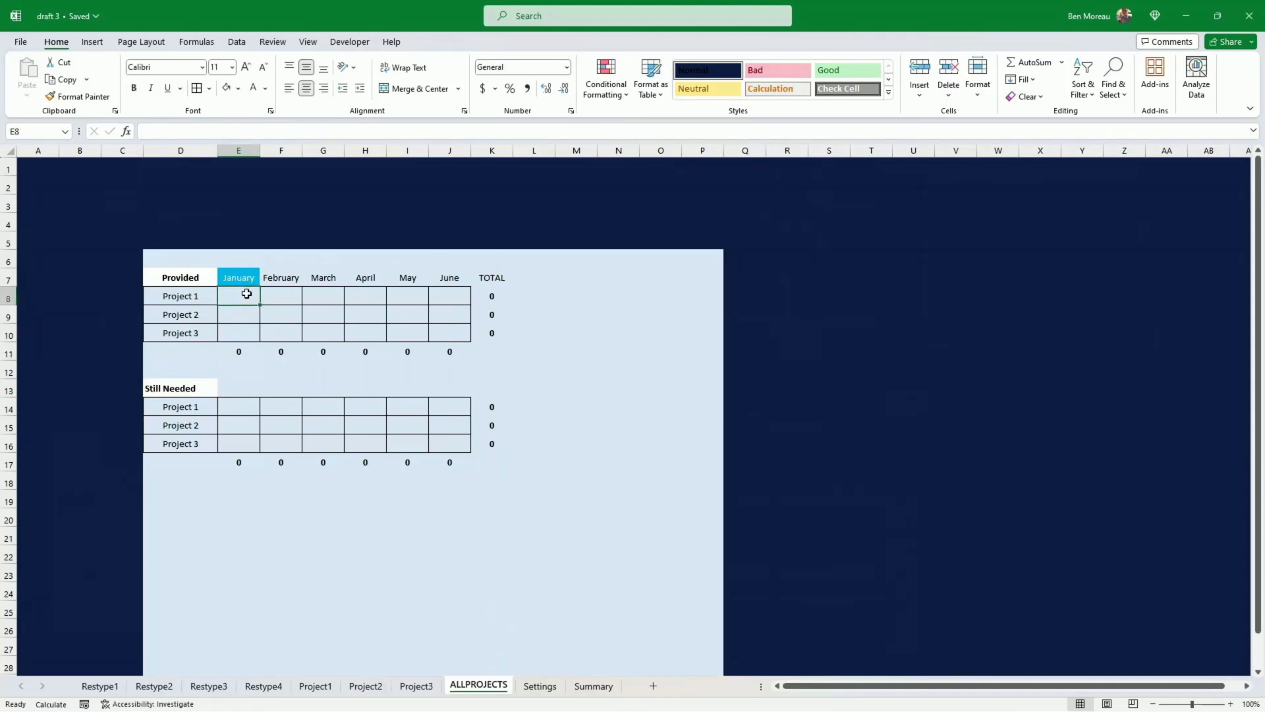
pyautogui.write('=')
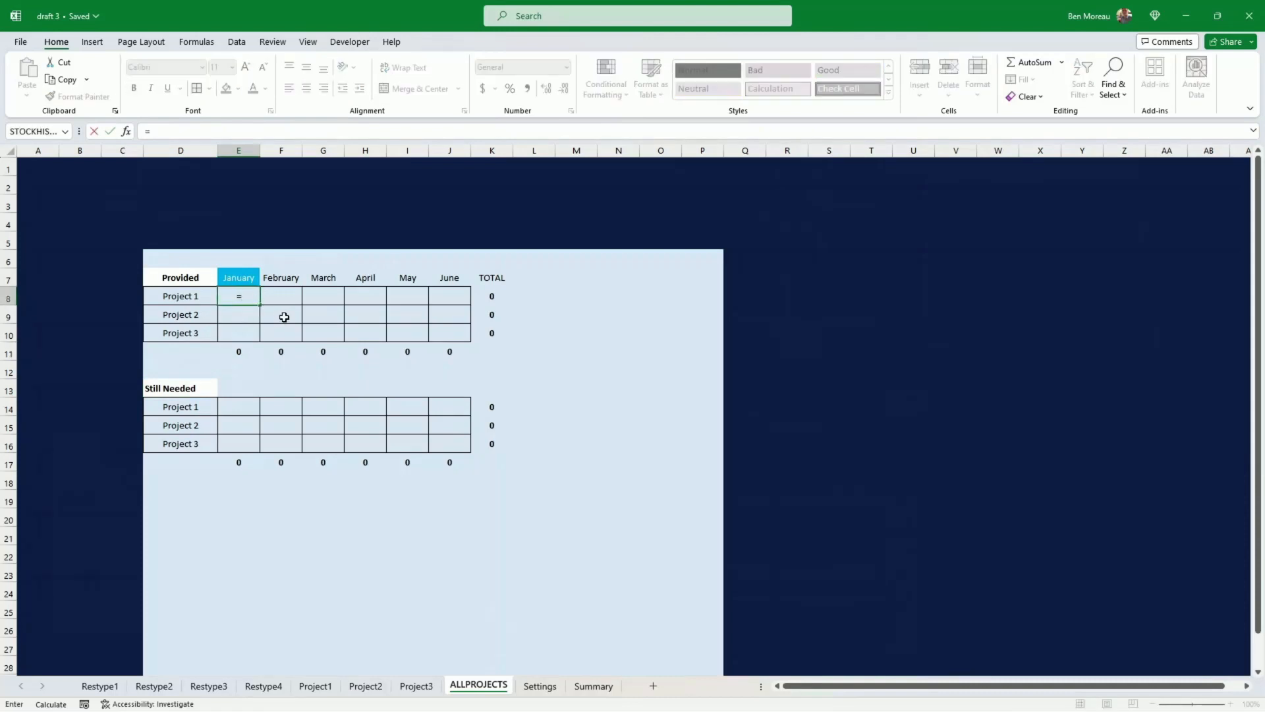
pyautogui.click(315, 686)
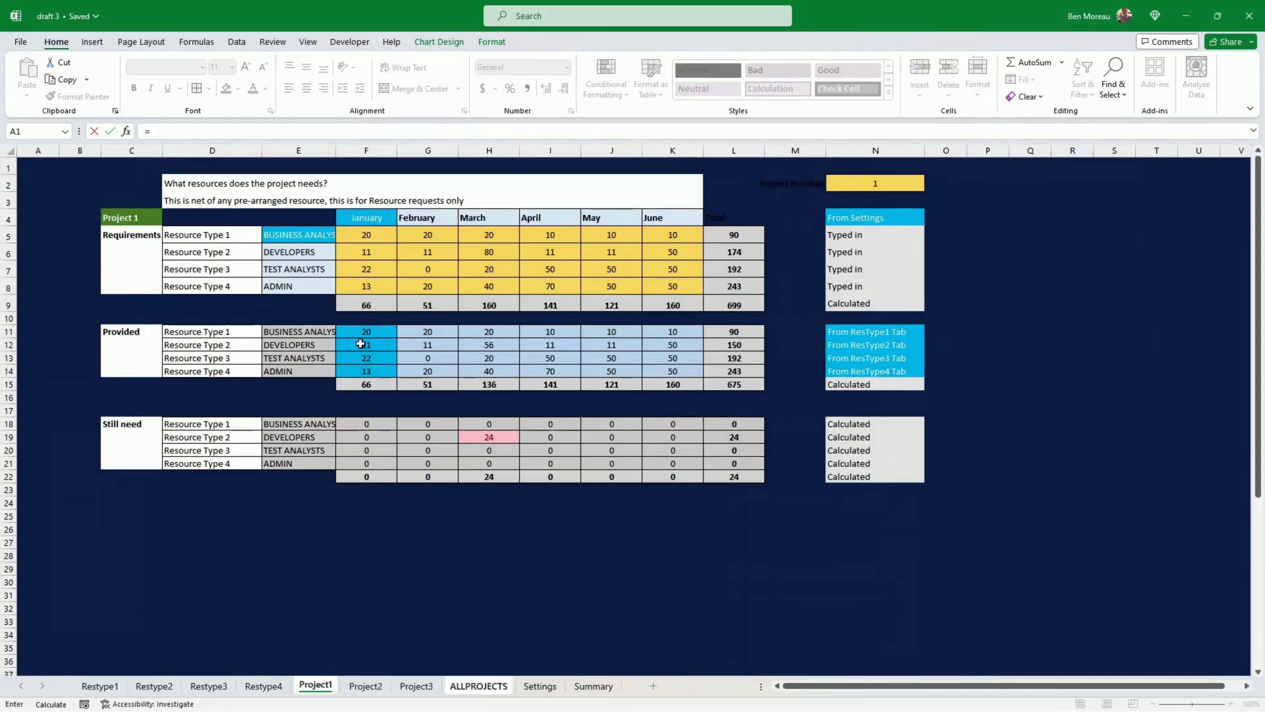
pyautogui.click(395, 387)
pyautogui.press('Return')
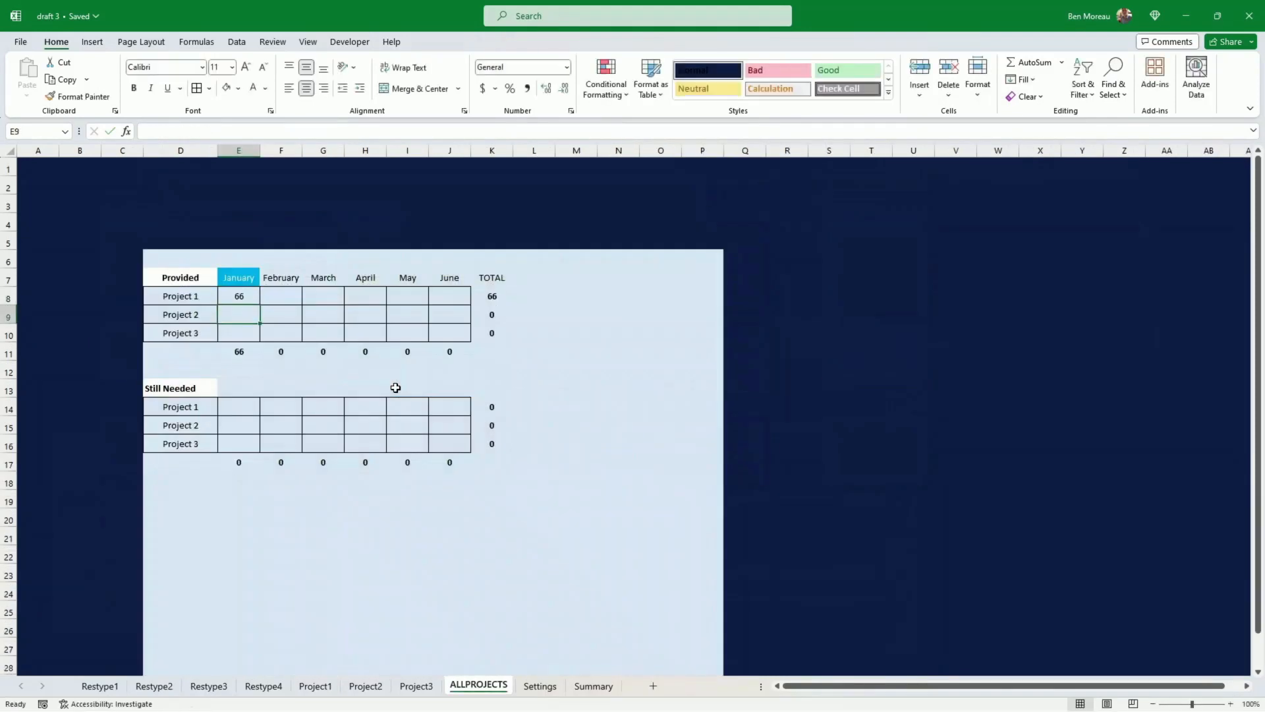
# - Make the column reference in E8 relative (=Project1!F$15) and fill the formula across to June (E8:J8)
pyautogui.click(243, 298)
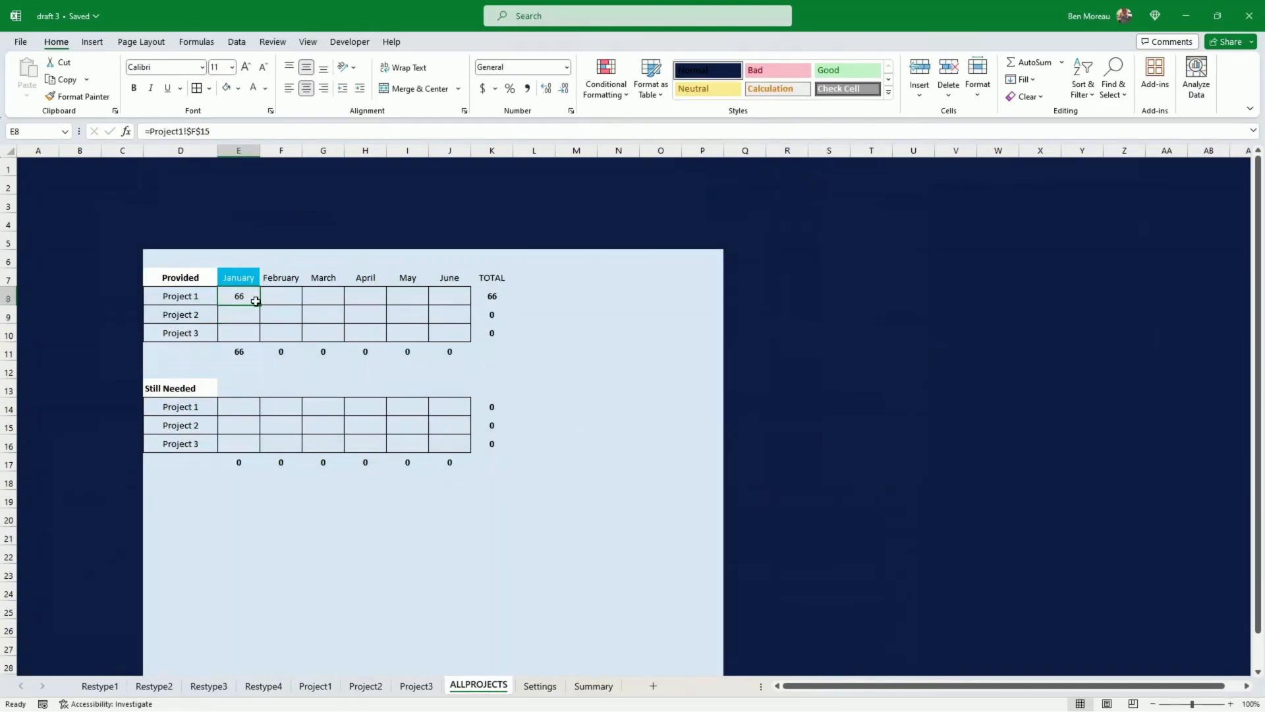
pyautogui.click(193, 132)
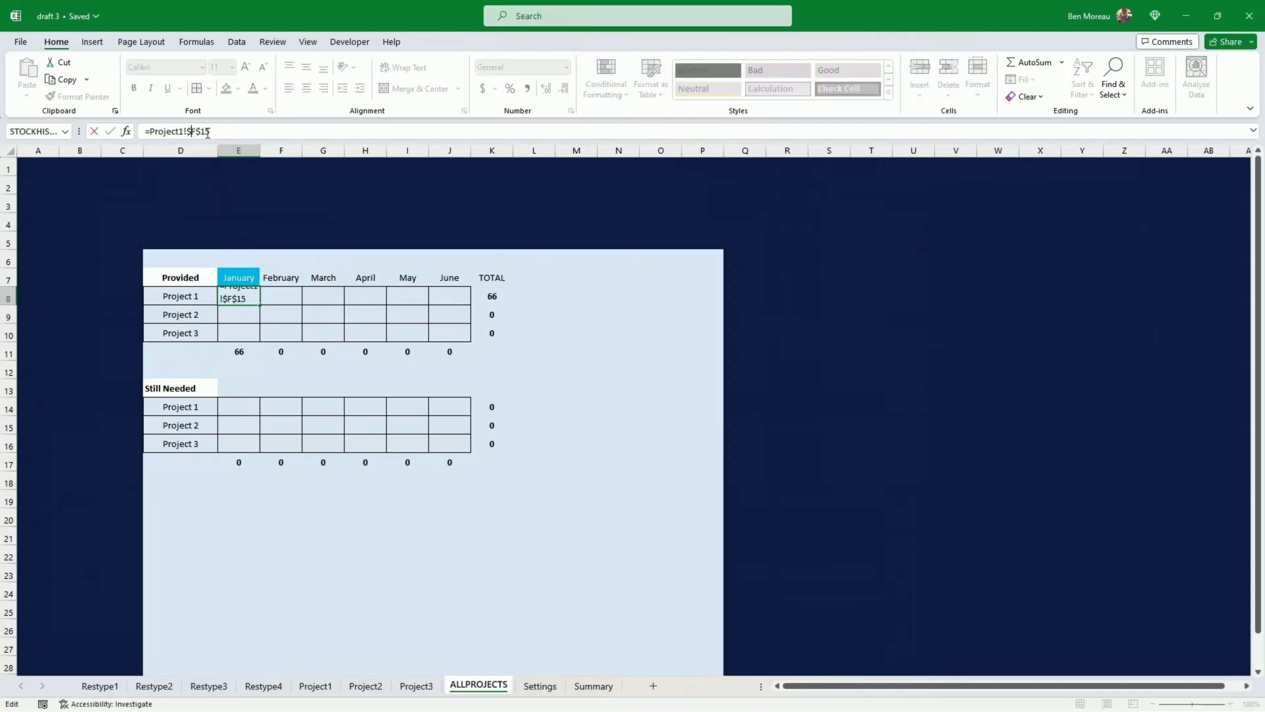
pyautogui.press('BackSpace')
pyautogui.hotkey('ctrl', 'Return')
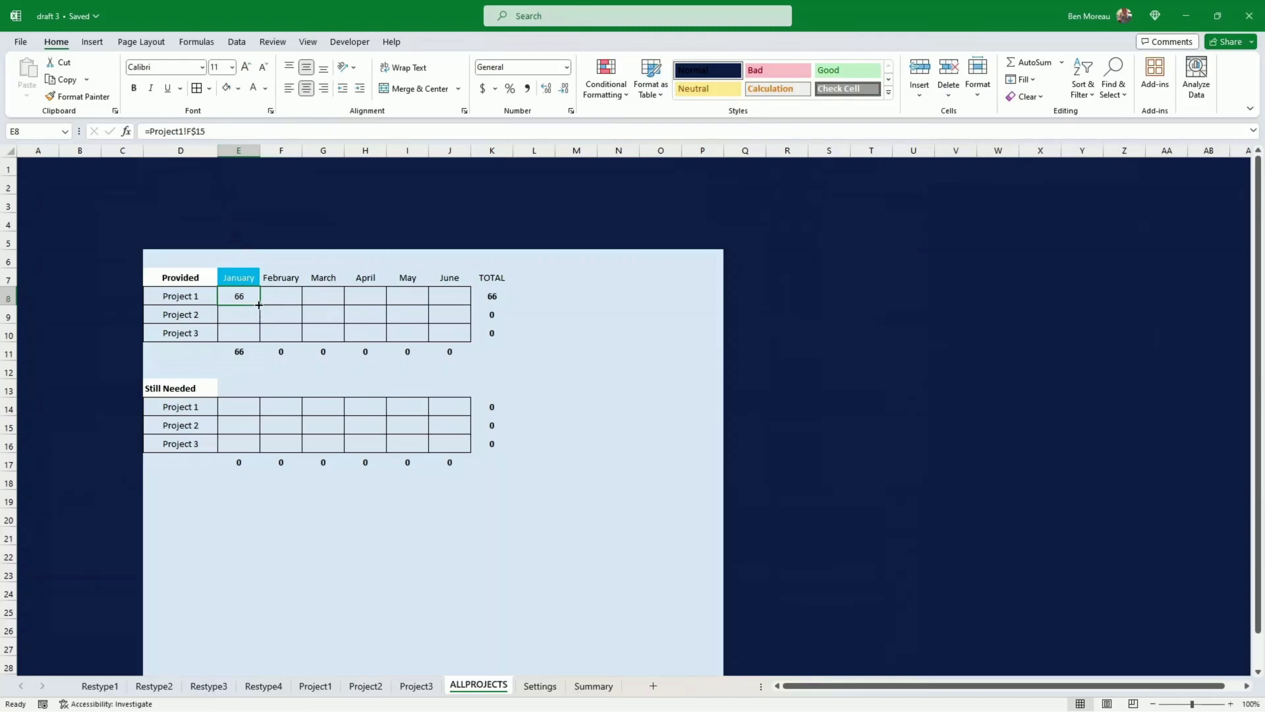
pyautogui.moveTo(261, 304)
pyautogui.mouseDown()
pyautogui.moveTo(460, 307)
pyautogui.moveTo(458, 292)
pyautogui.moveTo(241, 294)
pyautogui.mouseUp()
# - Copy the January Provided formula for Project 1 from E8 into E9 and E10 for Project 2 and Project 3
pyautogui.click(241, 293)
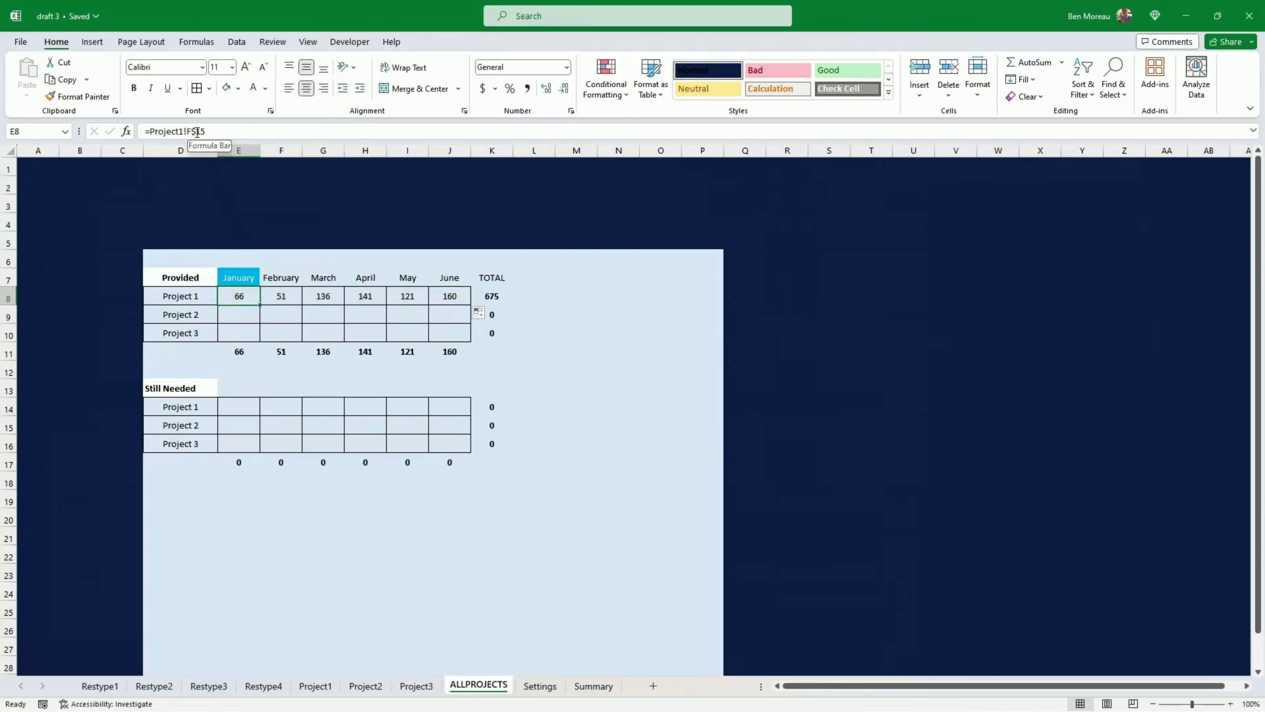
pyautogui.hotkey('ctrl', 'c')
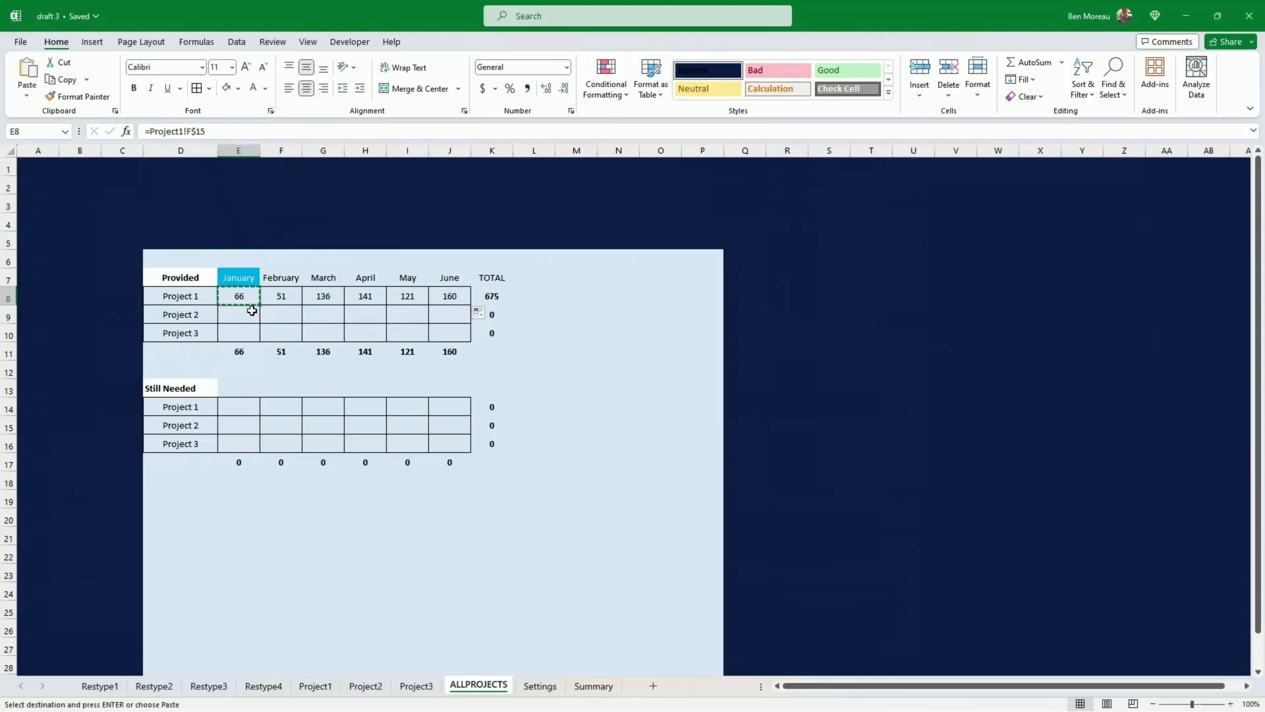
pyautogui.click(251, 313)
pyautogui.hotkey('ctrl', 'v')
pyautogui.click(246, 331)
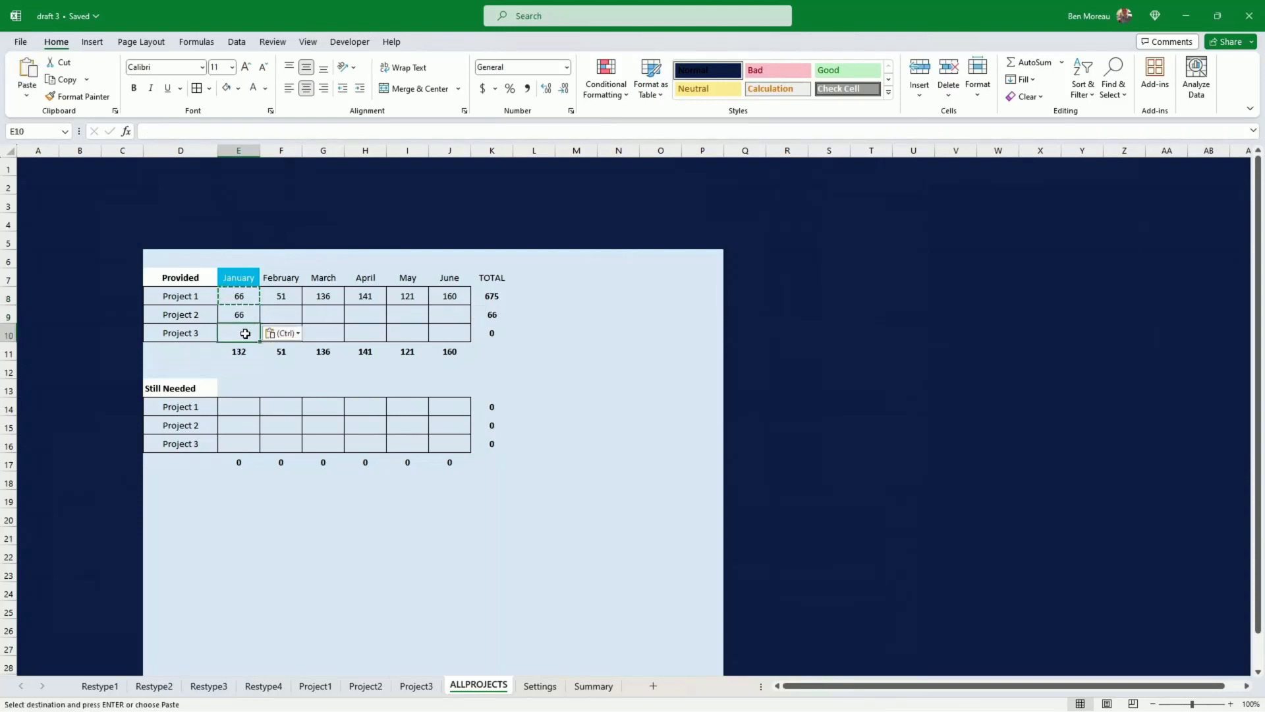
pyautogui.hotkey('ctrl', 'v')
# - Point the January Provided formula for Project 2 in E9 to the Project2 sheet (=Project2!F$15)
pyautogui.click(245, 307)
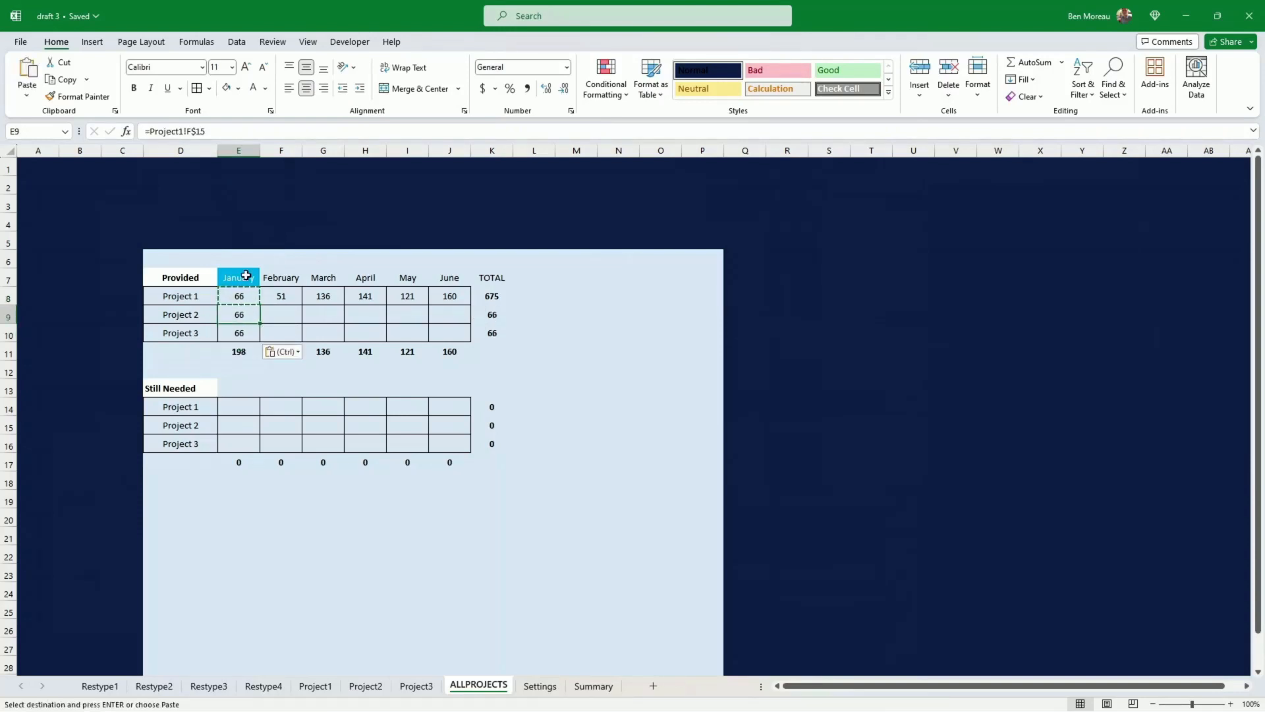
pyautogui.click(182, 131)
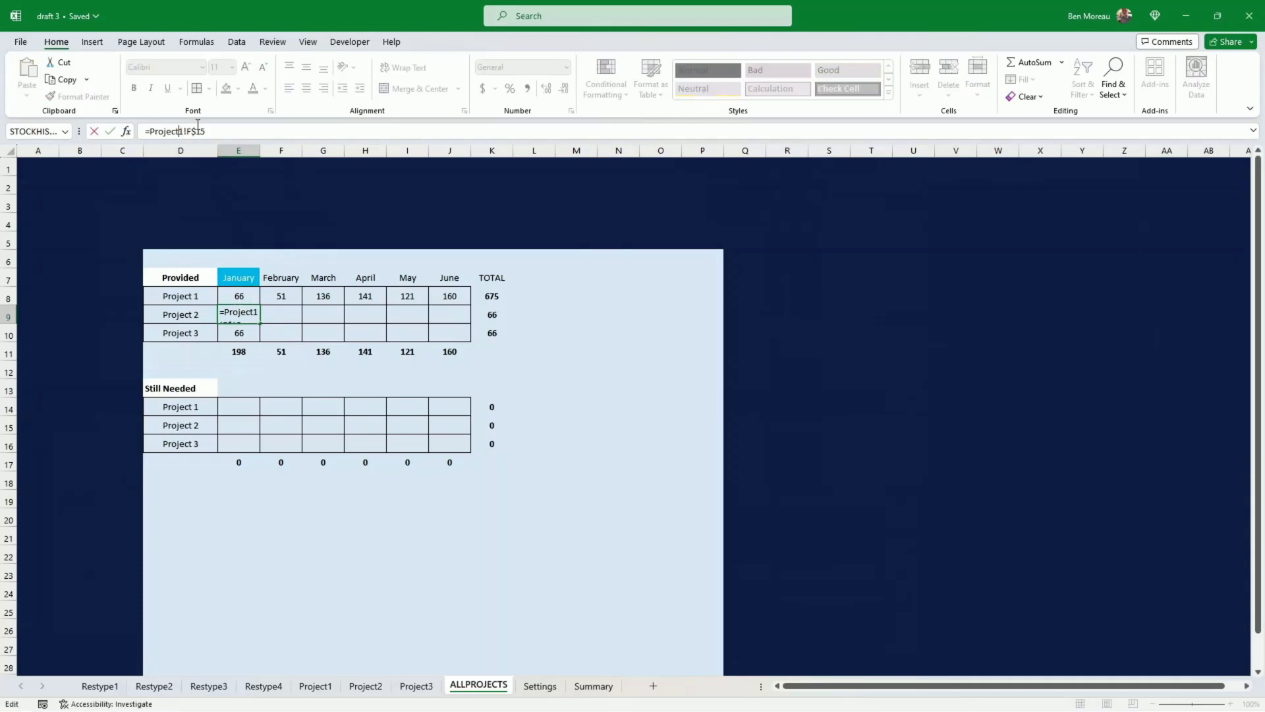
pyautogui.press('Return')
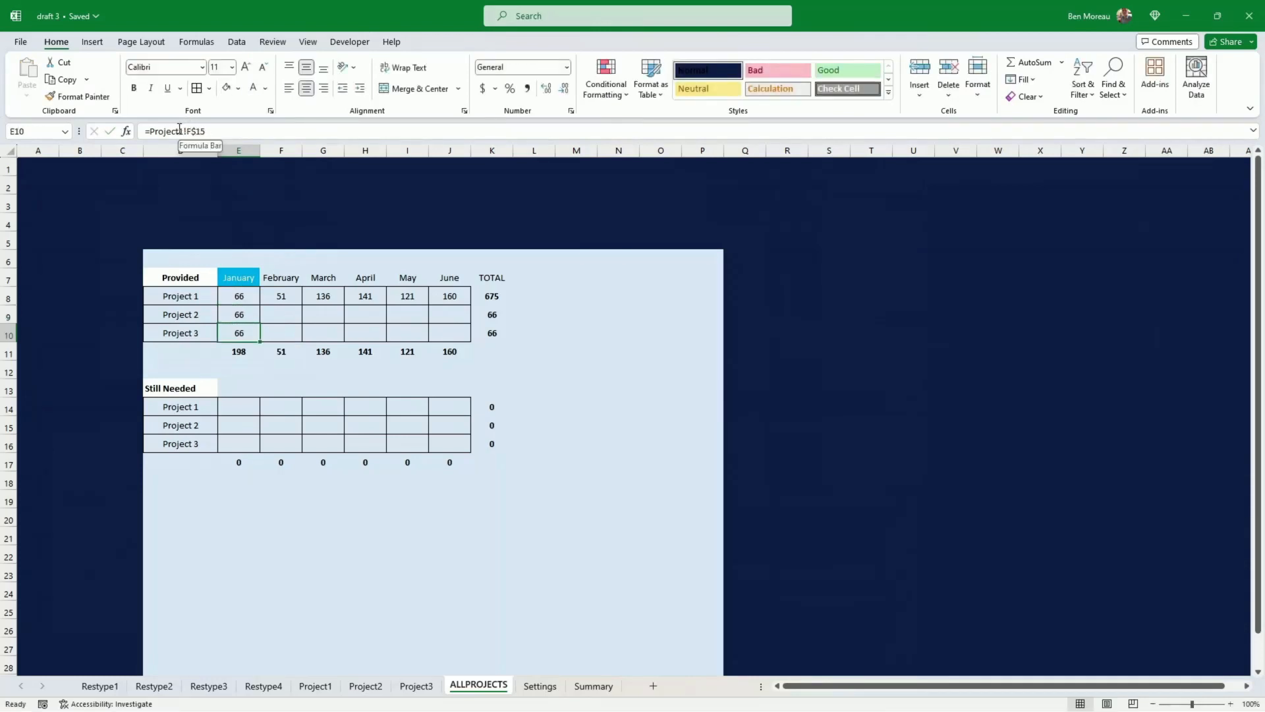
# - Point the Project 3 formula in E10 to the Project3 sheet (=Project3!F$15) and fill E9:E10 across to June (column J)
pyautogui.click(181, 131)
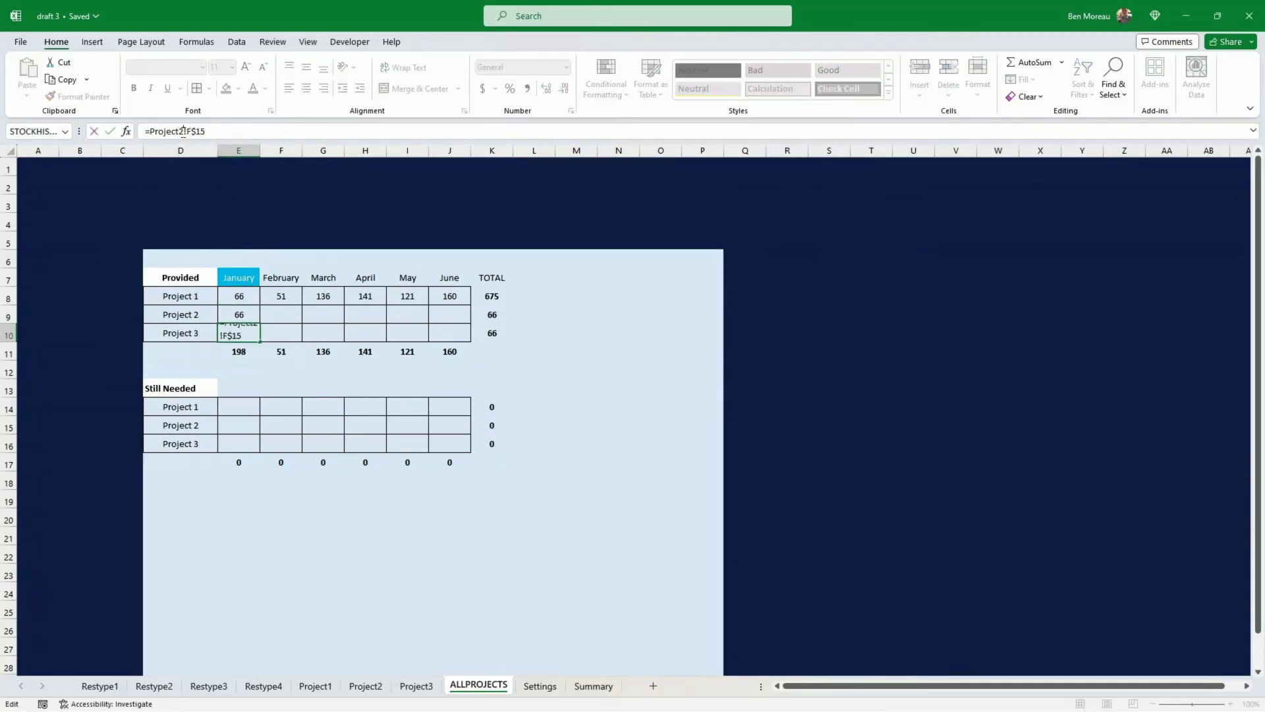
pyautogui.press('Return')
pyautogui.moveTo(236, 310); pyautogui.dragTo(240, 335)
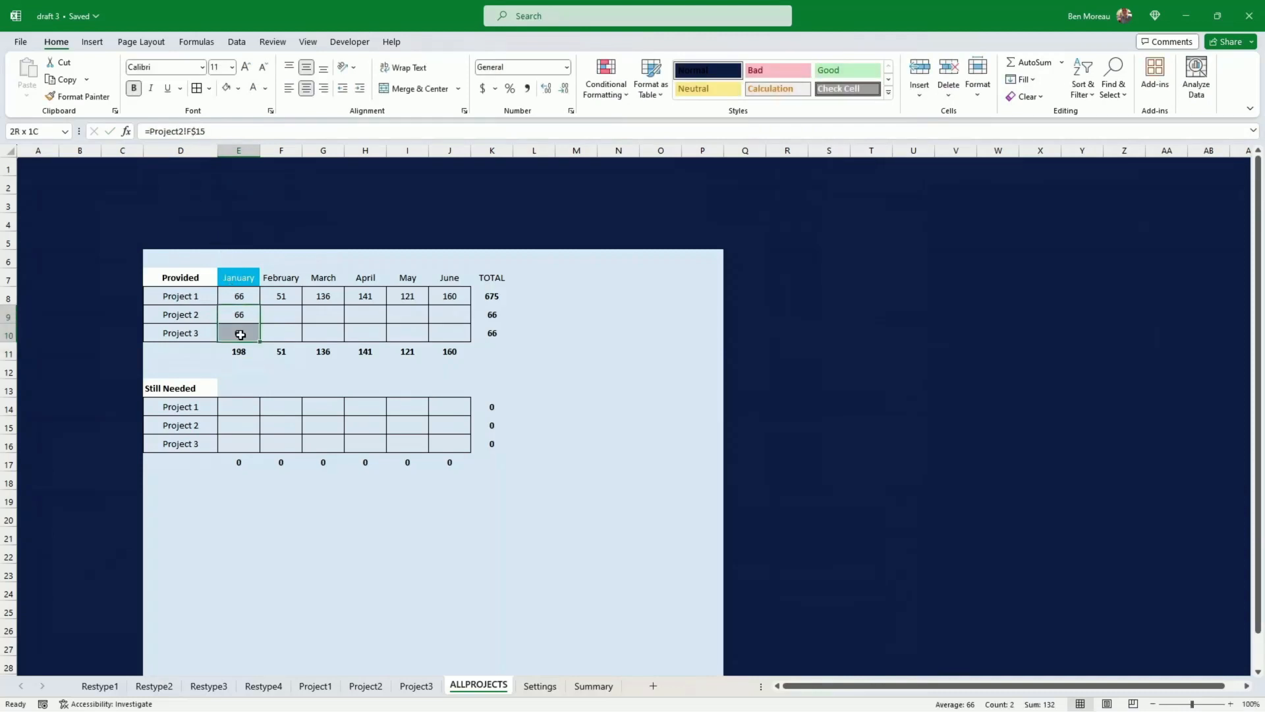
pyautogui.click(256, 335)
pyautogui.click(183, 131)
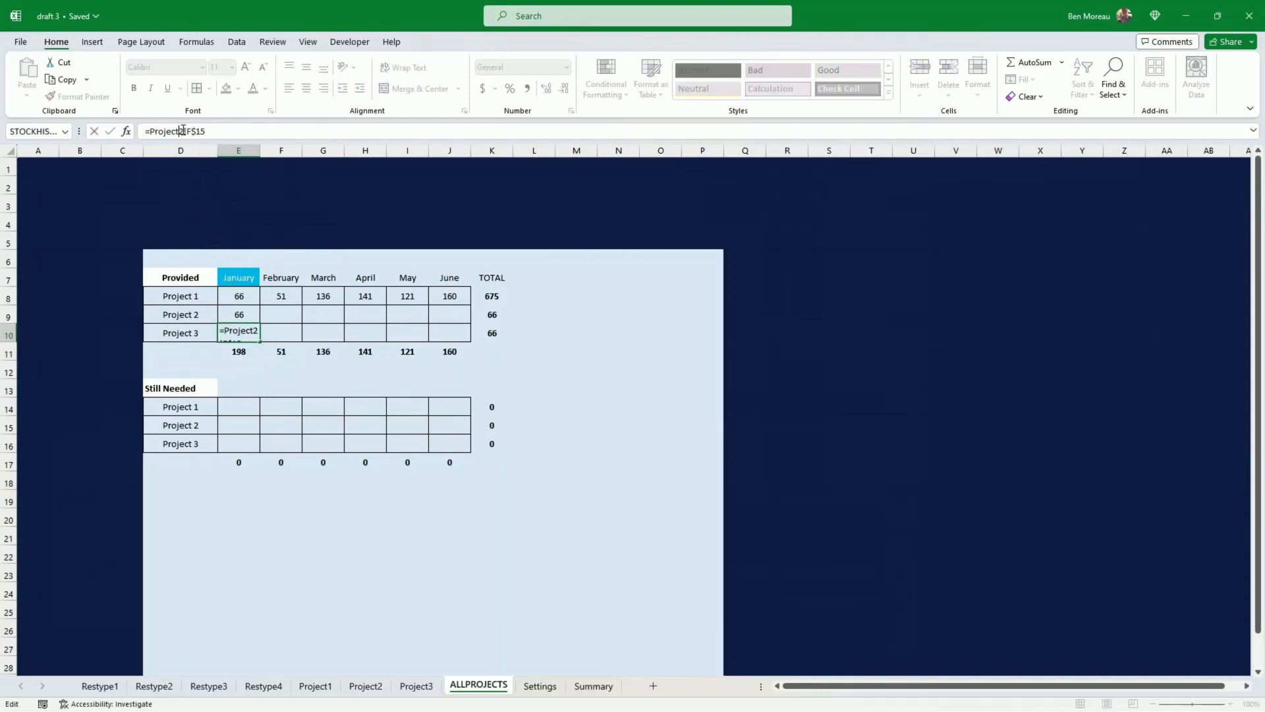
pyautogui.press('BackSpace')
pyautogui.write('3')
pyautogui.press('Return')
pyautogui.moveTo(252, 317); pyautogui.dragTo(465, 340)
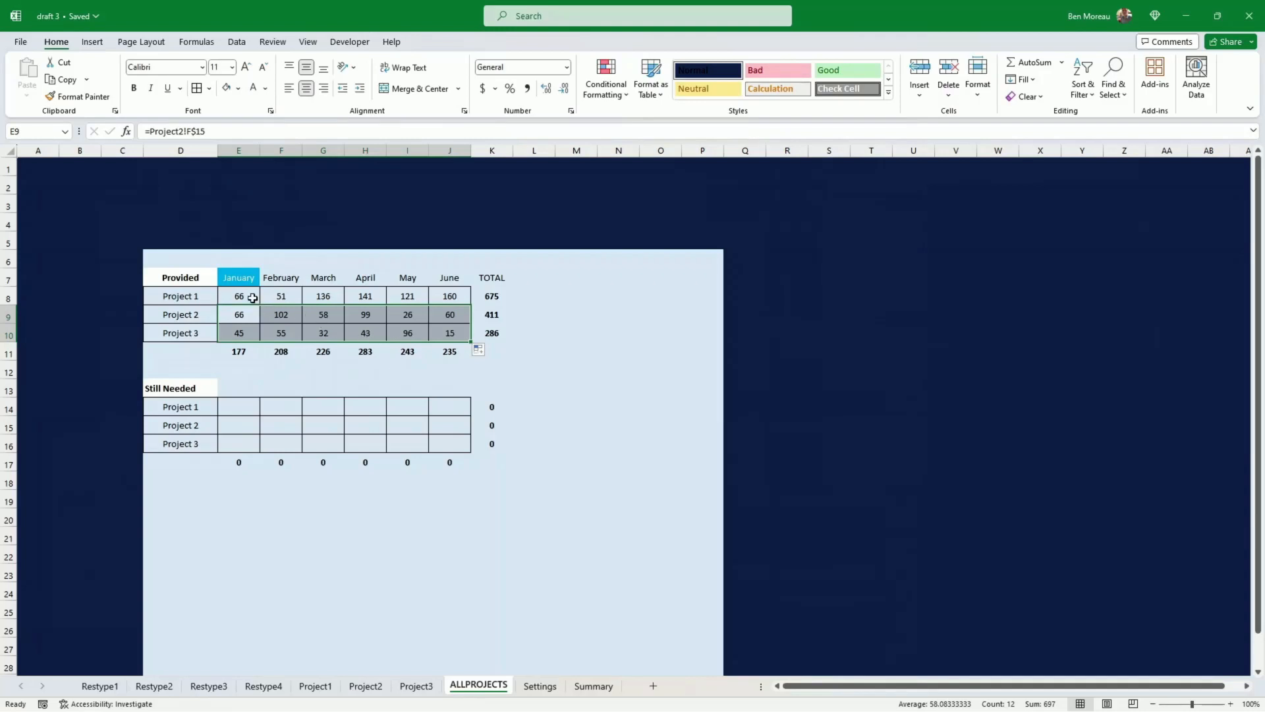
# - Link the January Still Needed value for Project 1 in E14 to the January Still need total in F22 of the Project1 sheet
pyautogui.click(252, 409)
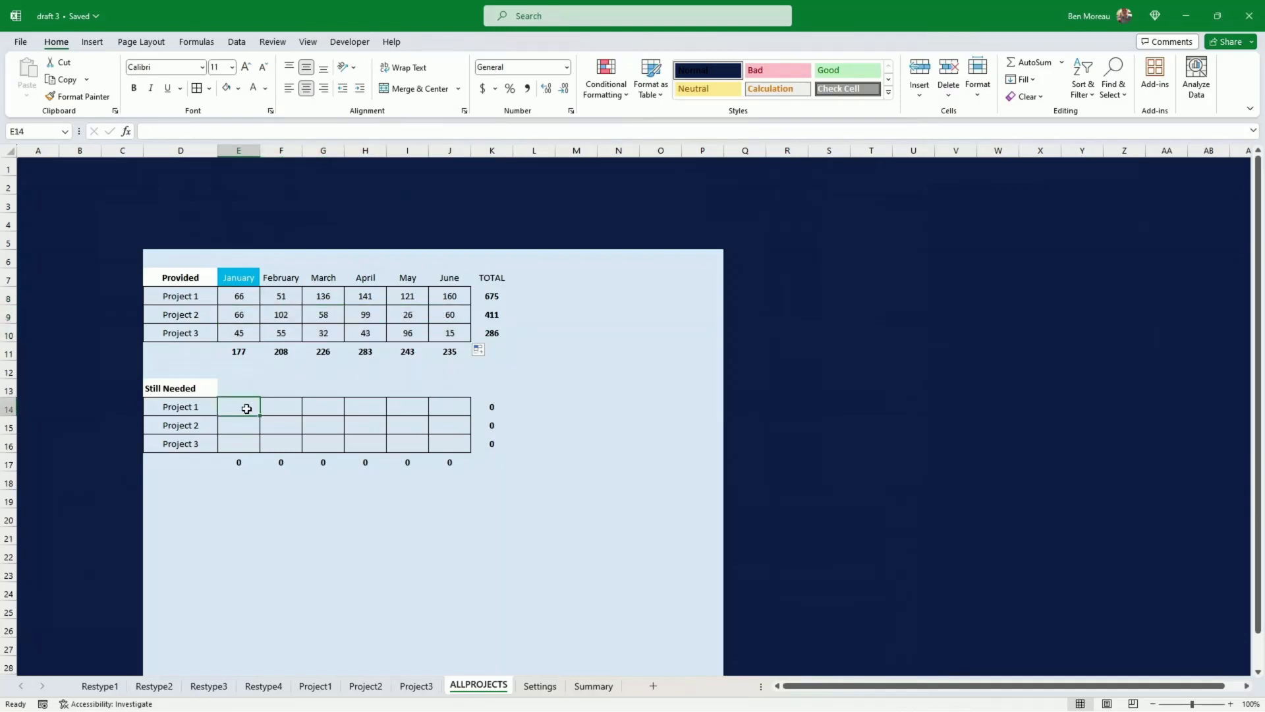
pyautogui.write('=')
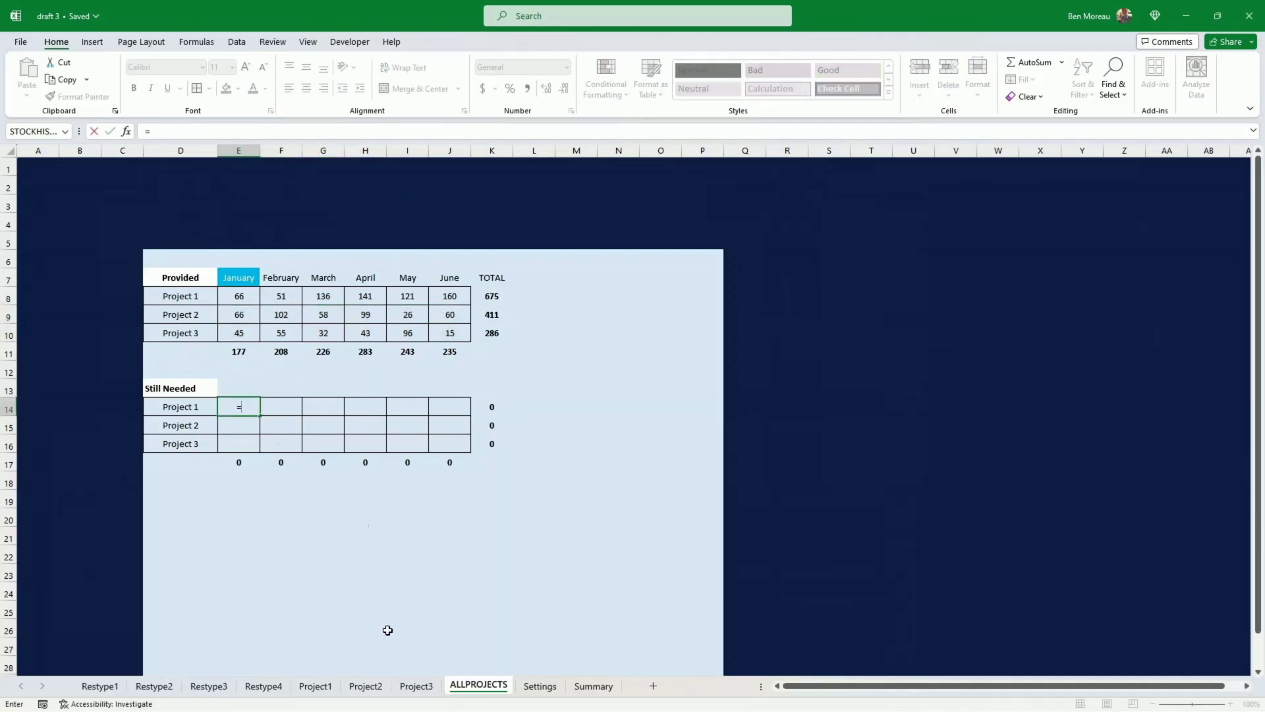
pyautogui.click(316, 686)
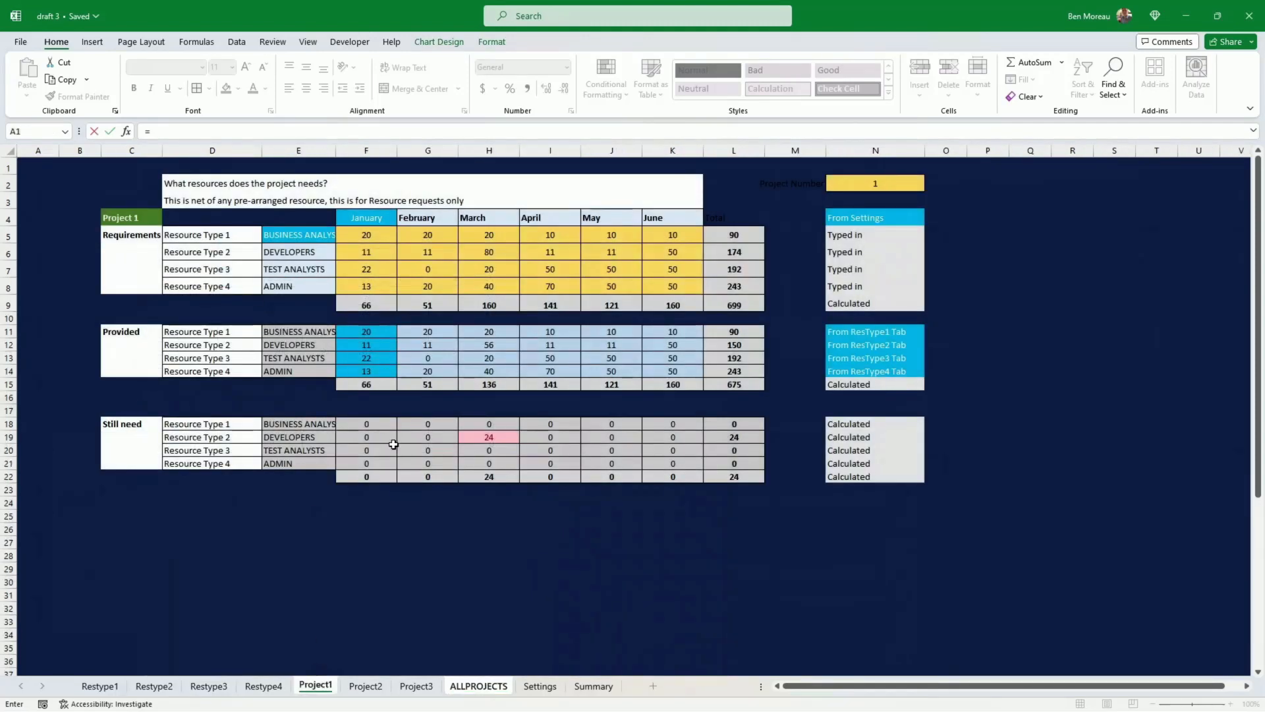
pyautogui.click(369, 476)
pyautogui.press('Return')
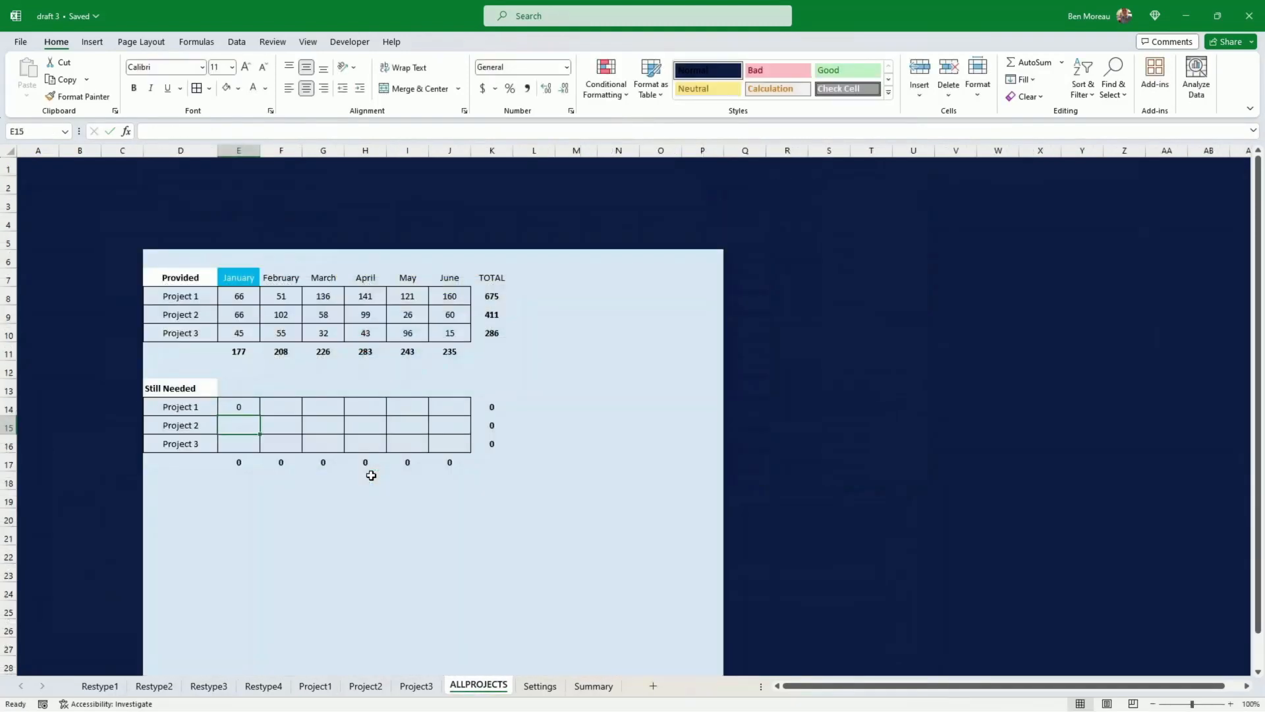
# - Make the column reference in E14 relative (=Project1!F$22) and fill the formula across to June (E14:J14)
pyautogui.click(246, 406)
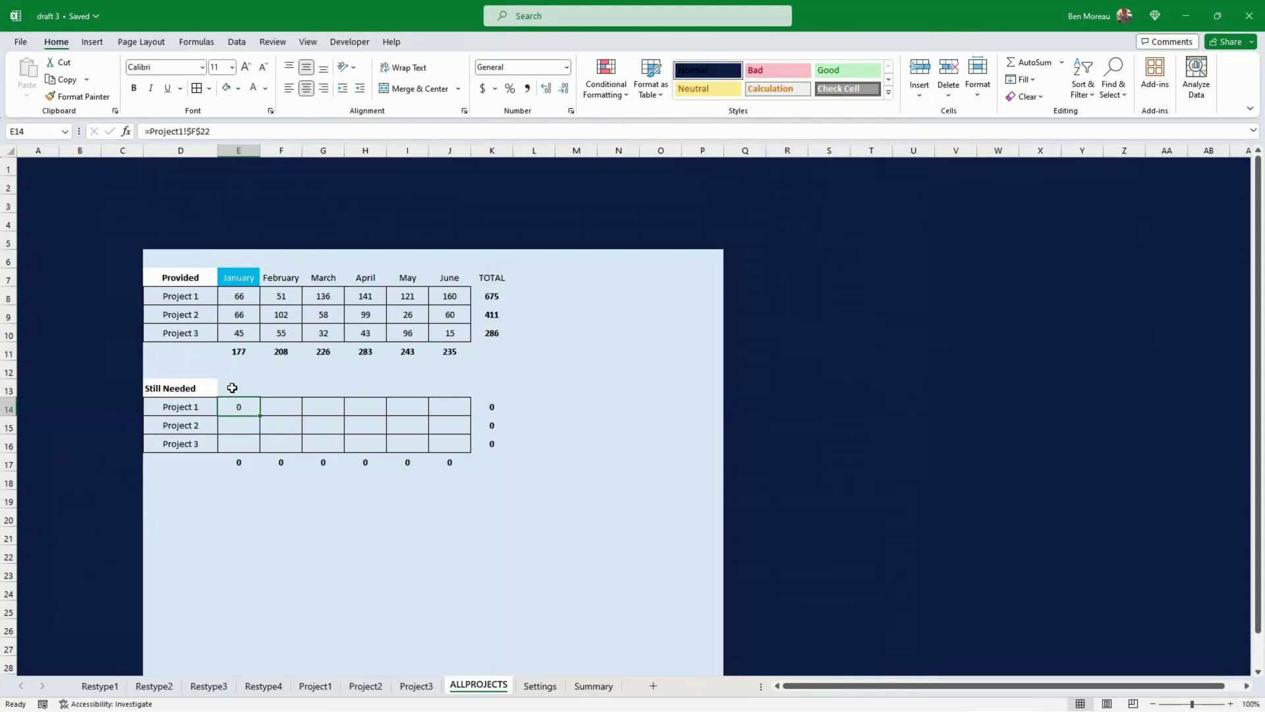
pyautogui.click(197, 131)
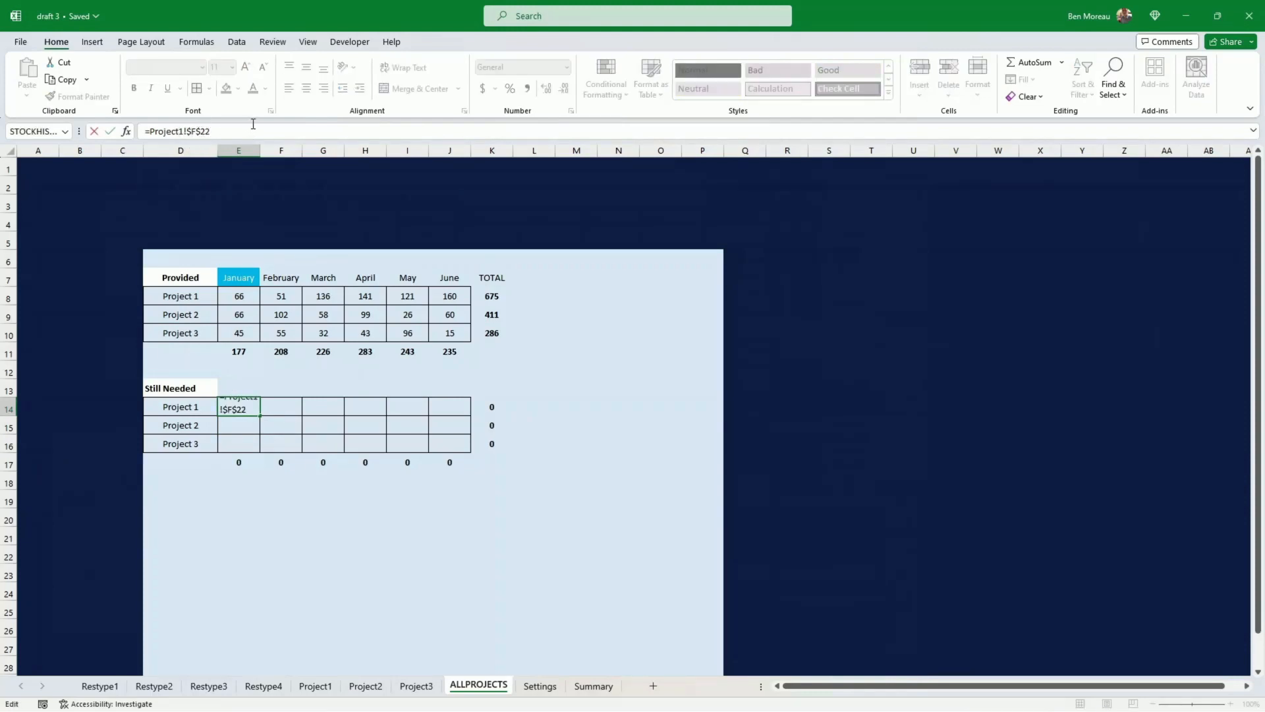
pyautogui.press('BackSpace')
pyautogui.press('Return')
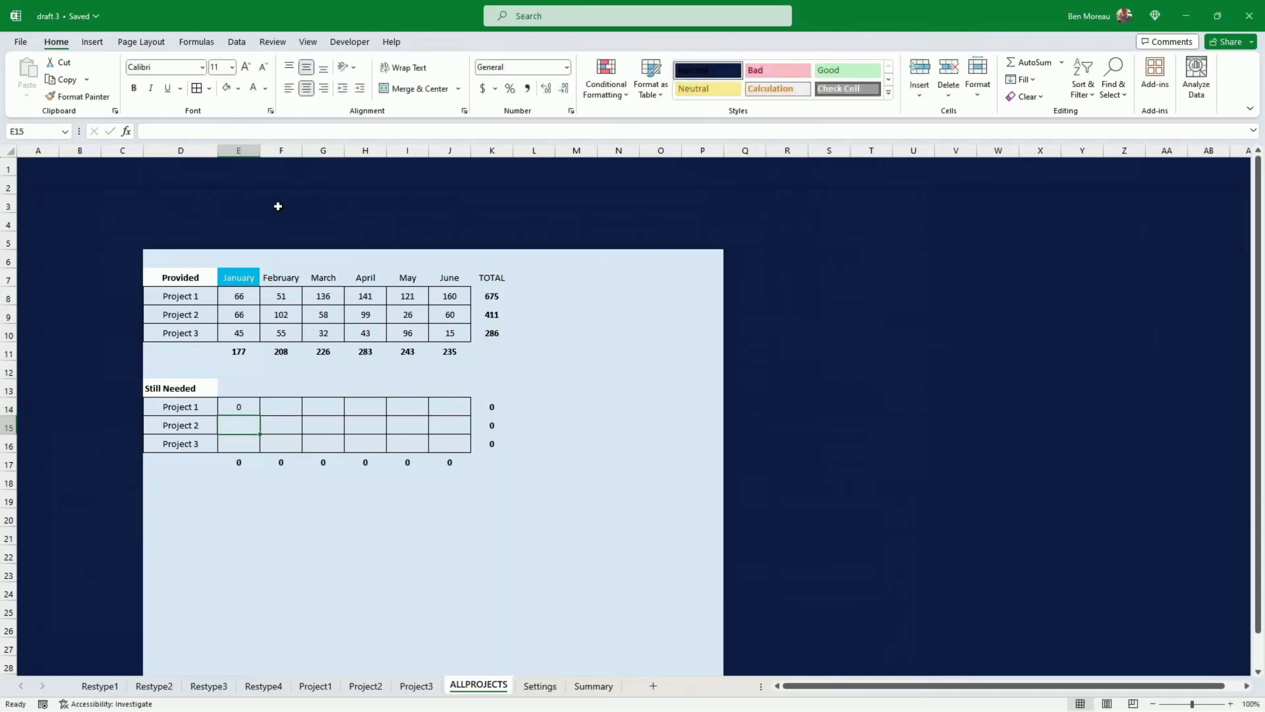
pyautogui.click(258, 411)
pyautogui.moveTo(259, 416); pyautogui.dragTo(448, 413)
# - Fill the E14 formula down to E16 and point the Project 2 formula in E15 to the Project2 sheet (=Project2!F$22)
pyautogui.click(246, 406)
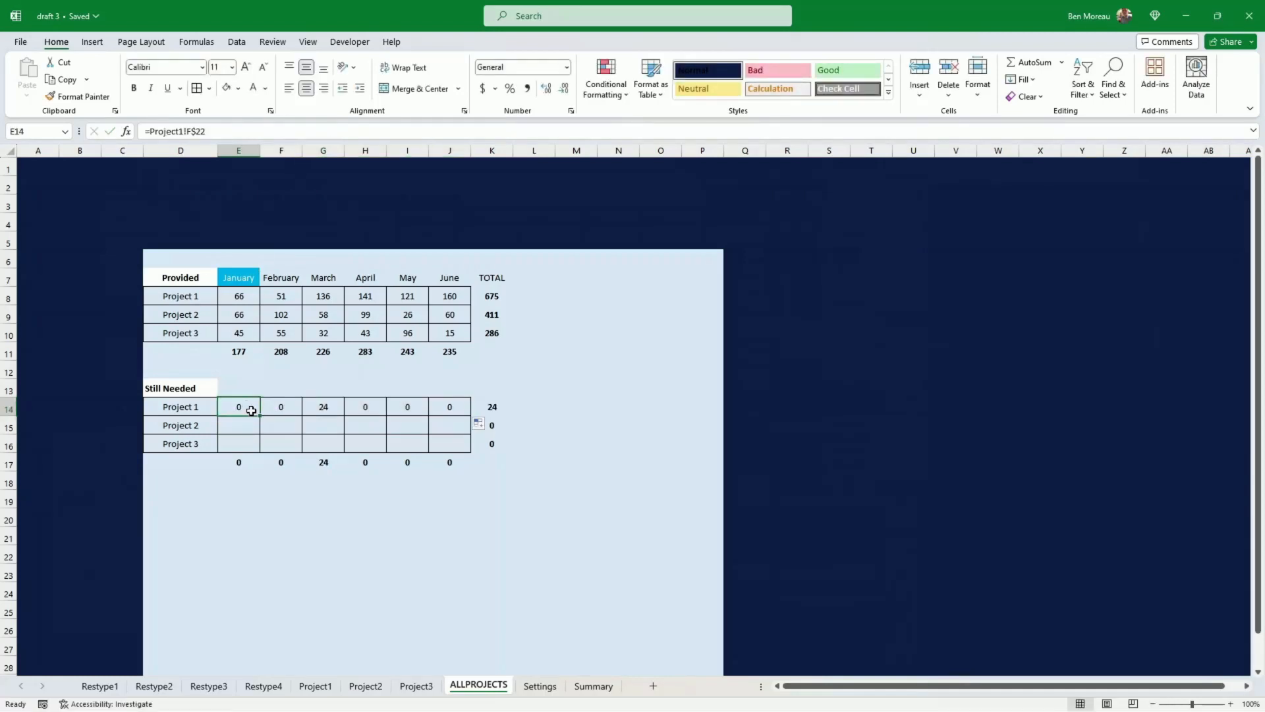
pyautogui.moveTo(259, 416); pyautogui.dragTo(260, 446)
pyautogui.click(237, 423)
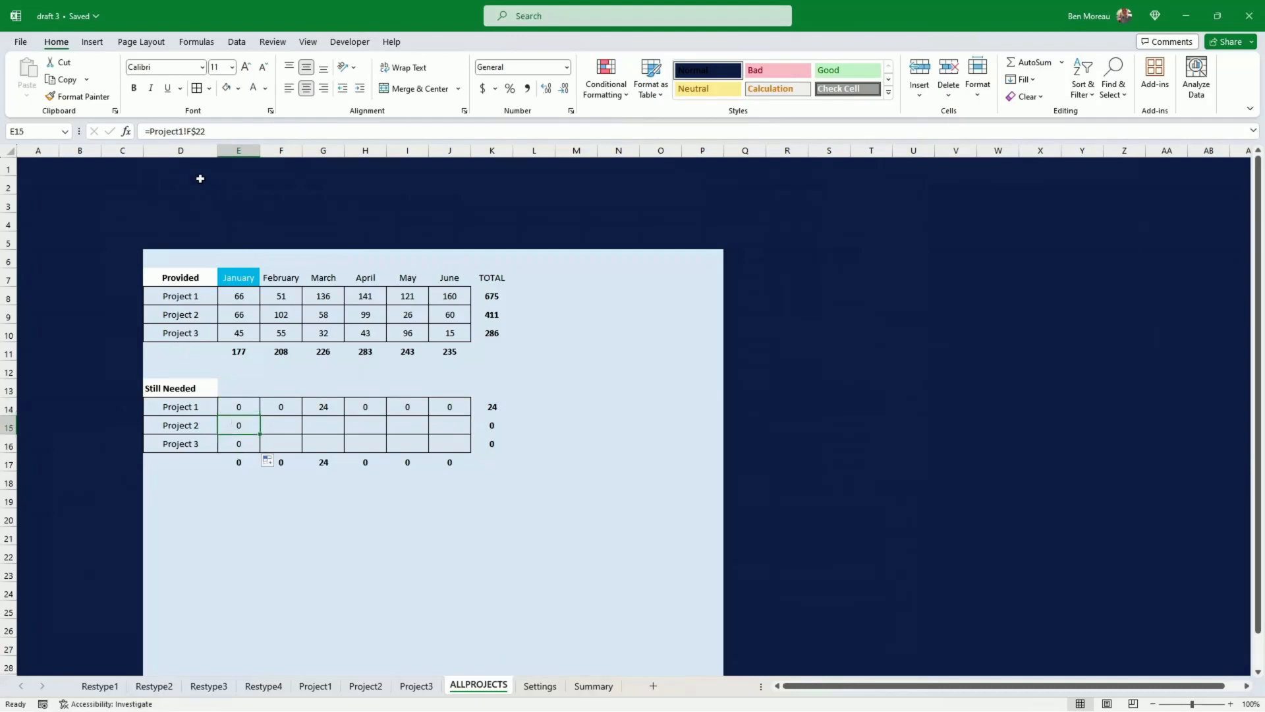
pyautogui.click(183, 132)
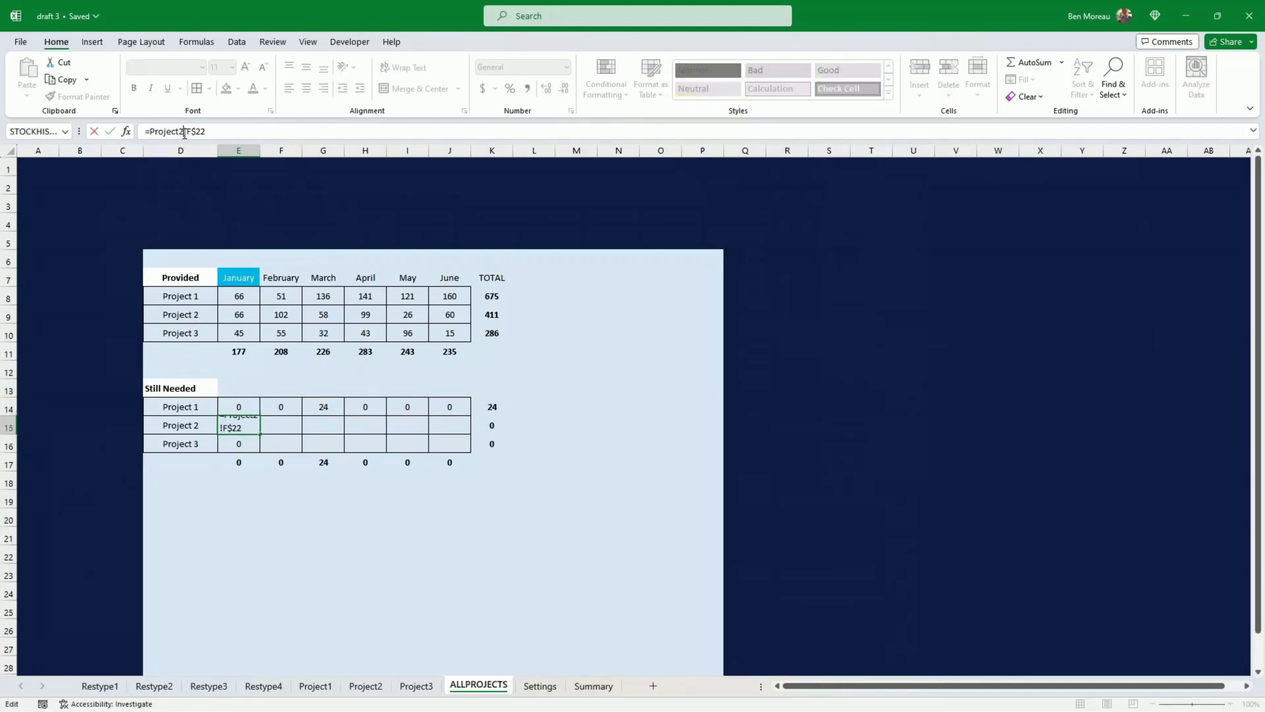
pyautogui.press('Return')
# - Point the Project 3 formula in E16 to the Project3 sheet (=Project3!F$22) and fill E15:E16 across to June (column J)
pyautogui.click(186, 131)
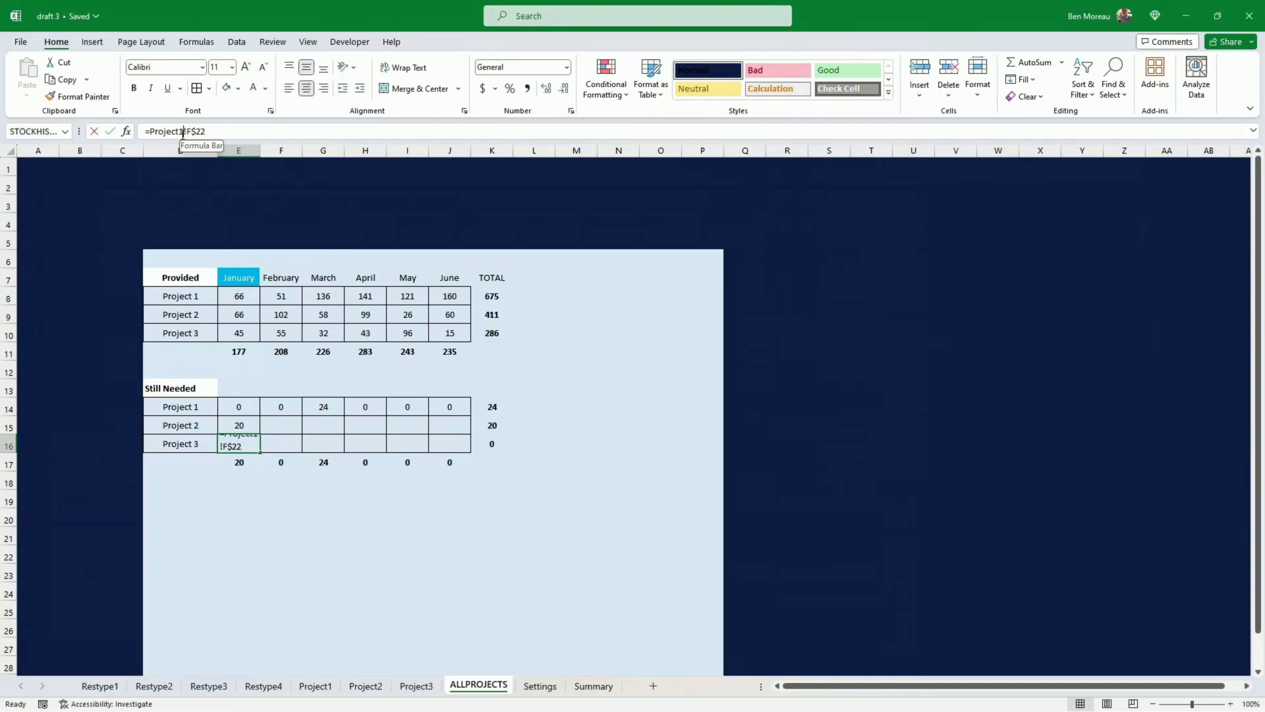
pyautogui.press('BackSpace')
pyautogui.write('3')
pyautogui.press('Return')
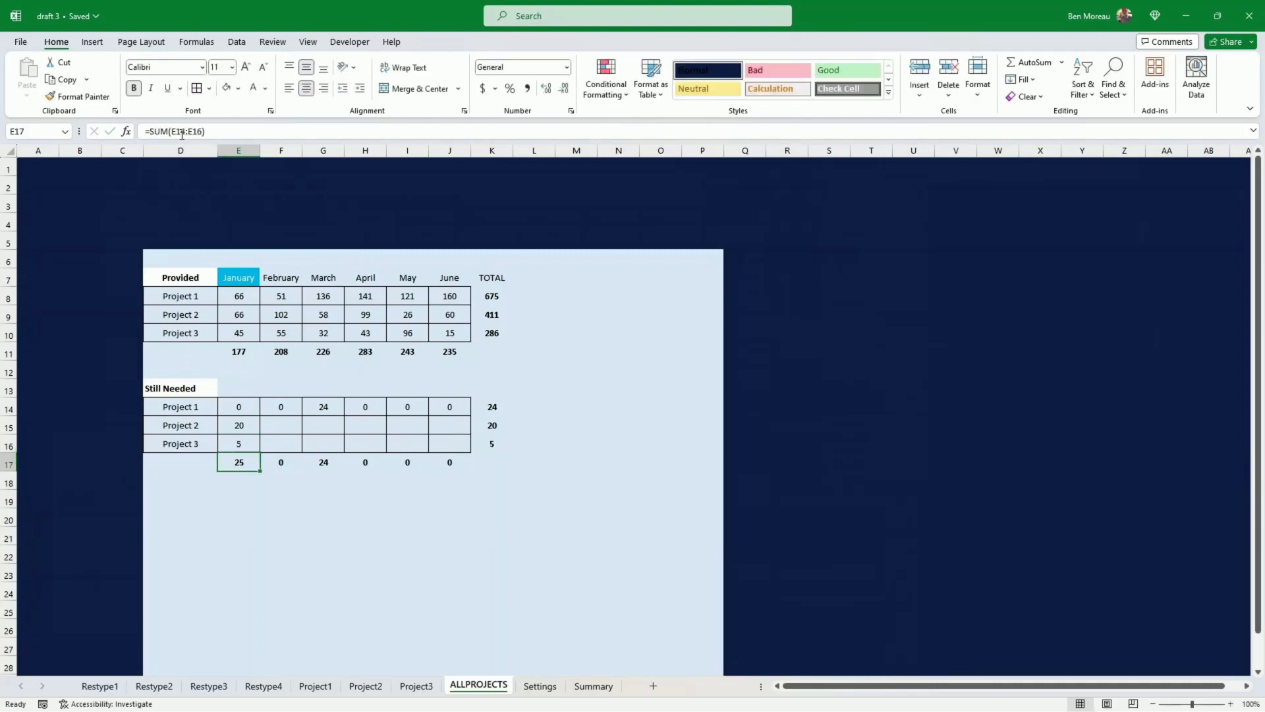
pyautogui.moveTo(244, 423); pyautogui.dragTo(468, 455)
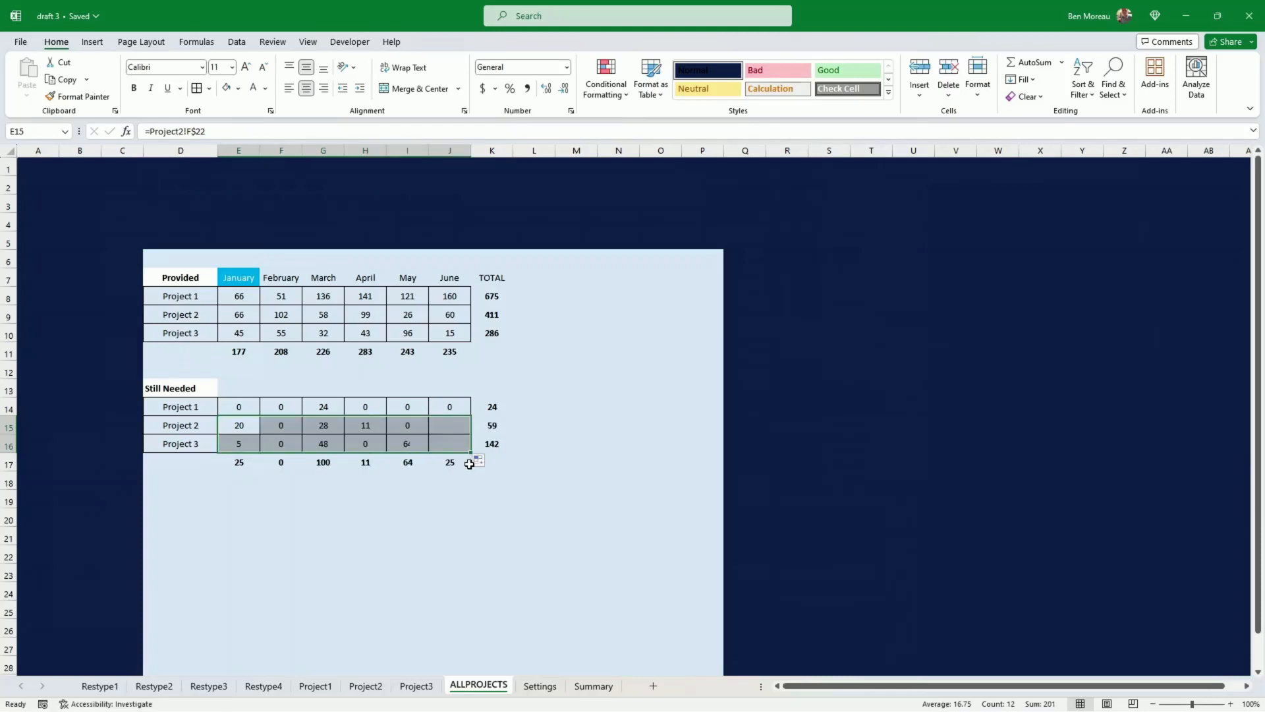
pyautogui.click(466, 491)
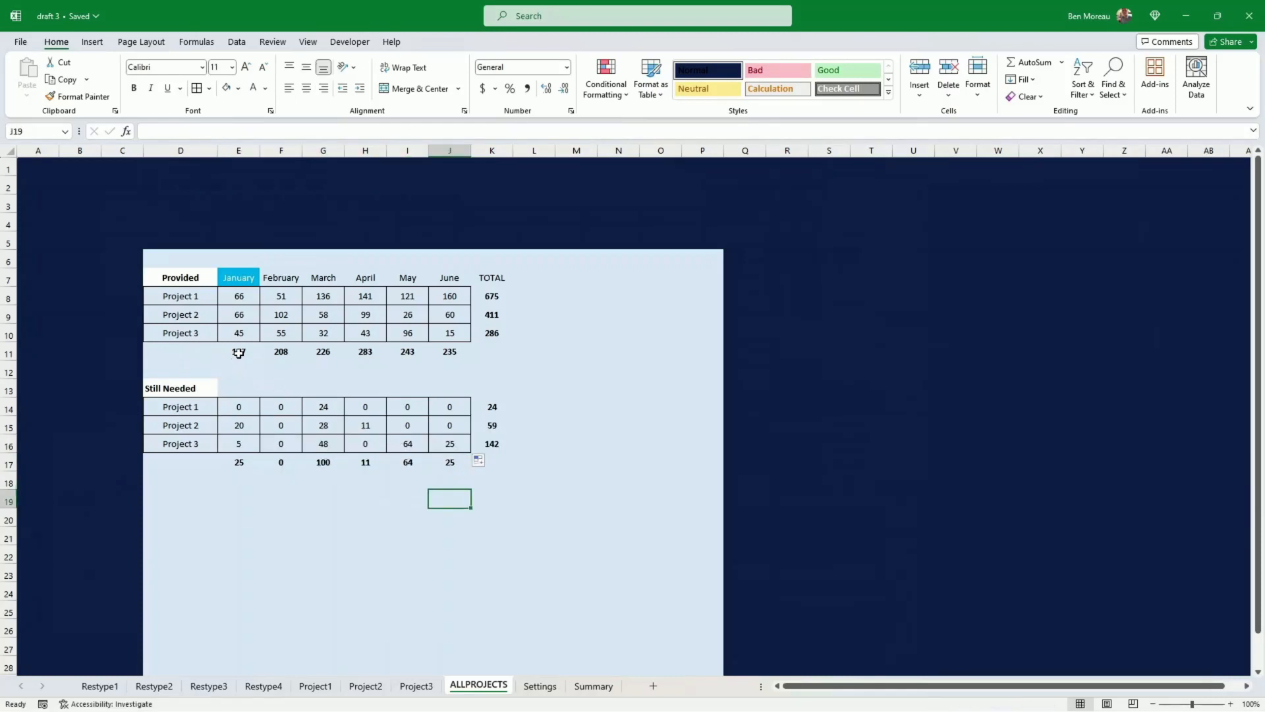
# - Add an AutoSum of the three projects' Provided totals (K8:K10) in K11
pyautogui.moveTo(239, 353); pyautogui.dragTo(432, 351)
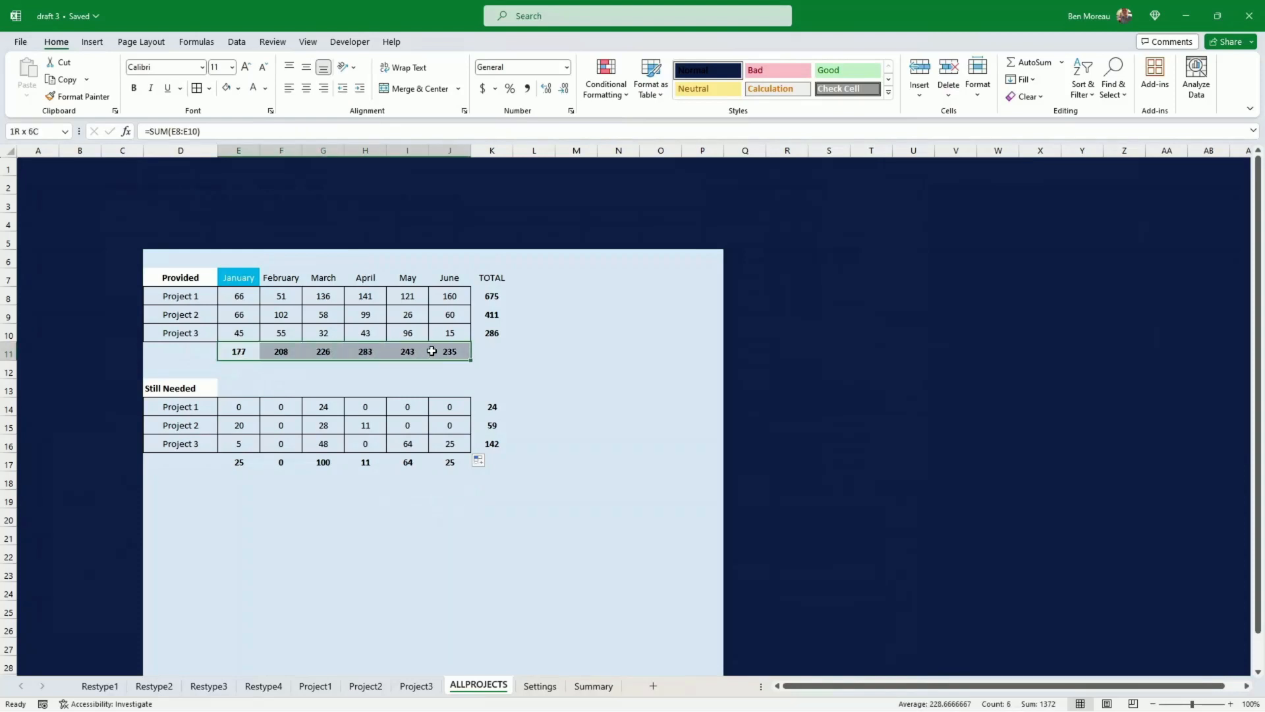
pyautogui.click(487, 353)
pyautogui.click(1041, 64)
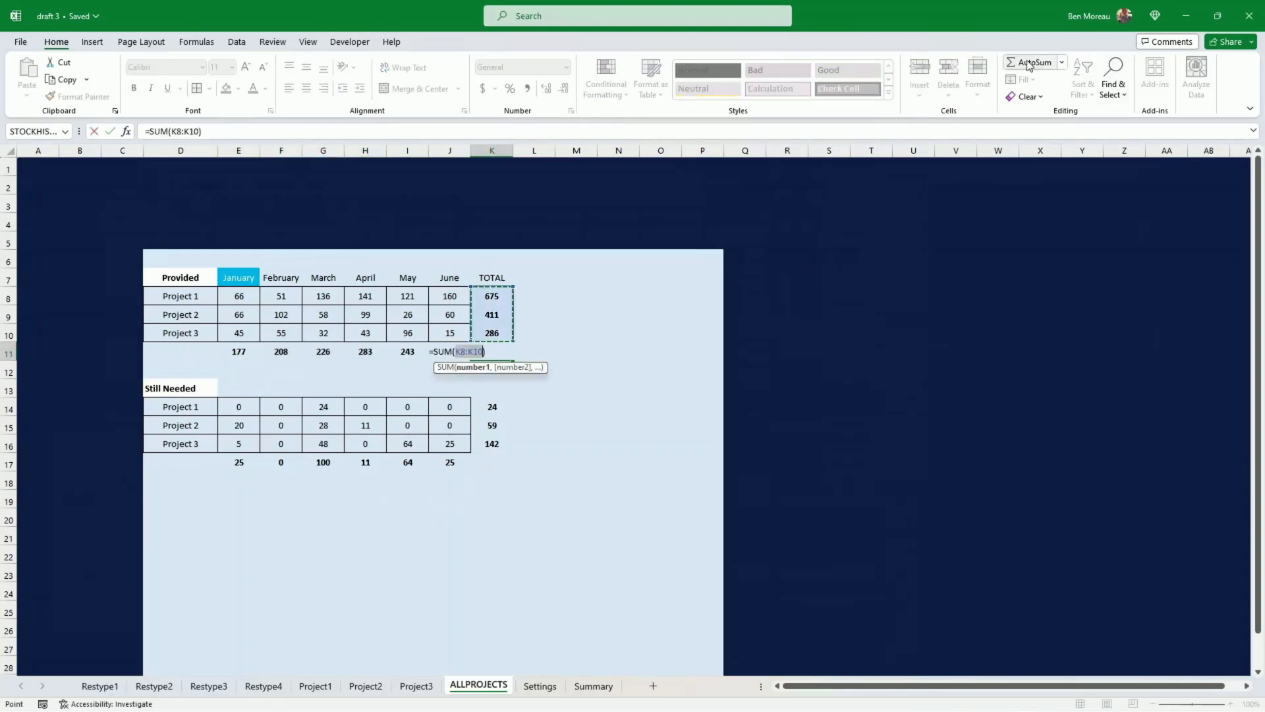
pyautogui.press('Return')
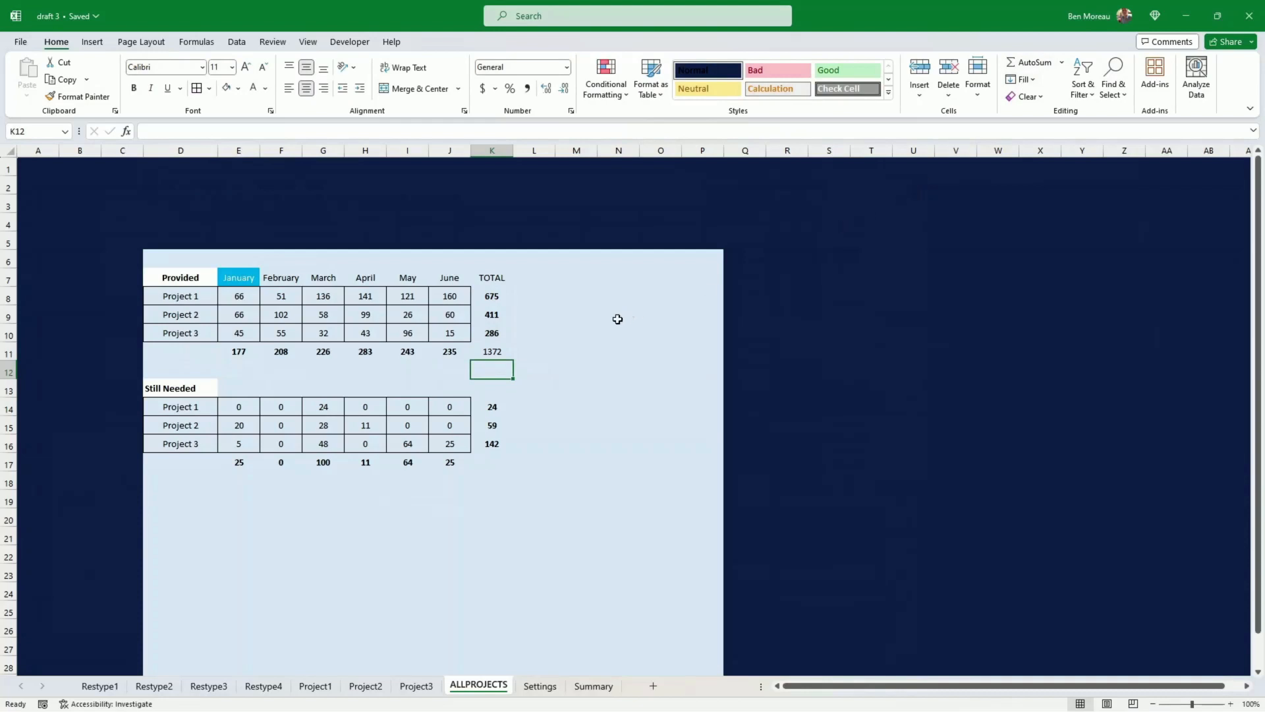
# - Copy the Provided grand total formula from K11 to K17 to sum the Still Needed totals
pyautogui.click(496, 352)
pyautogui.hotkey('ctrl', 'c')
pyautogui.press('Down')
pyautogui.press('Down')
pyautogui.press('Down')
pyautogui.press('Down')
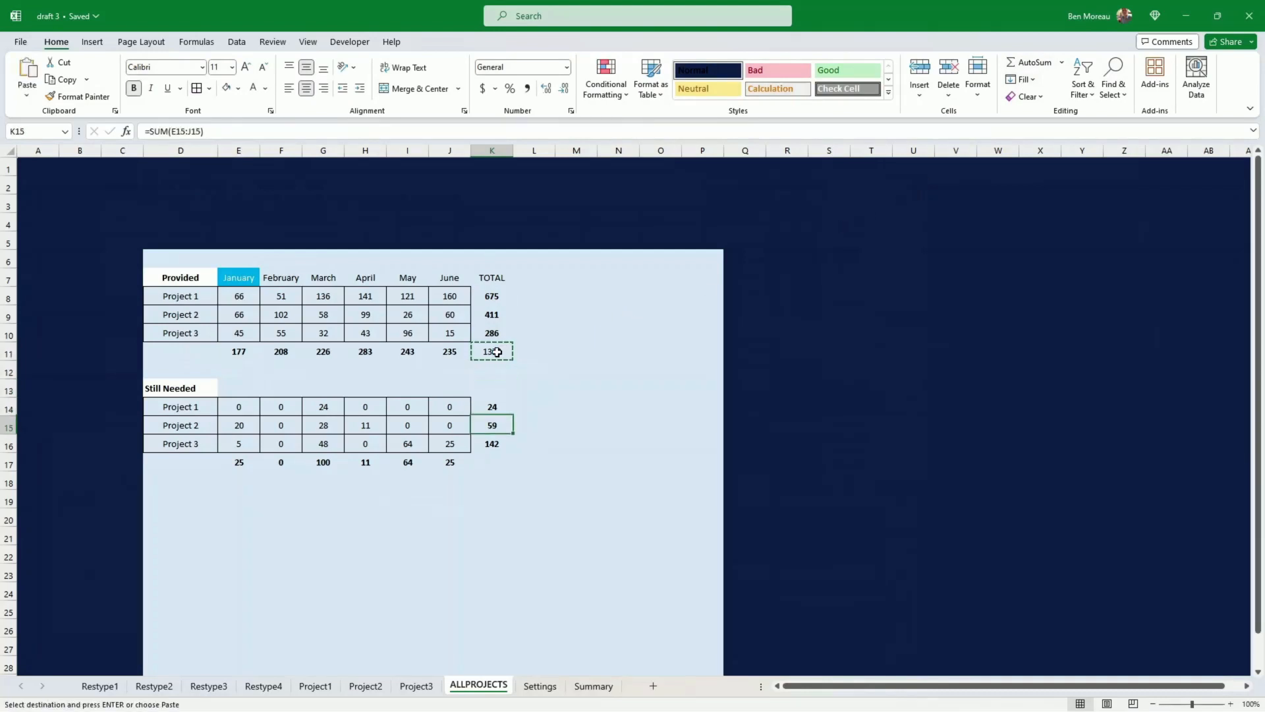
pyautogui.press('Down')
pyautogui.press('Down')
pyautogui.hotkey('ctrl', 'v')
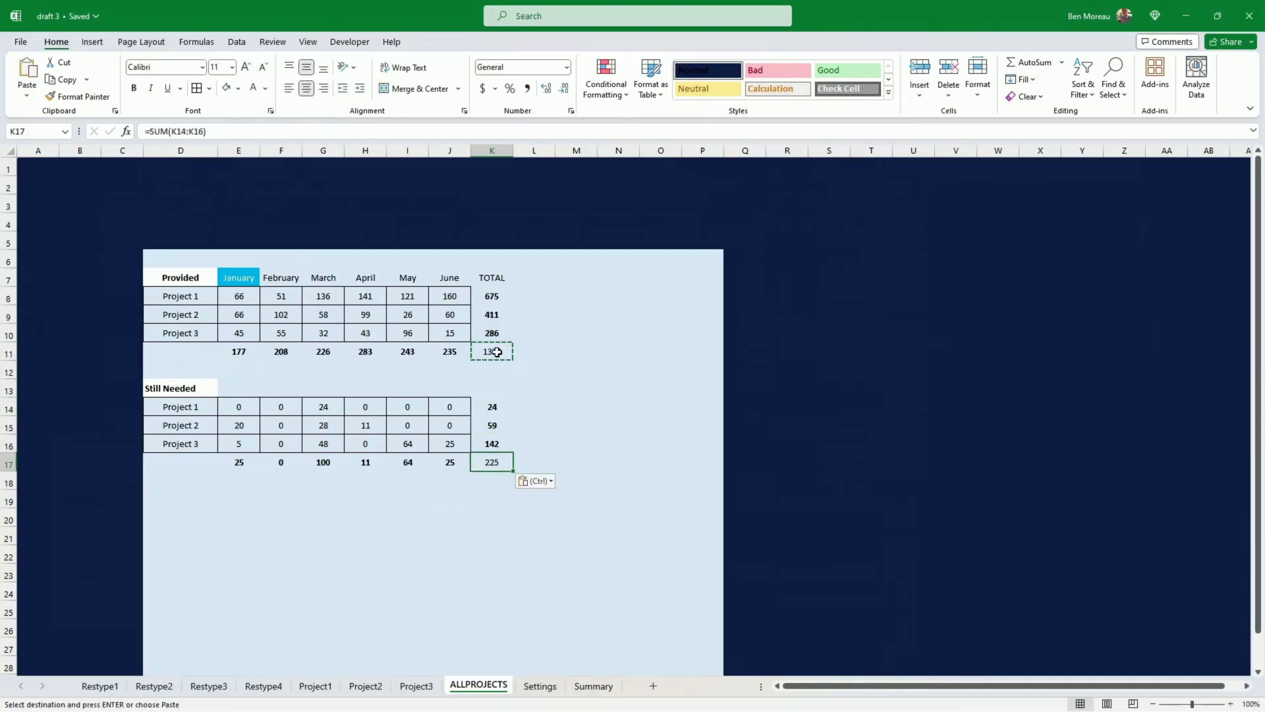
# - Add the Provided and Still Needed grand totals in K19 (=K11+K17) and apply the Comma number style to it
pyautogui.press('Down')
pyautogui.press('Down')
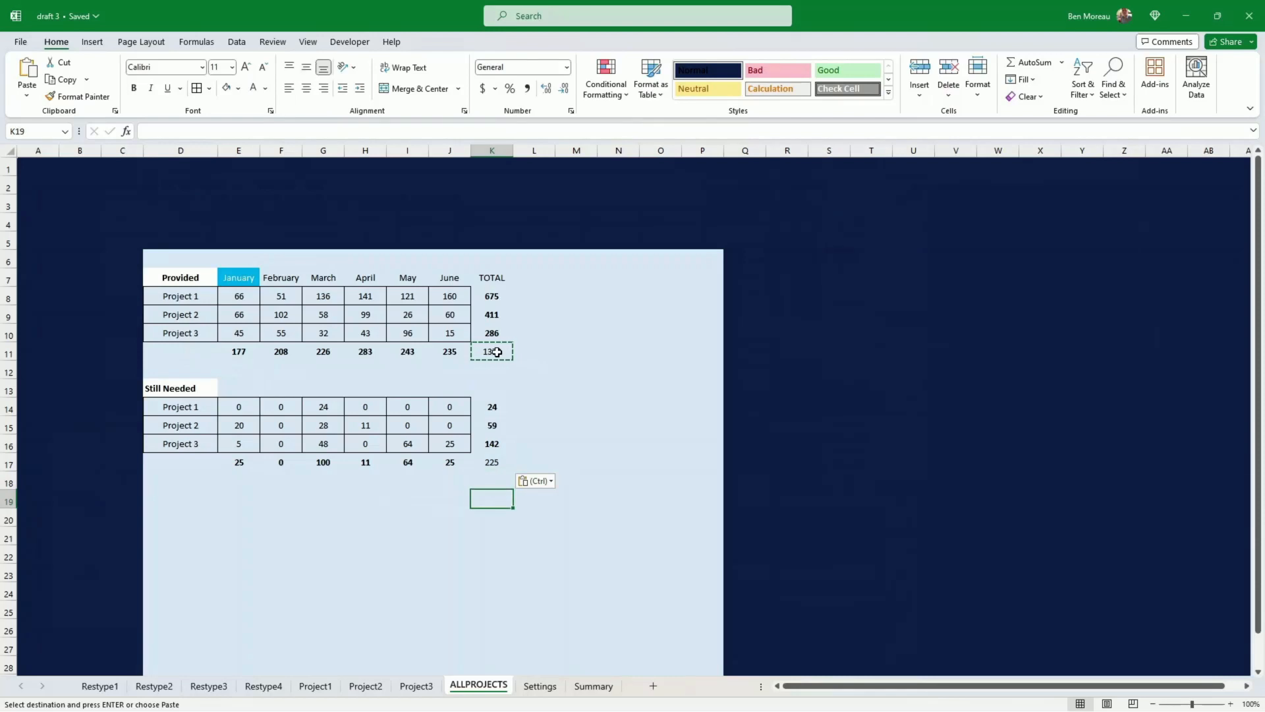
pyautogui.write('=')
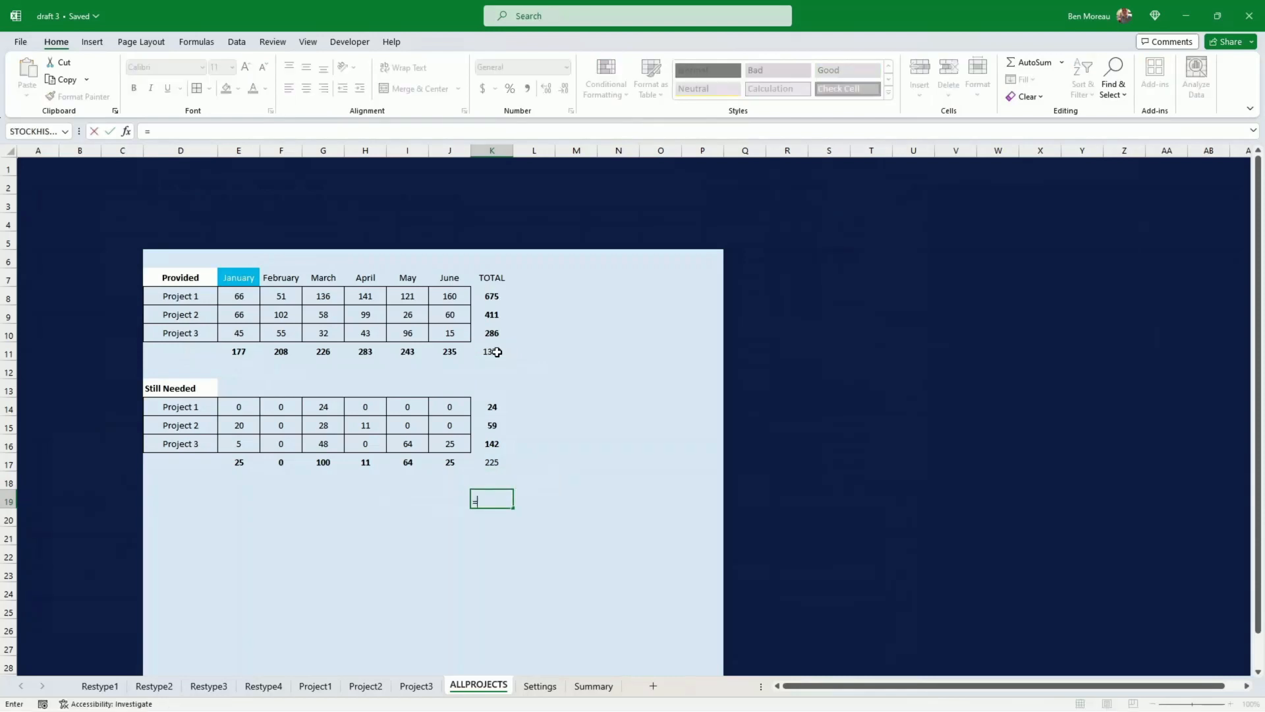
pyautogui.press('Up')
pyautogui.press('Up')
pyautogui.press('Up')
pyautogui.press('Up')
pyautogui.press('Up')
pyautogui.press('Up')
pyautogui.press('Up')
pyautogui.press('Up')
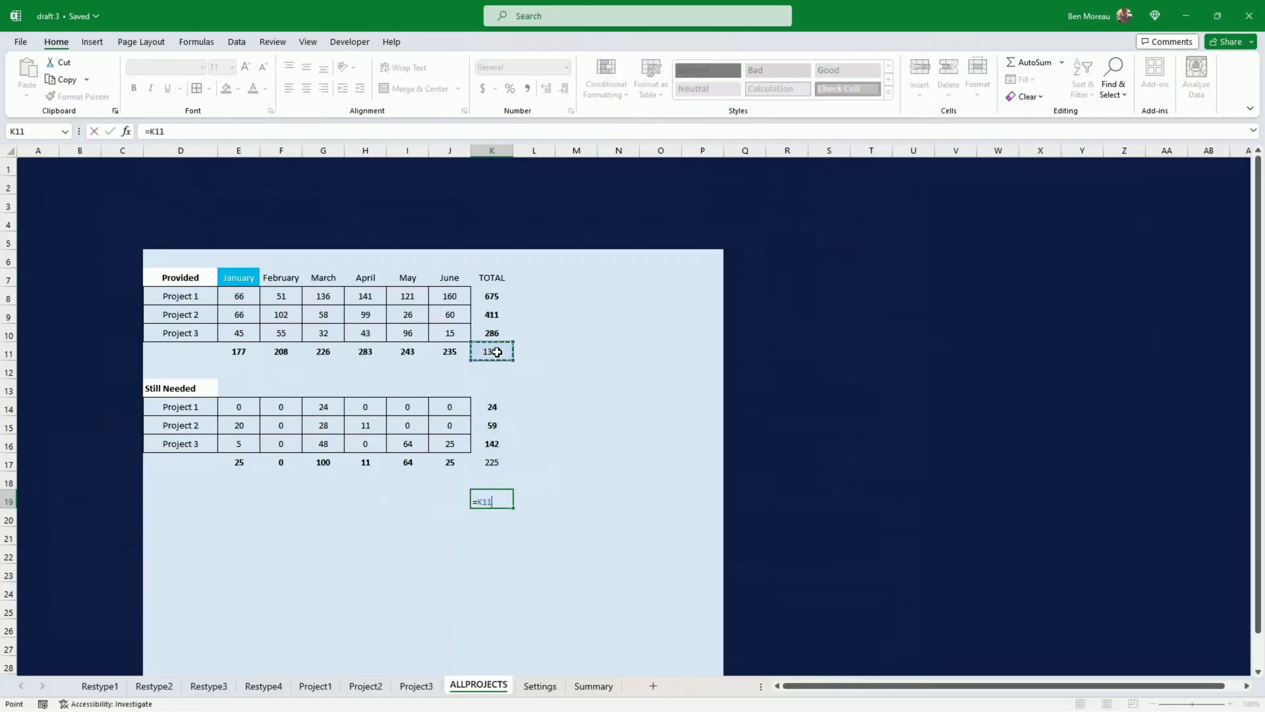
pyautogui.write('+')
pyautogui.press('Up')
pyautogui.press('Up')
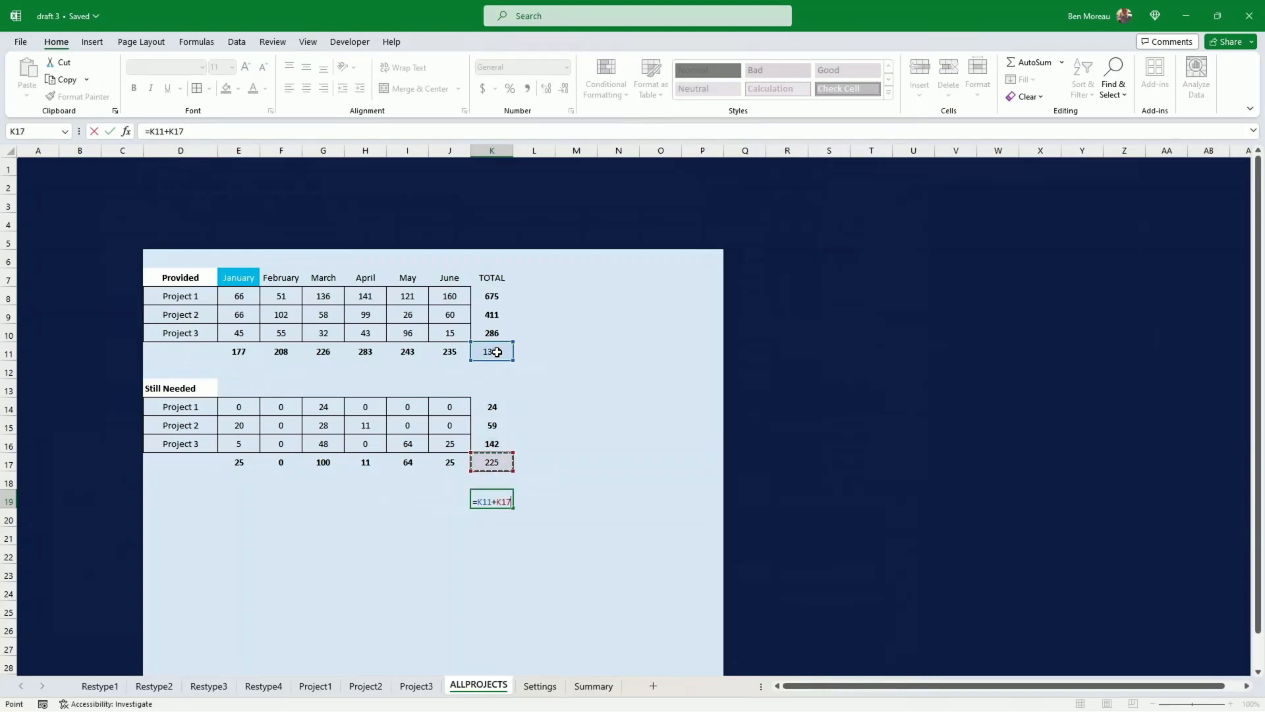
pyautogui.hotkey('ctrl', 'Return')
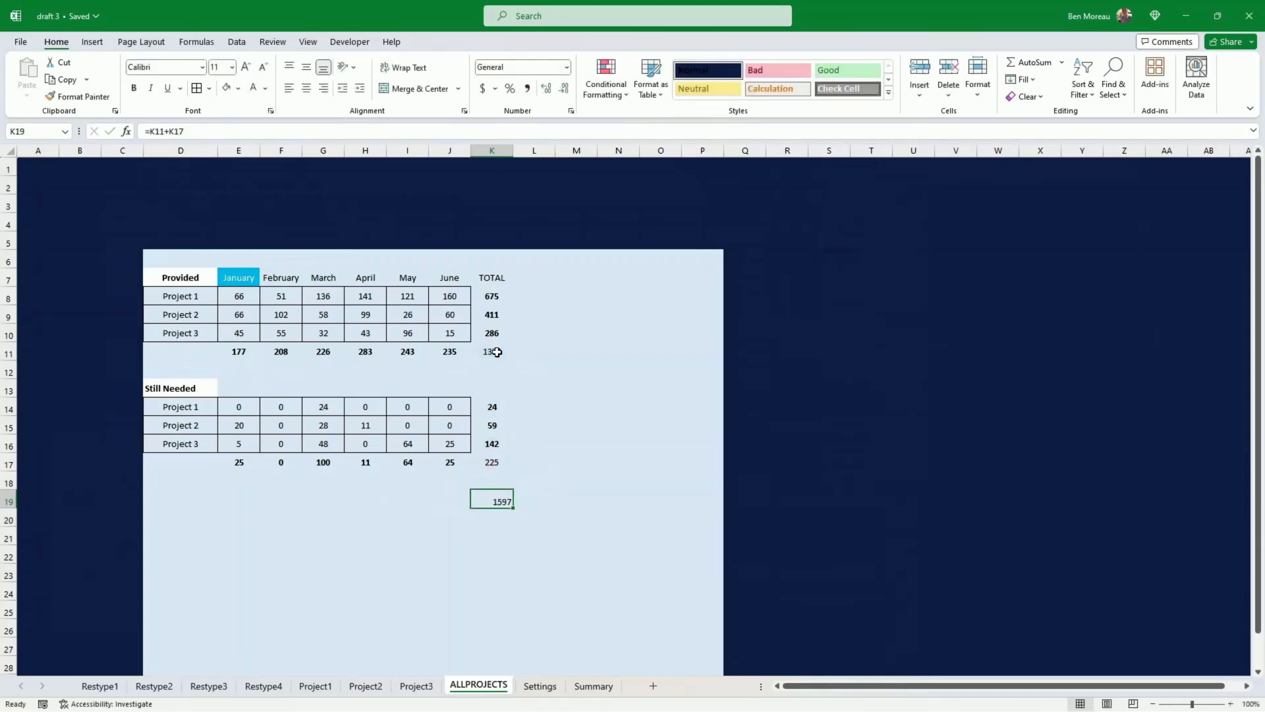
pyautogui.click(528, 88)
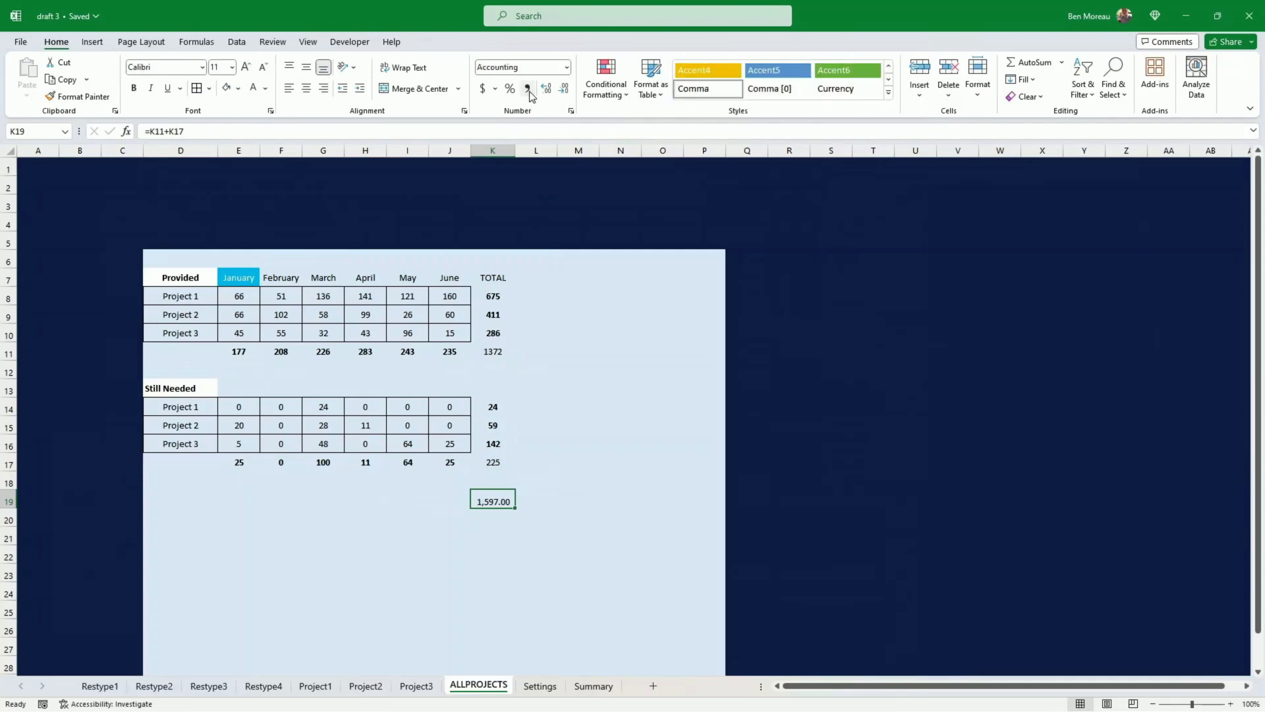
# - Remove the decimal places from the combined grand total in K19
pyautogui.click(564, 89)
pyautogui.click(559, 351)
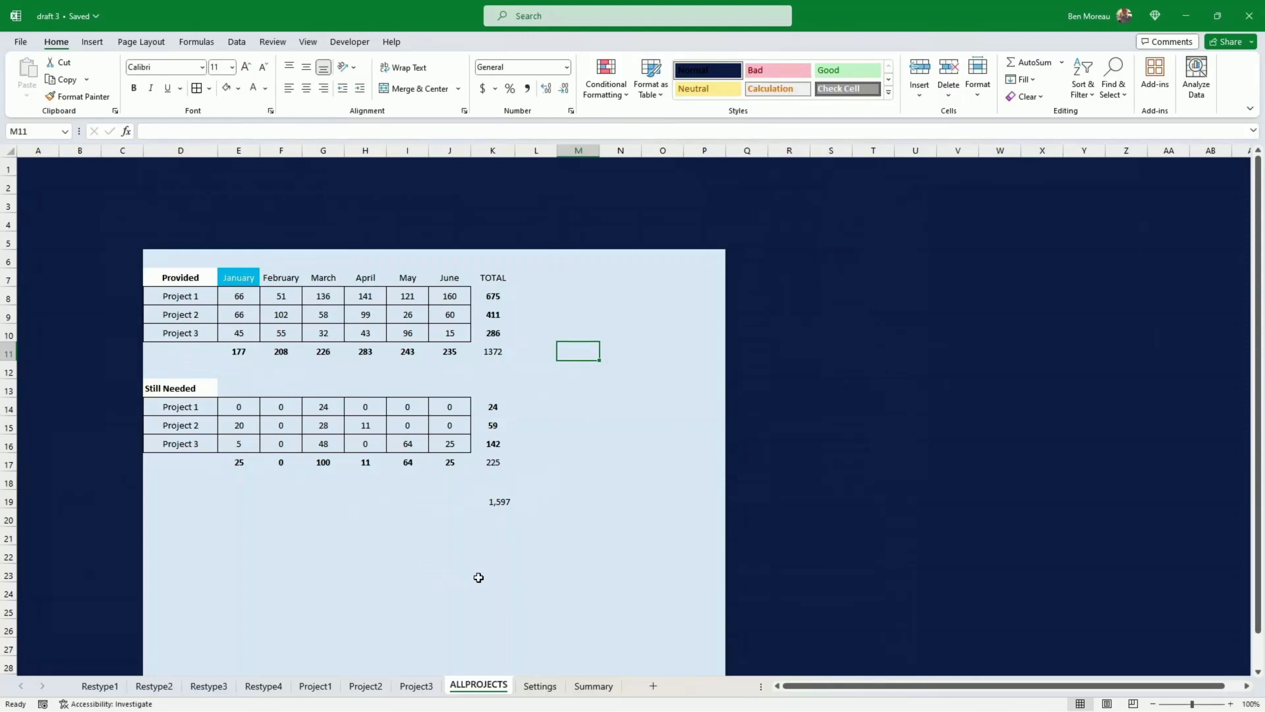
# - Add a new worksheet after the Settings sheet and rename it Dashboard
pyautogui.hotkey('ctrl', 'pagedown')
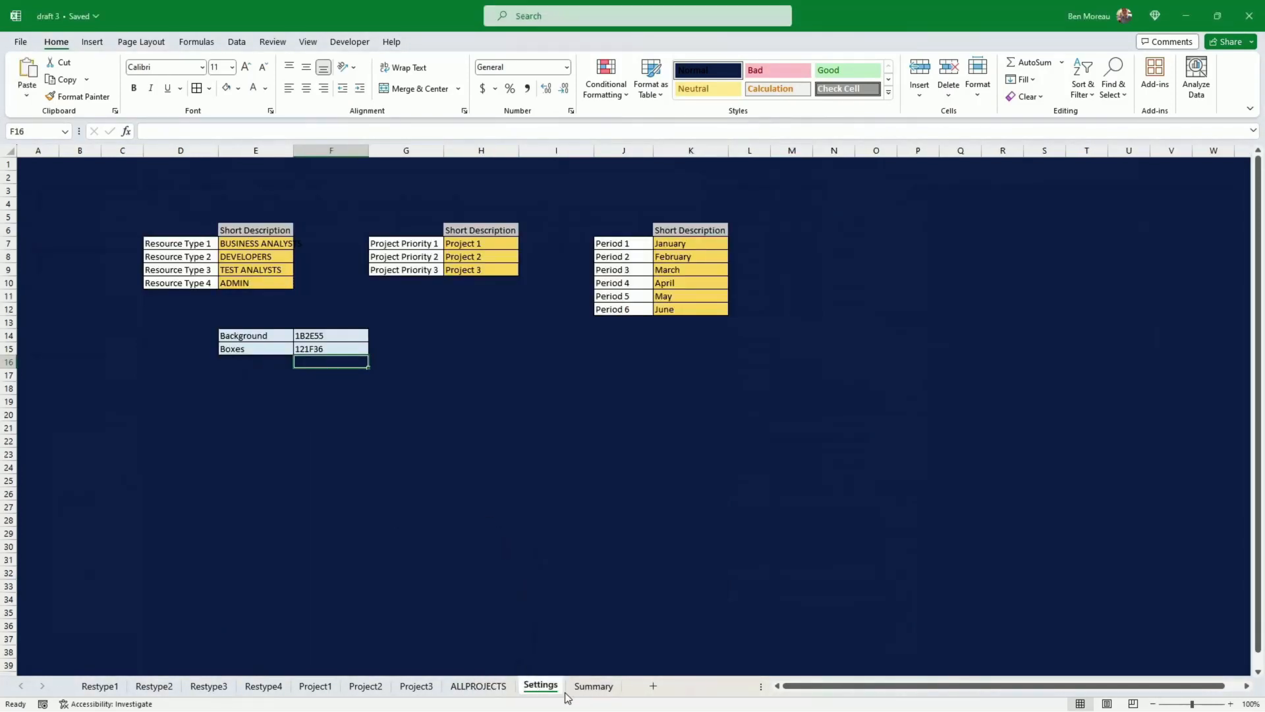
pyautogui.click(653, 685)
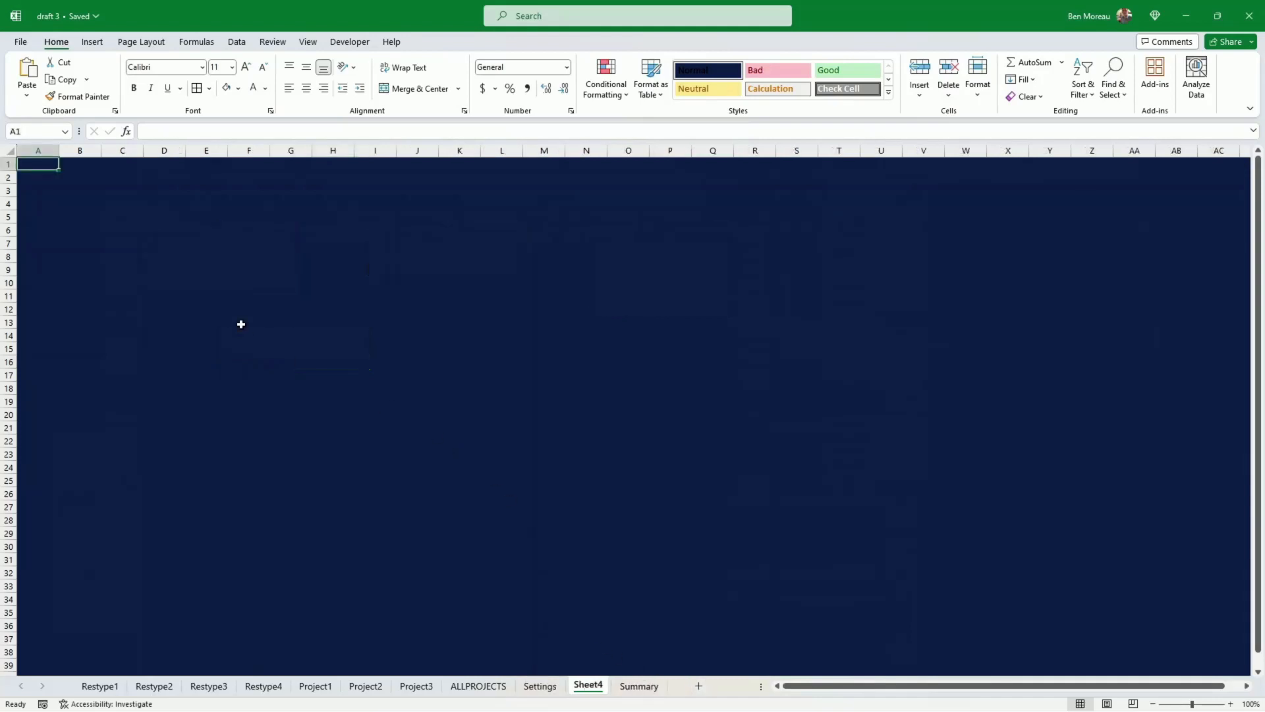
pyautogui.click(469, 560)
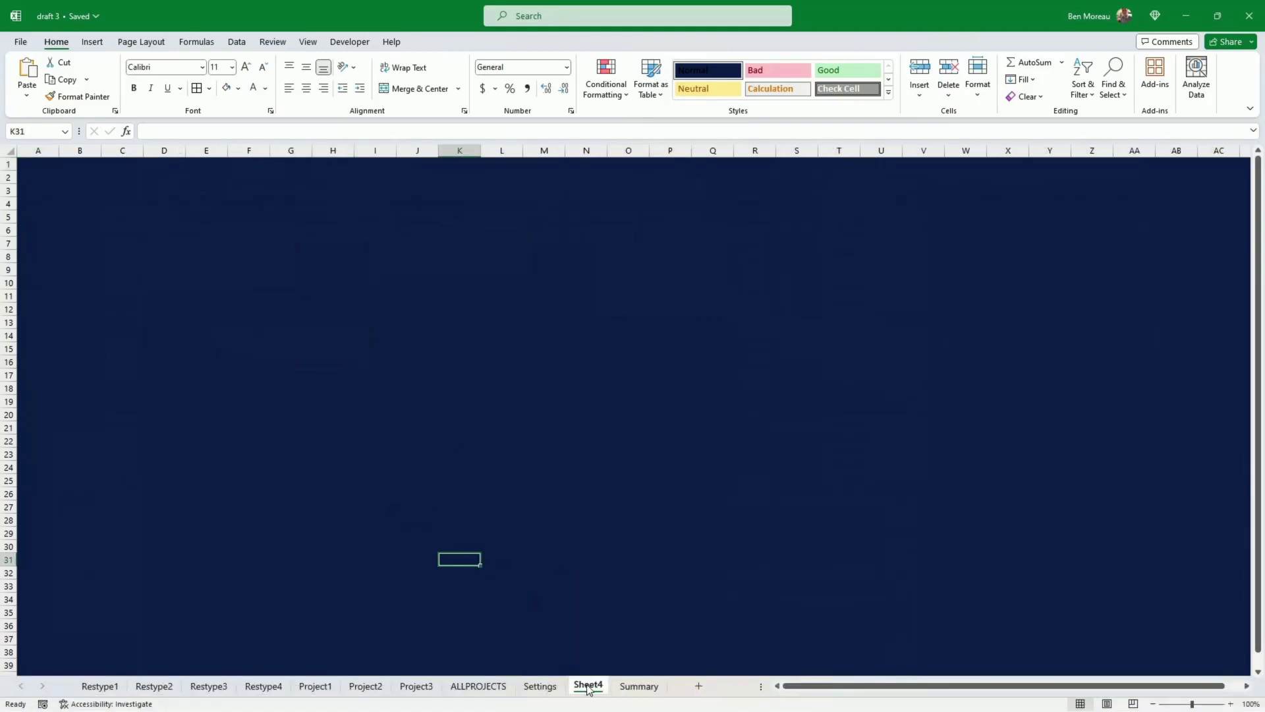
pyautogui.rightClick(586, 687)
pyautogui.click(646, 497)
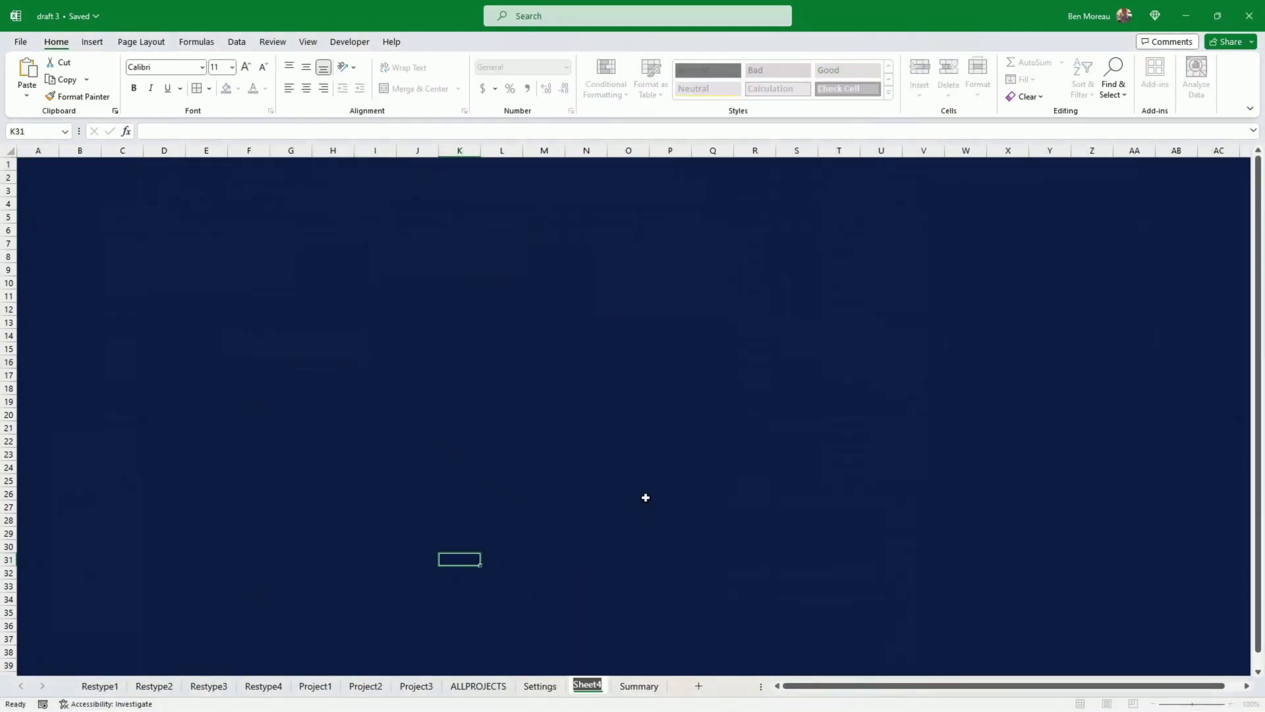
pyautogui.write('Dashbaor')
pyautogui.press('BackSpace')
pyautogui.press('BackSpace')
pyautogui.press('BackSpace')
pyautogui.write('oard')
pyautogui.click(210, 350)
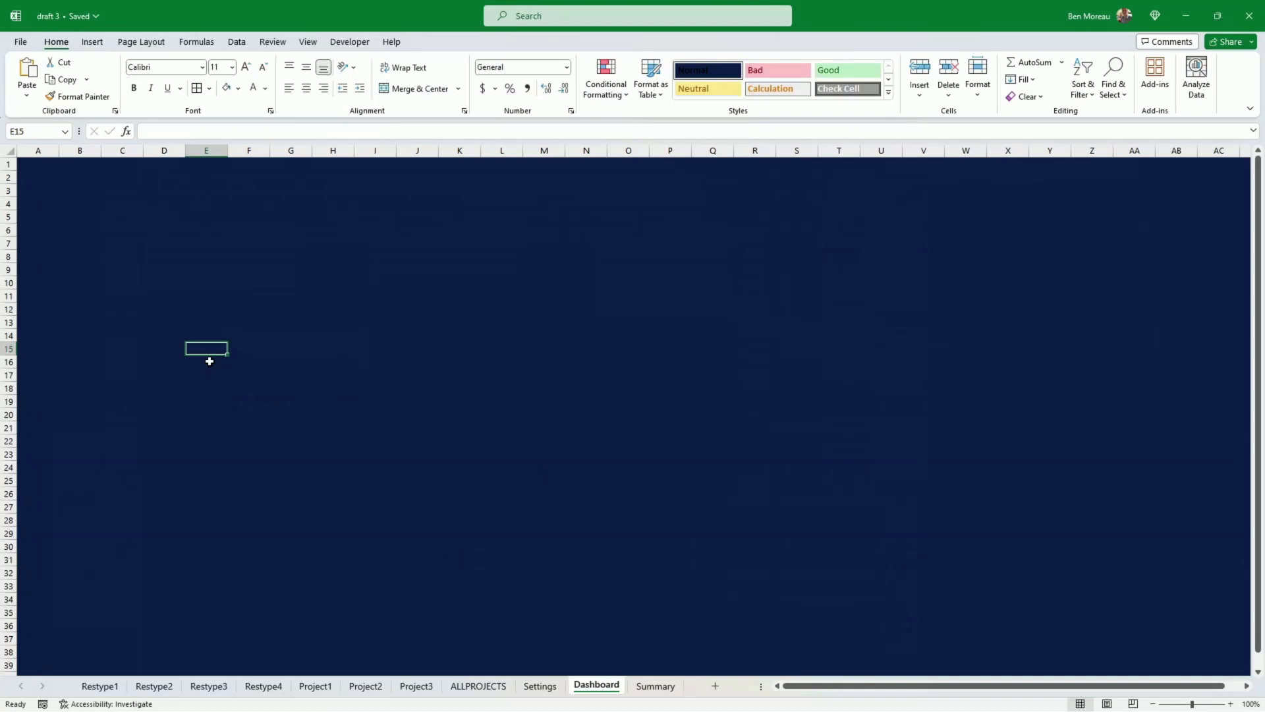
# - Draw a rounded rectangle banner about 2.8 cm high and 31 cm wide on the Dashboard, spanning columns C to U from row 3
pyautogui.click(96, 42)
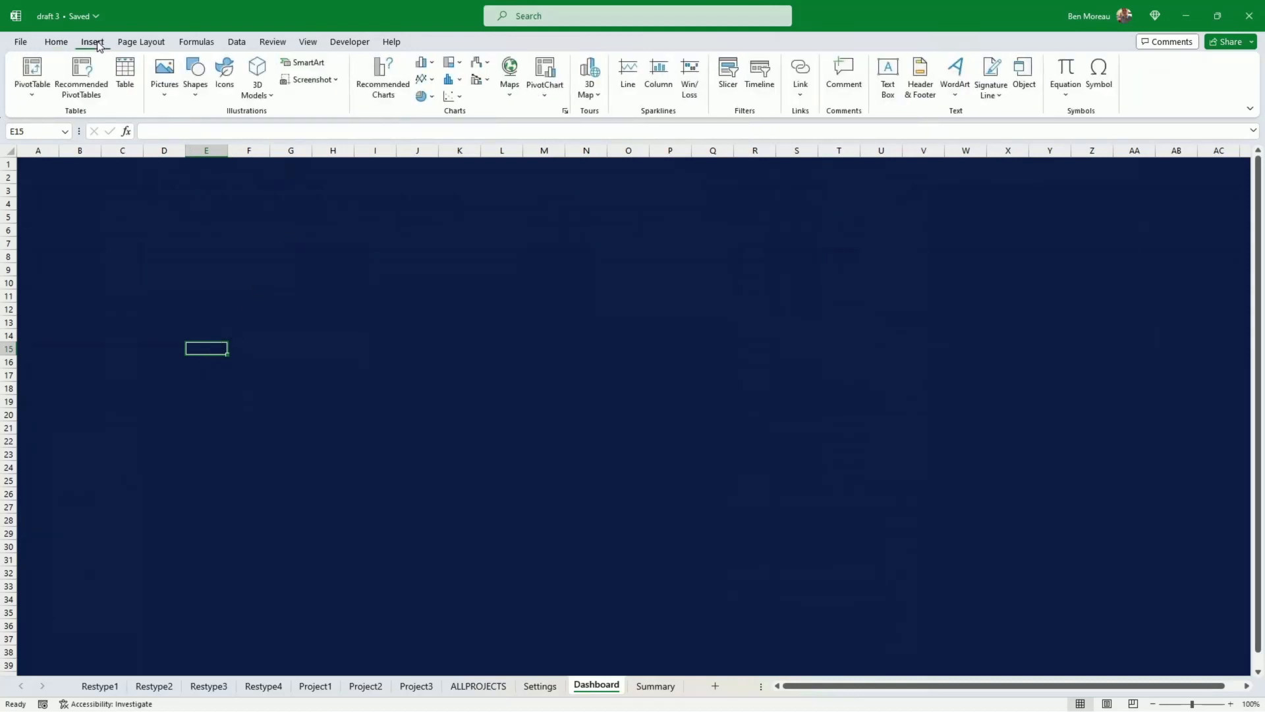
pyautogui.click(193, 87)
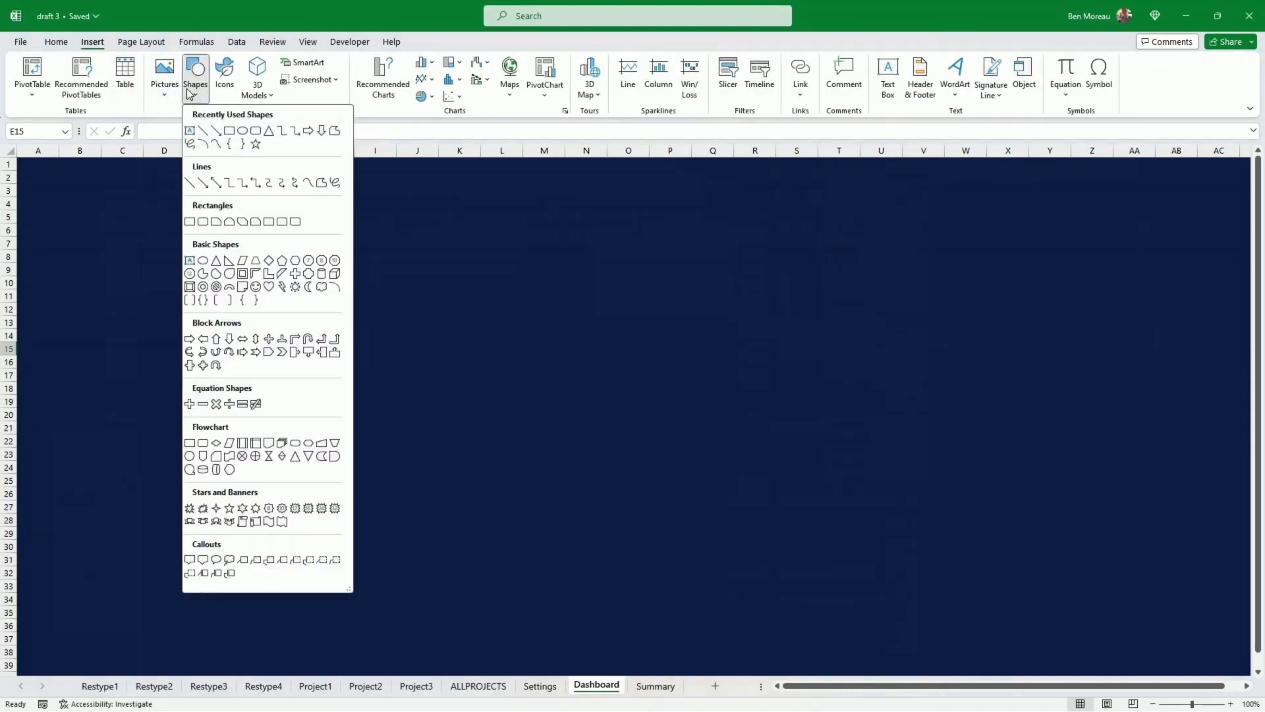
pyautogui.click(256, 132)
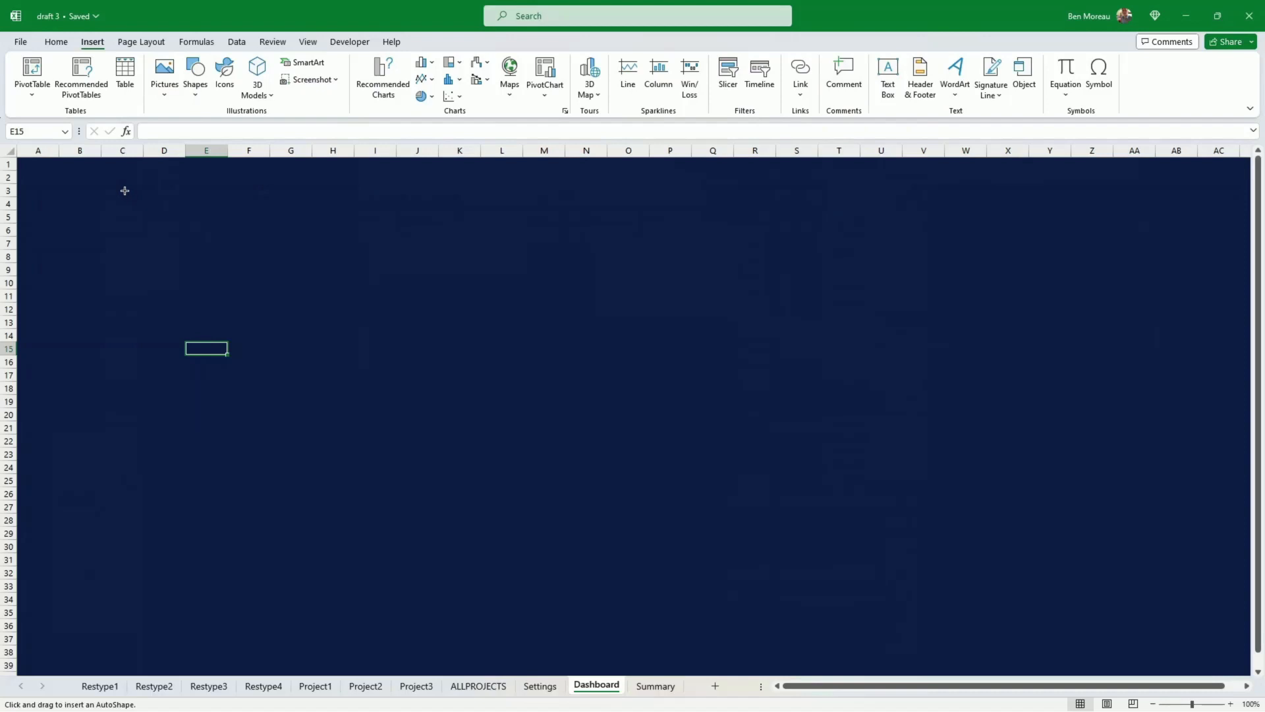
pyautogui.moveTo(125, 190)
pyautogui.mouseDown()
pyautogui.moveTo(137, 228)
pyautogui.moveTo(474, 268)
pyautogui.moveTo(664, 265)
pyautogui.mouseUp()
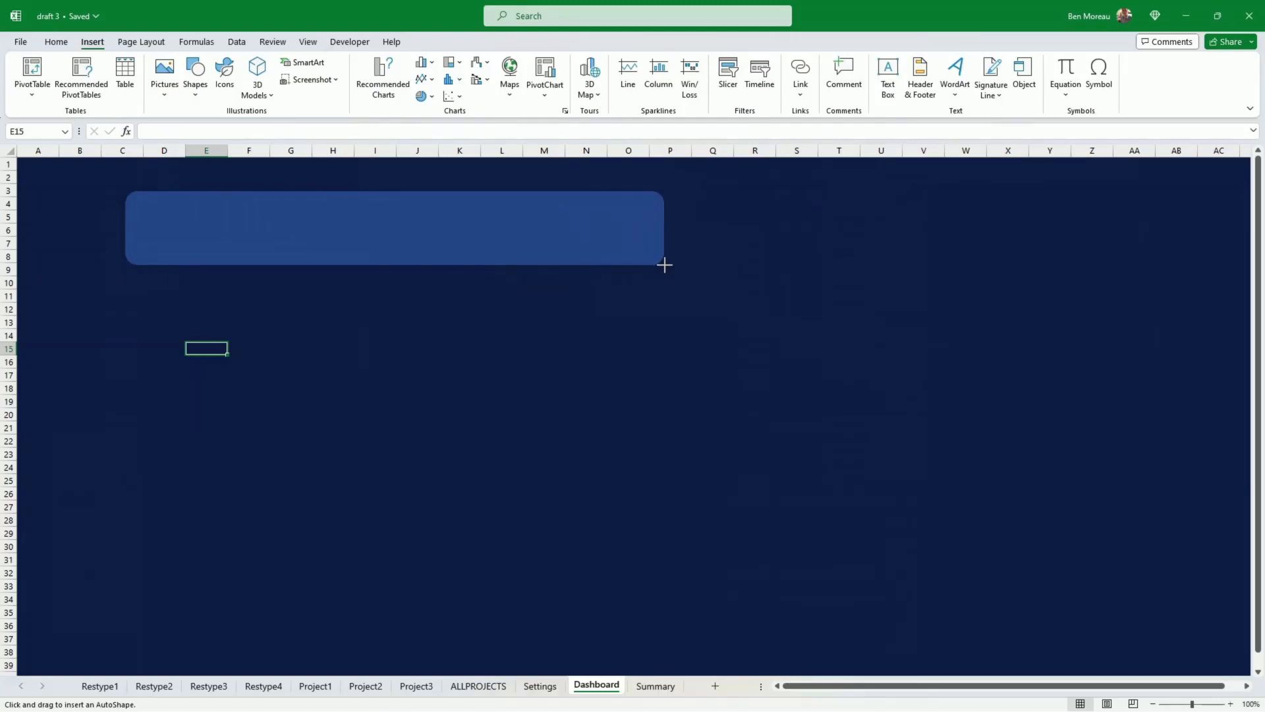
pyautogui.moveTo(665, 265); pyautogui.dragTo(705, 260)
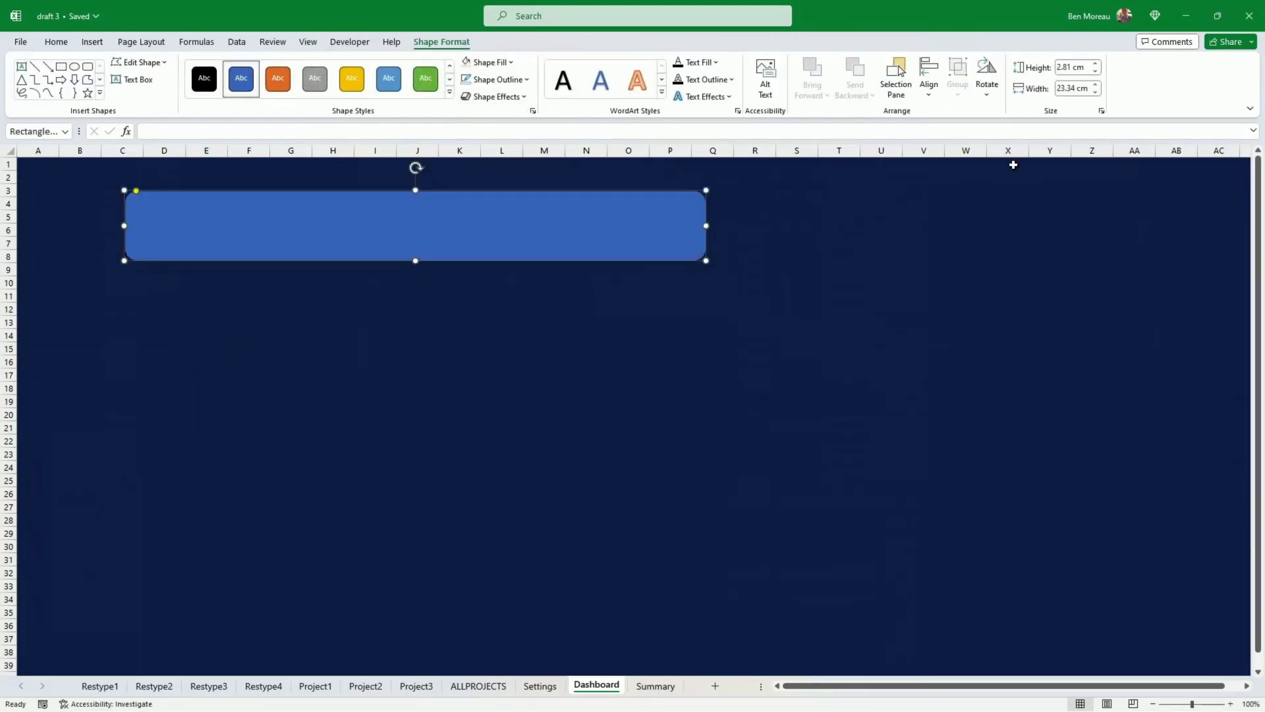
pyautogui.moveTo(706, 226); pyautogui.dragTo(882, 226)
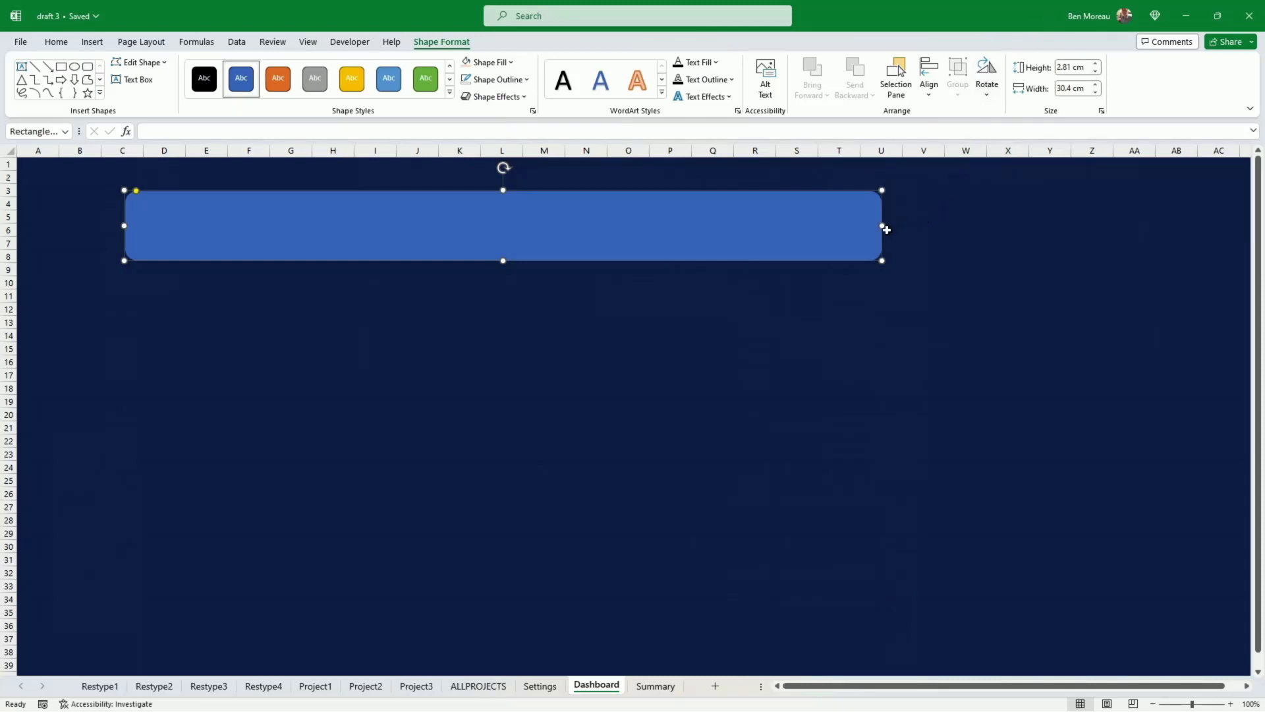
pyautogui.moveTo(883, 228); pyautogui.dragTo(901, 228)
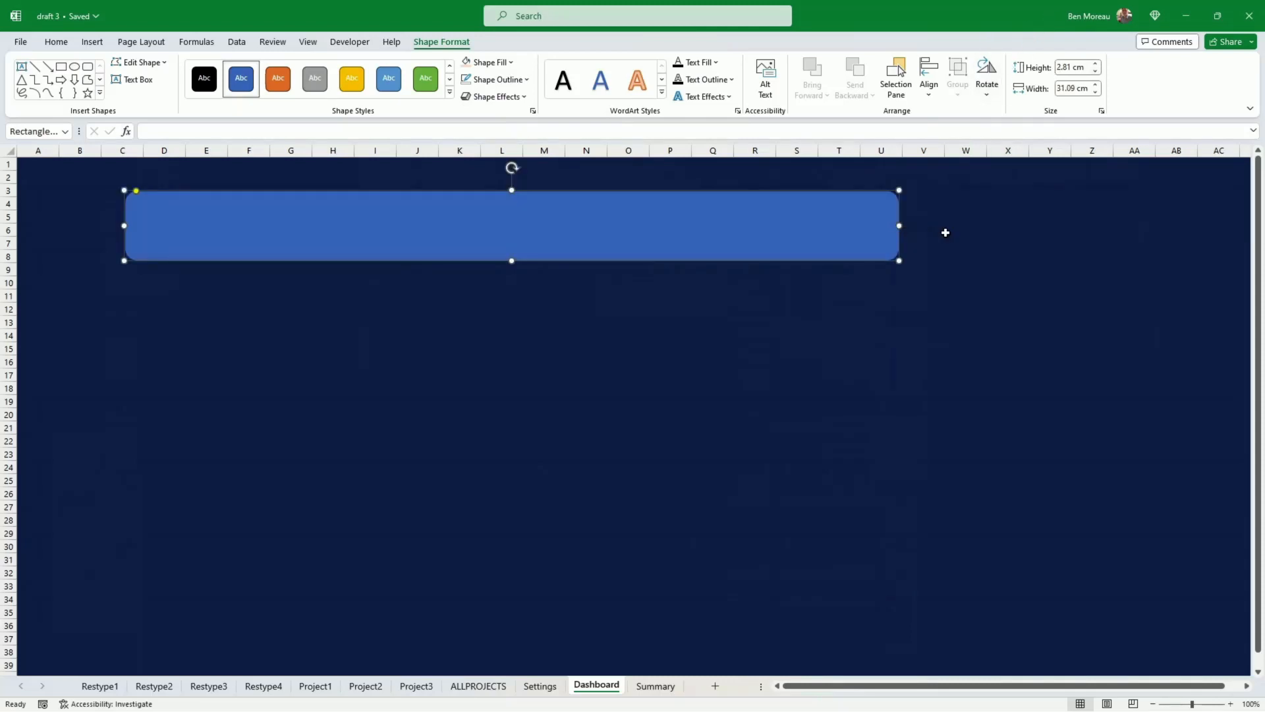
pyautogui.click(1152, 704)
pyautogui.click(1153, 704)
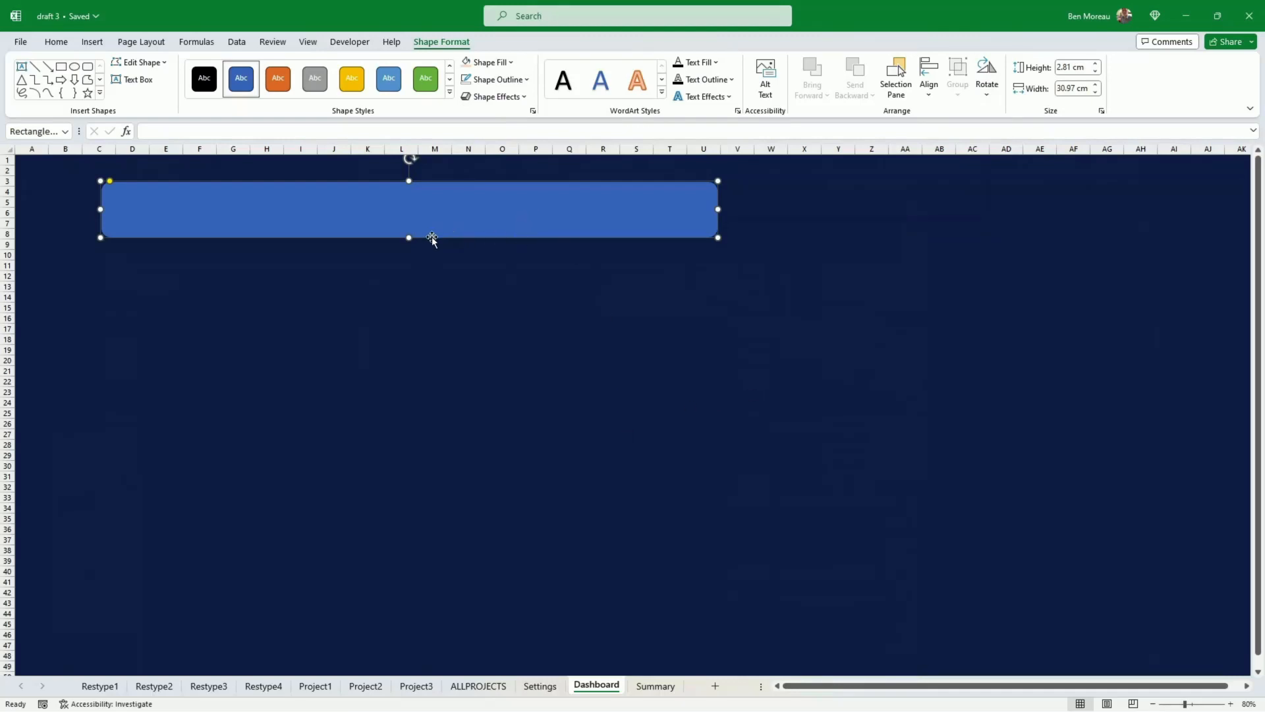
pyautogui.moveTo(432, 236); pyautogui.dragTo(427, 236)
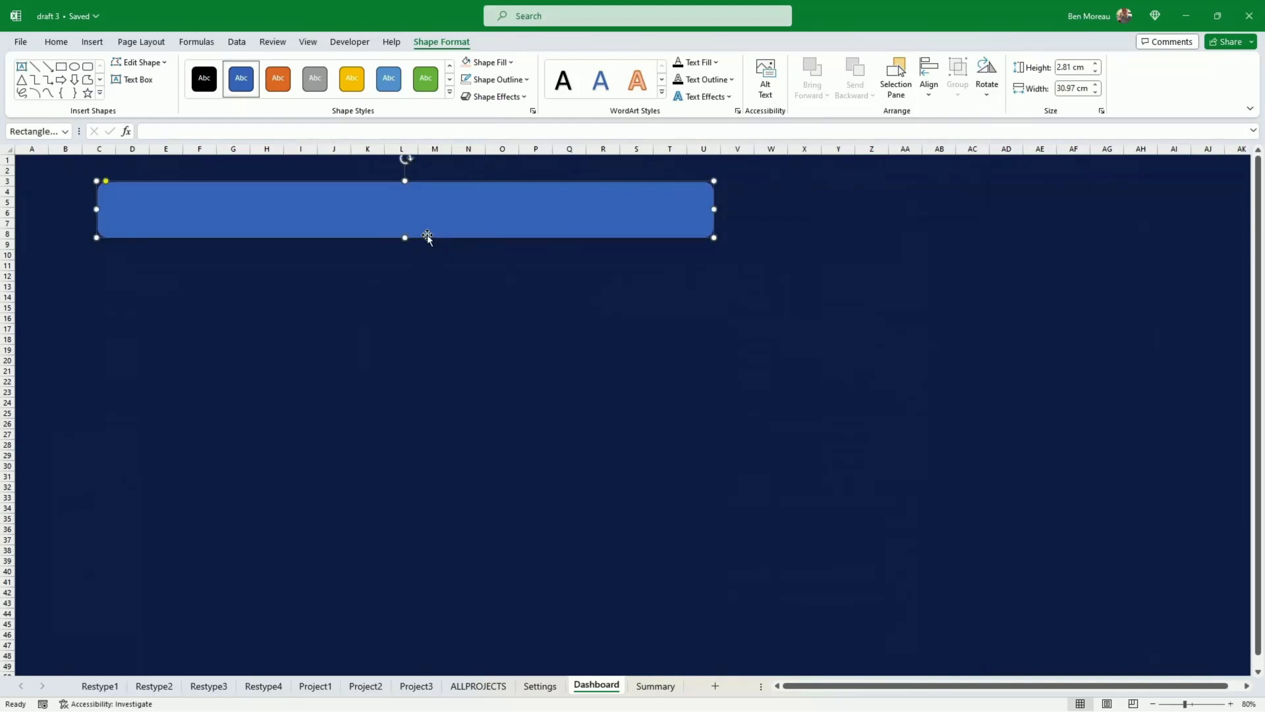
pyautogui.click(478, 275)
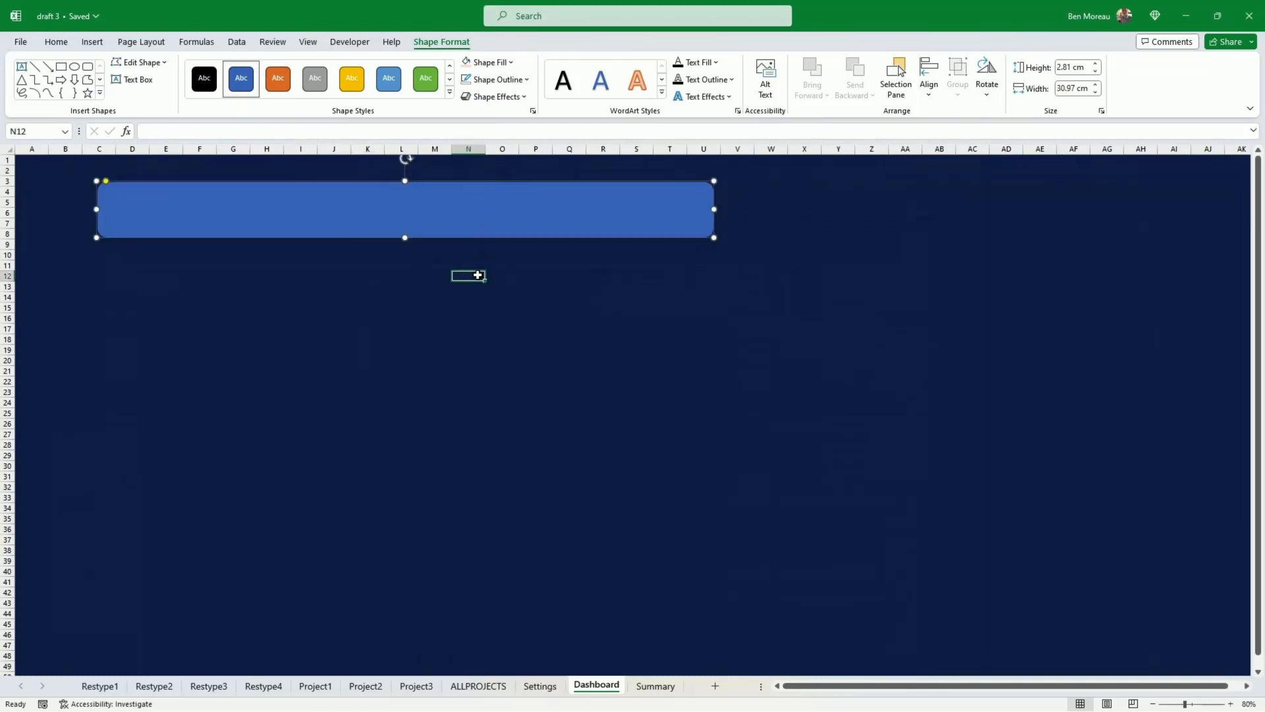
# - Copy the Boxes colour code 121F36 from cell F15 of the Settings sheet
pyautogui.click(539, 686)
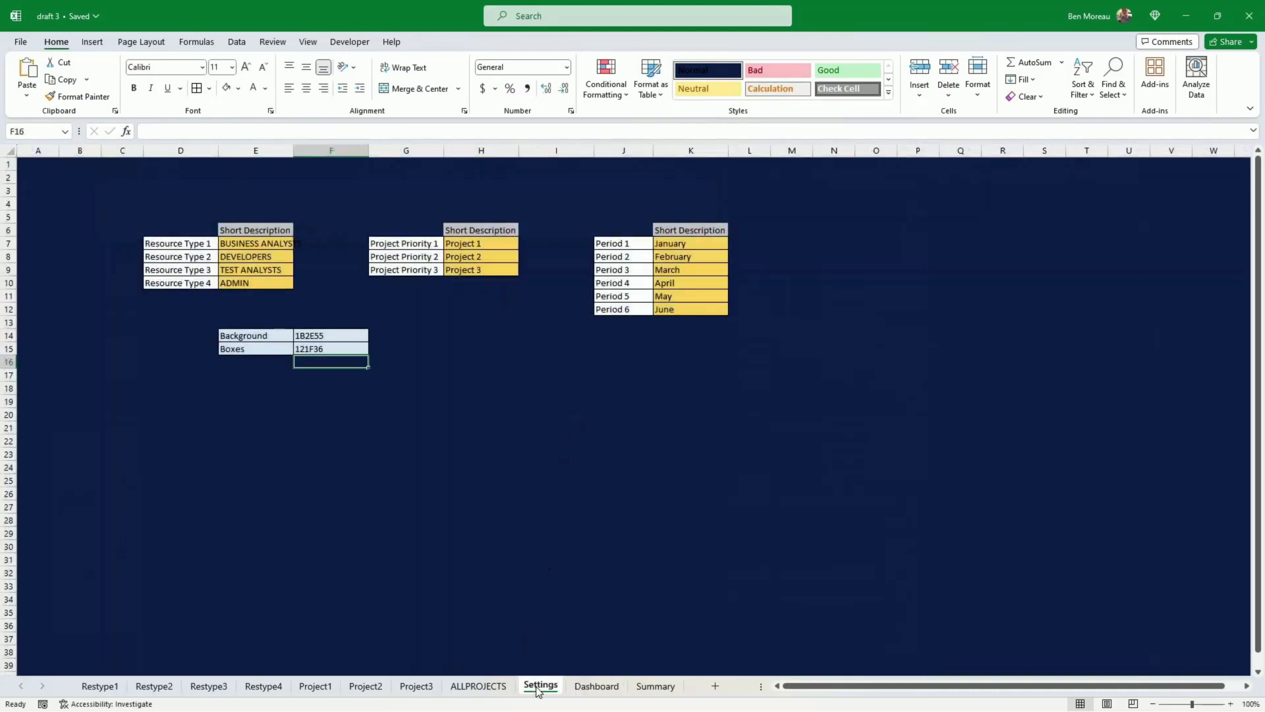
pyautogui.click(320, 346)
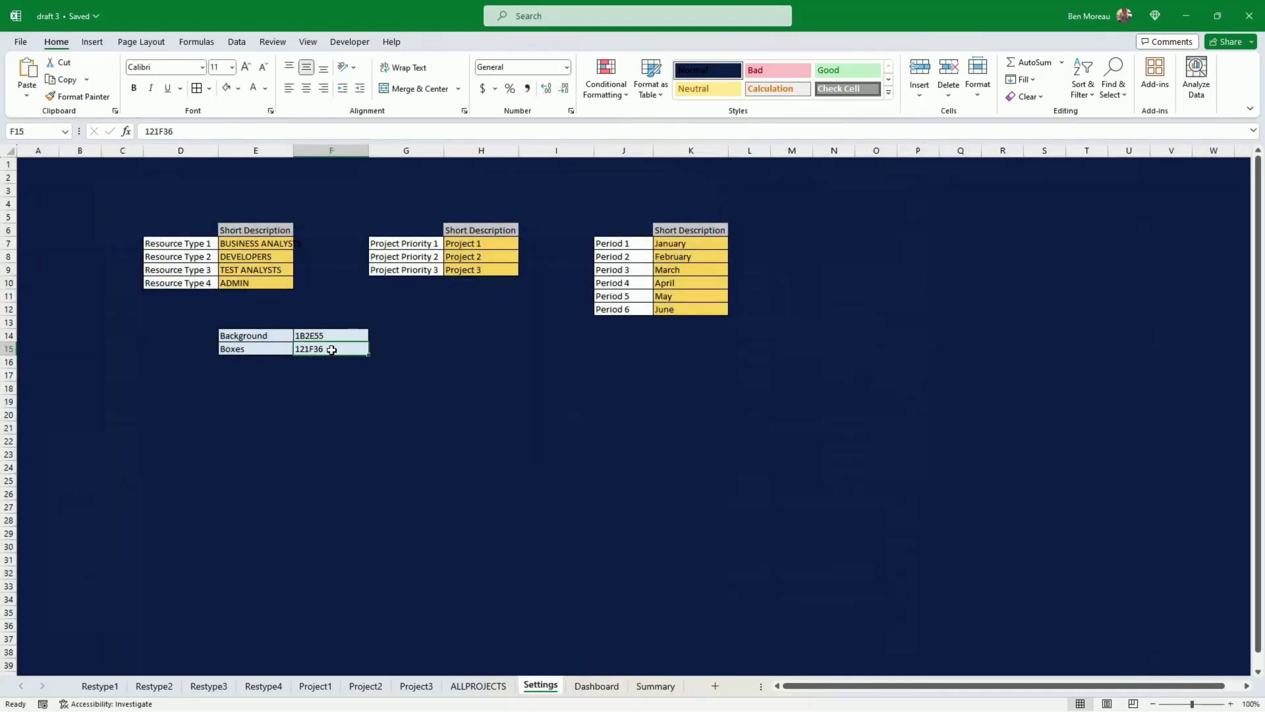
pyautogui.doubleClick(332, 350)
pyautogui.moveTo(332, 350); pyautogui.dragTo(294, 349)
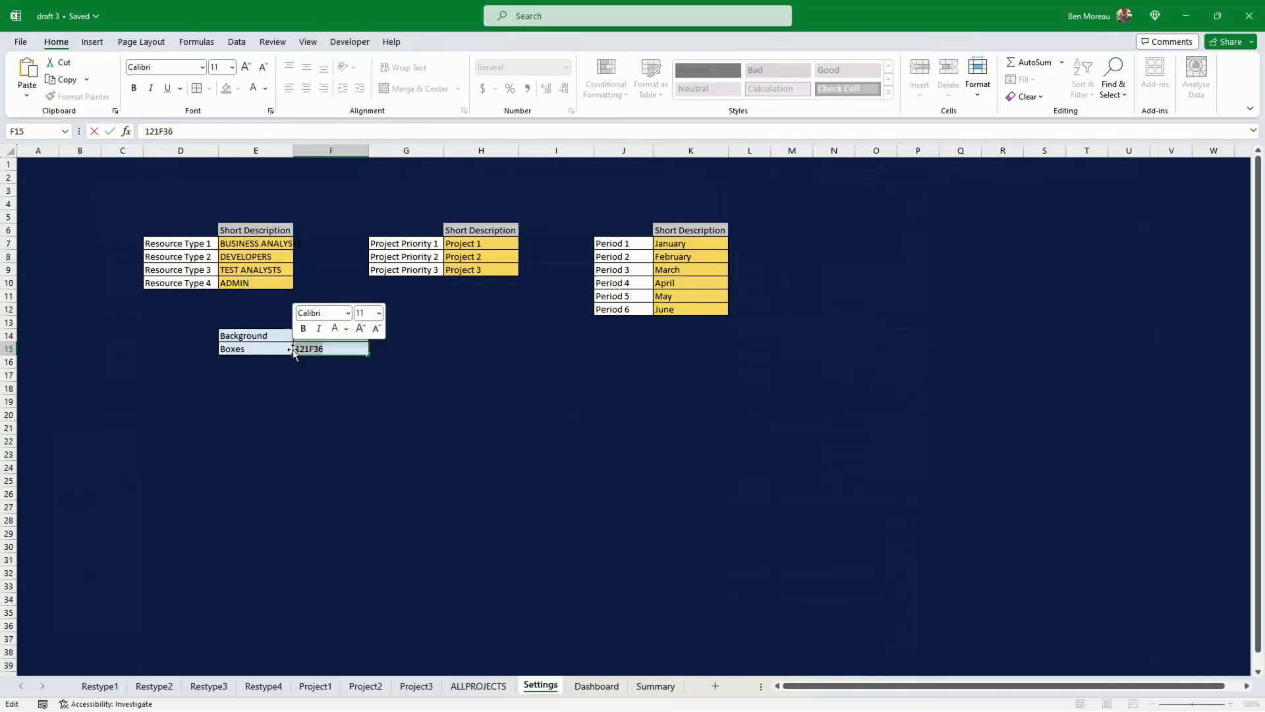
pyautogui.click(309, 363)
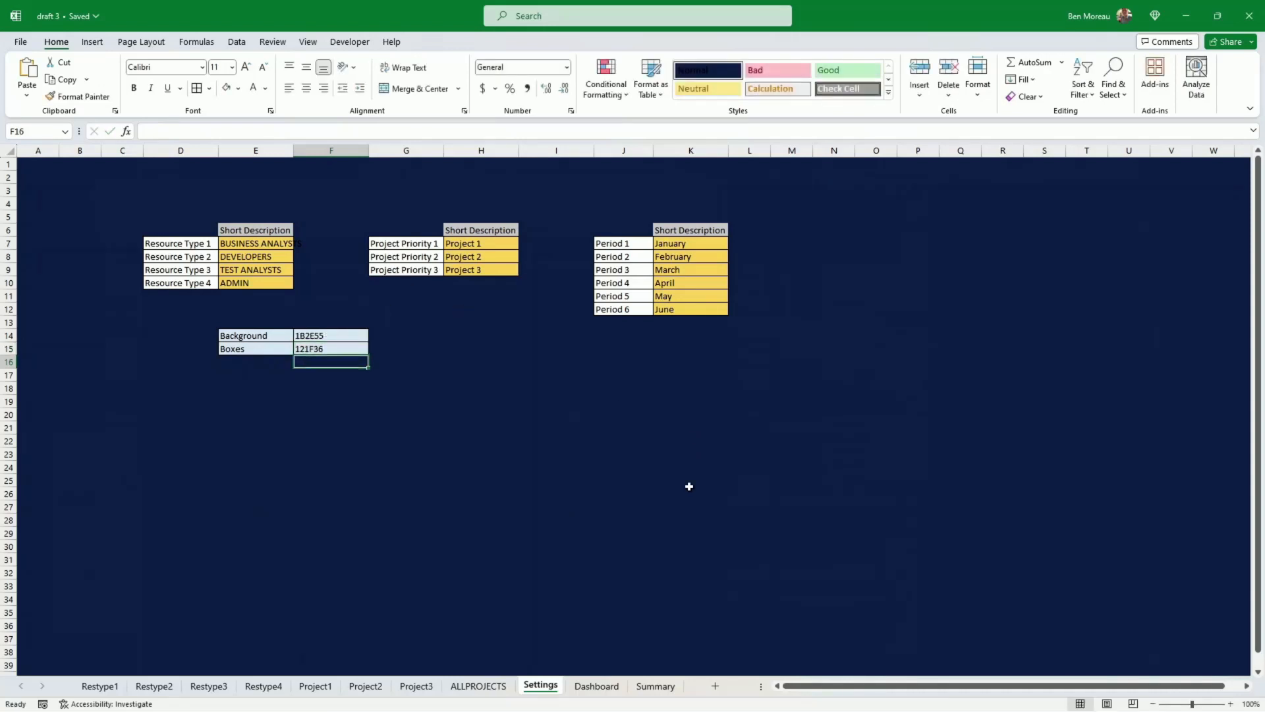
# - Fill the Dashboard banner rectangle with the custom hex colour 121F36
pyautogui.click(596, 685)
pyautogui.click(432, 230)
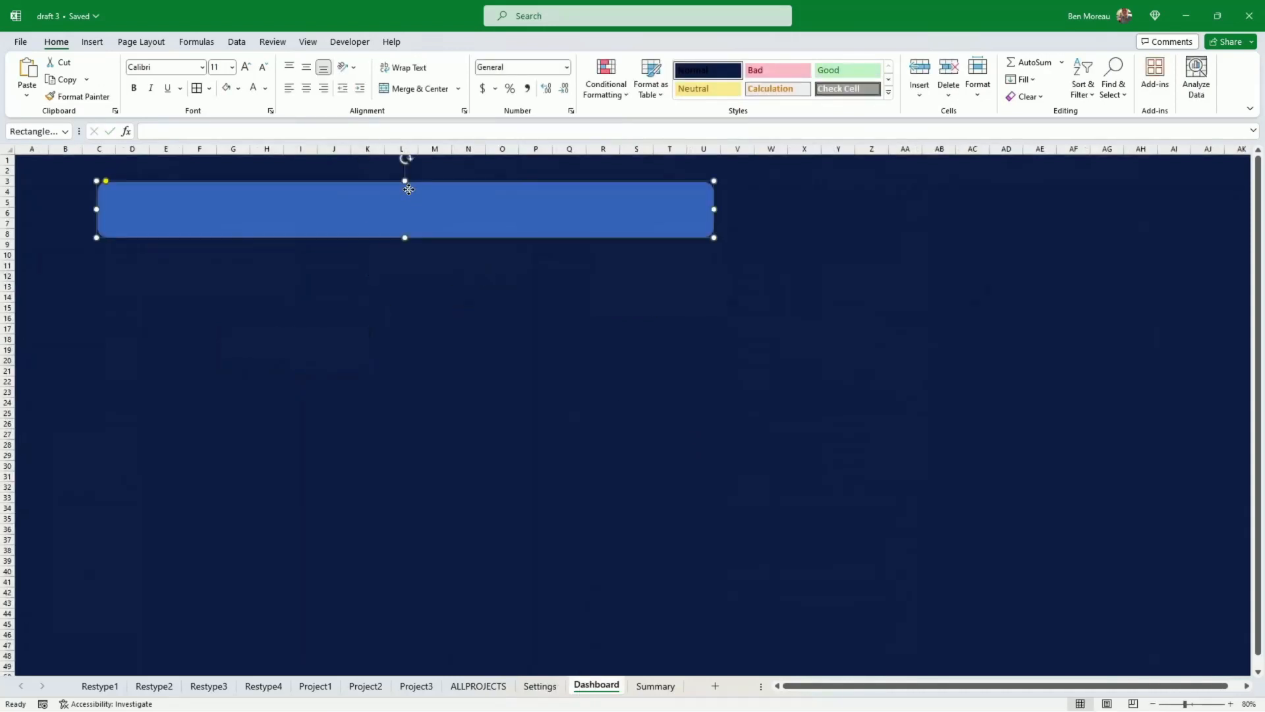
pyautogui.click(441, 42)
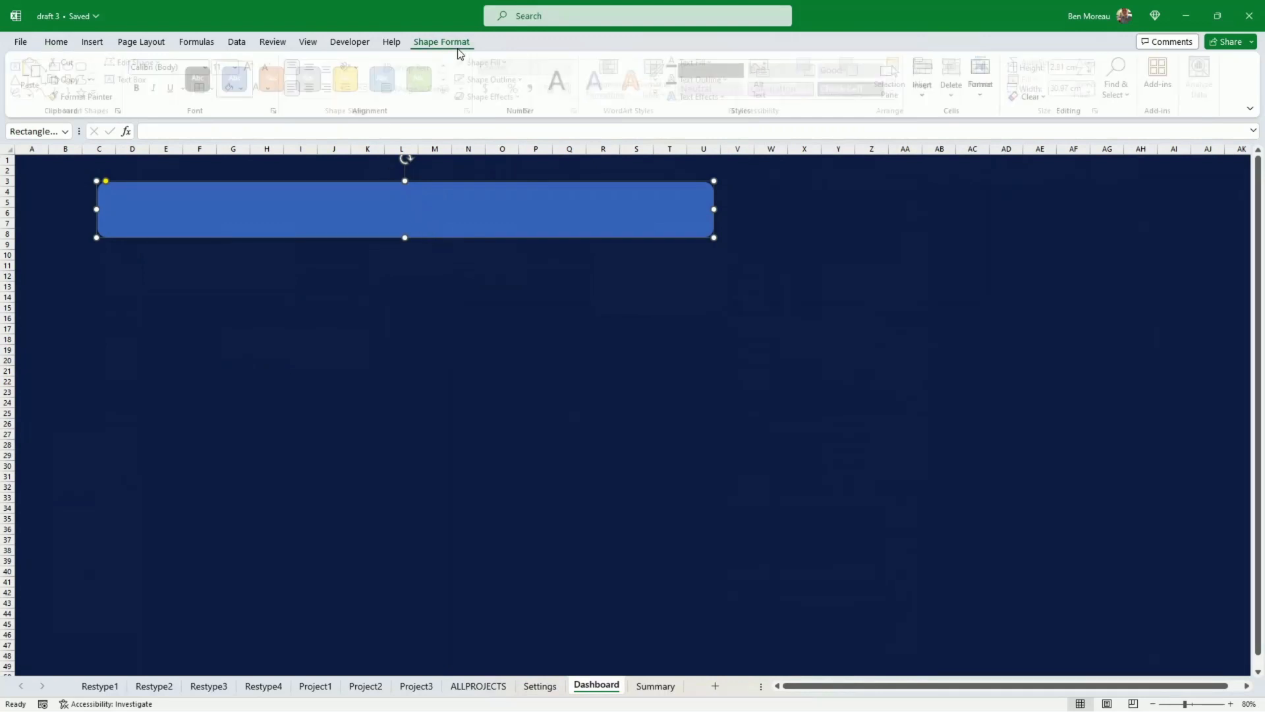
pyautogui.click(511, 62)
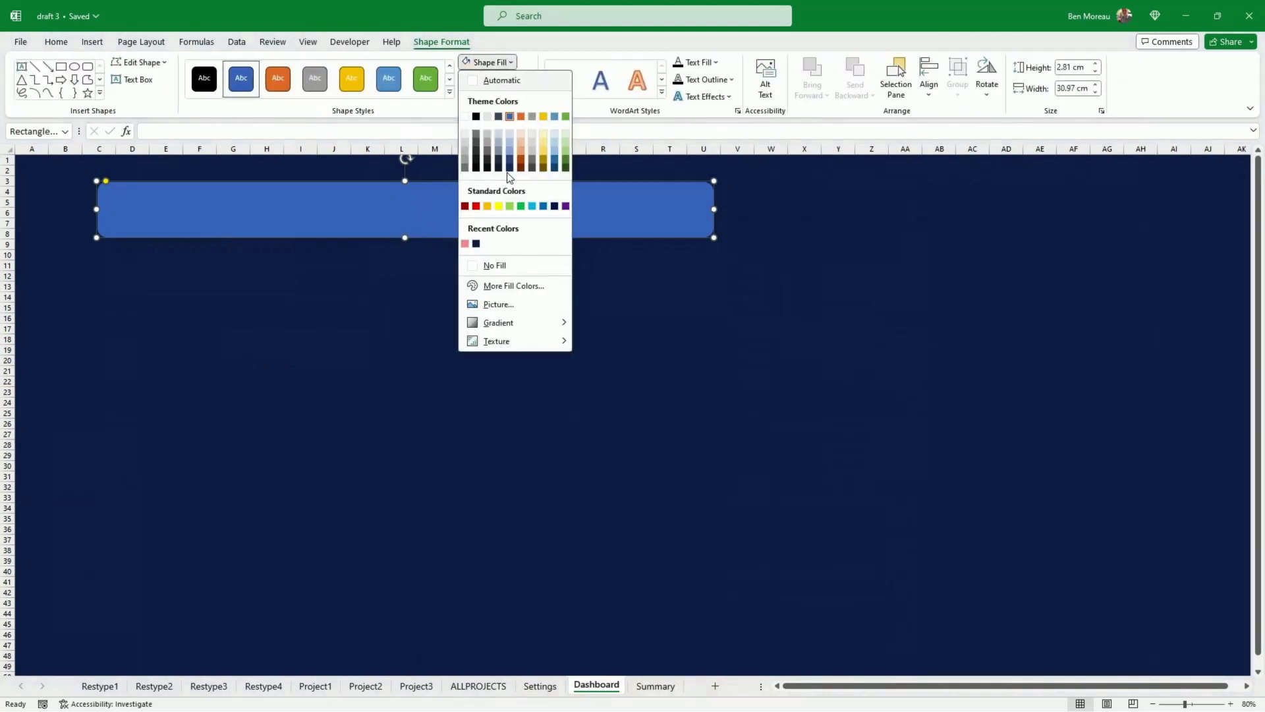
pyautogui.click(509, 286)
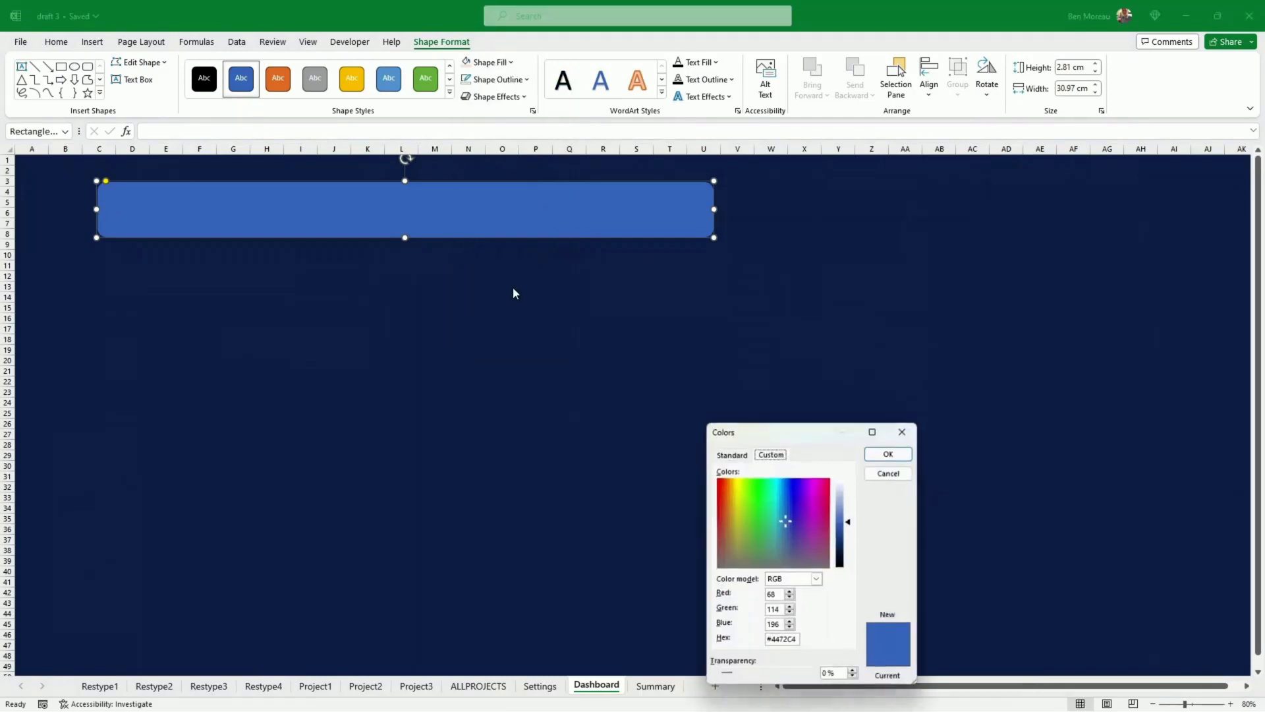
pyautogui.moveTo(768, 426); pyautogui.dragTo(709, 314)
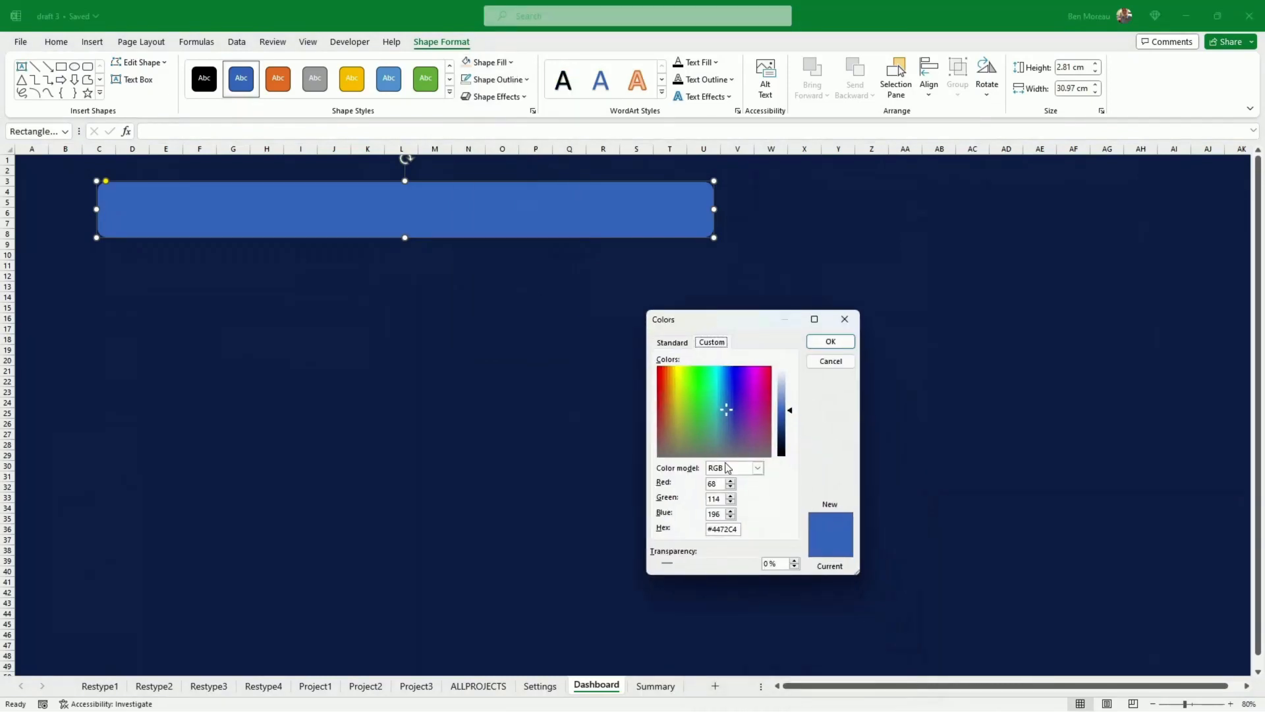
pyautogui.click(720, 529)
pyautogui.doubleClick(721, 530)
pyautogui.write('121F36')
pyautogui.click(831, 343)
pyautogui.click(623, 327)
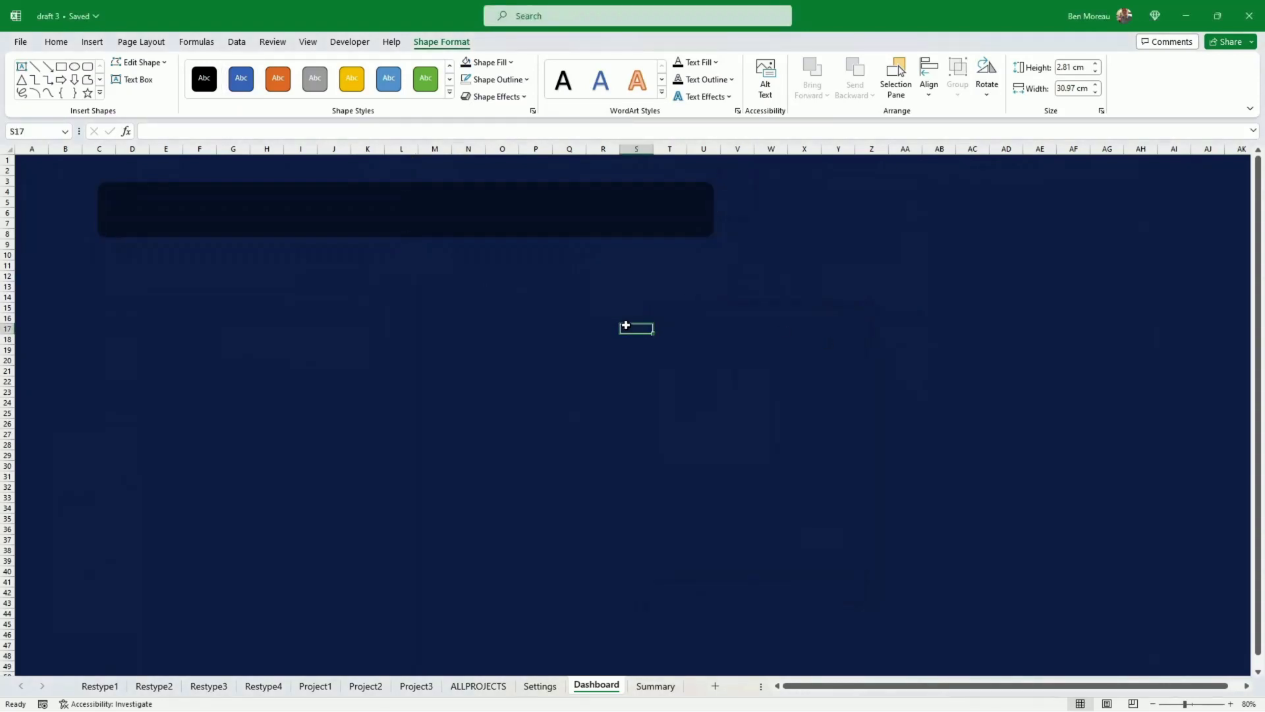
# - Duplicate the banner, place the copy below its left end from row 11, and resize it to about 4.97 cm high and 4.21 cm wide
pyautogui.click(461, 229)
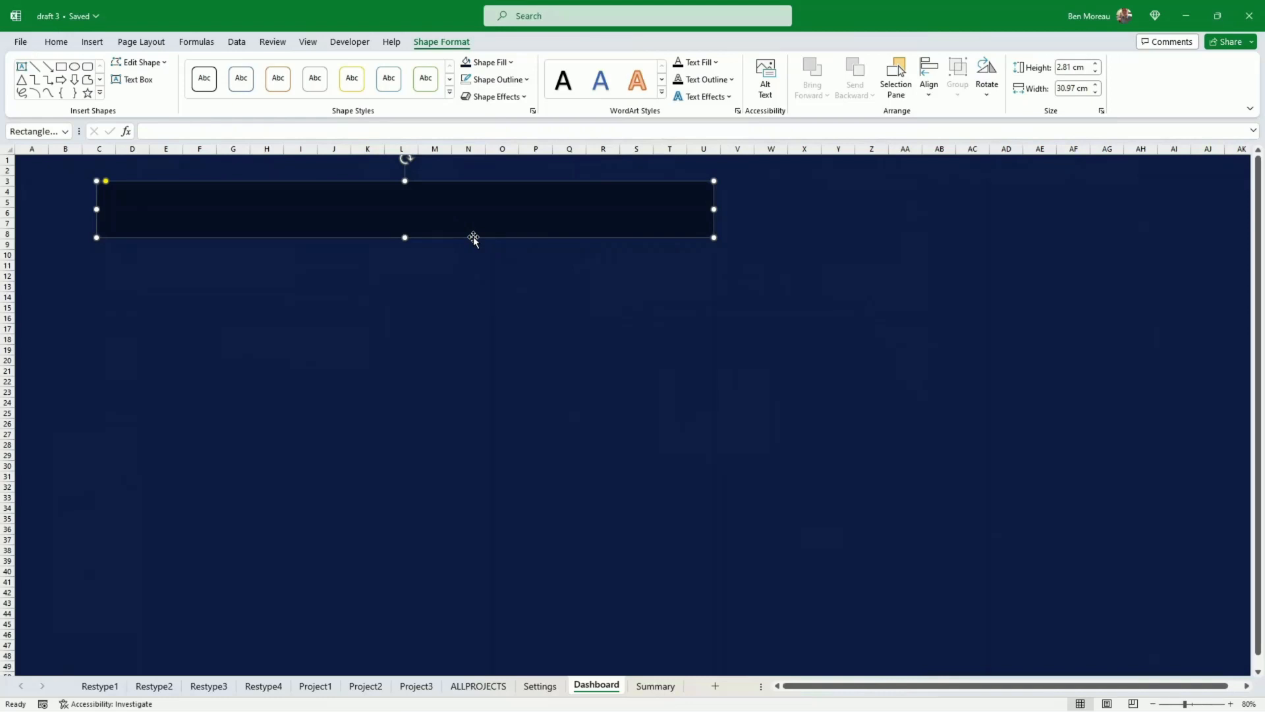
pyautogui.hotkey('ctrl', 'd')
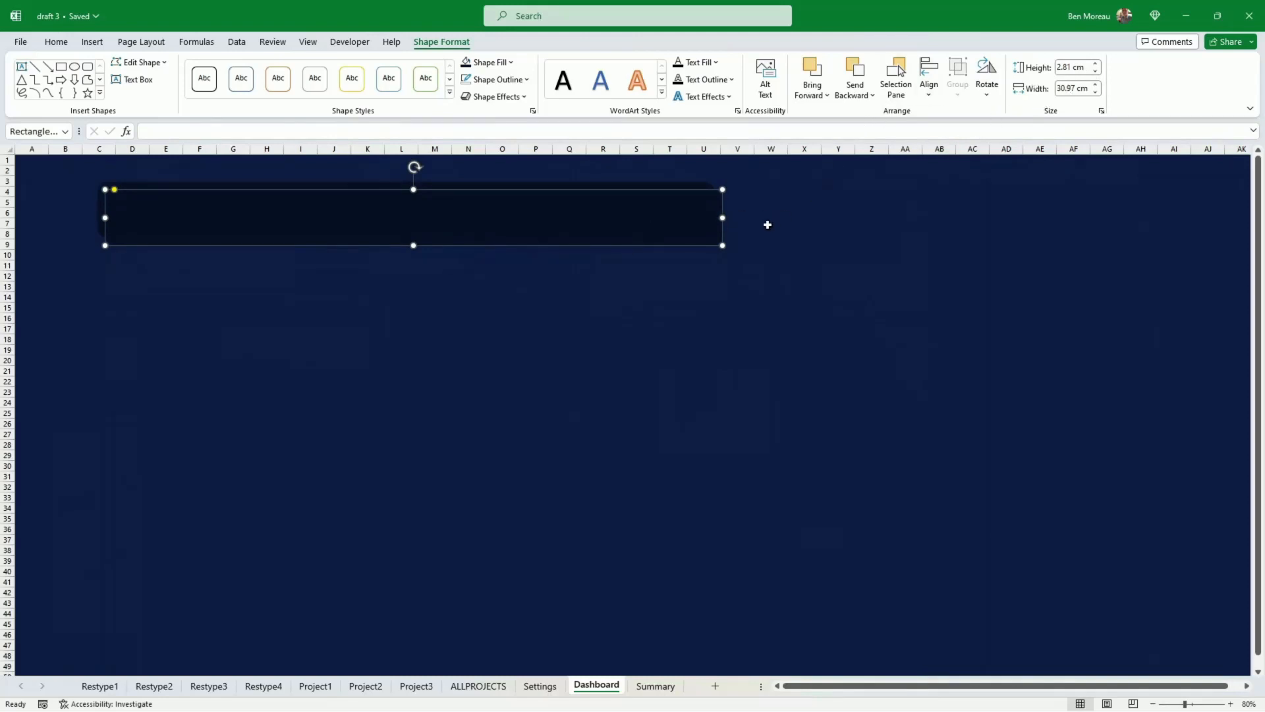
pyautogui.moveTo(619, 240); pyautogui.dragTo(608, 308)
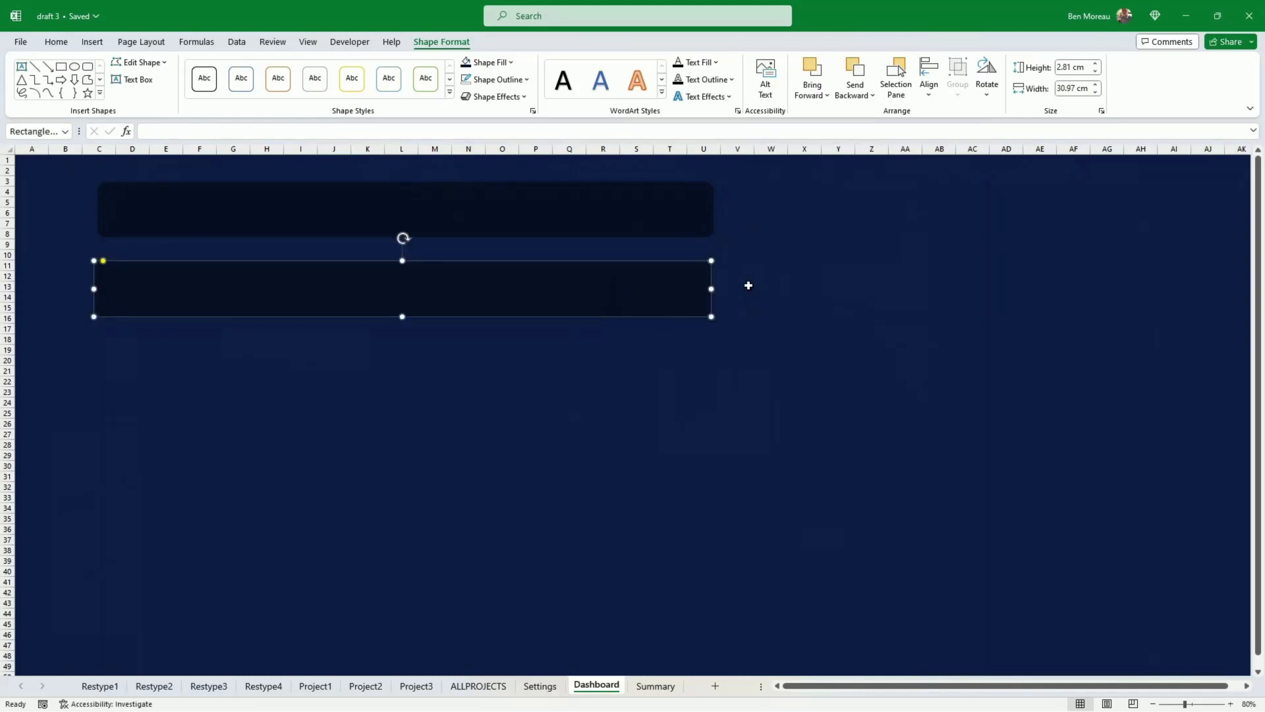
pyautogui.moveTo(711, 316); pyautogui.dragTo(178, 360)
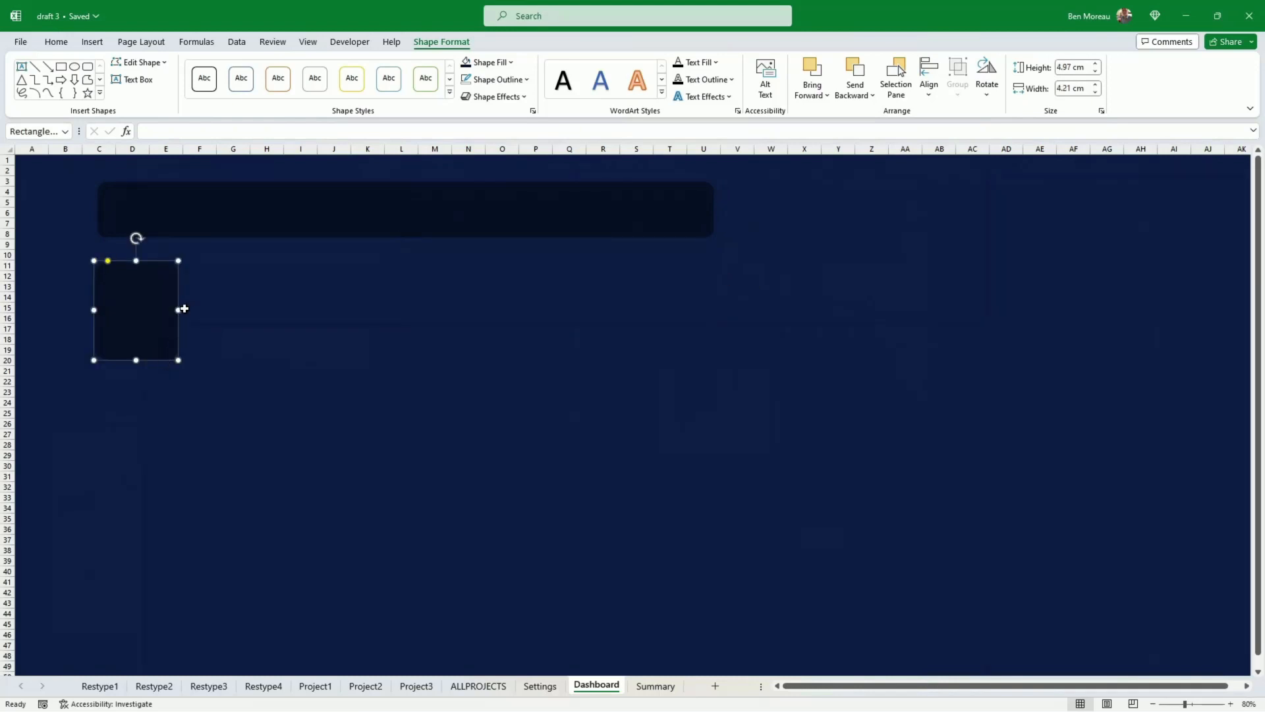
pyautogui.click(282, 363)
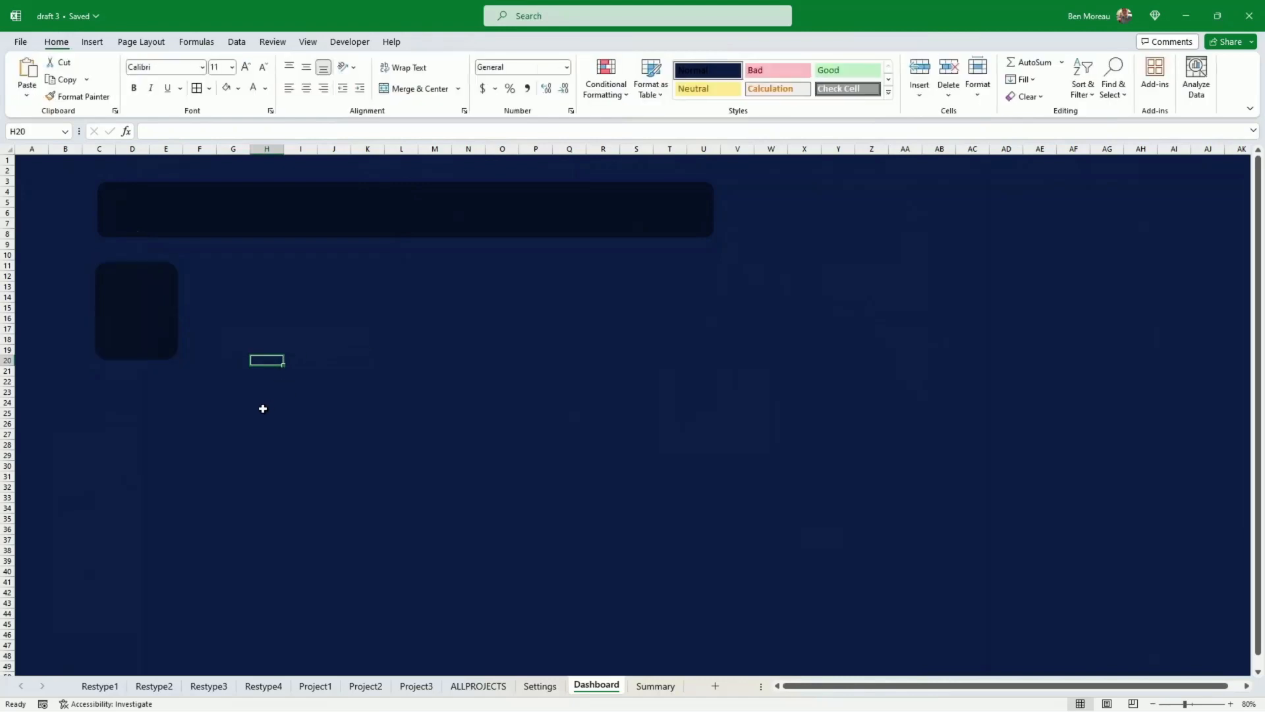
# - Duplicate the small box, align the copy directly beneath it from row 22, and stretch the copy's height down to row 34
pyautogui.click(142, 359)
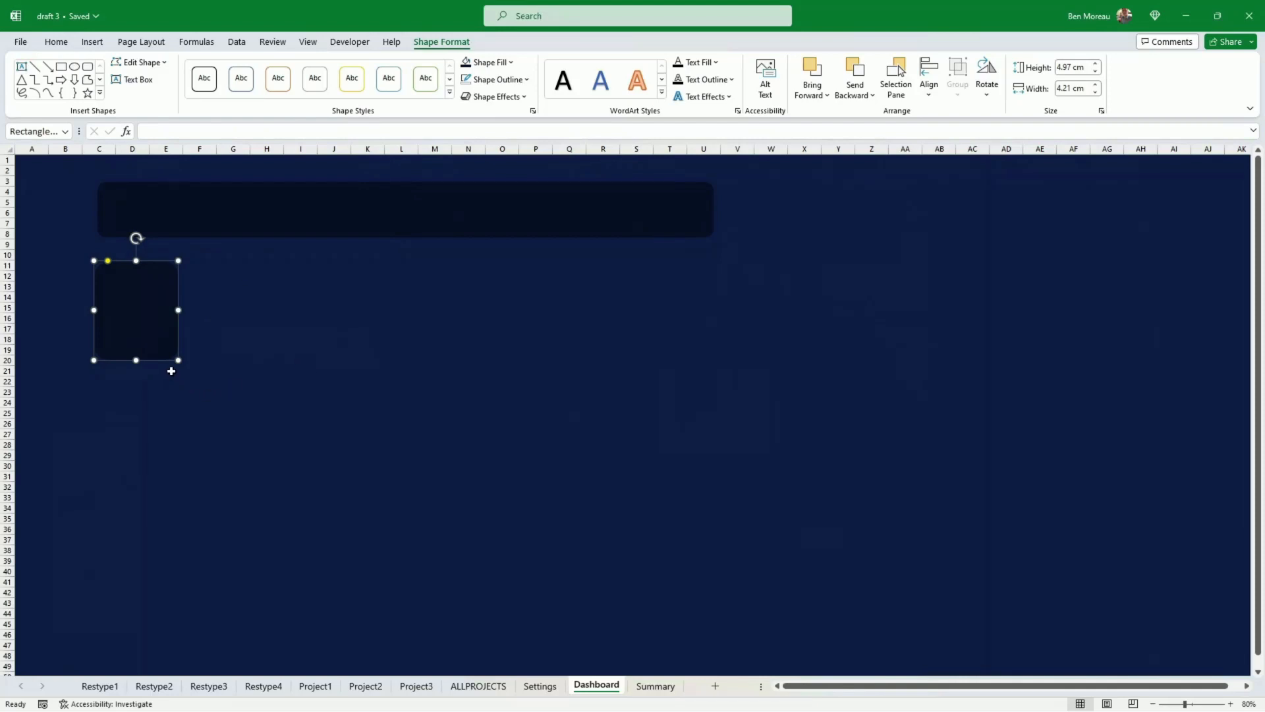
pyautogui.moveTo(182, 371); pyautogui.dragTo(165, 475)
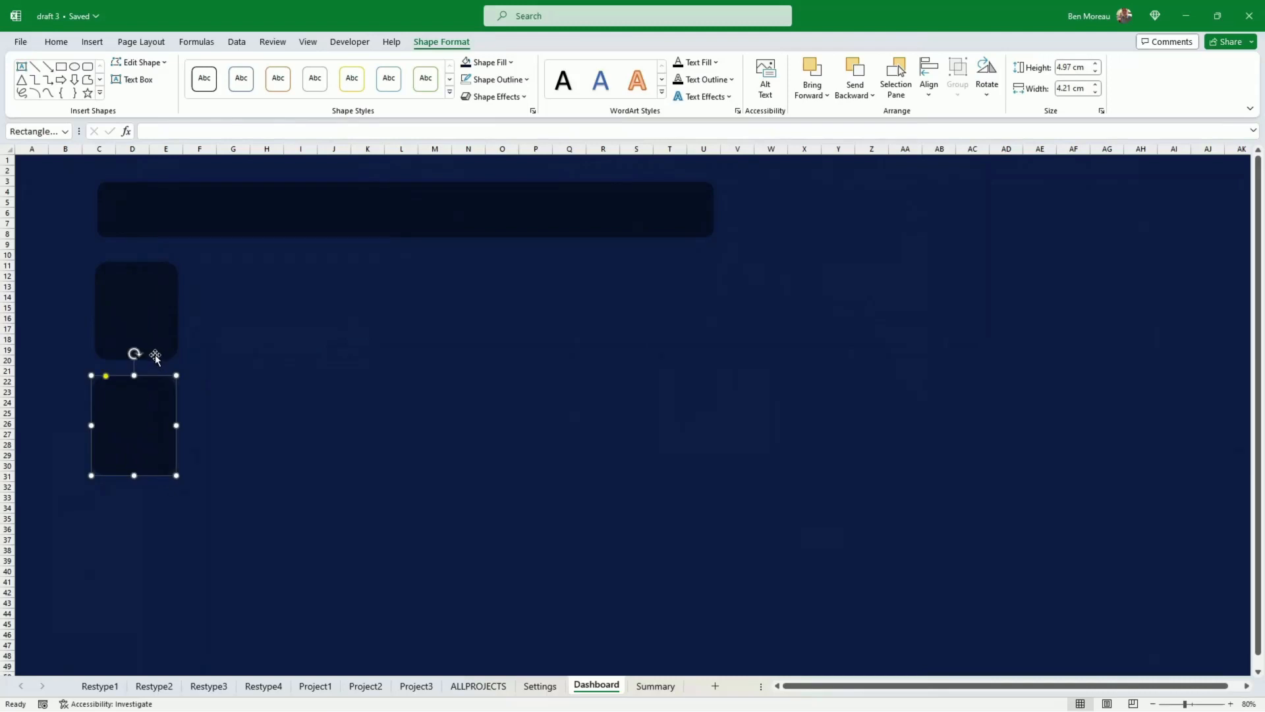
pyautogui.moveTo(155, 357); pyautogui.dragTo(155, 355)
pyautogui.moveTo(141, 425); pyautogui.dragTo(145, 426)
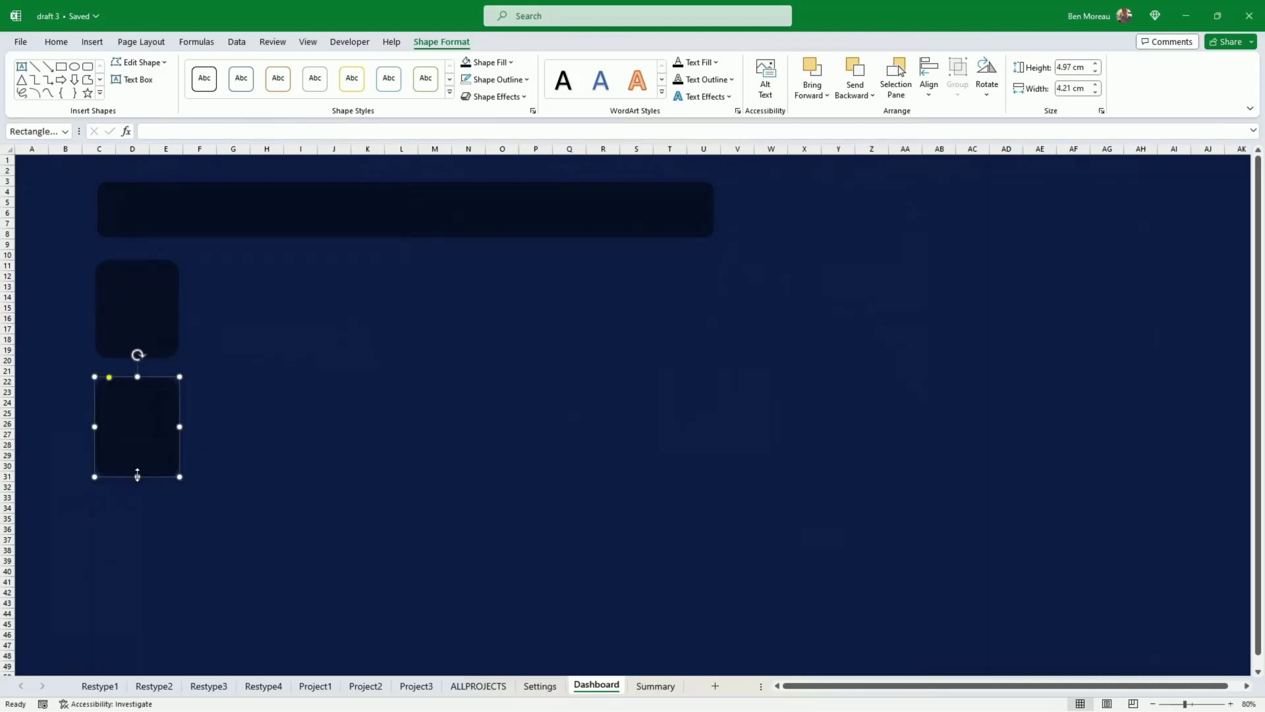
pyautogui.moveTo(137, 475); pyautogui.dragTo(142, 508)
pyautogui.click(242, 495)
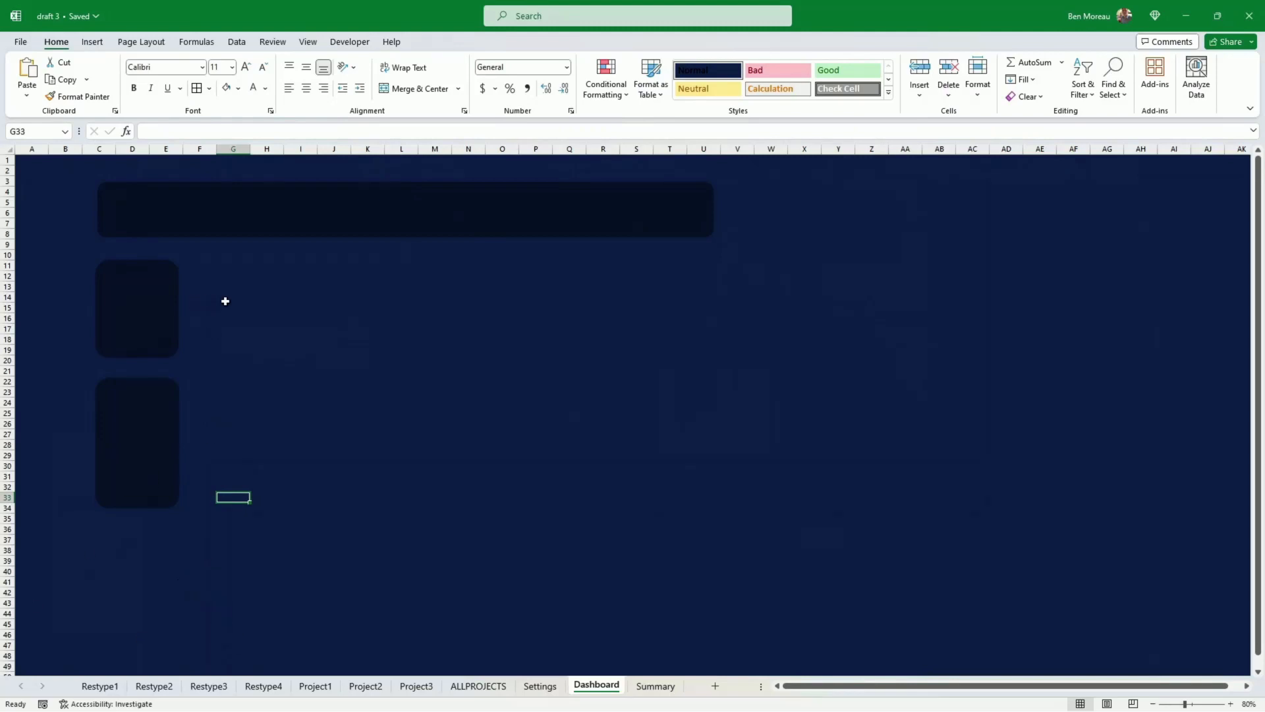
# - Duplicate the small top box three times and spread the copies in a row beside it, from column F to column N
pyautogui.click(173, 341)
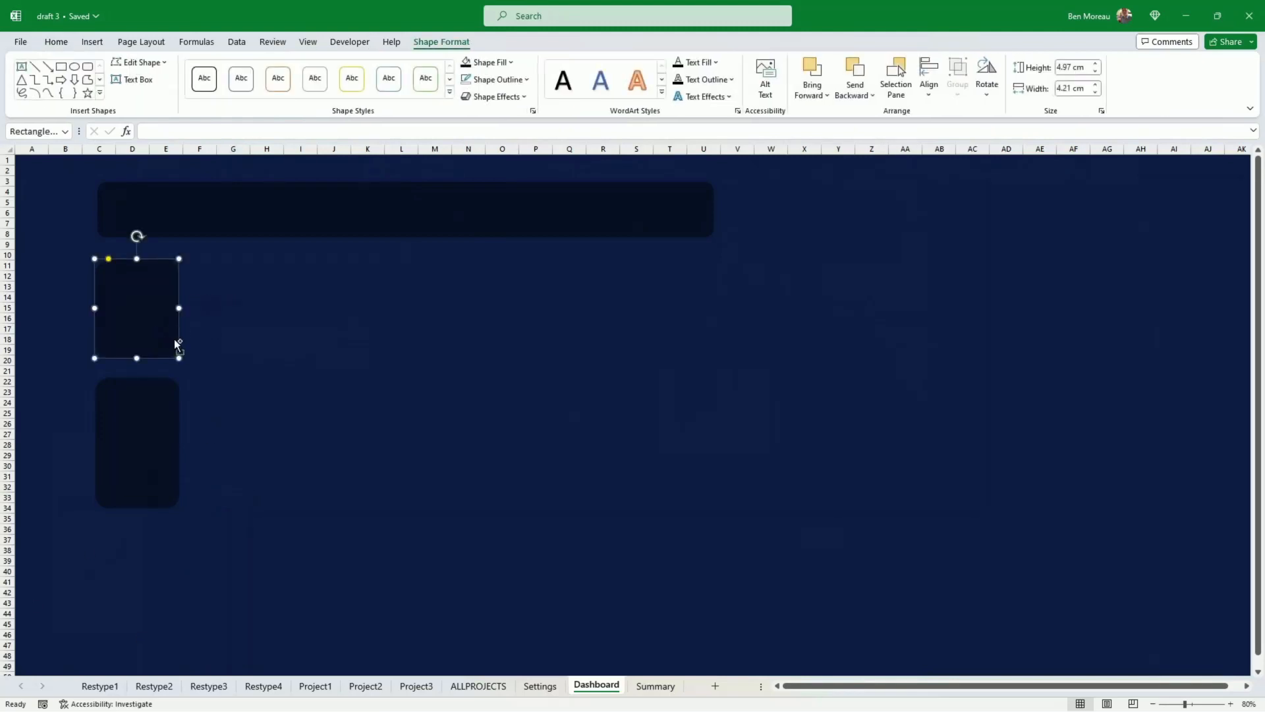
pyautogui.moveTo(174, 339); pyautogui.dragTo(393, 353)
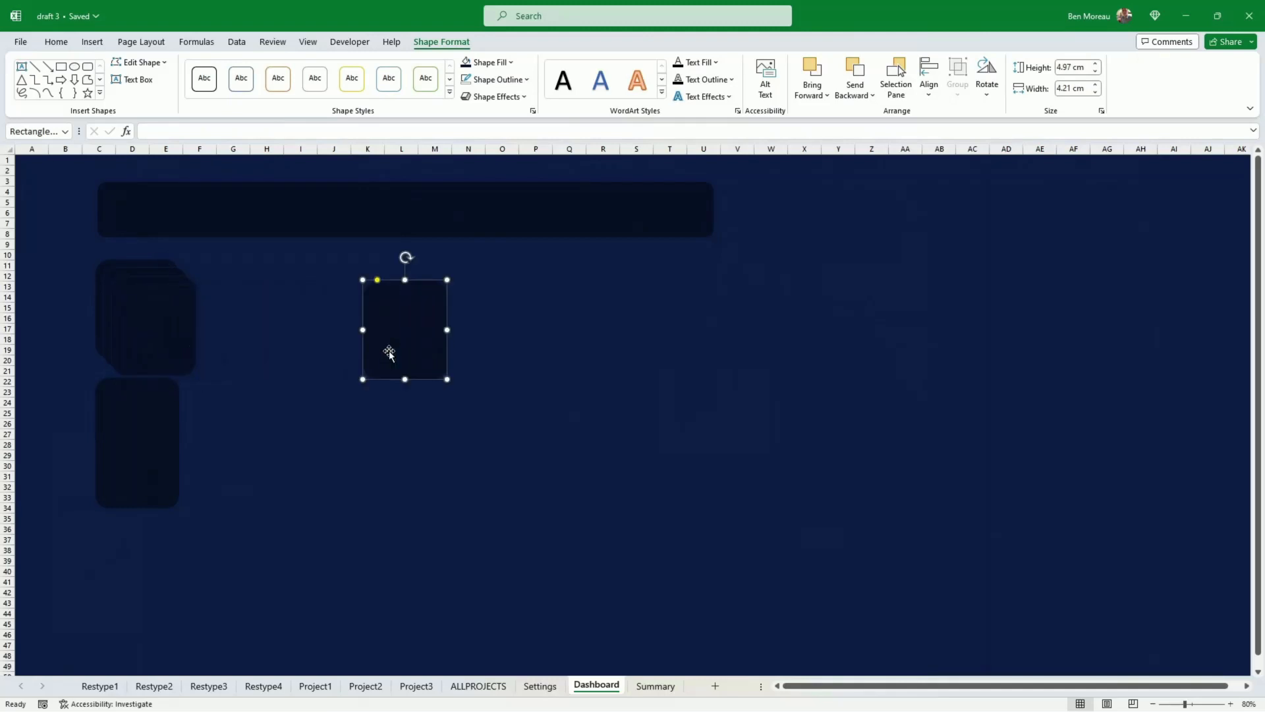
pyautogui.click(195, 331)
pyautogui.moveTo(195, 331); pyautogui.dragTo(336, 329)
pyautogui.moveTo(444, 350); pyautogui.dragTo(494, 350)
pyautogui.moveTo(324, 317); pyautogui.dragTo(387, 316)
pyautogui.moveTo(181, 319); pyautogui.dragTo(282, 319)
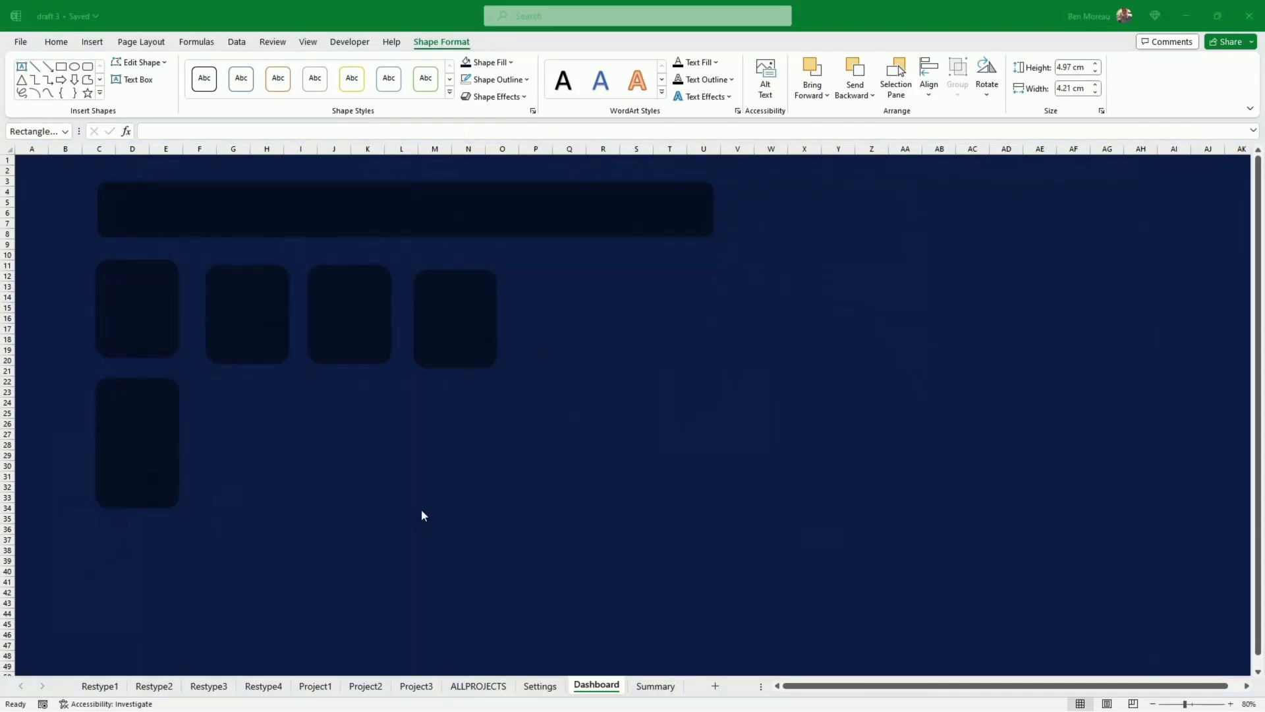
# - Add another box copy, resize it to about 12.07 cm high and 6.71 cm wide, and place it beside the row of small boxes
pyautogui.click(92, 44)
pyautogui.moveTo(252, 424); pyautogui.dragTo(336, 524)
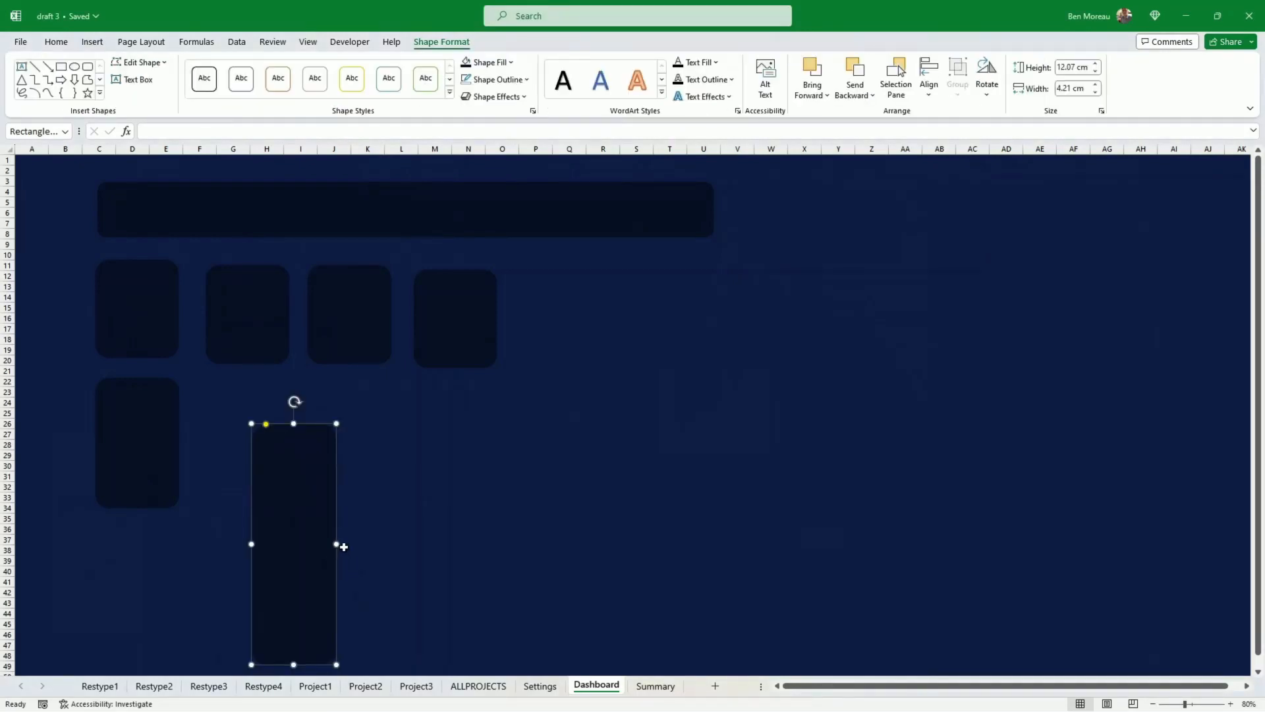
pyautogui.moveTo(337, 545); pyautogui.dragTo(651, 426)
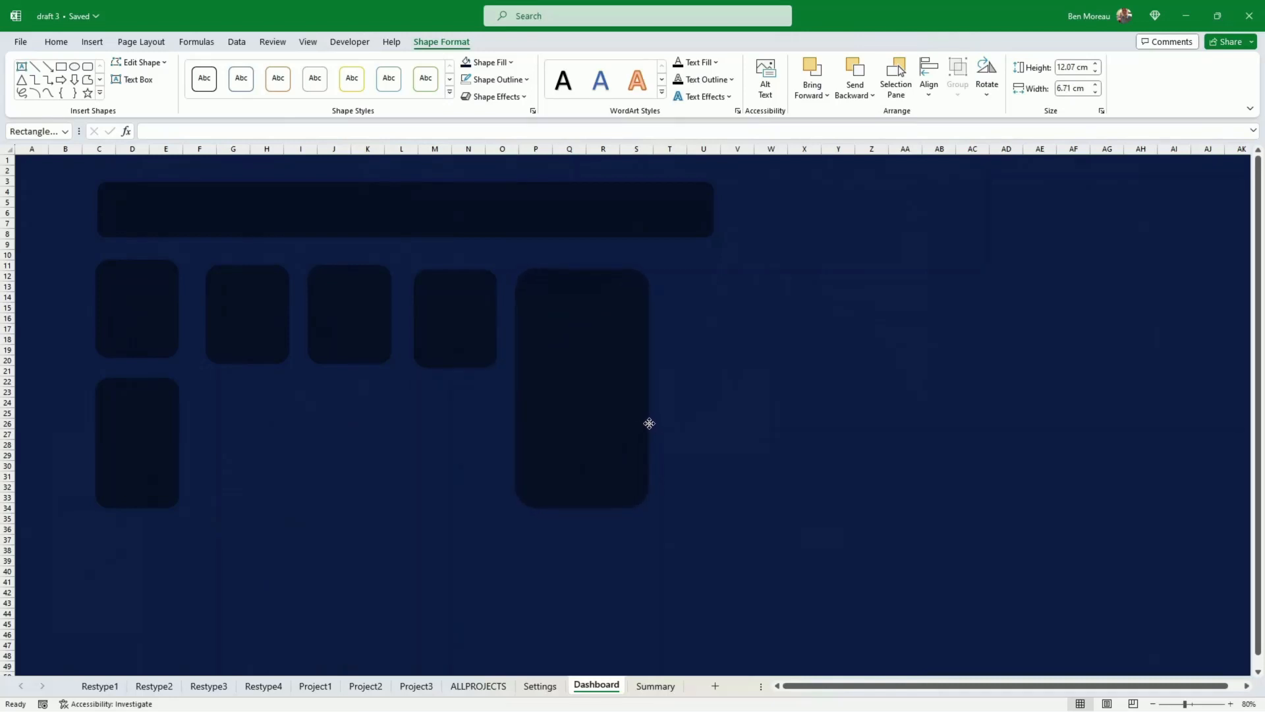
pyautogui.moveTo(649, 423); pyautogui.dragTo(649, 424)
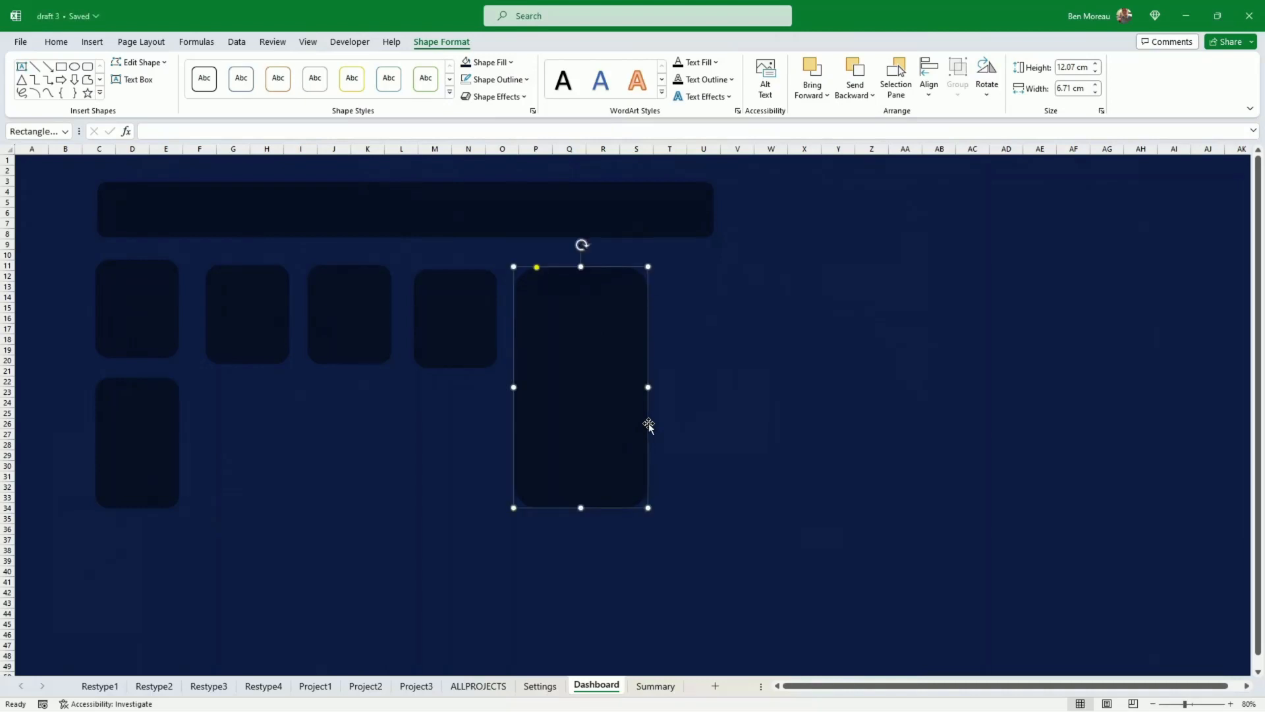
# - Duplicate the tall box, narrow the copy to about 4.83 cm, and place it beside the original from column T
pyautogui.hotkey('ctrl', 'v')
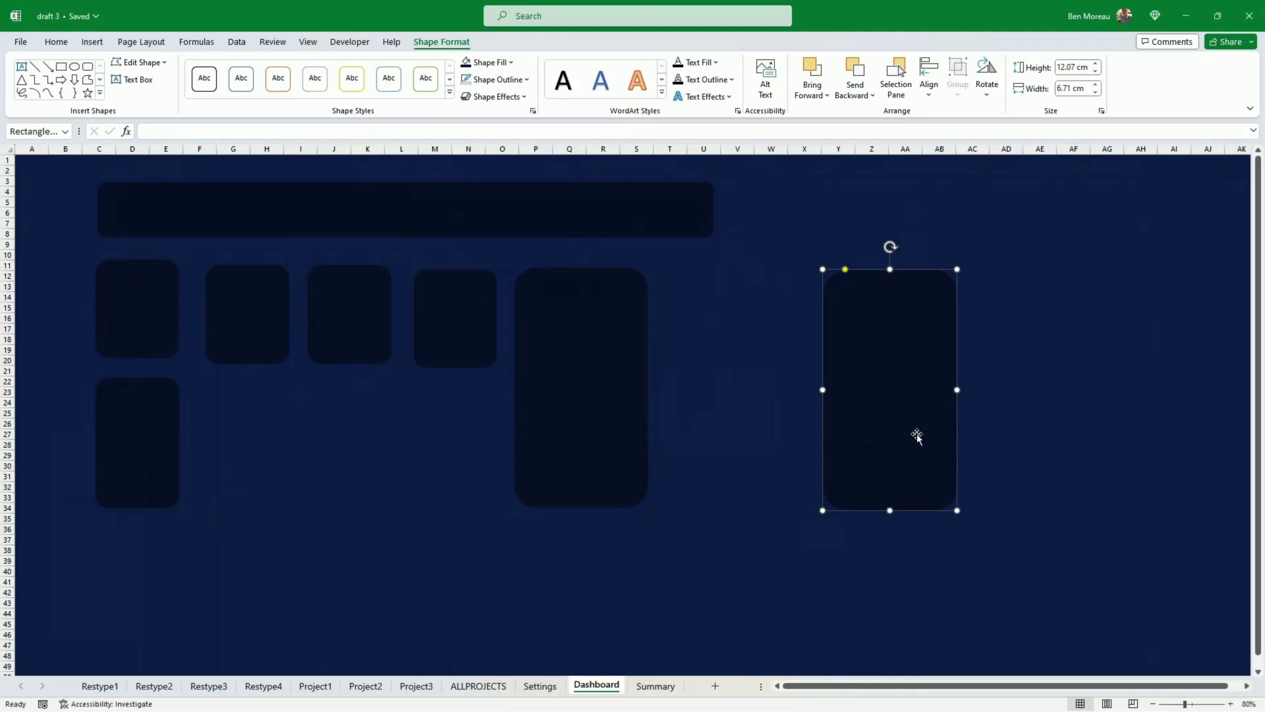
pyautogui.moveTo(959, 389); pyautogui.dragTo(919, 387)
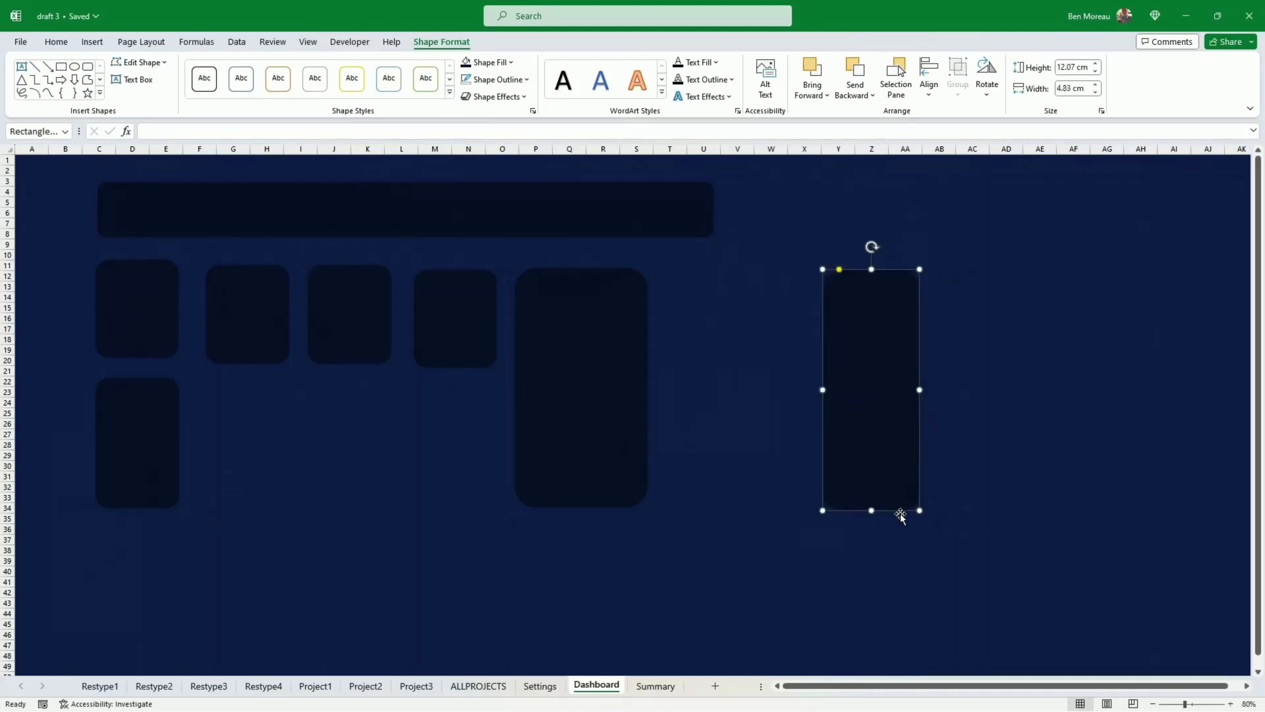
pyautogui.moveTo(901, 514); pyautogui.dragTo(740, 512)
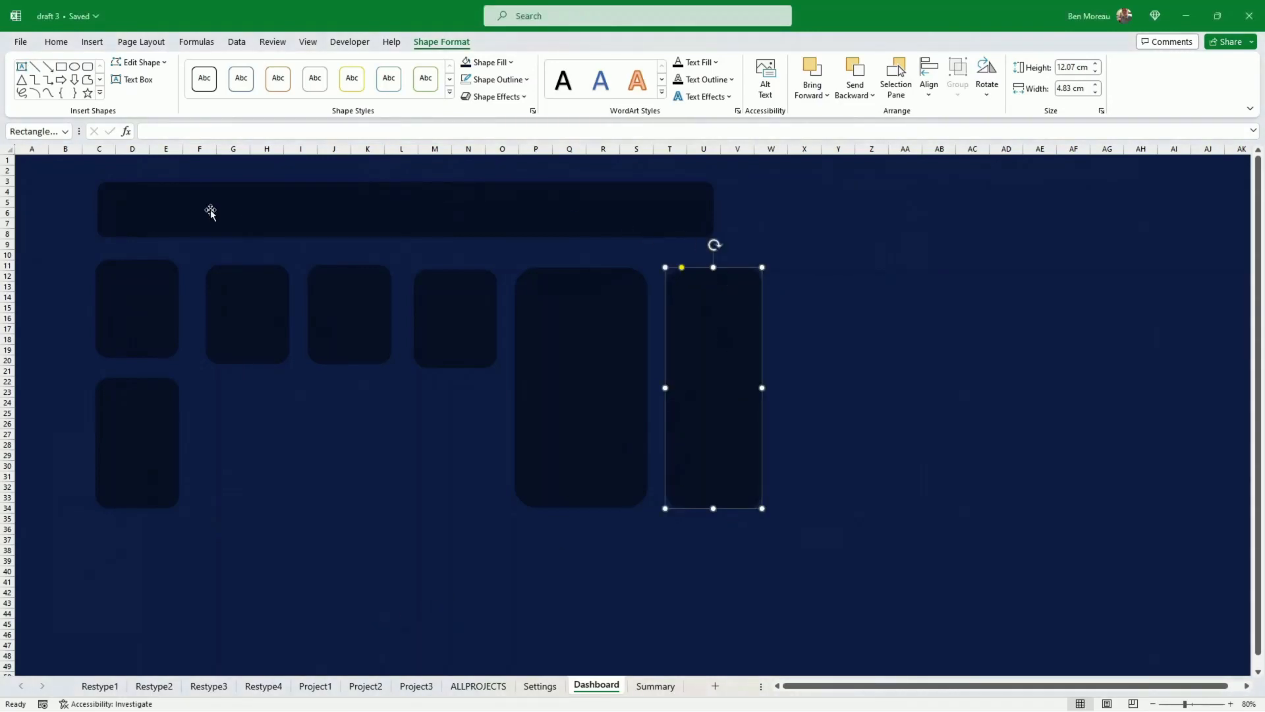
# - Nudge the third and fourth small boxes and the wider tall box closer together to even out the row's spacing
pyautogui.click(382, 354)
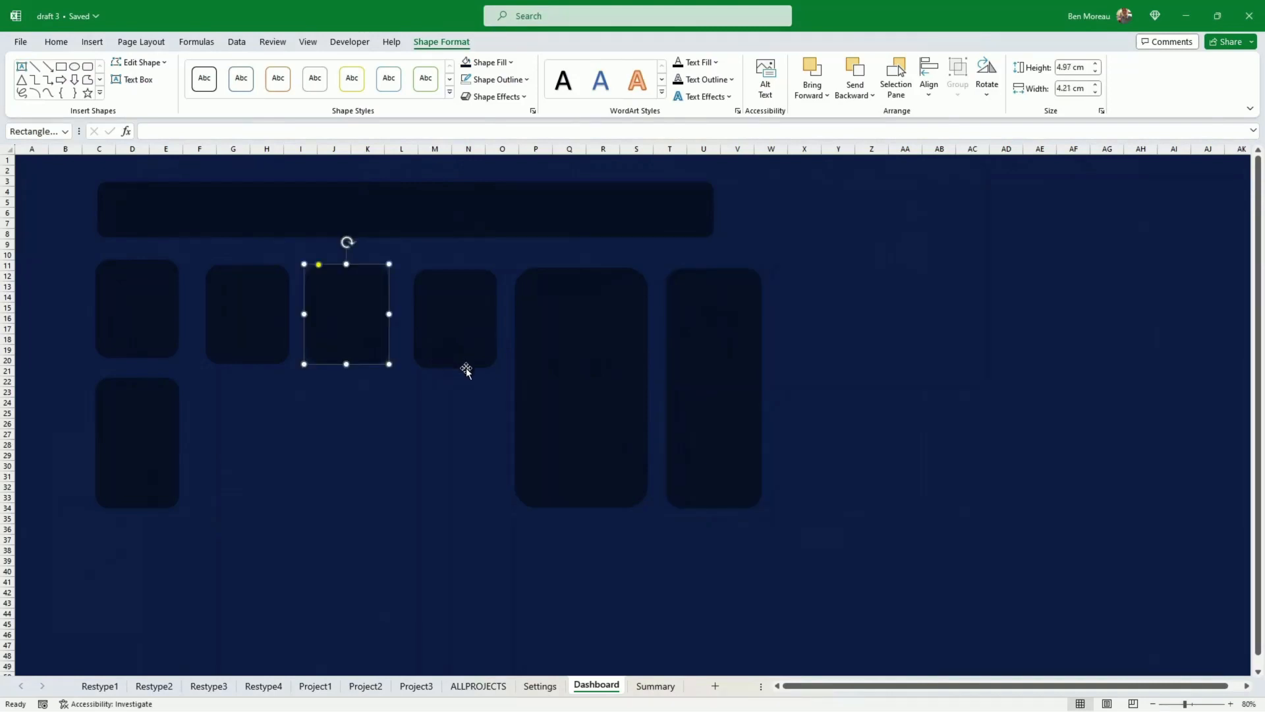
pyautogui.moveTo(466, 367); pyautogui.dragTo(453, 364)
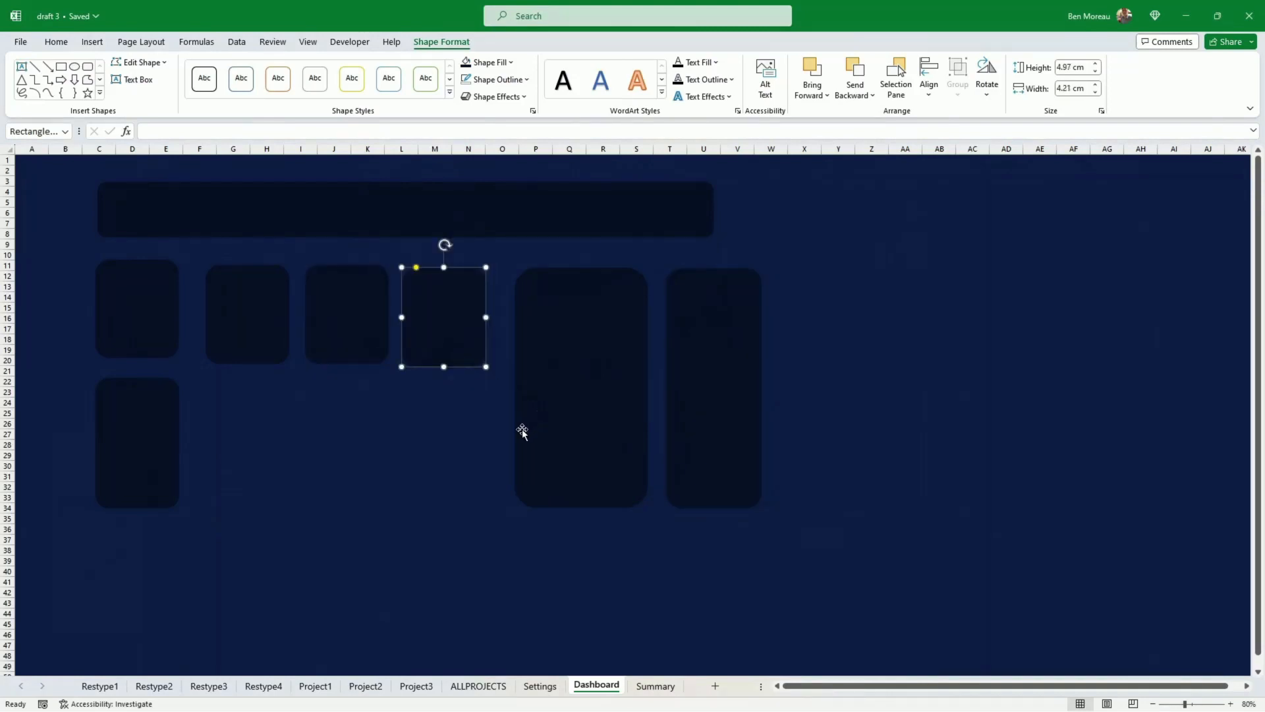
pyautogui.moveTo(517, 444); pyautogui.dragTo(511, 441)
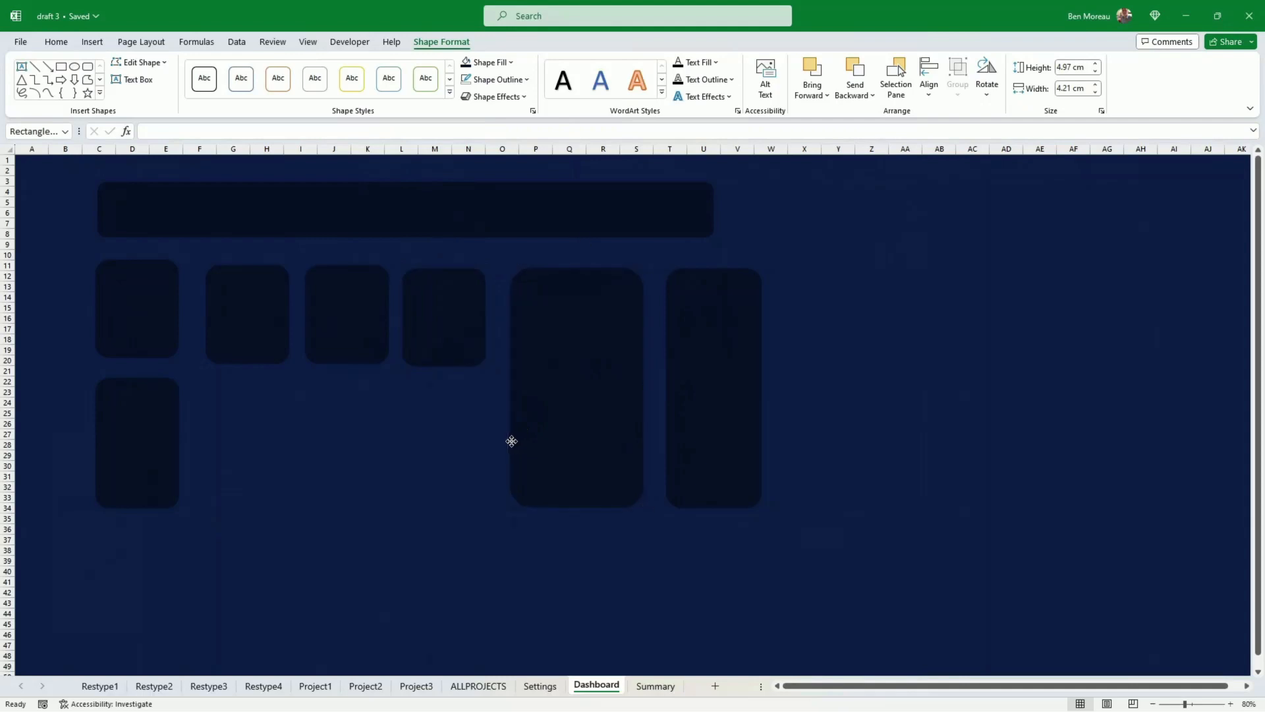
# - Duplicate the box at row 22, place the copy beneath it from row 36, and resize it to about 7.77 cm high and 13.22 cm wide
pyautogui.click(128, 544)
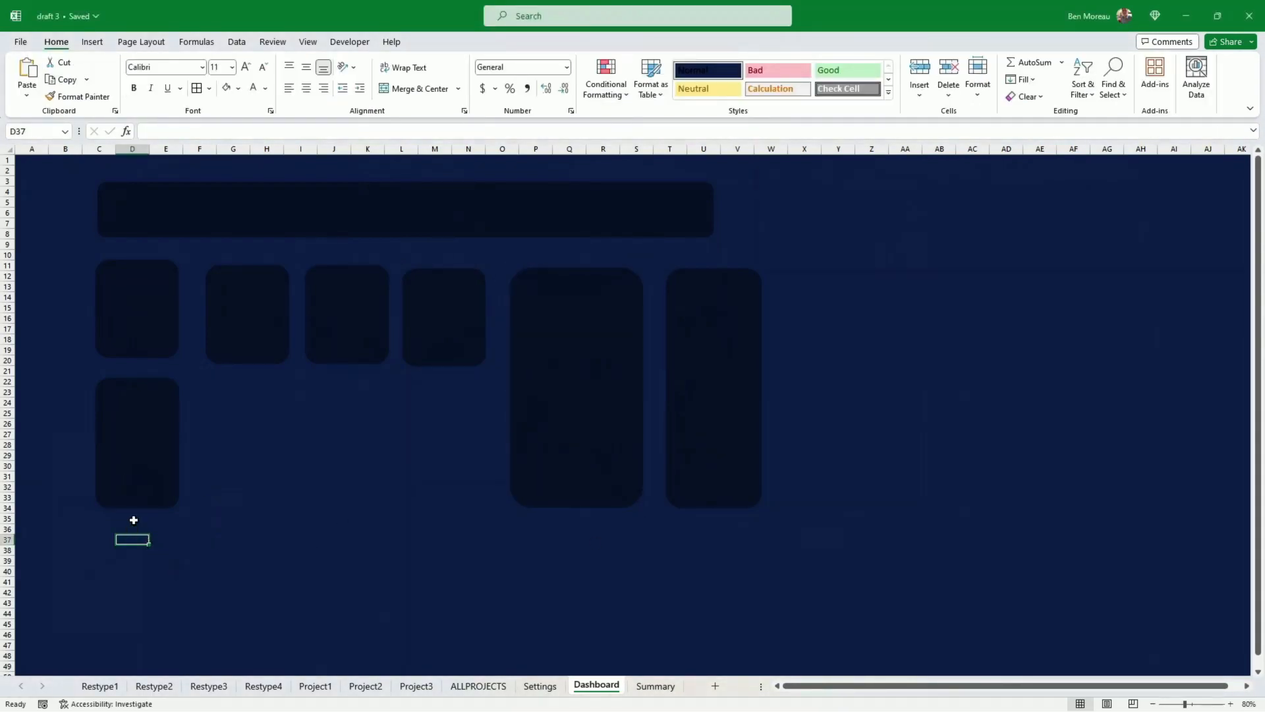
pyautogui.moveTo(175, 427); pyautogui.dragTo(182, 435)
pyautogui.moveTo(189, 501); pyautogui.dragTo(188, 551)
pyautogui.scroll(-3, 264, 478)
pyautogui.moveTo(187, 428); pyautogui.dragTo(177, 511)
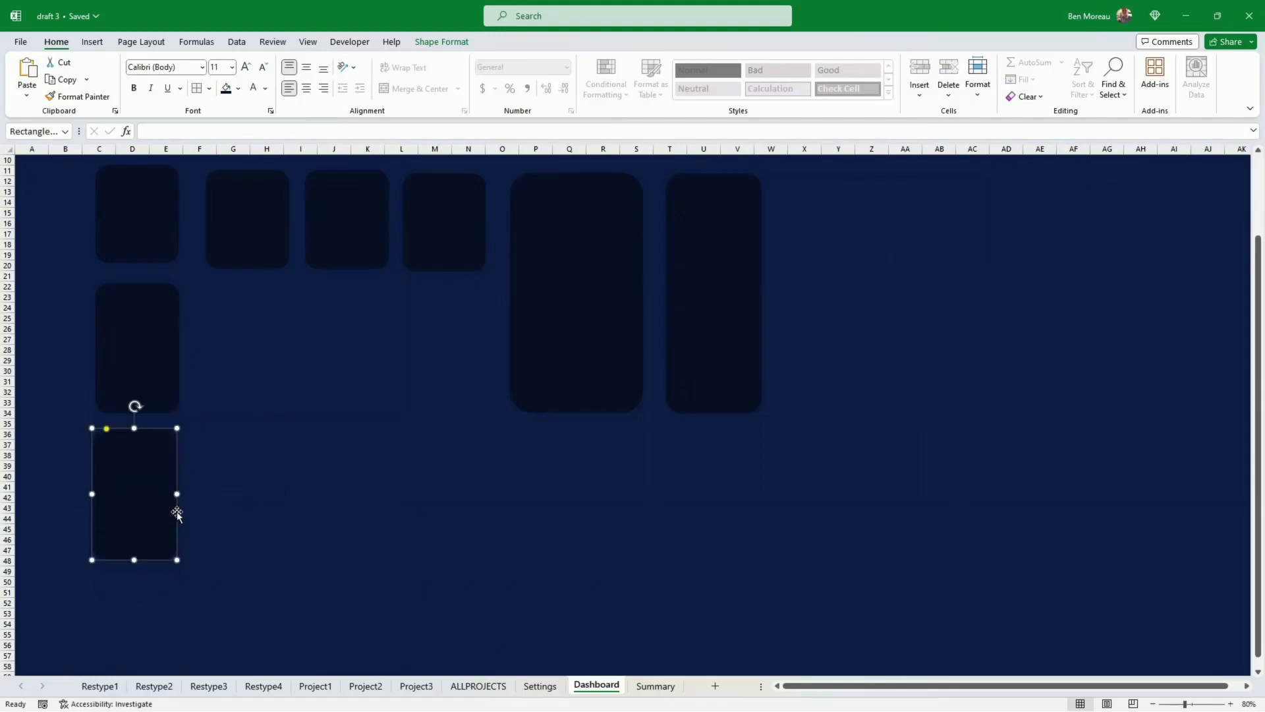
pyautogui.click(442, 42)
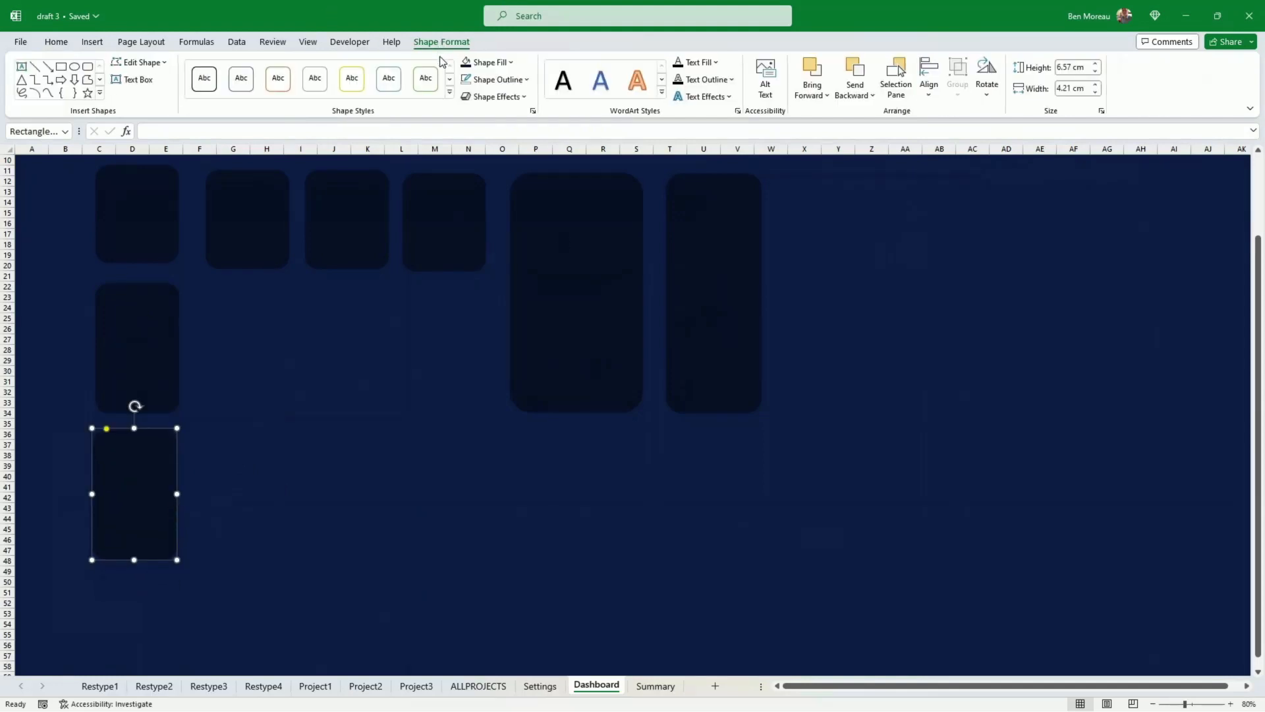
pyautogui.moveTo(133, 559); pyautogui.dragTo(131, 584)
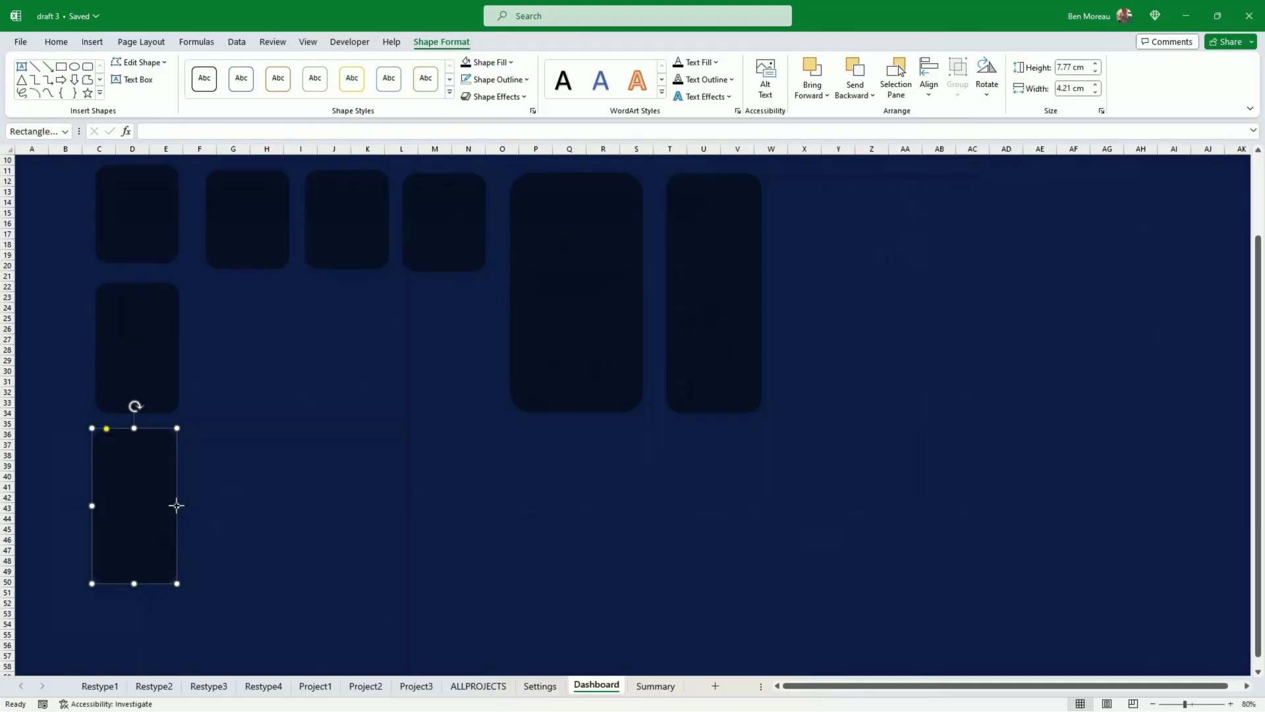
pyautogui.moveTo(177, 505); pyautogui.dragTo(356, 506)
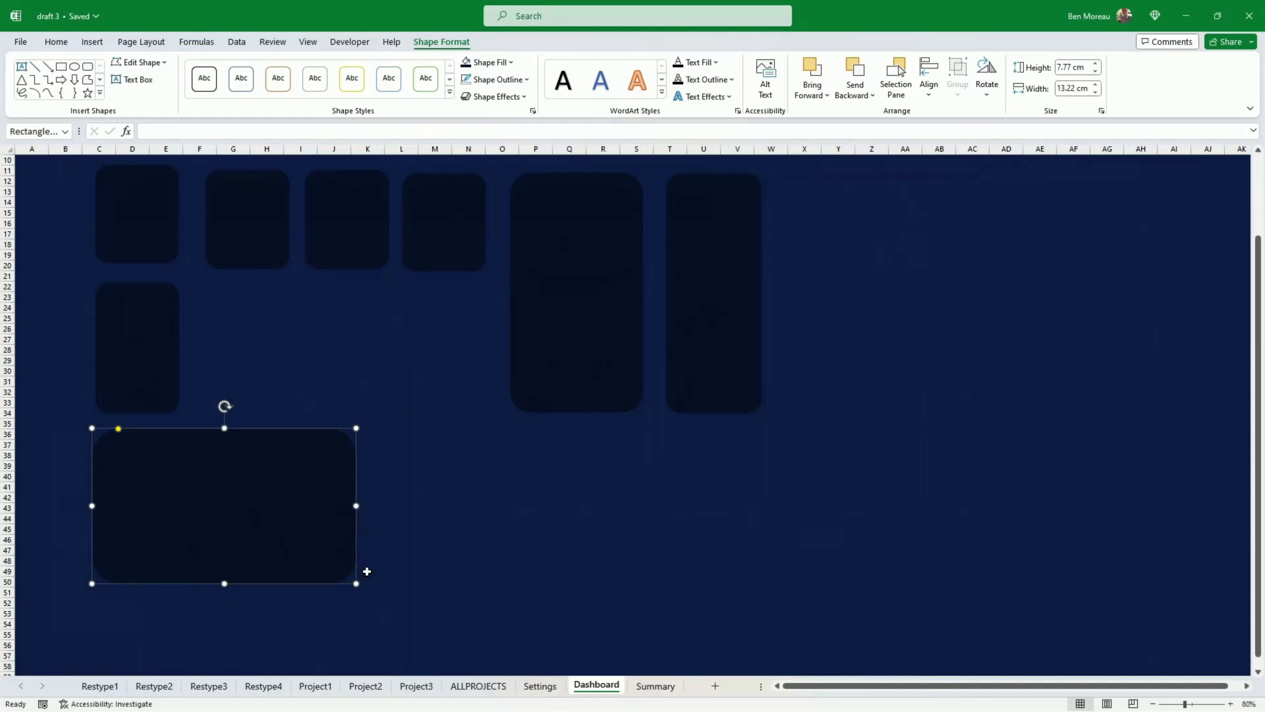
# - Duplicate the wide bottom box, place the copy beside it from column K, and widen it to about 19.22 cm
pyautogui.hotkey('ctrl', 'v')
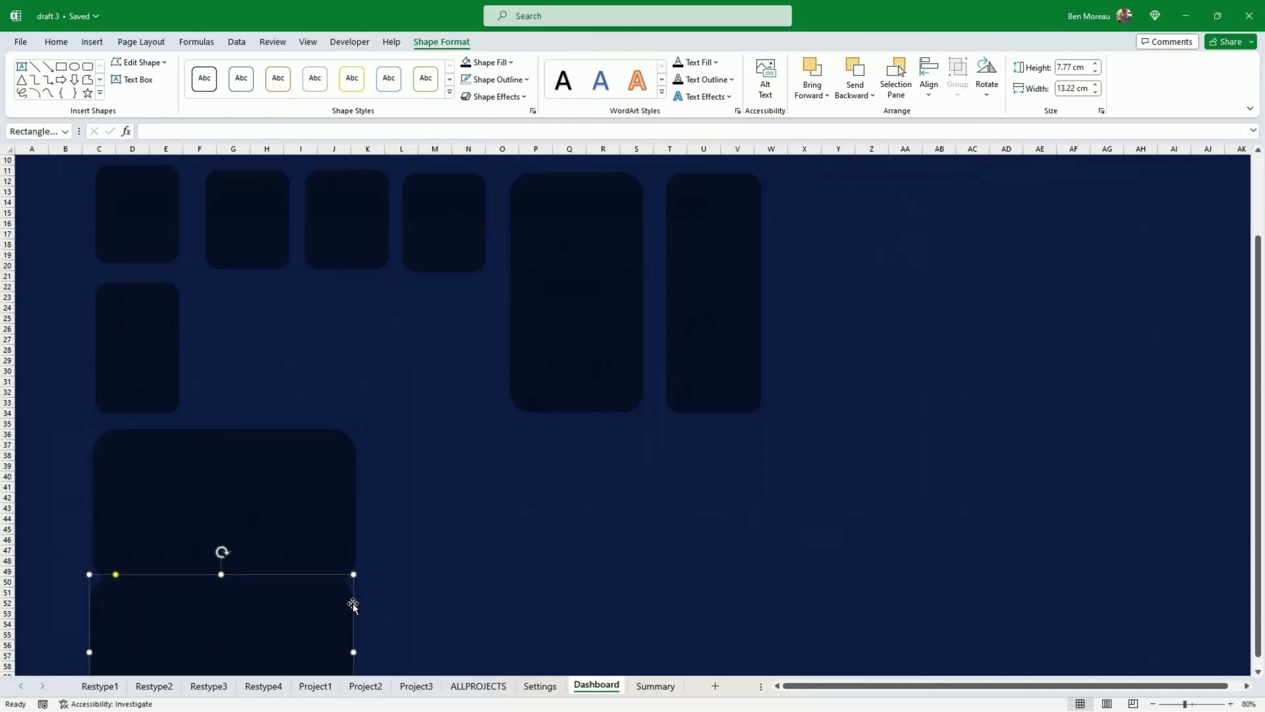
pyautogui.moveTo(350, 601); pyautogui.dragTo(638, 456)
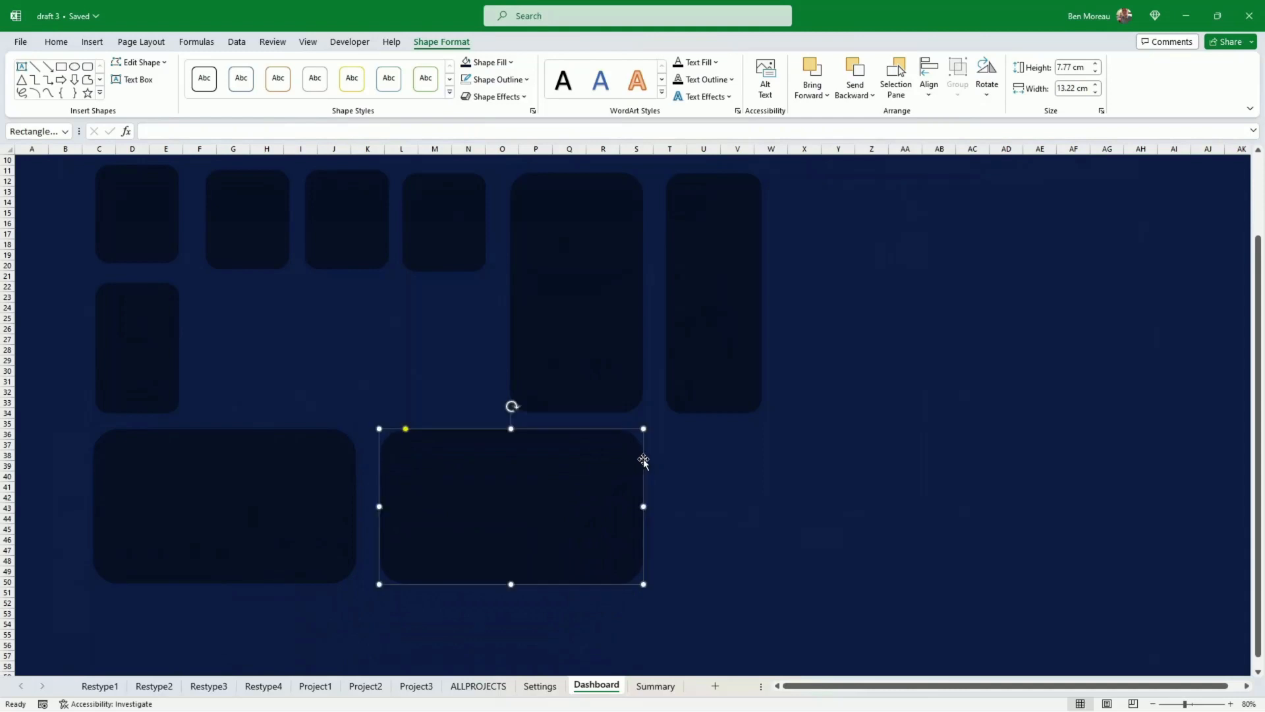
pyautogui.moveTo(642, 506); pyautogui.dragTo(763, 505)
pyautogui.scroll(3, 894, 484)
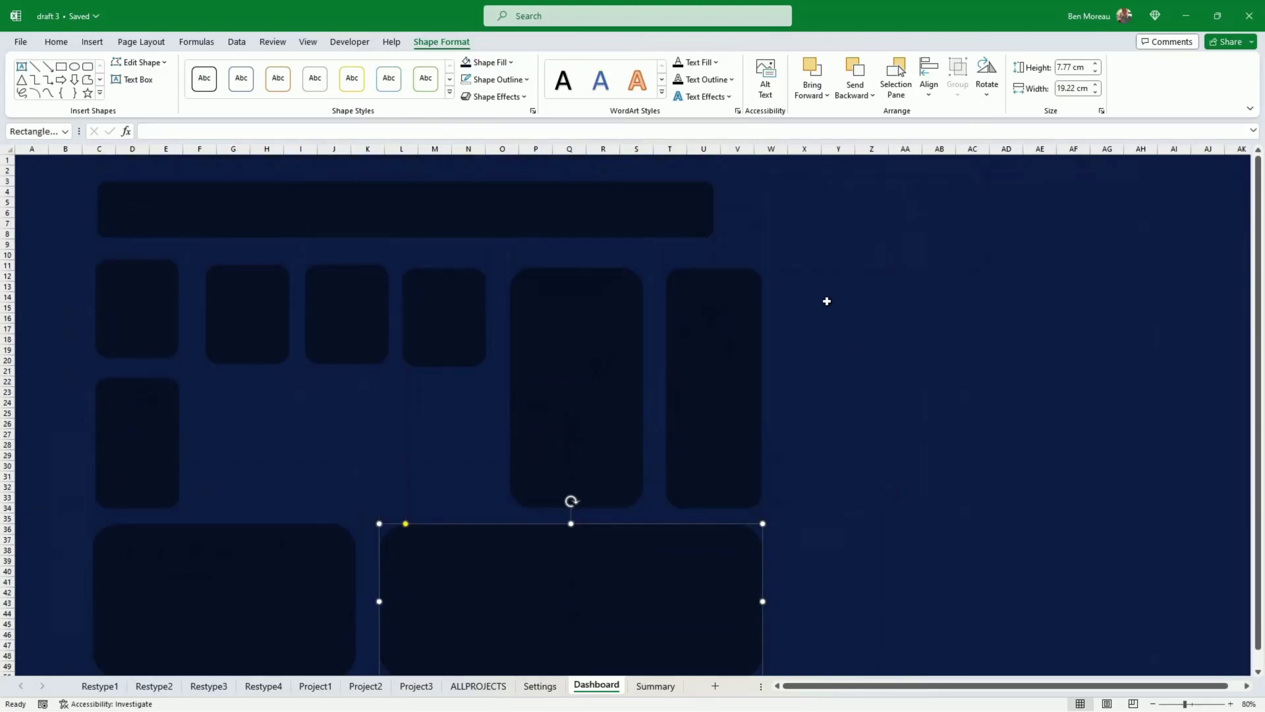
# - Shift both tall boxes slightly toward the small ones and extend the banner to line up with the outer tall box's edge
pyautogui.moveTo(641, 386); pyautogui.dragTo(663, 364)
pyautogui.click(760, 405)
pyautogui.click(705, 203)
pyautogui.moveTo(713, 209); pyautogui.dragTo(756, 209)
pyautogui.click(828, 305)
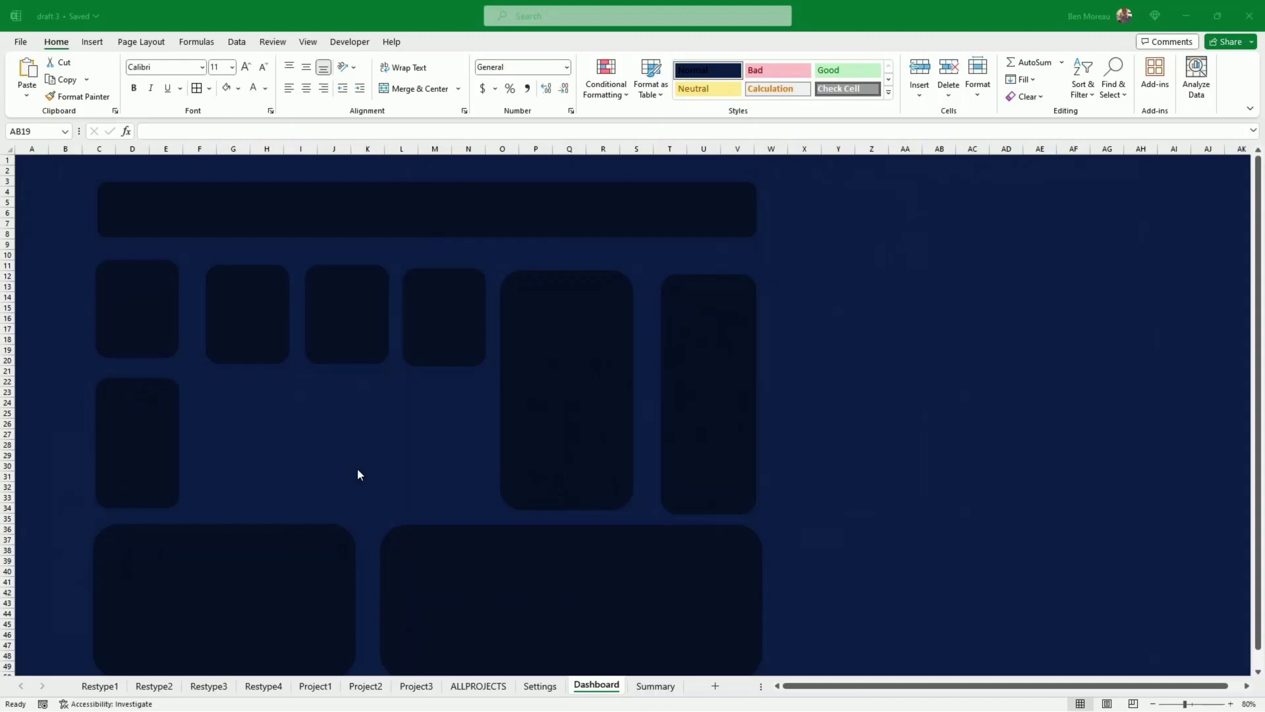
# - Link the first small box's text to the resource type name with the formula =Restype1!D3
pyautogui.click(173, 353)
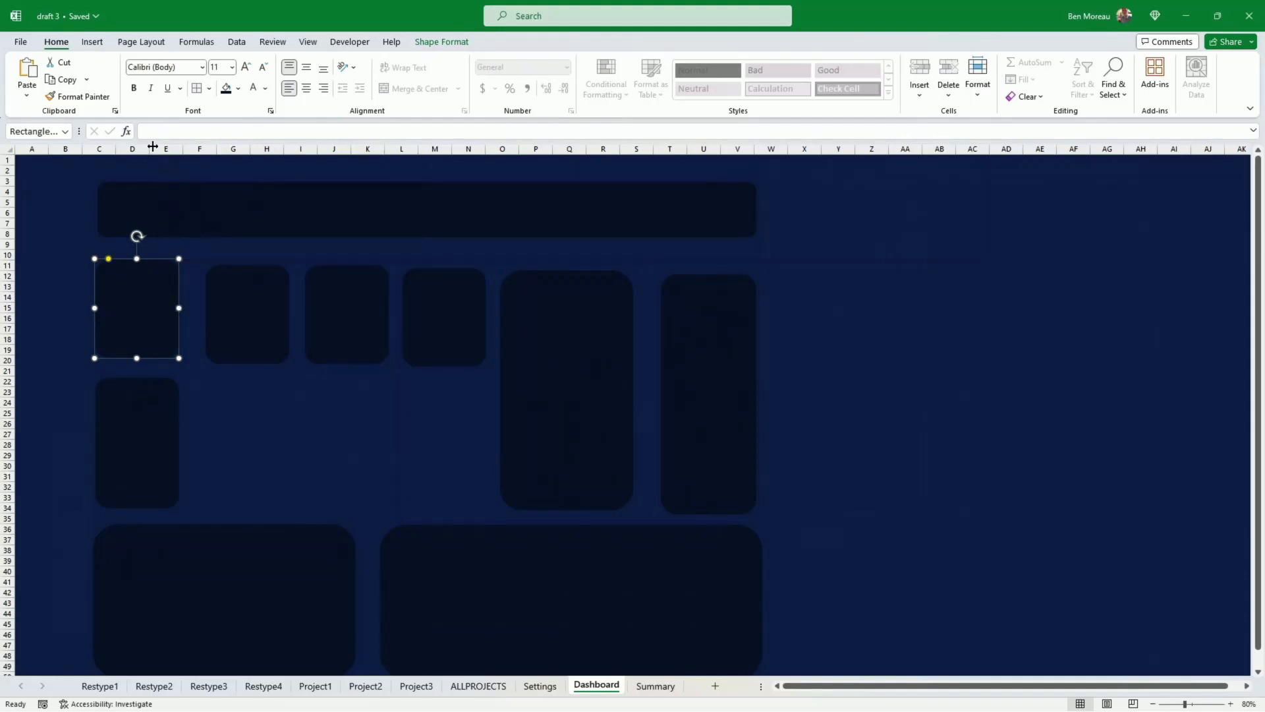
pyautogui.click(164, 132)
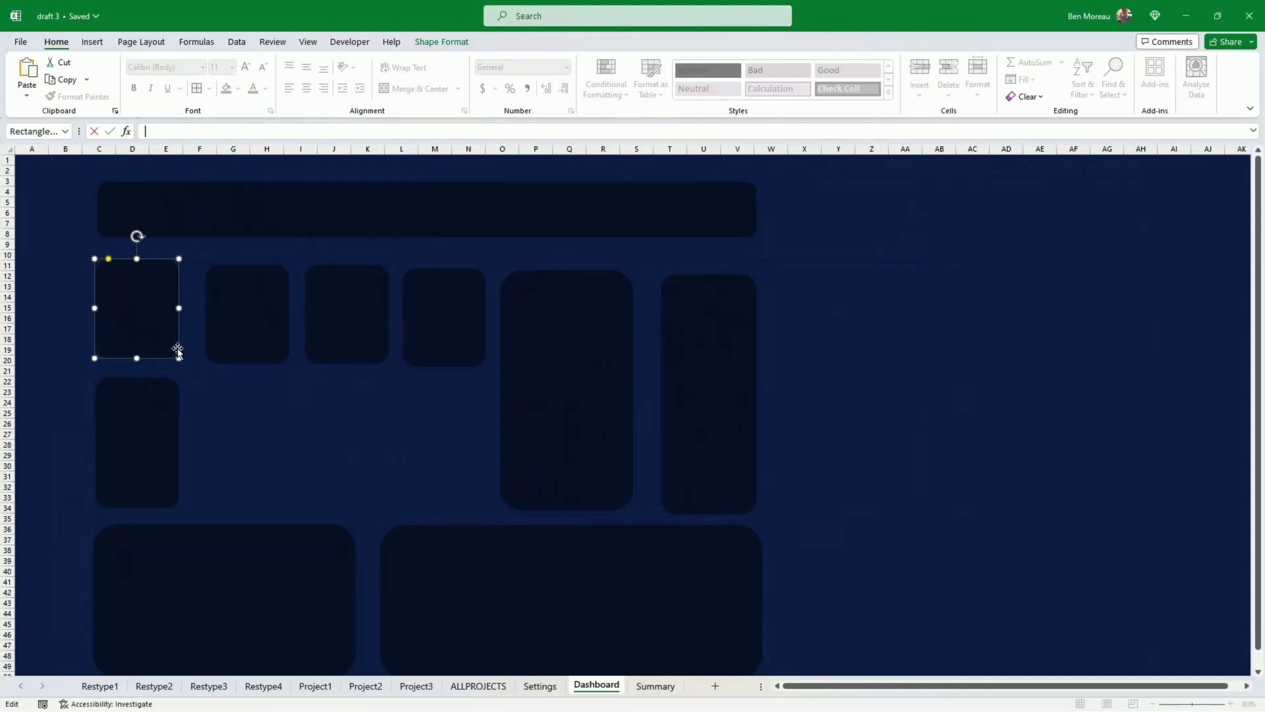
pyautogui.write('=')
pyautogui.click(99, 686)
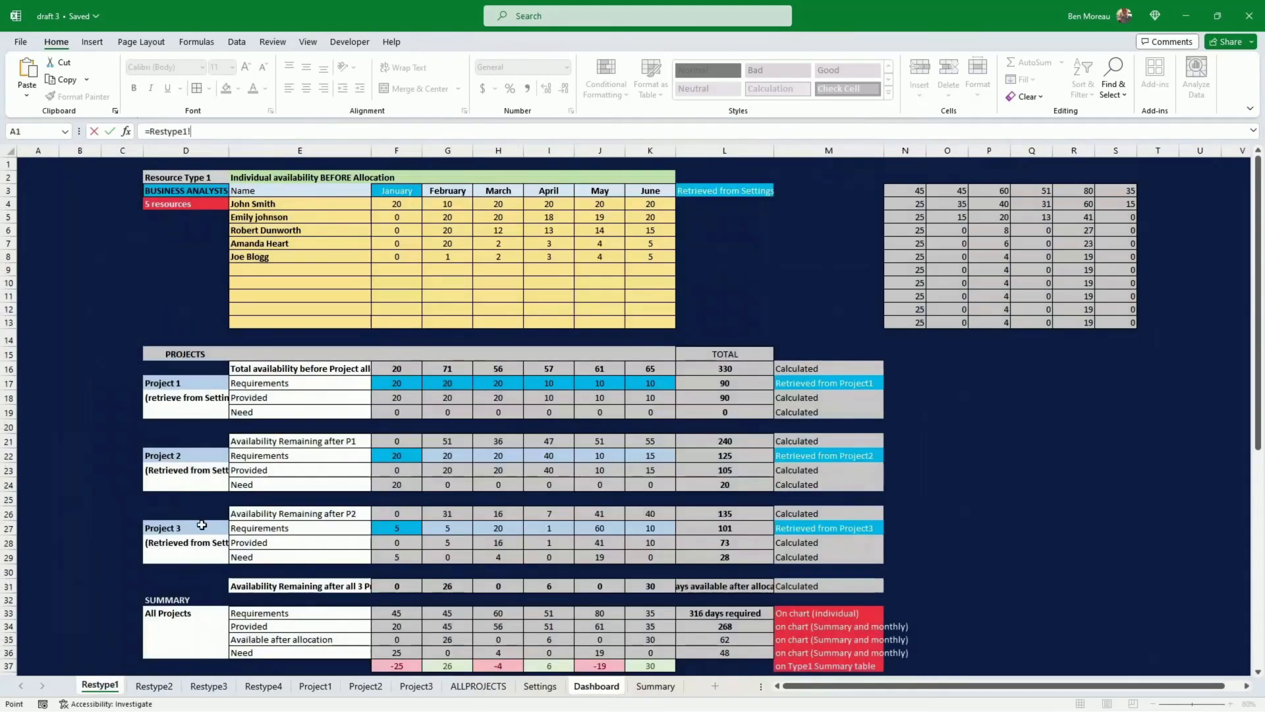
pyautogui.click(187, 190)
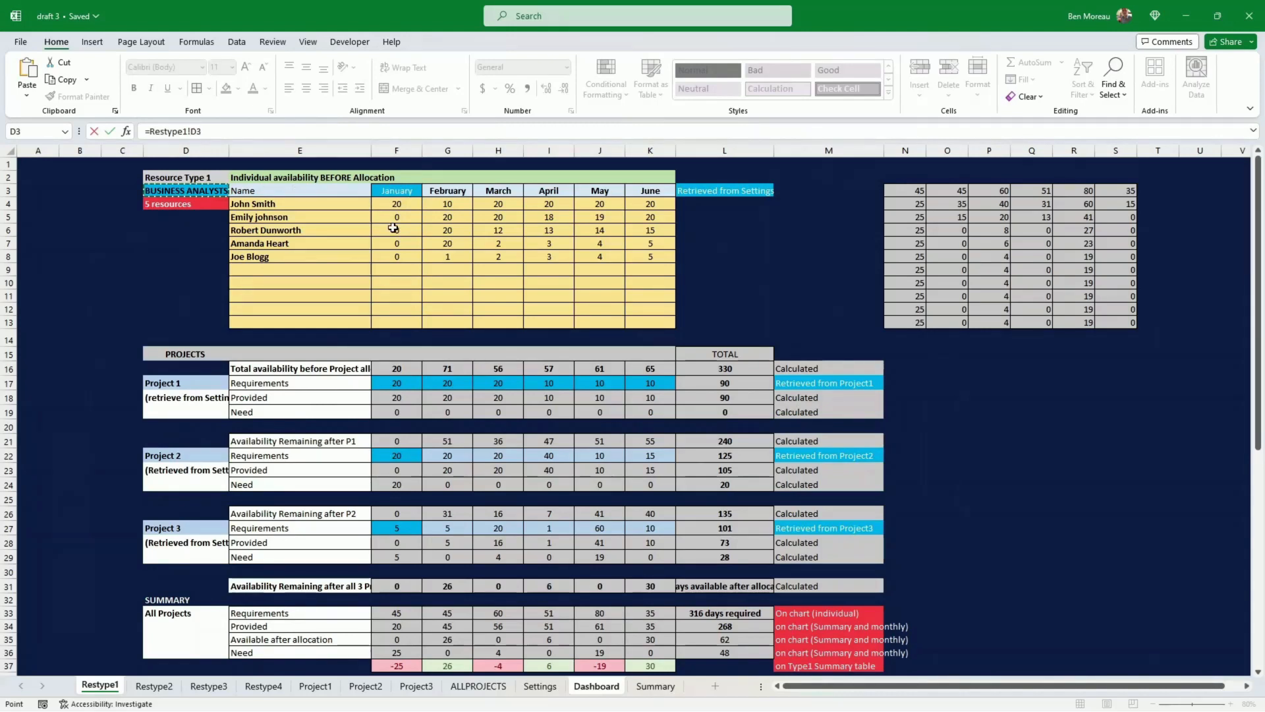
pyautogui.press('Return')
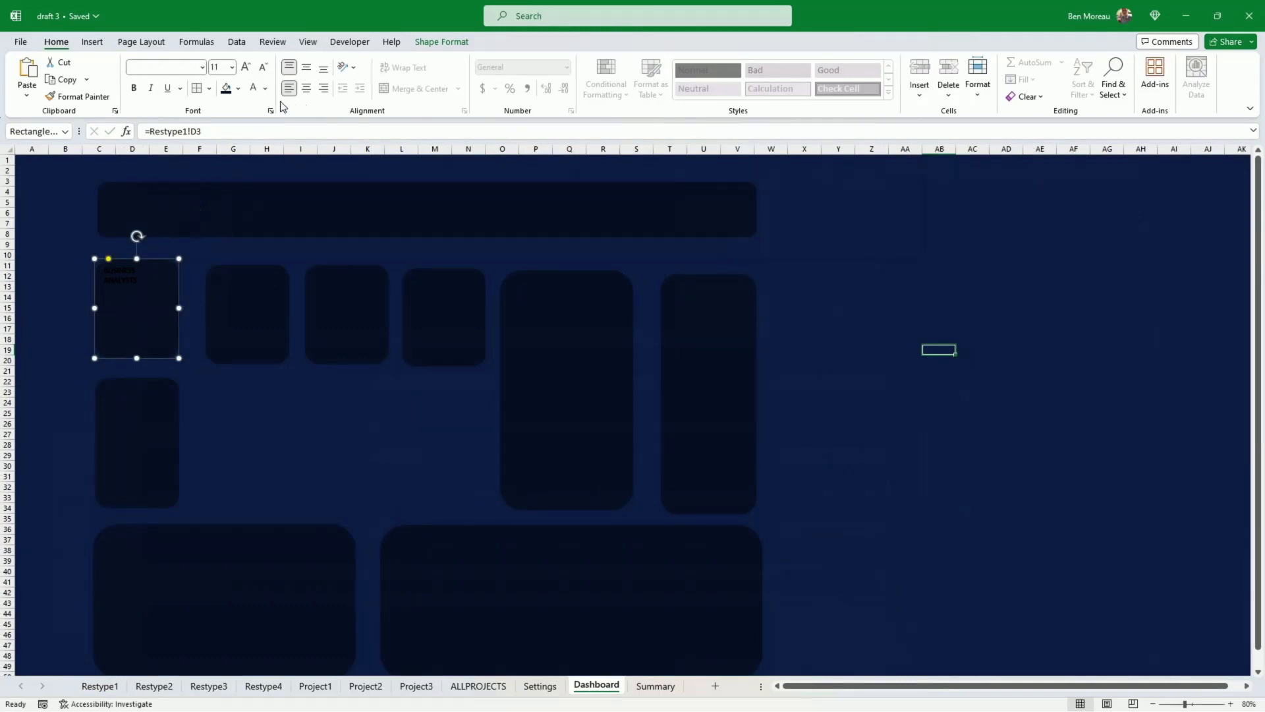
# - Make the BUSINESS ANALYSTS label bold and white, and widen its box slightly to fit the label on one line
pyautogui.click(134, 88)
pyautogui.click(255, 88)
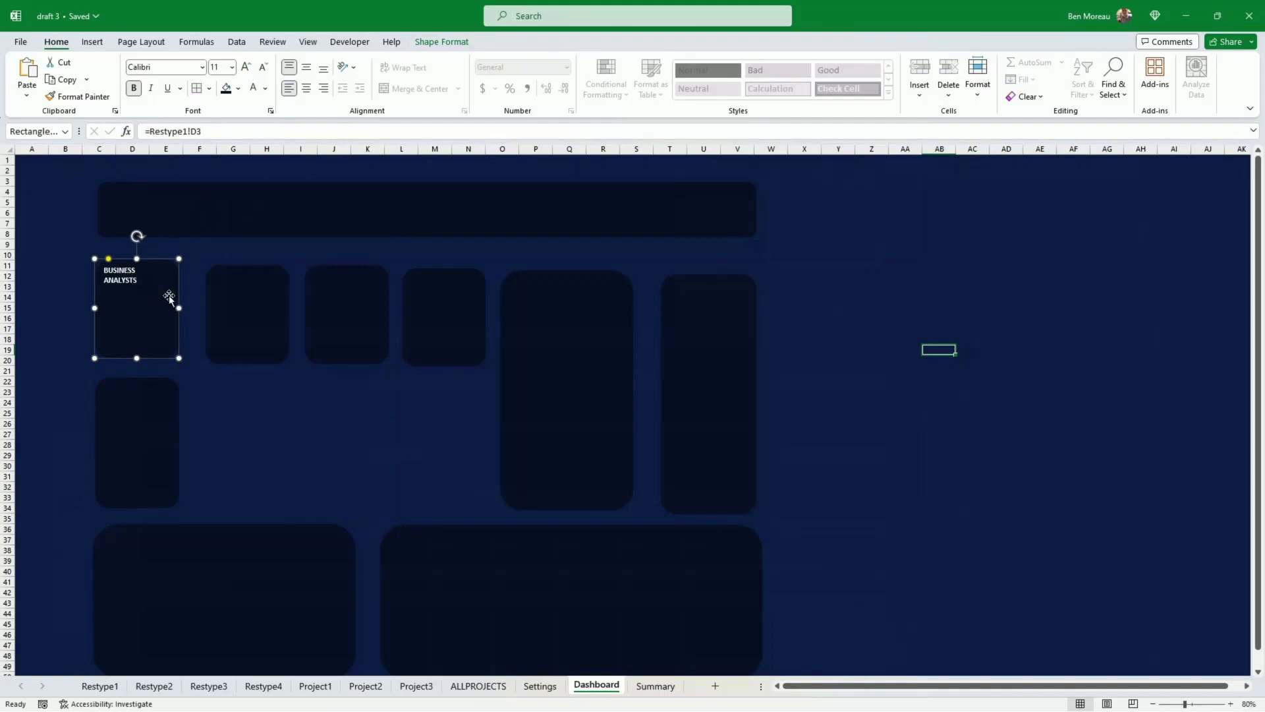
pyautogui.moveTo(182, 307); pyautogui.dragTo(188, 307)
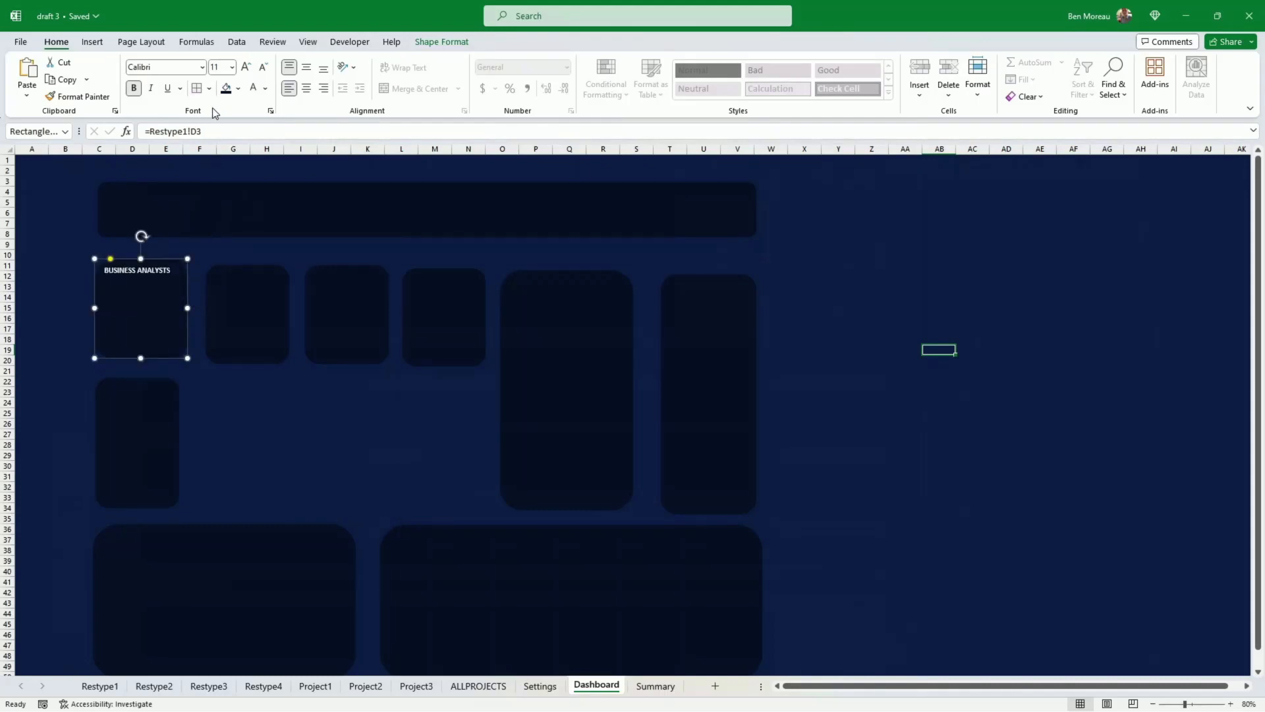
# - Set the BUSINESS ANALYSTS label's font to Bahnschrift SemiBold SemiConden, centre it, and narrow its box to about 4.28 cm
pyautogui.click(202, 67)
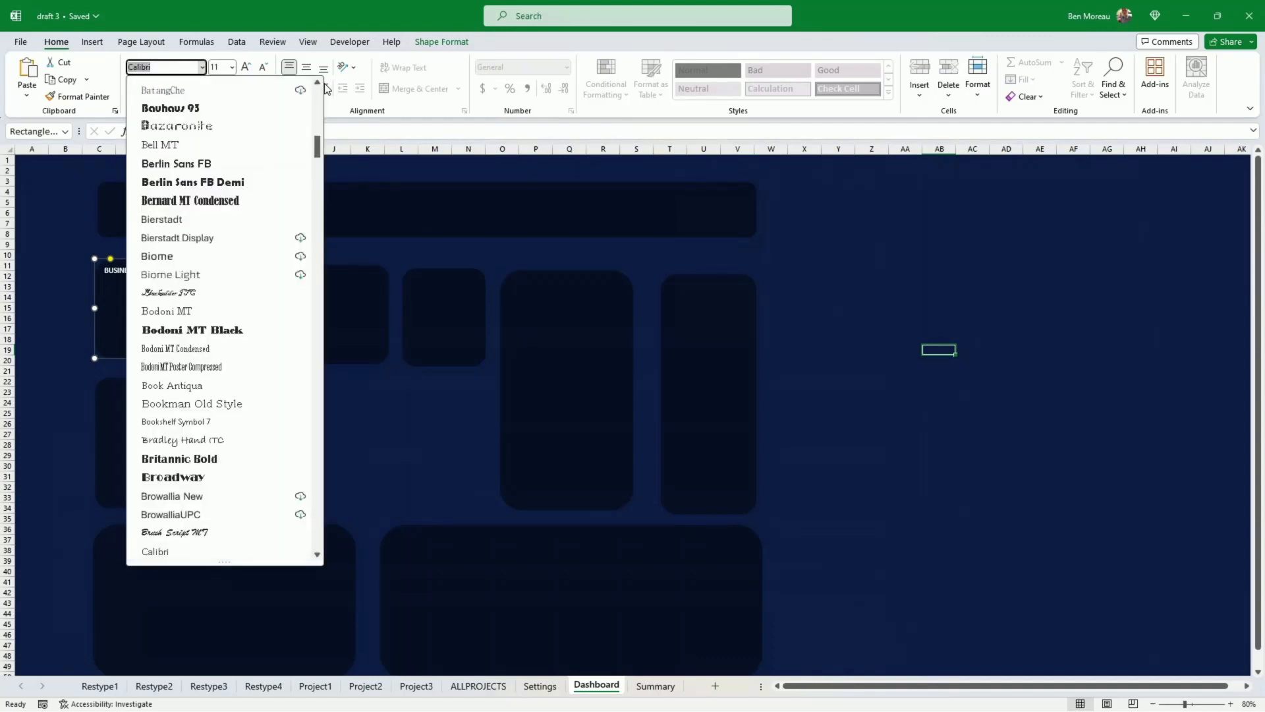
pyautogui.moveTo(317, 149); pyautogui.dragTo(317, 132)
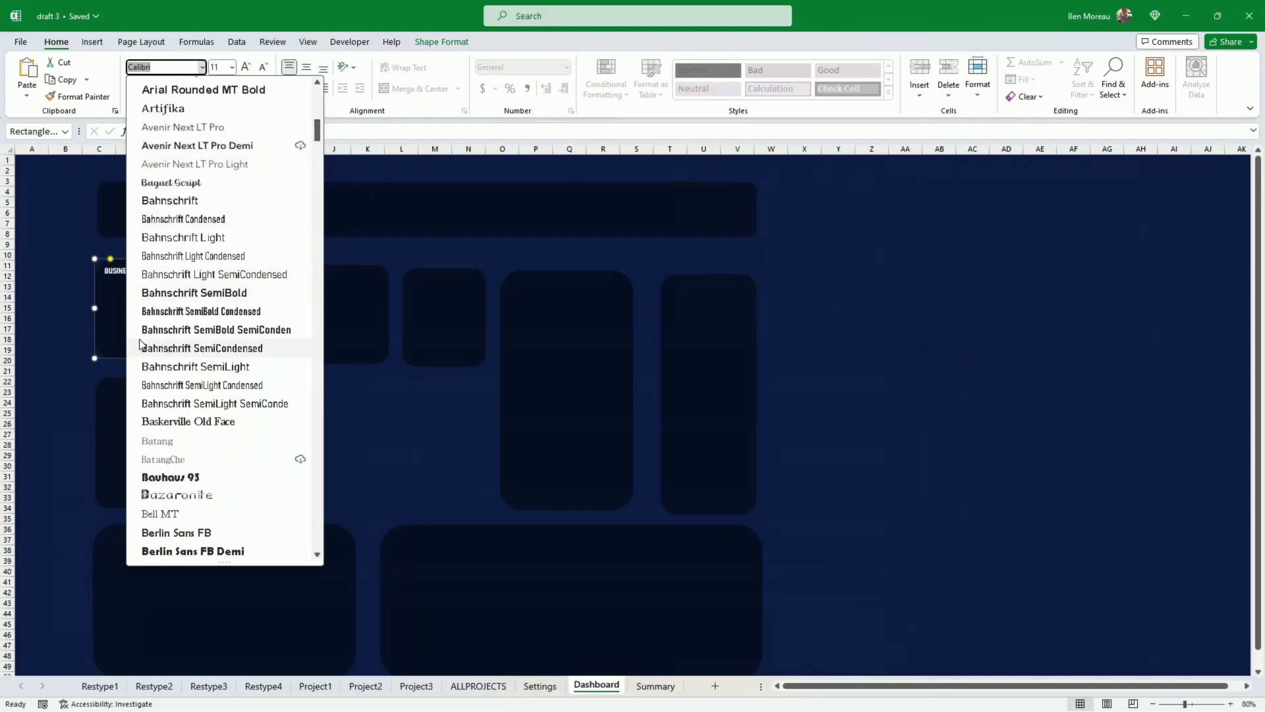
pyautogui.click(250, 337)
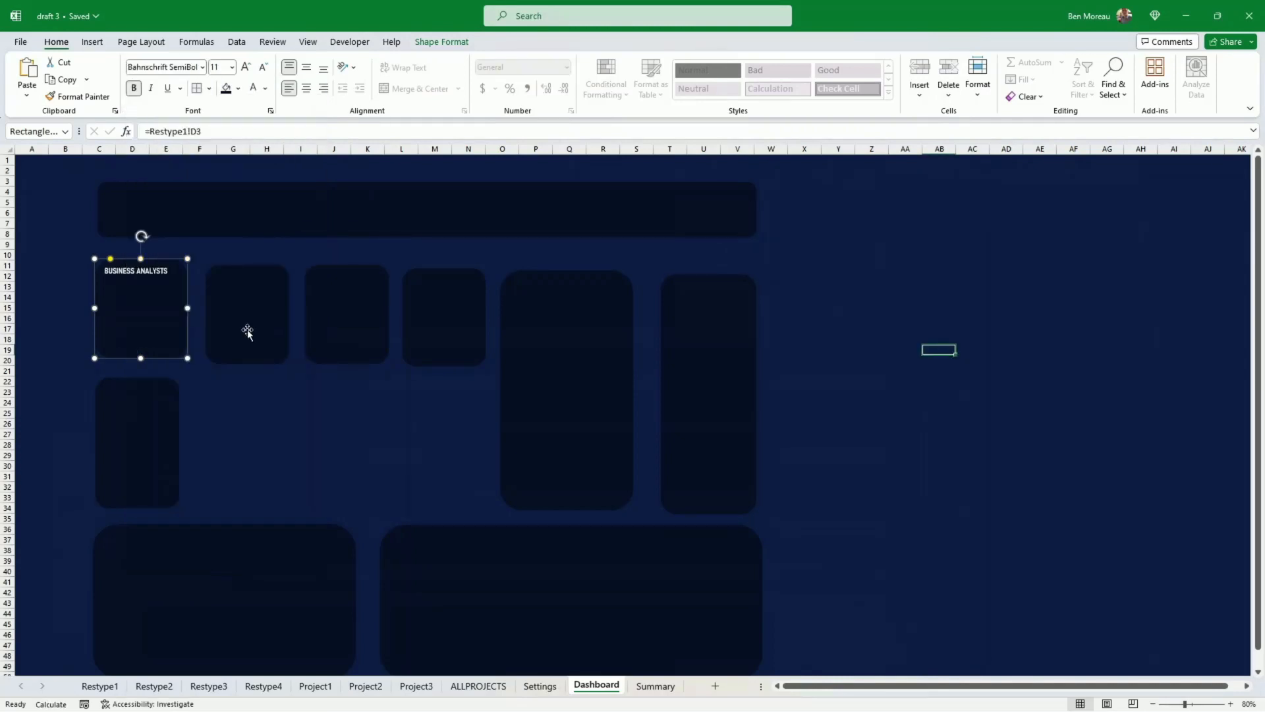
pyautogui.click(307, 89)
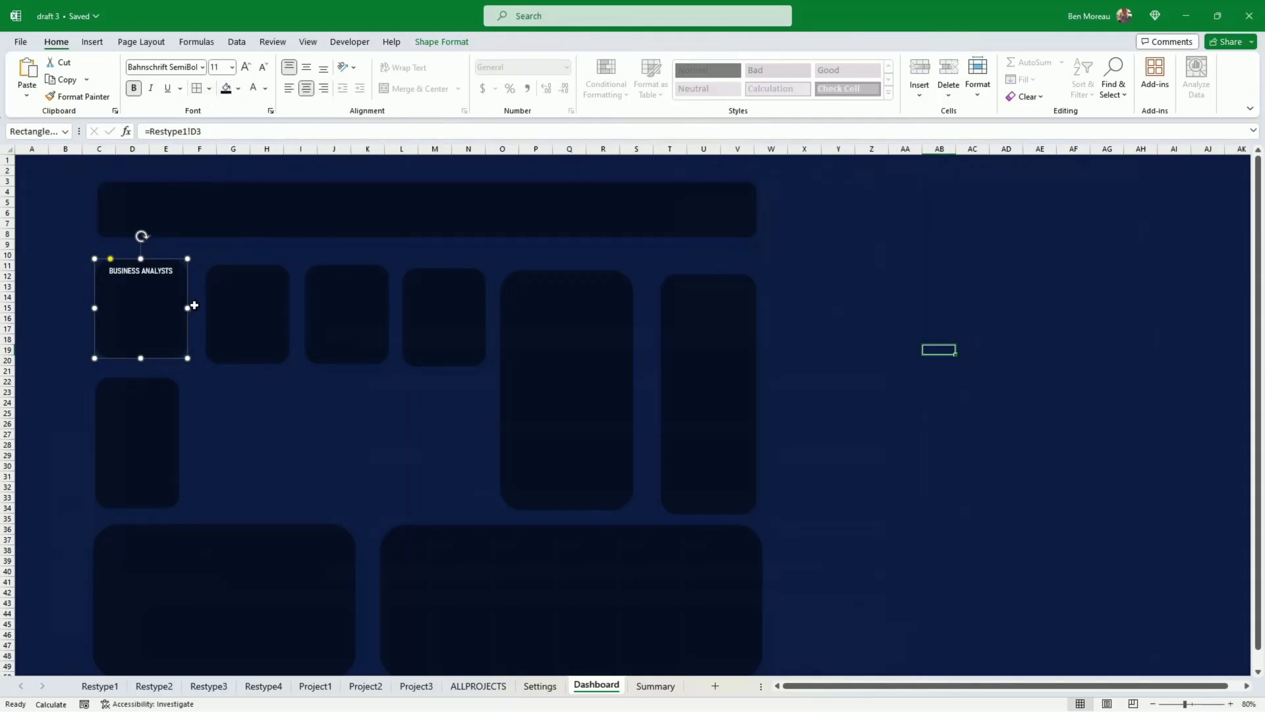
pyautogui.moveTo(188, 308); pyautogui.dragTo(179, 307)
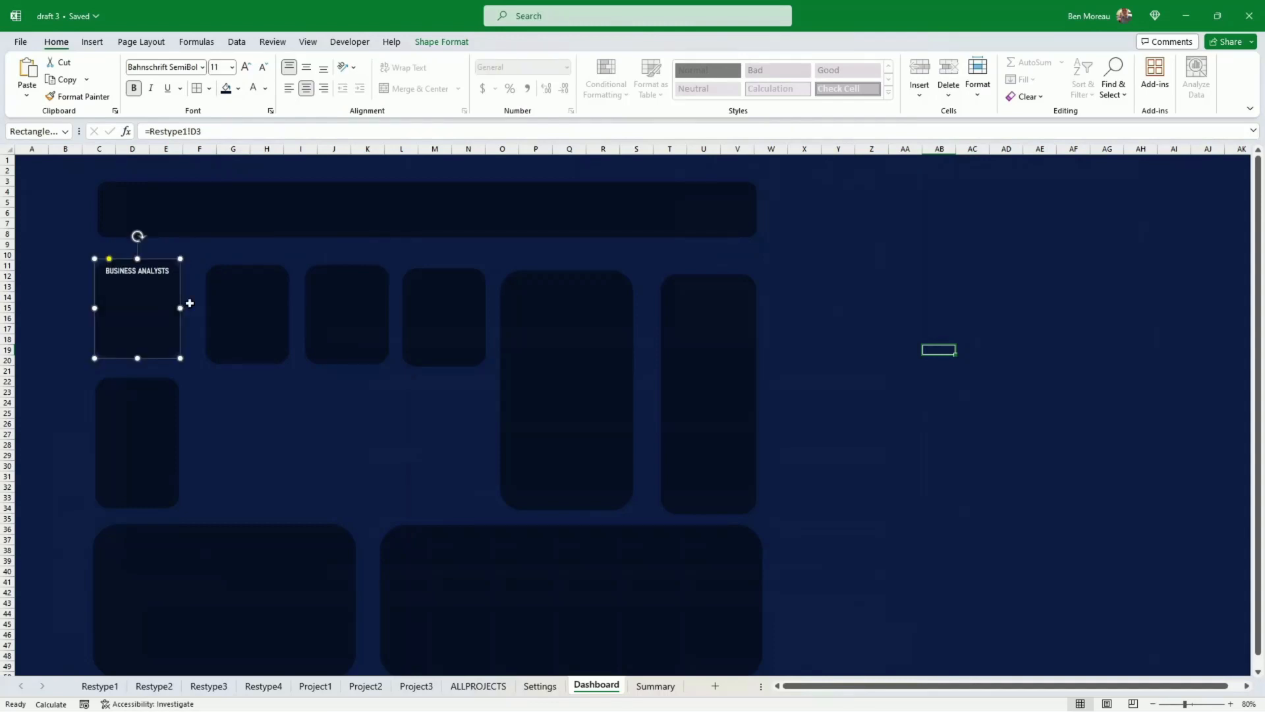
pyautogui.click(423, 42)
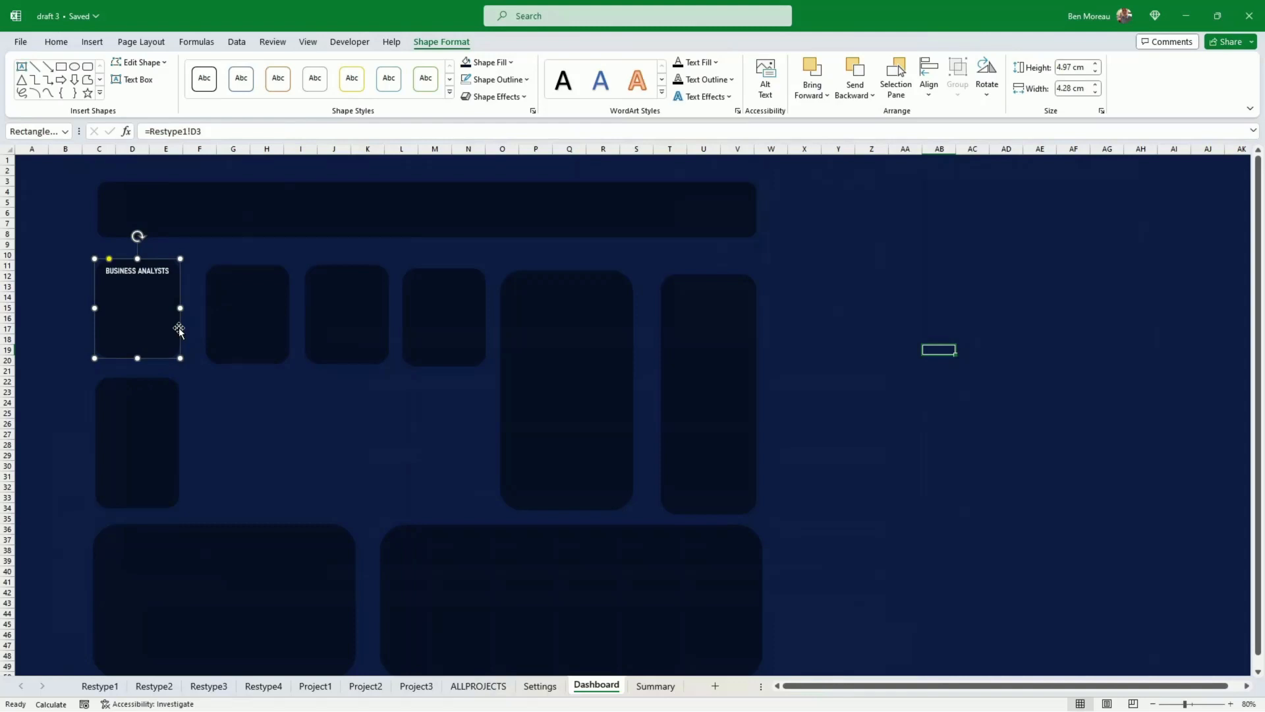
# - Link the text of the box under BUSINESS ANALYSTS to the resource count with the formula =Restype1!D4
pyautogui.click(175, 424)
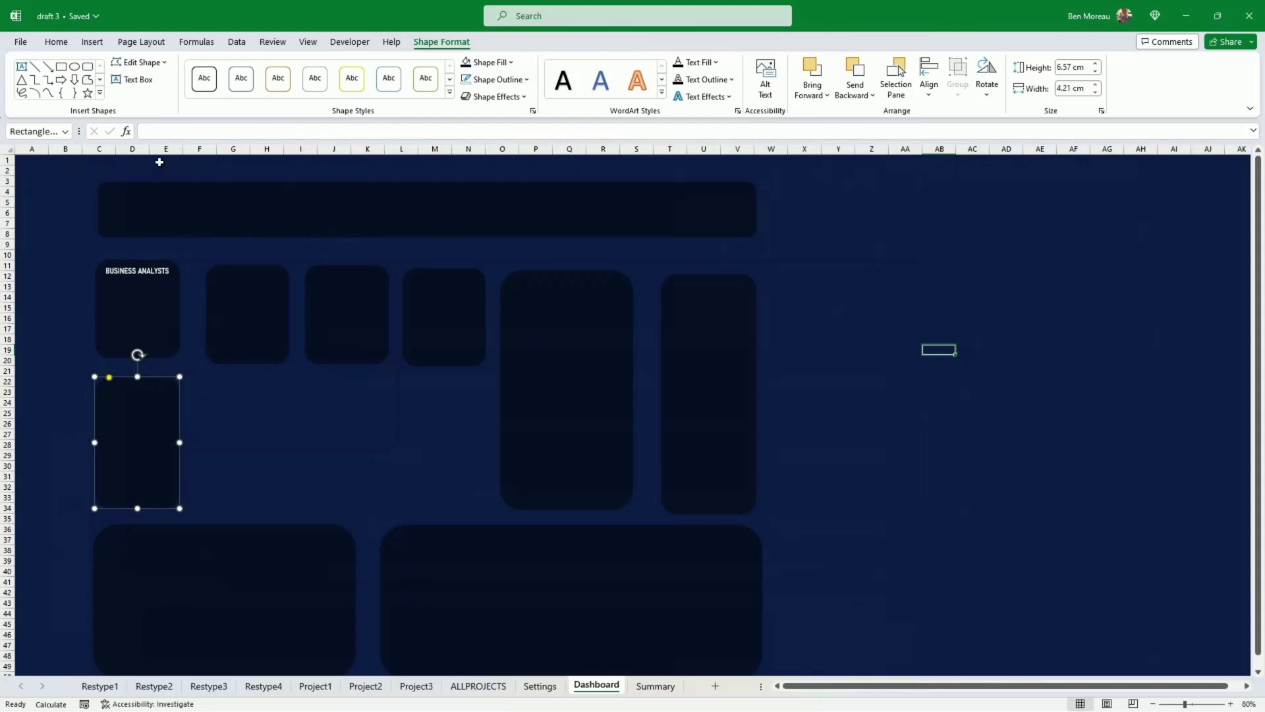
pyautogui.click(158, 133)
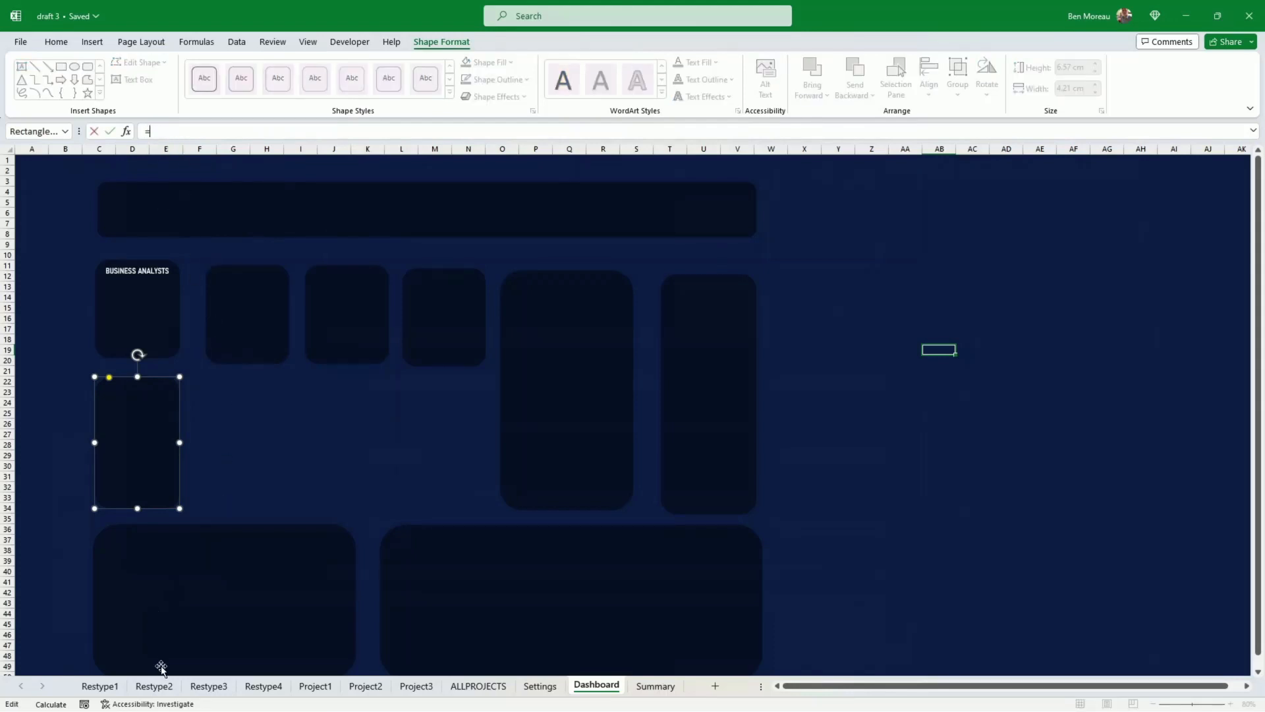
pyautogui.write('=')
pyautogui.click(100, 686)
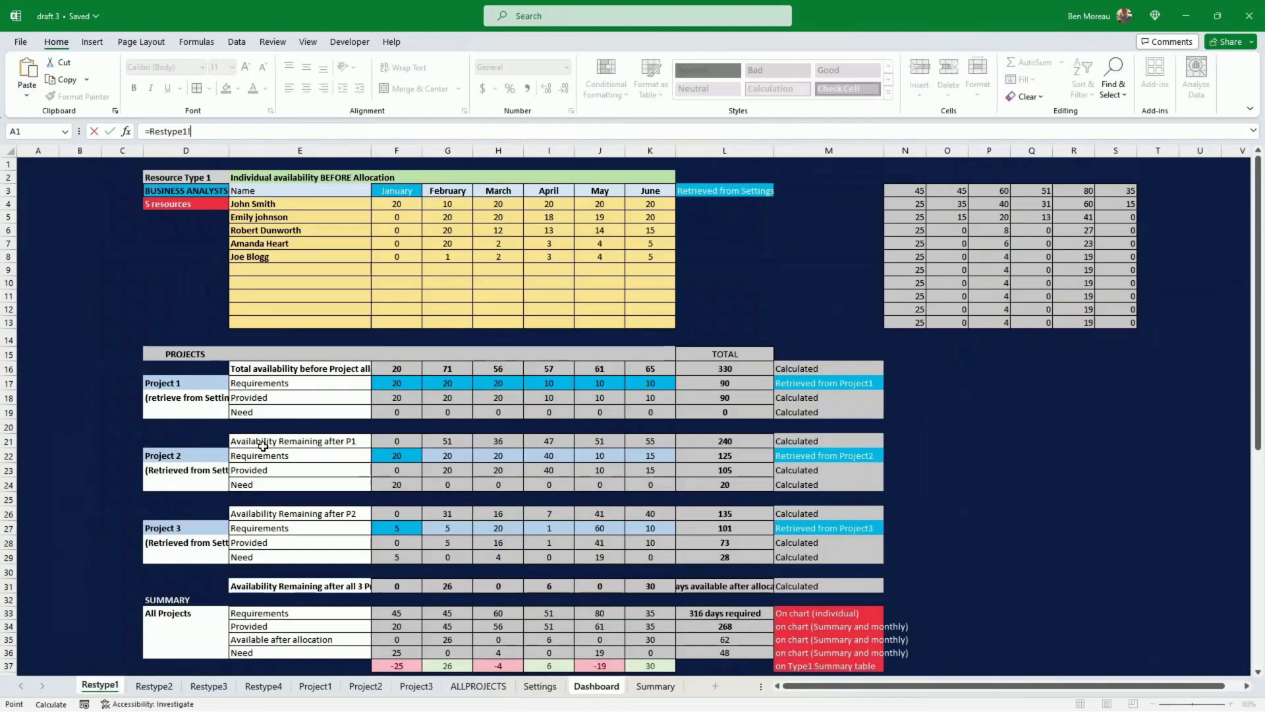
pyautogui.click(165, 204)
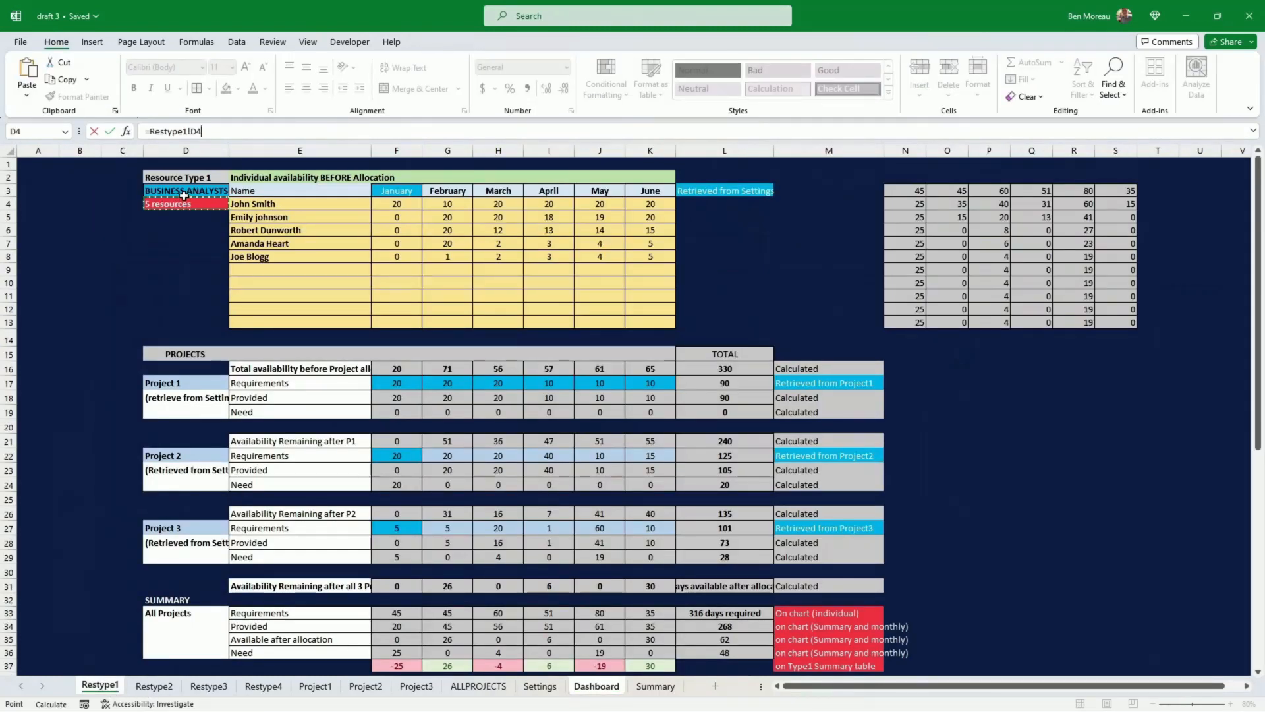
pyautogui.press('Return')
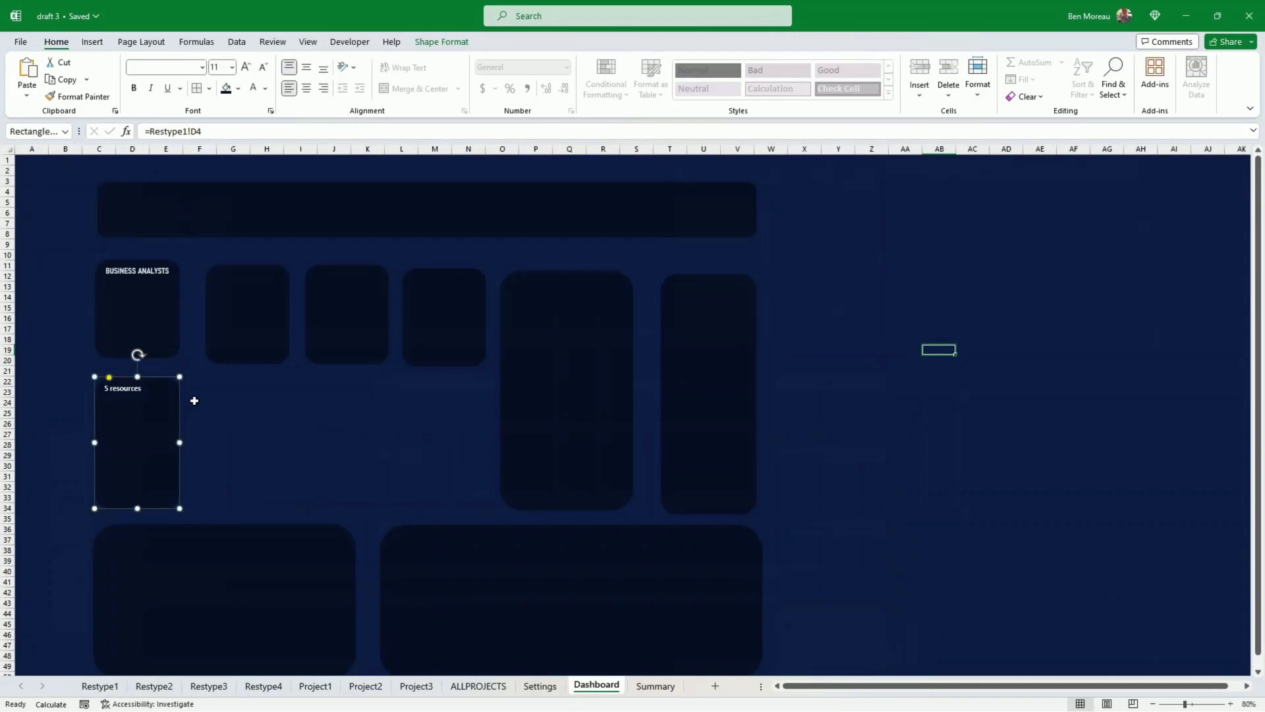
# - Try to apply the Bahnschrift SemiBold SemiConden font to the resource-count label, and centre the label in its box
pyautogui.click(202, 66)
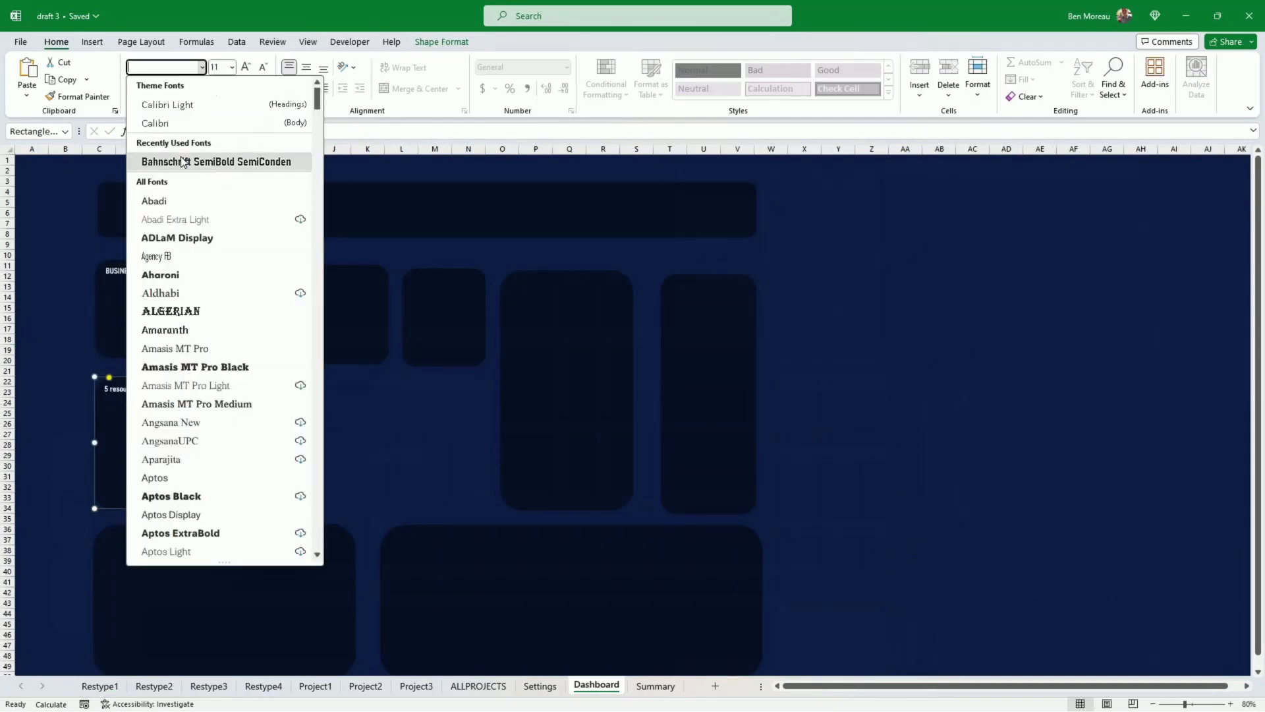
pyautogui.click(183, 162)
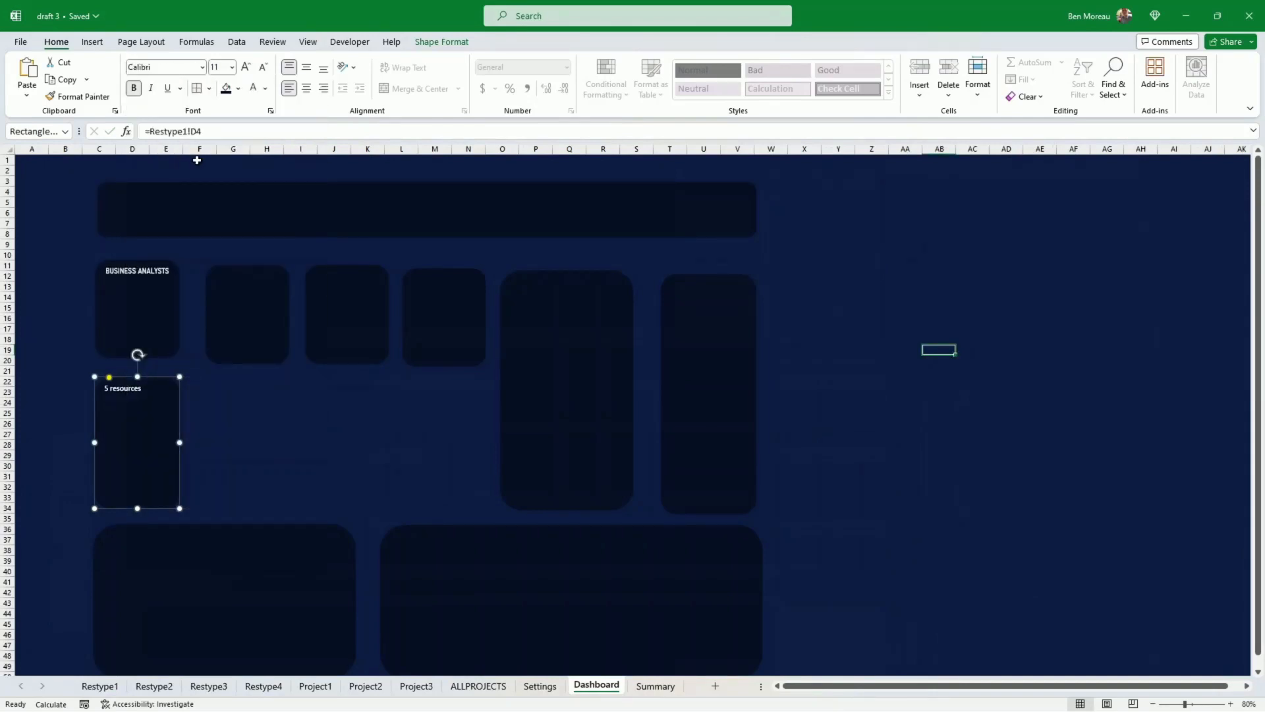
pyautogui.click(307, 89)
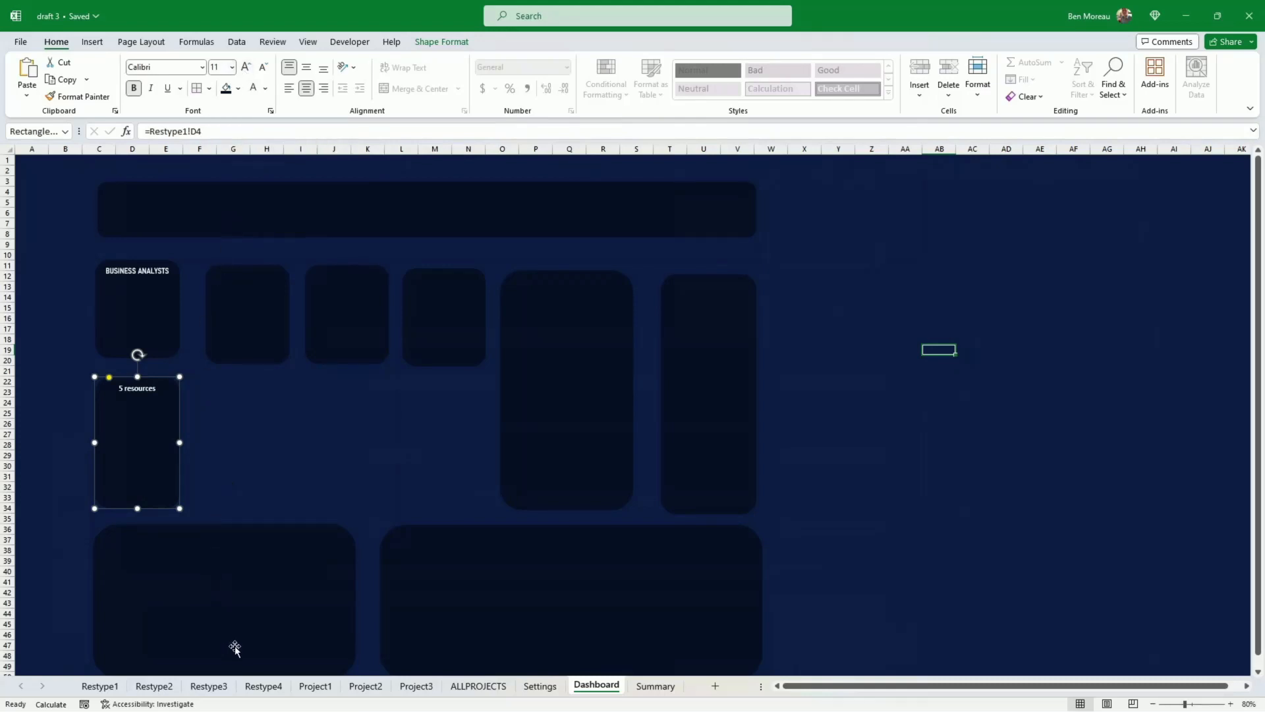
# - Capitalise the unit text in Restype1 cell D4 so its formula reads =COUNTA(E4:E13)&" RESOURCES"
pyautogui.click(100, 686)
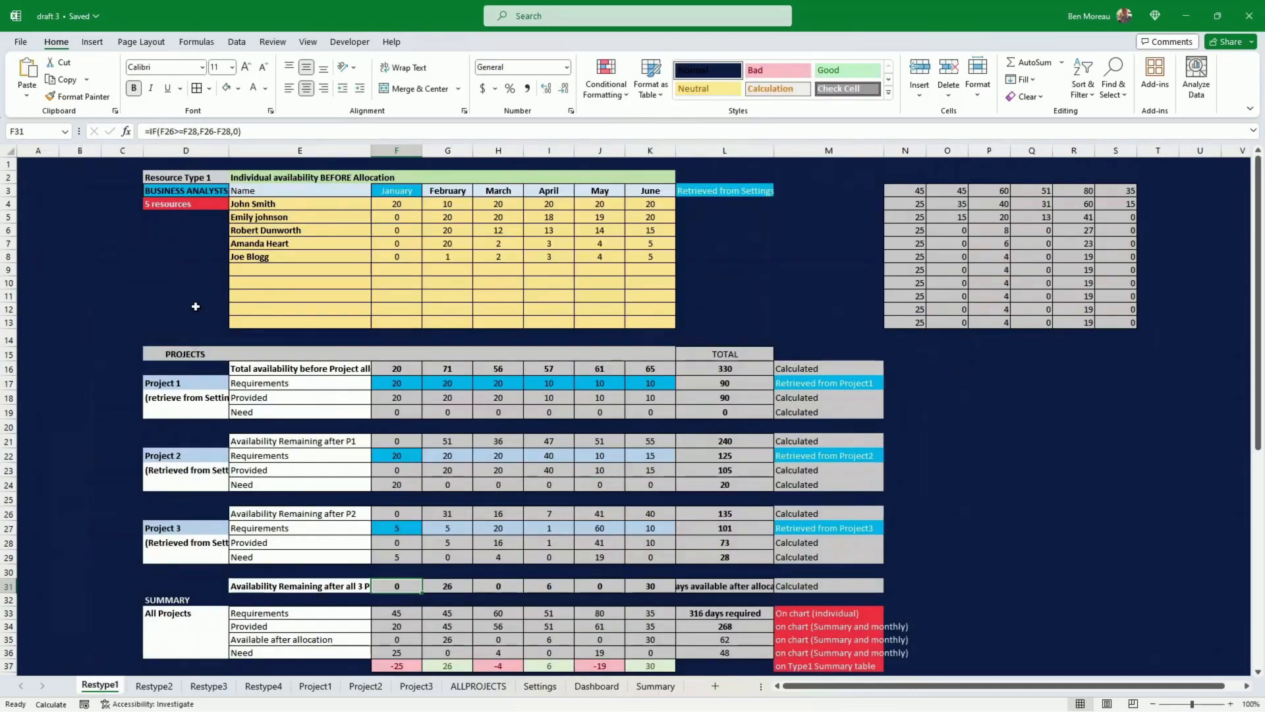
pyautogui.click(176, 200)
pyautogui.click(233, 131)
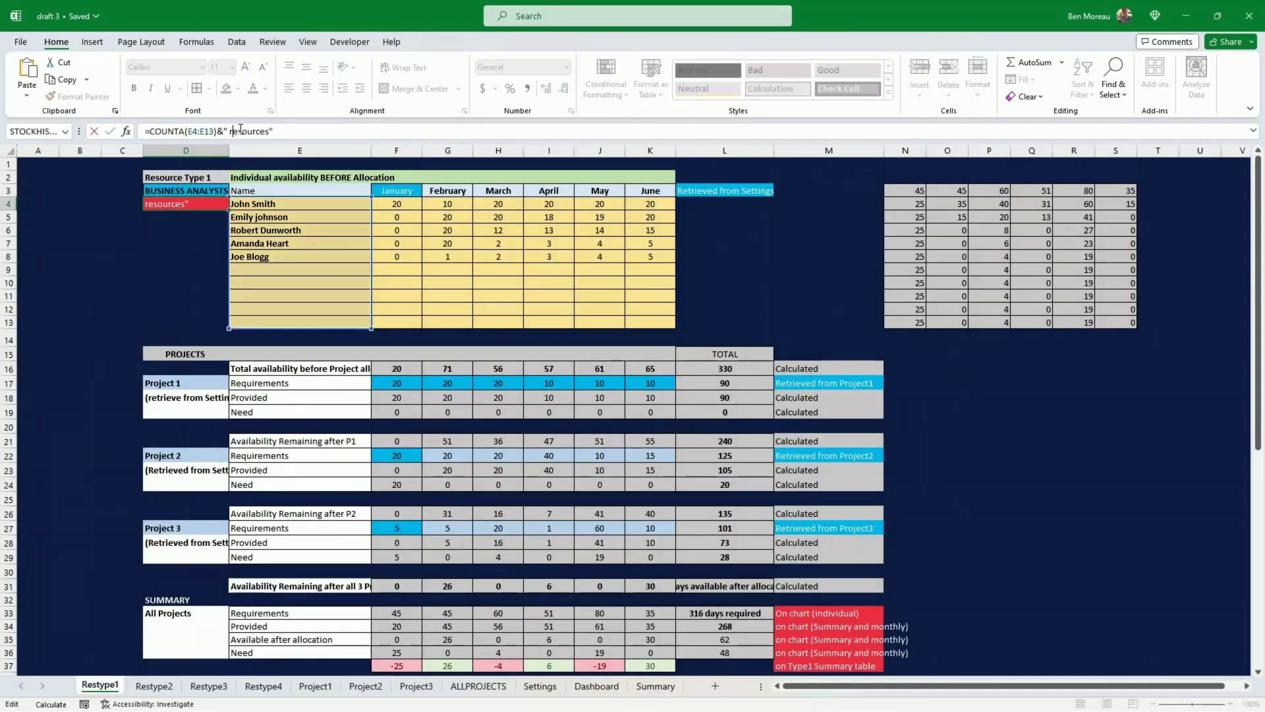
pyautogui.press('BackSpace')
pyautogui.write('RESOURCES')
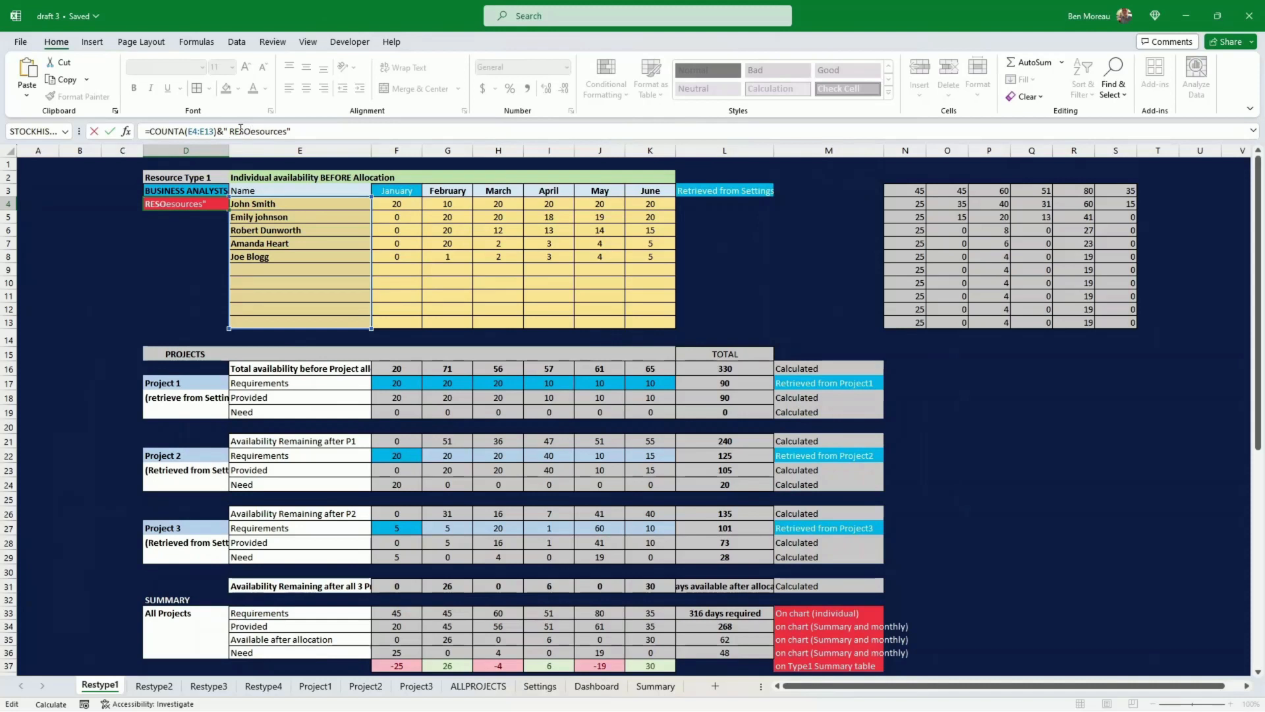
pyautogui.press('Delete')
pyautogui.press('Delete')
pyautogui.press('Delete')
pyautogui.press('Delete')
pyautogui.press('Delete')
pyautogui.press('Delete')
pyautogui.press('Return')
# - Copy the resource-count cell D4 on the Restype1 sheet and return to the Dashboard sheet
pyautogui.hotkey('ctrl', 'pagedown')
pyautogui.hotkey('ctrl', 'pageup')
pyautogui.click(191, 203)
pyautogui.hotkey('ctrl', 'c')
pyautogui.hotkey('ctrl', 'pagedown')
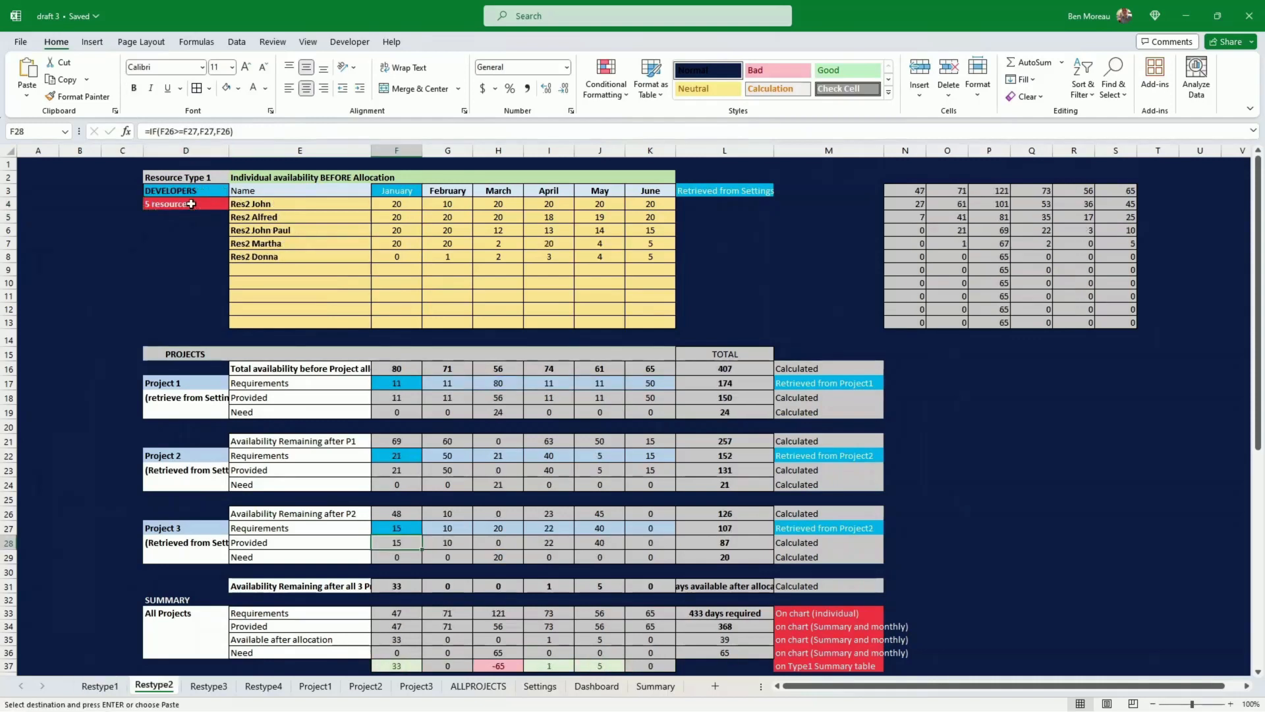
pyautogui.hotkey('ctrl', 'pagedown')
pyautogui.hotkey('ctrl', 'pagedown')
pyautogui.hotkey('ctrl', 'pagedown')
pyautogui.hotkey('ctrl', 'pagedown')
pyautogui.hotkey('ctrl', 'pagedown')
pyautogui.hotkey('ctrl', 'pagedown')
pyautogui.hotkey('ctrl', 'pagedown')
pyautogui.hotkey('ctrl', 'pagedown')
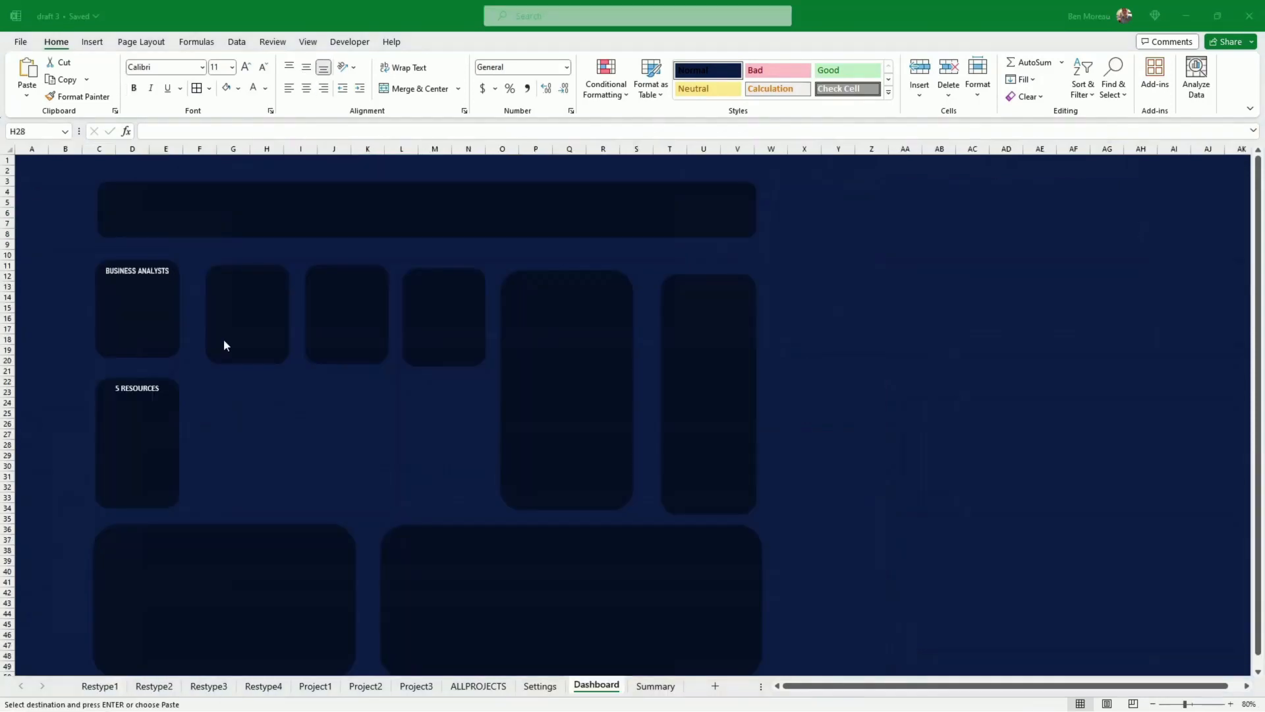
# - Title the inner tall box ALL PROJECTS - ALL RESOURCES, set its font to Bahnschrift SemiBold SemiConden, and centre the title
pyautogui.click(621, 372)
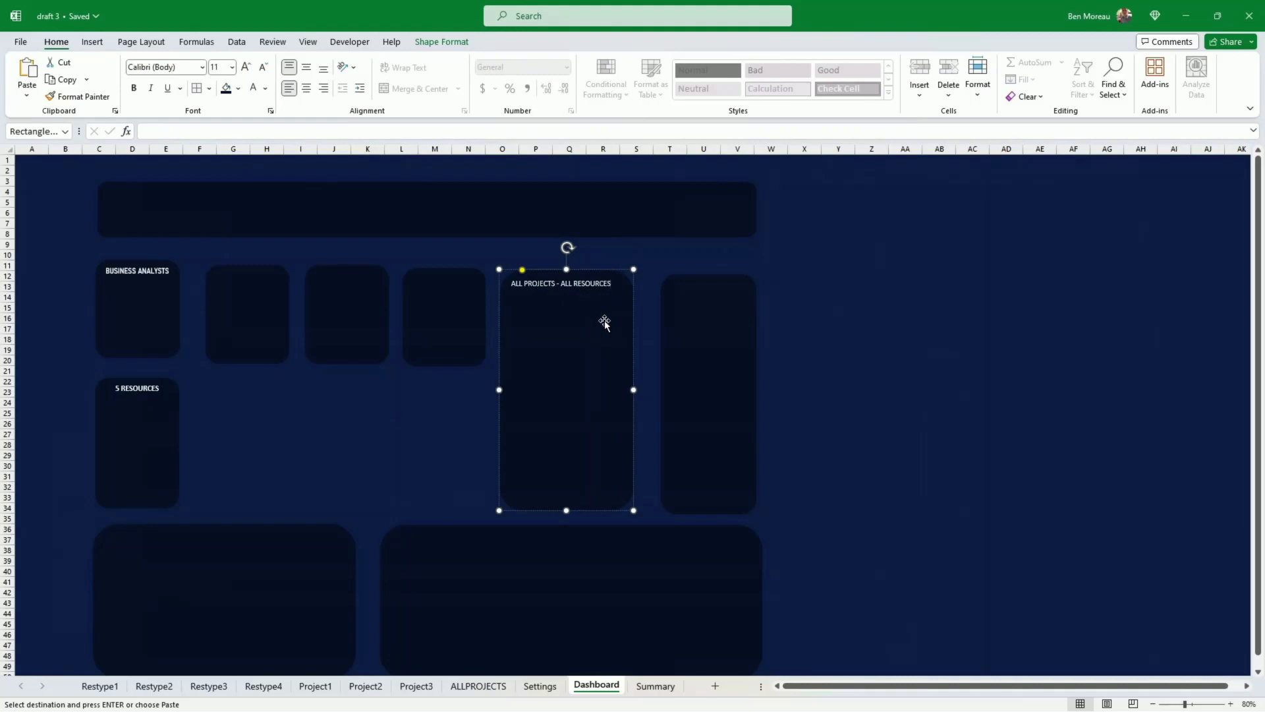
pyautogui.click(631, 361)
pyautogui.click(202, 68)
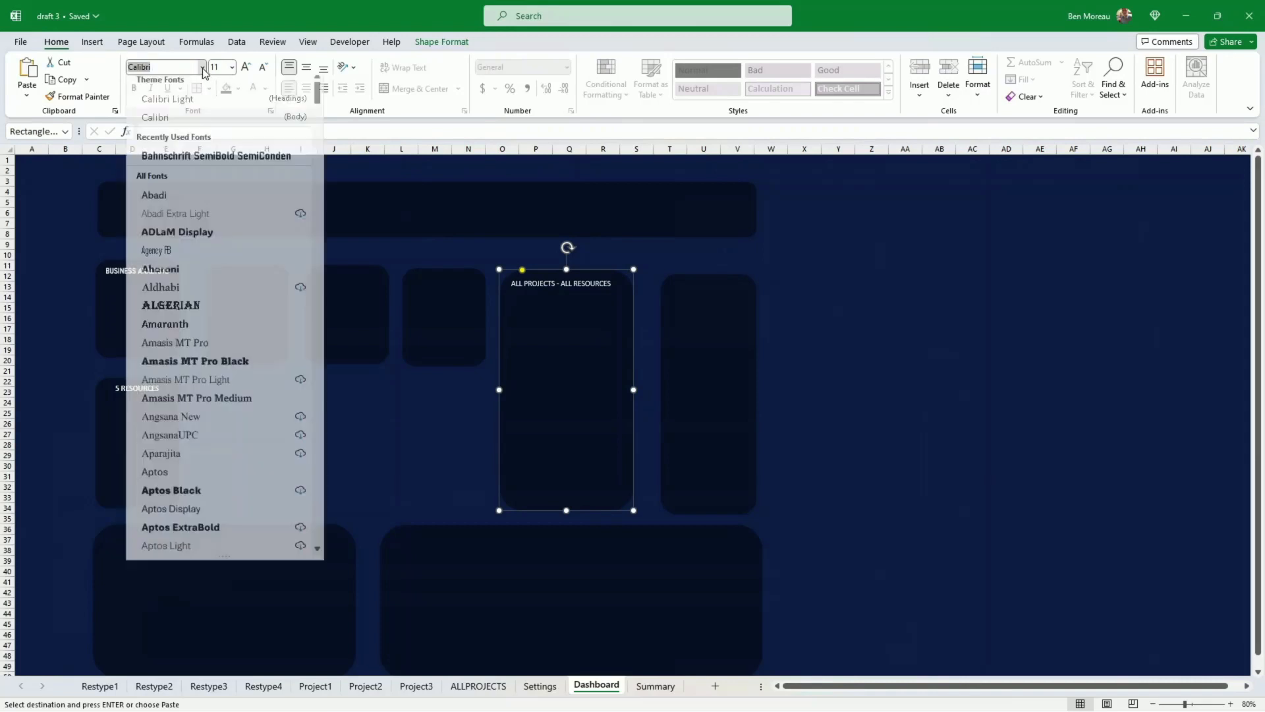
pyautogui.click(240, 160)
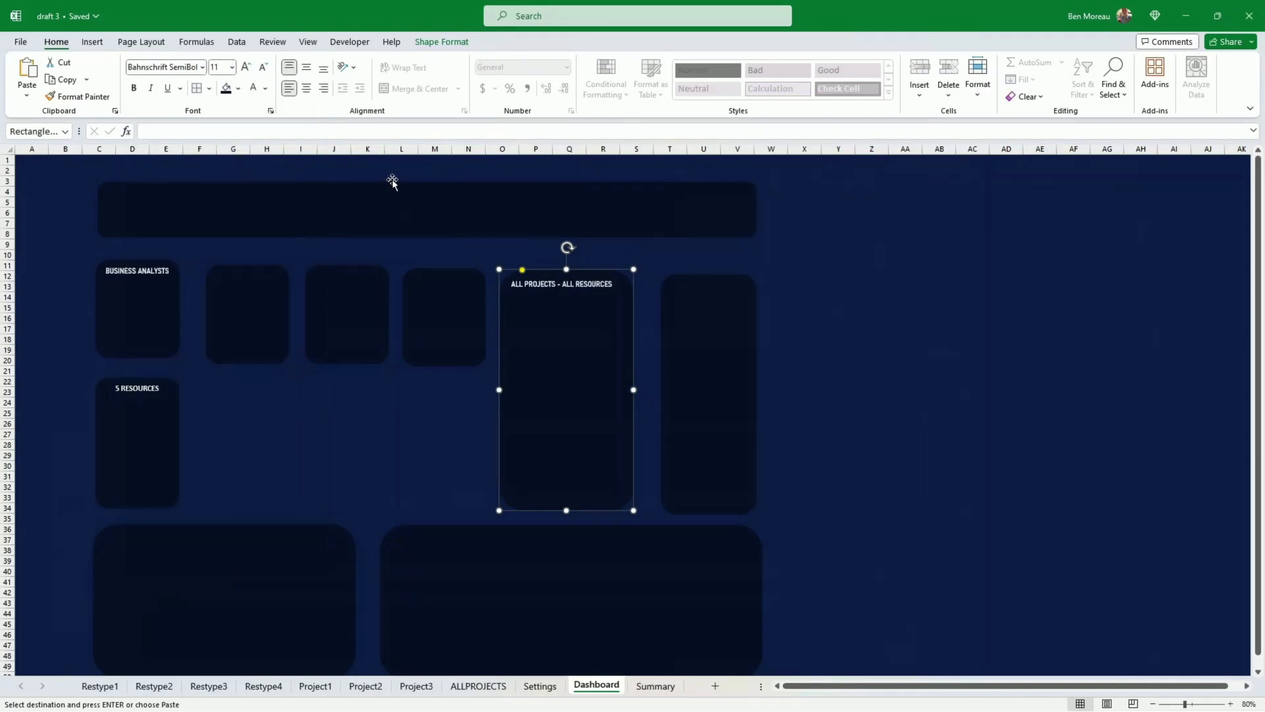
pyautogui.click(307, 88)
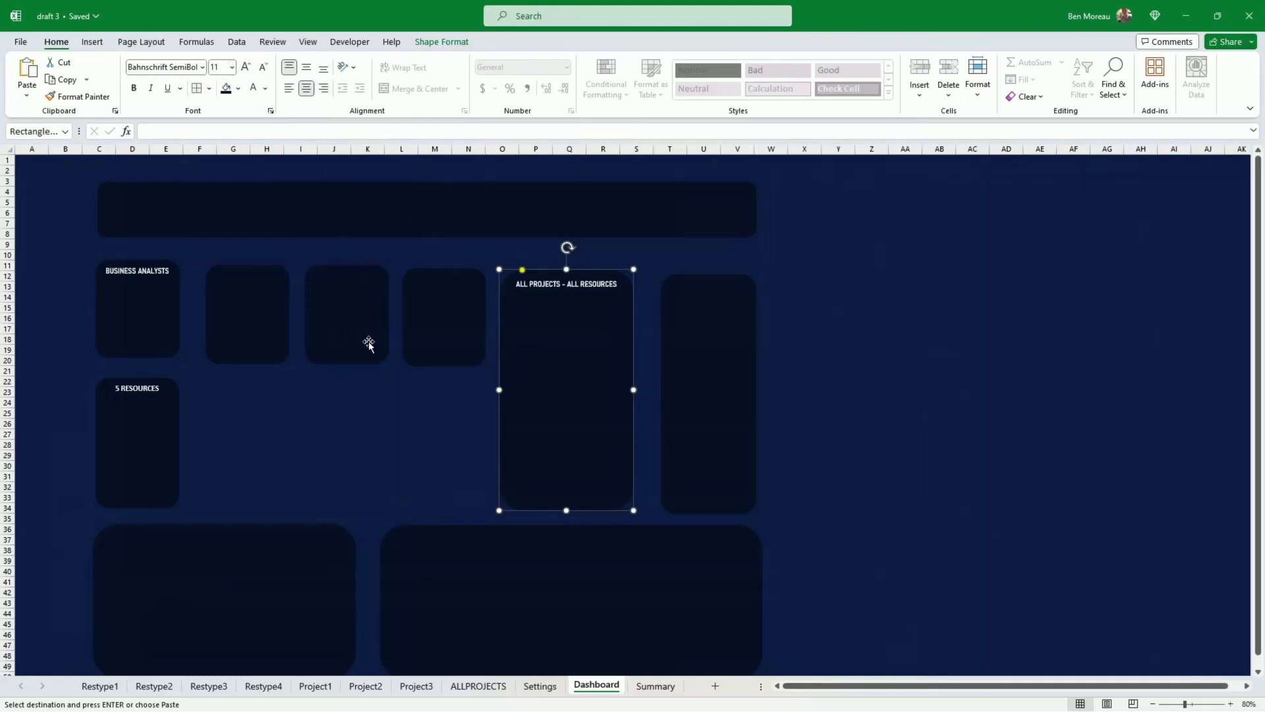
# - Enter a TYPES OF RESOURCES title in the outer tall box and replace the text pasted beneath it with REQUIRED
pyautogui.click(754, 378)
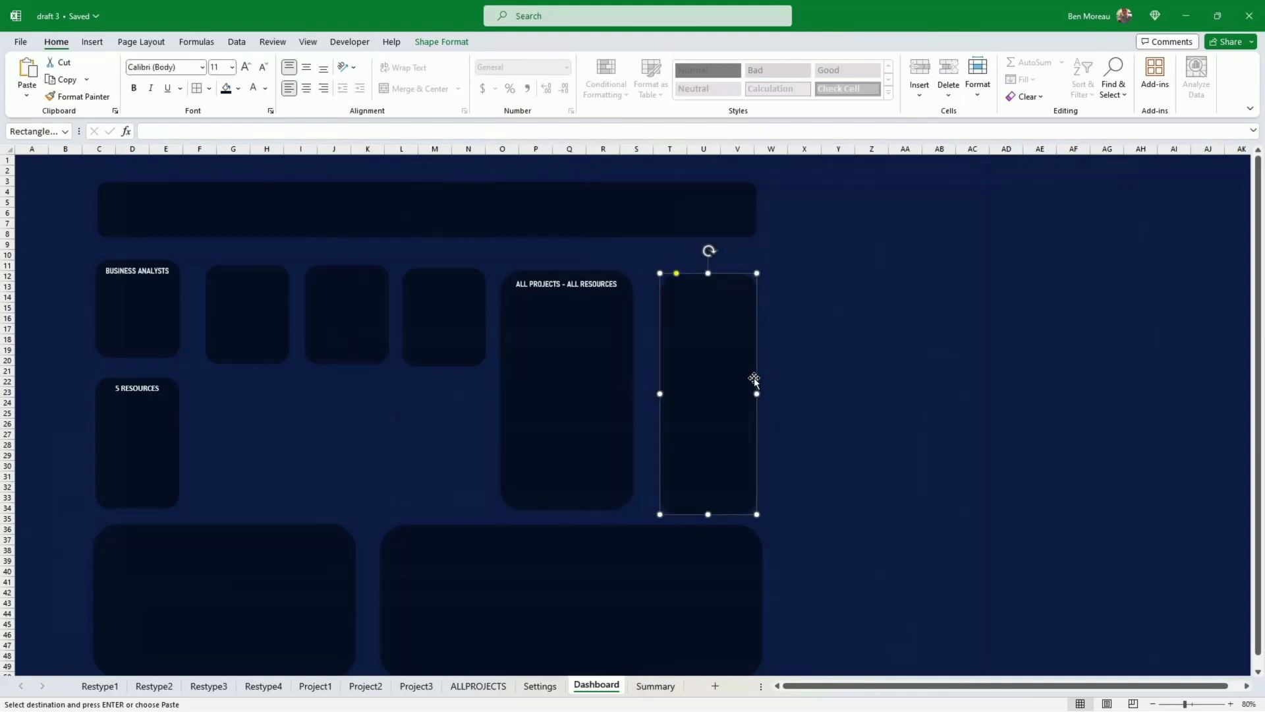
pyautogui.click(708, 293)
pyautogui.hotkey('ctrl', 'v')
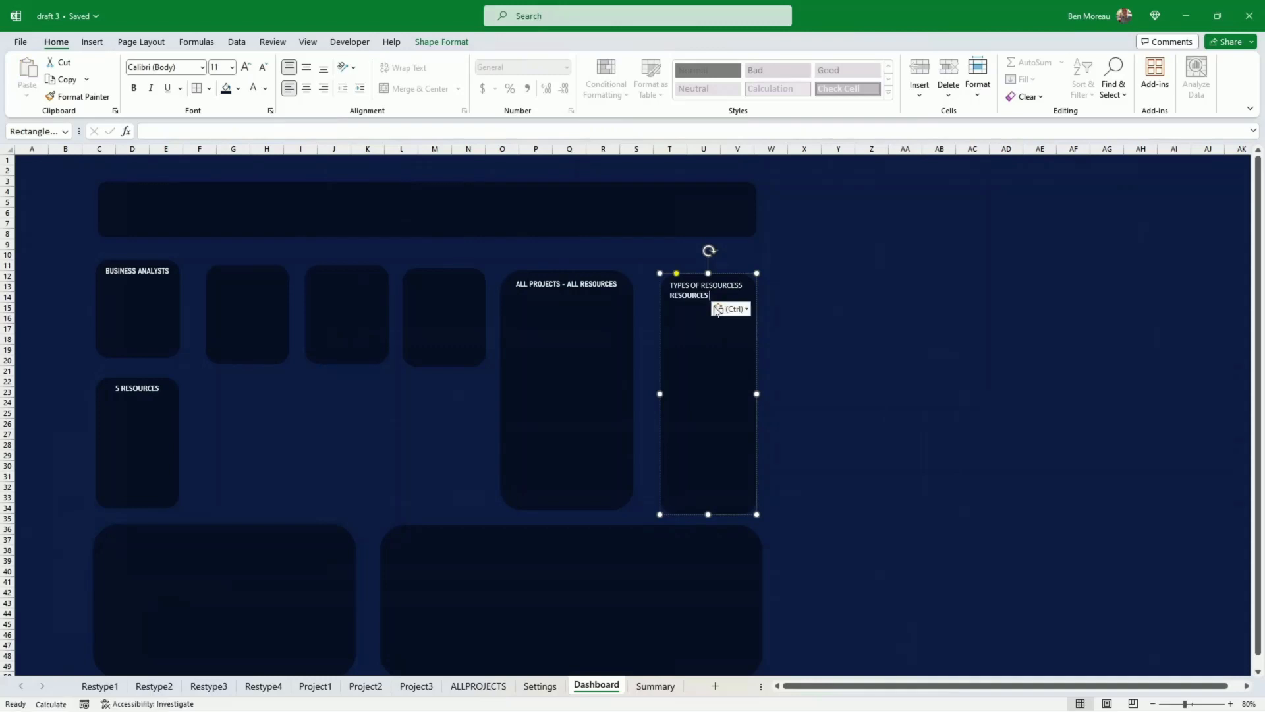
pyautogui.press('BackSpace')
pyautogui.press('BackSpace')
pyautogui.press('BackSpace')
pyautogui.press('BackSpace')
pyautogui.press('BackSpace')
pyautogui.press('BackSpace')
pyautogui.press('BackSpace')
pyautogui.press('BackSpace')
pyautogui.press('BackSpace')
pyautogui.press('BackSpace')
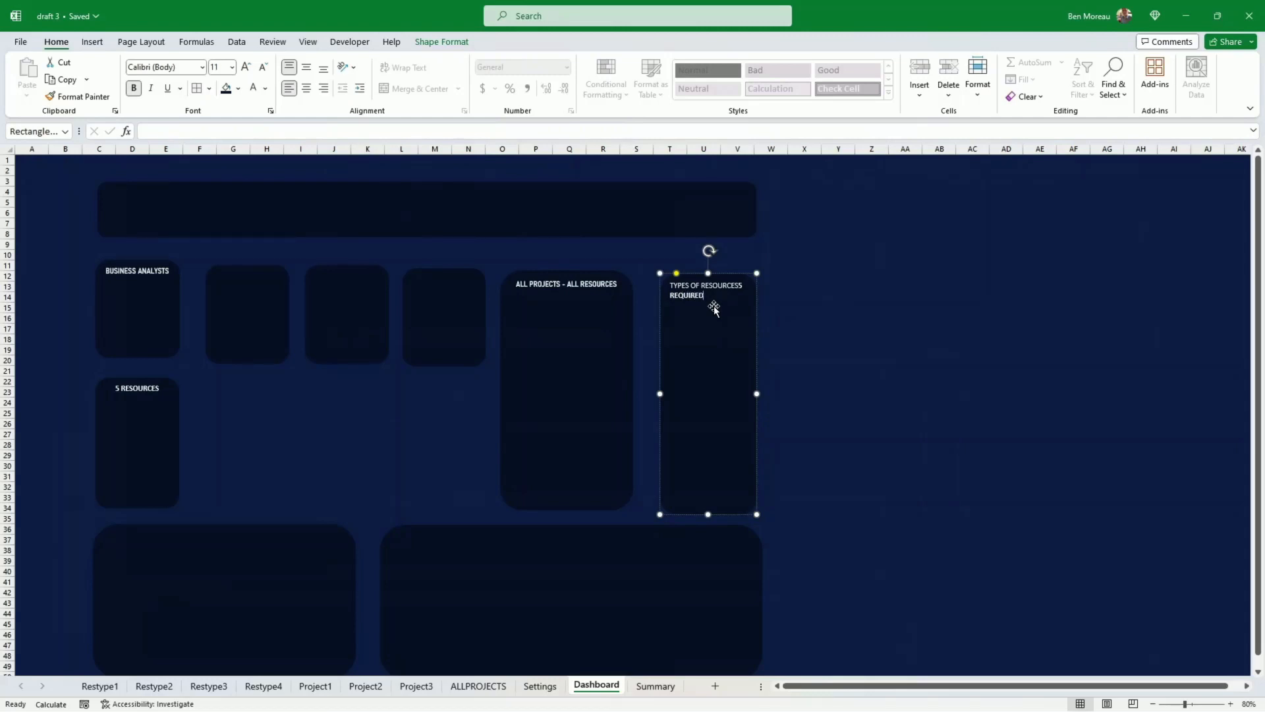
# - Set the outer tall box's title to Bahnschrift SemiBold SemiConden, centre it, and make it read TYPES OF RESOURCES REQUIRED
pyautogui.hotkey('ctrl', 'a')
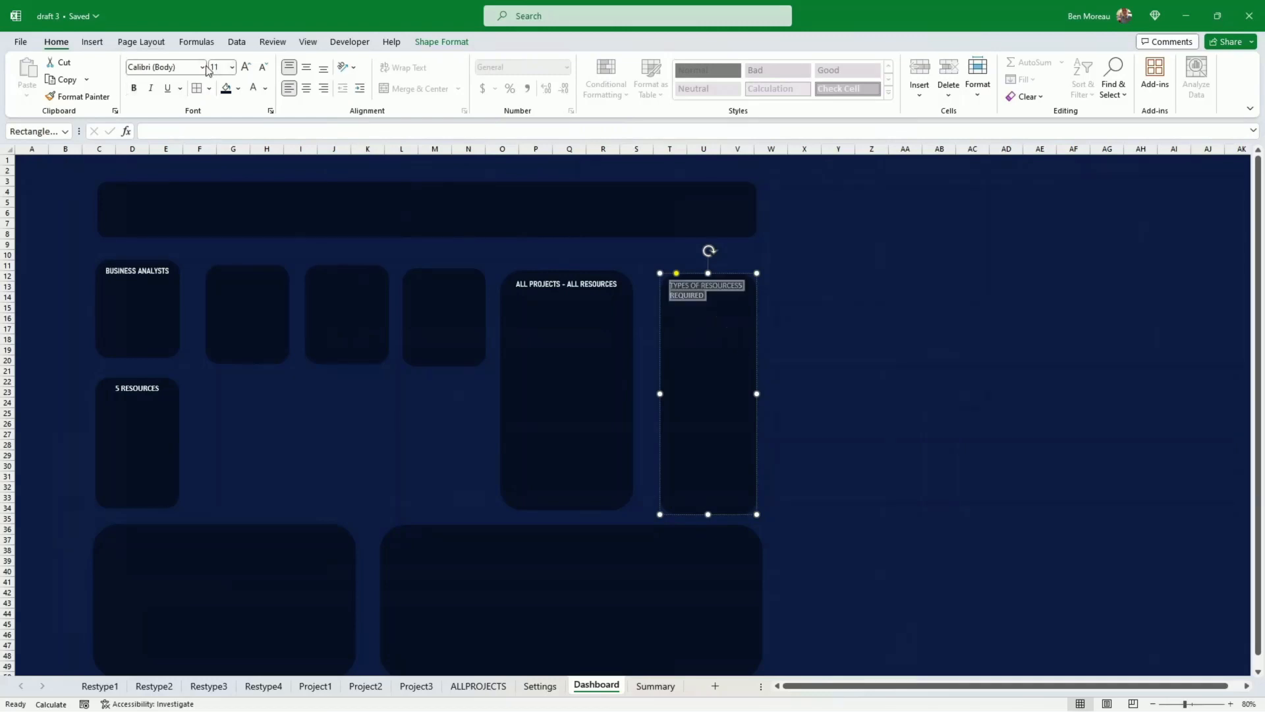
pyautogui.click(203, 67)
pyautogui.click(254, 160)
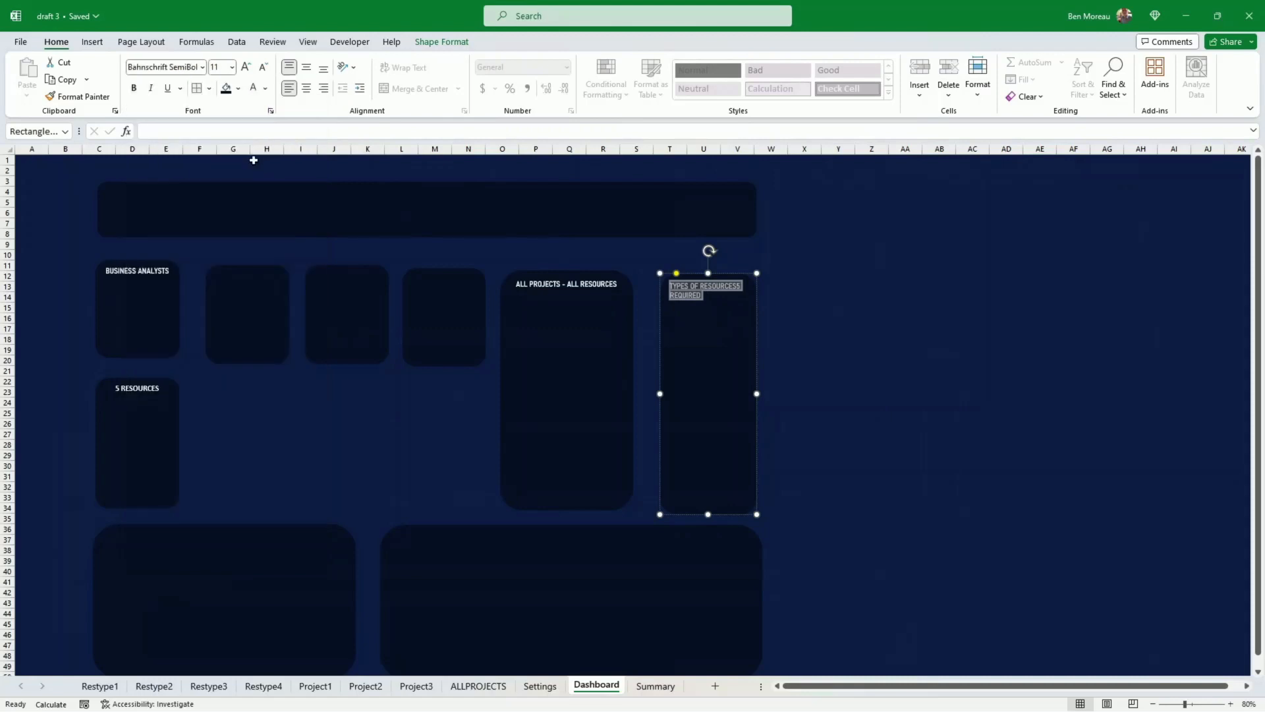
pyautogui.click(66, 360)
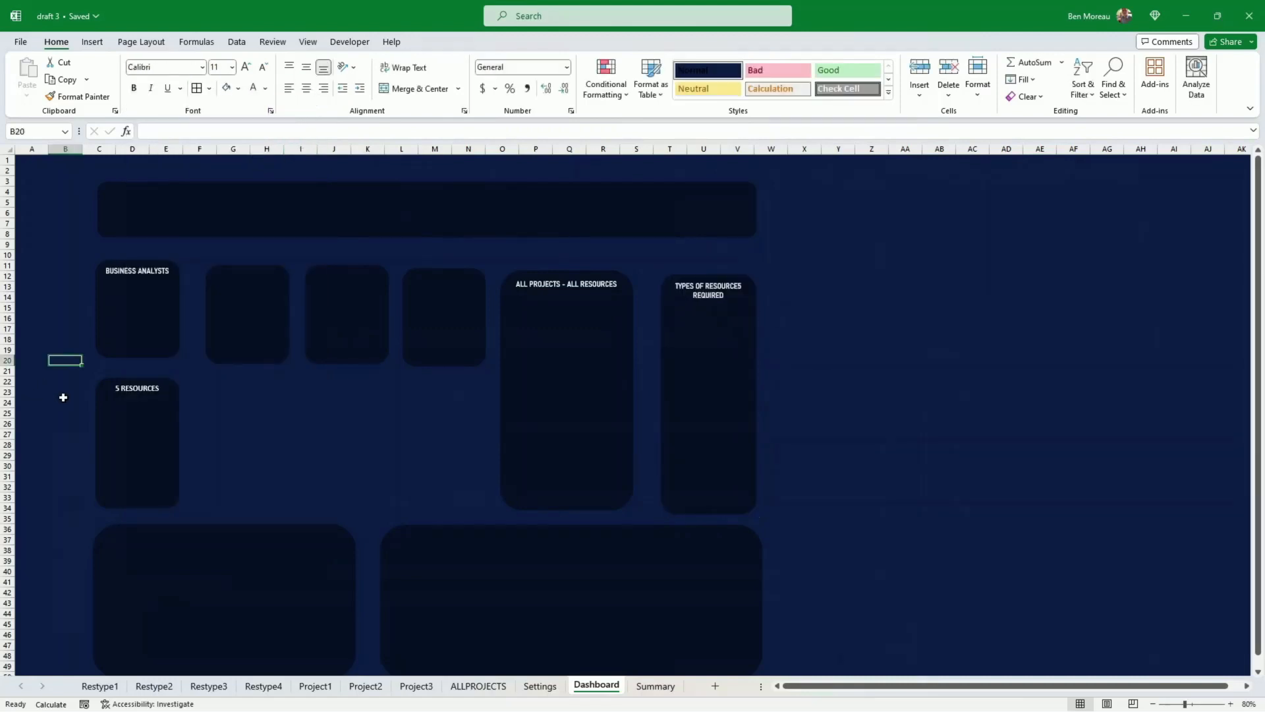
pyautogui.click(308, 401)
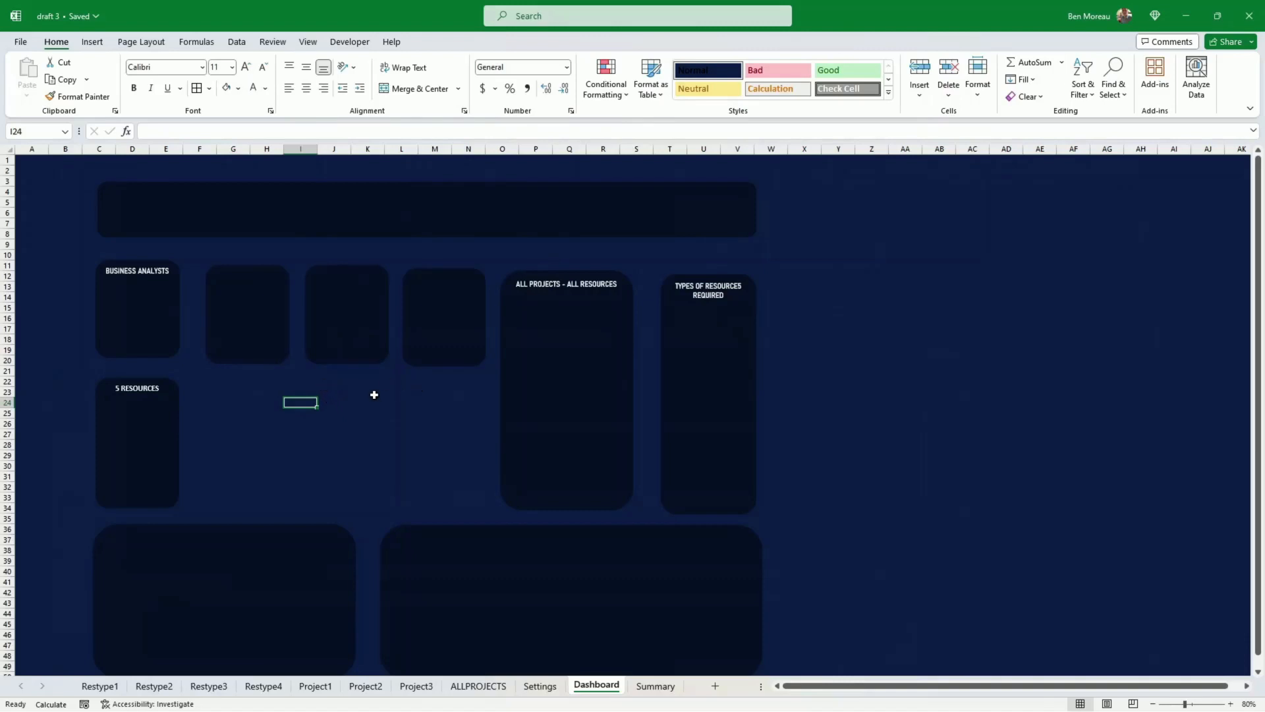
# - Insert a 2-D stacked column chart on Restype1 from the monthly Provided, Available after allocation and Need rows, F34:K36
pyautogui.click(143, 277)
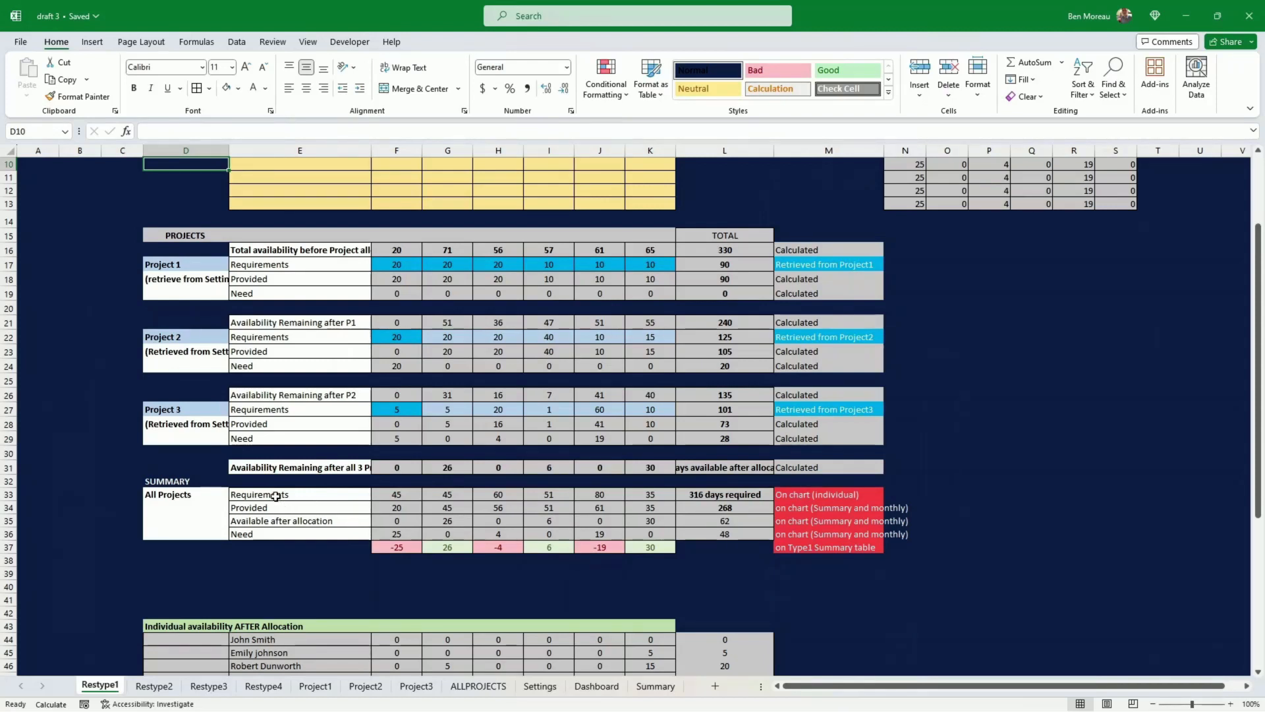
pyautogui.moveTo(388, 512); pyautogui.dragTo(653, 505)
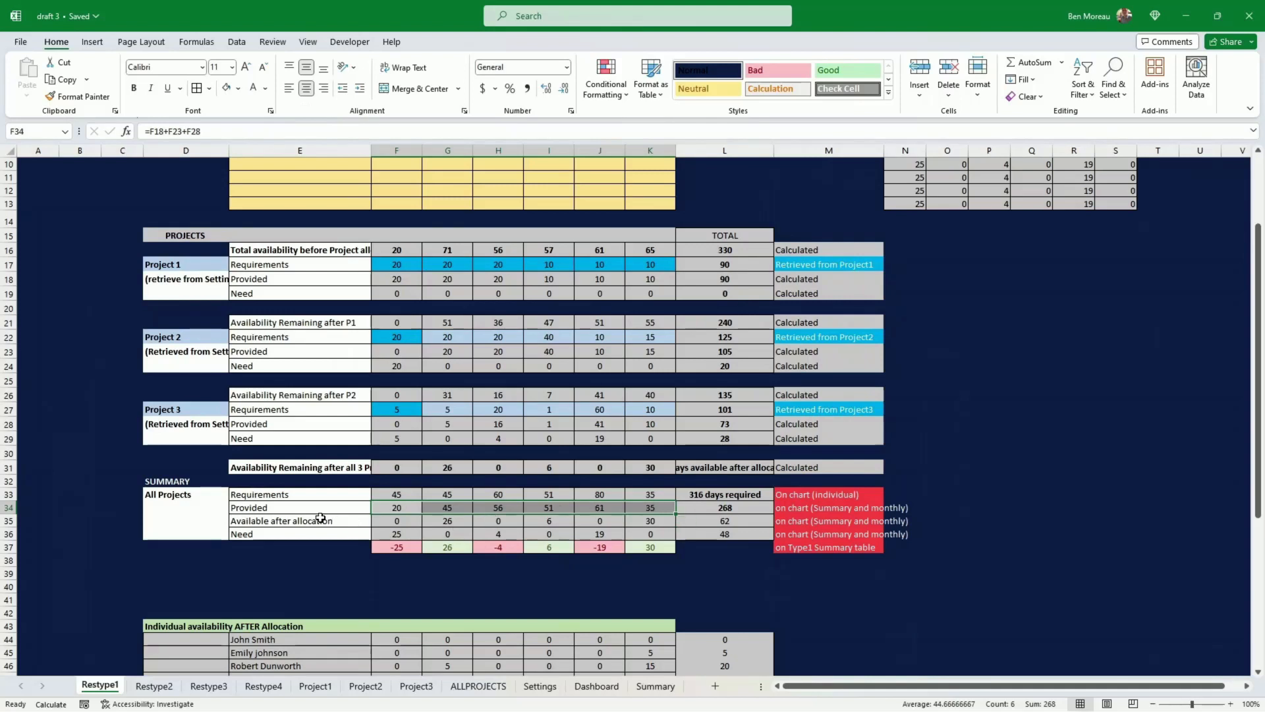
pyautogui.click(392, 521)
pyautogui.moveTo(392, 521); pyautogui.dragTo(656, 521)
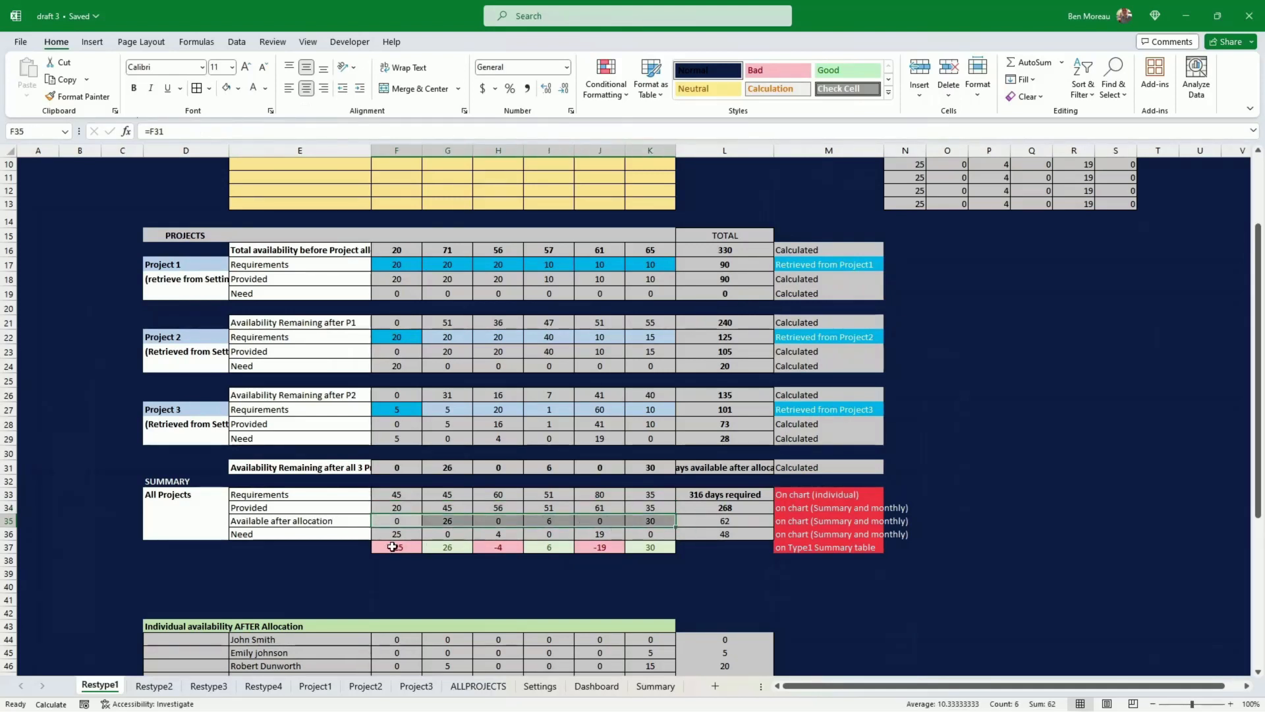
pyautogui.moveTo(395, 534); pyautogui.dragTo(645, 539)
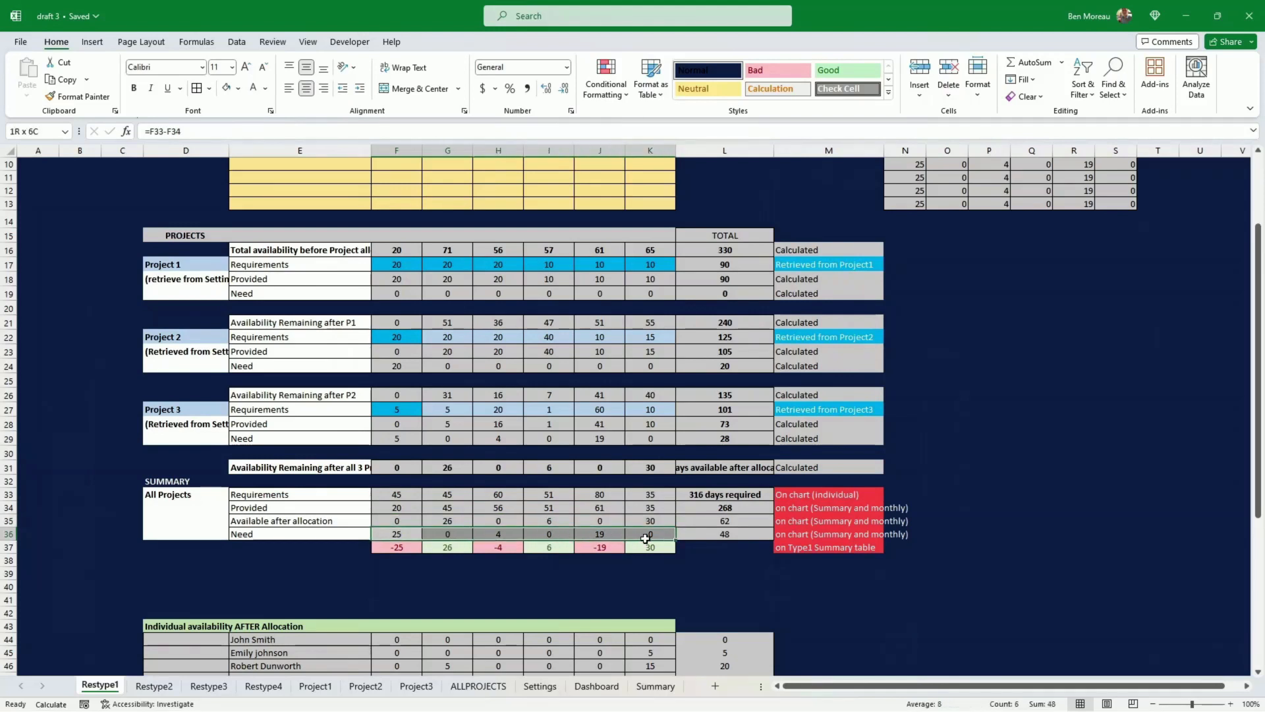
pyautogui.moveTo(397, 508); pyautogui.dragTo(649, 533)
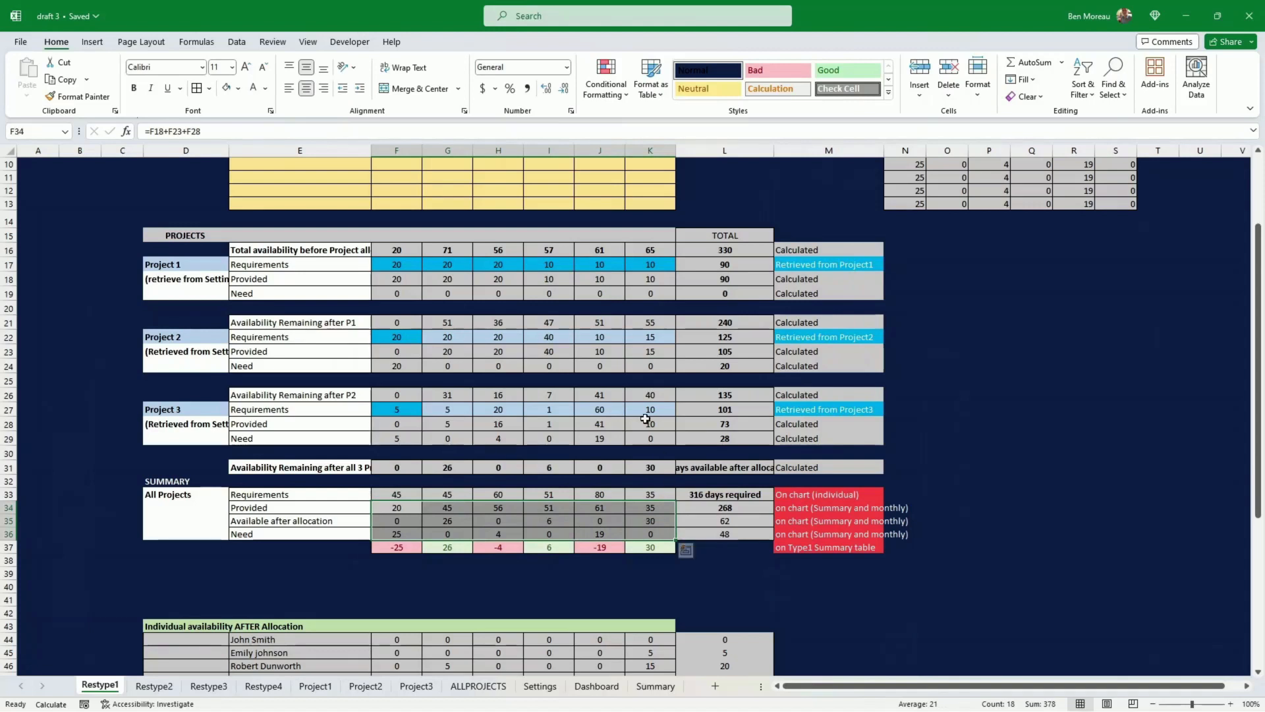
pyautogui.click(91, 42)
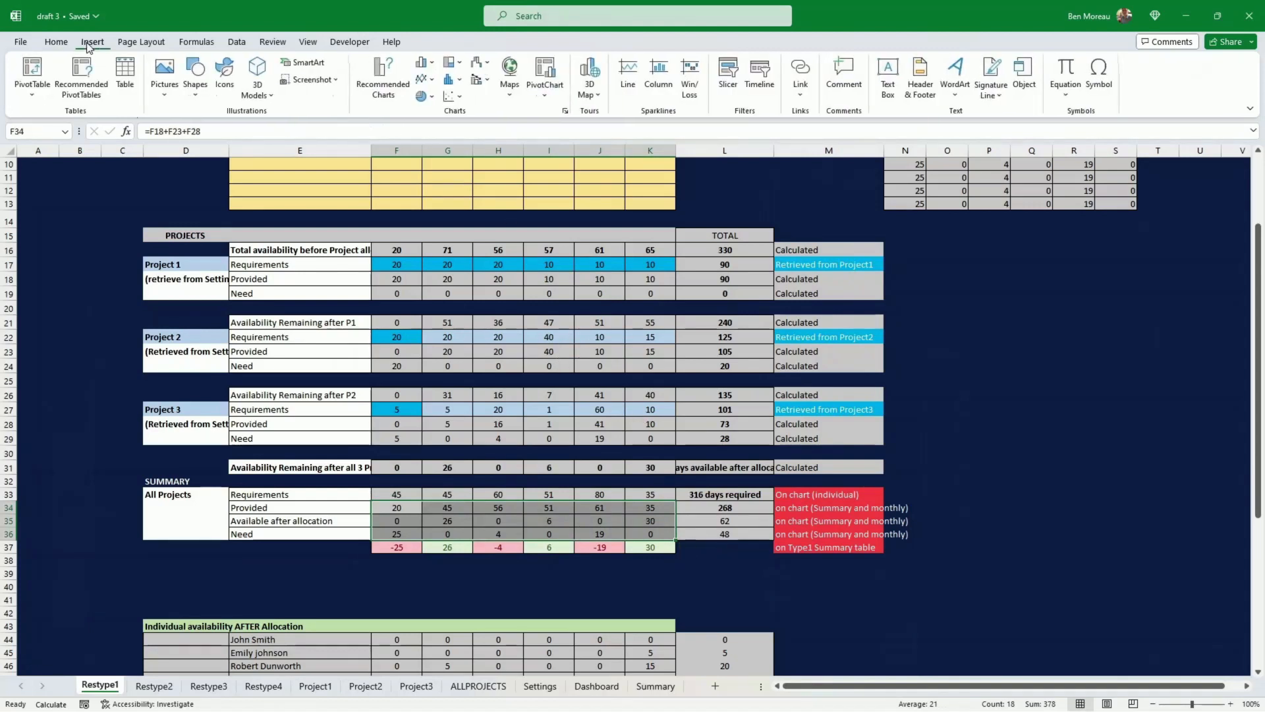
pyautogui.click(433, 62)
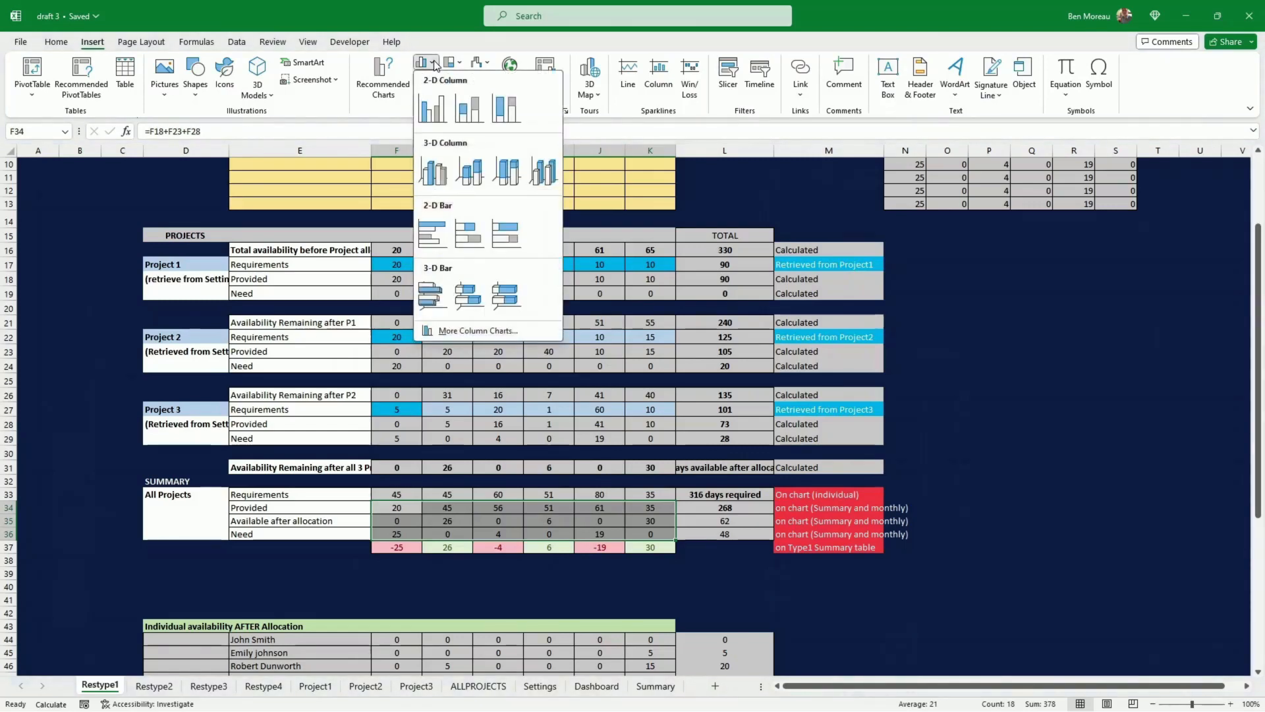
pyautogui.click(473, 113)
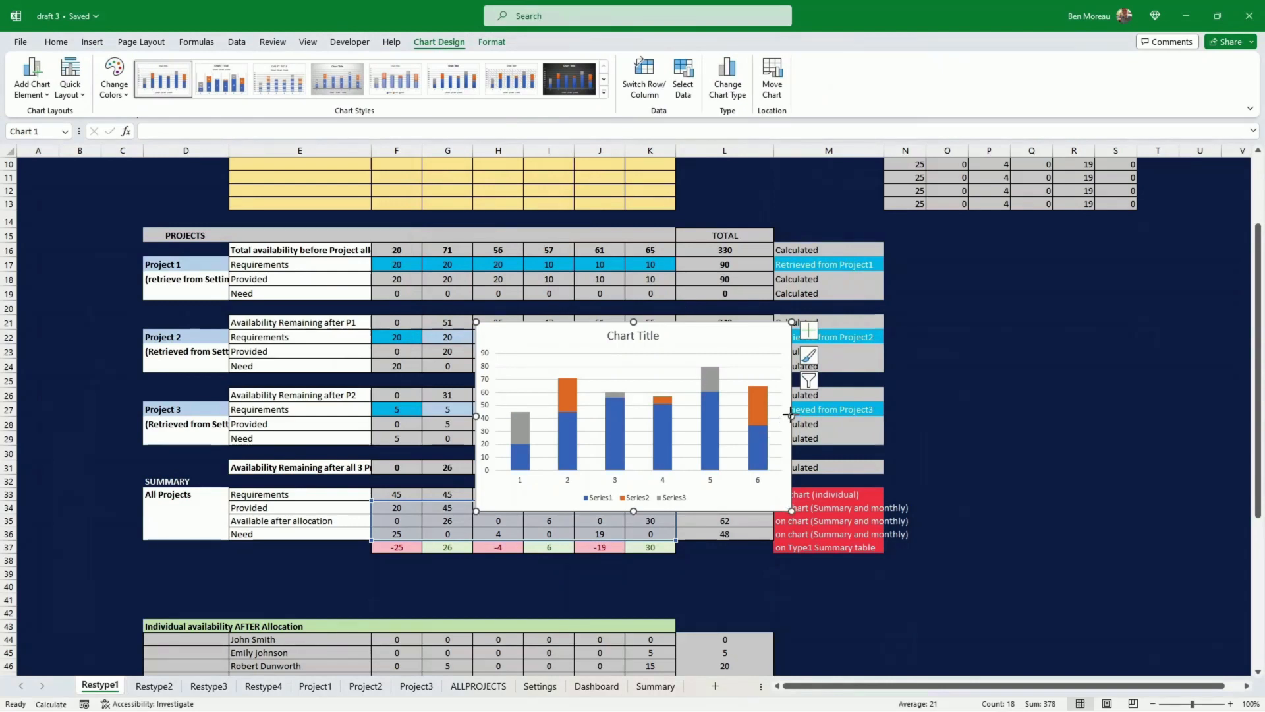
# - Narrow the new stacked column chart and move it down so it covers part of the summary rows
pyautogui.moveTo(790, 414); pyautogui.dragTo(726, 416)
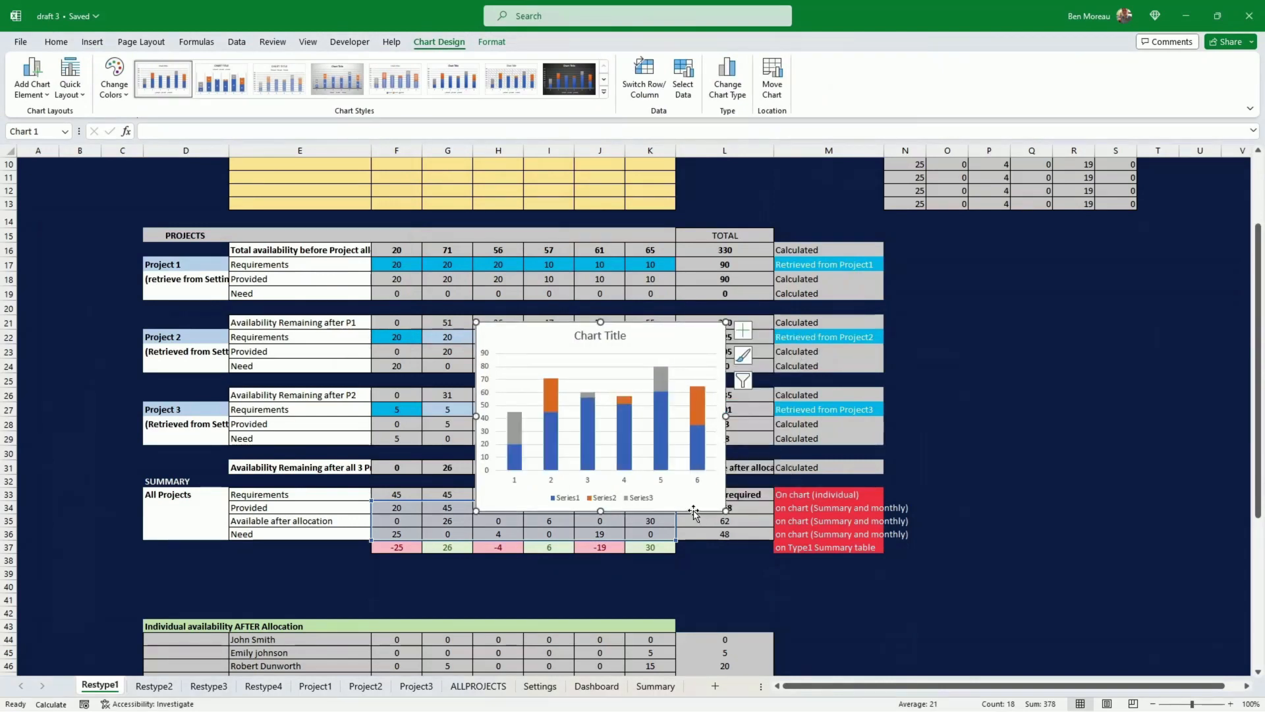
pyautogui.moveTo(694, 513); pyautogui.dragTo(679, 595)
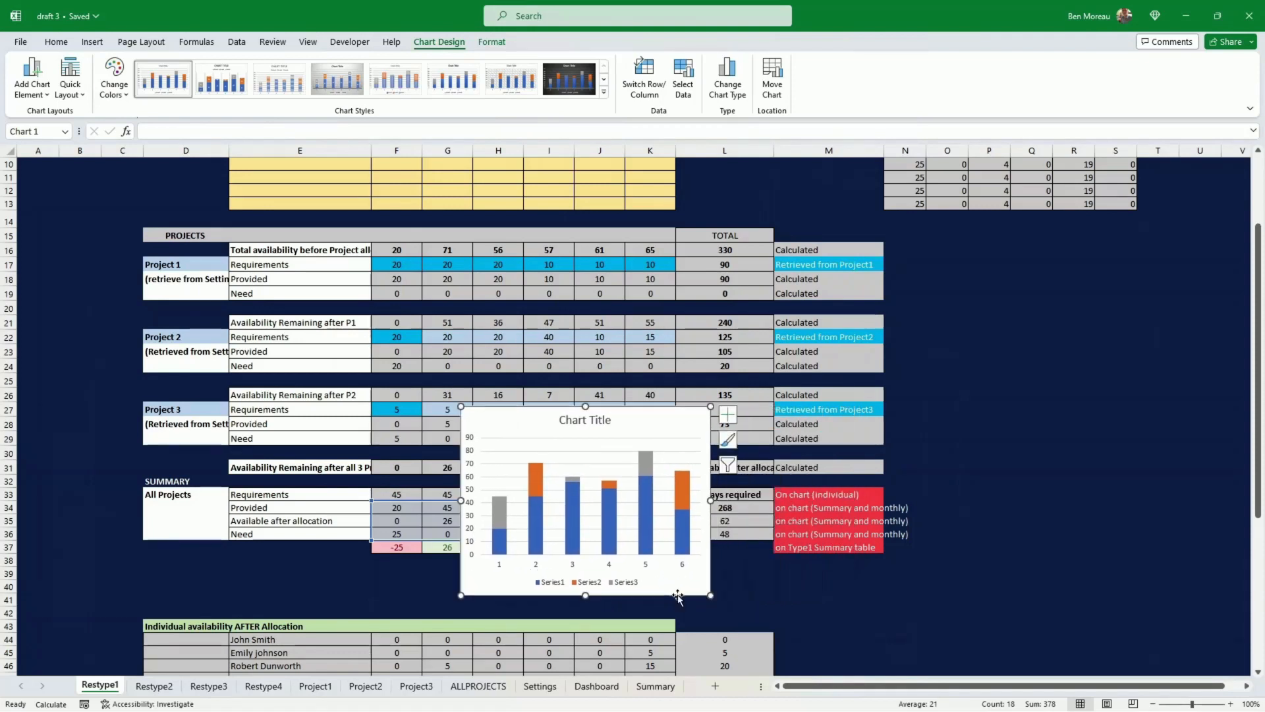
# - Fill the stacked chart's Provided series with standard light blue and set its outline weight to 1½ pt
pyautogui.click(501, 549)
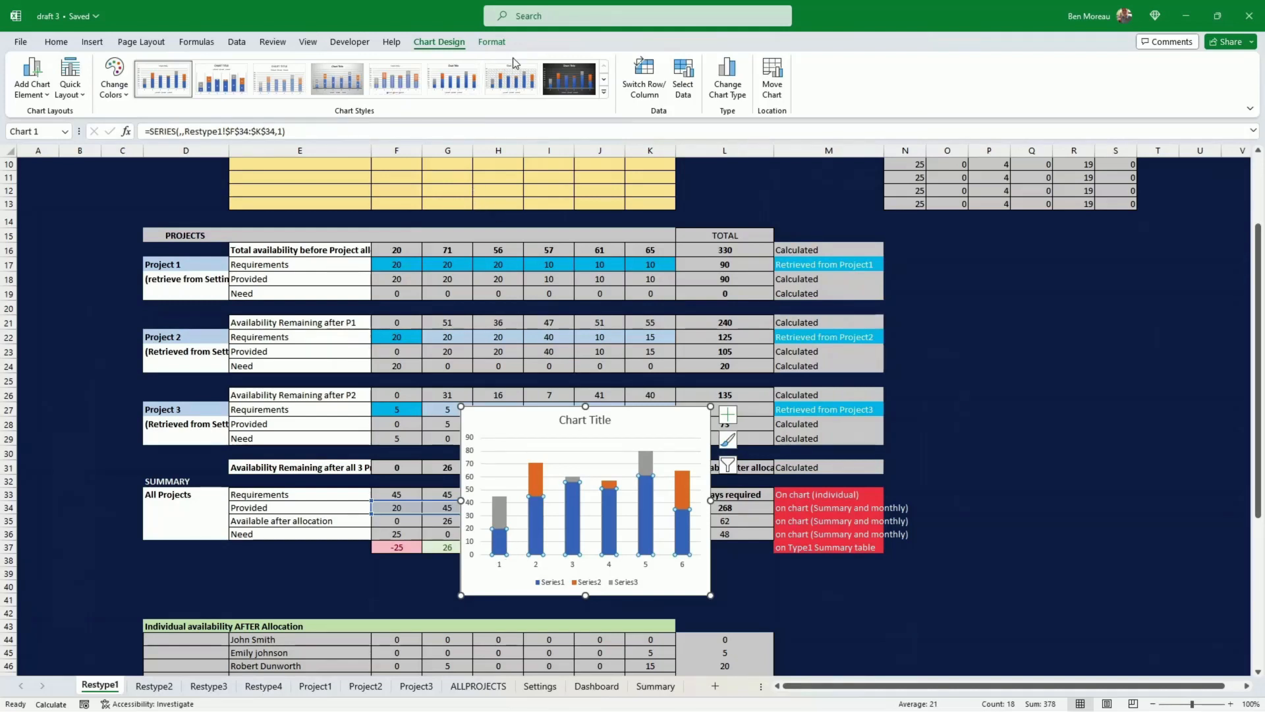
pyautogui.click(493, 41)
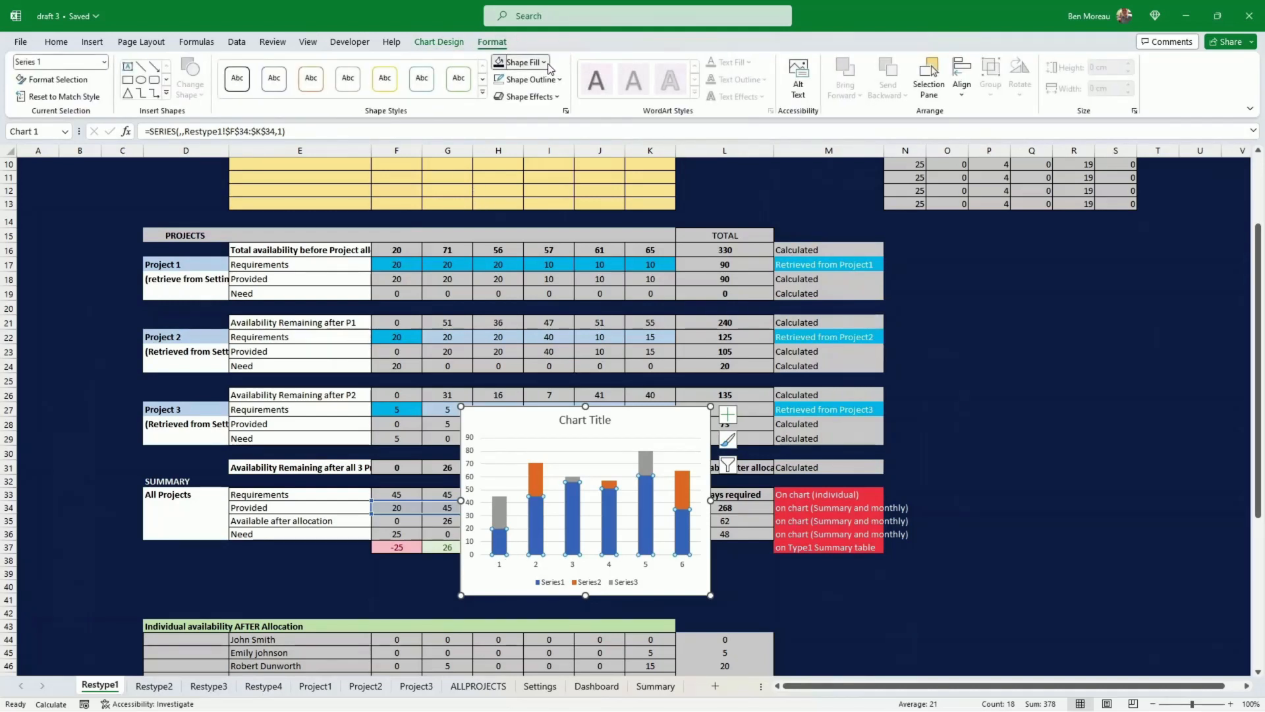
pyautogui.click(548, 67)
pyautogui.click(565, 205)
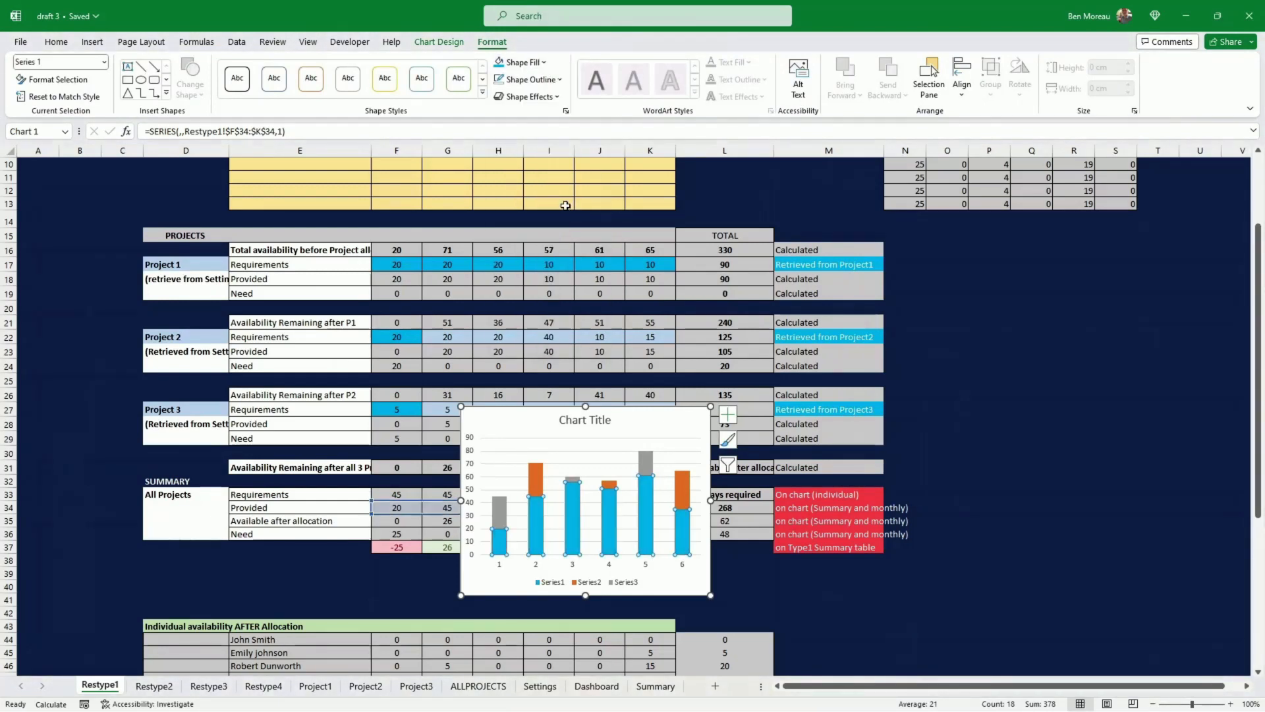
pyautogui.click(547, 80)
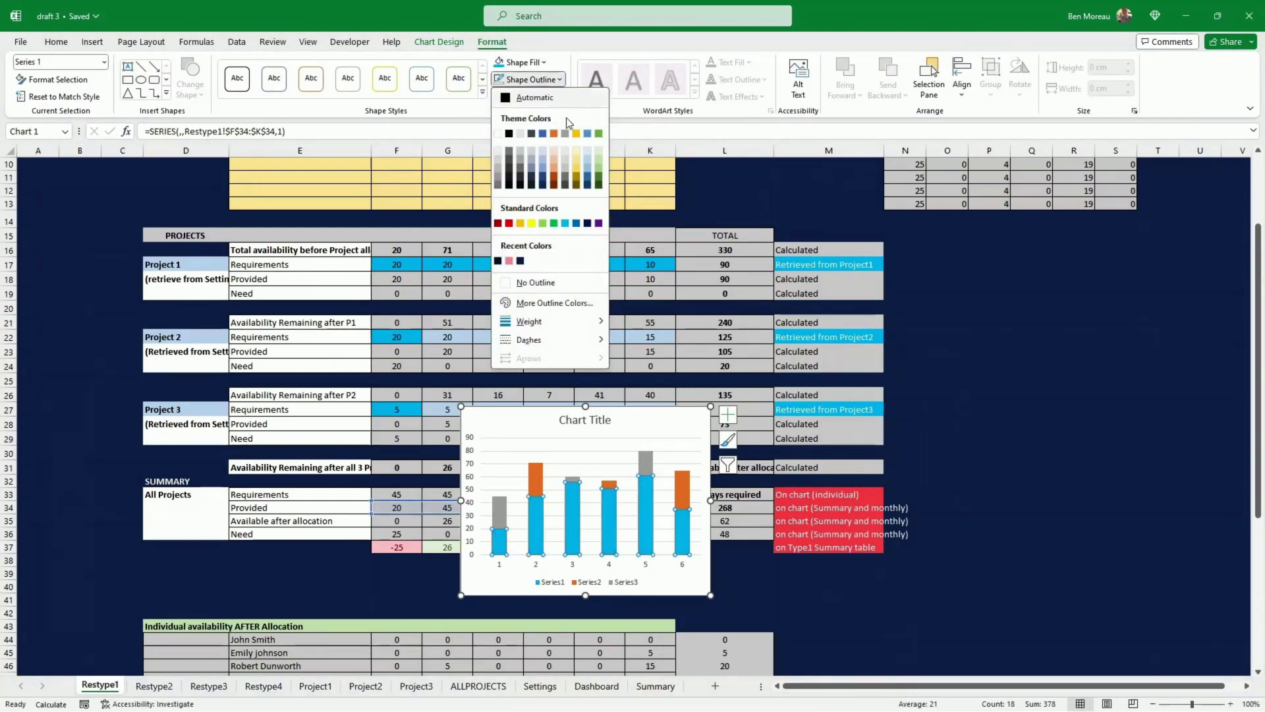
pyautogui.moveTo(570, 323)
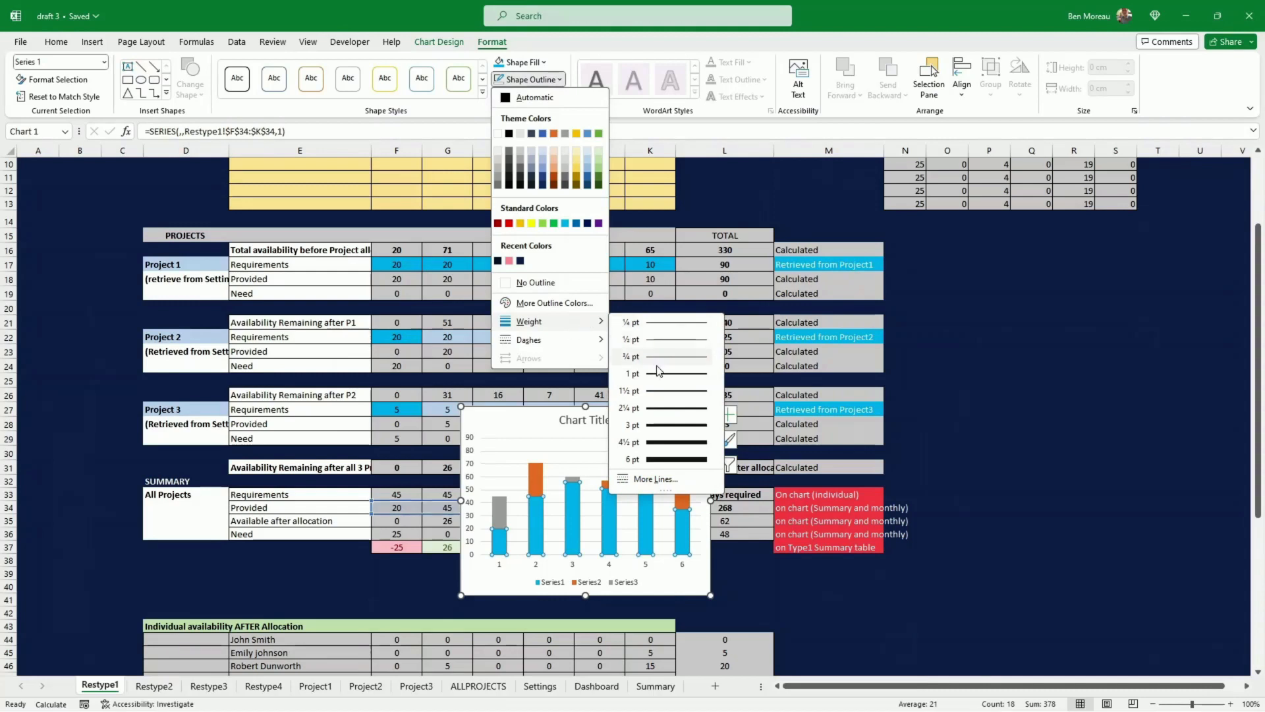
pyautogui.click(661, 391)
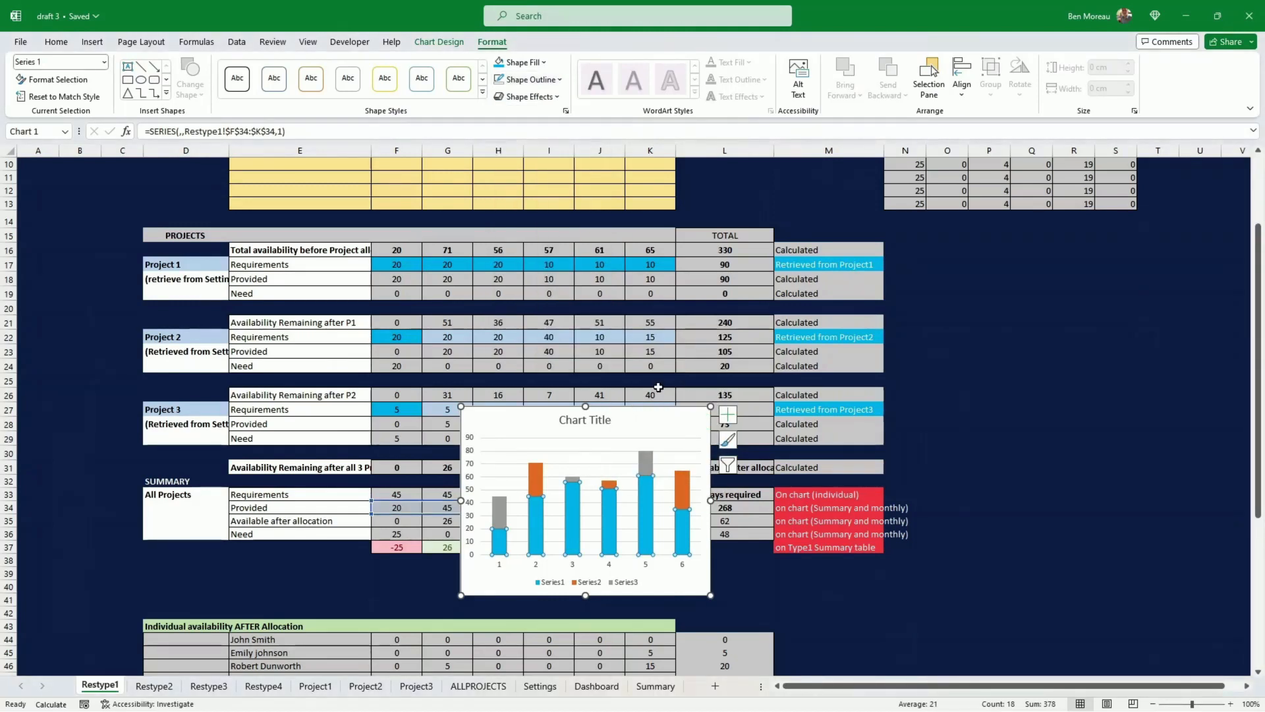
# - Fill the stacked chart's Need series with a custom light red, #FFABAB
pyautogui.click(501, 516)
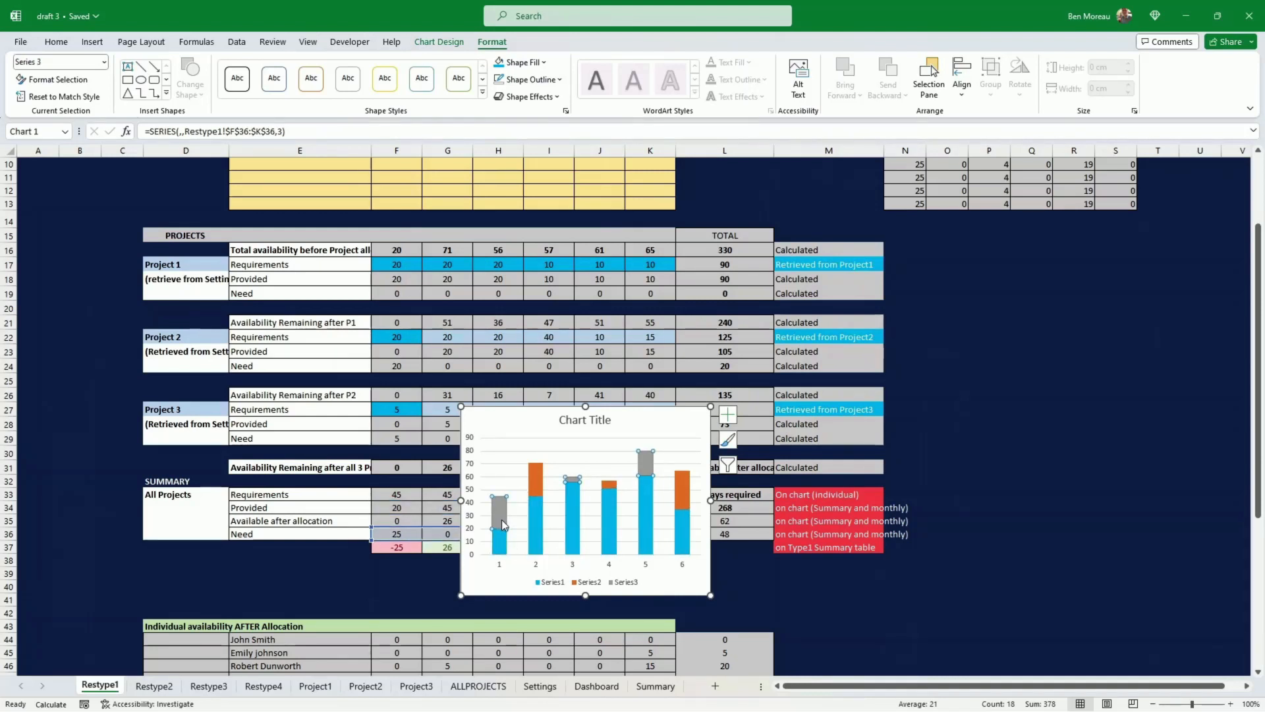
pyautogui.click(544, 63)
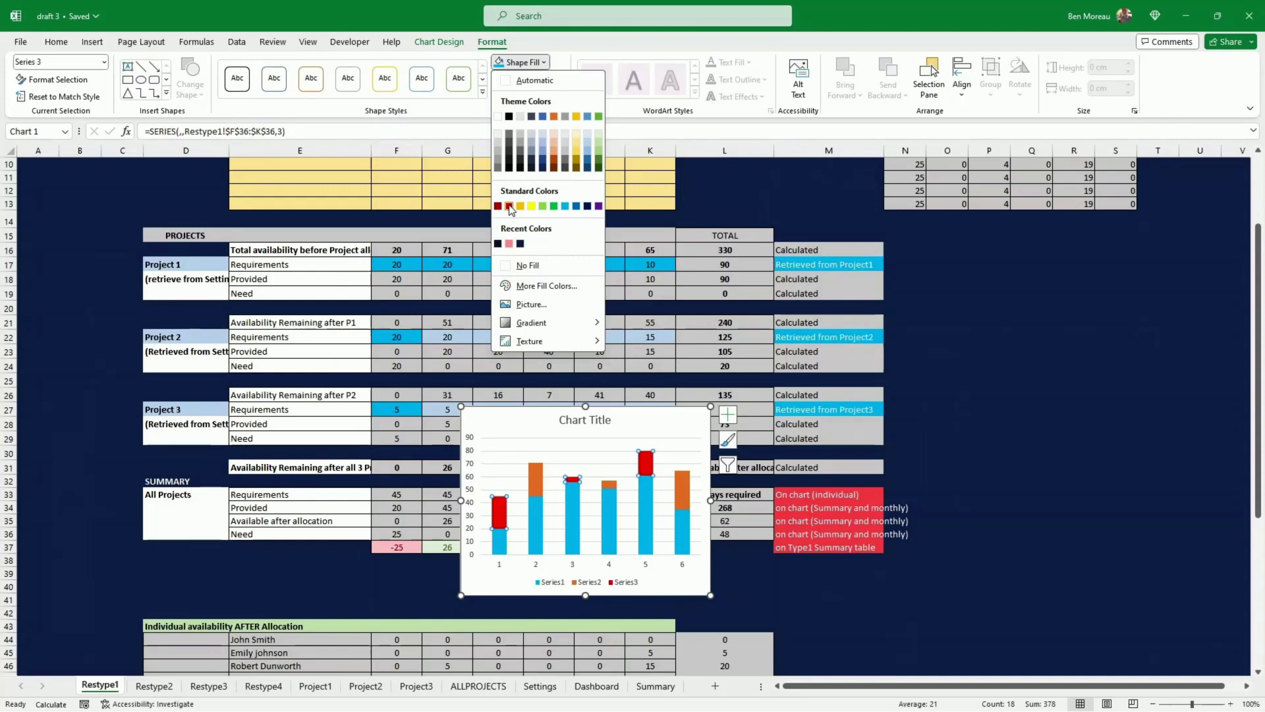
pyautogui.press('Escape')
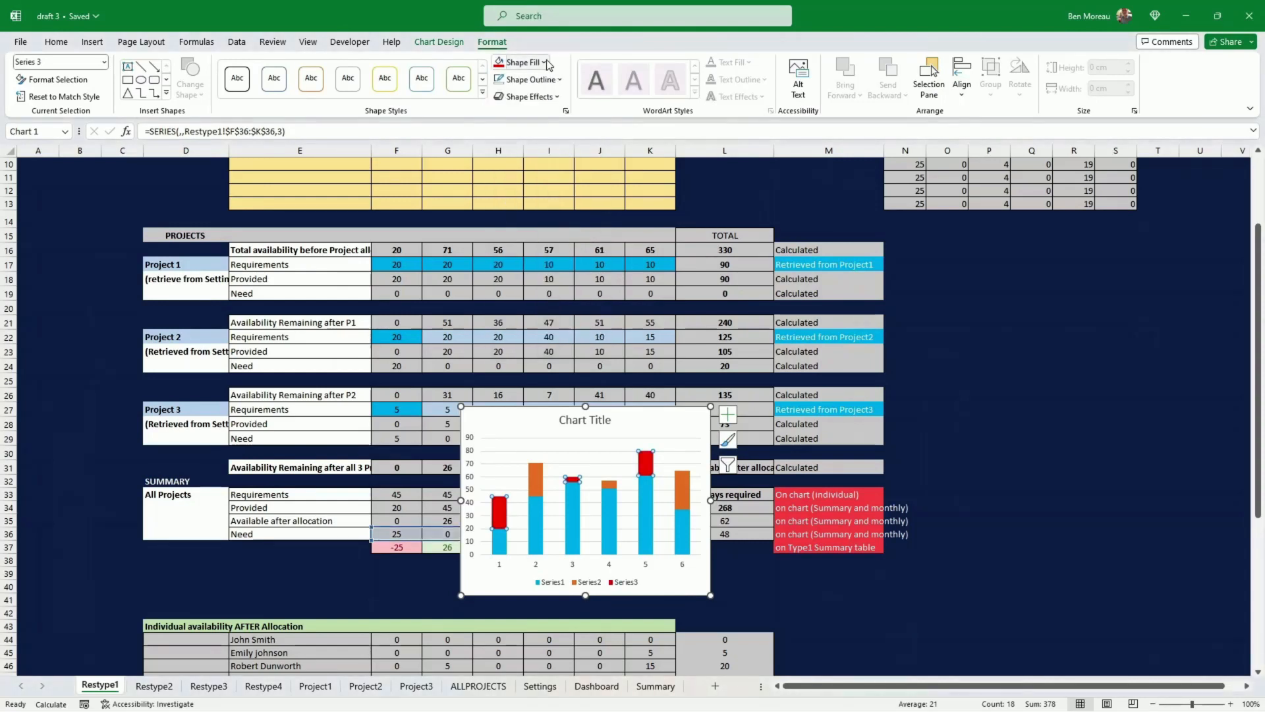
pyautogui.click(535, 62)
pyautogui.click(547, 286)
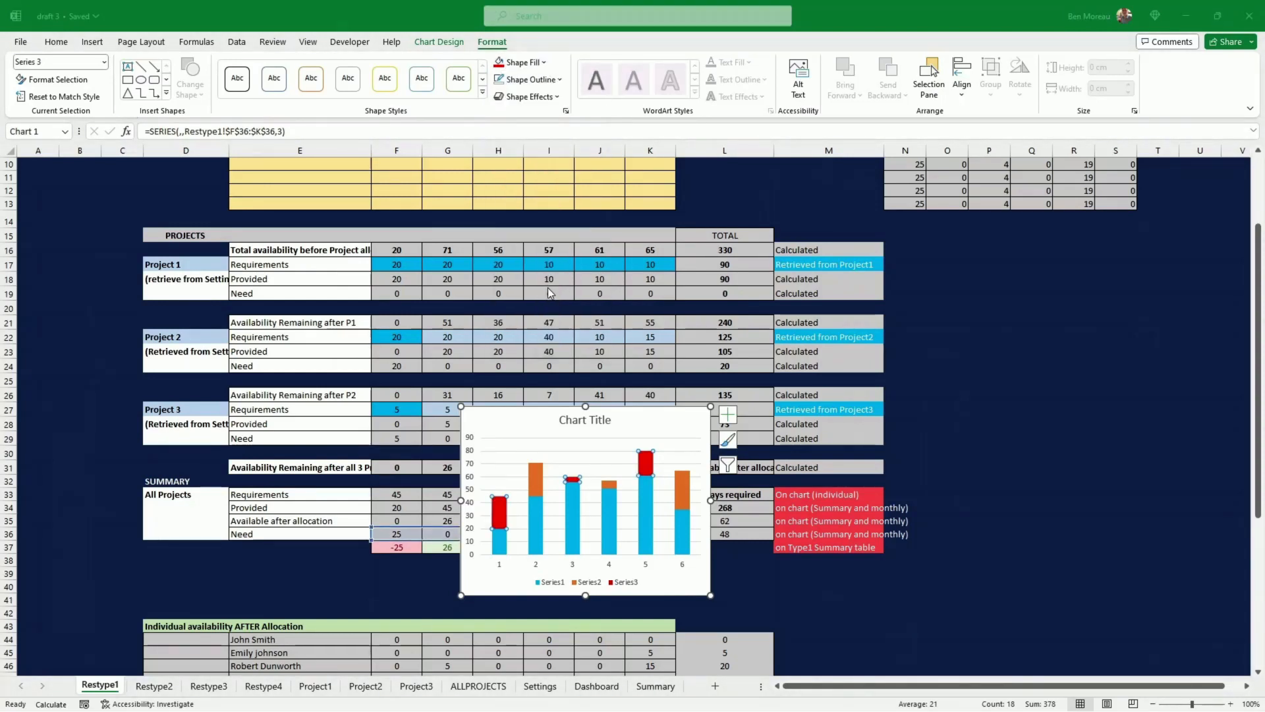
pyautogui.click(721, 443)
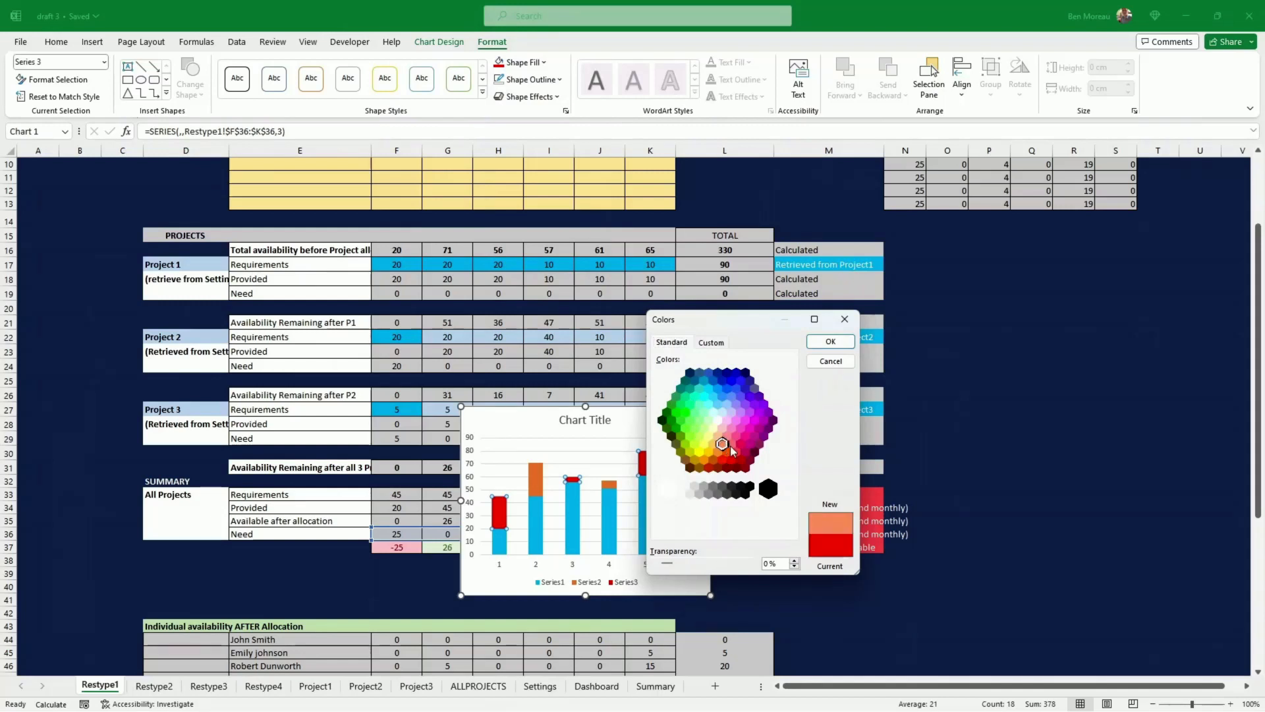
pyautogui.click(731, 444)
pyautogui.click(727, 436)
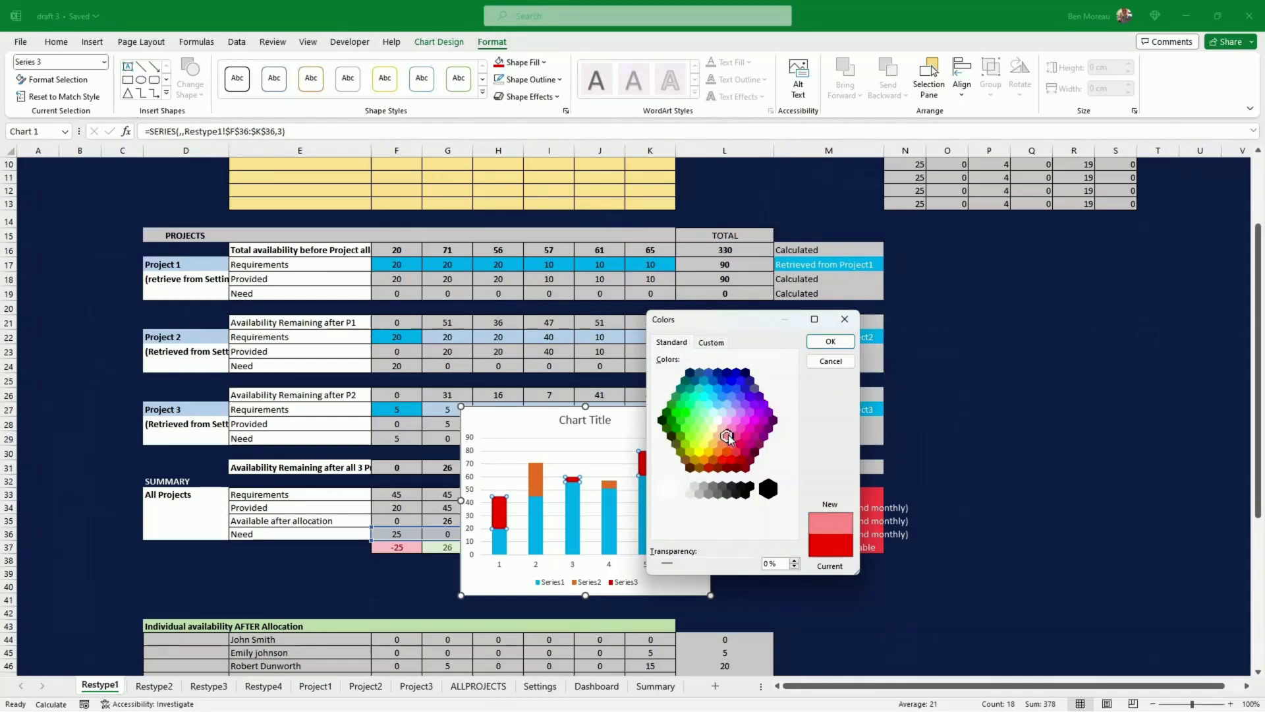
pyautogui.click(713, 344)
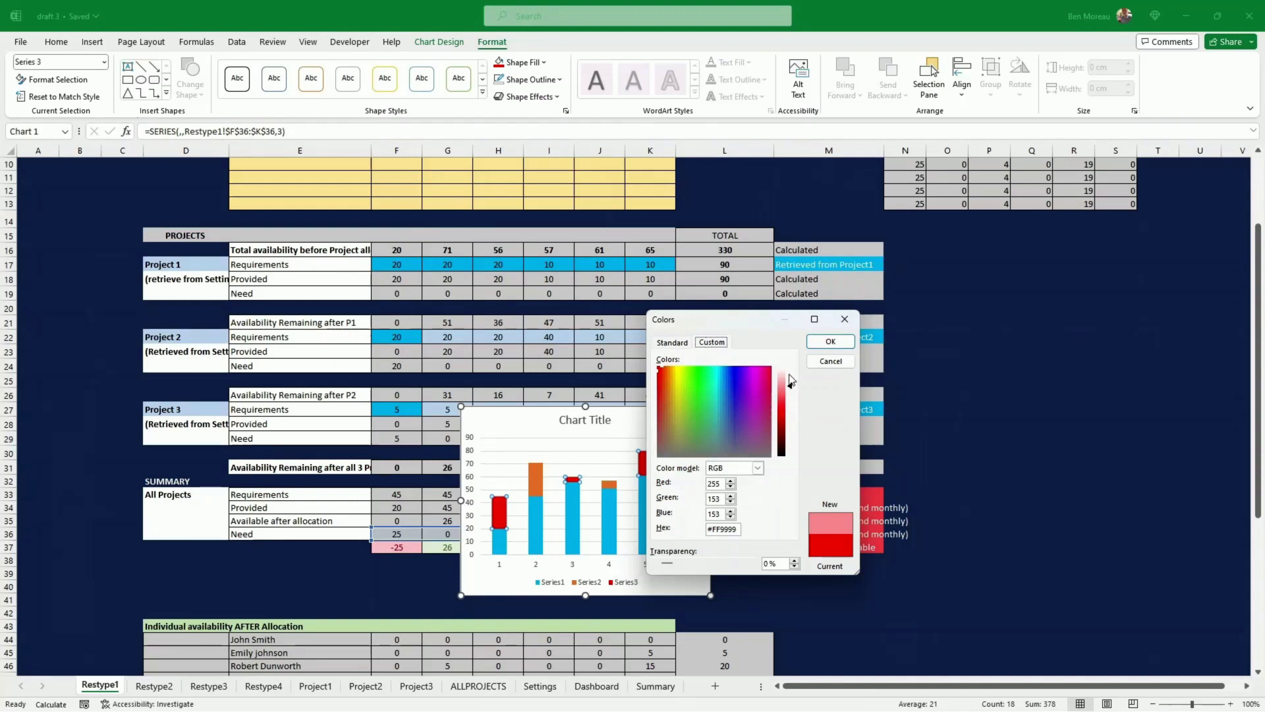
pyautogui.click(793, 389)
pyautogui.click(793, 382)
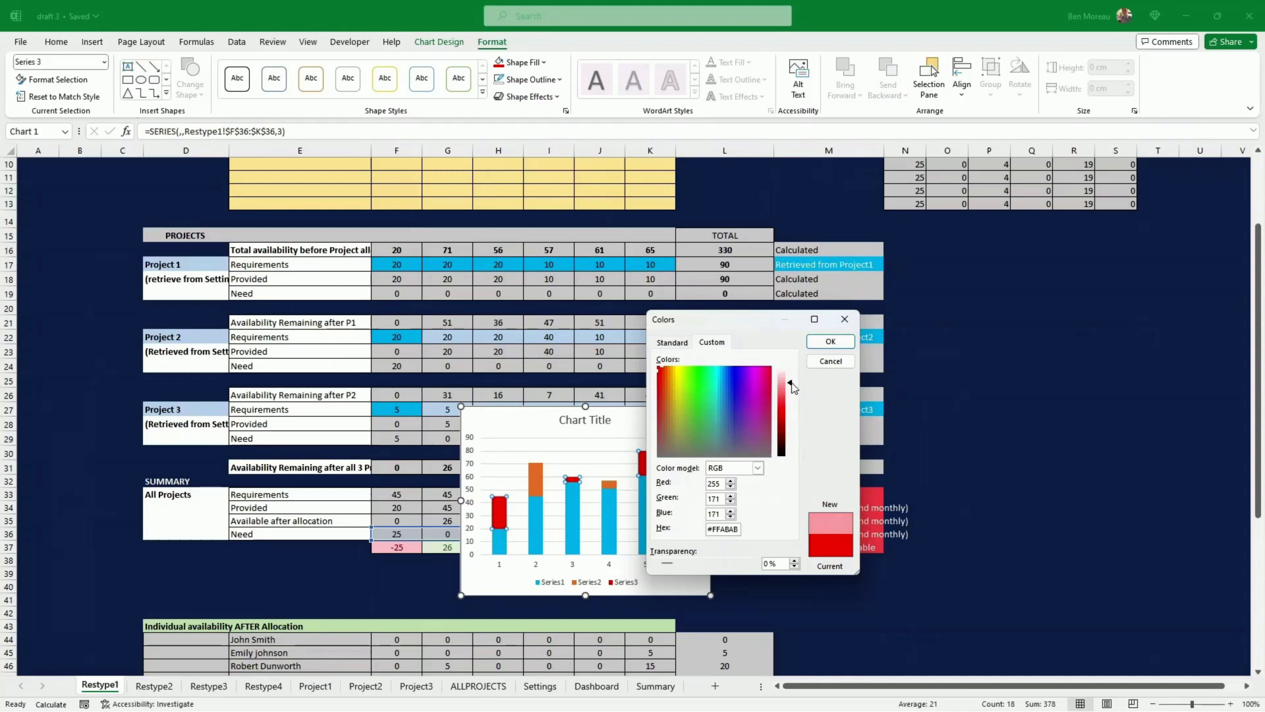
pyautogui.click(830, 341)
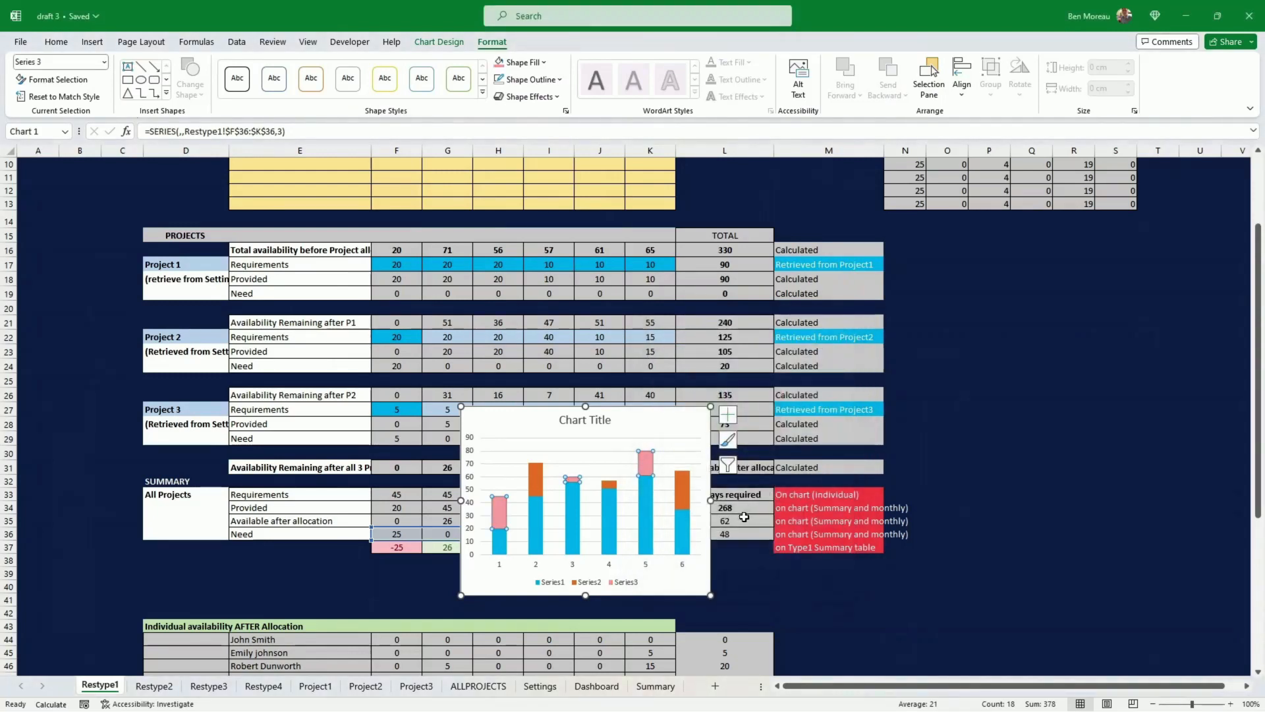
# - Fill the stacked chart's Available after allocation series with standard light green
pyautogui.click(684, 502)
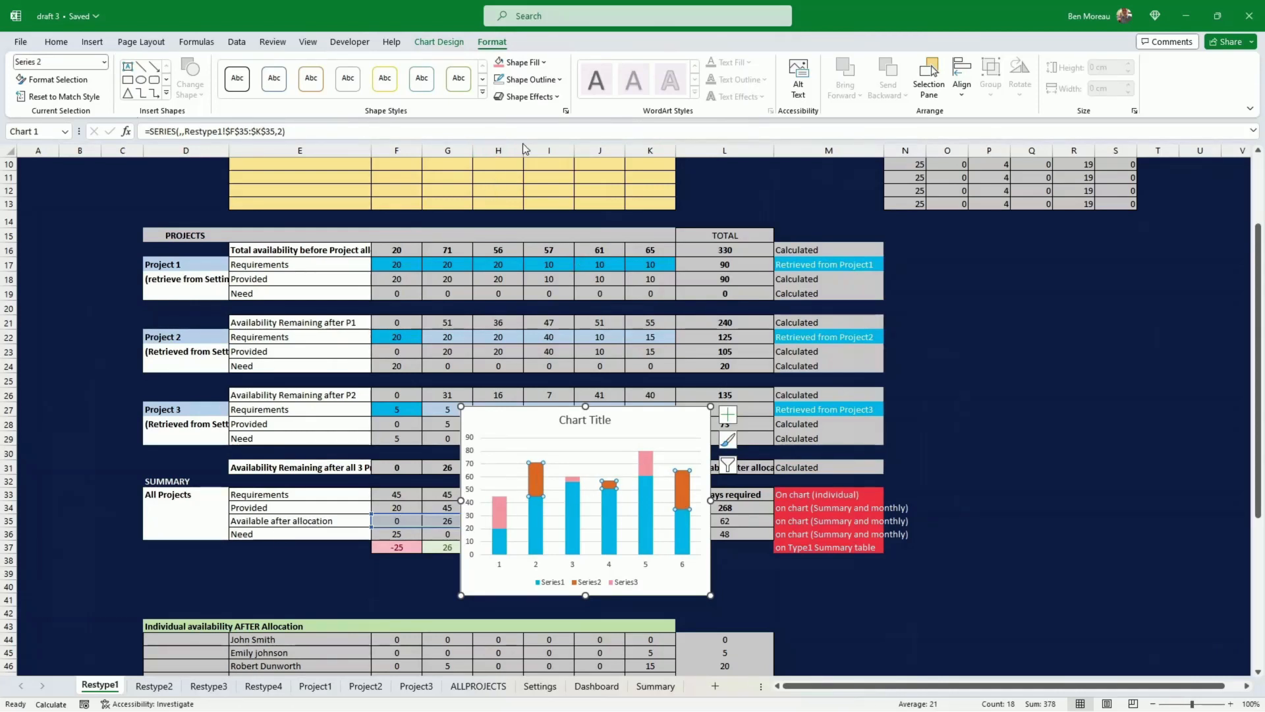
pyautogui.click(544, 63)
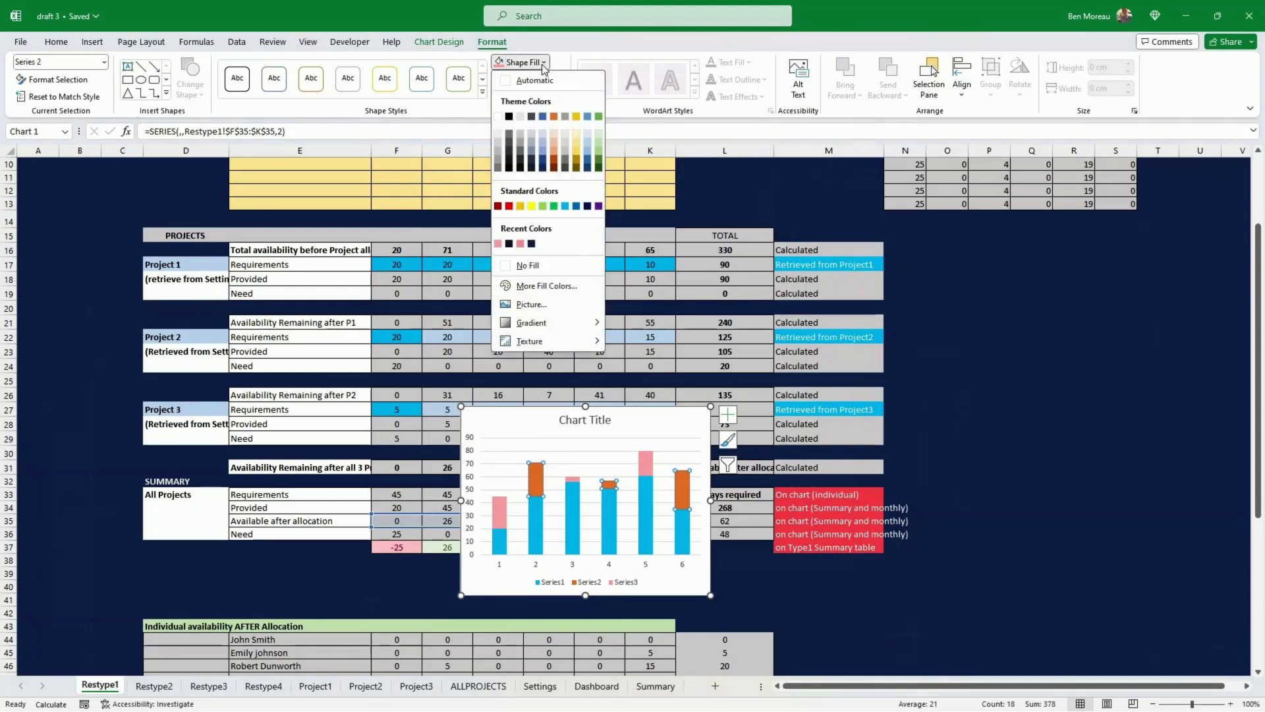
pyautogui.click(543, 206)
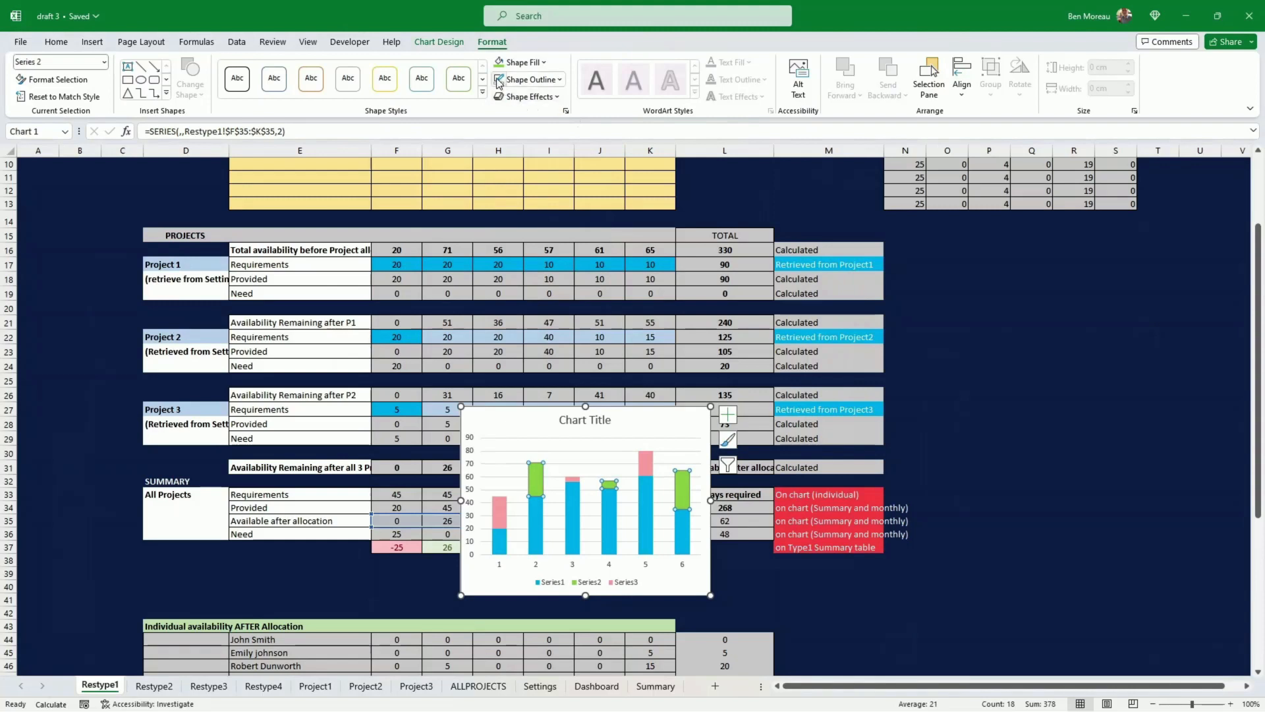
pyautogui.click(651, 463)
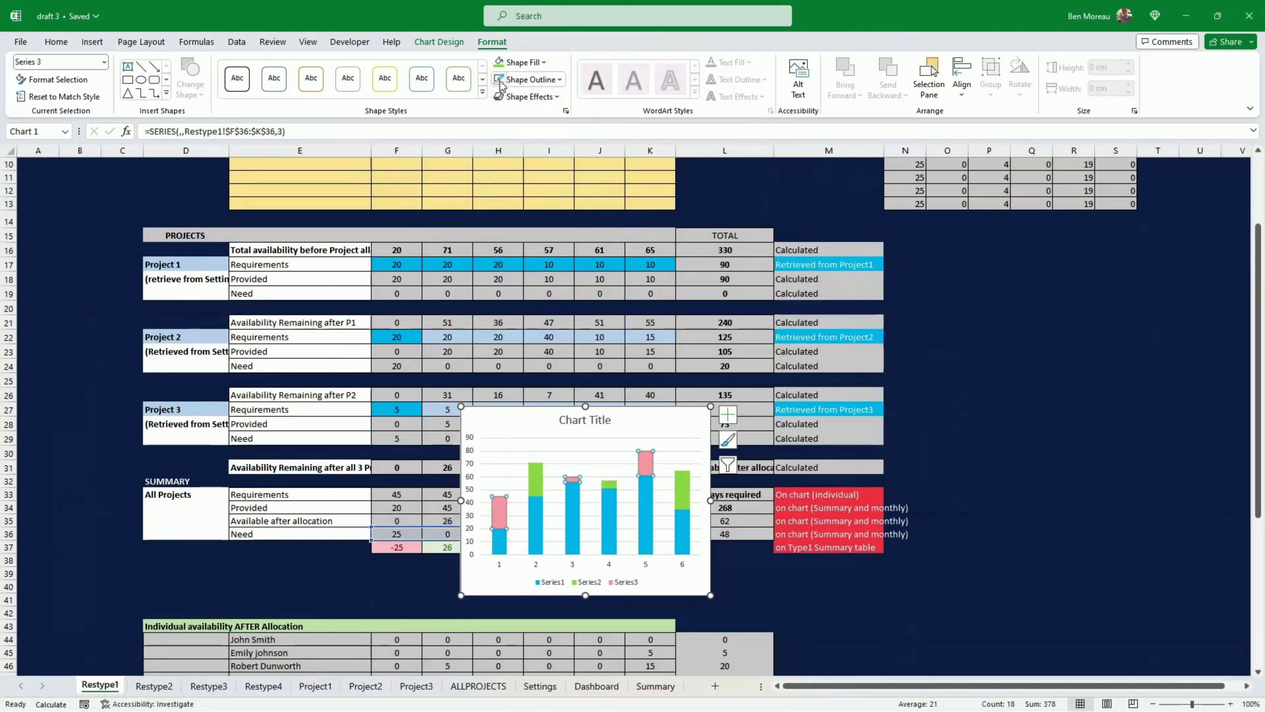
# - Remove the chart area's fill and move the chart to the empty area beside the project tables, around columns N to S
pyautogui.click(651, 414)
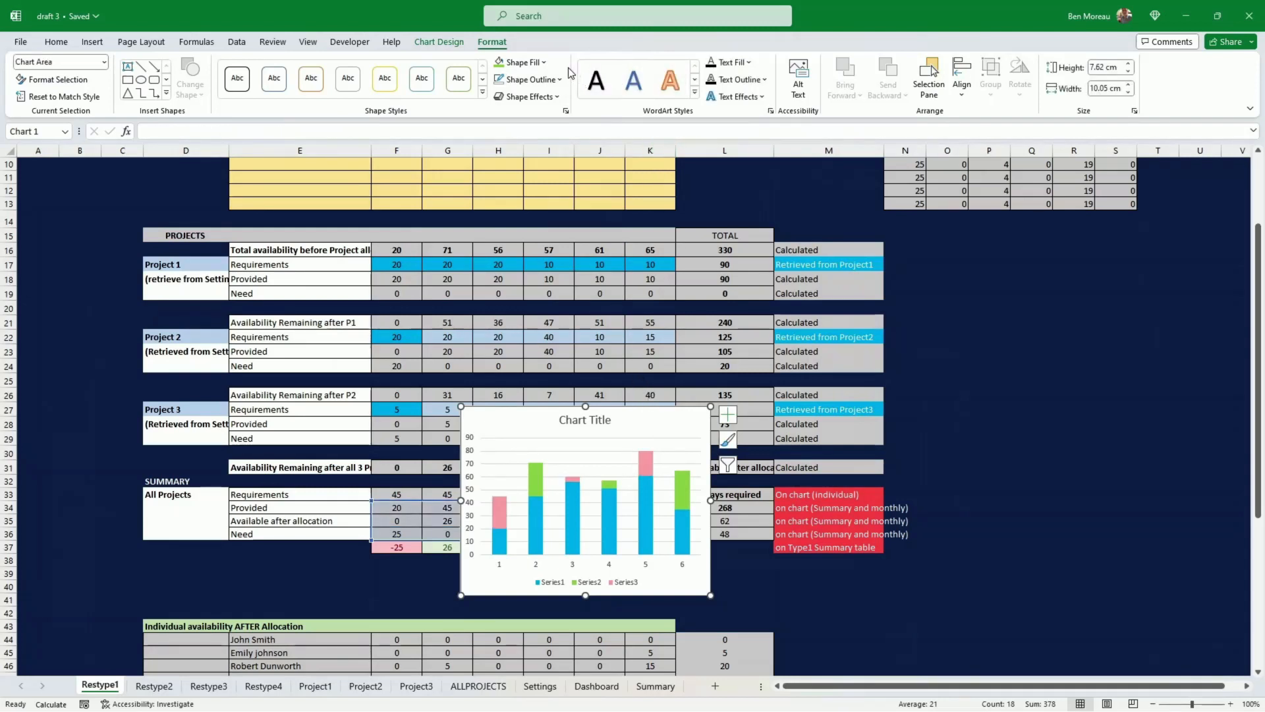
pyautogui.click(543, 62)
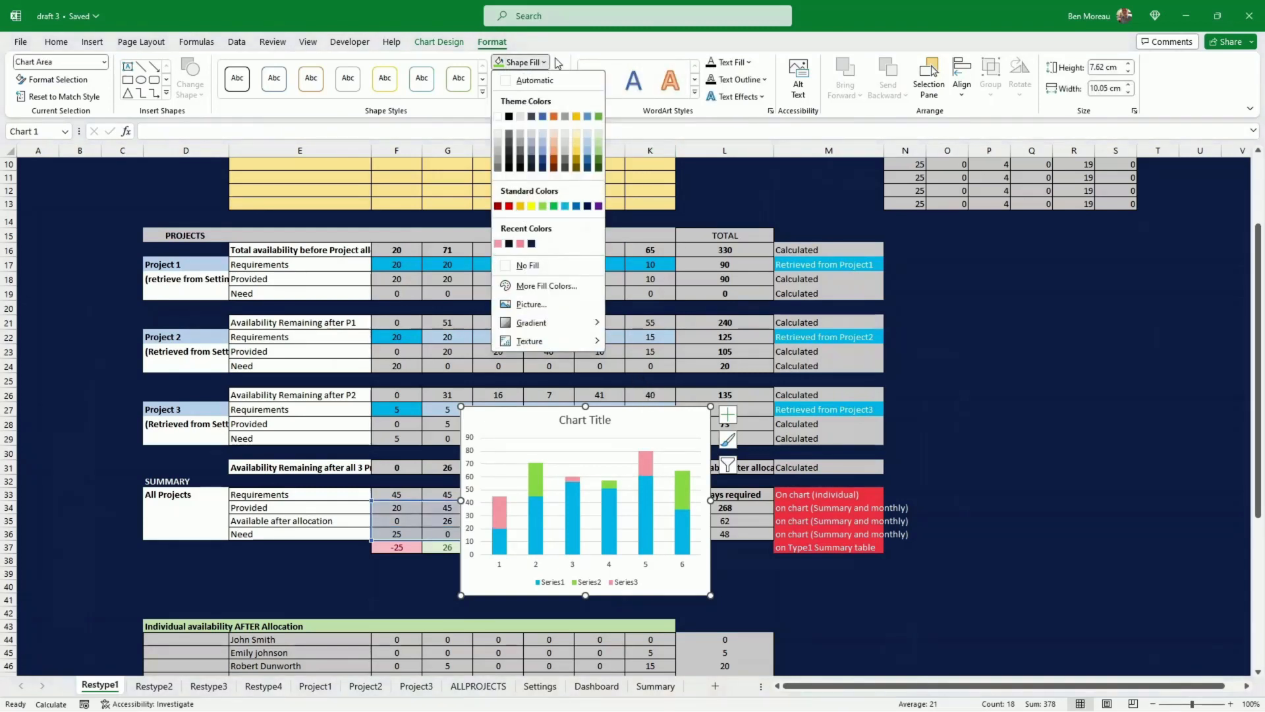
pyautogui.click(536, 266)
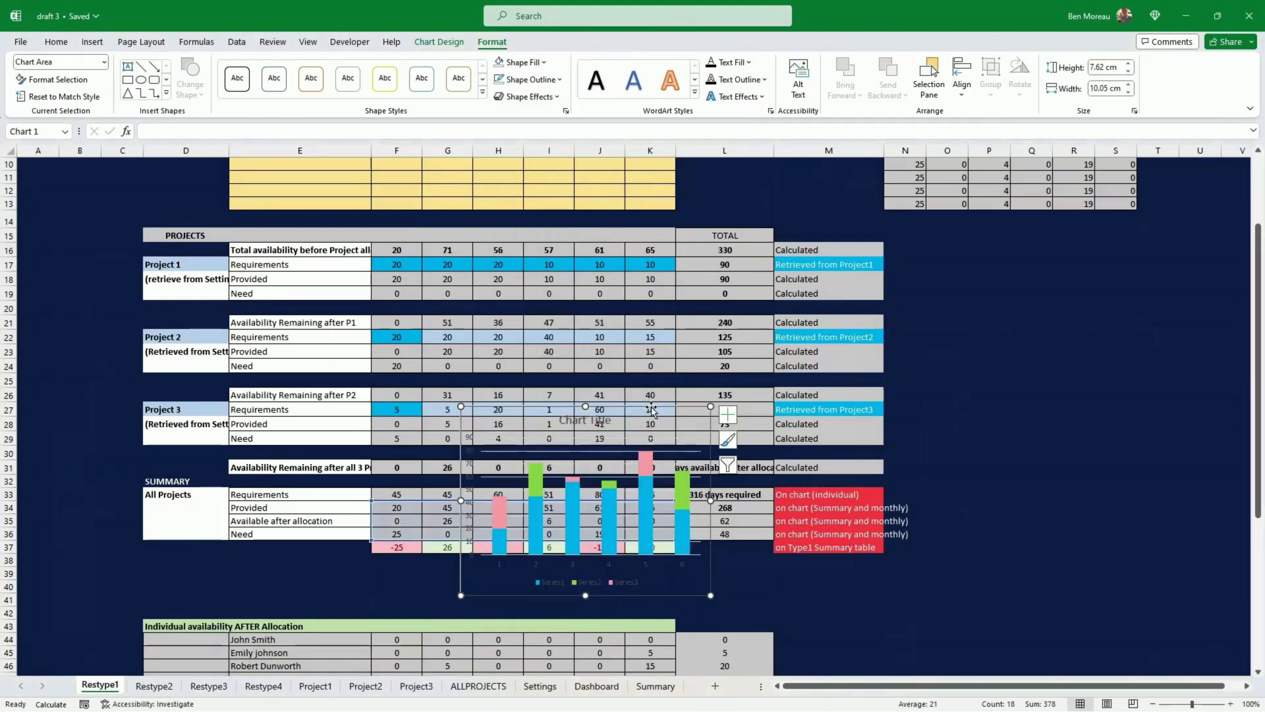
pyautogui.click(628, 404)
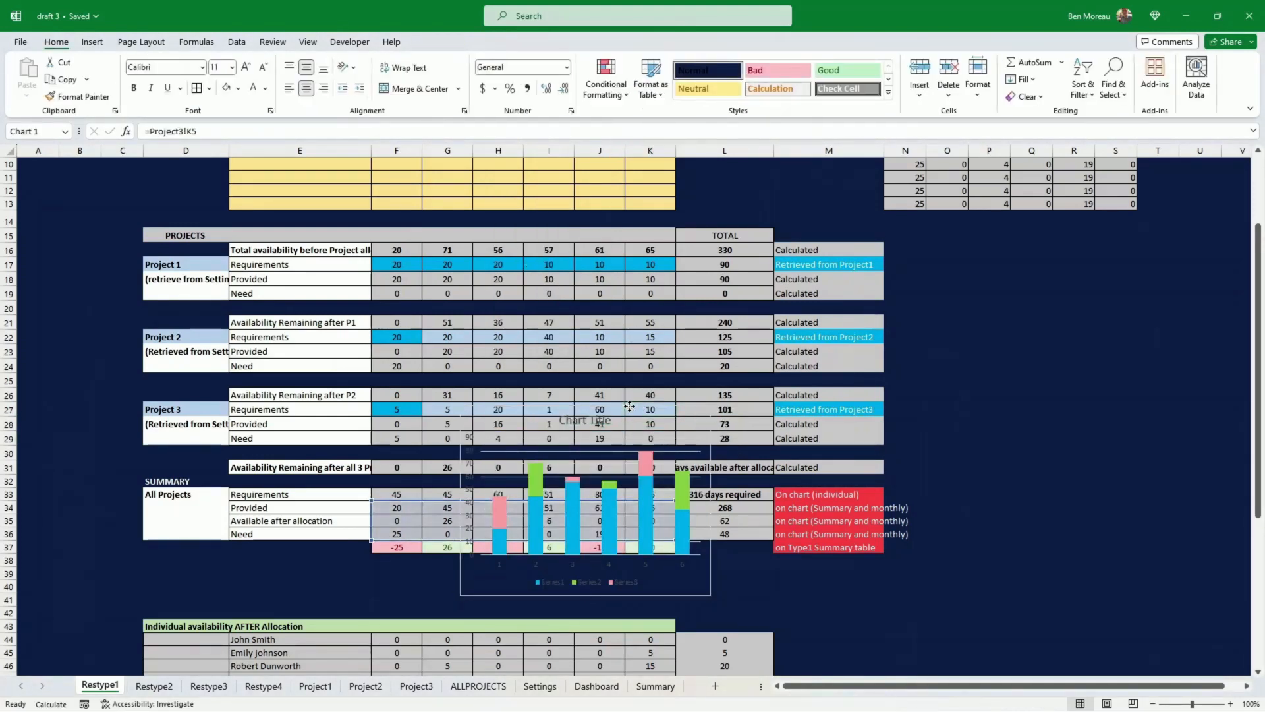
pyautogui.click(633, 411)
pyautogui.moveTo(633, 411); pyautogui.dragTo(1078, 319)
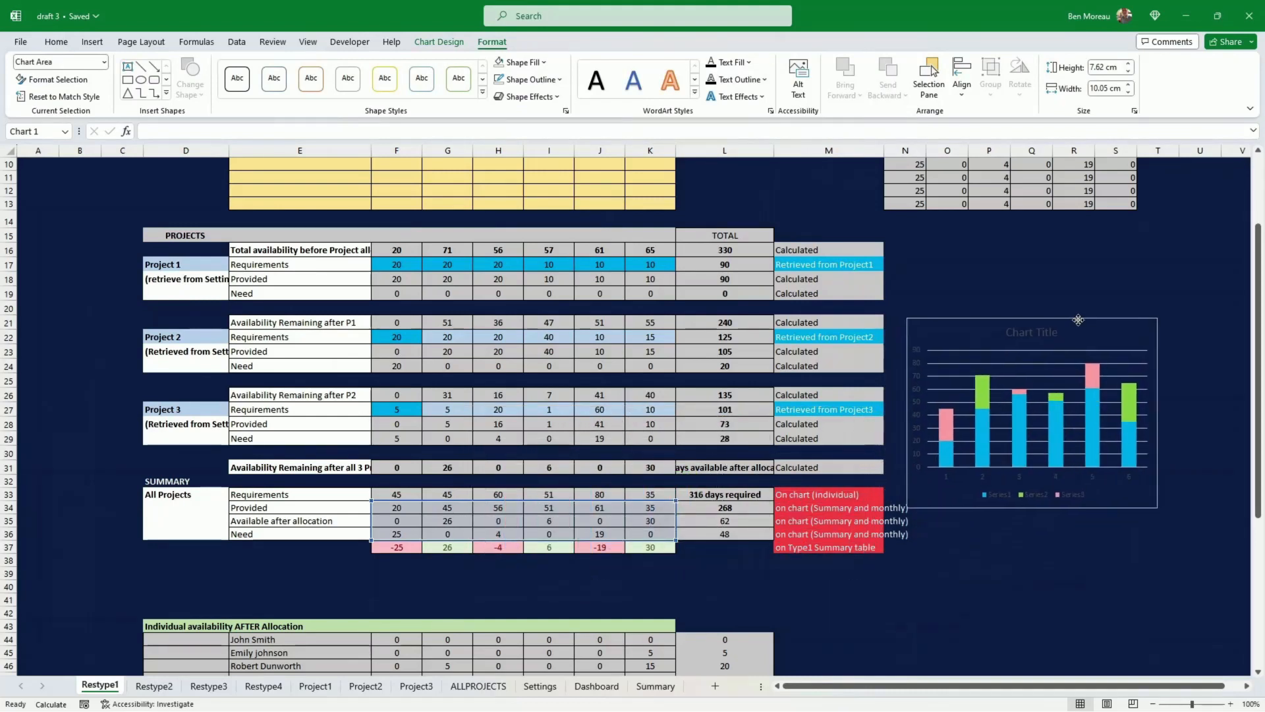
# - Delete the horizontal gridlines from the stacked column chart
pyautogui.click(1038, 446)
pyautogui.click(1040, 446)
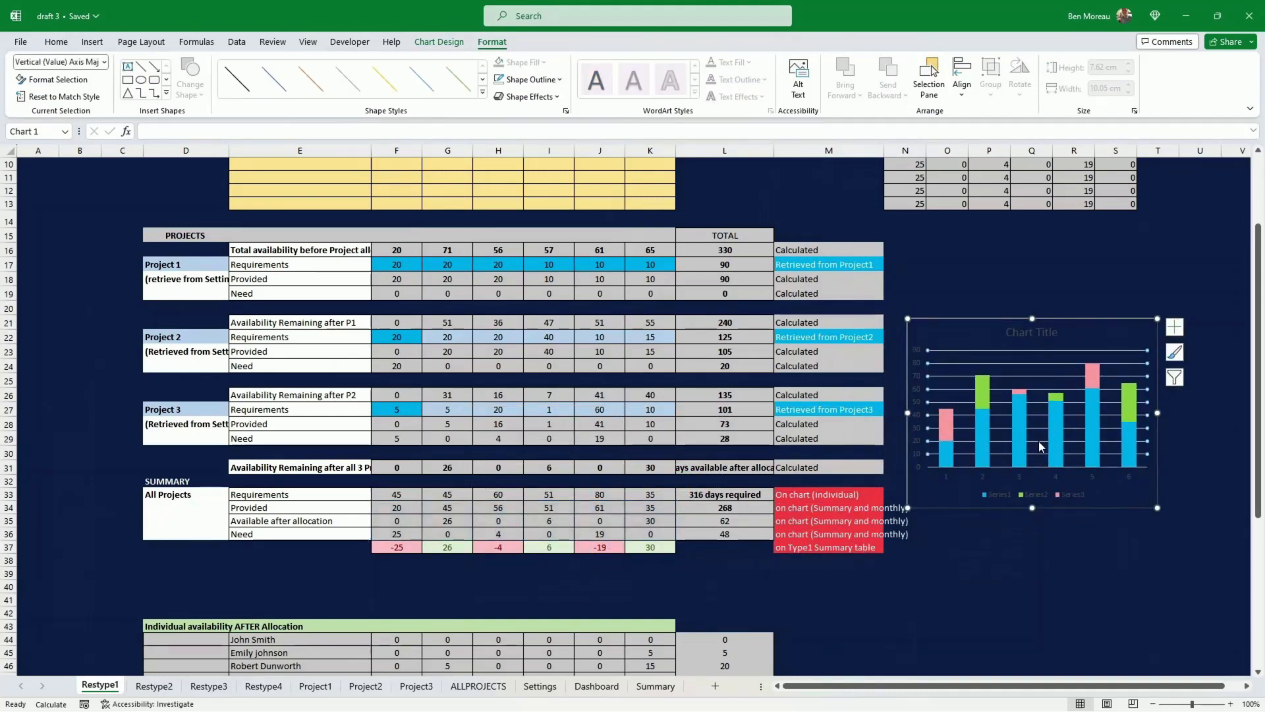
pyautogui.click(1038, 441)
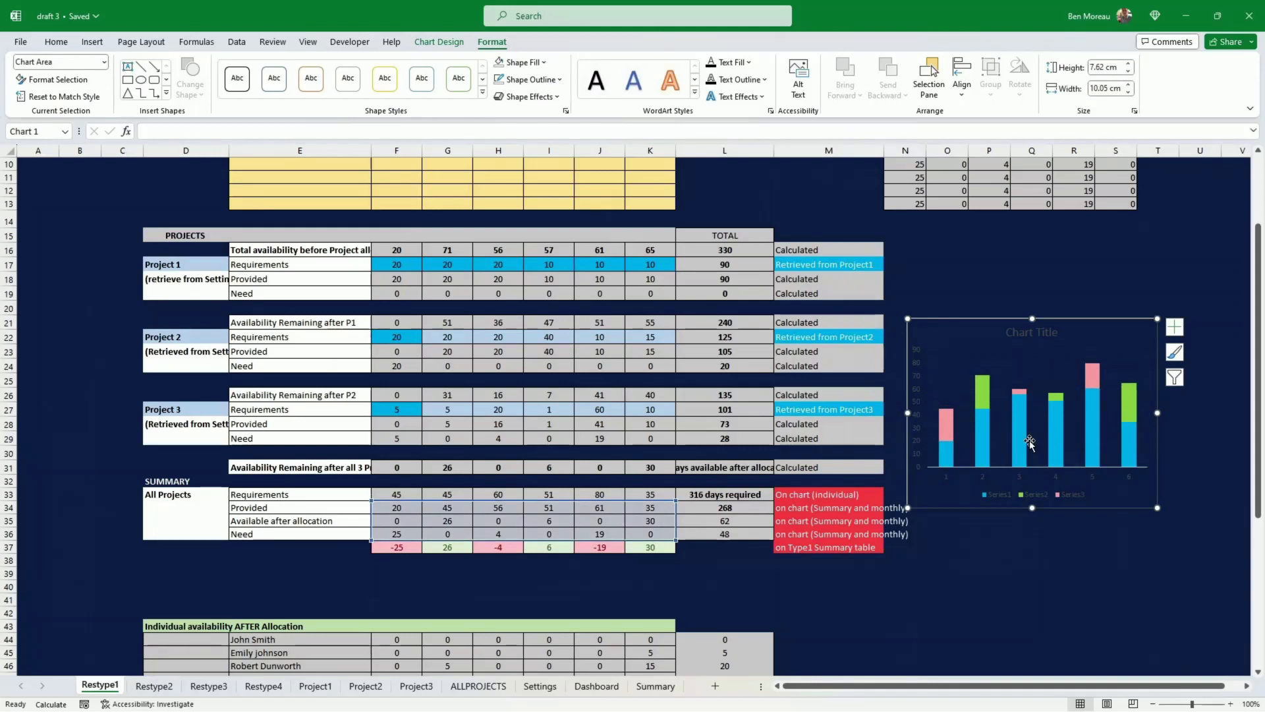
# - Give the Provided series columns a white outline with a 1½ pt weight
pyautogui.click(1019, 438)
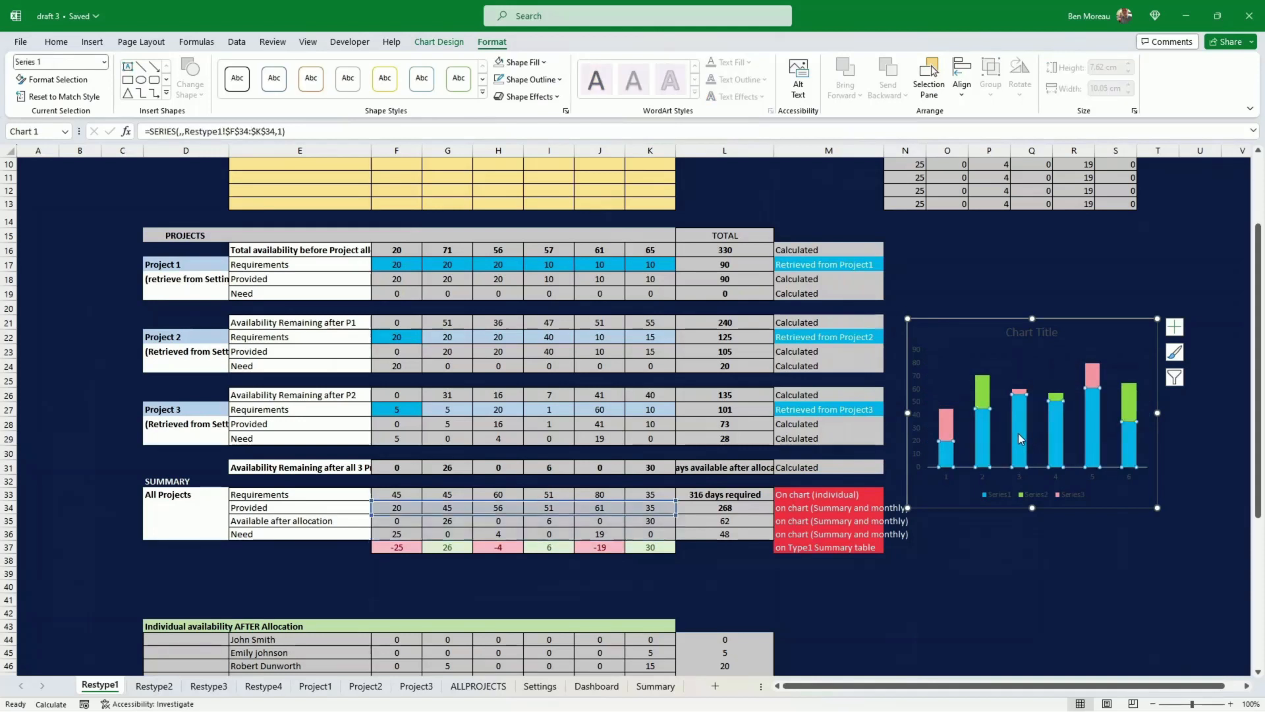
pyautogui.click(560, 80)
pyautogui.click(559, 80)
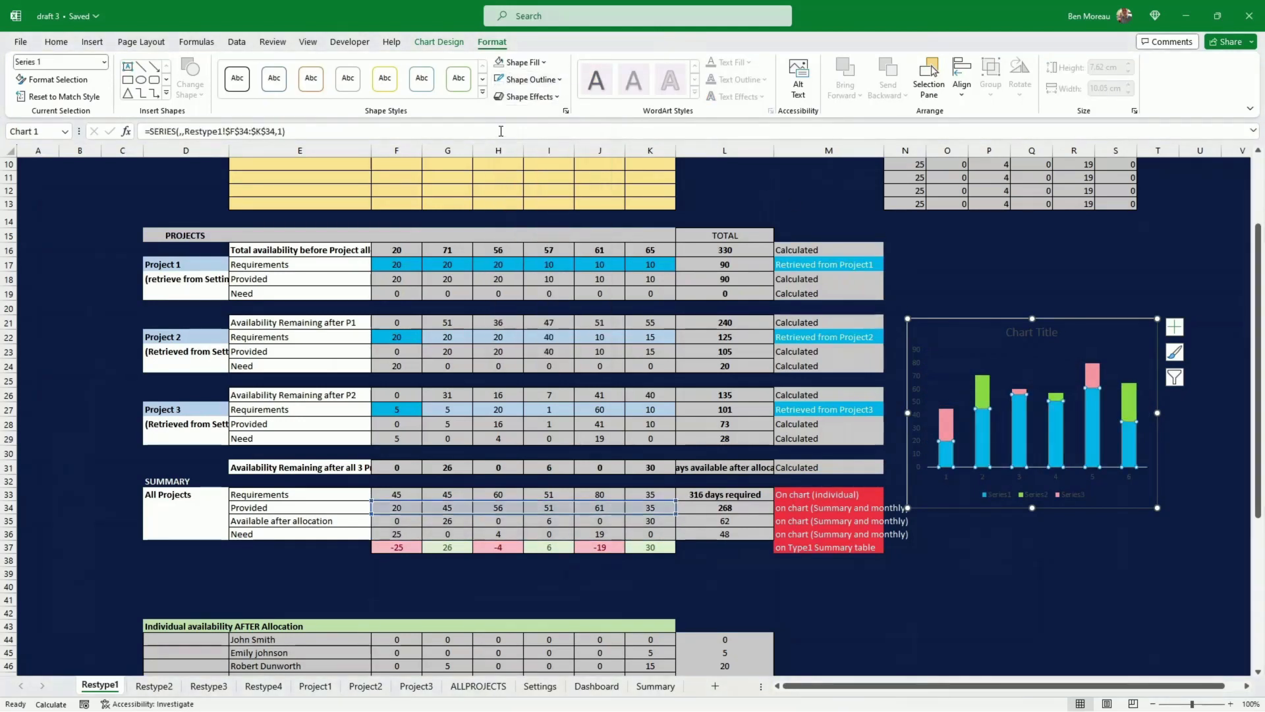
pyautogui.click(559, 80)
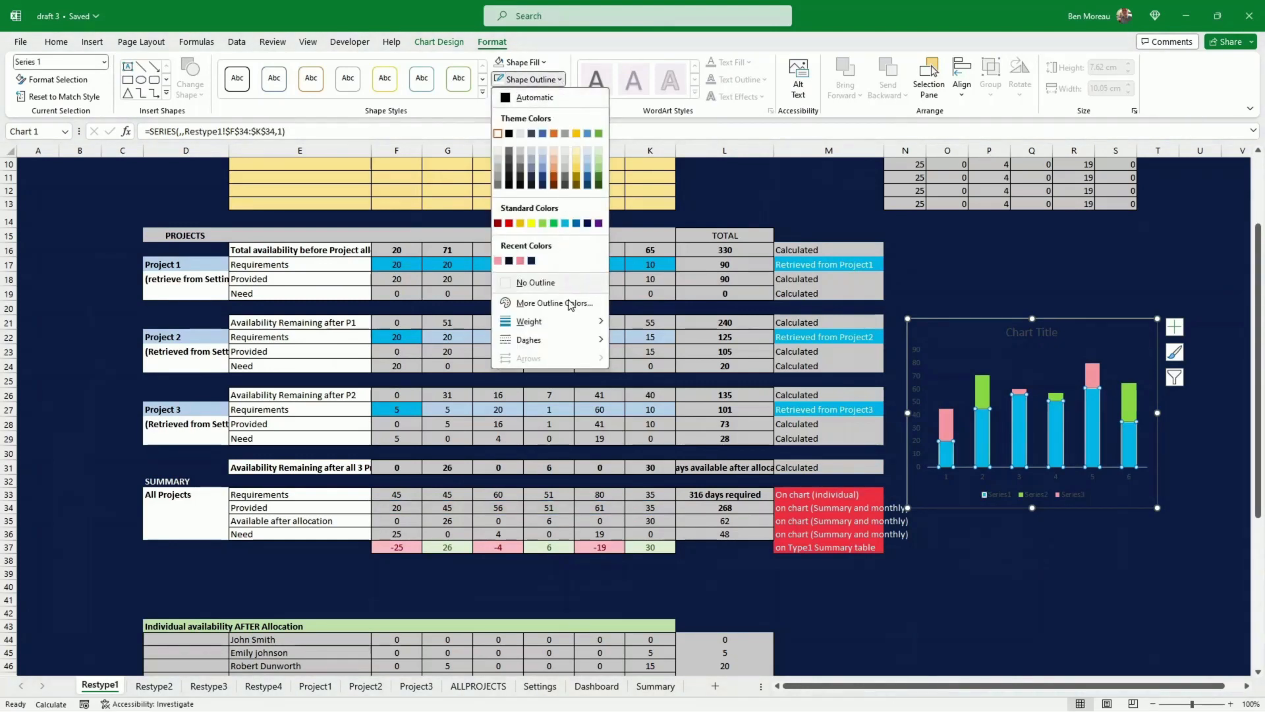
pyautogui.moveTo(570, 322)
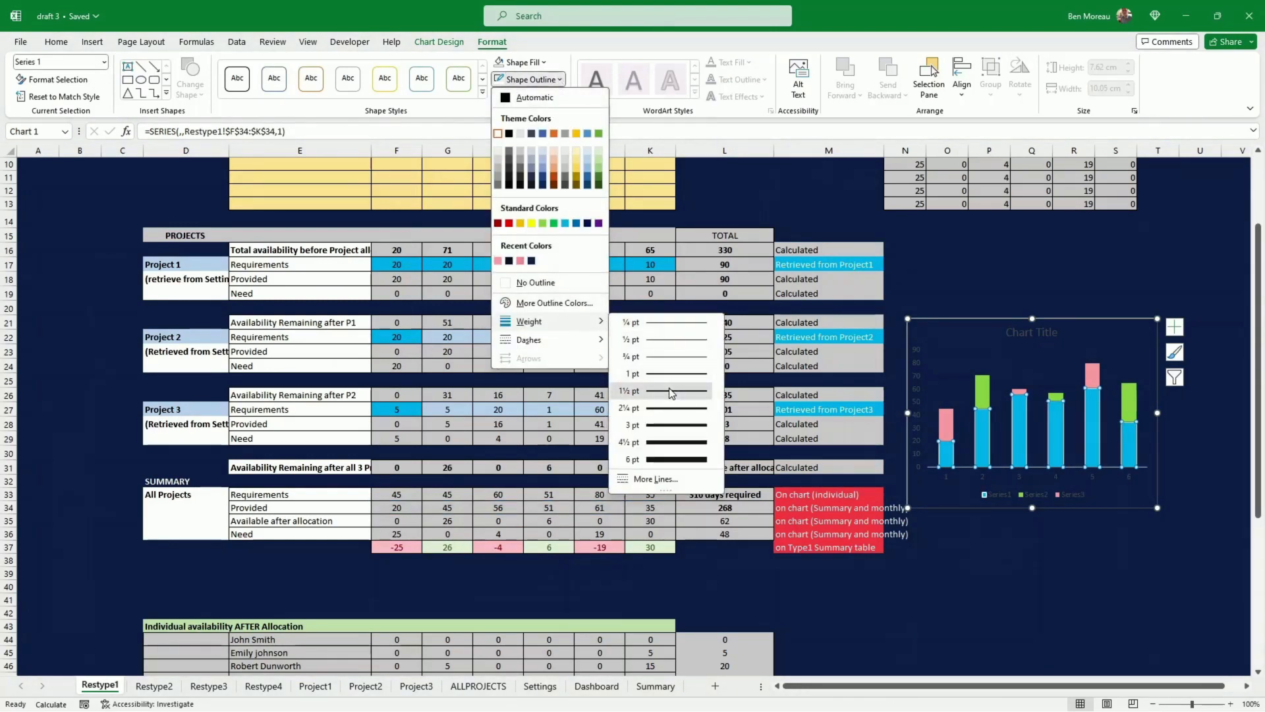
pyautogui.click(671, 390)
# - Give the Need and Available after allocation series white outlines with a 1½ pt weight
pyautogui.click(947, 423)
pyautogui.click(503, 81)
pyautogui.click(979, 393)
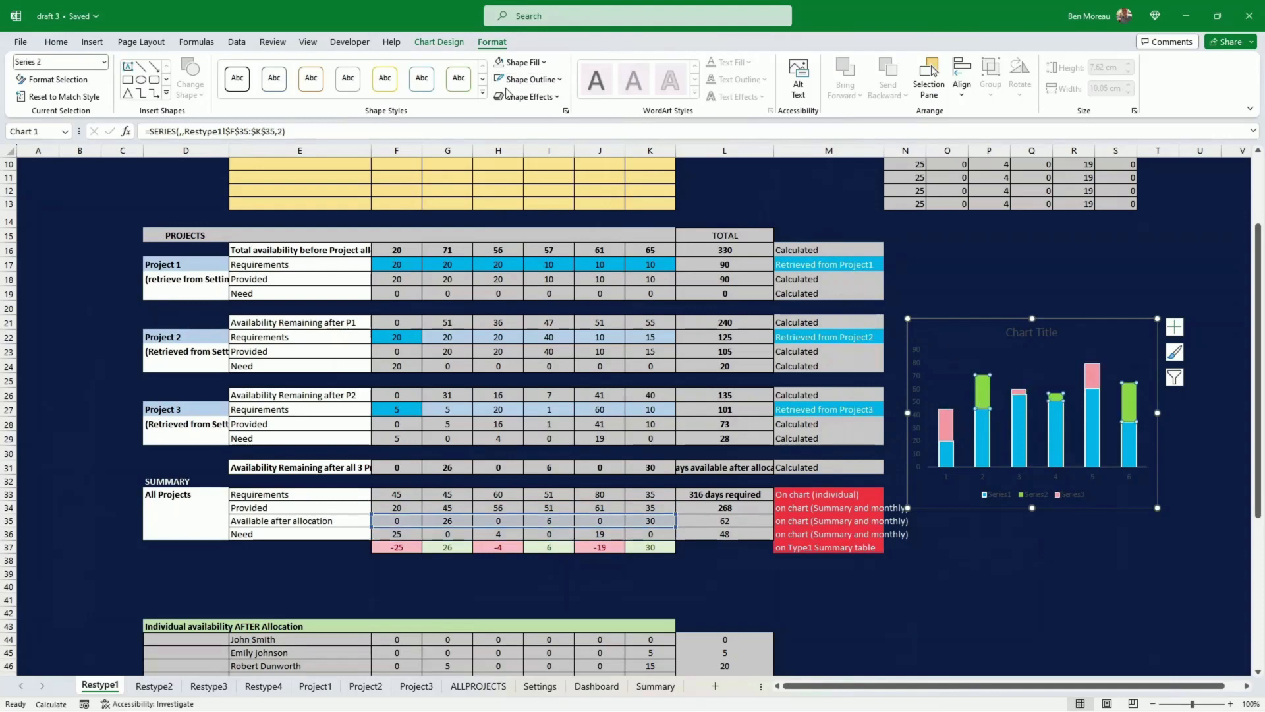
pyautogui.click(502, 82)
pyautogui.click(1055, 554)
pyautogui.click(945, 424)
pyautogui.click(945, 424)
pyautogui.click(560, 80)
pyautogui.click(671, 390)
pyautogui.click(982, 394)
pyautogui.click(560, 80)
pyautogui.moveTo(580, 323)
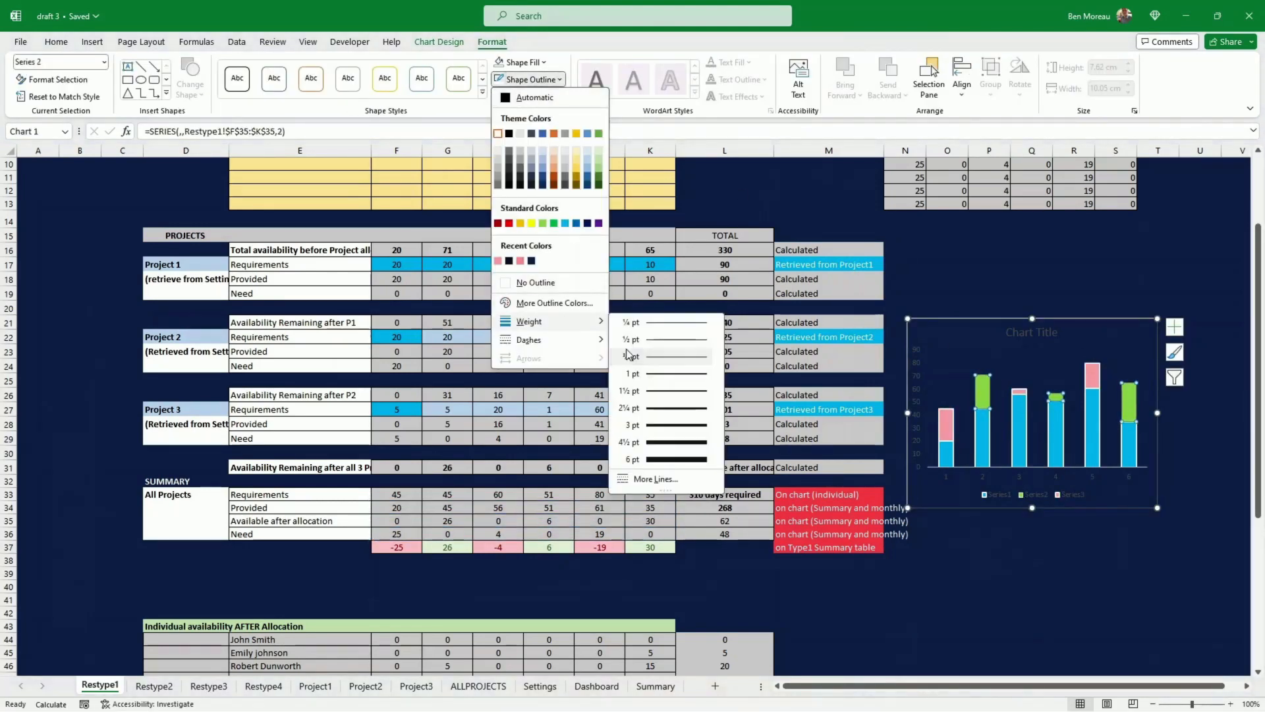
pyautogui.click(671, 390)
pyautogui.click(948, 534)
# - Delete the legend and the horizontal axis from the stacked column chart
pyautogui.click(1069, 496)
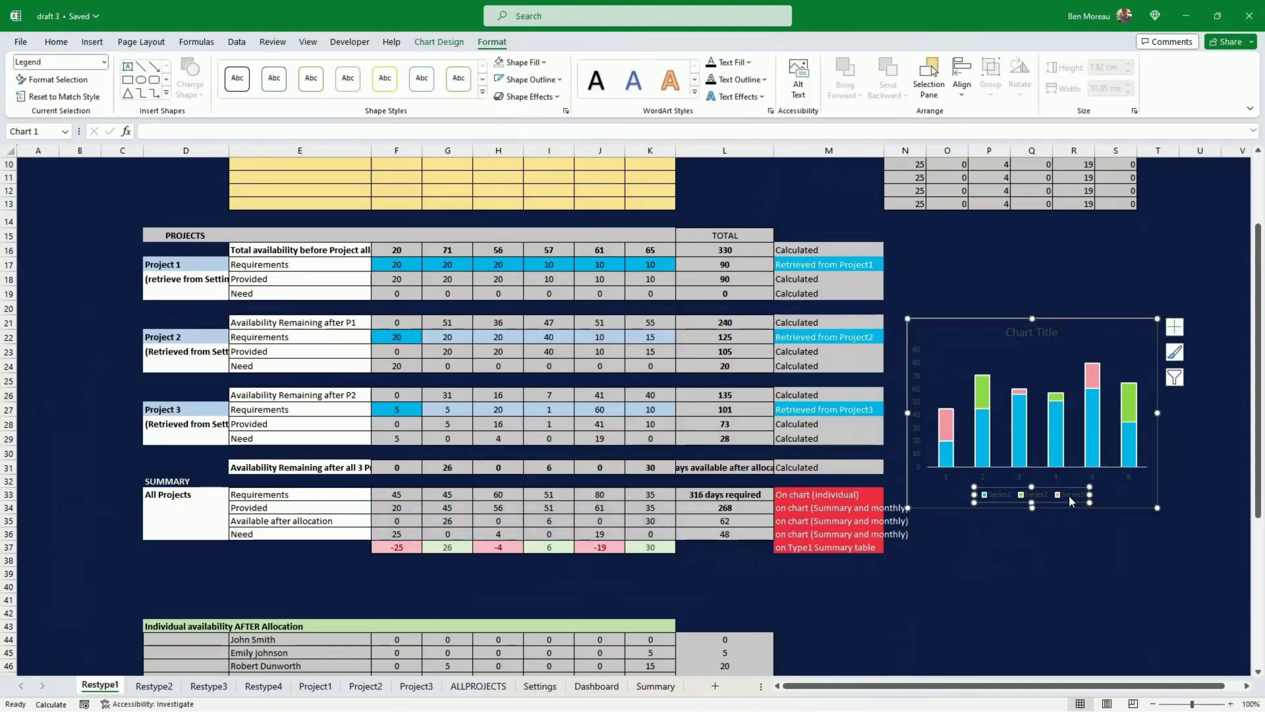
pyautogui.click(1069, 496)
pyautogui.press('Delete')
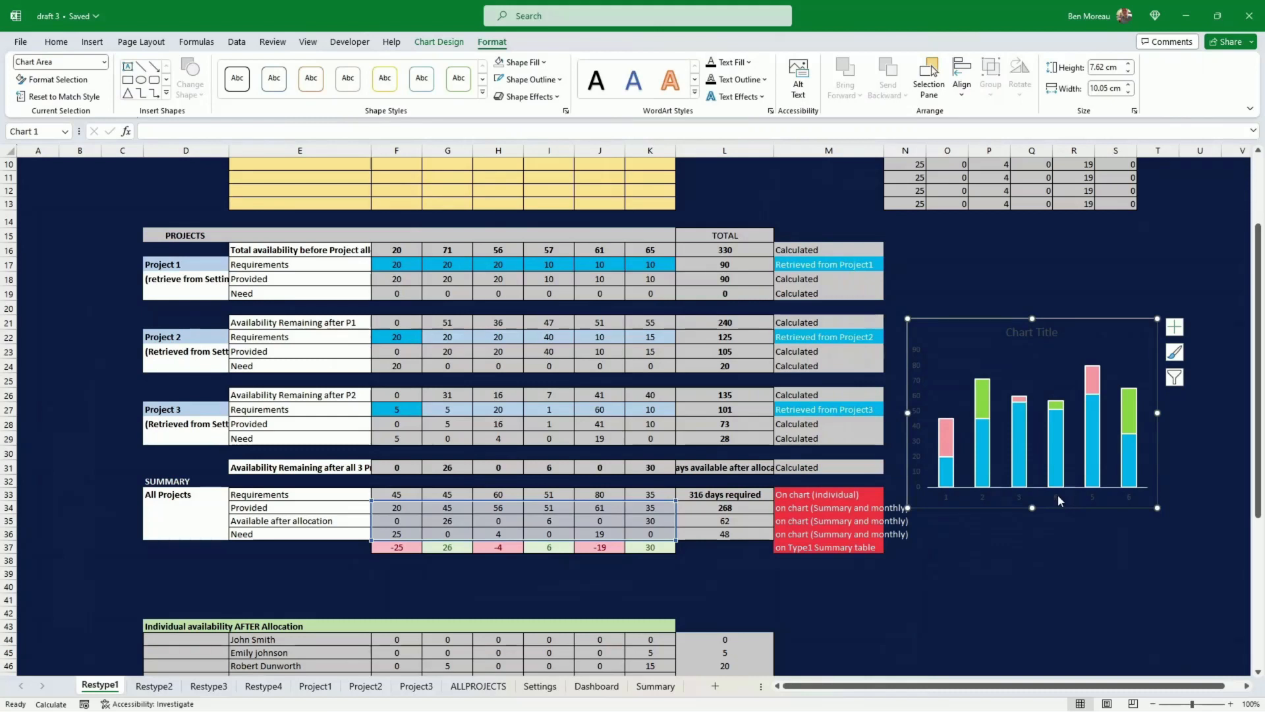
pyautogui.click(1056, 495)
pyautogui.press('Delete')
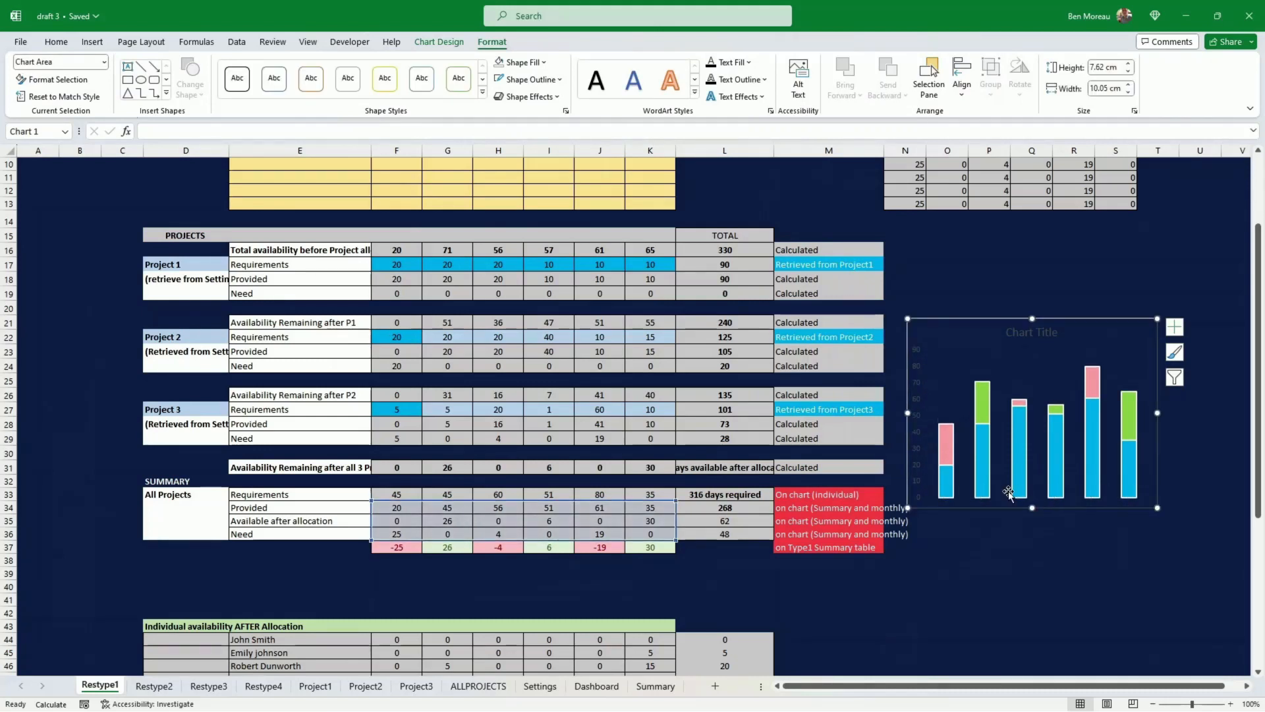
# - Delete the vertical axis and the chart title from the stacked column chart
pyautogui.click(918, 427)
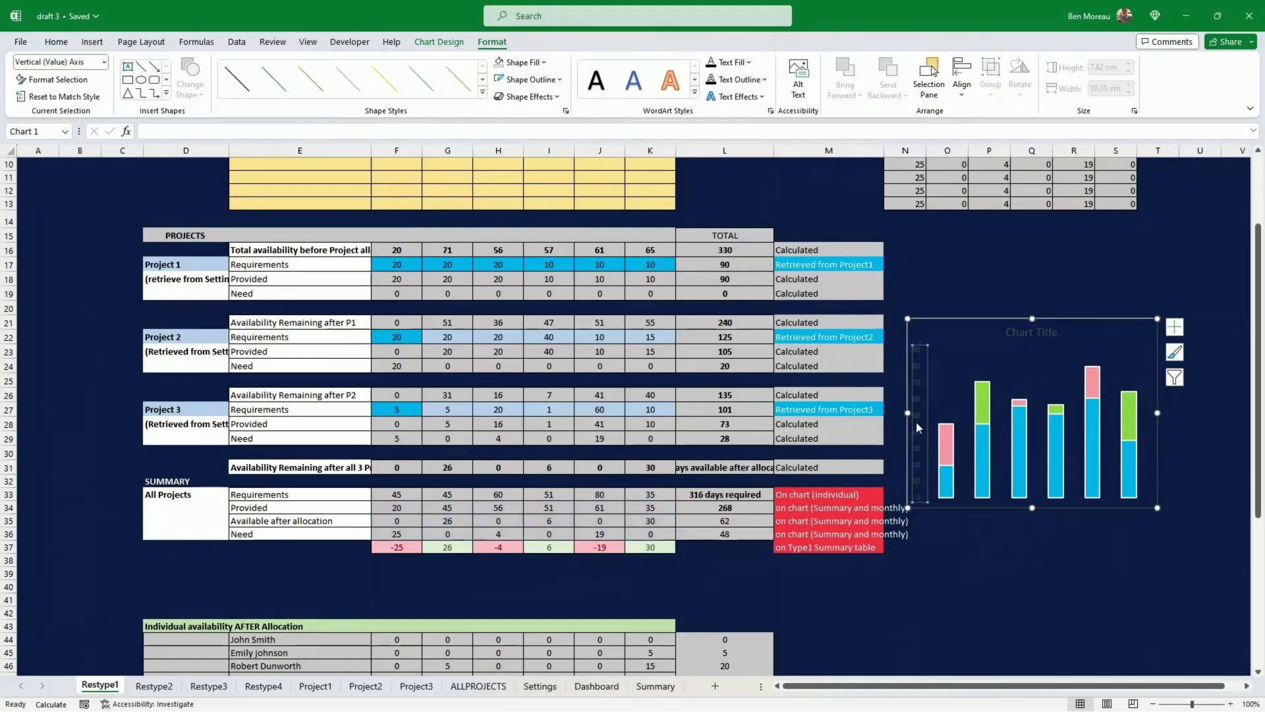
pyautogui.press('Delete')
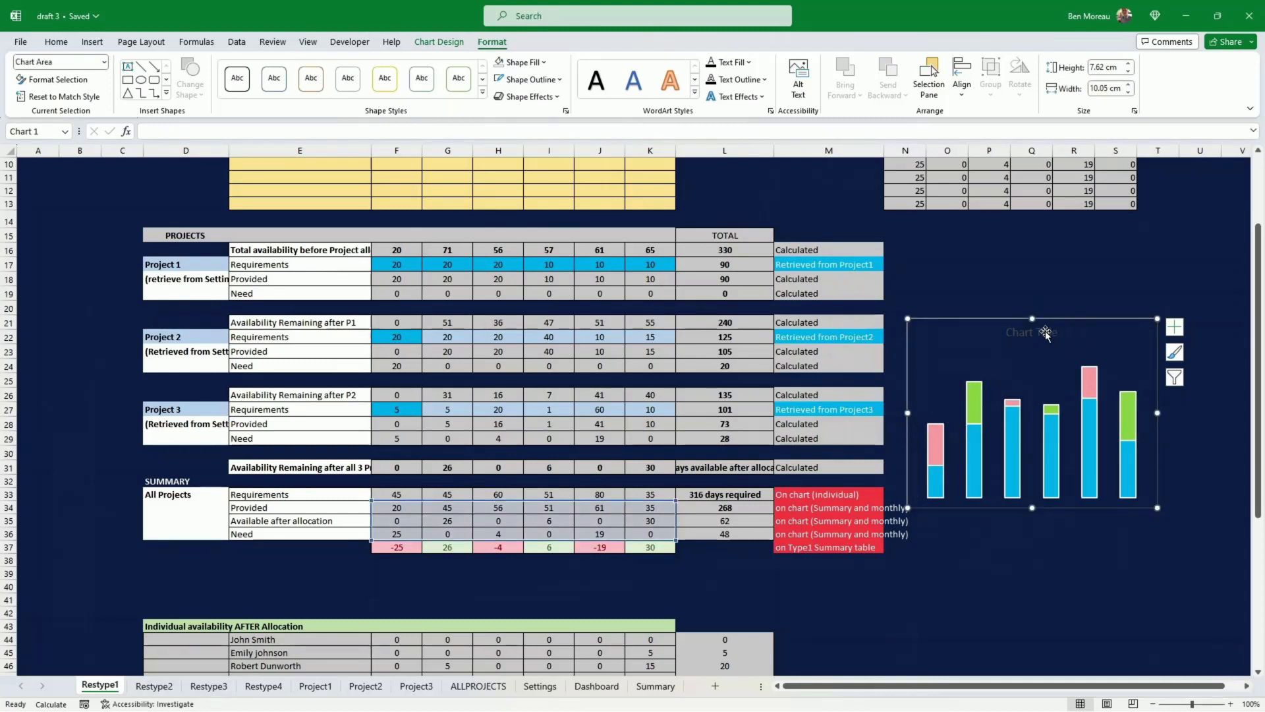
pyautogui.click(1046, 333)
pyautogui.press('Delete')
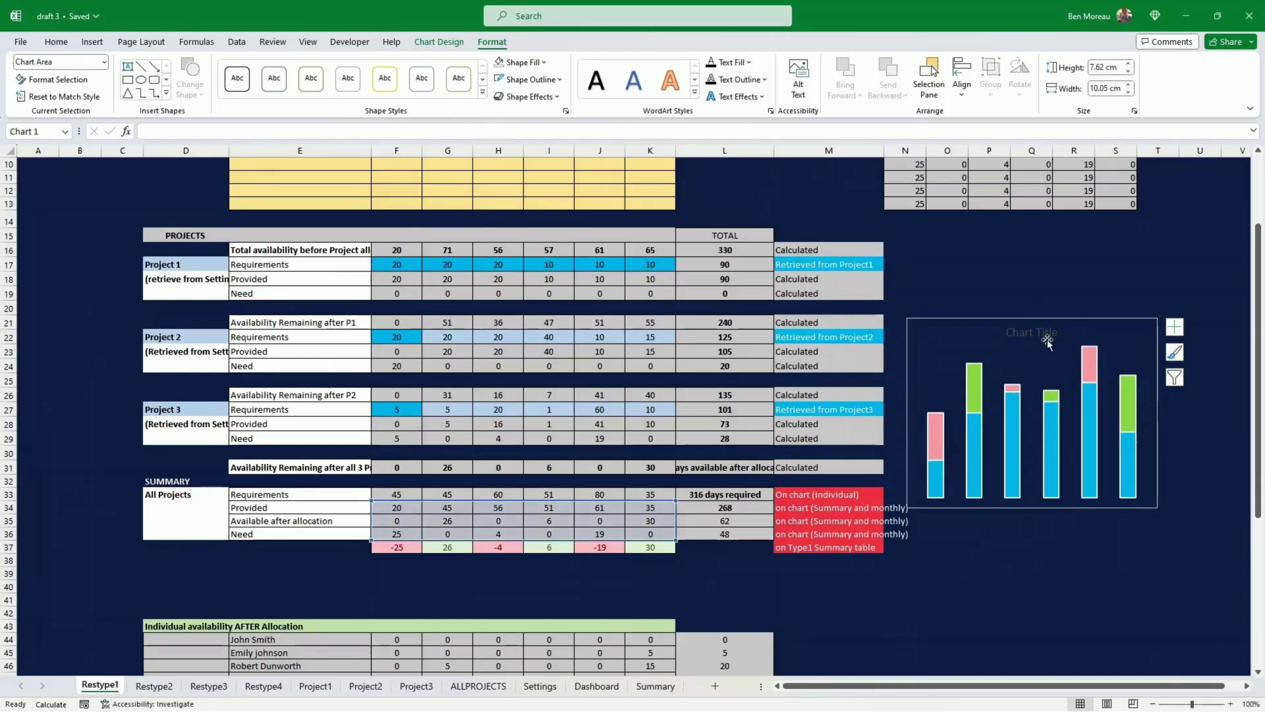
pyautogui.click(1032, 278)
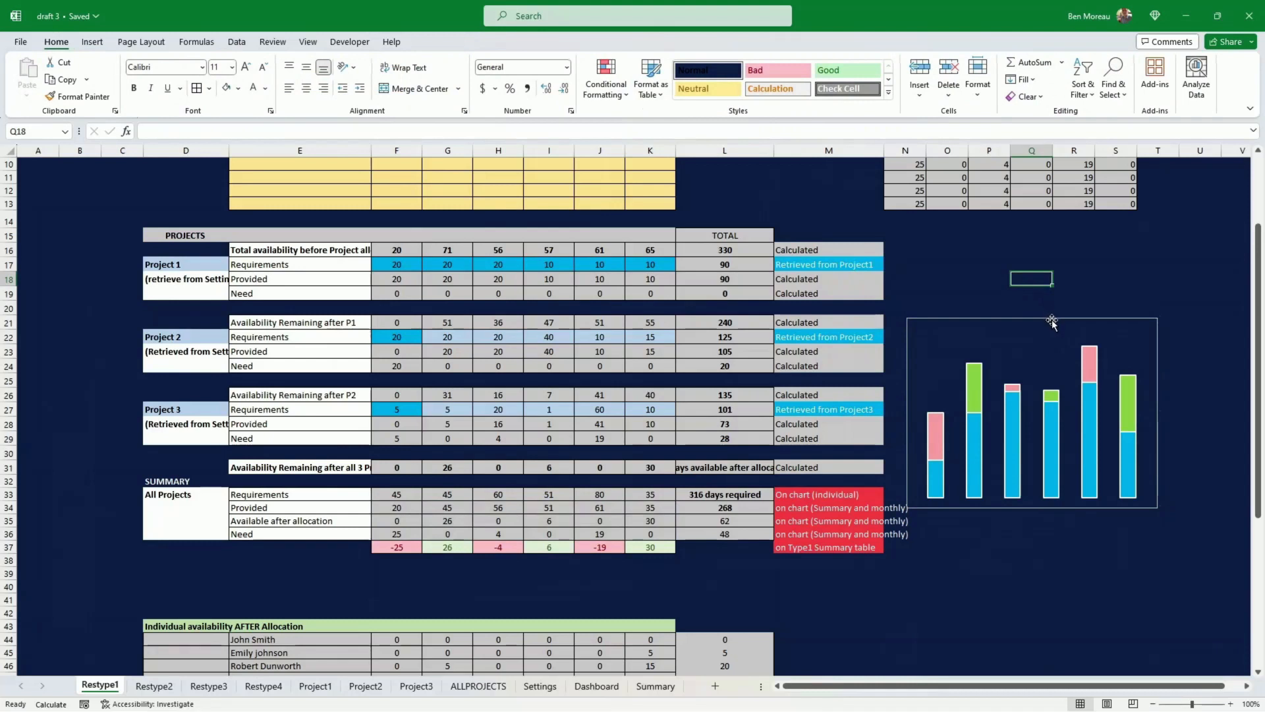
# - Remove the outline around the stacked column chart and shrink the chart to about 4.45 cm high by 4.87 cm wide
pyautogui.click(1052, 322)
pyautogui.click(492, 42)
pyautogui.click(561, 80)
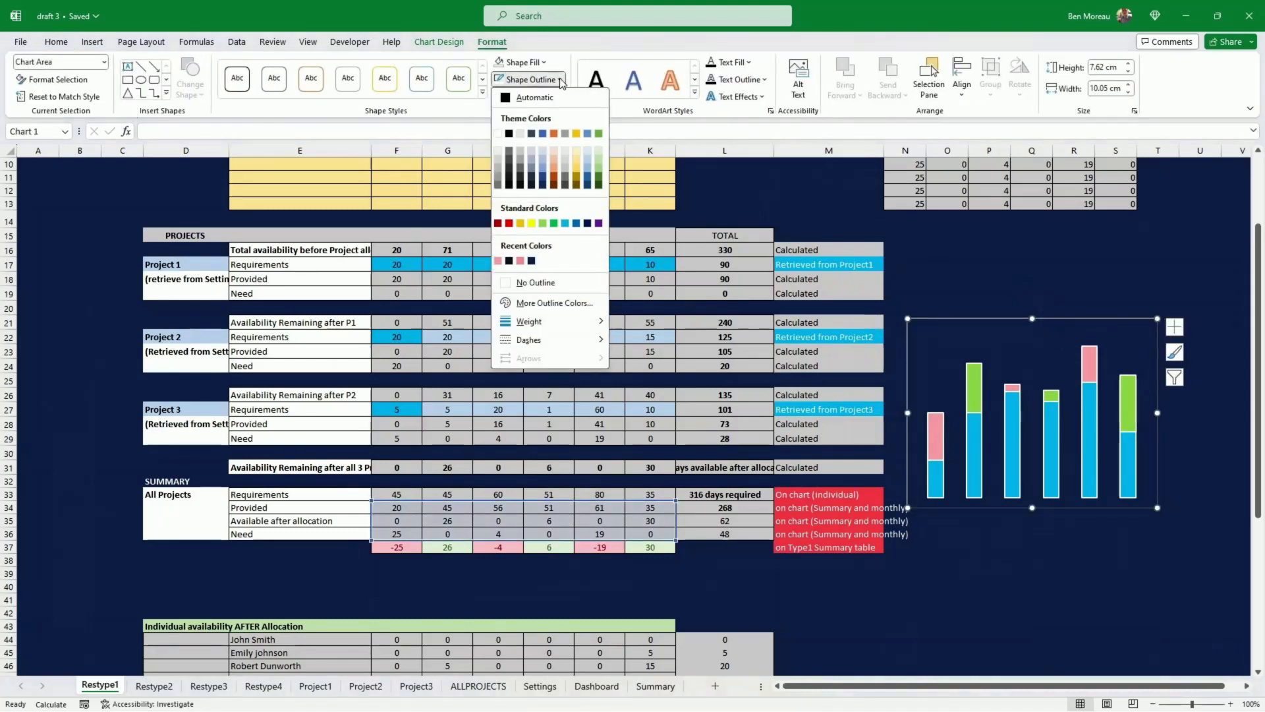
pyautogui.click(525, 282)
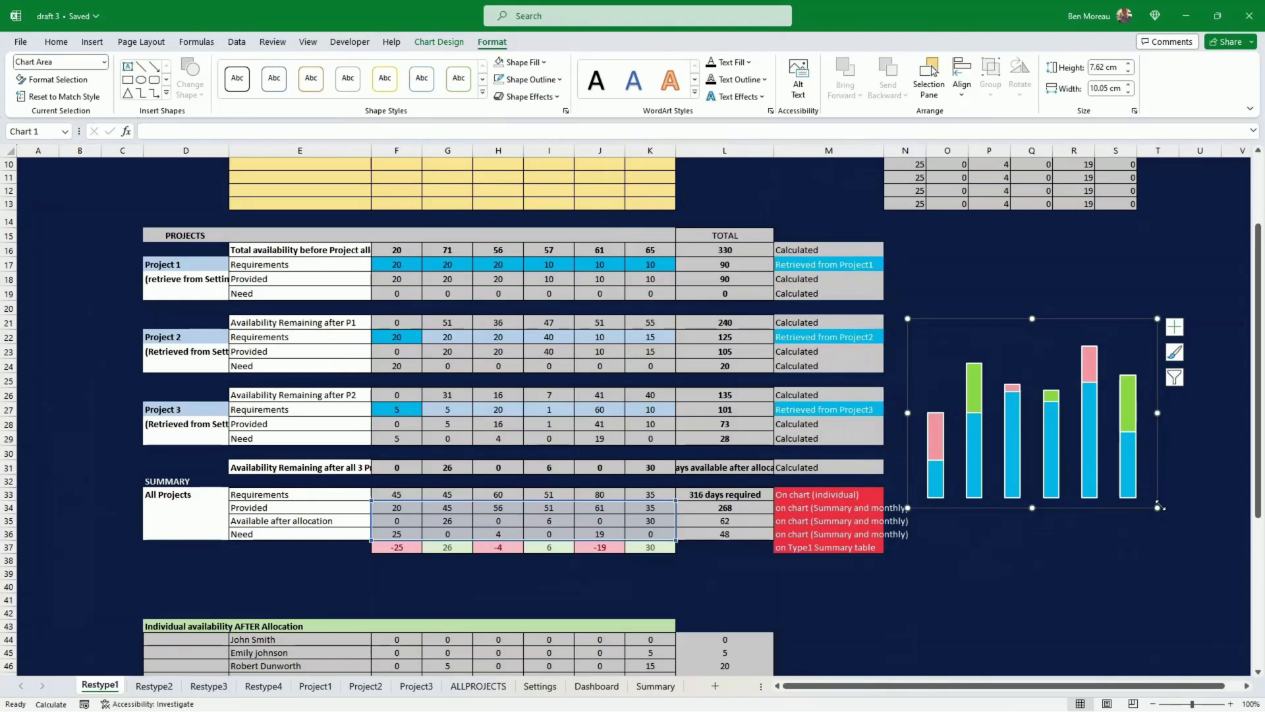
pyautogui.moveTo(1158, 506); pyautogui.dragTo(1028, 429)
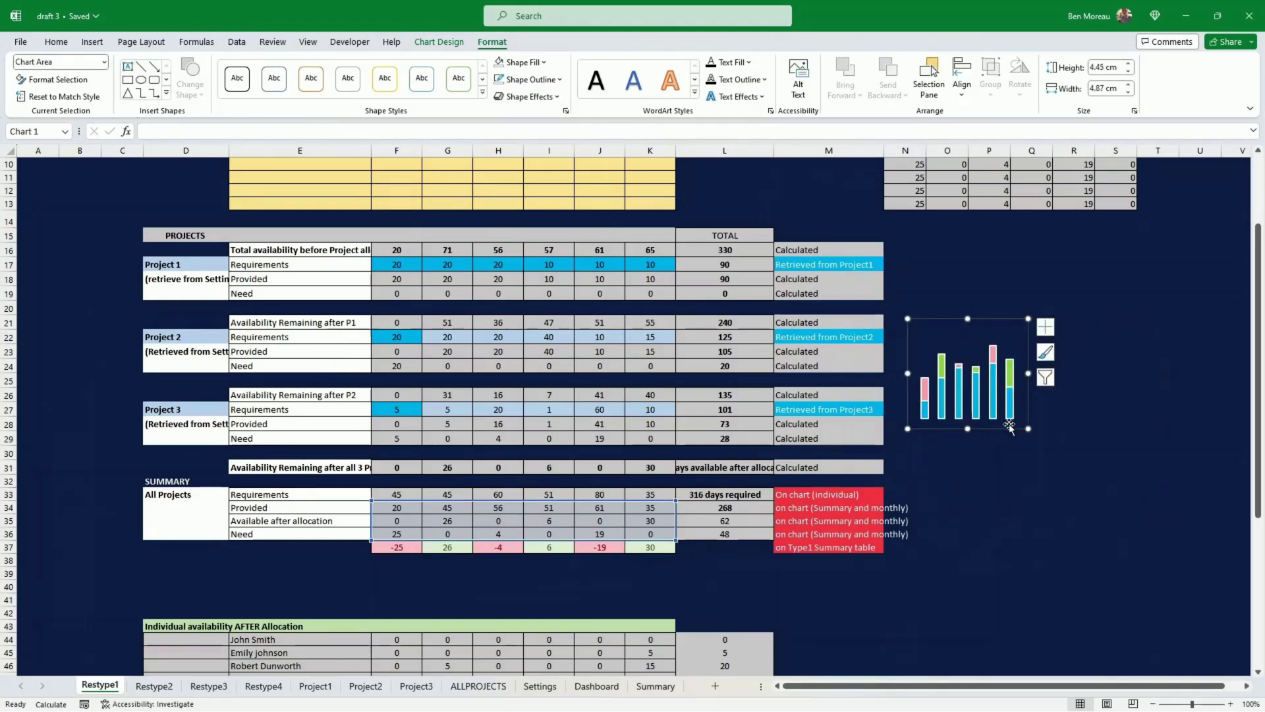
pyautogui.moveTo(1009, 426); pyautogui.dragTo(1002, 432)
# - Set the gap width of the chart's column series to 50%
pyautogui.rightClick(969, 415)
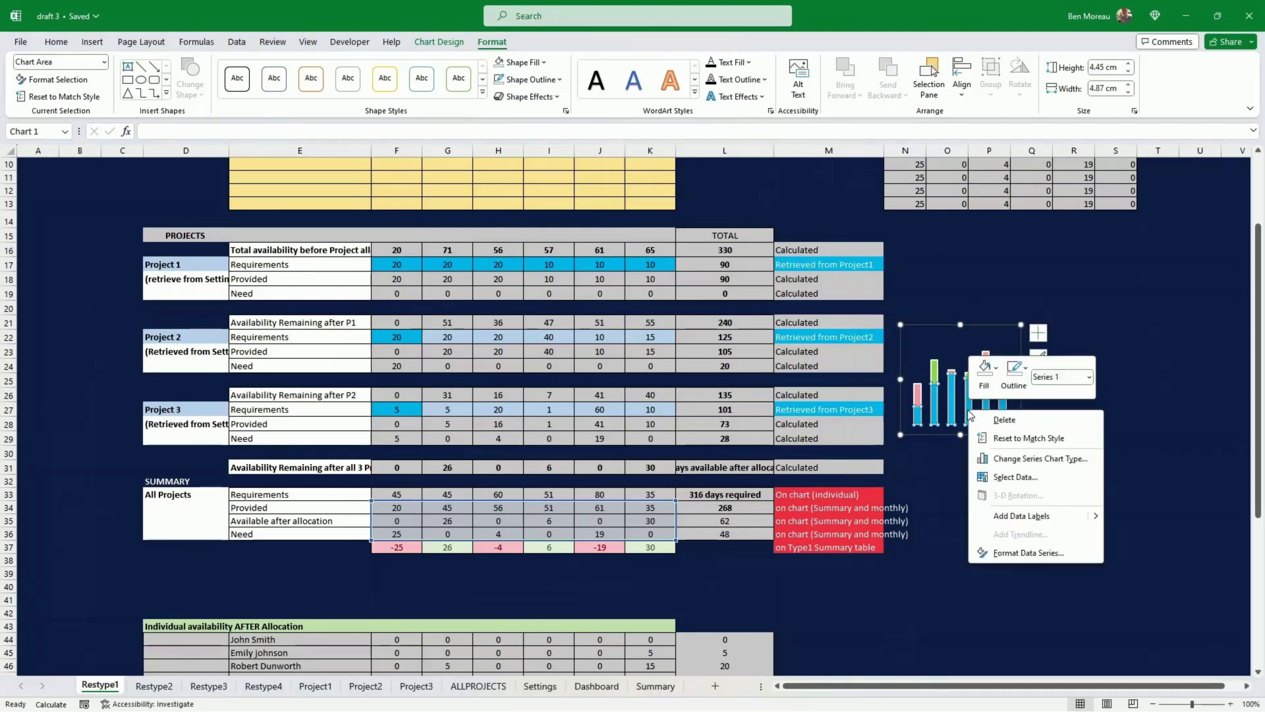
pyautogui.click(1024, 557)
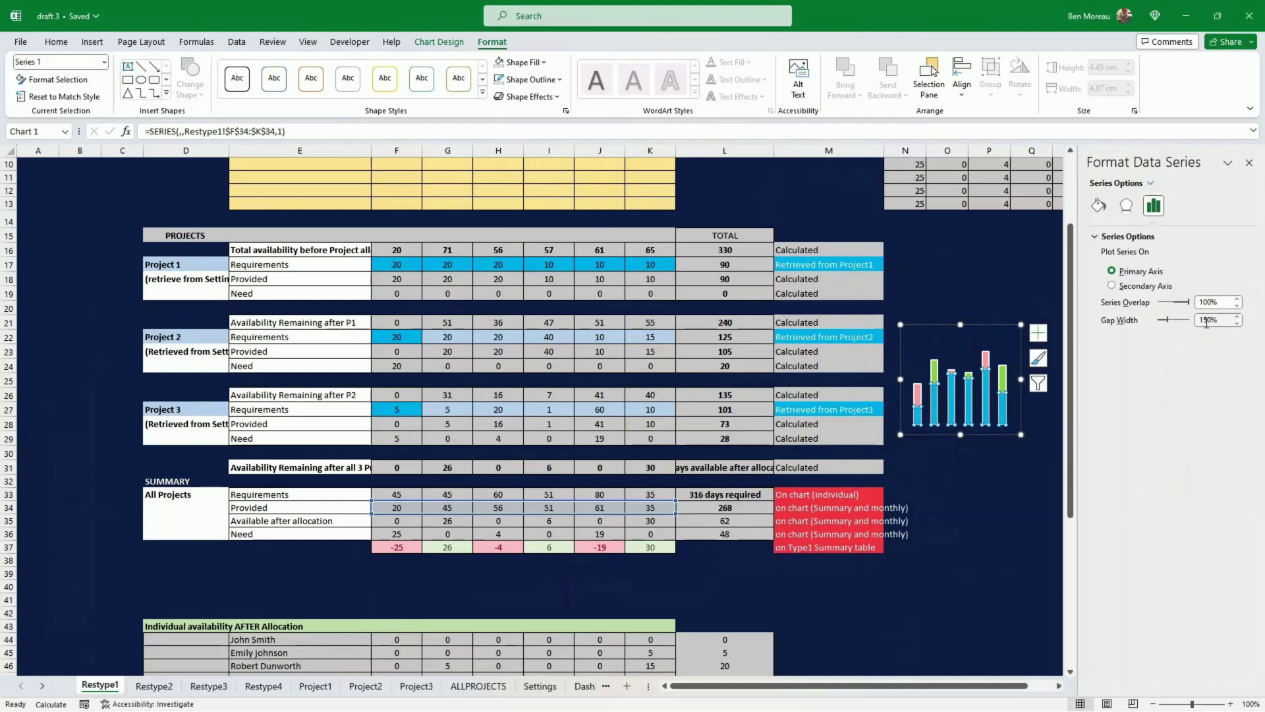
pyautogui.moveTo(1210, 321); pyautogui.dragTo(1189, 323)
pyautogui.write('50')
pyautogui.press('Return')
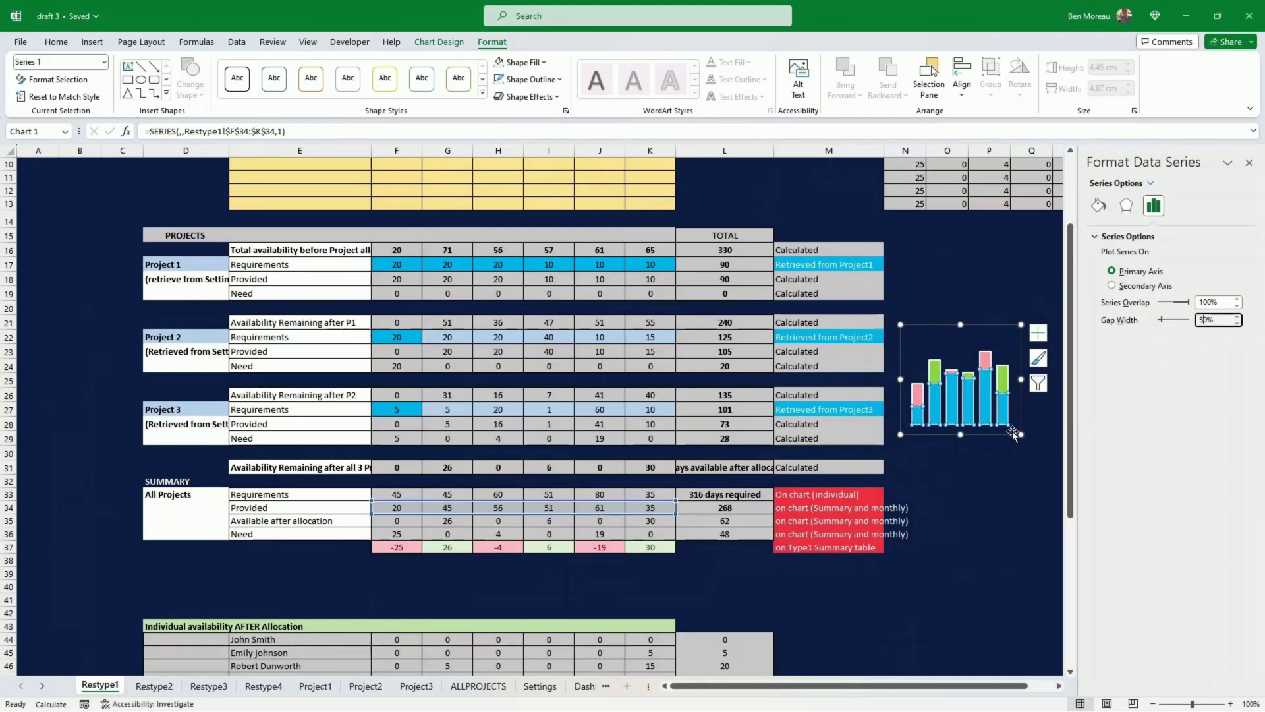
# - Shrink the chart to about 3.89 by 3.55 cm and place a copy in the BUSINESS ANALYSTS box on the Dashboard sheet
pyautogui.moveTo(1019, 434); pyautogui.dragTo(988, 420)
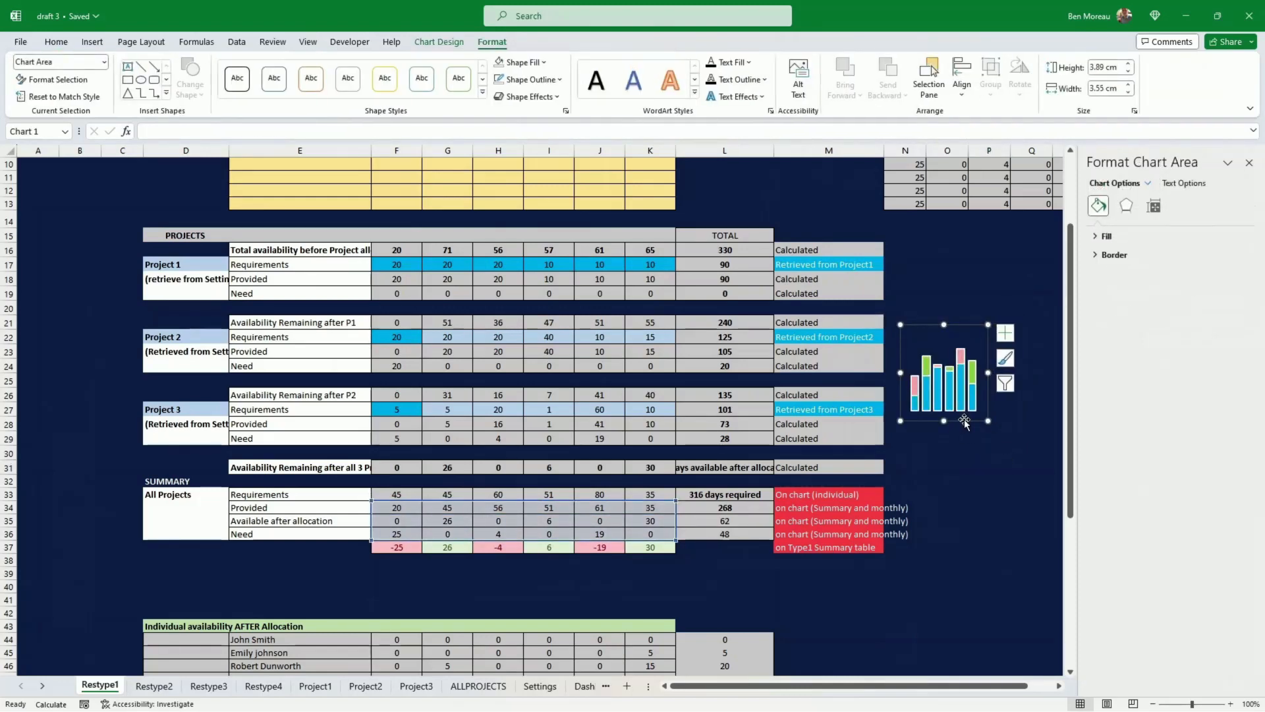
pyautogui.moveTo(964, 419); pyautogui.dragTo(983, 477)
pyautogui.press('Delete')
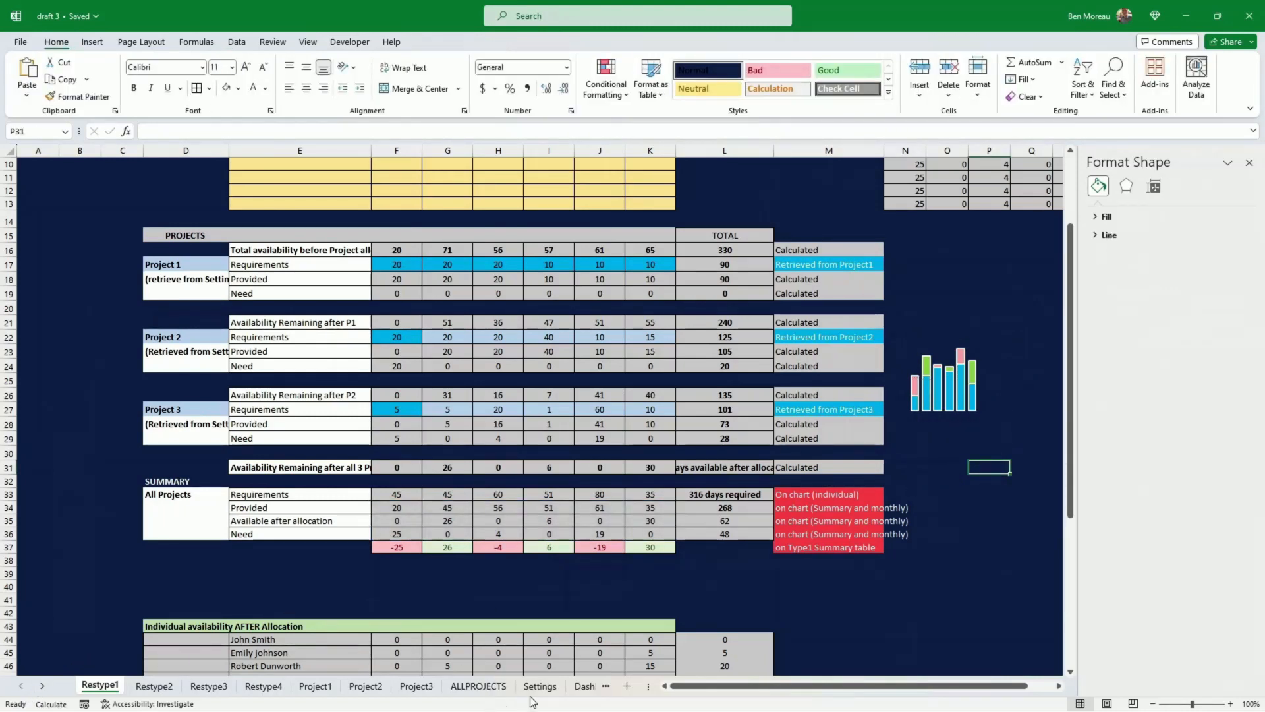
pyautogui.click(584, 687)
pyautogui.hotkey('ctrl', 'v')
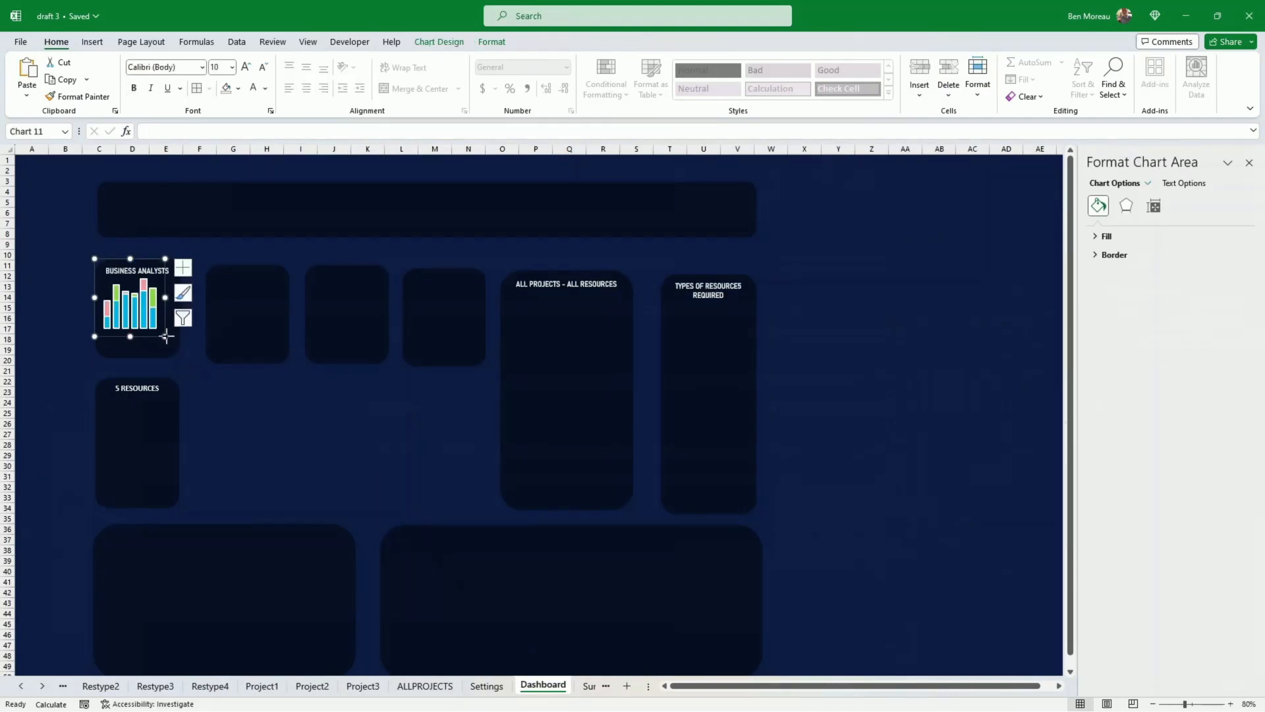
pyautogui.moveTo(166, 336); pyautogui.dragTo(145, 343)
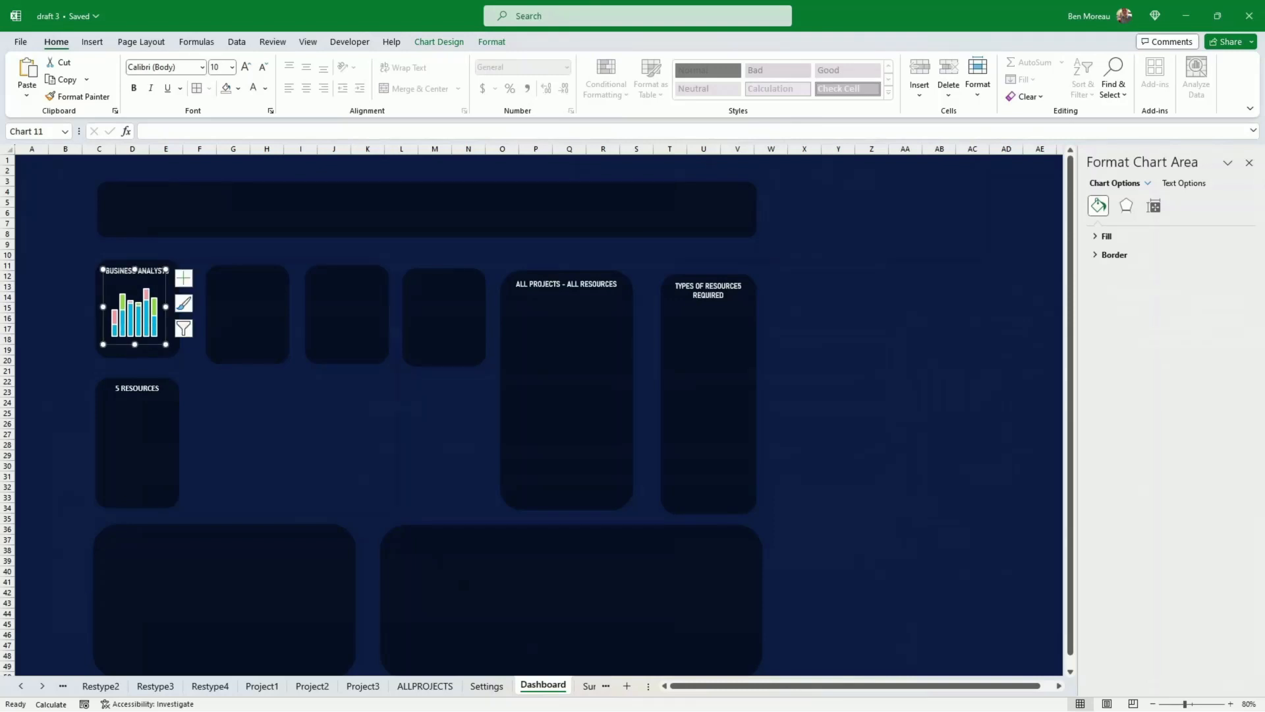
pyautogui.click(240, 402)
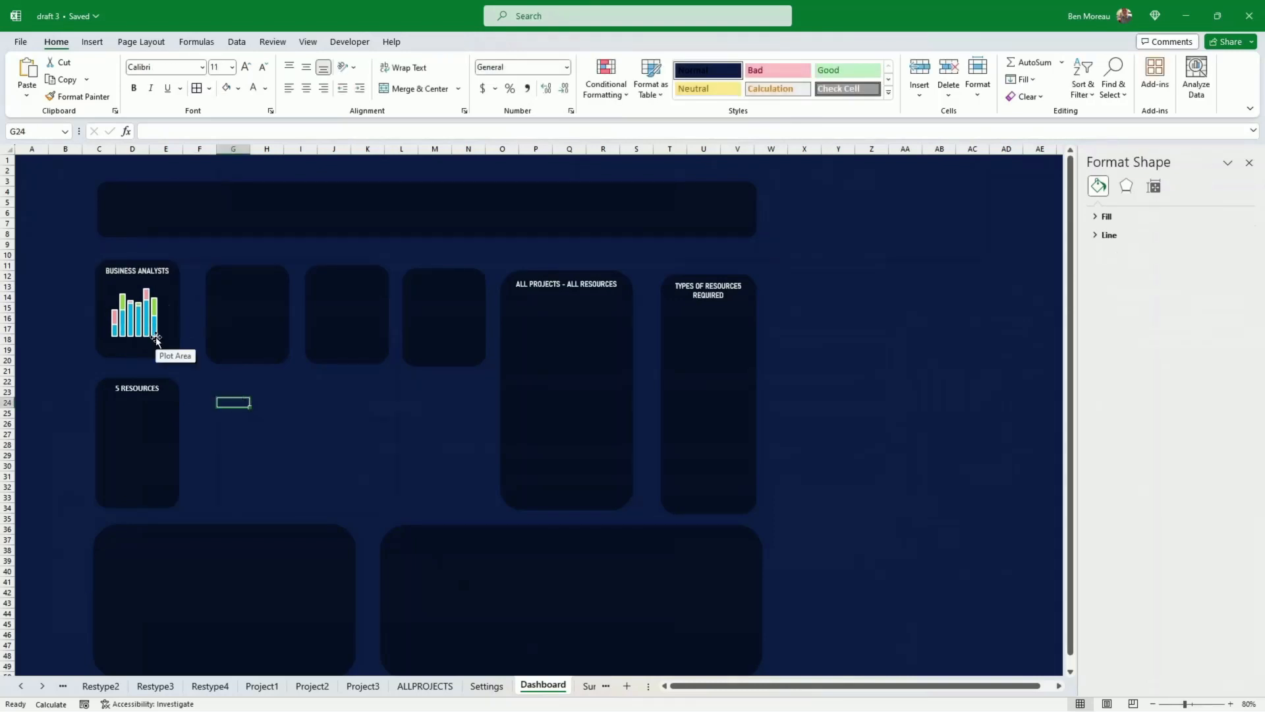
# - Save the stacked column chart in the BUSINESS ANALYSTS box as a chart template
pyautogui.click(156, 340)
pyautogui.click(153, 341)
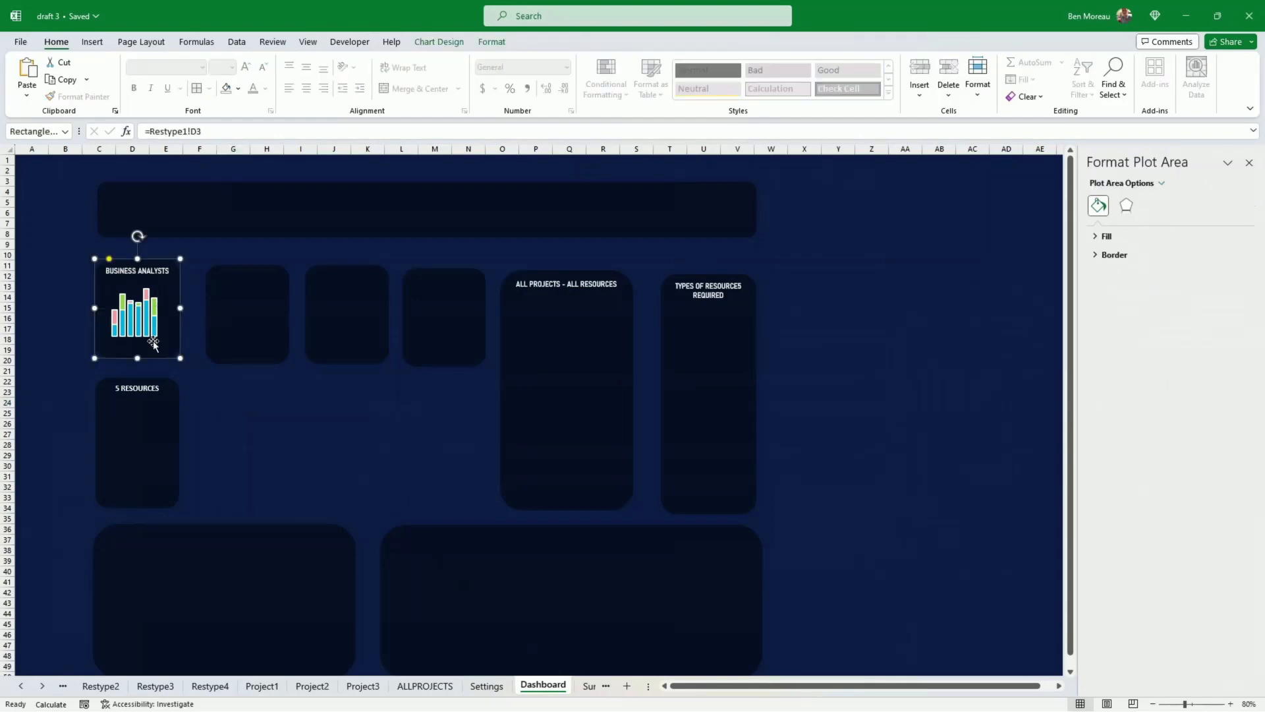
pyautogui.click(153, 341)
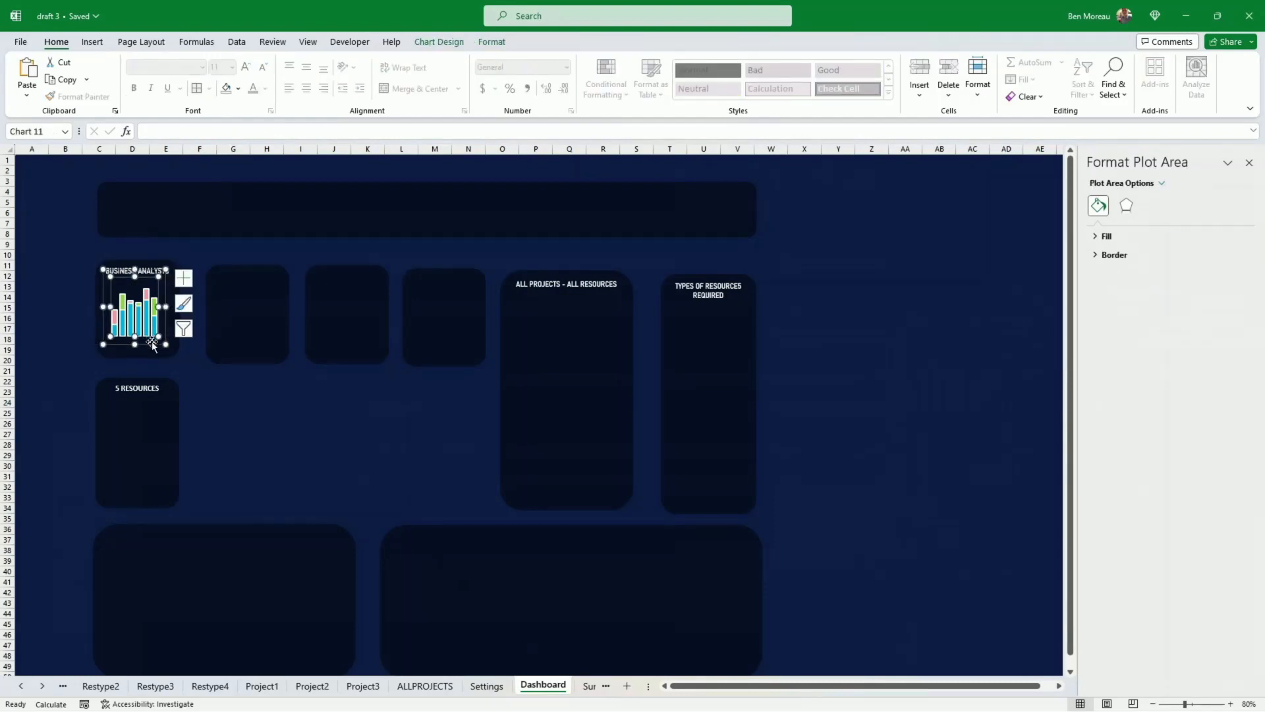
pyautogui.click(152, 343)
pyautogui.click(151, 344)
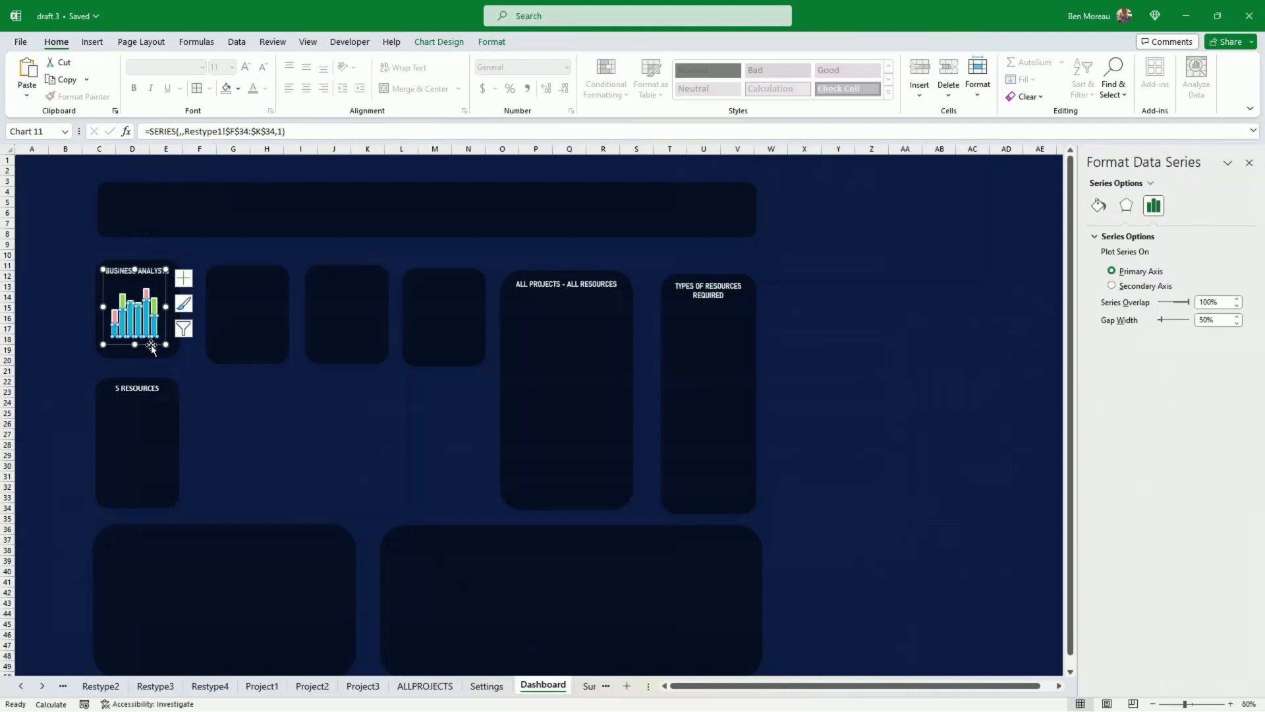
pyautogui.click(151, 344)
pyautogui.rightClick(153, 346)
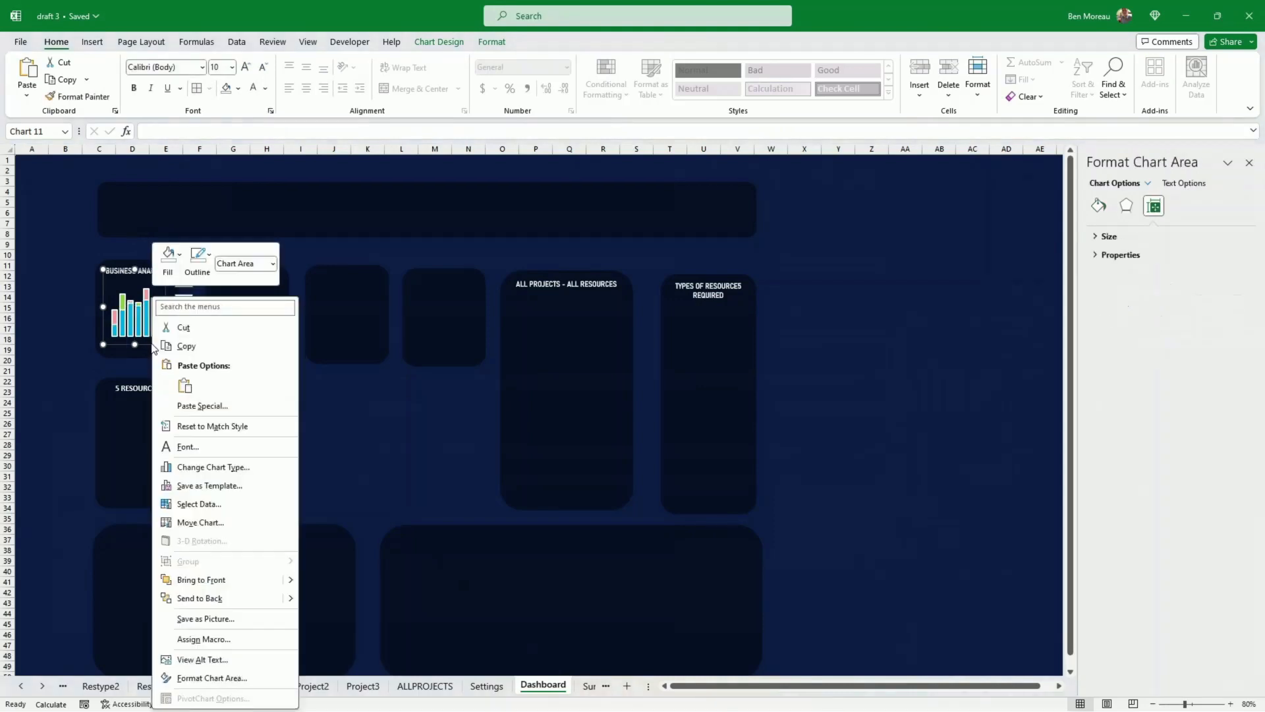
pyautogui.click(218, 486)
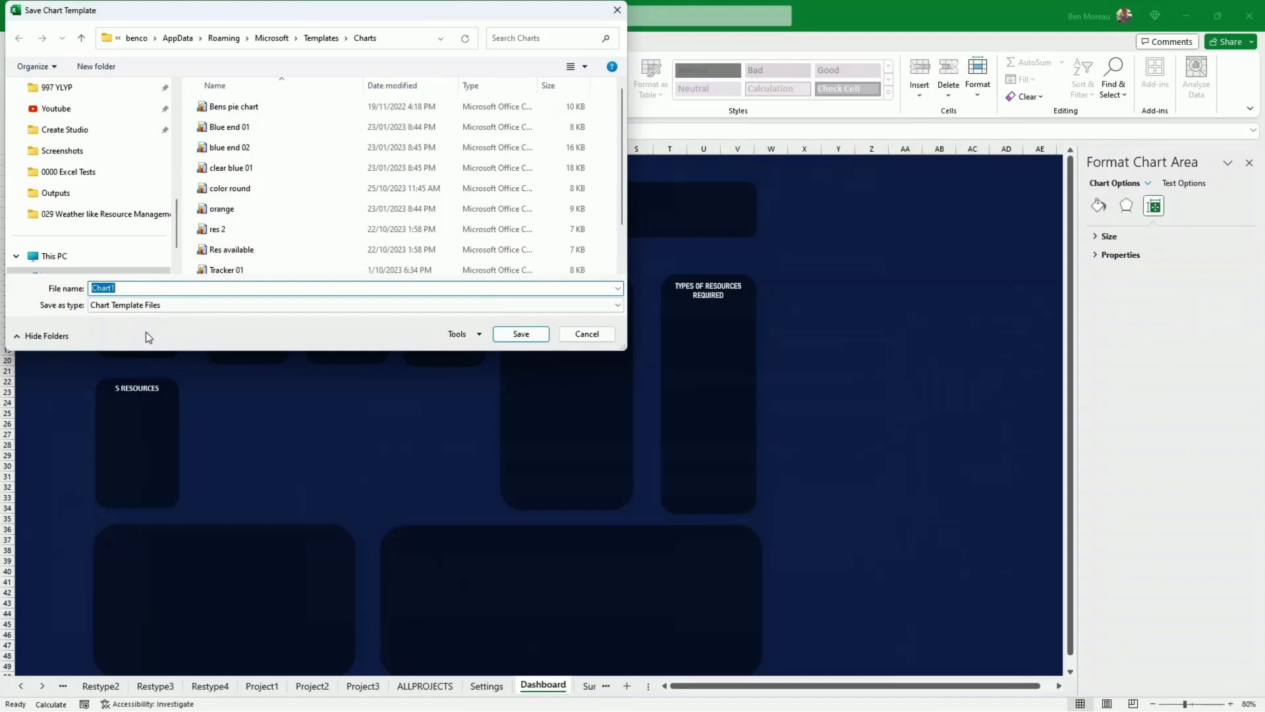
pyautogui.write('templ')
pyautogui.write('mp')
pyautogui.press('Return')
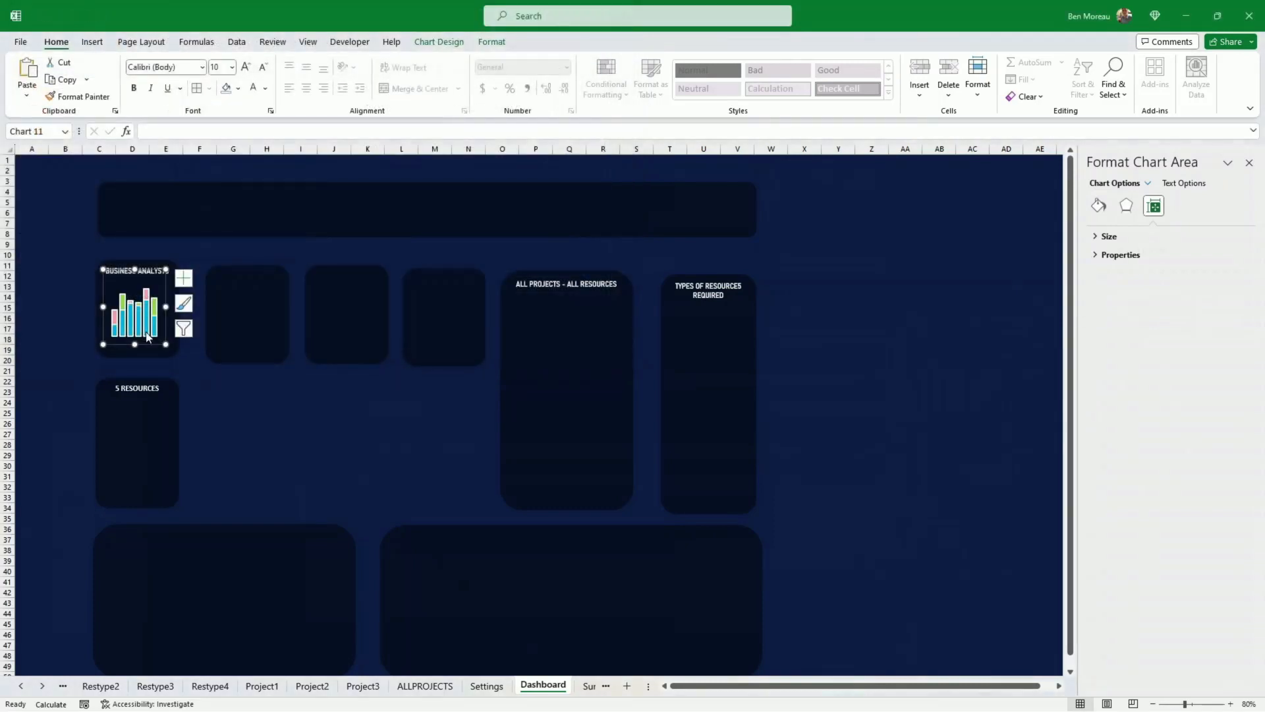
pyautogui.click(236, 412)
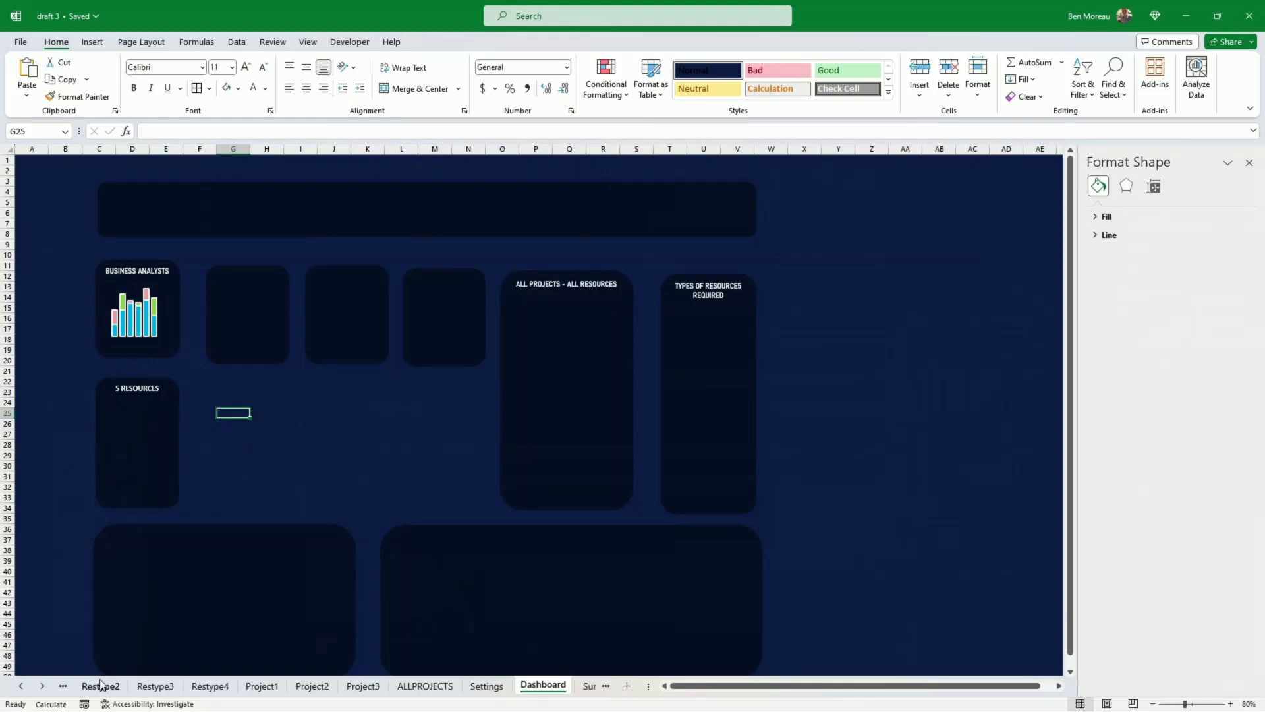
# - On the Restype1 sheet, insert a doughnut chart from the summary totals L34:L36 and move it clear of those cells
pyautogui.click(64, 686)
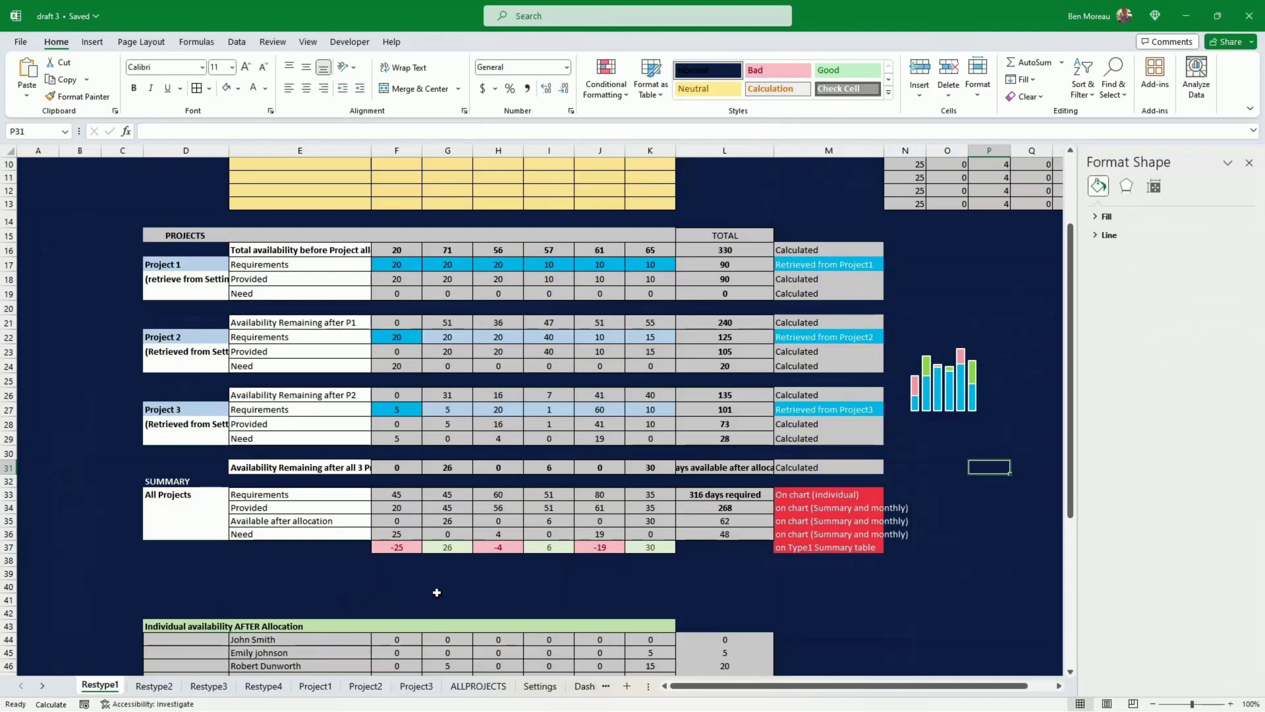
pyautogui.moveTo(280, 507); pyautogui.dragTo(282, 527)
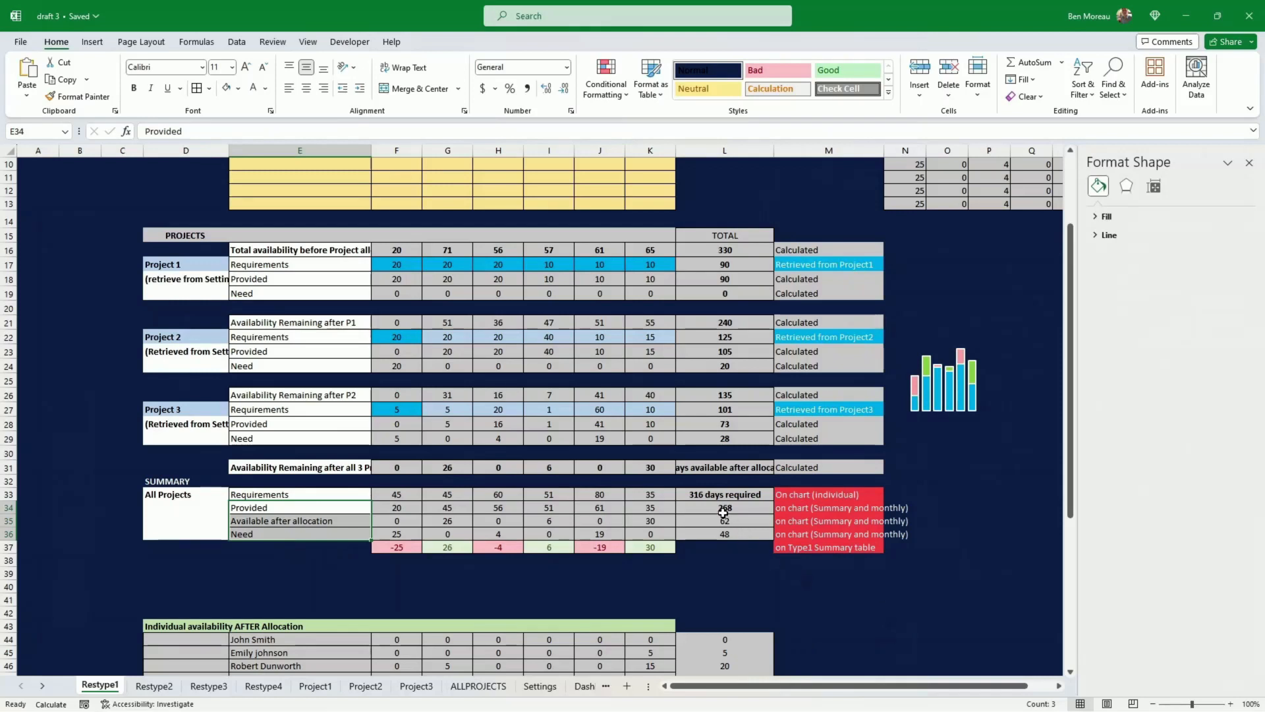
pyautogui.moveTo(723, 508); pyautogui.dragTo(720, 531)
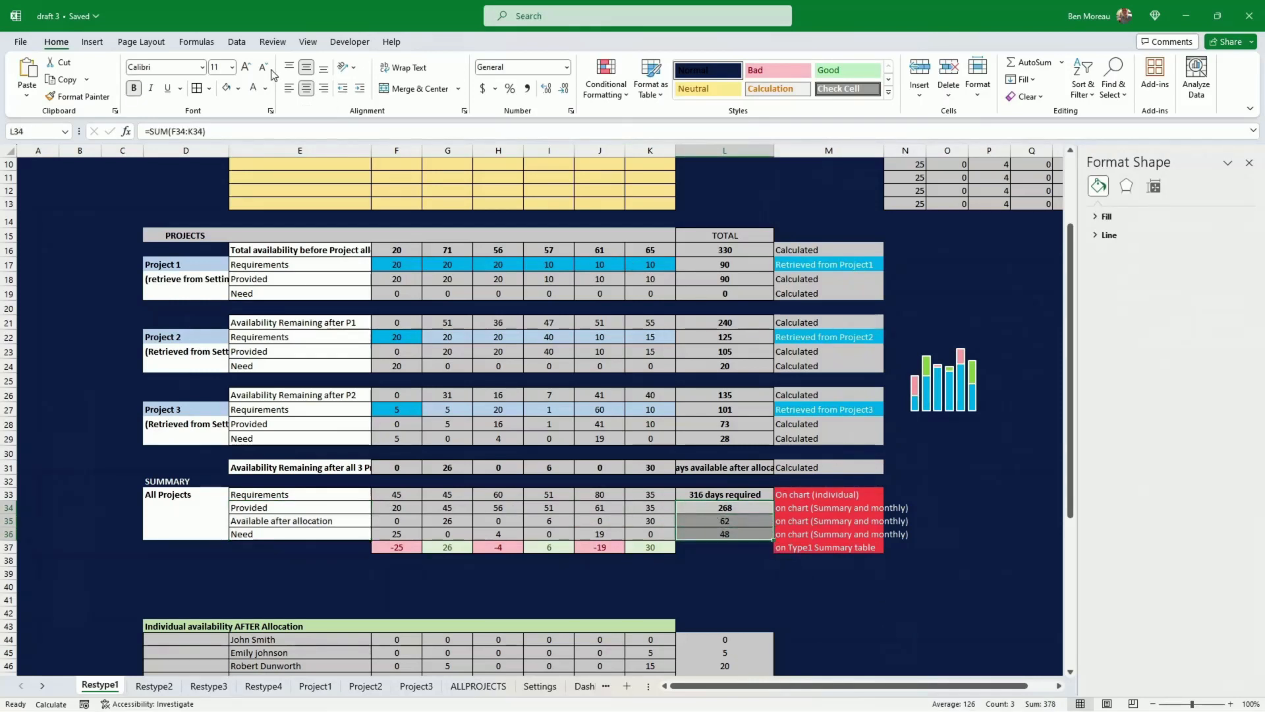
pyautogui.click(94, 43)
pyautogui.click(435, 97)
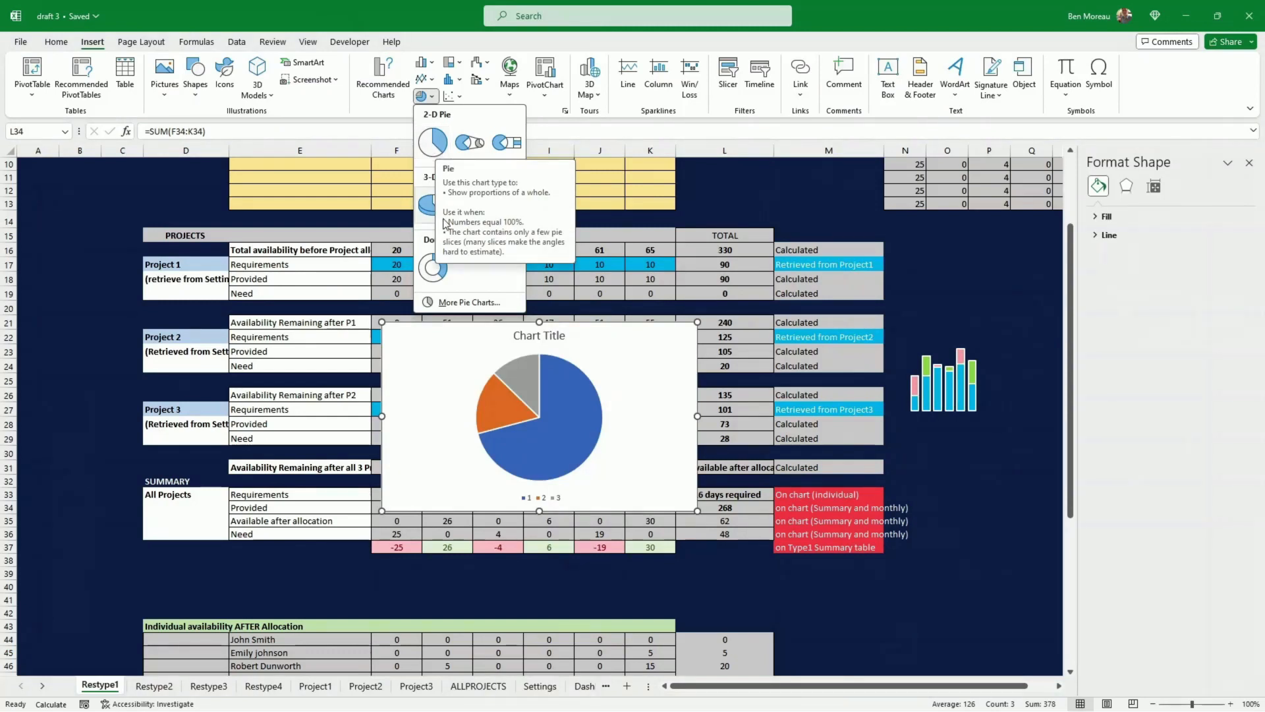
pyautogui.click(432, 268)
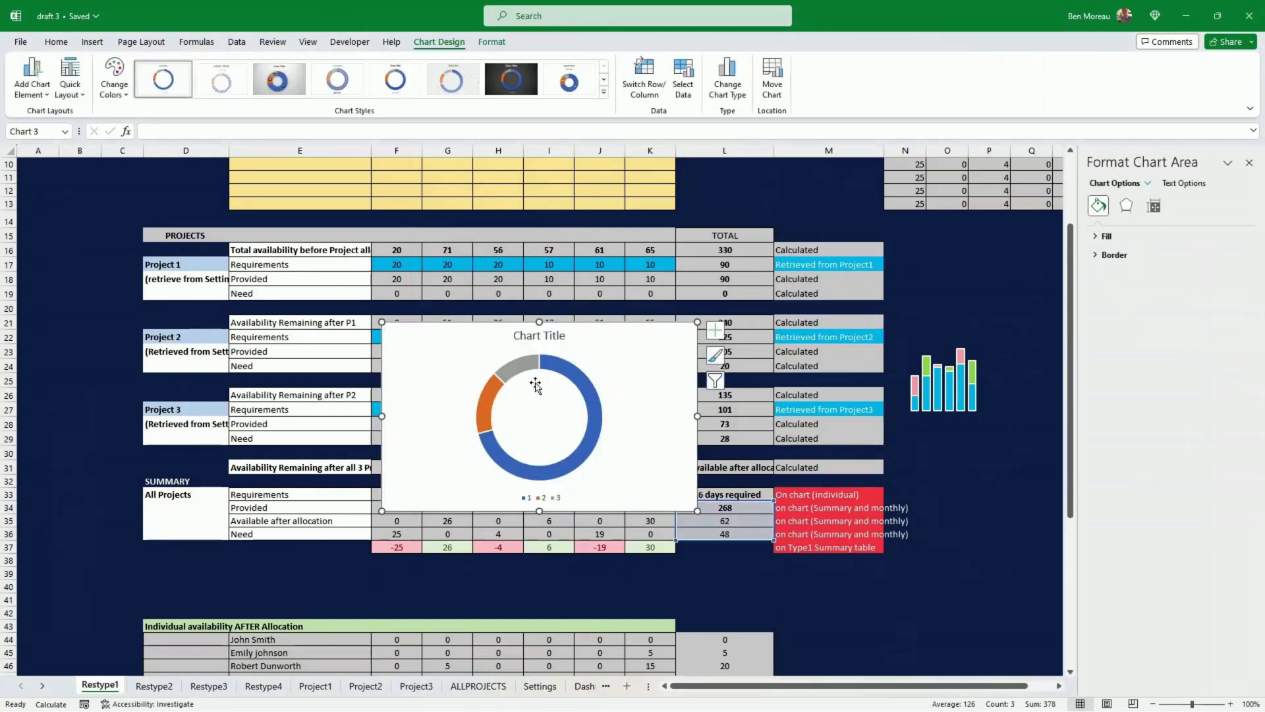
pyautogui.click(564, 466)
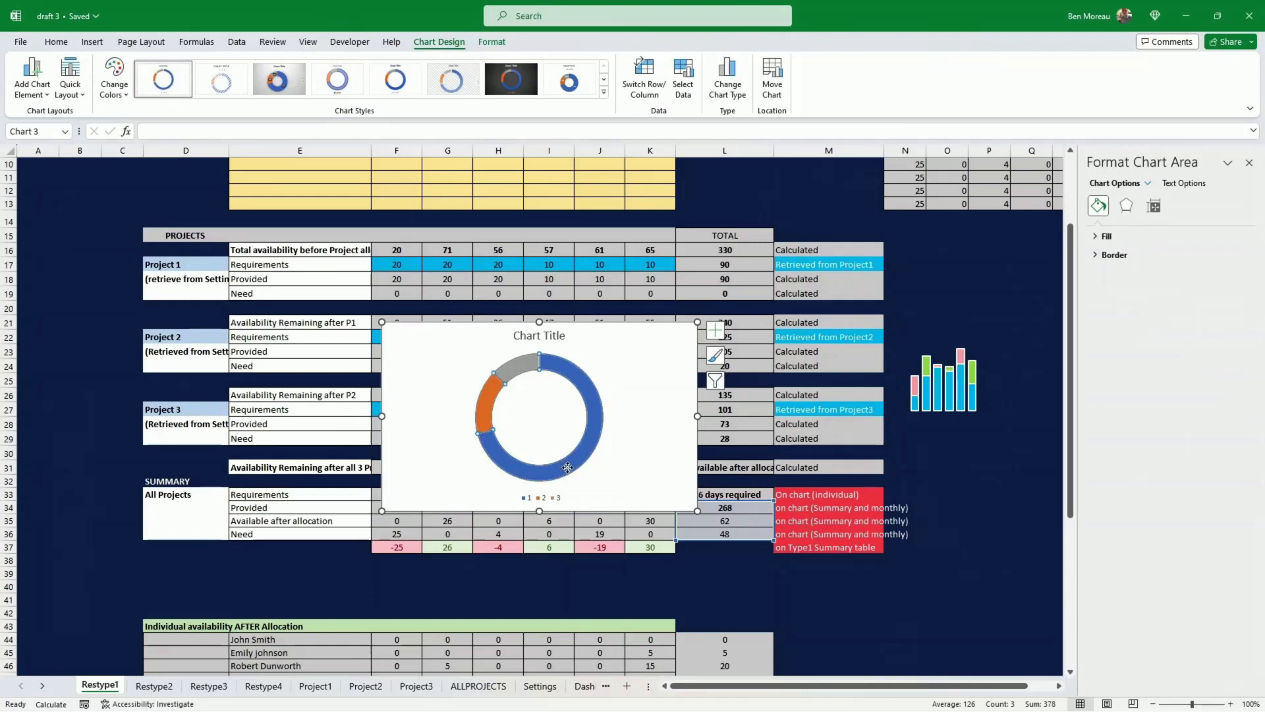
pyautogui.moveTo(608, 326); pyautogui.dragTo(676, 303)
# - Fill the doughnut chart's largest slice, for the Provided total, with the standard light blue
pyautogui.click(628, 453)
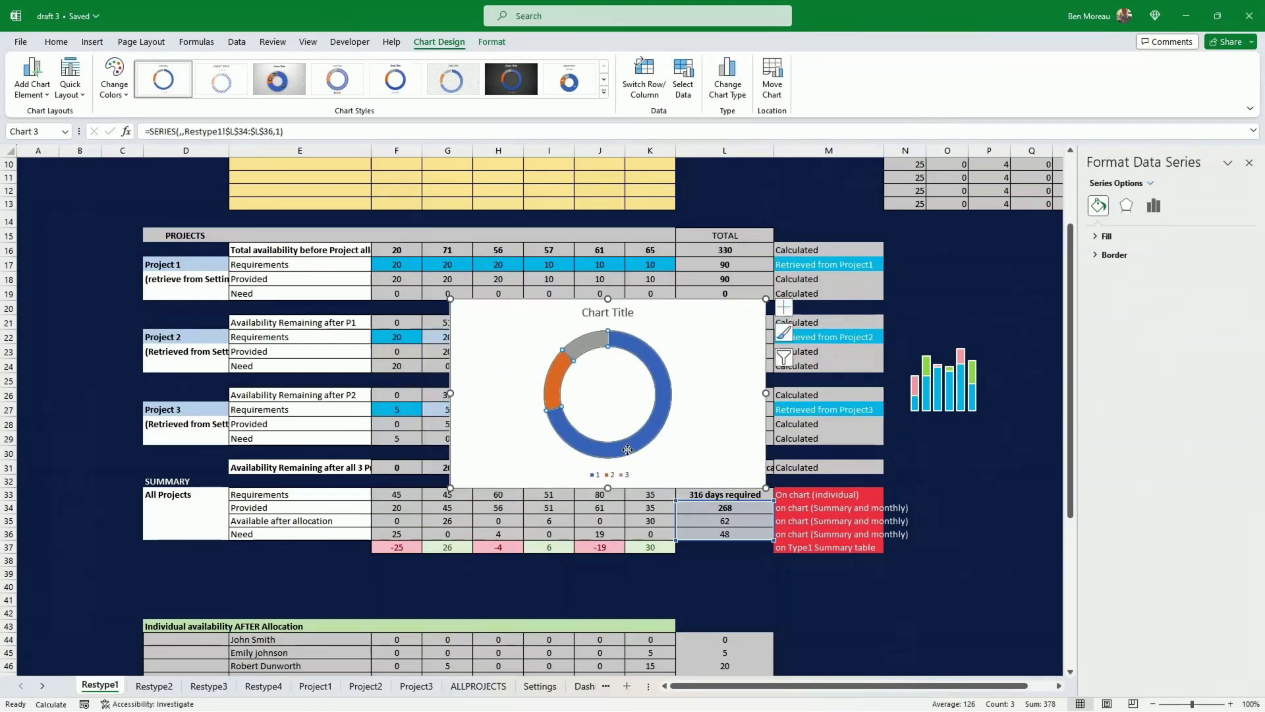
pyautogui.click(627, 449)
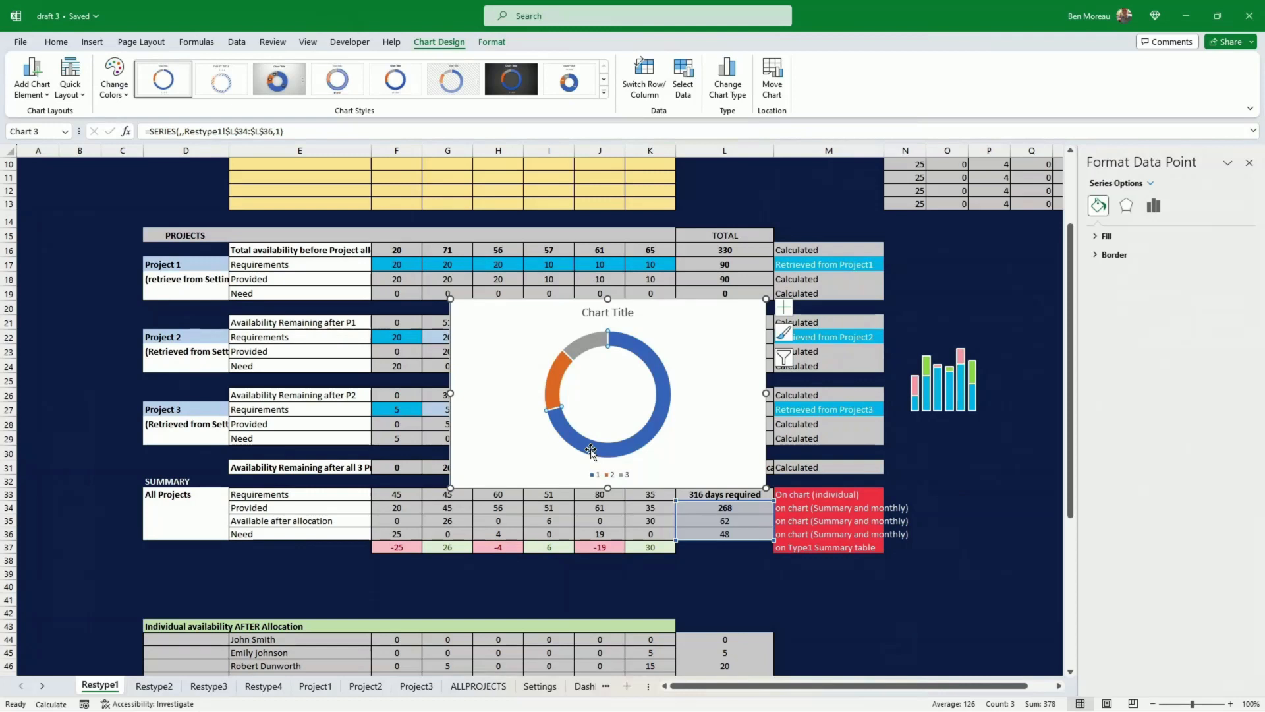
pyautogui.click(492, 41)
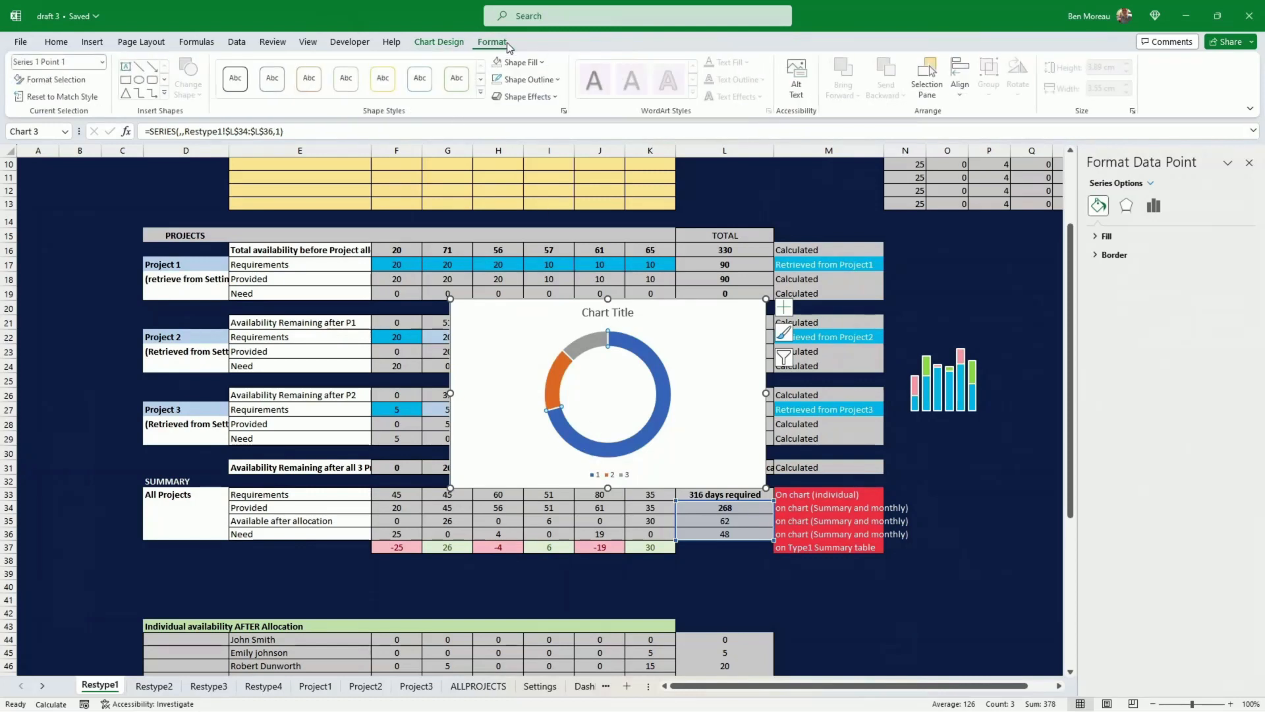
pyautogui.click(545, 63)
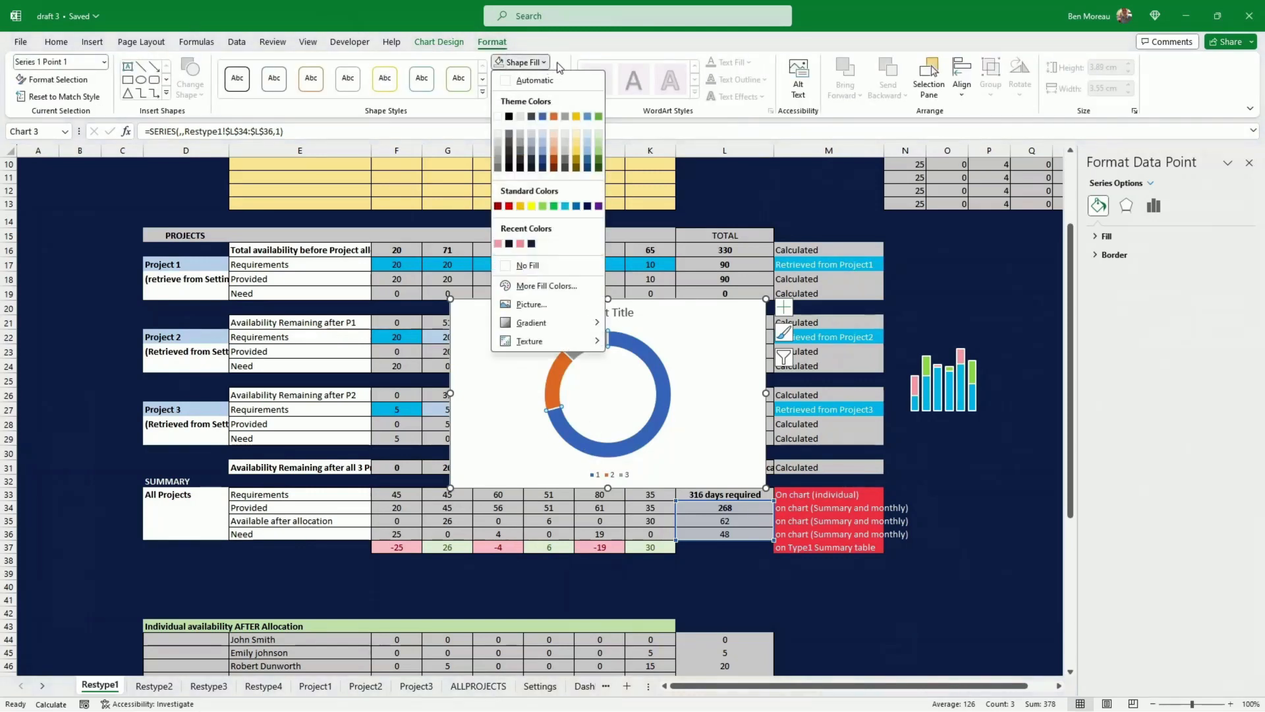
pyautogui.click(565, 207)
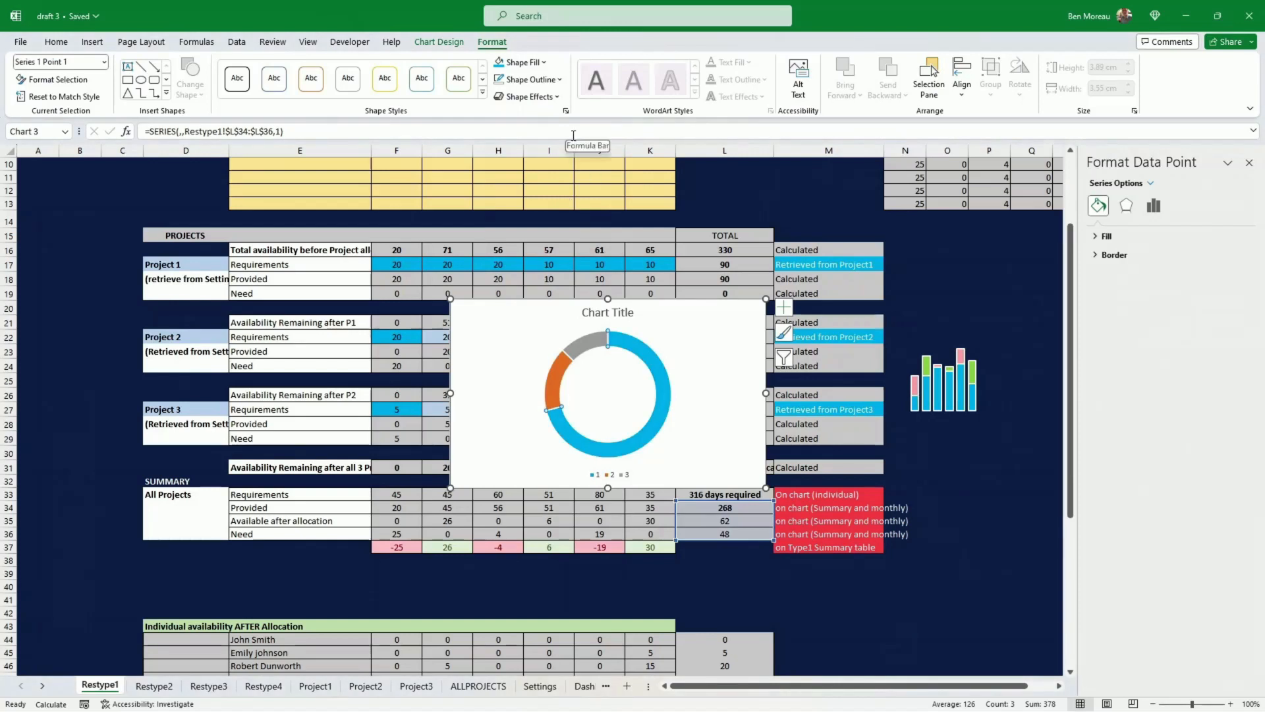
# - Give the doughnut chart's light blue Provided slice a white outline and set the outline's line weight
pyautogui.click(530, 80)
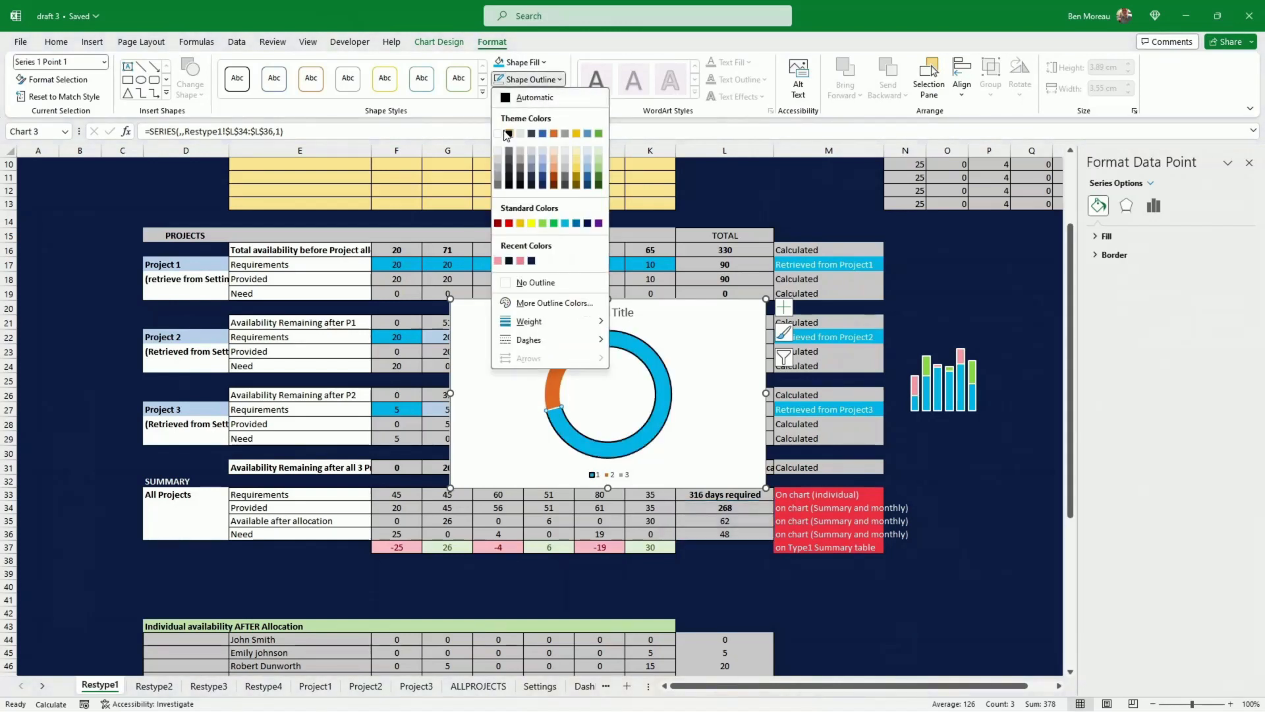
pyautogui.click(499, 134)
pyautogui.click(561, 80)
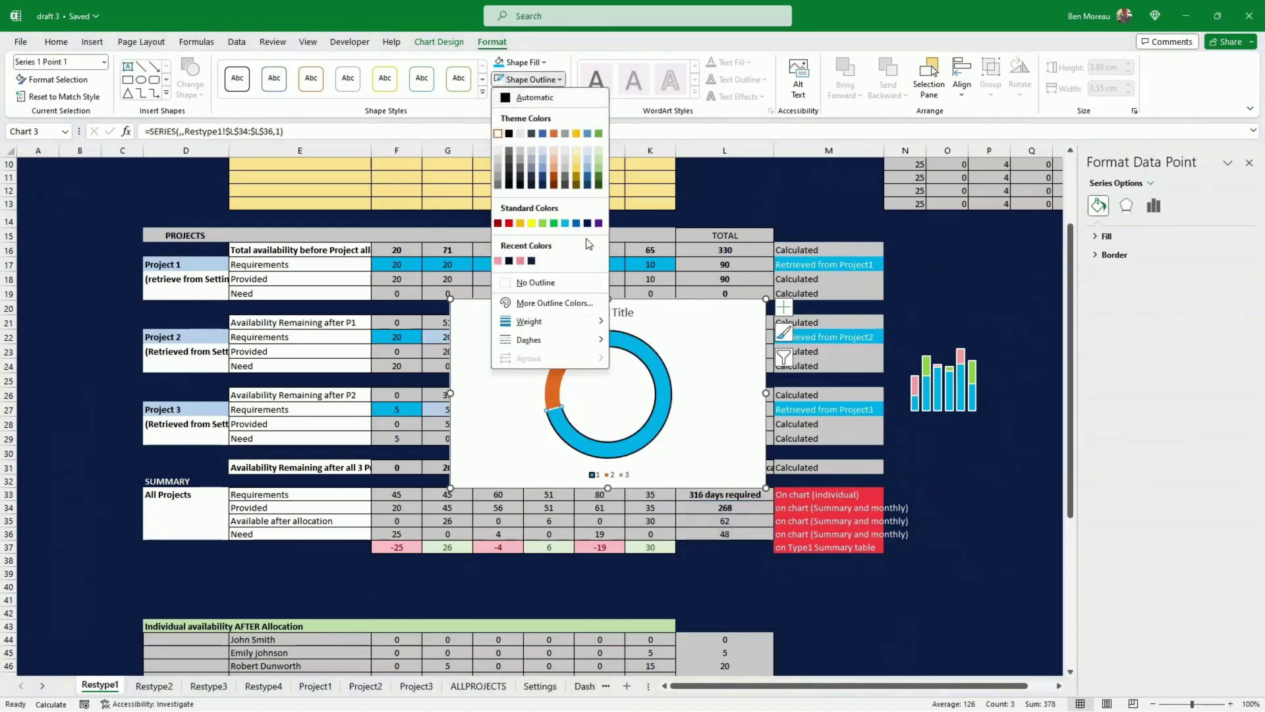
pyautogui.moveTo(573, 323)
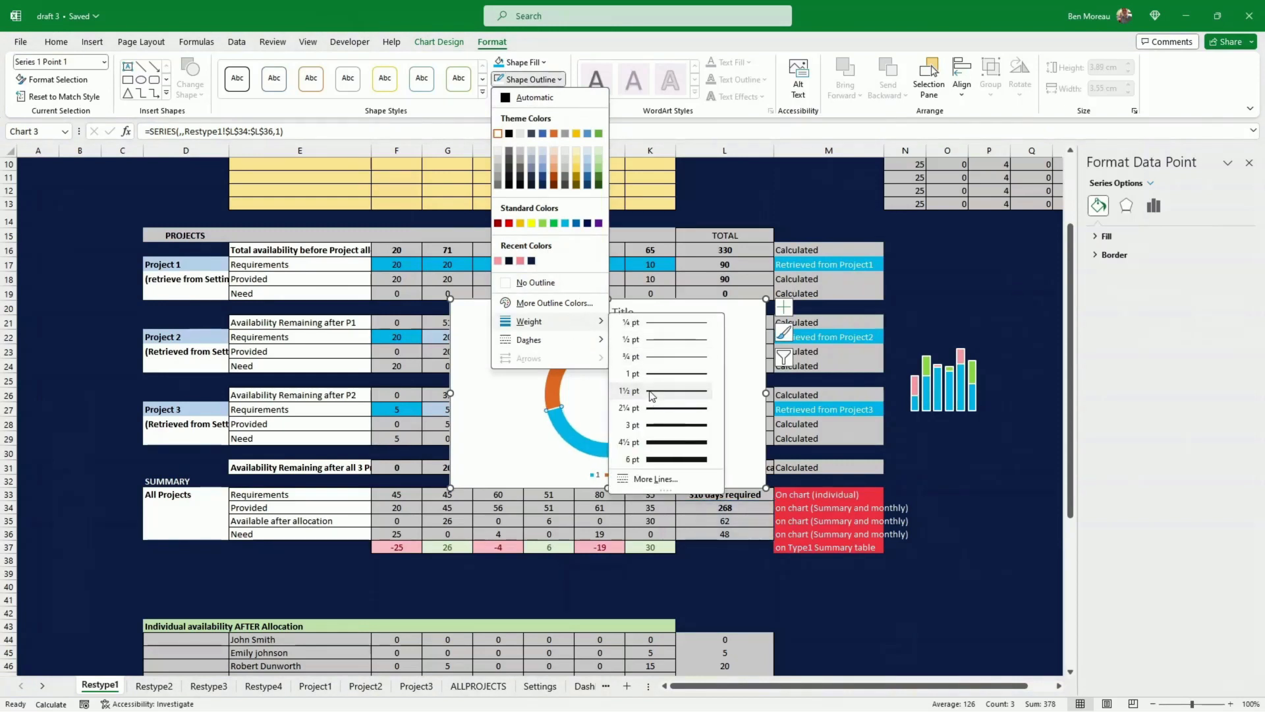
pyautogui.click(650, 381)
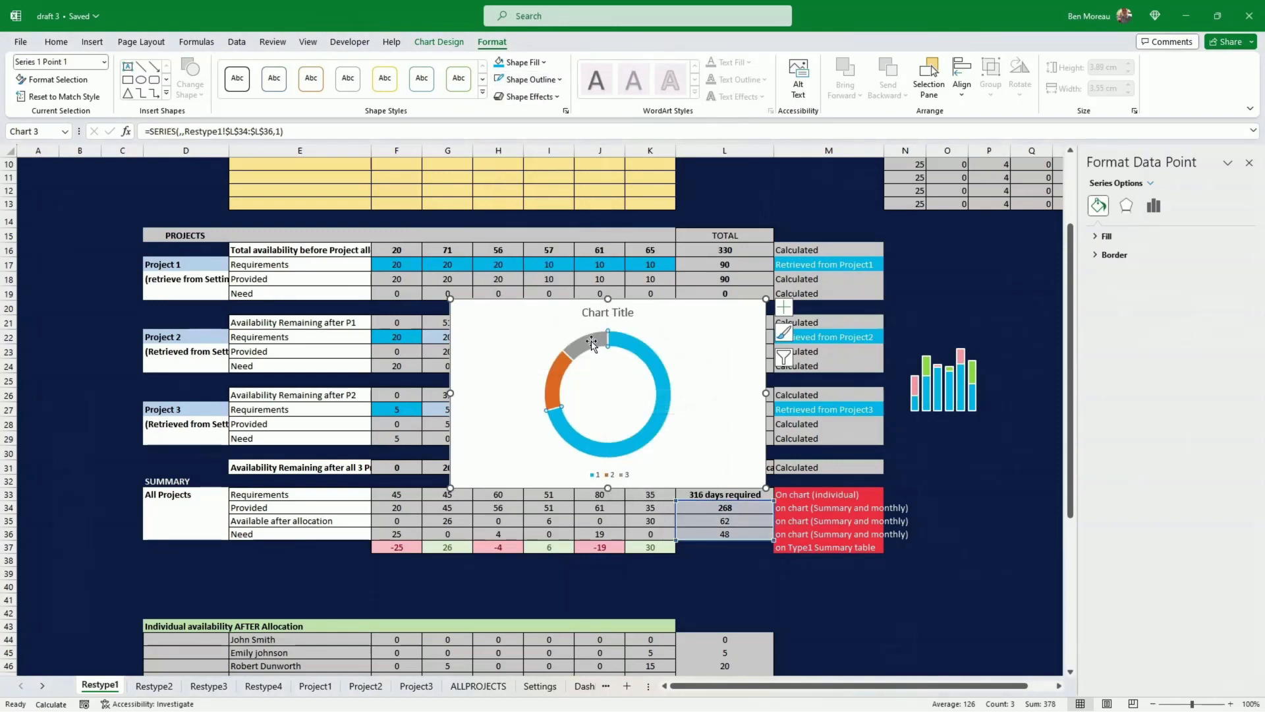
# - Fill the doughnut's Available after allocation slice with the standard light green and the Need slice with the recently used pink
pyautogui.click(562, 371)
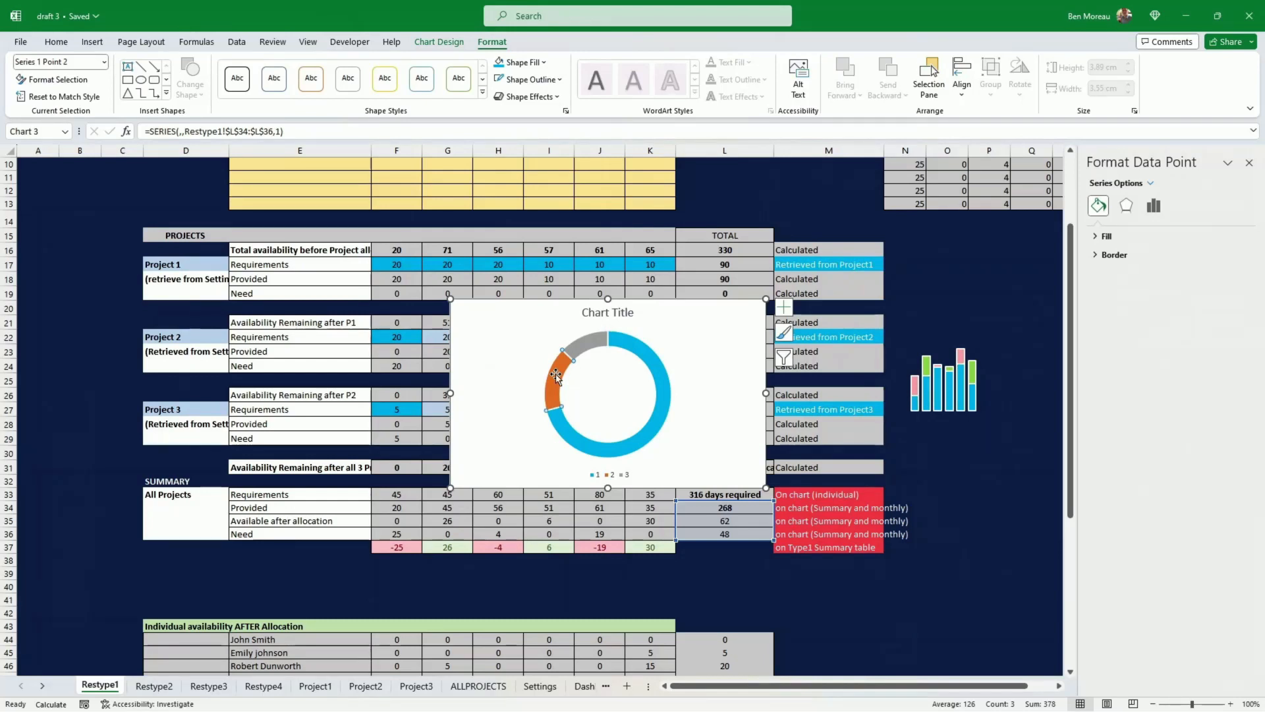
pyautogui.click(544, 62)
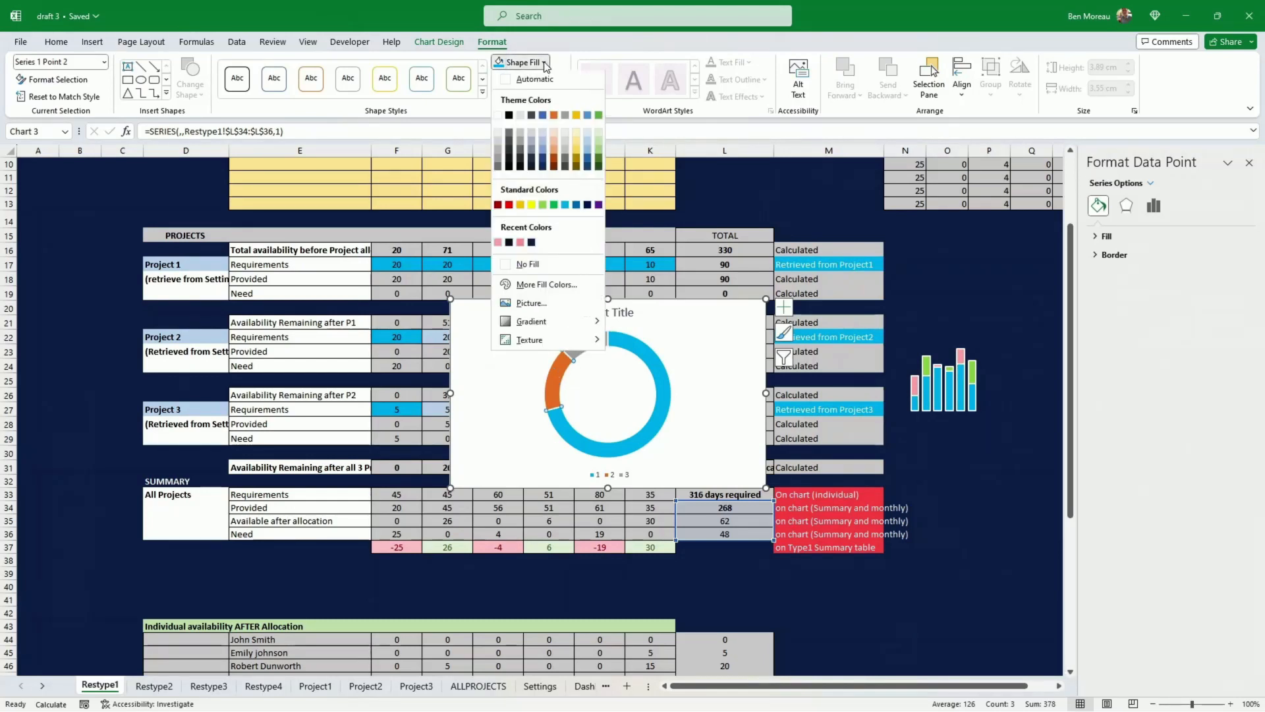
pyautogui.click(554, 206)
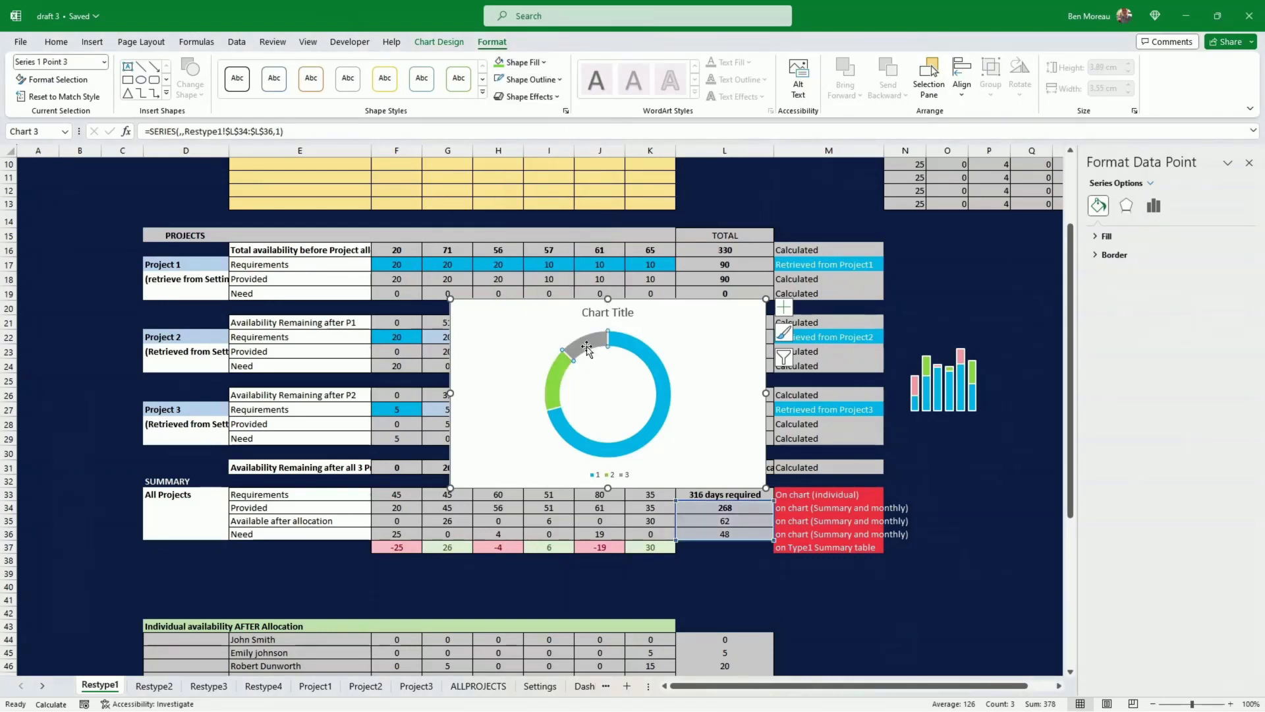
pyautogui.click(544, 62)
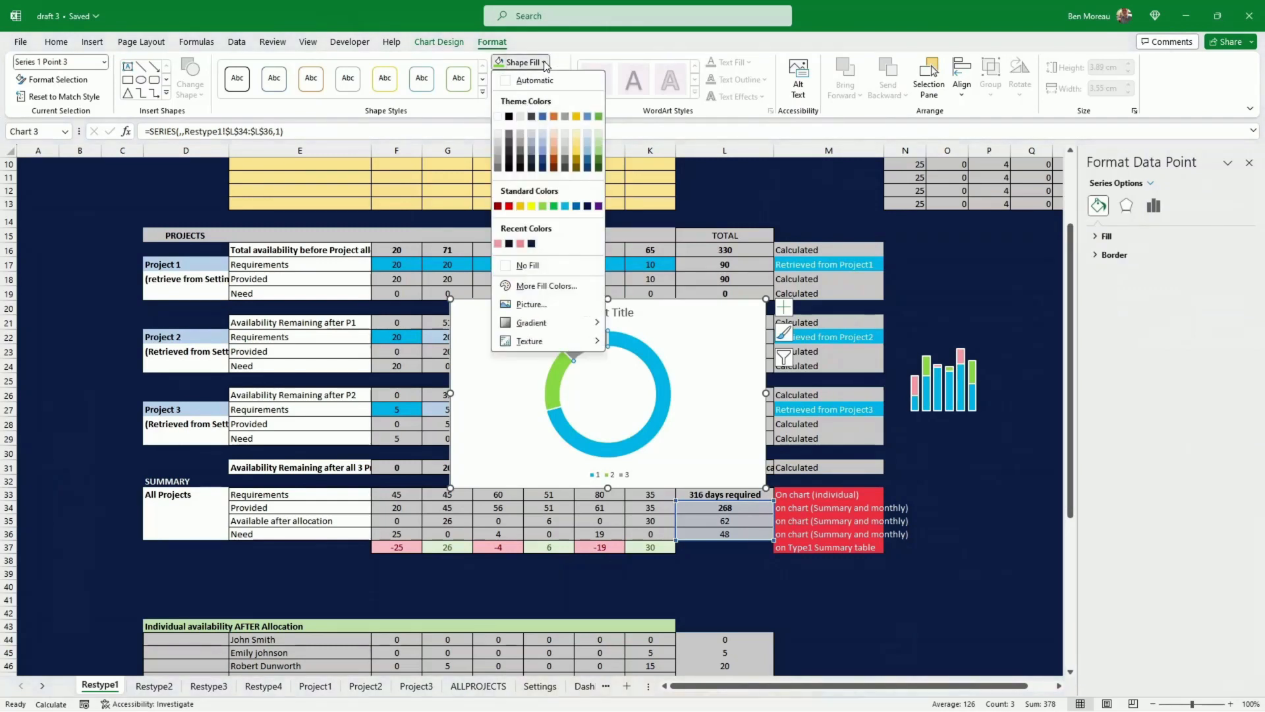
pyautogui.click(499, 244)
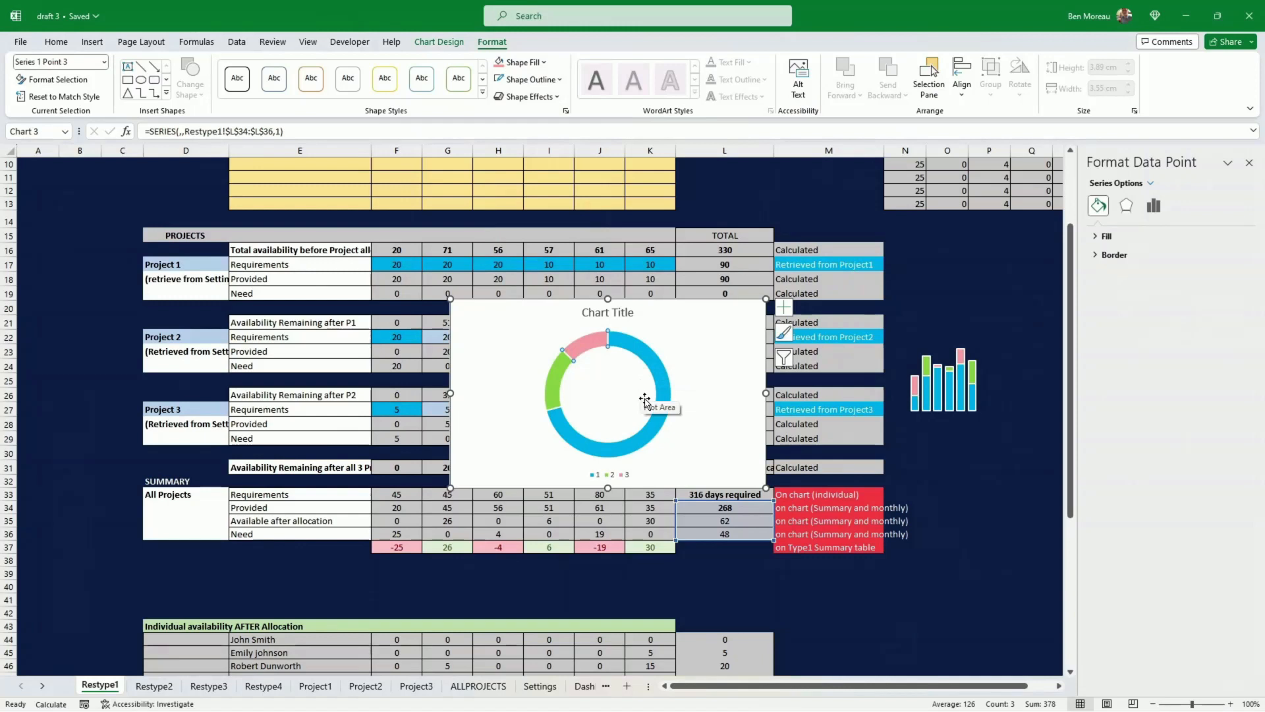
# - Remove the doughnut chart area's fill, shrink the chart to about 6.03 by 9.35 cm and move it below the column chart
pyautogui.click(645, 400)
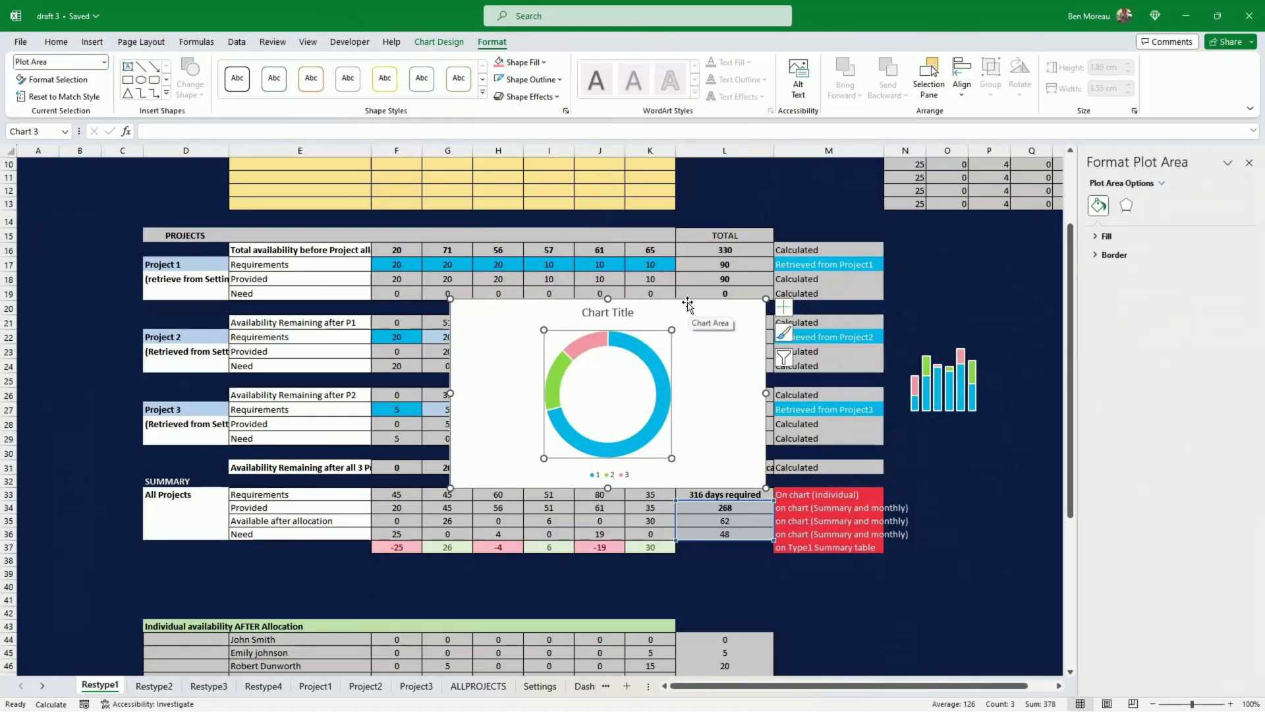
pyautogui.click(688, 304)
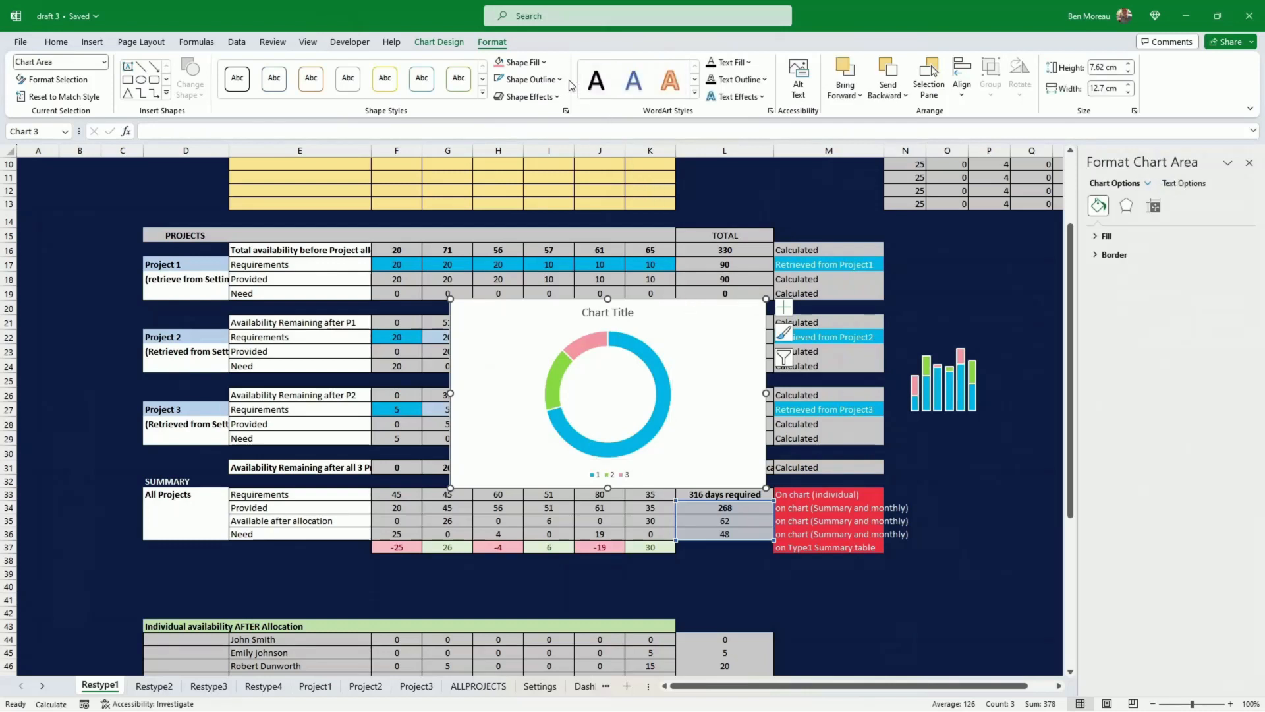
pyautogui.click(524, 62)
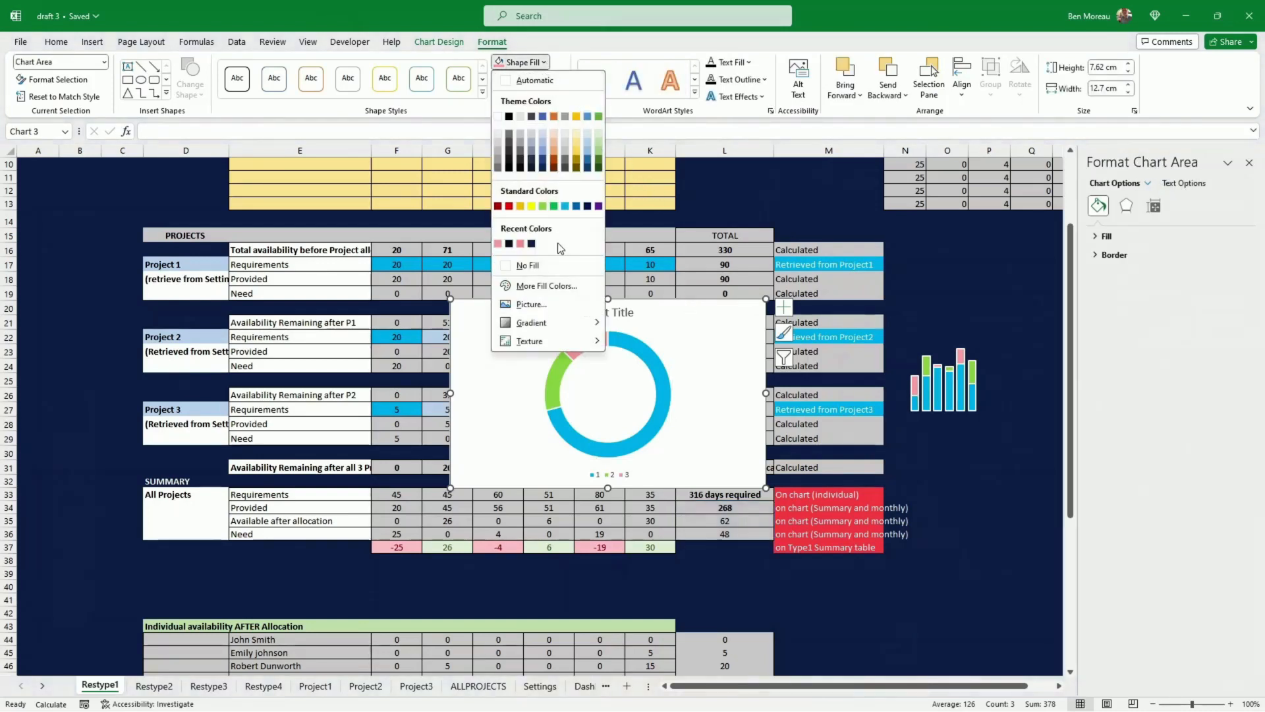
pyautogui.click(540, 265)
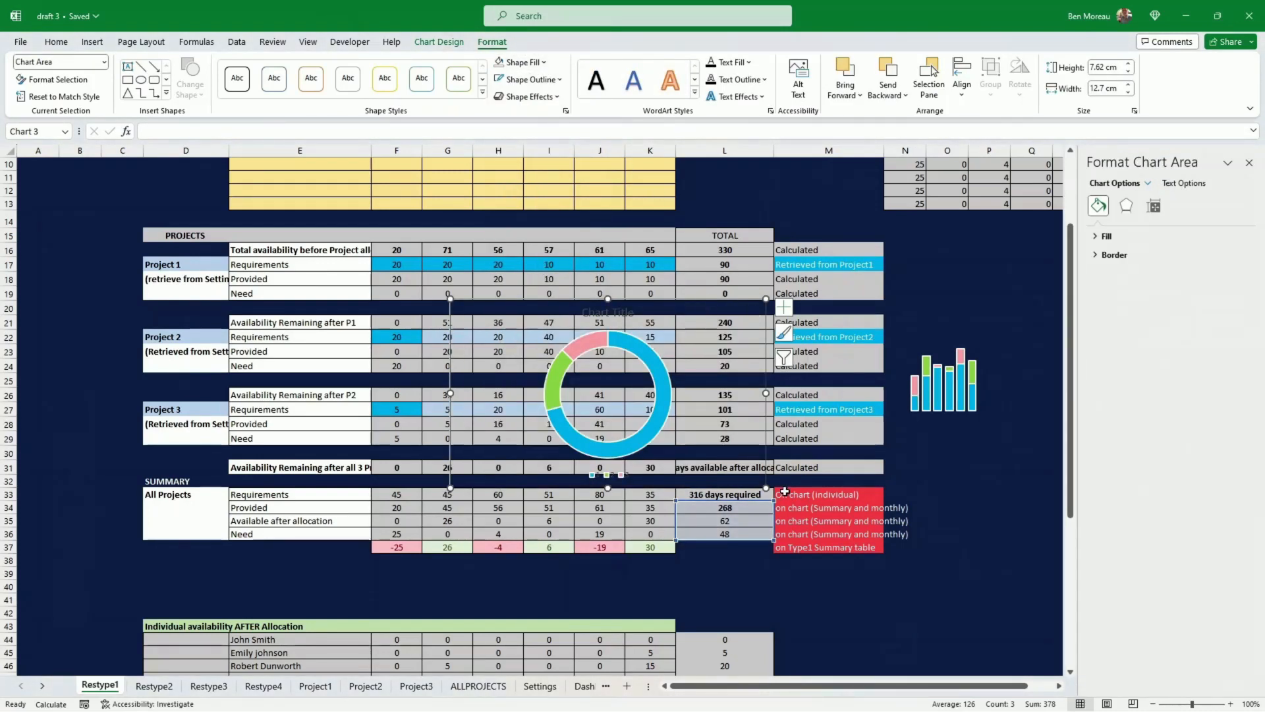
pyautogui.moveTo(761, 486); pyautogui.dragTo(868, 572)
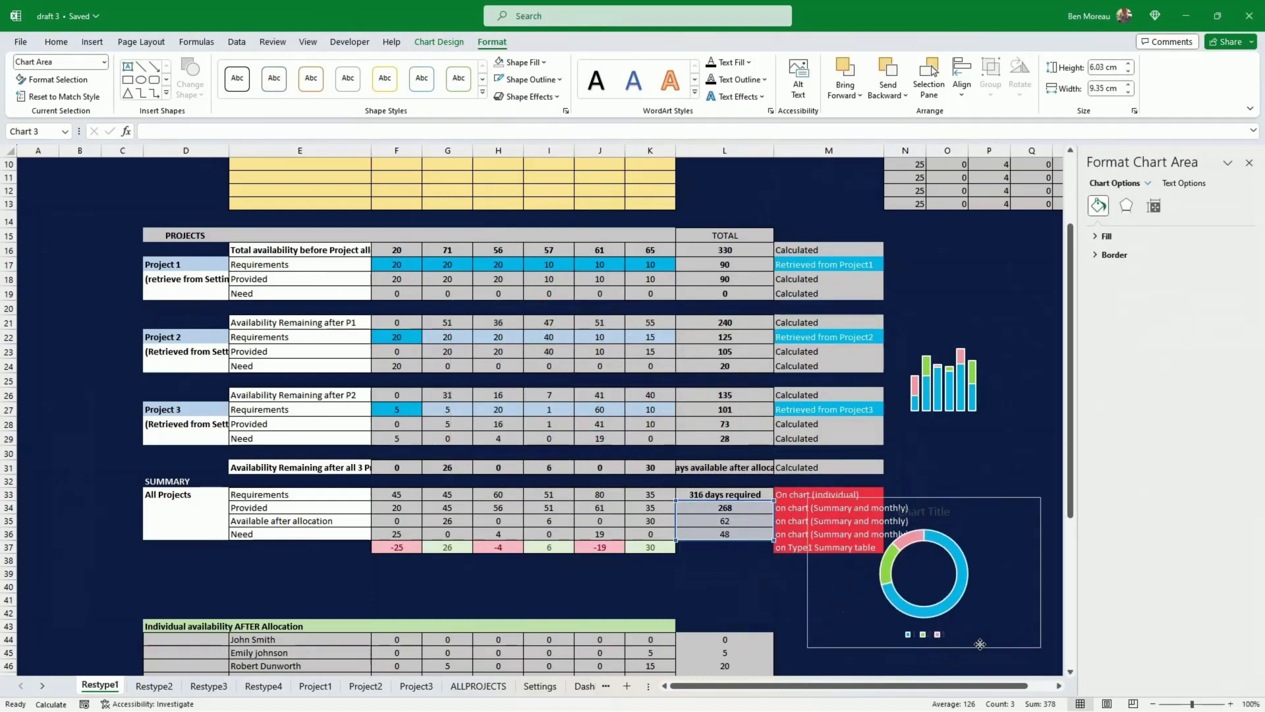
# - Delete the legend and the title from the doughnut chart
pyautogui.click(918, 635)
pyautogui.press('Delete')
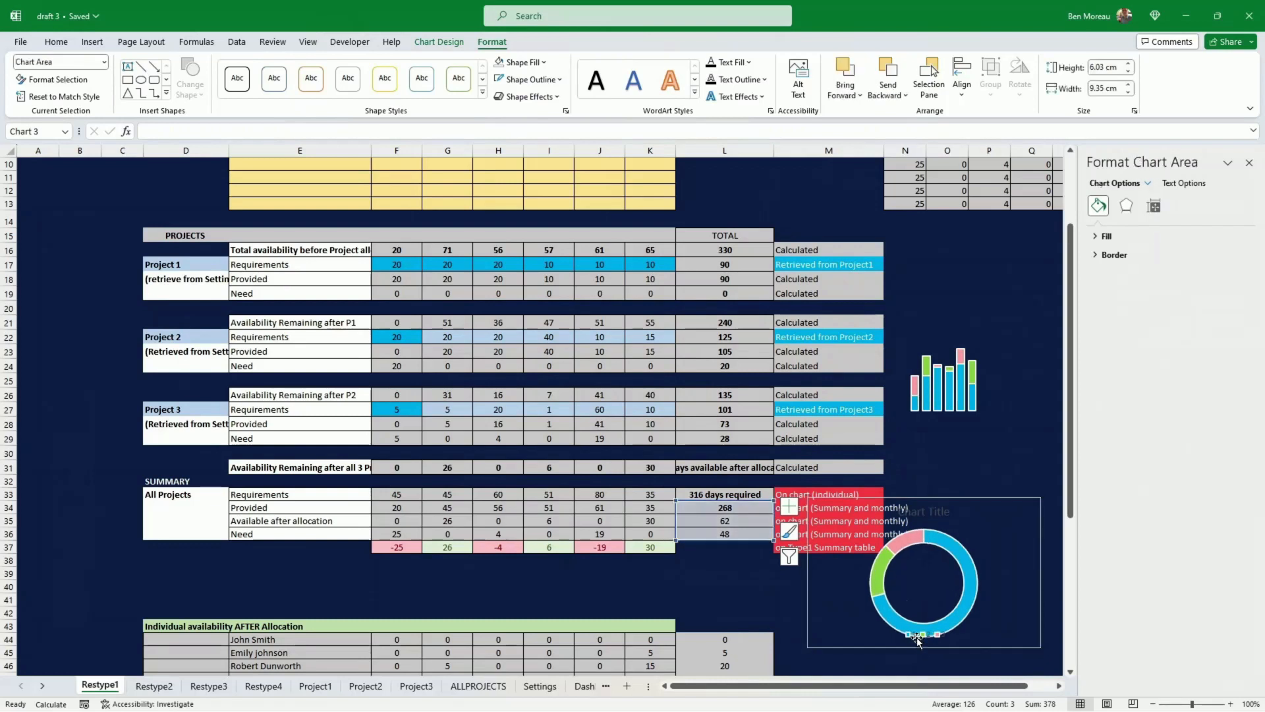
pyautogui.click(943, 516)
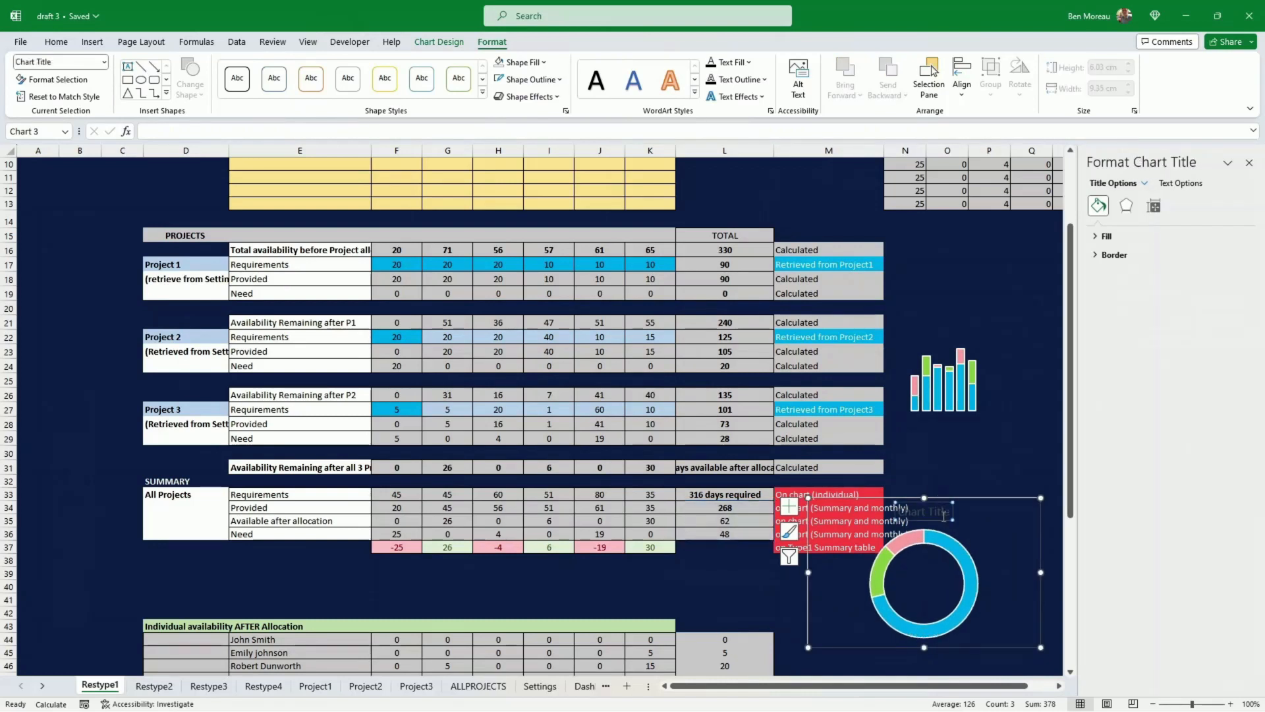
pyautogui.moveTo(971, 501); pyautogui.dragTo(993, 500)
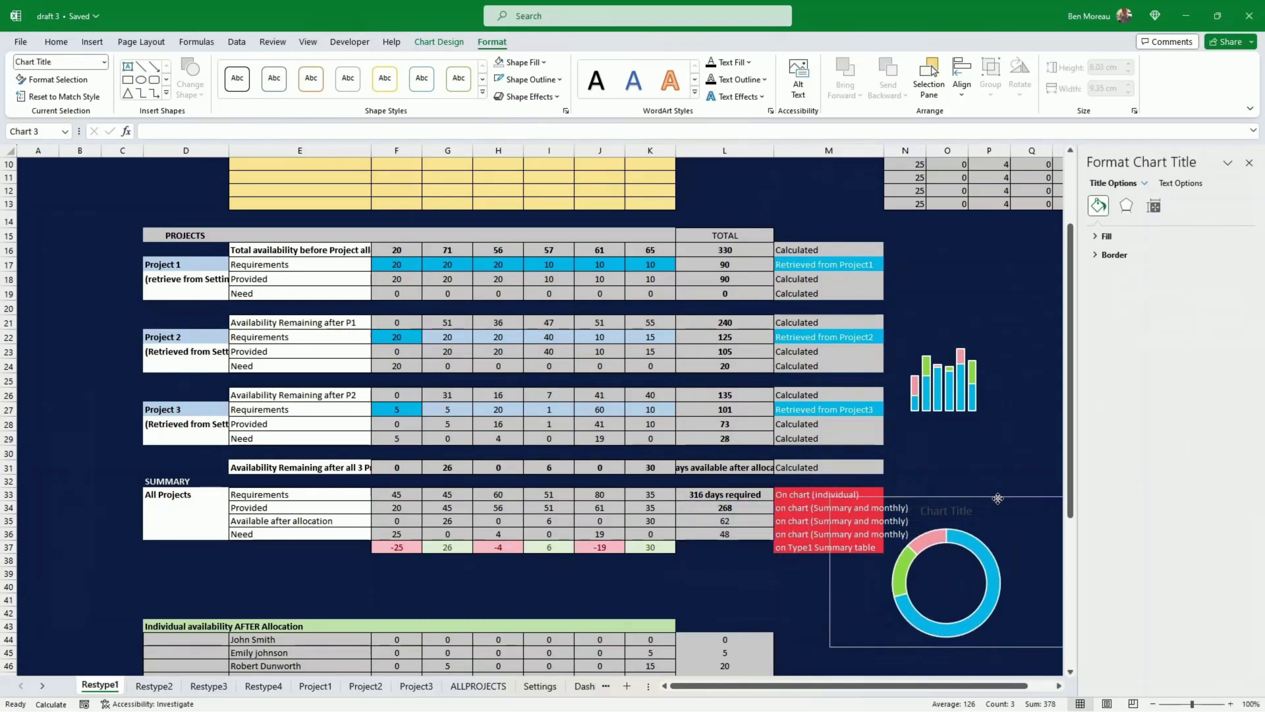
pyautogui.click(966, 519)
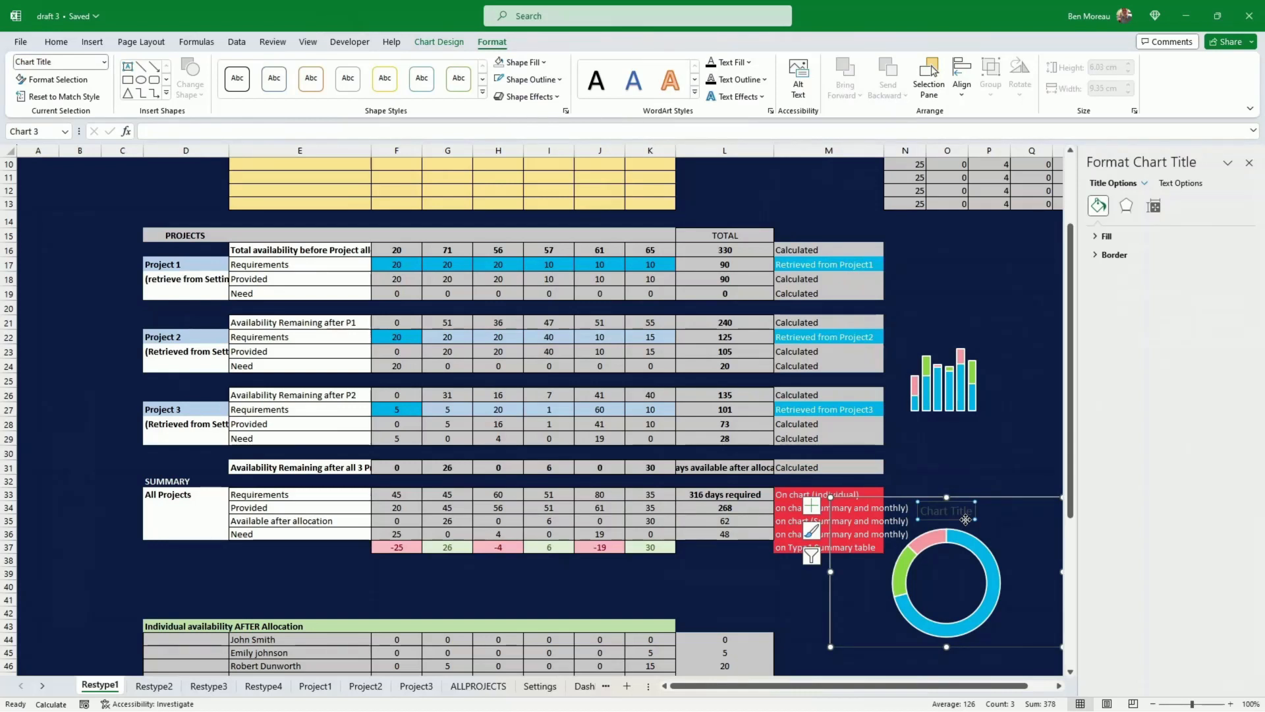
pyautogui.press('Delete')
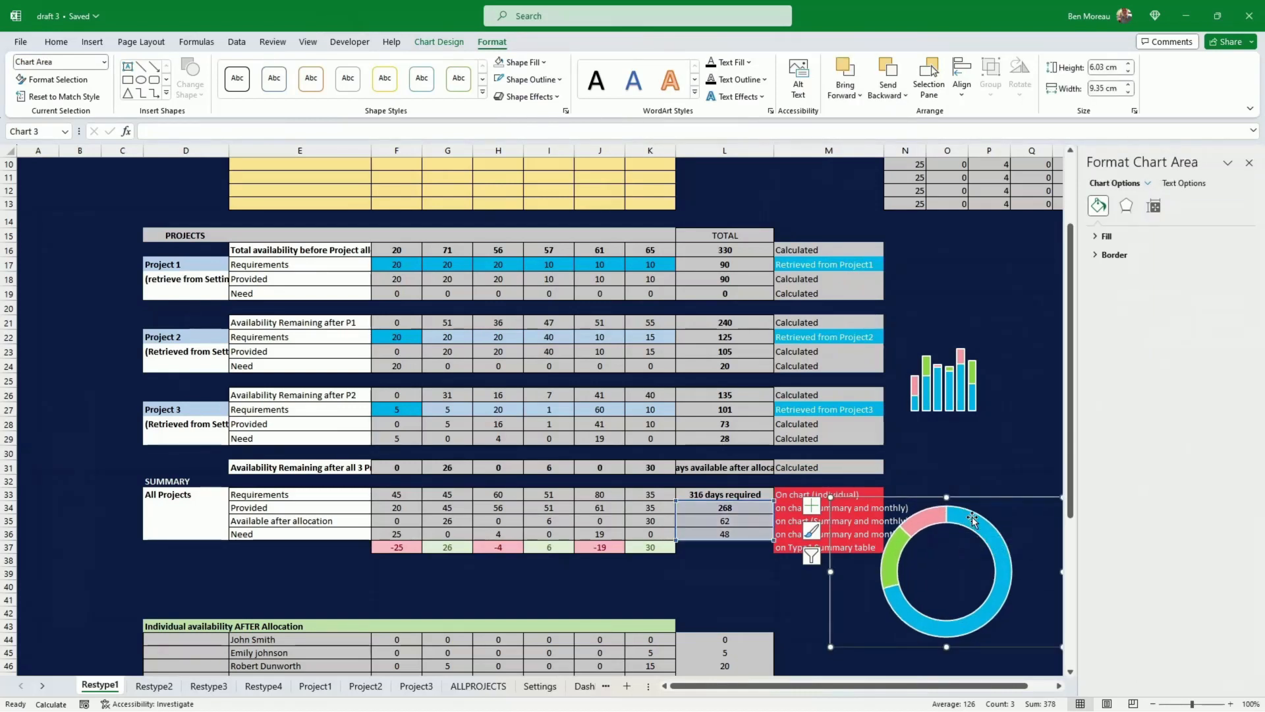
# - Reapply the Doughnut chart type to thicken the chart's ring
pyautogui.click(450, 45)
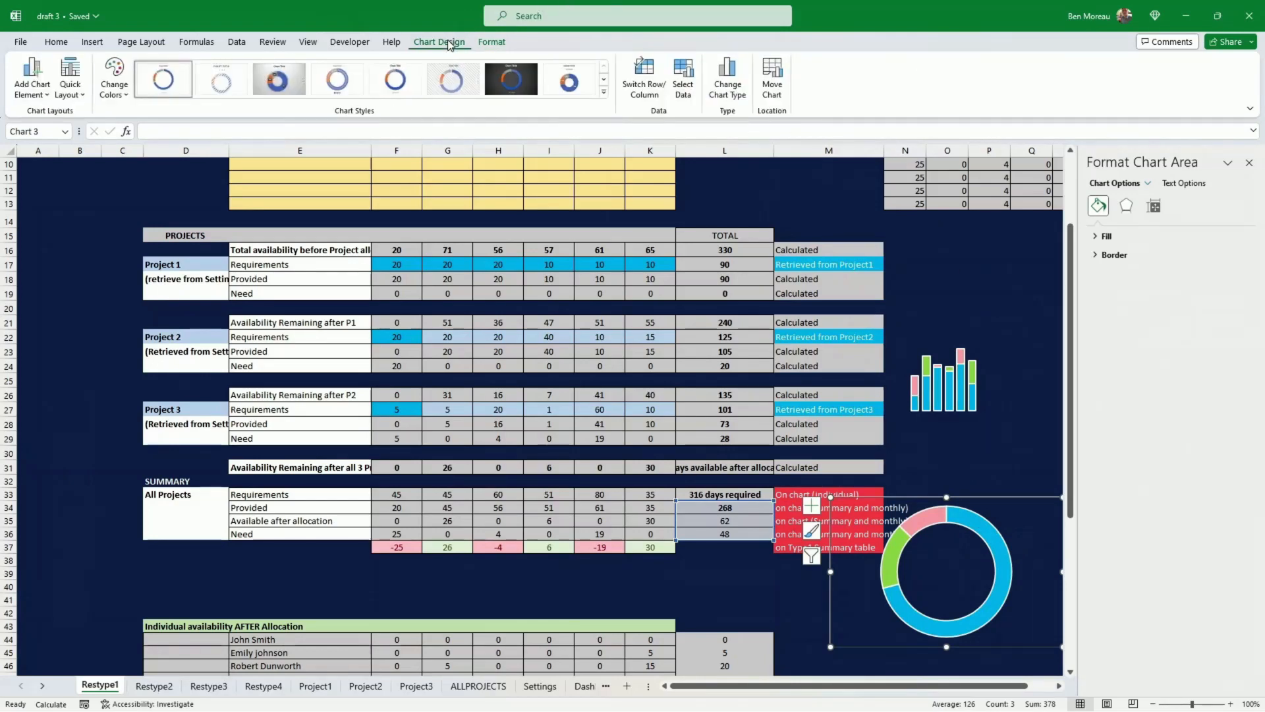
pyautogui.click(728, 79)
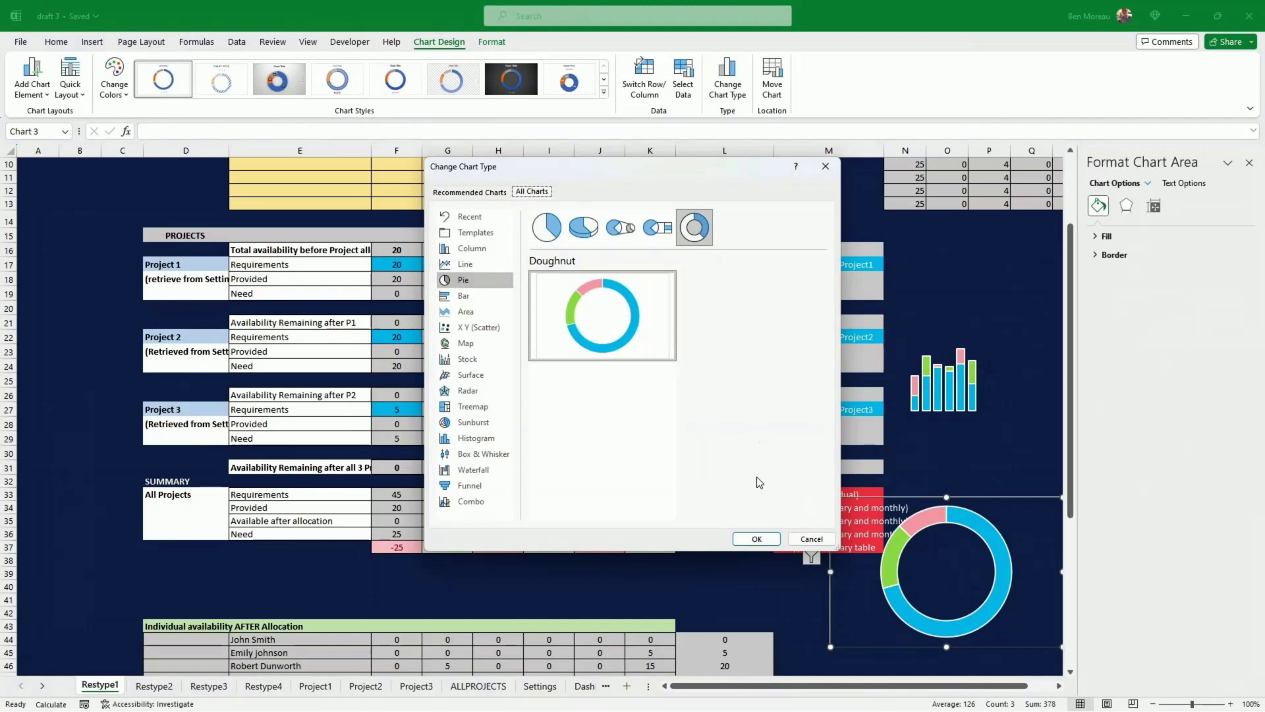
pyautogui.click(756, 538)
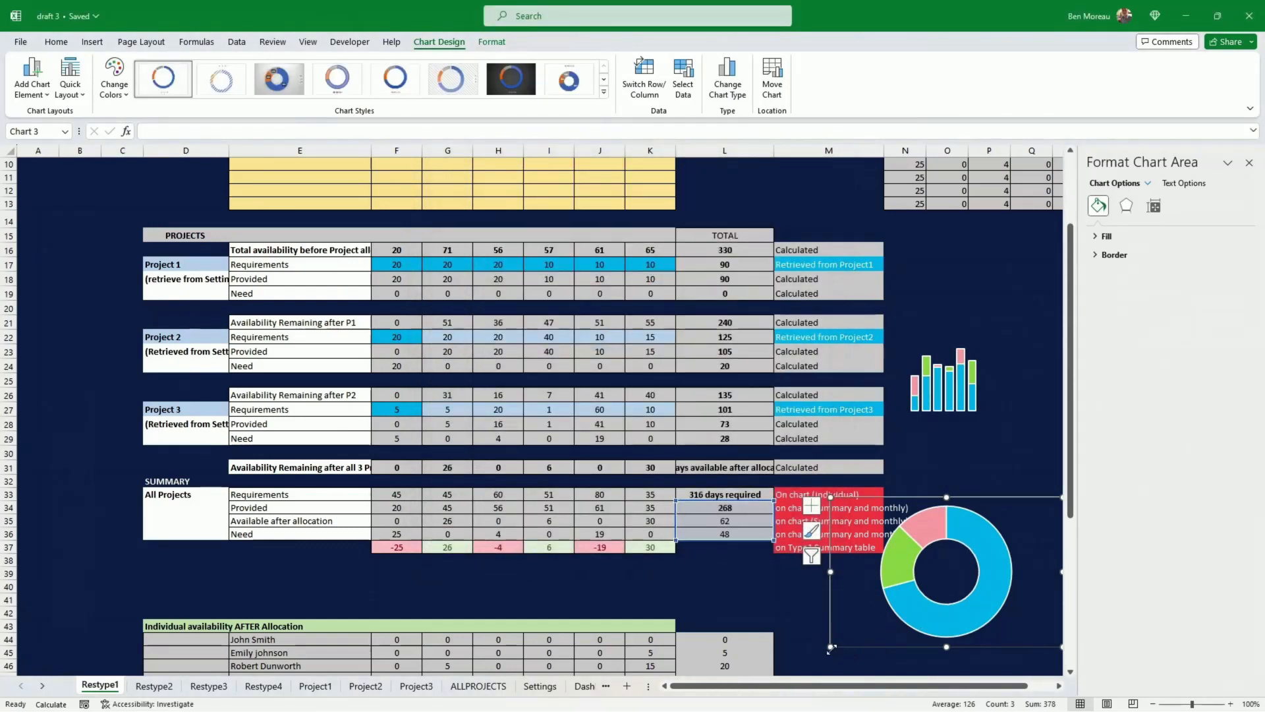
# - Shrink the doughnut chart to a small, nearly square frame directly below the column chart
pyautogui.moveTo(830, 648); pyautogui.dragTo(953, 590)
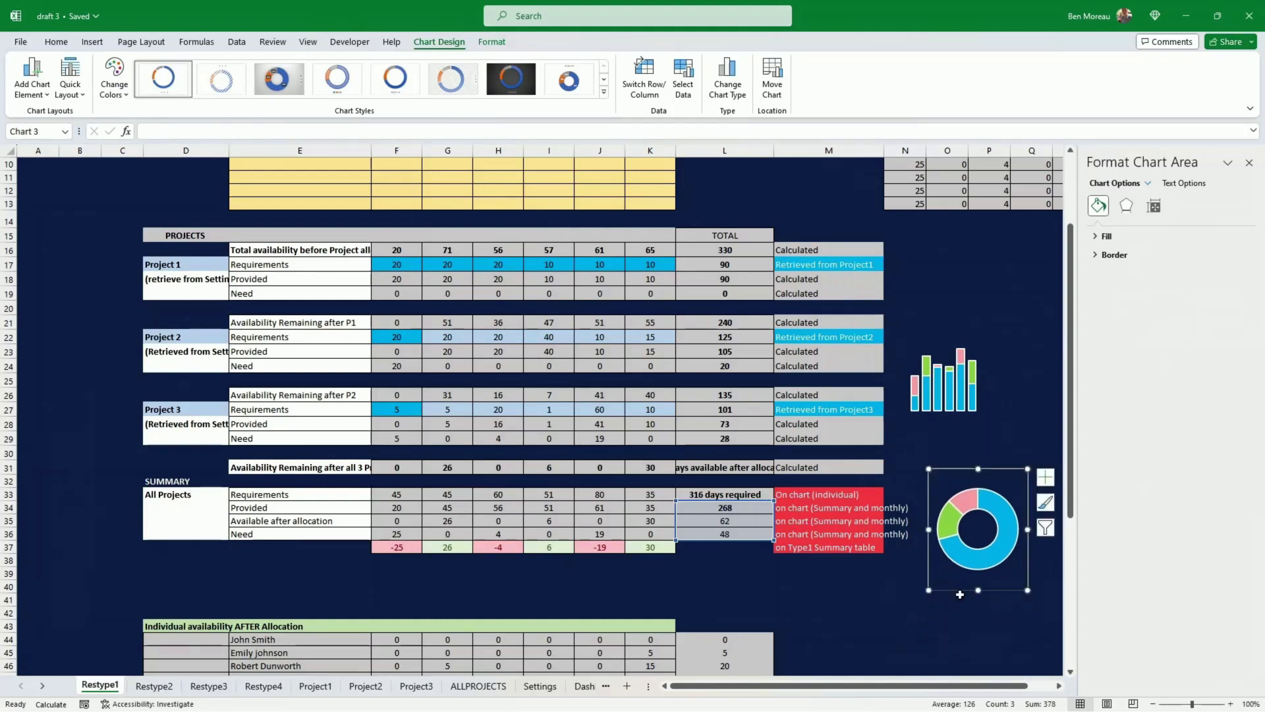
pyautogui.click(969, 504)
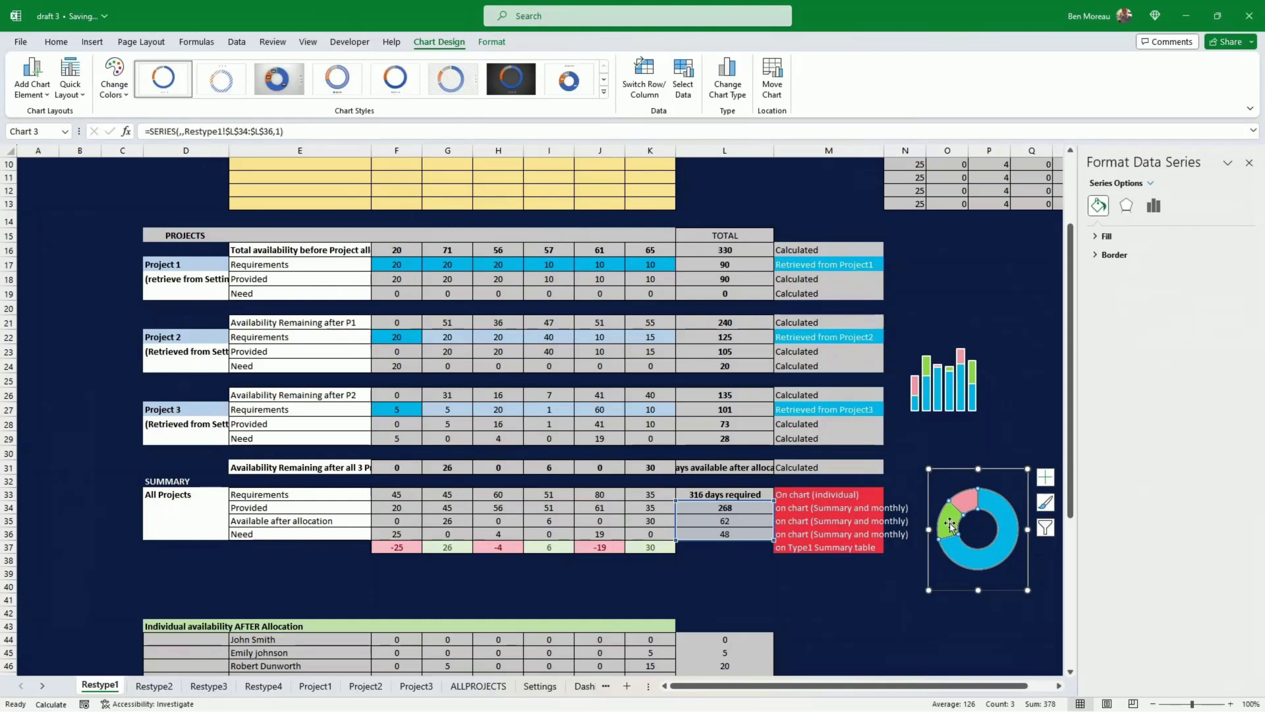
pyautogui.click(949, 525)
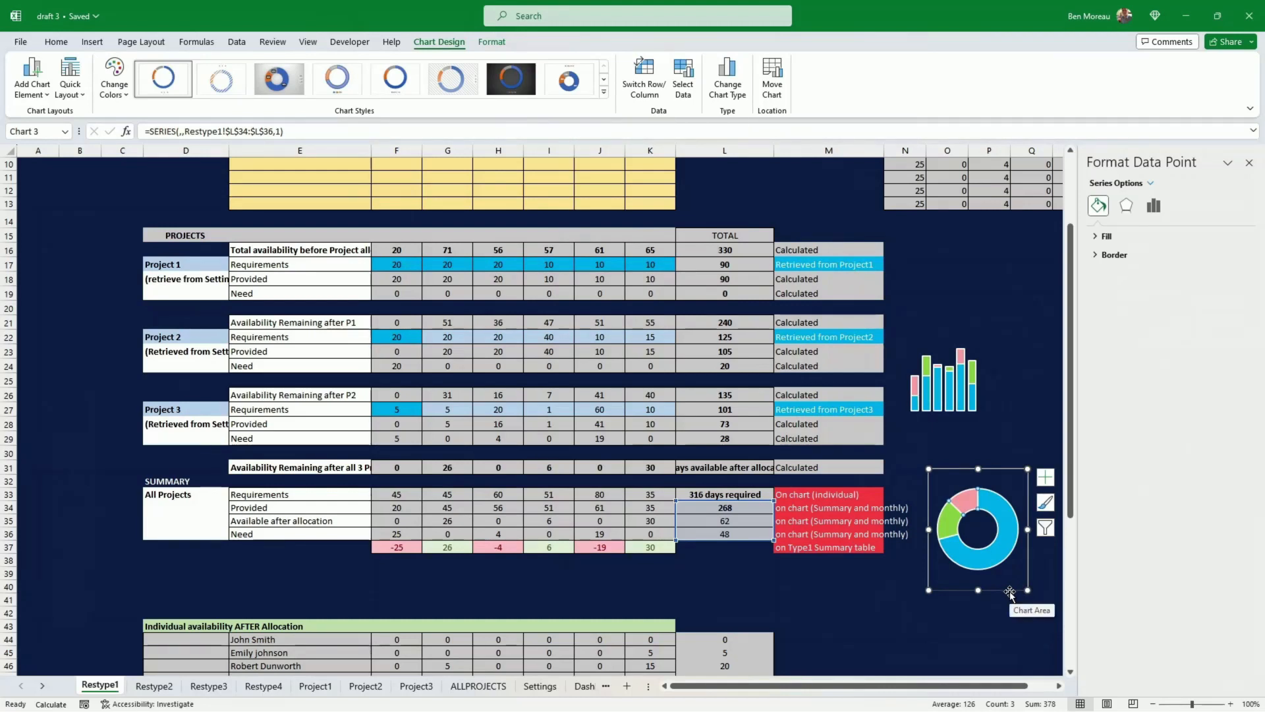
# - Place a copy of the doughnut chart in the 5 RESOURCES box on the Dashboard sheet, shrunk to about 3.7 by 2.91 cm
pyautogui.keyDown('ctrl'); pyautogui.moveTo(1010, 592); pyautogui.dragTo(1019, 601); pyautogui.keyUp('ctrl')
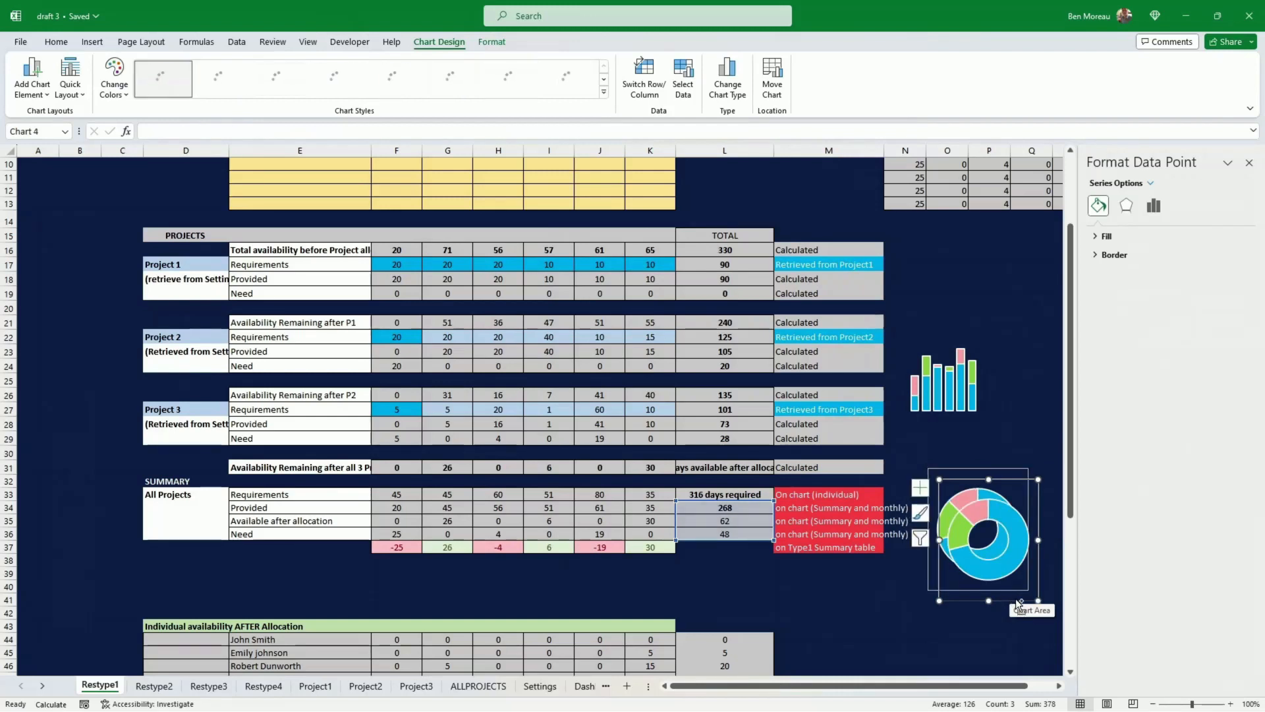
pyautogui.press('Escape')
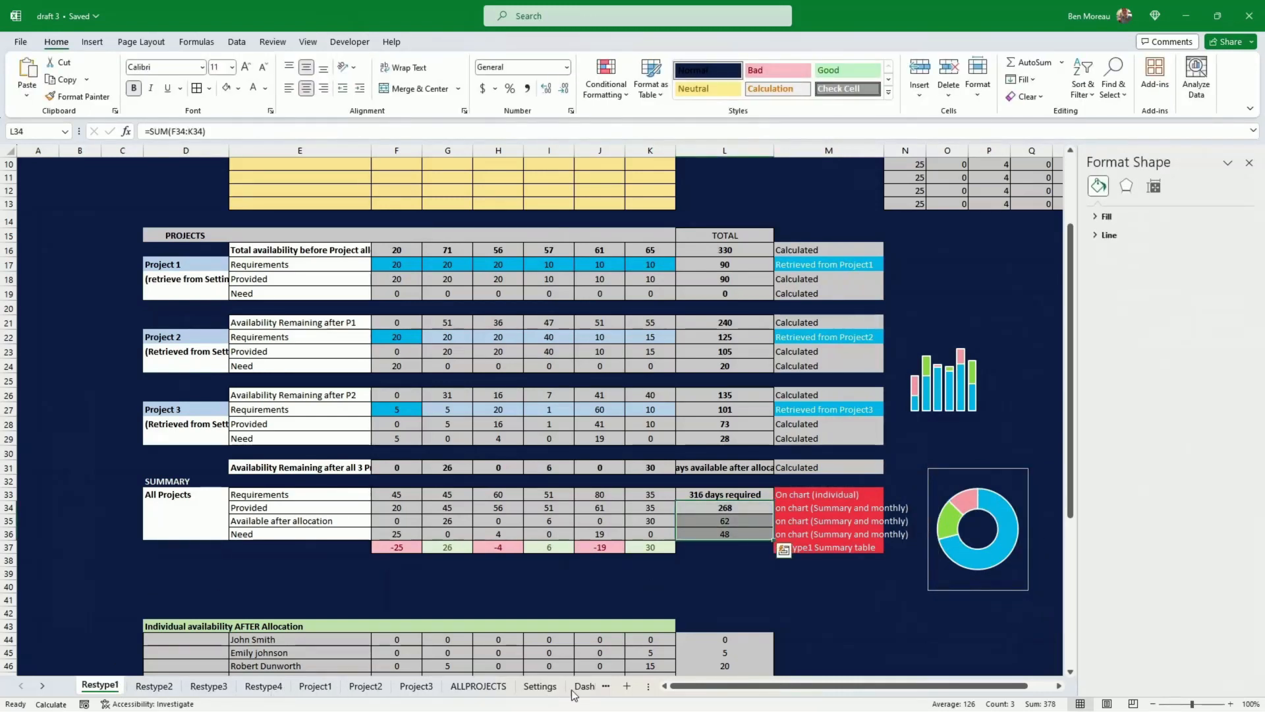
pyautogui.click(570, 666)
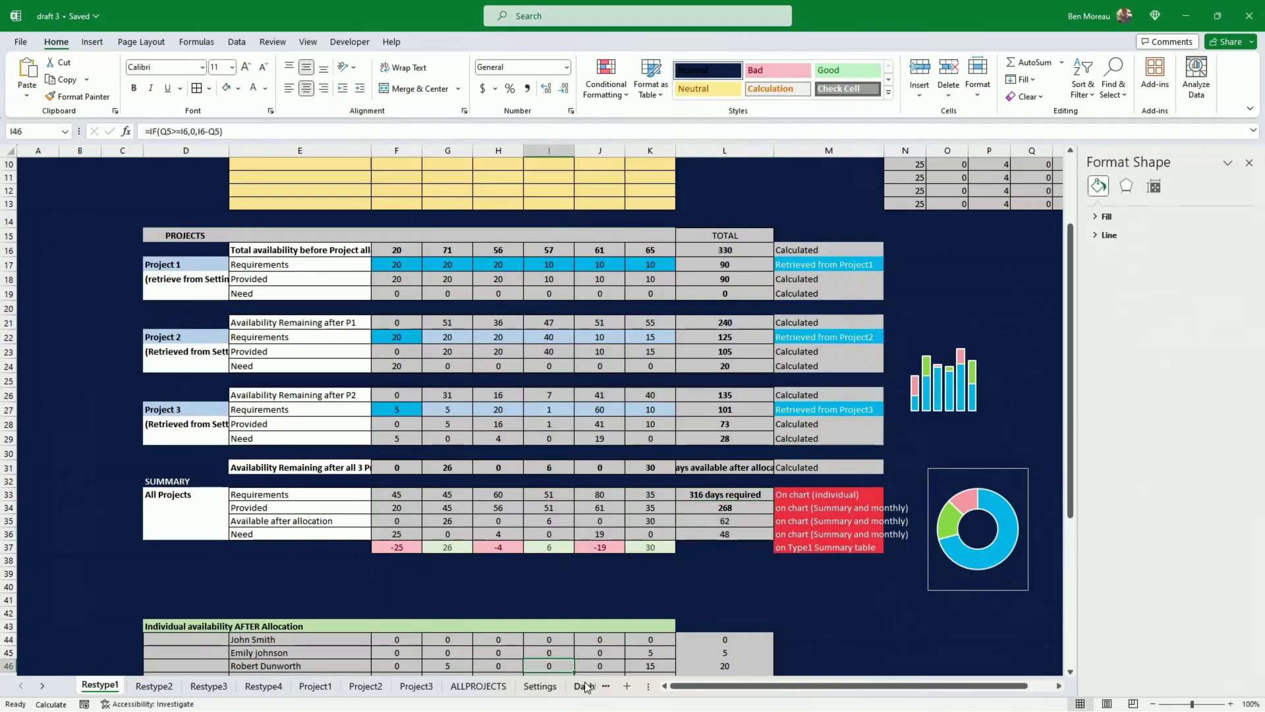
pyautogui.click(583, 686)
pyautogui.hotkey('ctrl', 'v')
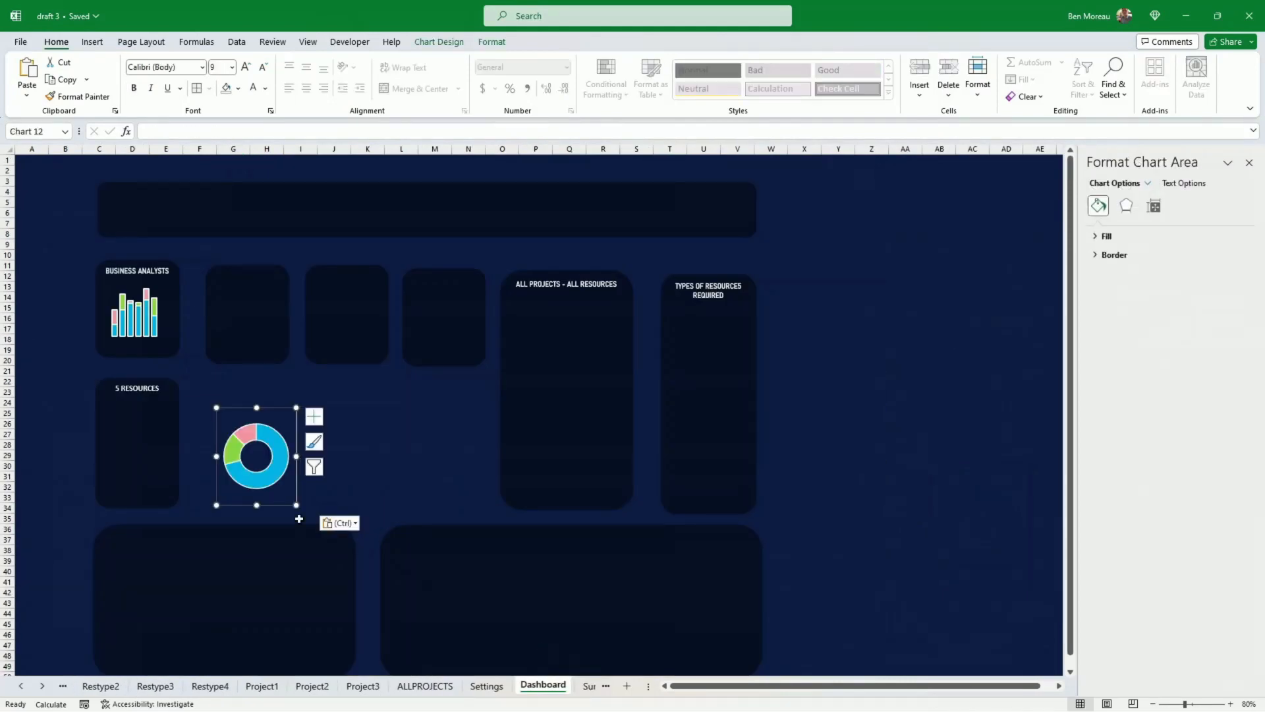
pyautogui.moveTo(297, 506); pyautogui.dragTo(164, 480)
pyautogui.click(288, 450)
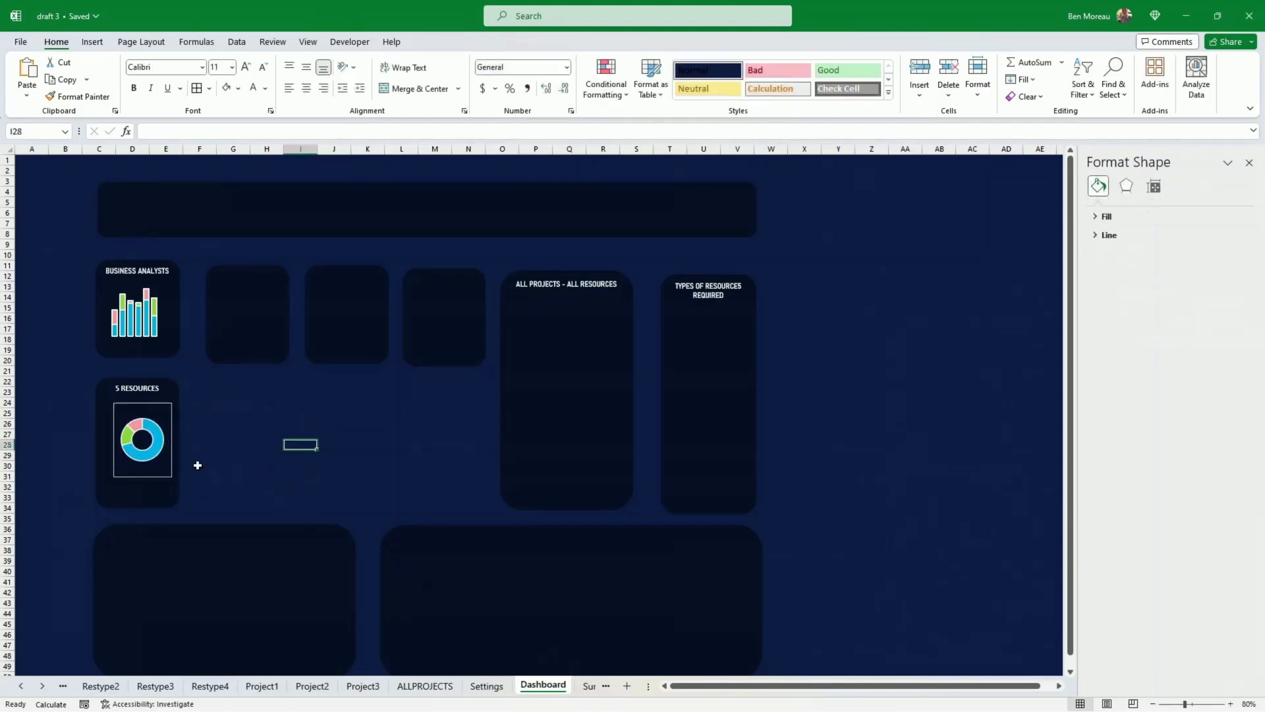
# - Remove the outline from the doughnut chart in the 5 RESOURCES box
pyautogui.click(151, 476)
pyautogui.click(150, 472)
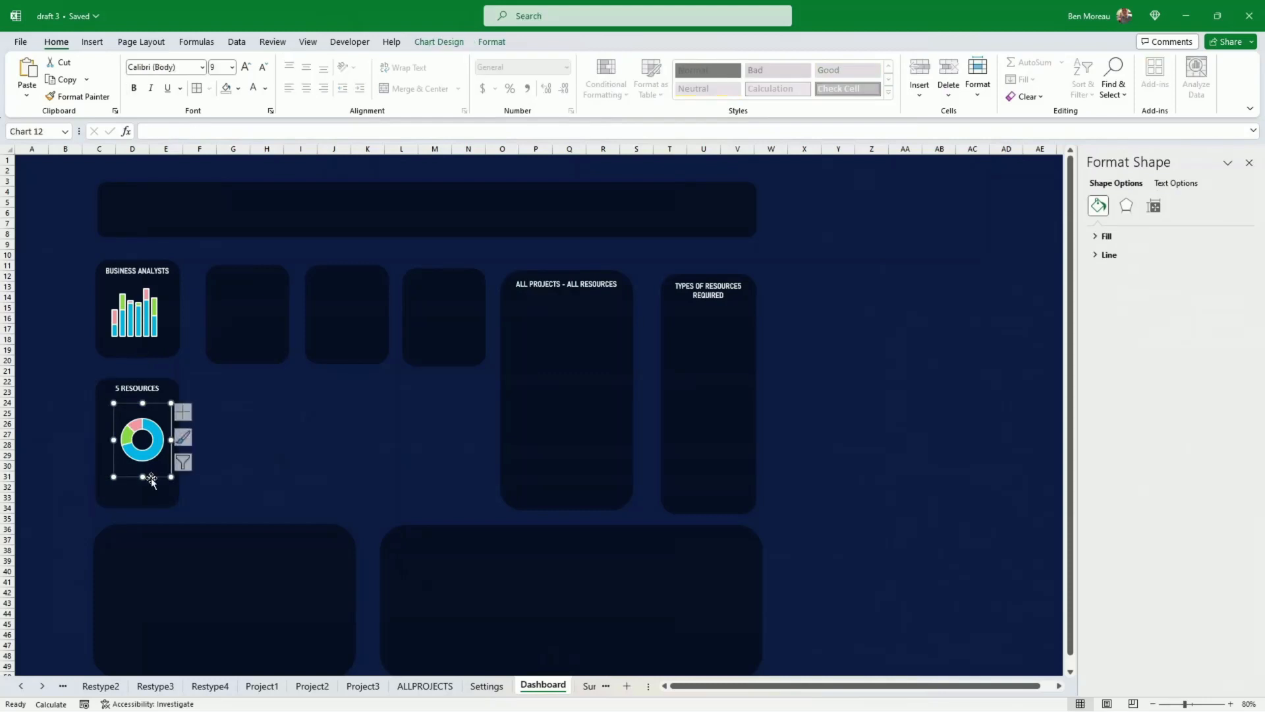
pyautogui.click(439, 41)
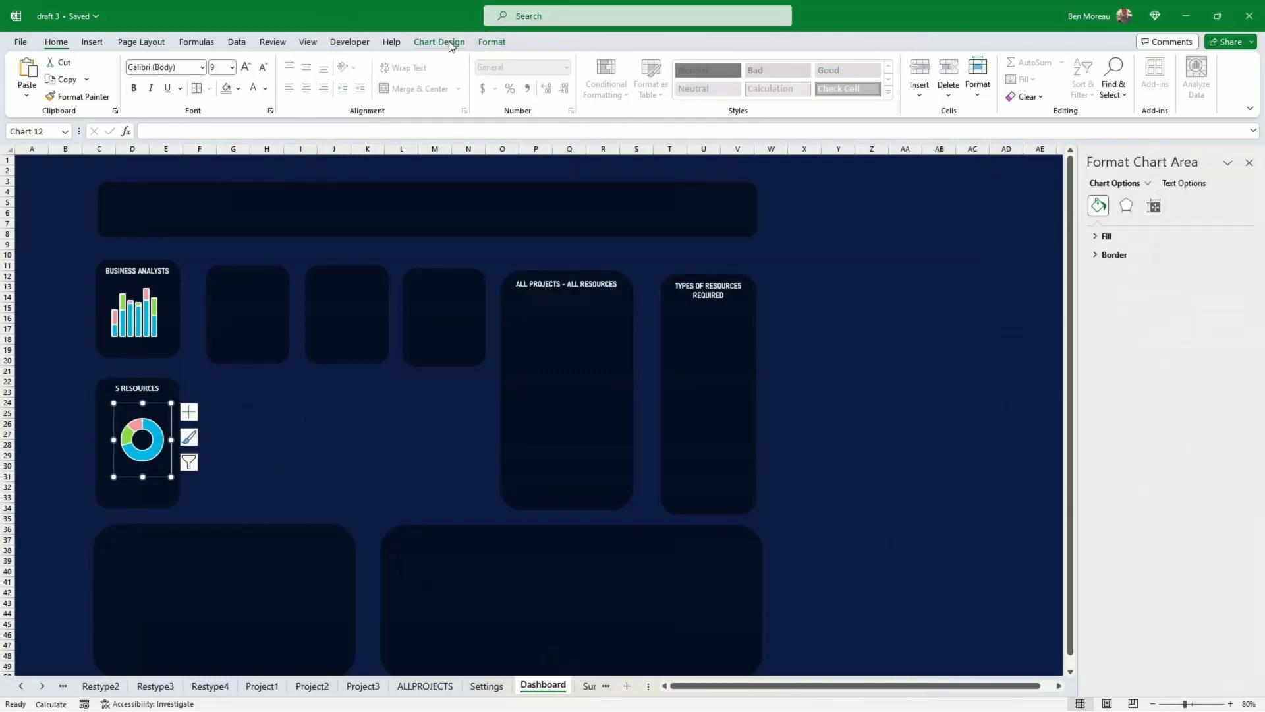
pyautogui.click(493, 42)
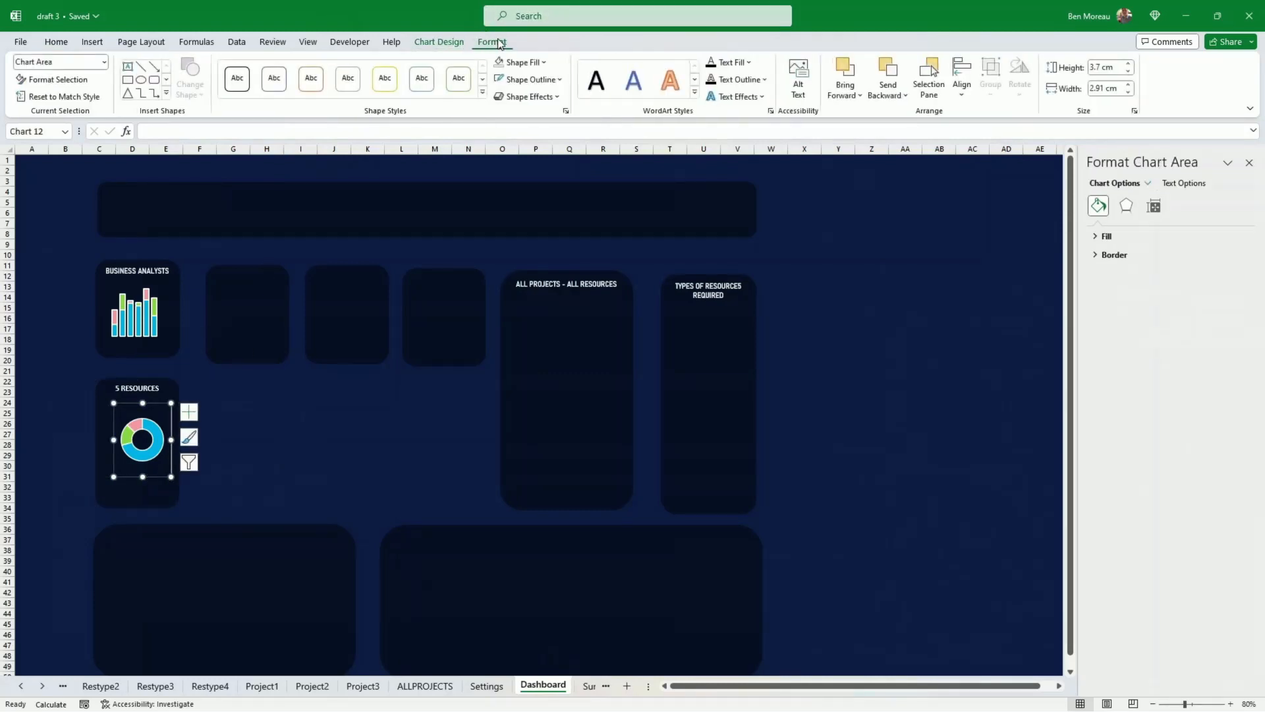
pyautogui.click(532, 79)
pyautogui.click(529, 283)
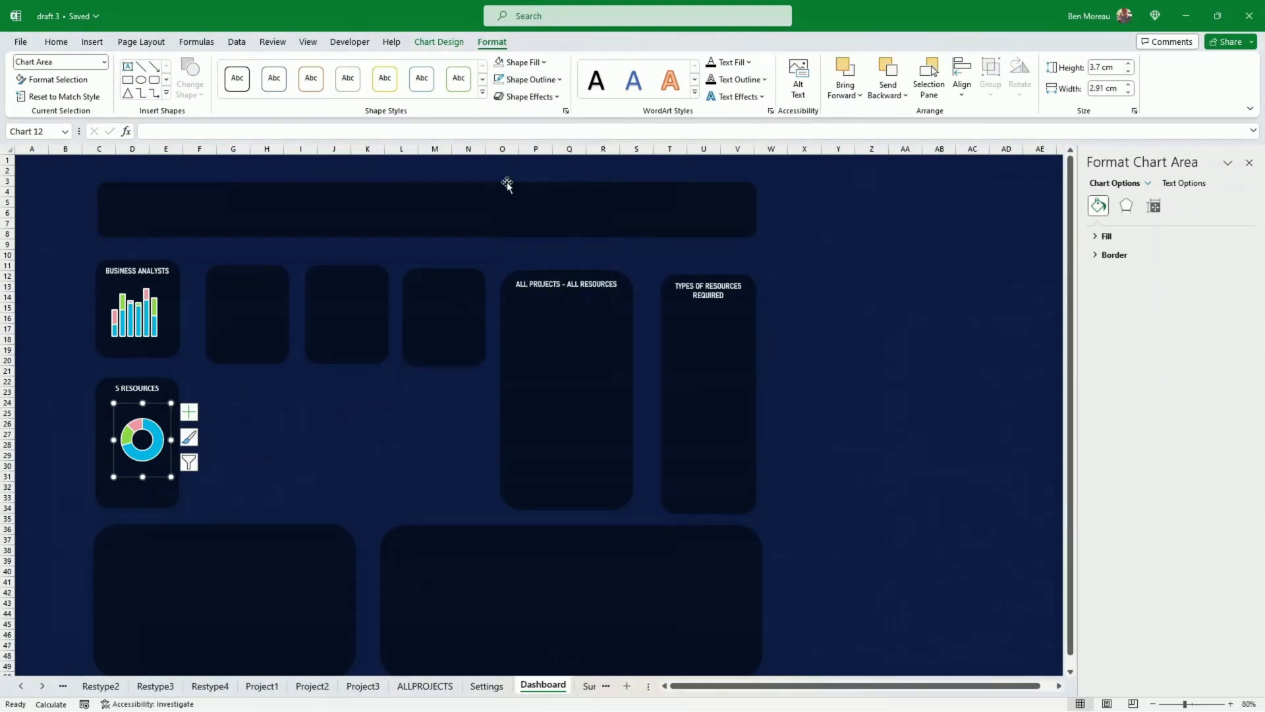
pyautogui.click(56, 42)
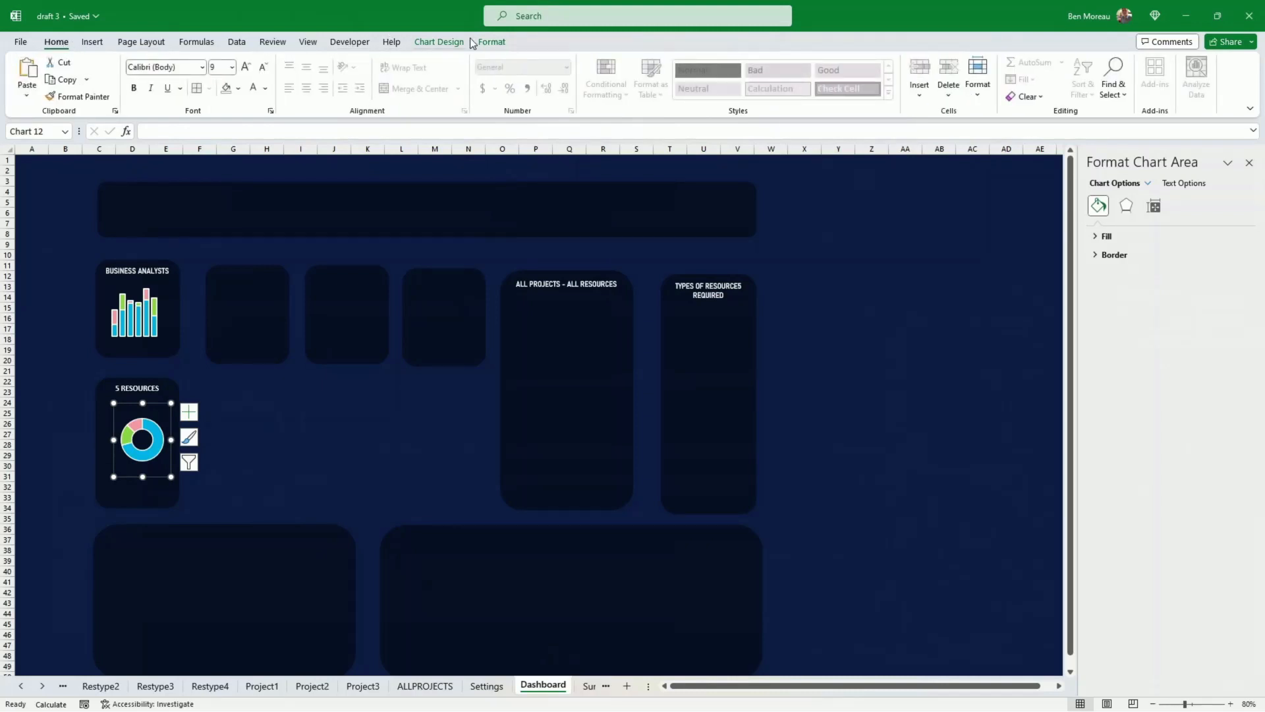
# - Show value data labels on the doughnut chart in the 5 RESOURCES box
pyautogui.click(449, 43)
pyautogui.click(29, 99)
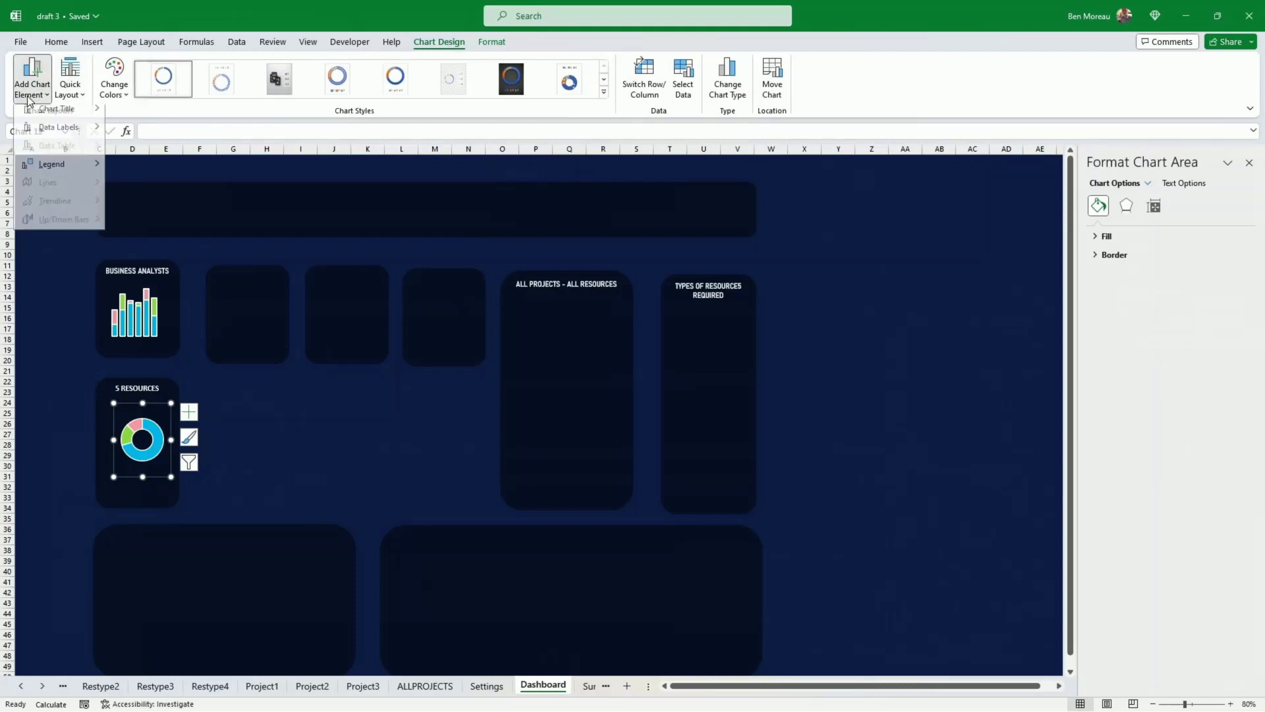
pyautogui.moveTo(60, 139)
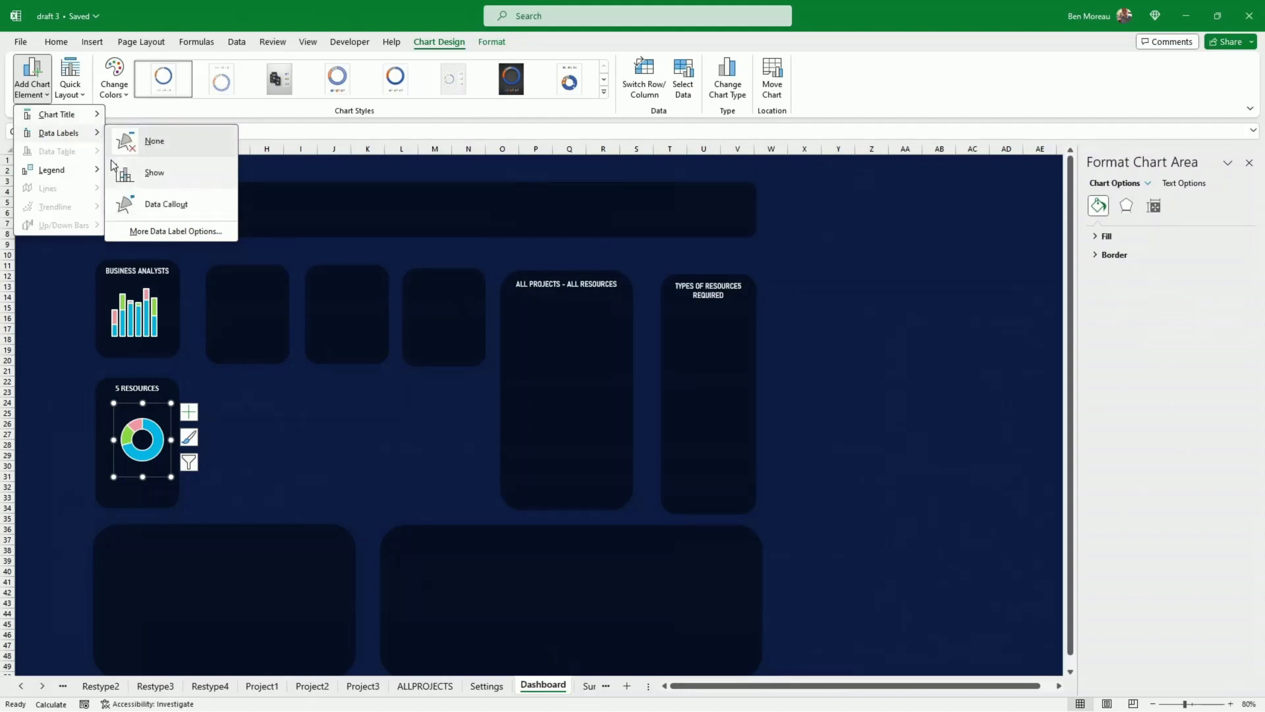
pyautogui.click(133, 170)
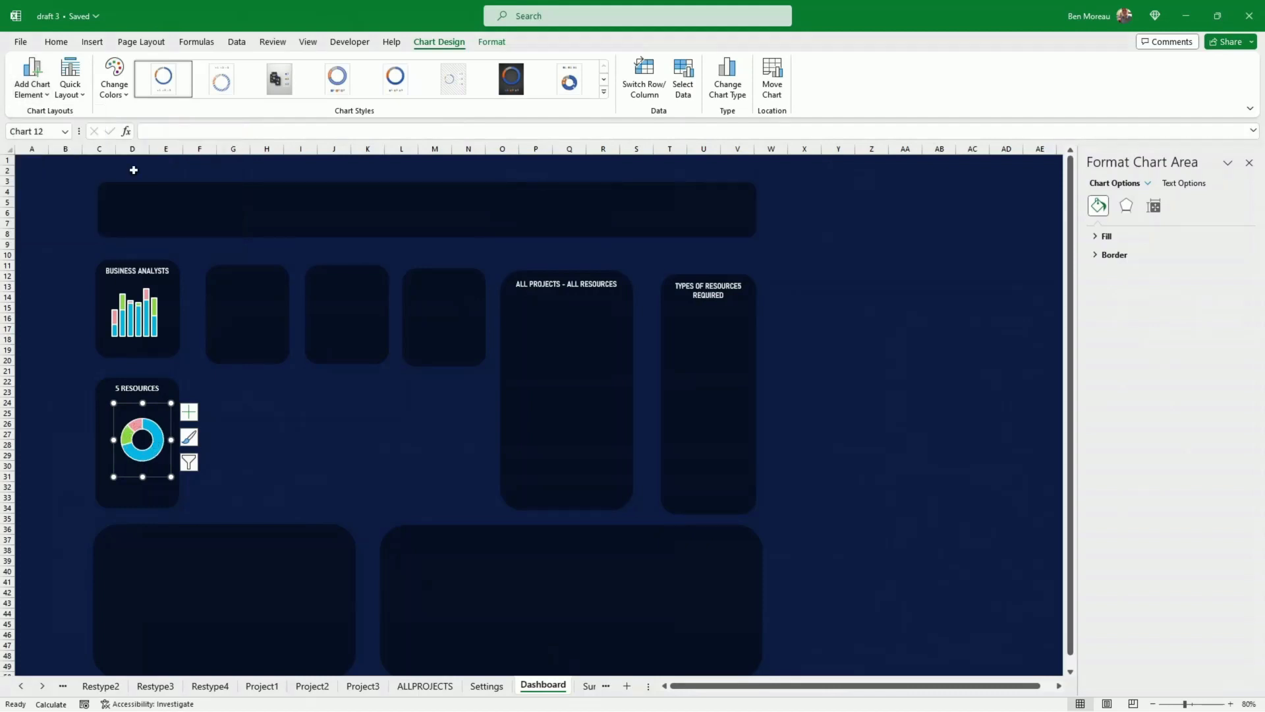
pyautogui.rightClick(151, 451)
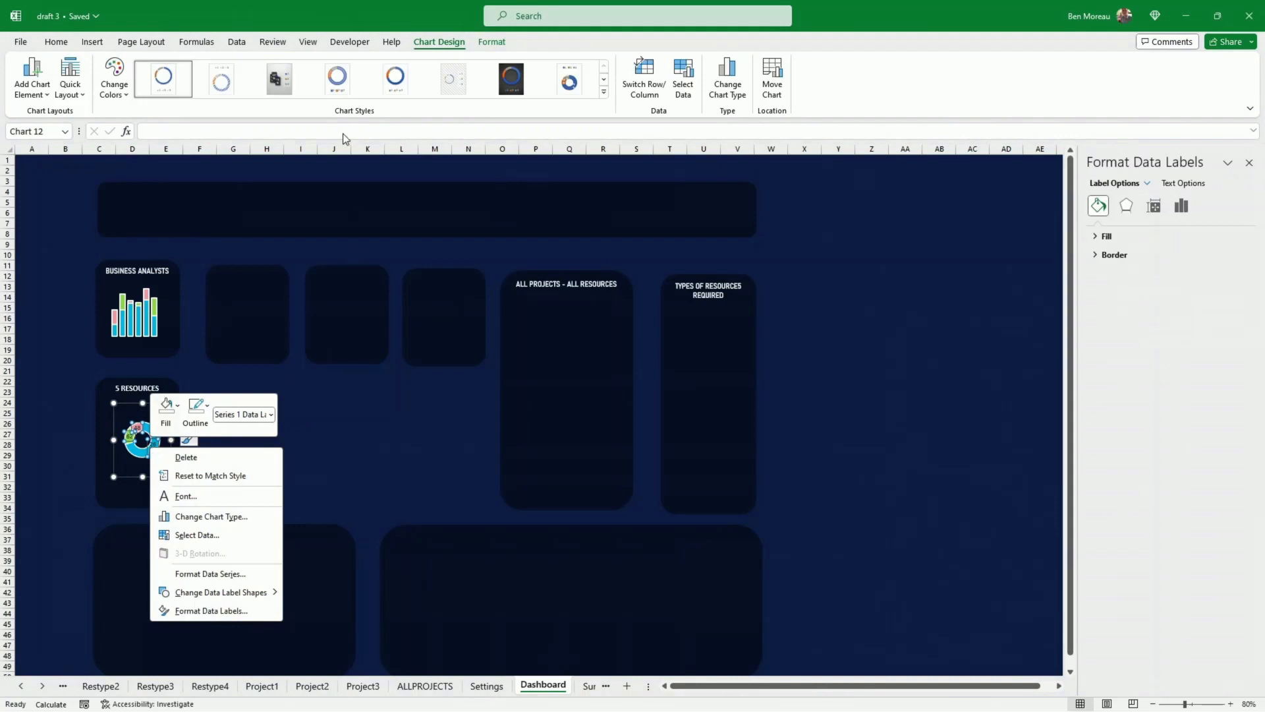
pyautogui.click(58, 42)
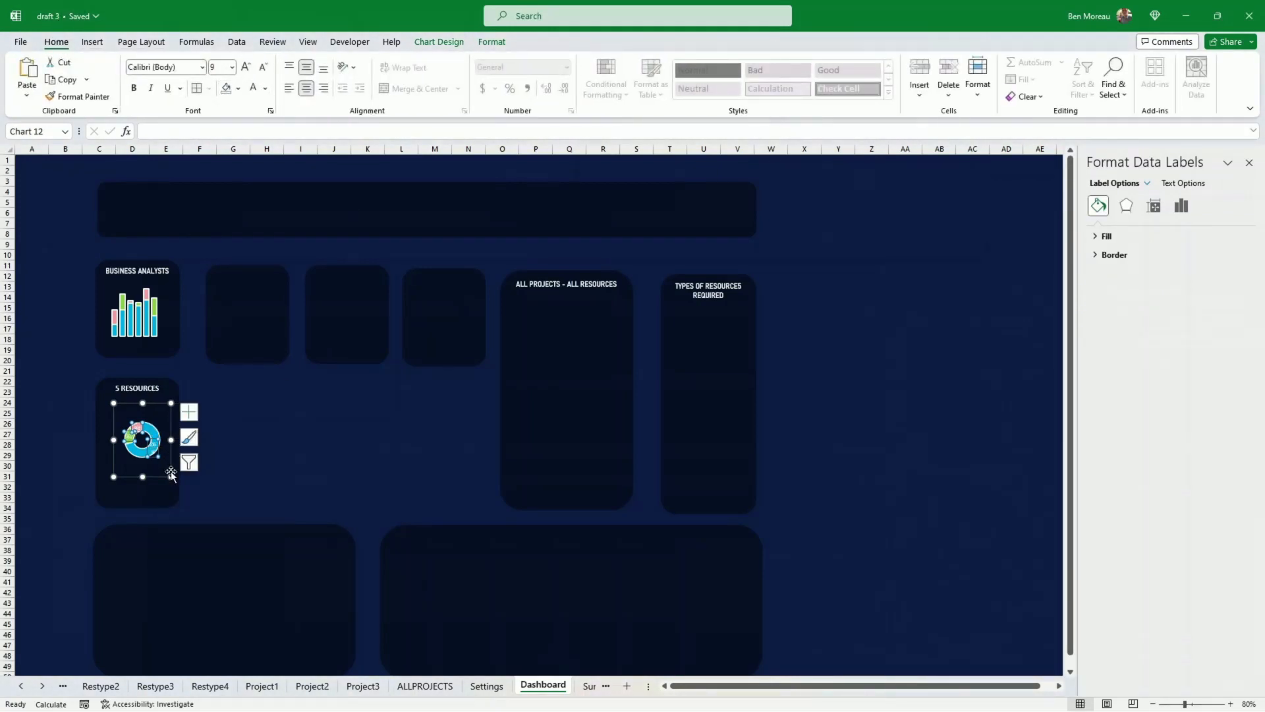
pyautogui.click(233, 466)
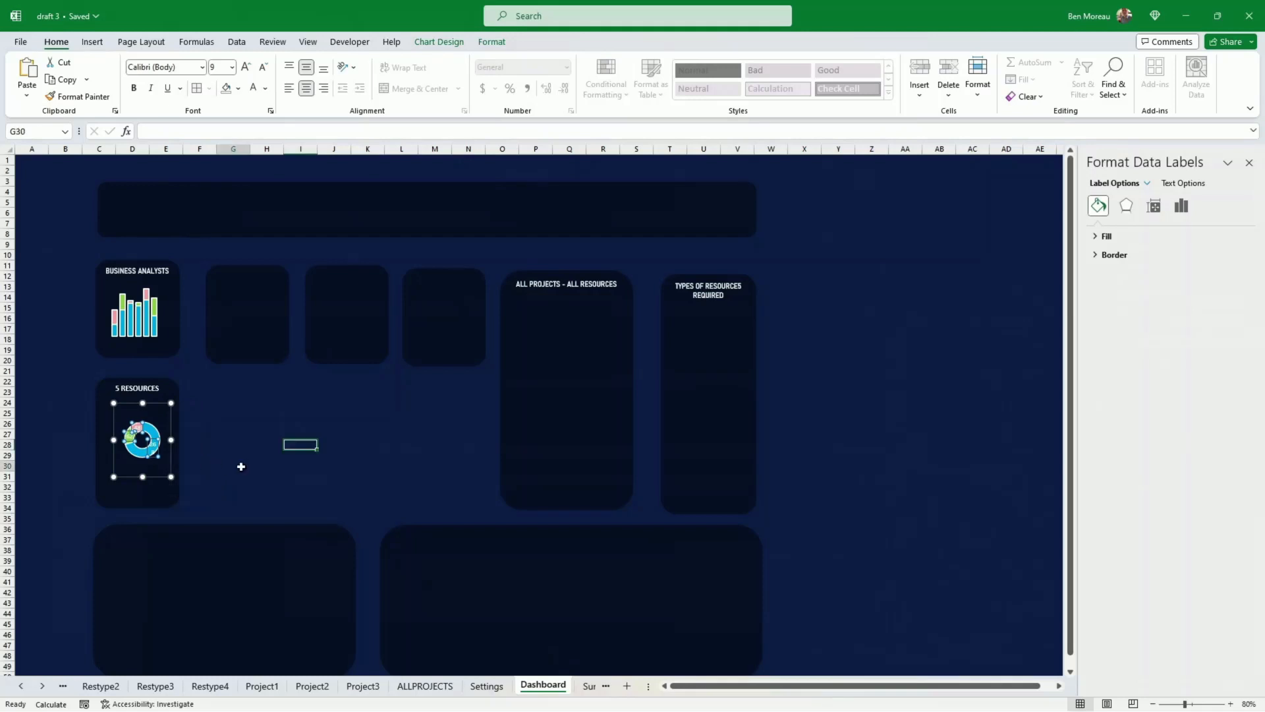
# - Move the doughnut chart's individual data labels outside the ring, each beside its own segment
pyautogui.click(159, 450)
pyautogui.click(157, 450)
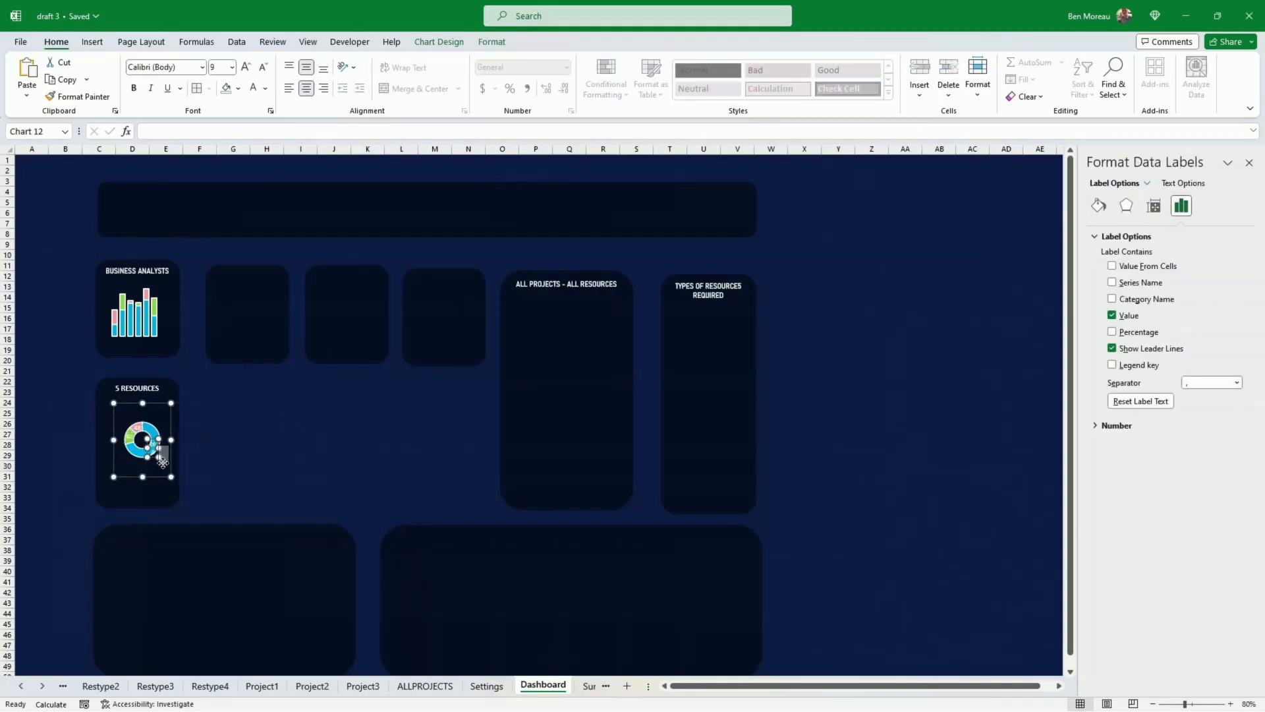
pyautogui.click(162, 452)
pyautogui.click(134, 426)
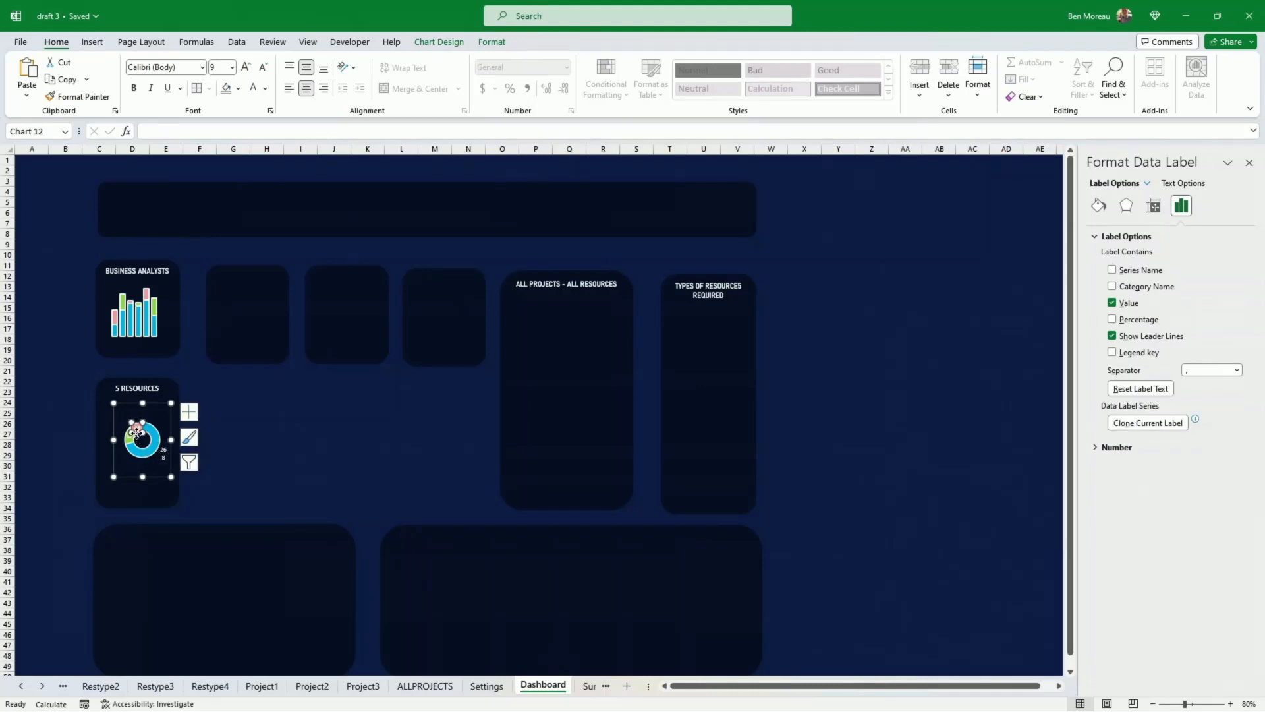
pyautogui.moveTo(136, 432)
pyautogui.mouseDown()
pyautogui.moveTo(135, 420)
pyautogui.moveTo(120, 445)
pyautogui.mouseUp()
pyautogui.click(131, 439)
pyautogui.click(334, 444)
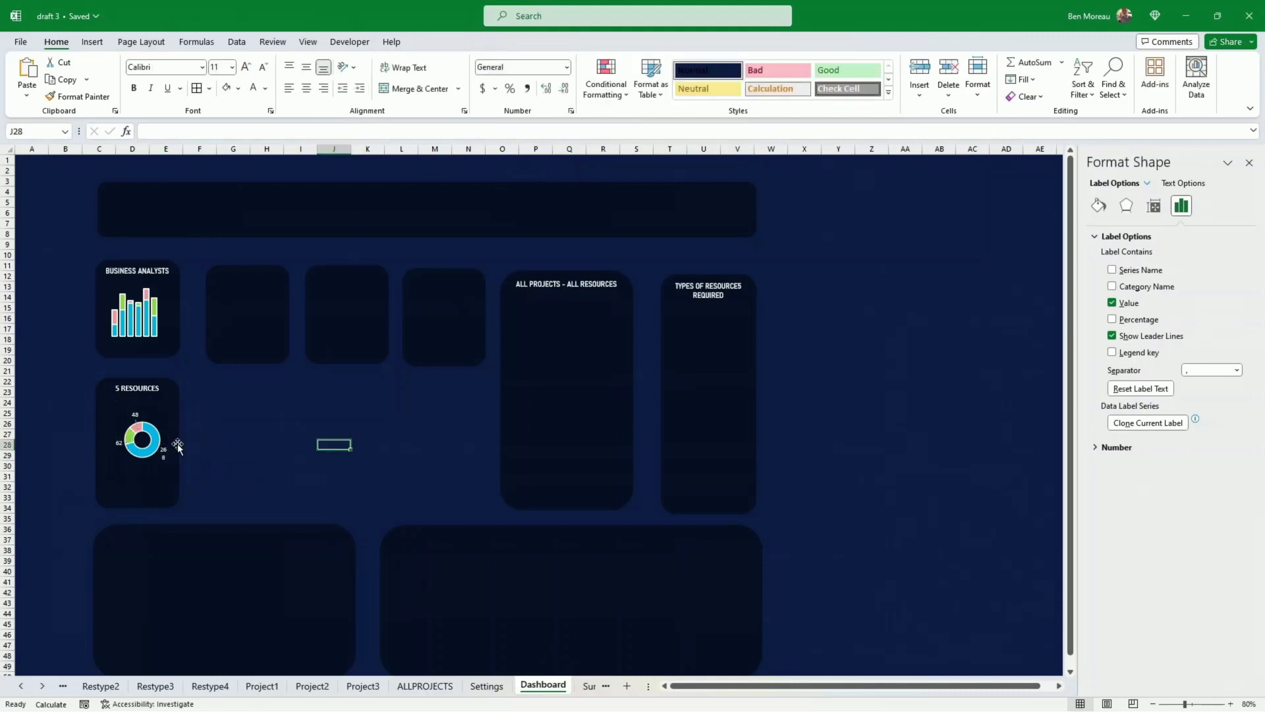
# - Increase the doughnut chart's data label font size to 10 and turn off text wrapping in the labels
pyautogui.click(166, 459)
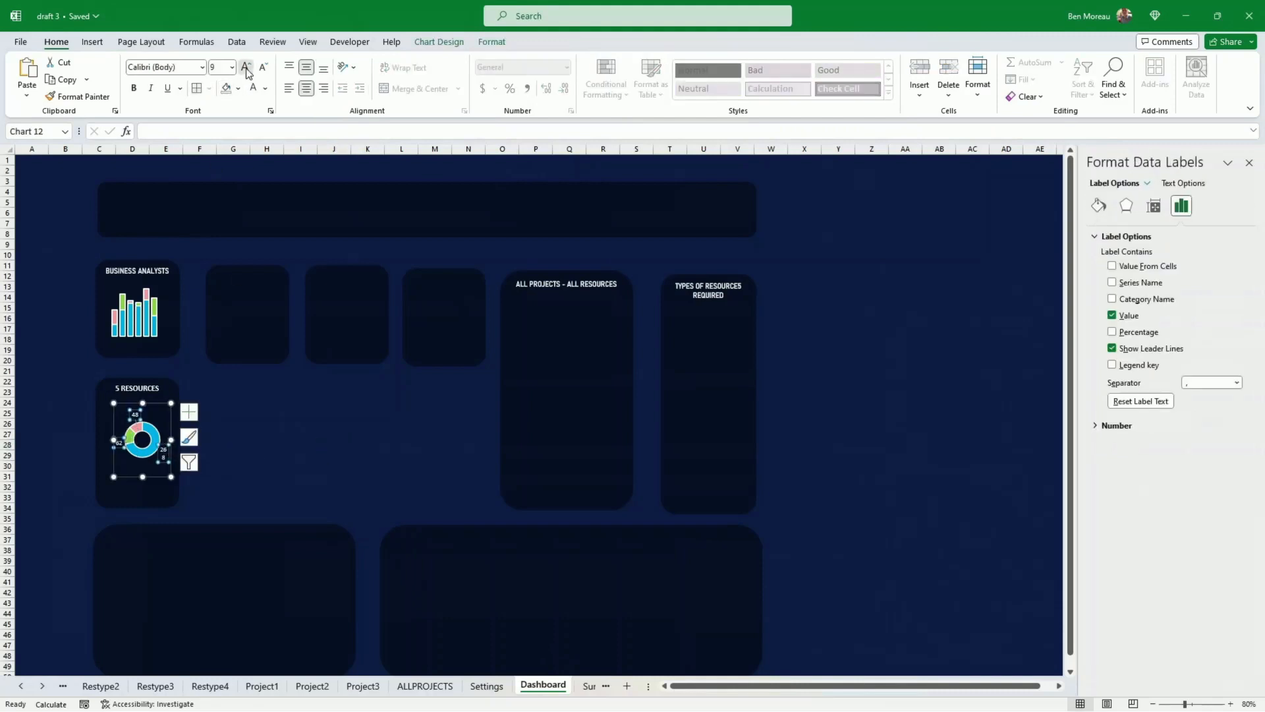
pyautogui.click(166, 460)
pyautogui.click(1106, 432)
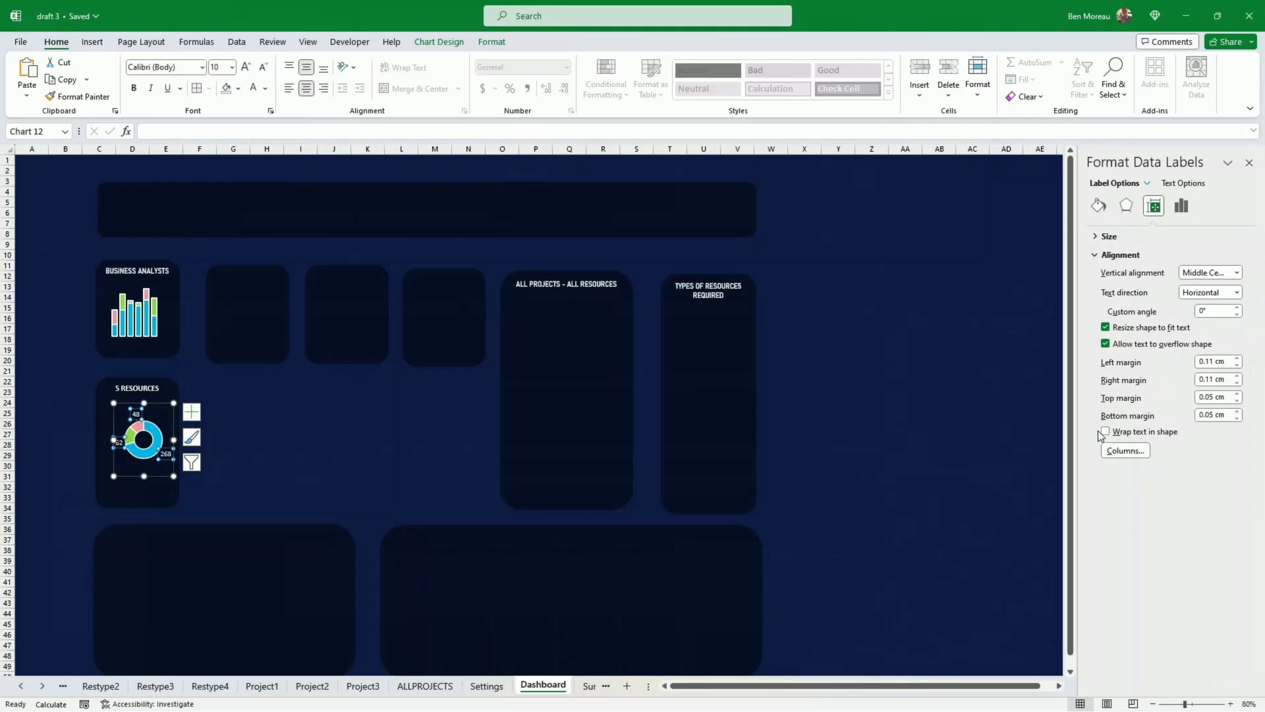
pyautogui.click(275, 457)
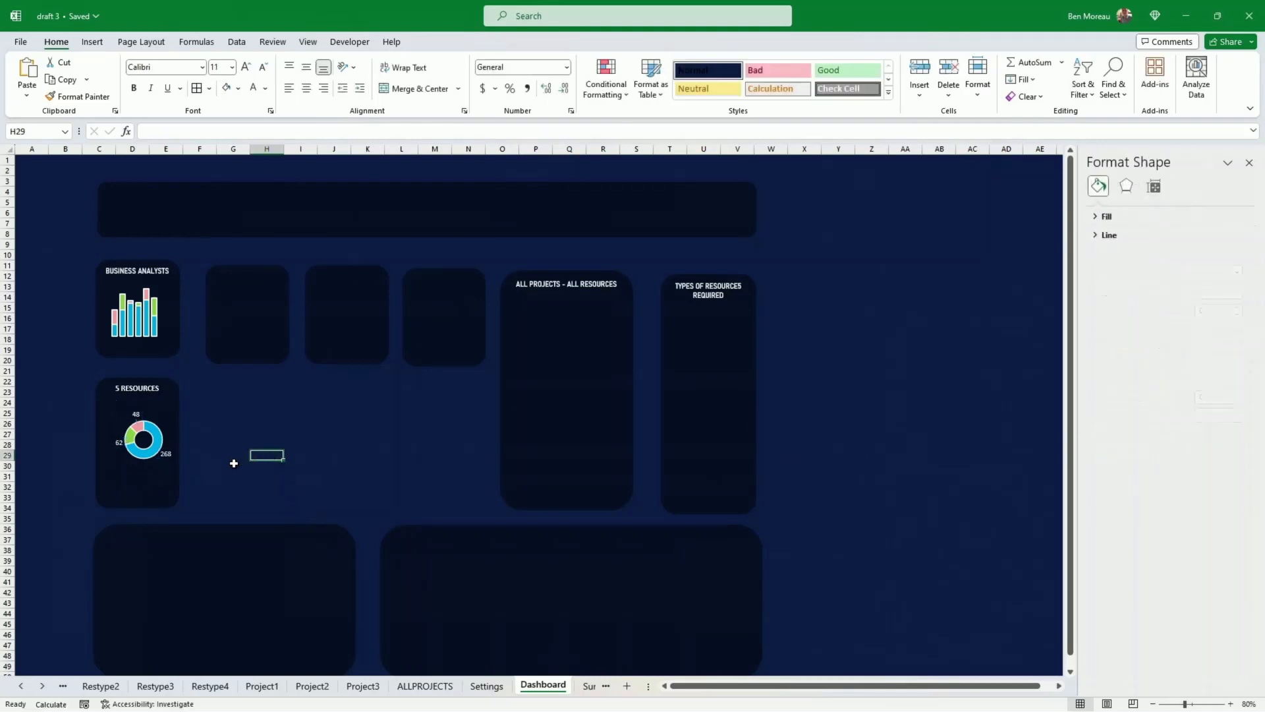
# - Resize and reposition the doughnut chart slightly so it and its outer labels fit within the 5 RESOURCES box
pyautogui.click(120, 443)
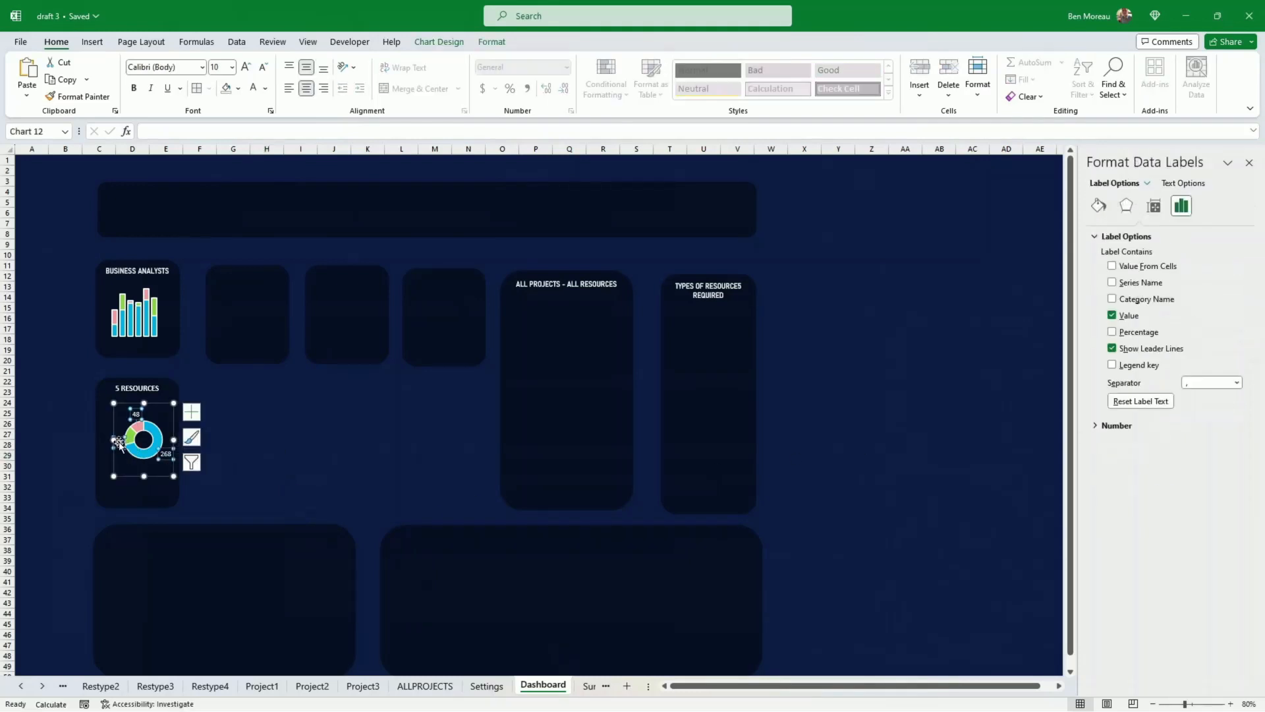
pyautogui.click(119, 442)
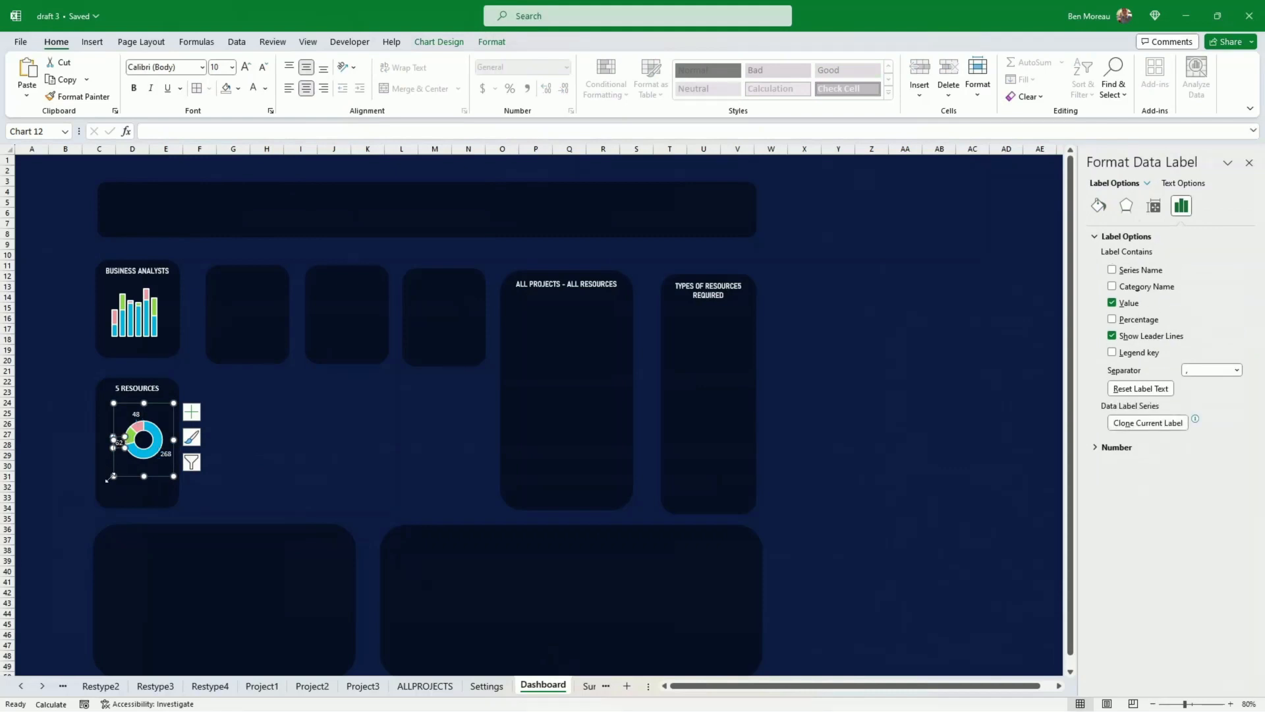
pyautogui.moveTo(110, 476); pyautogui.dragTo(109, 475)
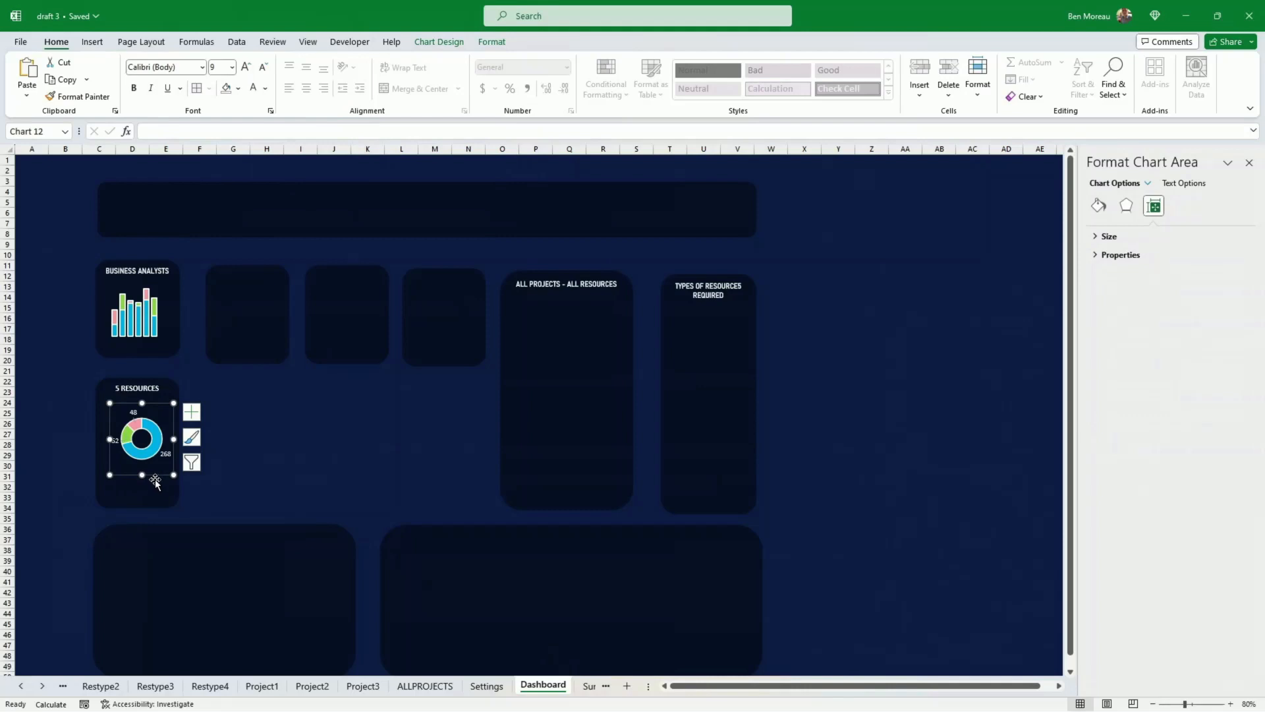
pyautogui.moveTo(157, 475); pyautogui.dragTo(162, 476)
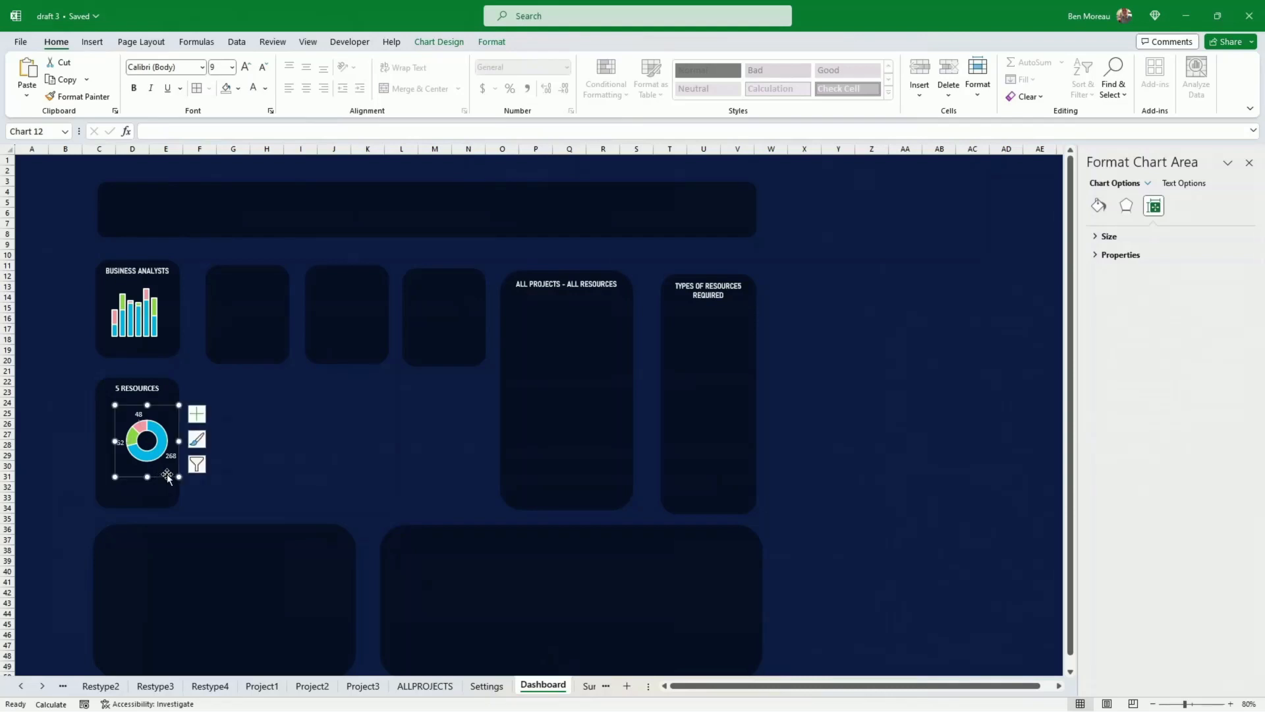
pyautogui.moveTo(178, 476); pyautogui.dragTo(173, 471)
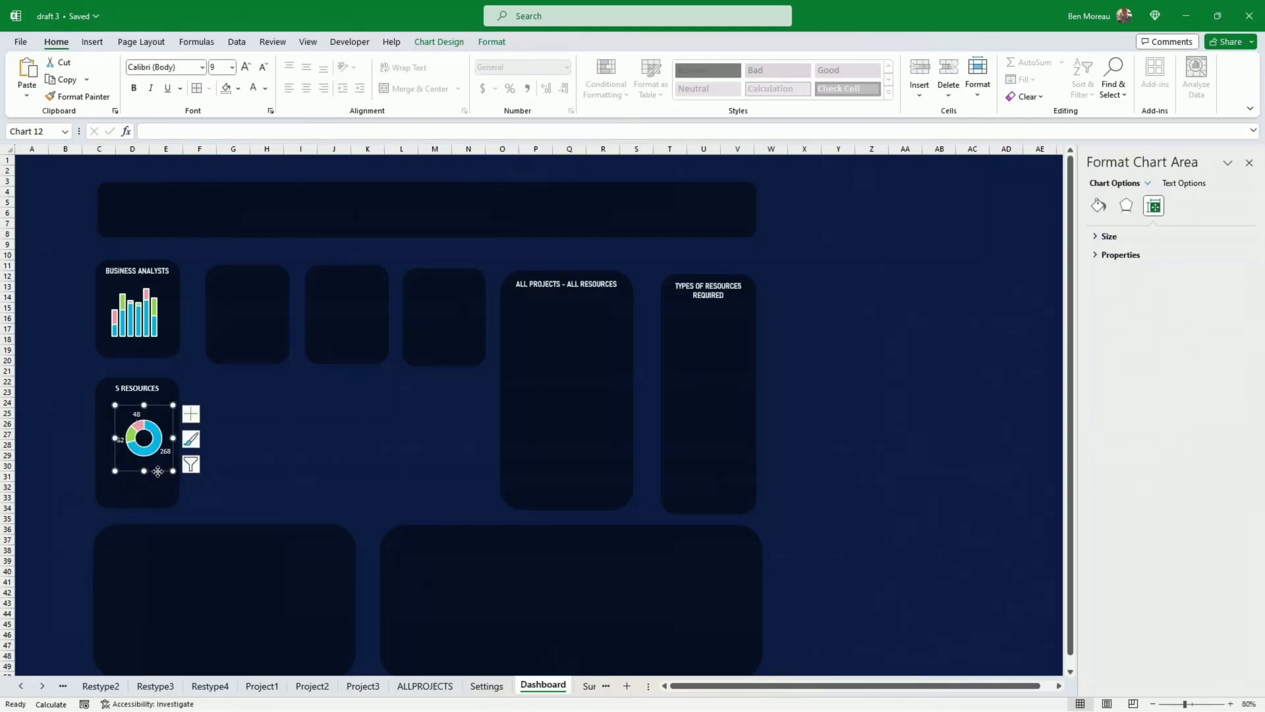
pyautogui.click(366, 477)
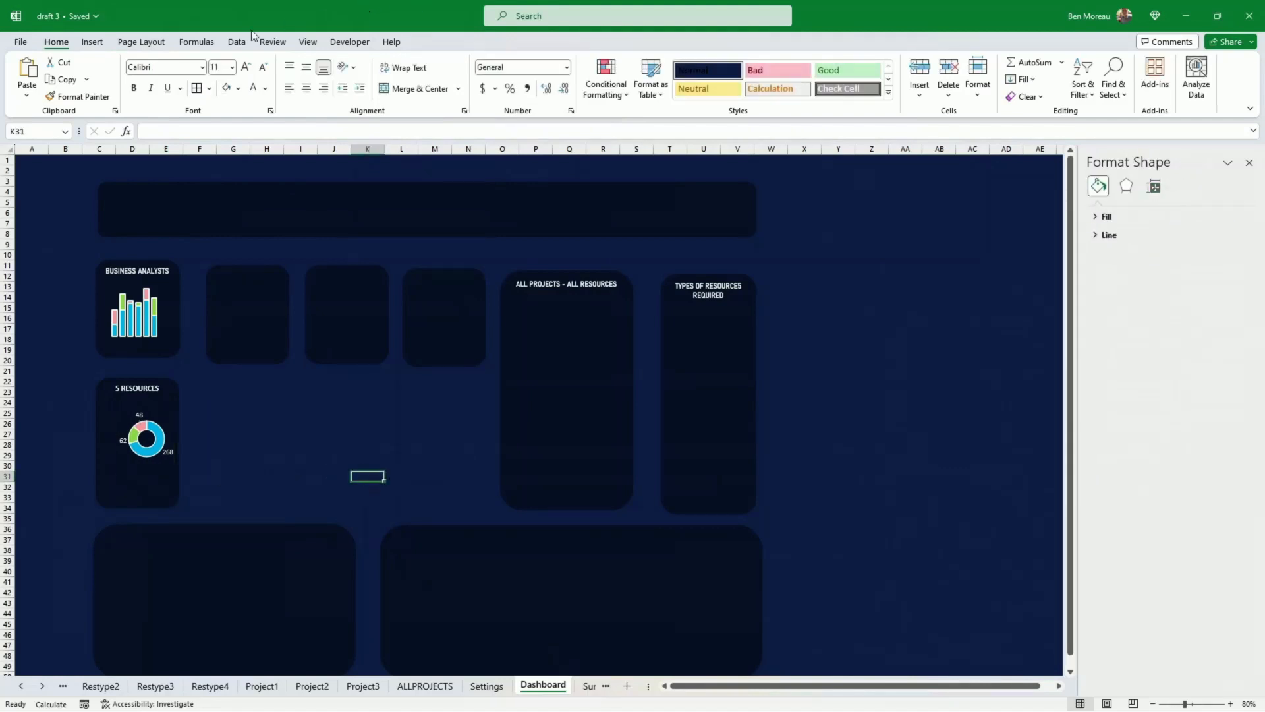
# - Search the stock icons for "people" and insert the solid standing man icon into the Dashboard sheet
pyautogui.click(92, 42)
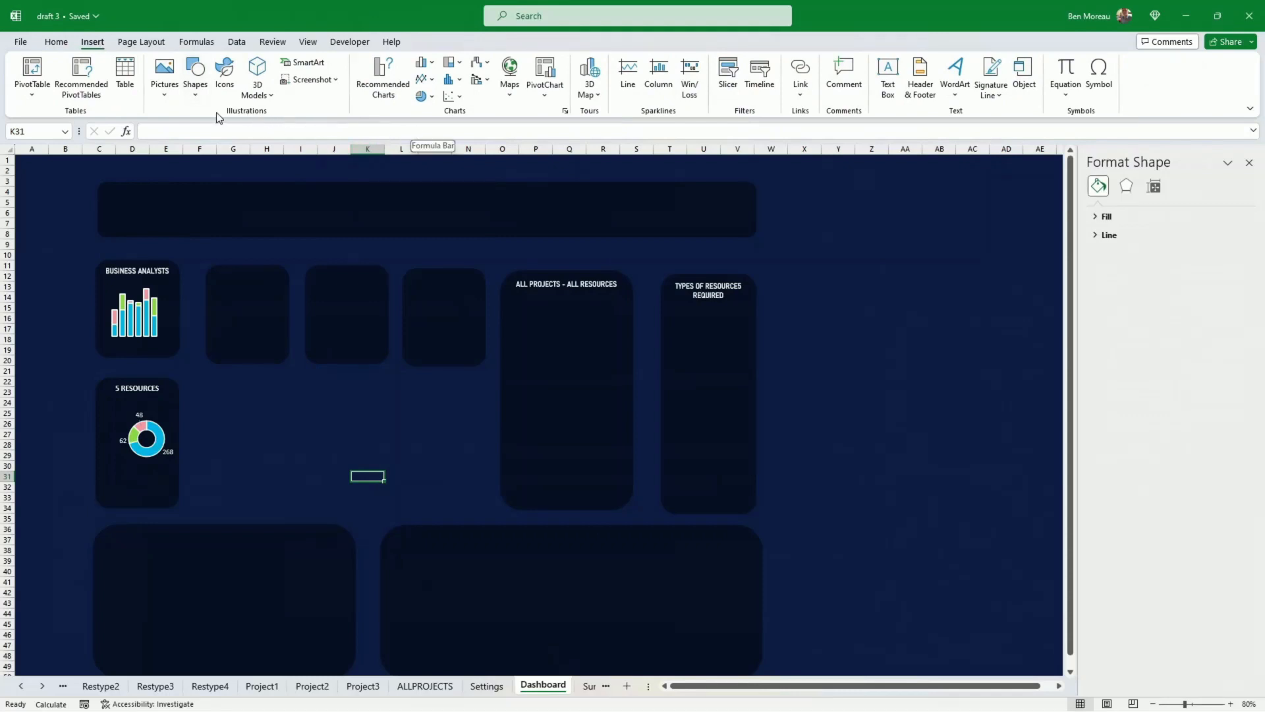
pyautogui.click(225, 76)
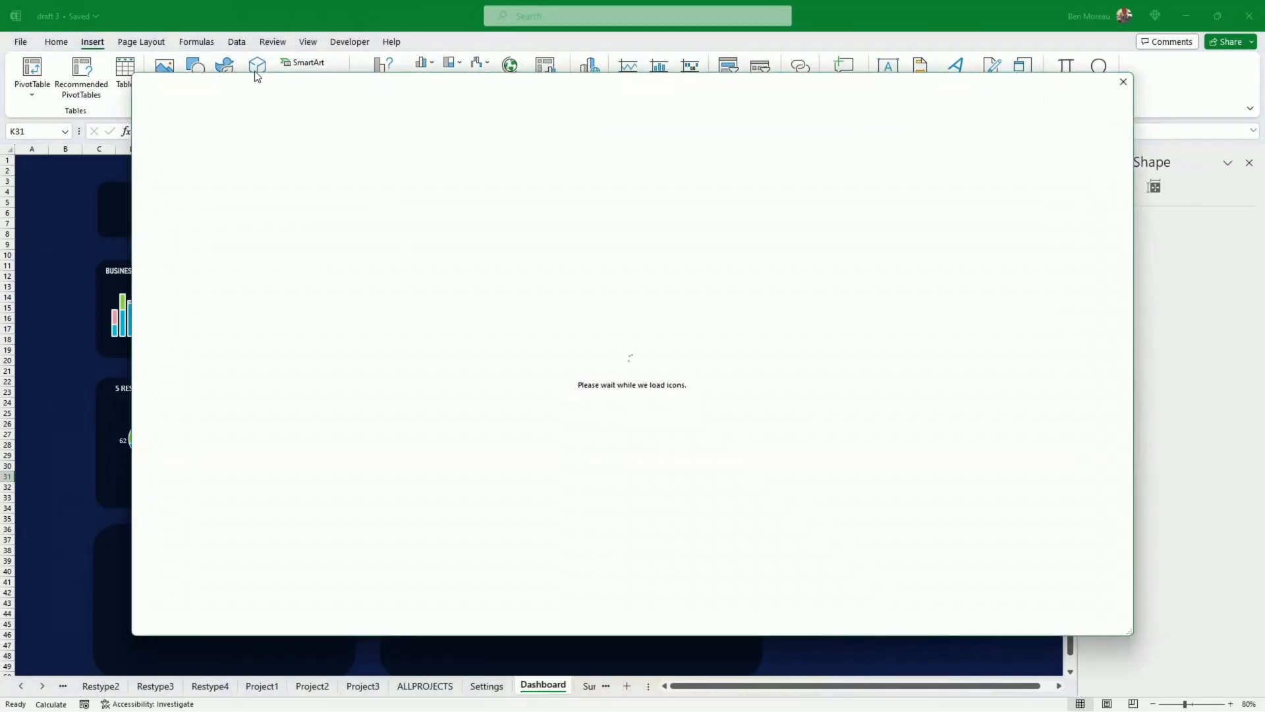
pyautogui.moveTo(329, 91); pyautogui.dragTo(469, 203)
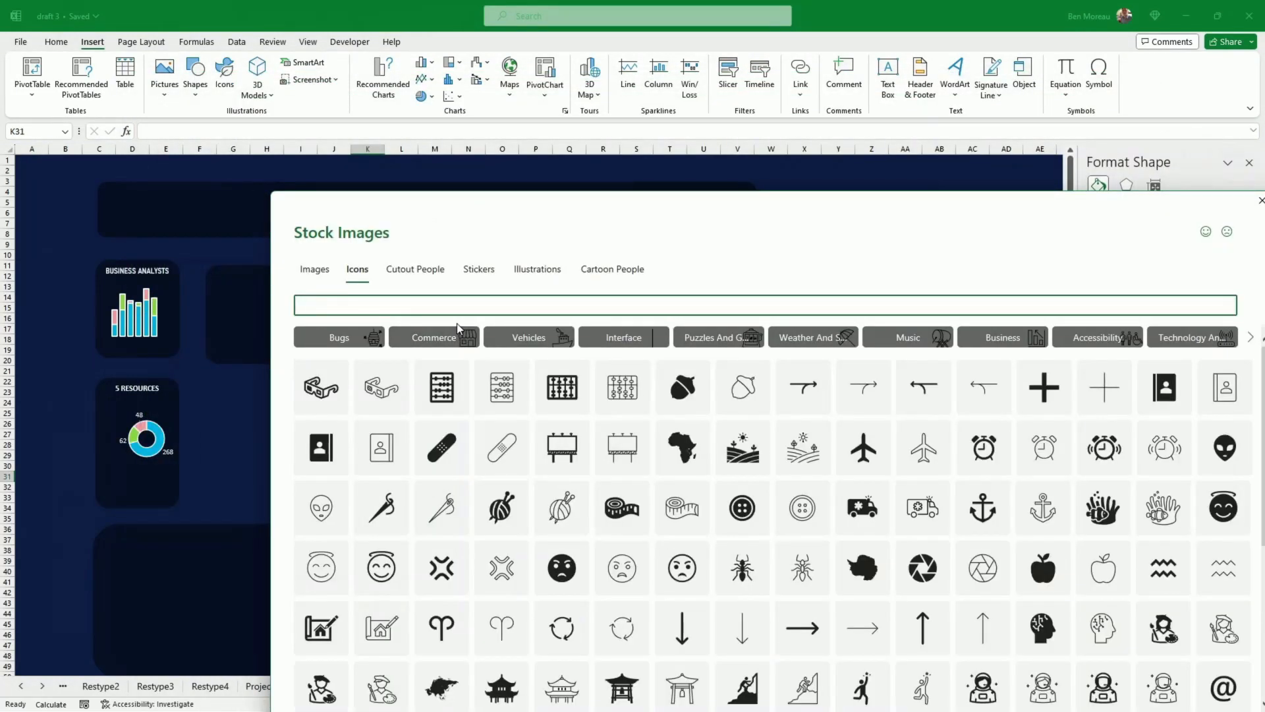
pyautogui.write('people')
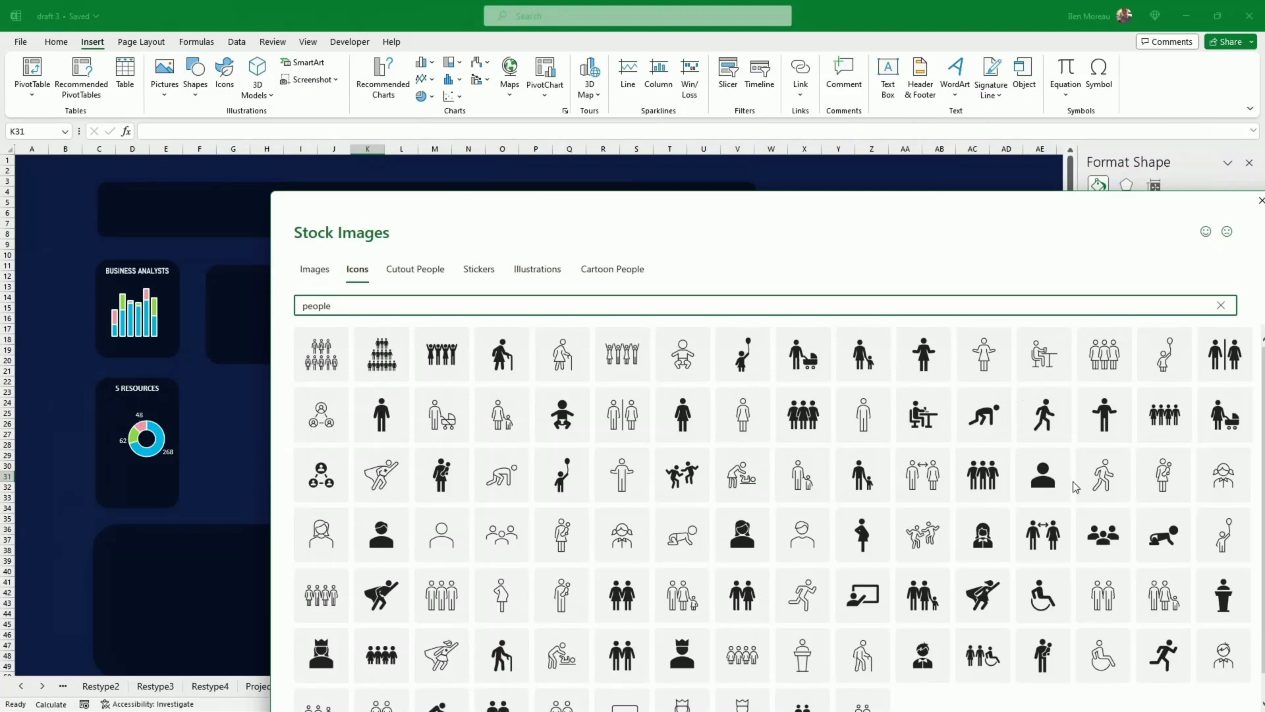
pyautogui.click(388, 425)
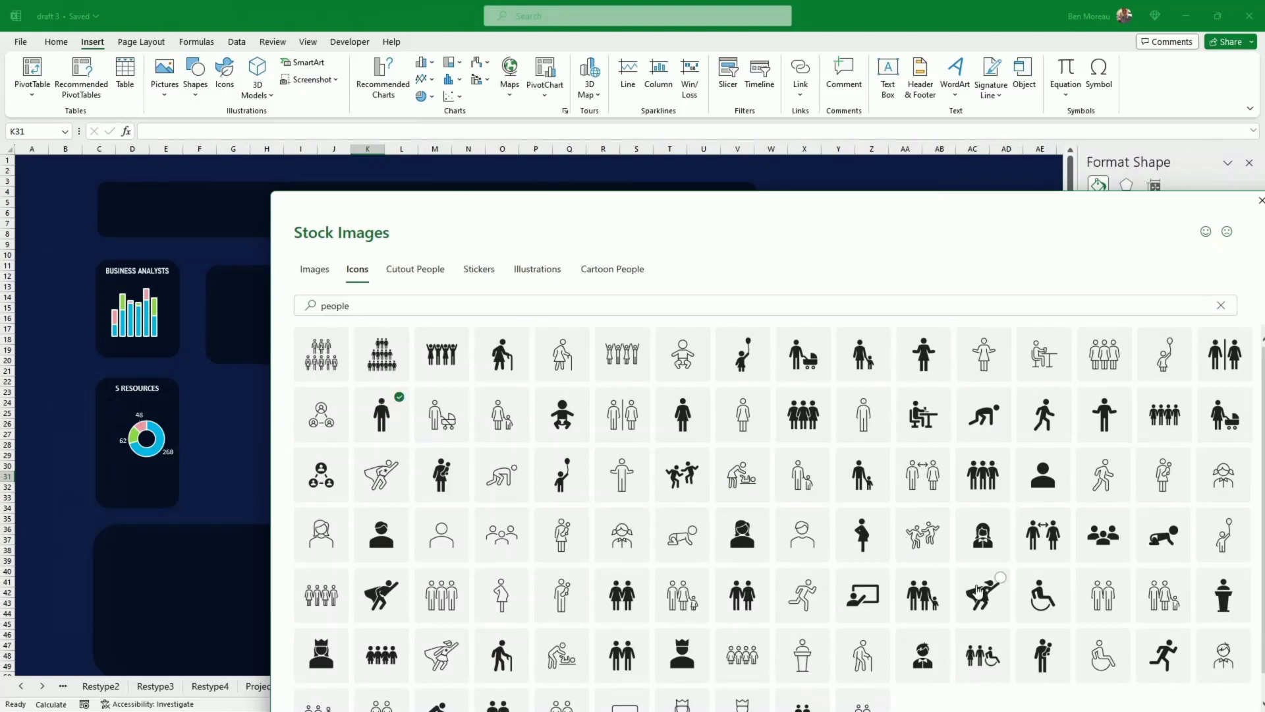
pyautogui.moveTo(988, 206); pyautogui.dragTo(964, 73)
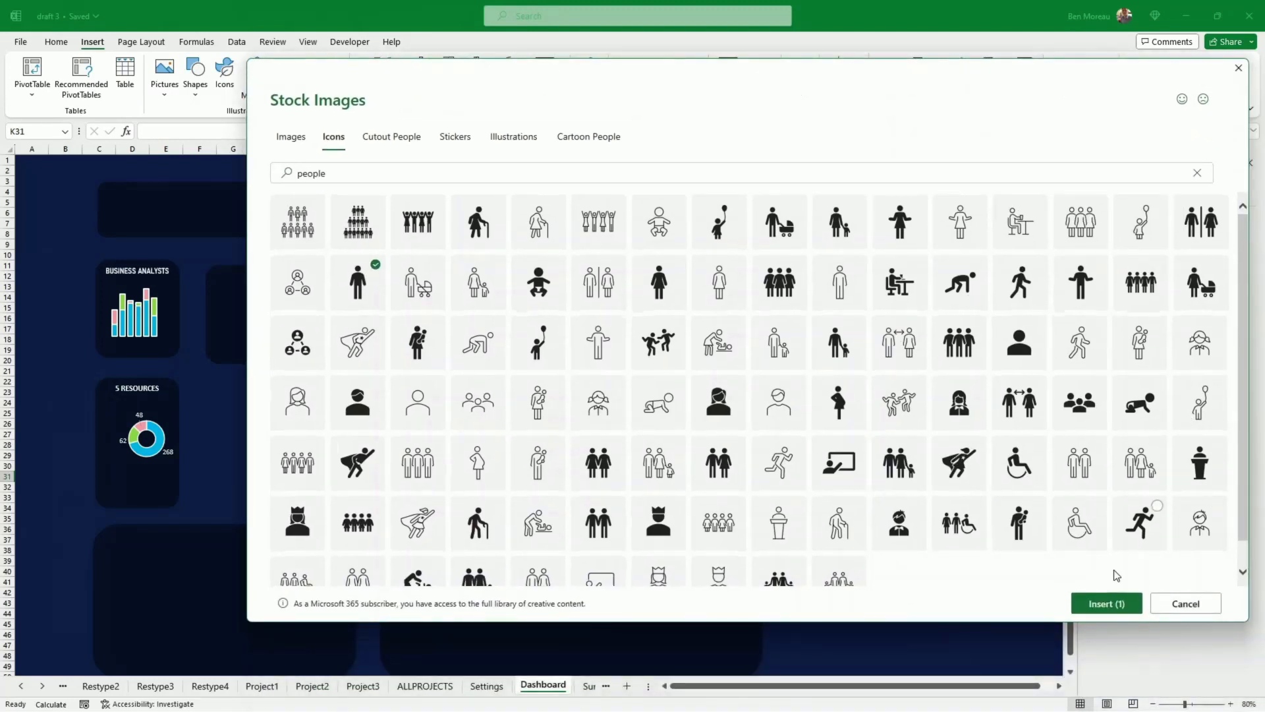
pyautogui.click(1098, 604)
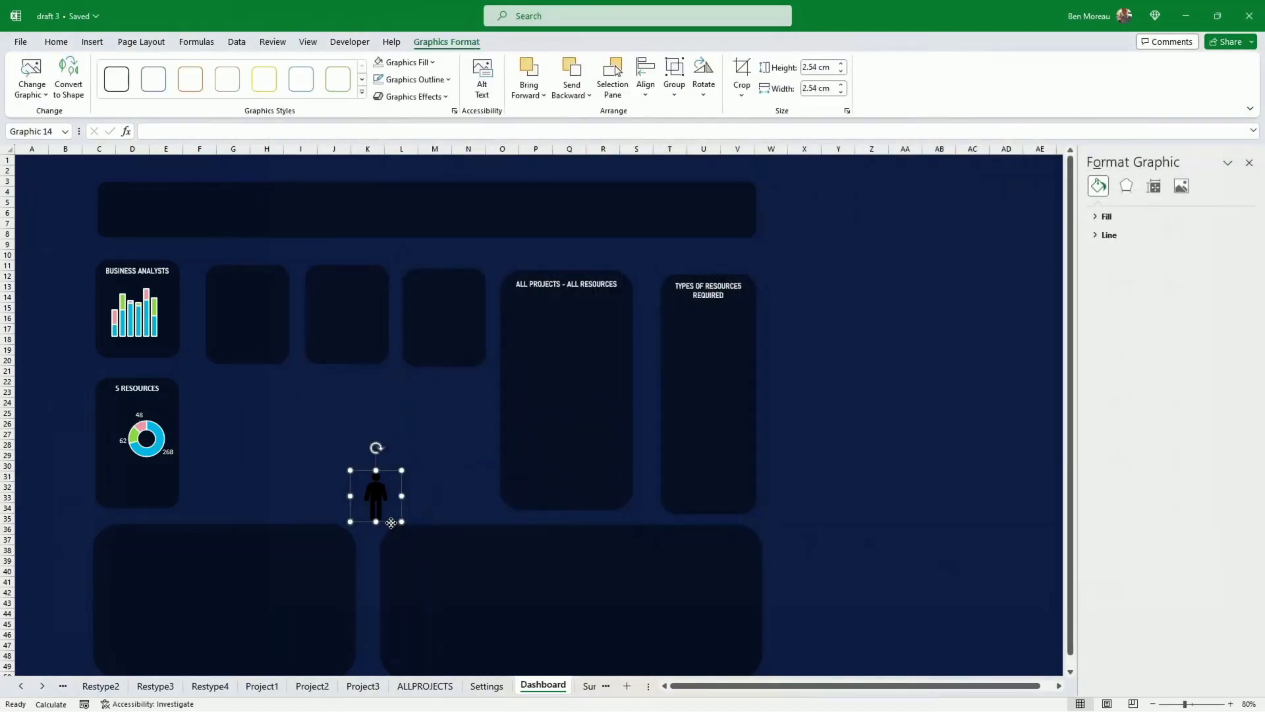
# - Shrink the person icon to about 2.22 cm square and fill it with the lightest blue theme tint
pyautogui.moveTo(391, 523); pyautogui.dragTo(348, 478)
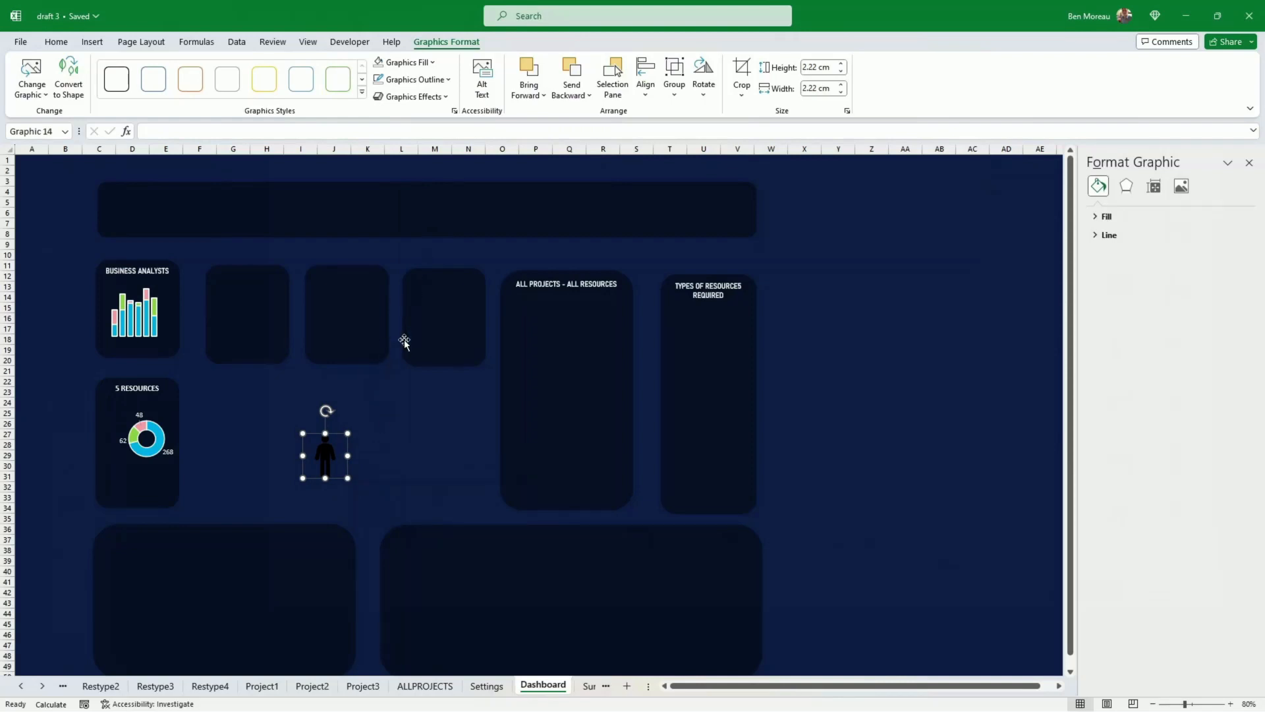
pyautogui.click(432, 63)
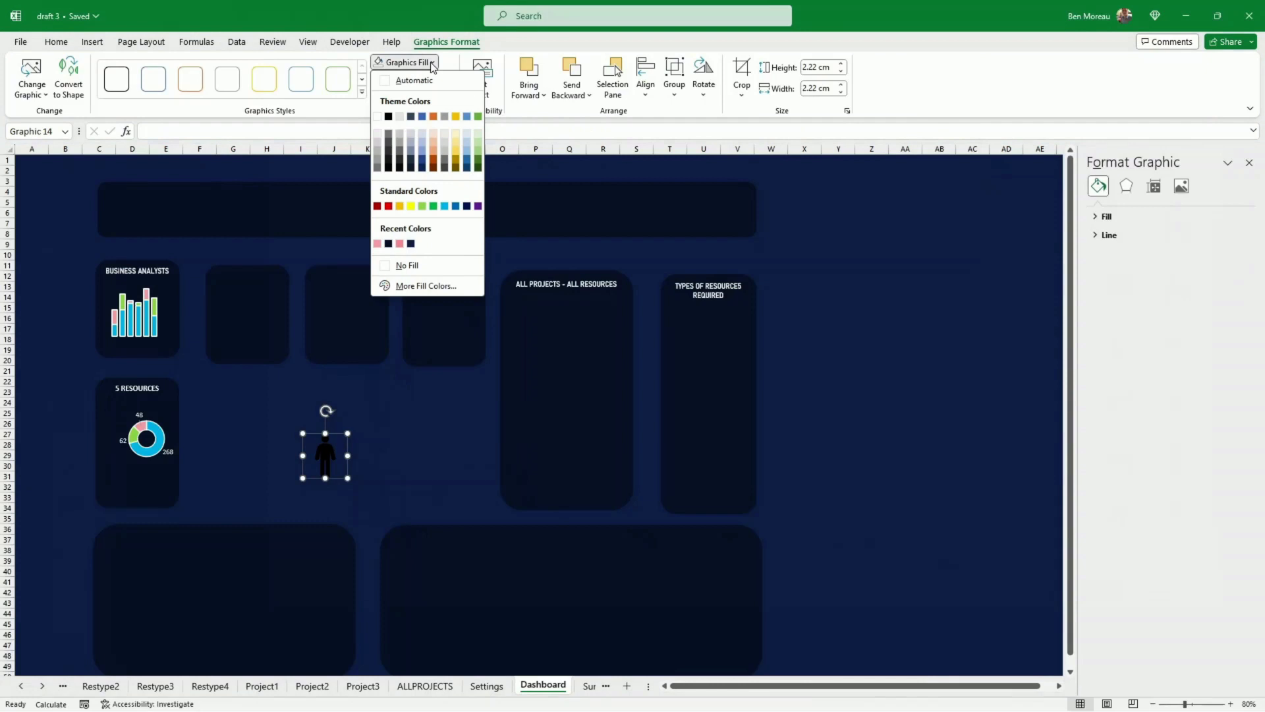
pyautogui.click(466, 134)
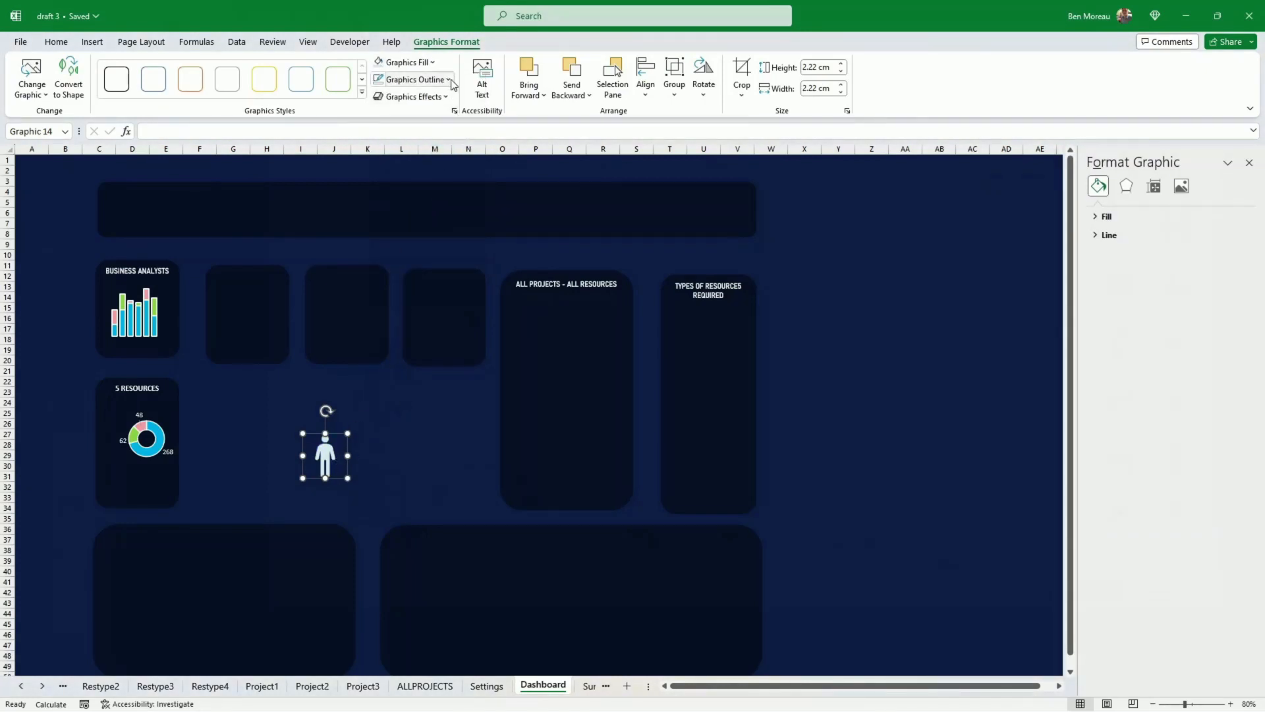
pyautogui.click(434, 63)
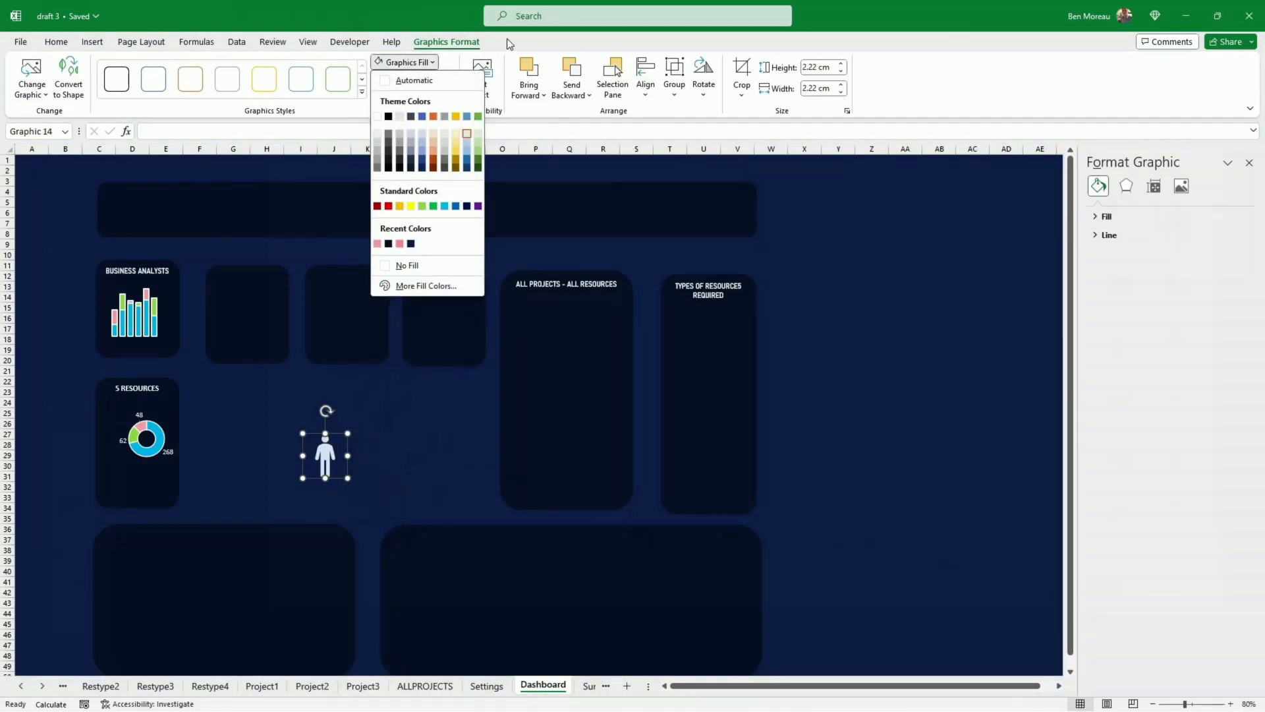
pyautogui.click(509, 44)
# - Give the person icon a white outline with a weight of 1 pt
pyautogui.click(445, 80)
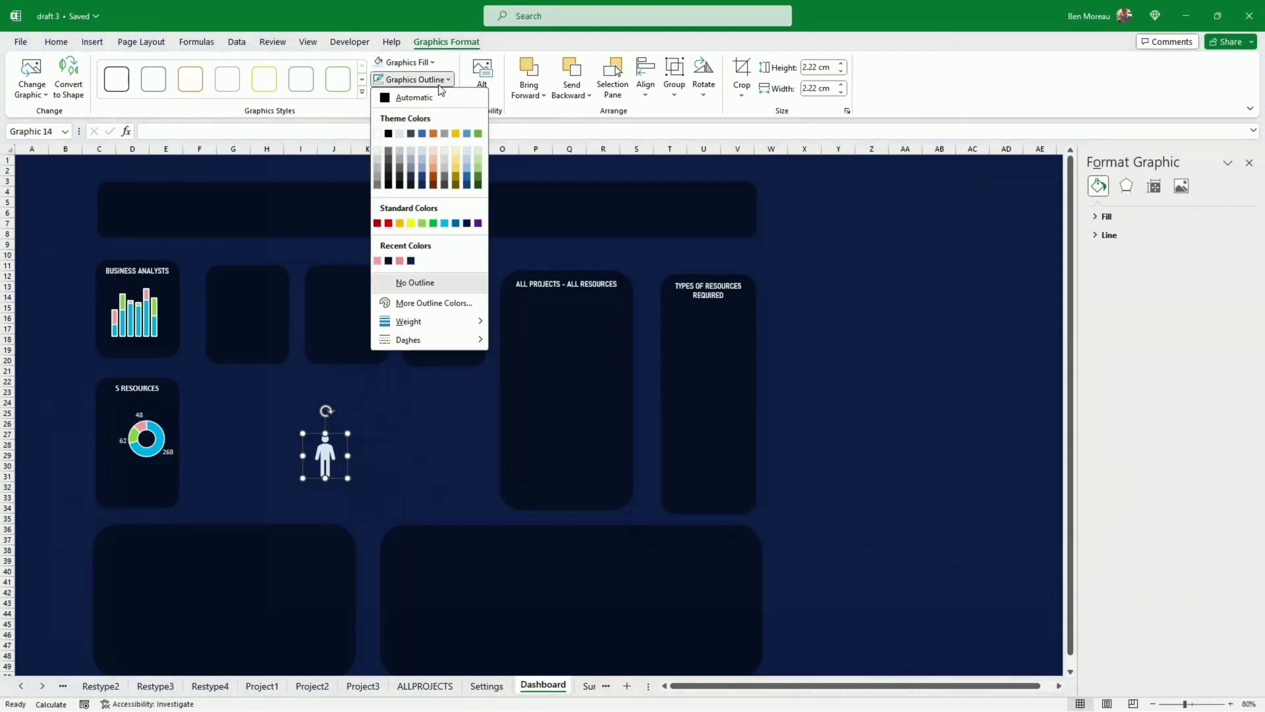
pyautogui.click(377, 134)
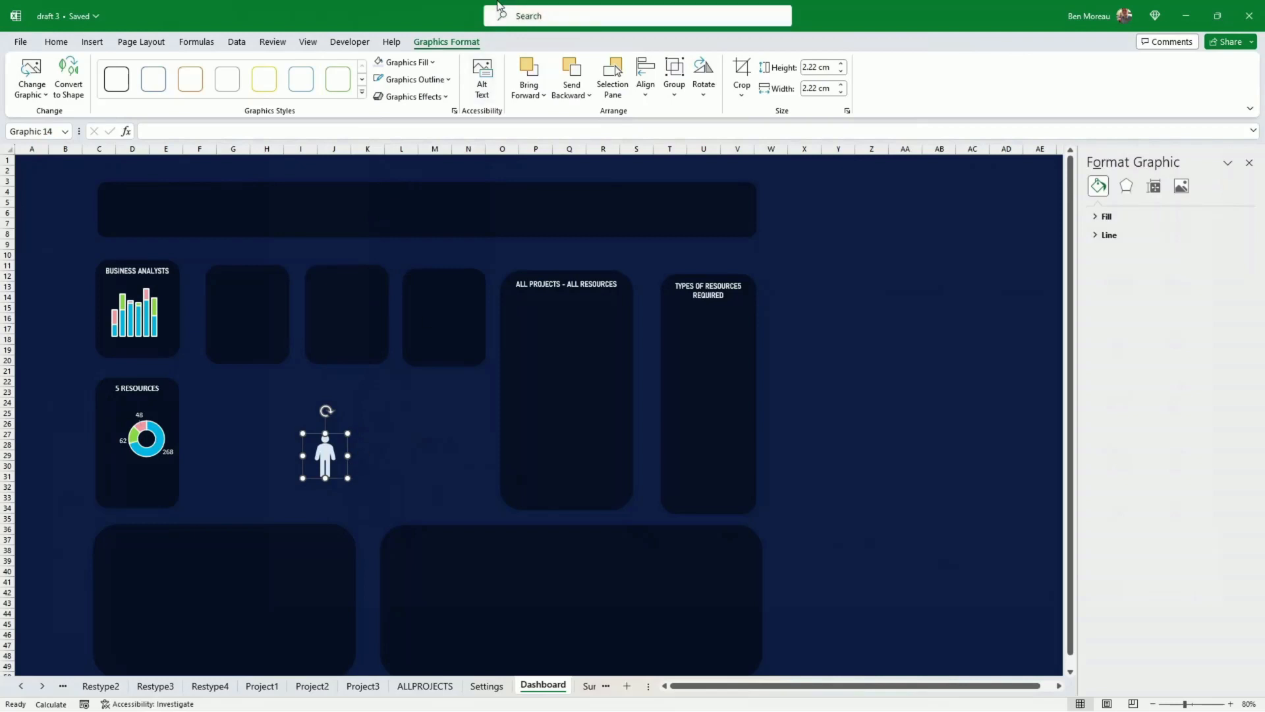
pyautogui.click(449, 81)
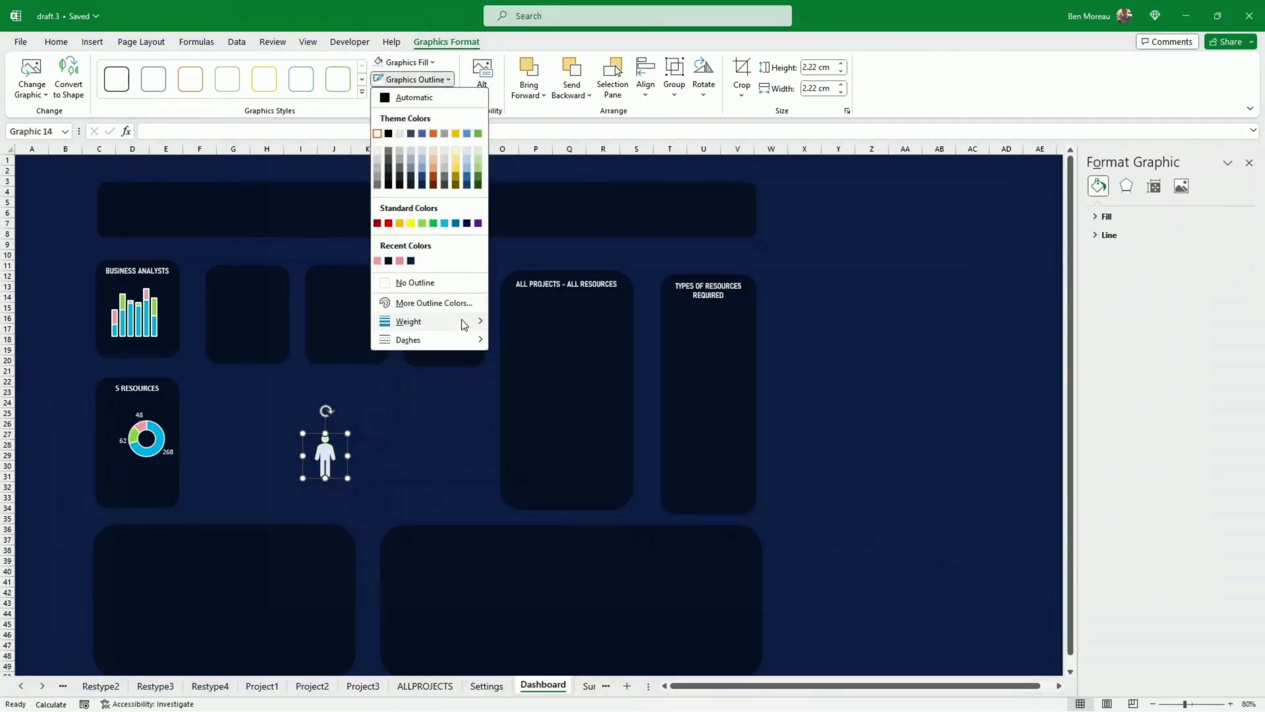
pyautogui.moveTo(466, 322)
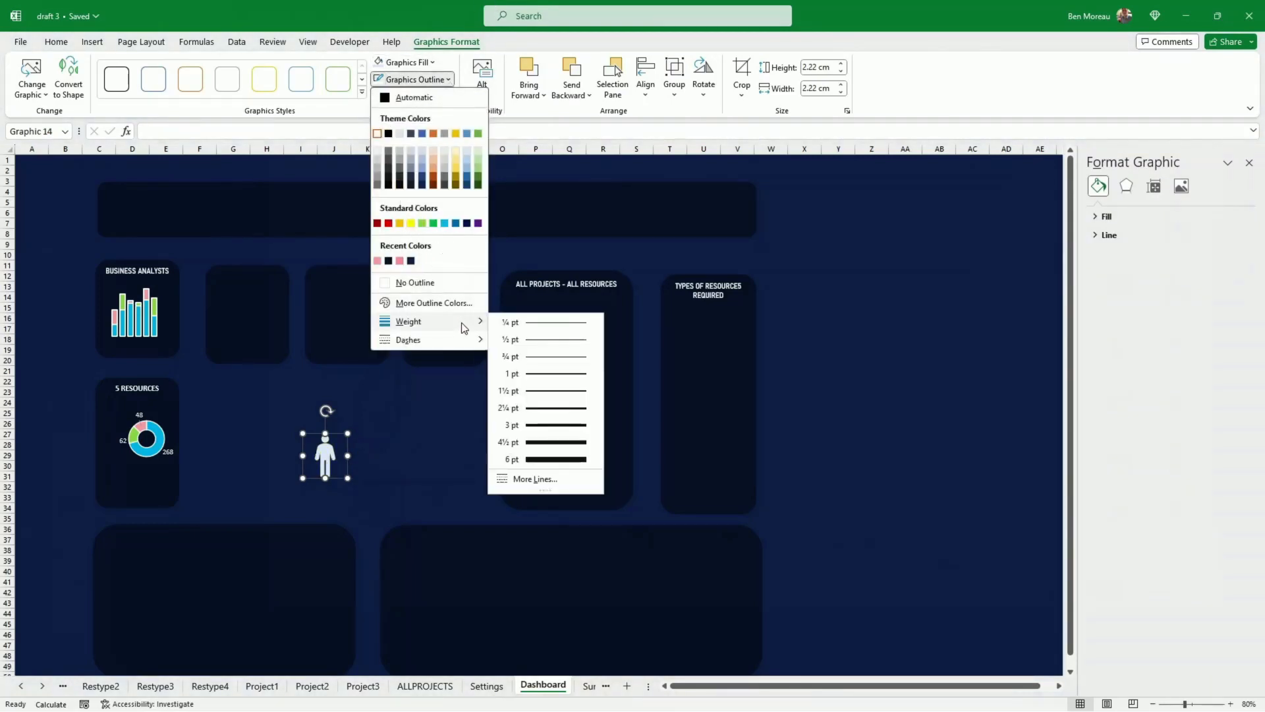
pyautogui.click(535, 377)
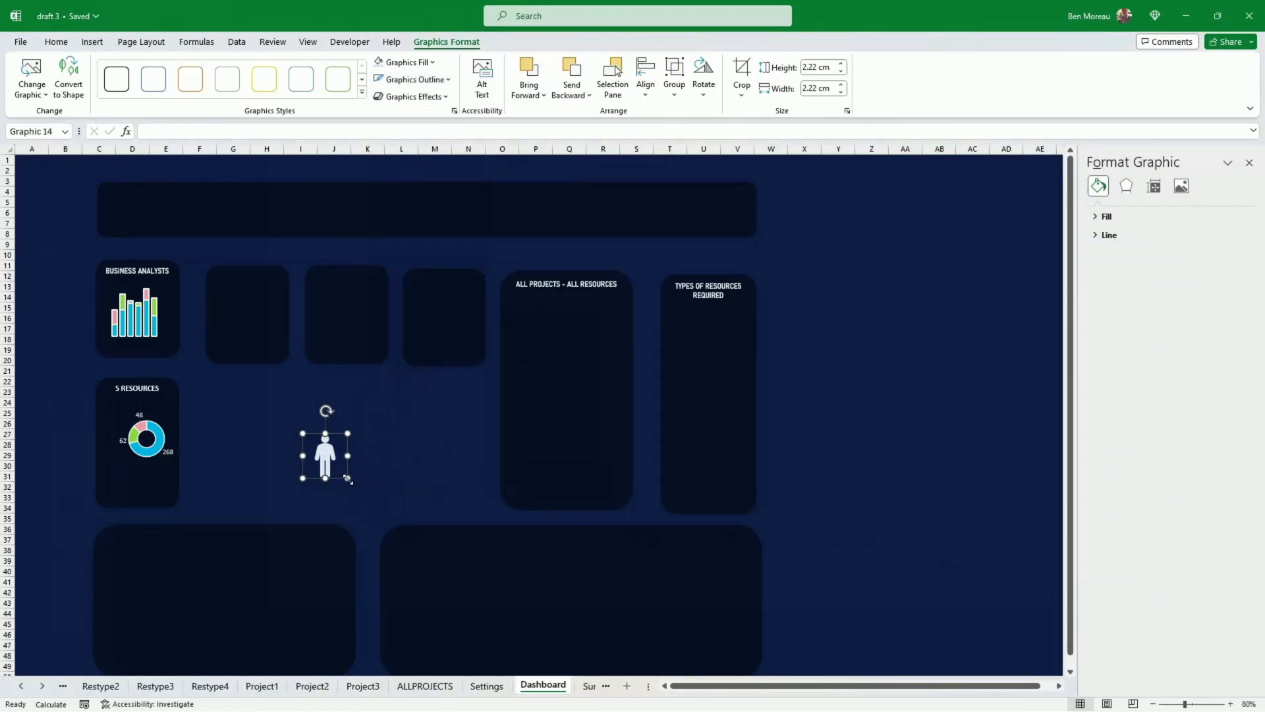
# - Shrink the person icon to about 2.02 cm square and place it beside the doughnut chart in the 5 RESOURCES box
pyautogui.moveTo(348, 479); pyautogui.dragTo(119, 451)
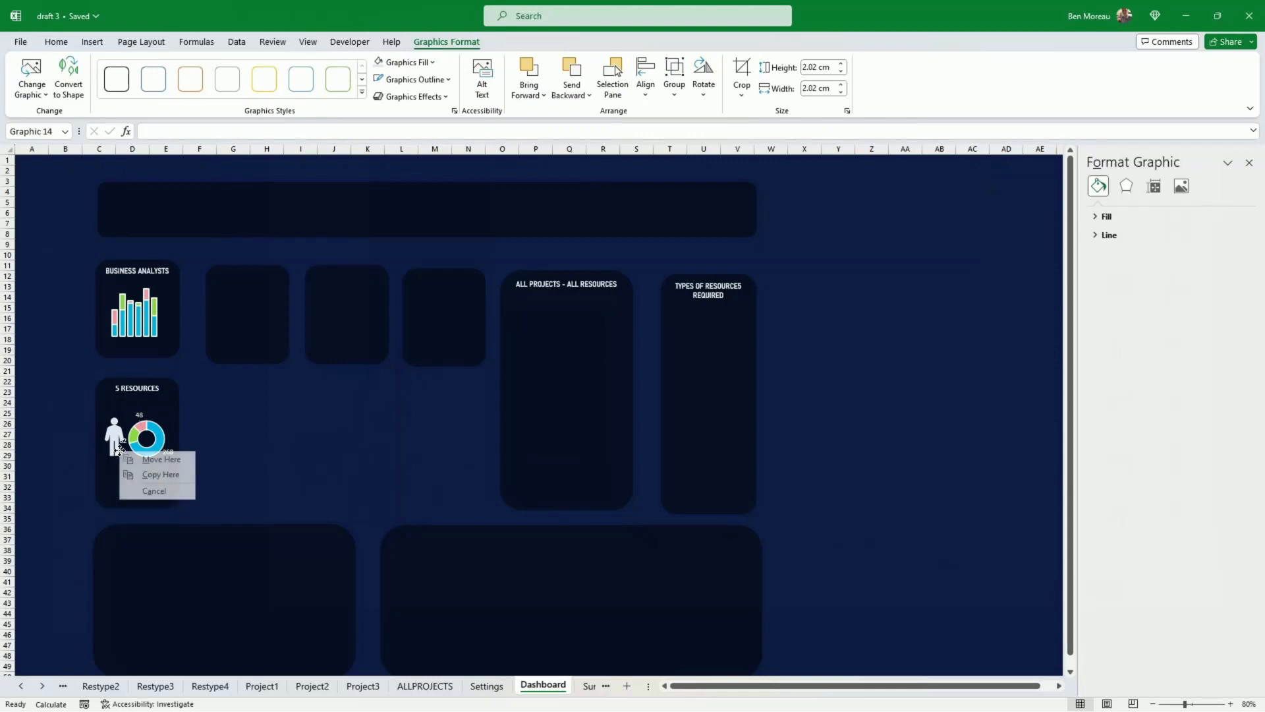
pyautogui.click(131, 457)
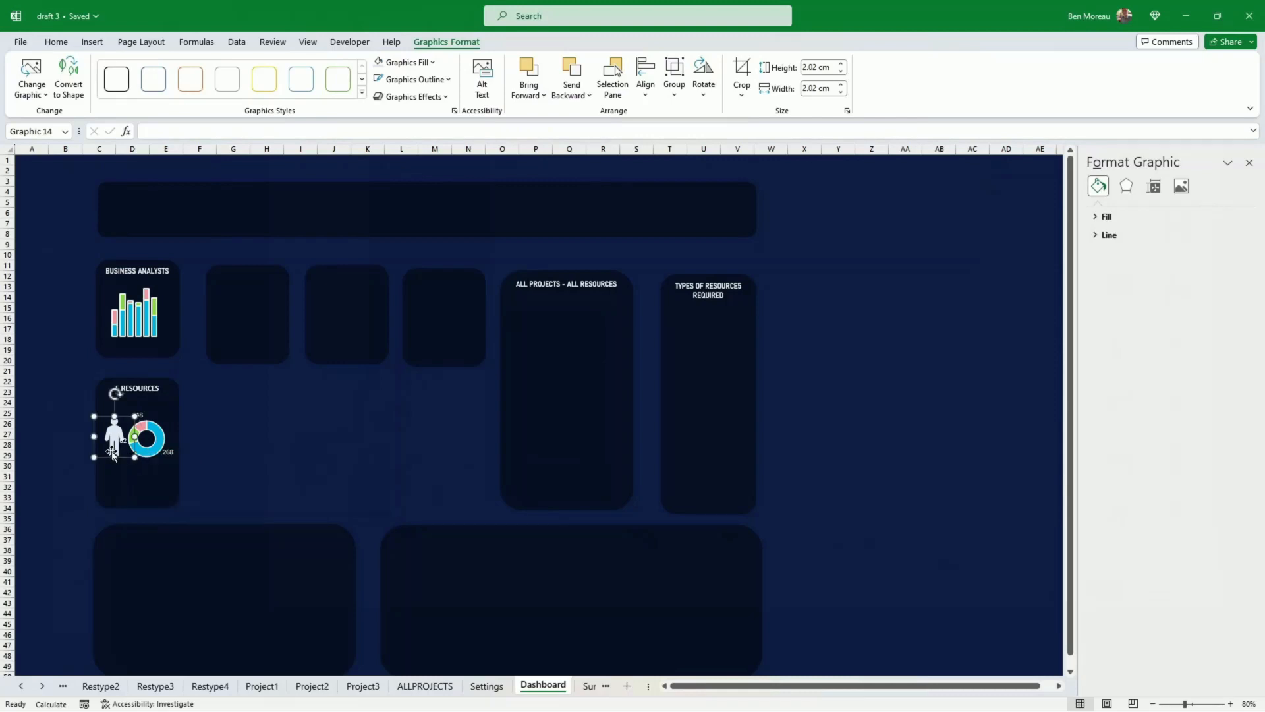
pyautogui.moveTo(113, 450); pyautogui.dragTo(110, 449)
# - Add a reflection effect to the person icon and nudge it slightly away from the doughnut chart
pyautogui.click(432, 97)
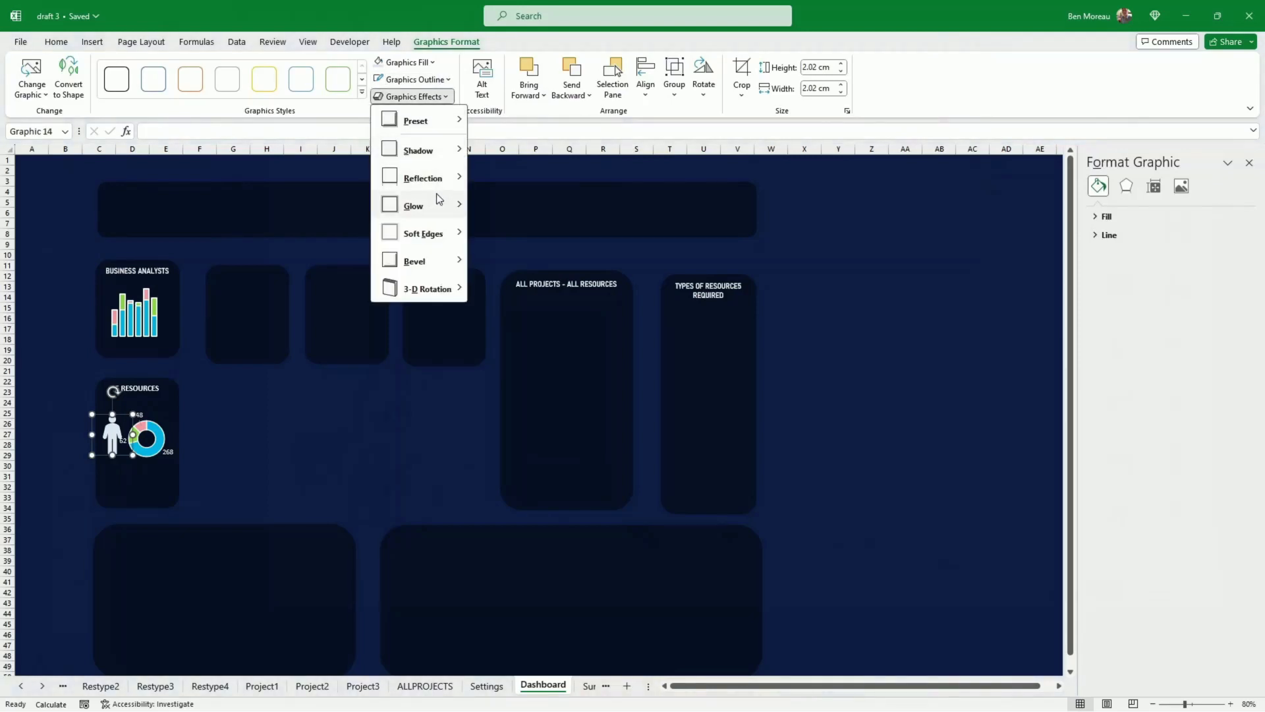
pyautogui.moveTo(422, 180)
pyautogui.click(490, 267)
pyautogui.click(301, 444)
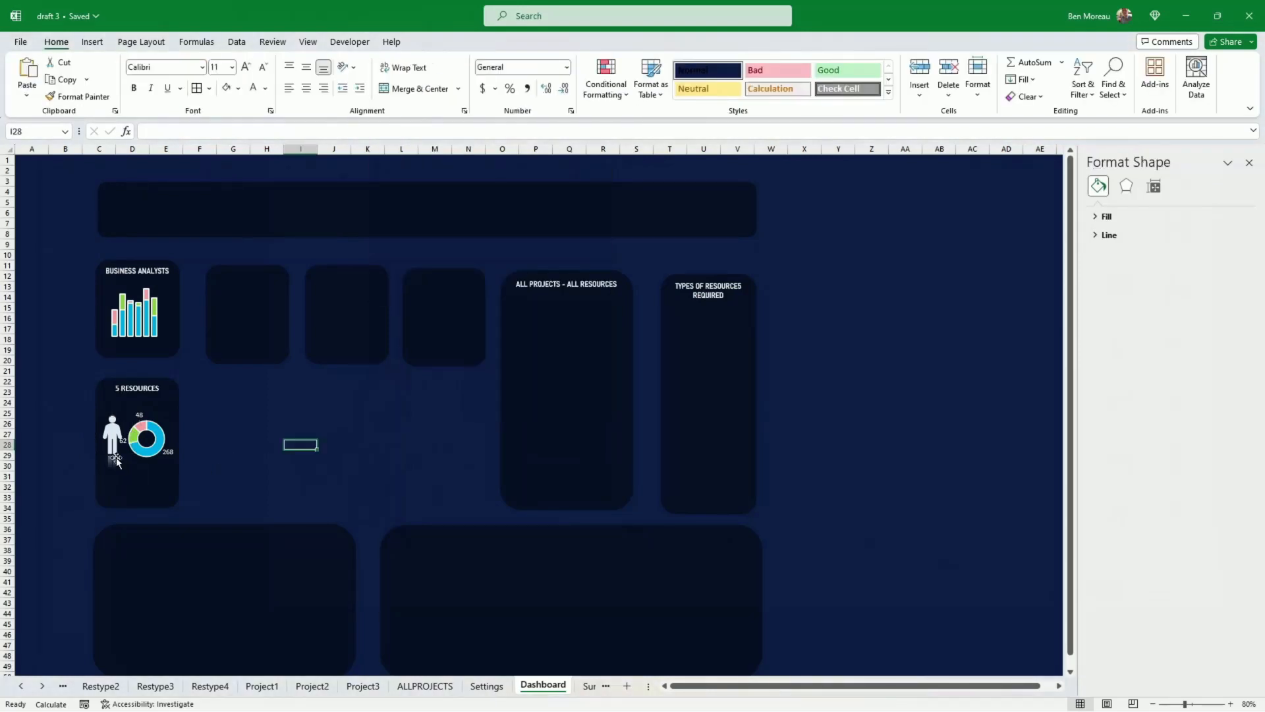
pyautogui.click(113, 453)
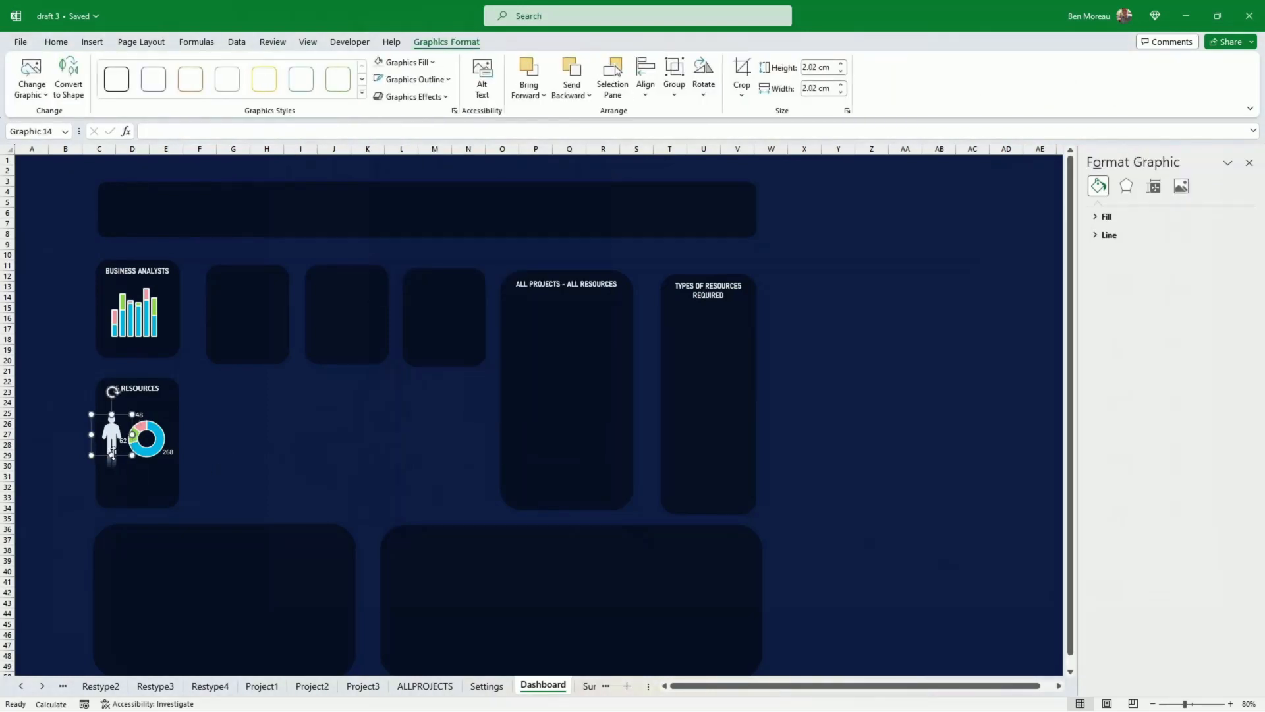
# - Set the doughnut chart's data labels to the Bahnschrift SemiBold SemiConden font
pyautogui.click(169, 452)
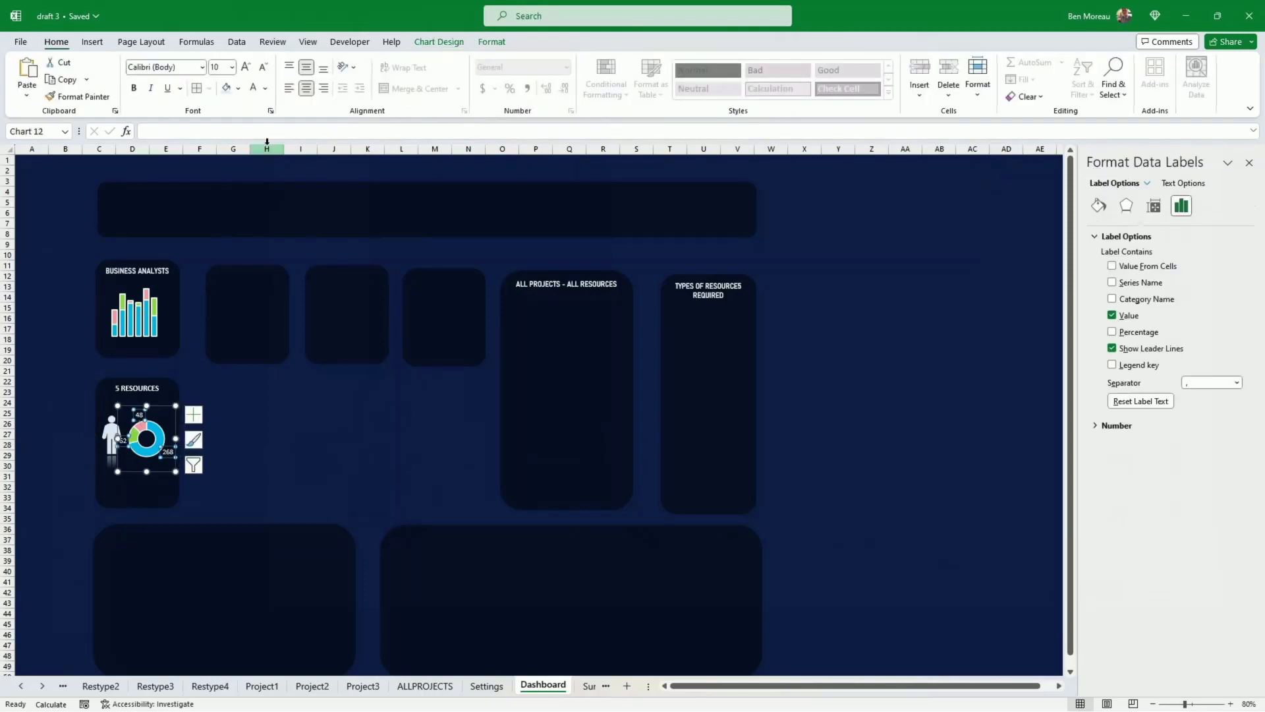
pyautogui.click(203, 68)
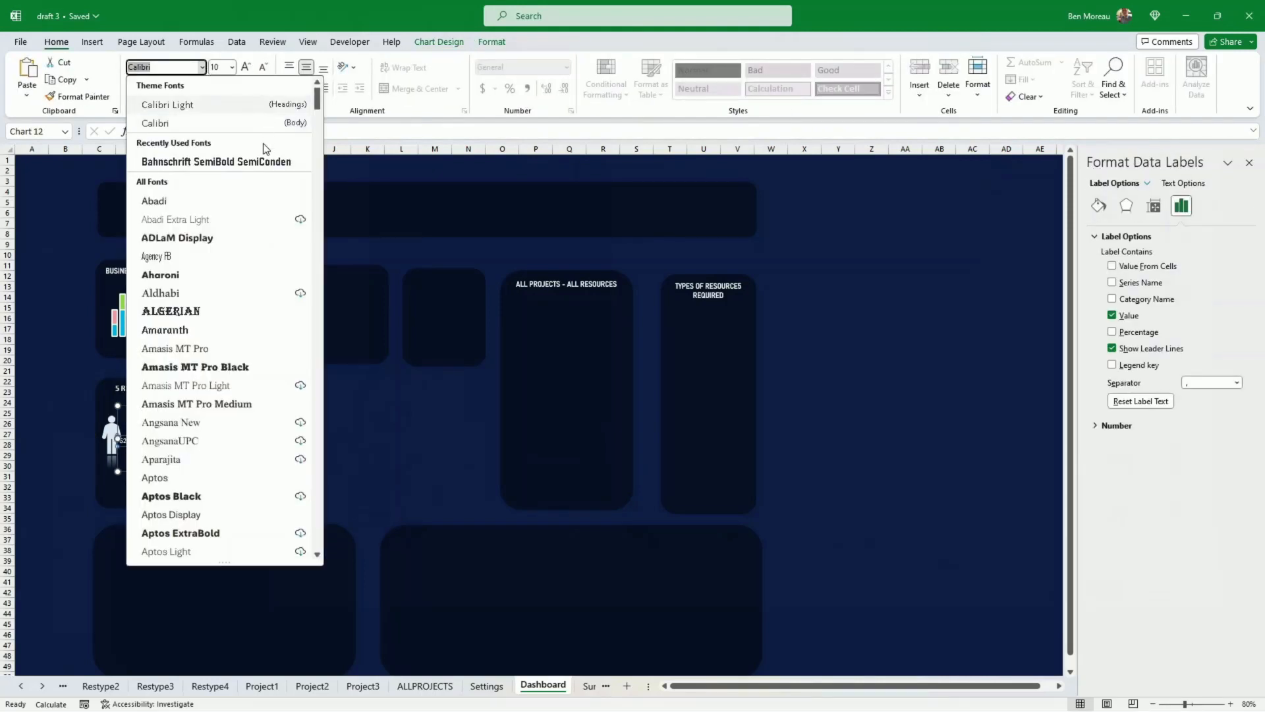
pyautogui.click(277, 162)
pyautogui.click(268, 403)
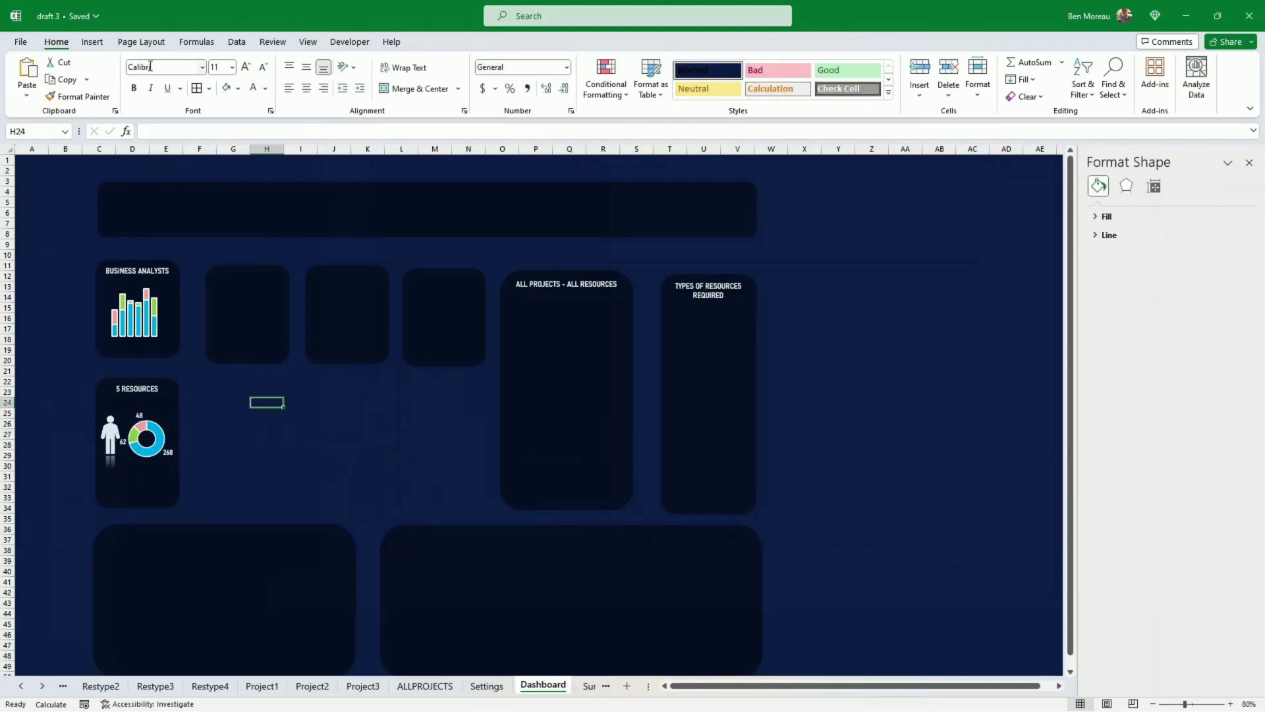
# - Draw a text box about 5.79 cm wide and 1.46 cm high in the empty area beside the 5 RESOURCES box
pyautogui.click(85, 43)
pyautogui.click(888, 78)
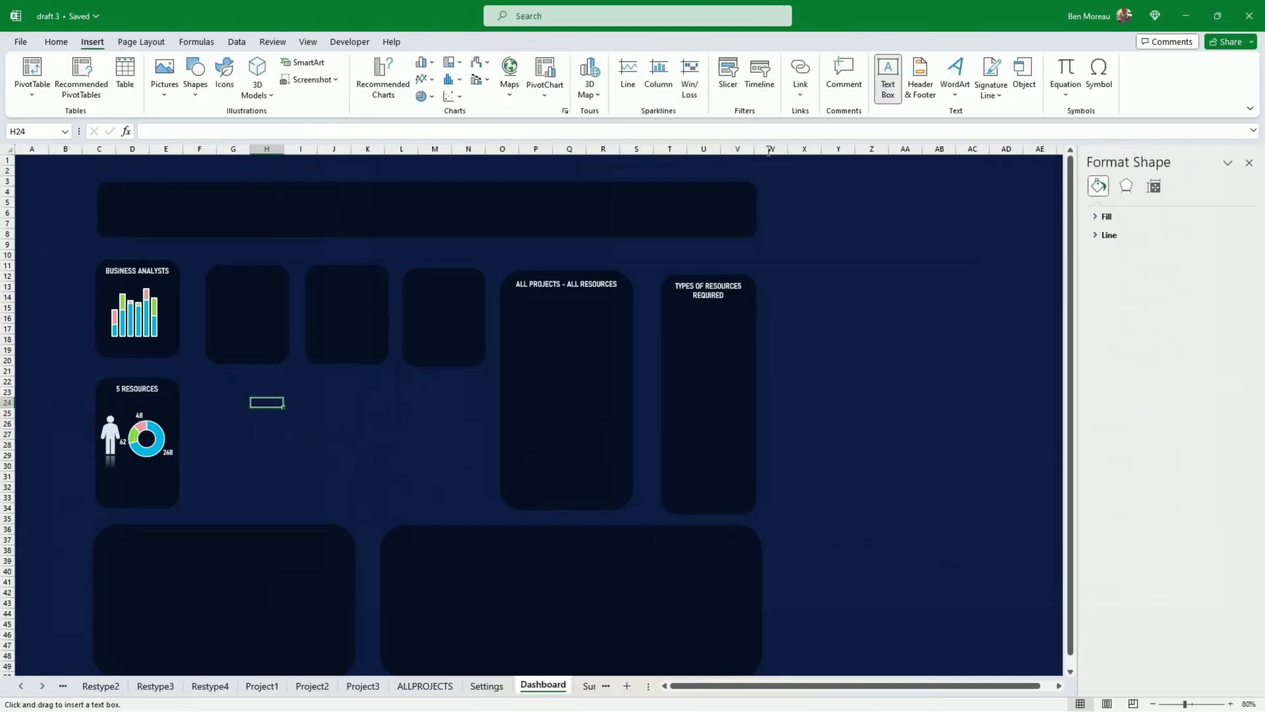
pyautogui.moveTo(210, 446); pyautogui.dragTo(326, 478)
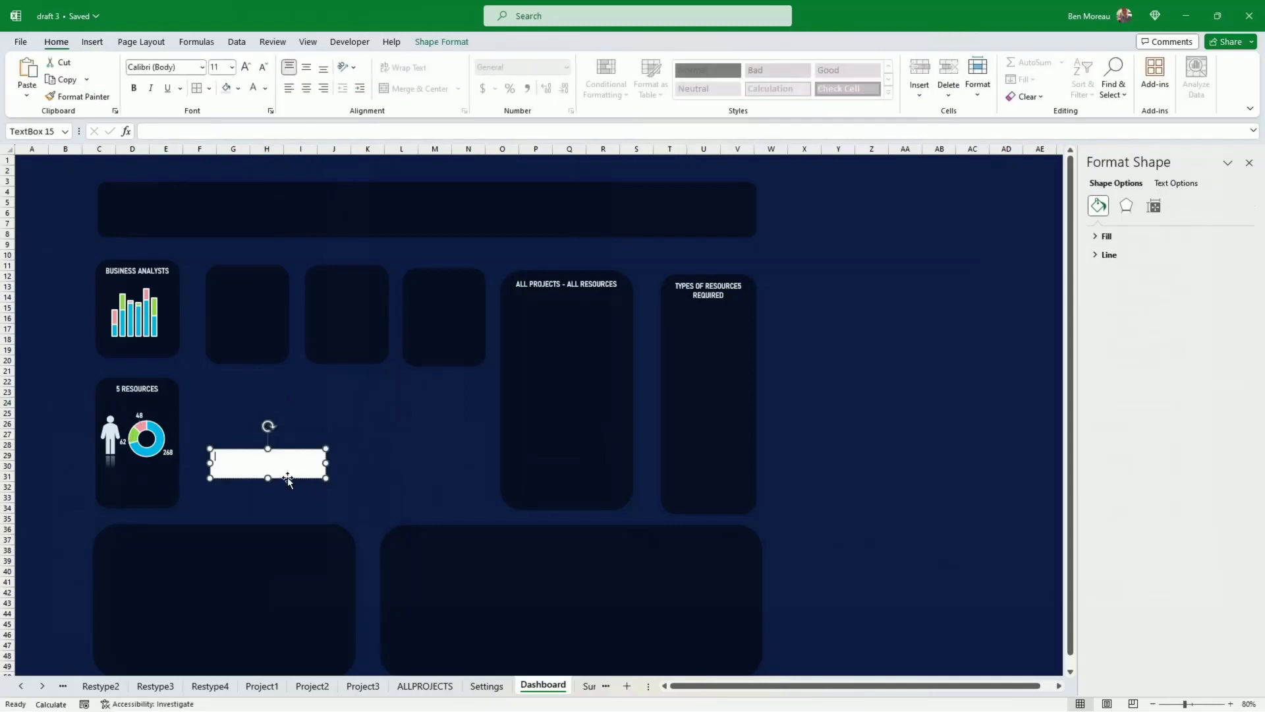
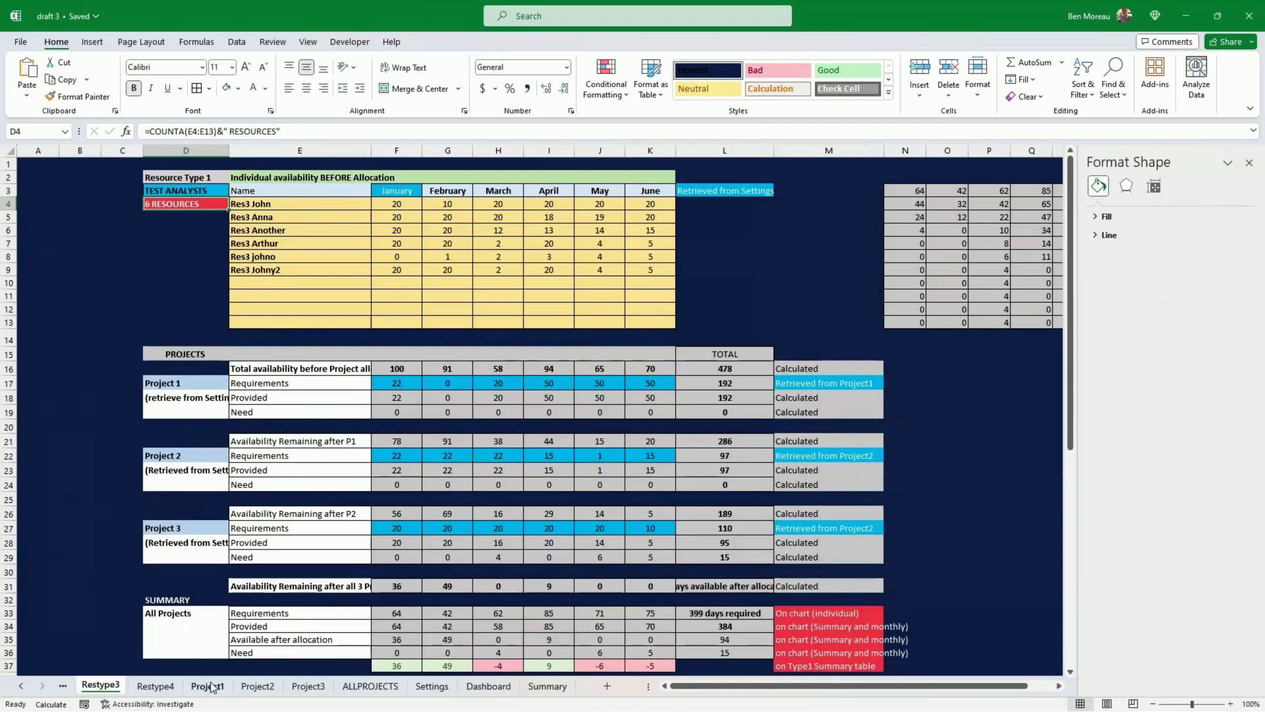
# - Examine the days-required formula in L33 on the Restype1 sheet and the monthly Requirements cells it sums
pyautogui.click(62, 686)
pyautogui.click(63, 686)
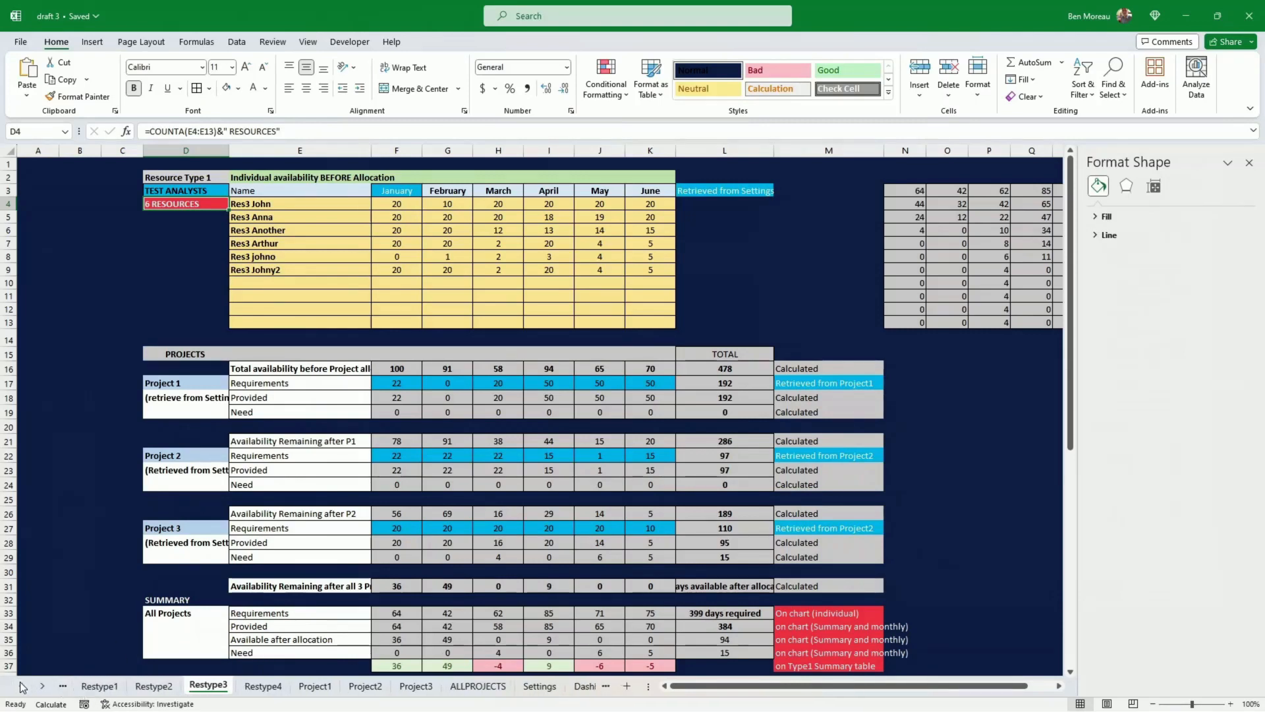
pyautogui.click(109, 687)
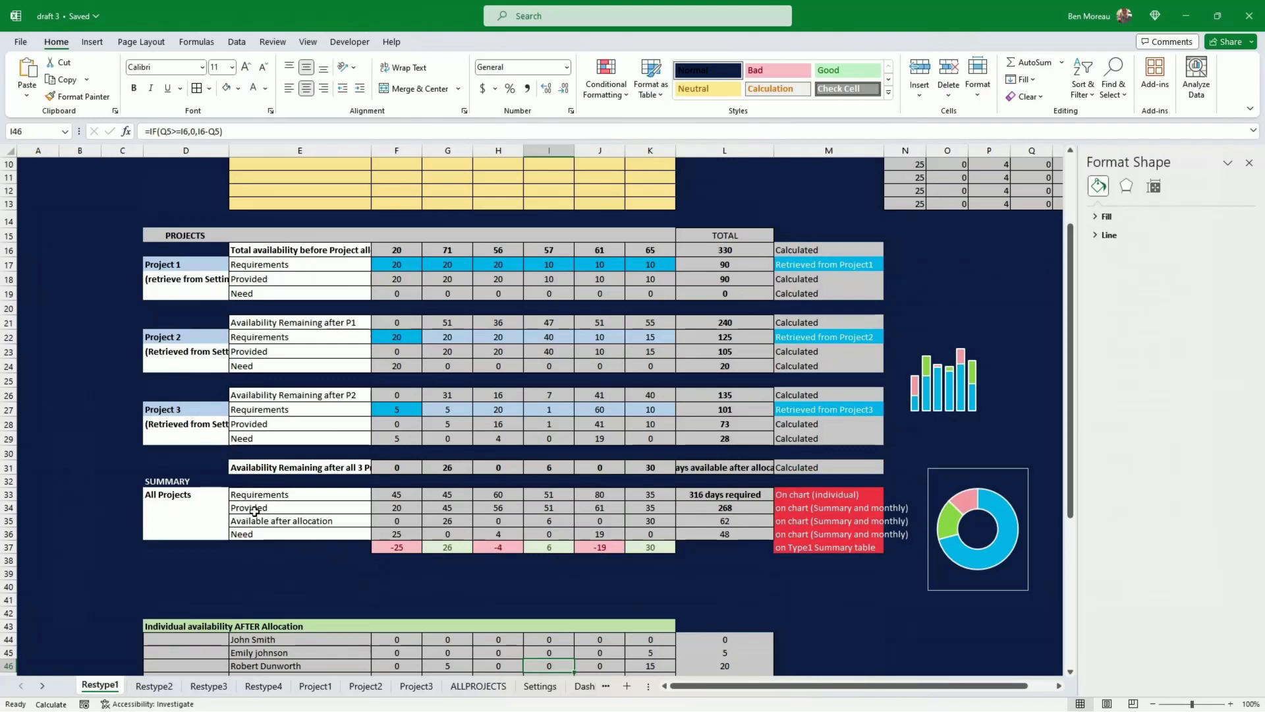
pyautogui.click(712, 495)
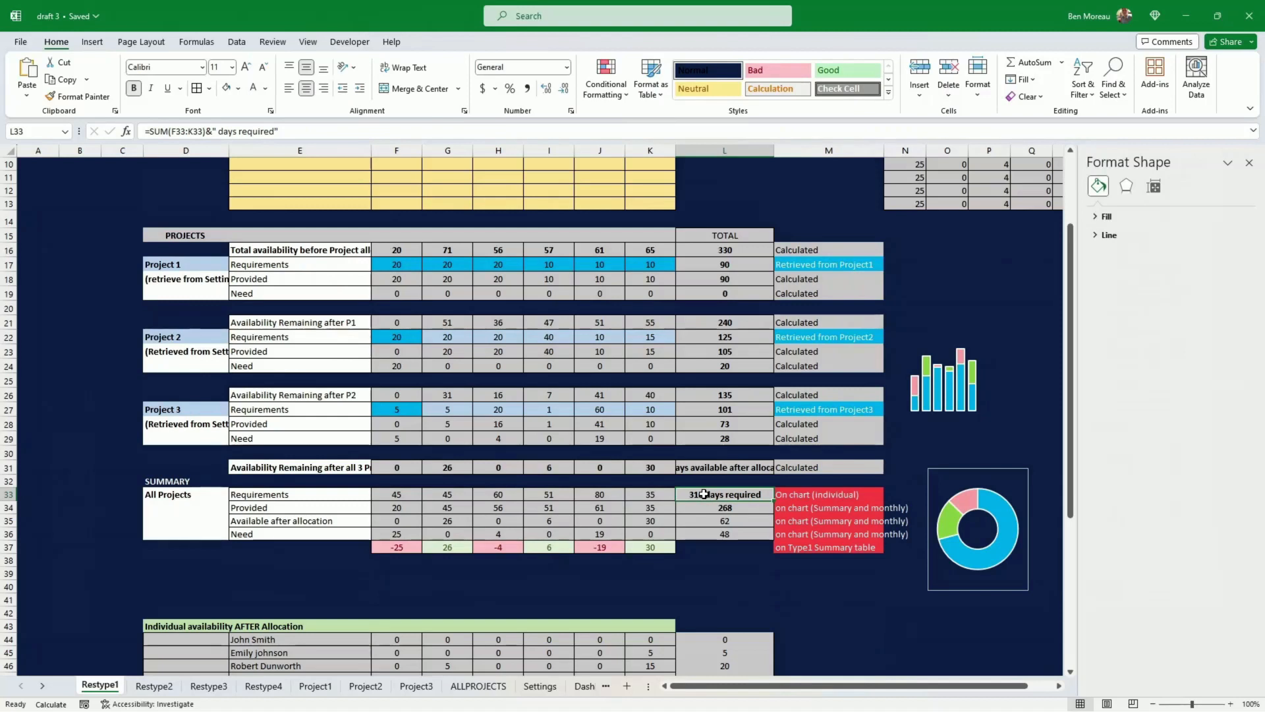
pyautogui.click(649, 494)
pyautogui.moveTo(648, 494); pyautogui.dragTo(396, 495)
pyautogui.click(752, 495)
# - Link the new Dashboard text box to the days-required total with =Restype1!L33
pyautogui.click(583, 687)
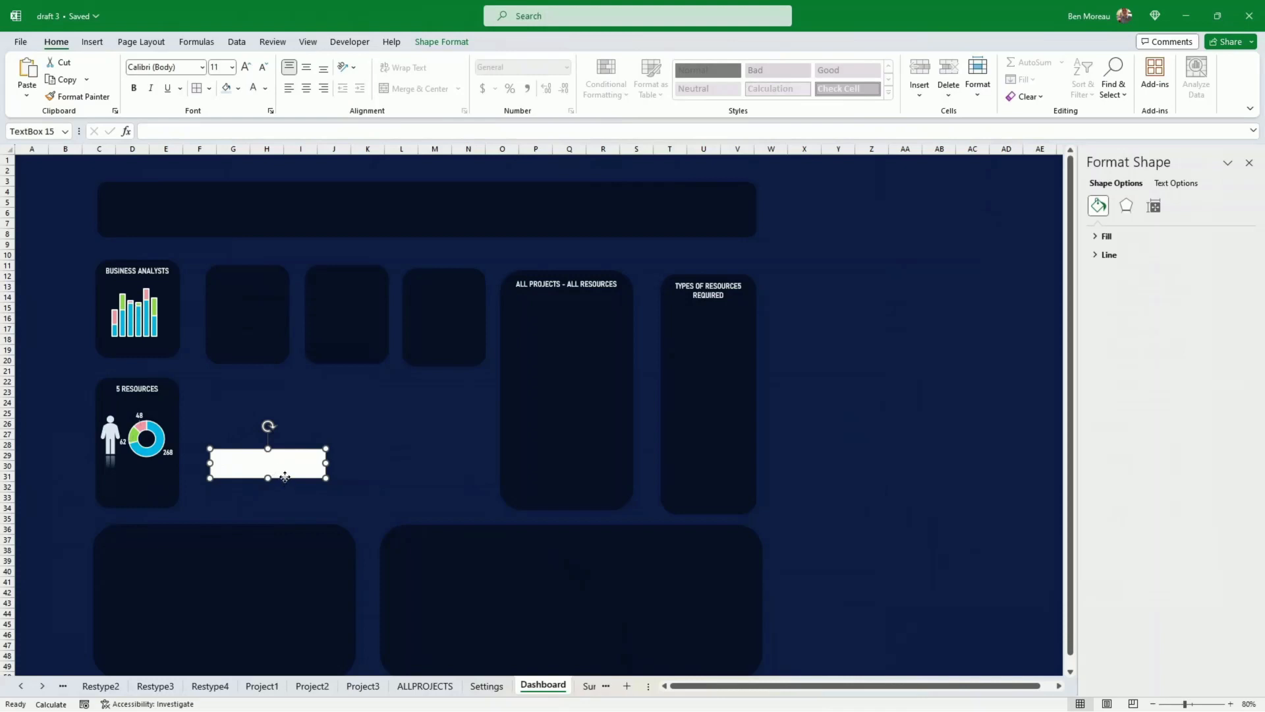
pyautogui.click(150, 130)
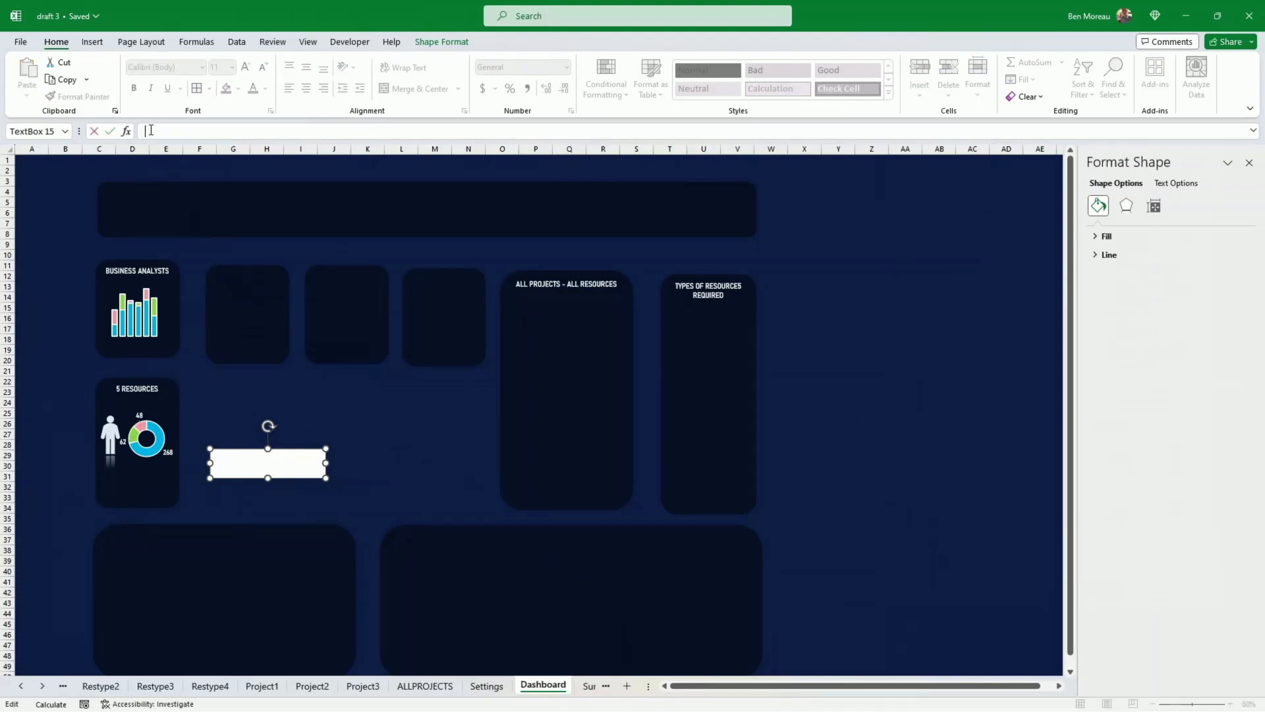
pyautogui.write('=')
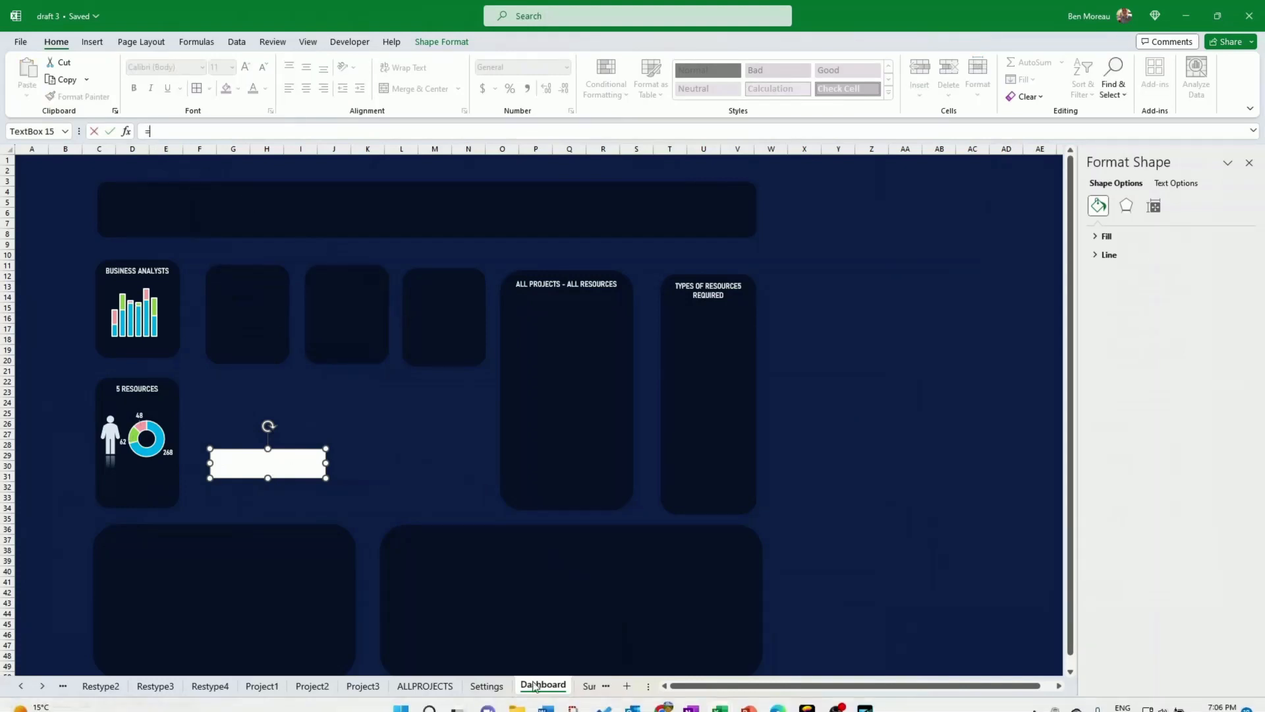
pyautogui.click(63, 686)
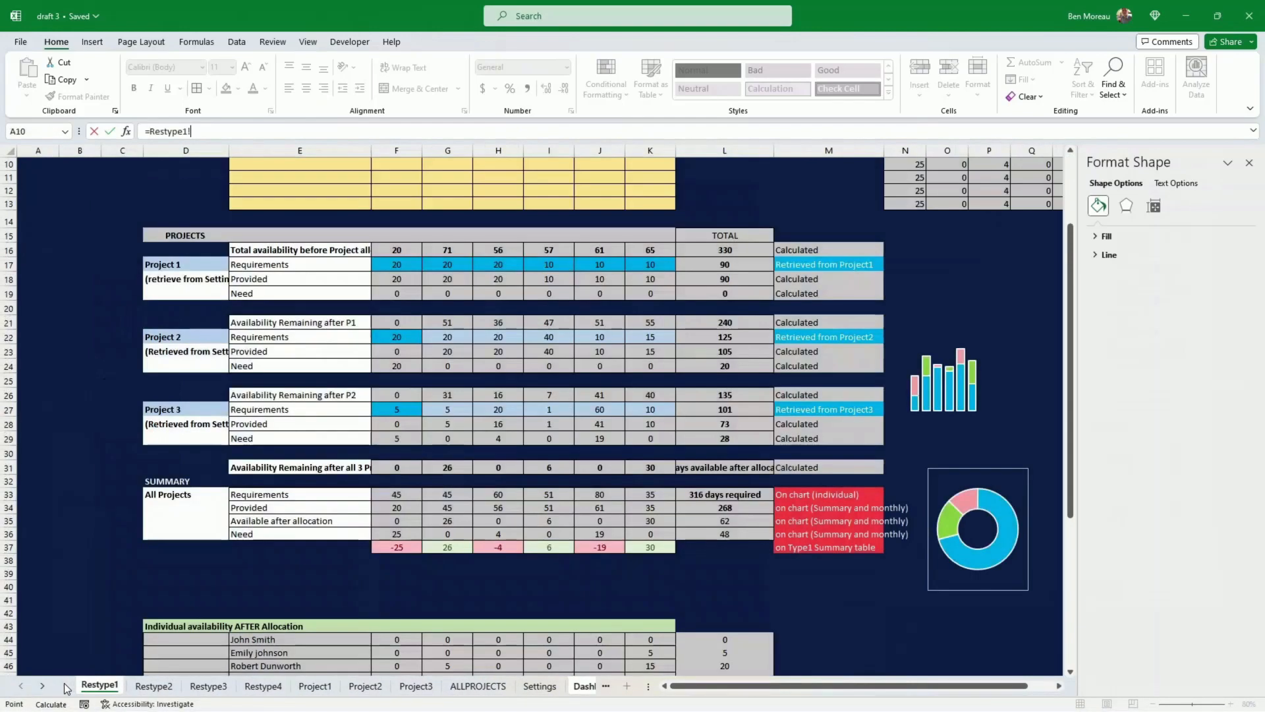
pyautogui.click(725, 496)
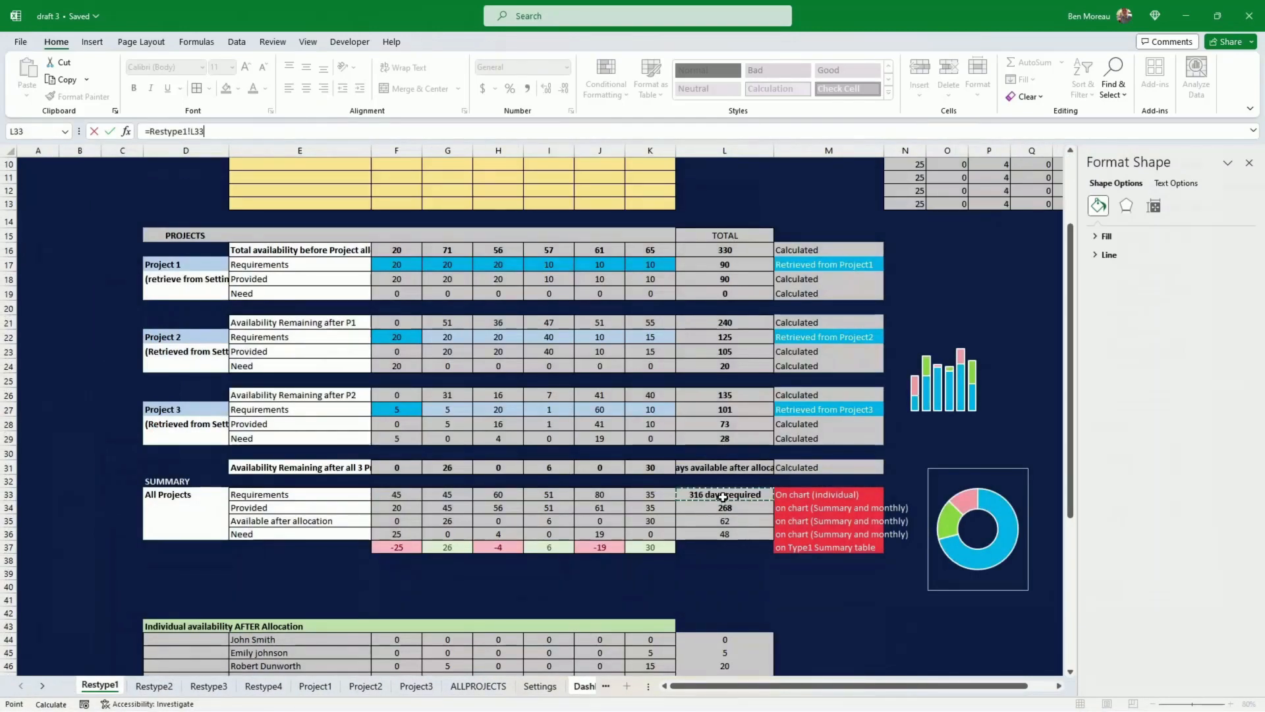
pyautogui.press('Return')
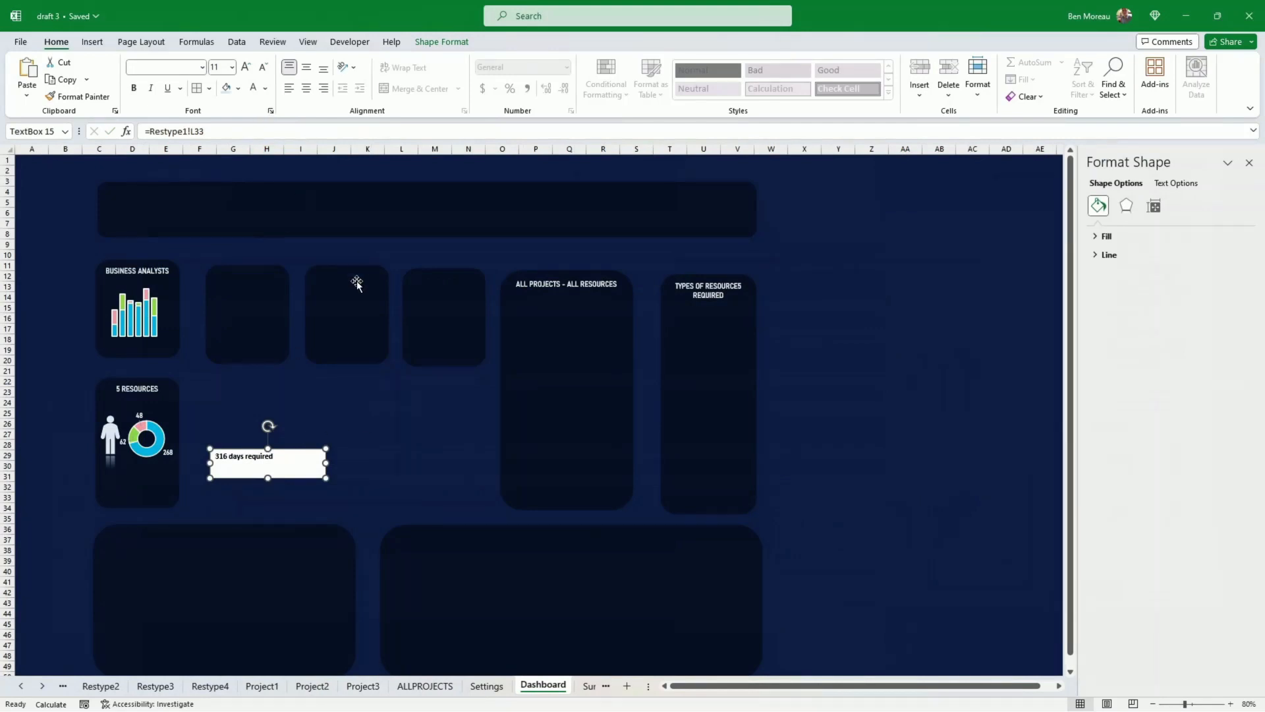
# - Remove the fill and outline from the days-required text box
pyautogui.click(442, 43)
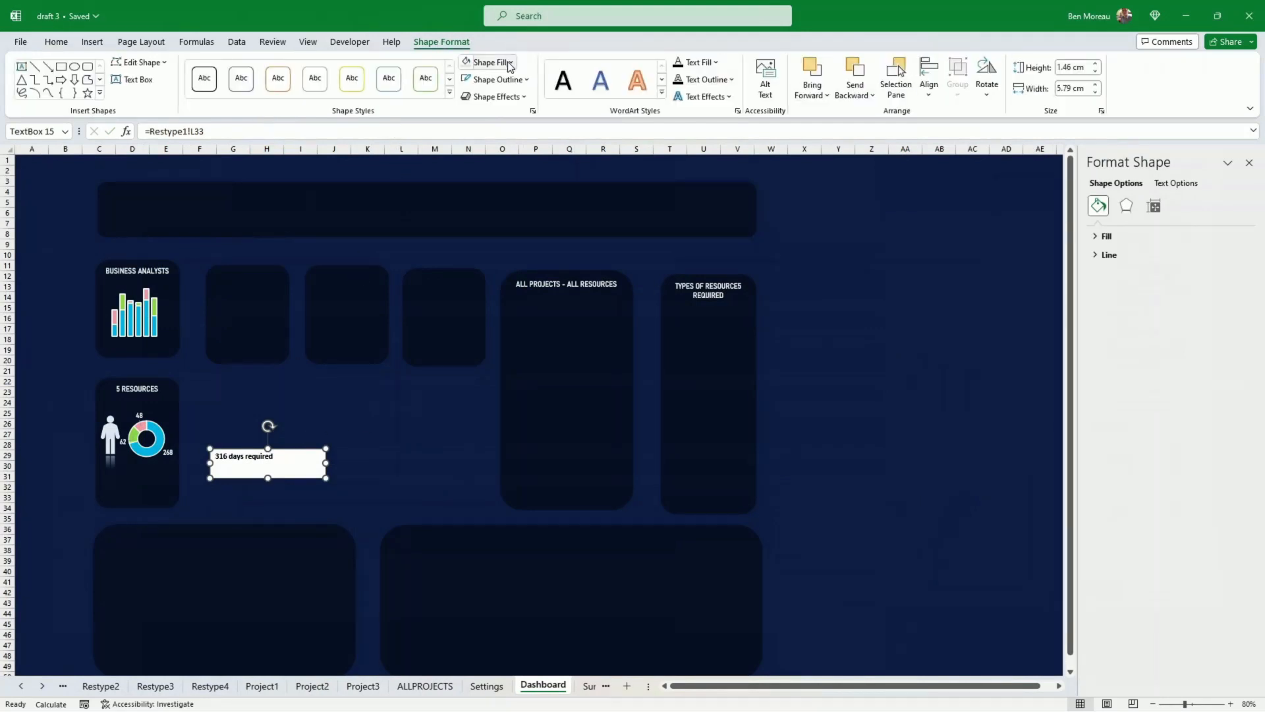
pyautogui.click(509, 63)
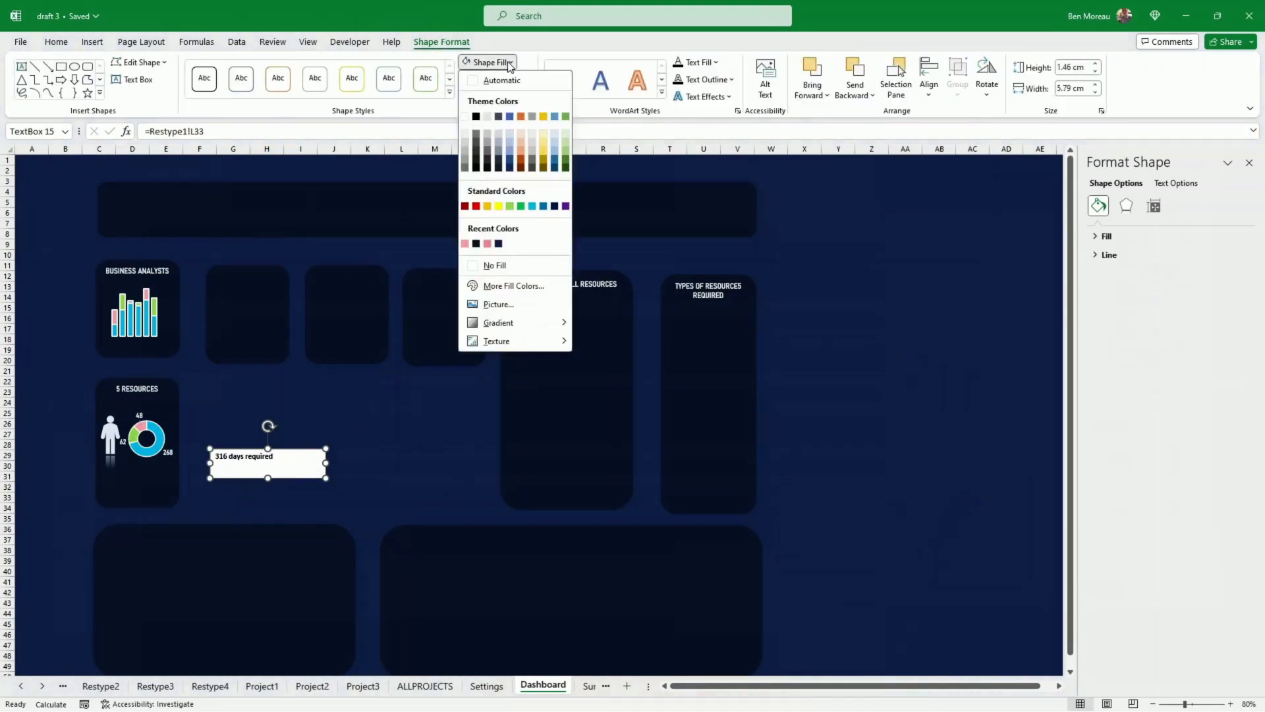
pyautogui.click(495, 266)
pyautogui.click(514, 80)
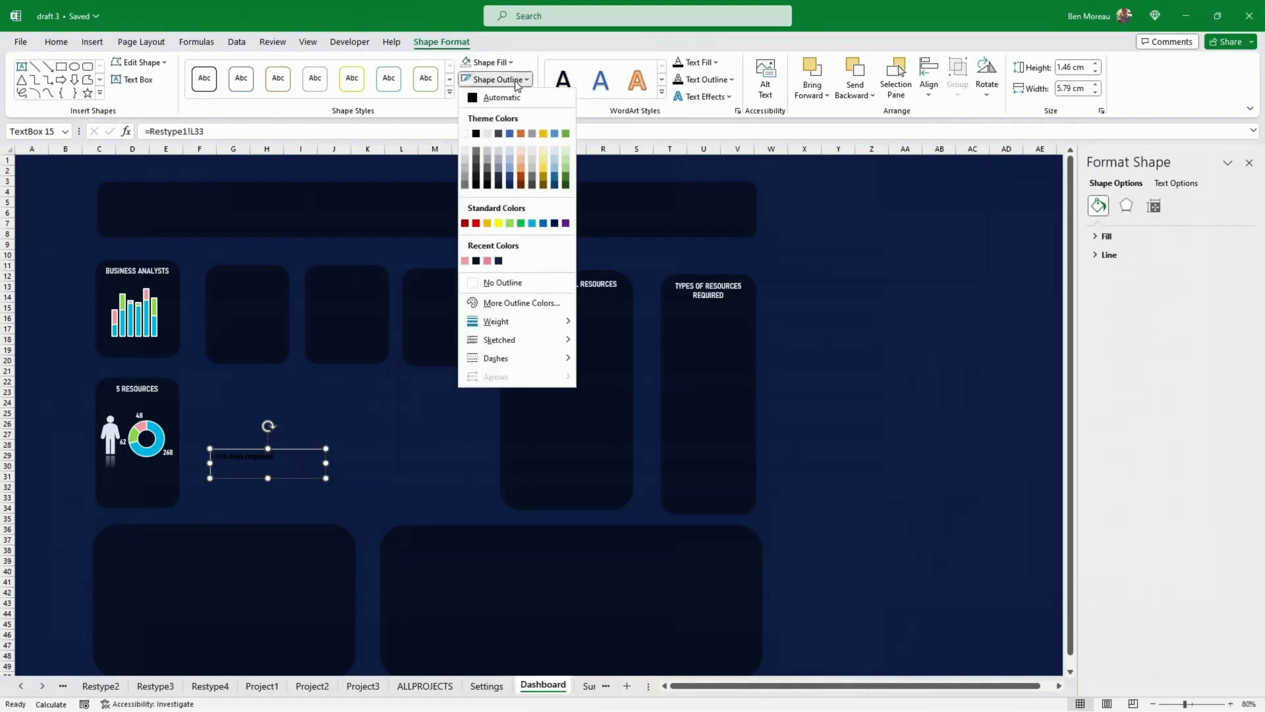
pyautogui.click(502, 282)
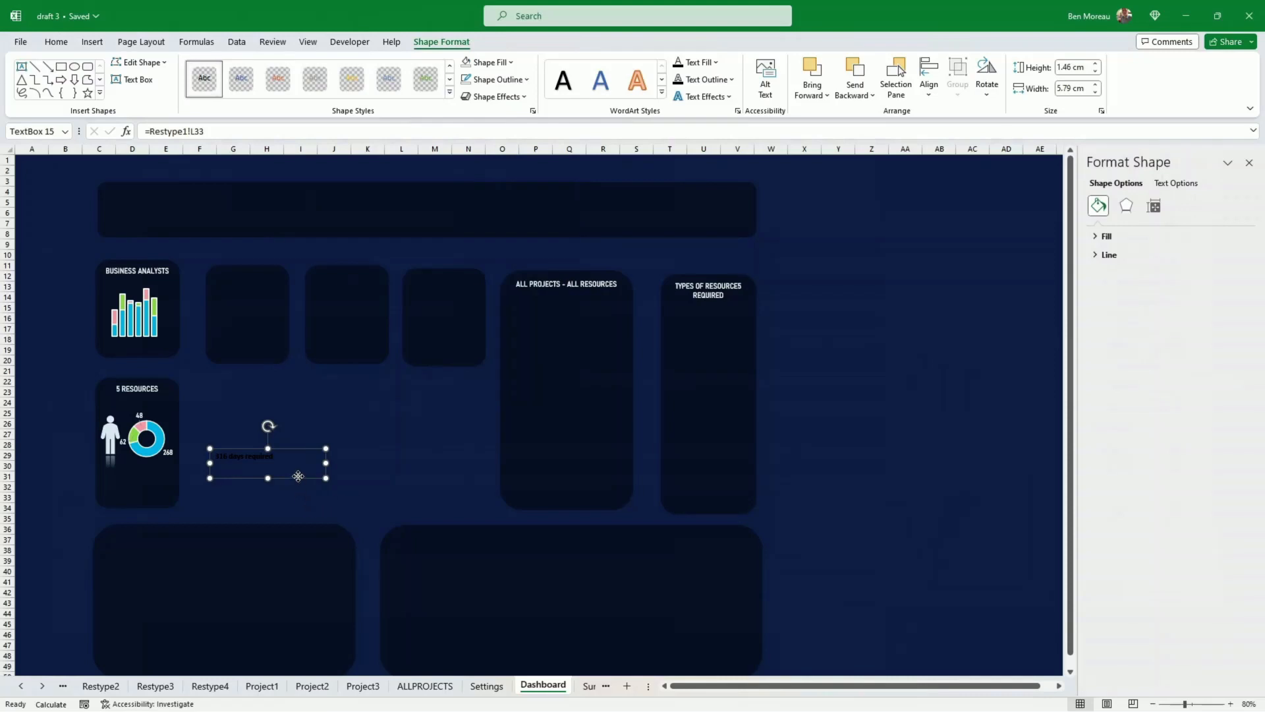
# - Format the days-required text in white with the Bahnschrift SemiBold SemiConden font
pyautogui.click(55, 44)
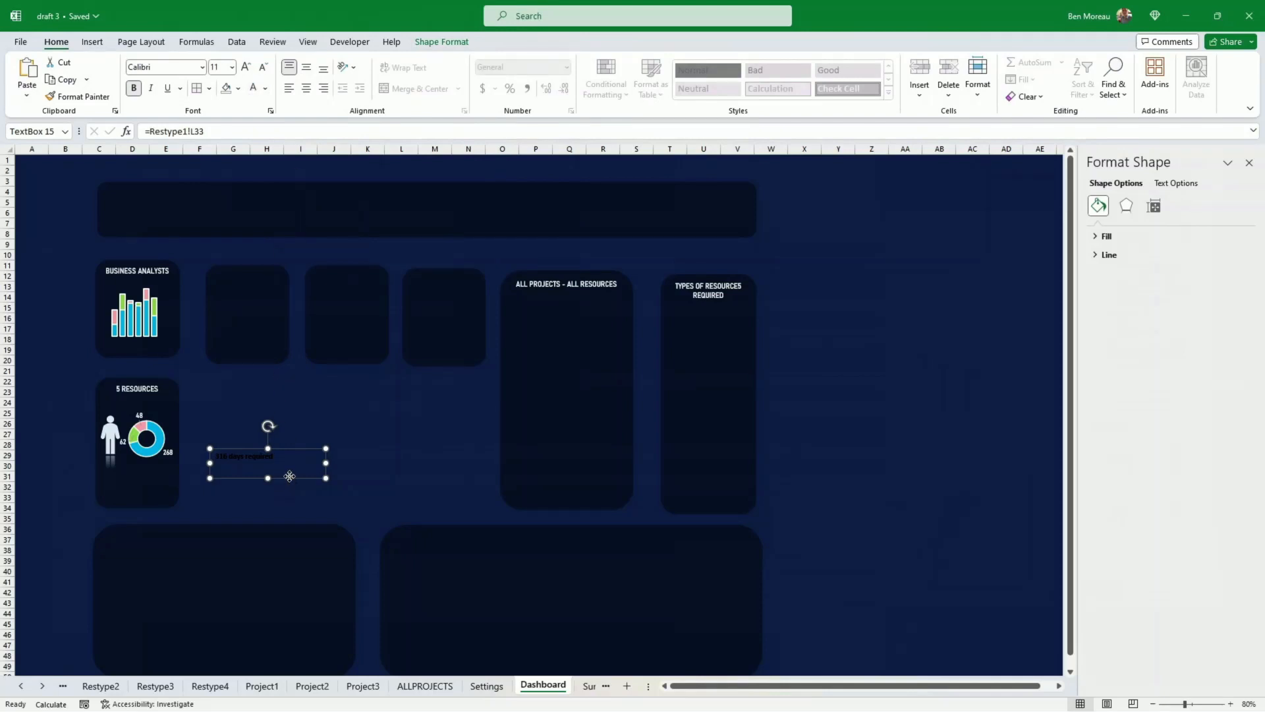
pyautogui.click(256, 88)
pyautogui.click(202, 67)
pyautogui.scroll(10, 271, 120)
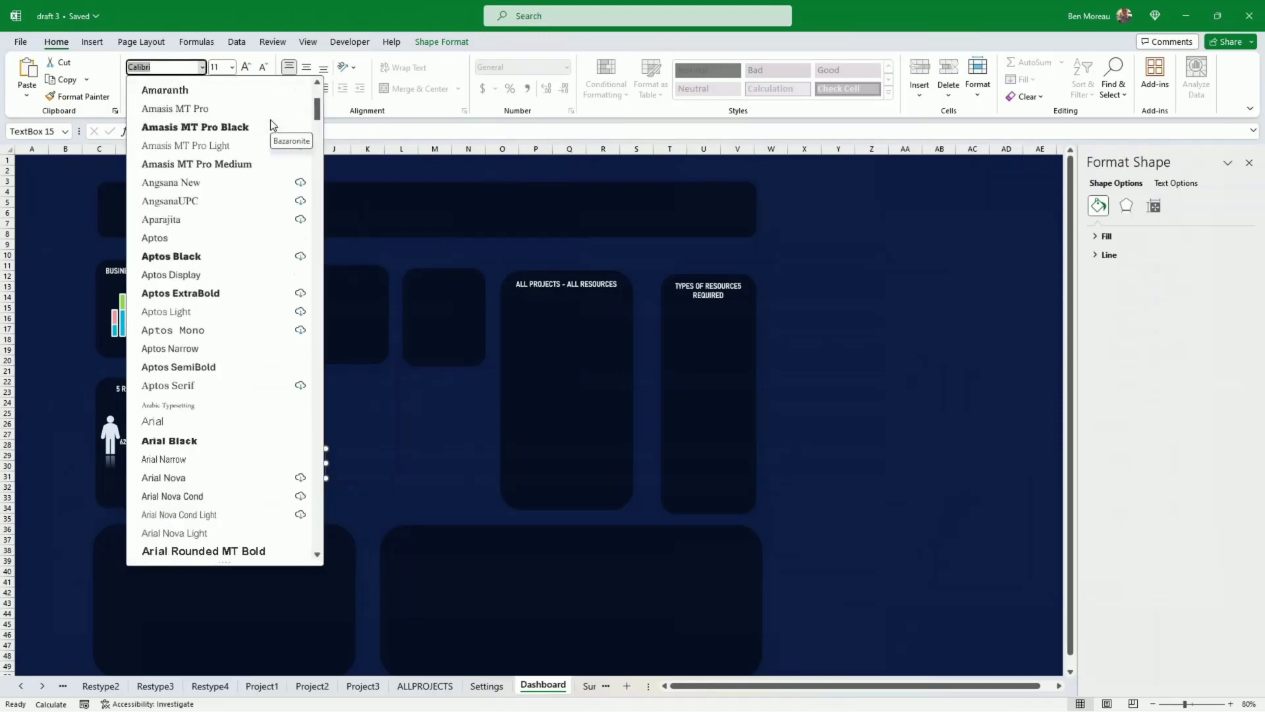
pyautogui.click(271, 162)
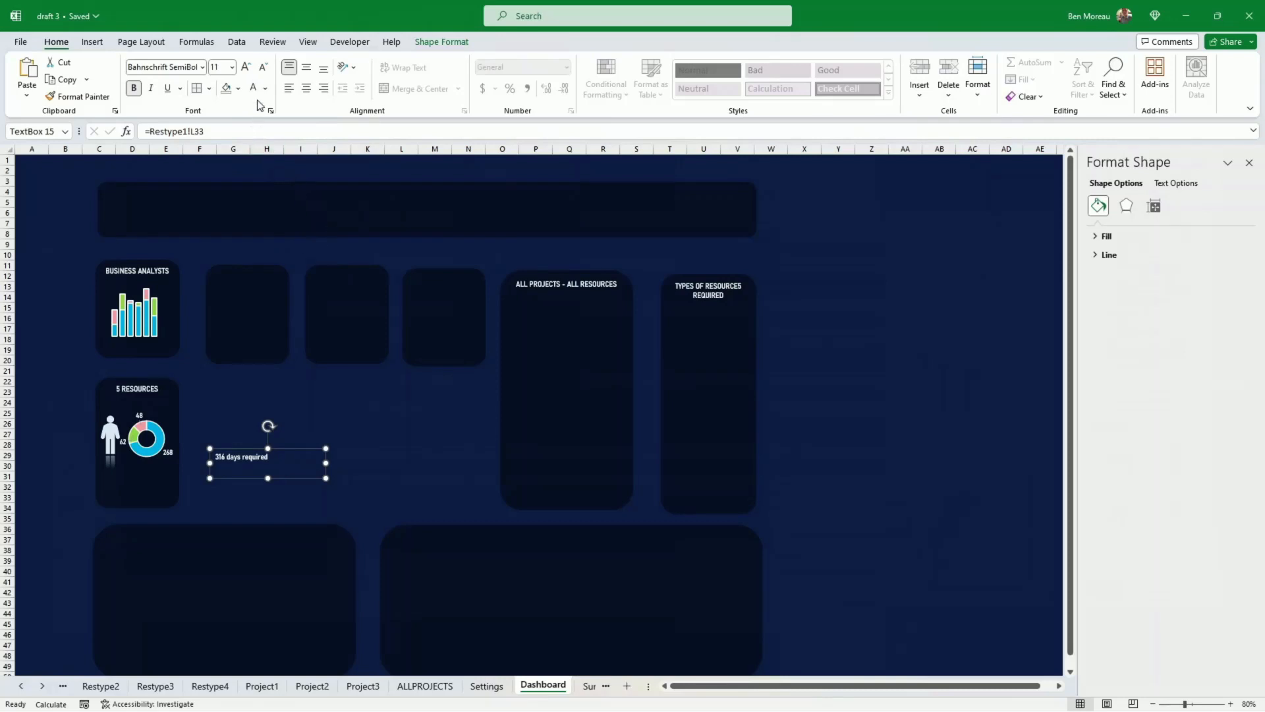
# - Enlarge the days-required text to 14 pt and move its text box below the chart inside the 5 RESOURCES box
pyautogui.click(247, 68)
pyautogui.moveTo(301, 475); pyautogui.dragTo(190, 503)
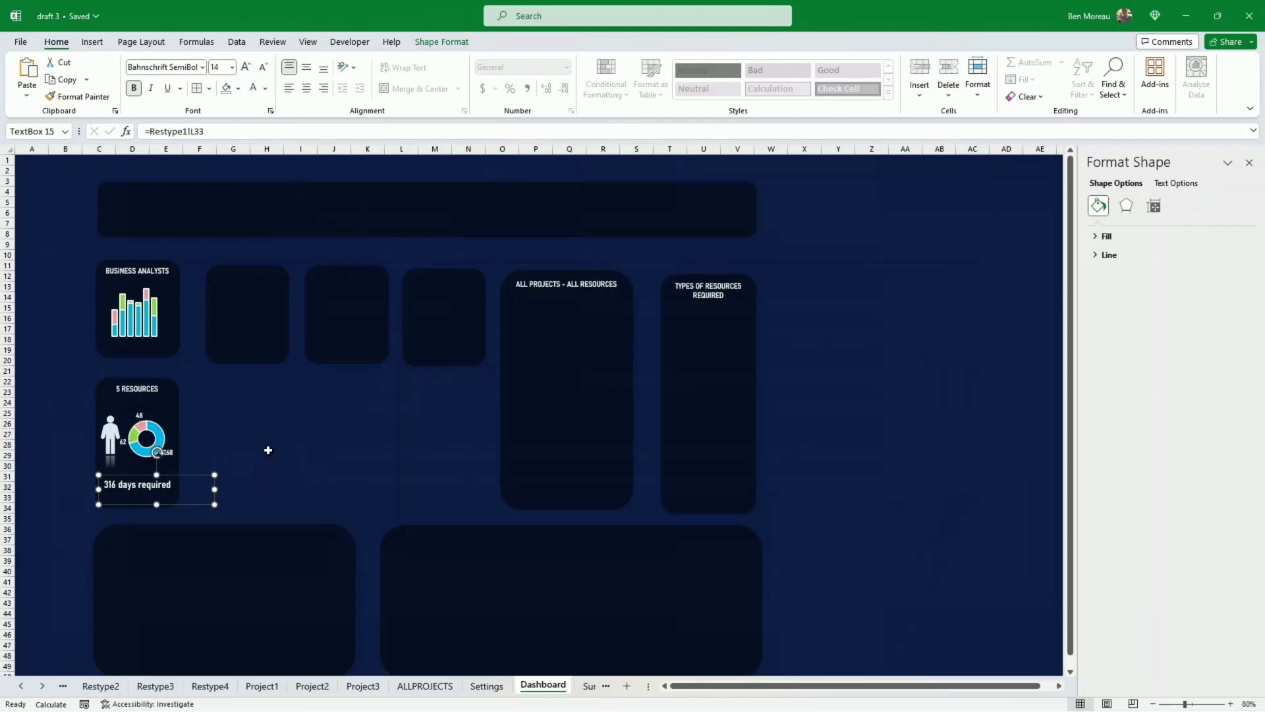
pyautogui.click(296, 435)
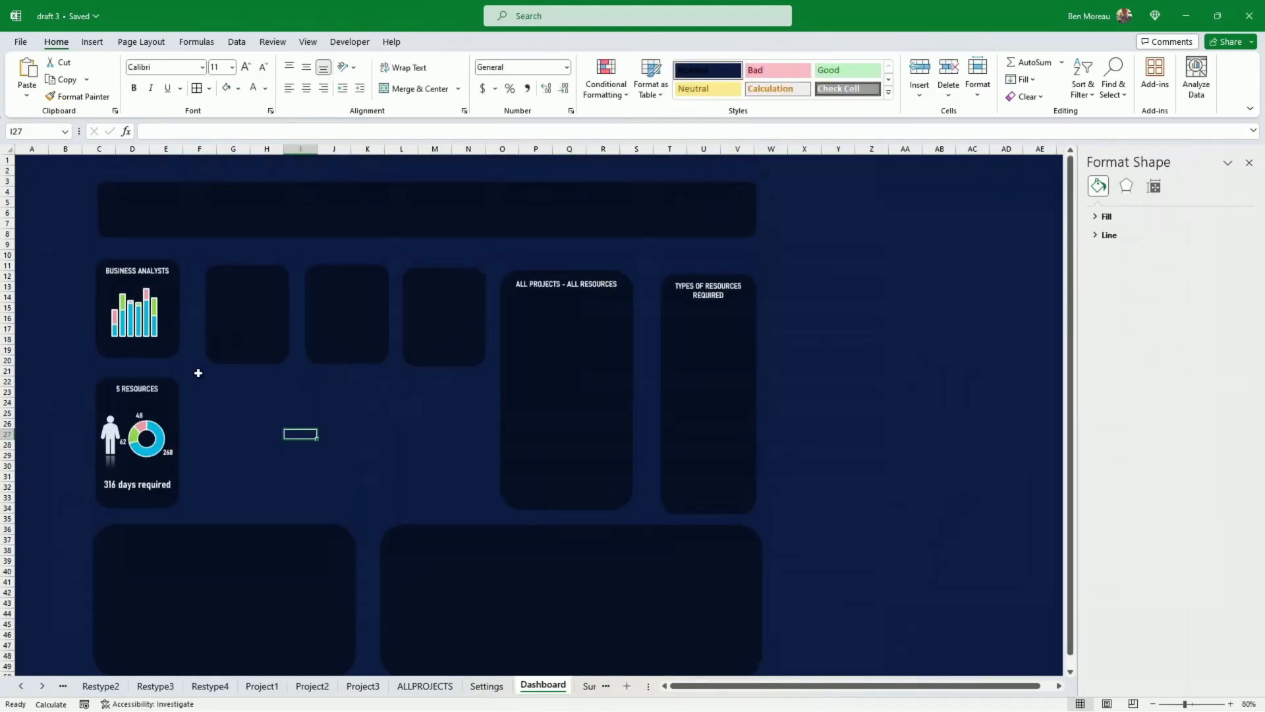
# - Extend the BUSINESS ANALYSTS box slightly downward to line up with the lower edges of the neighbouring boxes
pyautogui.click(157, 359)
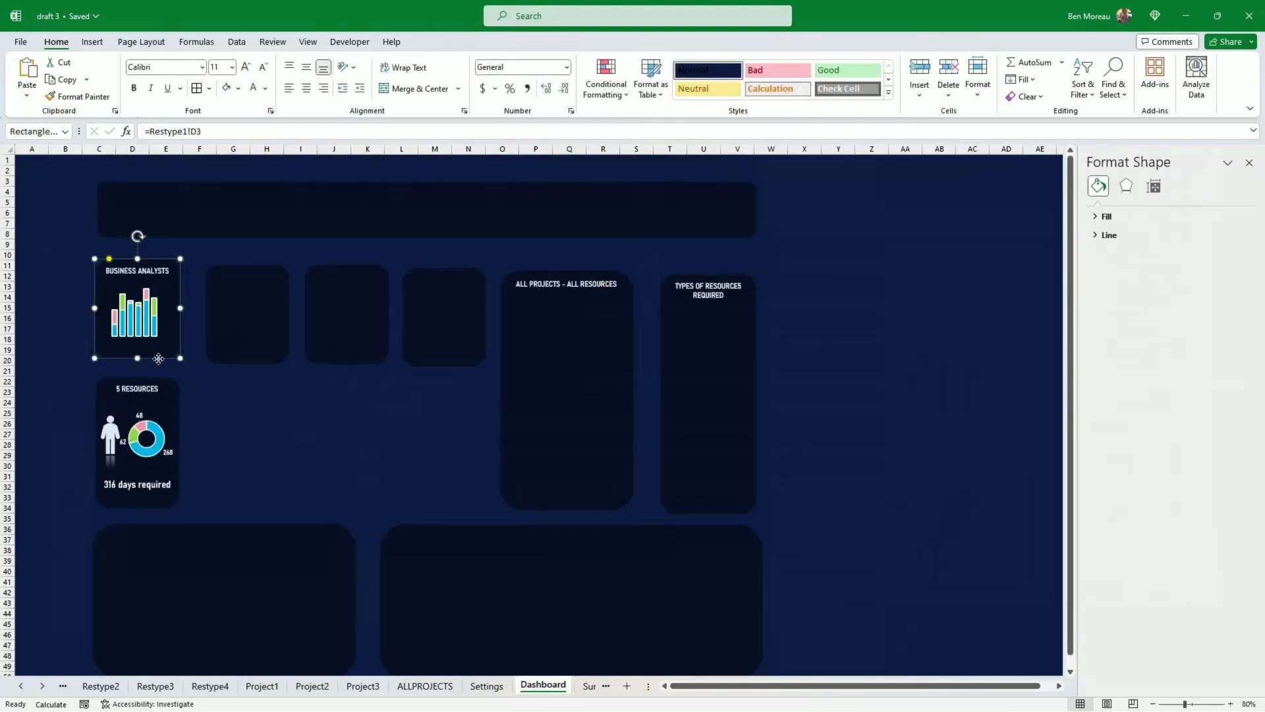
pyautogui.moveTo(140, 358); pyautogui.dragTo(140, 365)
pyautogui.click(235, 413)
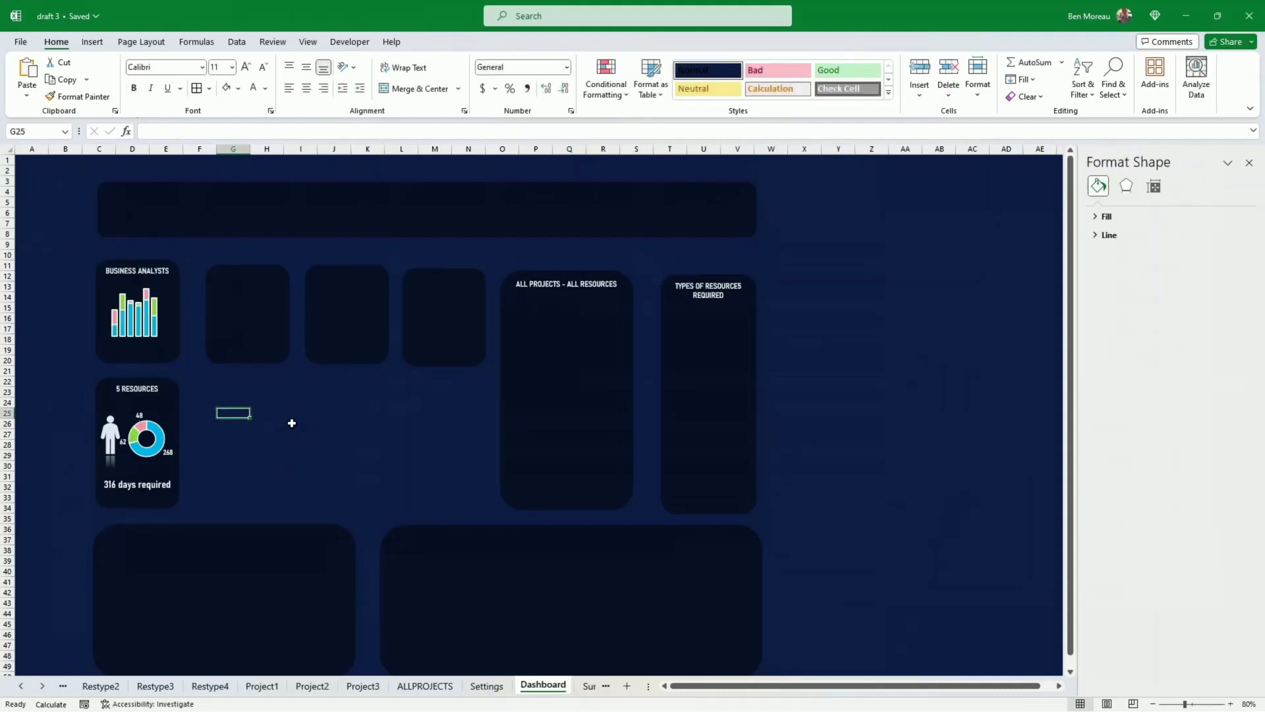
pyautogui.click(297, 434)
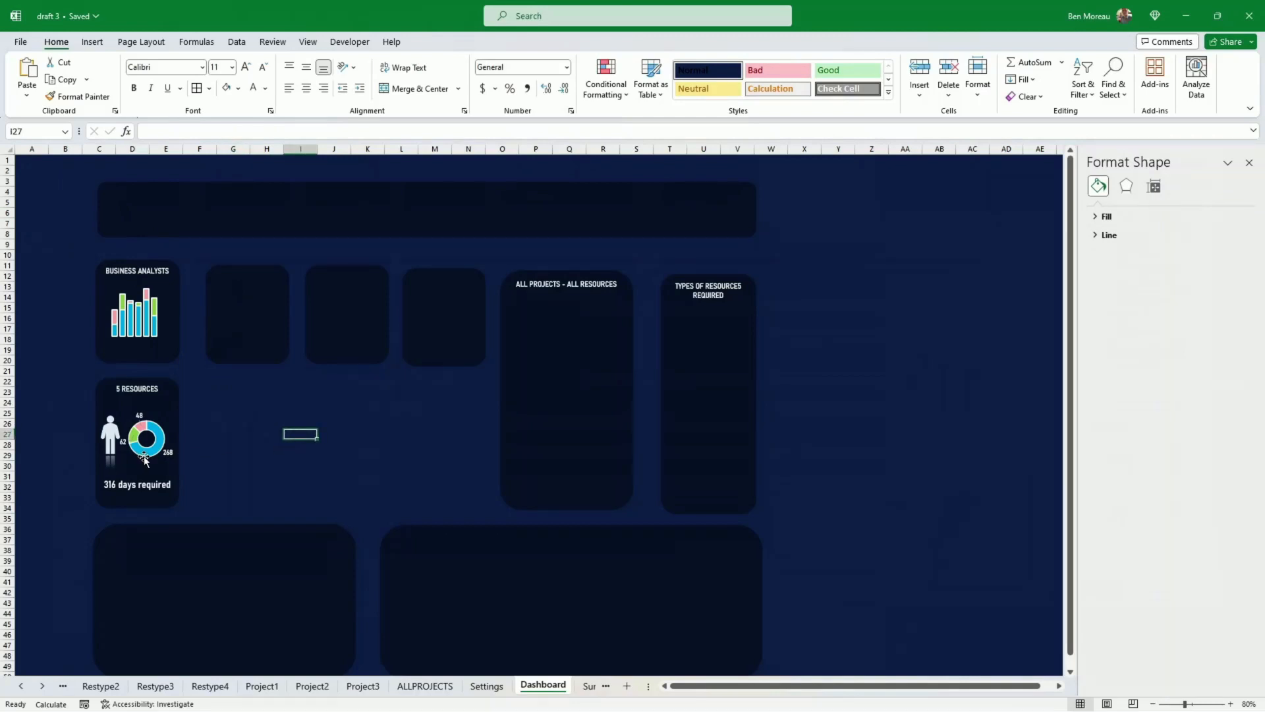
# - Save the doughnut chart in the 5 RESOURCES box as a chart template named "a template doughnut"
pyautogui.click(145, 458)
pyautogui.rightClick(156, 475)
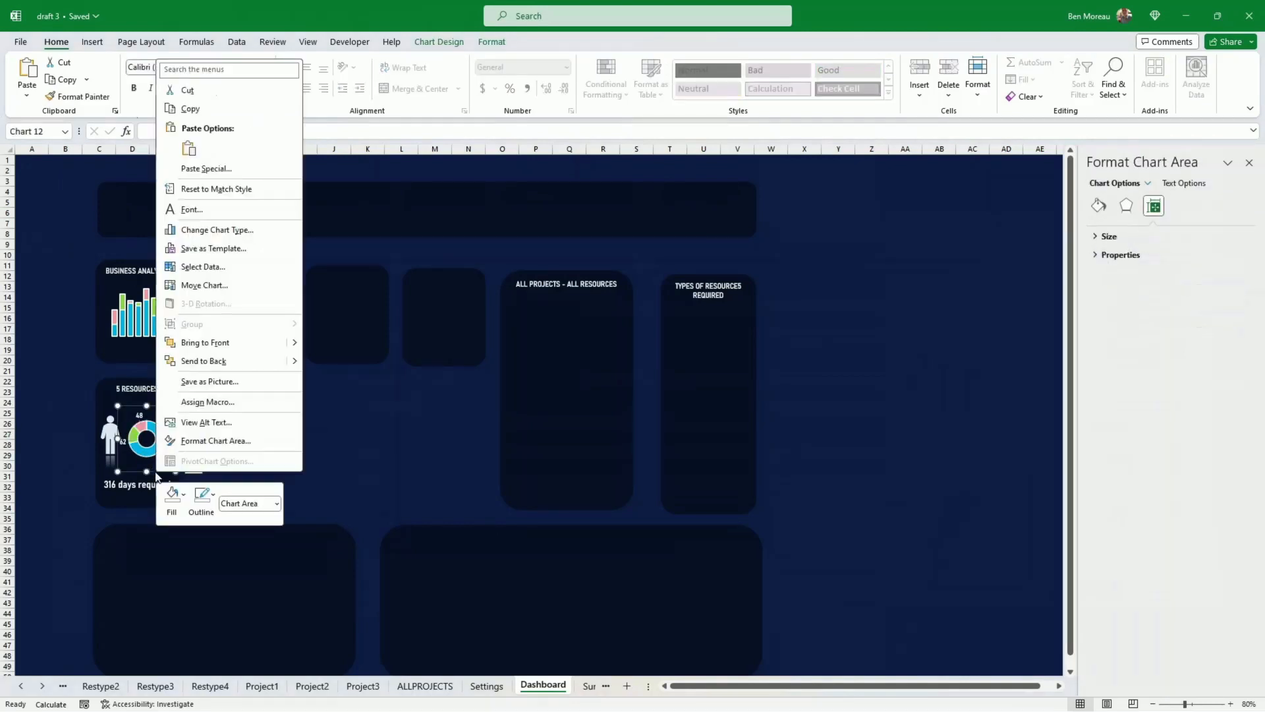
pyautogui.click(214, 248)
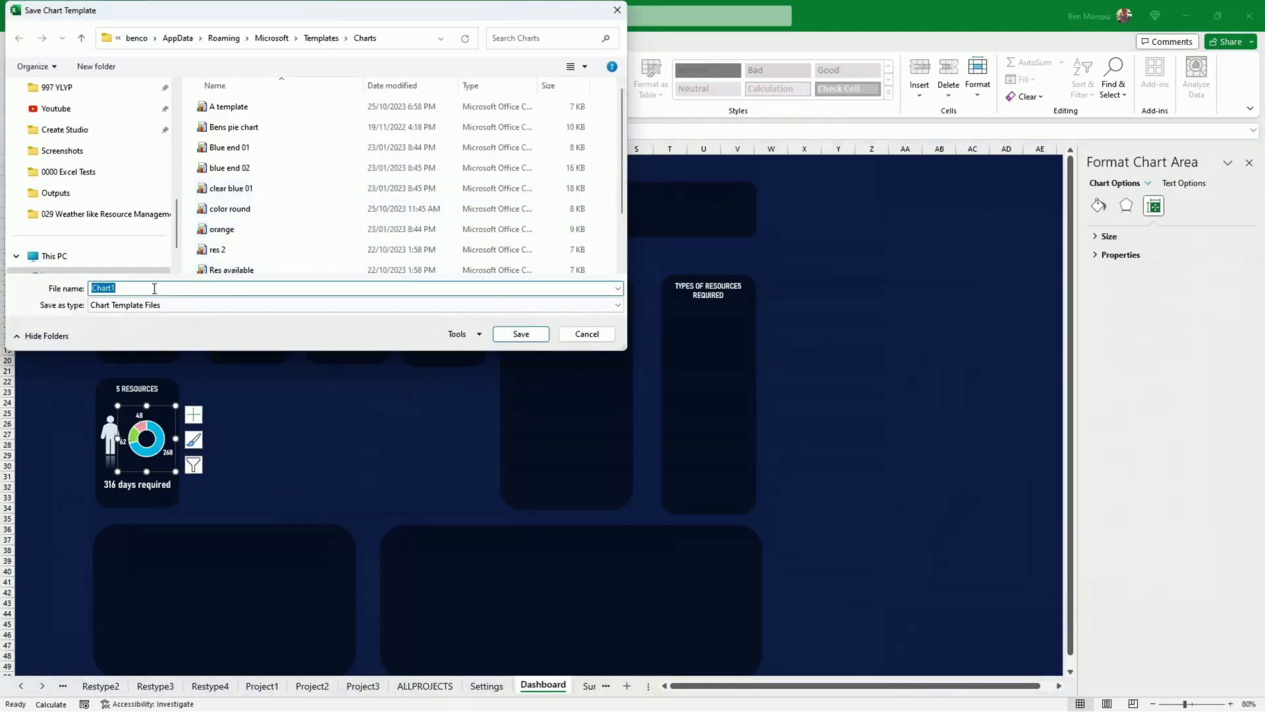
pyautogui.write('a templ')
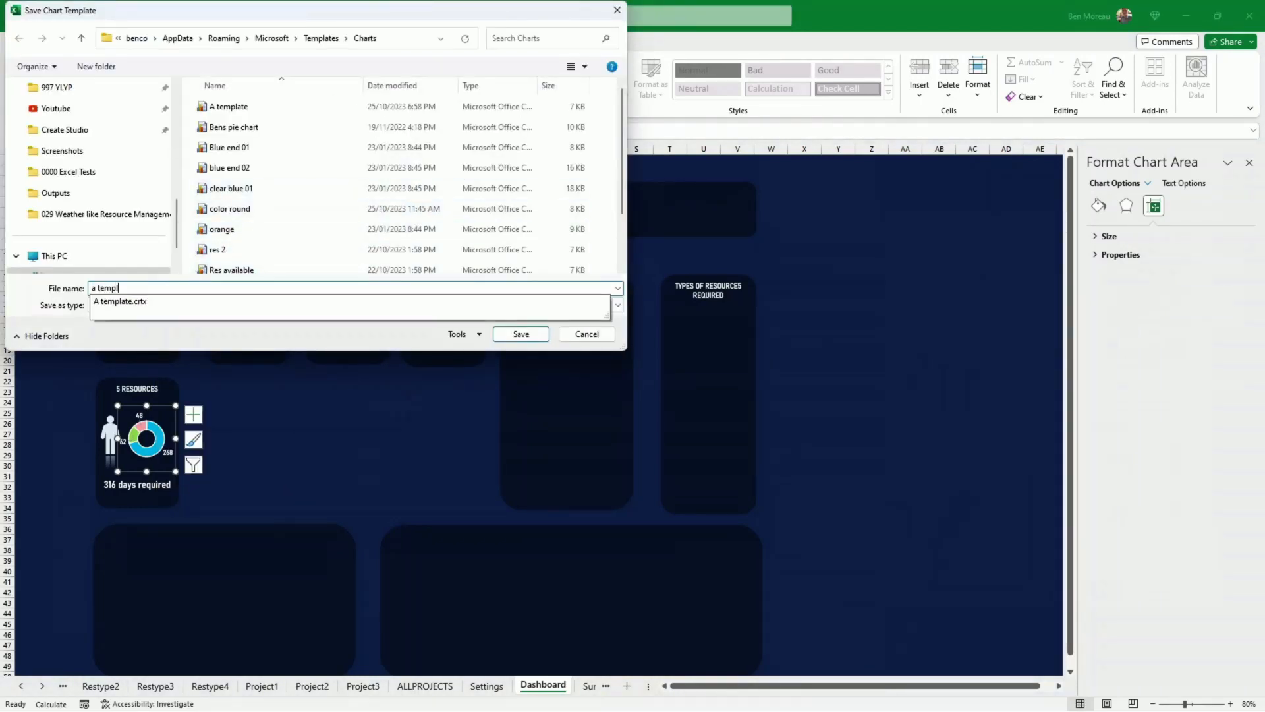
pyautogui.write('ate doughnut')
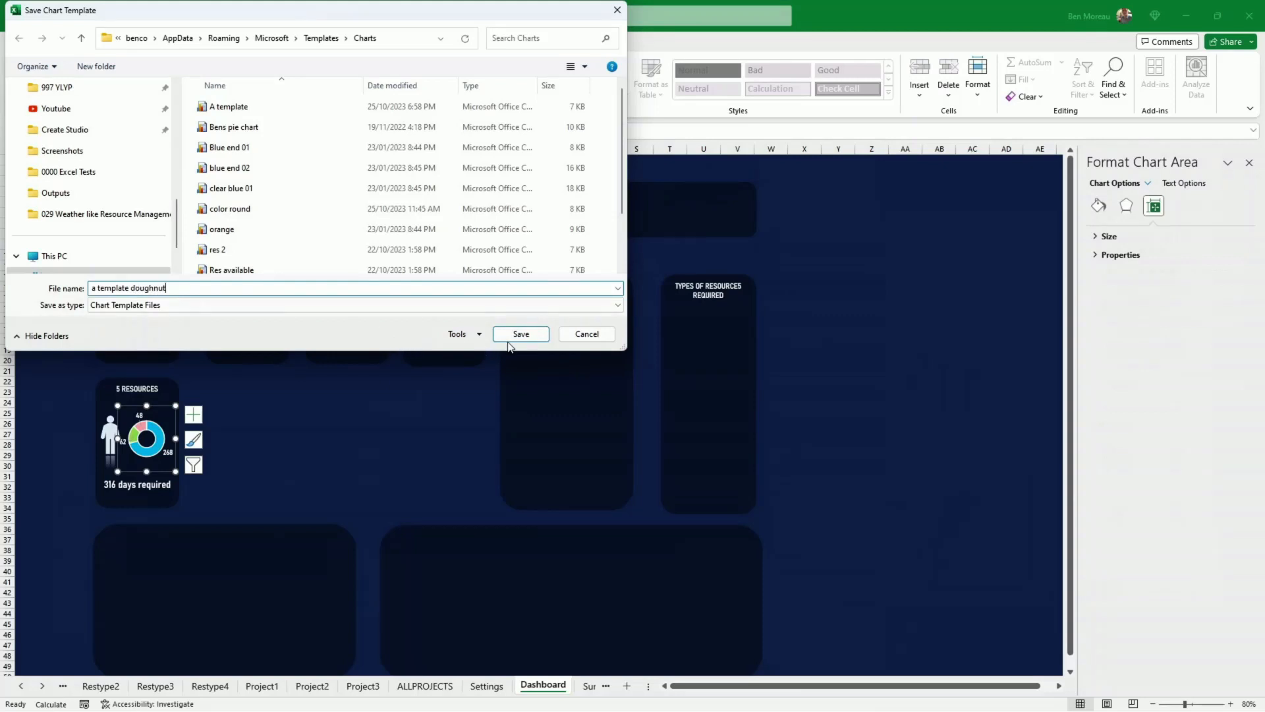
pyautogui.click(508, 340)
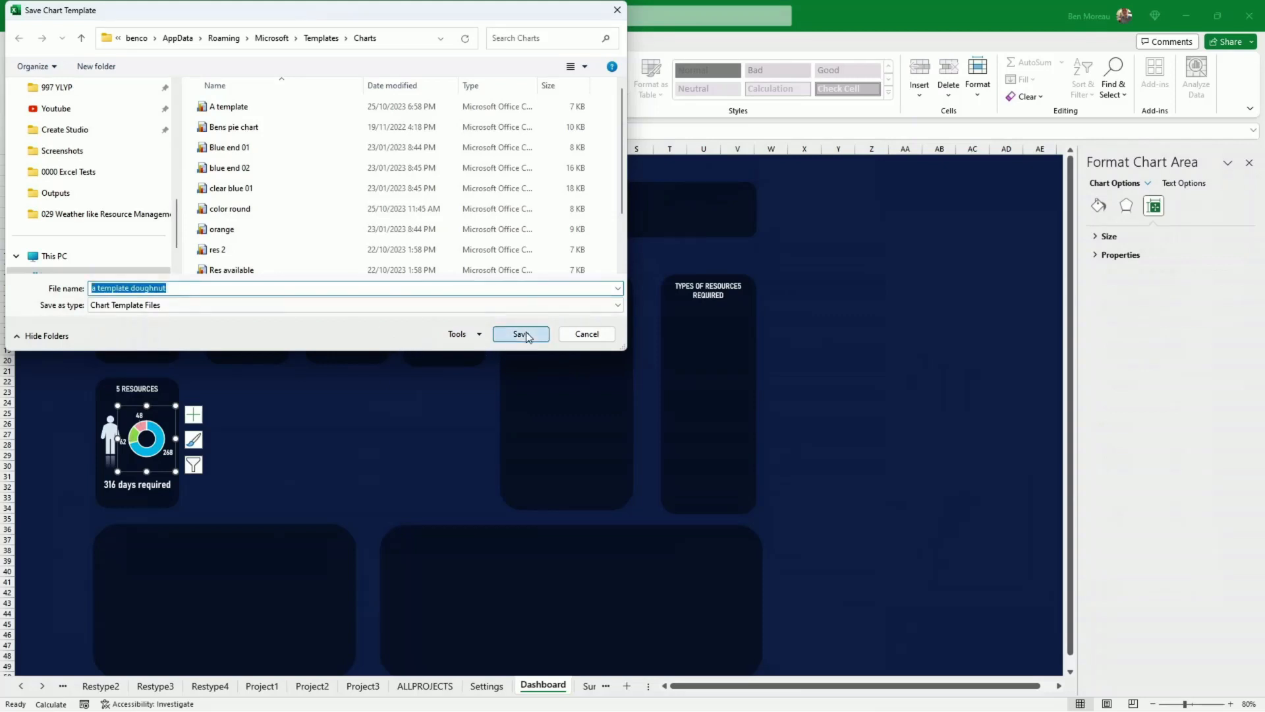
pyautogui.click(325, 448)
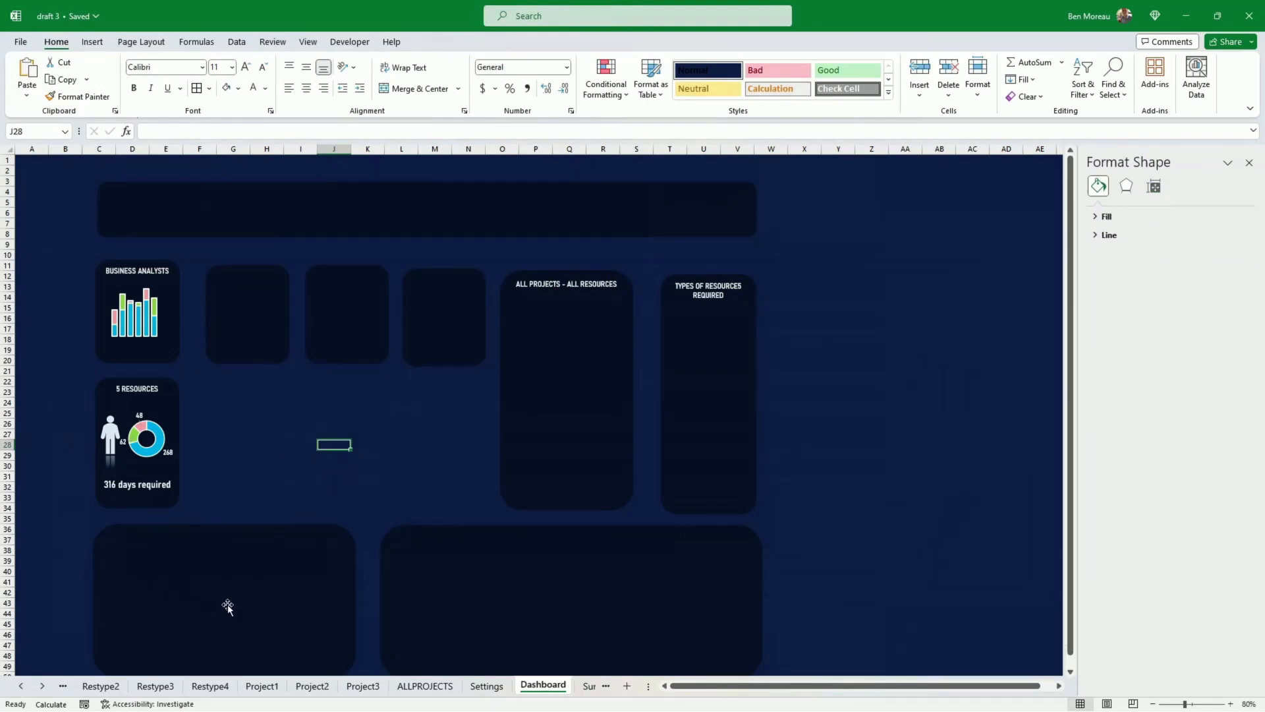
pyautogui.click(152, 339)
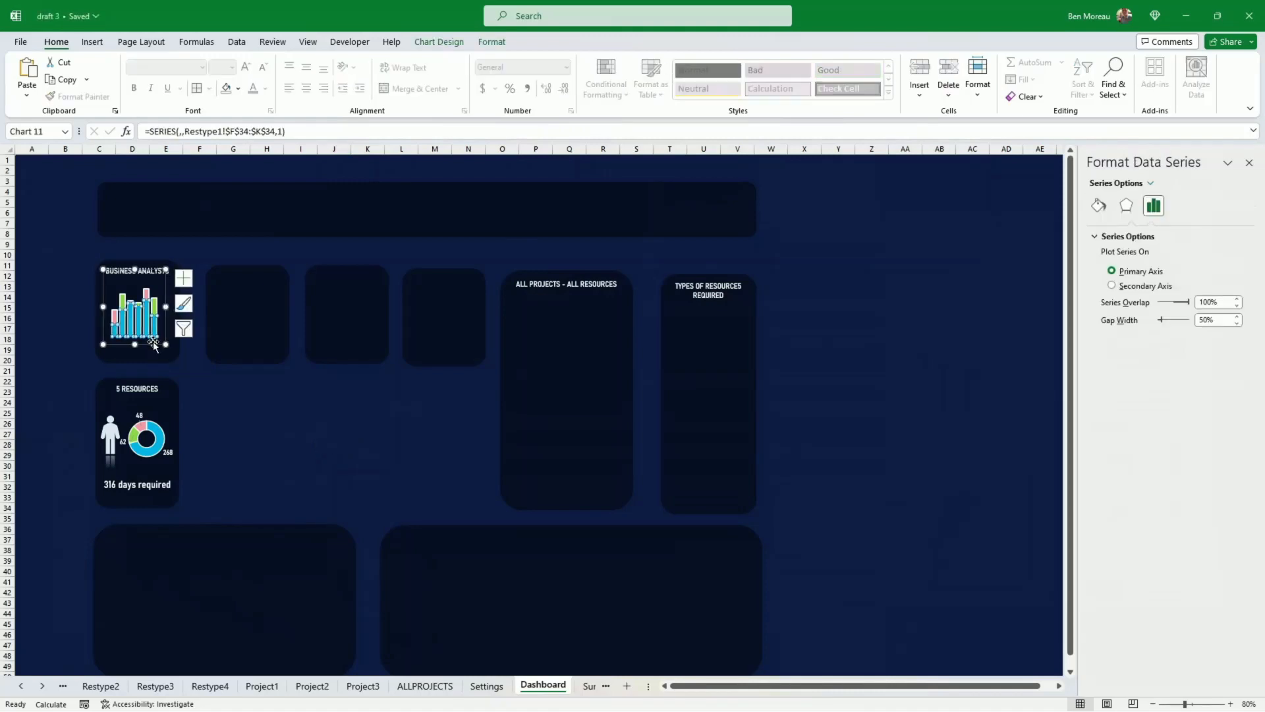
pyautogui.click(153, 346)
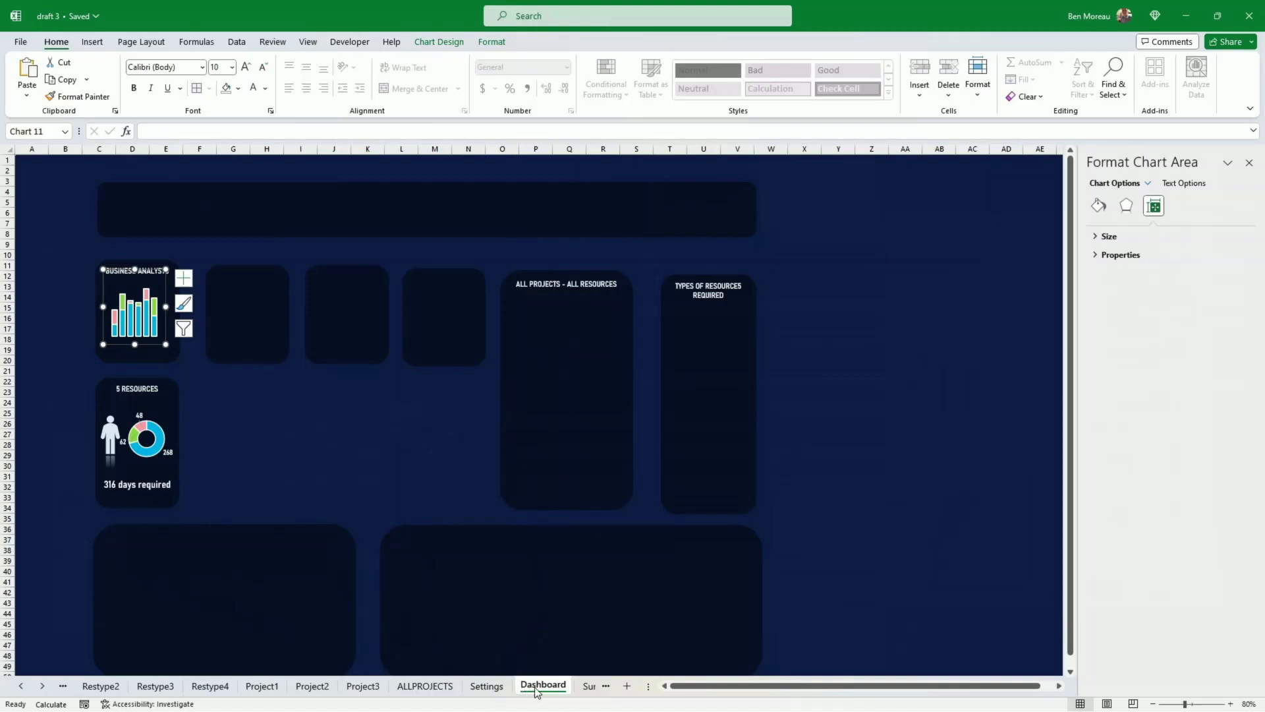
# - Start a column or bar chart on the ALLPROJECTS sheet from the monthly Provided totals in E11:J11 and Still Needed totals in E17:J17
pyautogui.click(415, 686)
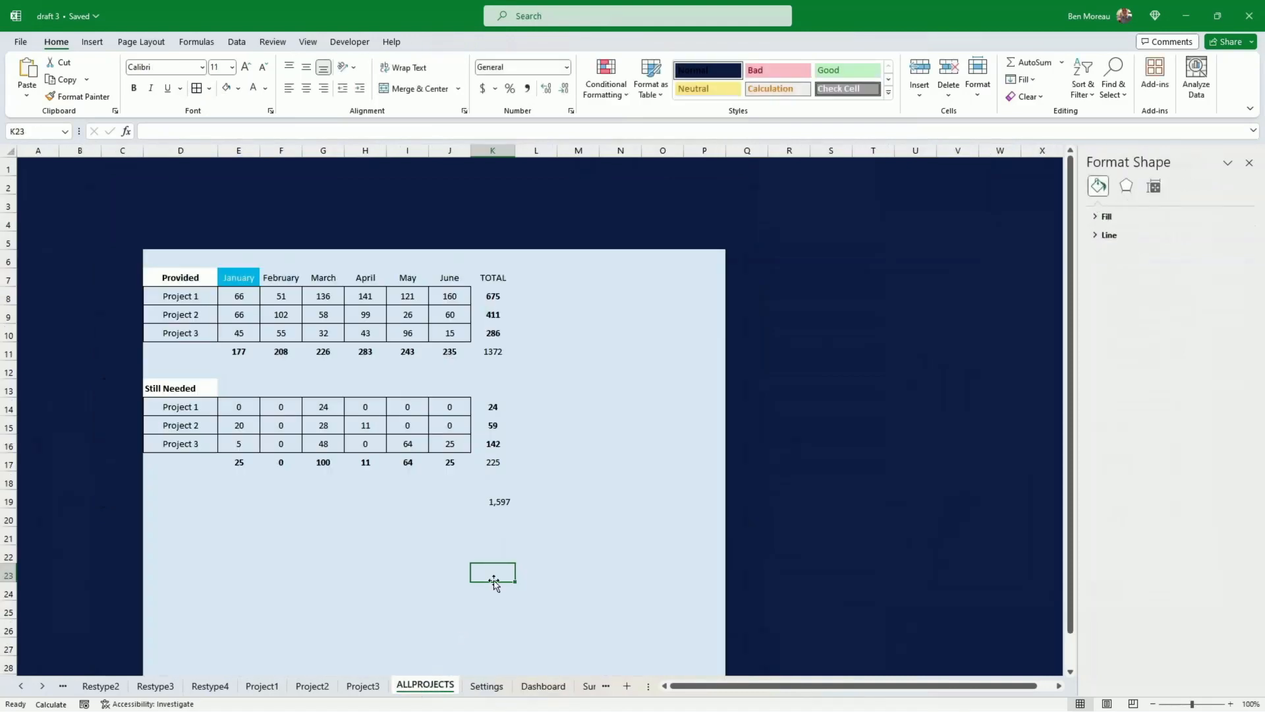
pyautogui.click(579, 470)
pyautogui.click(628, 444)
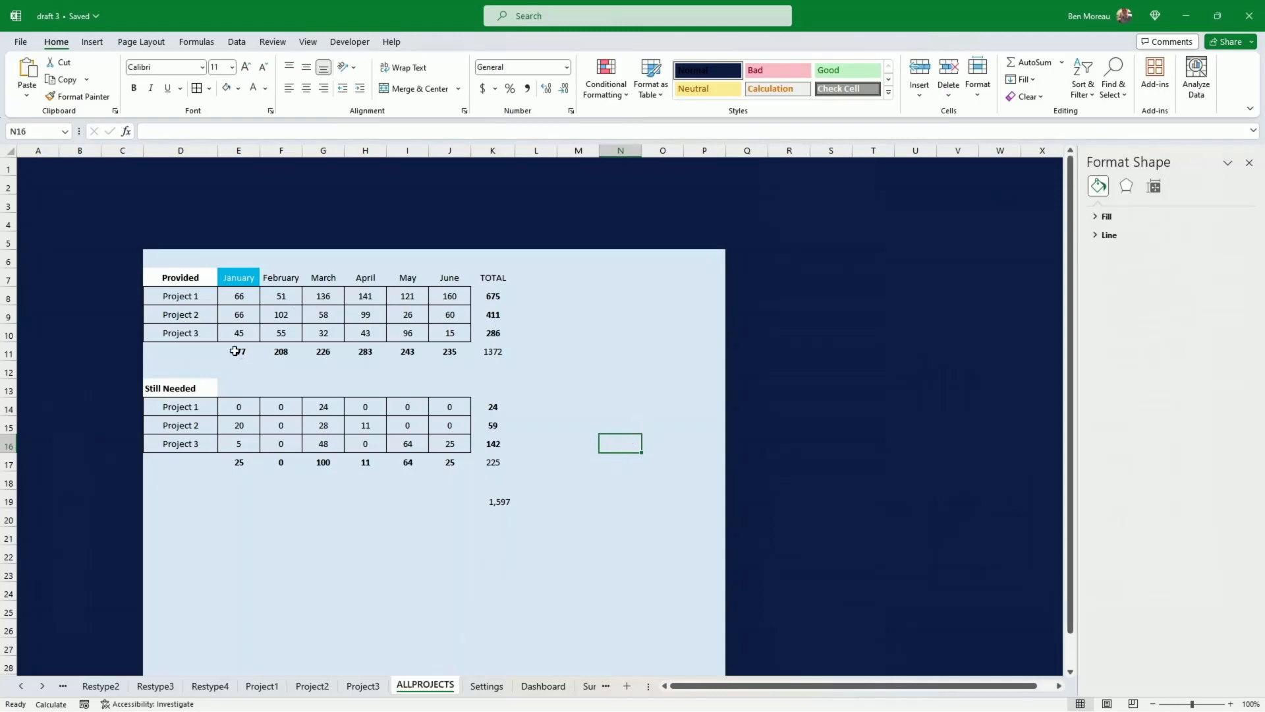
pyautogui.click(180, 277)
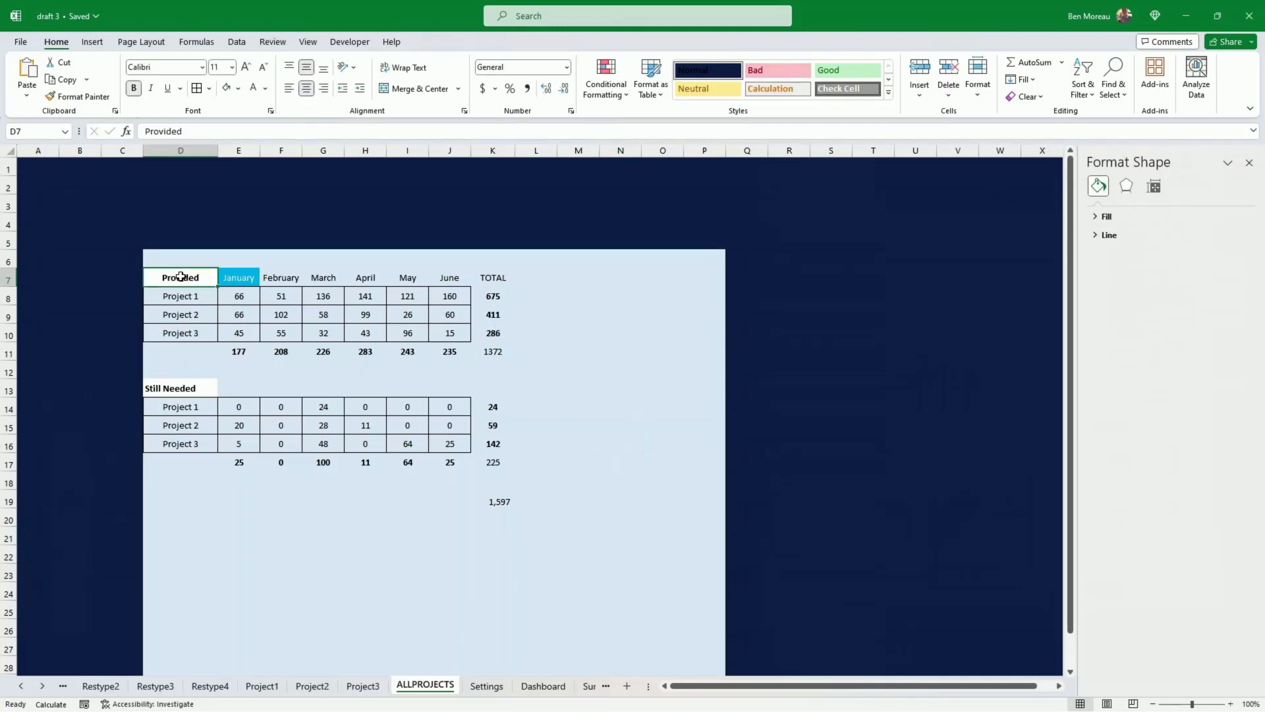
pyautogui.click(168, 388)
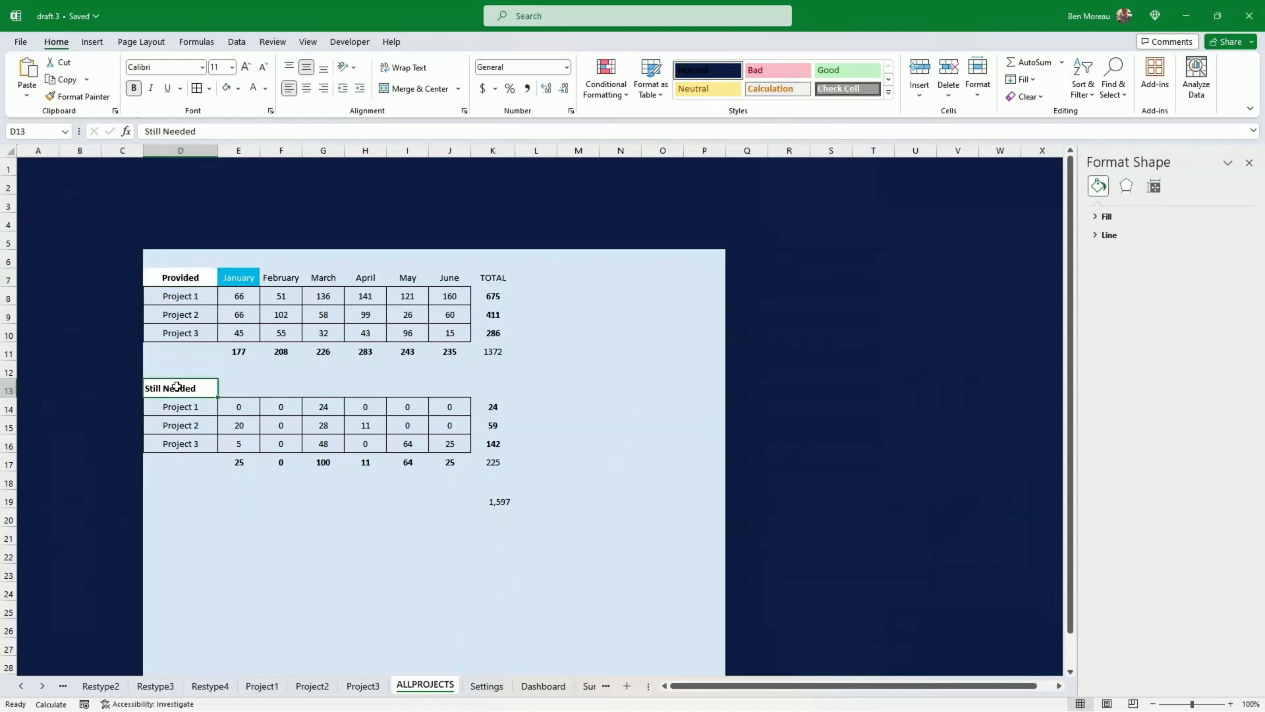
pyautogui.moveTo(232, 348); pyautogui.dragTo(451, 349)
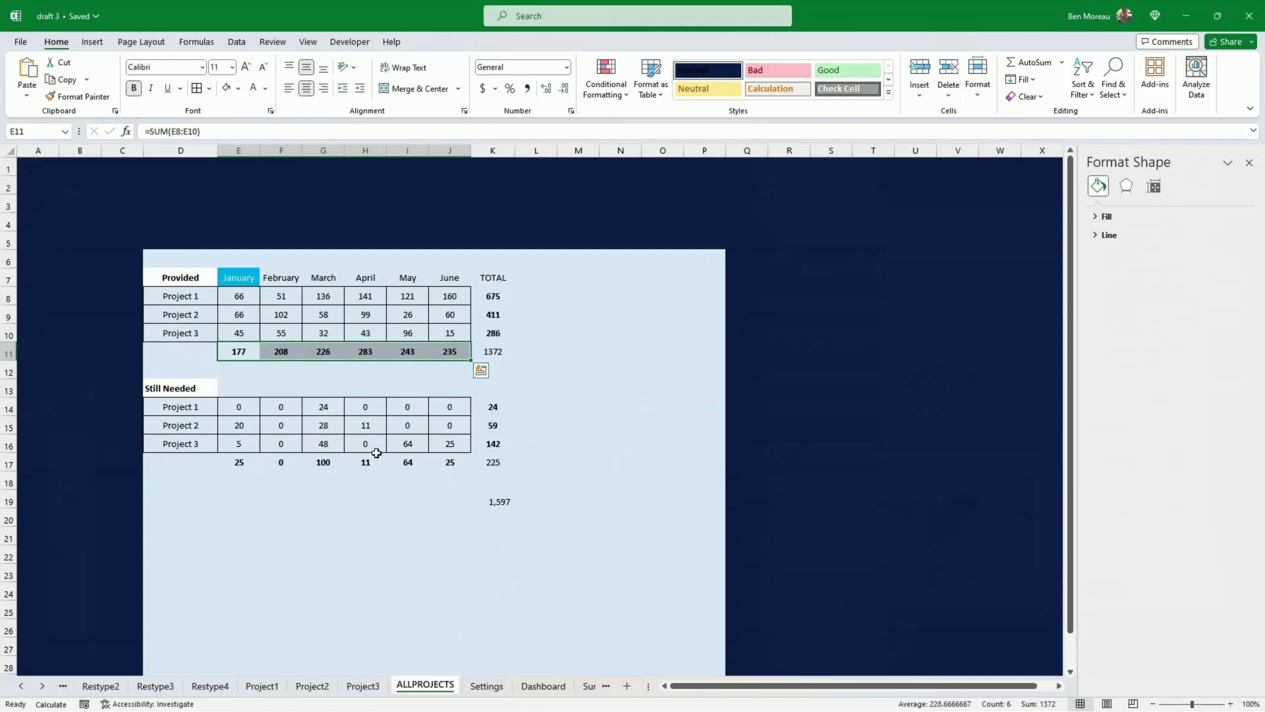
pyautogui.moveTo(239, 463); pyautogui.dragTo(443, 461)
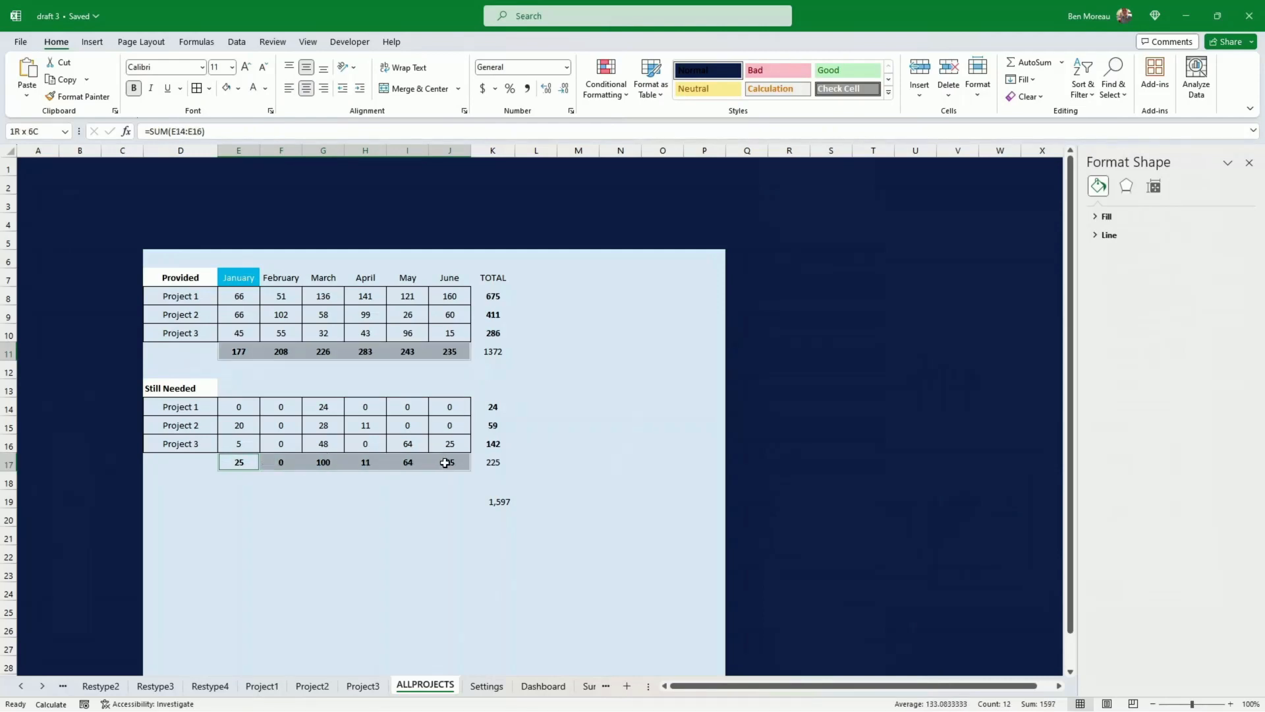
pyautogui.click(105, 42)
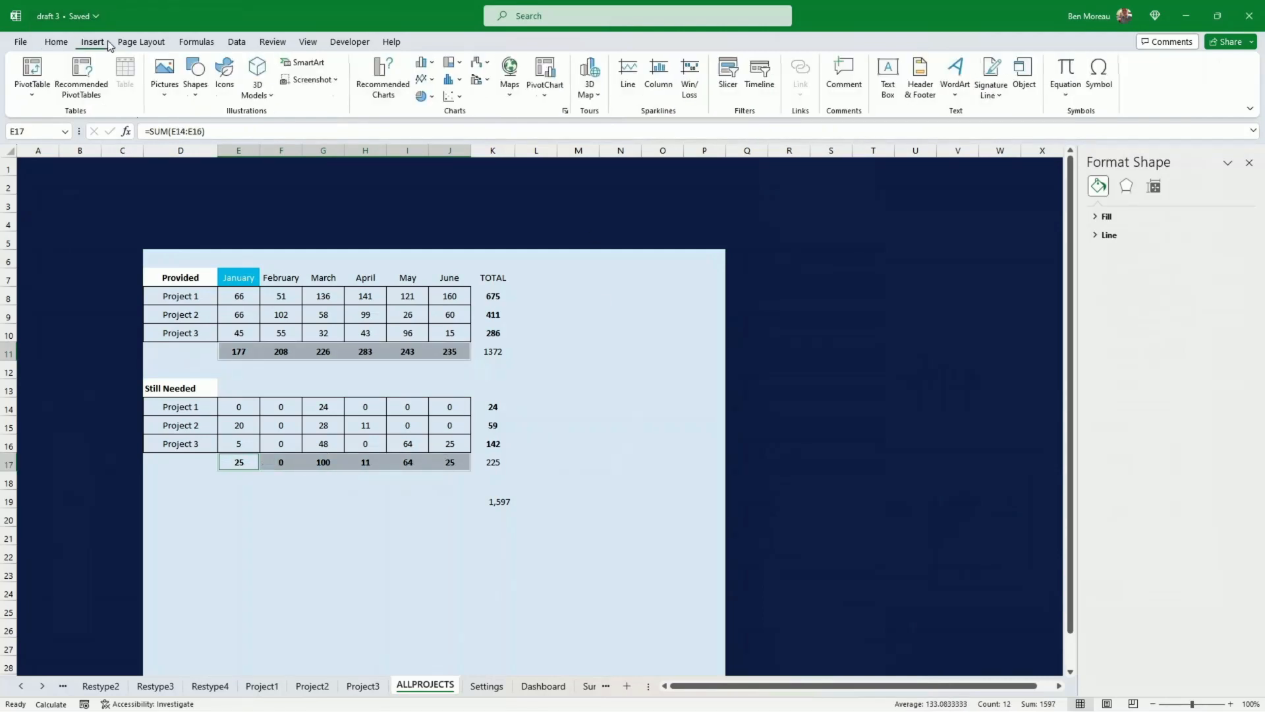
pyautogui.click(431, 63)
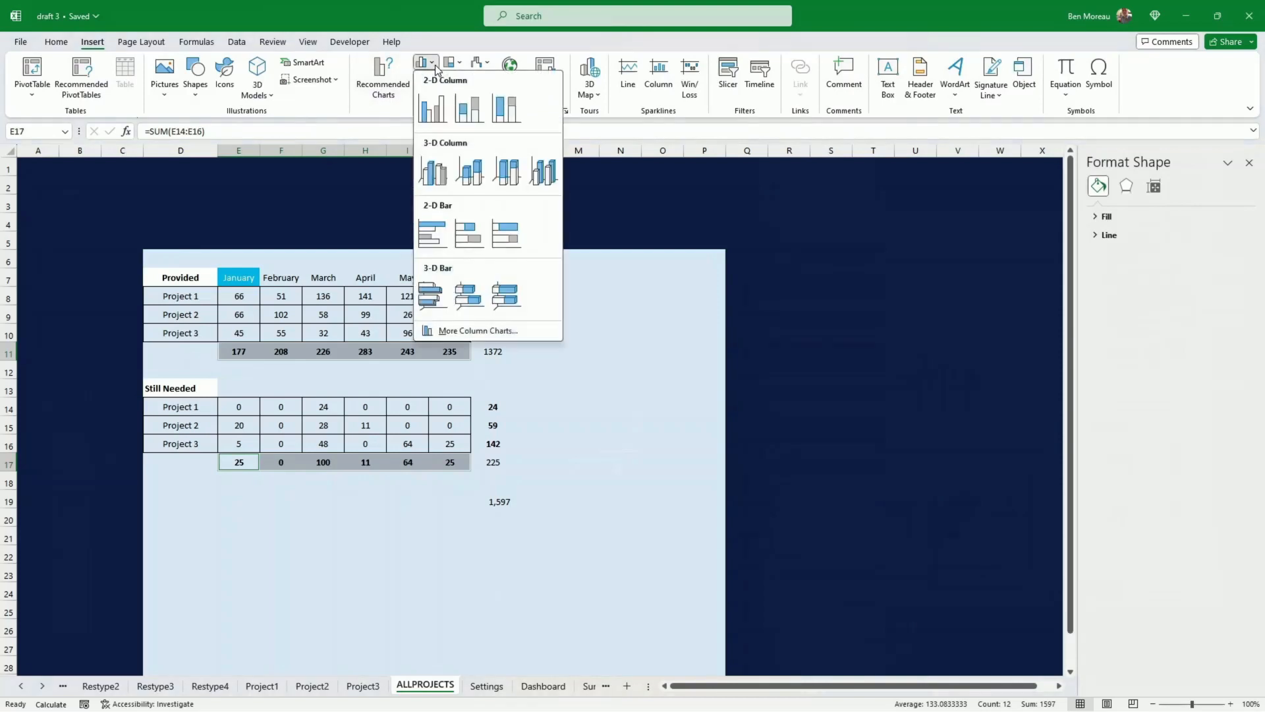
# - Insert a 2-D stacked column chart of the two monthly totals rows and apply the "A template" chart template to it
pyautogui.click(469, 109)
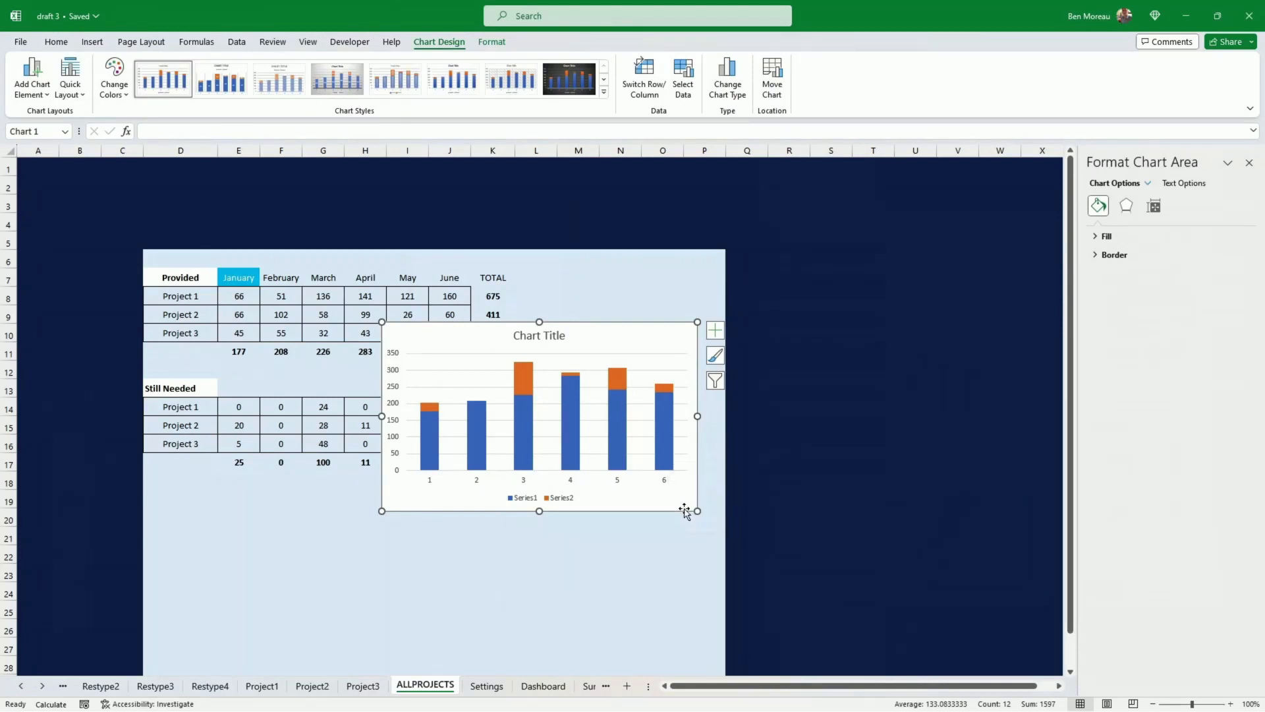
pyautogui.moveTo(667, 511); pyautogui.dragTo(947, 517)
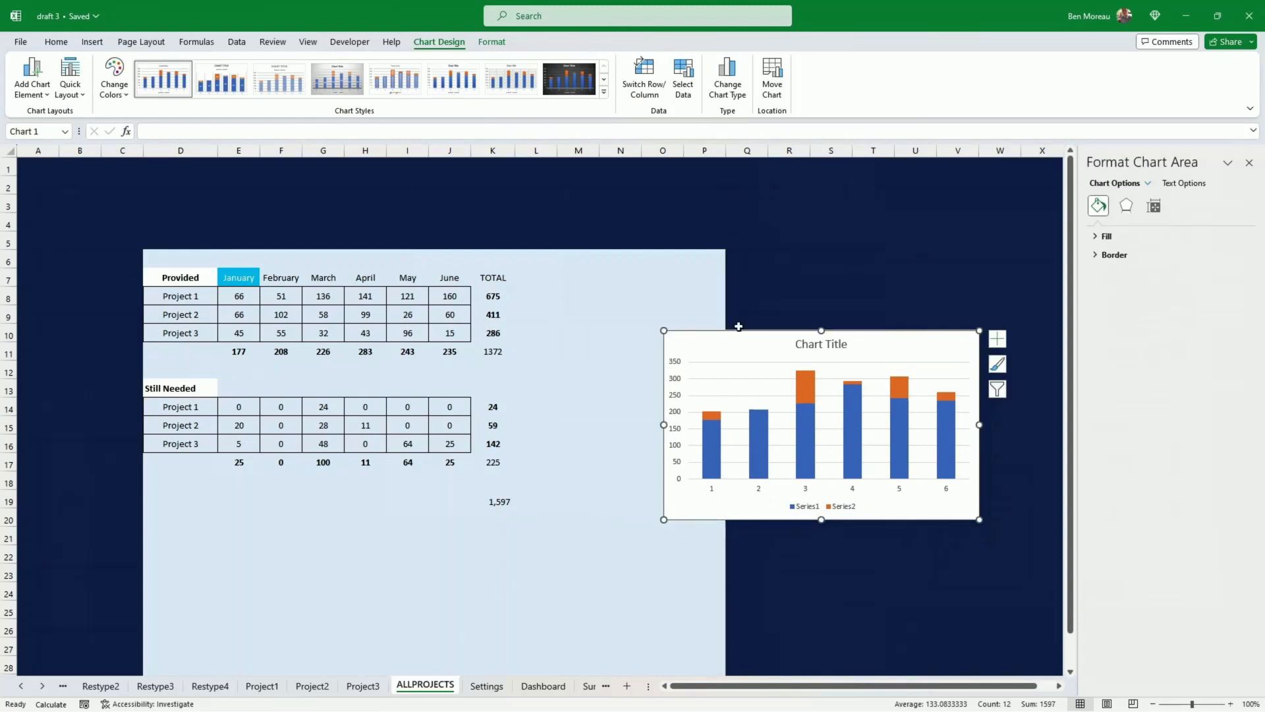
pyautogui.click(728, 82)
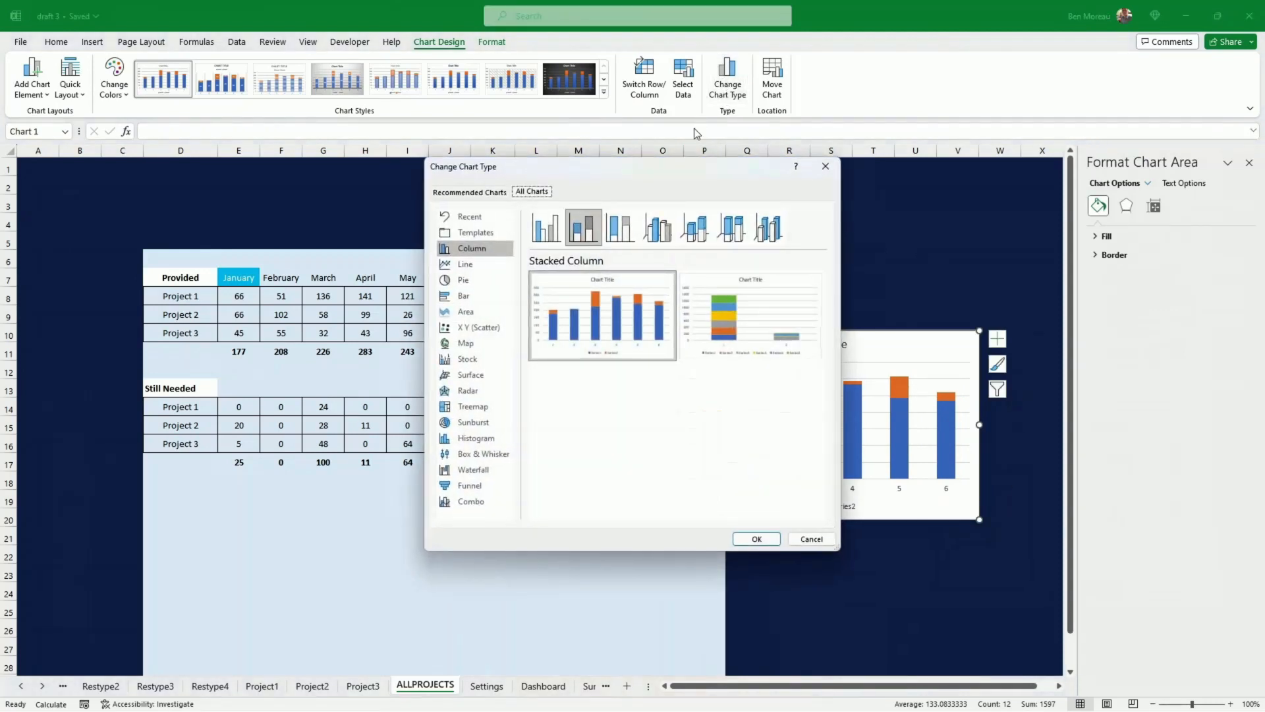
pyautogui.moveTo(712, 307)
pyautogui.click(494, 232)
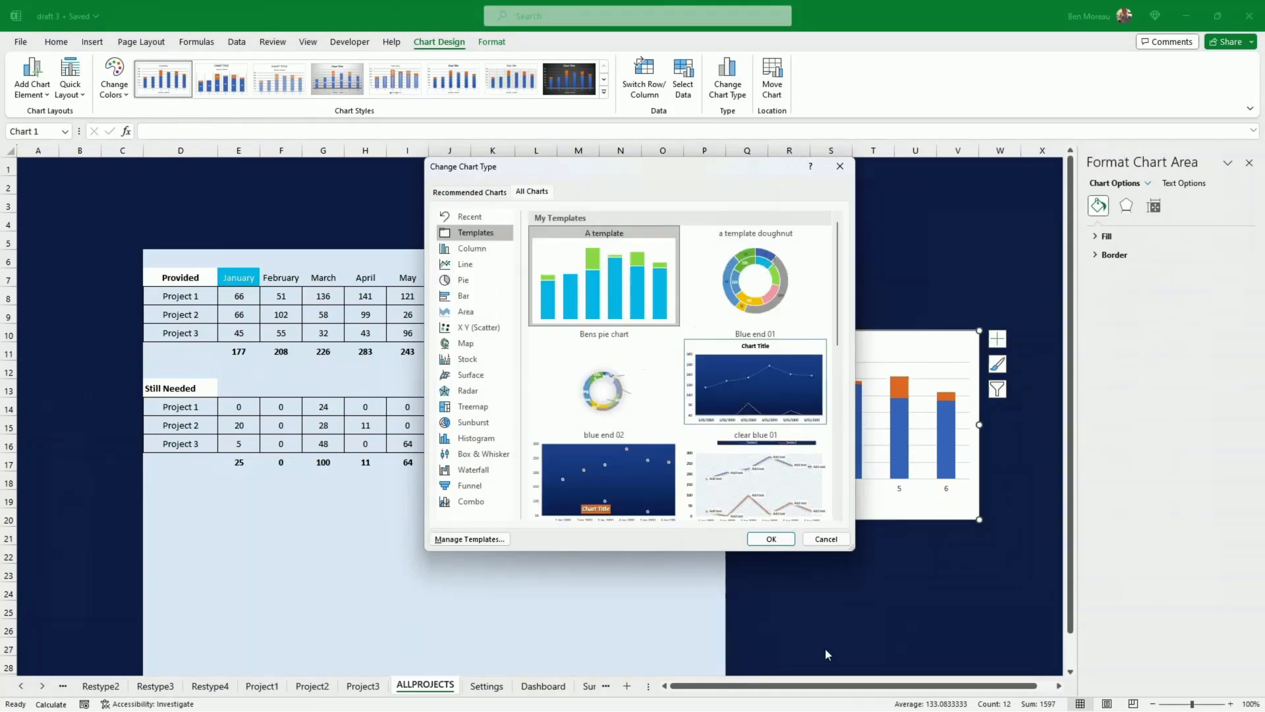
pyautogui.click(770, 538)
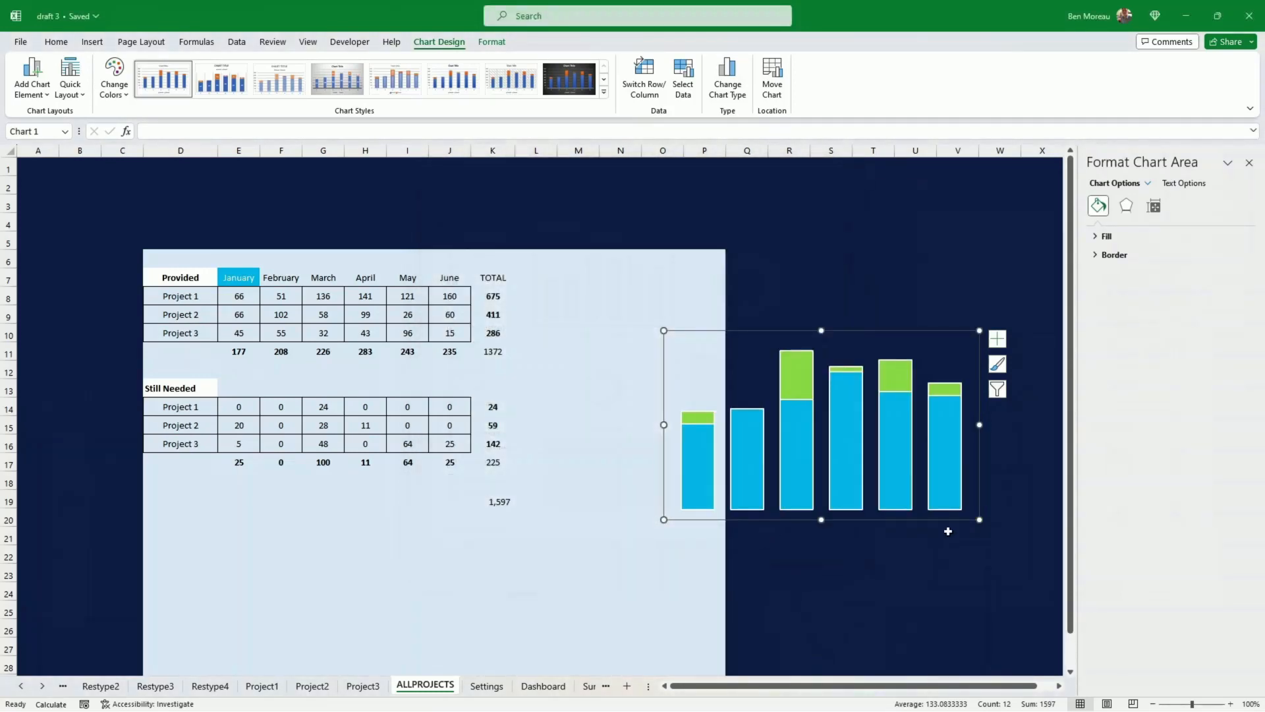
# - Narrow the chart and move it onto the dark area beside the light blue table background
pyautogui.moveTo(979, 425); pyautogui.dragTo(892, 431)
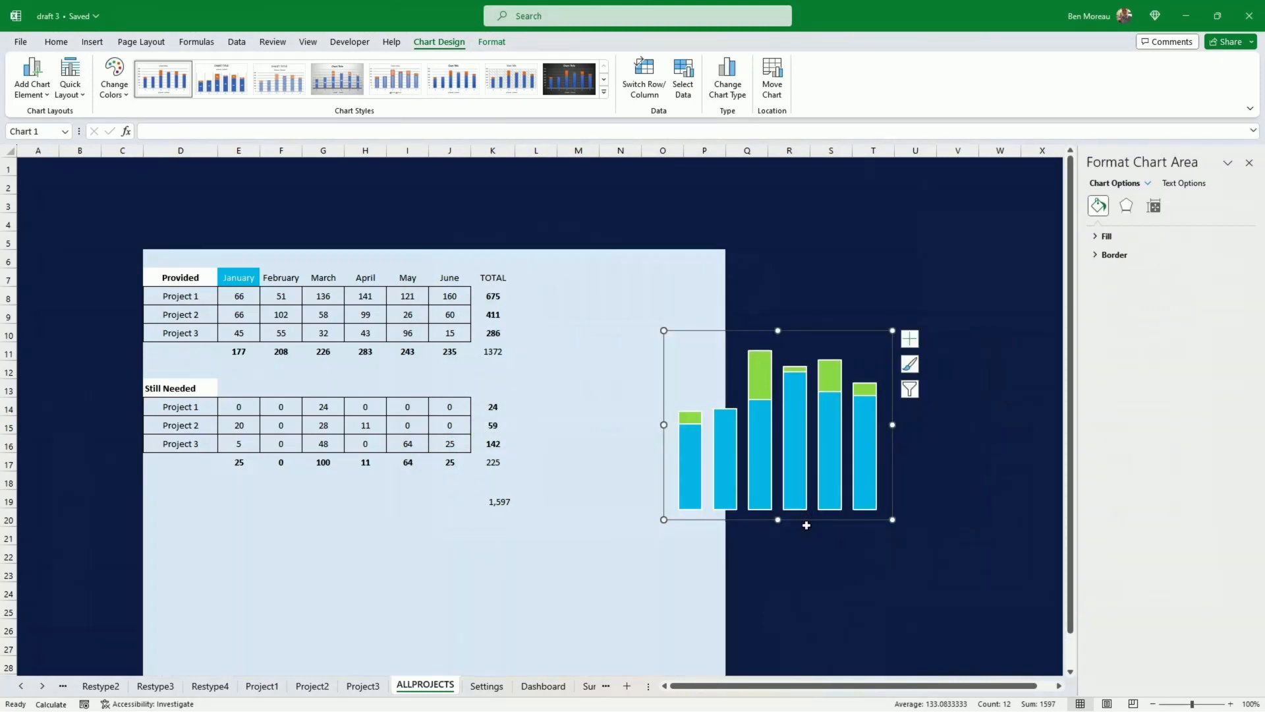
pyautogui.moveTo(803, 522); pyautogui.dragTo(879, 528)
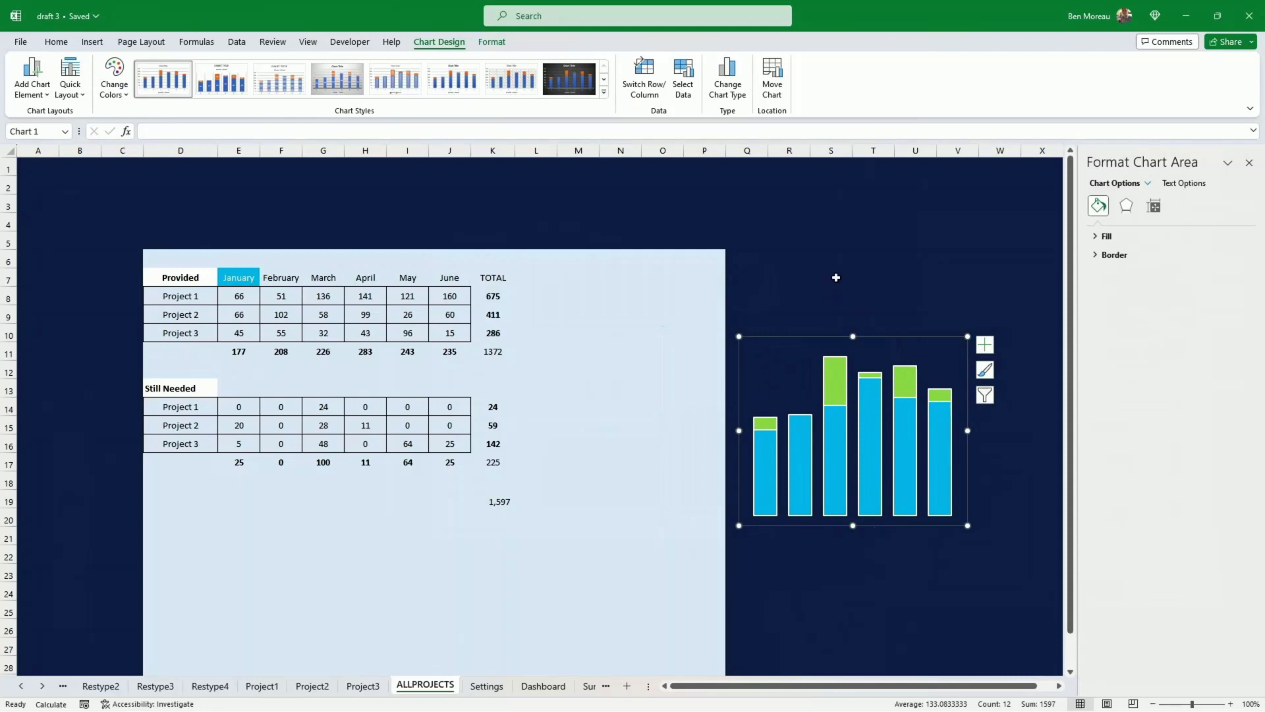
# - Fill the chart's green Still Needed series with the light pink recent color
pyautogui.click(834, 401)
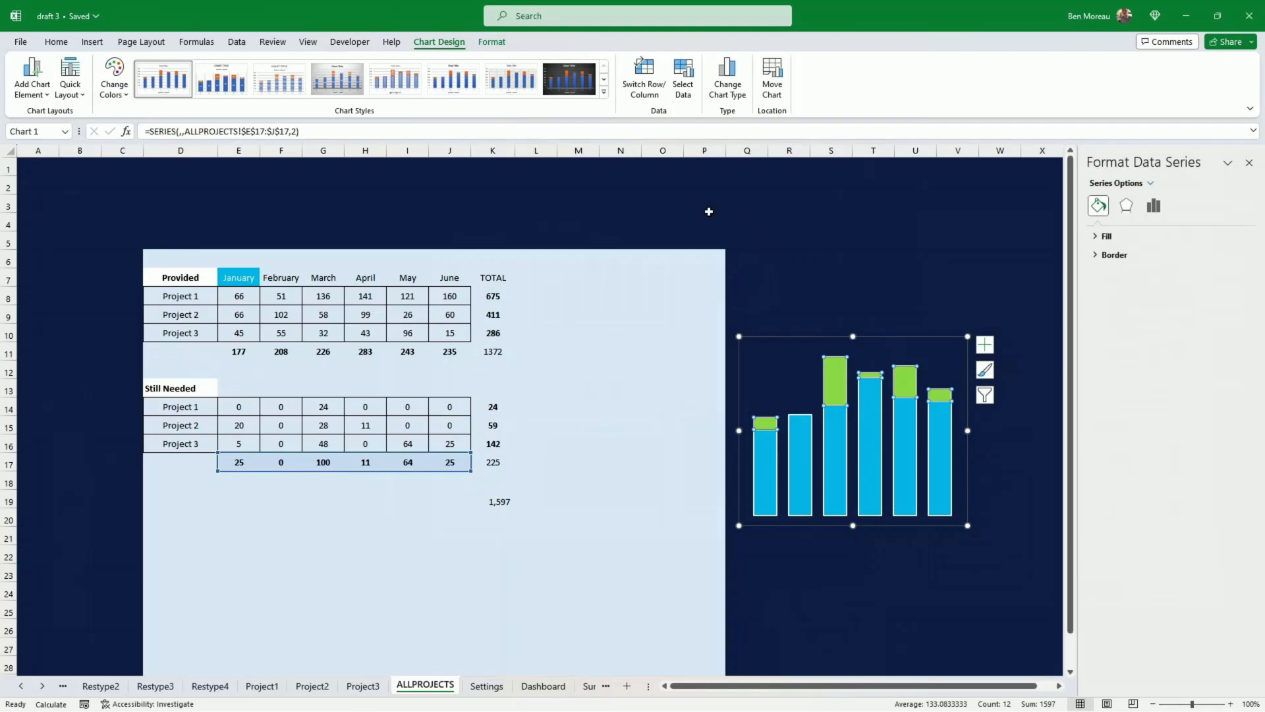
pyautogui.click(492, 42)
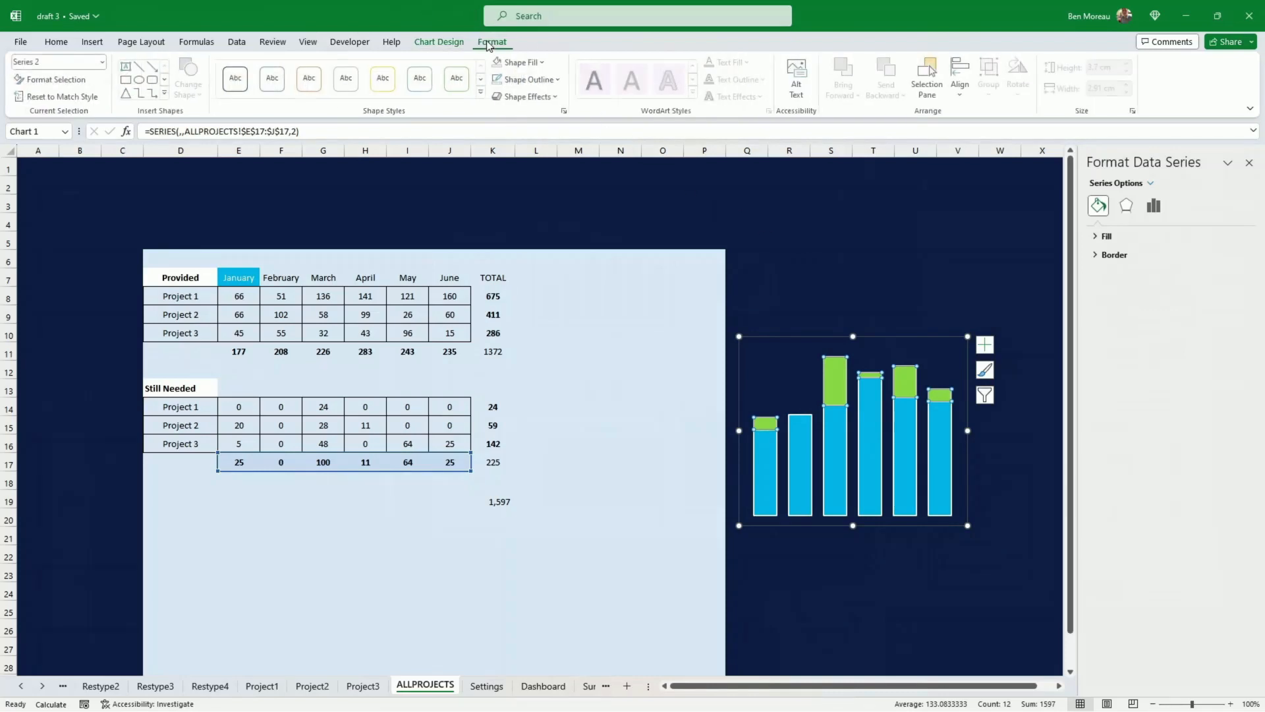
pyautogui.click(544, 63)
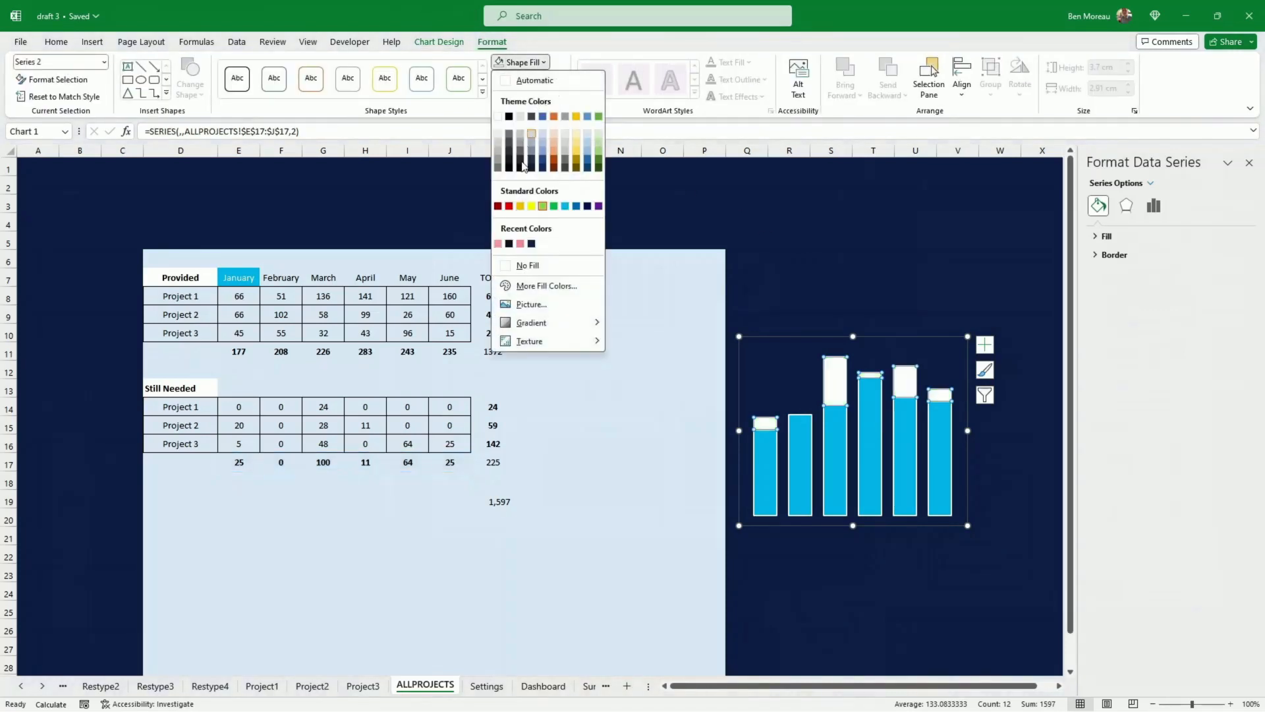
pyautogui.click(498, 244)
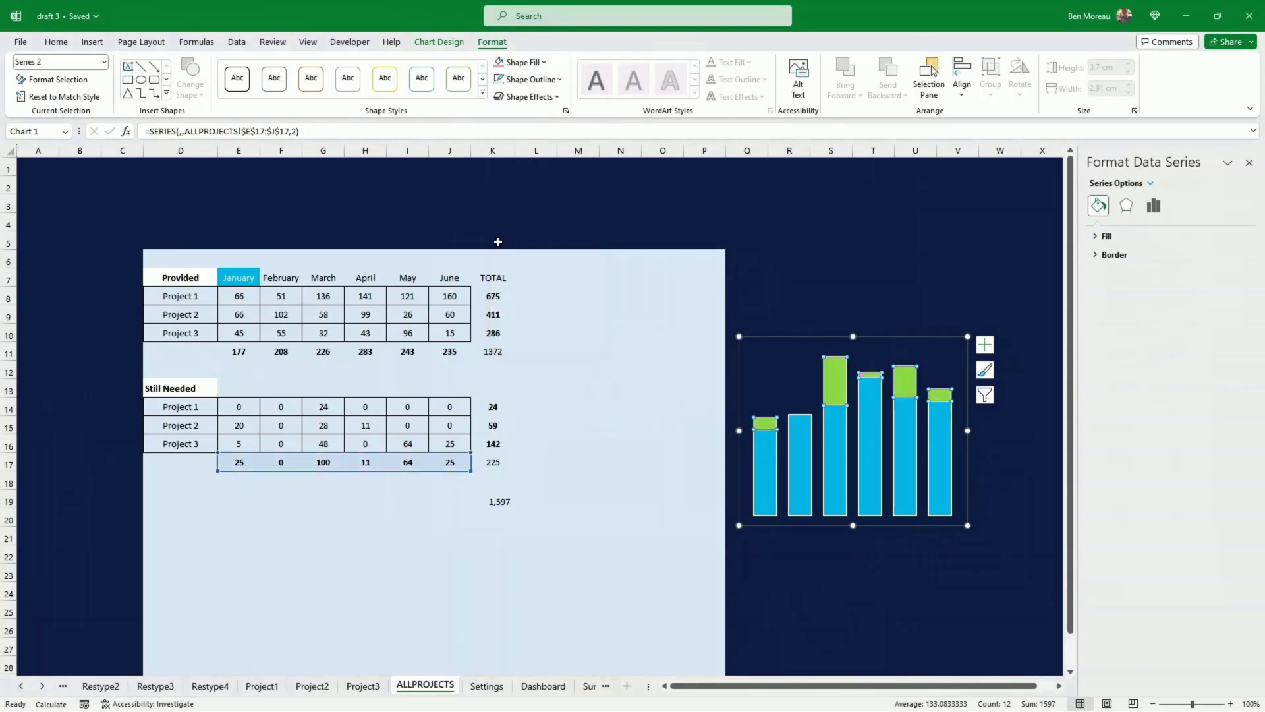
pyautogui.click(783, 232)
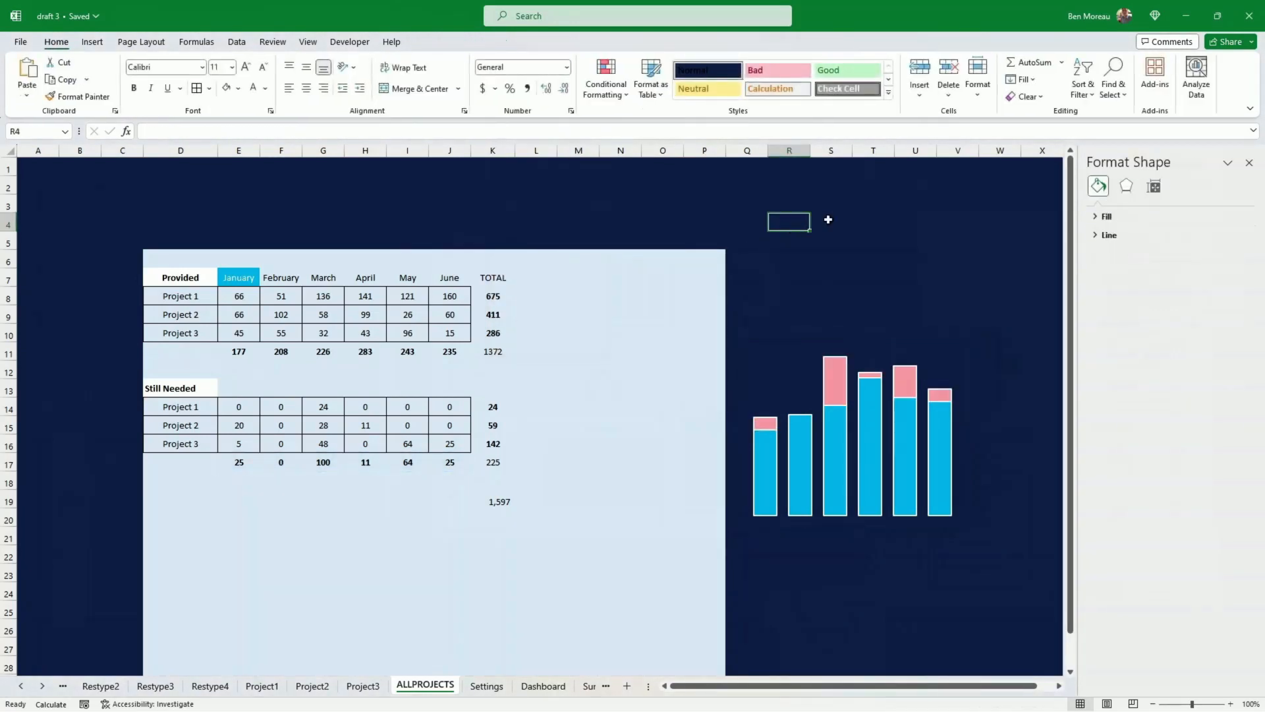
# - Shrink the stacked column chart to a compact size within the dark area beside the table
pyautogui.click(967, 427)
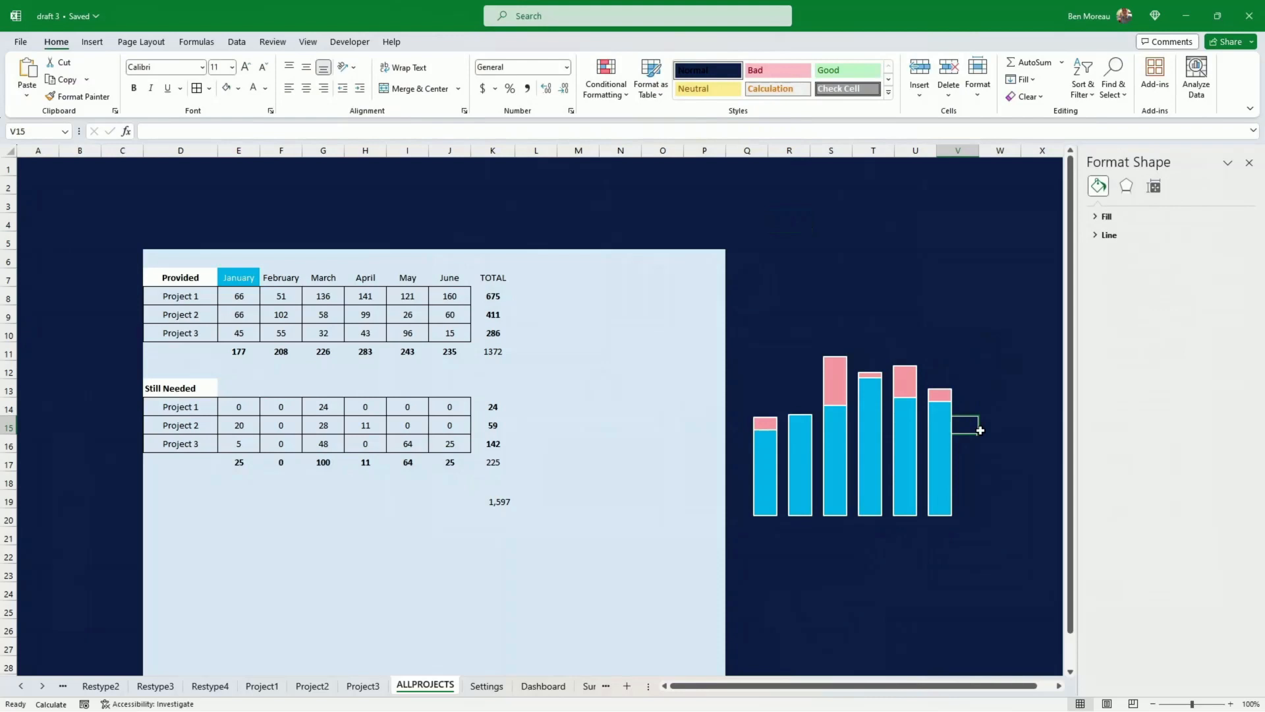
pyautogui.click(923, 491)
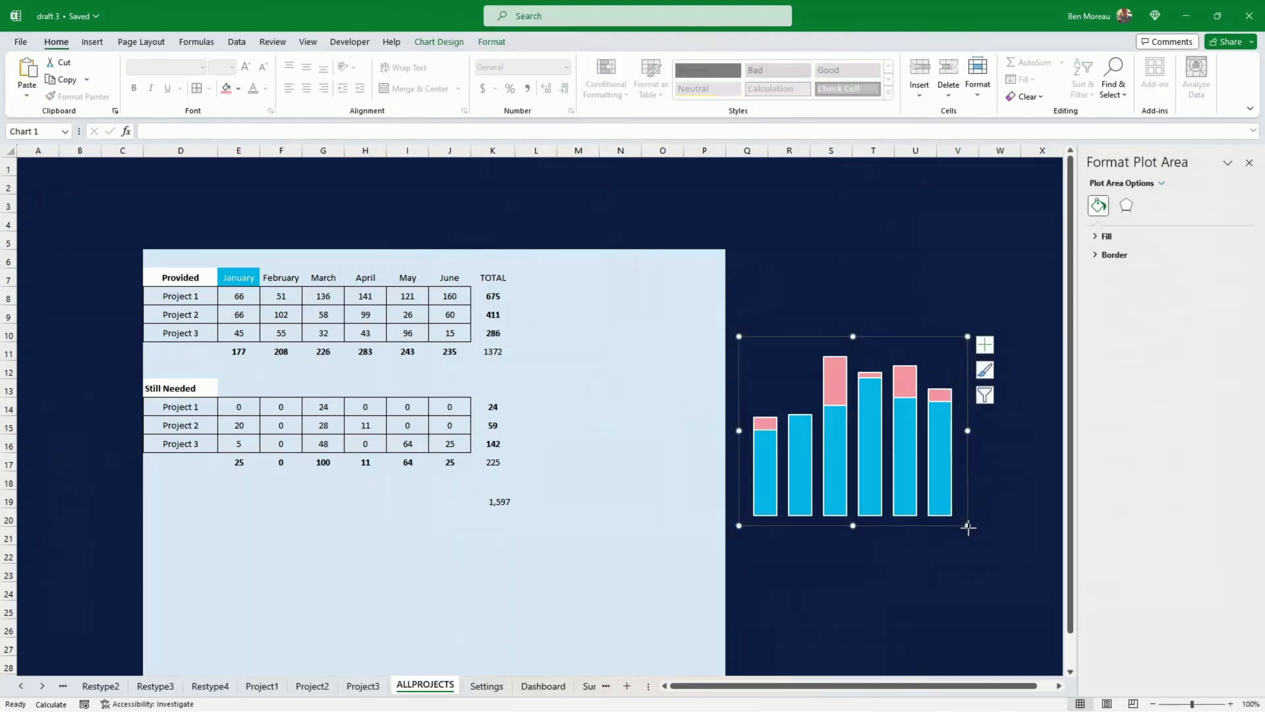
pyautogui.moveTo(967, 525); pyautogui.dragTo(939, 513)
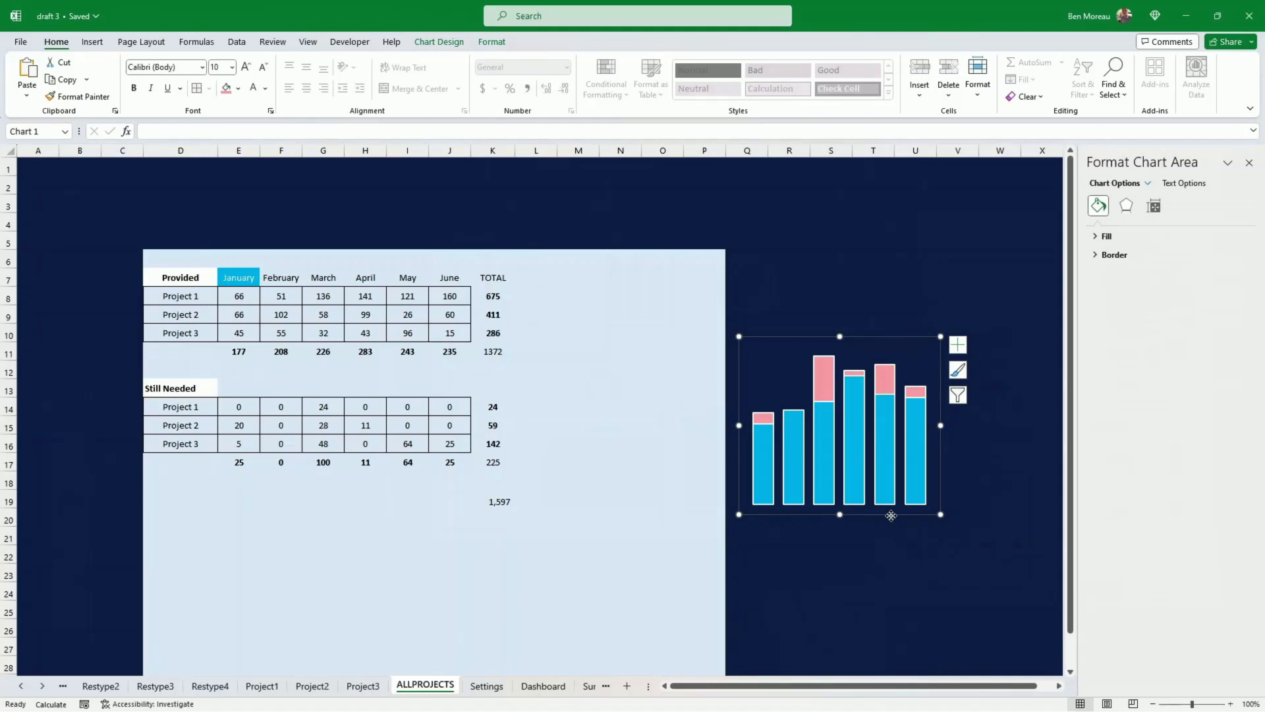
pyautogui.moveTo(891, 515); pyautogui.dragTo(908, 486)
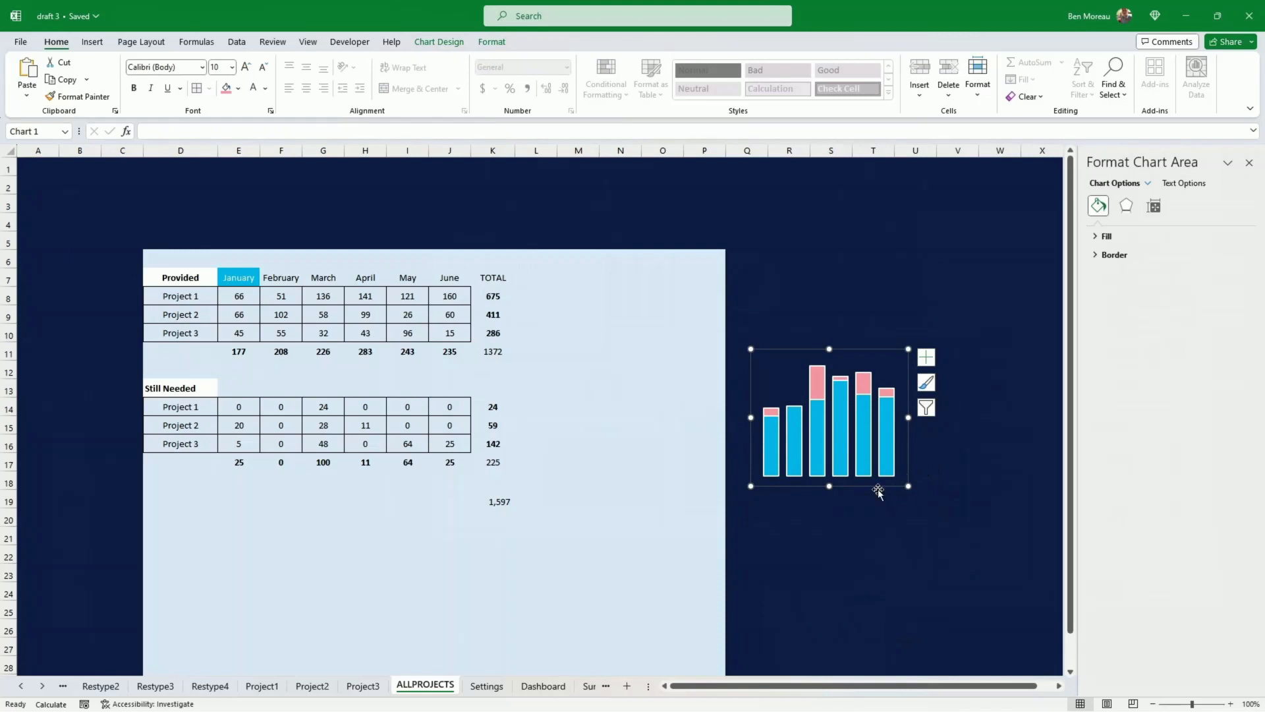
# - Duplicate the chart and move the copy onto the Dashboard sheet
pyautogui.hotkey('ctrl', 'd')
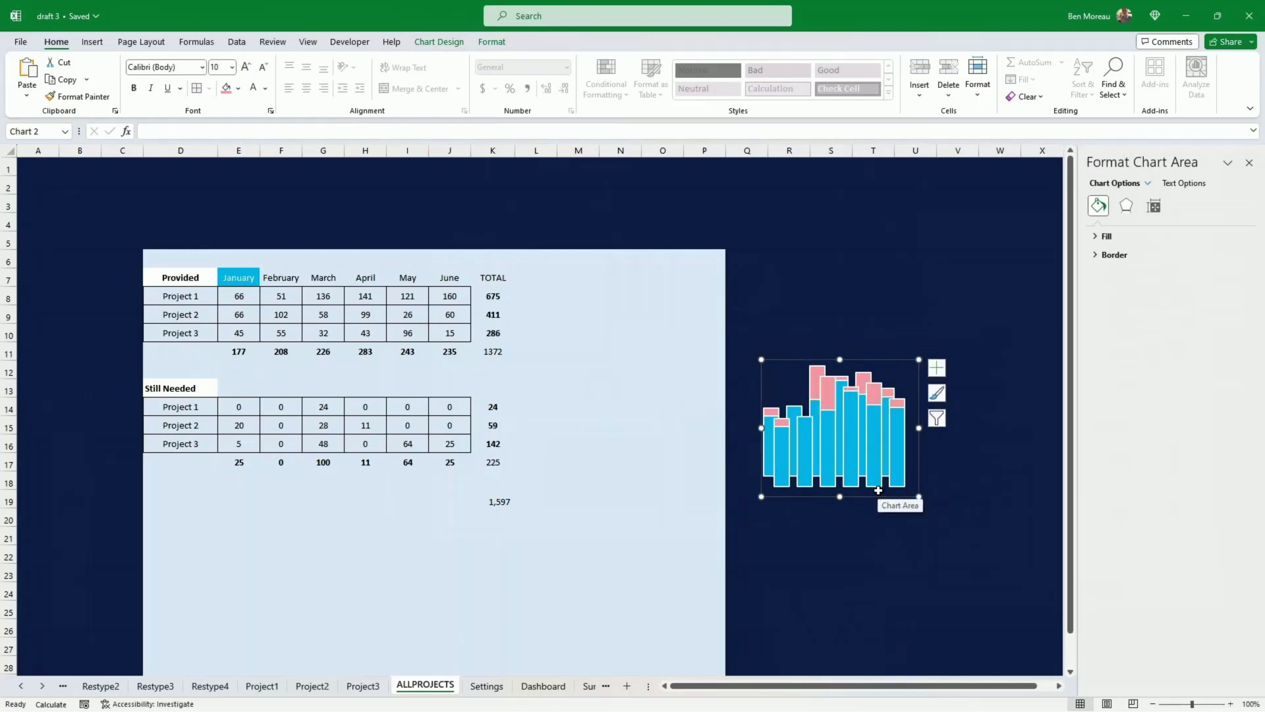
pyautogui.press('Delete')
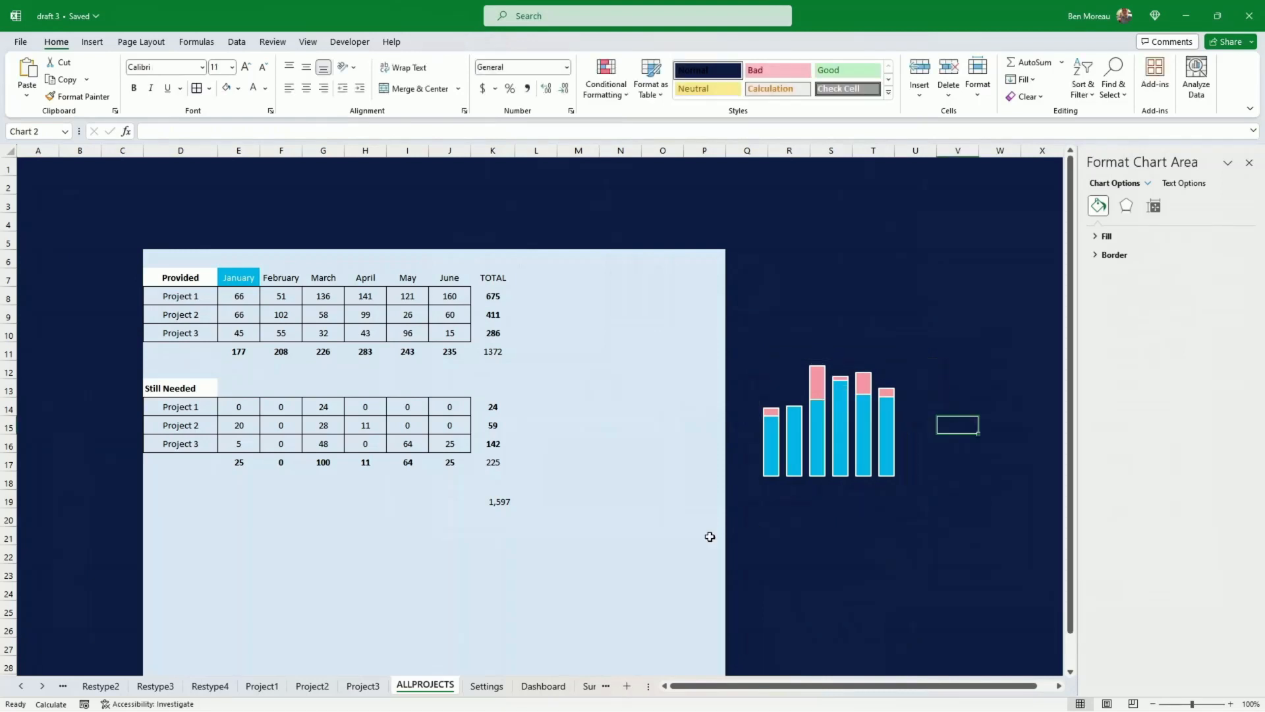
pyautogui.click(549, 686)
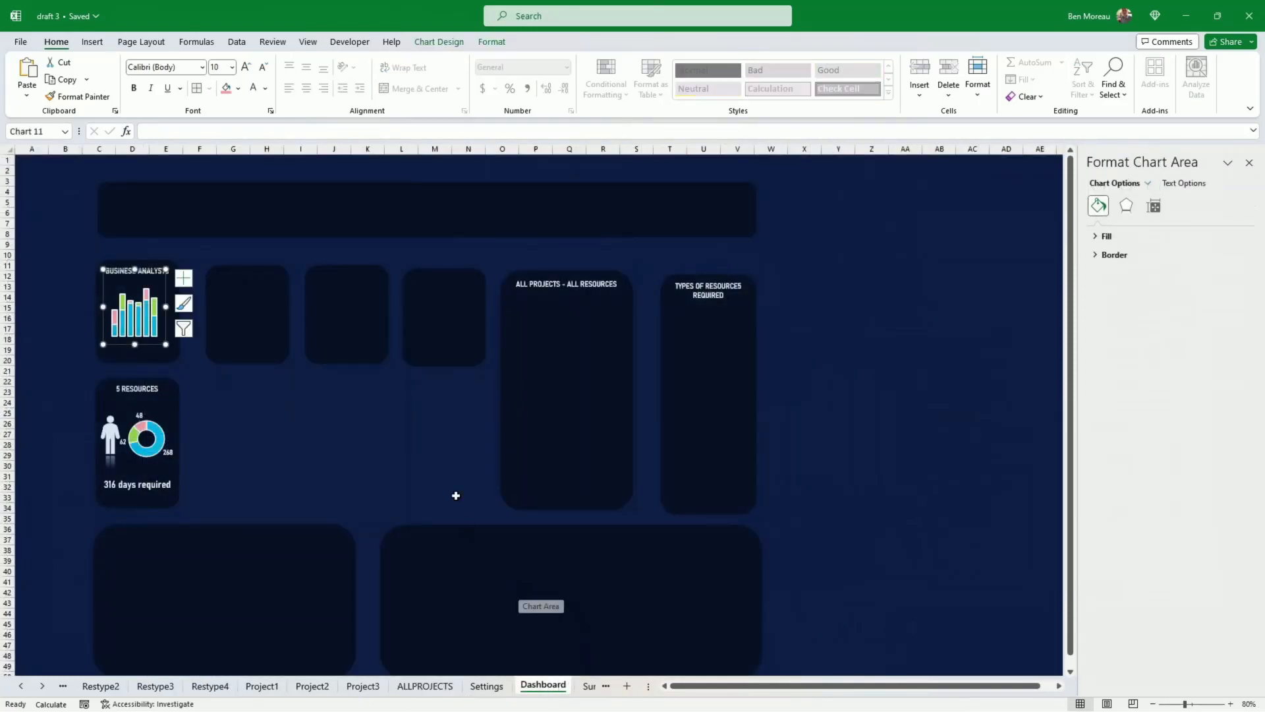
pyautogui.click(419, 452)
pyautogui.hotkey('ctrl', 'v')
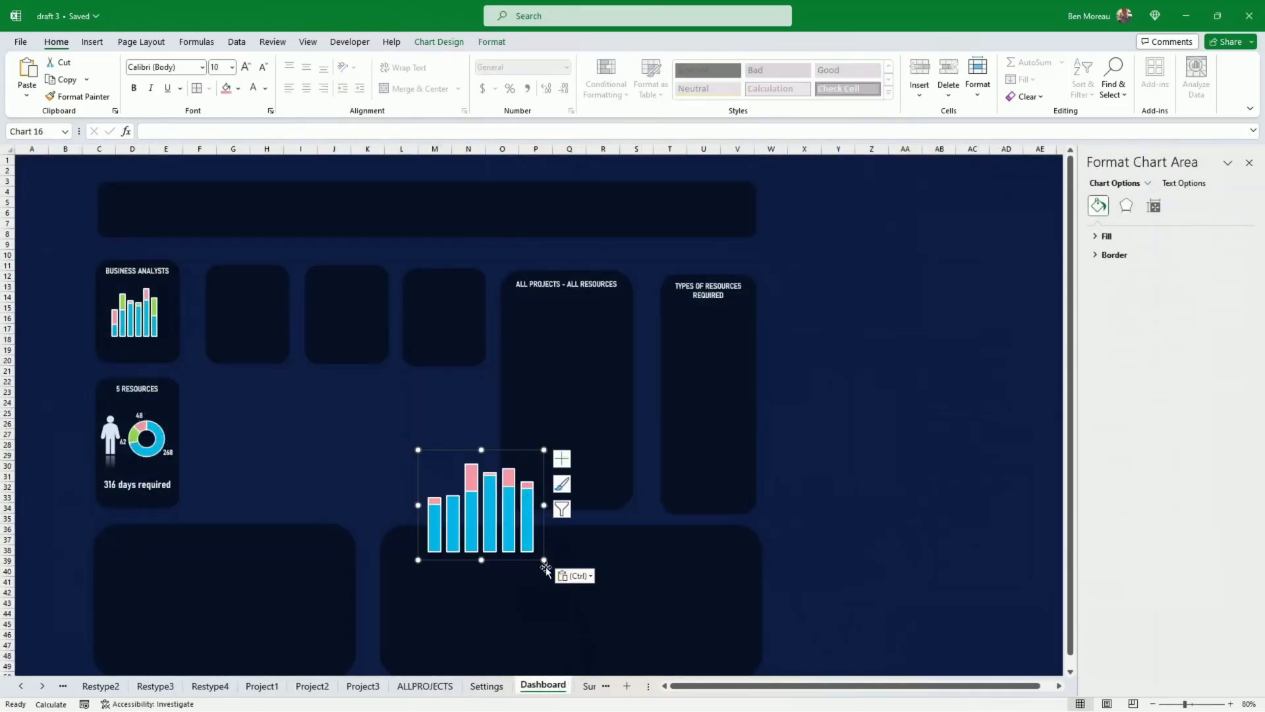
# - Scale down the pasted chart and place it beneath the ALL PROJECTS - ALL RESOURCES heading
pyautogui.moveTo(543, 558); pyautogui.dragTo(578, 395)
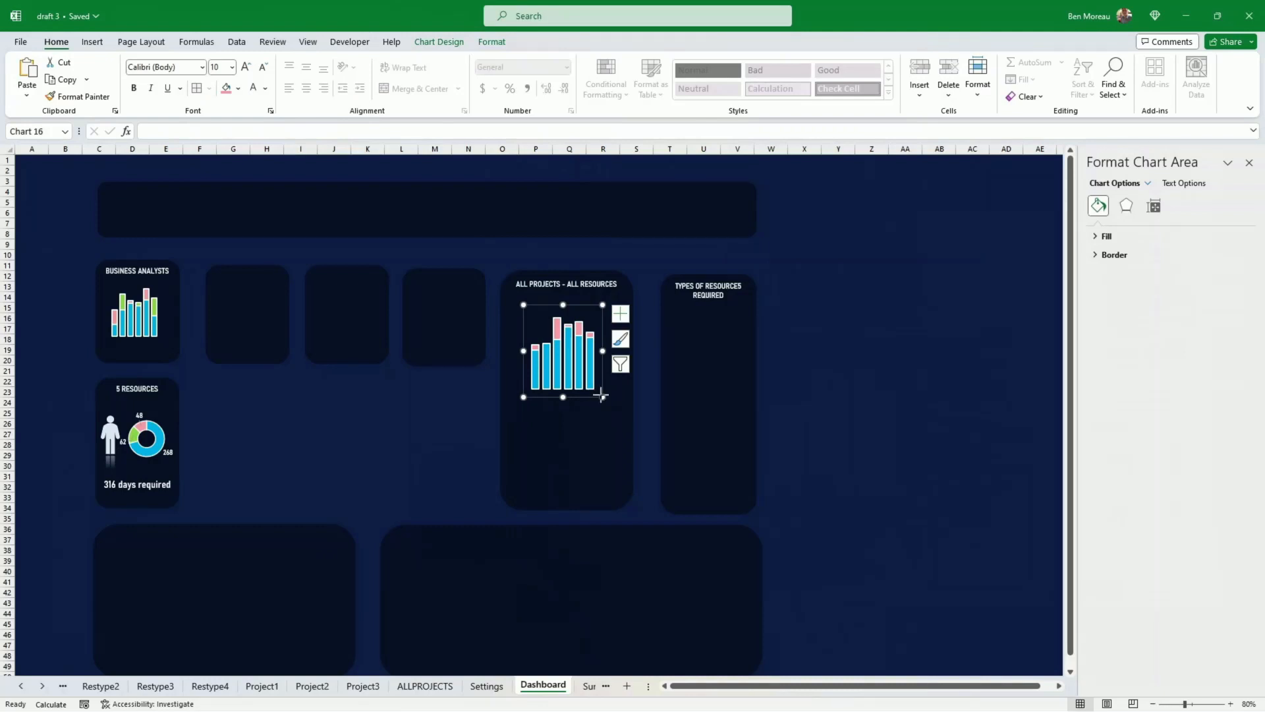
pyautogui.moveTo(602, 395); pyautogui.dragTo(612, 396)
pyautogui.click(879, 391)
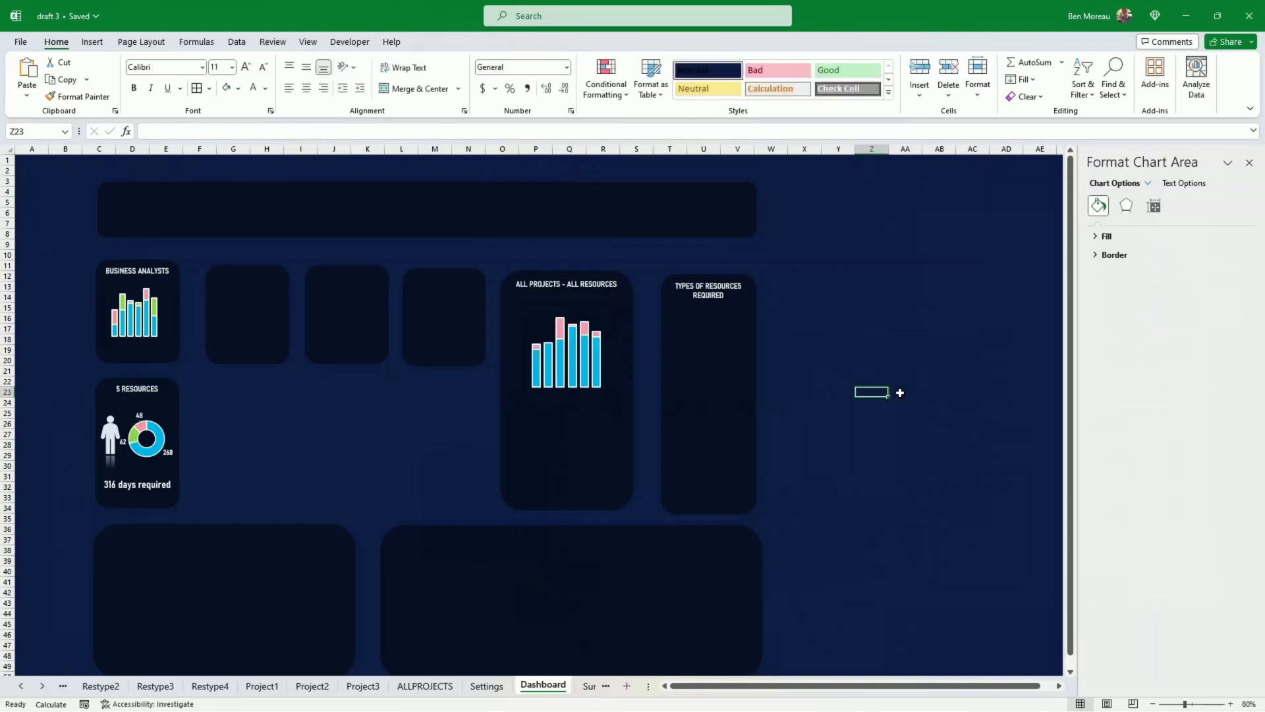
# - Draw a thin horizontal rectangle about 0.3 cm high and 6.1 cm wide near the chart's base and fill it white
pyautogui.click(93, 41)
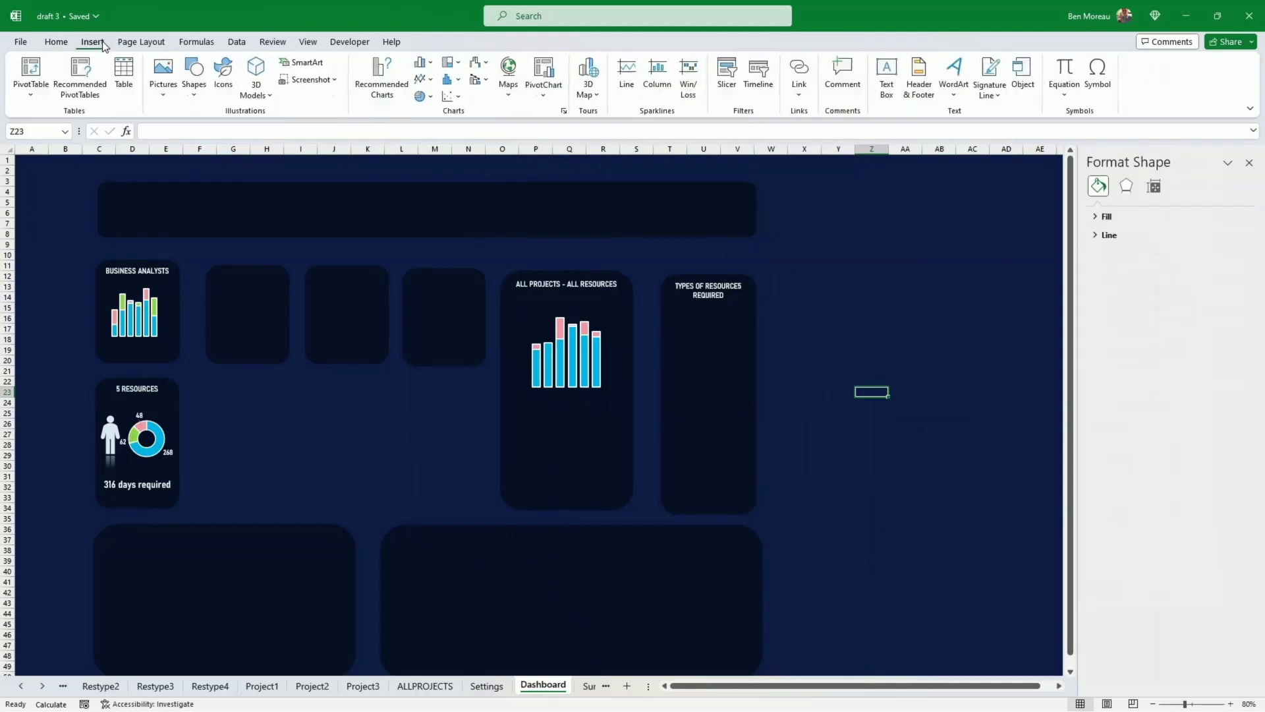
pyautogui.click(195, 97)
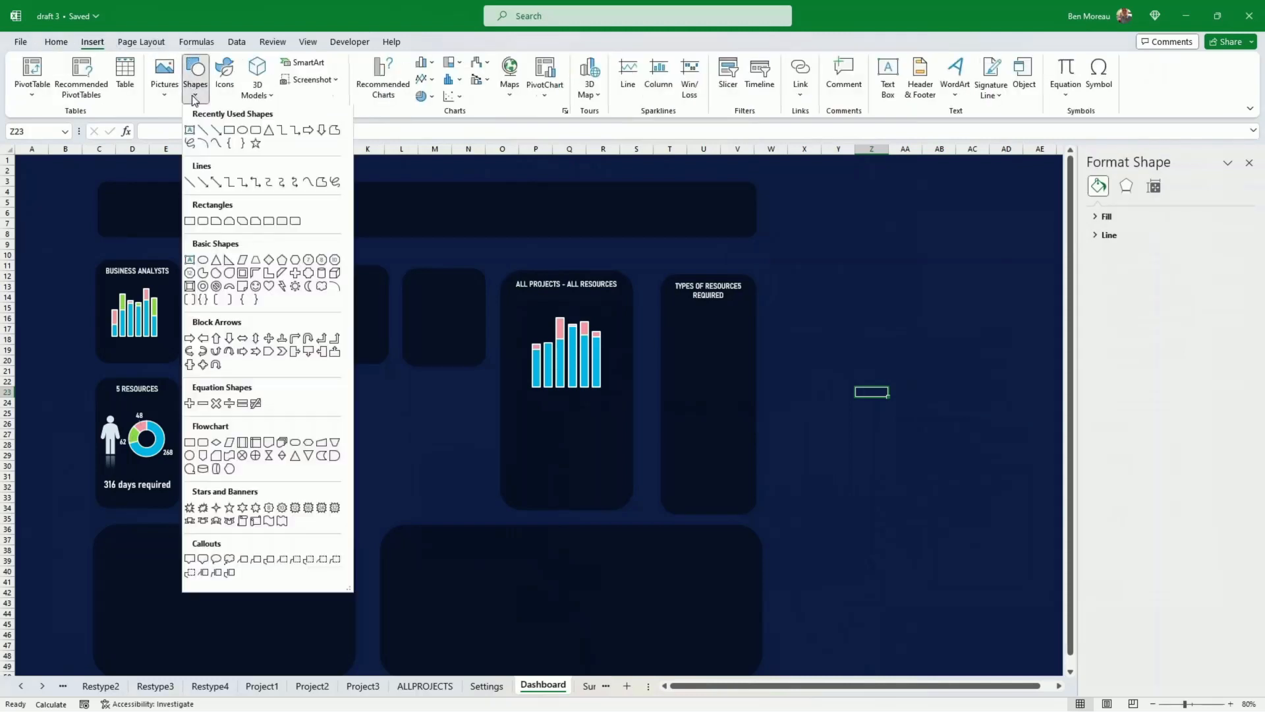
pyautogui.click(229, 130)
pyautogui.moveTo(458, 385); pyautogui.dragTo(520, 388)
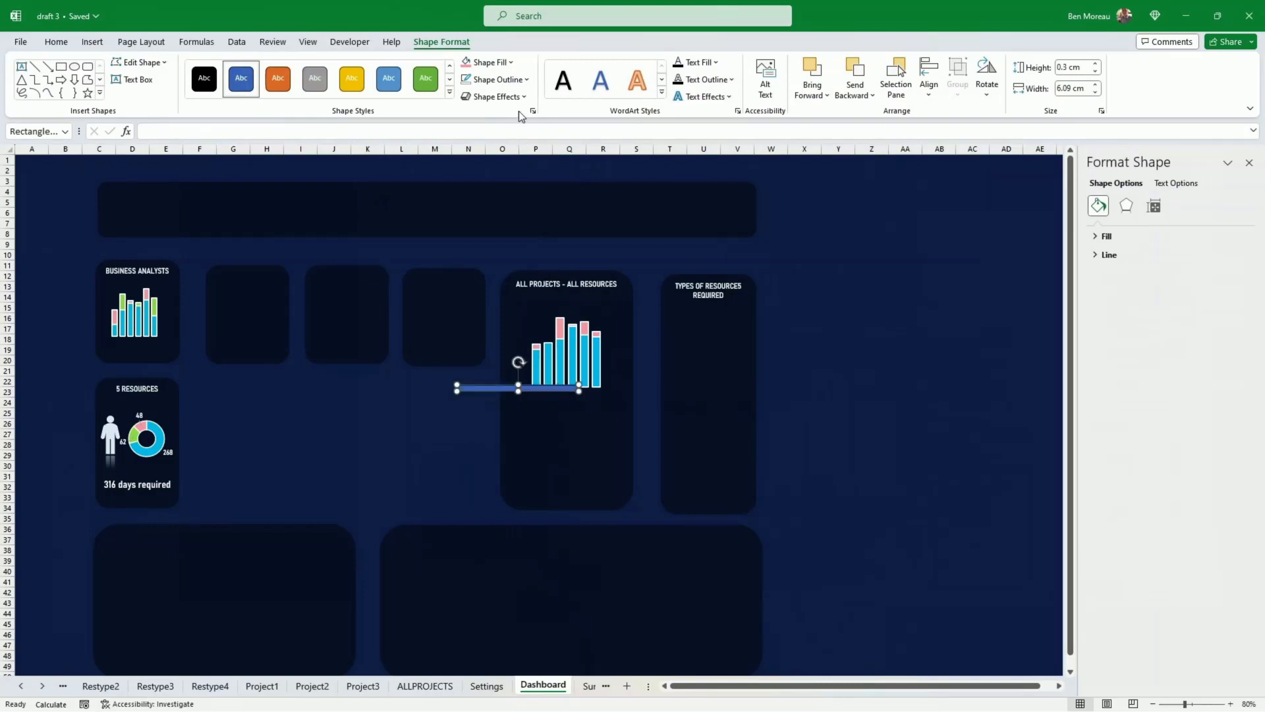
pyautogui.click(511, 63)
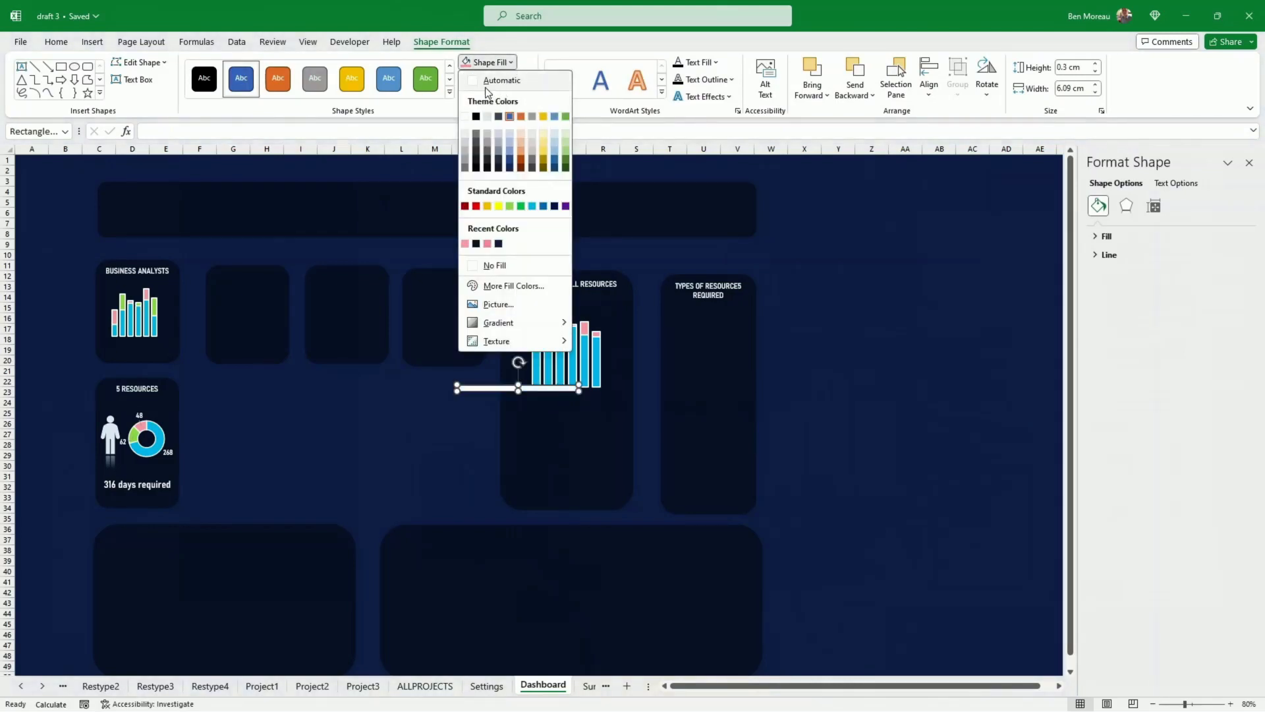
pyautogui.click(465, 117)
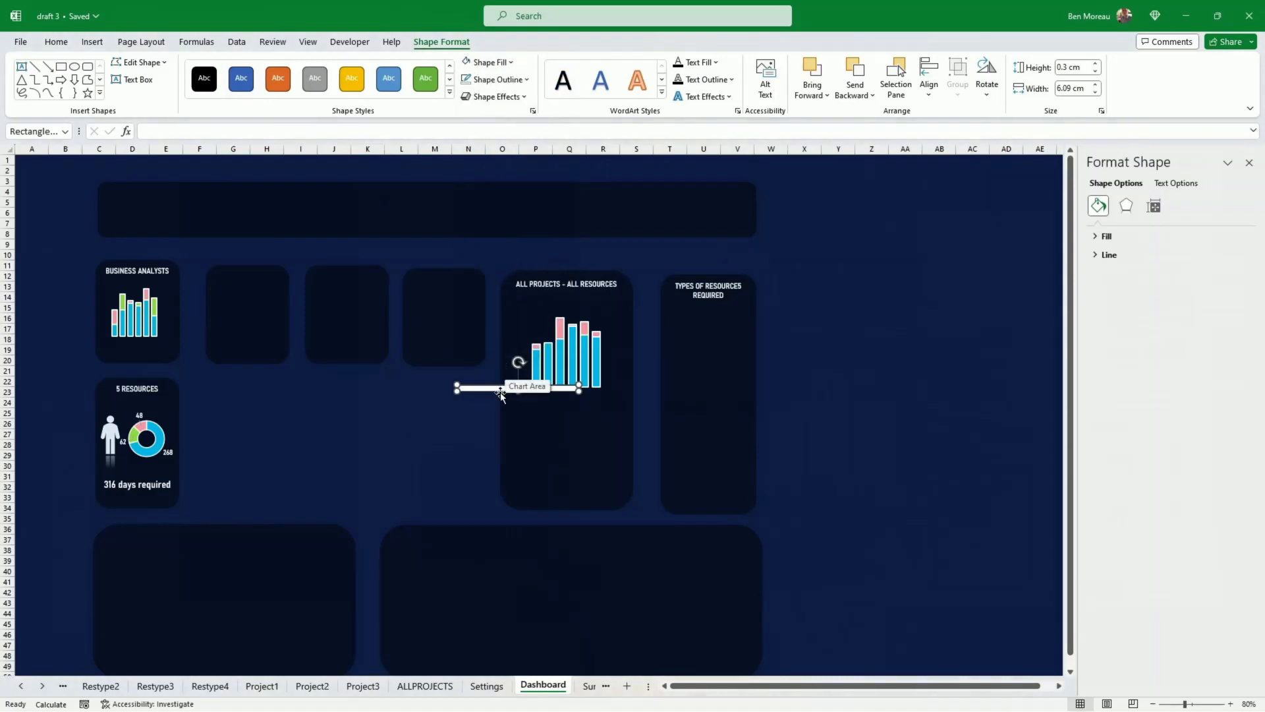
# - Place the white bar directly below the All Projects chart and shorten it to the width of the columns
pyautogui.moveTo(498, 389); pyautogui.dragTo(574, 398)
pyautogui.moveTo(651, 398); pyautogui.dragTo(601, 398)
pyautogui.click(838, 423)
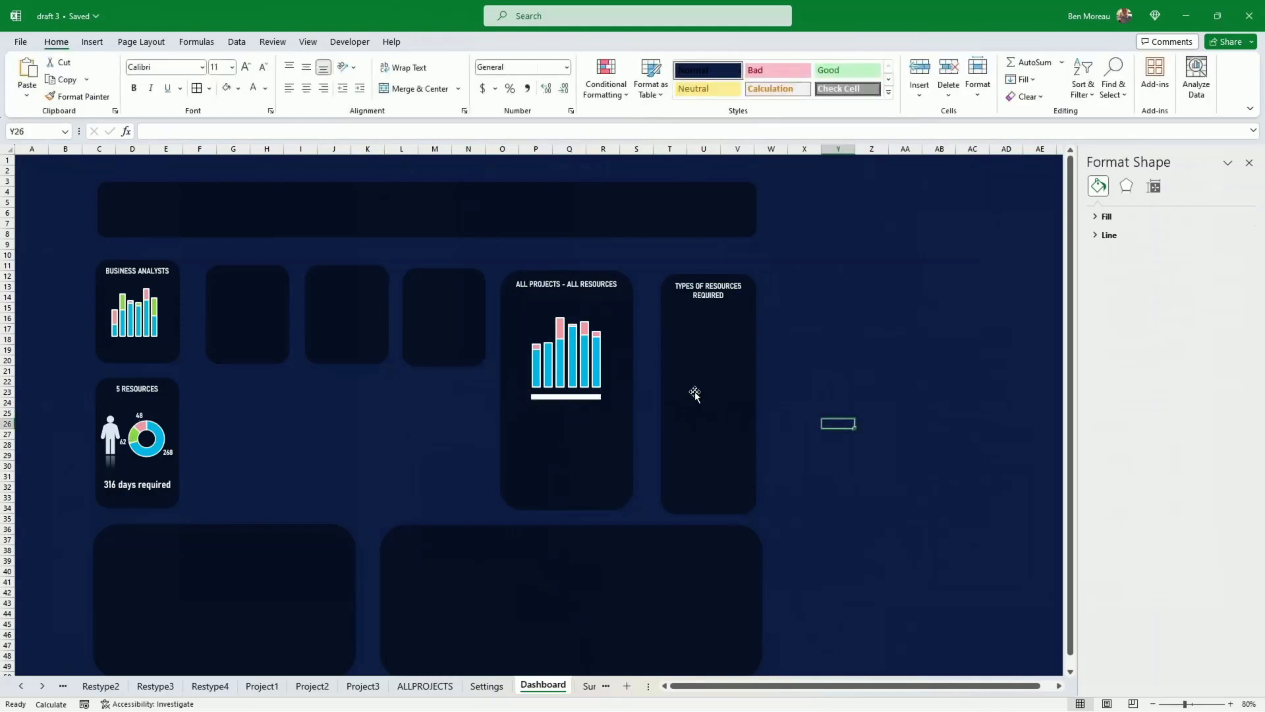
# - Widen the All Projects chart slightly and lengthen the white bar to match the columns
pyautogui.click(599, 369)
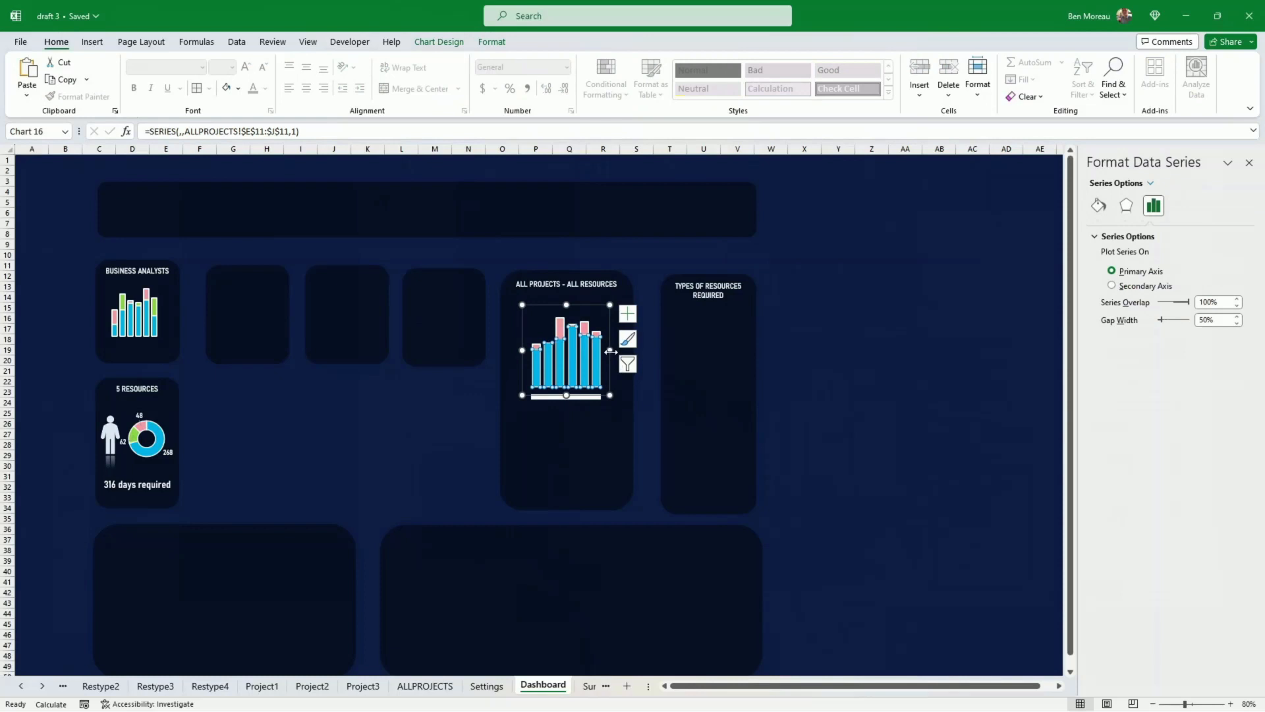
pyautogui.moveTo(611, 351); pyautogui.dragTo(619, 351)
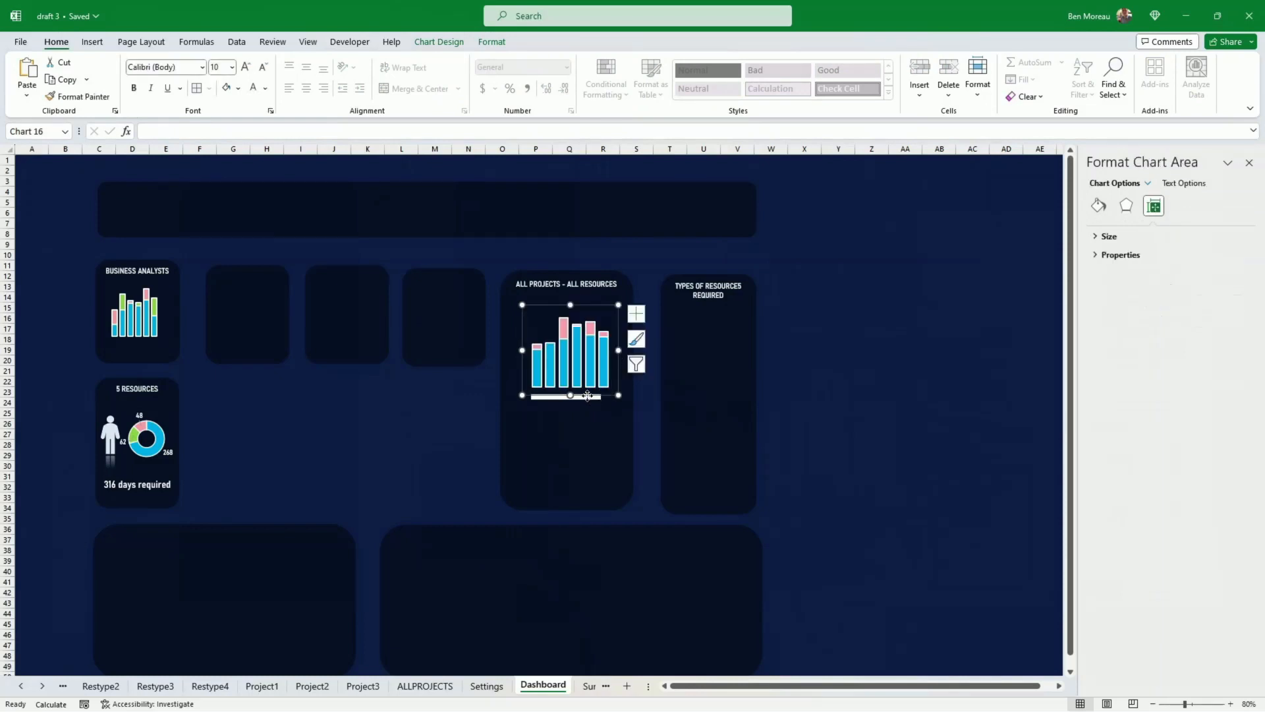
pyautogui.click(588, 395)
pyautogui.moveTo(598, 401); pyautogui.dragTo(610, 398)
pyautogui.click(863, 412)
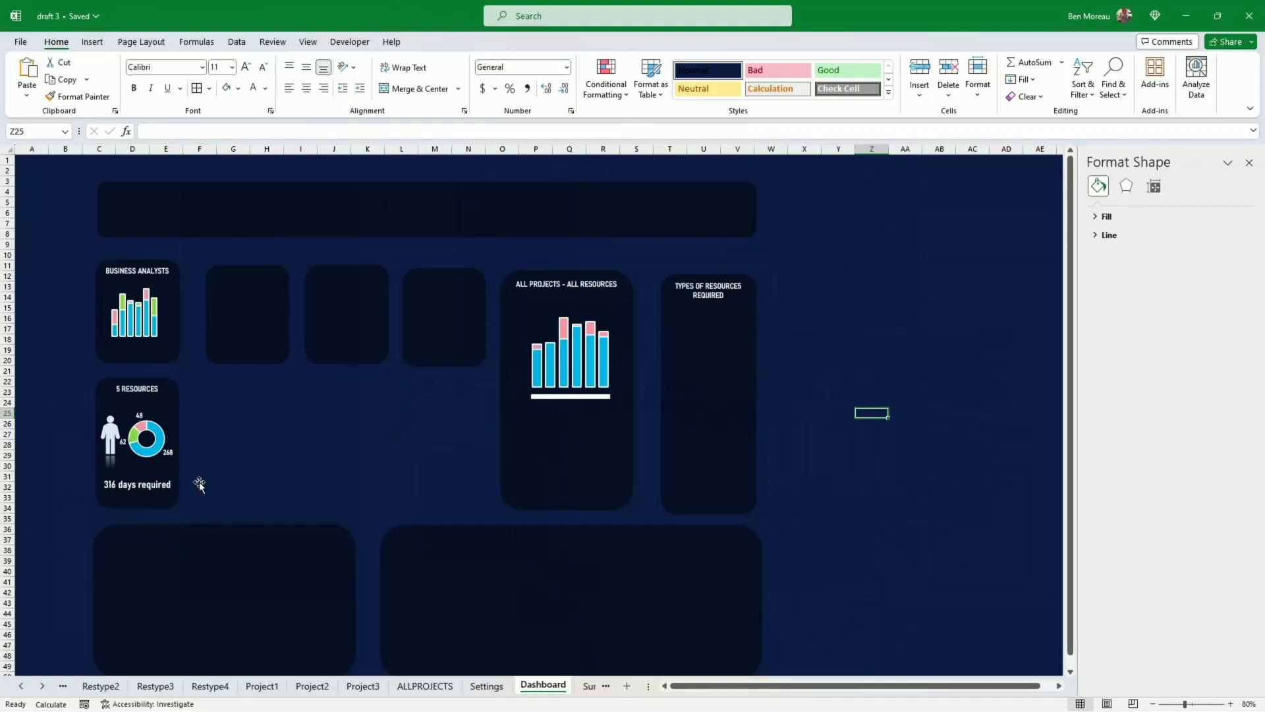
# - Duplicate the "316 days required" text box and place the copy in the empty area beside the All Projects panel
pyautogui.click(146, 487)
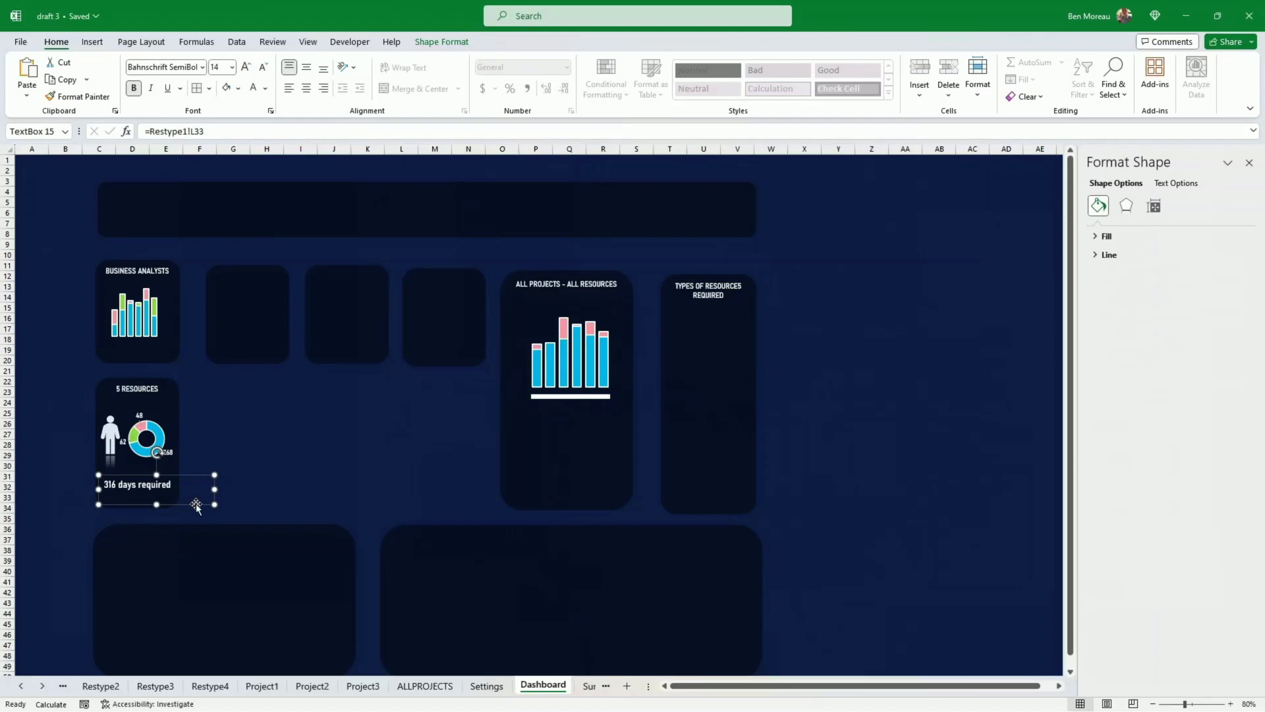
pyautogui.hotkey('ctrl', 'd')
pyautogui.moveTo(194, 512); pyautogui.dragTo(468, 448)
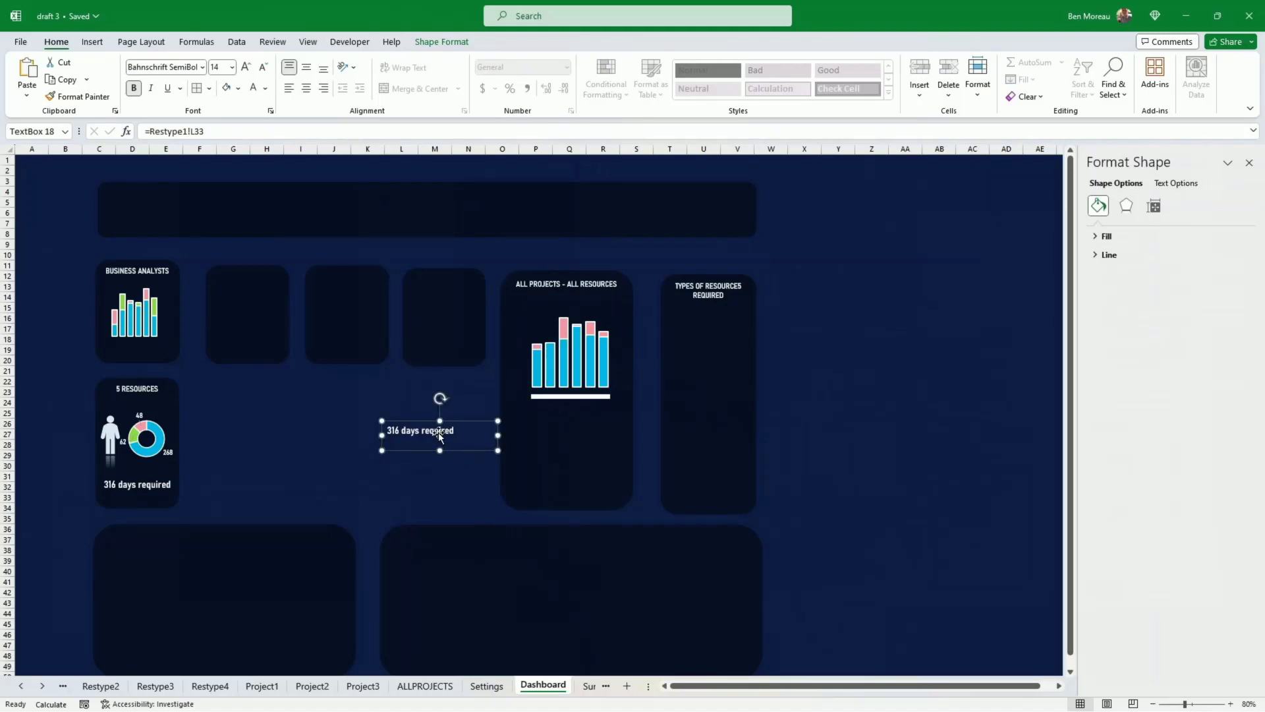
# - Replace the copied text box's content with "REQUIREMENTS PER PROJECT" and set its font size to 12
pyautogui.click(441, 433)
pyautogui.hotkey('ctrl', 'a')
pyautogui.press('Delete')
pyautogui.write('EC')
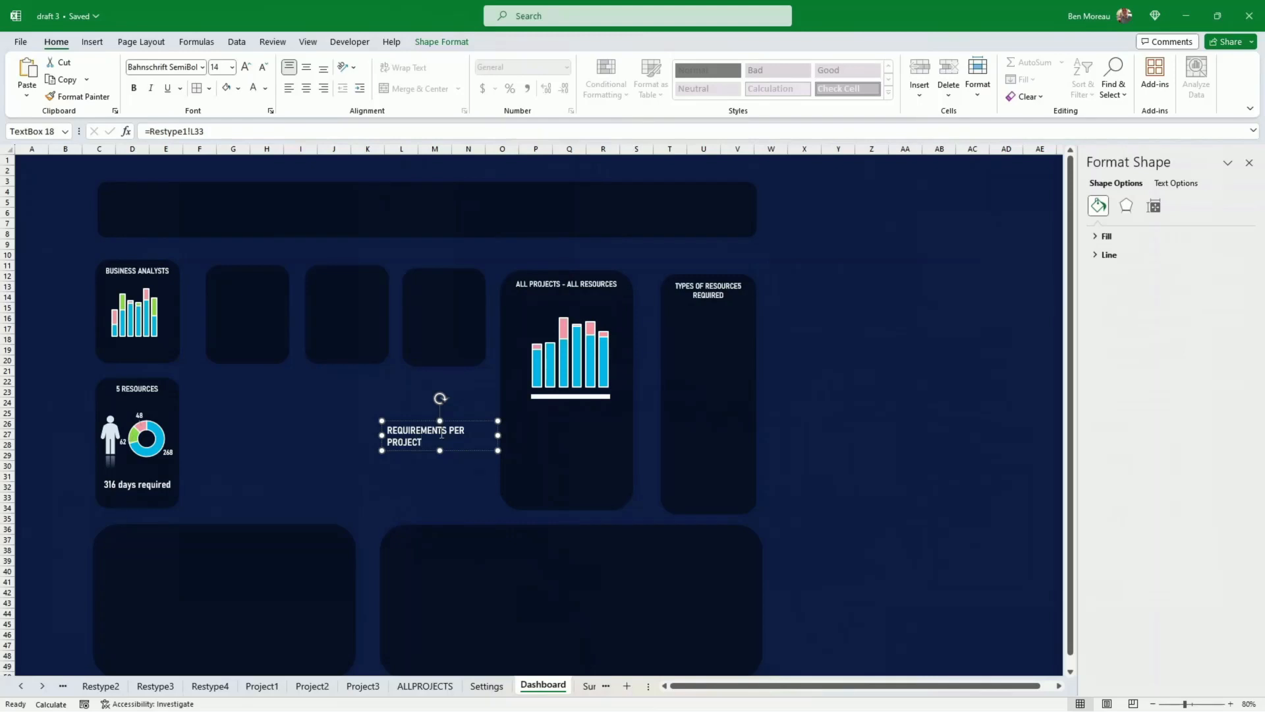
pyautogui.click(264, 67)
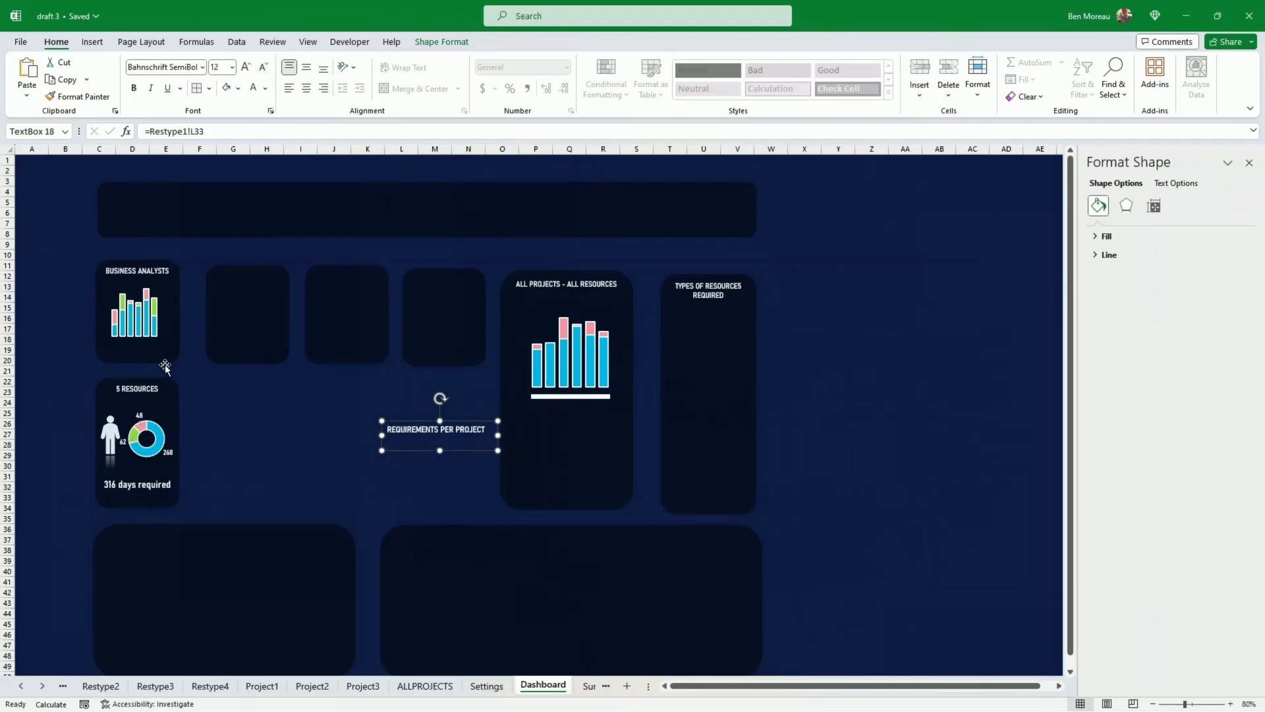
# - Place the "REQUIREMENTS PER PROJECT" text box below the white bar in the All Projects panel, with font size 11 and reduced height
pyautogui.moveTo(467, 451); pyautogui.dragTo(601, 434)
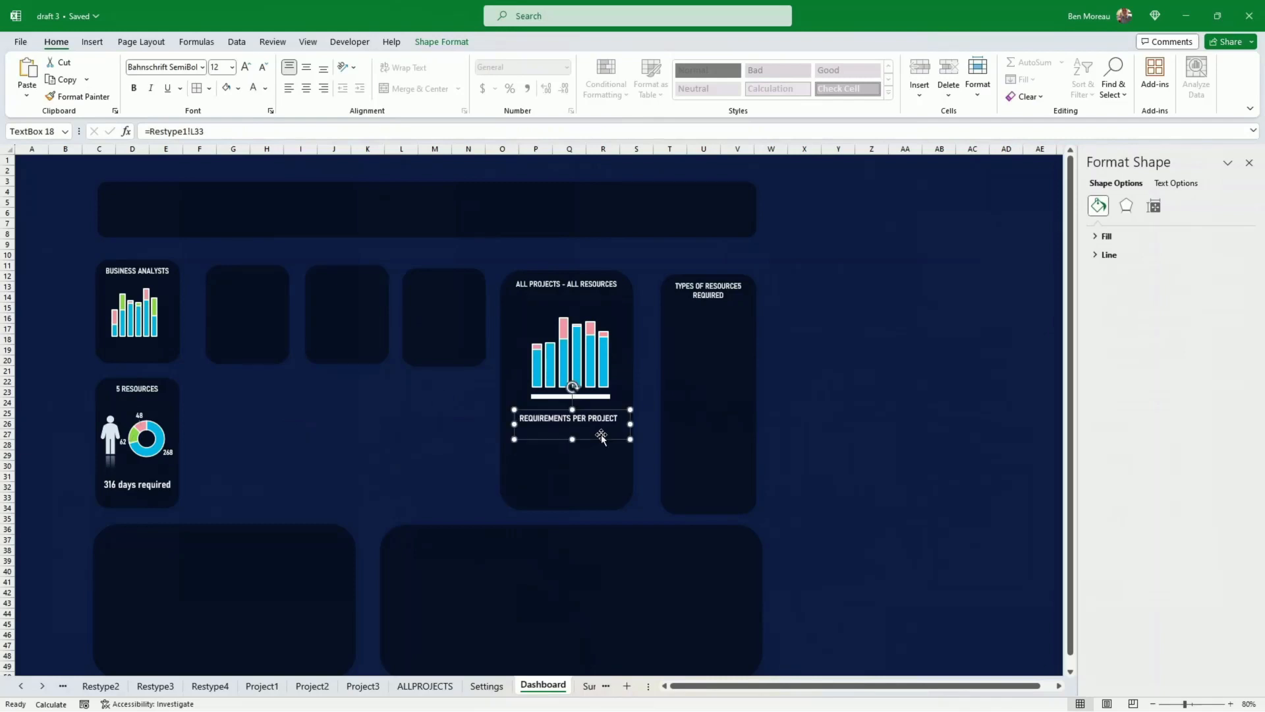
pyautogui.click(222, 66)
pyautogui.write('11')
pyautogui.press('Return')
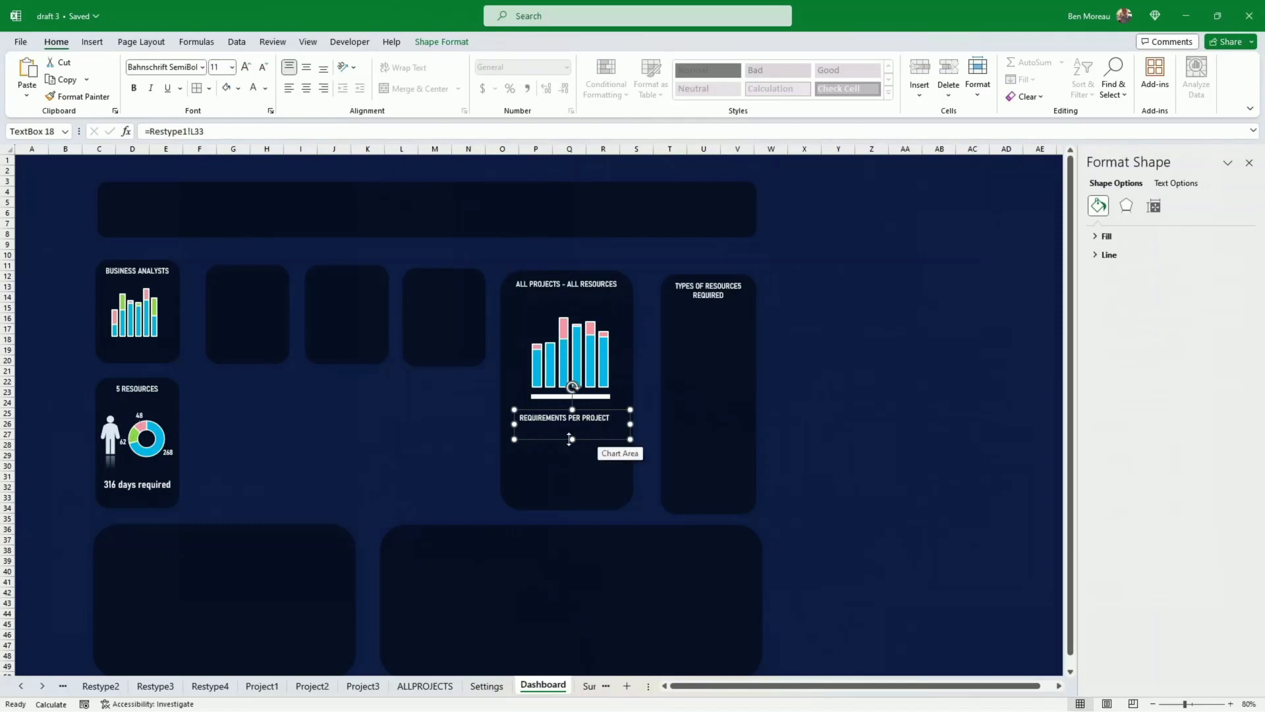
pyautogui.moveTo(570, 439); pyautogui.dragTo(605, 427)
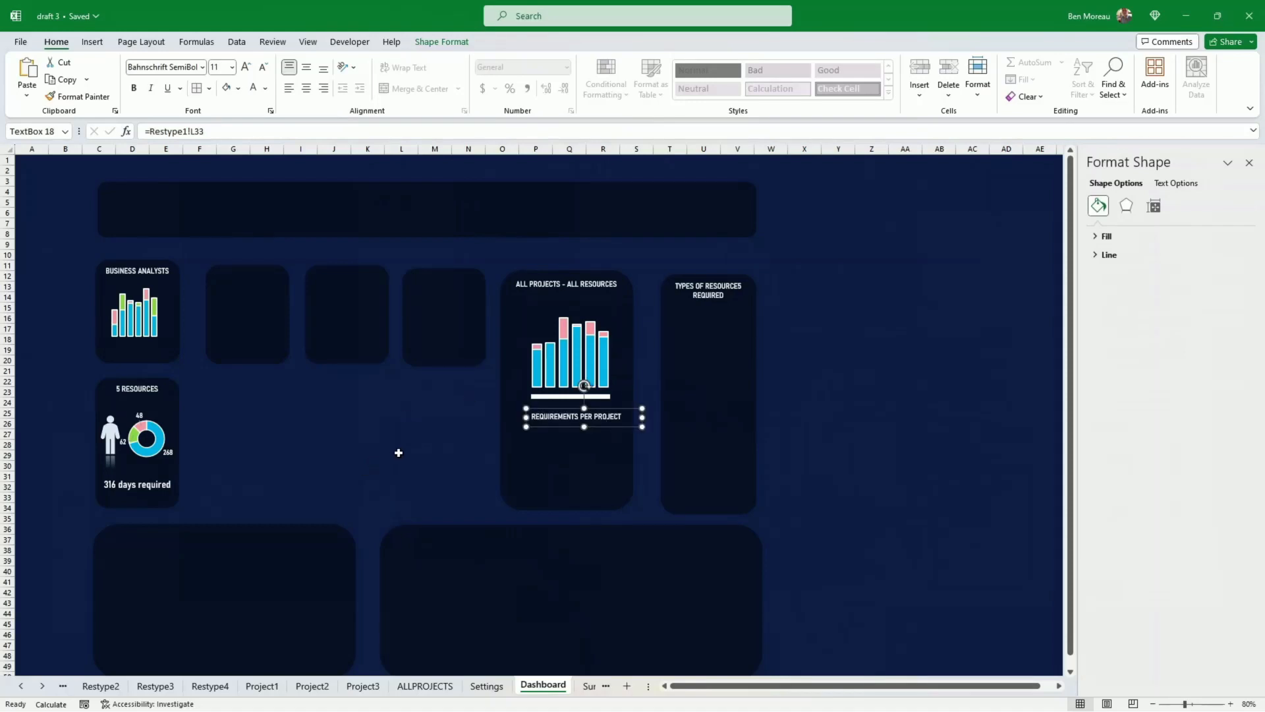
# - On the ALLPROJECTS sheet, copy the Project 1 to Project 3 labels from the Still Needed table to D21:D23
pyautogui.click(419, 686)
pyautogui.click(799, 551)
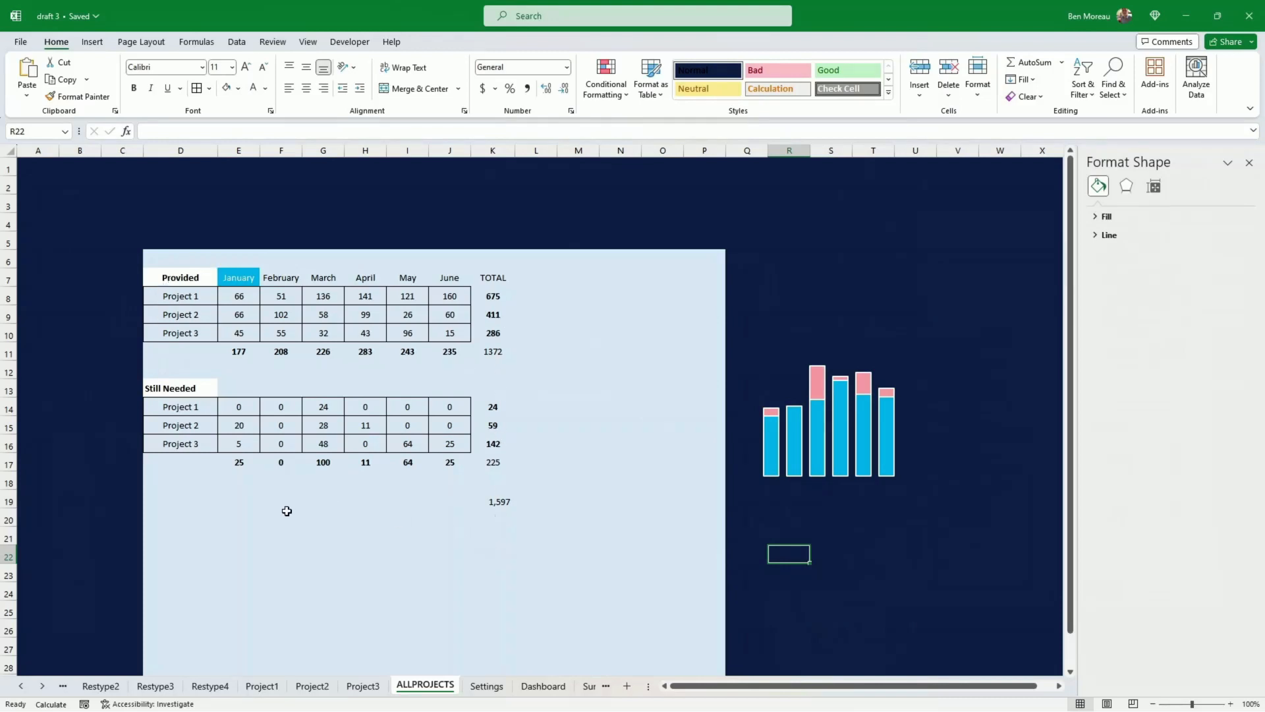
pyautogui.moveTo(175, 406); pyautogui.dragTo(184, 443)
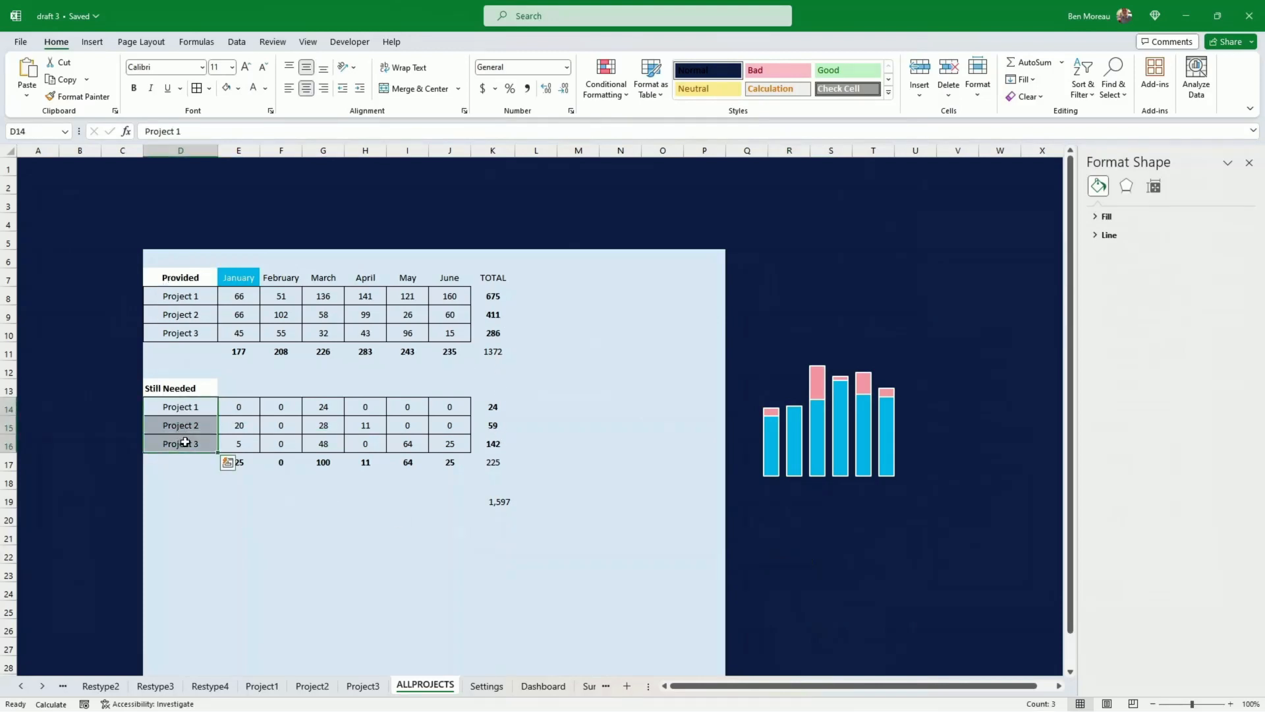
pyautogui.hotkey('ctrl', 'c')
pyautogui.click(177, 543)
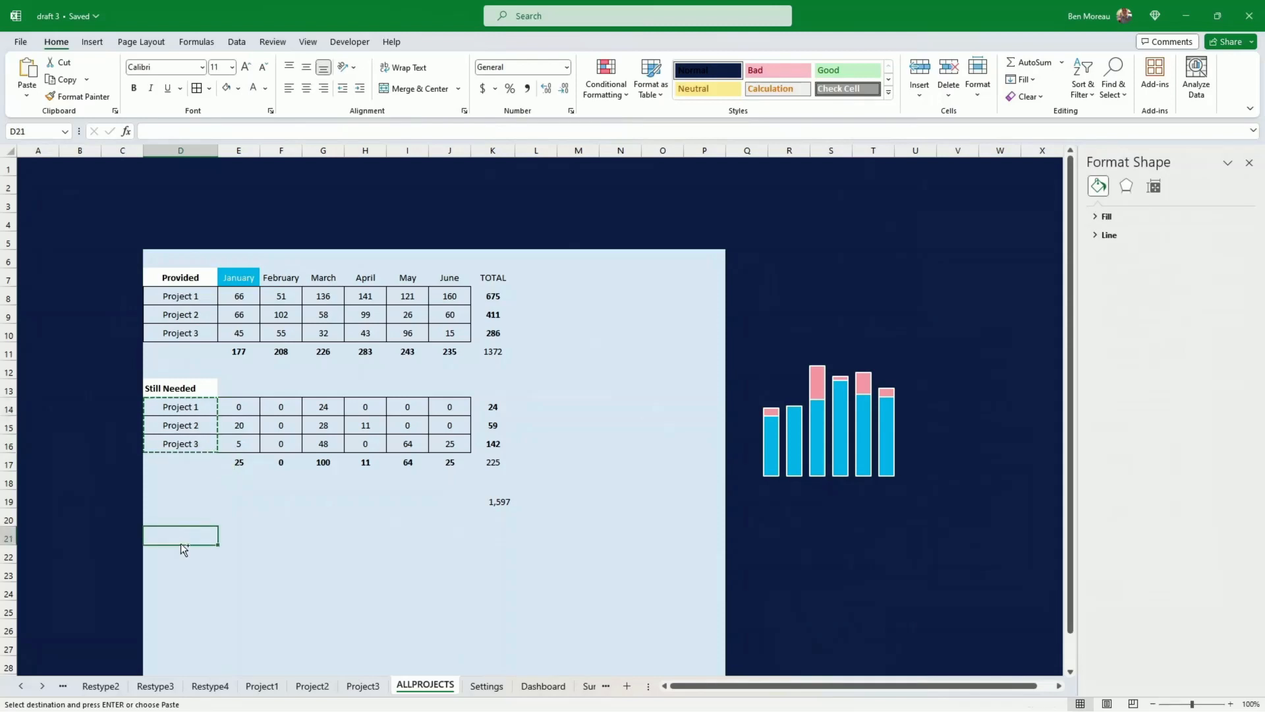
pyautogui.hotkey('ctrl', 'v')
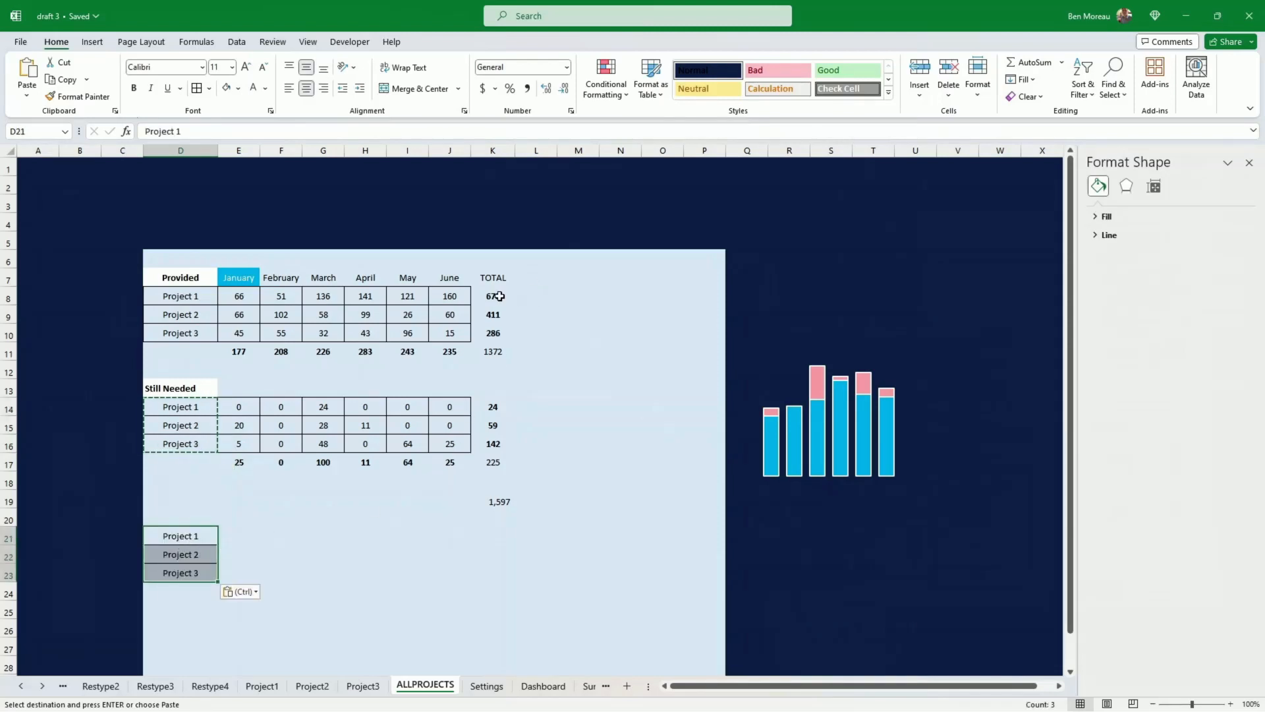
# - Enter =K8+K14 in K21 to add provided and still-needed totals, and fill the formula down to K23
pyautogui.click(493, 297)
pyautogui.click(494, 410)
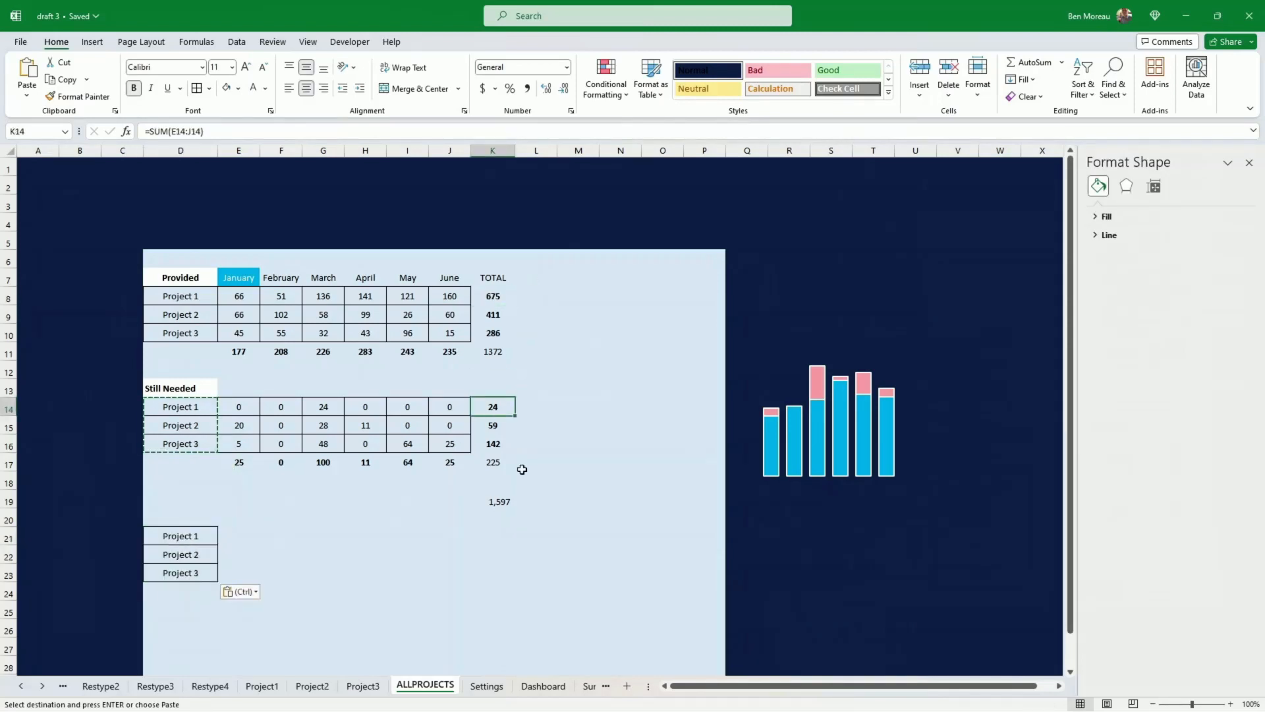
pyautogui.click(496, 531)
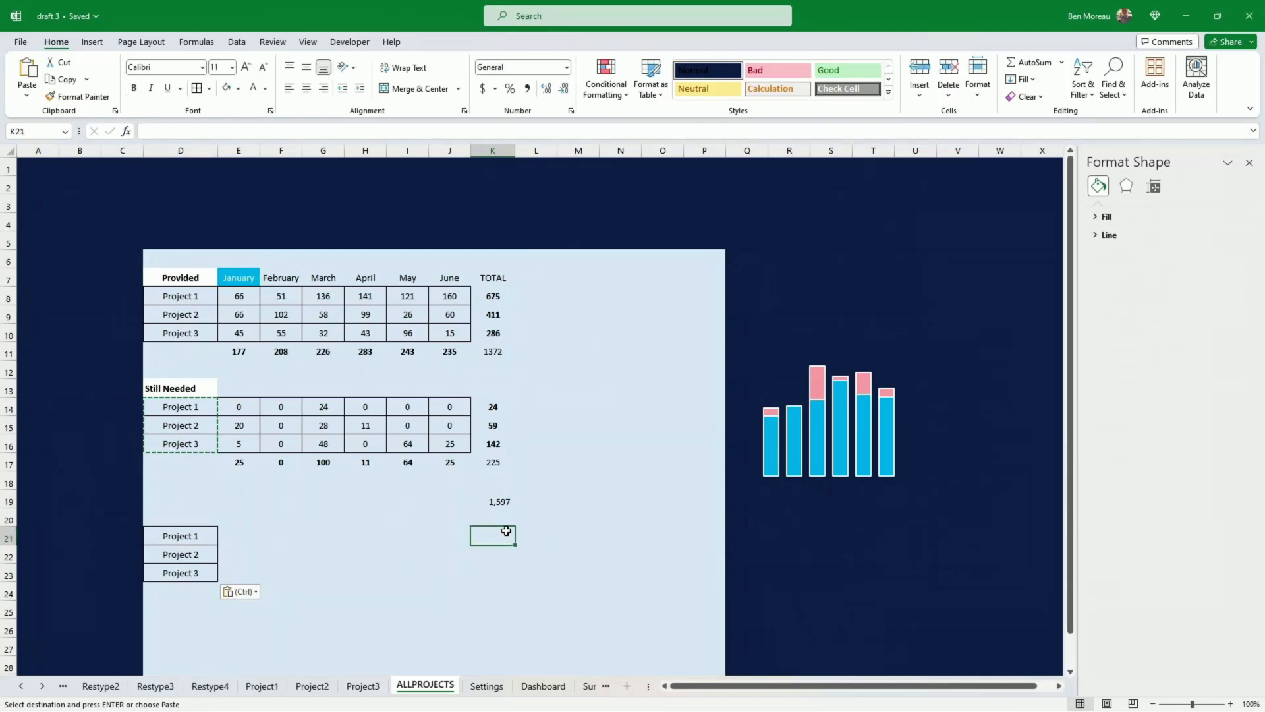
pyautogui.write('=')
pyautogui.press('Up')
pyautogui.press('Up')
pyautogui.press('Up')
pyautogui.press('Up')
pyautogui.press('Up')
pyautogui.press('Up')
pyautogui.press('Up')
pyautogui.press('Up')
pyautogui.press('Up')
pyautogui.press('Up')
pyautogui.press('Up')
pyautogui.press('Up')
pyautogui.press('Up')
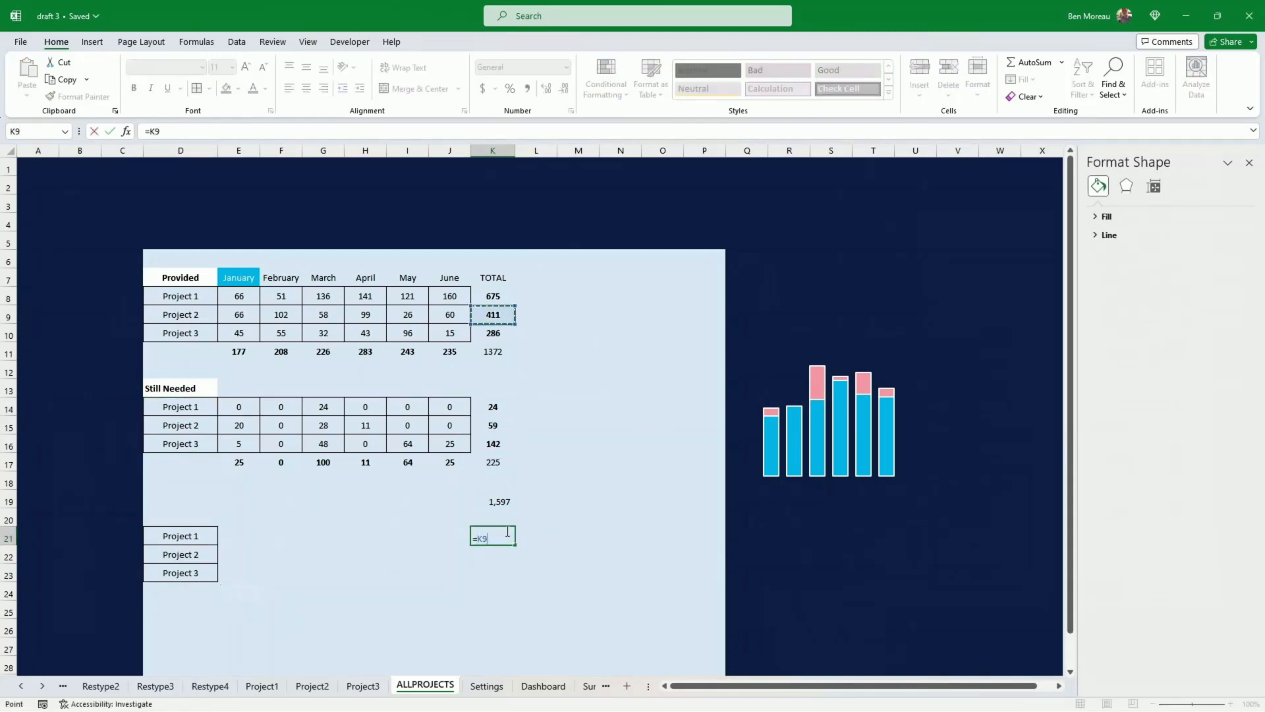
pyautogui.write('+')
pyautogui.press('Up')
pyautogui.press('Up')
pyautogui.press('Up')
pyautogui.press('Up')
pyautogui.press('Up')
pyautogui.press('Up')
pyautogui.press('Up')
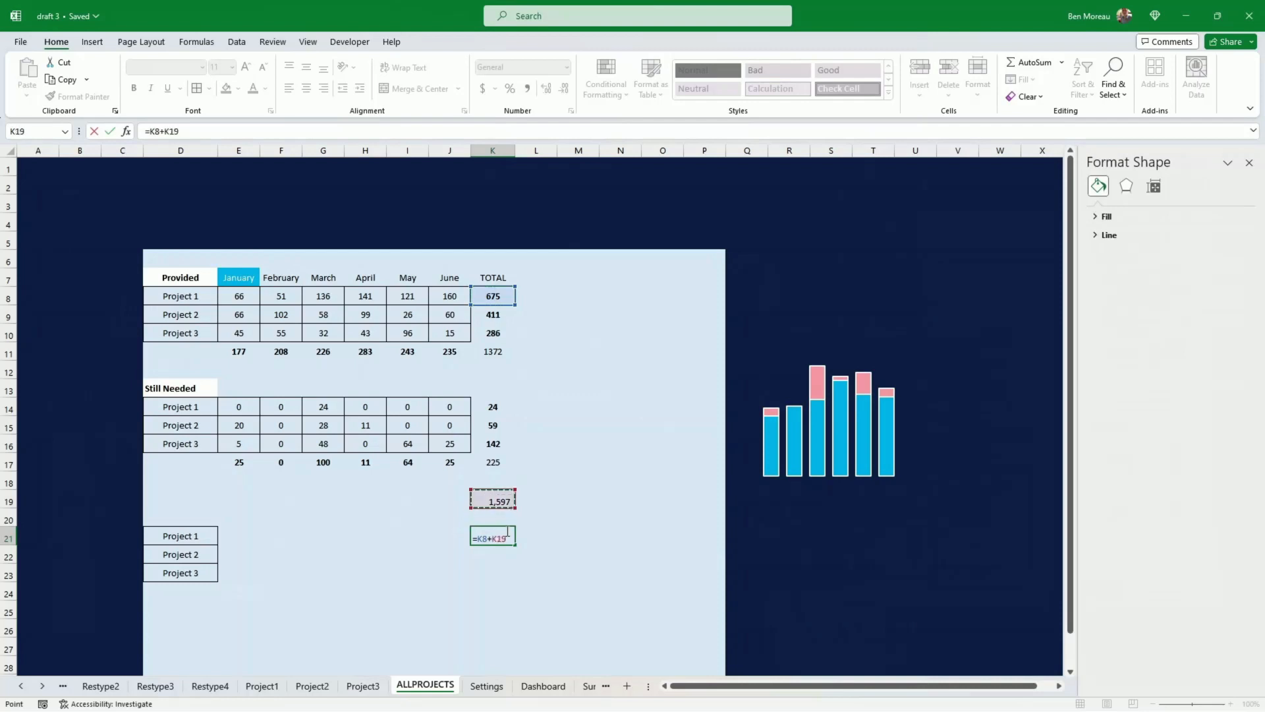
pyautogui.press('Return')
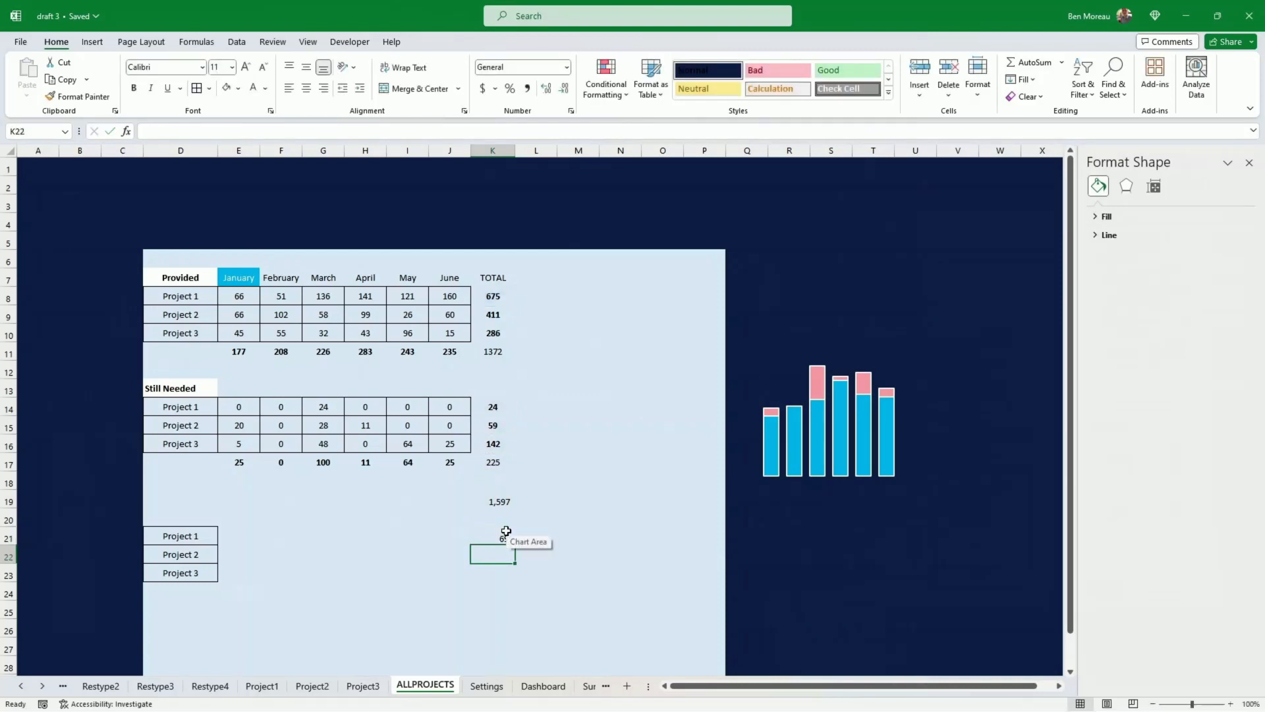
pyautogui.click(506, 531)
pyautogui.moveTo(515, 545); pyautogui.dragTo(513, 580)
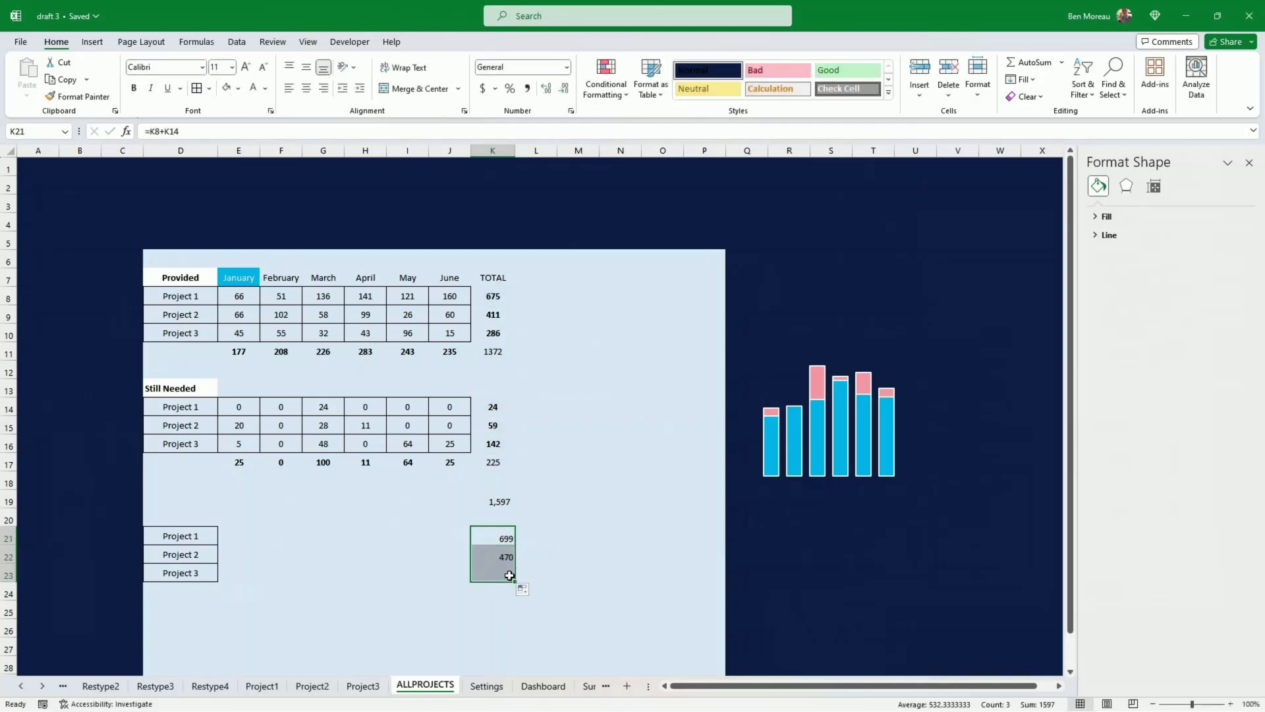
# - Enter the heading "Total resources Requirements" in D20 above the copied project labels
pyautogui.click(195, 518)
pyautogui.write('Total res')
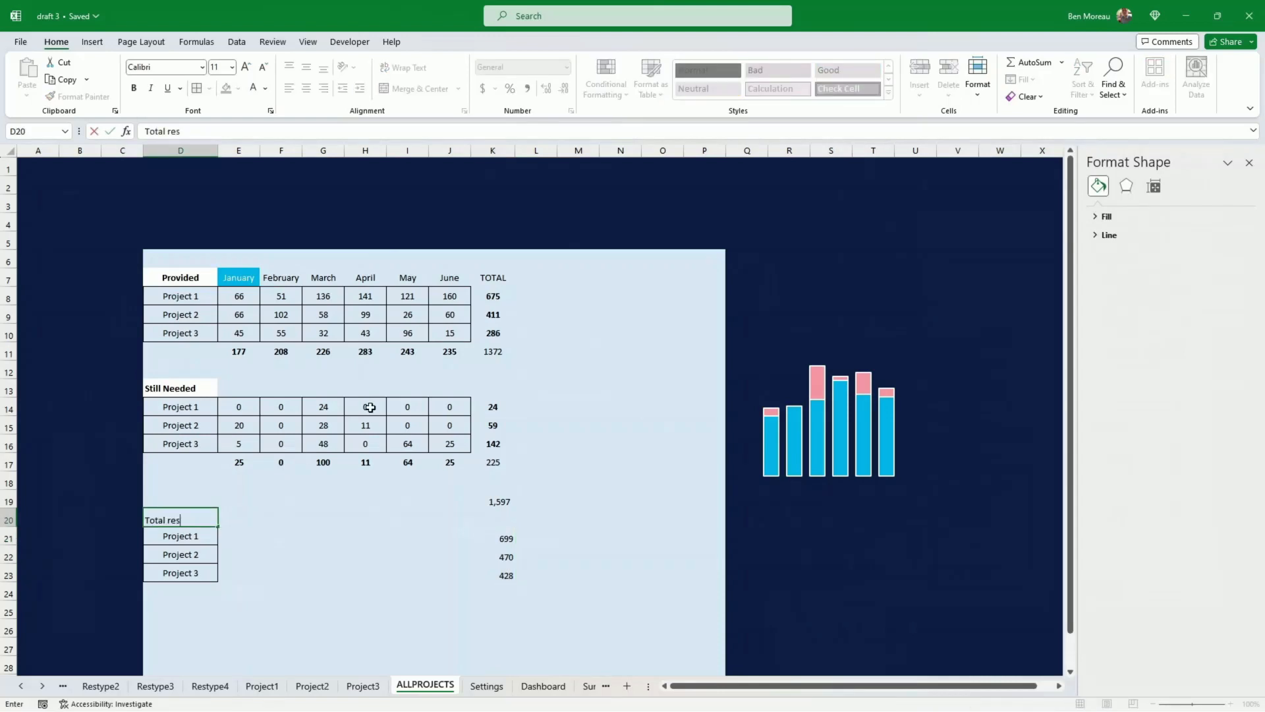
pyautogui.write('ources Requirements')
pyautogui.press('Return')
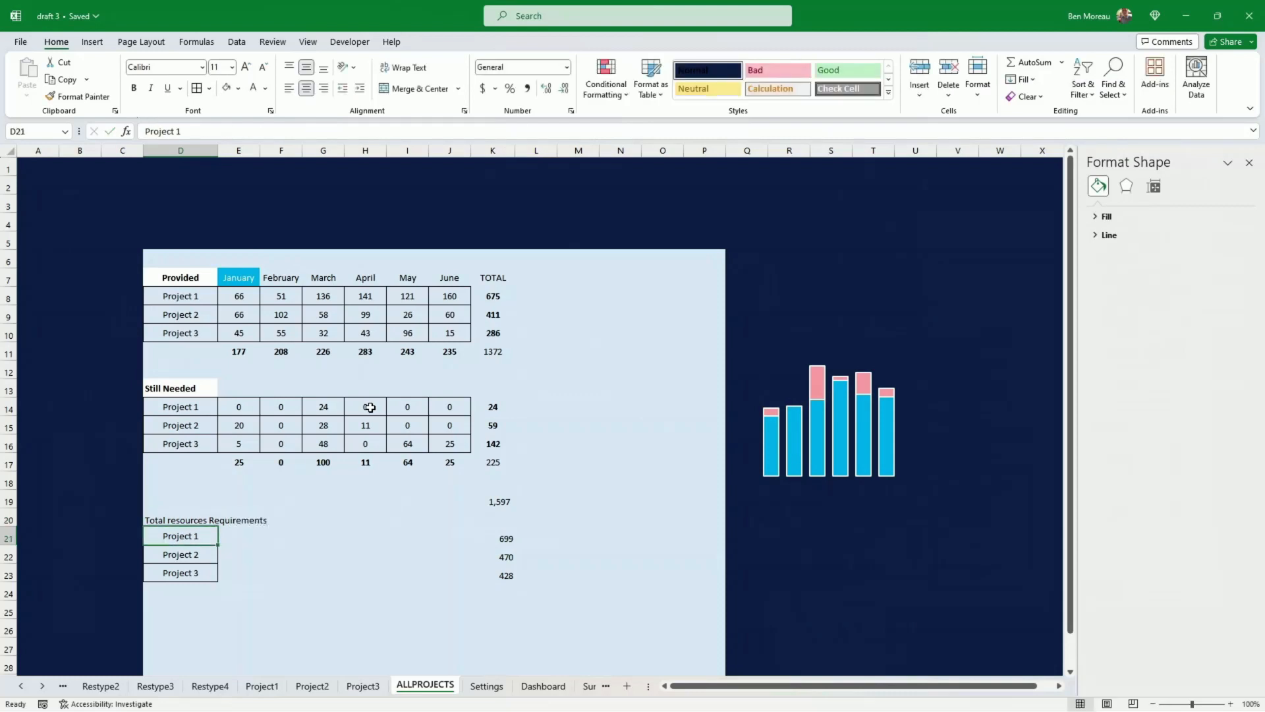
pyautogui.press('Up')
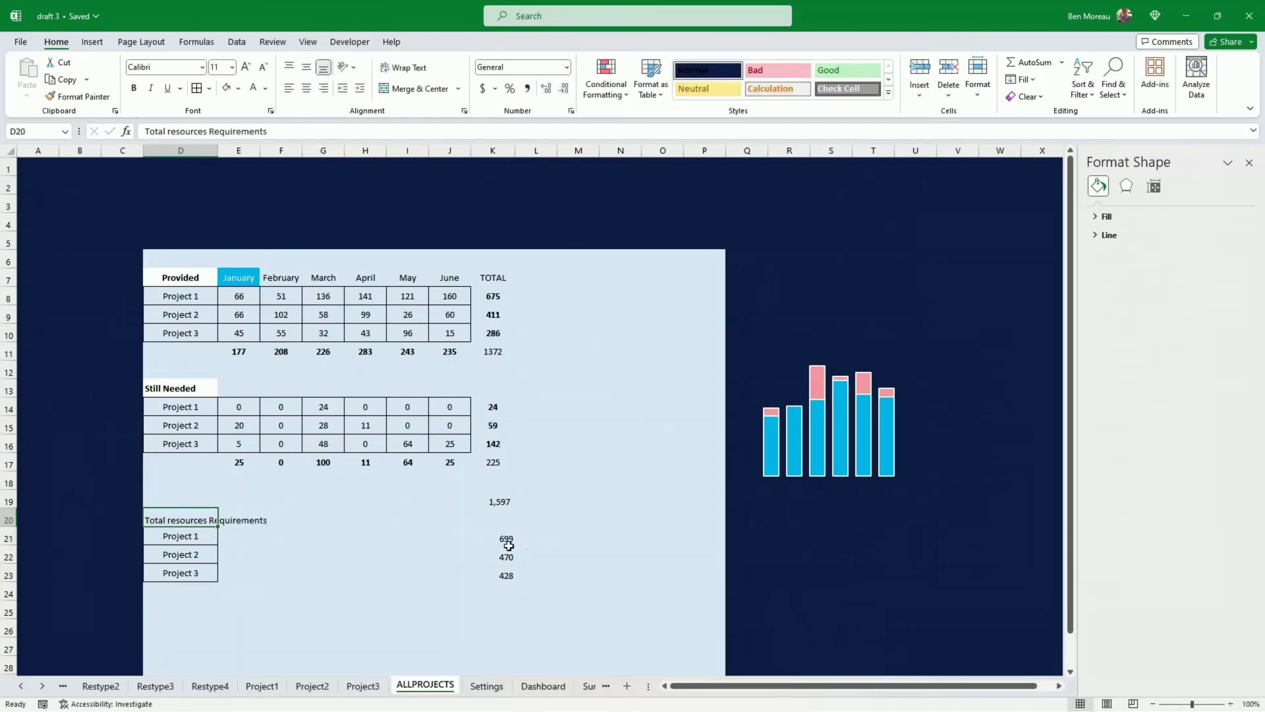
# - Insert a doughnut chart from the project totals in K21:K23
pyautogui.moveTo(508, 541); pyautogui.dragTo(509, 575)
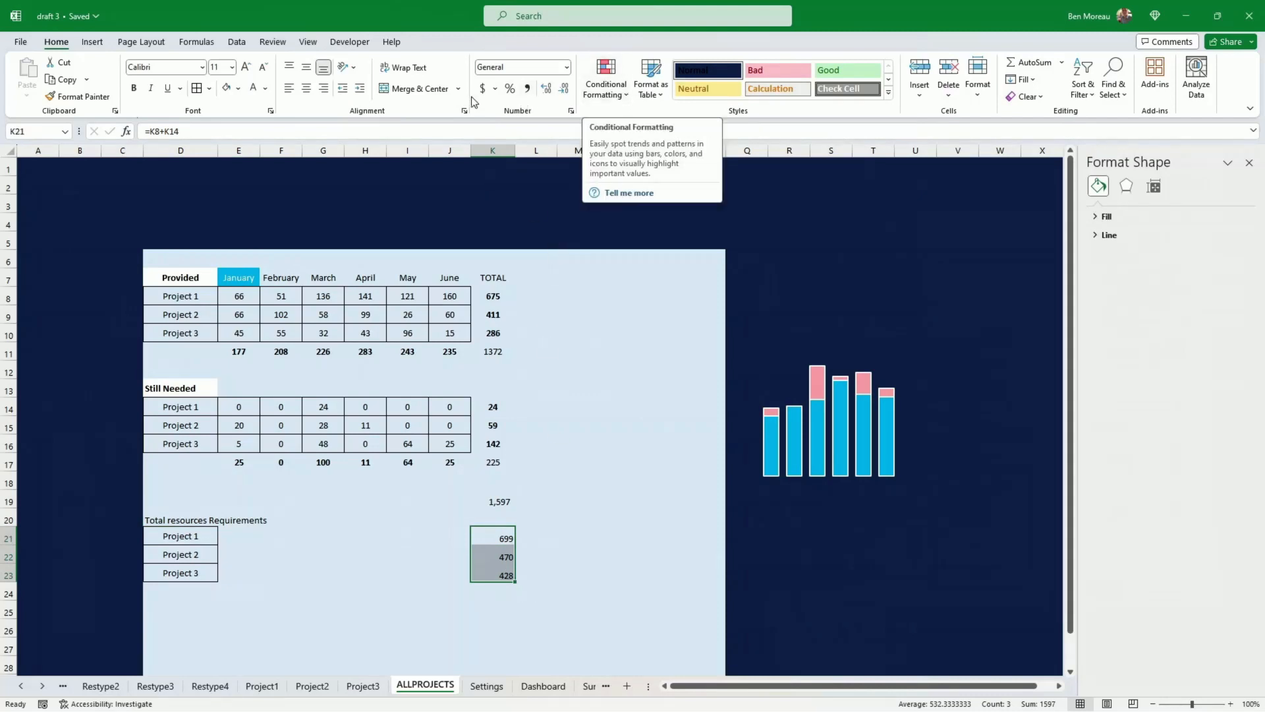
pyautogui.click(91, 42)
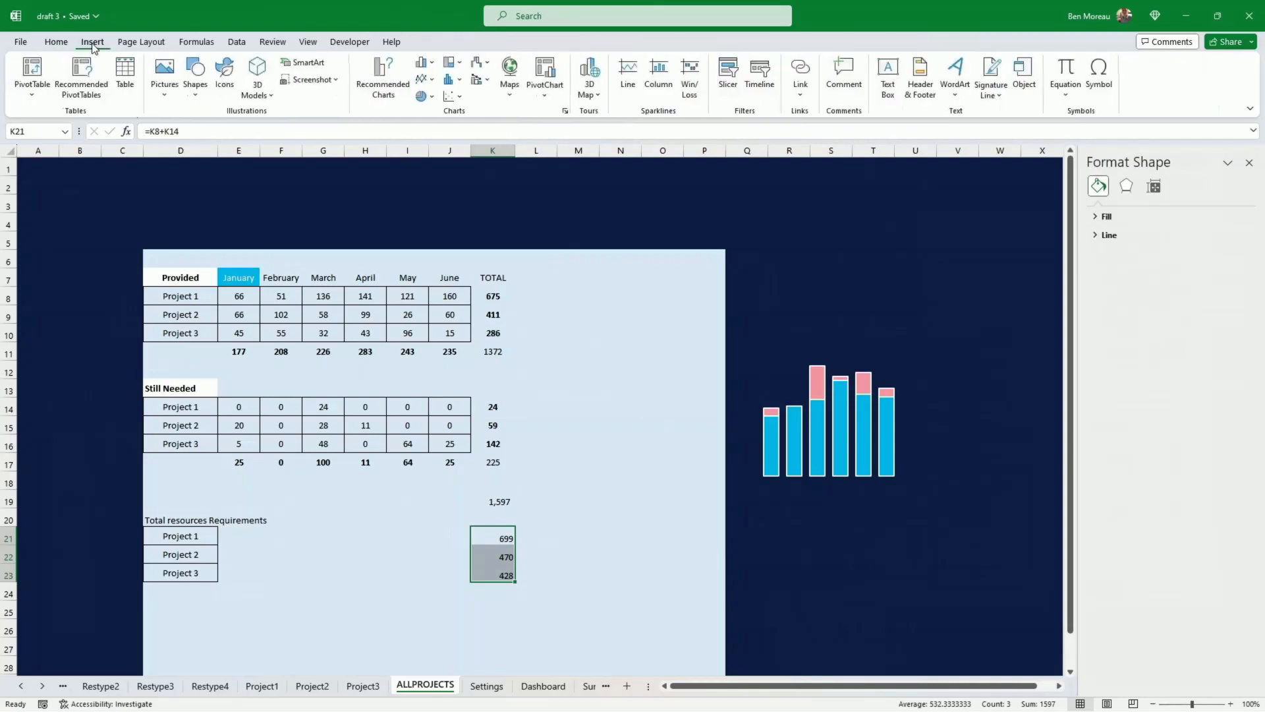
pyautogui.click(429, 98)
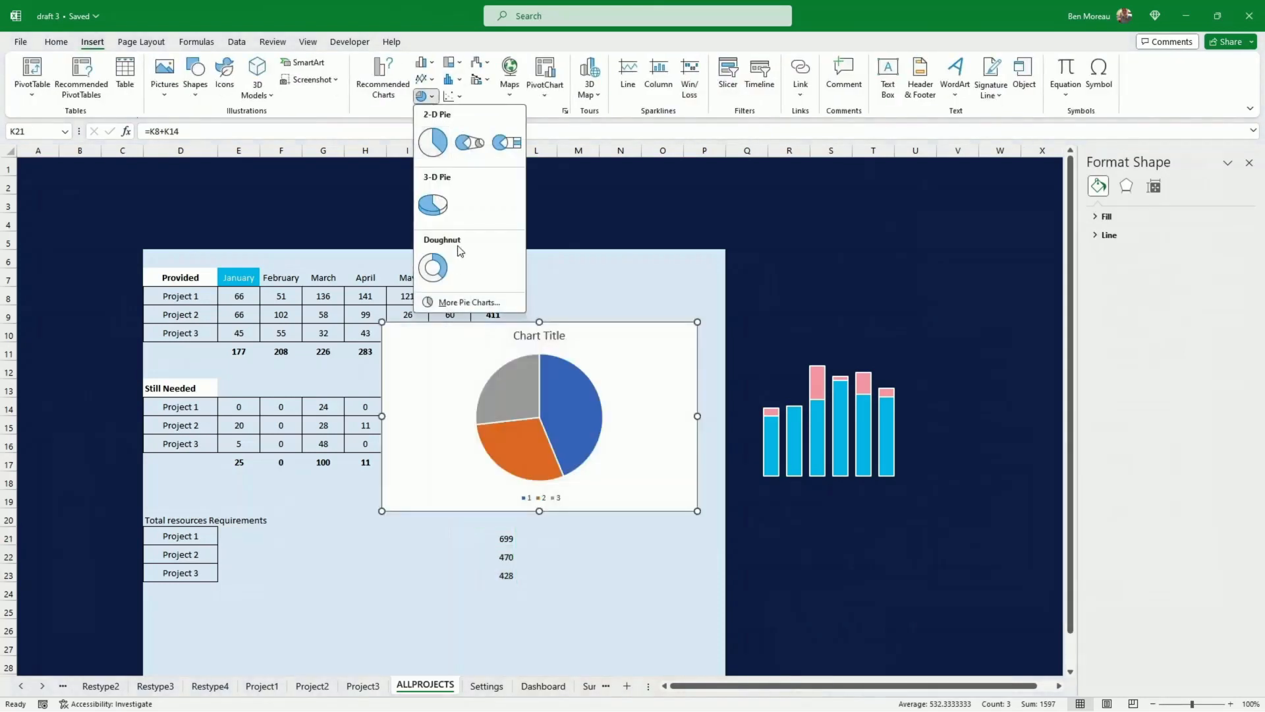
pyautogui.click(433, 267)
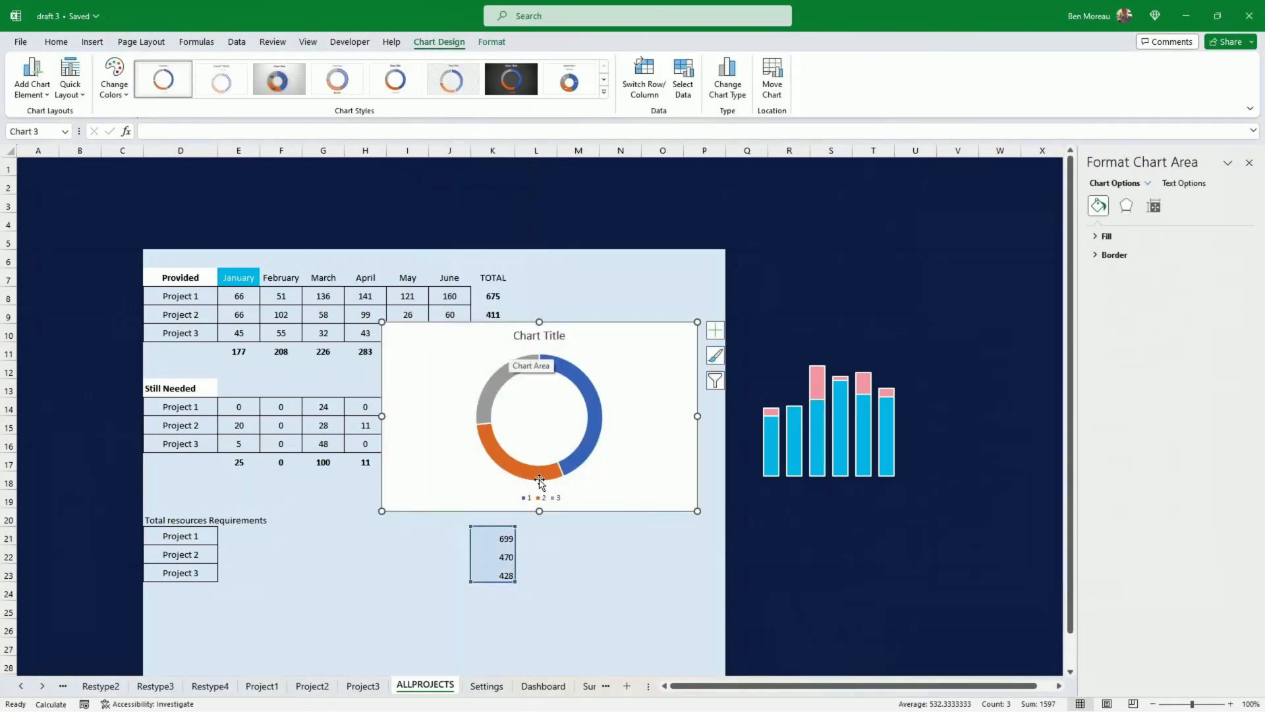
# - Delete the legend and the title from the doughnut chart
pyautogui.click(549, 498)
pyautogui.press('Delete')
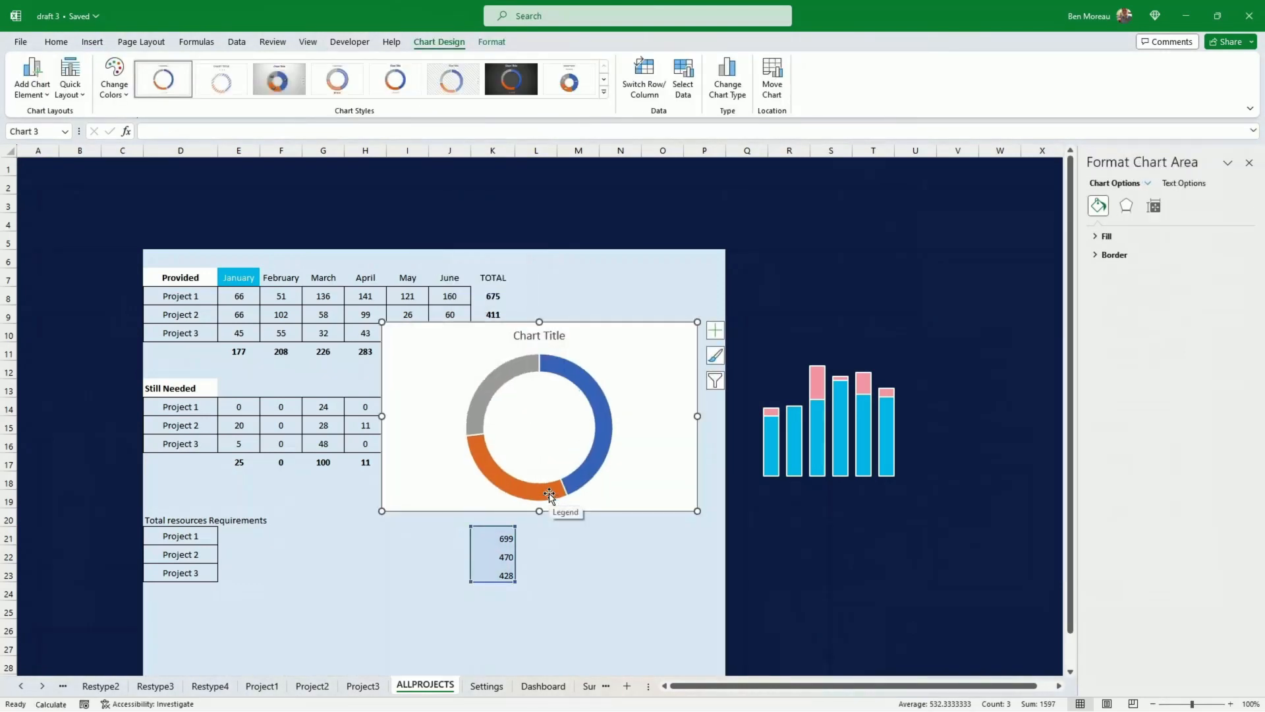
pyautogui.click(539, 337)
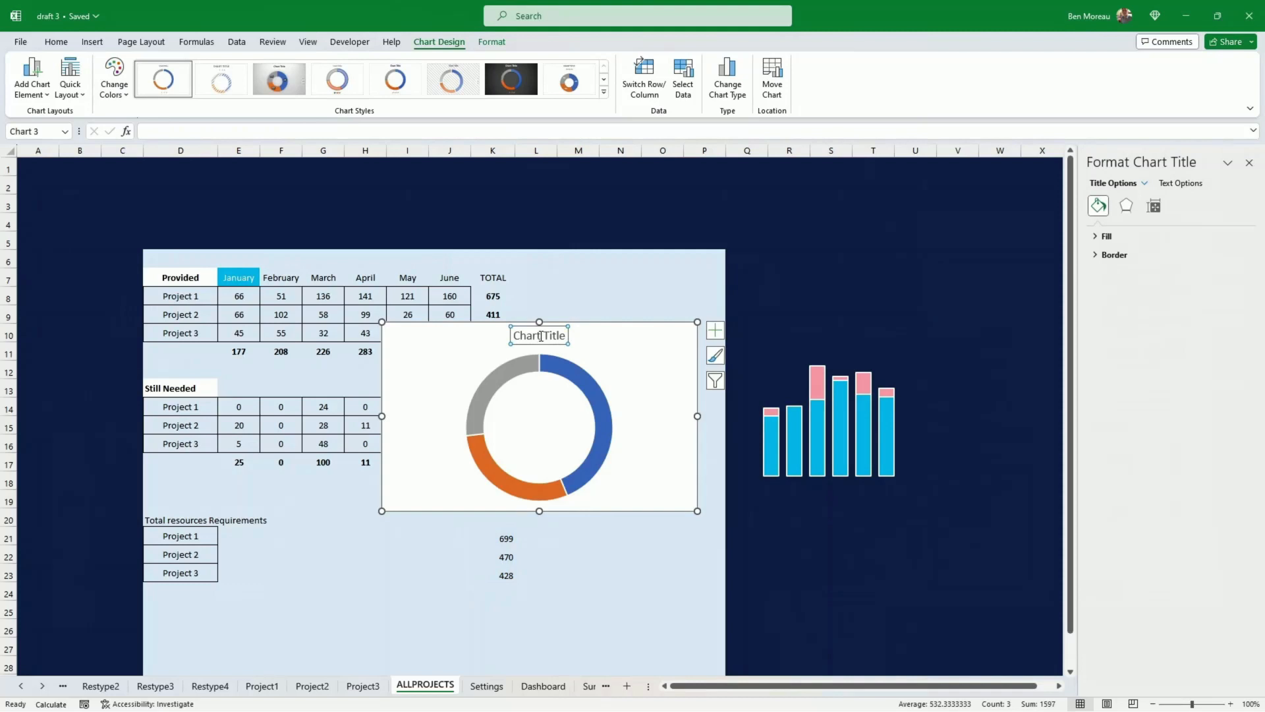
pyautogui.press('Delete')
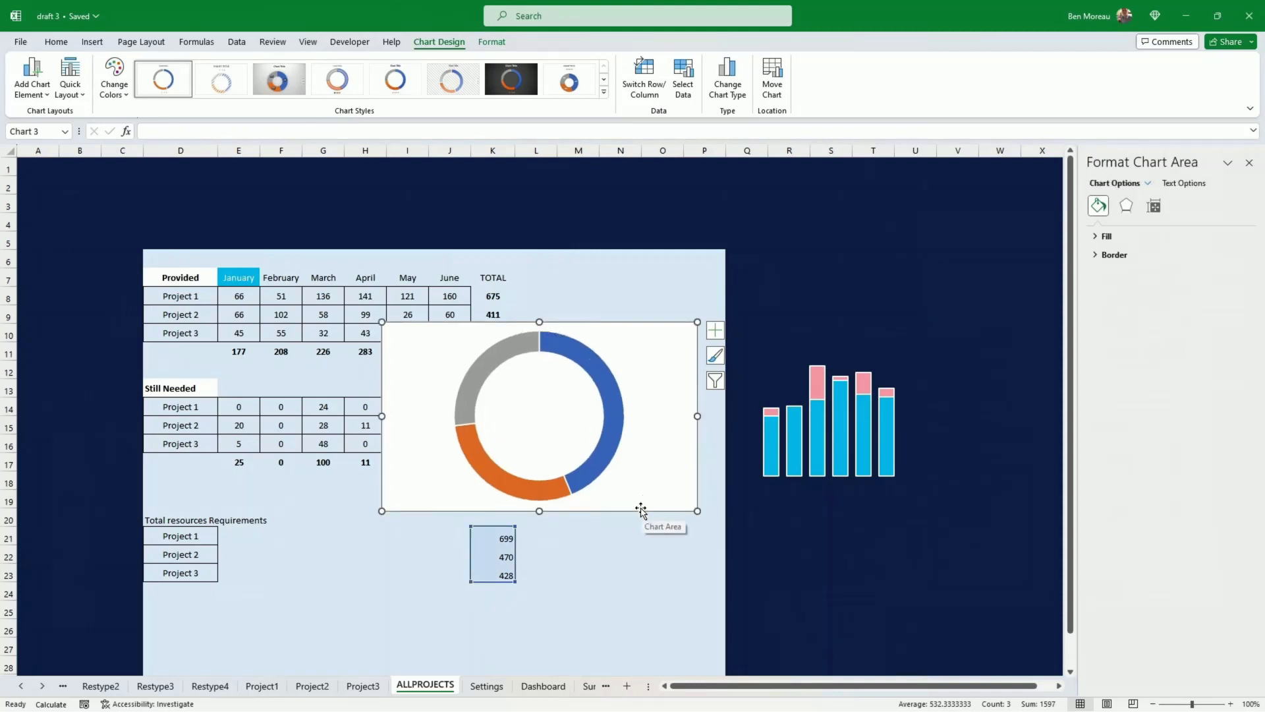
# - Move the chart clear of the tables, keep Doughnut as its chart type and shrink it to about 4.95 by 7.05 cm
pyautogui.moveTo(641, 508); pyautogui.dragTo(906, 542)
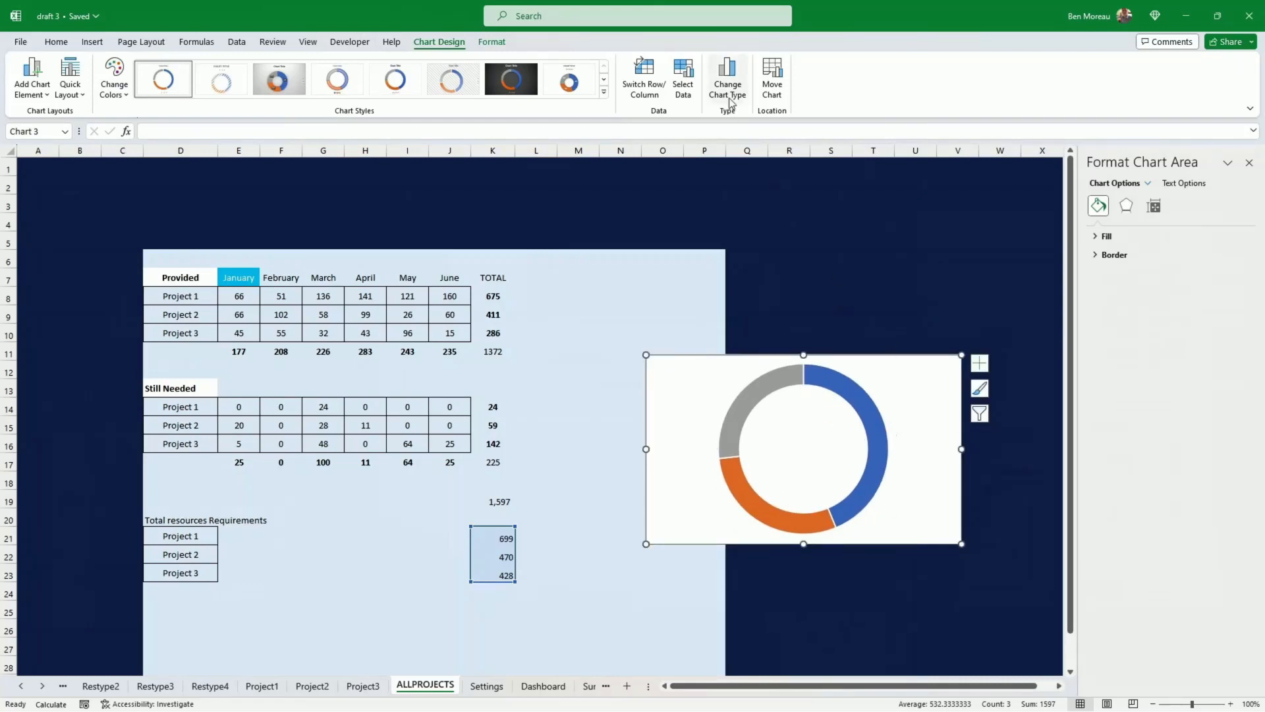
pyautogui.click(728, 77)
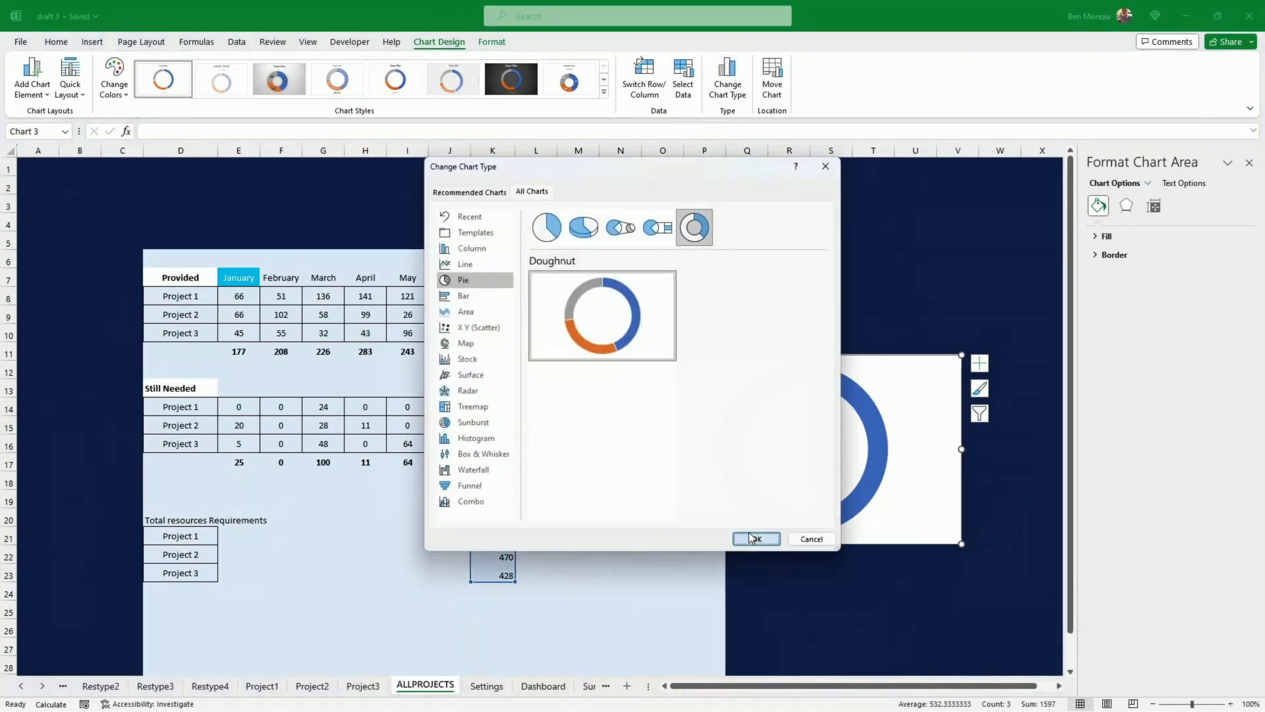
pyautogui.click(757, 538)
pyautogui.moveTo(961, 543); pyautogui.dragTo(821, 477)
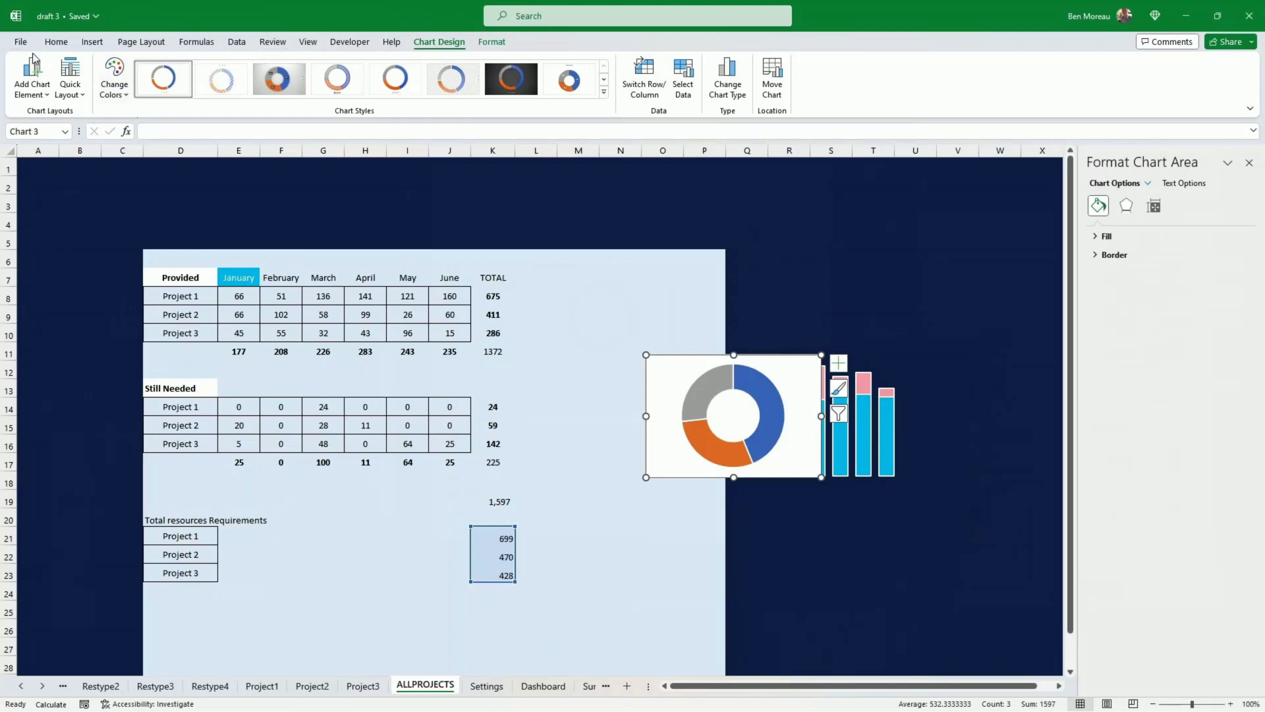
# - Remove the doughnut chart's background fill and place the chart above the stacked column chart
pyautogui.click(50, 42)
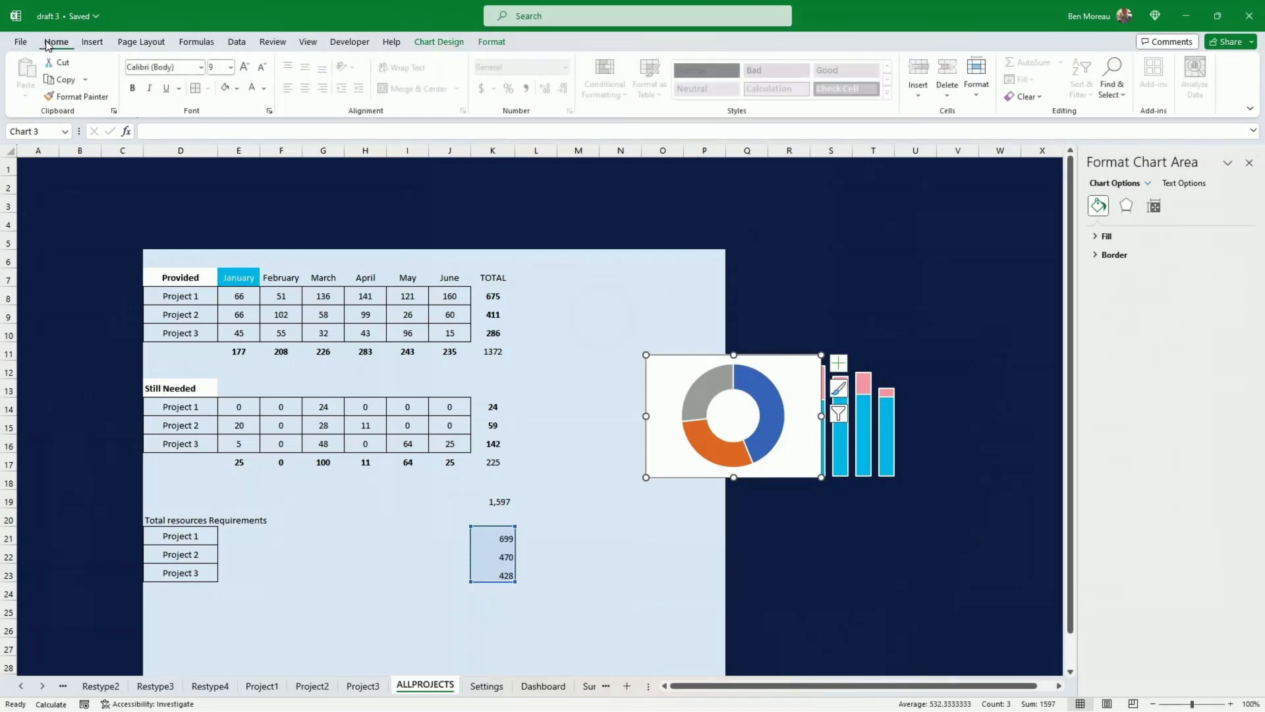
pyautogui.click(492, 42)
pyautogui.click(520, 62)
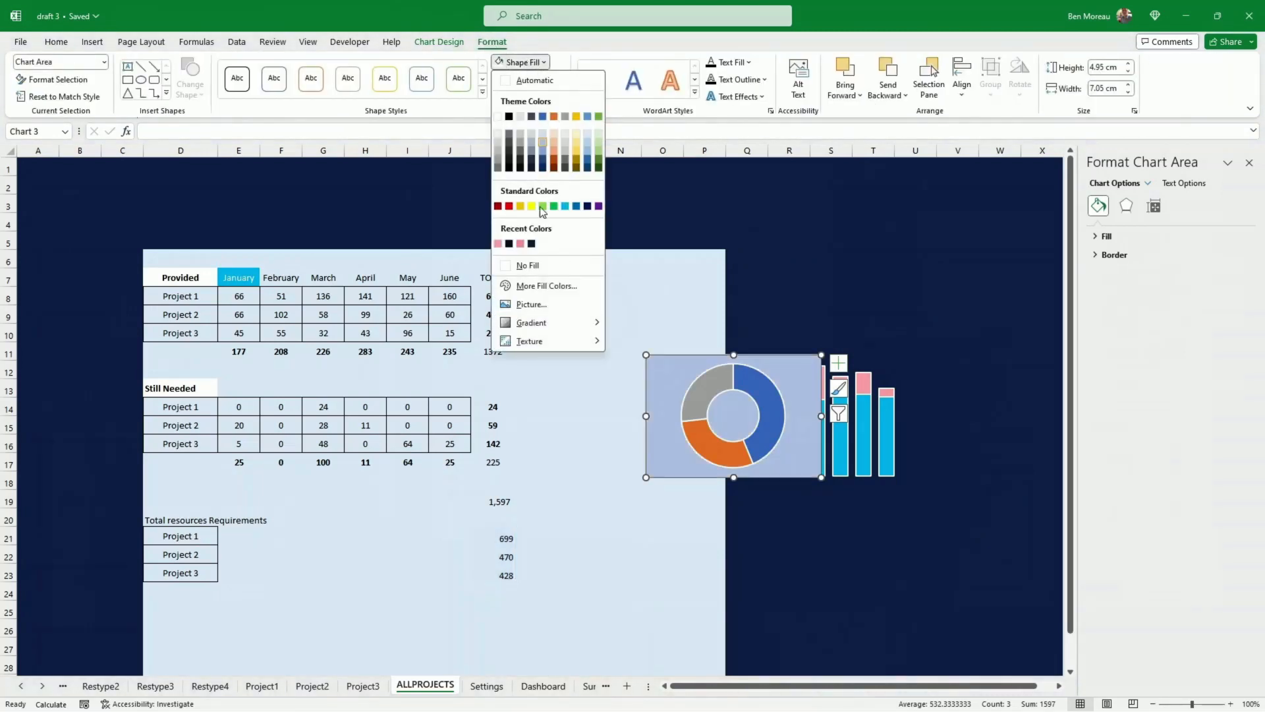
pyautogui.click(527, 265)
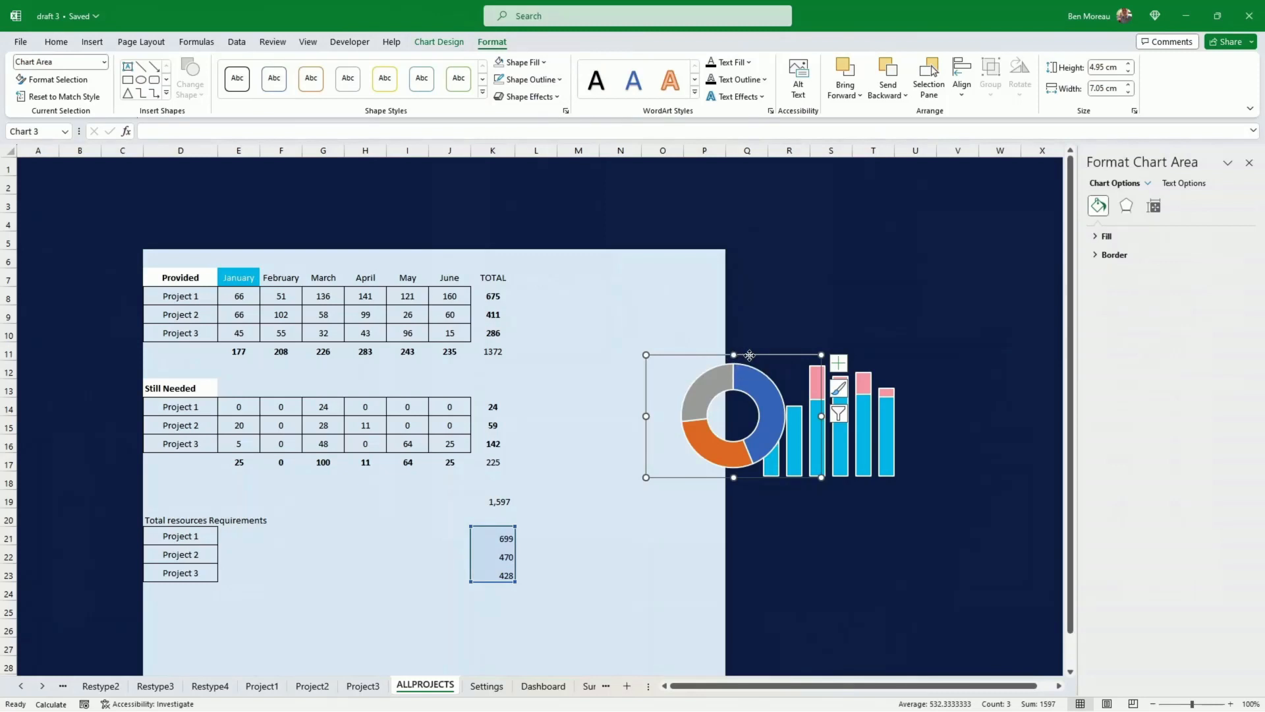
pyautogui.moveTo(738, 354); pyautogui.dragTo(837, 244)
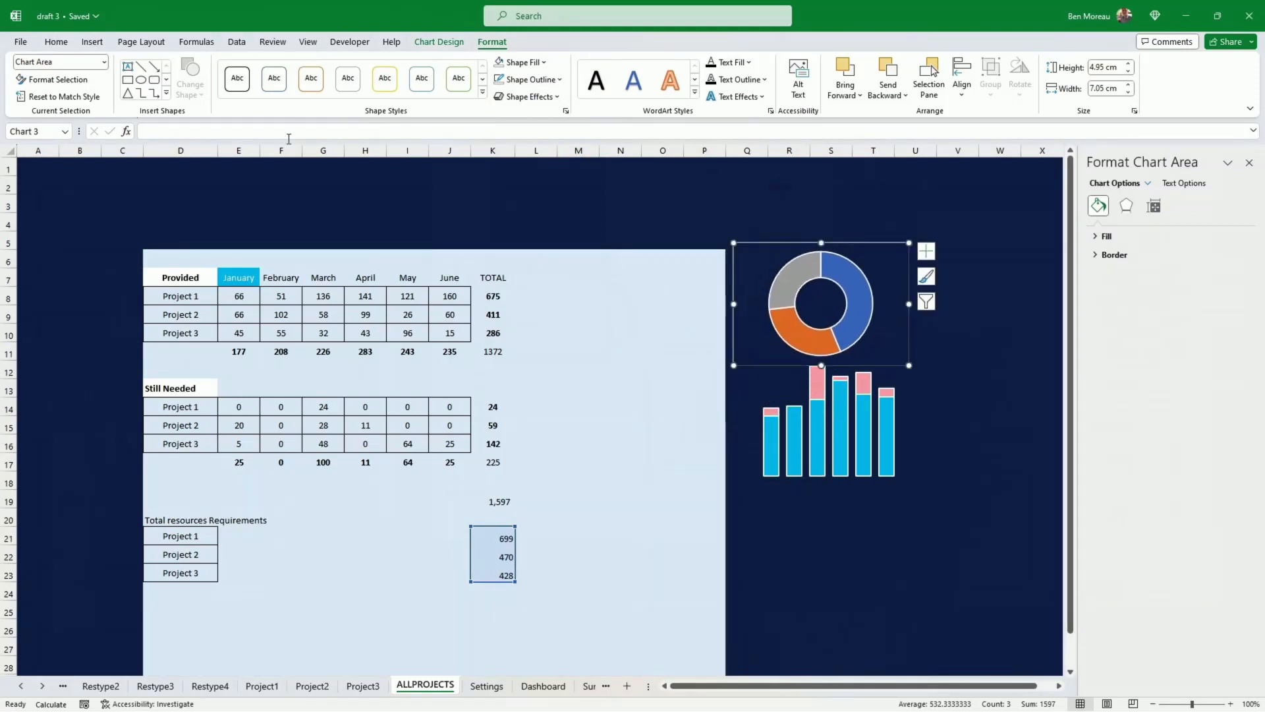
# - Show data labels on the doughnut chart's slices
pyautogui.click(451, 44)
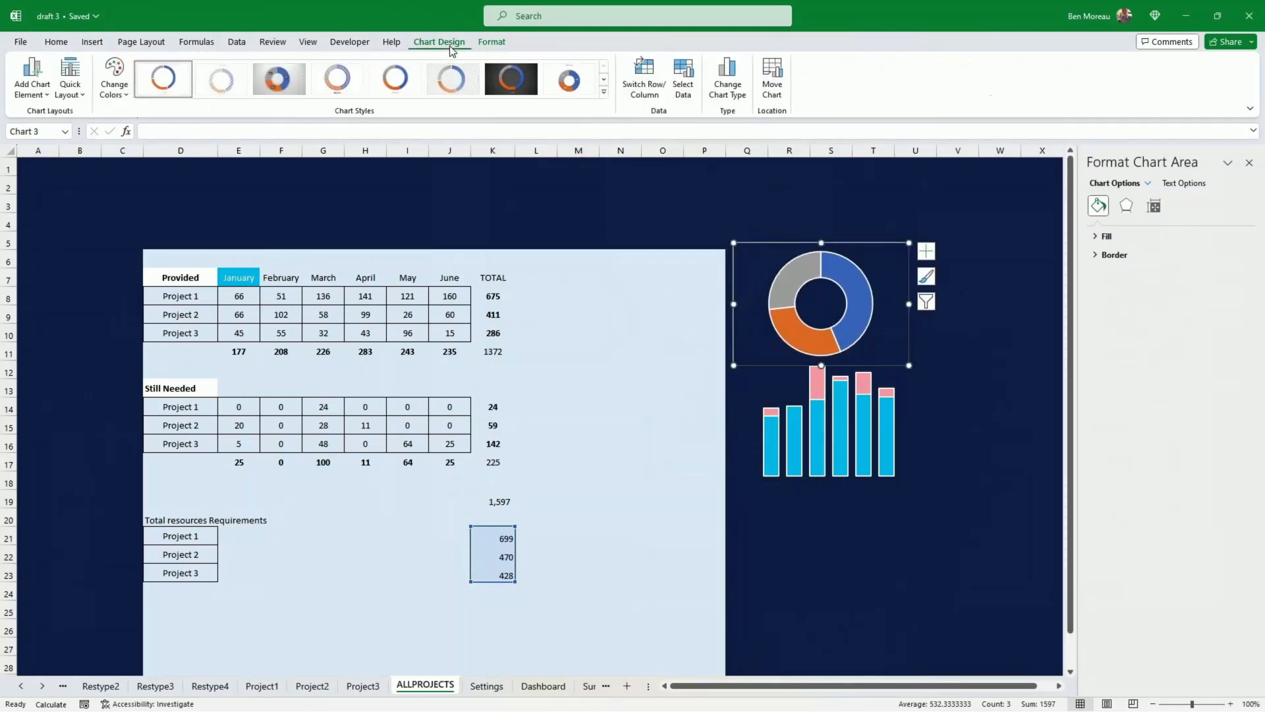
pyautogui.click(32, 76)
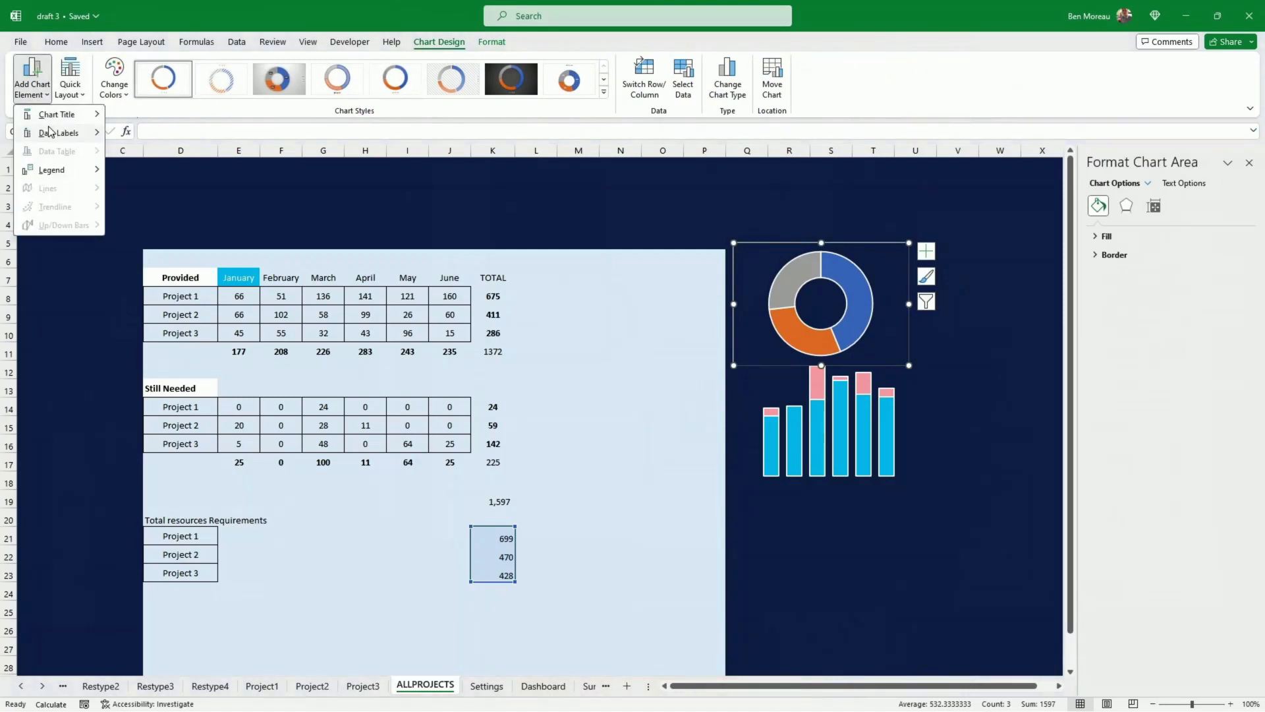
pyautogui.moveTo(50, 132)
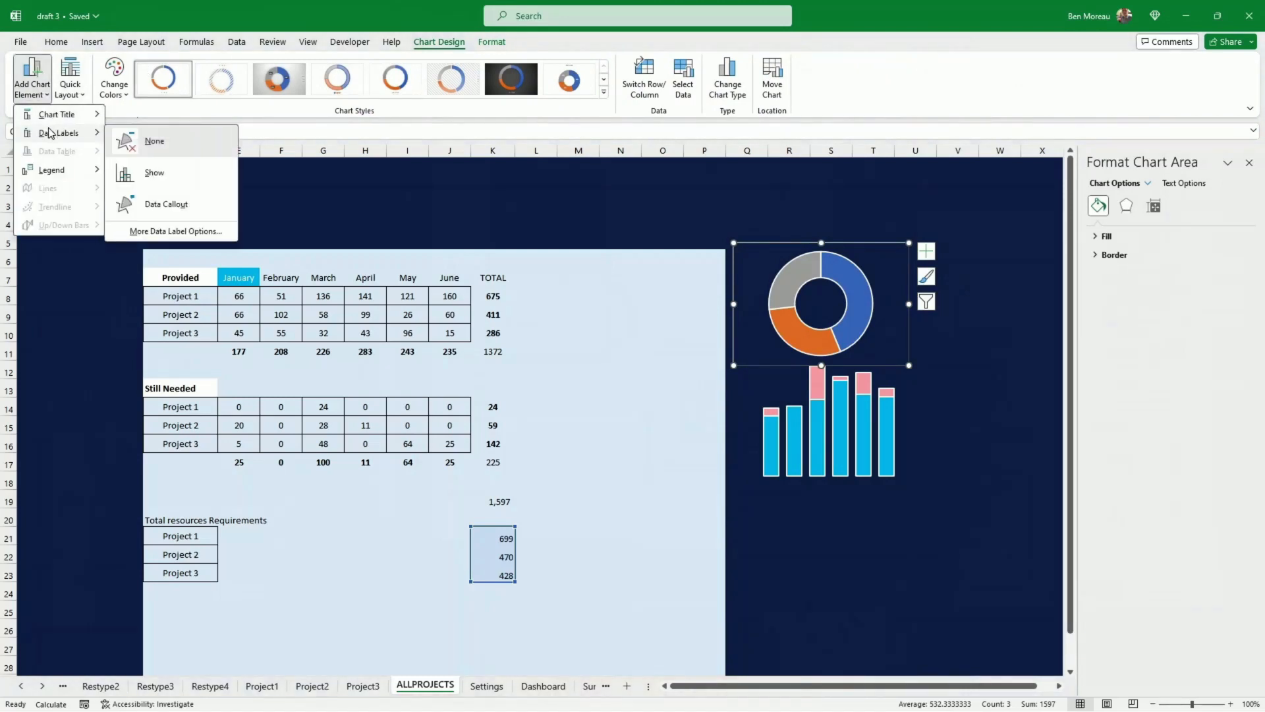
pyautogui.click(153, 173)
# - Format the doughnut's data labels in white Bahnschrift SemiBold and shrink the chart to leave a gap above the column chart
pyautogui.click(854, 302)
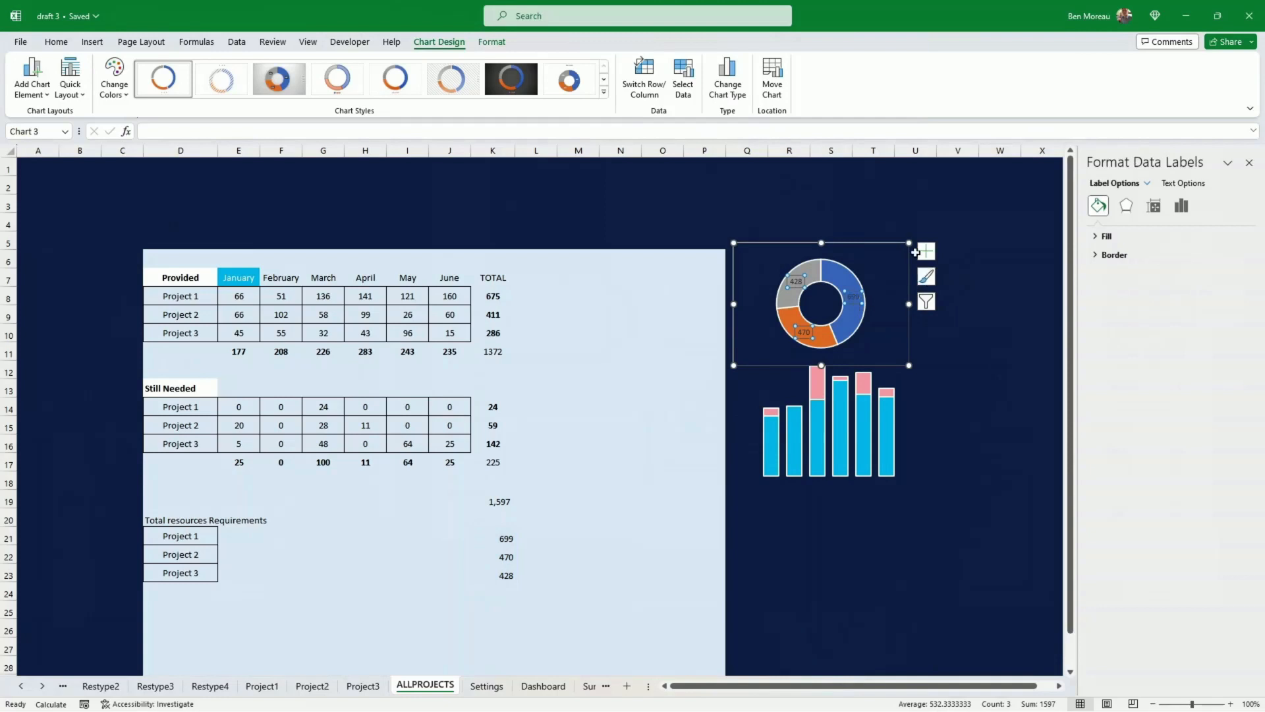
pyautogui.click(55, 43)
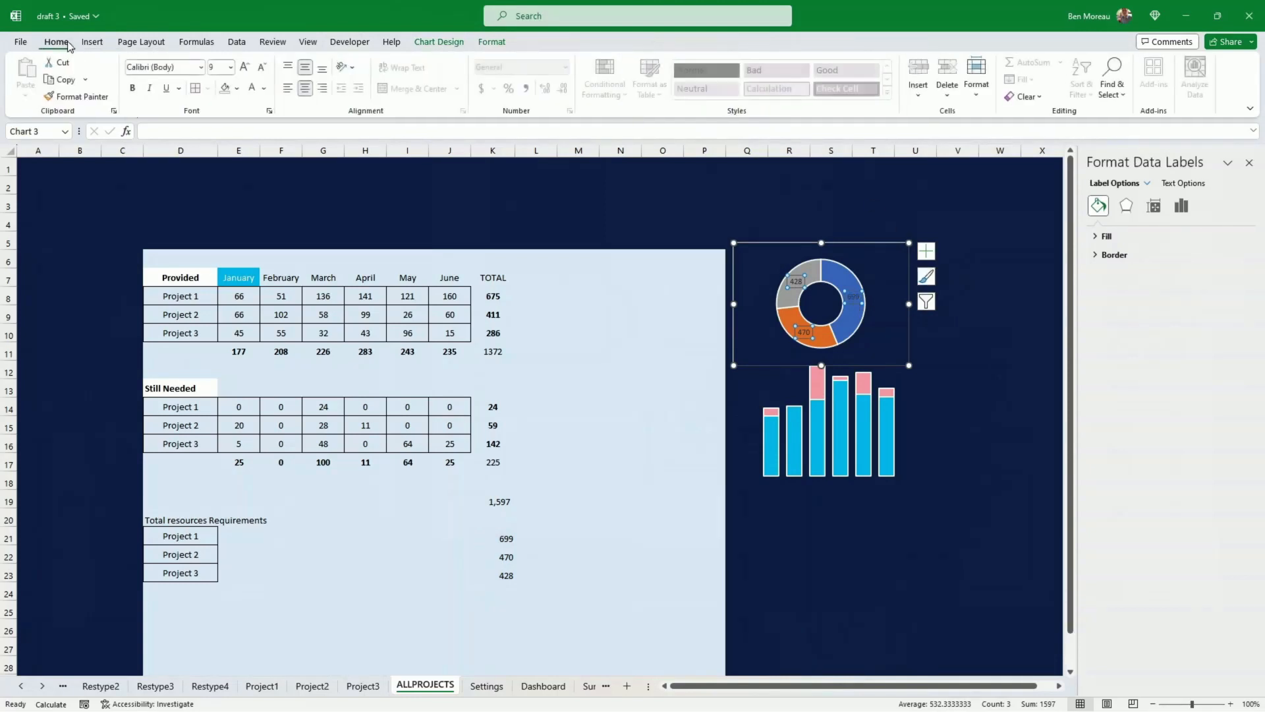
pyautogui.click(203, 68)
pyautogui.click(217, 163)
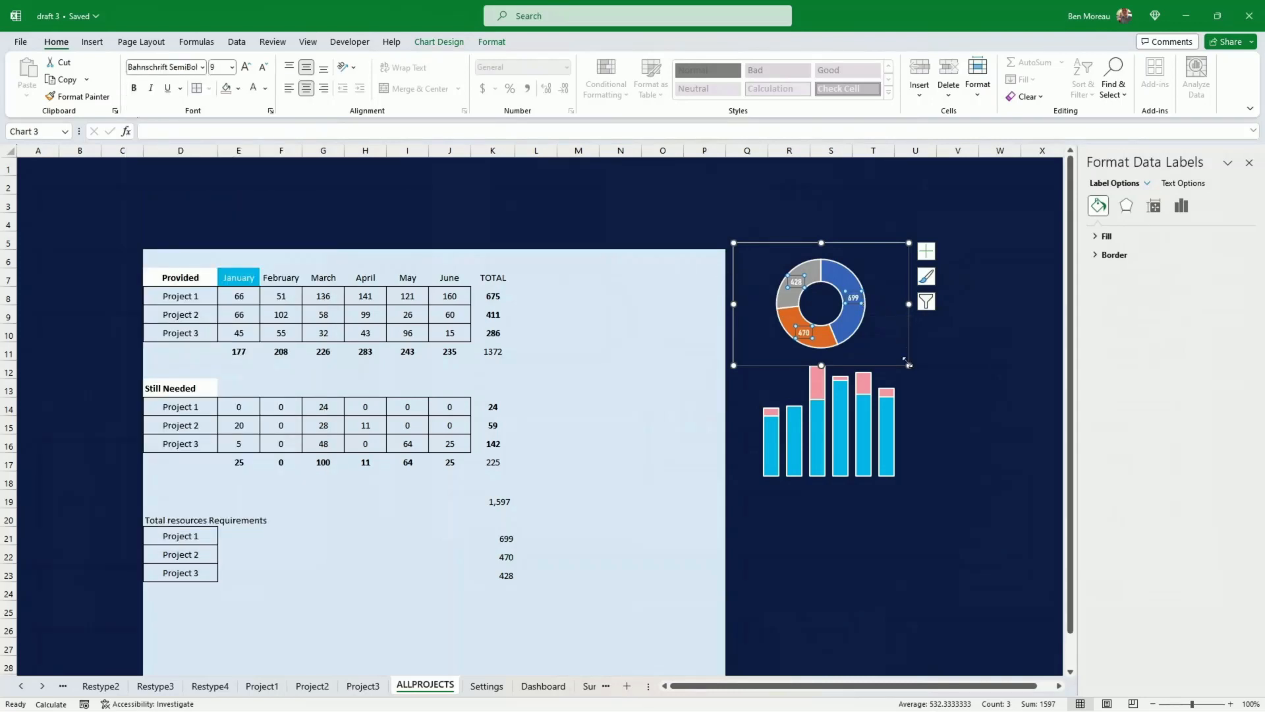
pyautogui.moveTo(906, 362); pyautogui.dragTo(873, 337)
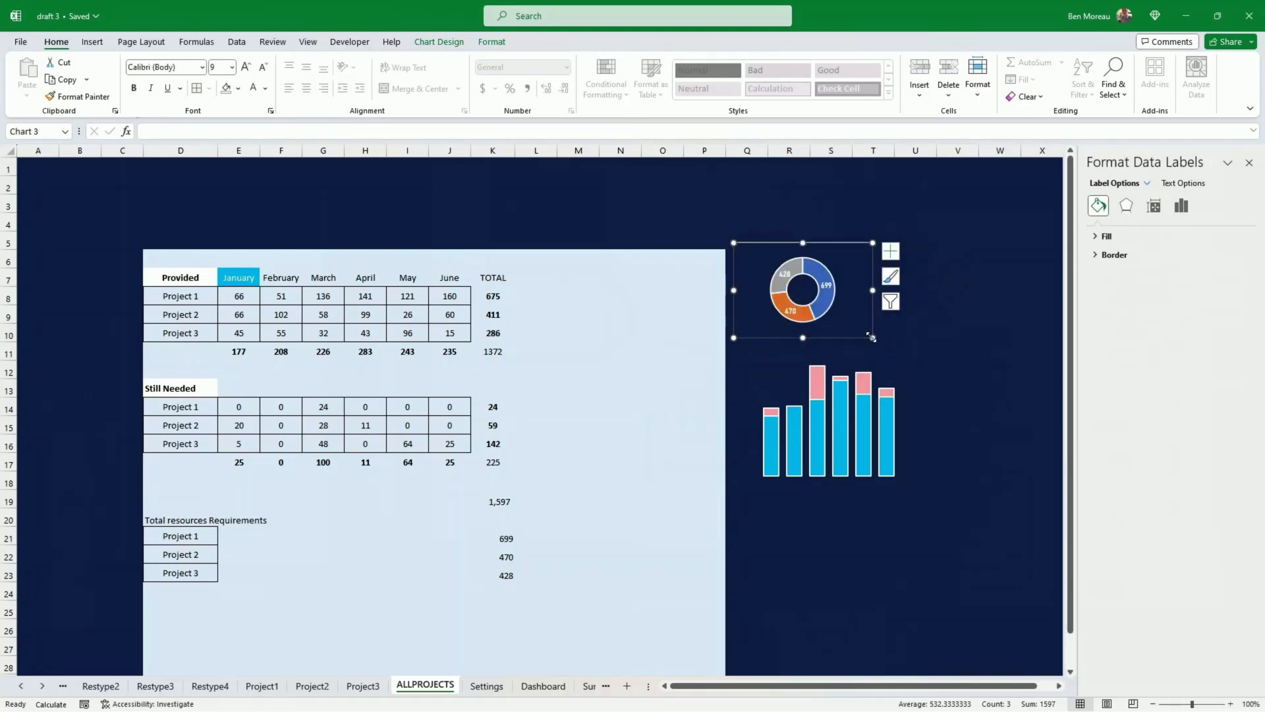
# - Fill the doughnut's 699 slice with a light gold theme colour
pyautogui.click(826, 307)
pyautogui.click(820, 302)
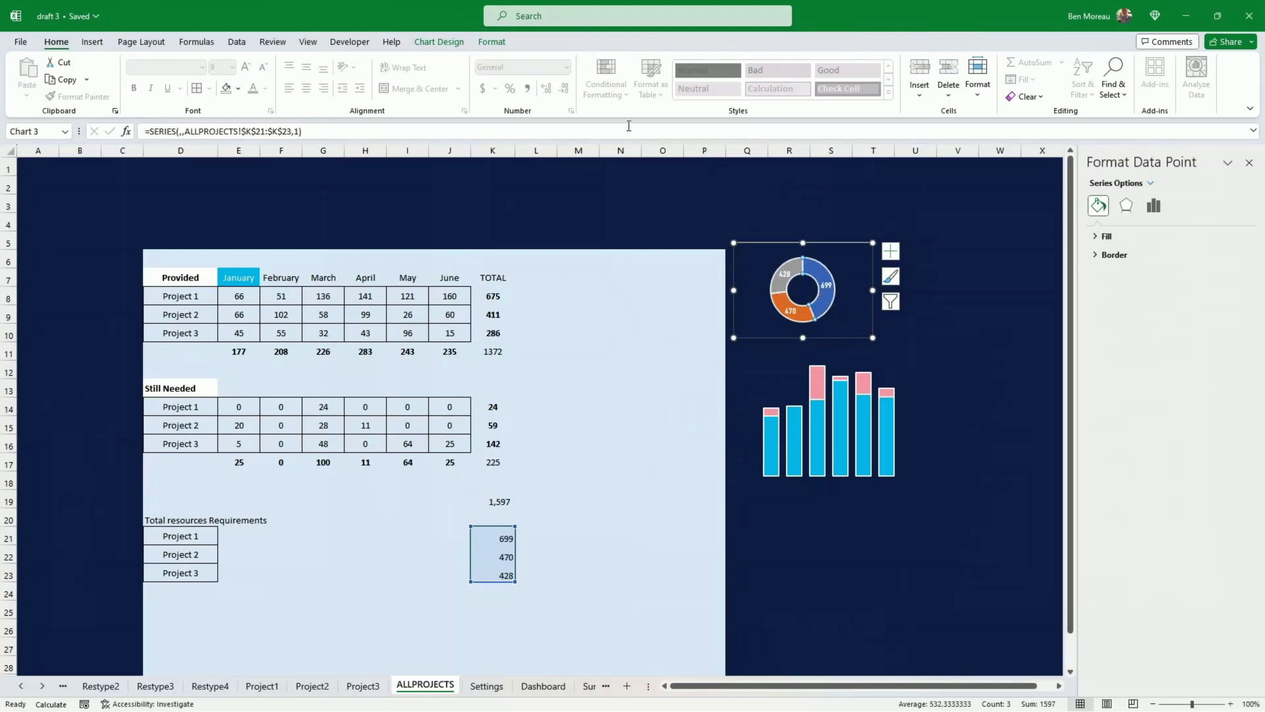
pyautogui.click(496, 43)
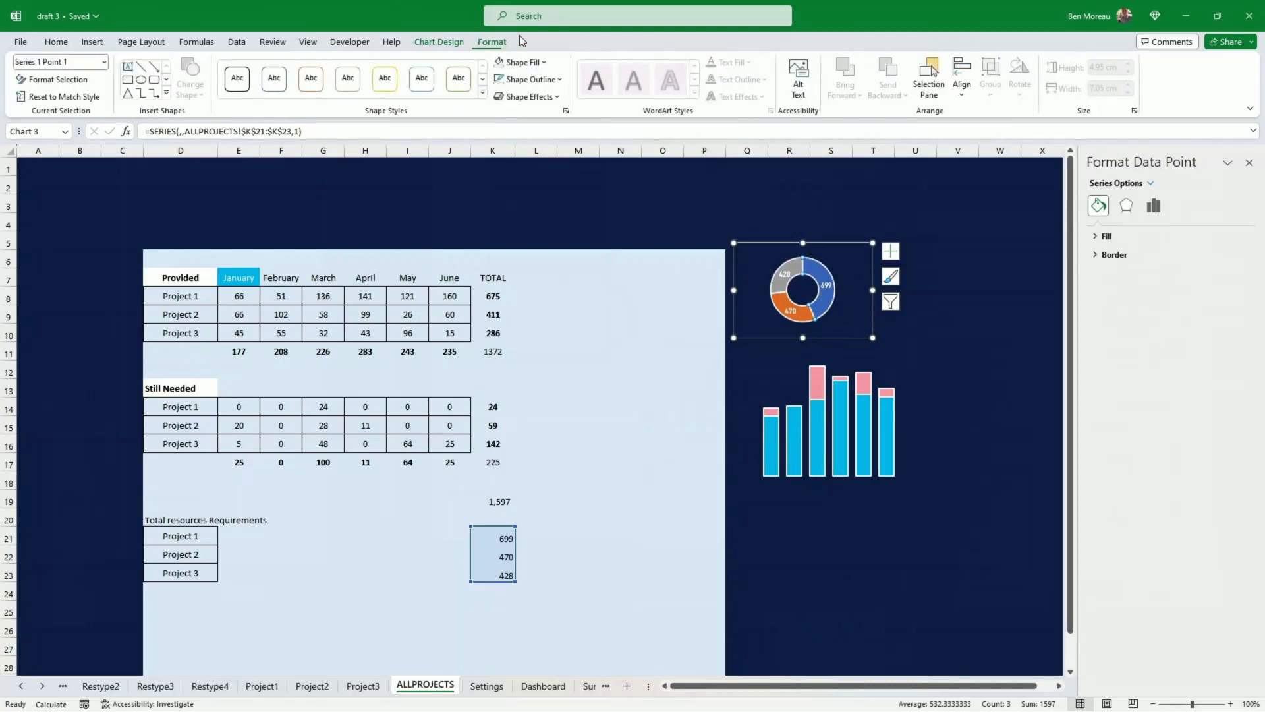
pyautogui.click(544, 63)
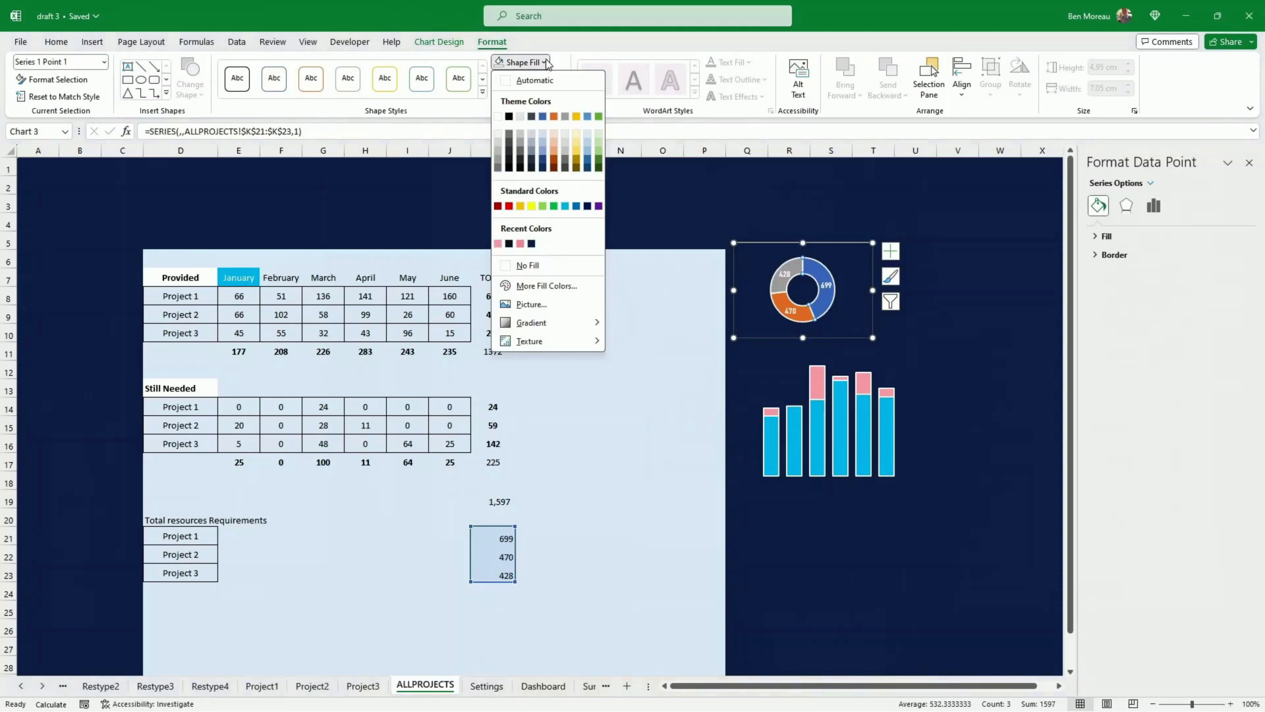
pyautogui.click(580, 153)
# - Fill the doughnut's 470 slice with a darker gold theme colour
pyautogui.click(797, 313)
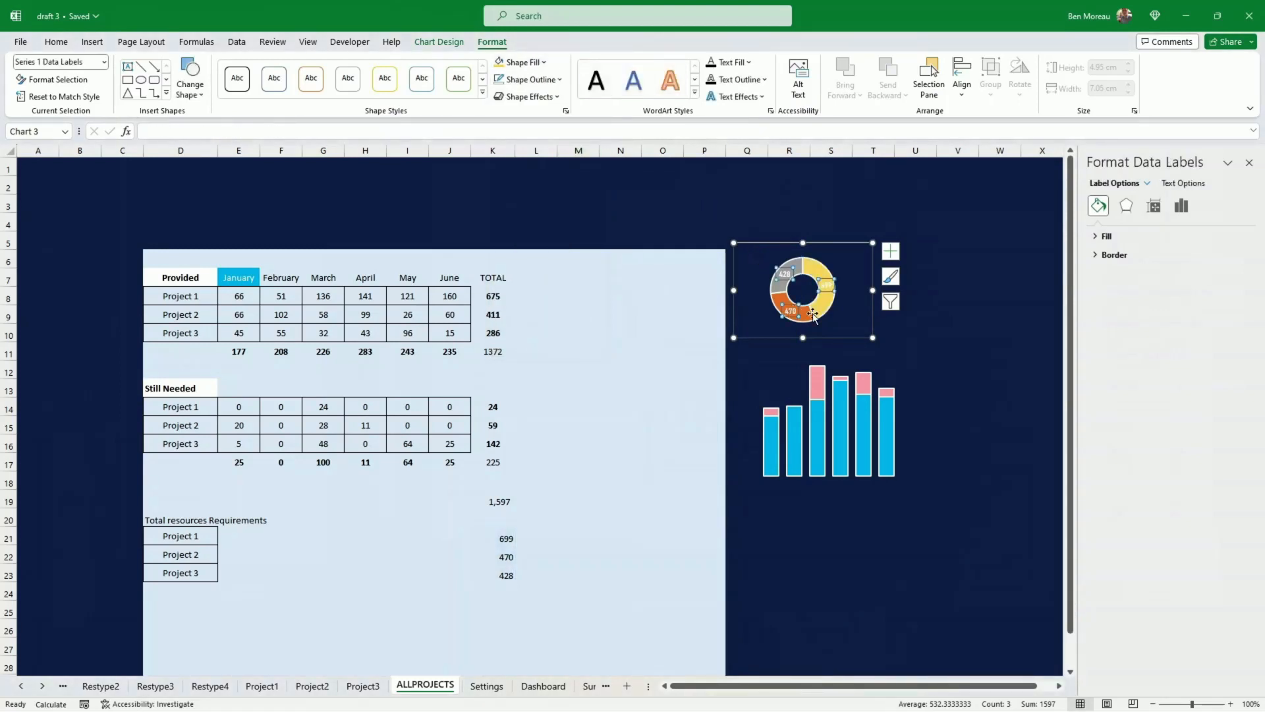
pyautogui.click(811, 316)
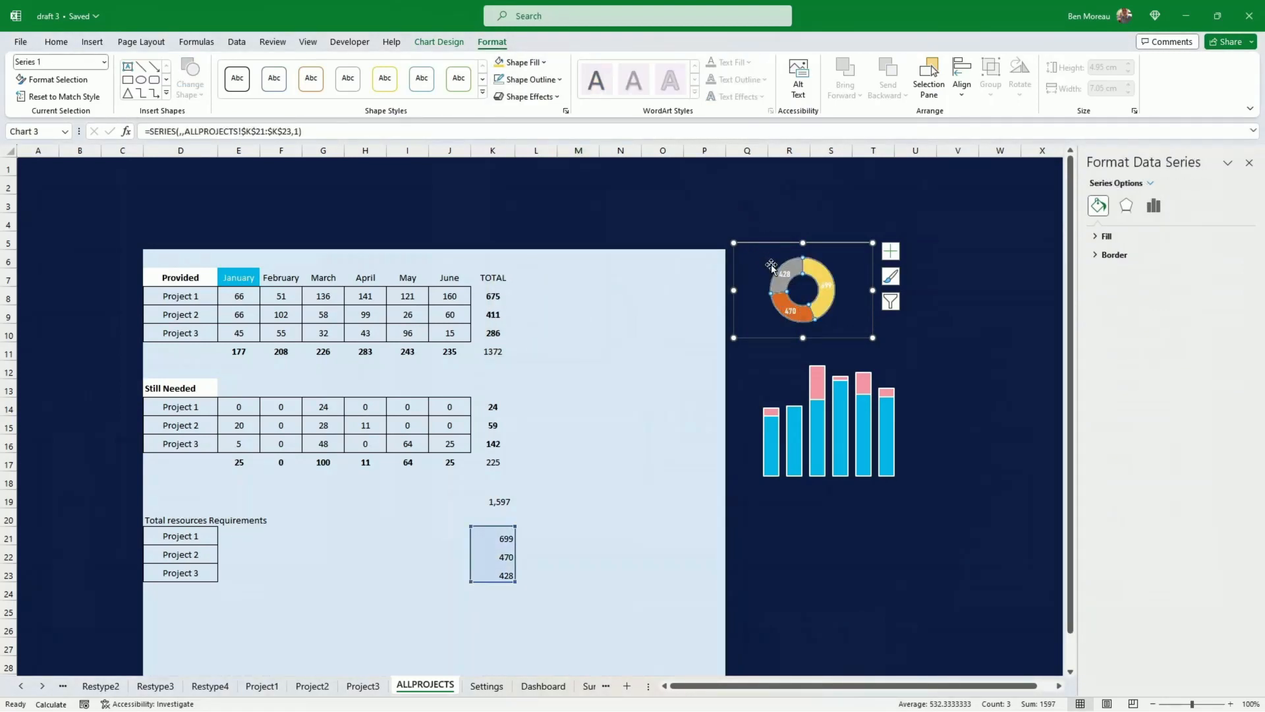
pyautogui.click(798, 321)
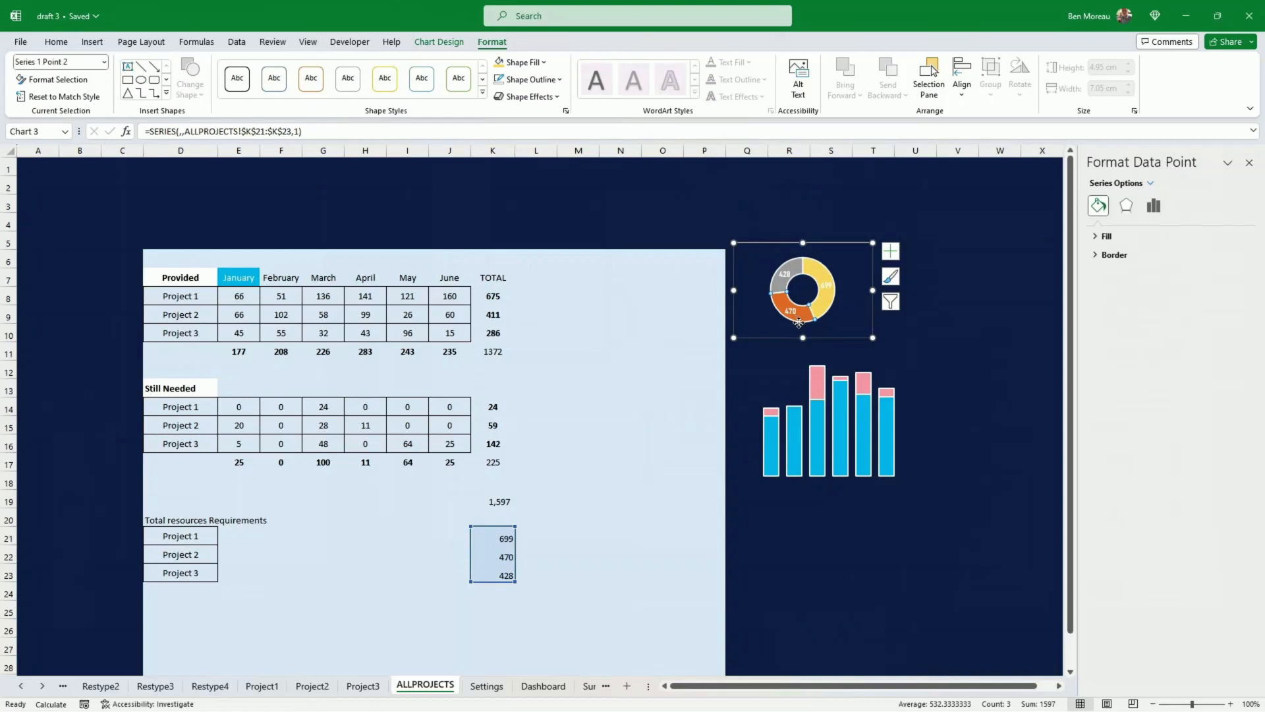
pyautogui.click(524, 62)
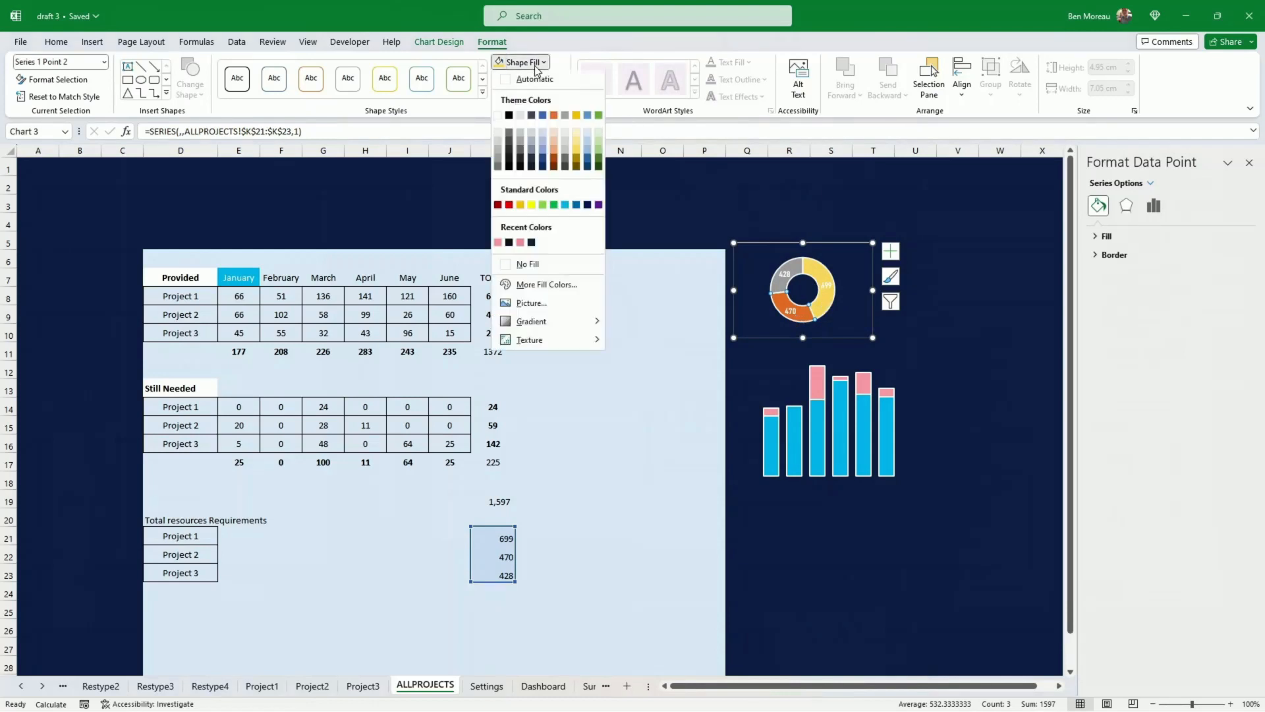
pyautogui.click(580, 160)
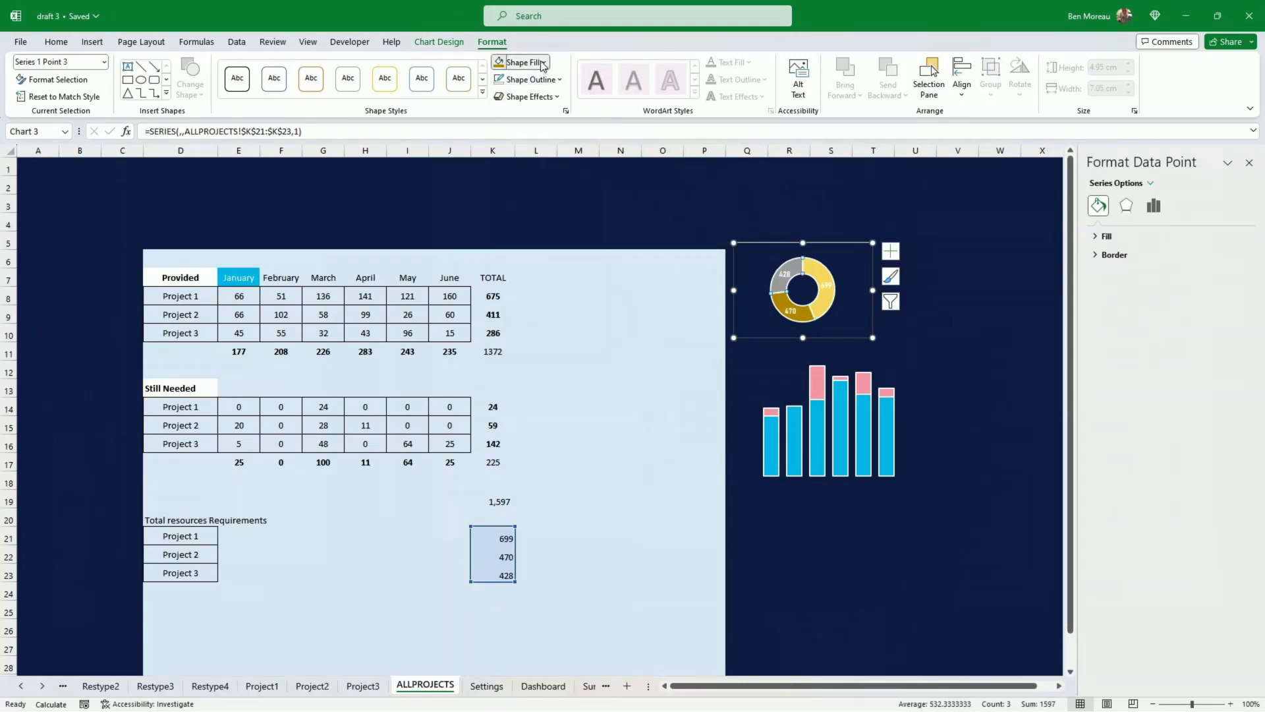
# - Fill the doughnut's 428 slice with the darkest gold theme colour and move the chart slightly upward
pyautogui.click(524, 62)
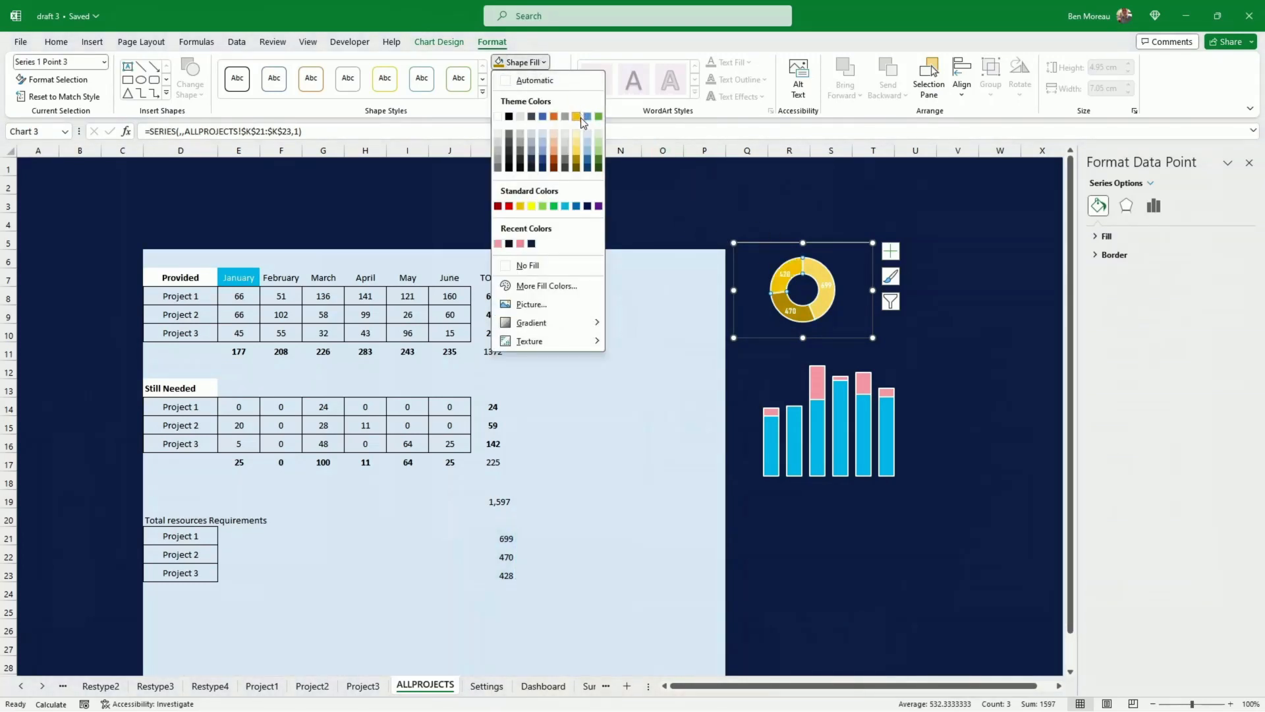
pyautogui.click(577, 169)
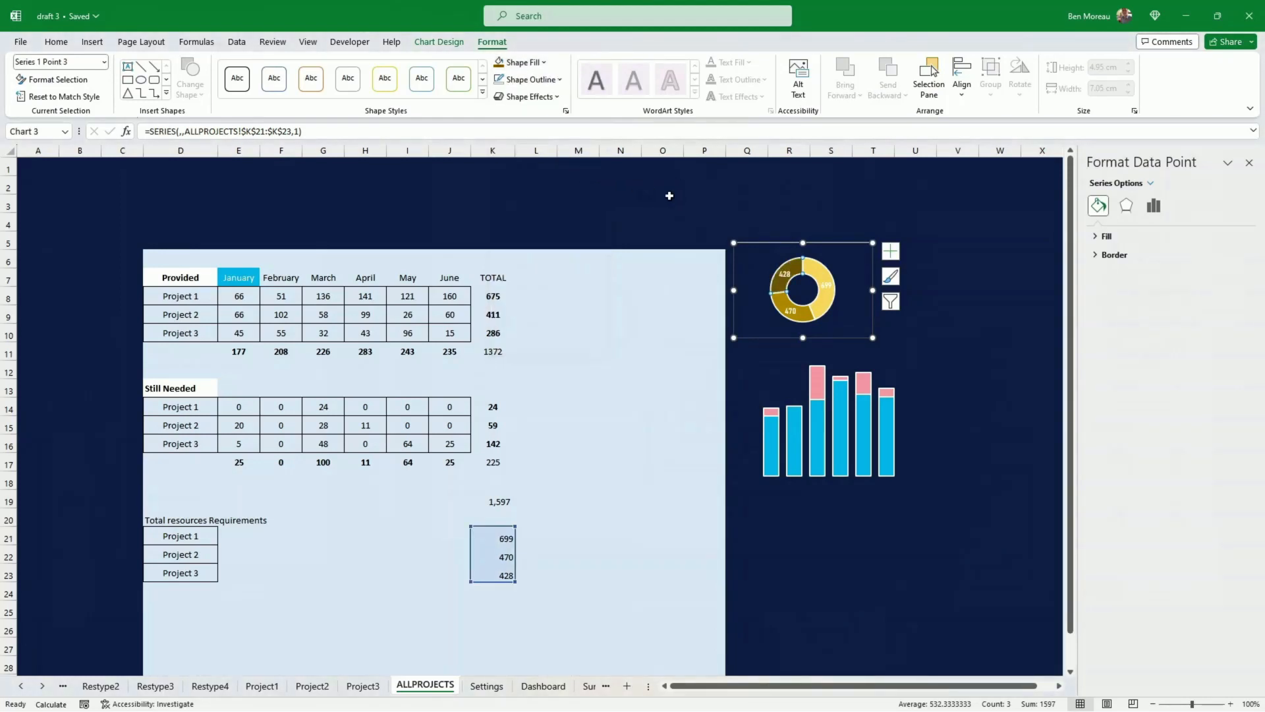
pyautogui.click(617, 224)
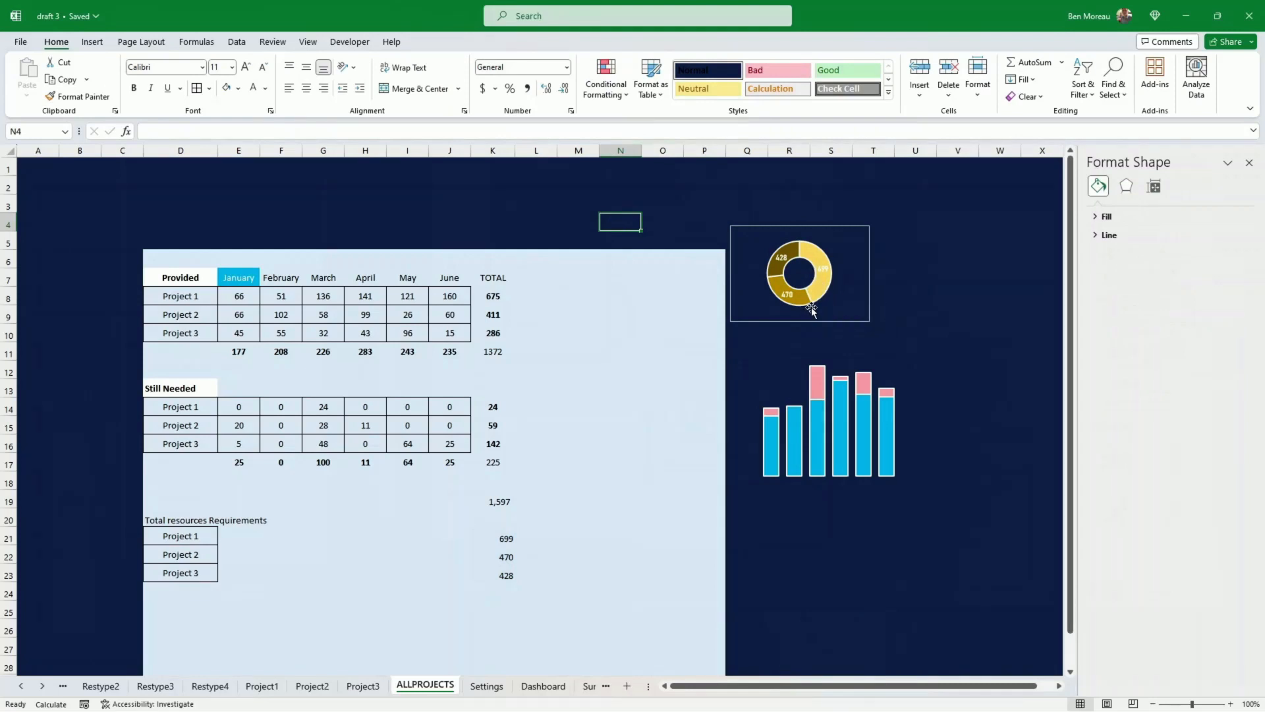
# - Add D21:D23 on ALLPROJECTS as the category labels in the doughnut chart's SERIES formula
pyautogui.click(813, 304)
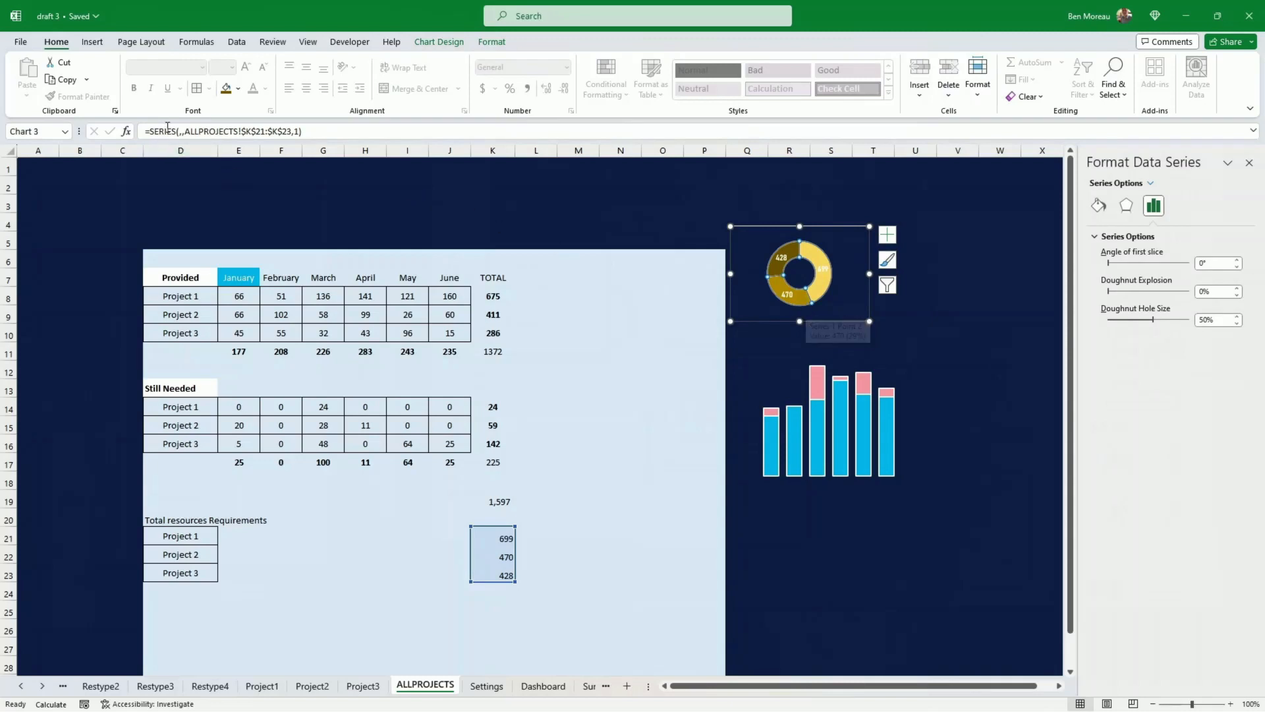
pyautogui.click(183, 132)
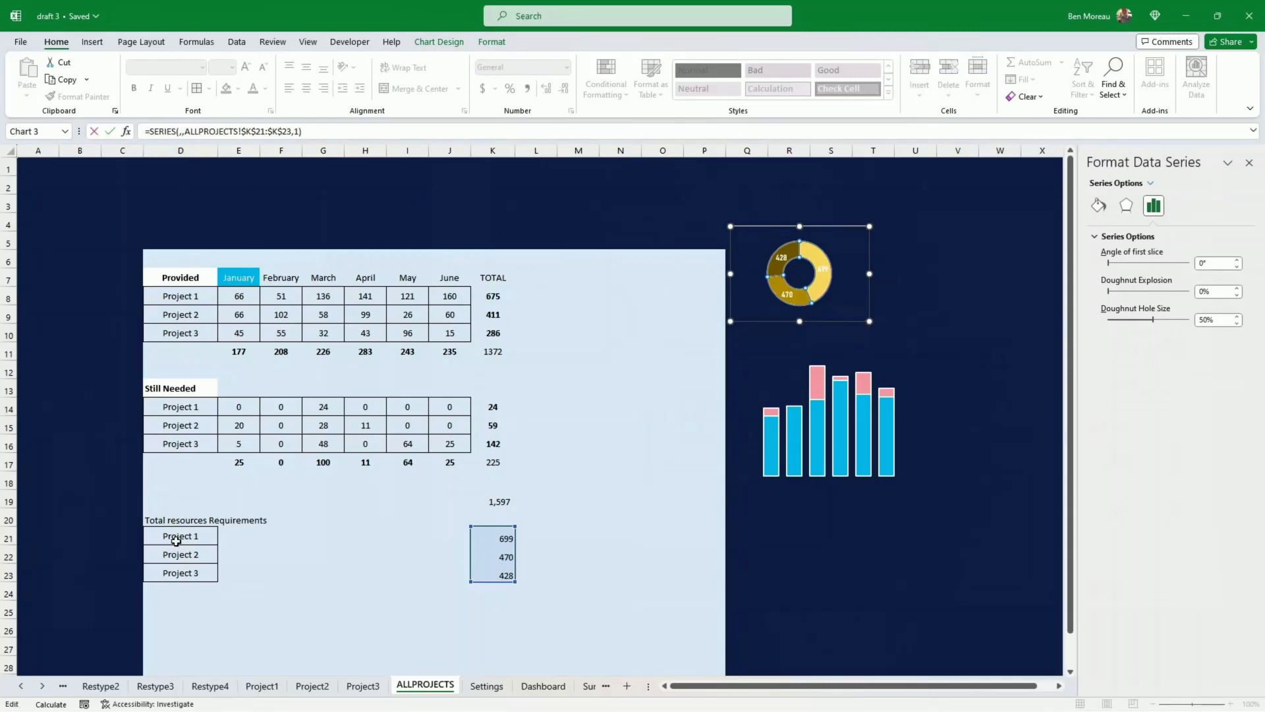
pyautogui.moveTo(176, 540); pyautogui.dragTo(180, 573)
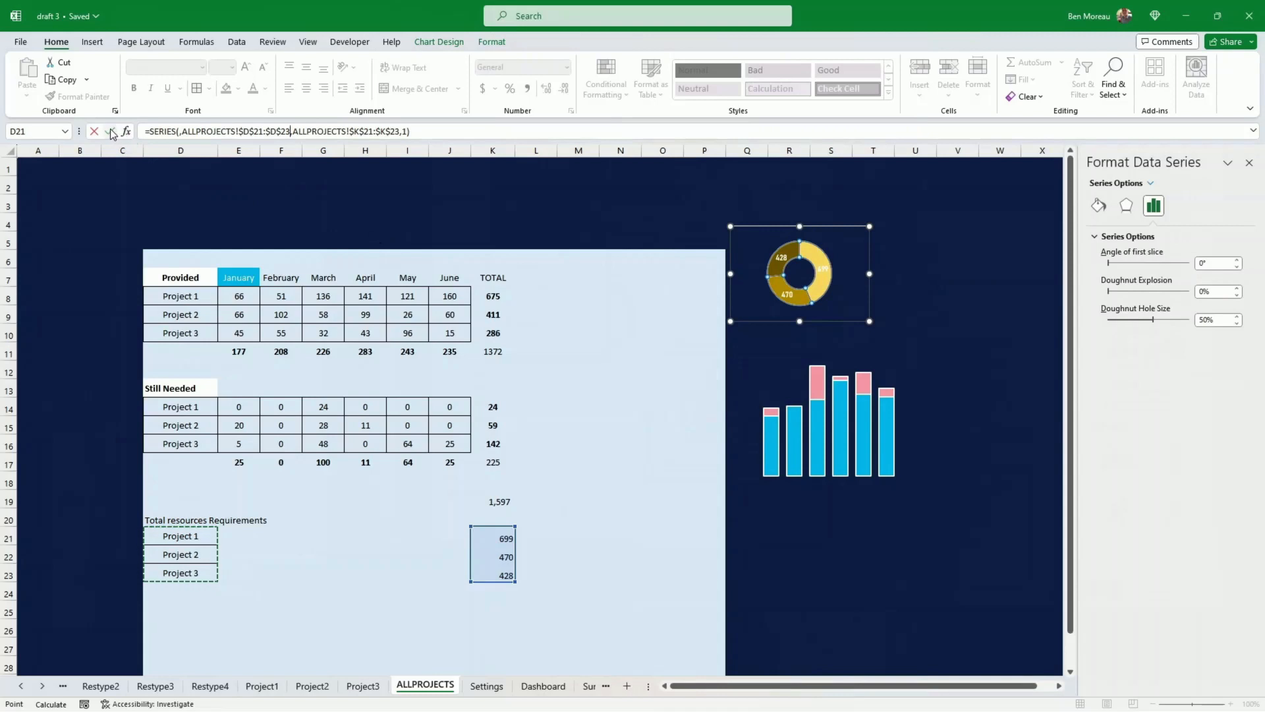
pyautogui.press('Return')
pyautogui.click(949, 342)
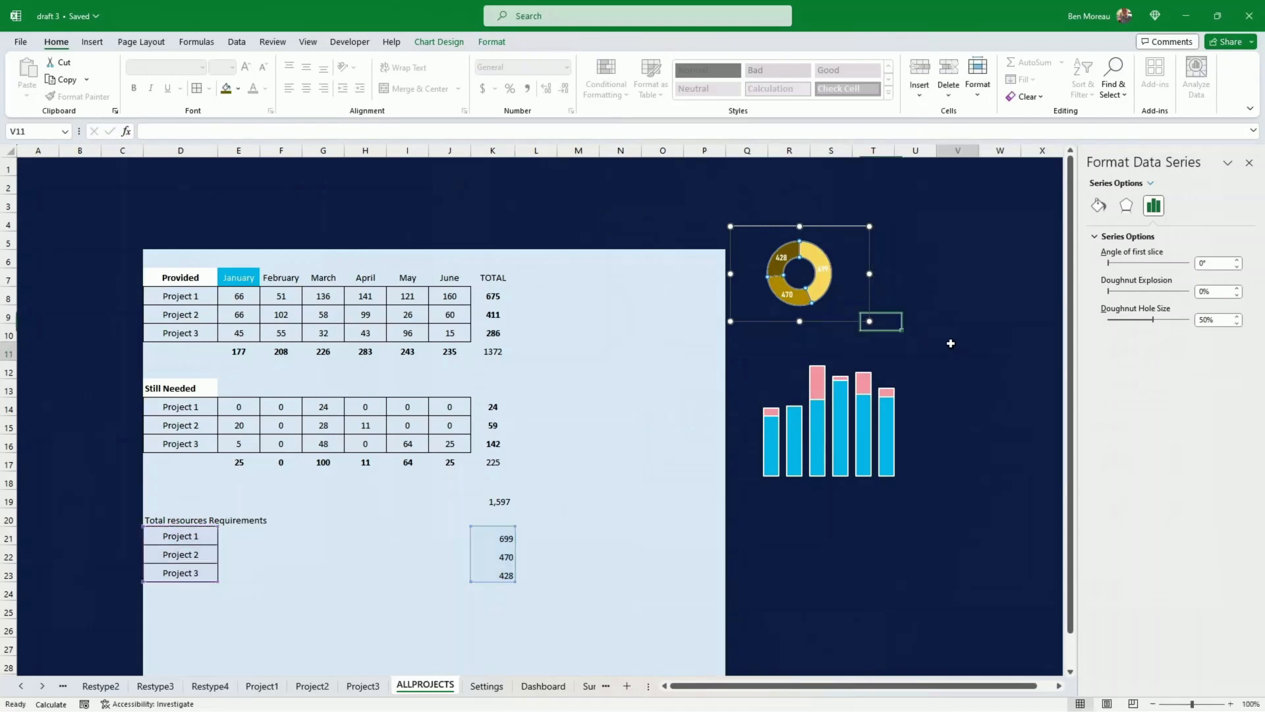
# - Include the category name alongside the value in all of the doughnut chart's data labels
pyautogui.click(815, 303)
pyautogui.click(801, 302)
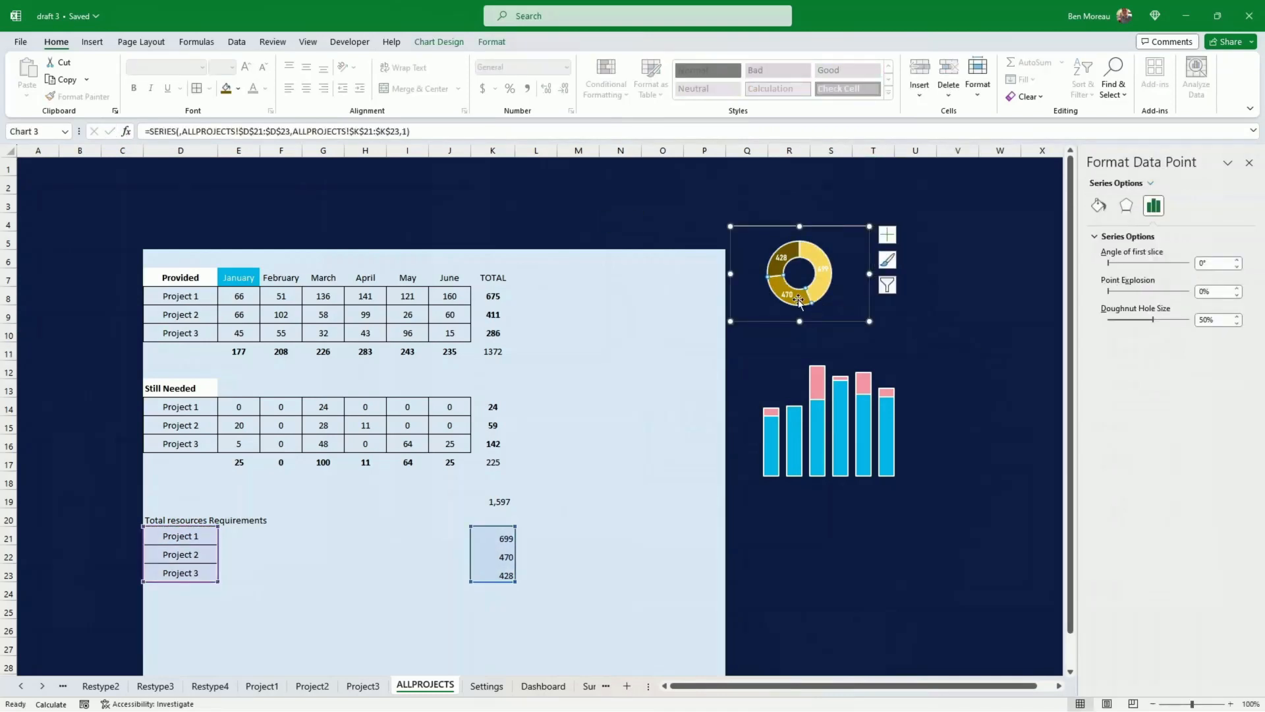
pyautogui.rightClick(801, 302)
pyautogui.click(859, 424)
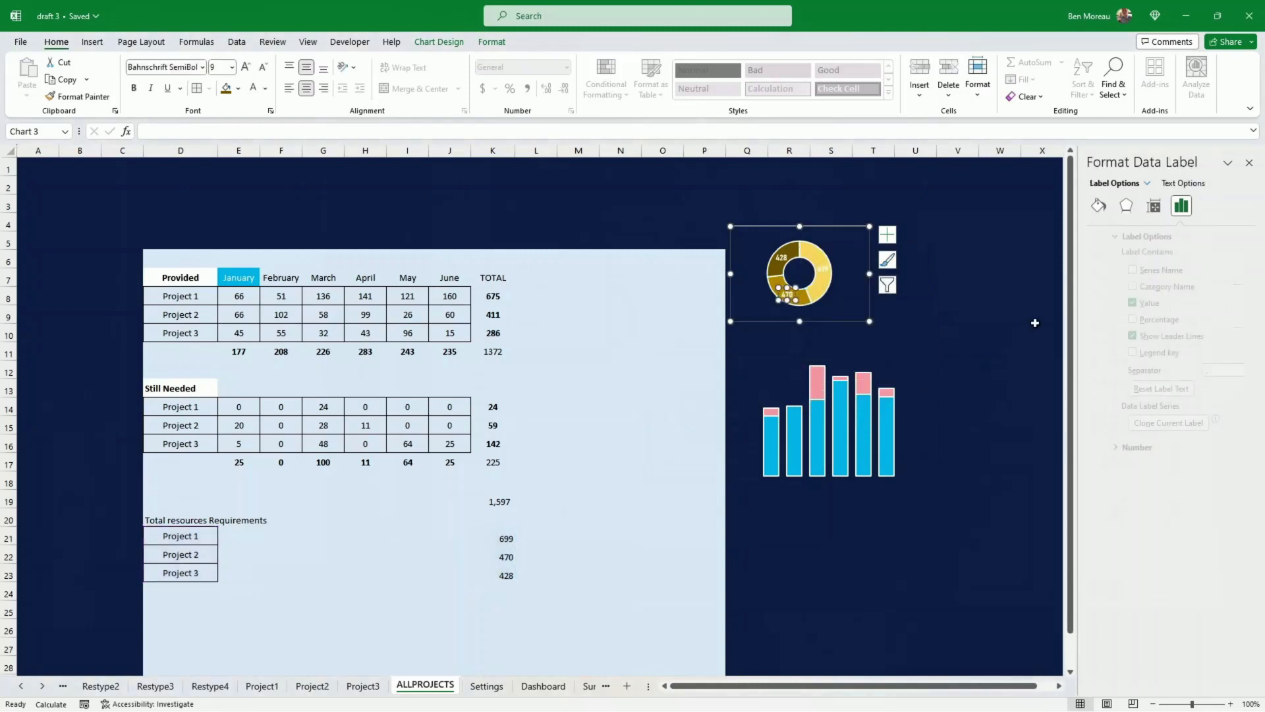
pyautogui.click(1113, 288)
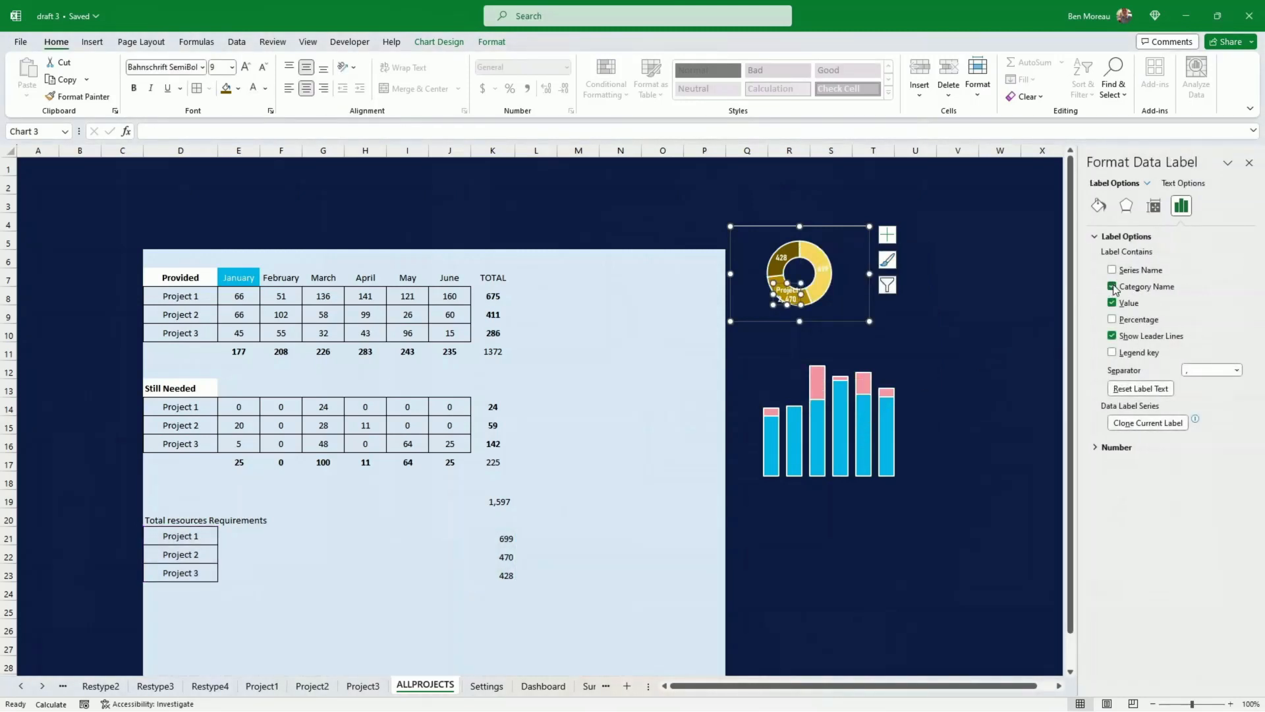
pyautogui.click(825, 297)
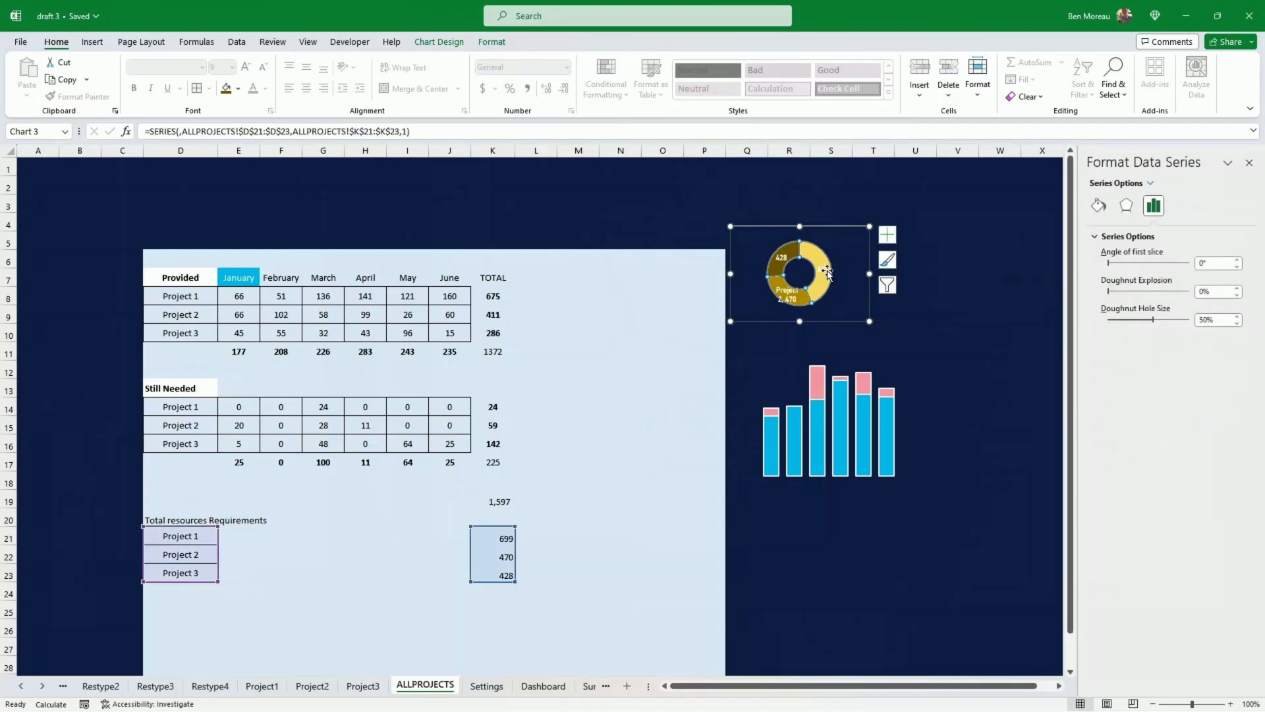
pyautogui.rightClick(827, 272)
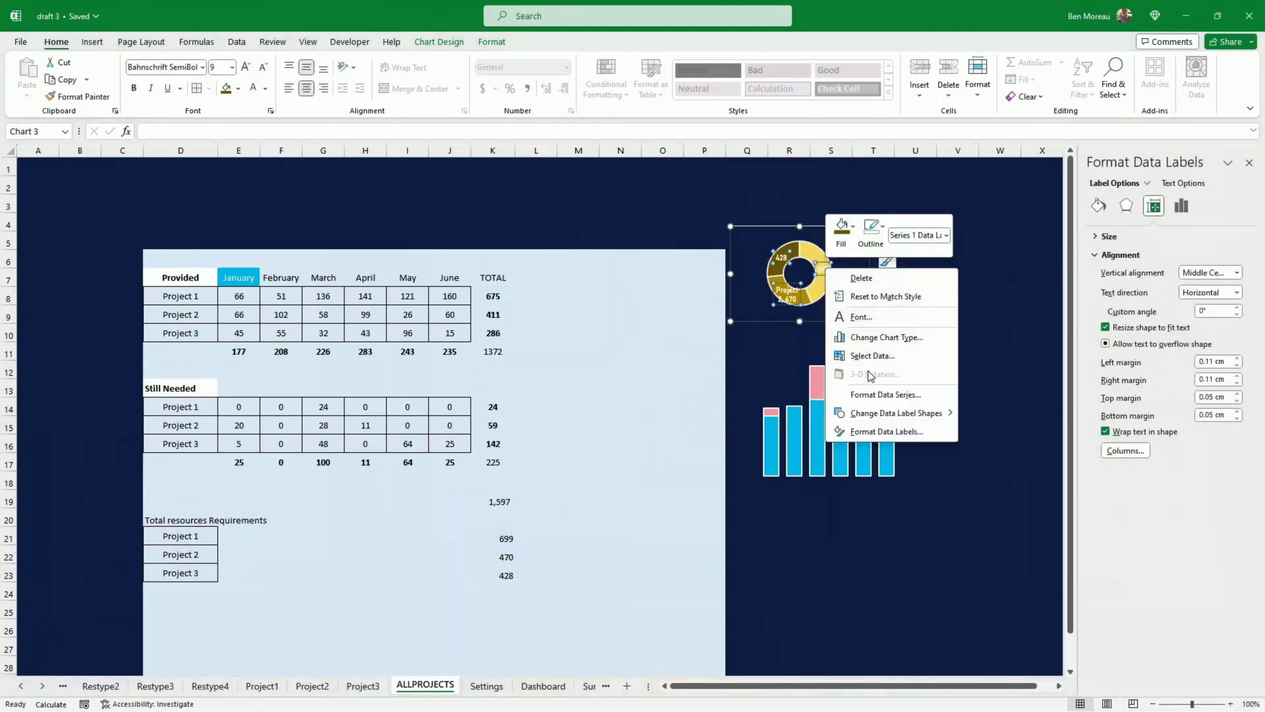
pyautogui.click(877, 432)
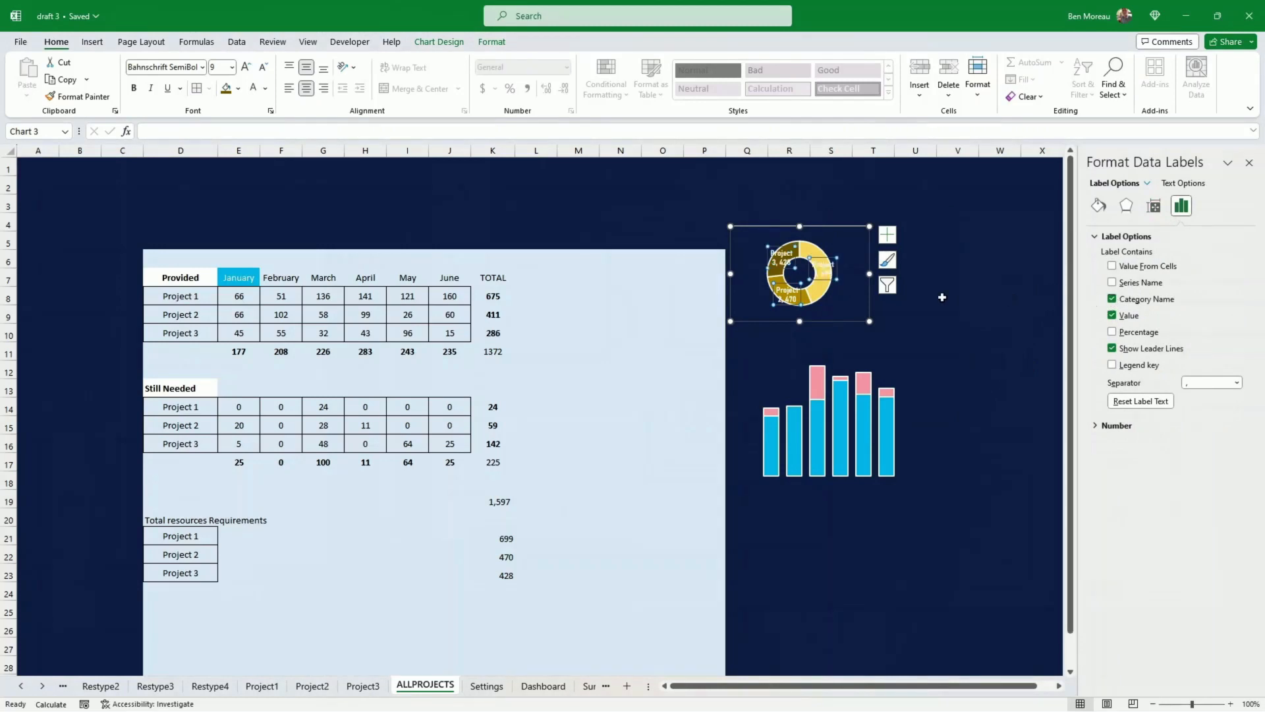
pyautogui.click(659, 386)
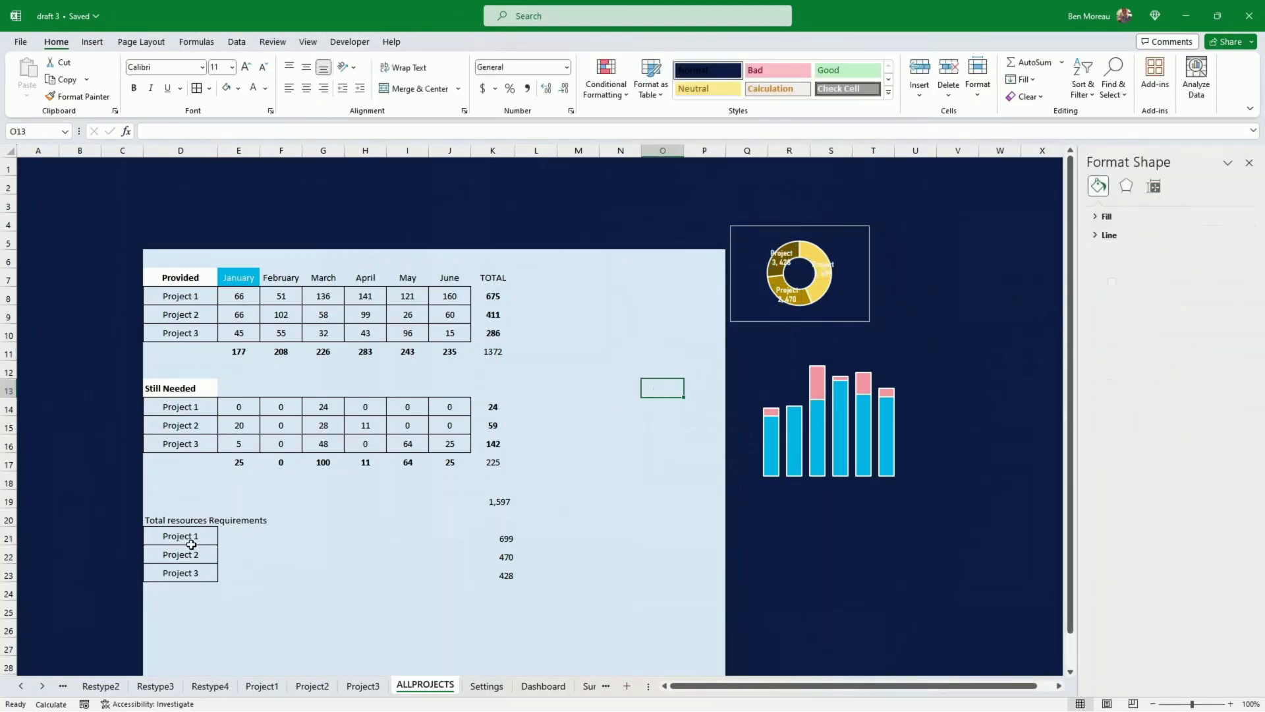
# - Shorten the project names under Total resources Requirements in D21:D23 to 1, 2 and 3
pyautogui.click(177, 539)
pyautogui.write('=')
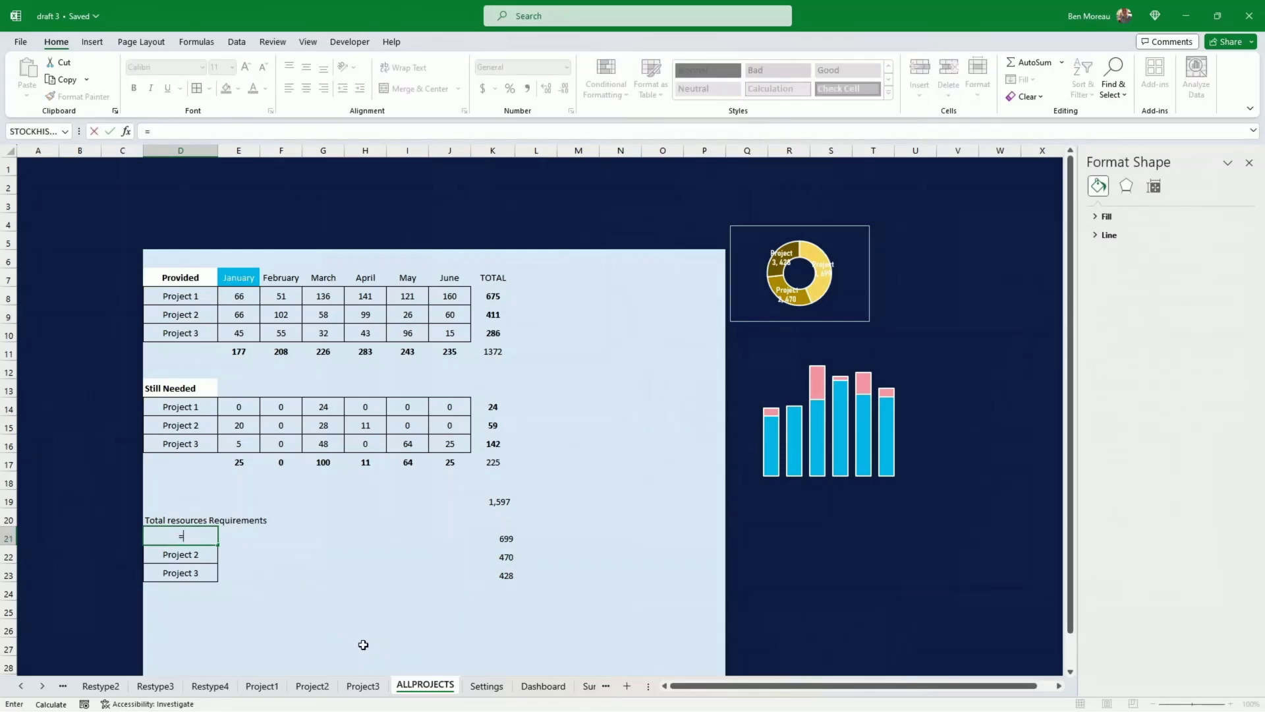
pyautogui.press('BackSpace')
pyautogui.write('1')
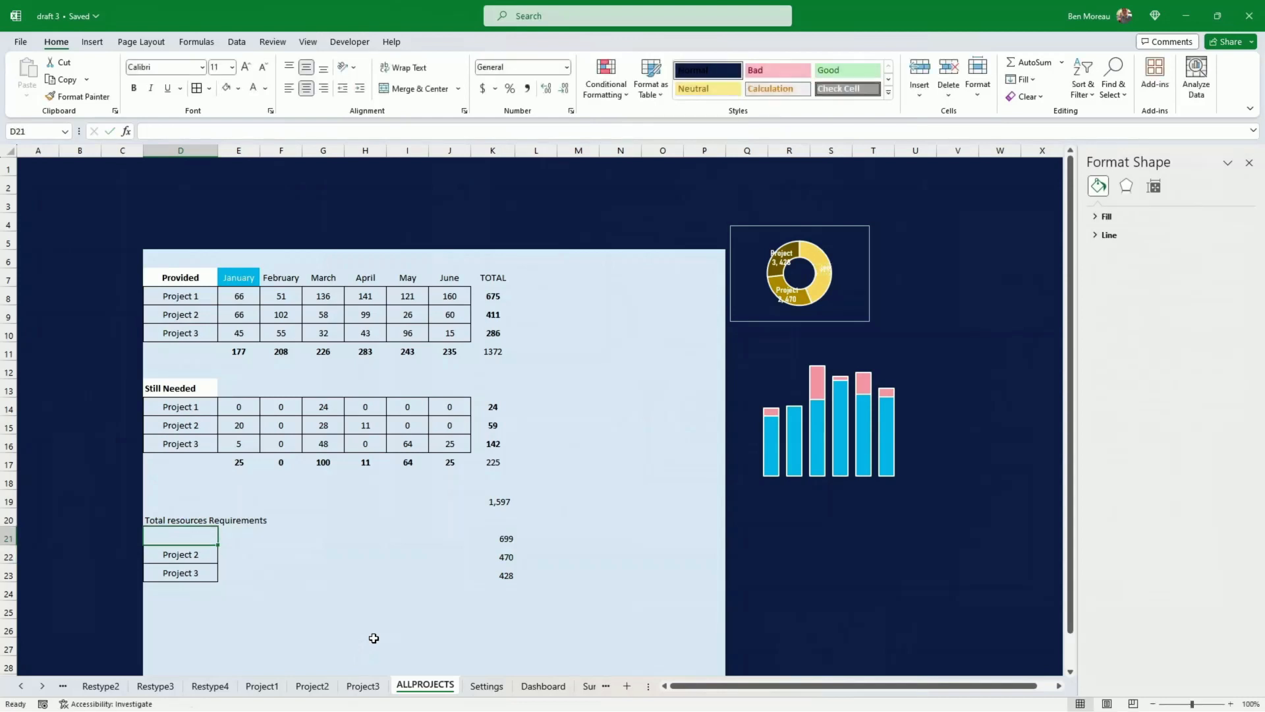
pyautogui.press('Return')
pyautogui.write('2')
pyautogui.press('Return')
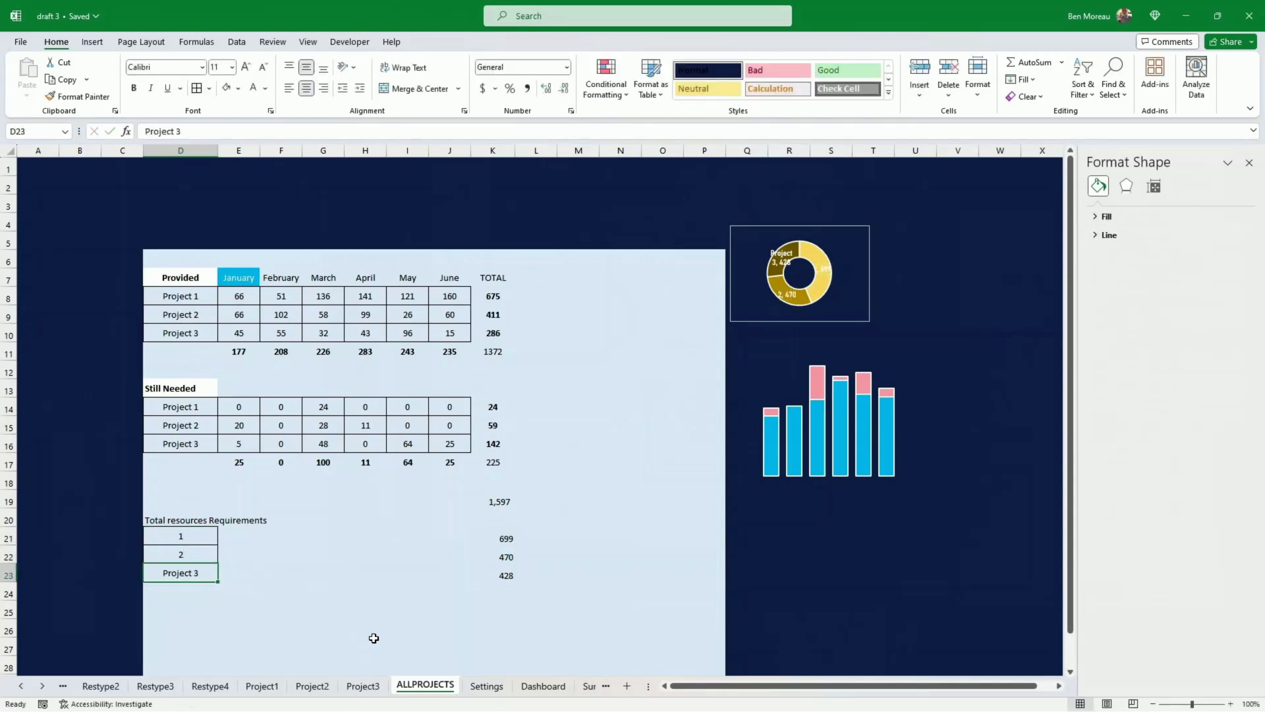
pyautogui.write('3')
pyautogui.press('Return')
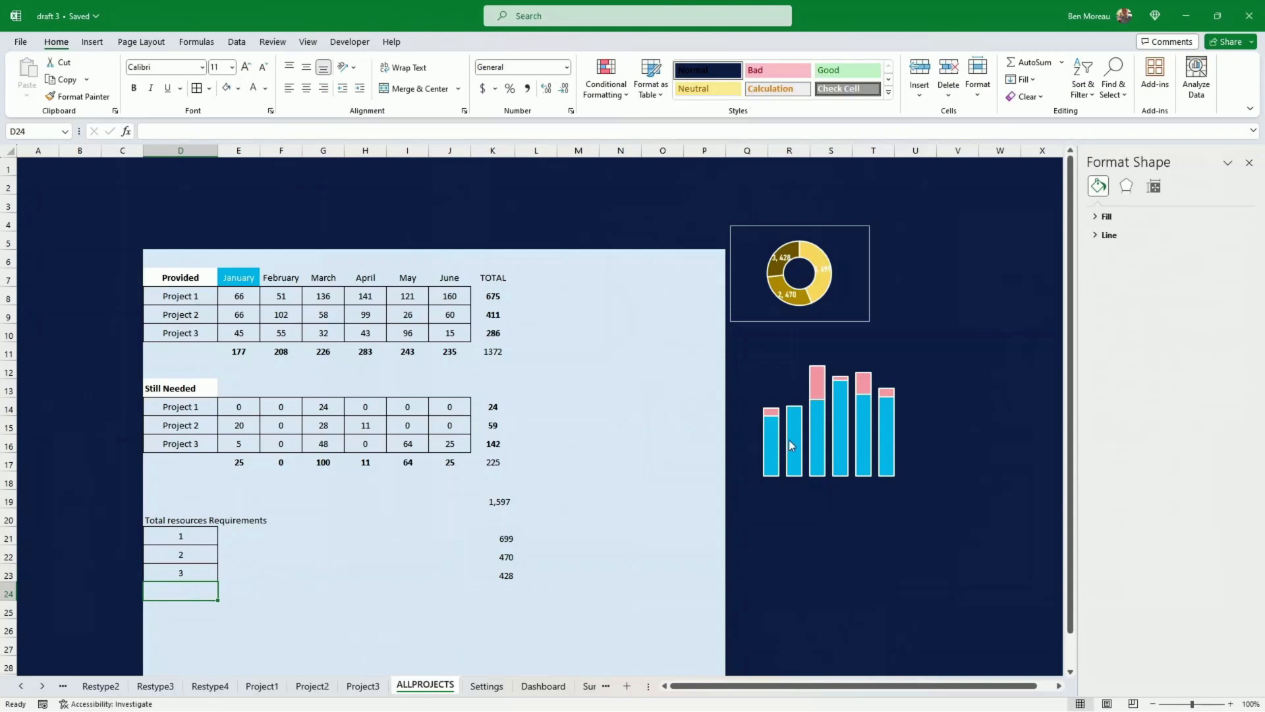
# - Transfer a duplicate of the requirements doughnut chart from ALLPROJECTS to the Dashboard, placing it under the REQUIREMENTS PER PROJECT heading
pyautogui.click(809, 318)
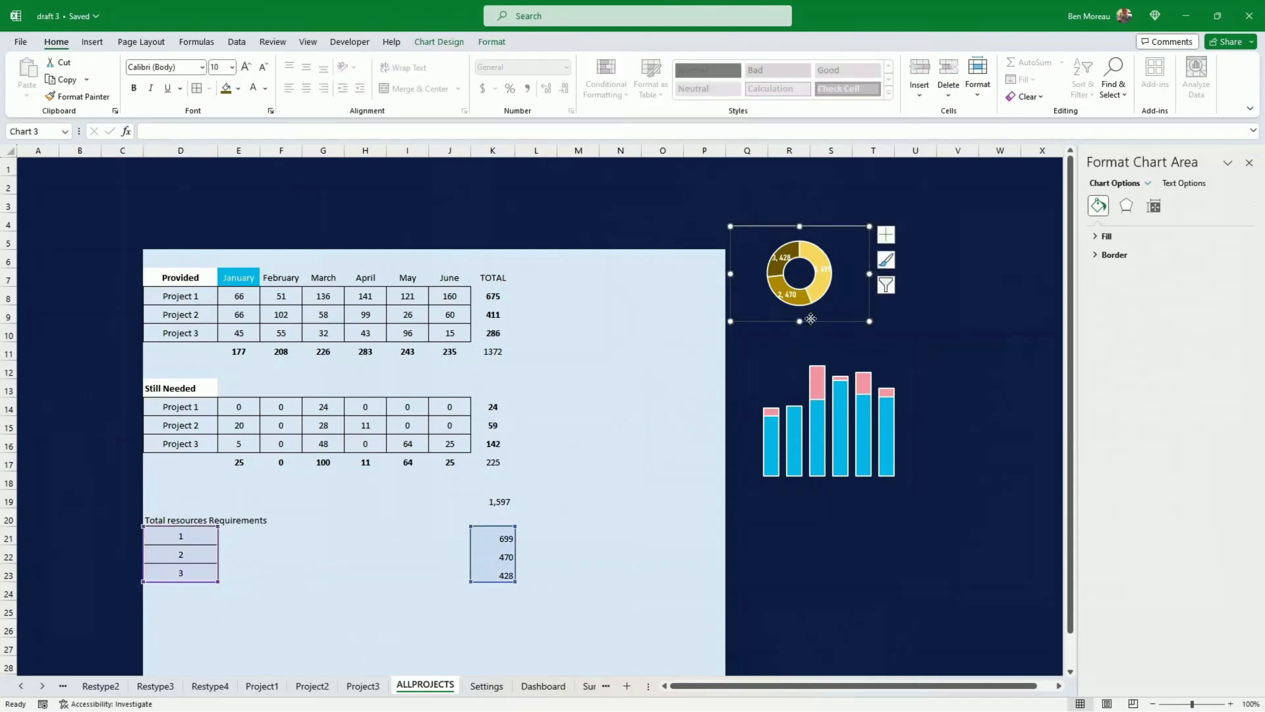
pyautogui.hotkey('ctrl', 'd')
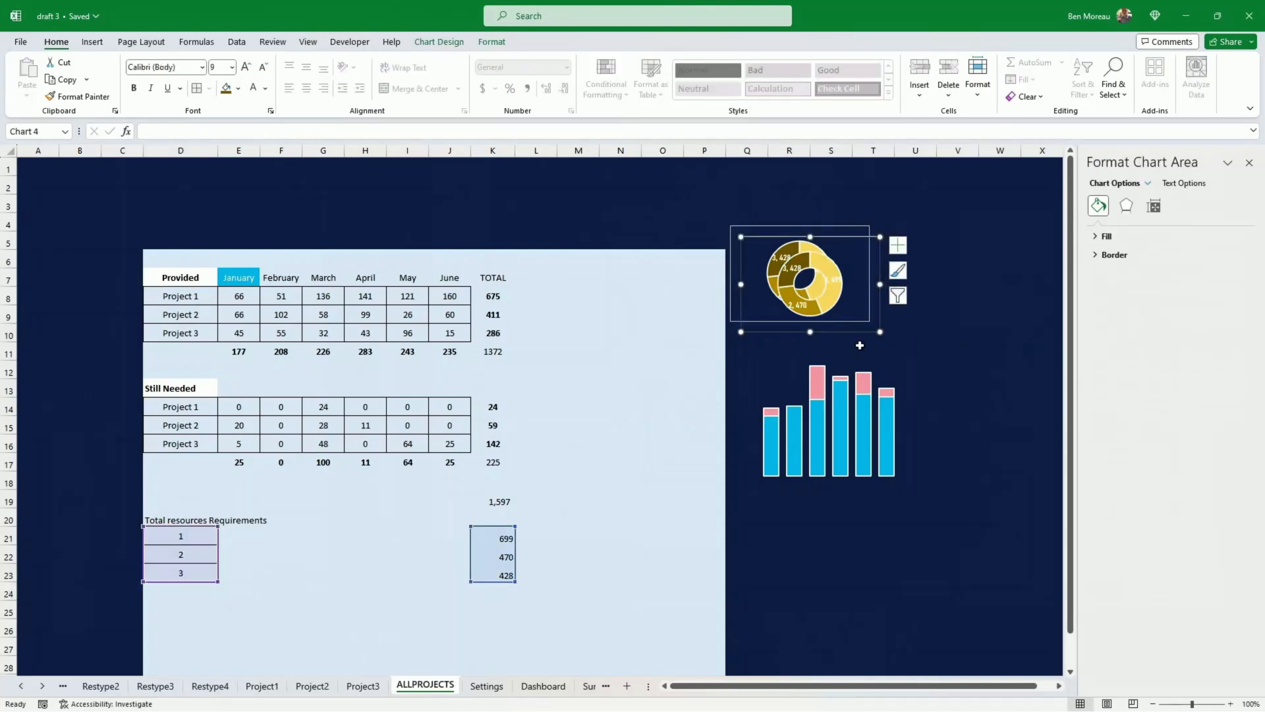
pyautogui.press('Delete')
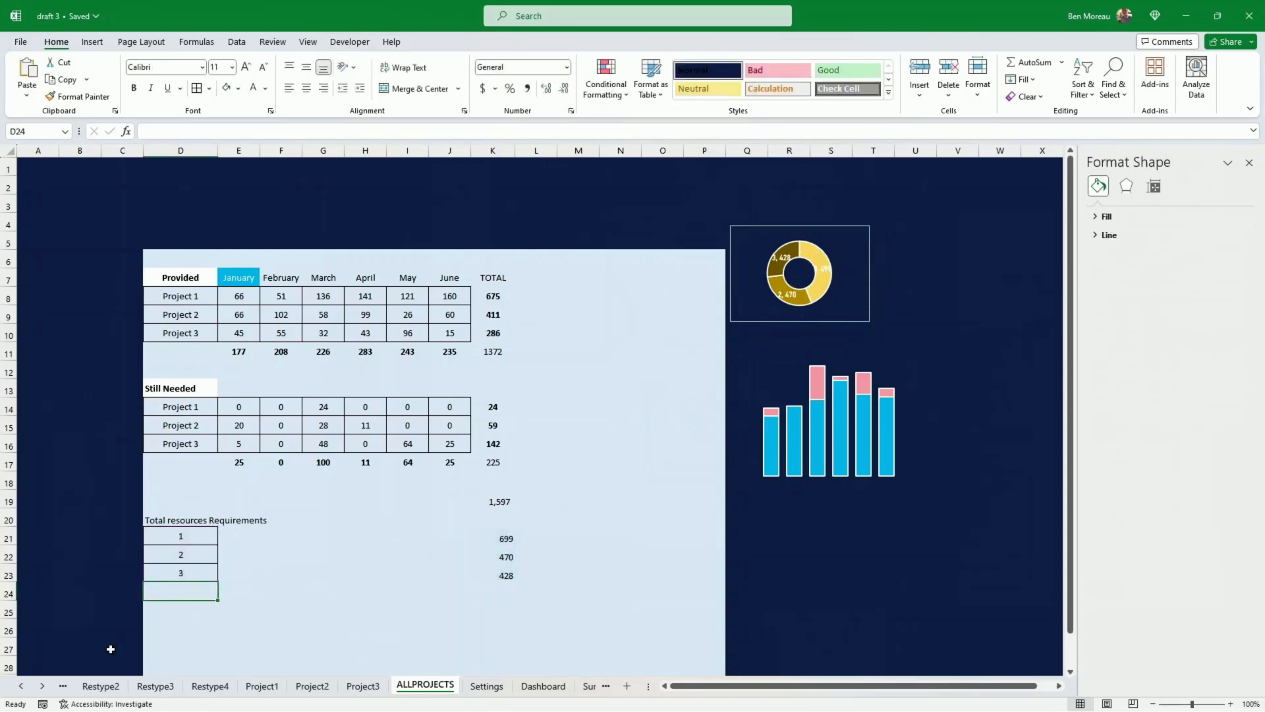
pyautogui.click(540, 685)
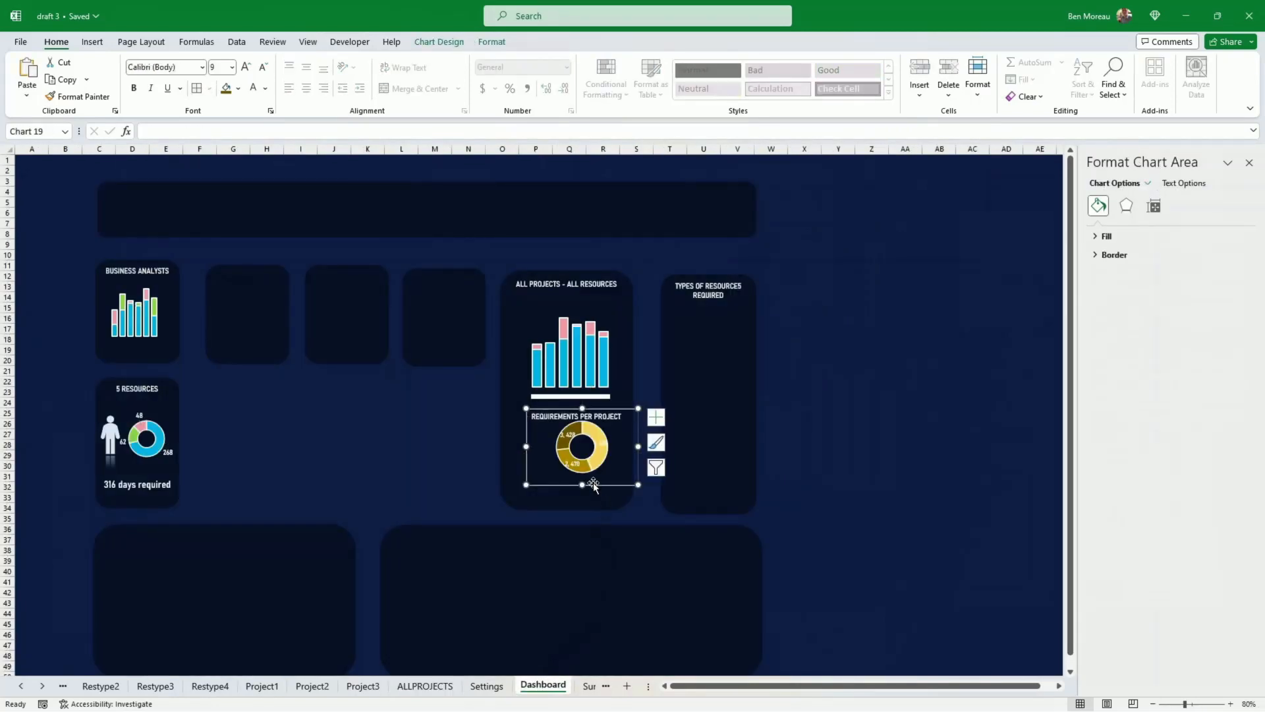
pyautogui.moveTo(594, 484); pyautogui.dragTo(588, 484)
pyautogui.hotkey('ctrl', 'z')
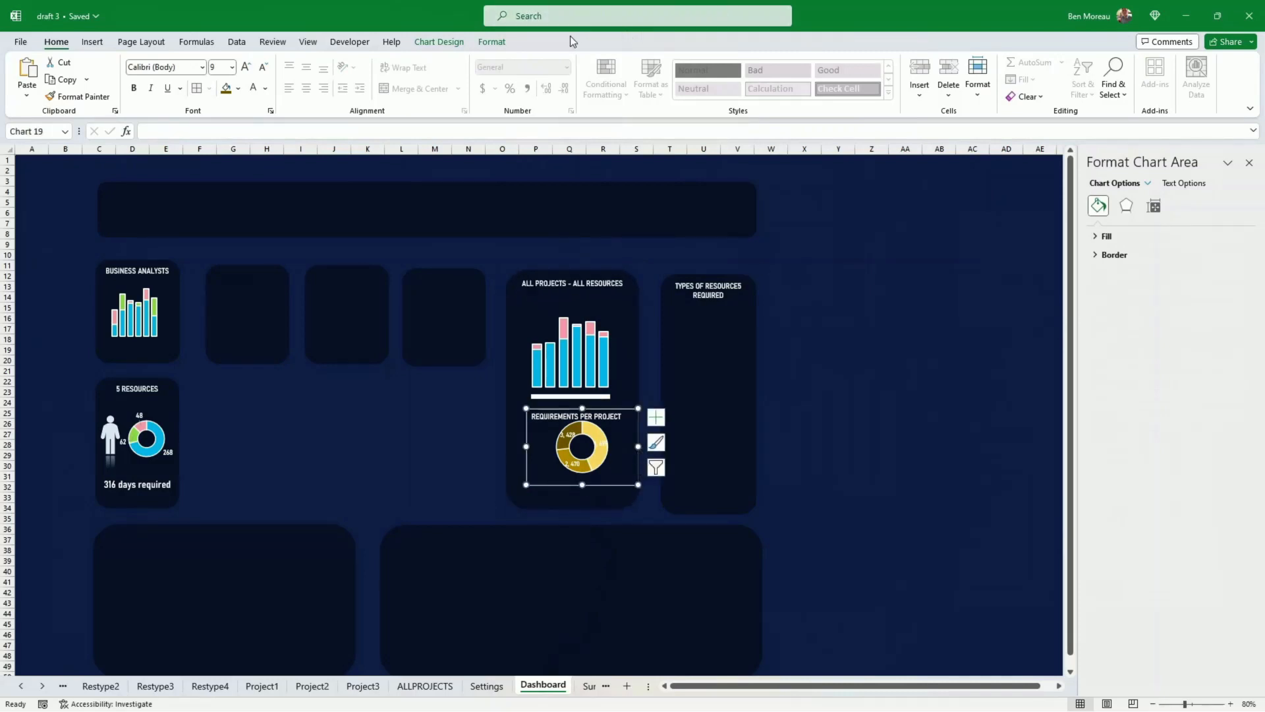
# - Remove the outline around the Dashboard's REQUIREMENTS PER PROJECT doughnut chart
pyautogui.click(494, 42)
pyautogui.click(553, 79)
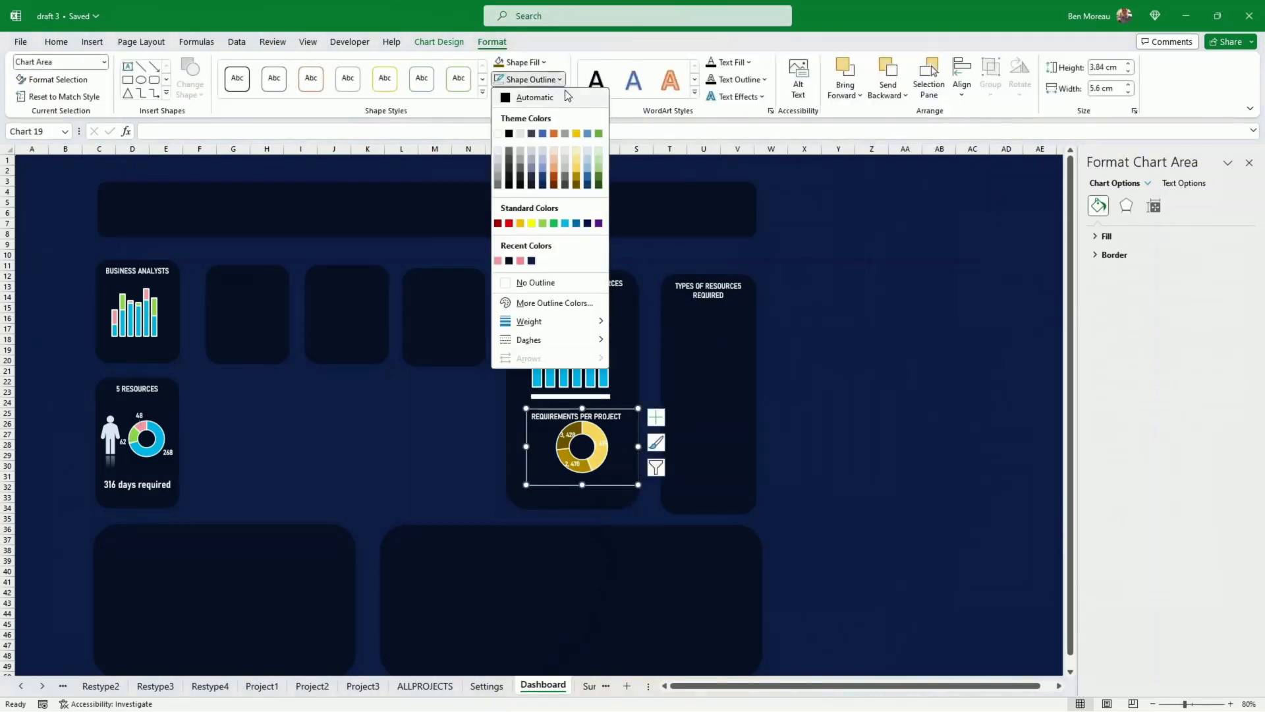
pyautogui.click(531, 283)
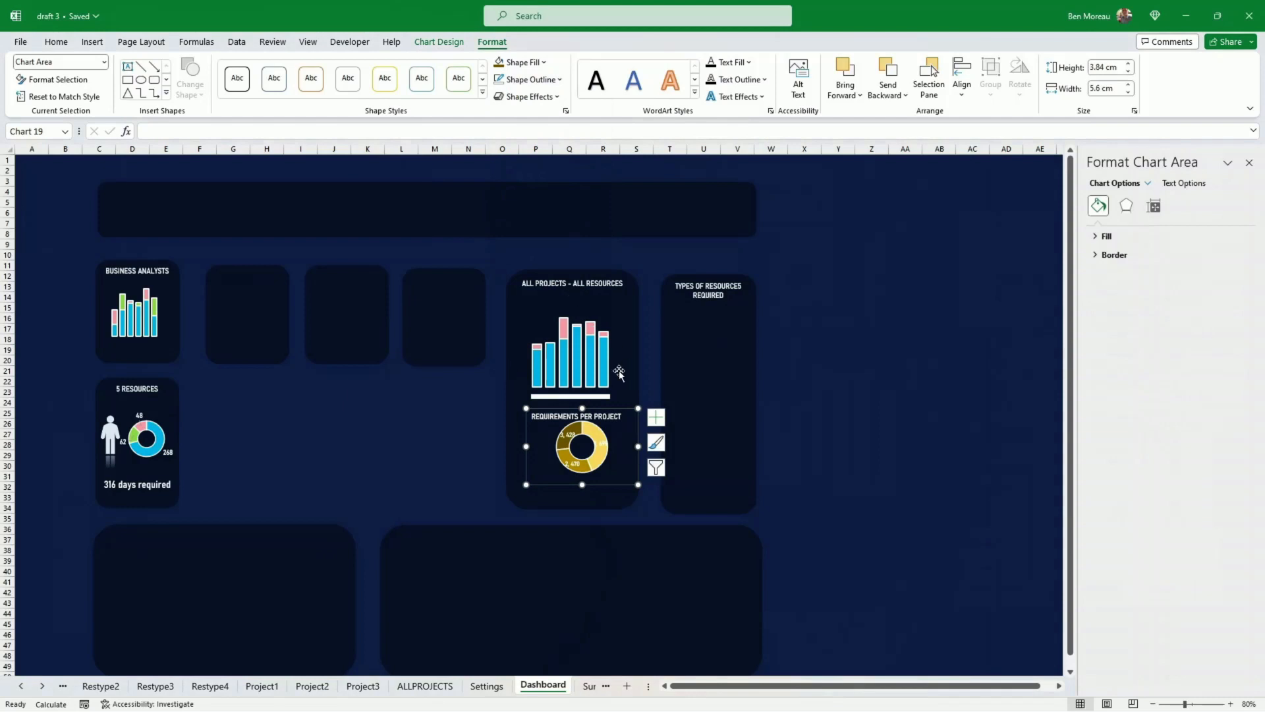
pyautogui.click(843, 425)
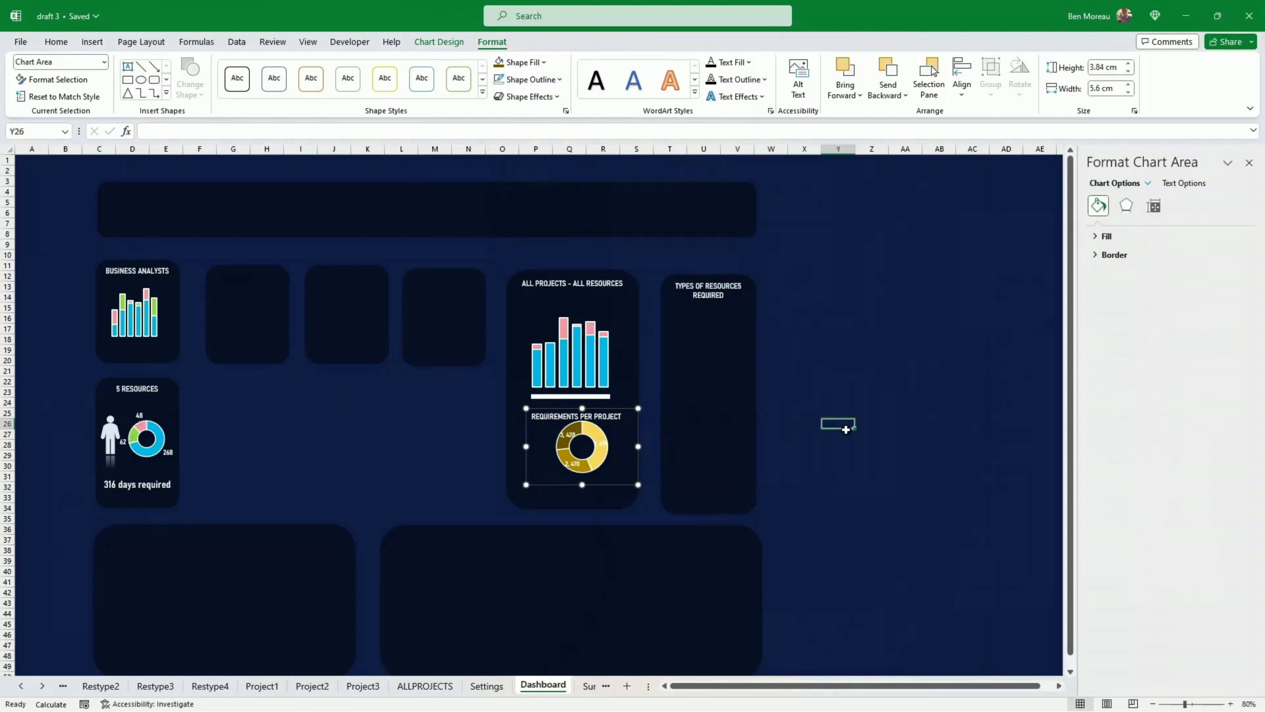
# - Move the doughnut's three data labels outside the ring, one beside each slice, so that leader lines connect them
pyautogui.click(600, 446)
pyautogui.click(601, 443)
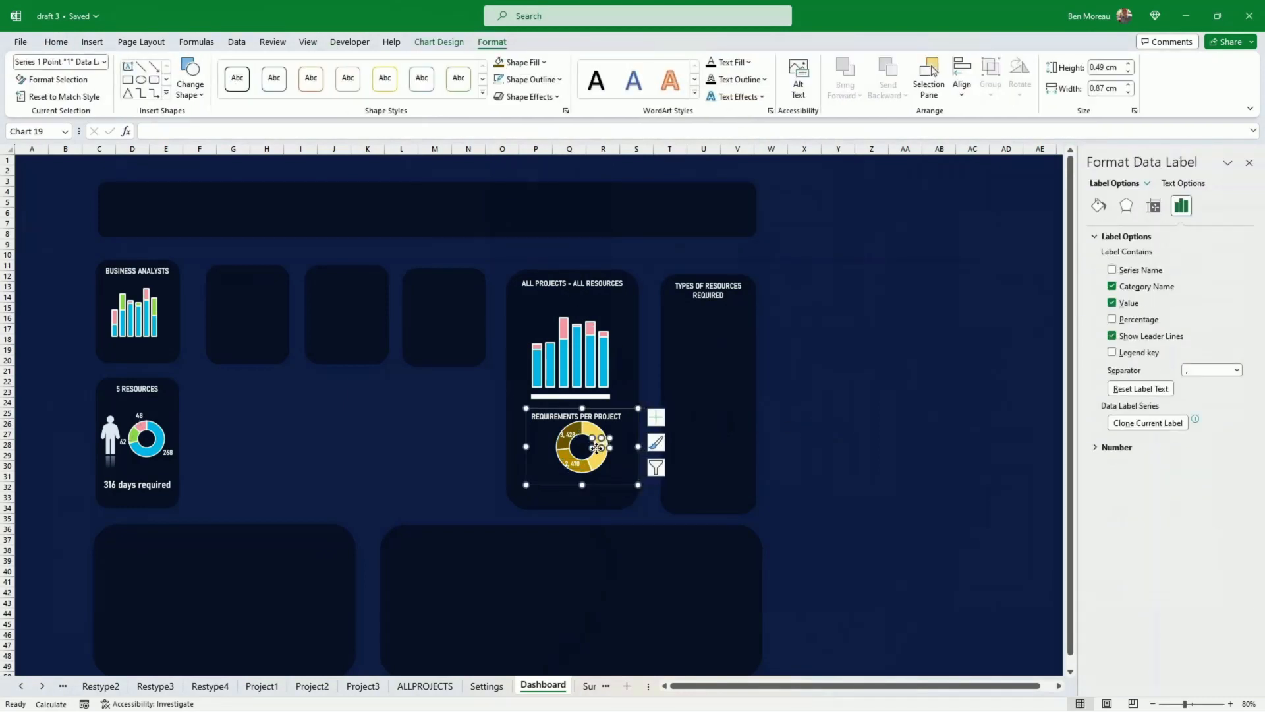
pyautogui.moveTo(607, 448); pyautogui.dragTo(545, 464)
pyautogui.click(572, 463)
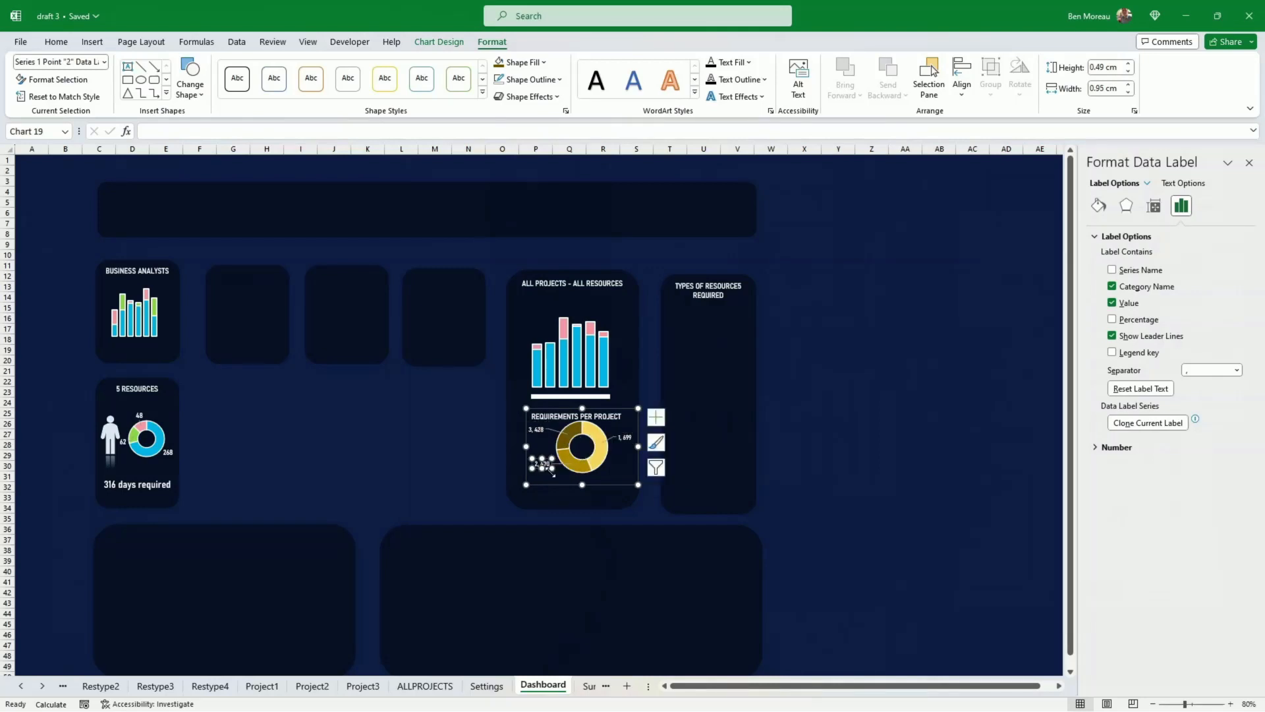
pyautogui.click(870, 476)
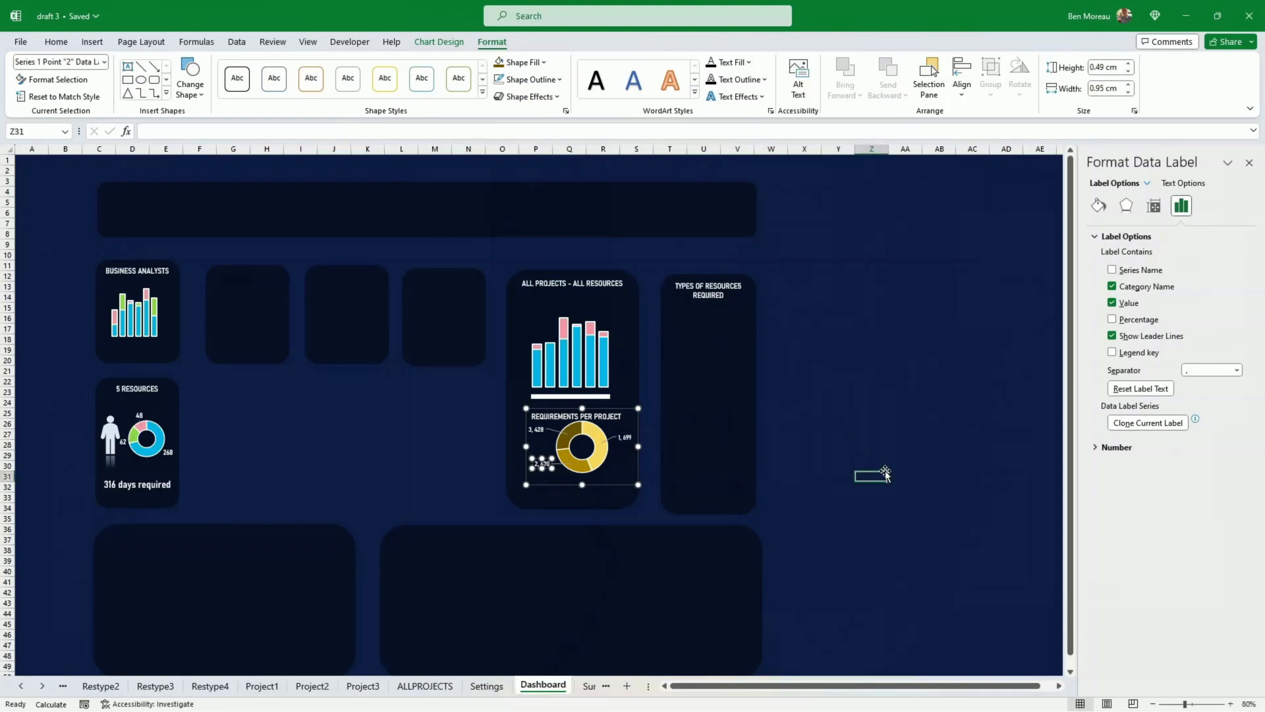
# - Increase the font size of all the doughnut's data labels to 10
pyautogui.click(624, 437)
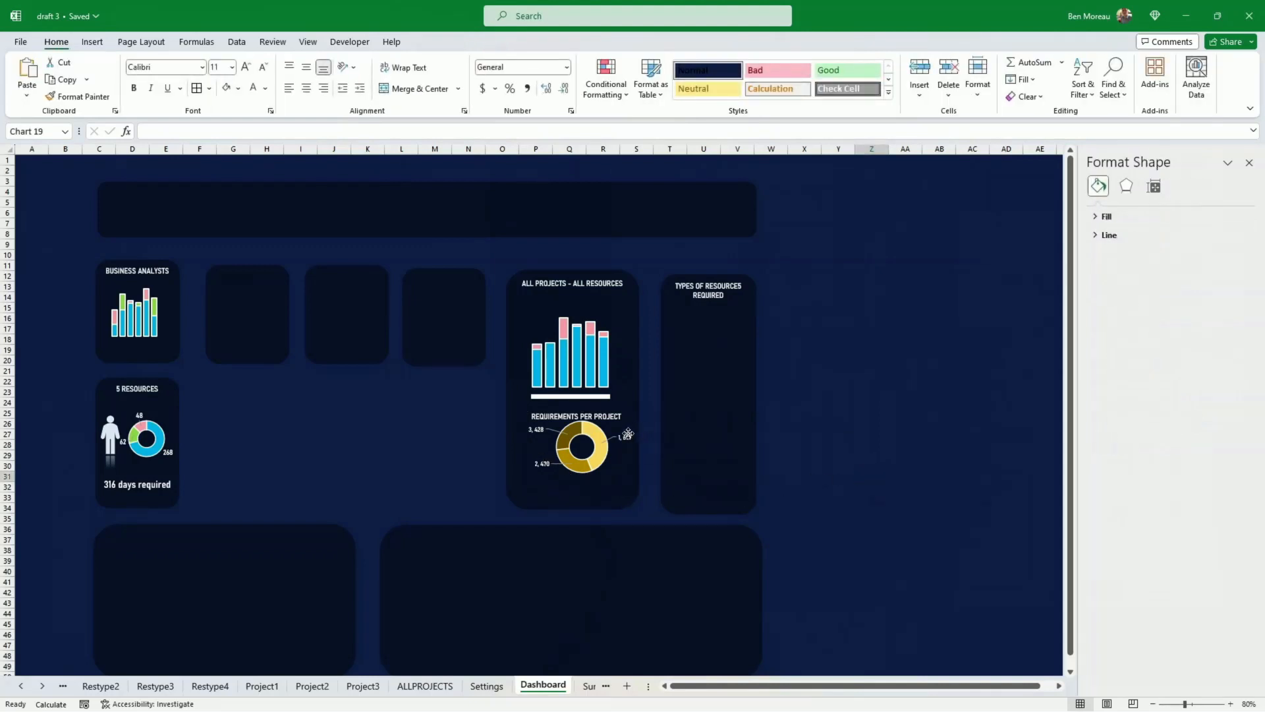
pyautogui.click(56, 43)
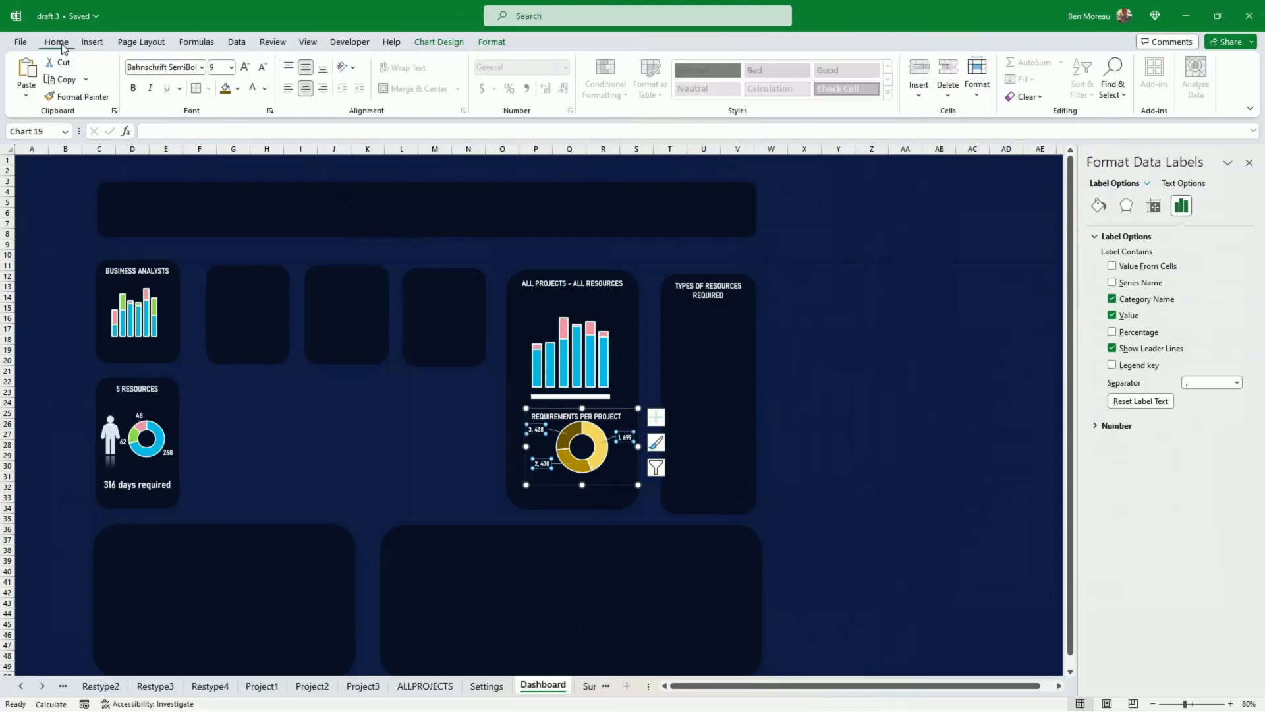
pyautogui.click(246, 68)
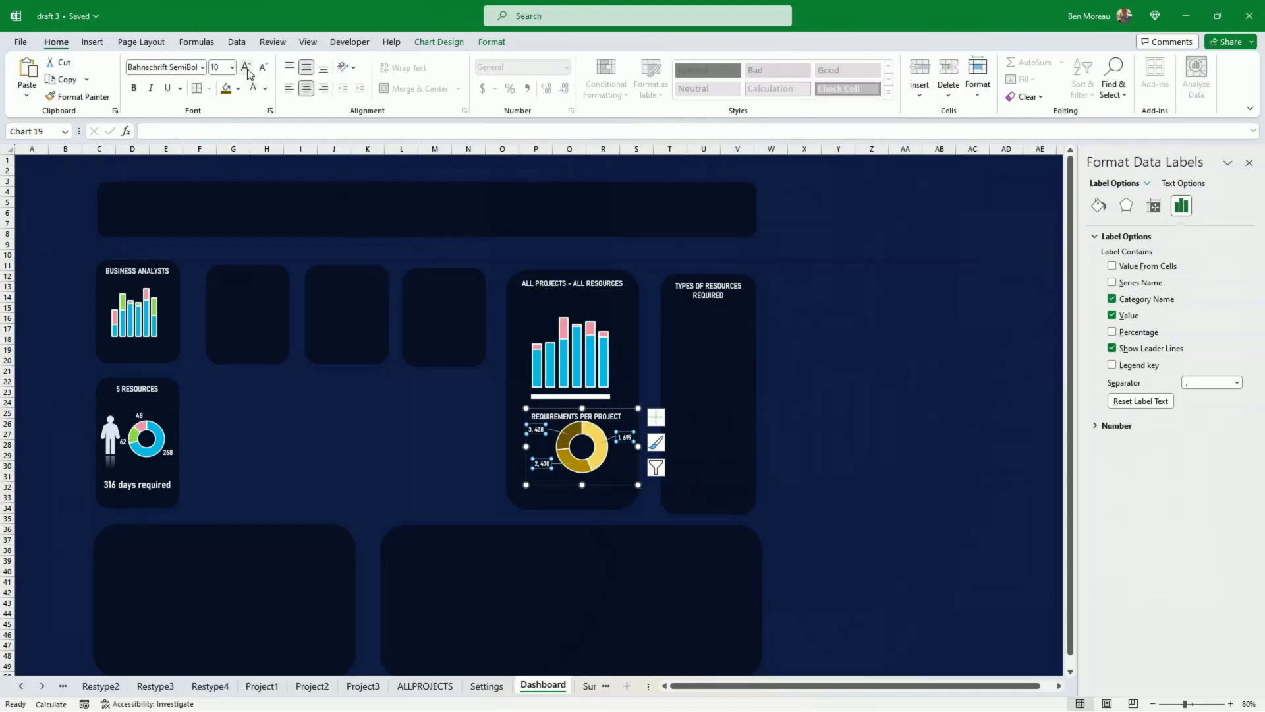
pyautogui.click(895, 370)
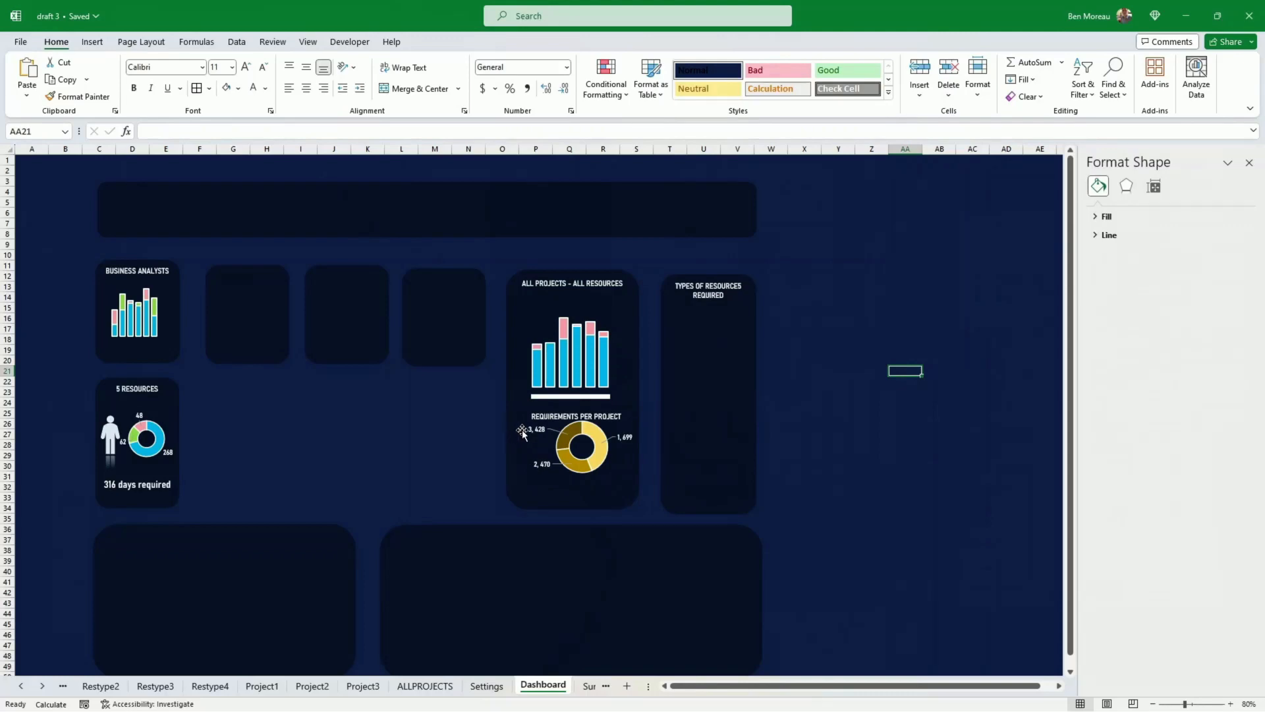
# - Shift the doughnut chart slightly lower on the Dashboard, leaving more space beneath the REQUIREMENTS PER PROJECT heading
pyautogui.click(362, 686)
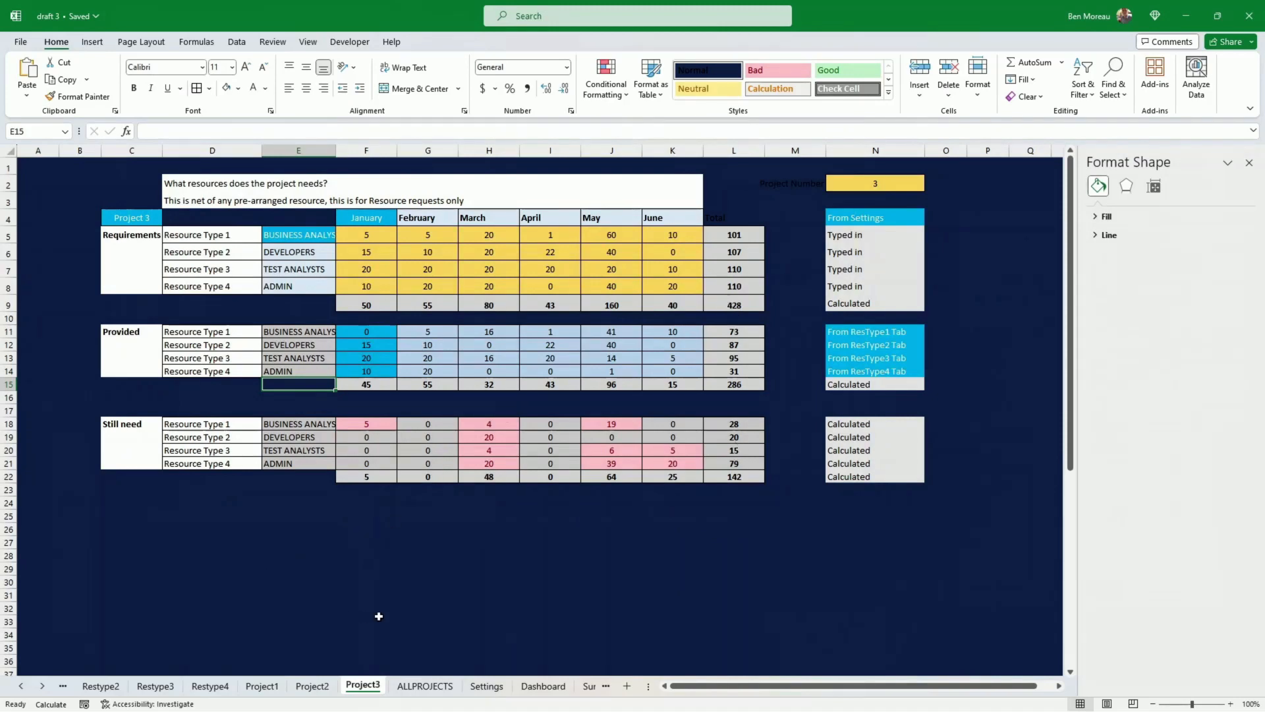
pyautogui.click(550, 686)
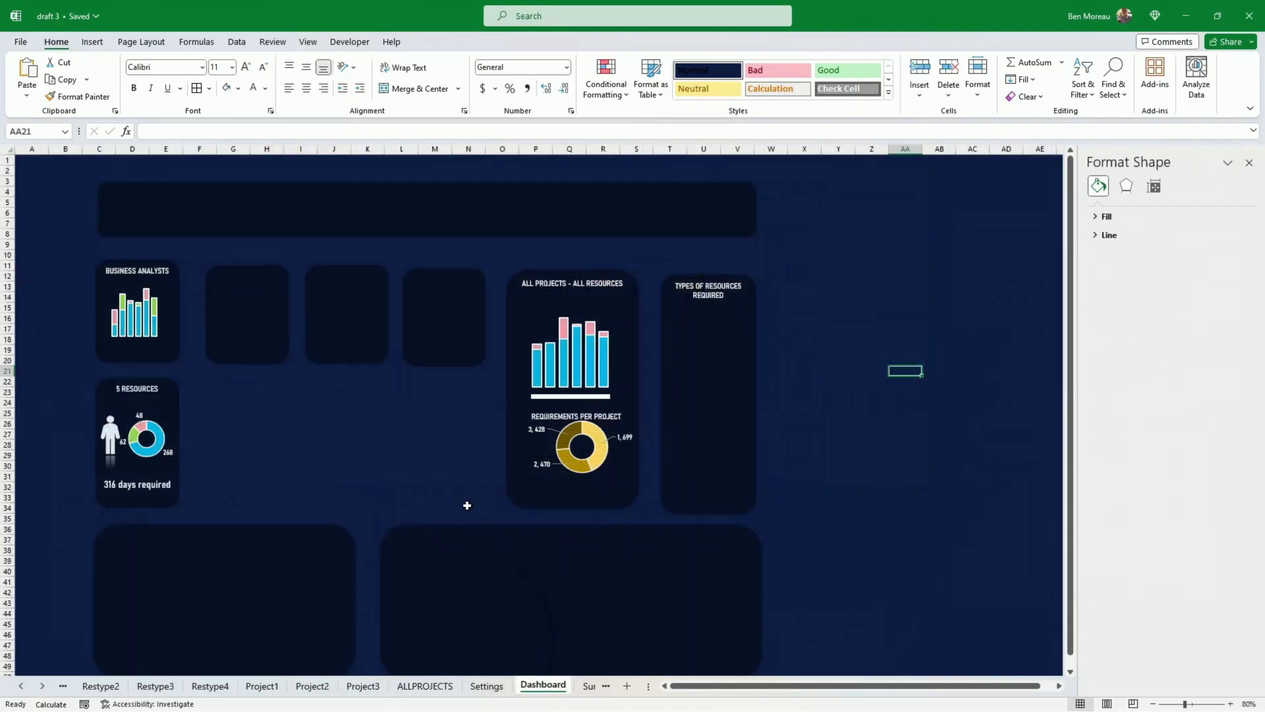
pyautogui.click(616, 473)
pyautogui.click(604, 473)
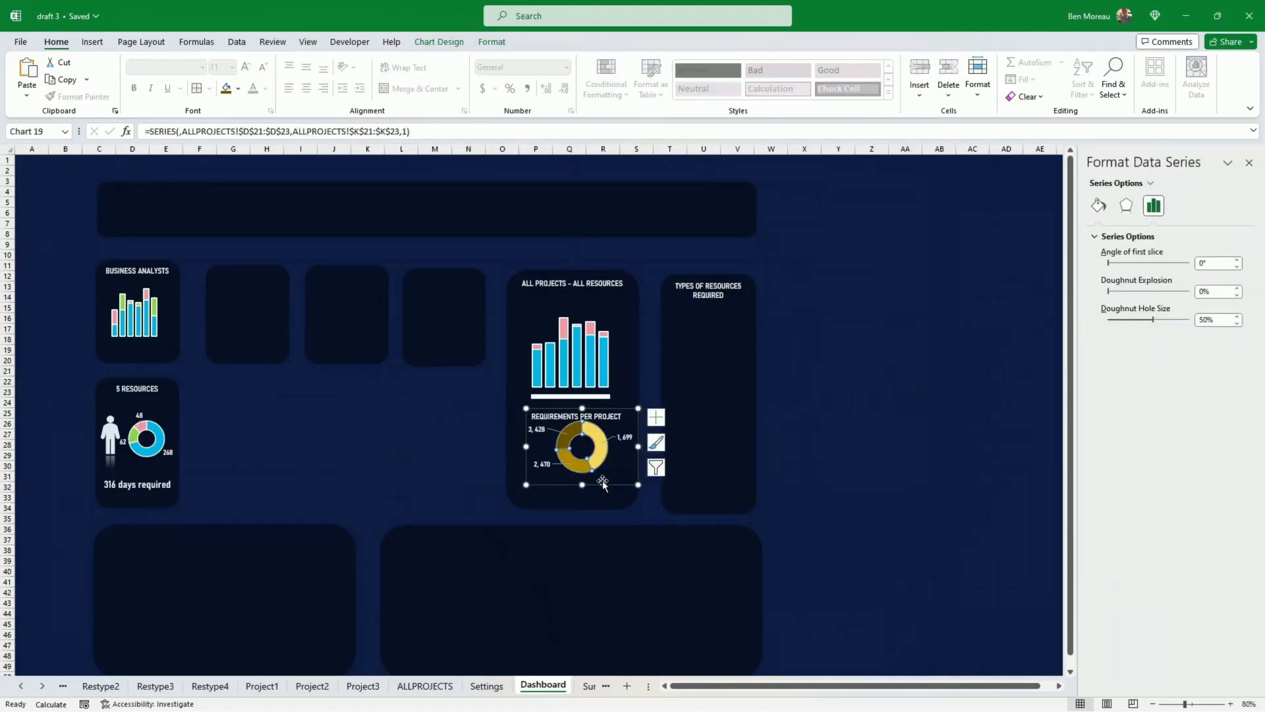
pyautogui.moveTo(603, 483); pyautogui.dragTo(601, 496)
pyautogui.click(853, 477)
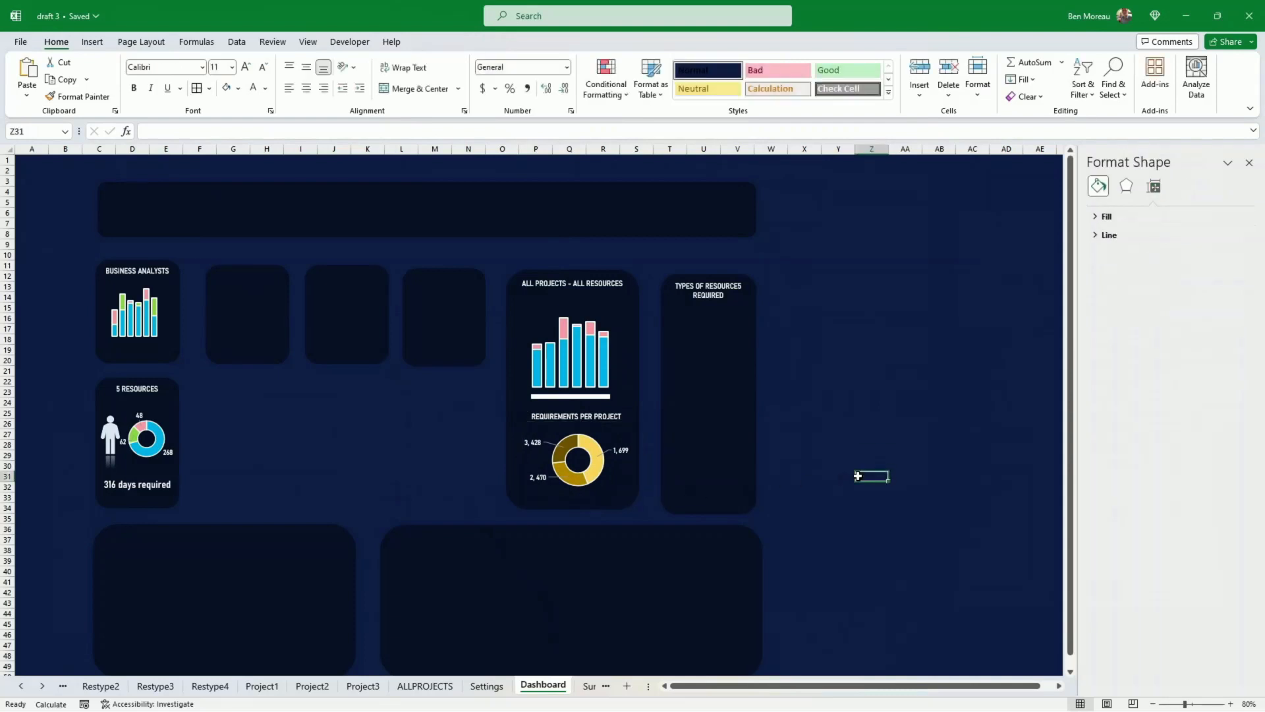
pyautogui.click(570, 396)
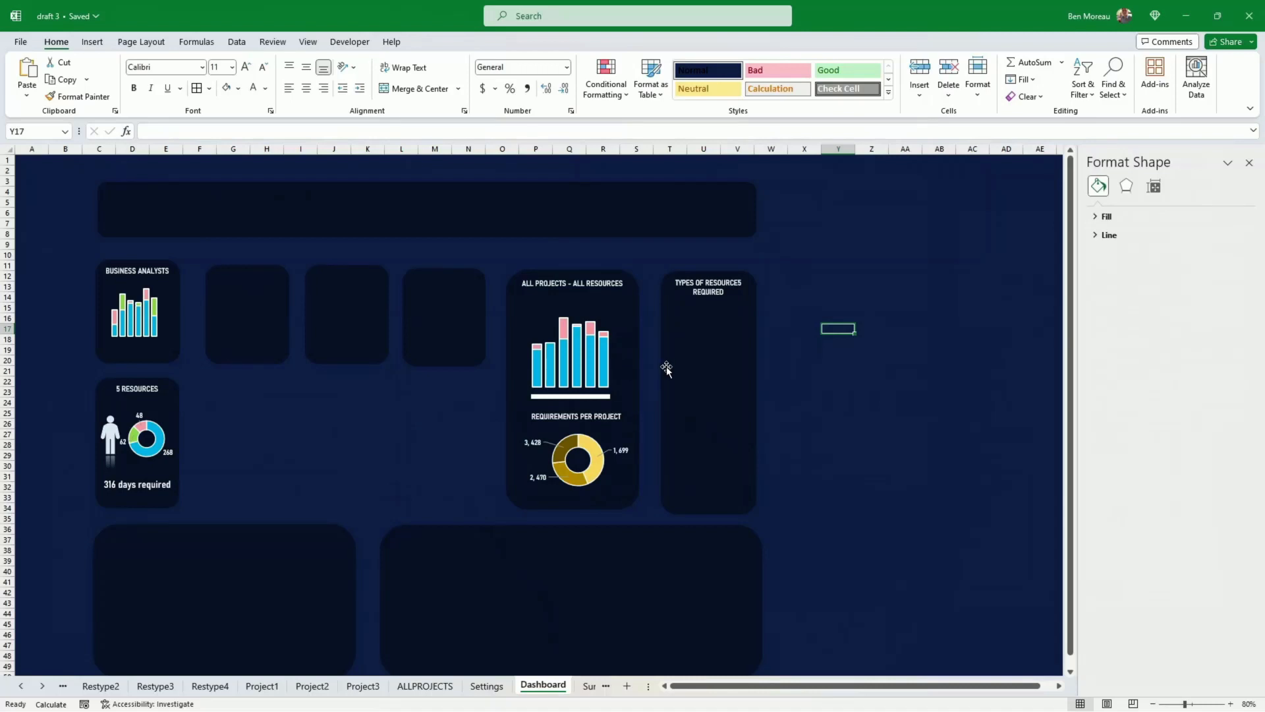
# - Insert a 2-D pie chart of the Requirements totals L5:L8 on the Project1 sheet and move it slightly lower
pyautogui.click(262, 686)
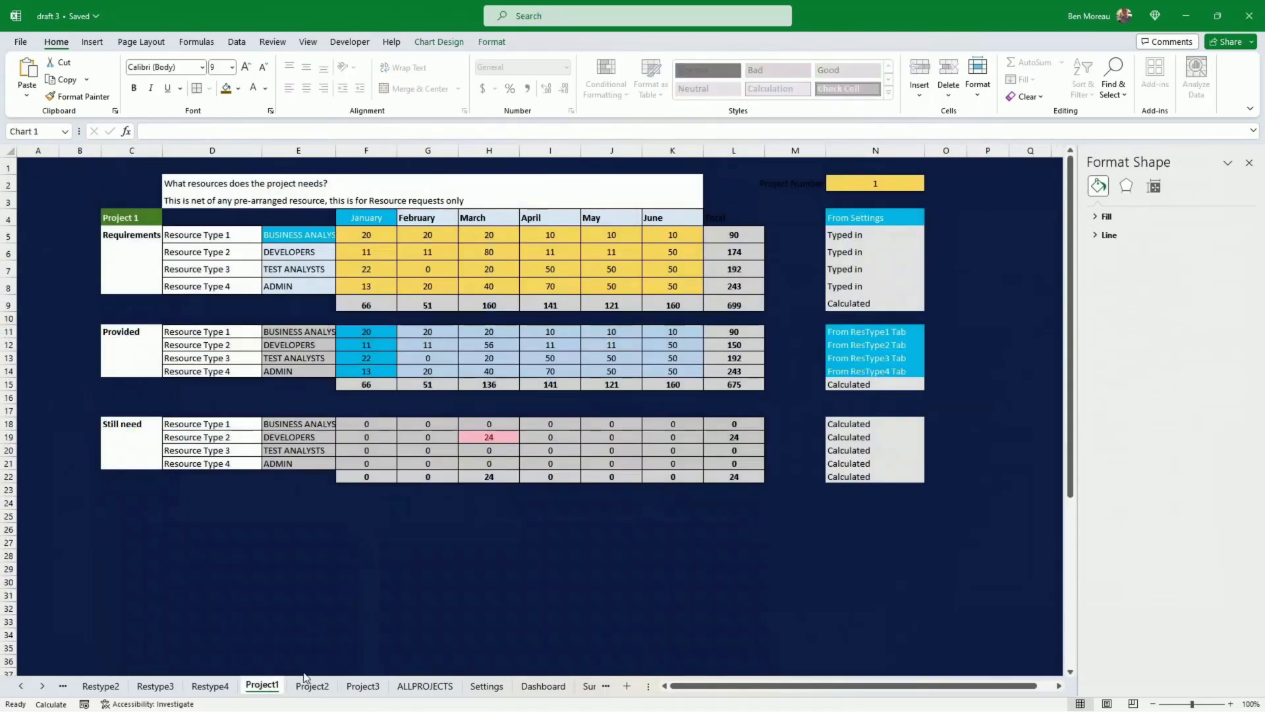
pyautogui.click(430, 556)
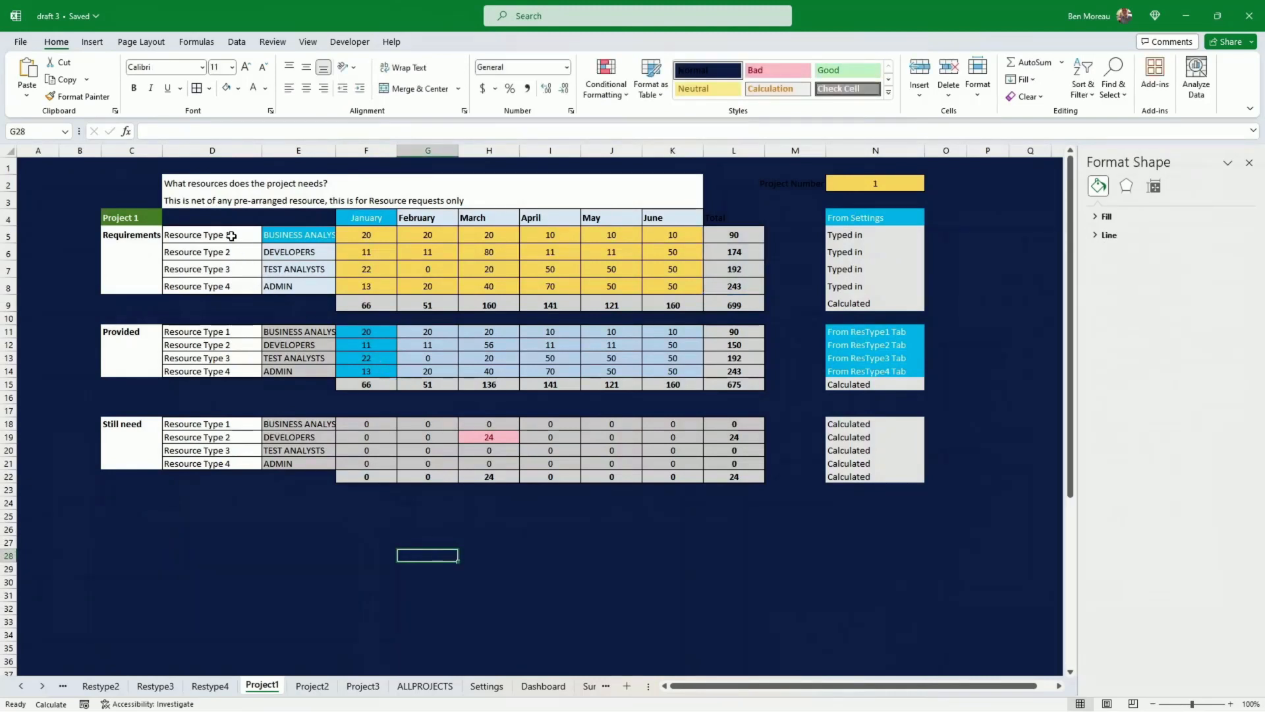
pyautogui.moveTo(231, 235); pyautogui.dragTo(232, 285)
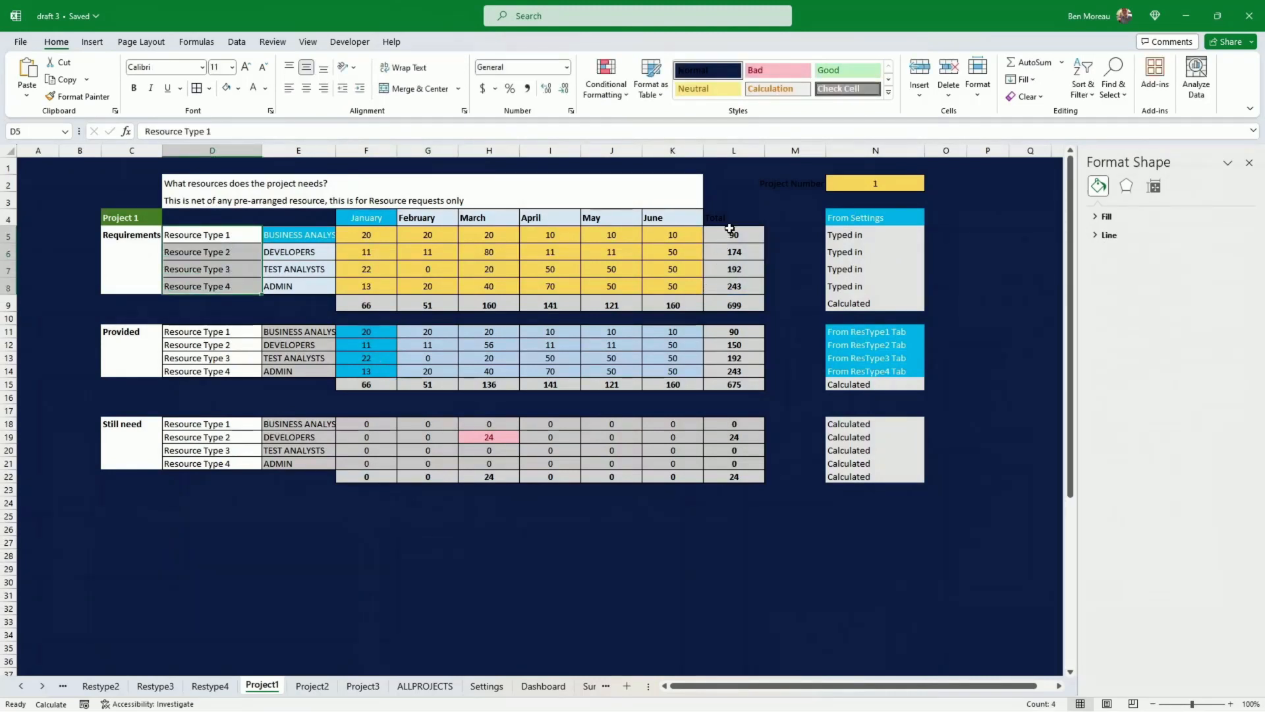
pyautogui.moveTo(730, 230); pyautogui.dragTo(731, 286)
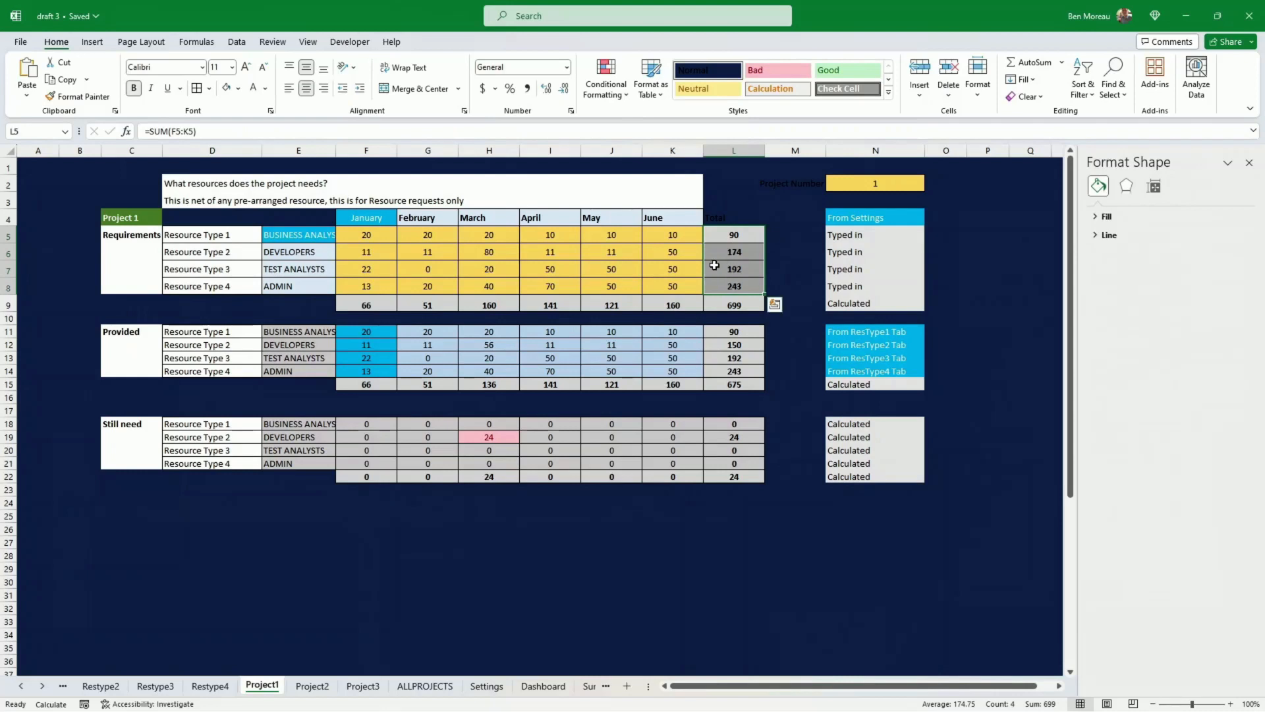
pyautogui.click(94, 42)
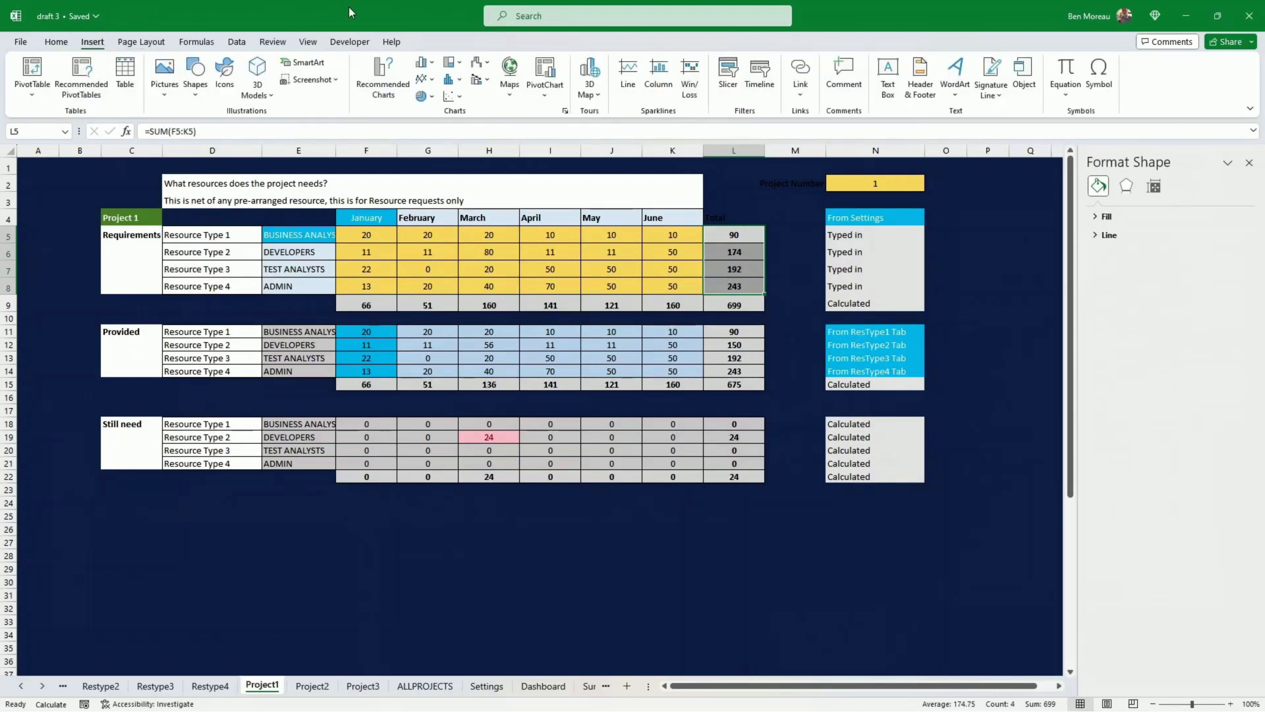
pyautogui.click(433, 97)
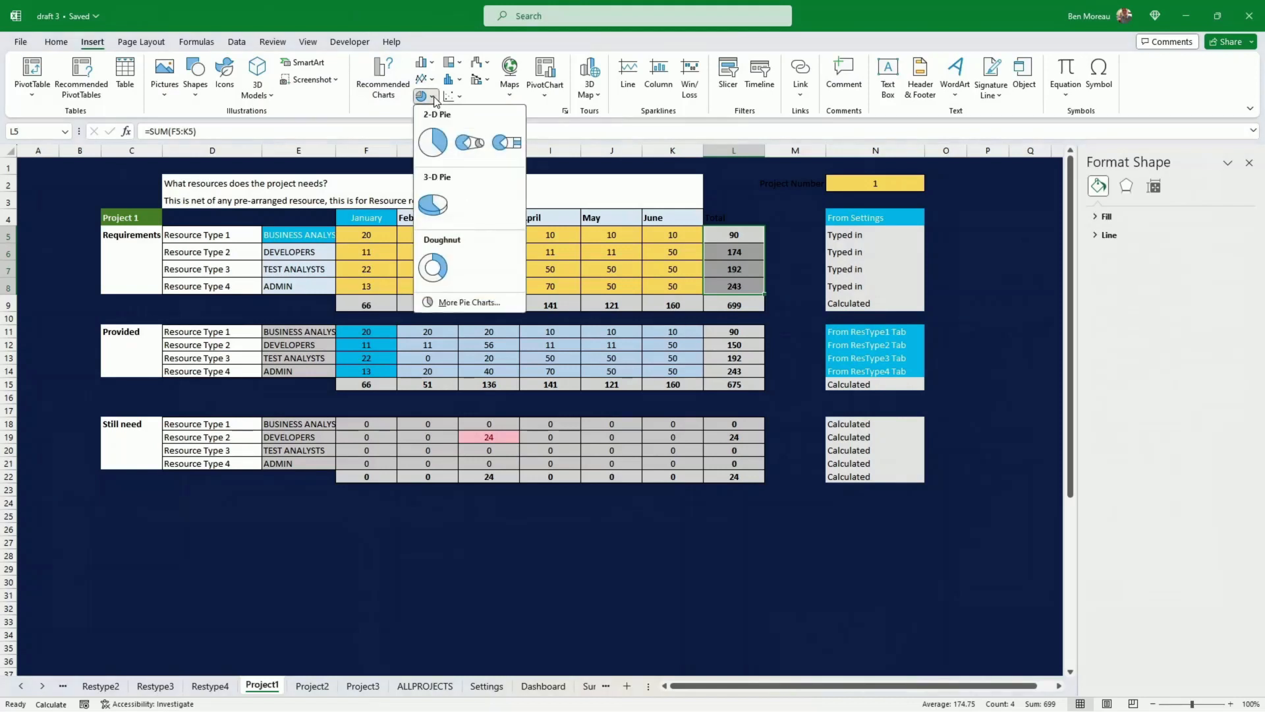
pyautogui.click(433, 143)
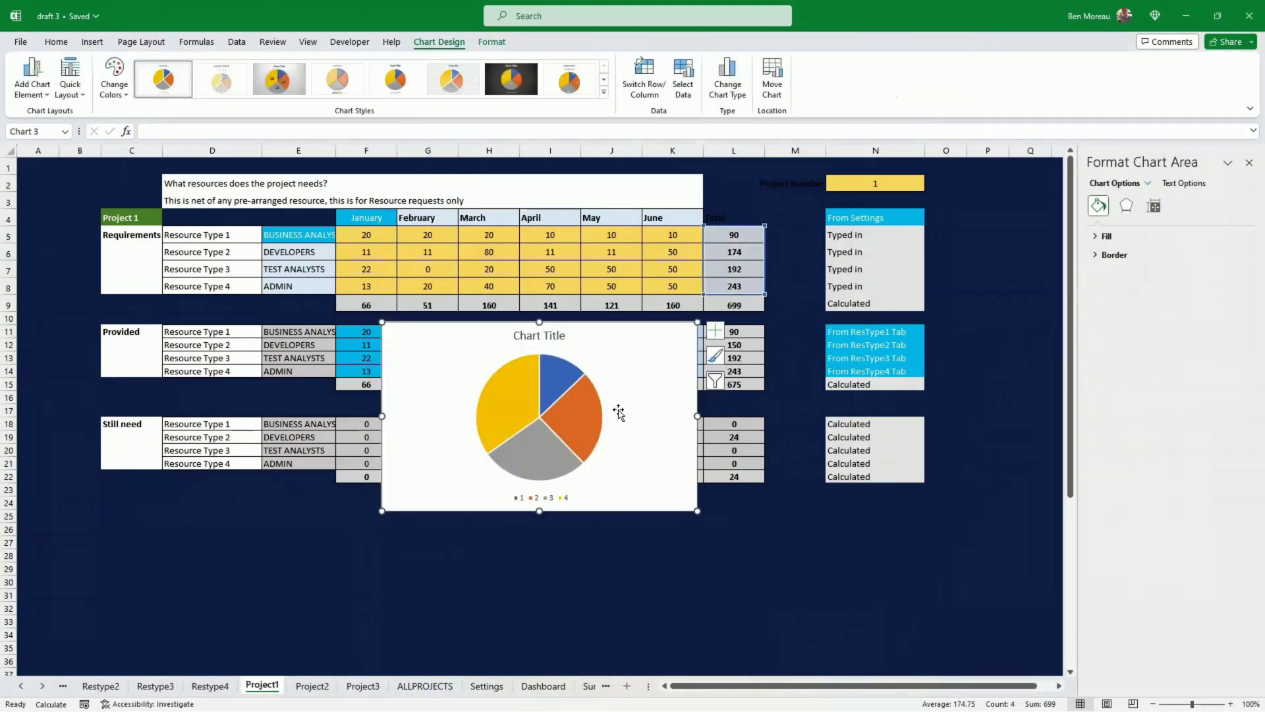
pyautogui.moveTo(620, 507); pyautogui.dragTo(601, 549)
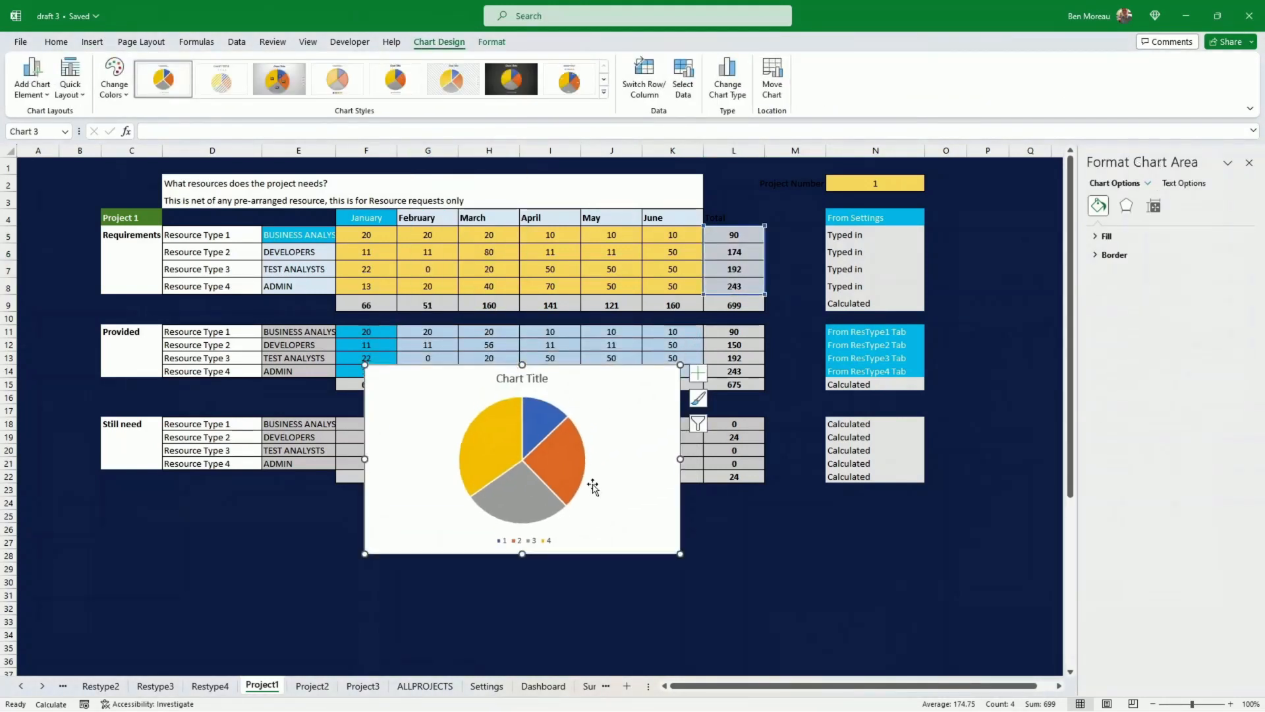
# - Fill the pie chart's first slice with the lightest shade of the light blue theme colour
pyautogui.click(567, 447)
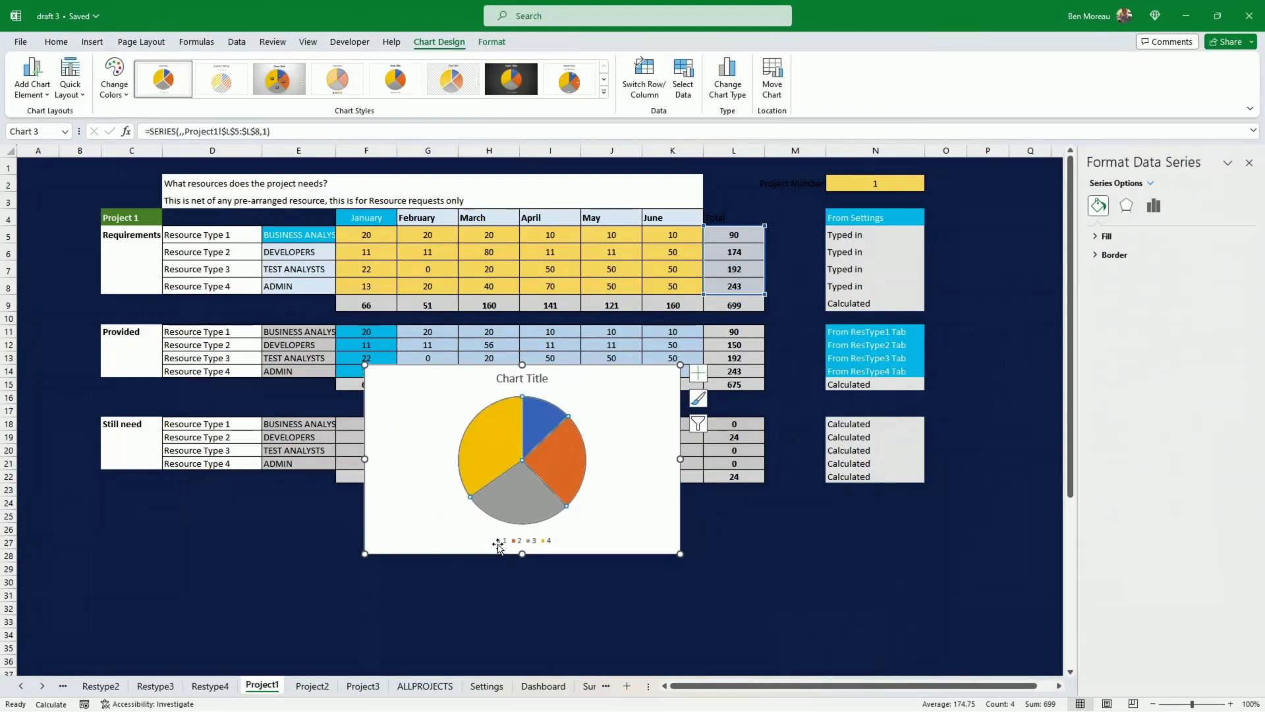
pyautogui.click(543, 423)
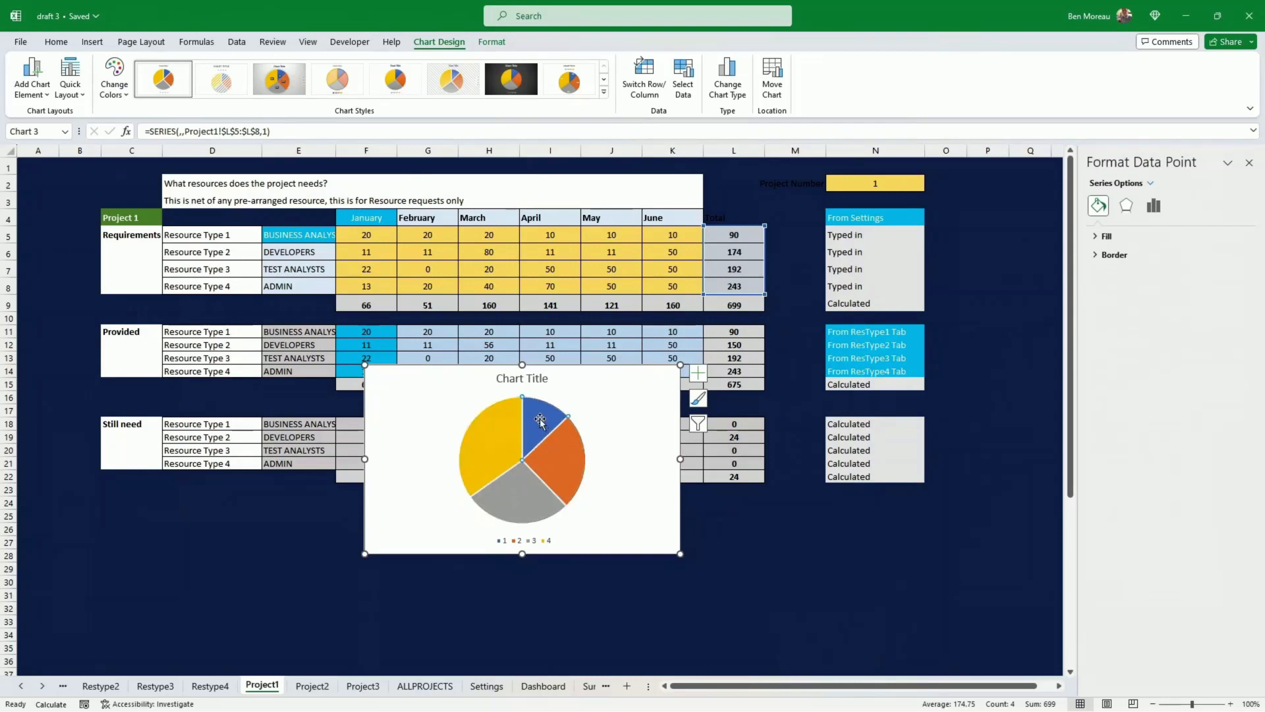
pyautogui.click(501, 48)
pyautogui.click(546, 62)
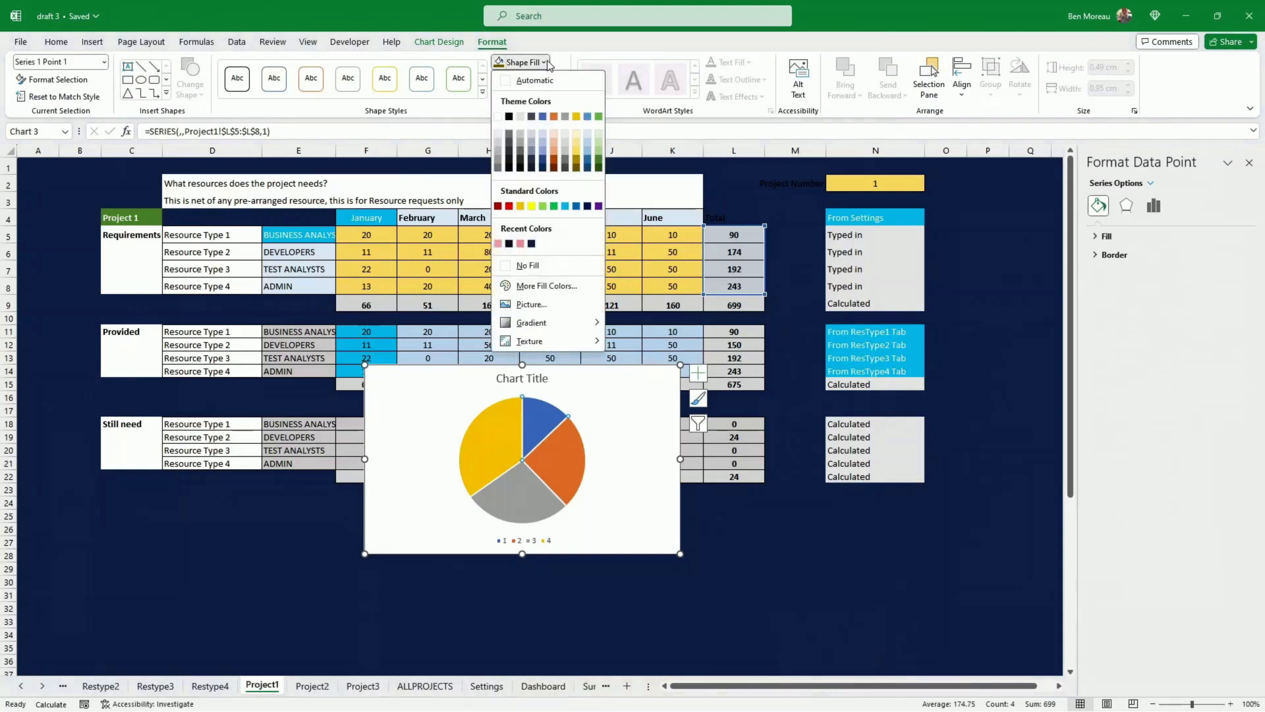
pyautogui.click(589, 132)
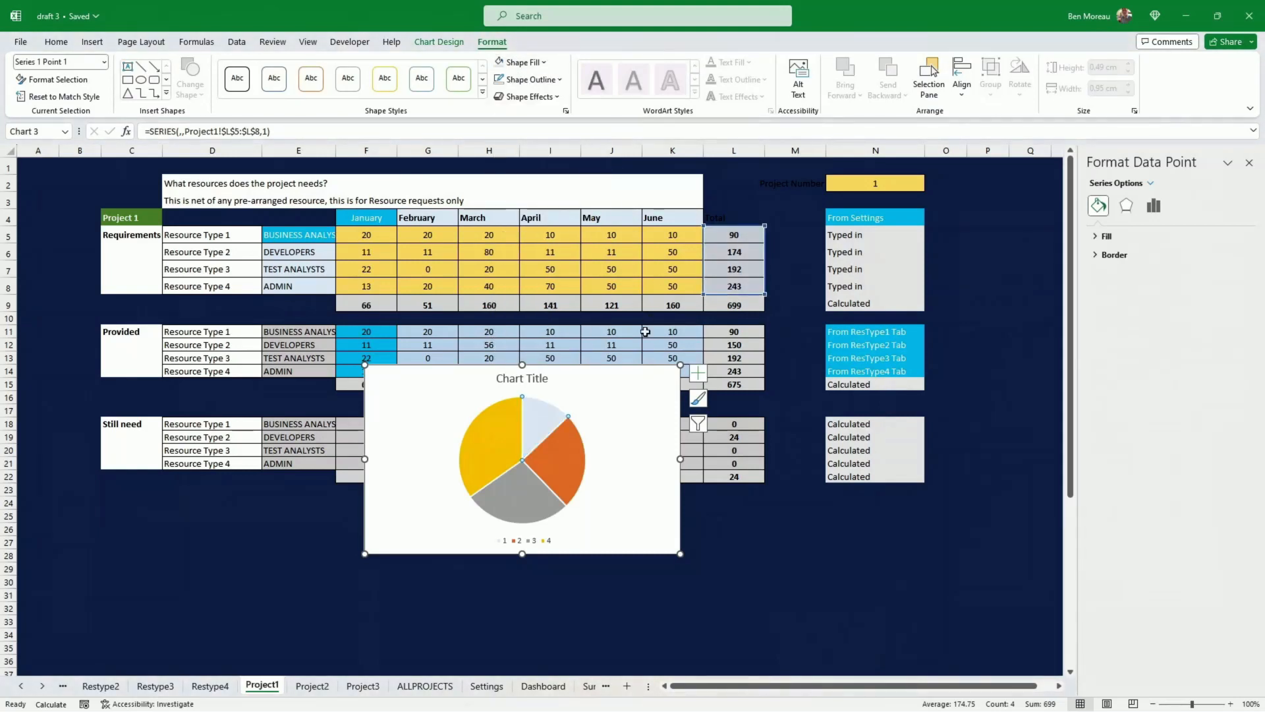
# - Fill the pie chart's second, third and fourth slices with progressively darker shades of the light blue theme colour
pyautogui.click(566, 457)
pyautogui.click(525, 62)
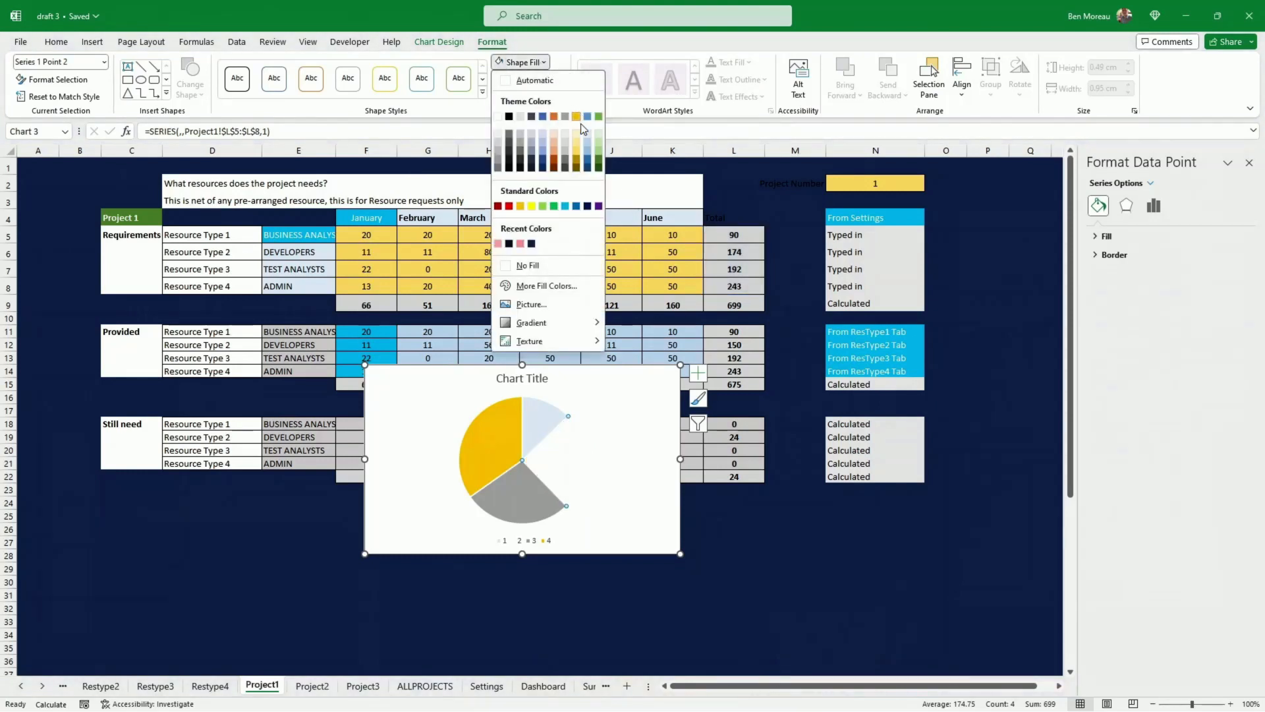
pyautogui.click(588, 153)
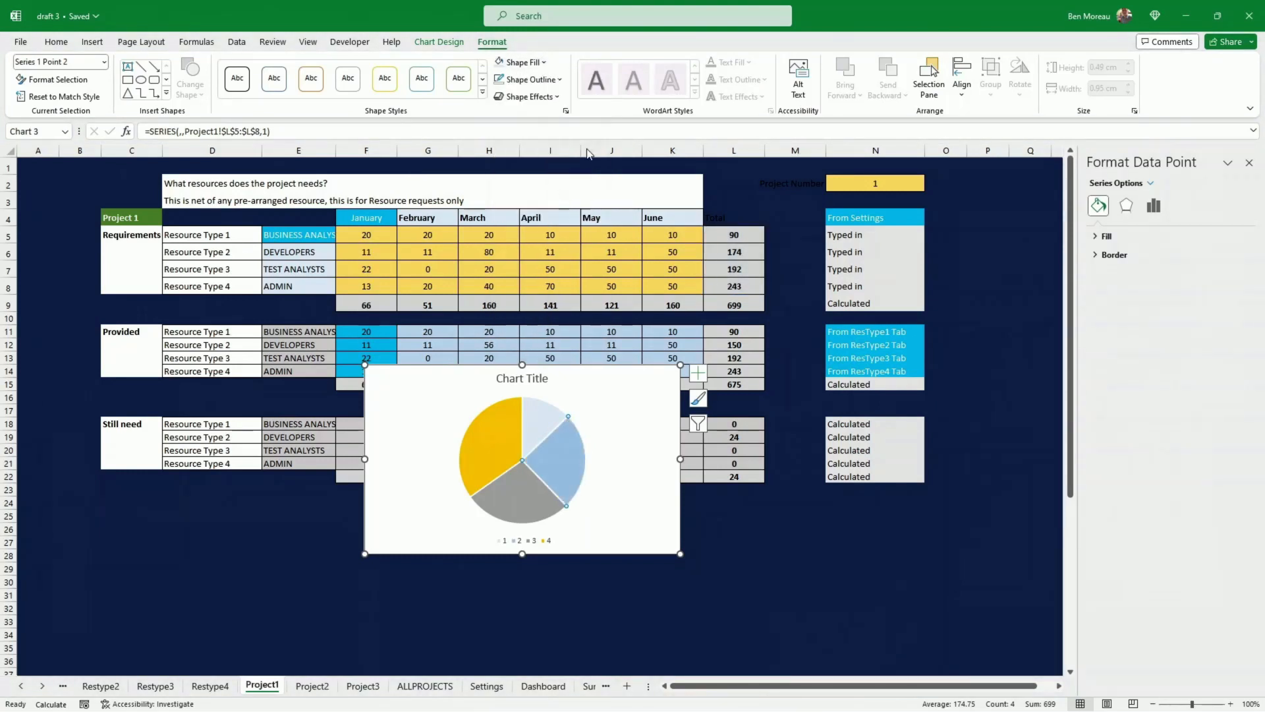
pyautogui.click(528, 502)
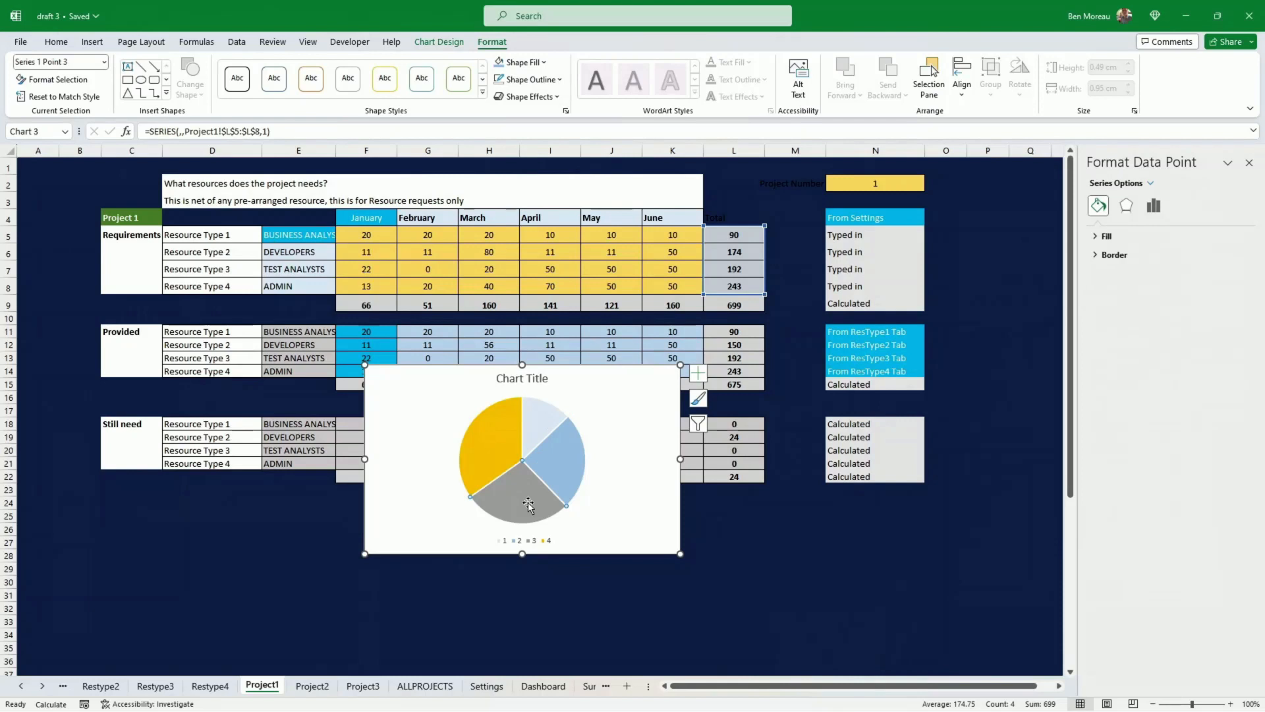
pyautogui.click(527, 62)
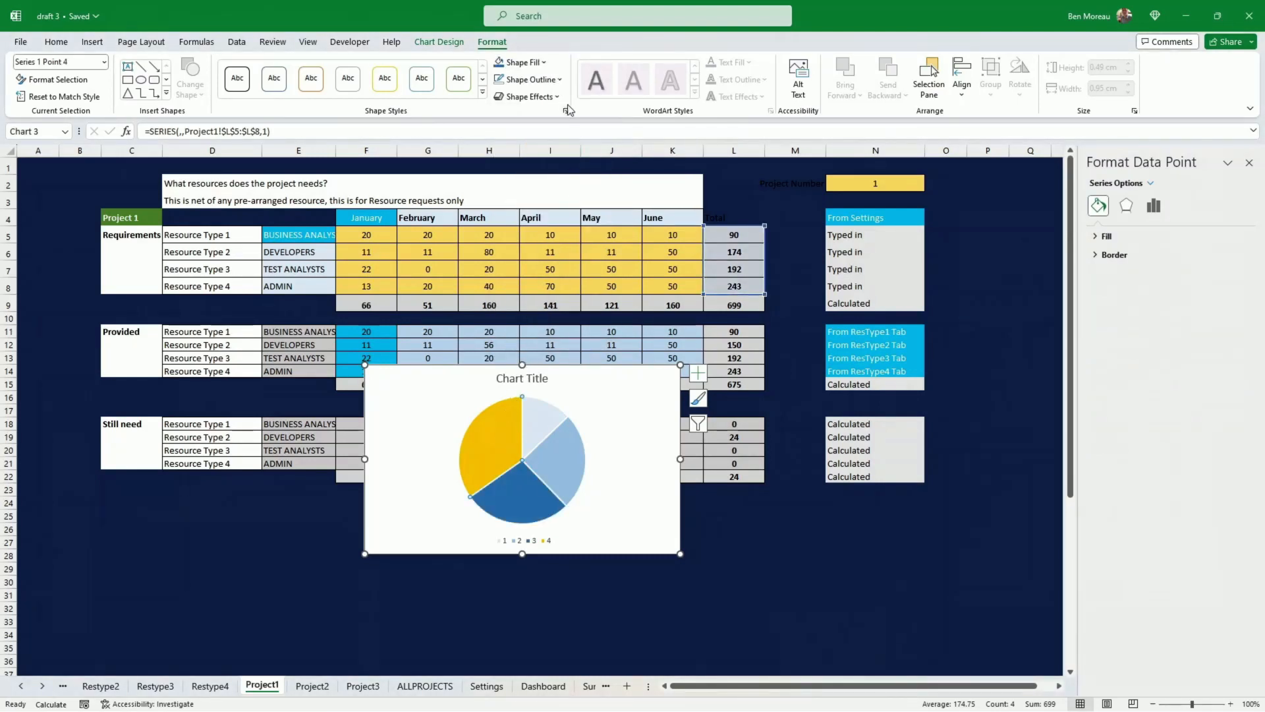
pyautogui.click(522, 62)
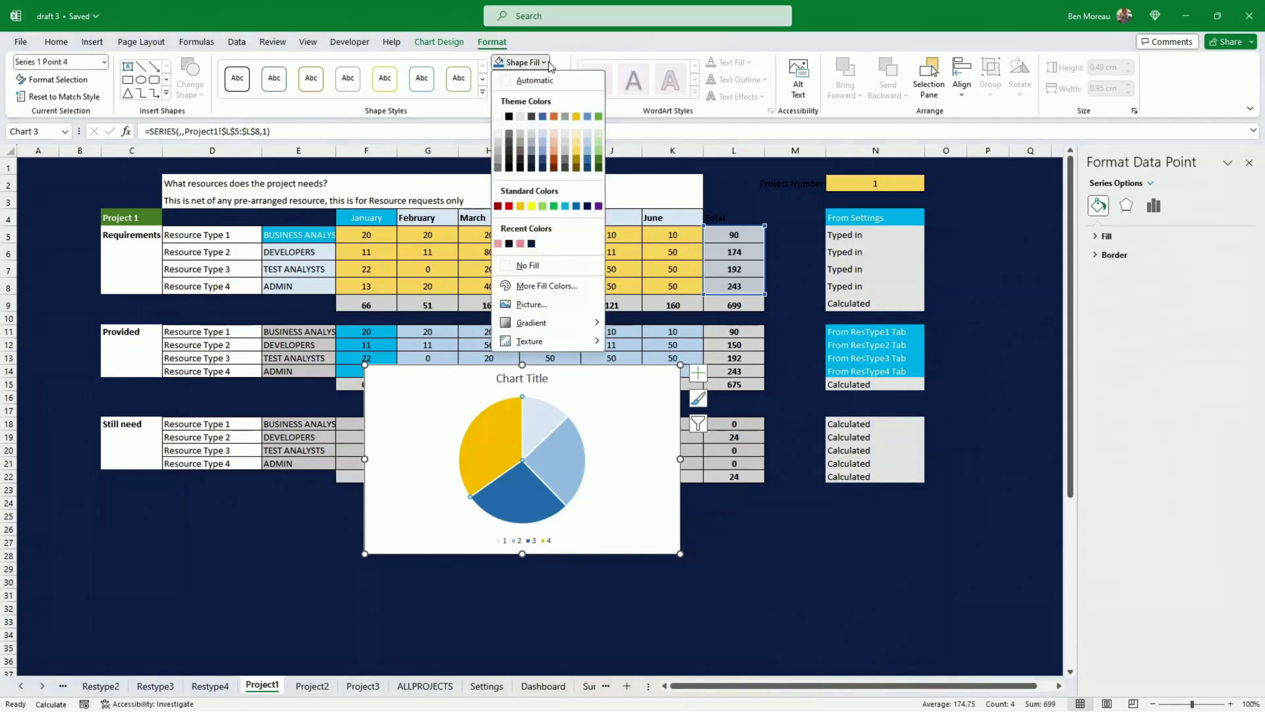
pyautogui.click(588, 168)
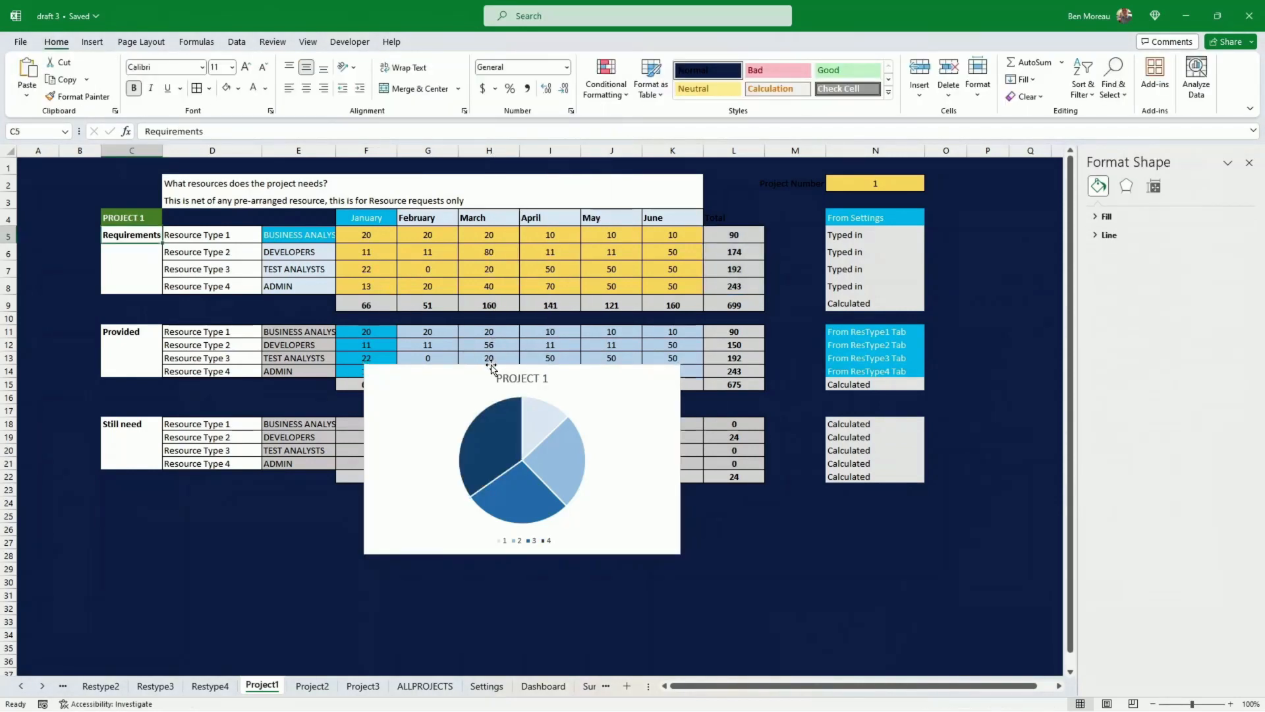
# - Check the cell C4 that the pie chart title is linked to and set the title's font to Bahnschrift SemiBold SemiConden
pyautogui.click(507, 379)
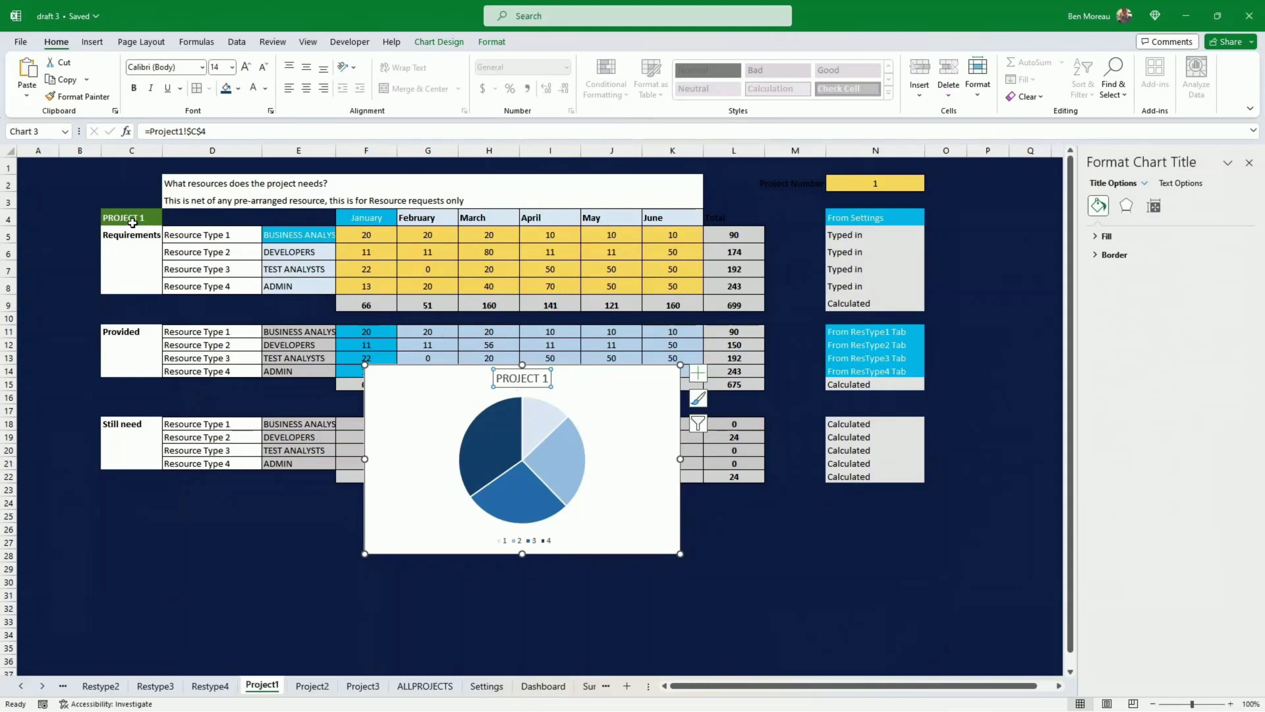
pyautogui.click(127, 216)
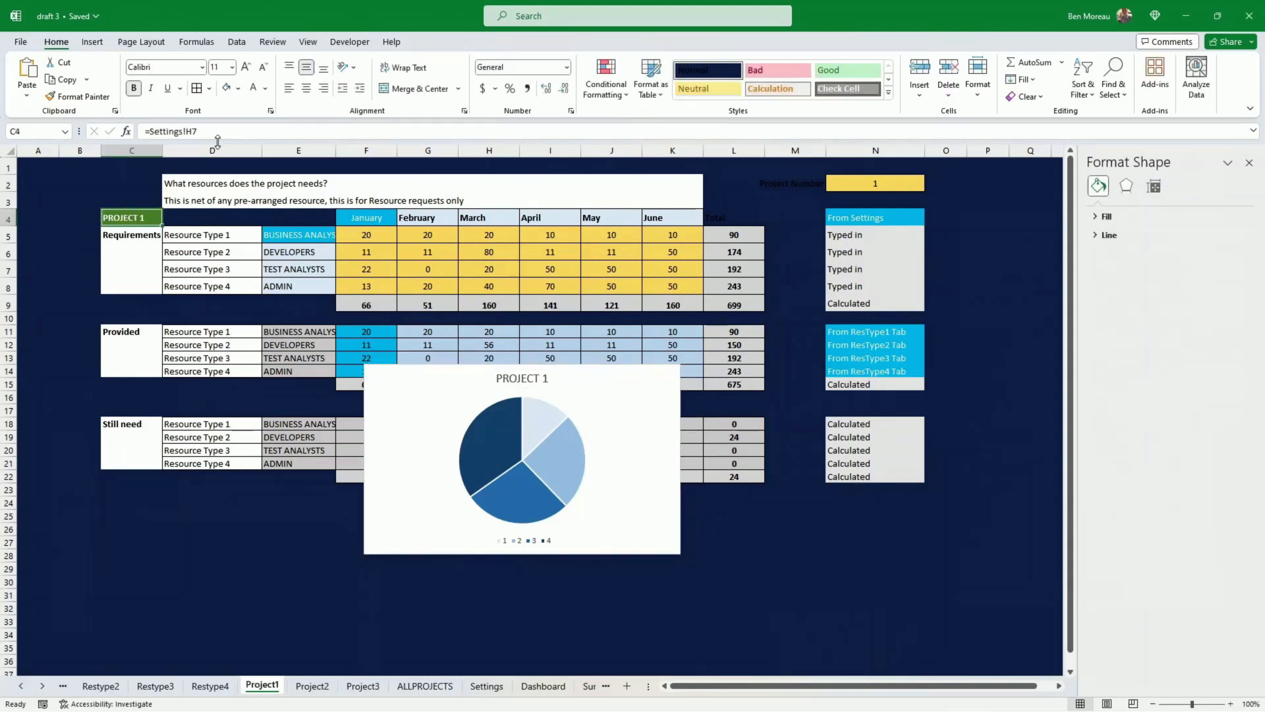
pyautogui.click(526, 381)
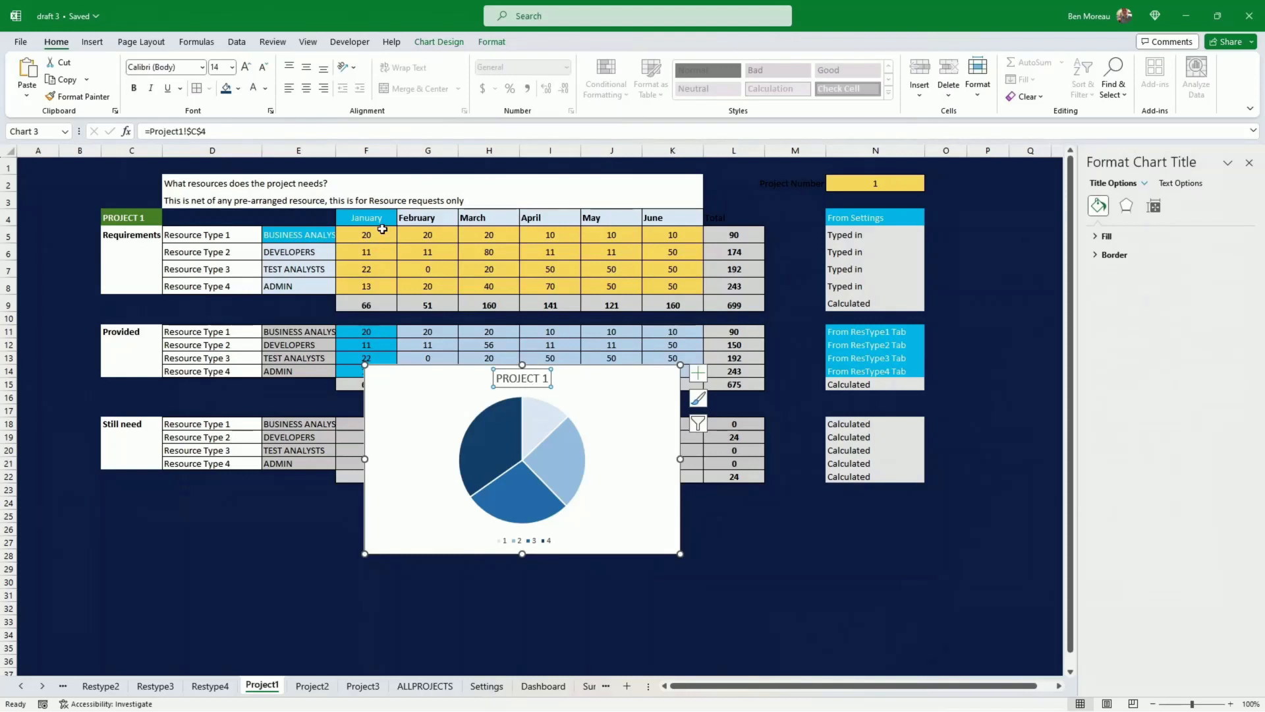
pyautogui.click(202, 67)
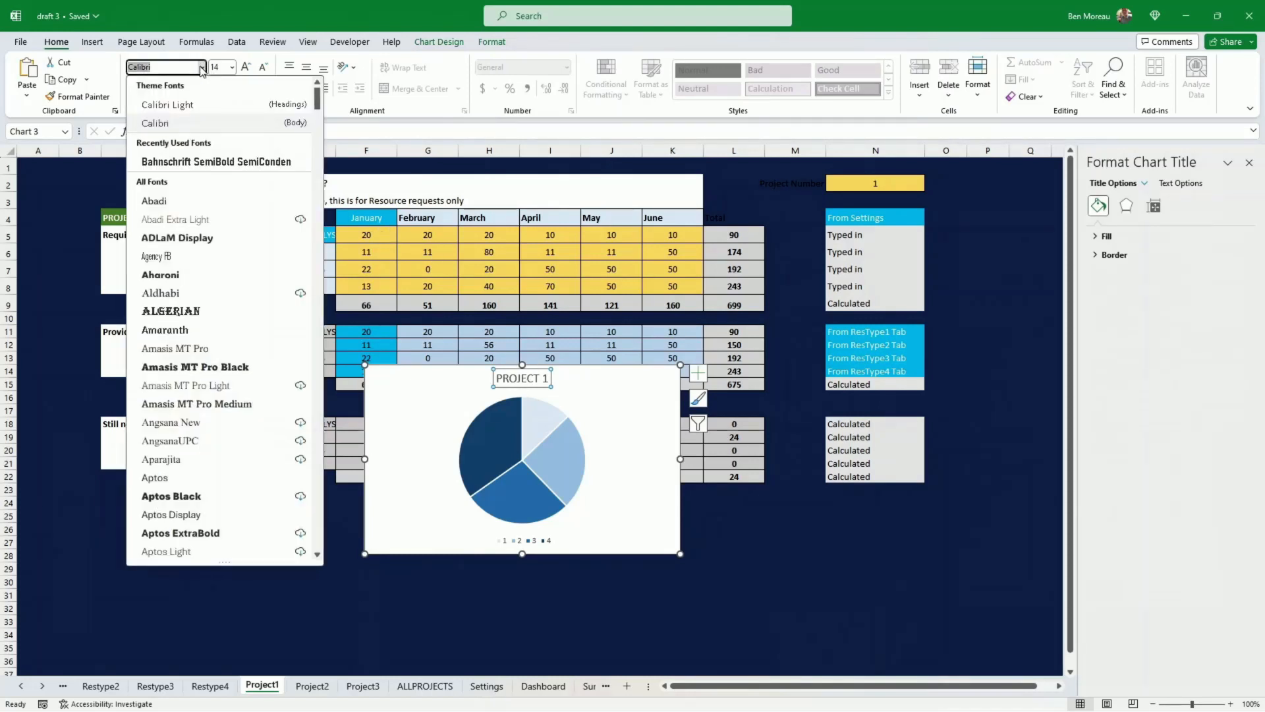
pyautogui.click(216, 161)
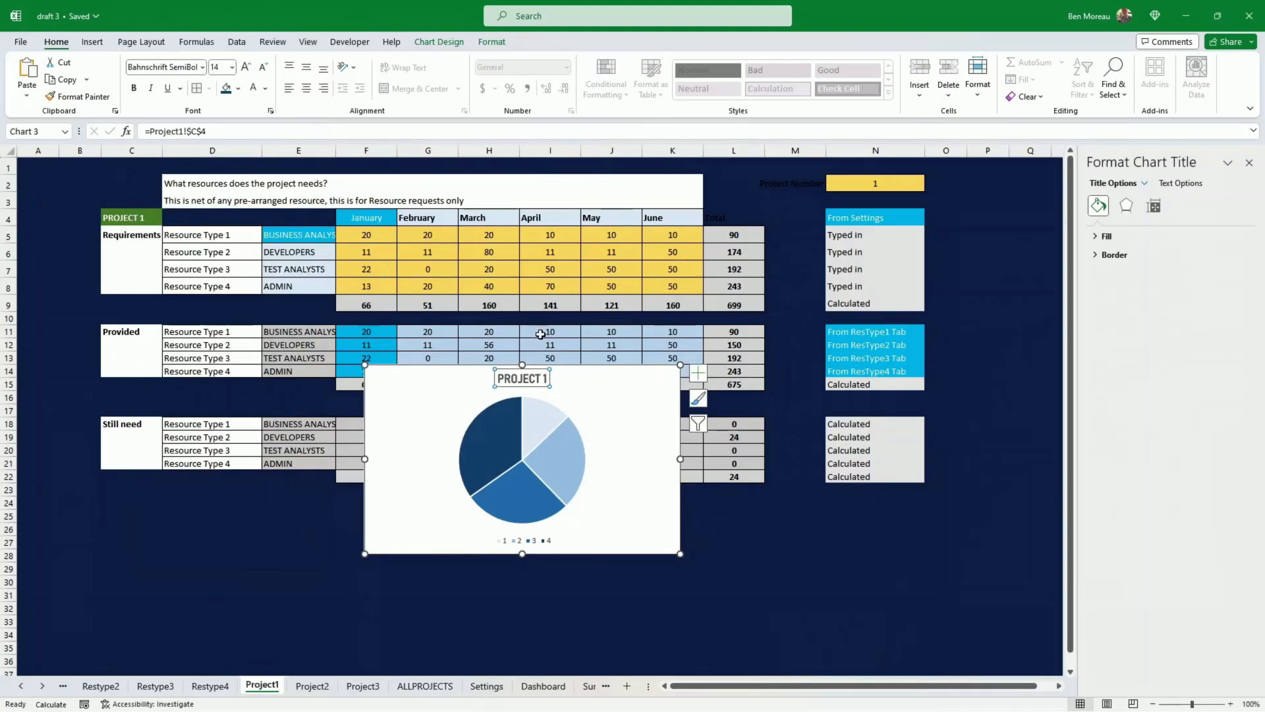
# - Remove the pie chart's background fill and move the chart lower on the Project1 sheet
pyautogui.click(623, 371)
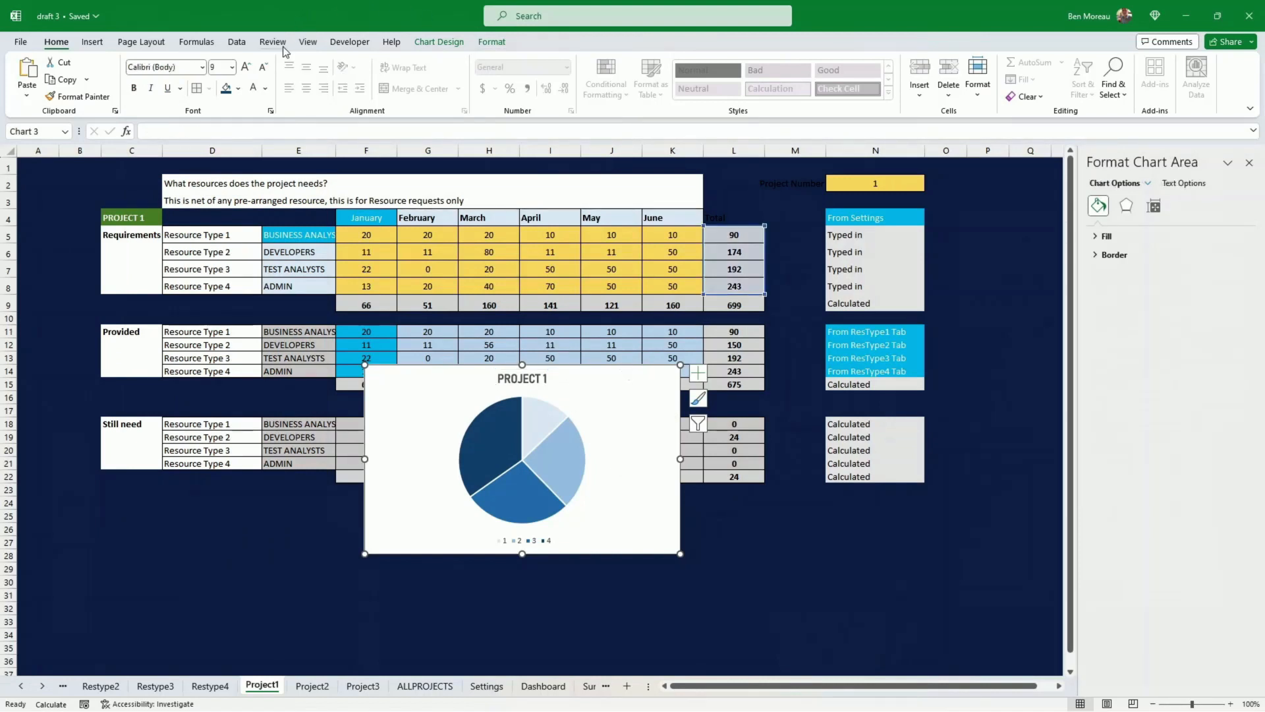
pyautogui.click(237, 84)
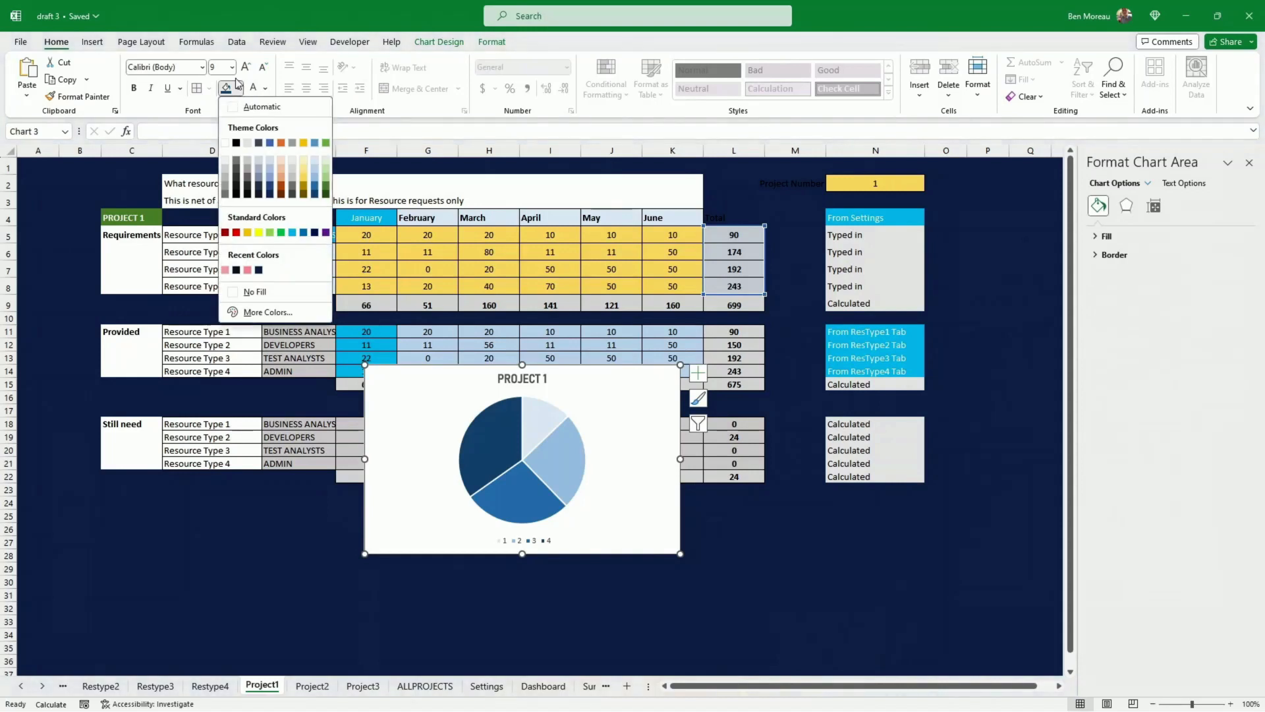
pyautogui.click(266, 293)
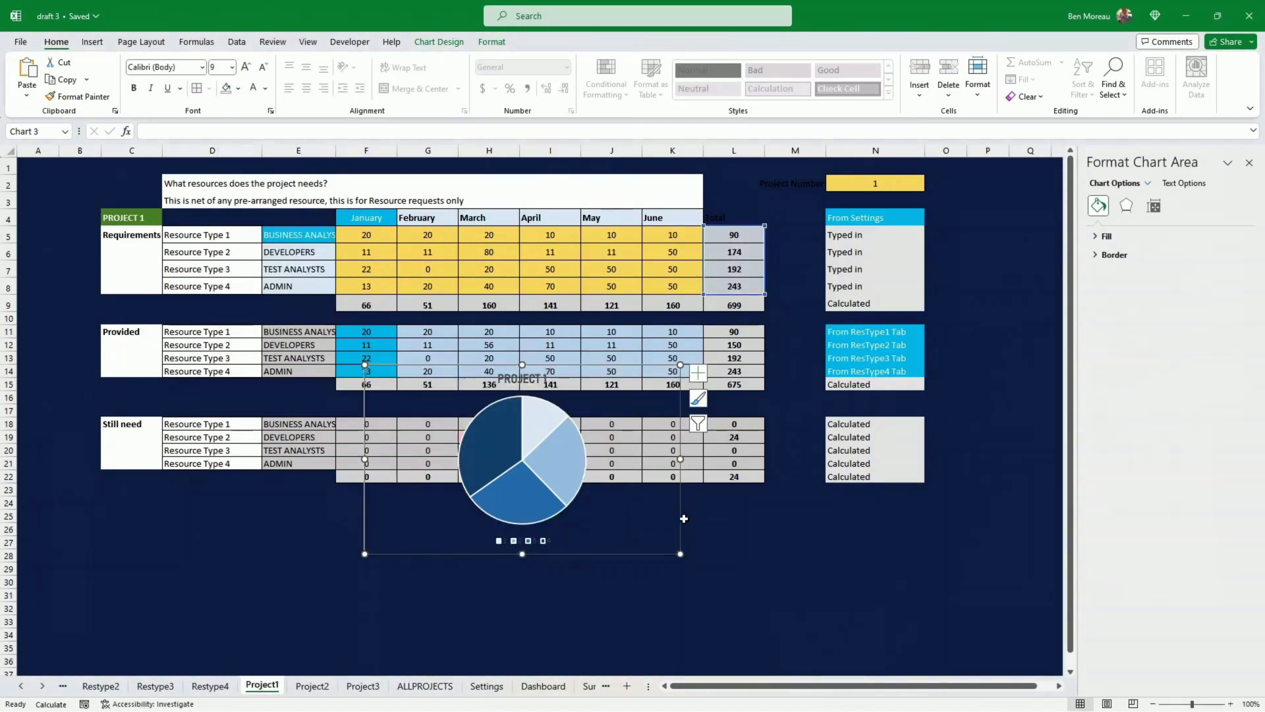
pyautogui.moveTo(684, 519); pyautogui.dragTo(666, 595)
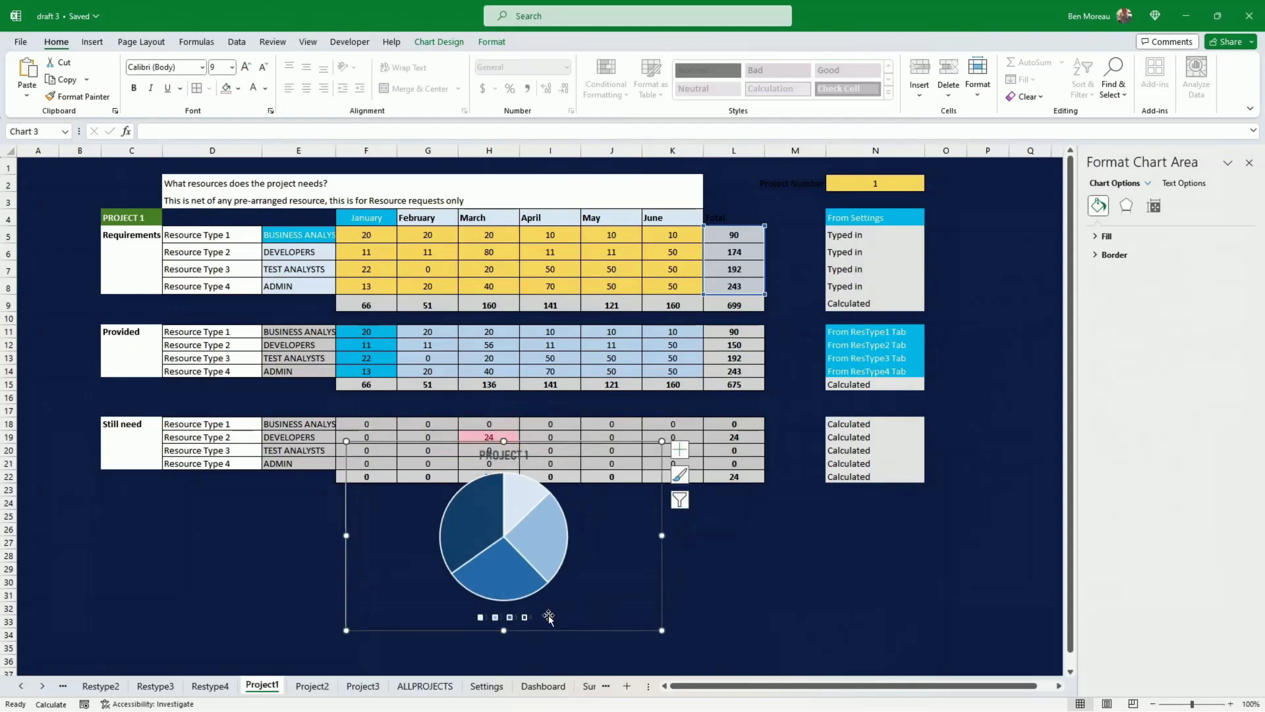
# - Delete the pie chart's legend and make the PROJECT 1 title text white
pyautogui.click(528, 618)
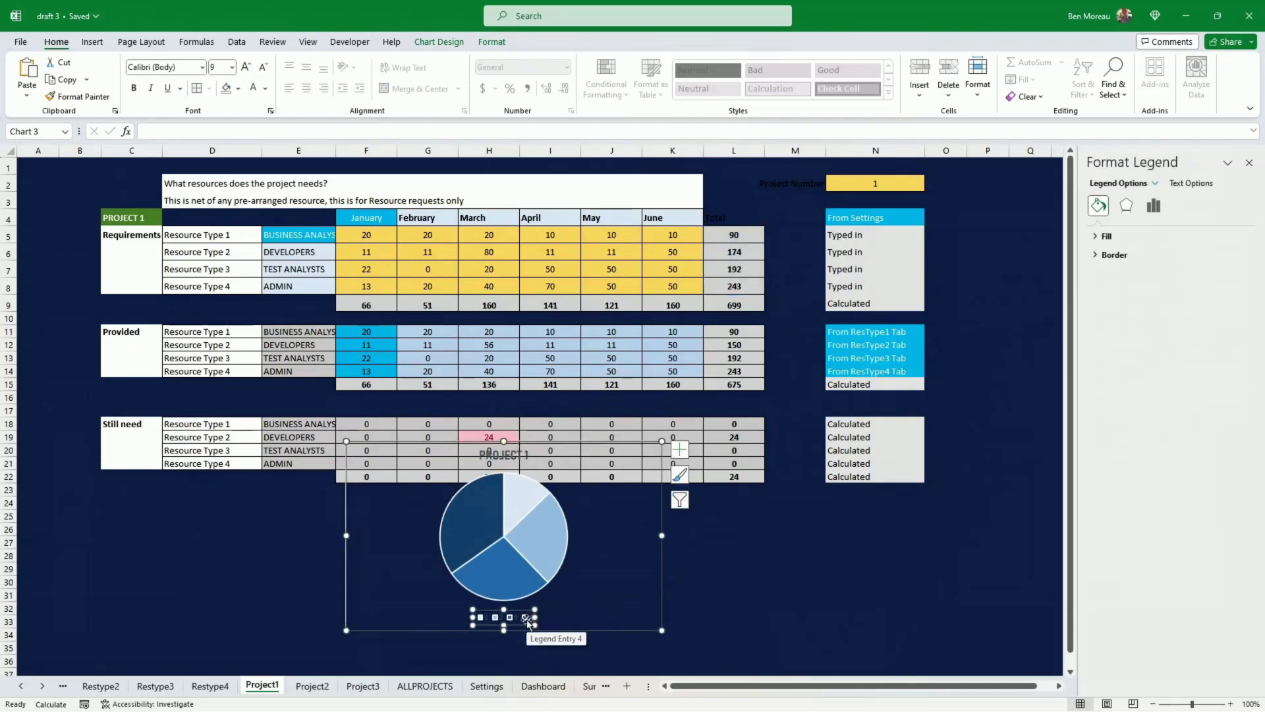
pyautogui.press('Delete')
pyautogui.click(513, 455)
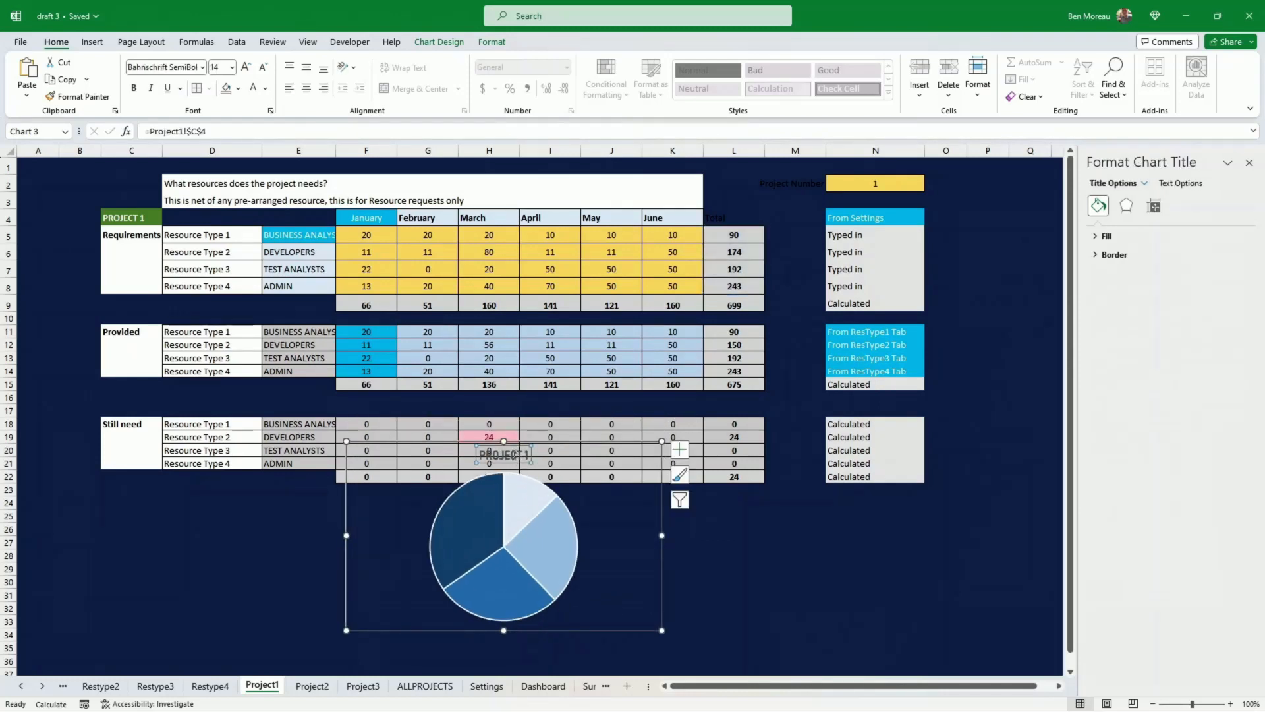
pyautogui.click(255, 90)
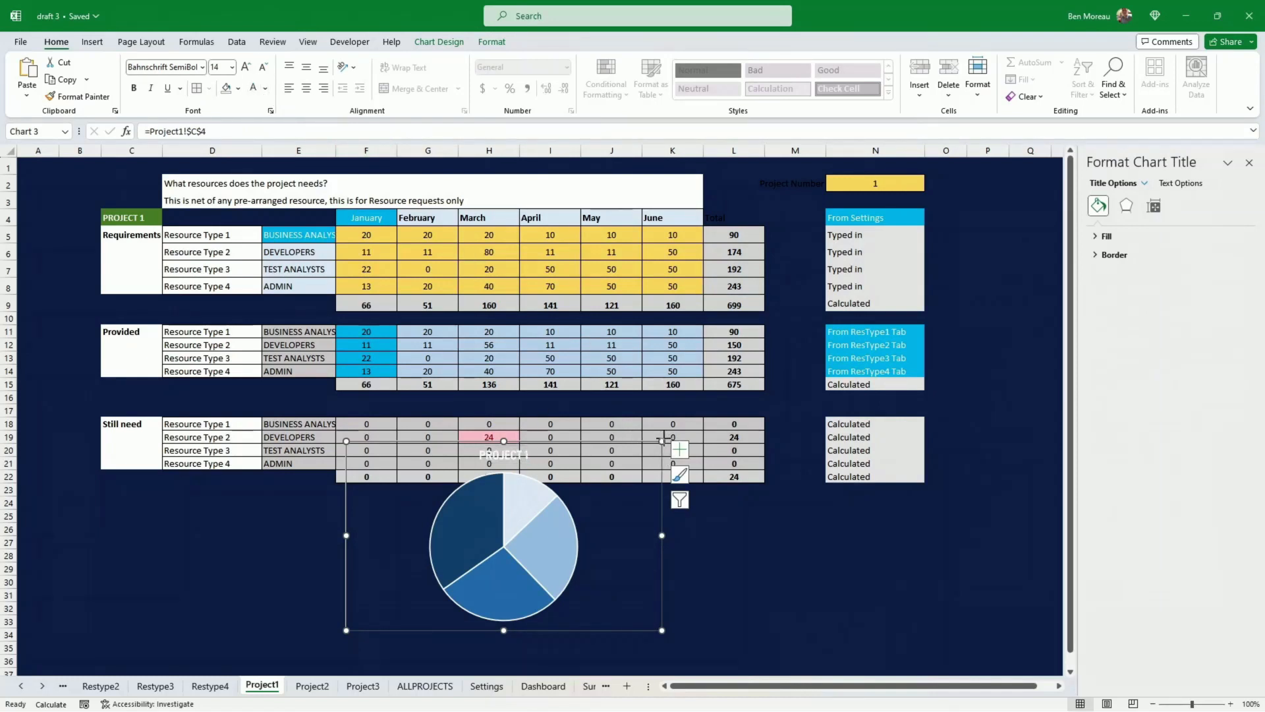
# - Shrink the pie chart so it sits below the Still need table and paste a copy of it on the Dashboard
pyautogui.moveTo(662, 441); pyautogui.dragTo(552, 508)
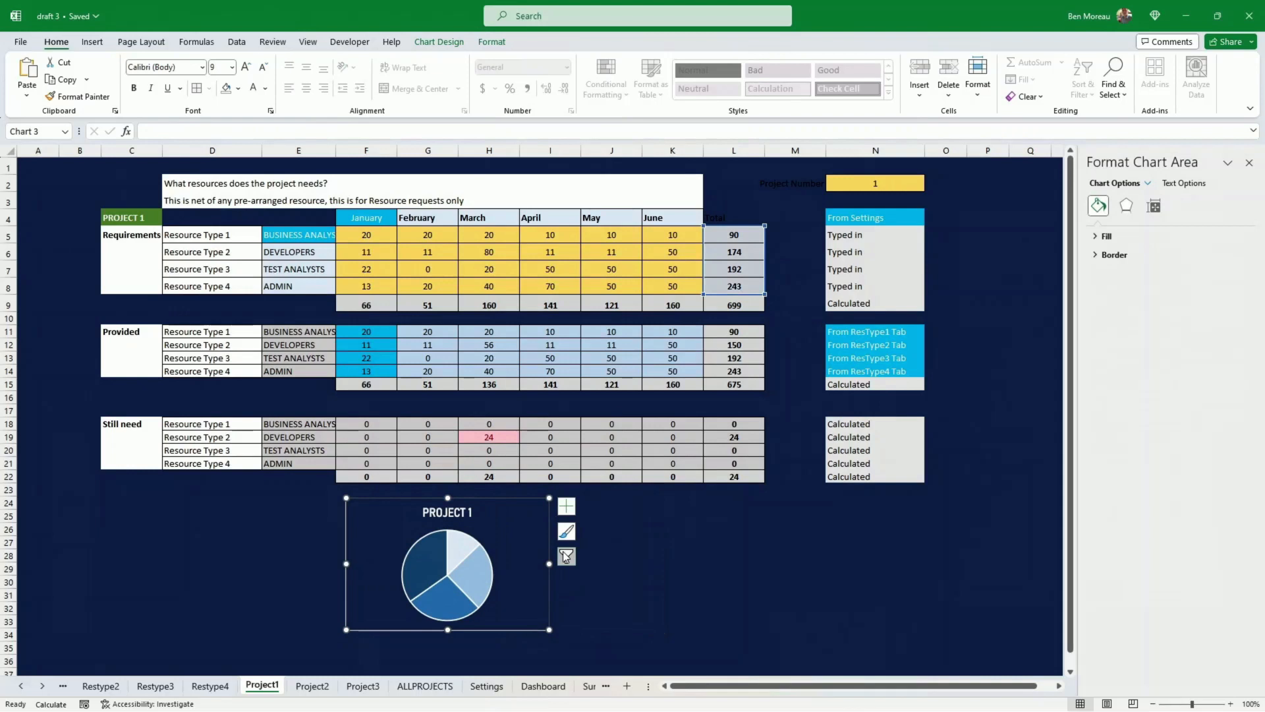
pyautogui.hotkey('ctrl', 'd')
pyautogui.hotkey('ctrl', 'x')
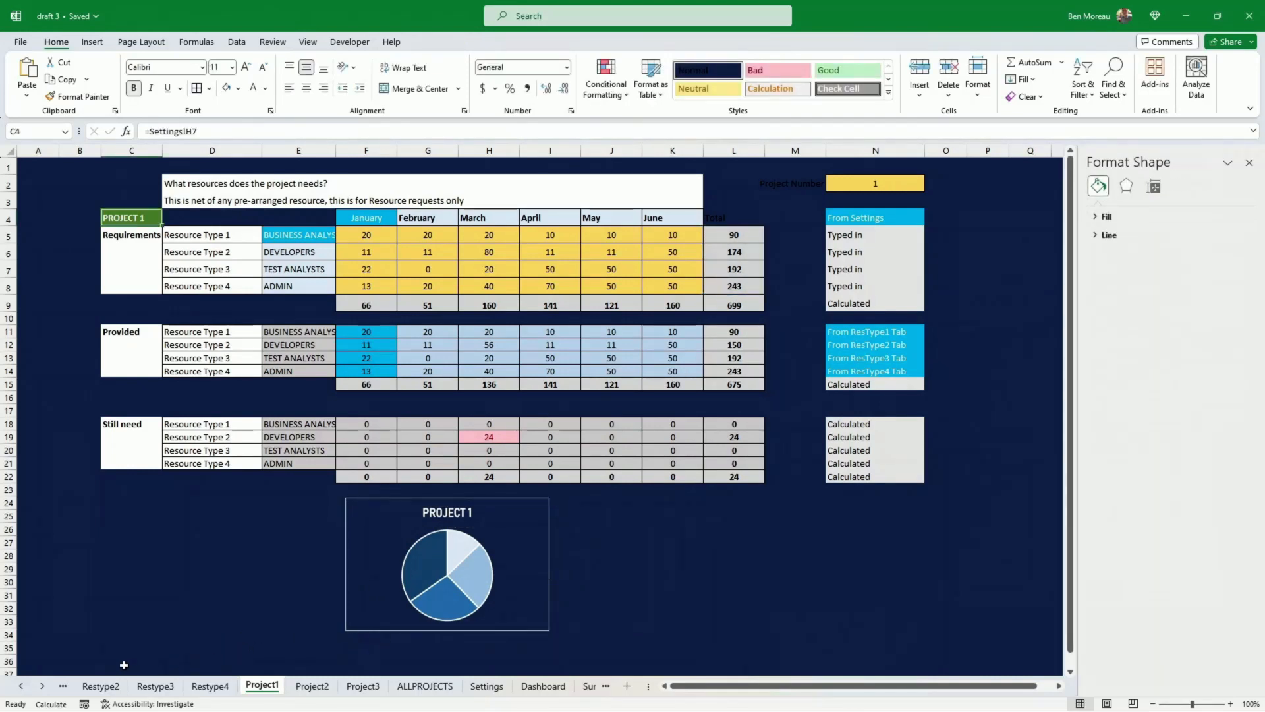
pyautogui.click(543, 687)
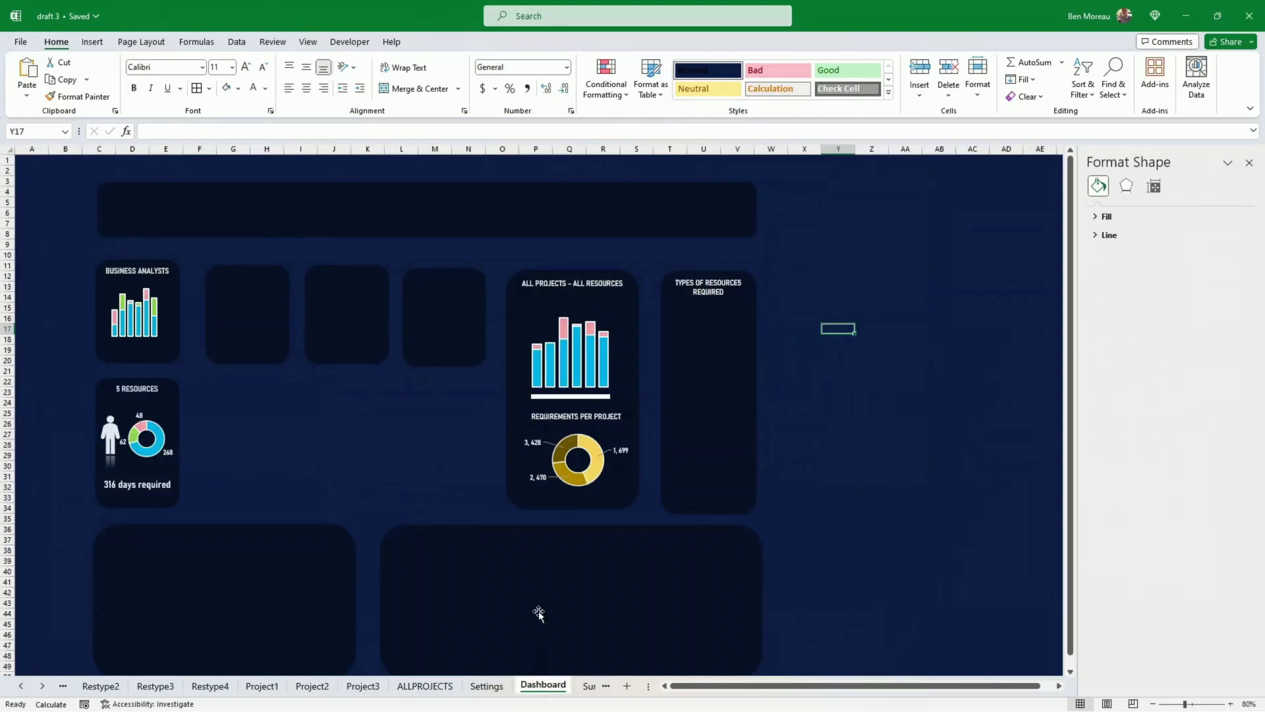
pyautogui.hotkey('ctrl', 'v')
# - Remove the outline from the PROJECT 1 pie chart on the Dashboard
pyautogui.click(965, 435)
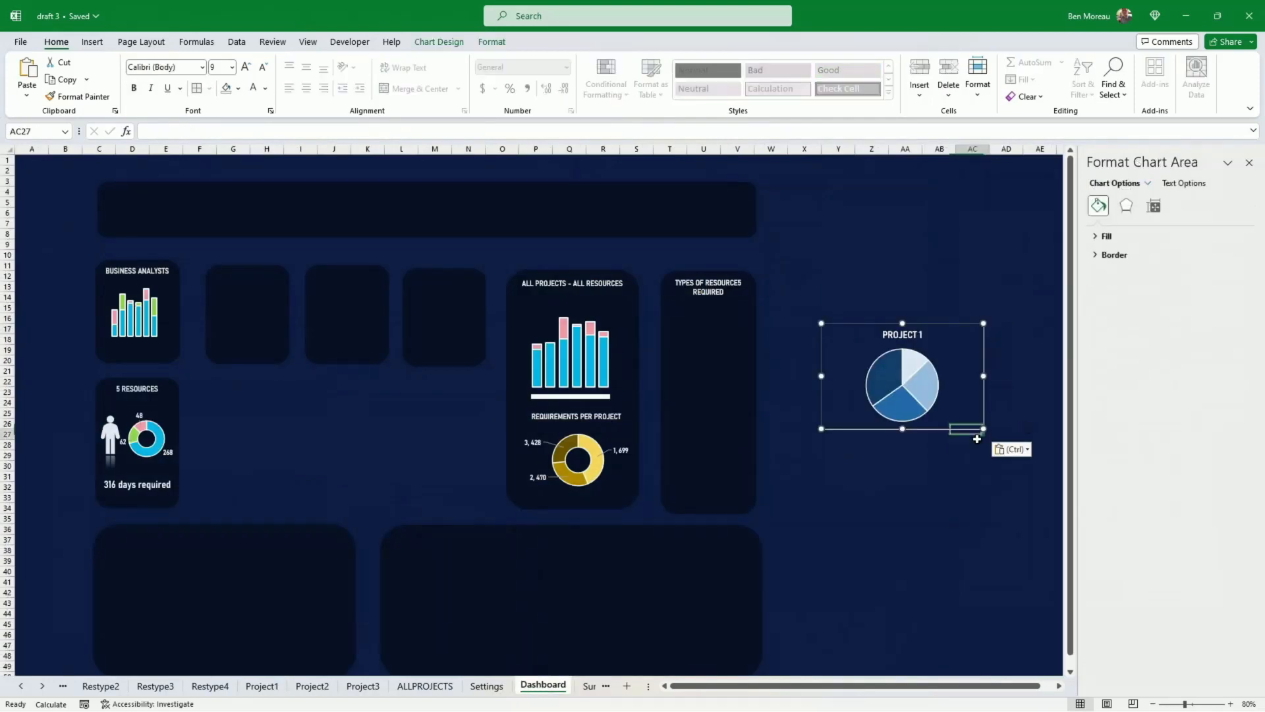
pyautogui.click(944, 432)
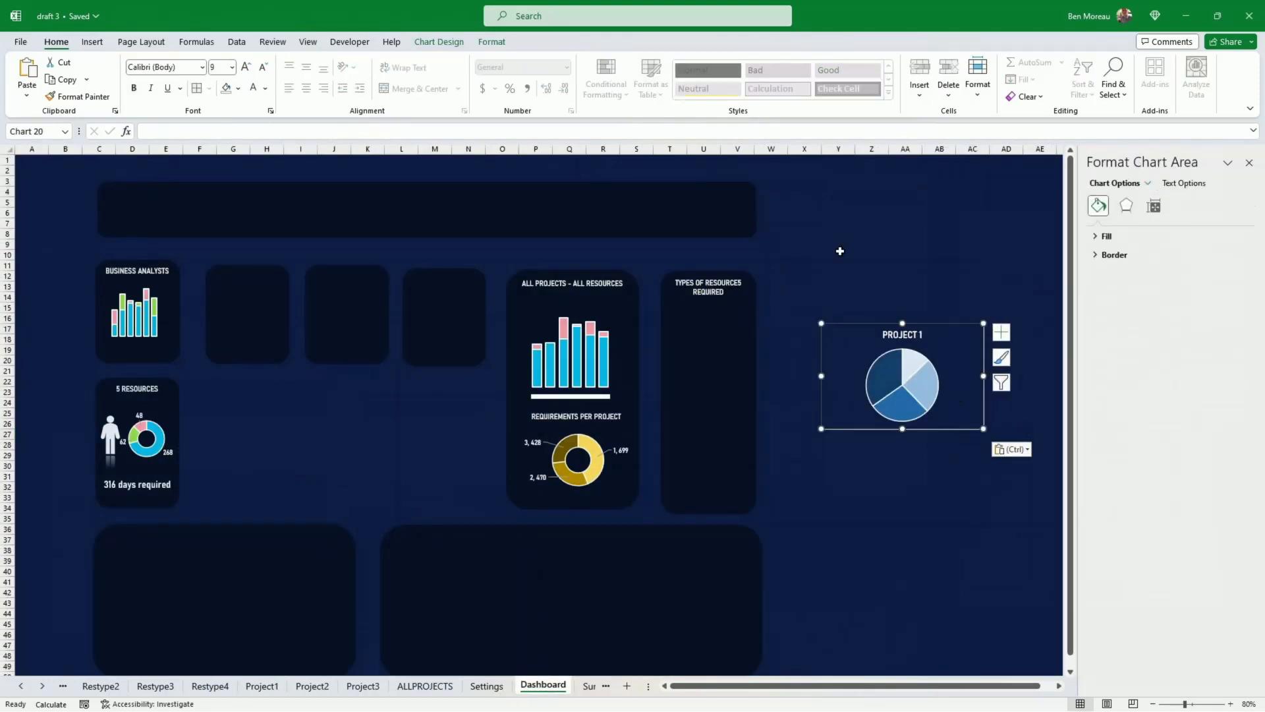
pyautogui.click(493, 42)
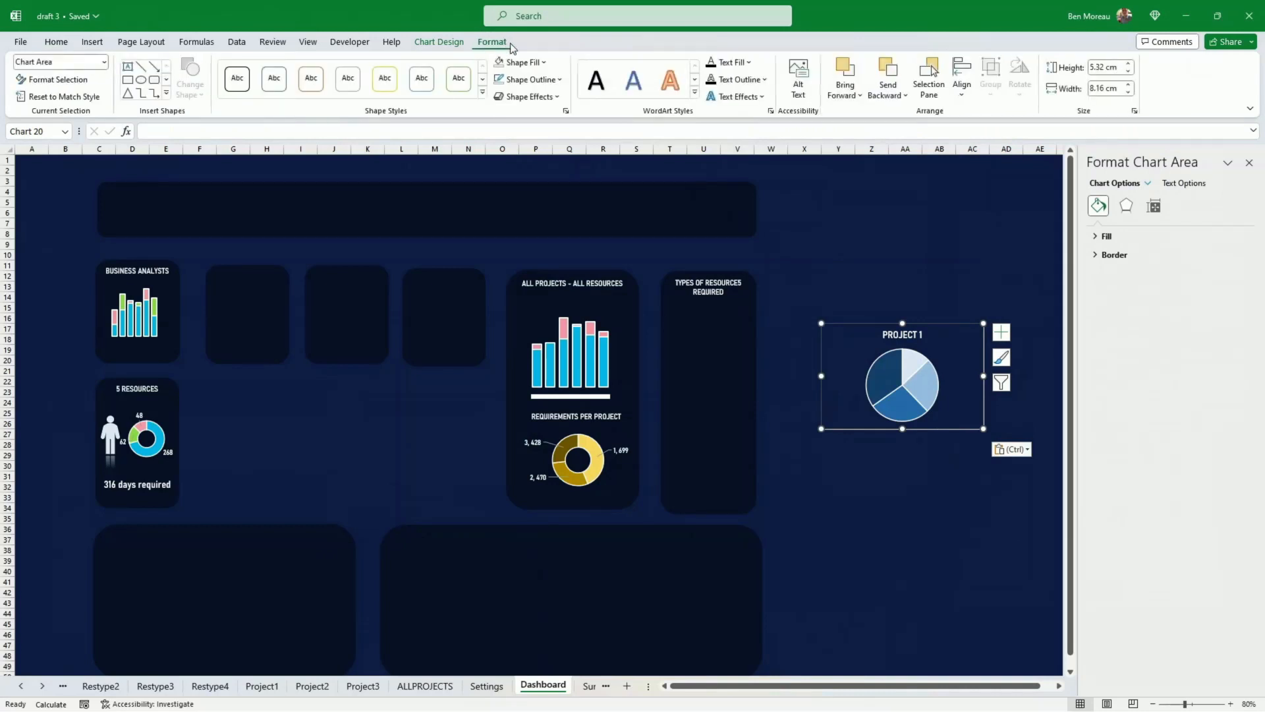
pyautogui.click(527, 80)
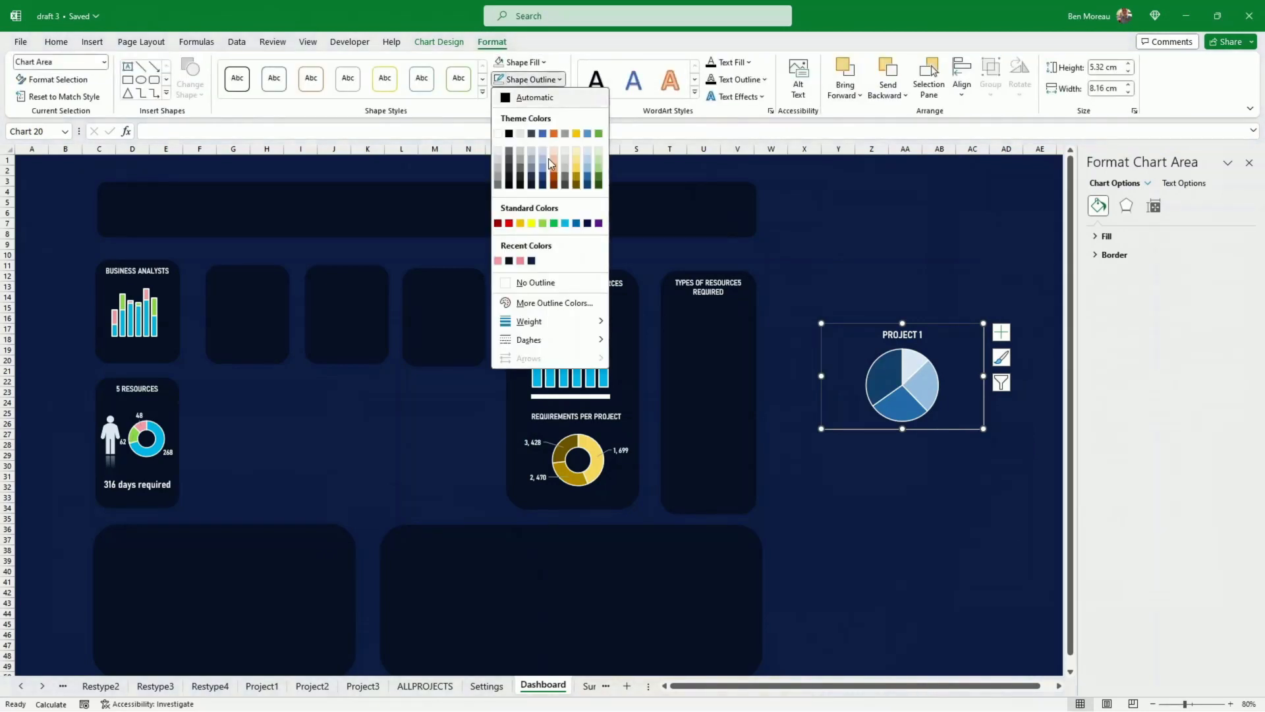
pyautogui.click(553, 283)
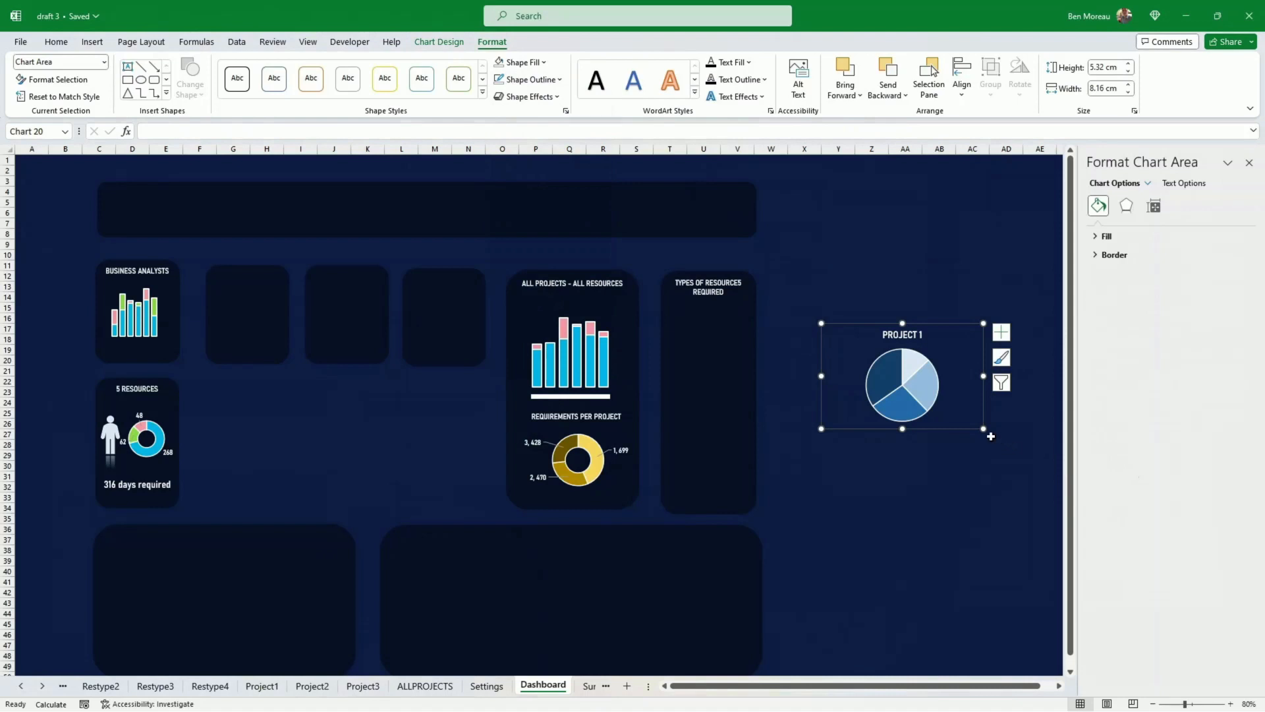
# - Fit the pie chart under the TYPES OF RESOURCES REQUIRED heading at about 3.61 by 3.94 cm and set its title to size 11
pyautogui.moveTo(981, 429)
pyautogui.mouseDown()
pyautogui.moveTo(728, 401)
pyautogui.moveTo(751, 383)
pyautogui.moveTo(730, 381)
pyautogui.mouseUp()
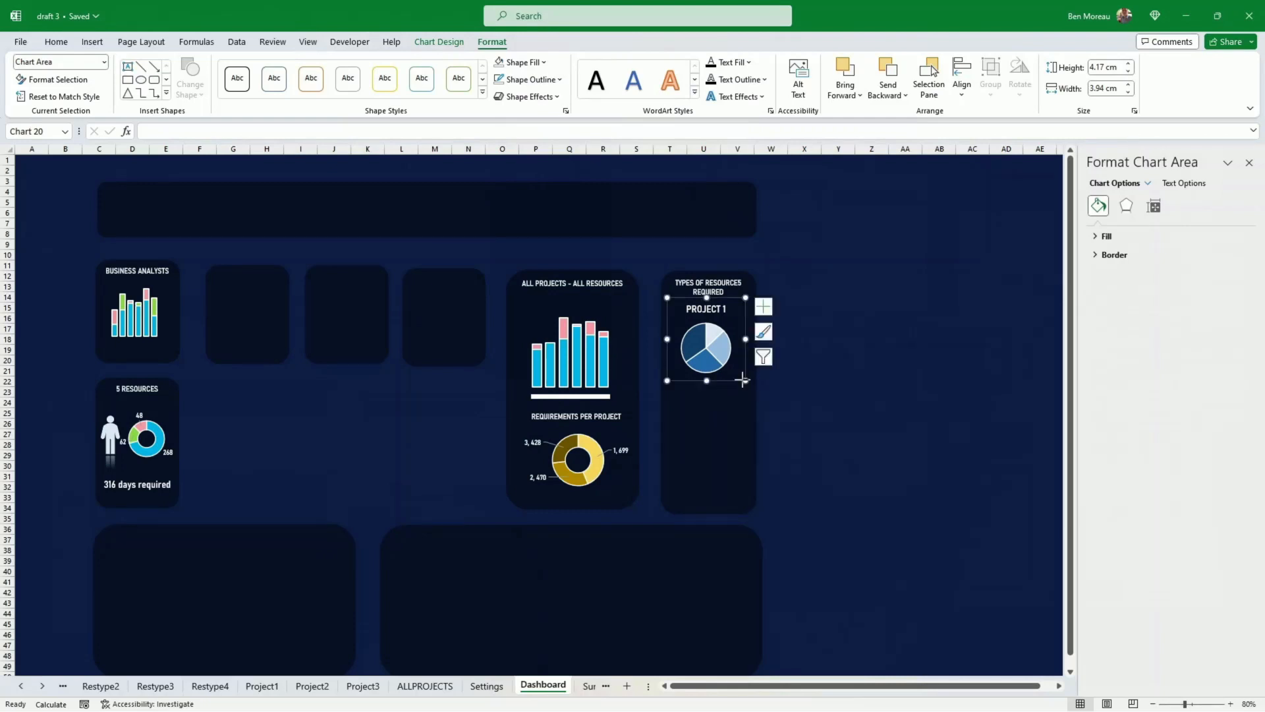
pyautogui.moveTo(743, 380); pyautogui.dragTo(733, 370)
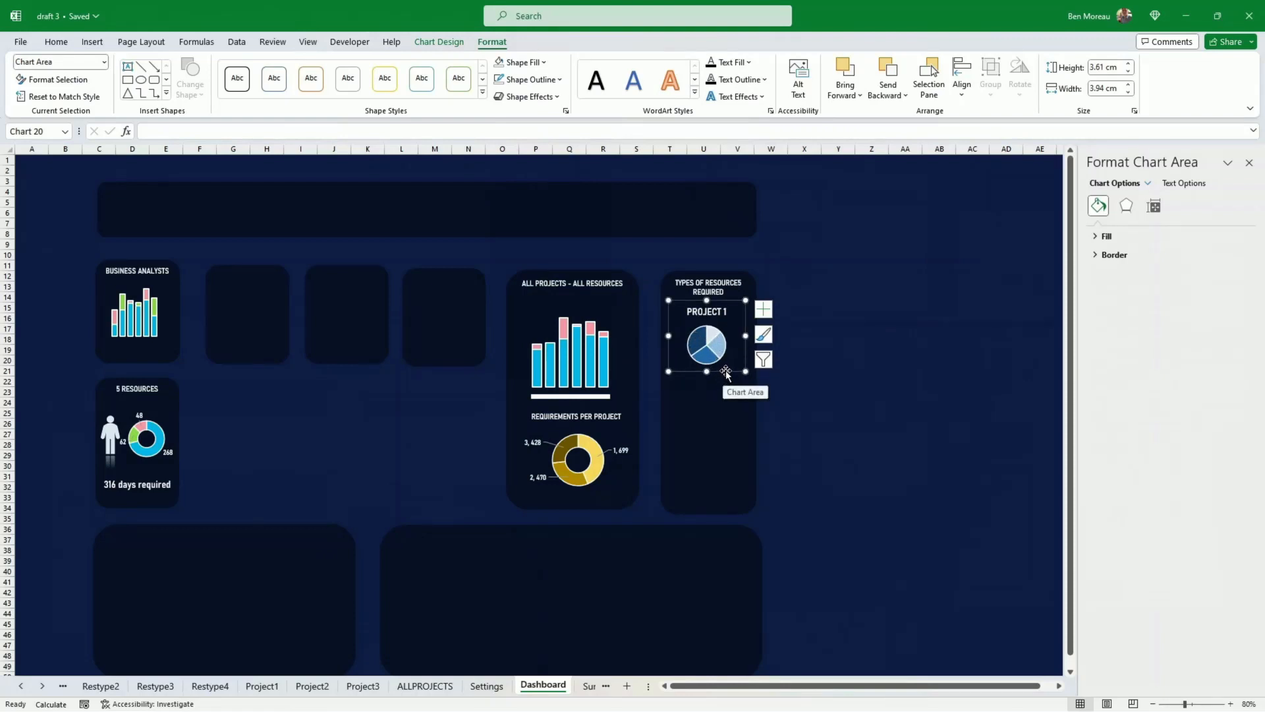
pyautogui.click(715, 318)
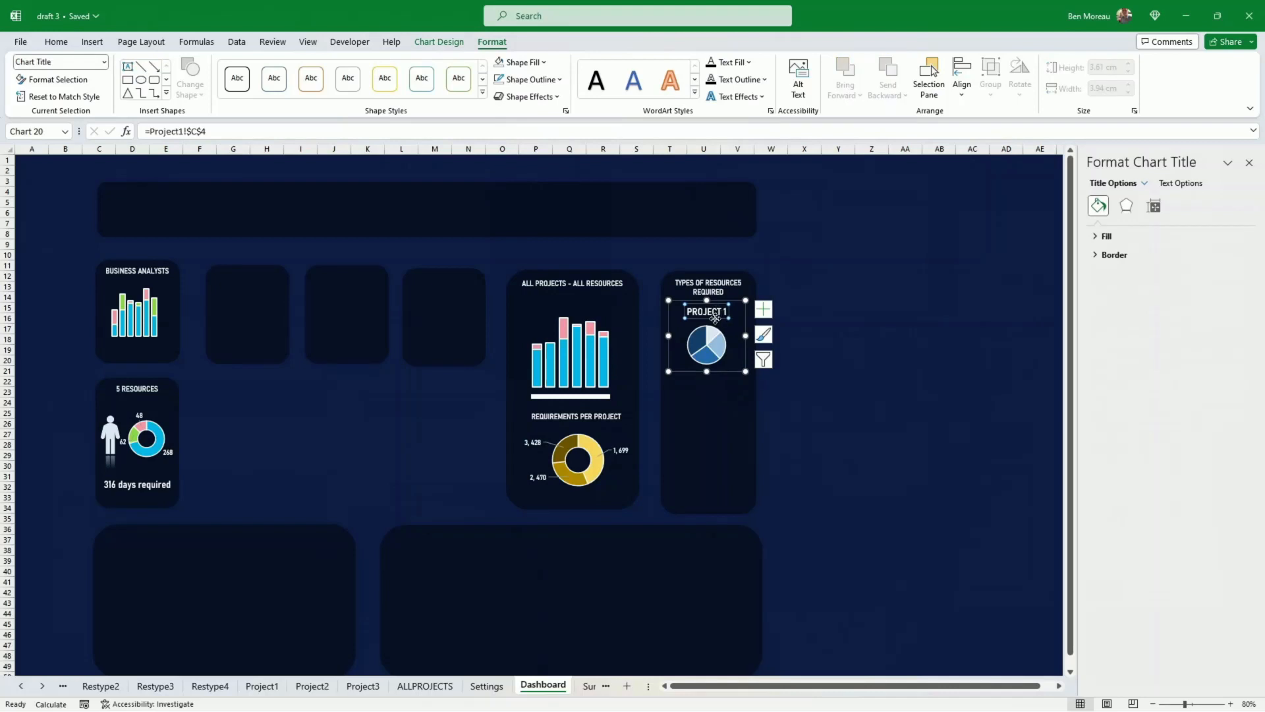
pyautogui.click(56, 42)
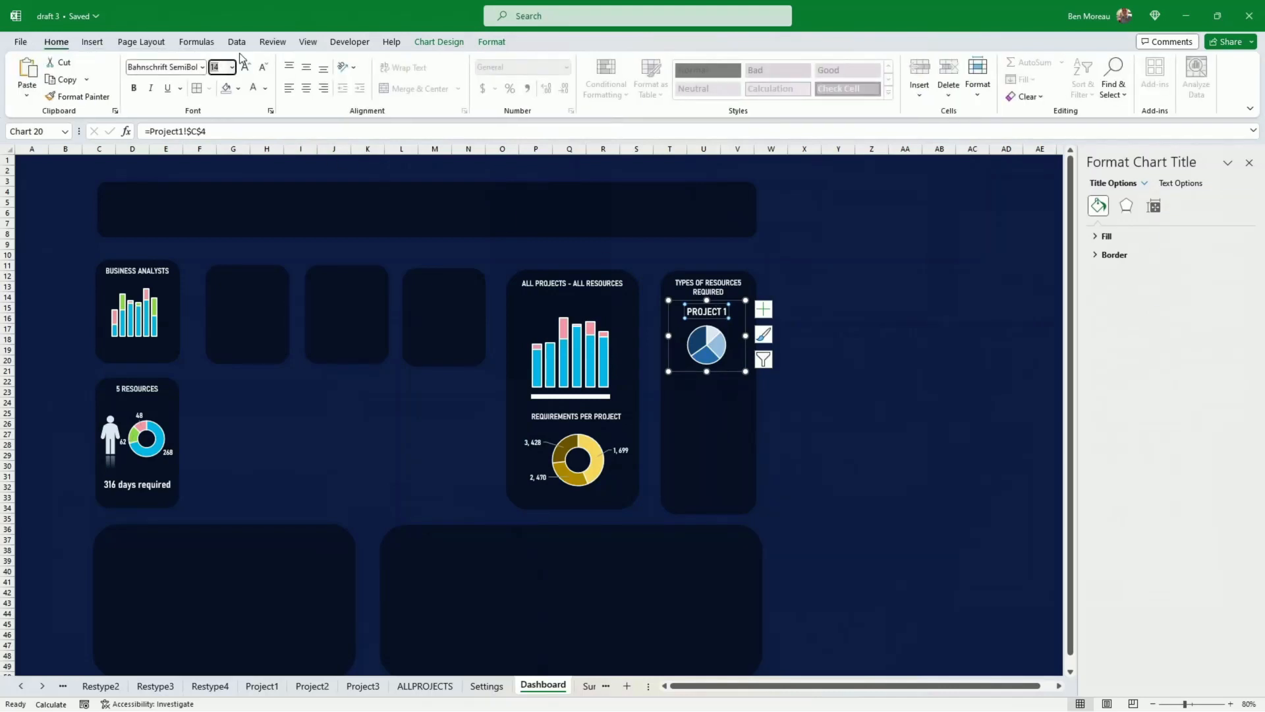
pyautogui.write('11')
pyautogui.press('Return')
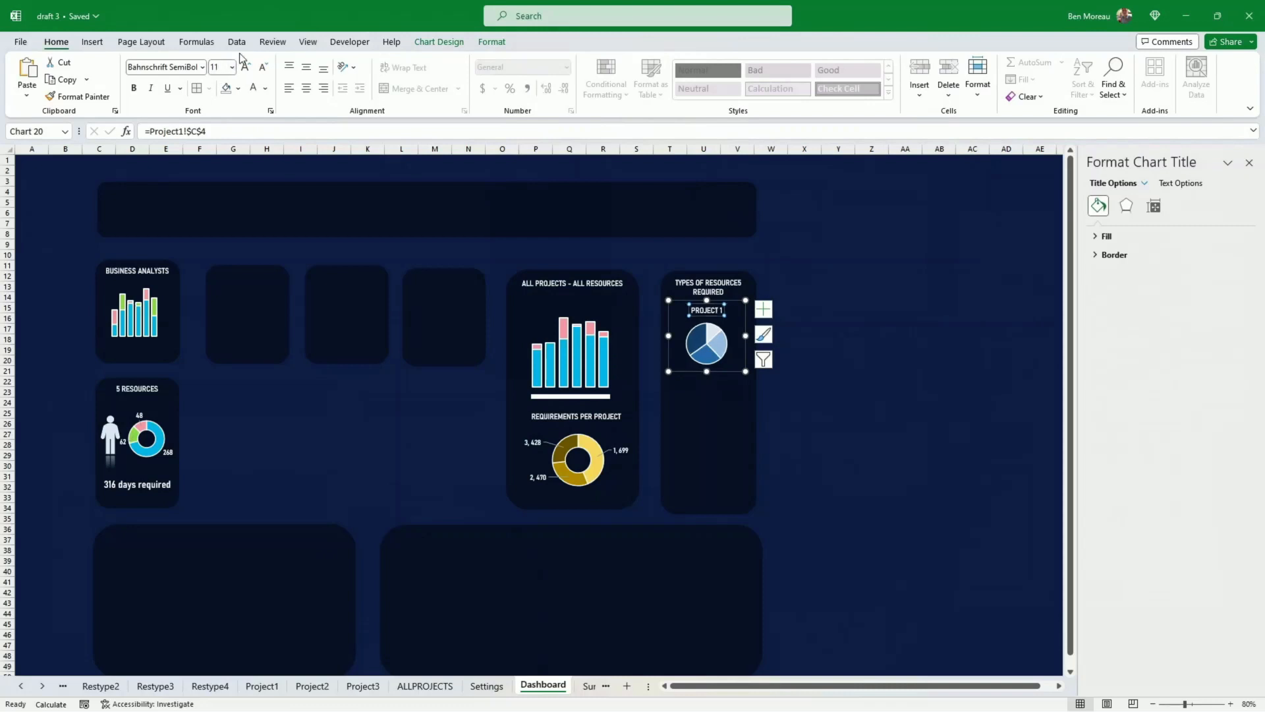
# - Save the PROJECT 1 pie chart on the Dashboard as a chart template named "a template projects"
pyautogui.click(718, 373)
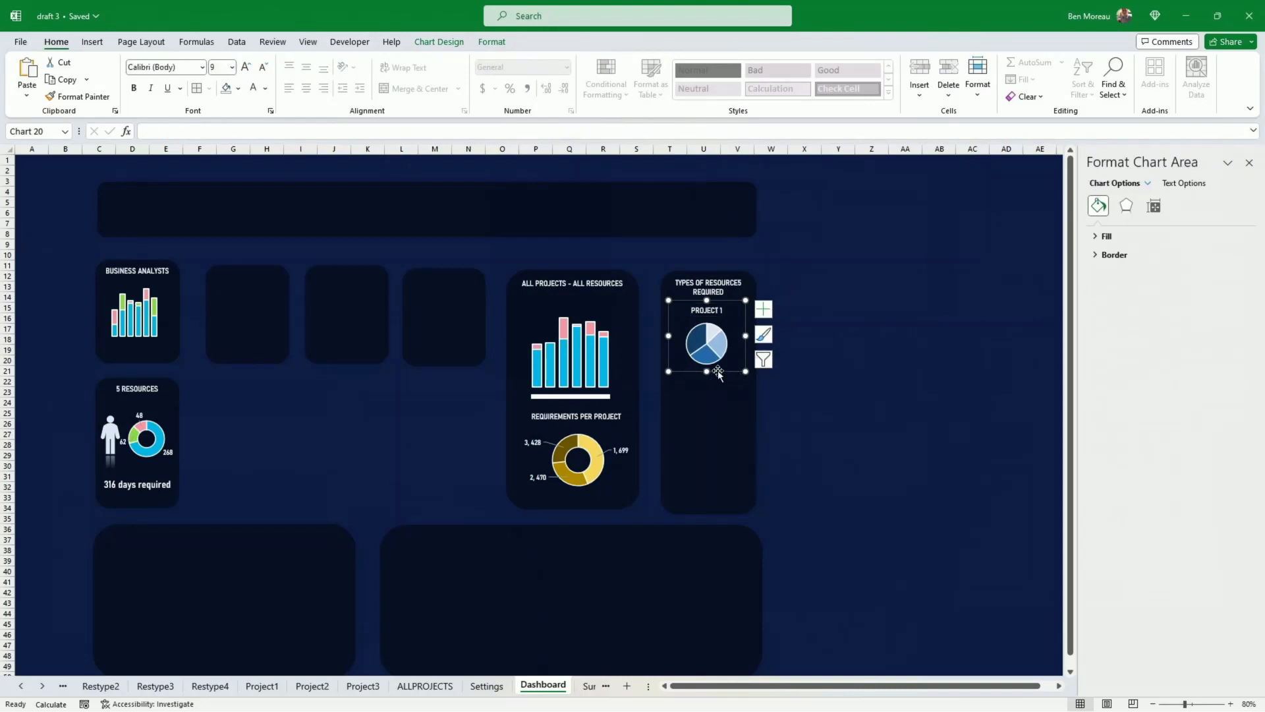
pyautogui.rightClick(724, 371)
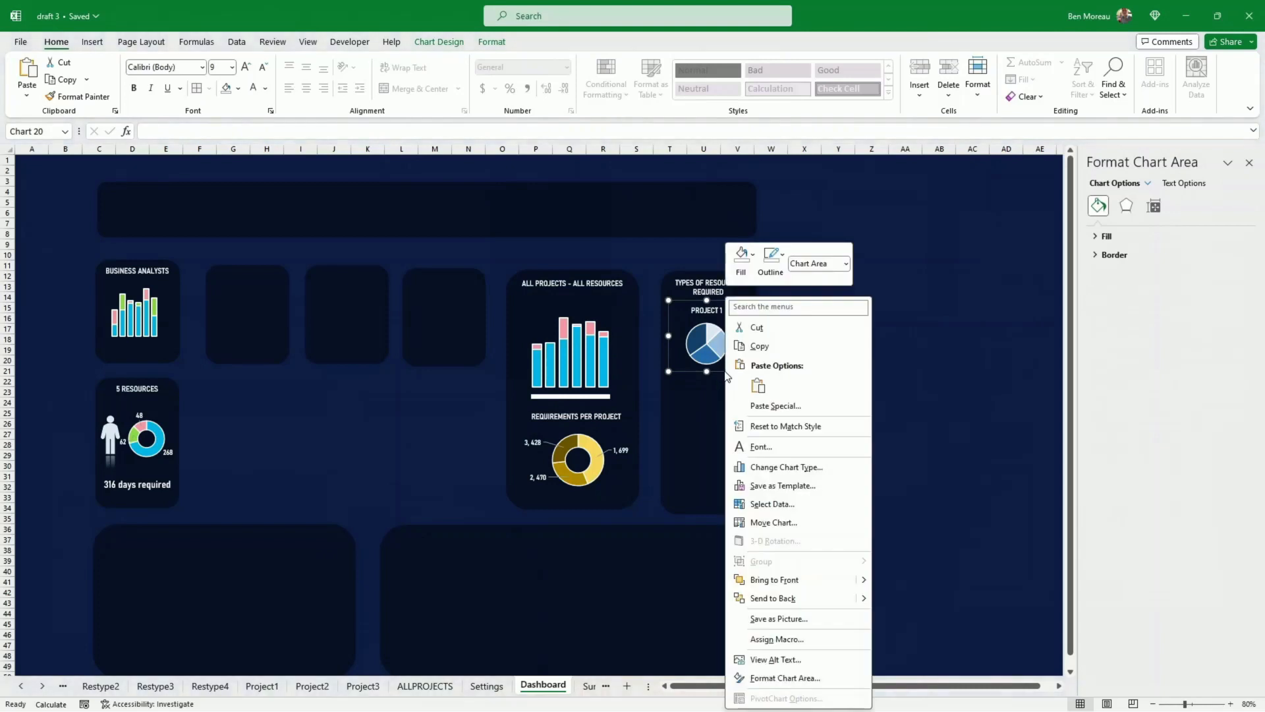
pyautogui.click(776, 482)
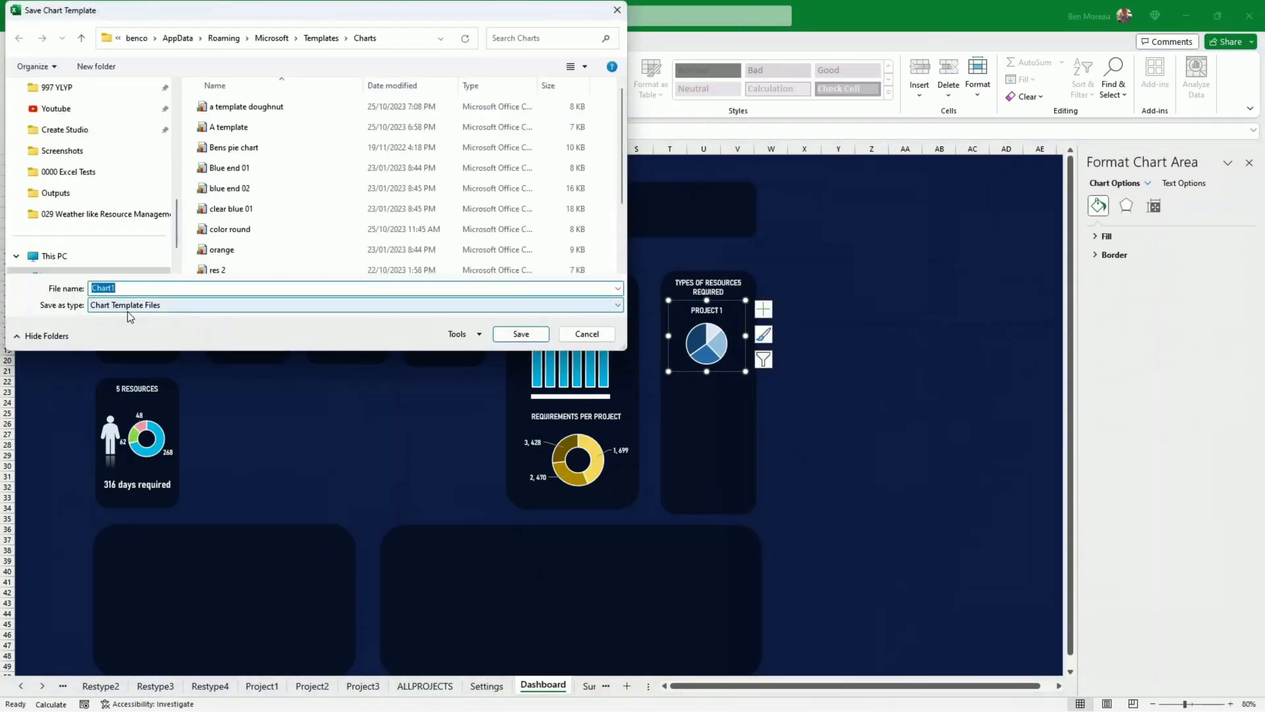
pyautogui.write('te')
pyautogui.press('BackSpace')
pyautogui.press('BackSpace')
pyautogui.write('a ')
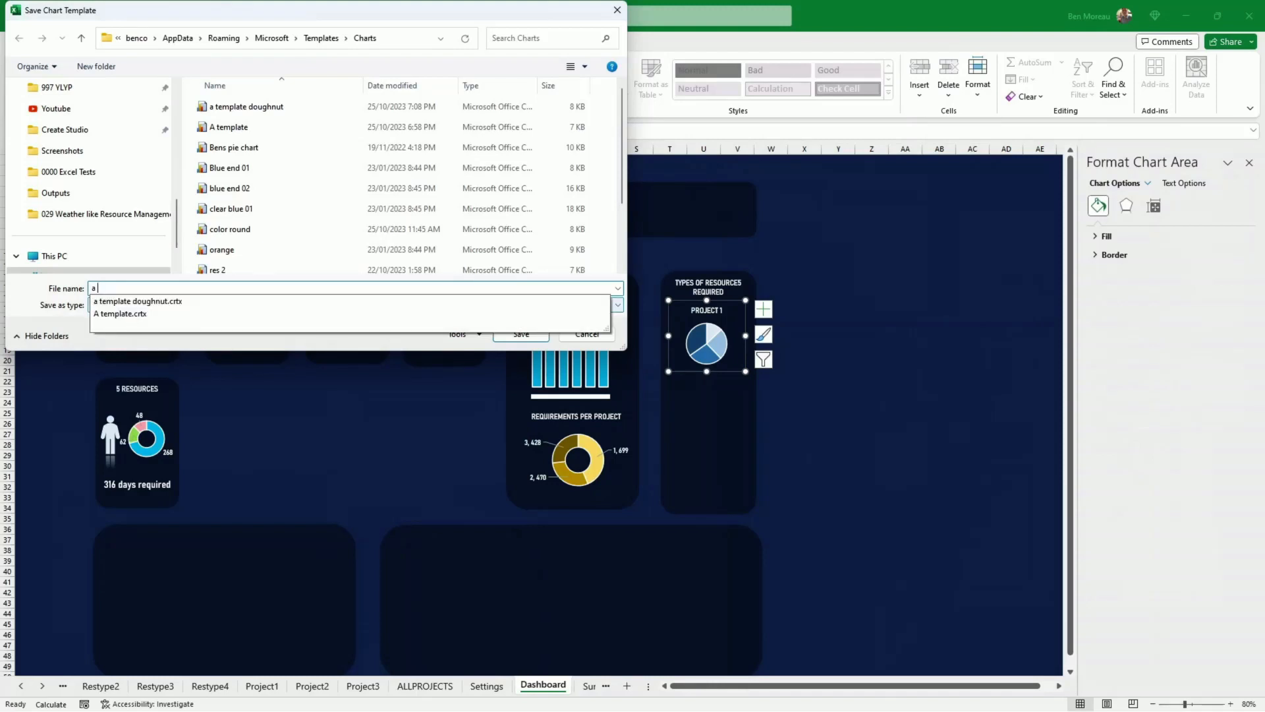
pyautogui.write('template projects')
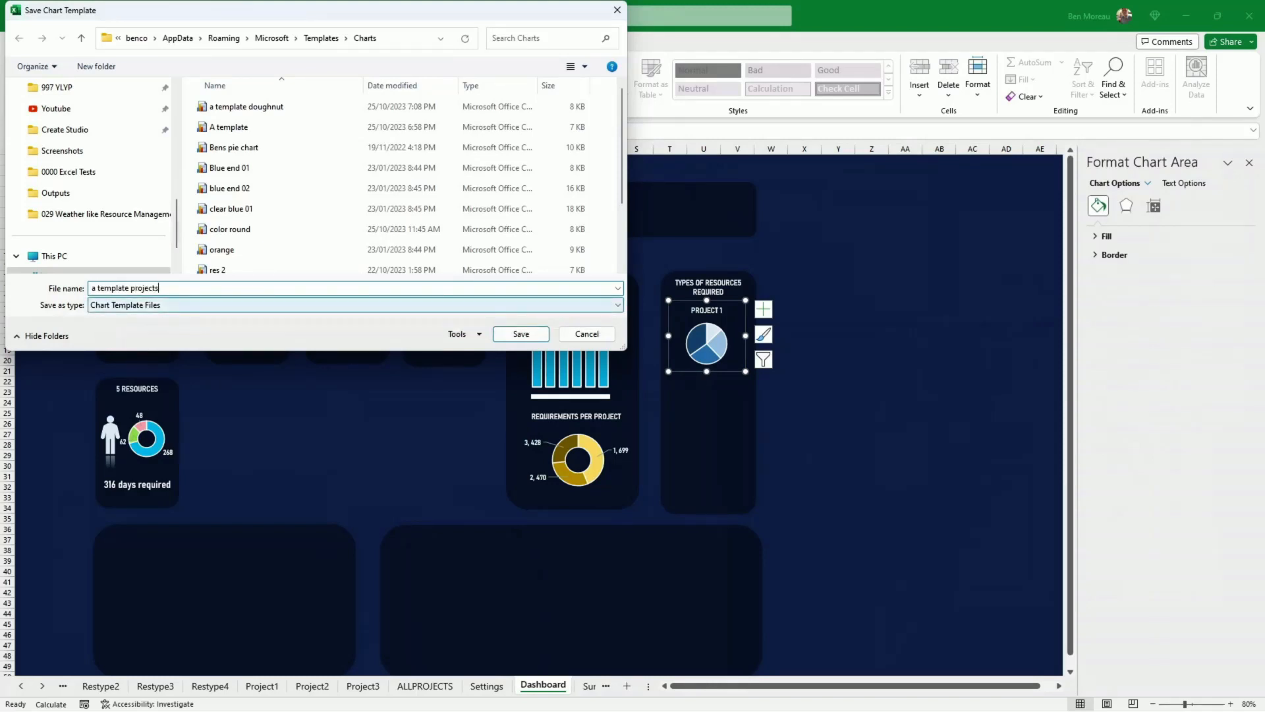
pyautogui.press('Return')
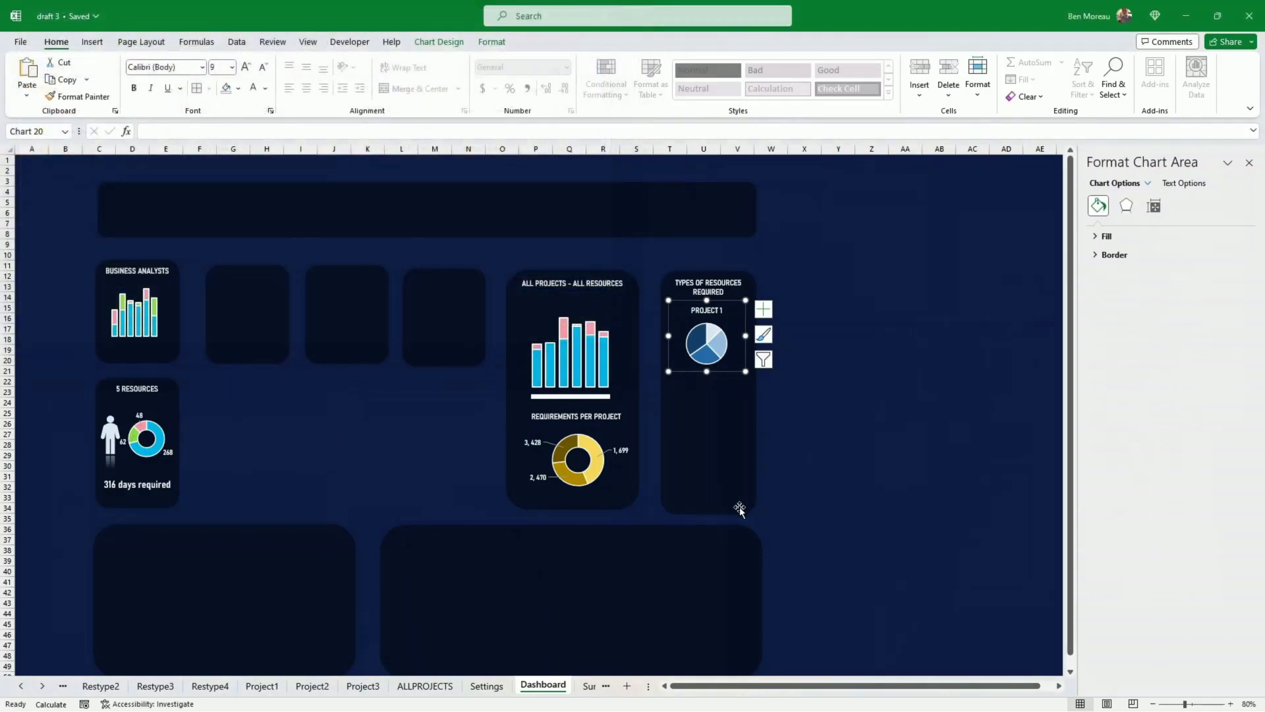
pyautogui.click(841, 476)
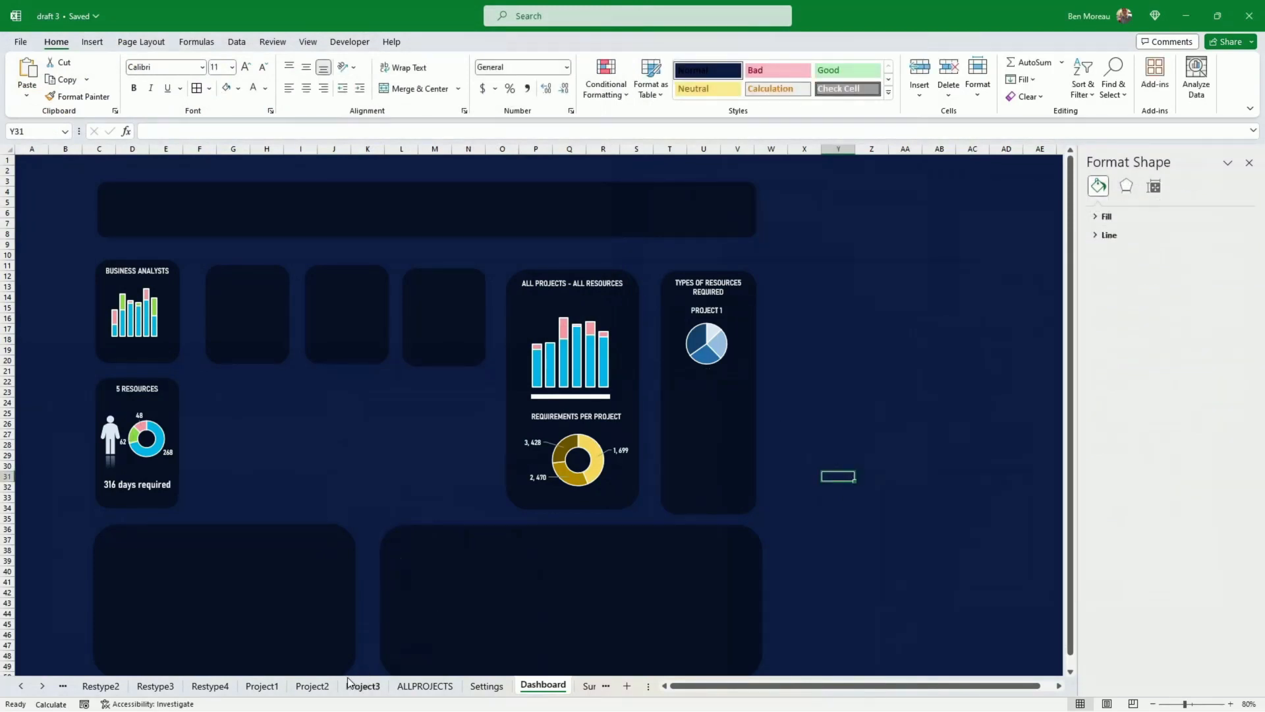
# - Insert a 2-D pie chart on the Project2 sheet from the Requirements totals in L5:L8
pyautogui.click(313, 686)
pyautogui.click(654, 524)
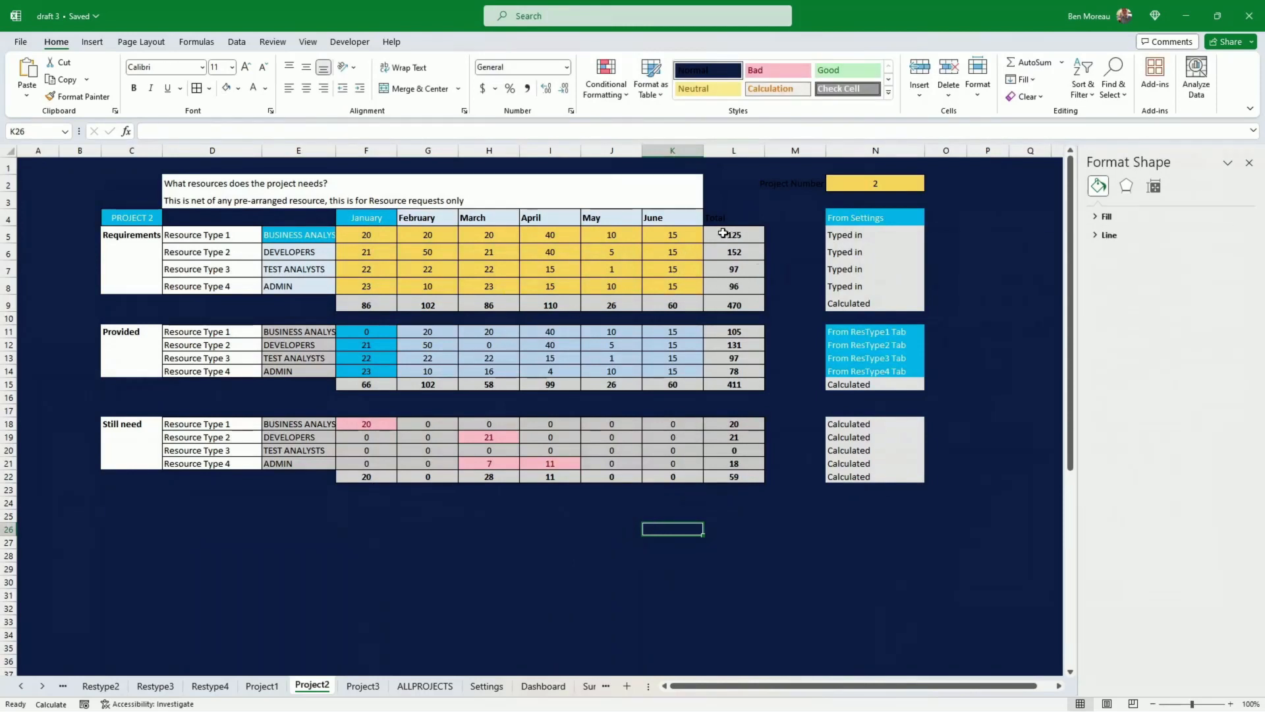
pyautogui.moveTo(723, 233); pyautogui.dragTo(732, 286)
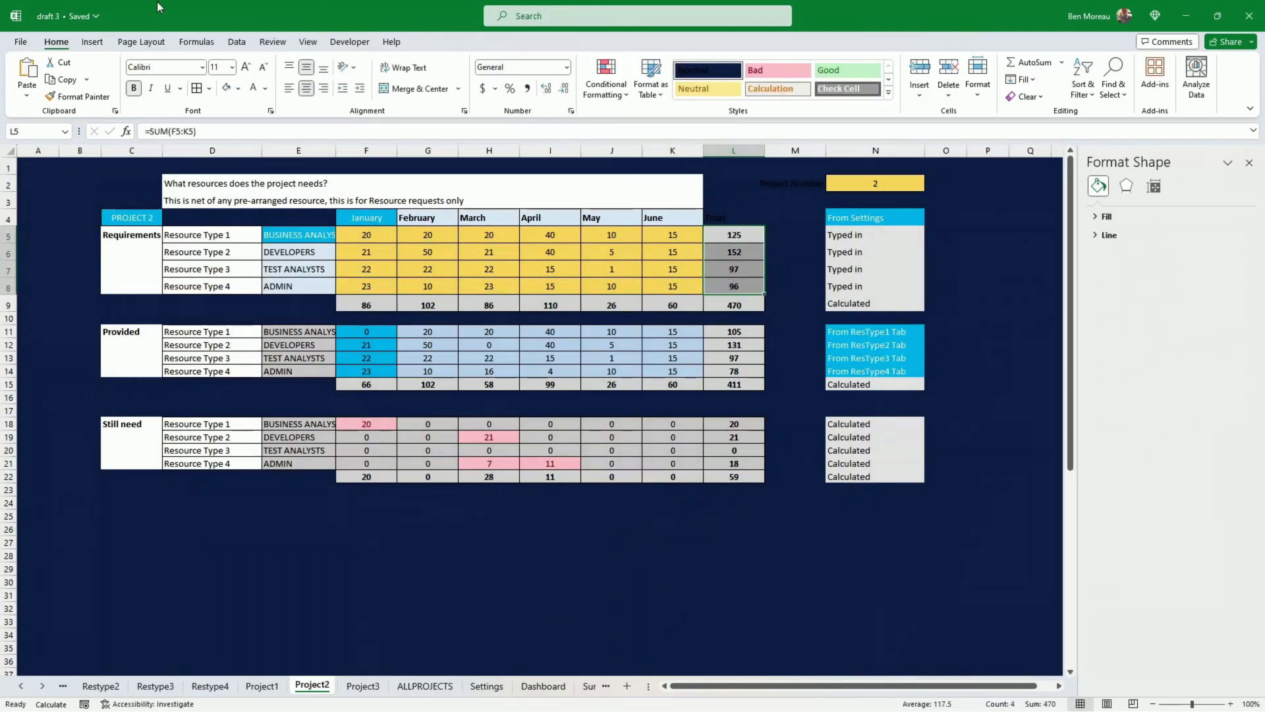
pyautogui.click(94, 42)
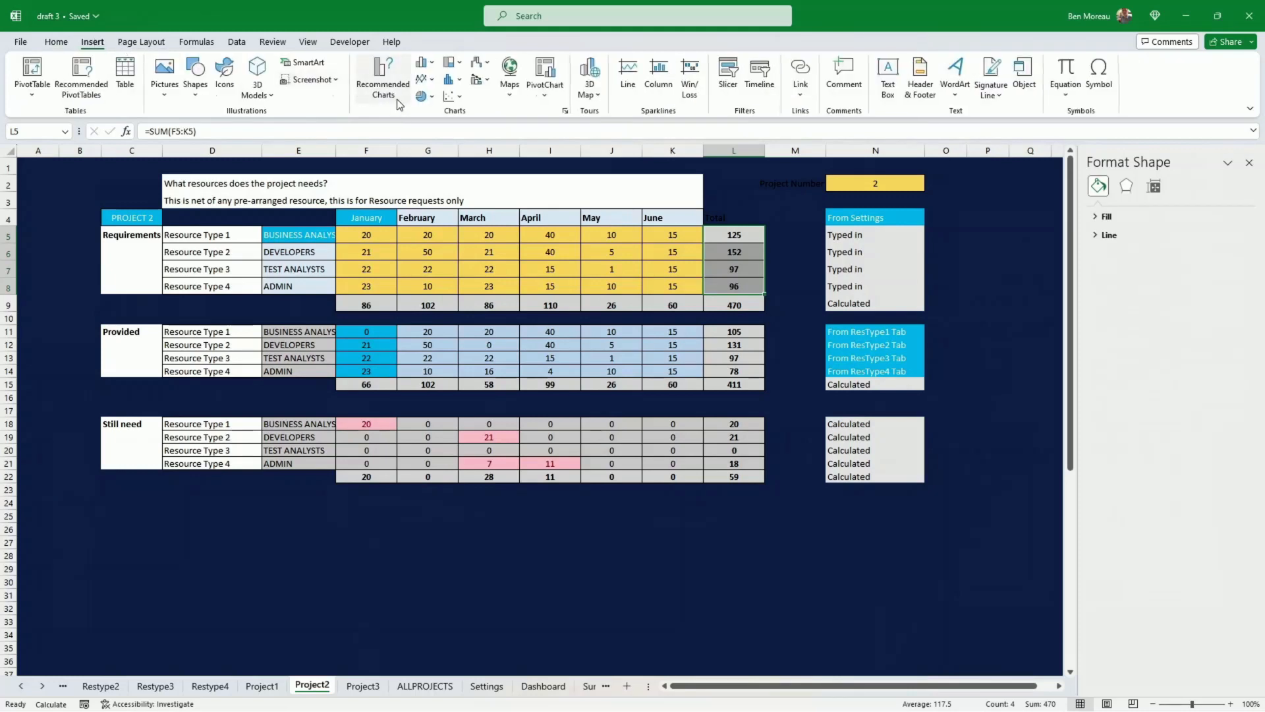
pyautogui.click(432, 98)
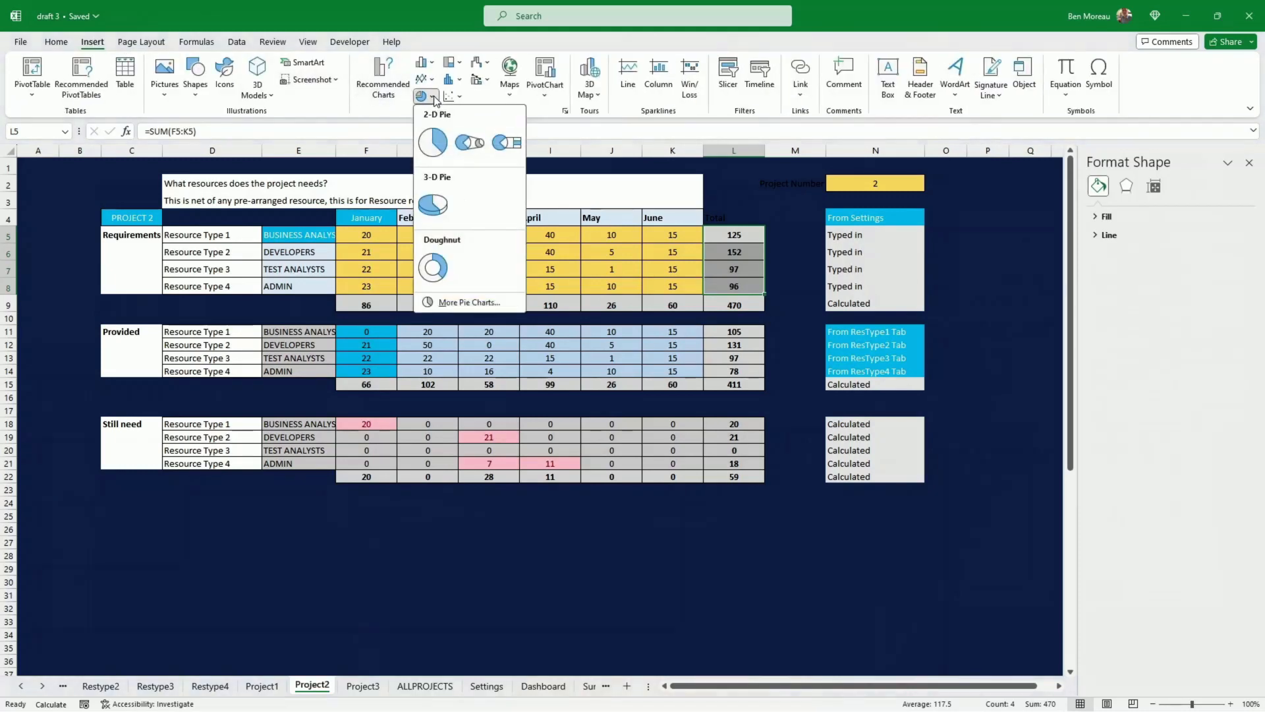
pyautogui.click(435, 135)
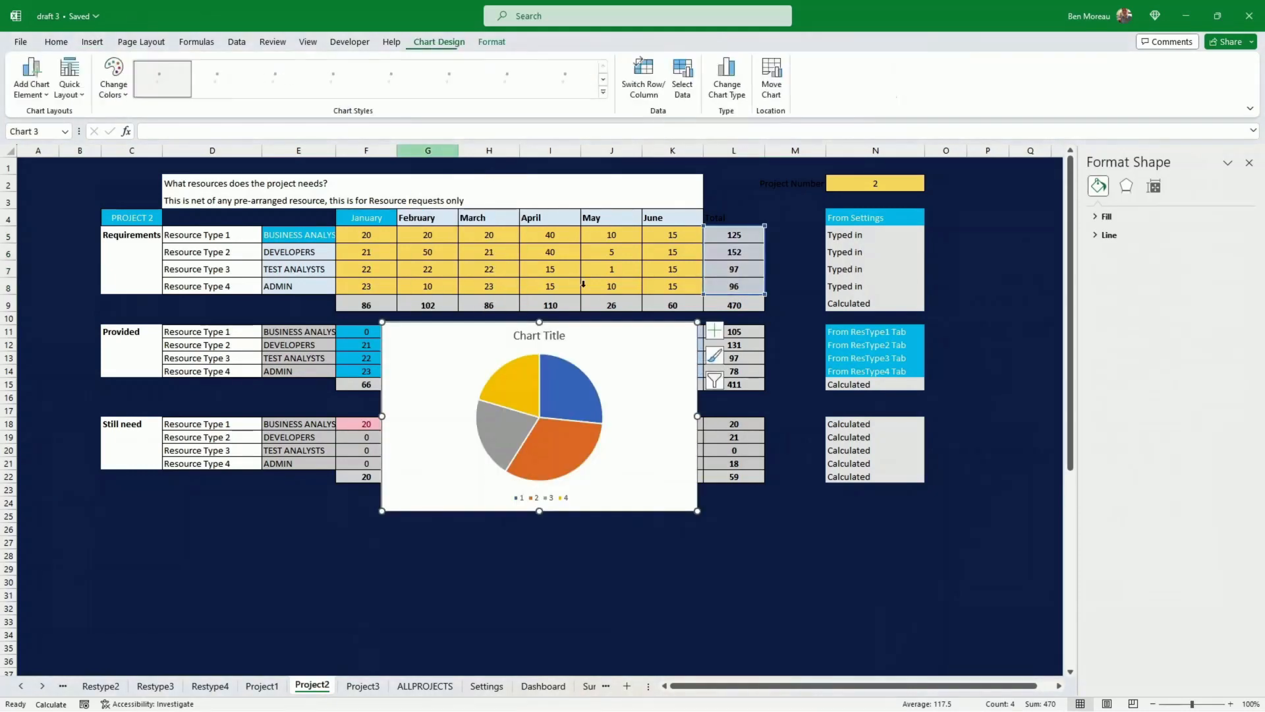
# - Apply the saved projects chart template to the Project2 pie chart and link its title to cell C4
pyautogui.rightClick(608, 512)
pyautogui.press('Escape')
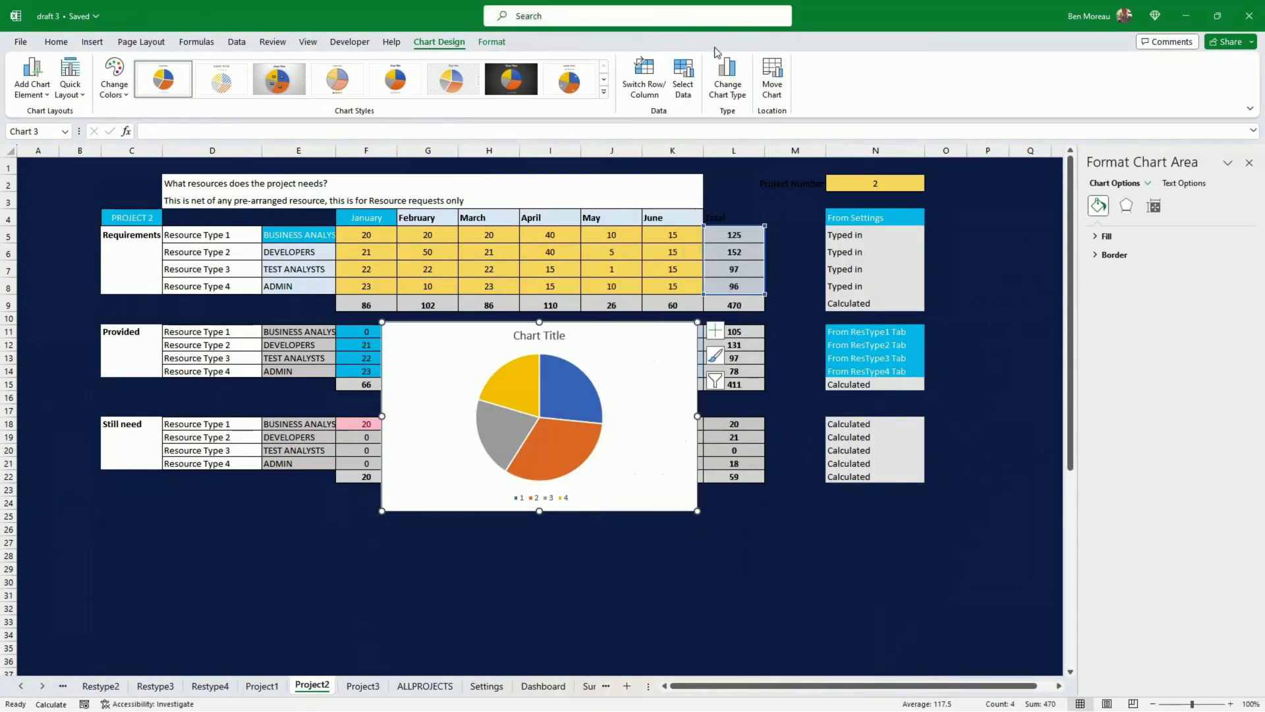
pyautogui.click(728, 82)
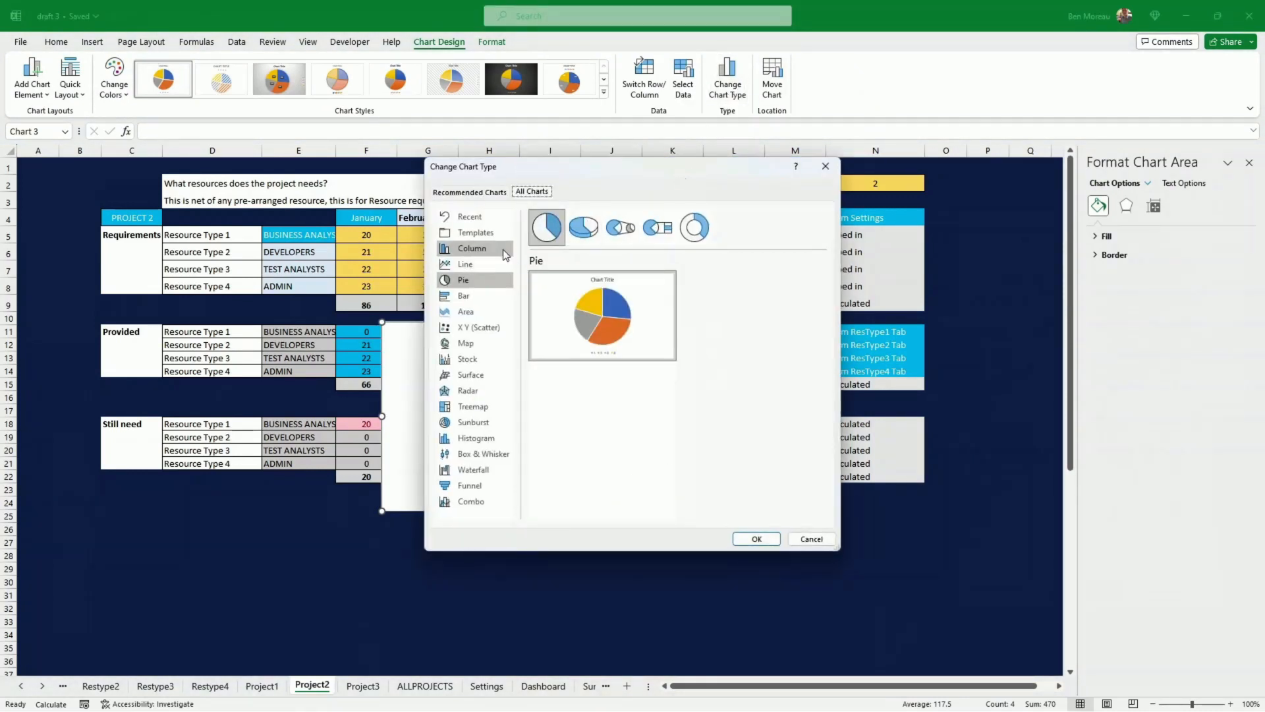
pyautogui.click(484, 233)
pyautogui.doubleClick(603, 386)
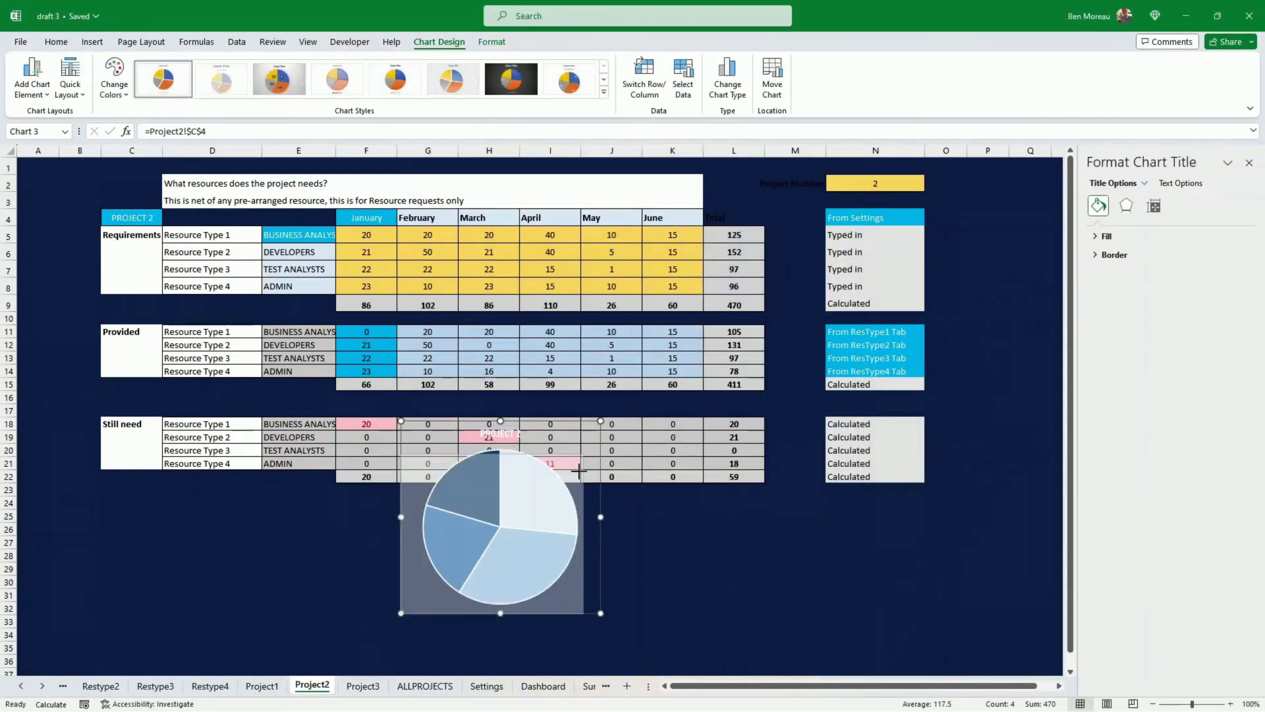
# - Move the PROJECT 2 pie chart to the Dashboard, shrink it slightly and place it under the PROJECT 1 pie
pyautogui.hotkey('ctrl', 'x')
pyautogui.click(543, 686)
pyautogui.click(804, 364)
pyautogui.hotkey('ctrl', 'v')
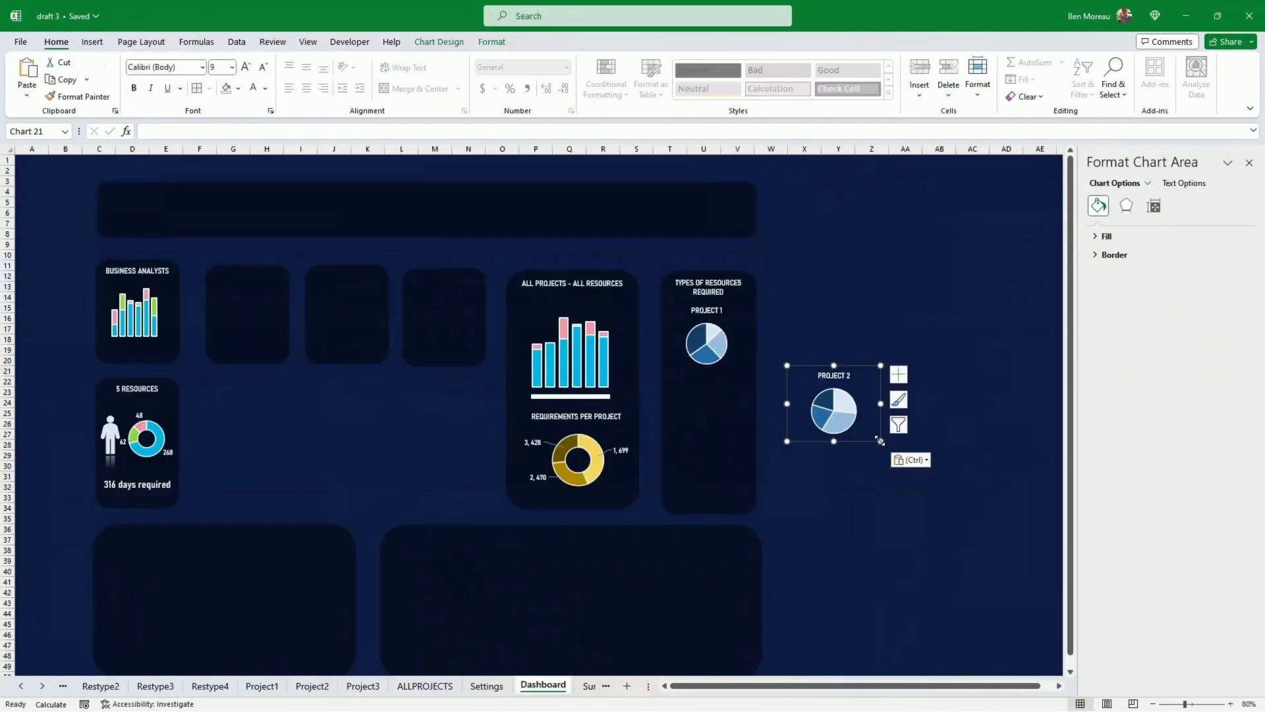
pyautogui.moveTo(878, 437); pyautogui.dragTo(866, 429)
pyautogui.moveTo(846, 429); pyautogui.dragTo(726, 437)
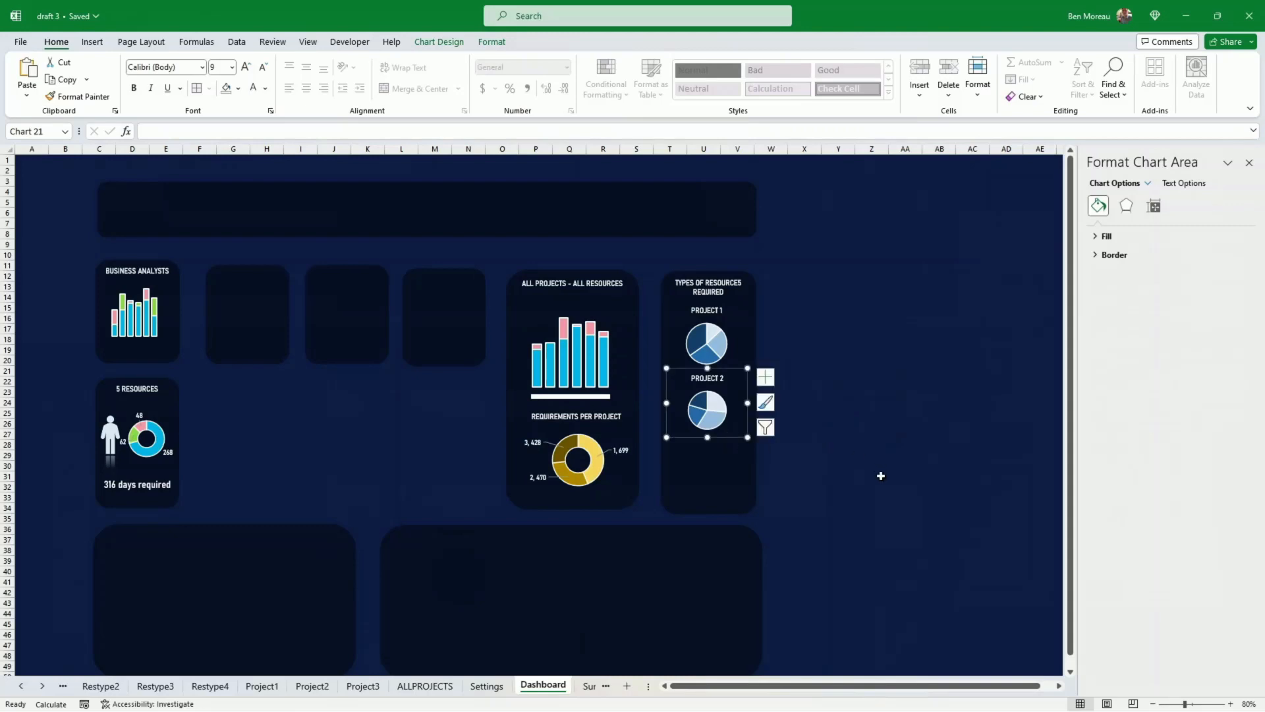
pyautogui.click(877, 476)
# - Insert a 2-D pie chart on the Project3 sheet from the Requirements totals in L5:L8
pyautogui.click(364, 688)
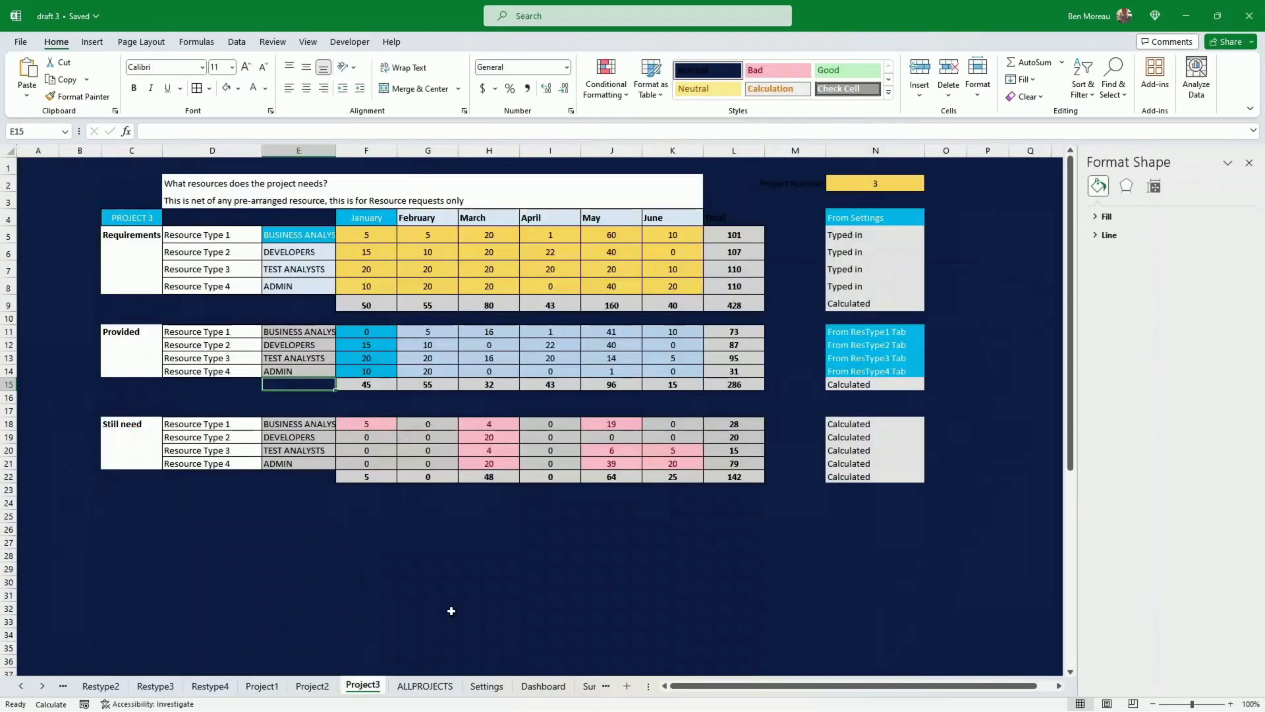
pyautogui.moveTo(736, 235); pyautogui.dragTo(737, 287)
pyautogui.click(92, 42)
pyautogui.click(425, 63)
pyautogui.click(425, 97)
pyautogui.click(437, 139)
# - Apply the saved projects chart template to the Project3 pie chart and move it below the Still need table
pyautogui.click(727, 78)
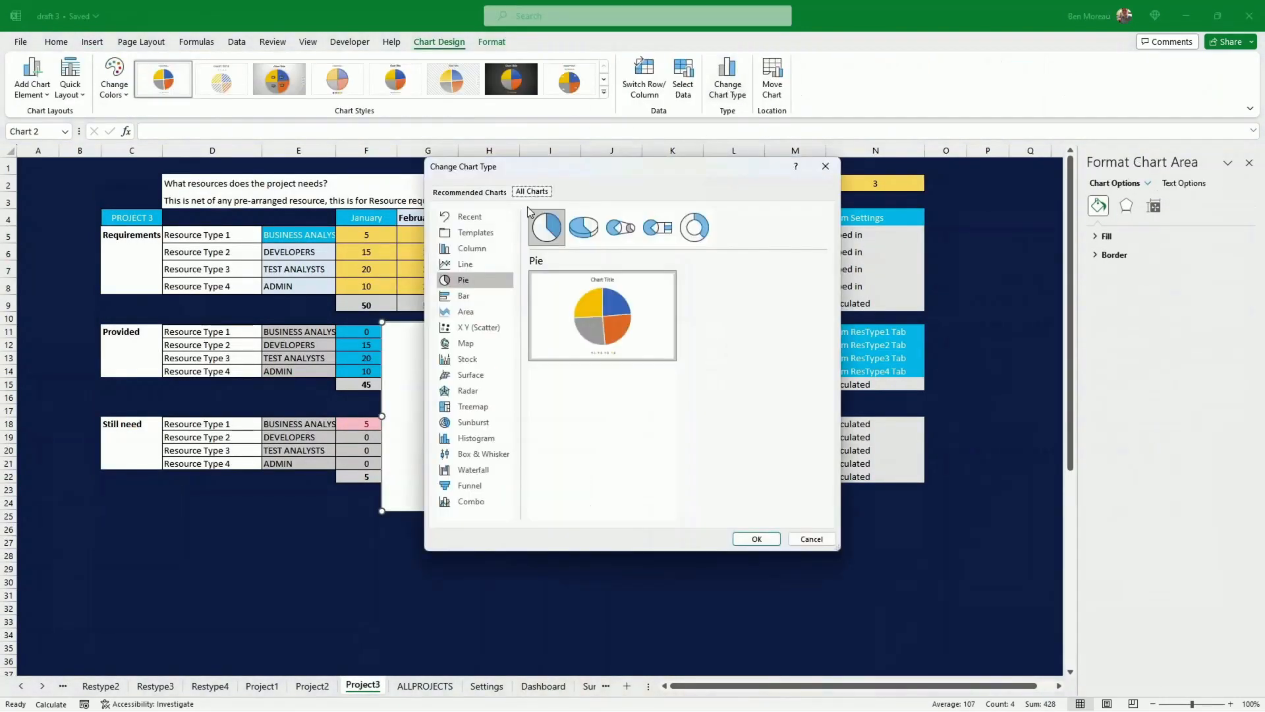
pyautogui.click(477, 234)
pyautogui.click(758, 538)
pyautogui.moveTo(697, 511); pyautogui.dragTo(426, 591)
# - Link the Project3 pie chart's title to the project name in cell C4
pyautogui.click(380, 494)
pyautogui.write('=')
pyautogui.click(142, 217)
pyautogui.press('Return')
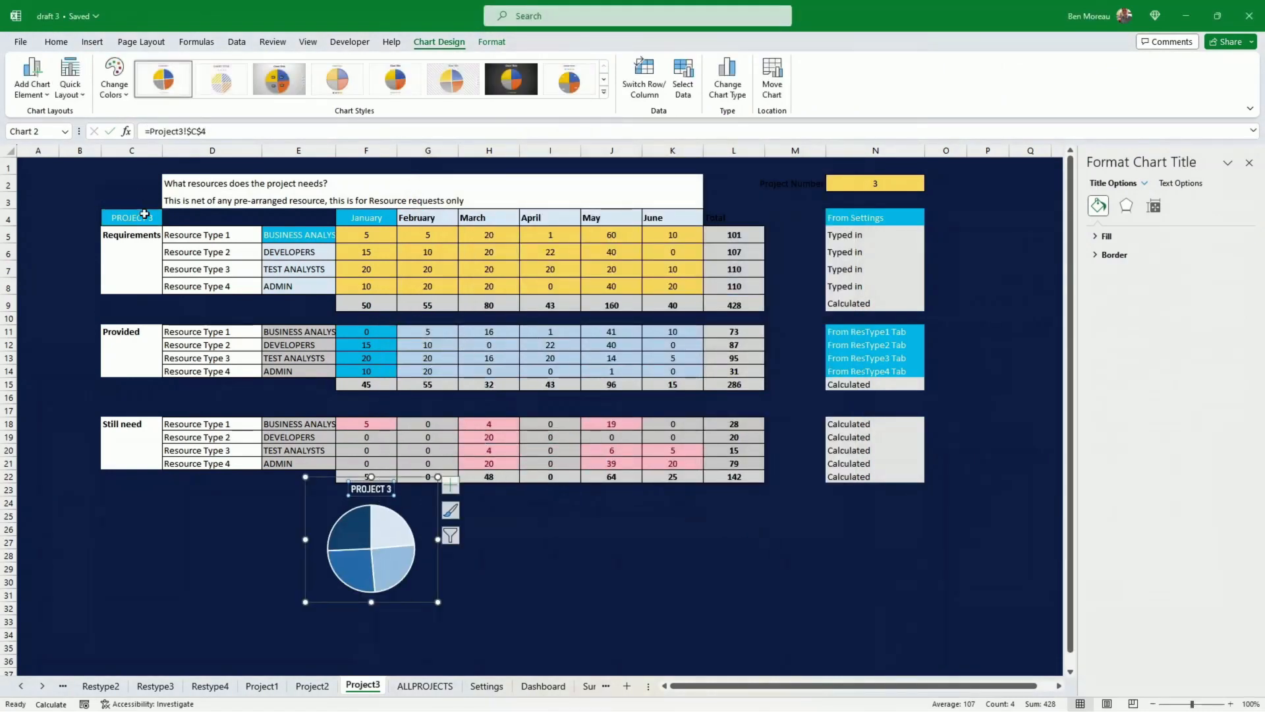
# - Move the PROJECT 3 pie chart to the Dashboard and fit it under the PROJECT 2 pie in the resource types card
pyautogui.hotkey('ctrl', 'x')
pyautogui.click(543, 686)
pyautogui.hotkey('ctrl', 'v')
pyautogui.moveTo(960, 571); pyautogui.dragTo(920, 536)
pyautogui.moveTo(915, 536); pyautogui.dragTo(733, 498)
pyautogui.moveTo(744, 498); pyautogui.dragTo(749, 503)
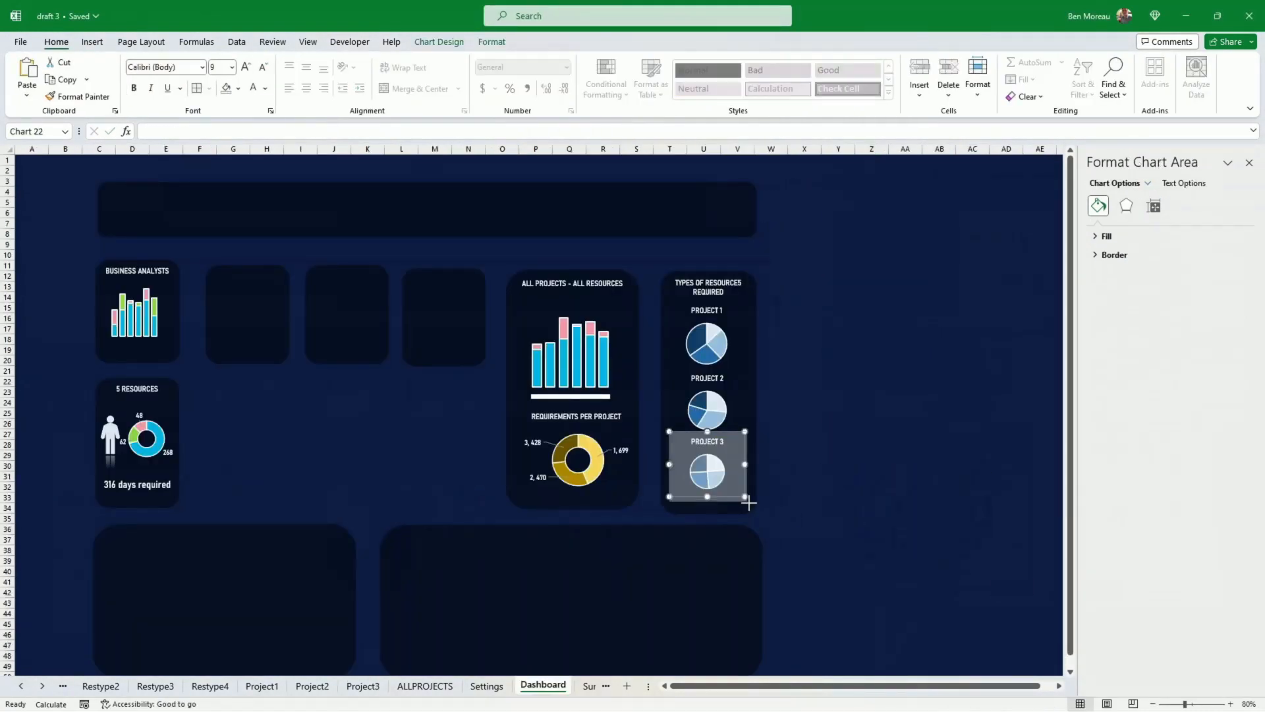
# - Resize the three project pie charts on the Dashboard so their pies are similar in size and evenly stacked
pyautogui.click(715, 414)
pyautogui.moveTo(748, 438); pyautogui.dragTo(750, 431)
pyautogui.moveTo(666, 432); pyautogui.dragTo(665, 431)
pyautogui.click(719, 354)
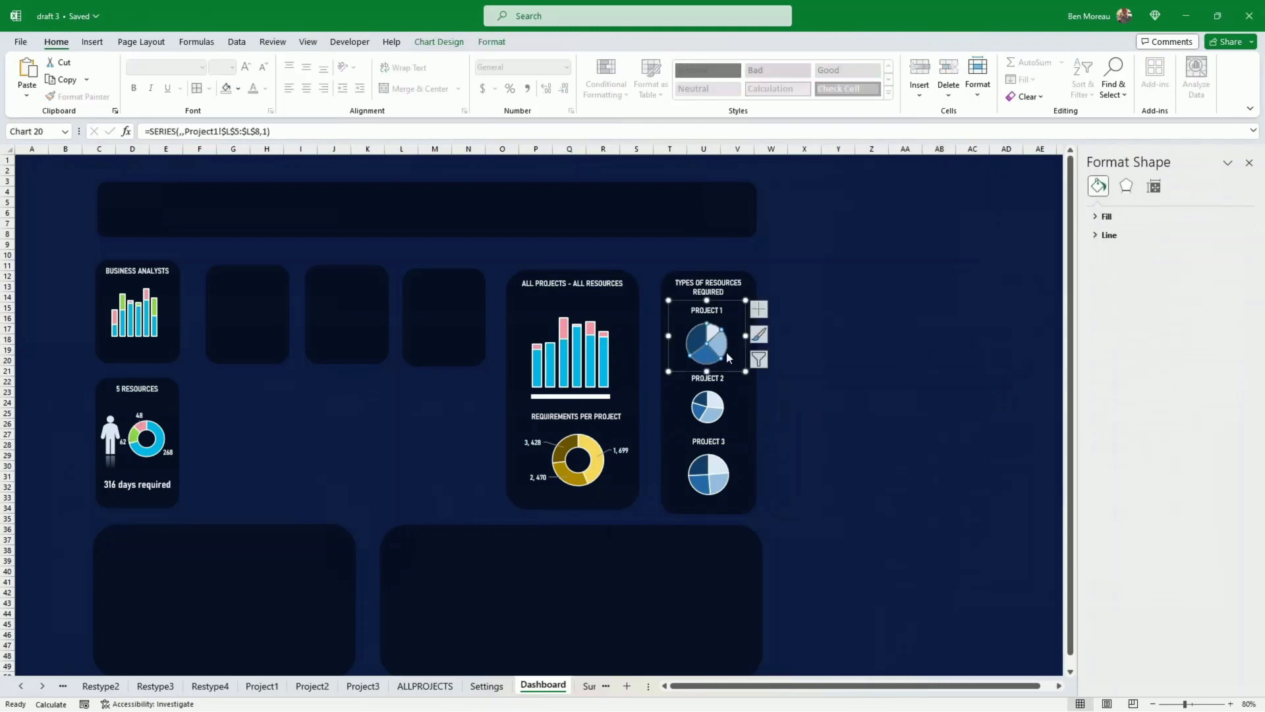
pyautogui.moveTo(668, 371); pyautogui.dragTo(674, 366)
pyautogui.click(720, 486)
pyautogui.moveTo(669, 503); pyautogui.dragTo(676, 498)
pyautogui.click(721, 405)
pyautogui.click(738, 406)
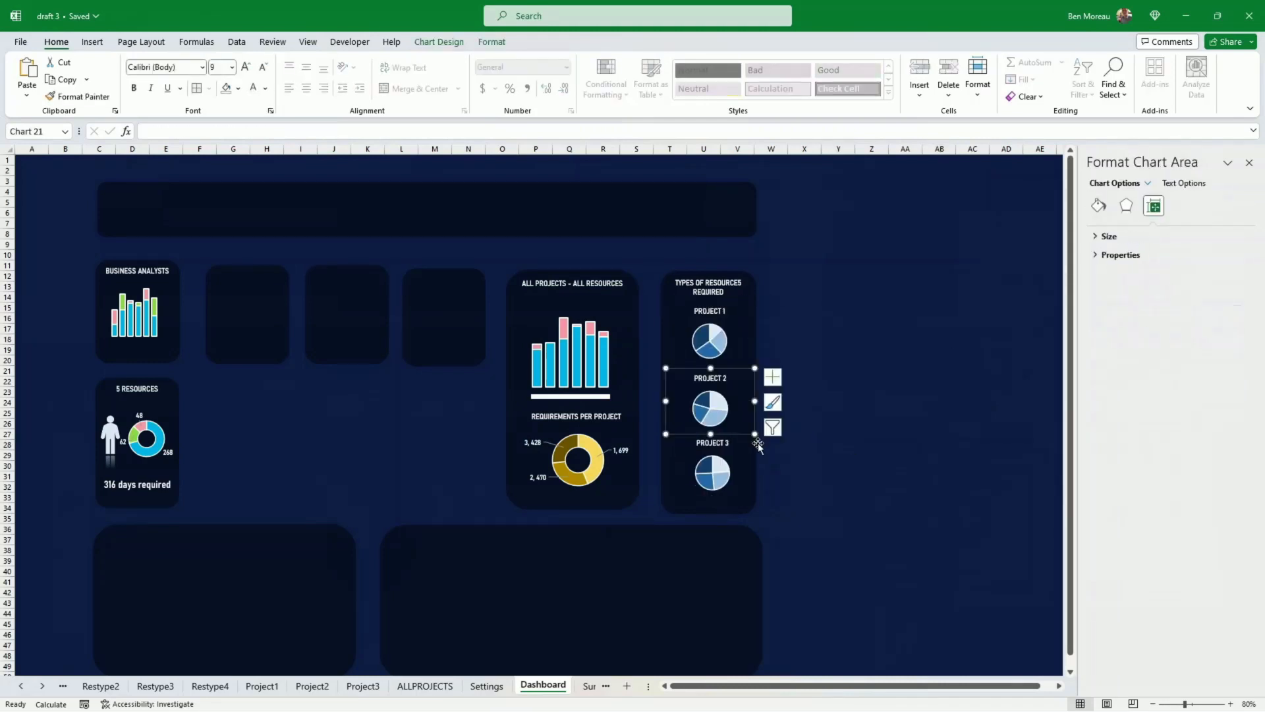
pyautogui.click(871, 482)
# - On the Project1 sheet, move the PROJECT 1 pie chart aside to start at about row 28
pyautogui.scroll(-4, 789, 381)
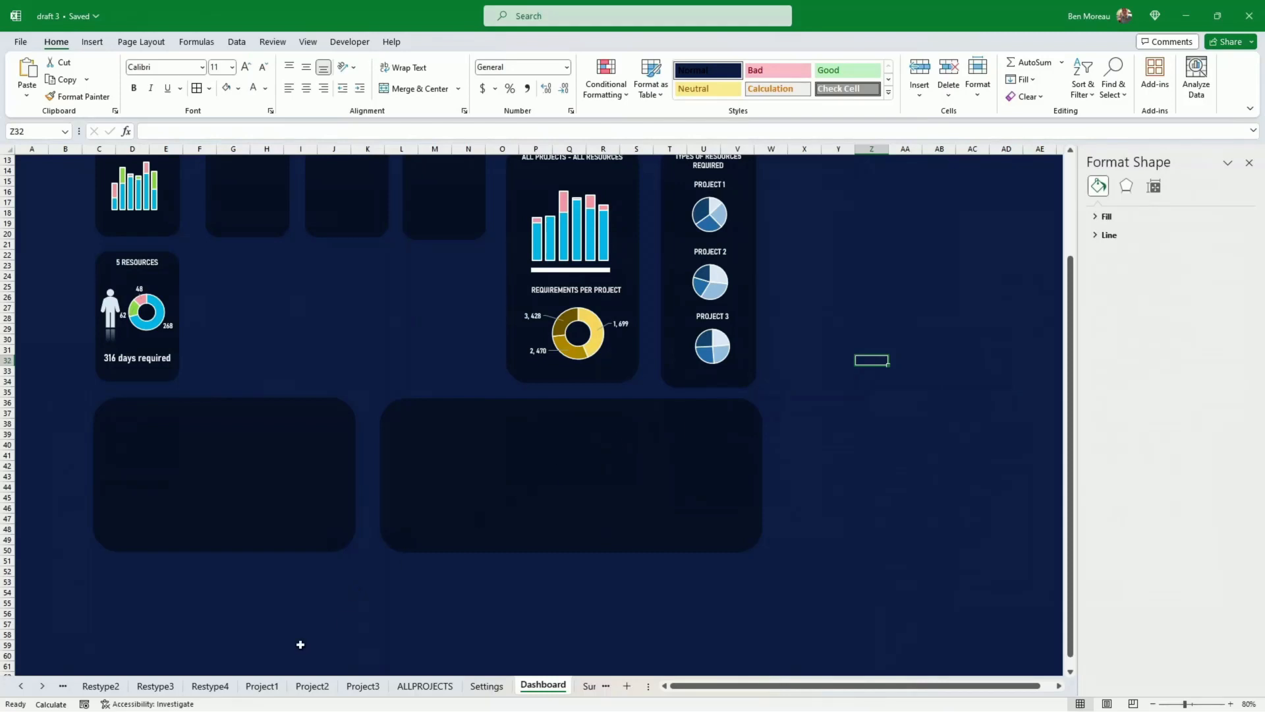
pyautogui.click(266, 688)
pyautogui.moveTo(361, 499); pyautogui.dragTo(539, 553)
# - Insert a 2-D stacked area chart from Project 1's monthly Requirements values in F5:K8
pyautogui.moveTo(358, 235); pyautogui.dragTo(669, 284)
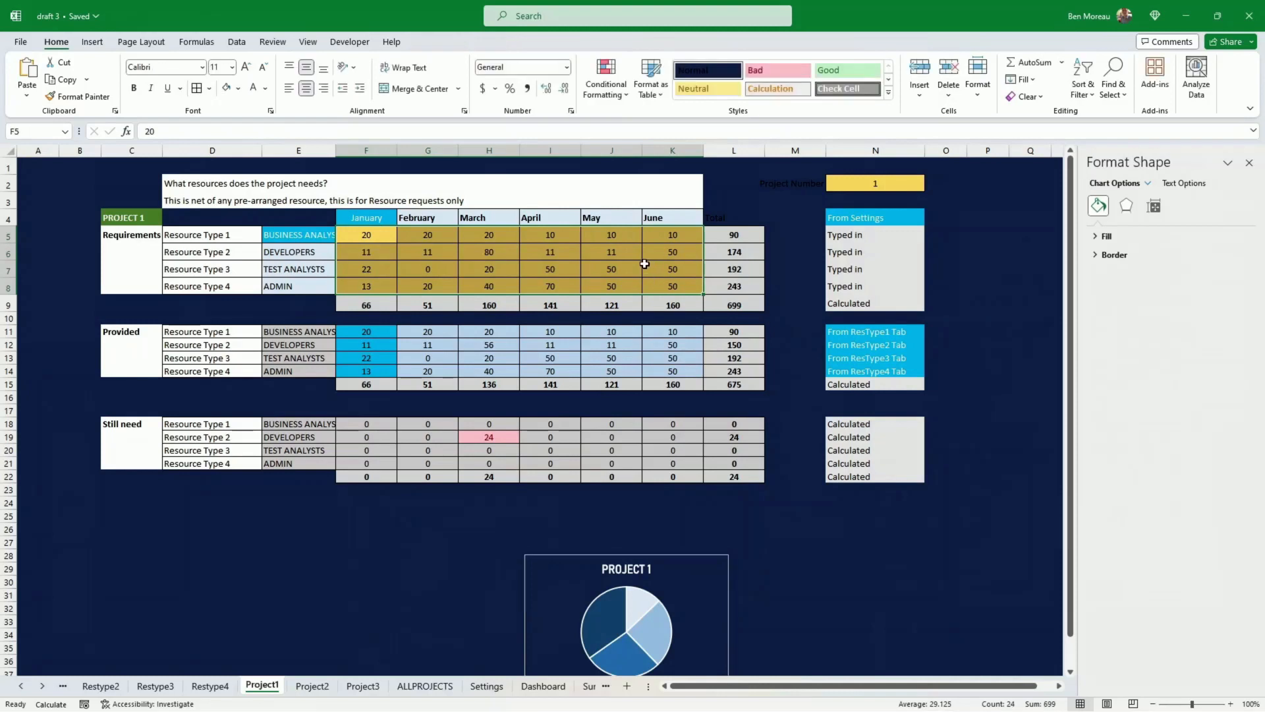
pyautogui.click(93, 44)
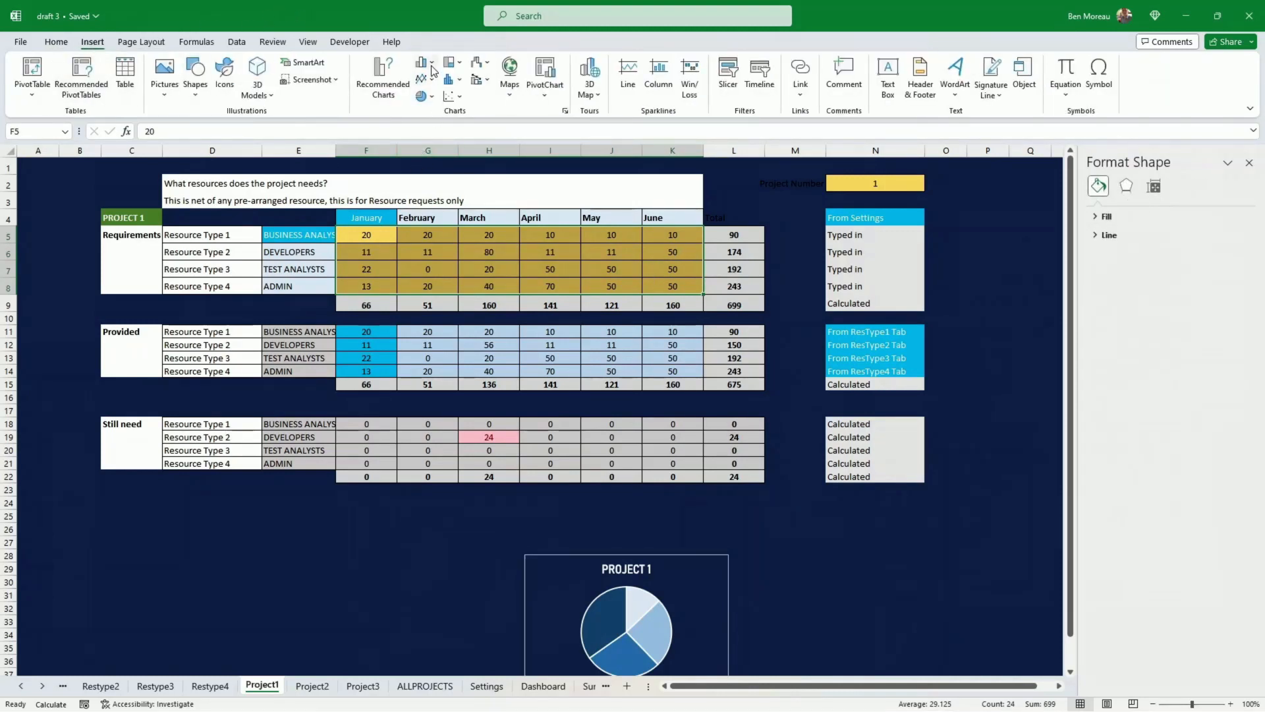
pyautogui.click(433, 83)
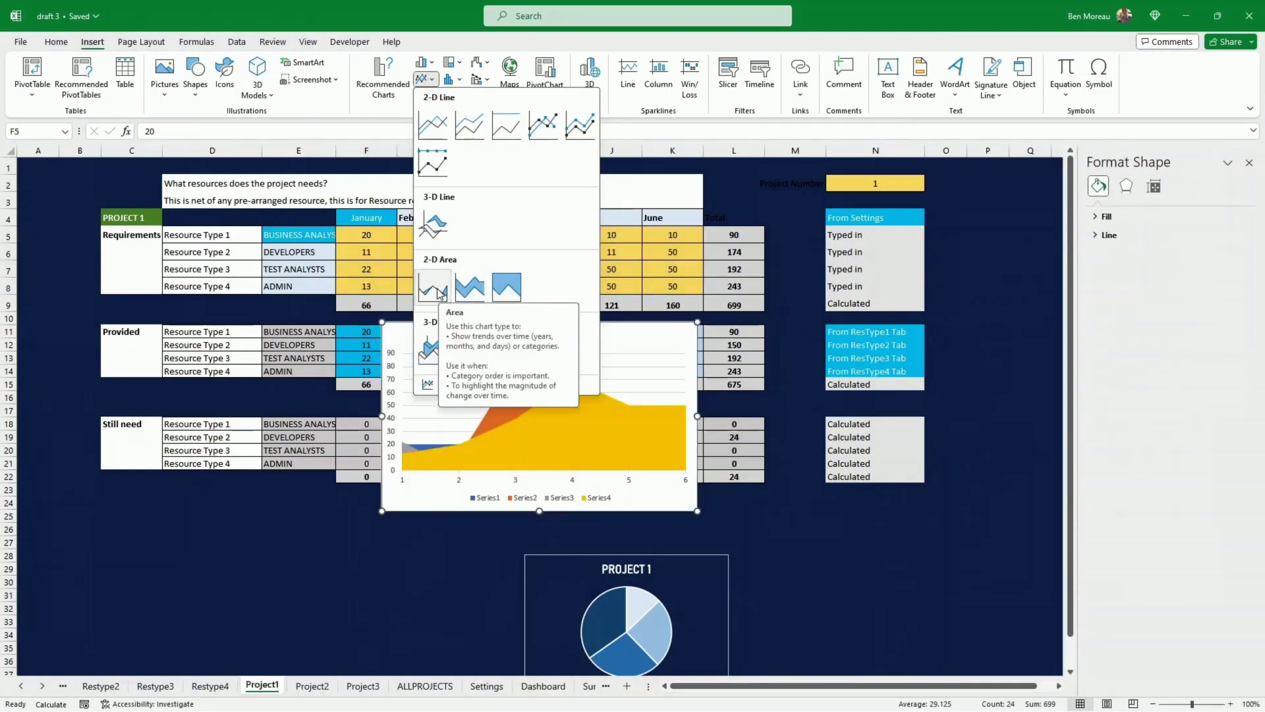
pyautogui.click(470, 288)
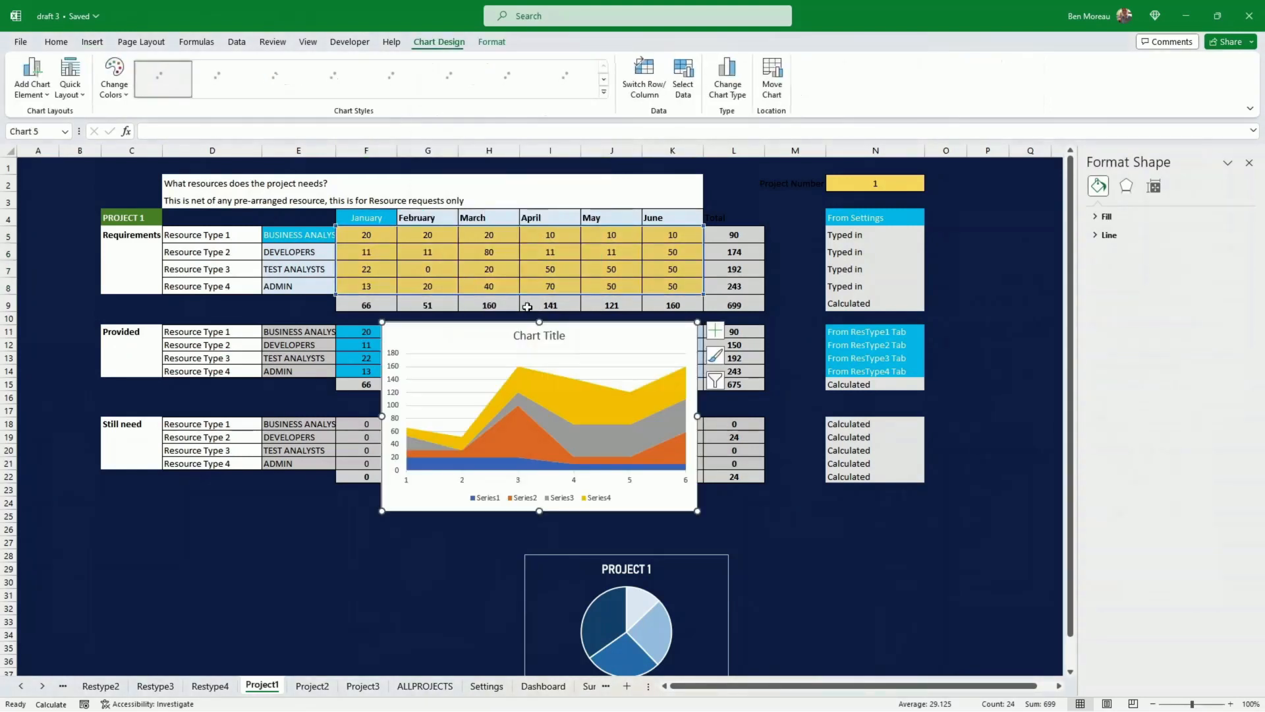
# - Move the stacked area chart below the Still need table, beside the PROJECT 1 pie chart
pyautogui.moveTo(660, 514); pyautogui.dragTo(430, 634)
pyautogui.scroll(-2, 518, 539)
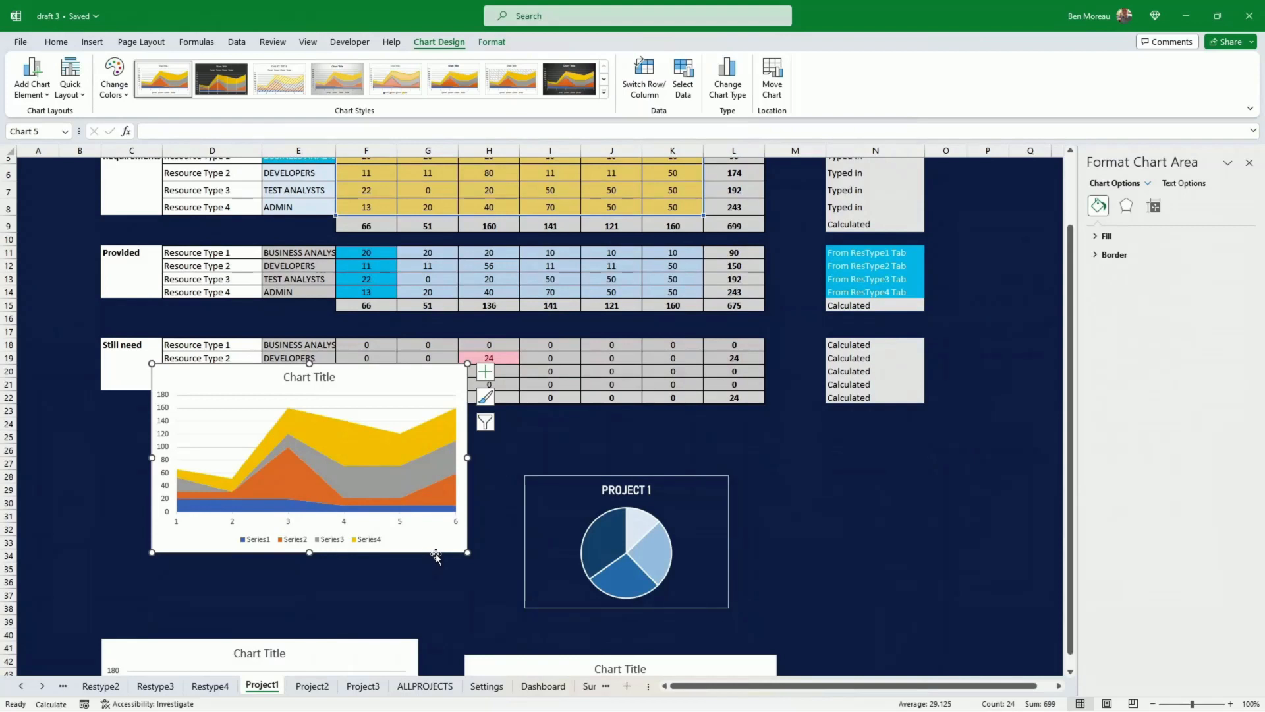
pyautogui.moveTo(435, 557); pyautogui.dragTo(453, 606)
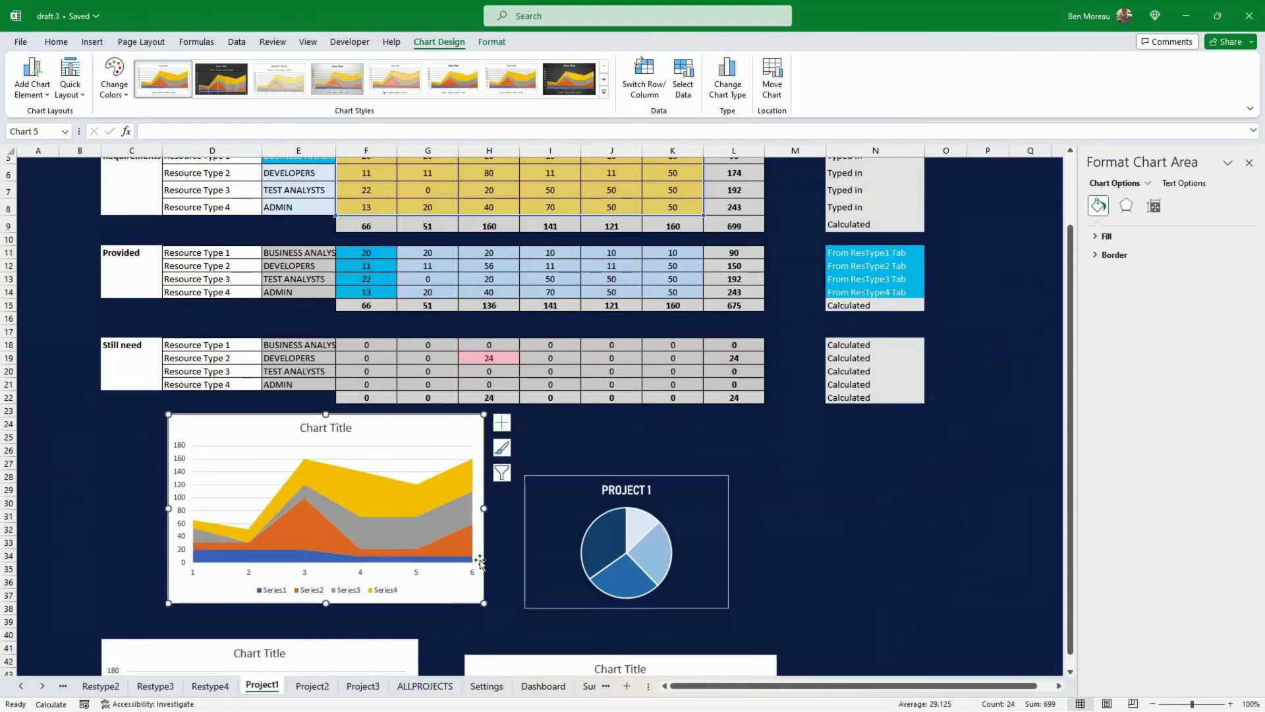
# - Give the bottom series of the new stacked area chart a very light blue fill and a white outline
pyautogui.click(290, 559)
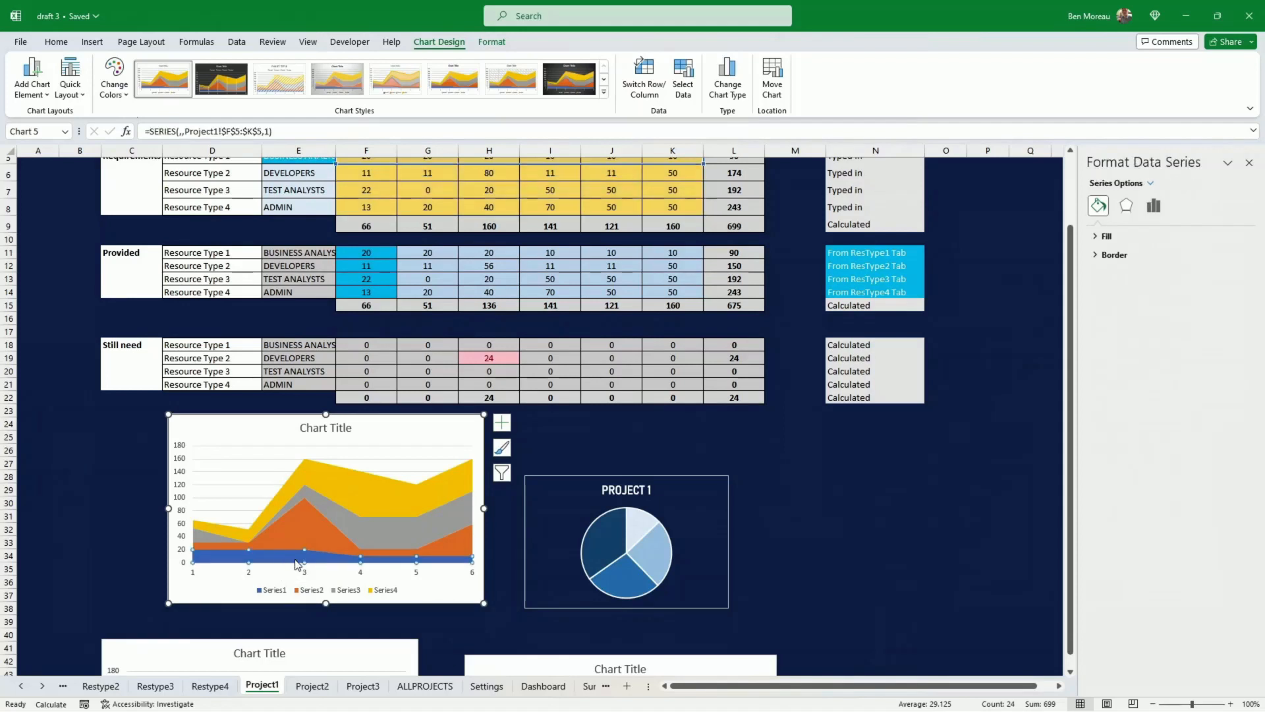
pyautogui.click(497, 43)
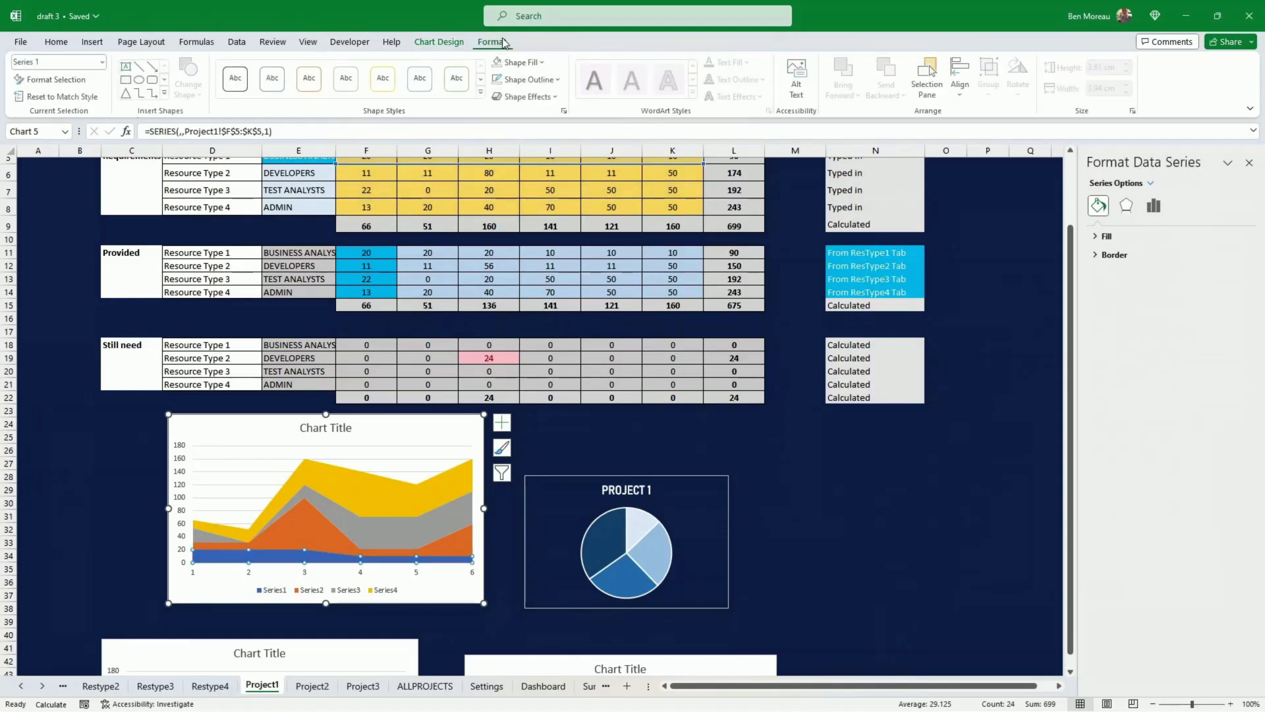
pyautogui.click(539, 64)
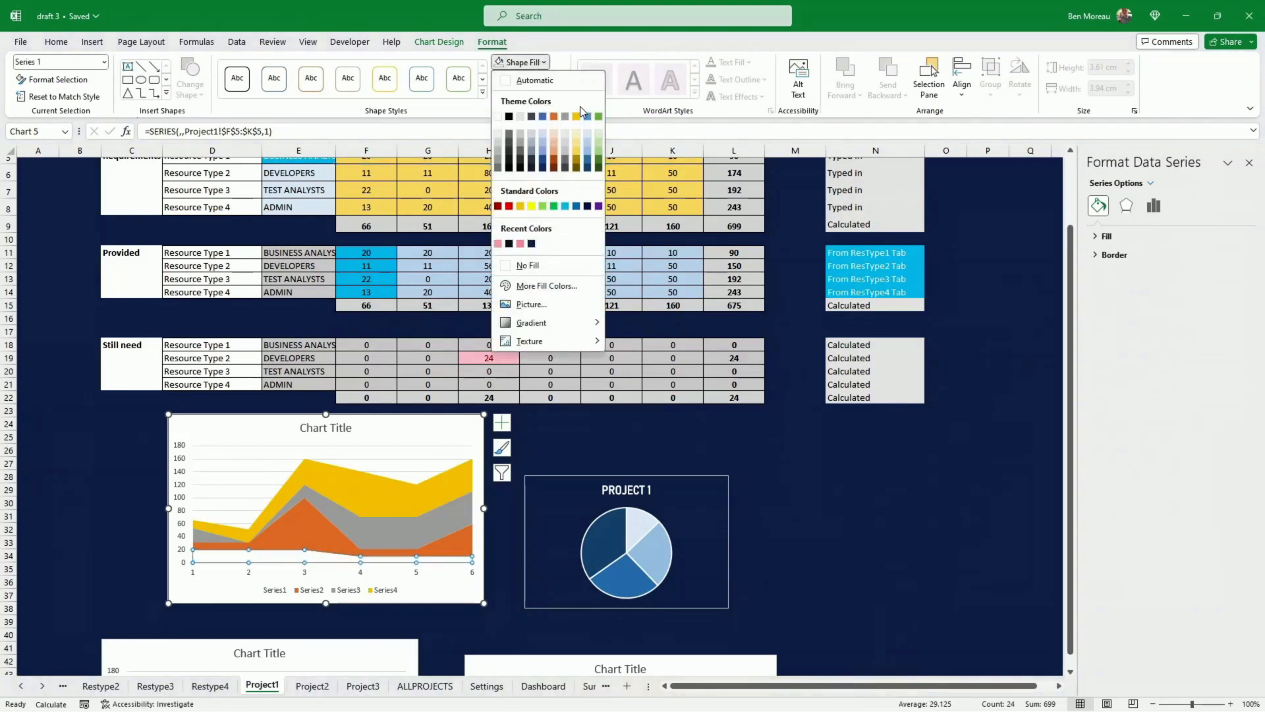
pyautogui.click(586, 134)
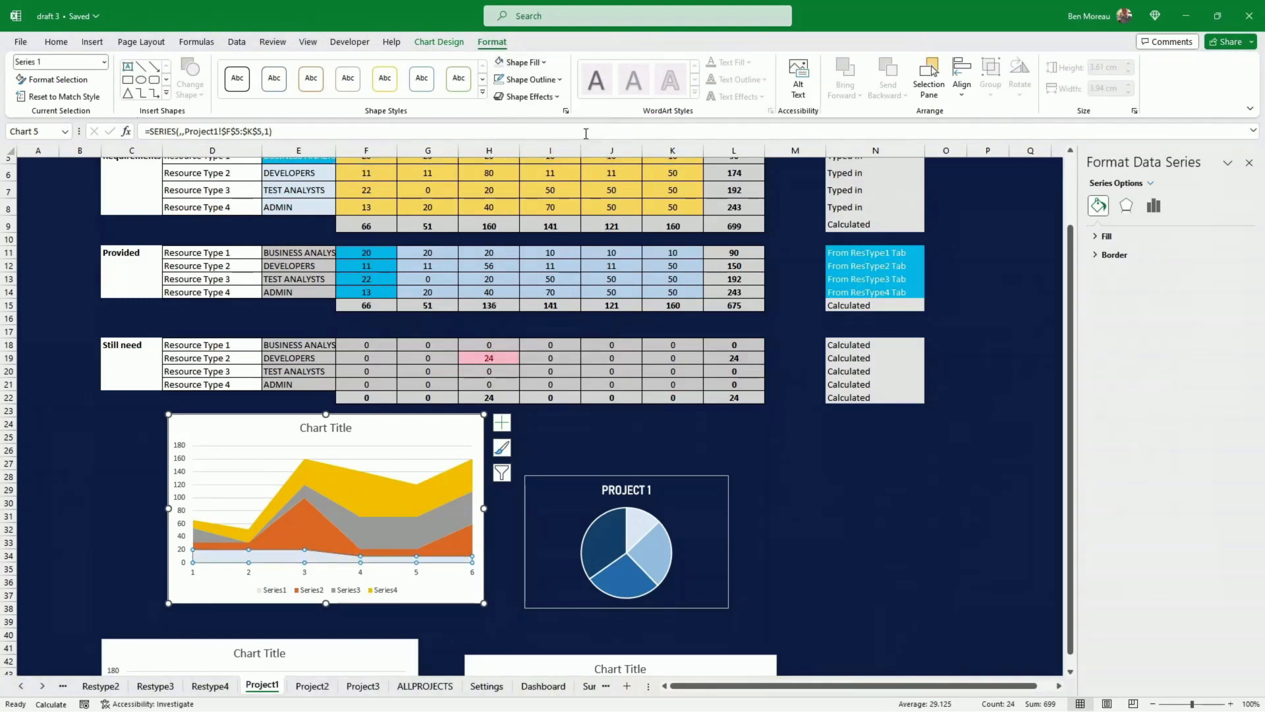
pyautogui.click(559, 79)
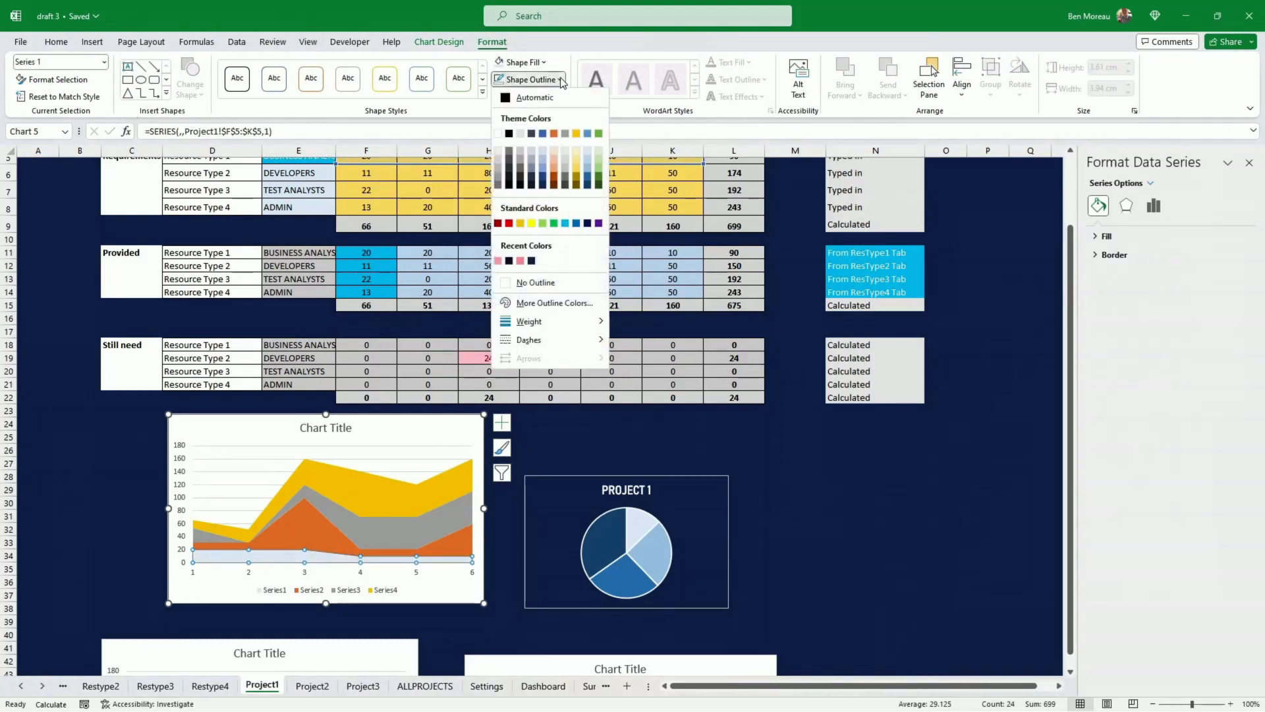
pyautogui.click(499, 133)
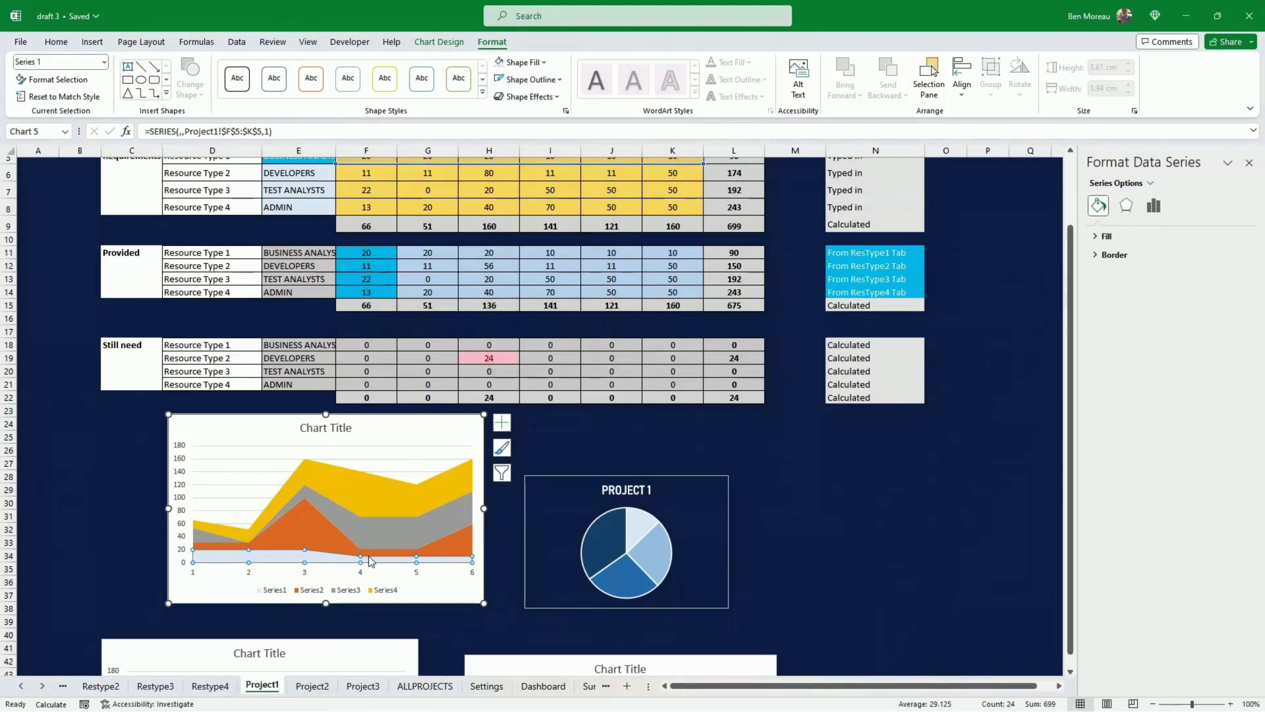
# - Format the orange second series of the area chart with a light blue fill and a white 1 pt outline
pyautogui.click(322, 535)
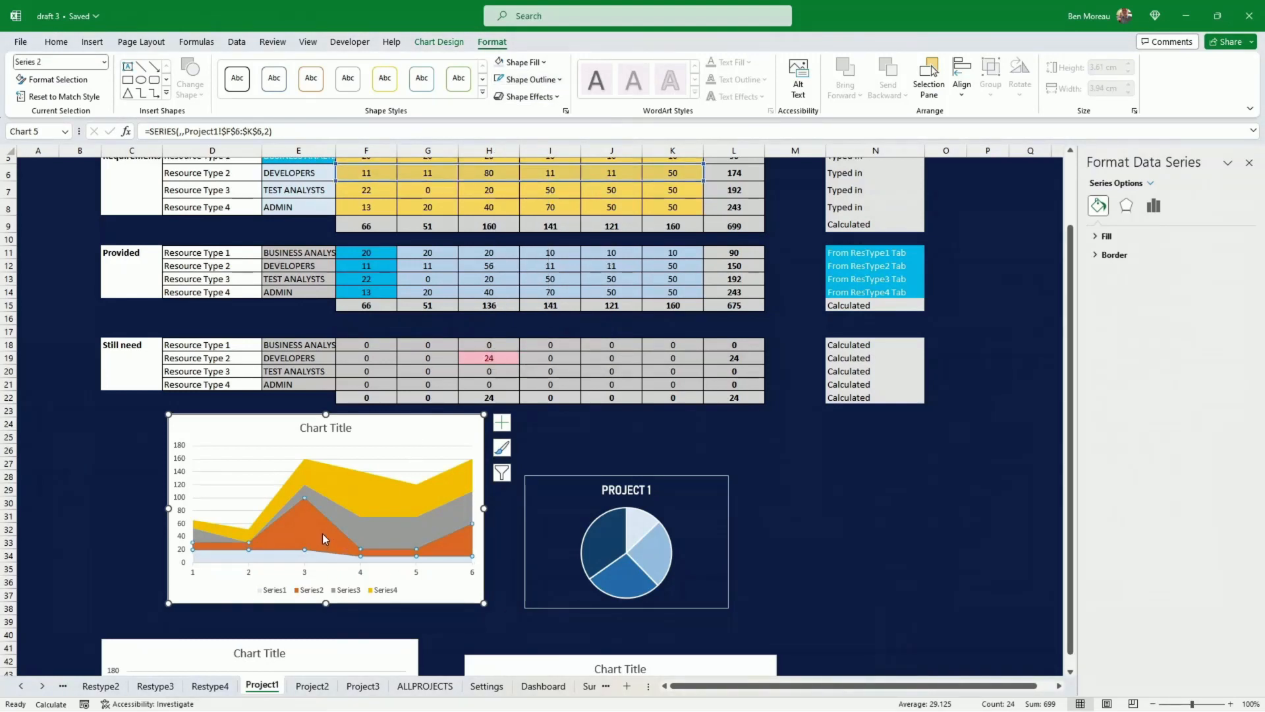
pyautogui.click(544, 62)
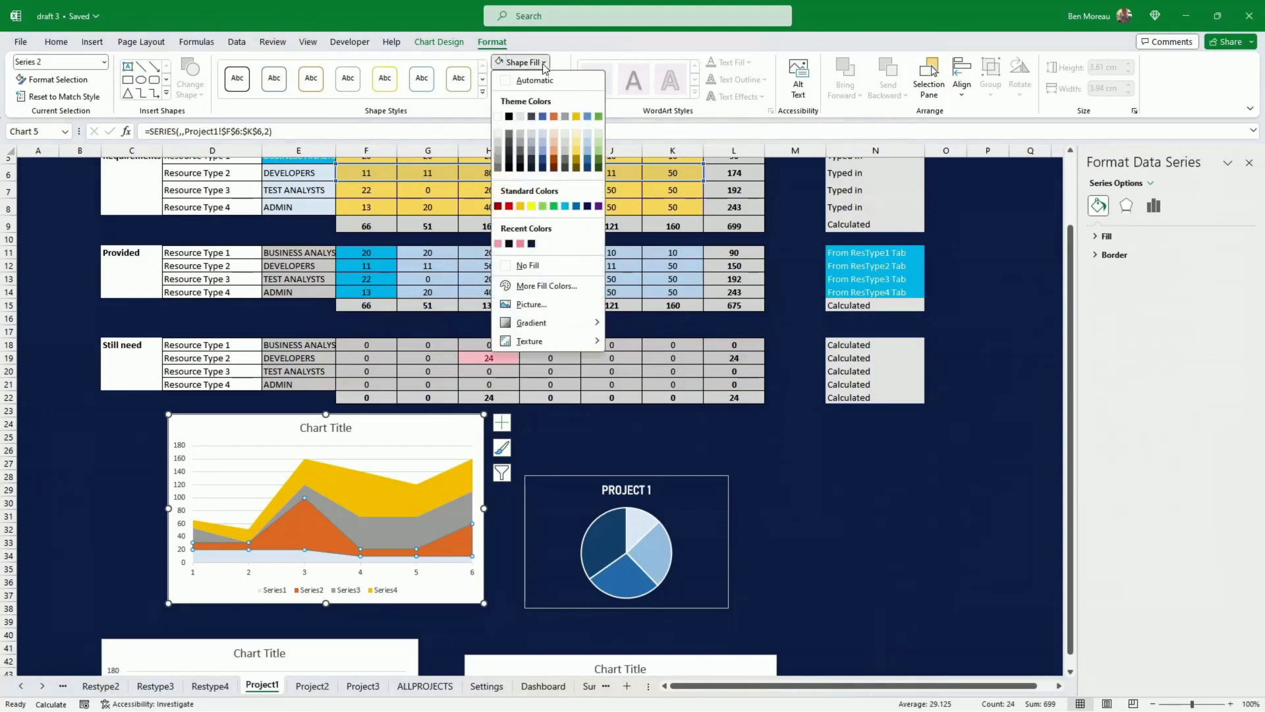
pyautogui.click(589, 116)
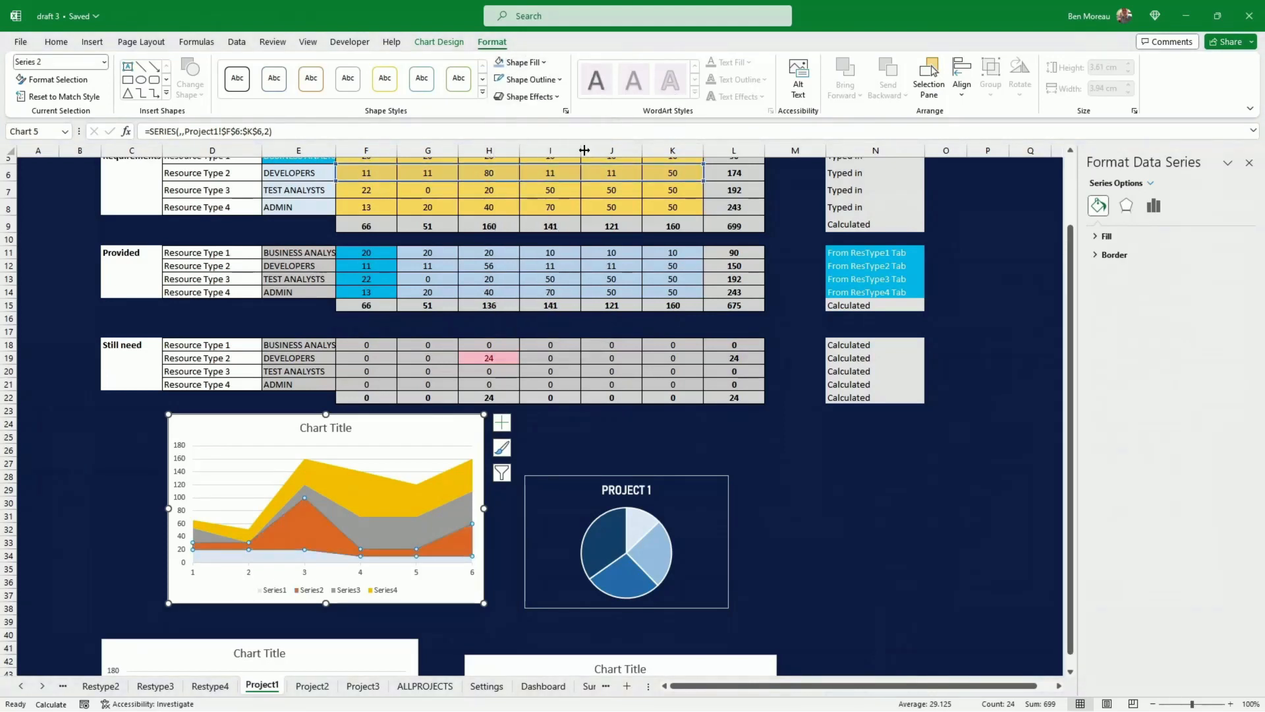
pyautogui.click(542, 79)
pyautogui.click(500, 133)
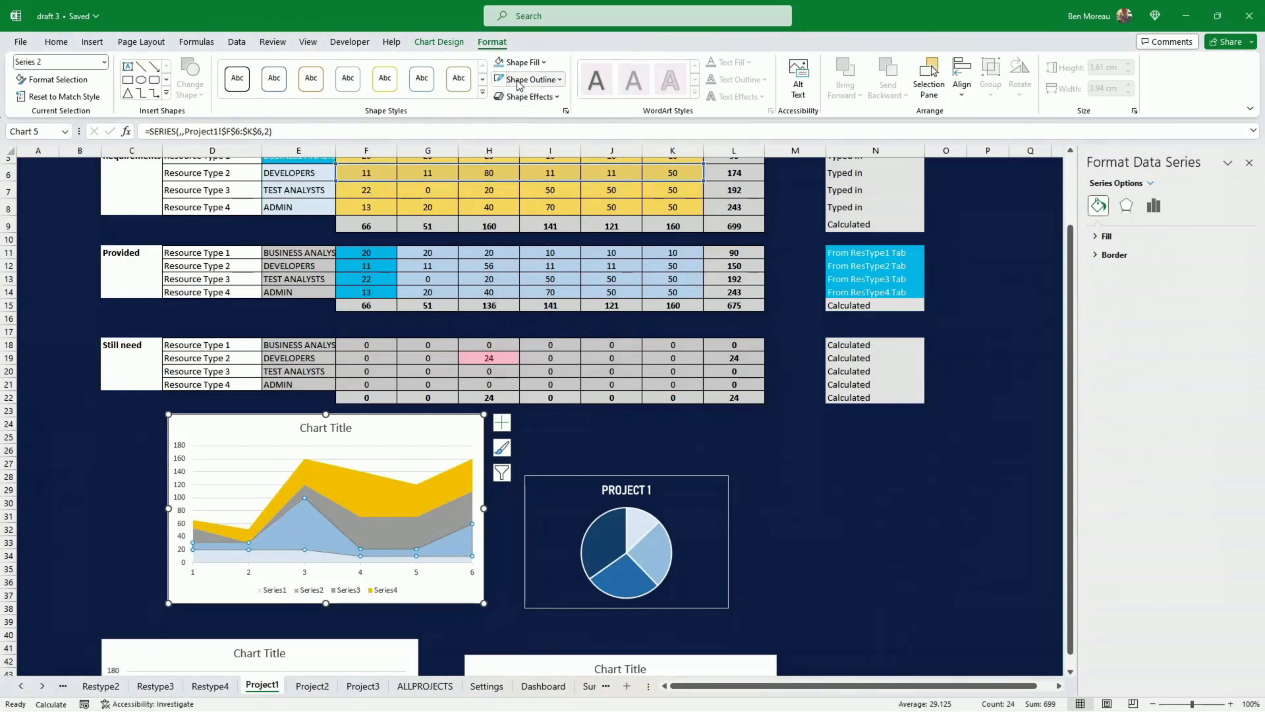
pyautogui.click(532, 79)
pyautogui.moveTo(564, 321)
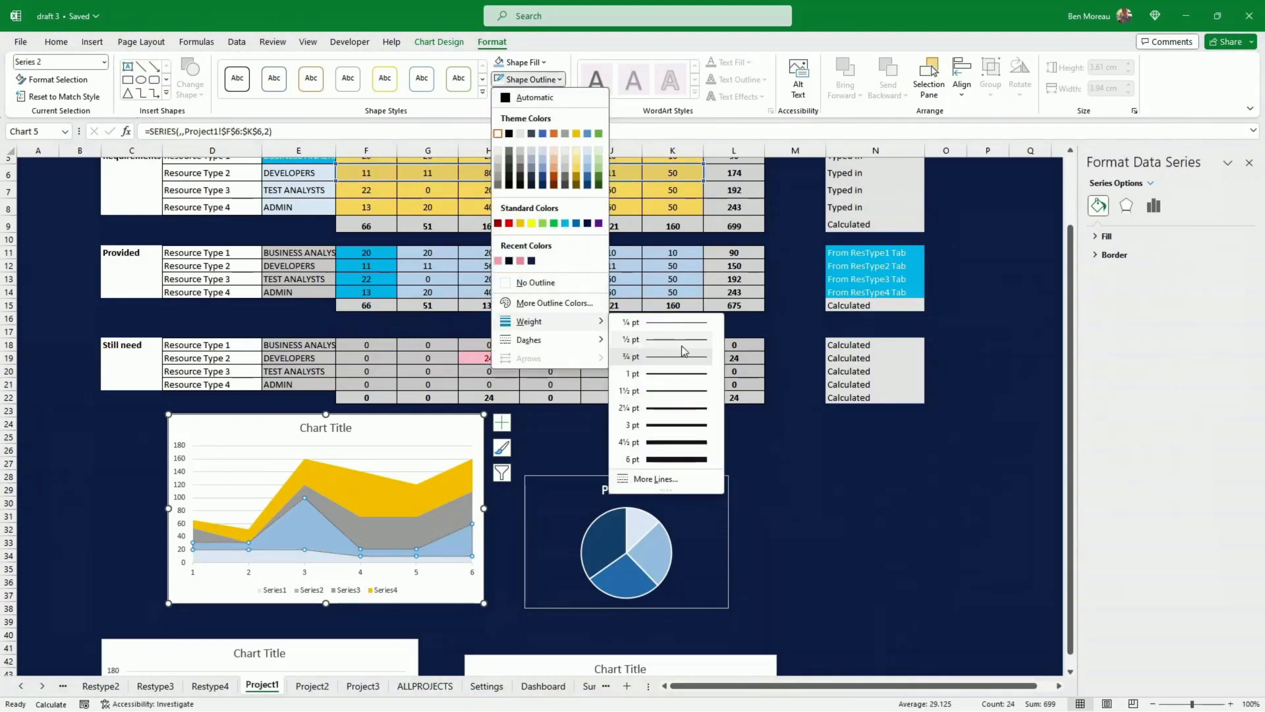
pyautogui.click(675, 378)
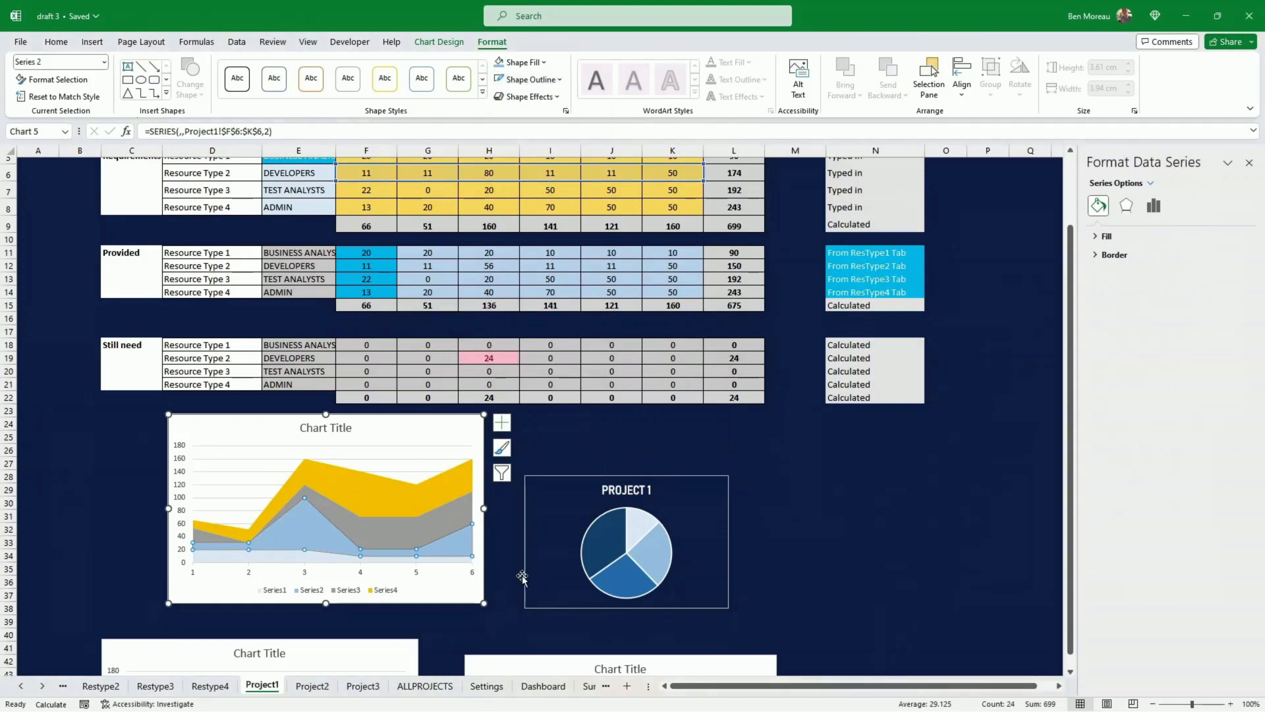
# - Shrink the area chart to about 6.96 cm high by 8.96 cm wide and remove its background fill
pyautogui.moveTo(483, 602); pyautogui.dragTo(392, 586)
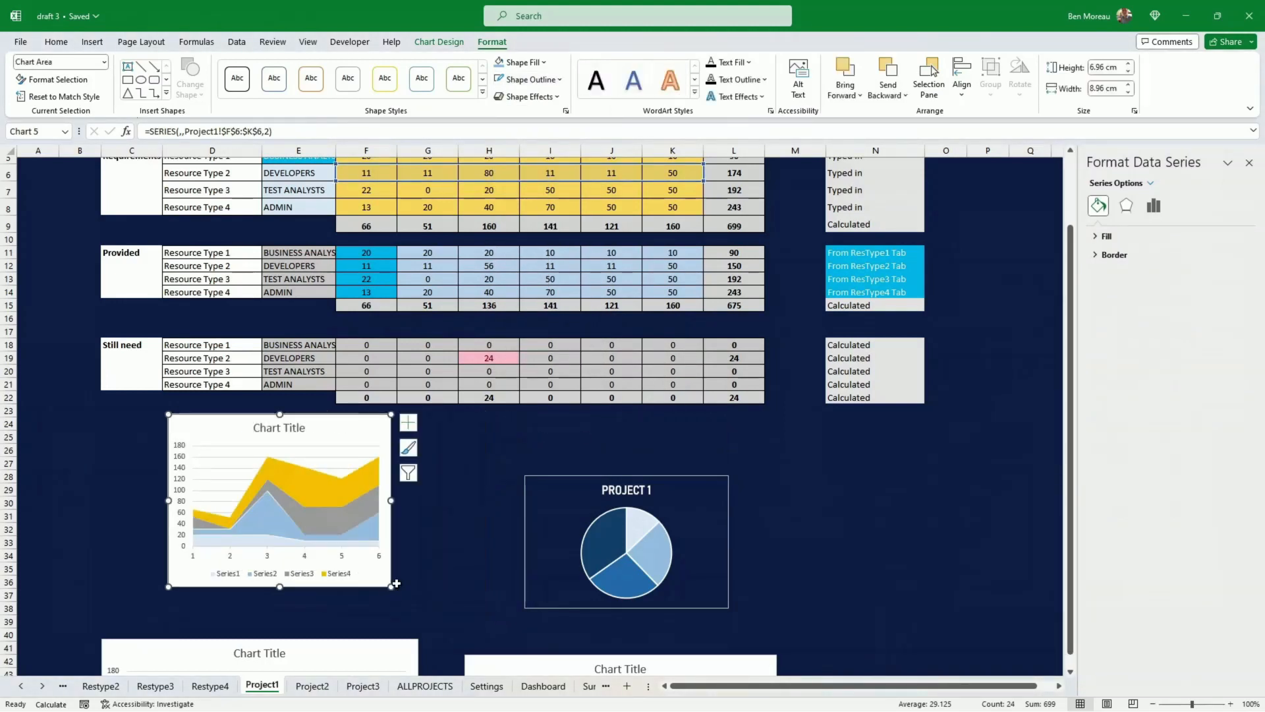
pyautogui.click(548, 63)
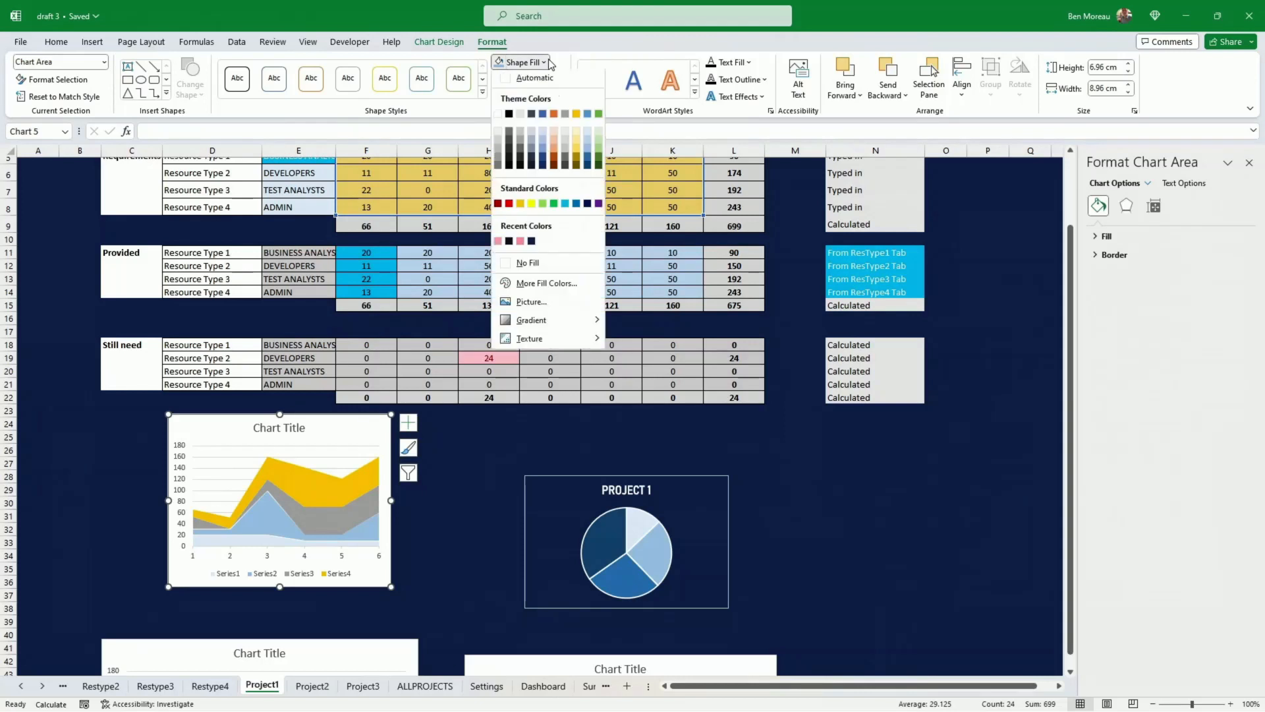
pyautogui.click(531, 263)
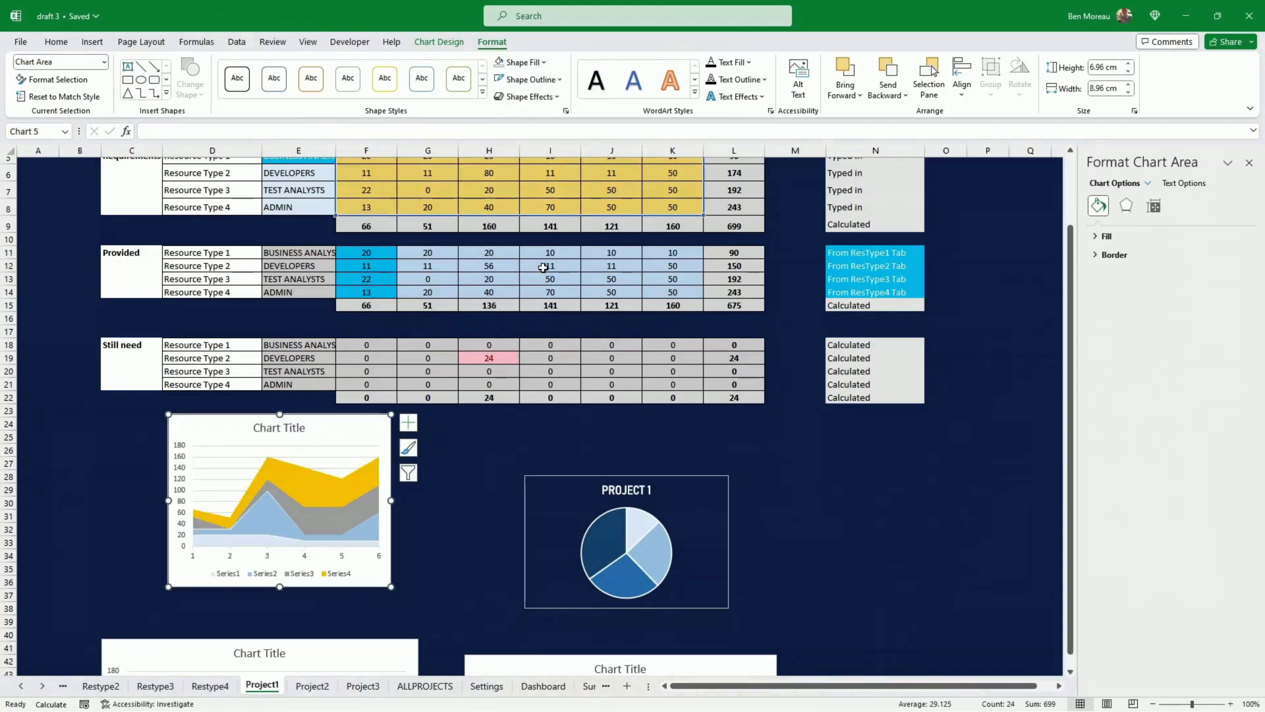
# - Delete the area chart's gridlines, both axes and legend, and shrink it to about 6.06 cm high by 6.1 cm wide
pyautogui.click(329, 456)
pyautogui.press('Delete')
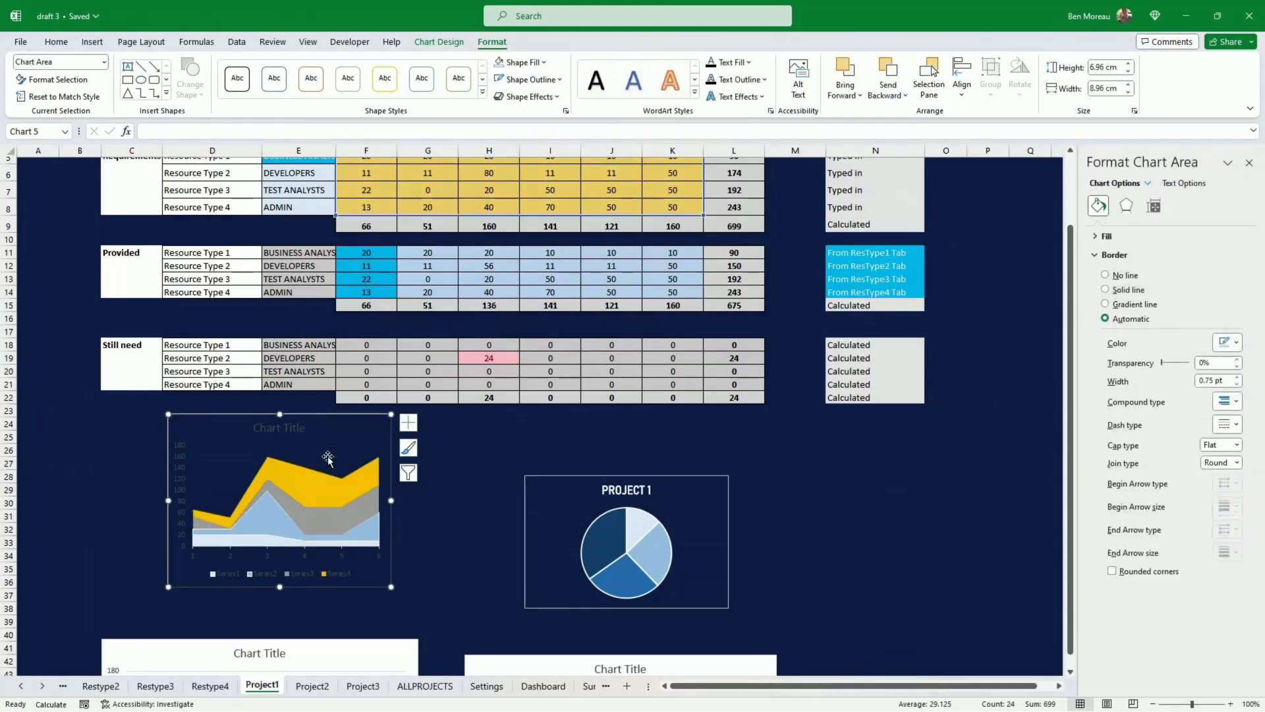
pyautogui.click(176, 488)
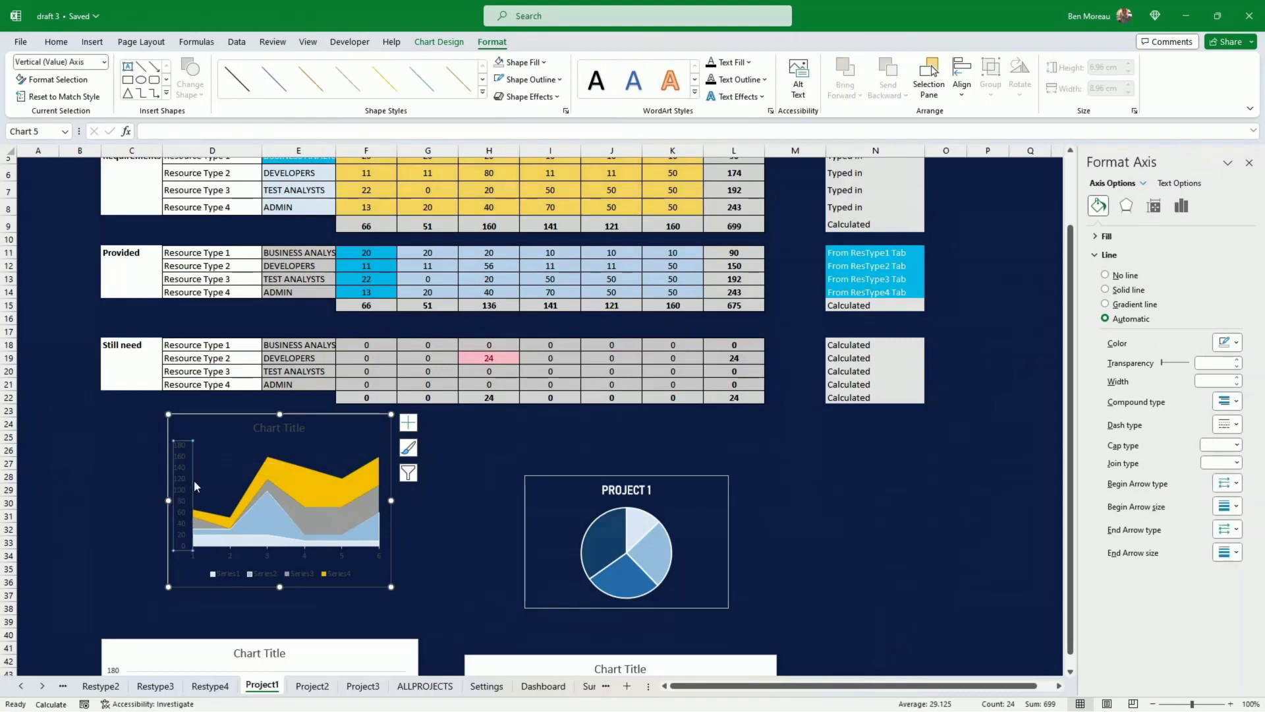
pyautogui.press('Delete')
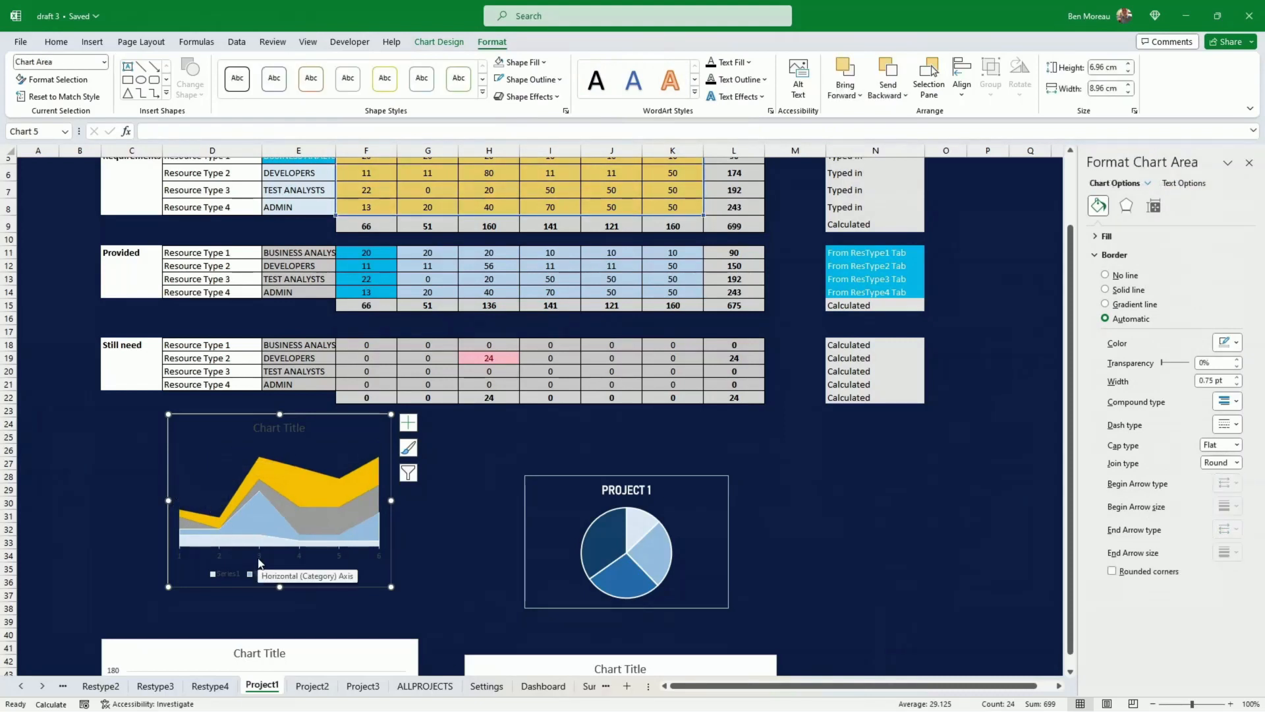
pyautogui.click(261, 562)
pyautogui.press('Delete')
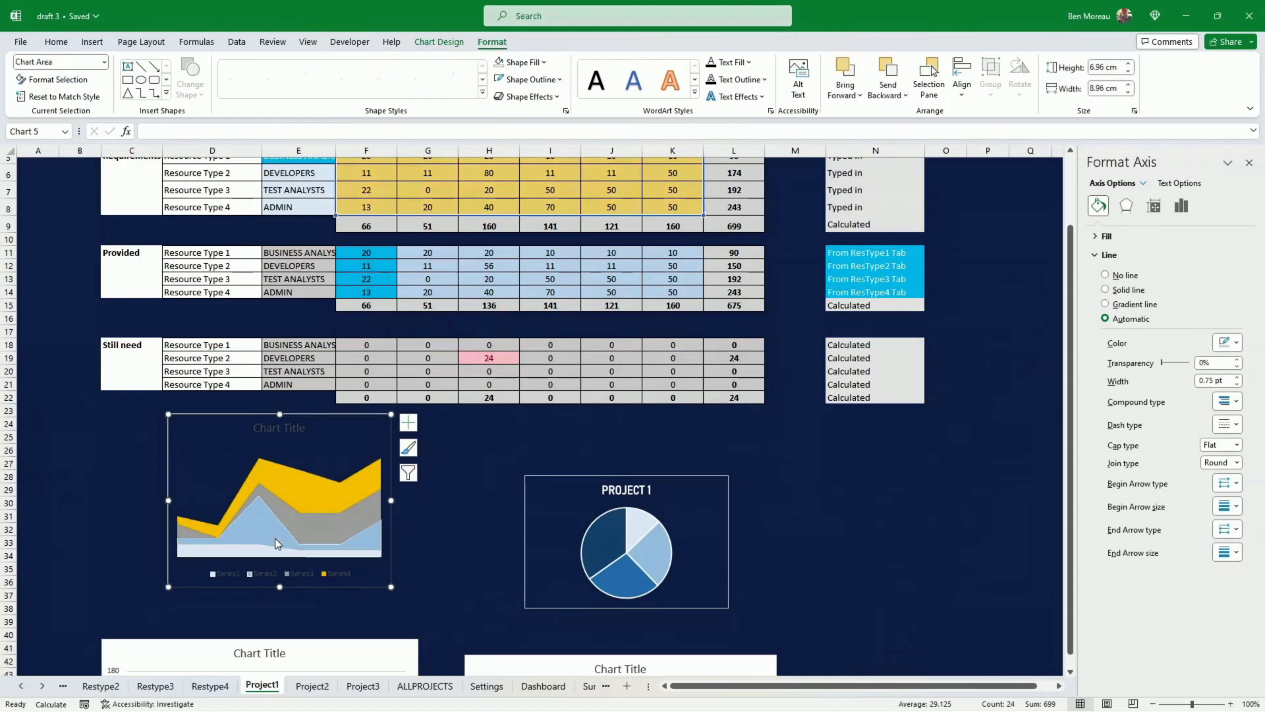
pyautogui.click(267, 574)
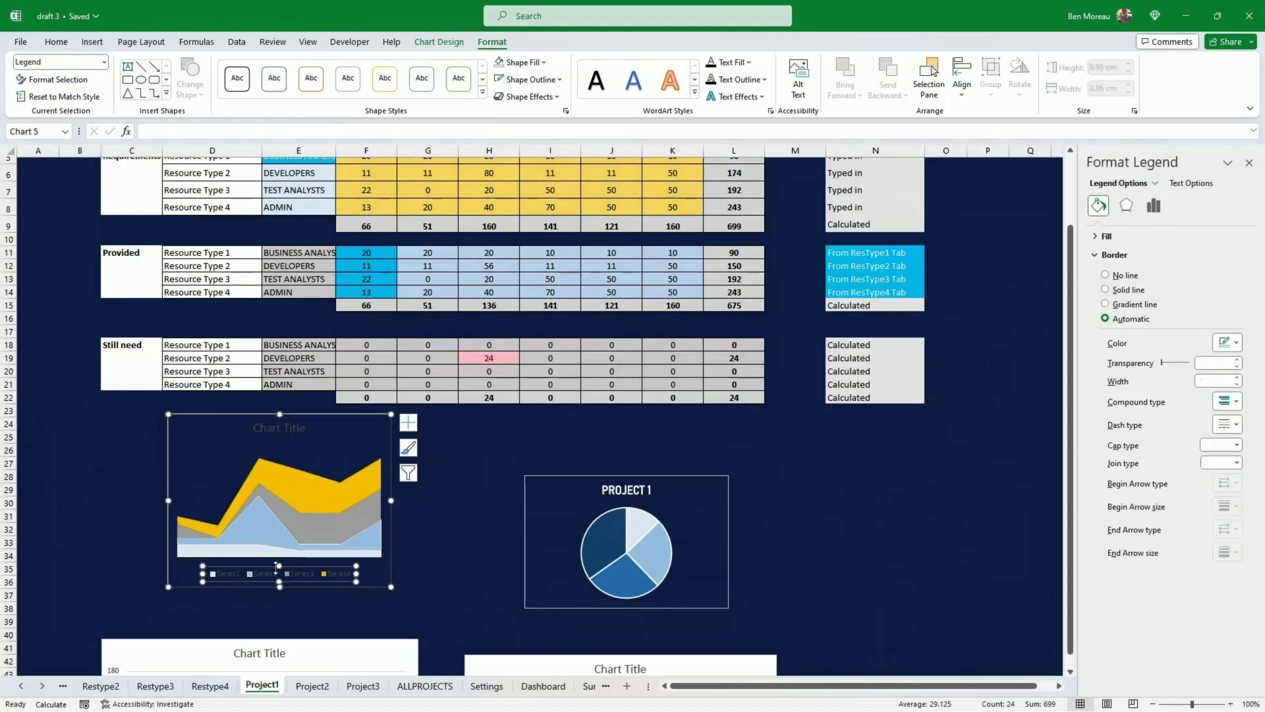
pyautogui.press('Delete')
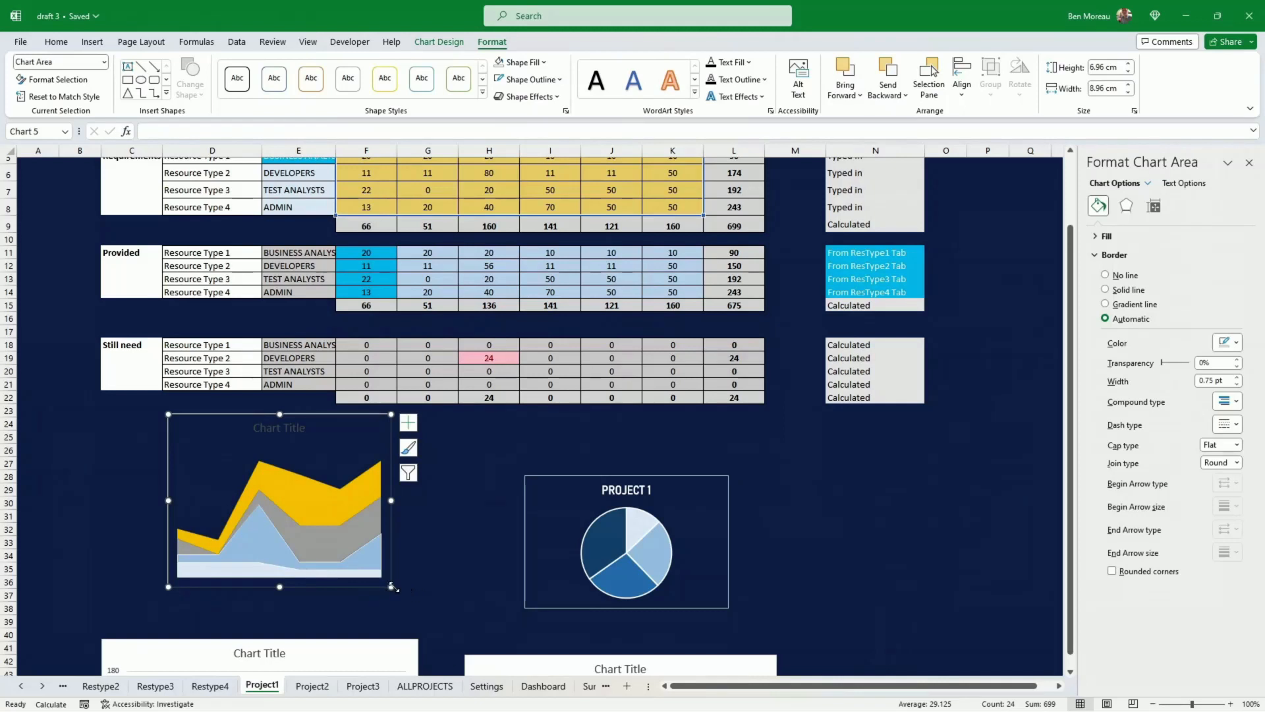
pyautogui.moveTo(391, 587); pyautogui.dragTo(320, 564)
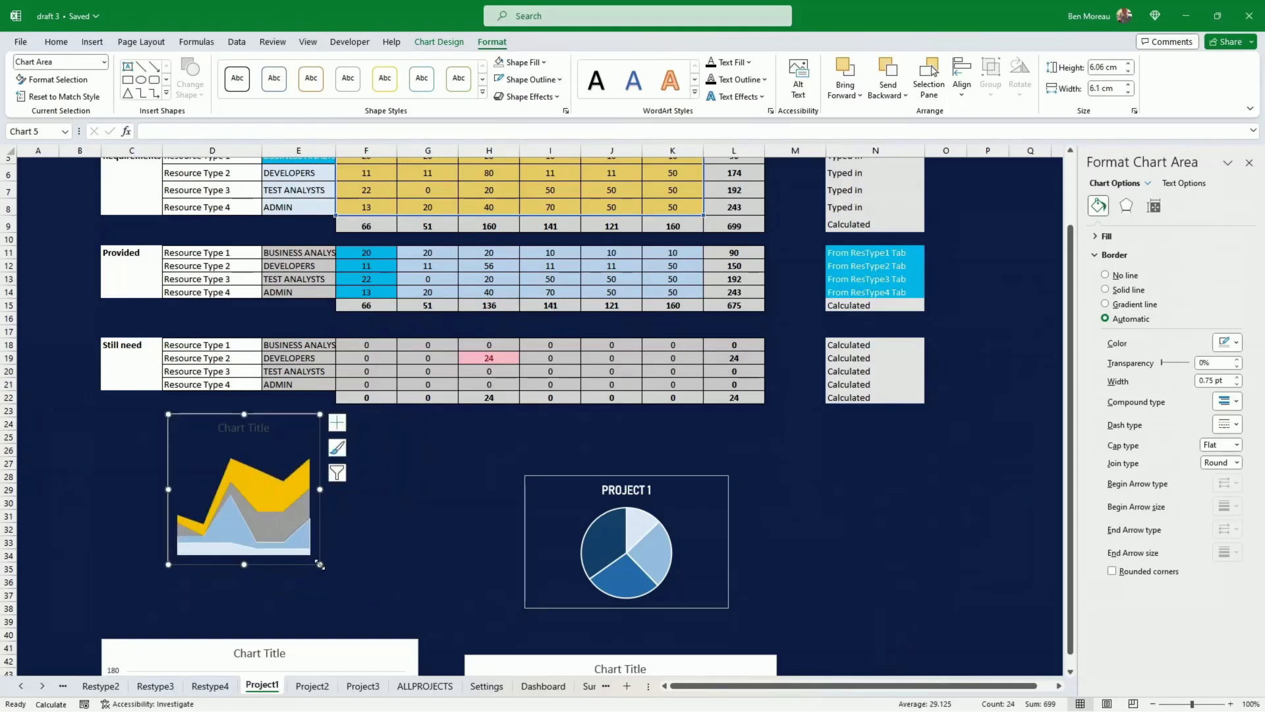
# - Set the outline weight of the area chart's first and second series to 1½ pt
pyautogui.scroll(-3, 355, 420)
pyautogui.click(298, 432)
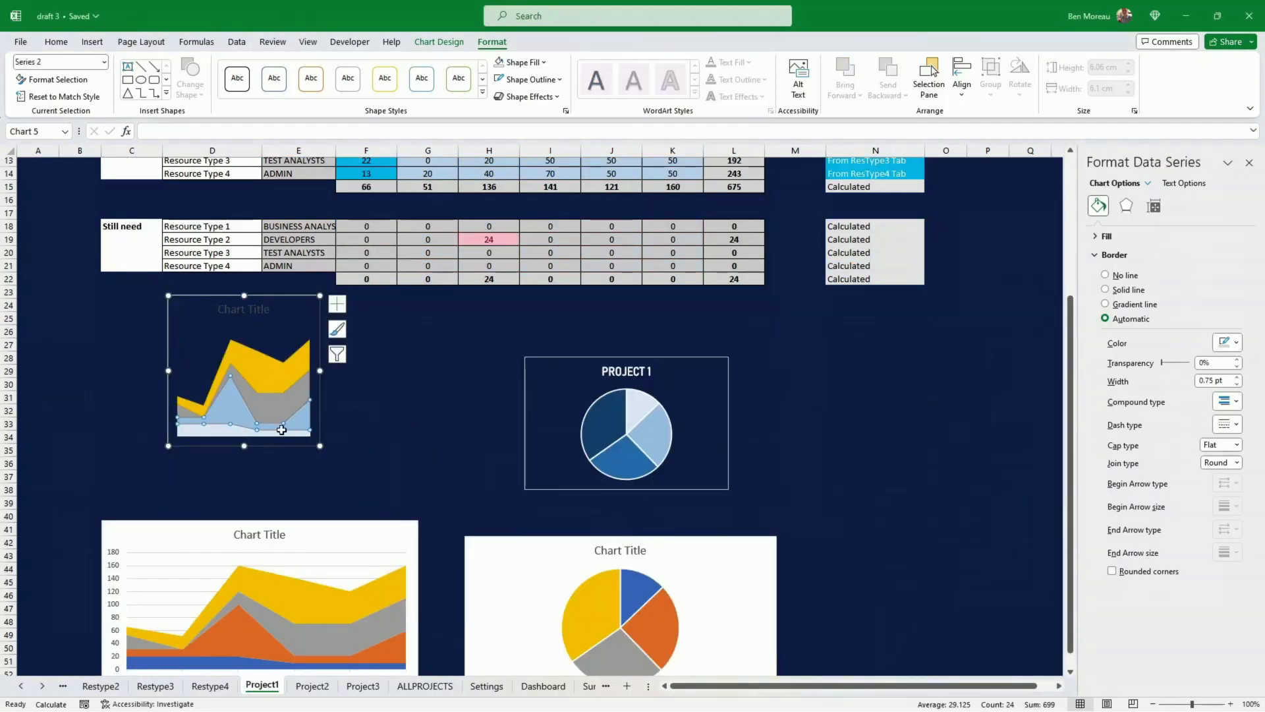
pyautogui.click(531, 79)
pyautogui.moveTo(564, 323)
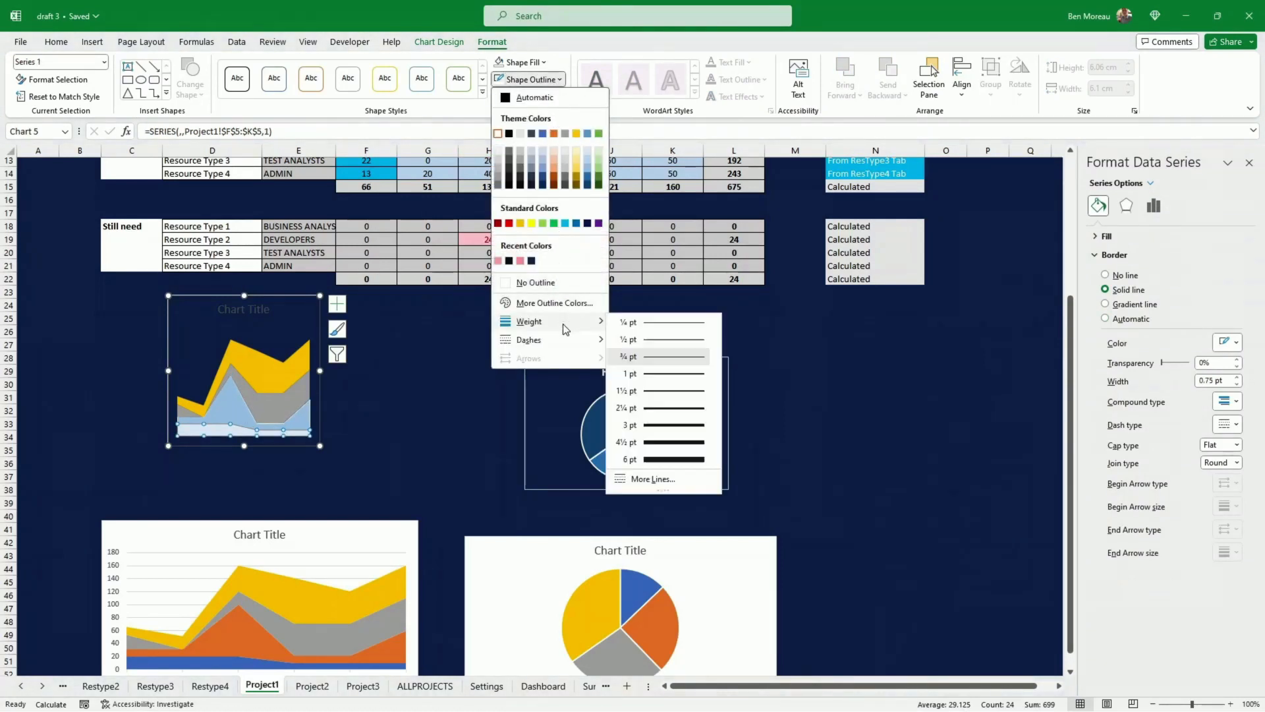
pyautogui.click(667, 392)
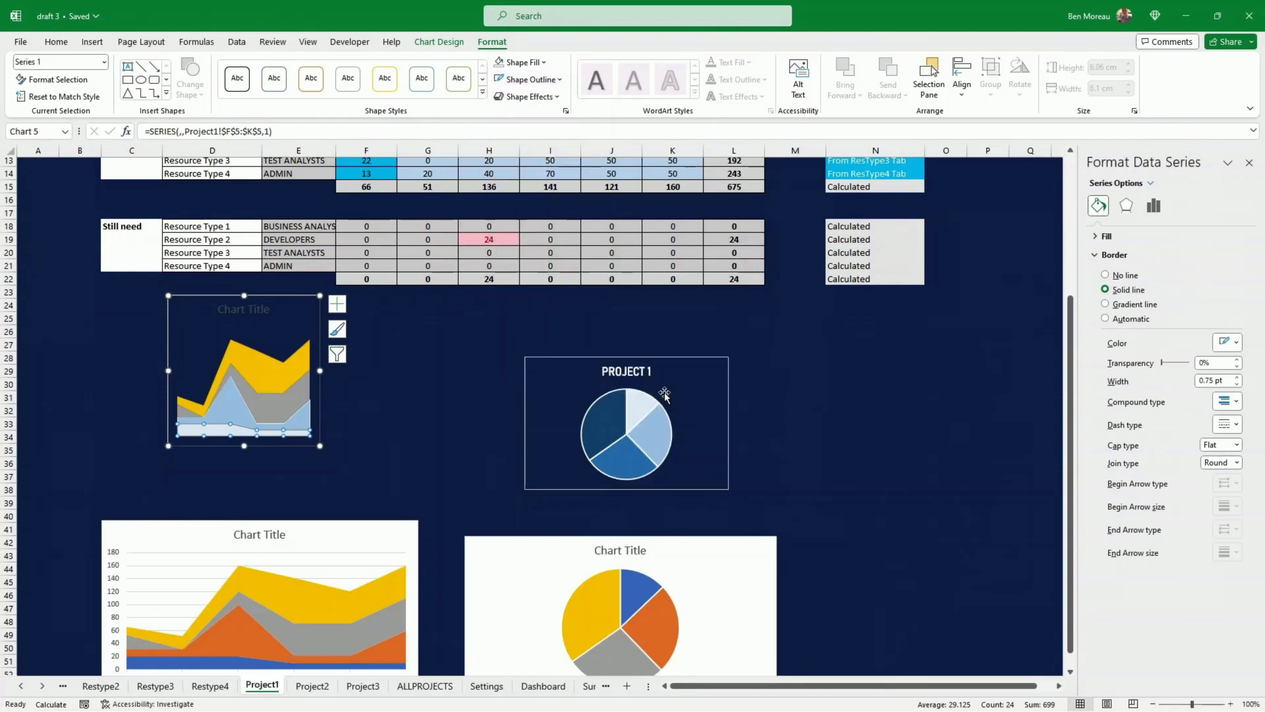
pyautogui.click(243, 400)
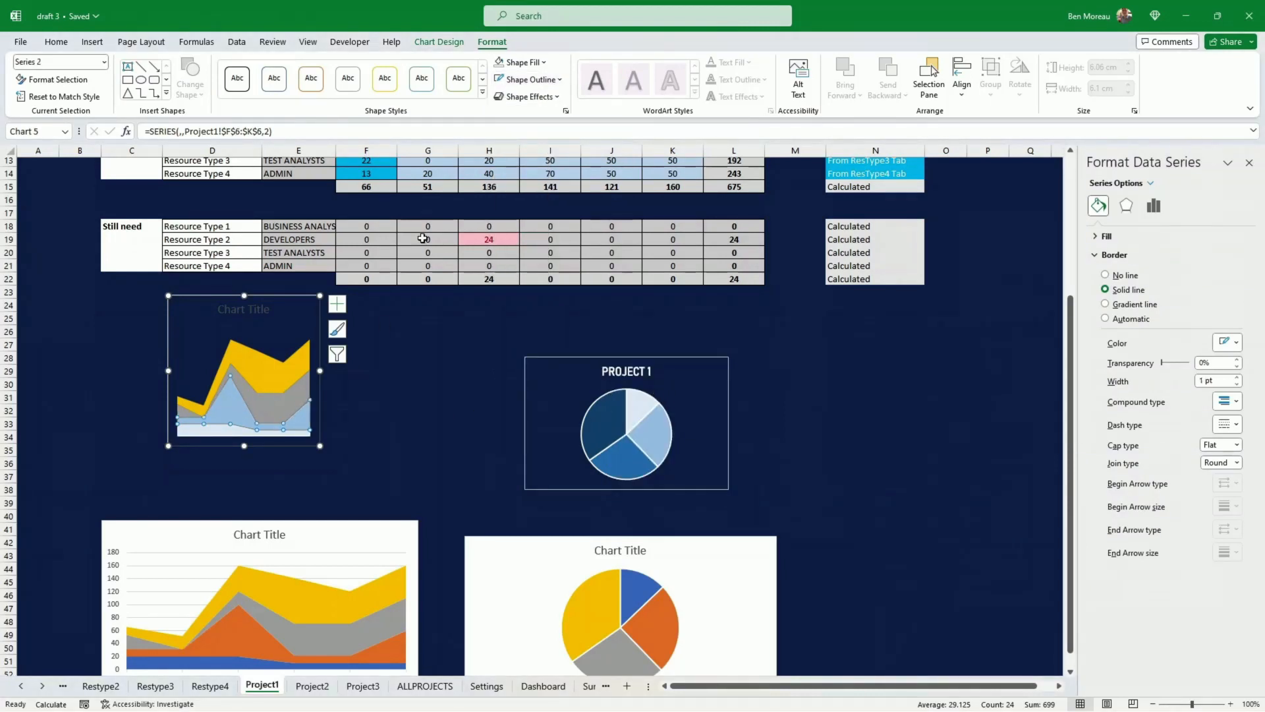
pyautogui.click(547, 79)
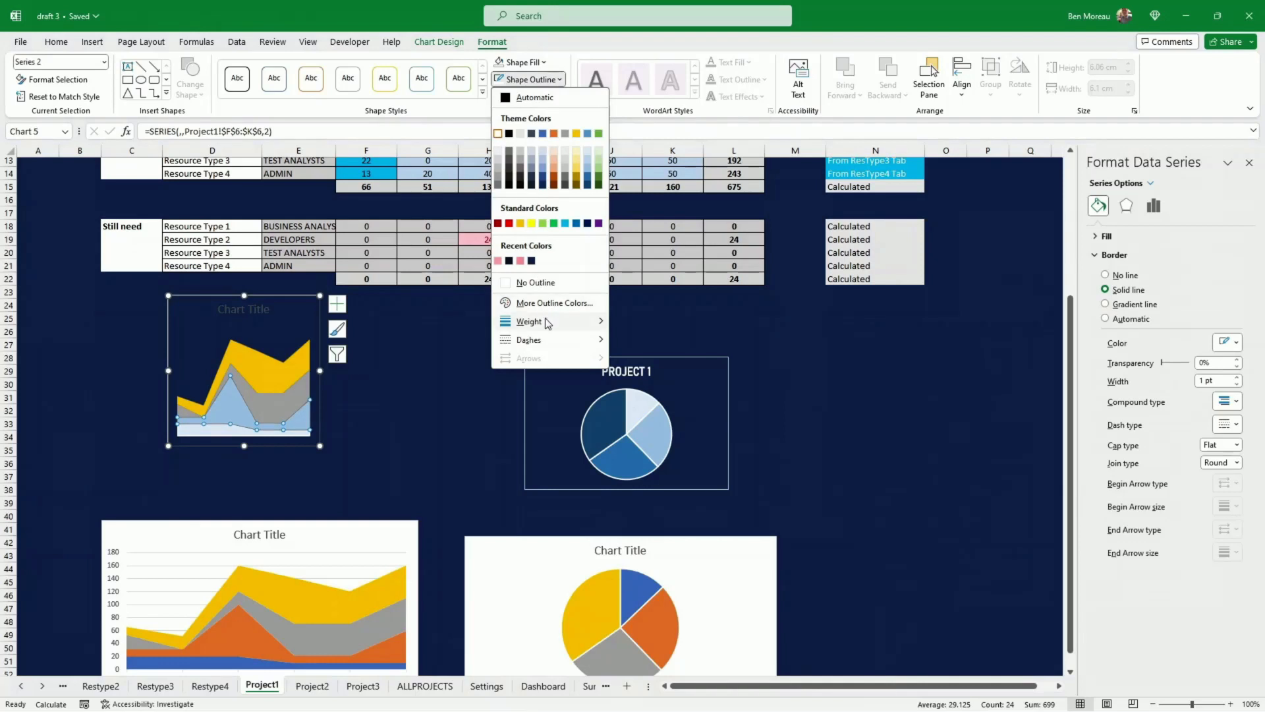
pyautogui.moveTo(566, 321)
pyautogui.click(654, 395)
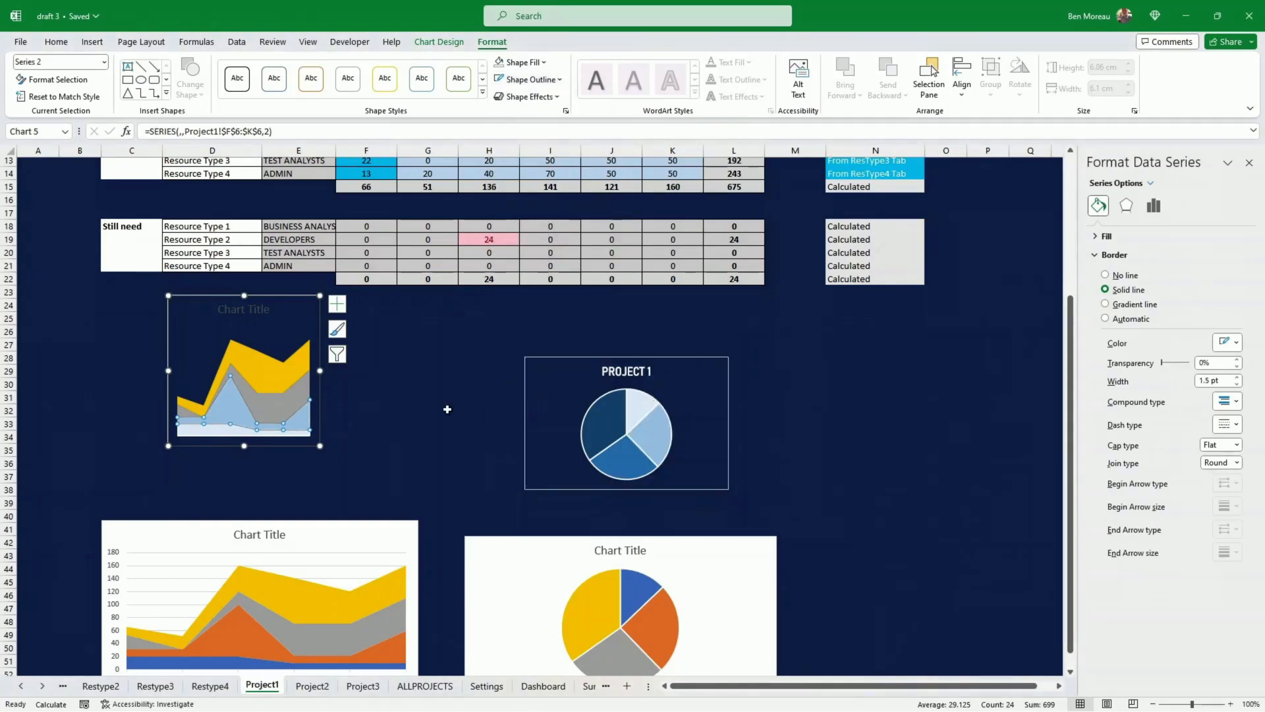
# - Give the gray third series of the area chart a white outline of 1½ pt
pyautogui.click(280, 405)
pyautogui.click(553, 80)
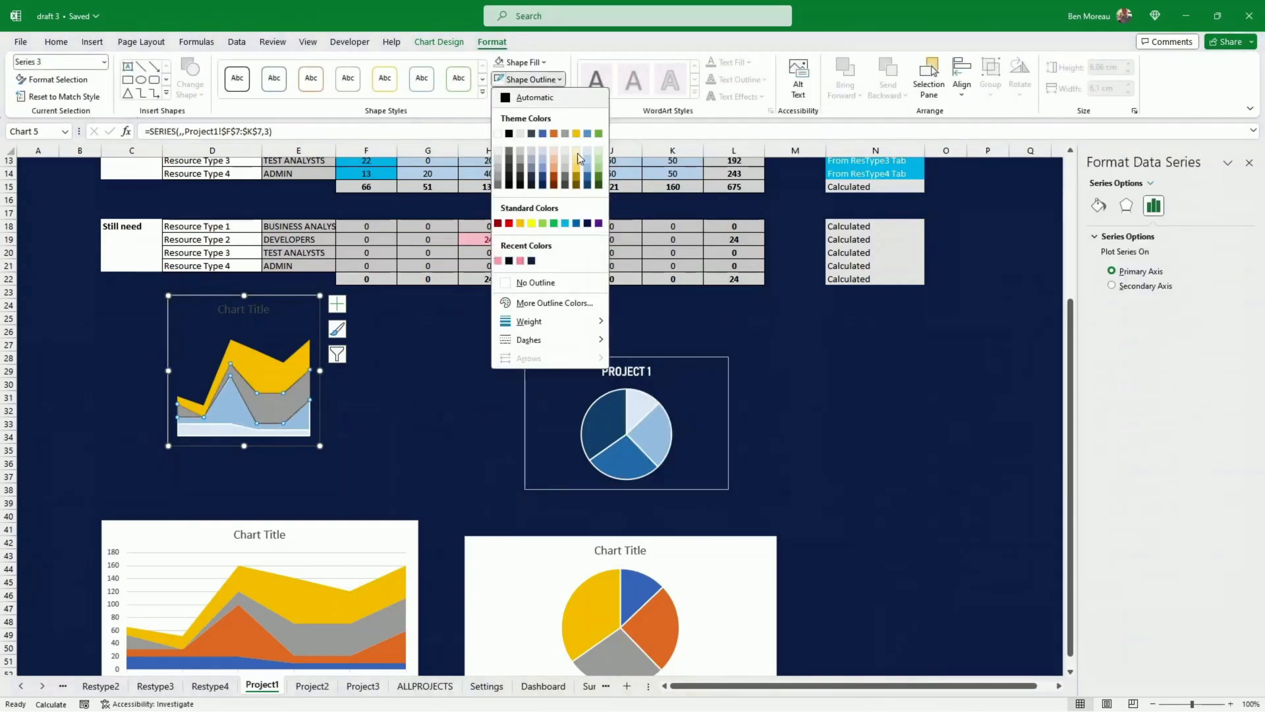
pyautogui.moveTo(559, 330)
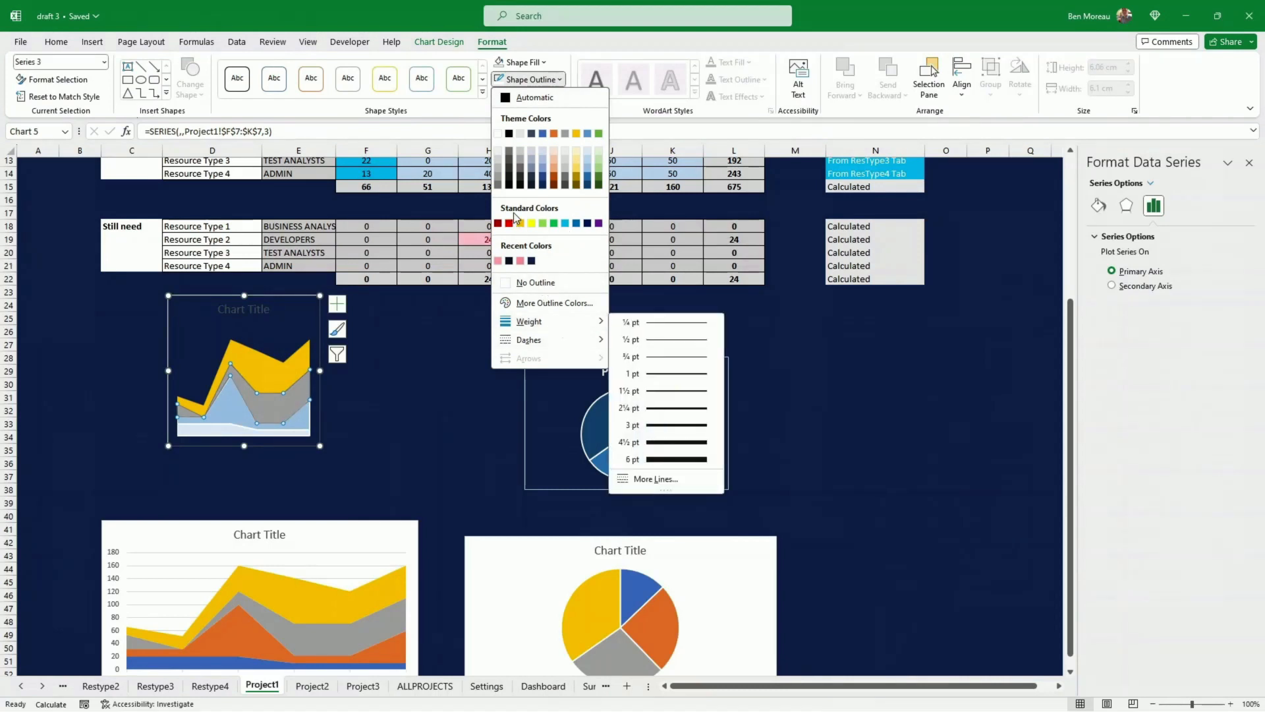
pyautogui.click(531, 81)
pyautogui.click(532, 84)
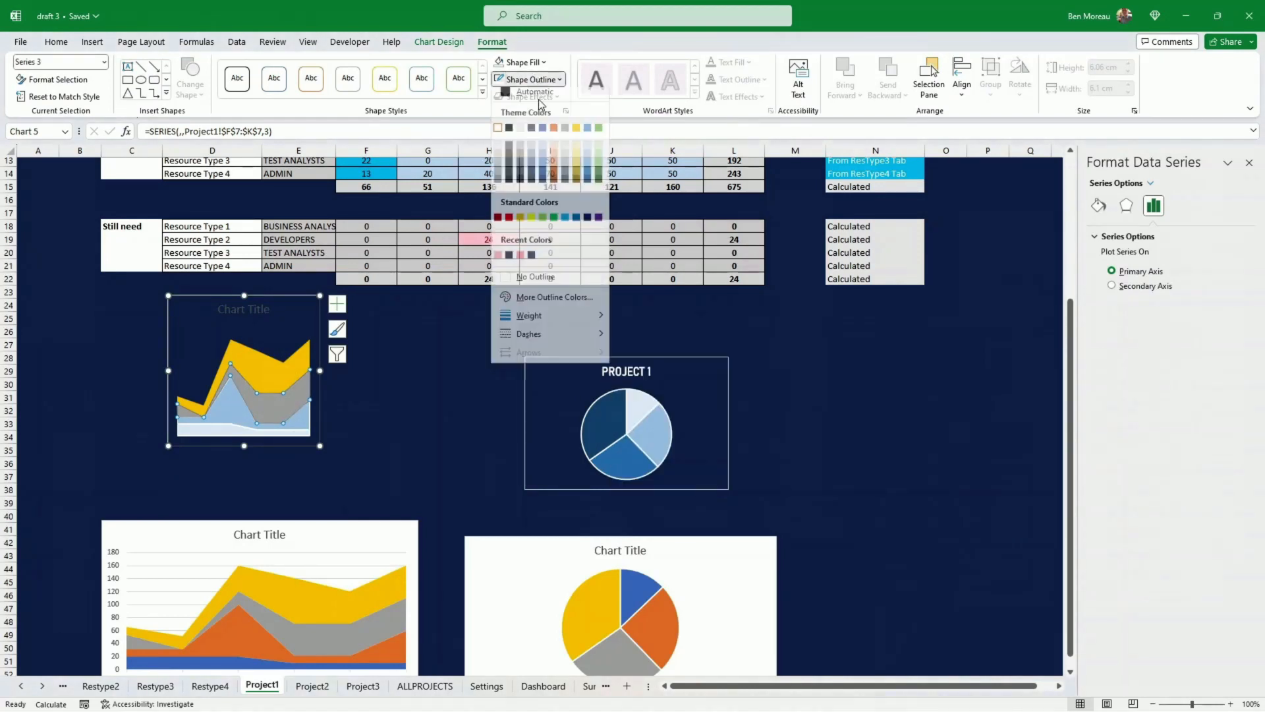
pyautogui.moveTo(560, 323)
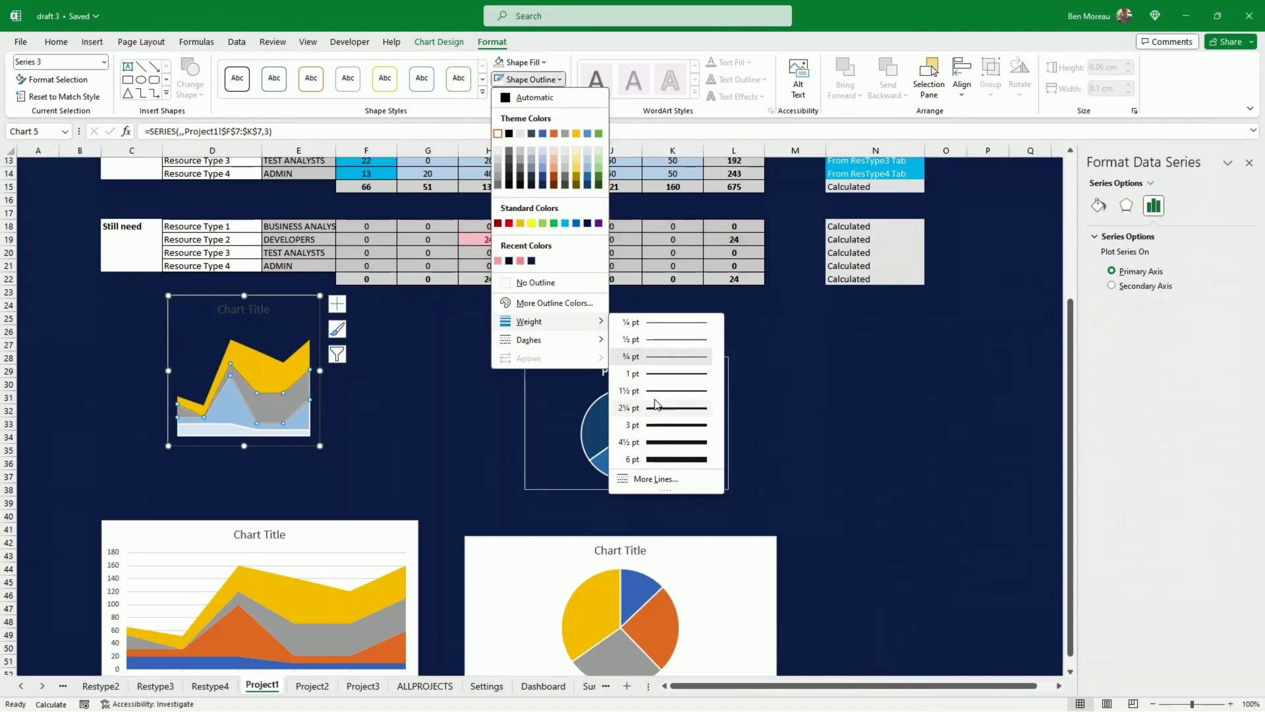
pyautogui.click(634, 390)
# - Fill the gray third series of the Project1 area chart with the theme's medium blue
pyautogui.click(284, 380)
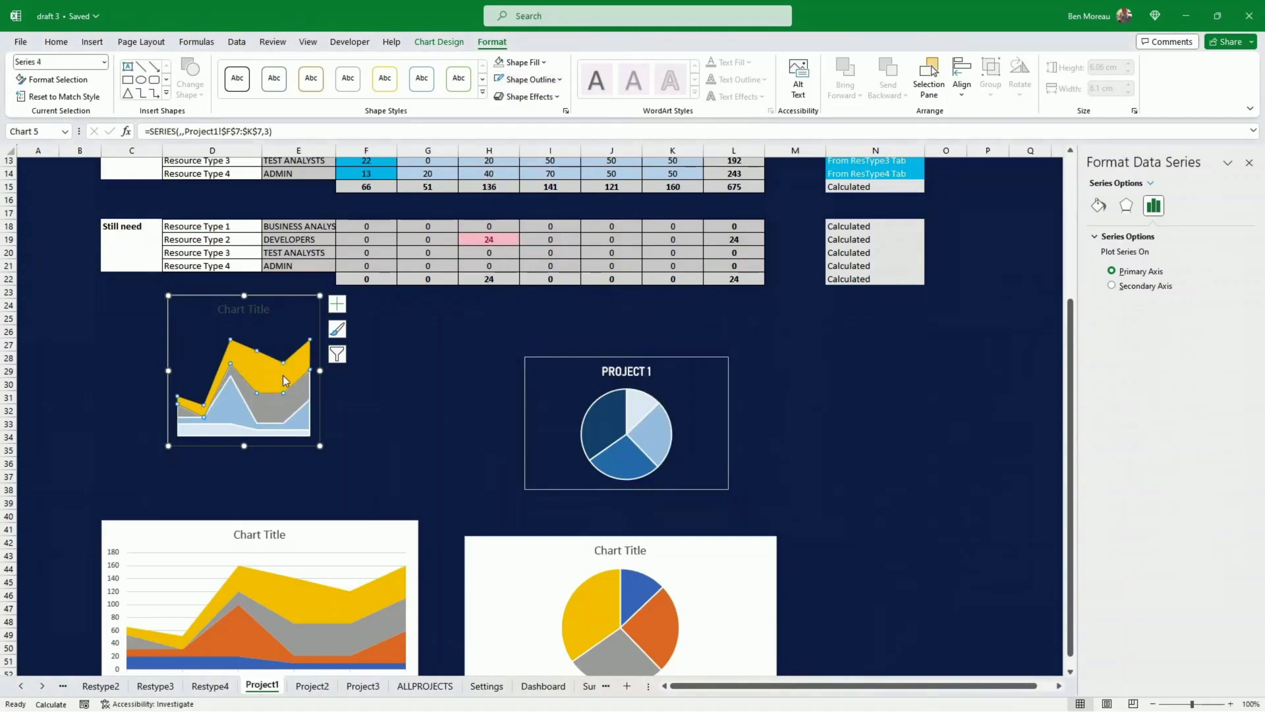
pyautogui.click(283, 406)
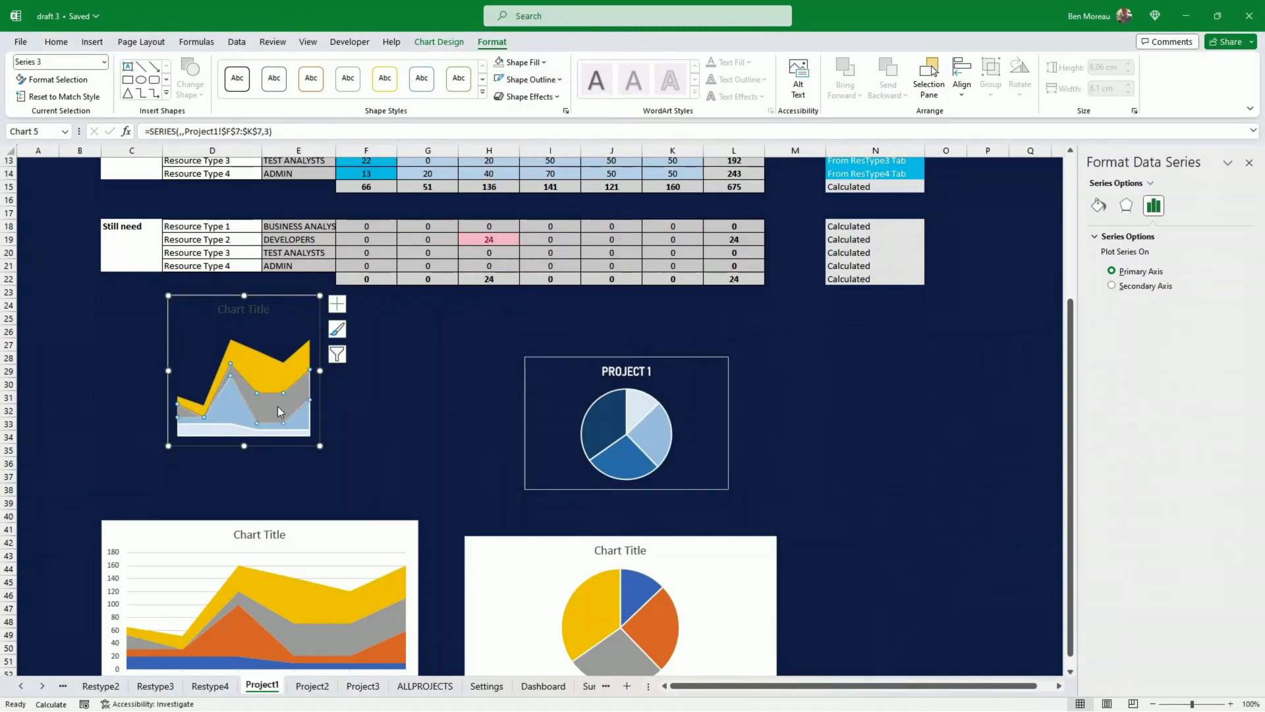
pyautogui.click(524, 61)
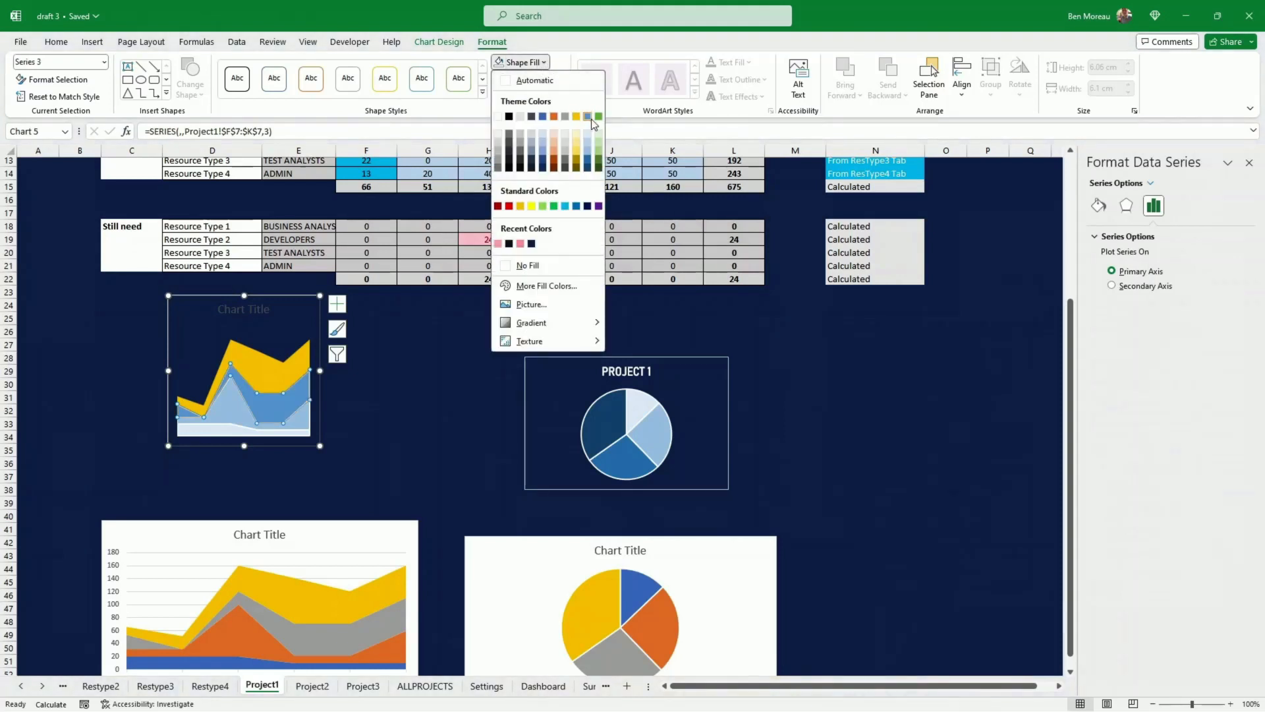
pyautogui.click(587, 117)
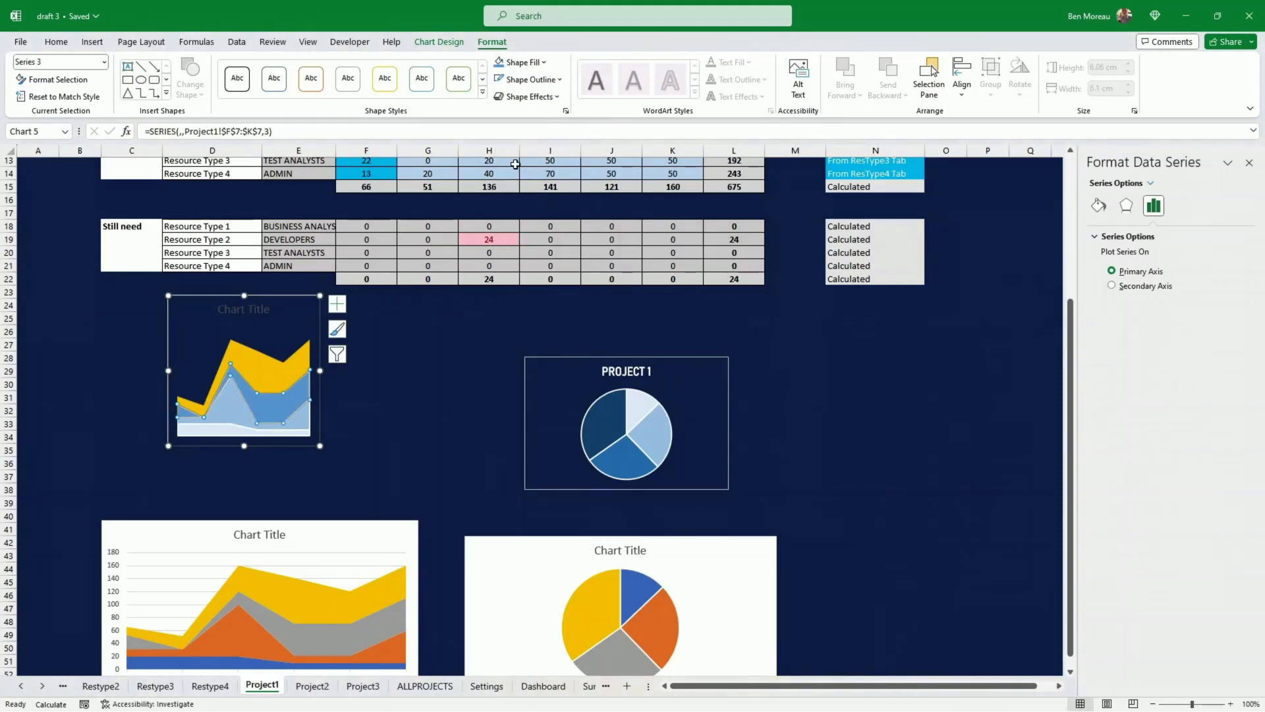
# - Give the yellow fourth series of the area chart a white 1 pt outline and the darkest blue theme fill
pyautogui.click(292, 371)
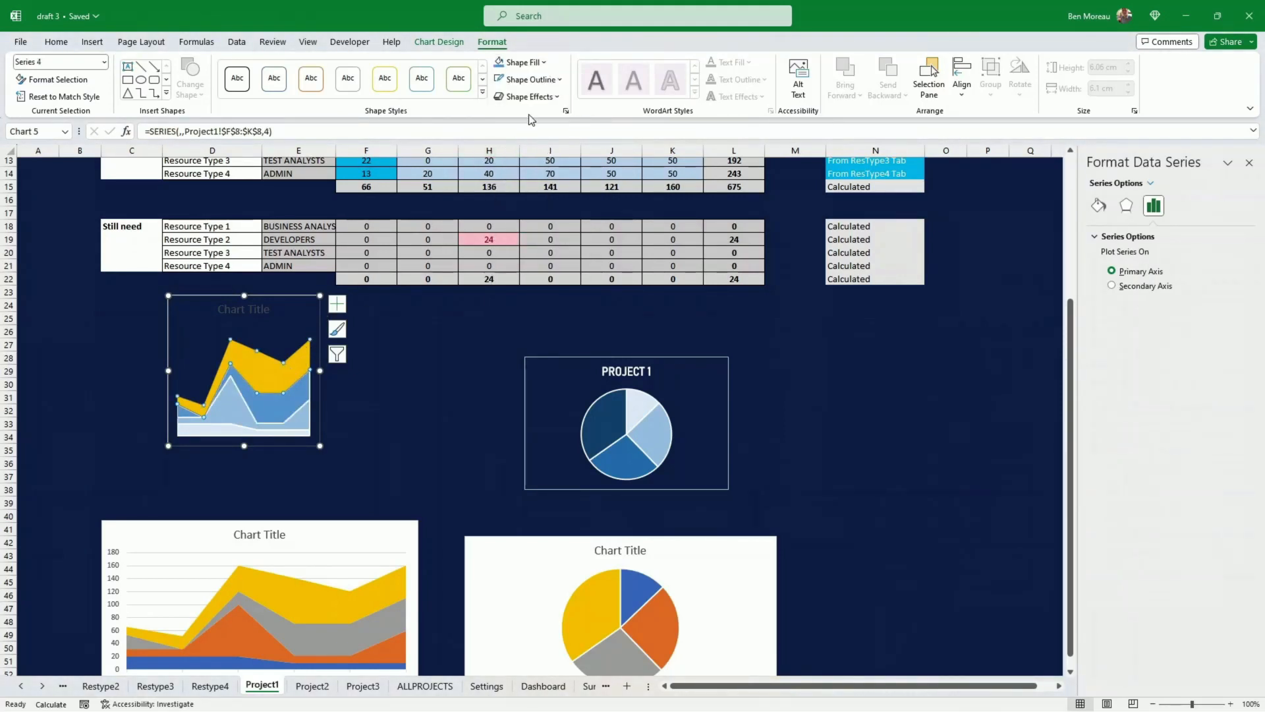
pyautogui.click(535, 80)
pyautogui.click(503, 136)
pyautogui.click(531, 80)
pyautogui.moveTo(601, 328)
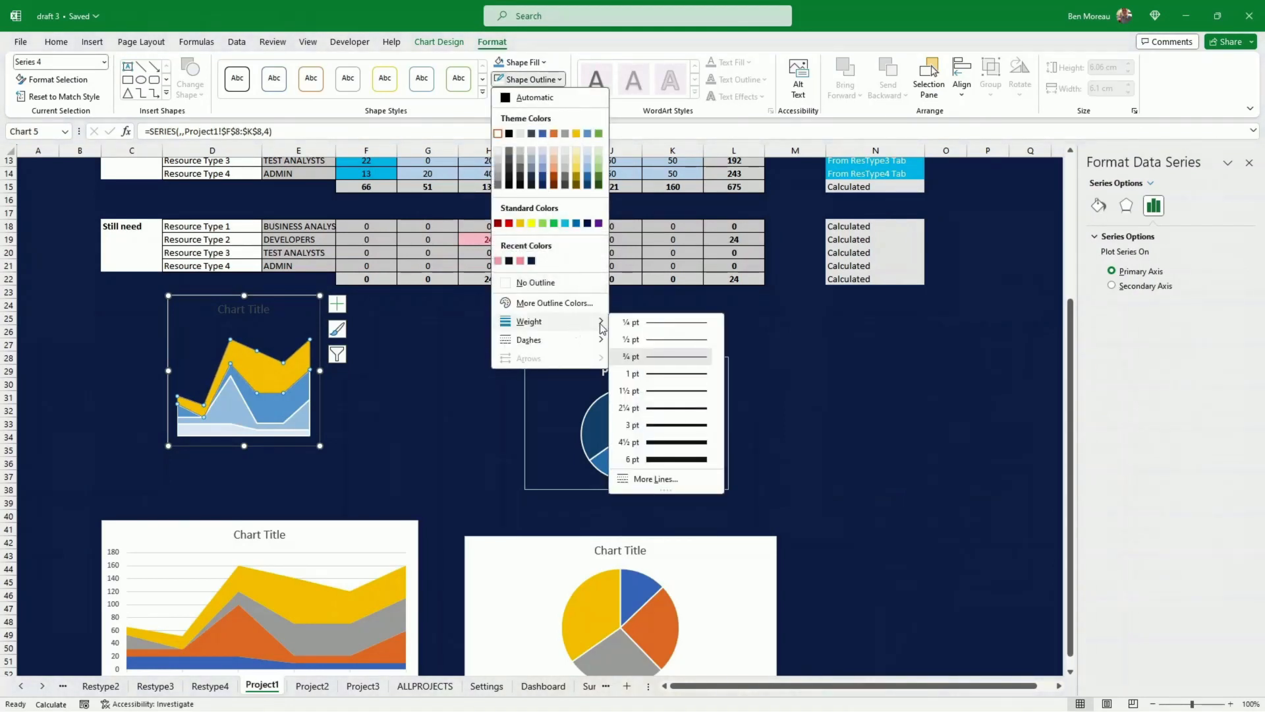
pyautogui.click(659, 373)
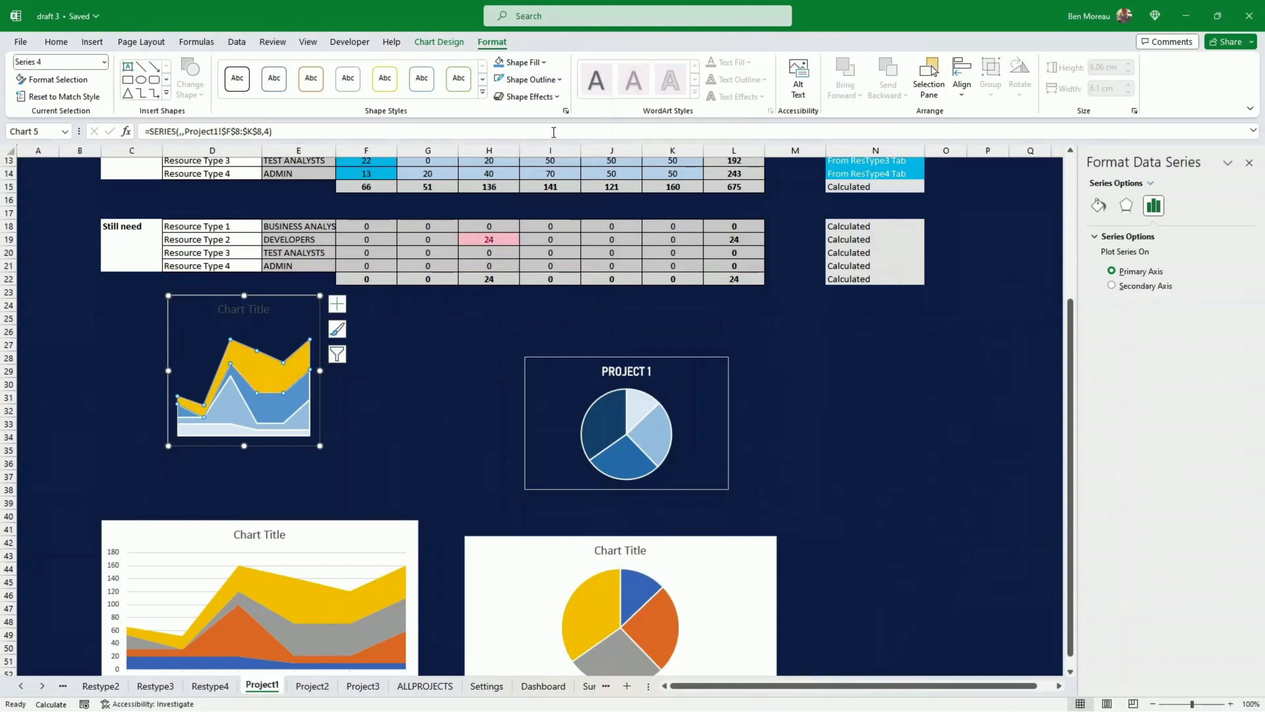
pyautogui.click(526, 62)
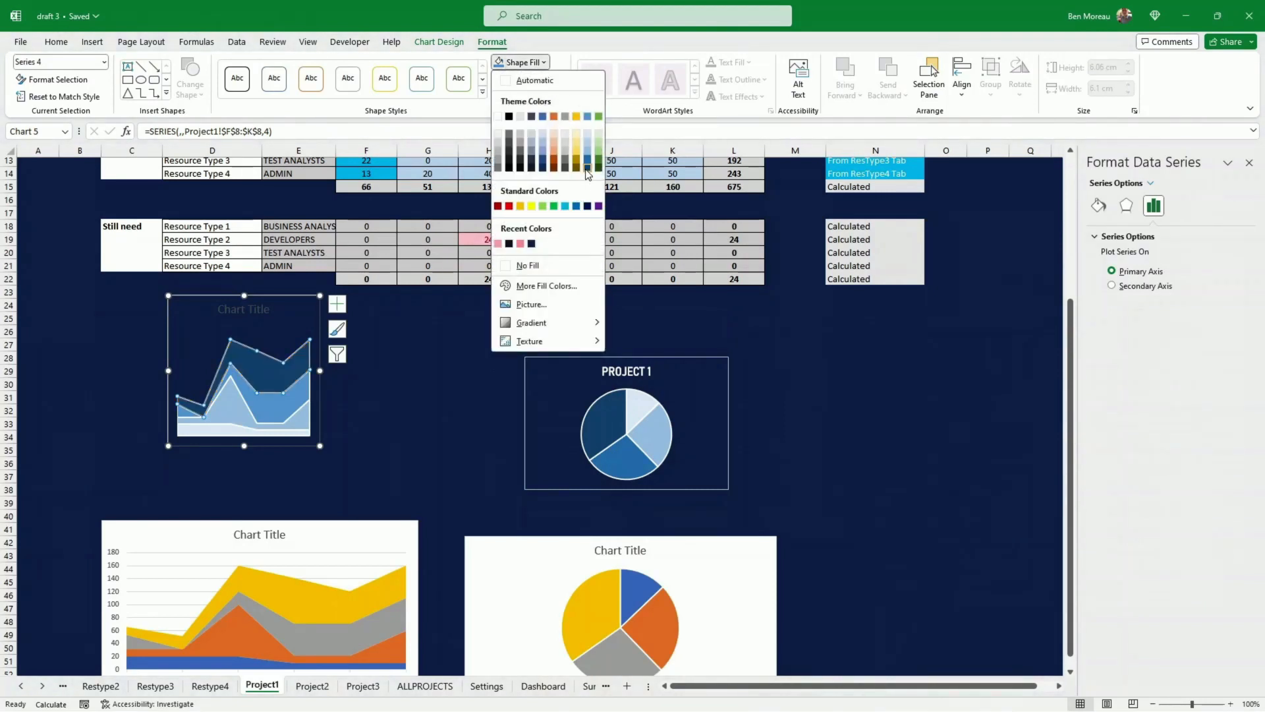
pyautogui.click(587, 168)
pyautogui.click(421, 374)
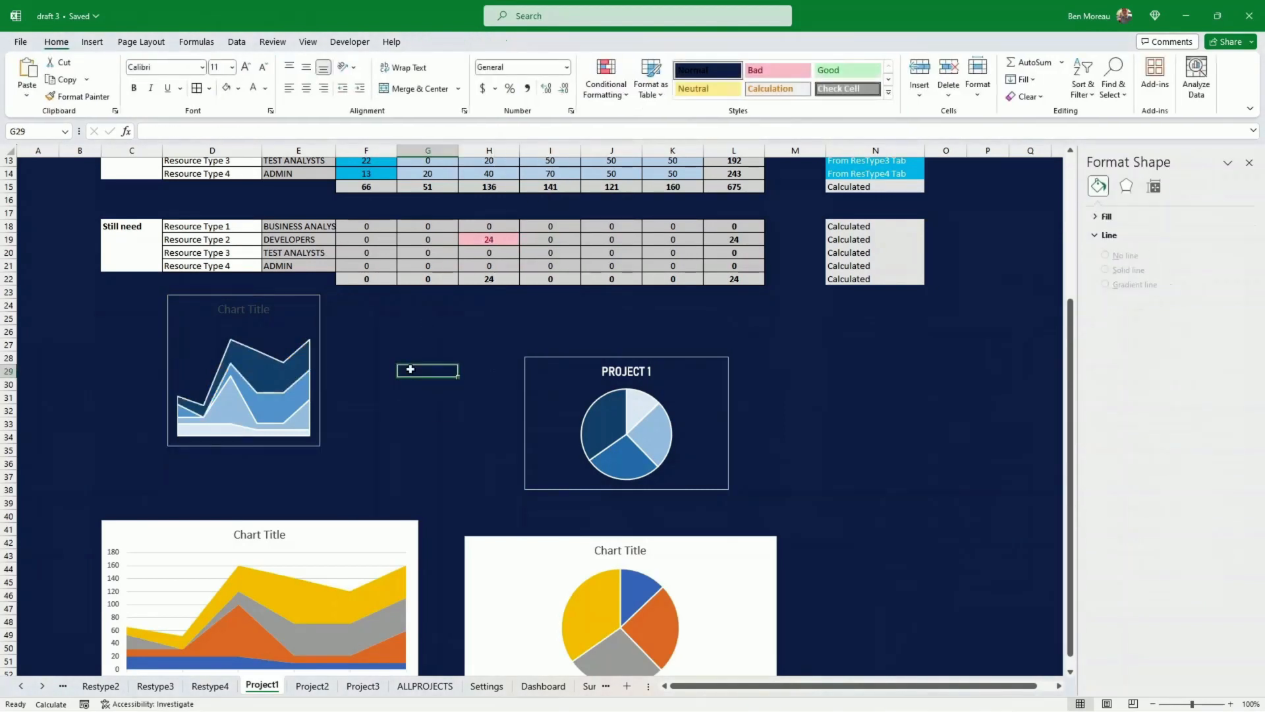
# - Remove the outline around the whole area chart
pyautogui.click(316, 446)
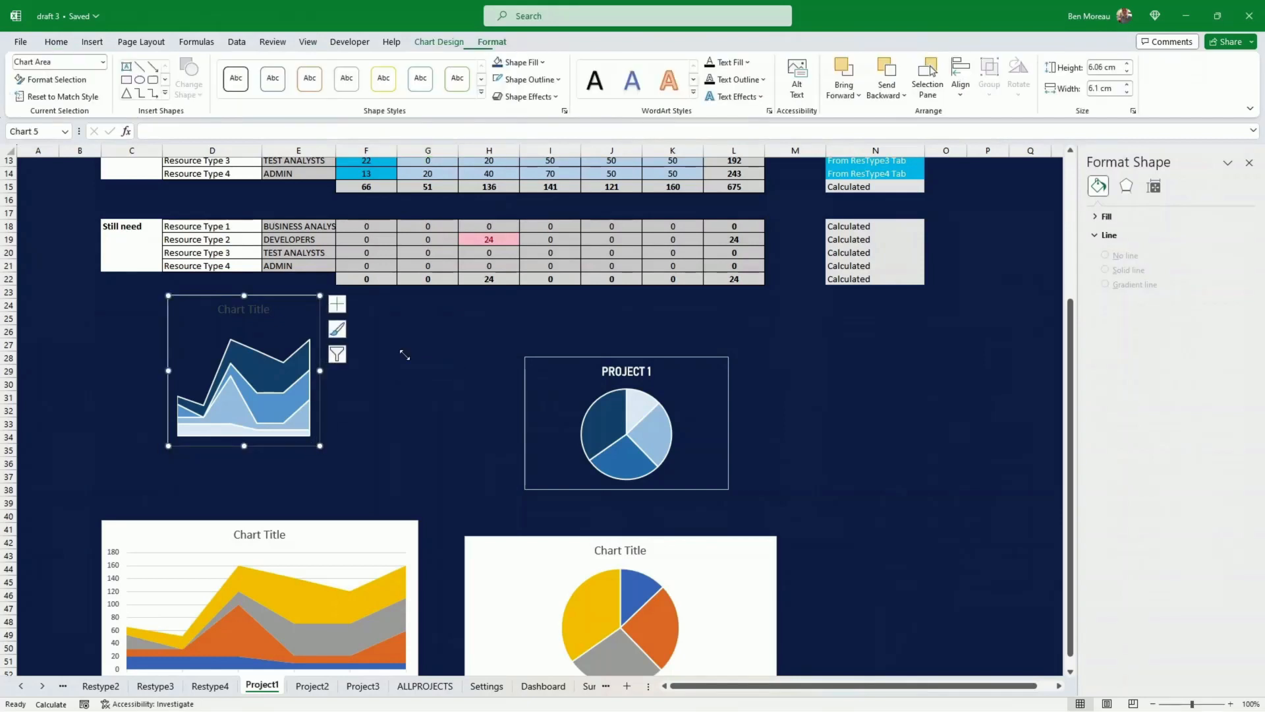
pyautogui.click(557, 79)
pyautogui.click(557, 283)
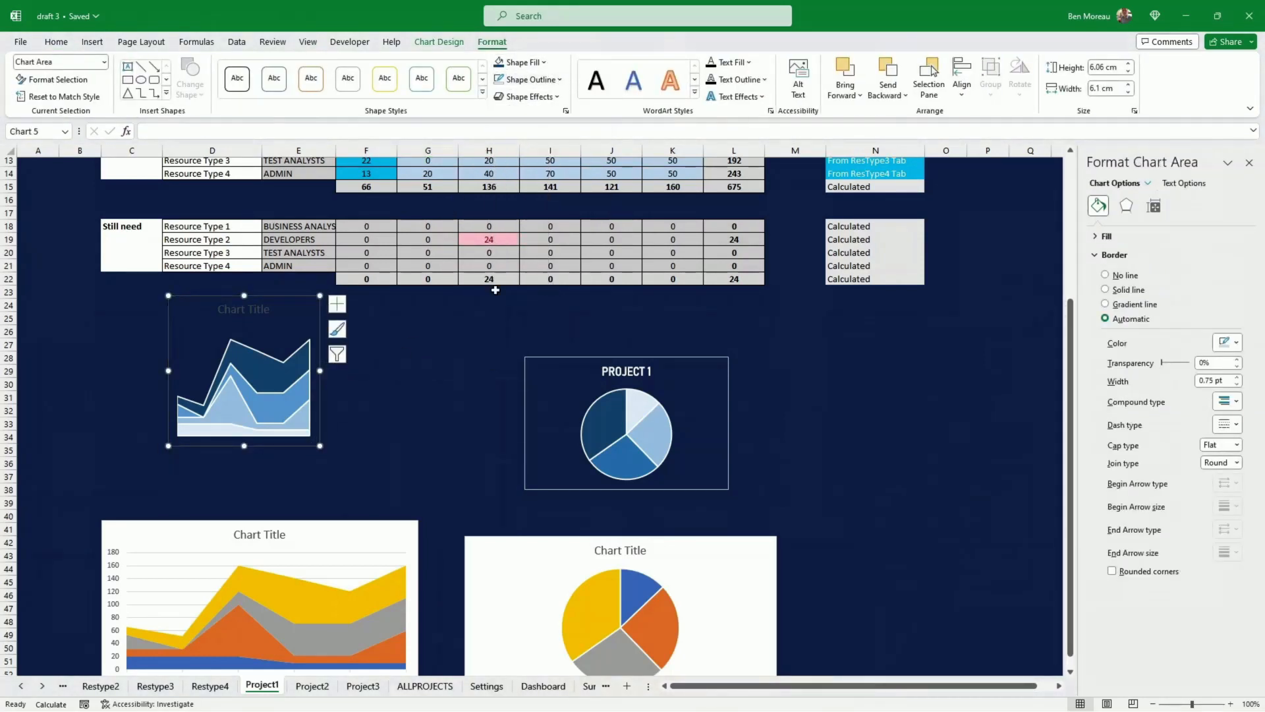
# - Color the area chart's title white and link it to cell C4 of the Project1 sheet
pyautogui.click(263, 314)
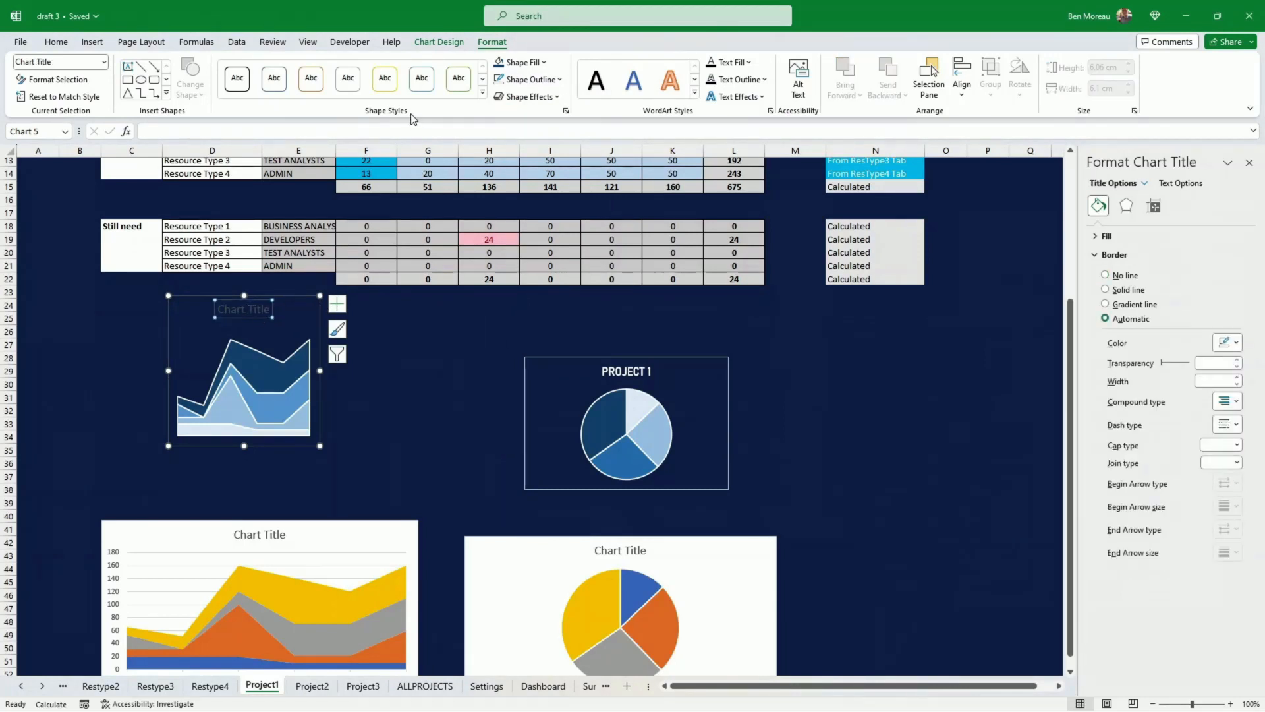
pyautogui.click(750, 63)
pyautogui.click(711, 121)
pyautogui.click(158, 134)
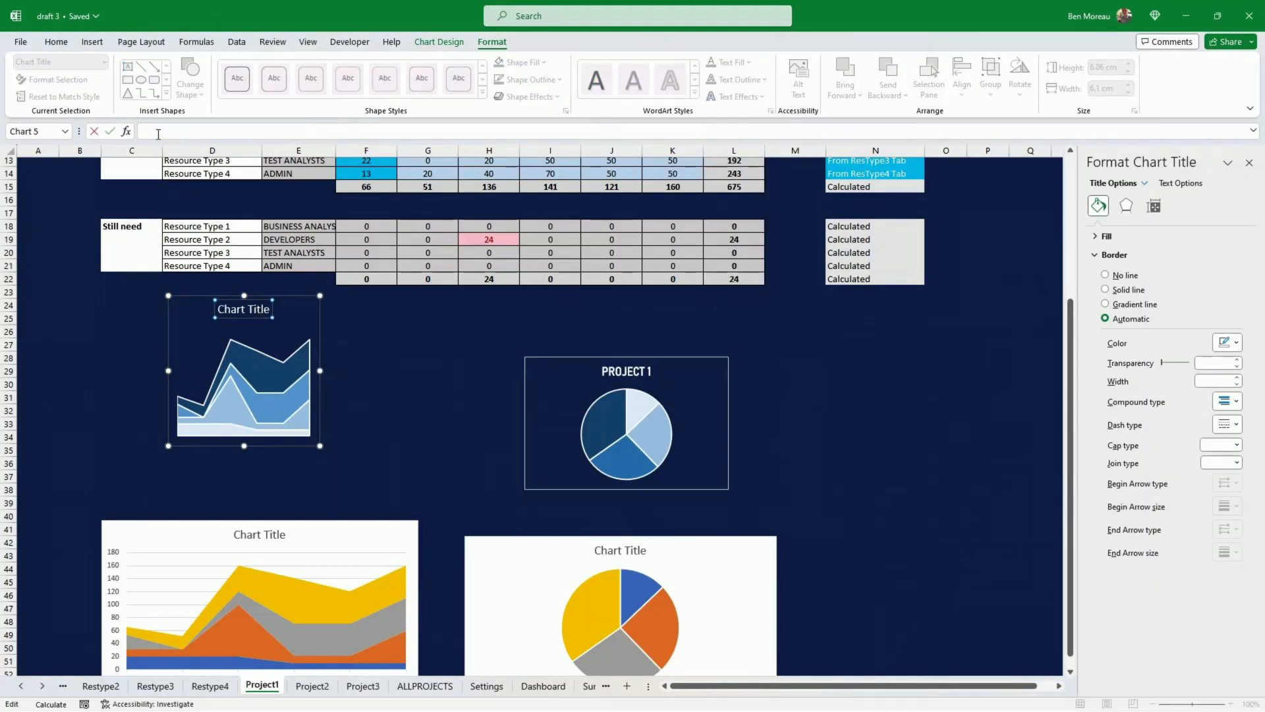
pyautogui.write('=')
pyautogui.scroll(4, 113, 255)
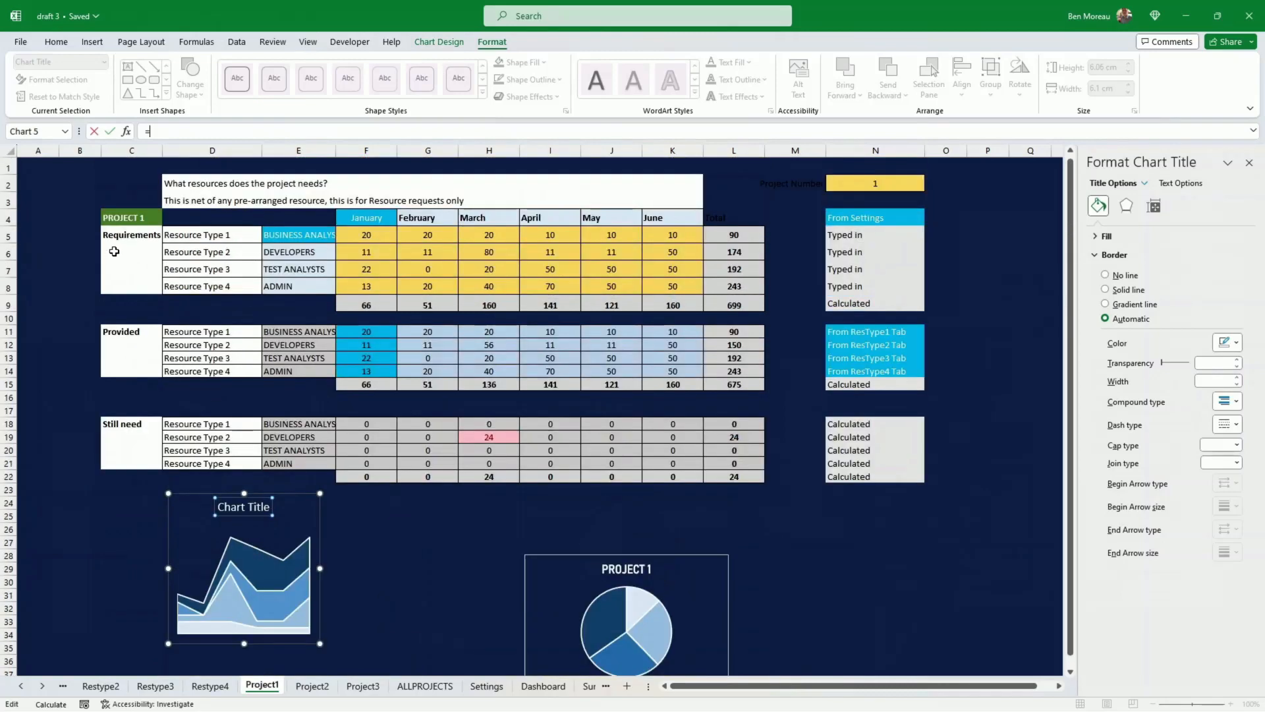
pyautogui.click(125, 216)
pyautogui.press('Return')
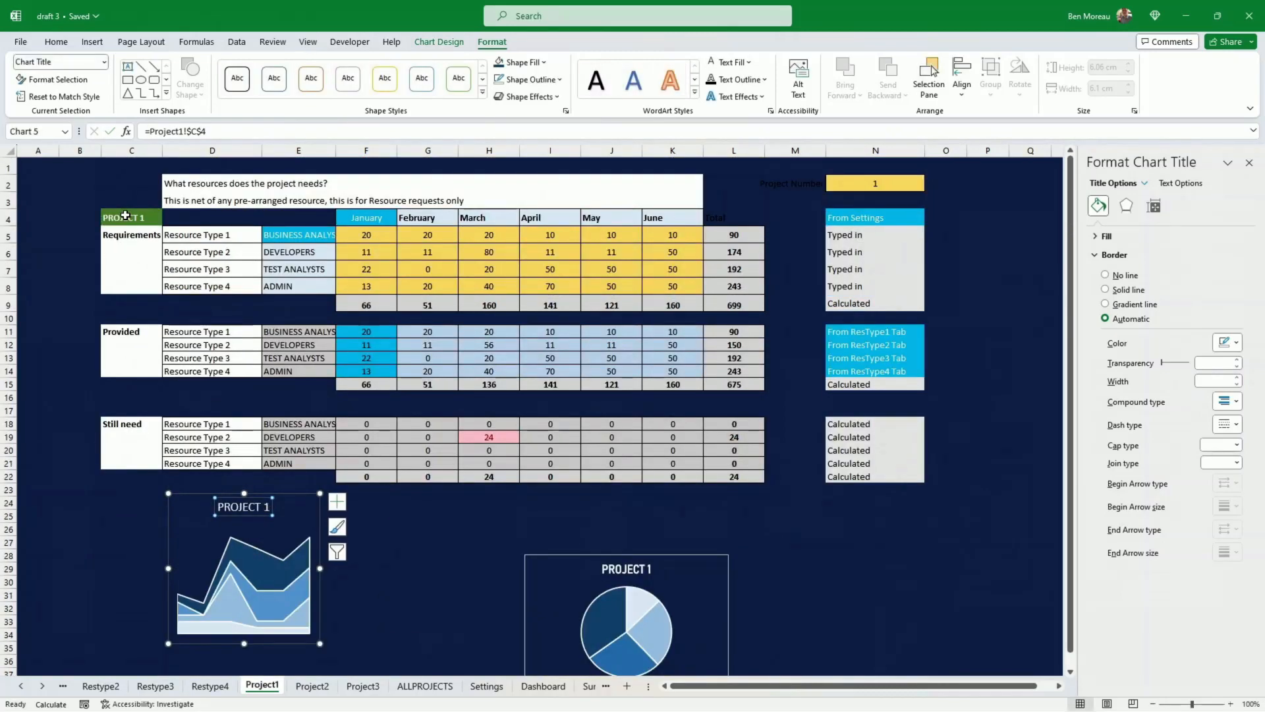
# - Set the area chart's title to the Bahnschrift SemiBold SemiConden font at size 11
pyautogui.click(56, 42)
pyautogui.click(203, 67)
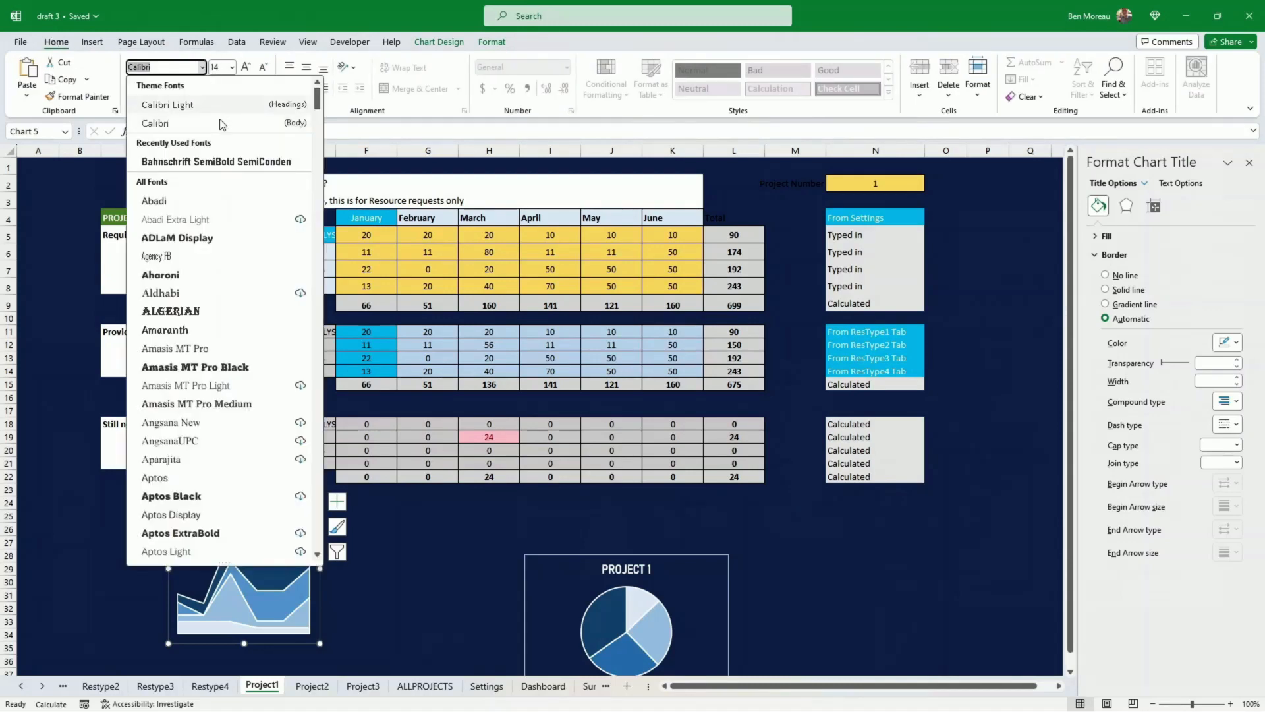
pyautogui.click(227, 160)
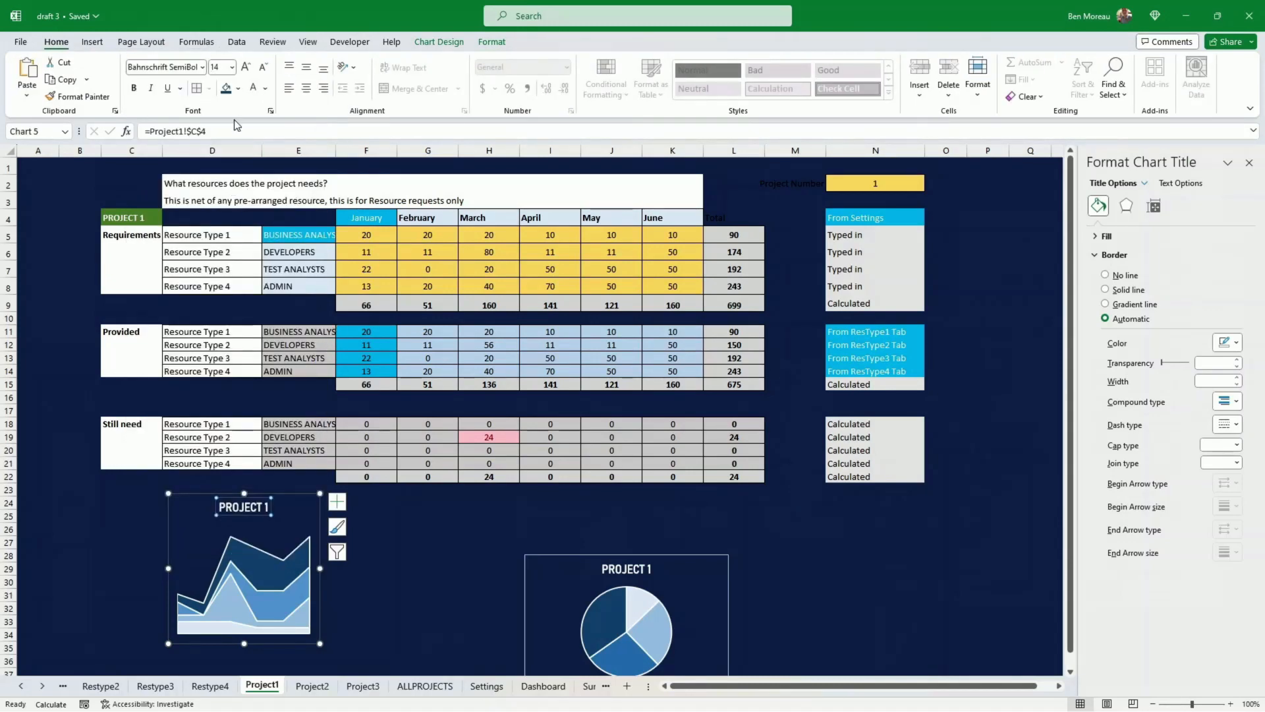
pyautogui.click(263, 67)
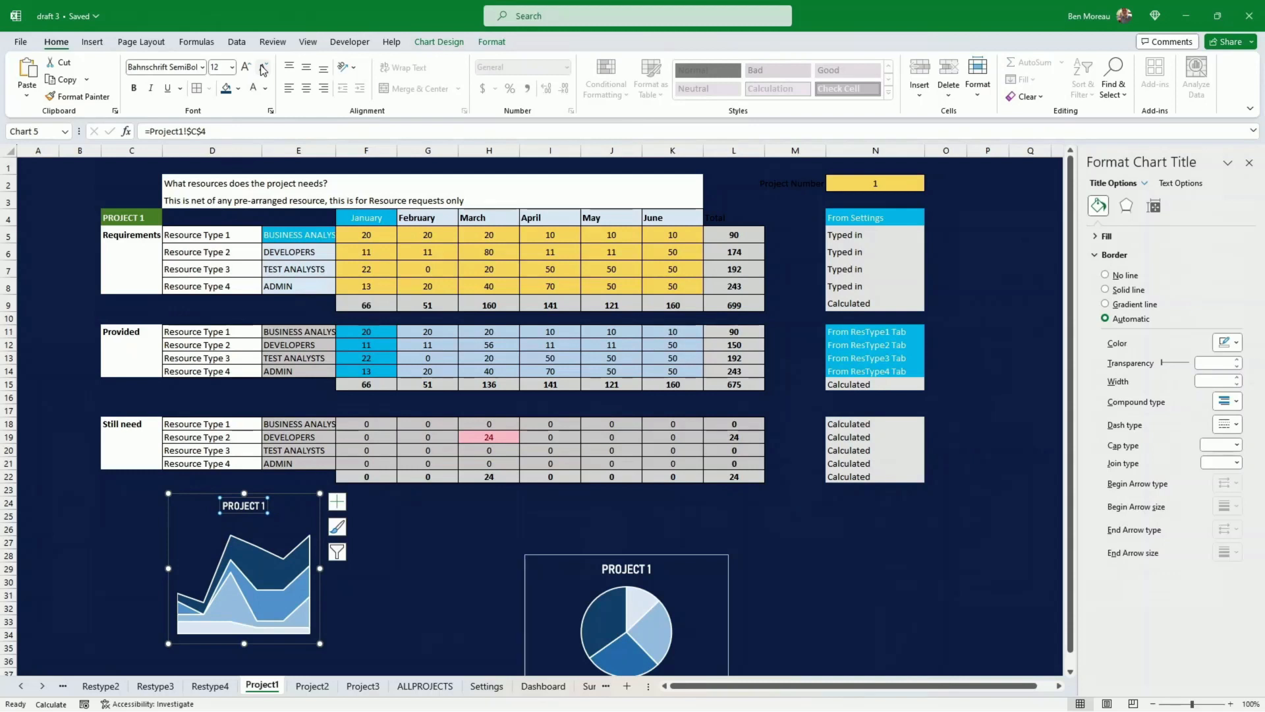
pyautogui.click(219, 67)
pyautogui.write('11')
pyautogui.press('Return')
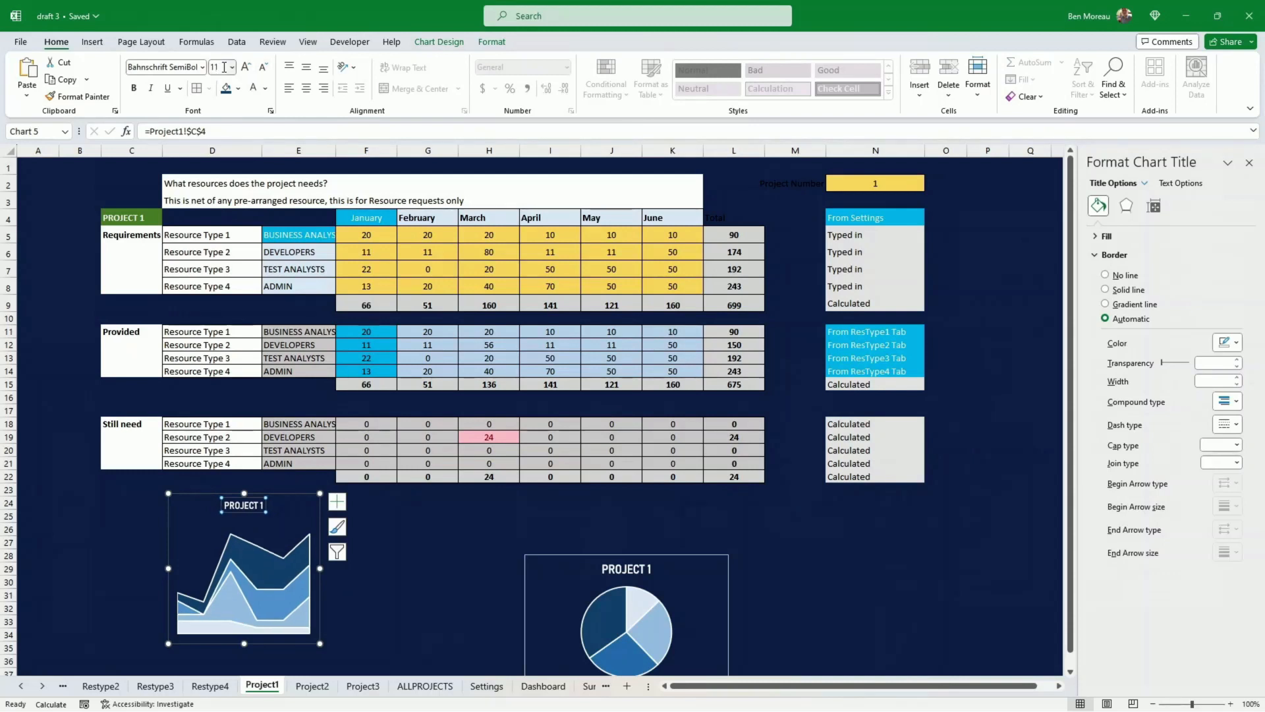
# - Save the finished area chart as a chart template named "a template area"
pyautogui.rightClick(320, 632)
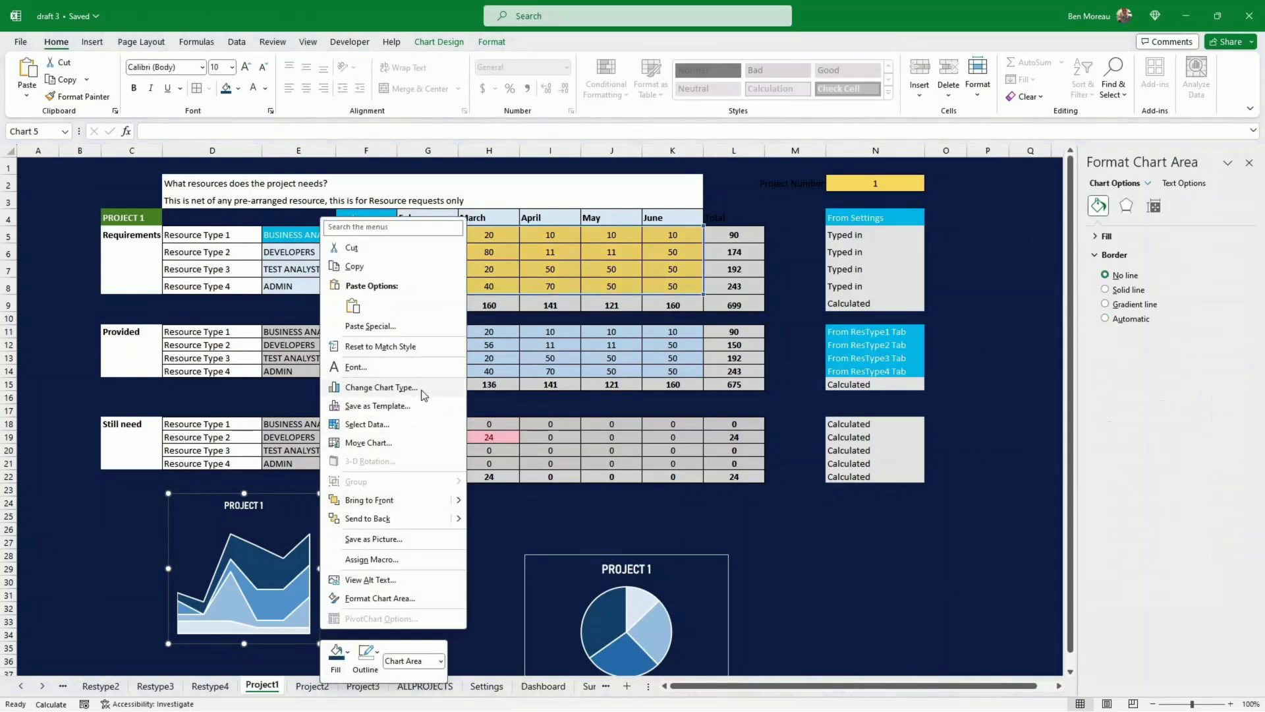
pyautogui.click(428, 407)
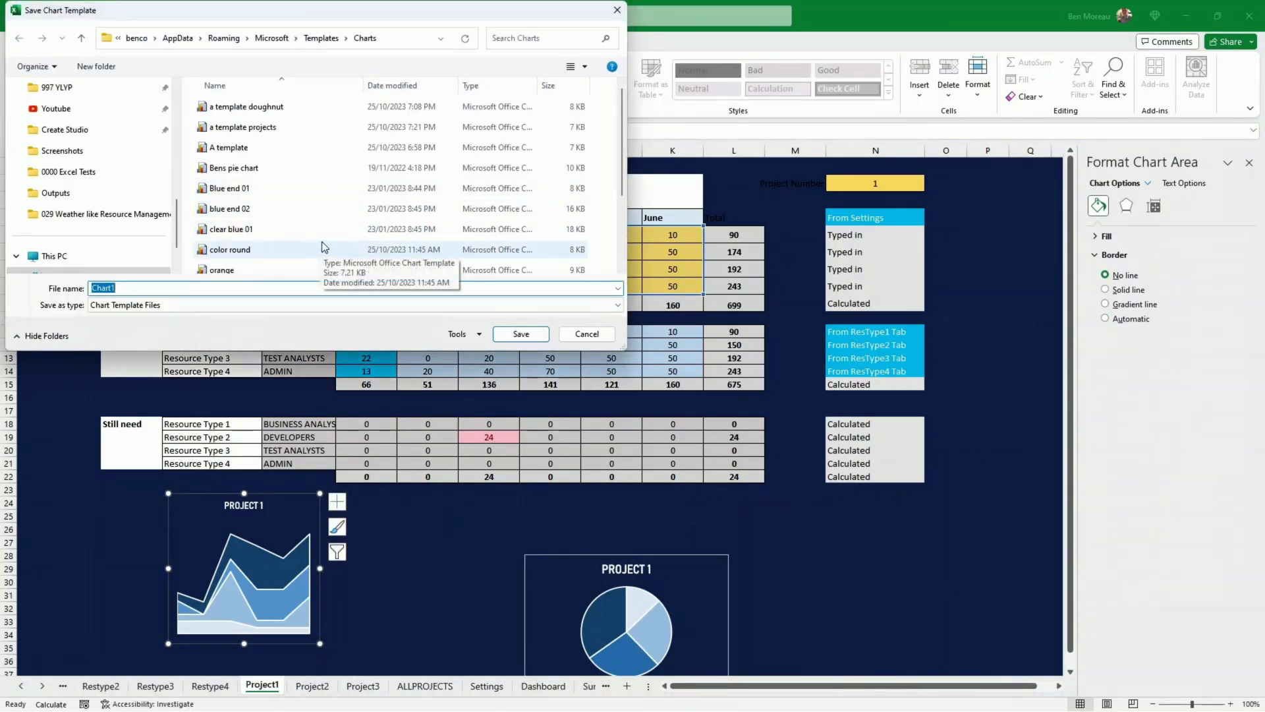
pyautogui.write('a tem')
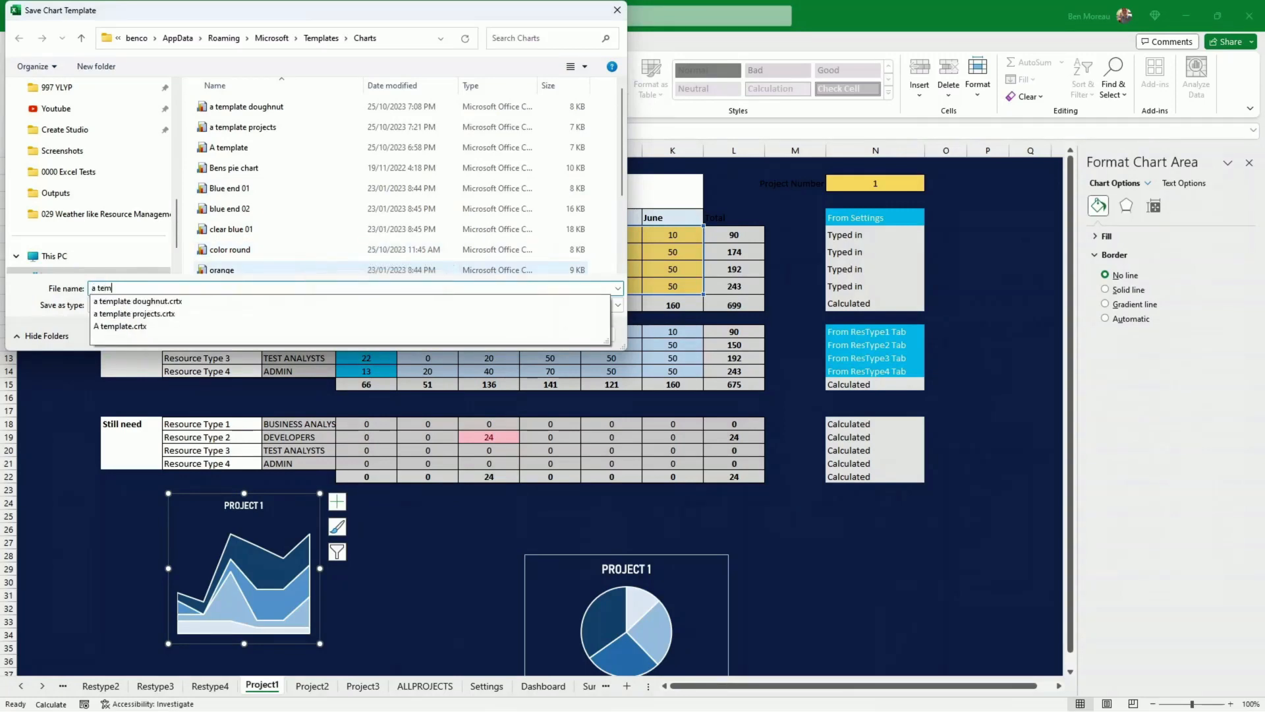
pyautogui.write('plate area')
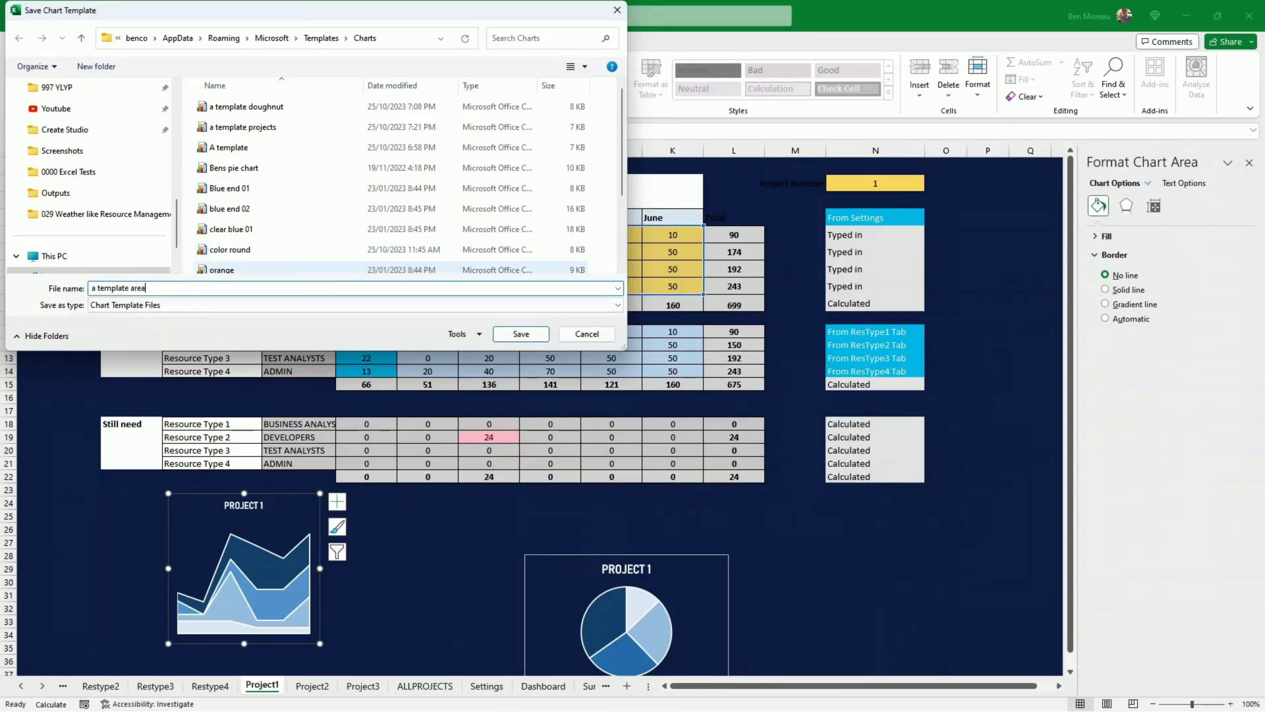
pyautogui.press('Return')
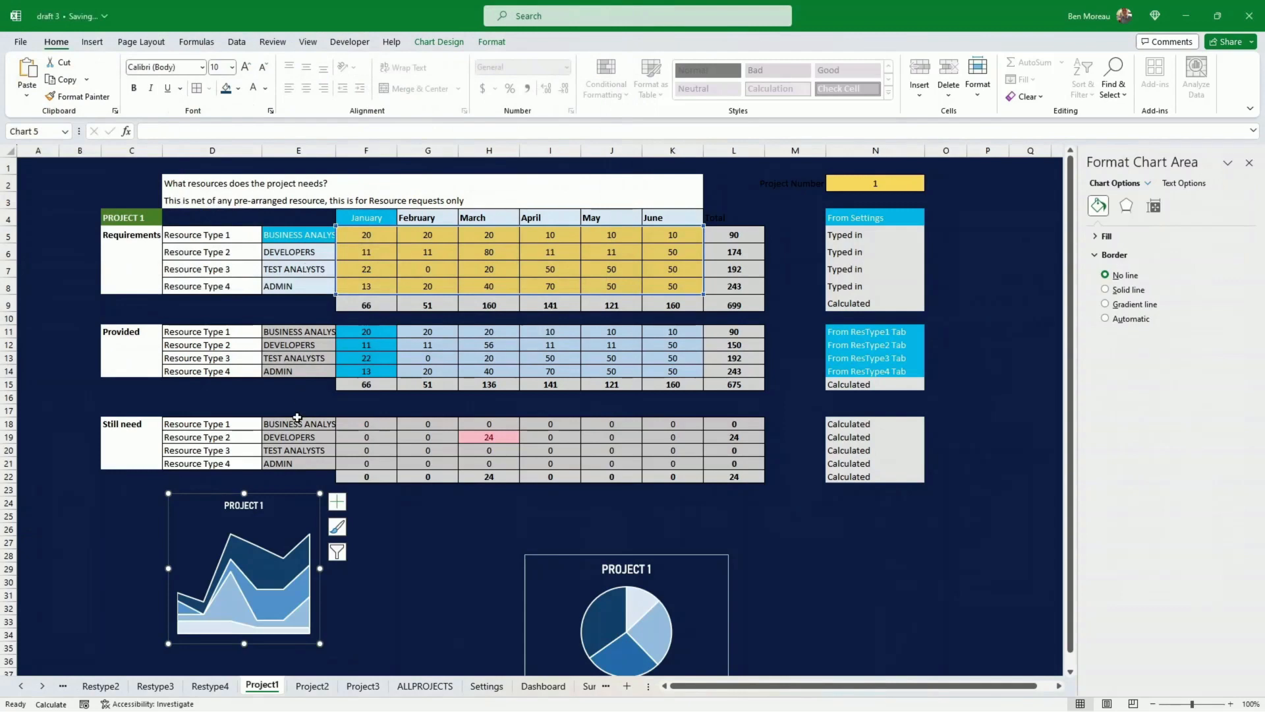
# - Paste a copy of the Project 1 area chart on the Dashboard sheet and place it in the wide lower panel
pyautogui.click(107, 606)
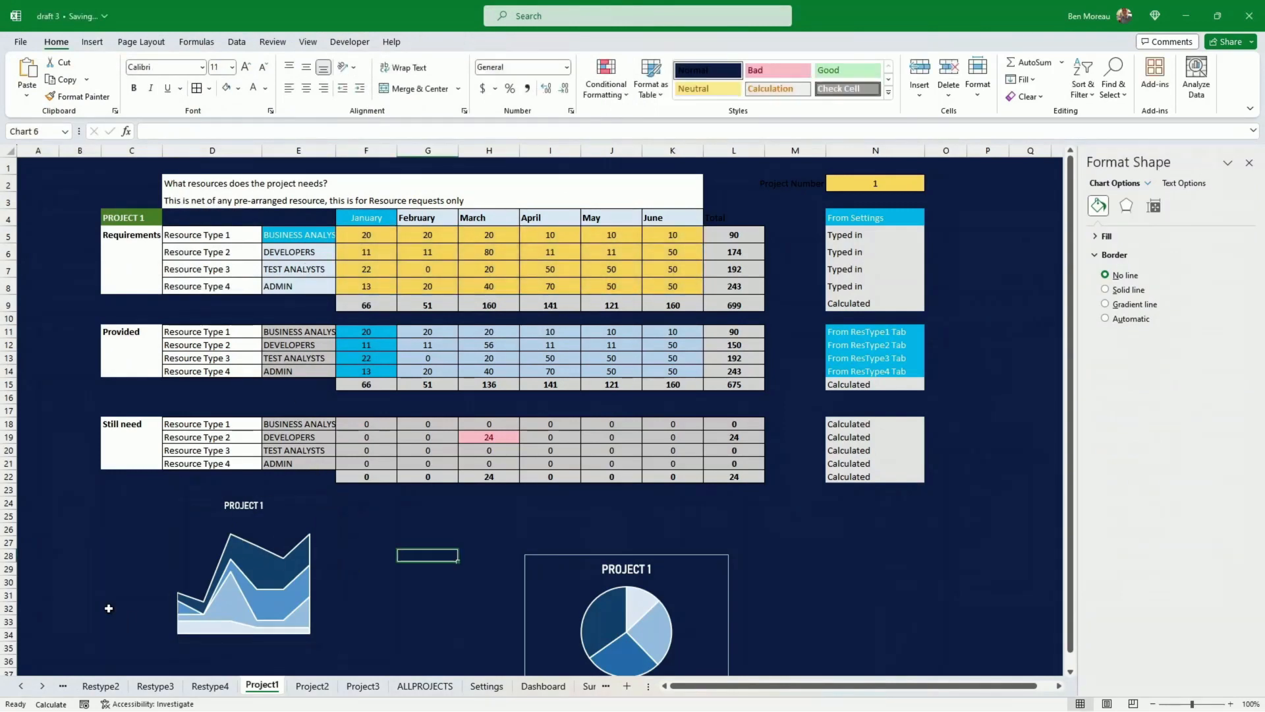
pyautogui.click(539, 686)
pyautogui.hotkey('ctrl', 'v')
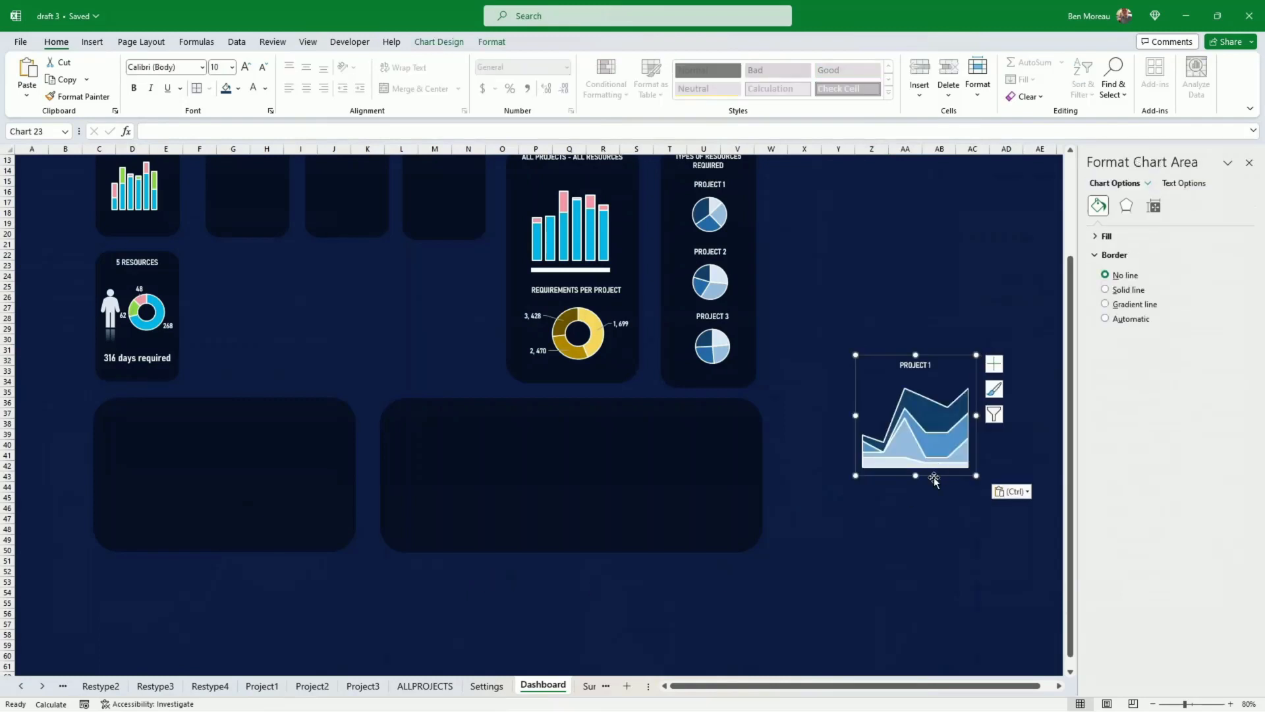
pyautogui.moveTo(934, 476); pyautogui.dragTo(479, 525)
# - Title the wide lower panel "PROJECTS USE OF RESOURCES" in centered Bahnschrift SemiBold SemiConden
pyautogui.click(480, 535)
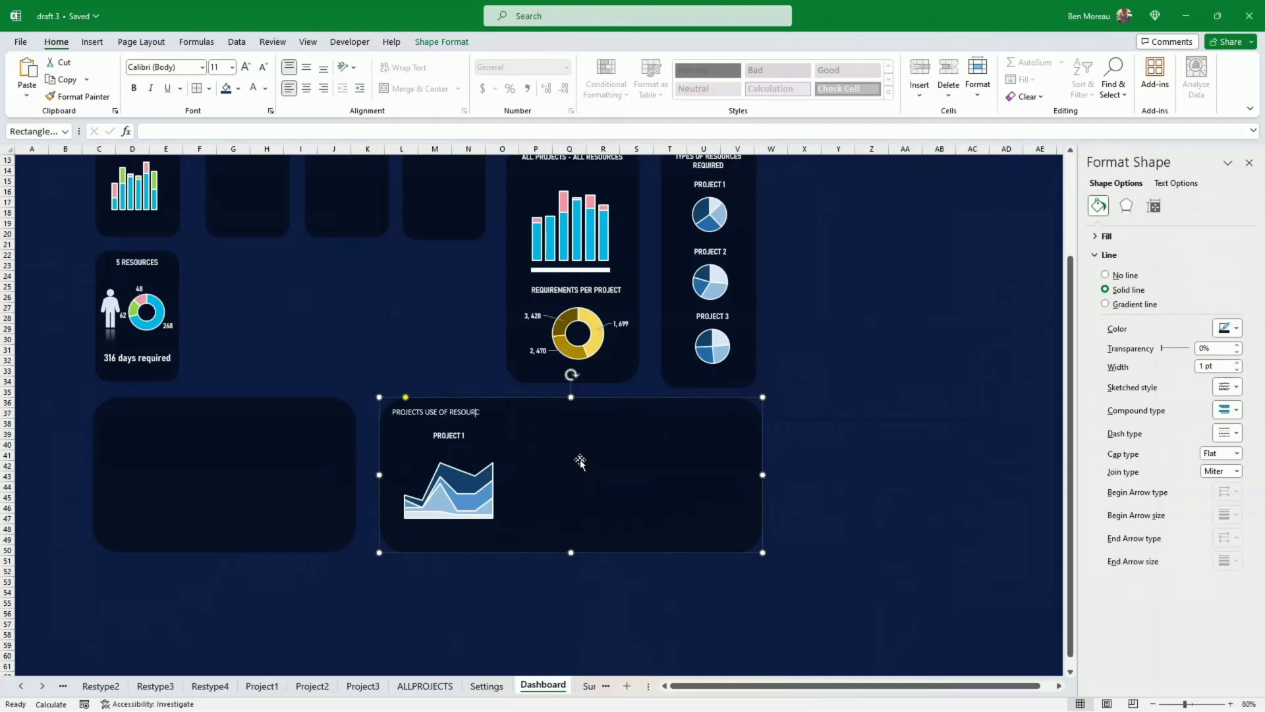
pyautogui.write('ES')
pyautogui.click(202, 66)
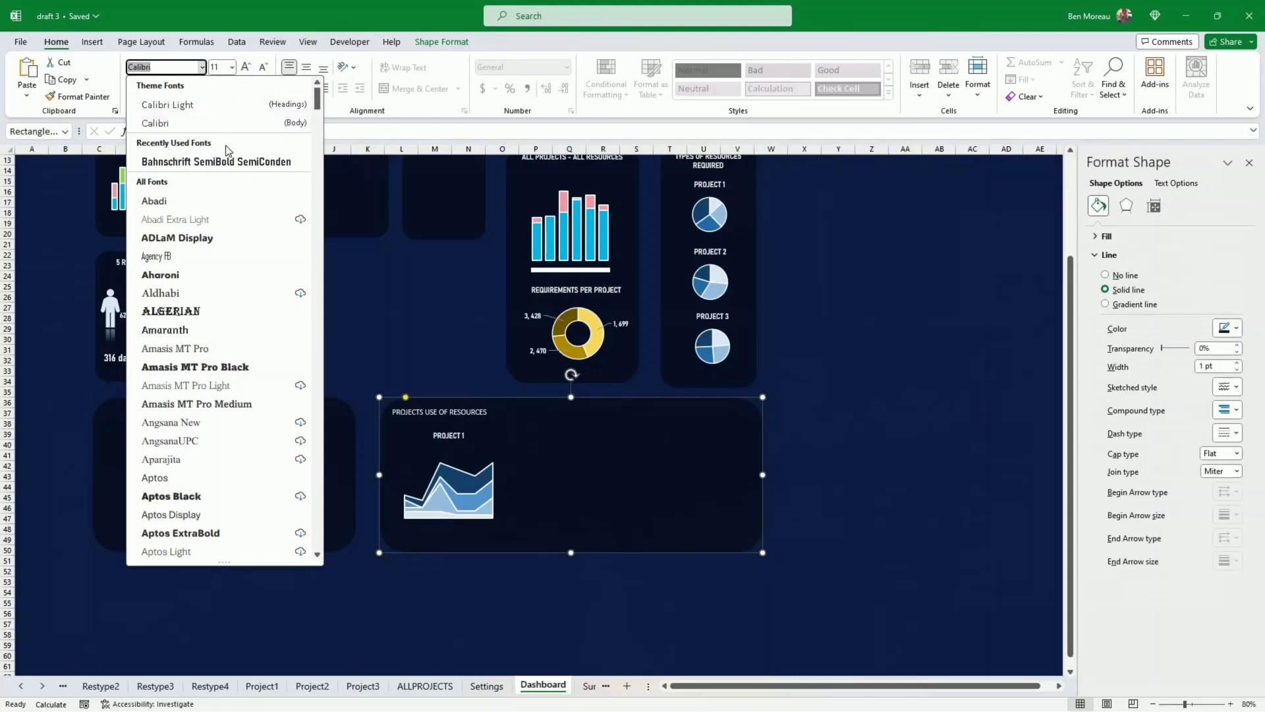
pyautogui.click(232, 162)
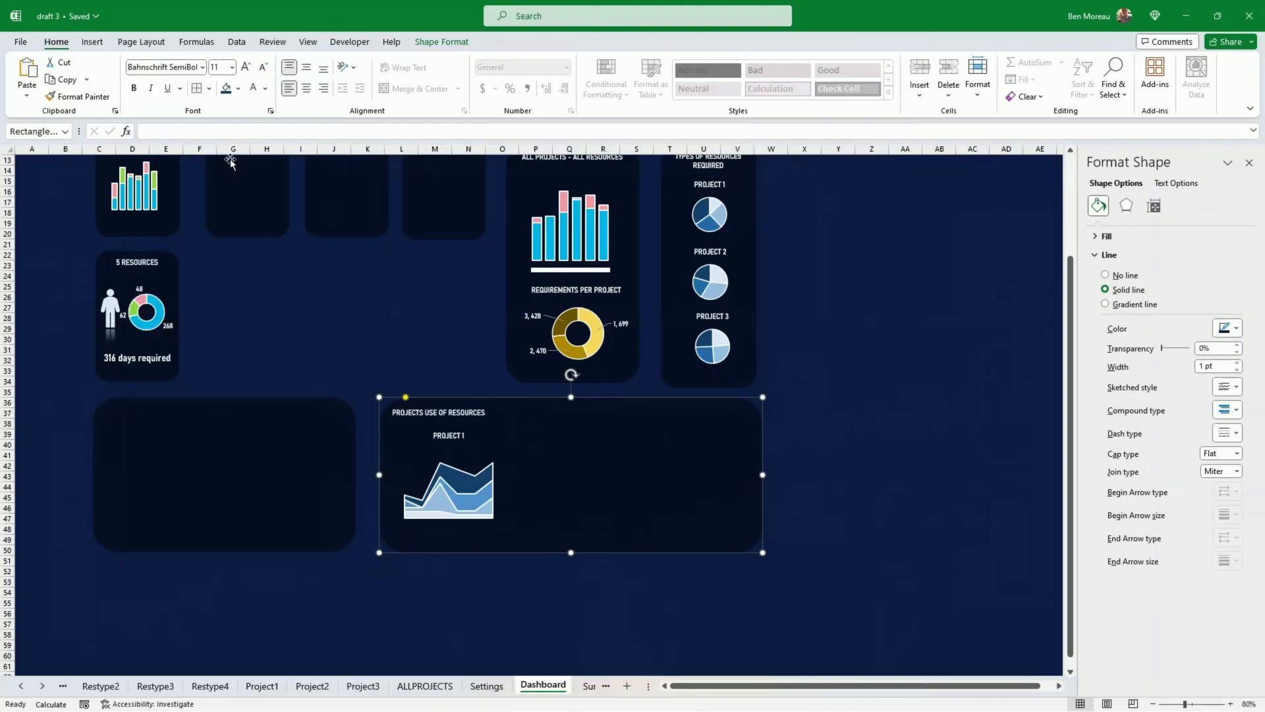
pyautogui.click(307, 89)
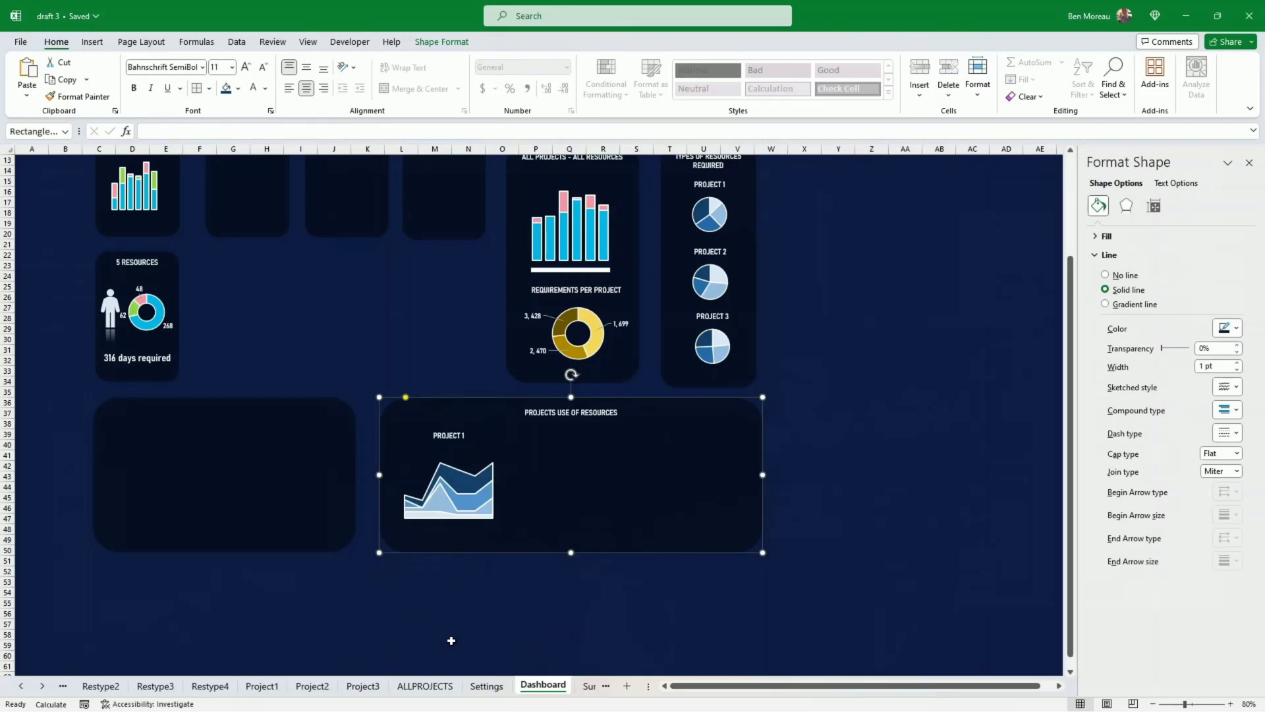
# - Create an area chart from requirements F5:K8 on the Project2 sheet and apply the "a template area" chart template
pyautogui.click(312, 686)
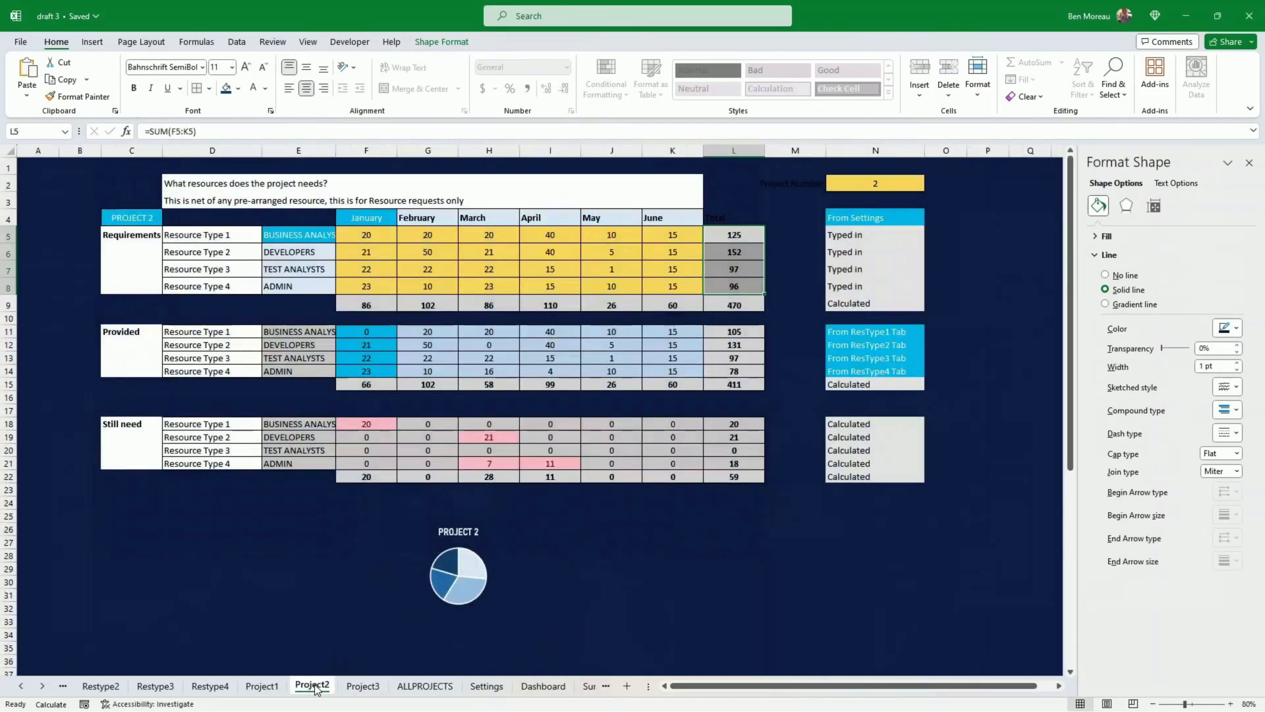
pyautogui.moveTo(366, 233); pyautogui.dragTo(673, 286)
pyautogui.click(92, 41)
pyautogui.click(421, 80)
pyautogui.click(472, 282)
pyautogui.click(727, 79)
pyautogui.click(486, 235)
pyautogui.click(756, 277)
pyautogui.click(771, 539)
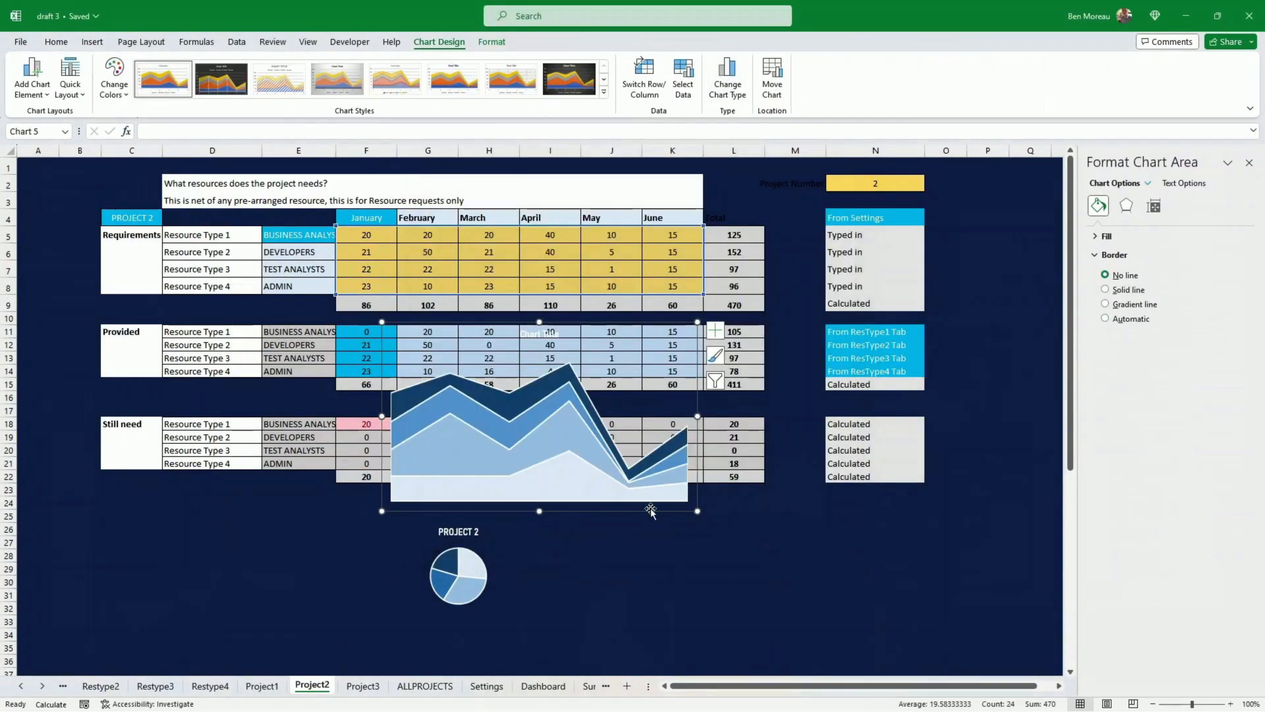
# - Place the Project2 area chart below the tables at a smaller size and link its title to cell C4
pyautogui.moveTo(652, 511); pyautogui.dragTo(806, 646)
pyautogui.moveTo(848, 646); pyautogui.dragTo(750, 631)
pyautogui.click(643, 471)
pyautogui.write('=')
pyautogui.click(131, 217)
pyautogui.press('Return')
# - Move the Project 2 area chart to the Dashboard's wide lower panel and shrink it beside the Project 1 chart
pyautogui.hotkey('ctrl', 'x')
pyautogui.click(543, 686)
pyautogui.hotkey('ctrl', 'v')
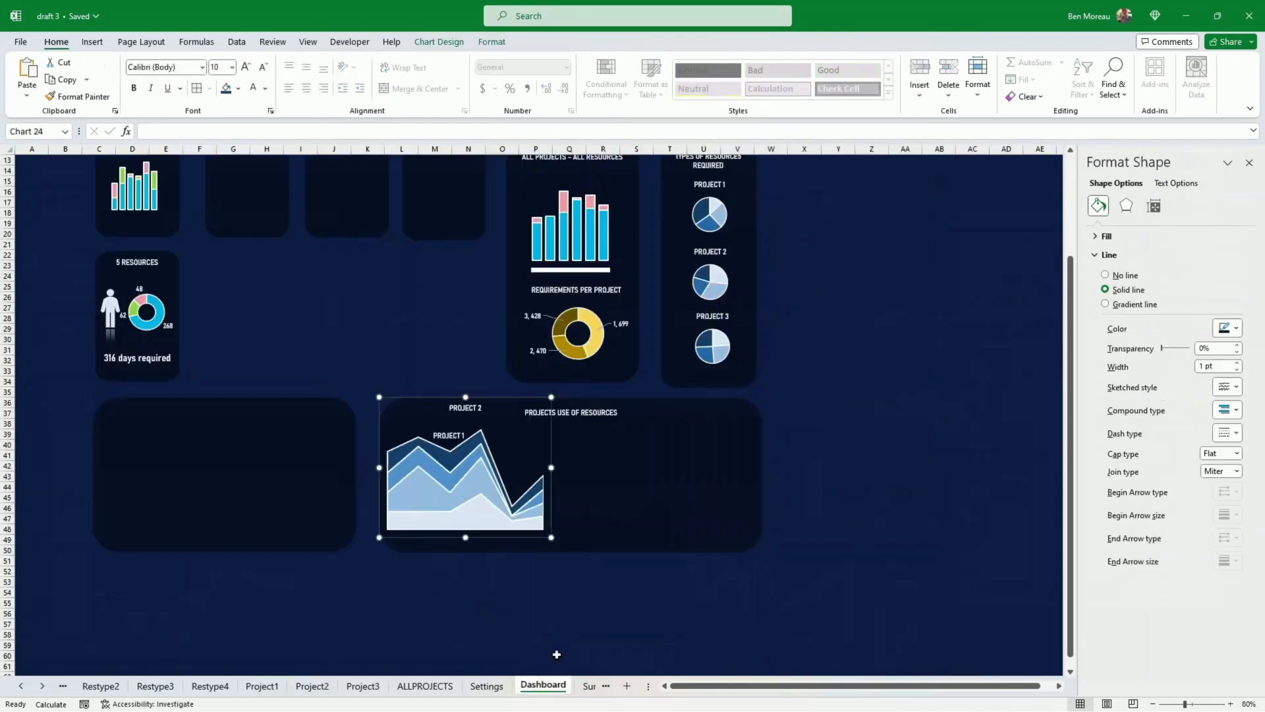
pyautogui.moveTo(521, 428); pyautogui.dragTo(664, 428)
pyautogui.moveTo(694, 541); pyautogui.dragTo(614, 518)
pyautogui.moveTo(569, 402); pyautogui.dragTo(569, 429)
# - Fine-tune the placement of the panel and its Project 1 and Project 2 area charts so they sit side by side
pyautogui.click(575, 507)
pyautogui.moveTo(576, 514); pyautogui.dragTo(485, 527)
pyautogui.click(483, 516)
pyautogui.click(585, 469)
pyautogui.moveTo(565, 440); pyautogui.dragTo(565, 429)
pyautogui.click(571, 581)
pyautogui.click(571, 531)
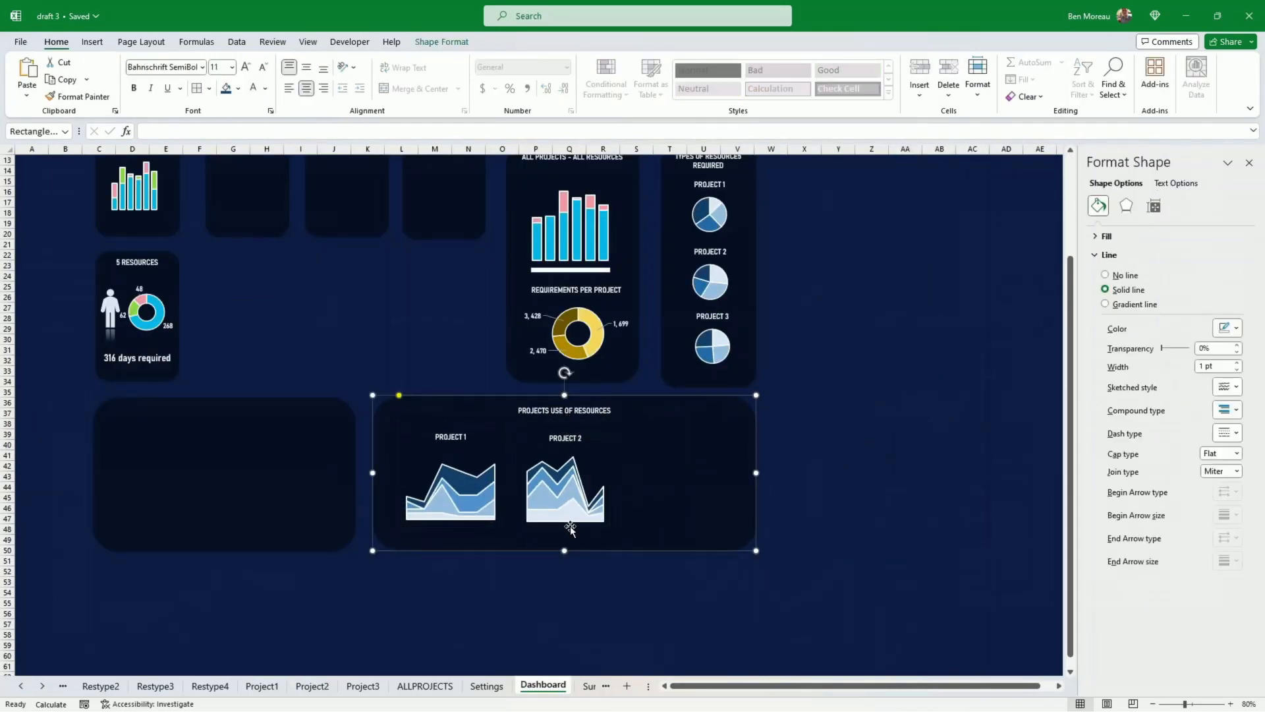
pyautogui.click(571, 525)
pyautogui.click(571, 582)
# - Create an area chart from requirements F5:K8 on the Project3 sheet and apply the saved area chart template
pyautogui.click(363, 686)
pyautogui.moveTo(366, 234); pyautogui.dragTo(672, 286)
pyautogui.click(92, 42)
pyautogui.click(425, 79)
pyautogui.click(470, 288)
pyautogui.click(727, 78)
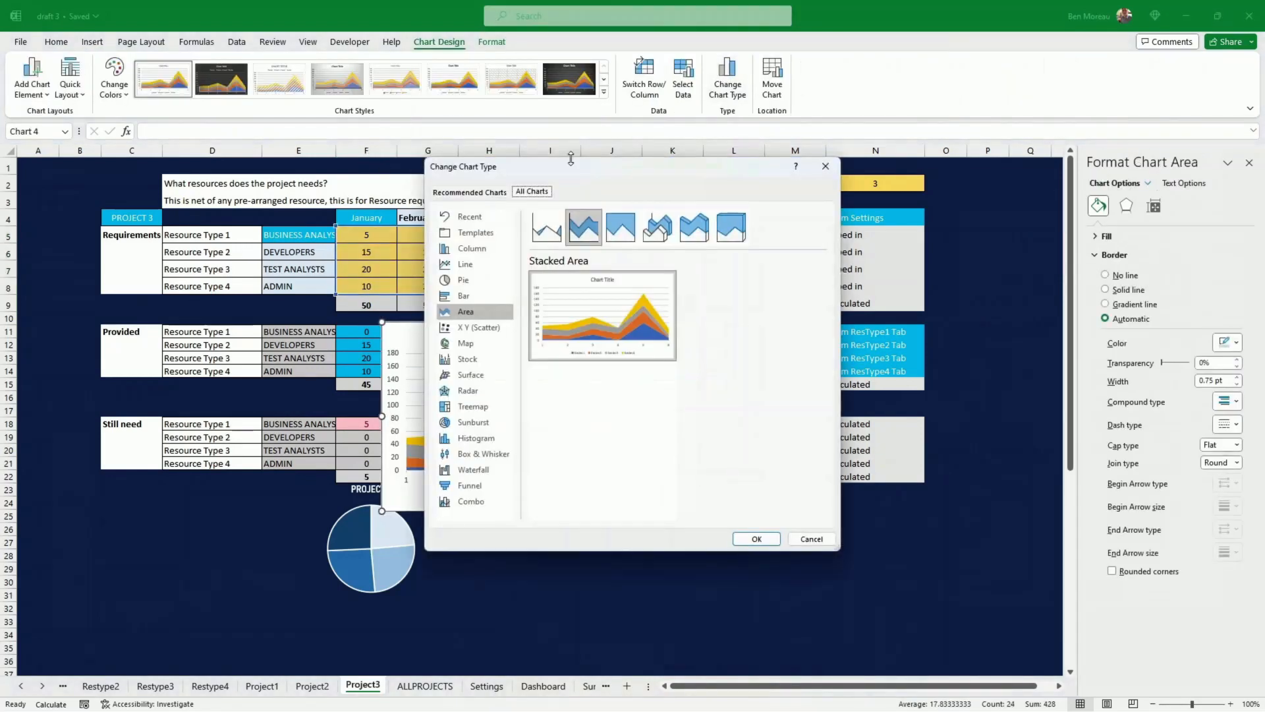
pyautogui.click(474, 231)
pyautogui.click(756, 538)
# - Place the Project3 area chart below the tables at a smaller size and link its title to cell C4
pyautogui.moveTo(697, 511); pyautogui.dragTo(577, 474)
pyautogui.moveTo(505, 322); pyautogui.dragTo(575, 488)
pyautogui.click(549, 499)
pyautogui.click(170, 132)
pyautogui.write('=')
pyautogui.click(132, 217)
pyautogui.press('Return')
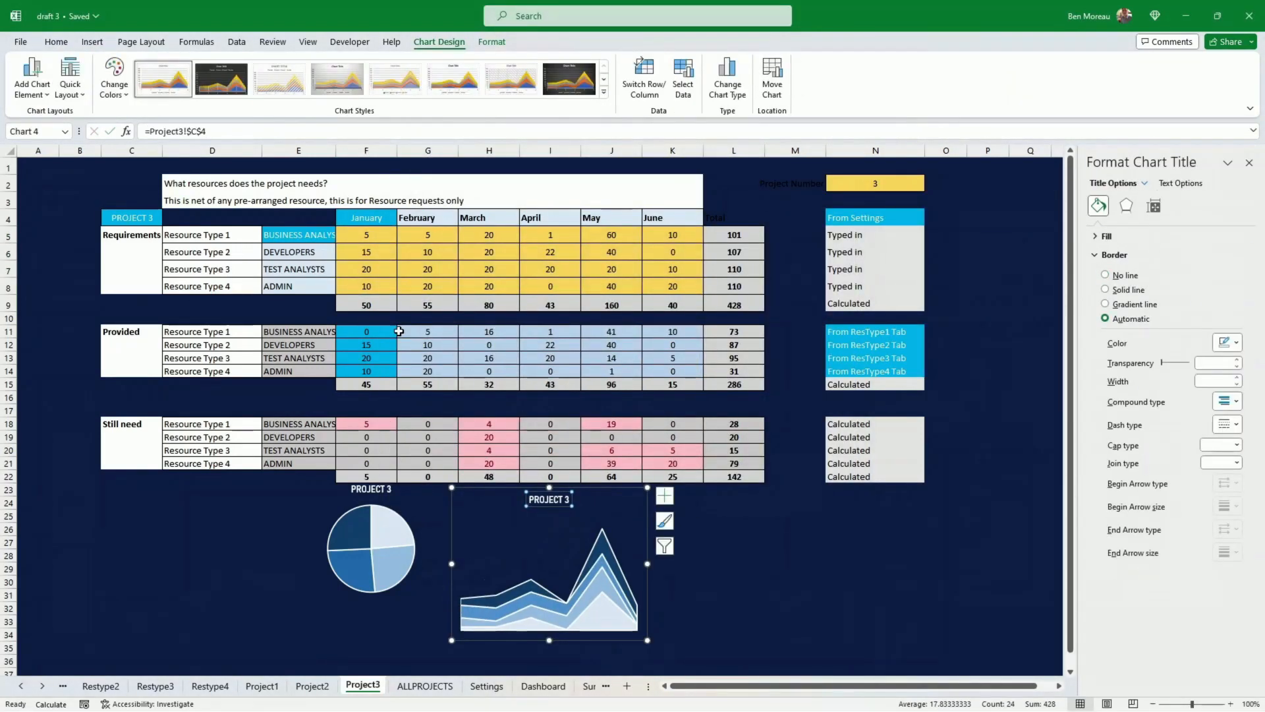
# - Shrink the Project 3 area chart and copy it into the Dashboard's Projects Use of Resources panel beside the Project 2 chart
pyautogui.moveTo(648, 640); pyautogui.dragTo(710, 439)
pyautogui.hotkey('ctrl', 'c')
pyautogui.click(543, 686)
pyautogui.hotkey('ctrl', 'v')
pyautogui.click(903, 466)
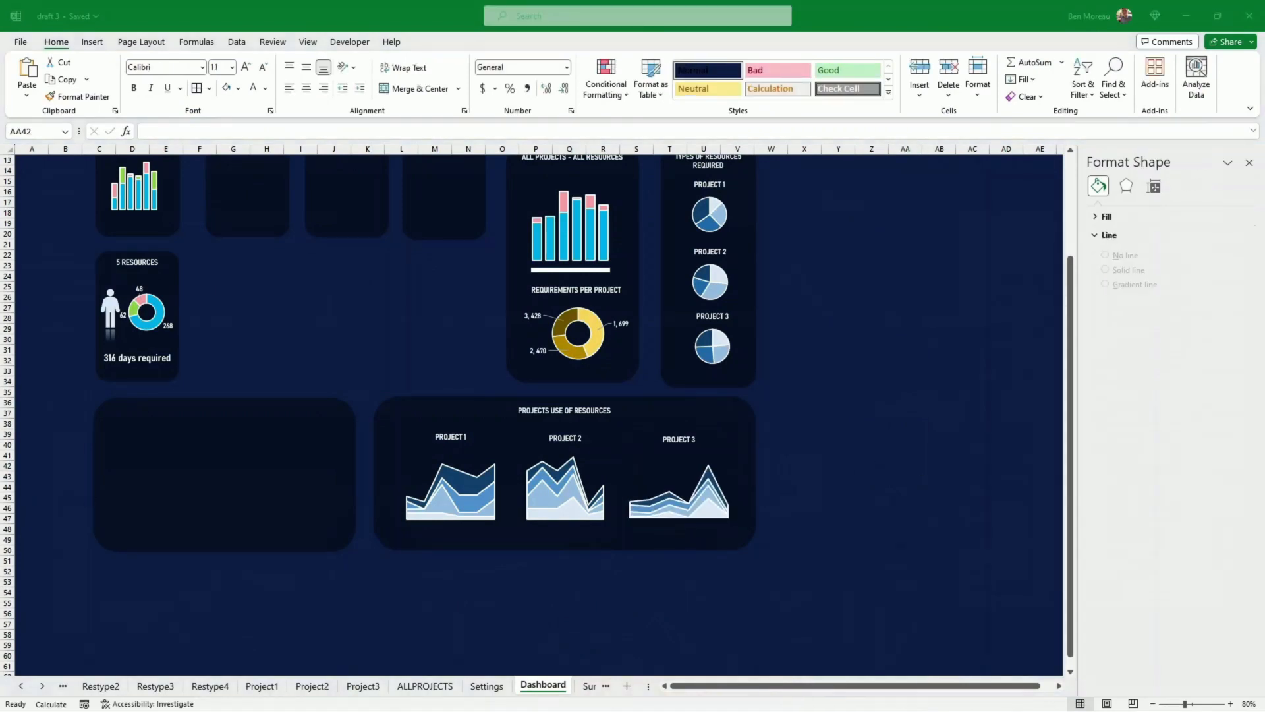
pyautogui.scroll(4, 413, 298)
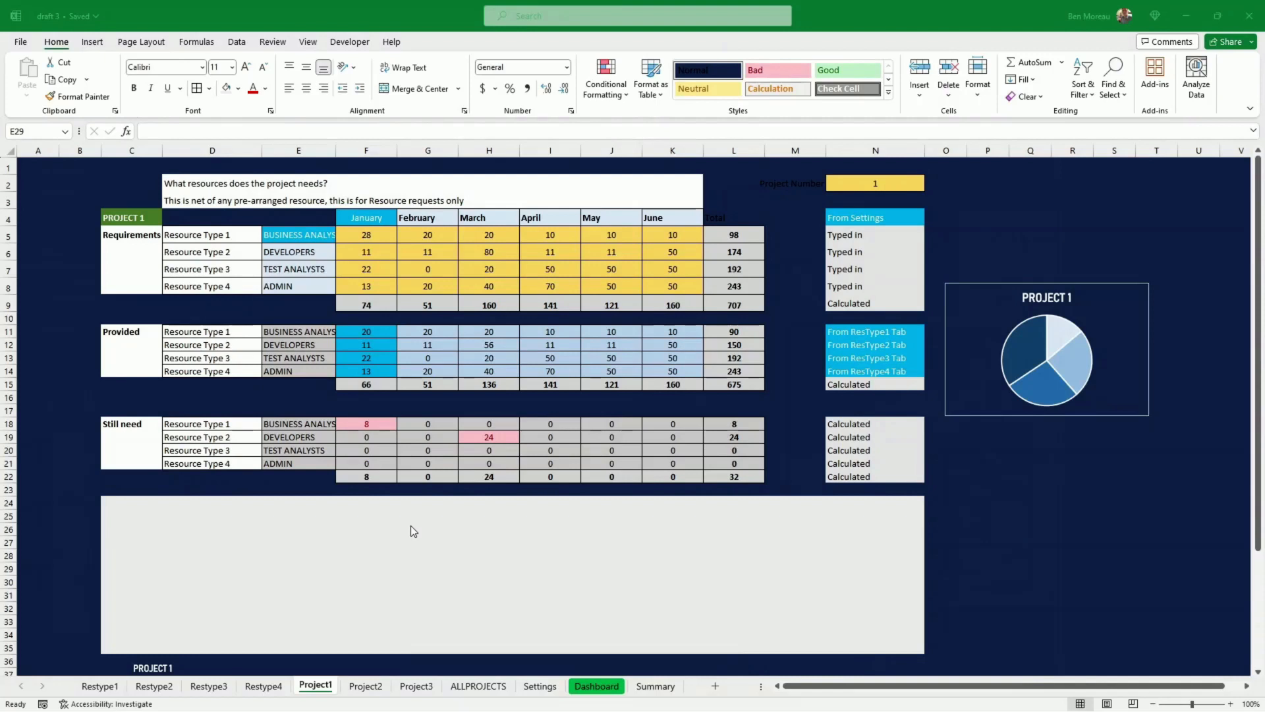
# - Label cells E24 and E25 on the Project1 sheet "Resource required" and "Resources OK"
pyautogui.click(374, 520)
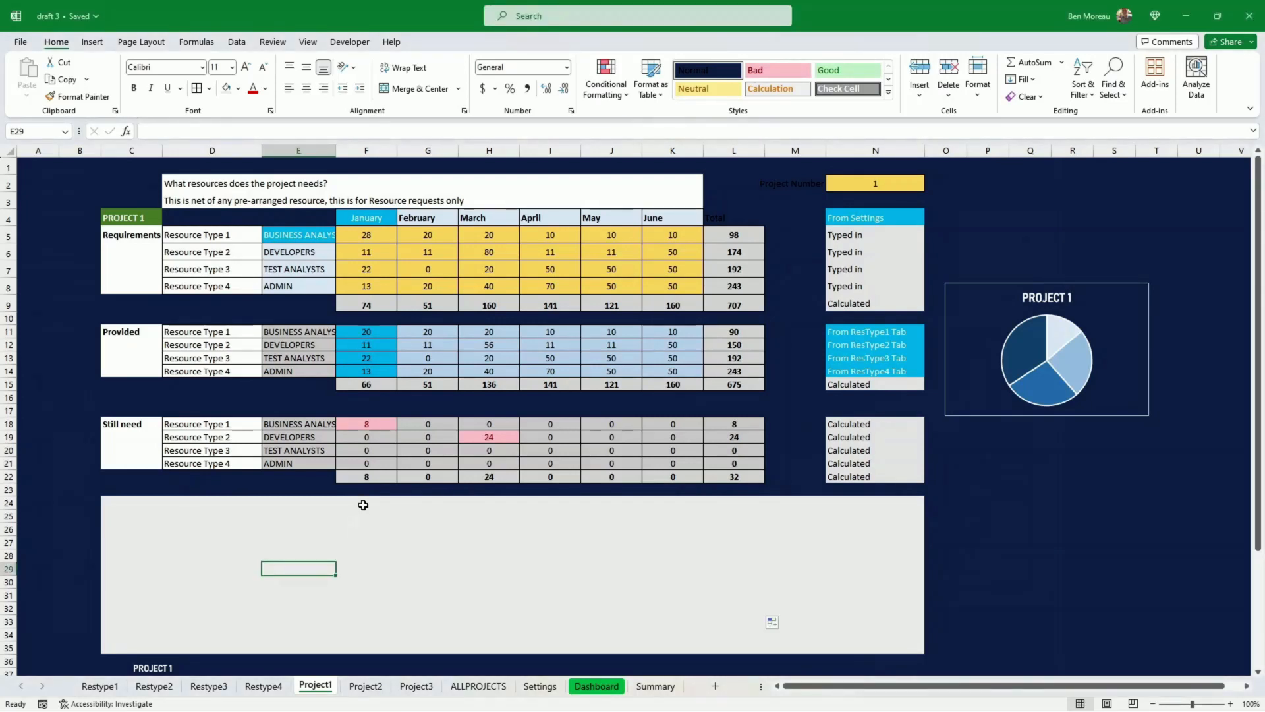
pyautogui.click(362, 501)
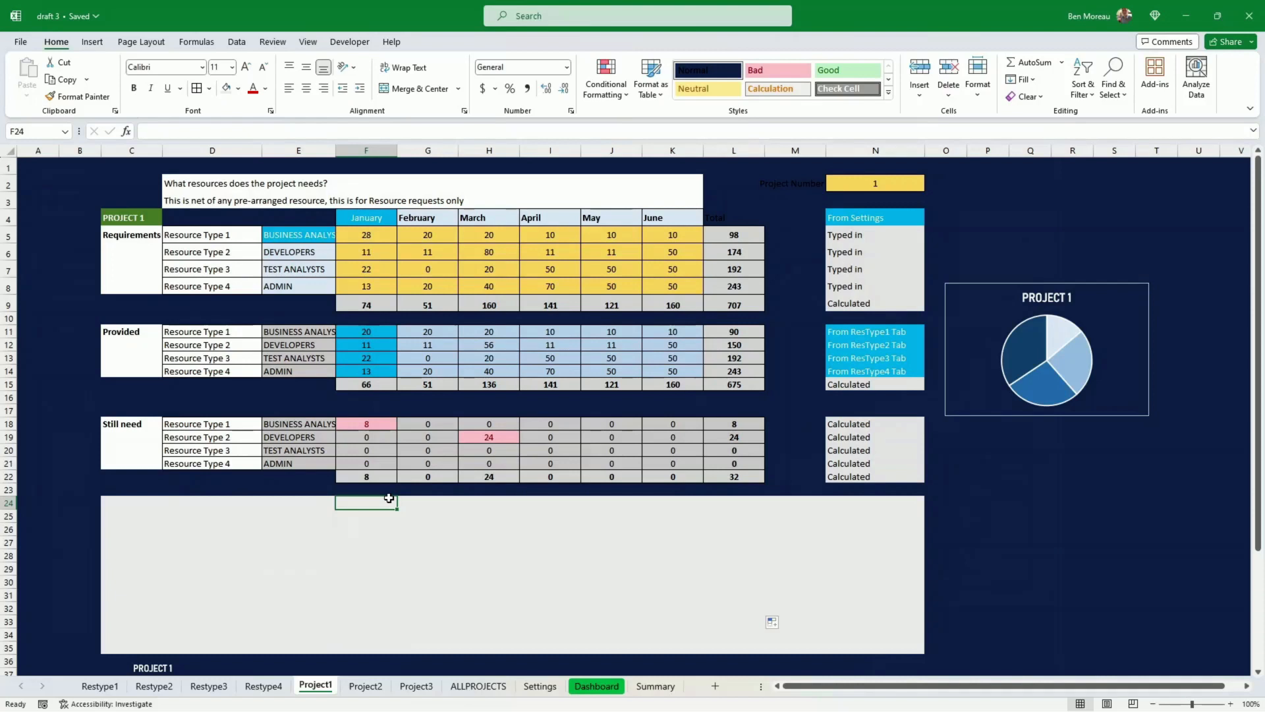
pyautogui.press('Left')
pyautogui.write('Reso')
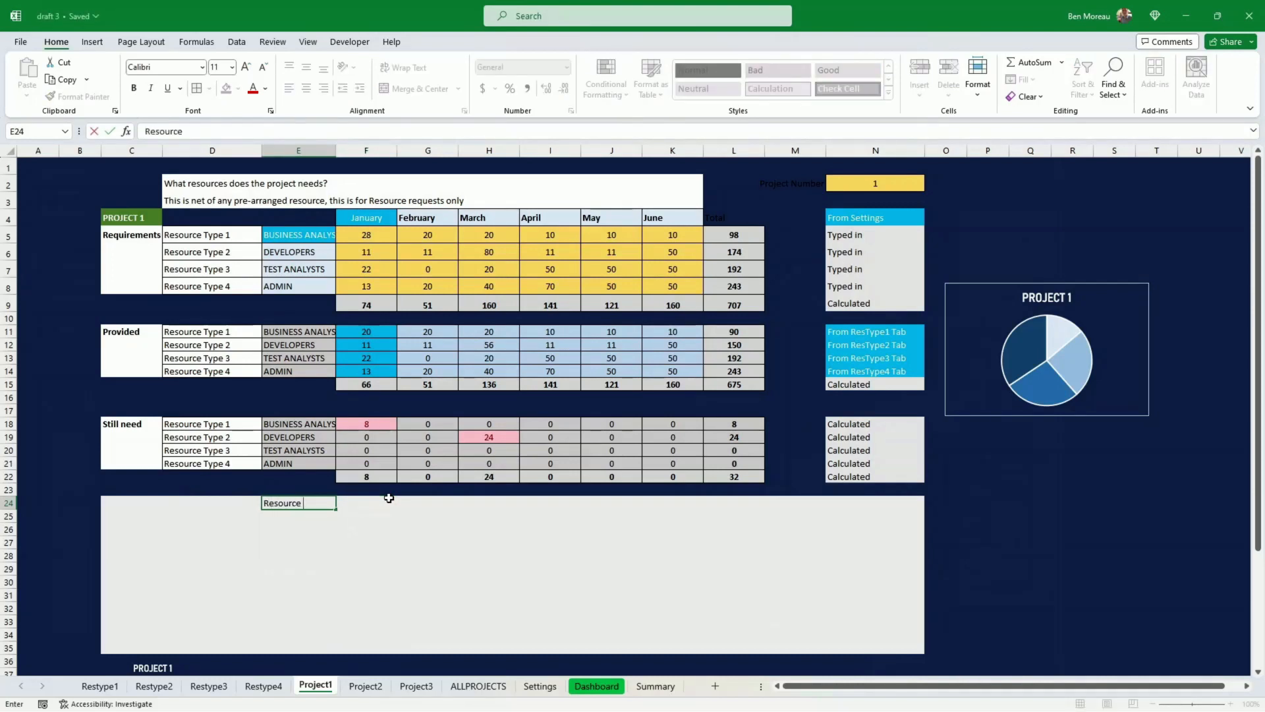
pyautogui.write('urce required')
pyautogui.press('Return')
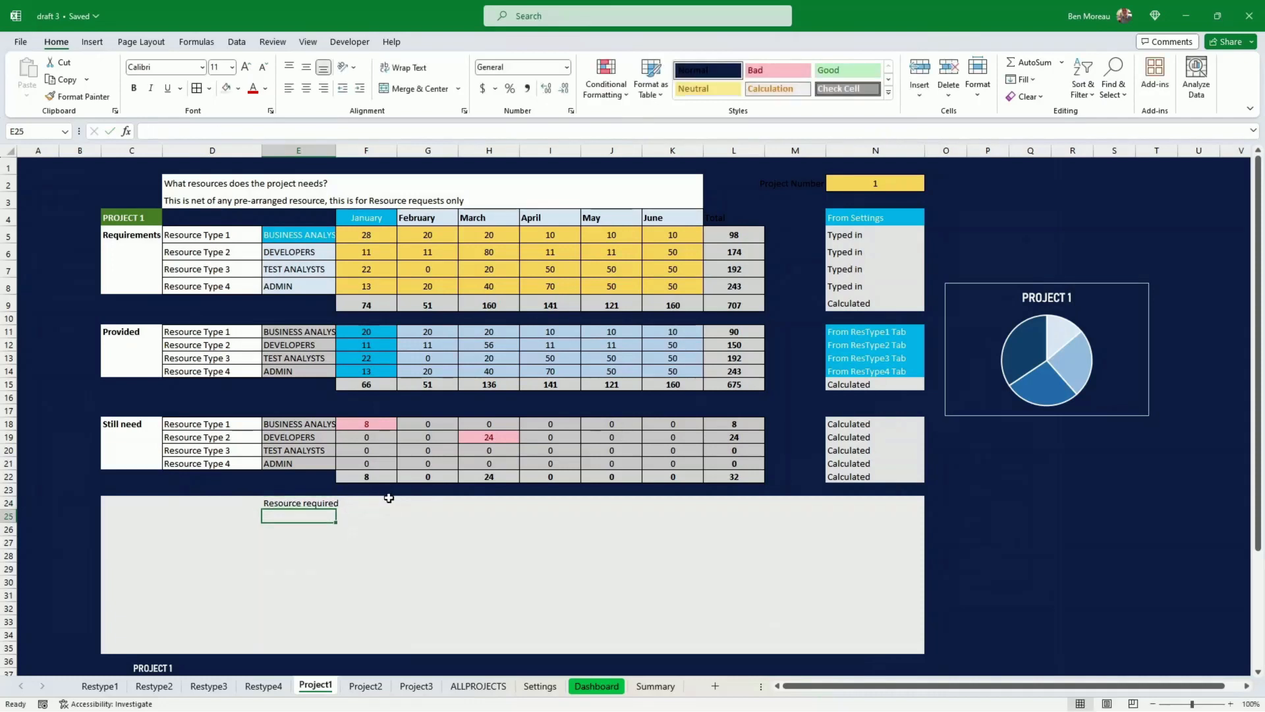
pyautogui.write('R')
pyautogui.write('s OK')
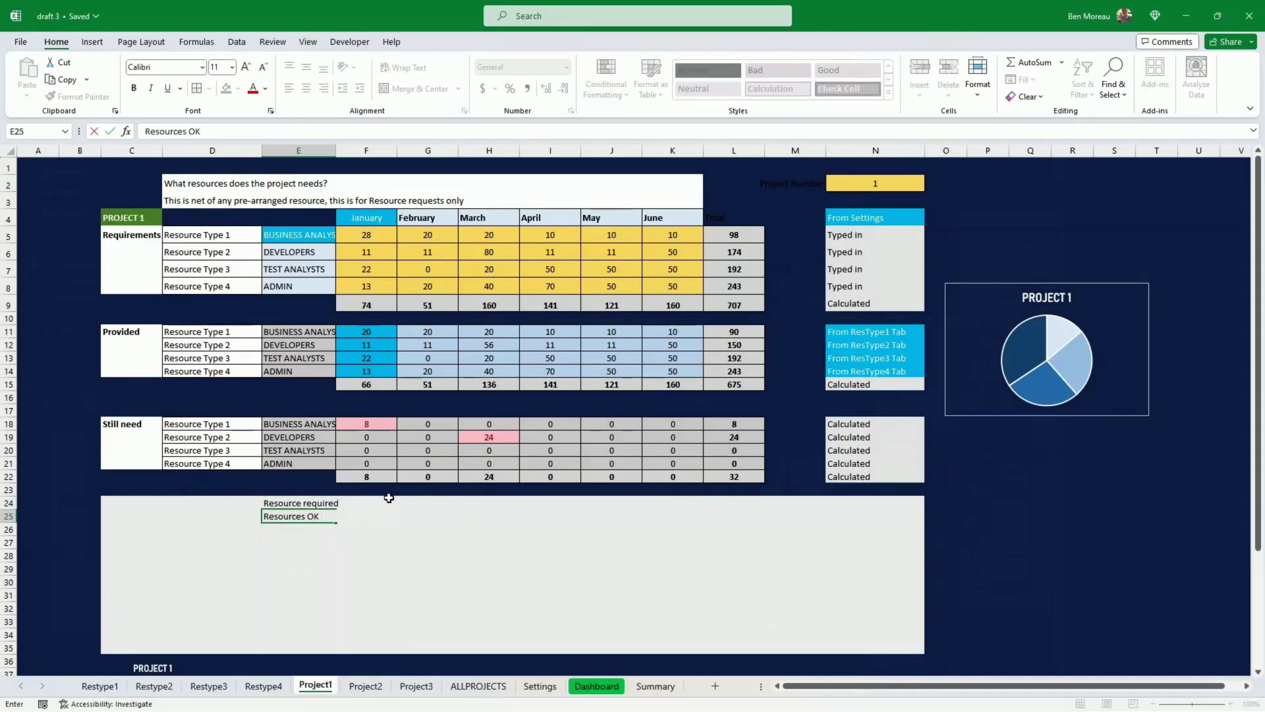
pyautogui.press('Return')
# - Enter =IF(F22>0,10,0) in cell F24 to flag January's resource shortfall
pyautogui.press('Up')
pyautogui.press('Up')
pyautogui.click(389, 498)
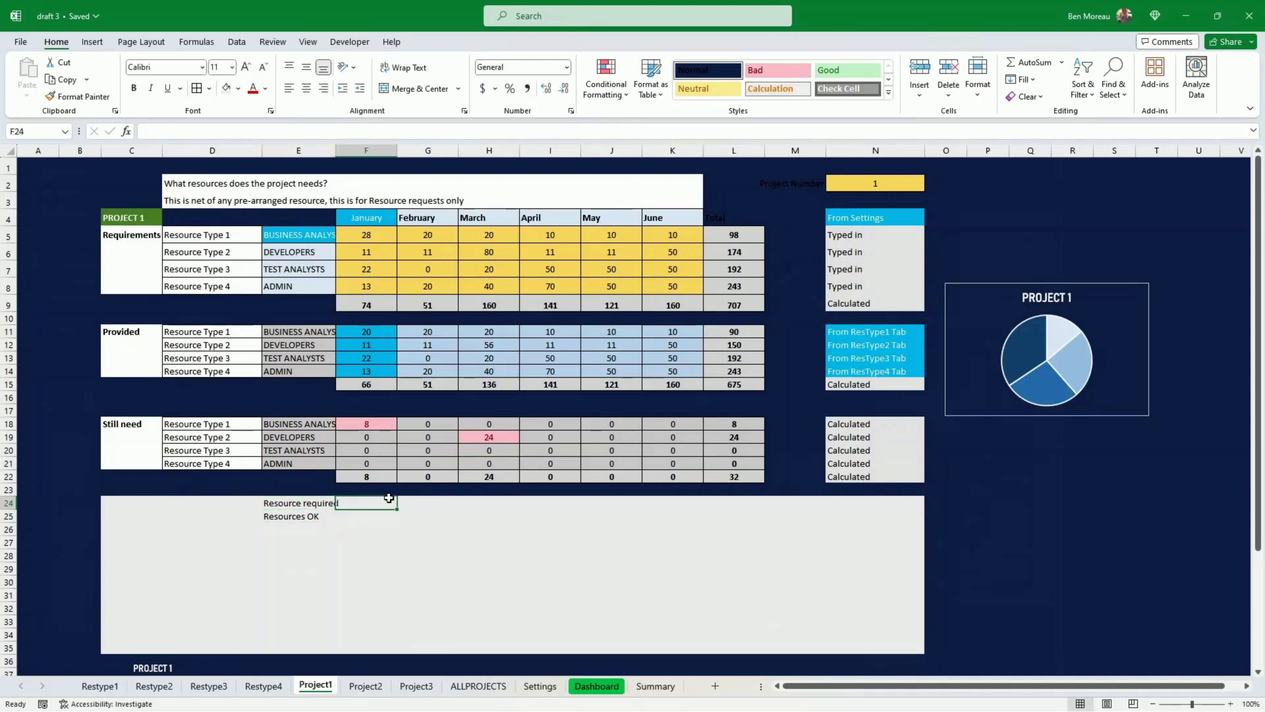
pyautogui.write('=if')
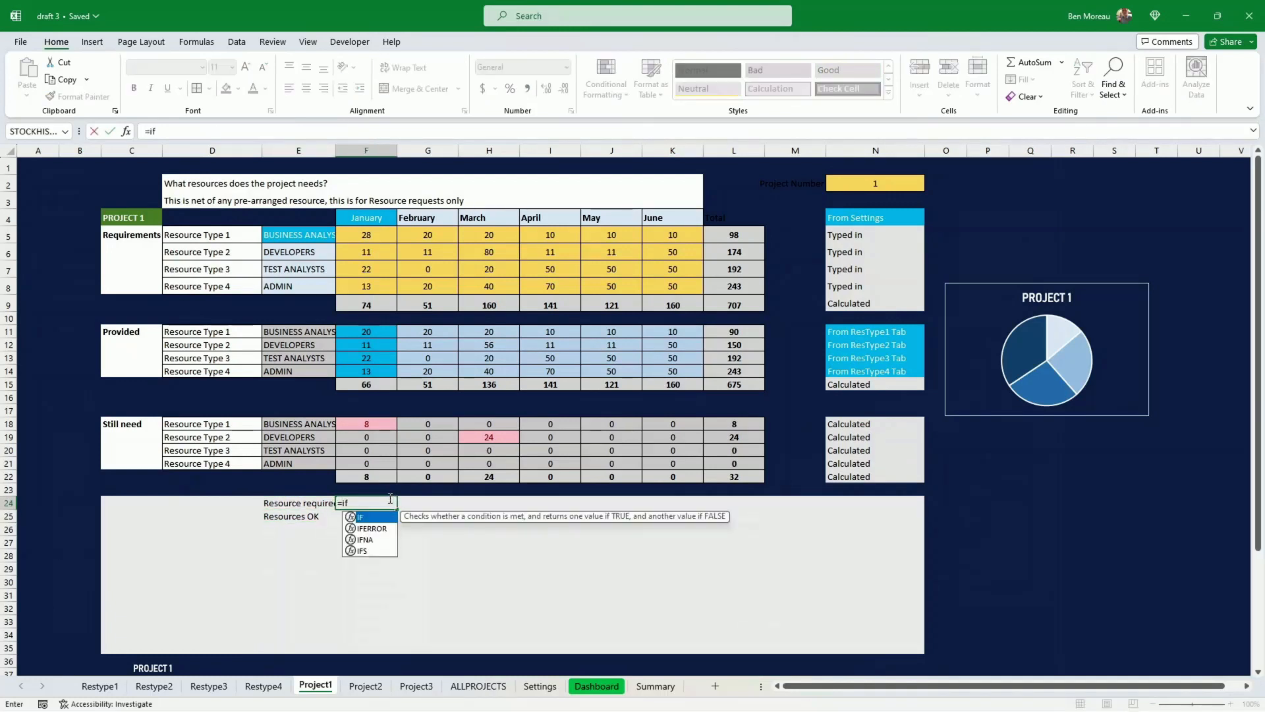
pyautogui.write('(')
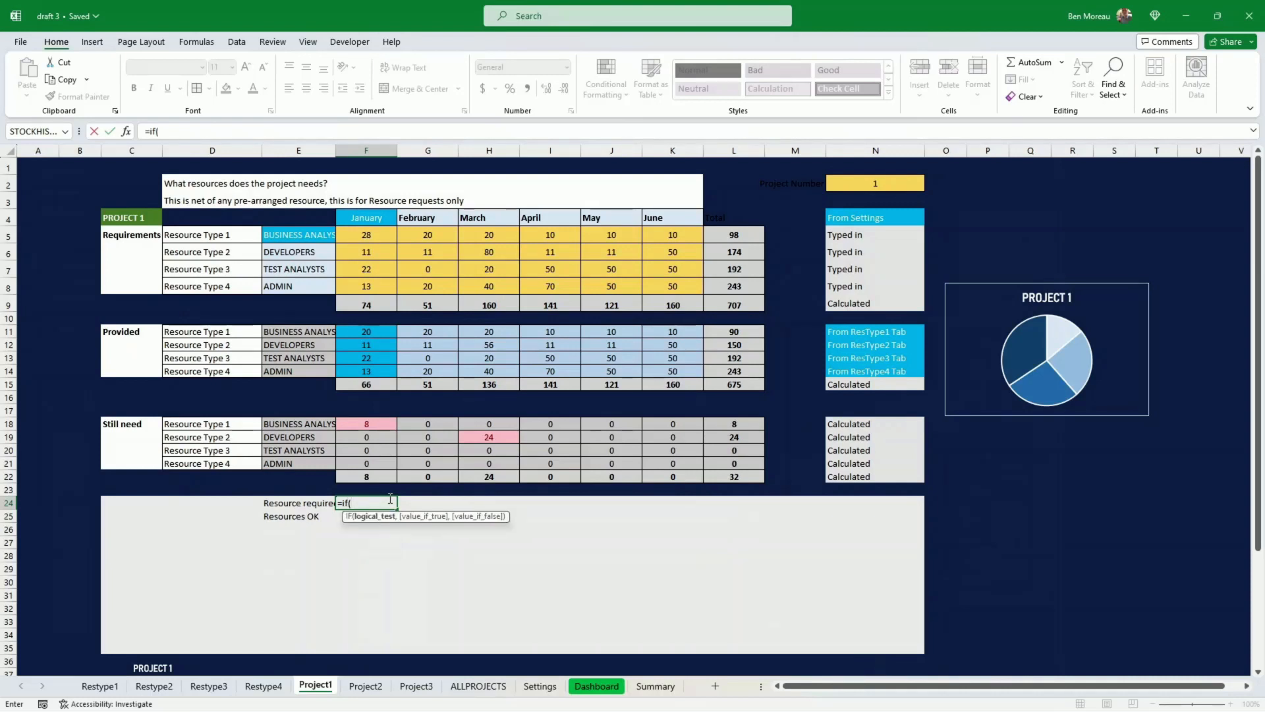
pyautogui.press('Up')
pyautogui.press('Up')
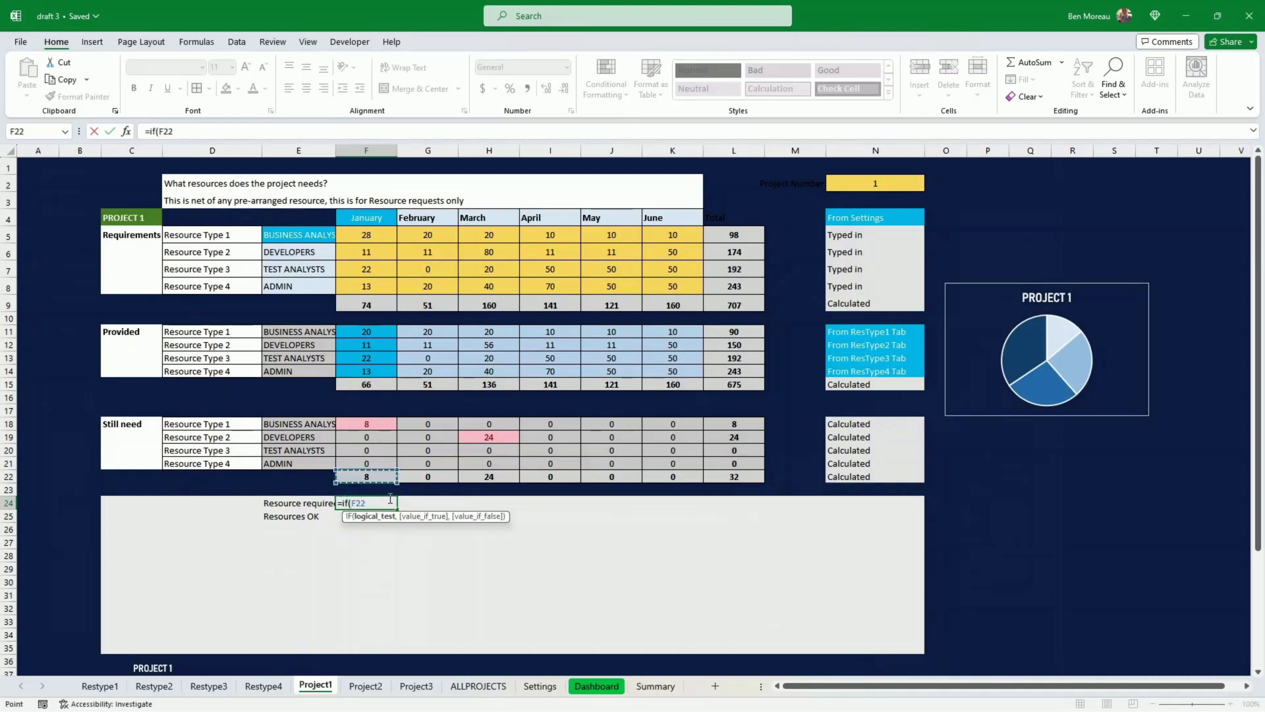
pyautogui.write('>0,10,')
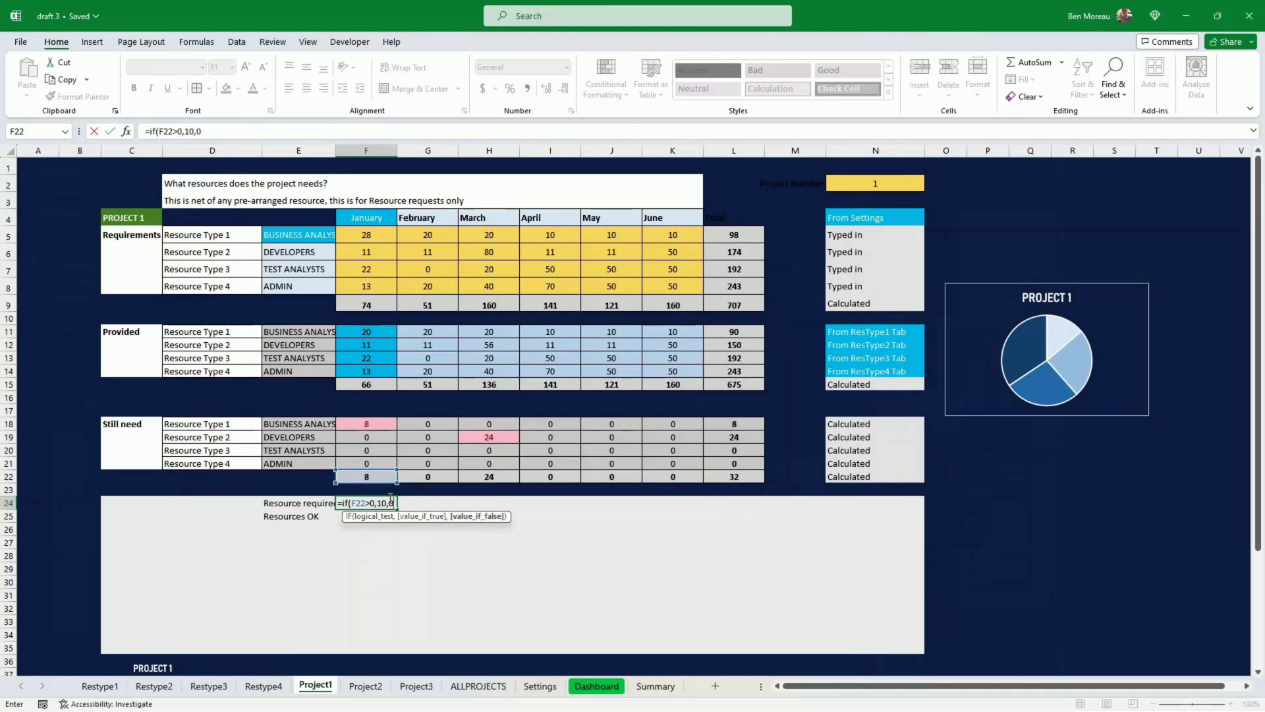
pyautogui.write('0')
pyautogui.press('Return')
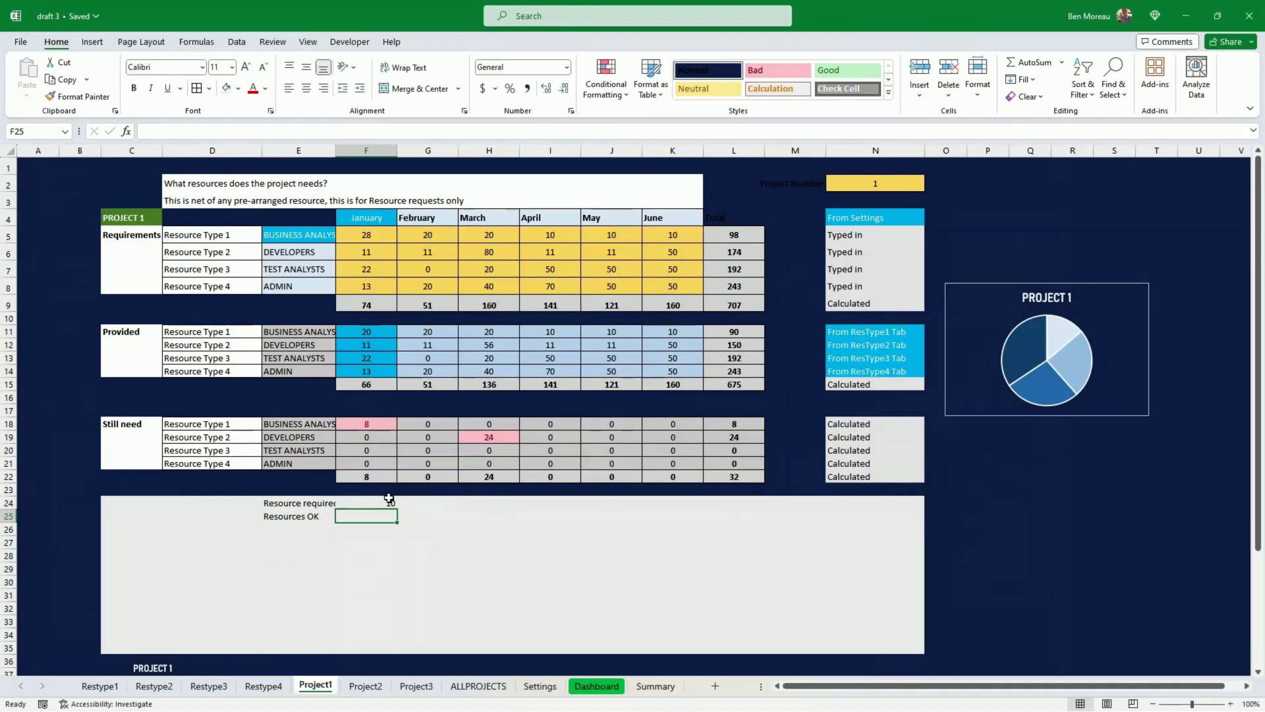
# - Enter =IF(F22=0,10,0) in cell F25 to flag that January's resources are covered
pyautogui.write('=if(F22=0')
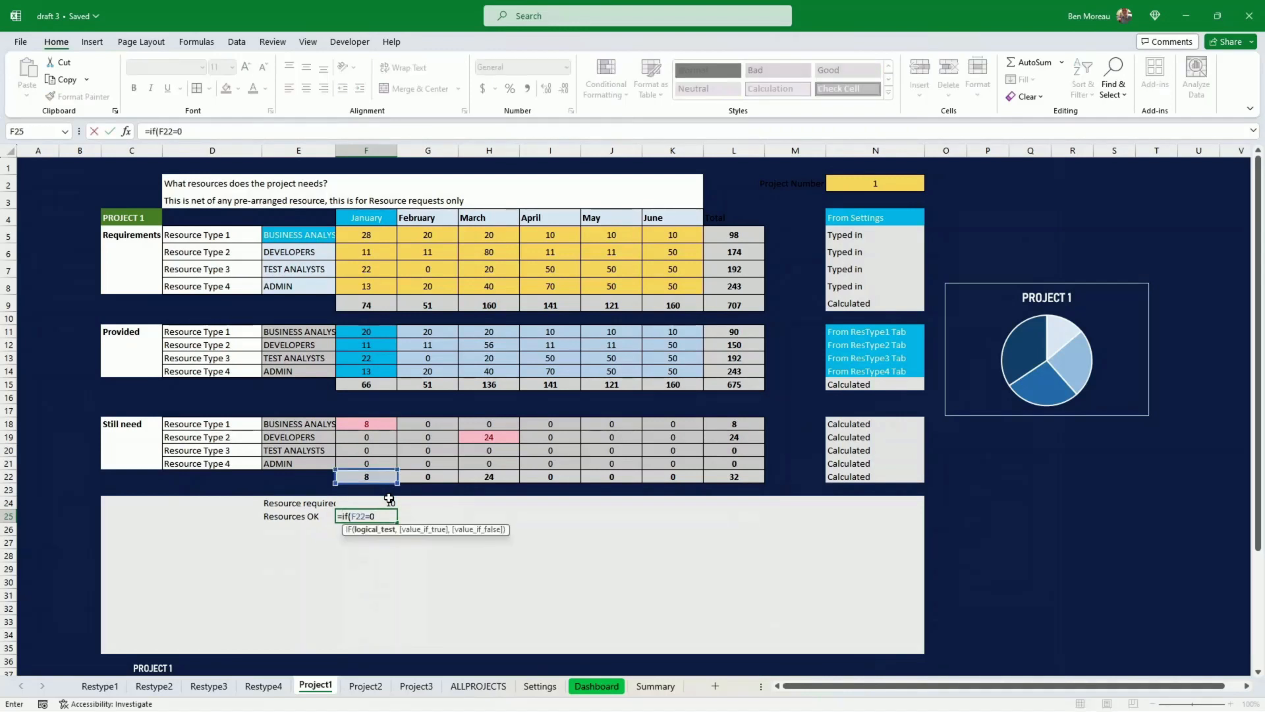
pyautogui.write(',10,0')
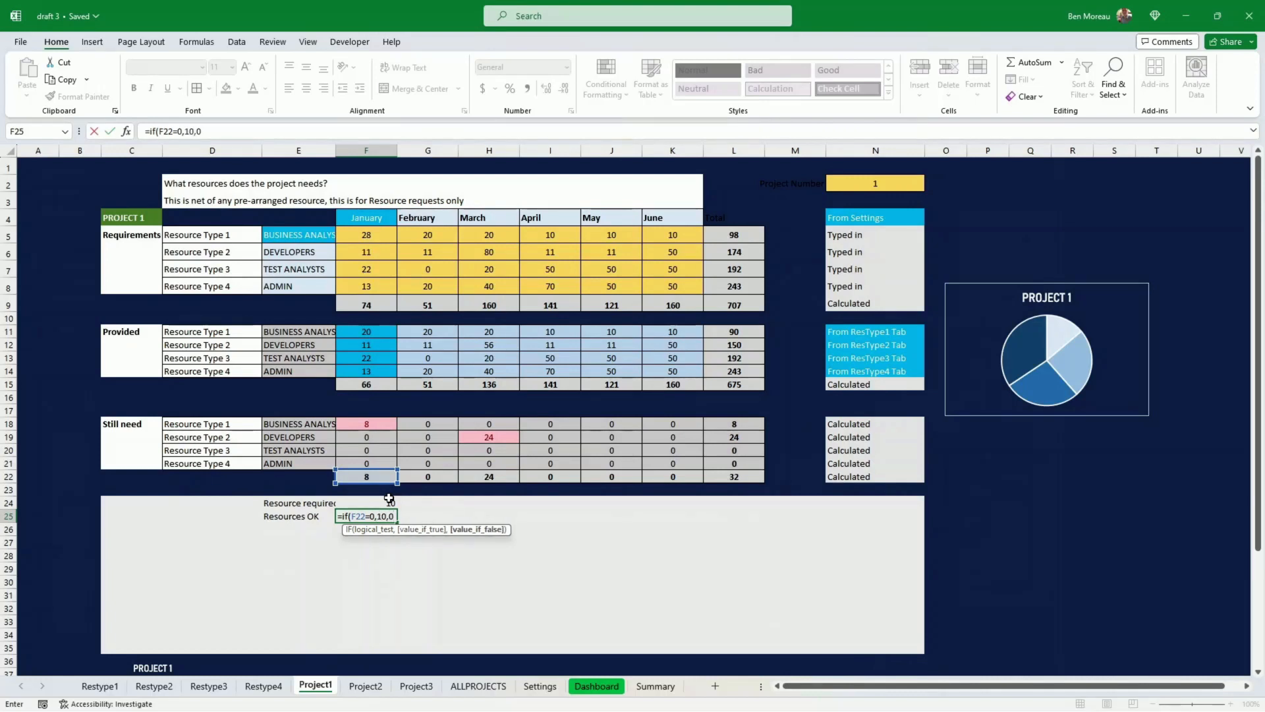
pyautogui.write(')')
pyautogui.press('Return')
pyautogui.press('Up')
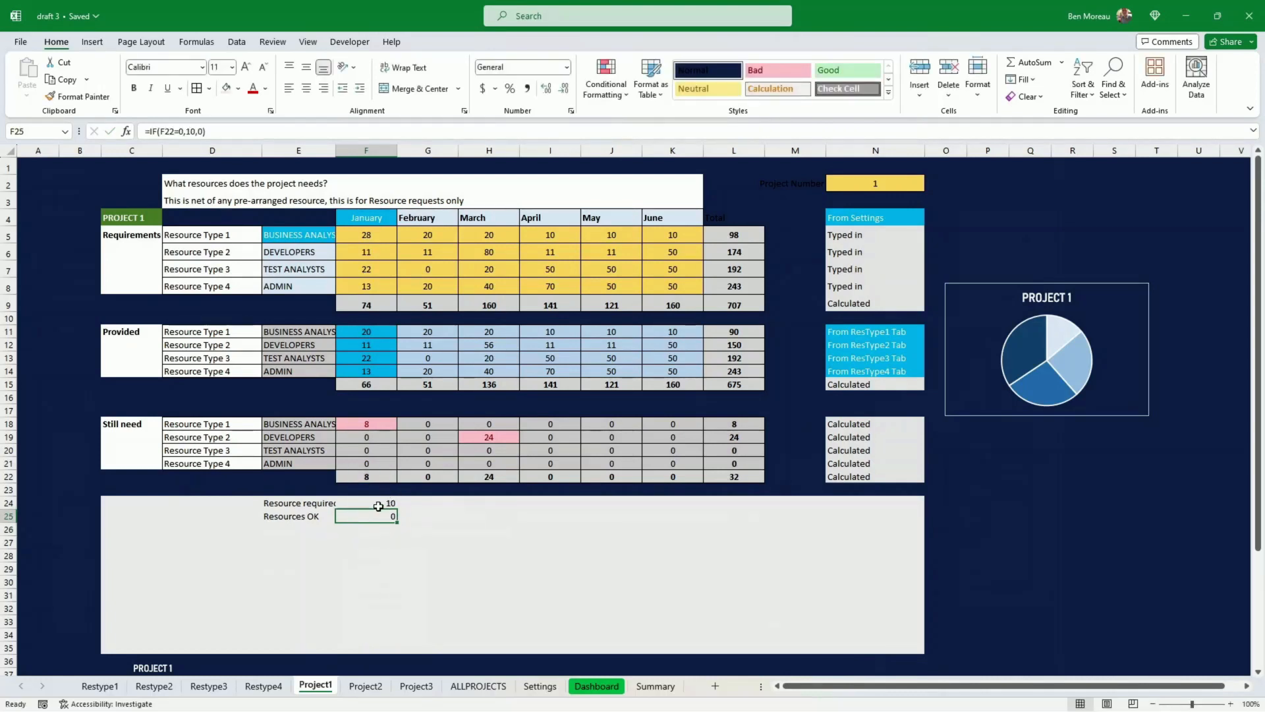
# - Fill the F24:F25 formulas across to column K, and give the cells borders and centred alignment
pyautogui.moveTo(386, 501); pyautogui.dragTo(702, 522)
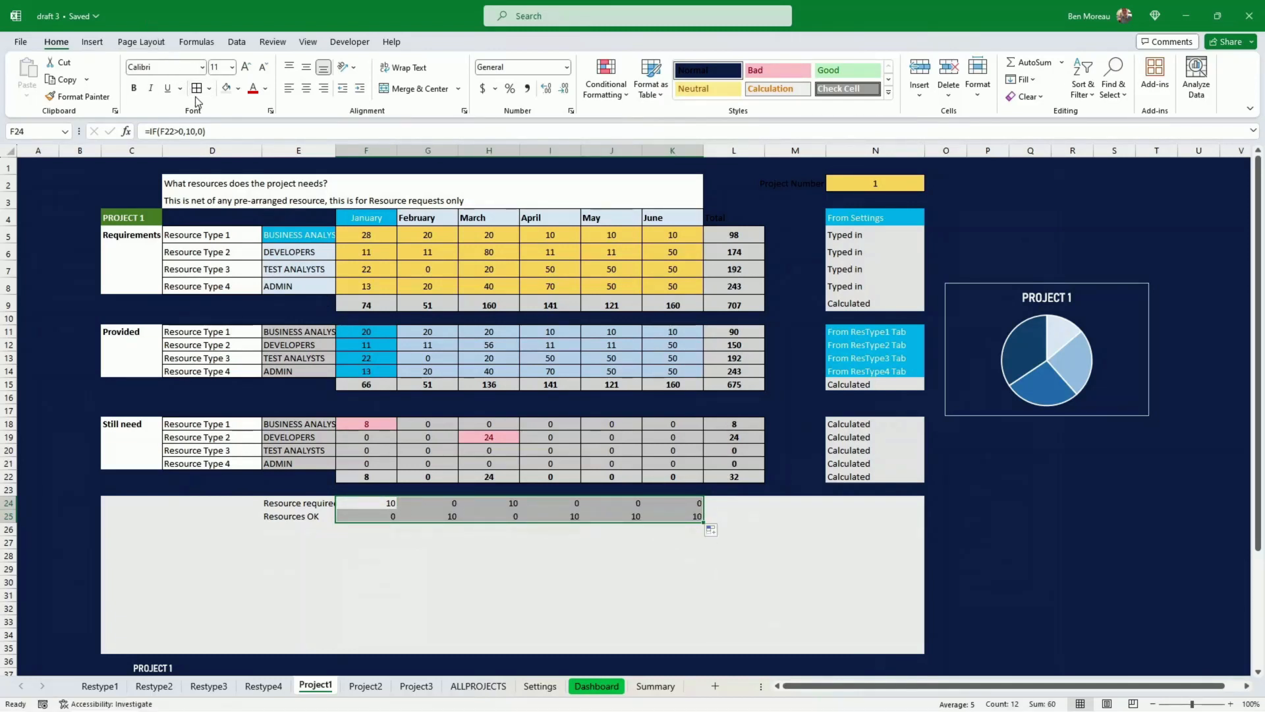
pyautogui.click(306, 88)
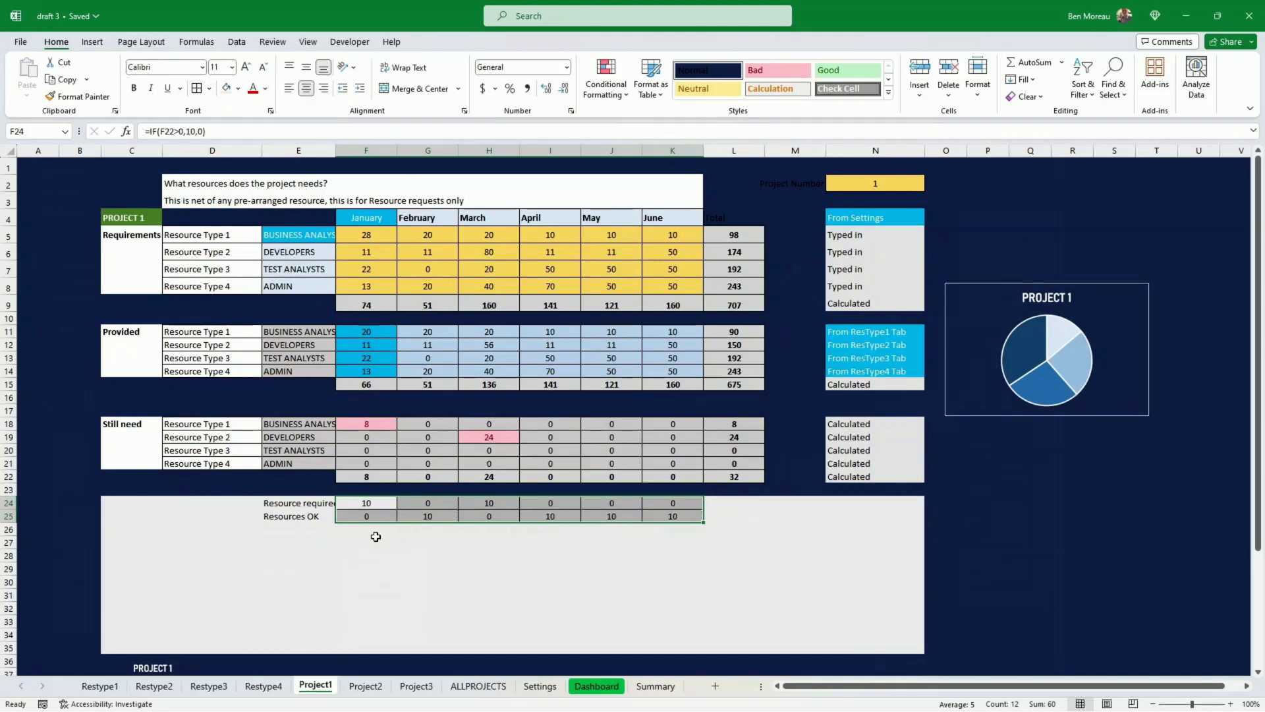
# - Enter the month numbers 1 to 6 down cells F28:F33
pyautogui.click(350, 553)
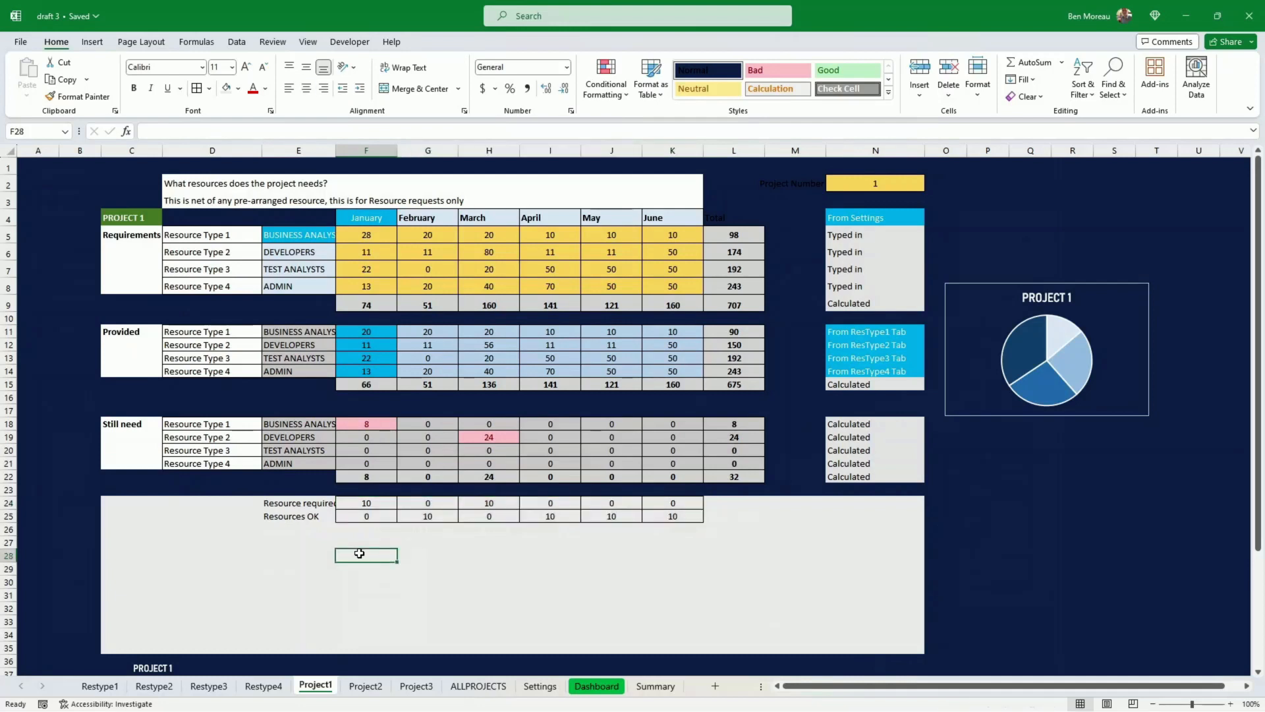
pyautogui.write('1')
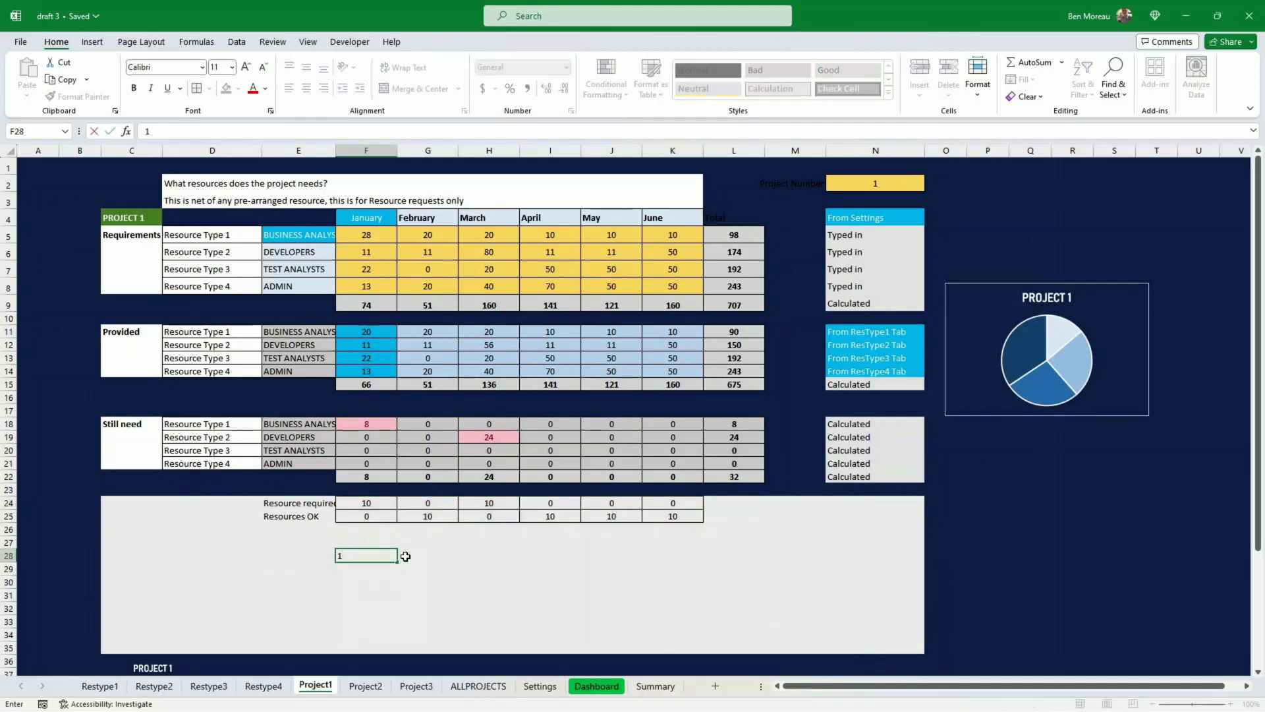
pyautogui.press('Return')
pyautogui.write('2')
pyautogui.press('Return')
pyautogui.write('3')
pyautogui.press('Return')
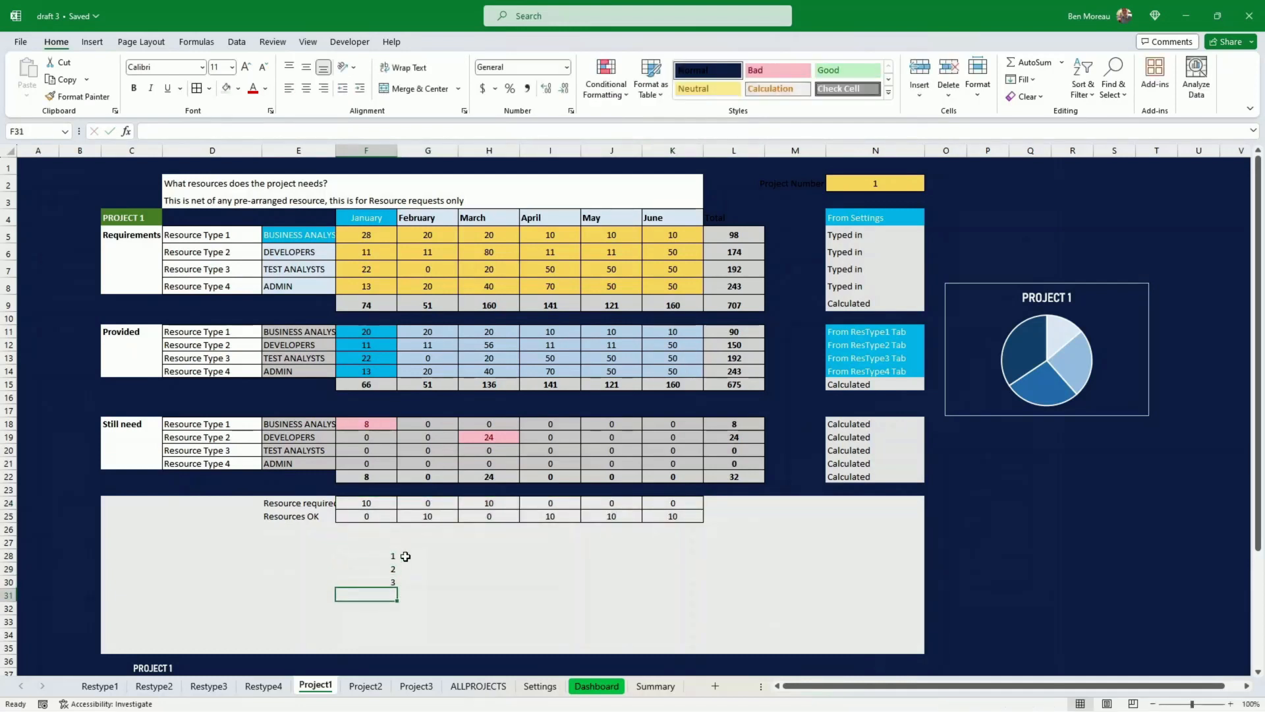
pyautogui.write('4')
pyautogui.press('Return')
pyautogui.write('5')
pyautogui.press('Return')
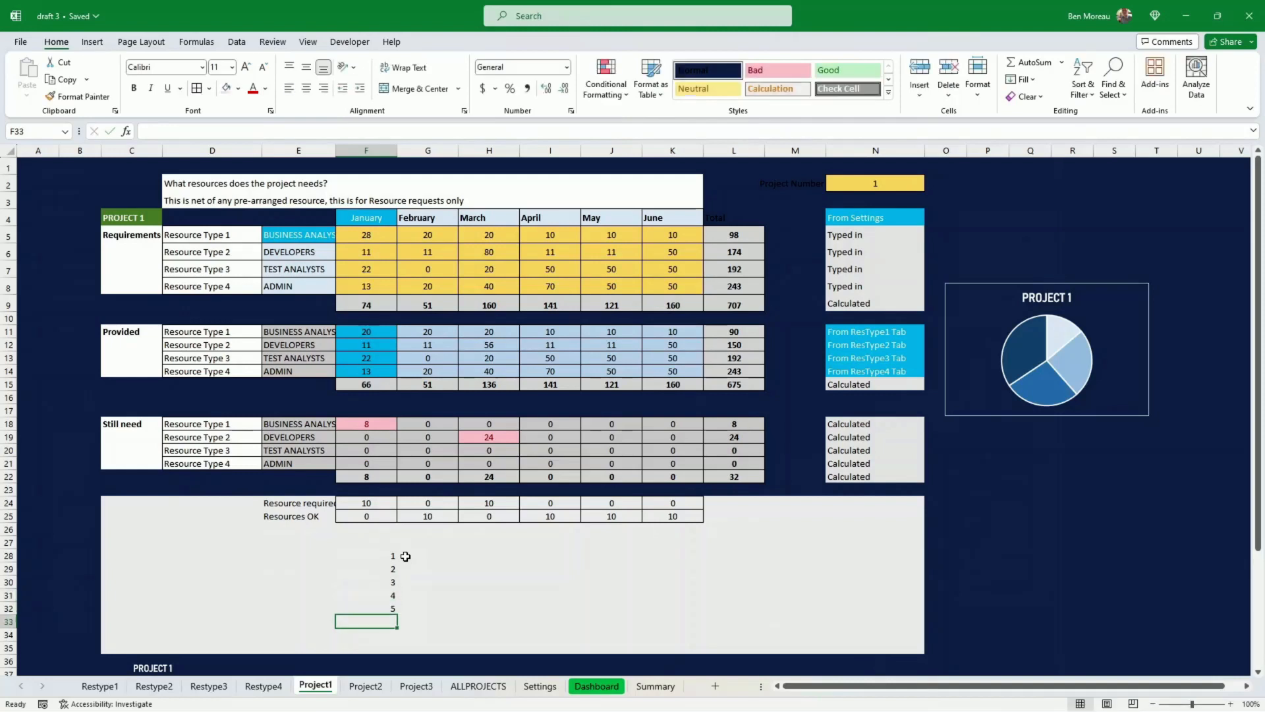
pyautogui.write('6')
pyautogui.press('Return')
# - Link cell G28 to the project number in N2
pyautogui.press('Up')
pyautogui.press('Up')
pyautogui.press('Up')
pyautogui.press('Up')
pyautogui.press('Up')
pyautogui.press('Up')
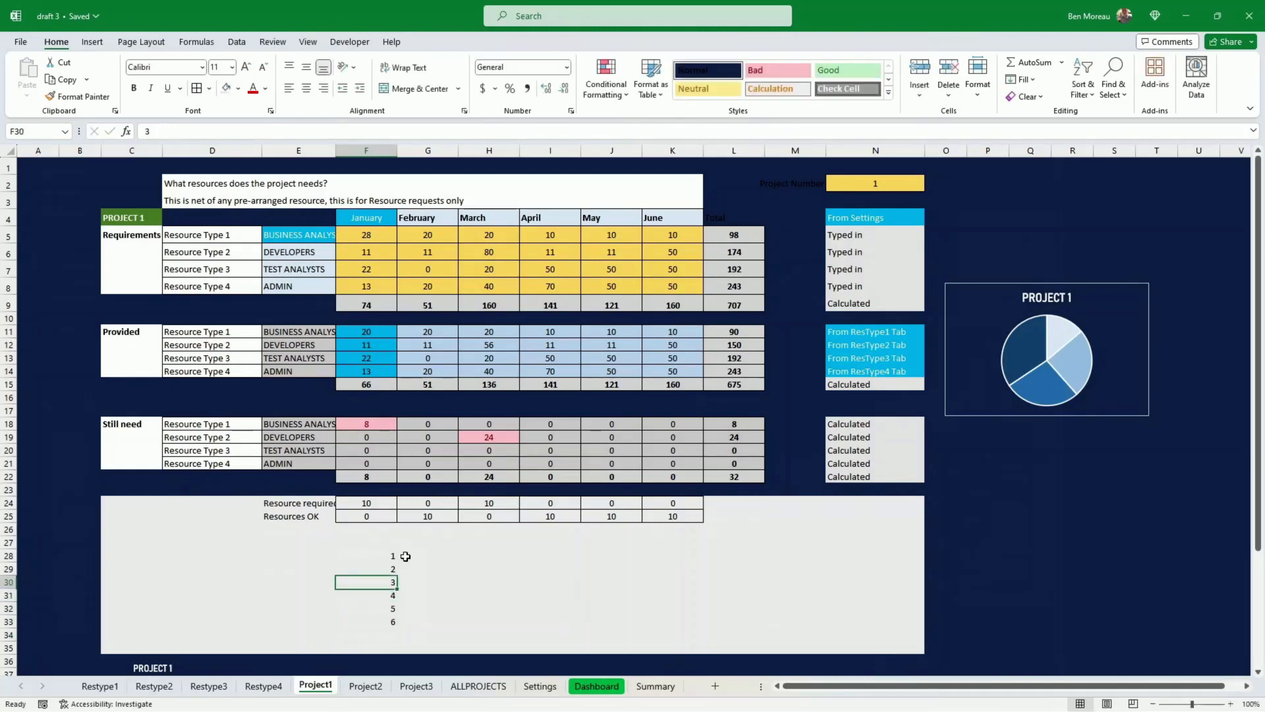
pyautogui.click(405, 556)
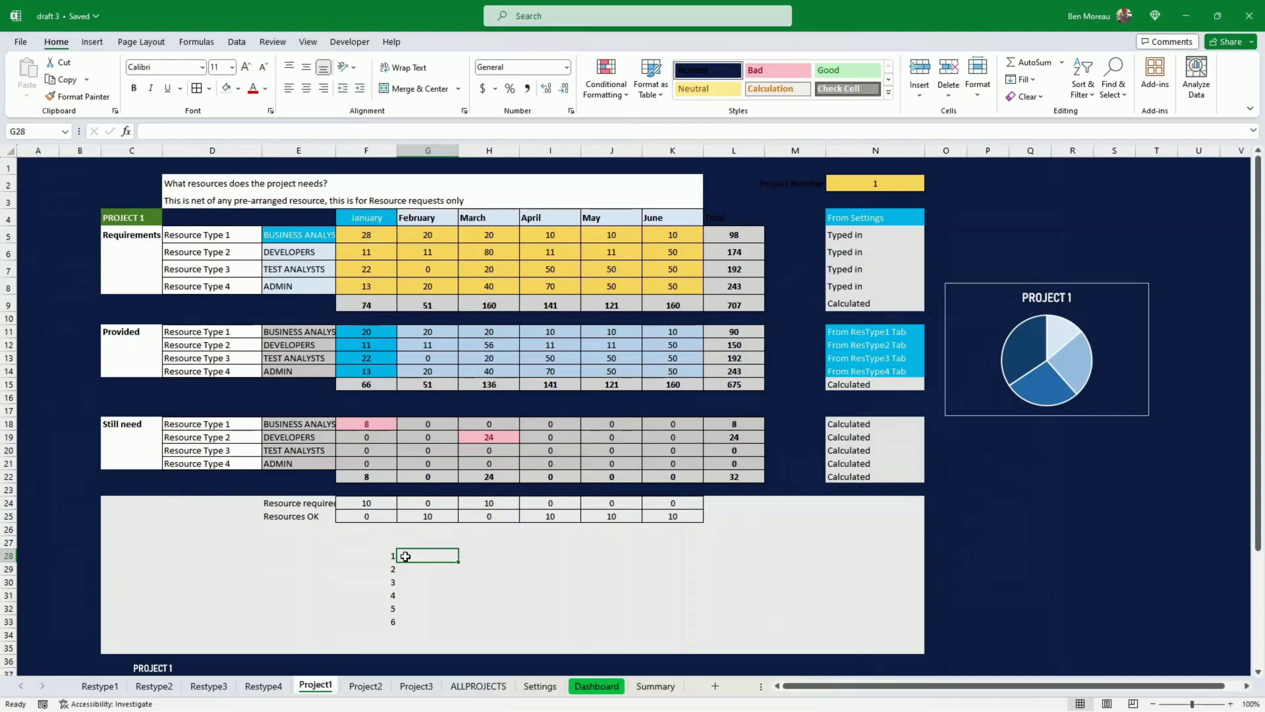
pyautogui.write('=')
pyautogui.click(864, 181)
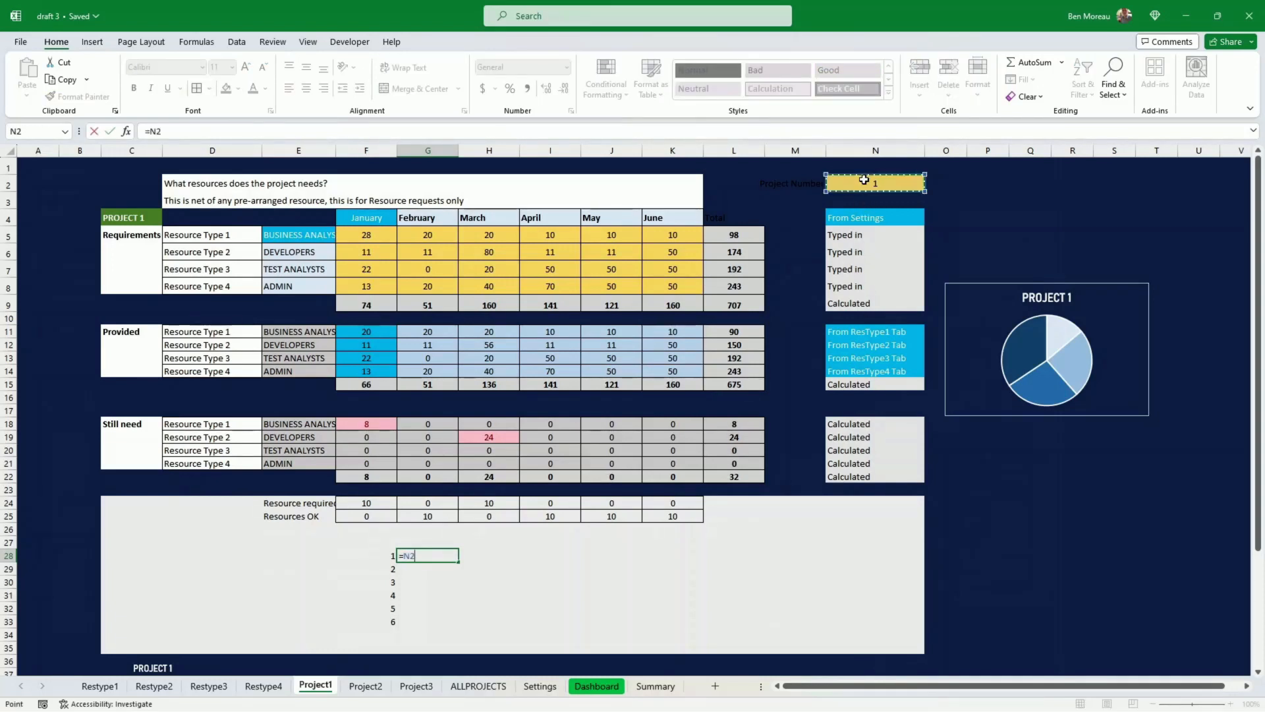
pyautogui.press('Return')
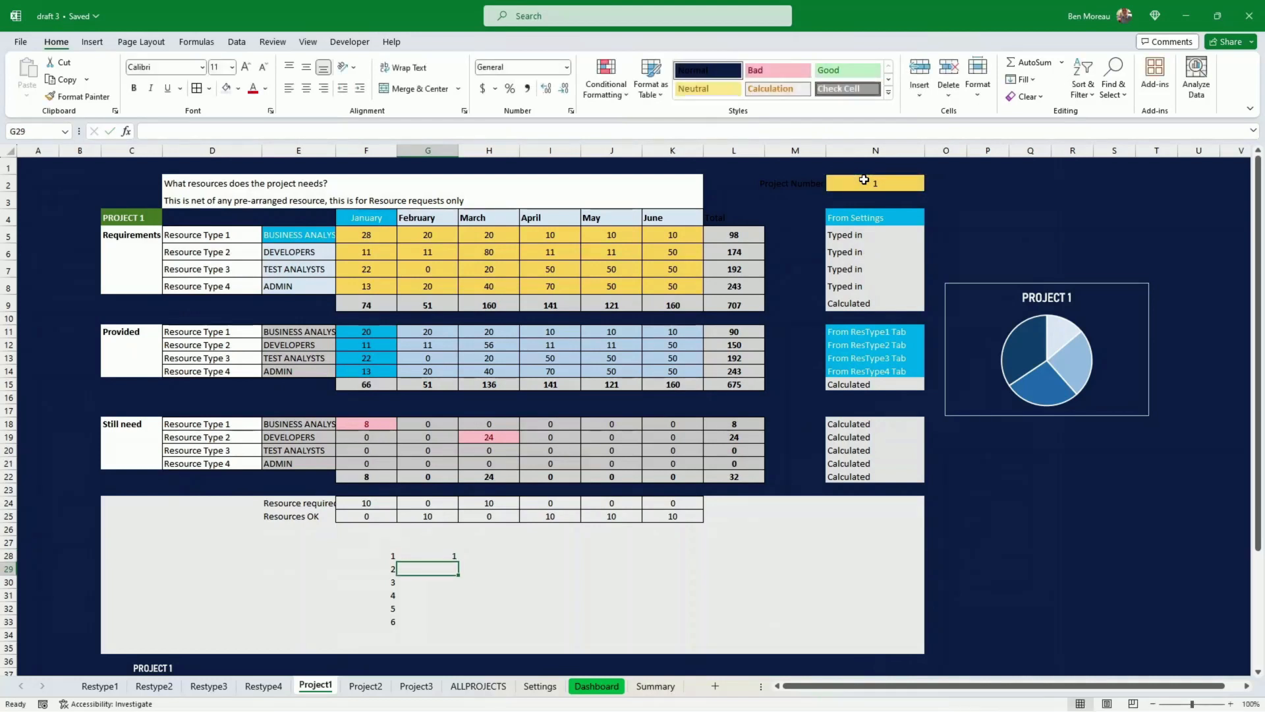
# - Enter =G28 in cell G29 and fill it down to G33 to repeat the project number
pyautogui.write('=')
pyautogui.click(864, 181)
pyautogui.press('Return')
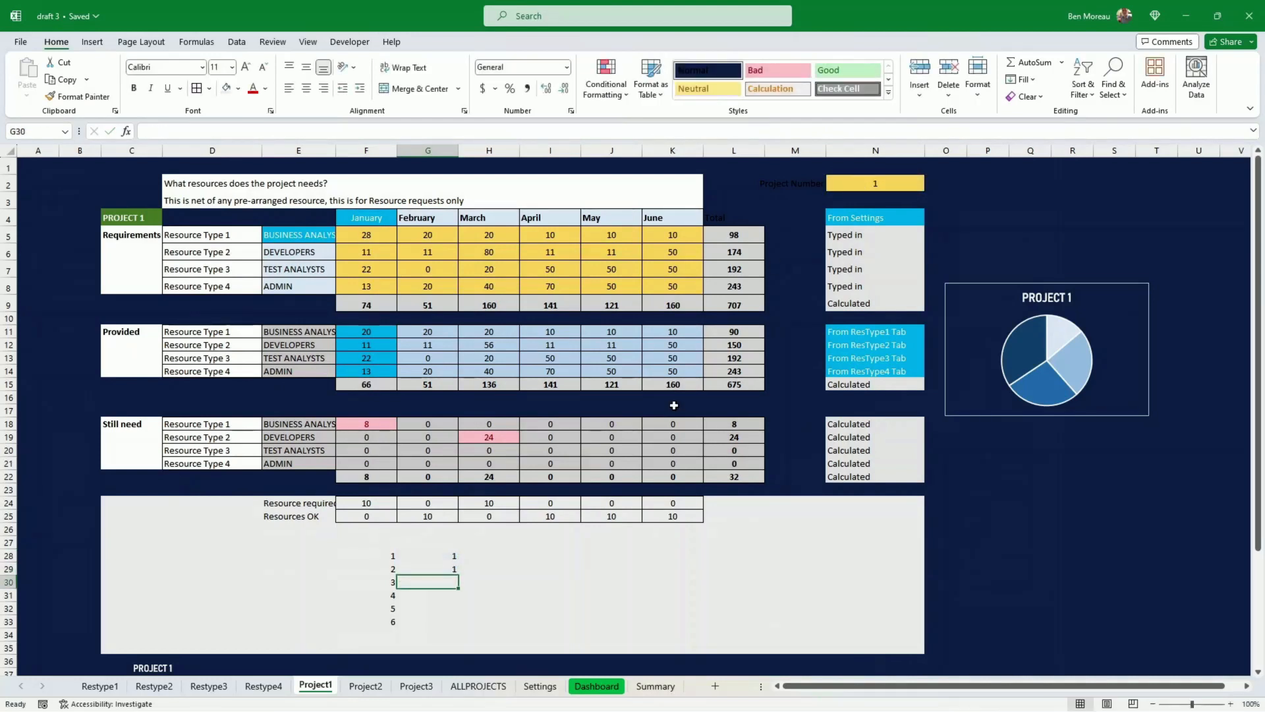
pyautogui.click(439, 568)
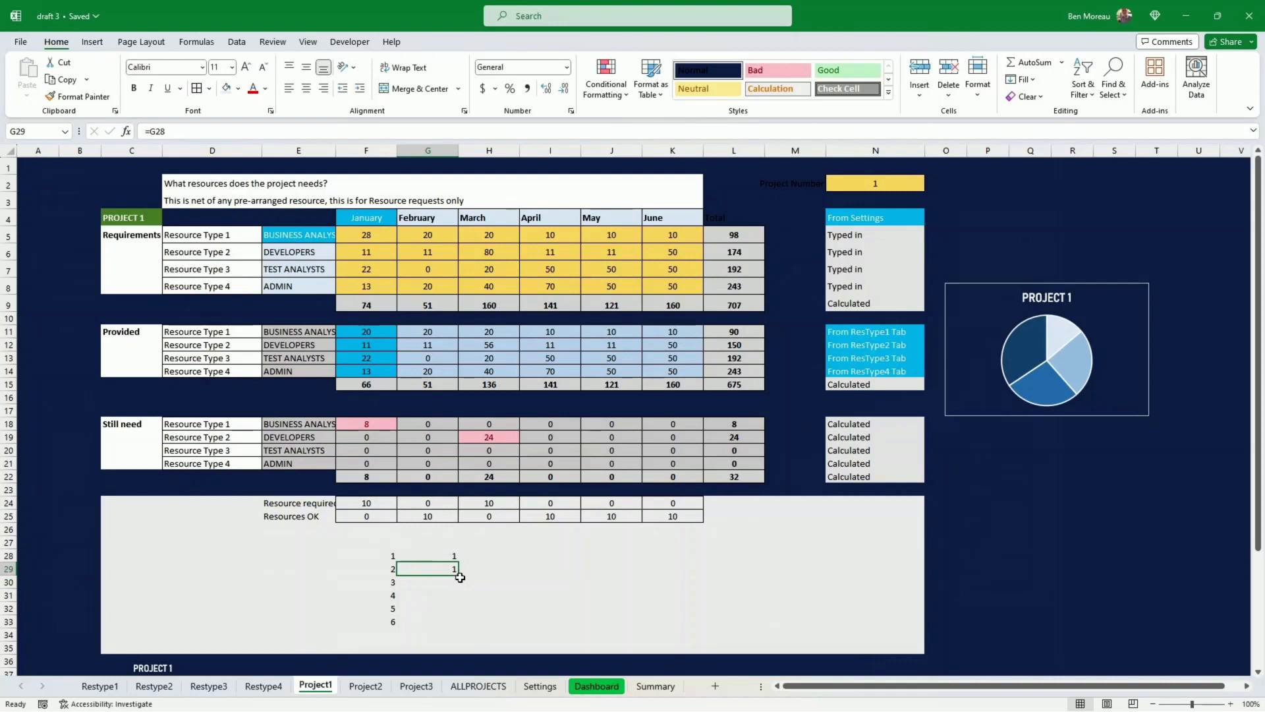
pyautogui.moveTo(458, 577); pyautogui.dragTo(459, 624)
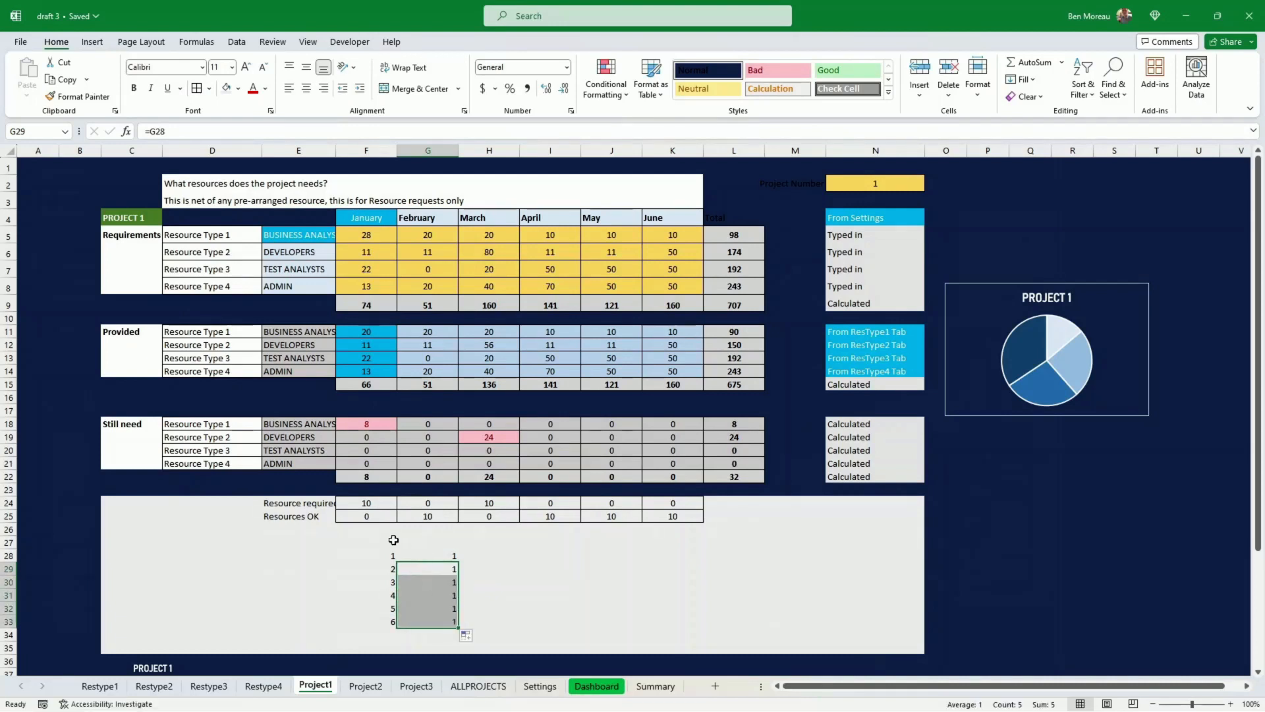
# - Enter =TRANSPOSE(F24:K24) in cell H28 to list the resource required values down the months
pyautogui.click(477, 557)
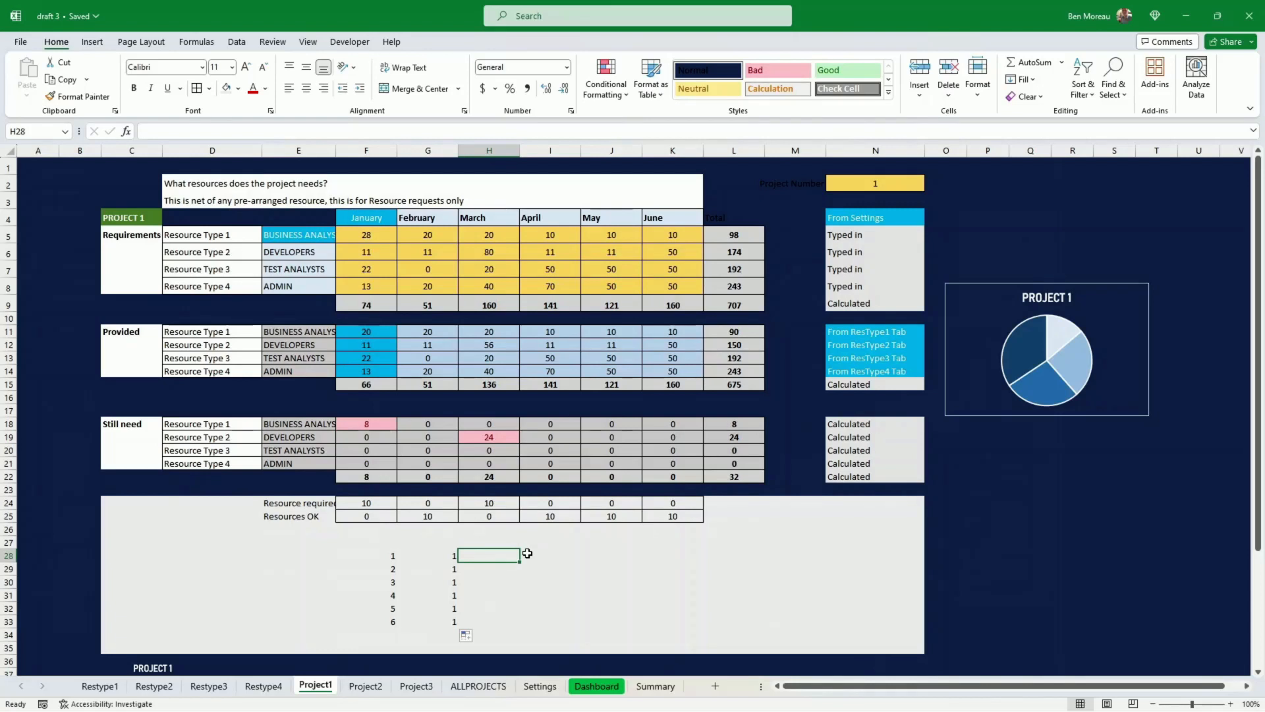
pyautogui.write('=tr')
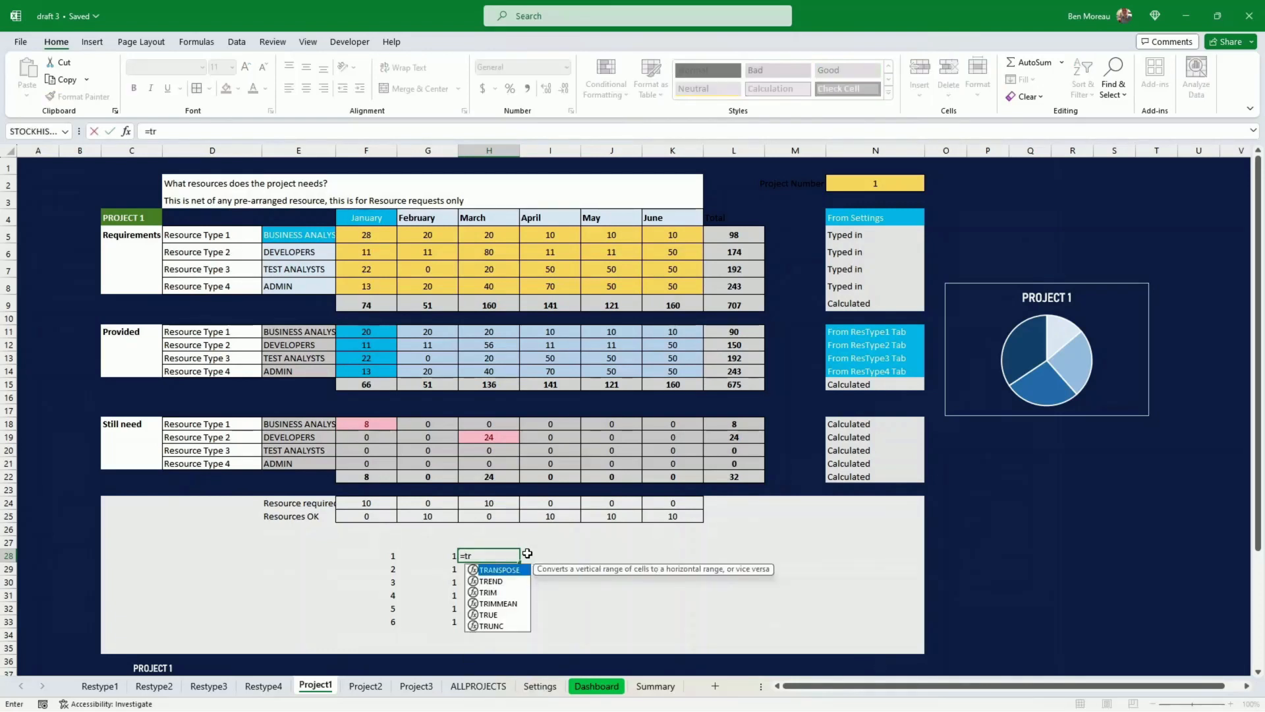
pyautogui.write('anspose')
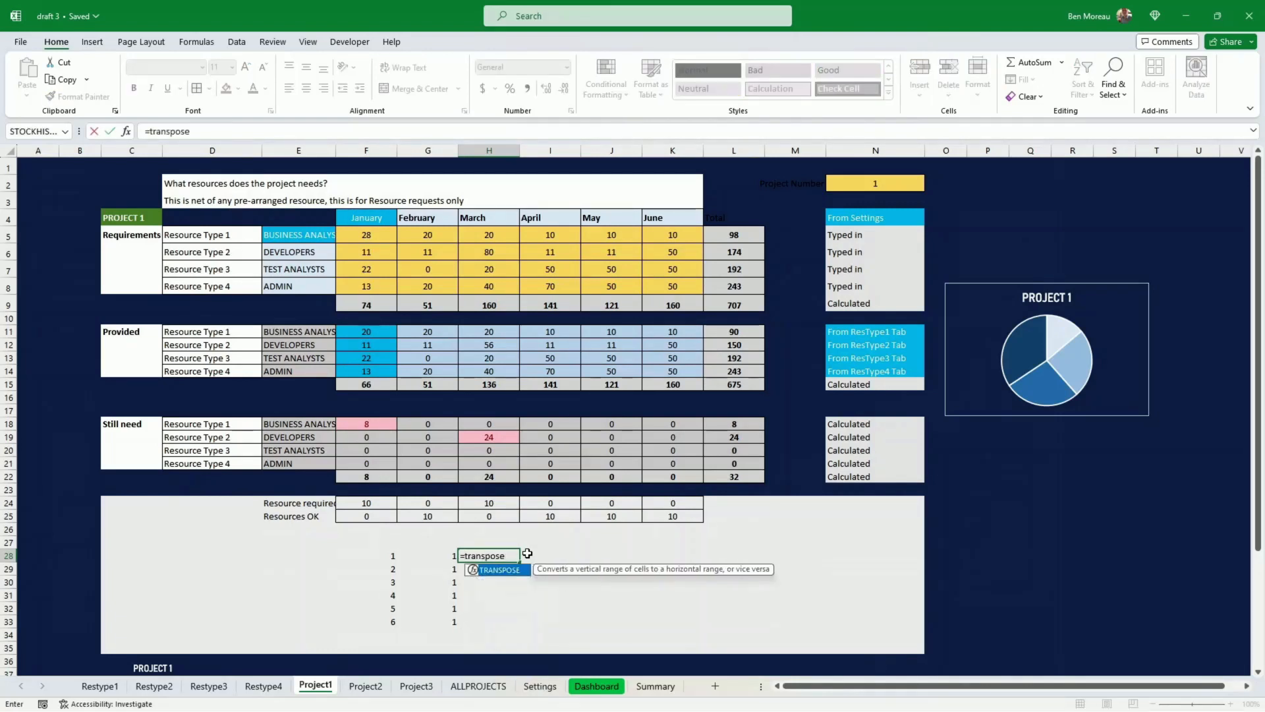
pyautogui.write('(')
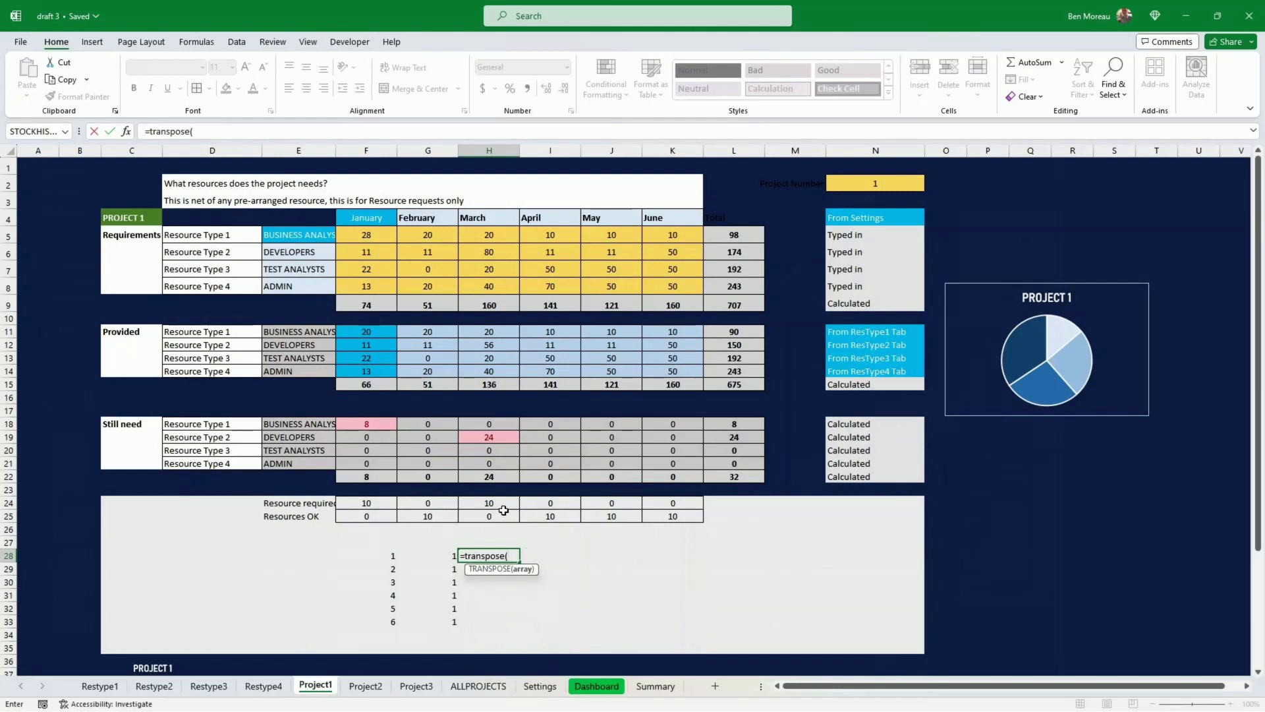
pyautogui.moveTo(361, 504); pyautogui.dragTo(651, 504)
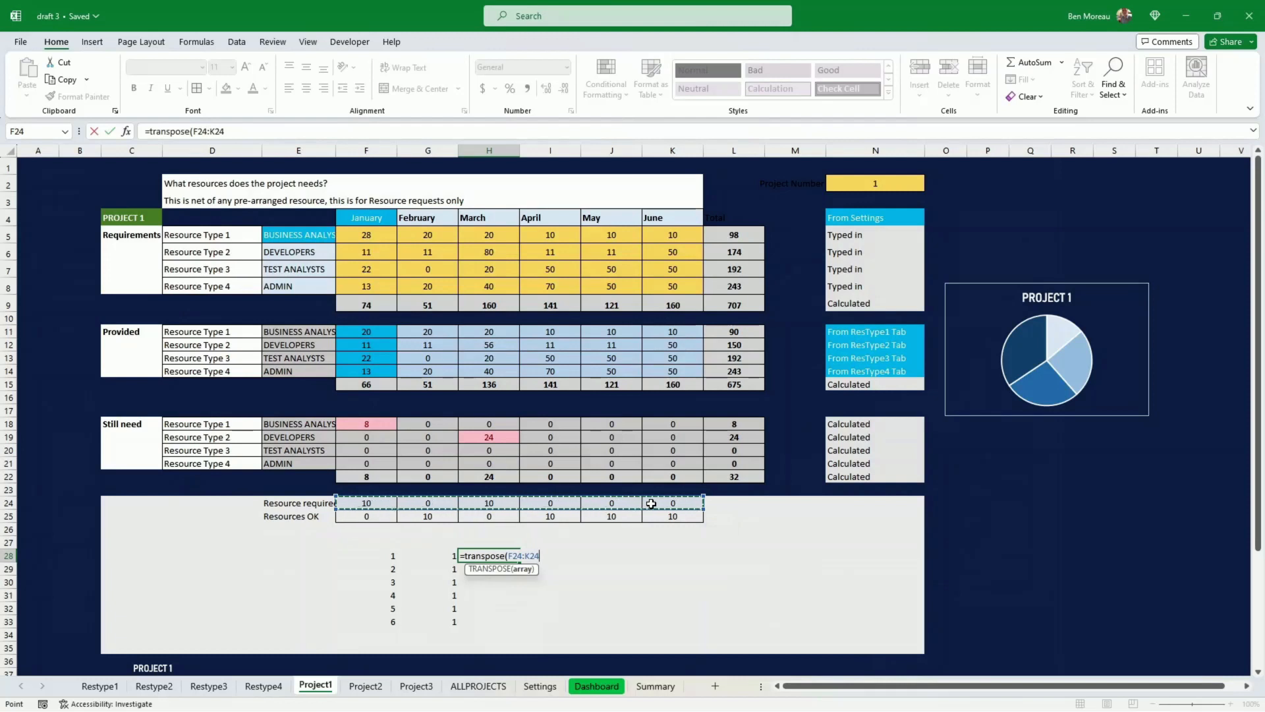
pyautogui.hotkey('ctrl', 'Return')
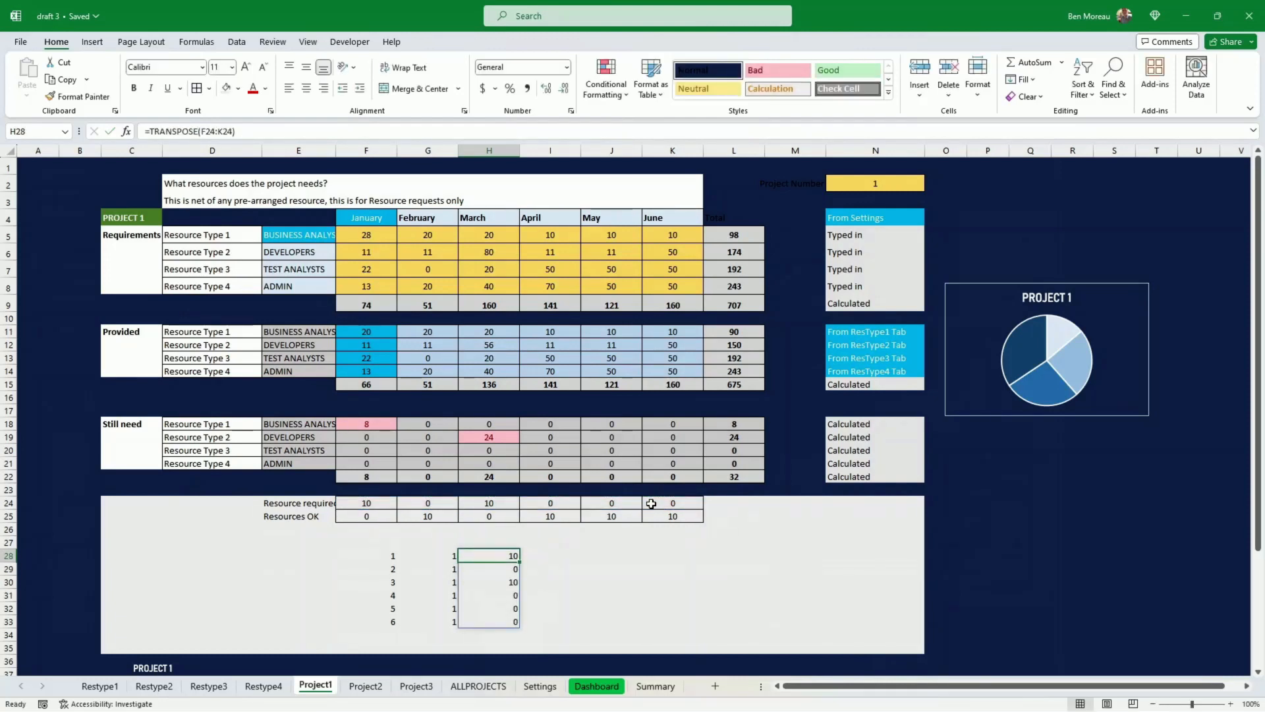
# - Enter =TRANSPOSE(F25:K25) in cell I28 to list the Resources OK values down the months
pyautogui.press('Right')
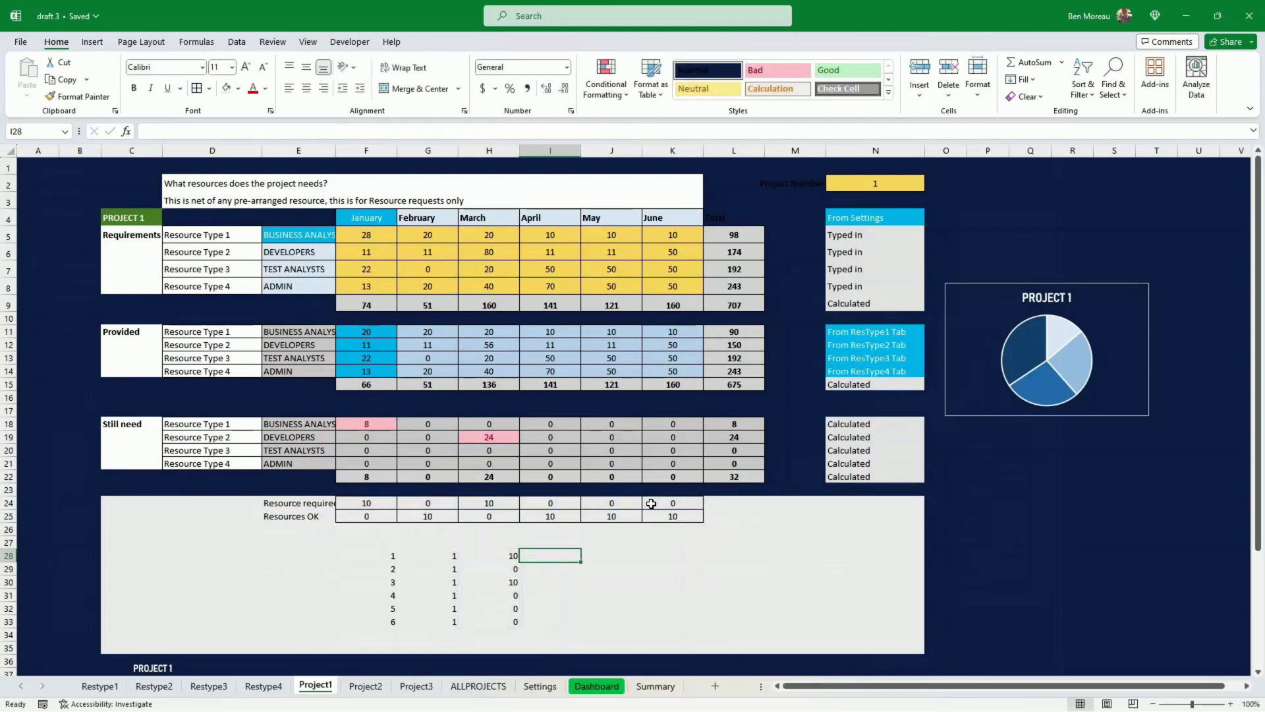
pyautogui.write('=trans')
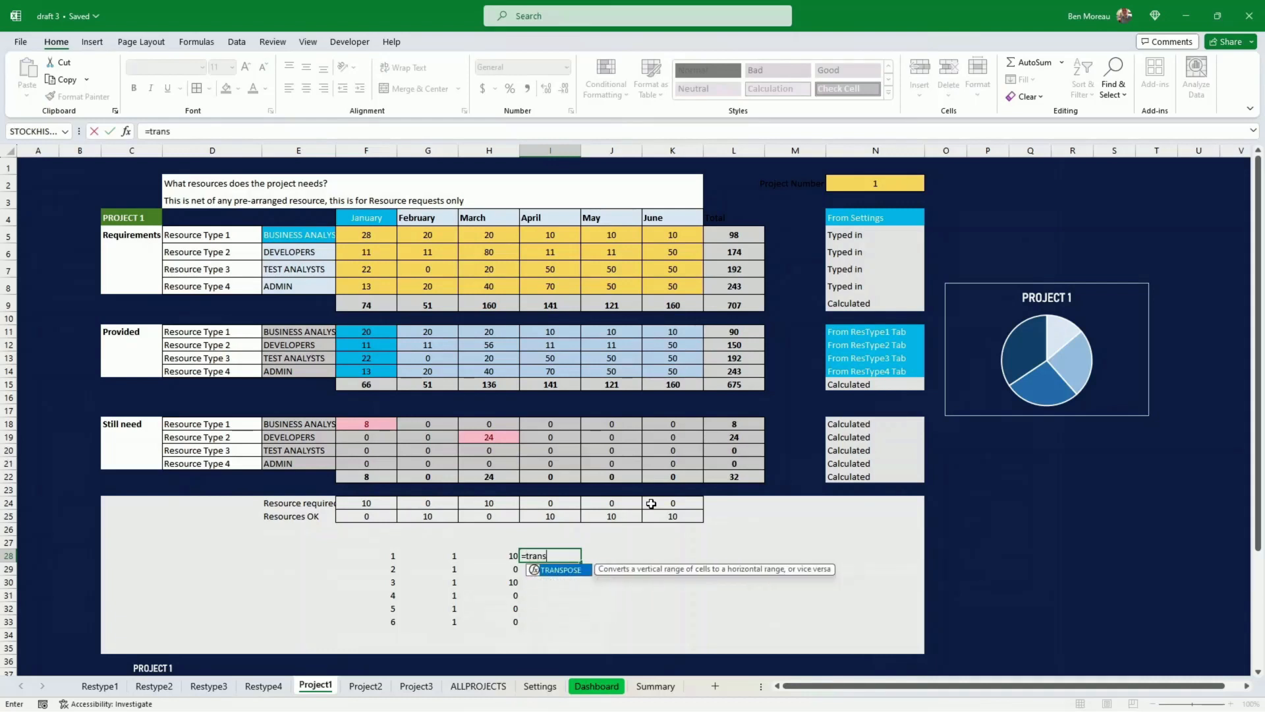
pyautogui.write('pose(')
pyautogui.press('Up')
pyautogui.press('Up')
pyautogui.press('Up')
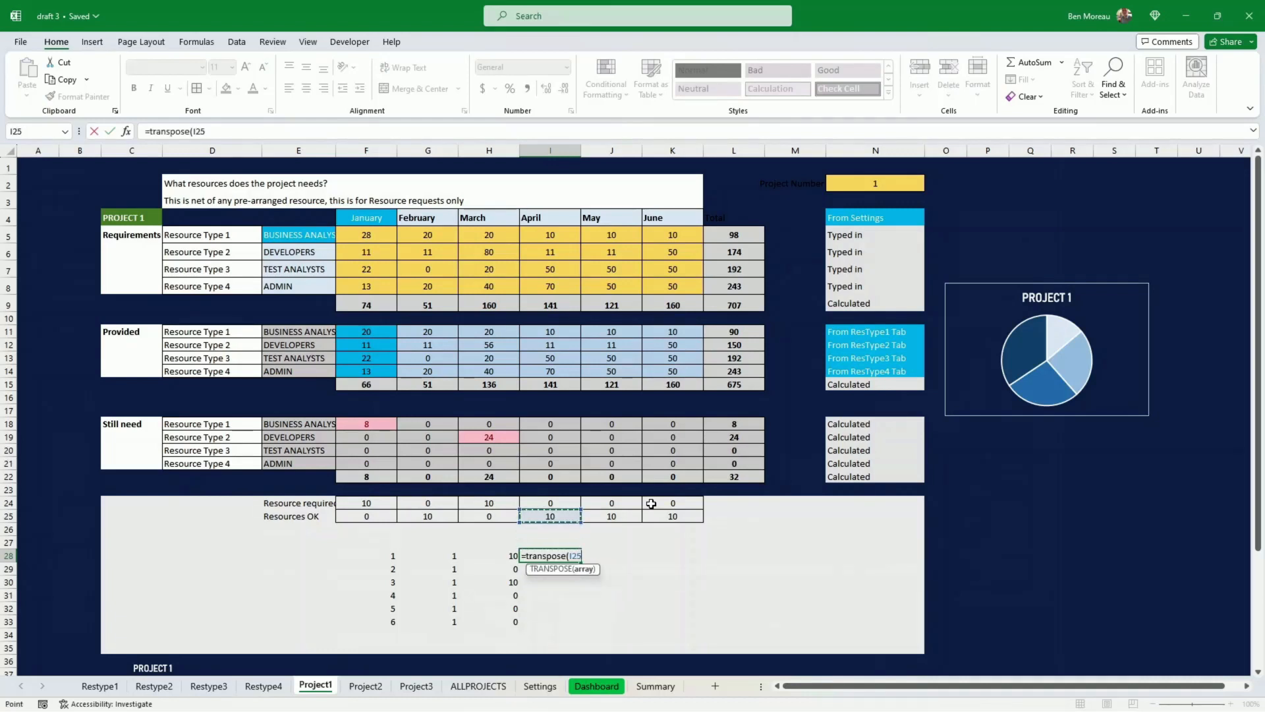
pyautogui.press('Left')
pyautogui.press('Left')
pyautogui.press('Left')
pyautogui.hotkey('shift', 'Right')
pyautogui.hotkey('shift', 'Right')
pyautogui.hotkey('shift', 'Right')
pyautogui.hotkey('shift', 'Right')
pyautogui.hotkey('shift', 'Right')
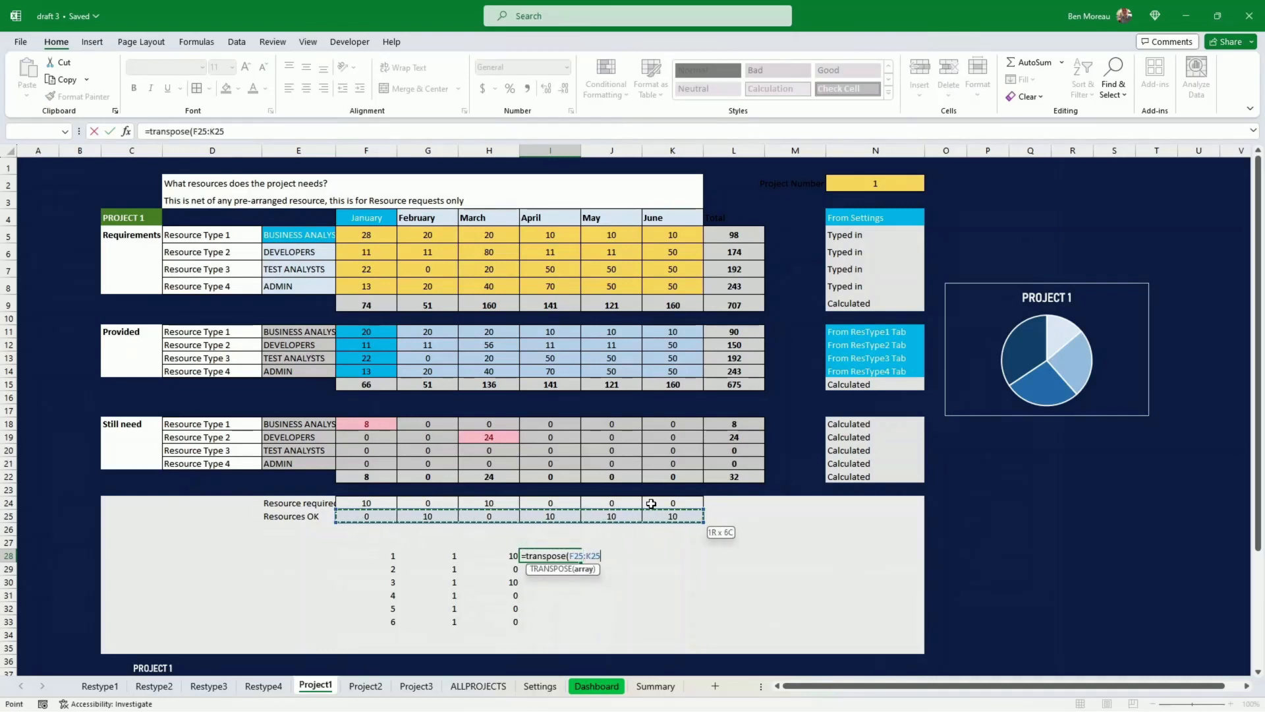
pyautogui.press('Return')
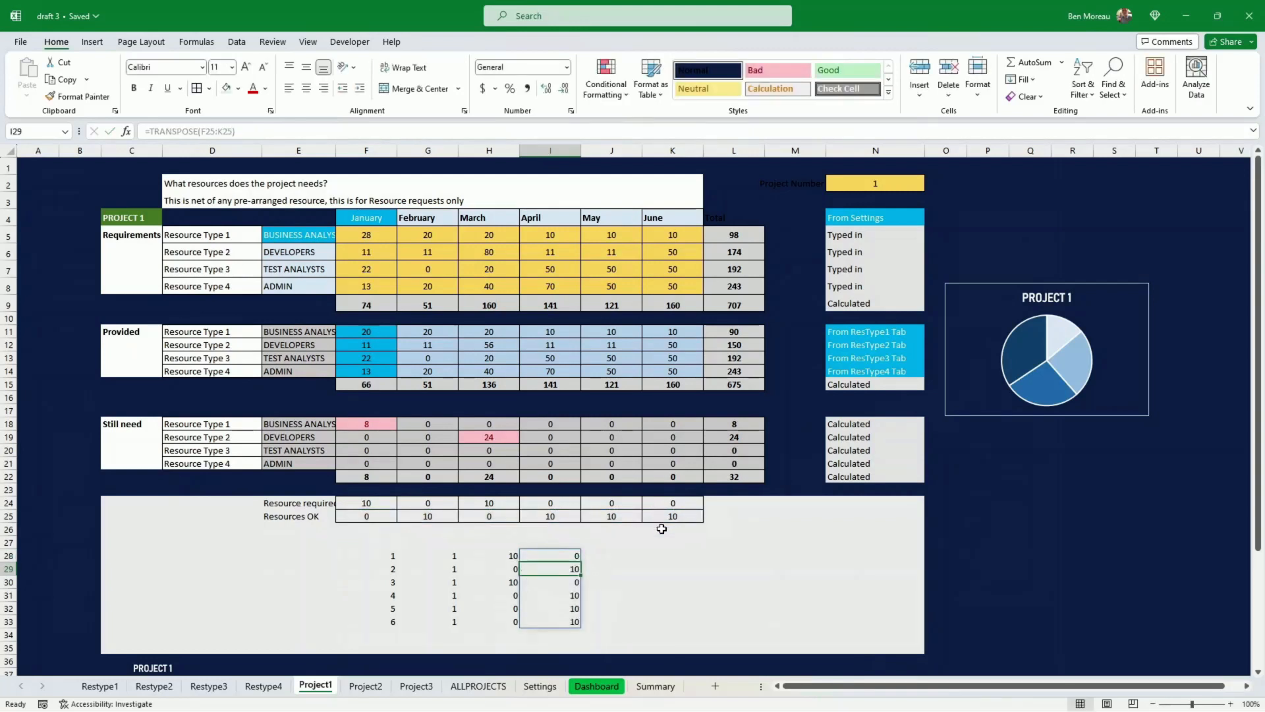
pyautogui.click(664, 554)
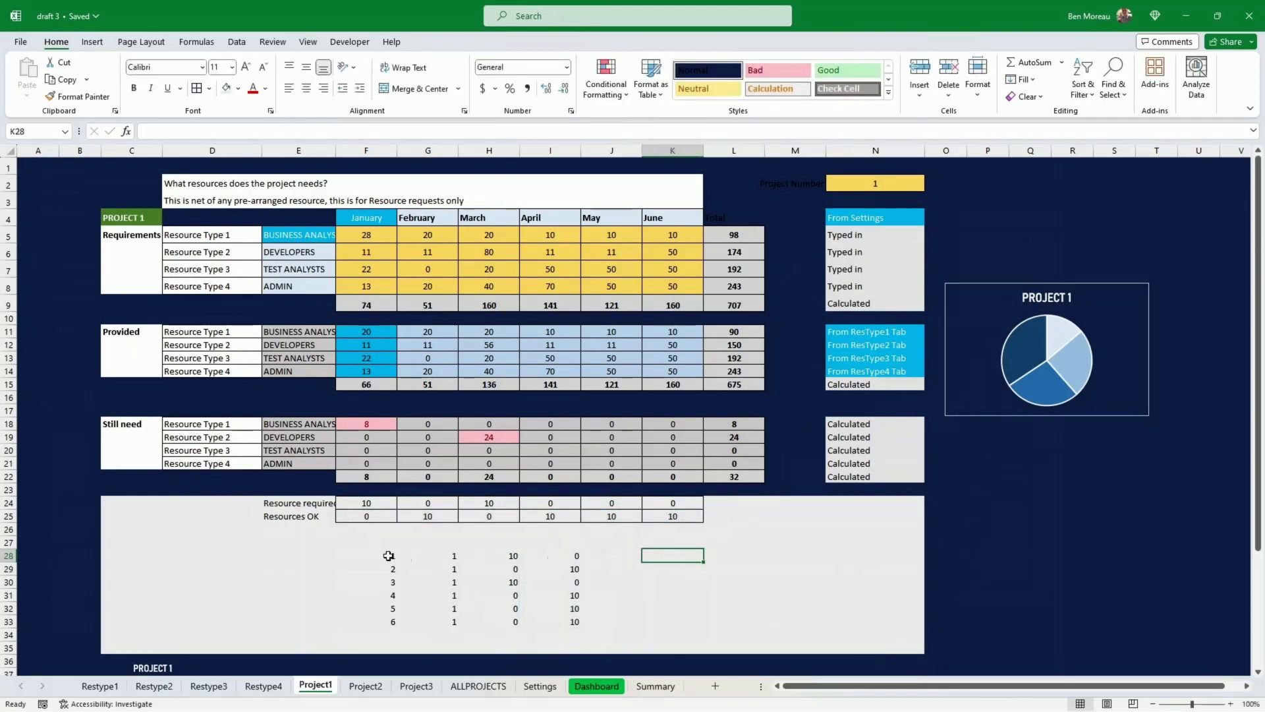
# - Insert a 2-D bubble chart based on the helper range F28:H33
pyautogui.moveTo(389, 555); pyautogui.dragTo(489, 619)
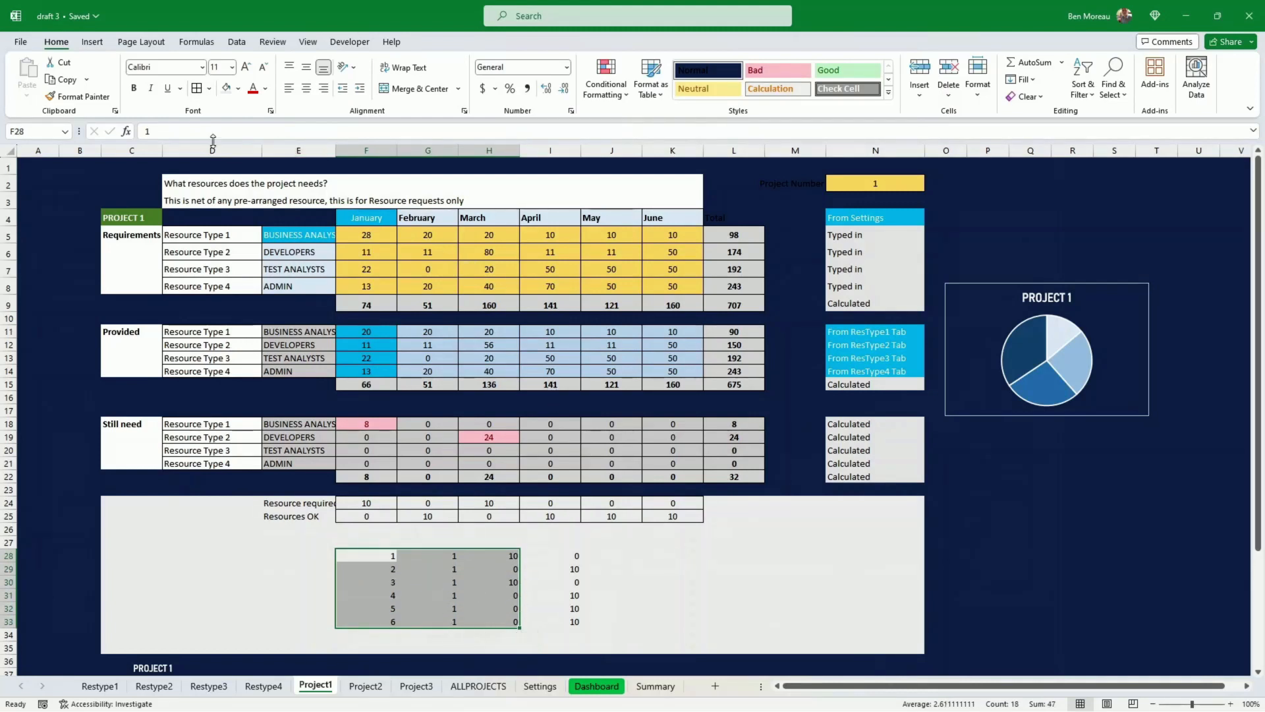
pyautogui.click(92, 42)
pyautogui.click(454, 96)
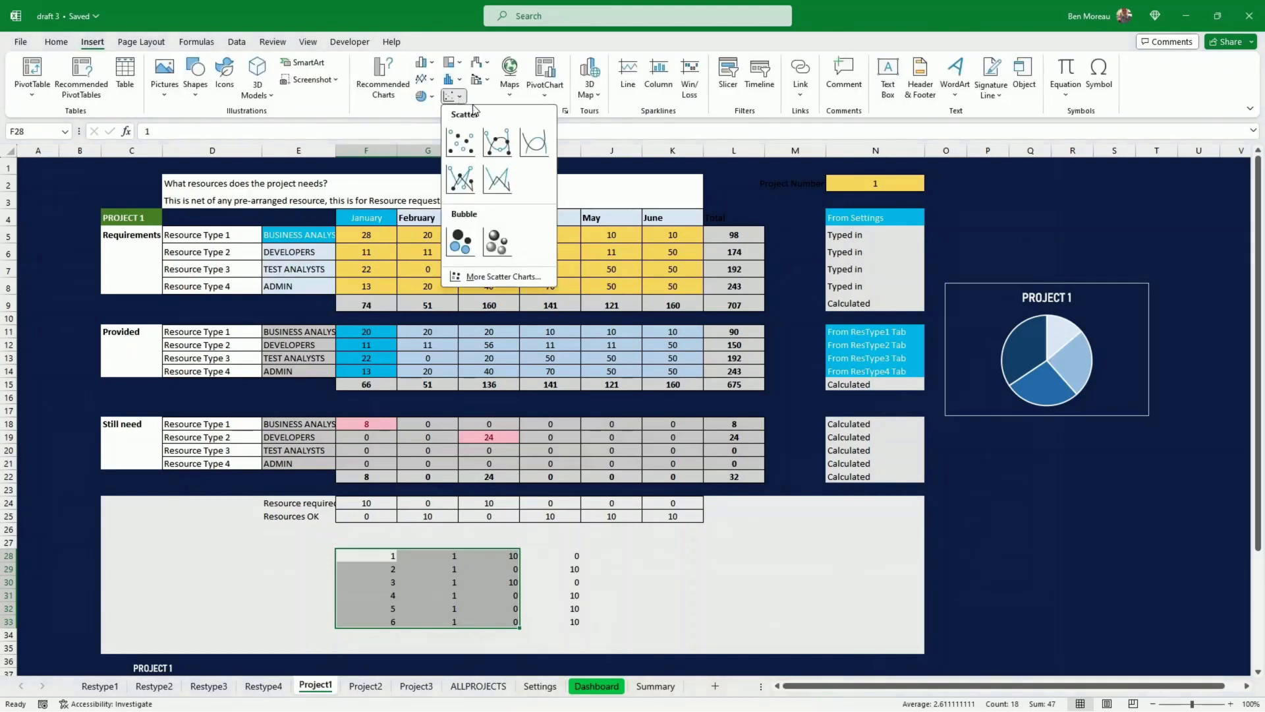
pyautogui.click(461, 244)
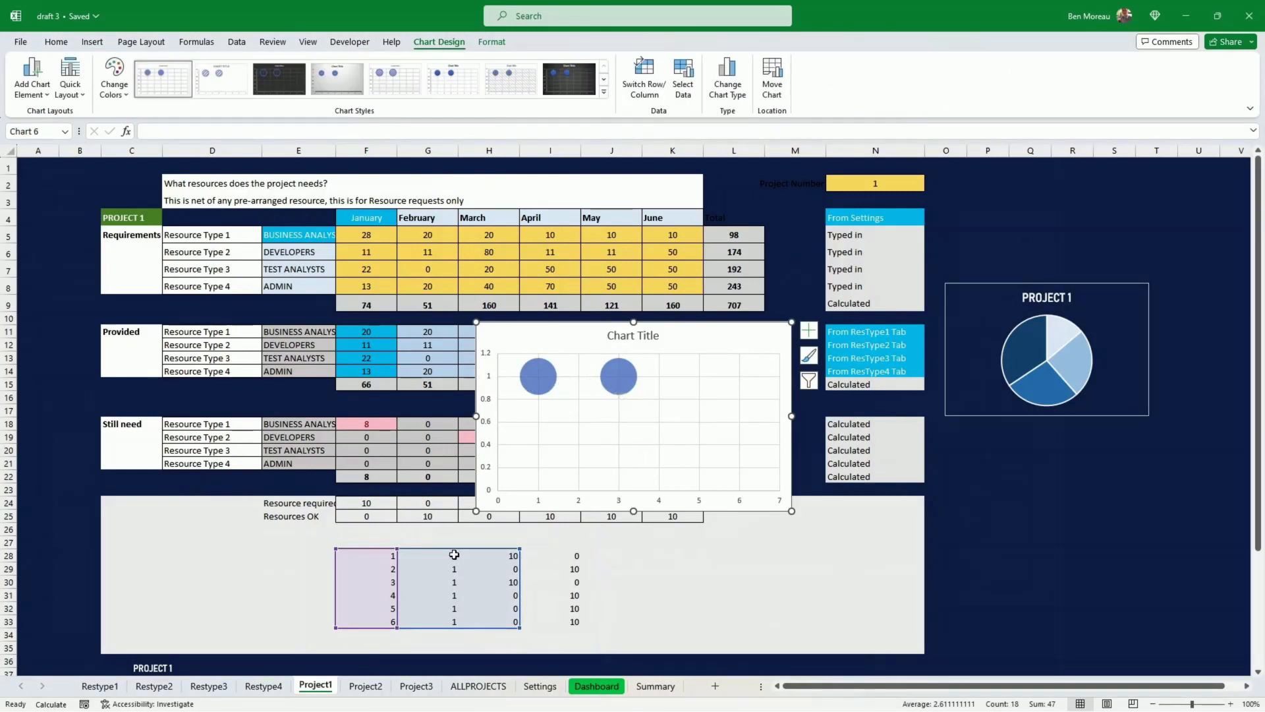
pyautogui.click(765, 593)
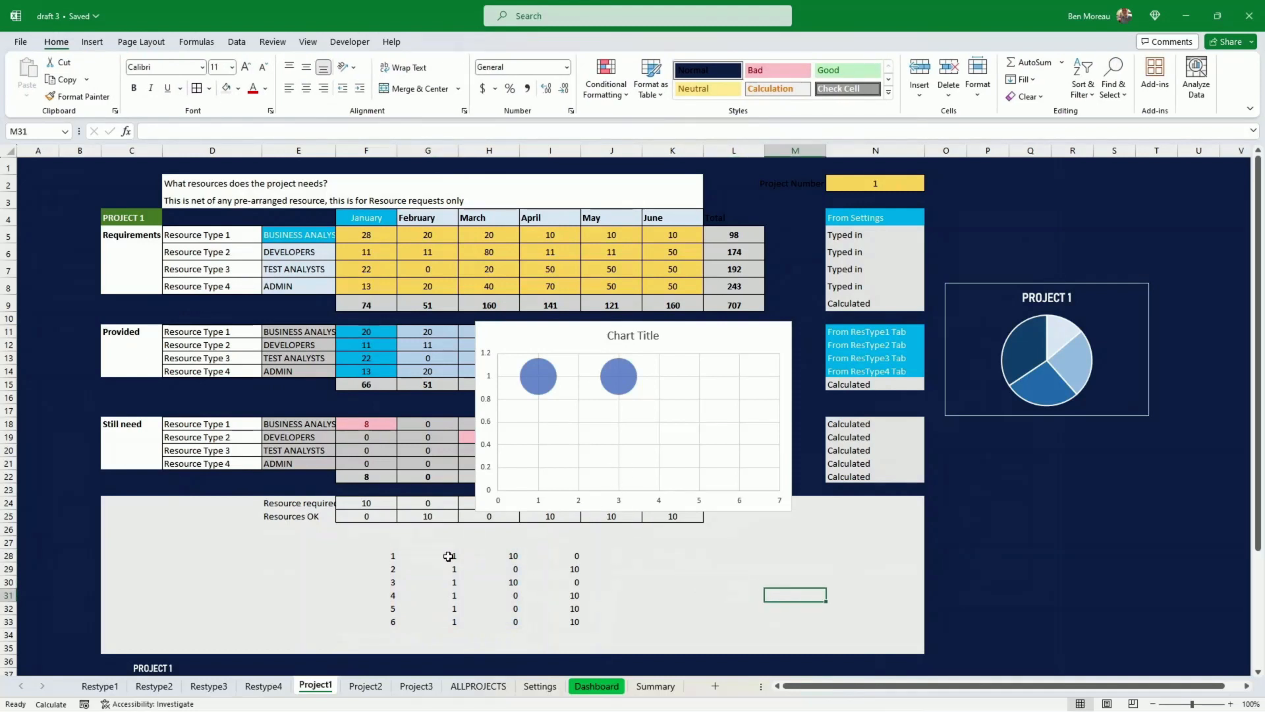
# - Copy G28:G33 and I28:I33 into the bubble chart as a second series, and move the chart clear of the helper table
pyautogui.moveTo(448, 555); pyautogui.dragTo(448, 620)
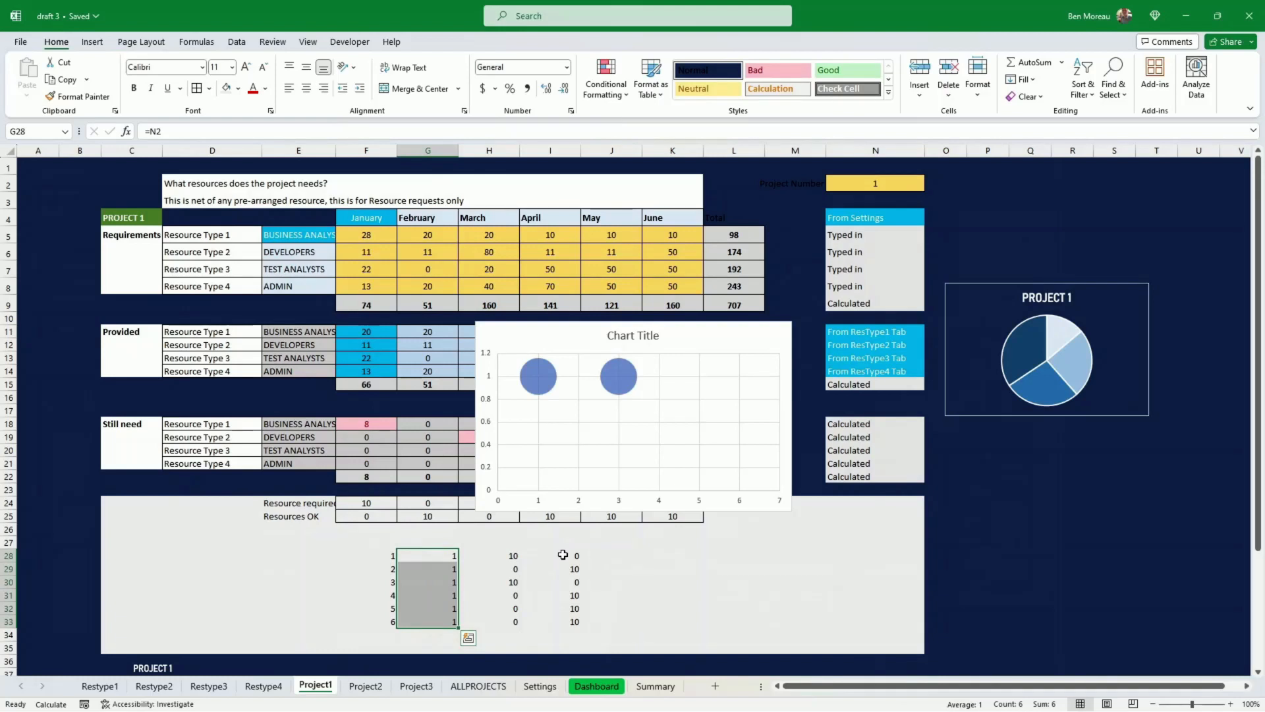
pyautogui.moveTo(563, 555); pyautogui.dragTo(563, 621)
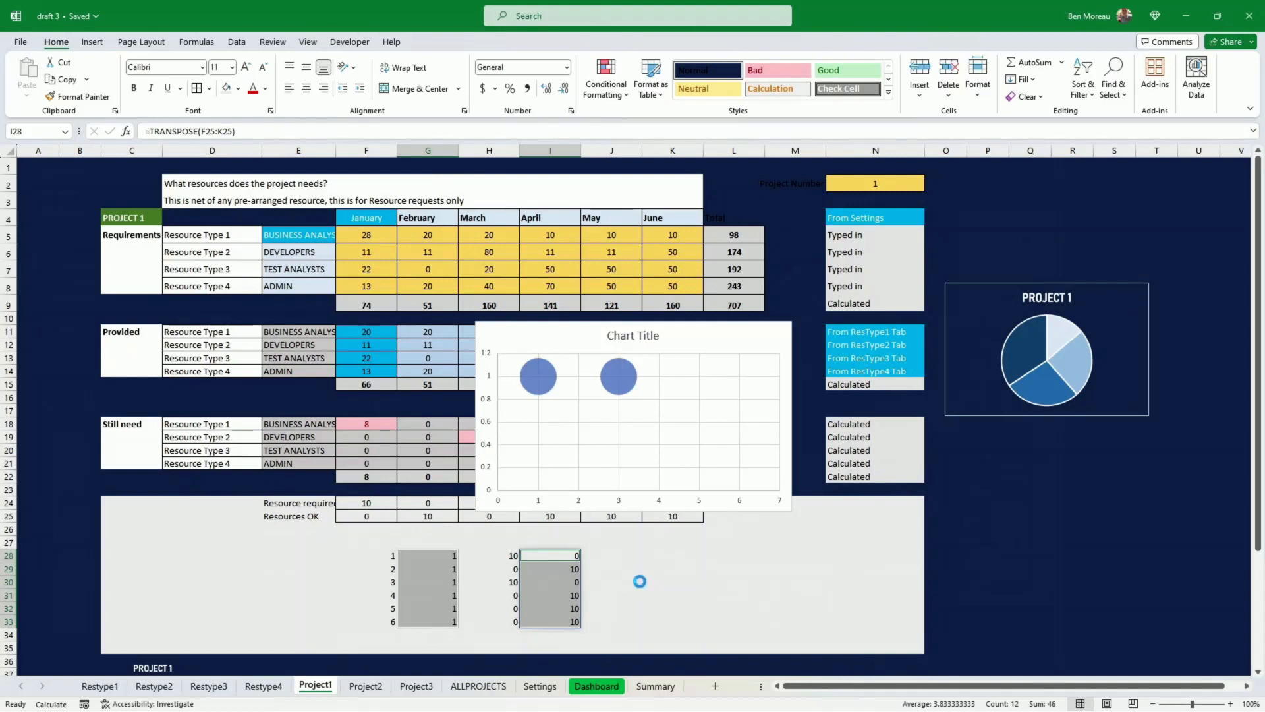
pyautogui.hotkey('ctrl', 'c')
pyautogui.click(637, 430)
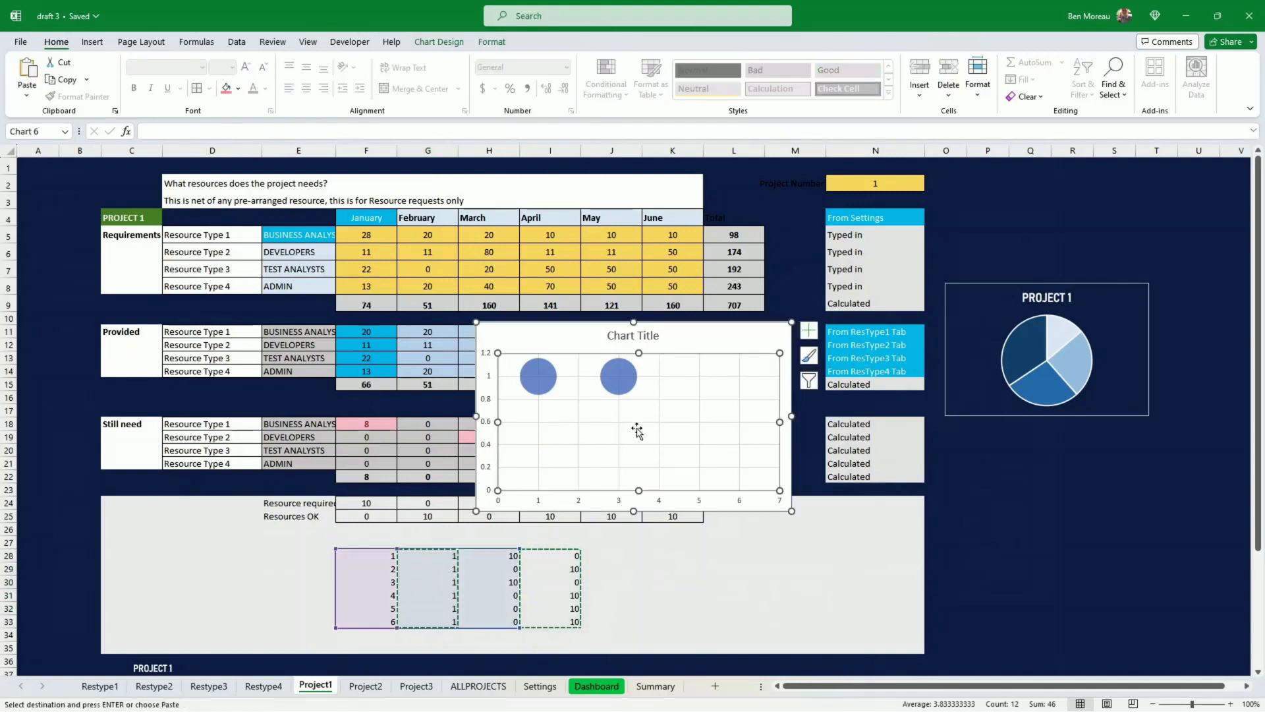
pyautogui.hotkey('ctrl', 'v')
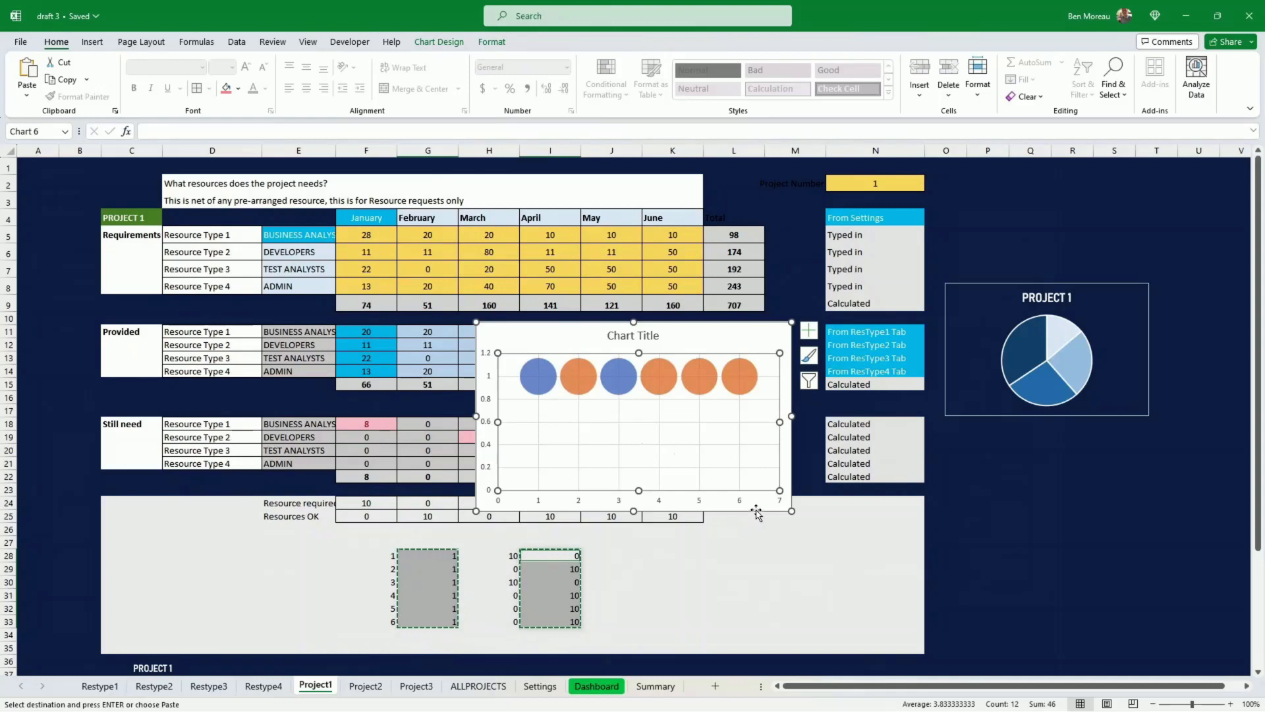
pyautogui.moveTo(757, 512); pyautogui.dragTo(1003, 628)
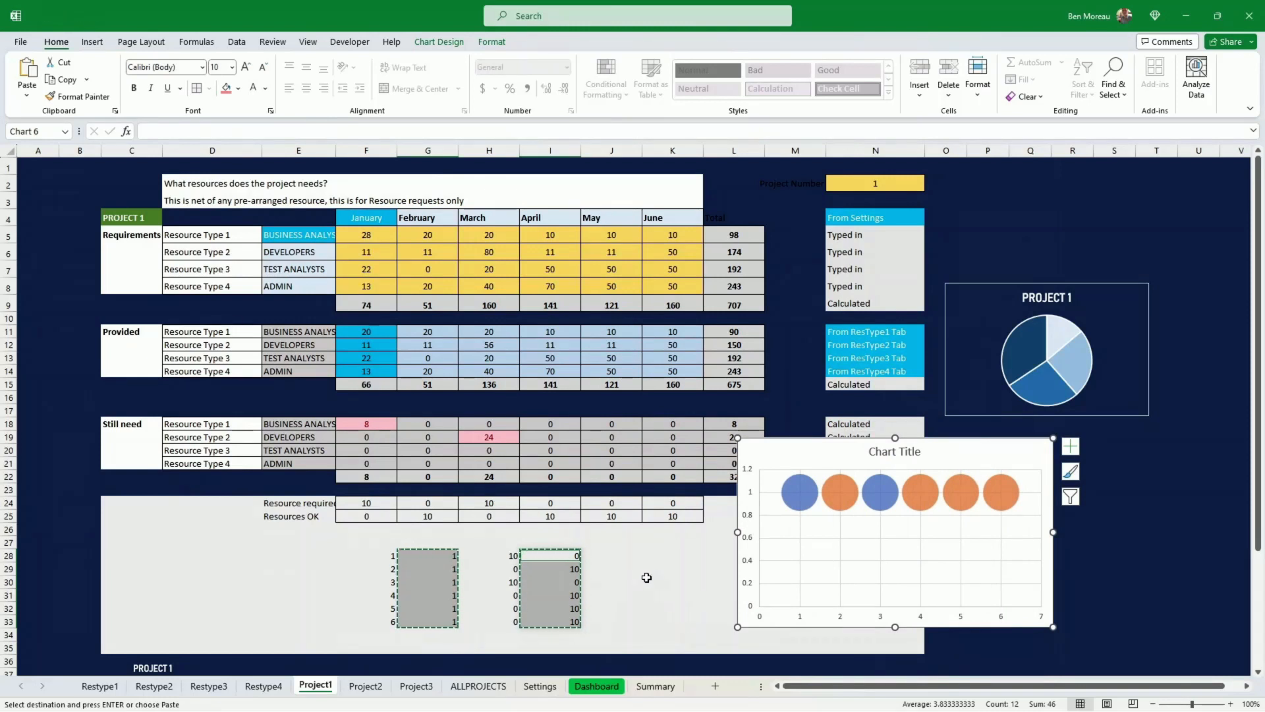
# - Format the orange bubble series with no fill and a white 1½ pt outline
pyautogui.click(1000, 492)
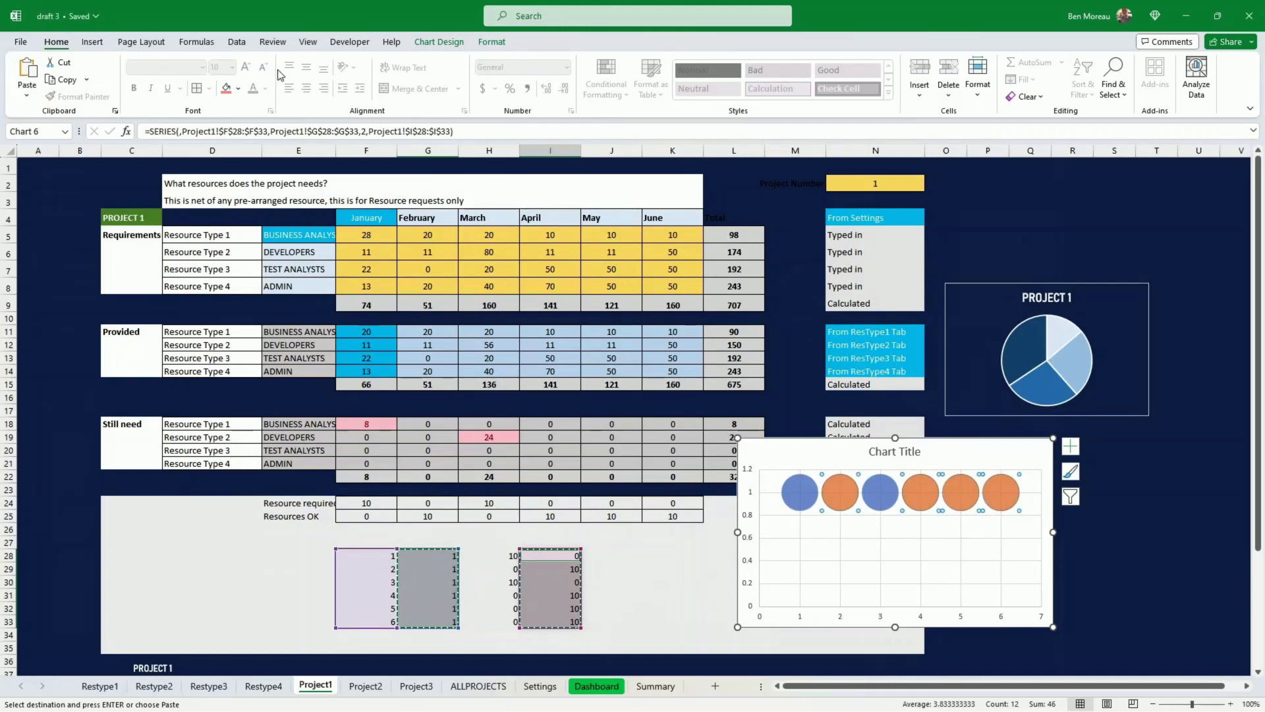
pyautogui.click(493, 42)
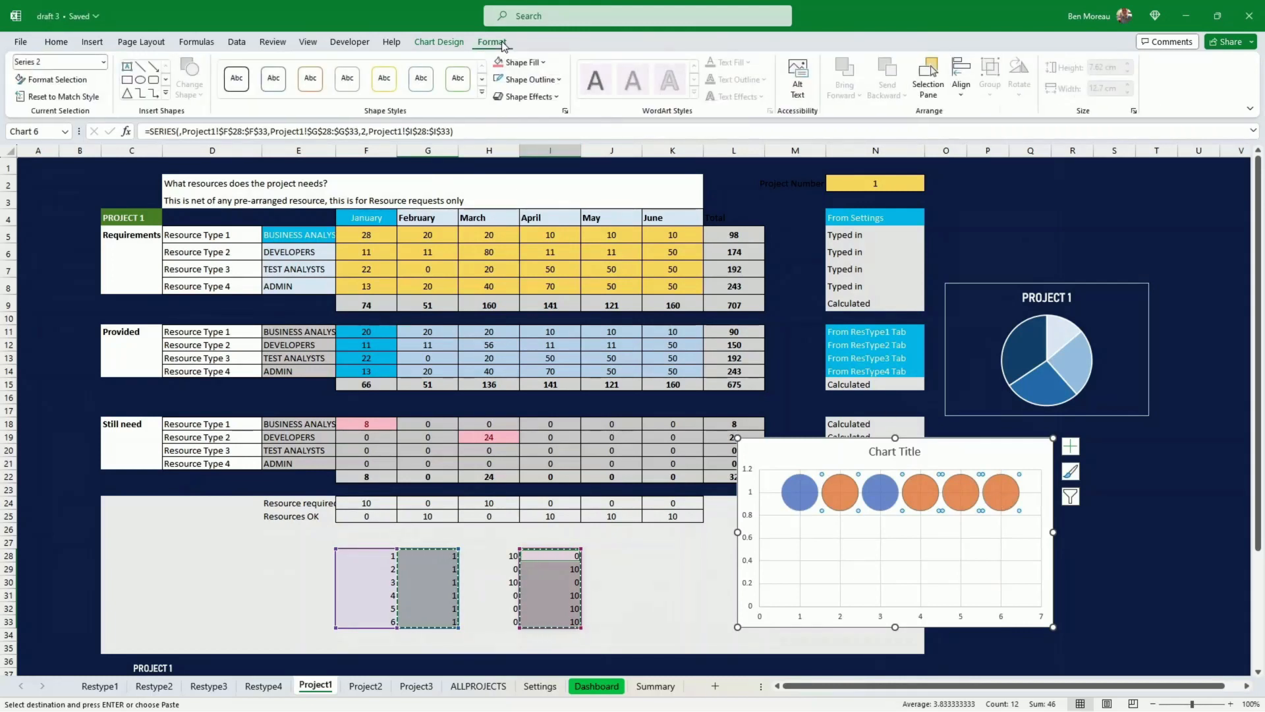
pyautogui.click(545, 63)
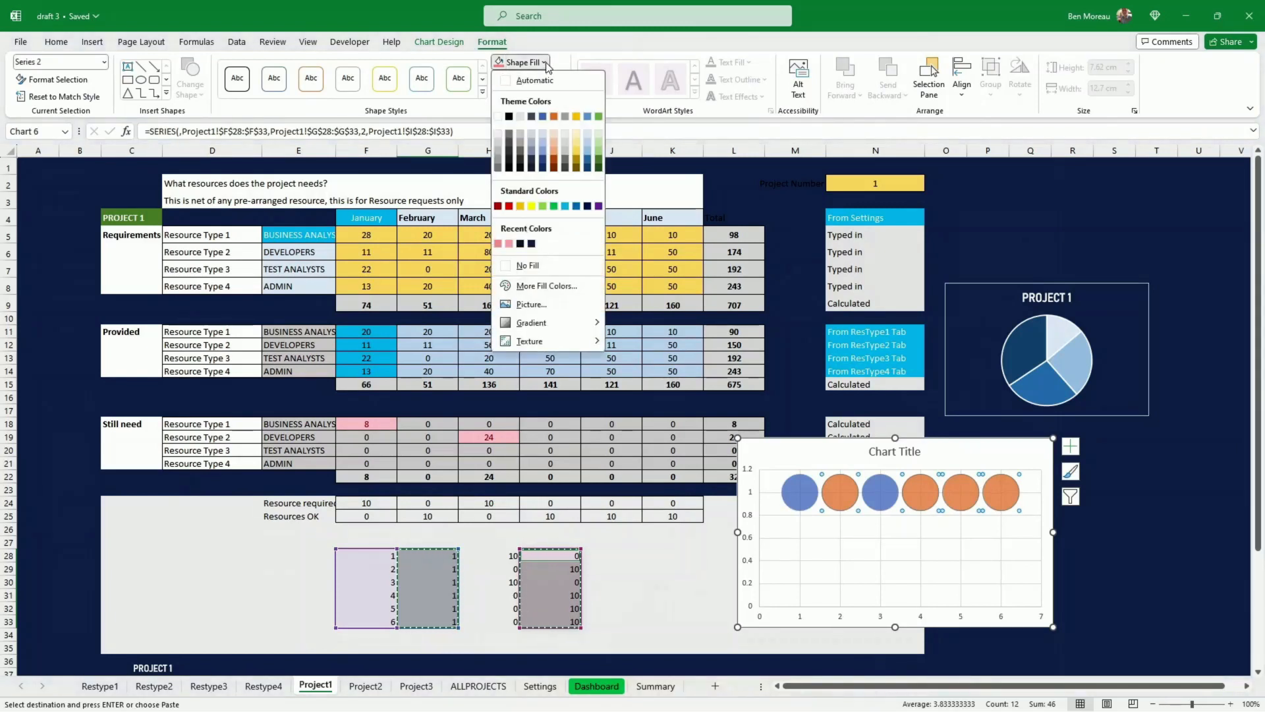
pyautogui.click(536, 267)
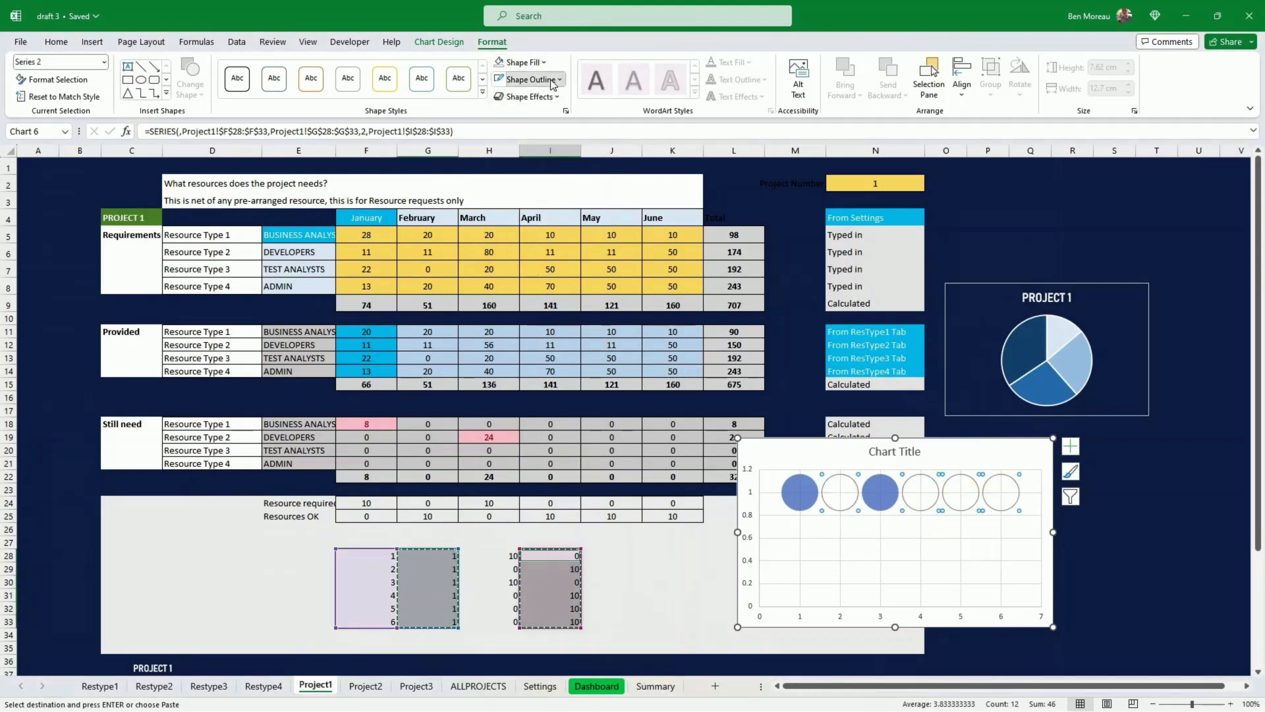
pyautogui.click(531, 79)
pyautogui.click(498, 134)
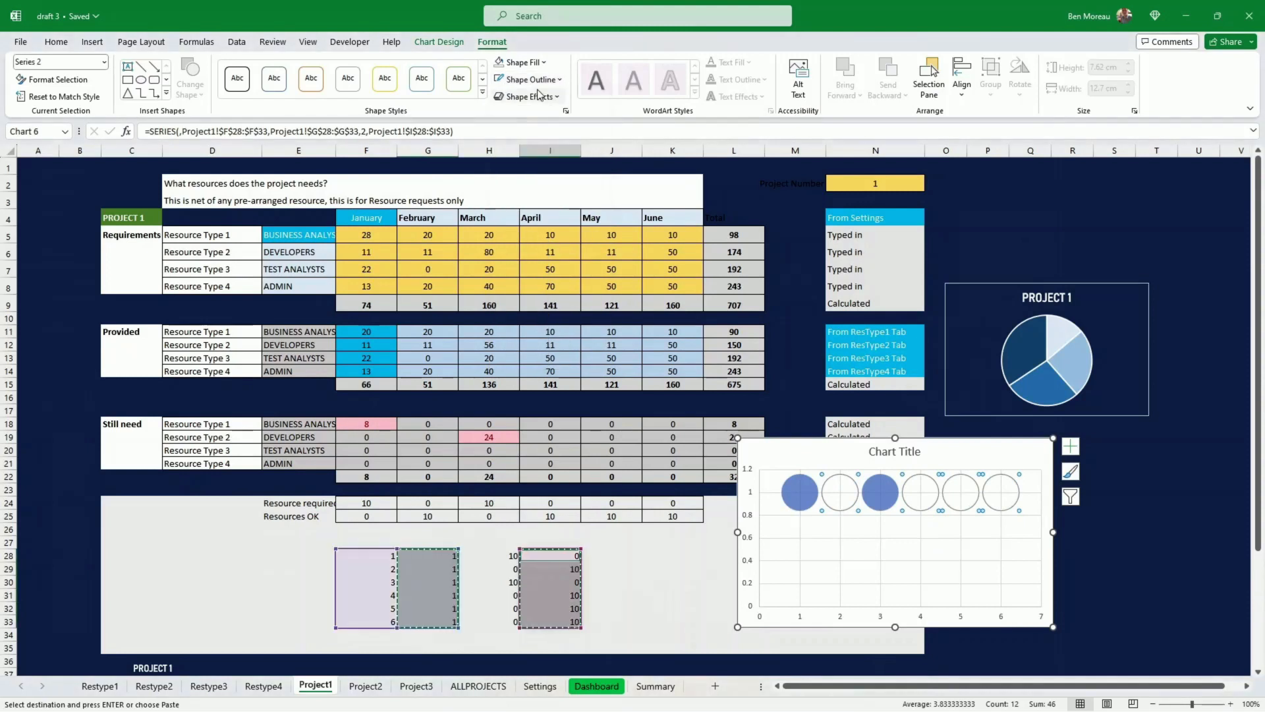
pyautogui.click(531, 79)
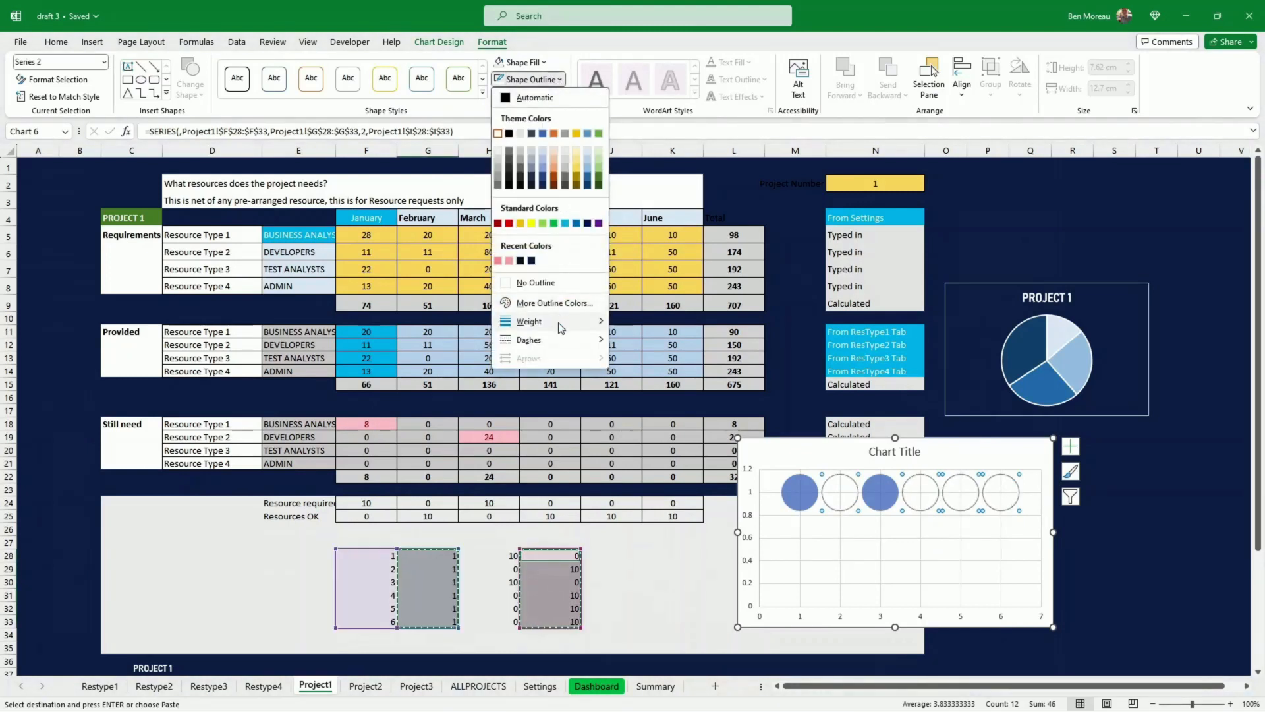
pyautogui.moveTo(564, 323)
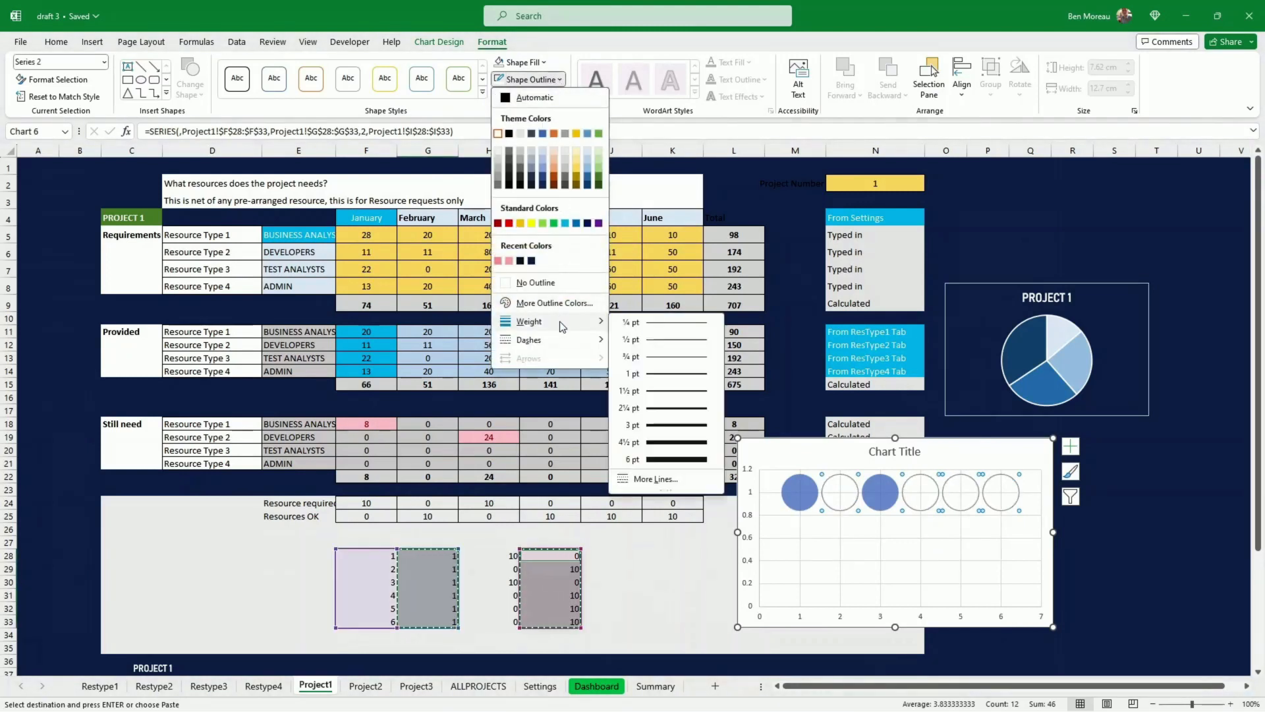
pyautogui.click(689, 391)
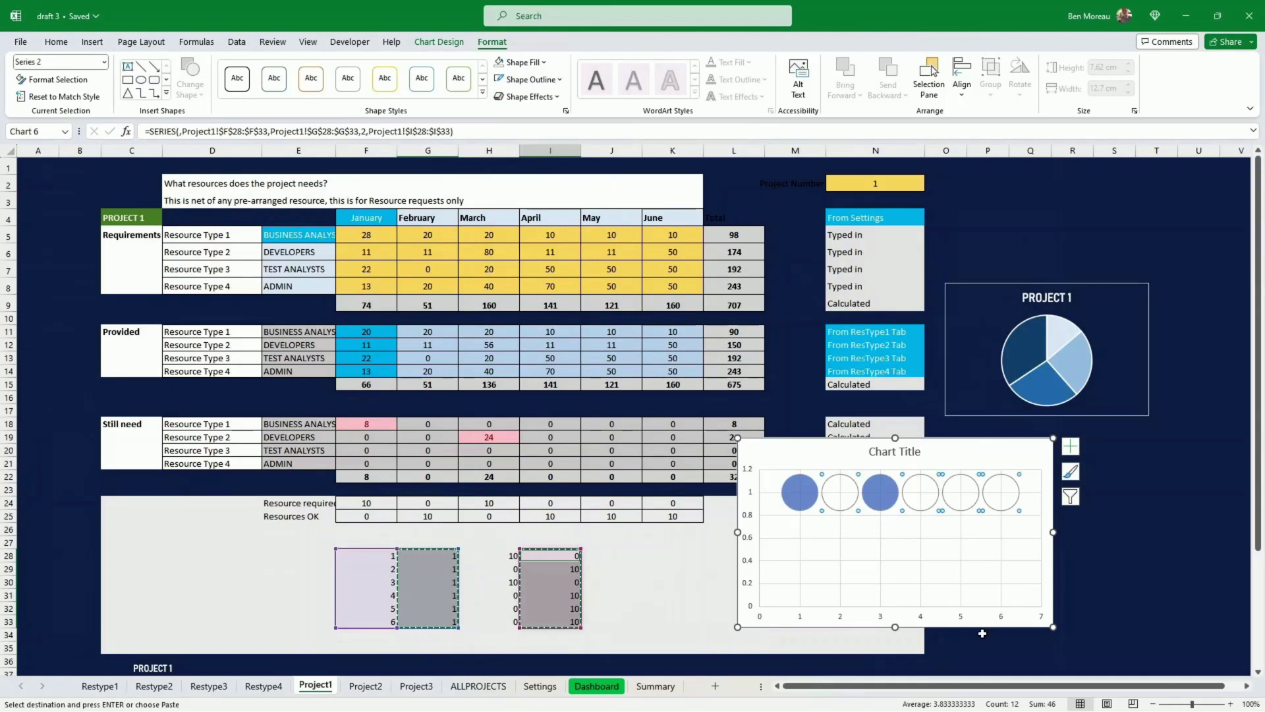
# - Move the bubble chart under the Project 1 pie chart and set its chart area to no fill
pyautogui.moveTo(976, 628); pyautogui.dragTo(1116, 656)
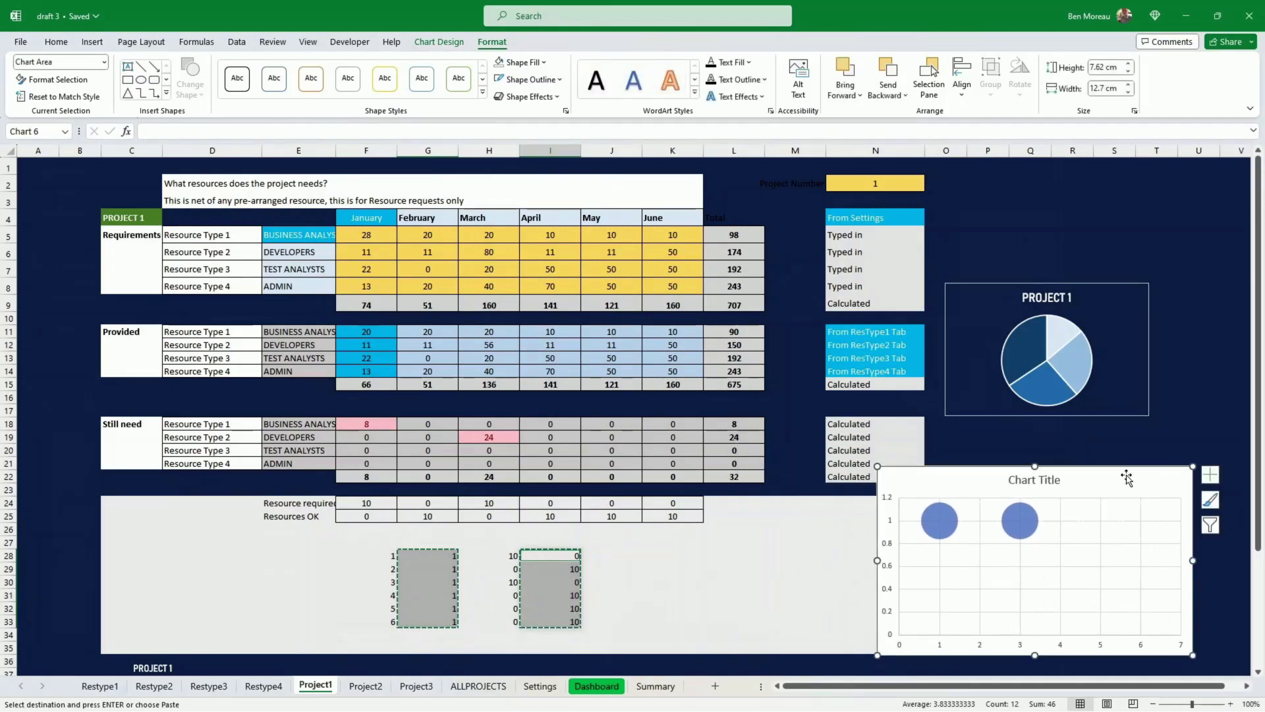
pyautogui.click(544, 62)
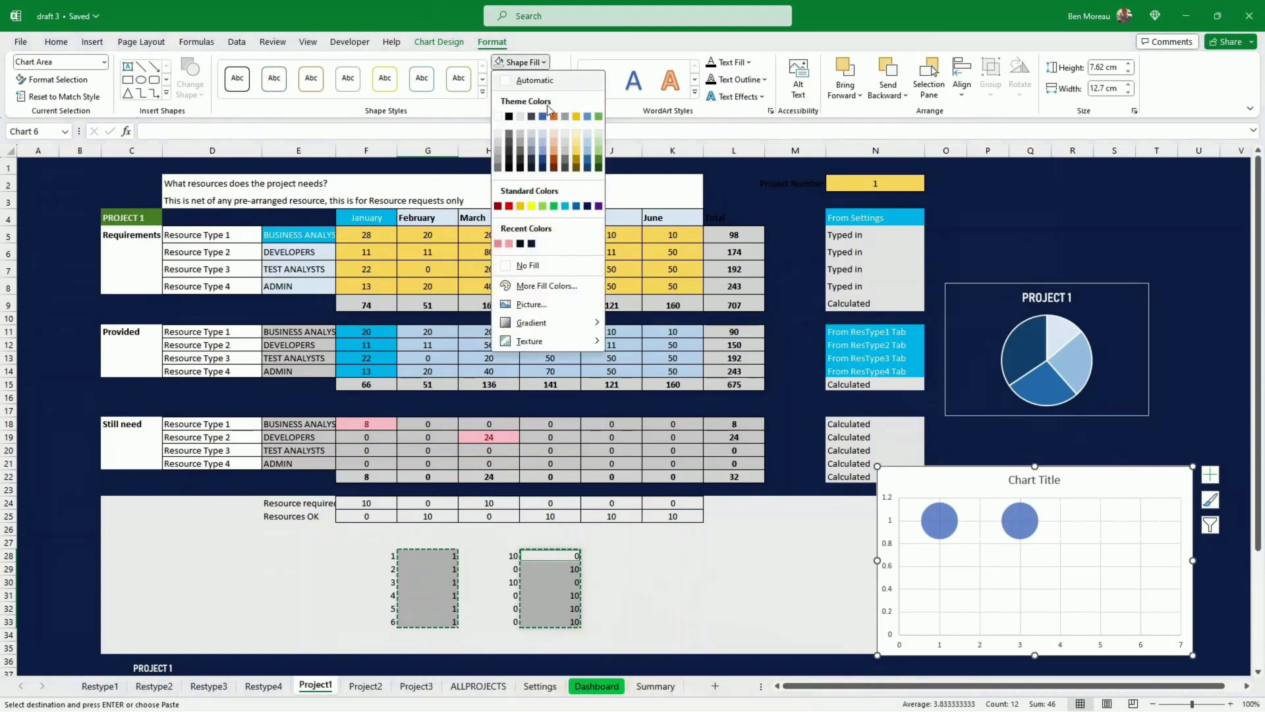
pyautogui.click(528, 265)
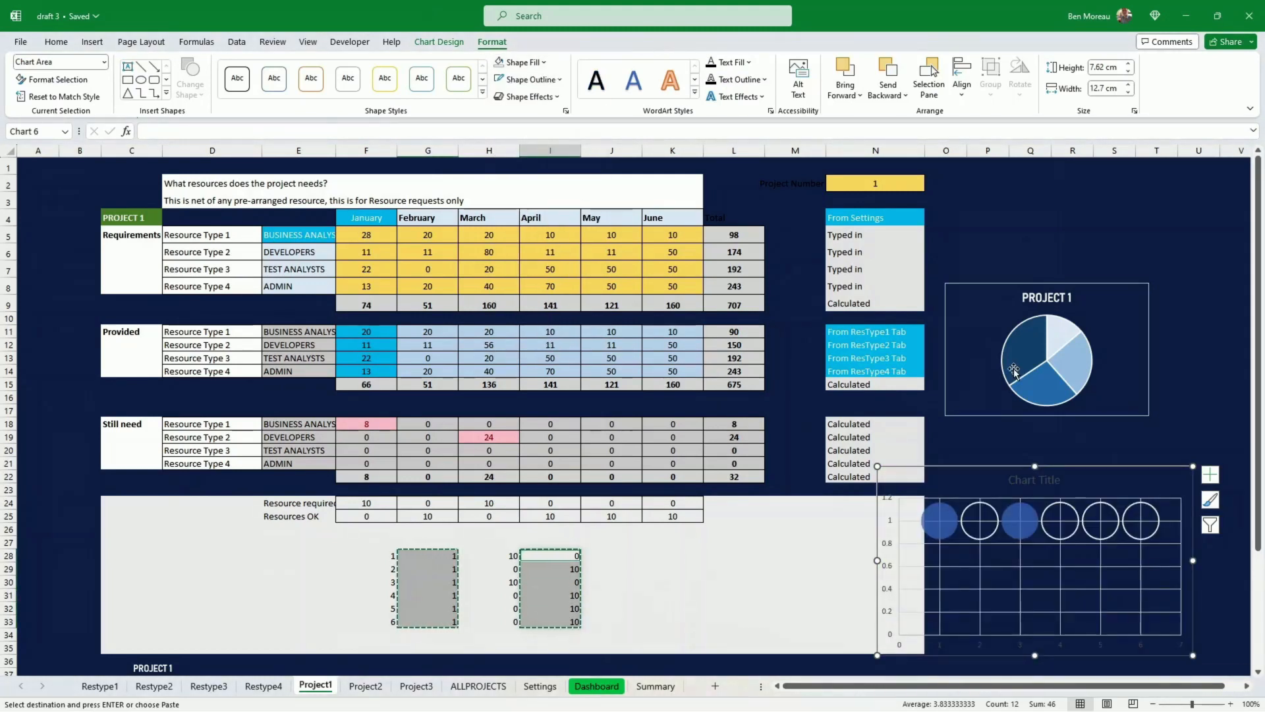
# - Try to delete the bubble chart's horizontal gridlines, and undo the deletion
pyautogui.click(1032, 567)
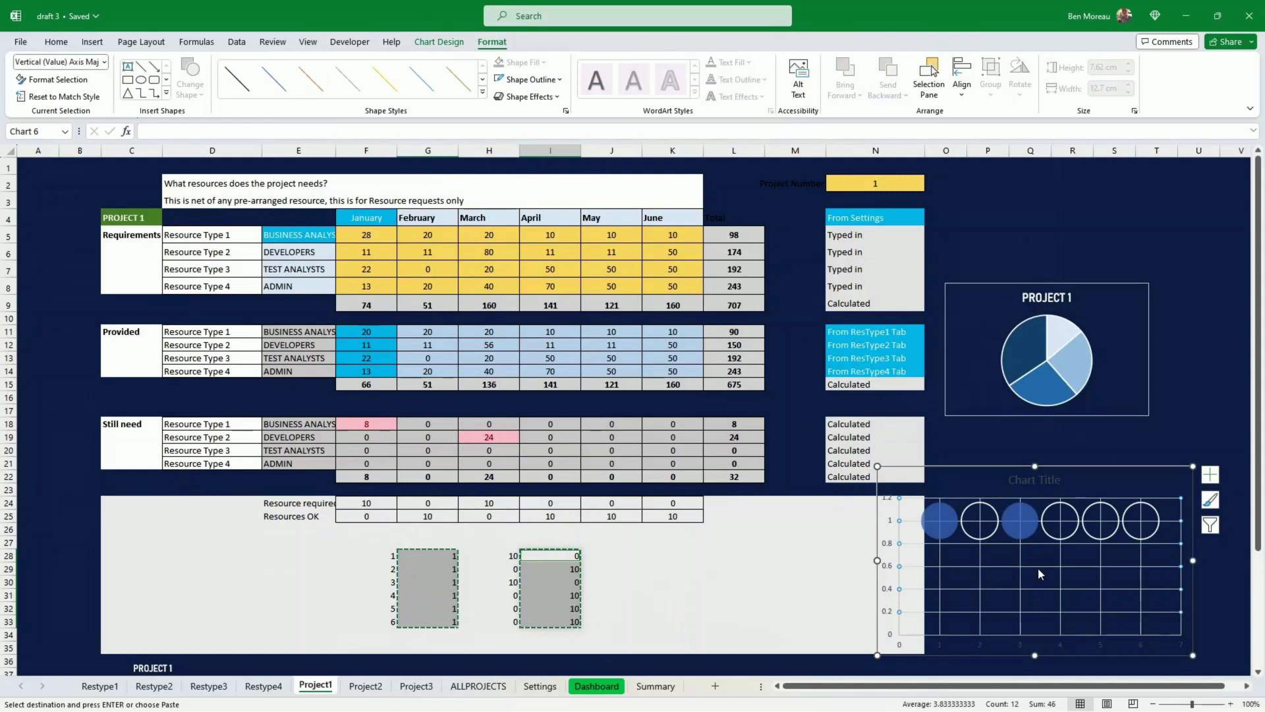
pyautogui.press('Delete')
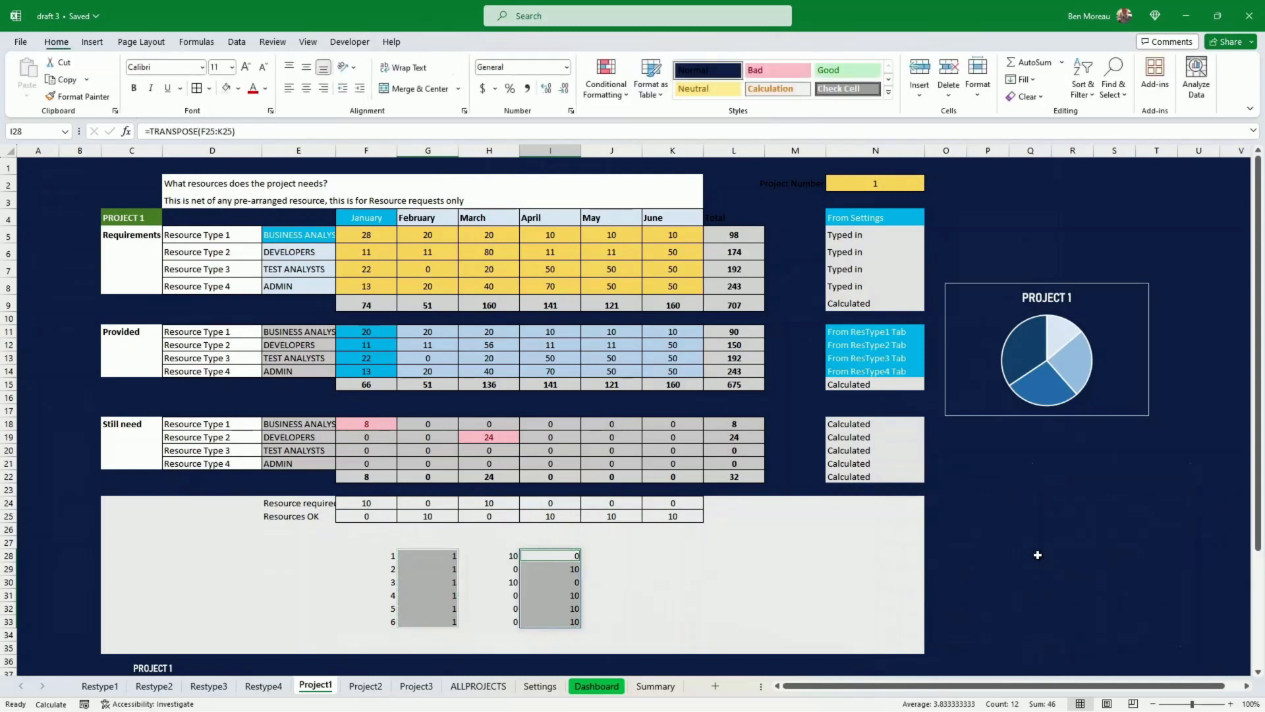
pyautogui.hotkey('ctrl', 'z')
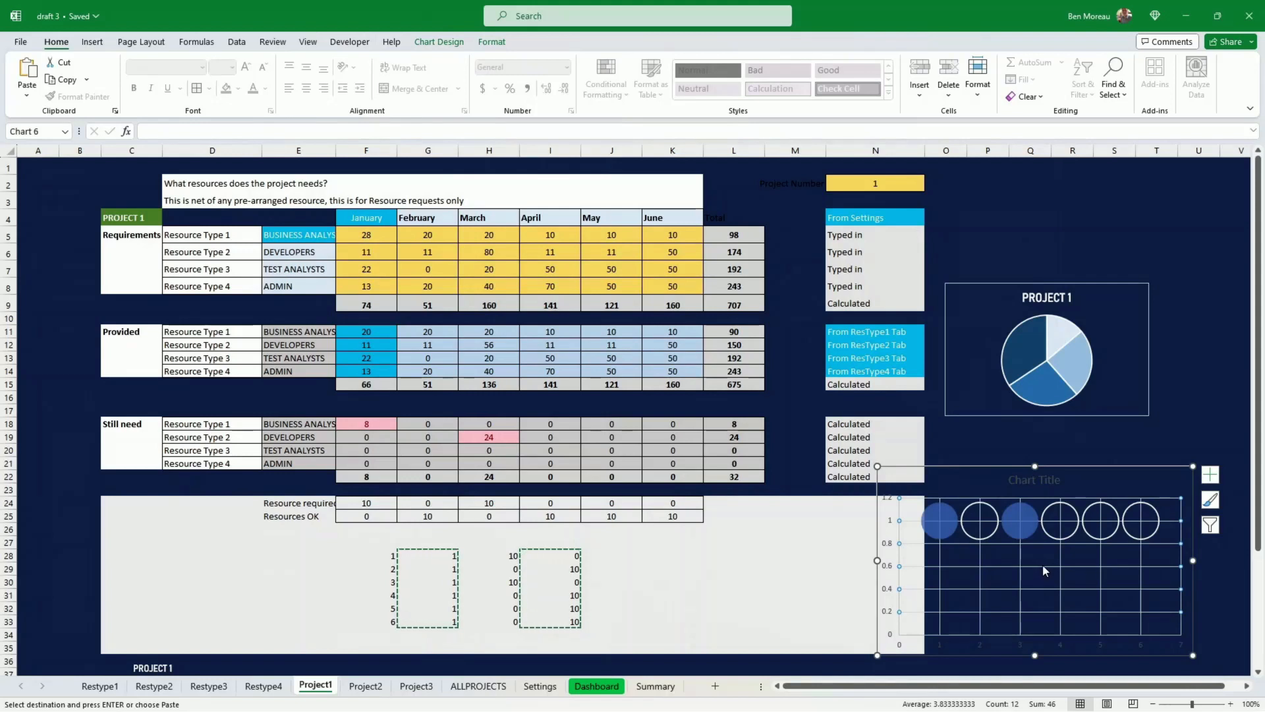
# - Delete the bubble chart's horizontal and vertical gridlines, and shift the chart slightly to the right
pyautogui.press('Delete')
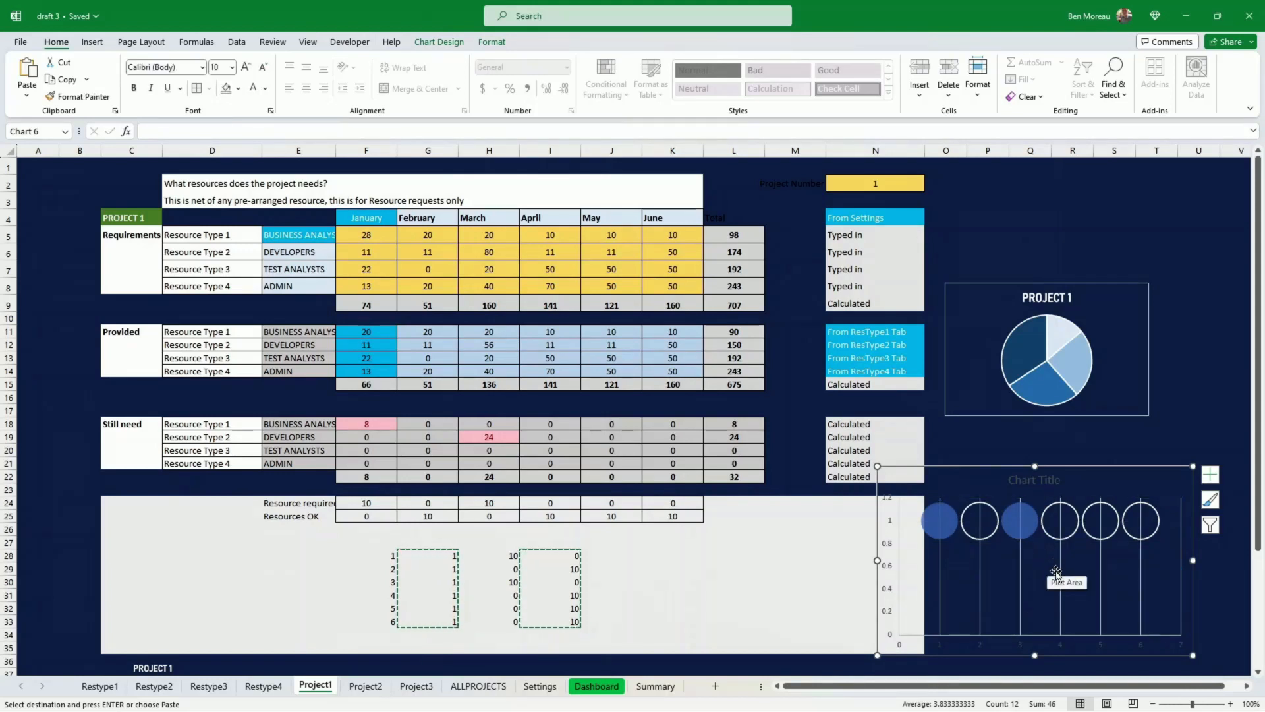
pyautogui.click(1061, 587)
pyautogui.press('Delete')
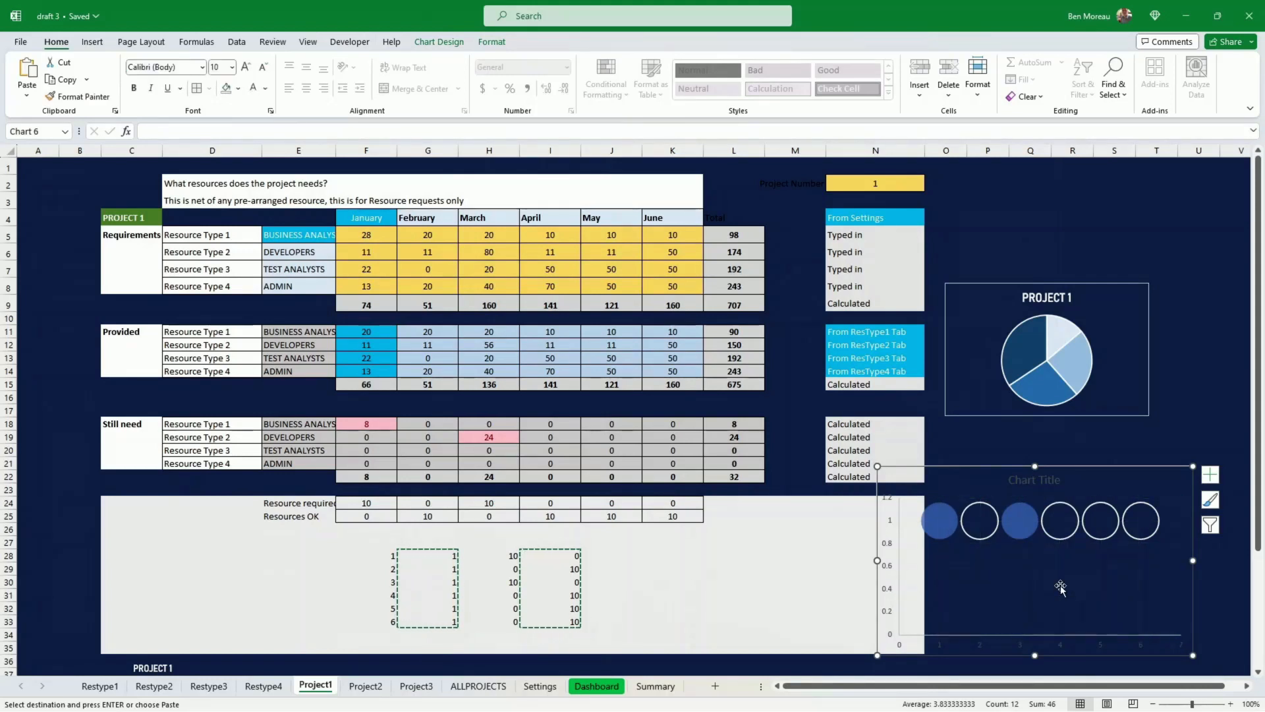
pyautogui.moveTo(1065, 588); pyautogui.dragTo(1099, 586)
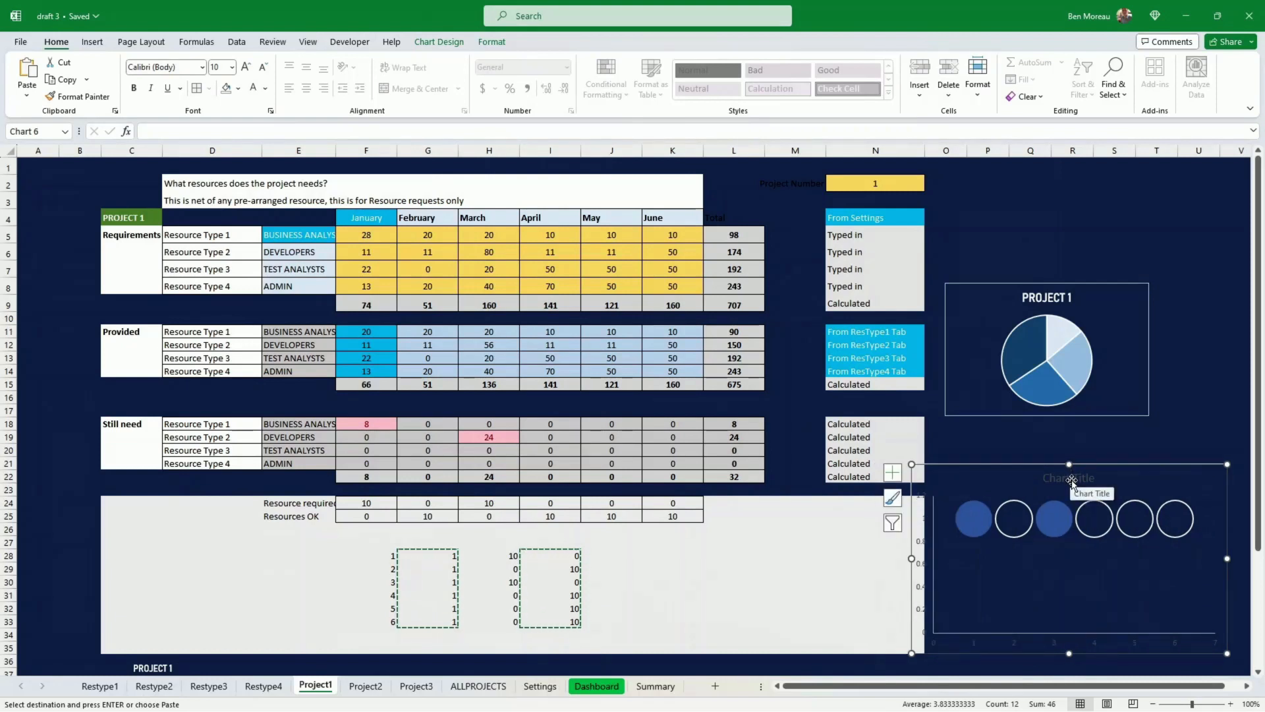
pyautogui.click(1072, 479)
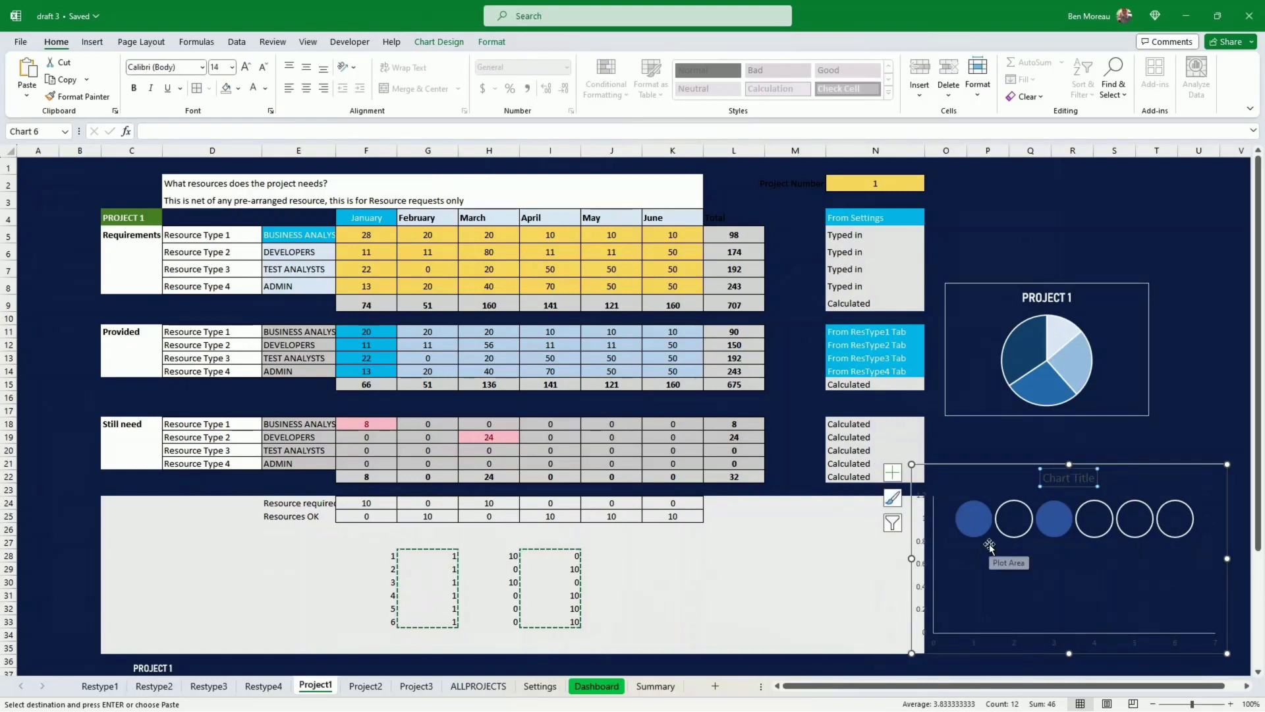
# - Fill the blue bubble series with the recently used pink and set its outline weight to 1½ pt
pyautogui.click(1055, 520)
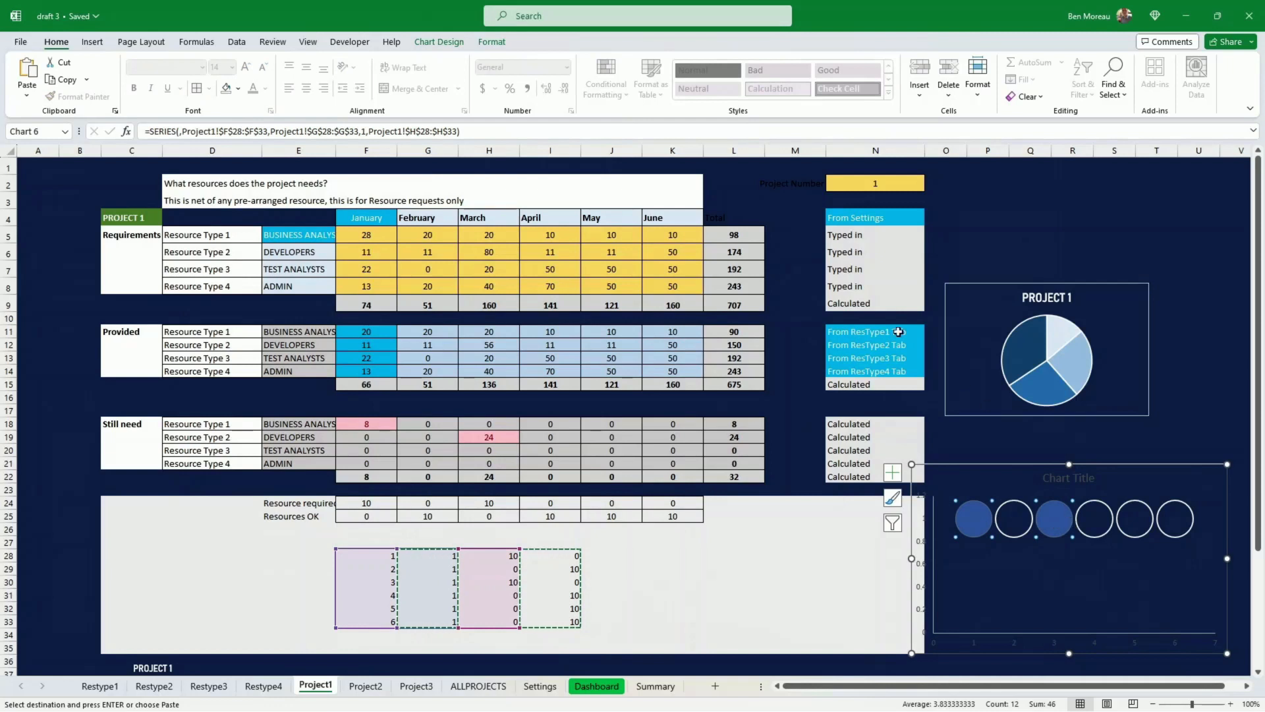
pyautogui.click(490, 42)
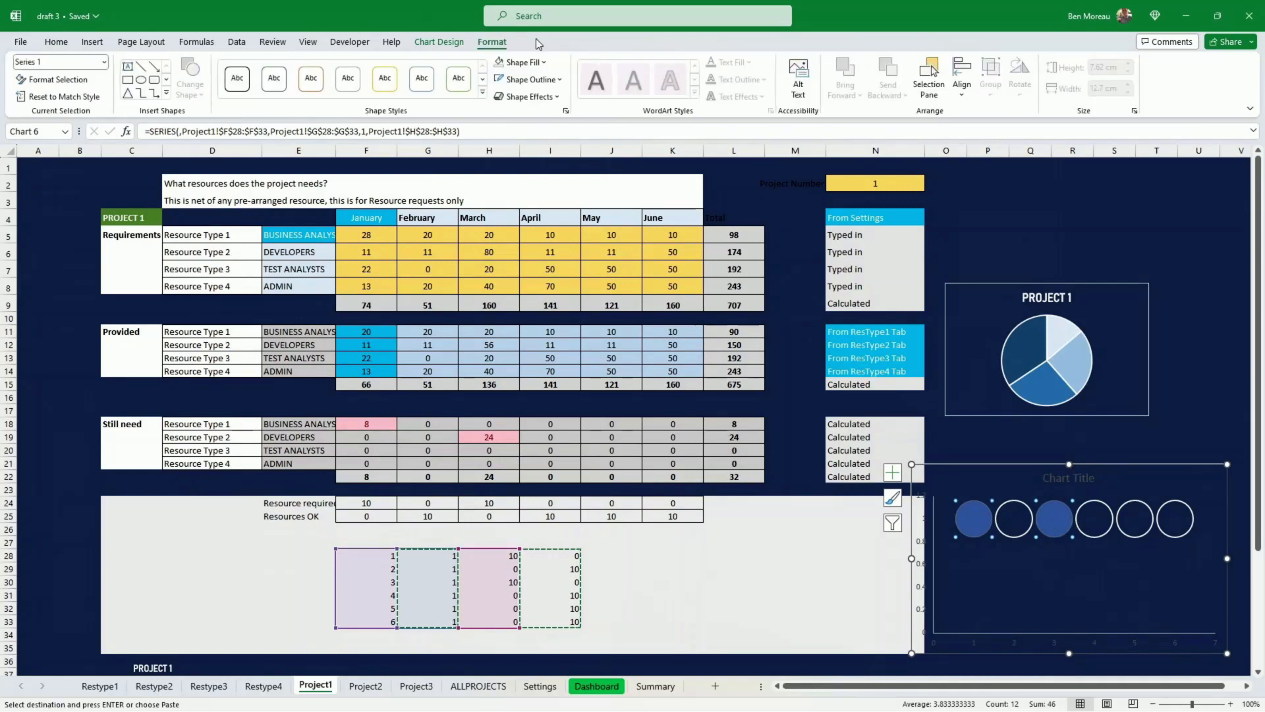
pyautogui.click(539, 63)
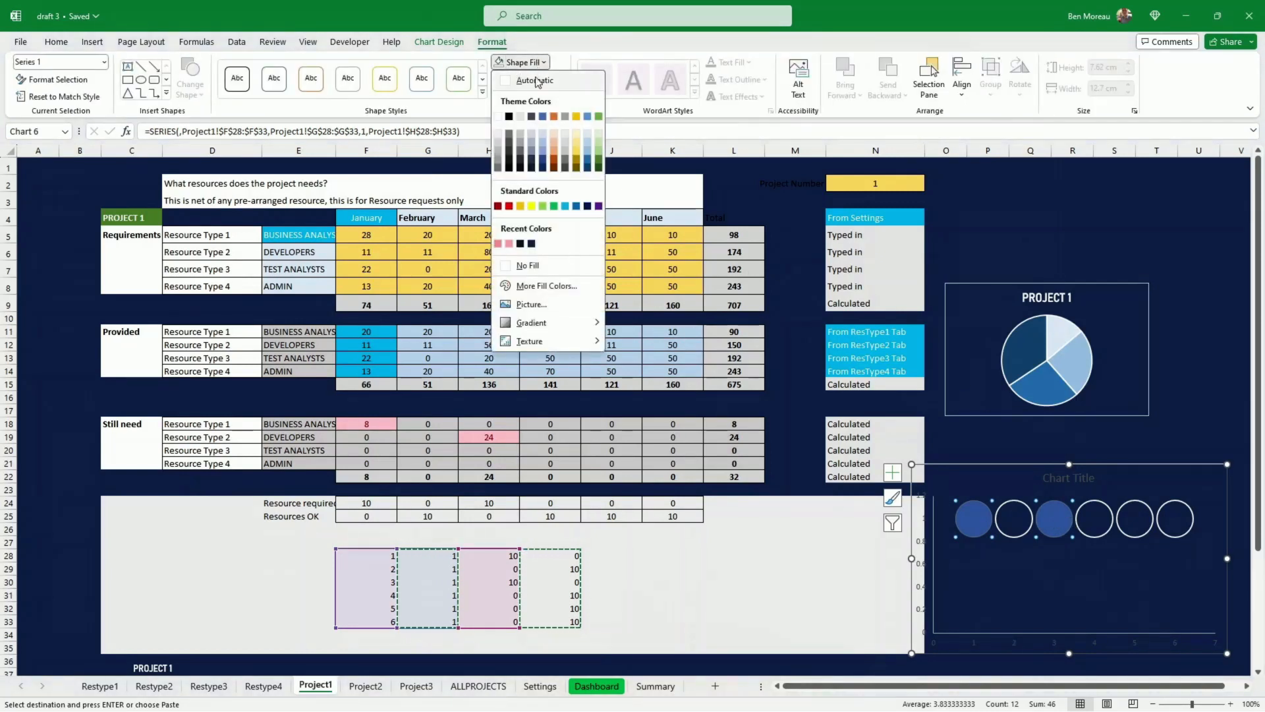
pyautogui.click(499, 244)
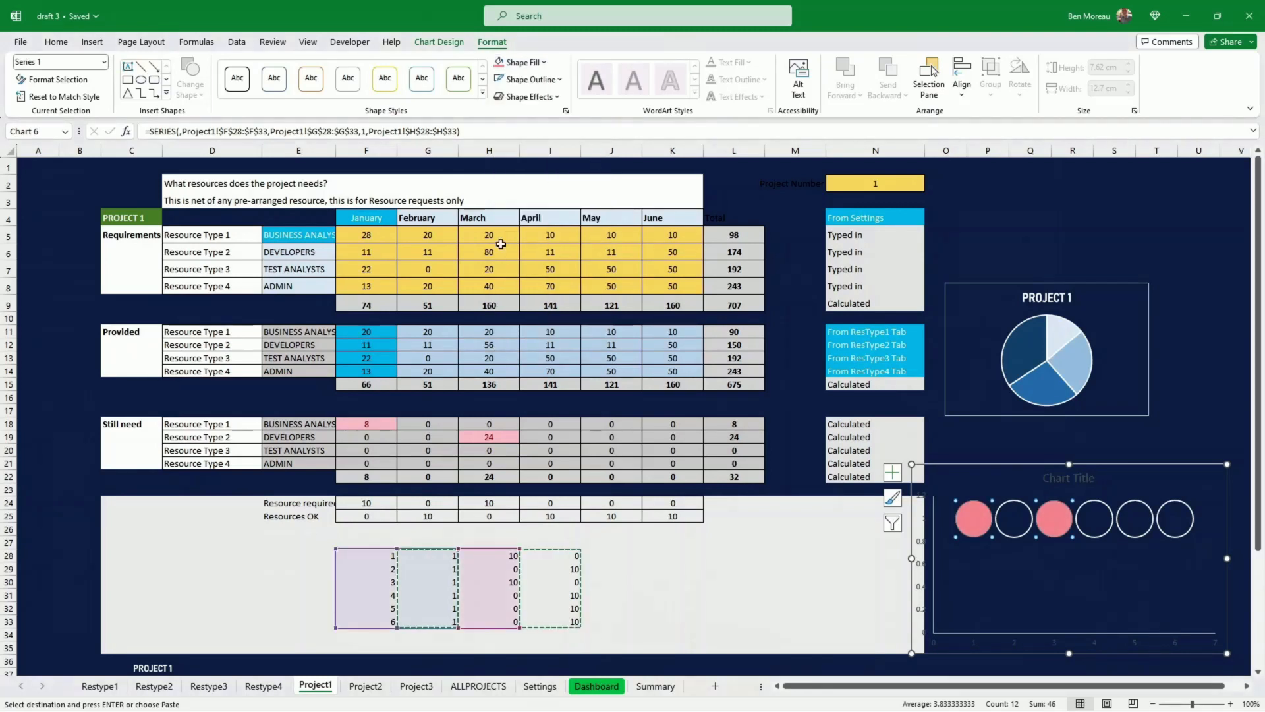
pyautogui.click(558, 85)
pyautogui.click(525, 81)
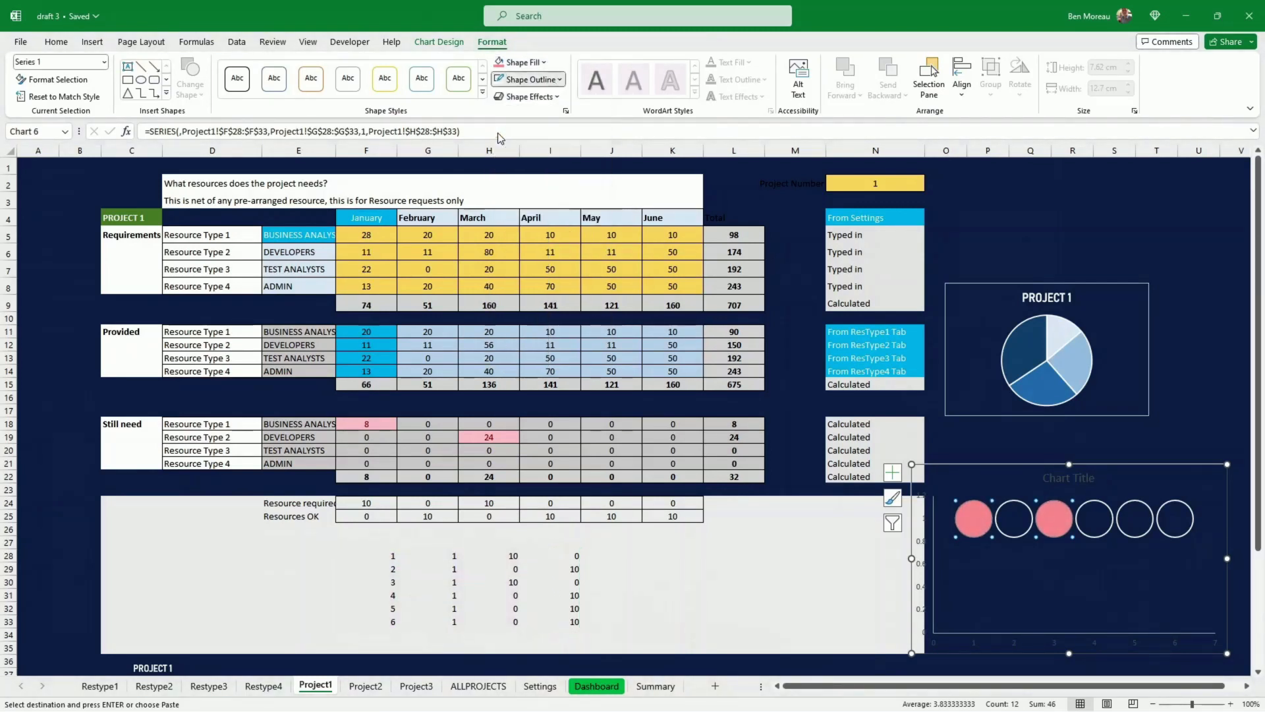
pyautogui.click(526, 80)
pyautogui.moveTo(561, 322)
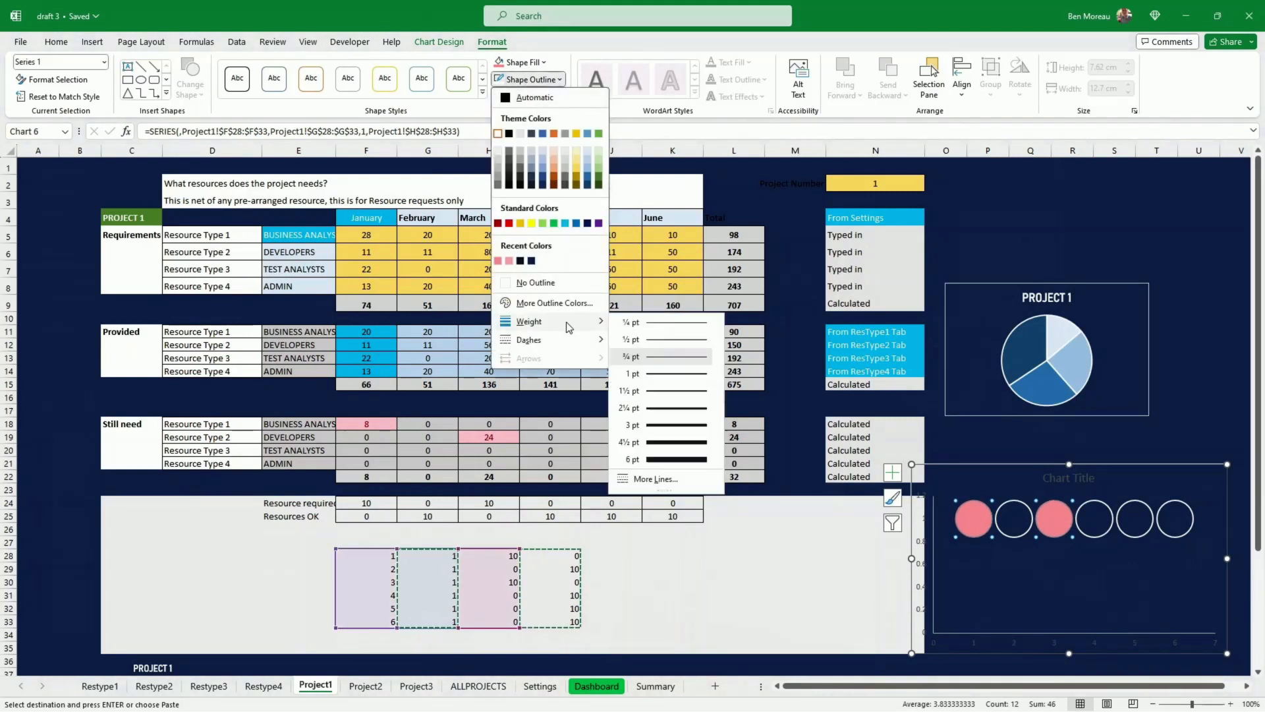
pyautogui.click(658, 390)
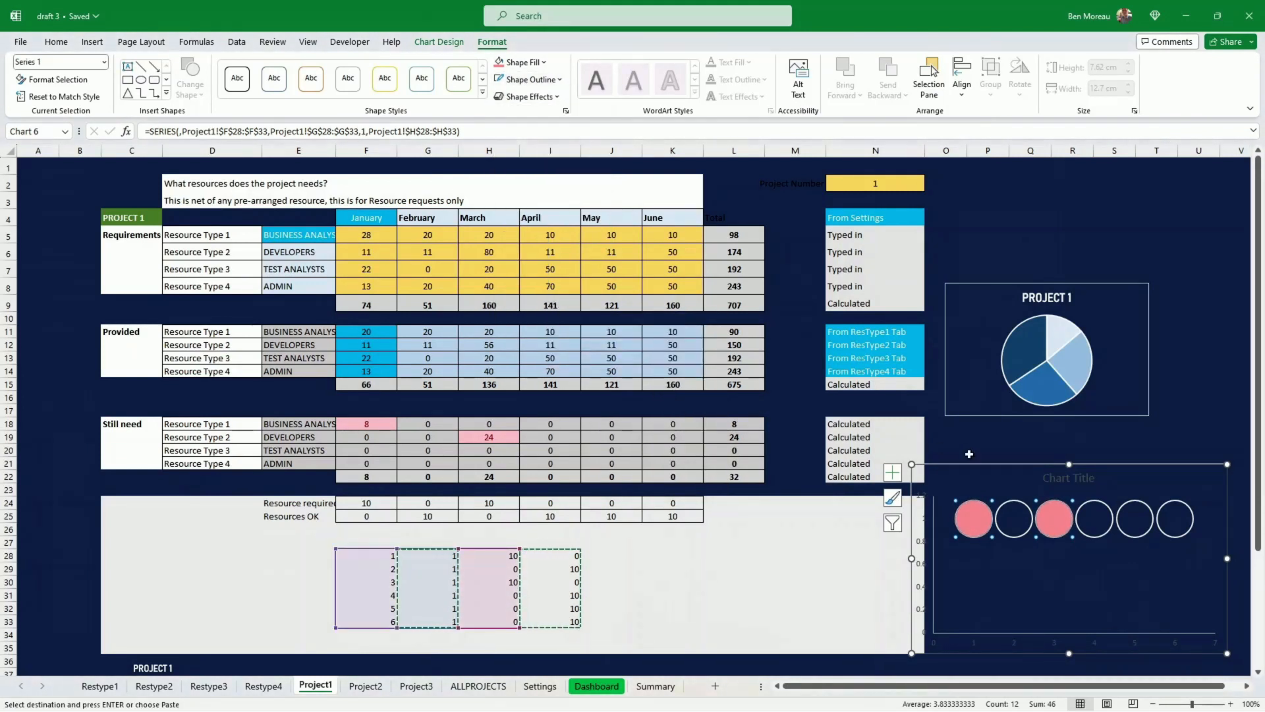
# - Shrink the bubble chart to about 6 cm high and 12 cm wide, and position it just below the Project 1 pie chart
pyautogui.moveTo(1227, 653); pyautogui.dragTo(1177, 604)
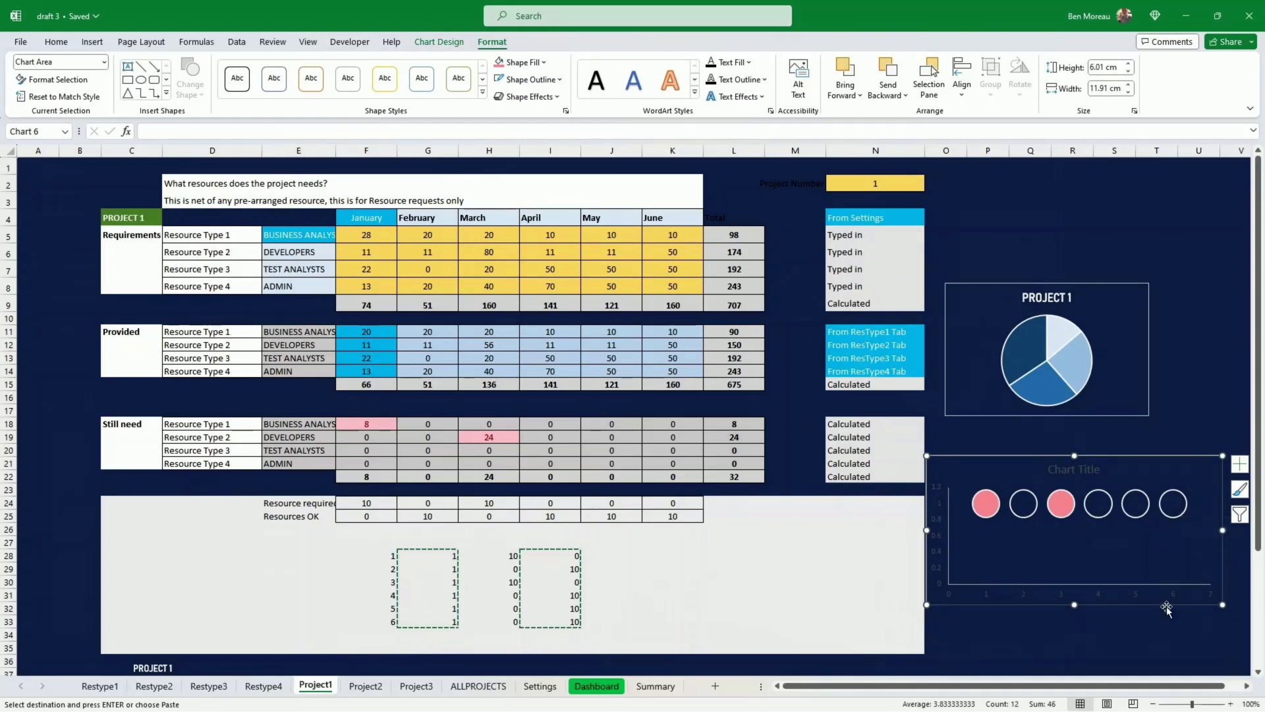
pyautogui.moveTo(1167, 609); pyautogui.dragTo(1170, 614)
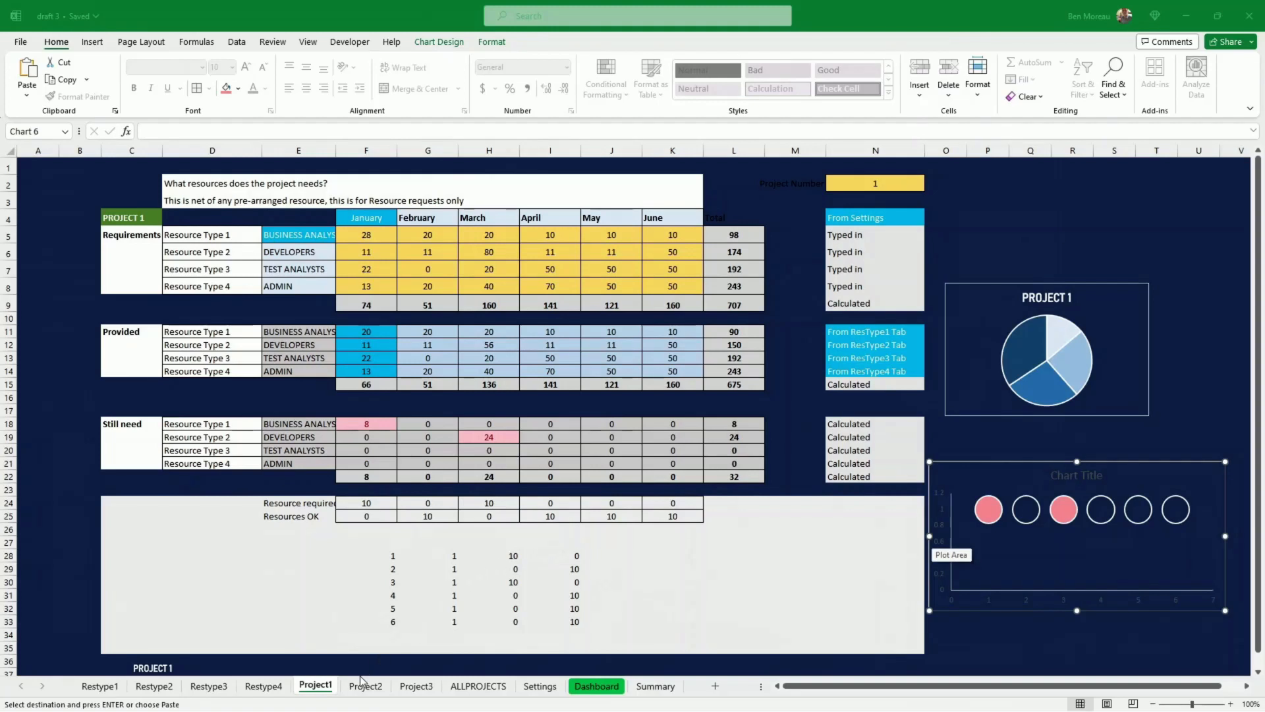
# - Copy the bubble helper tables in E24:K33 of Project1 into the same cells of the Project2 sheet
pyautogui.click(356, 599)
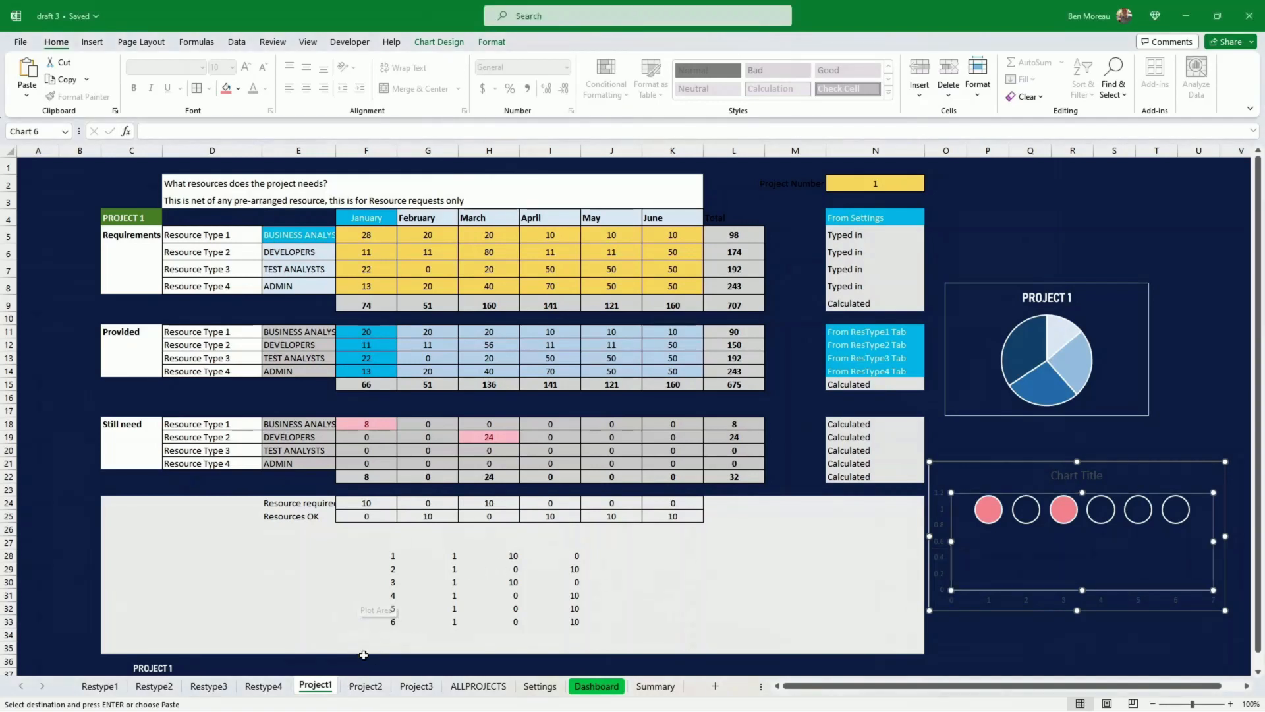
pyautogui.moveTo(286, 506); pyautogui.dragTo(668, 623)
pyautogui.click(366, 685)
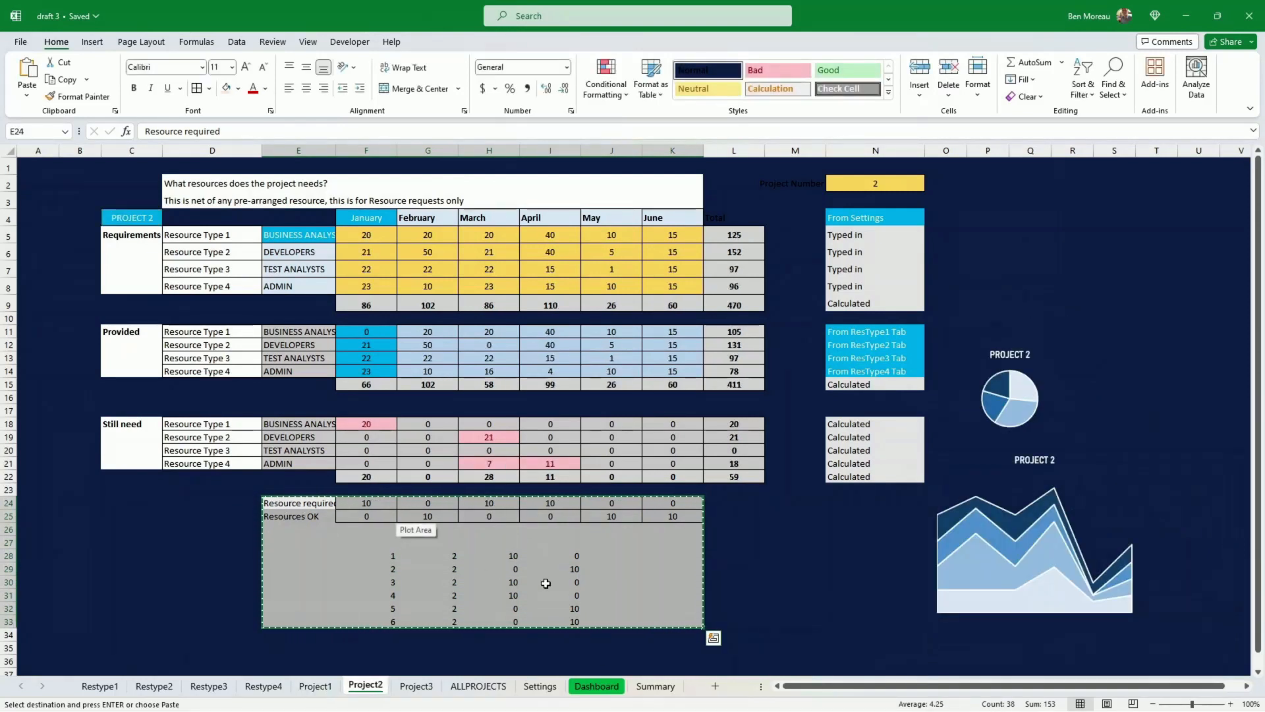
pyautogui.moveTo(454, 559); pyautogui.dragTo(454, 608)
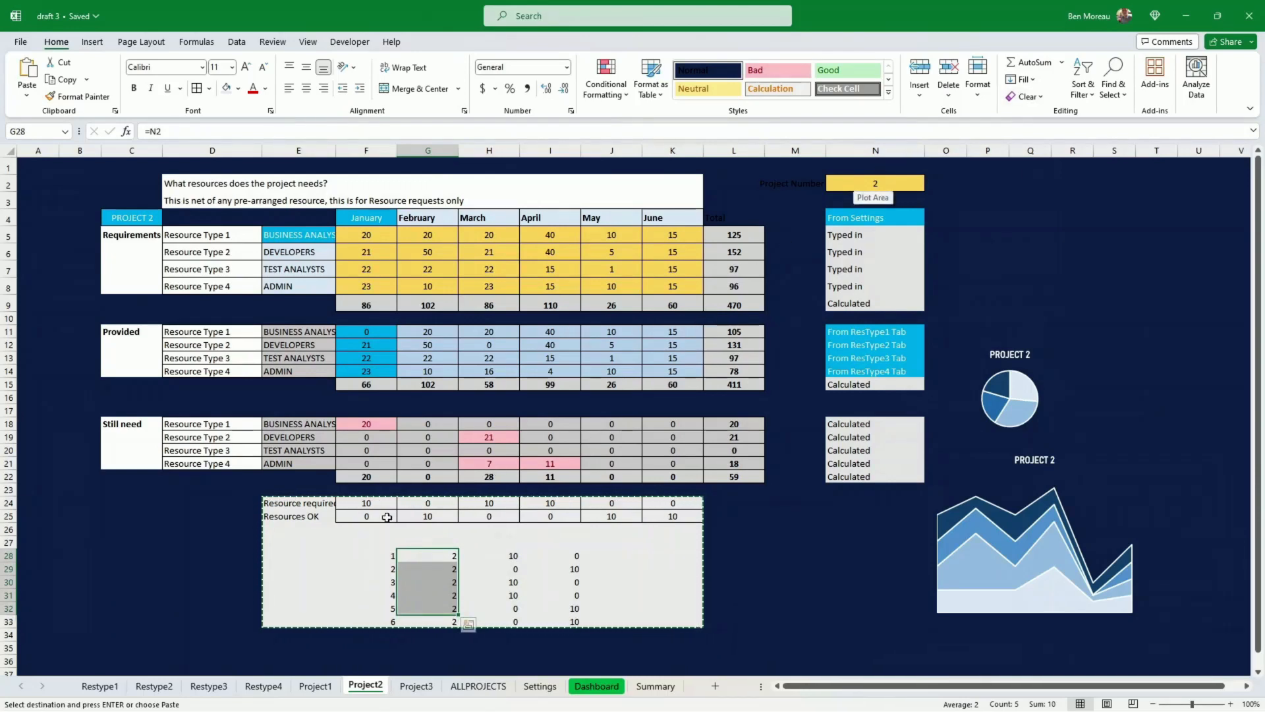
# - Add a third series to the Project1 bubble chart, taking its name from cell C4 of Project2
pyautogui.click(324, 689)
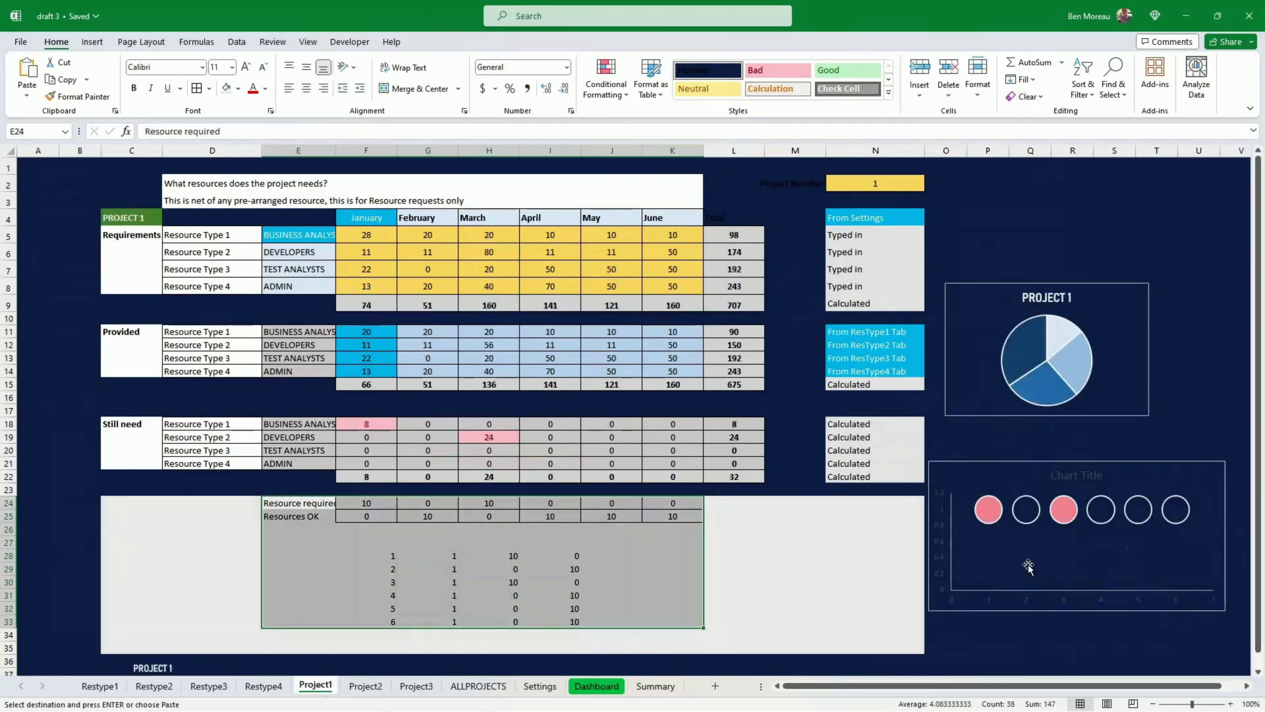
pyautogui.rightClick(1010, 551)
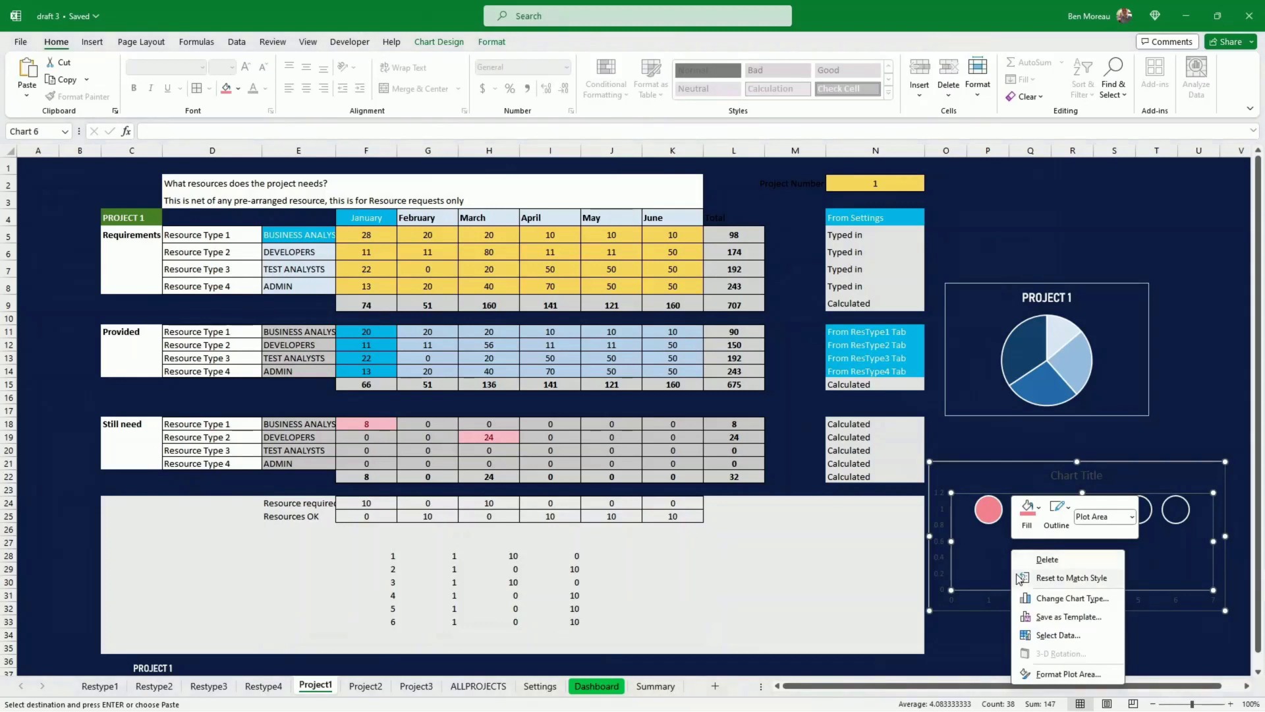
pyautogui.click(1059, 635)
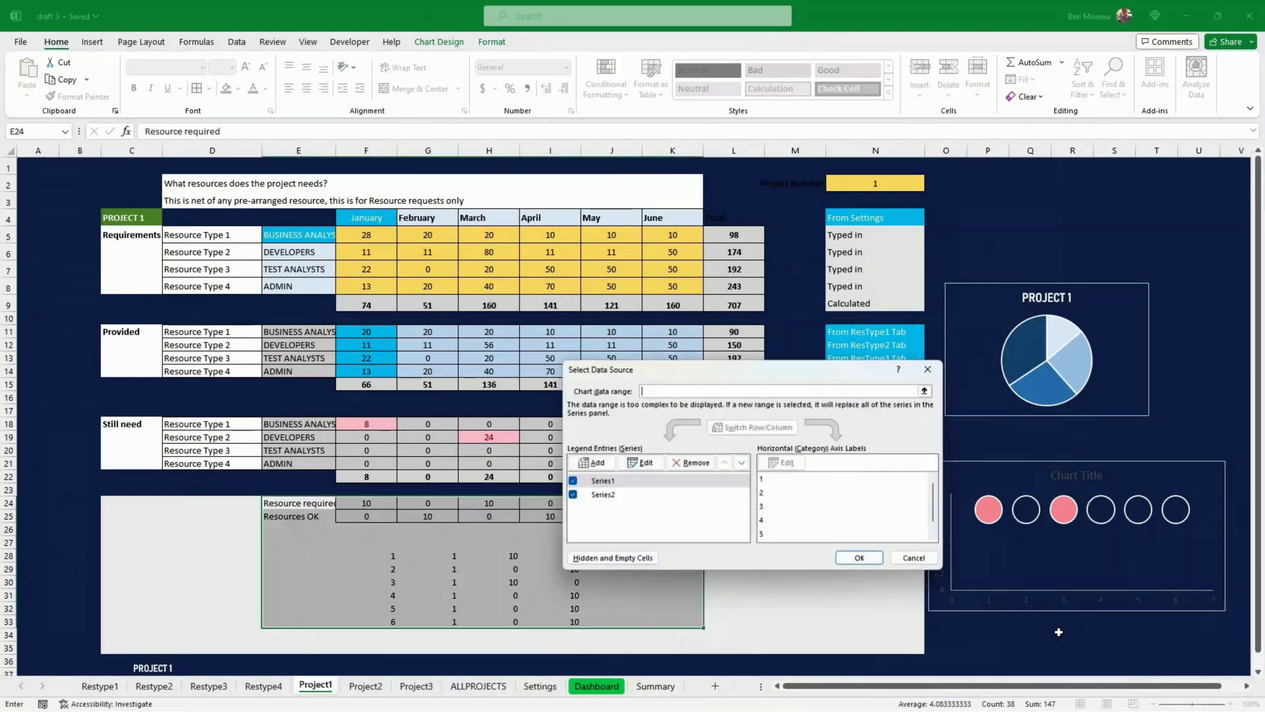
pyautogui.click(641, 463)
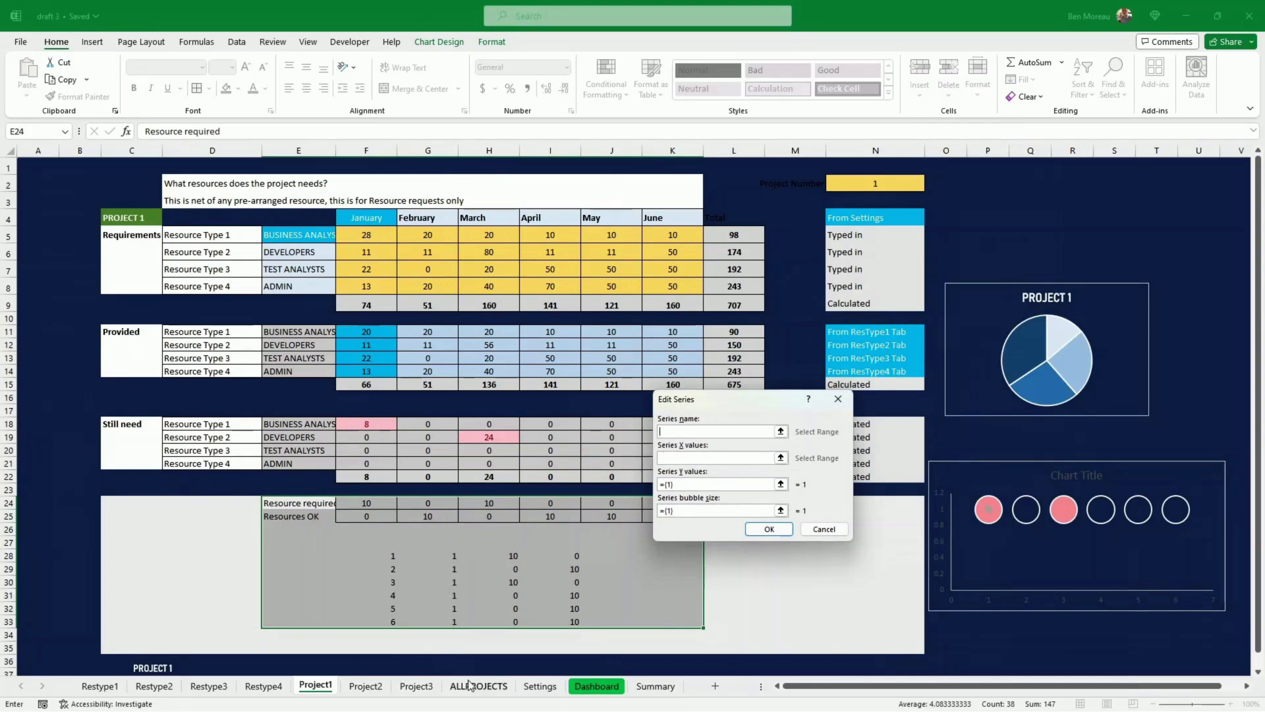
pyautogui.click(366, 687)
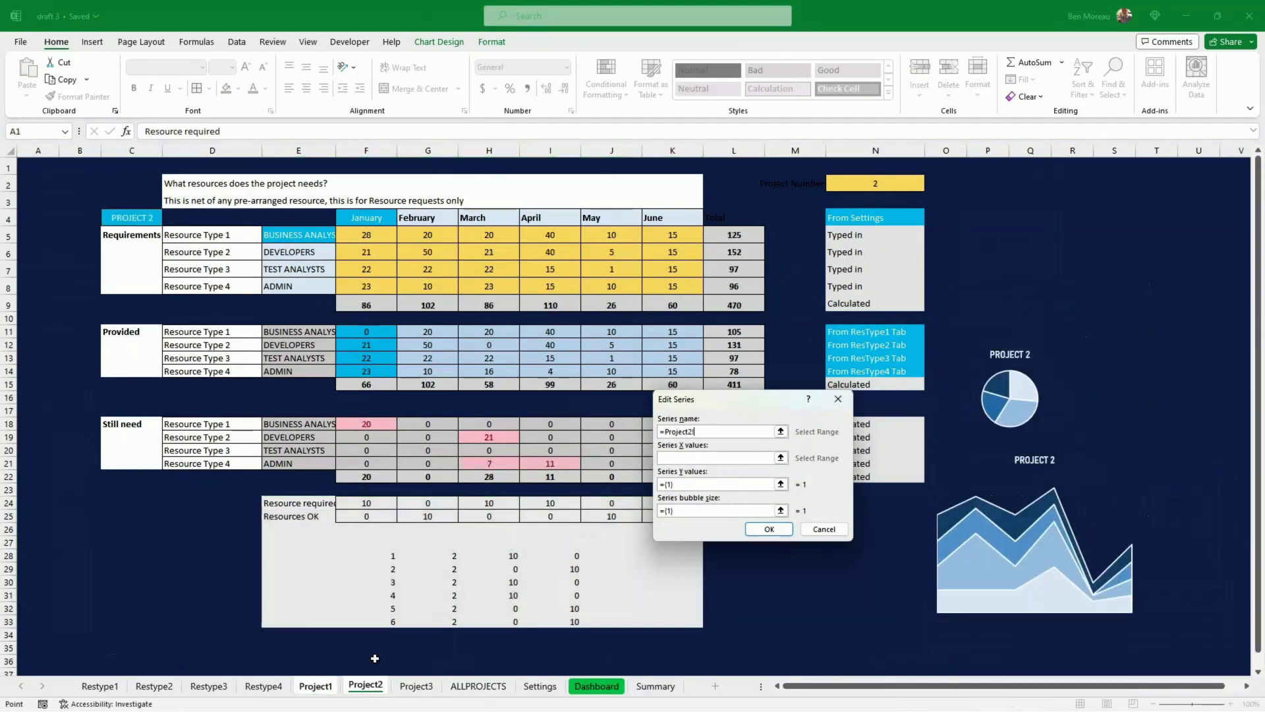
pyautogui.click(122, 222)
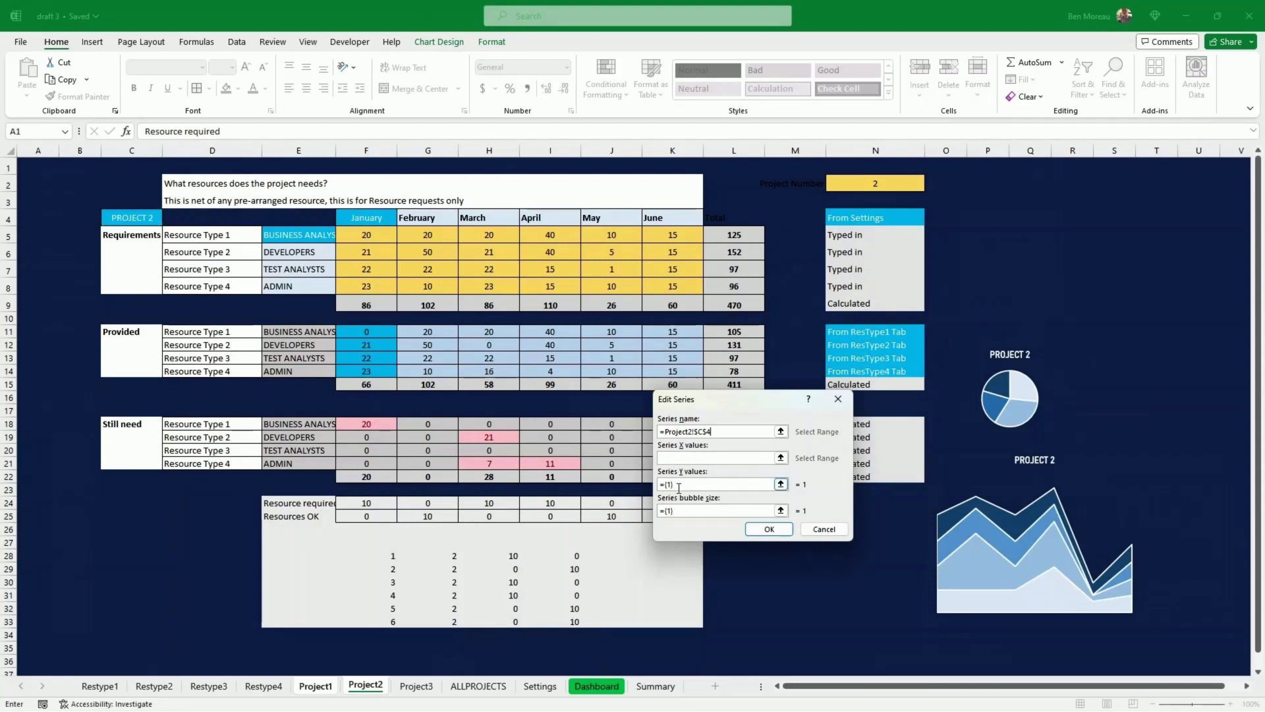
# - Set the new series' Y values to Project2 G28:G33 and its bubble size to Project2 H28:H33
pyautogui.click(661, 485)
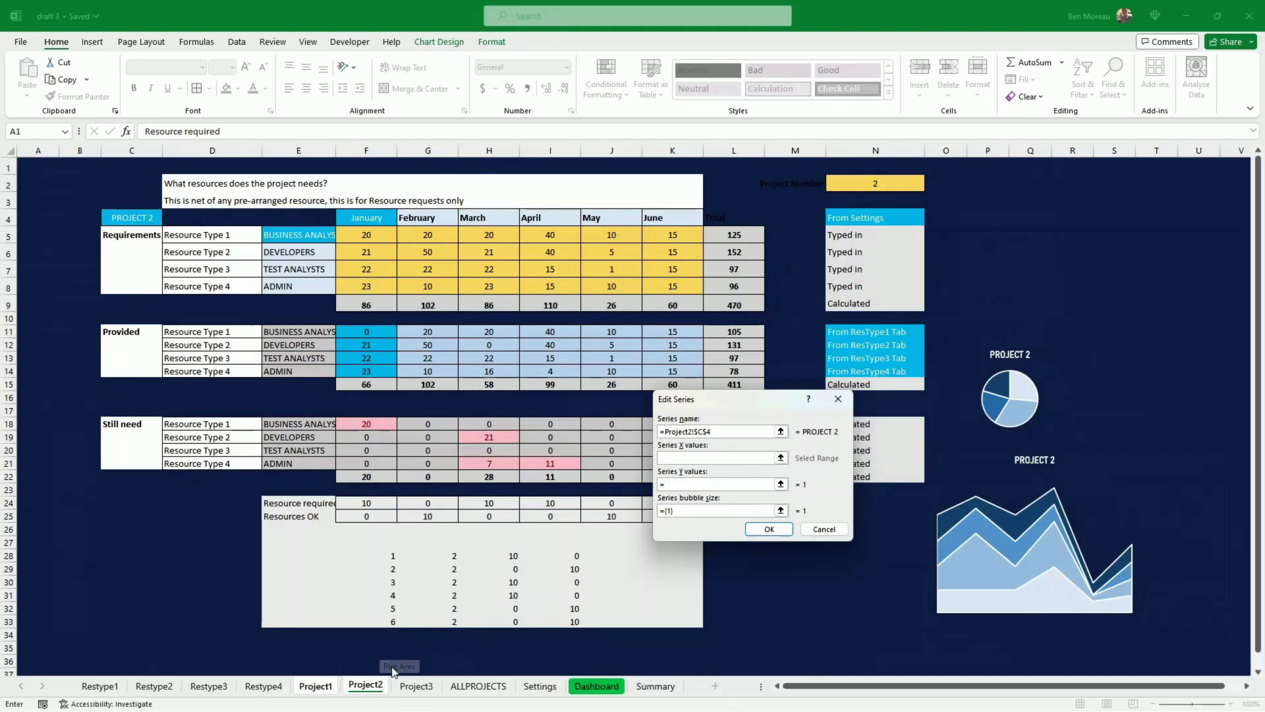
pyautogui.moveTo(438, 556); pyautogui.dragTo(469, 626)
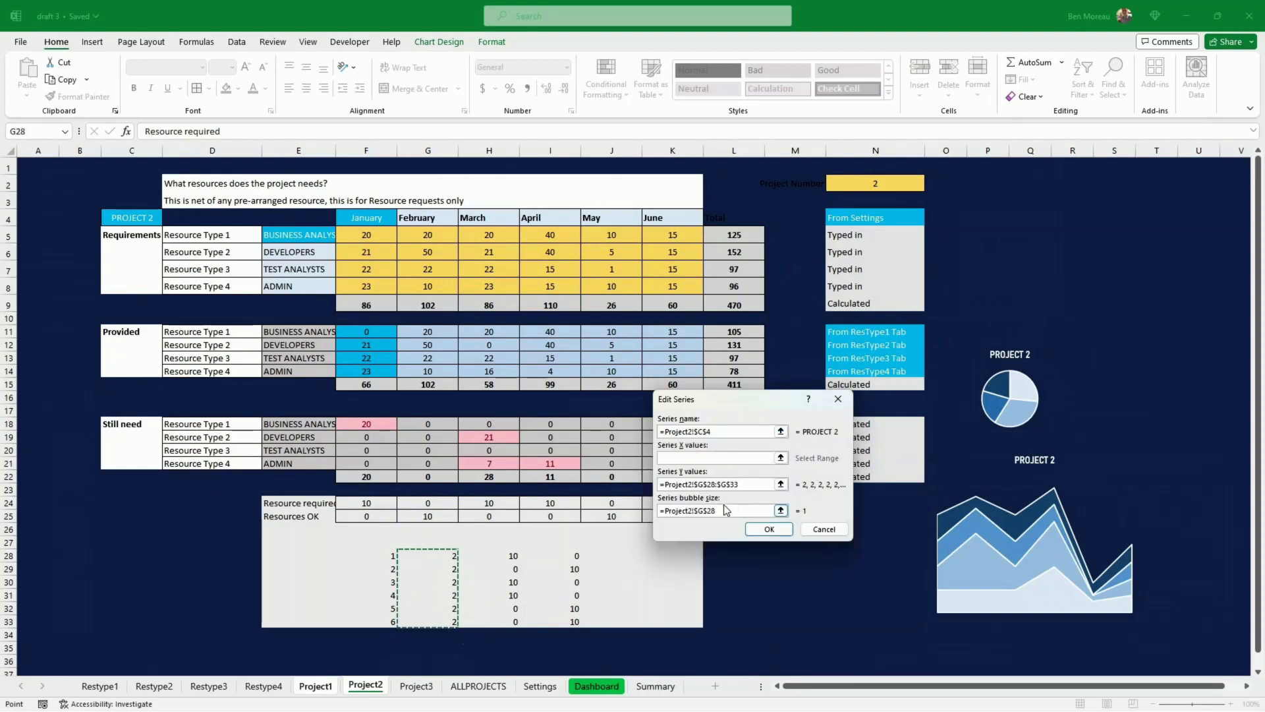
pyautogui.click(723, 511)
pyautogui.press('BackSpace')
pyautogui.press('BackSpace')
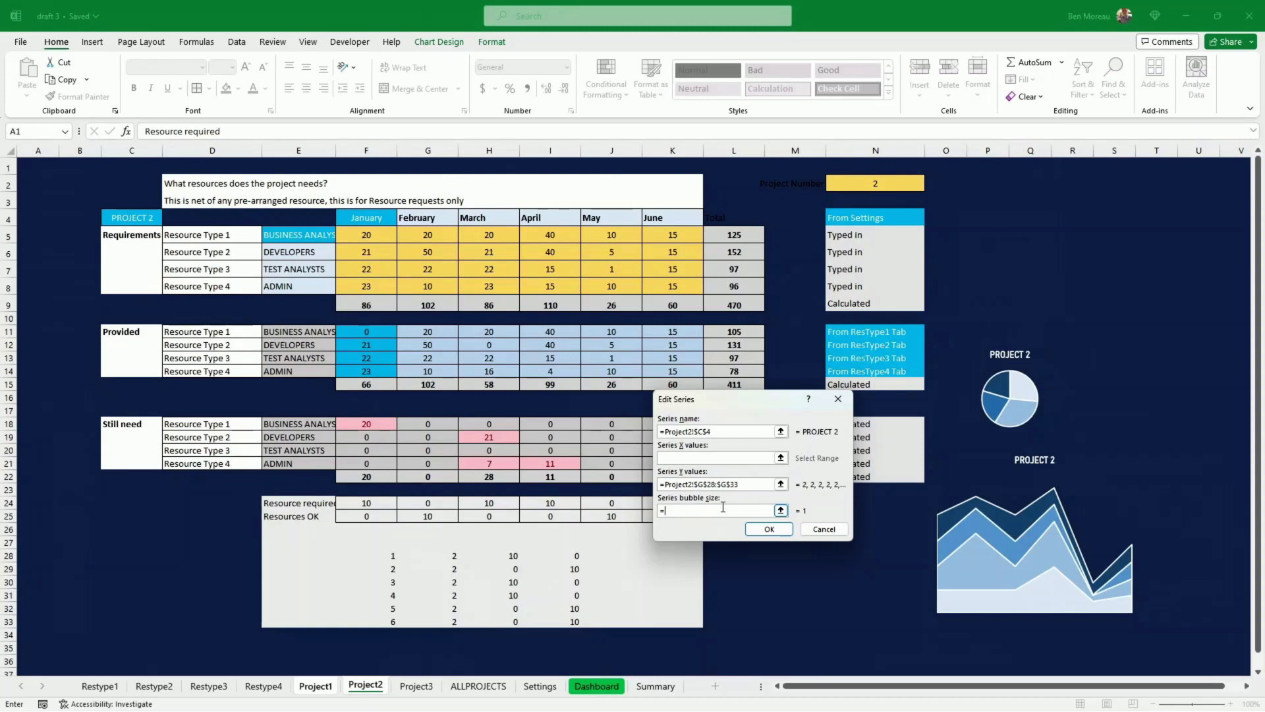
pyautogui.moveTo(507, 553); pyautogui.dragTo(512, 623)
pyautogui.click(772, 529)
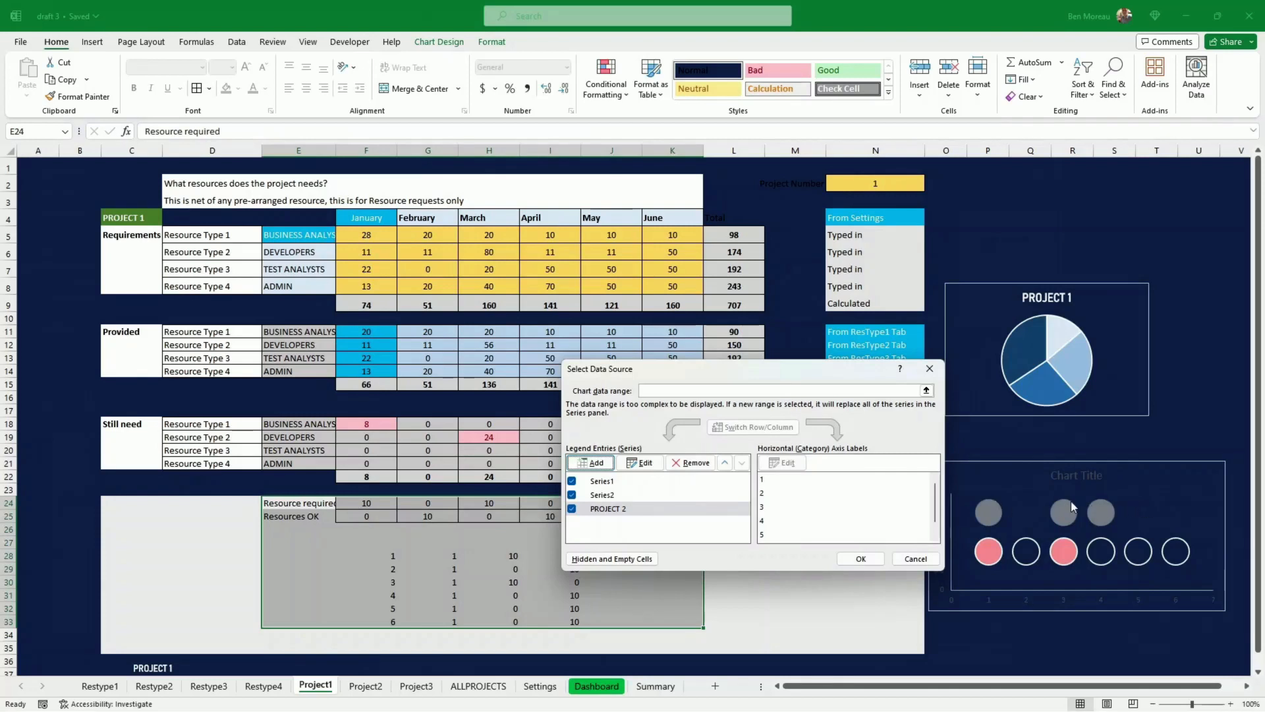
# - Add a fourth series to the bubble chart, also named from cell C4 of Project2
pyautogui.click(583, 463)
pyautogui.click(681, 433)
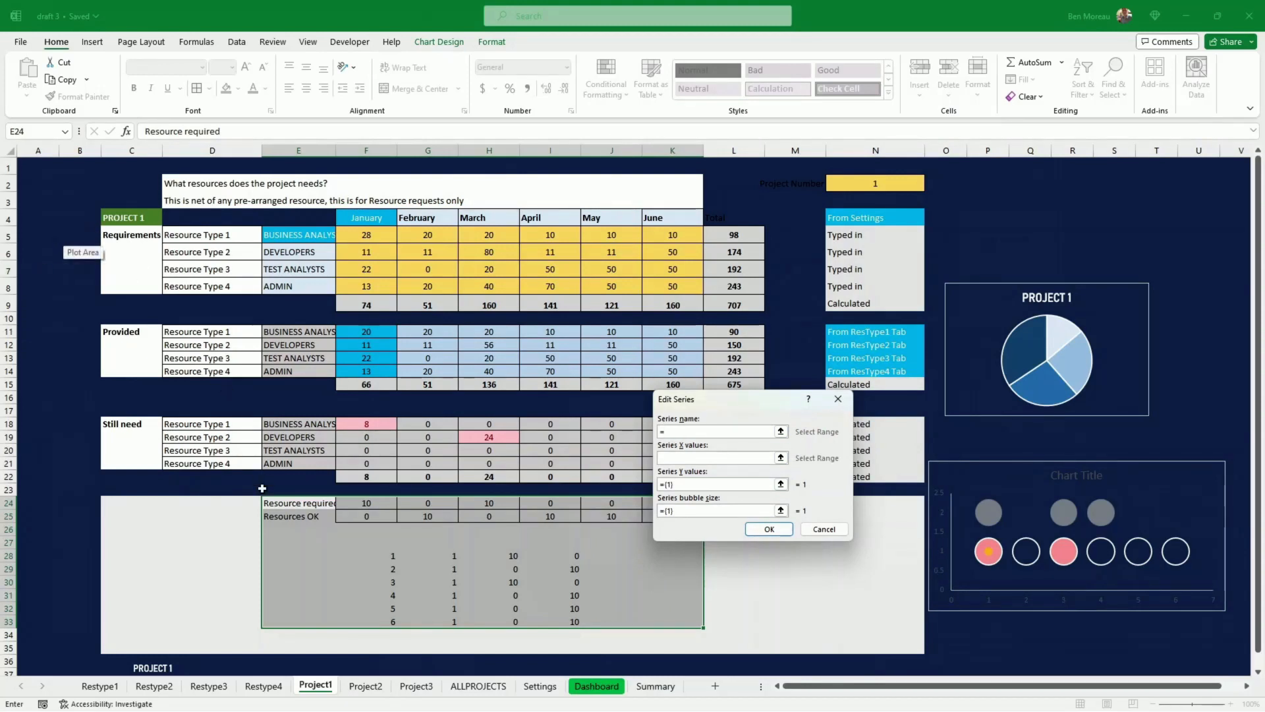
pyautogui.click(366, 686)
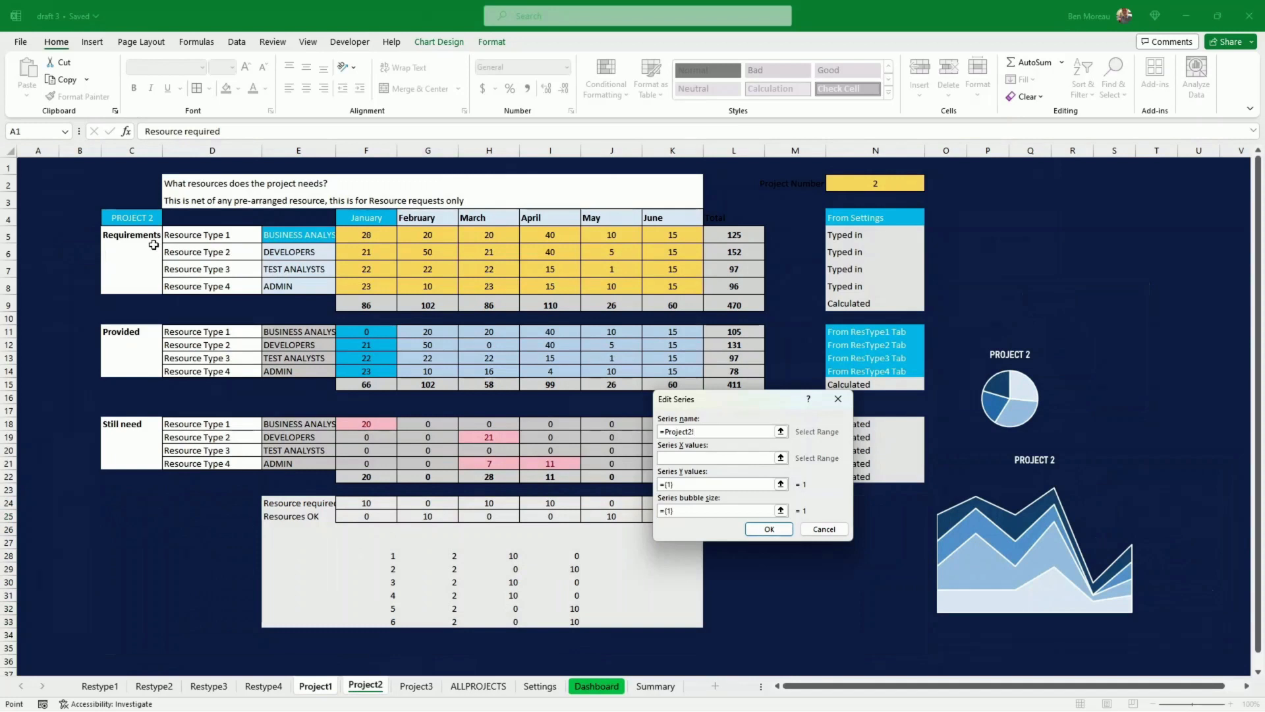
pyautogui.click(141, 217)
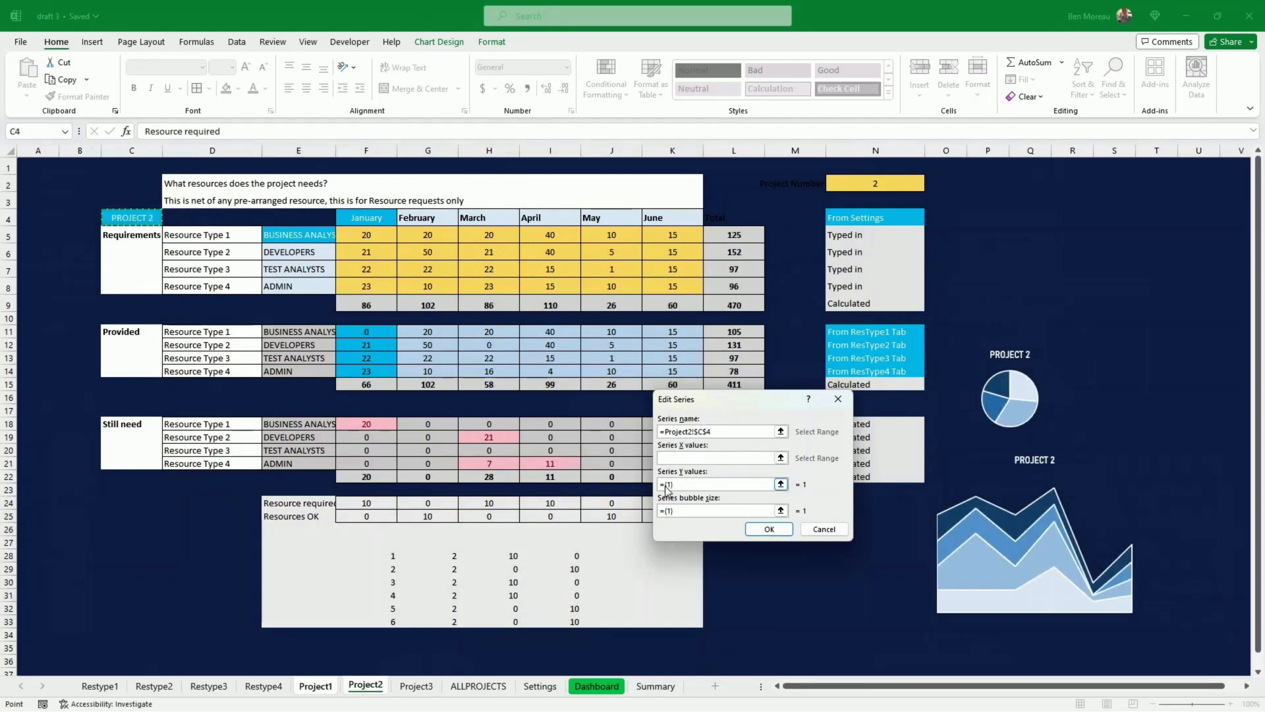
# - Set the fourth series' Y values to Project2 G28:G33 and bubble size to Project2 I28:I33, and apply the data source changes
pyautogui.press('BackSpace')
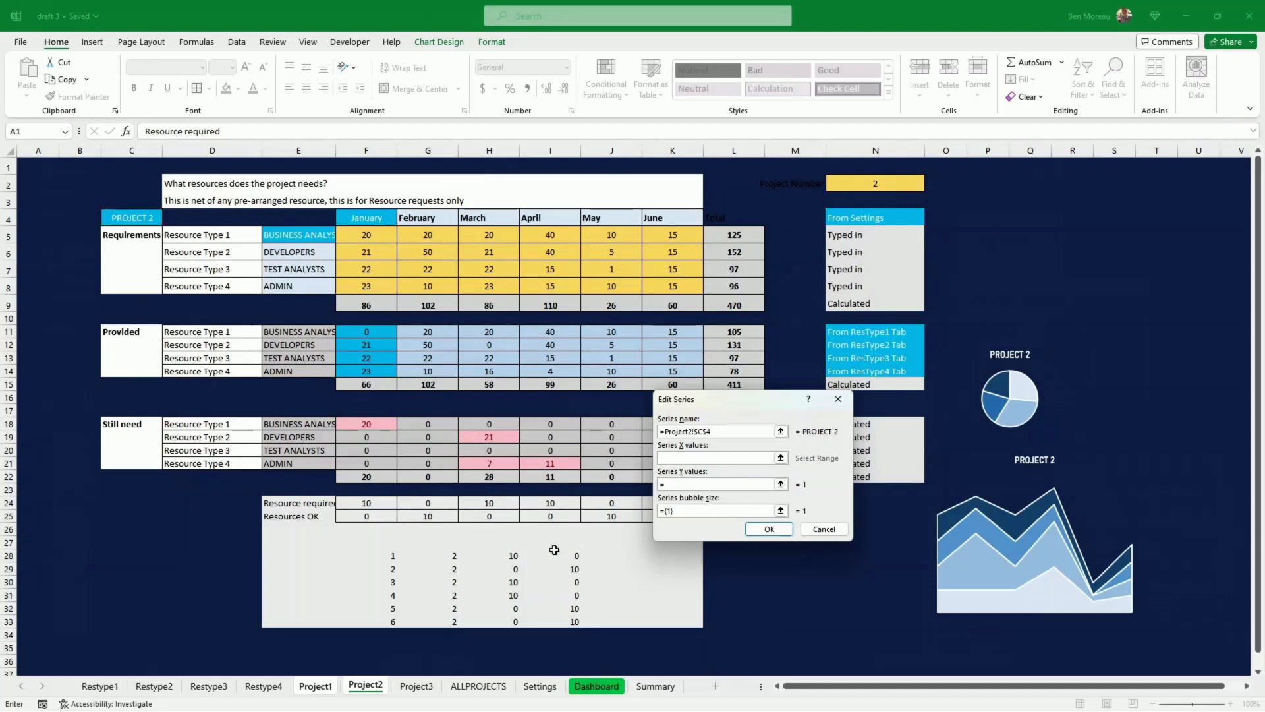
pyautogui.moveTo(450, 566); pyautogui.dragTo(454, 622)
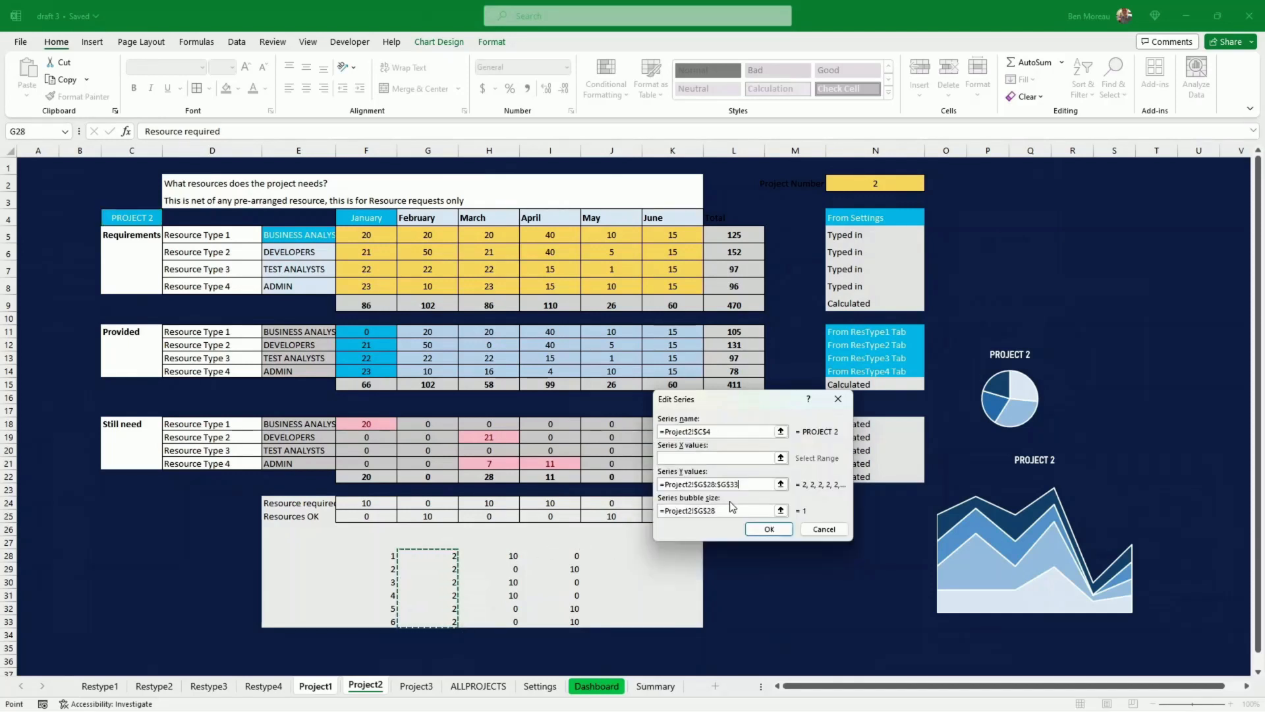
pyautogui.moveTo(666, 511); pyautogui.dragTo(727, 510)
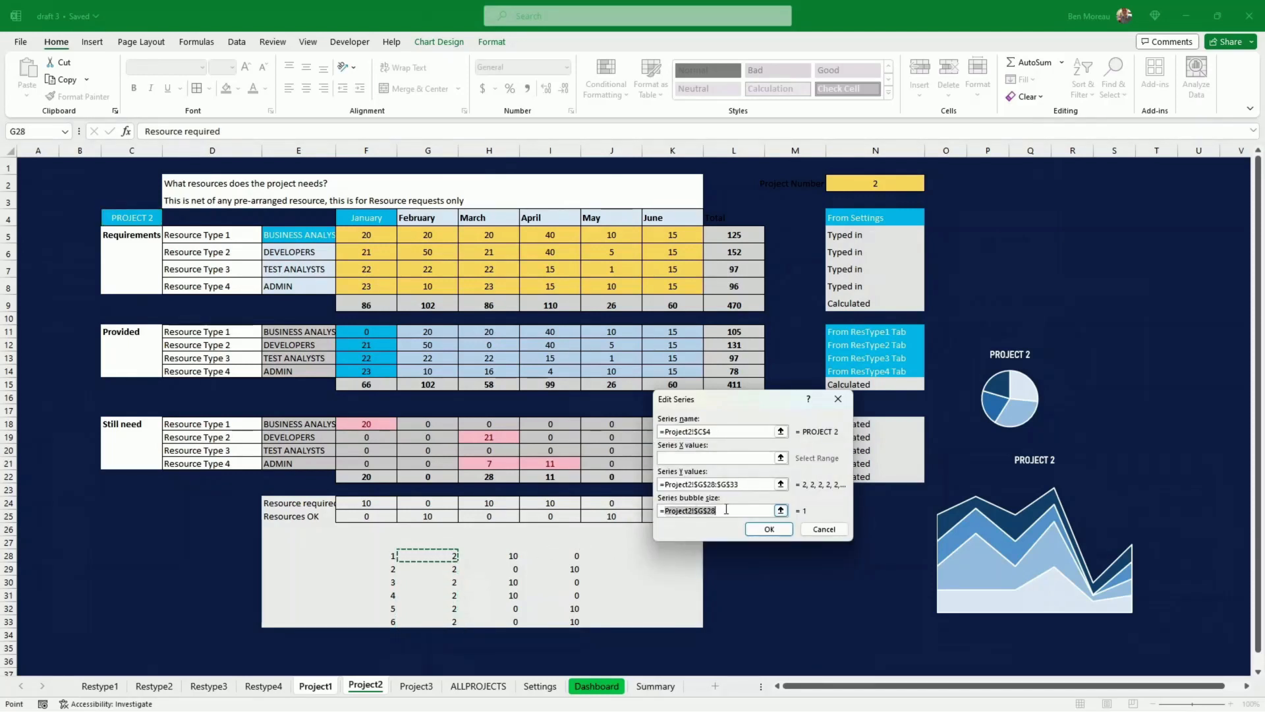
pyautogui.press('BackSpace')
pyautogui.moveTo(557, 563); pyautogui.dragTo(578, 625)
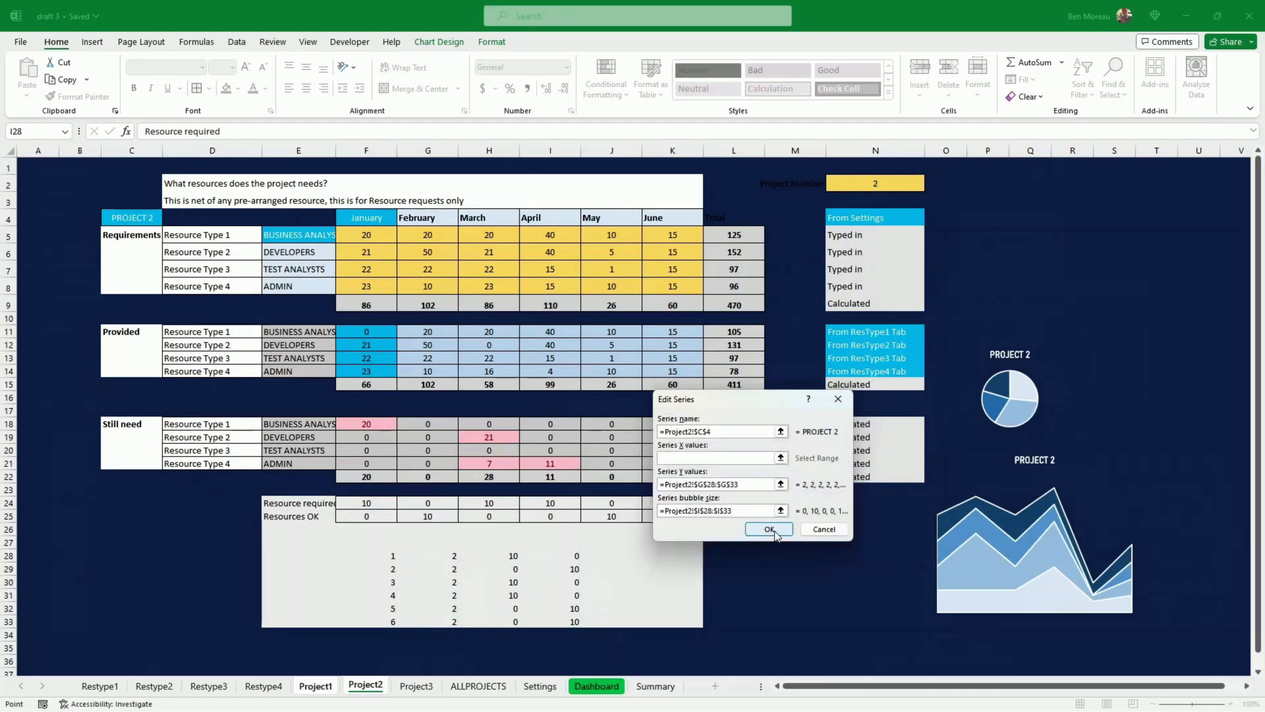
pyautogui.click(770, 530)
pyautogui.click(846, 560)
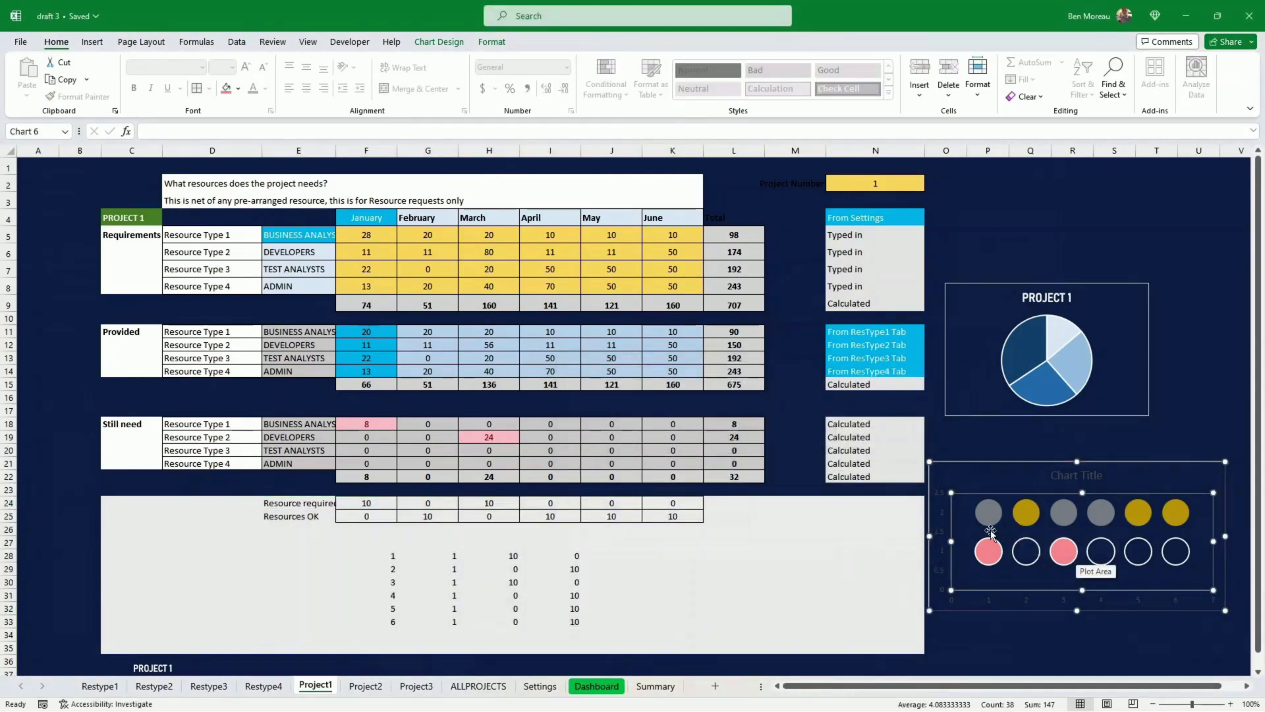
# - Fill the Project 2 resource-required bubbles in the Project1 bubble chart with the same pink as the Project 1 row
pyautogui.click(366, 686)
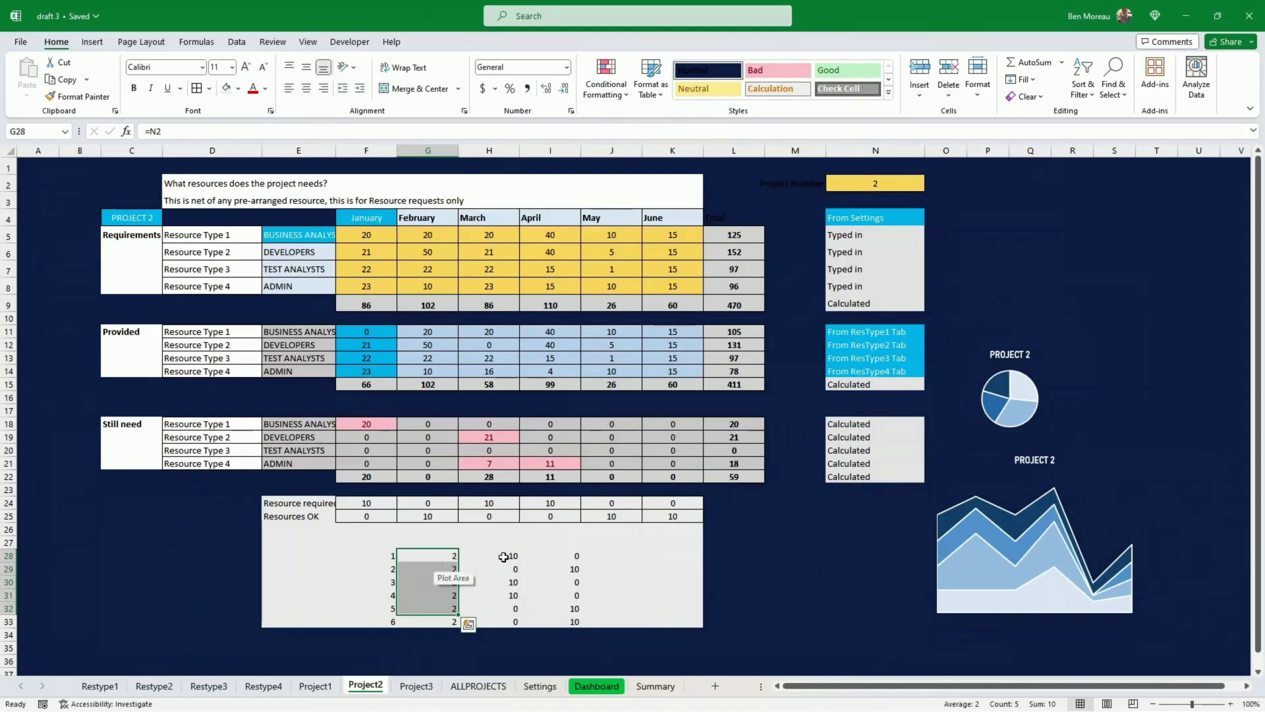
pyautogui.click(321, 689)
pyautogui.click(993, 519)
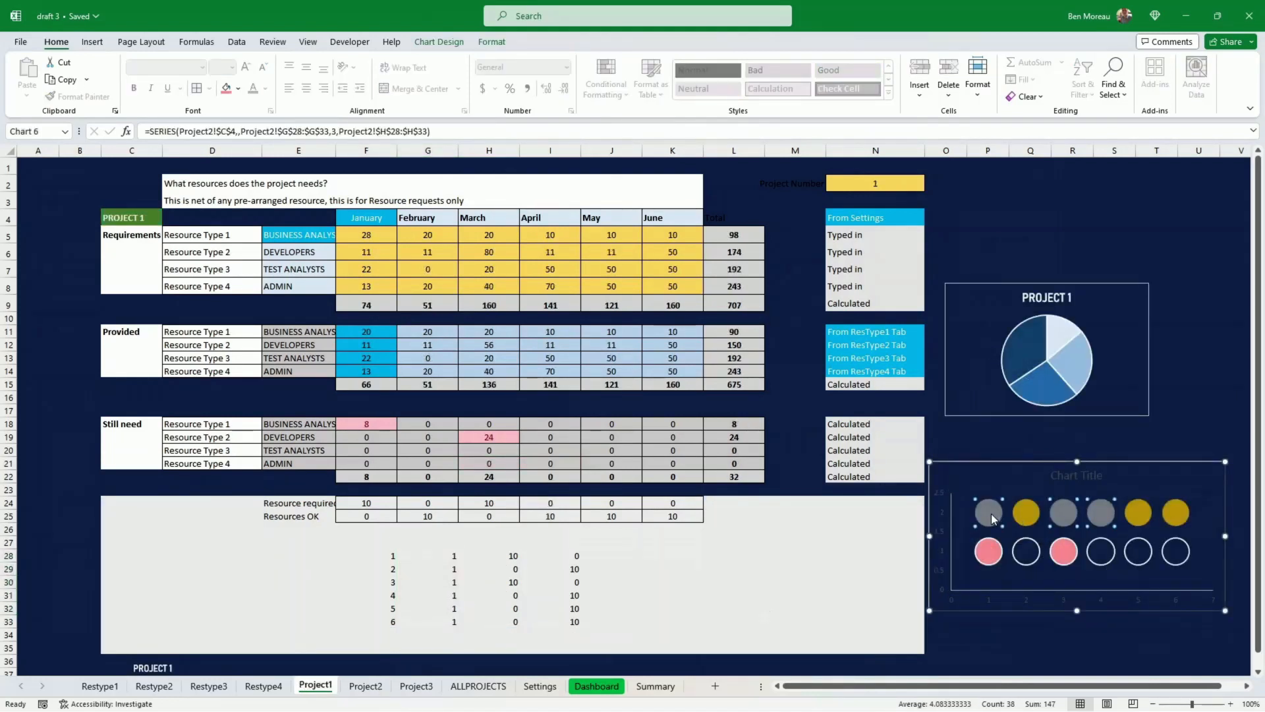
pyautogui.click(496, 46)
pyautogui.click(500, 62)
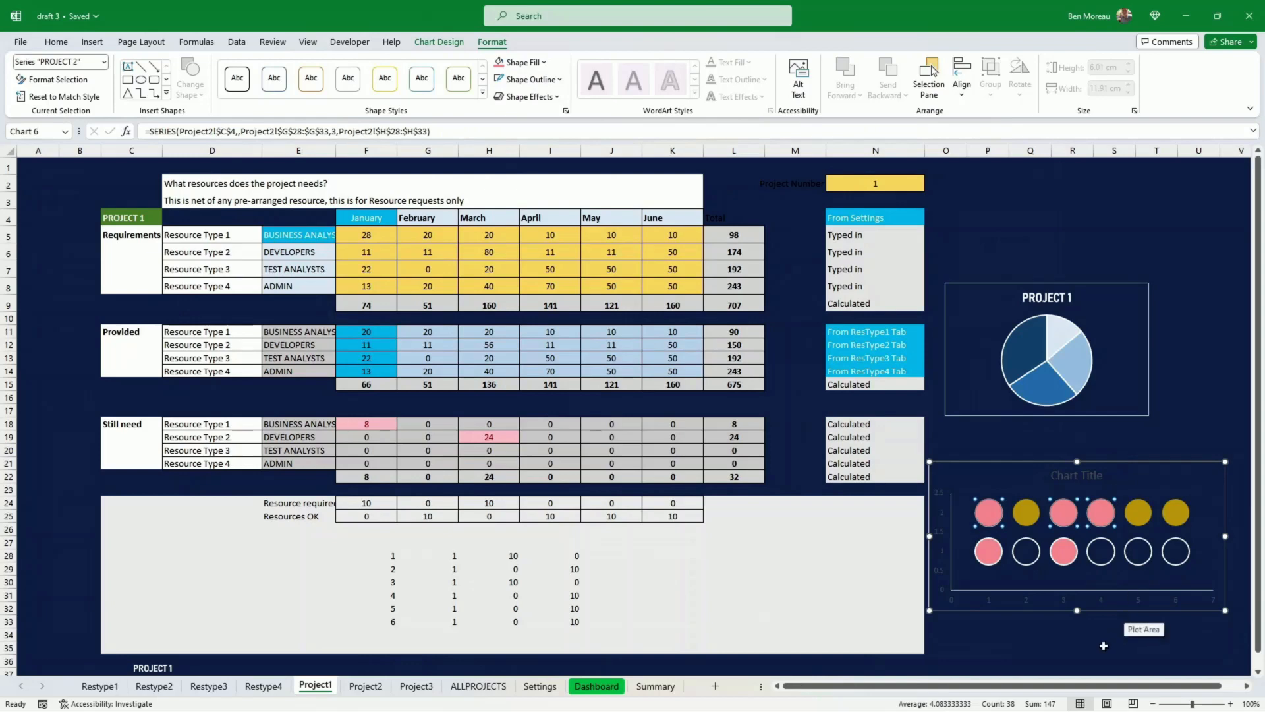
pyautogui.click(1113, 647)
# - Give the pink Project 2 resource-required bubbles a white outline 1½ pt thick
pyautogui.click(988, 519)
pyautogui.click(492, 42)
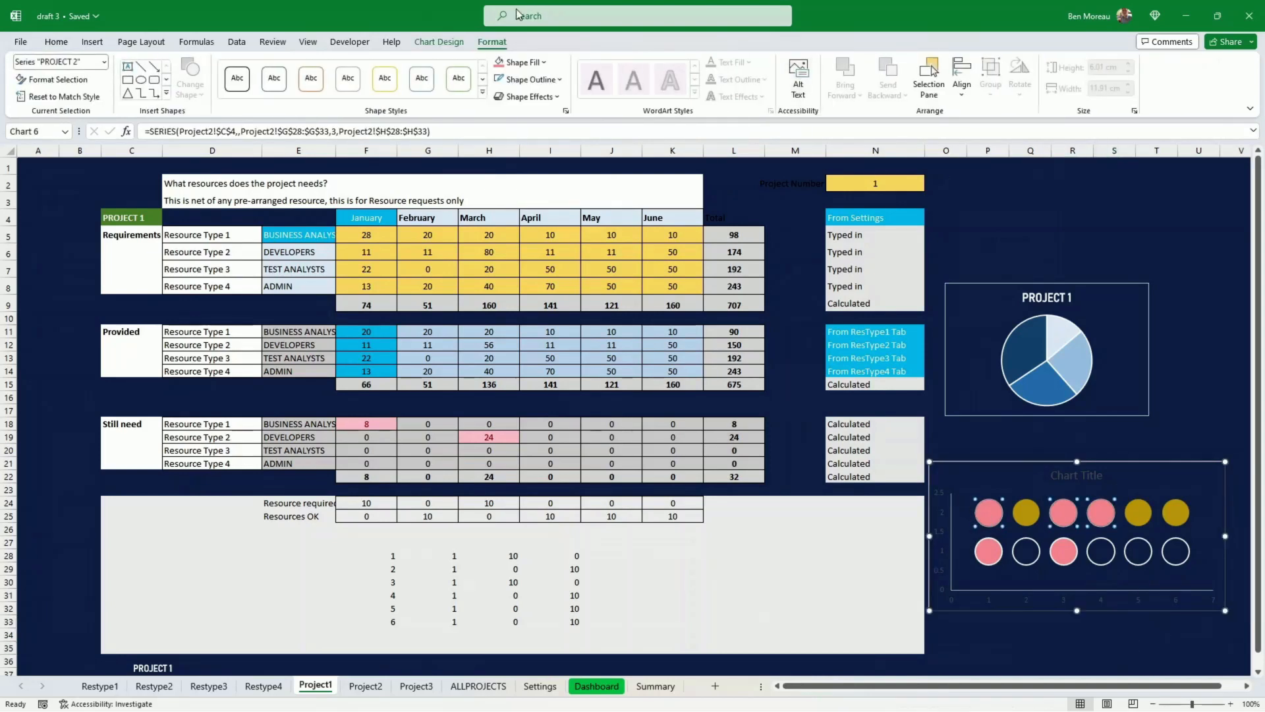
pyautogui.click(545, 77)
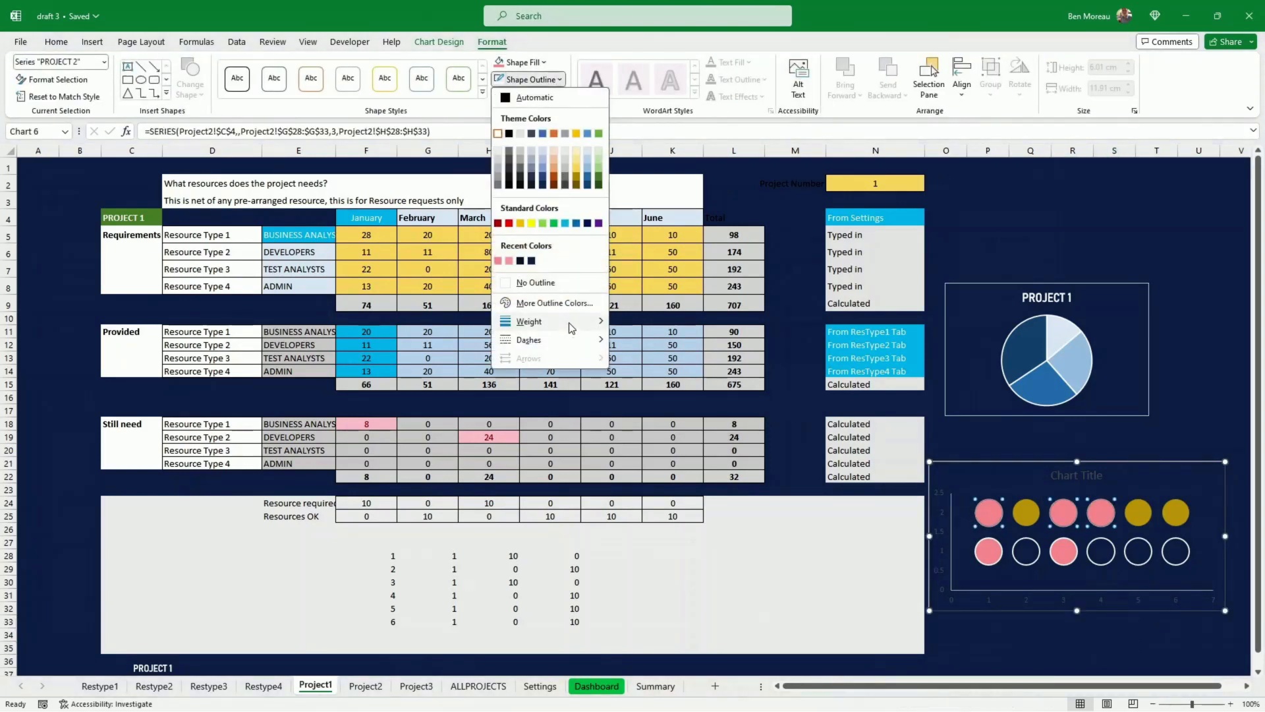
pyautogui.moveTo(565, 323)
pyautogui.click(651, 394)
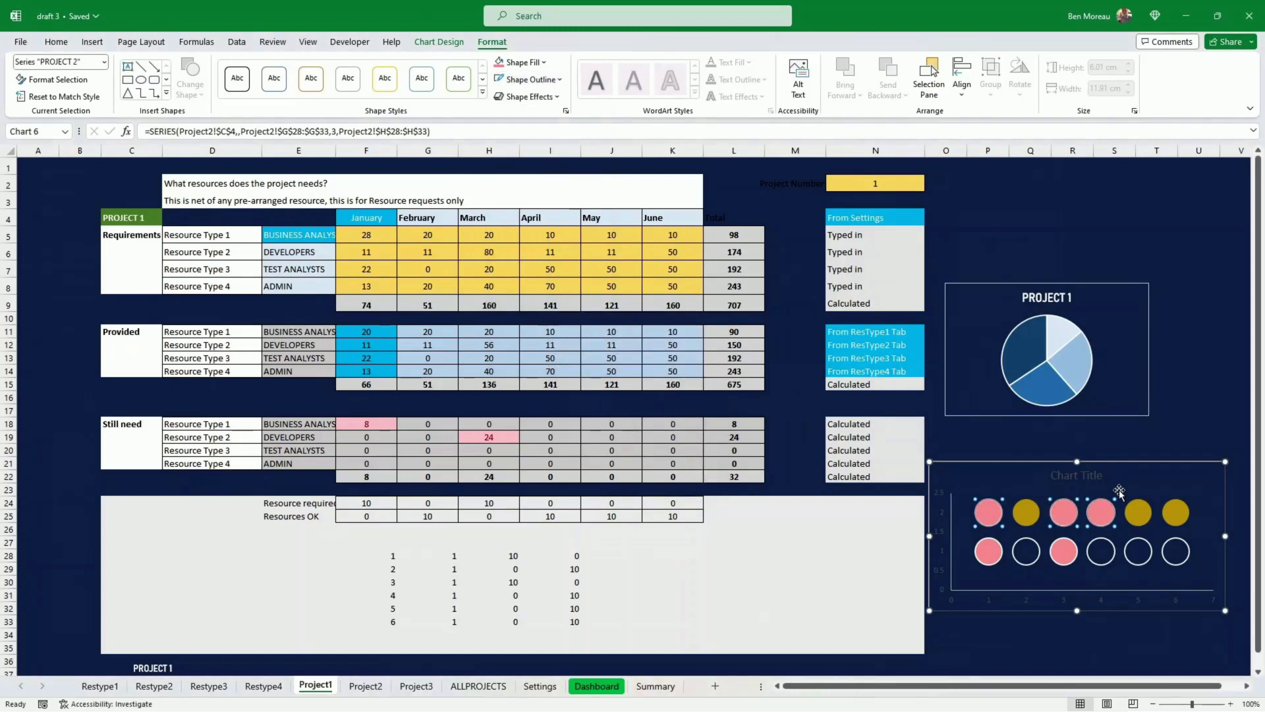
pyautogui.click(1077, 636)
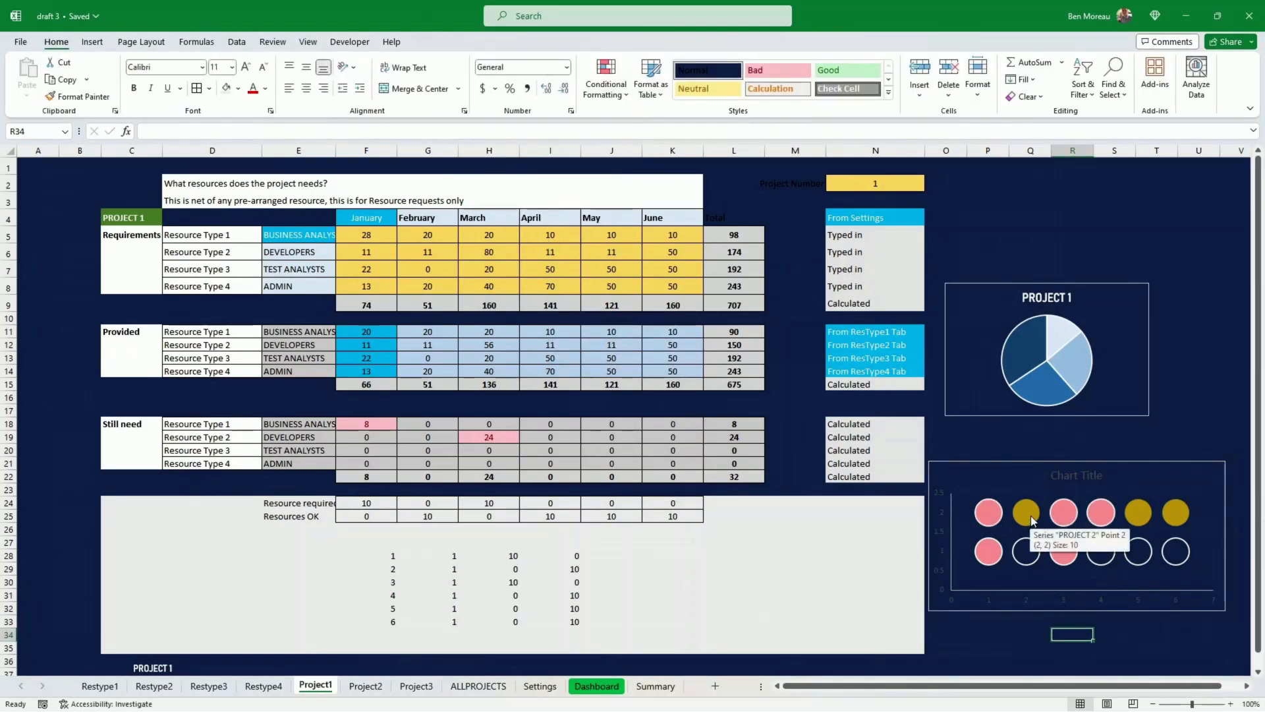
# - Format the Project 2 resources-OK bubbles with a white 1½ pt outline and no fill
pyautogui.click(1032, 522)
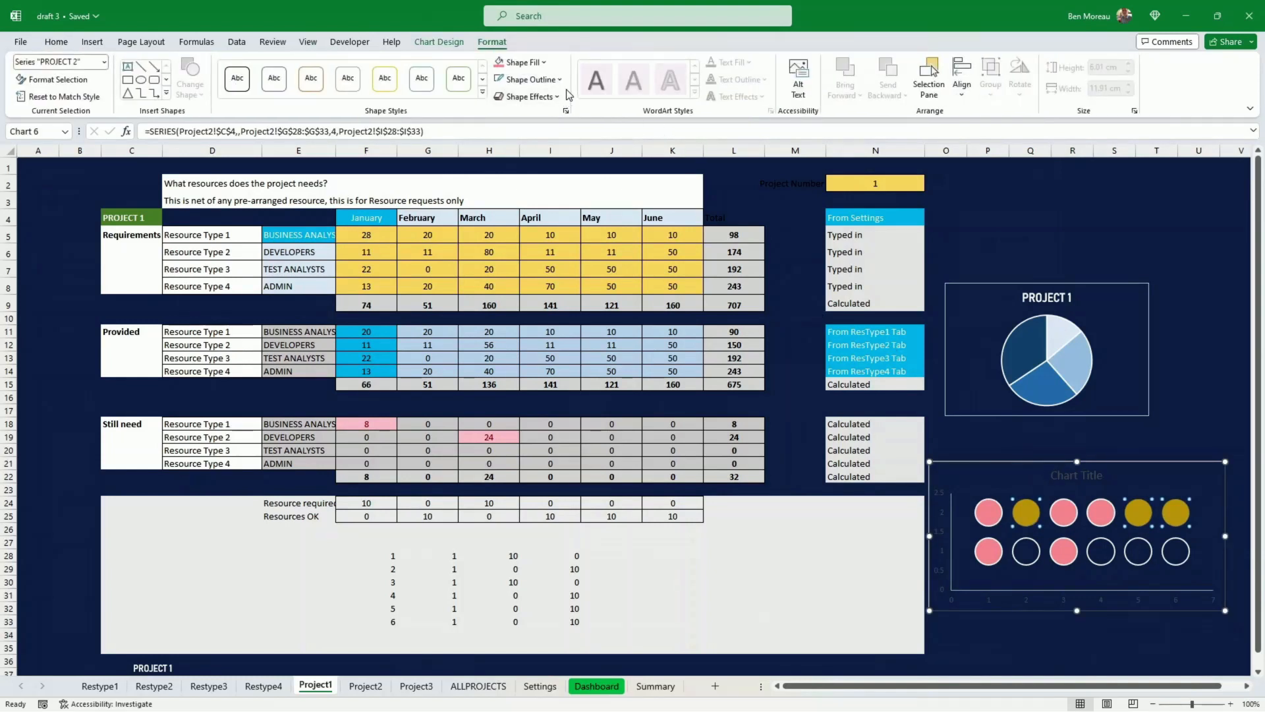
pyautogui.click(557, 80)
pyautogui.click(503, 134)
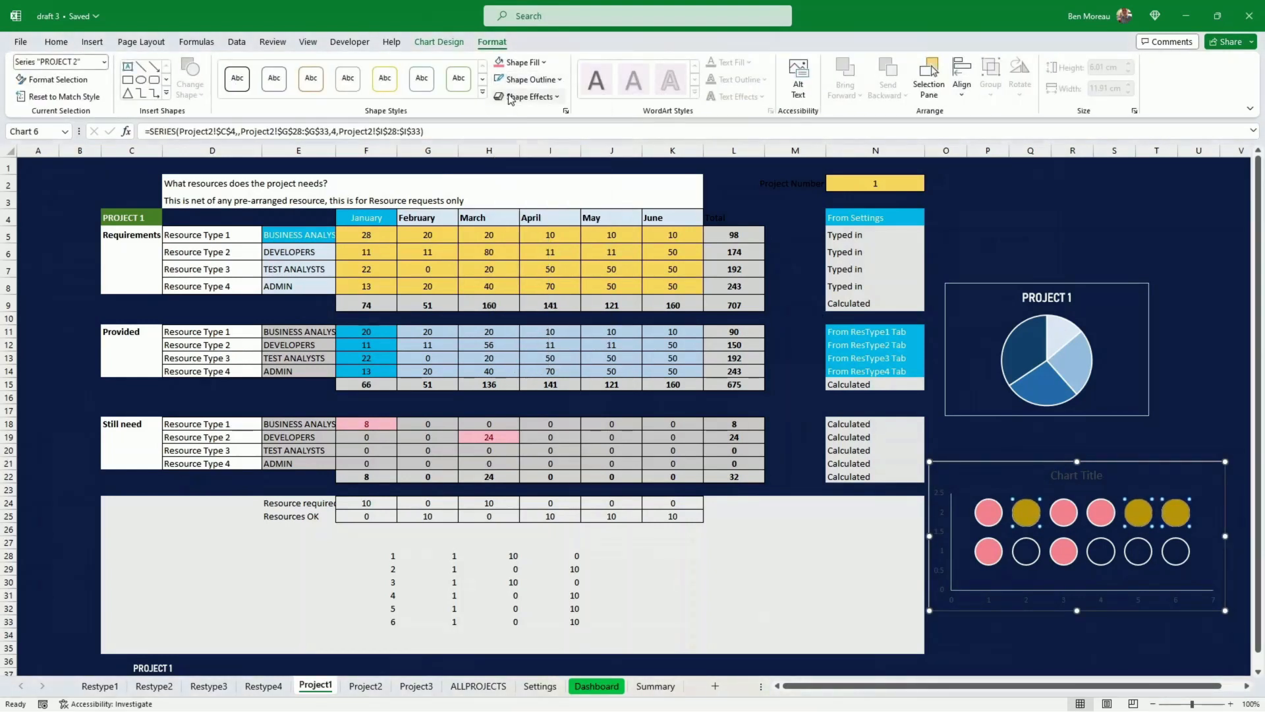
pyautogui.click(531, 79)
pyautogui.moveTo(568, 321)
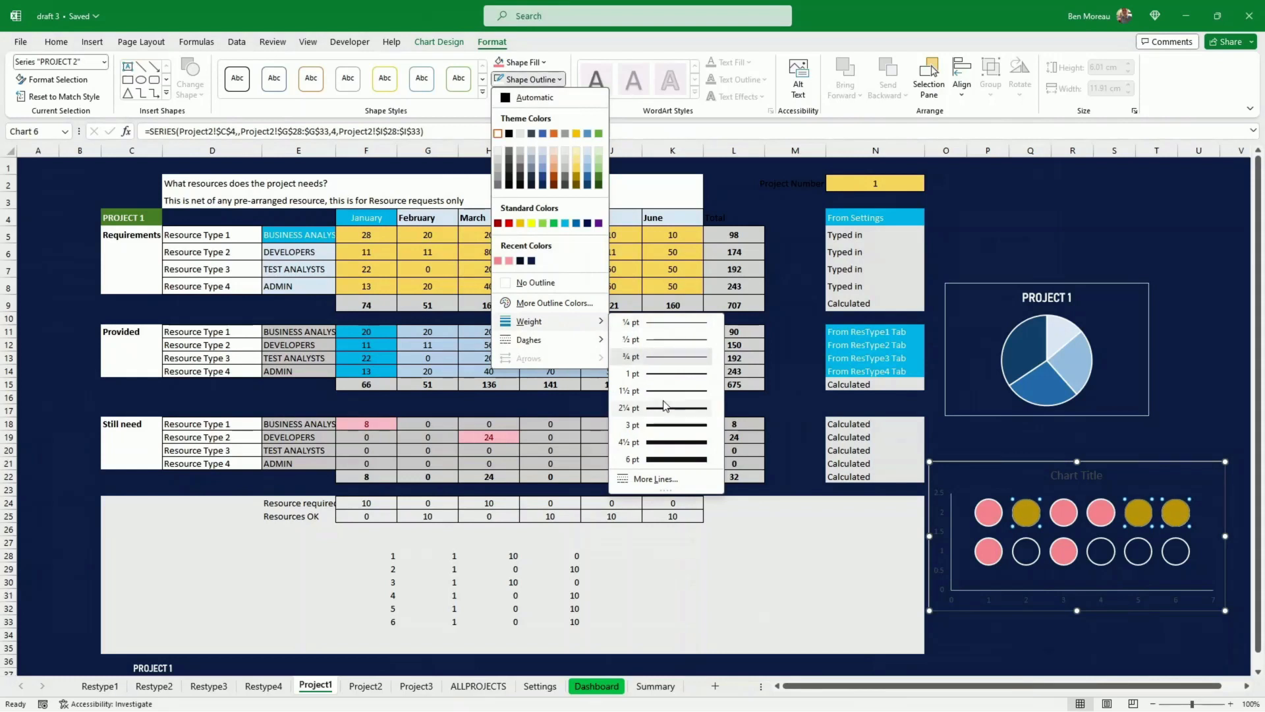
pyautogui.click(672, 390)
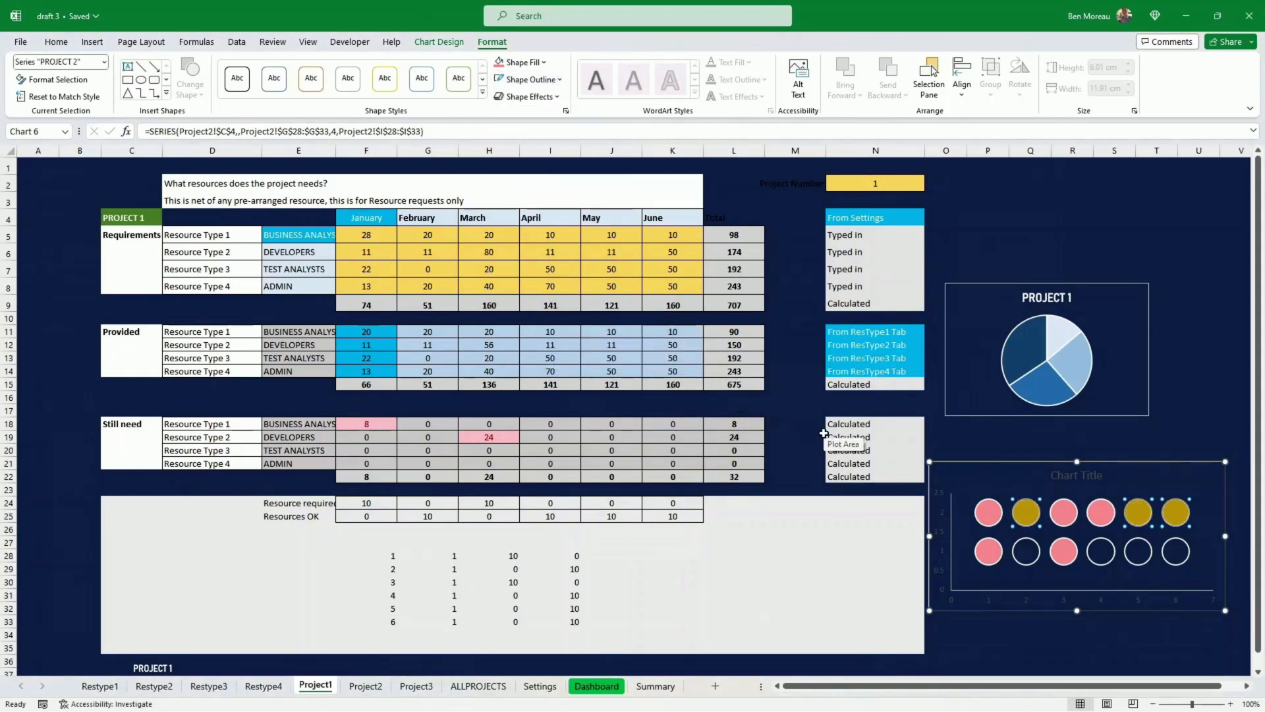
pyautogui.click(544, 63)
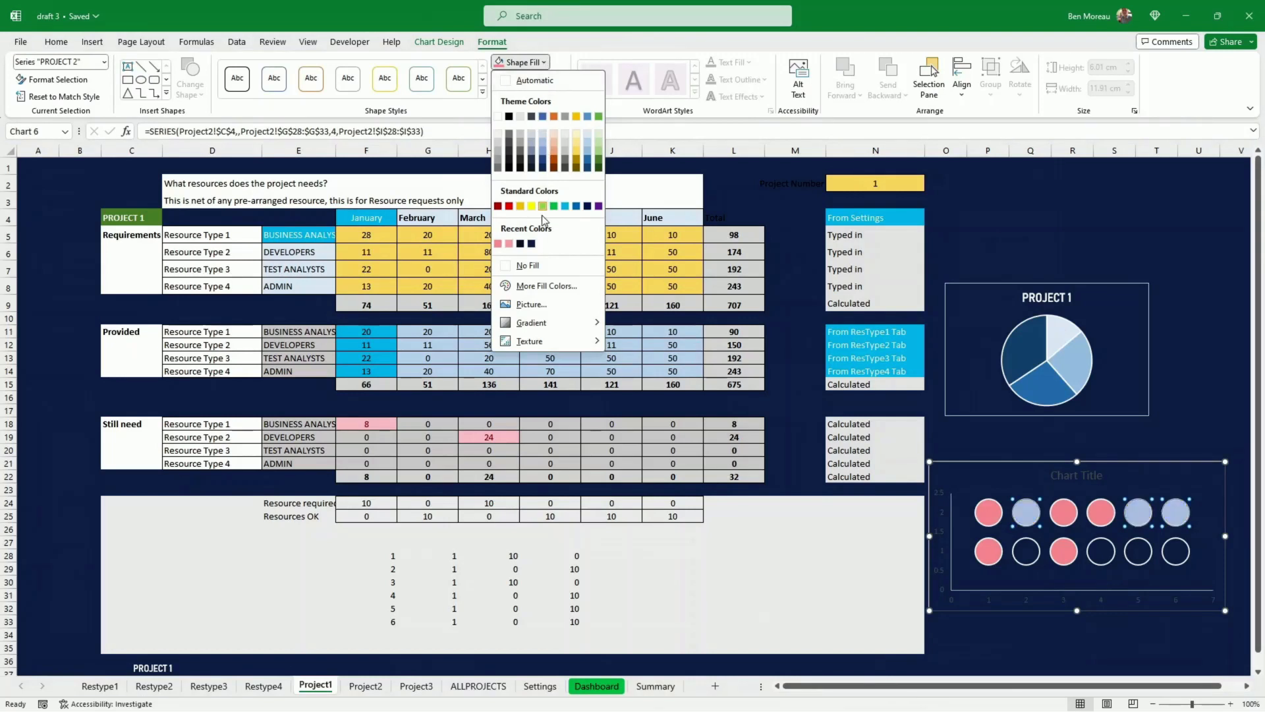
pyautogui.click(531, 266)
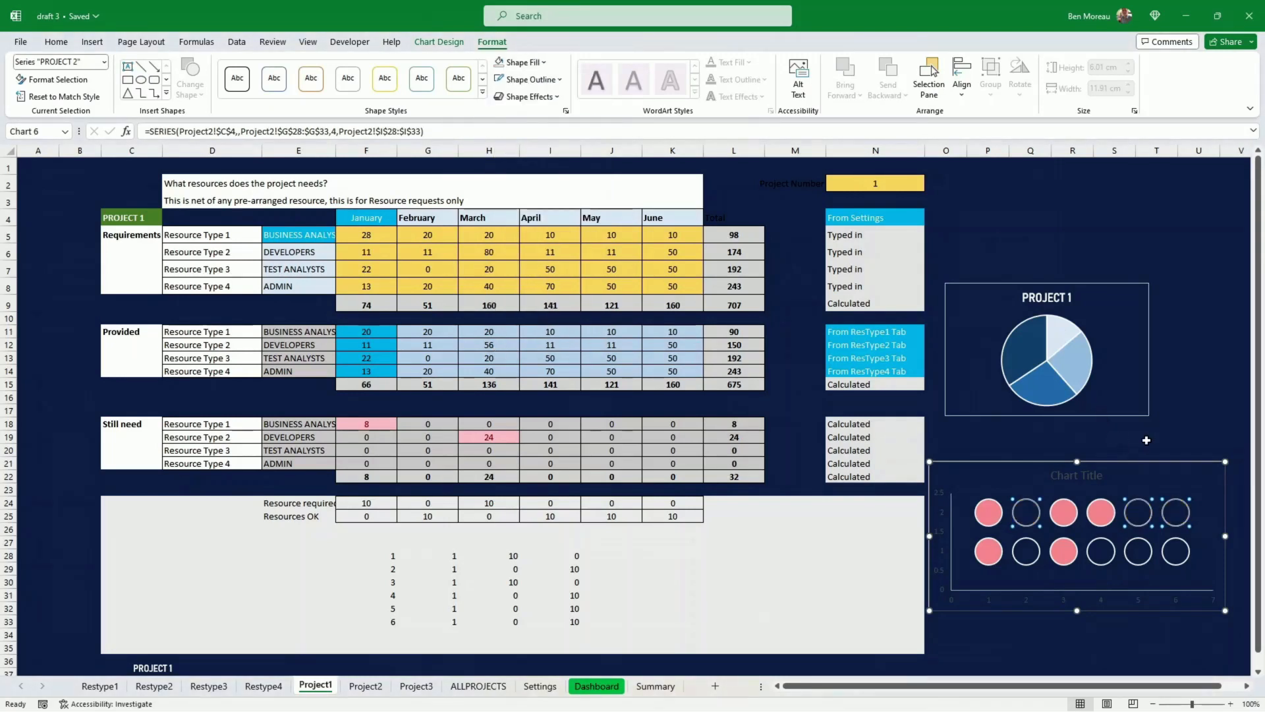
pyautogui.click(1178, 435)
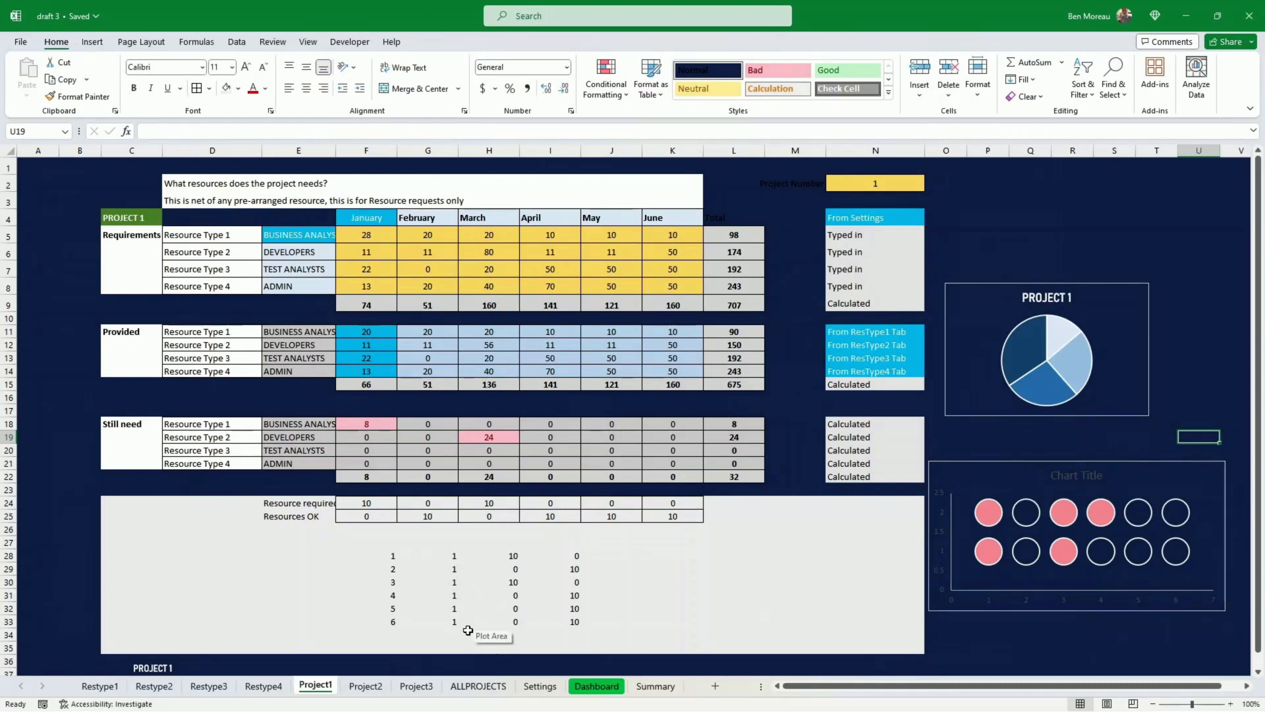
# - Copy the helper block E24:K33 from the Project1 sheet to the Project3 sheet
pyautogui.click(419, 688)
pyautogui.click(318, 687)
pyautogui.moveTo(298, 503); pyautogui.dragTo(674, 622)
pyautogui.hotkey('ctrl', 'c')
pyautogui.click(416, 687)
pyautogui.hotkey('ctrl', 'v')
# - Add a fifth series to the Project1 bubble chart, taking its name from cell C4 of Project1
pyautogui.click(316, 686)
pyautogui.click(1027, 531)
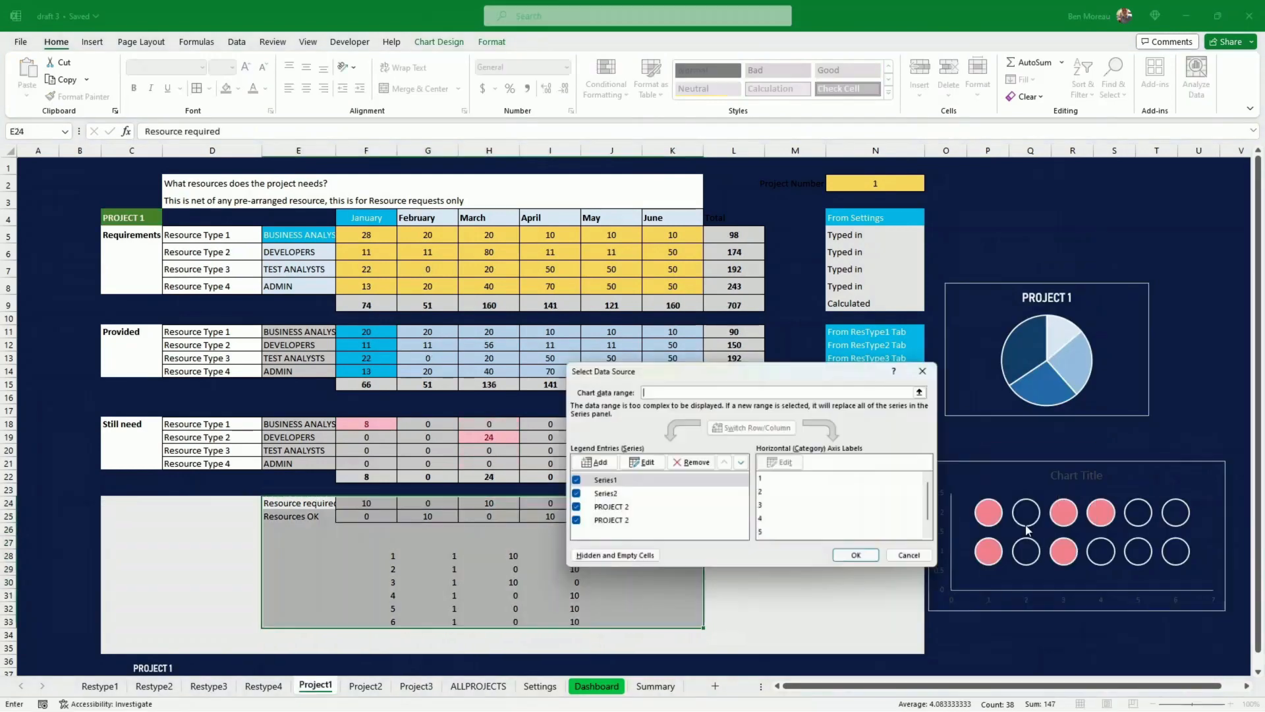
pyautogui.click(595, 462)
pyautogui.click(137, 218)
# - Set the fifth series' Y values to Project3 G28:G33 and its bubble size to Project3 H28:H33
pyautogui.moveTo(661, 485); pyautogui.dragTo(708, 485)
pyautogui.click(418, 687)
pyautogui.moveTo(428, 556); pyautogui.dragTo(428, 621)
pyautogui.moveTo(661, 512); pyautogui.dragTo(751, 512)
pyautogui.moveTo(489, 555); pyautogui.dragTo(489, 622)
pyautogui.click(764, 529)
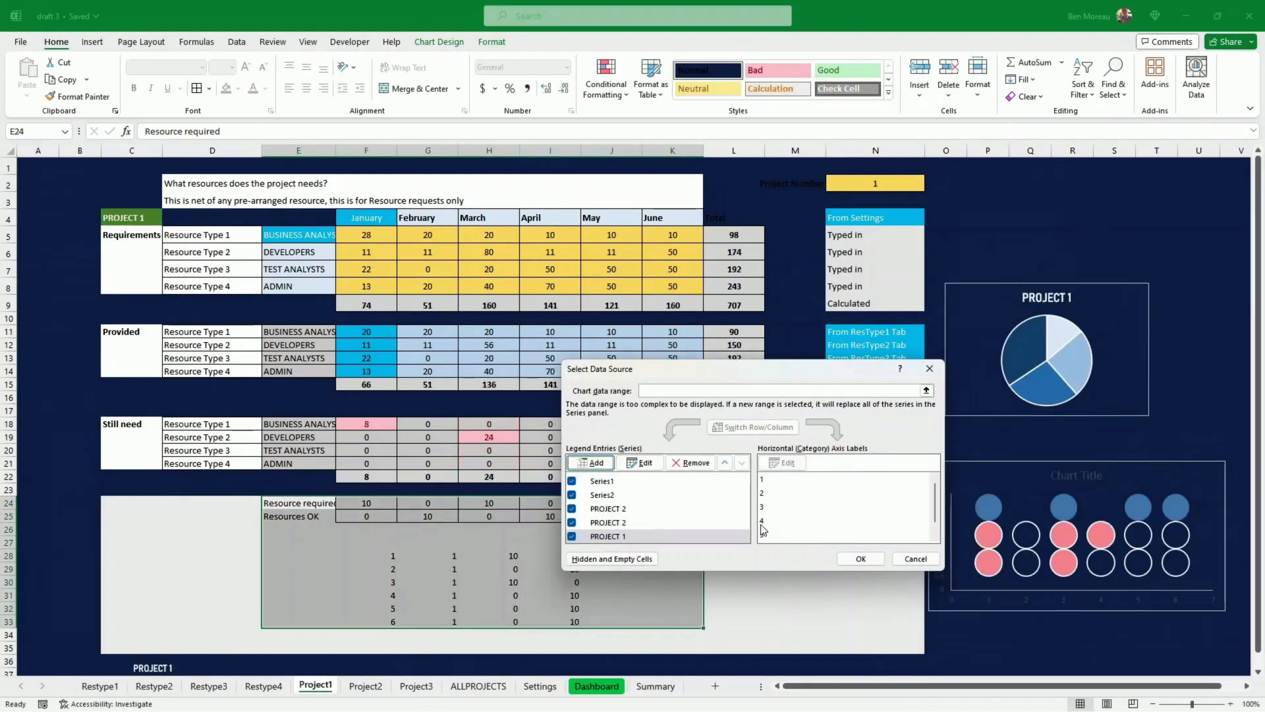
# - Add a sixth series to the bubble chart, named from cell C4 of Project3
pyautogui.click(594, 463)
pyautogui.click(419, 688)
pyautogui.click(135, 217)
# - Set the sixth series' Y values to Project3 G28:G33 and bubble size to Project3 I28:I33, and apply the data source changes
pyautogui.moveTo(661, 485); pyautogui.dragTo(706, 486)
pyautogui.moveTo(442, 556); pyautogui.dragTo(453, 621)
pyautogui.moveTo(661, 510); pyautogui.dragTo(741, 514)
pyautogui.click(489, 556)
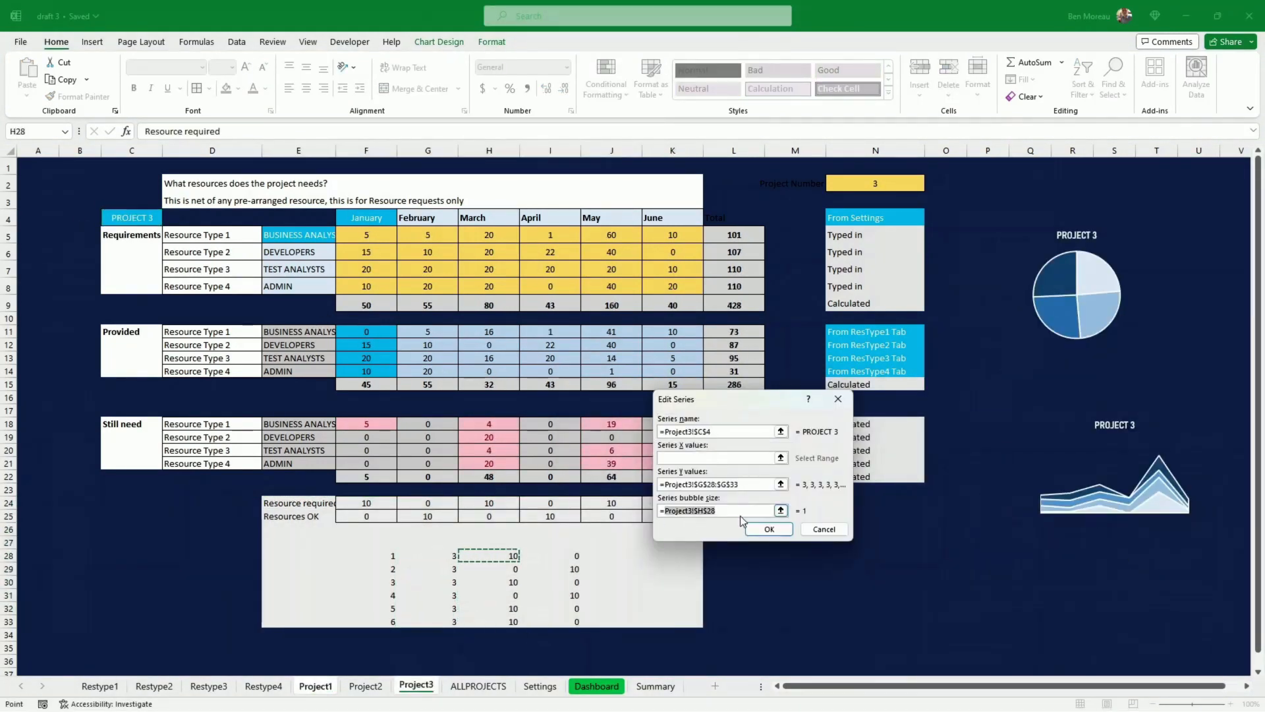
pyautogui.click(767, 529)
pyautogui.click(933, 611)
# - Format the Project 3 resources-OK bubbles with a white 1½ pt outline and no fill
pyautogui.click(1031, 507)
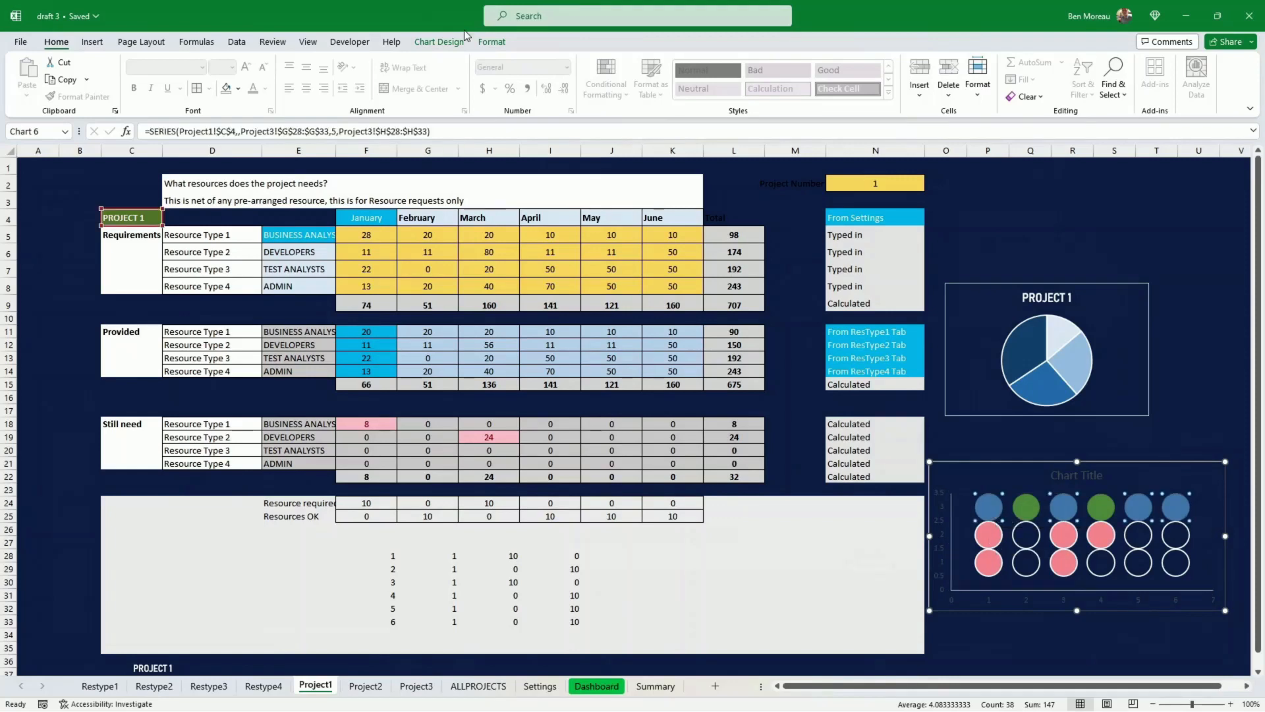
pyautogui.click(1032, 511)
pyautogui.click(529, 80)
pyautogui.click(503, 133)
pyautogui.click(529, 80)
pyautogui.click(658, 388)
# - Fill the Project 3 resource-required bubbles with the same pink and give them a white outline
pyautogui.click(989, 507)
pyautogui.click(525, 63)
pyautogui.click(503, 242)
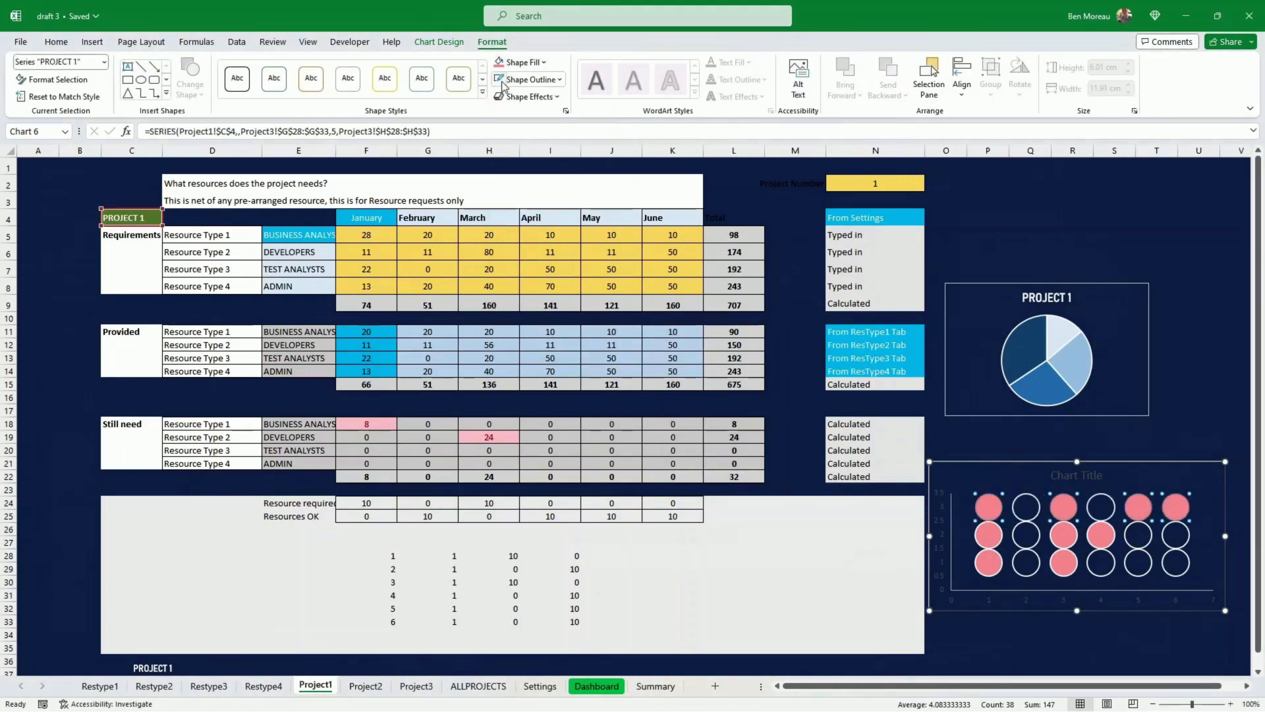
pyautogui.click(982, 448)
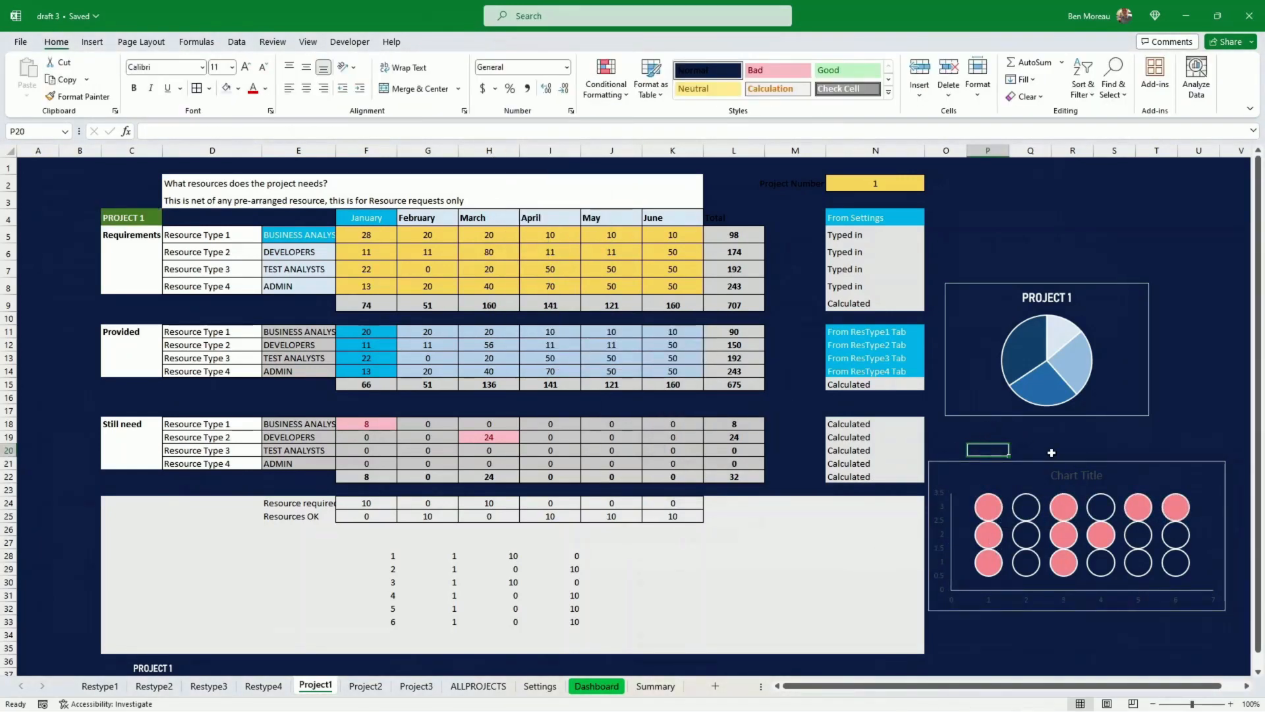
# - Move the bubble chart up to just below the Project 1 pie chart and make it slightly taller
pyautogui.moveTo(957, 460)
pyautogui.mouseDown()
pyautogui.moveTo(959, 425)
pyautogui.moveTo(959, 449)
pyautogui.mouseUp()
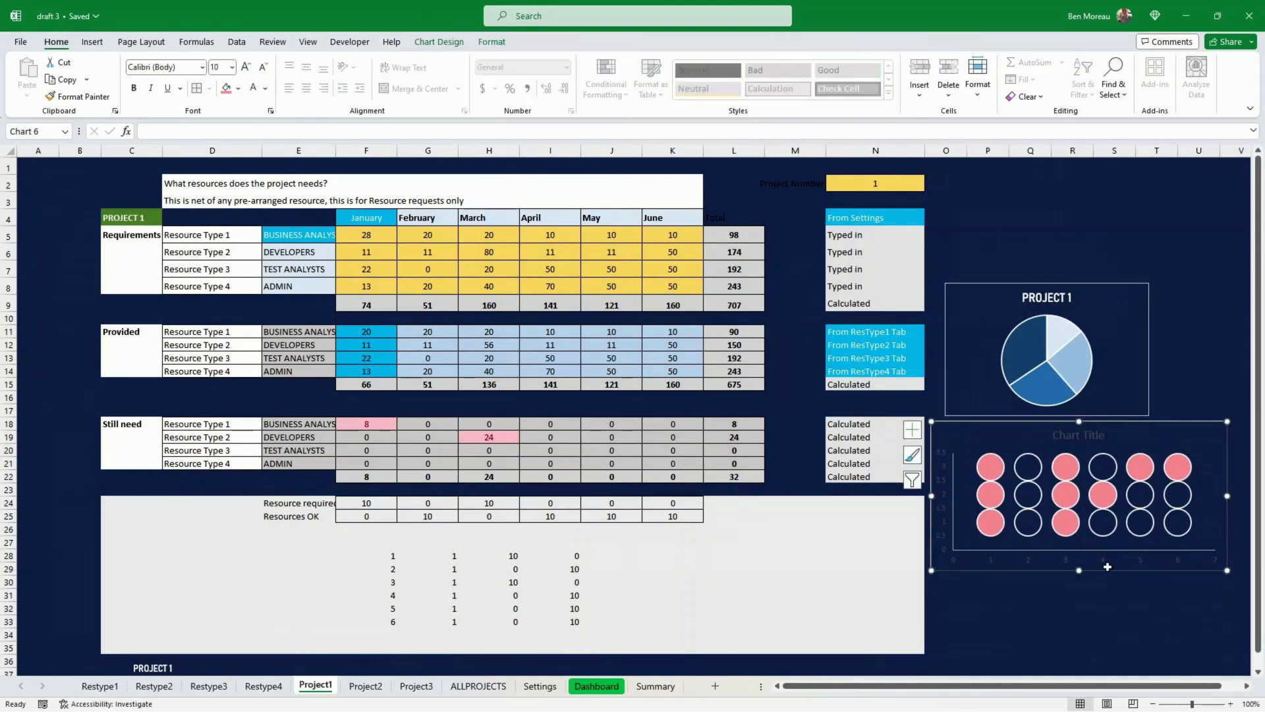
pyautogui.moveTo(1078, 571); pyautogui.dragTo(1119, 595)
# - Duplicate the bubble chart, cut the copy, and paste it at cell I25 of the Dashboard sheet
pyautogui.hotkey('ctrl', 'd')
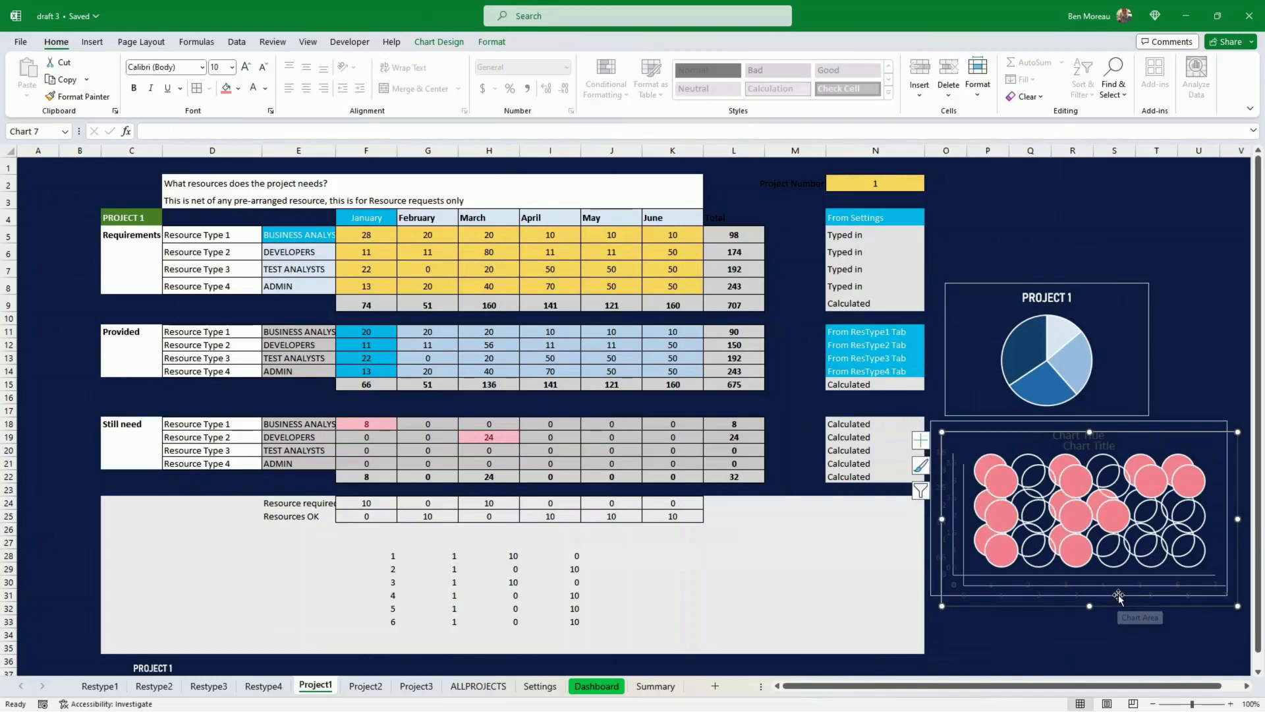
pyautogui.press('Delete')
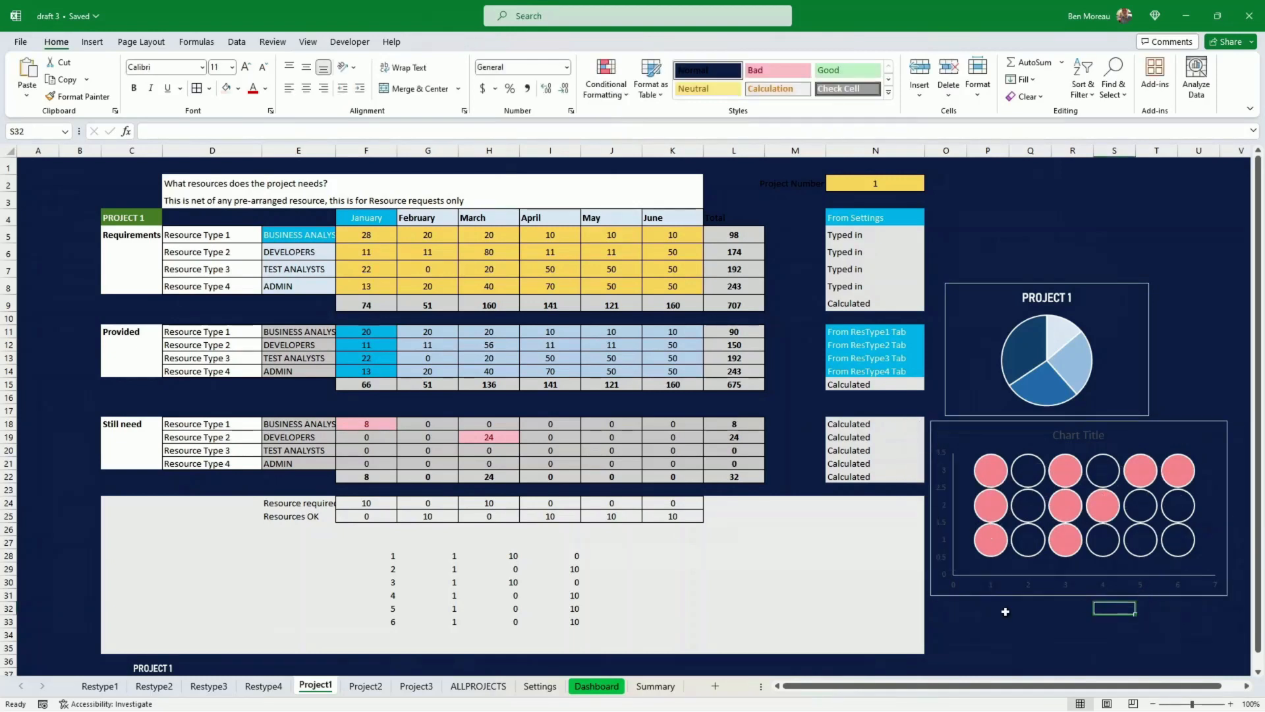
pyautogui.click(586, 685)
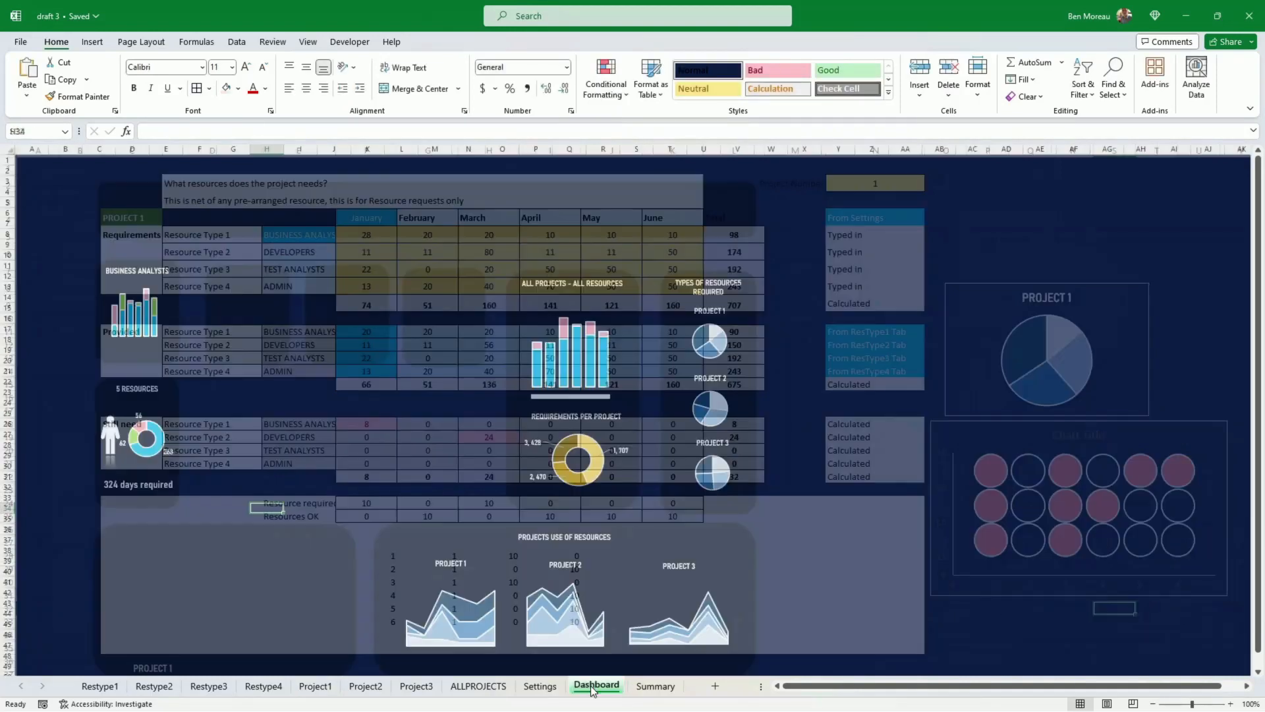
pyautogui.click(309, 317)
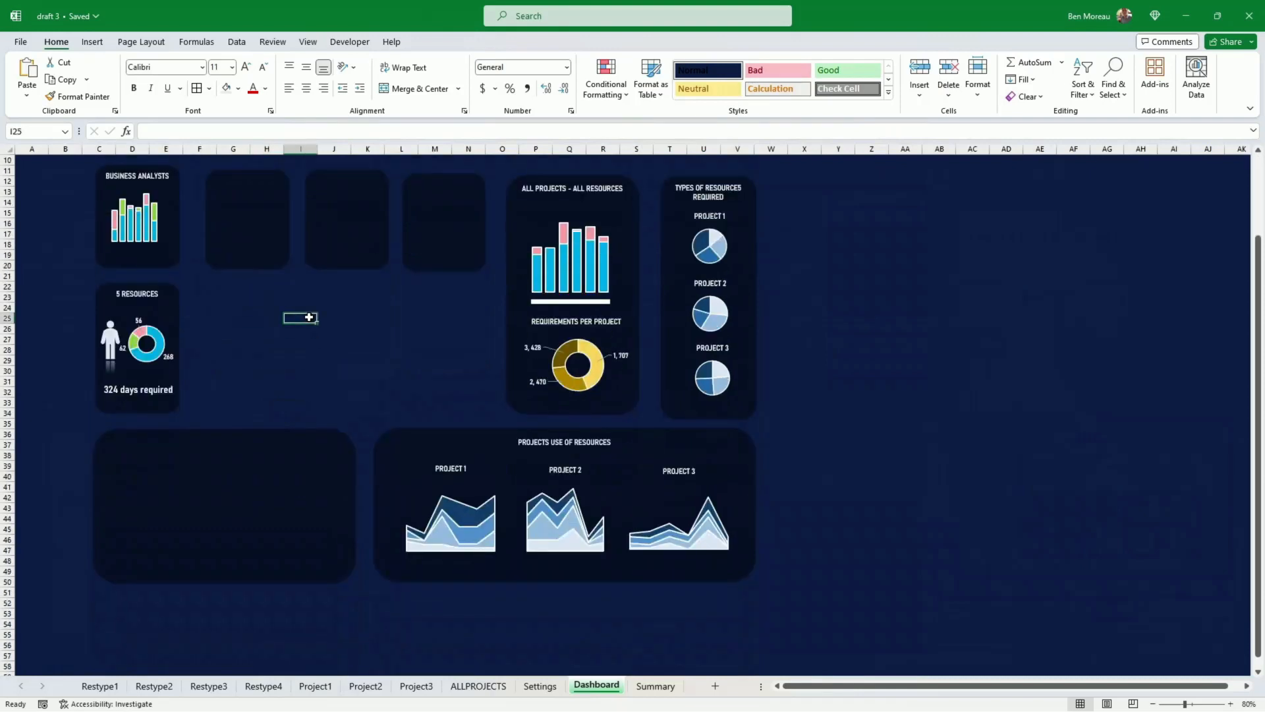
pyautogui.hotkey('ctrl', 'v')
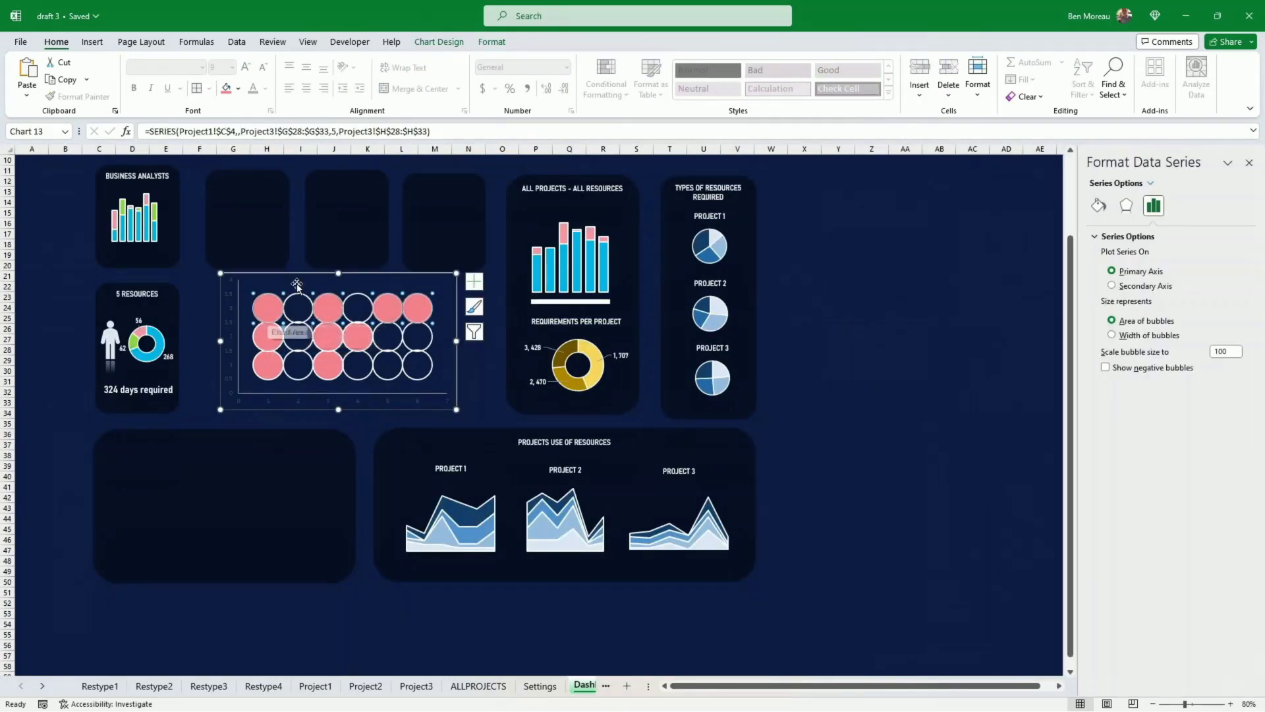
# - Make the pasted Dashboard bubble chart slightly taller and scale its bubble size to 50
pyautogui.moveTo(342, 272); pyautogui.dragTo(341, 255)
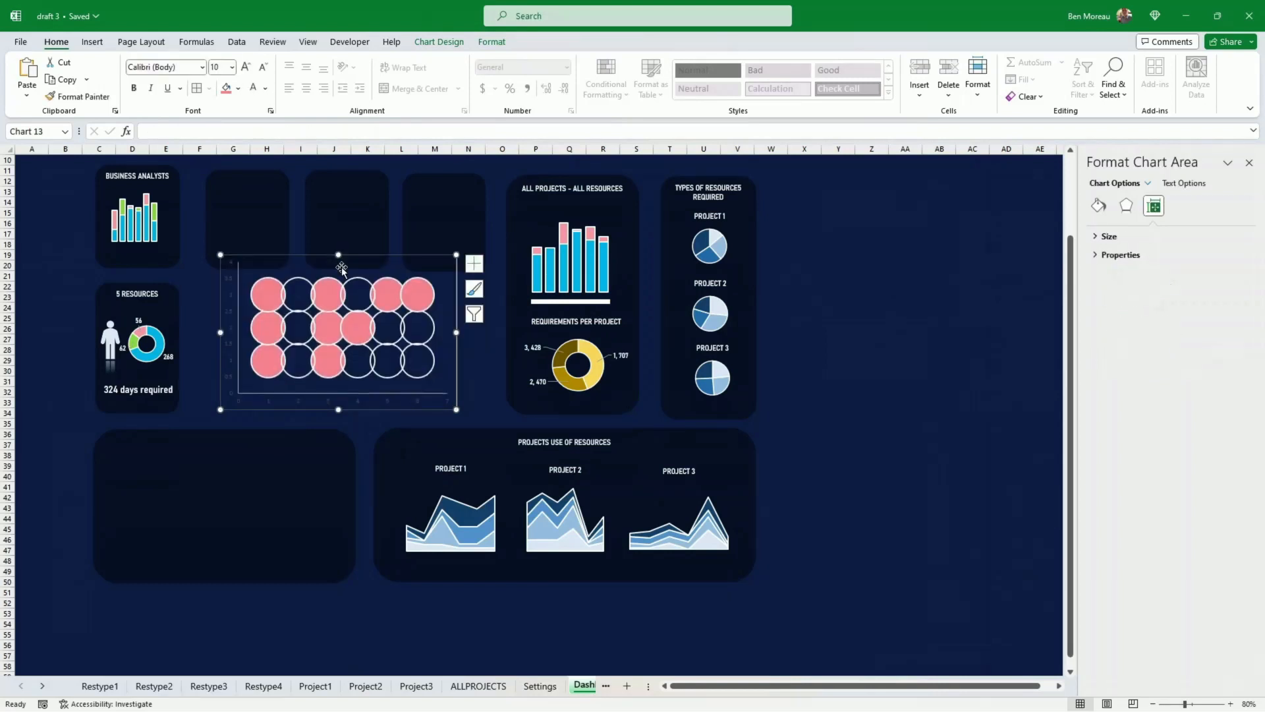
pyautogui.click(286, 303)
pyautogui.press('Escape')
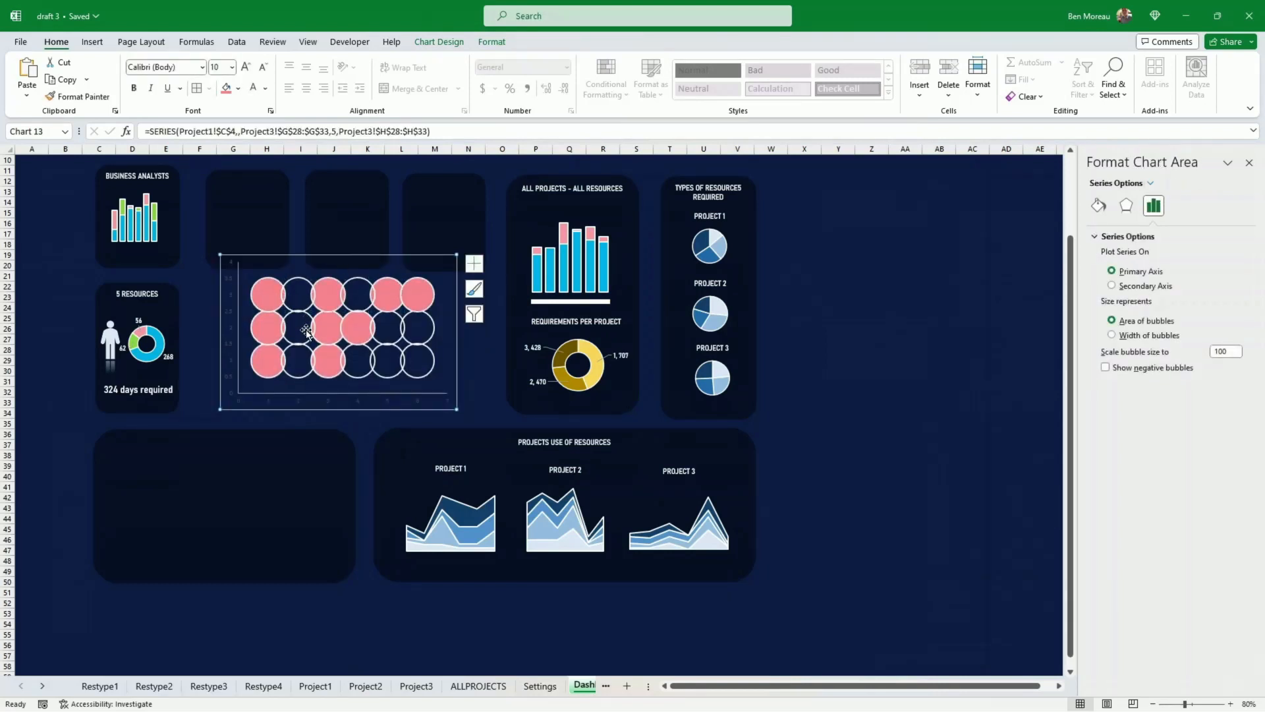
pyautogui.click(274, 305)
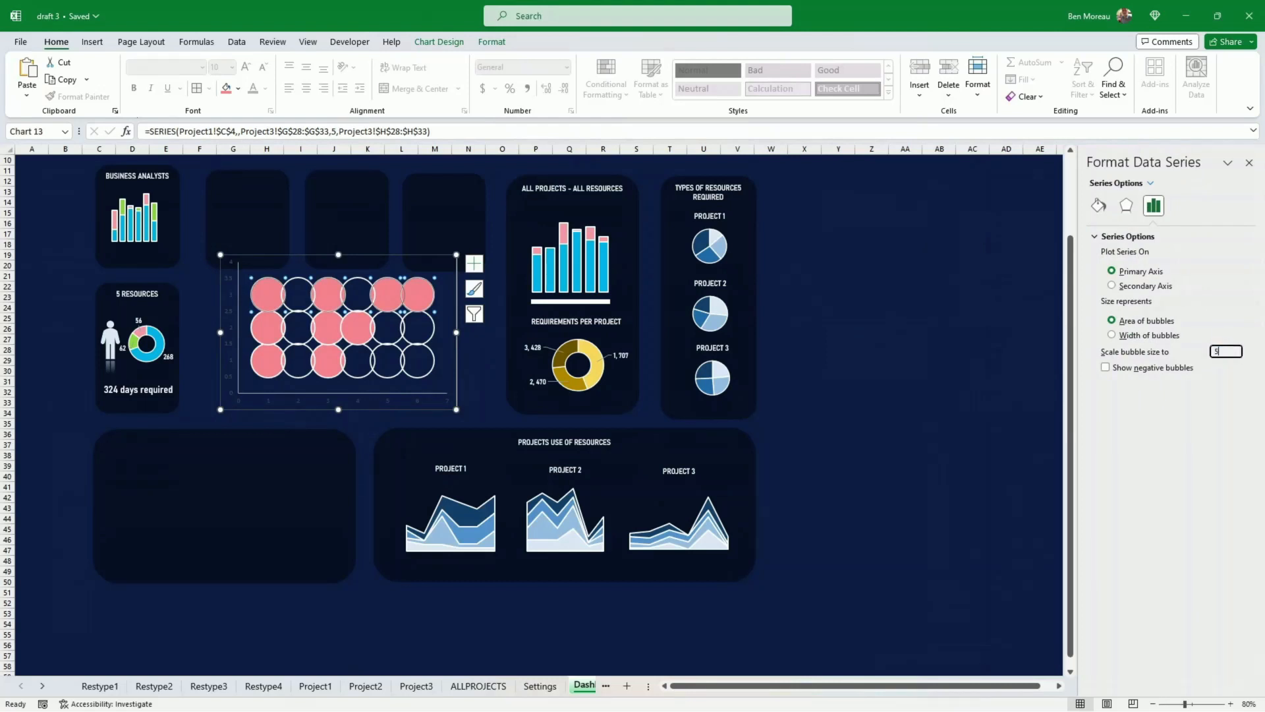
pyautogui.write('50')
pyautogui.press('Return')
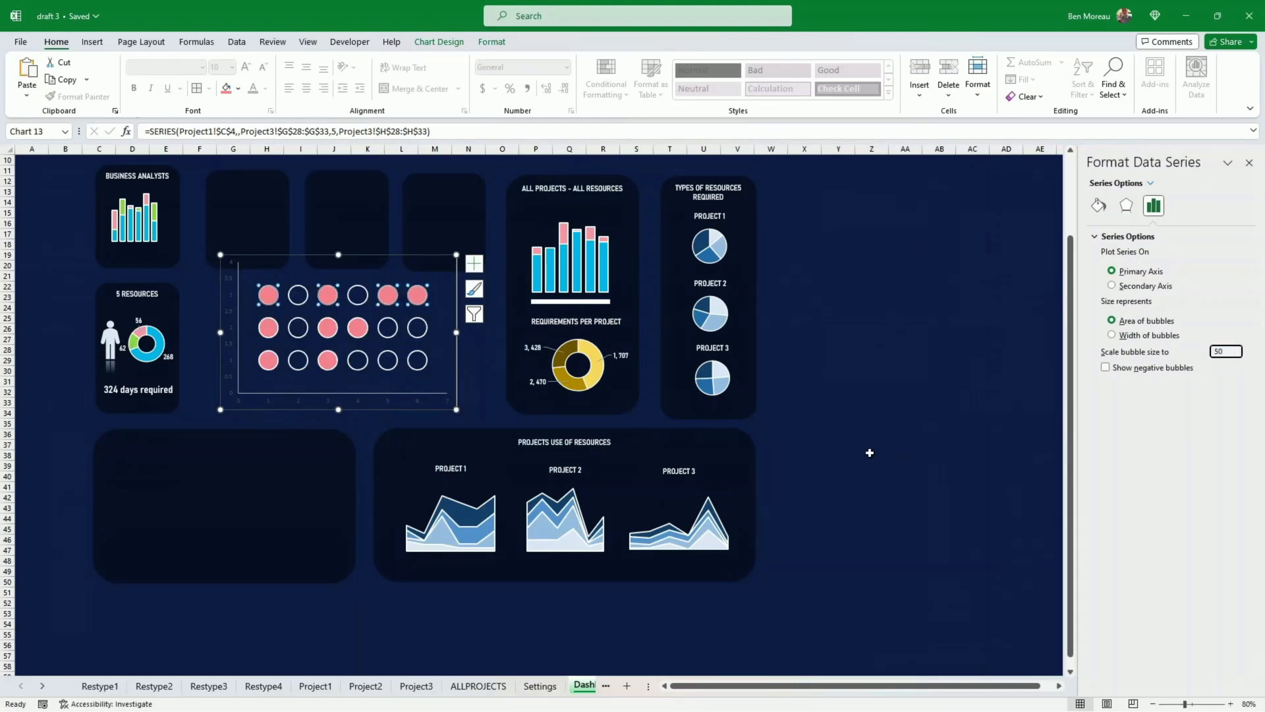
# - Move the bubble chart onto the empty panel below the 5 Resources card and remove the chart area's outline
pyautogui.moveTo(409, 412); pyautogui.dragTo(300, 580)
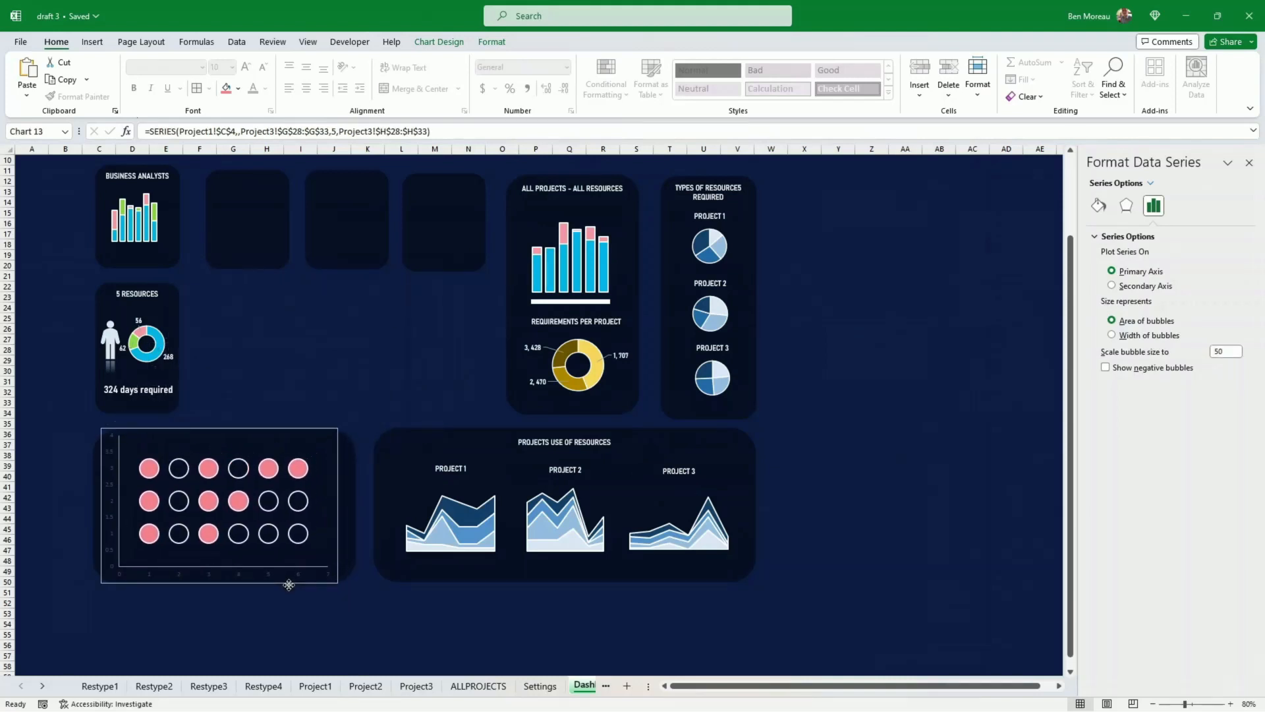
pyautogui.click(288, 583)
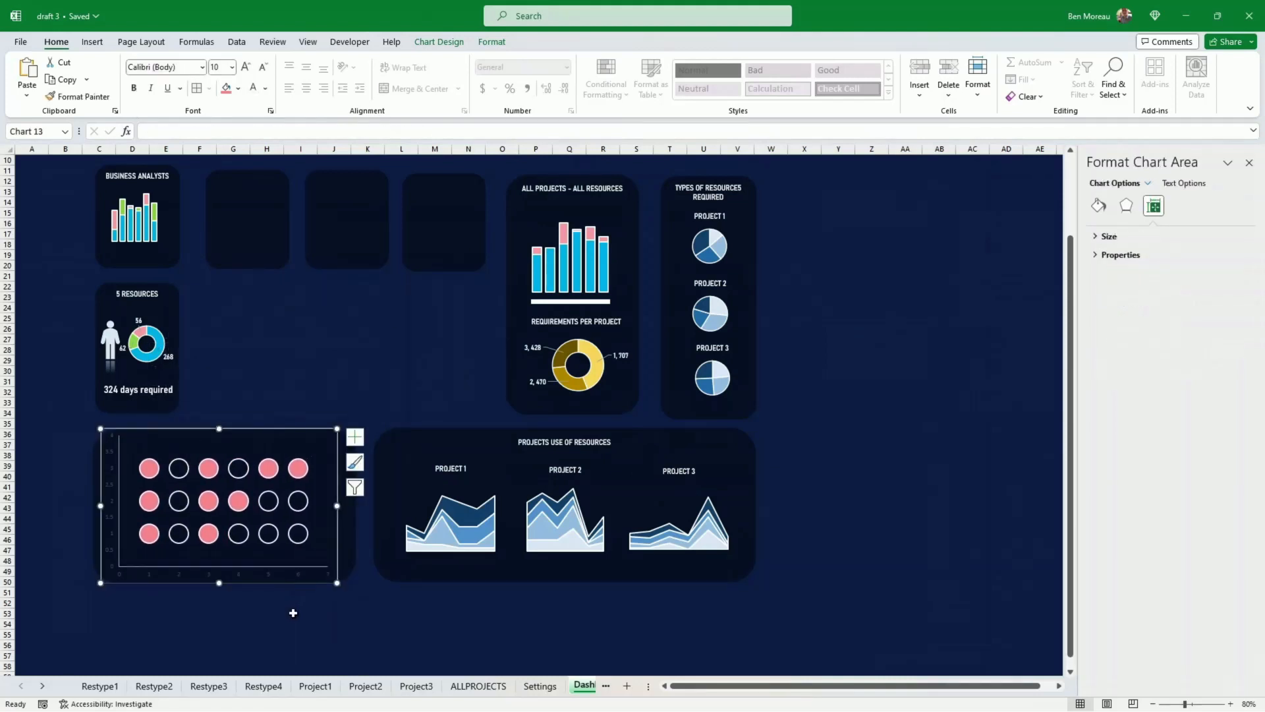
pyautogui.click(492, 42)
pyautogui.click(531, 79)
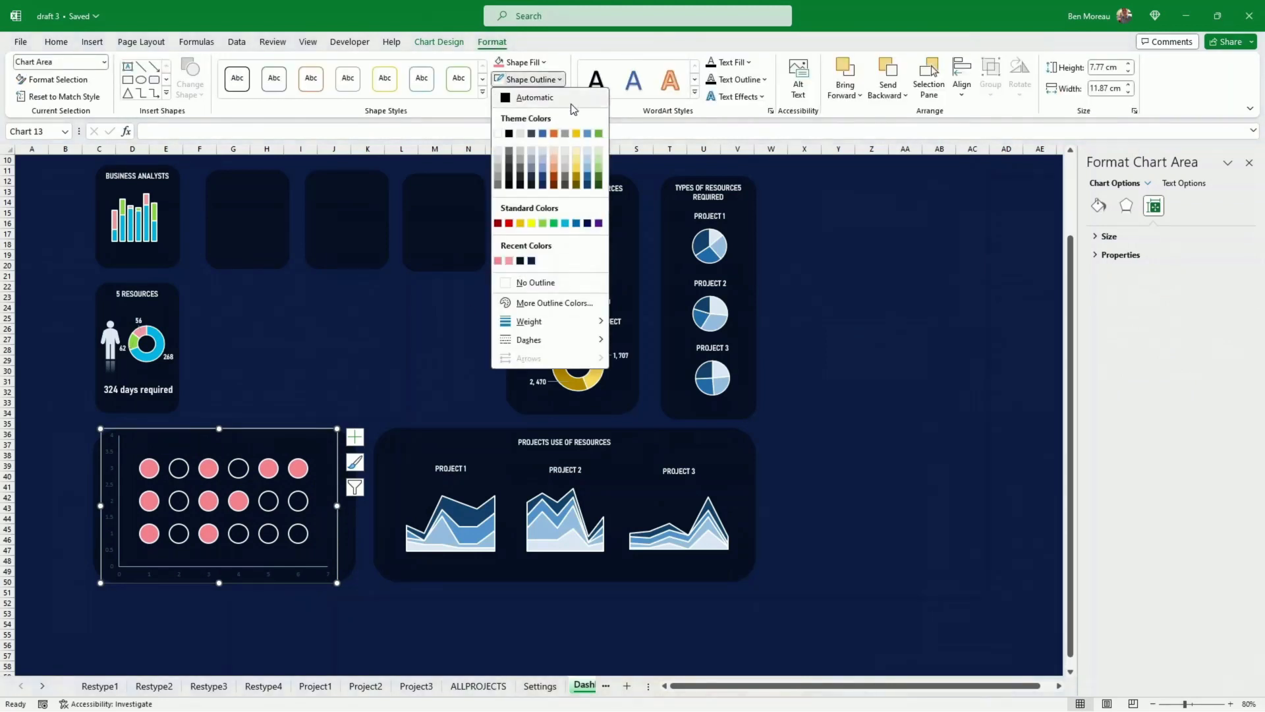
pyautogui.click(544, 288)
pyautogui.click(401, 329)
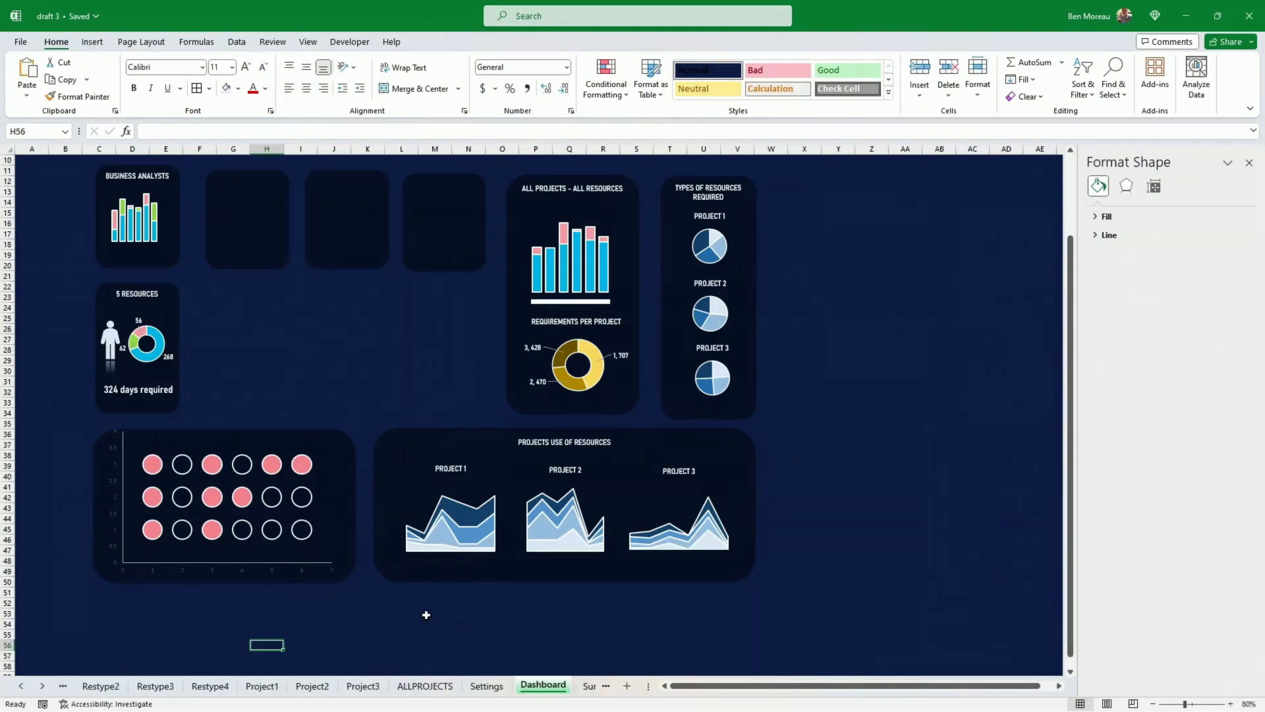
pyautogui.click(347, 604)
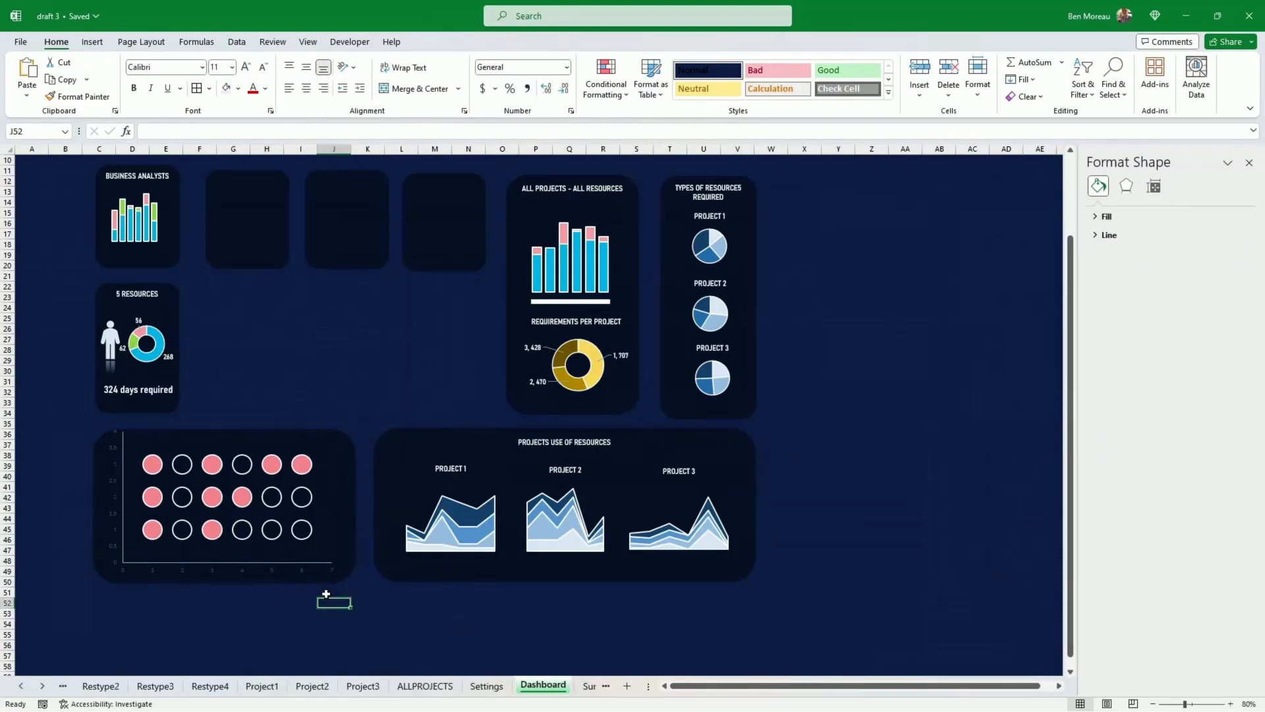
# - Set the outline of the unfilled circles in the bubble chart's lowest row to light blue
pyautogui.click(314, 543)
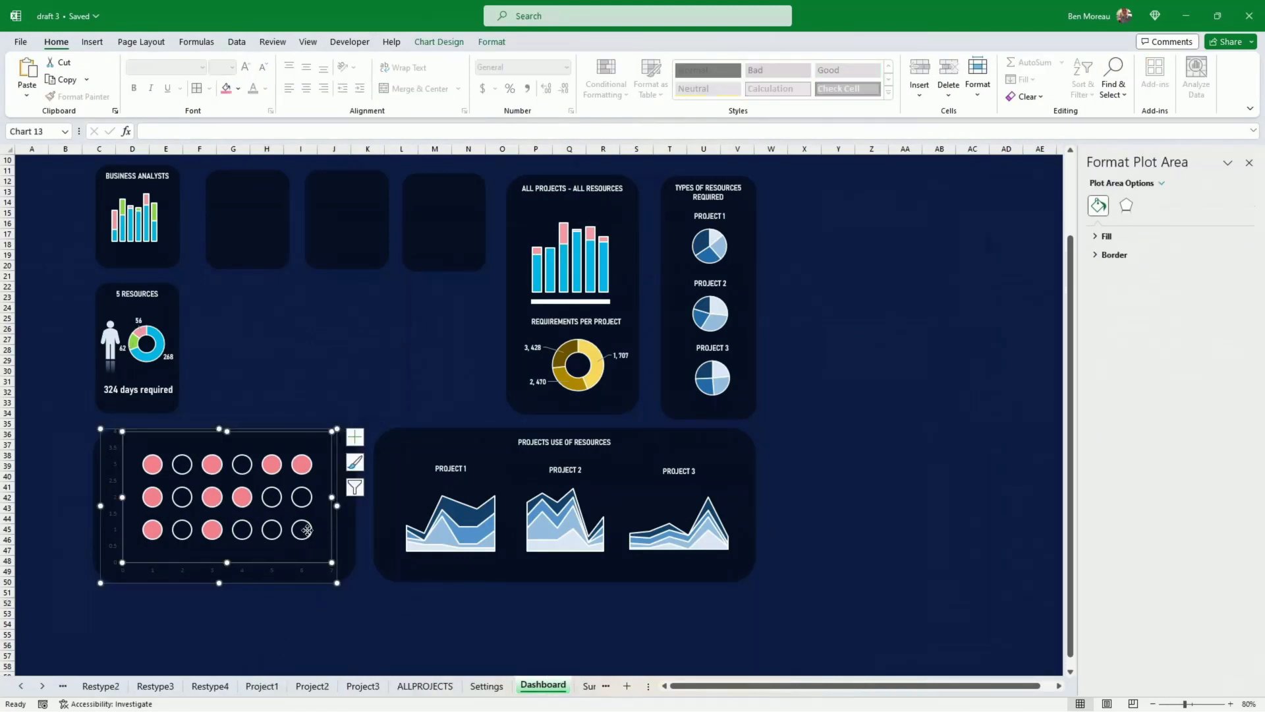
pyautogui.click(307, 530)
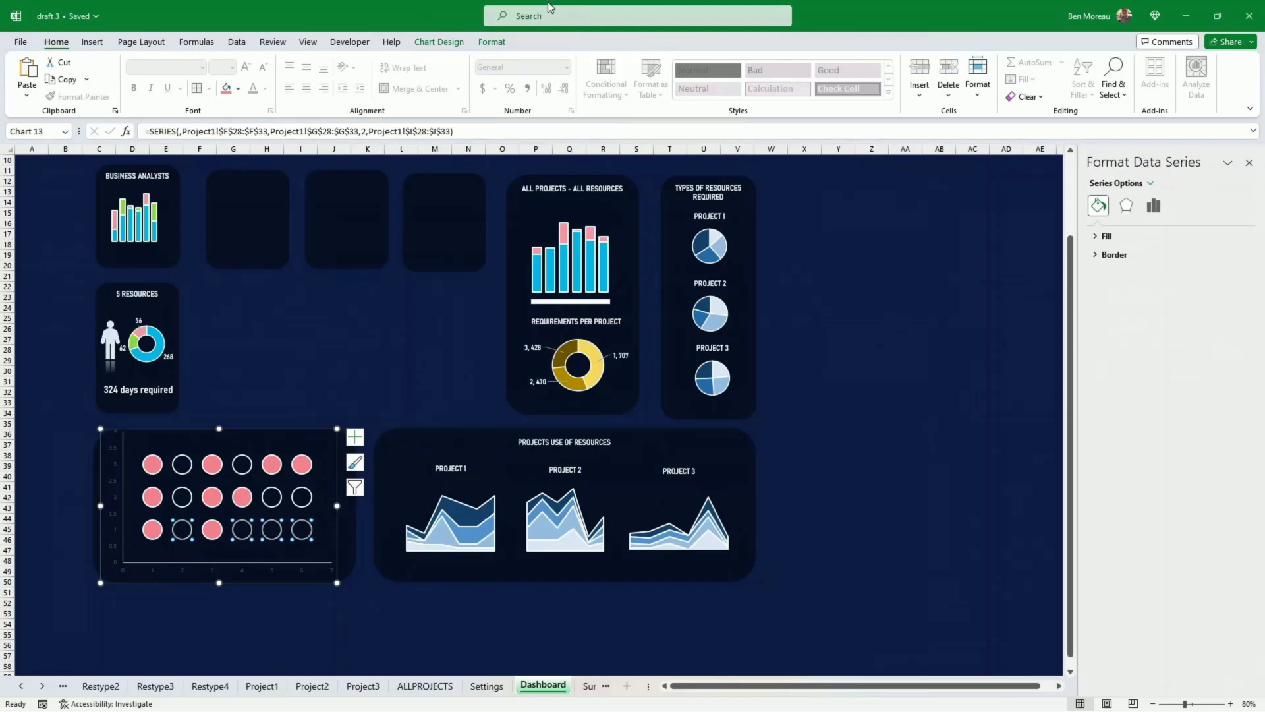
pyautogui.click(500, 41)
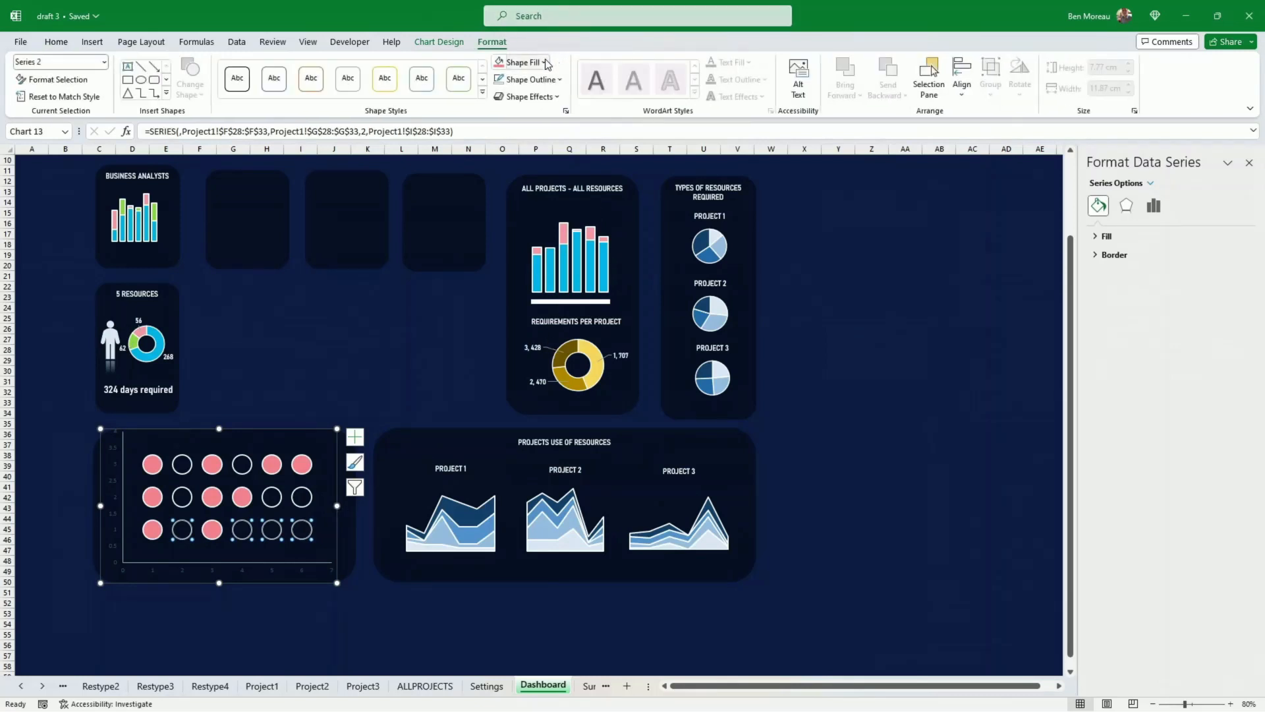
pyautogui.click(530, 79)
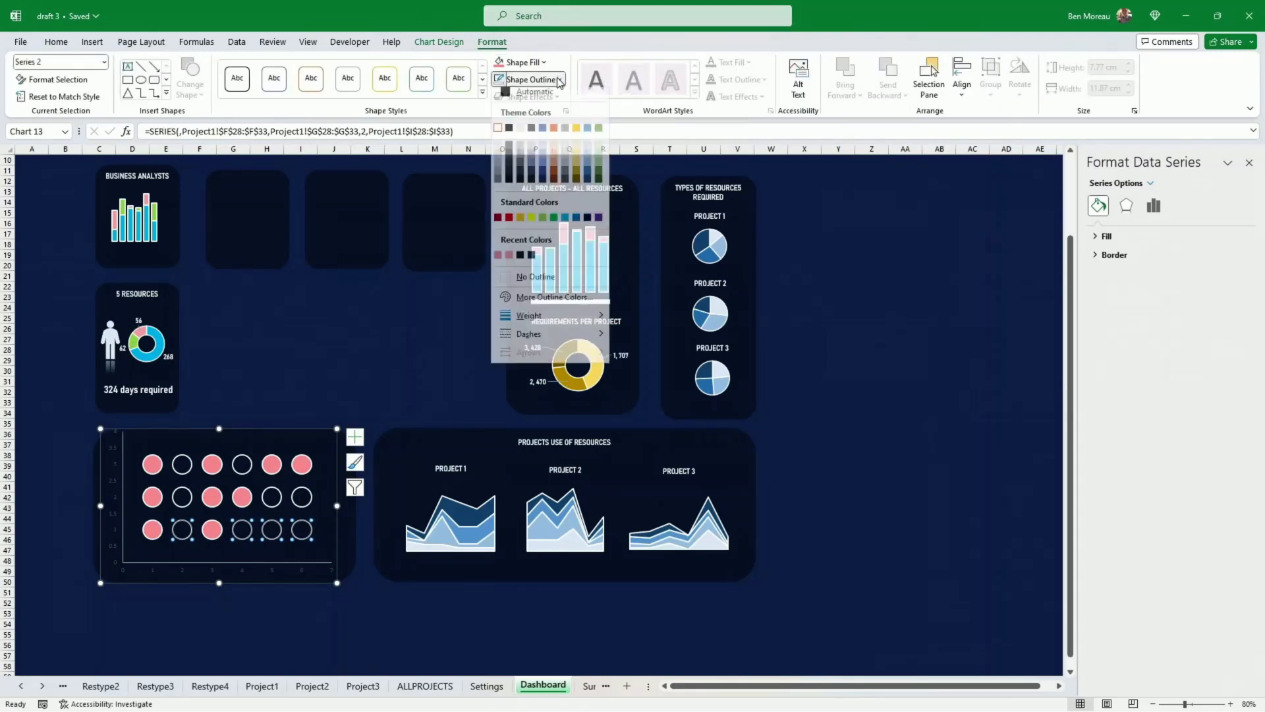
pyautogui.click(565, 222)
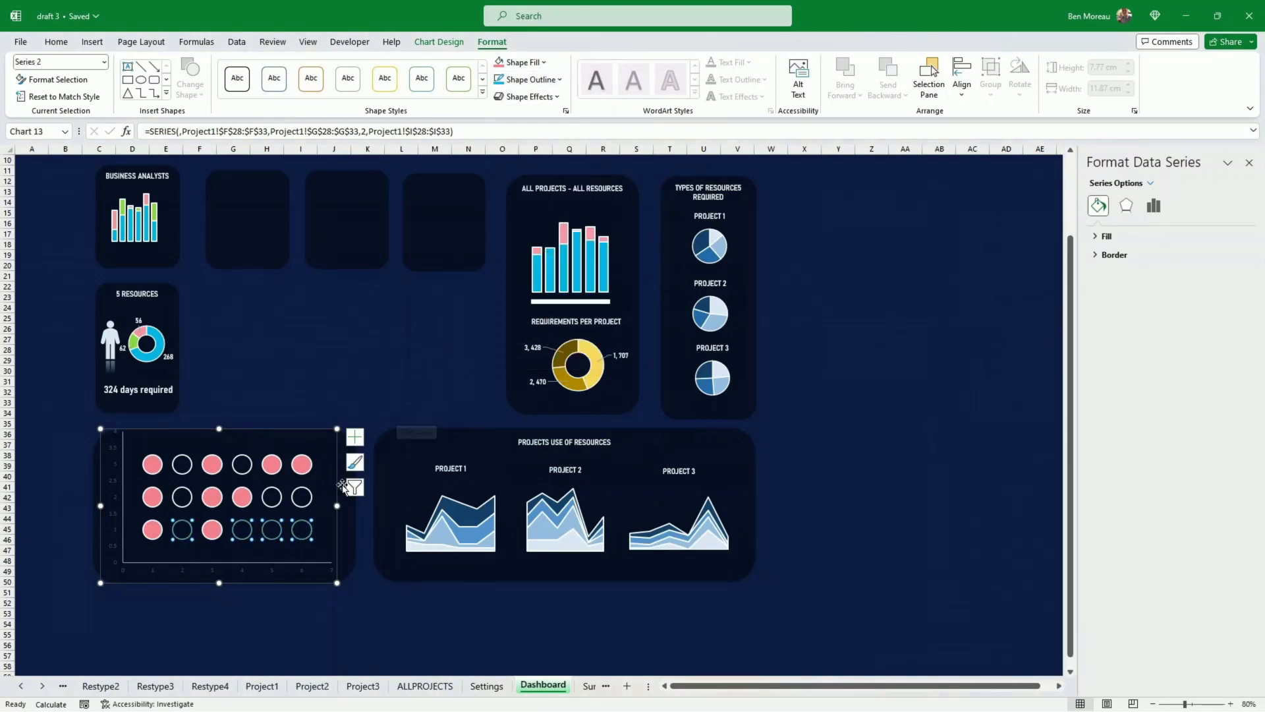
# - Move the bubble chart above its panel and apply the light blue outline to the unfilled Project 2 and Project 3 circles
pyautogui.click(310, 510)
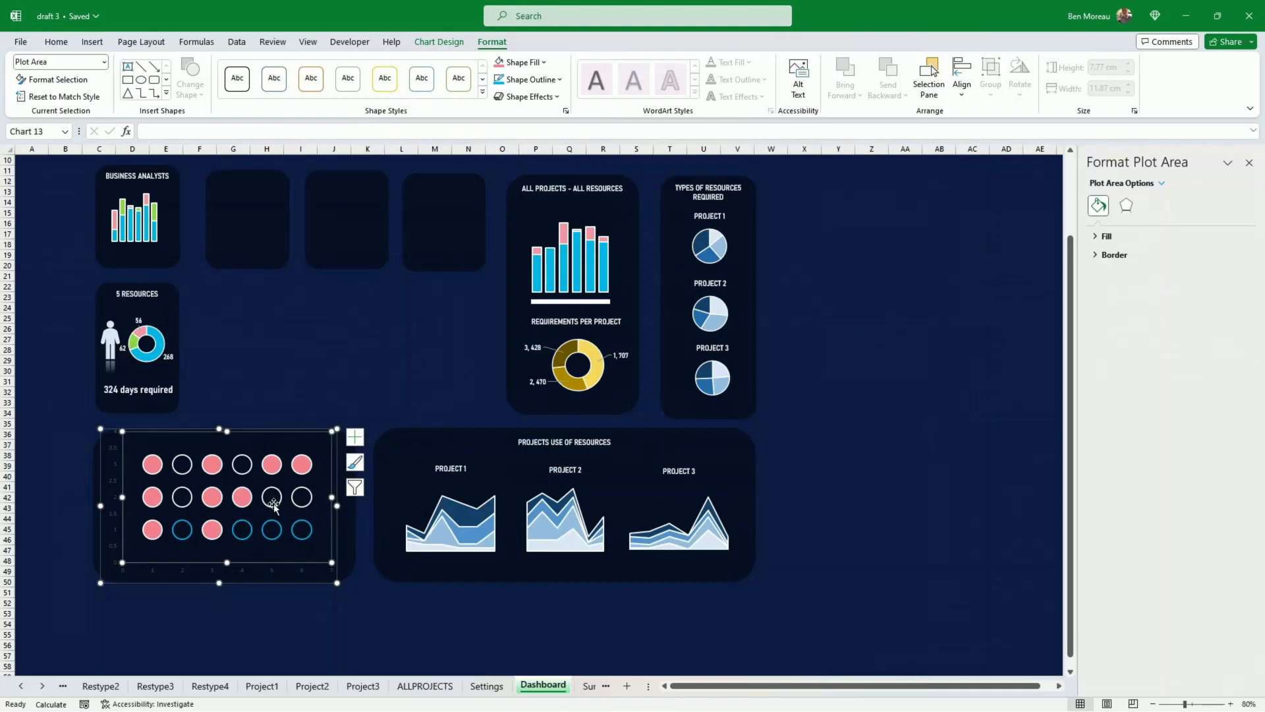
pyautogui.moveTo(277, 580); pyautogui.dragTo(372, 419)
pyautogui.click(398, 338)
pyautogui.click(386, 339)
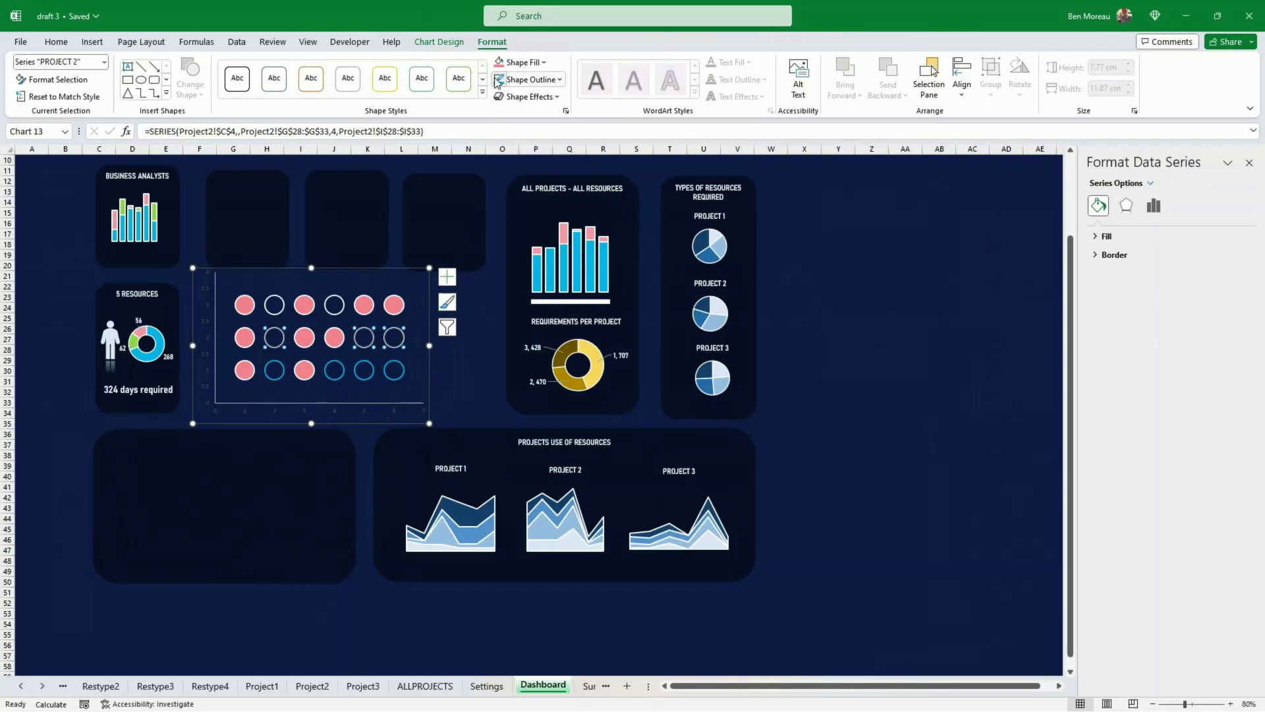
pyautogui.click(333, 305)
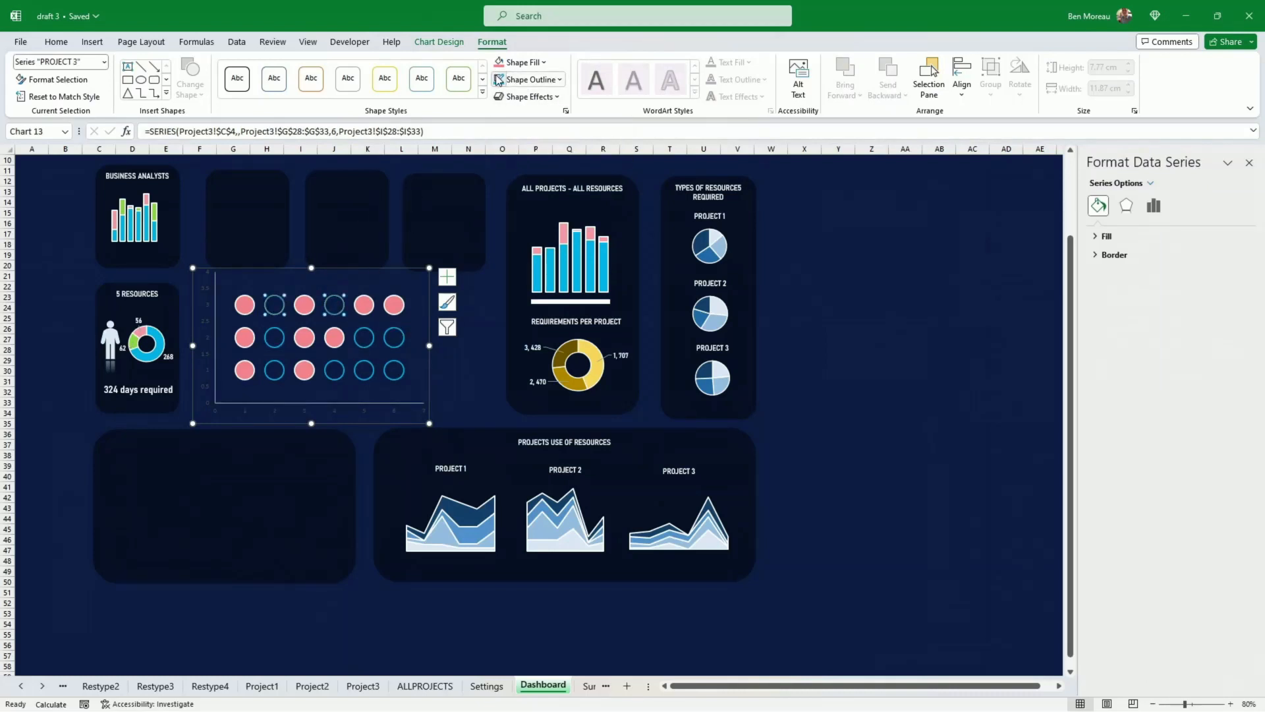
# - Format the bubble chart's horizontal axis labels as white, bold text at font size 10
pyautogui.click(336, 409)
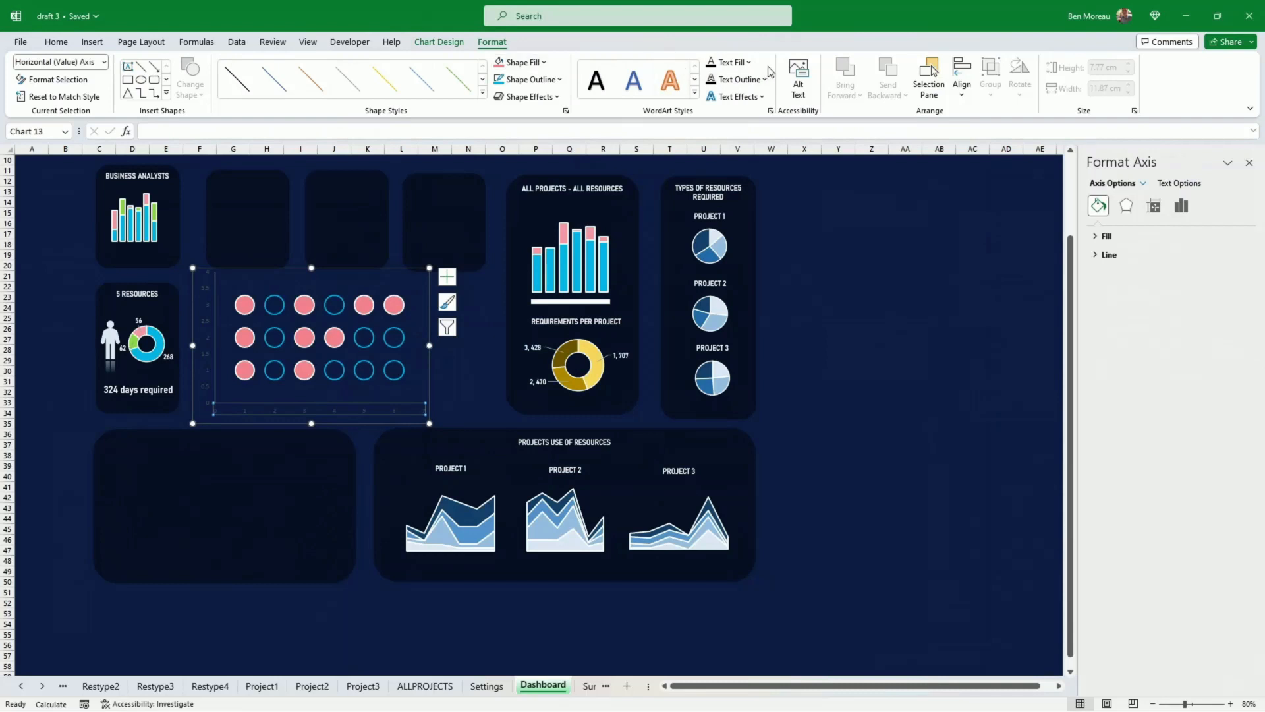
pyautogui.click(749, 62)
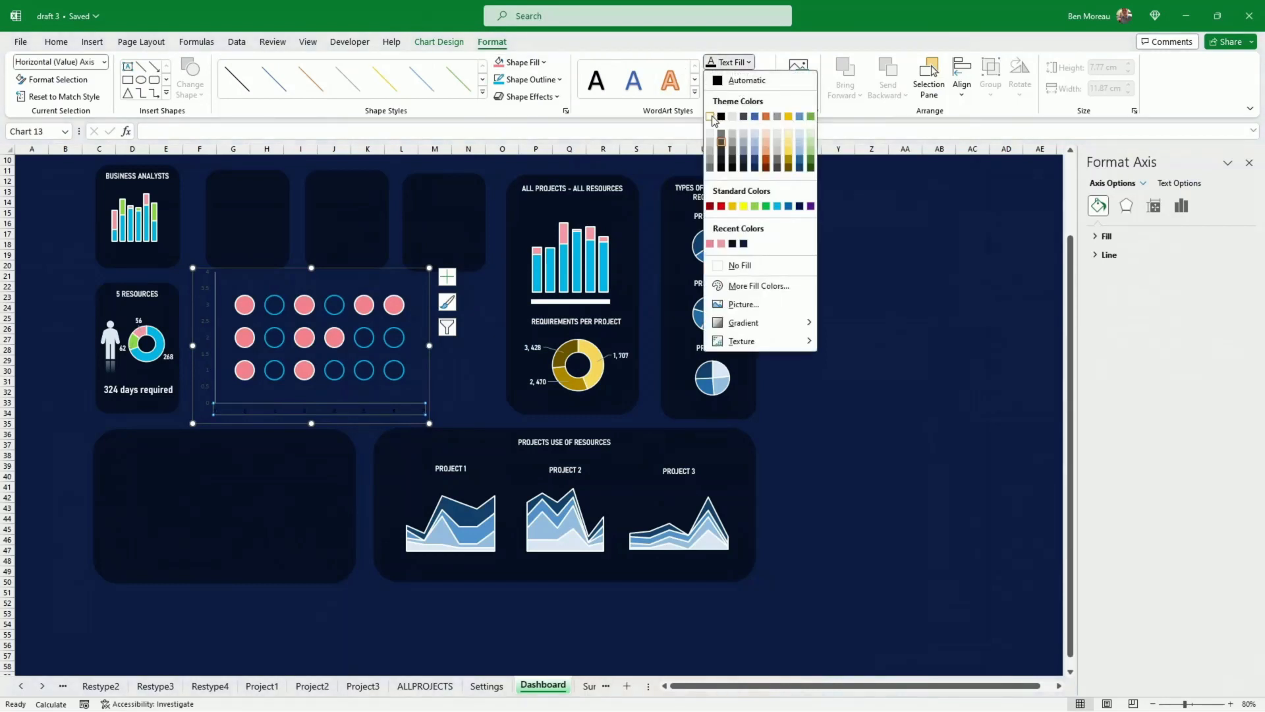
pyautogui.click(711, 116)
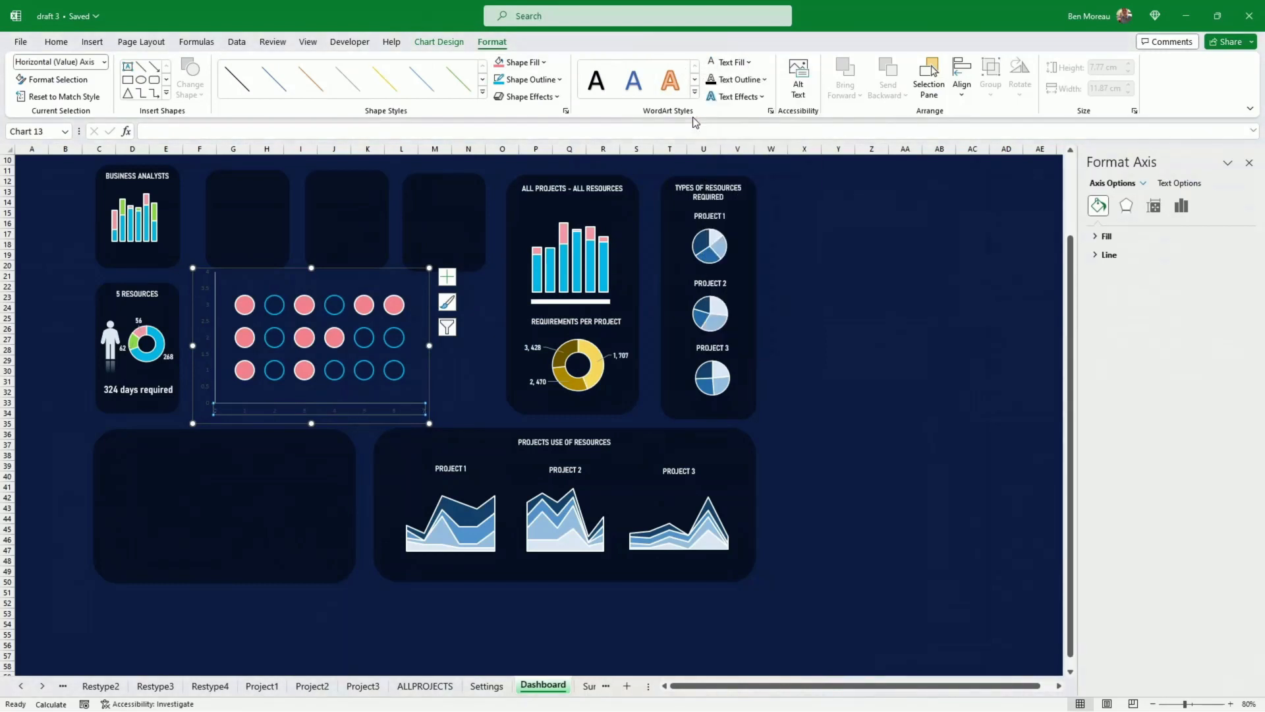
pyautogui.click(56, 43)
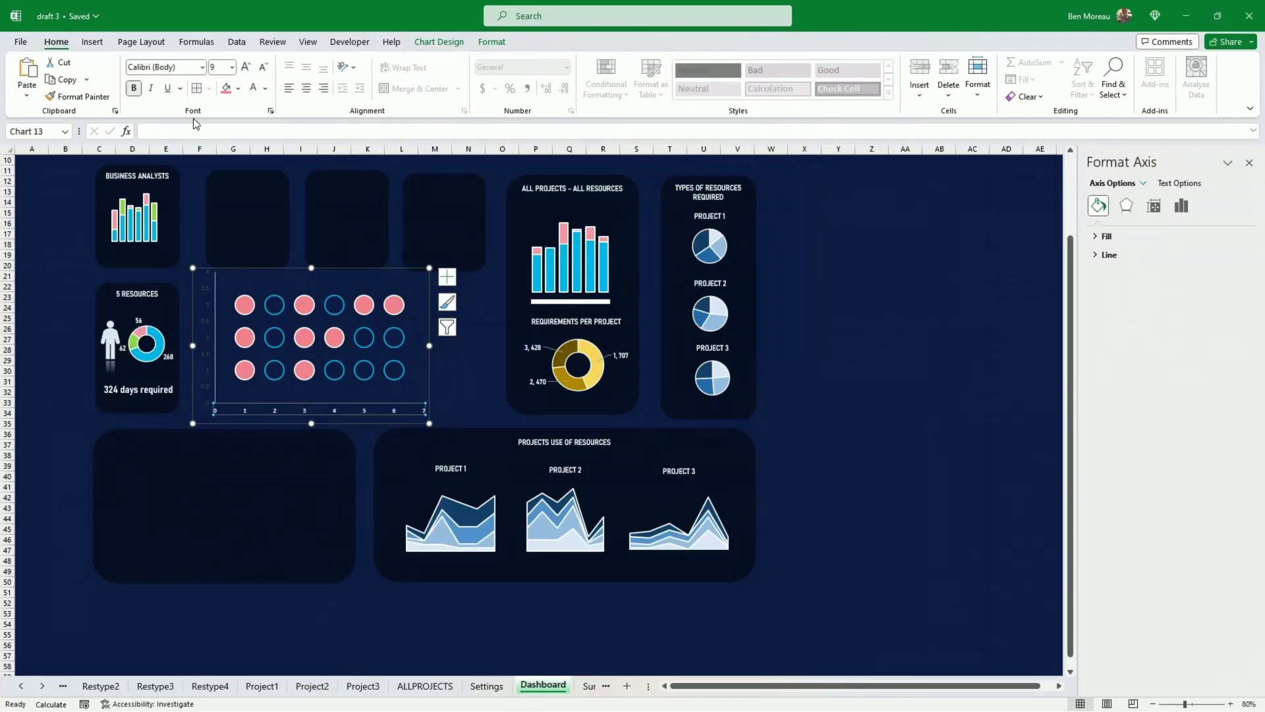
pyautogui.click(246, 67)
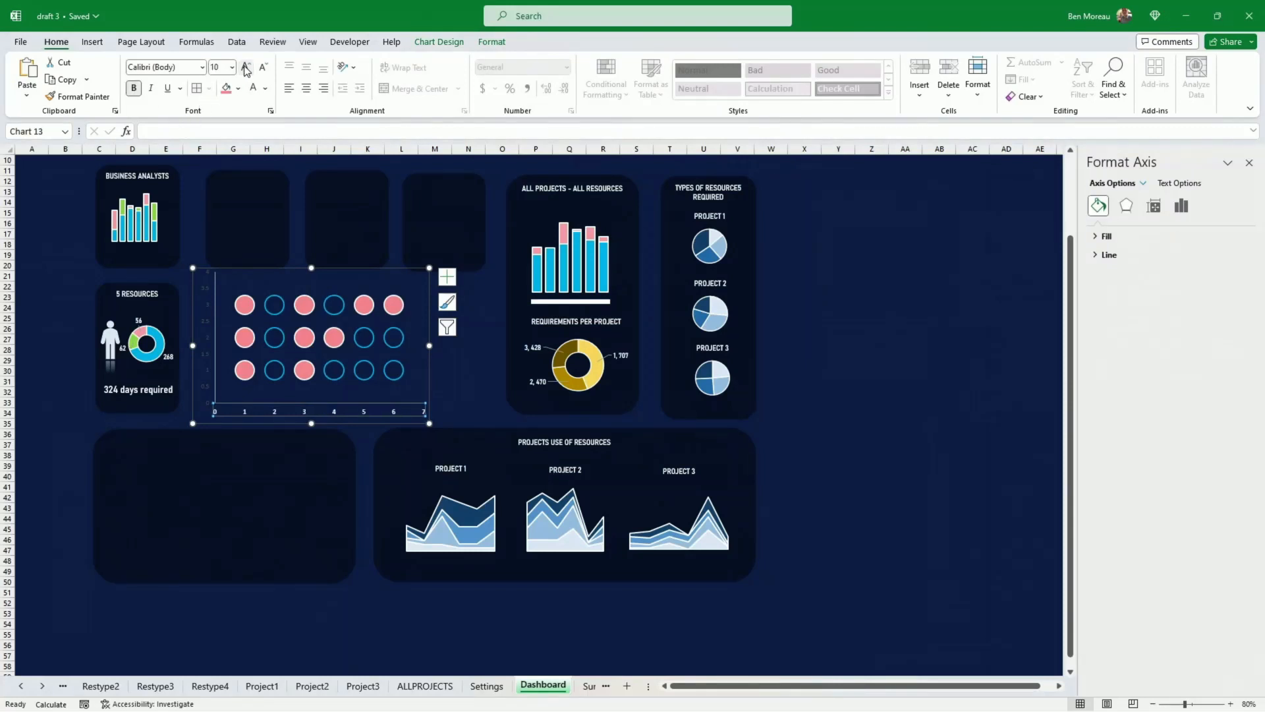
# - Delete the vertical axis from the bubble chart
pyautogui.click(207, 320)
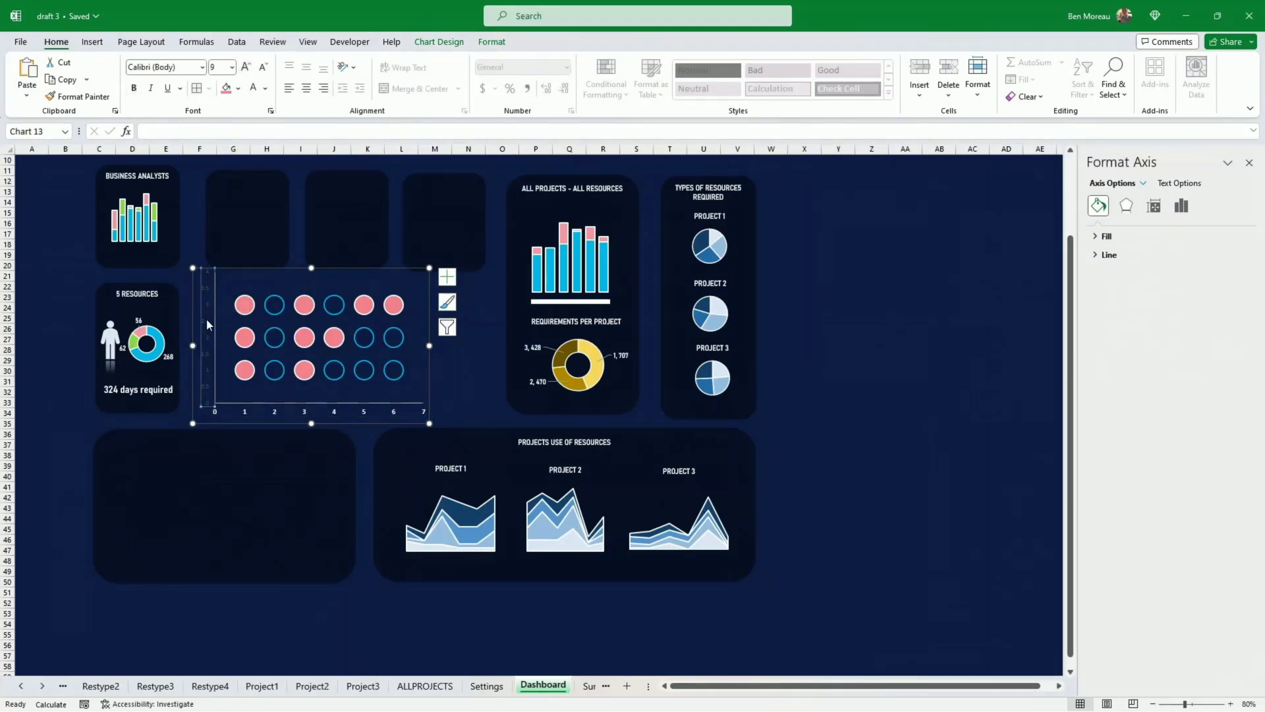
pyautogui.click(207, 326)
pyautogui.click(208, 352)
pyautogui.click(208, 353)
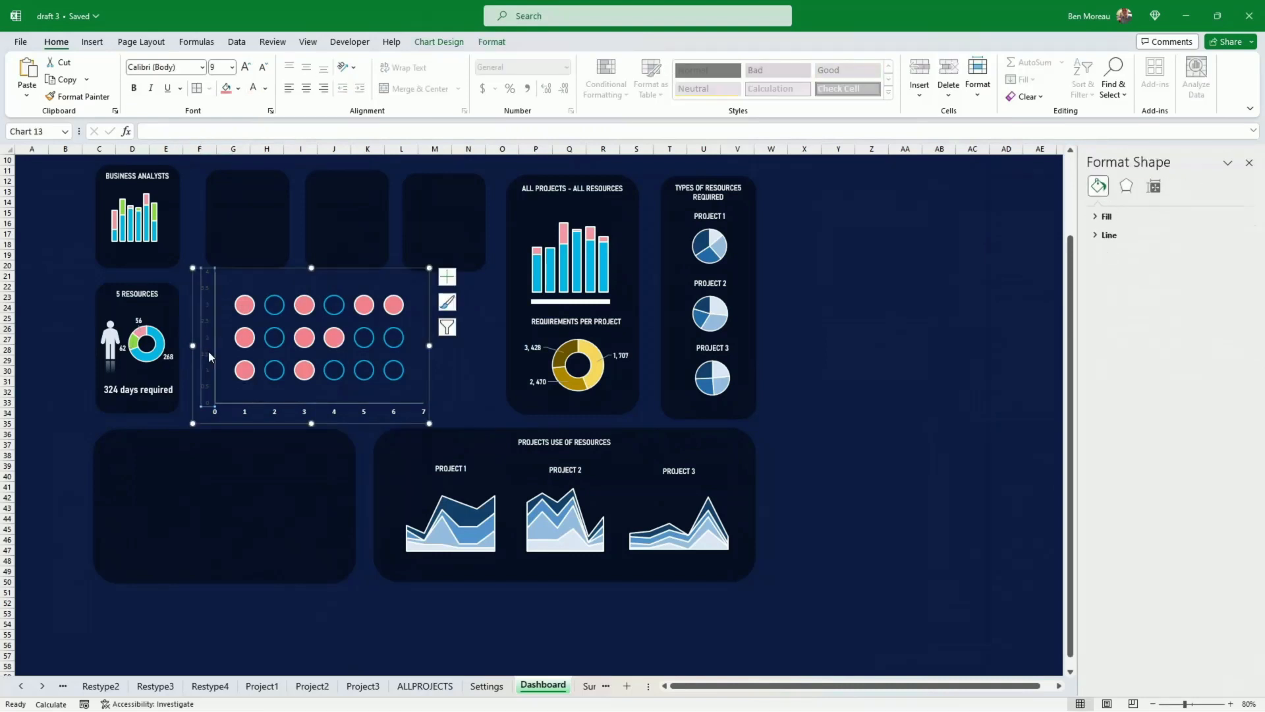
pyautogui.press('Delete')
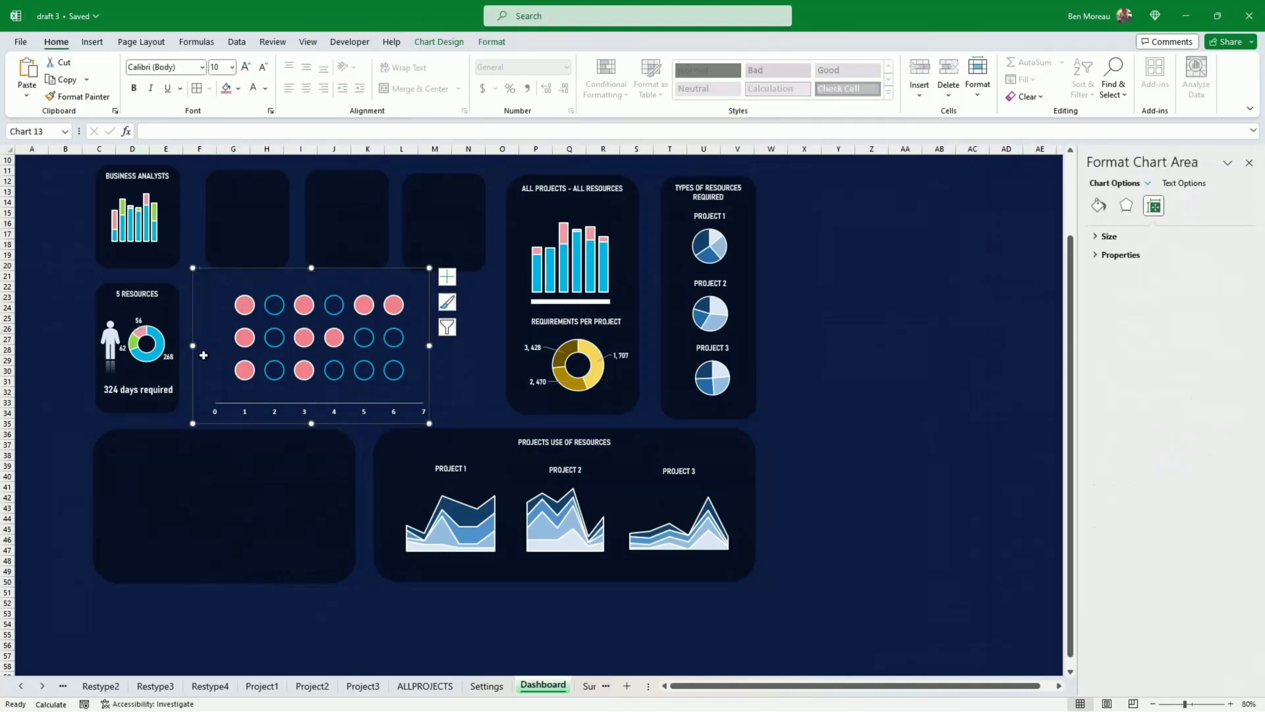
# - Increase the font size of the Project 3 row label to 10.5
pyautogui.click(246, 67)
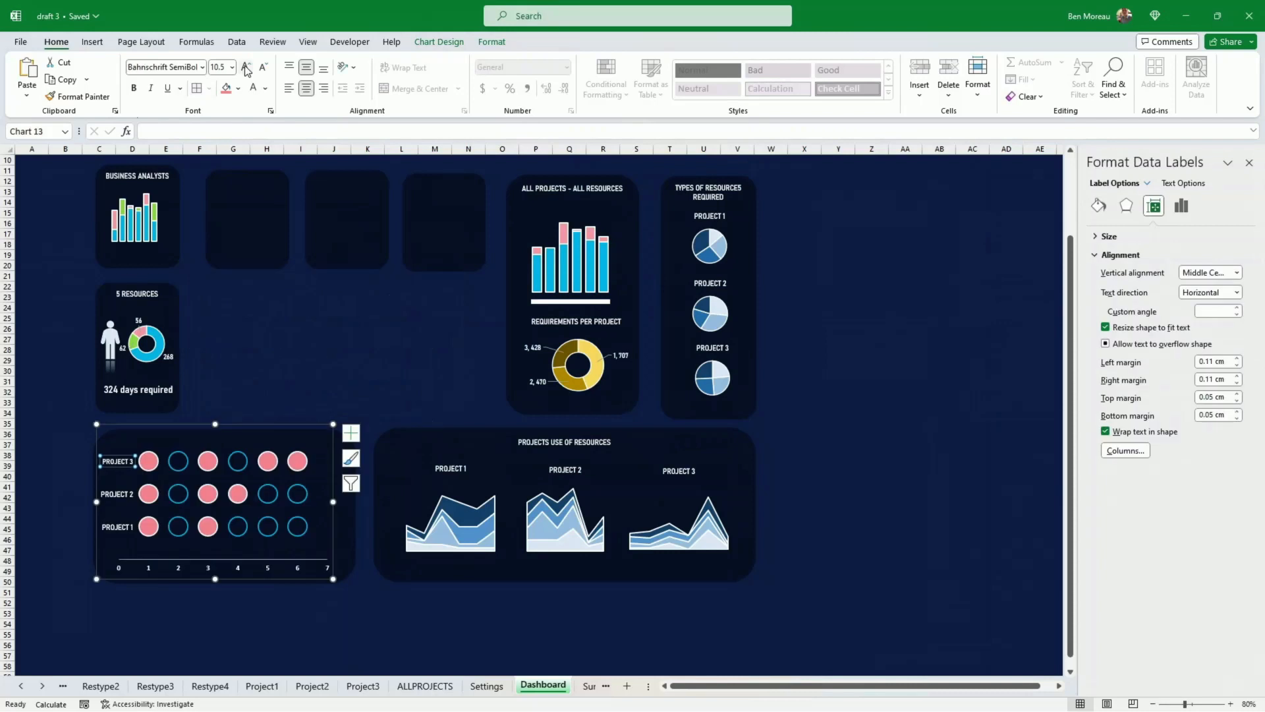
pyautogui.click(64, 454)
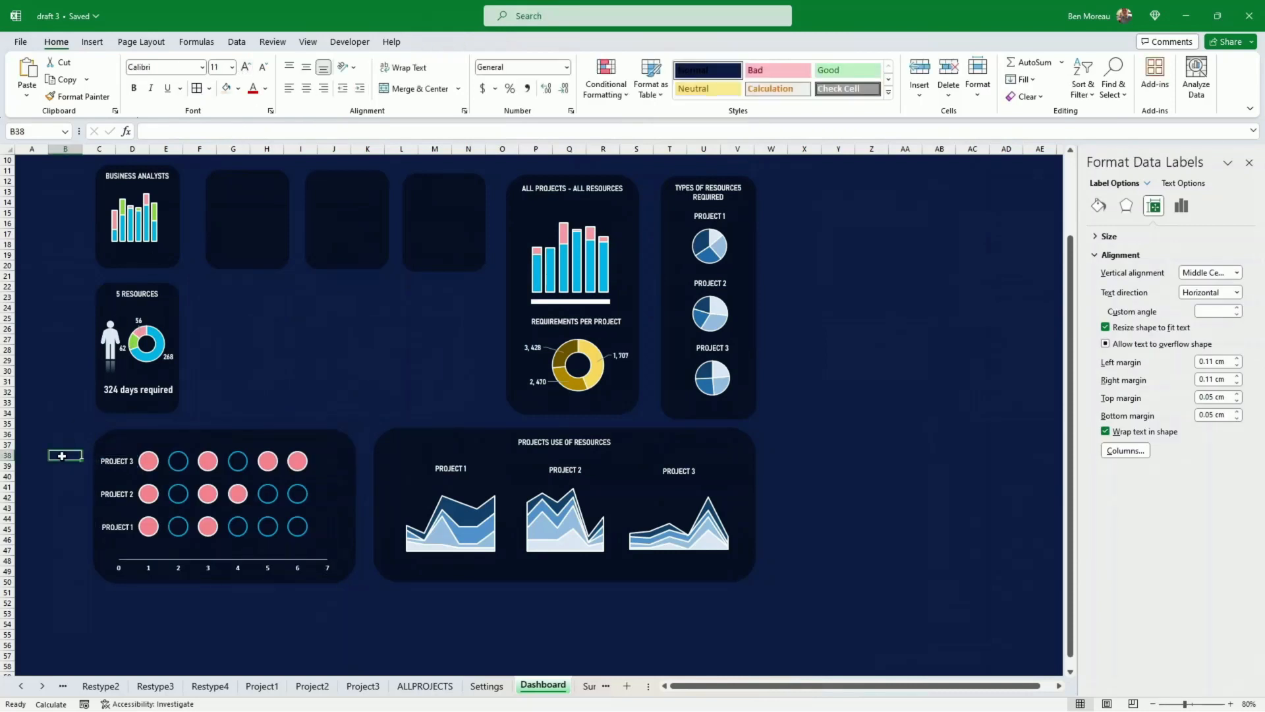
# - Draw a straight horizontal line about 10.3 cm long below the bubble chart panel and colour it white
pyautogui.click(91, 42)
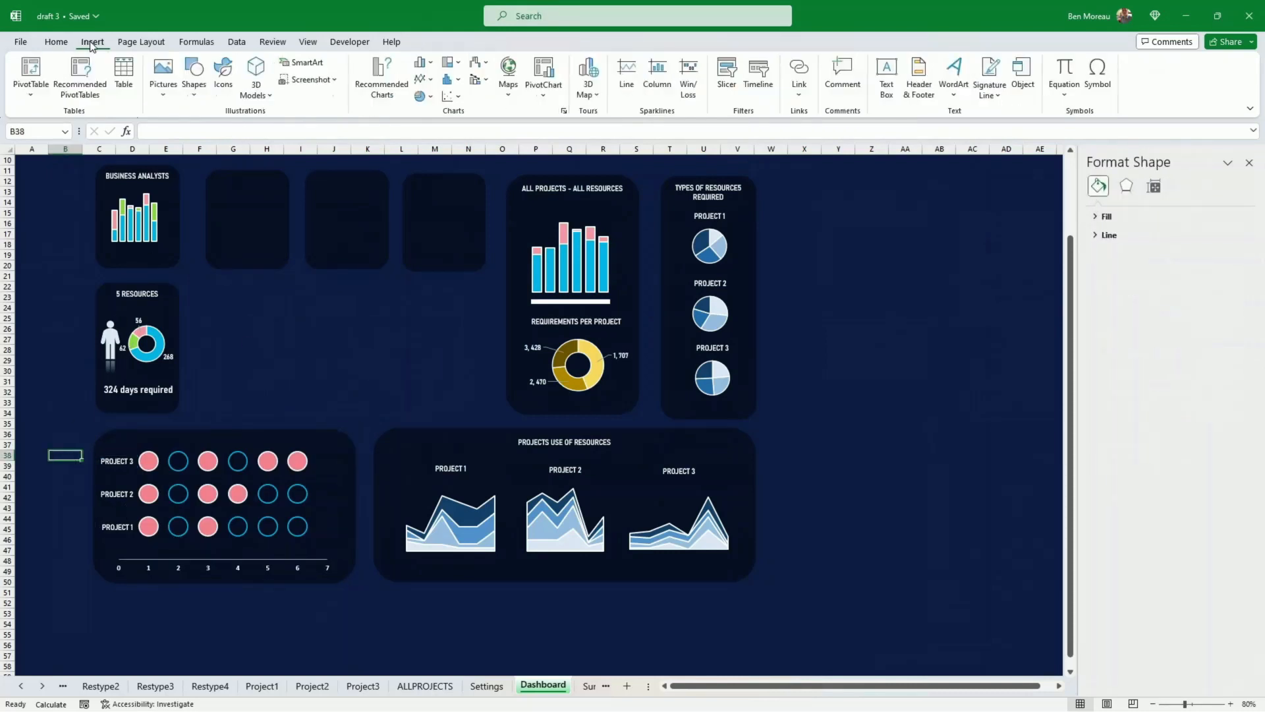
pyautogui.click(201, 95)
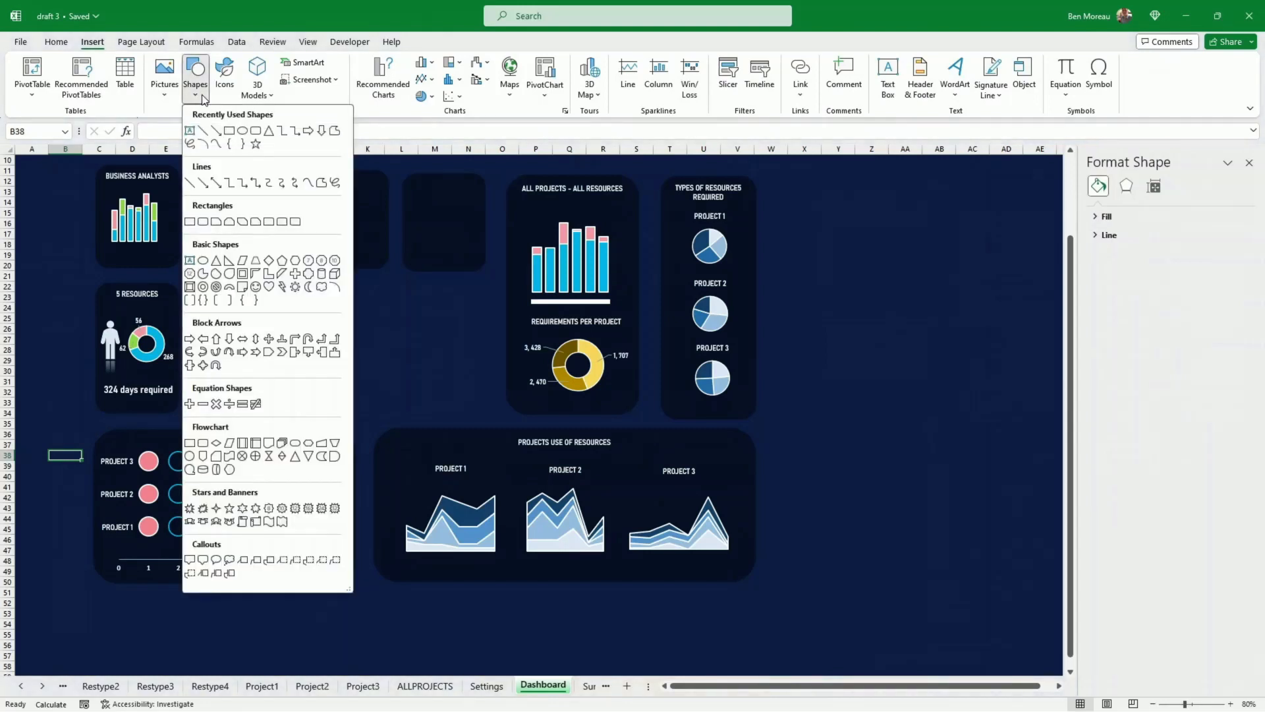
pyautogui.click(203, 130)
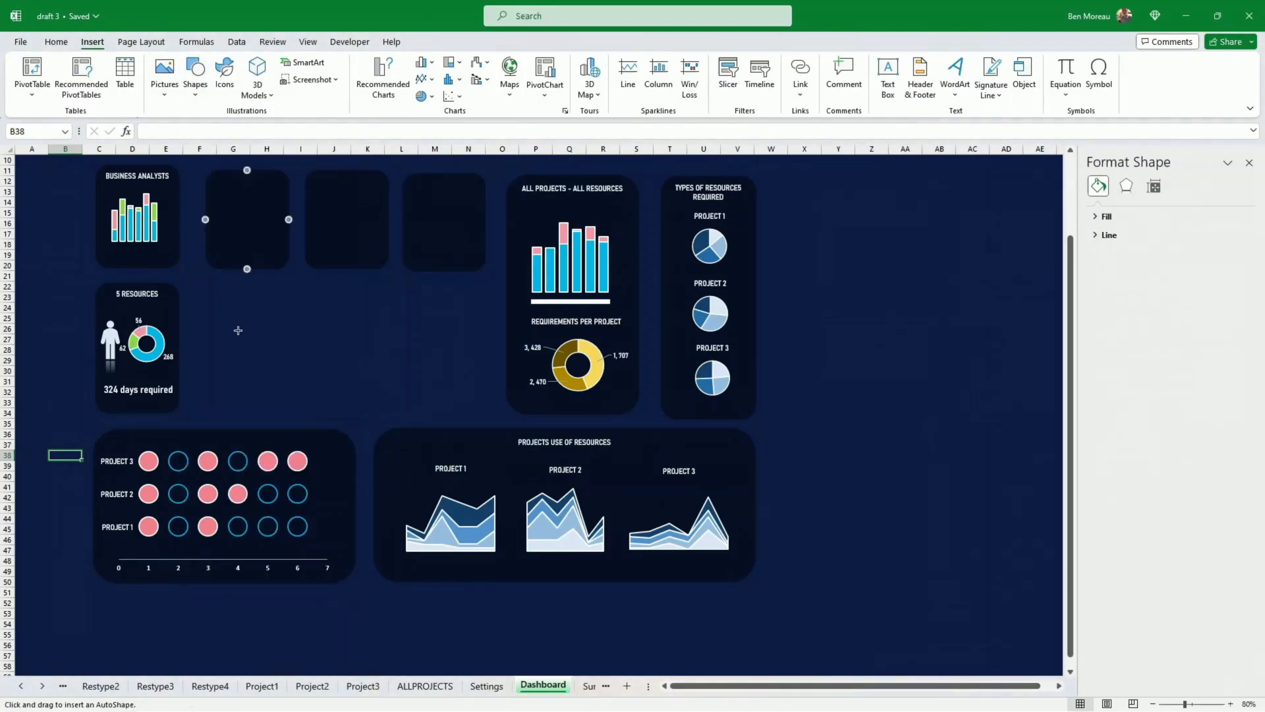
pyautogui.moveTo(99, 381); pyautogui.dragTo(213, 410)
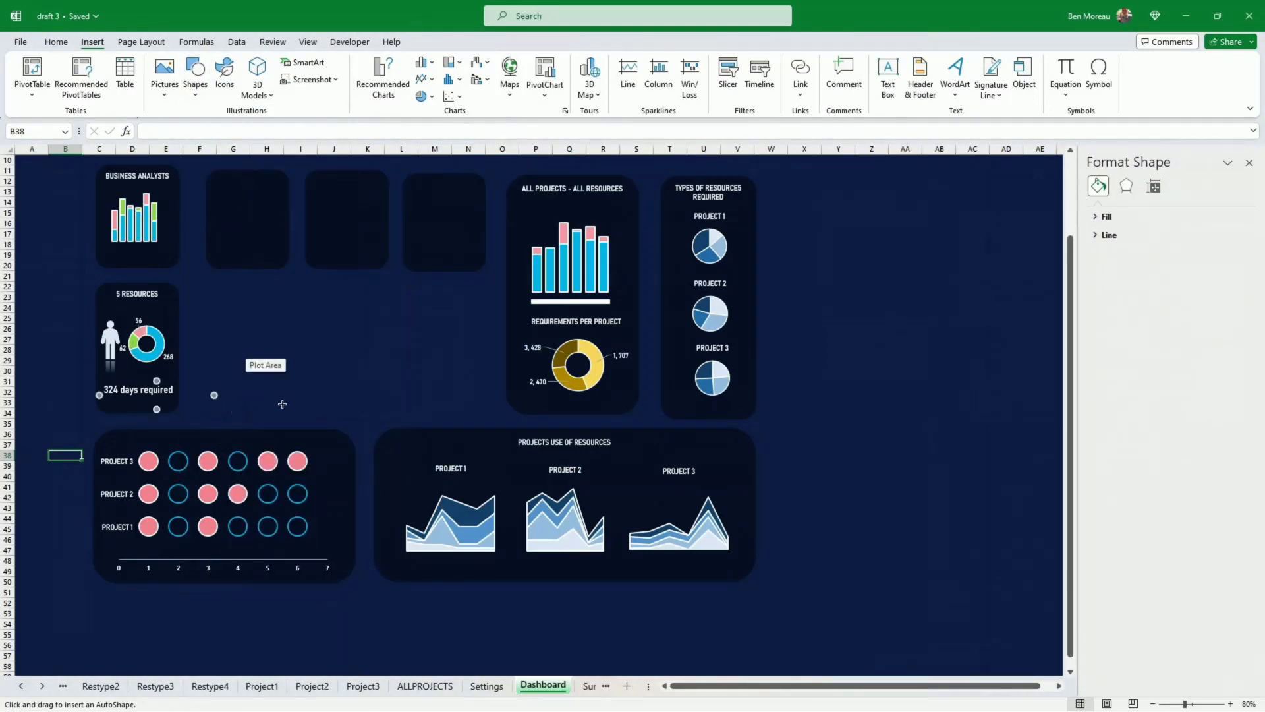
pyautogui.moveTo(156, 617); pyautogui.dragTo(358, 617)
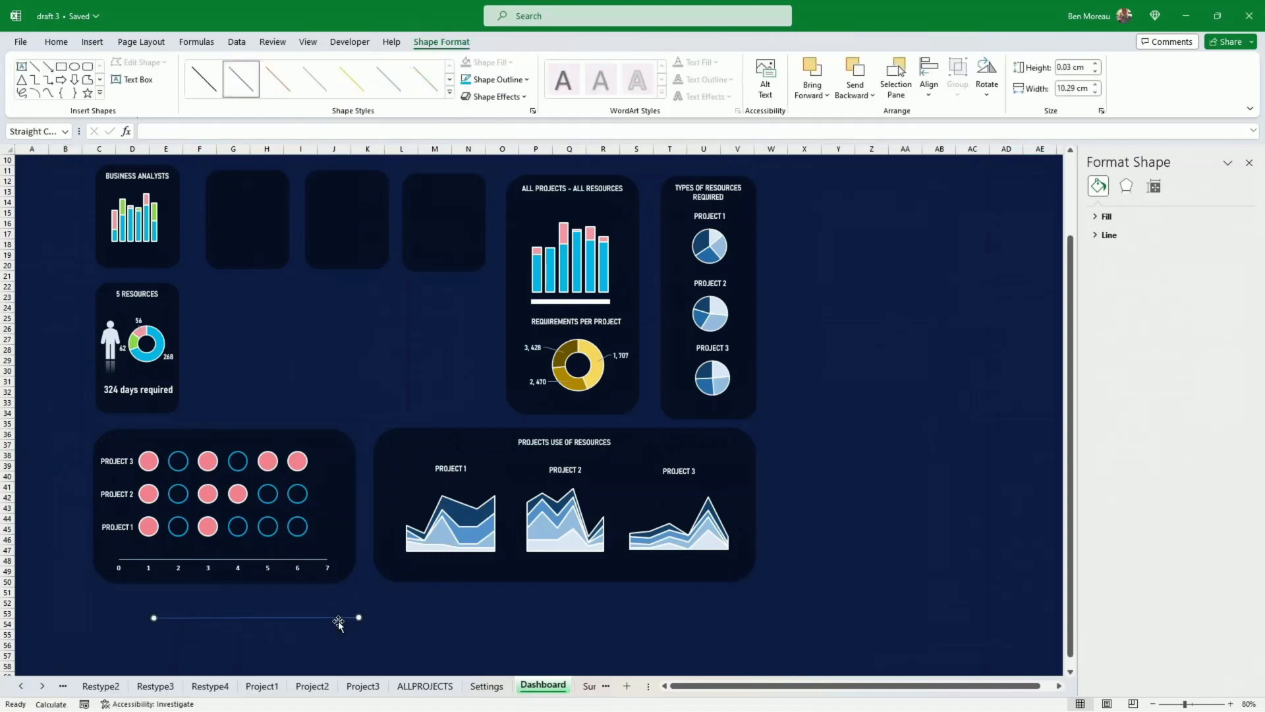
pyautogui.click(529, 81)
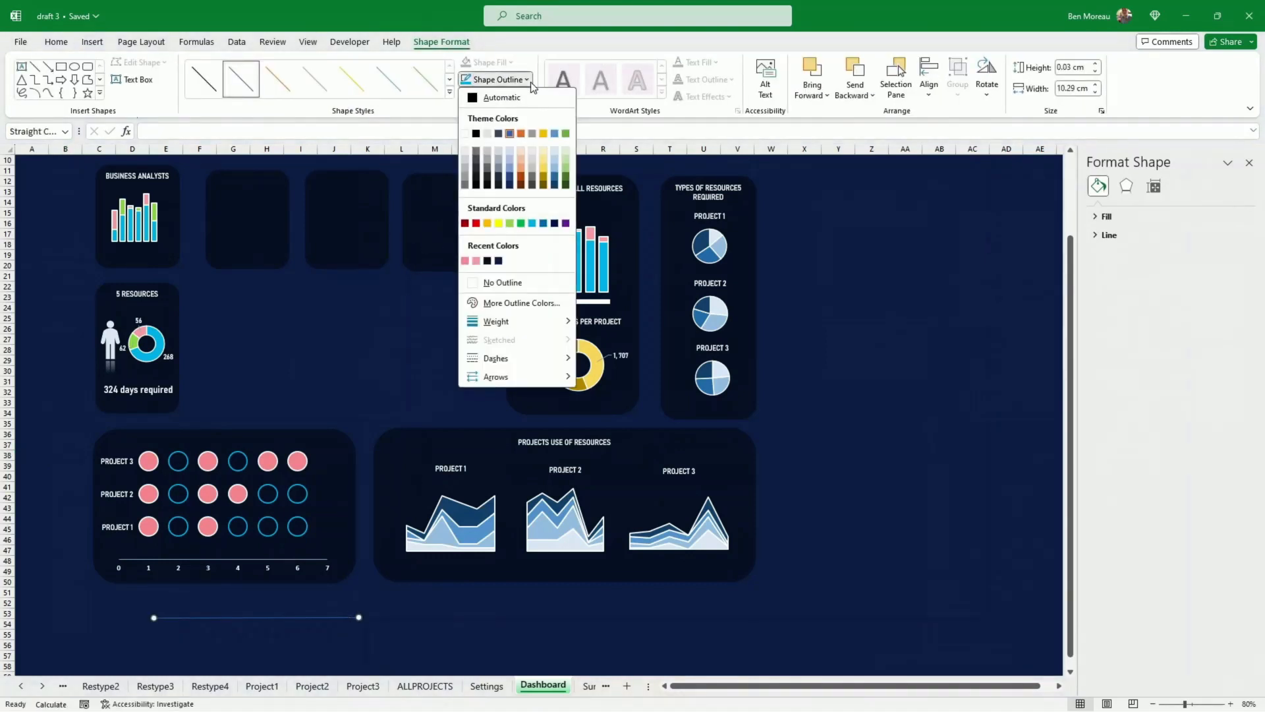
pyautogui.click(464, 135)
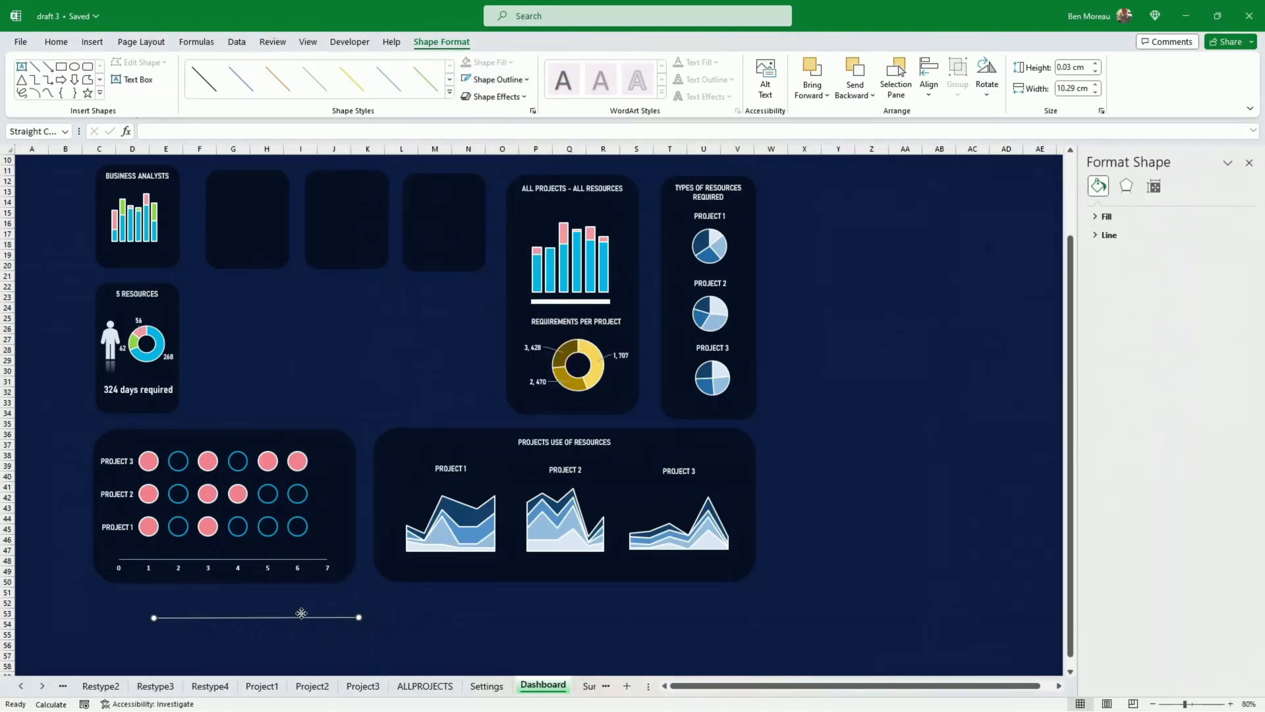
# - Place the white line across the Project 3 row of circles and increase its line weight
pyautogui.moveTo(301, 613); pyautogui.dragTo(306, 463)
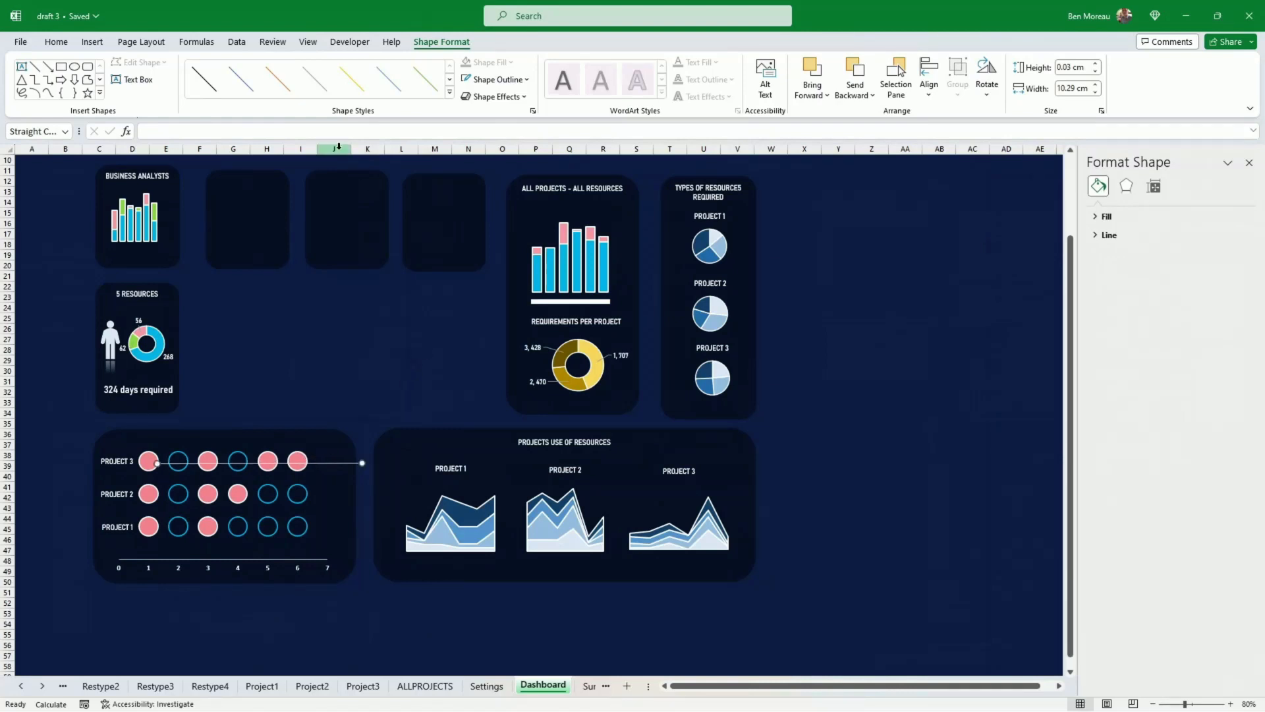
pyautogui.click(527, 81)
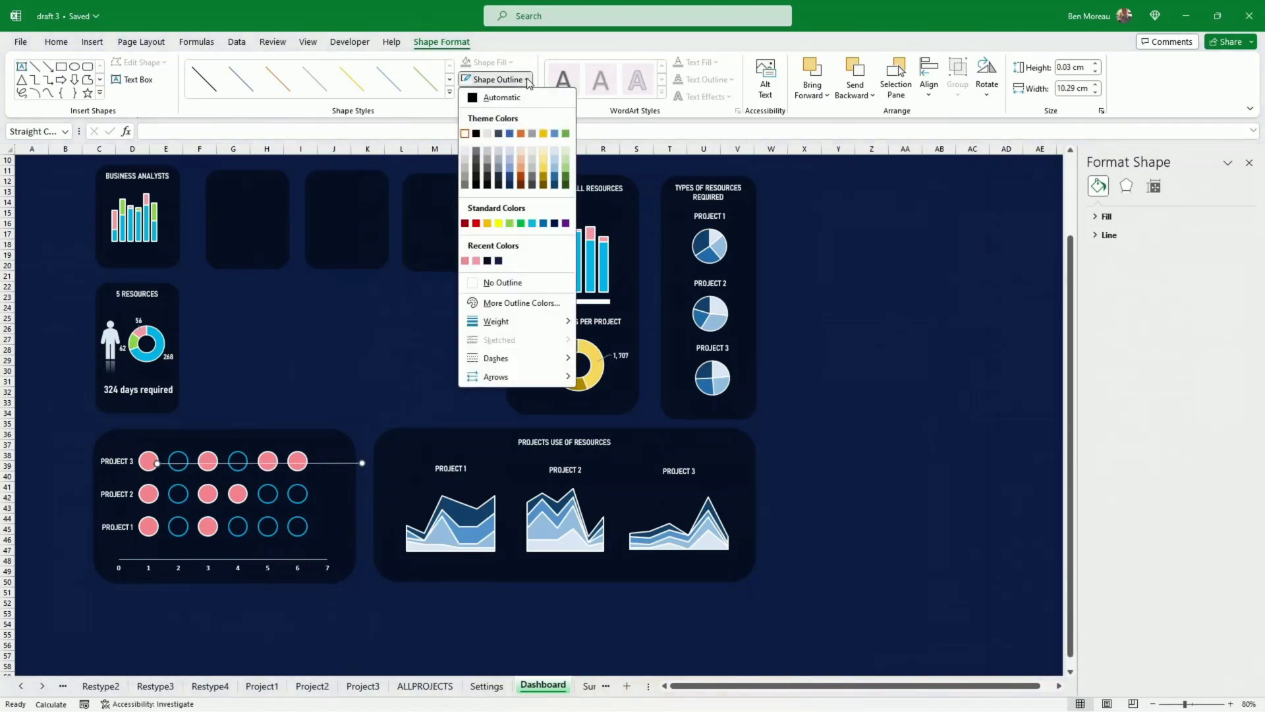
pyautogui.moveTo(545, 320)
pyautogui.click(631, 391)
# - Shorten the white line to about 7.4 cm so it ends at the sixth circle, and send it behind the bubble chart
pyautogui.moveTo(361, 462); pyautogui.dragTo(305, 462)
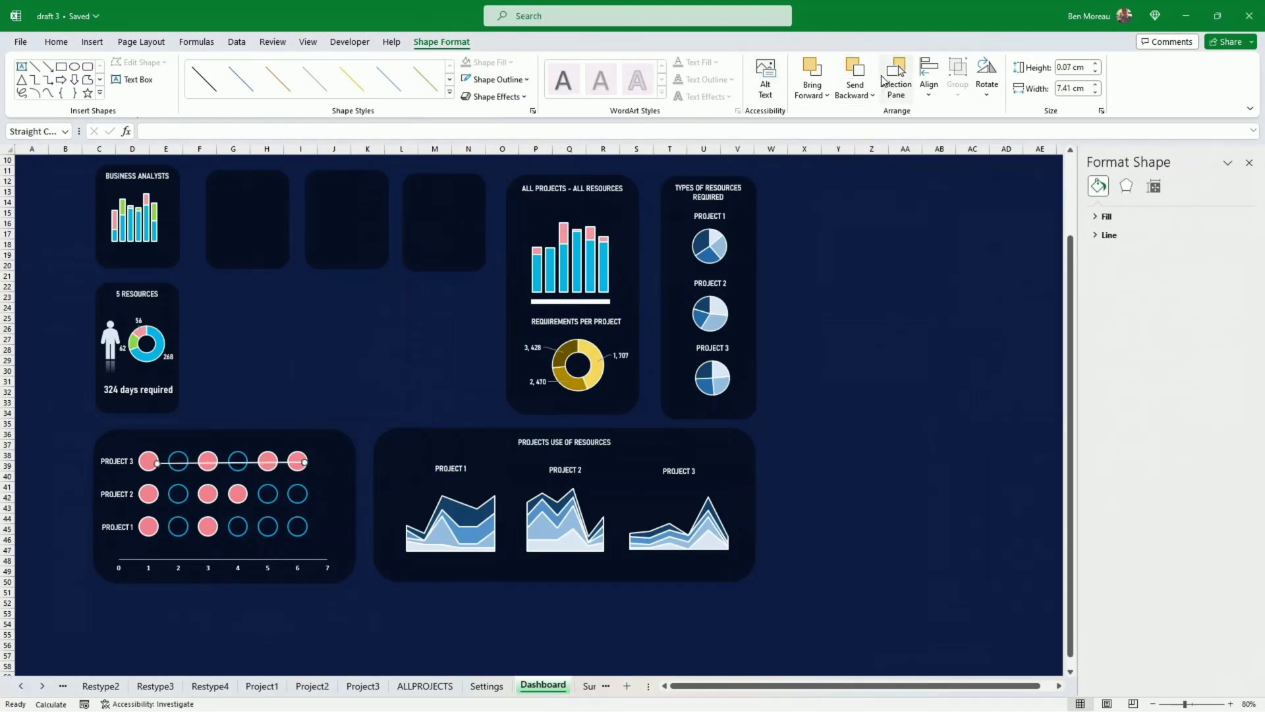
pyautogui.click(856, 68)
pyautogui.click(389, 392)
pyautogui.click(223, 464)
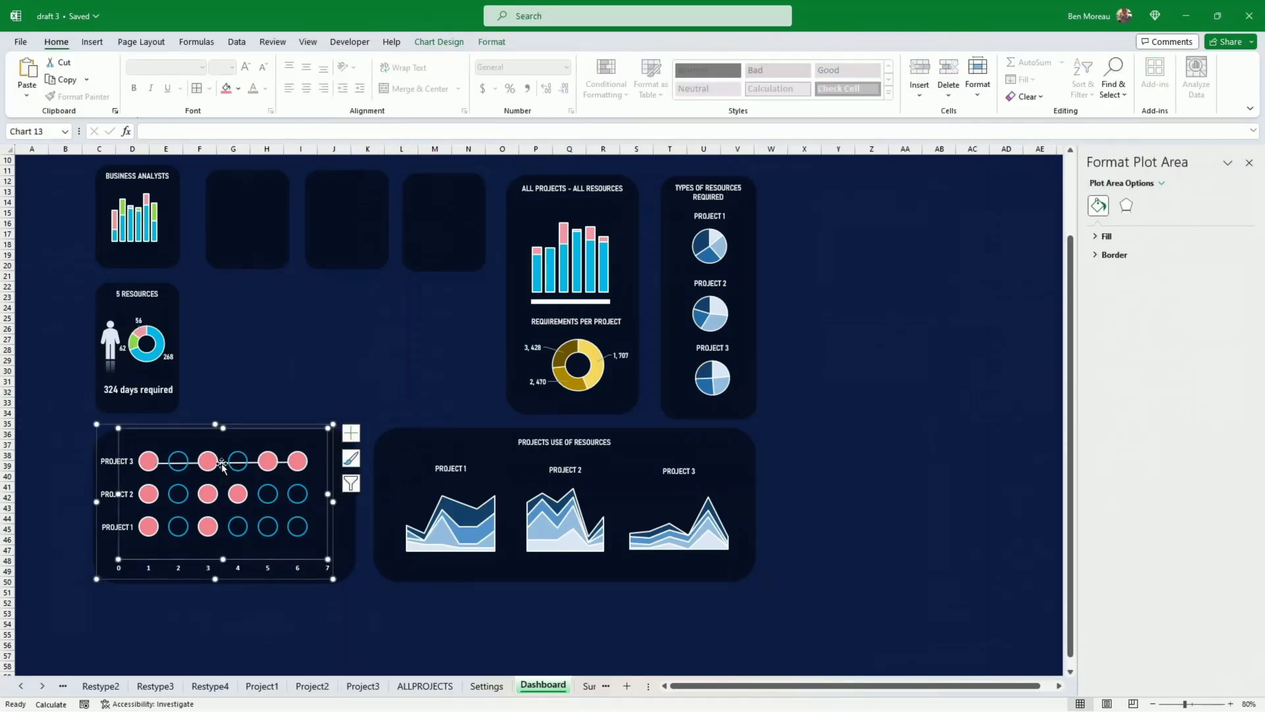
pyautogui.click(258, 402)
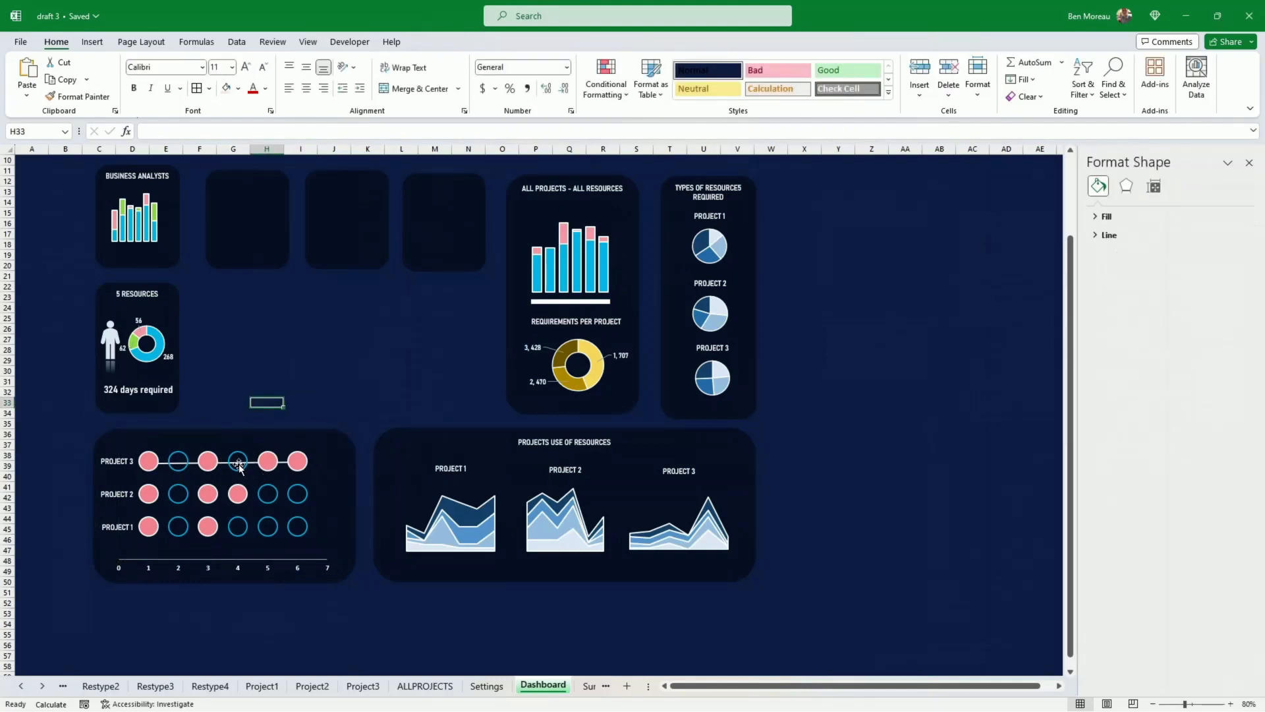
# - Fill the hollow circles of the Project 3 series with the Boxes colour listed on the Settings sheet, hex 121F36
pyautogui.moveTo(242, 456)
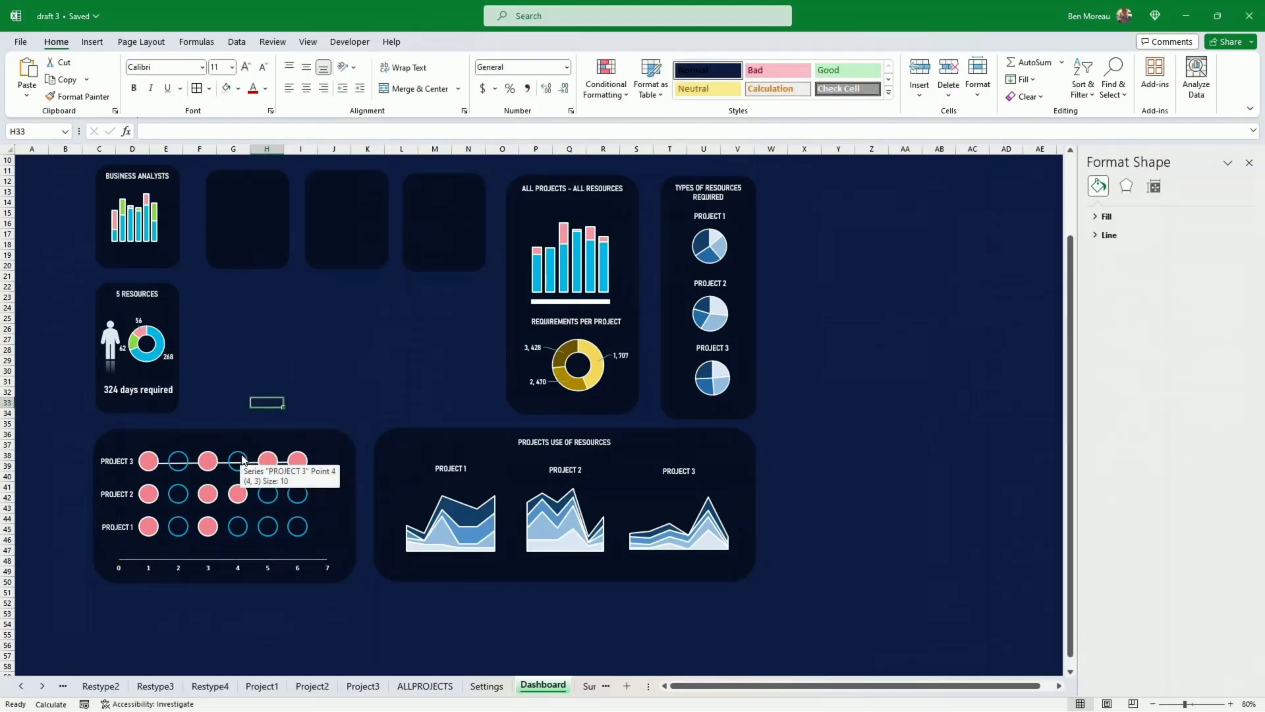
pyautogui.click(182, 465)
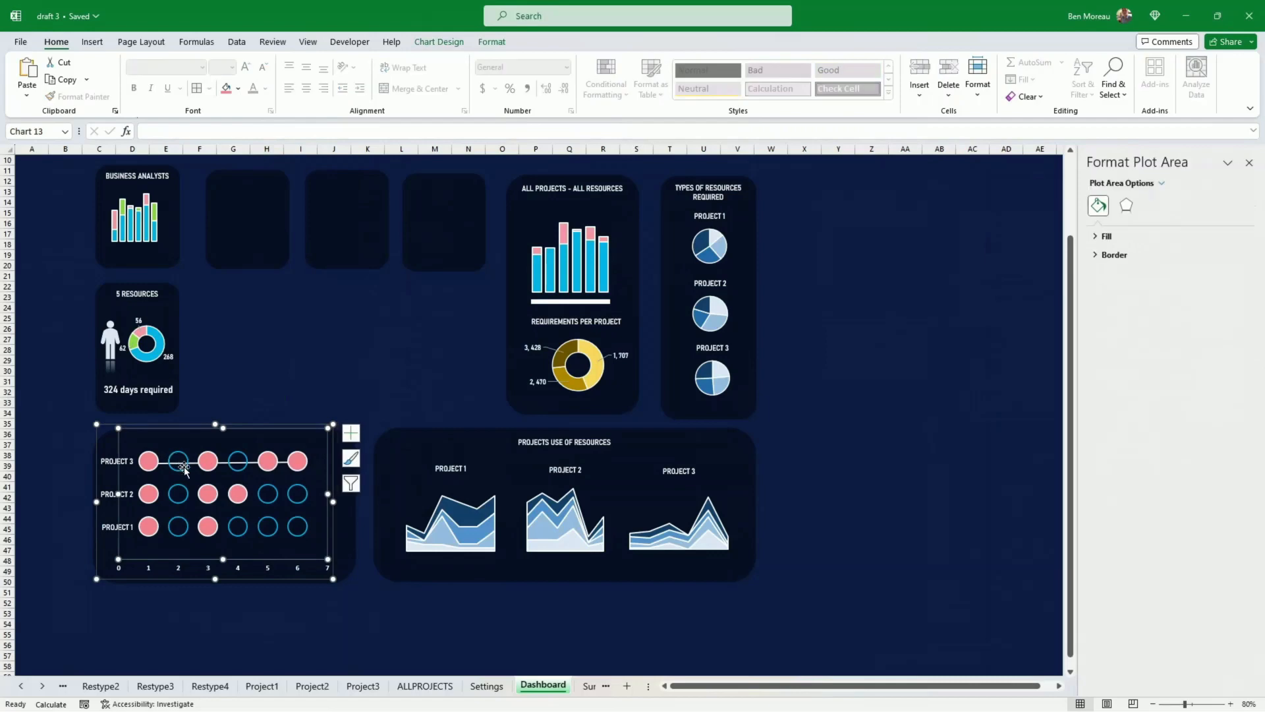
pyautogui.click(182, 470)
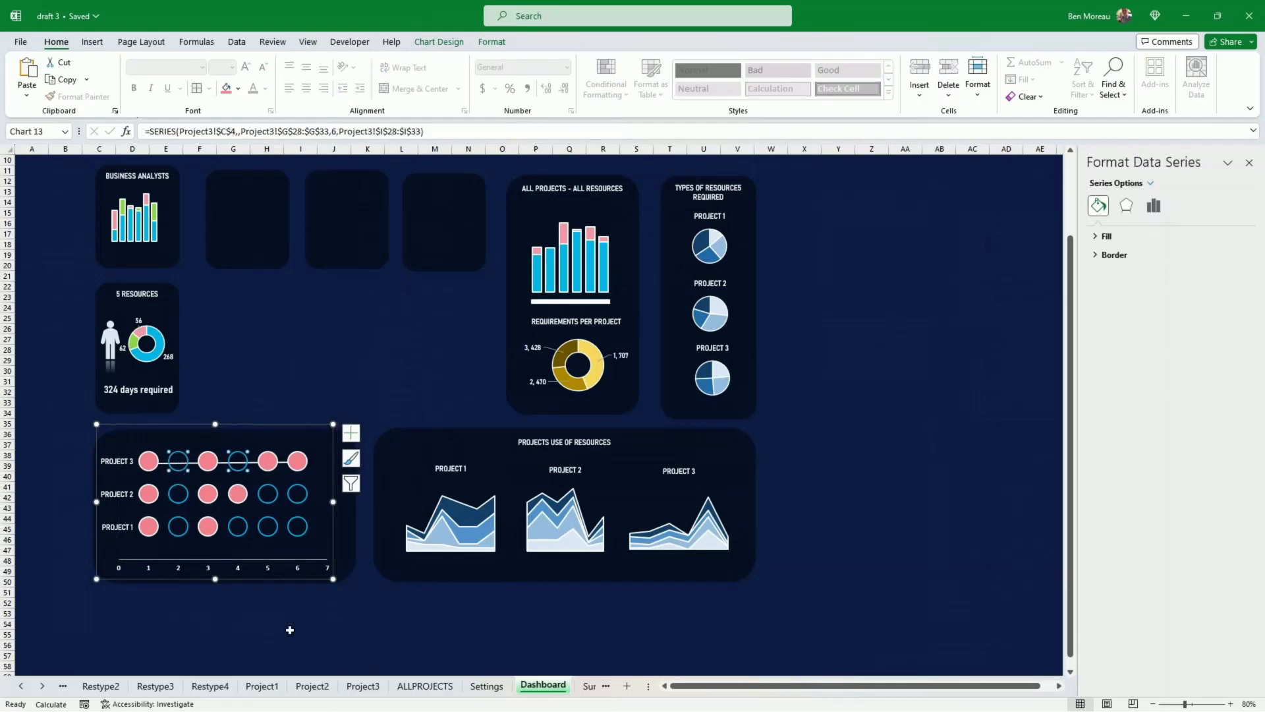
pyautogui.click(486, 686)
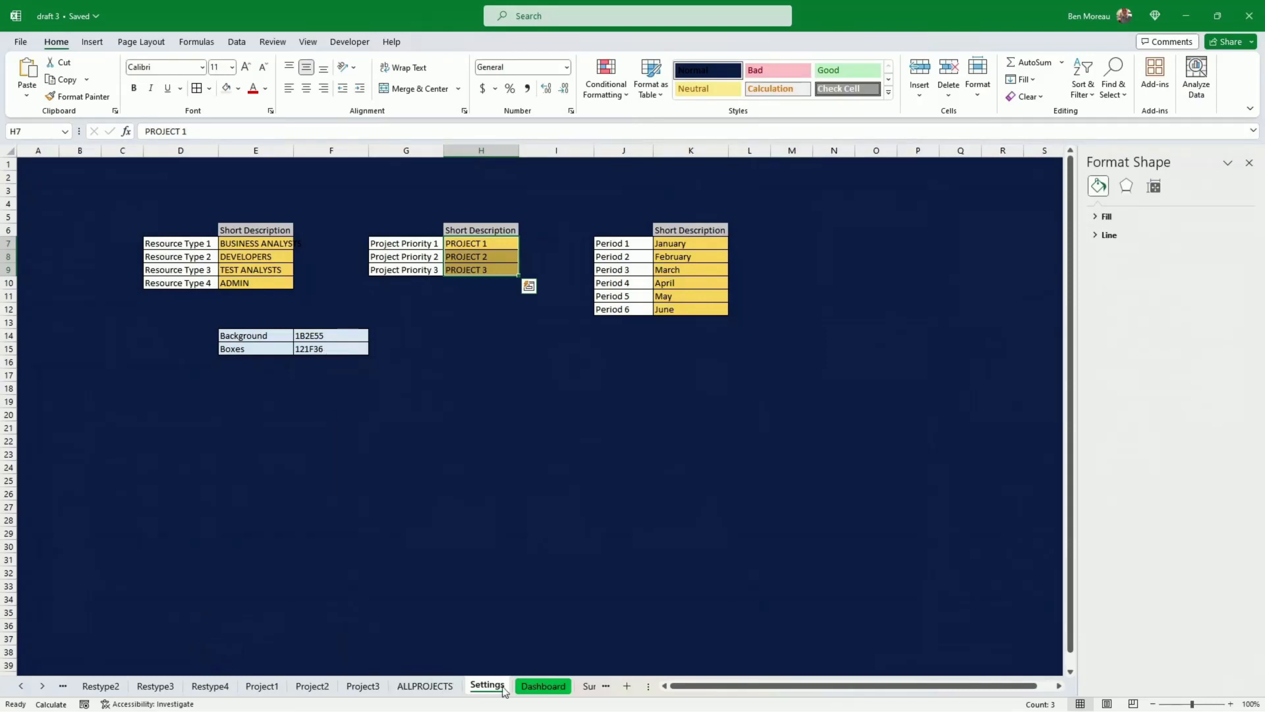
pyautogui.click(543, 686)
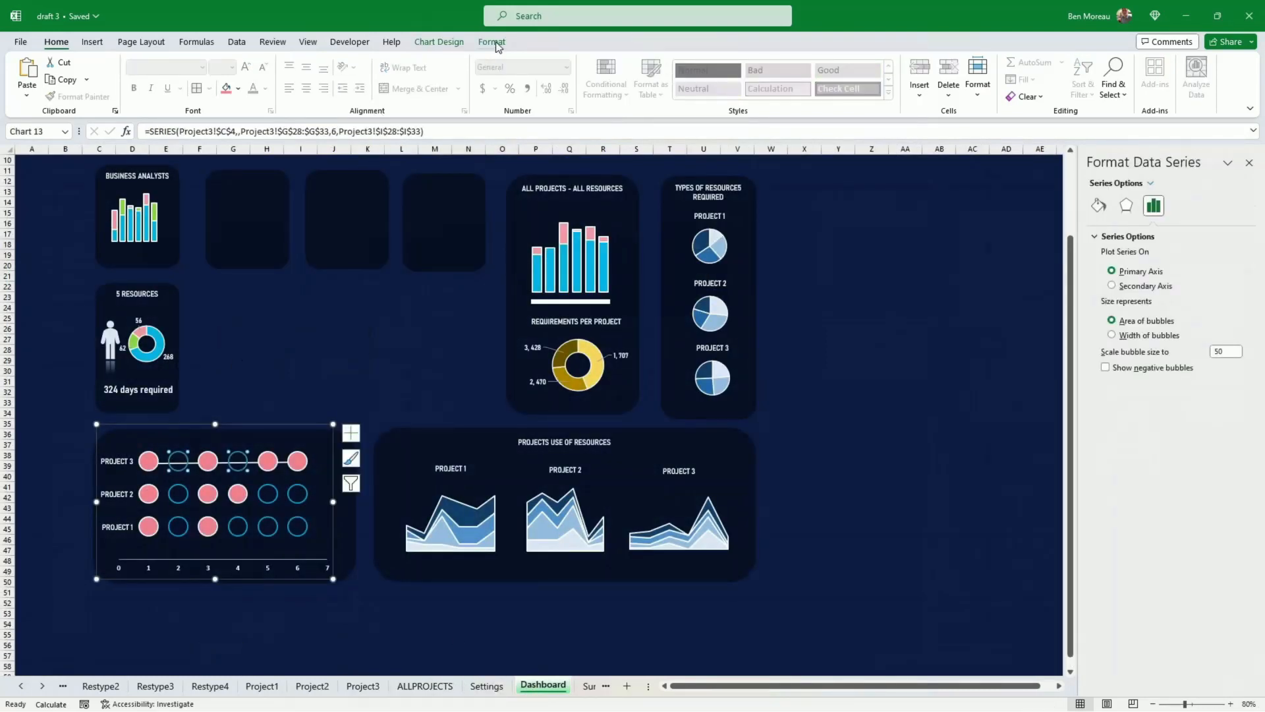
pyautogui.click(495, 42)
pyautogui.click(543, 62)
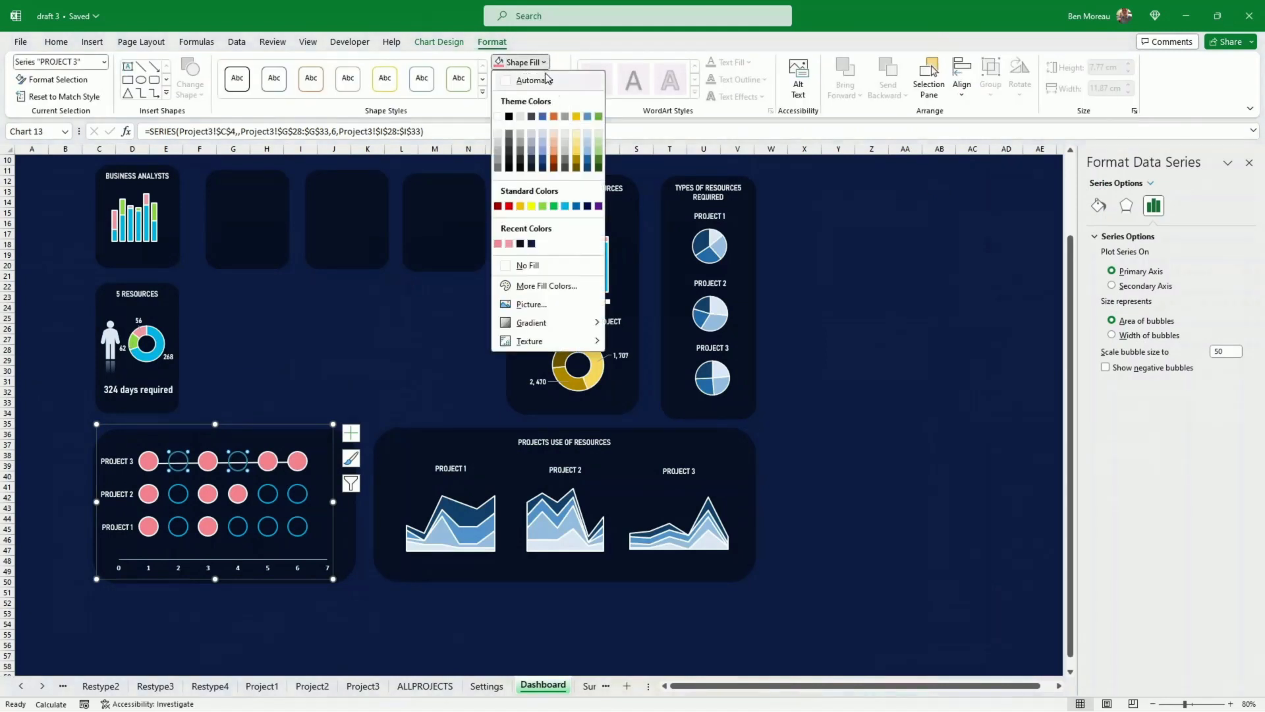
pyautogui.click(542, 285)
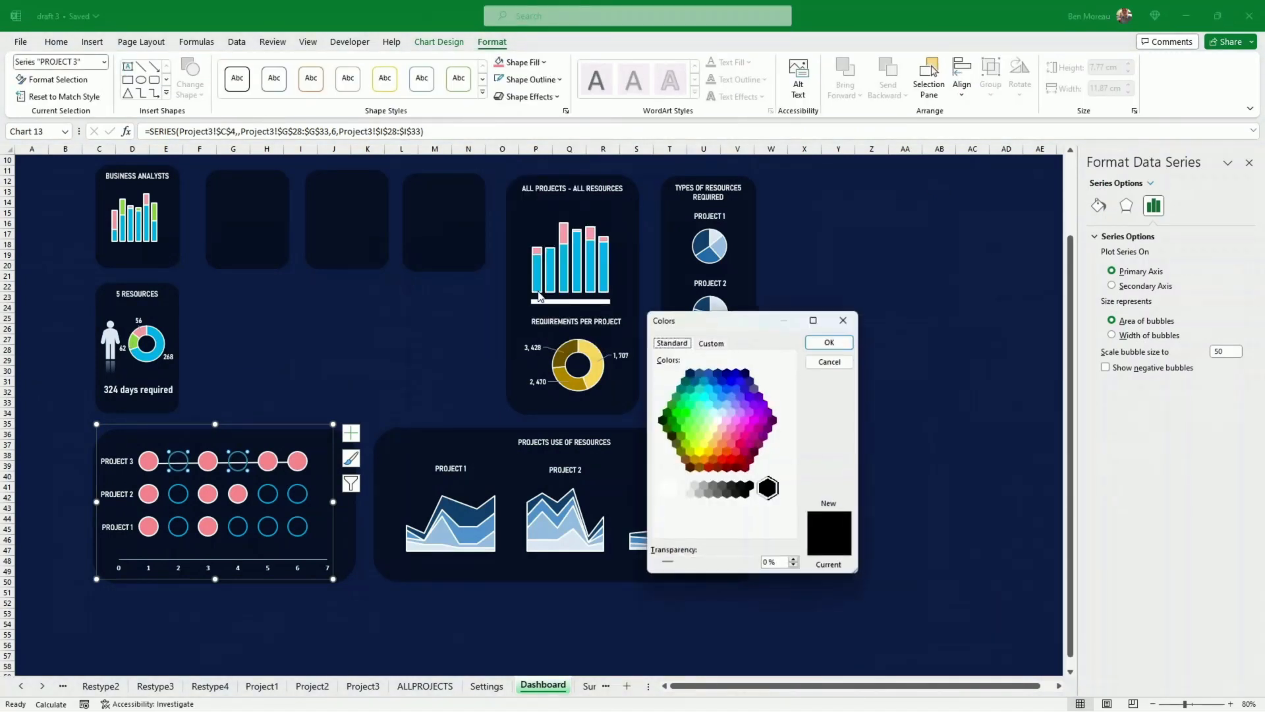
pyautogui.click(711, 342)
pyautogui.doubleClick(723, 527)
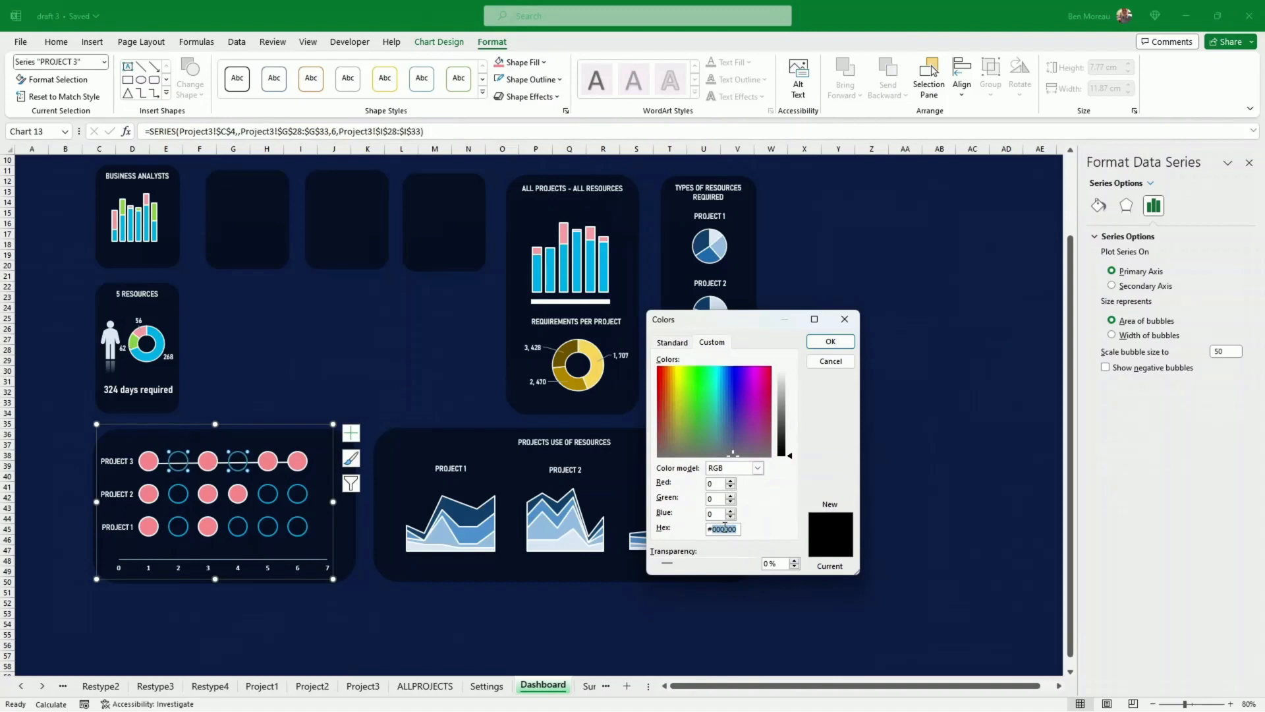
pyautogui.write('121f36')
pyautogui.press('Return')
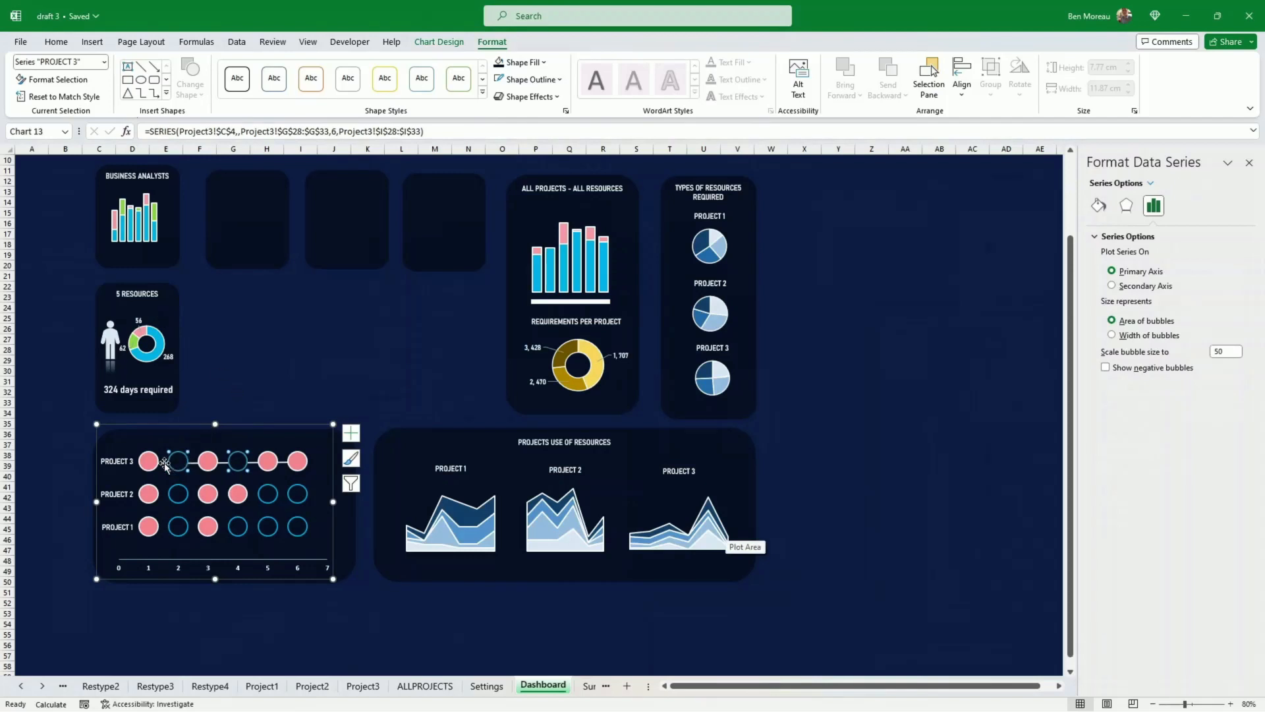
# - Place white connecting lines across the Project 2 and Project 1 rows of circles and reposition the bubble chart within its panel
pyautogui.click(186, 499)
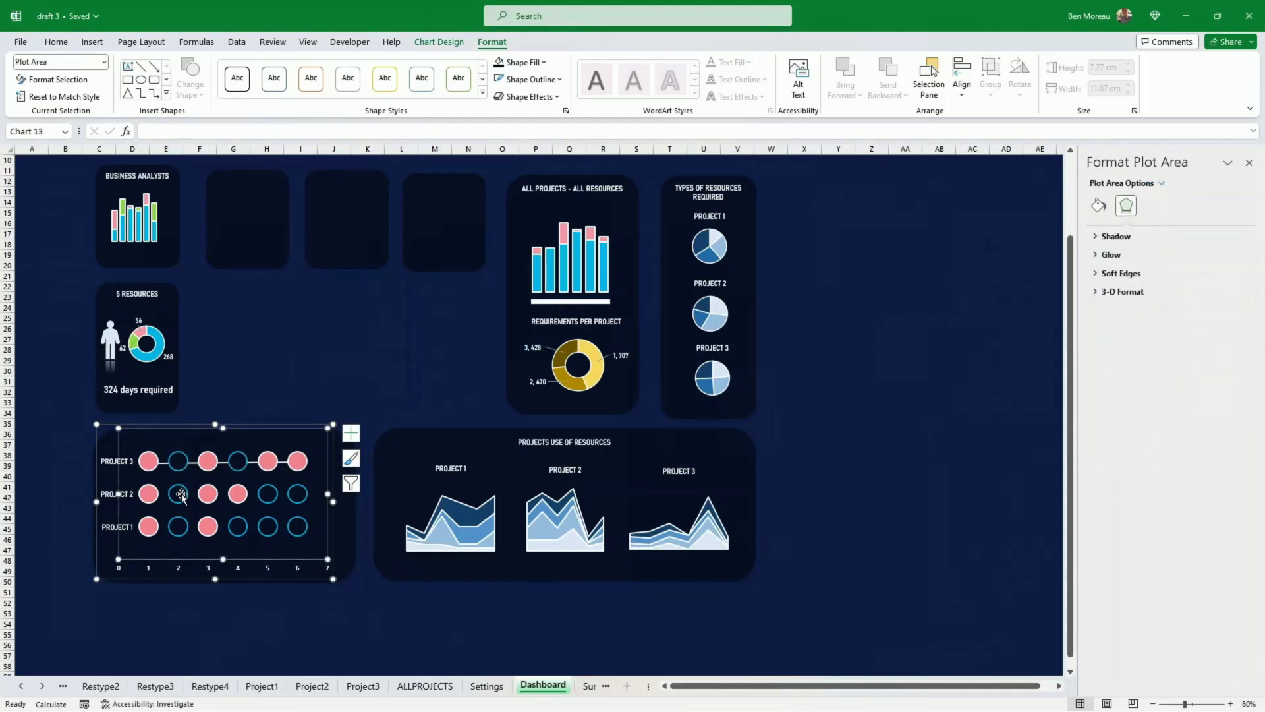
pyautogui.click(266, 370)
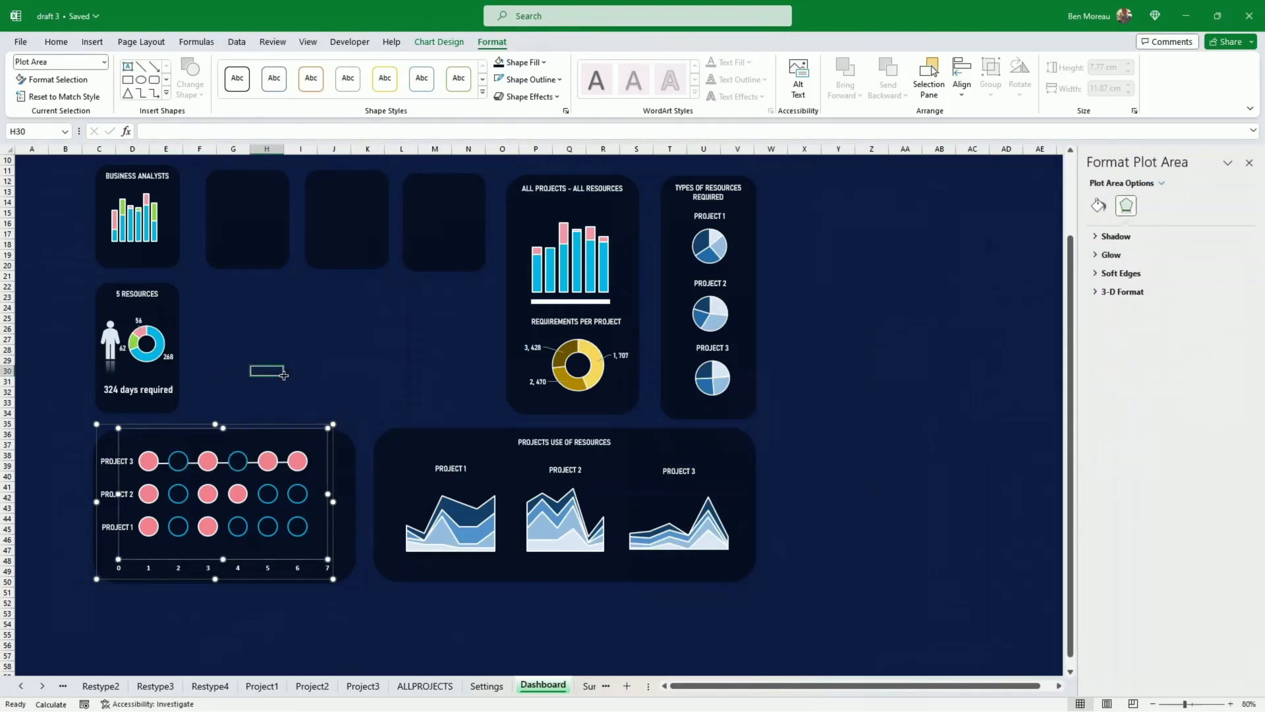
pyautogui.click(265, 493)
pyautogui.click(165, 612)
pyautogui.moveTo(322, 440); pyautogui.dragTo(401, 319)
pyautogui.moveTo(291, 462); pyautogui.dragTo(278, 491)
pyautogui.moveTo(278, 491)
pyautogui.mouseDown()
pyautogui.moveTo(291, 527)
pyautogui.moveTo(285, 494)
pyautogui.mouseUp()
pyautogui.moveTo(389, 295); pyautogui.dragTo(325, 418)
pyautogui.moveTo(236, 528); pyautogui.dragTo(240, 528)
pyautogui.moveTo(300, 494); pyautogui.dragTo(303, 494)
# - Send the Project 2 and Project 1 connecting lines behind the bubble chart's circles
pyautogui.click(295, 528)
pyautogui.click(442, 43)
pyautogui.click(851, 78)
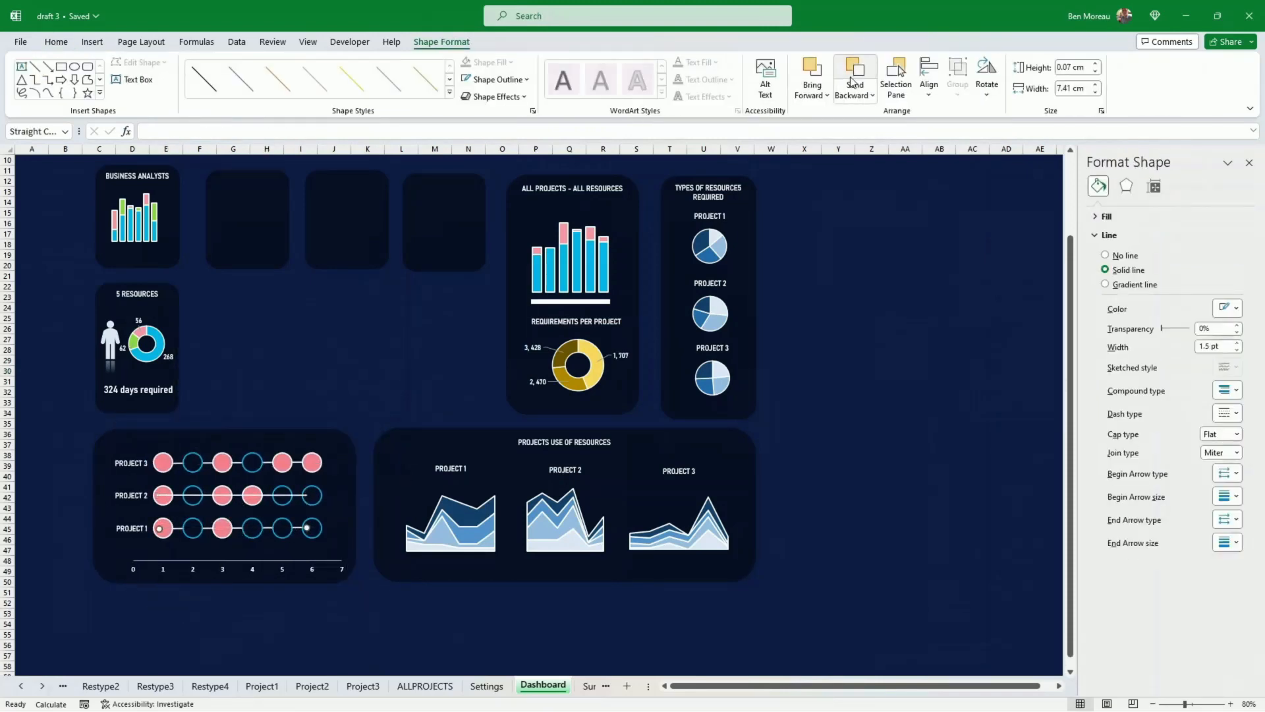
pyautogui.press('Escape')
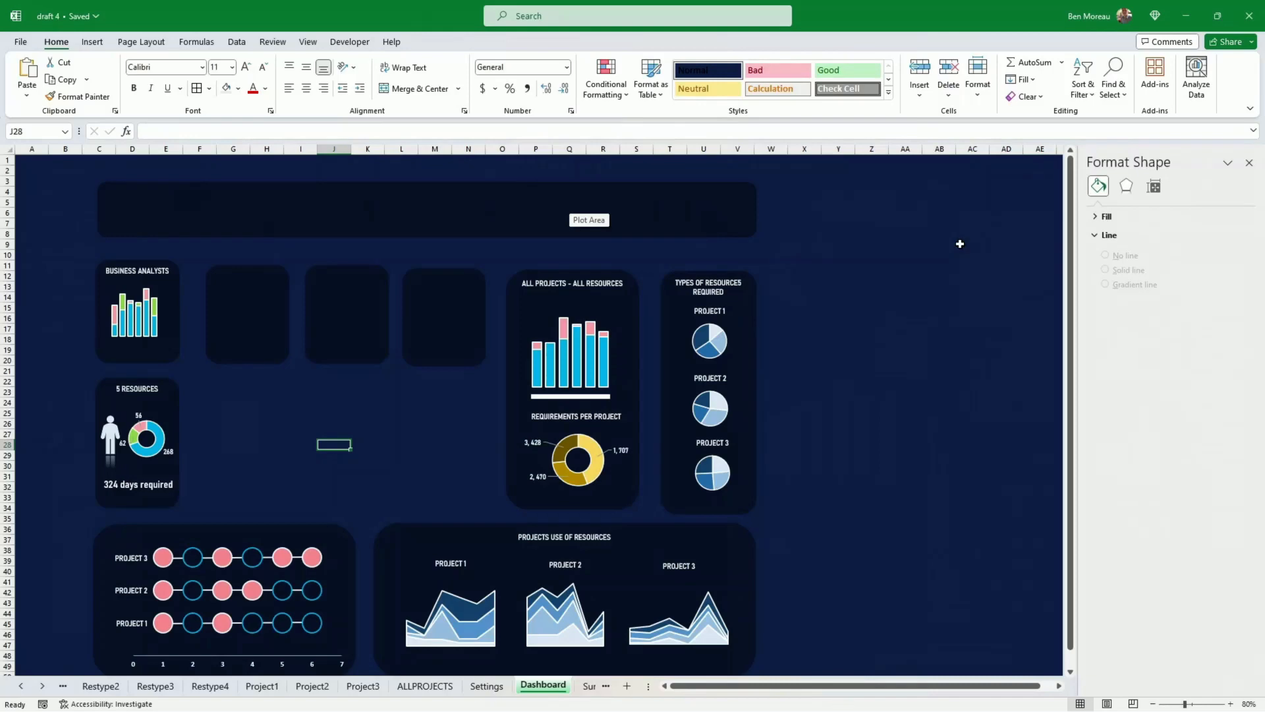
# - On the ALLPROJECTS sheet, label the grand total of the Provided table "utilized" in cell L11
pyautogui.click(425, 685)
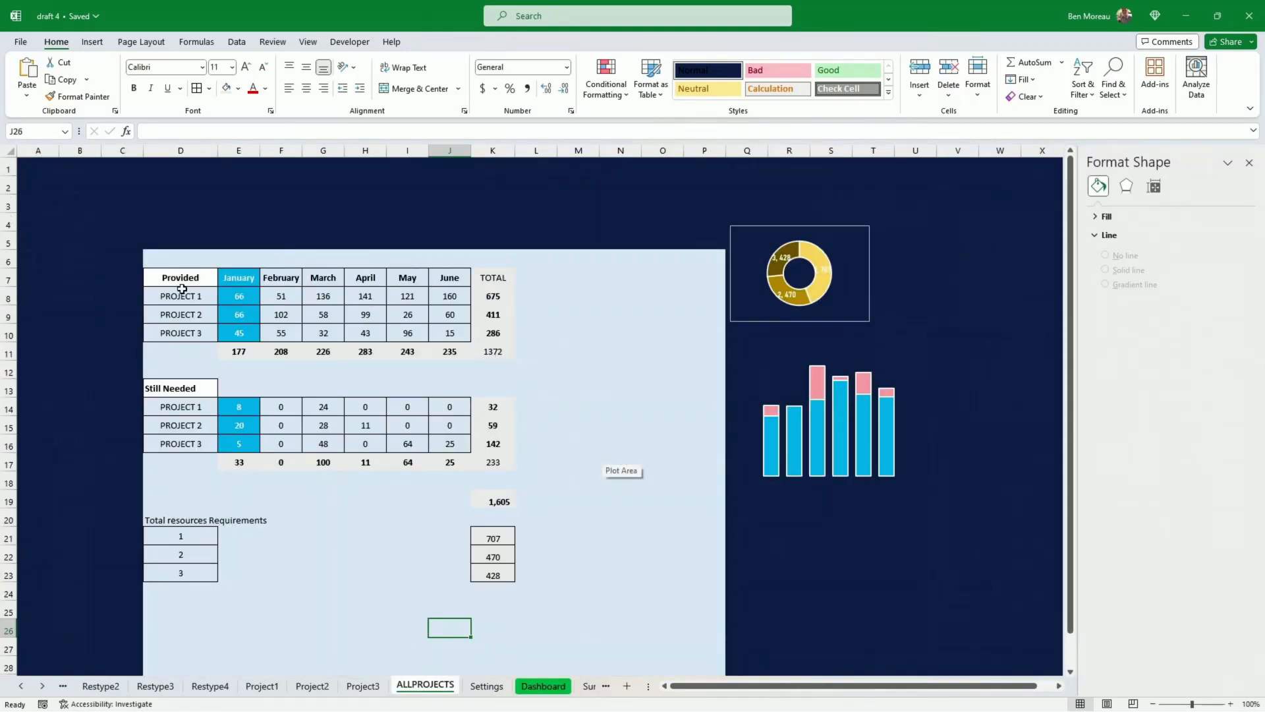
pyautogui.click(170, 276)
pyautogui.click(505, 354)
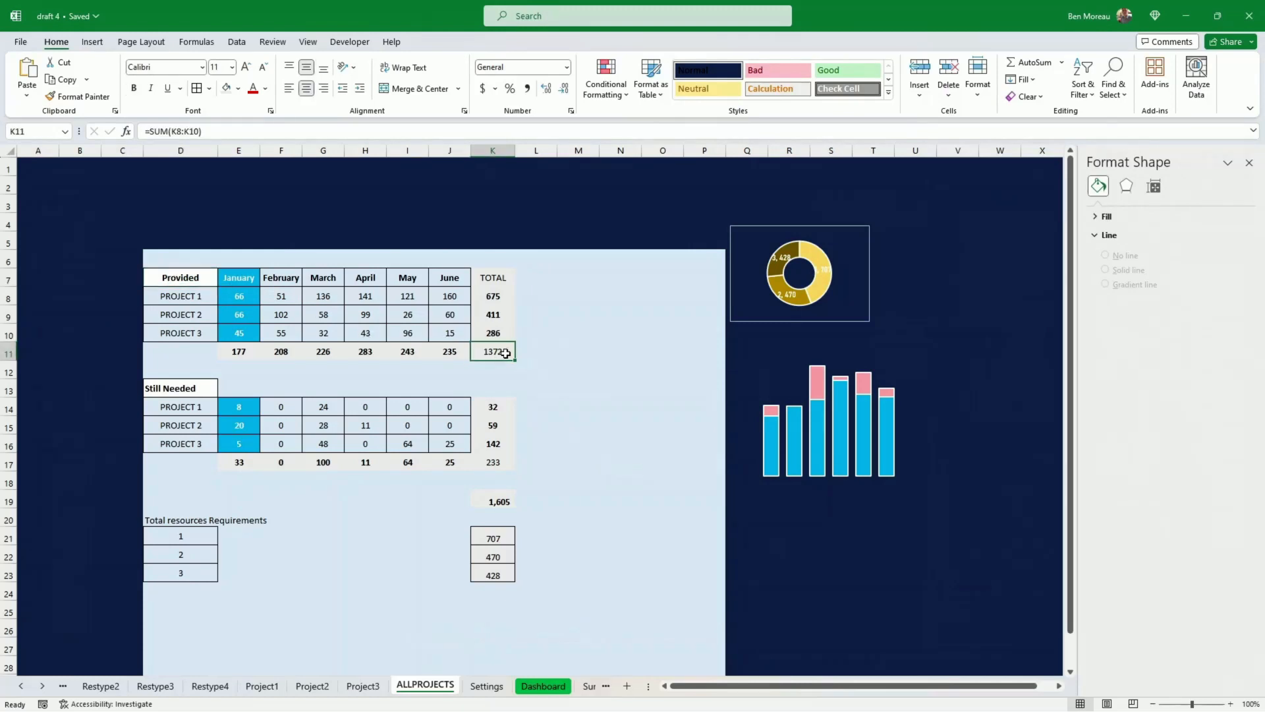
pyautogui.click(525, 350)
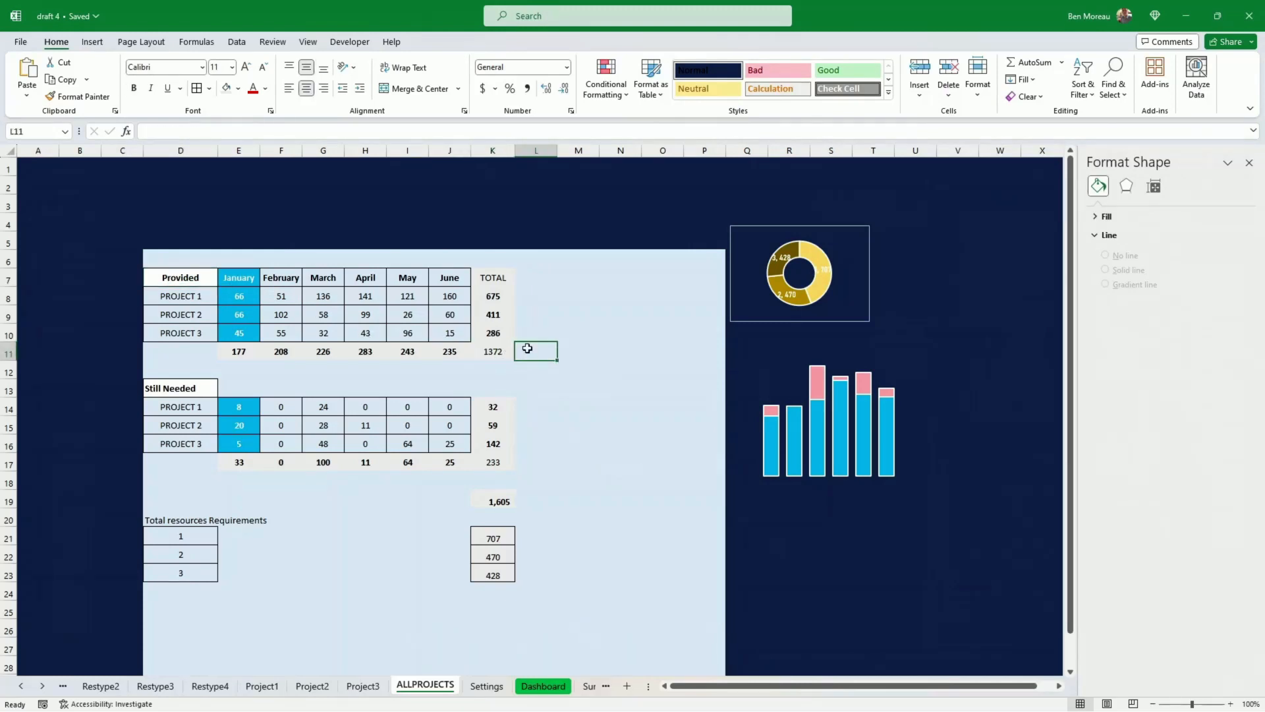
pyautogui.write('ut')
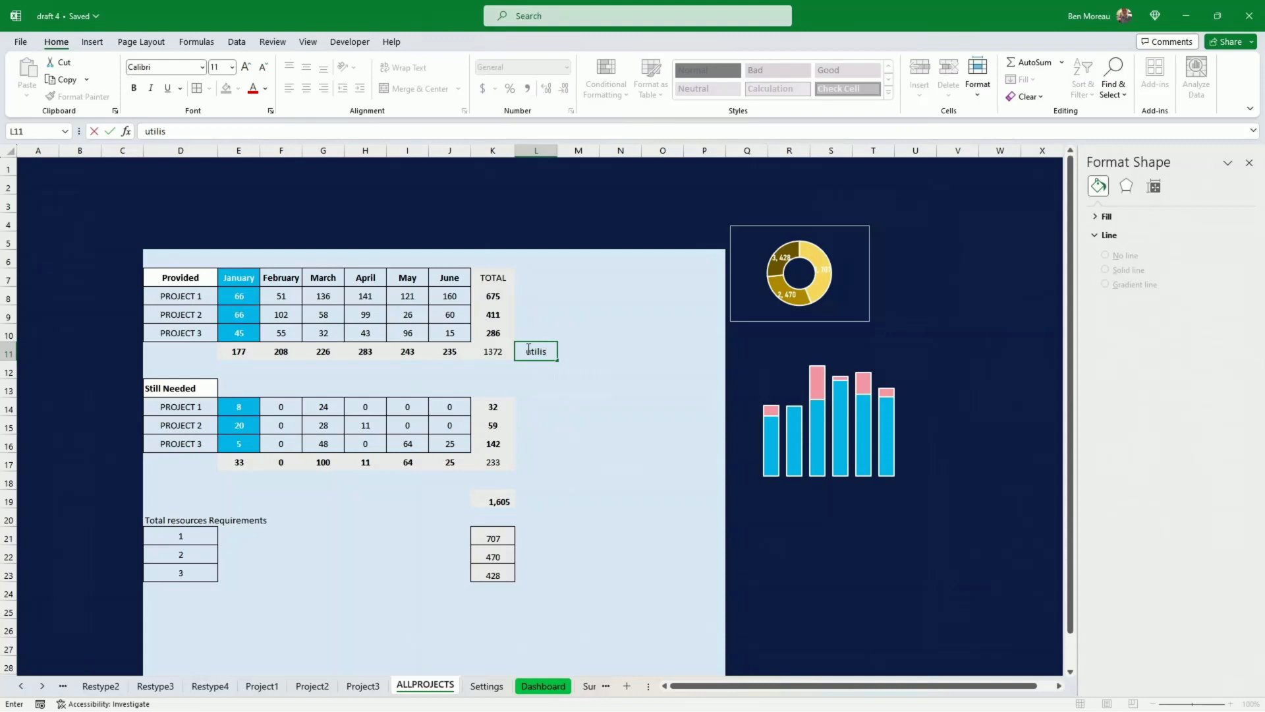
pyautogui.write('ilized')
pyautogui.press('Return')
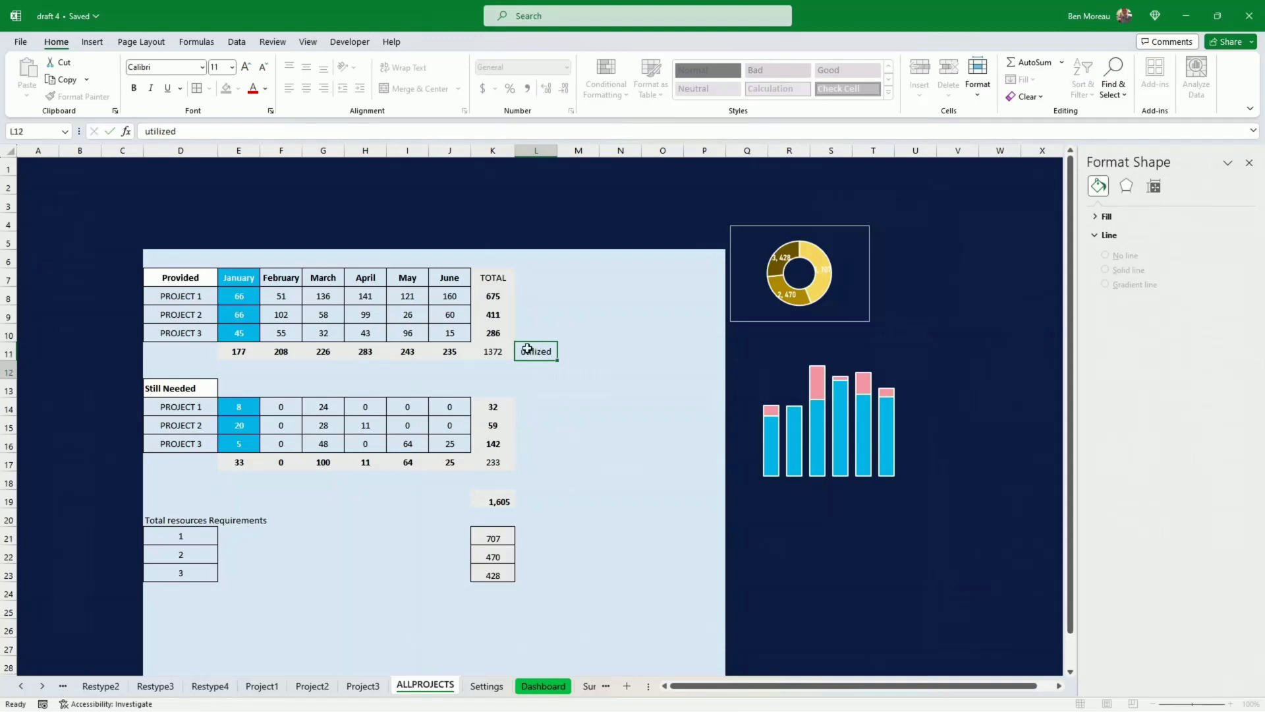
# - Label the grand total of the Still Needed table "Required" in cell L17
pyautogui.press('Down')
pyautogui.press('Down')
pyautogui.press('Down')
pyautogui.press('Down')
pyautogui.press('Down')
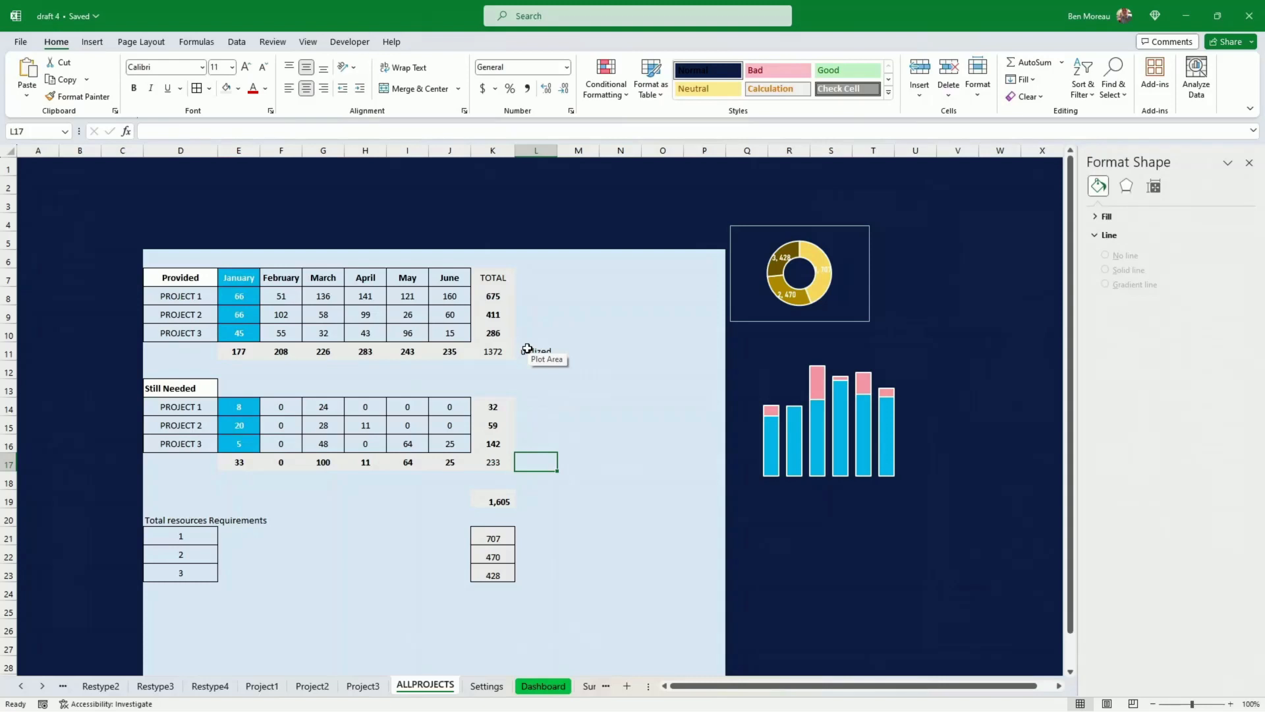
pyautogui.click(498, 459)
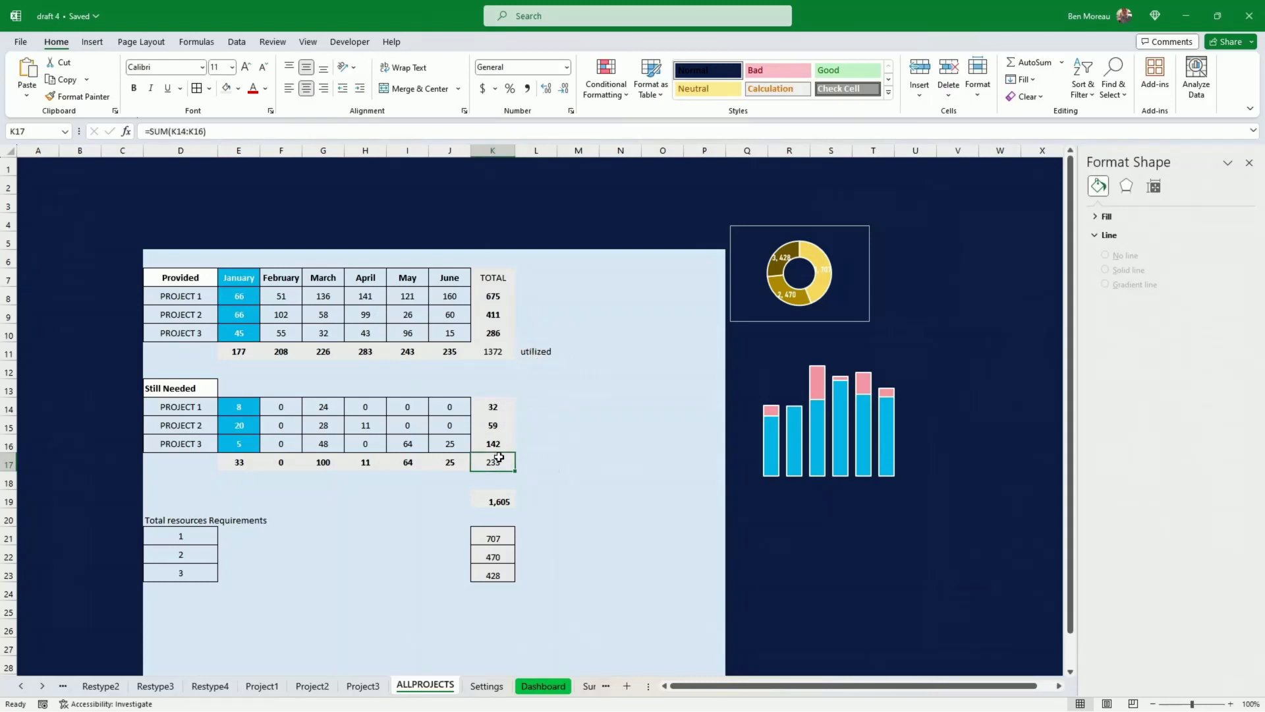
pyautogui.doubleClick(499, 460)
pyautogui.press('Return')
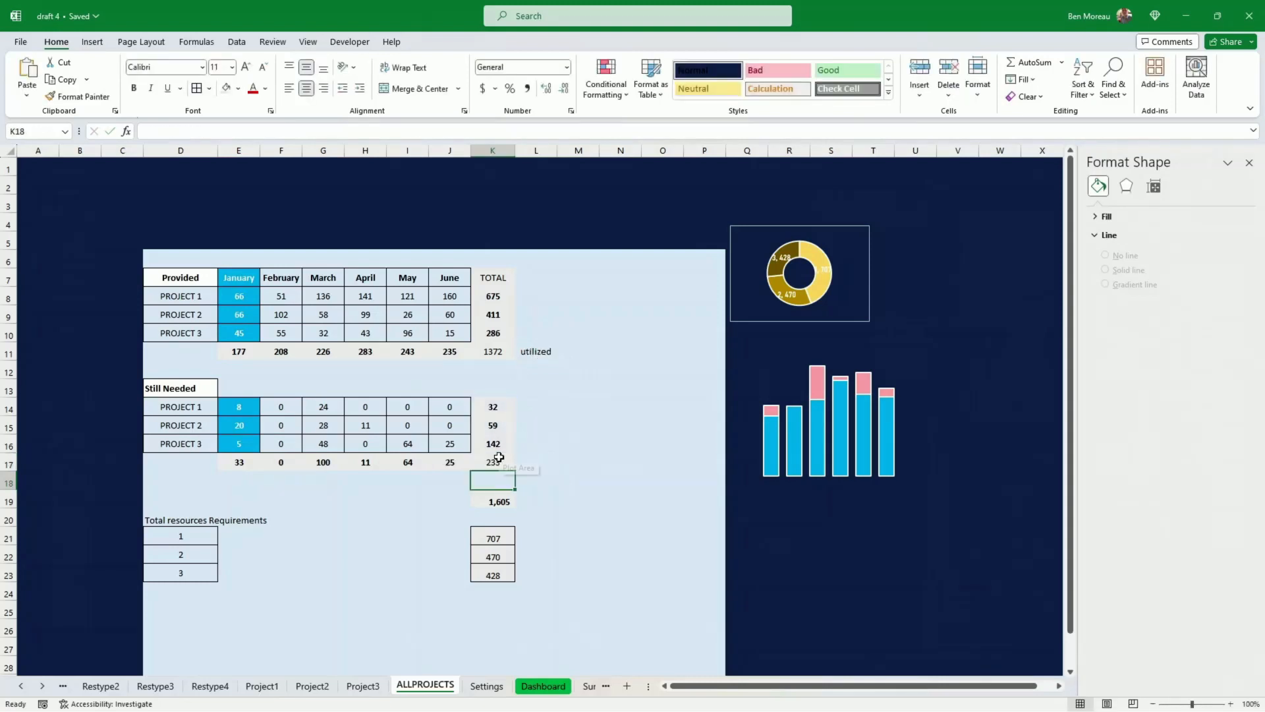
pyautogui.press('Up')
pyautogui.press('Right')
pyautogui.write('Re')
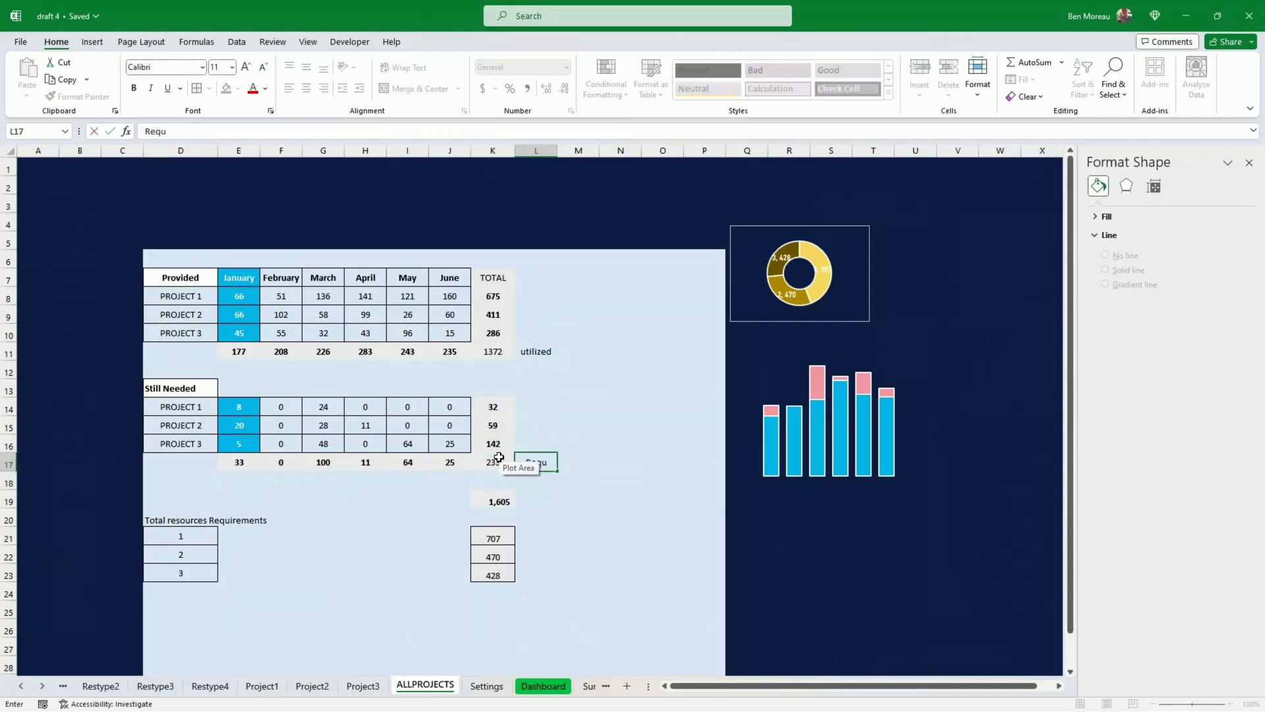
pyautogui.write('quired')
pyautogui.click(616, 574)
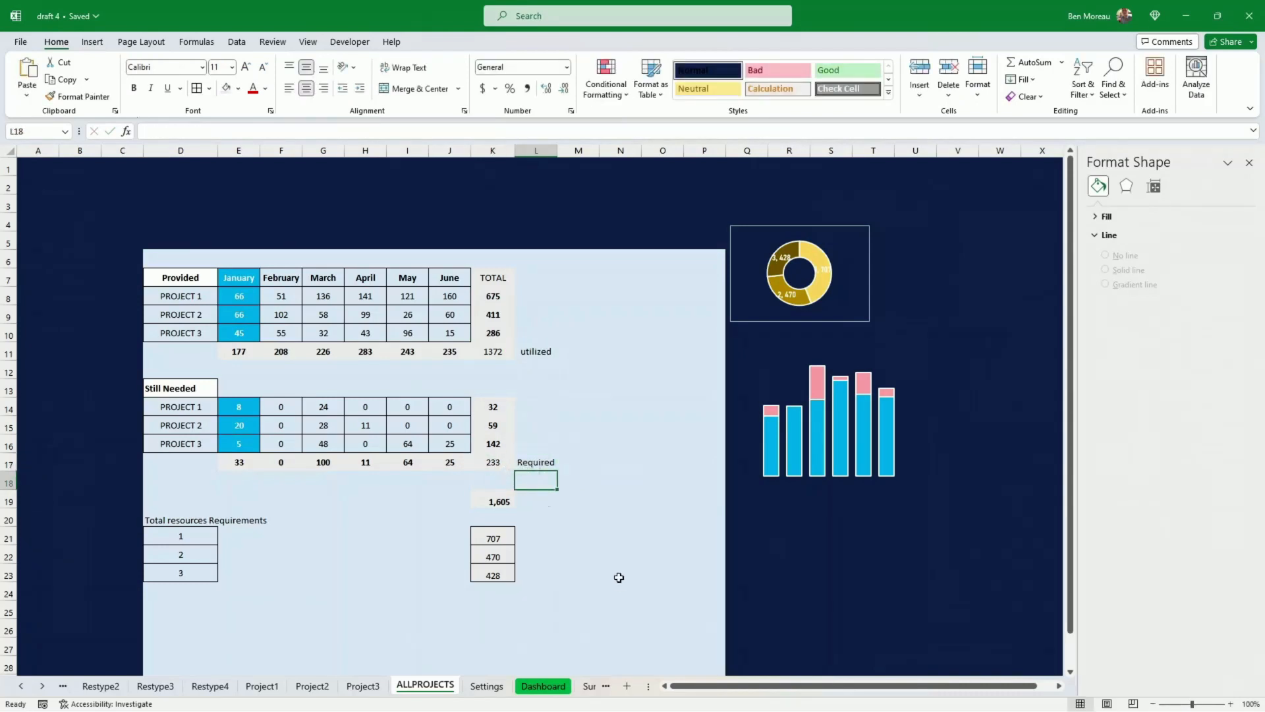
# - Enter the heading "Available" in cell L26 below the resource requirement totals
pyautogui.click(537, 625)
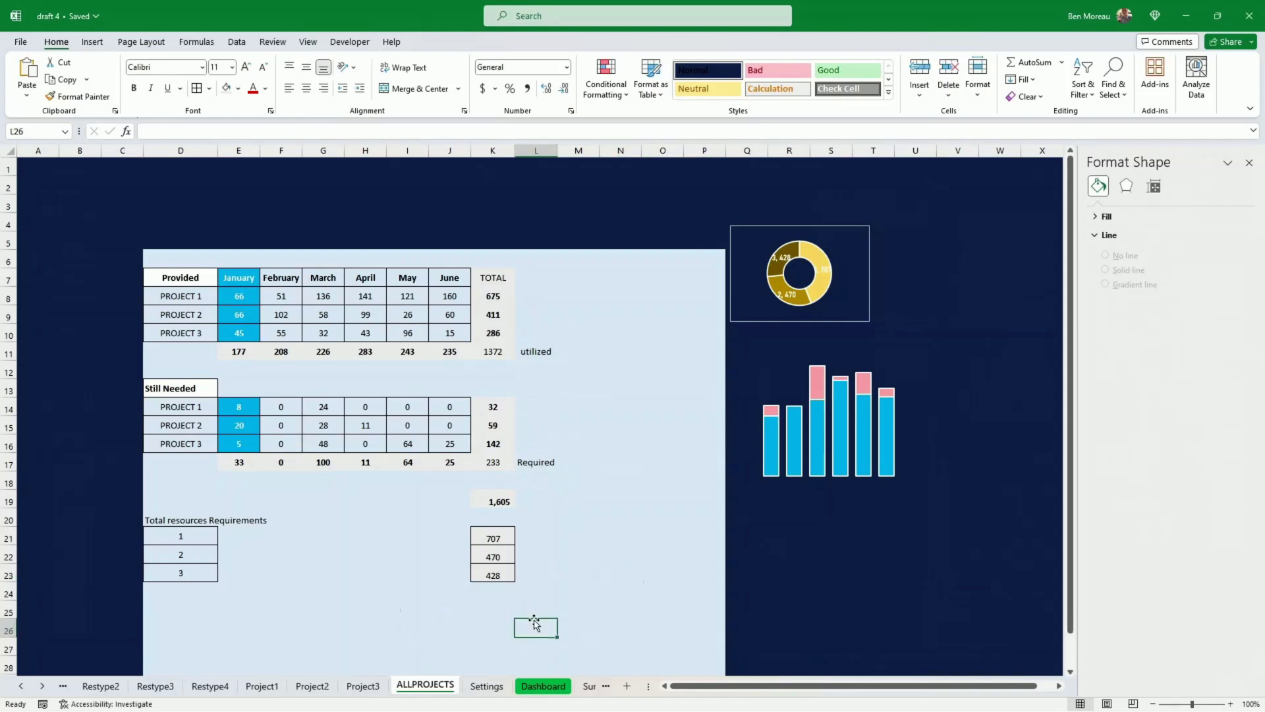
pyautogui.write('Avai')
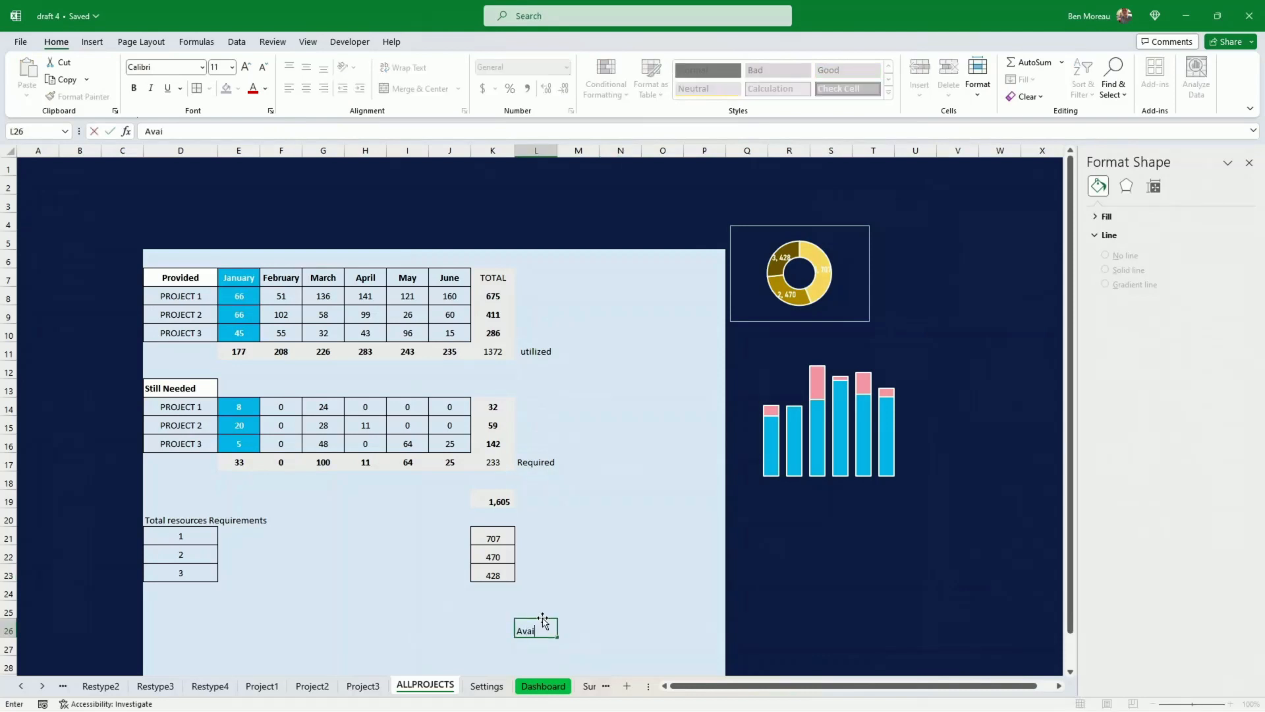
pyautogui.write('lable')
pyautogui.press('Return')
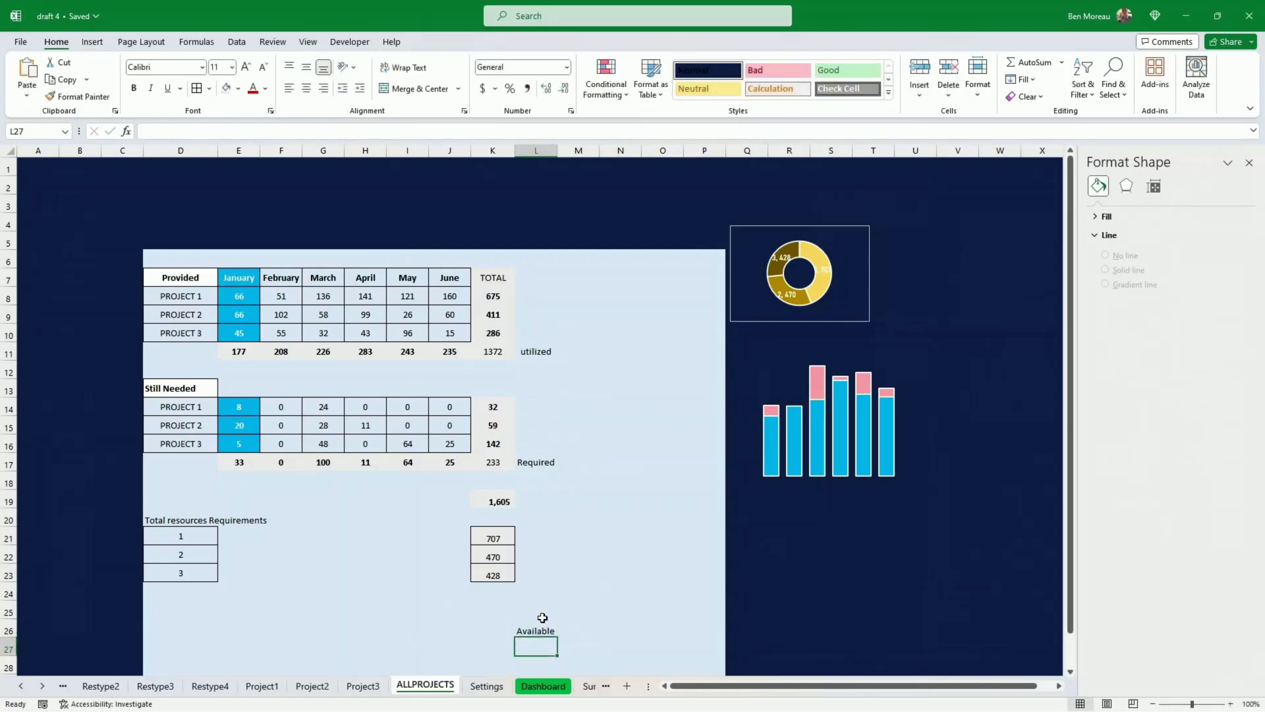
pyautogui.press('Up')
pyautogui.press('Left')
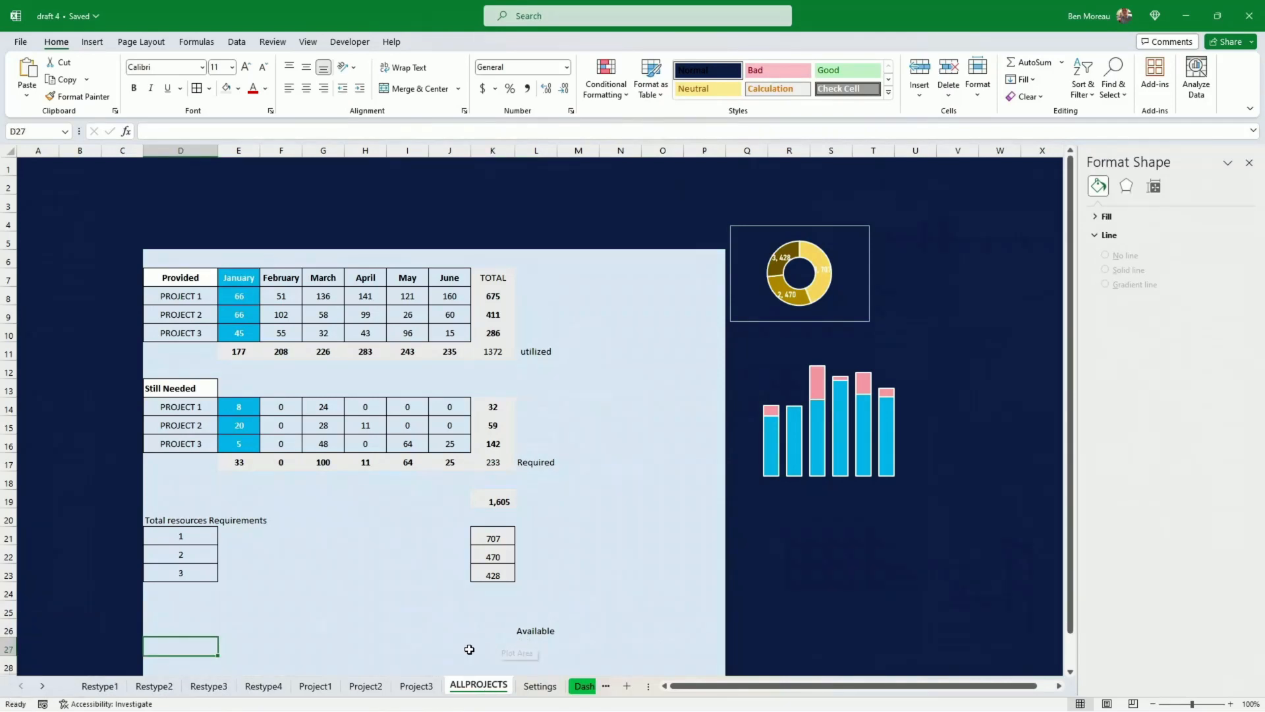
# - Enter "Res type 1" in cell J27 and fill the series down to "Res type 4" in J30
pyautogui.click(468, 648)
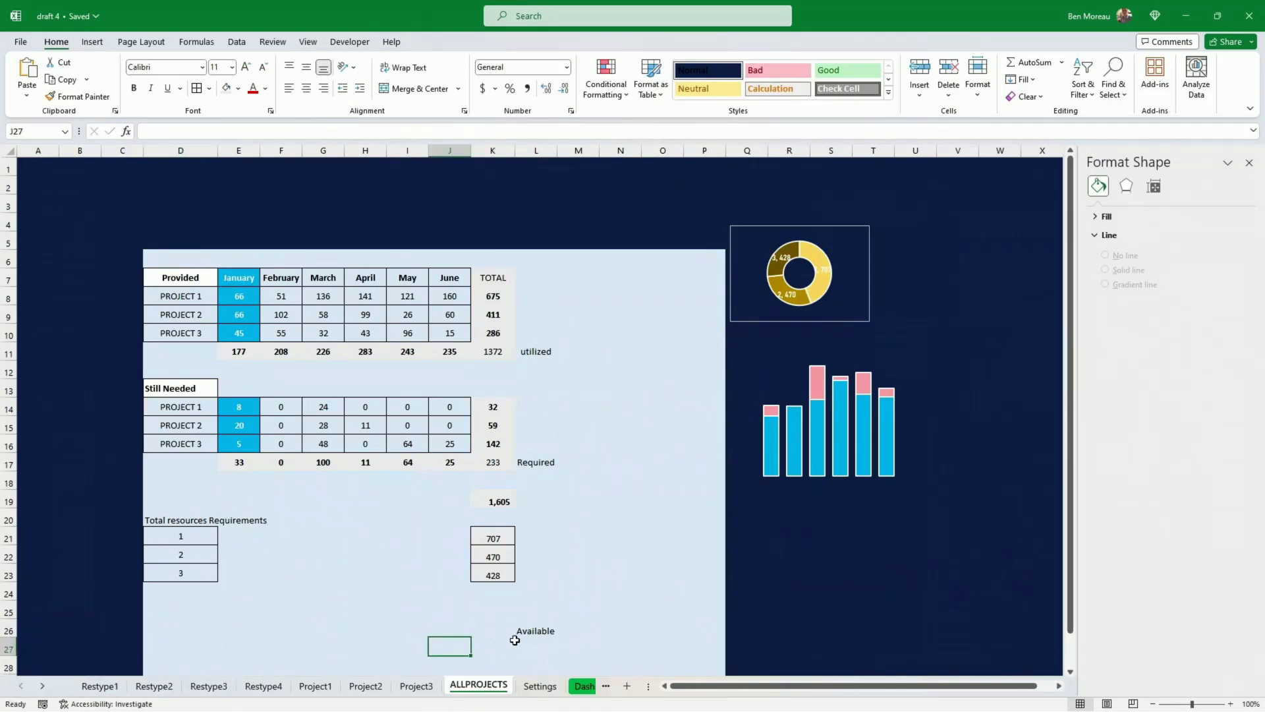
pyautogui.write('Res type 1')
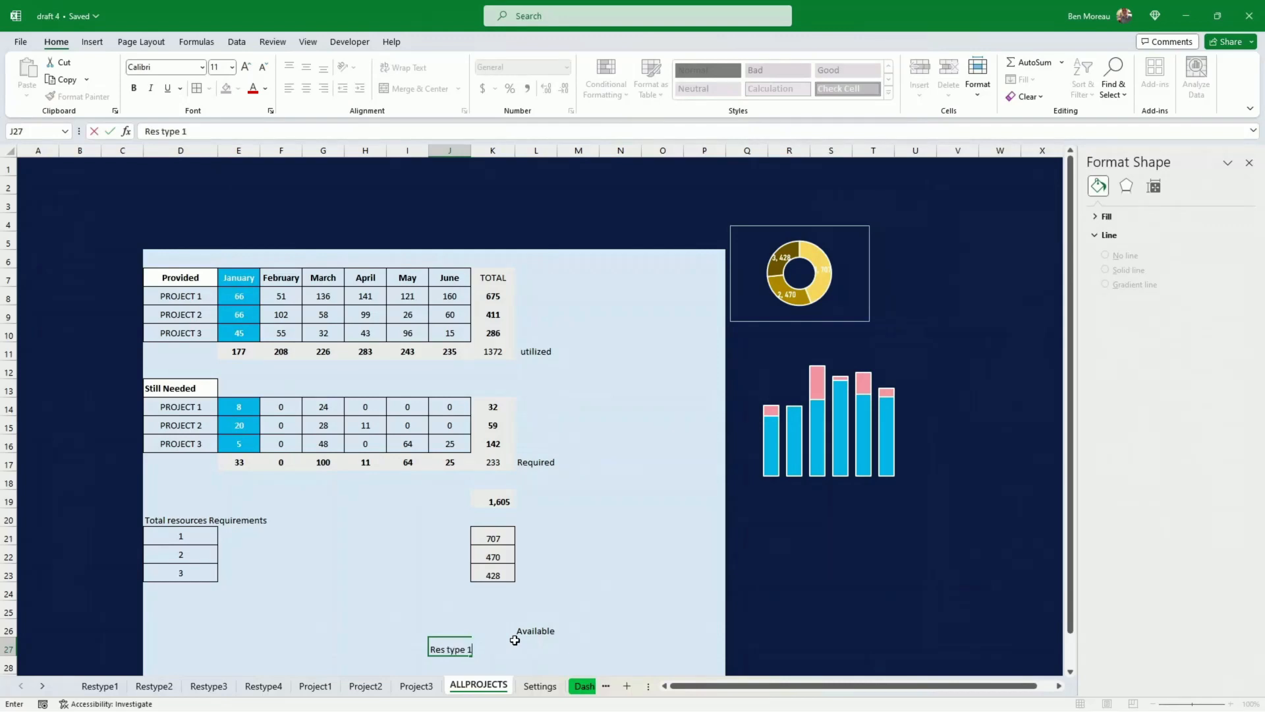
pyautogui.press('Return')
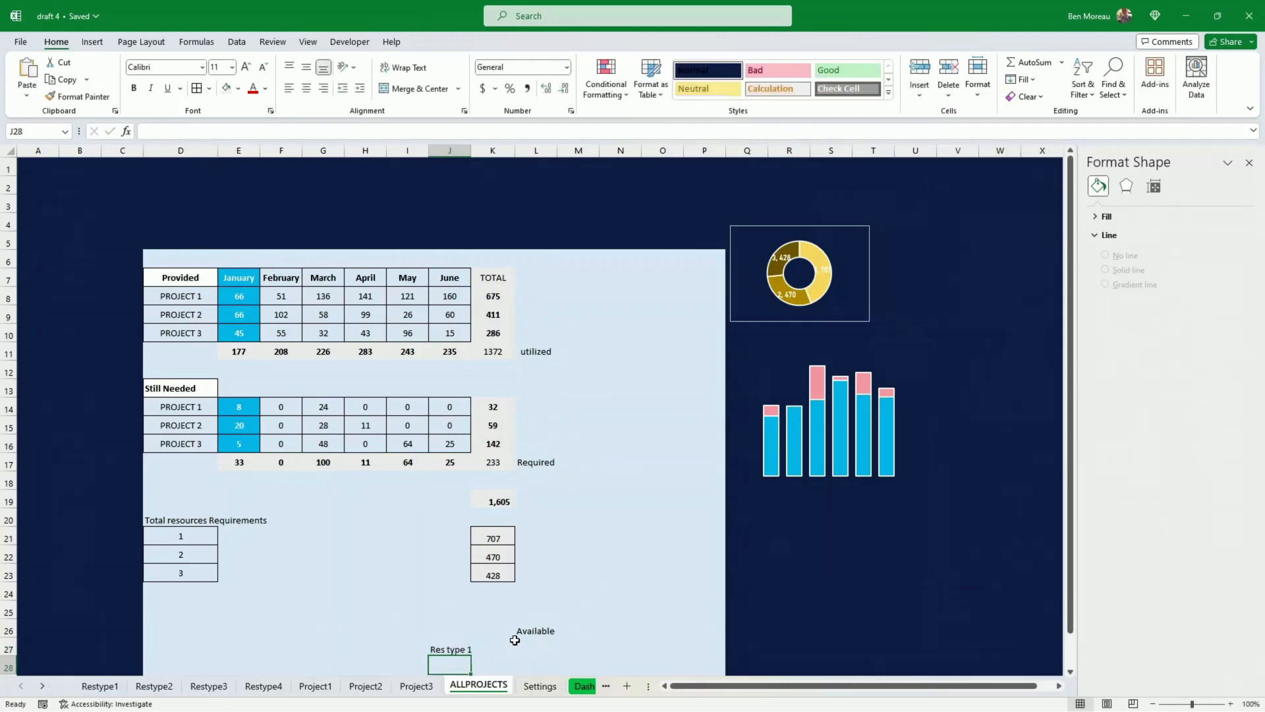
pyautogui.scroll(-2, 537, 630)
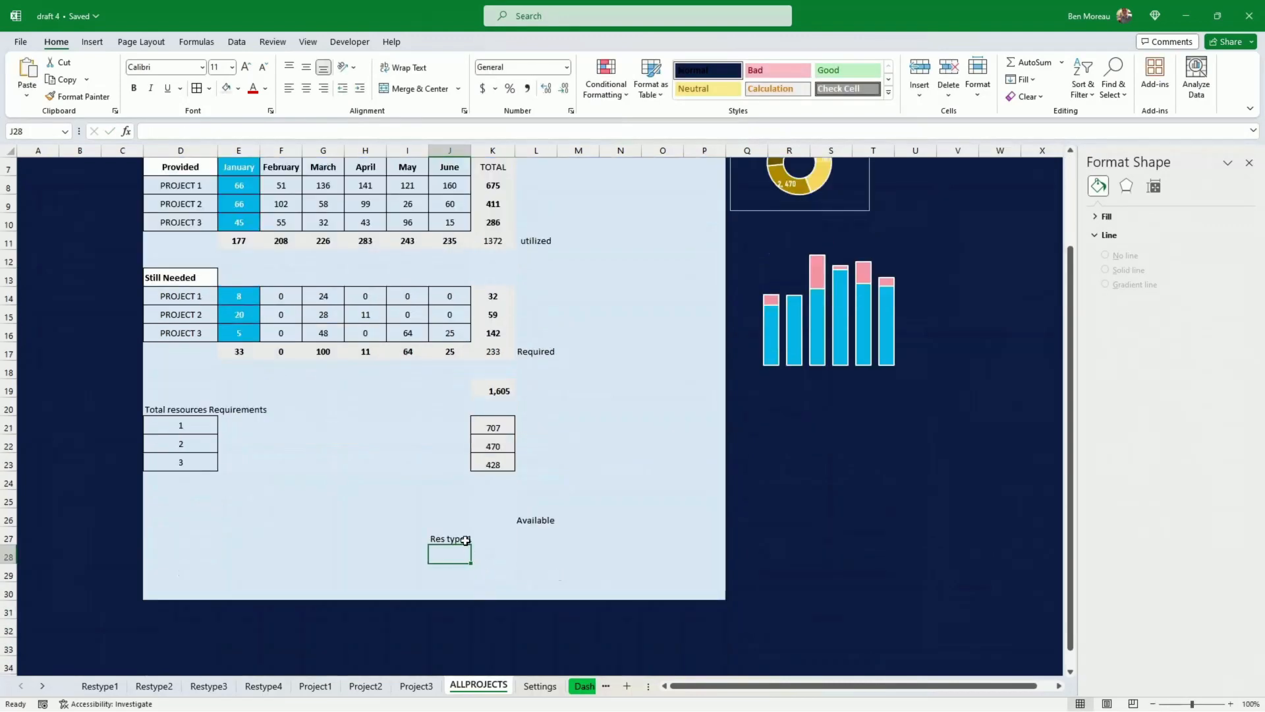
pyautogui.click(463, 539)
pyautogui.moveTo(473, 545); pyautogui.dragTo(474, 596)
# - In L27, link Res type 1 to the "Available after allocation" total in cell L35 of the Restype1 sheet
pyautogui.click(499, 537)
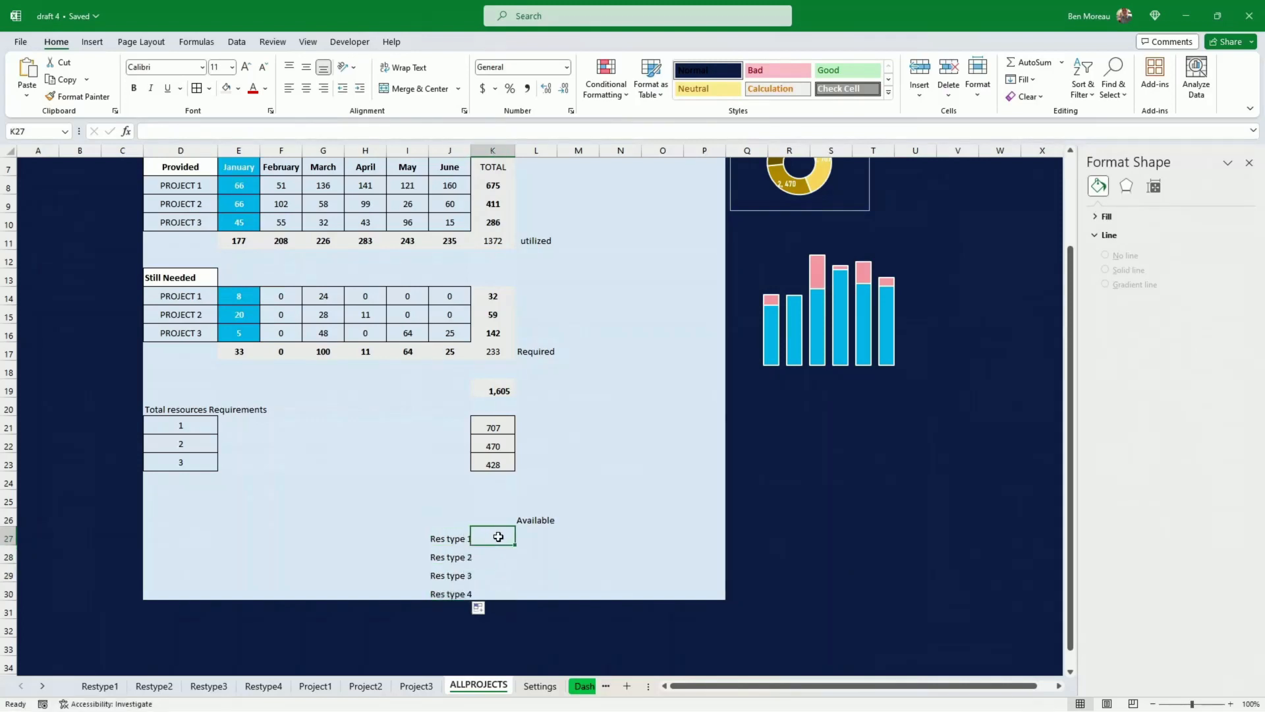
pyautogui.click(529, 539)
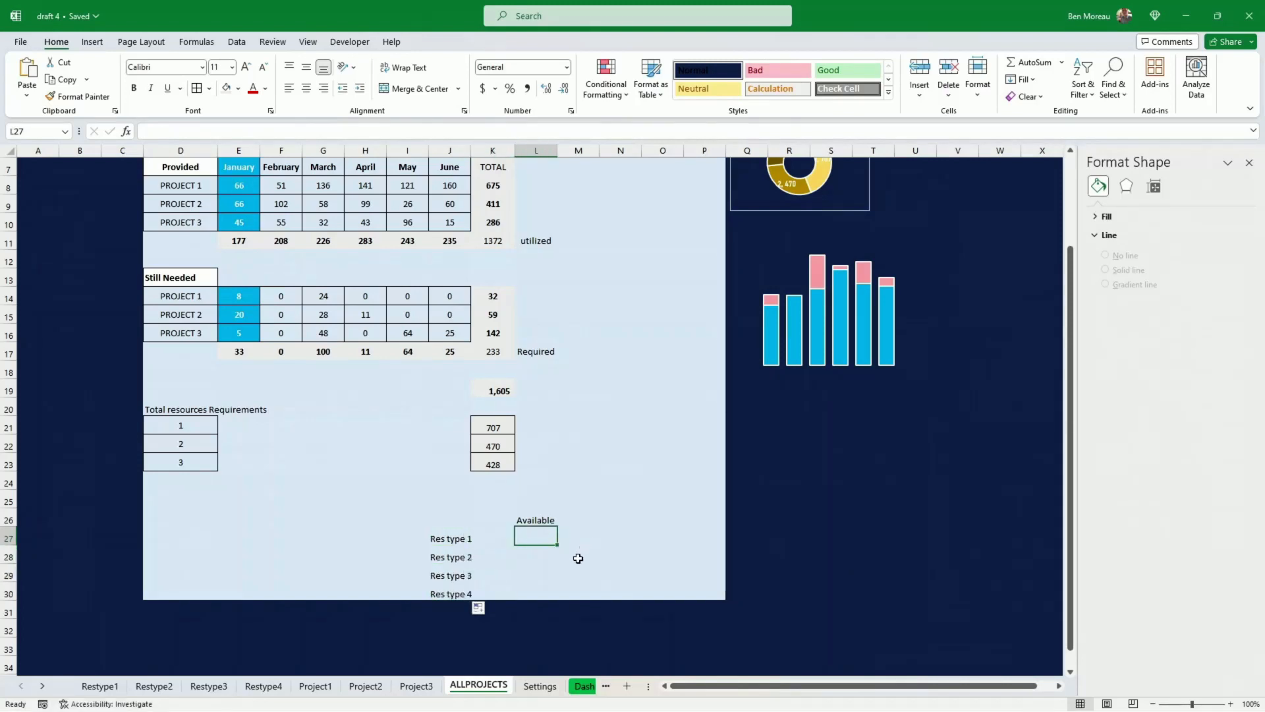
pyautogui.write('=')
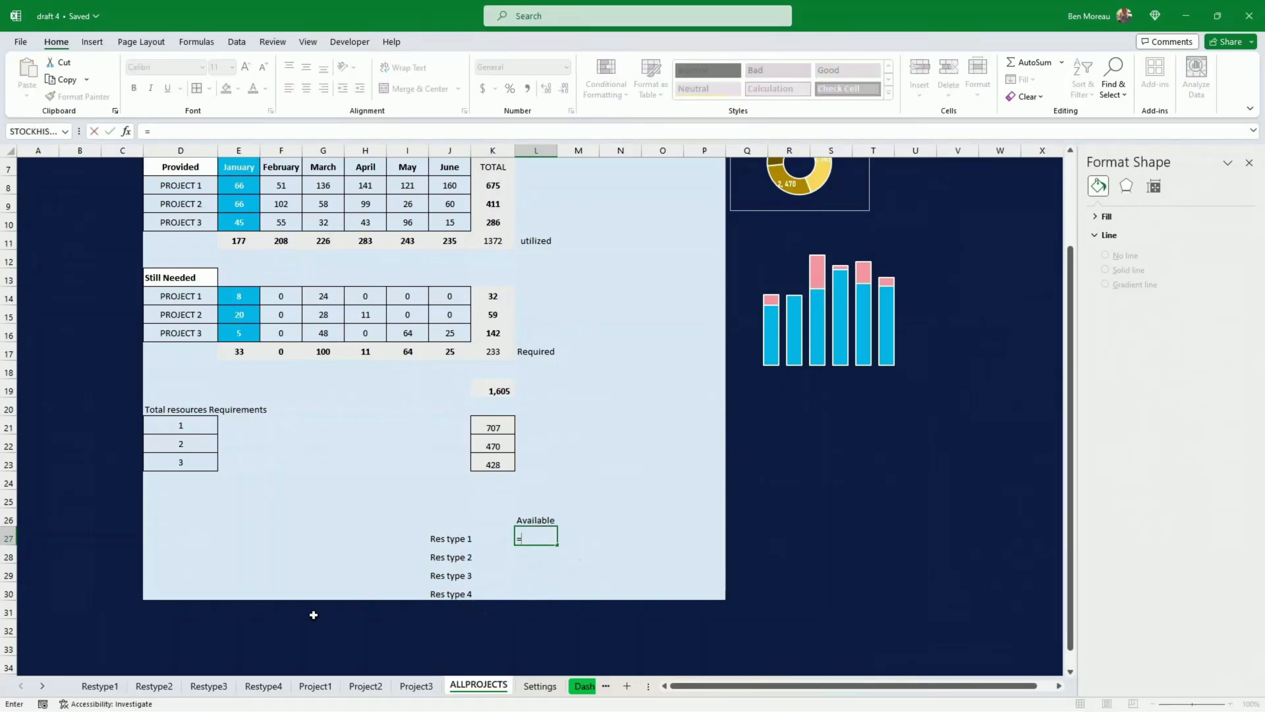
pyautogui.click(100, 686)
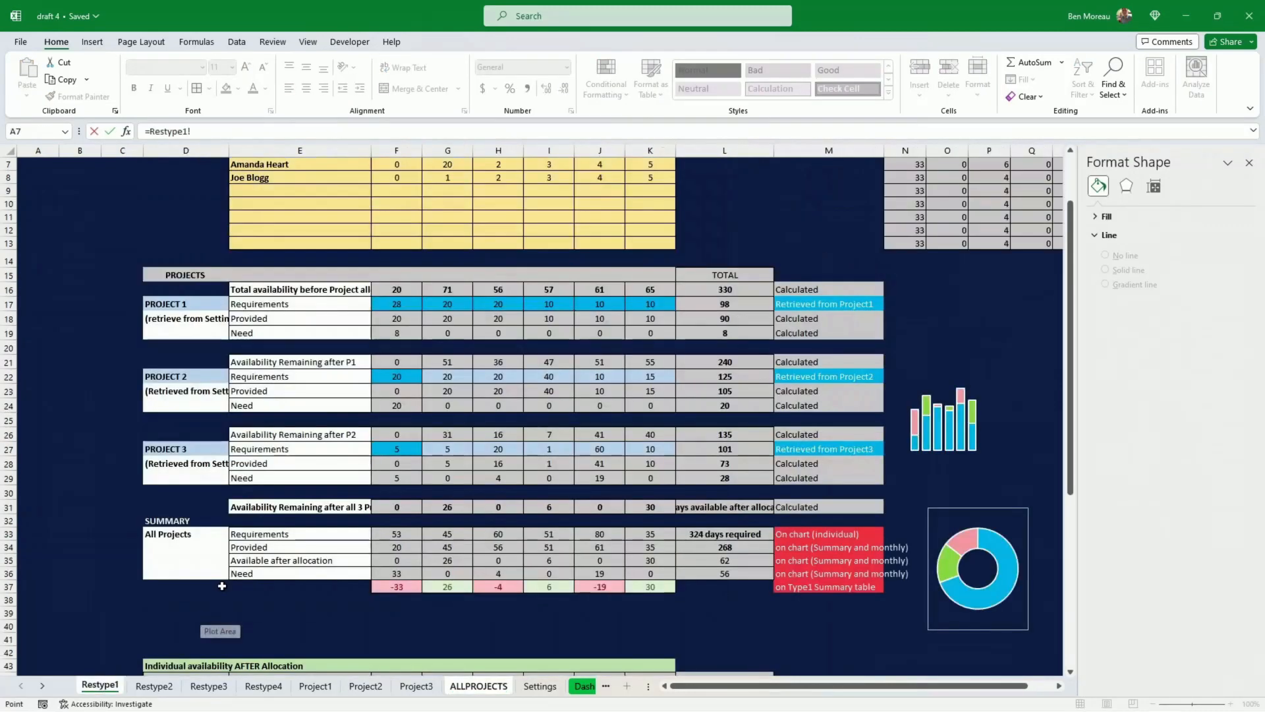
pyautogui.click(242, 559)
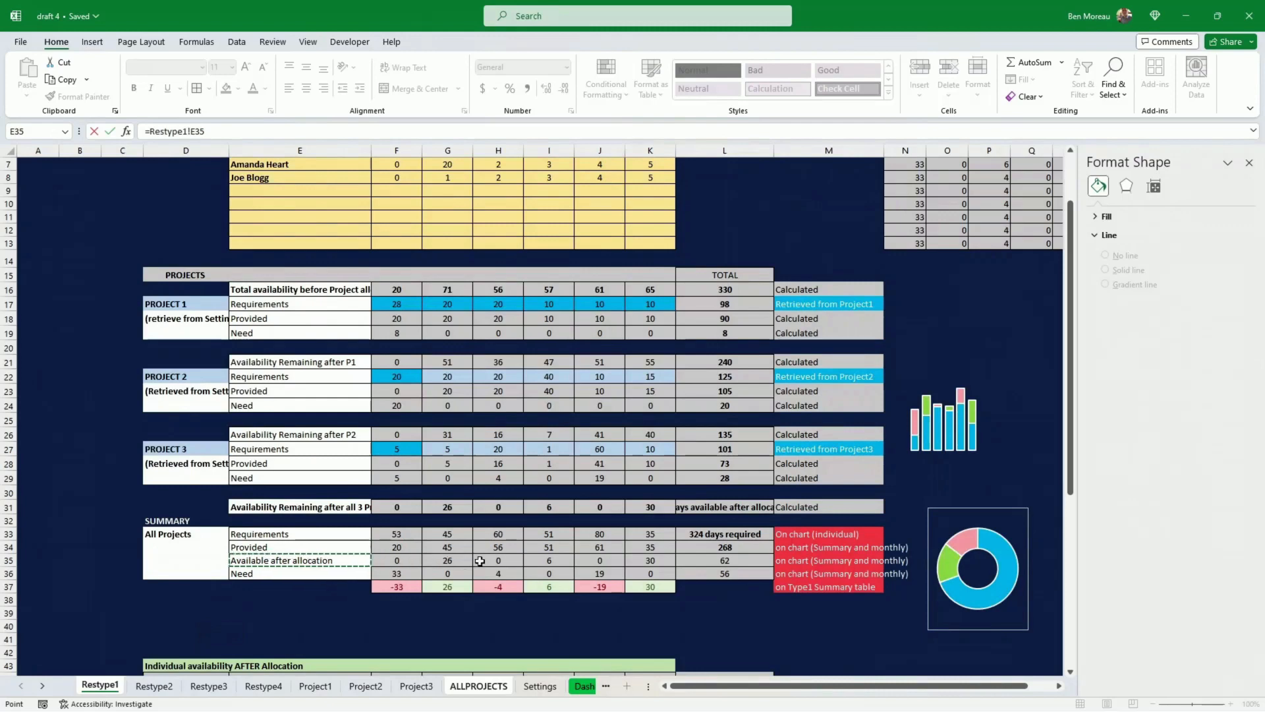
pyautogui.click(701, 560)
pyautogui.press('Return')
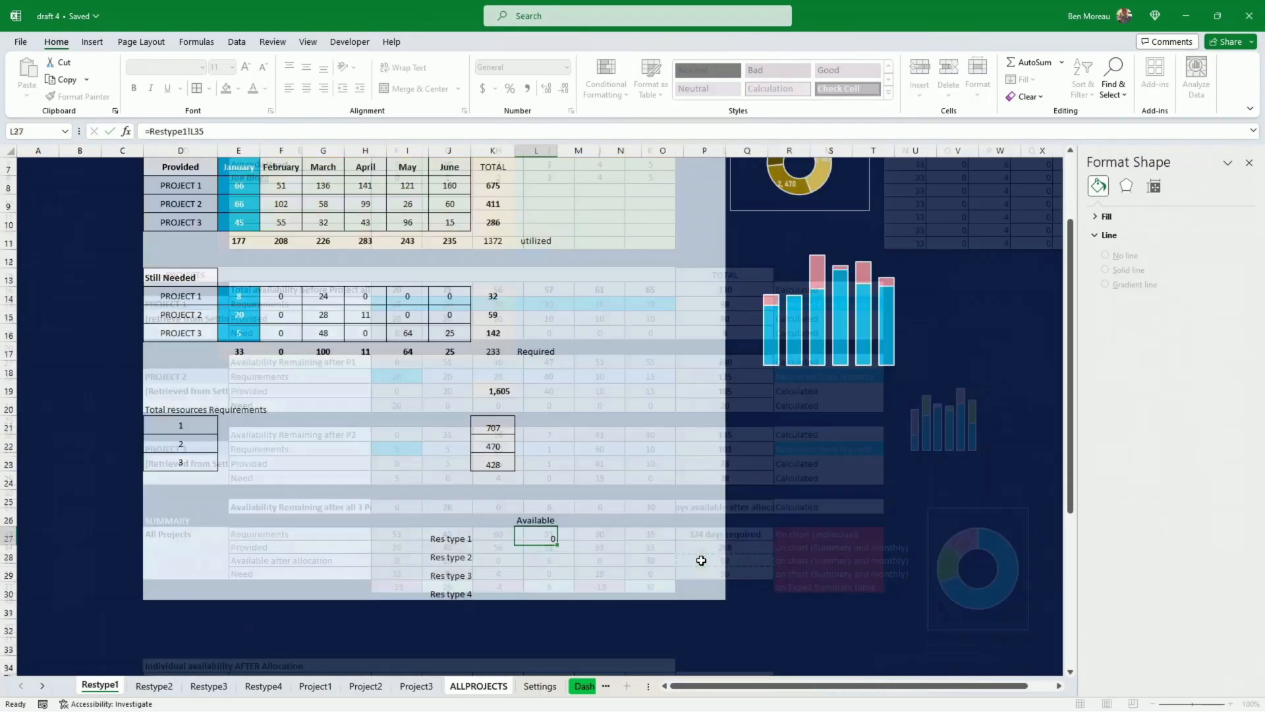
# - In L28, link Res type 2 to the "Available after allocation" total on the Restype2 sheet
pyautogui.click(547, 536)
pyautogui.click(541, 555)
pyautogui.write('=')
pyautogui.click(154, 686)
pyautogui.click(696, 639)
pyautogui.press('Return')
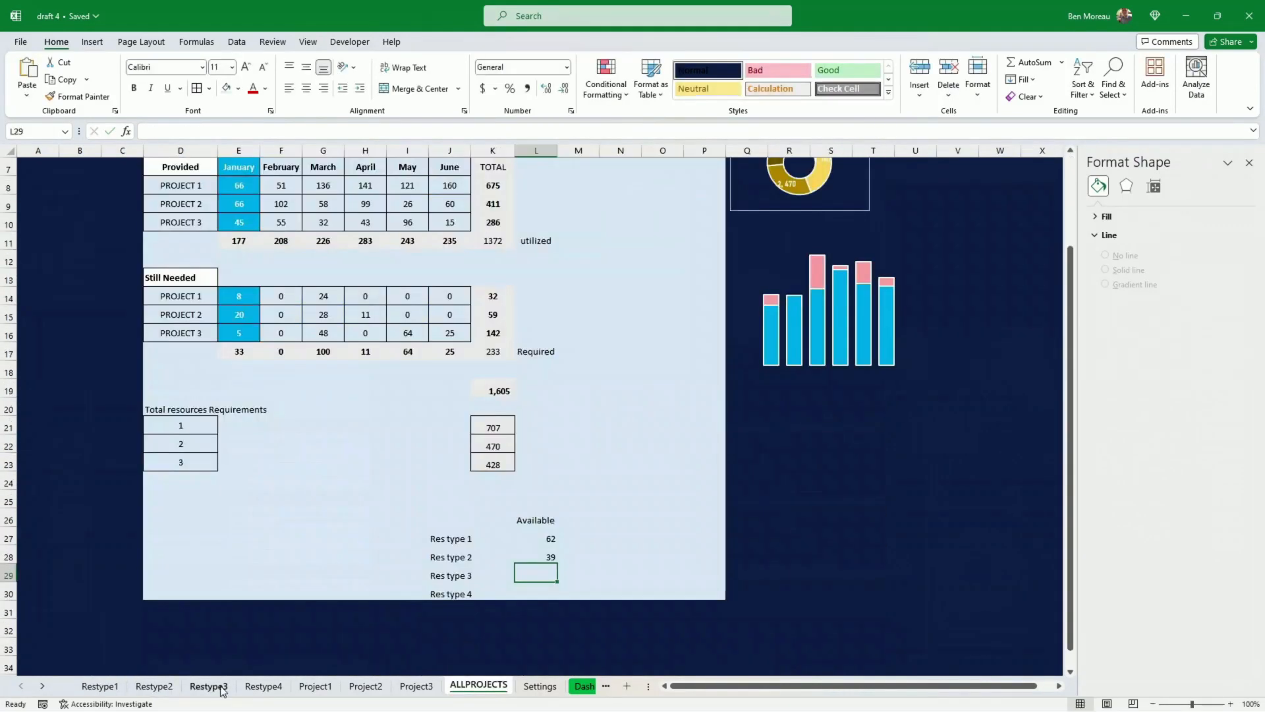
# - In L29 and L30, link Res types 3 and 4 to the "Available after allocation" totals on the Restype3 and Restype4 sheets
pyautogui.write('=')
pyautogui.click(221, 688)
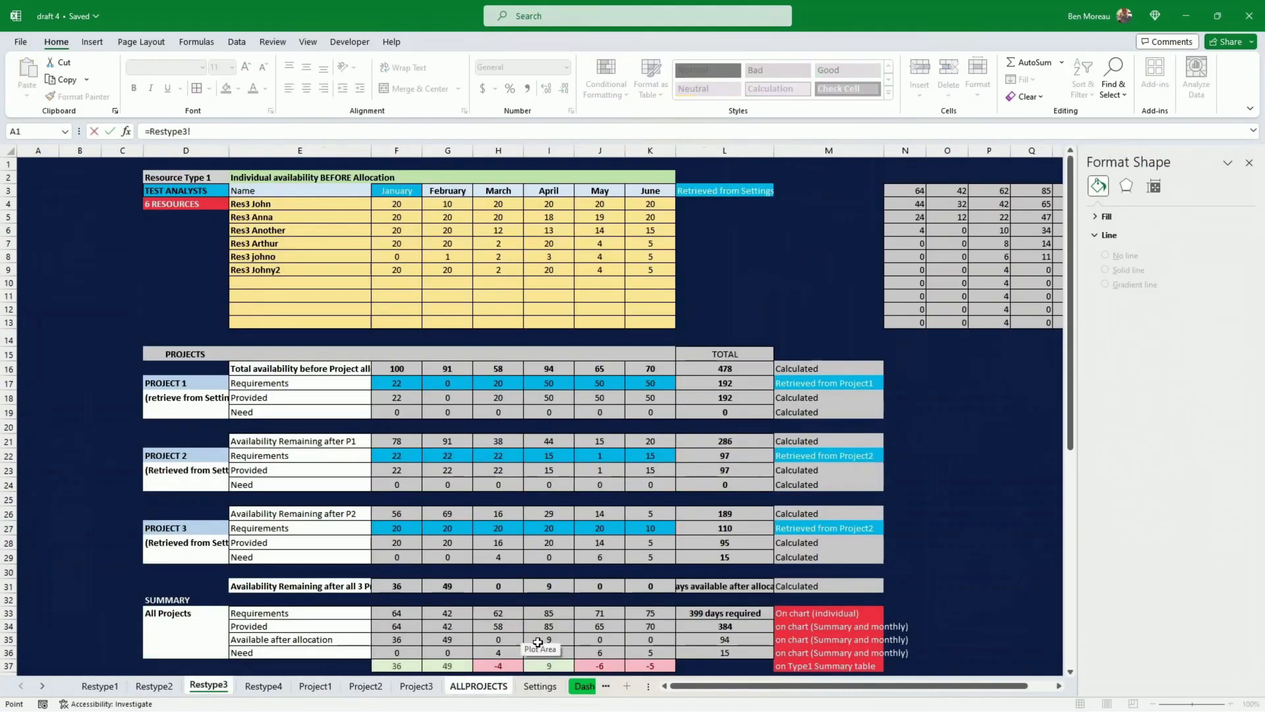
pyautogui.click(700, 639)
pyautogui.press('Return')
pyautogui.write('=')
pyautogui.click(264, 686)
pyautogui.click(700, 637)
pyautogui.press('Return')
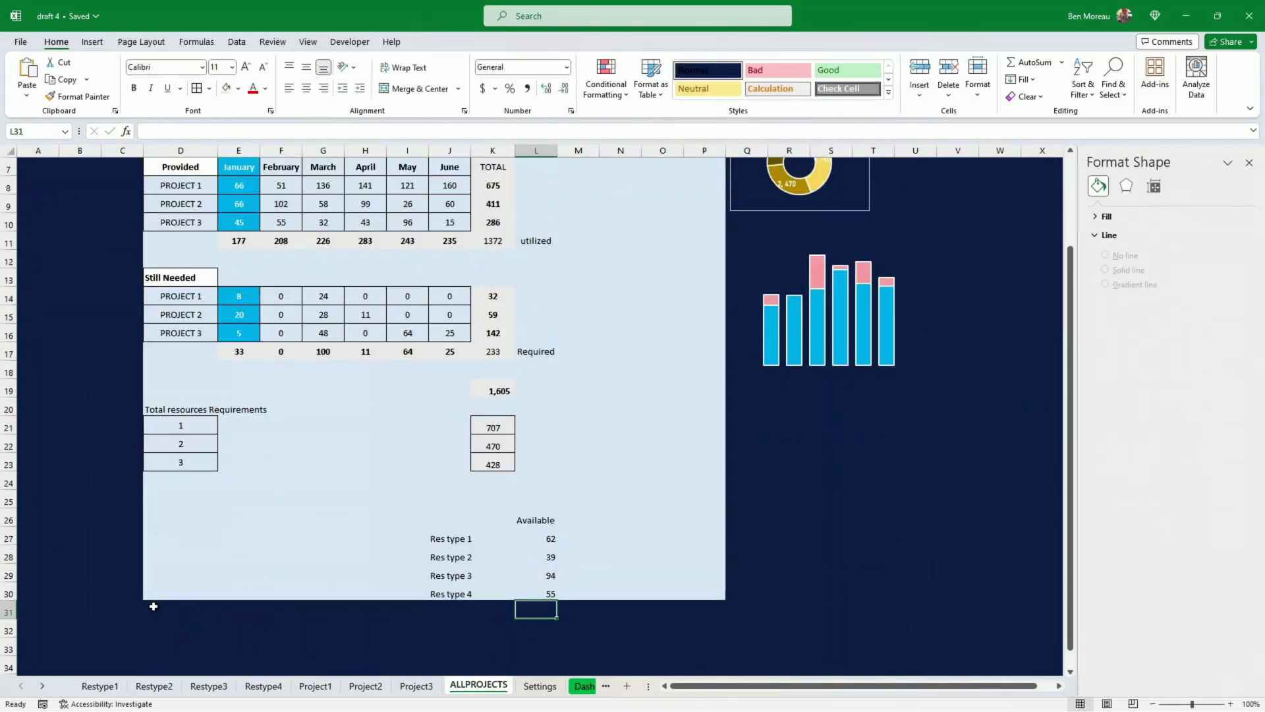
# - Shade row 31 from column D to P light grey and sum L27:L30 in cell L31
pyautogui.moveTo(153, 606); pyautogui.dragTo(698, 605)
pyautogui.click(227, 88)
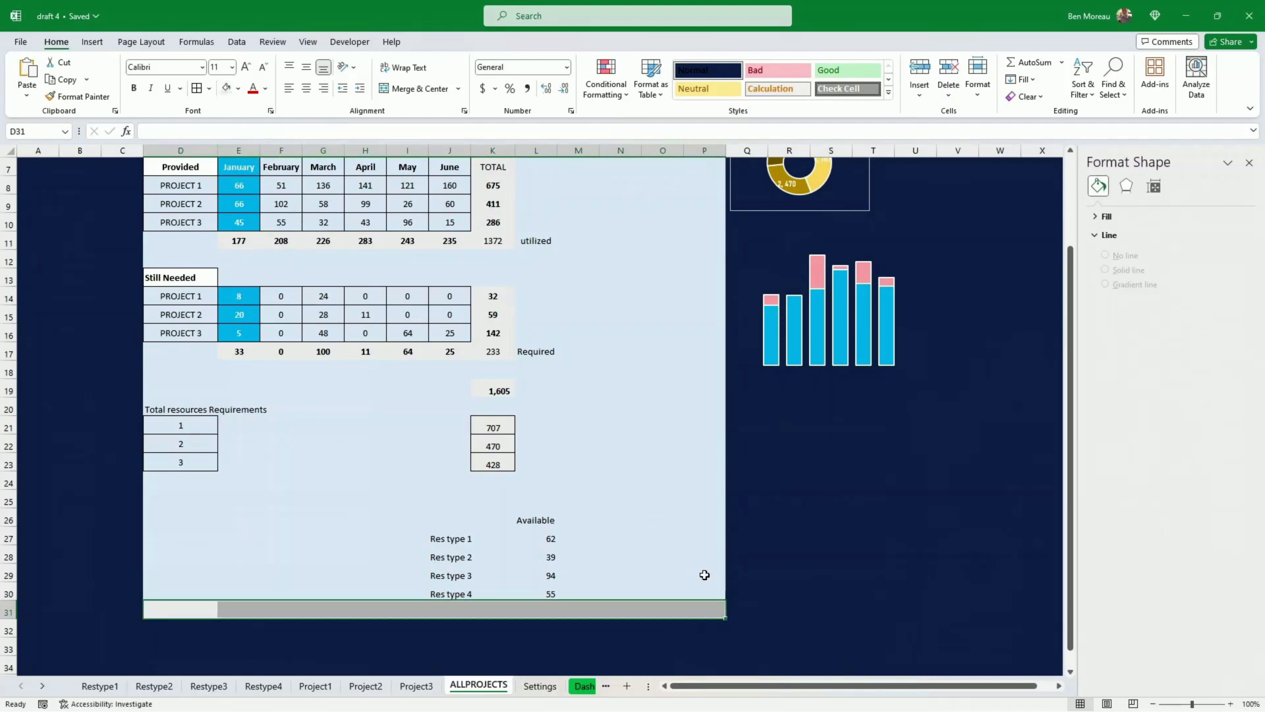
pyautogui.click(549, 605)
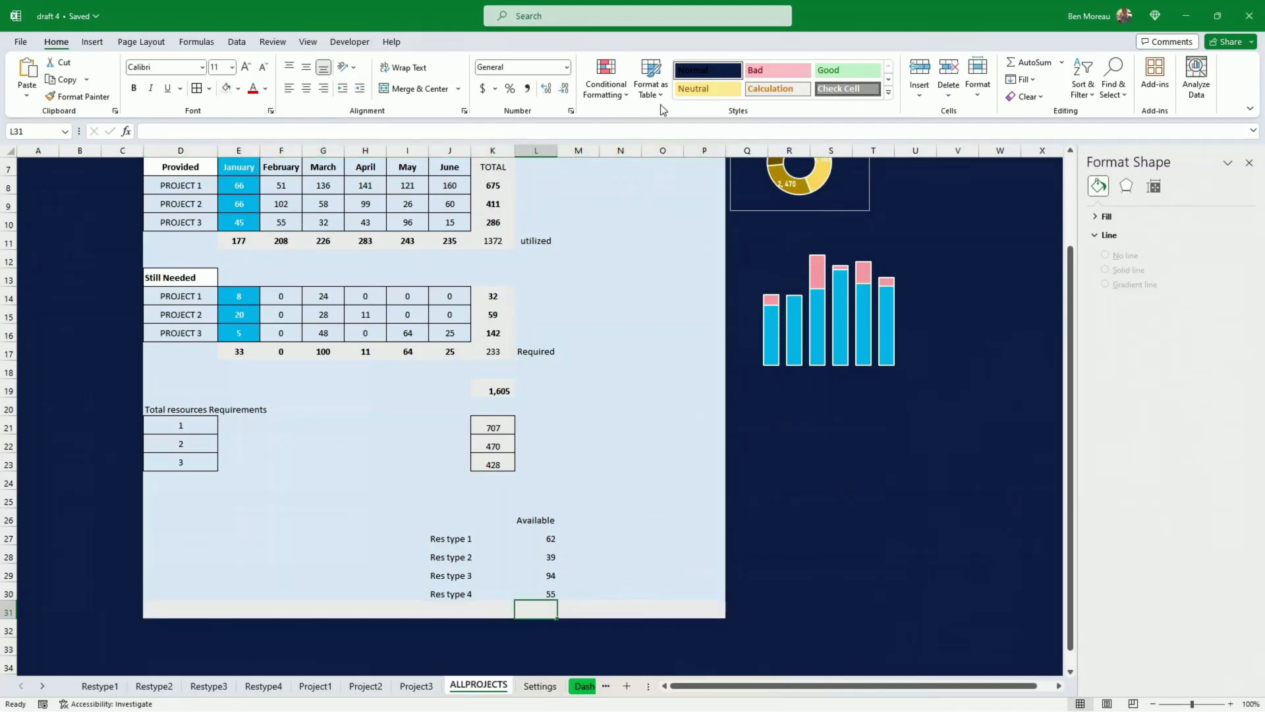
pyautogui.click(1015, 63)
pyautogui.press('Return')
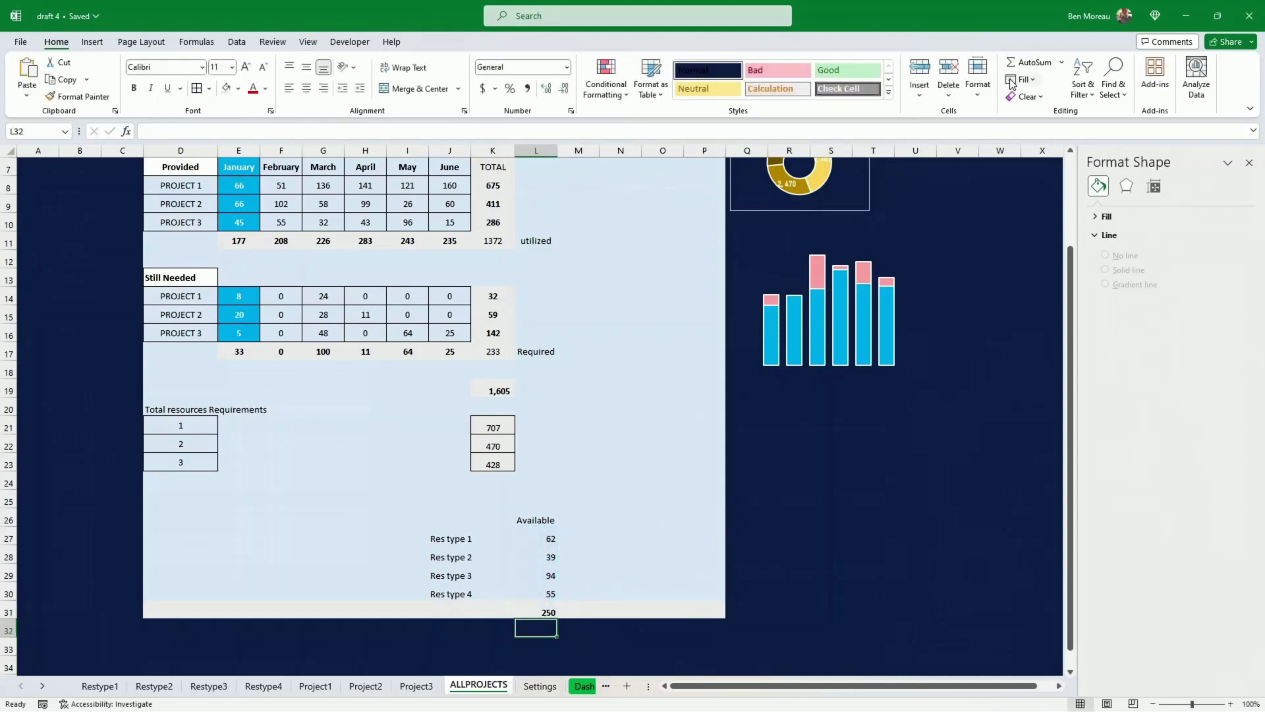
# - Label the total of the four resource types "Available" in cell M31
pyautogui.press('Up')
pyautogui.press('Right')
pyautogui.write('A')
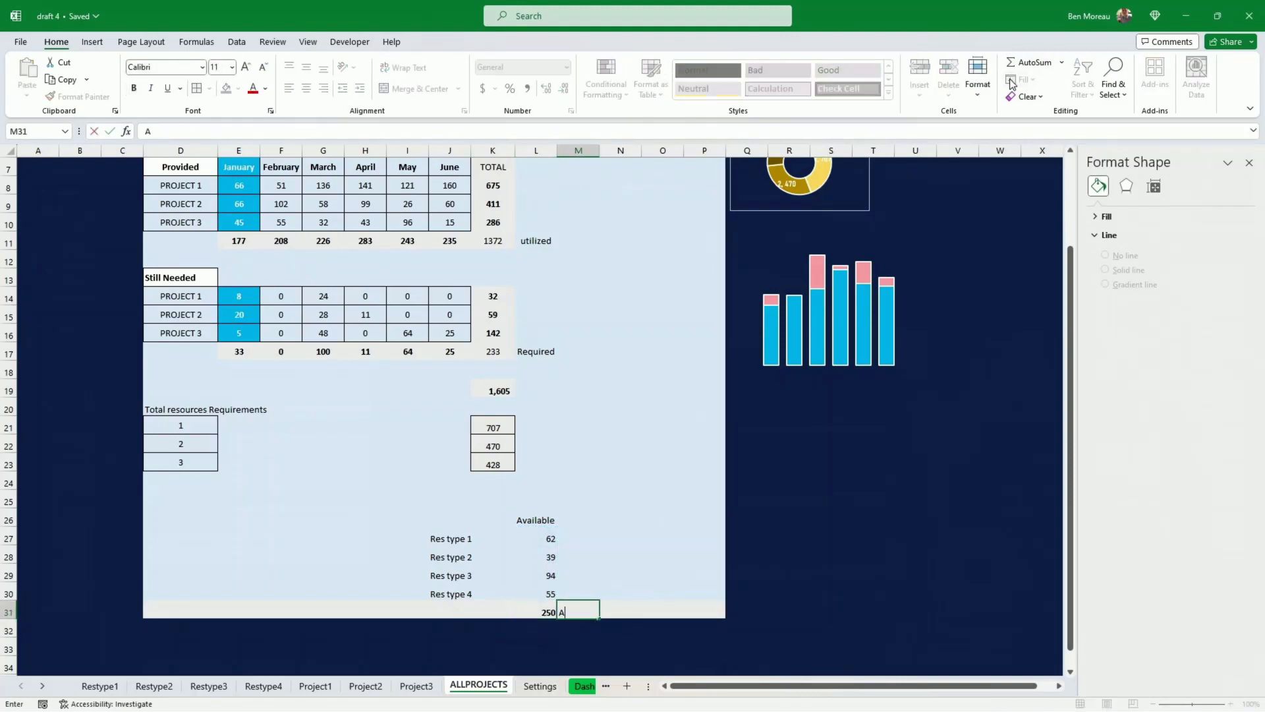
pyautogui.write('vailable')
pyautogui.press('Return')
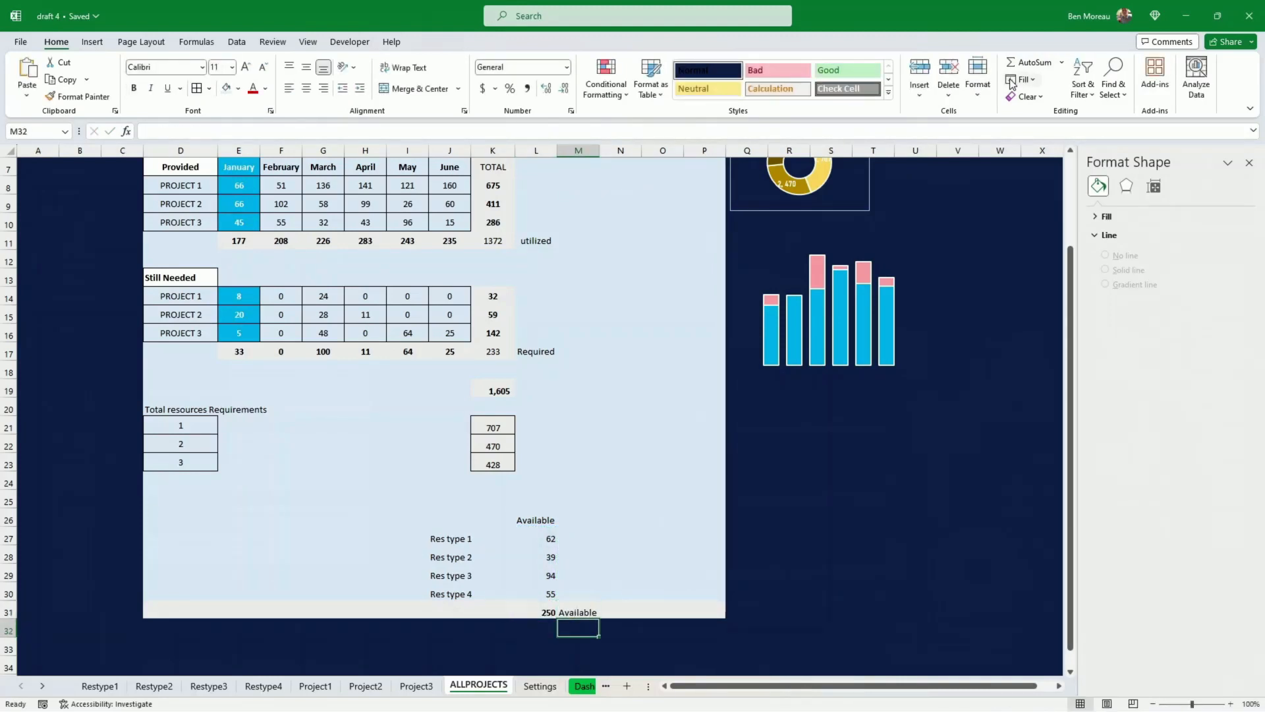
# - In K12 of ALLPROJECTS, build the text formula =K11&" utilized" below the Provided grand total
pyautogui.click(583, 685)
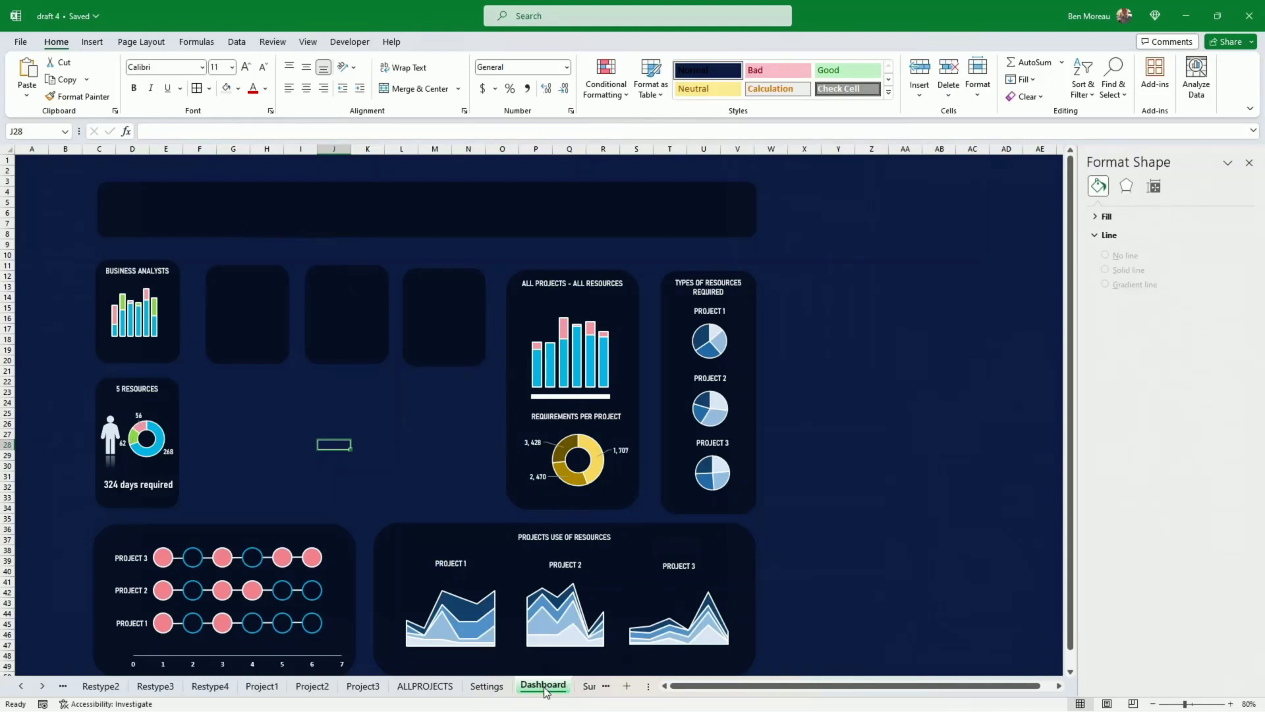
pyautogui.write('=')
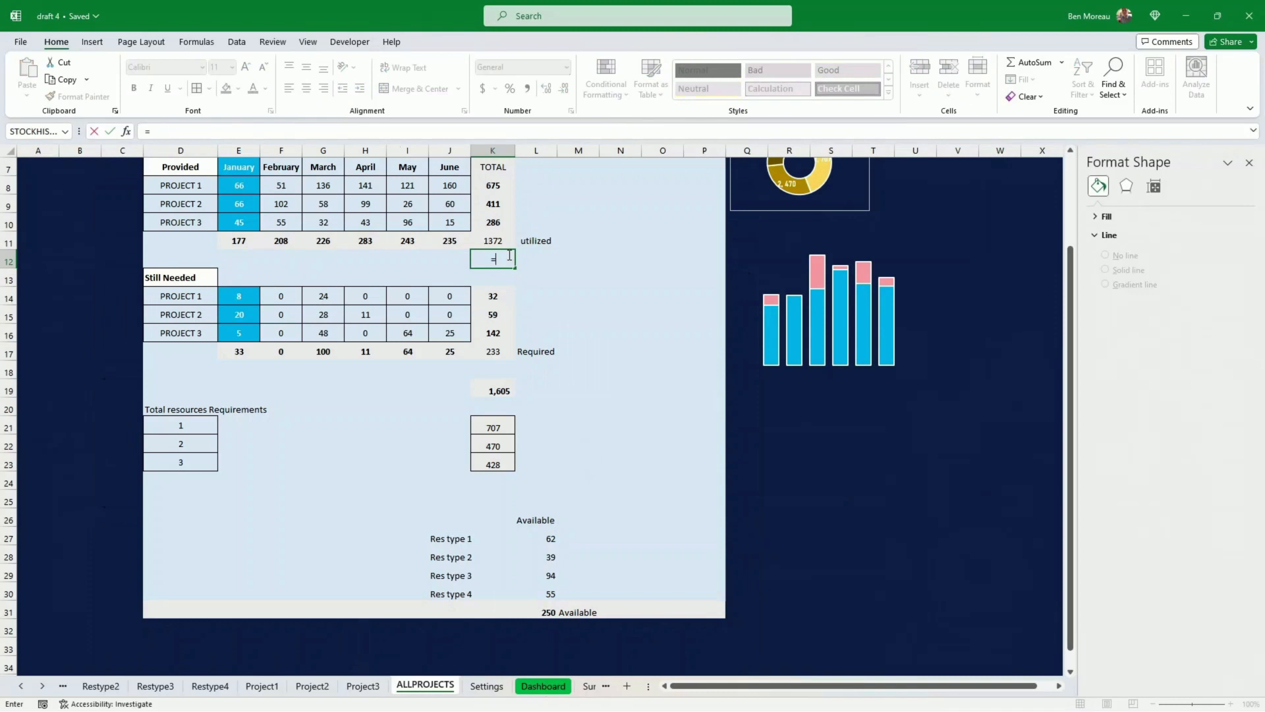
pyautogui.press('Up')
pyautogui.write('&')
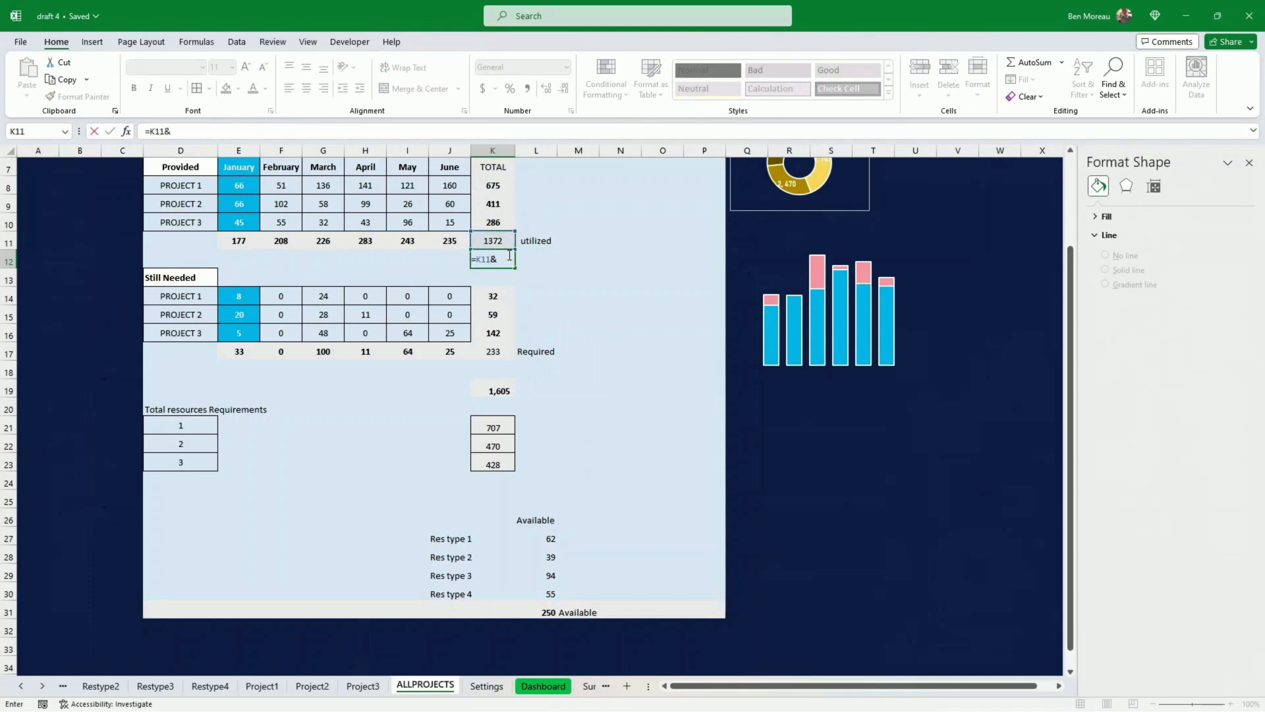
pyautogui.write('" utilized"')
pyautogui.hotkey('ctrl', 'Return')
# - Copy the K12 text formula to K18 and change its wording so it reads =K17&" days"
pyautogui.hotkey('ctrl', 'c')
pyautogui.press('Down')
pyautogui.press('Down')
pyautogui.press('Down')
pyautogui.press('Down')
pyautogui.press('Down')
pyautogui.press('Down')
pyautogui.hotkey('ctrl', 'v')
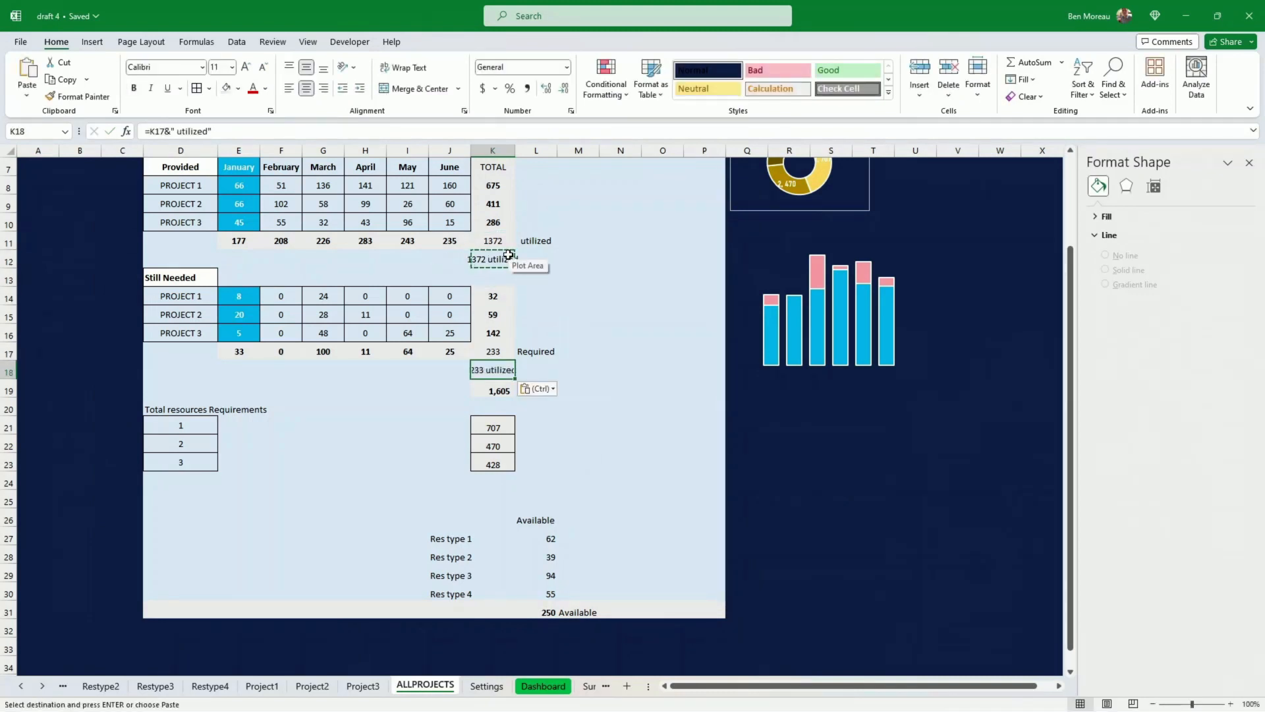
pyautogui.moveTo(177, 131); pyautogui.dragTo(207, 131)
pyautogui.write('days')
pyautogui.hotkey('ctrl', 'Return')
# - Copy the " days" formula from K18 over the one in K12 below the Provided total
pyautogui.hotkey('ctrl', 'c')
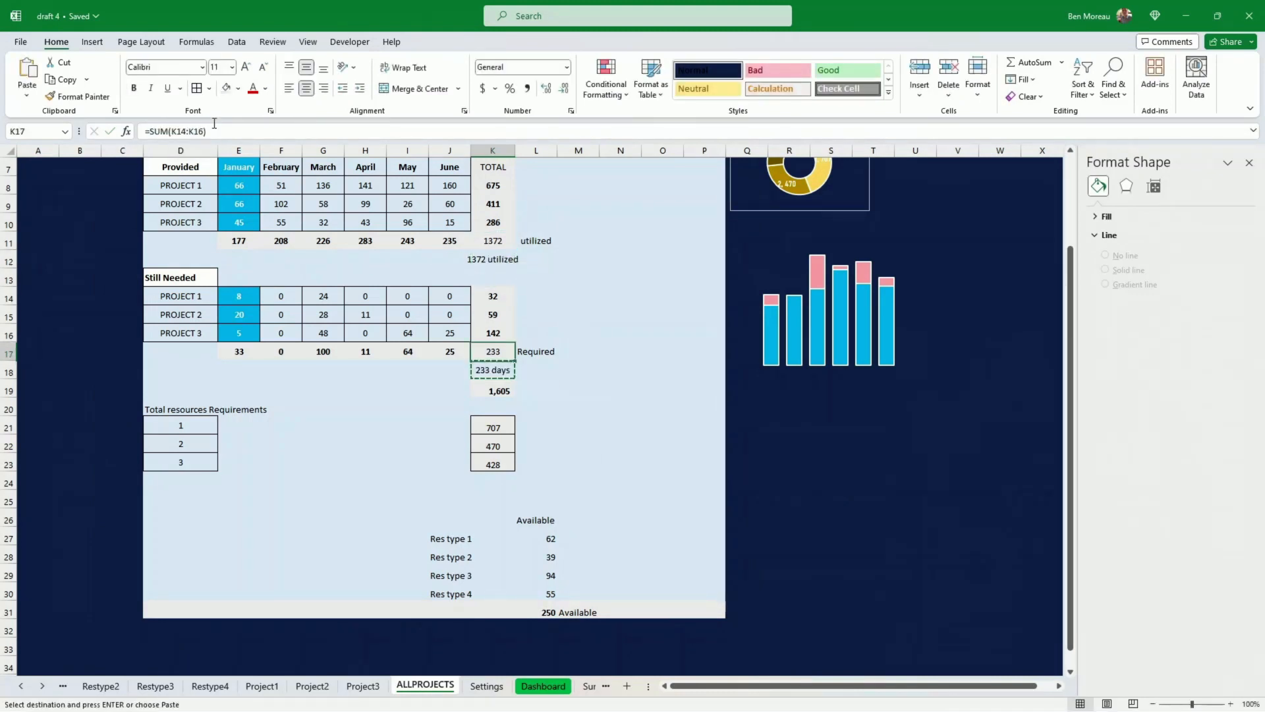
pyautogui.press('Up')
pyautogui.press('Up')
pyautogui.press('Up')
pyautogui.press('Up')
pyautogui.press('Up')
pyautogui.press('Up')
pyautogui.hotkey('ctrl', 'v')
# - Paste the same " days" formula into L32 below the available resources total
pyautogui.press('Down')
pyautogui.press('Down')
pyautogui.press('Down')
pyautogui.press('Down')
pyautogui.press('Down')
pyautogui.press('Down')
pyautogui.press('Down')
pyautogui.press('Down')
pyautogui.press('Down')
pyautogui.press('Down')
pyautogui.press('Down')
pyautogui.press('Down')
pyautogui.press('Down')
pyautogui.press('Down')
pyautogui.press('Down')
pyautogui.press('Down')
pyautogui.press('Down')
pyautogui.press('Down')
pyautogui.press('Down')
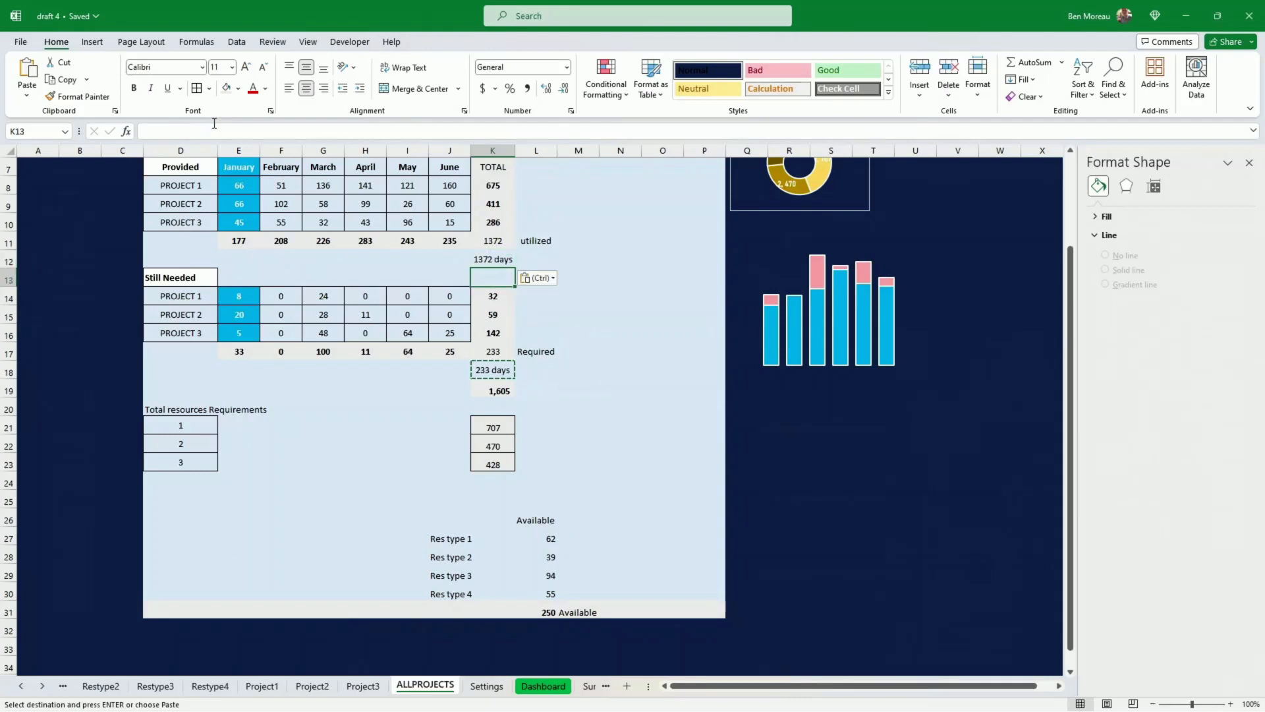
pyautogui.press('Right')
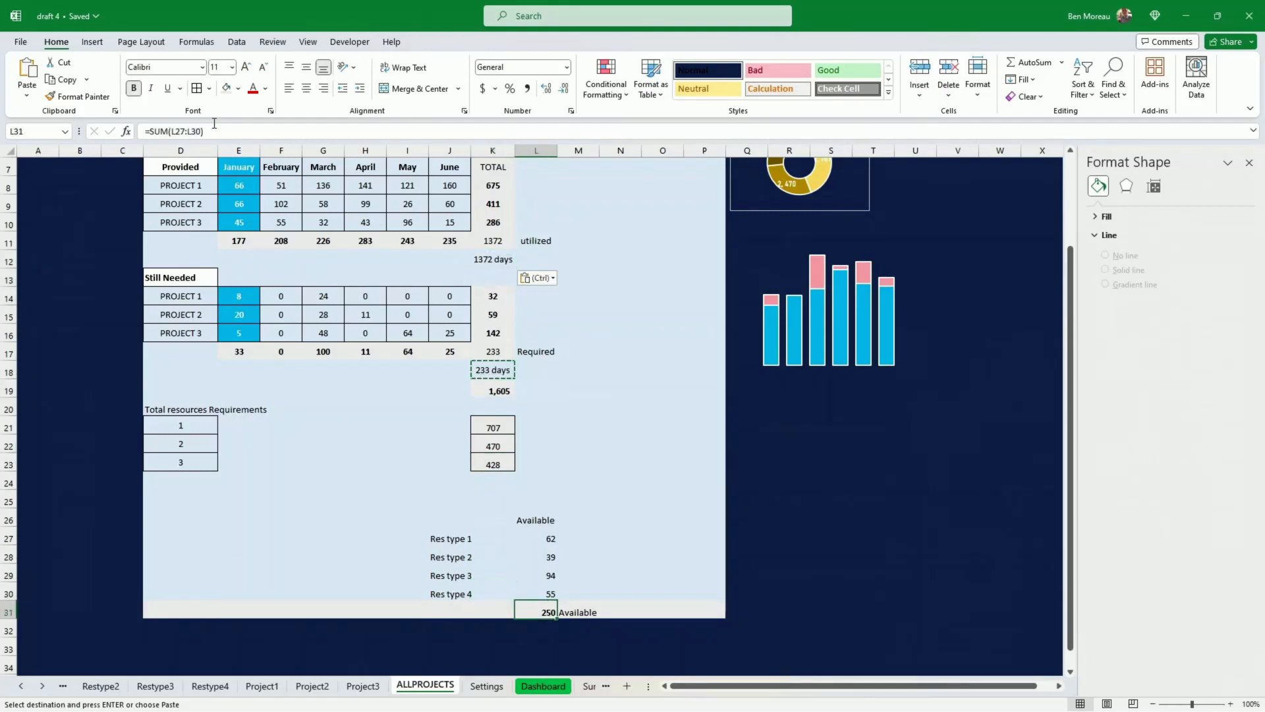
pyautogui.press('Down')
pyautogui.hotkey('ctrl', 'v')
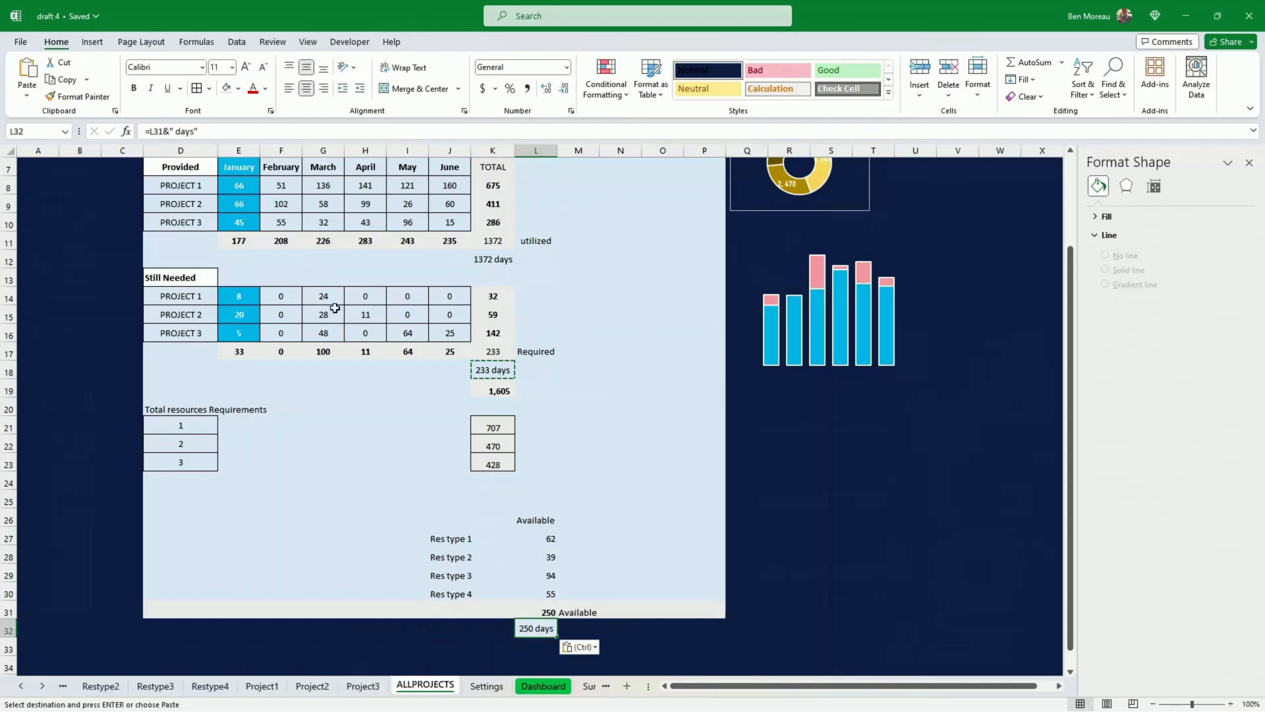
# - On the Dashboard sheet, draw a thin rectangle about 7.71 cm wide and 0.36 cm high in the header panel
pyautogui.click(537, 686)
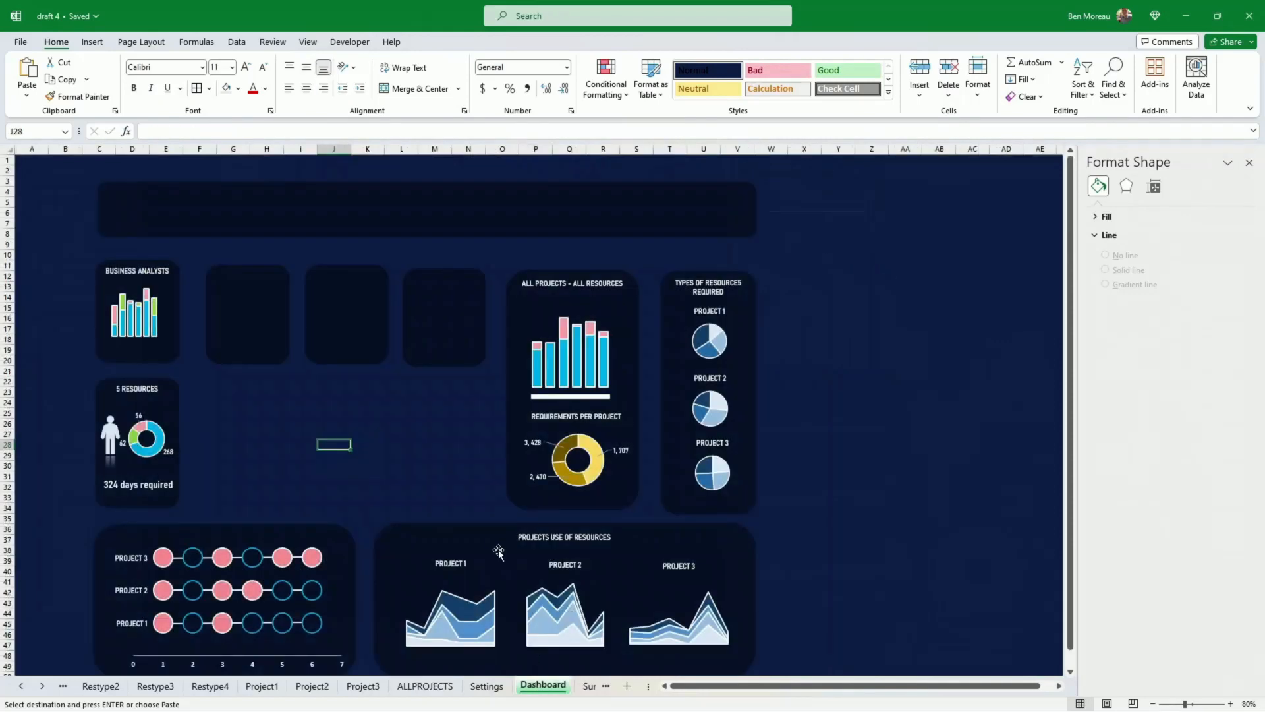
pyautogui.click(92, 42)
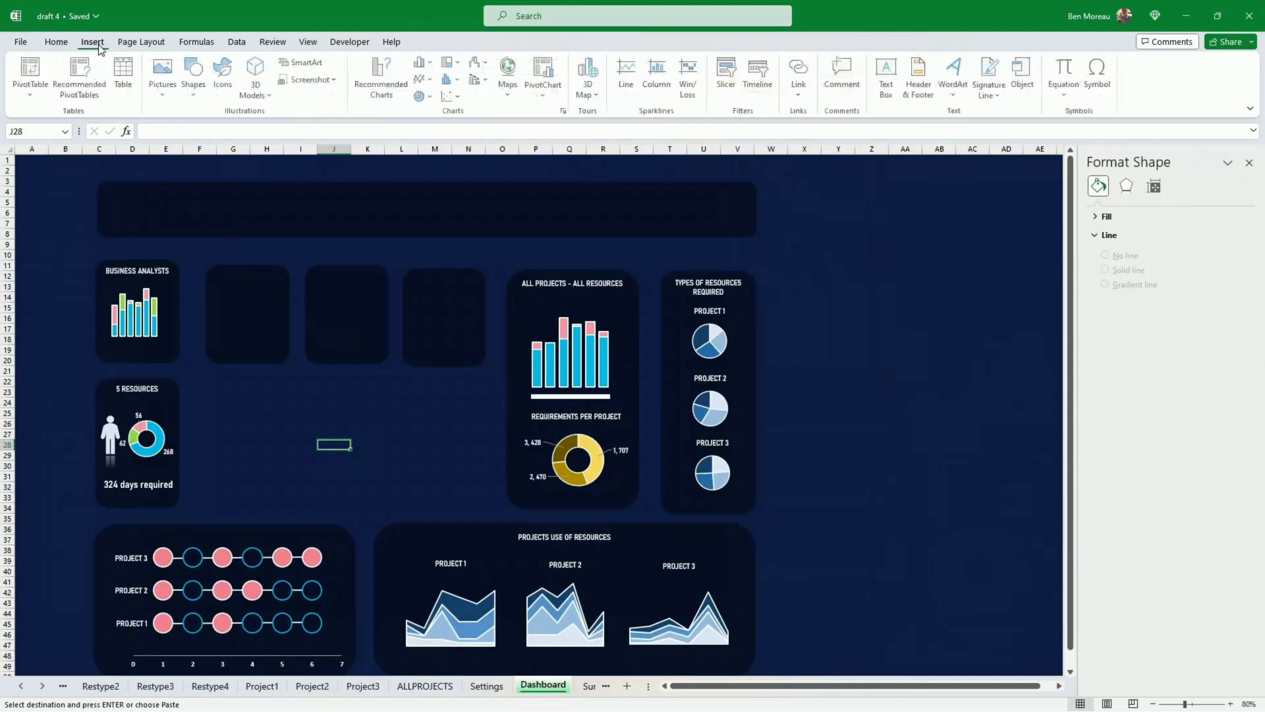
pyautogui.click(195, 92)
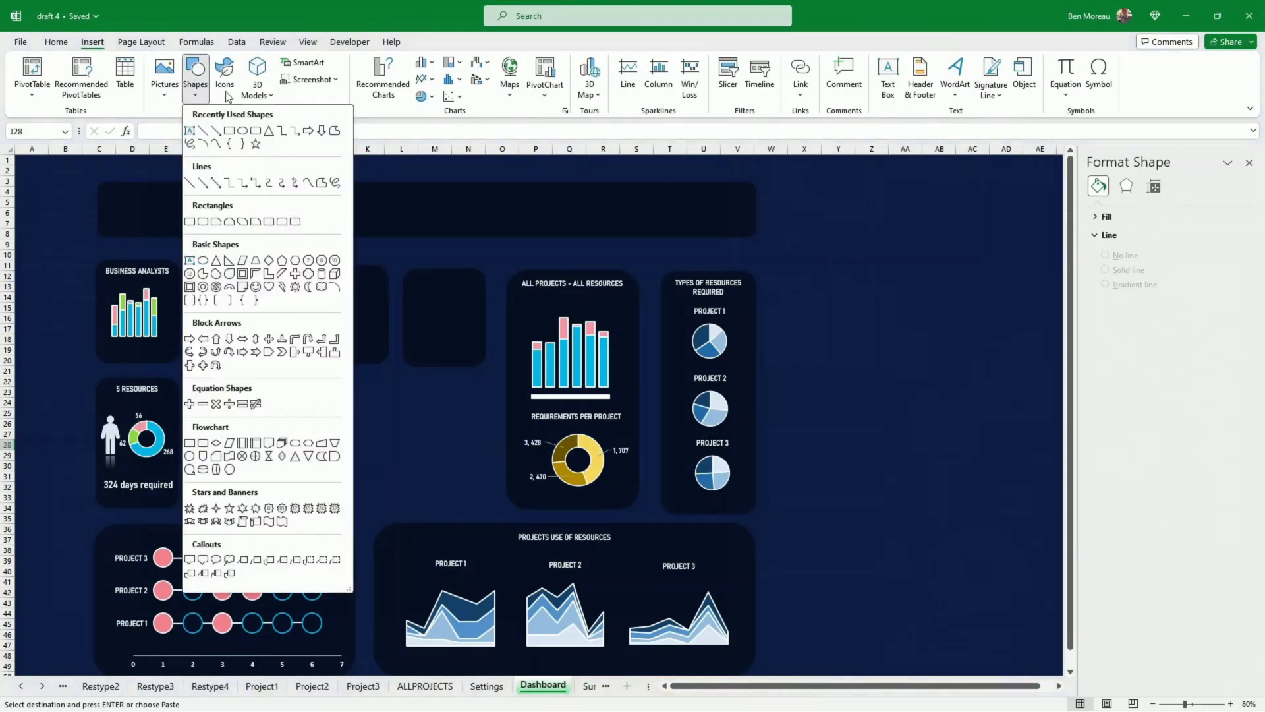
pyautogui.click(230, 130)
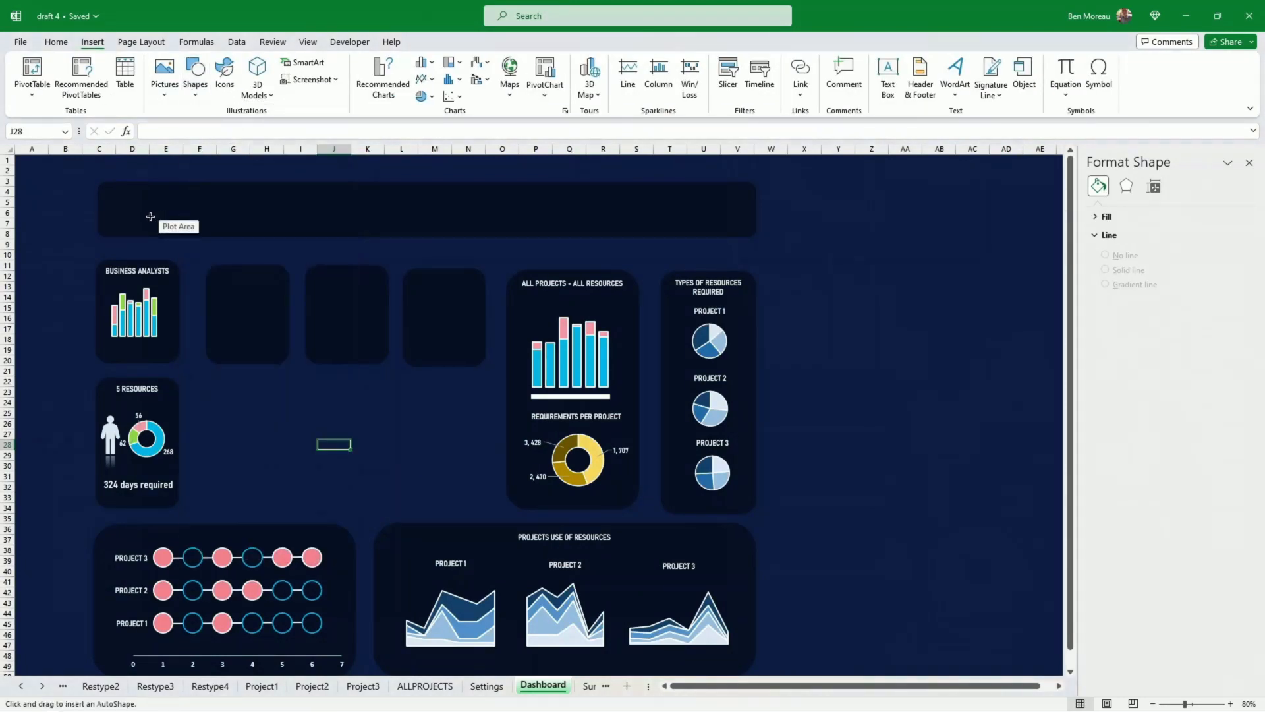
pyautogui.moveTo(154, 214); pyautogui.dragTo(307, 222)
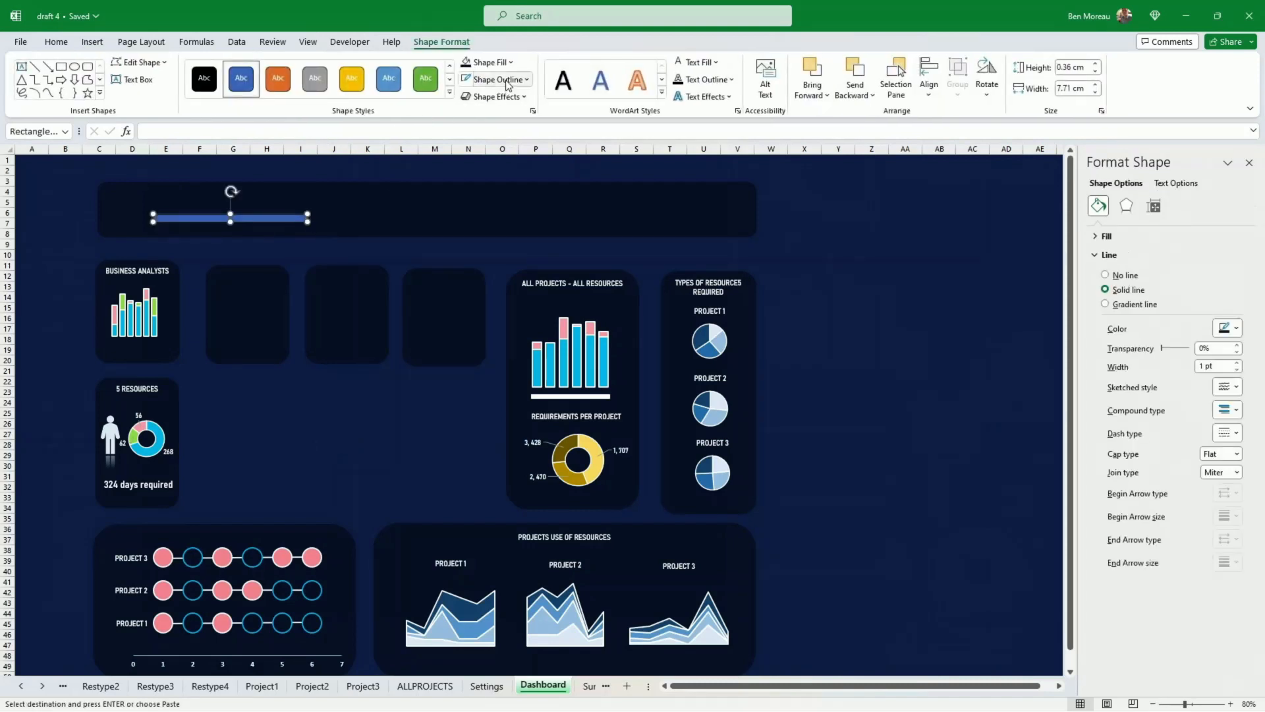
# - Give the header panel's rectangle a light blue fill and a white outline
pyautogui.click(512, 62)
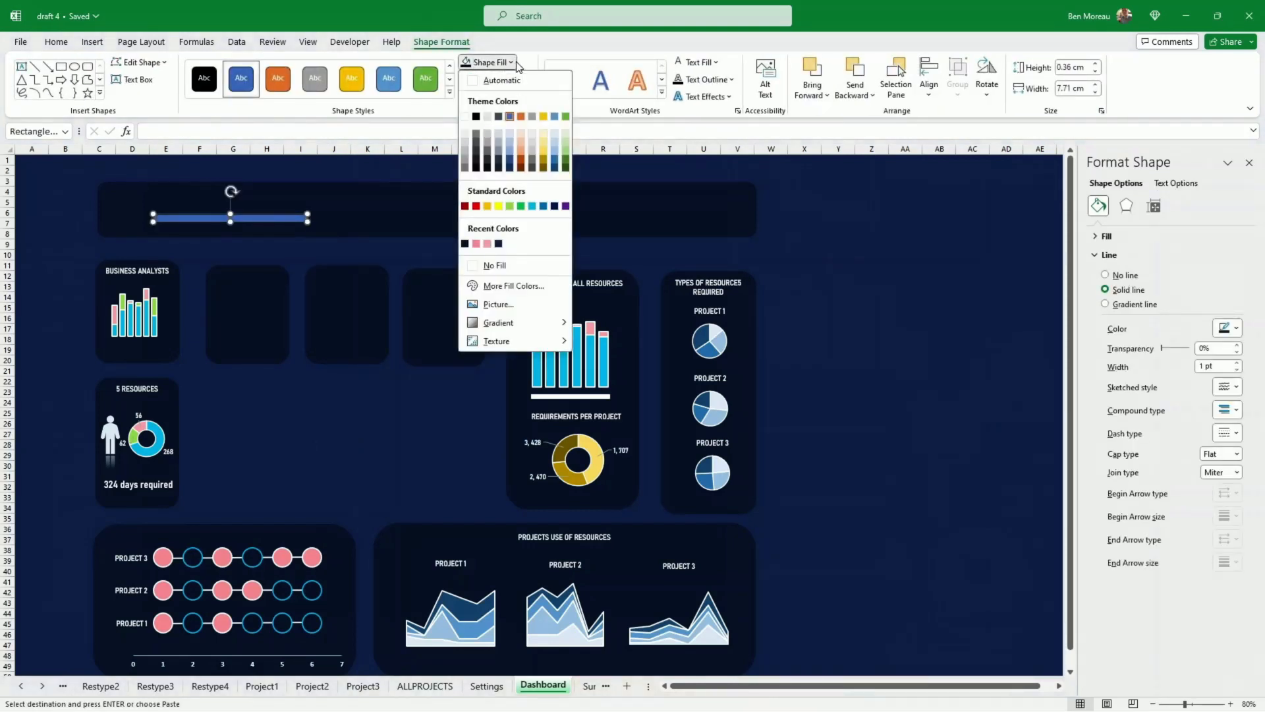
pyautogui.click(532, 206)
pyautogui.click(517, 80)
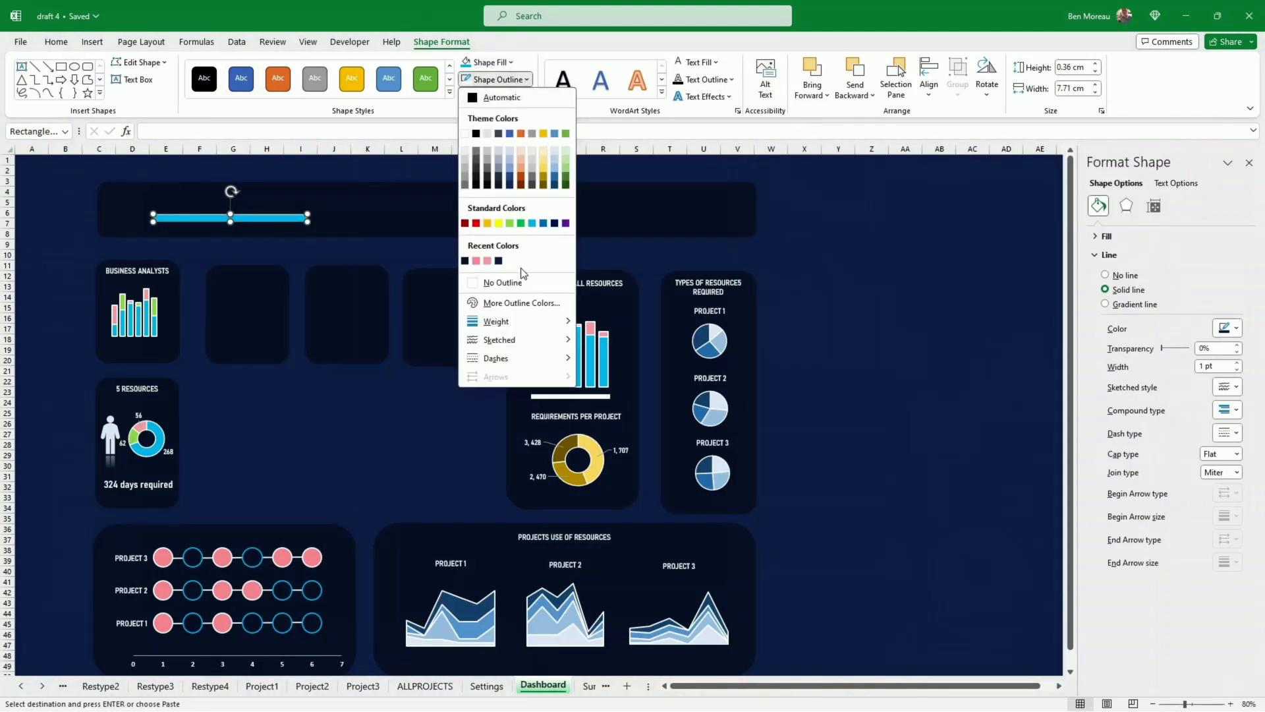
pyautogui.click(465, 134)
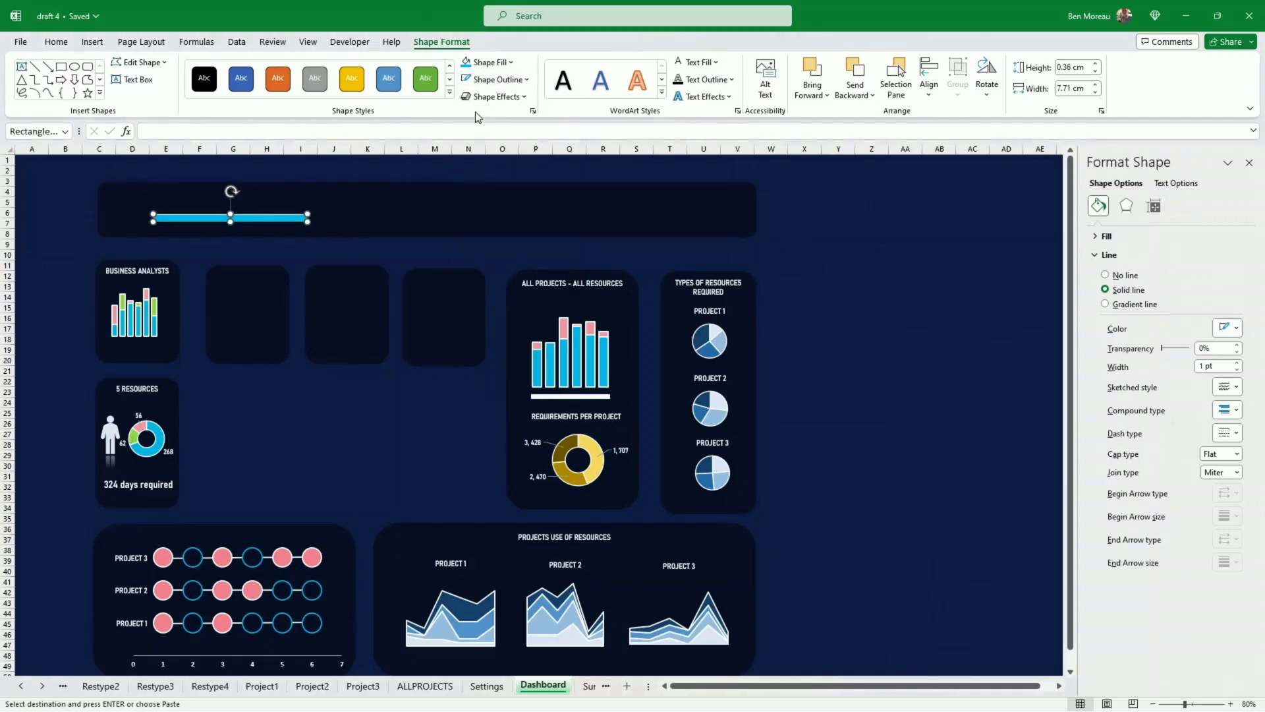
# - Set the rectangle's outline weight to 2¼ pt, then thin it to about 0.2 cm high and place it slightly lower in the header panel
pyautogui.click(494, 79)
pyautogui.moveTo(539, 322)
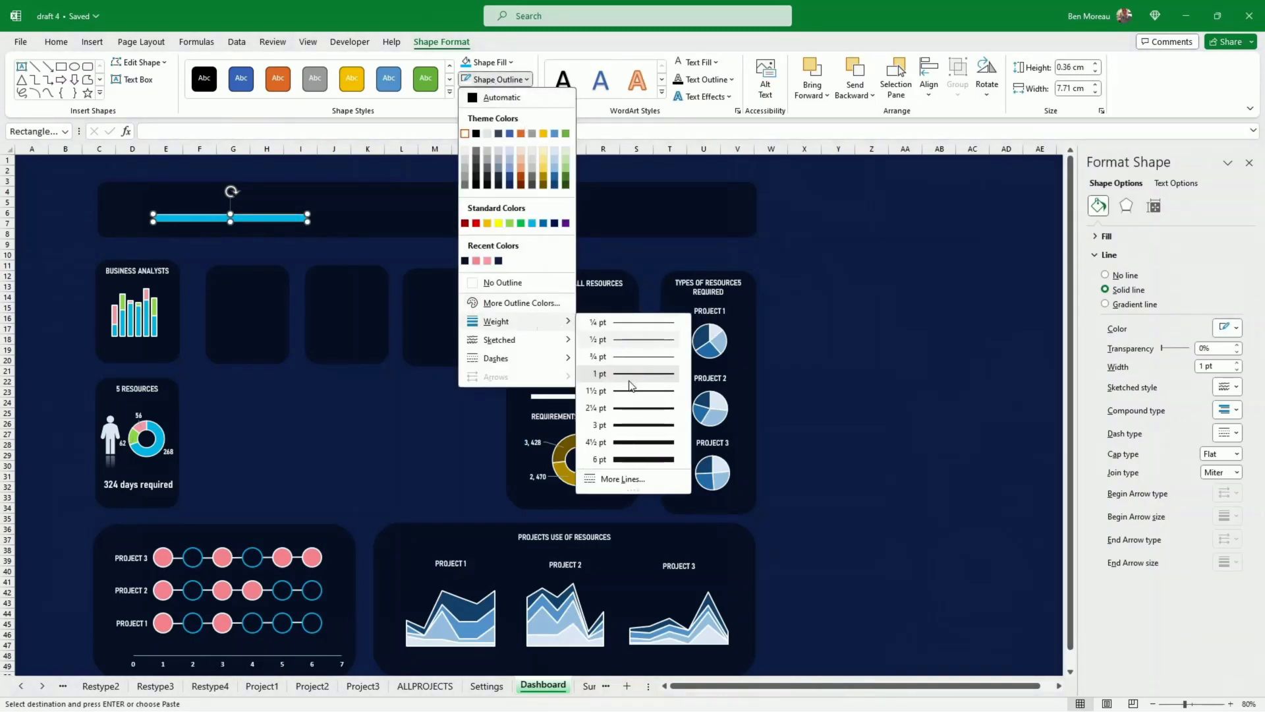
pyautogui.click(632, 414)
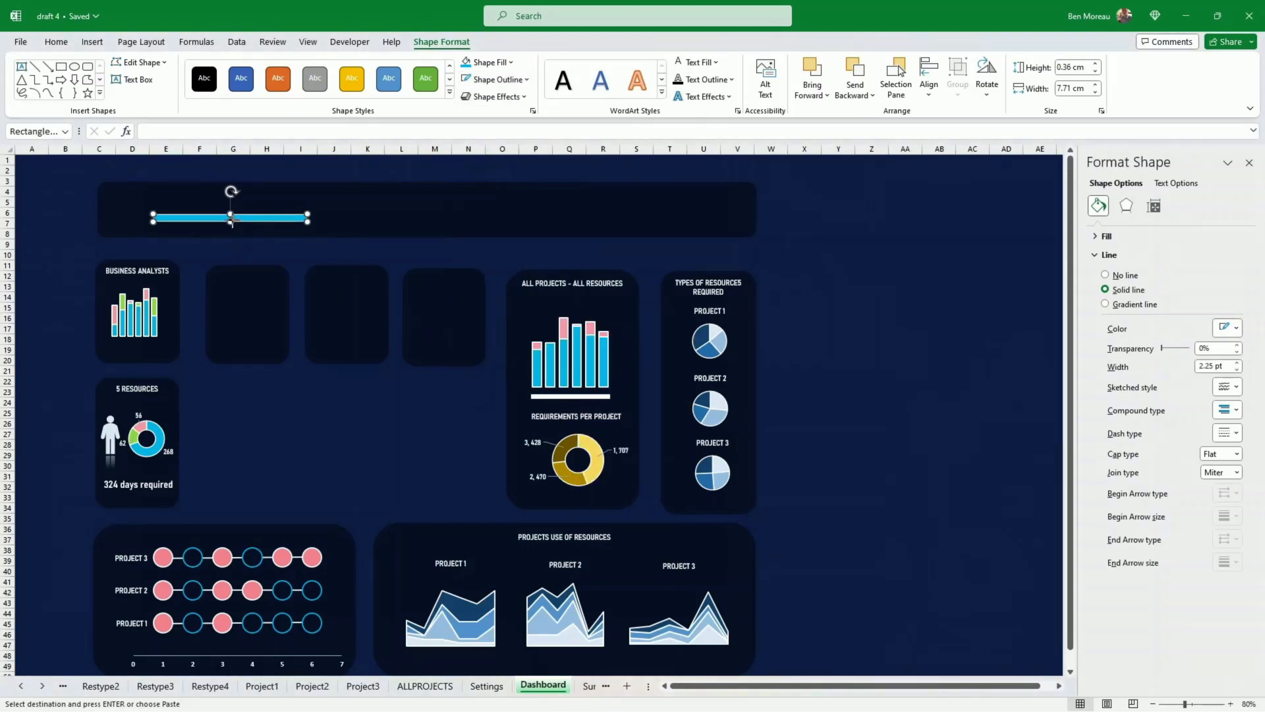
pyautogui.moveTo(231, 221); pyautogui.dragTo(253, 222)
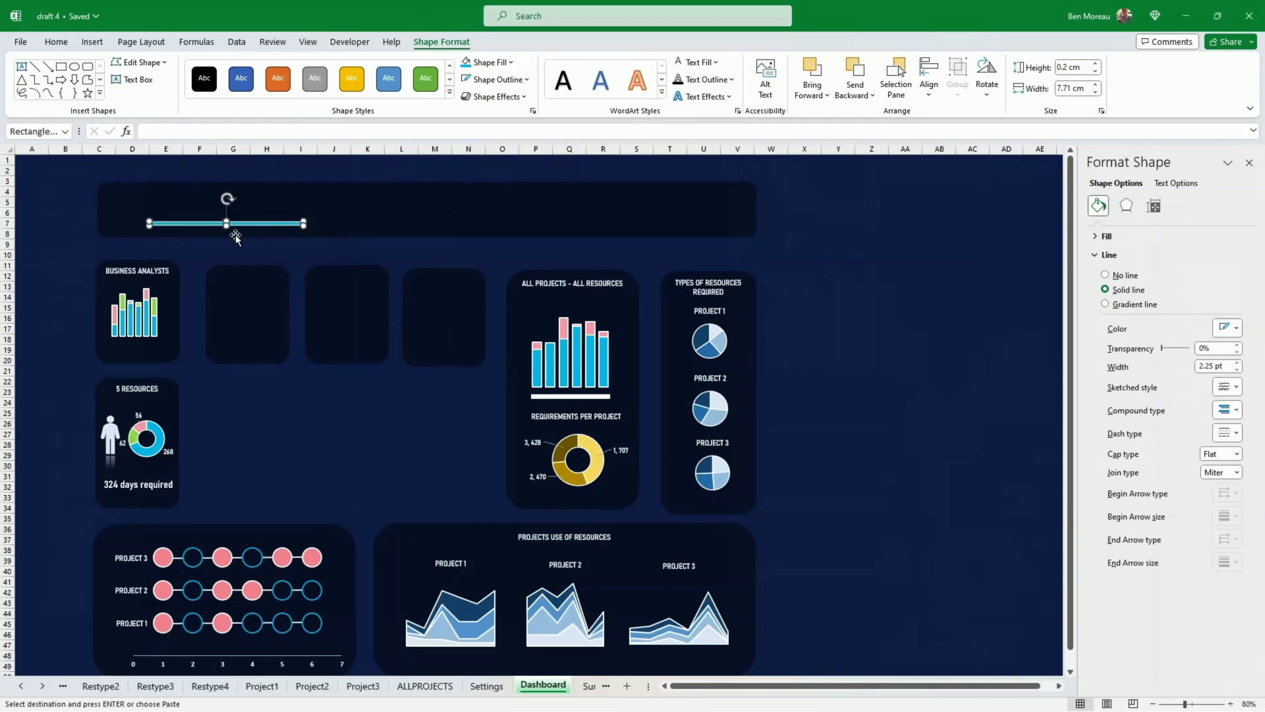
pyautogui.click(232, 395)
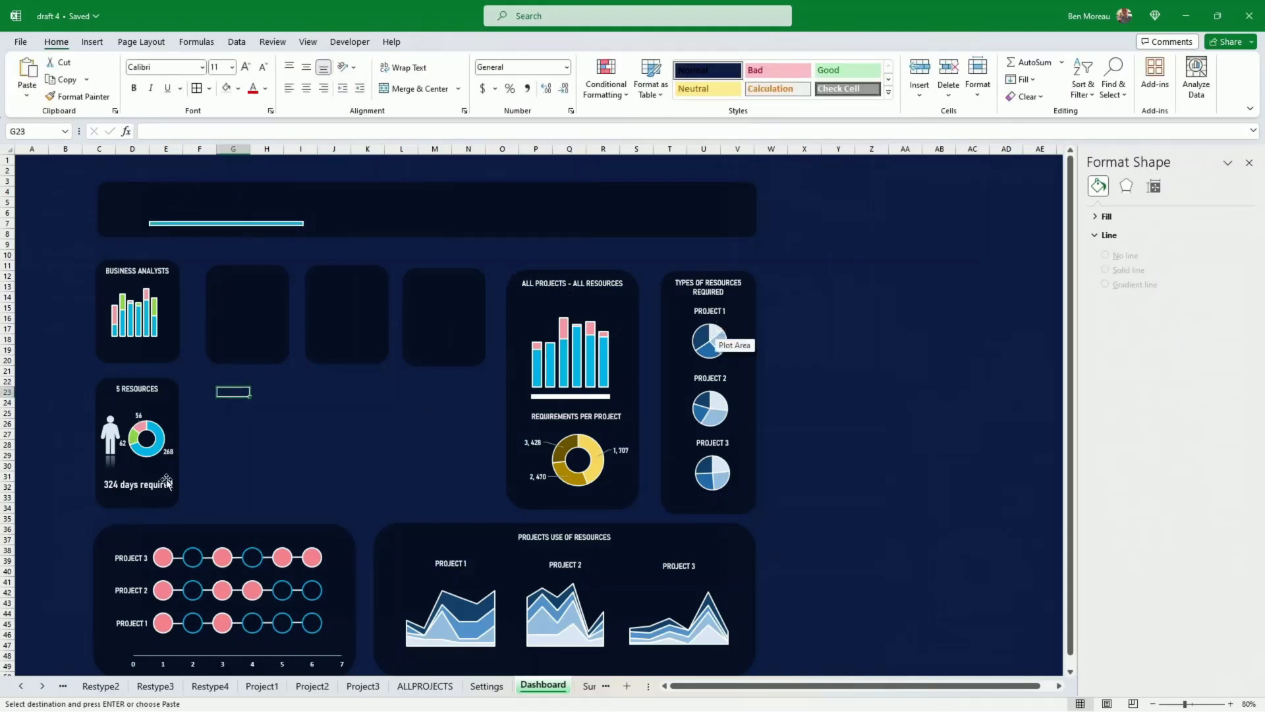
# - Paste a copy of the "324 days required" text box above the header bar, change its text to UTILIZED and narrow the box
pyautogui.click(151, 499)
pyautogui.hotkey('ctrl', 'v')
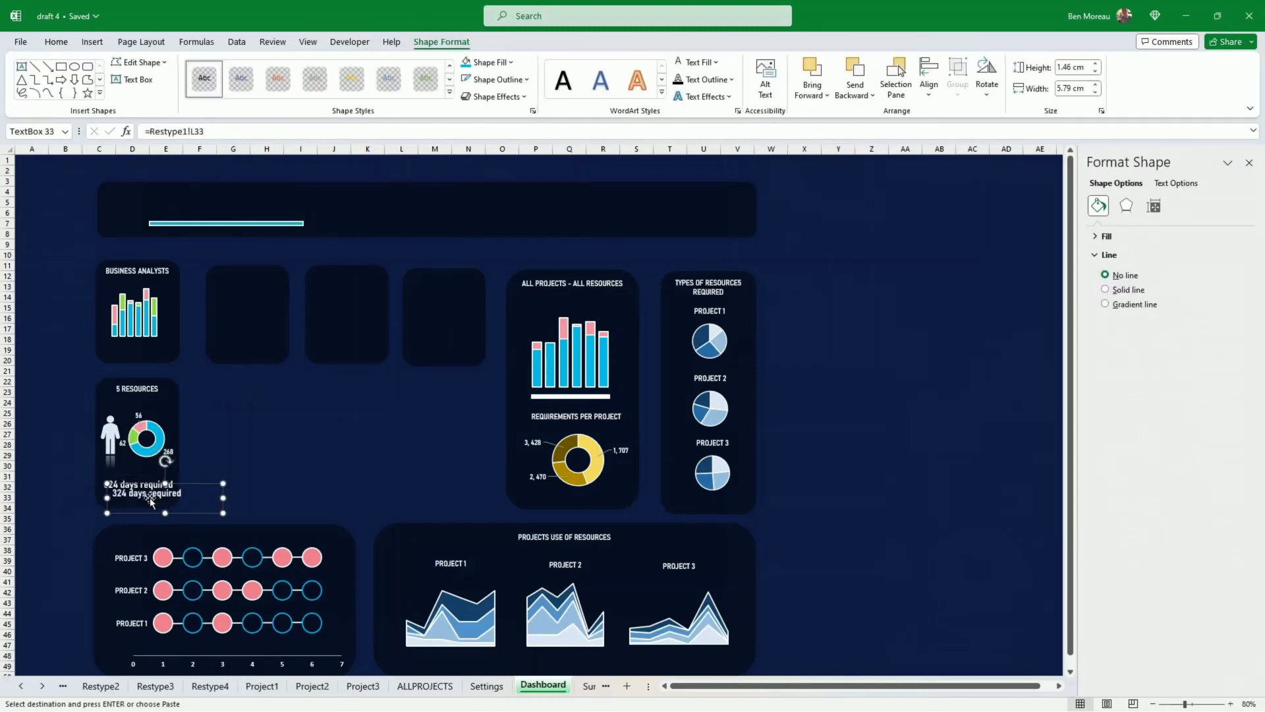
pyautogui.moveTo(192, 512); pyautogui.dragTo(231, 224)
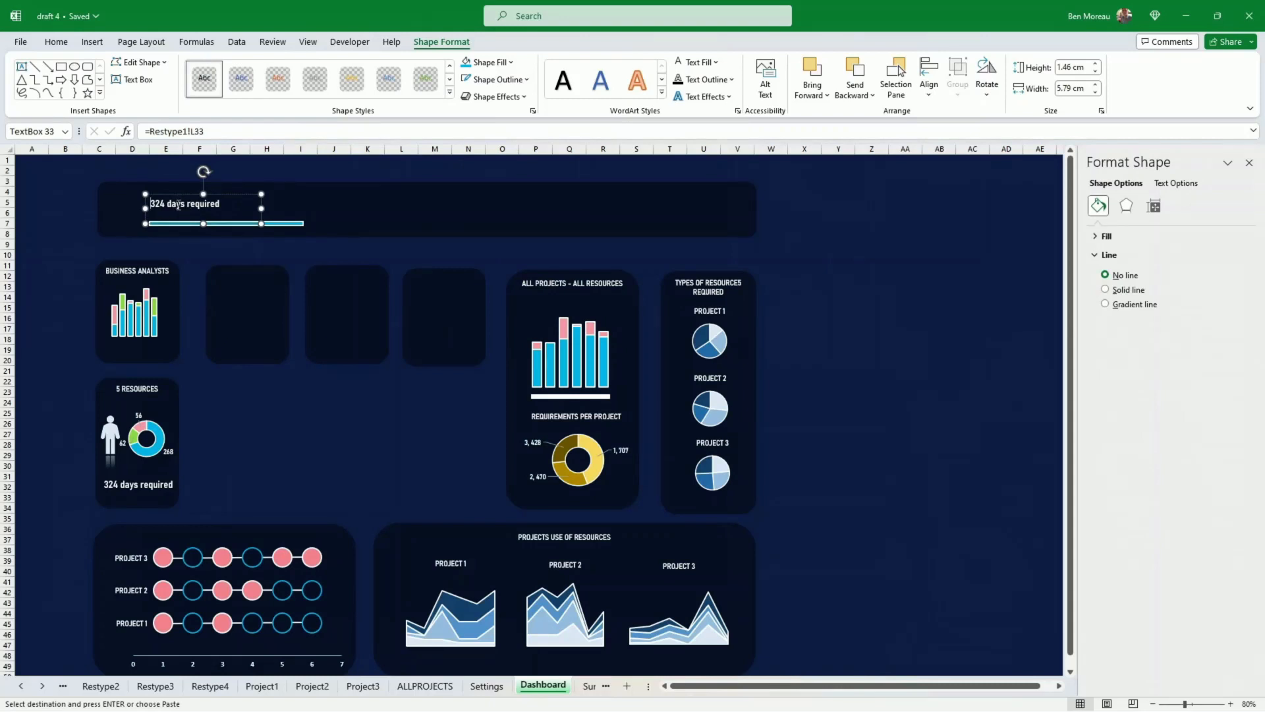
pyautogui.write('UTILIZED')
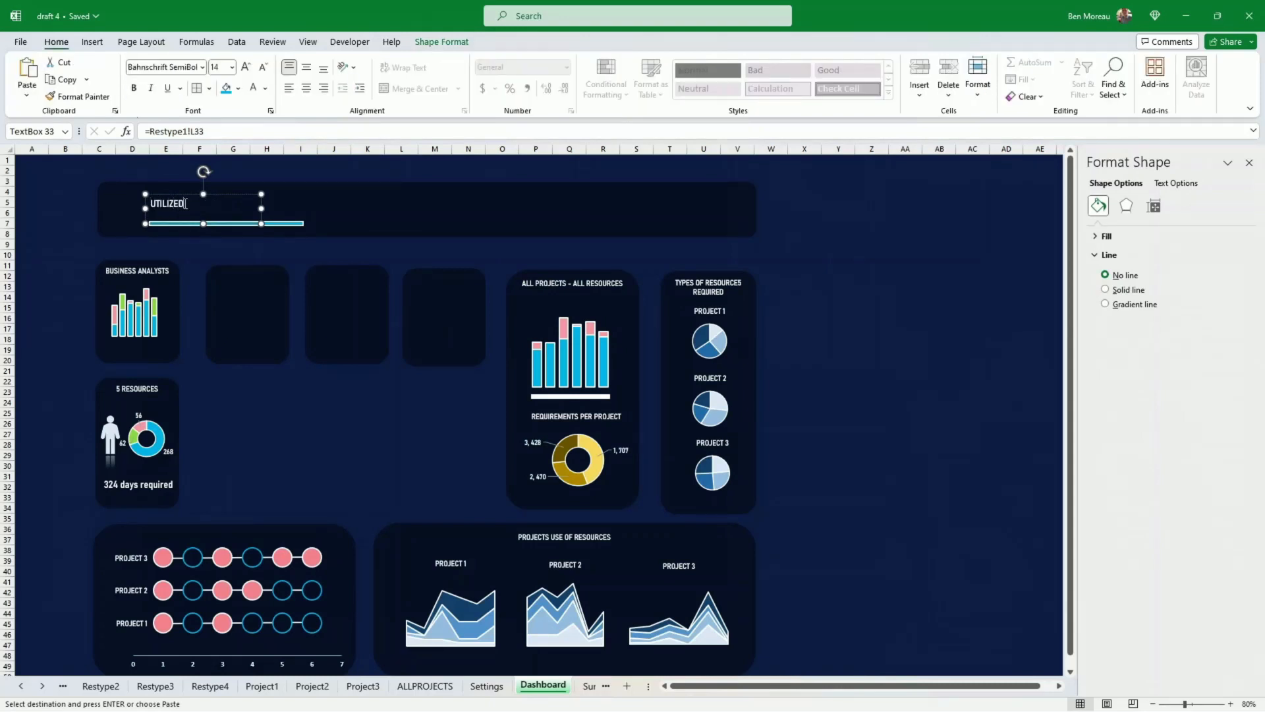
pyautogui.moveTo(263, 208); pyautogui.dragTo(197, 210)
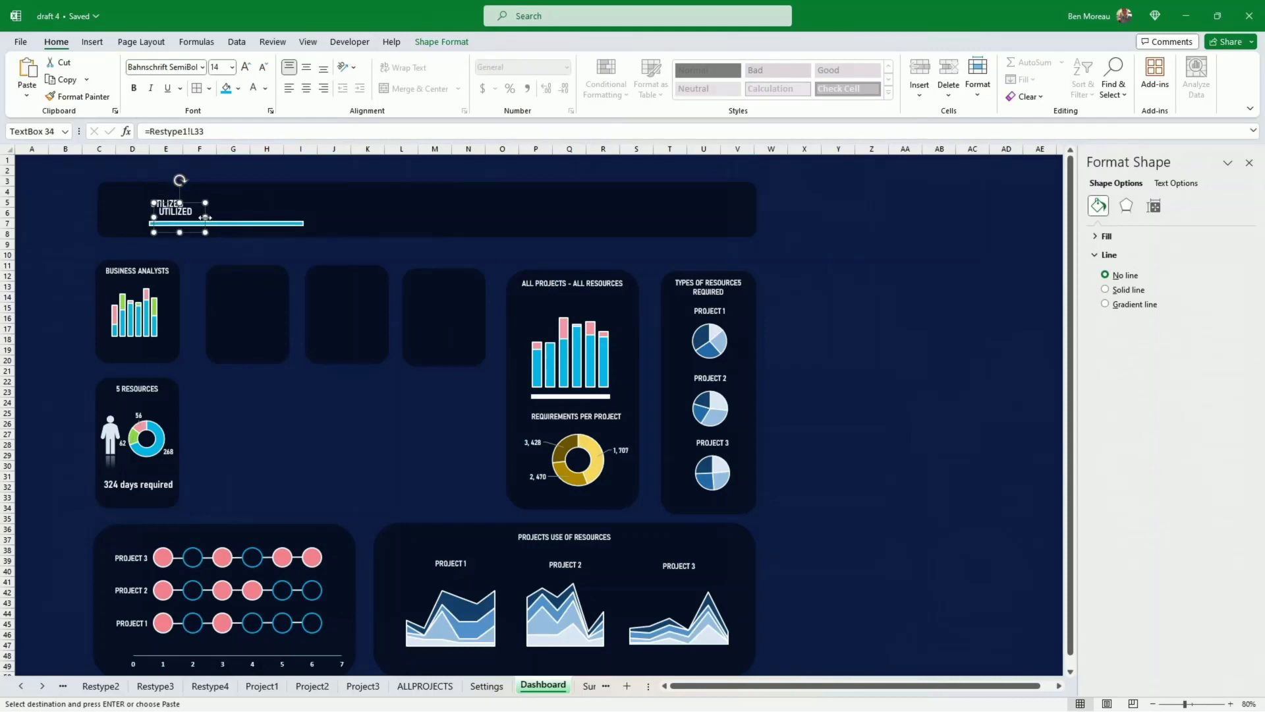
# - Place a duplicate of the UTILIZED text box above the bar's right end and link it to ALLPROJECTS!K12
pyautogui.moveTo(207, 224); pyautogui.dragTo(306, 216)
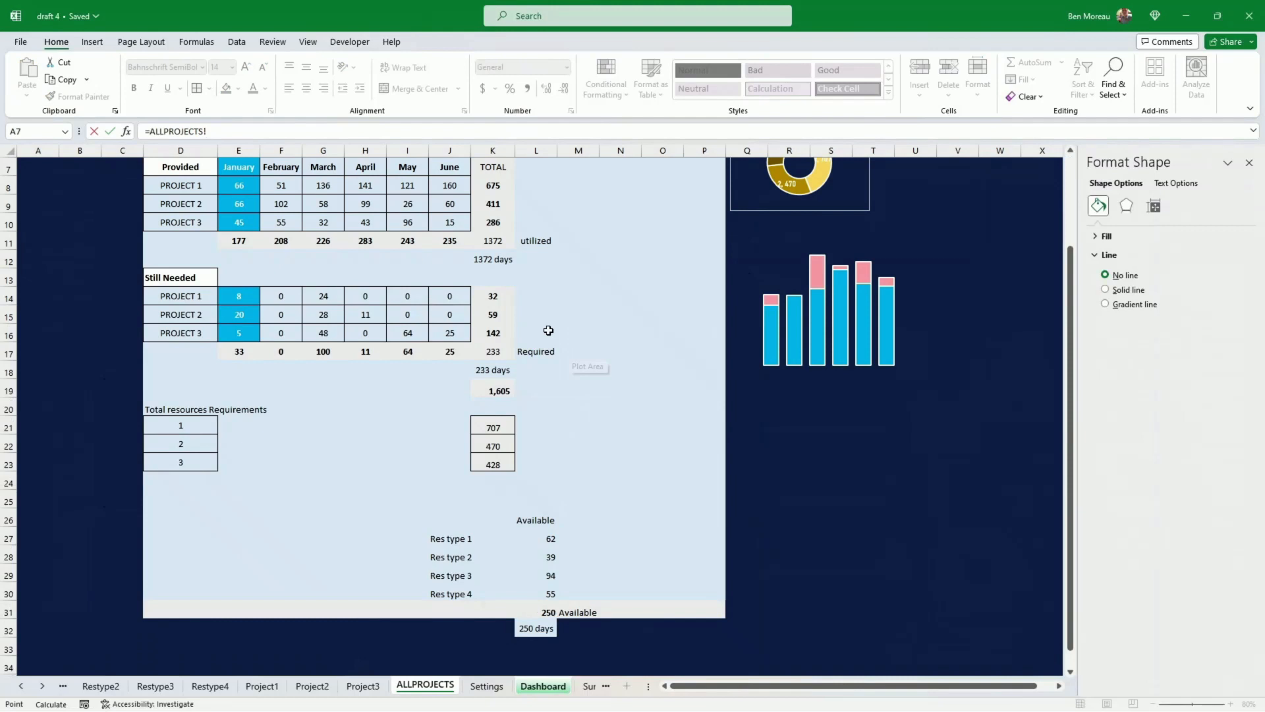
pyautogui.click(496, 260)
pyautogui.press('Return')
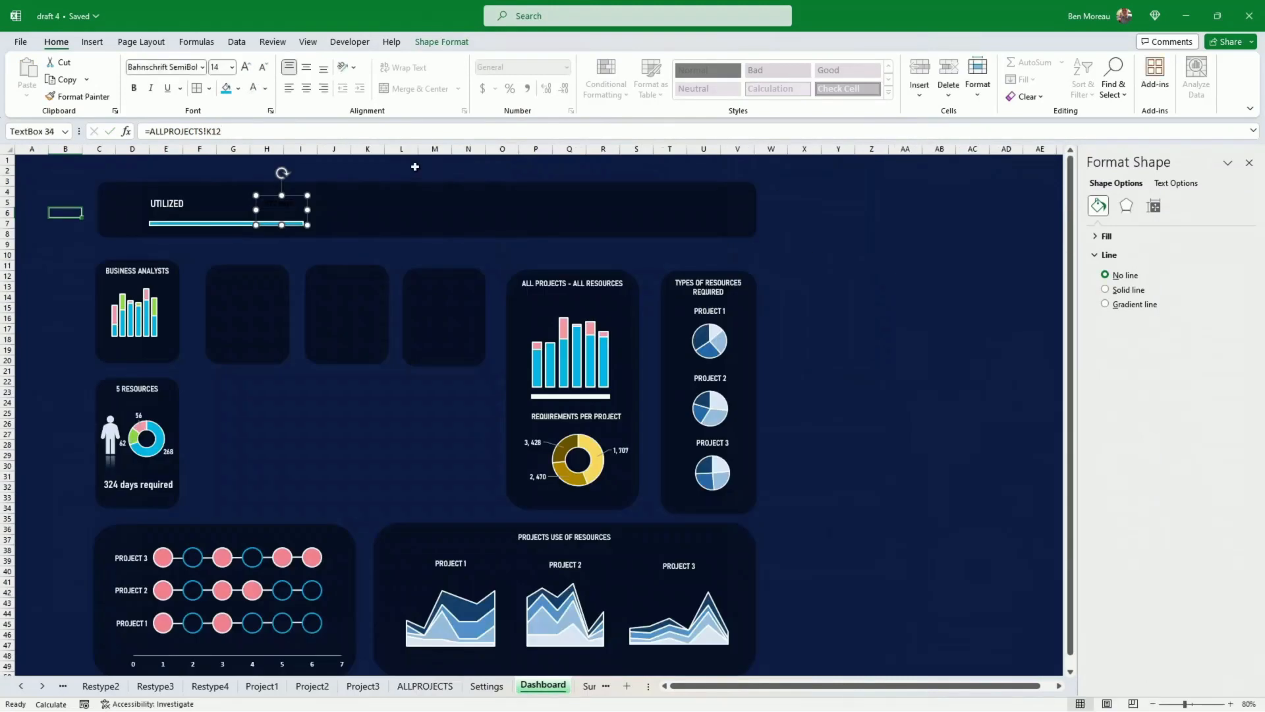
# - Copy the UTILIZED label's formatting to the linked days text box, enlarge its font to 18 and widen the box
pyautogui.click(170, 202)
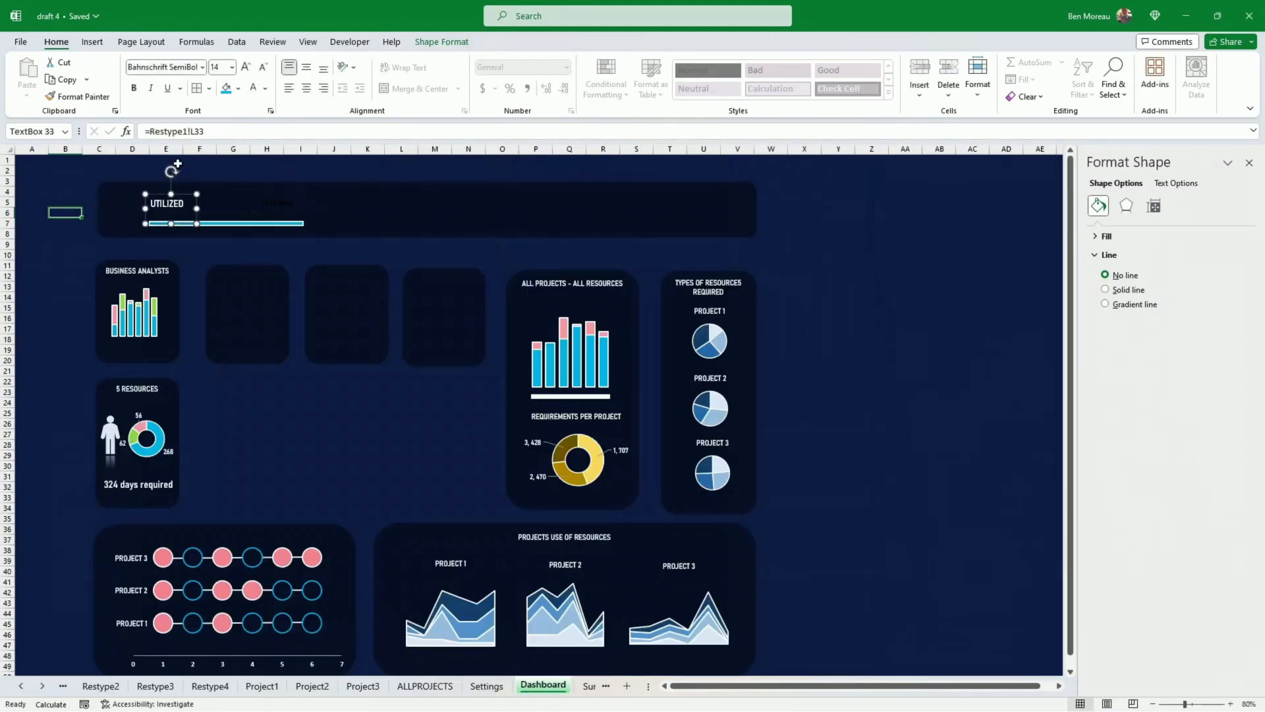
pyautogui.click(78, 96)
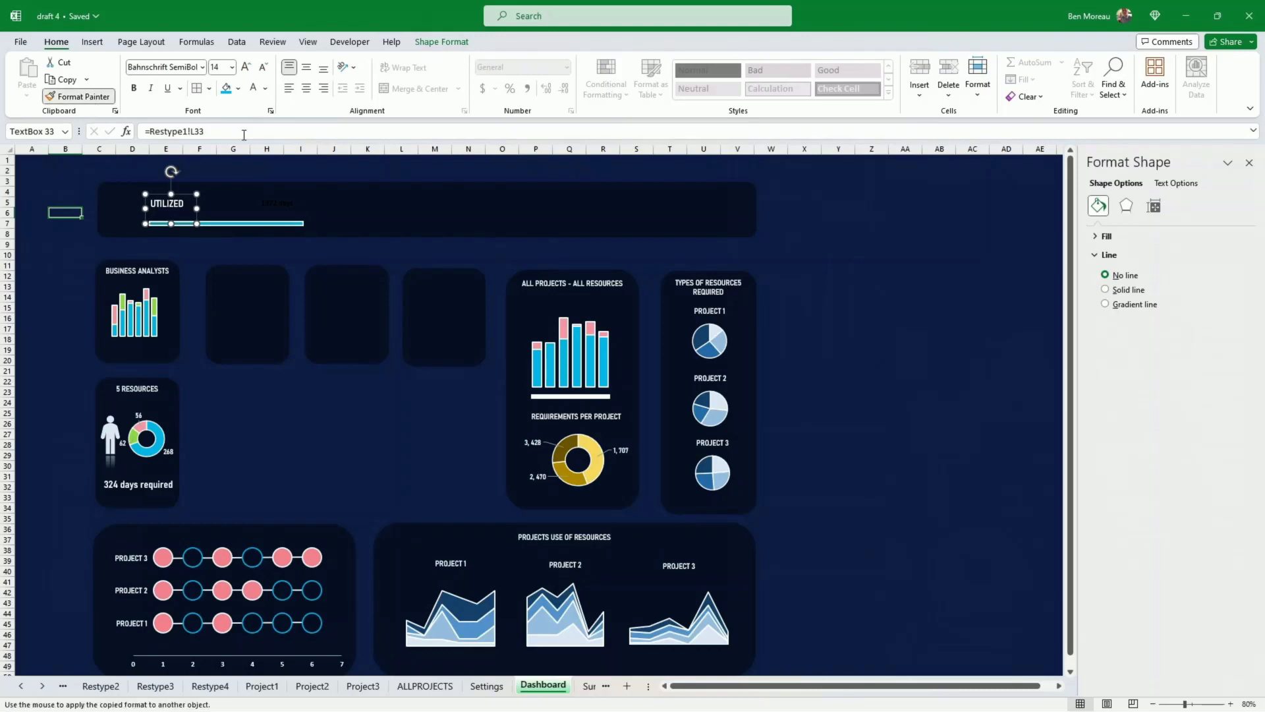
pyautogui.click(275, 201)
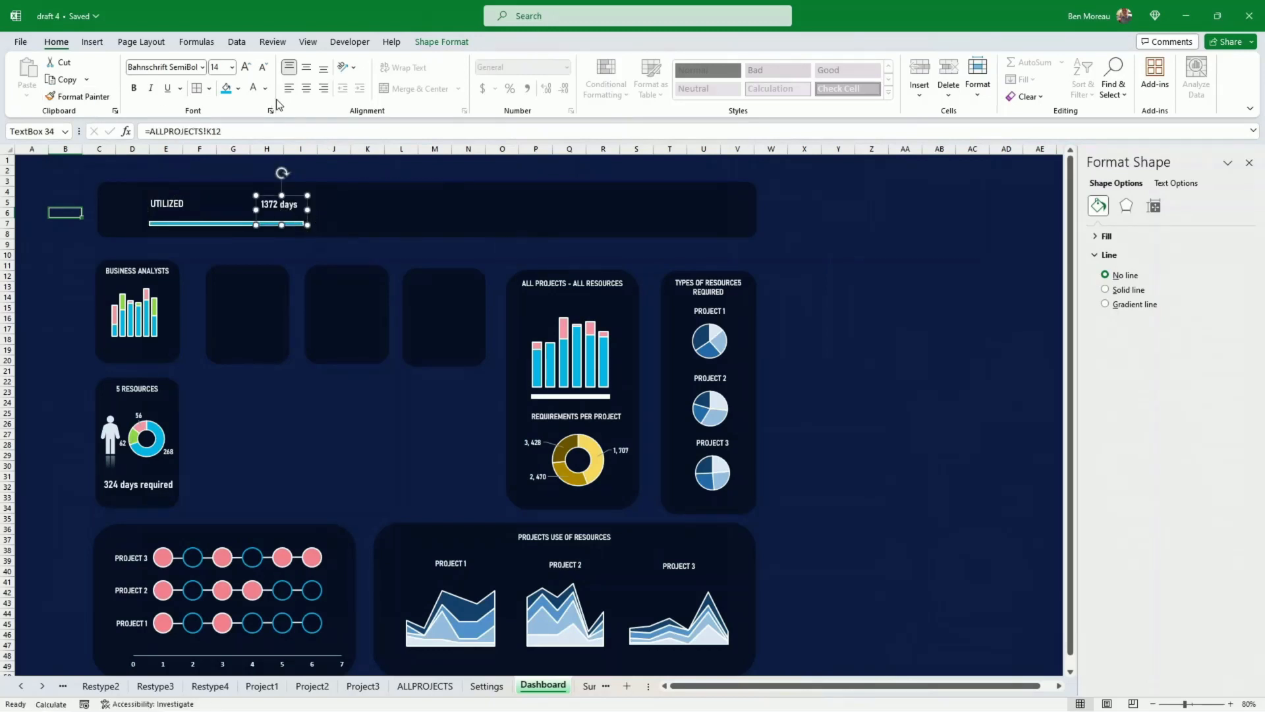
pyautogui.click(246, 67)
pyautogui.click(246, 66)
pyautogui.moveTo(308, 210); pyautogui.dragTo(329, 210)
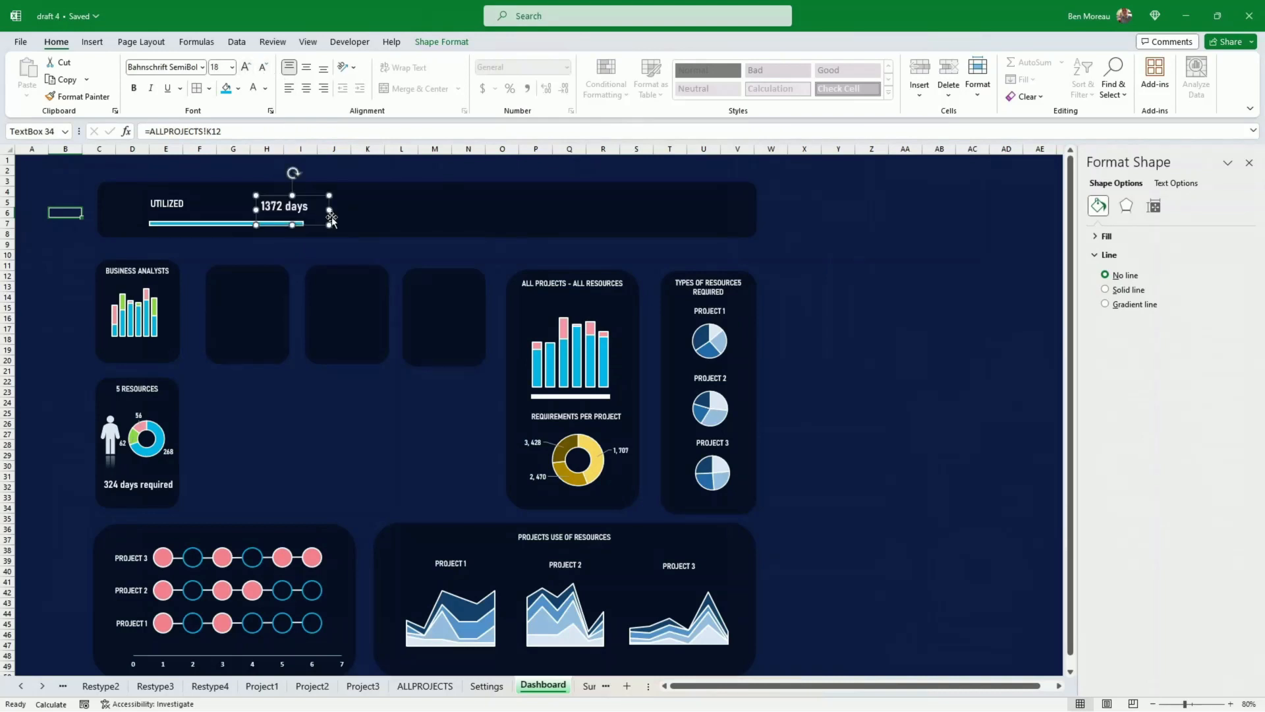
# - Change the UTILIZED label to "Utilized" in bold size 18 and shift the days text box slightly left to the bar's end
pyautogui.doubleClick(194, 207)
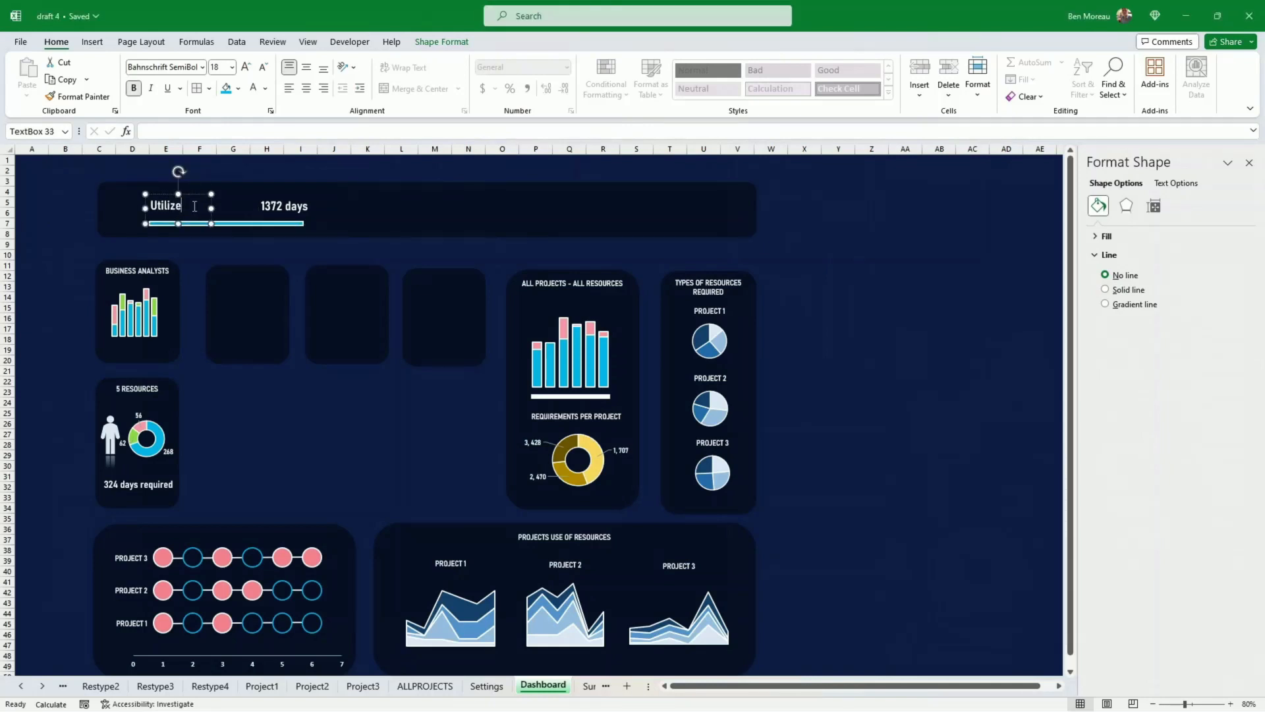
pyautogui.click(79, 246)
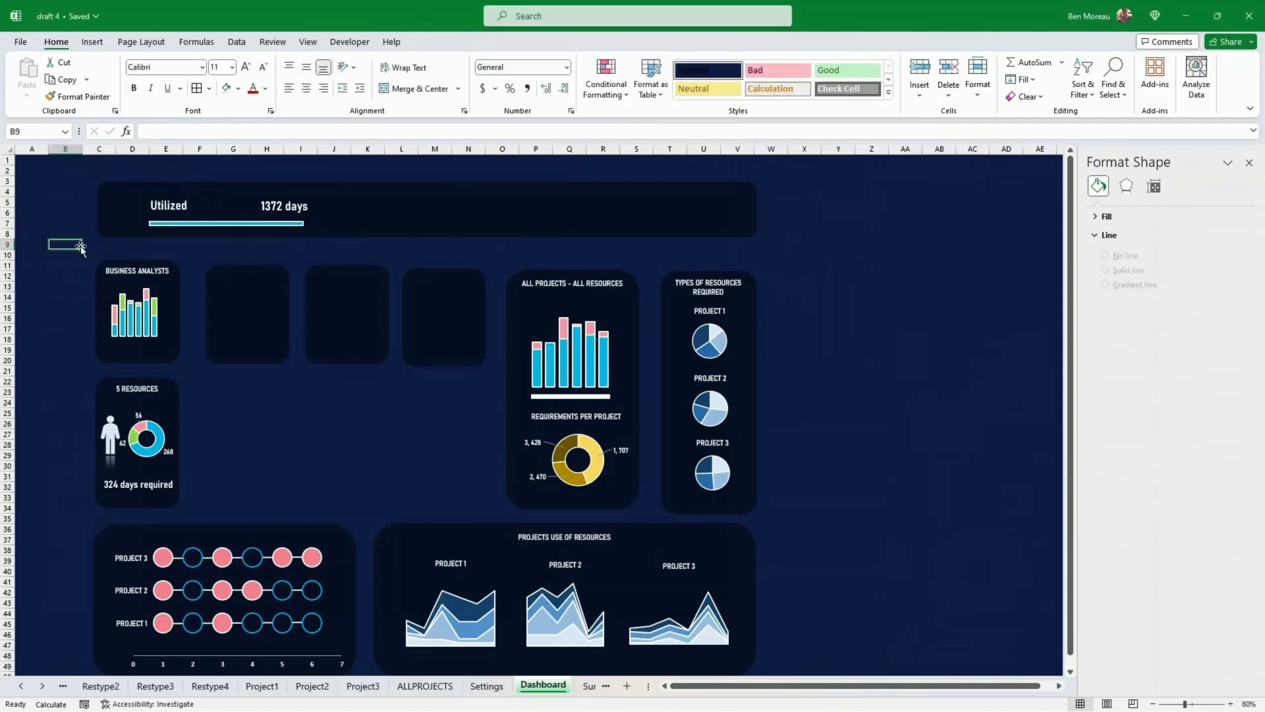
pyautogui.click(302, 211)
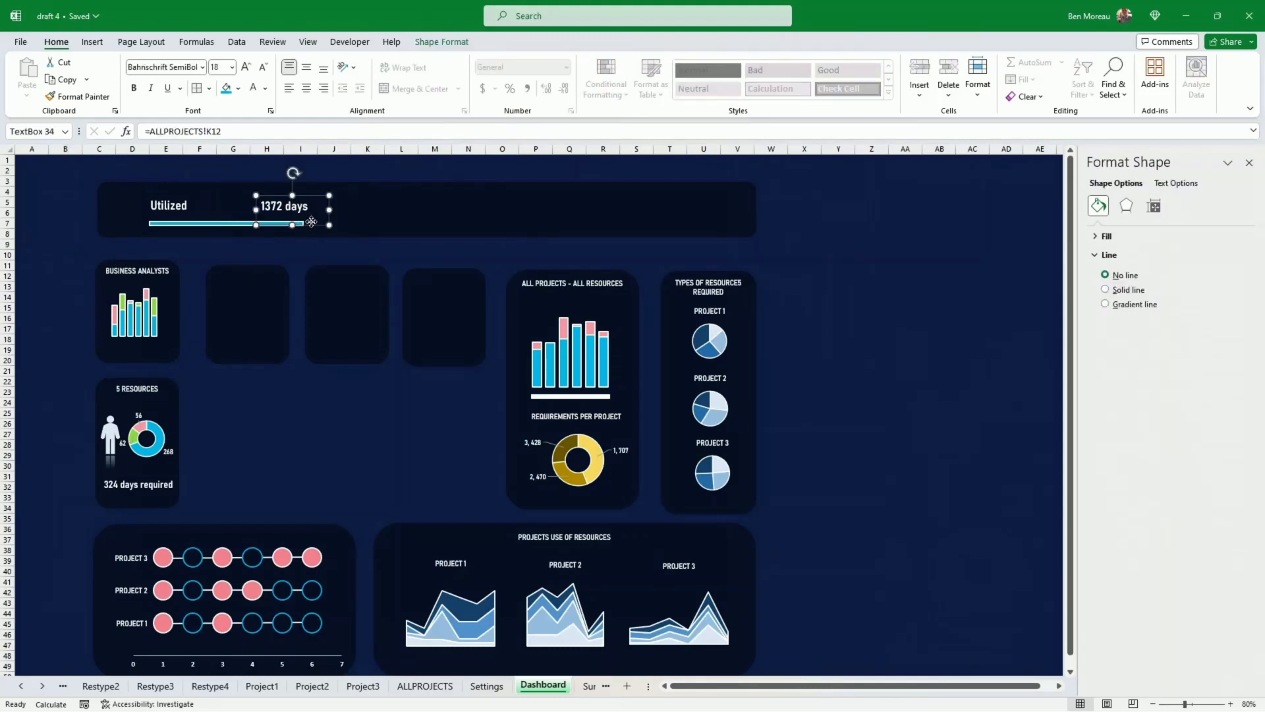
pyautogui.moveTo(311, 222); pyautogui.dragTo(307, 222)
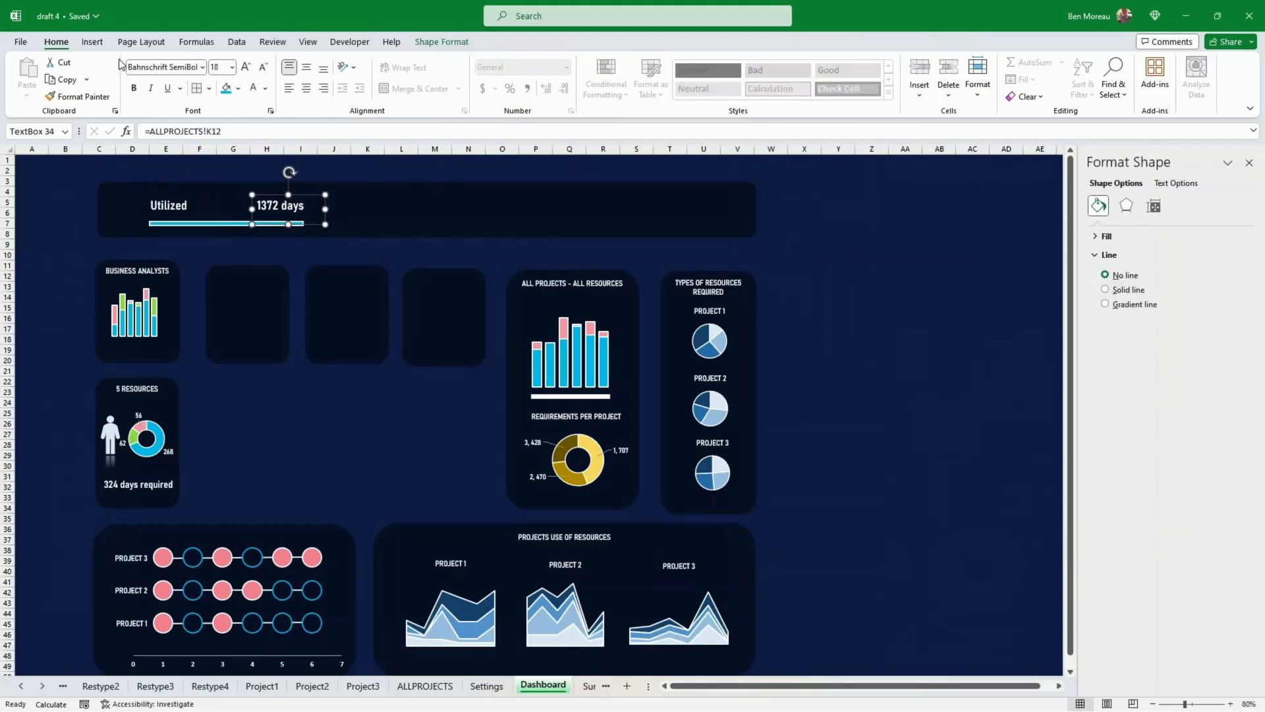
pyautogui.click(96, 43)
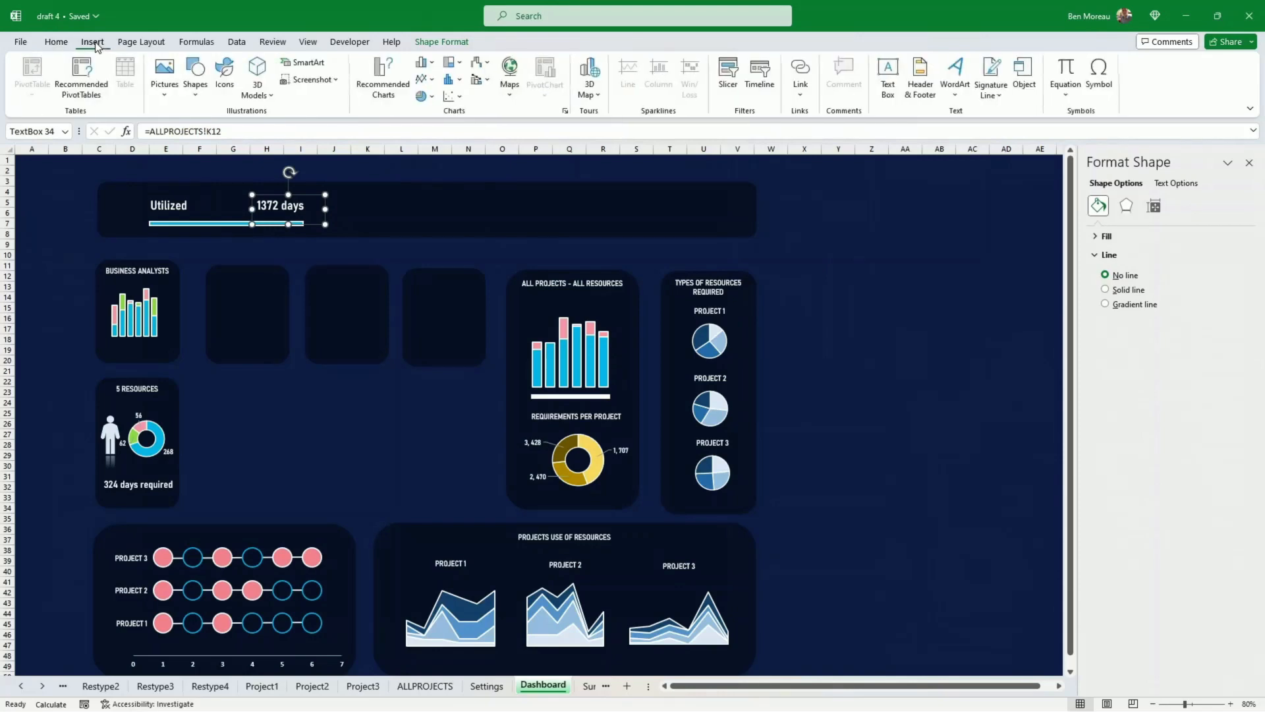
pyautogui.click(226, 83)
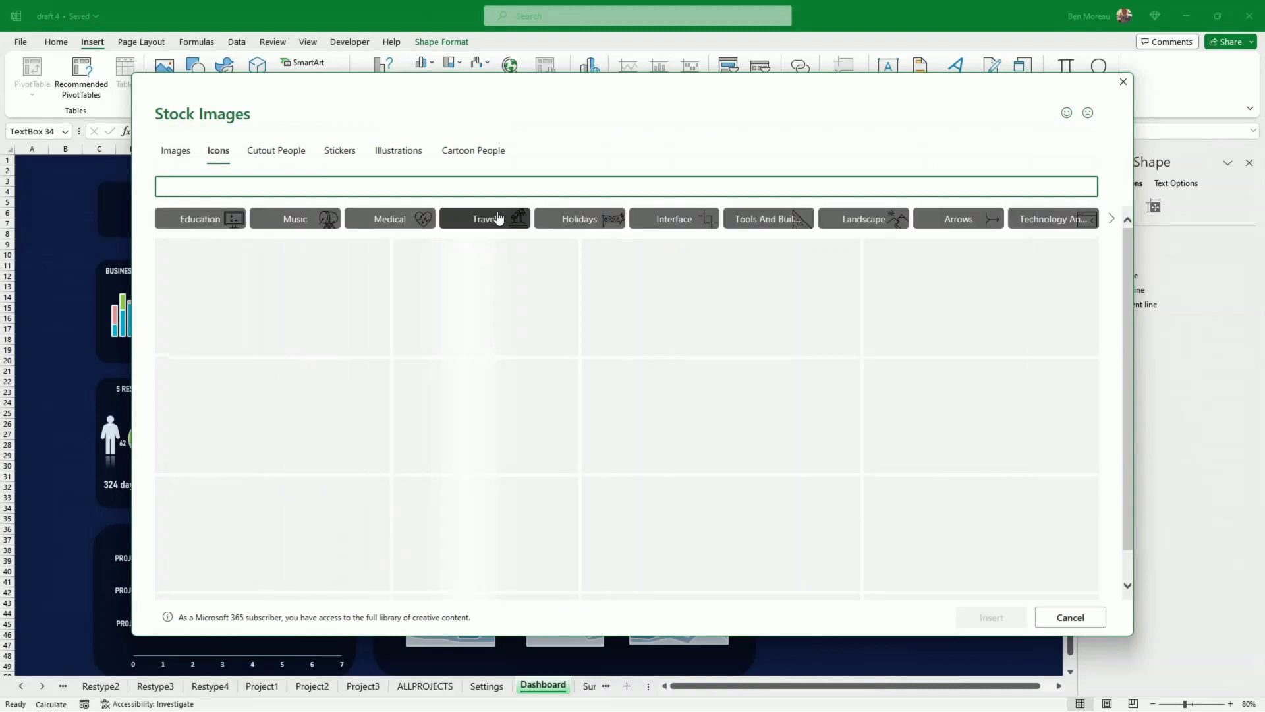
pyautogui.press('Escape')
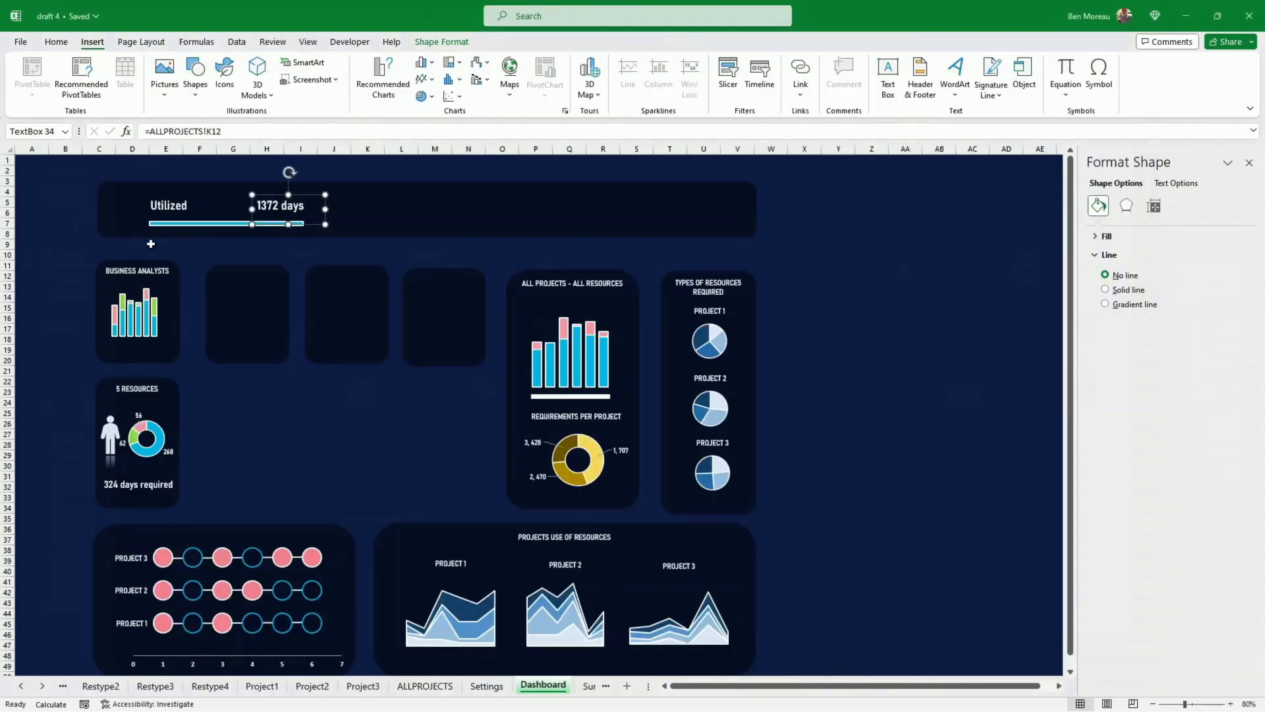
# - Paste the copied white meeting icon and place it between the Utilized label and the days value
pyautogui.hotkey('ctrl', 'v')
pyautogui.moveTo(263, 215); pyautogui.dragTo(217, 201)
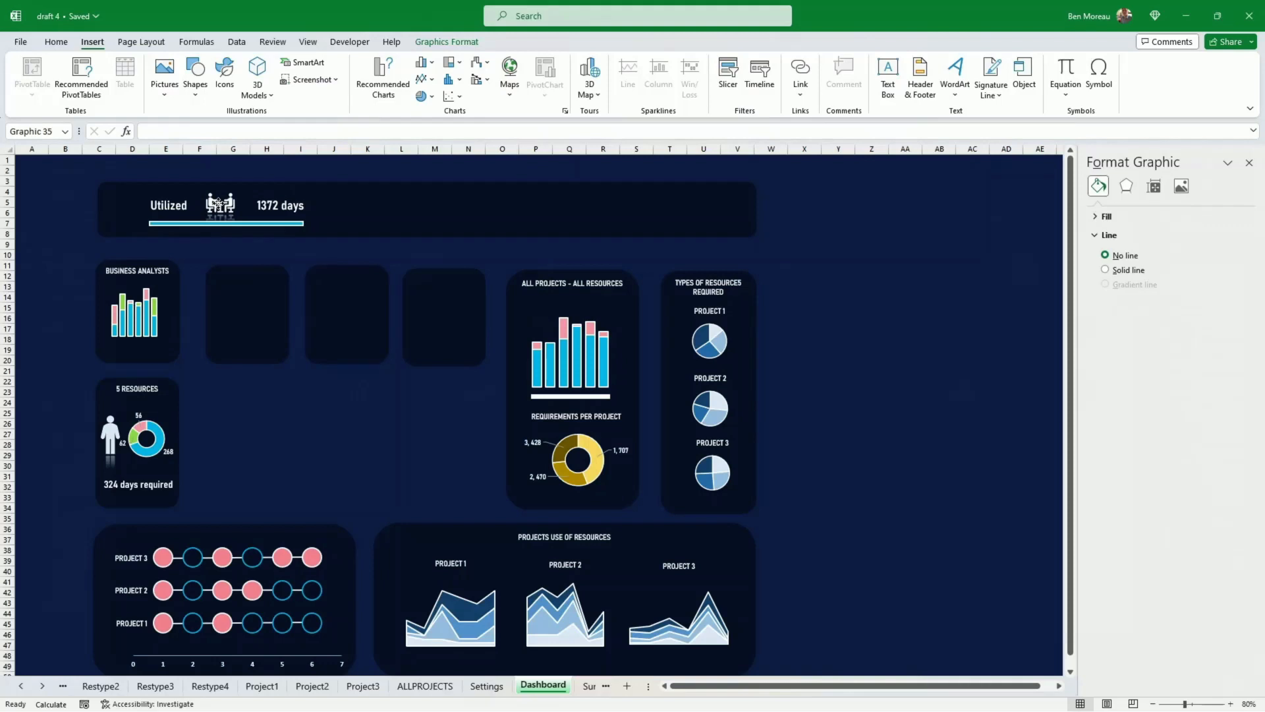
pyautogui.moveTo(218, 202); pyautogui.dragTo(219, 205)
pyautogui.click(443, 42)
pyautogui.click(443, 96)
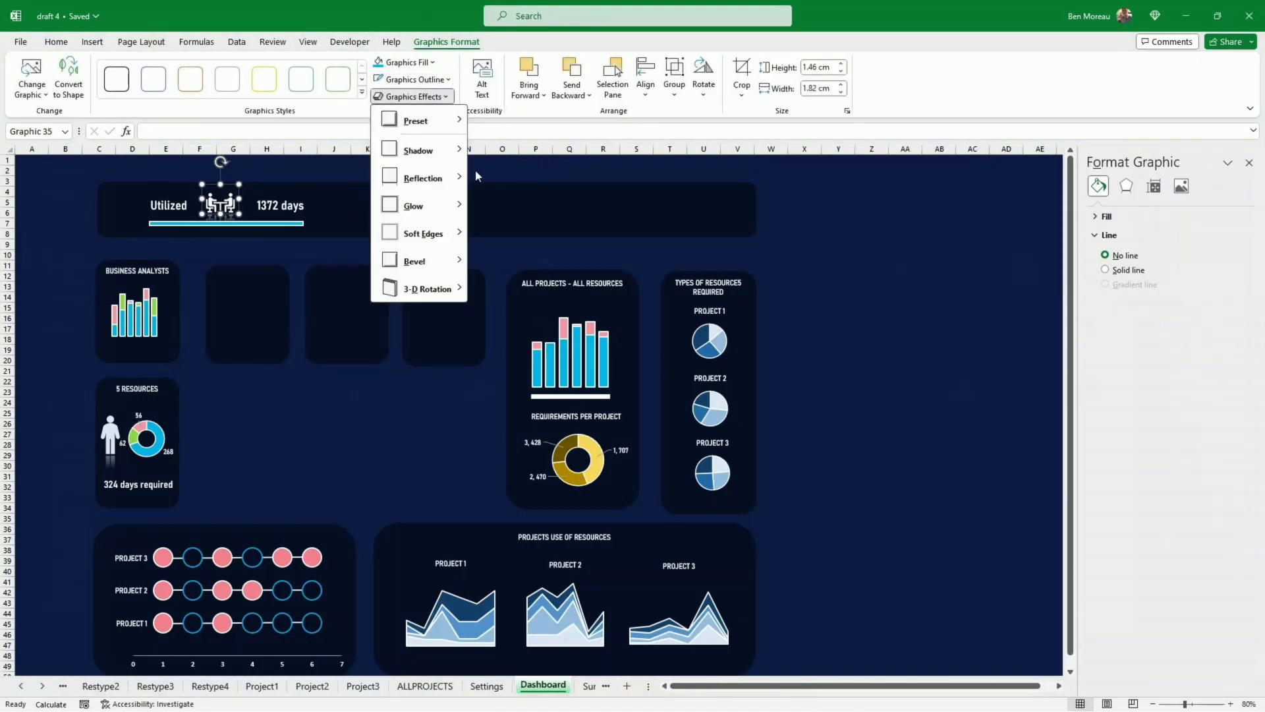
pyautogui.moveTo(459, 178)
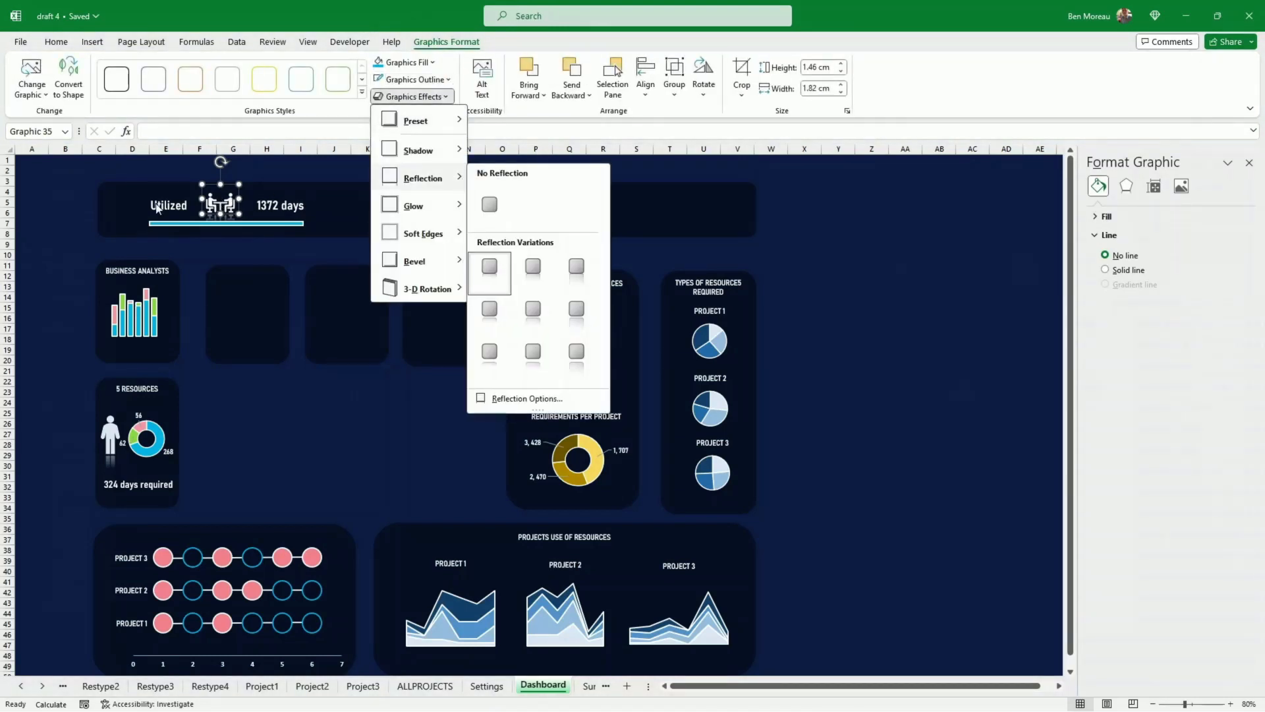
pyautogui.click(77, 211)
pyautogui.press('Escape')
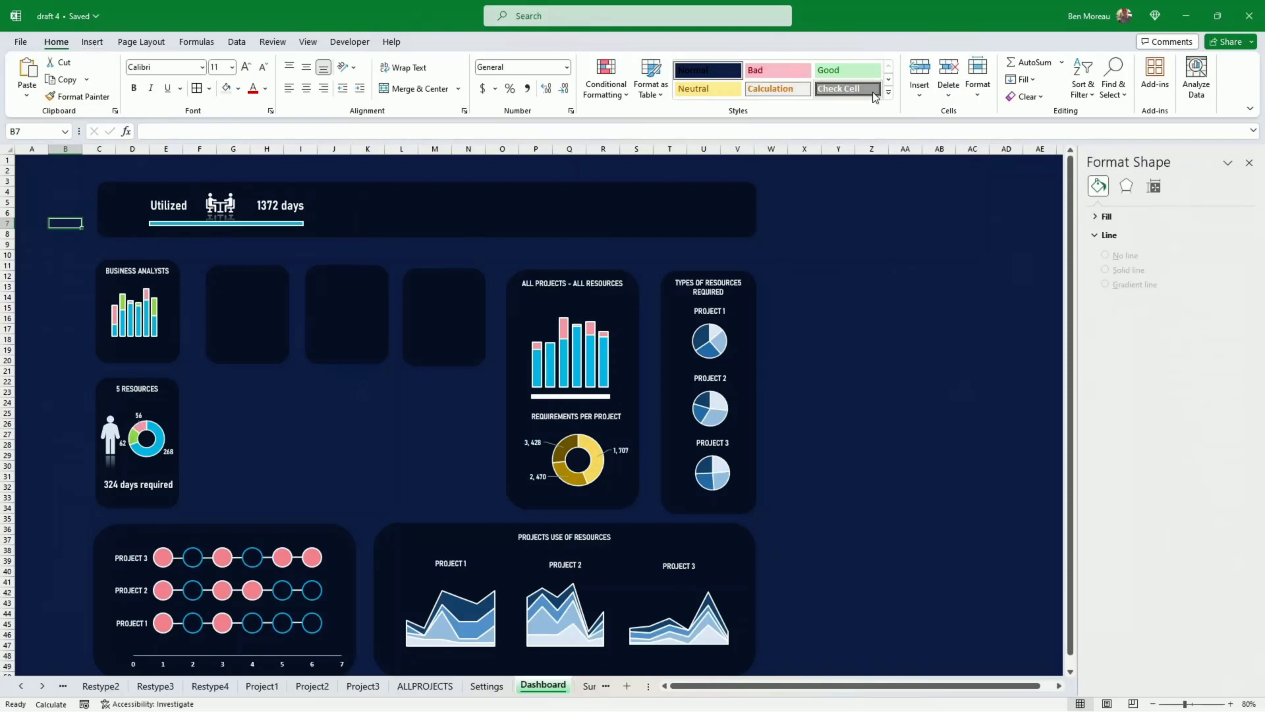
# - Select the Utilized label, icon, days value and bar together and duplicate the set twice, spreading the copies across the header panel
pyautogui.click(1114, 89)
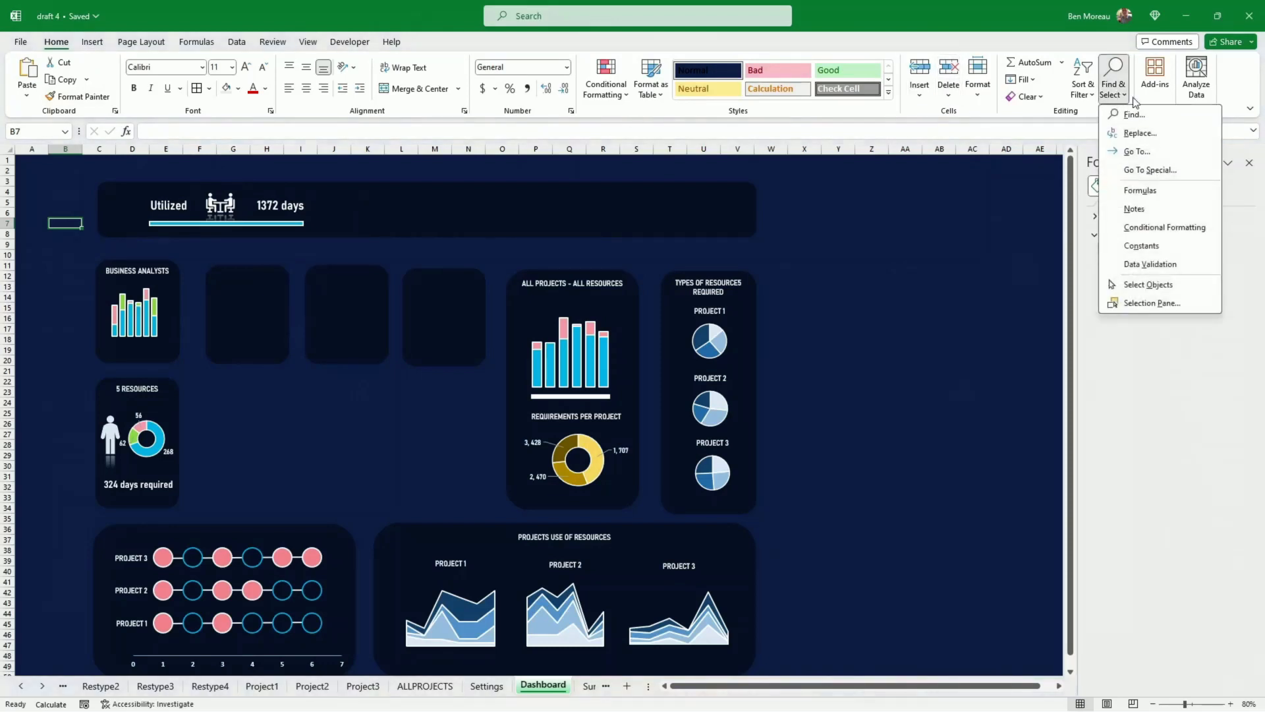
pyautogui.click(1146, 284)
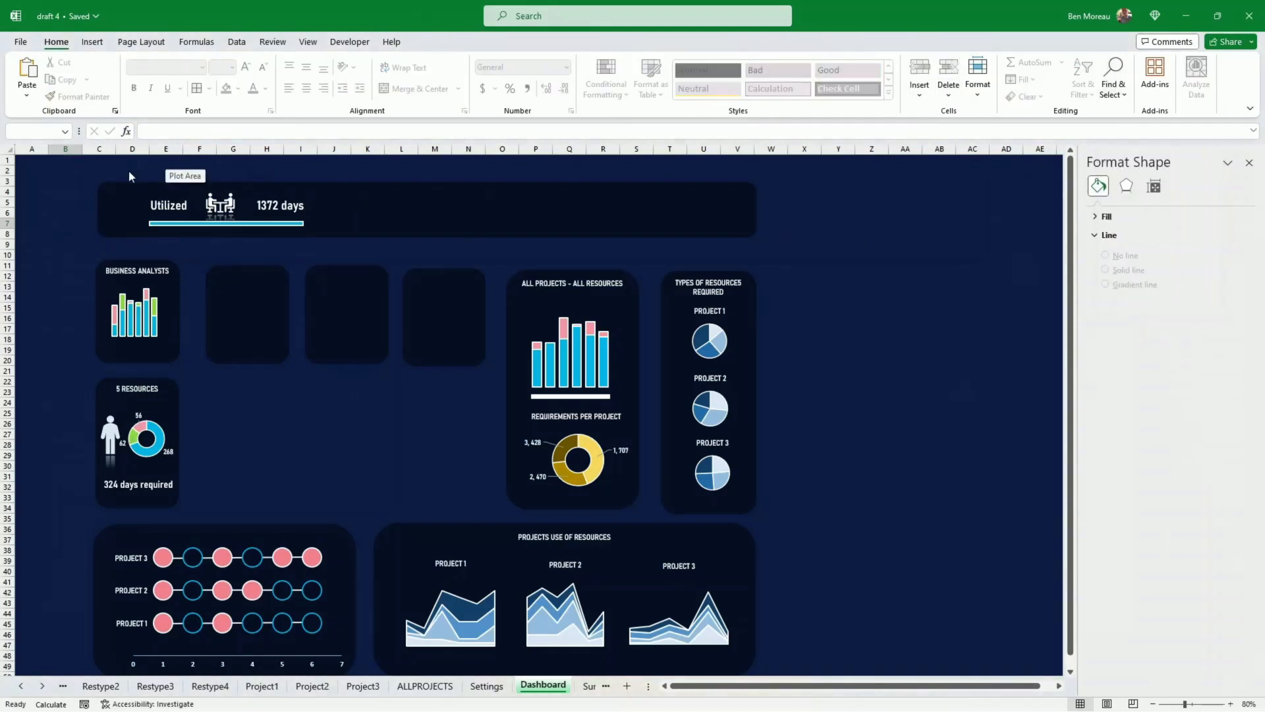
pyautogui.moveTo(129, 173); pyautogui.dragTo(496, 220)
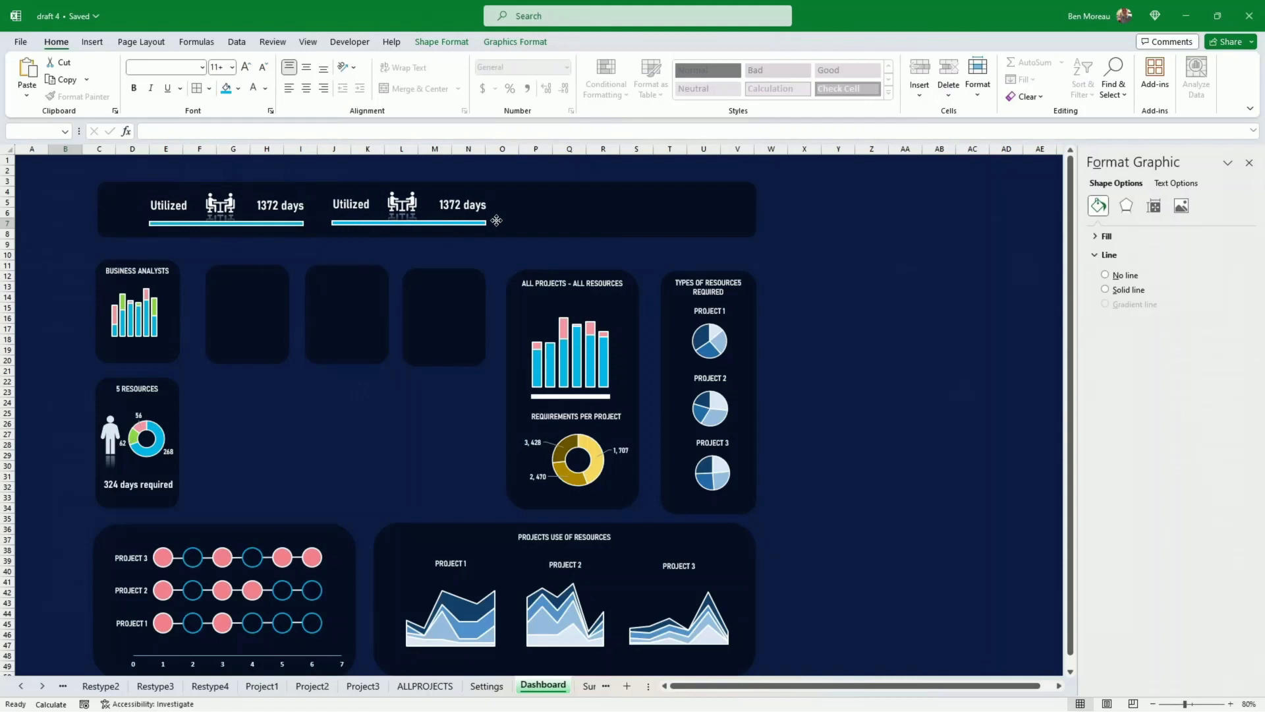
pyautogui.hotkey('ctrl', 'd')
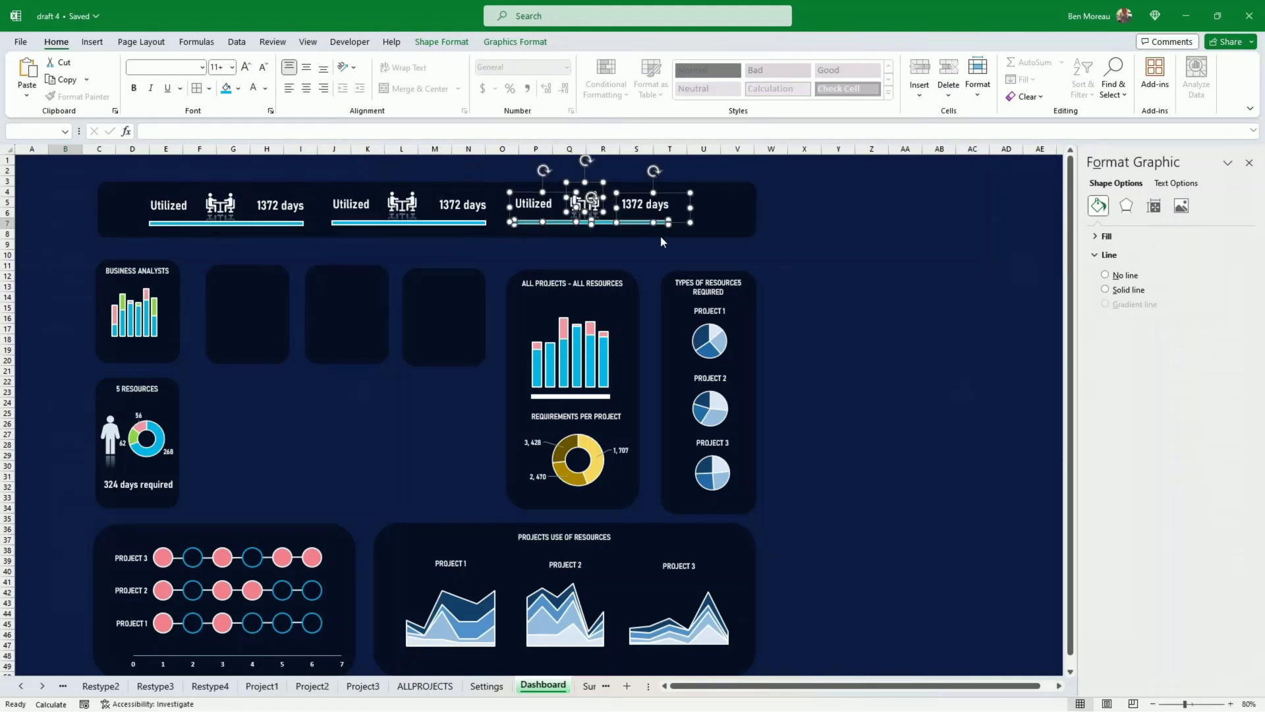
pyautogui.moveTo(682, 210); pyautogui.dragTo(715, 210)
pyautogui.moveTo(439, 214); pyautogui.dragTo(434, 214)
pyautogui.click(907, 297)
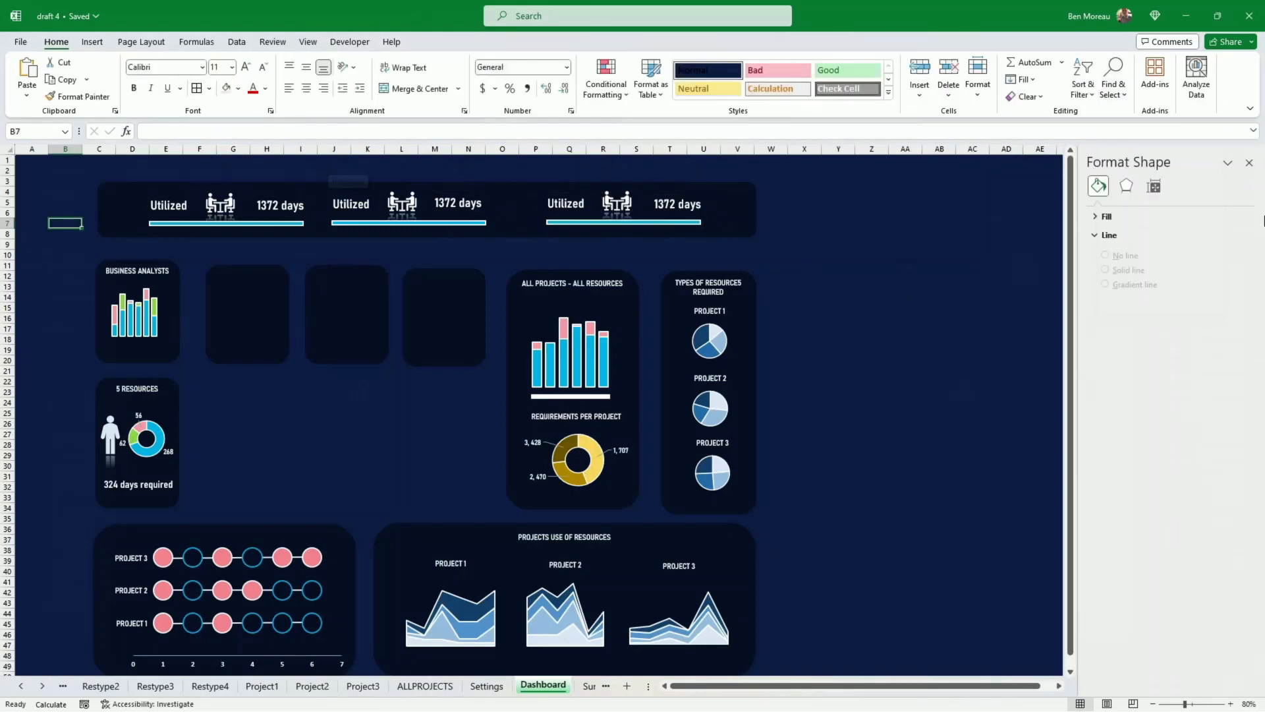
# - Move the middle set of label, icon, days value and bar slightly right to even out the header spacing
pyautogui.click(305, 209)
pyautogui.moveTo(320, 165); pyautogui.dragTo(505, 231)
pyautogui.moveTo(445, 221); pyautogui.dragTo(461, 219)
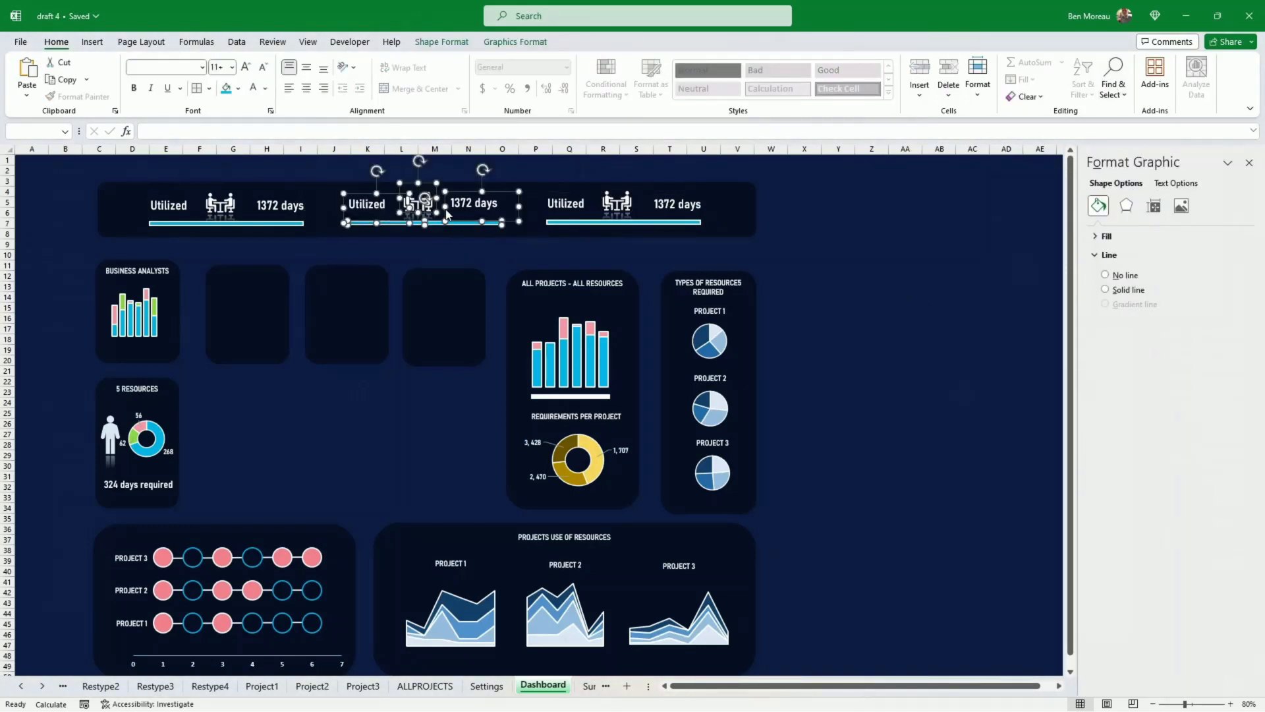
pyautogui.click(331, 182)
# - Change the middle set's label to "Available"
pyautogui.click(361, 209)
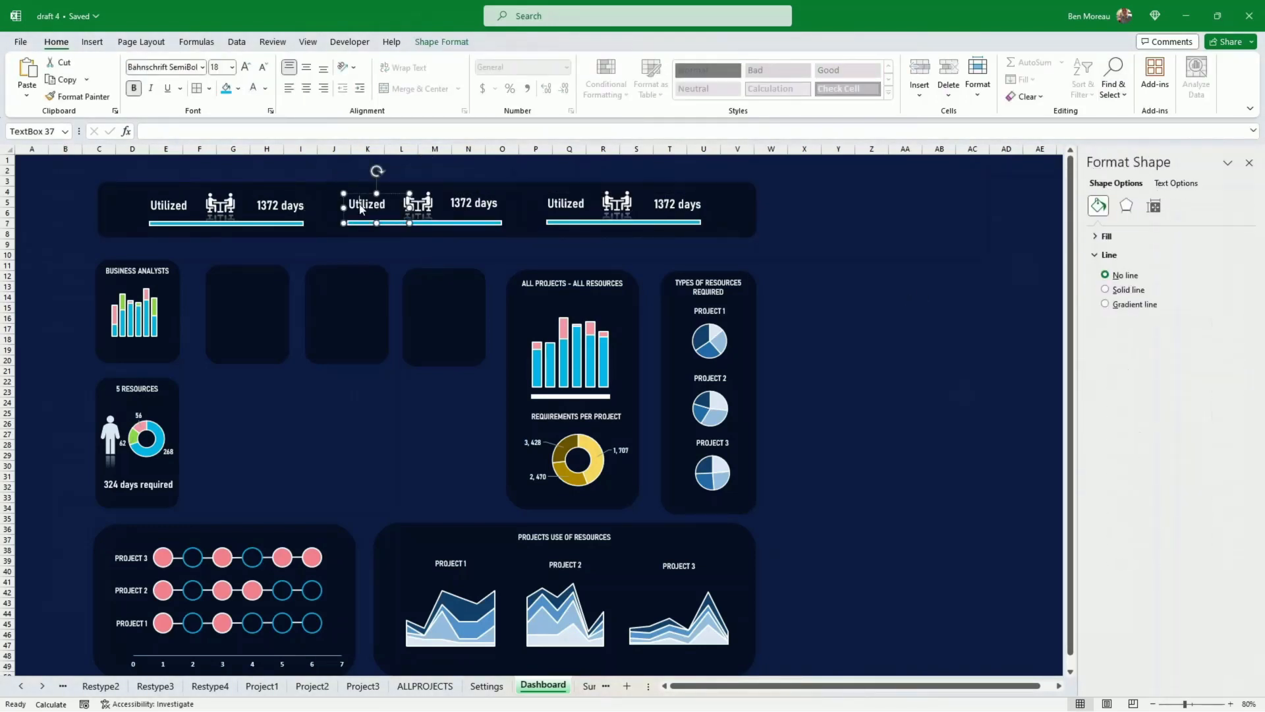
pyautogui.doubleClick(361, 209)
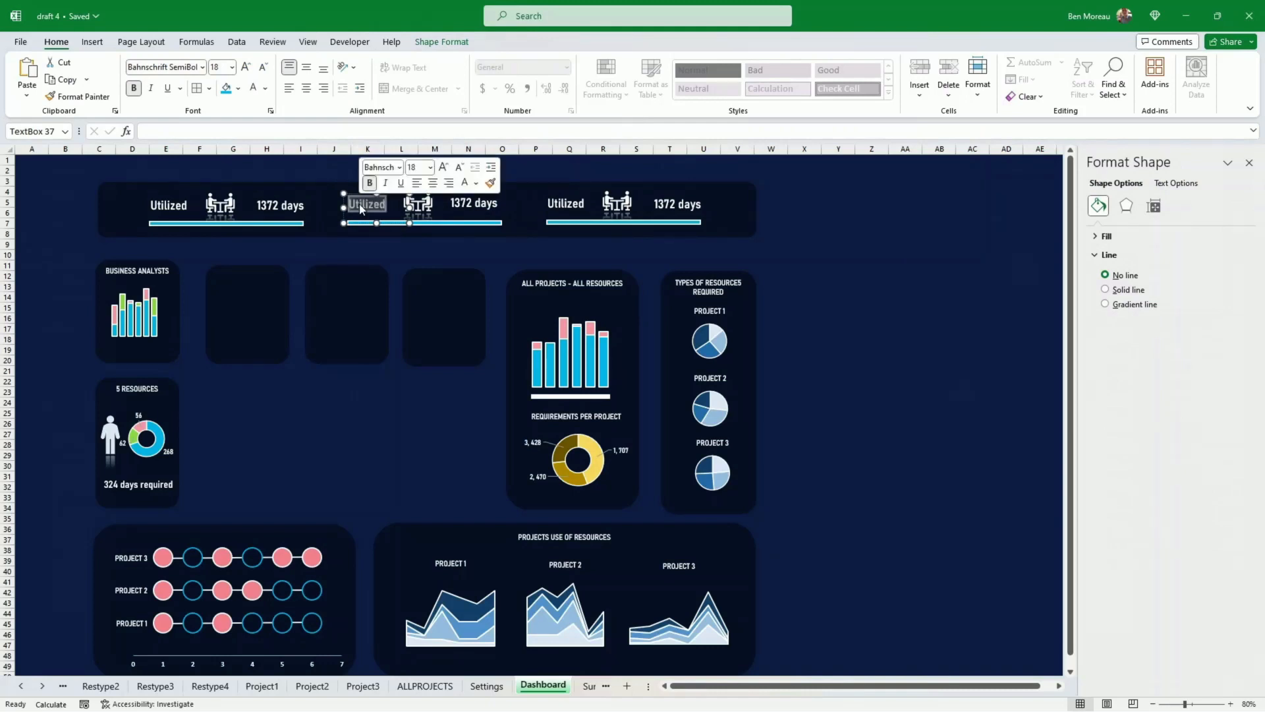
pyautogui.write('Available')
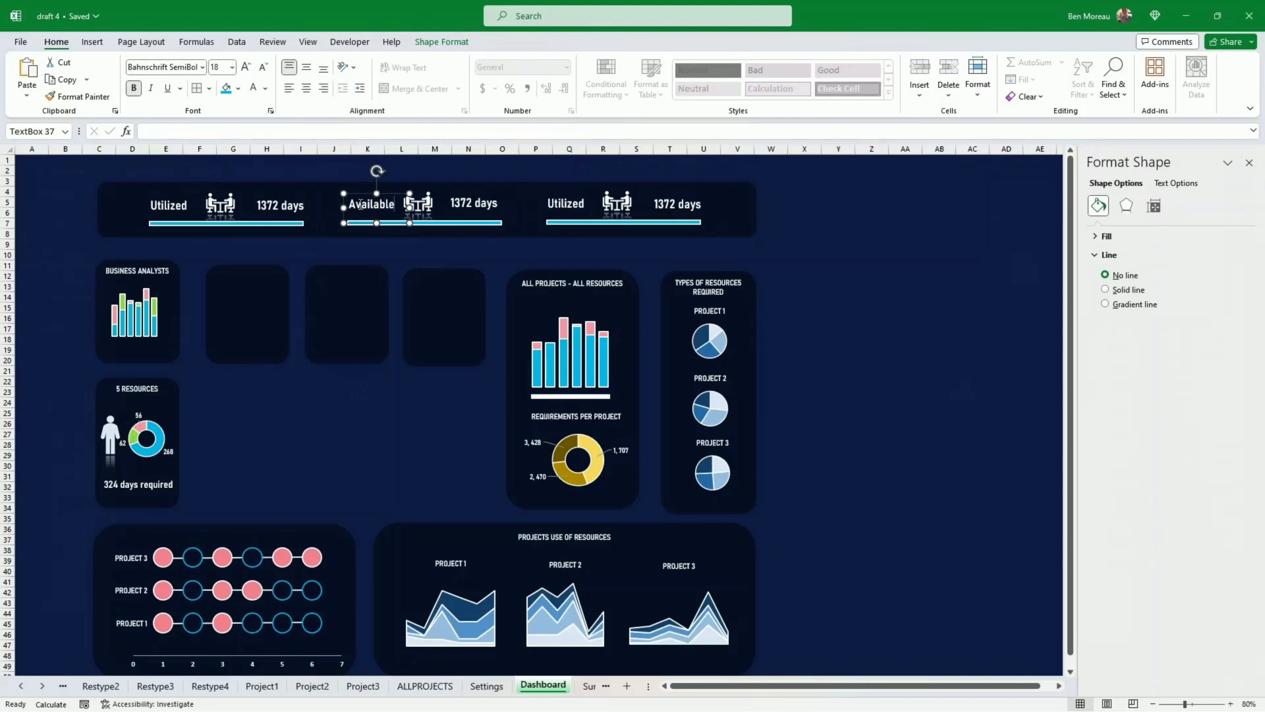
pyautogui.click(461, 181)
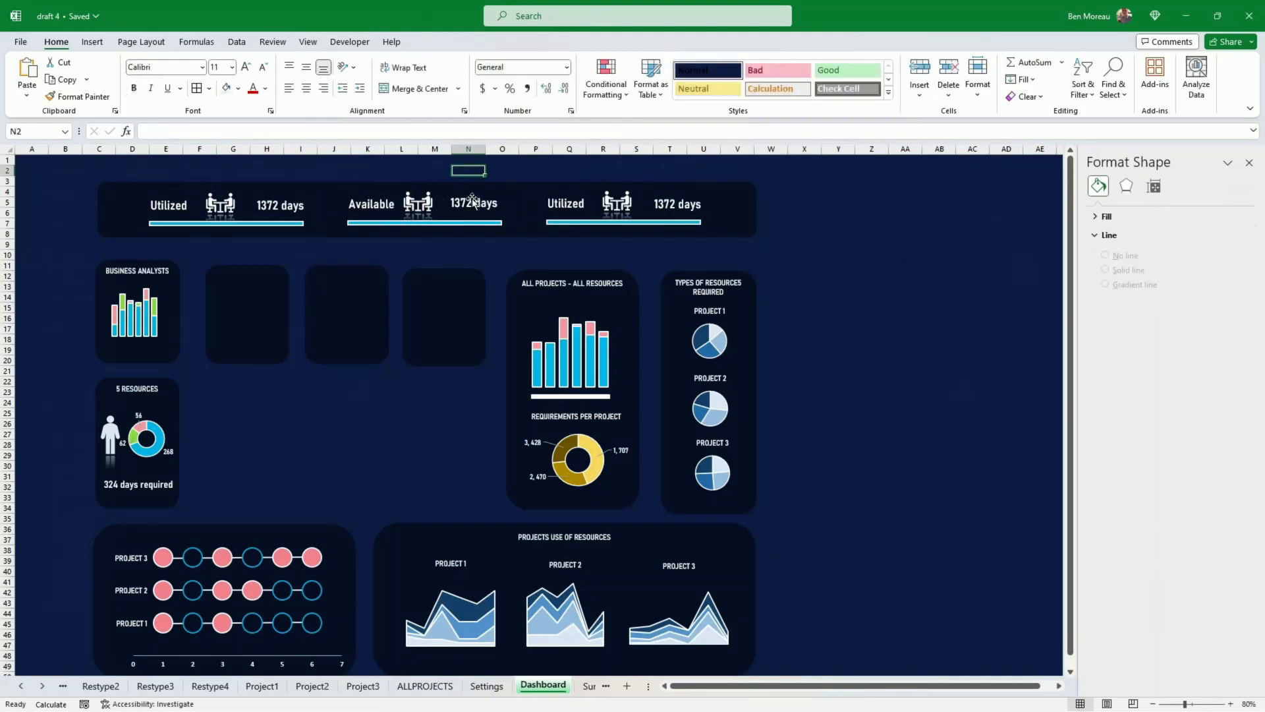
# - Link the Available set's days value to cell L32 on the ALLPROJECTS sheet
pyautogui.click(471, 201)
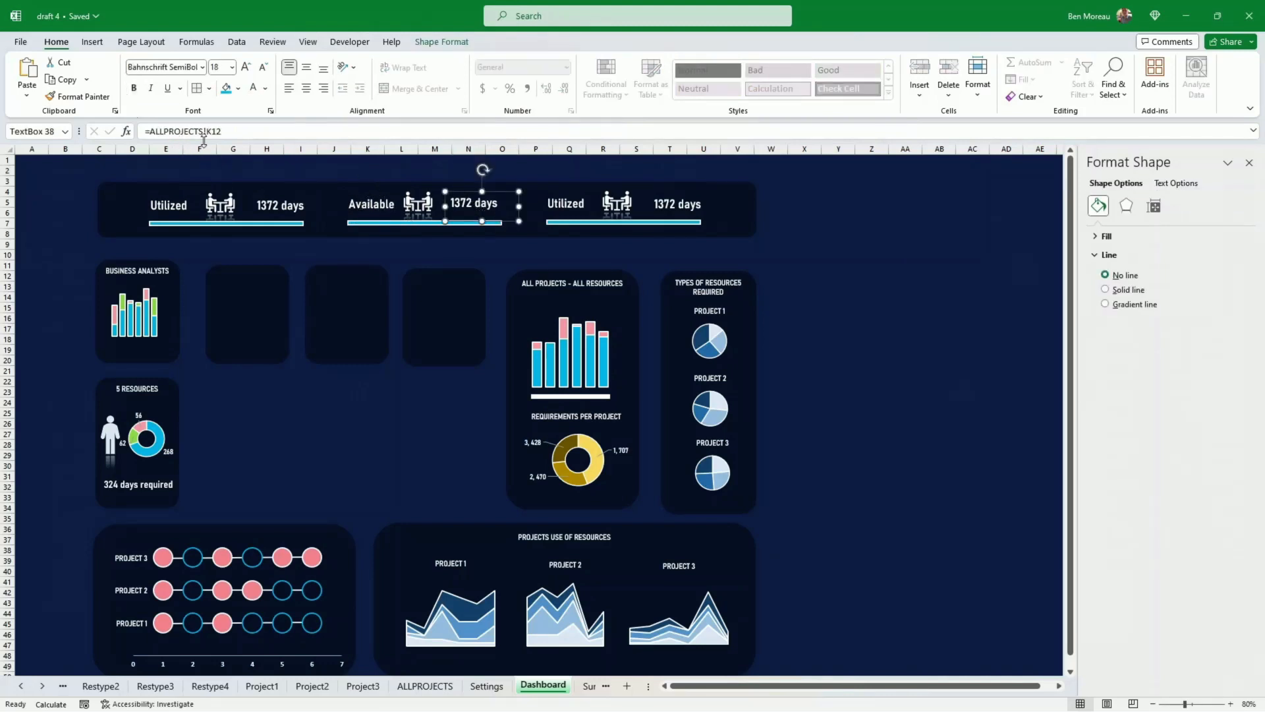
pyautogui.click(199, 130)
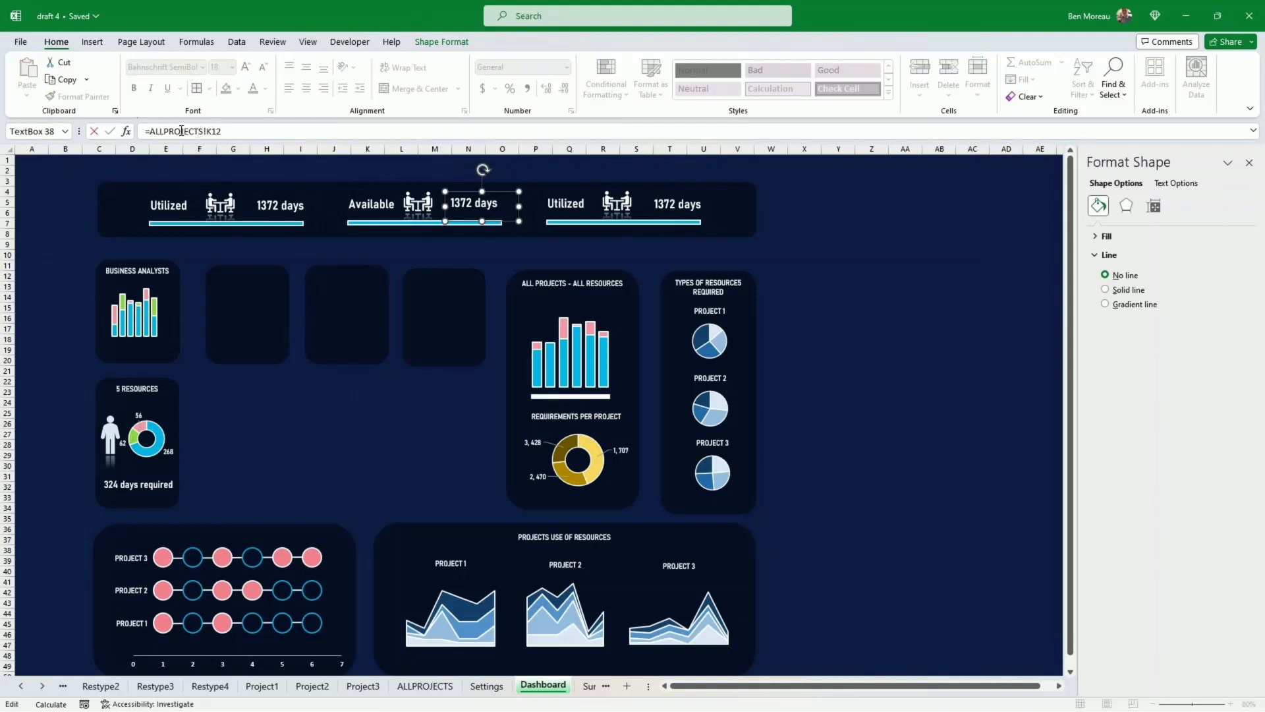
pyautogui.moveTo(159, 134); pyautogui.dragTo(256, 130)
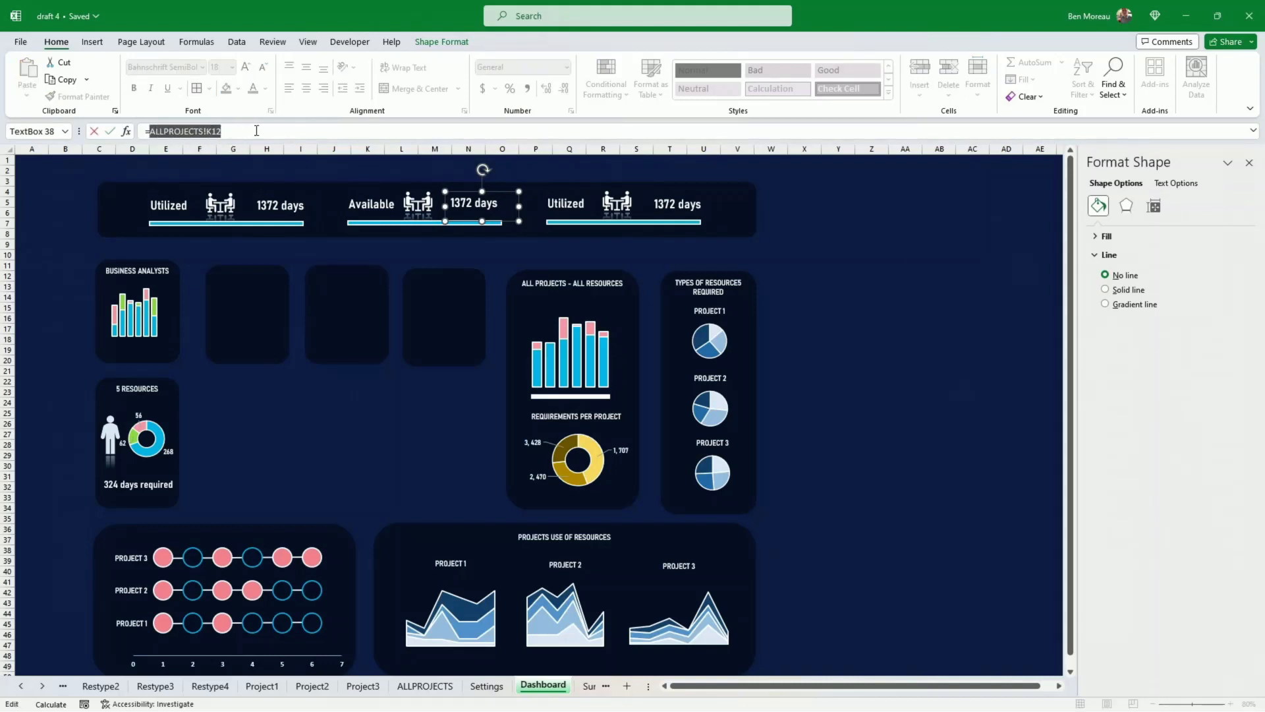
pyautogui.press('BackSpace')
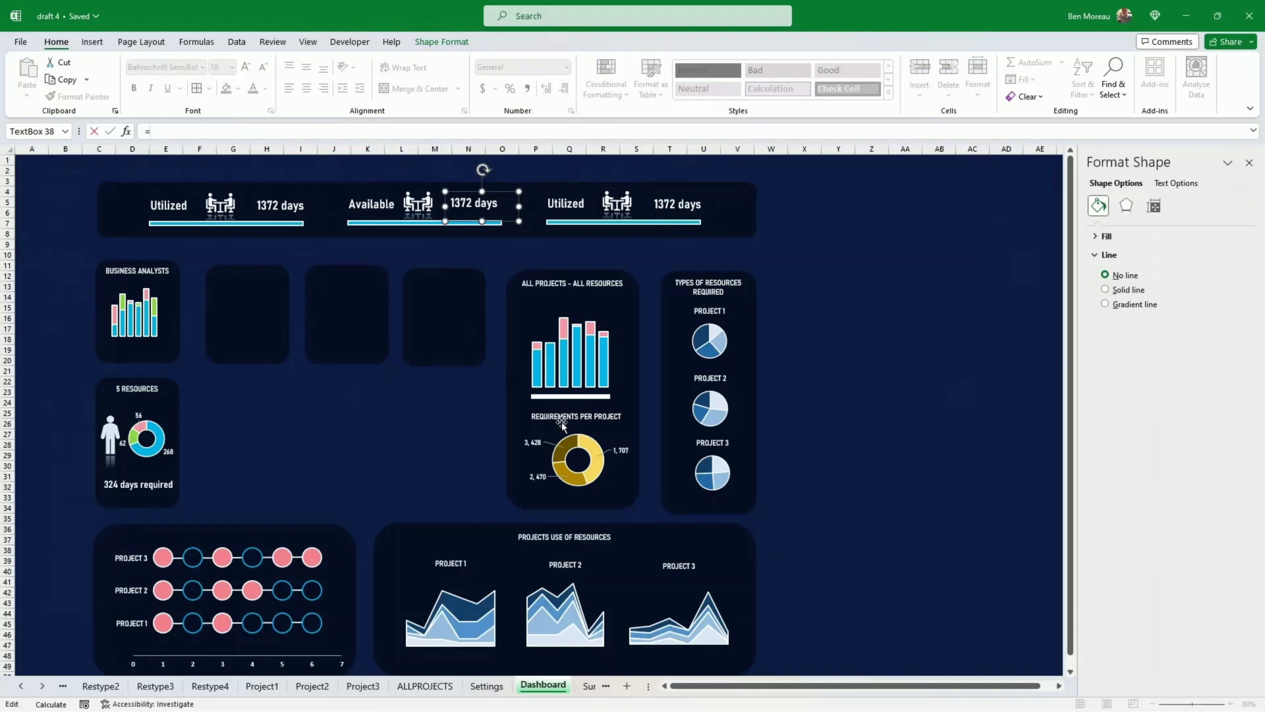
pyautogui.click(445, 685)
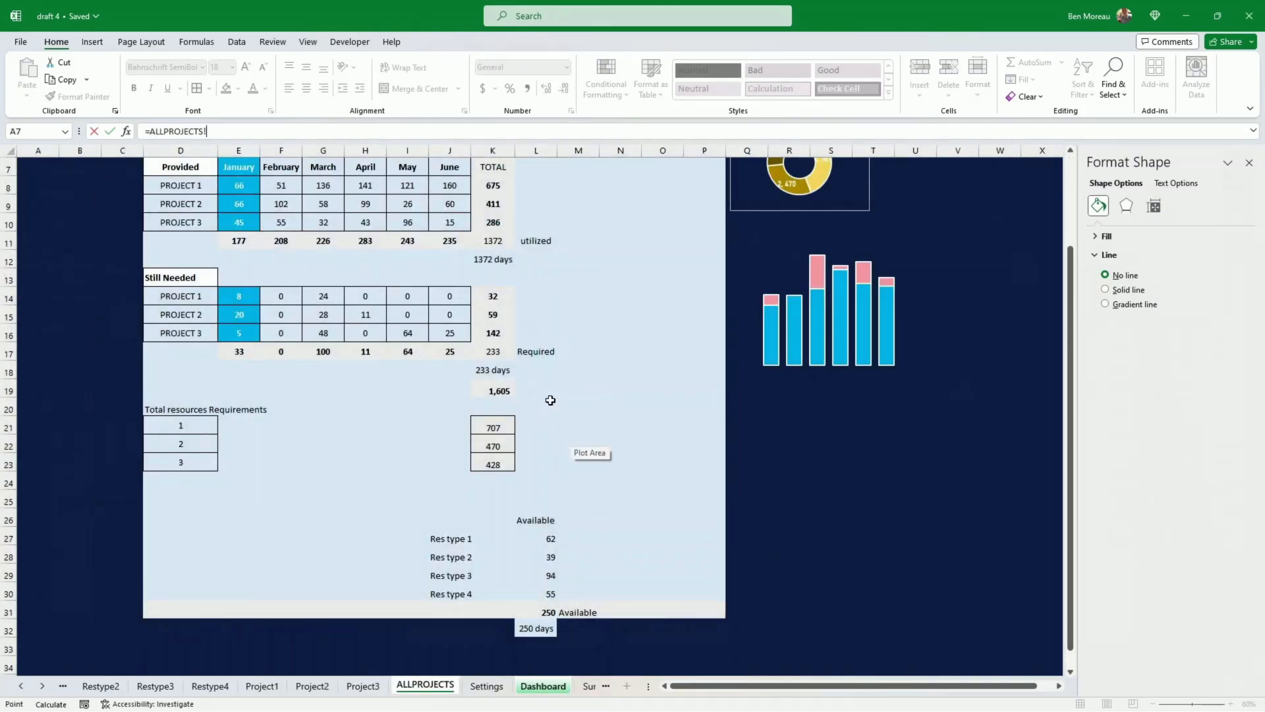
pyautogui.click(534, 628)
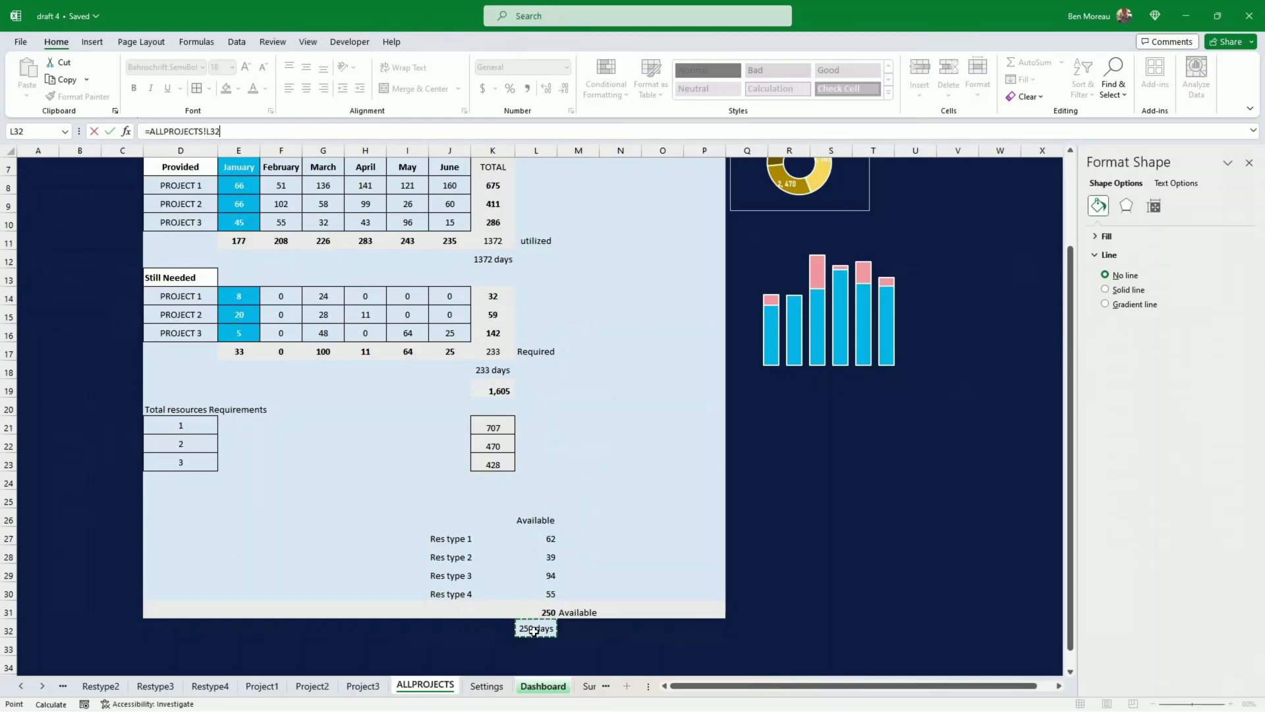
pyautogui.click(110, 132)
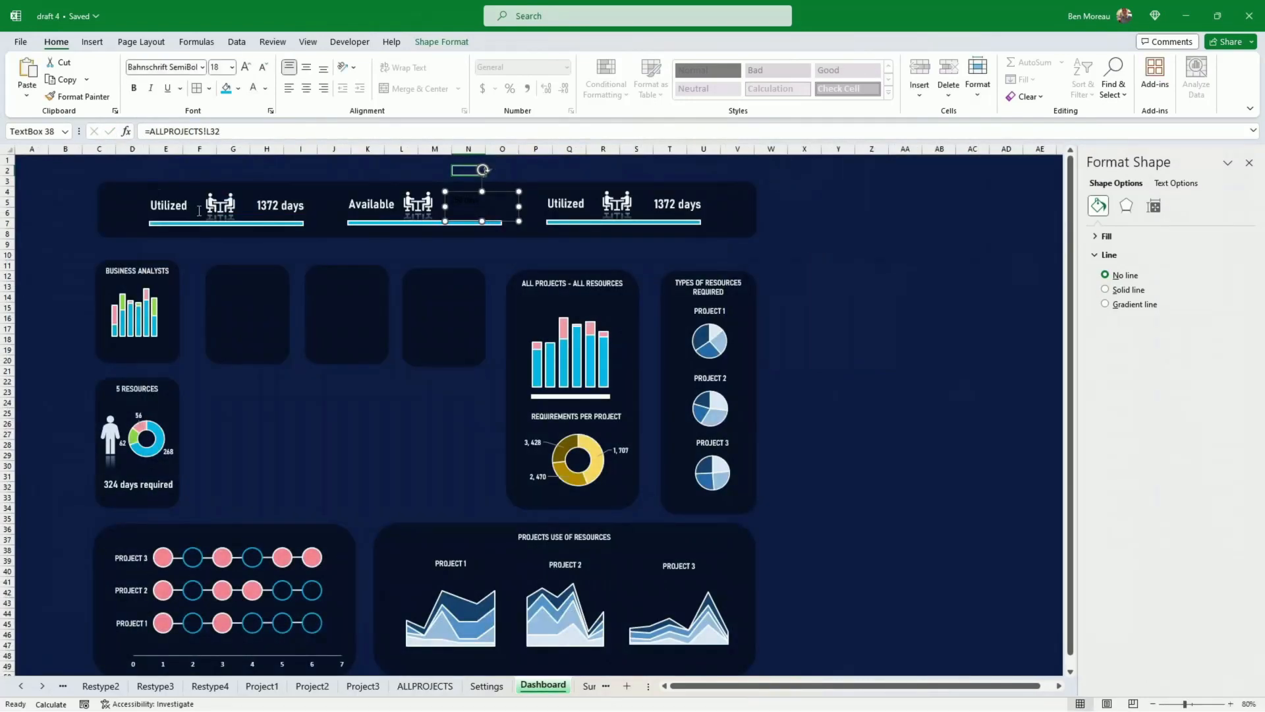
# - Copy the Available label's formatting onto its days value and nudge the value down to line up with the label
pyautogui.click(373, 197)
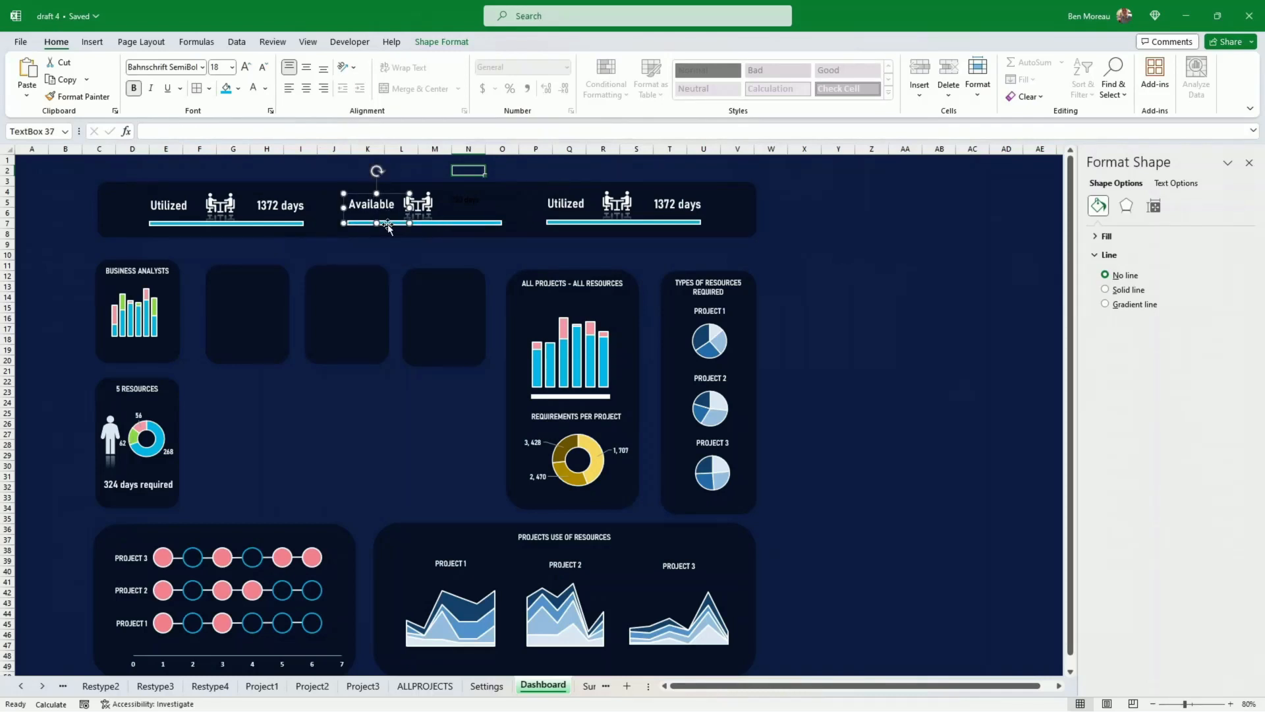
pyautogui.click(77, 97)
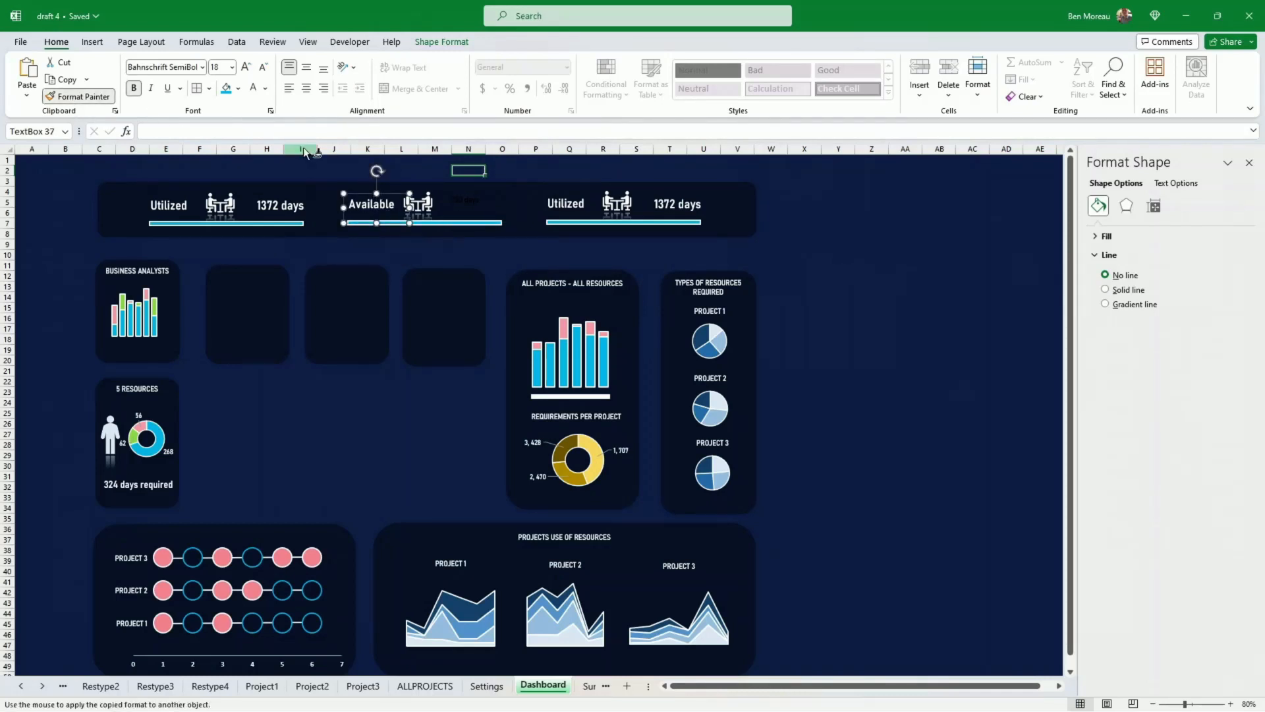
pyautogui.click(471, 208)
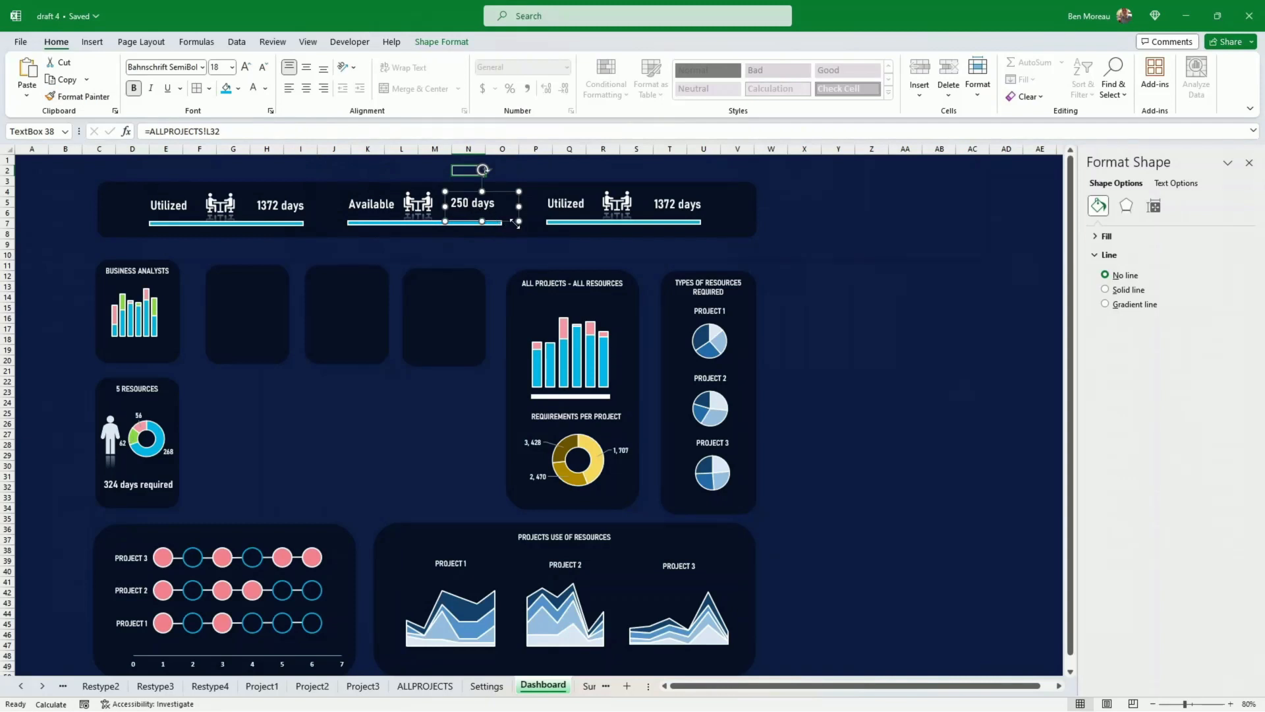
pyautogui.moveTo(511, 223); pyautogui.dragTo(510, 225)
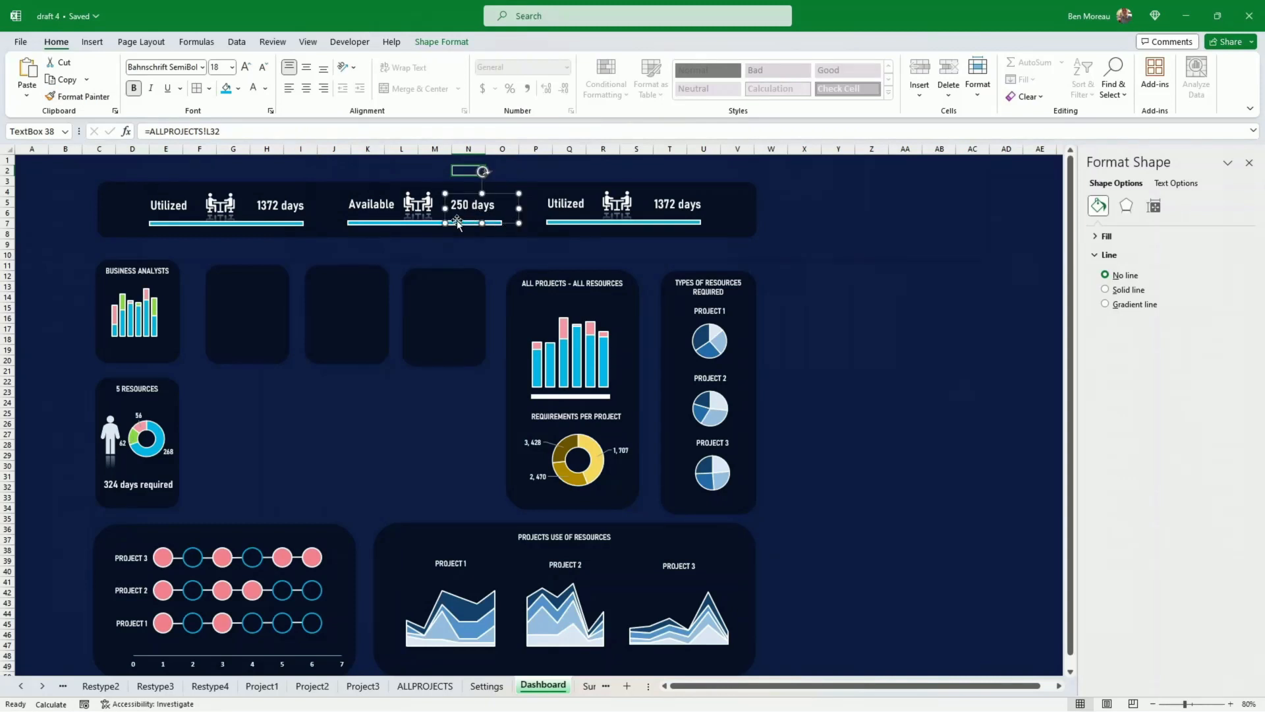
# - Replace the Available set's meeting icon with the solid three-people stock icon found under "people", and fit it between label and value
pyautogui.click(420, 207)
pyautogui.click(420, 206)
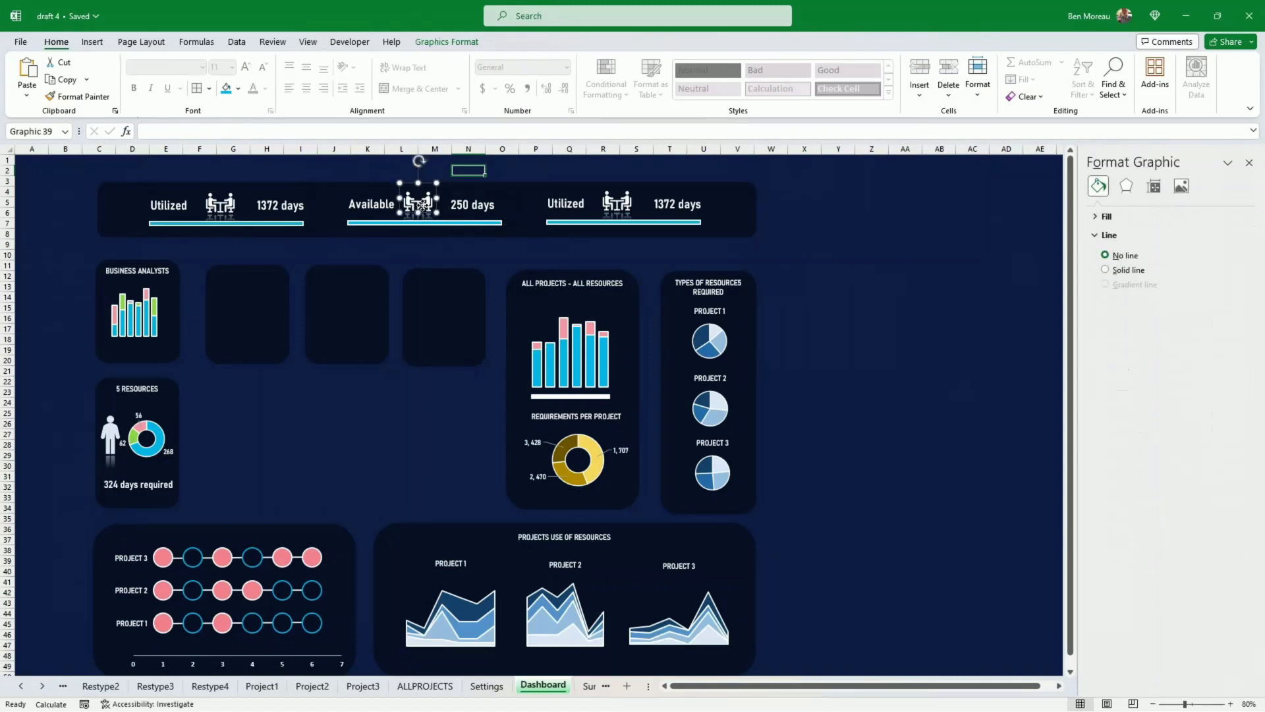
pyautogui.rightClick(421, 206)
pyautogui.moveTo(540, 336)
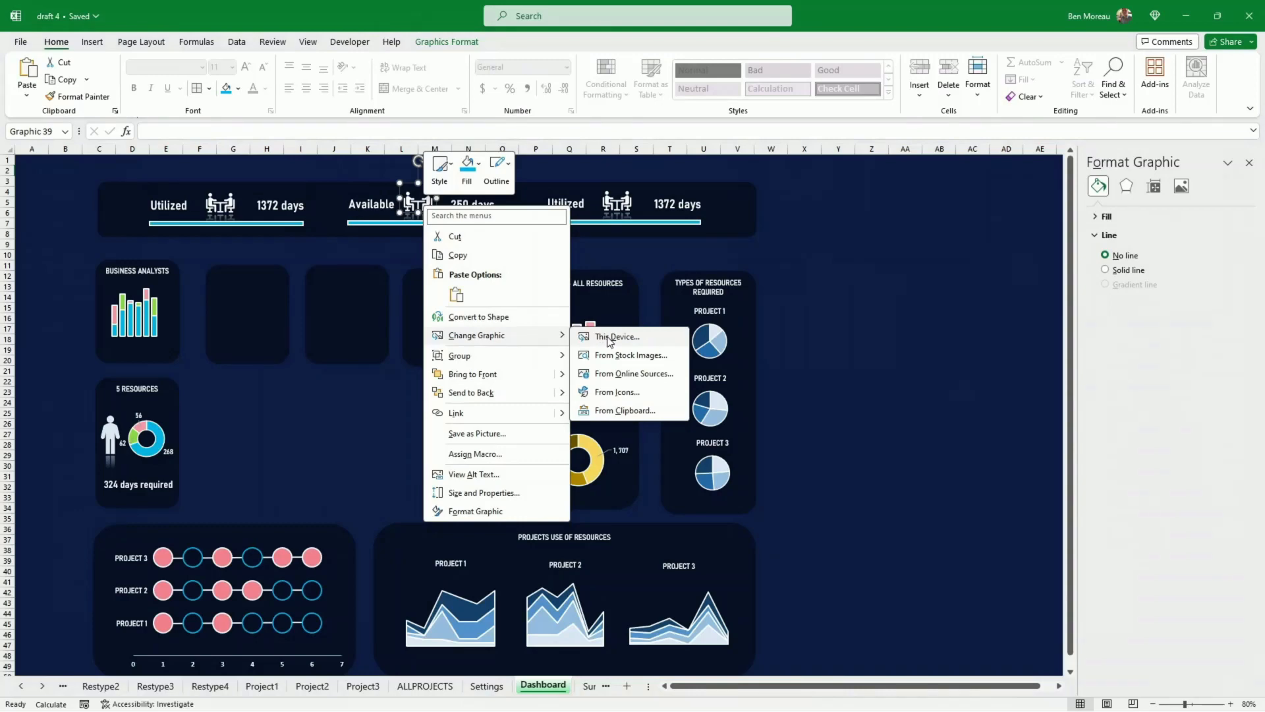
pyautogui.click(618, 391)
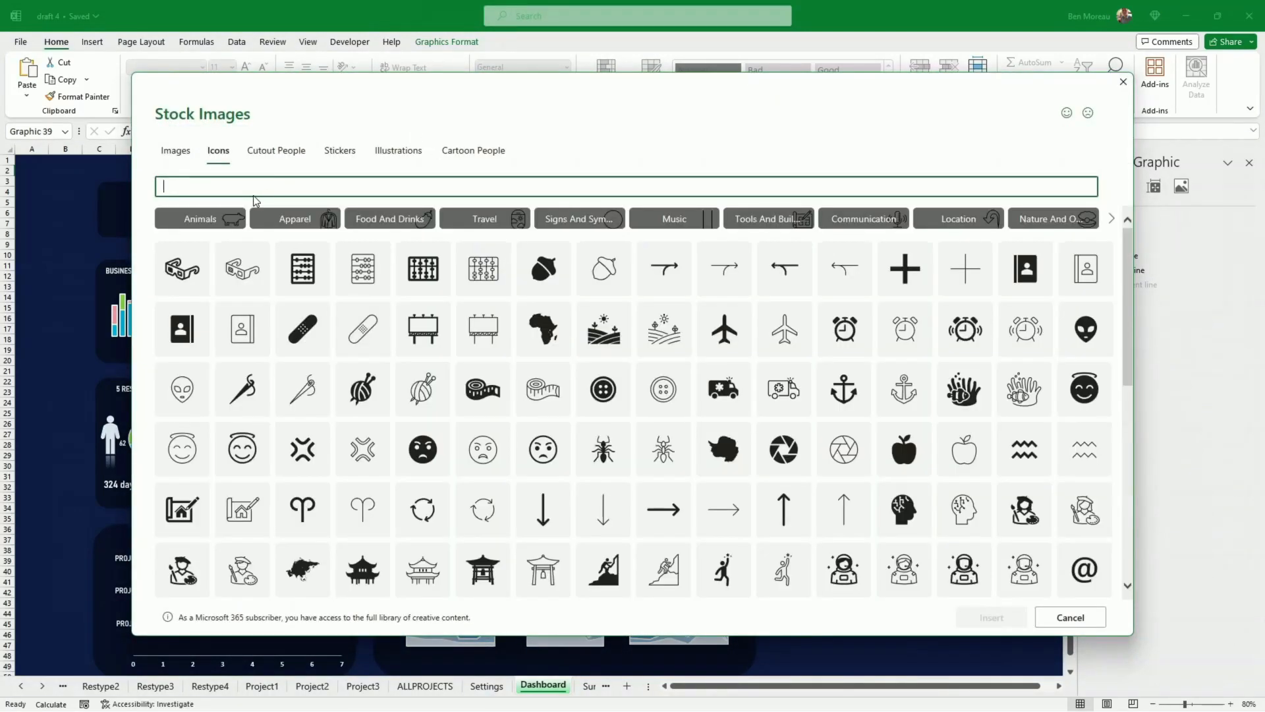
pyautogui.write('peopkl')
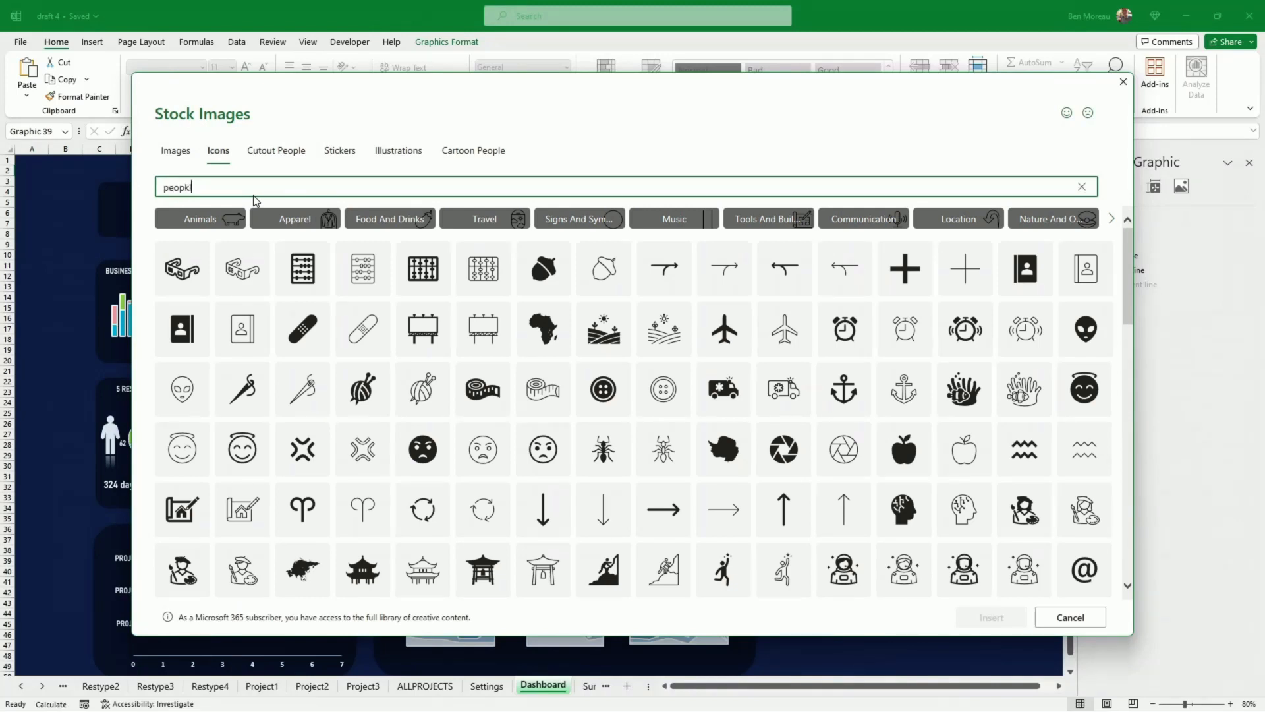
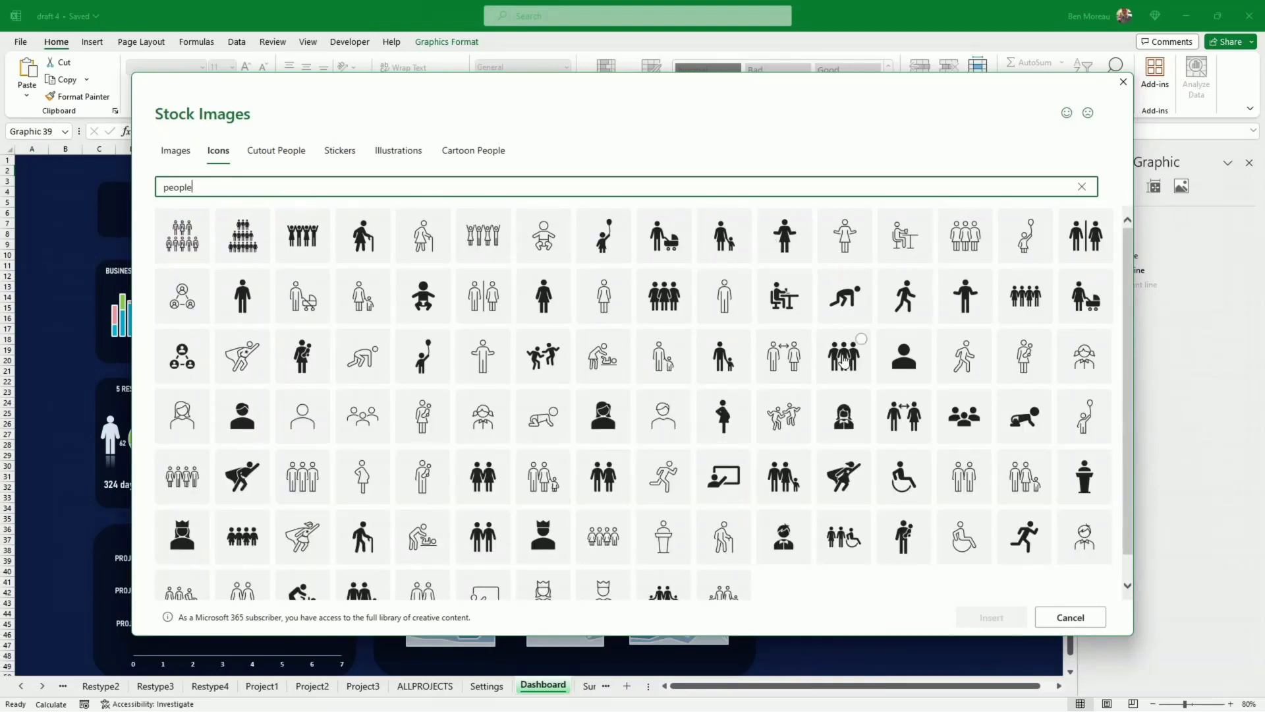
pyautogui.click(845, 359)
pyautogui.click(994, 615)
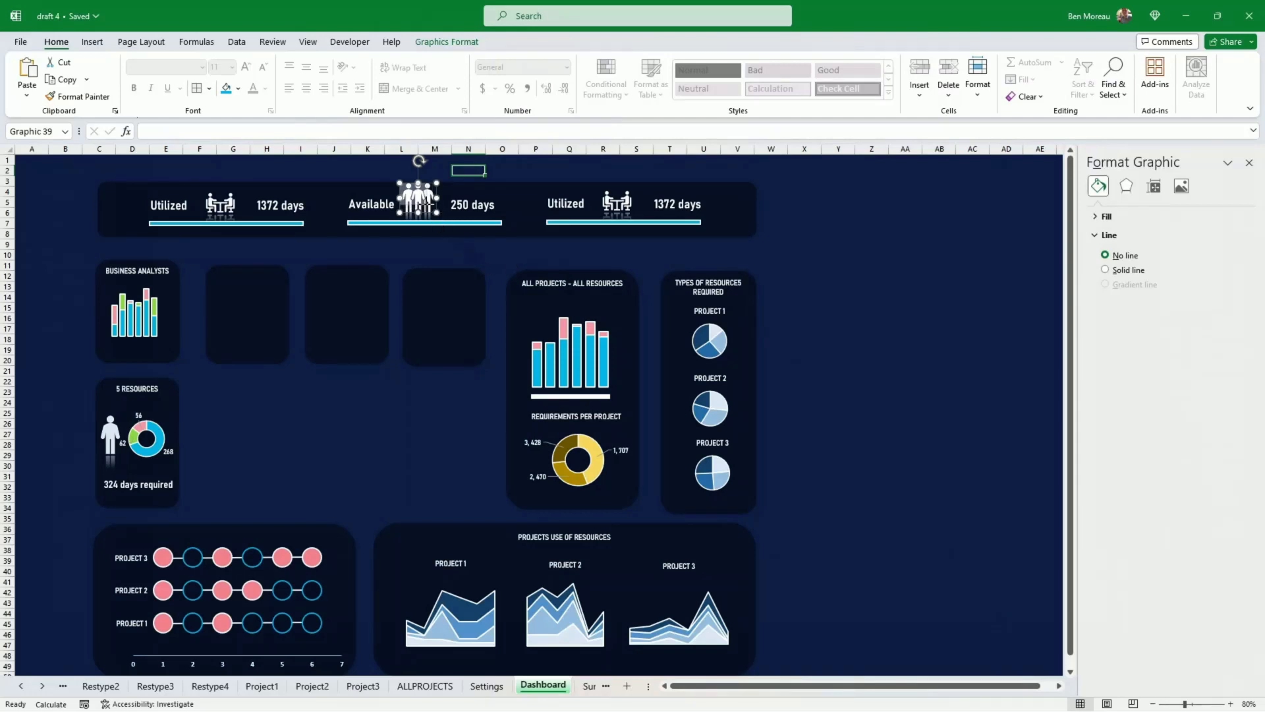
pyautogui.moveTo(427, 207)
pyautogui.mouseDown()
pyautogui.moveTo(413, 232)
pyautogui.moveTo(420, 201)
pyautogui.mouseUp()
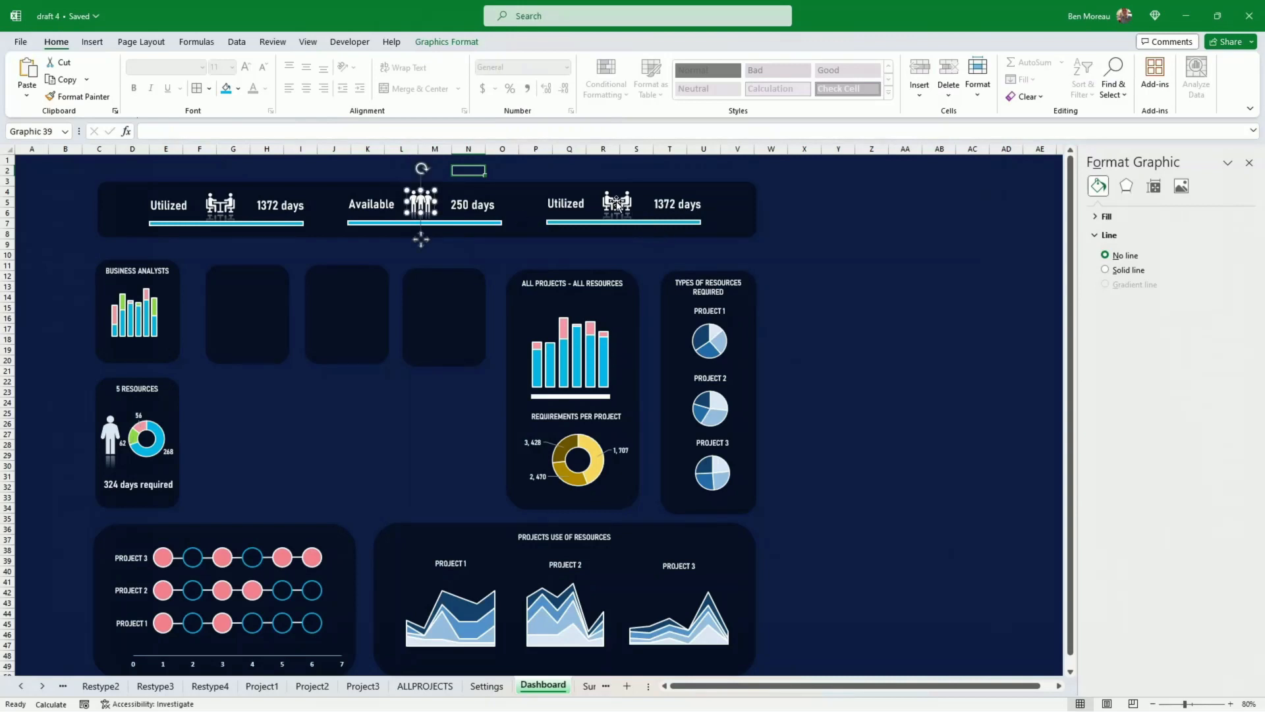
# - Fill the bar under the Available set with the standard light green color
pyautogui.click(480, 223)
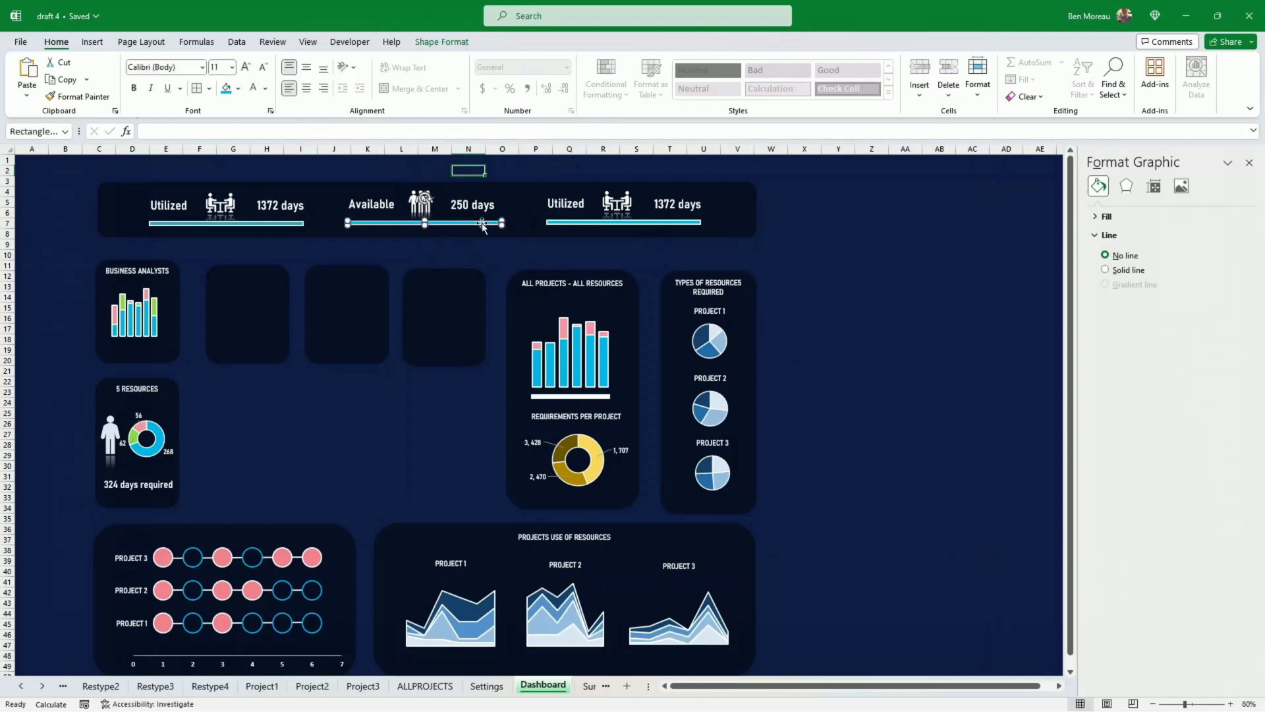
pyautogui.click(453, 43)
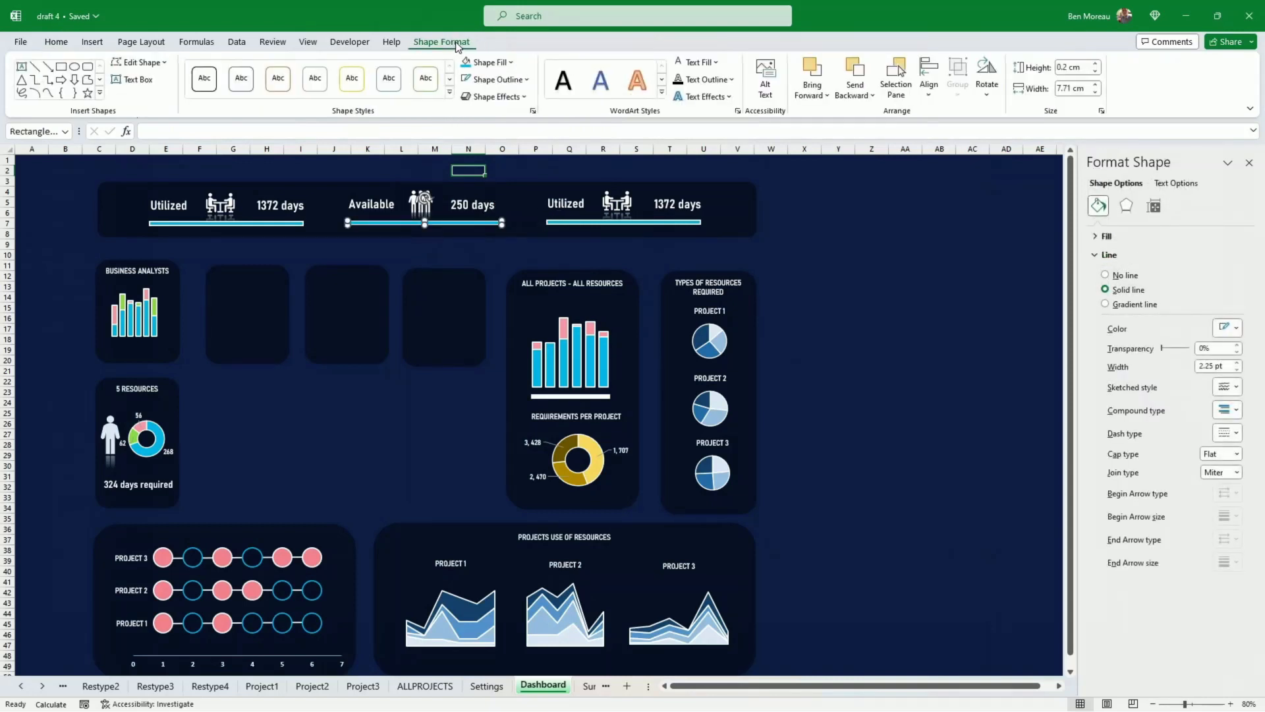
pyautogui.click(513, 63)
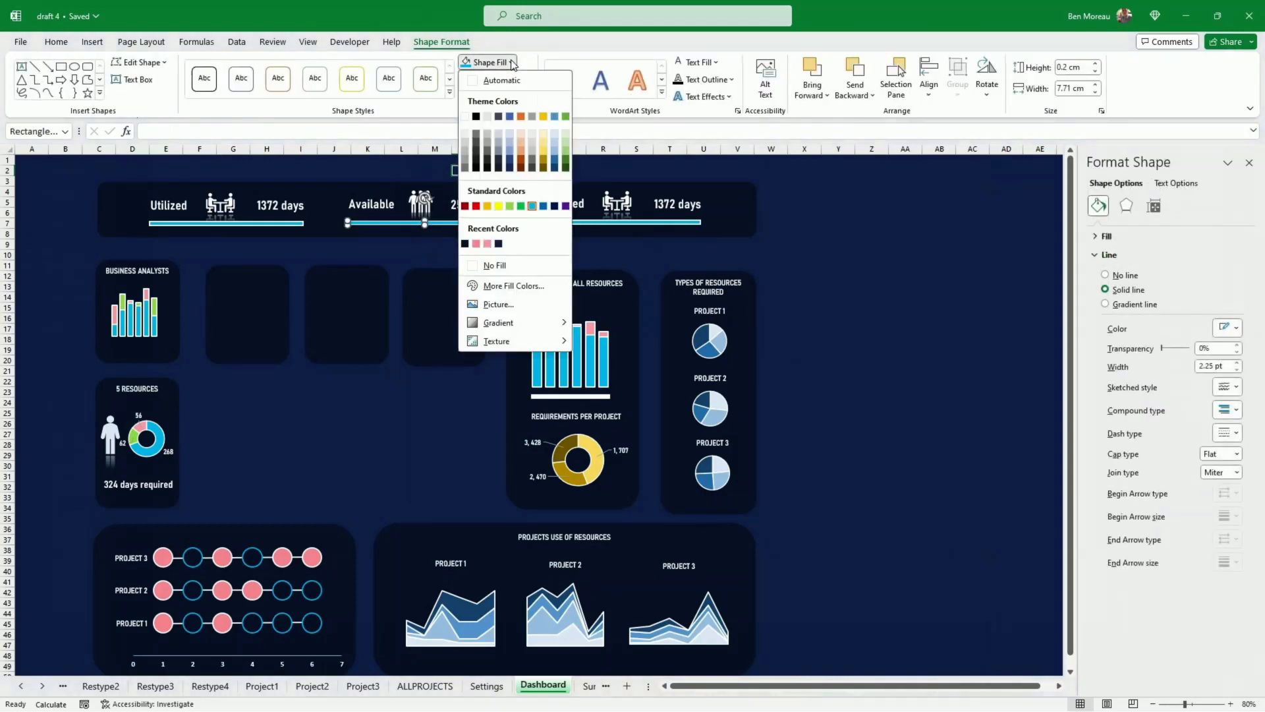
pyautogui.click(508, 206)
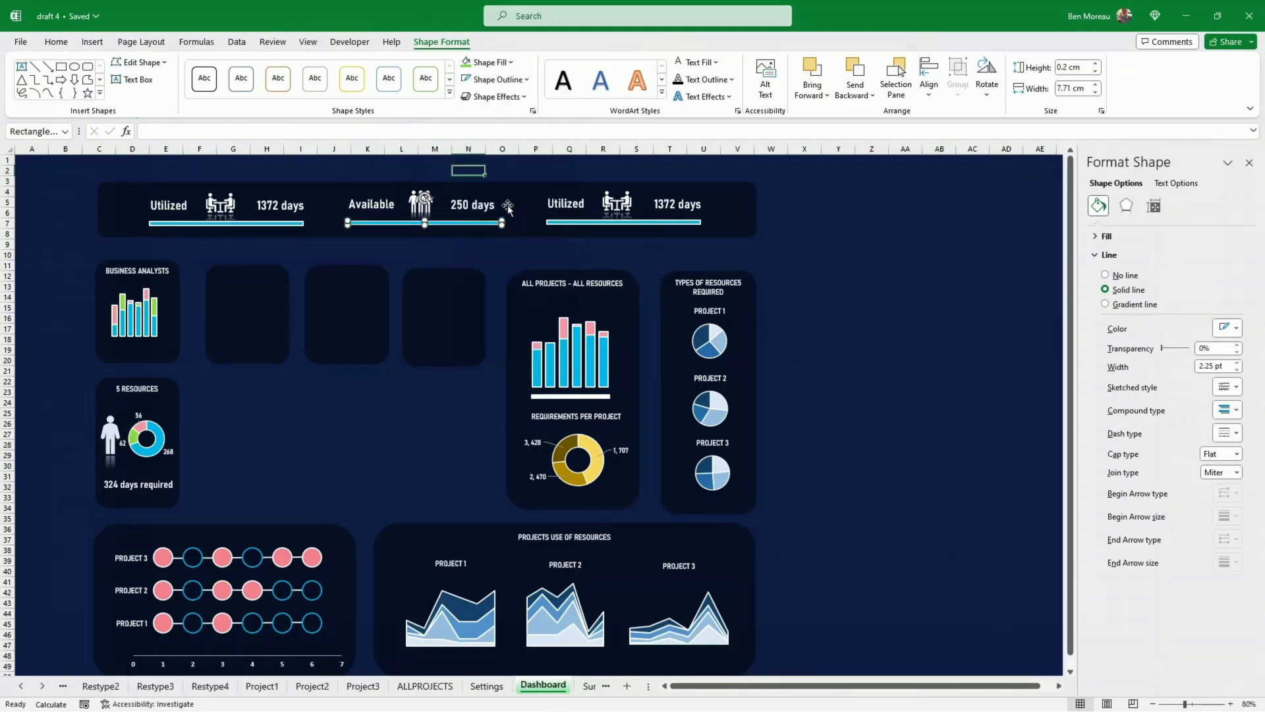
pyautogui.click(867, 223)
# - Change the third header set's label to "Required"
pyautogui.click(565, 201)
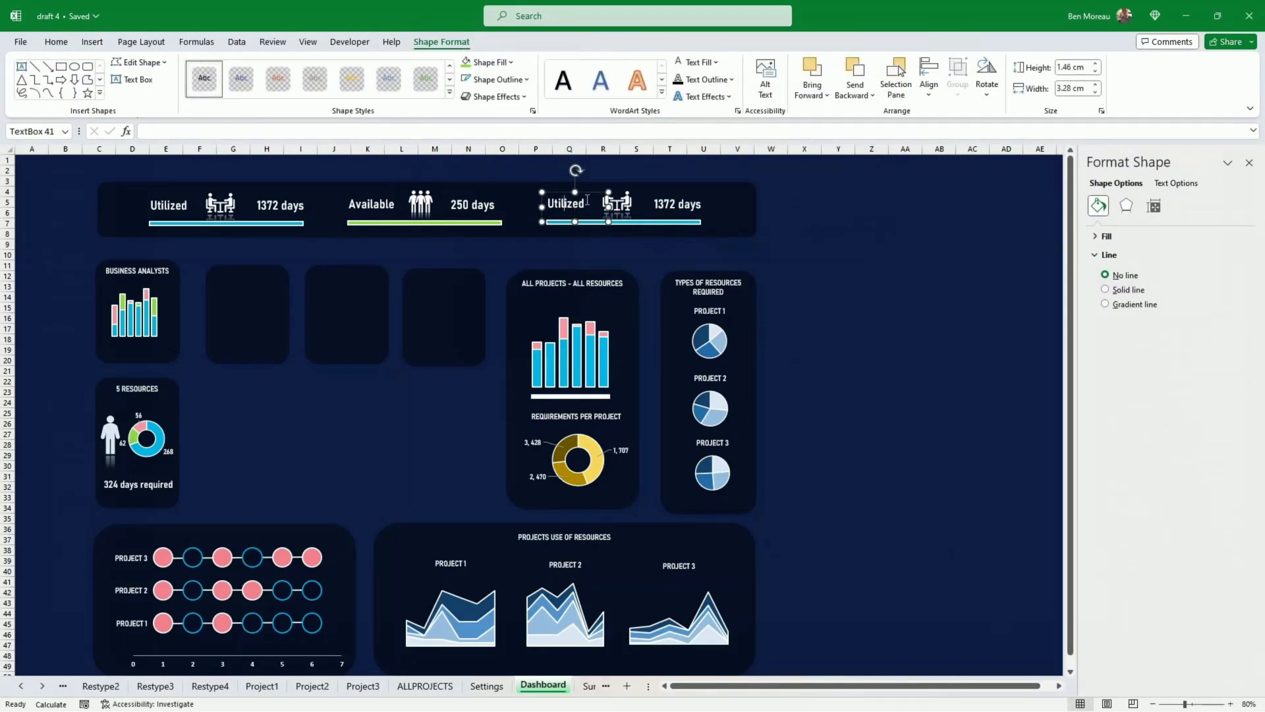
pyautogui.moveTo(587, 200); pyautogui.dragTo(551, 205)
pyautogui.press('BackSpace')
pyautogui.click(901, 214)
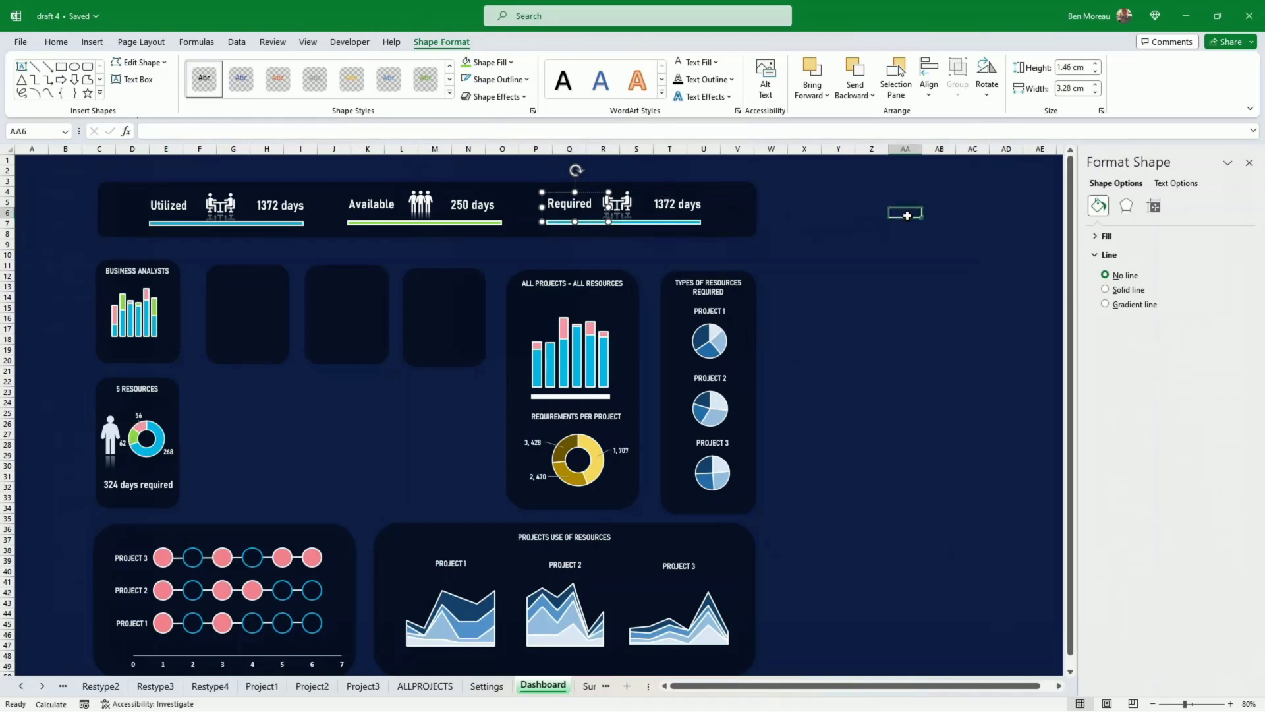
# - Link the Required set's days value to ALLPROJECTS cell K18 and apply the Required label's formatting to it
pyautogui.click(703, 220)
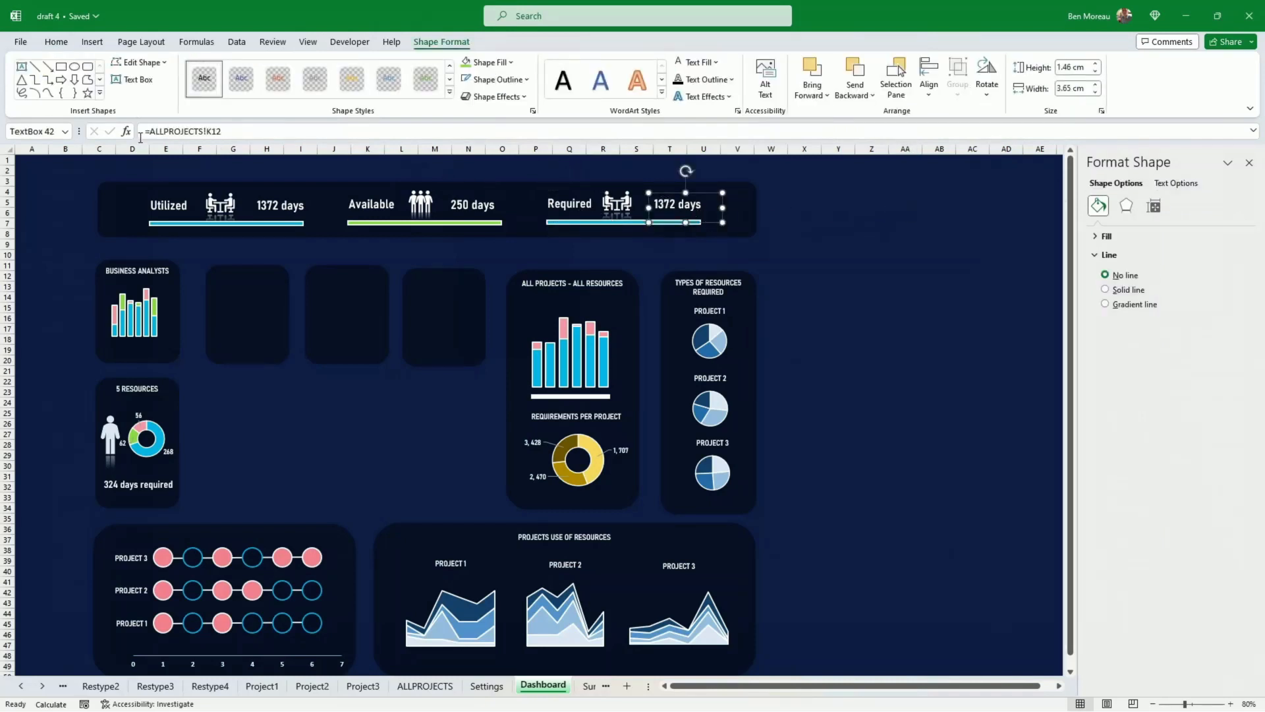
pyautogui.moveTo(149, 131); pyautogui.dragTo(319, 126)
pyautogui.press('BackSpace')
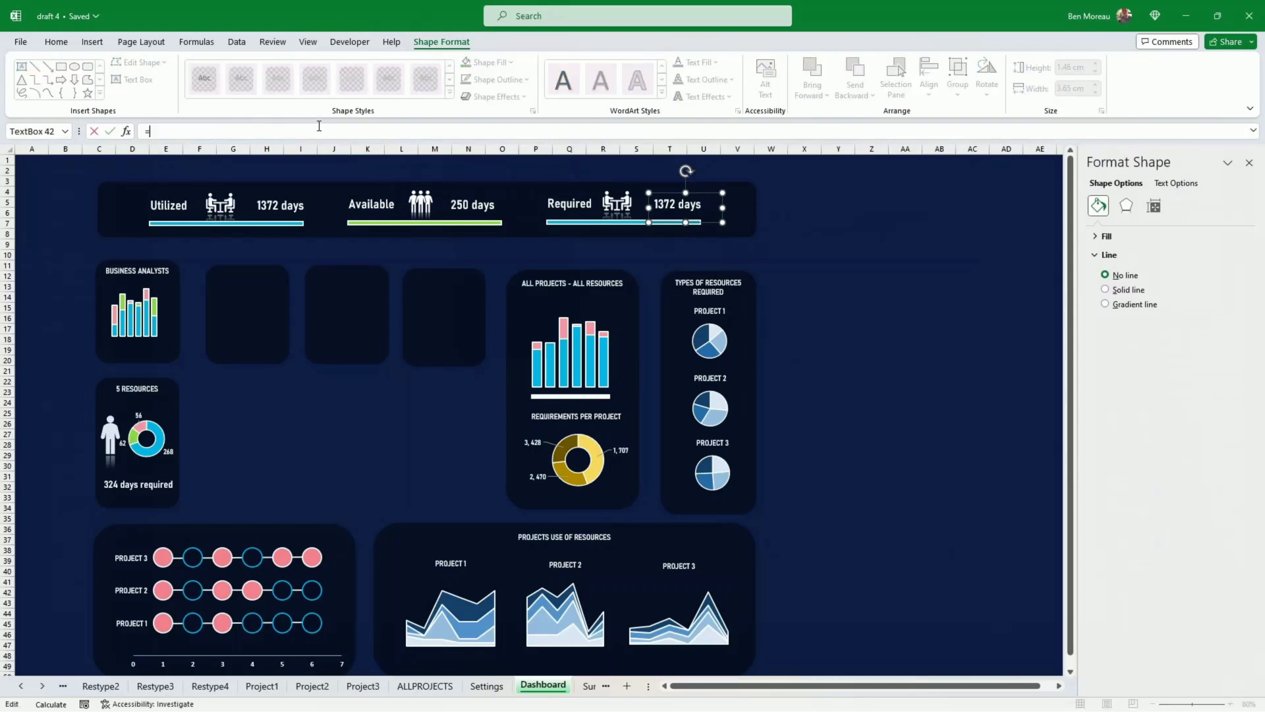
pyautogui.click(422, 685)
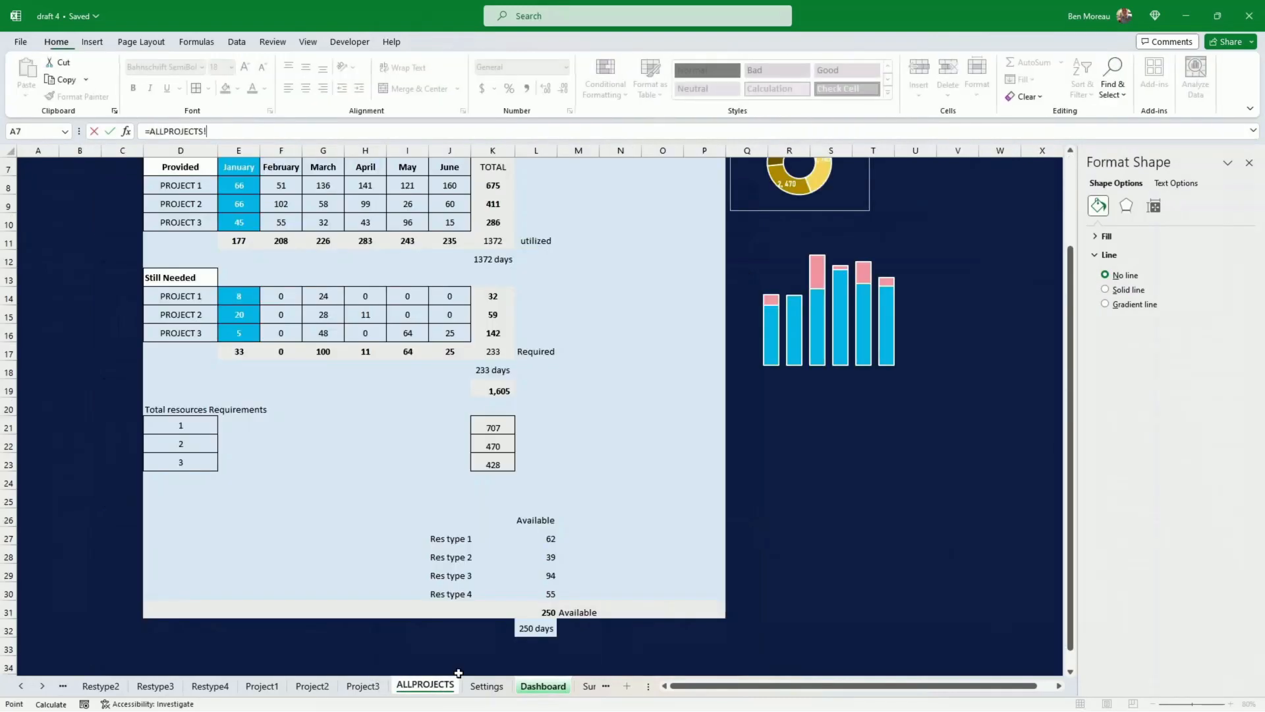
pyautogui.click(509, 372)
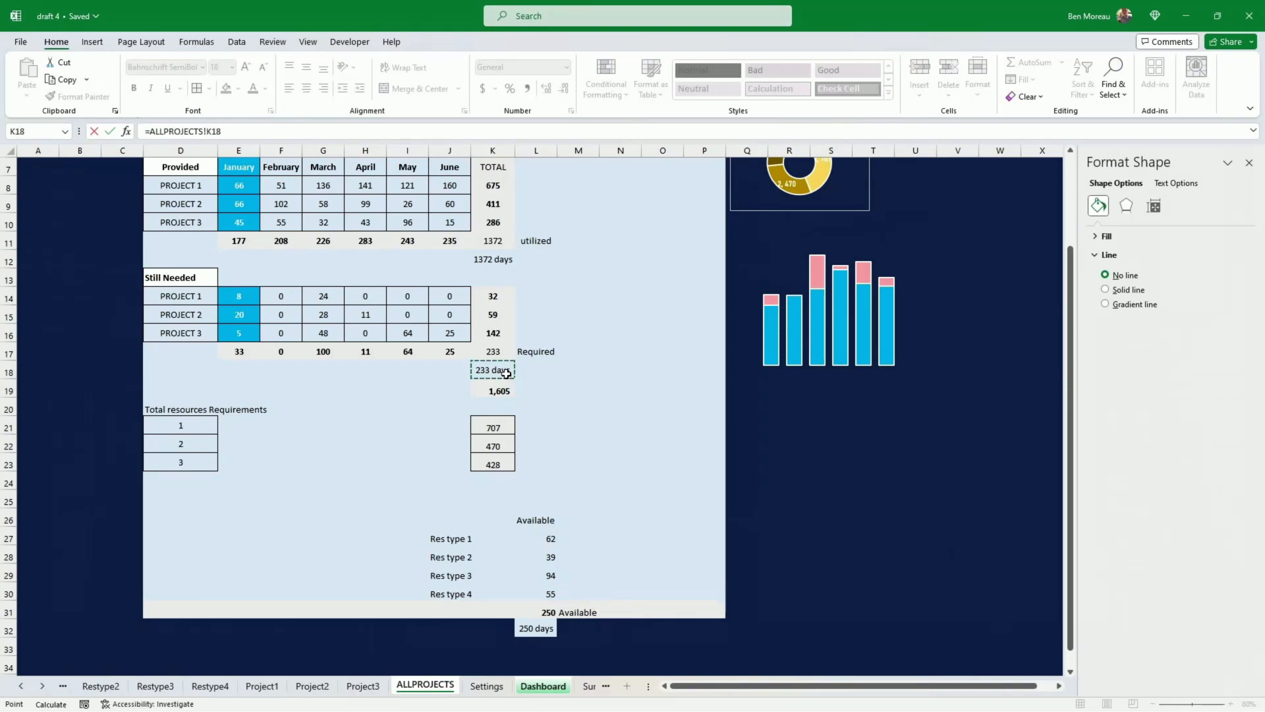
pyautogui.click(110, 133)
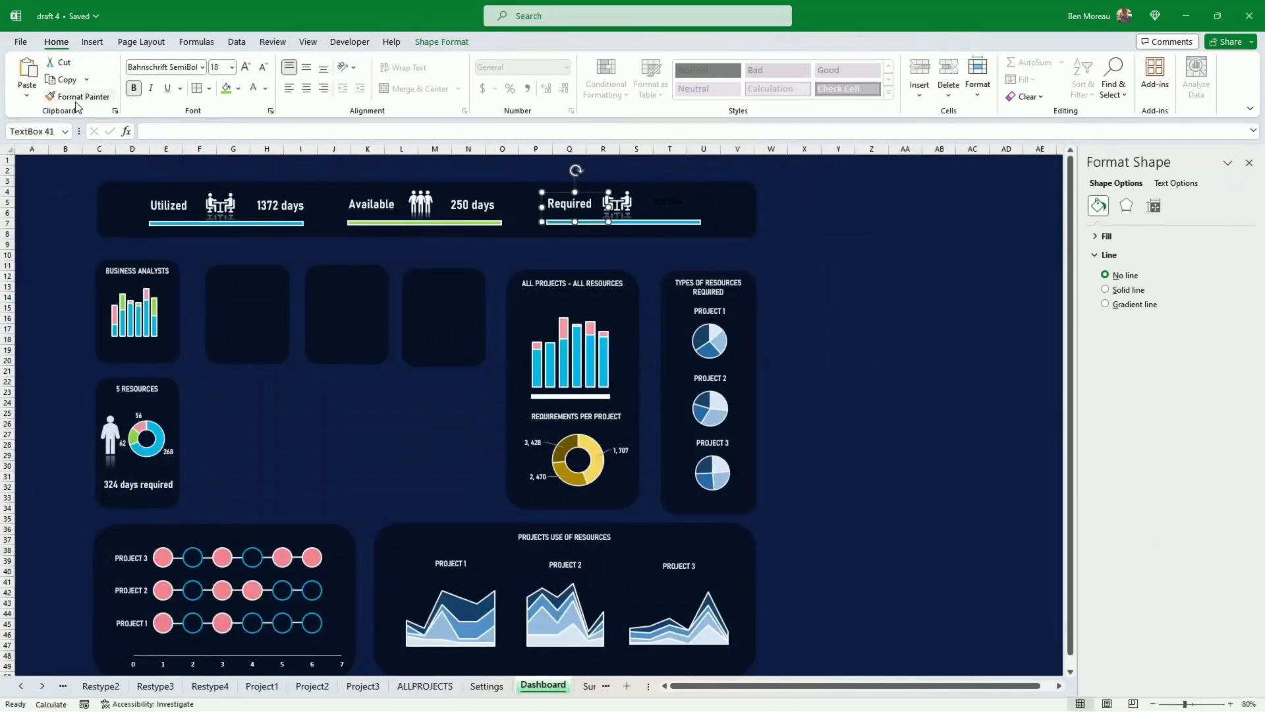
pyautogui.click(96, 100)
pyautogui.click(672, 205)
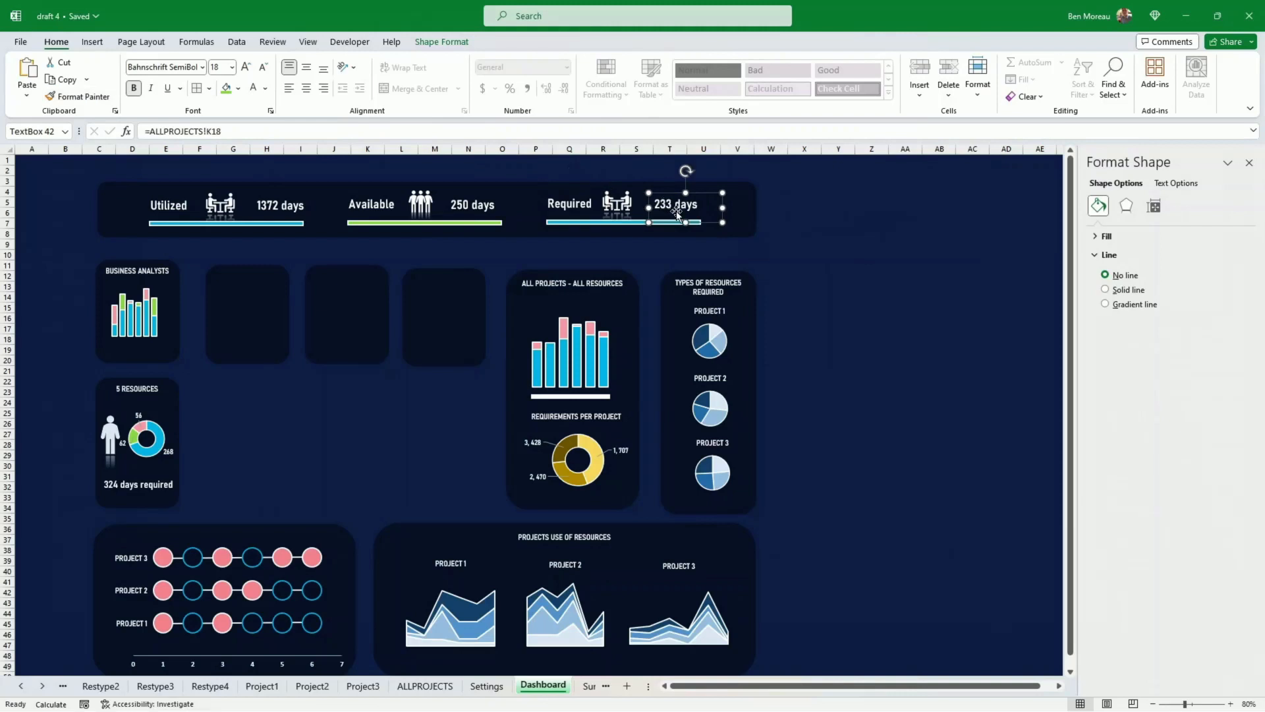
# - Replace the Required set's meeting icon with the solid office chair stock icon found under "chair", and fit it between label and value
pyautogui.click(617, 209)
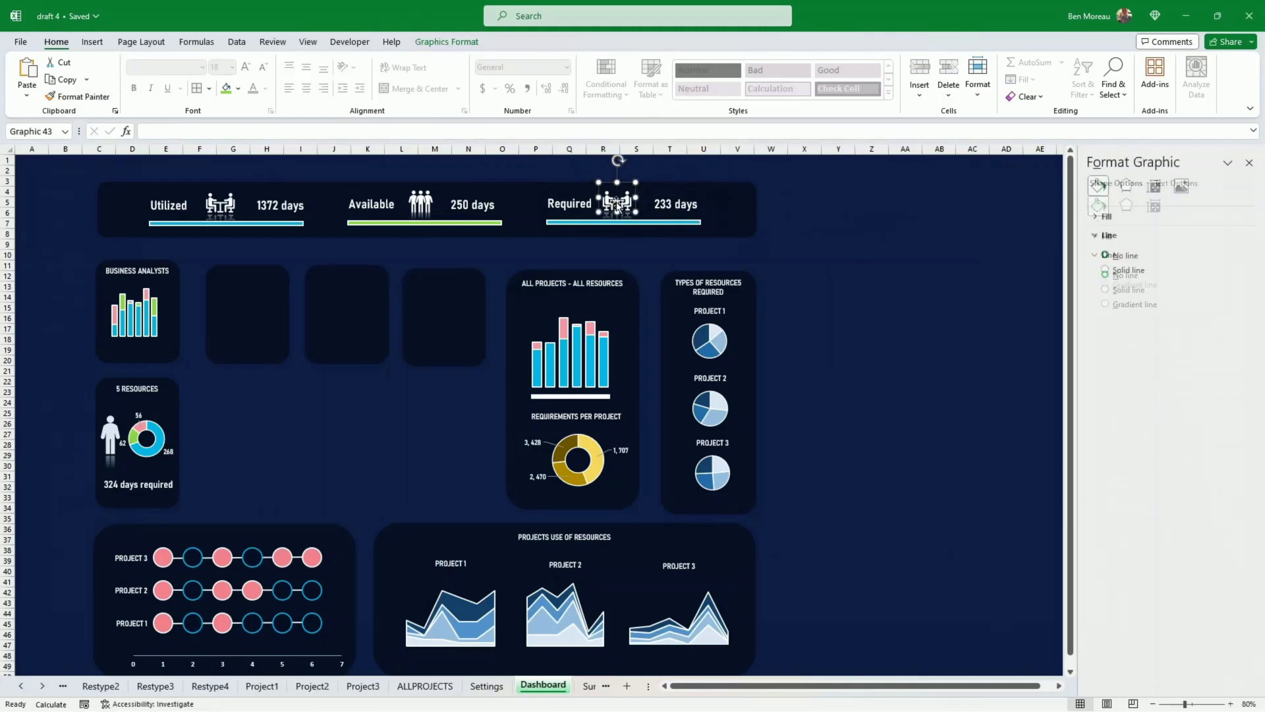
pyautogui.rightClick(617, 207)
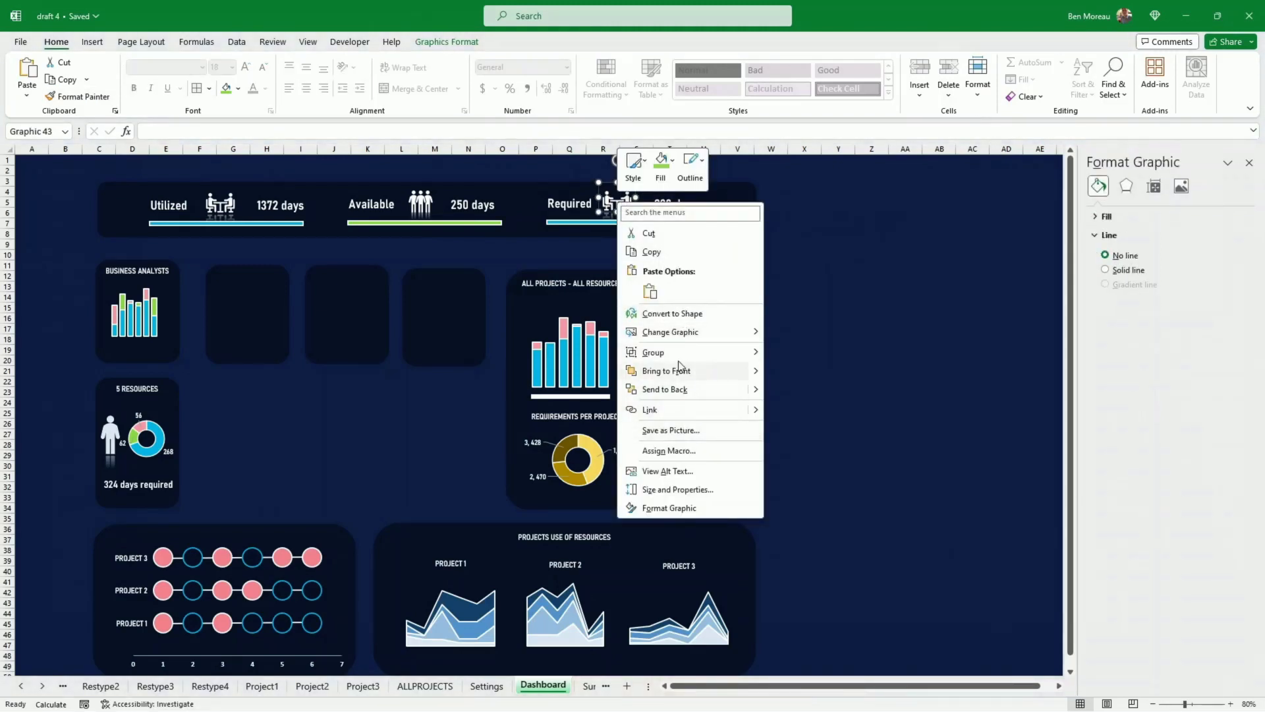
pyautogui.moveTo(678, 336)
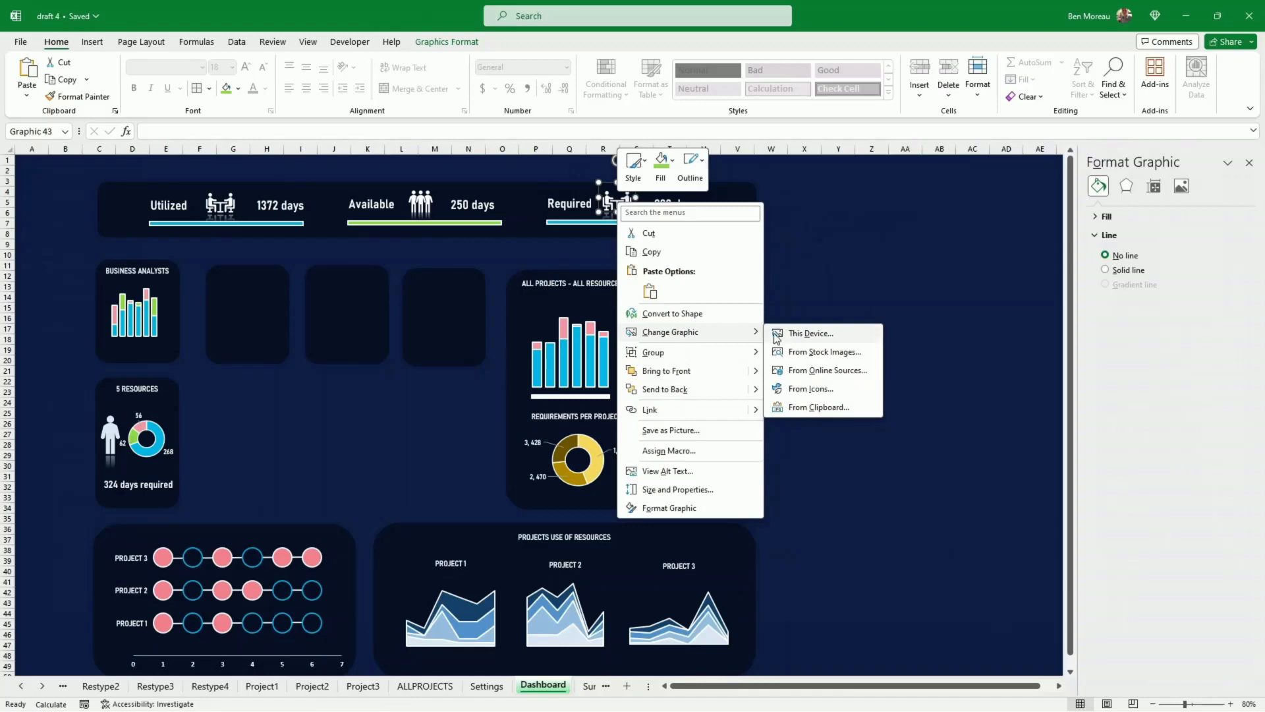
pyautogui.click(812, 388)
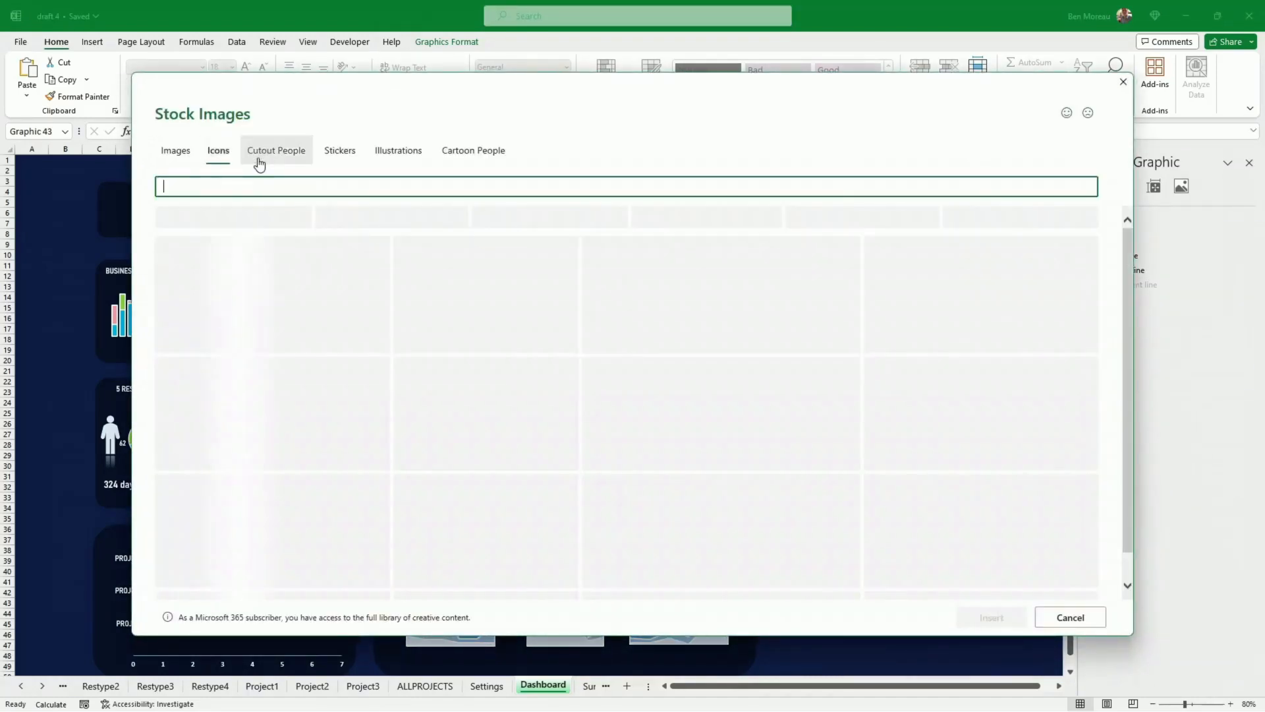
pyautogui.write('chair')
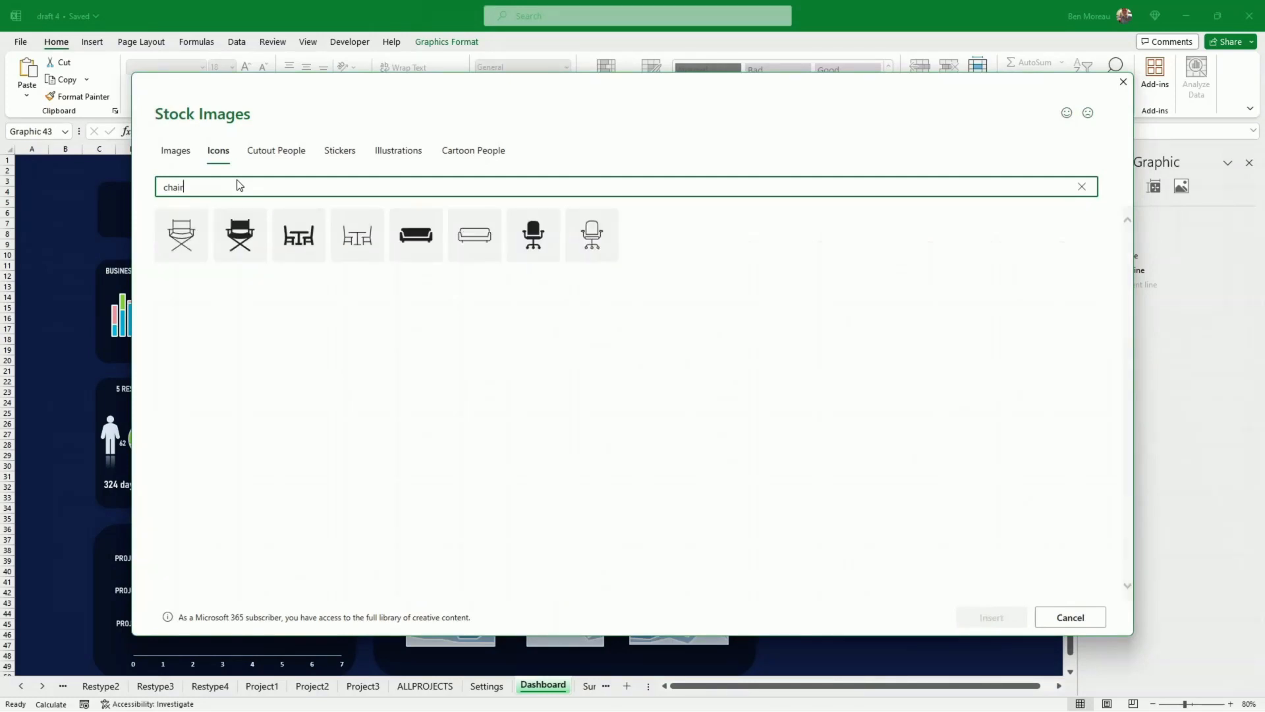
pyautogui.click(536, 249)
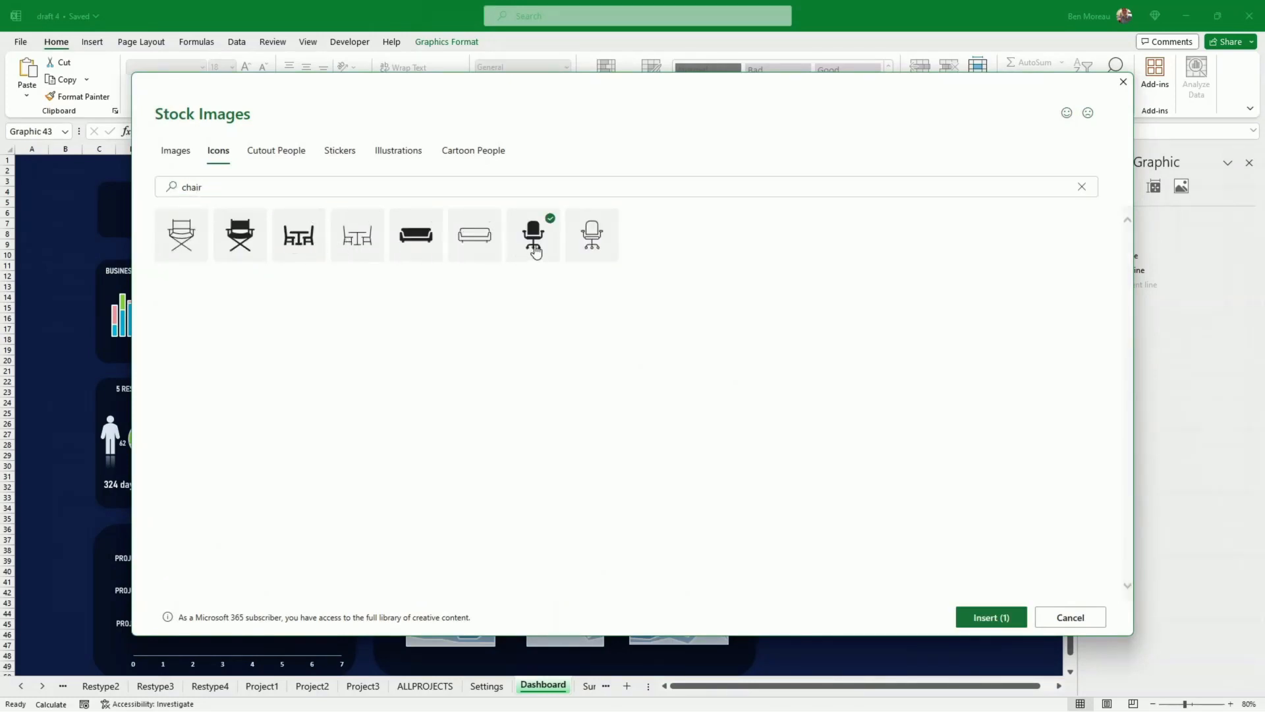
pyautogui.click(974, 620)
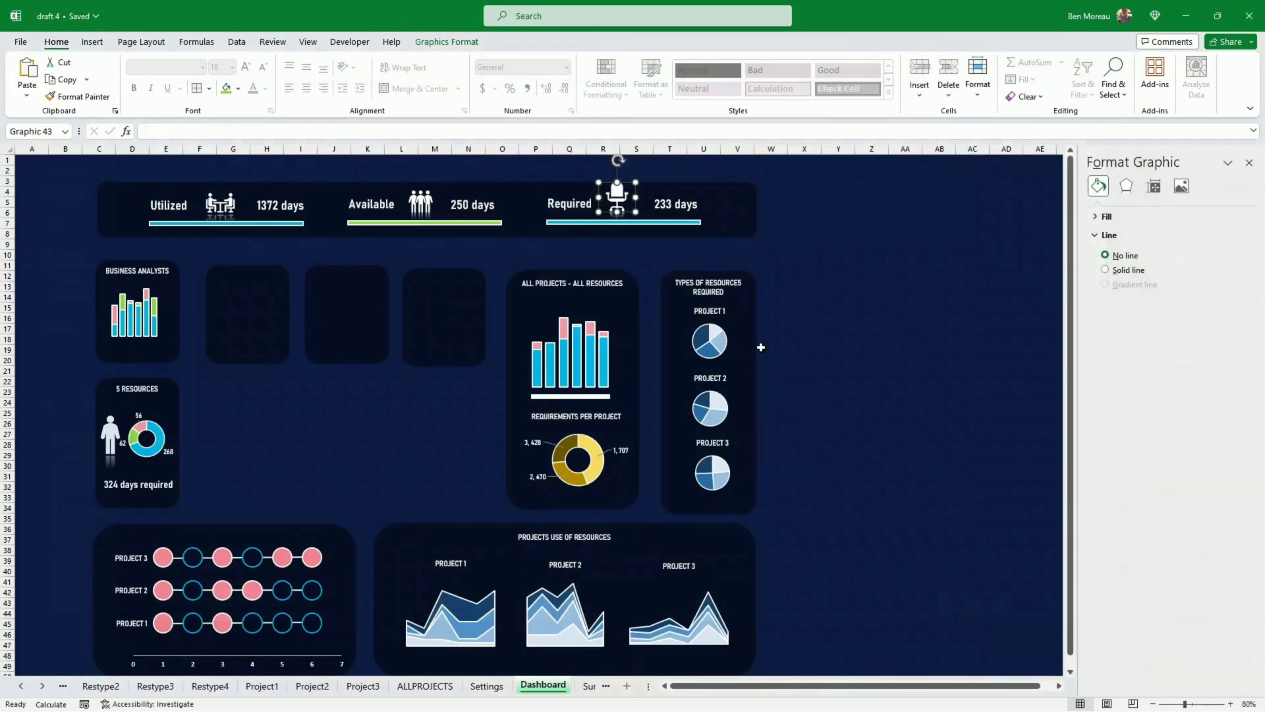
pyautogui.moveTo(639, 211); pyautogui.dragTo(621, 197)
pyautogui.click(872, 329)
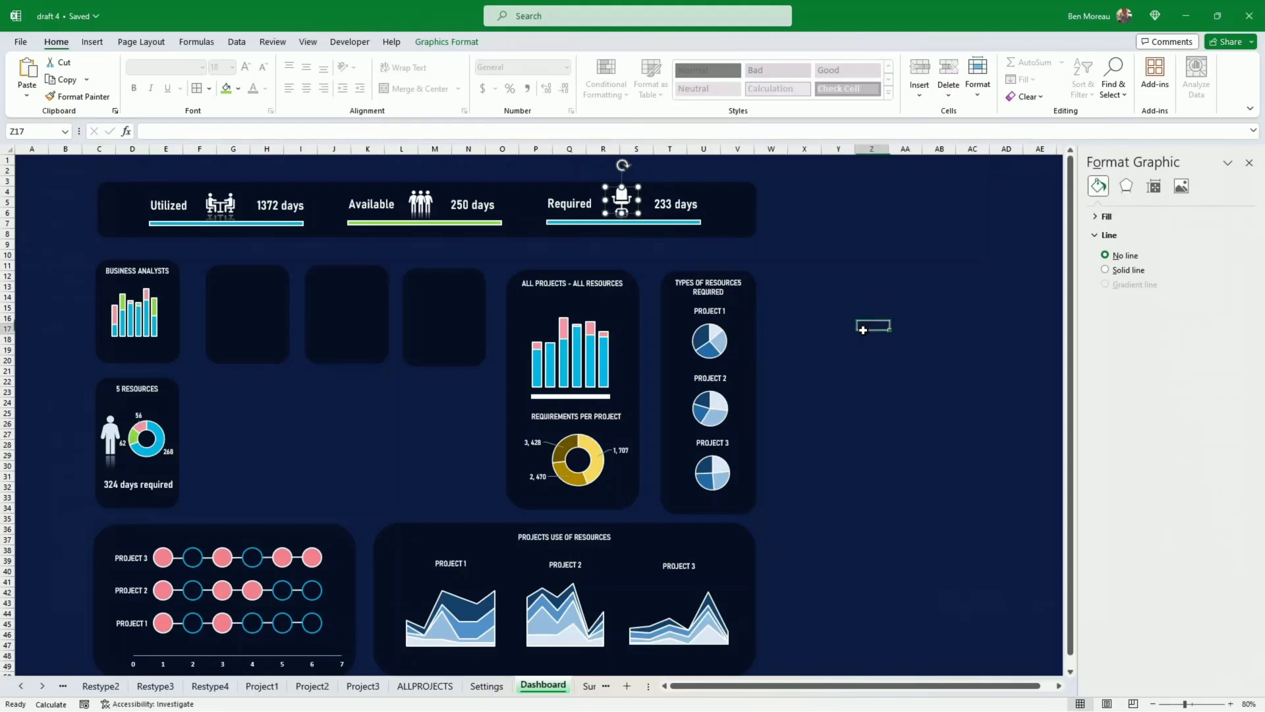
# - Fill the bar under the Required set with the recently used pink color
pyautogui.click(621, 221)
pyautogui.click(632, 222)
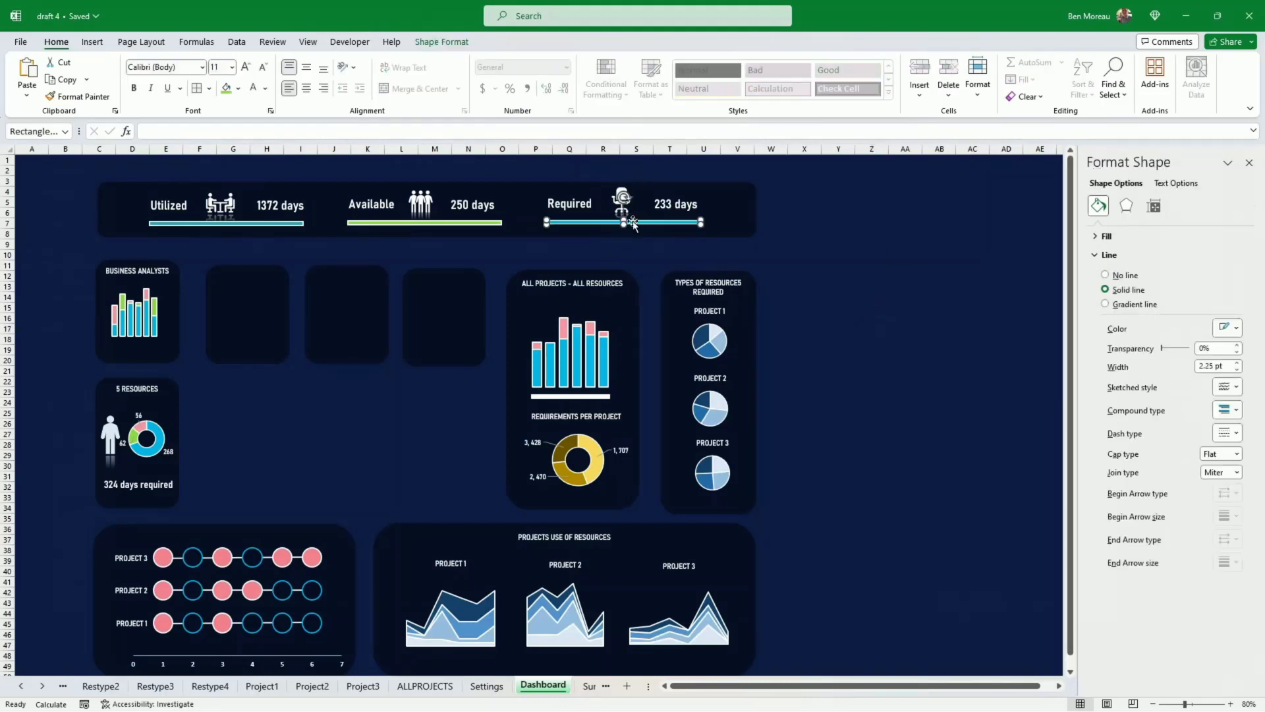
pyautogui.click(458, 41)
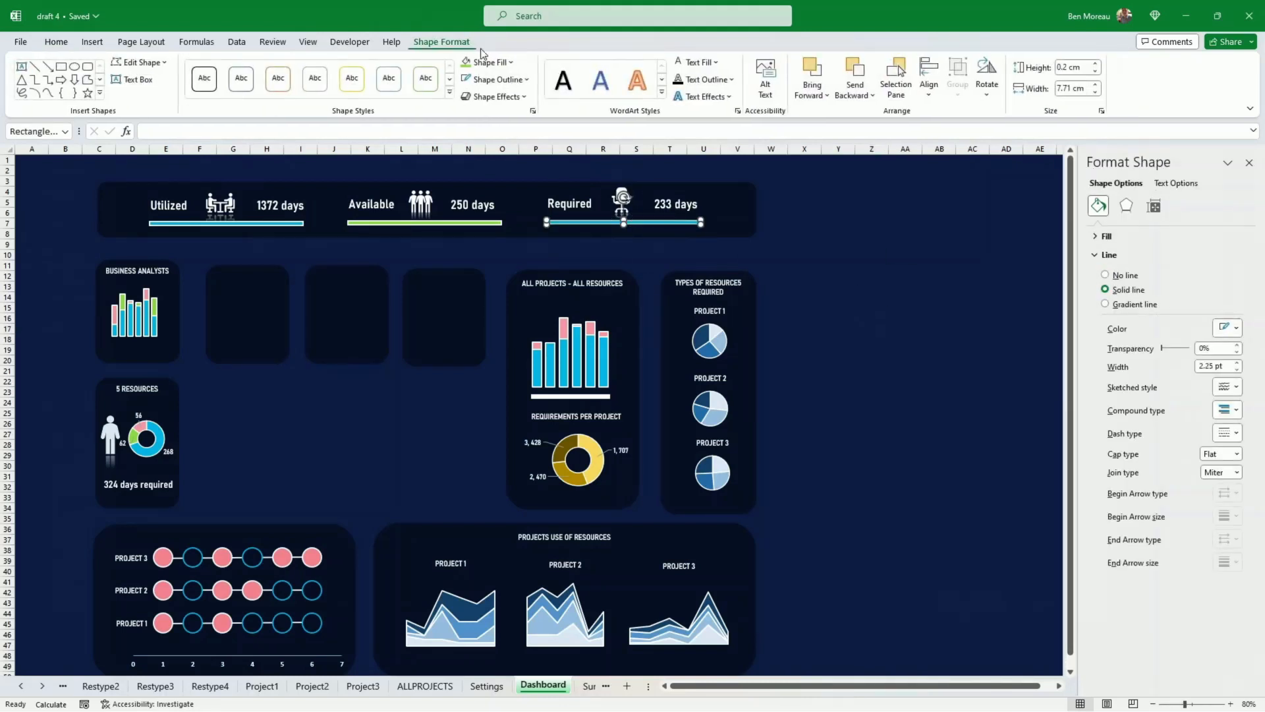
pyautogui.click(511, 66)
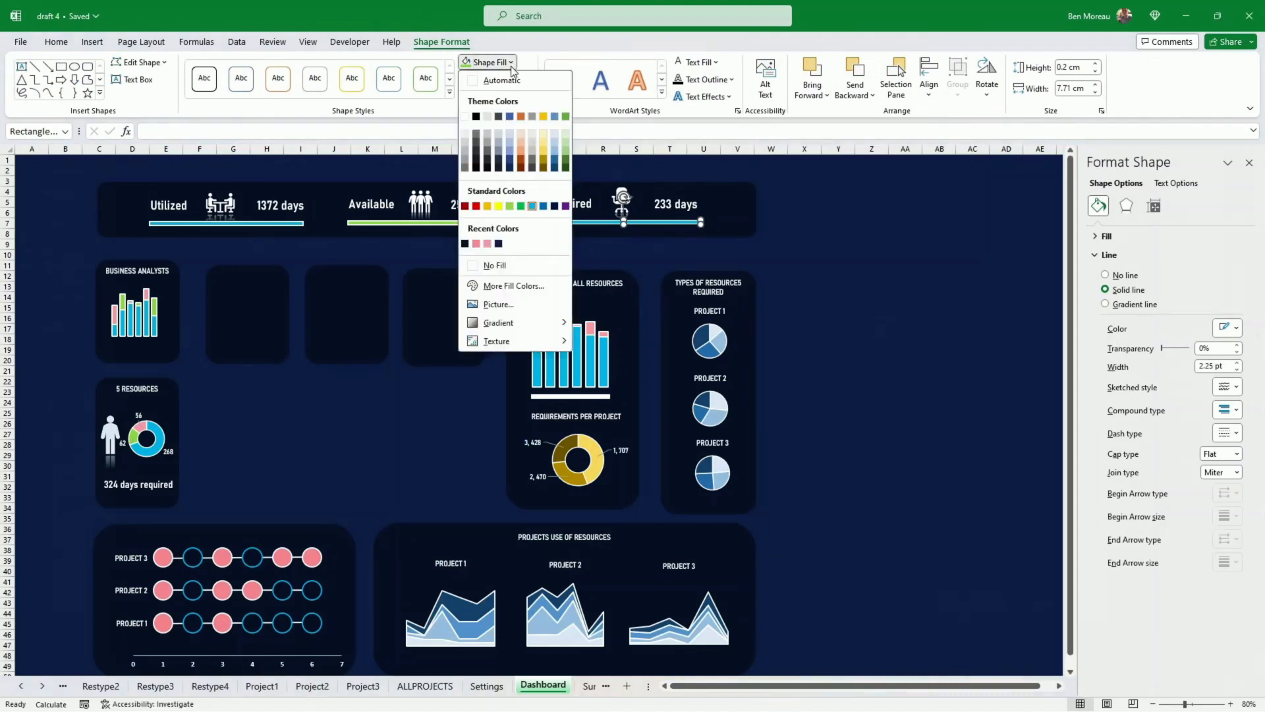
pyautogui.click(479, 245)
pyautogui.click(765, 276)
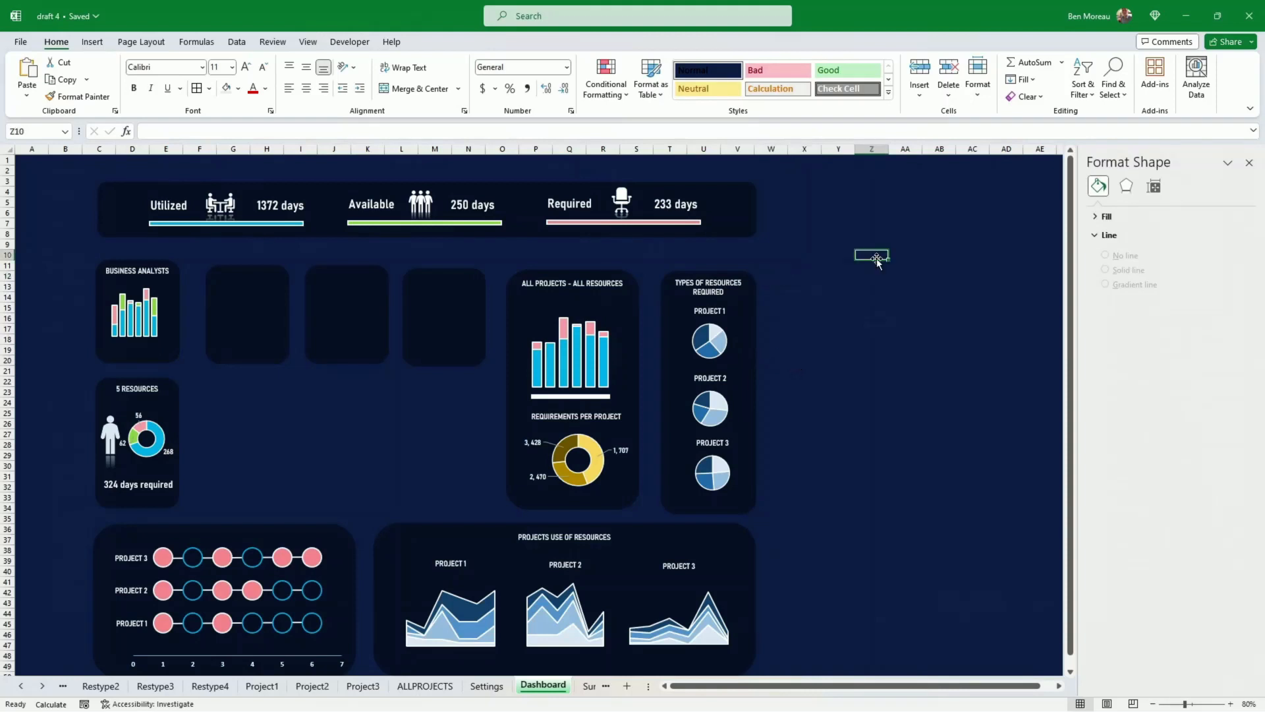
pyautogui.moveTo(875, 224); pyautogui.dragTo(875, 321)
pyautogui.click(332, 444)
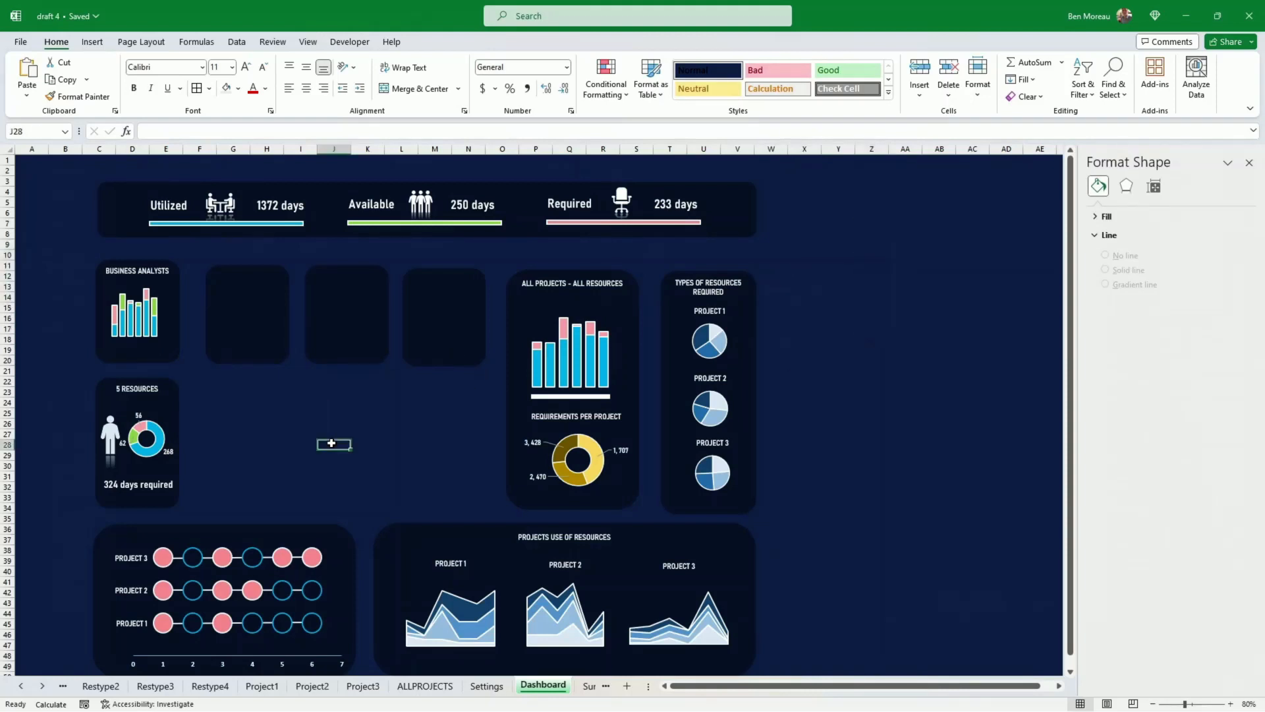
# - Duplicate the Business Analysts card and the resources card below it as objects, and move the copies over the next column
pyautogui.click(1114, 79)
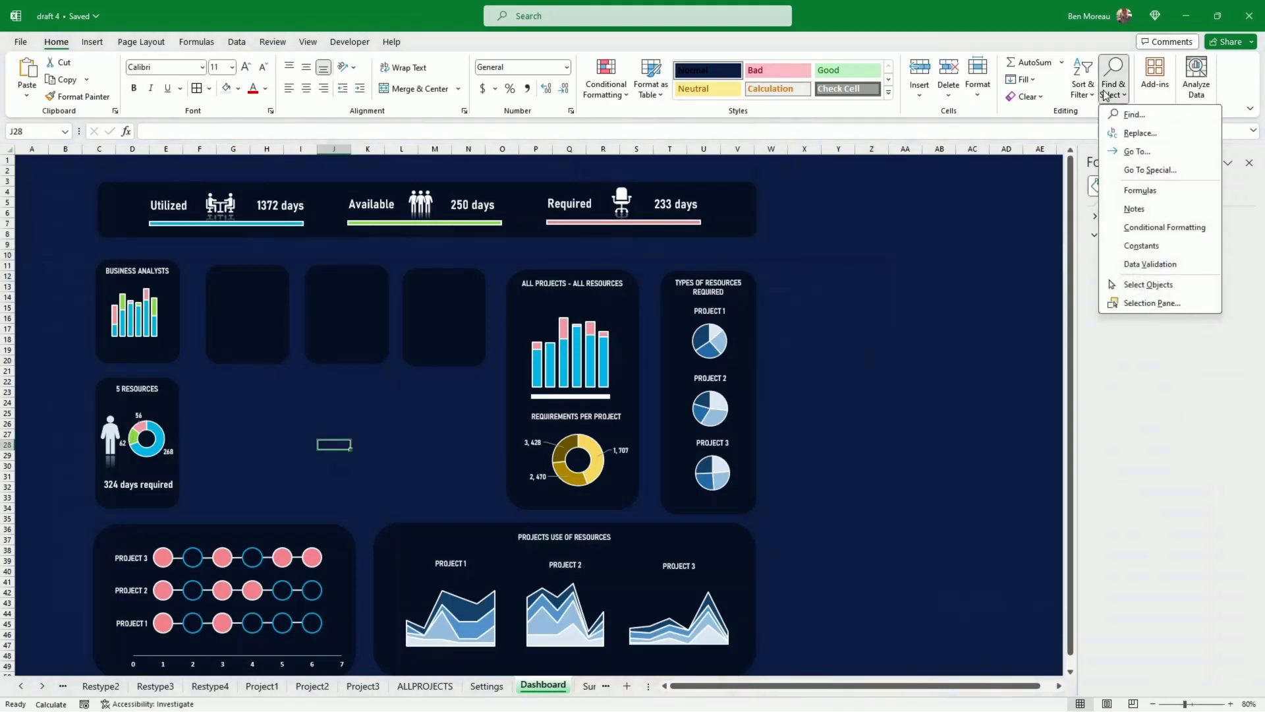
pyautogui.click(1144, 285)
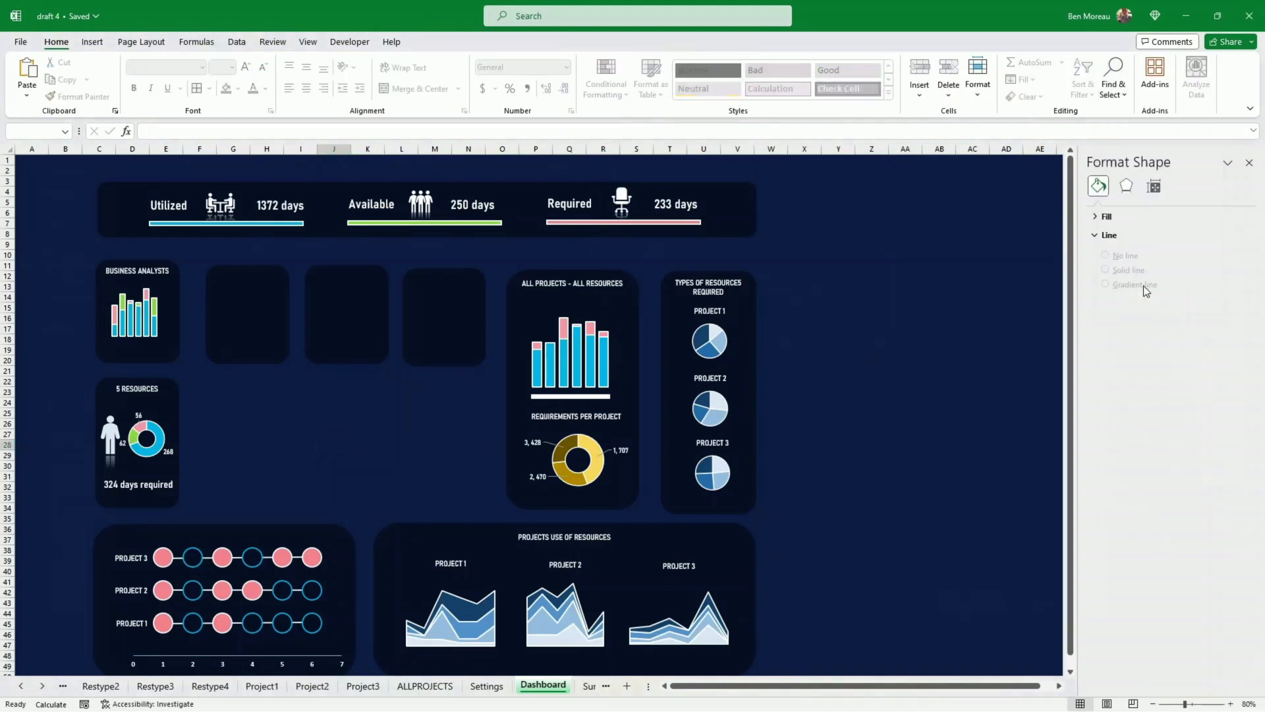
pyautogui.moveTo(60, 252); pyautogui.dragTo(197, 517)
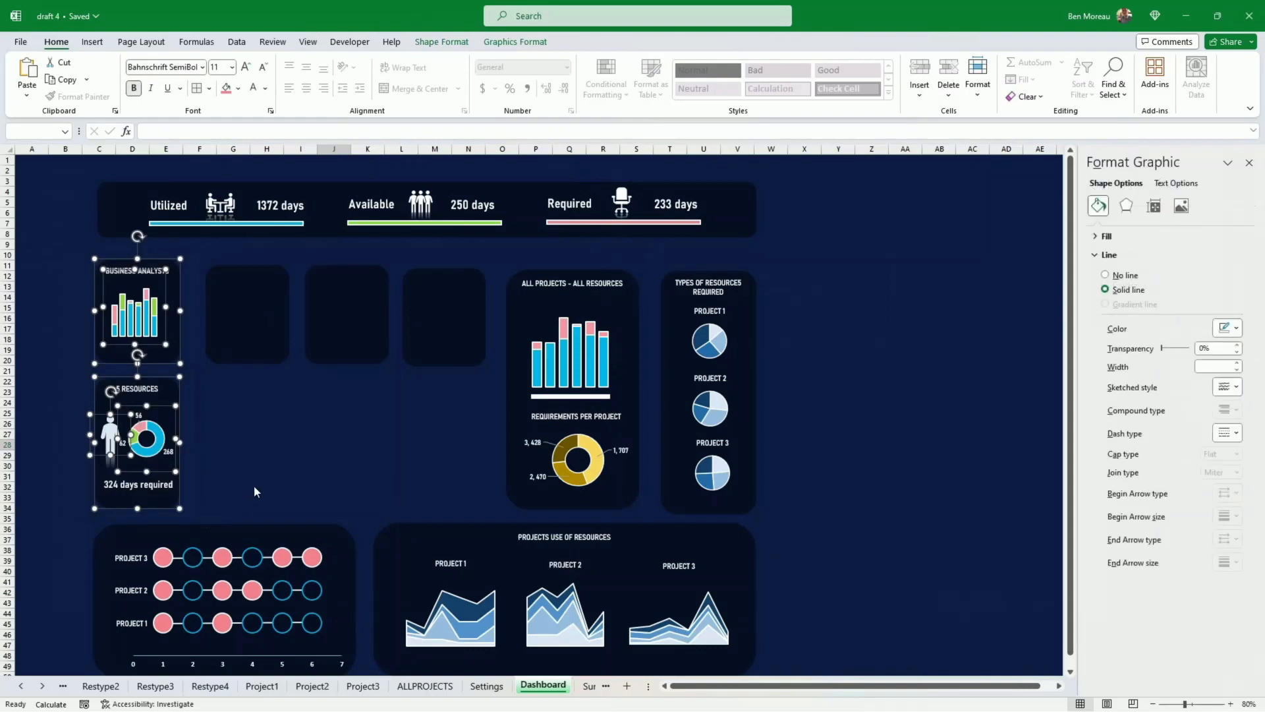
pyautogui.hotkey('ctrl', 'd')
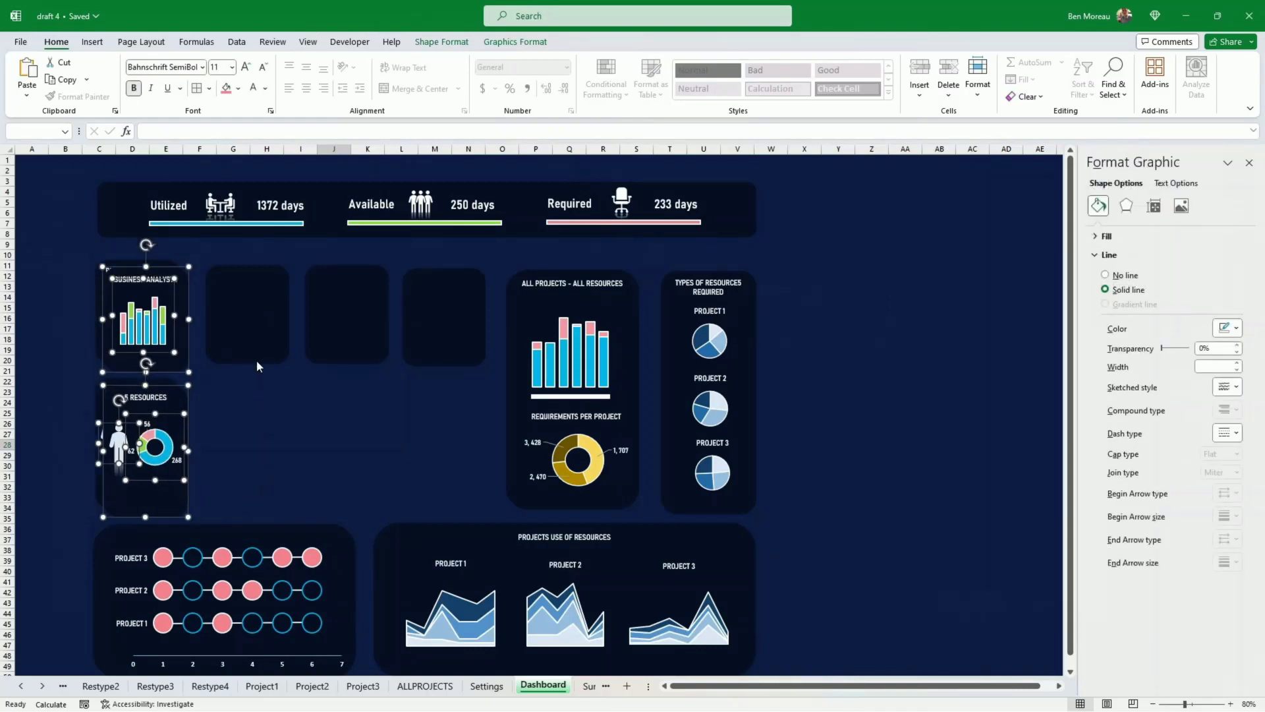
pyautogui.moveTo(174, 498); pyautogui.dragTo(293, 506)
# - Delete the three empty placeholder cards between the Business Analysts card and the All Projects card
pyautogui.click(211, 271)
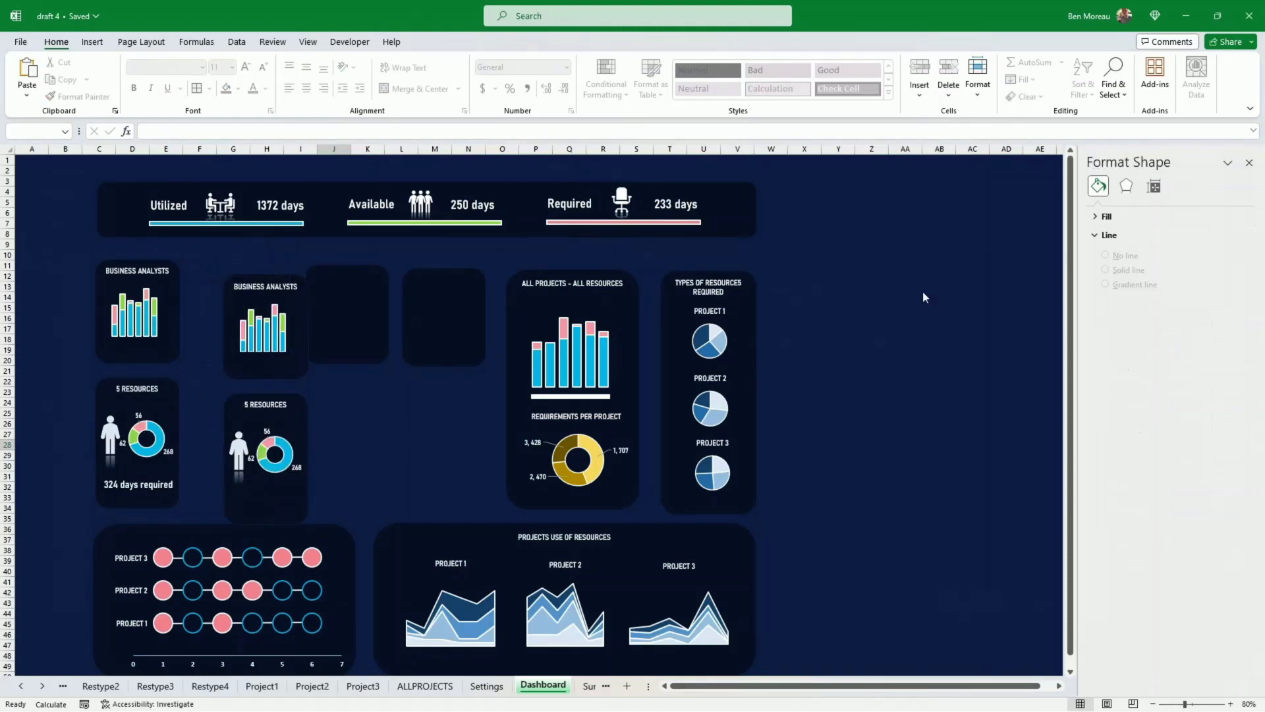
pyautogui.click(355, 360)
pyautogui.press('Delete')
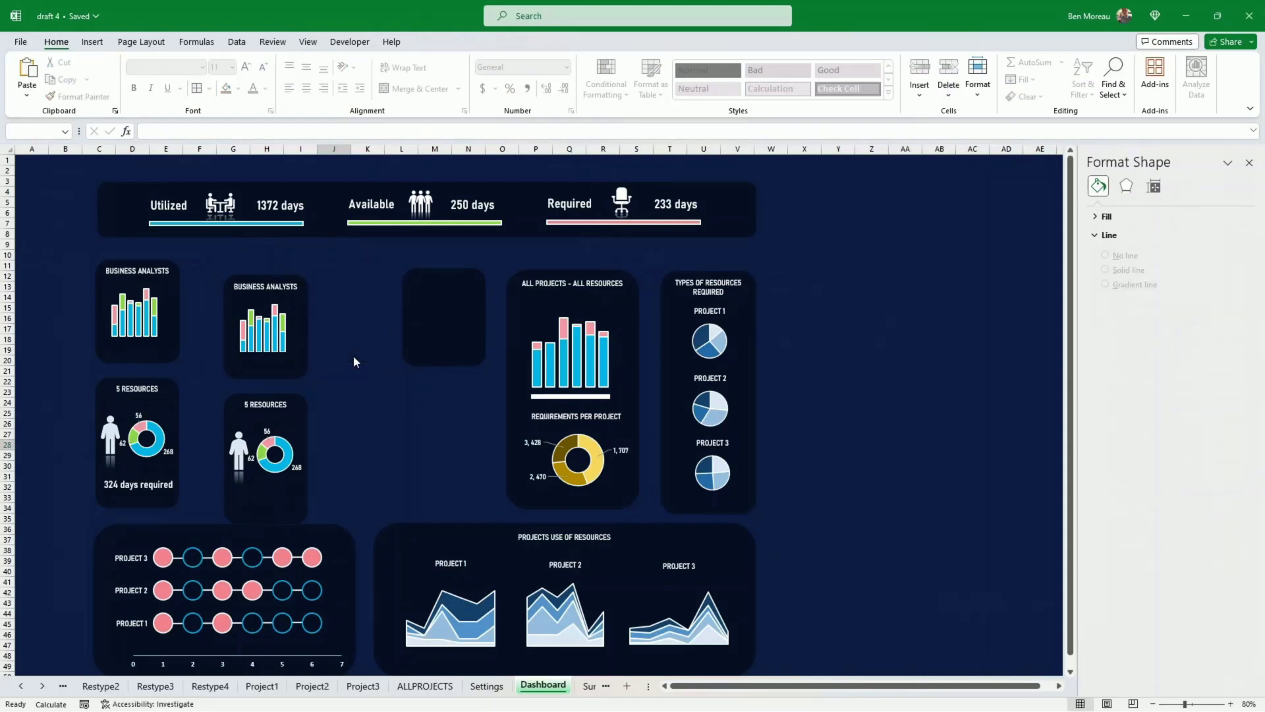
pyautogui.click(419, 345)
pyautogui.press('Delete')
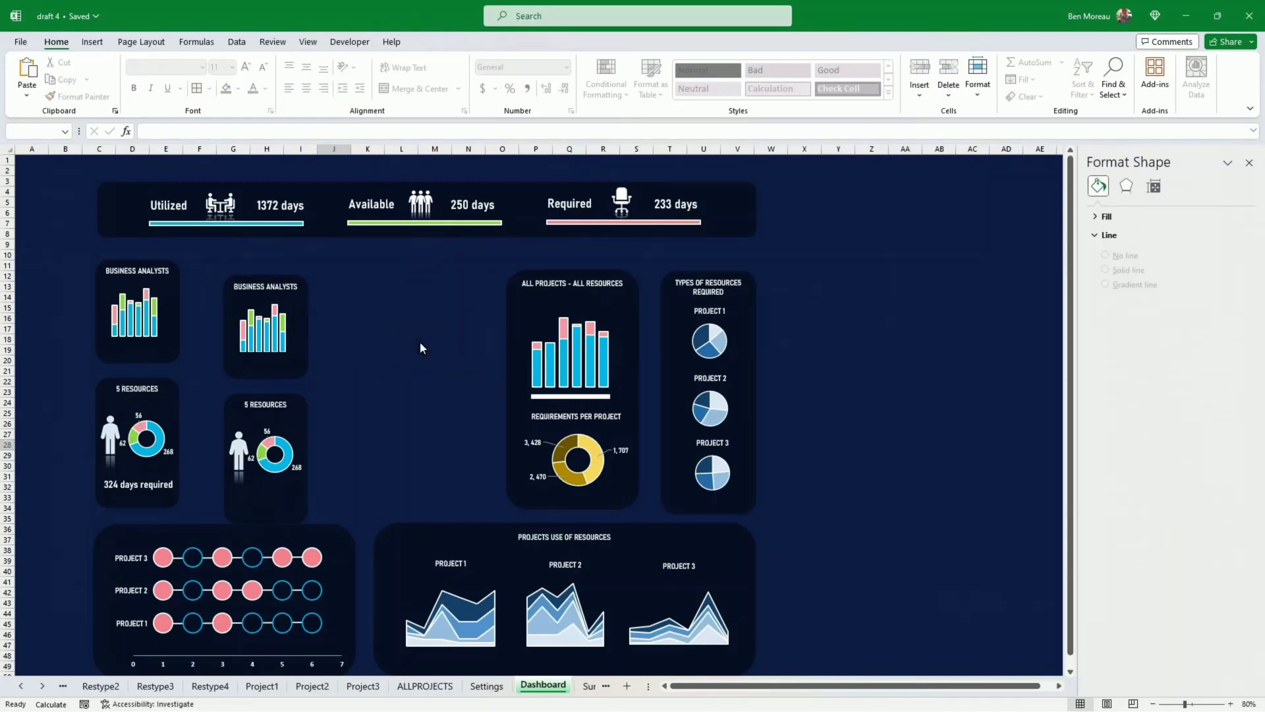
# - Select all objects of the duplicated cards together and align them beside the original Business Analysts and resources cards
pyautogui.click(1113, 83)
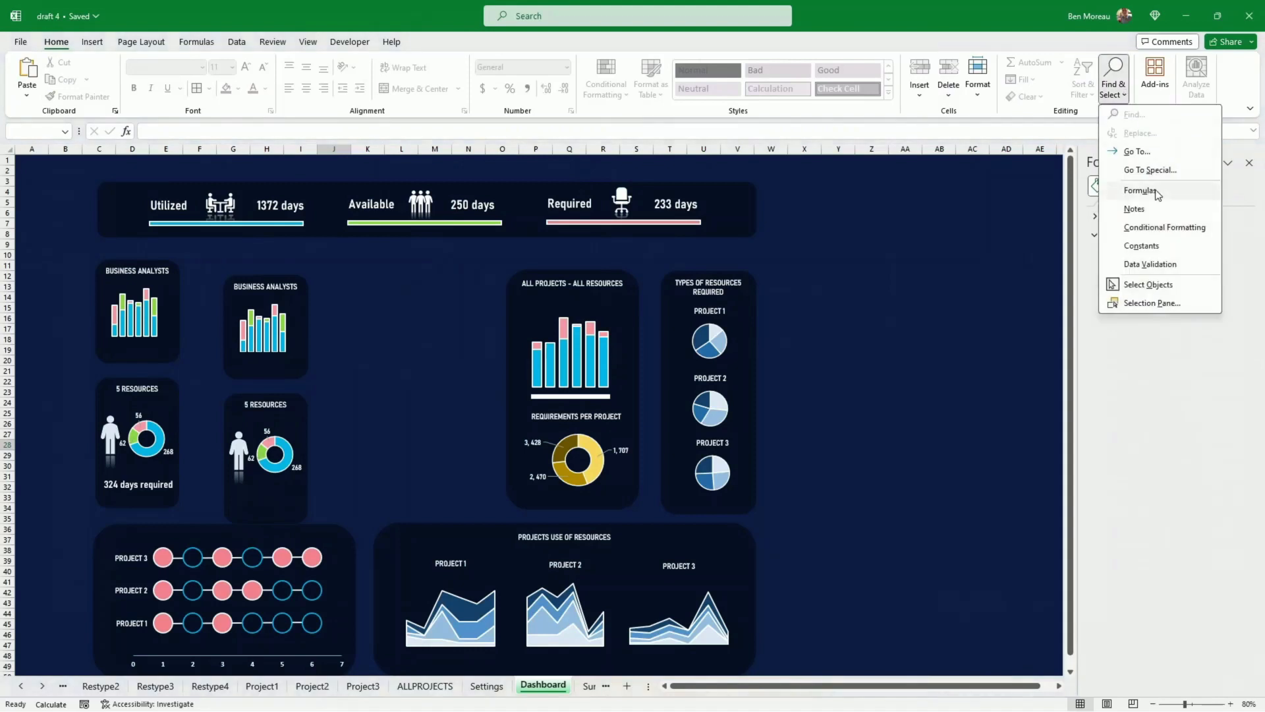
pyautogui.click(1149, 285)
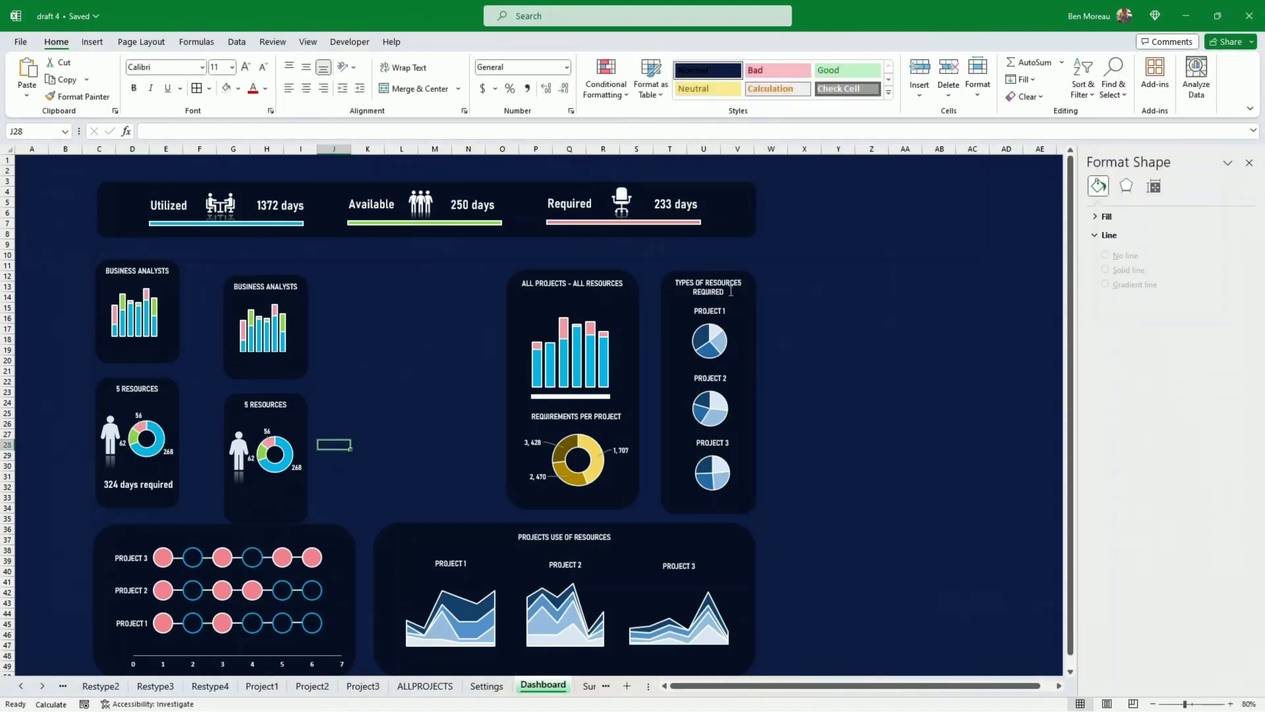
pyautogui.click(1114, 92)
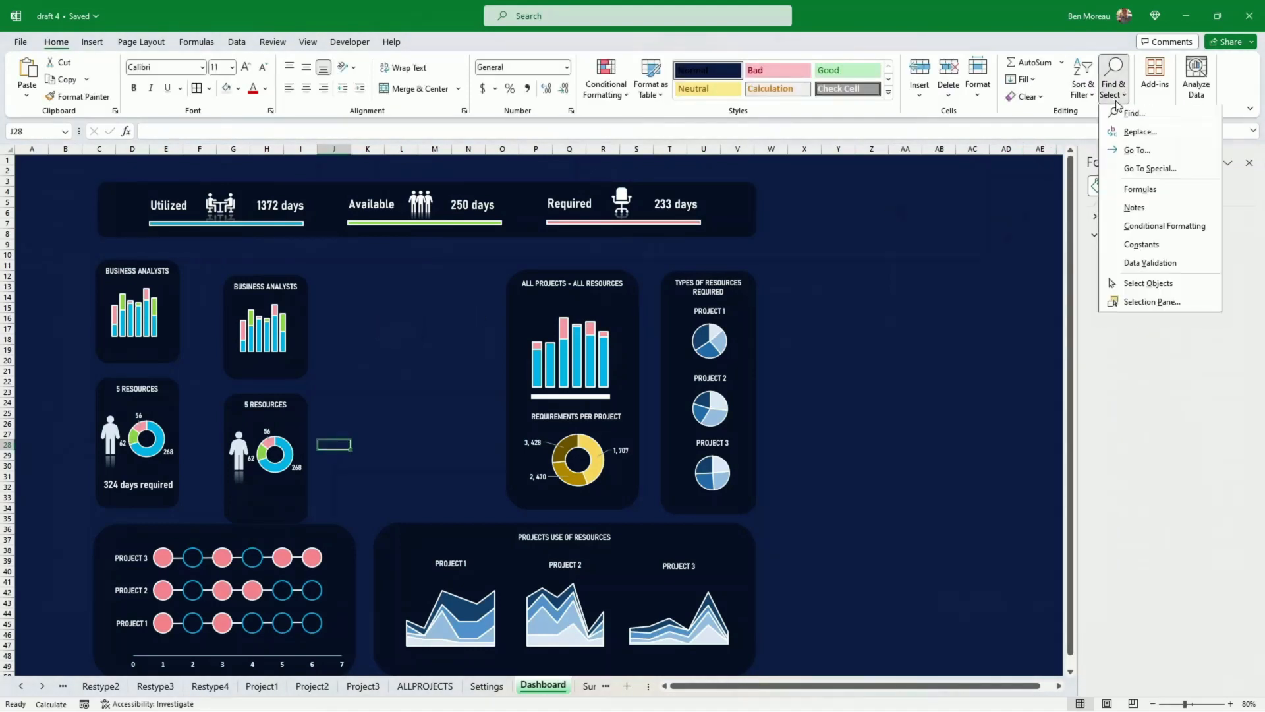
pyautogui.click(1148, 283)
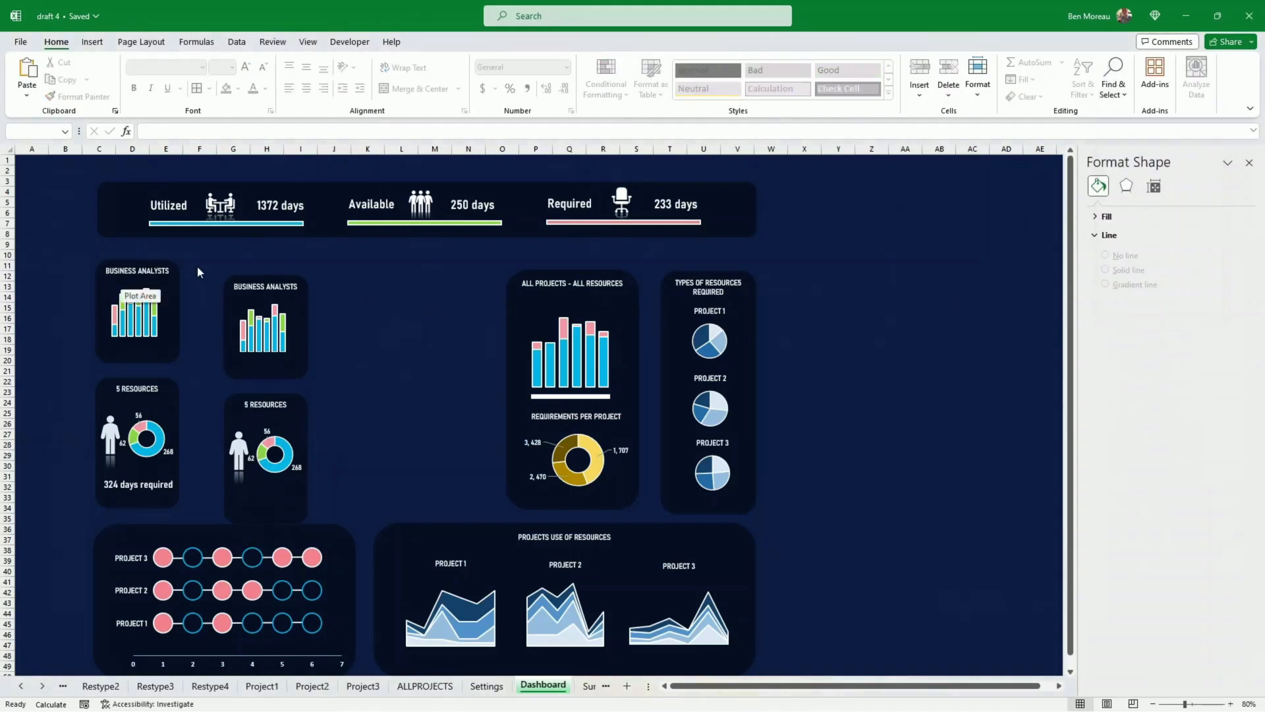
pyautogui.moveTo(210, 264); pyautogui.dragTo(271, 489)
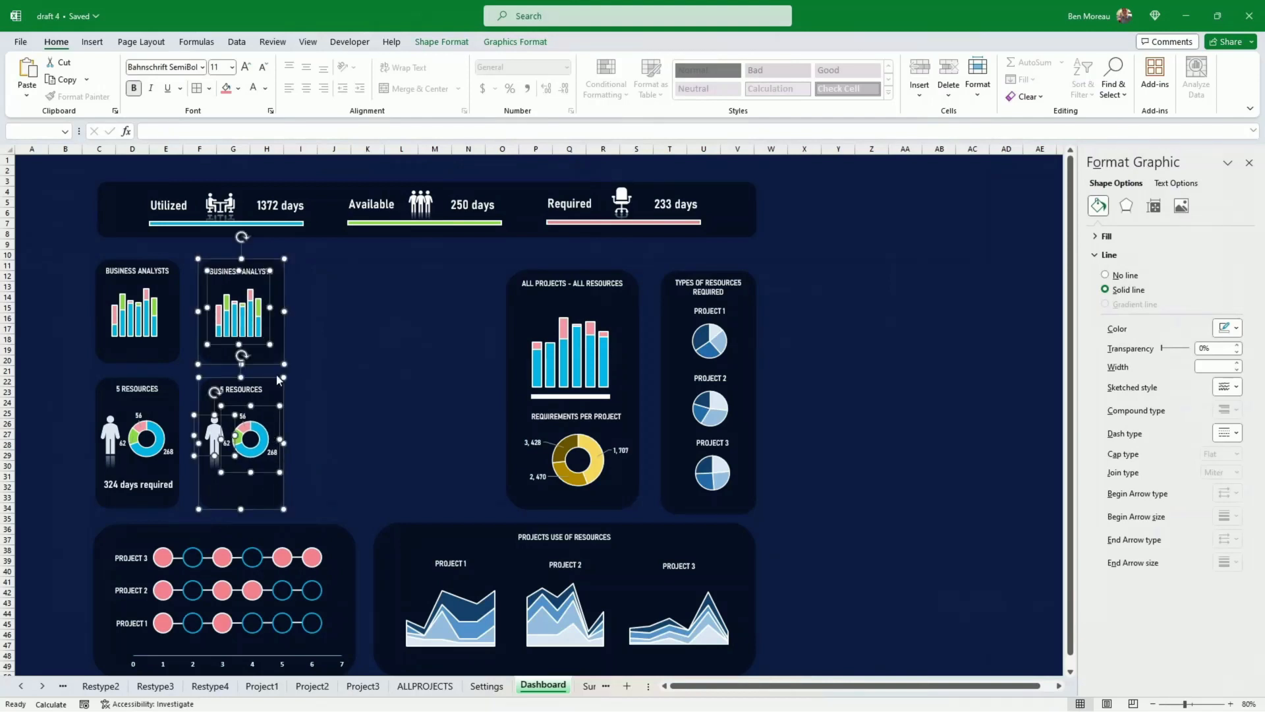
pyautogui.click(313, 346)
# - Link the duplicated Business Analysts card's heading to Restype2 cell D3 and show it in white text
pyautogui.click(278, 357)
pyautogui.click(185, 133)
pyautogui.press('BackSpace')
pyautogui.write('2')
pyautogui.press('Return')
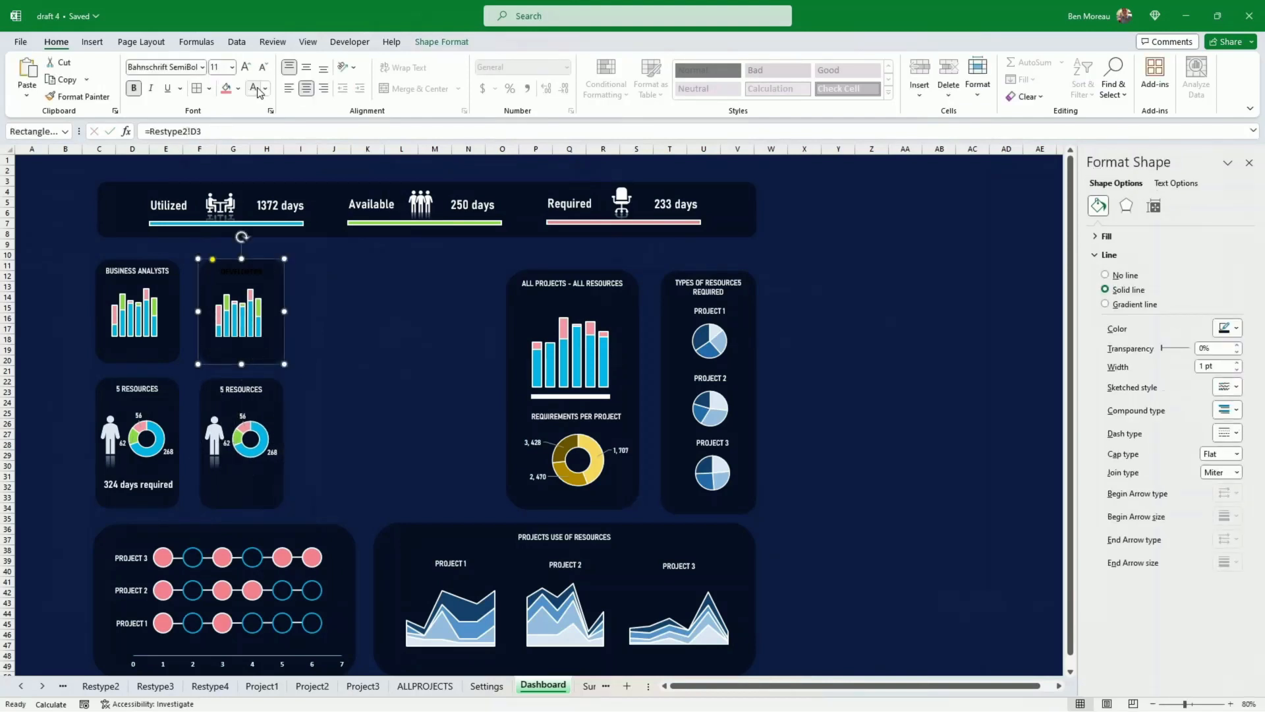
# - Delete the copied column chart from the Developers card
pyautogui.click(266, 296)
pyautogui.click(247, 341)
pyautogui.press('Delete')
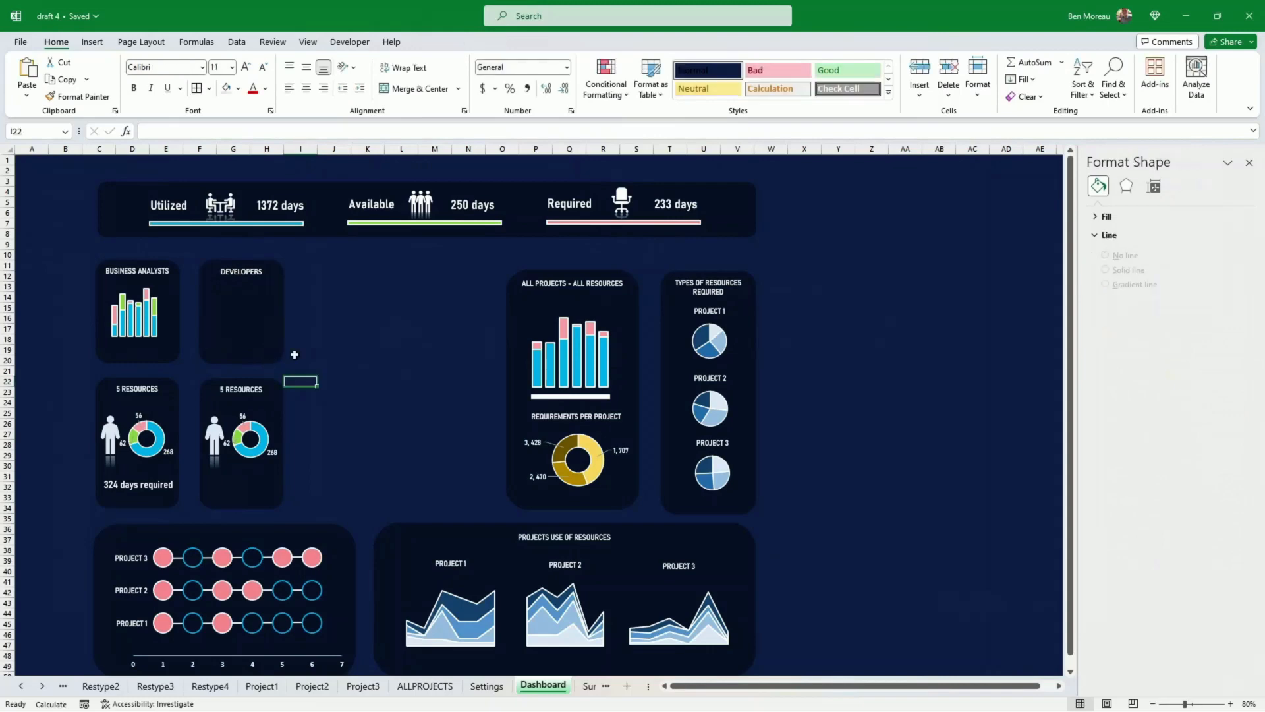
# - Insert a stacked column chart from the monthly Provided, Available after allocation and Need figures in Restype2 F34:K36
pyautogui.click(21, 686)
pyautogui.click(100, 686)
pyautogui.click(963, 456)
pyautogui.click(154, 686)
pyautogui.scroll(-1, 726, 587)
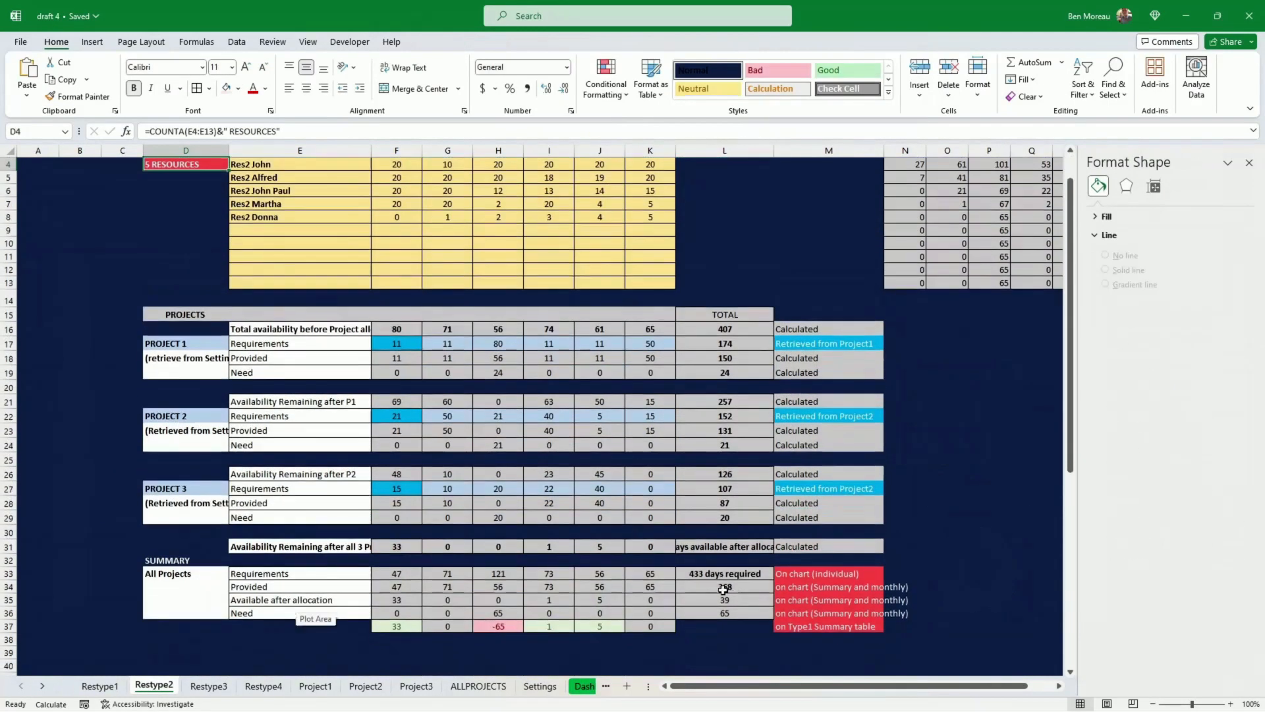
pyautogui.moveTo(397, 587); pyautogui.dragTo(650, 613)
pyautogui.click(92, 42)
pyautogui.click(371, 64)
pyautogui.click(414, 104)
# - Change the new Restype2 chart's type to the bare blue, green and pink stacked-column style used on the dashboard
pyautogui.rightClick(626, 333)
pyautogui.click(678, 450)
pyautogui.click(475, 232)
pyautogui.click(756, 476)
pyautogui.click(757, 539)
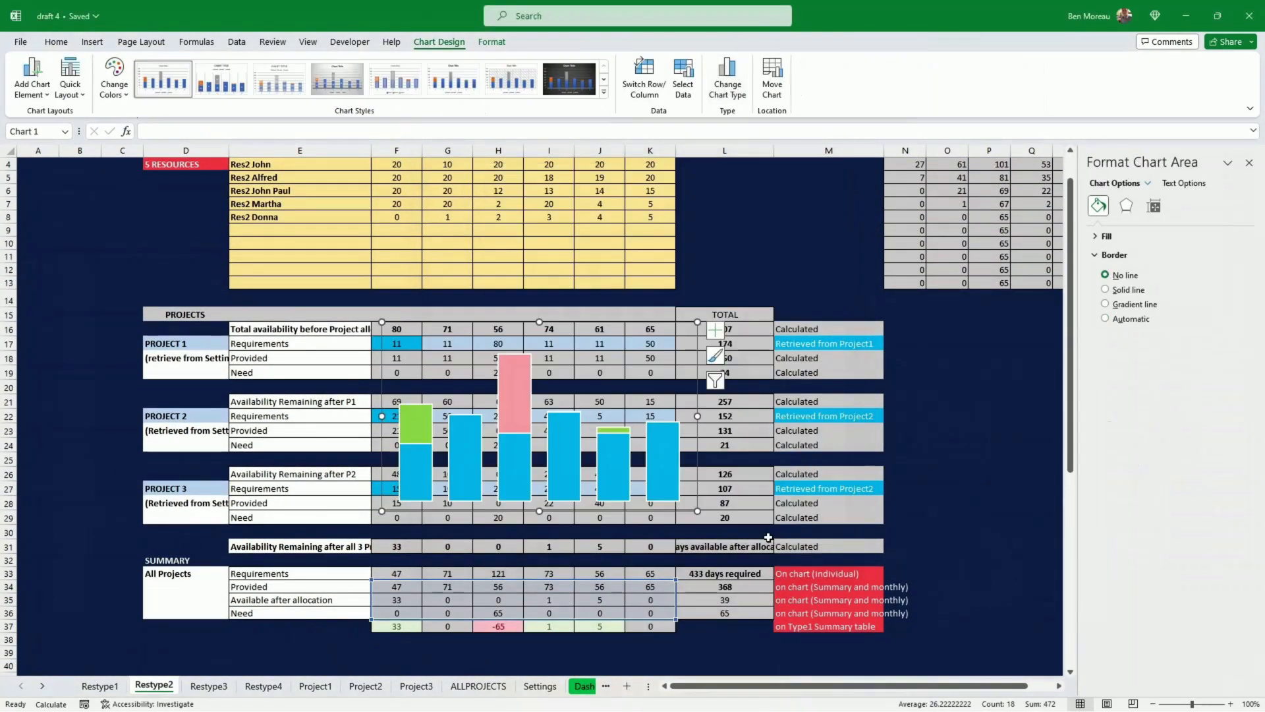
# - Shrink the Restype2 chart and move it from its sheet to the Dashboard sheet
pyautogui.moveTo(700, 510); pyautogui.dragTo(566, 476)
pyautogui.hotkey('ctrl', 'x')
pyautogui.click(584, 686)
pyautogui.hotkey('ctrl', 'v')
# - Fit the moved chart under the Developers heading and slightly adjust the Business Analysts chart to match
pyautogui.moveTo(489, 473); pyautogui.dragTo(417, 438)
pyautogui.moveTo(400, 364); pyautogui.dragTo(254, 273)
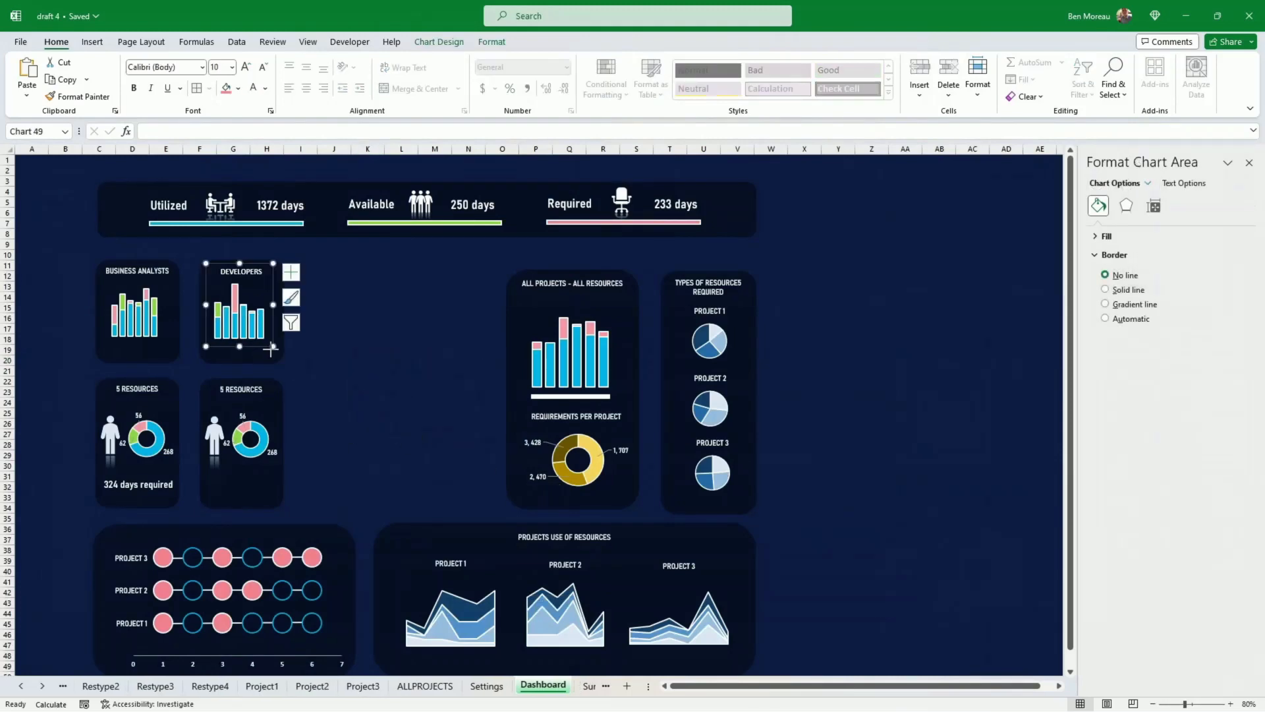
pyautogui.moveTo(273, 347); pyautogui.dragTo(265, 346)
pyautogui.click(138, 319)
pyautogui.moveTo(161, 281); pyautogui.dragTo(162, 282)
# - Link the second resources card's heading to Restype2 cell D4, and set it and the Developers heading in Bahnschrift SemiBold SemiConden
pyautogui.click(269, 464)
pyautogui.click(257, 391)
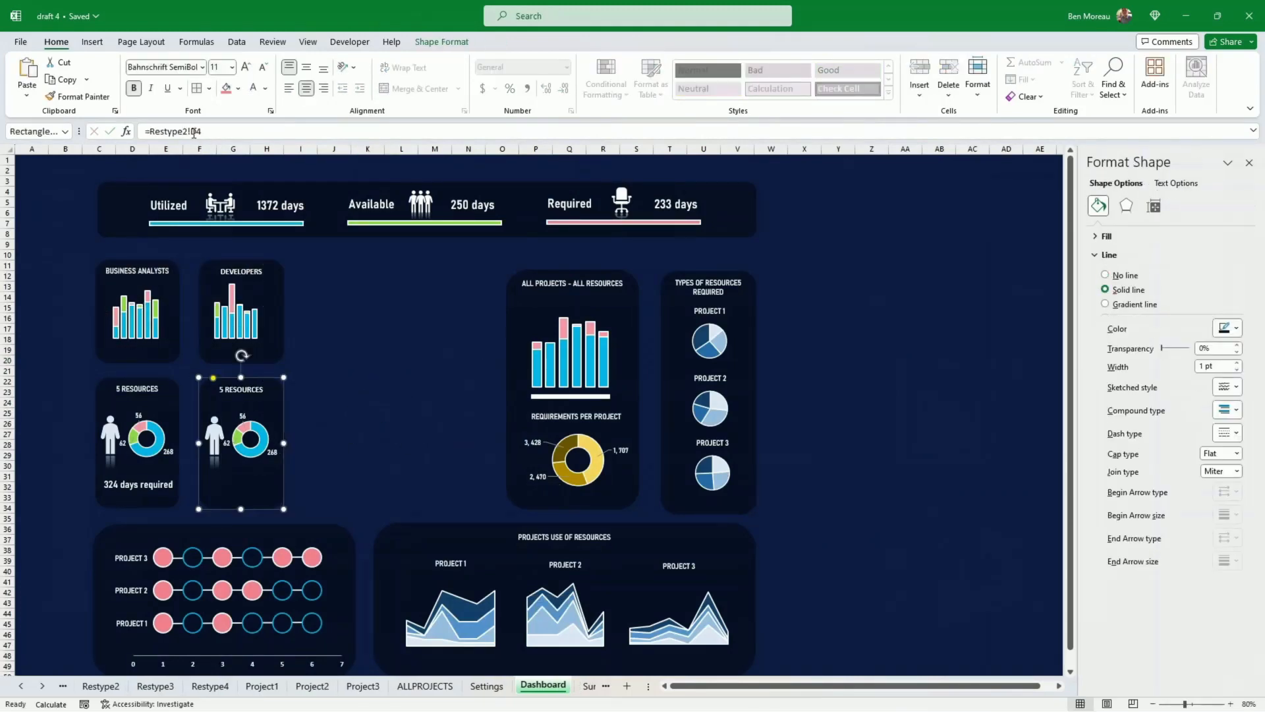
pyautogui.click(334, 284)
pyautogui.click(249, 285)
pyautogui.click(276, 272)
pyautogui.click(203, 67)
pyautogui.scroll(-5, 271, 175)
pyautogui.scroll(1, 271, 174)
pyautogui.click(269, 170)
pyautogui.click(249, 387)
pyautogui.click(202, 67)
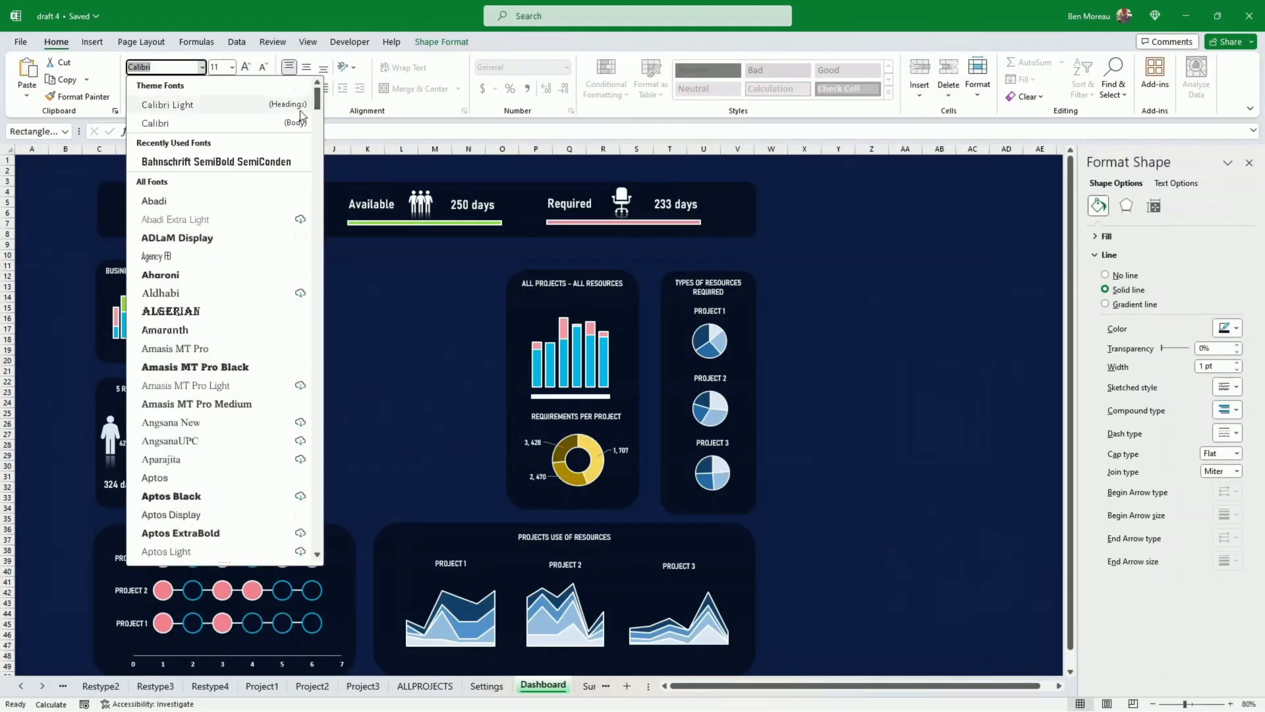
pyautogui.click(269, 162)
pyautogui.click(334, 433)
# - Fill the person icon on the second resources card with a darker blue theme shade
pyautogui.click(215, 432)
pyautogui.click(447, 42)
pyautogui.click(433, 64)
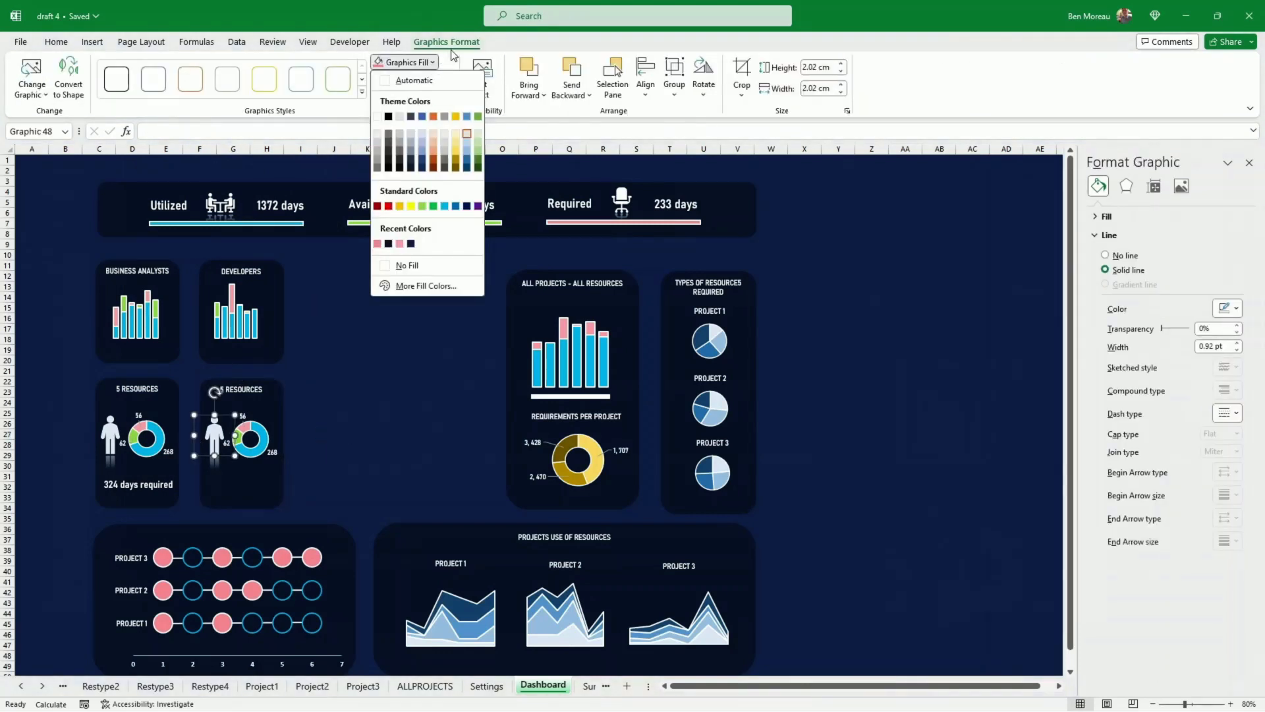
pyautogui.click(467, 156)
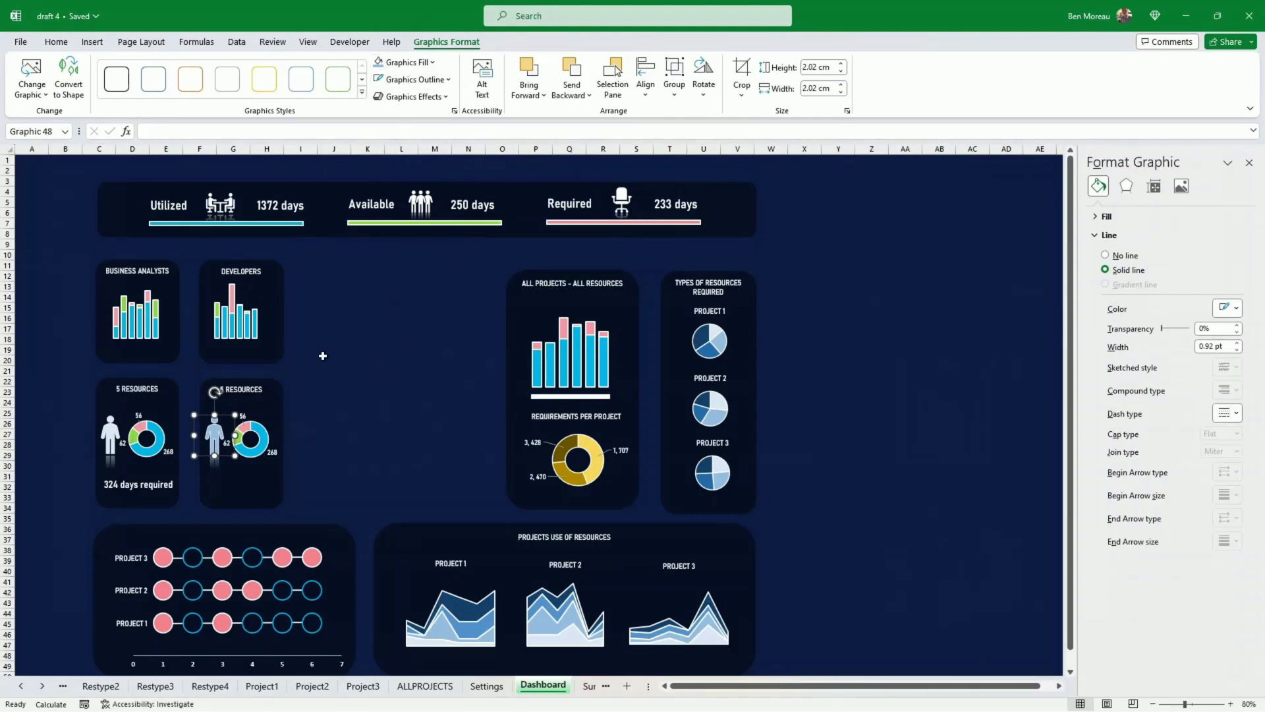
# - Select the copied doughnut chart on the second resources card
pyautogui.click(266, 471)
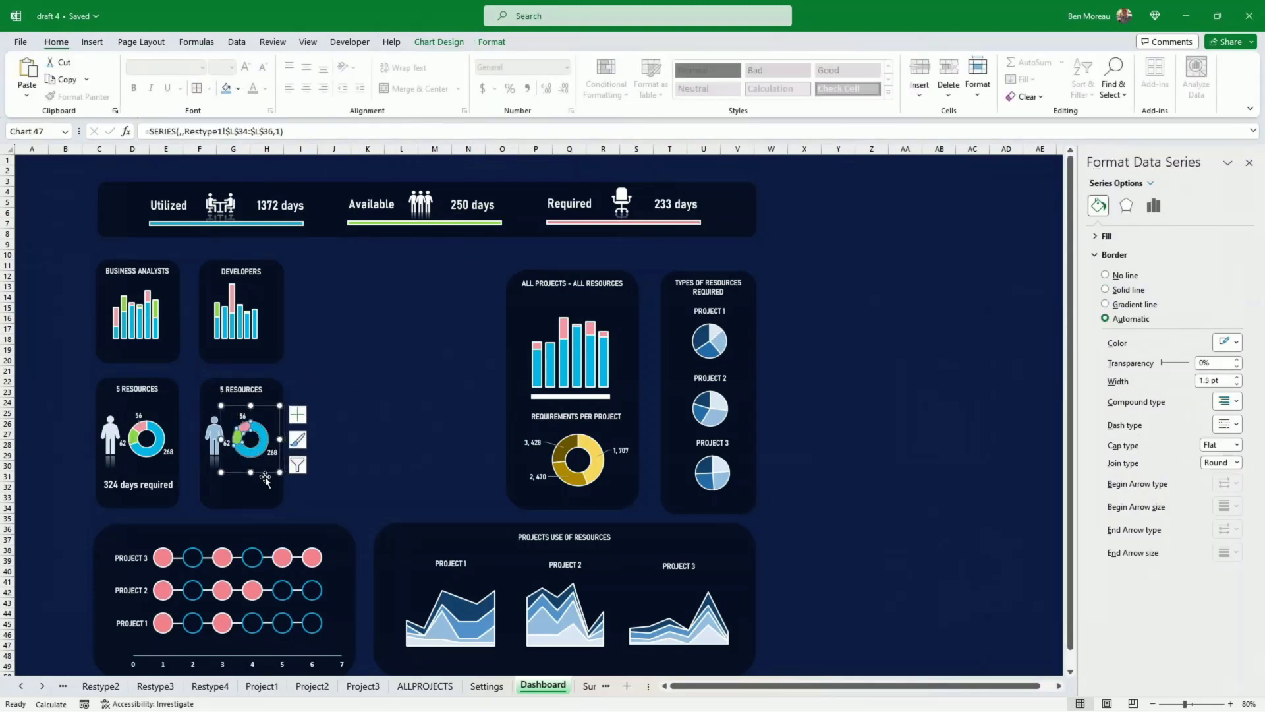
pyautogui.click(266, 473)
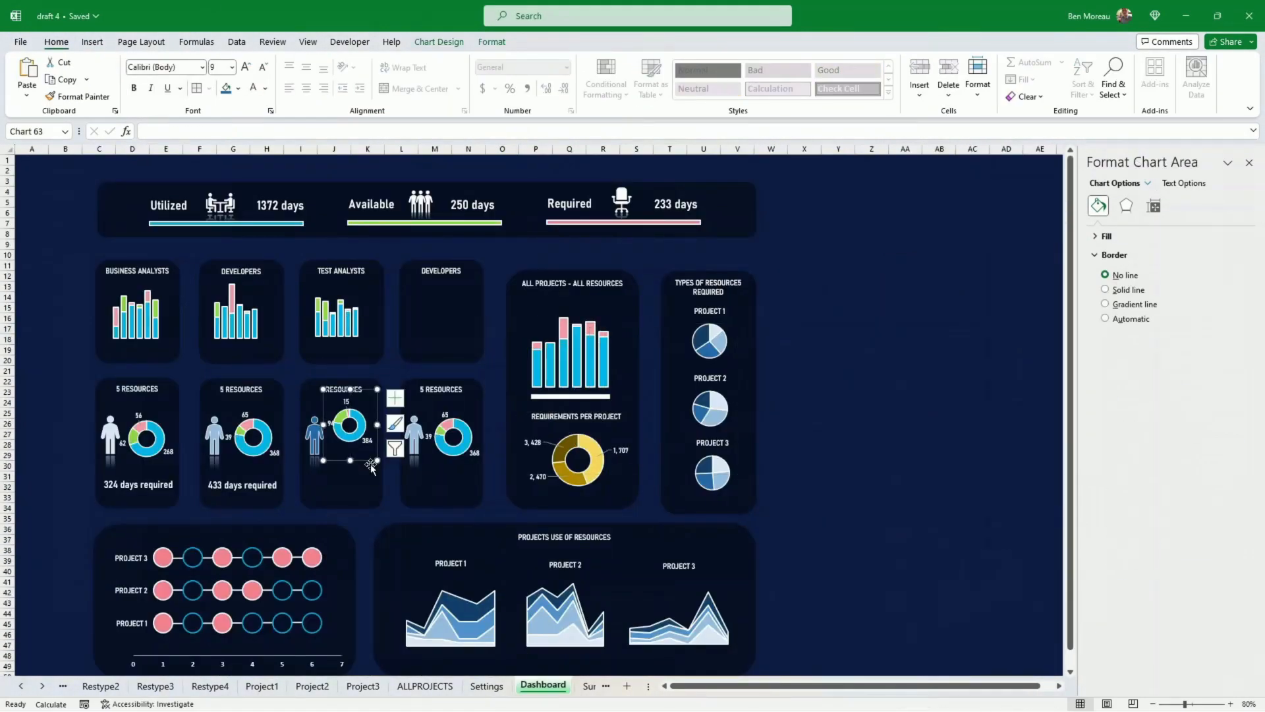
# - Recolour the person icon on the fourth resources card with a darker blue shade and return to the Dashboard sheet
pyautogui.click(414, 435)
pyautogui.click(447, 42)
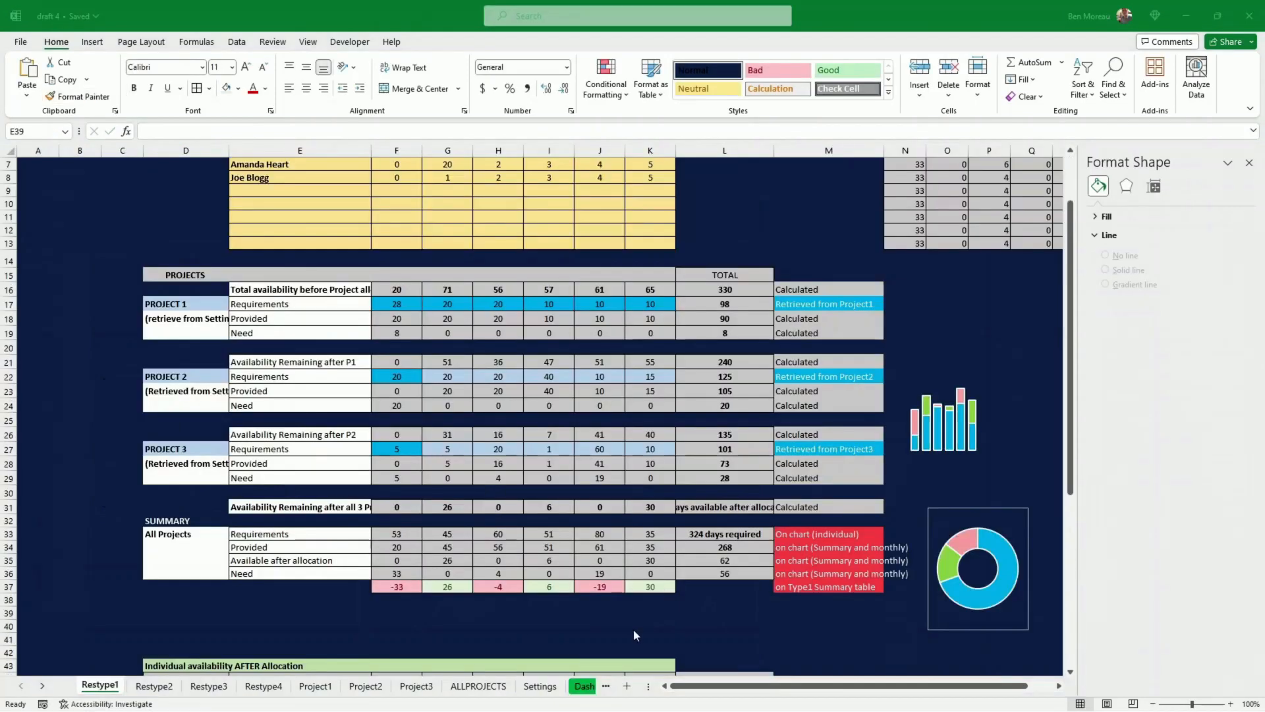
pyautogui.click(584, 686)
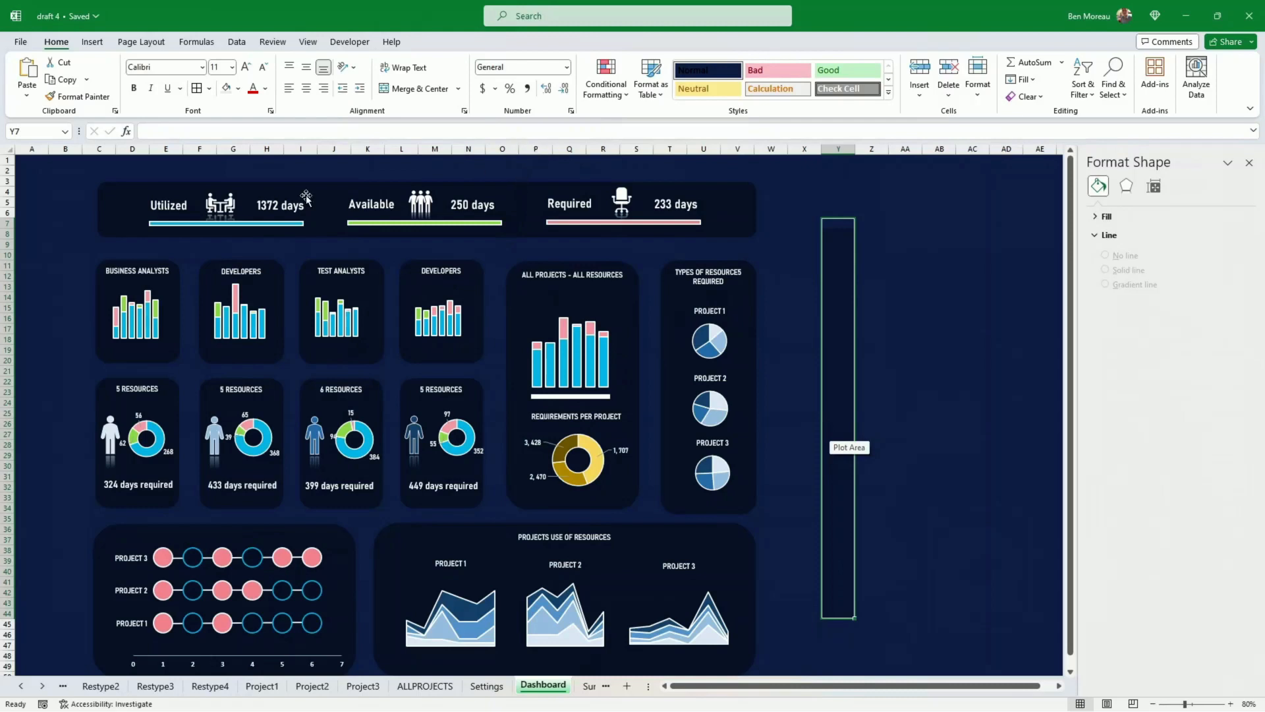
# - Try making row 13 much taller to test how the dashboard objects react, and undo the height change
pyautogui.moveTo(7, 230); pyautogui.dragTo(24, 295)
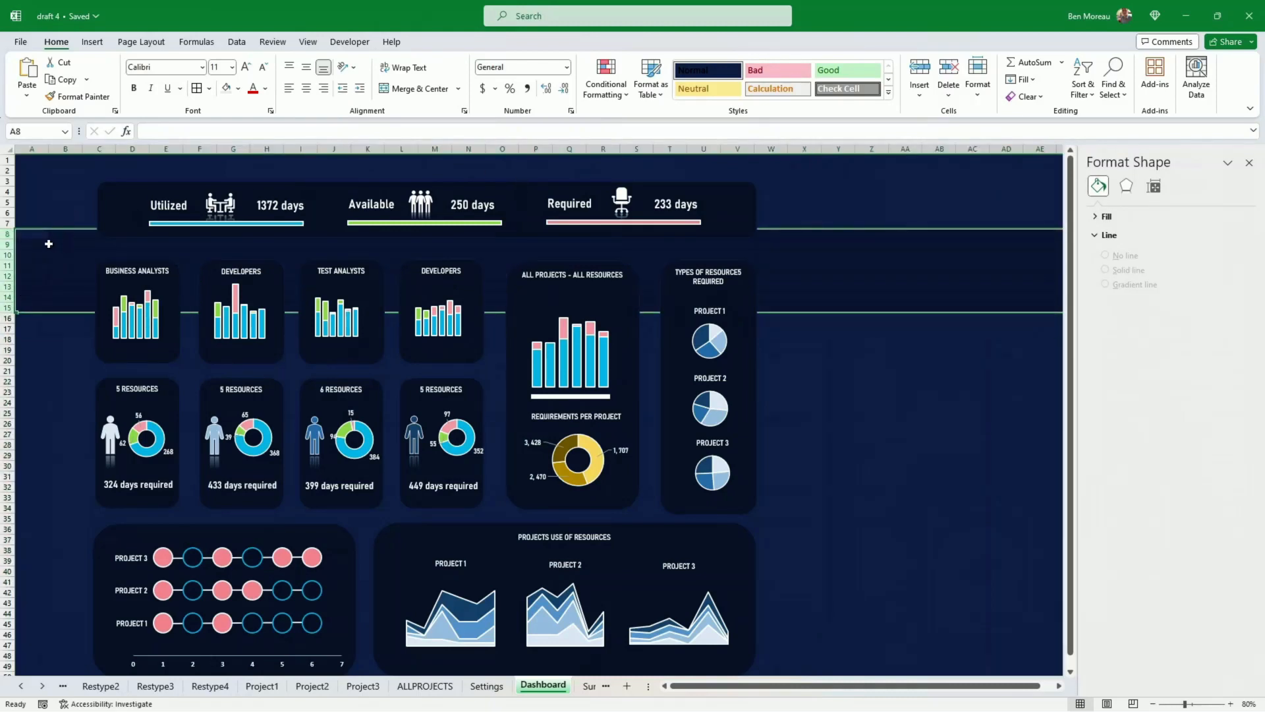
pyautogui.click(14, 248)
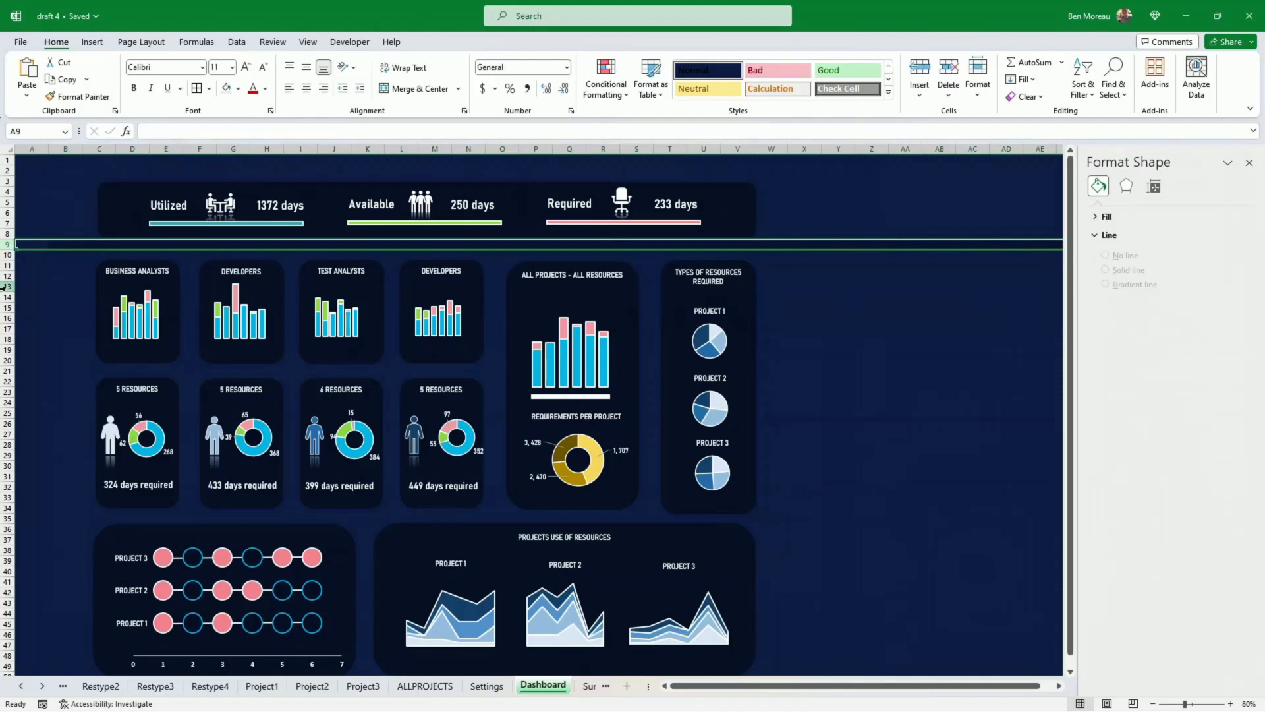
pyautogui.click(7, 286)
pyautogui.moveTo(7, 291); pyautogui.dragTo(7, 390)
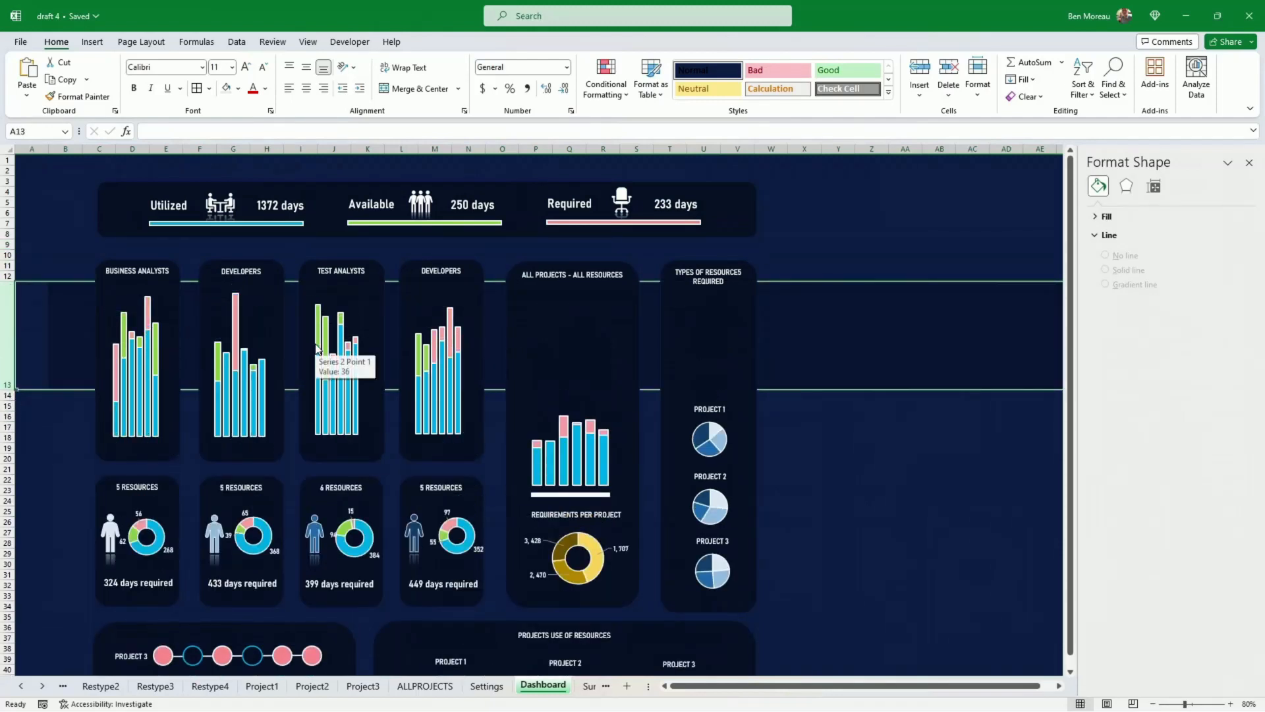
pyautogui.hotkey('ctrl', 'z')
pyautogui.click(915, 361)
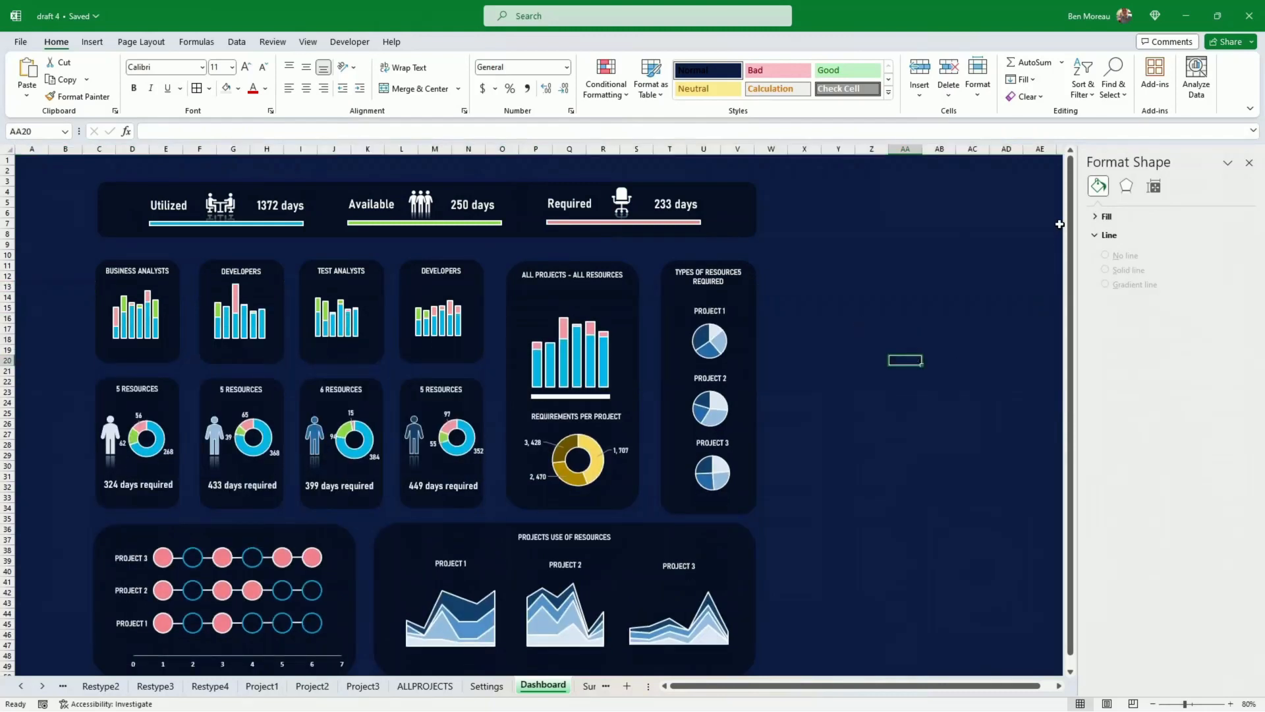
# - Set all dashboard objects to Don't move or size with cells, and test the setting by resizing a row
pyautogui.click(1112, 83)
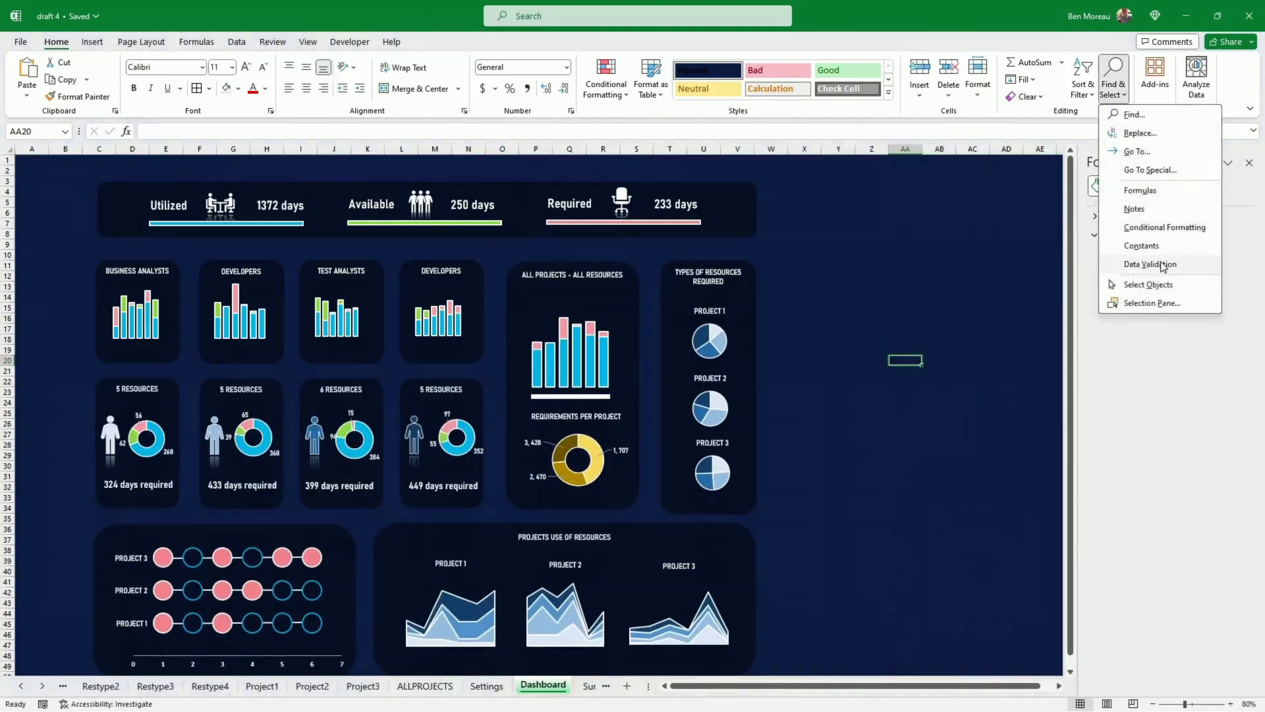
pyautogui.click(1159, 285)
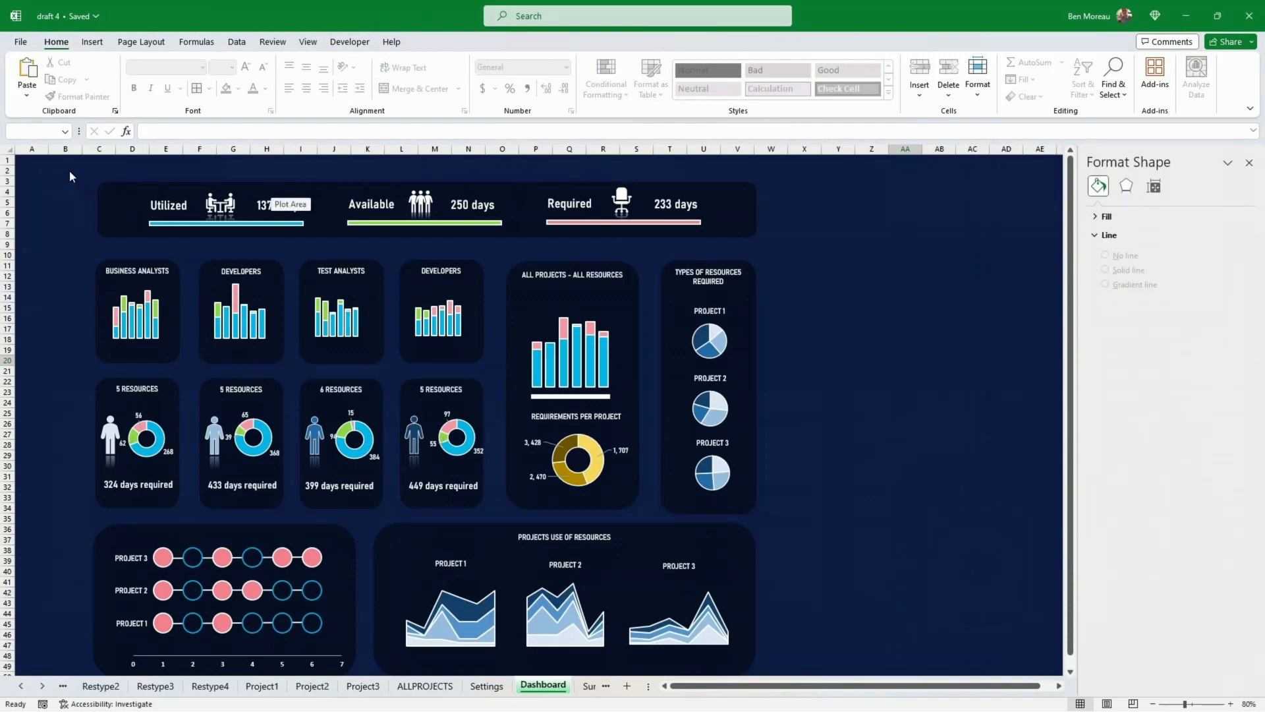
pyautogui.moveTo(69, 170); pyautogui.dragTo(864, 706)
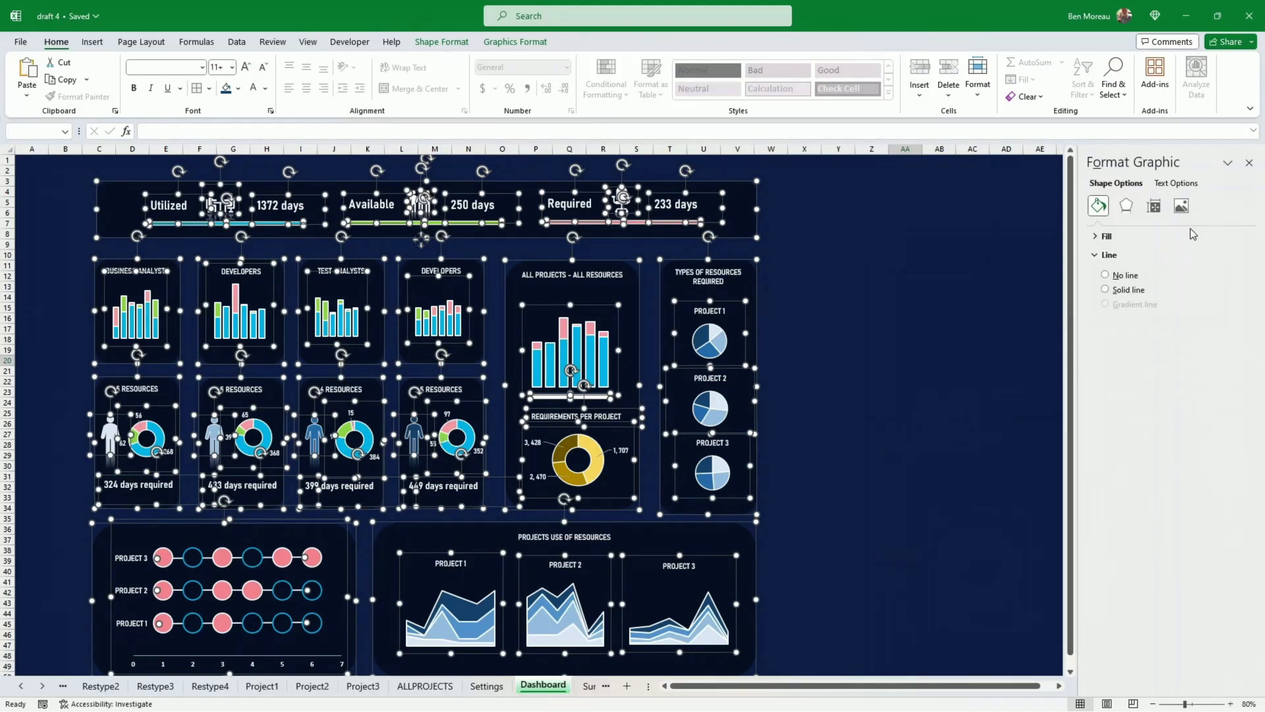
pyautogui.click(1154, 207)
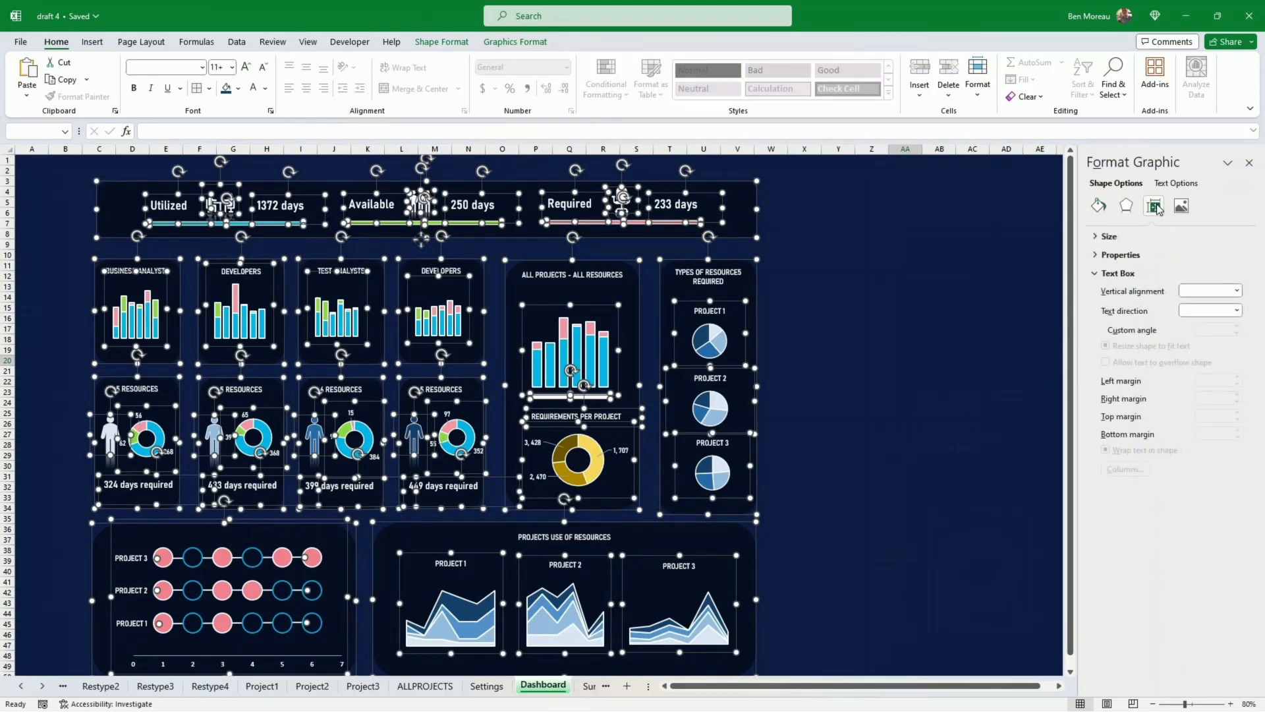
pyautogui.click(1096, 236)
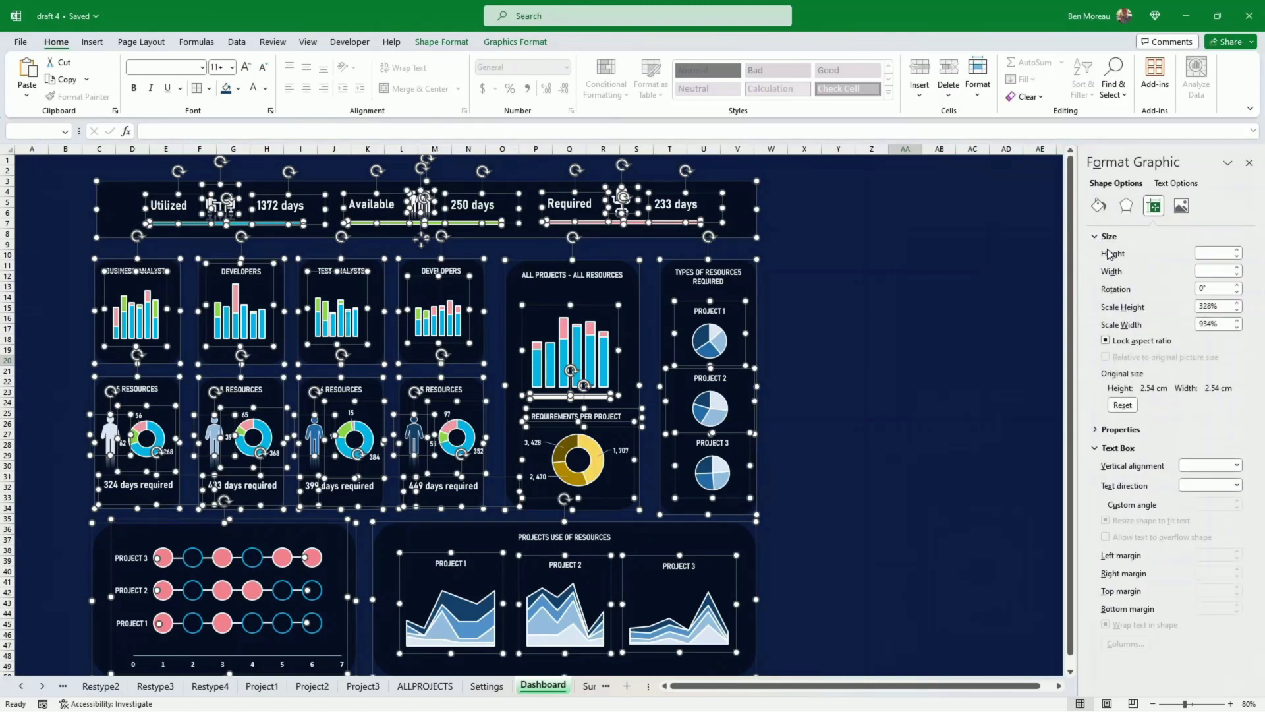
pyautogui.click(1099, 430)
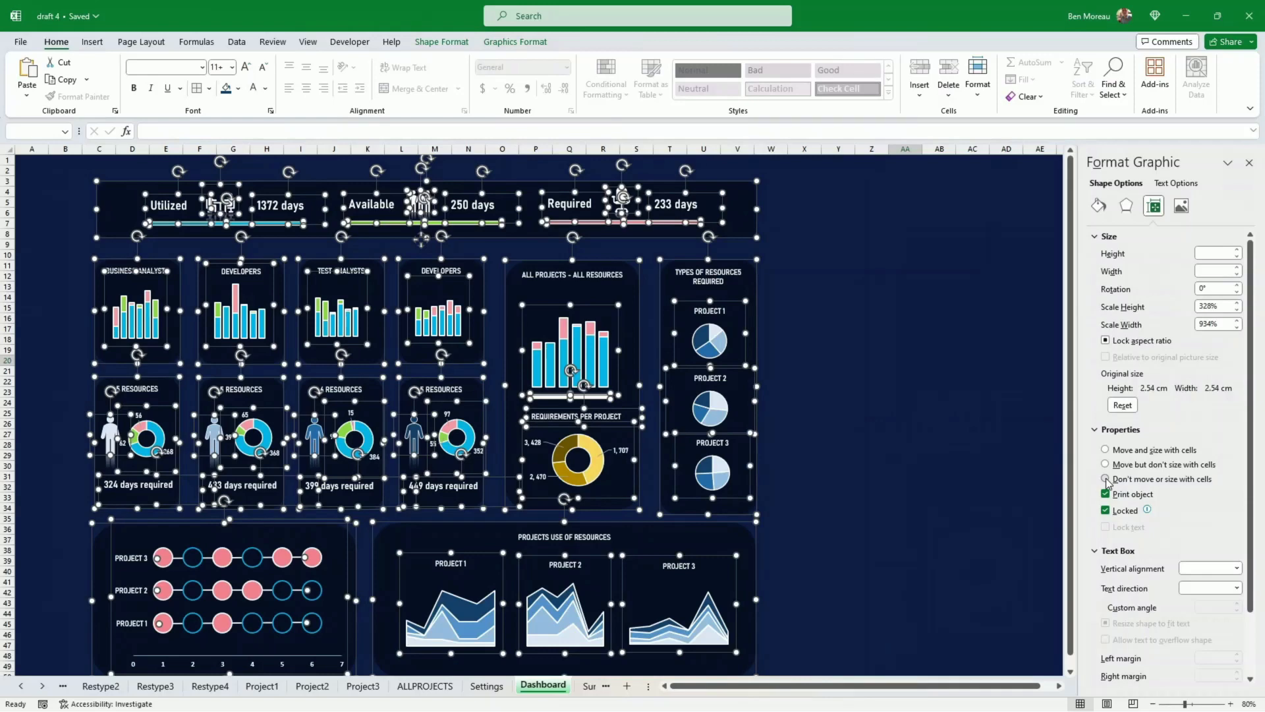
pyautogui.click(928, 473)
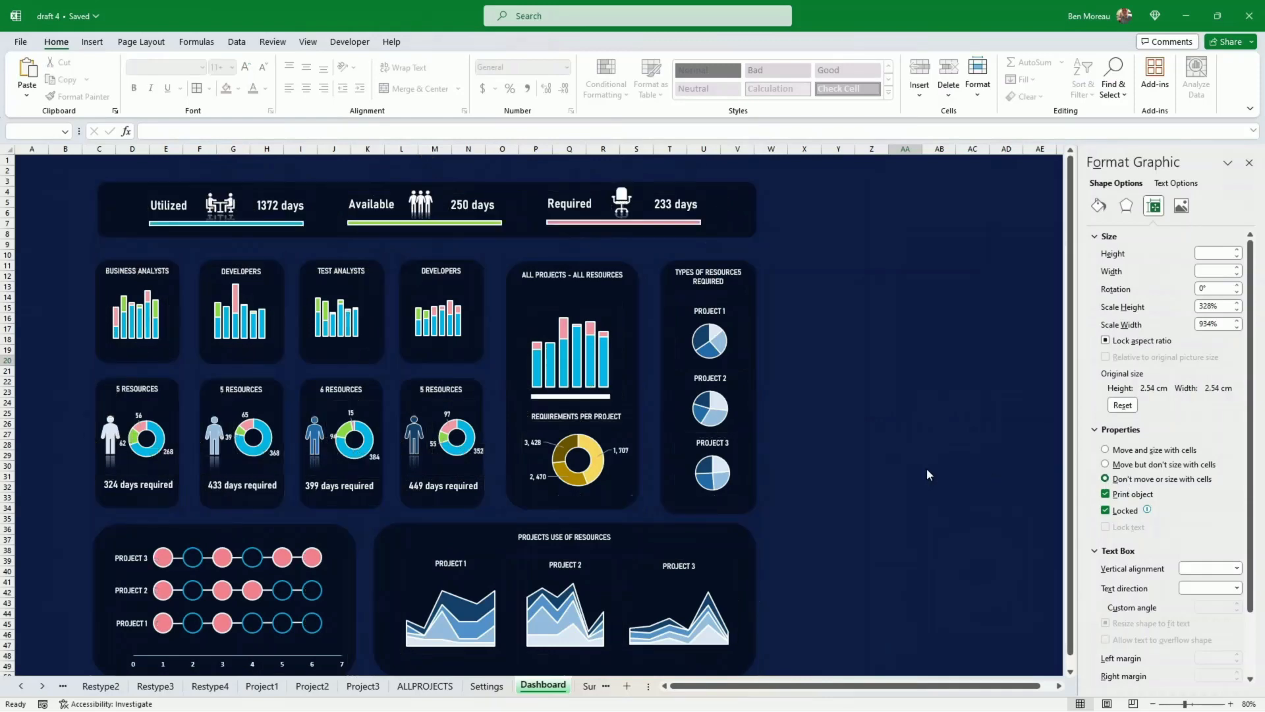
pyautogui.click(927, 468)
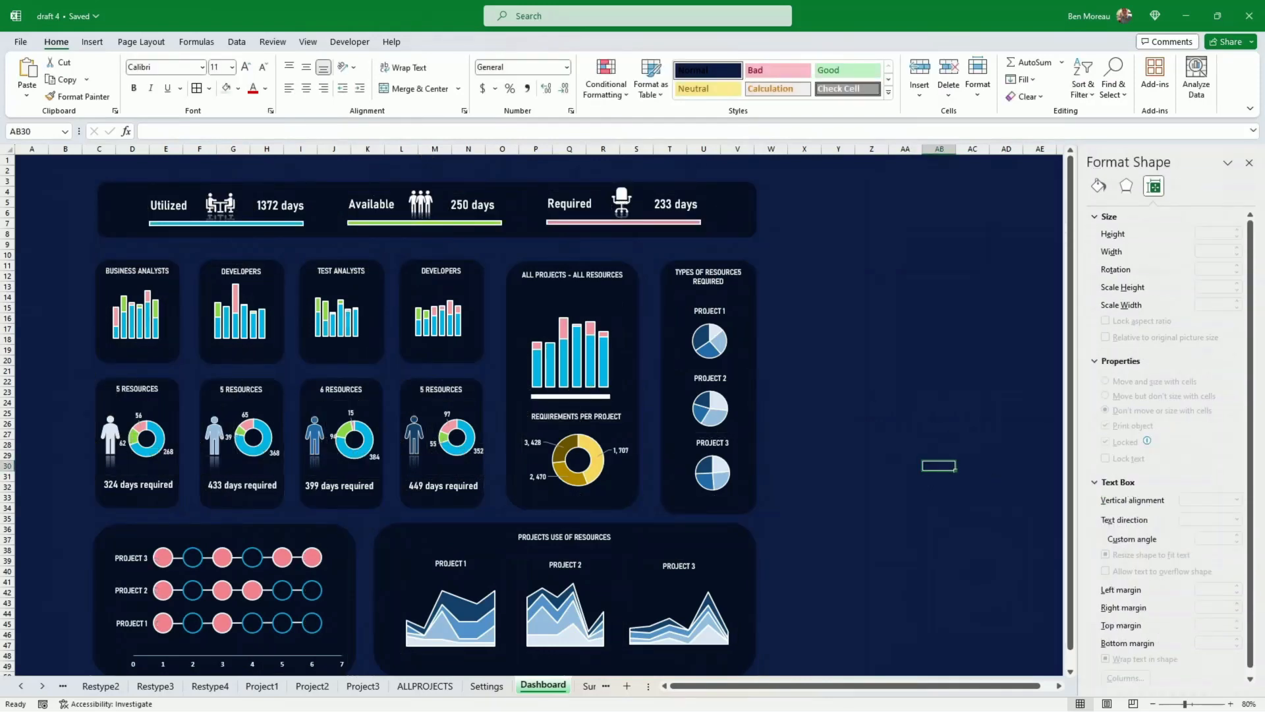
pyautogui.moveTo(15, 306)
pyautogui.mouseDown()
pyautogui.moveTo(5, 389)
pyautogui.moveTo(6, 293)
pyautogui.moveTo(8, 304)
pyautogui.mouseUp()
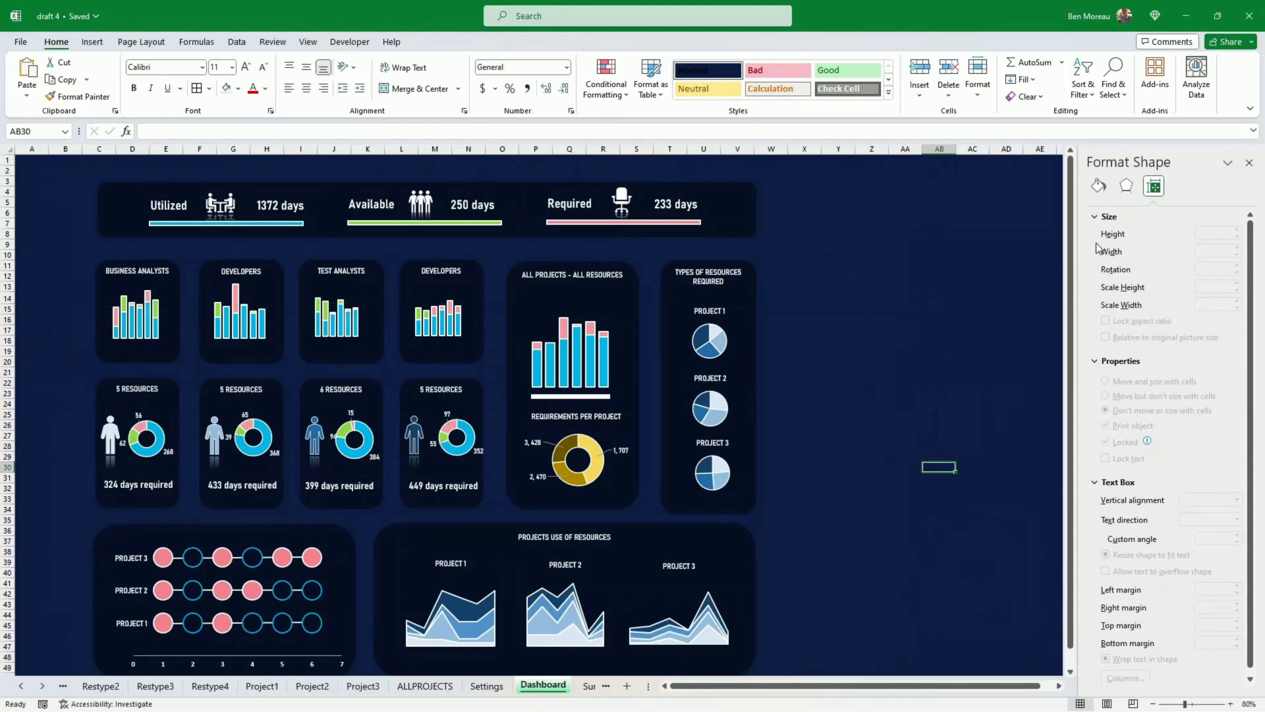
# - Enter the heading TEAMS OVERALLOCATION / AVAILABILITY in cell X10
pyautogui.click(815, 255)
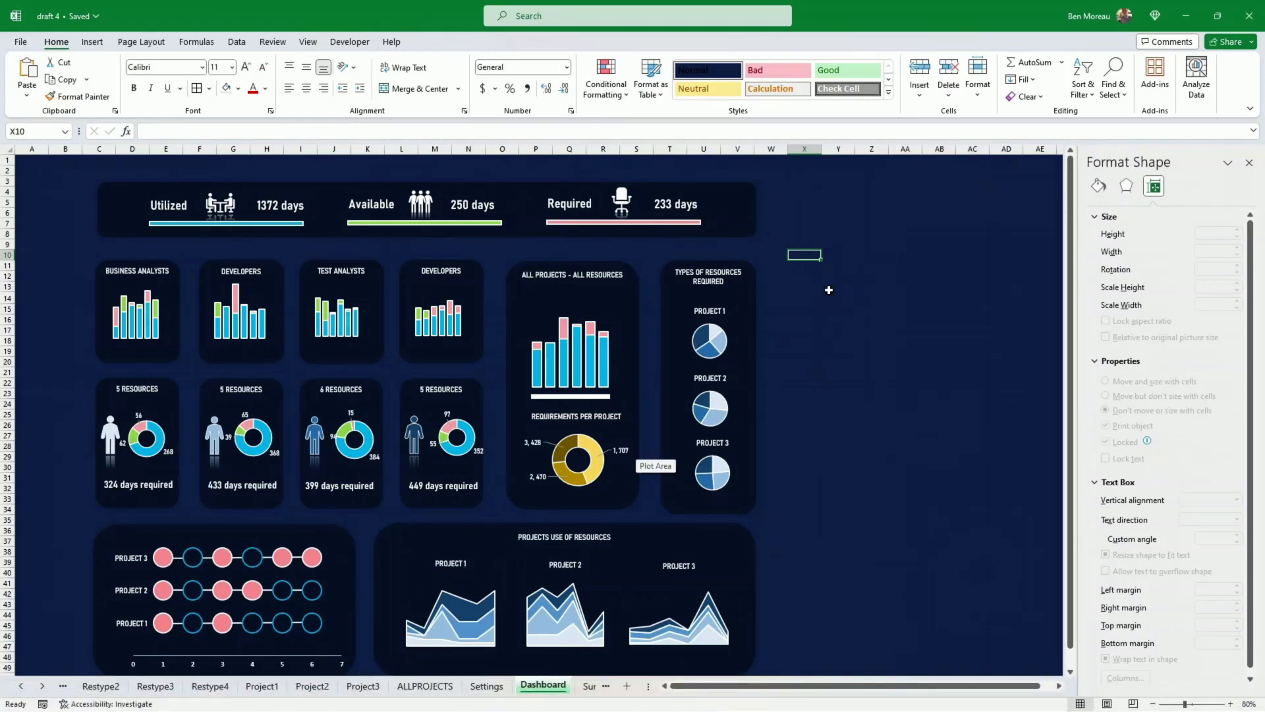
pyautogui.write('TE')
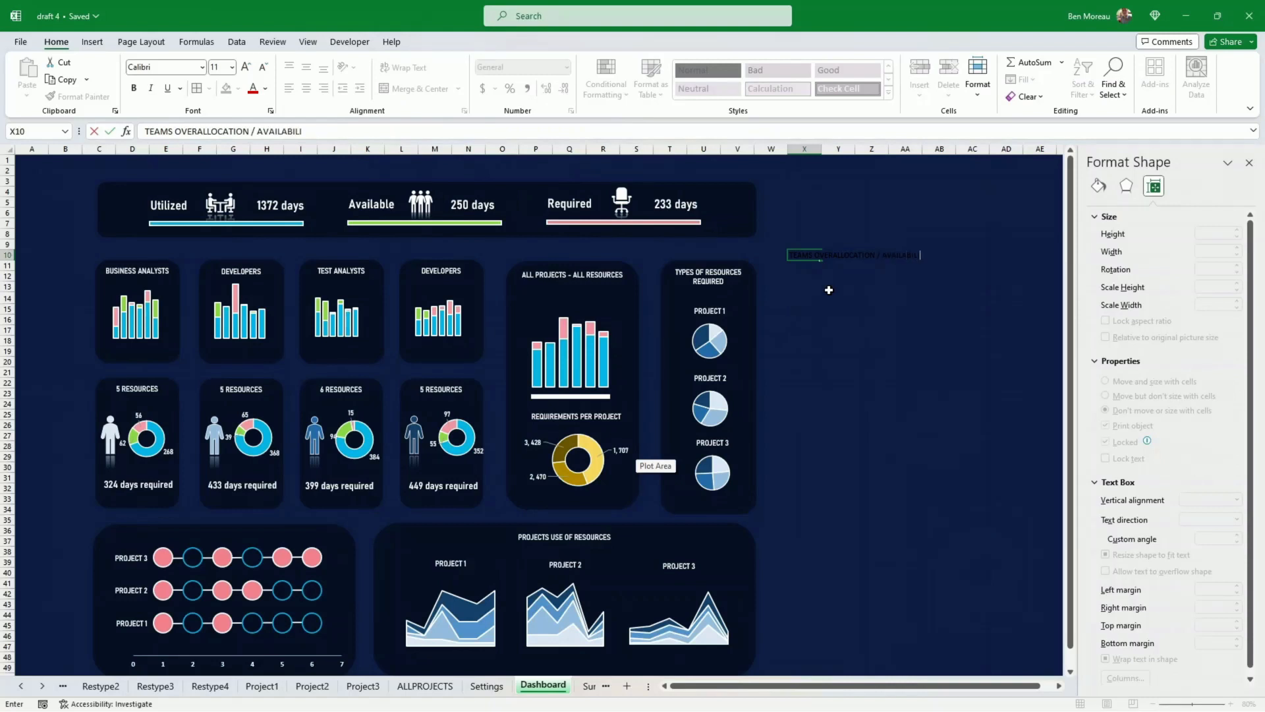
pyautogui.hotkey('ctrl', 'Return')
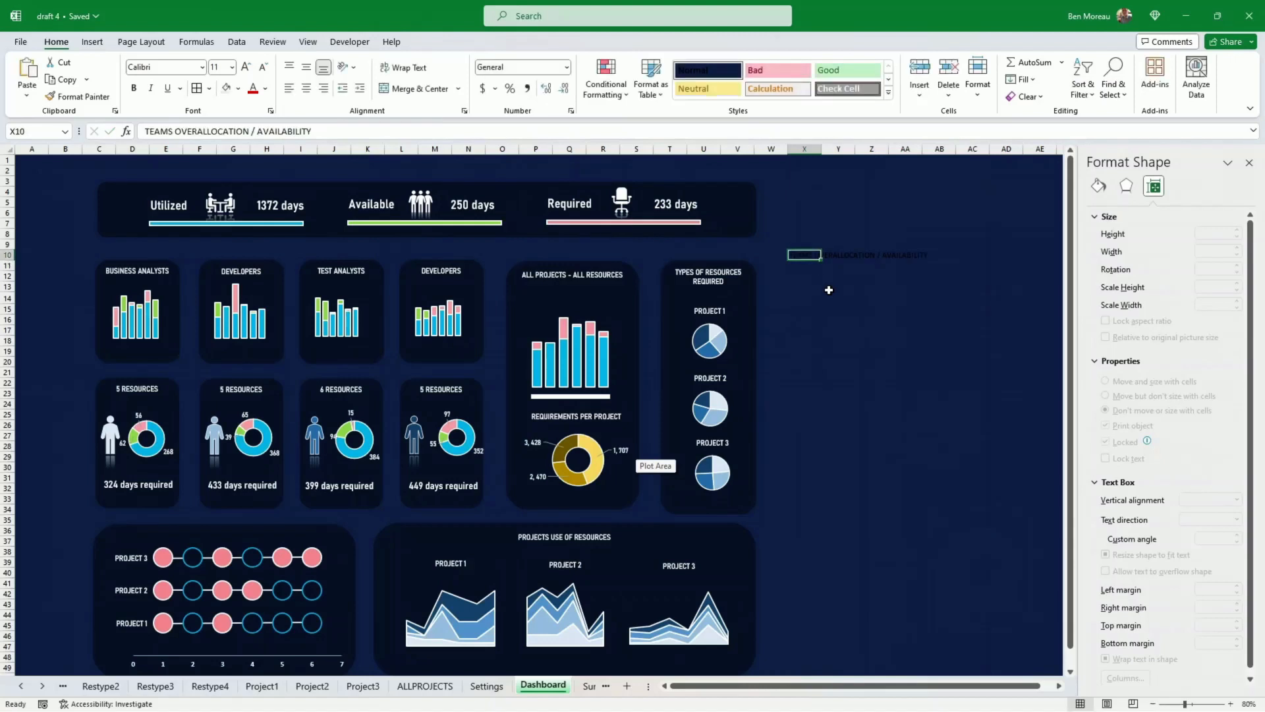
# - Fill cells X10:AB10 with the near-black recent colour and make the heading text white
pyautogui.moveTo(800, 255); pyautogui.dragTo(925, 255)
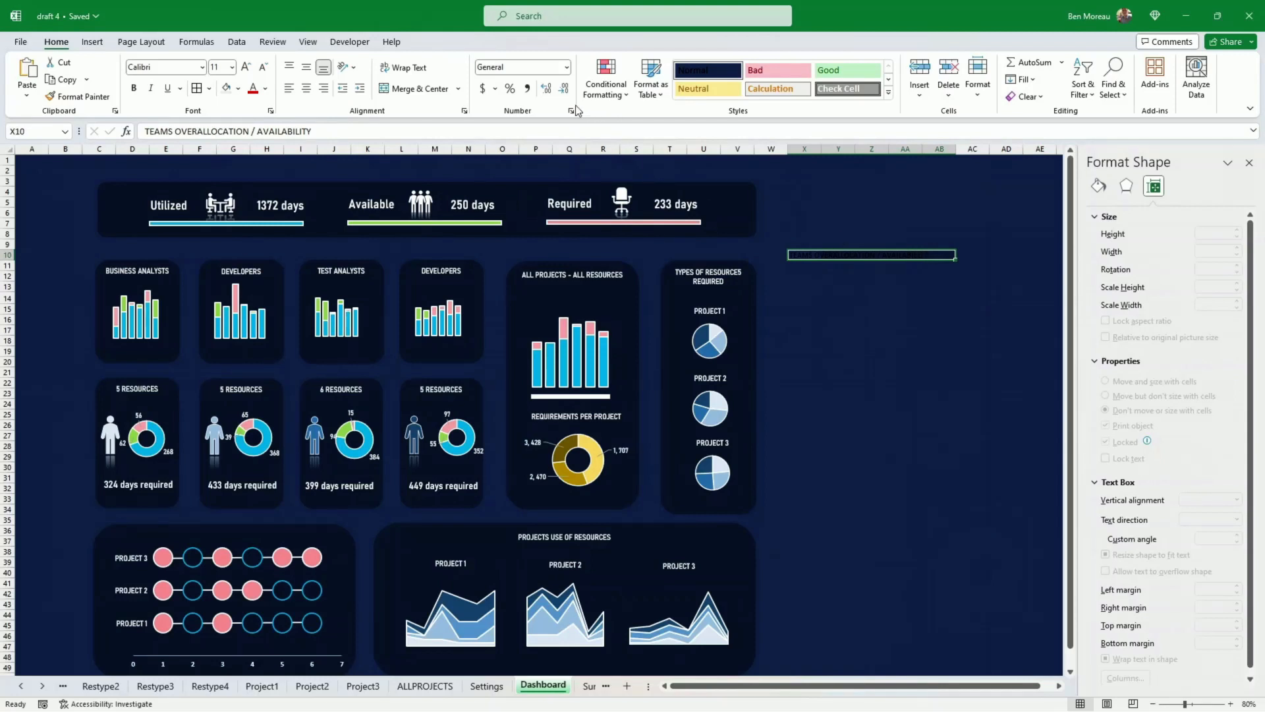
pyautogui.click(238, 93)
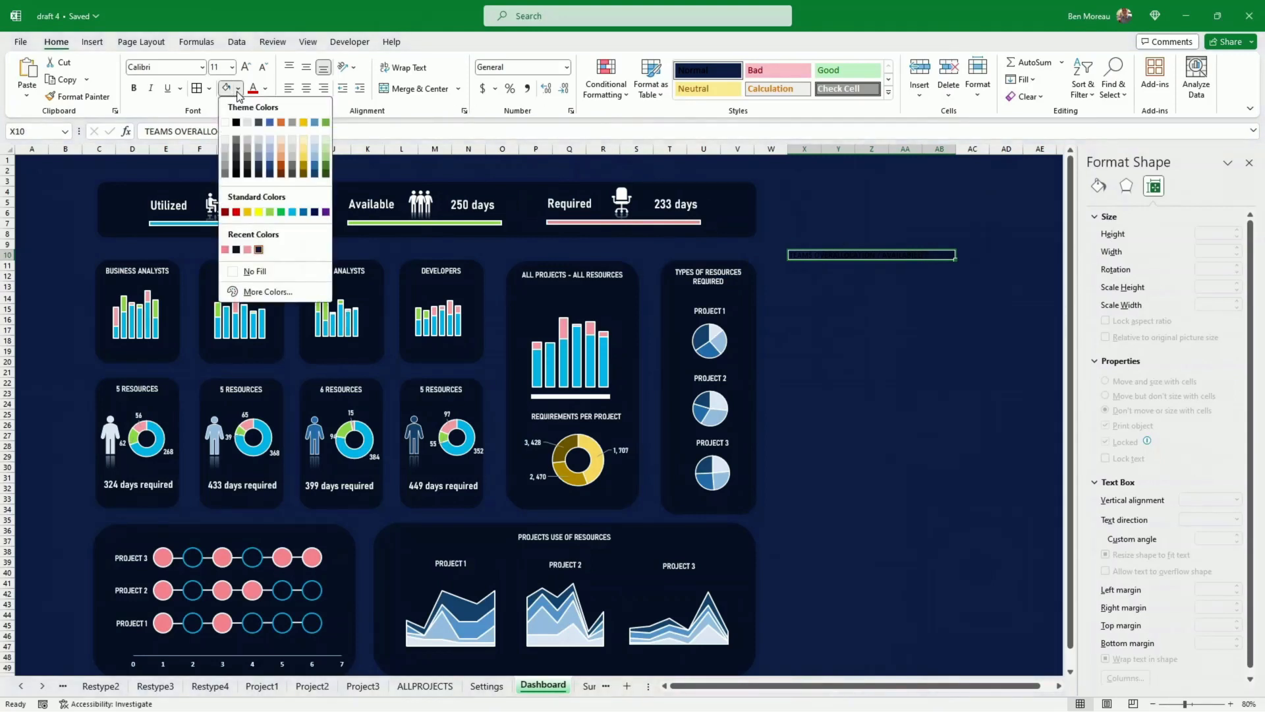
pyautogui.click(236, 250)
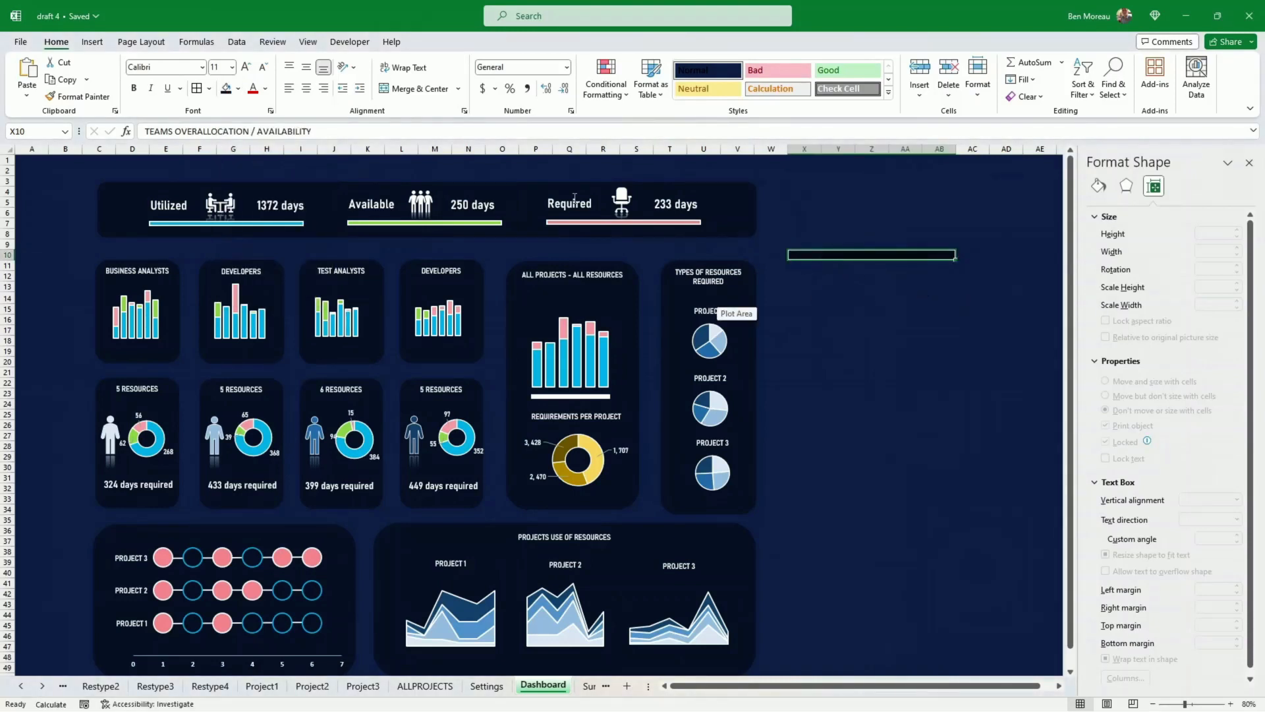
pyautogui.click(253, 90)
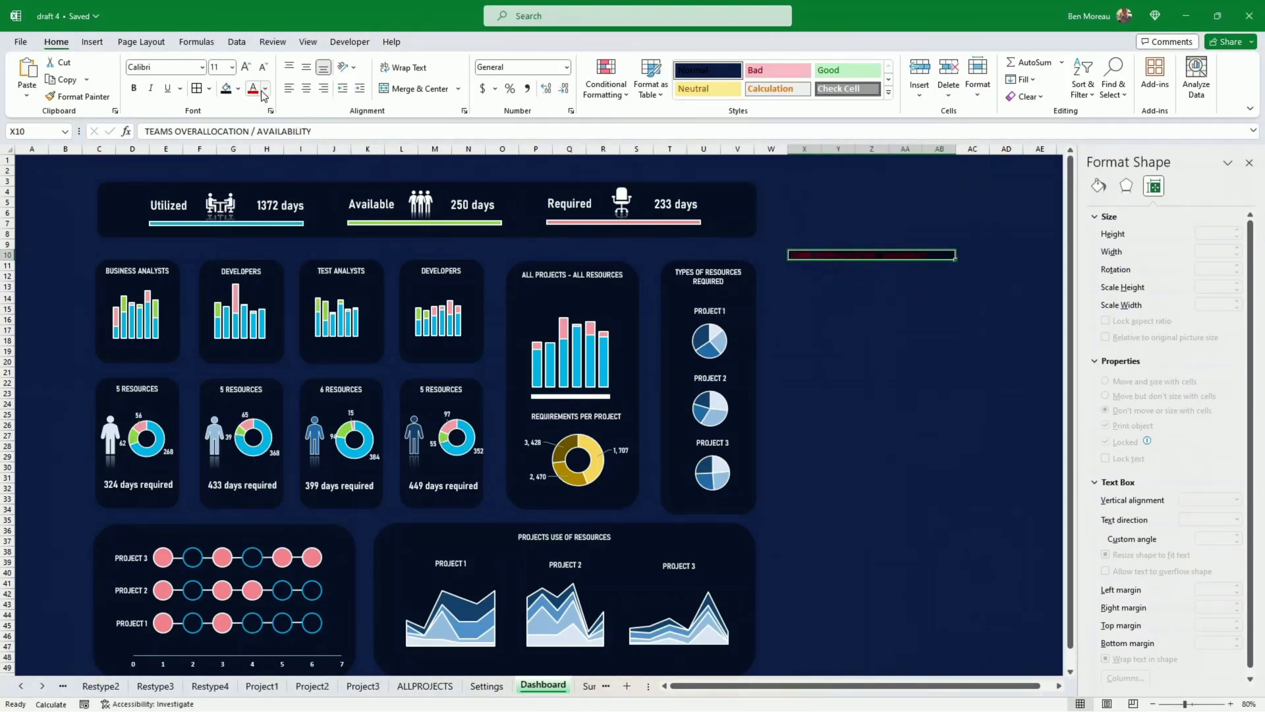
pyautogui.click(263, 92)
pyautogui.click(251, 138)
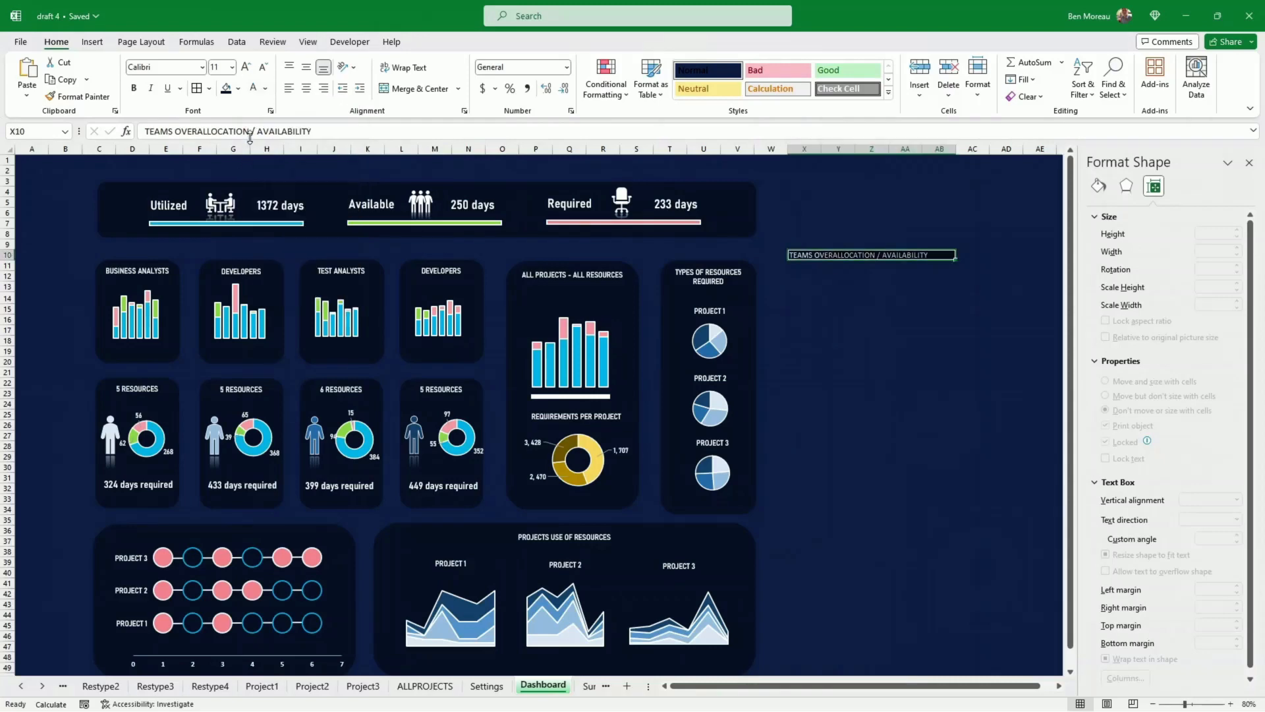
# - Set the X10 heading in a Bahnschrift SemiBold font and make it bold
pyautogui.click(201, 67)
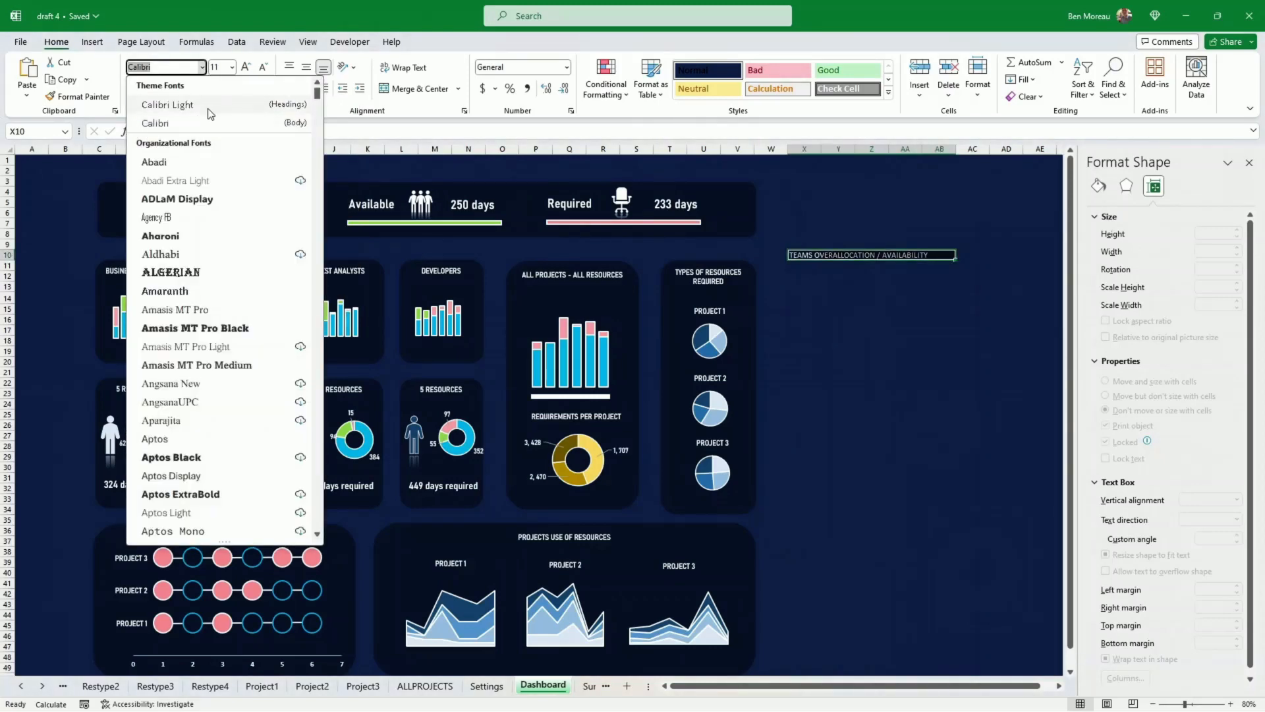
pyautogui.scroll(-7, 216, 359)
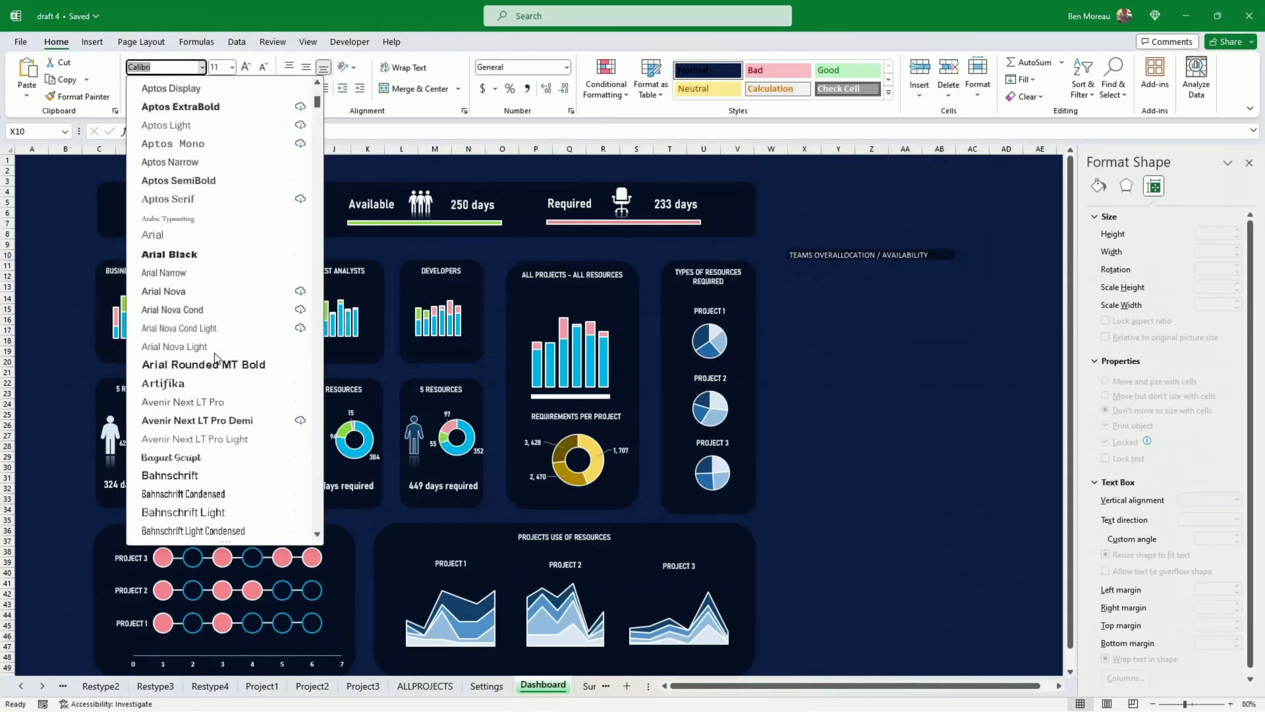
pyautogui.scroll(-2, 215, 356)
pyautogui.click(260, 495)
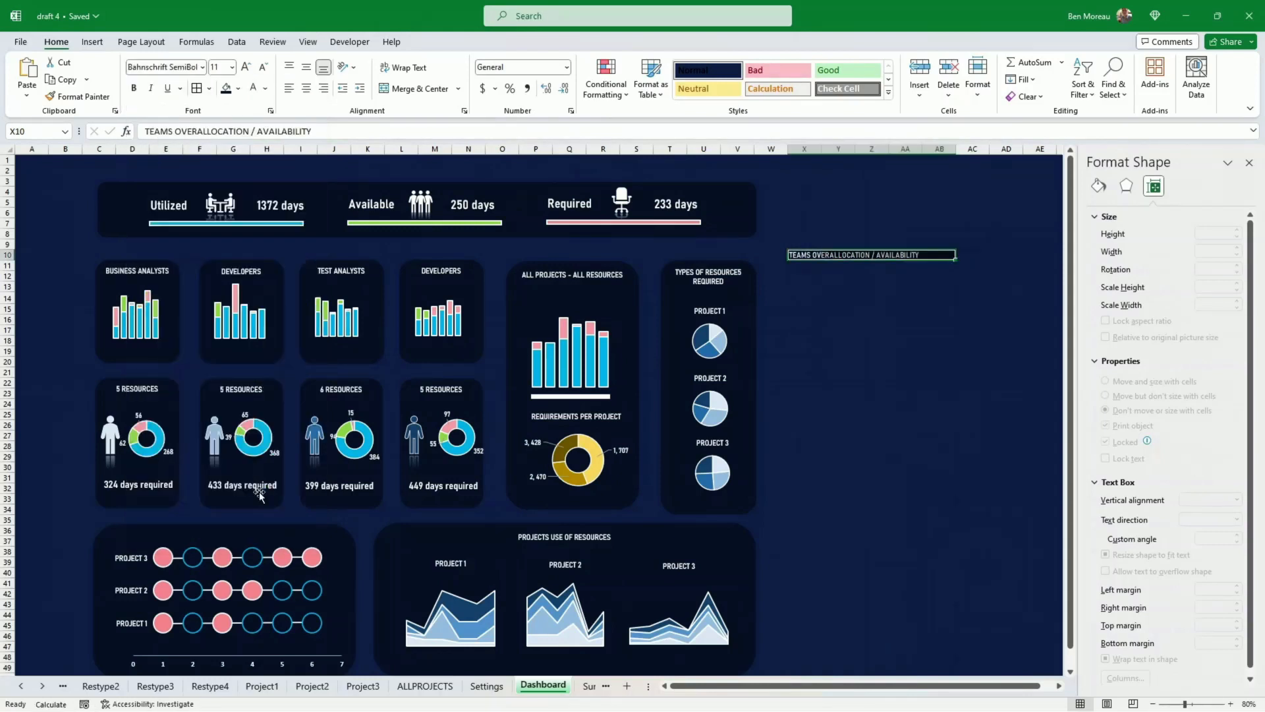
pyautogui.hotkey('ctrl', 'b')
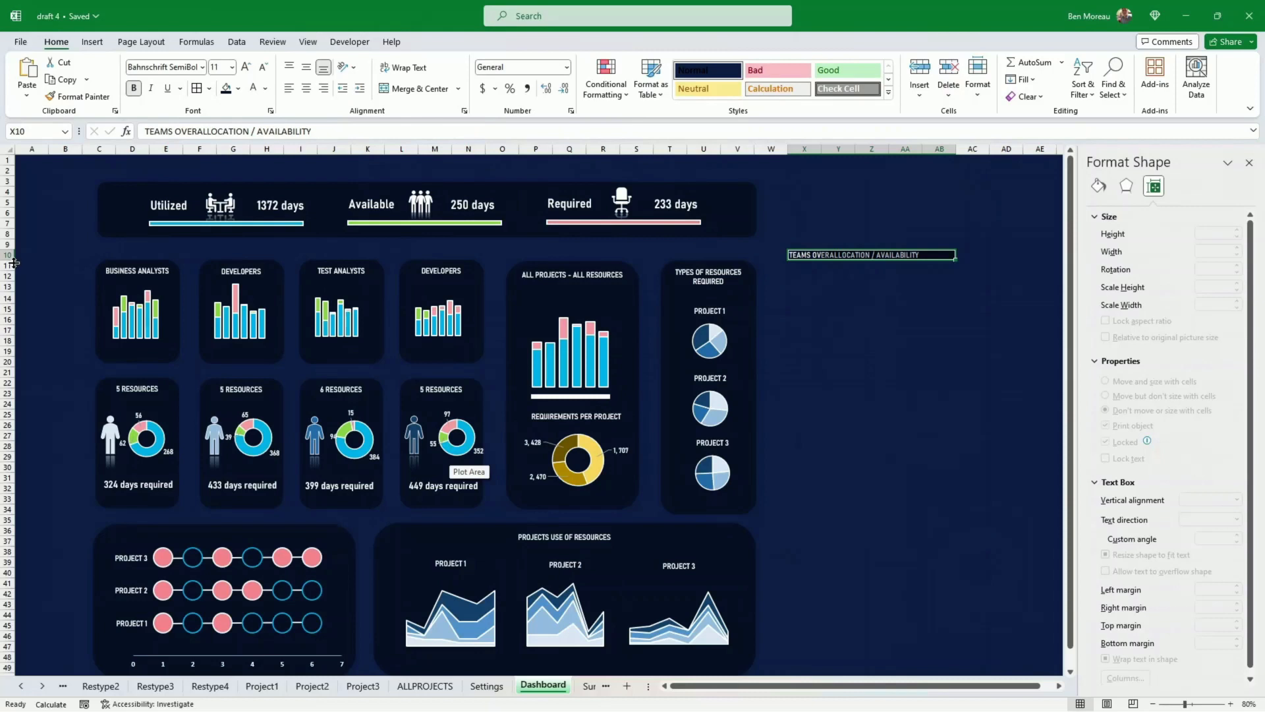
# - Make row 10 slightly taller, centre its heading vertically and set the font size to 14
pyautogui.moveTo(14, 263); pyautogui.dragTo(12, 267)
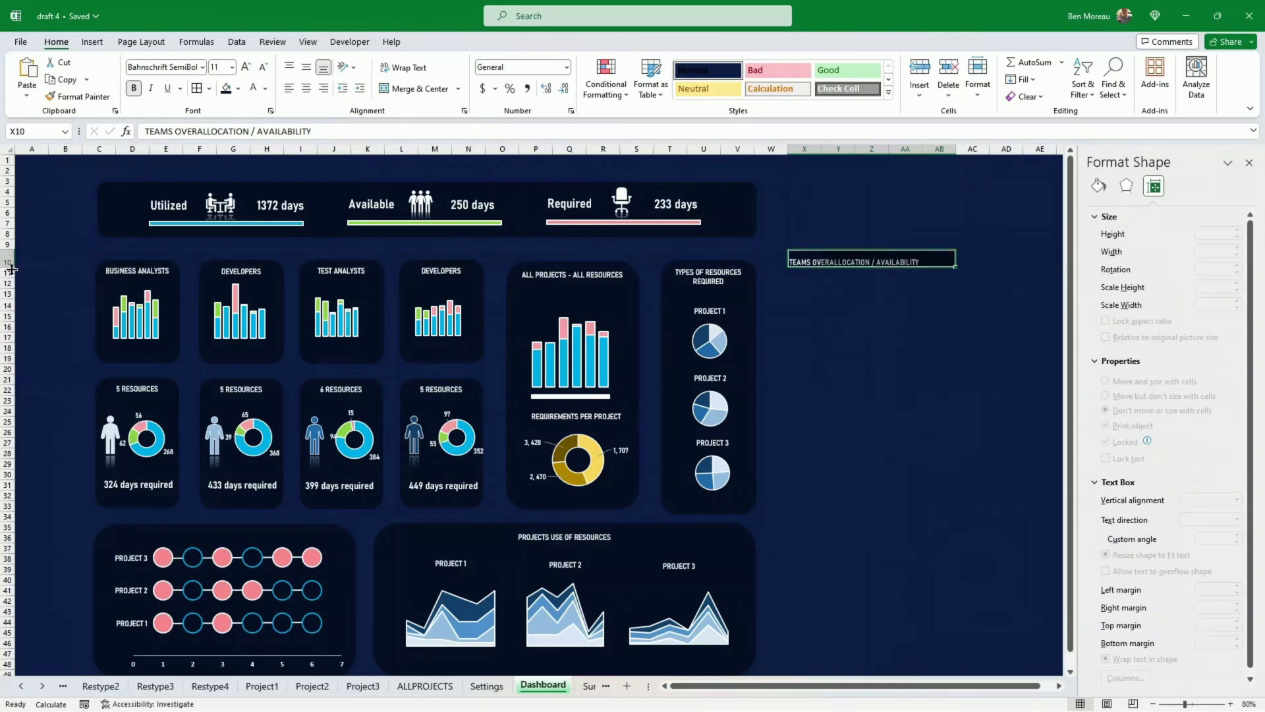
pyautogui.click(307, 68)
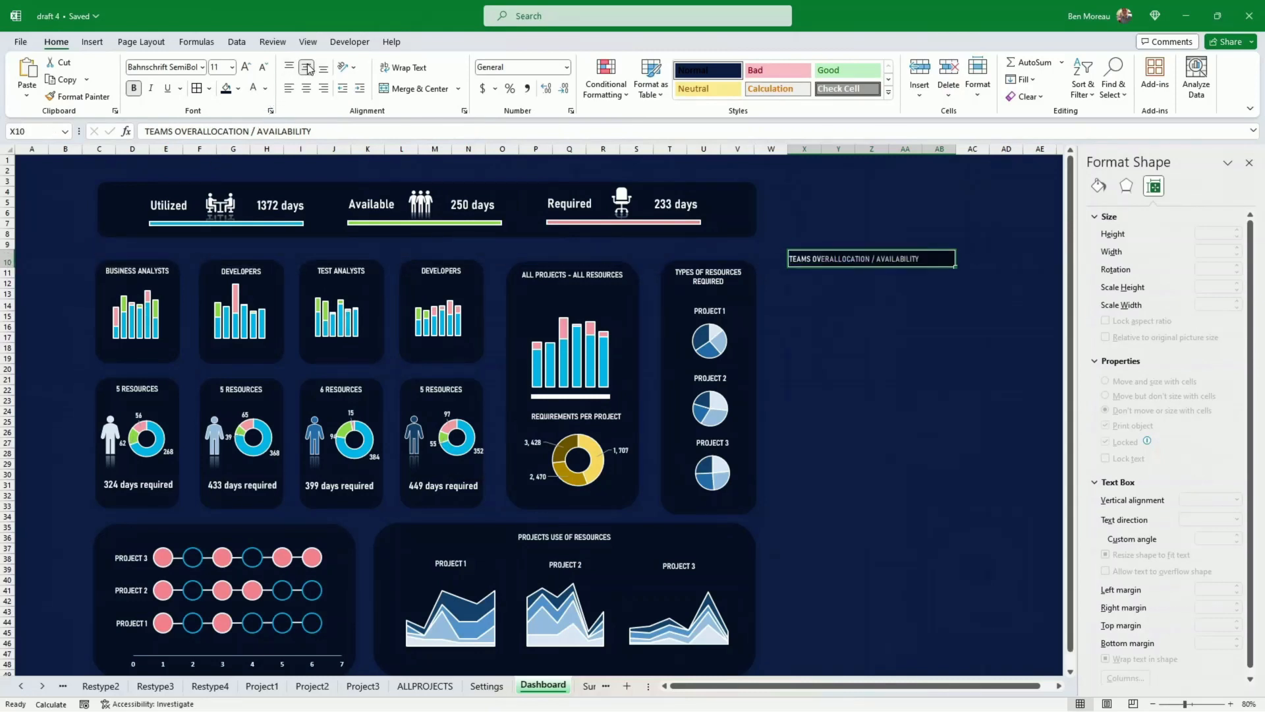
pyautogui.click(250, 68)
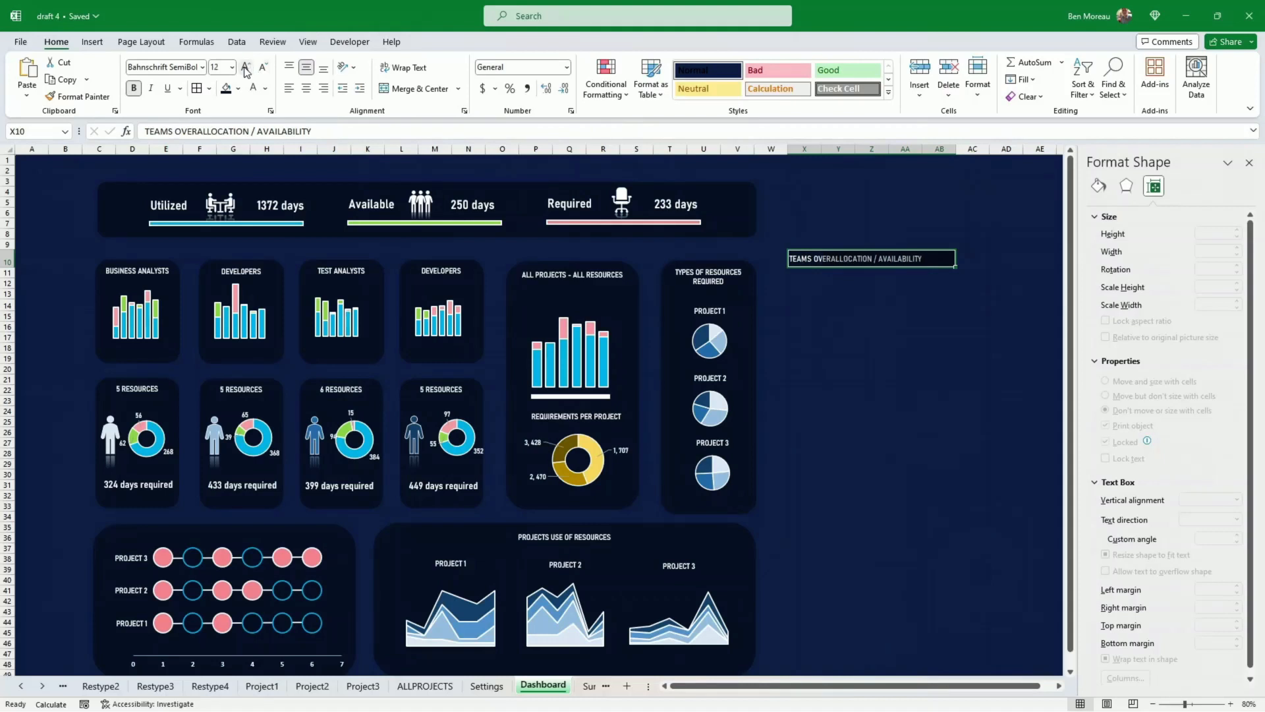
pyautogui.click(246, 70)
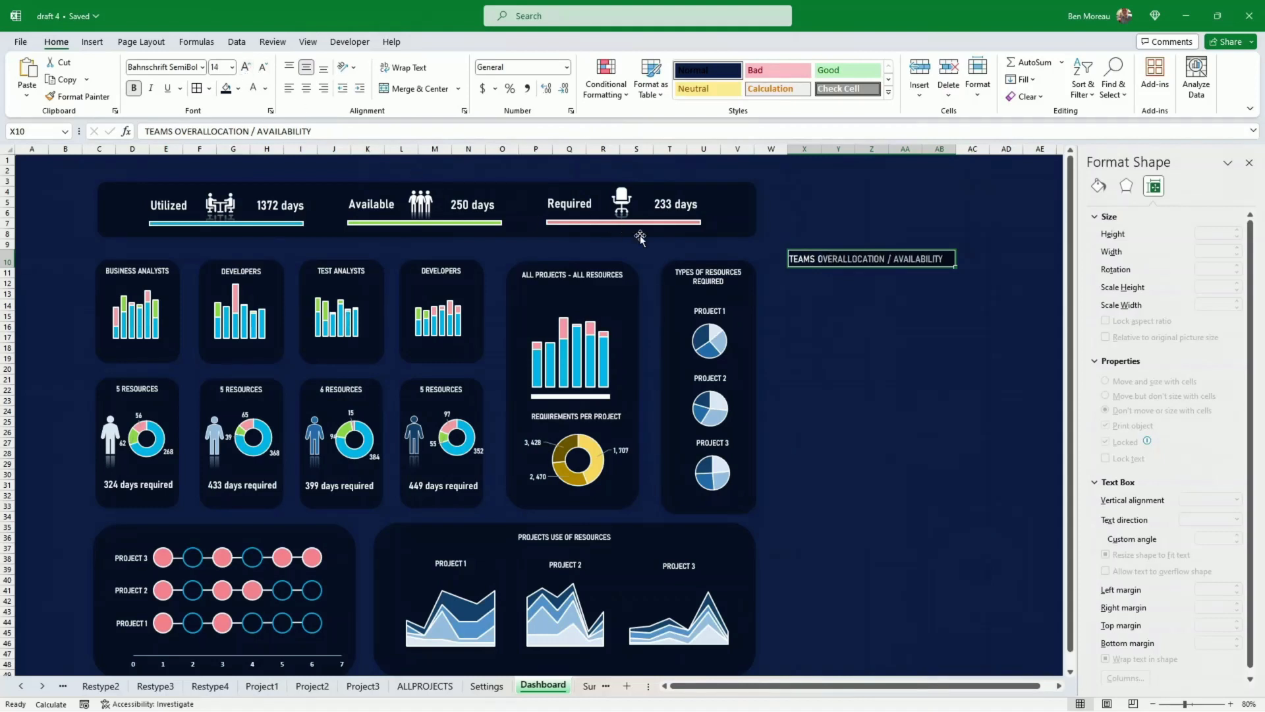
pyautogui.click(915, 309)
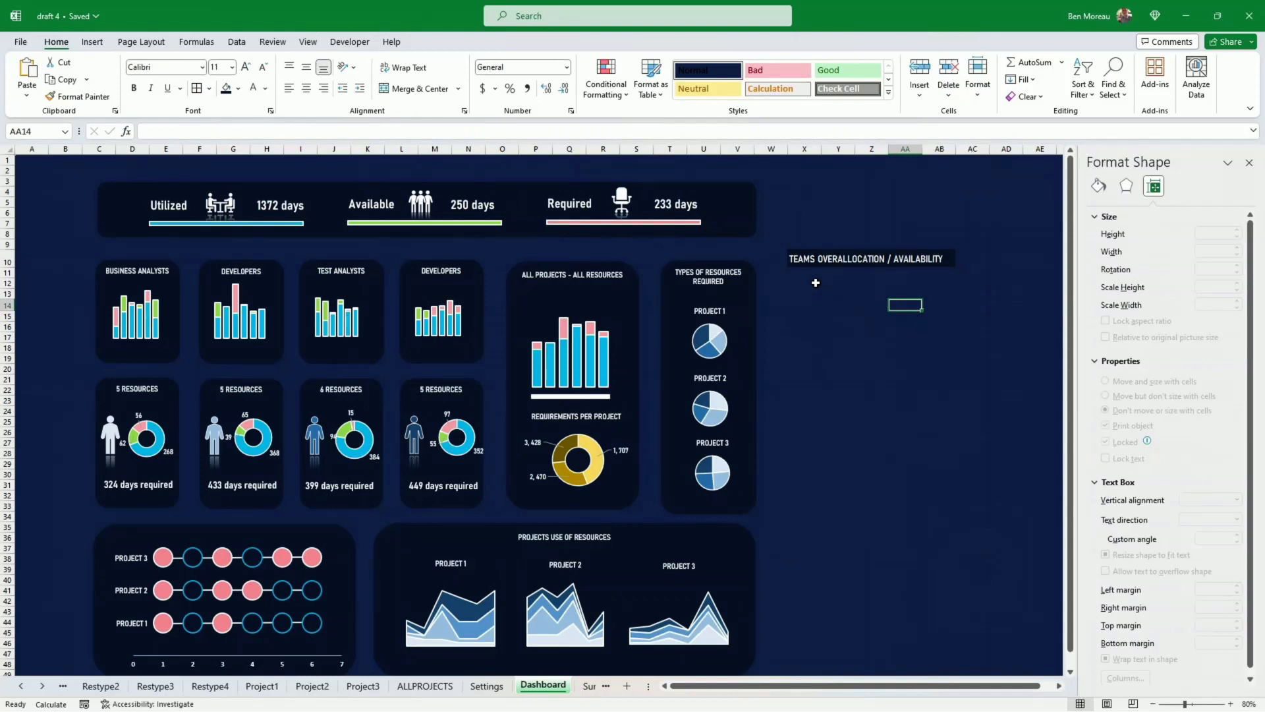
pyautogui.press('Up')
pyautogui.press('Up')
pyautogui.press('Up')
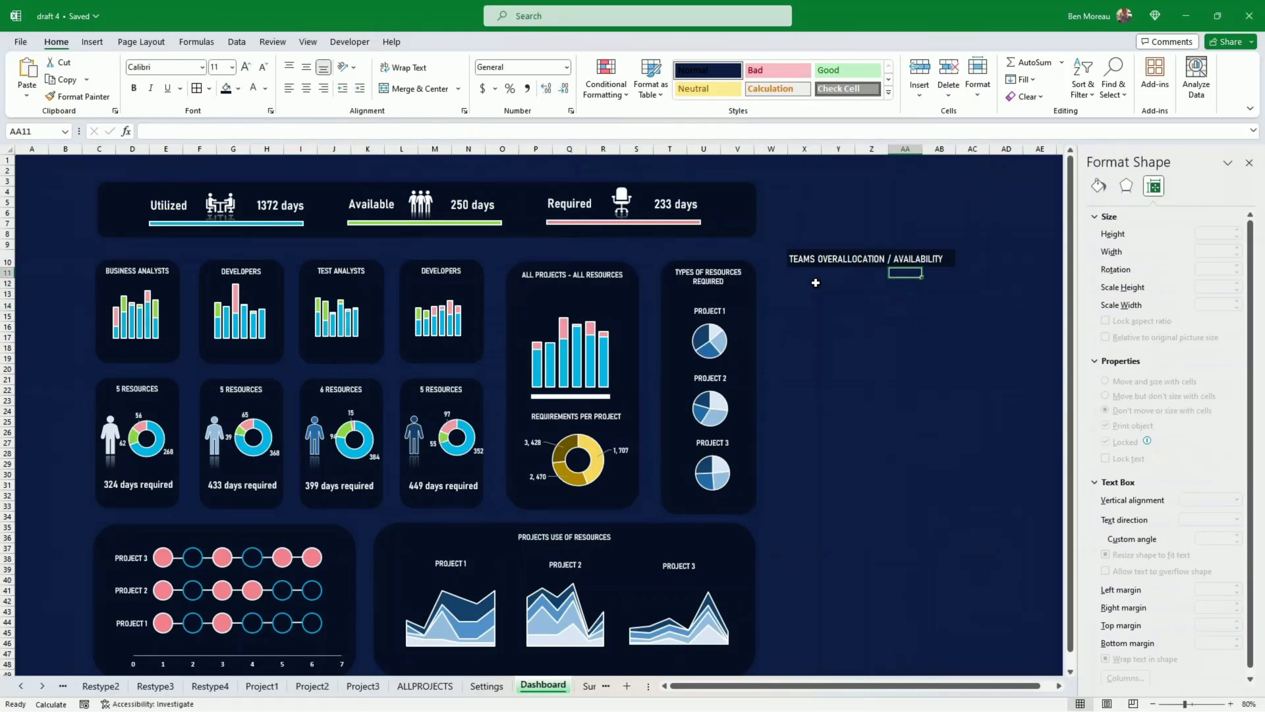
pyautogui.press('Left')
pyautogui.press('Left')
pyautogui.press('Left')
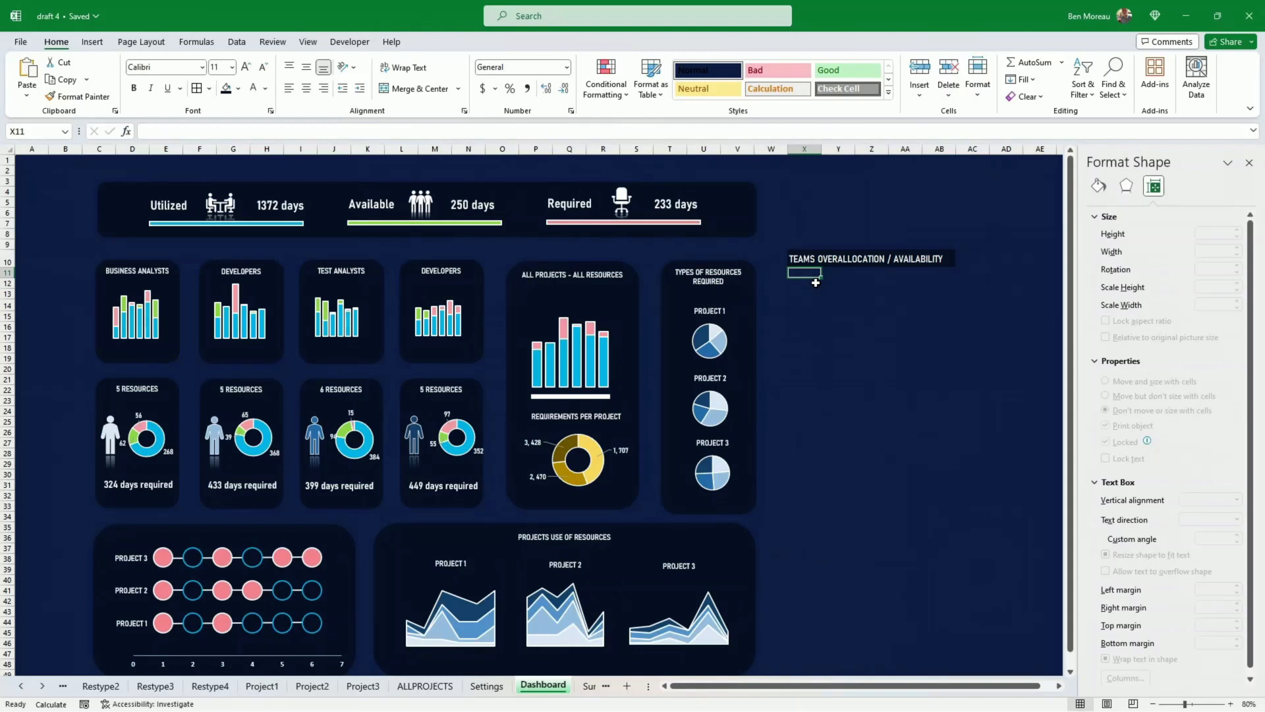
pyautogui.write('=')
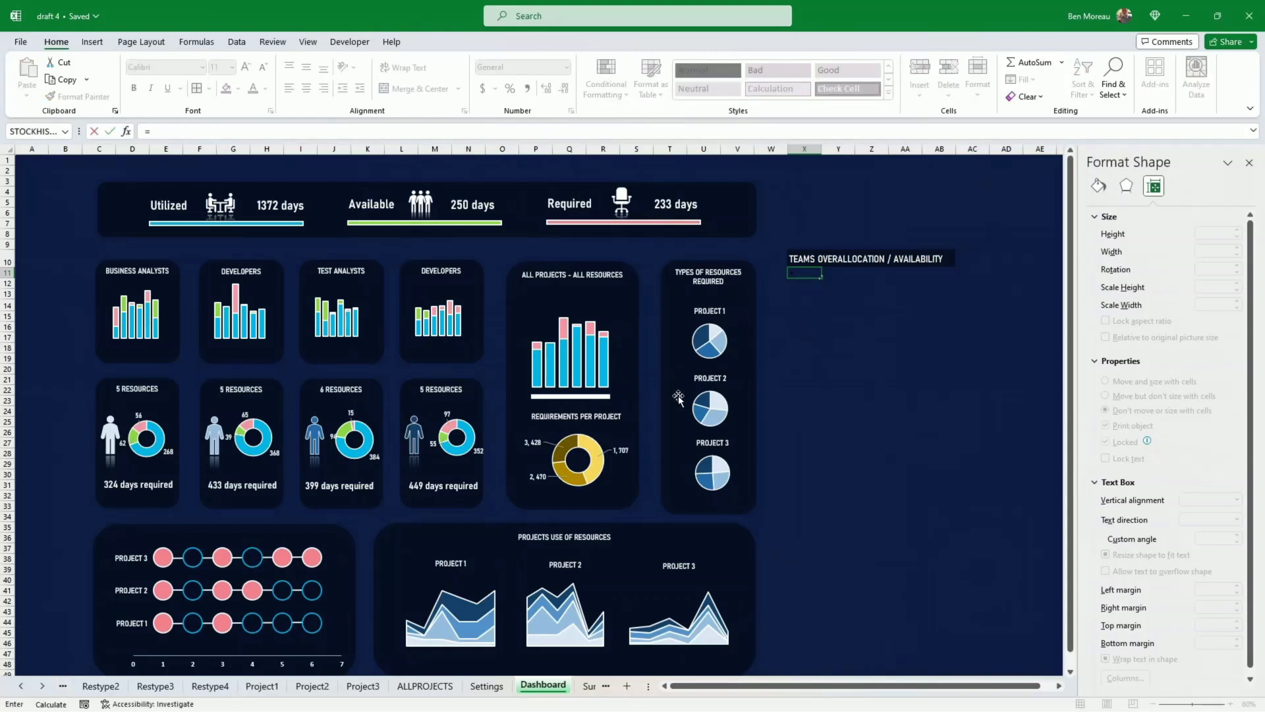
pyautogui.press('Return')
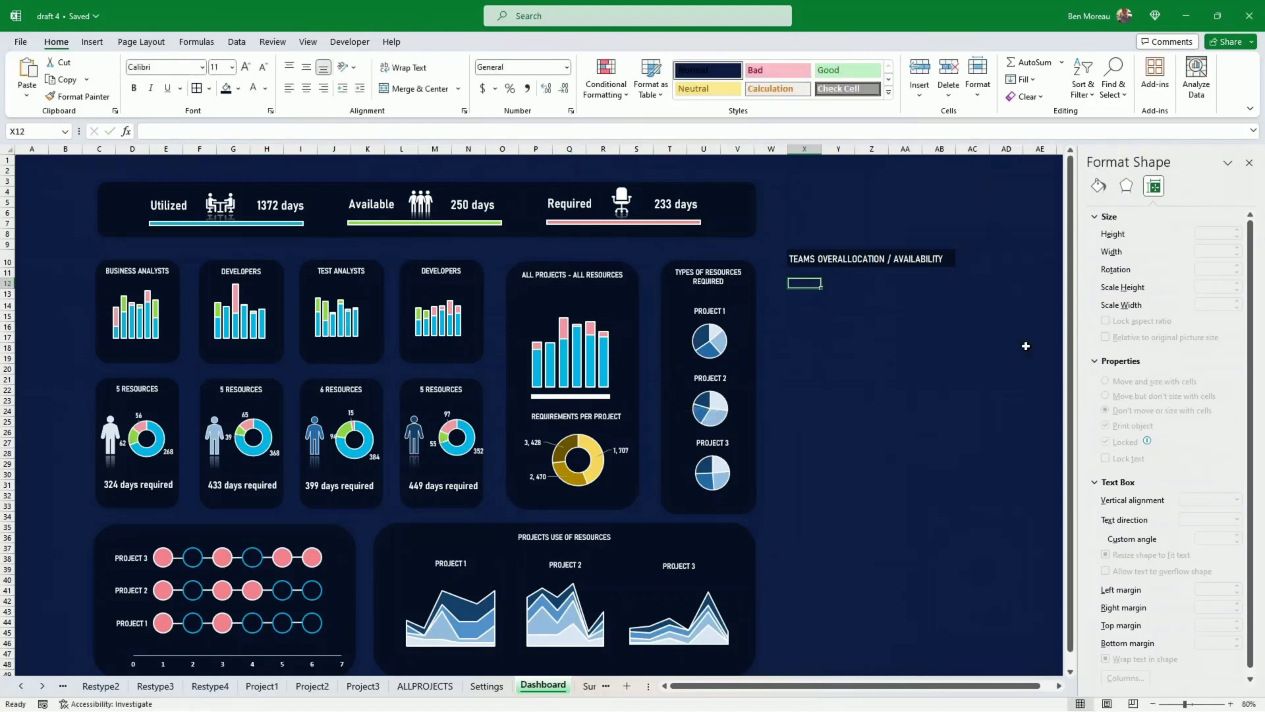
# - Fill cells X11:AD14 below the heading with the lightest tint of the theme blue
pyautogui.moveTo(801, 272); pyautogui.dragTo(1006, 307)
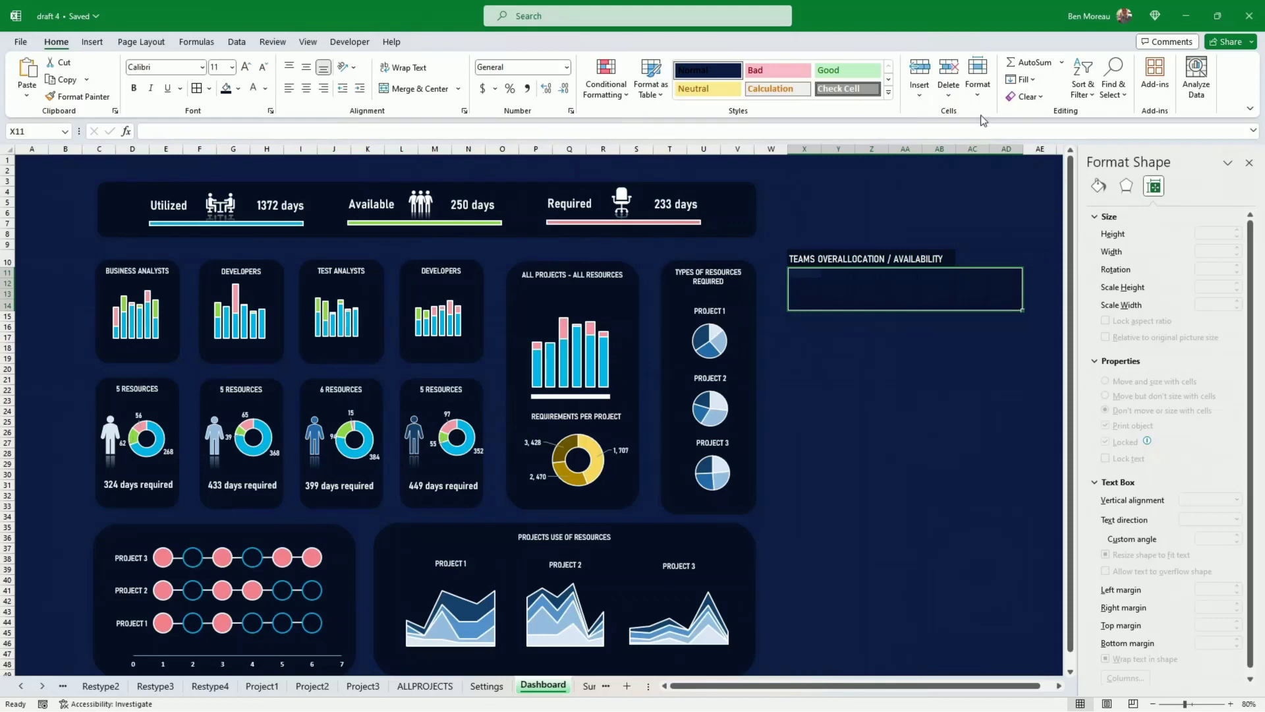
pyautogui.click(238, 88)
pyautogui.click(314, 139)
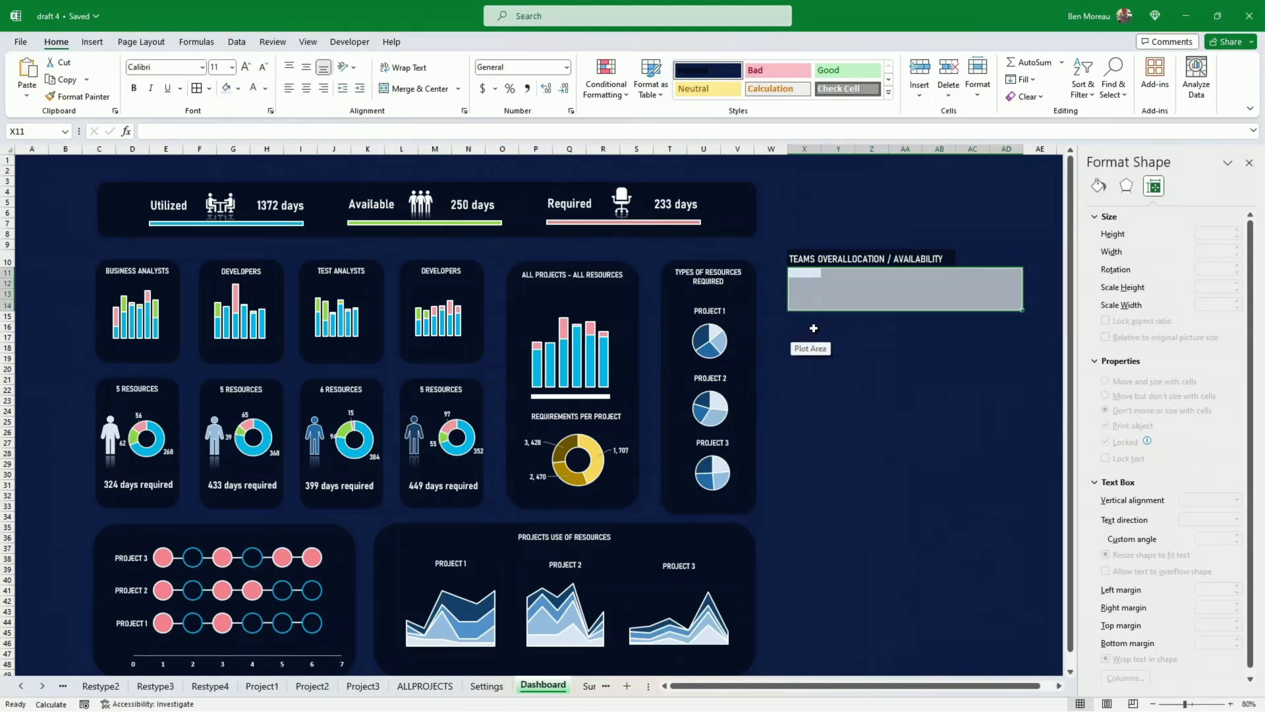
# - Link cell X11 to the team name in Restype1!D3, widen column X to fit it and close the Format Shape pane
pyautogui.click(805, 276)
pyautogui.write('=')
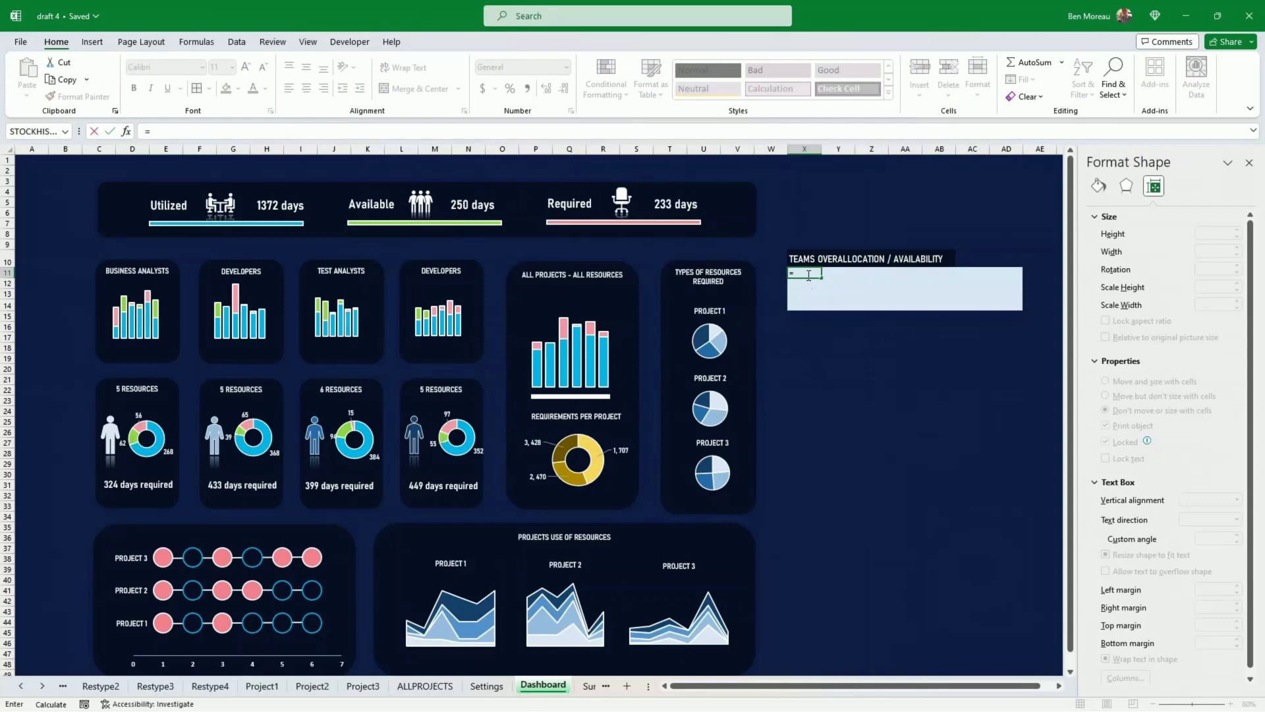
pyautogui.click(22, 687)
pyautogui.click(99, 686)
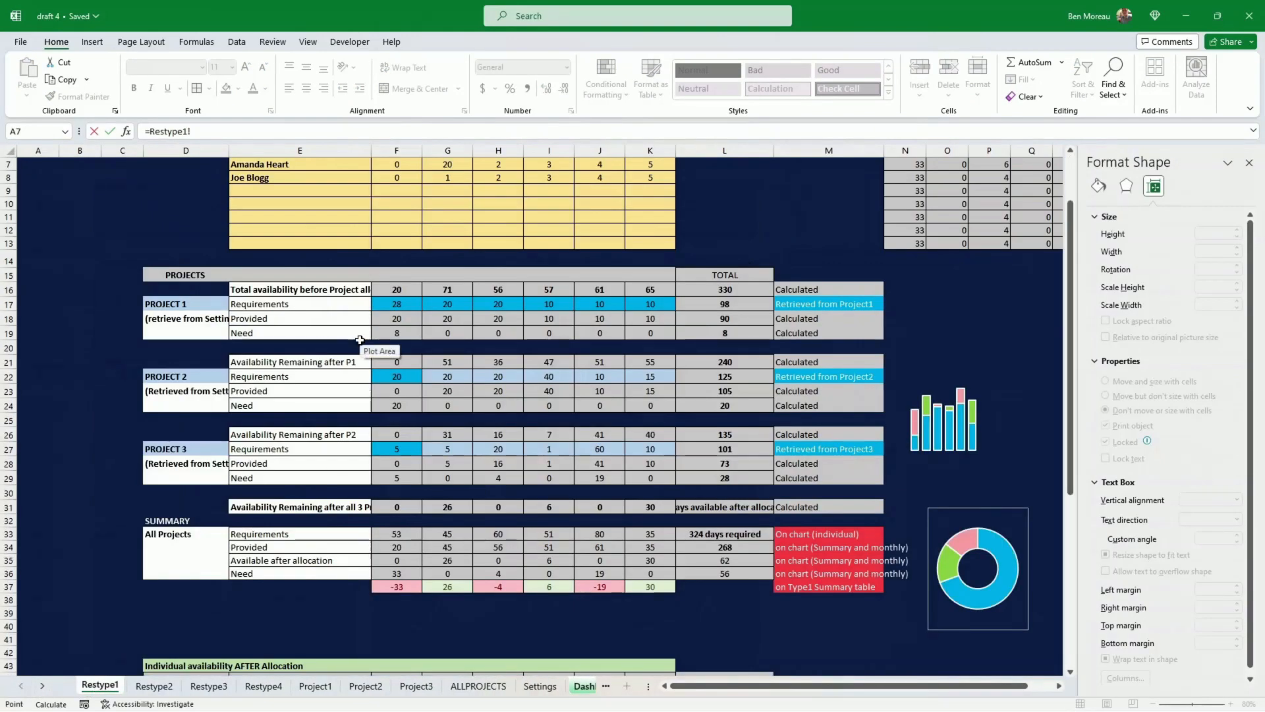
pyautogui.scroll(2, 360, 339)
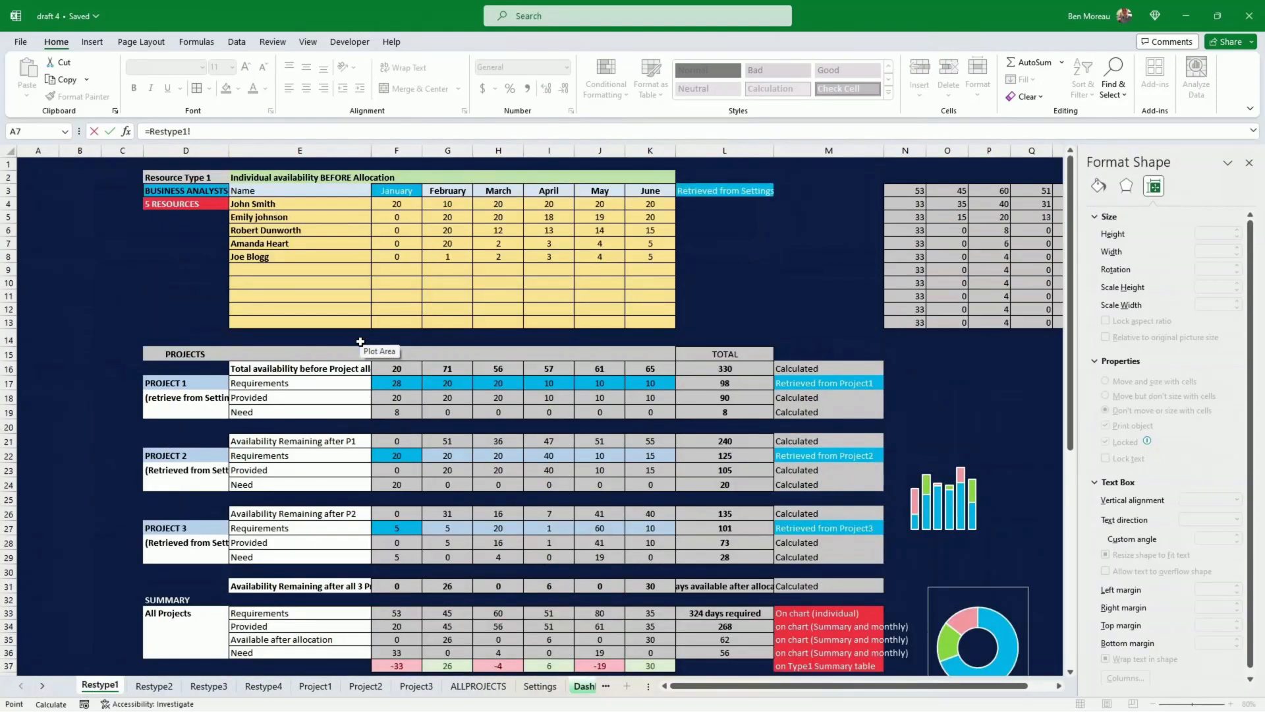
pyautogui.click(185, 188)
pyautogui.press('Return')
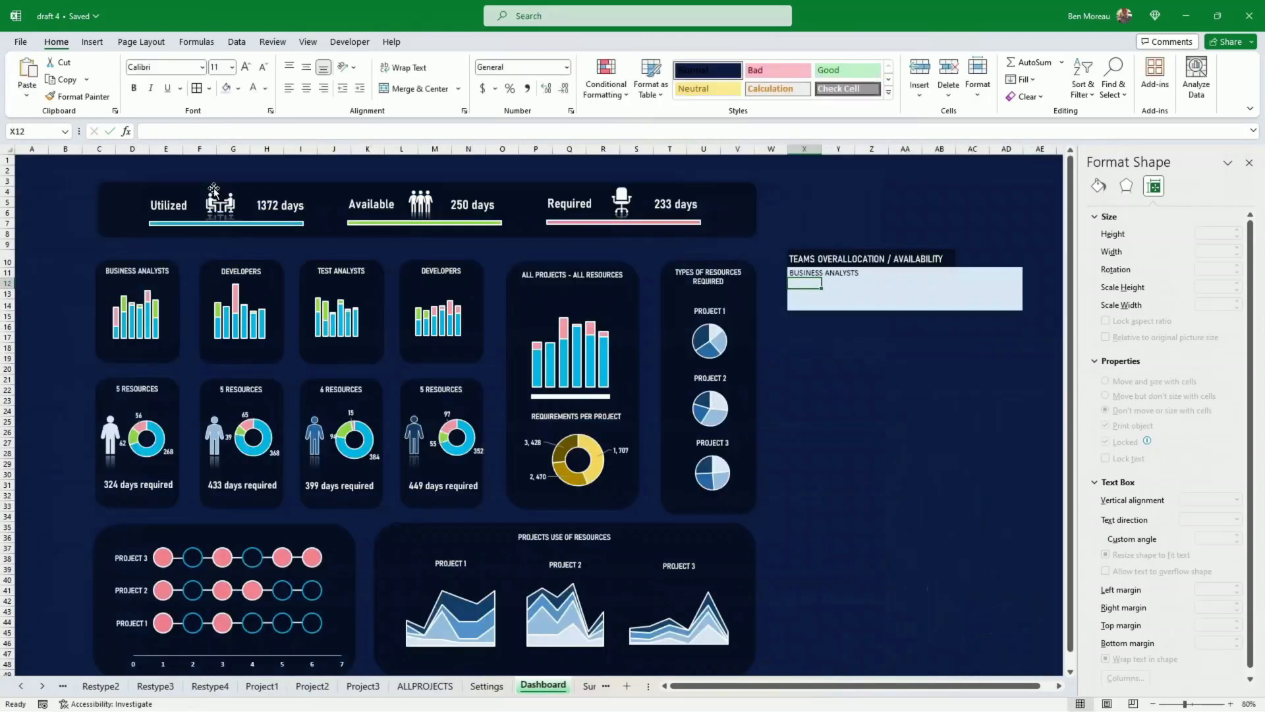
pyautogui.moveTo(820, 153); pyautogui.dragTo(862, 153)
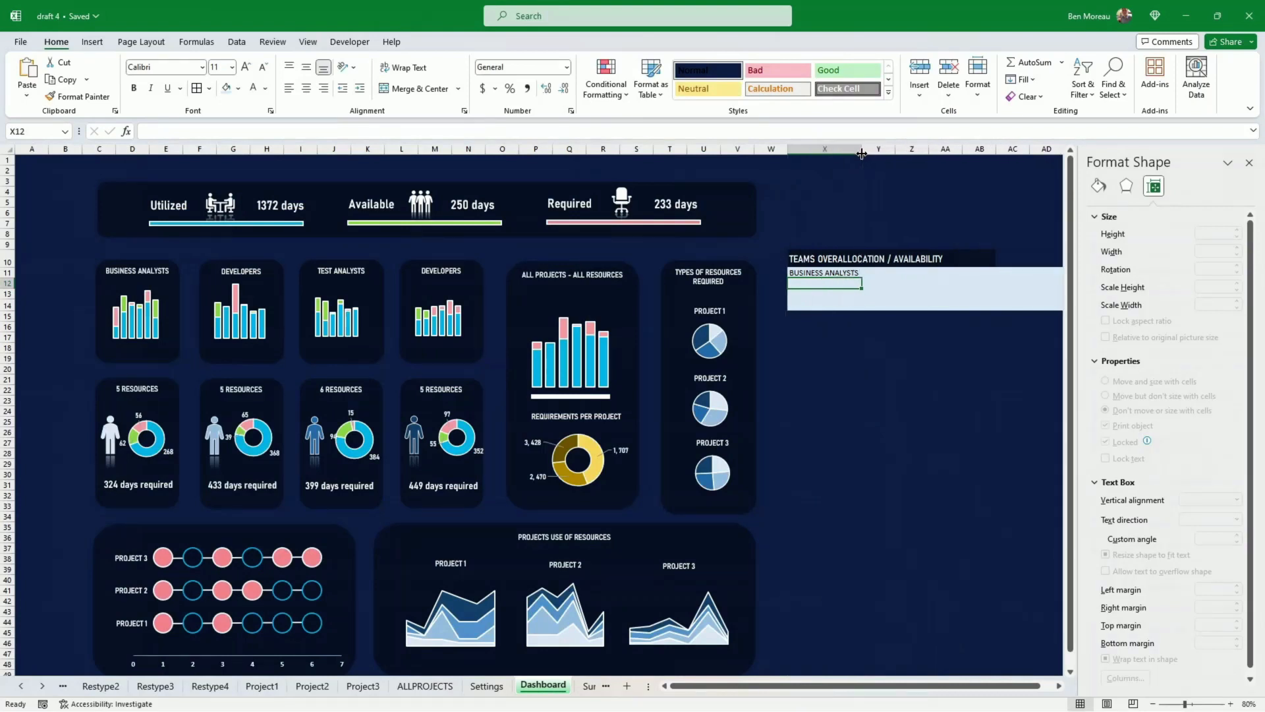
pyautogui.click(1249, 162)
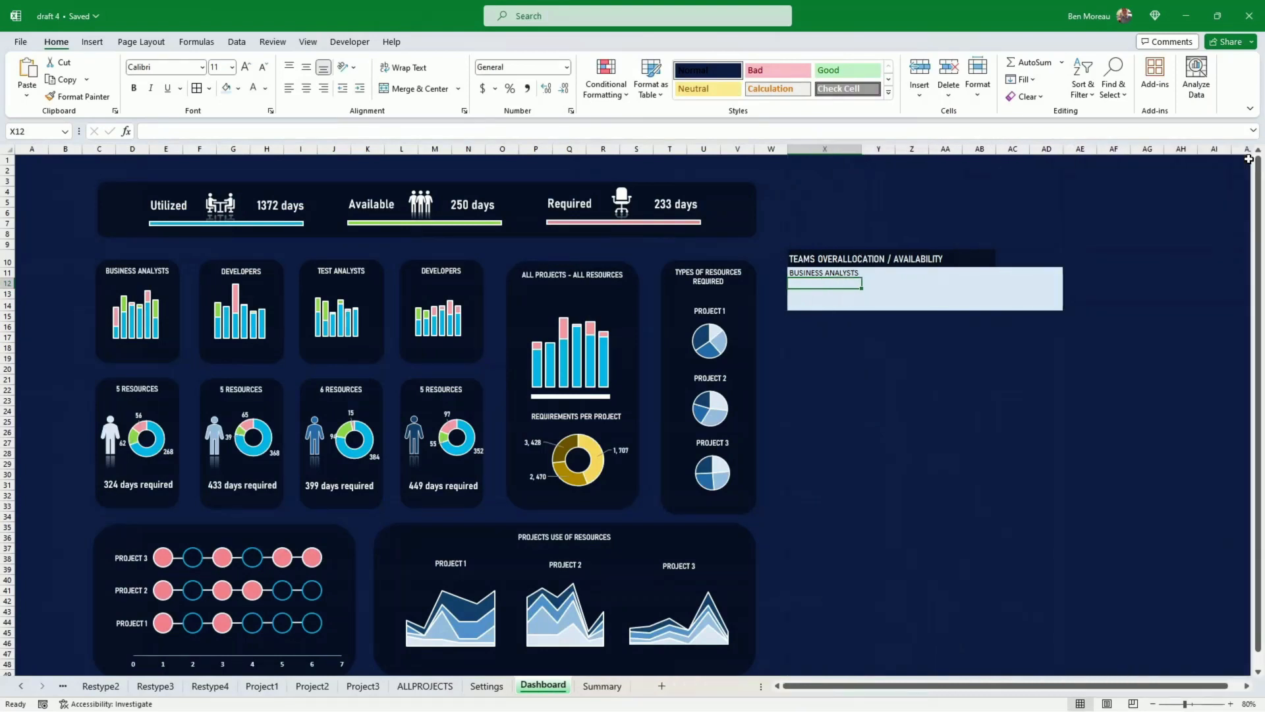
# - Enter the formula =Restype1!F37:K37 in cell Y11 to bring in the Business Analysts' monthly balances
pyautogui.click(878, 272)
pyautogui.write('=')
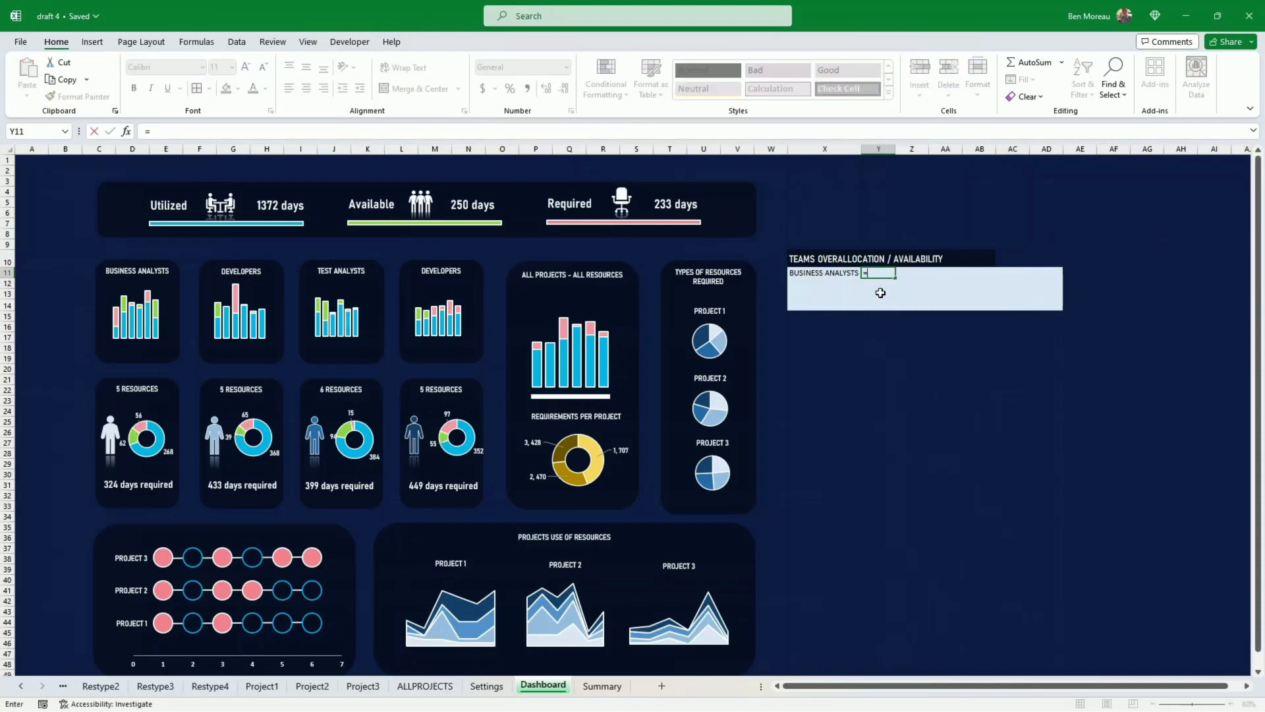
pyautogui.click(64, 687)
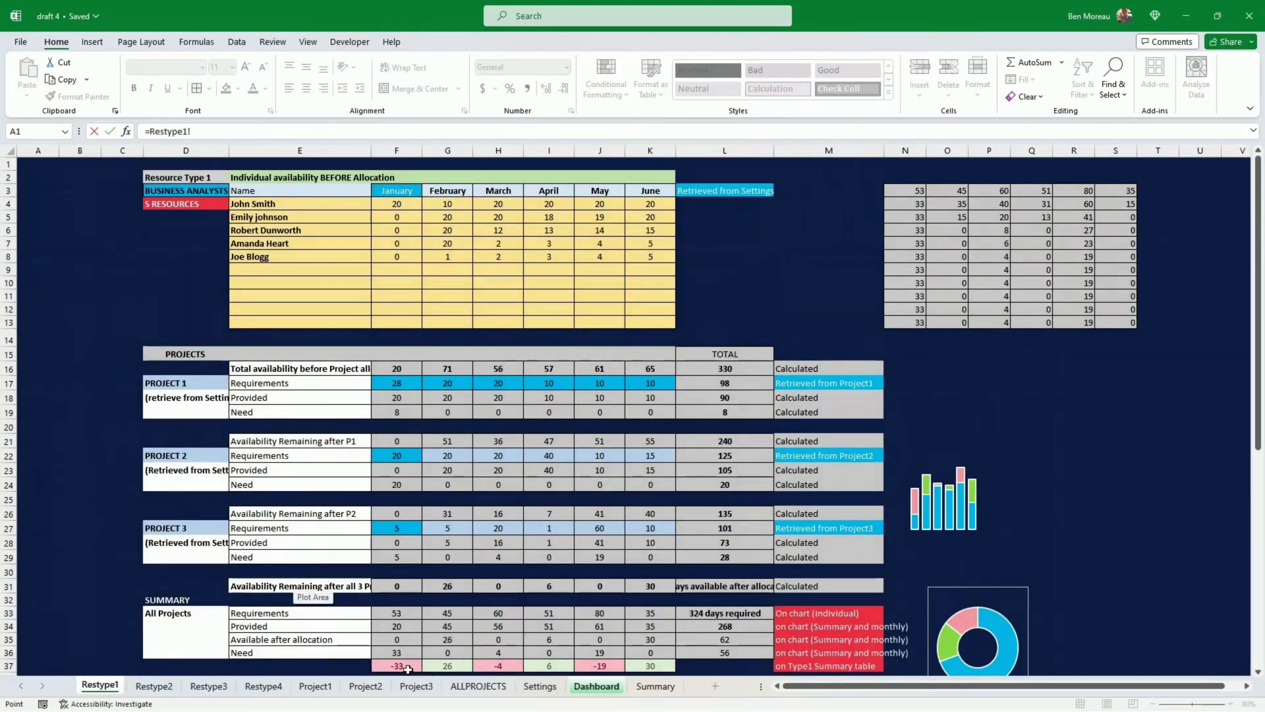
pyautogui.moveTo(405, 665); pyautogui.dragTo(628, 662)
pyautogui.press('Return')
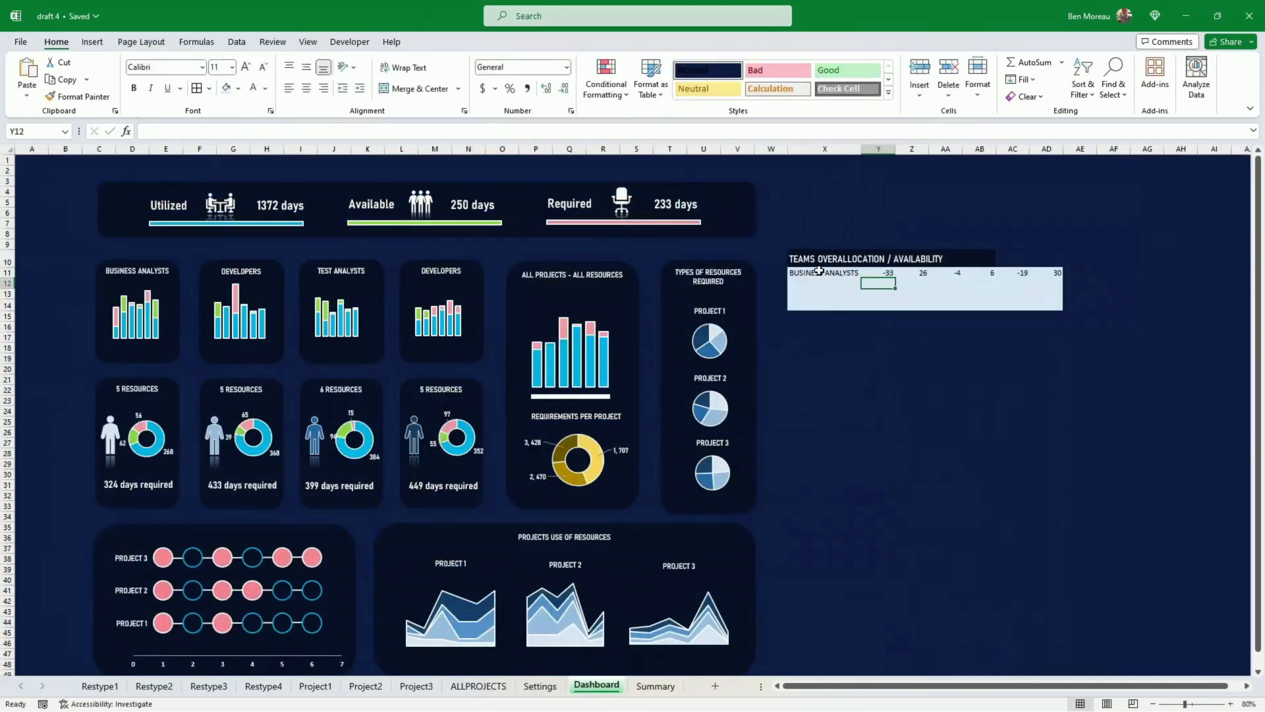
# - Set cells X11:AD14 in the Bahnschrift SemiBold SemiCondensed font
pyautogui.moveTo(818, 272); pyautogui.dragTo(1040, 303)
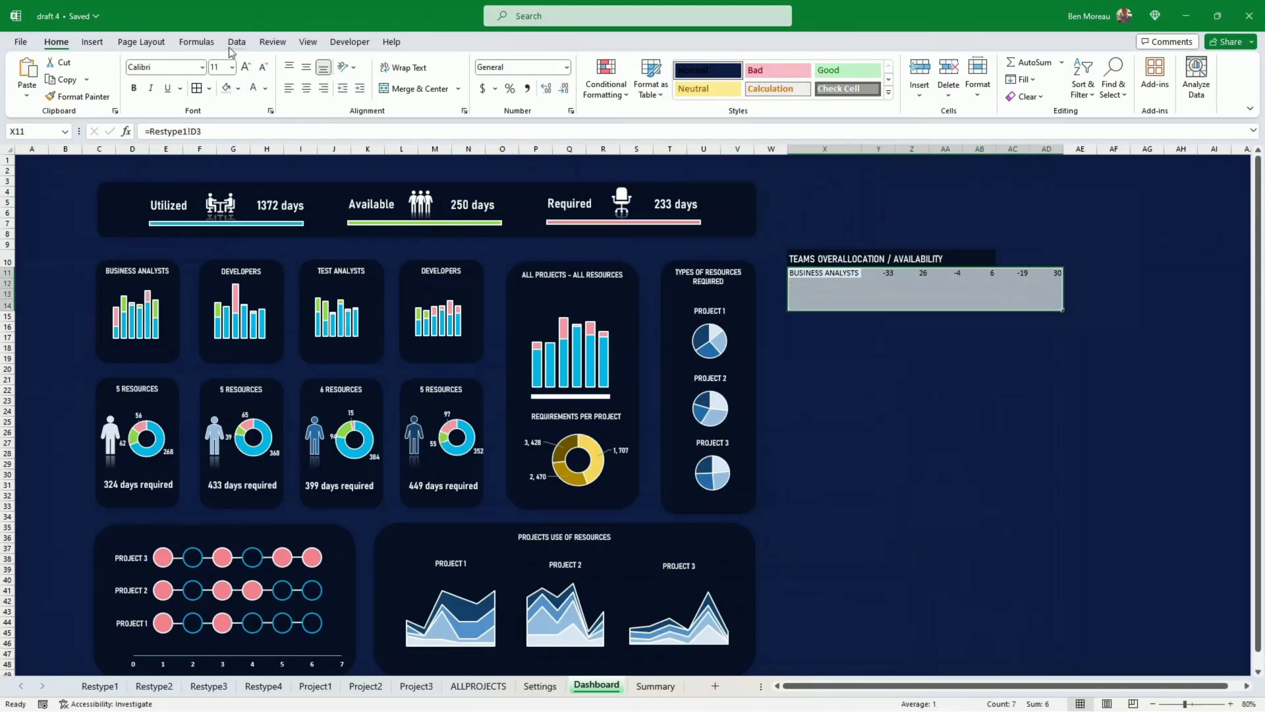
pyautogui.click(202, 67)
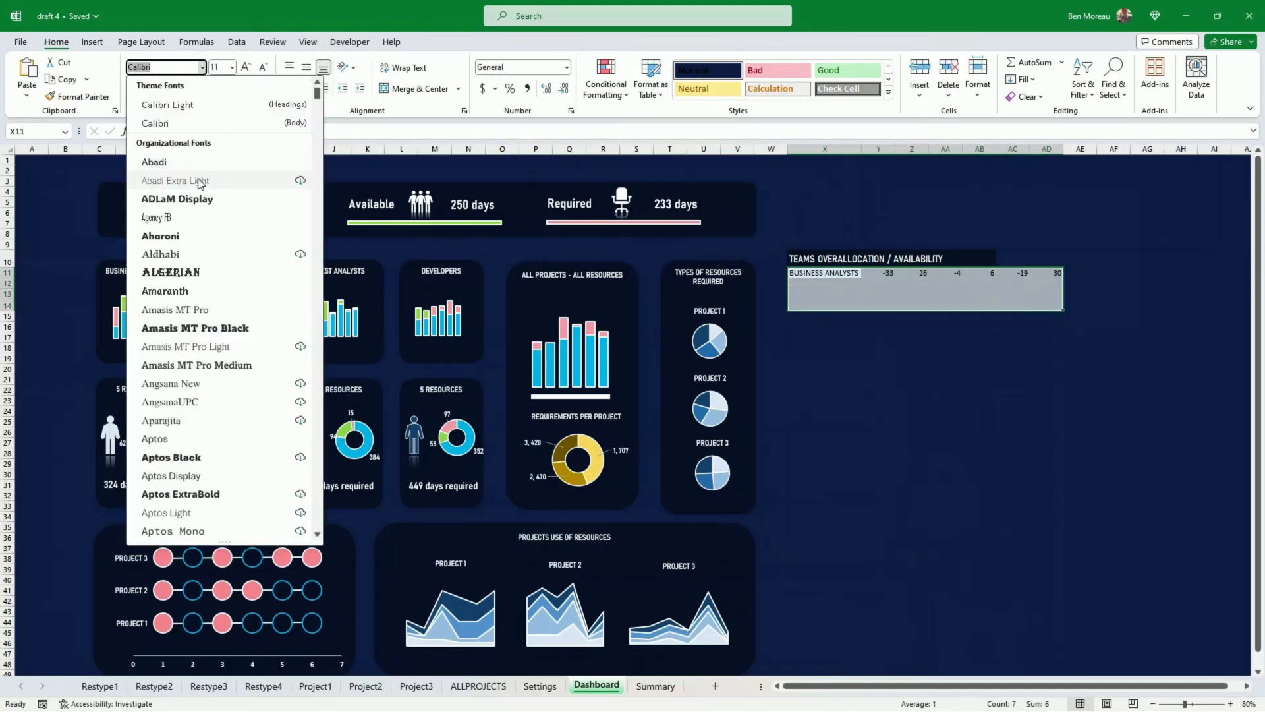
pyautogui.scroll(-7, 218, 294)
pyautogui.scroll(-5, 224, 316)
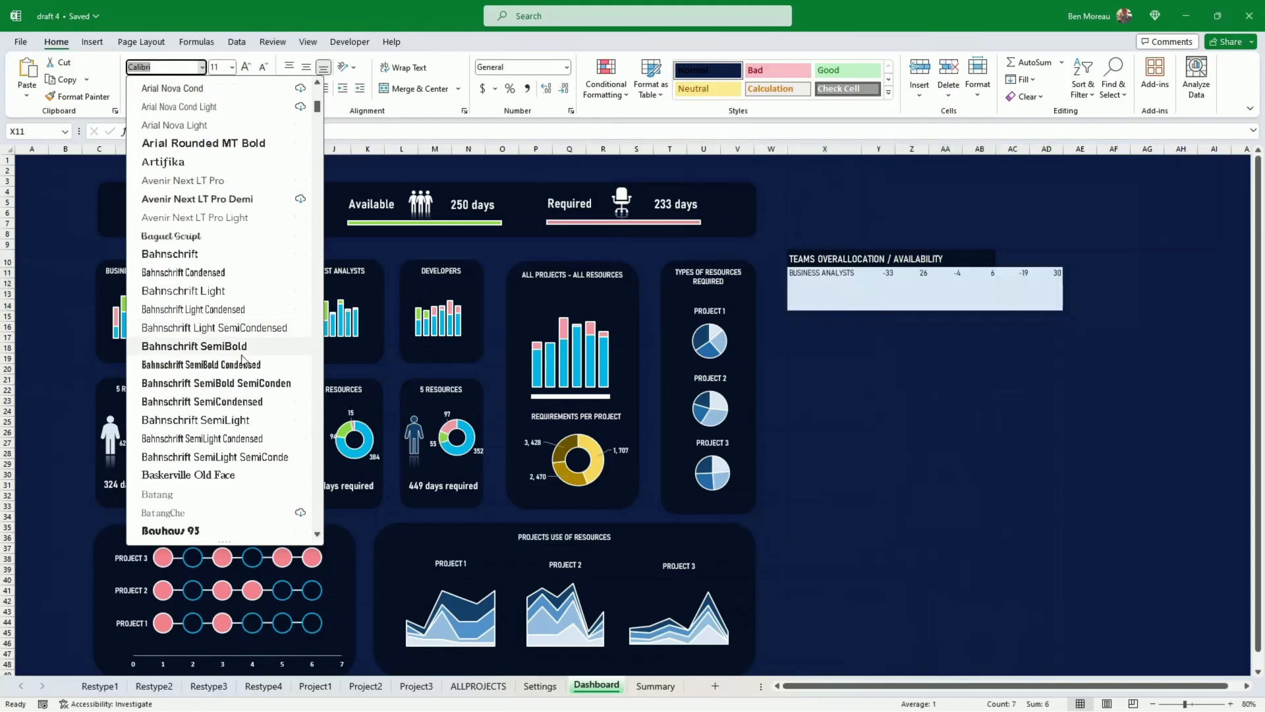
pyautogui.click(261, 386)
pyautogui.click(824, 273)
pyautogui.moveTo(862, 277); pyautogui.dragTo(857, 306)
pyautogui.moveTo(831, 283); pyautogui.dragTo(831, 301)
pyautogui.press('Delete')
pyautogui.press('Up')
pyautogui.press('Down')
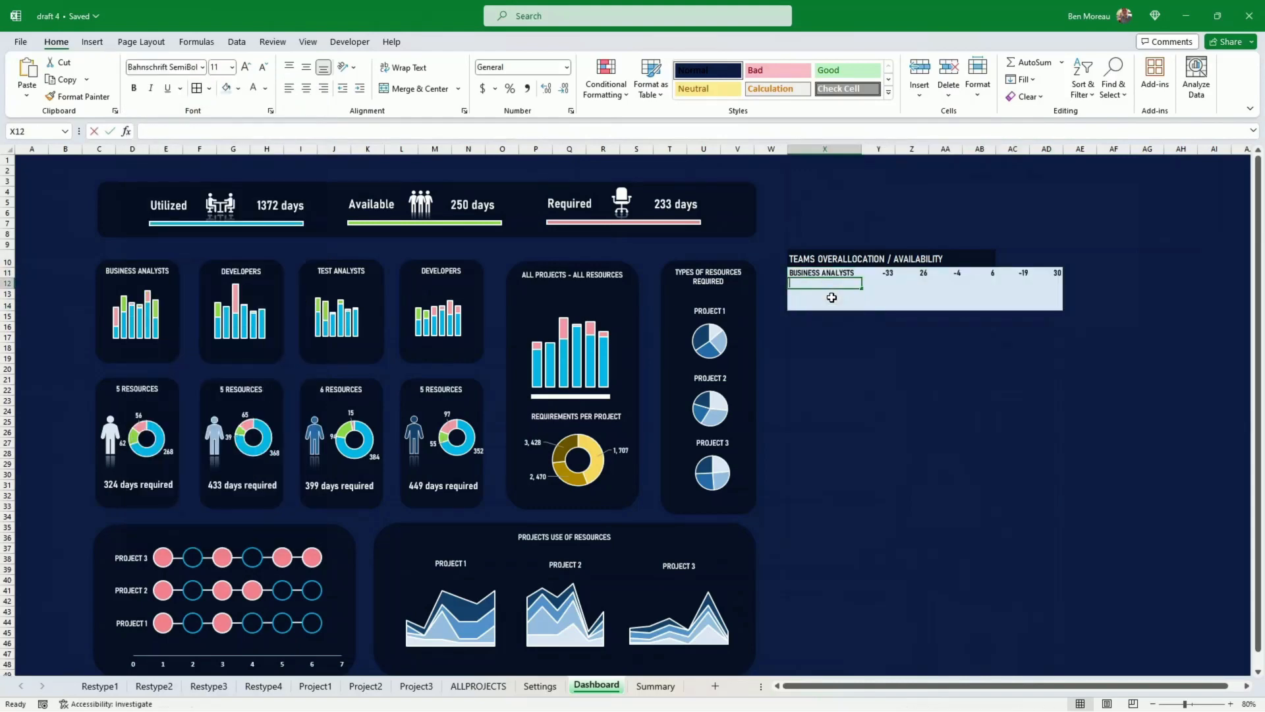
# - Link cells X12, X13 and X14 to the team names in D3 of the Restype2, Restype3 and Restype4 sheets respectively
pyautogui.write('=')
pyautogui.click(154, 687)
pyautogui.click(182, 182)
pyautogui.press('Return')
pyautogui.write('=')
pyautogui.click(209, 686)
pyautogui.click(196, 190)
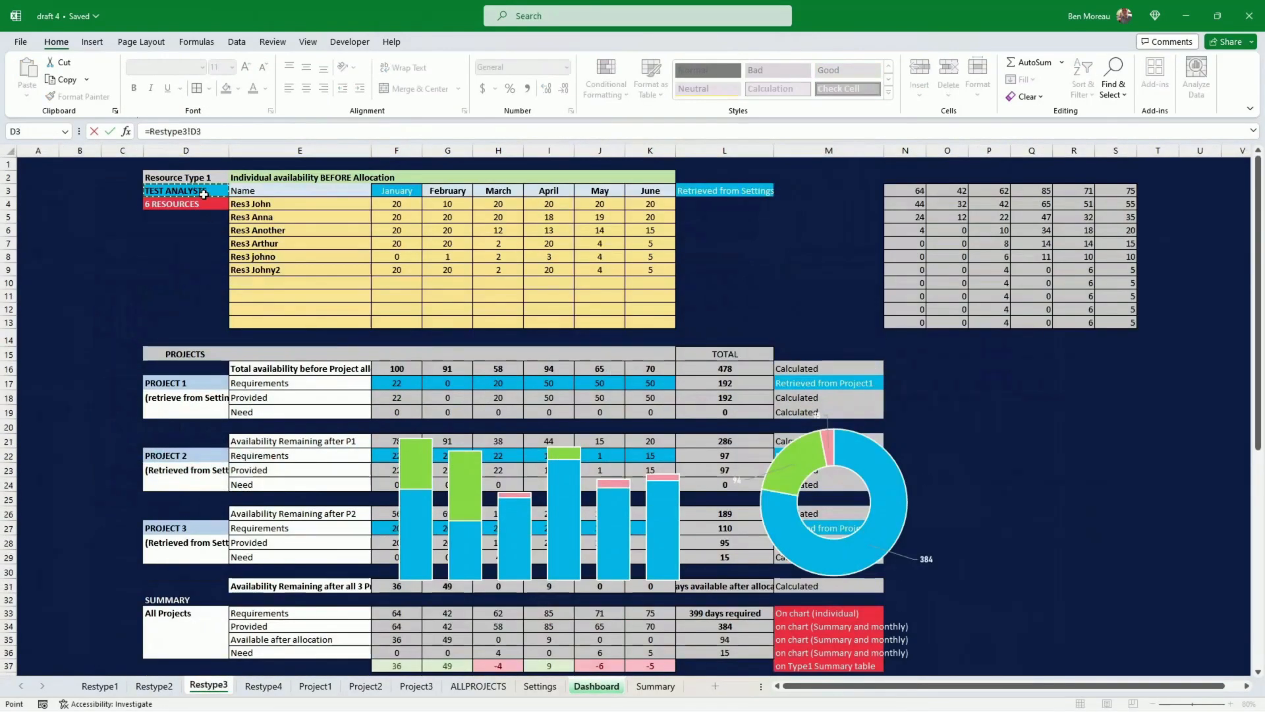
pyautogui.press('Return')
pyautogui.write('=')
pyautogui.click(263, 686)
pyautogui.click(183, 190)
pyautogui.press('Return')
# - Make the range reference in the Y11 formula absolute as $F$37:$K$37
pyautogui.click(881, 272)
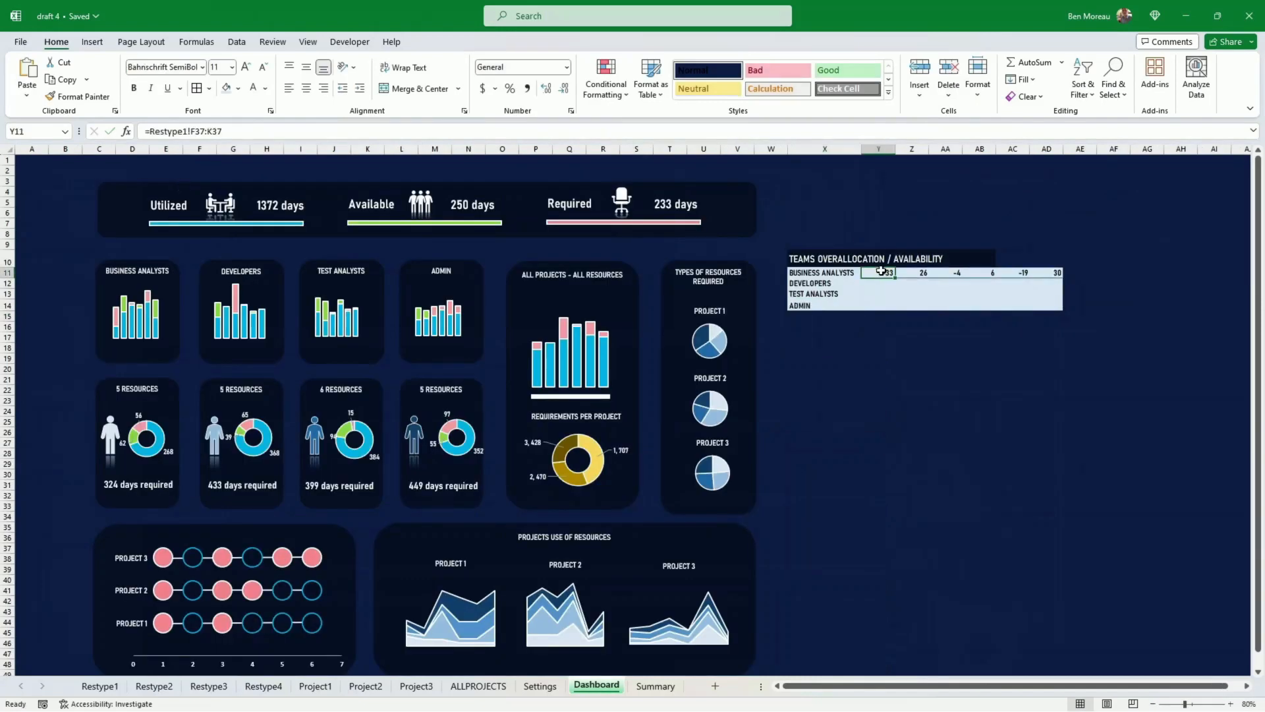
pyautogui.click(201, 131)
pyautogui.press('F4')
pyautogui.press('Return')
# - Copy the Y11 formula into cells Y12, Y13 and Y14
pyautogui.press('Up')
pyautogui.hotkey('ctrl', 'c')
pyautogui.press('Down')
pyautogui.hotkey('ctrl', 'v')
pyautogui.press('Down')
pyautogui.hotkey('ctrl', 'v')
pyautogui.press('Down')
pyautogui.hotkey('ctrl', 'v')
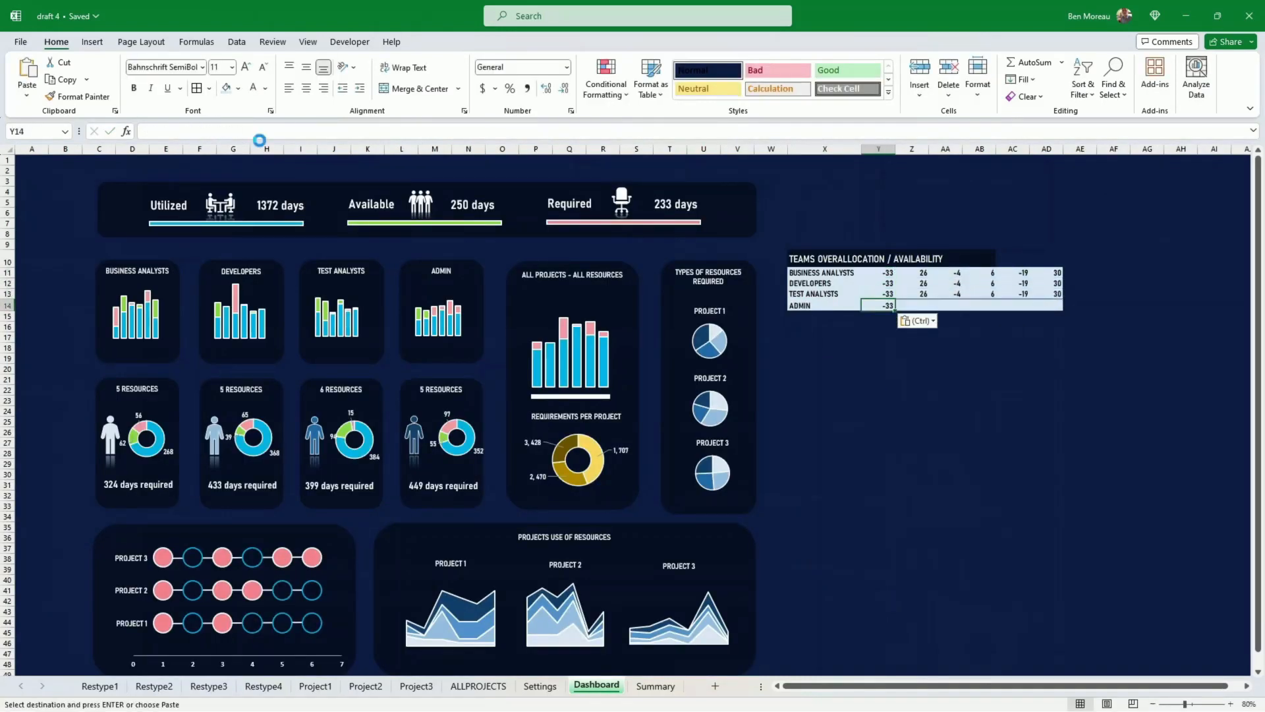
# - Point the formulas in Y12, Y13 and Y14 to the Restype2, Restype3 and Restype4 sheets respectively
pyautogui.press('Up')
pyautogui.press('Up')
pyautogui.click(204, 128)
pyautogui.press('BackSpace')
pyautogui.write('2')
pyautogui.press('Return')
pyautogui.click(190, 130)
pyautogui.press('BackSpace')
pyautogui.press('3')
pyautogui.press('Return')
pyautogui.click(190, 130)
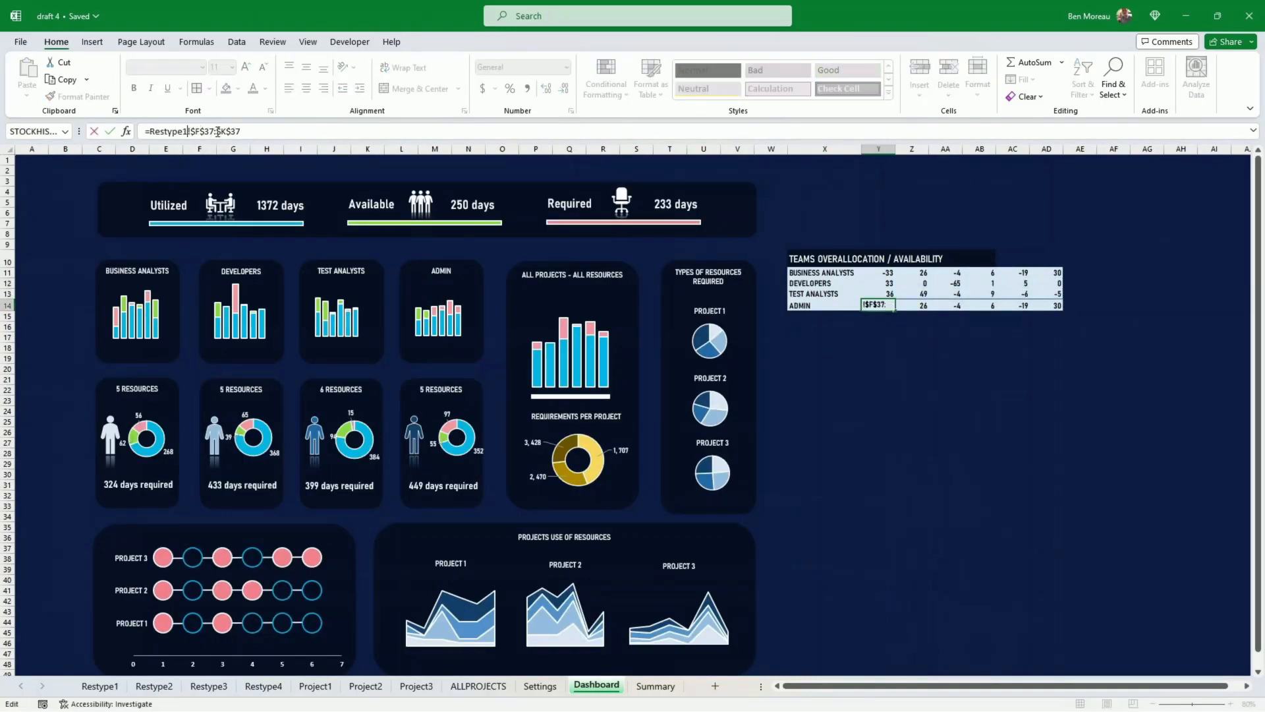
pyautogui.press('BackSpace')
pyautogui.press('4')
pyautogui.press('Return')
# - Fill the DEVELOPERS cell X12 with a medium-light shade of the theme blue
pyautogui.click(801, 272)
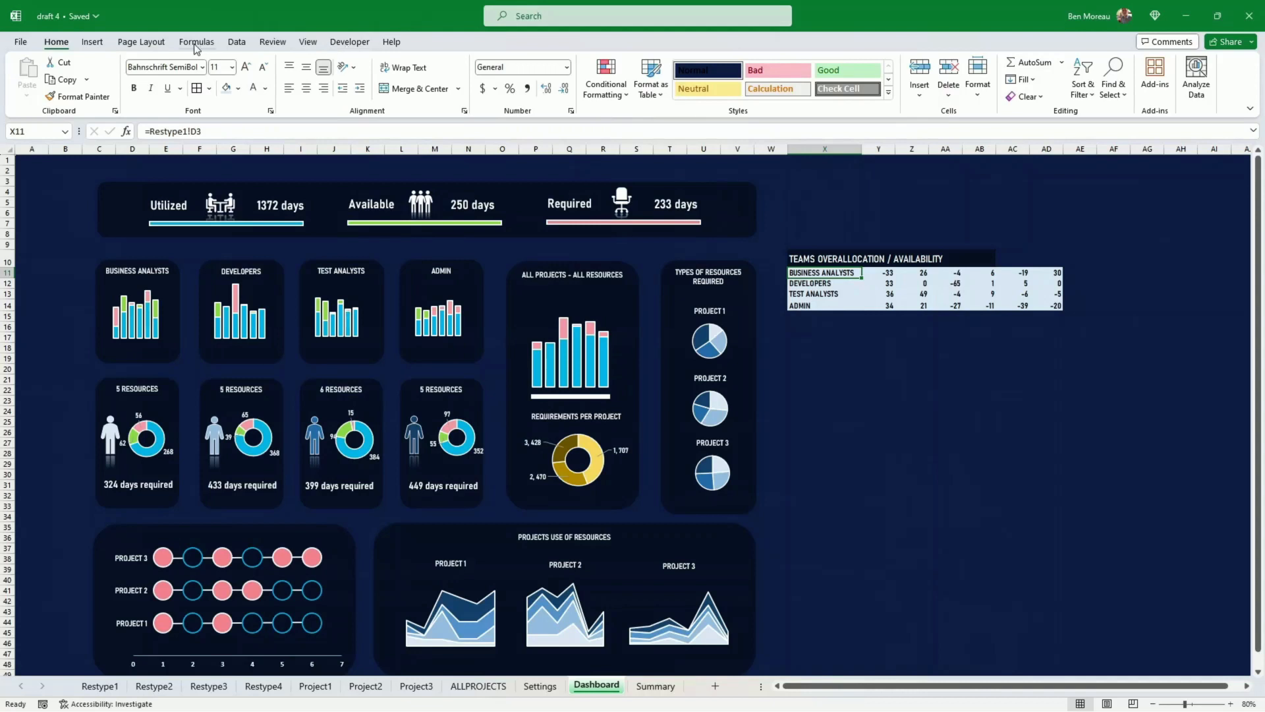
pyautogui.click(238, 88)
pyautogui.click(853, 284)
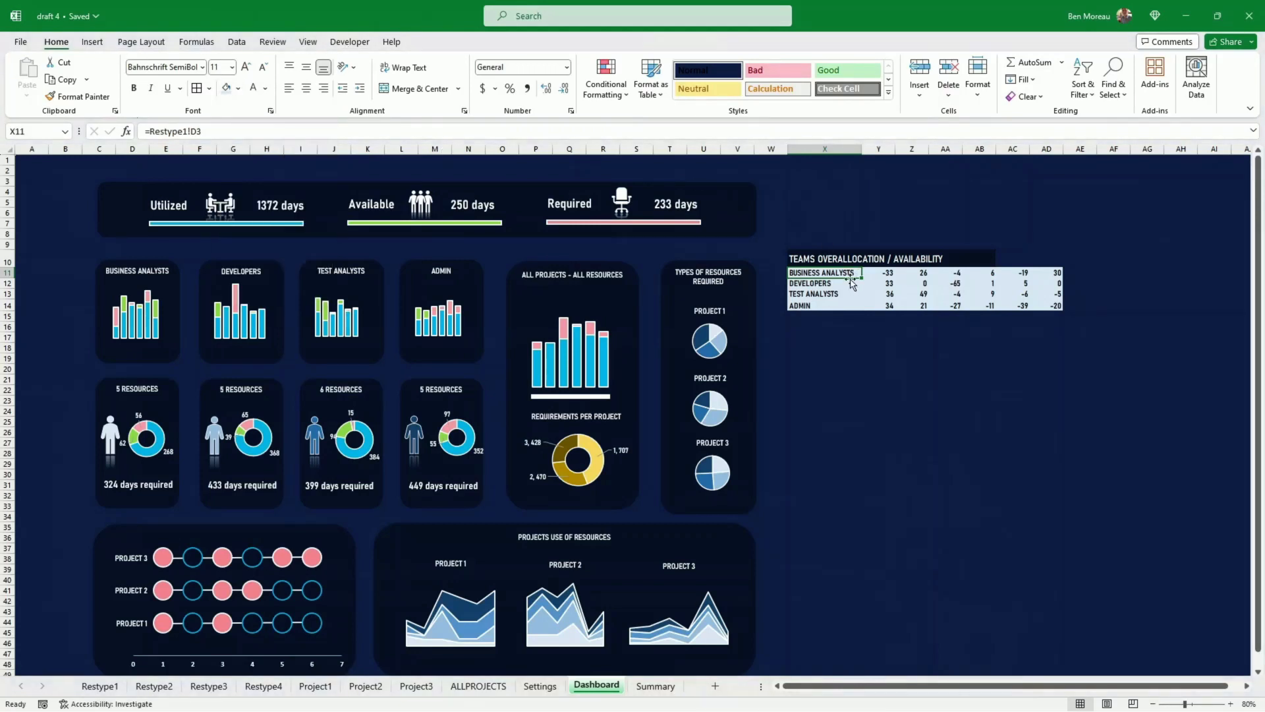
pyautogui.click(850, 283)
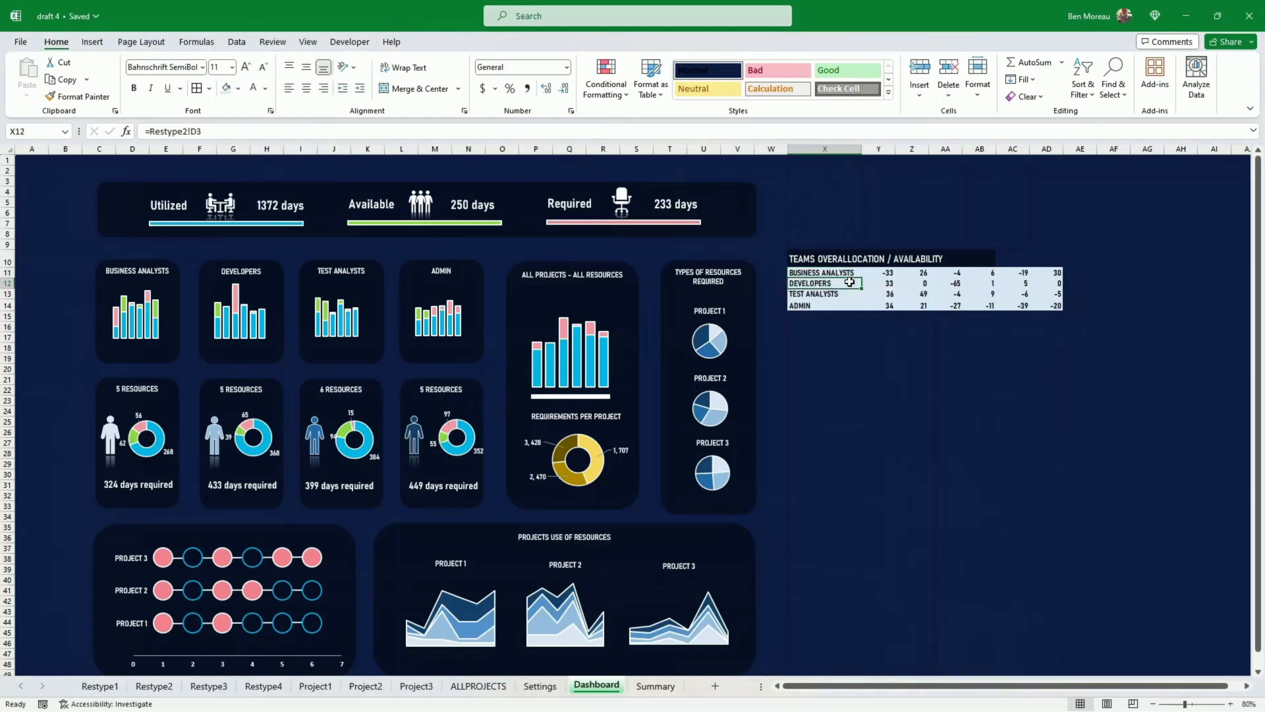
pyautogui.click(238, 89)
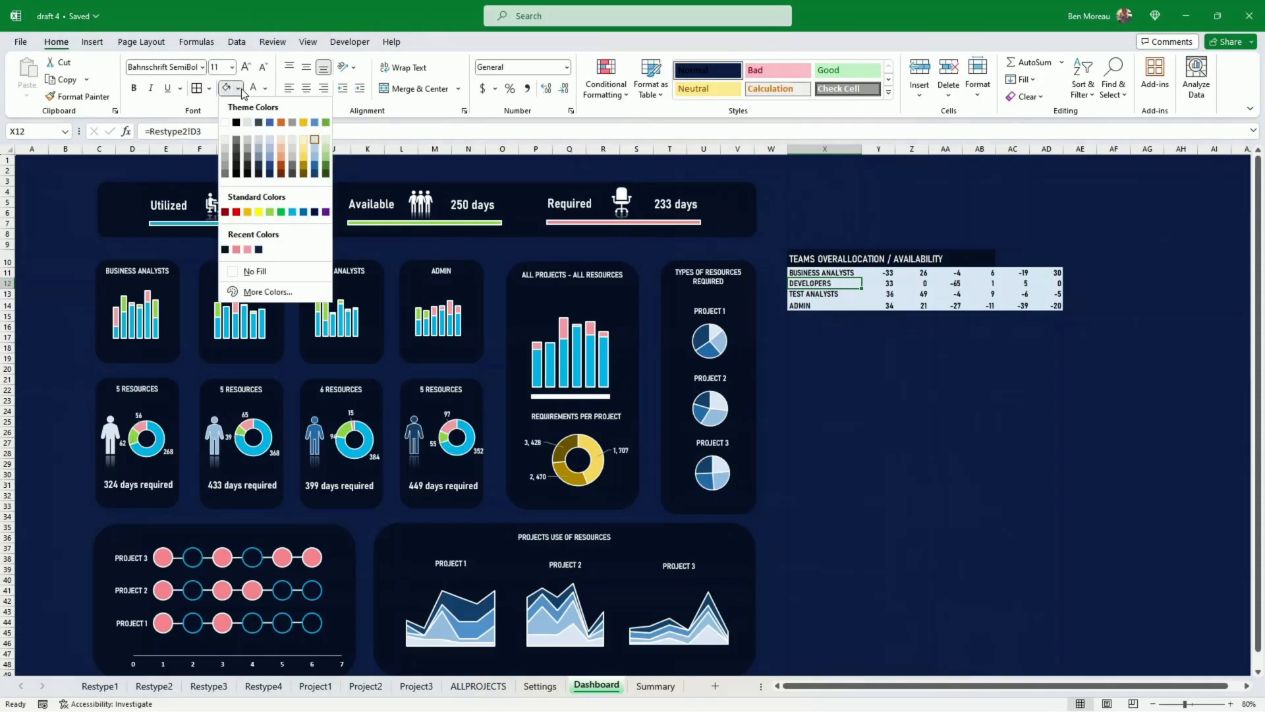
pyautogui.click(315, 162)
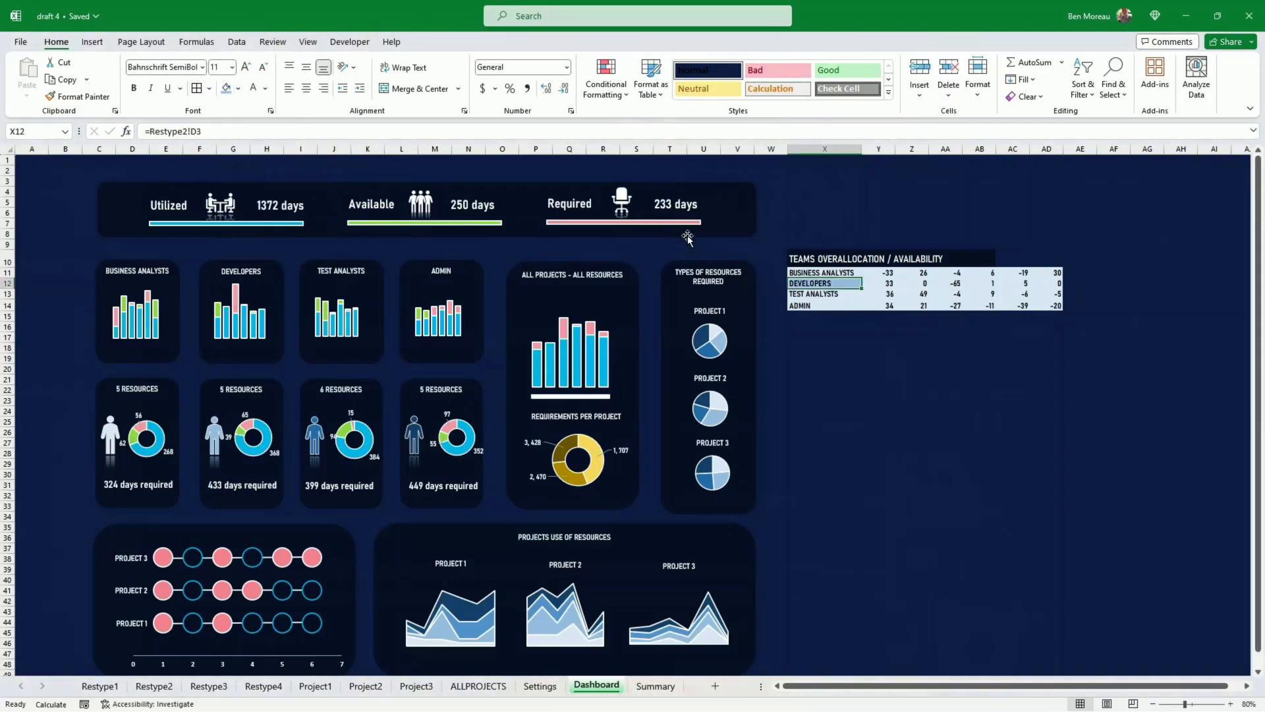
# - Fill the TEST ANALYSTS cell X13 with the base theme blue
pyautogui.click(839, 296)
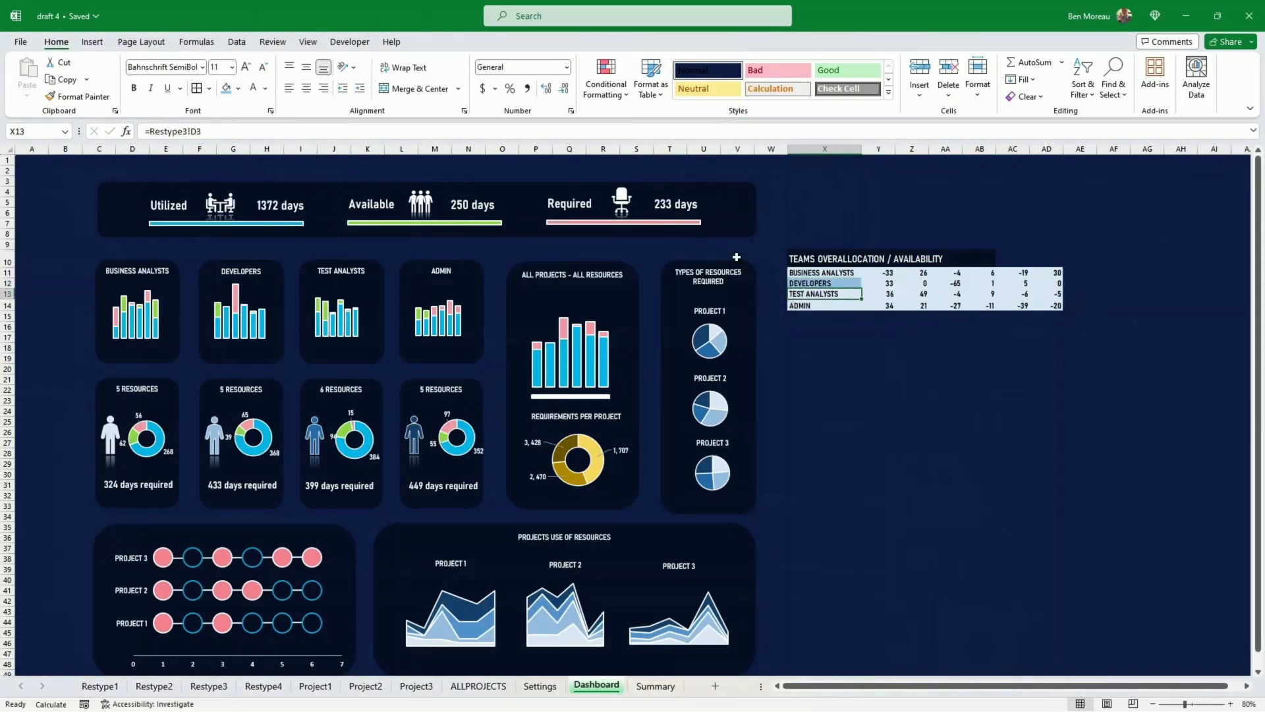
pyautogui.click(237, 91)
pyautogui.click(315, 124)
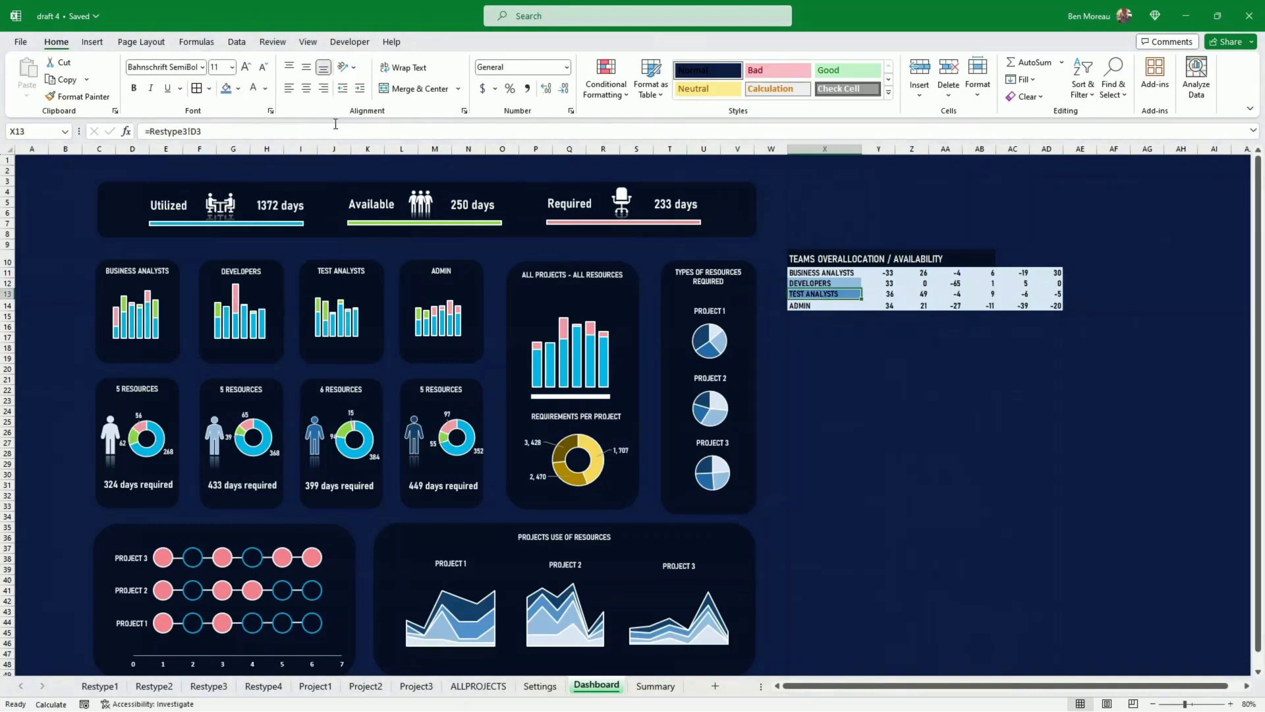
# - Make the ADMIN text in X14 white and fill the cell with the darkest shade of the theme blue
pyautogui.click(818, 307)
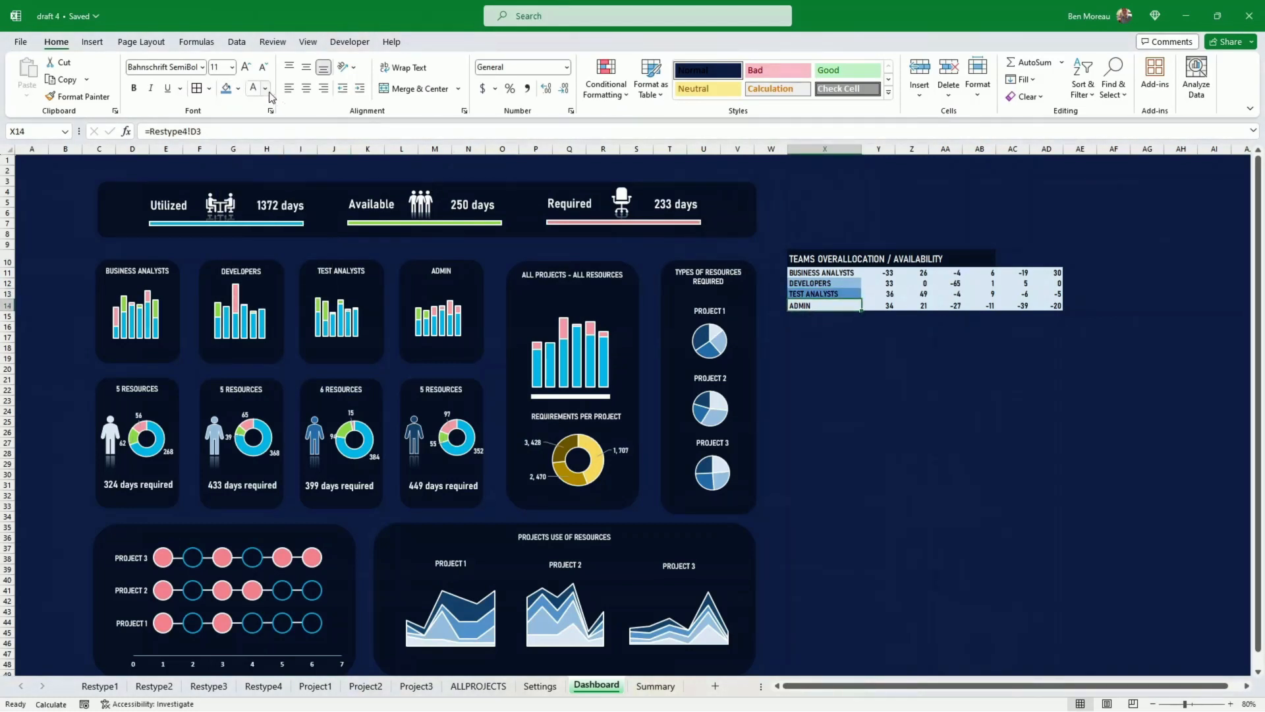
pyautogui.click(238, 90)
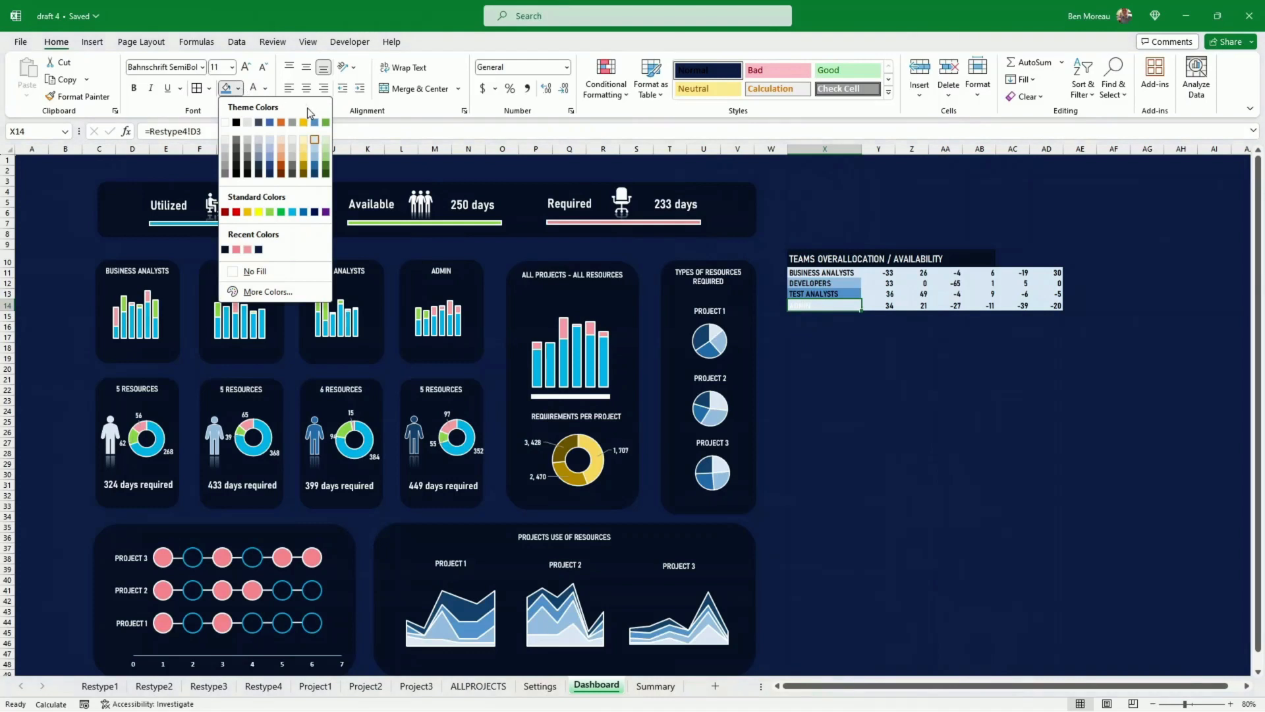
pyautogui.click(318, 175)
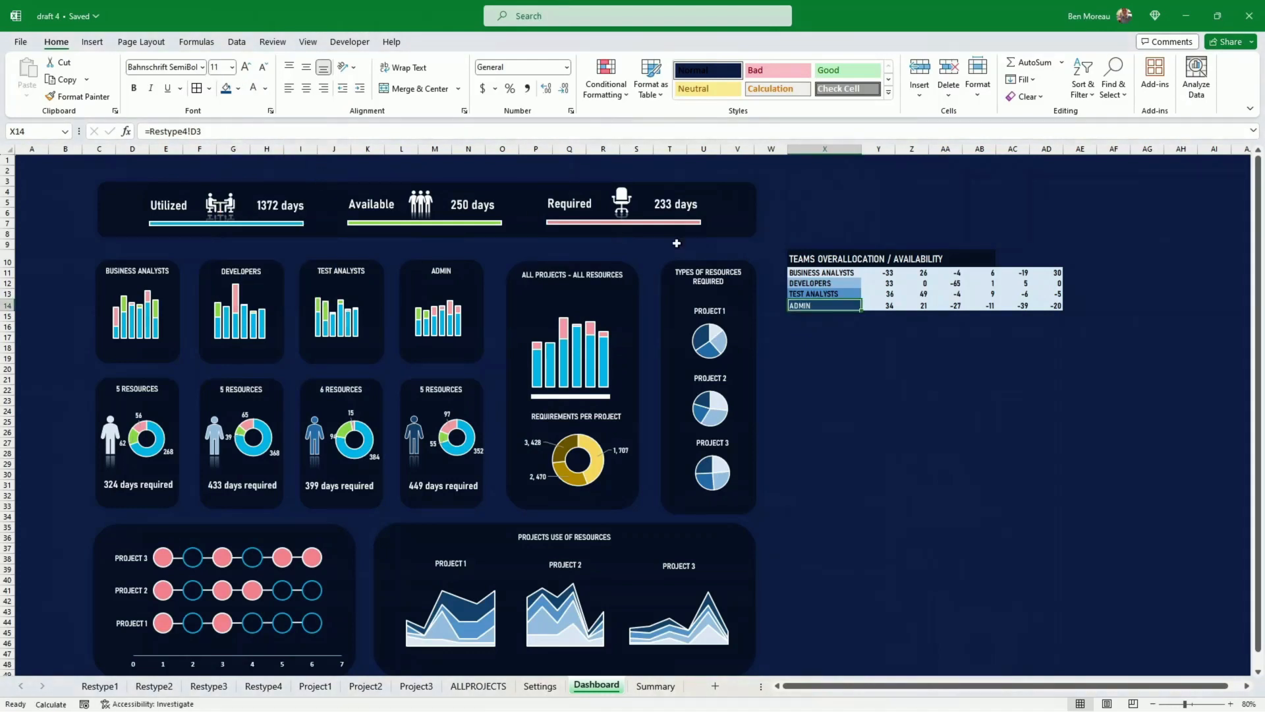
pyautogui.click(870, 350)
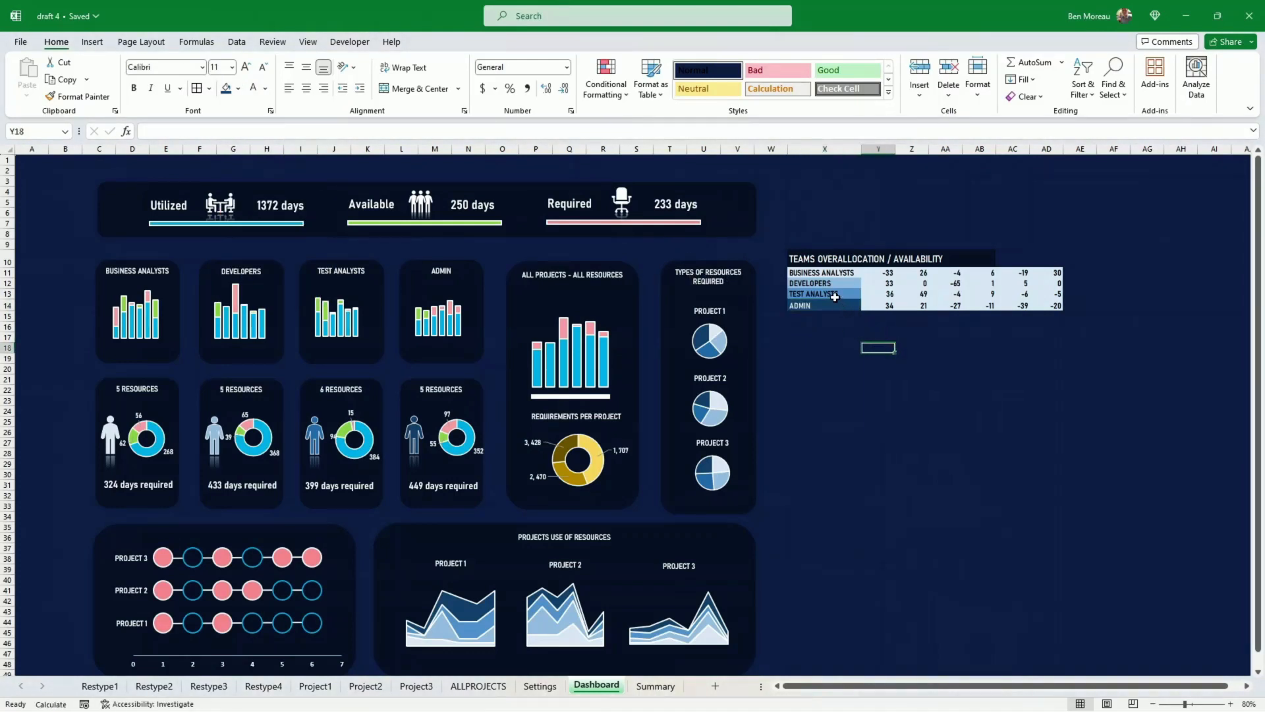
# - Make the text of the DEVELOPERS, TEST ANALYSTS and ADMIN labels in X12:X14 white
pyautogui.moveTo(828, 281); pyautogui.dragTo(834, 302)
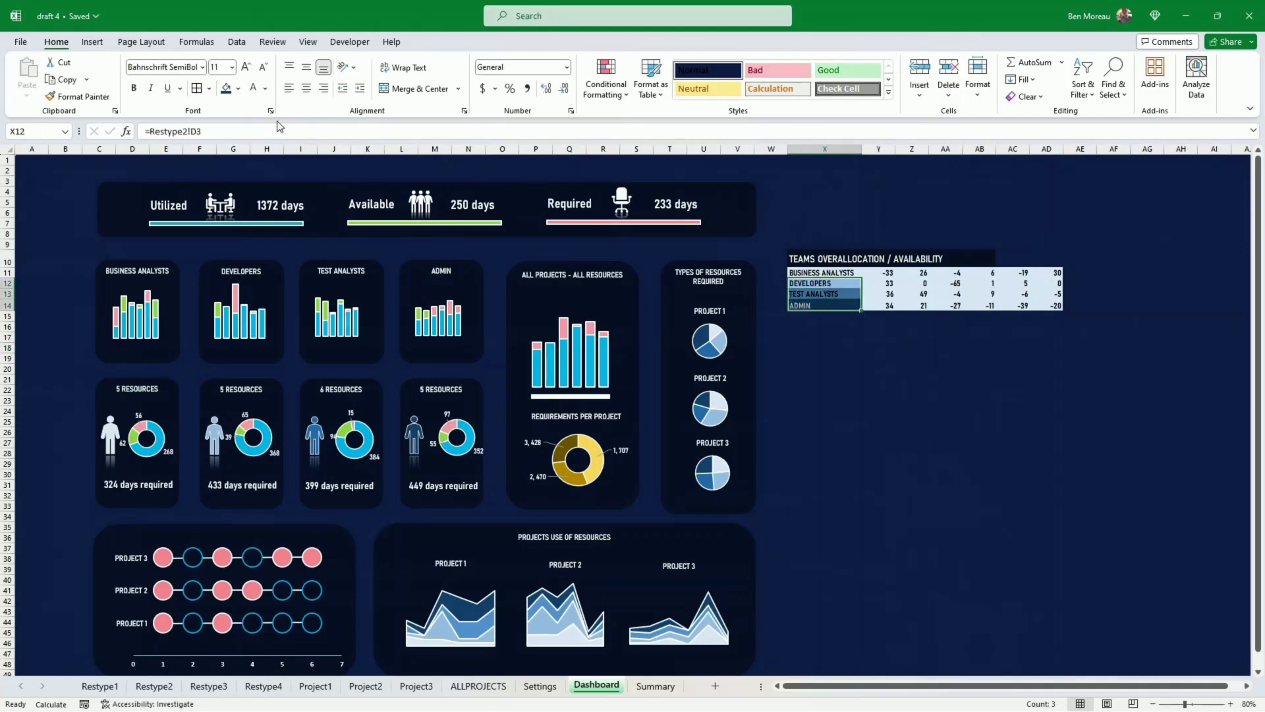
pyautogui.click(253, 88)
# - Increase the height of rows 11 to 14 and centre their contents both vertically and horizontally
pyautogui.moveTo(7, 273); pyautogui.dragTo(11, 313)
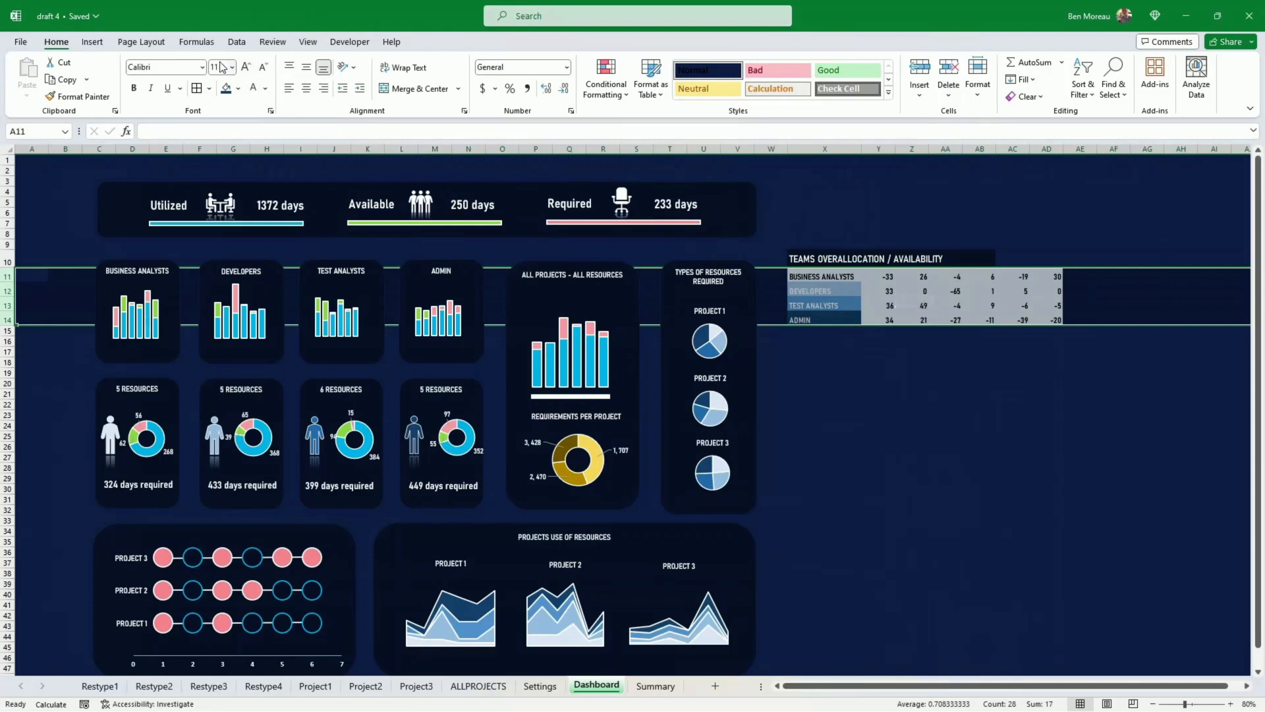
pyautogui.click(305, 67)
pyautogui.click(306, 88)
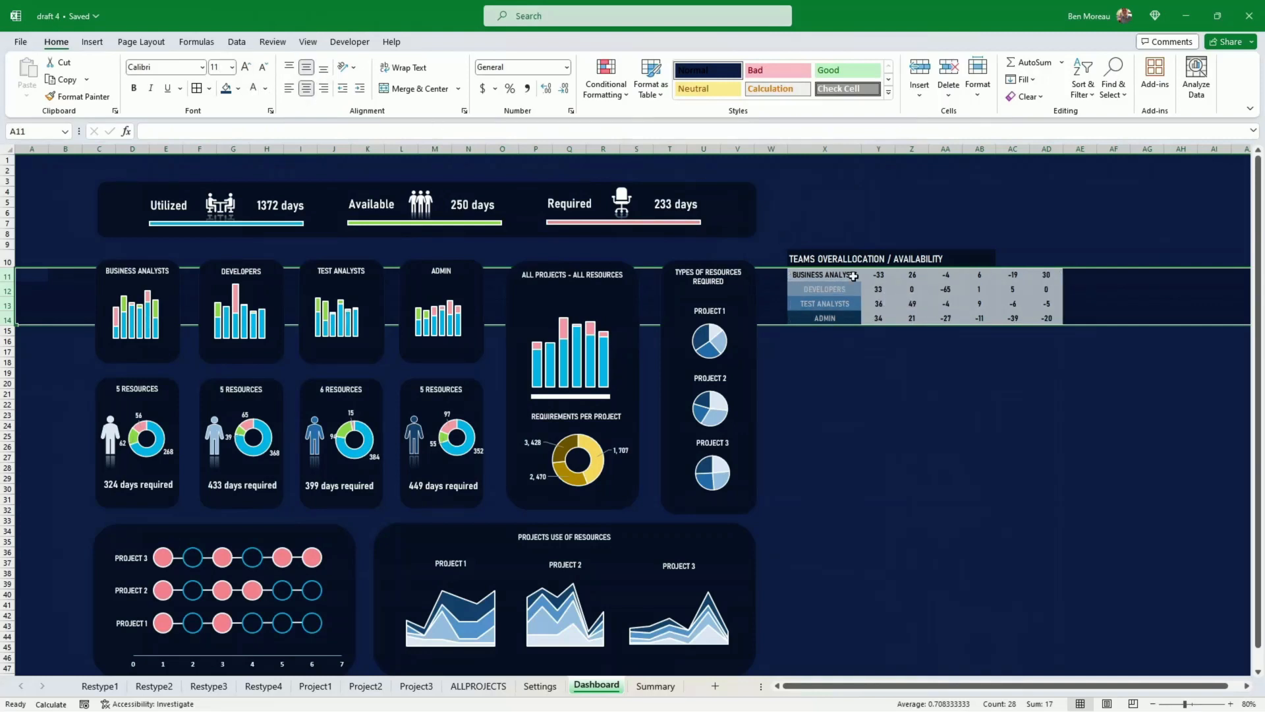
pyautogui.click(880, 342)
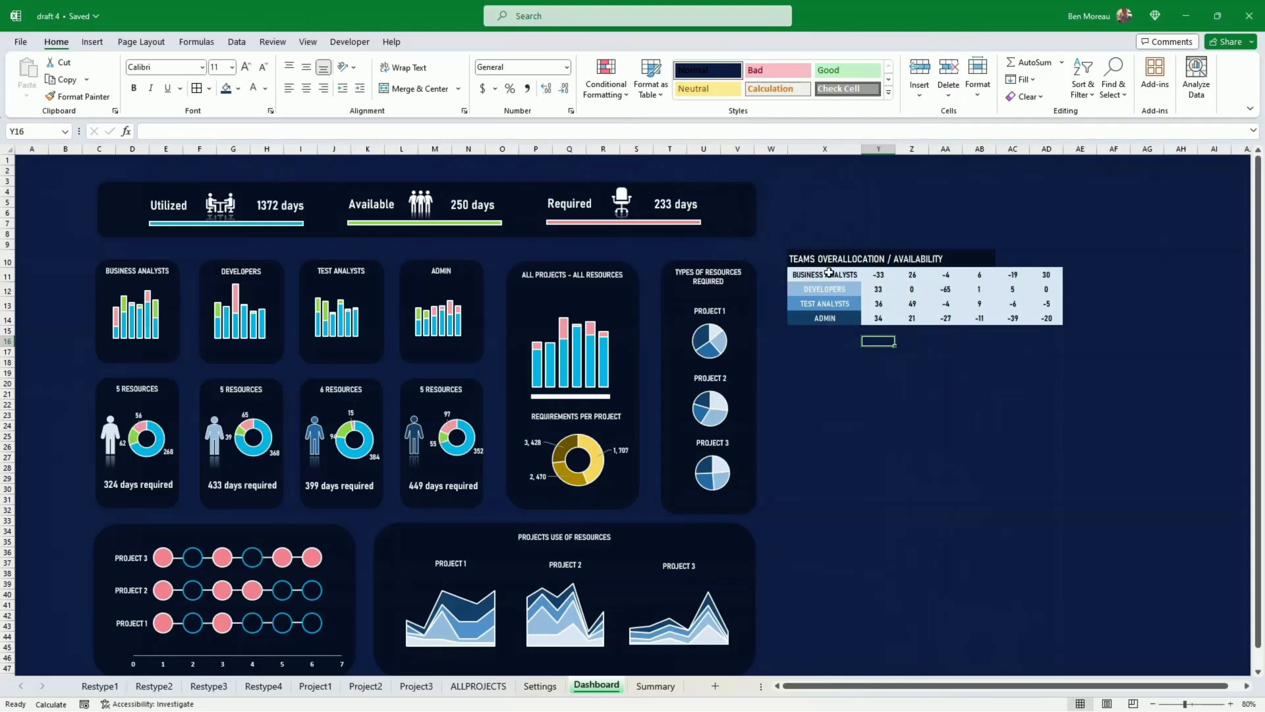
# - Add white outline and inside borders to the team table in X11:AD14
pyautogui.moveTo(829, 272); pyautogui.dragTo(1040, 320)
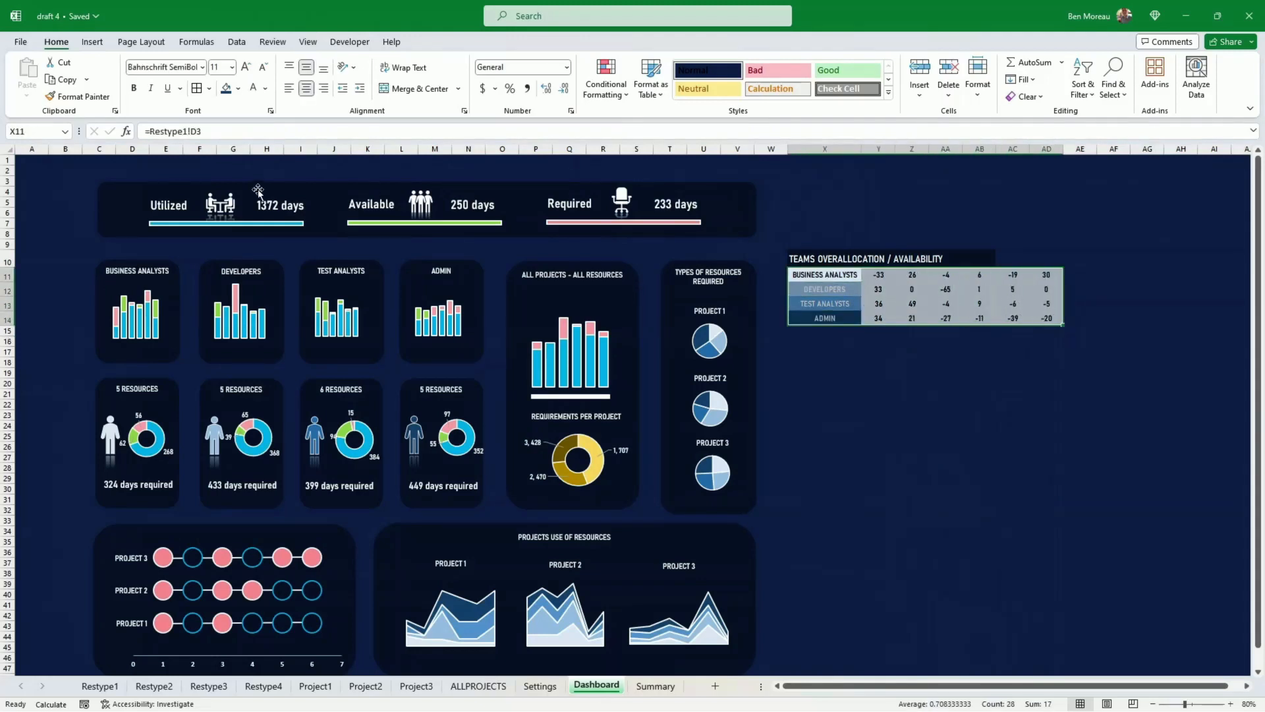
pyautogui.click(209, 90)
pyautogui.click(227, 488)
pyautogui.click(667, 452)
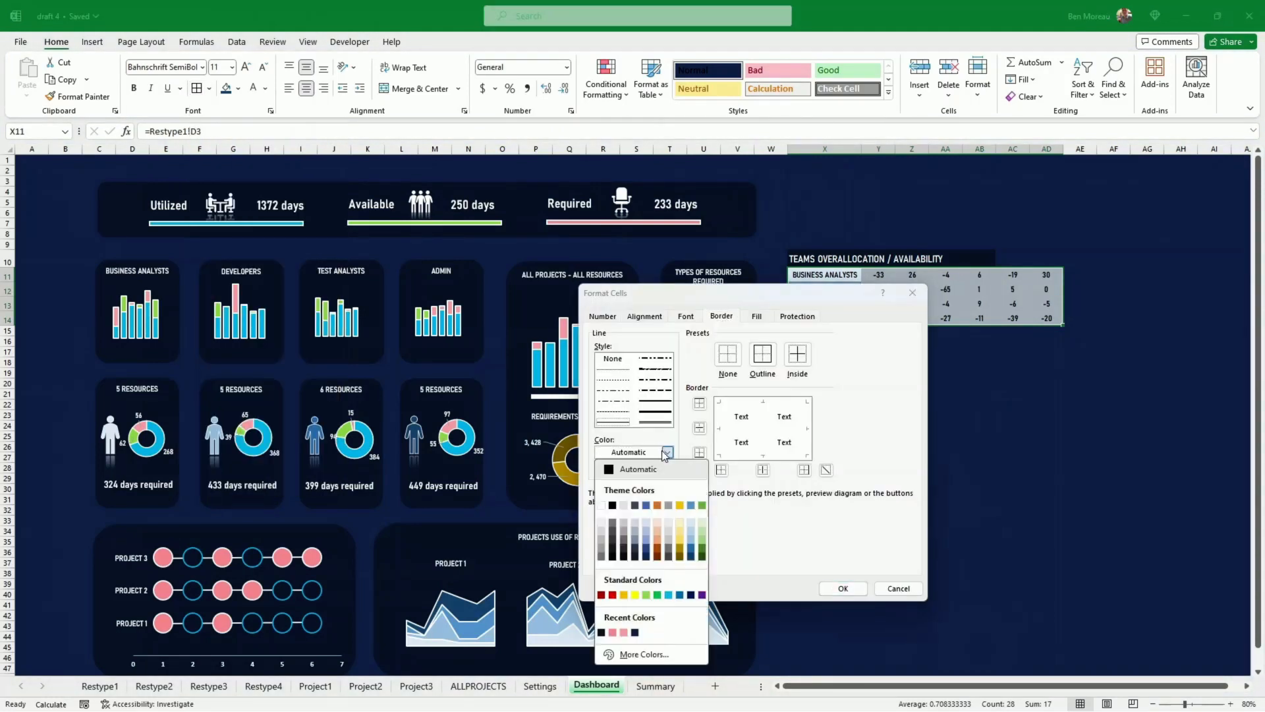
pyautogui.click(601, 505)
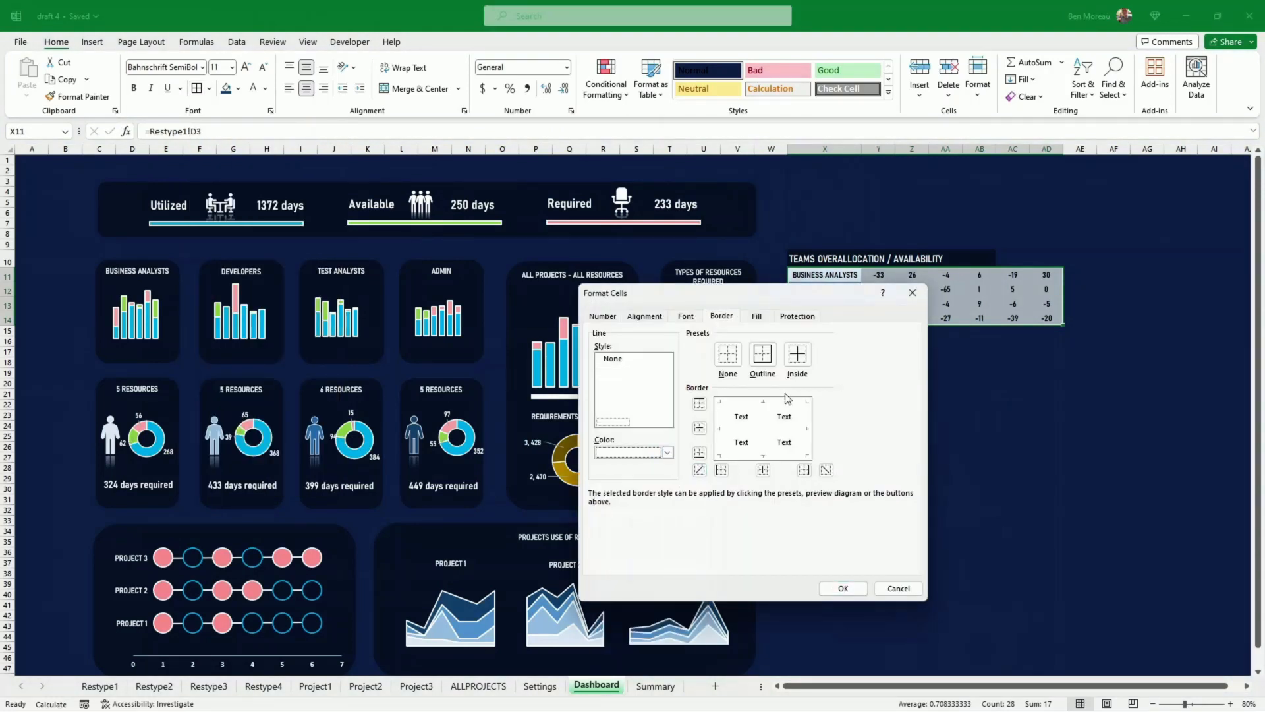
pyautogui.click(763, 355)
pyautogui.click(793, 356)
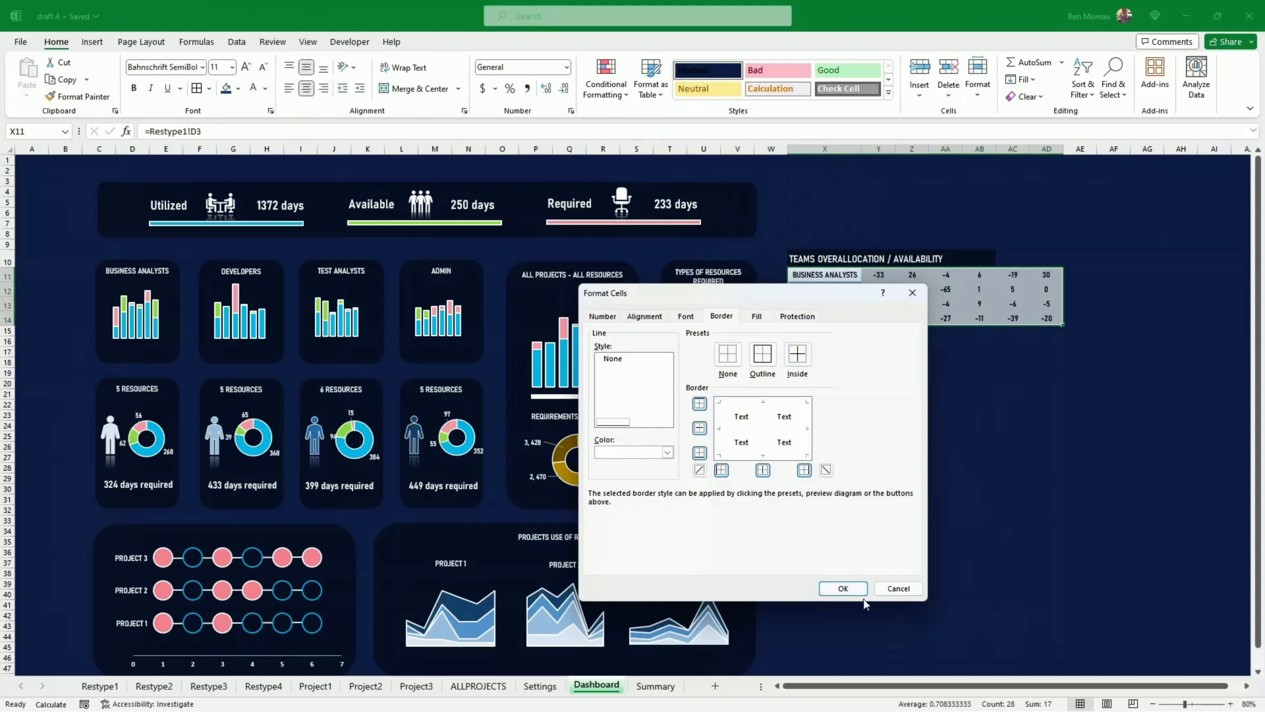
pyautogui.click(843, 587)
pyautogui.click(891, 562)
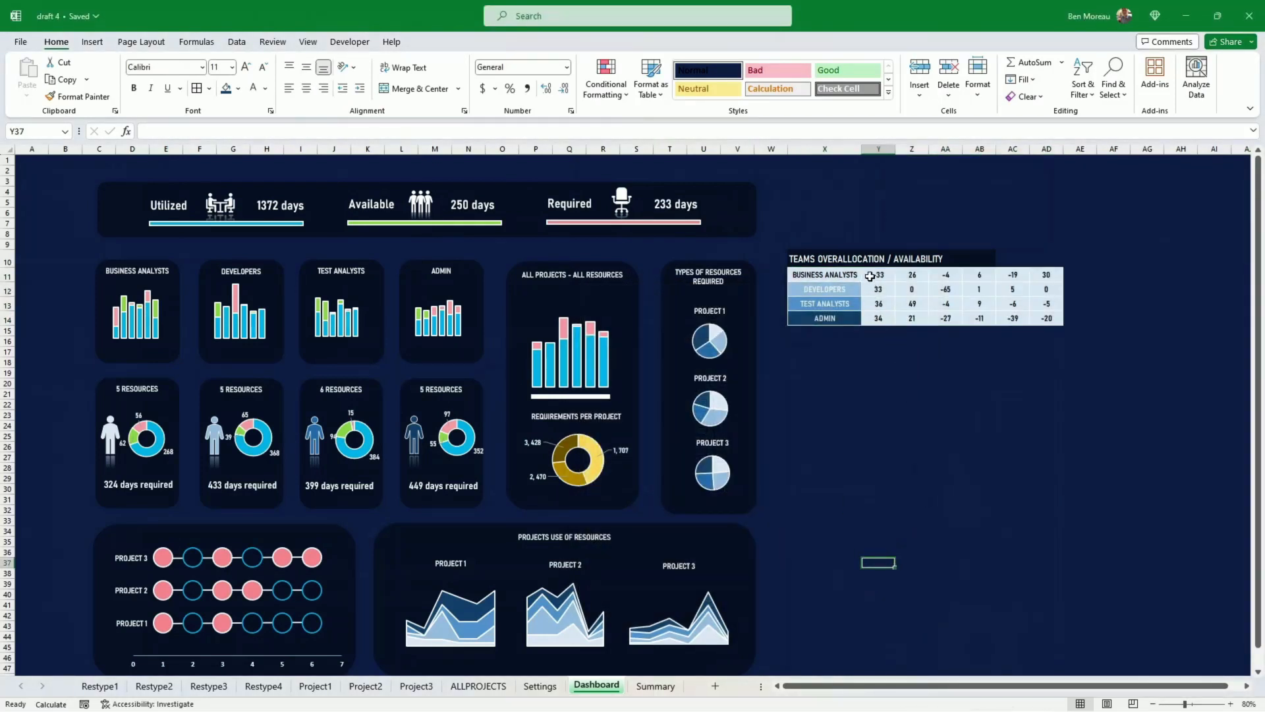
# - Add a conditional formatting rule to Y11:AD14 giving values greater than 0 a Green Fill with Dark Green Text
pyautogui.moveTo(870, 276); pyautogui.dragTo(1032, 319)
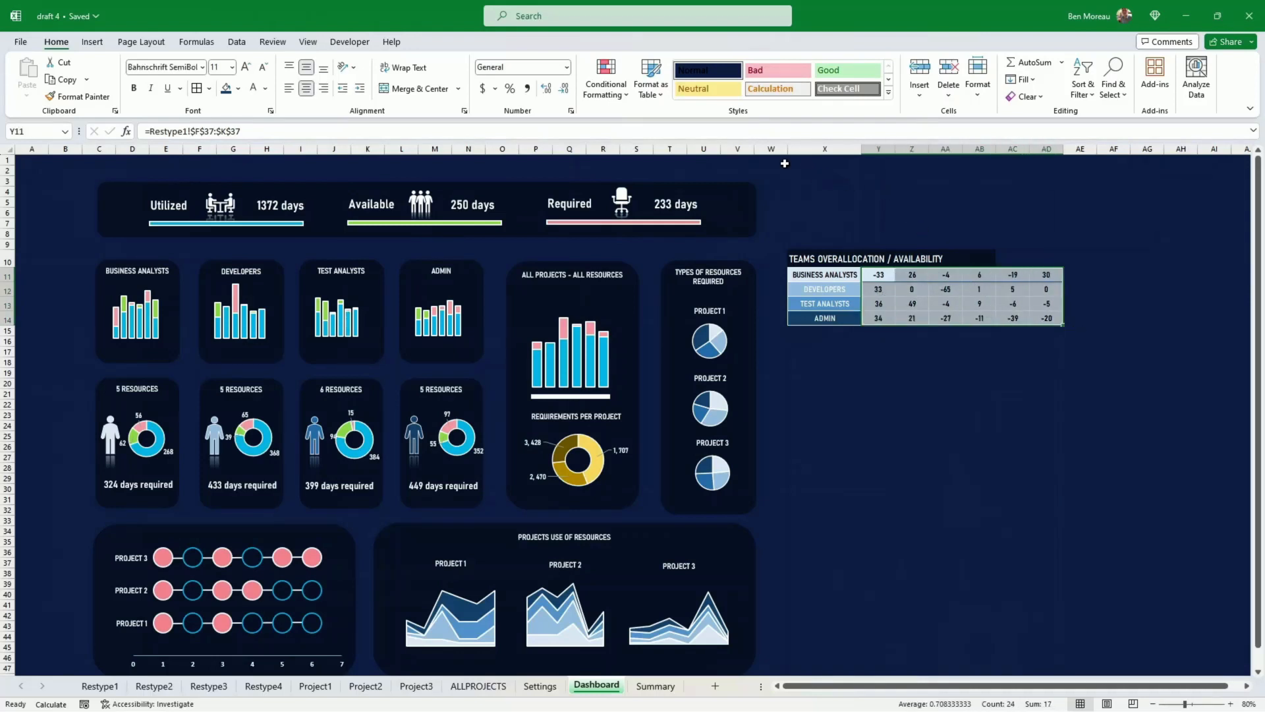
pyautogui.click(602, 100)
pyautogui.moveTo(622, 123)
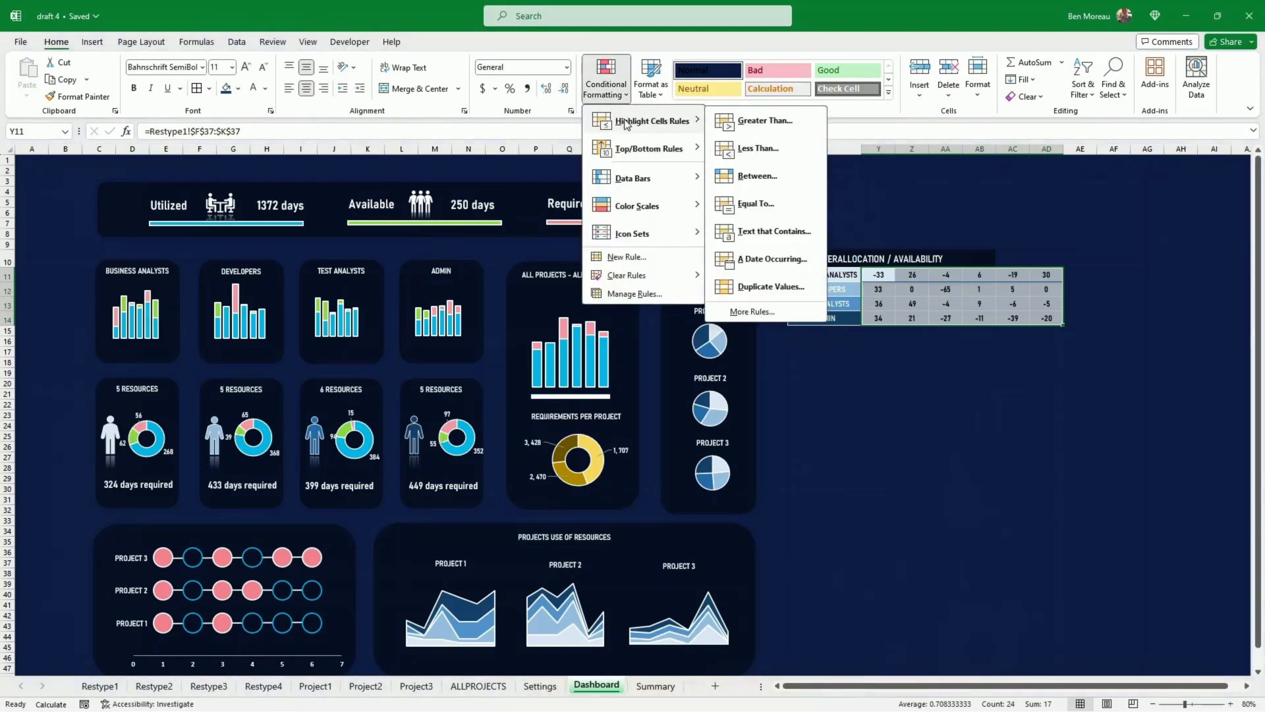
pyautogui.click(759, 124)
pyautogui.write('0')
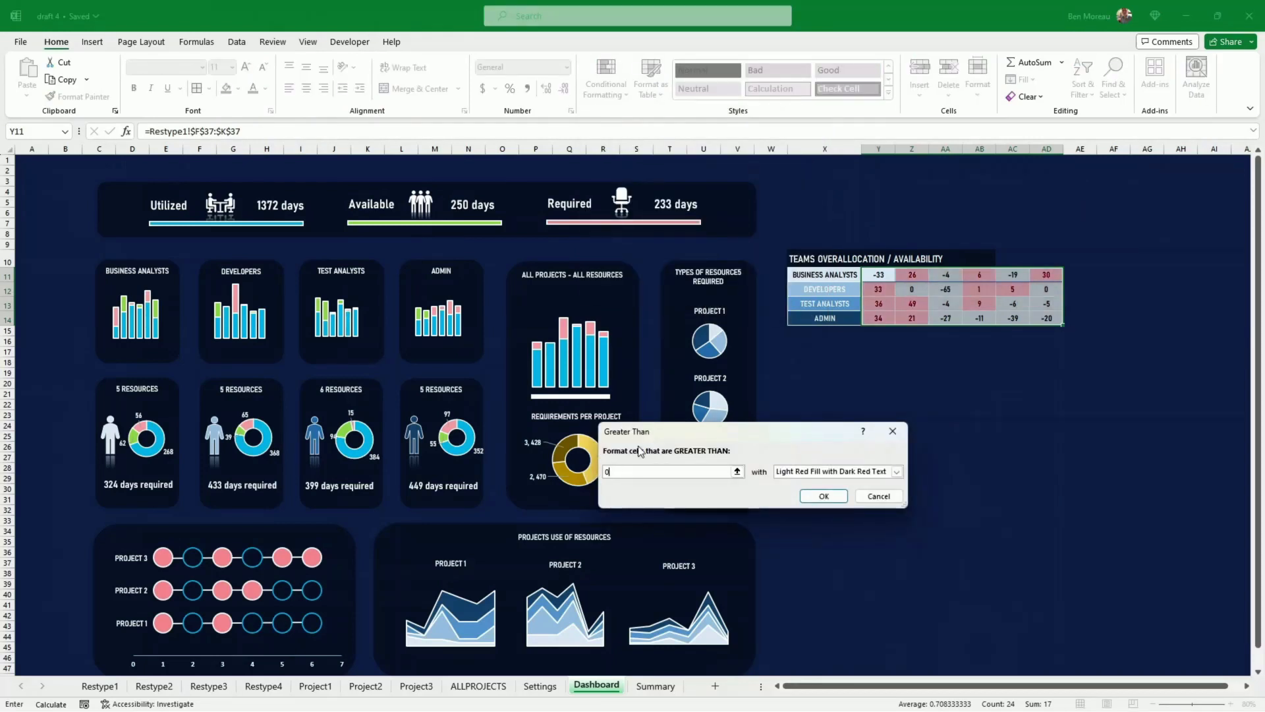
pyautogui.click(808, 475)
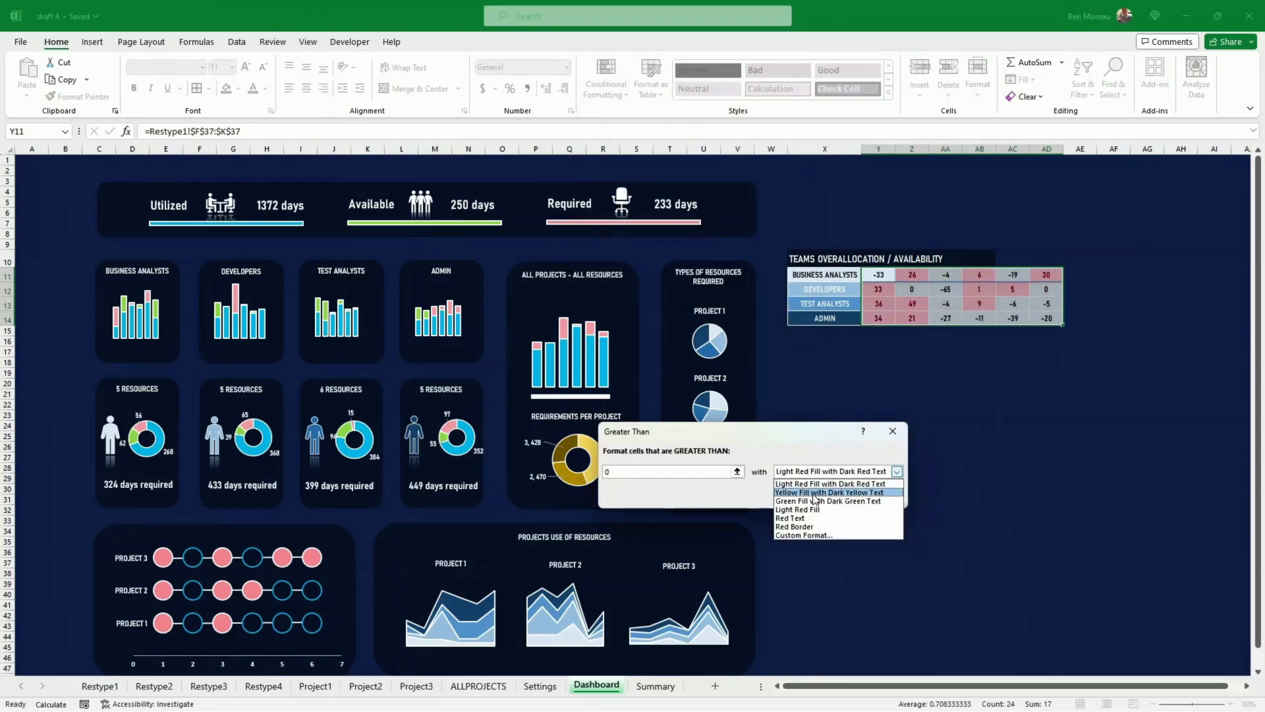
pyautogui.click(817, 501)
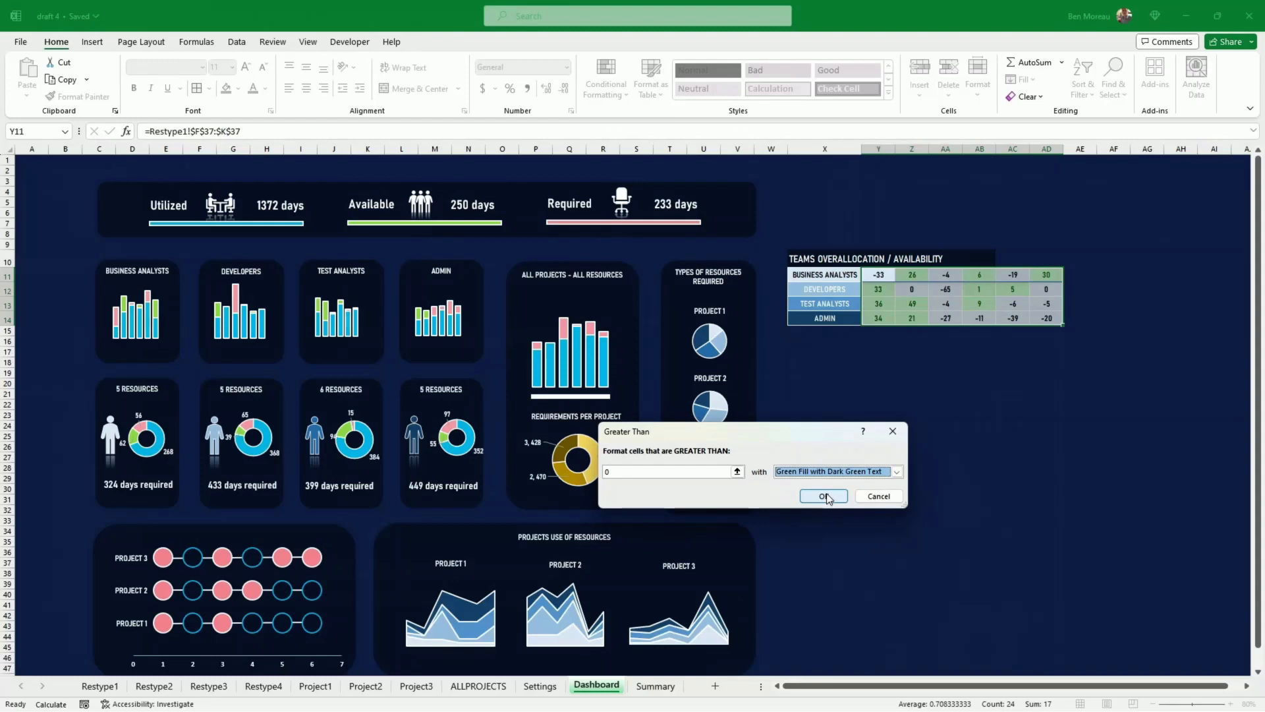
pyautogui.click(826, 497)
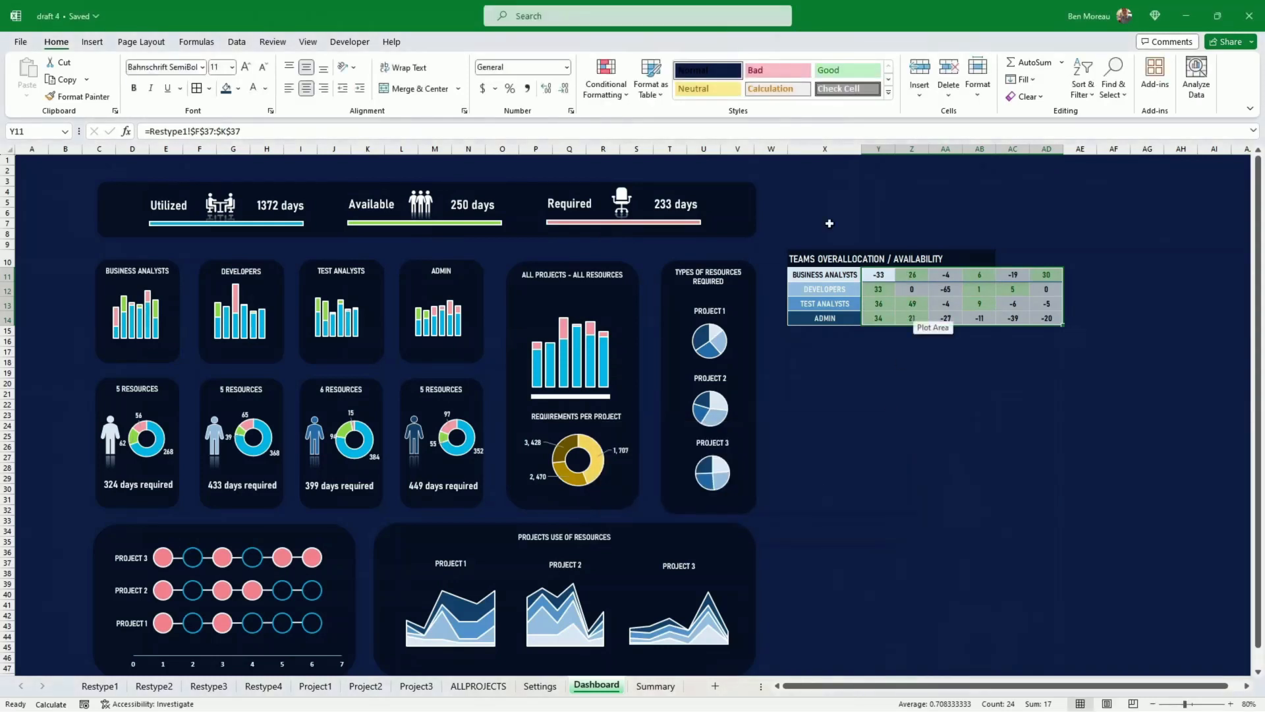
# - Add a conditional formatting rule to Y11:AD14 giving values less than 0 a Light Red Fill with Dark Red Text
pyautogui.click(600, 99)
pyautogui.moveTo(633, 126)
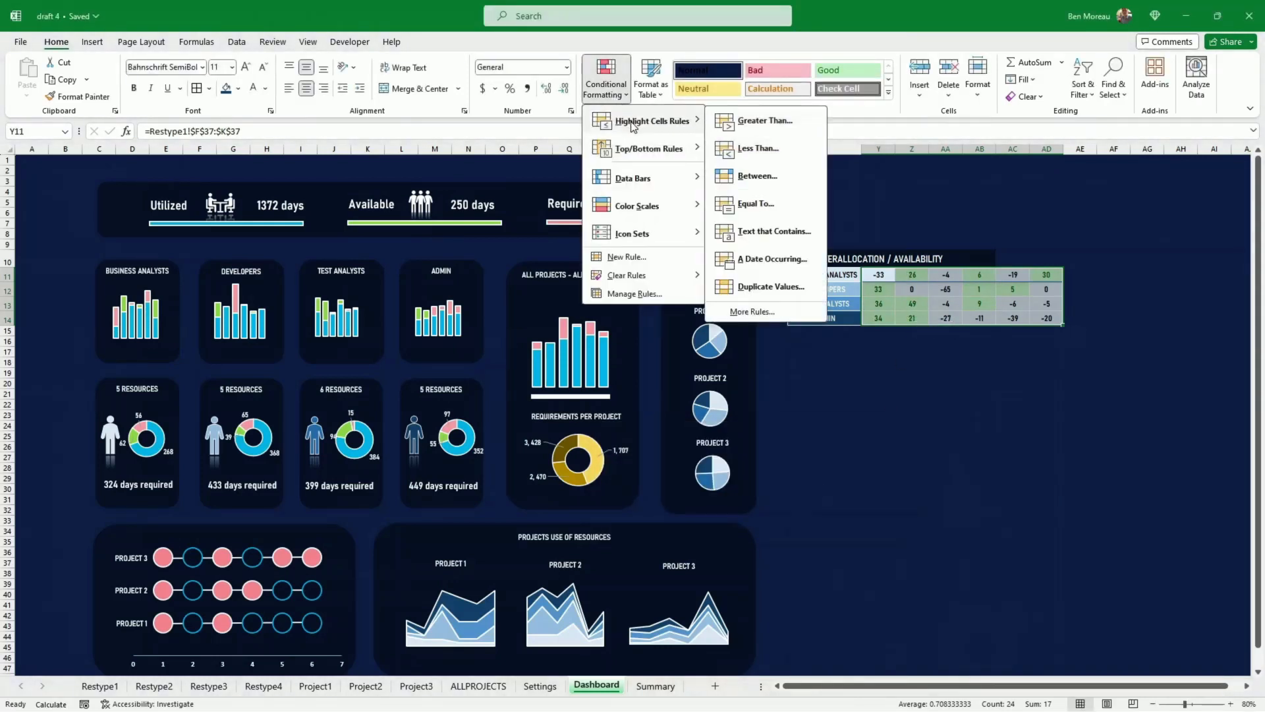
pyautogui.click(733, 148)
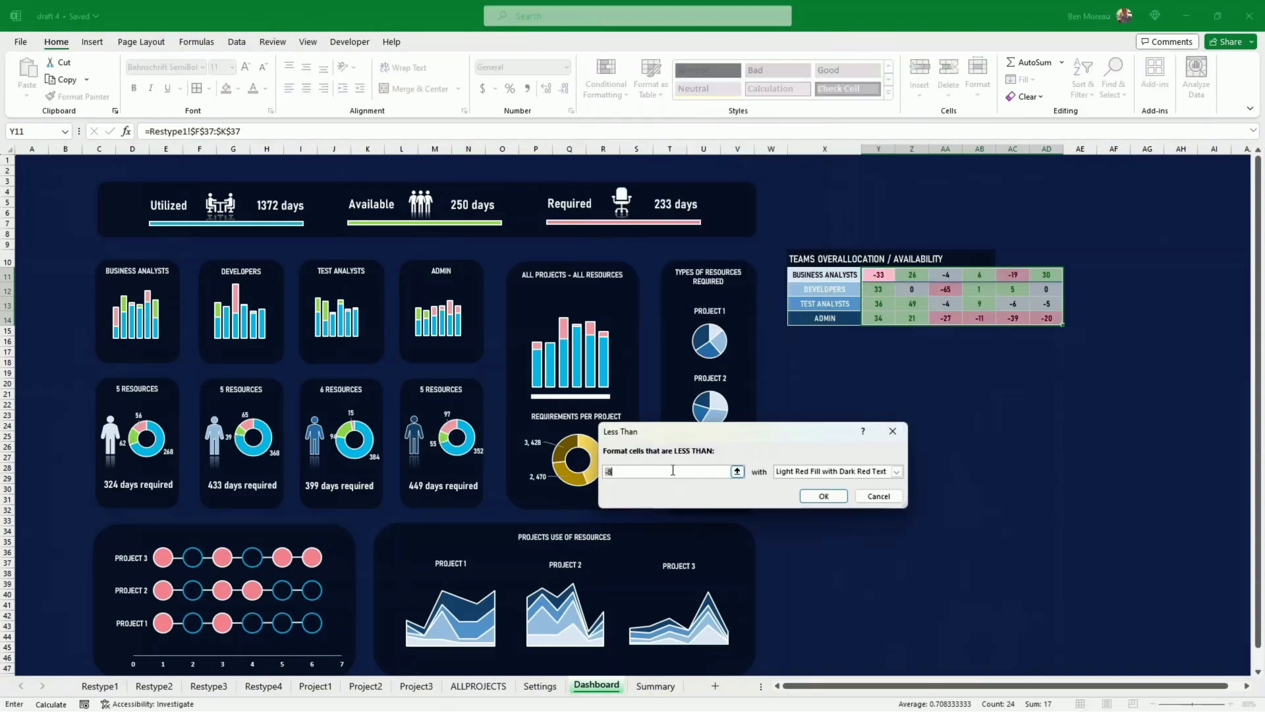
pyautogui.write('0')
pyautogui.click(824, 495)
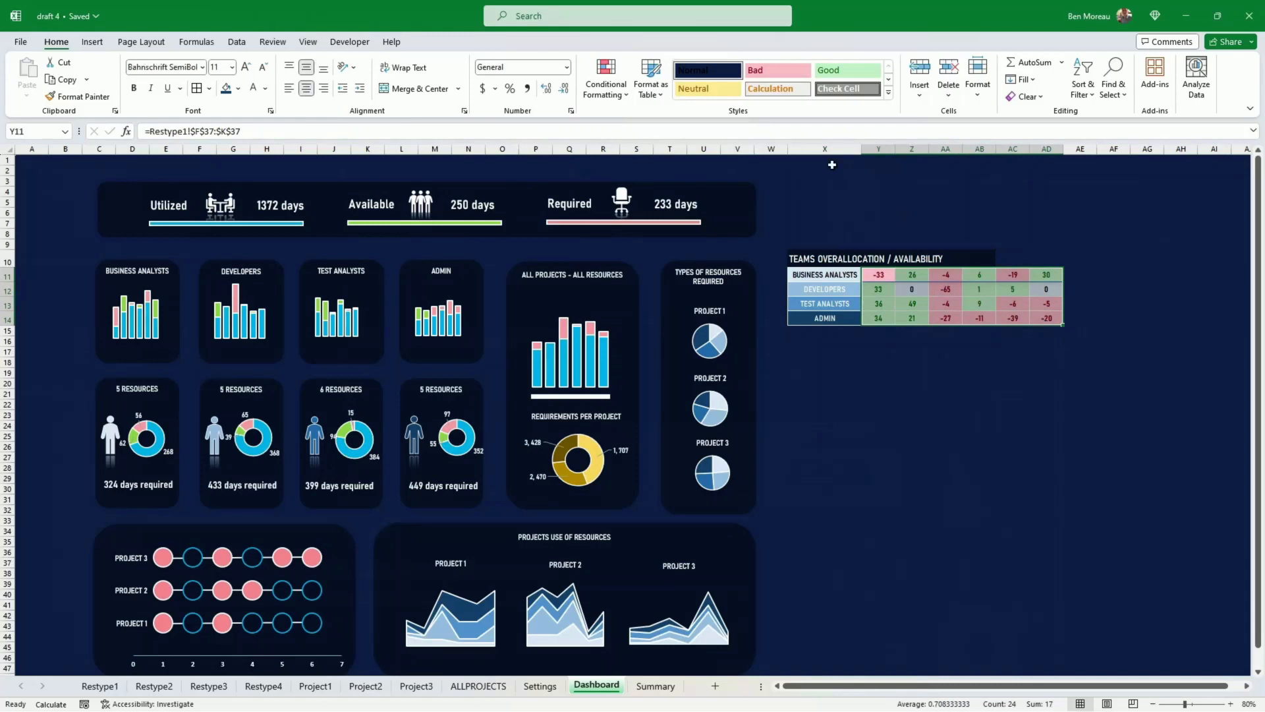
# - Edit the less-than-0 conditional formatting rule so its font colour is Automatic
pyautogui.click(624, 95)
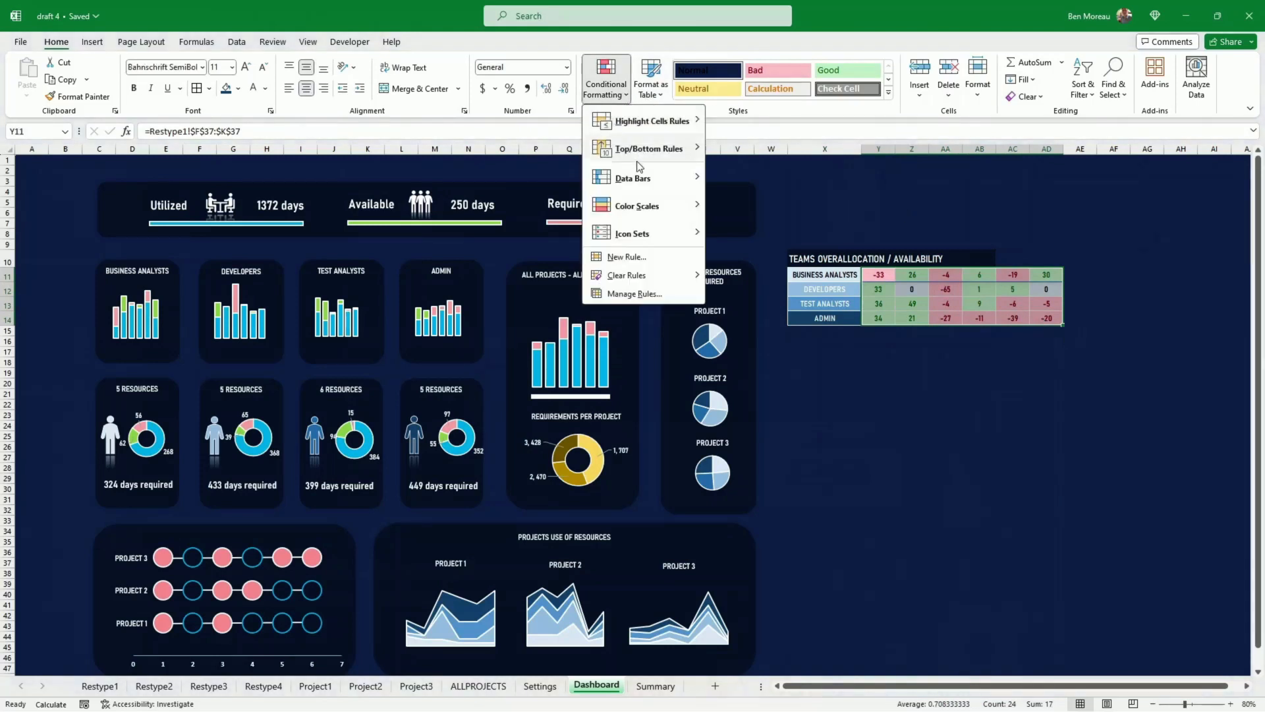
pyautogui.click(634, 293)
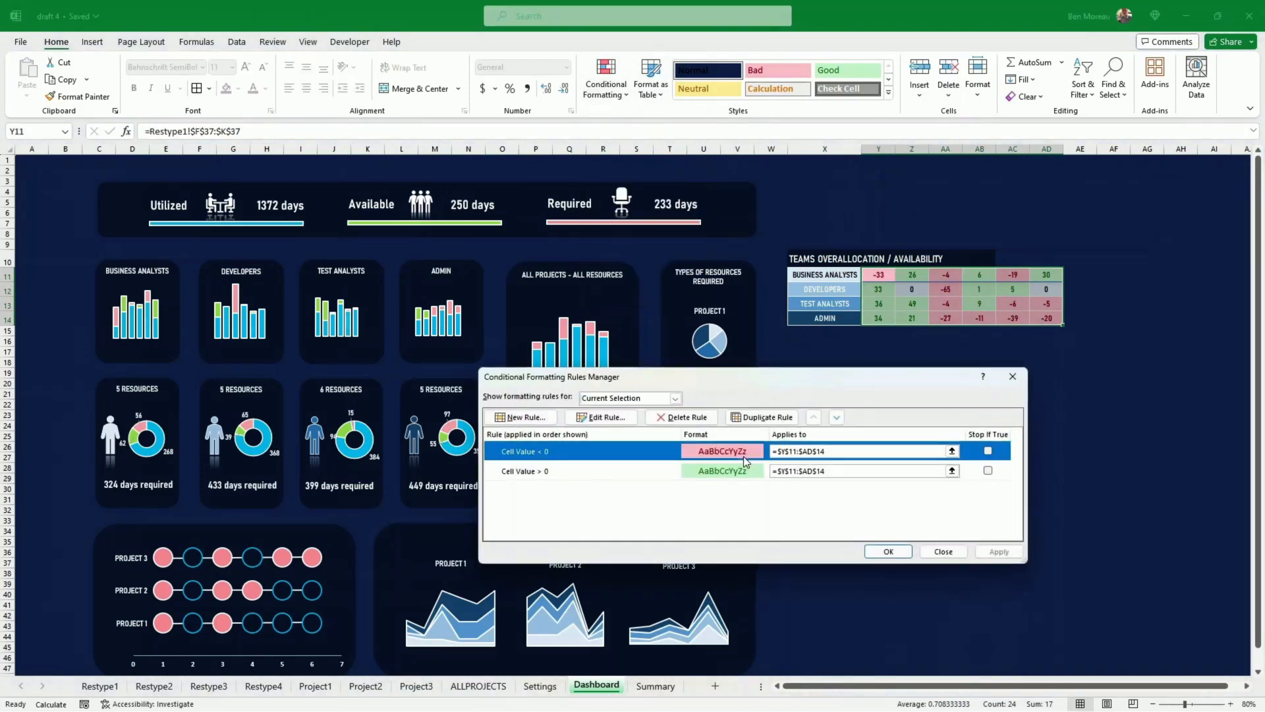
pyautogui.click(598, 418)
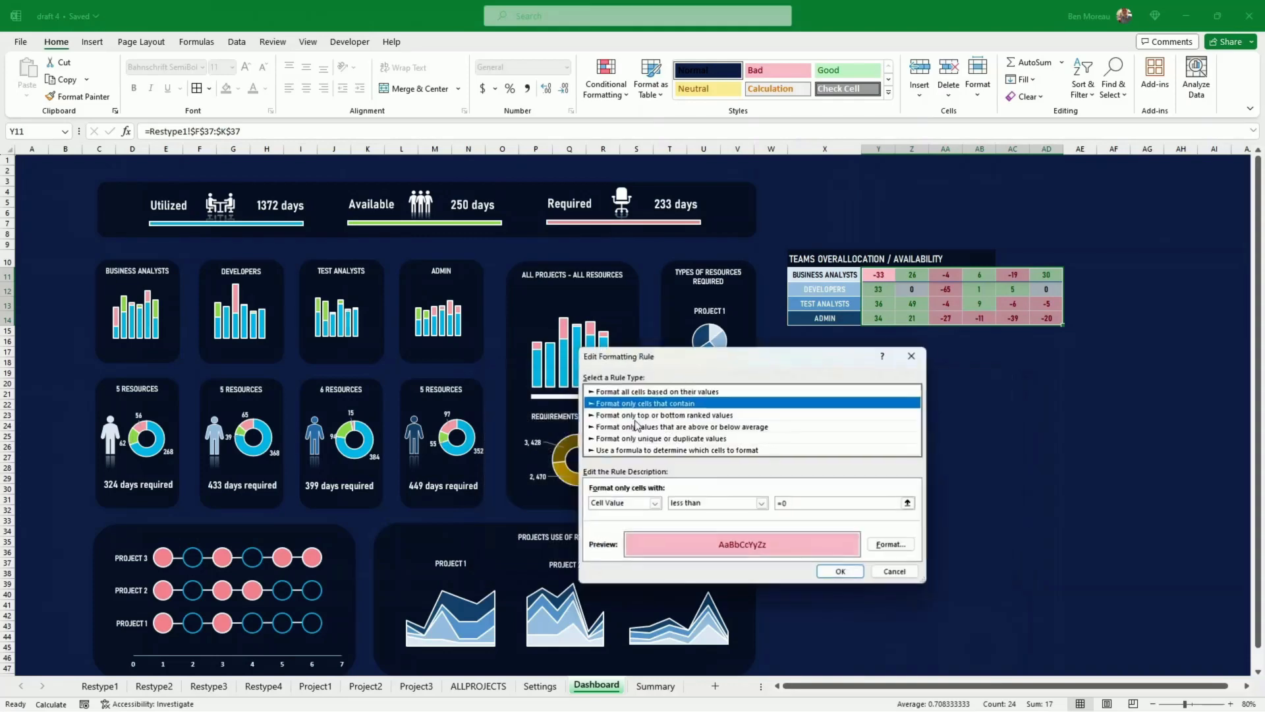
pyautogui.click(891, 544)
pyautogui.click(810, 418)
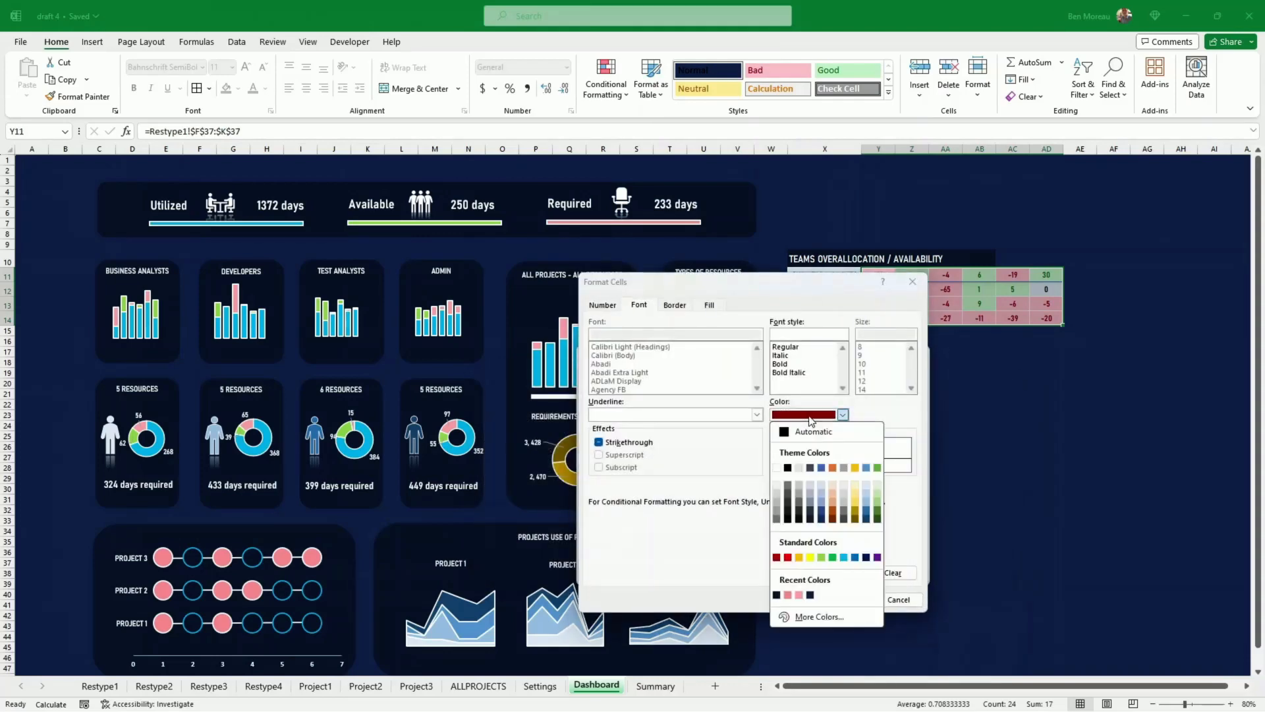
pyautogui.click(811, 433)
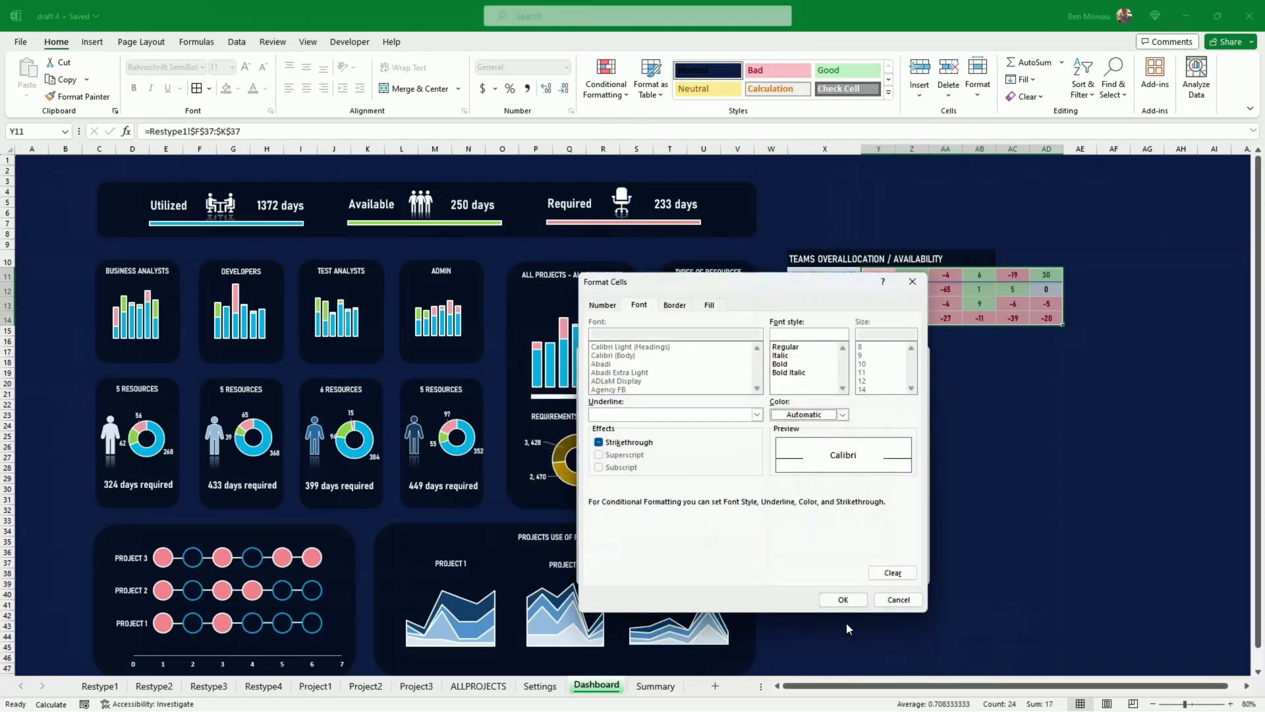
pyautogui.click(843, 599)
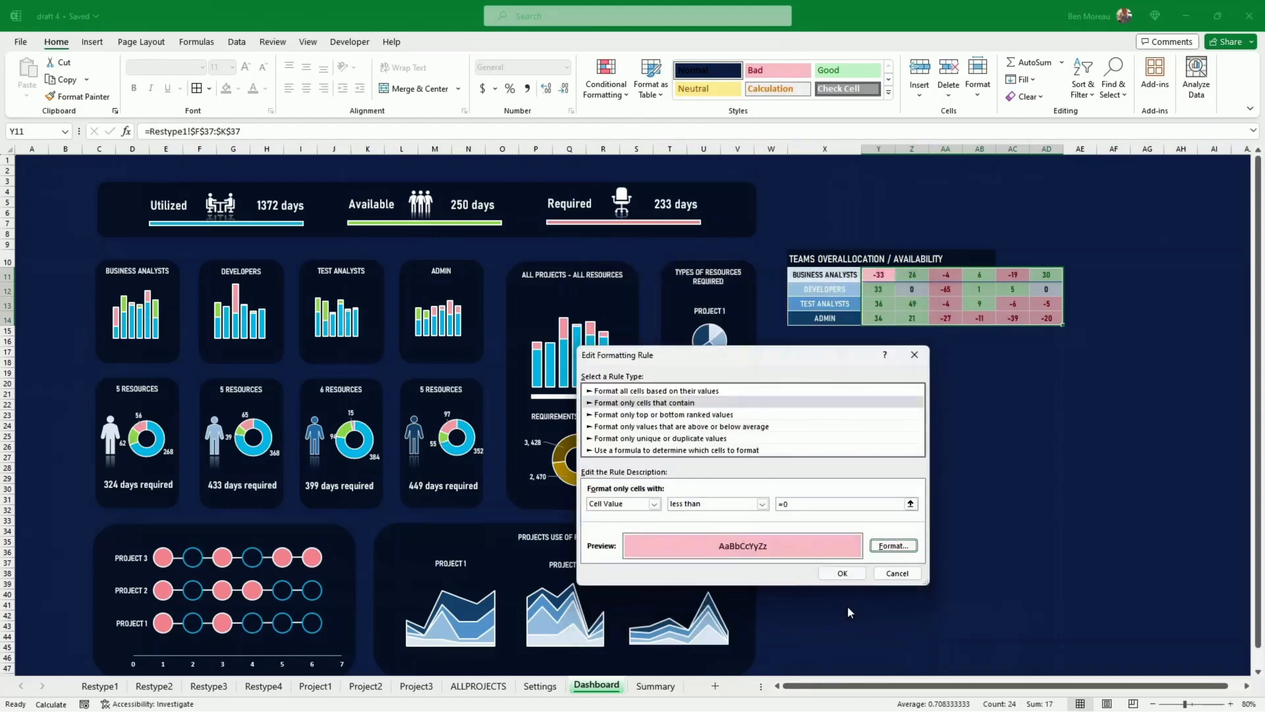
pyautogui.click(841, 572)
# - Set the greater-than-0 rule's font colour to Automatic and apply the edited conditional formatting rules
pyautogui.click(742, 473)
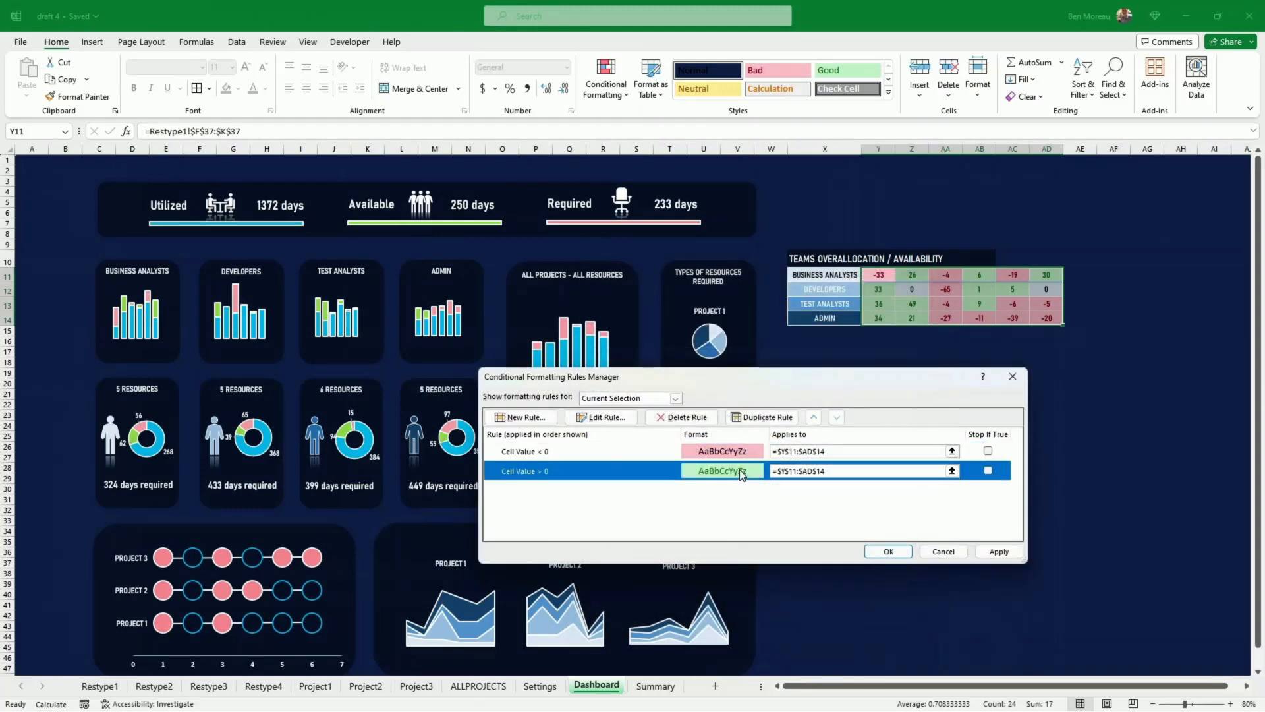
pyautogui.click(608, 417)
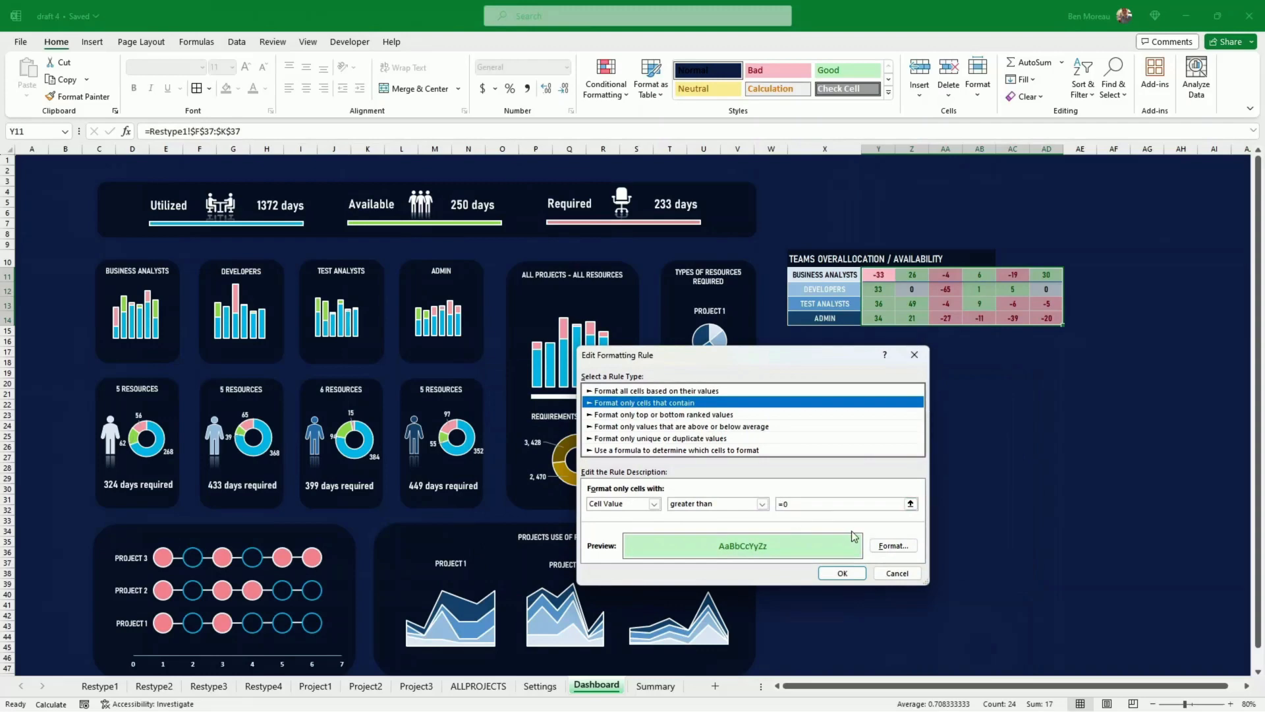
pyautogui.click(893, 545)
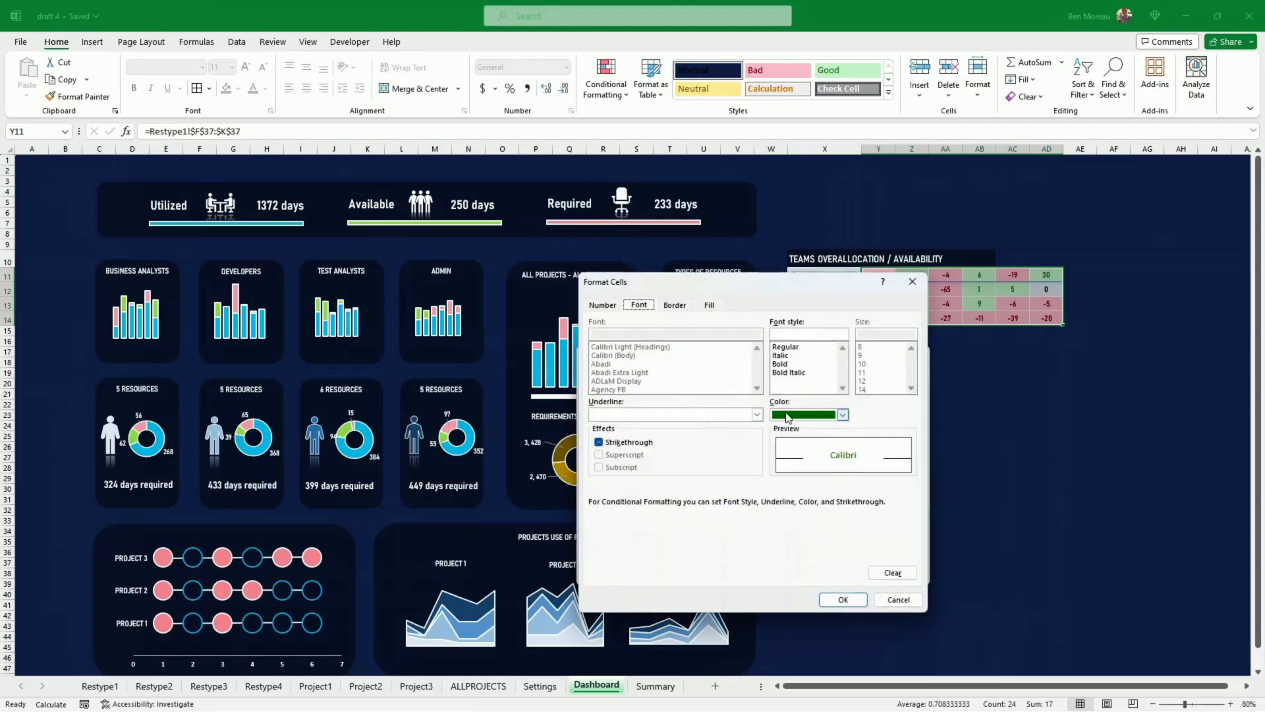
pyautogui.click(842, 414)
pyautogui.click(824, 430)
pyautogui.click(844, 600)
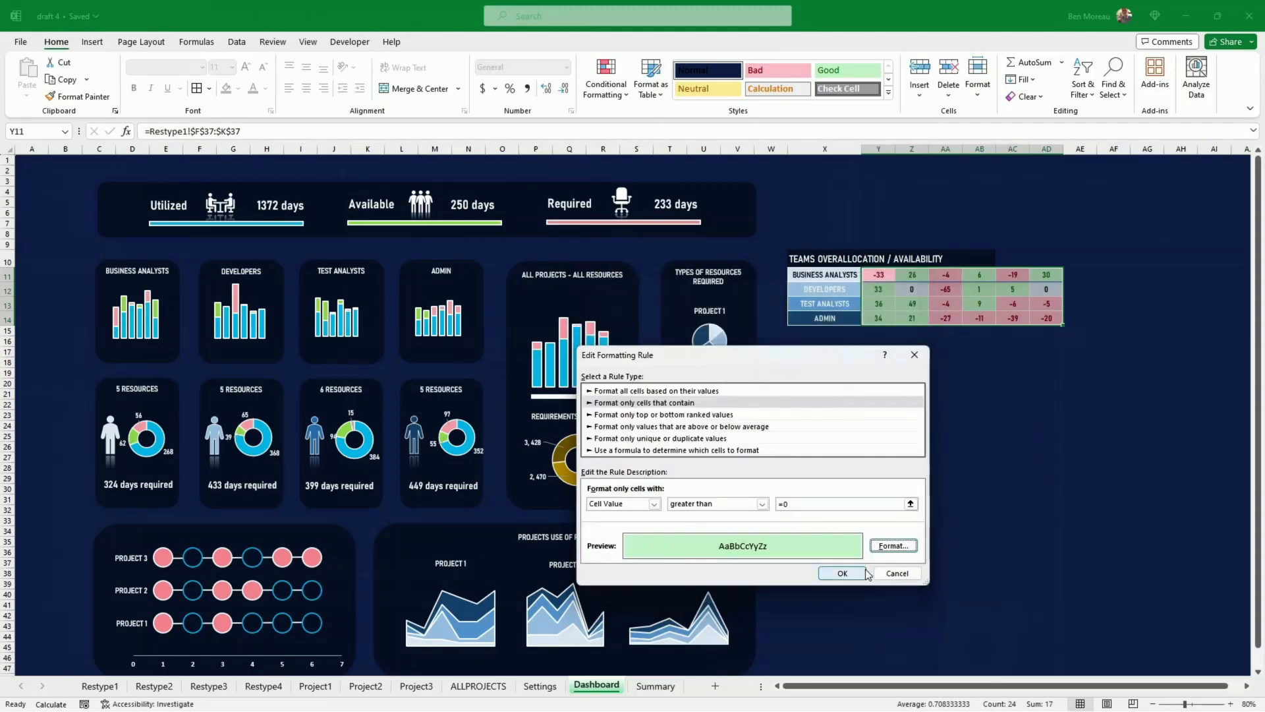
pyautogui.click(852, 570)
pyautogui.click(982, 554)
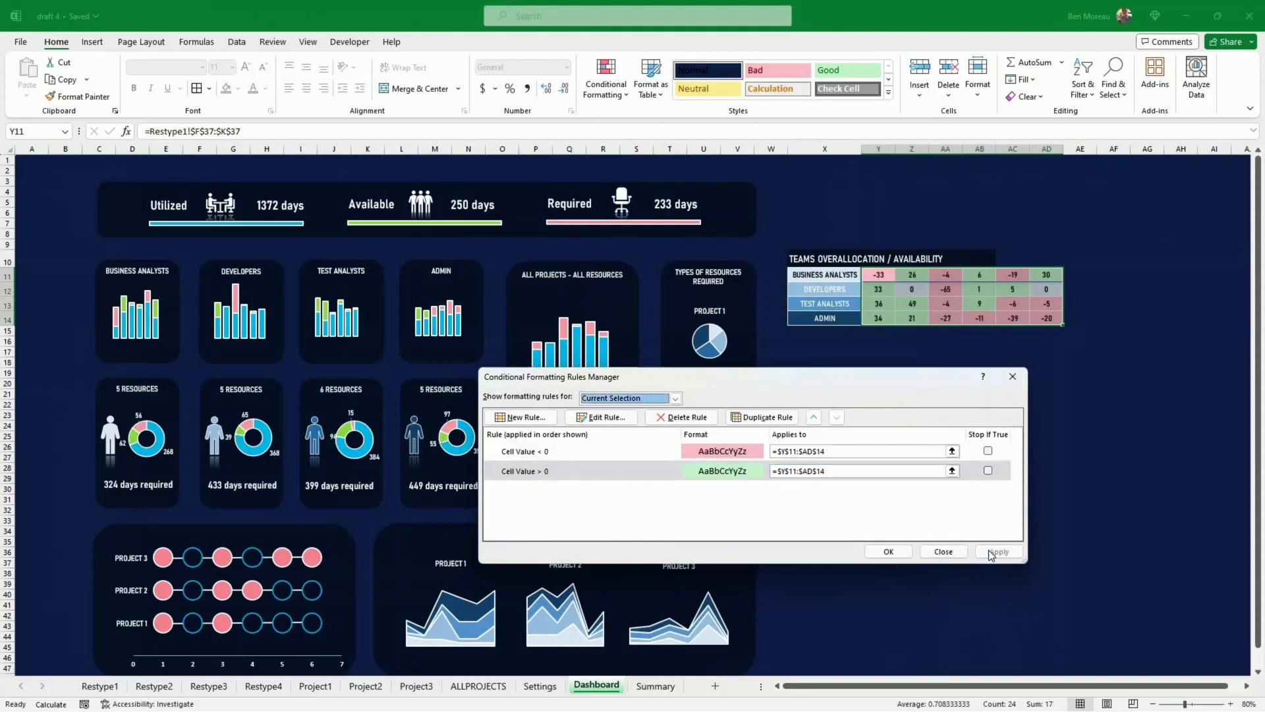
pyautogui.click(889, 551)
pyautogui.click(892, 551)
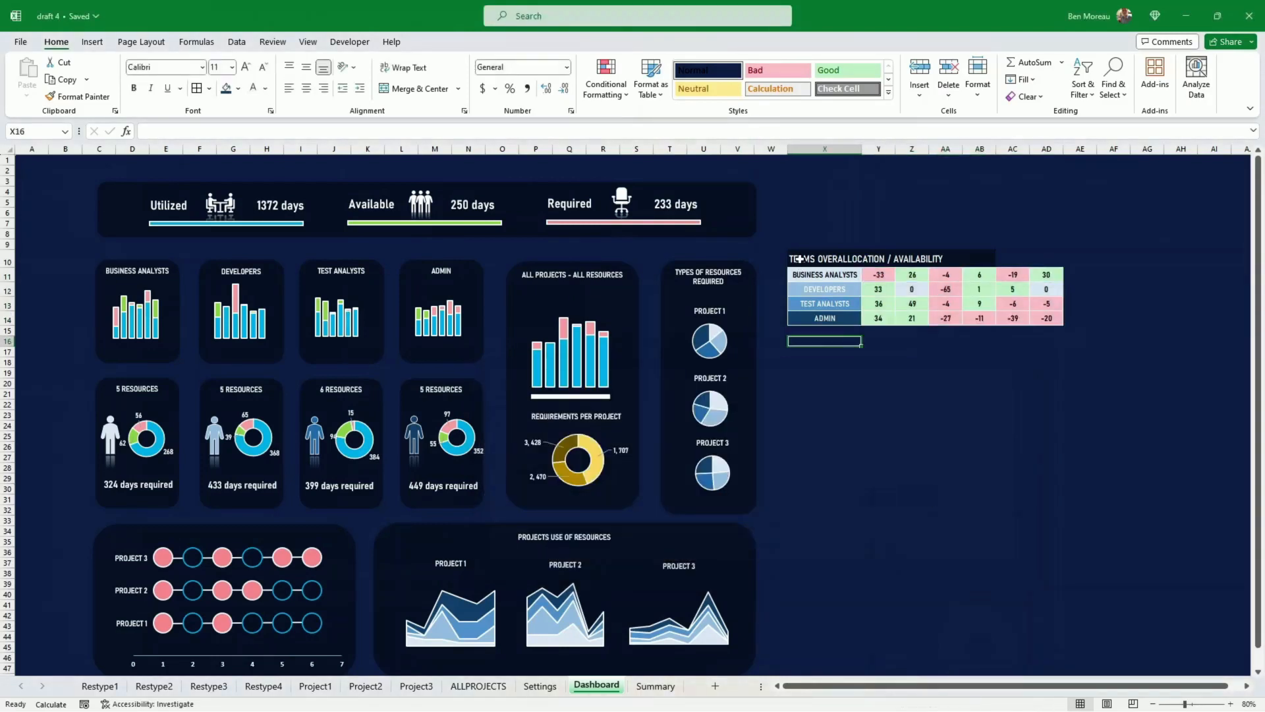
# - Copy the table heading from X10:AB10 to X16 below the team table and make row 16 taller
pyautogui.moveTo(801, 259); pyautogui.dragTo(993, 258)
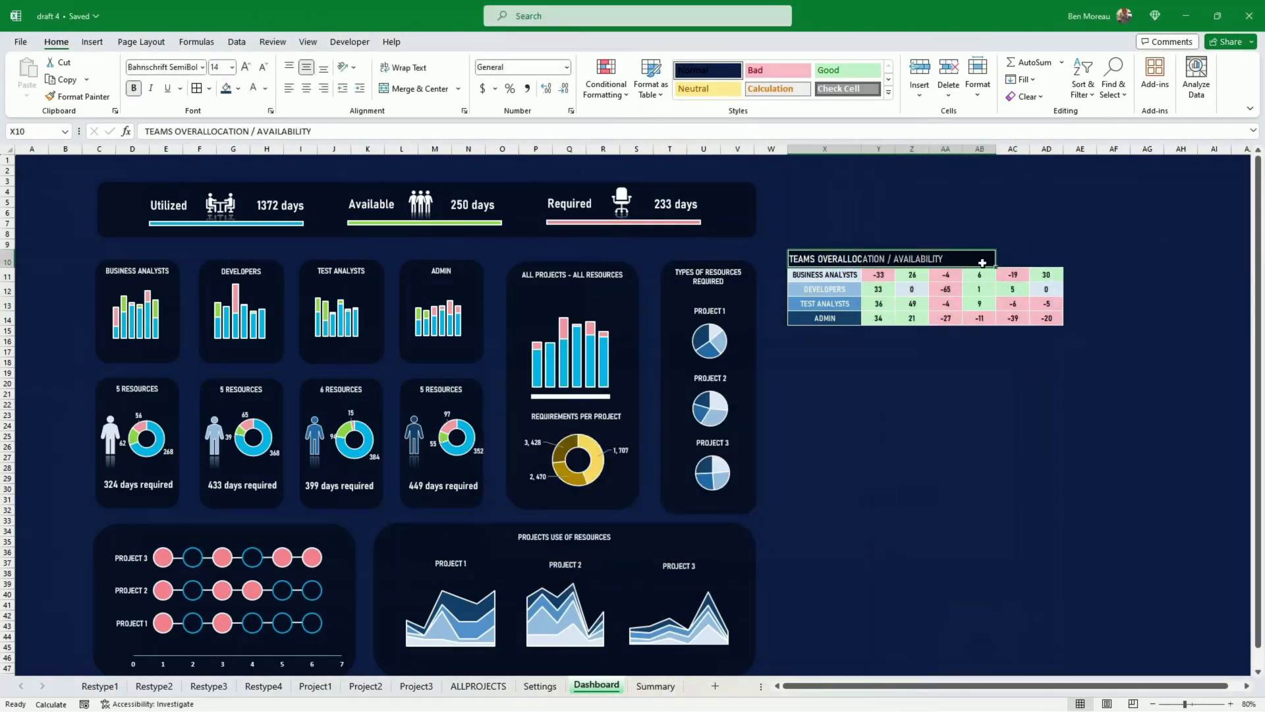
pyautogui.hotkey('ctrl', 'c')
pyautogui.click(801, 346)
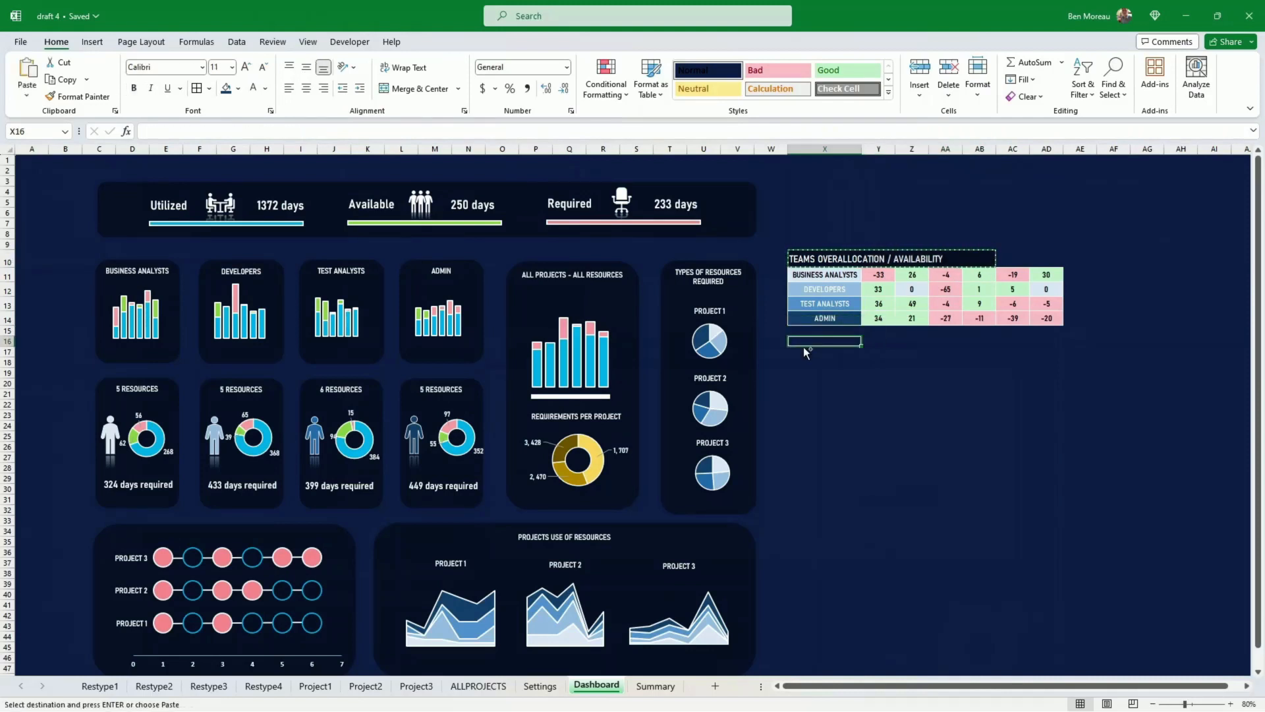
pyautogui.hotkey('ctrl', 'v')
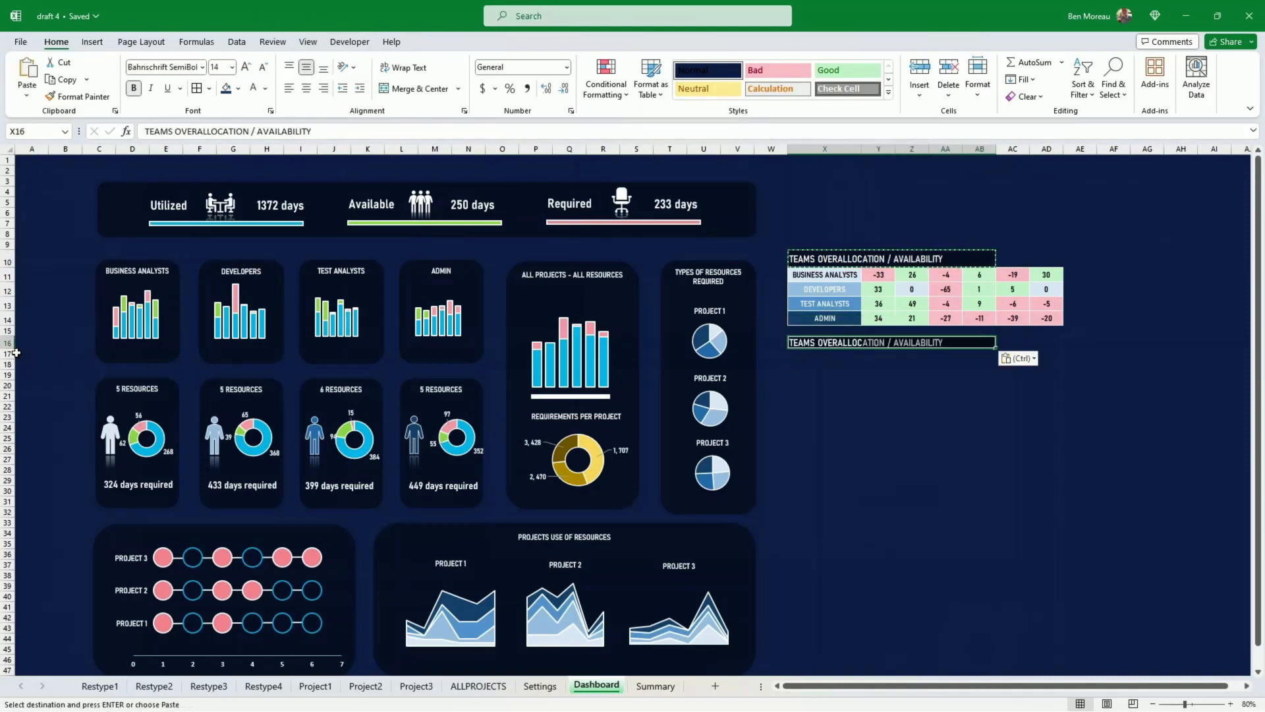
pyautogui.moveTo(11, 348); pyautogui.dragTo(12, 356)
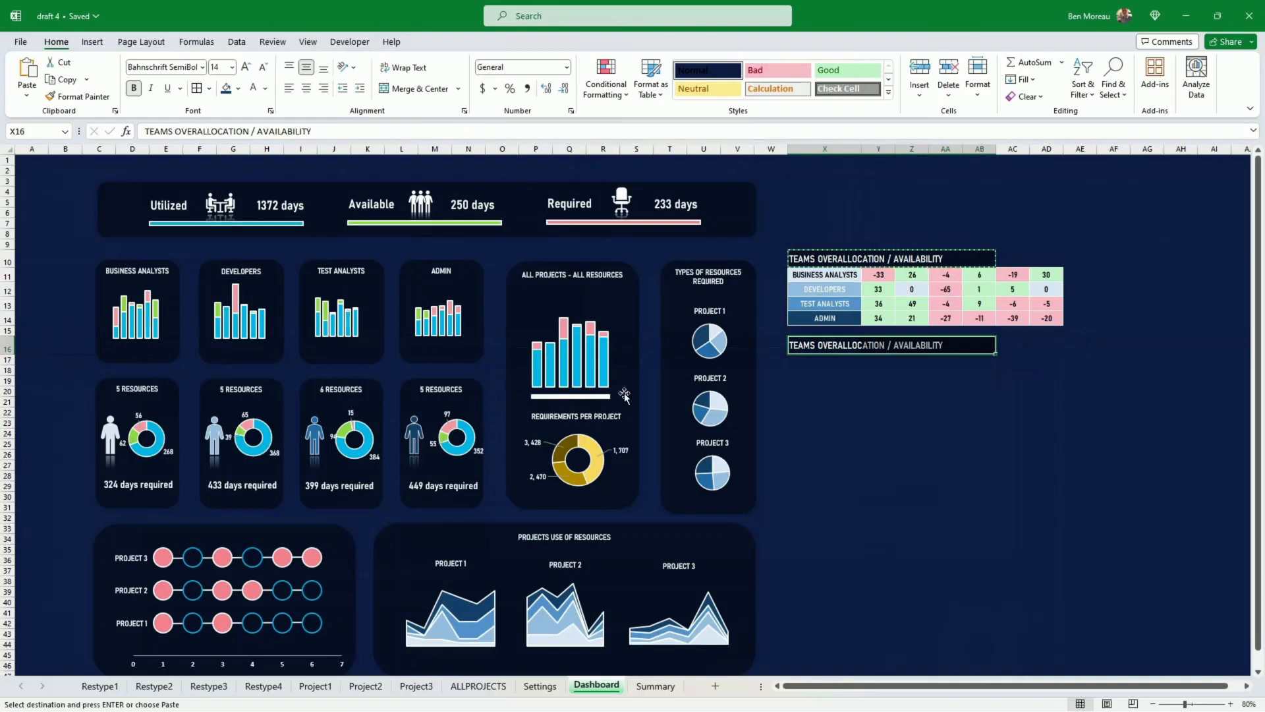
pyautogui.click(799, 345)
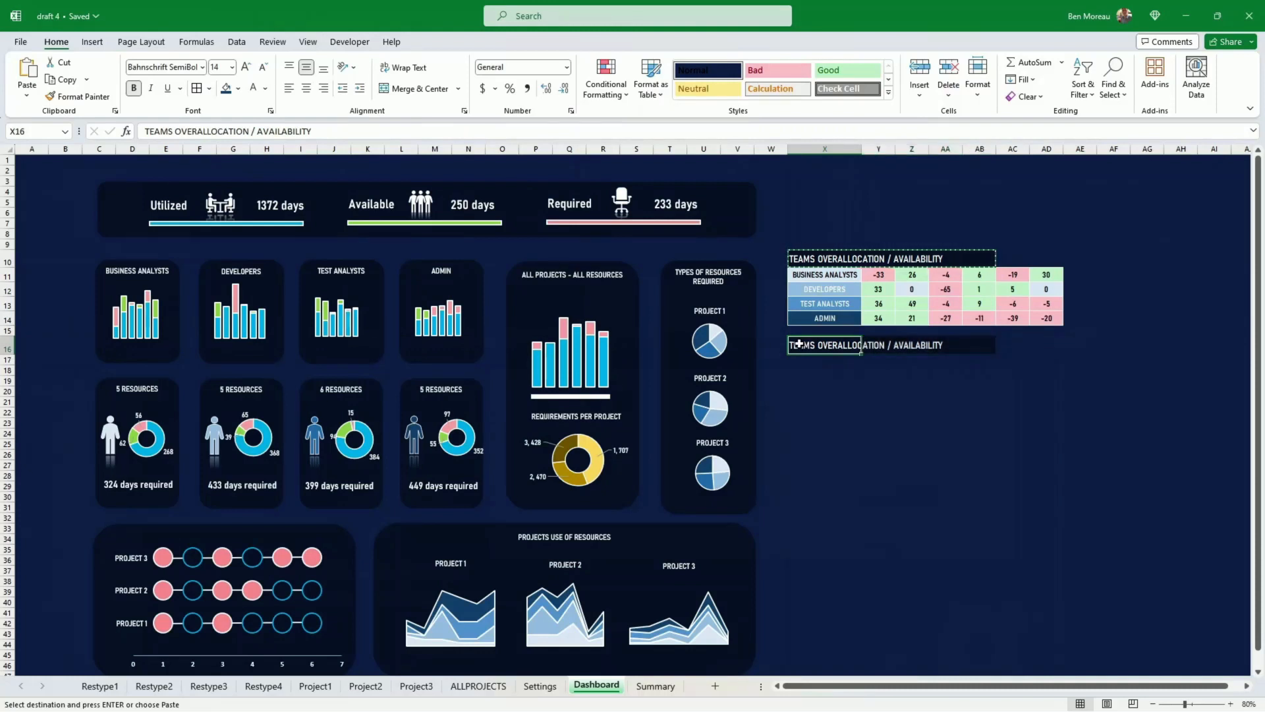
# - Link X16 to the BUSINESS ANALYSTS label in X11
pyautogui.write('=')
pyautogui.click(823, 275)
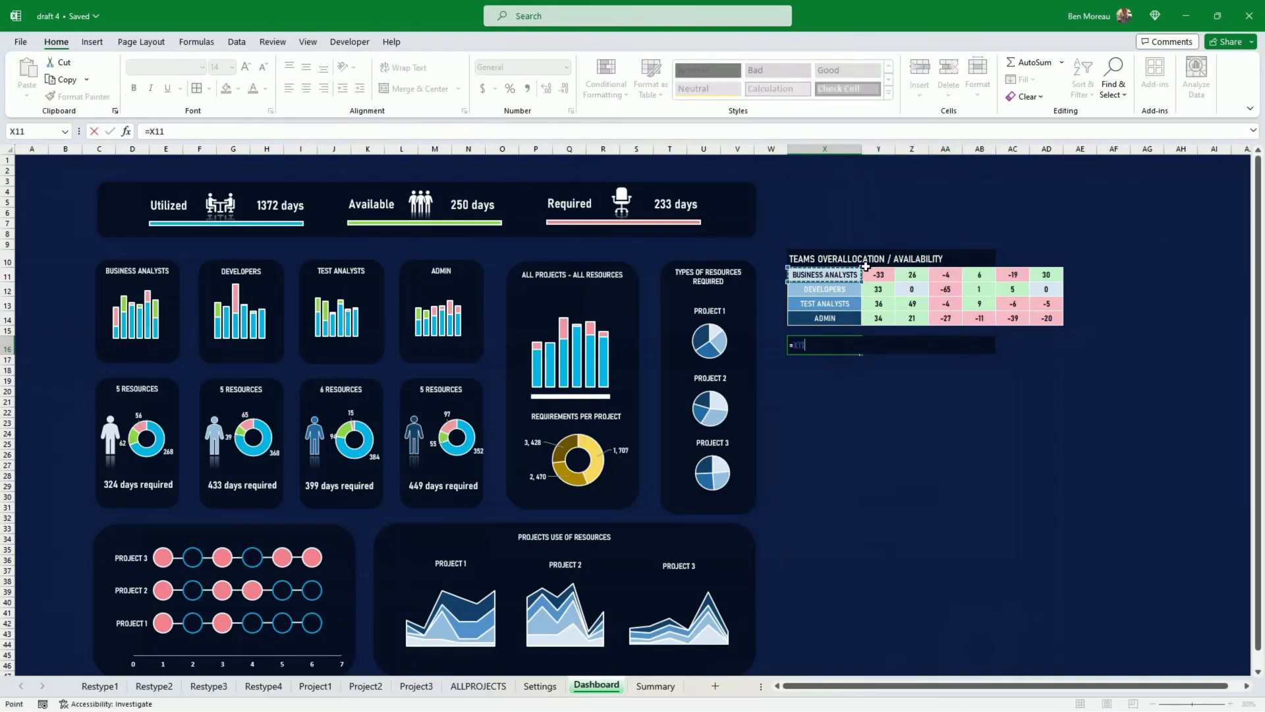
pyautogui.hotkey('ctrl', 'Return')
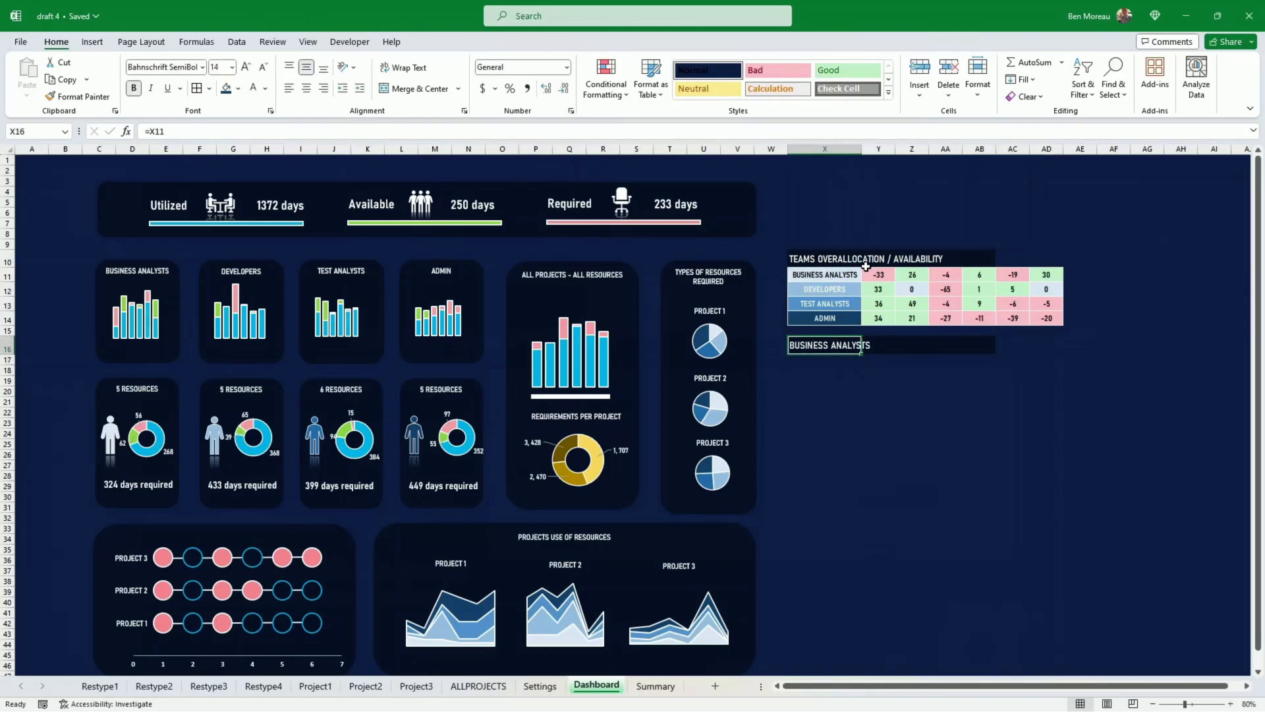
pyautogui.click(826, 367)
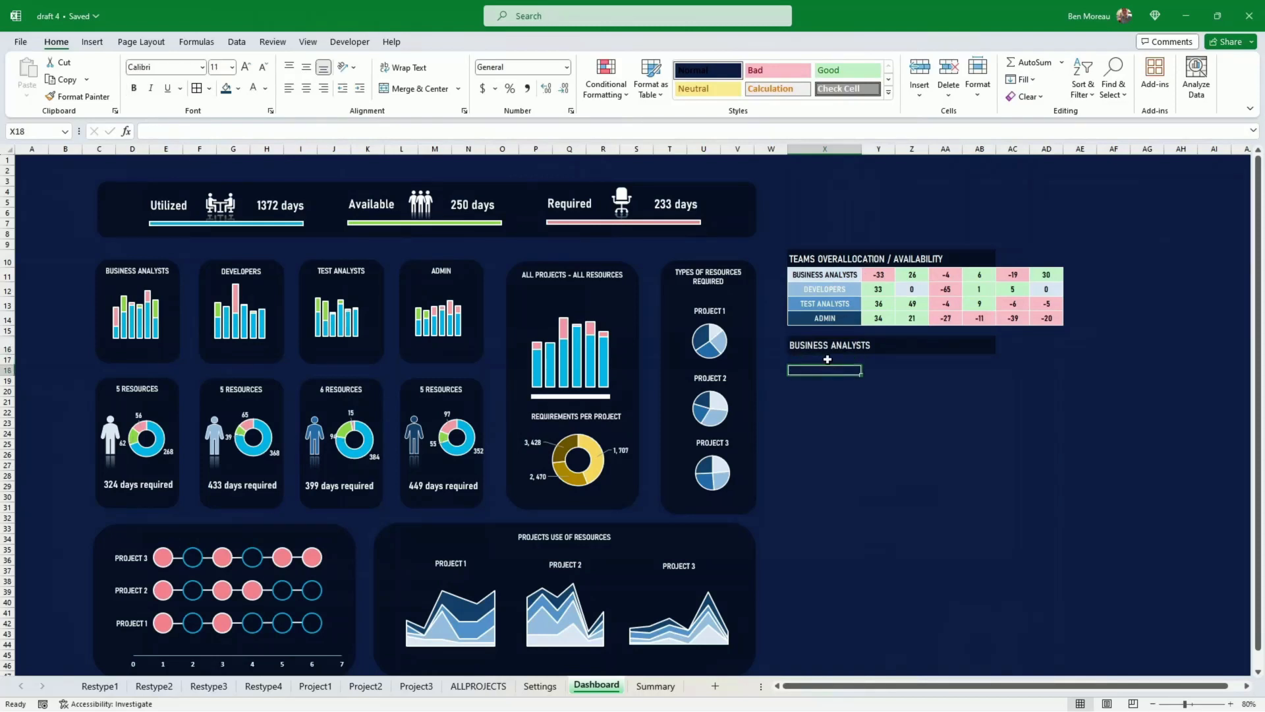
pyautogui.click(832, 361)
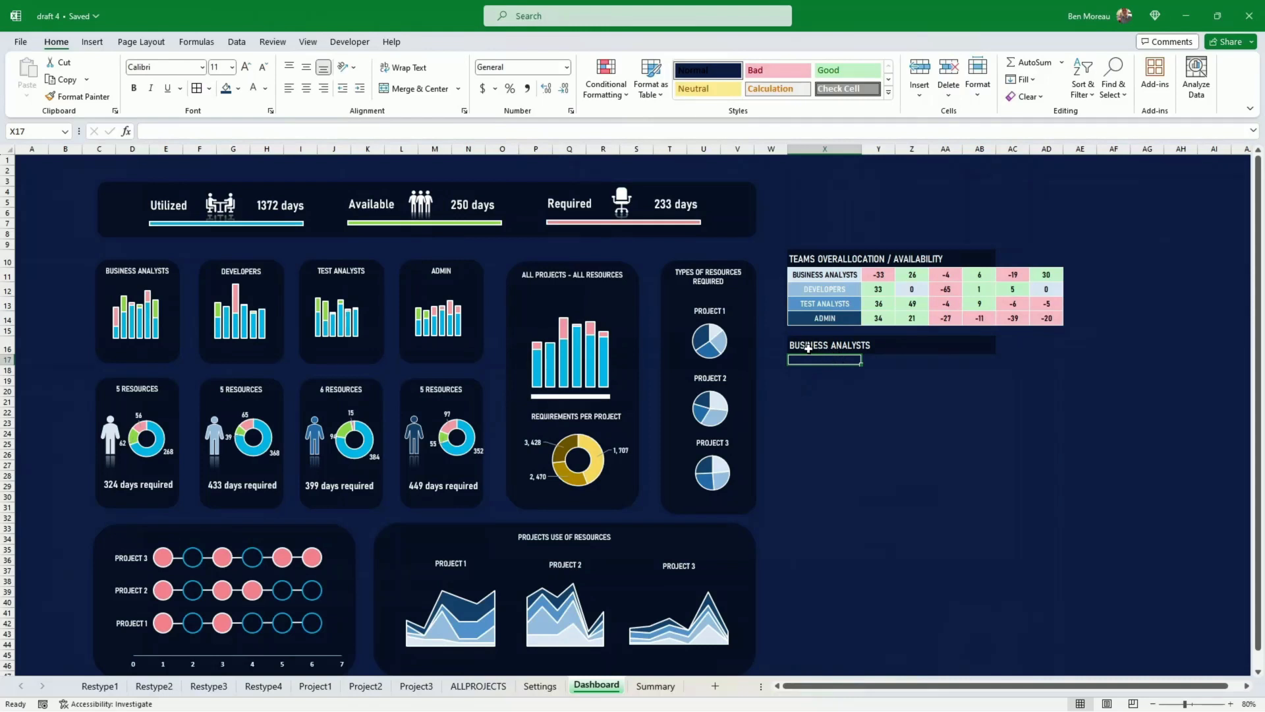
# - Copy the heading strip X16:AB16 to X18
pyautogui.moveTo(809, 348); pyautogui.dragTo(969, 346)
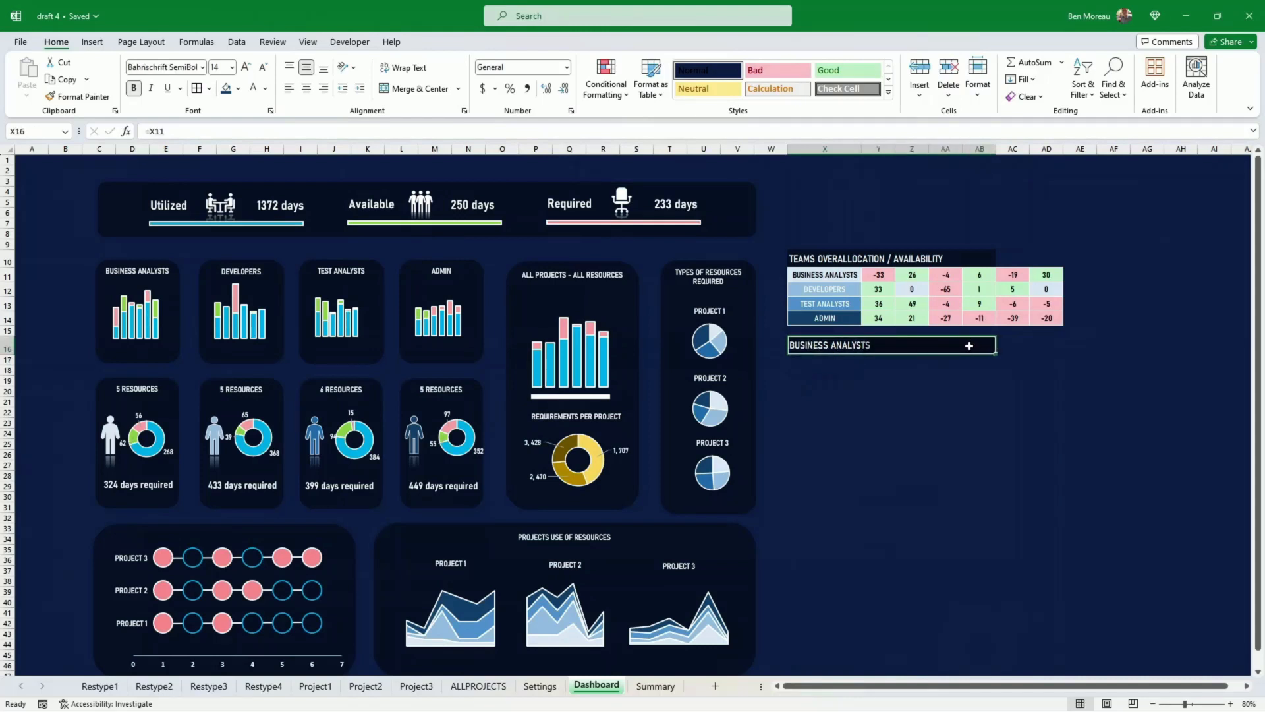
pyautogui.hotkey('ctrl', 'c')
pyautogui.click(811, 379)
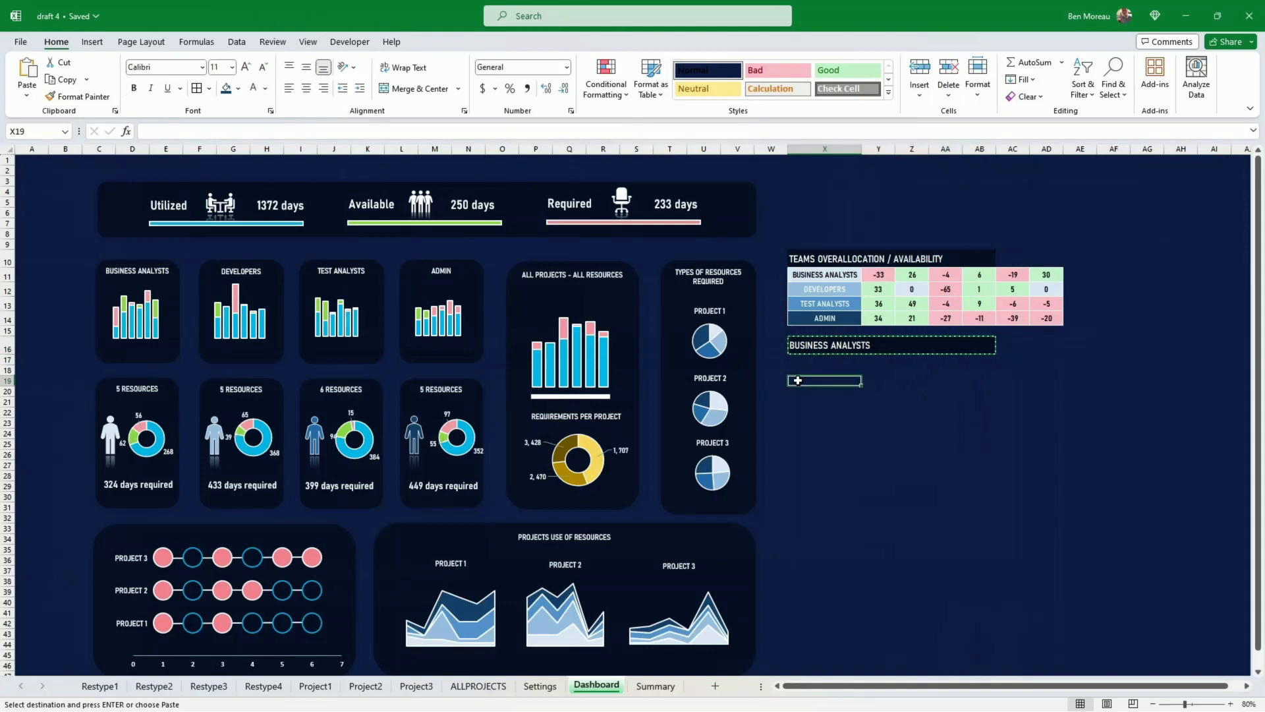
pyautogui.click(814, 371)
pyautogui.hotkey('ctrl', 'v')
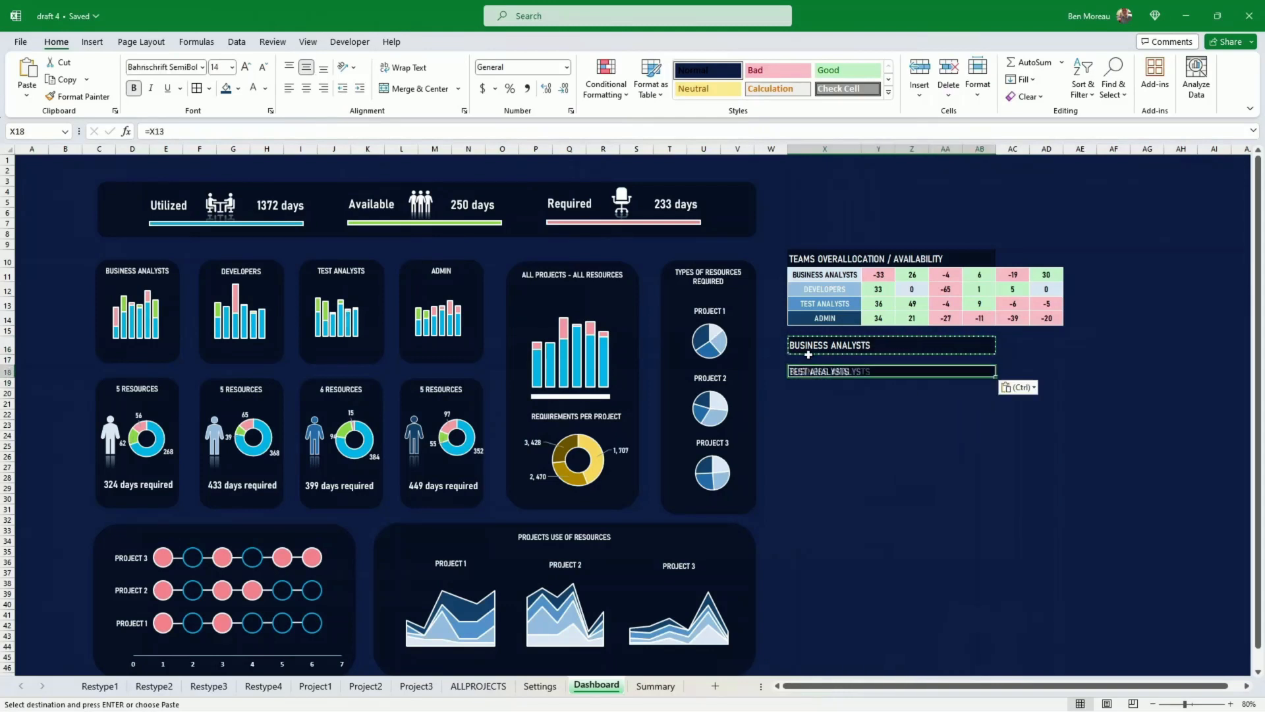
# - Title the heading in X16 "TOP 5 Resources with most availability"
pyautogui.click(806, 345)
pyautogui.write('TOP 5 RESO')
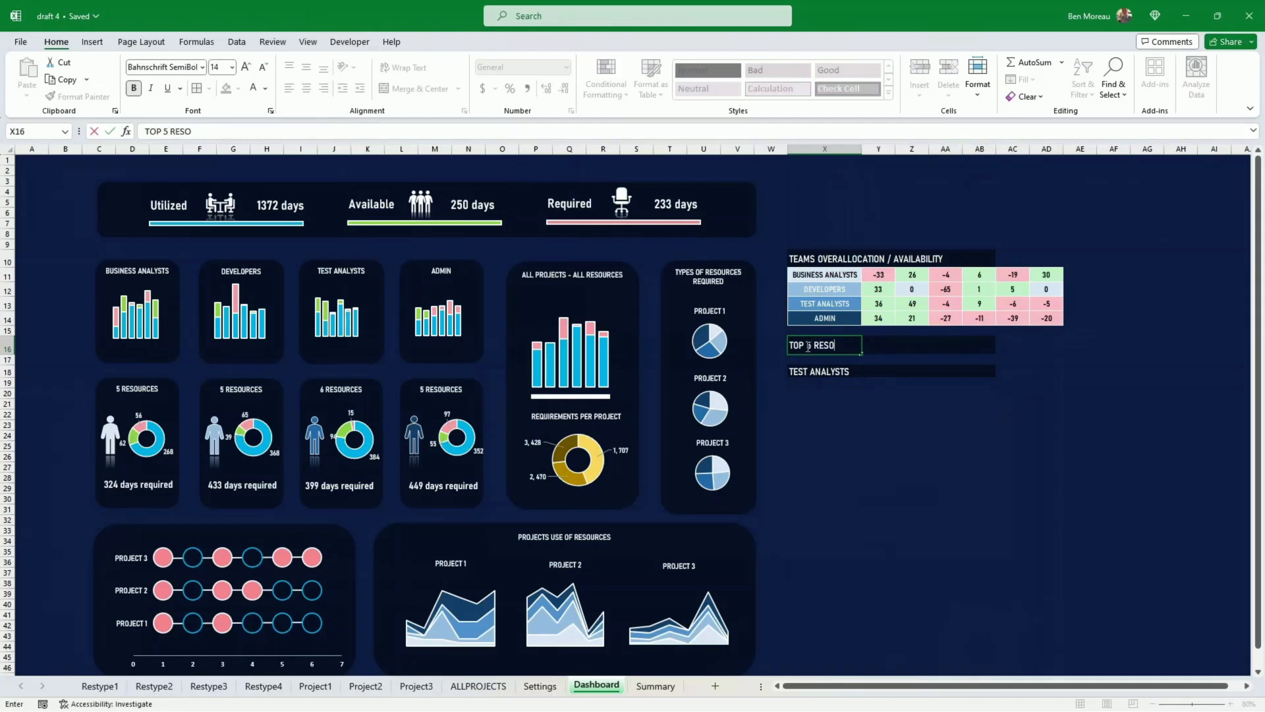
pyautogui.write('U')
pyautogui.press('BackSpace')
pyautogui.press('BackSpace')
pyautogui.press('BackSpace')
pyautogui.press('BackSpace')
pyautogui.write('esources with most availability')
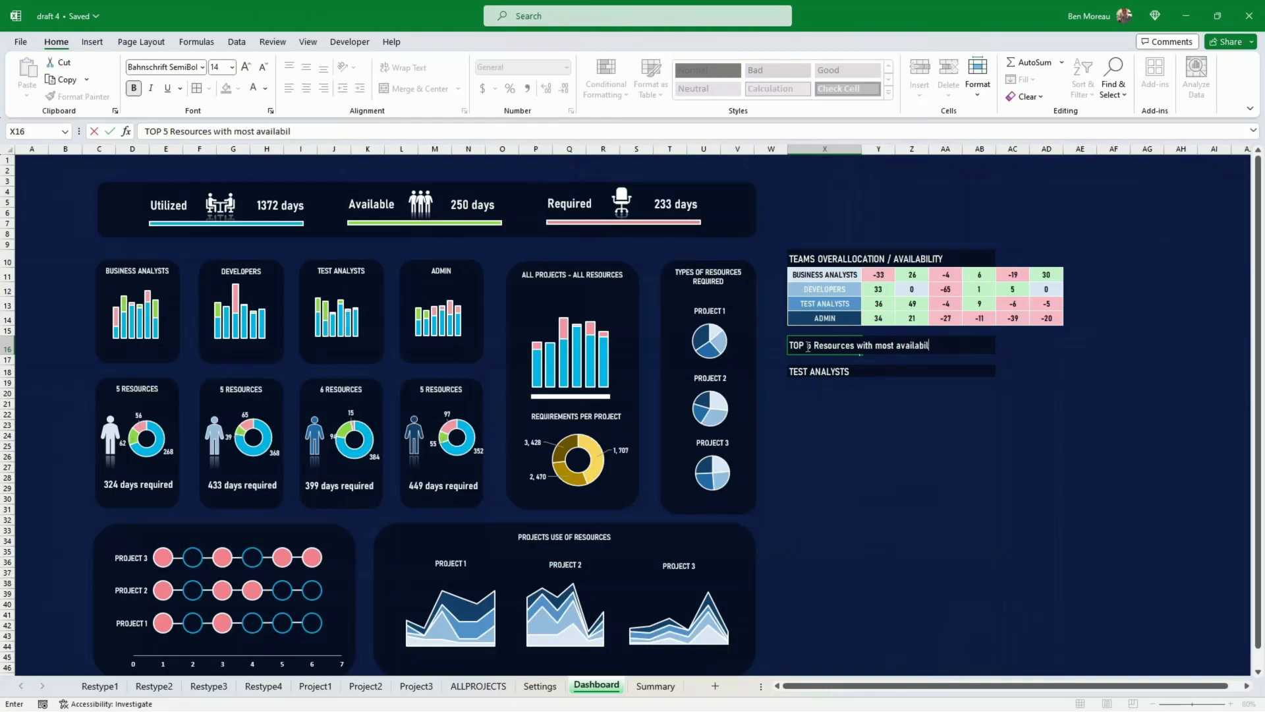
pyautogui.press('Return')
# - Link the subheading in X18 to the BUSINESS ANALYSTS label in X11
pyautogui.press('Down')
pyautogui.write('=')
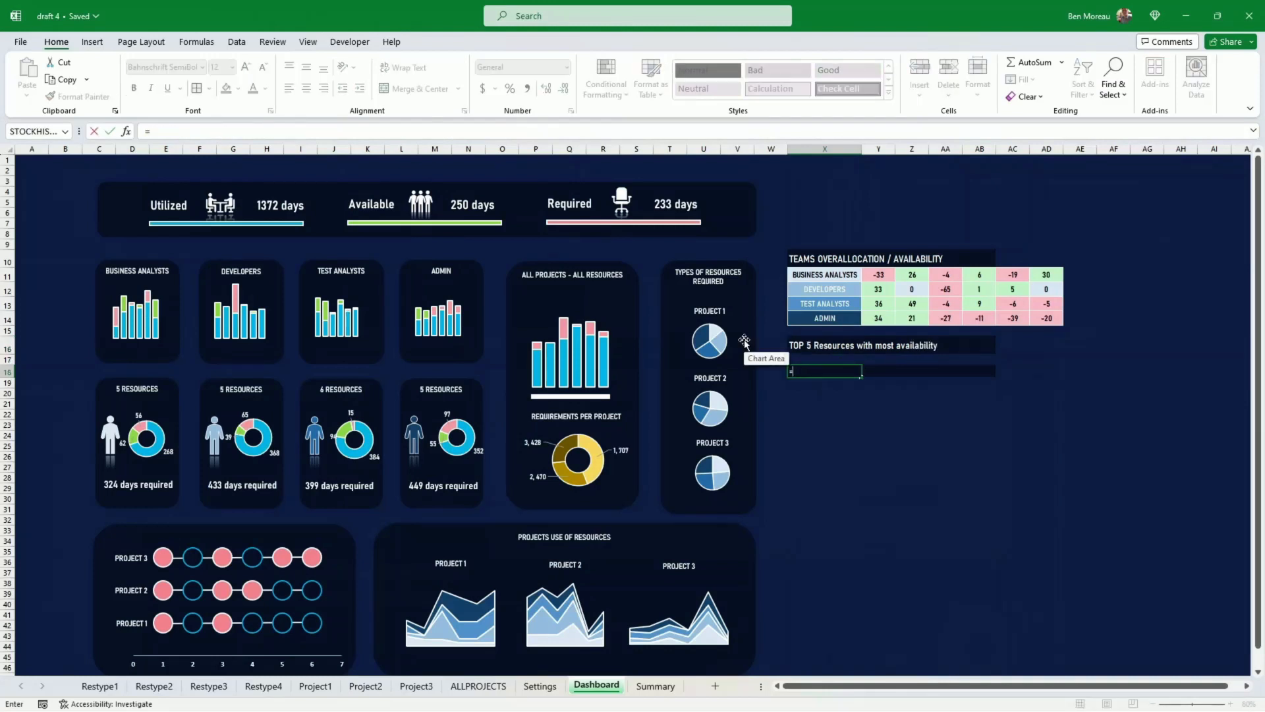
pyautogui.click(798, 273)
pyautogui.press('Return')
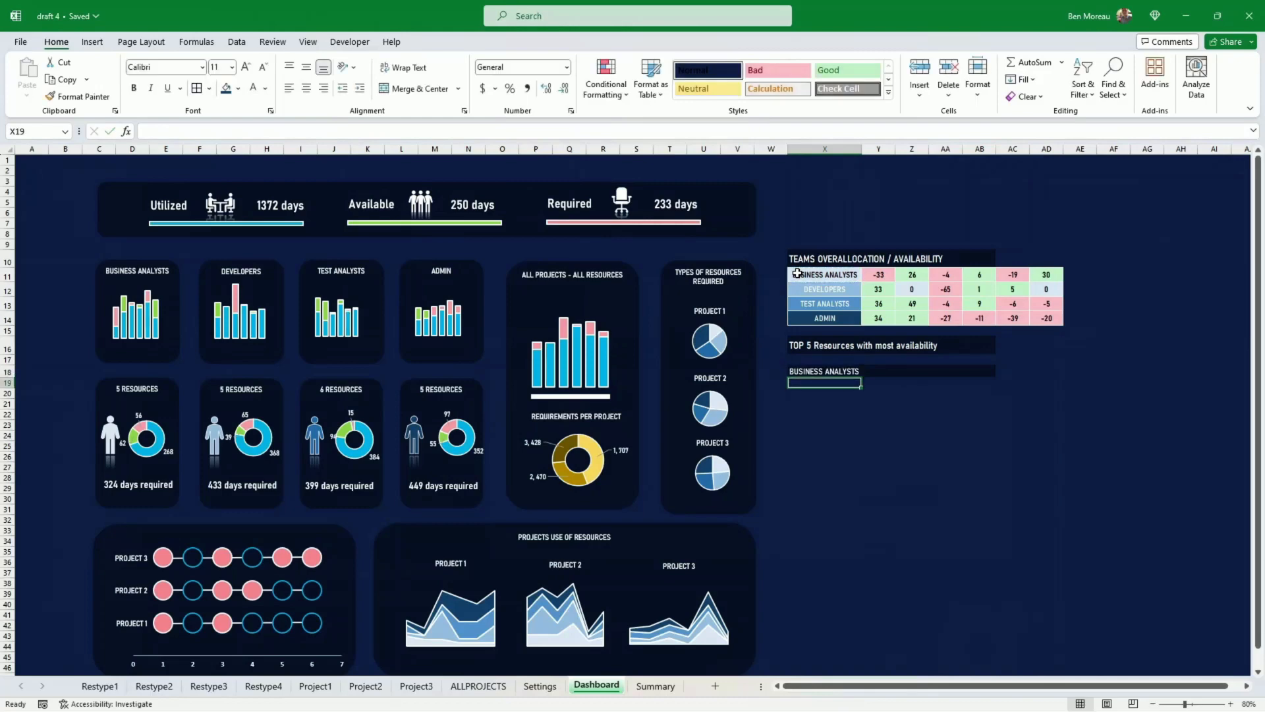
# - Link X19 to the first resource name in Restype1's sorted availability list, cell E57
pyautogui.write('=')
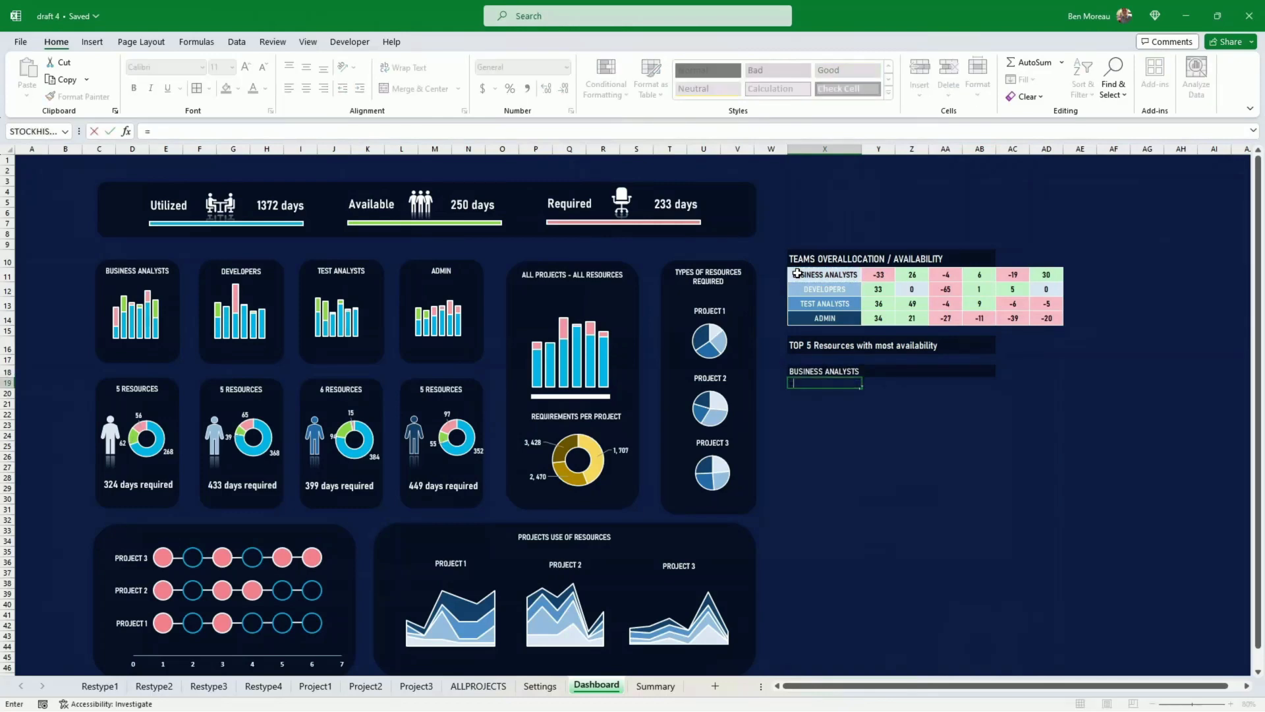
pyautogui.click(110, 685)
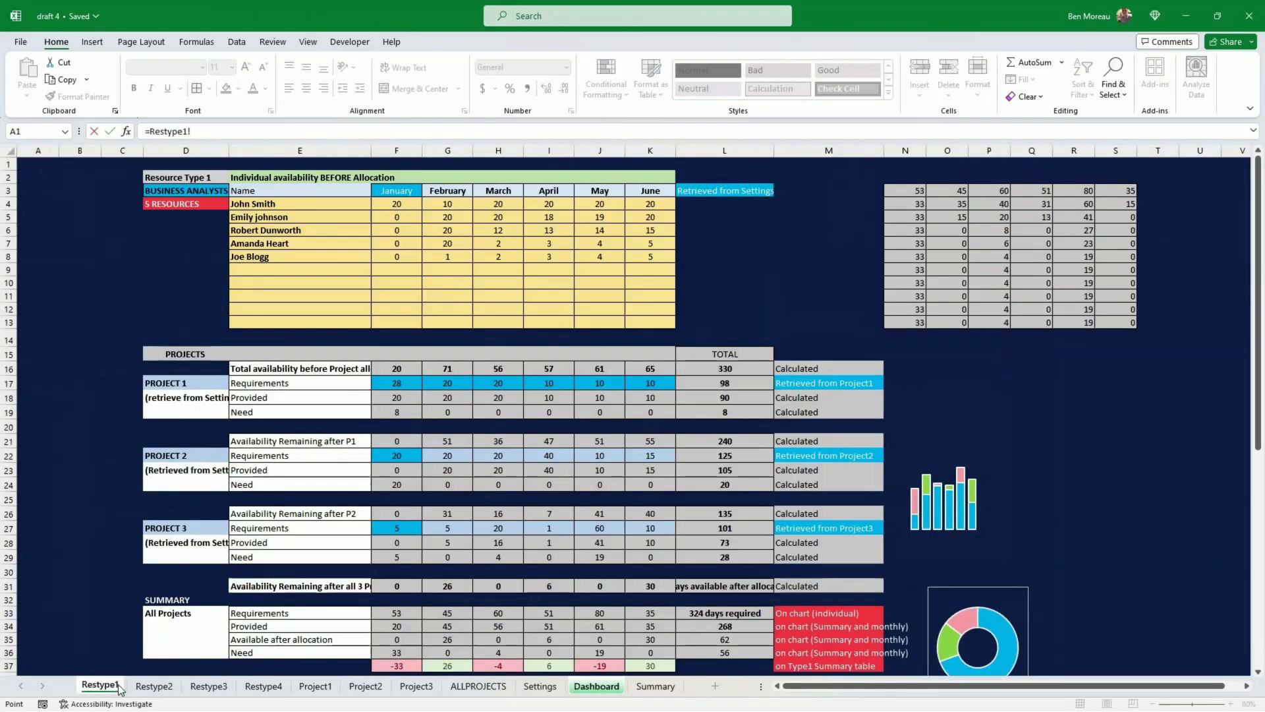
pyautogui.scroll(-7, 334, 529)
pyautogui.scroll(-4, 334, 529)
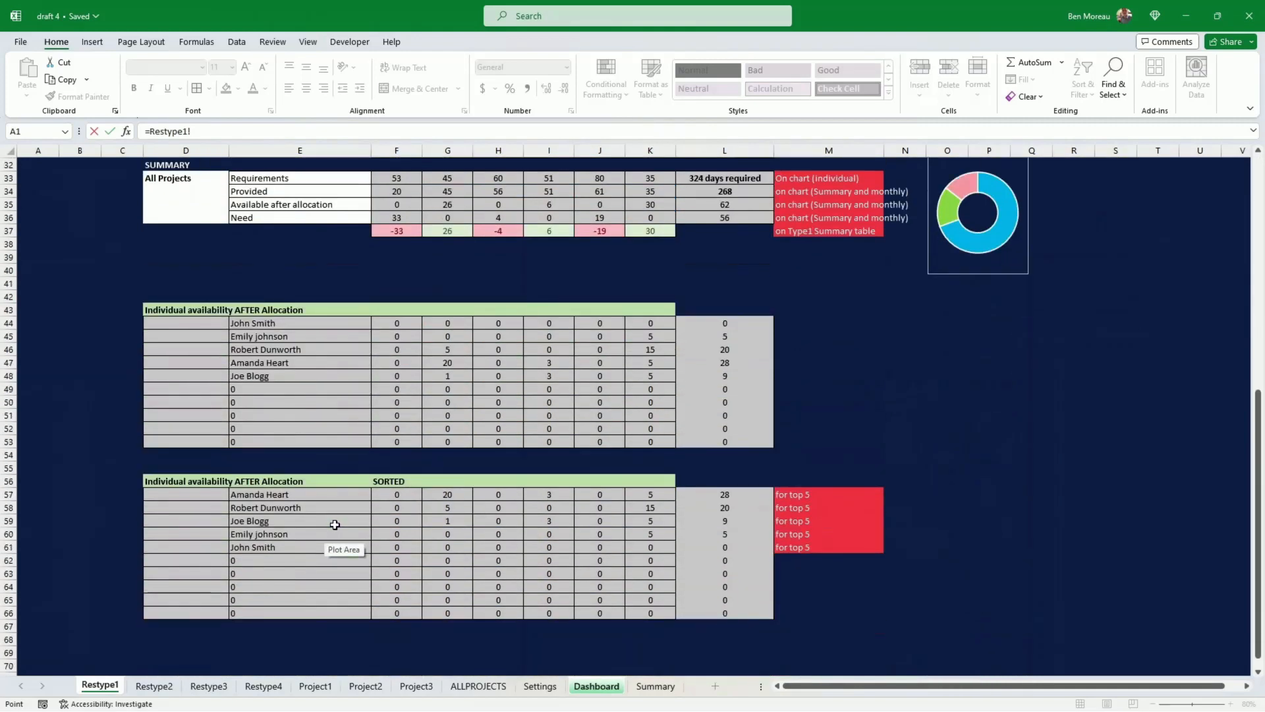
pyautogui.click(307, 495)
pyautogui.press('Return')
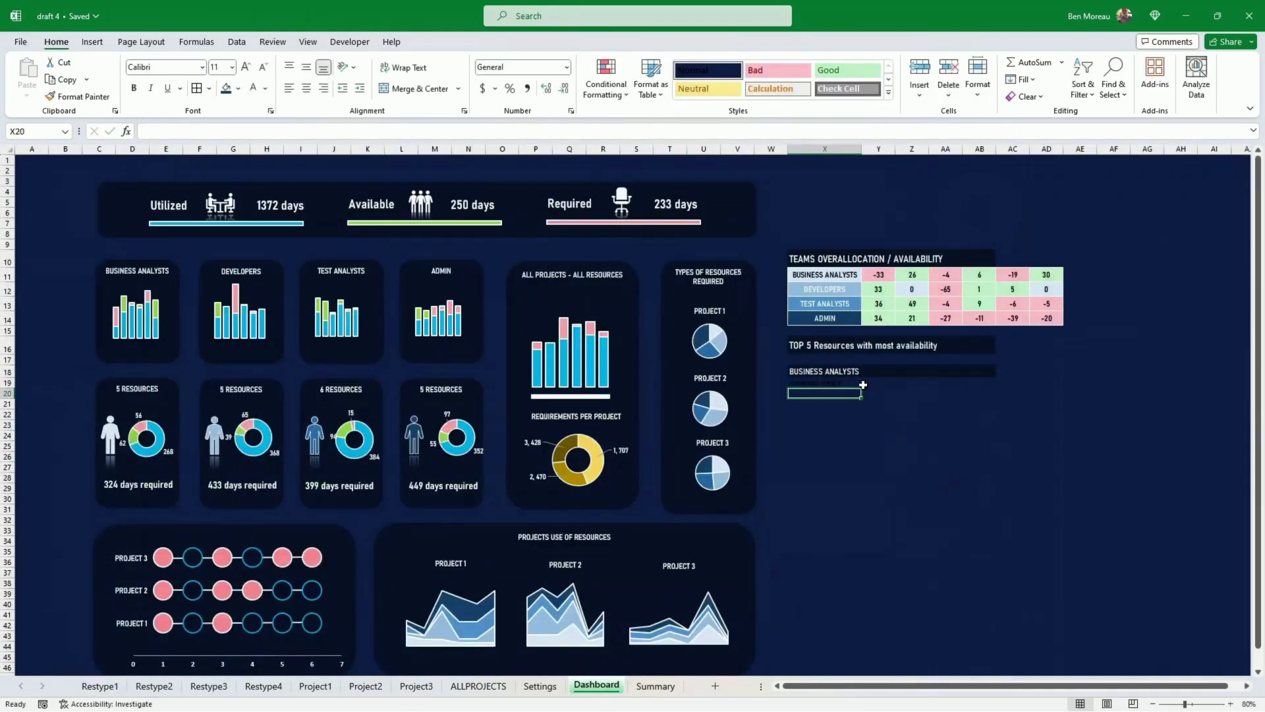
# - Format X19 with white text at font size 12 and fill its formula down to X23
pyautogui.click(833, 382)
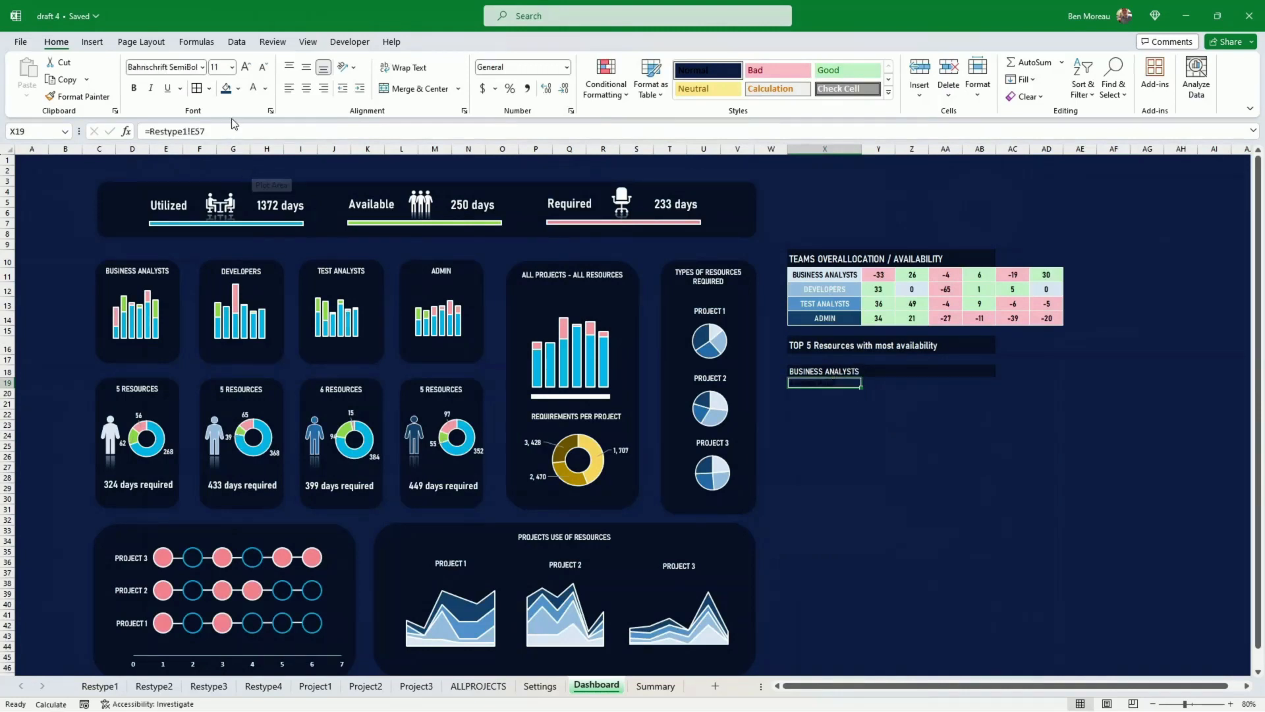
pyautogui.click(255, 90)
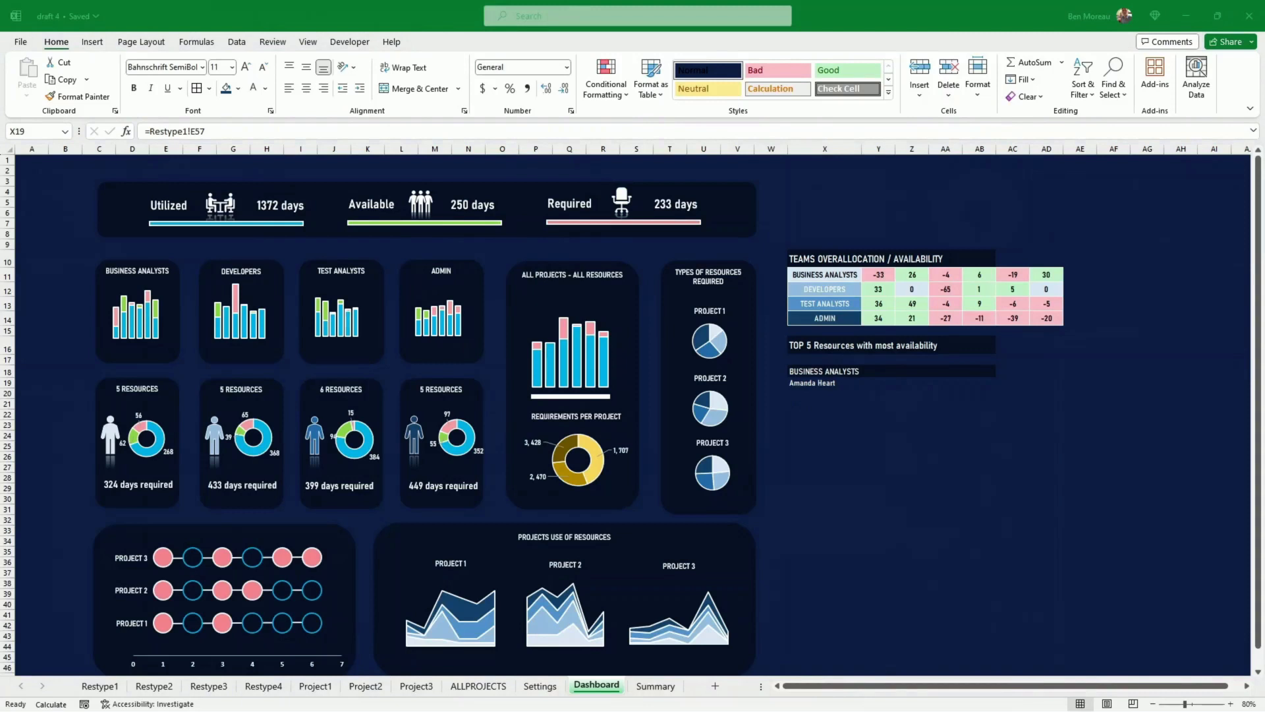
pyautogui.click(843, 383)
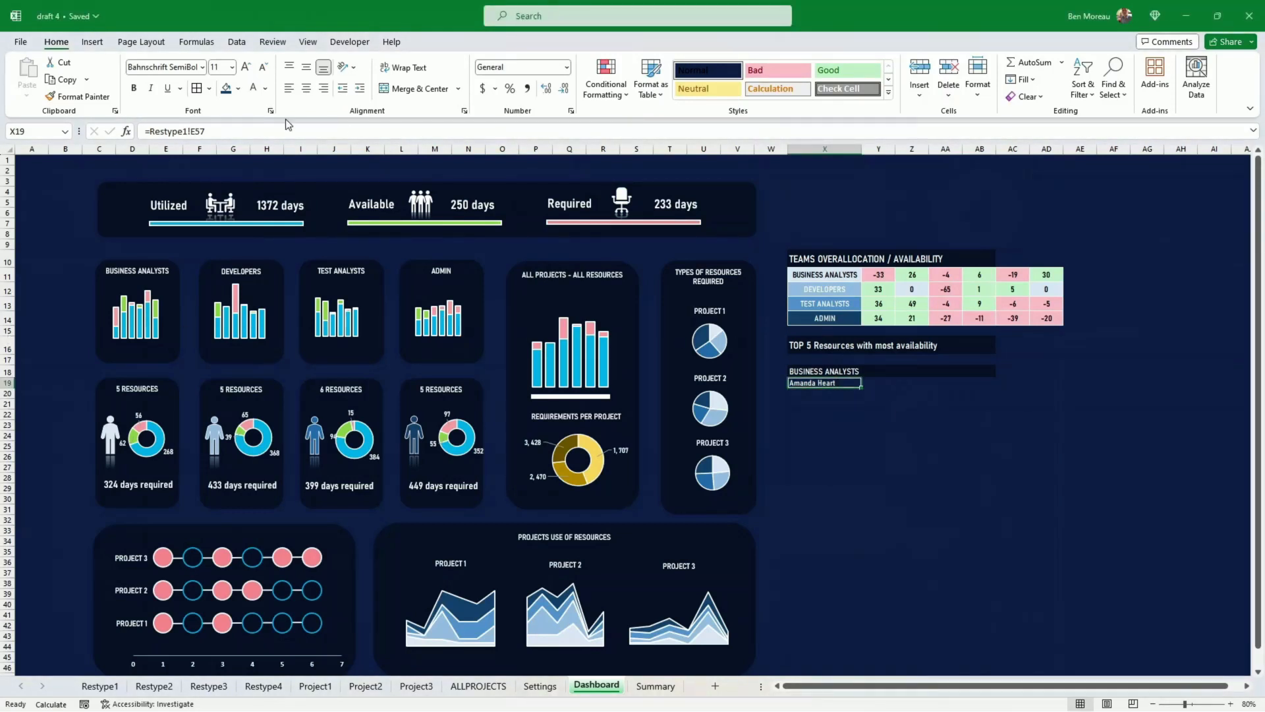
pyautogui.click(247, 68)
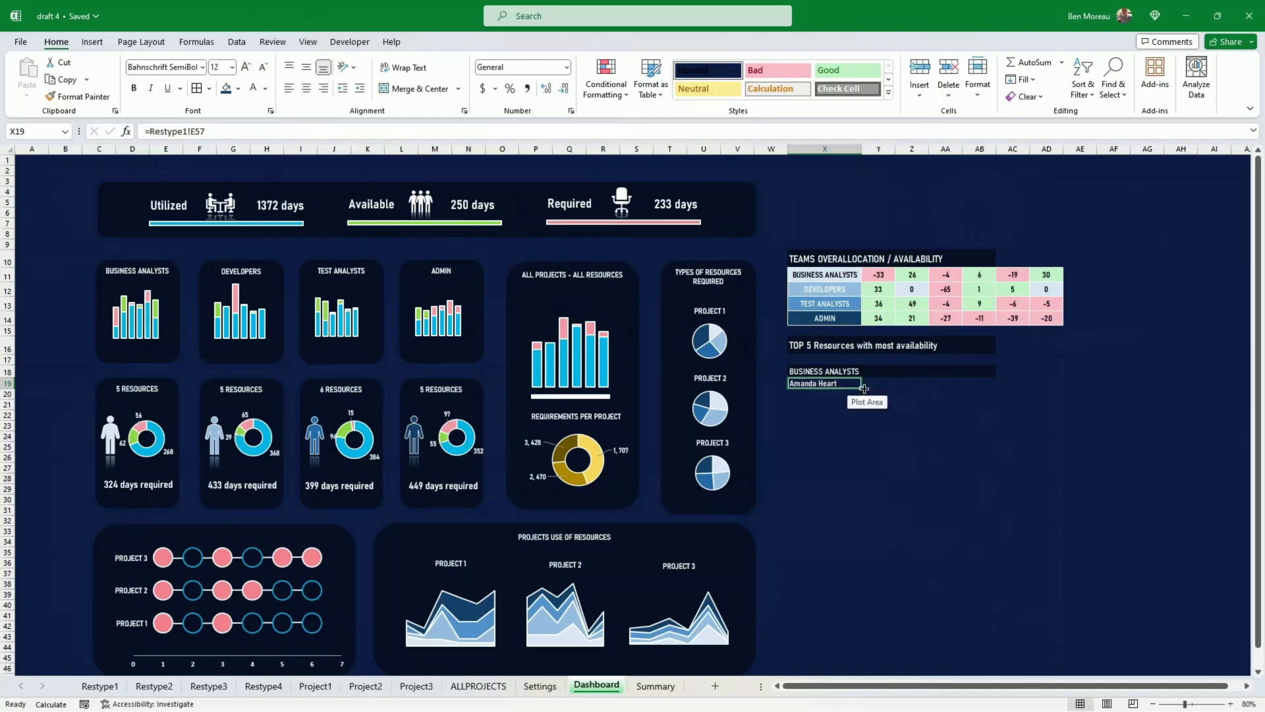
pyautogui.moveTo(864, 388); pyautogui.dragTo(865, 432)
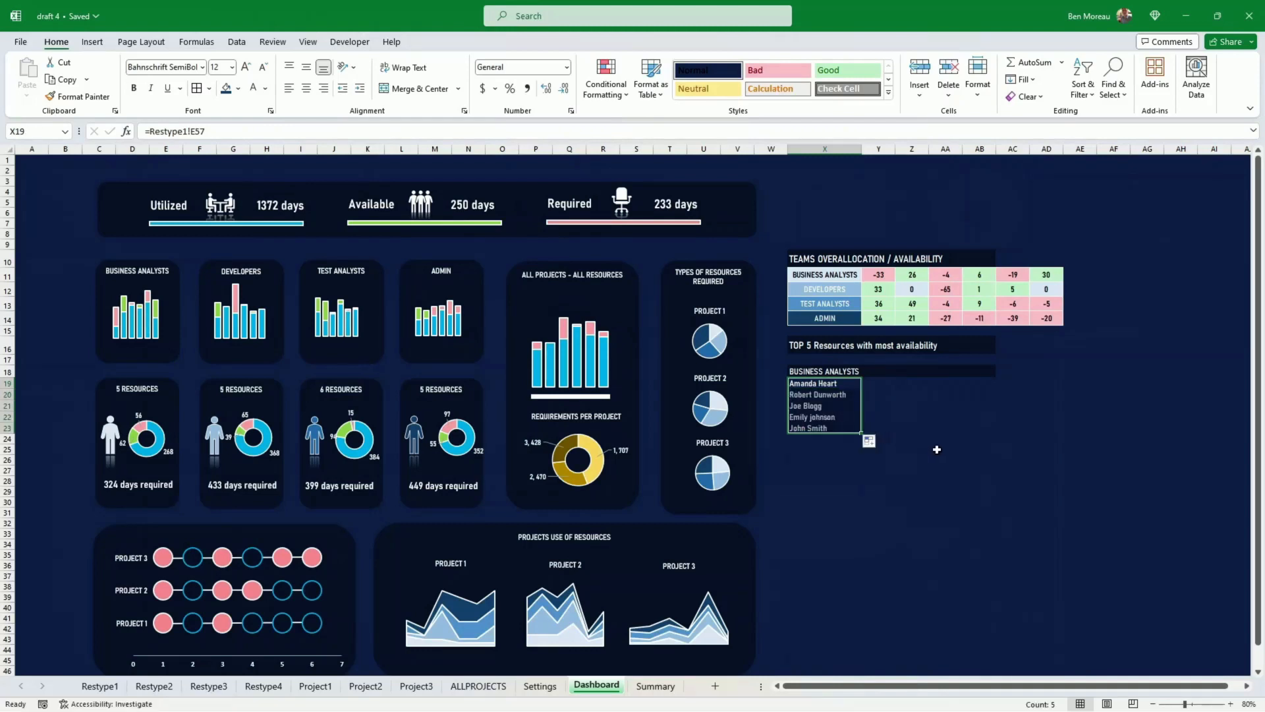
# - Link Y19 to Restype1 cell F57 and fill the formula across and down to AD23
pyautogui.click(870, 384)
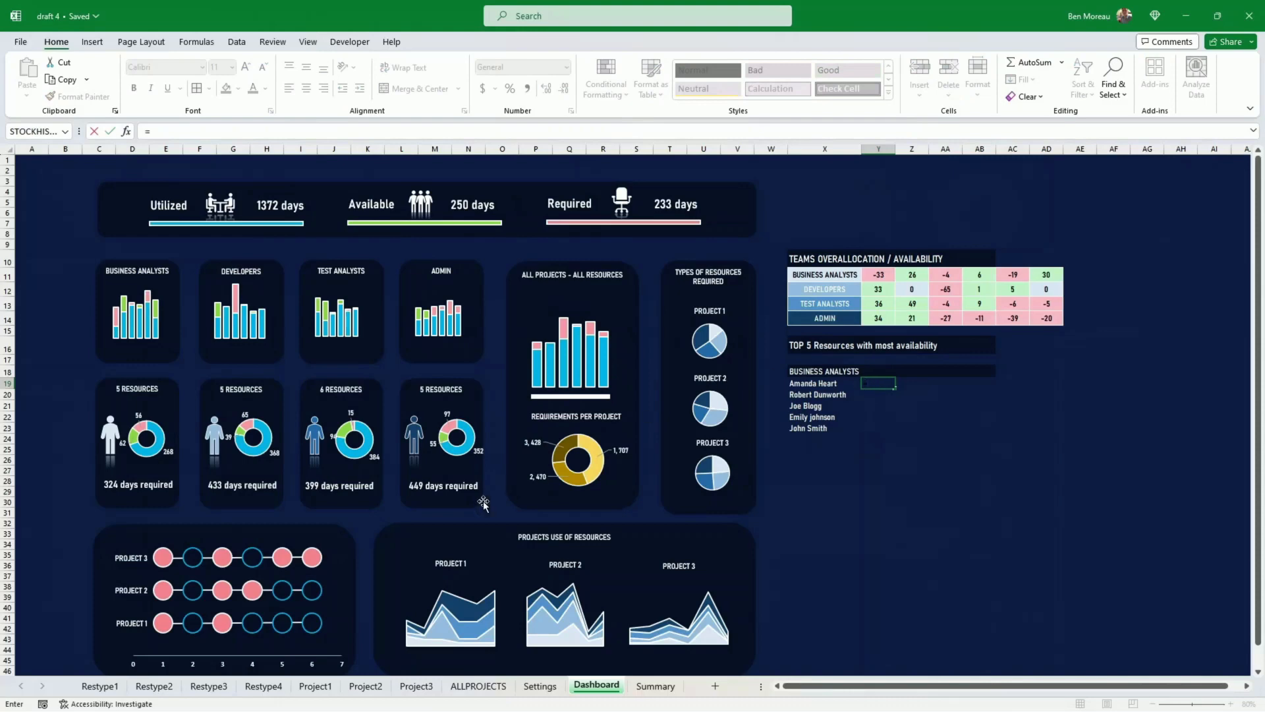
pyautogui.click(115, 687)
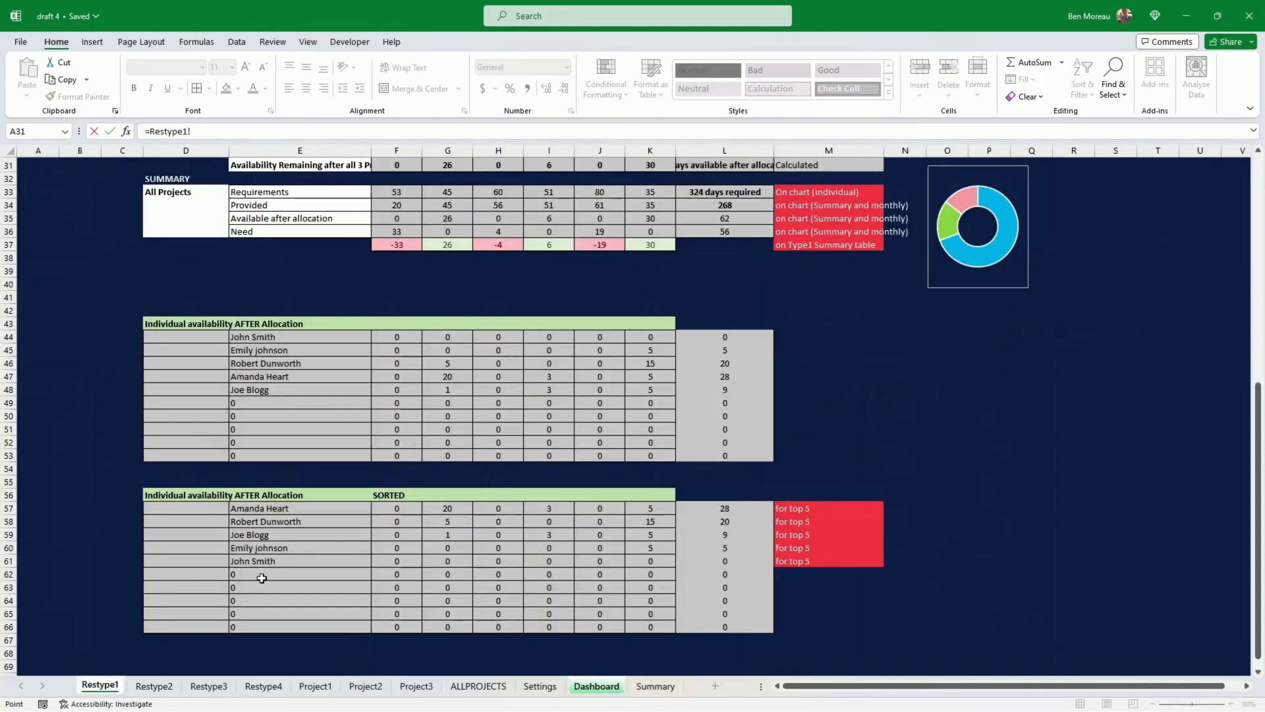
pyautogui.click(389, 507)
pyautogui.press('Return')
pyautogui.click(891, 382)
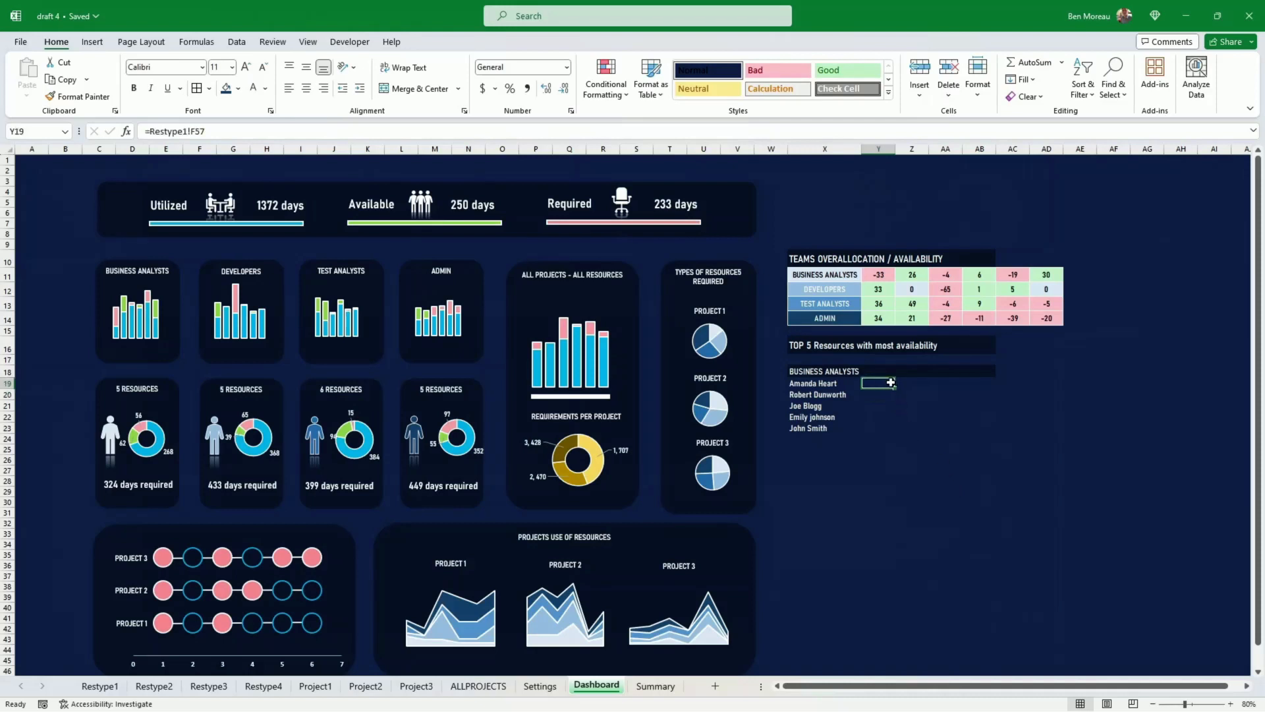
pyautogui.moveTo(895, 387); pyautogui.dragTo(1058, 432)
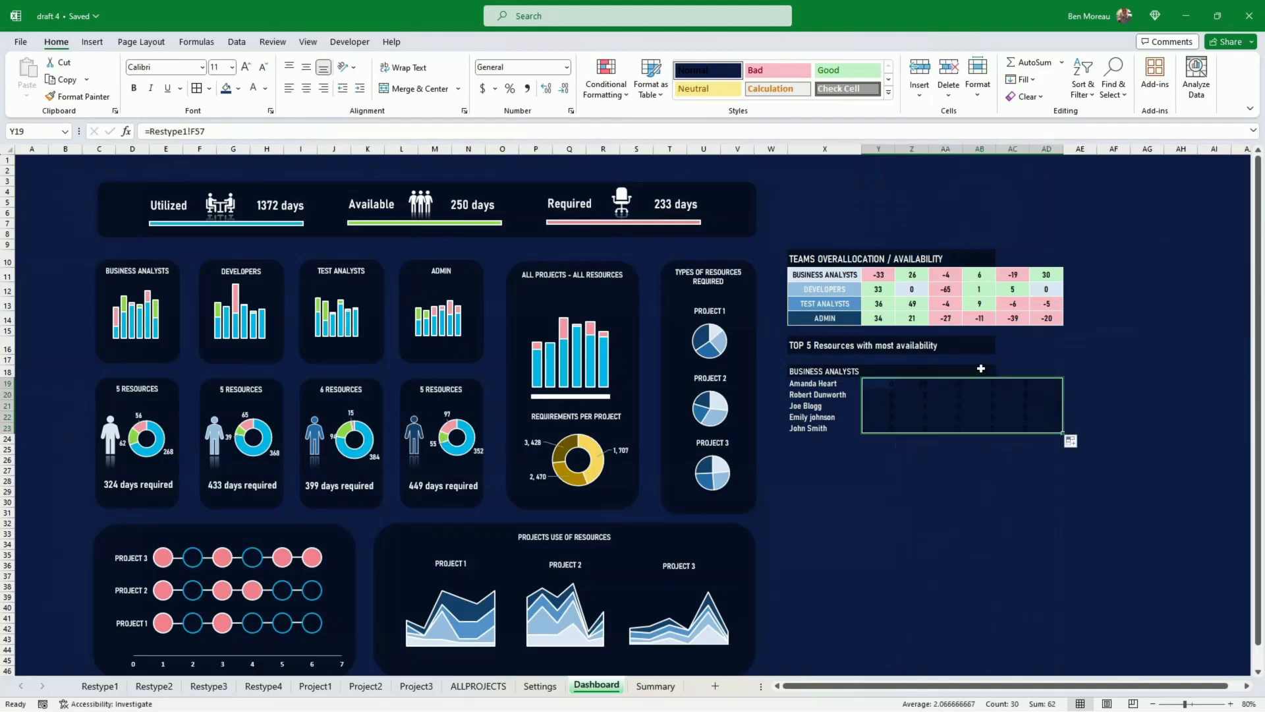
# - Extend the heading strips in rows 16 to 18 to column AD and paint Y11's format onto Y19:AD23
pyautogui.moveTo(981, 369); pyautogui.dragTo(1062, 377)
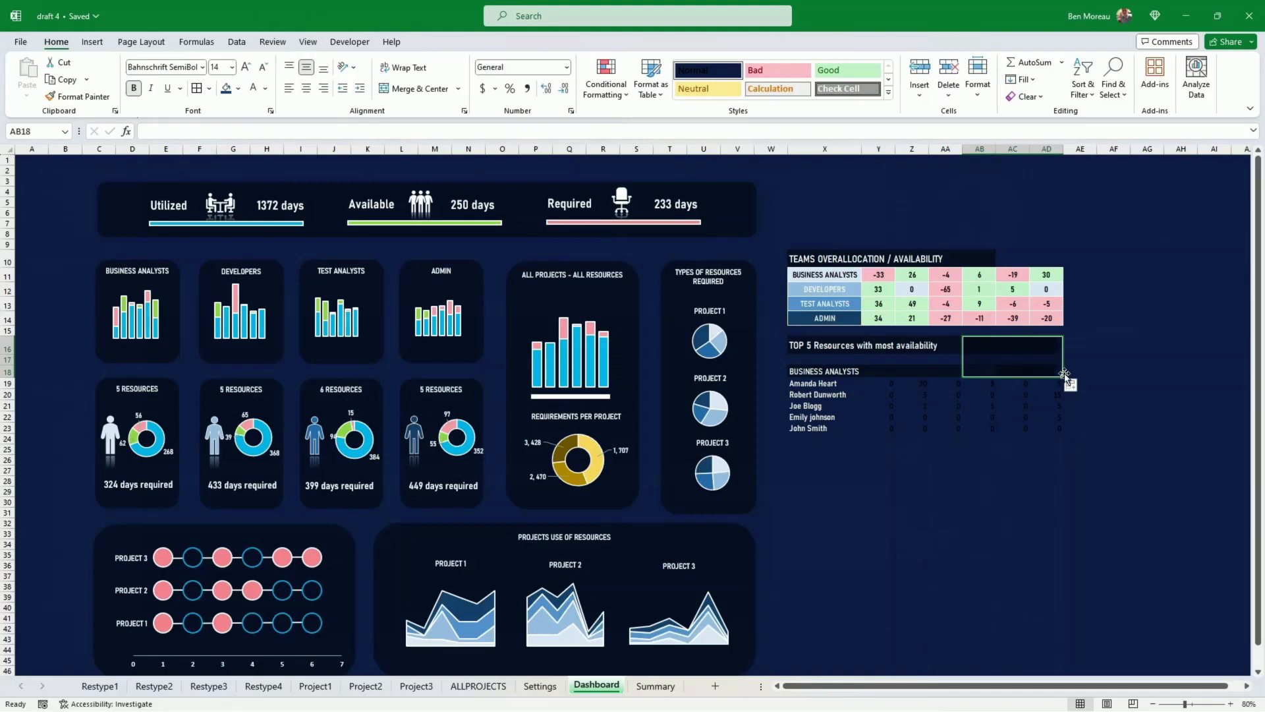
pyautogui.click(878, 274)
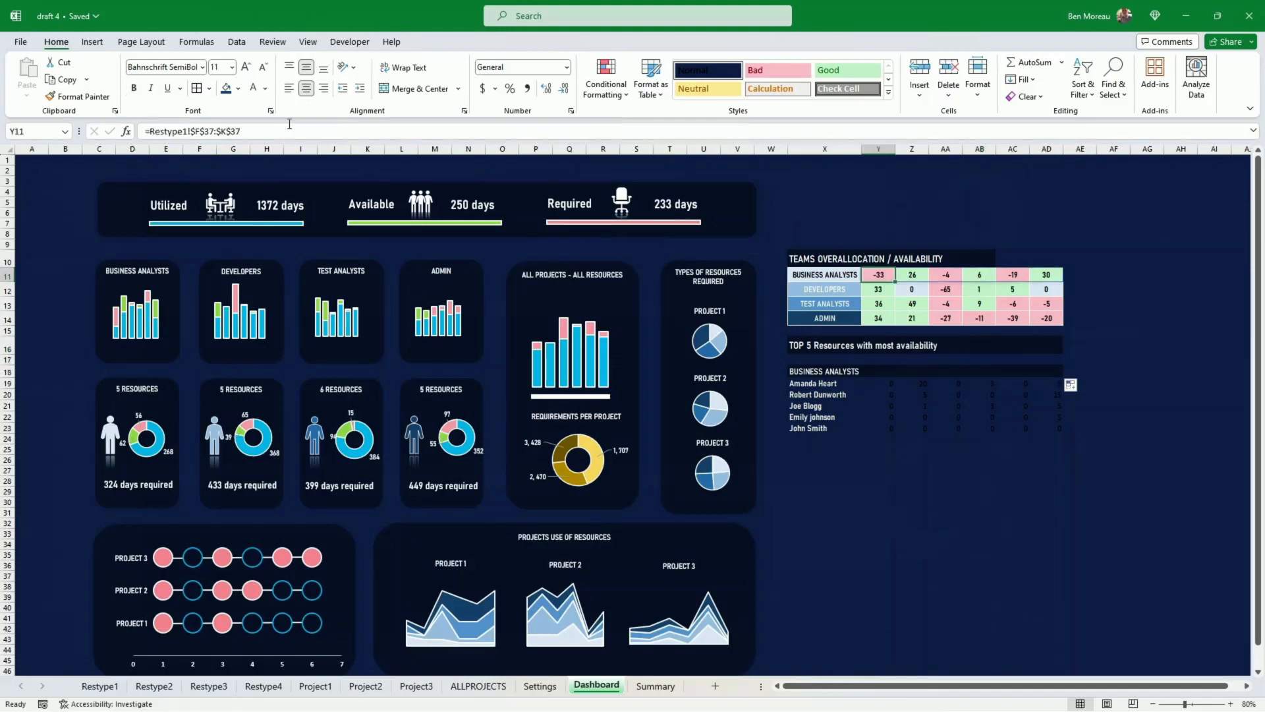
pyautogui.click(79, 96)
pyautogui.moveTo(873, 385)
pyautogui.mouseDown()
pyautogui.moveTo(895, 429)
pyautogui.moveTo(1096, 431)
pyautogui.moveTo(1059, 431)
pyautogui.mouseUp()
# - Make row 18 slightly taller and copy the BUSINESS ANALYSTS heading strip X18:AD18 to X25
pyautogui.click(9, 375)
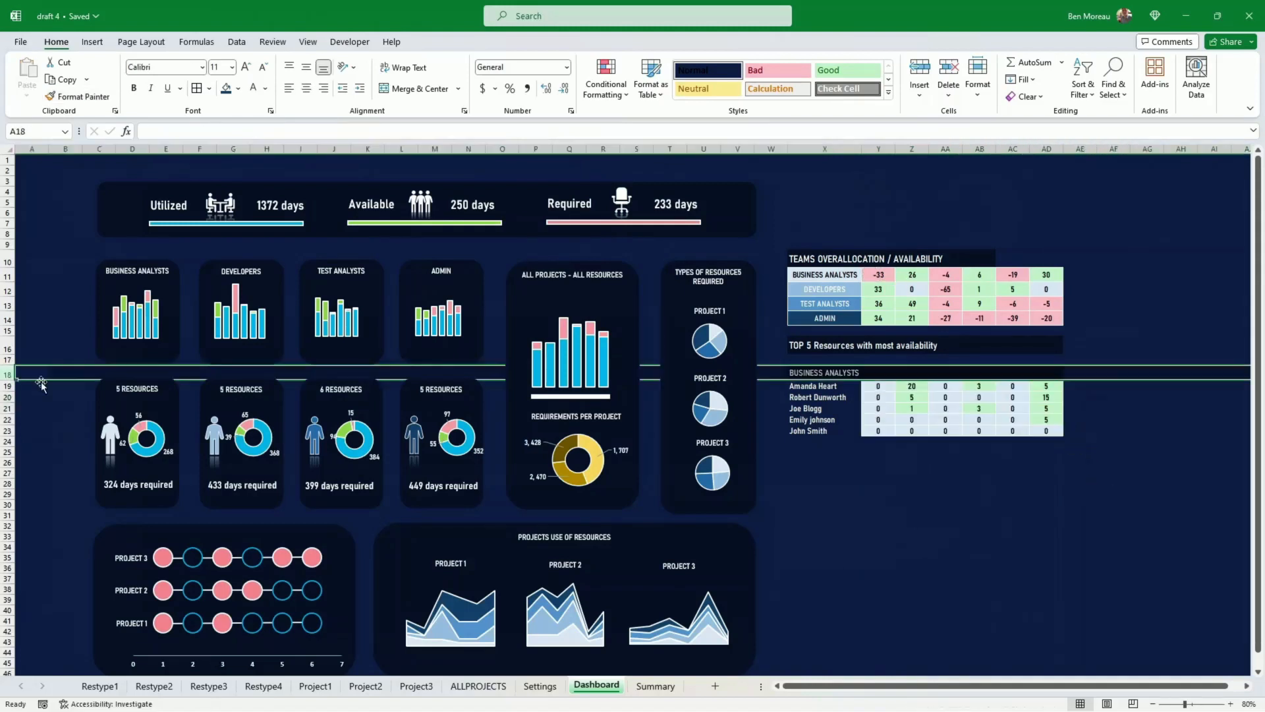
pyautogui.click(824, 462)
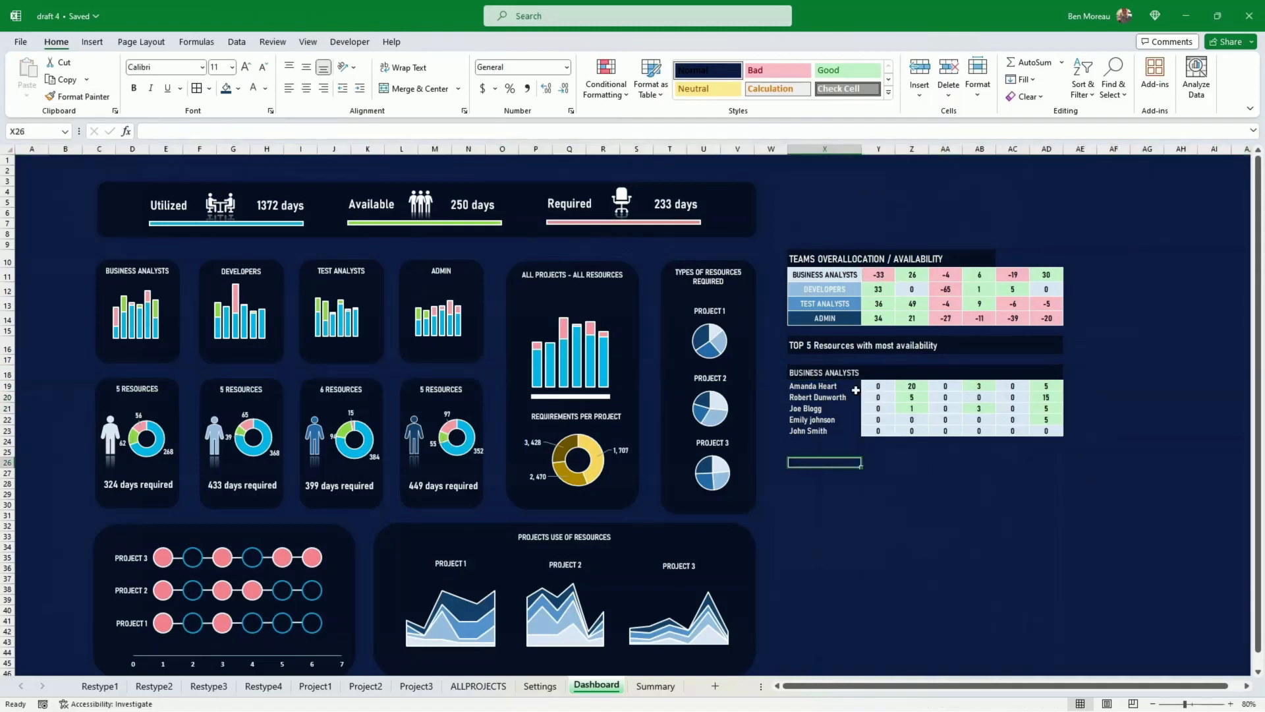
pyautogui.click(805, 373)
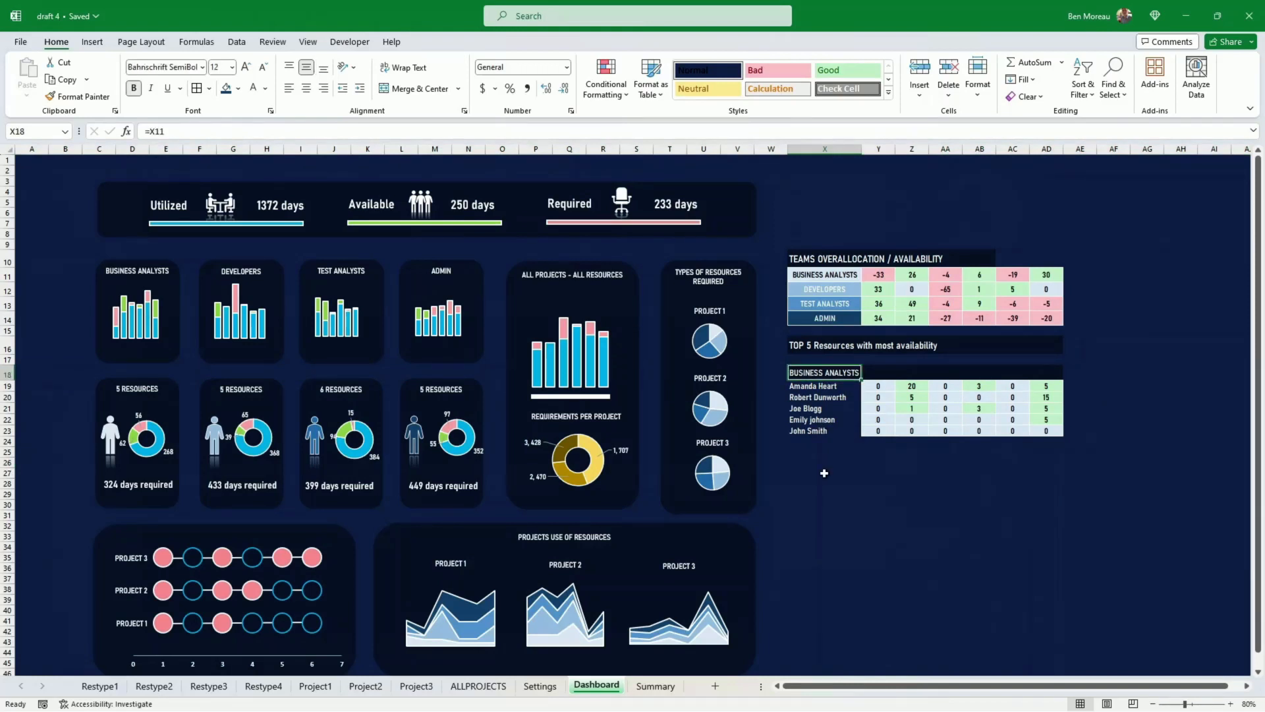
pyautogui.moveTo(819, 373); pyautogui.dragTo(1054, 373)
pyautogui.hotkey('ctrl', 'c')
pyautogui.click(814, 455)
pyautogui.hotkey('ctrl', 'v')
pyautogui.click(807, 375)
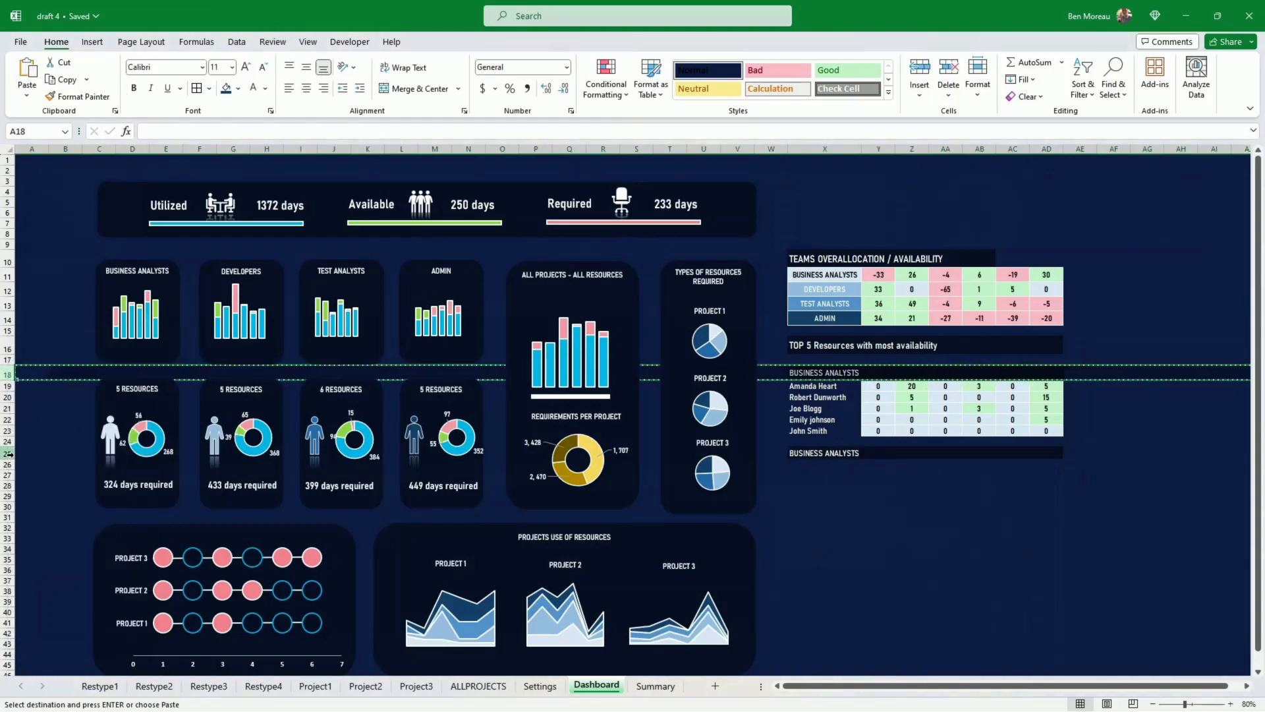
# - Link the copied heading in X25 to the DEVELOPERS label in X12
pyautogui.click(820, 455)
pyautogui.write('=')
pyautogui.click(823, 289)
pyautogui.press('Return')
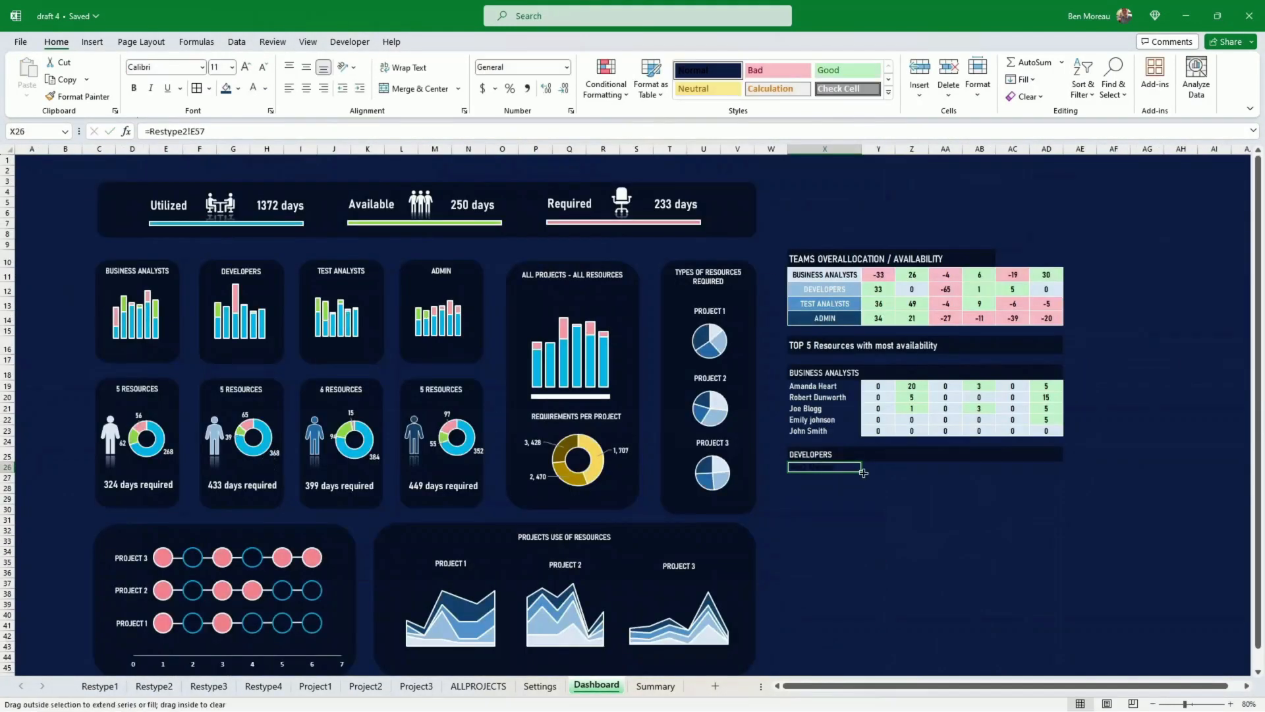
# - Fill X26:AD30 with linked developer names and monthly availability from Restype2, starting the names at E57
pyautogui.click(879, 466)
pyautogui.write('=')
pyautogui.moveTo(863, 473); pyautogui.dragTo(896, 513)
pyautogui.click(154, 686)
pyautogui.click(397, 468)
pyautogui.press('Return')
pyautogui.moveTo(896, 514); pyautogui.dragTo(1060, 514)
# - Paint the formatting of the business analysts block X19:AD23 onto the developers block starting at X26
pyautogui.moveTo(823, 386); pyautogui.dragTo(1047, 431)
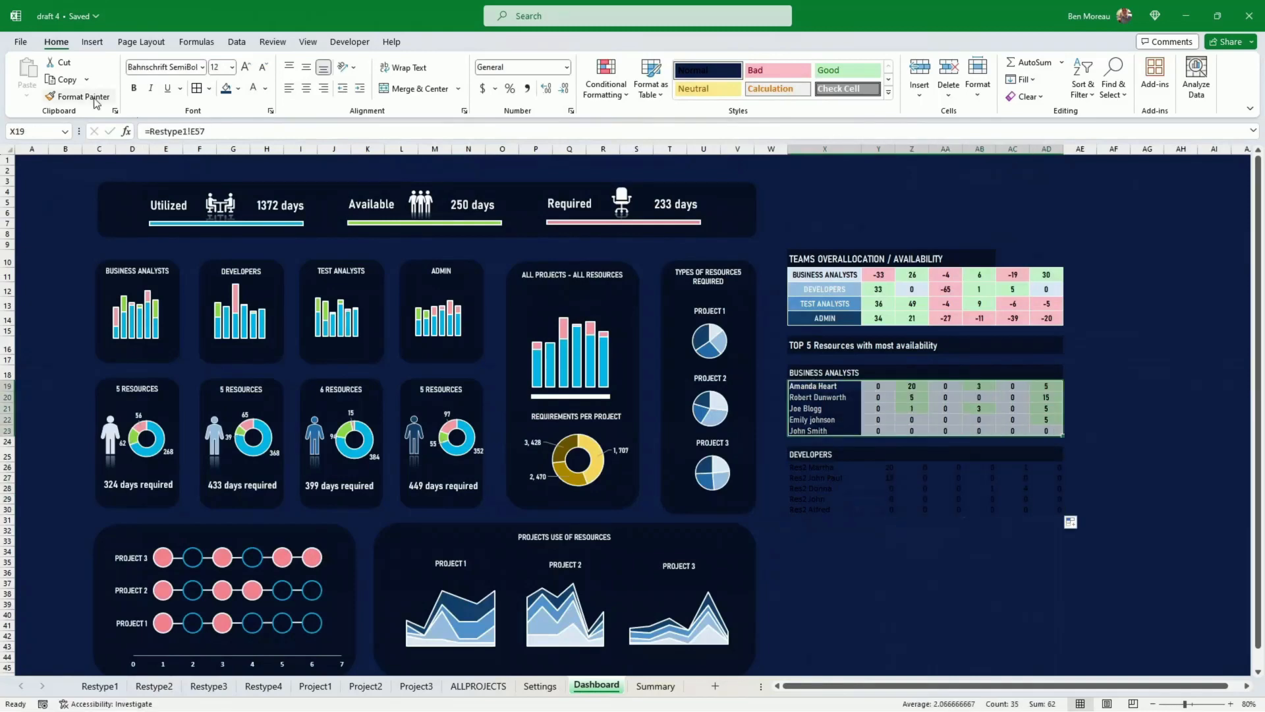
pyautogui.click(94, 98)
pyautogui.click(823, 467)
# - Link the heading cell X32 to the TEST ANALYSTS label in X13
pyautogui.click(817, 536)
pyautogui.write('=')
pyautogui.click(848, 304)
pyautogui.press('Return')
# - Link X33 to the first name in Restype3's after-allocation availability list and fill it down to X37
pyautogui.write('=')
pyautogui.click(209, 686)
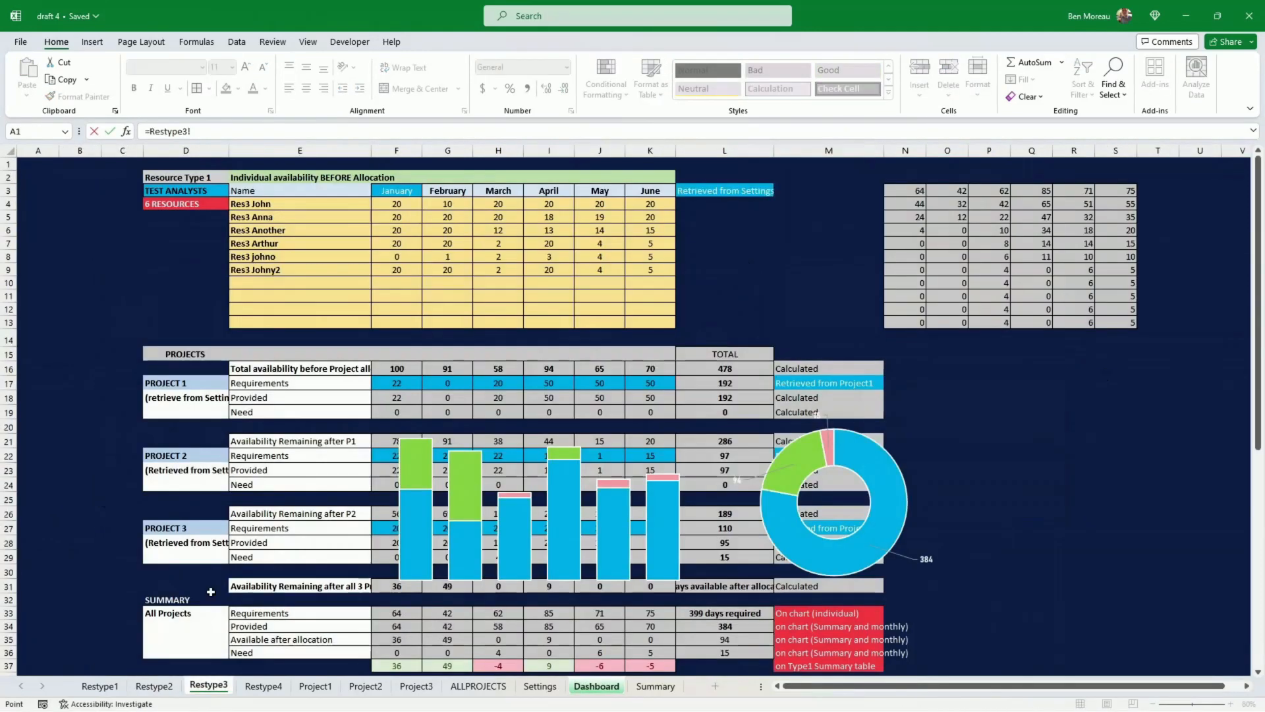
pyautogui.click(277, 468)
pyautogui.press('Return')
pyautogui.click(824, 546)
pyautogui.moveTo(861, 551); pyautogui.dragTo(862, 590)
# - Link Y33 to Restype3 cell F44 and fill the formula across and down to AD37
pyautogui.click(878, 547)
pyautogui.write('=')
pyautogui.click(209, 686)
pyautogui.click(401, 568)
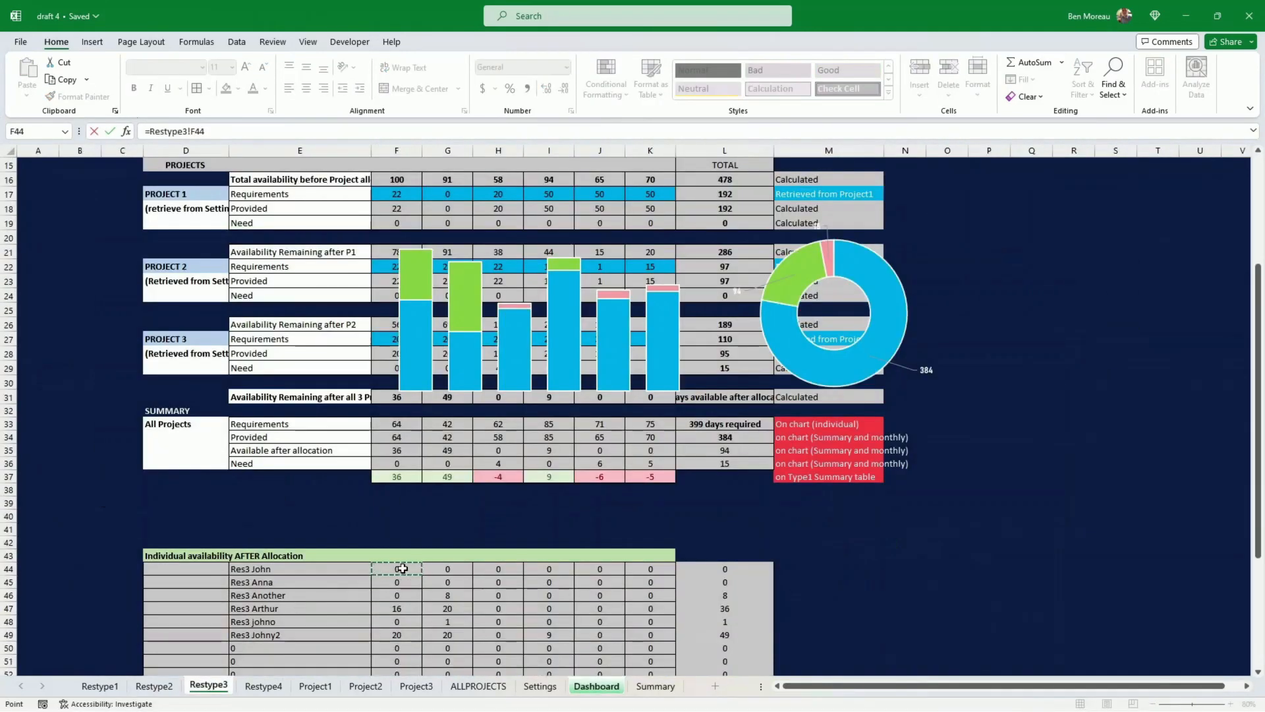
pyautogui.press('Return')
pyautogui.moveTo(896, 552)
pyautogui.mouseDown()
pyautogui.moveTo(897, 593)
pyautogui.moveTo(1057, 593)
pyautogui.mouseUp()
# - Paint the formatting of the DEVELOPERS heading and block X25:AD30 onto the TEST ANALYSTS block starting at X32
pyautogui.moveTo(823, 455)
pyautogui.mouseDown()
pyautogui.moveTo(839, 512)
pyautogui.moveTo(1047, 513)
pyautogui.mouseUp()
pyautogui.click(79, 96)
pyautogui.click(814, 536)
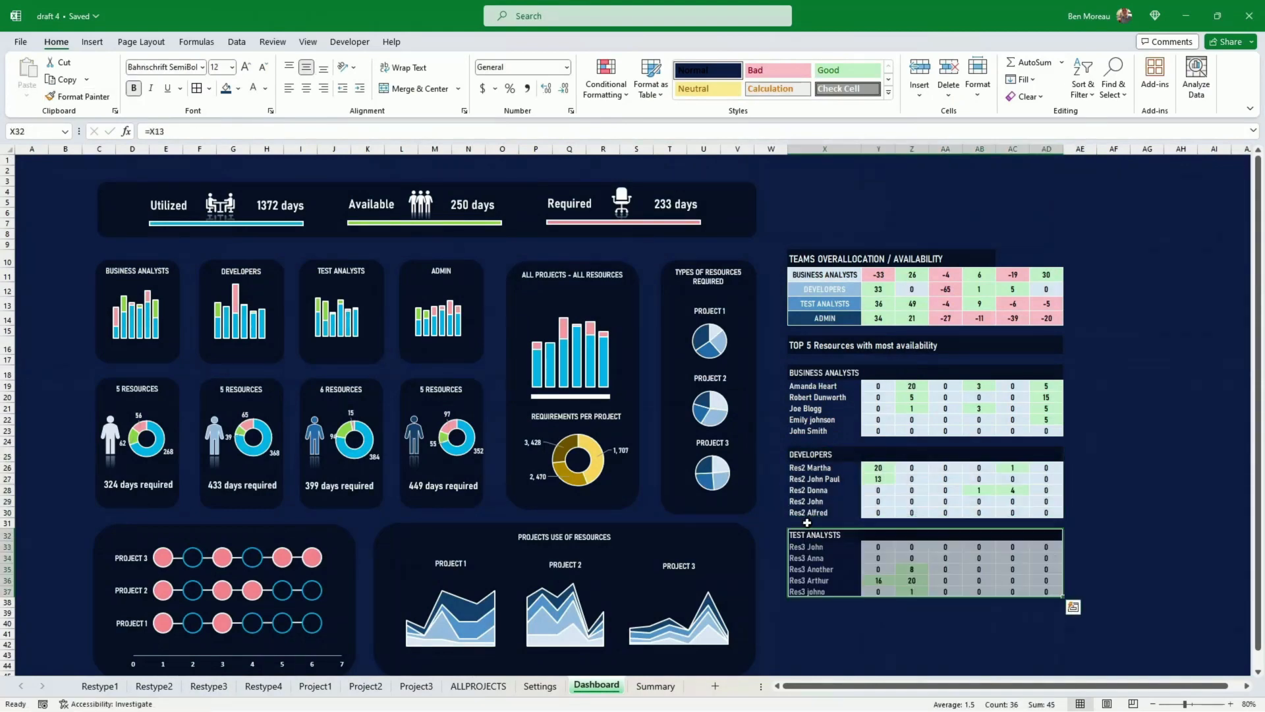
# - Link the heading cell X39 to the ADMIN label in X14
pyautogui.scroll(-4, 907, 476)
pyautogui.click(835, 454)
pyautogui.write('=')
pyautogui.scroll(4, 830, 395)
pyautogui.click(828, 319)
pyautogui.press('Return')
pyautogui.scroll(-2, 802, 574)
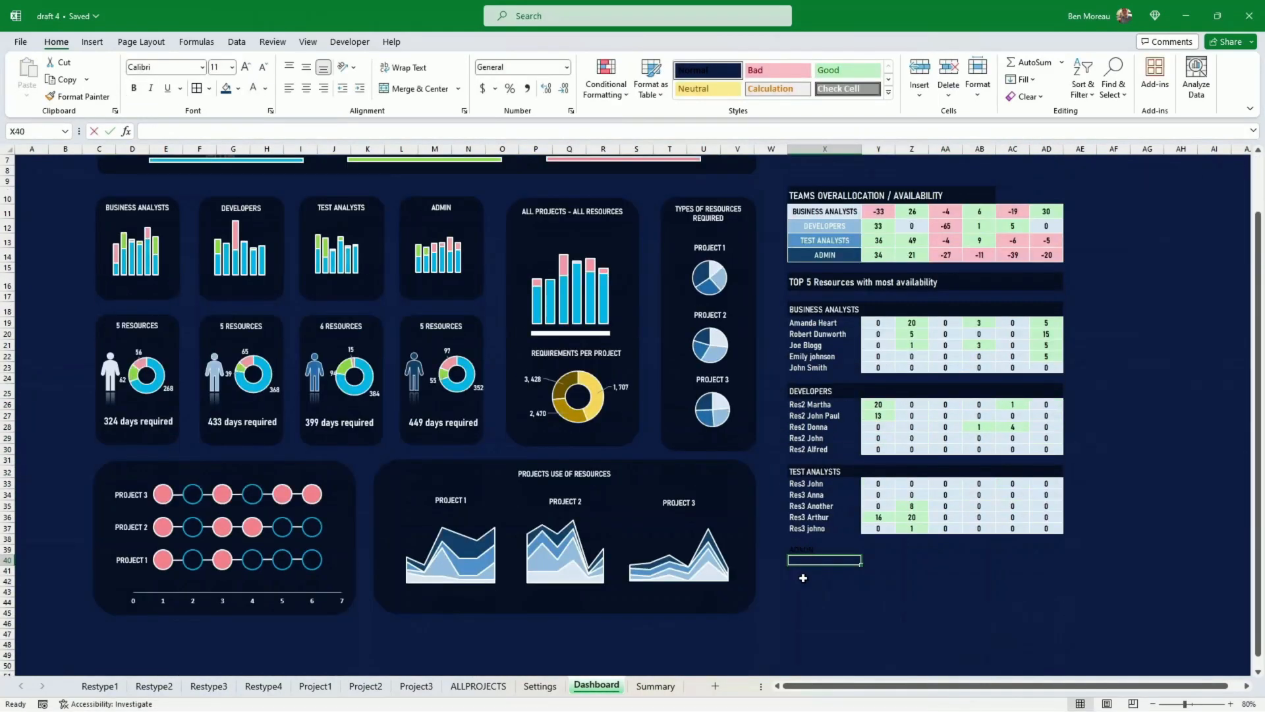
# - Link X40 to the first name in Restype4's after-allocation availability list and fill the formula down and across to AD44
pyautogui.write('=')
pyautogui.click(263, 686)
pyautogui.click(297, 559)
pyautogui.press('Return')
pyautogui.click(825, 560)
pyautogui.moveTo(861, 565)
pyautogui.mouseDown()
pyautogui.moveTo(861, 603)
pyautogui.moveTo(1058, 603)
pyautogui.mouseUp()
# - Paint the formatting of the TEST ANALYSTS heading and block X32:AD37 onto the ADMIN block starting at X39
pyautogui.moveTo(823, 471); pyautogui.dragTo(1047, 528)
pyautogui.click(79, 97)
pyautogui.click(819, 552)
pyautogui.click(1081, 483)
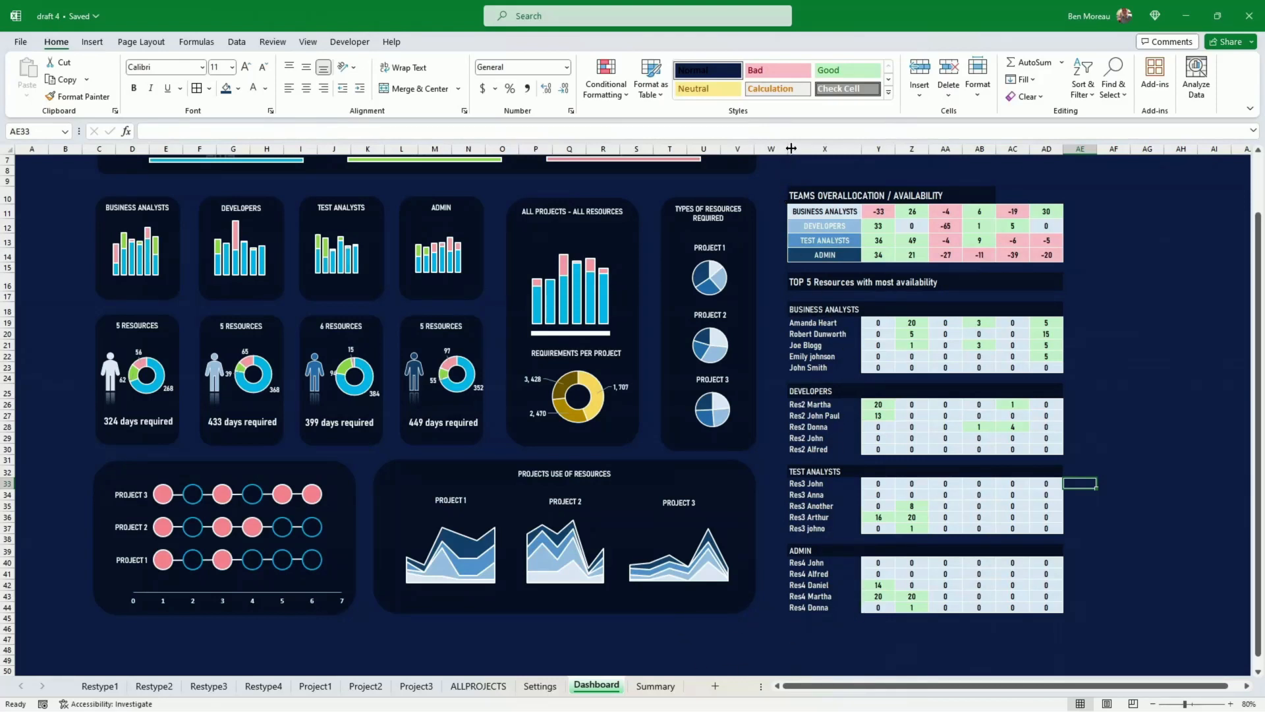
# - Widen column W slightly and place a duplicate of the Business Analysts person icon beside the BUSINESS ANALYSTS top-5 table
pyautogui.moveTo(787, 151); pyautogui.dragTo(803, 150)
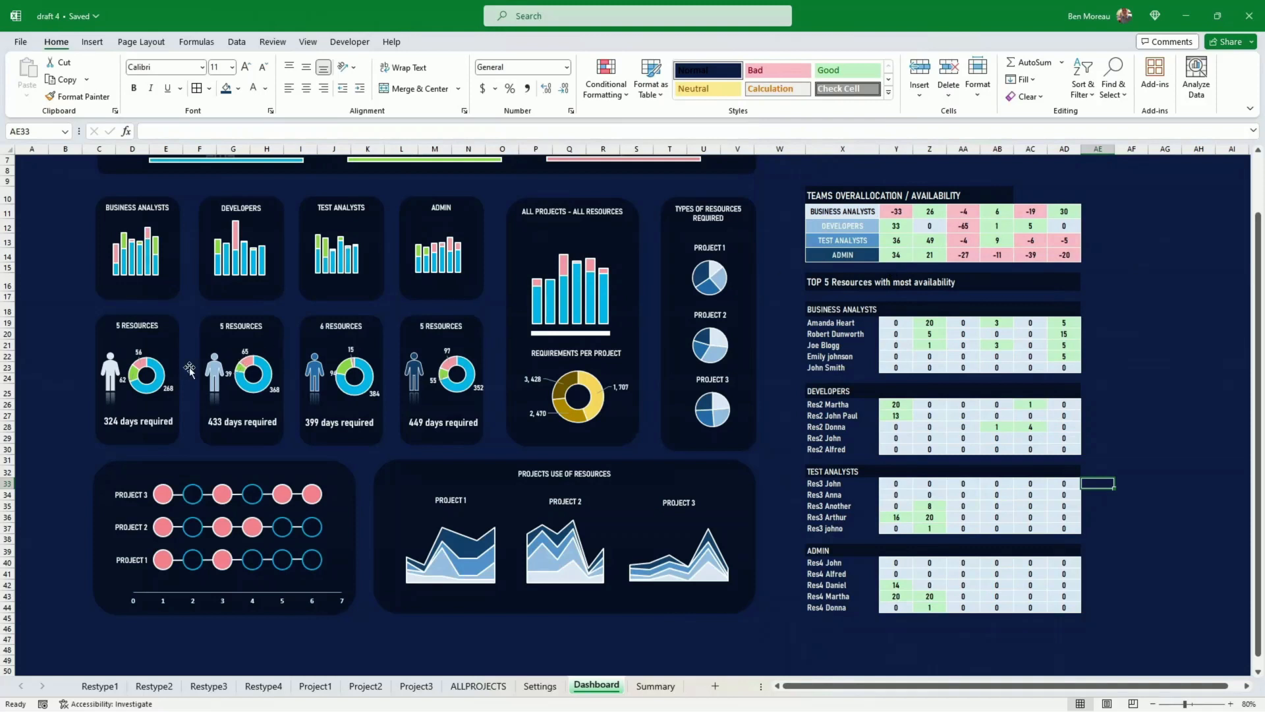
pyautogui.click(106, 378)
pyautogui.hotkey('ctrl', 'd')
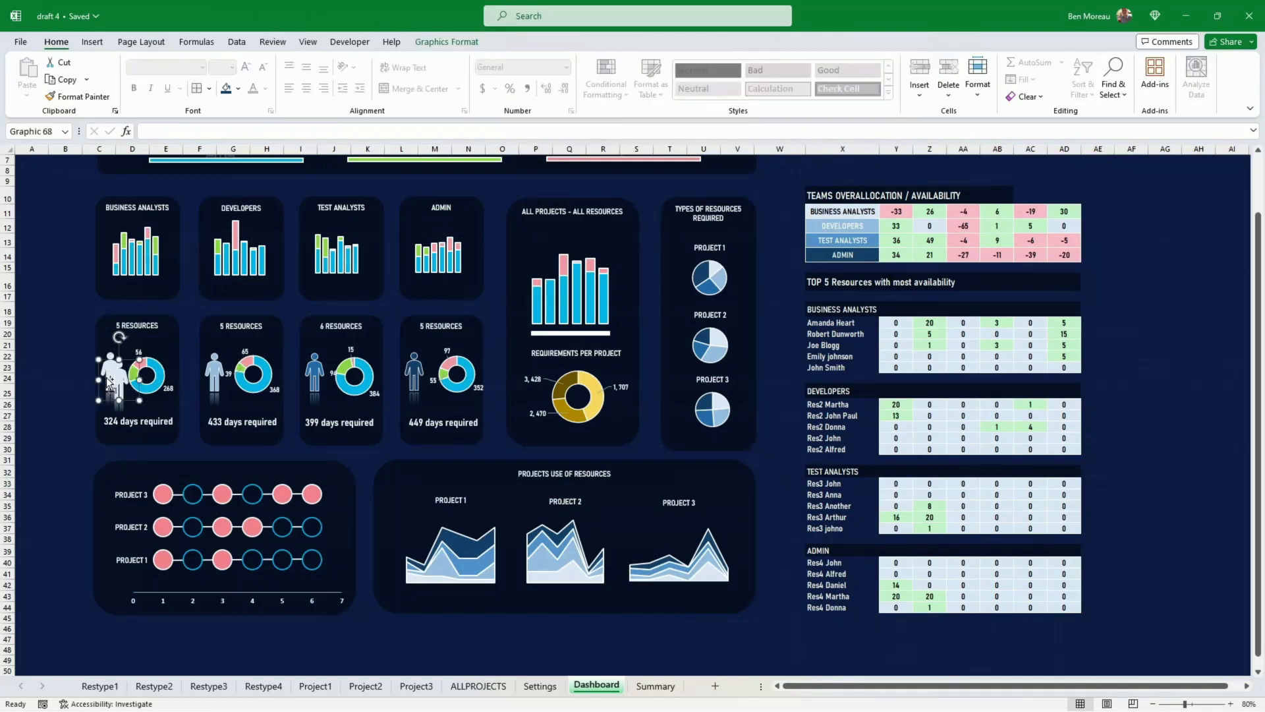
pyautogui.moveTo(118, 383); pyautogui.dragTo(784, 353)
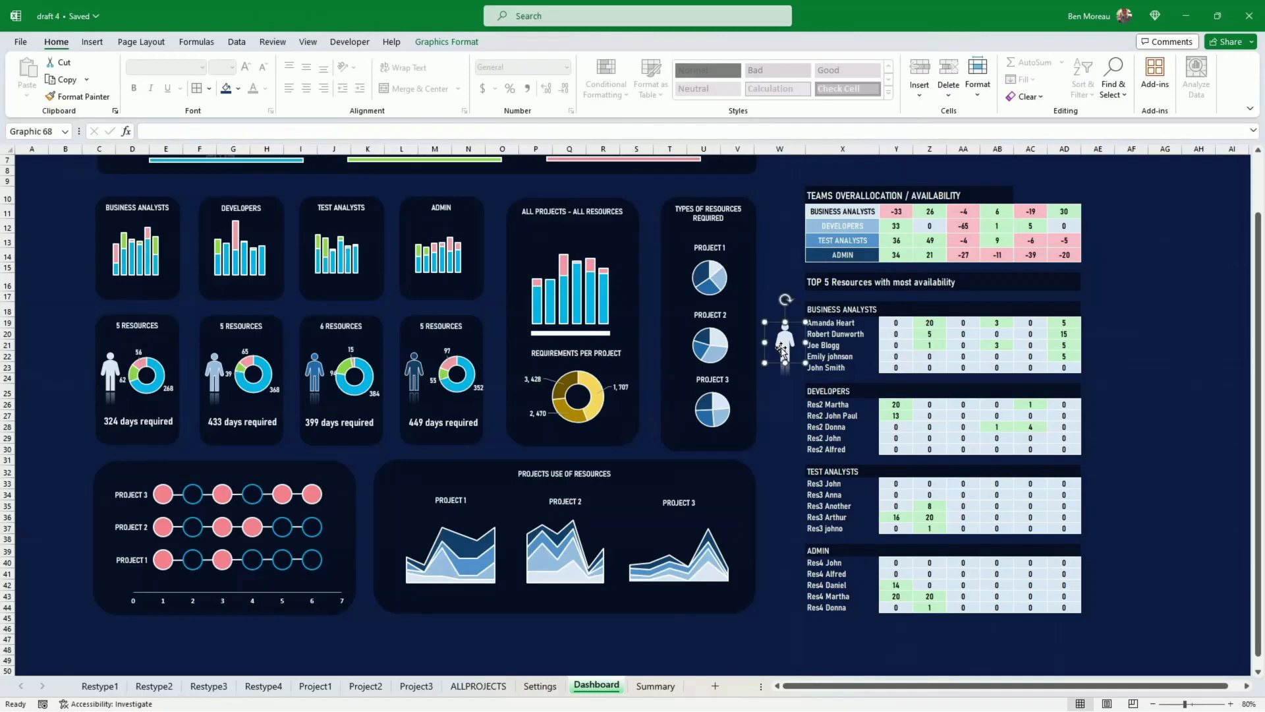
# - Hyperlink the new Business Analysts icon to cell A1 of the Restype1 sheet in this document
pyautogui.rightClick(785, 348)
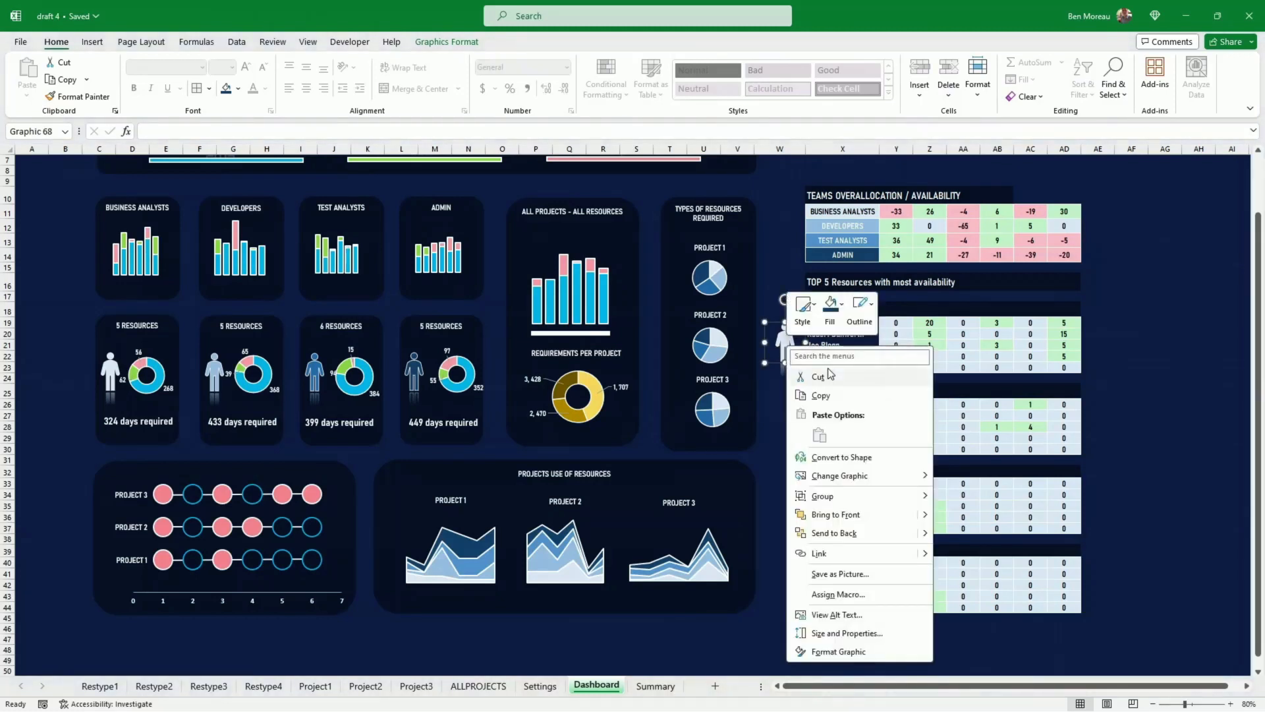
pyautogui.click(836, 554)
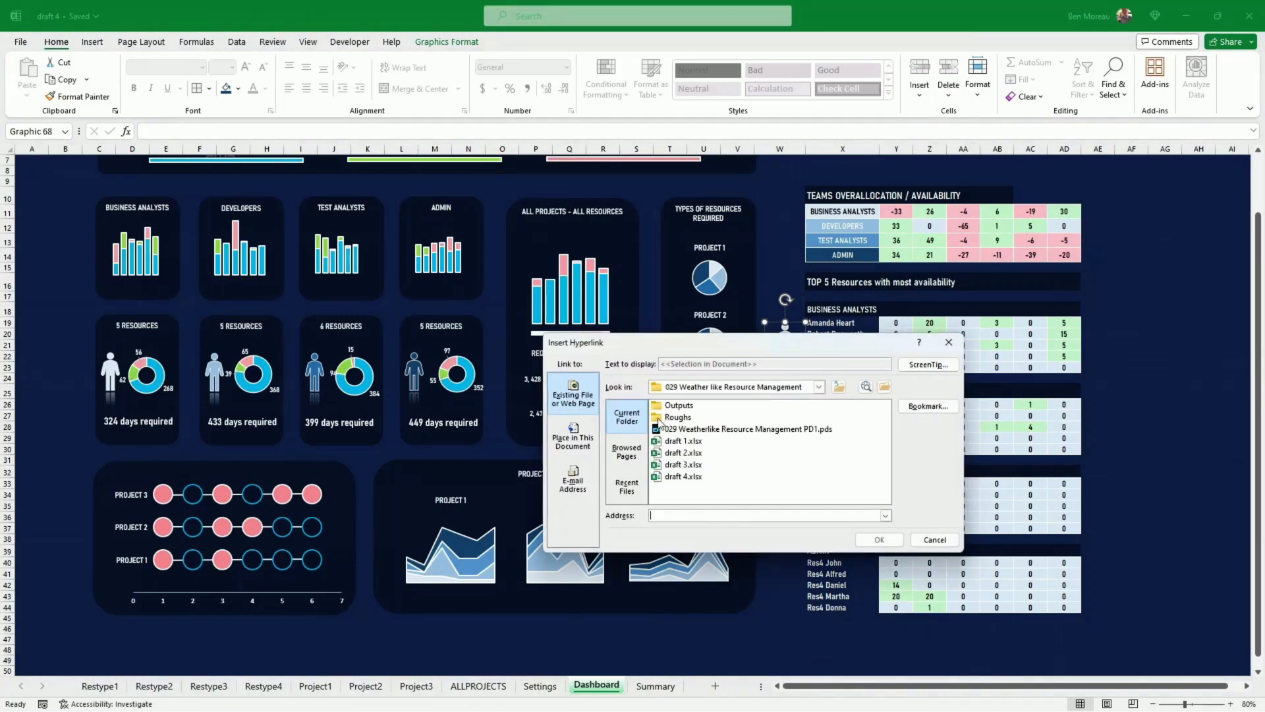
pyautogui.click(572, 437)
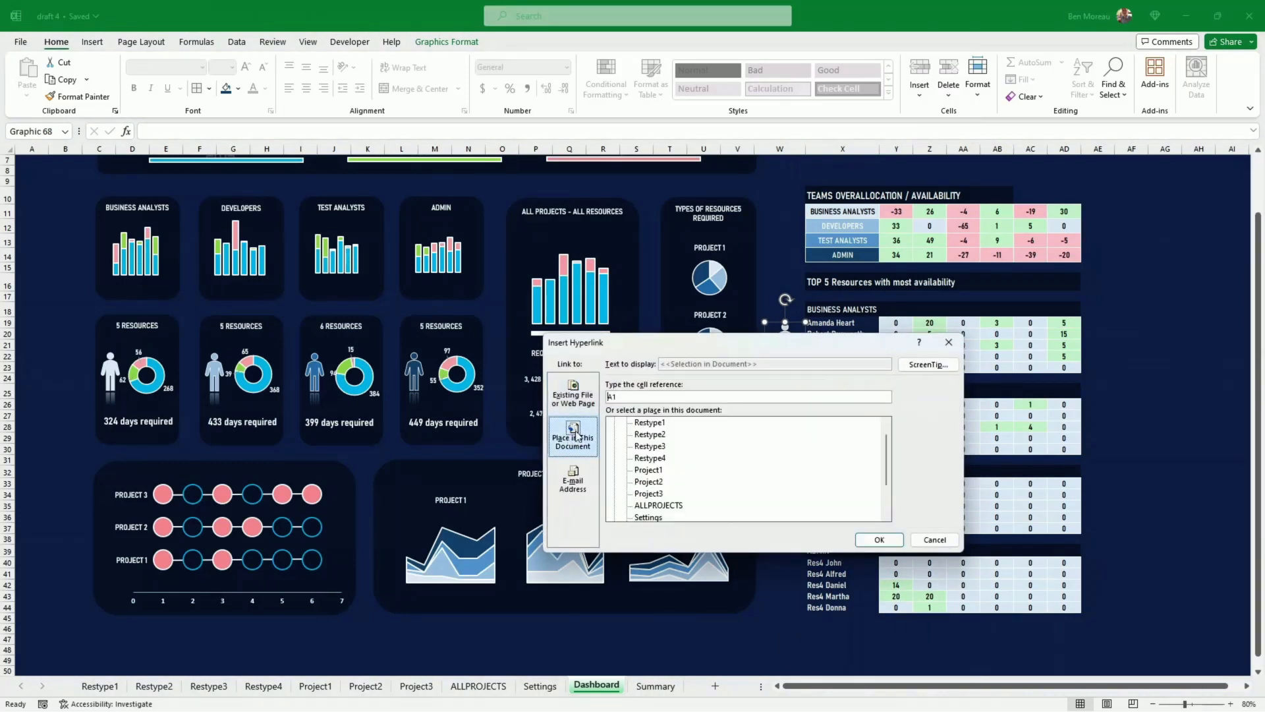
pyautogui.click(664, 427)
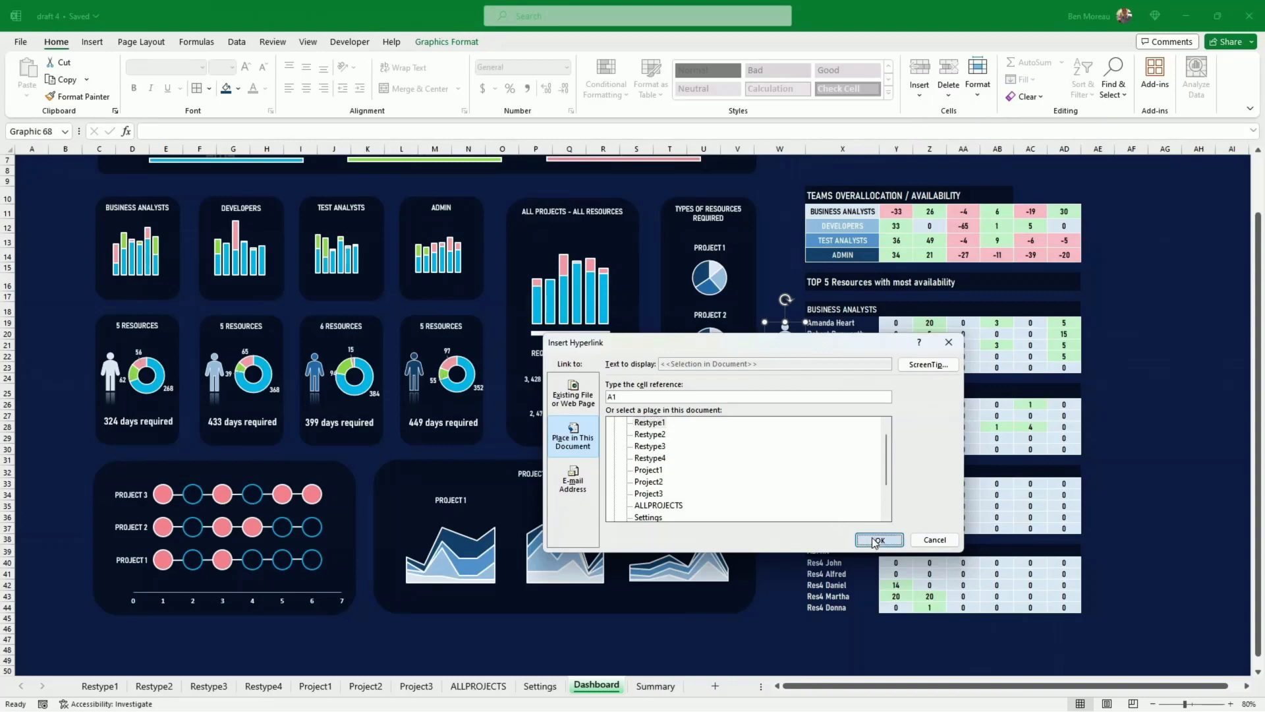
pyautogui.click(879, 540)
pyautogui.click(786, 470)
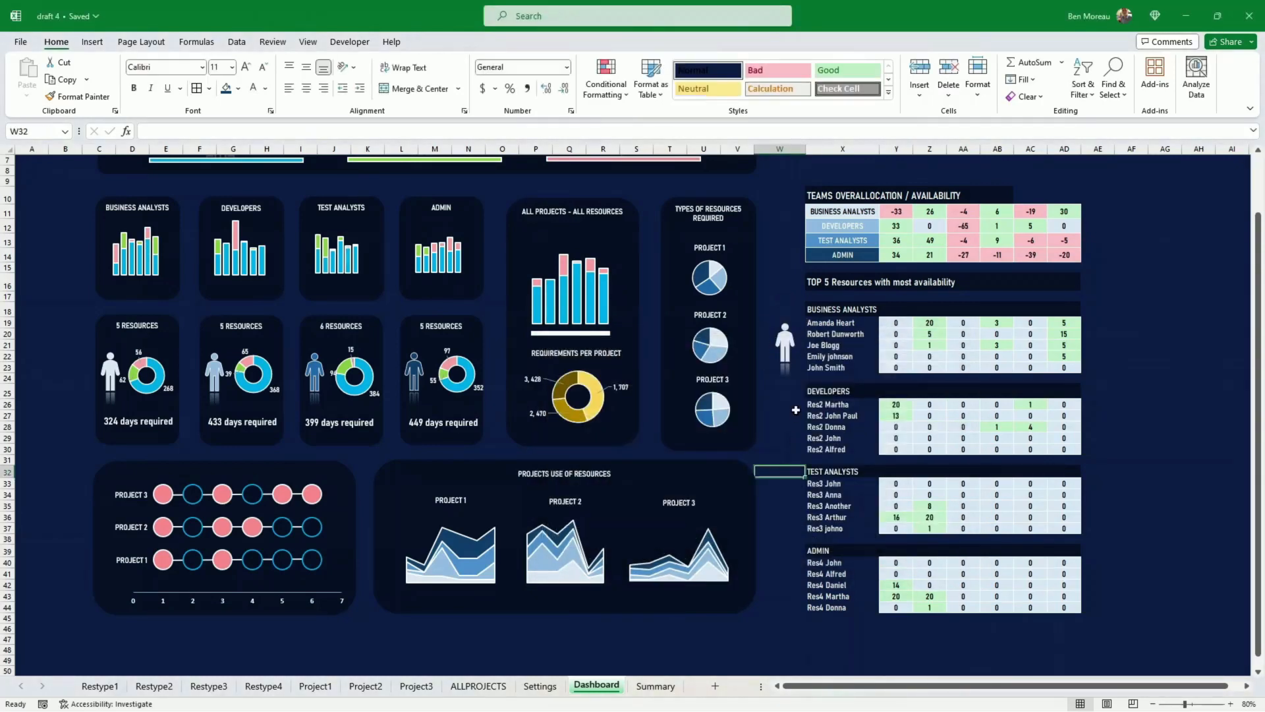
# - Test the Business Analysts icon's hyperlink and return to the Dashboard sheet
pyautogui.click(785, 350)
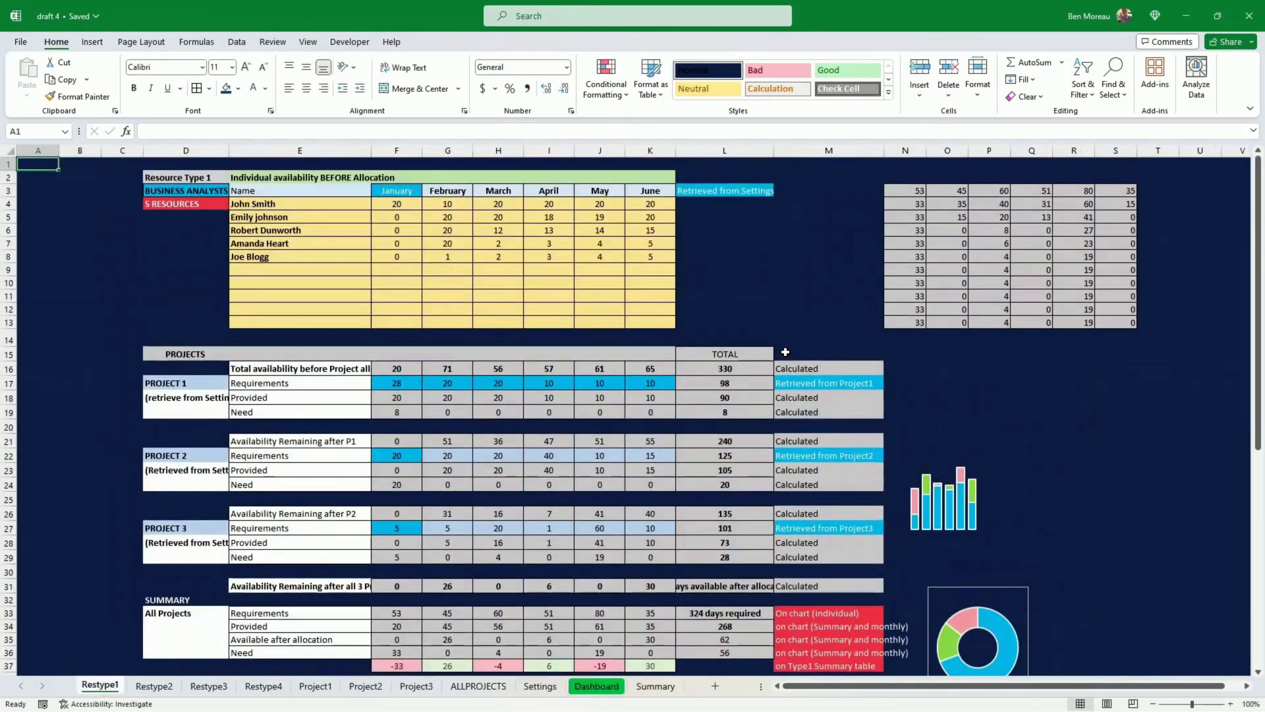
pyautogui.click(597, 686)
pyautogui.rightClick(787, 373)
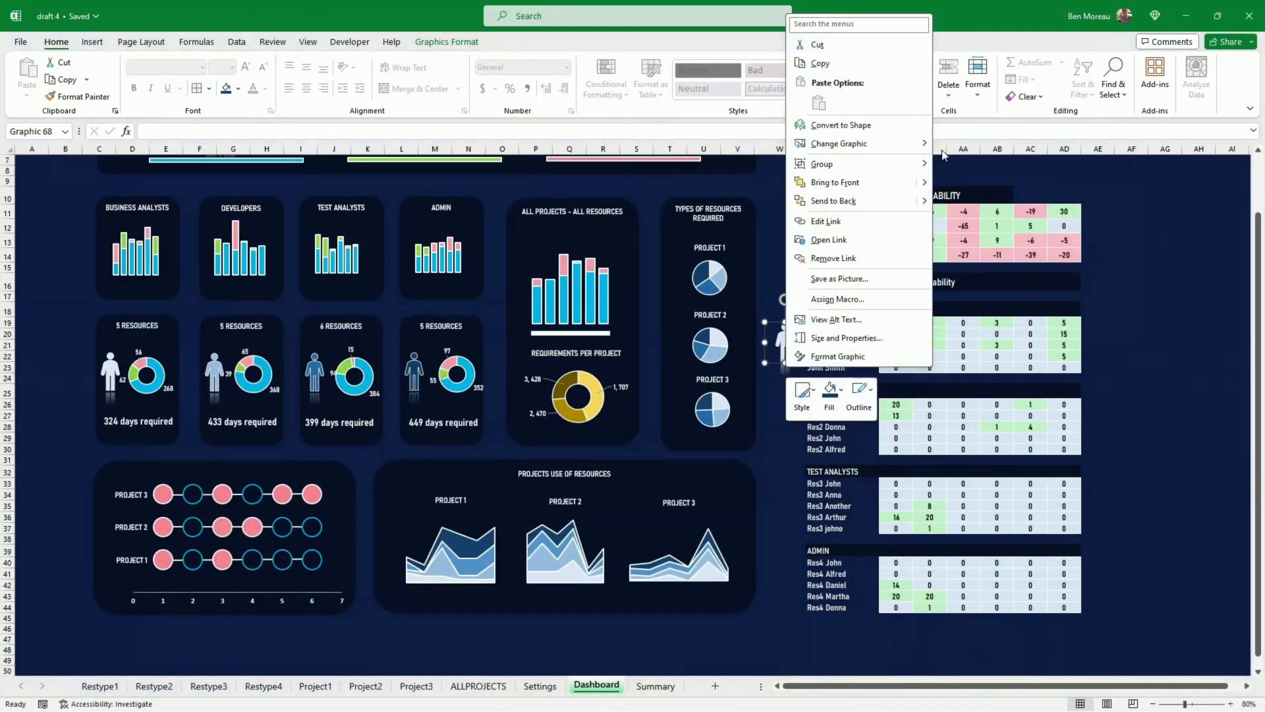
pyautogui.press('Escape')
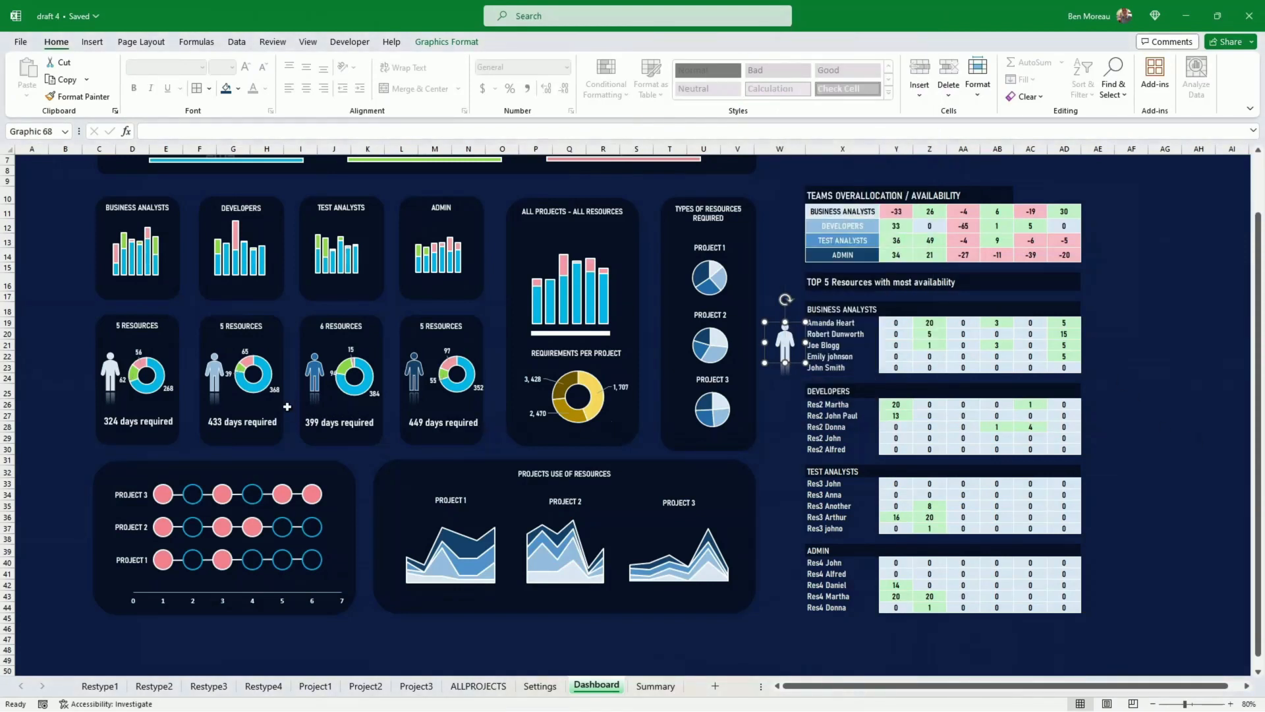
# - Place a duplicate of the Developers person icon beside the DEVELOPERS top-5 table and hyperlink it to cell A1 of Restype2
pyautogui.click(218, 387)
pyautogui.moveTo(213, 385); pyautogui.dragTo(785, 434)
pyautogui.rightClick(786, 434)
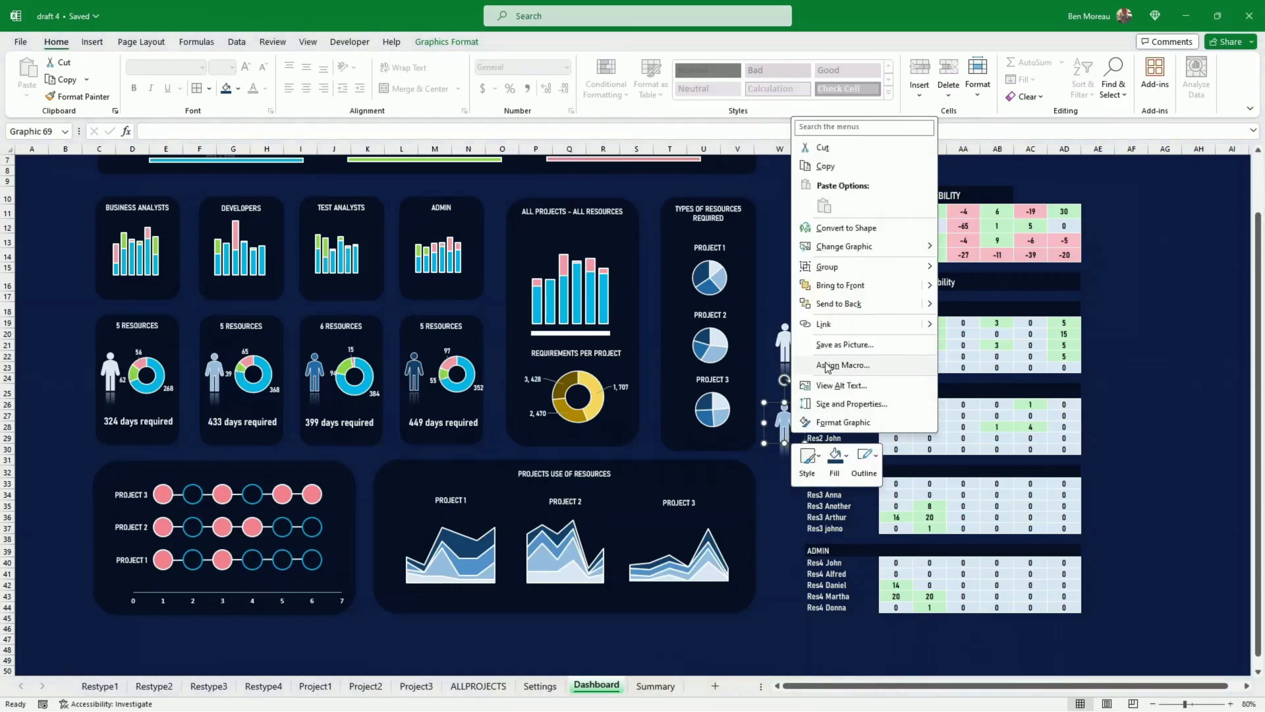
pyautogui.click(824, 324)
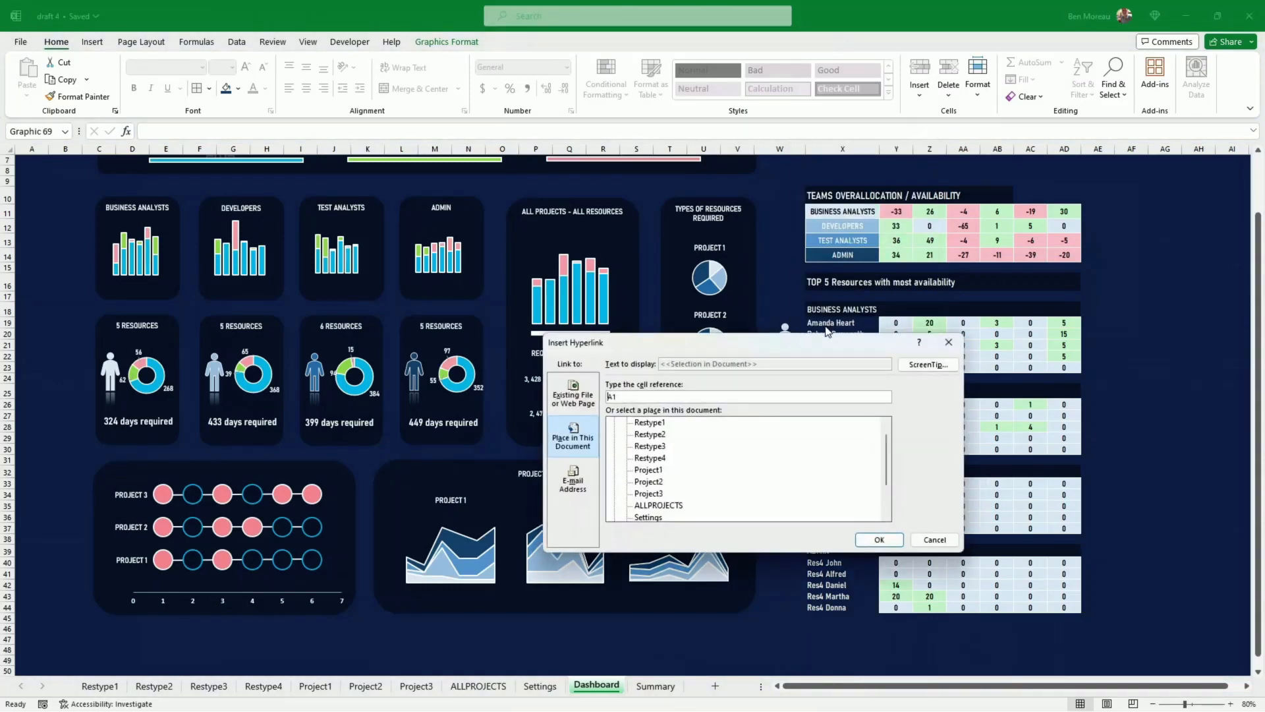
pyautogui.click(649, 434)
pyautogui.click(864, 537)
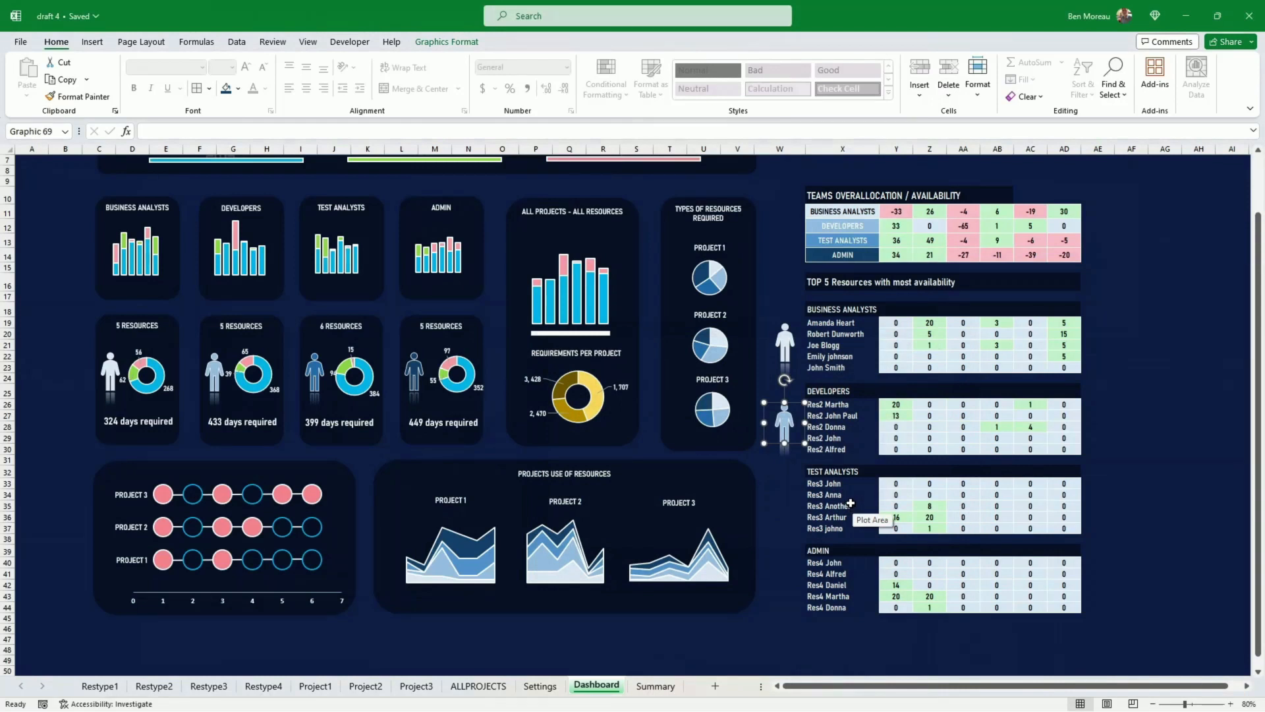
# - Place a duplicate of the Test Analysts person icon beside the TEST ANALYSTS top-5 table and hyperlink it to cell A1 of Restype3
pyautogui.click(316, 389)
pyautogui.moveTo(316, 389); pyautogui.dragTo(787, 515)
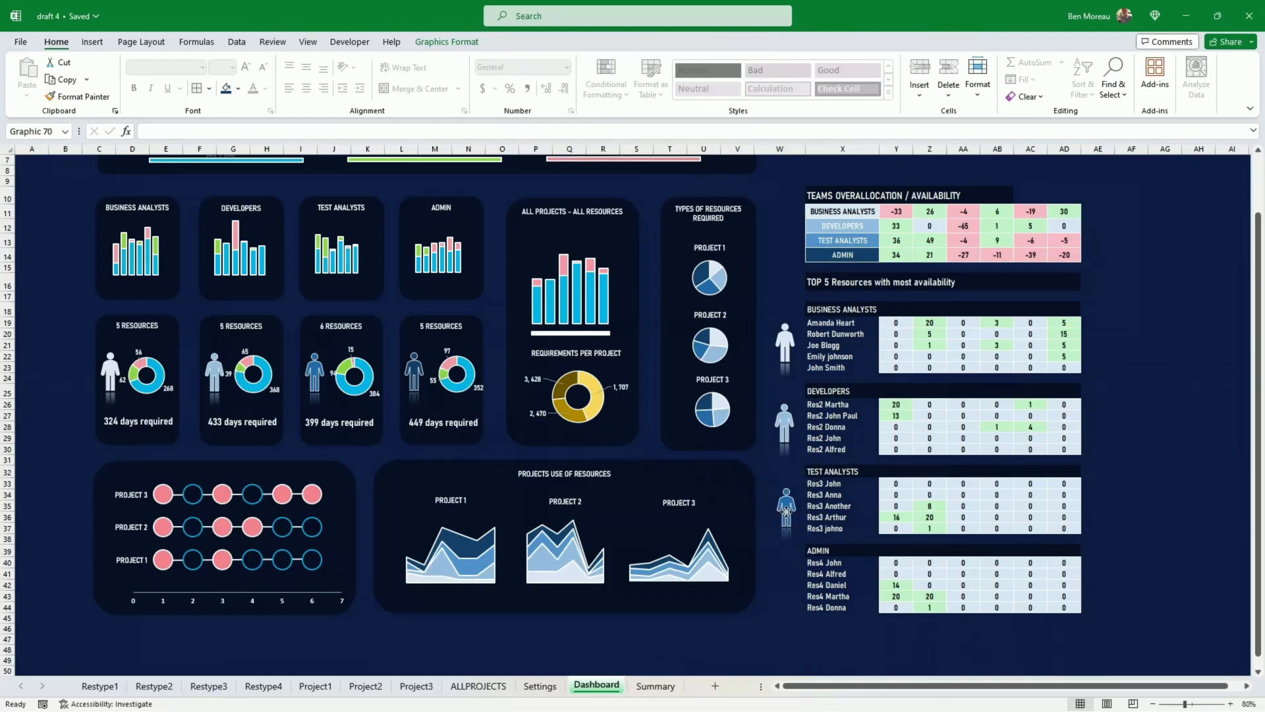
pyautogui.rightClick(788, 514)
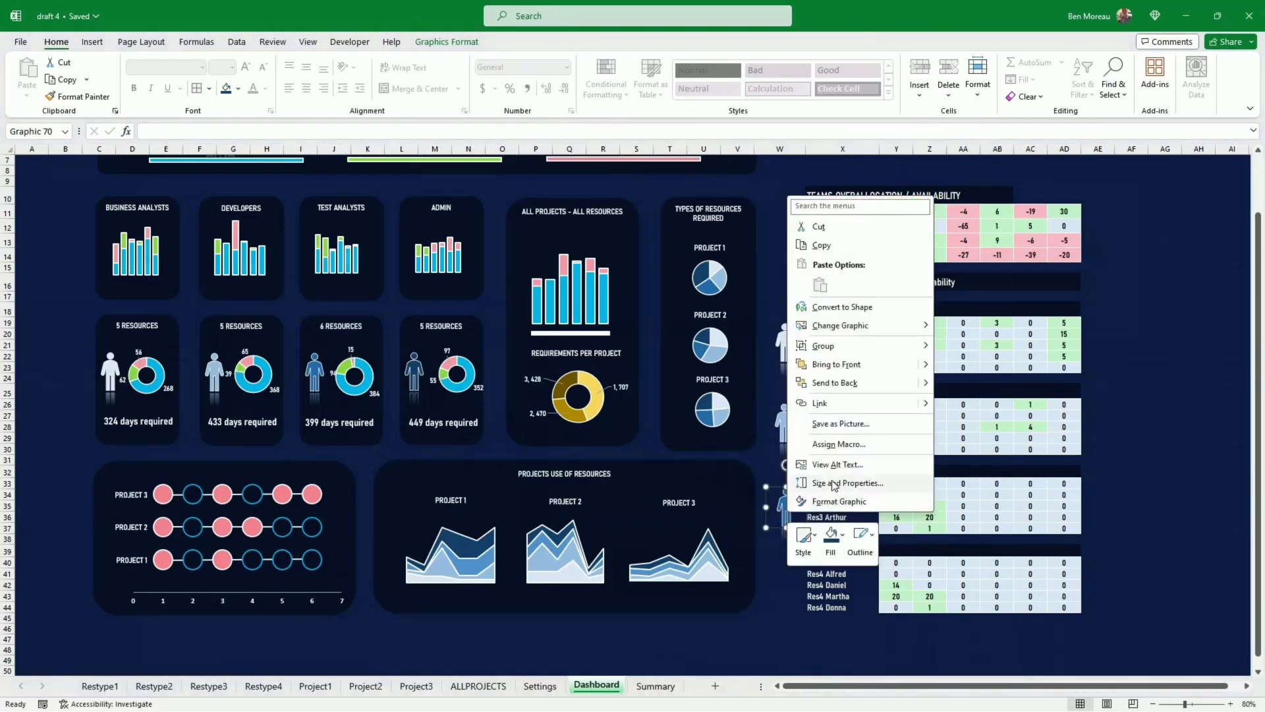
pyautogui.click(829, 408)
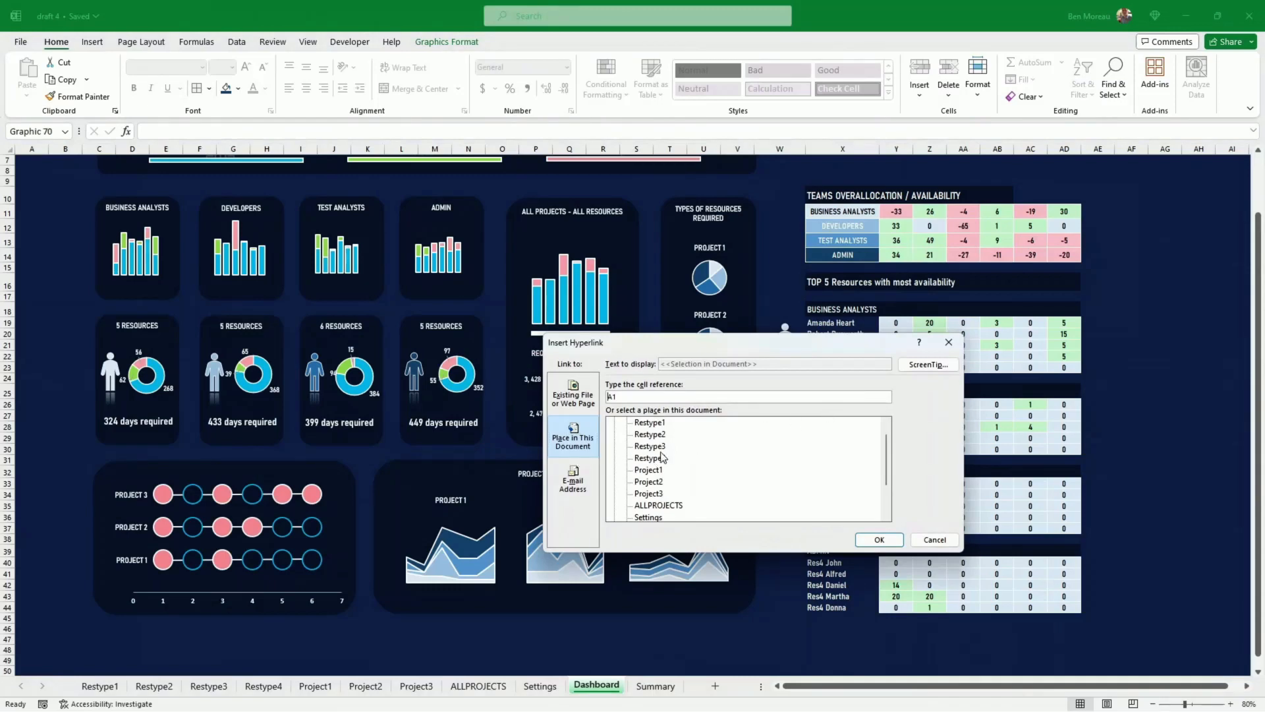
pyautogui.click(650, 446)
pyautogui.click(879, 539)
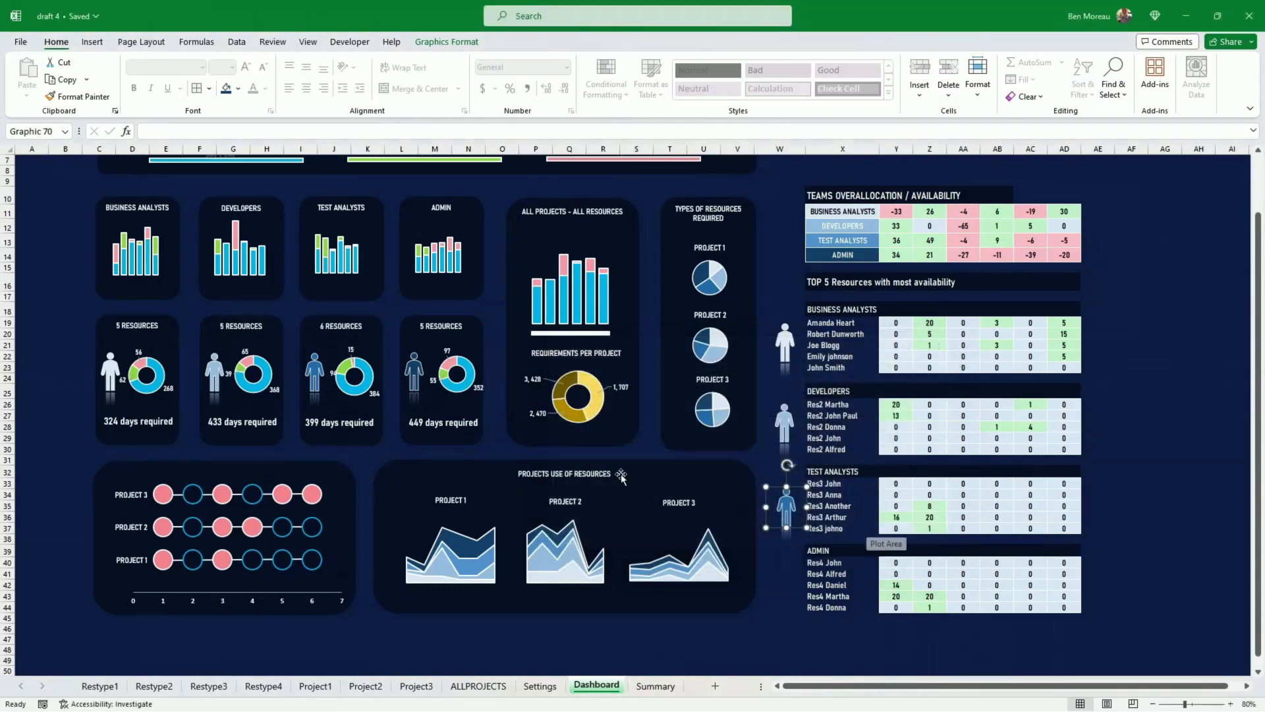
# - Place a duplicate of the Admin person icon beside the ADMIN top-5 table and hyperlink it to cell A1 of Restype4
pyautogui.click(413, 382)
pyautogui.click(416, 385)
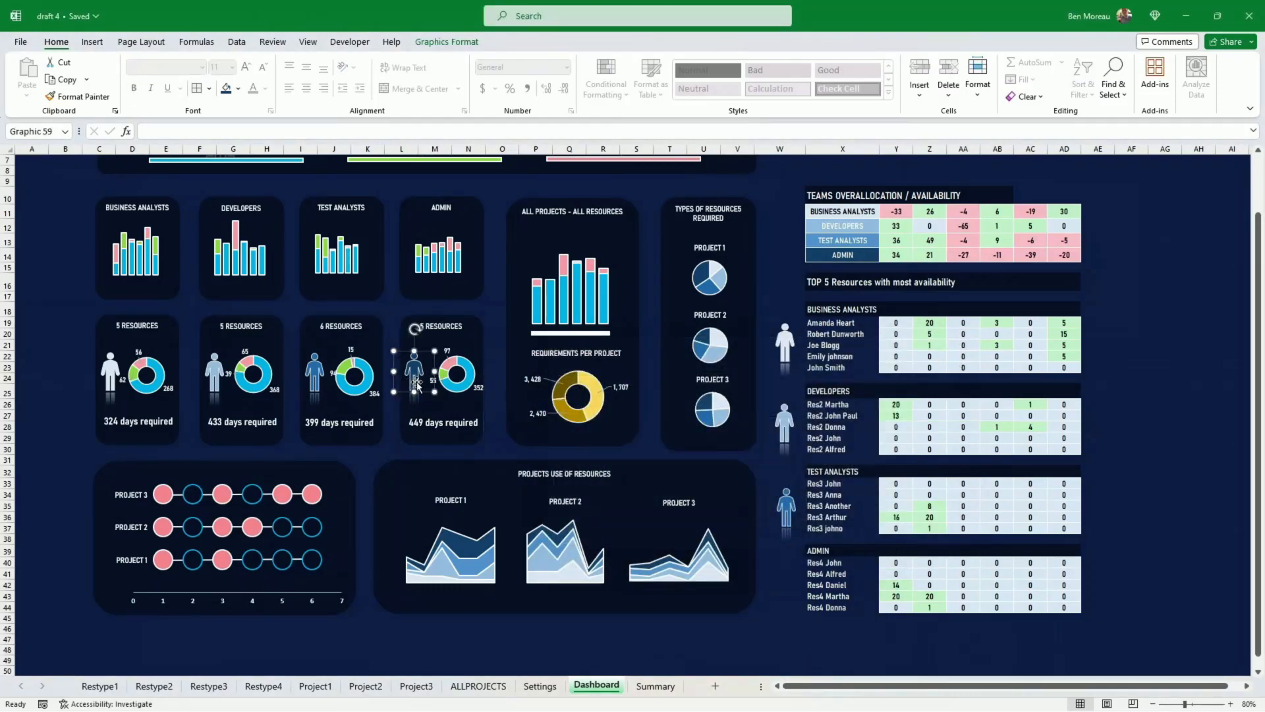
pyautogui.hotkey('ctrl', 'd')
pyautogui.moveTo(426, 390); pyautogui.dragTo(786, 588)
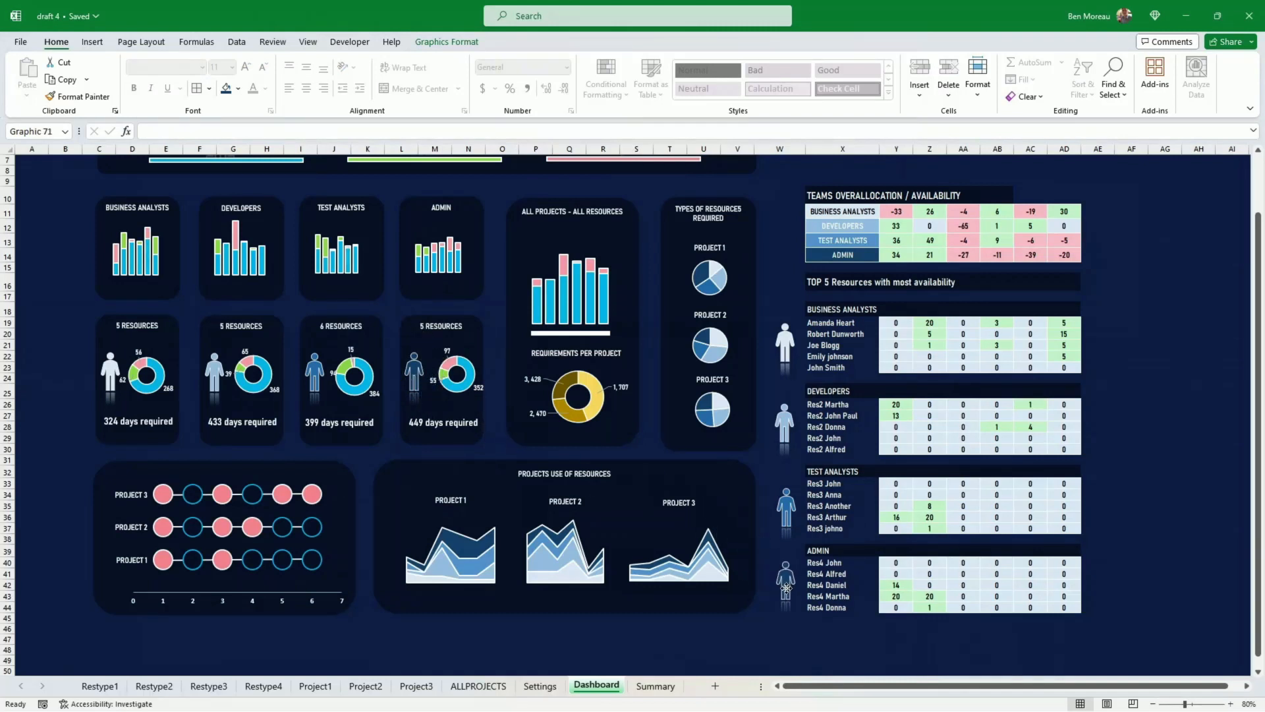
pyautogui.rightClick(786, 589)
pyautogui.click(829, 479)
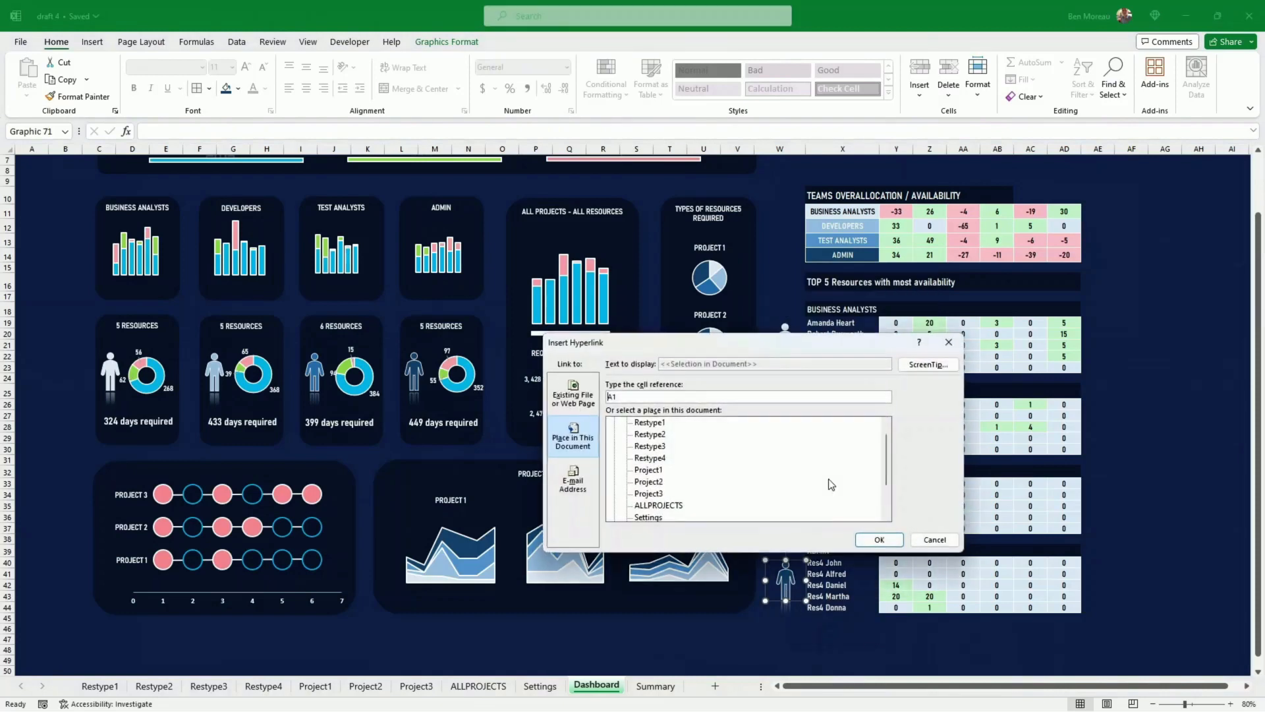
pyautogui.click(655, 460)
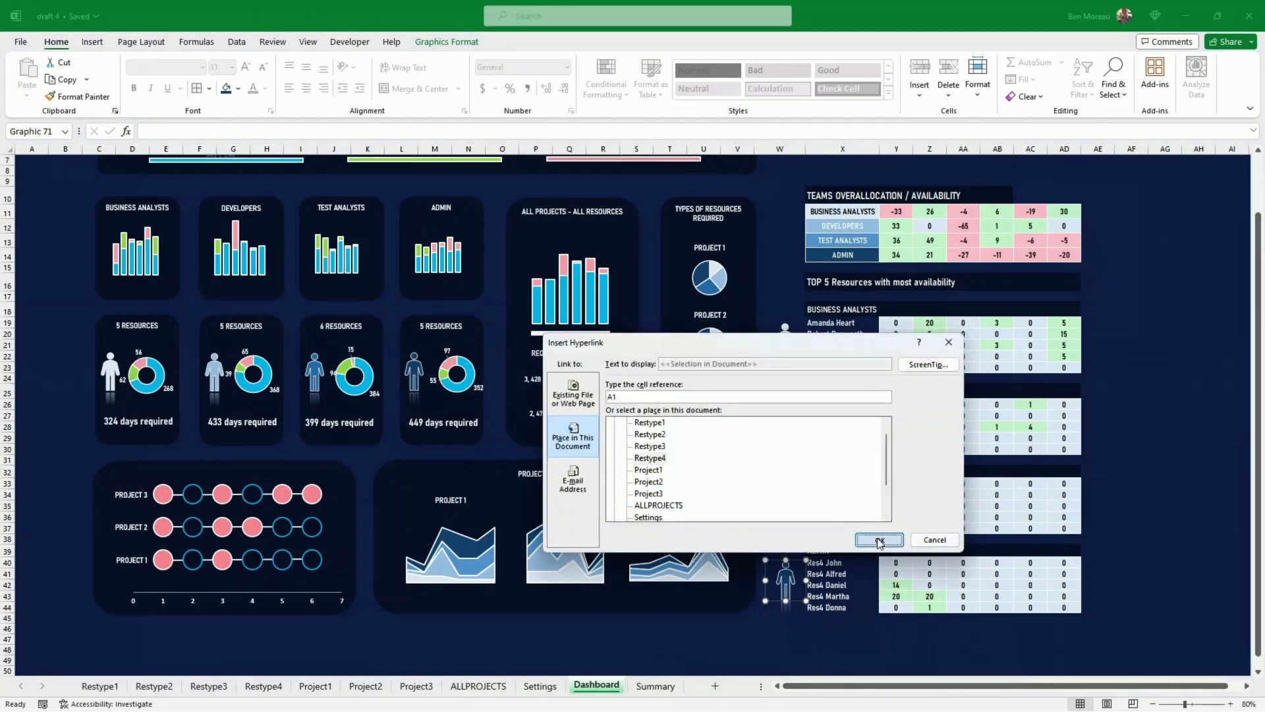
pyautogui.click(879, 540)
pyautogui.press('Escape')
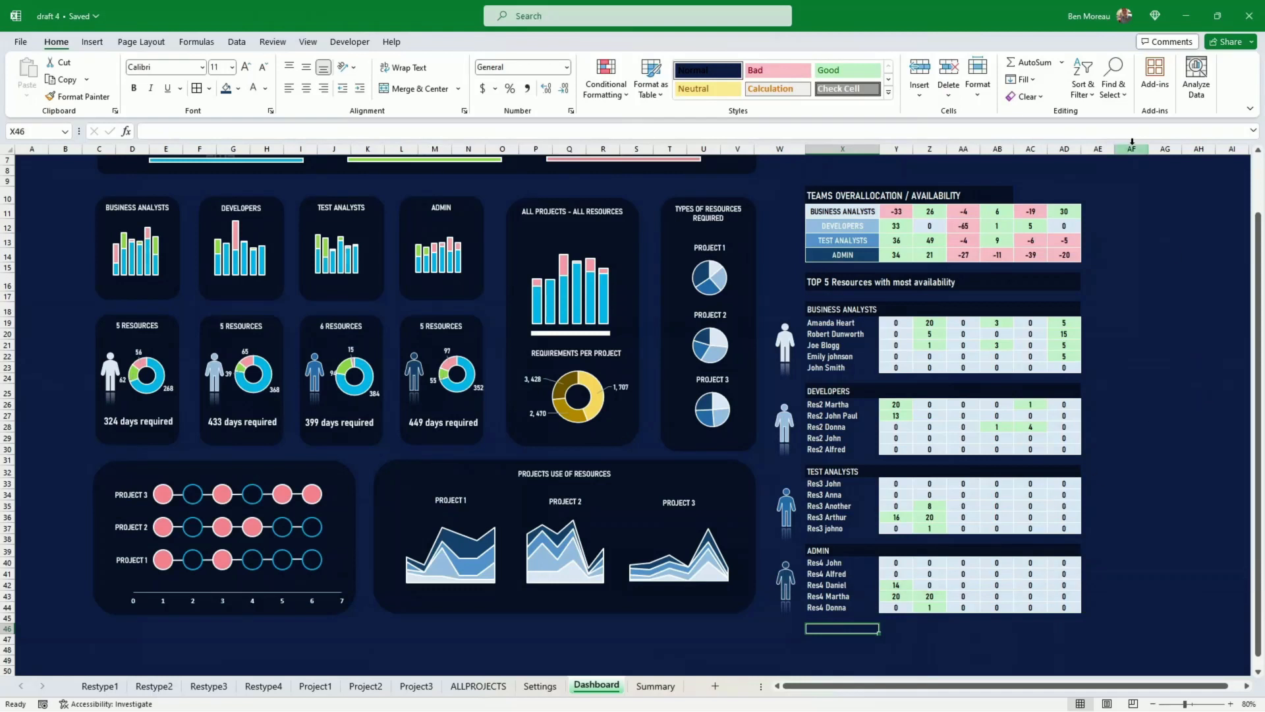
# - Select the four person icons in column W together and align them to their common horizontal centre
pyautogui.click(1125, 101)
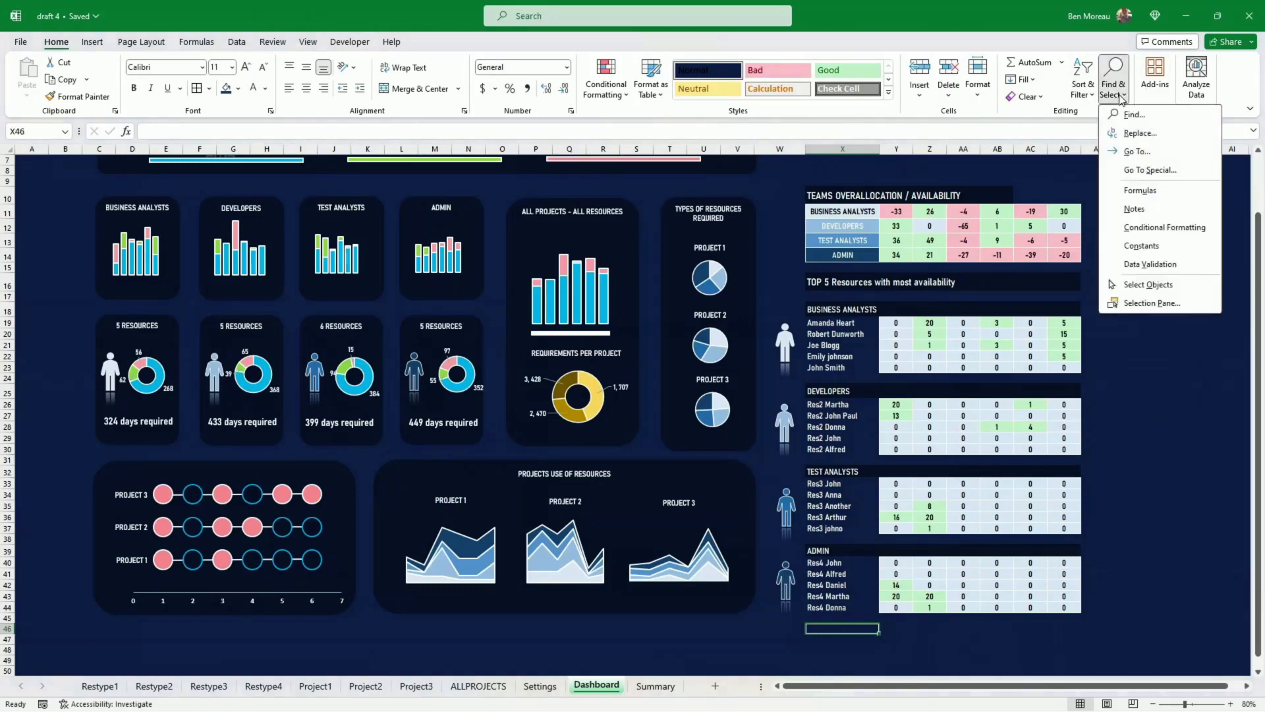
pyautogui.click(1153, 285)
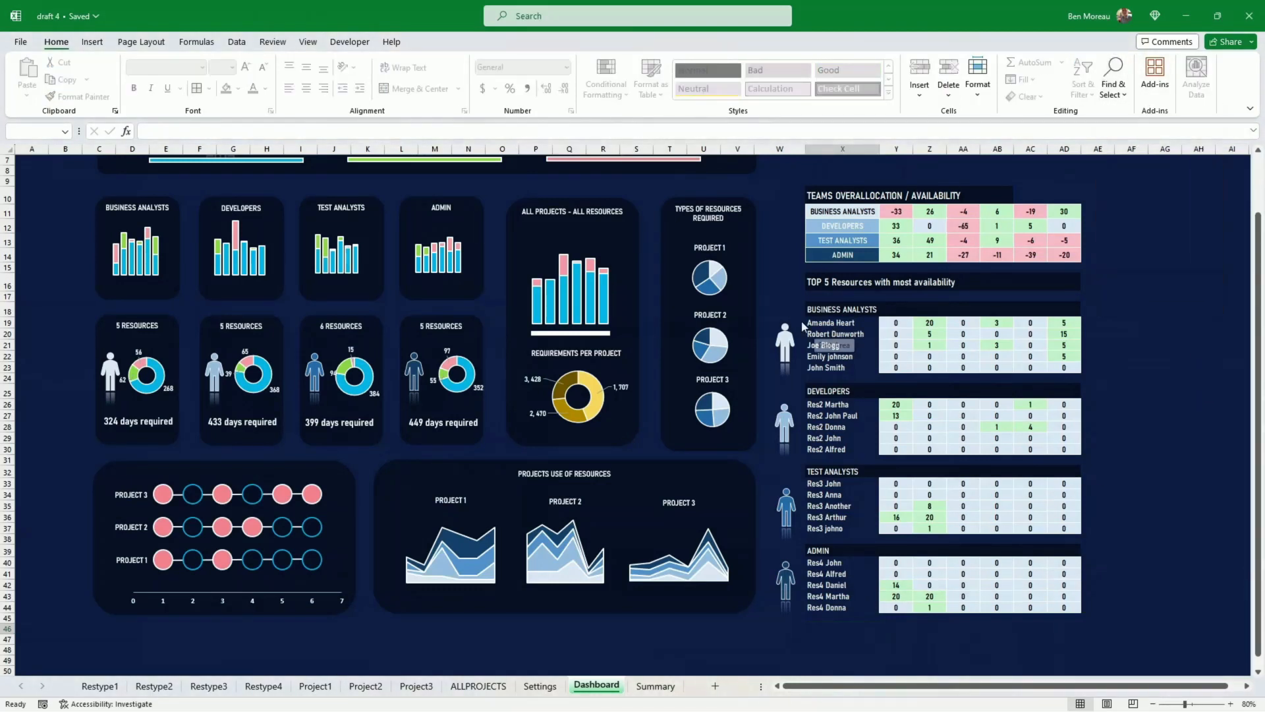
pyautogui.moveTo(761, 312); pyautogui.dragTo(814, 642)
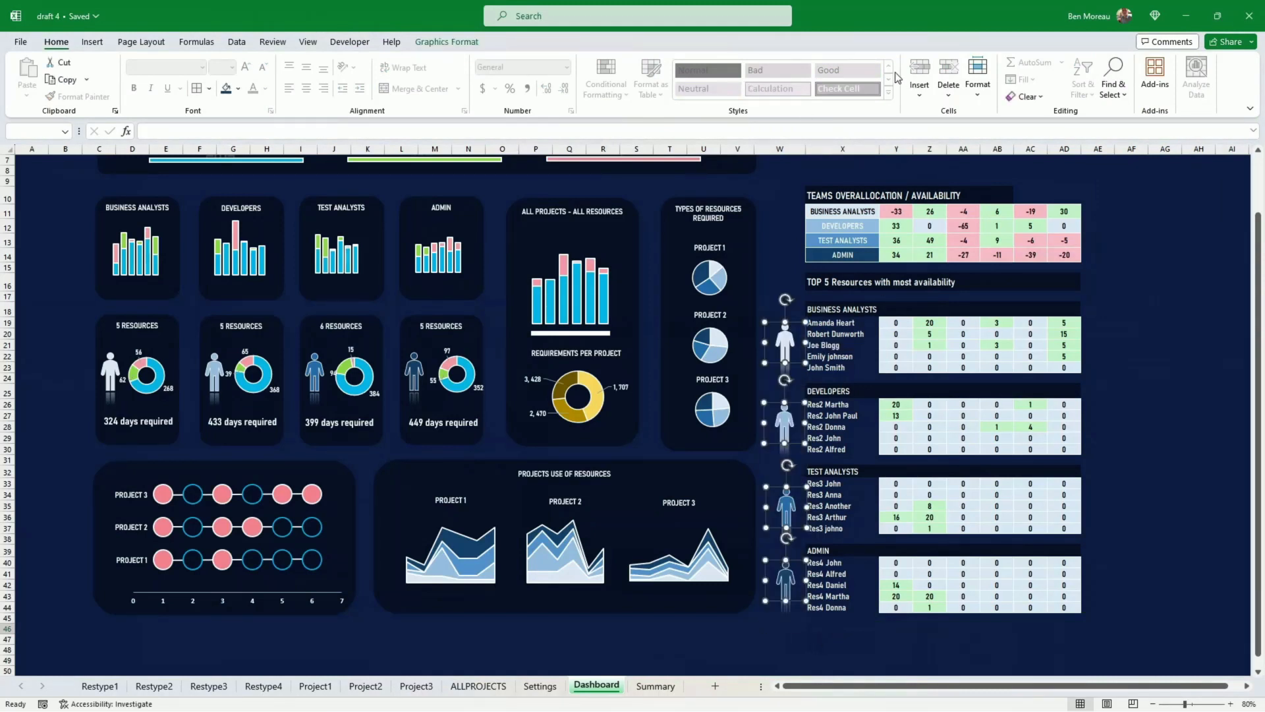
pyautogui.click(448, 42)
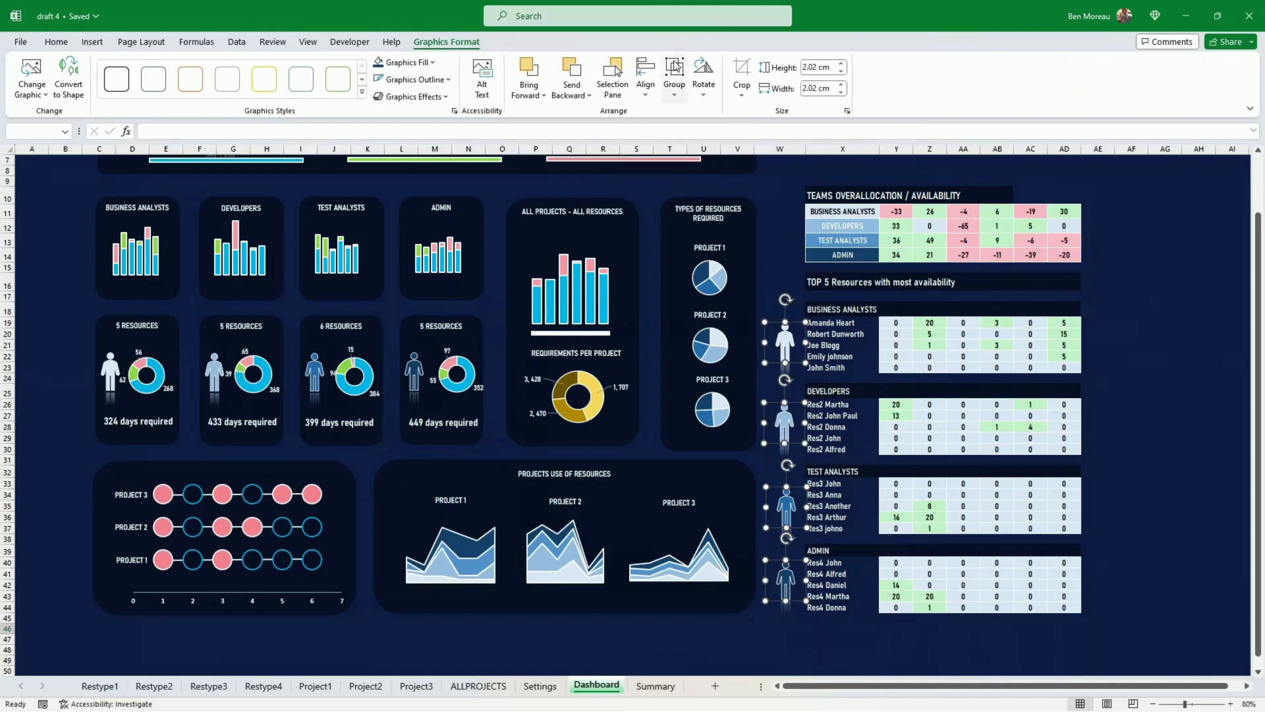
pyautogui.click(647, 99)
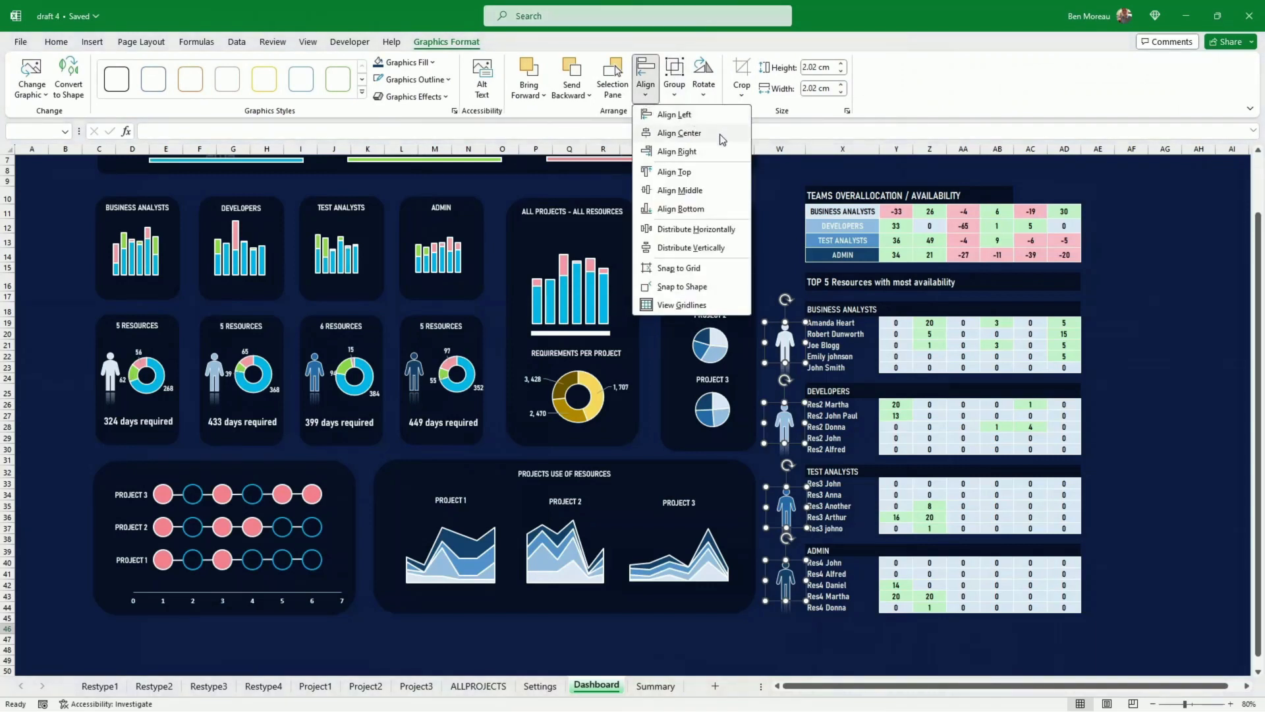
pyautogui.click(674, 134)
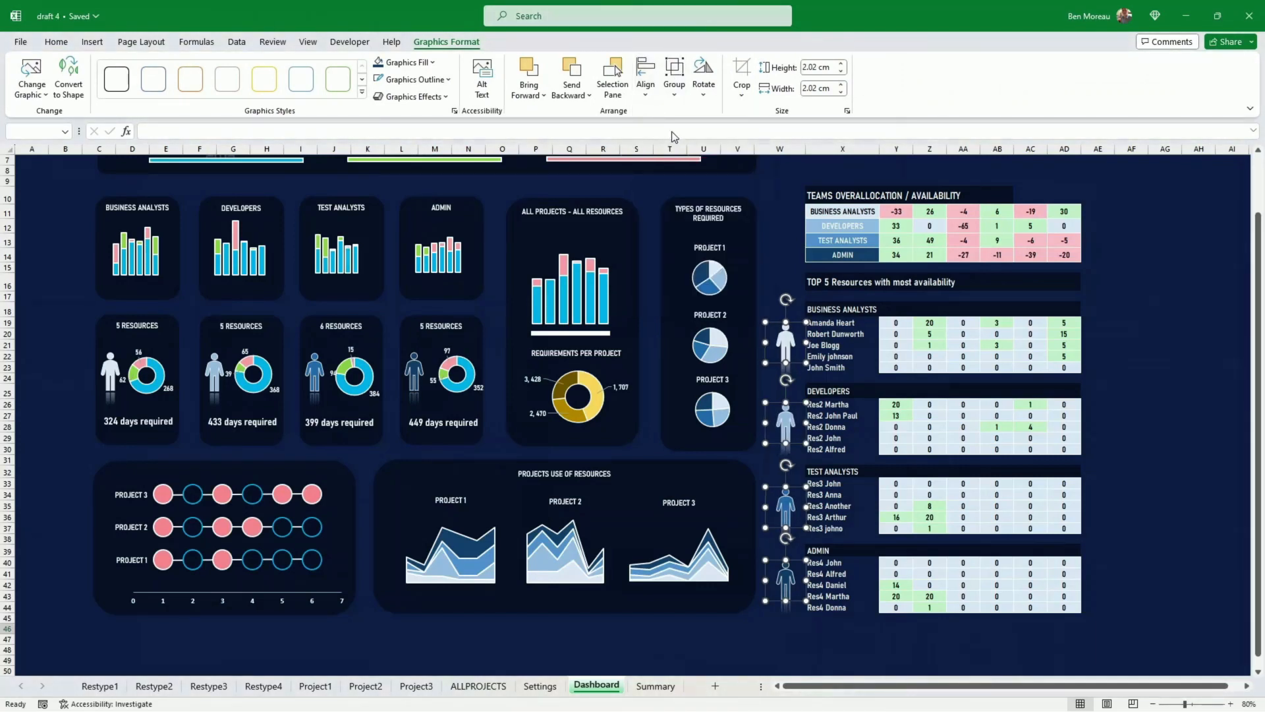
pyautogui.click(1153, 284)
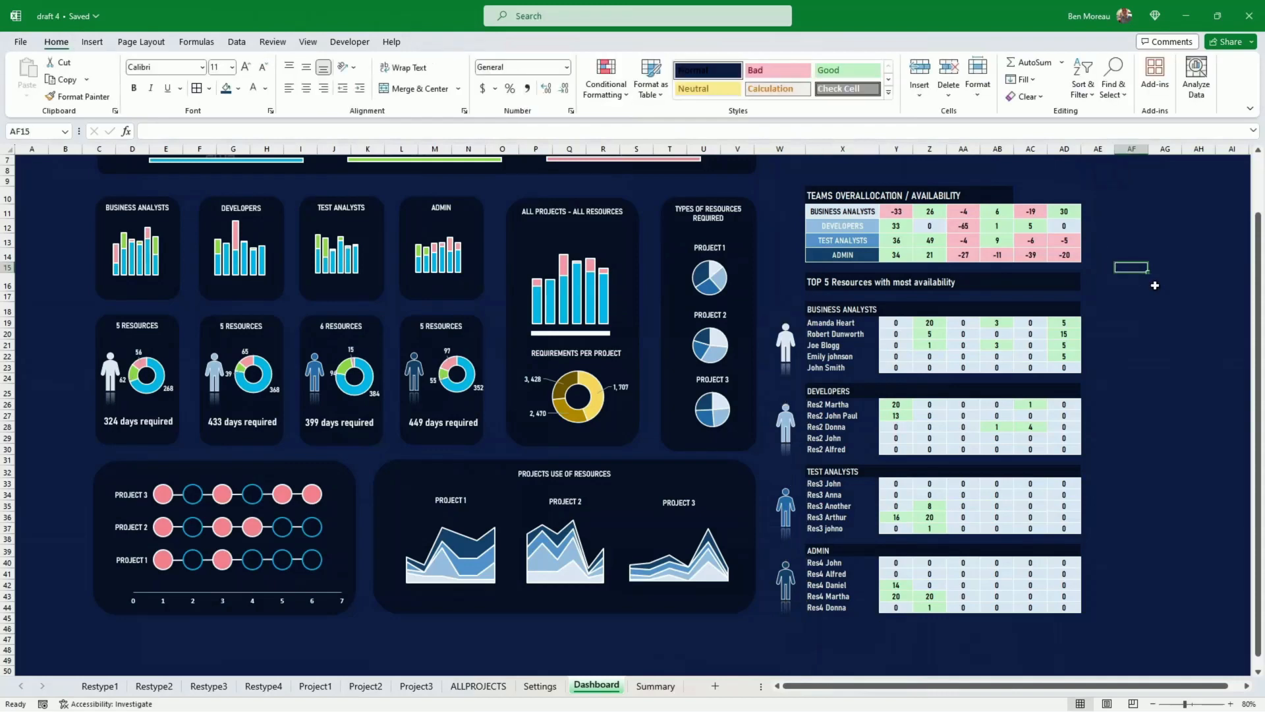
# - Link cell Y33 of the TEST ANALYSTS top-5 table to the sorted availability in Restype3!F57 and fill the formula through Y33:AD37
pyautogui.scroll(1, 611, 535)
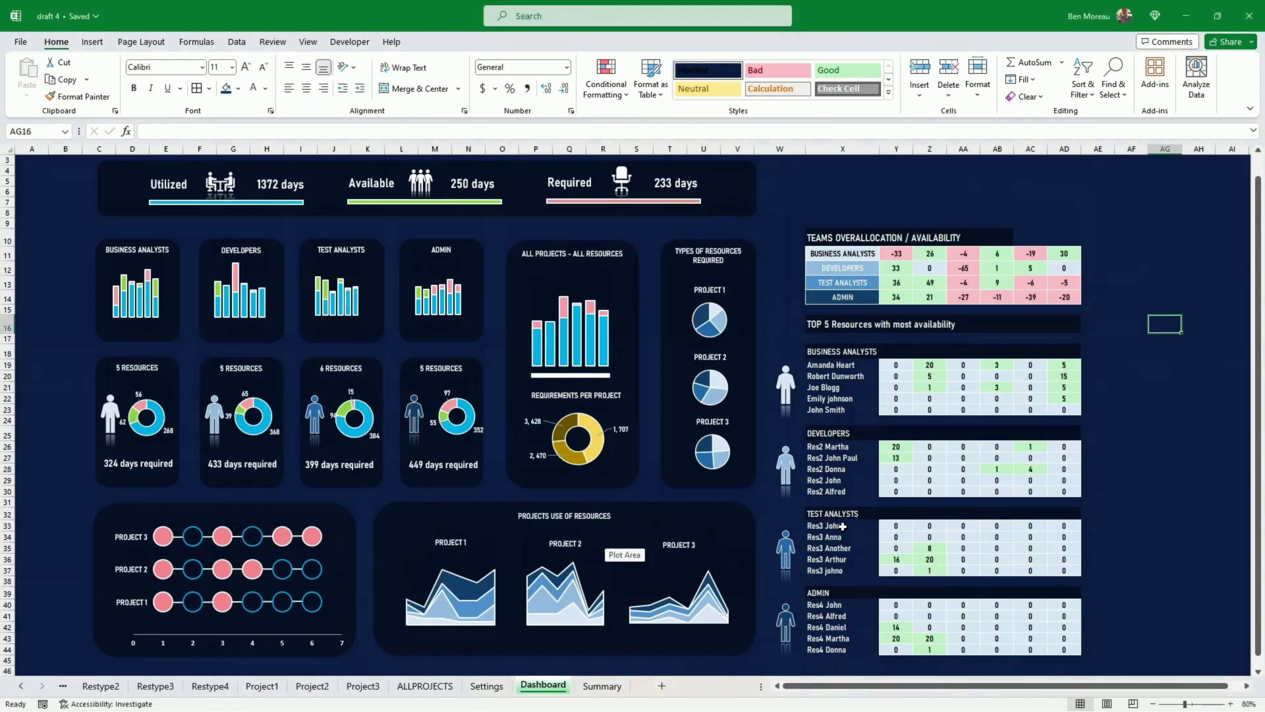
pyautogui.click(898, 525)
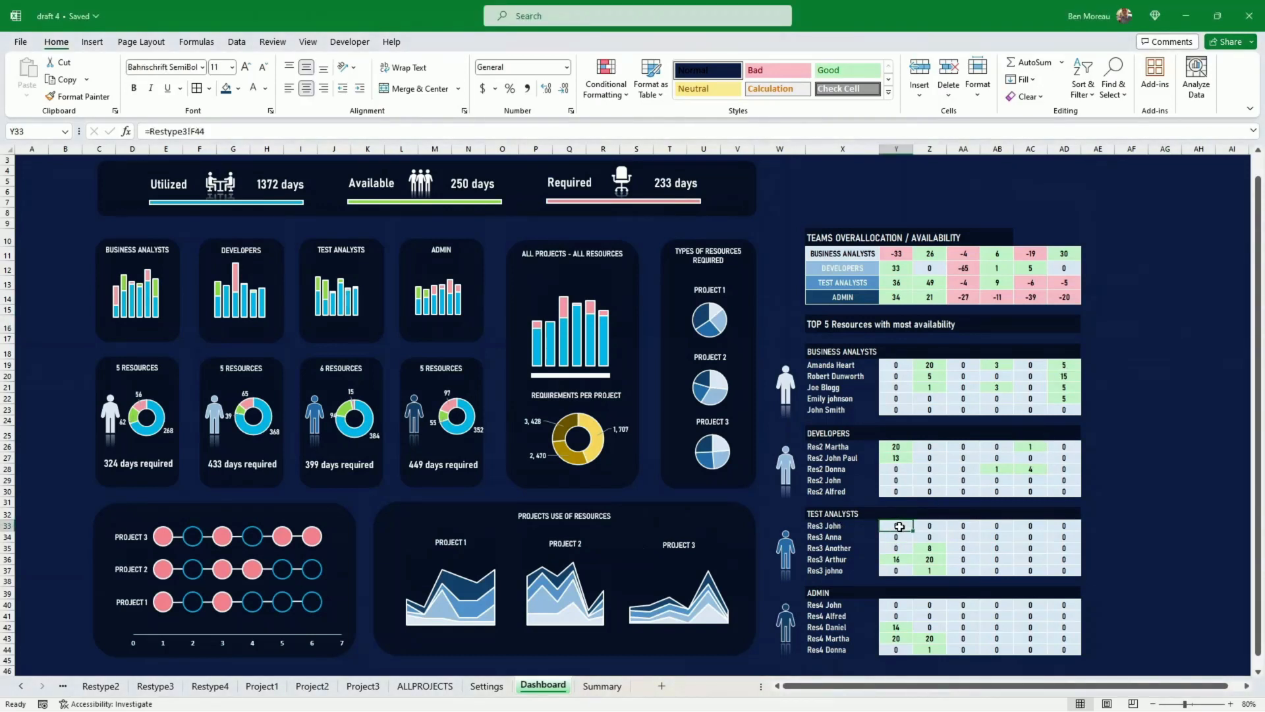
pyautogui.write('=')
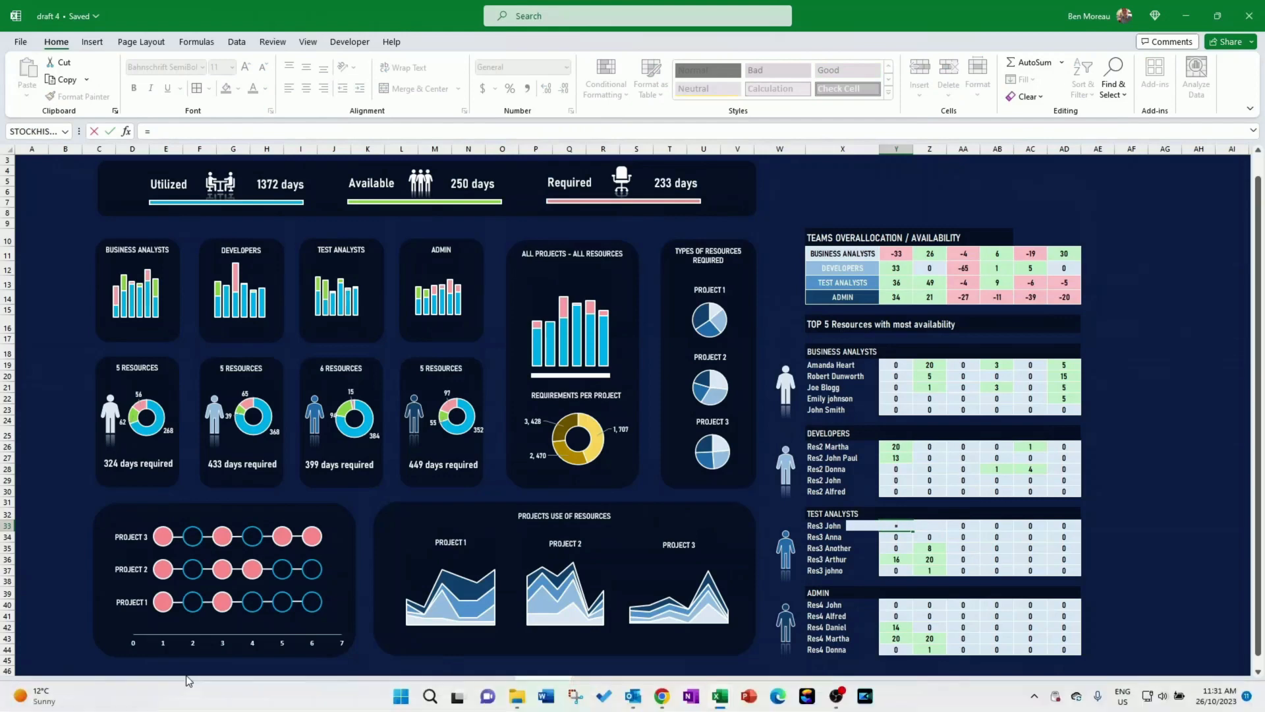
pyautogui.click(155, 685)
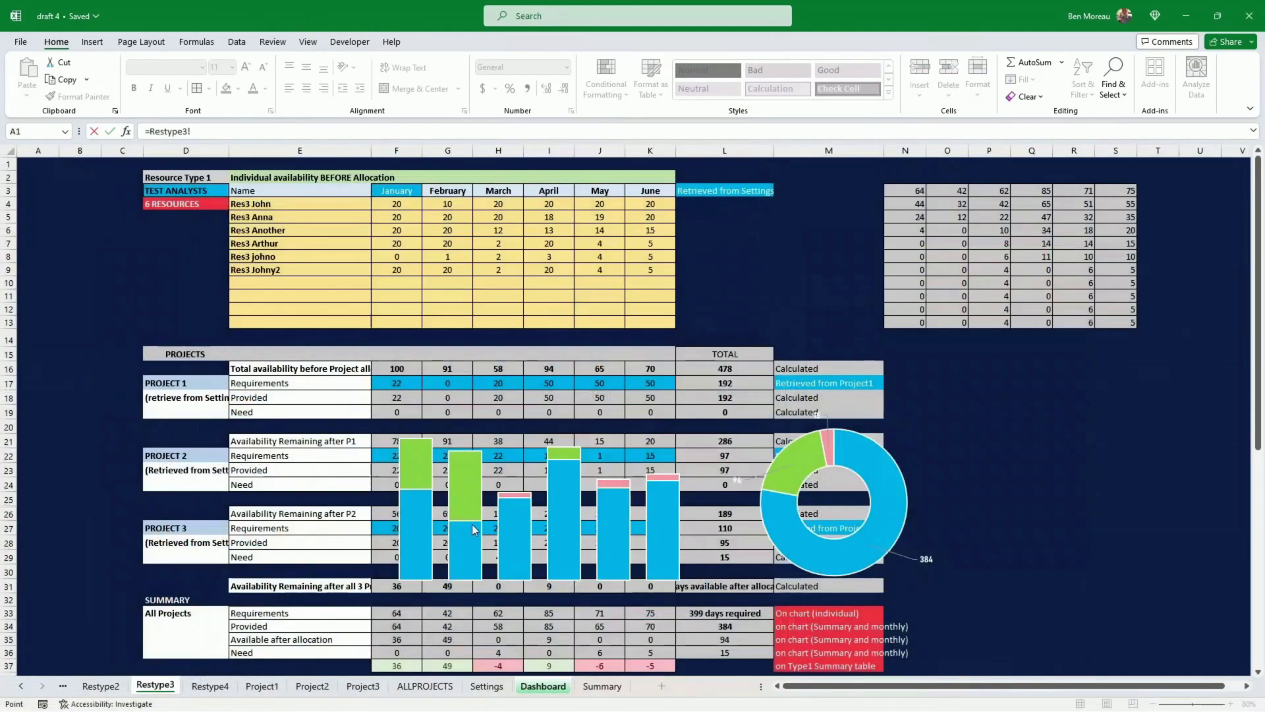
pyautogui.scroll(-3, 496, 528)
pyautogui.scroll(-6, 495, 528)
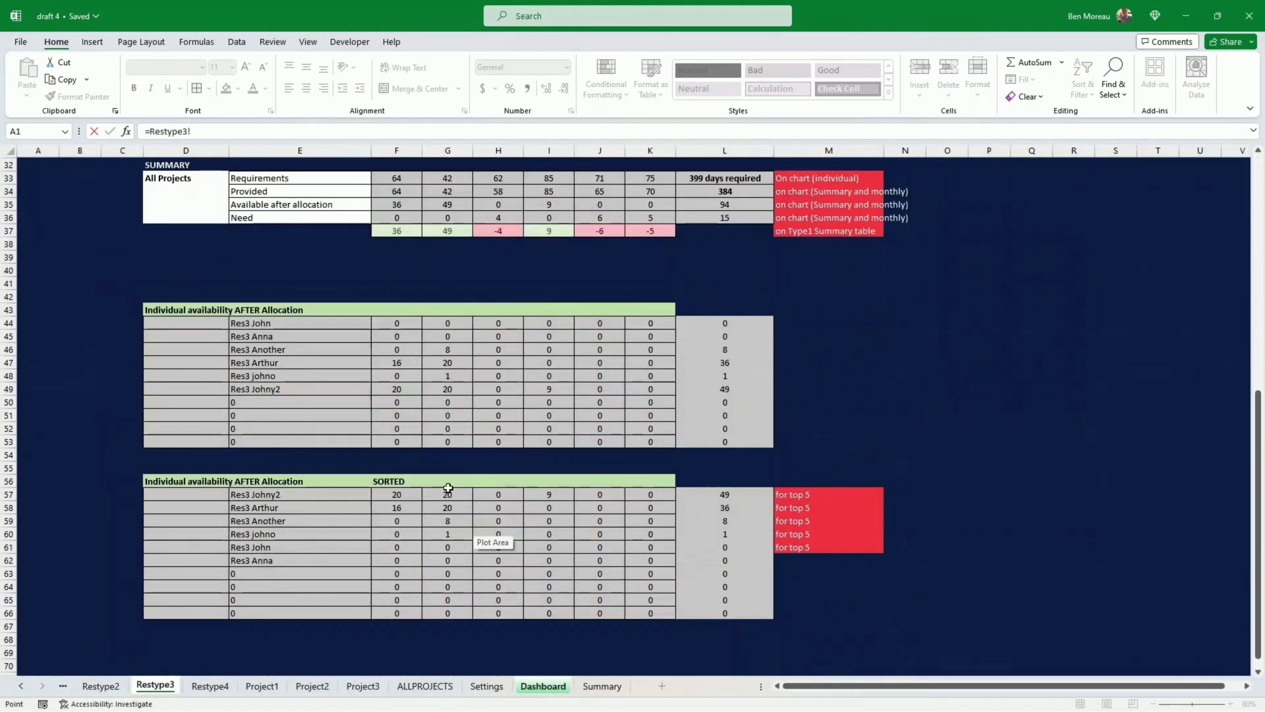
pyautogui.click(402, 494)
pyautogui.press('Return')
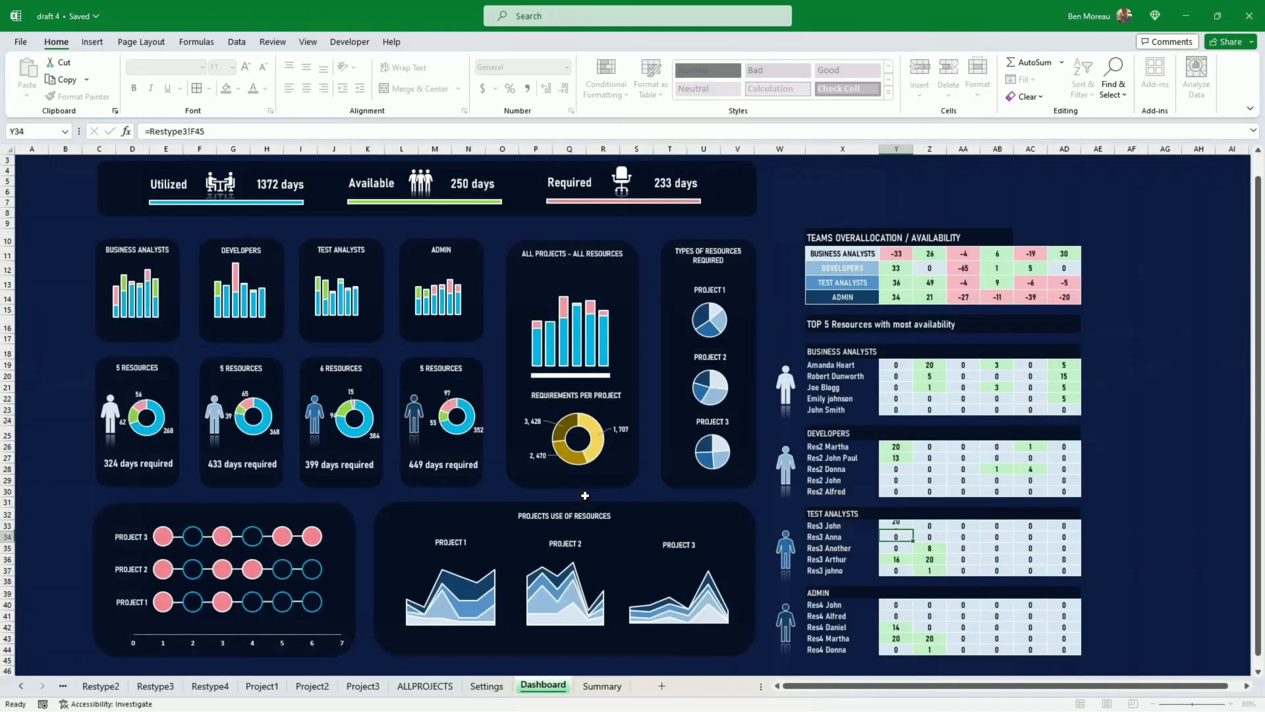
pyautogui.click(904, 526)
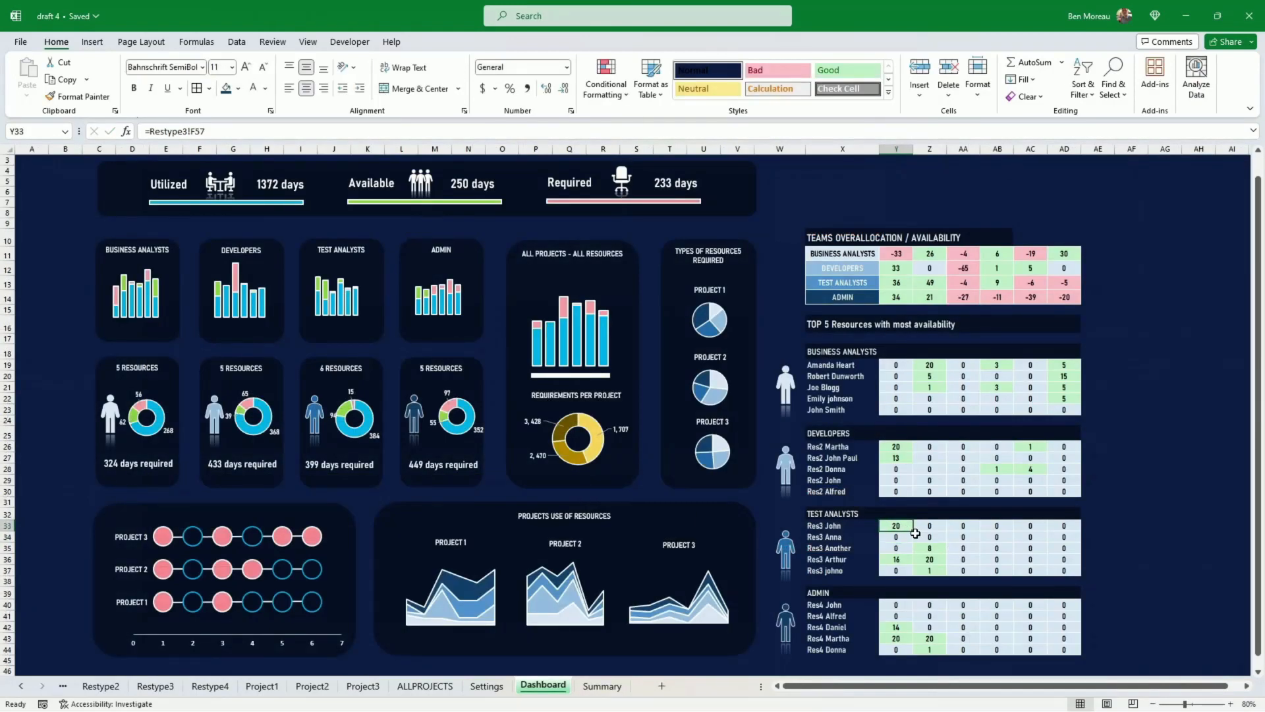
pyautogui.moveTo(915, 531); pyautogui.dragTo(1069, 580)
# - Link cell Y40 of the ADMIN top-5 table to the sorted availability in Restype4!F57 and fill the formula through Y40:AD44
pyautogui.click(895, 604)
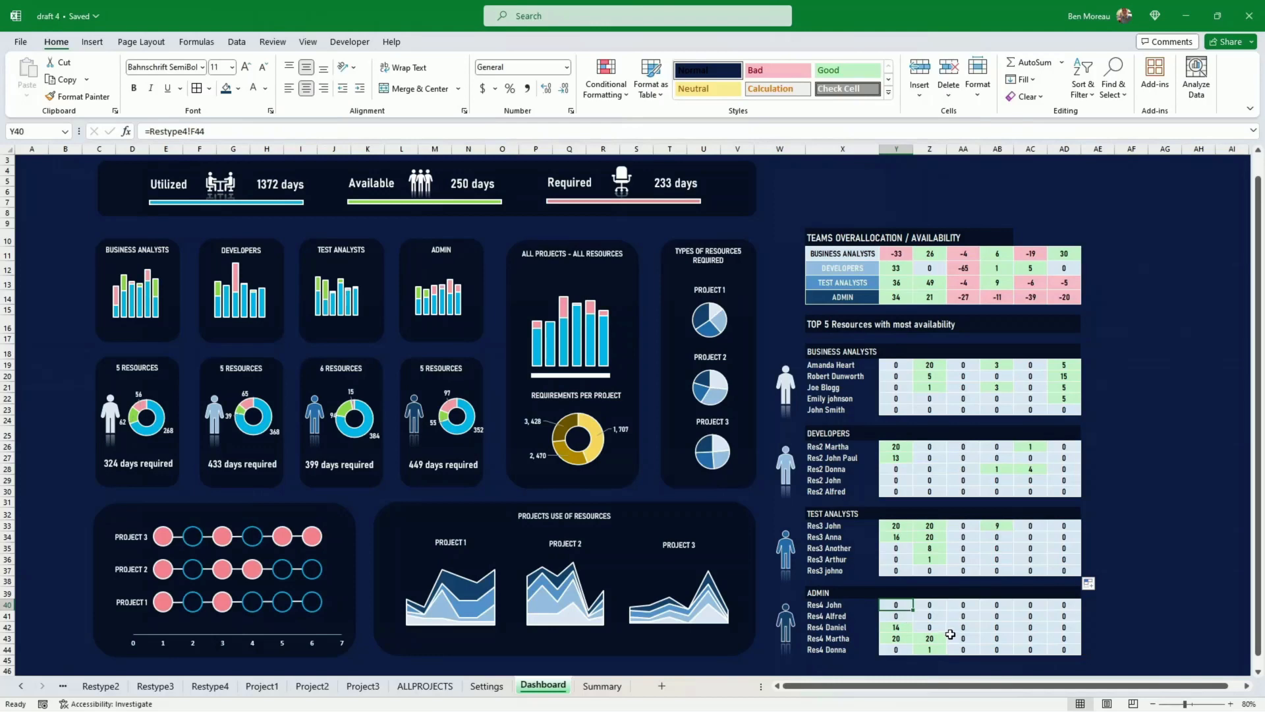
pyautogui.write('=')
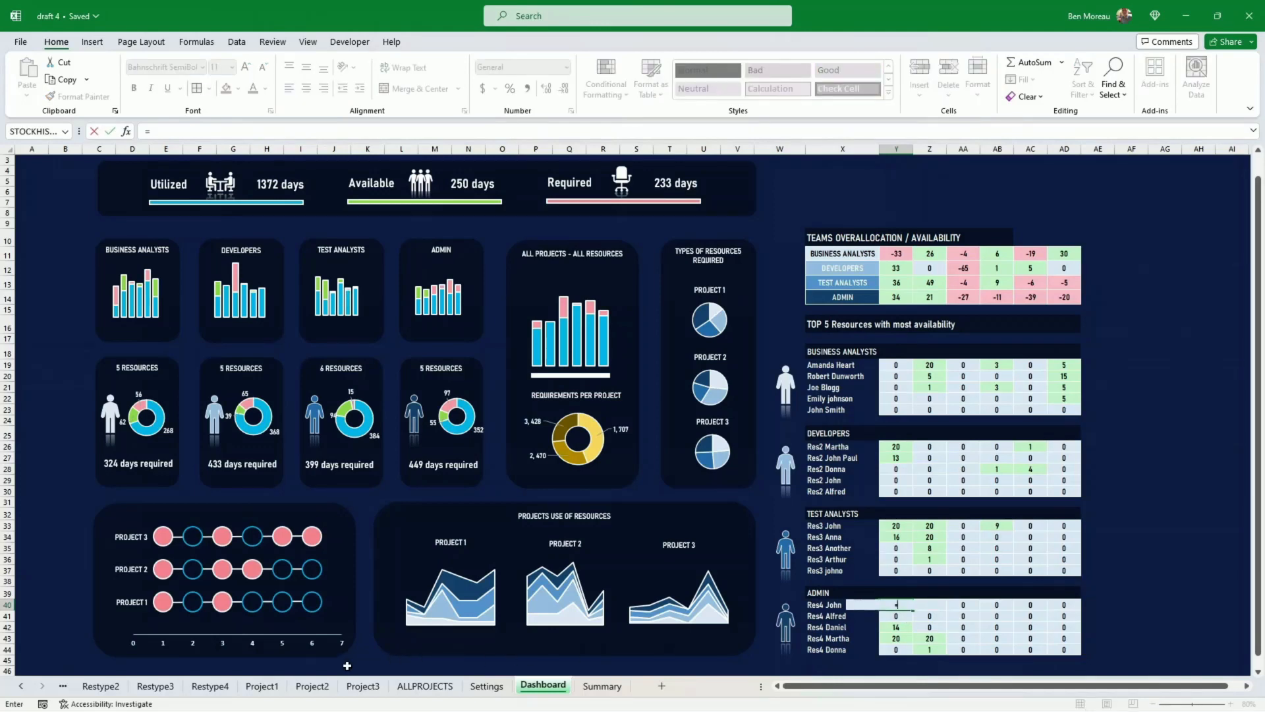
pyautogui.click(210, 686)
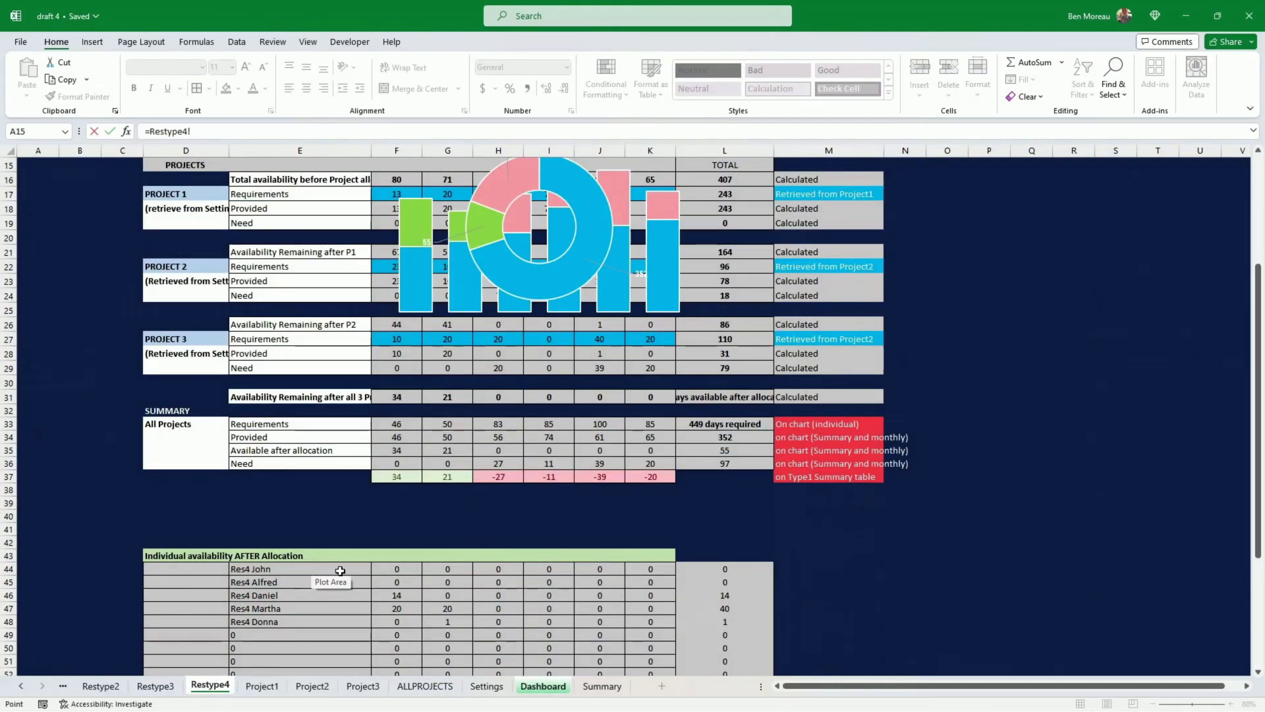
pyautogui.scroll(-5, 379, 571)
pyautogui.click(387, 544)
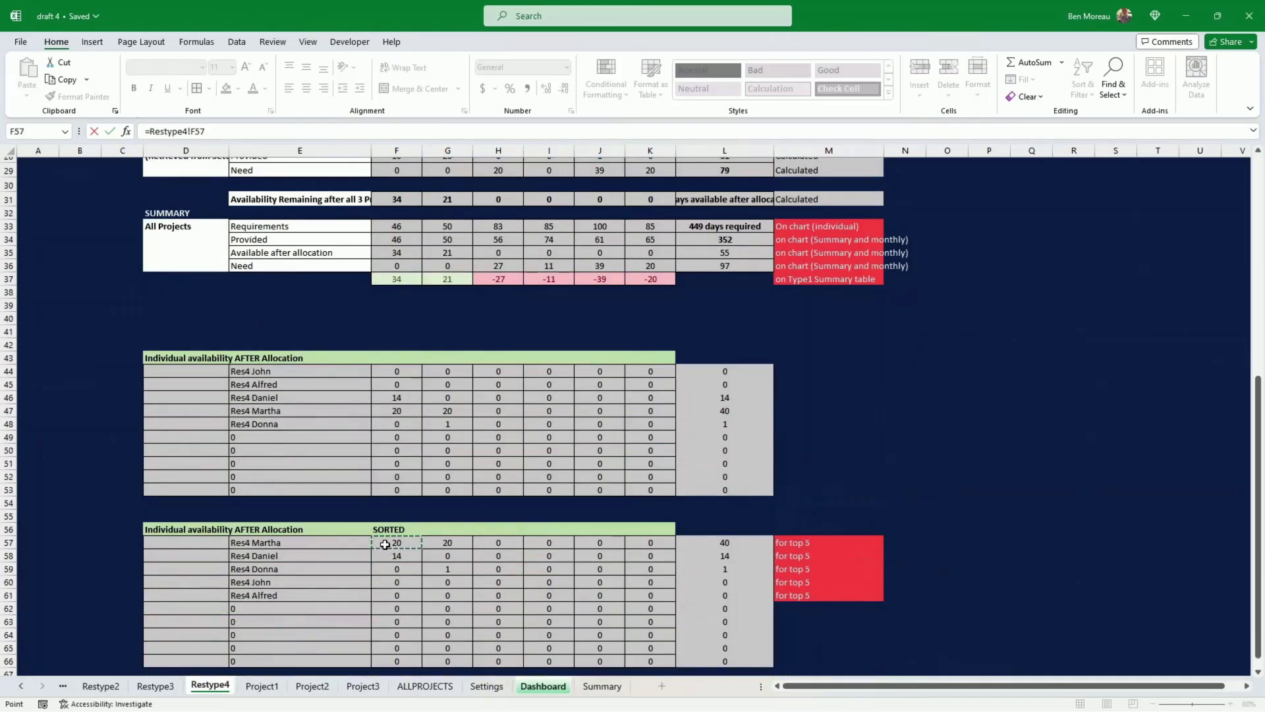
pyautogui.press('Return')
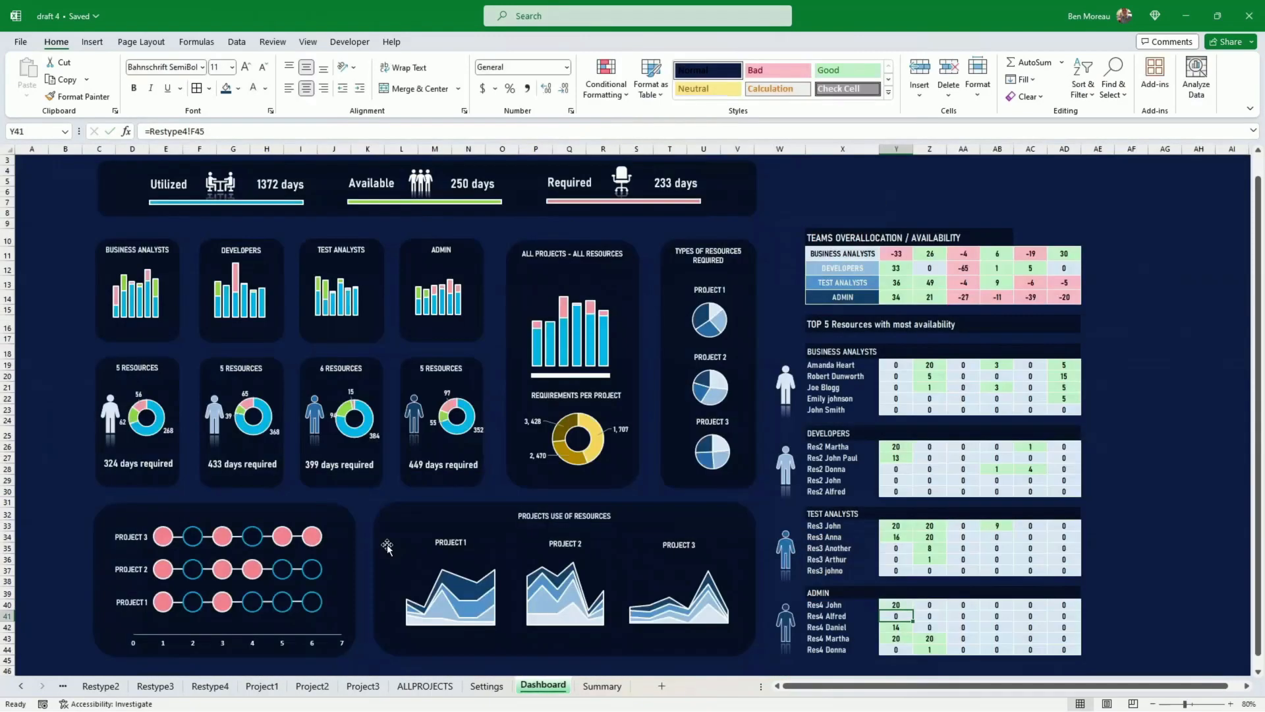
pyautogui.click(907, 603)
pyautogui.moveTo(913, 611); pyautogui.dragTo(1087, 652)
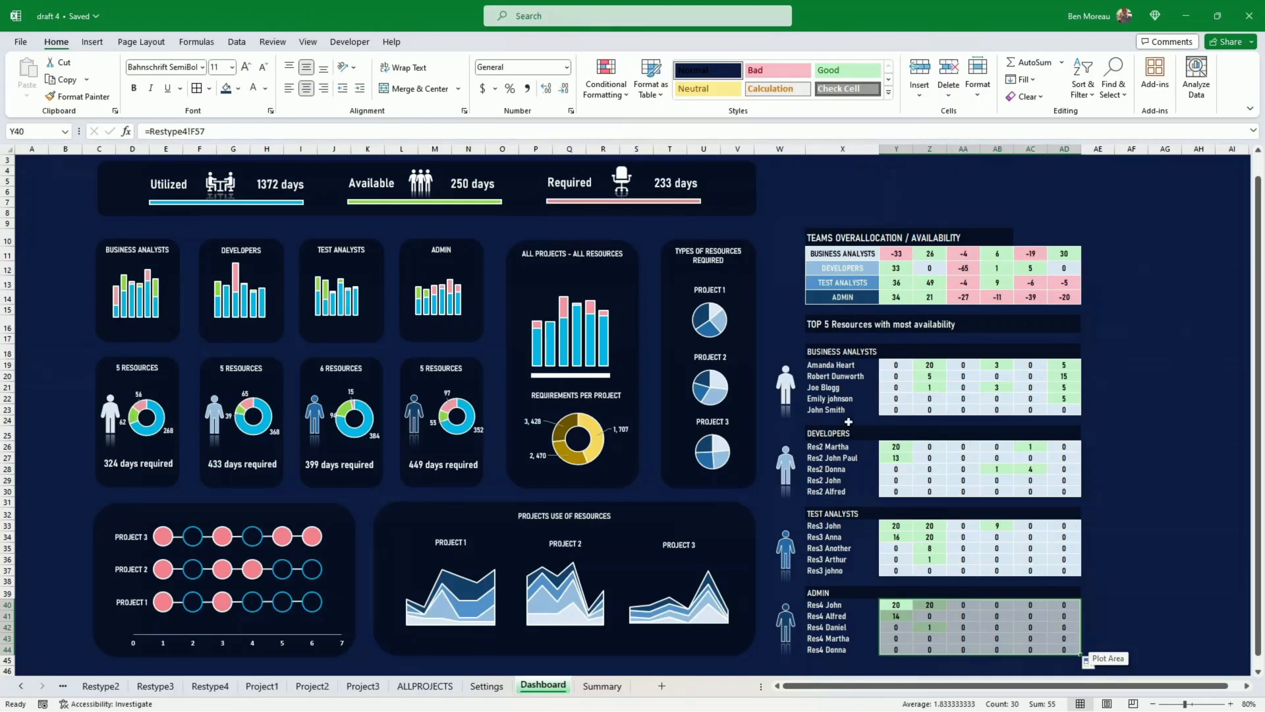
pyautogui.click(53, 469)
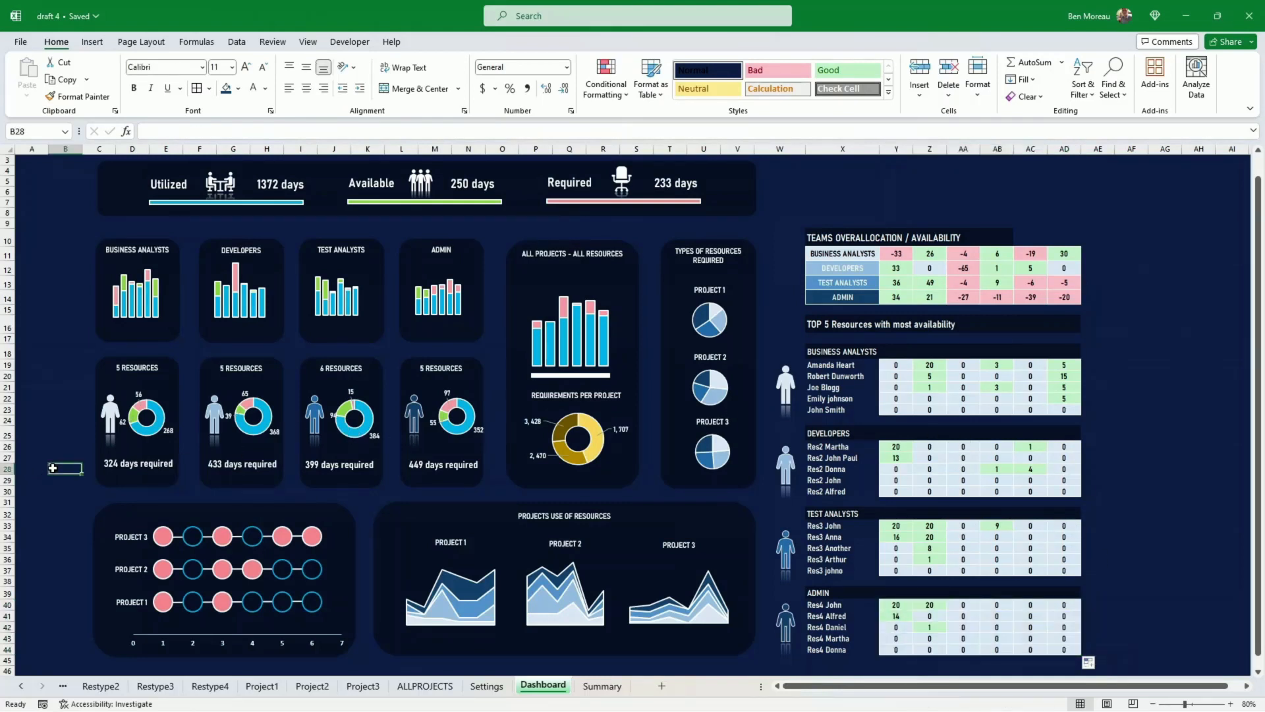
# - Review the first resource's monthly availability on Restype1 and the Business Analysts requirements on Project1, and return to the Dashboard
pyautogui.scroll(1, 53, 469)
pyautogui.scroll(-1, 53, 468)
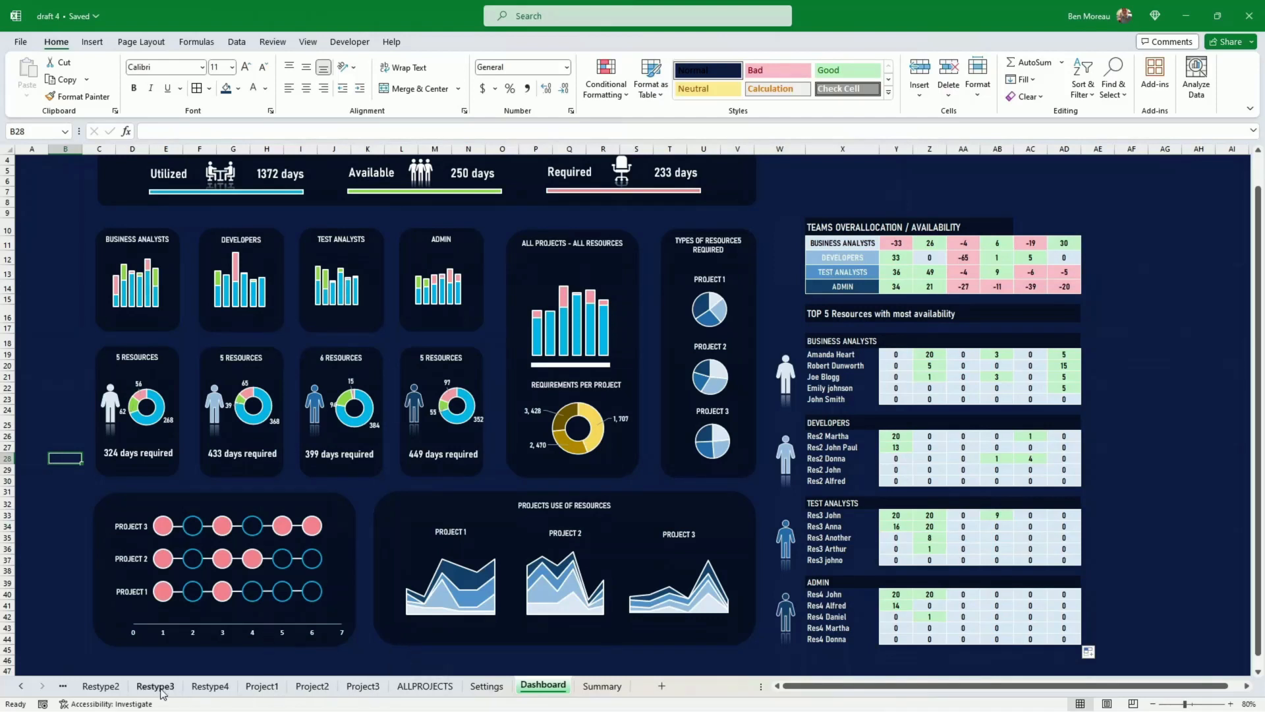
pyautogui.click(21, 686)
pyautogui.click(97, 687)
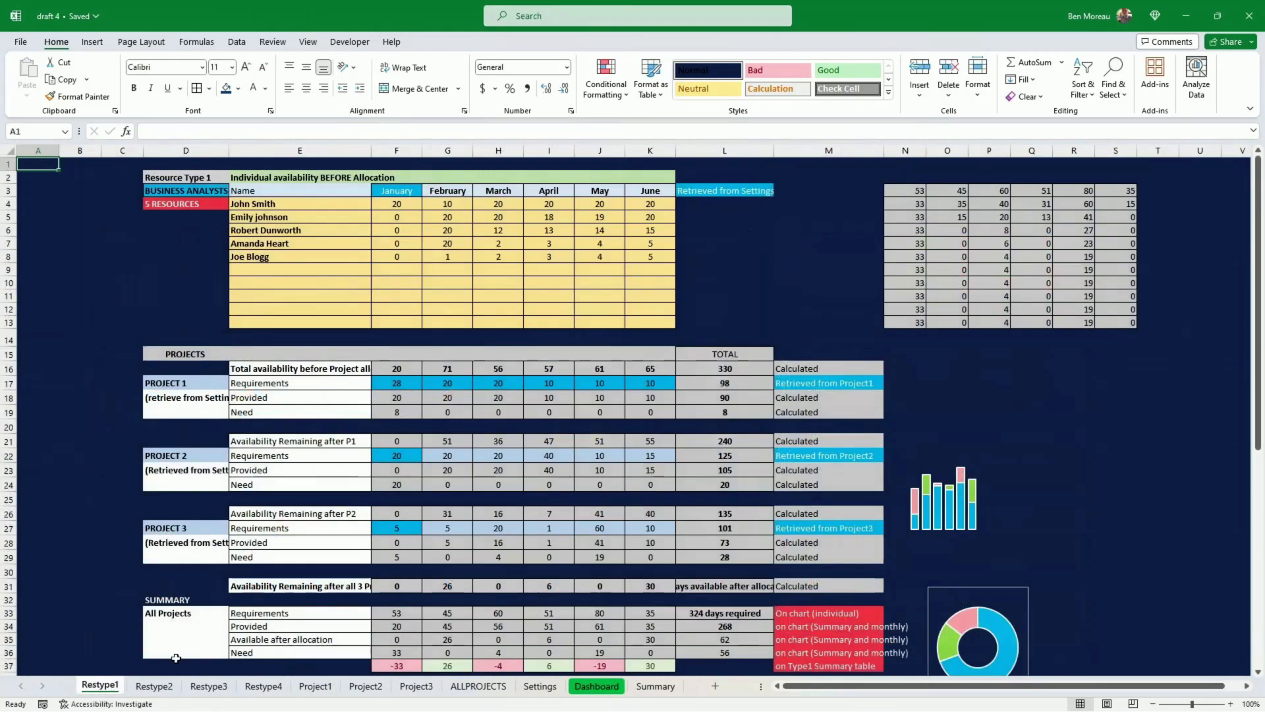
pyautogui.click(251, 206)
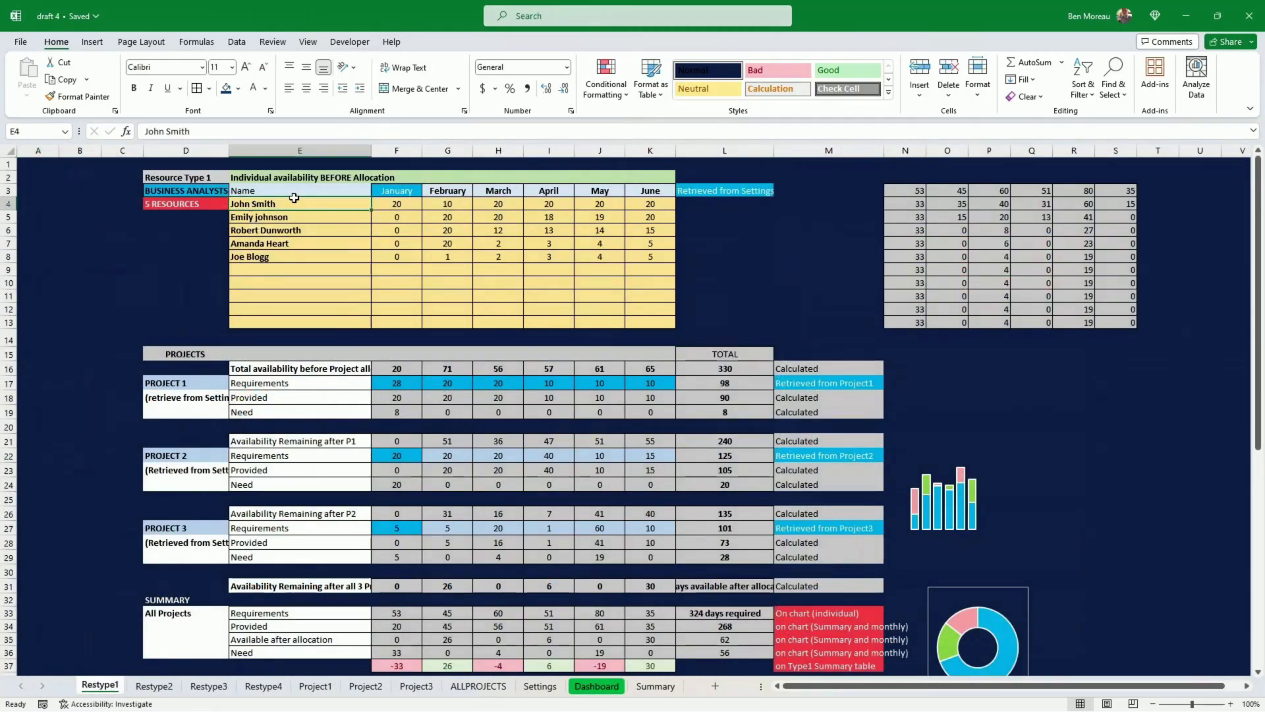
pyautogui.click(395, 205)
pyautogui.moveTo(396, 205); pyautogui.dragTo(650, 205)
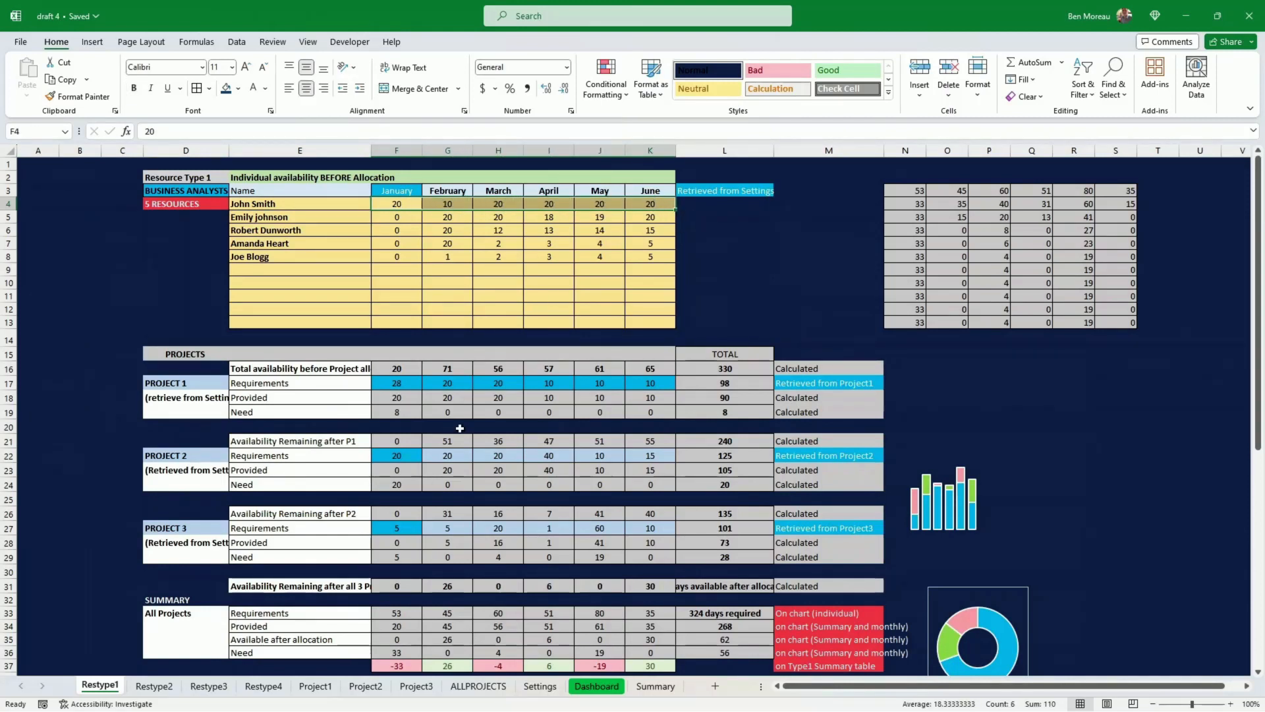
pyautogui.click(317, 686)
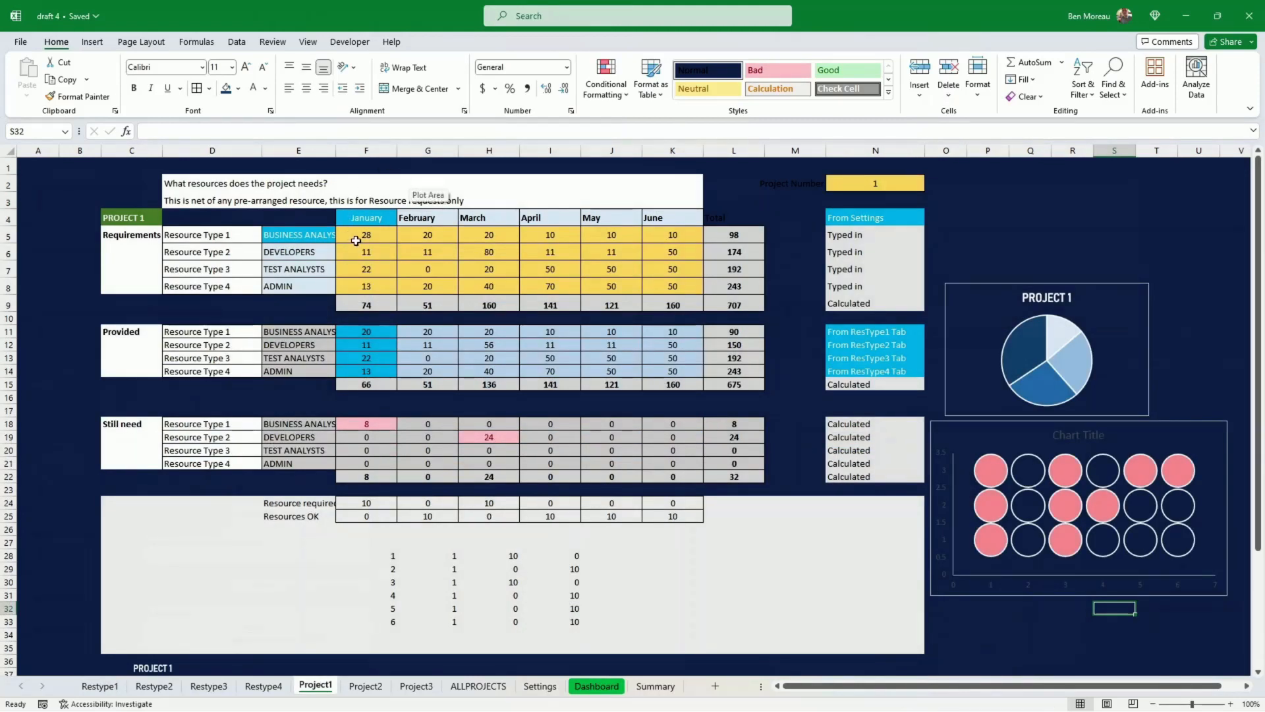
pyautogui.moveTo(364, 237); pyautogui.dragTo(619, 238)
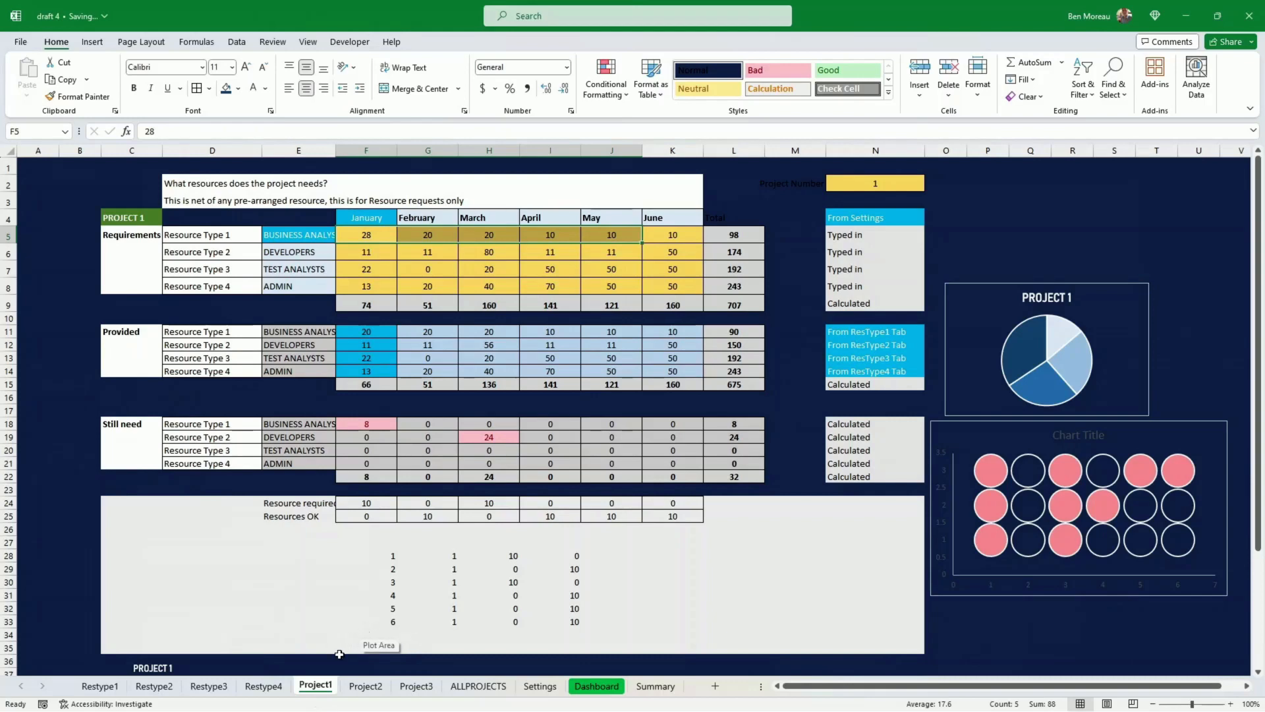
pyautogui.click(596, 686)
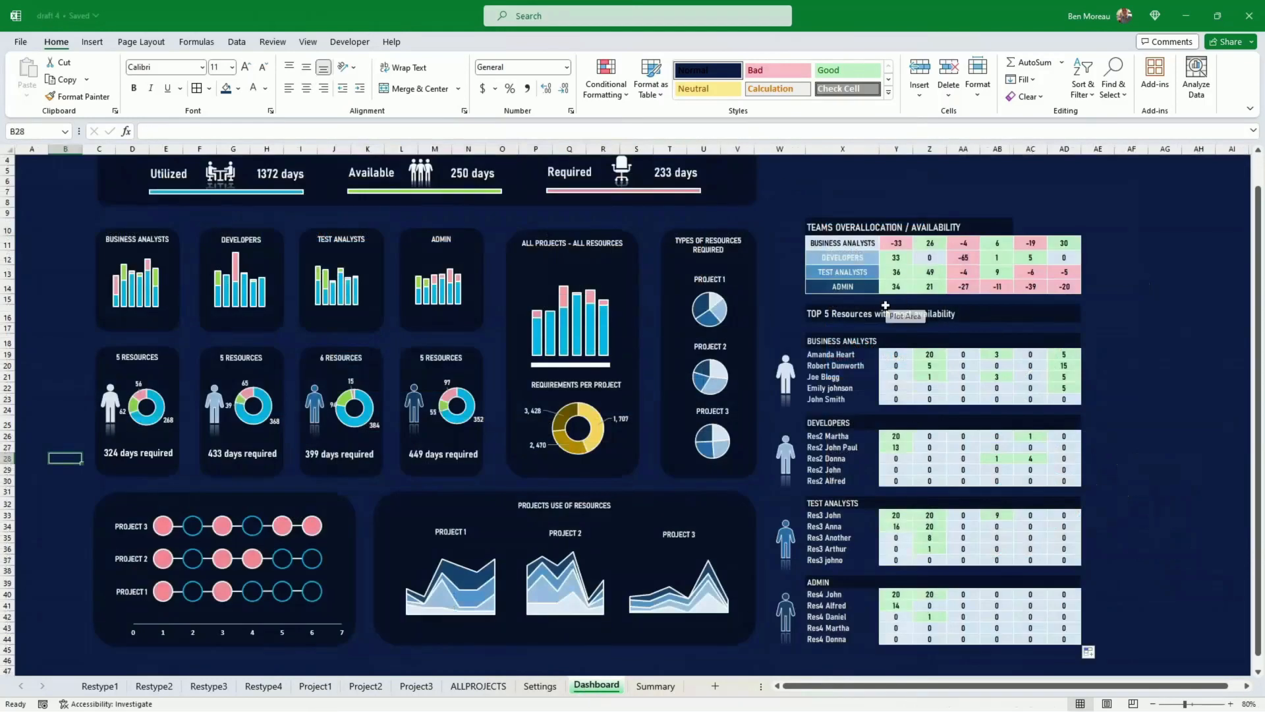
pyautogui.scroll(1, 813, 201)
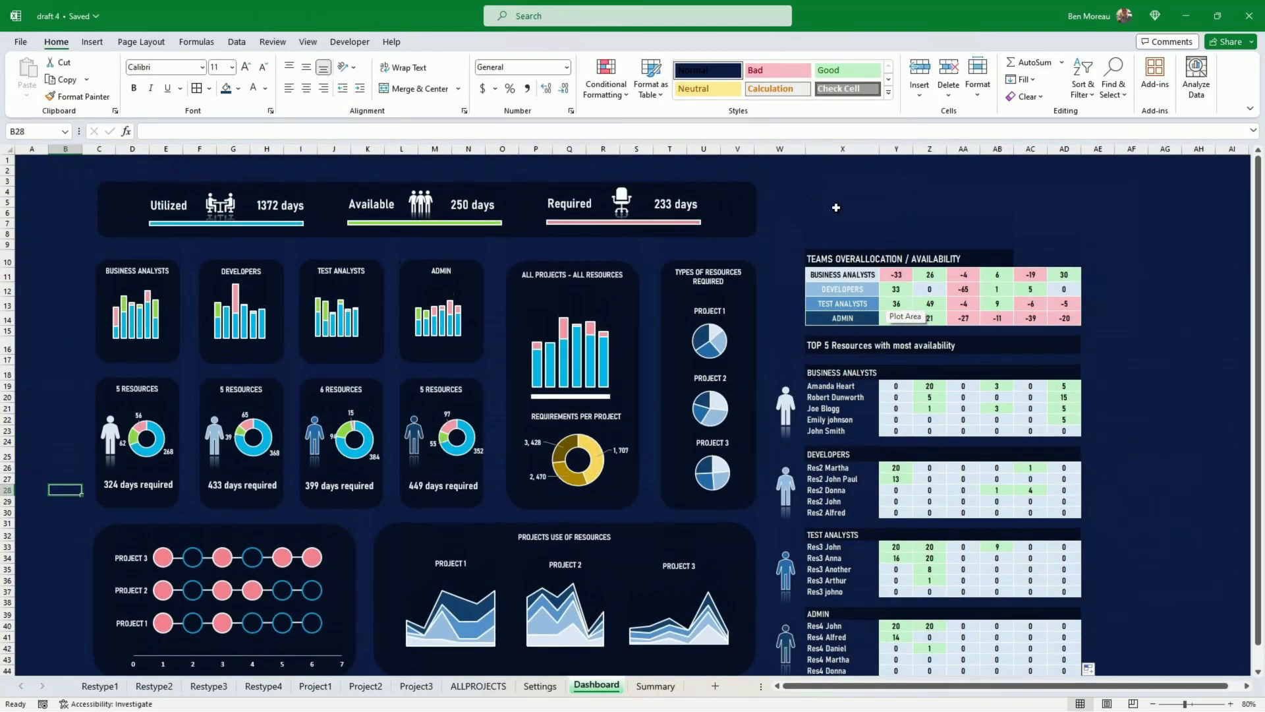